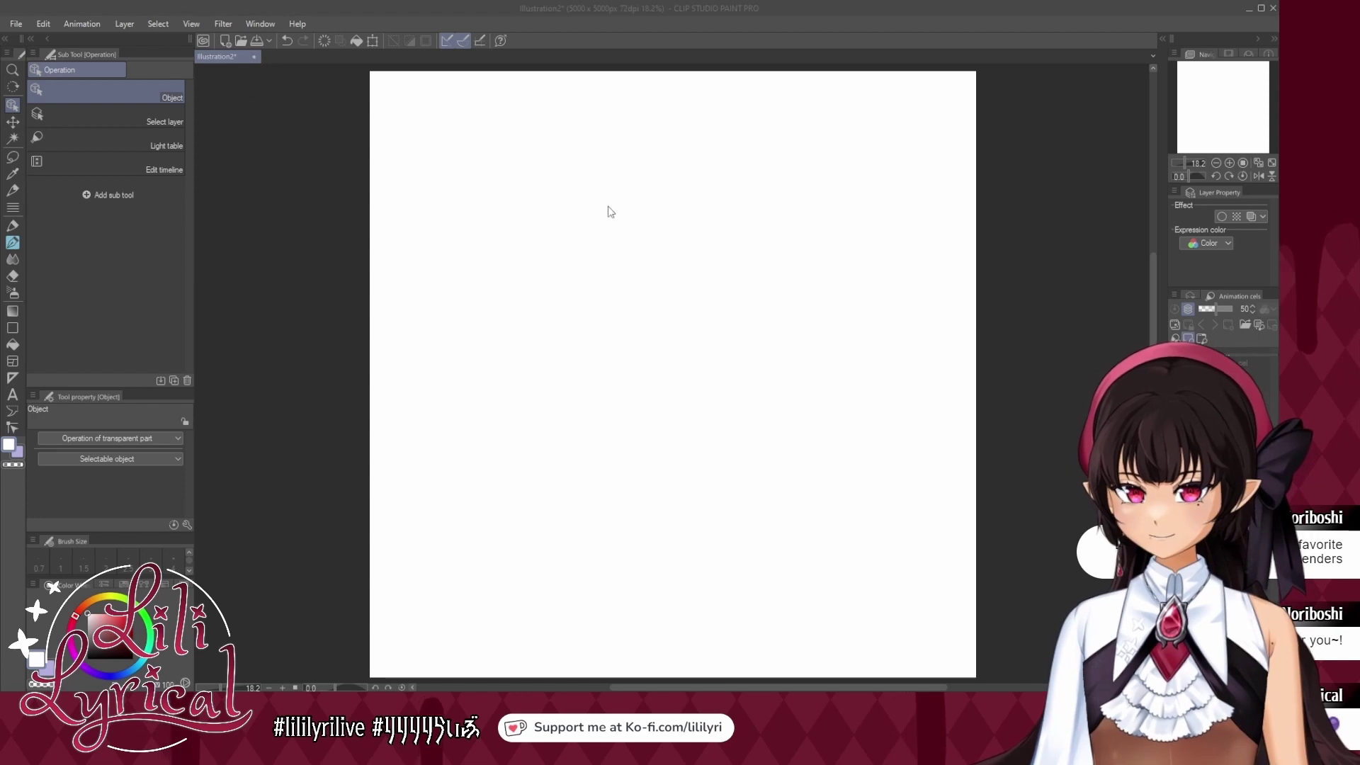
Discard the blank illustration and create a new comic document: B4 257 x 364 mm, A4 binding size, 600 dpi.
click(673, 269)
click(11, 27)
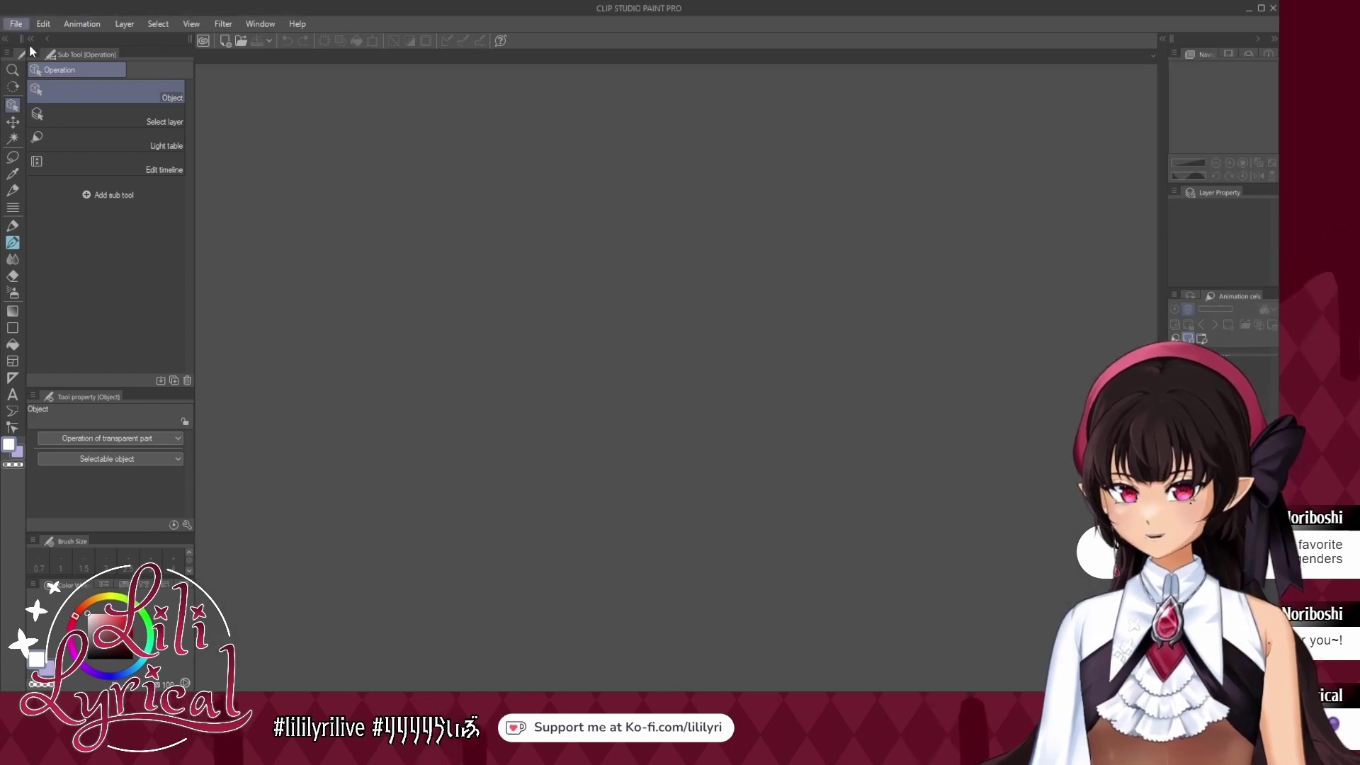
click(29, 45)
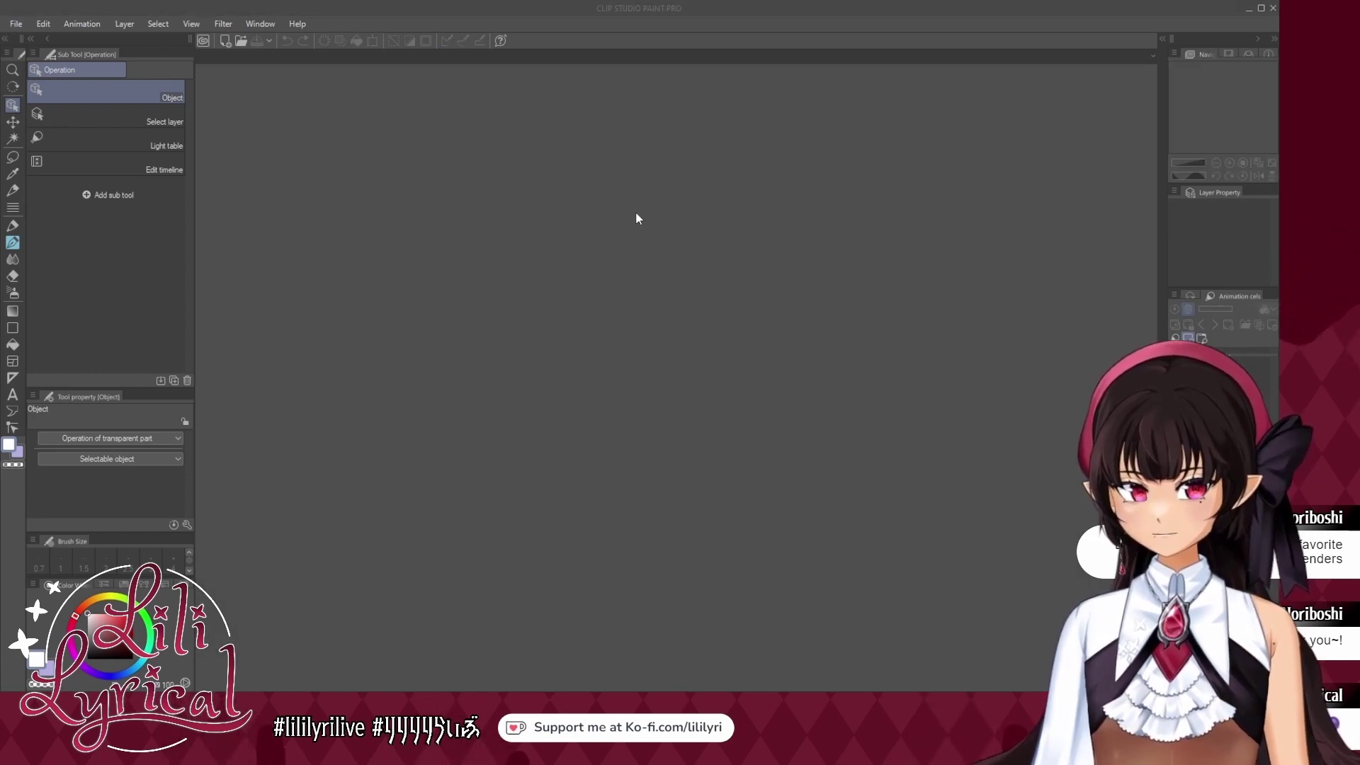
click(779, 203)
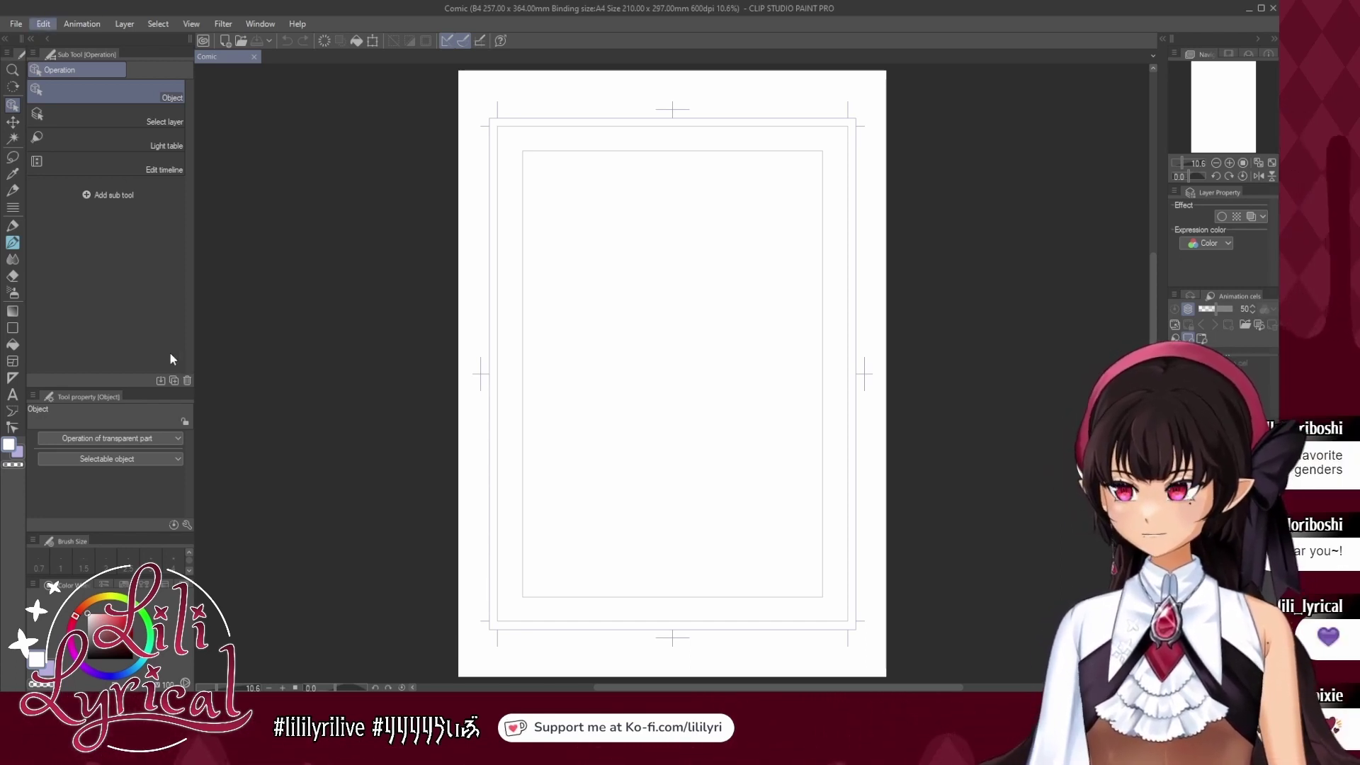
click(310, 377)
click(682, 268)
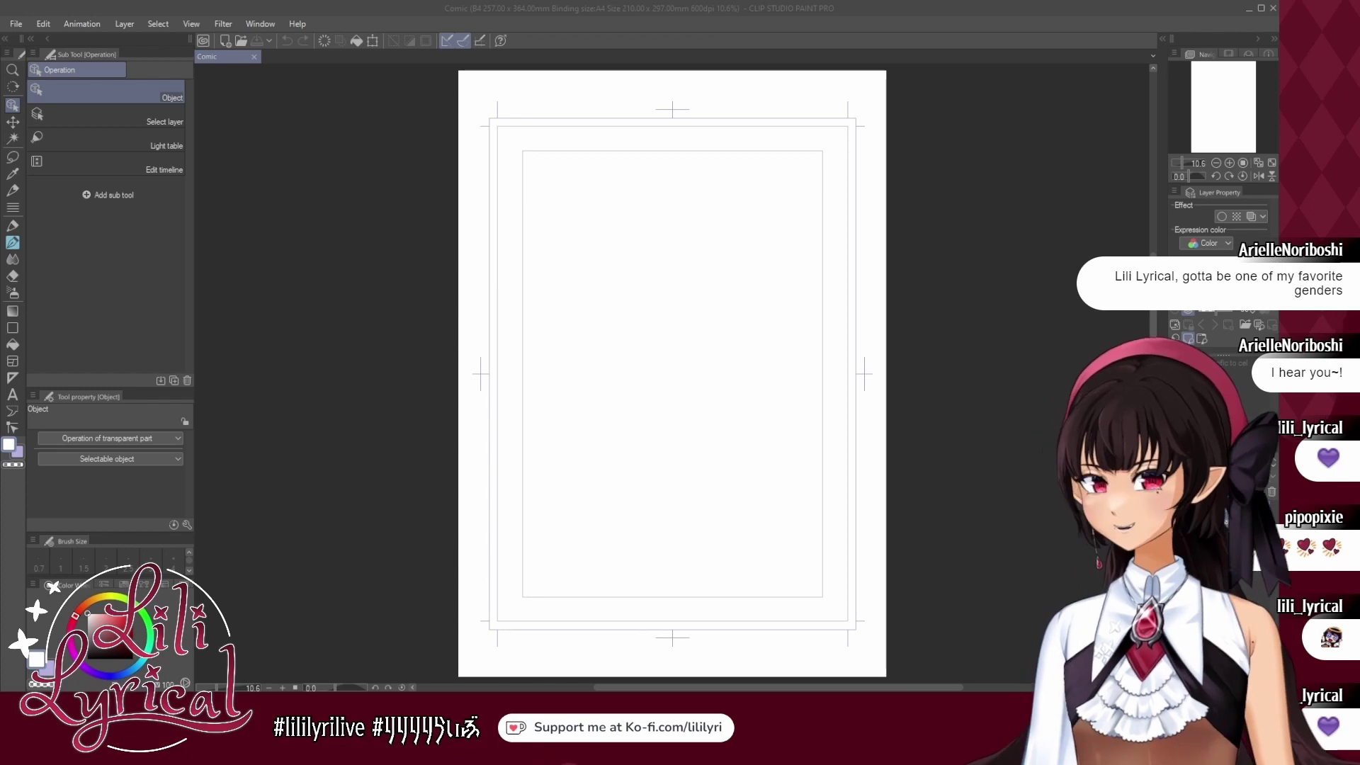
Doodle a small crewmate figure in black with the ぺんペン brush in the page's upper half.
click(12, 242)
click(97, 661)
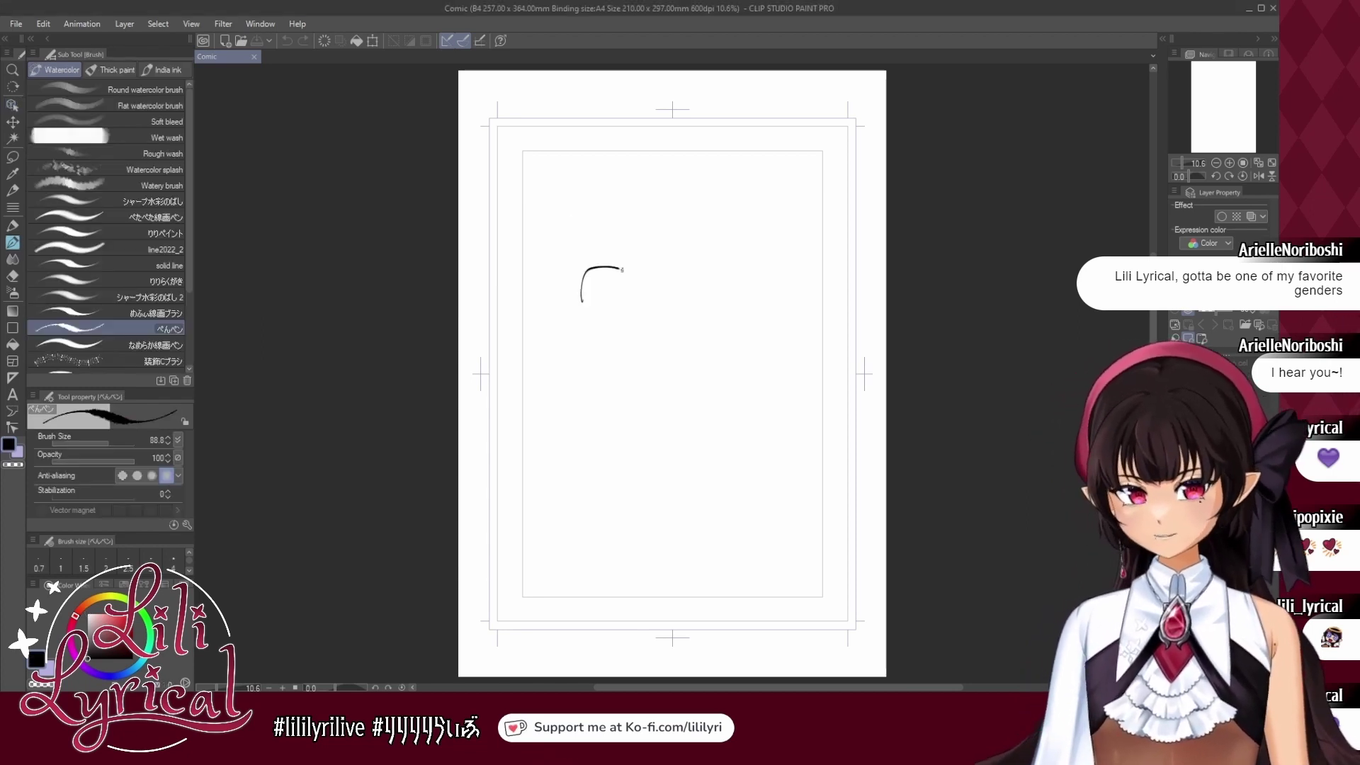
drag(622, 270, 581, 306)
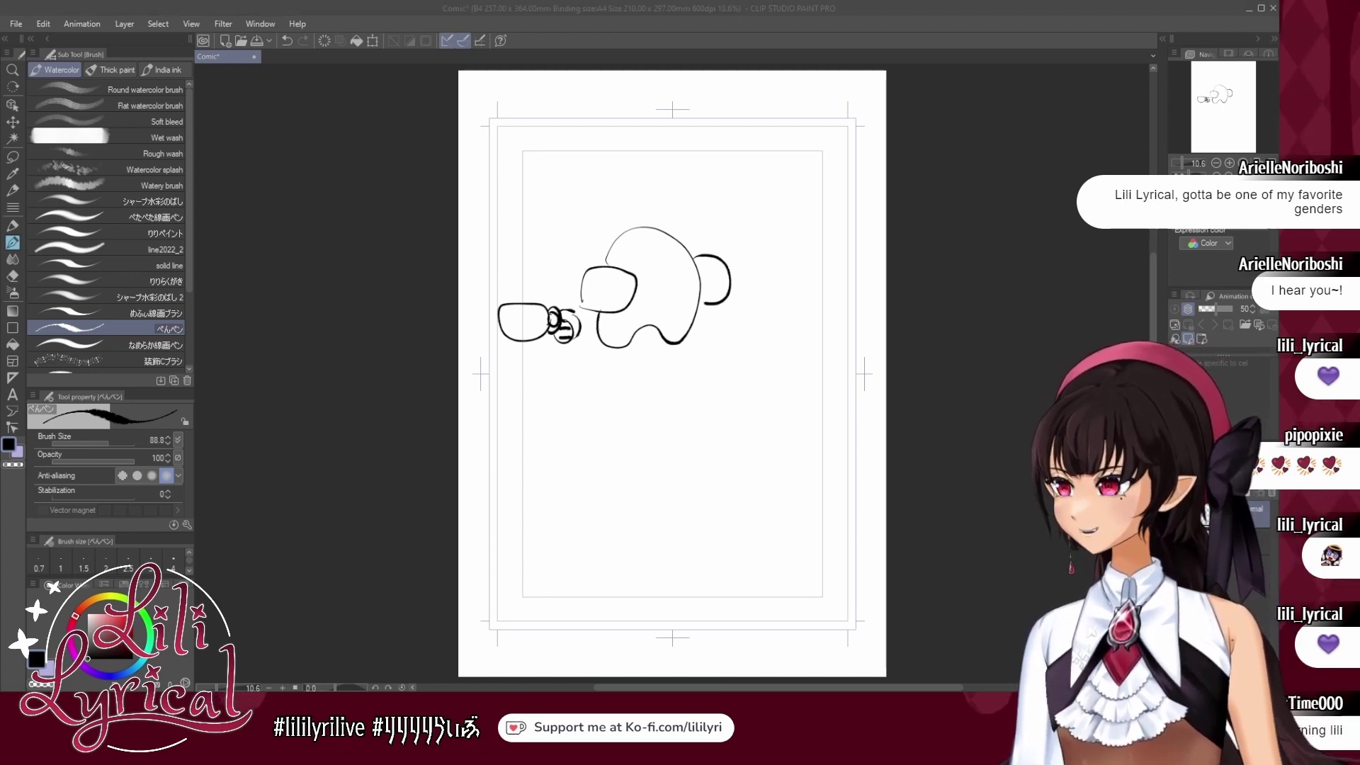
Erase the whole black doodle with the Hard eraser at brush size 1341.5.
click(17, 277)
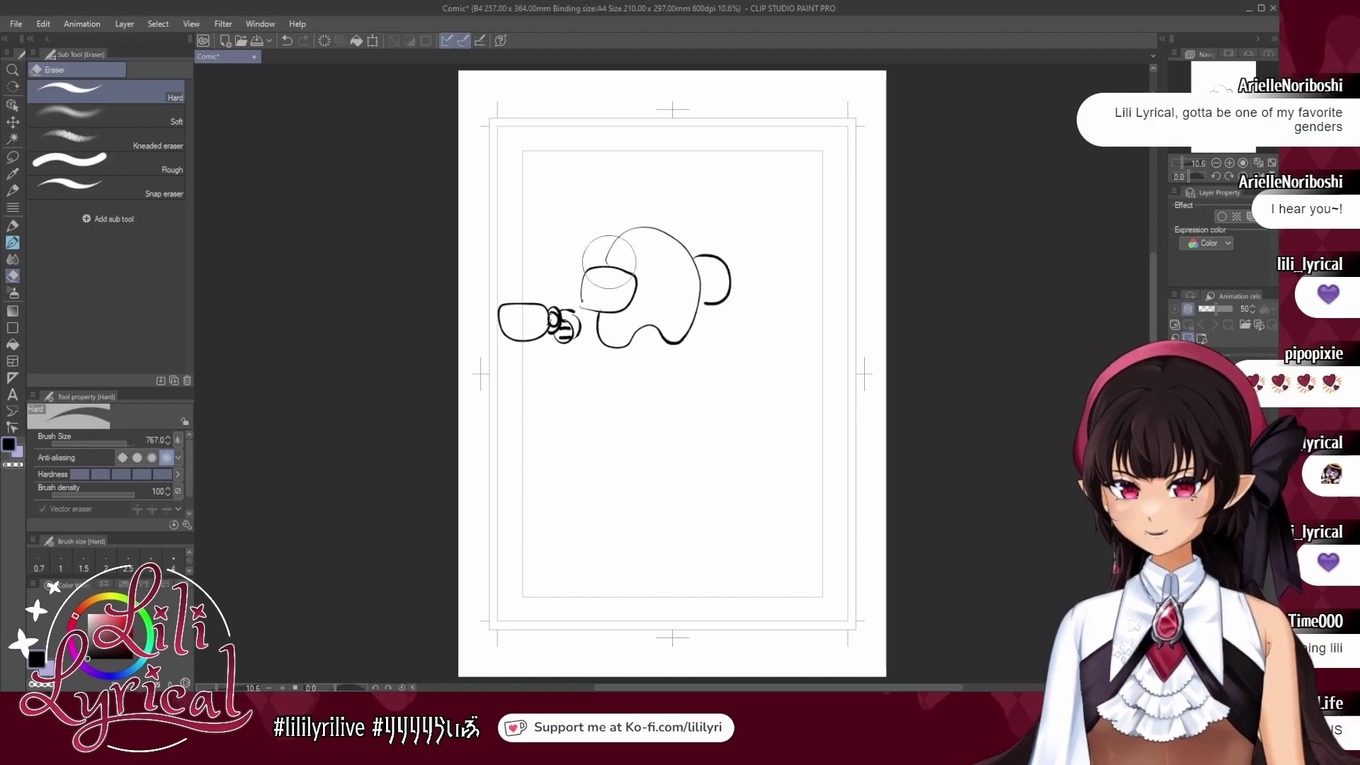
drag(124, 443, 131, 445)
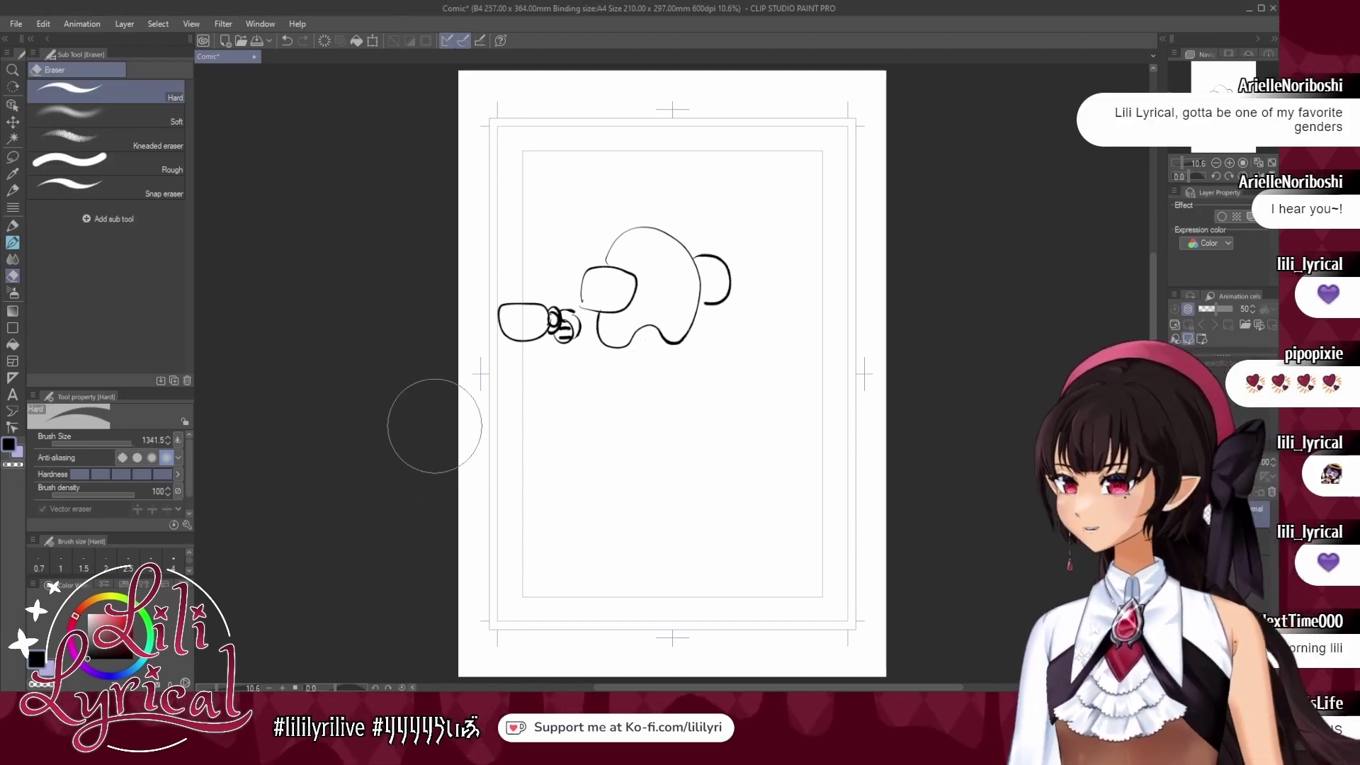
mouse_move(450, 418)
mouse_down()
mouse_move(562, 325)
mouse_move(807, 319)
mouse_move(822, 225)
mouse_up()
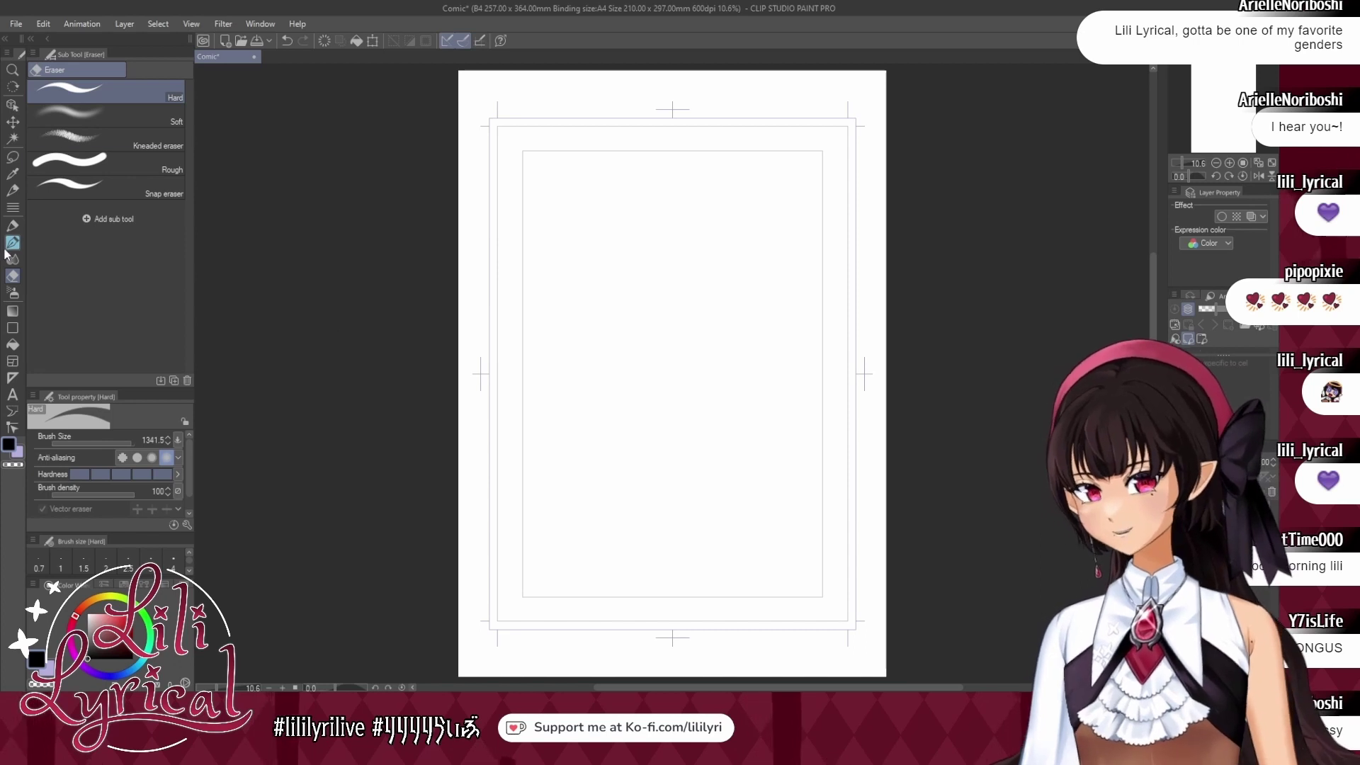
Create a new canvas from the copied reference image of the pink-haired cat girl in a beret.
key(b)
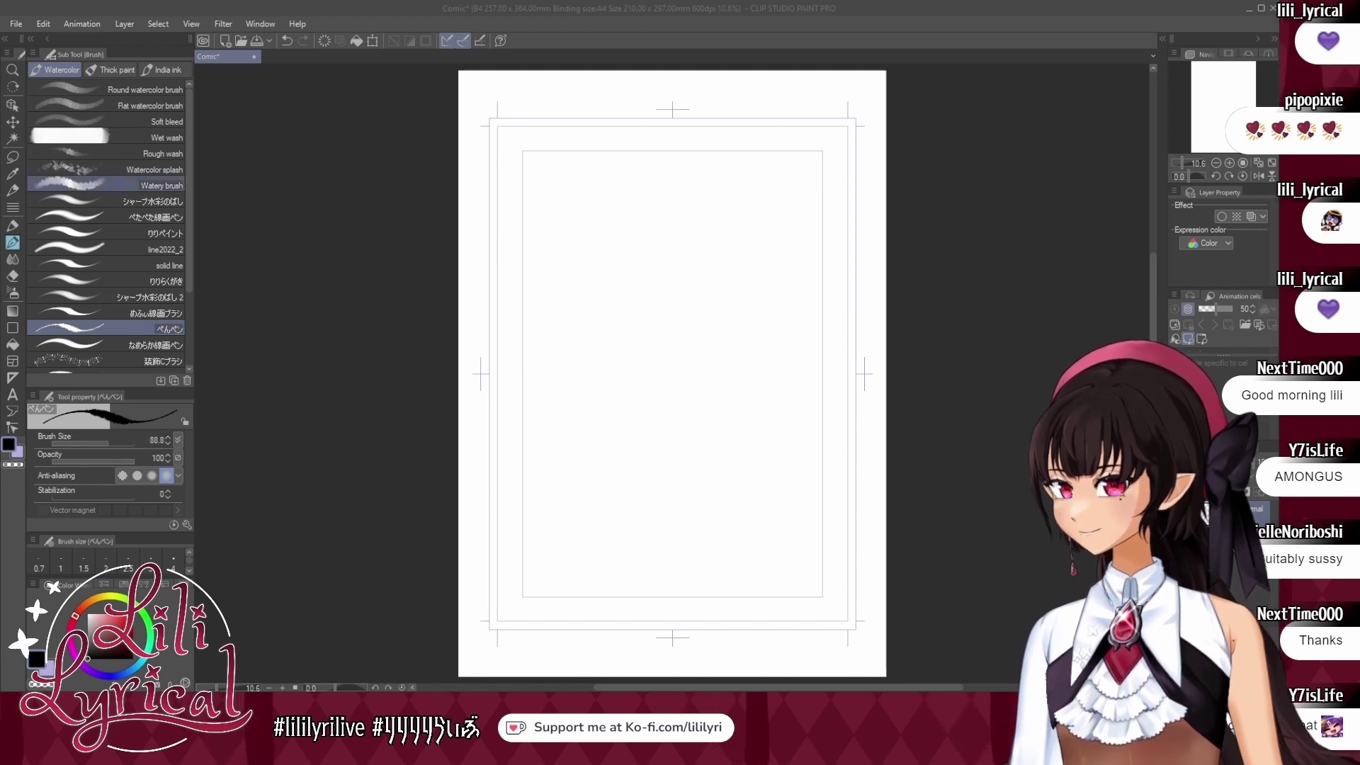
click(16, 24)
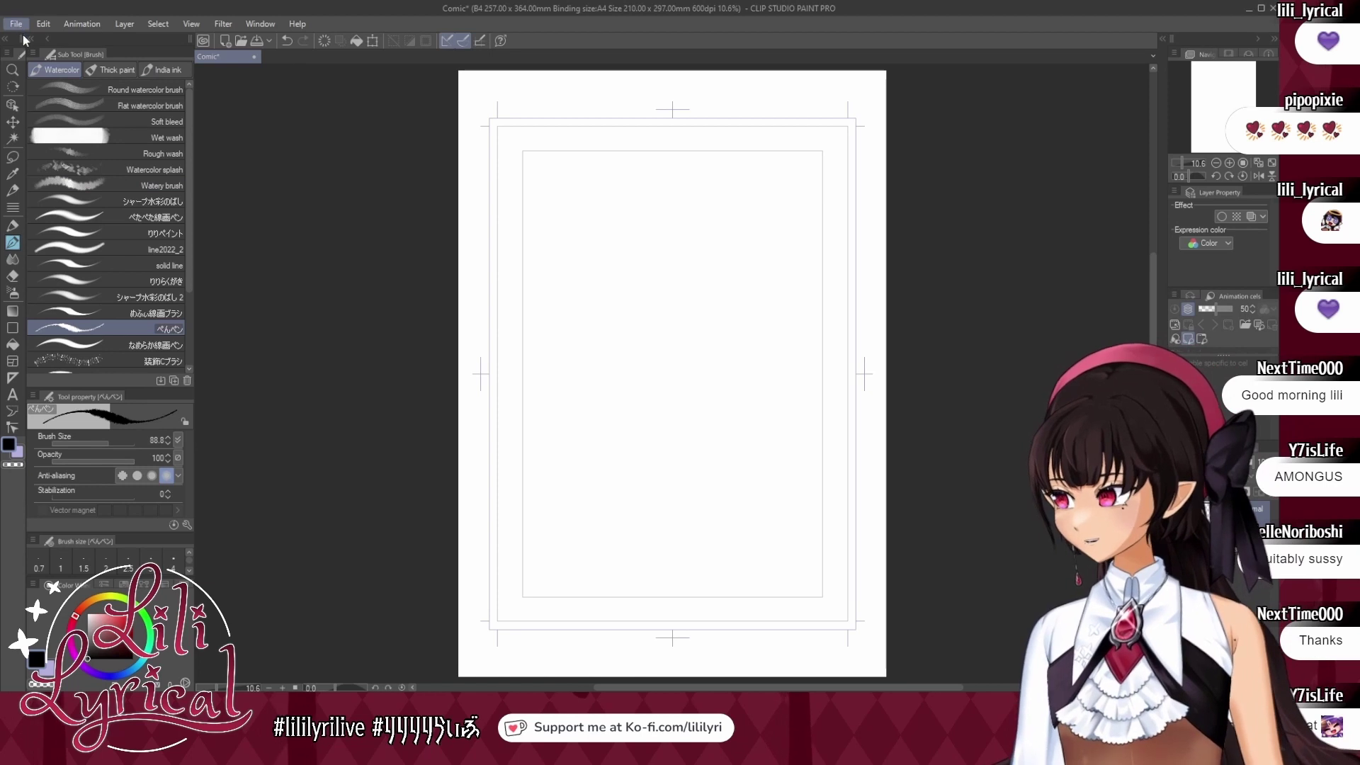
click(43, 65)
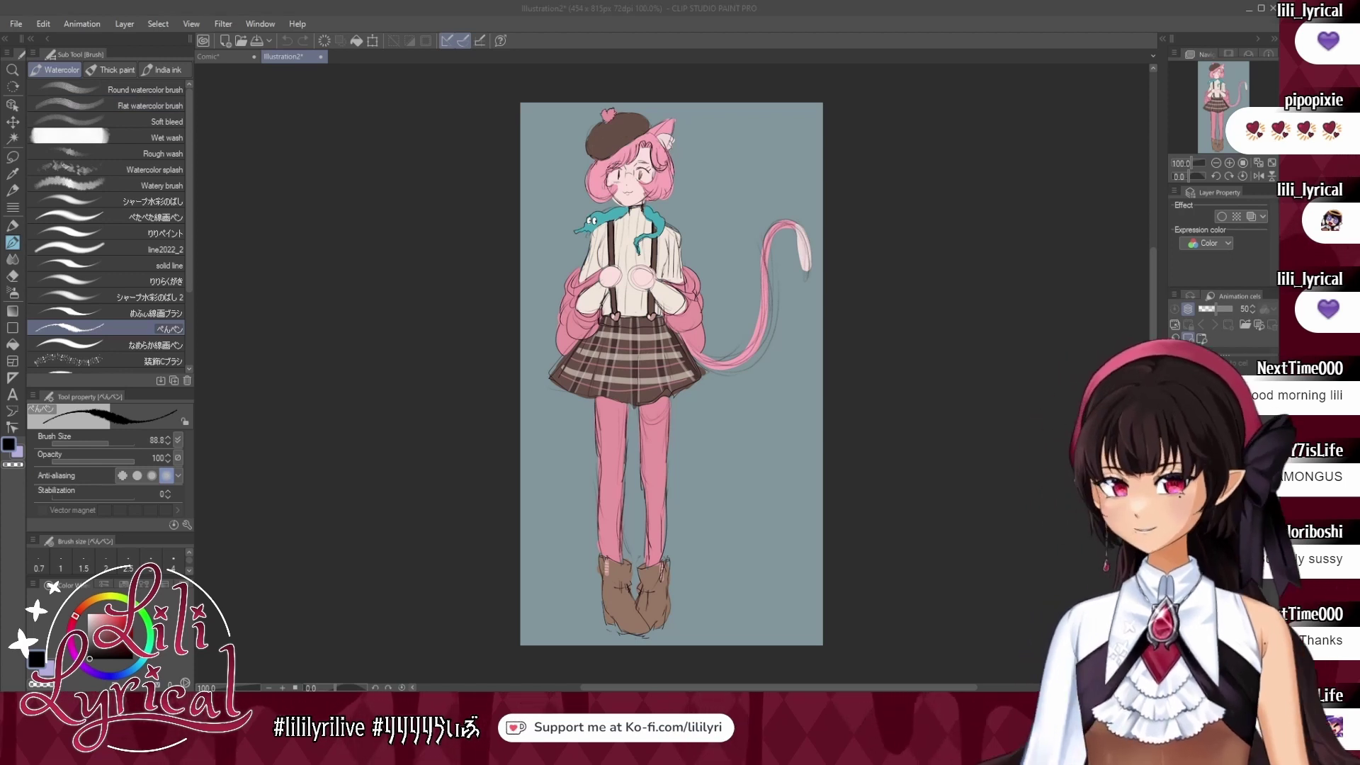
On the Comic page, sketch a round head guide near the upper edge in red with brush size 132.3.
click(224, 60)
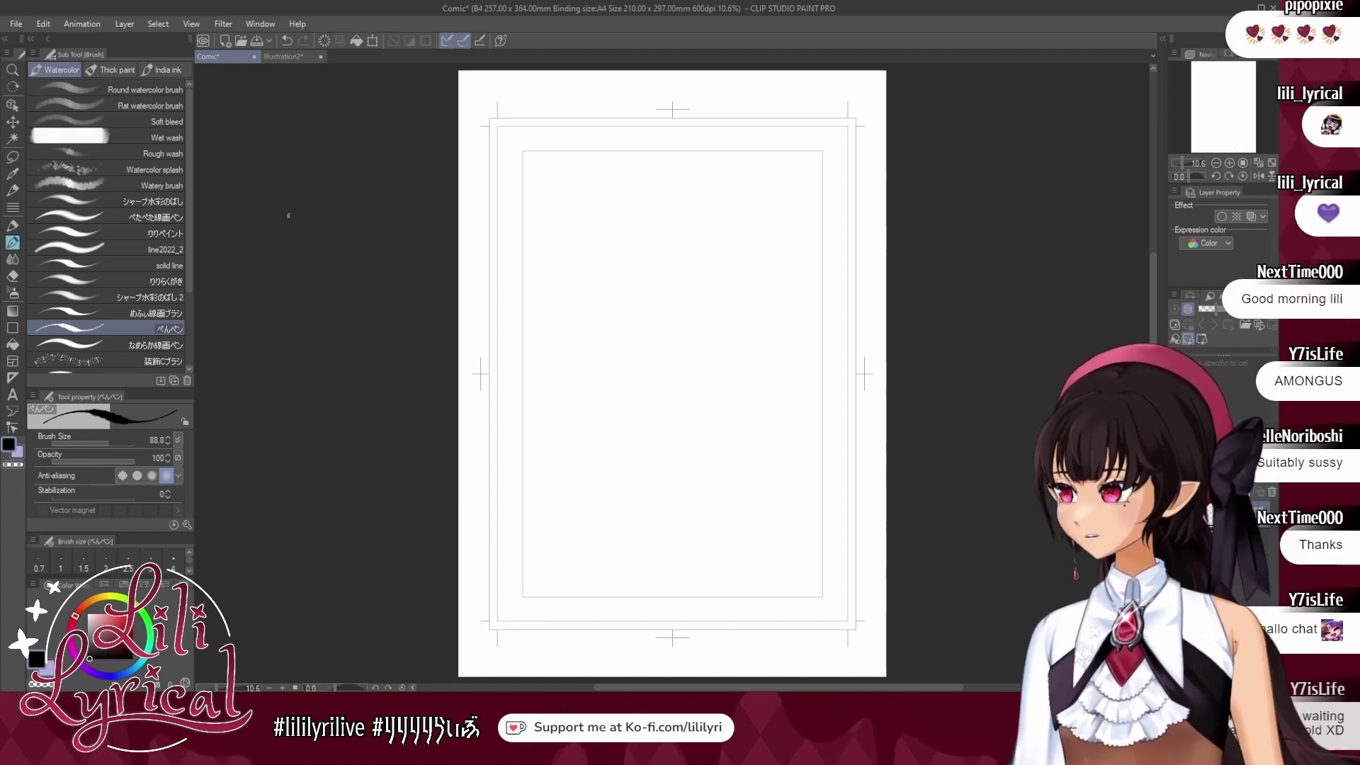
click(115, 620)
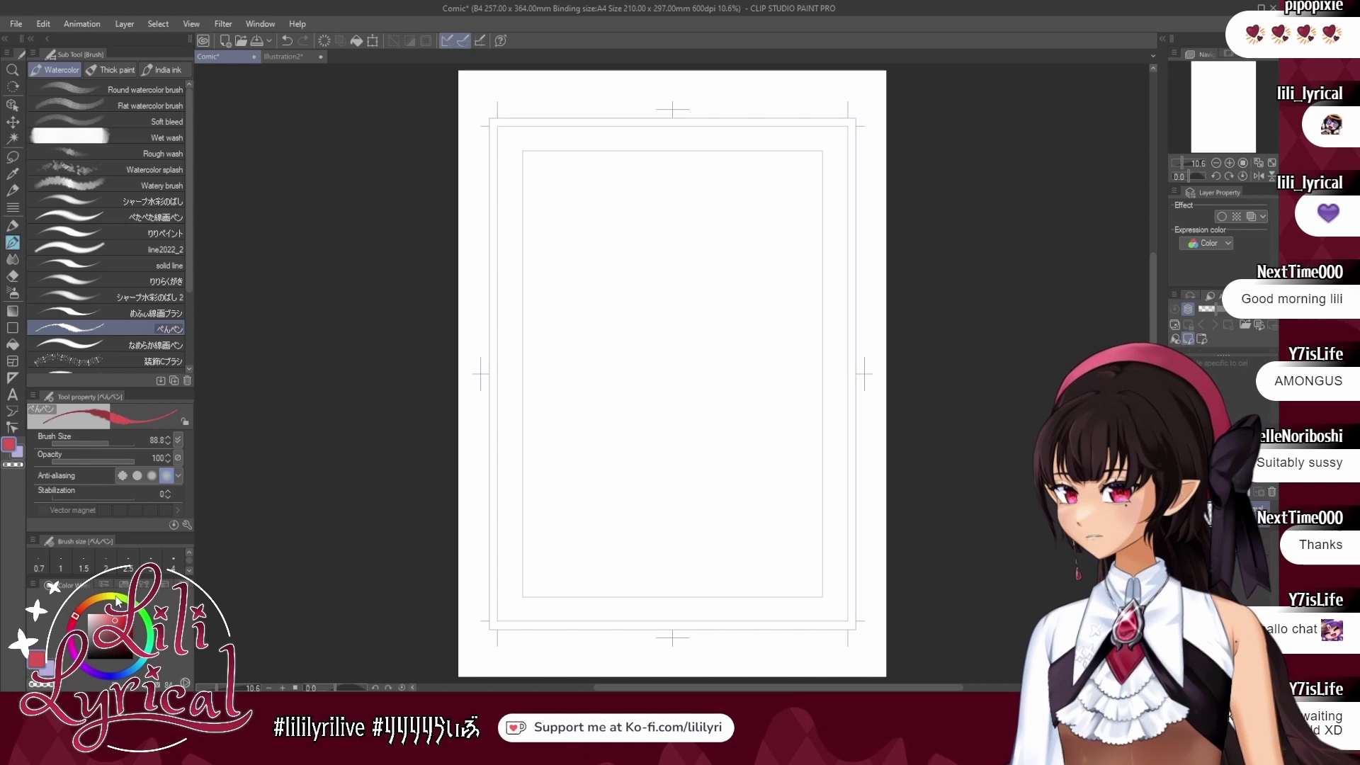
click(111, 443)
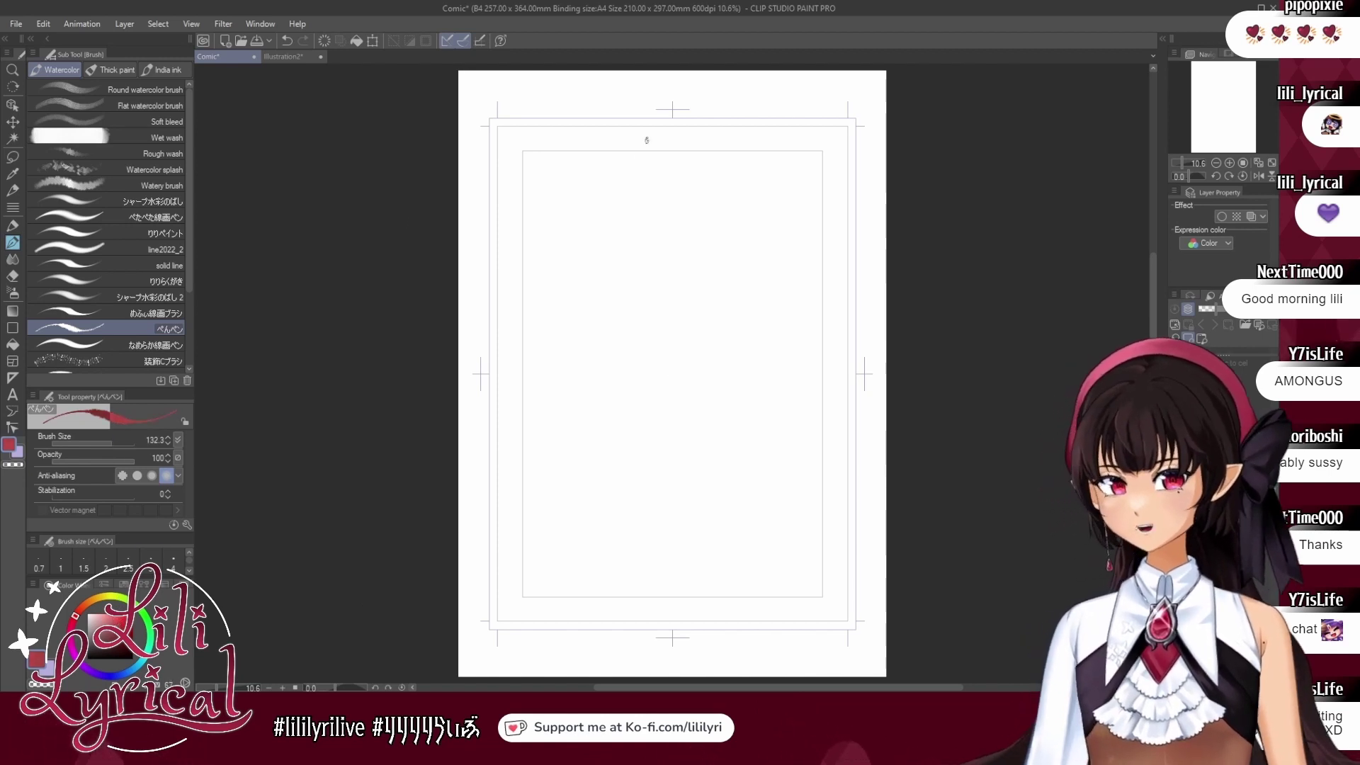
mouse_move(646, 140)
mouse_down()
mouse_move(657, 208)
mouse_move(643, 136)
mouse_move(621, 138)
mouse_move(710, 155)
mouse_move(629, 122)
mouse_move(702, 170)
mouse_up()
key(ctrl+z)
key(ctrl+z)
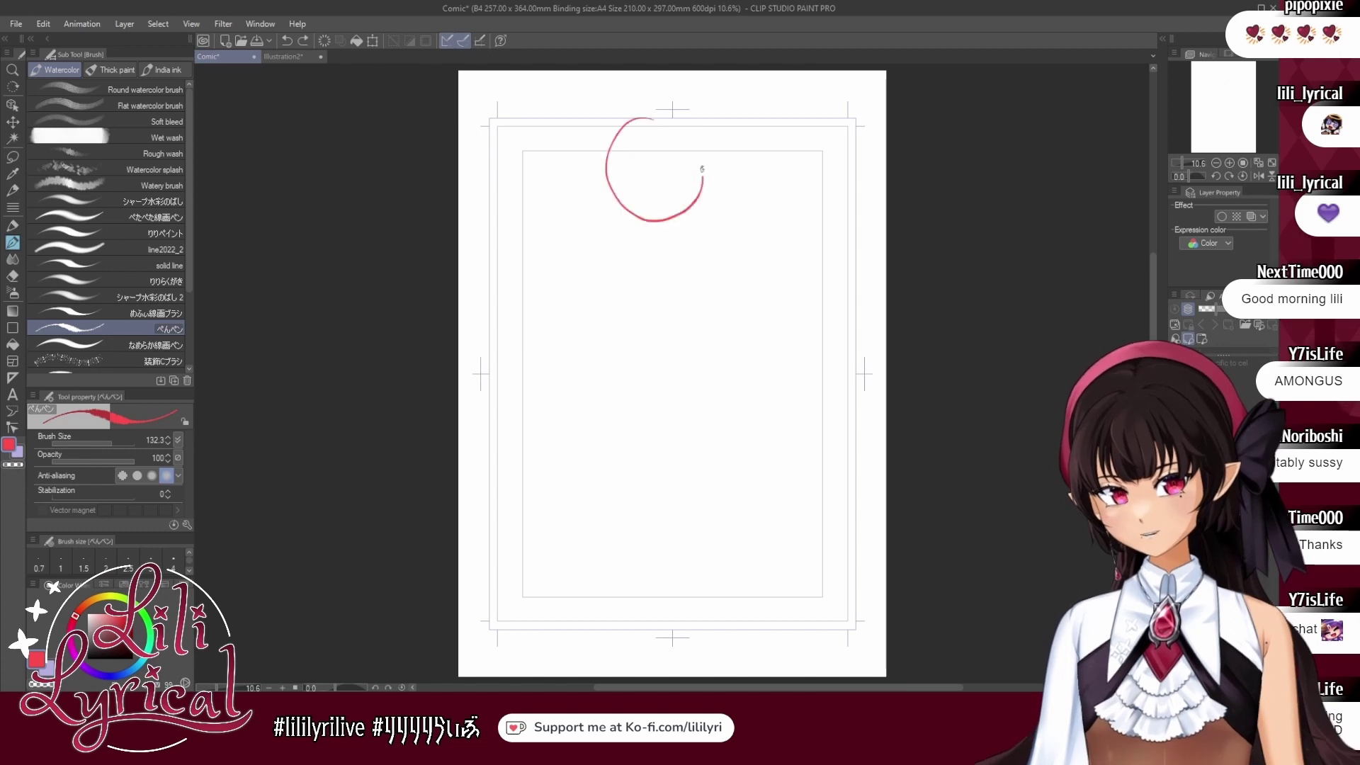
key(ctrl+z)
drag(649, 113, 665, 210)
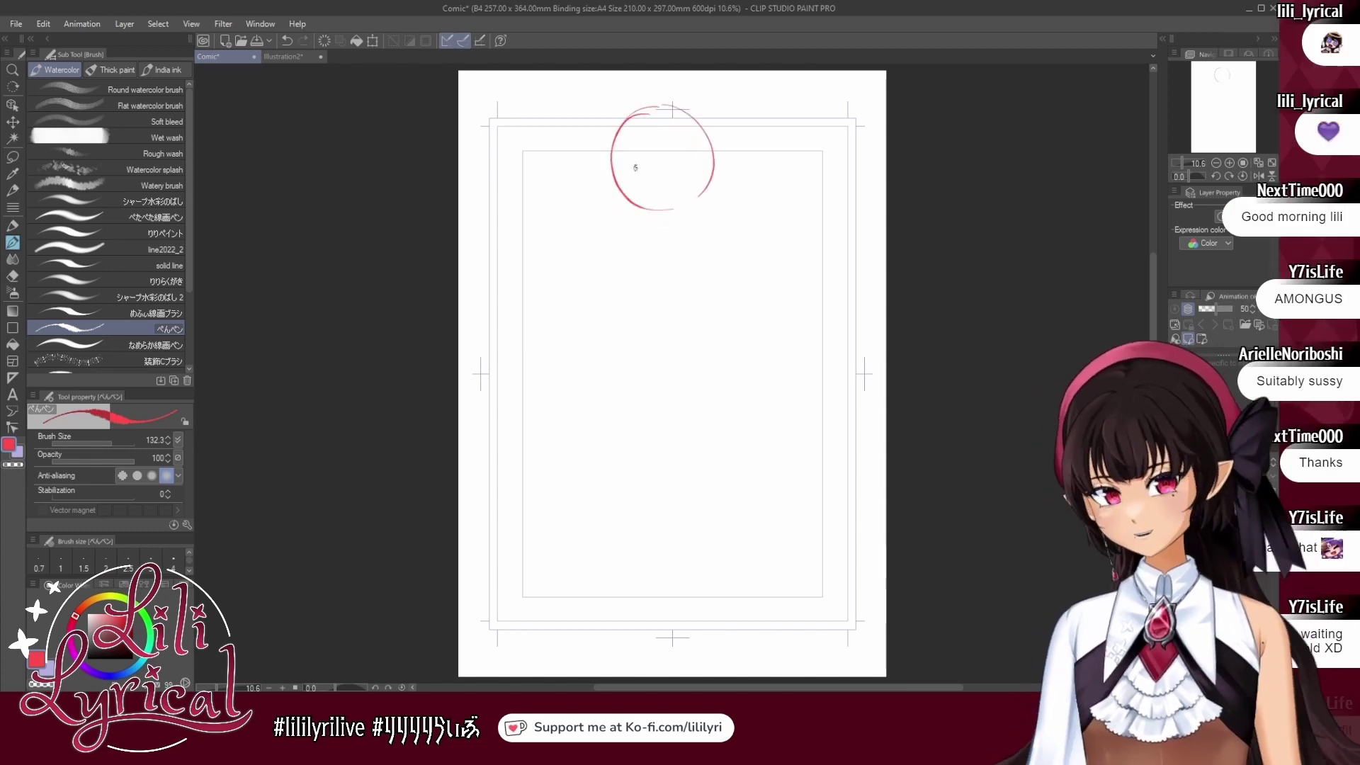
drag(659, 108, 620, 185)
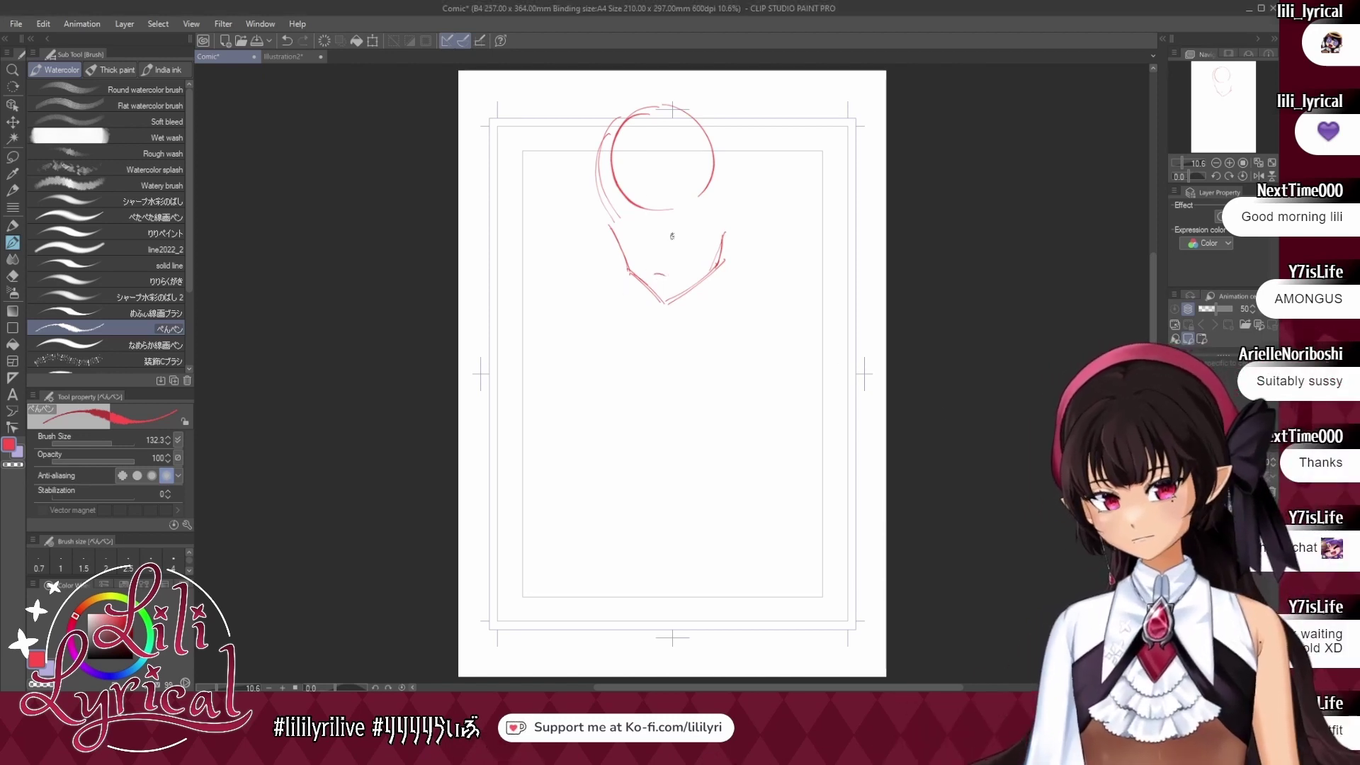
Check the reference illustration, then sketch the long outer hair strands down the left side of the head.
click(283, 56)
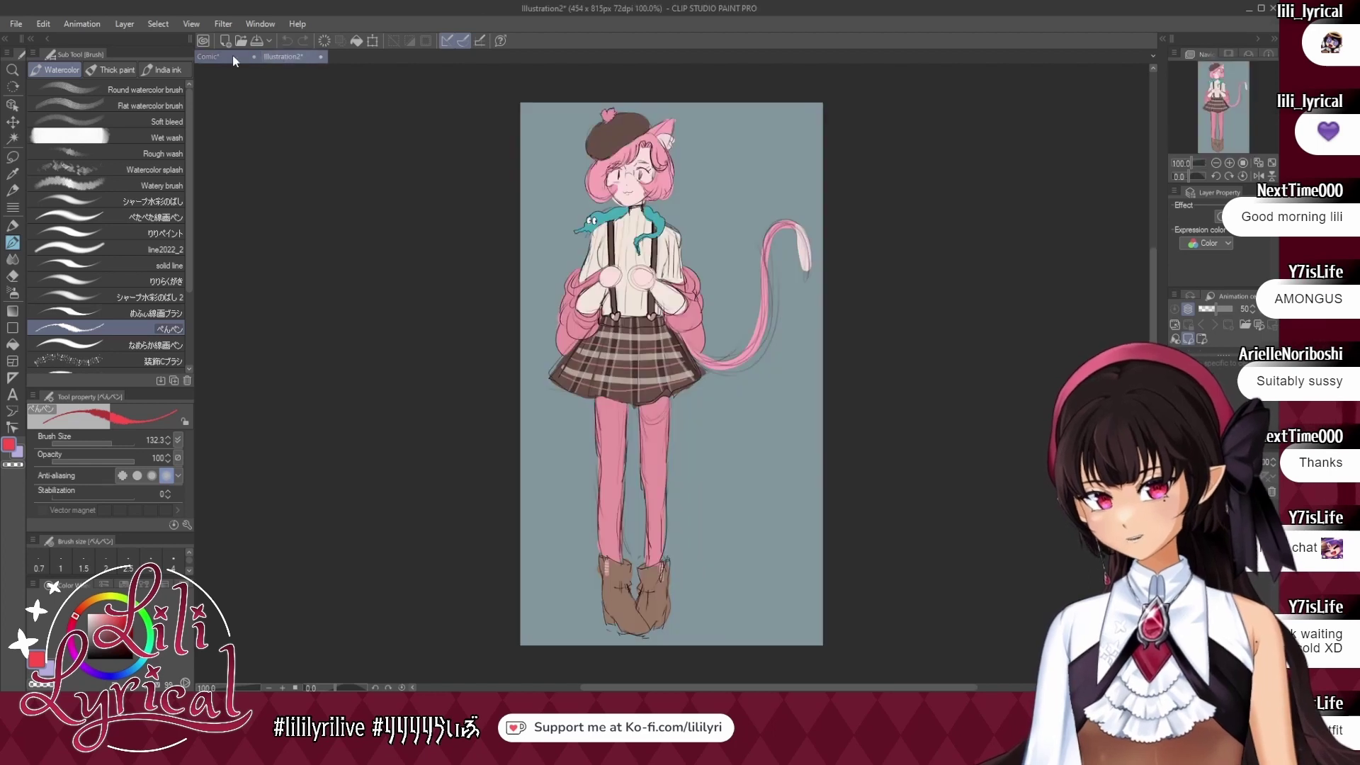
click(227, 56)
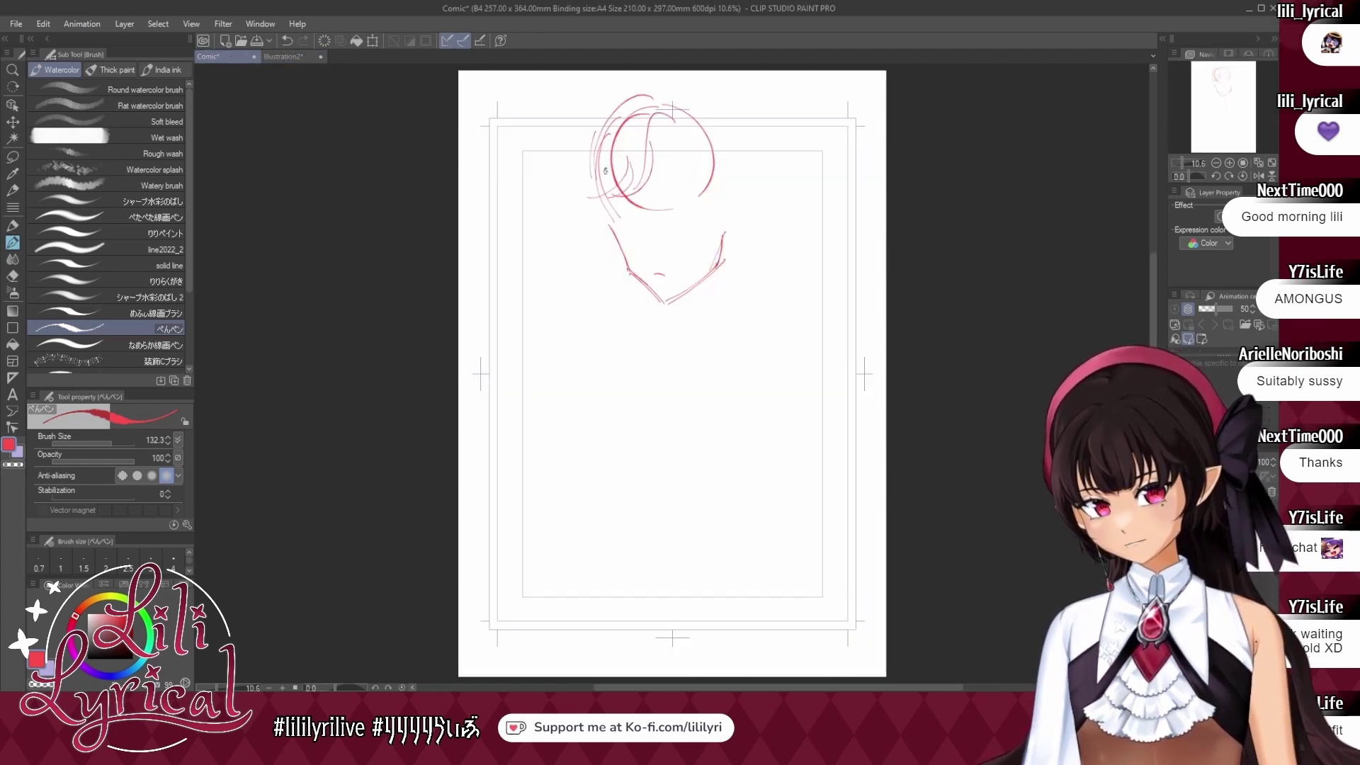
mouse_move(586, 173)
mouse_down()
mouse_move(612, 269)
mouse_move(598, 303)
mouse_move(568, 289)
mouse_up()
key(ctrl+z)
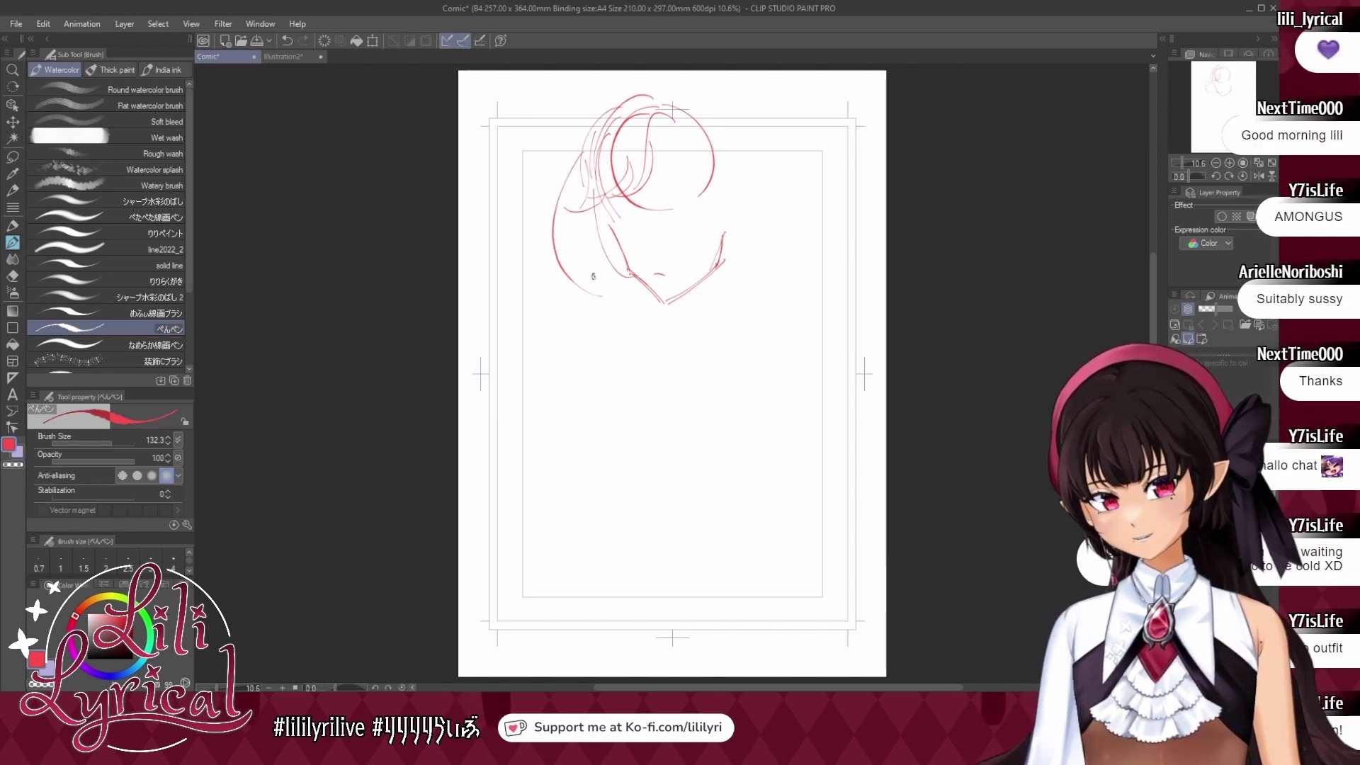
key(ctrl+z)
drag(586, 139, 586, 283)
drag(582, 177, 568, 273)
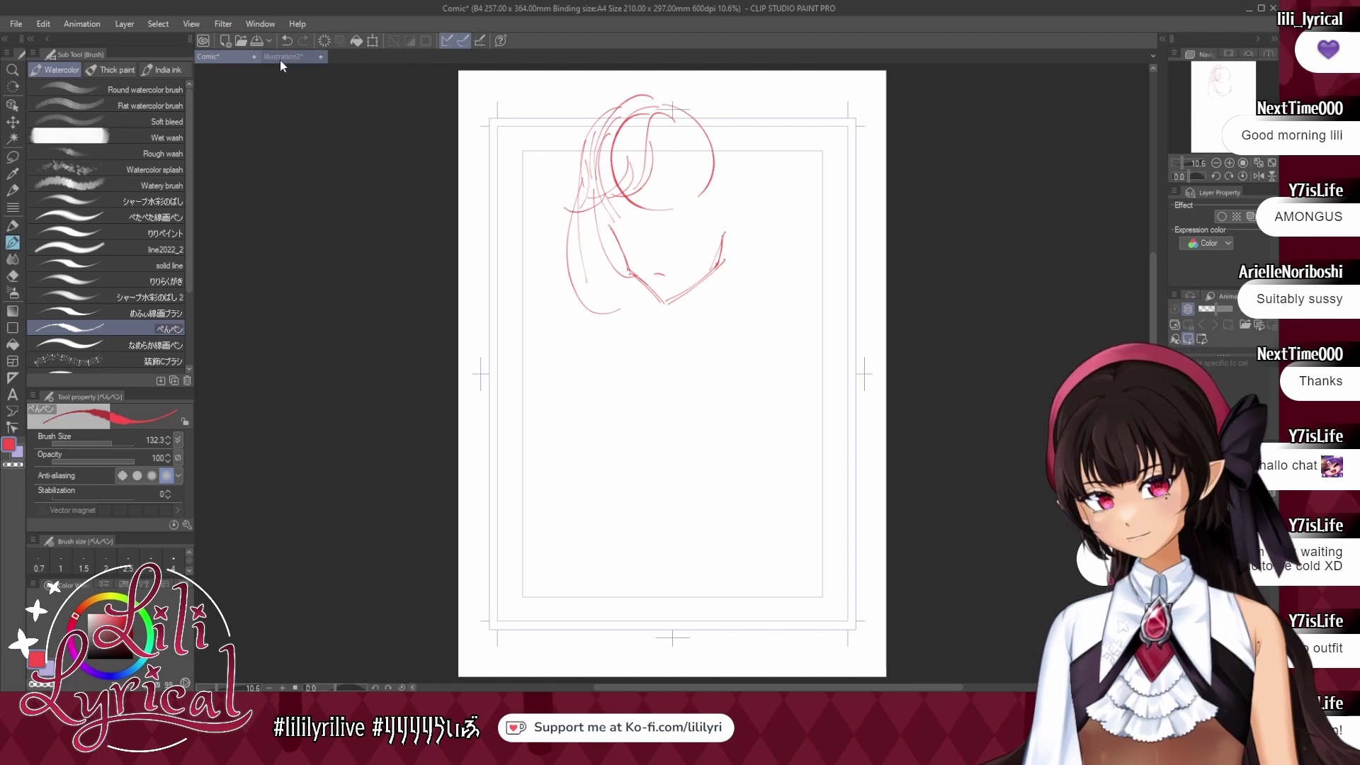
Compare with the reference again and fill out the rounded lower curve of the left-side hair.
click(283, 56)
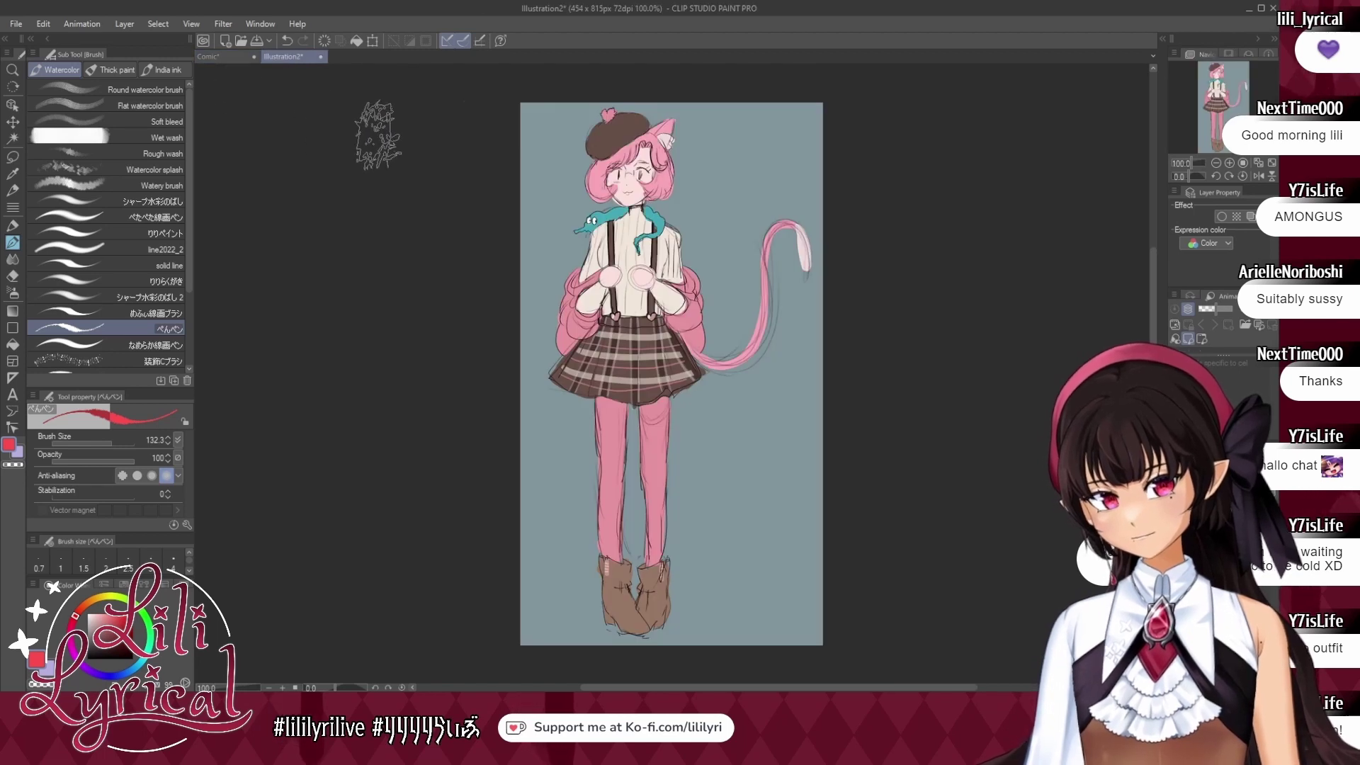
click(225, 56)
drag(580, 187, 615, 312)
mouse_move(574, 266)
mouse_down()
mouse_move(620, 309)
mouse_move(636, 285)
mouse_up()
drag(602, 289, 636, 282)
key(ctrl+z)
Sketch the inner hair strands along the right side of the face and the fringe falling from the parting.
mouse_move(702, 147)
mouse_down()
mouse_move(731, 241)
mouse_move(714, 269)
mouse_move(698, 267)
mouse_up()
drag(743, 244, 718, 285)
drag(729, 163, 715, 285)
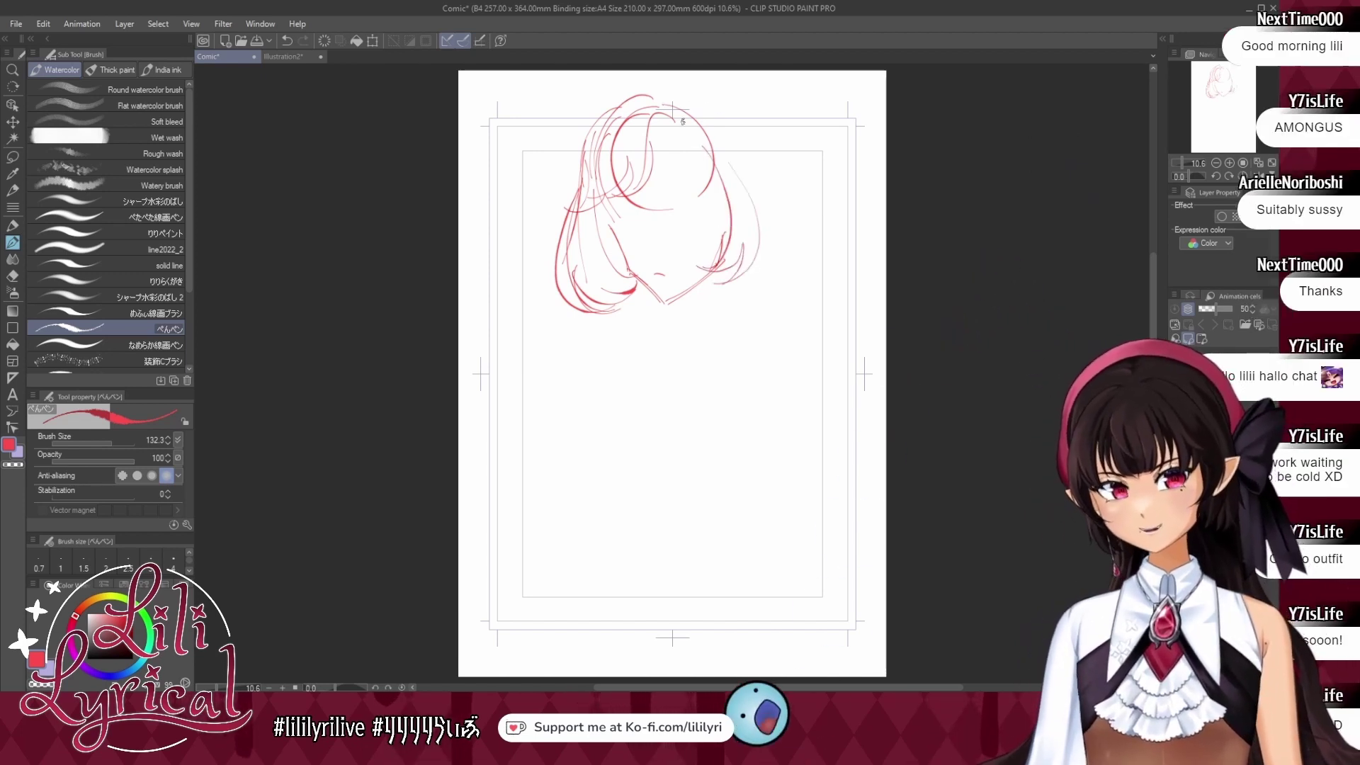
drag(677, 124, 718, 192)
drag(702, 133, 756, 196)
drag(735, 162, 772, 185)
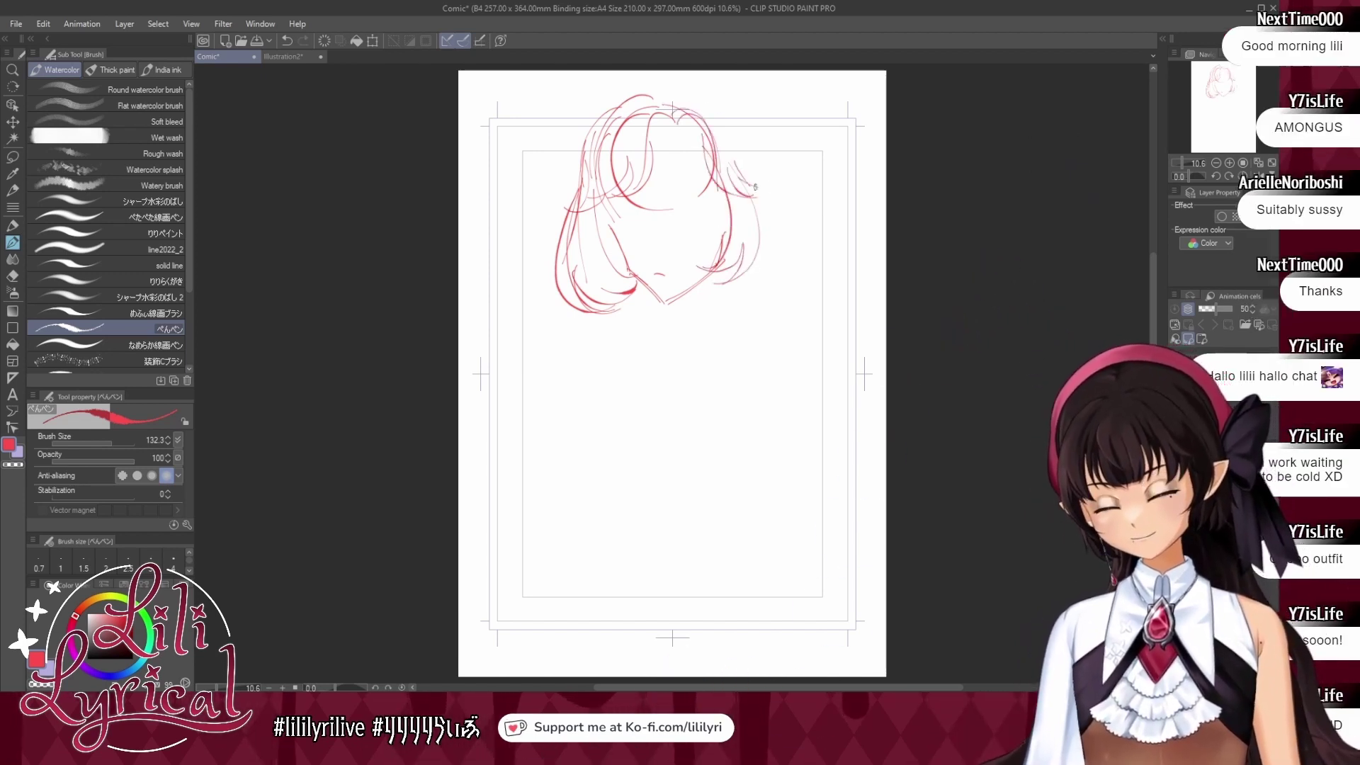
Sketch the outer hair contour on the right side of the head and a hand raised to the chin.
mouse_move(670, 103)
mouse_down()
mouse_move(752, 163)
mouse_move(767, 261)
mouse_move(742, 154)
mouse_move(762, 284)
mouse_up()
key(ctrl+z)
mouse_move(765, 235)
mouse_down()
mouse_move(767, 281)
mouse_move(724, 282)
mouse_up()
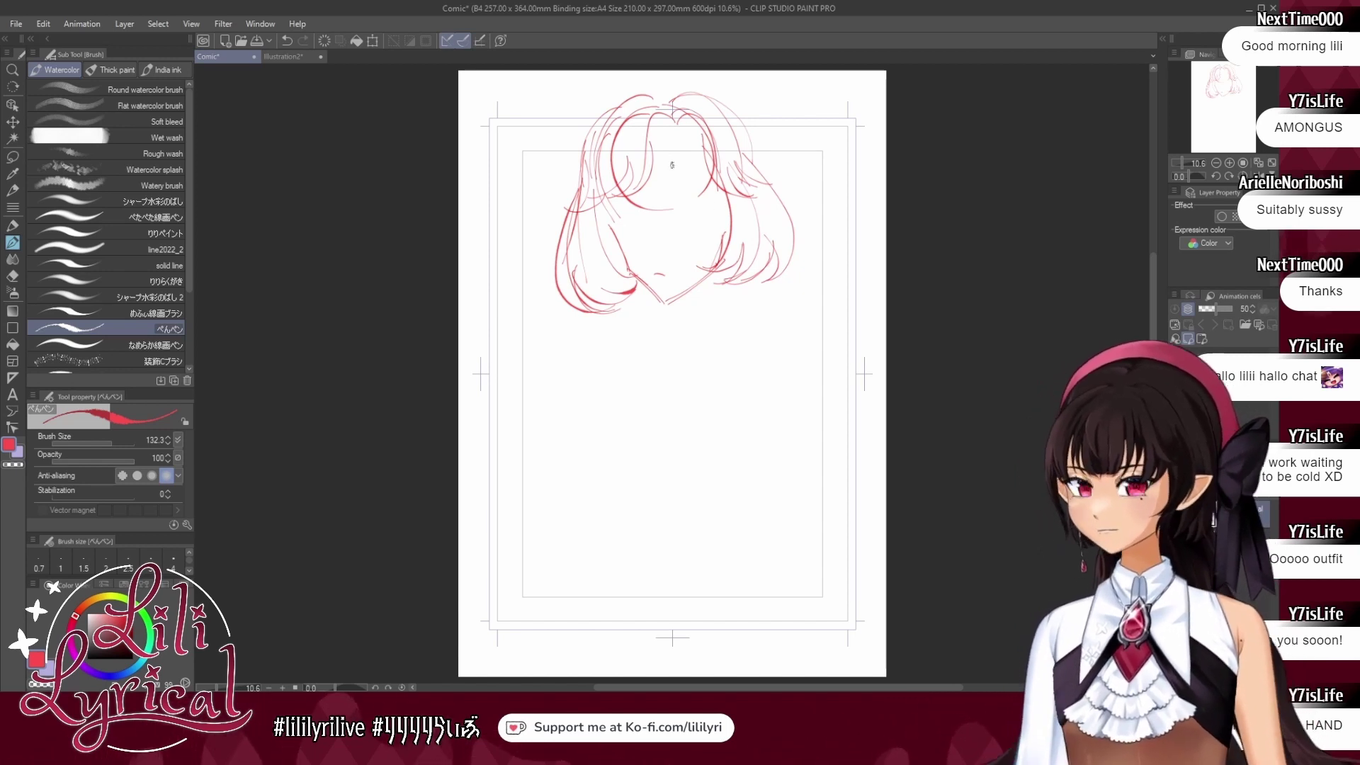
key(ctrl+z)
drag(596, 204, 627, 262)
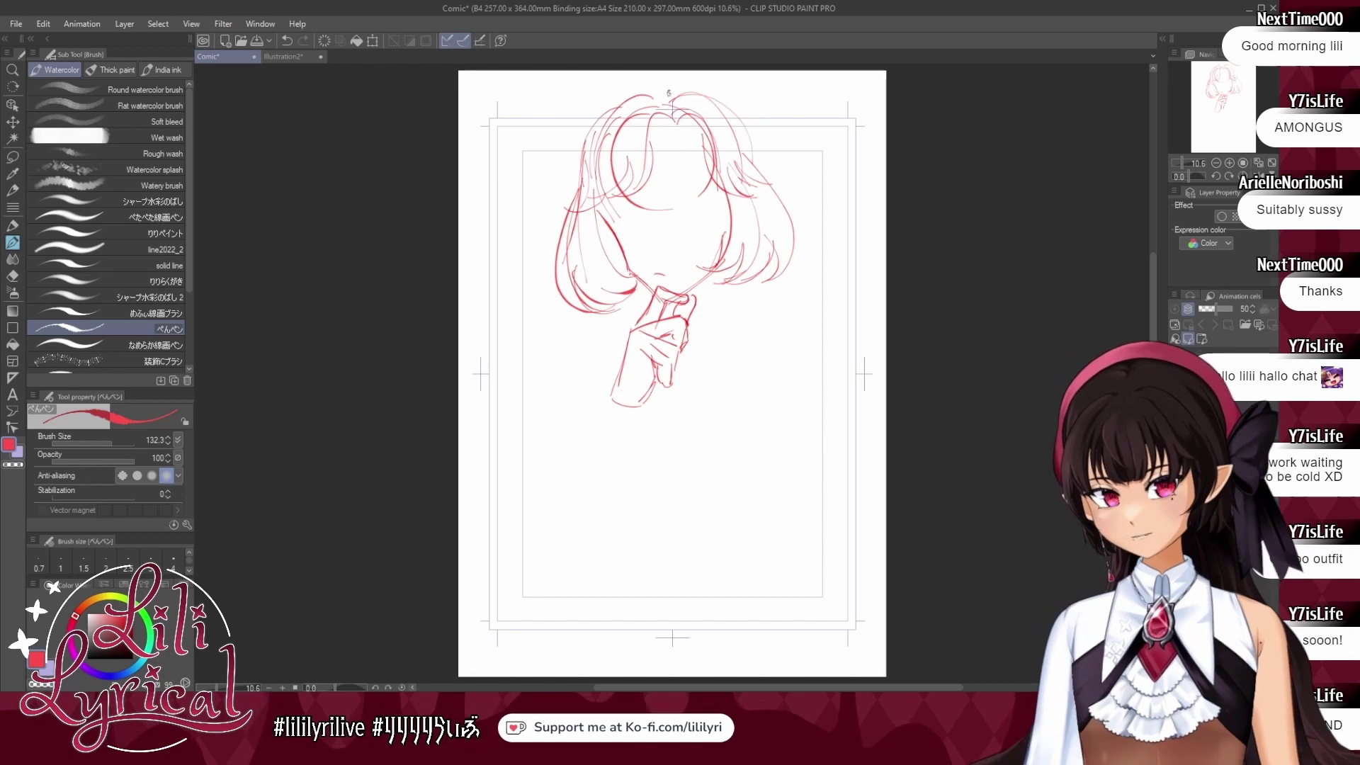
Sketch a beret tilted over the upper left of the head and add a heart ornament on top.
mouse_move(682, 81)
mouse_down()
mouse_move(580, 148)
mouse_move(592, 113)
mouse_up()
key(ctrl+z)
key(ctrl+z)
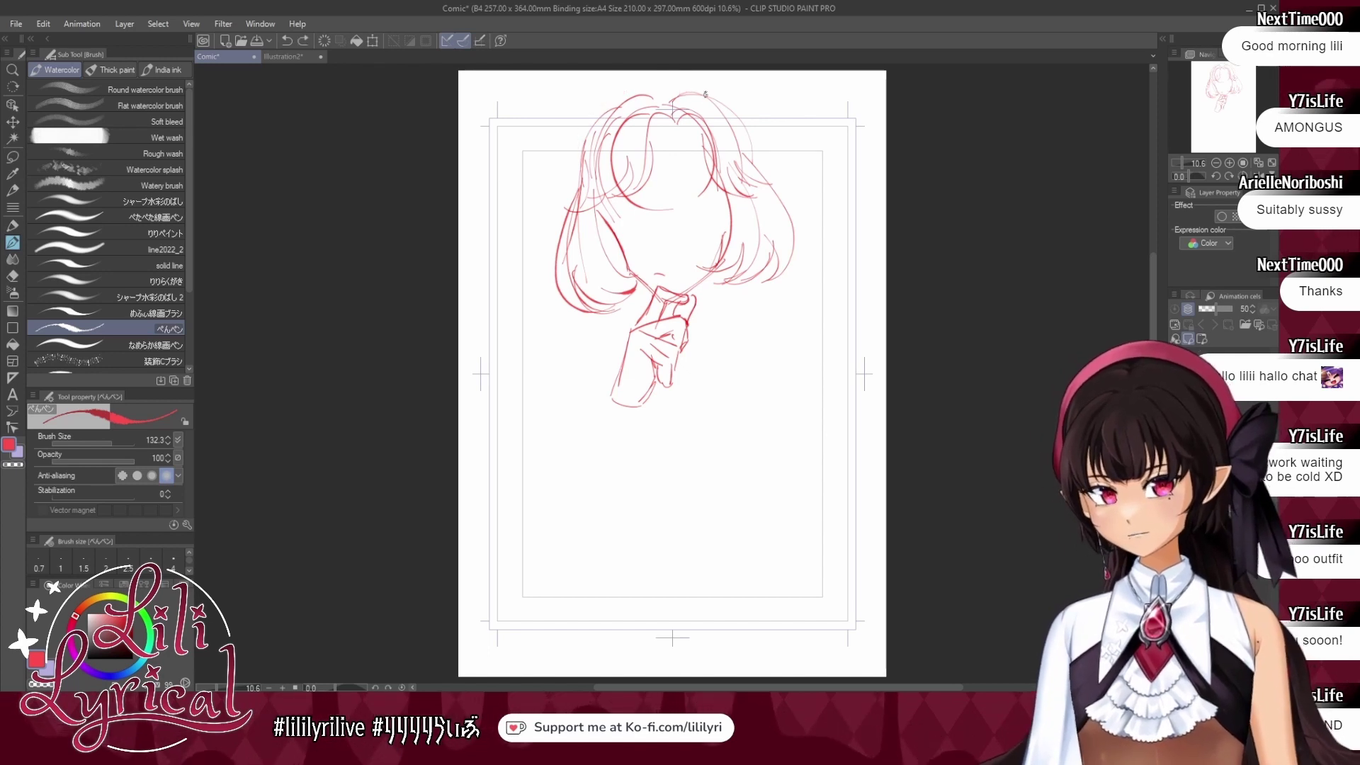
mouse_move(707, 92)
mouse_down()
mouse_move(591, 122)
mouse_move(543, 213)
mouse_up()
key(ctrl+z)
drag(586, 118, 544, 168)
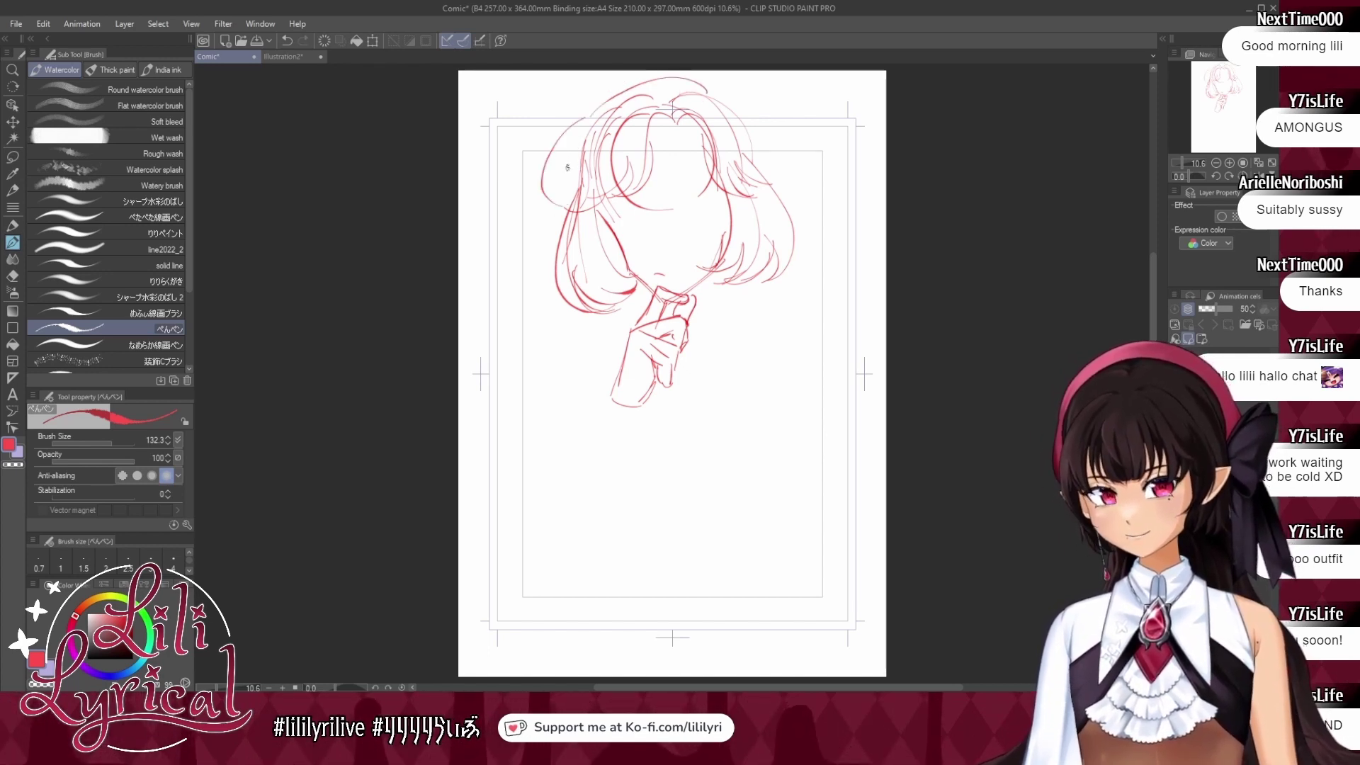
drag(580, 121, 567, 205)
mouse_move(583, 108)
mouse_down()
mouse_move(581, 94)
mouse_move(597, 115)
mouse_up()
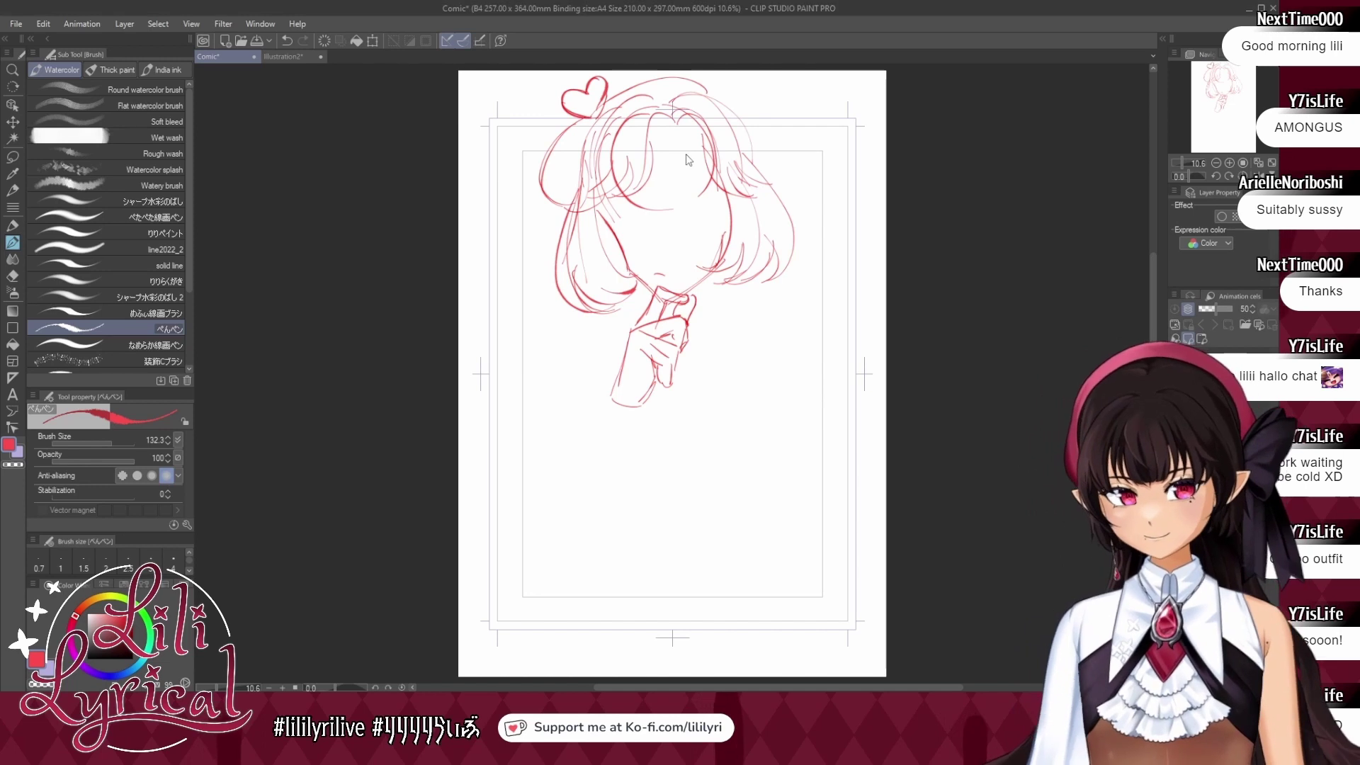
Consult the reference and sketch the facial features, including the right eye with its lashes and the mouth.
click(291, 51)
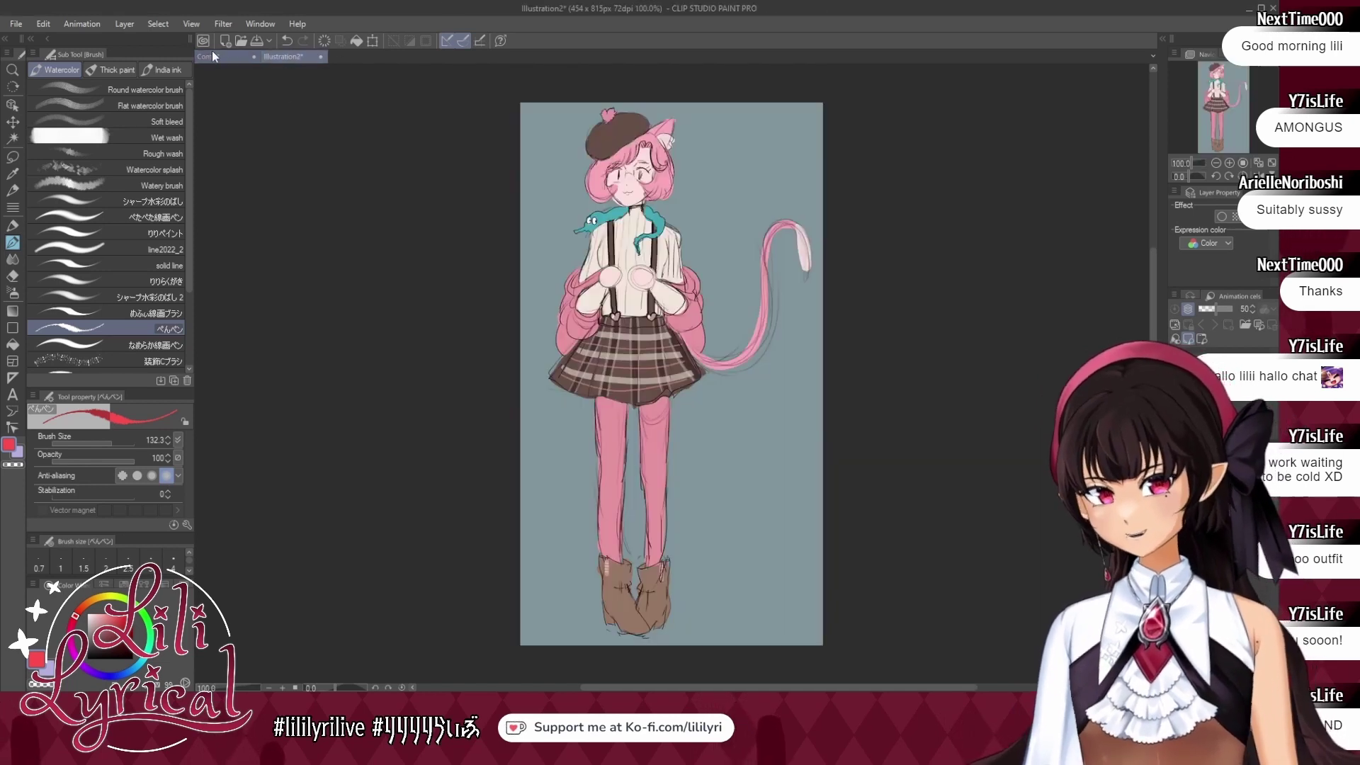
click(213, 57)
click(278, 56)
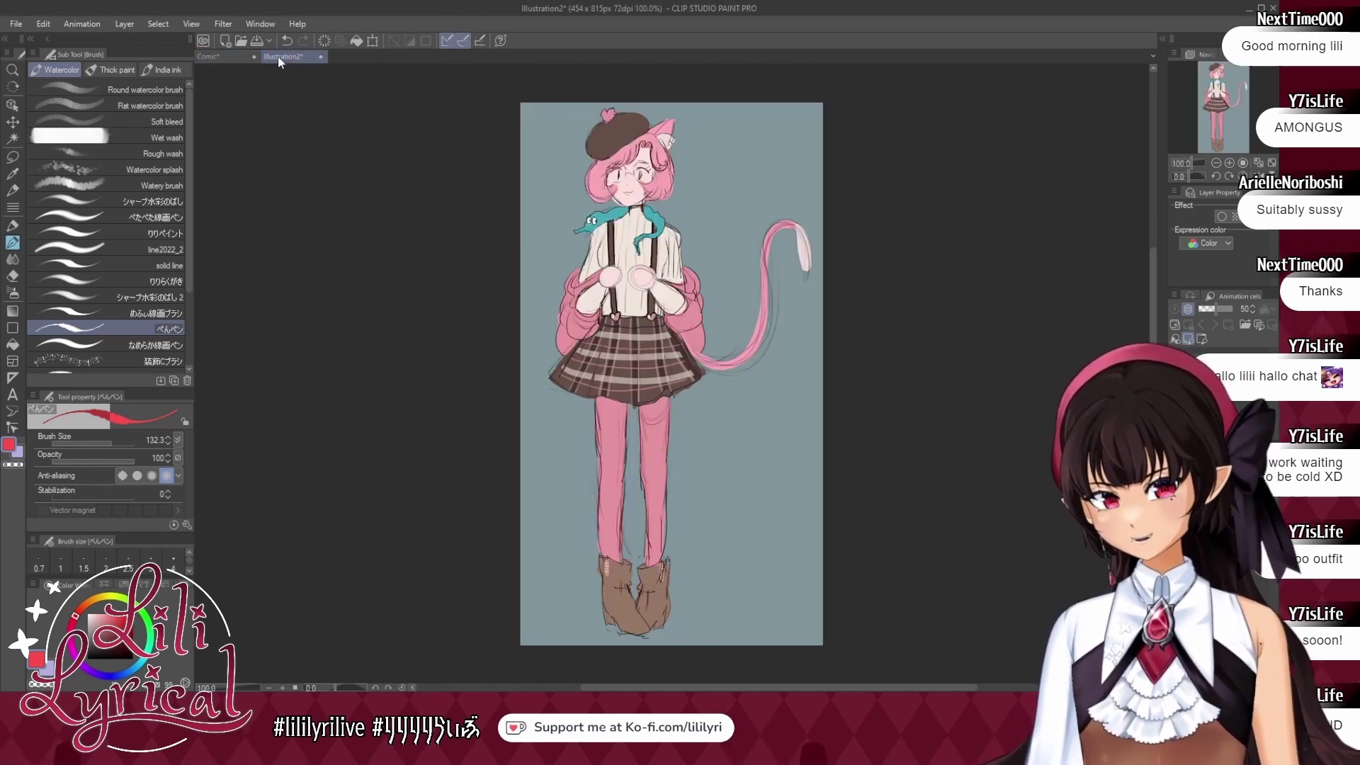
click(224, 61)
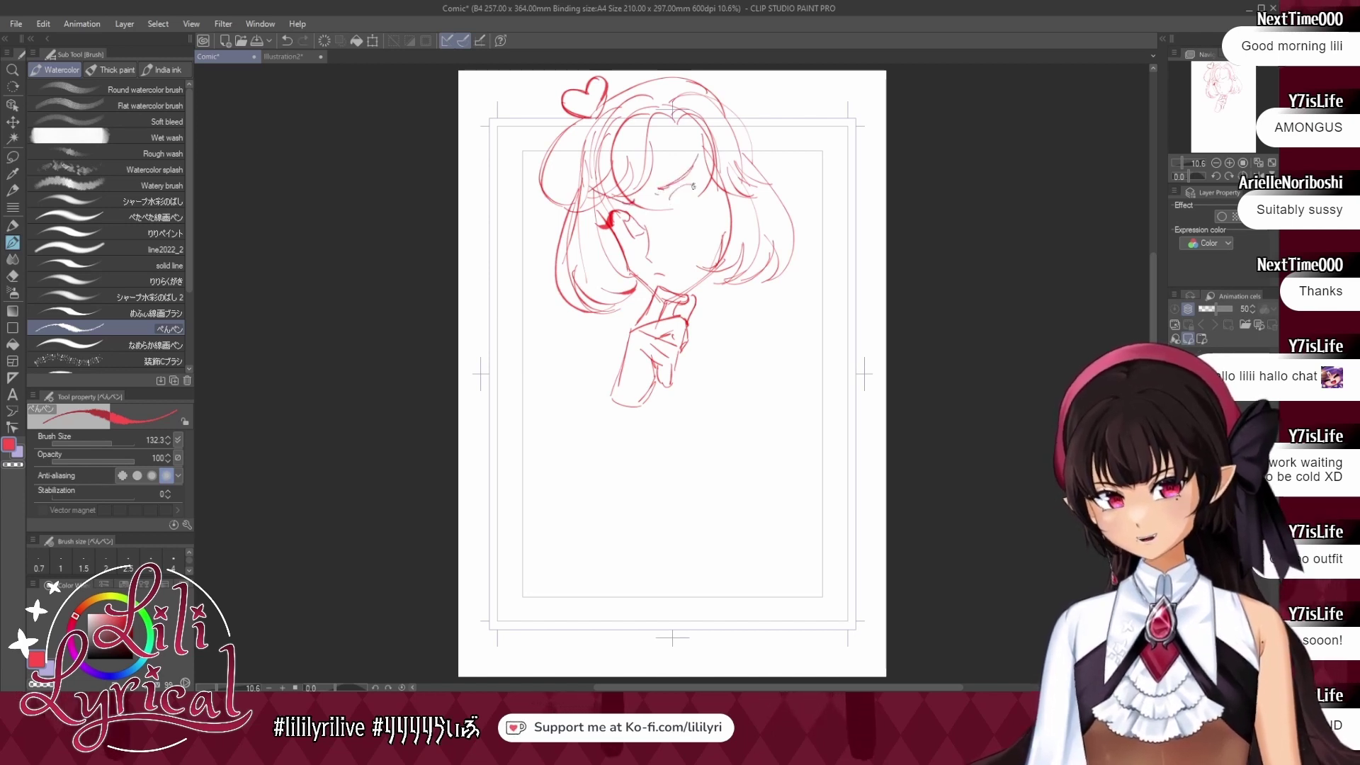
drag(664, 200, 703, 196)
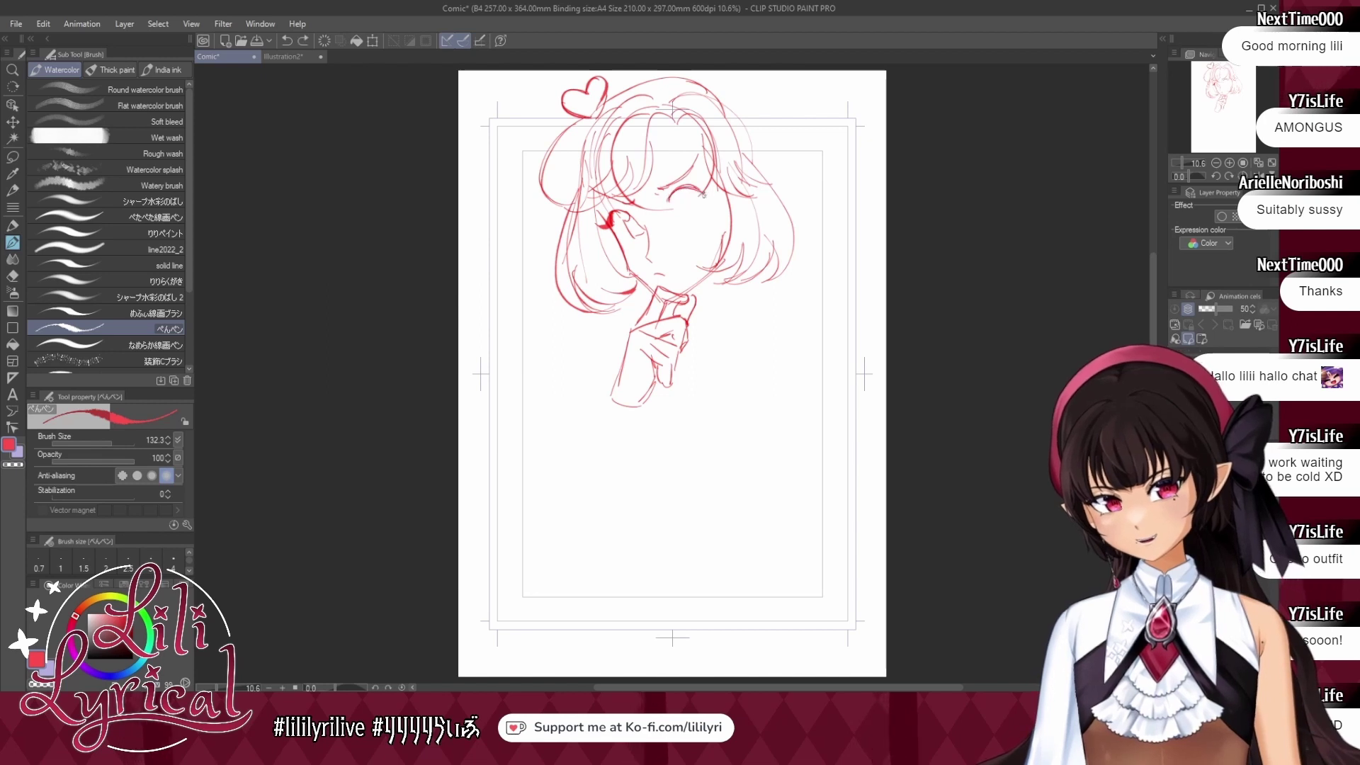
mouse_move(714, 186)
mouse_down()
mouse_move(682, 202)
mouse_move(685, 219)
mouse_move(680, 203)
mouse_move(693, 221)
mouse_move(692, 200)
mouse_move(684, 235)
mouse_up()
drag(687, 231, 667, 279)
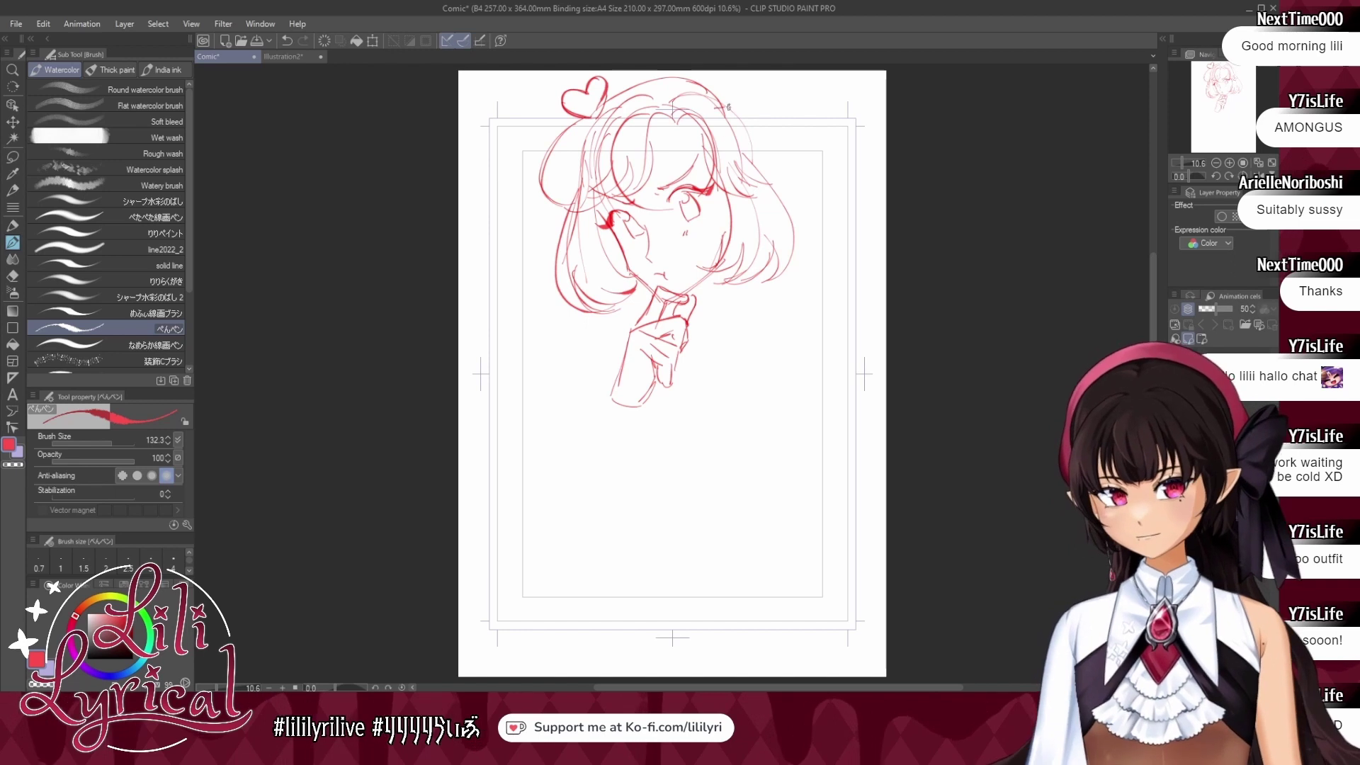
Sketch a pointed cat ear with inner fur on the upper right of the head and compare it with the reference illustration.
drag(717, 120, 803, 82)
drag(803, 82, 771, 167)
key(ctrl+z)
key(ctrl+z)
mouse_move(716, 104)
mouse_down()
mouse_move(816, 102)
mouse_move(758, 173)
mouse_up()
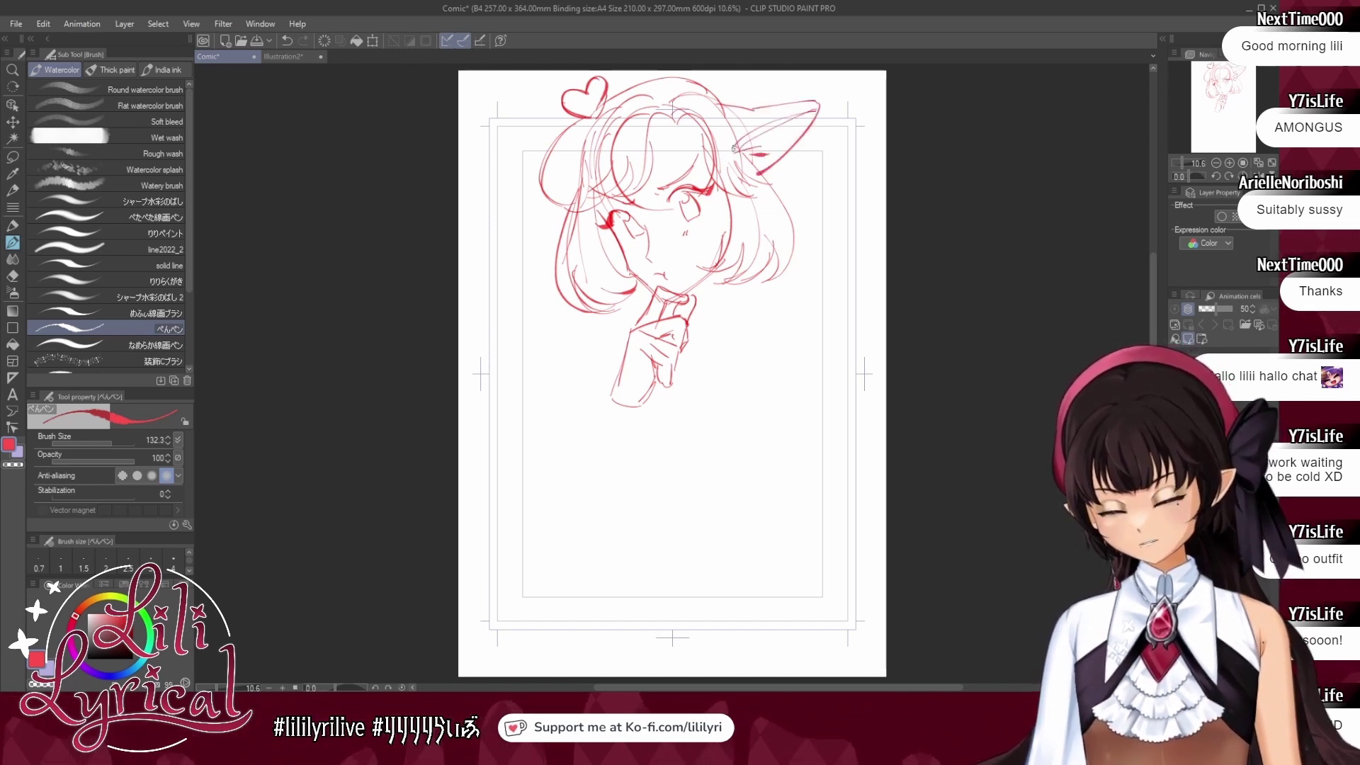
click(289, 58)
click(228, 60)
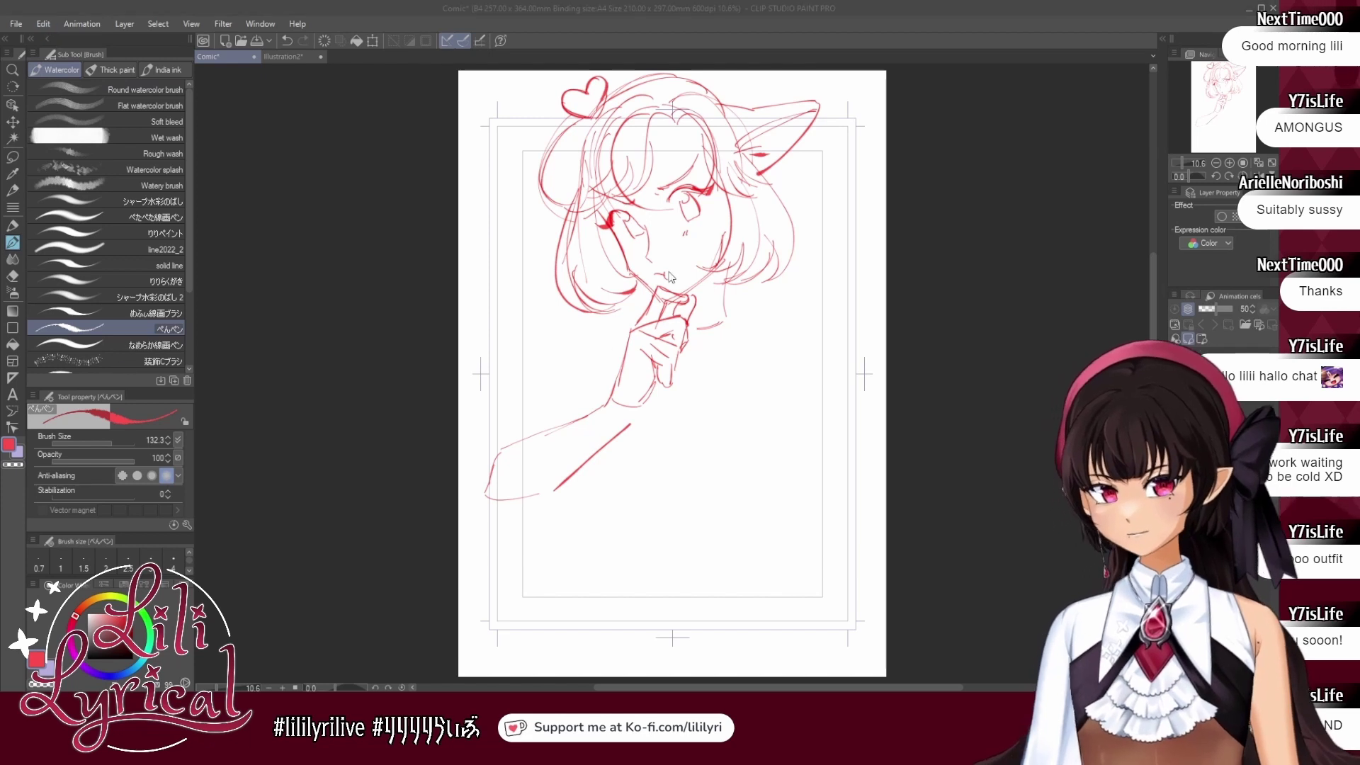
Scale the whole sketch down slightly and erase the forearm lines below the raised hand.
click(593, 396)
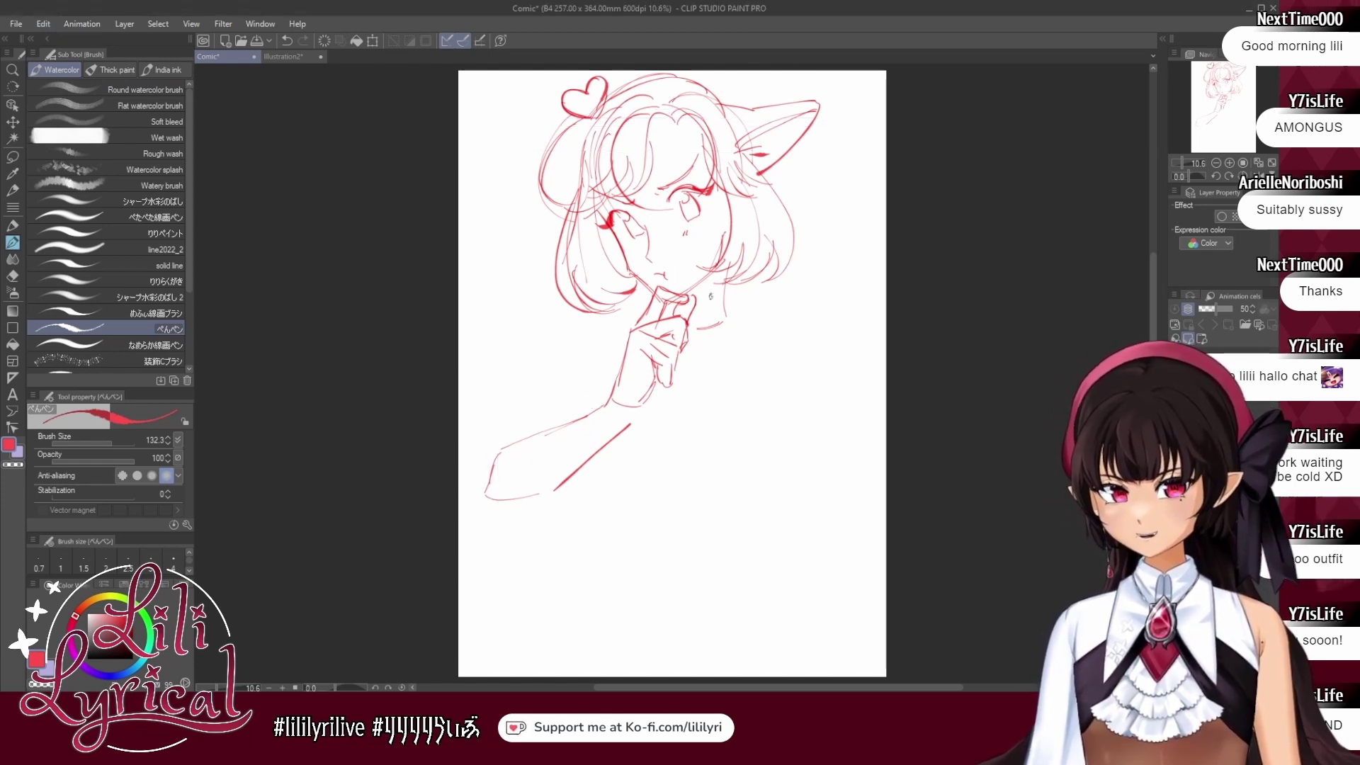
key(ctrl+t)
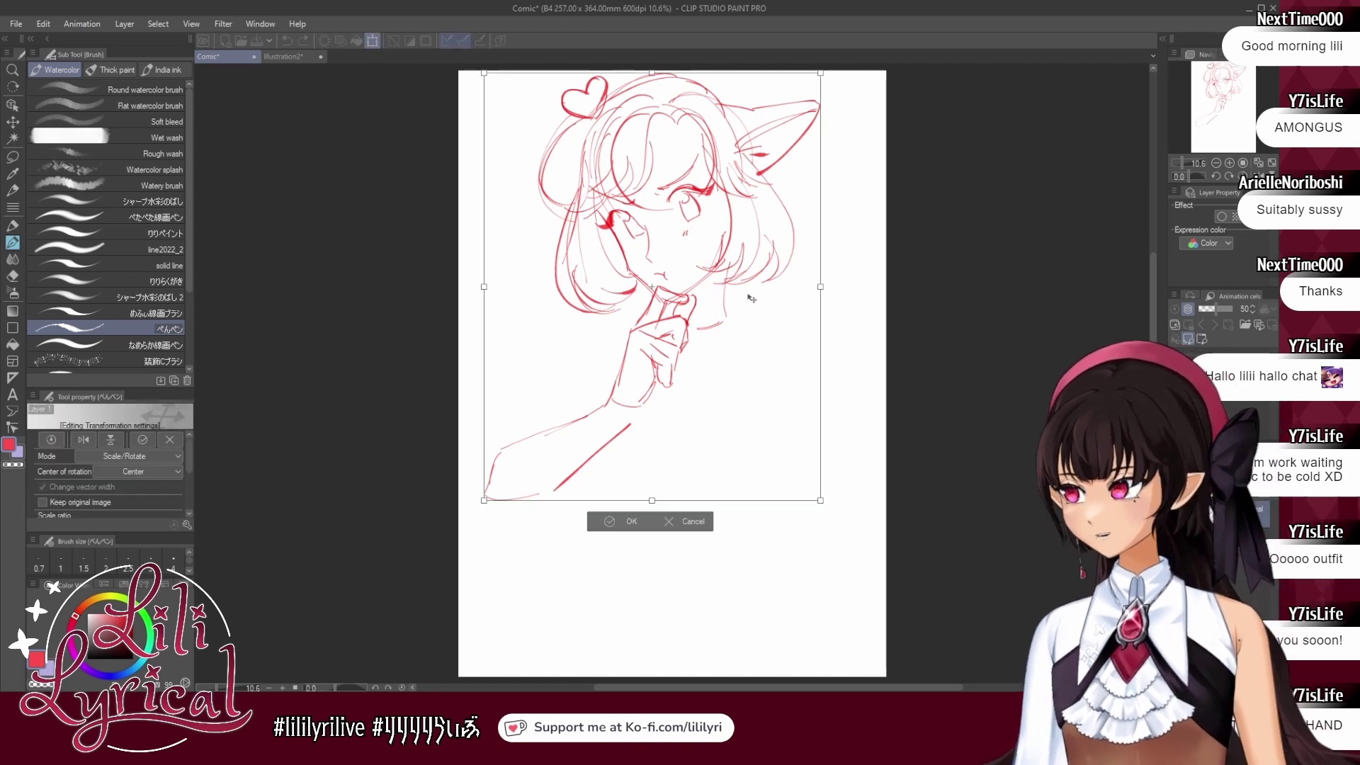
mouse_move(820, 287)
mouse_down()
mouse_move(796, 287)
mouse_move(773, 320)
mouse_move(758, 314)
mouse_move(873, 295)
mouse_move(729, 353)
mouse_up()
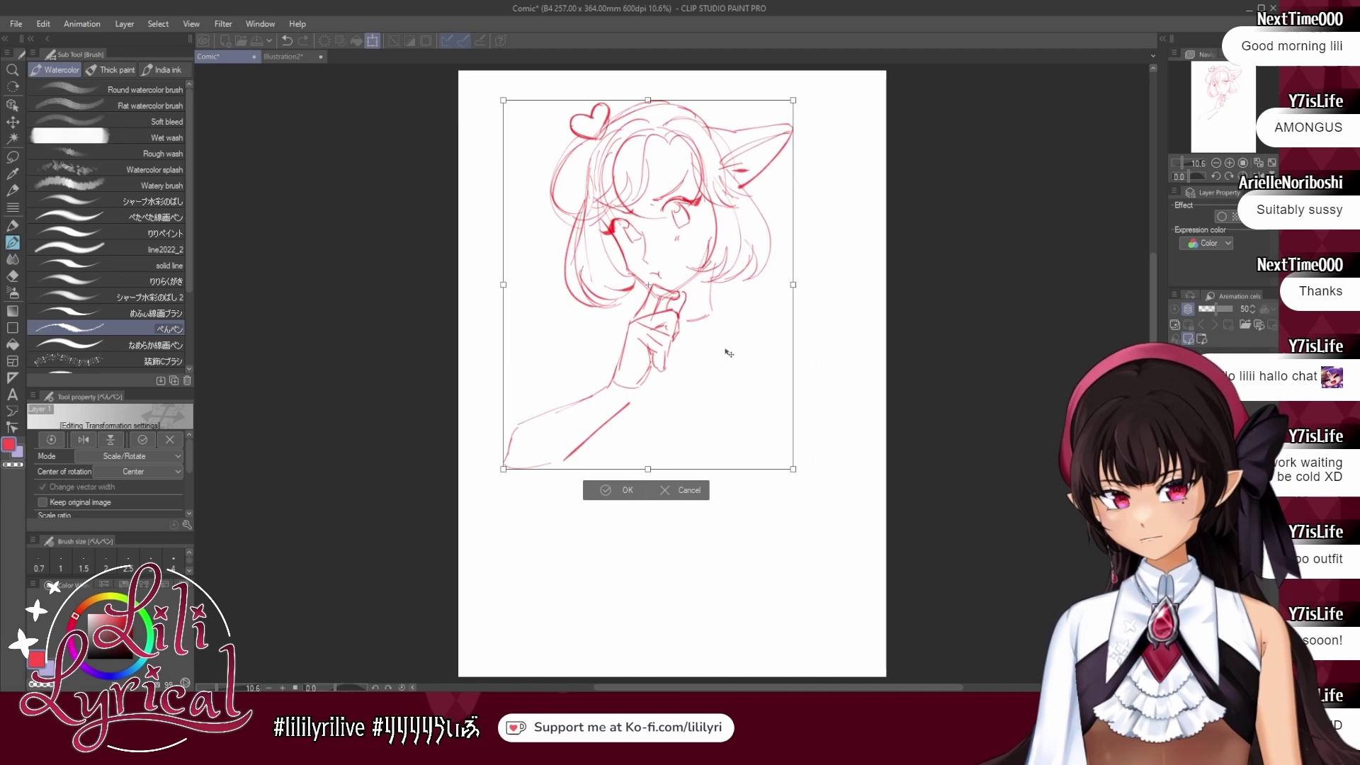
click(619, 490)
key(e)
drag(560, 436, 591, 463)
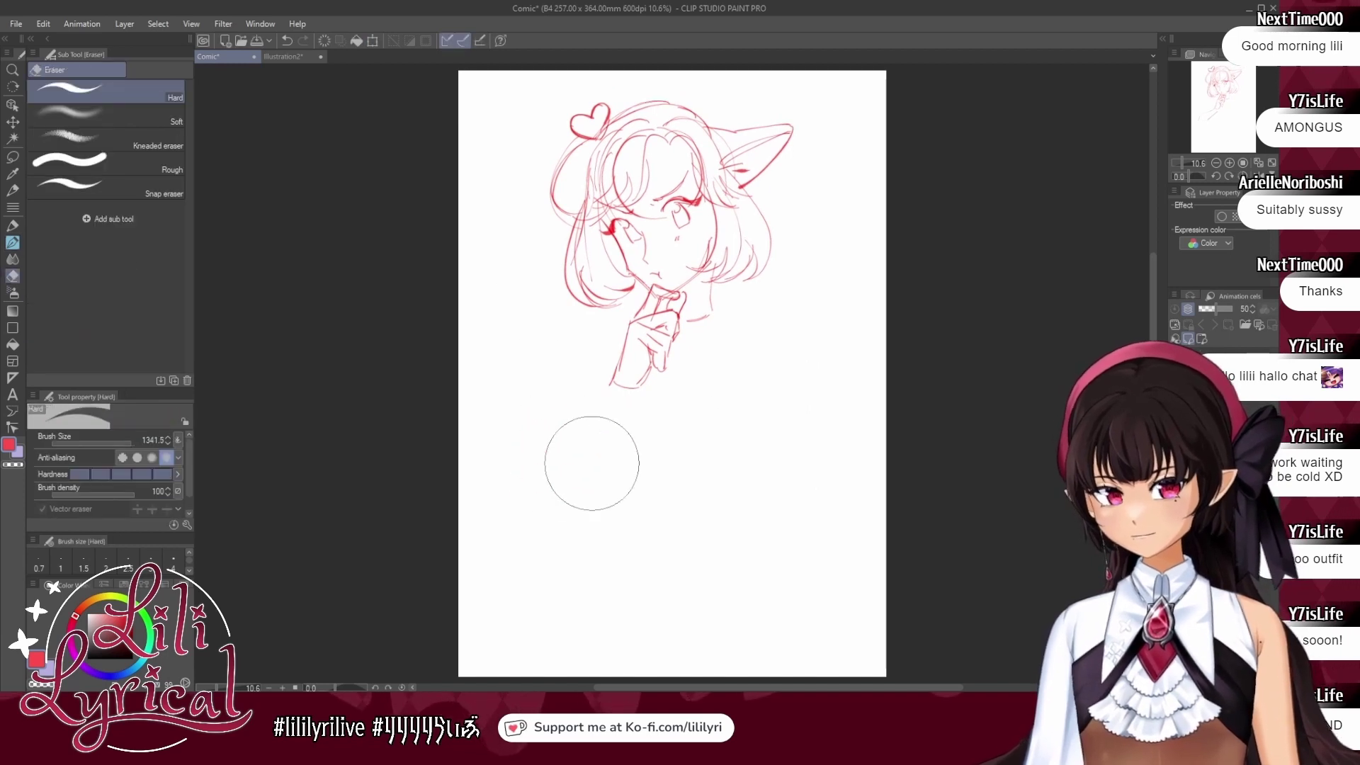
Sketch the neck, both shoulder lines and the right side of the chest with the brush.
key(b)
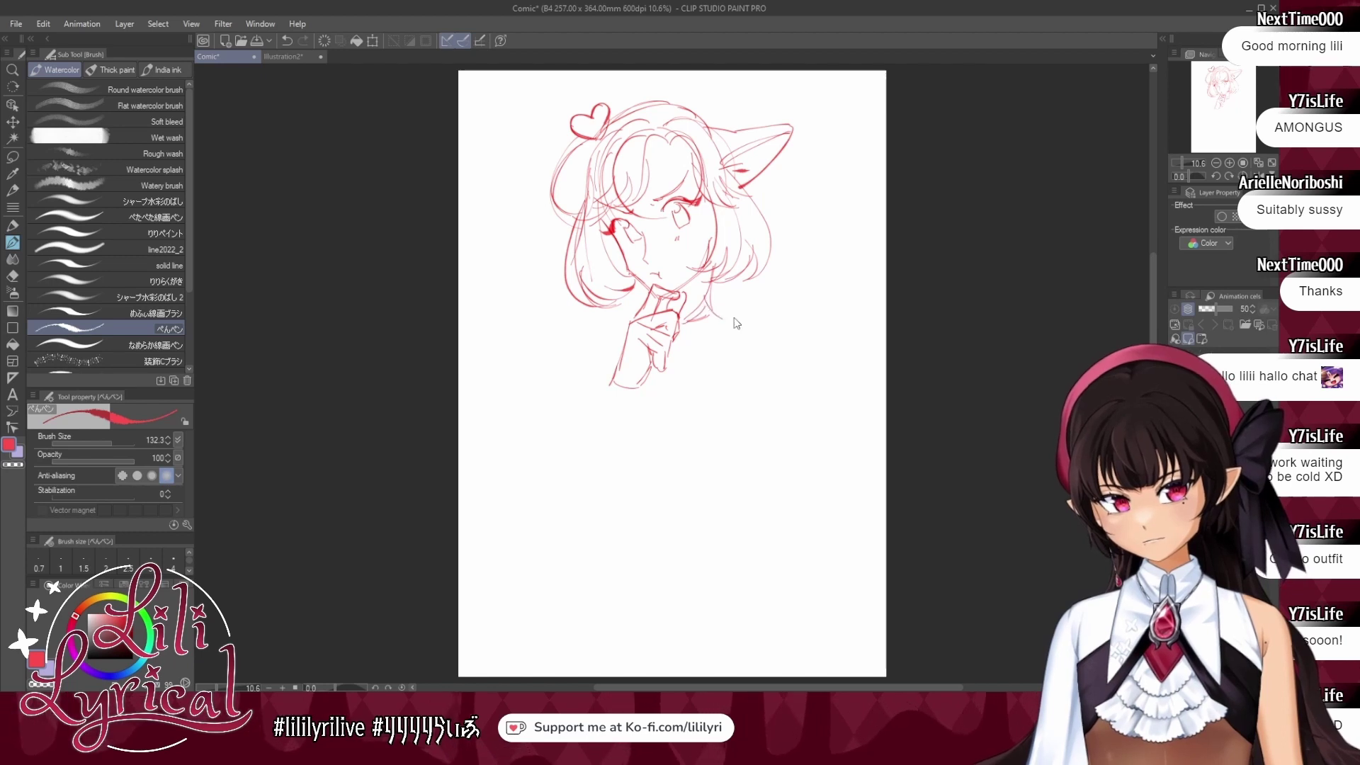
mouse_move(712, 286)
mouse_down()
mouse_move(721, 320)
mouse_move(788, 350)
mouse_move(742, 398)
mouse_move(759, 369)
mouse_move(745, 415)
mouse_up()
mouse_move(758, 368)
mouse_down()
mouse_move(754, 426)
mouse_move(720, 482)
mouse_up()
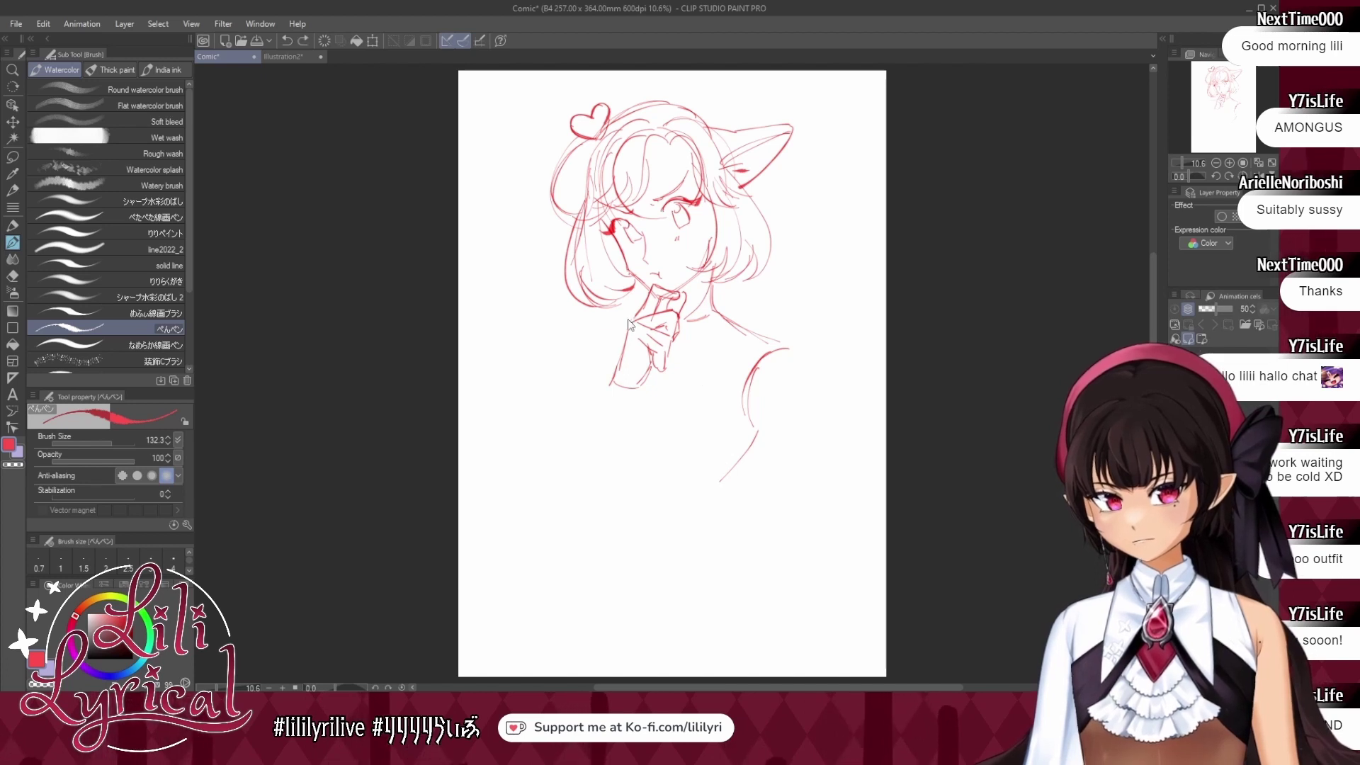
mouse_move(635, 318)
mouse_down()
mouse_move(568, 327)
mouse_move(573, 356)
mouse_up()
mouse_move(763, 395)
mouse_down()
mouse_move(753, 473)
mouse_move(720, 490)
mouse_up()
mouse_move(753, 332)
mouse_down()
mouse_move(807, 356)
mouse_move(823, 429)
mouse_up()
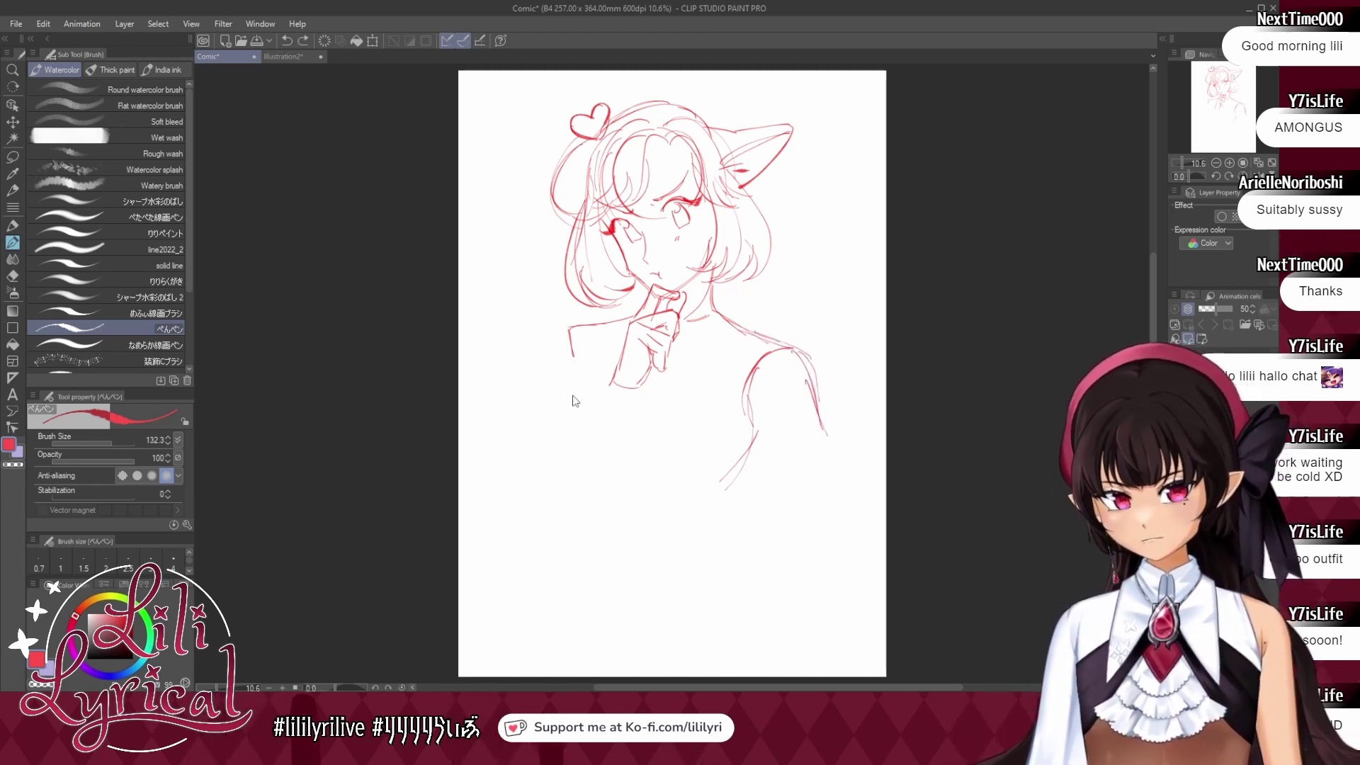
drag(571, 402, 603, 490)
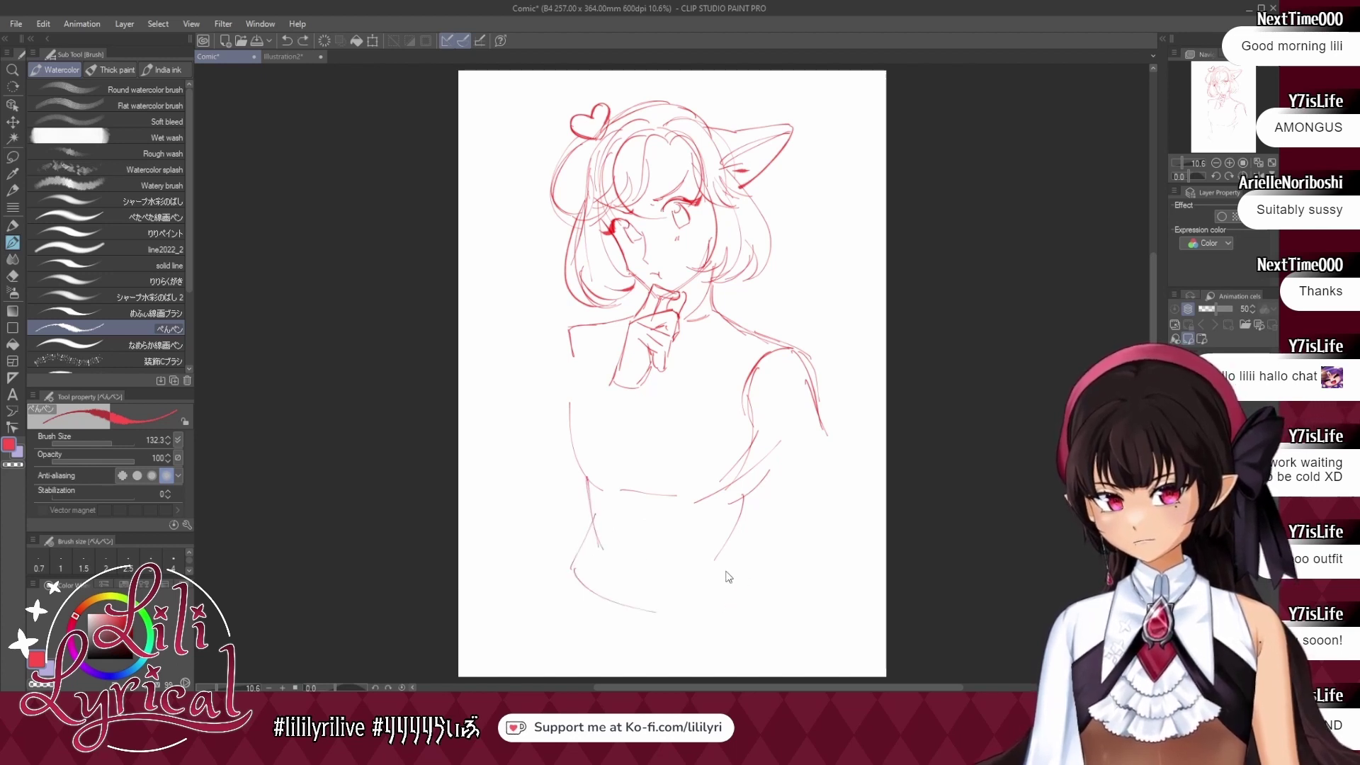
key(ctrl+z)
key(ctrl+z)
key(ctrl+z)
key(ctrl+z)
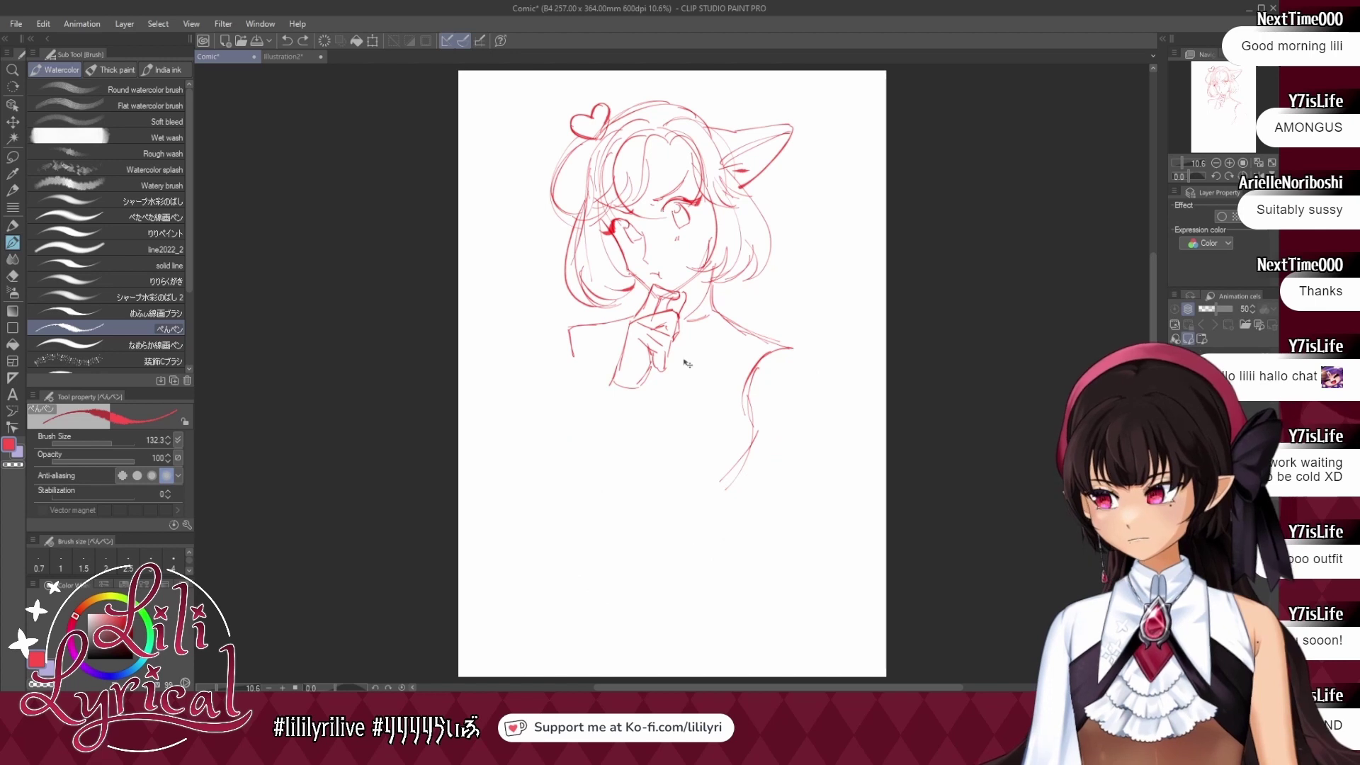
Scale the sketch down further and move it up toward the top of the page.
key(ctrl+t)
drag(794, 295, 767, 296)
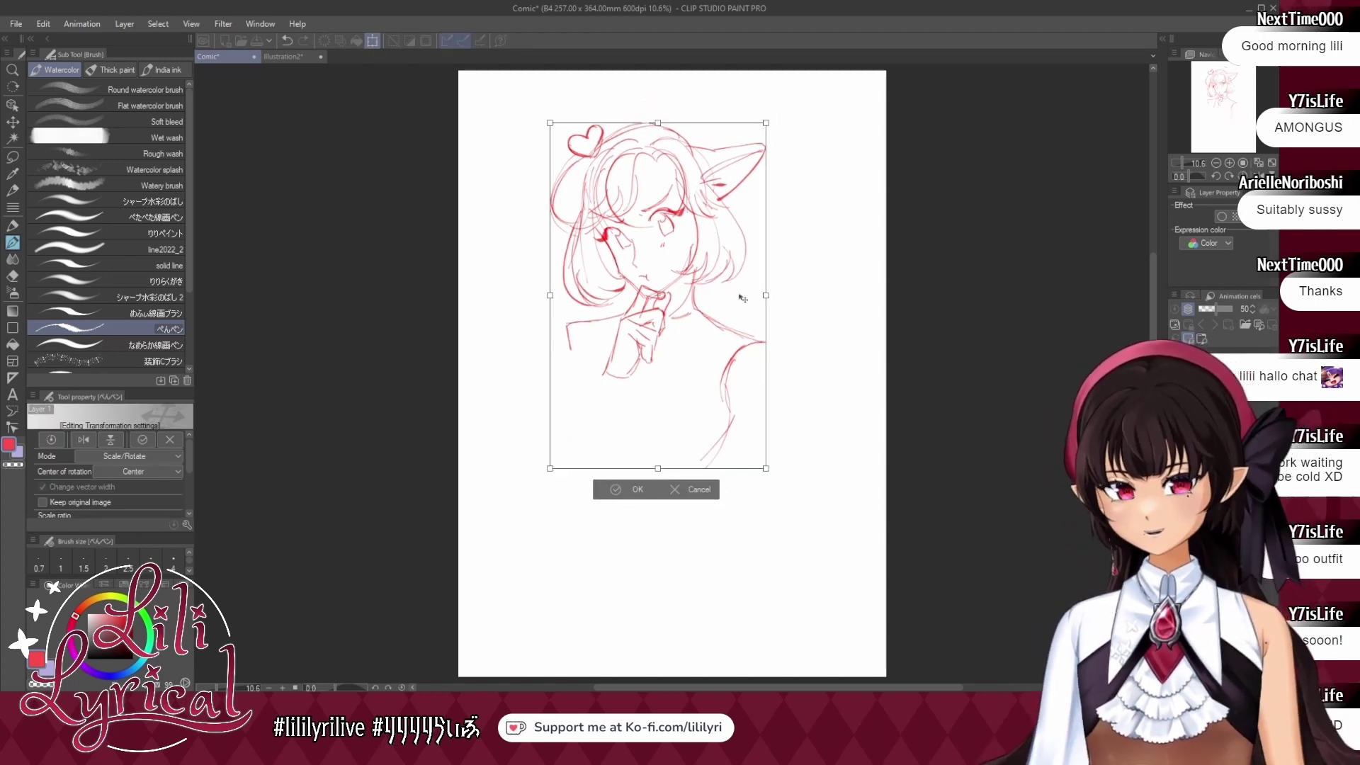
drag(709, 352, 717, 315)
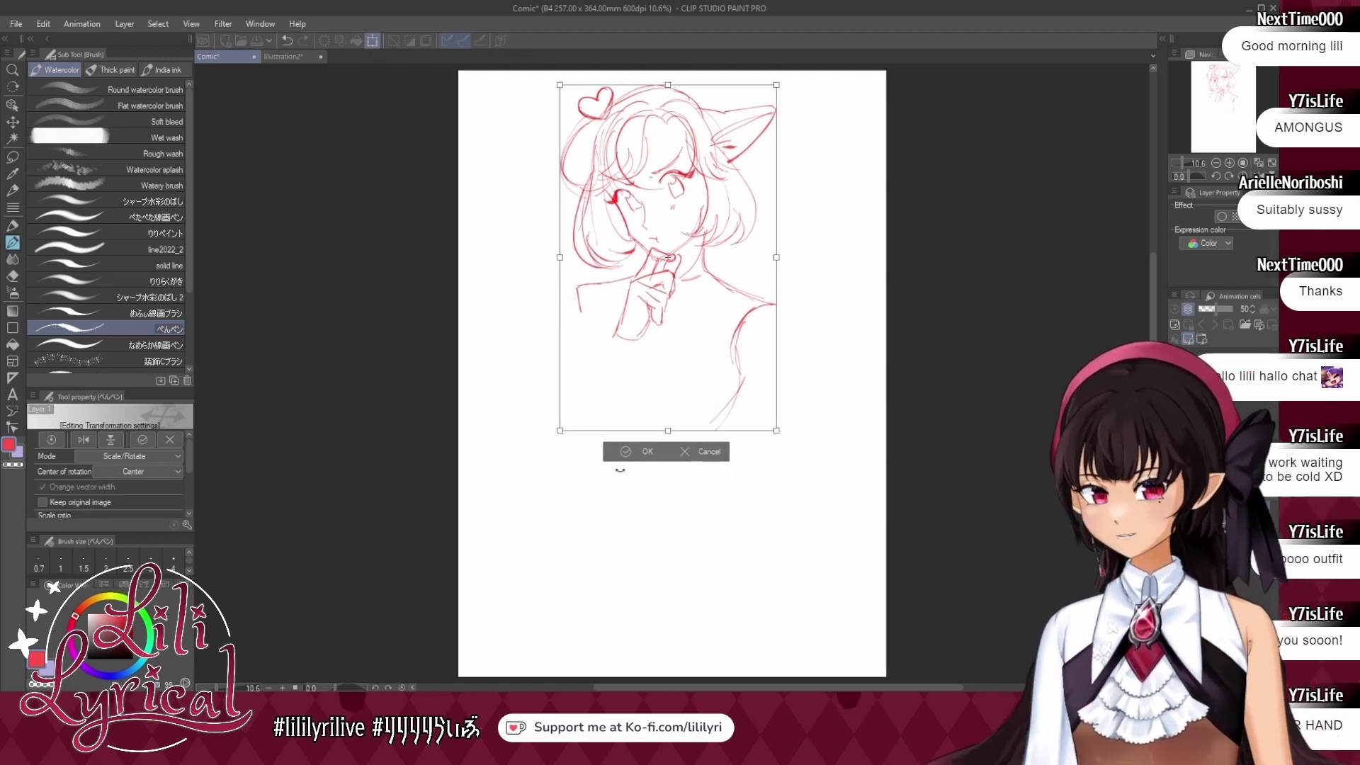
key(Return)
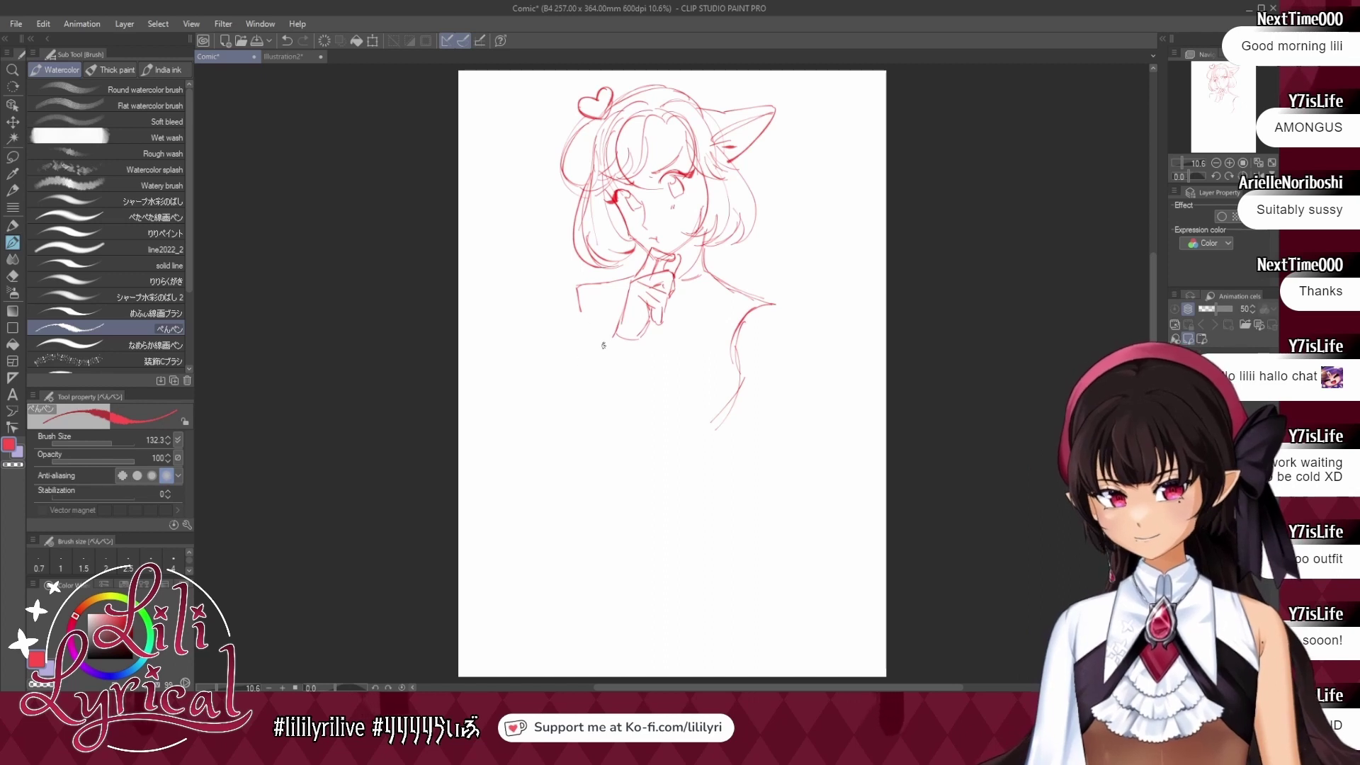
Sketch the bent left arm from the raised wrist down to the elbow and up to the shoulder, checking the reference.
mouse_move(615, 336)
mouse_down()
mouse_move(506, 394)
mouse_move(496, 436)
mouse_move(631, 347)
mouse_up()
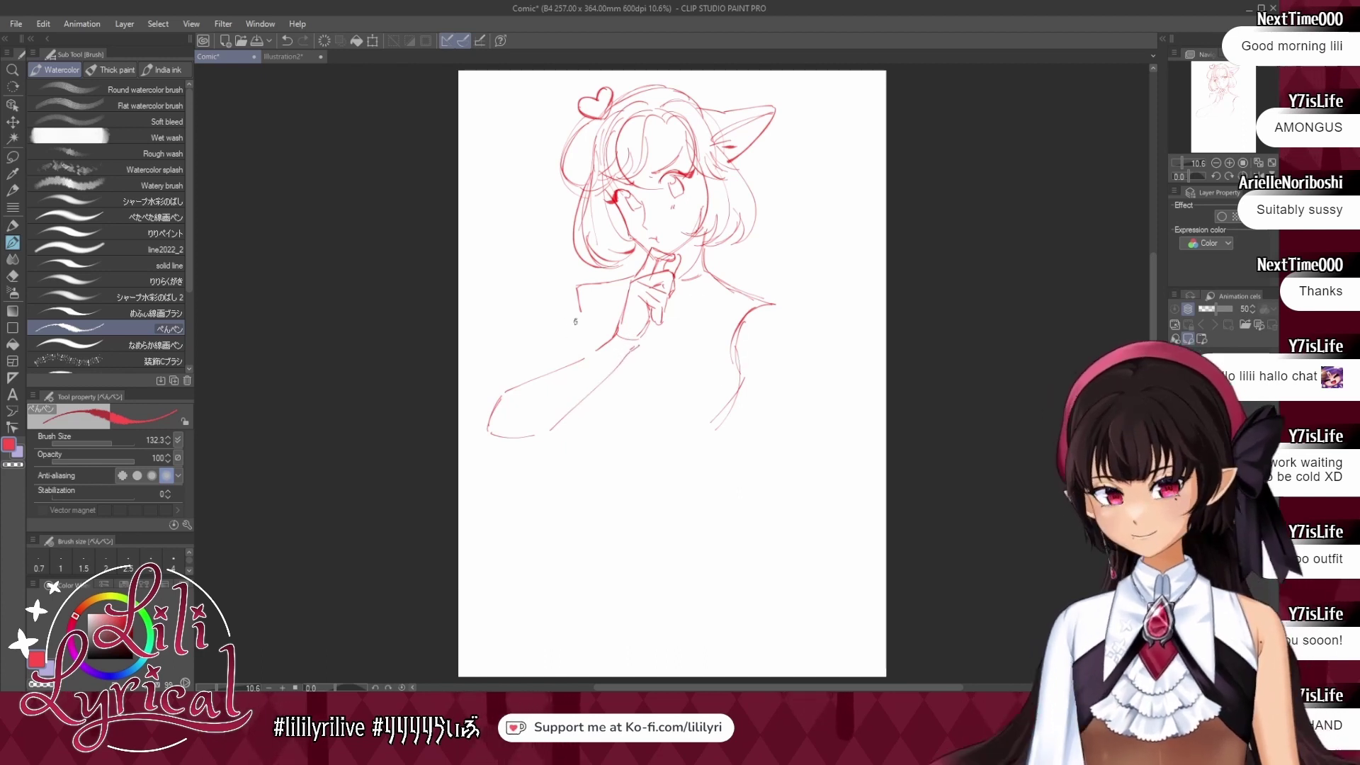
click(287, 56)
click(227, 58)
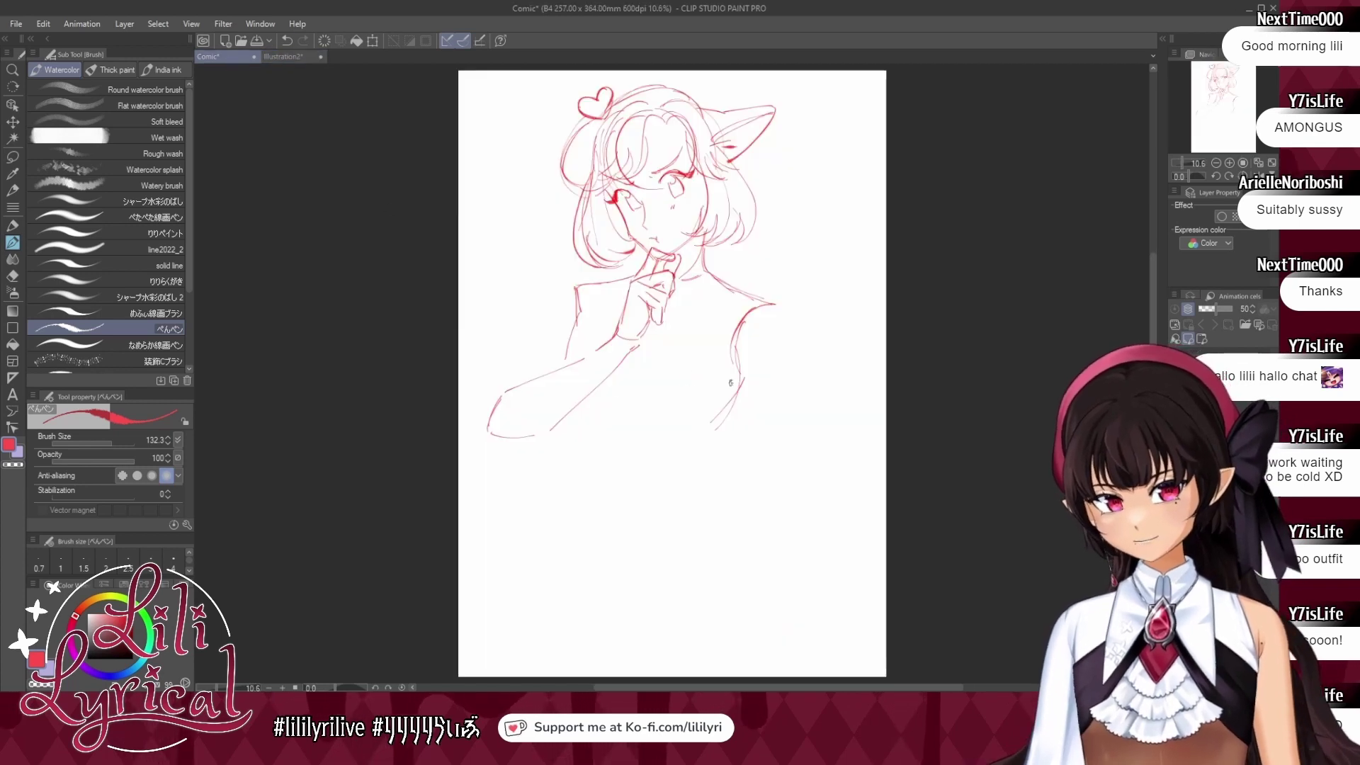
Sketch the right contour and underside of the chest, and the right upper arm with its sleeve.
drag(746, 370, 718, 429)
key(ctrl+z)
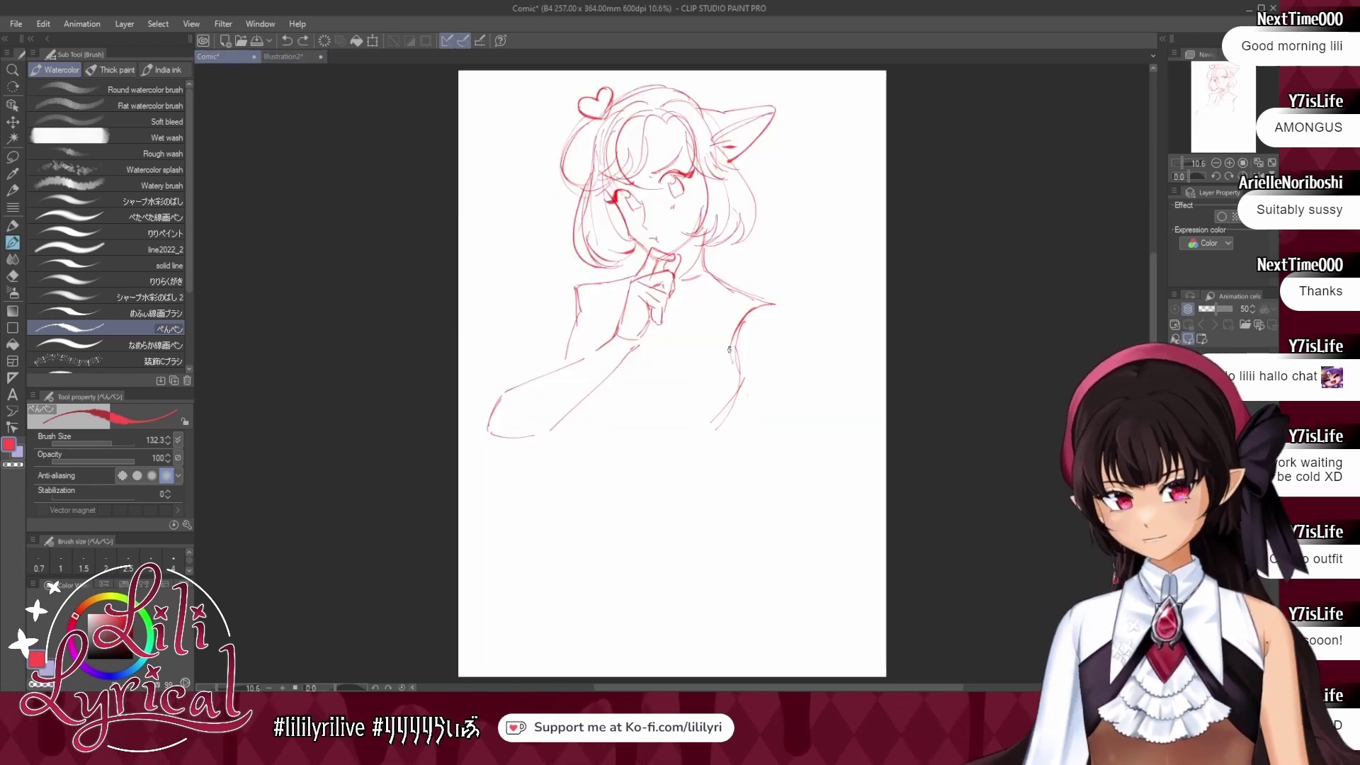
drag(736, 345, 698, 428)
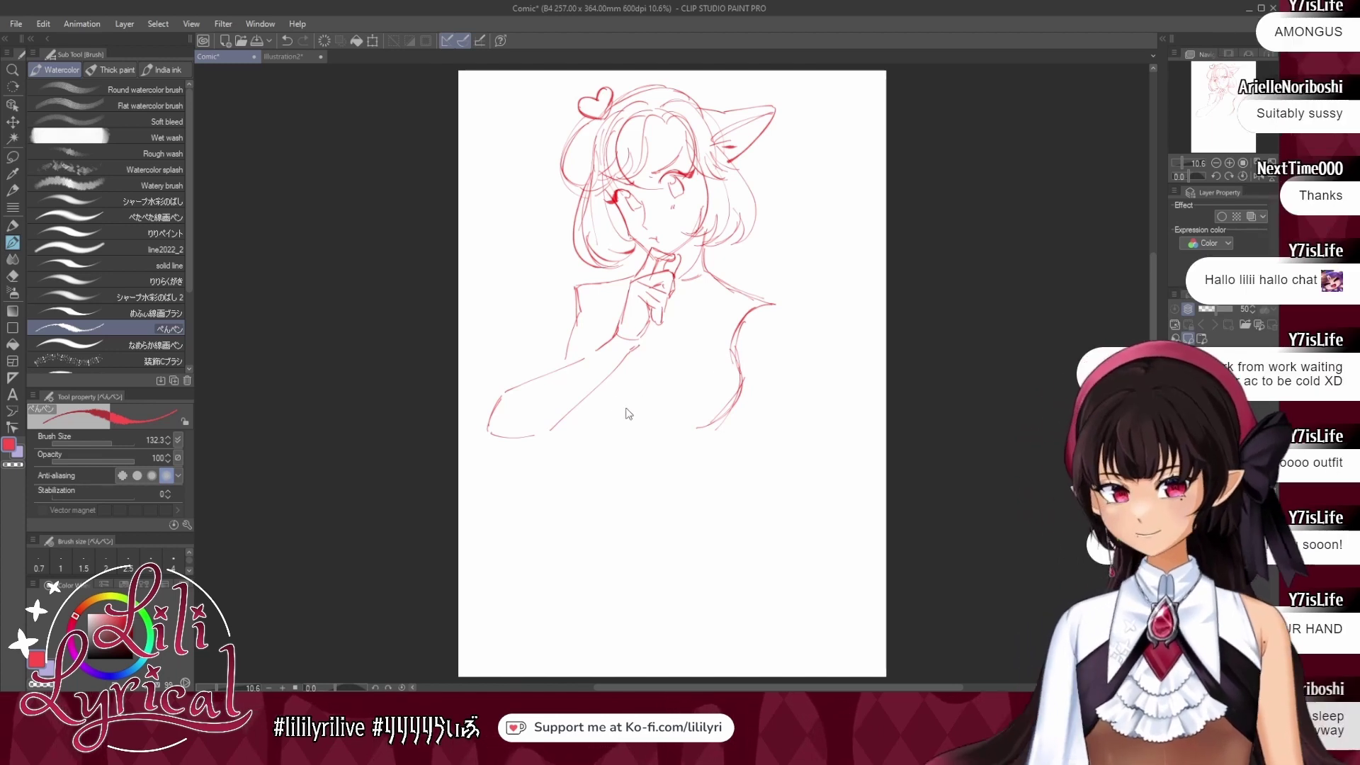
drag(574, 408, 688, 430)
key(ctrl+z)
mouse_move(753, 309)
mouse_down()
mouse_move(806, 366)
mouse_move(788, 317)
mouse_move(754, 351)
mouse_move(785, 338)
mouse_up()
drag(747, 380, 786, 343)
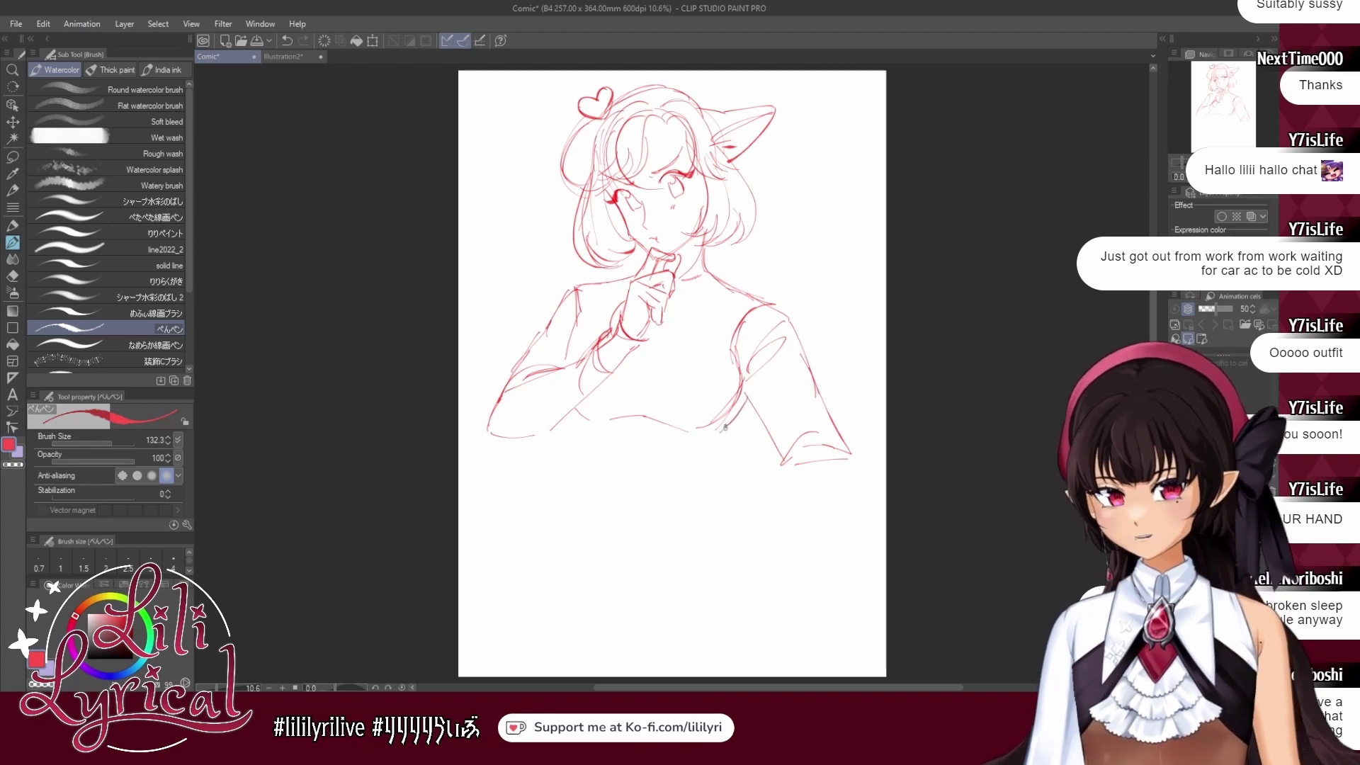
Sketch both sides of the waist narrowing below the chest, undoing the strokes that miss.
drag(573, 412, 591, 469)
key(ctrl+z)
drag(571, 419, 593, 472)
key(ctrl+z)
key(ctrl+z)
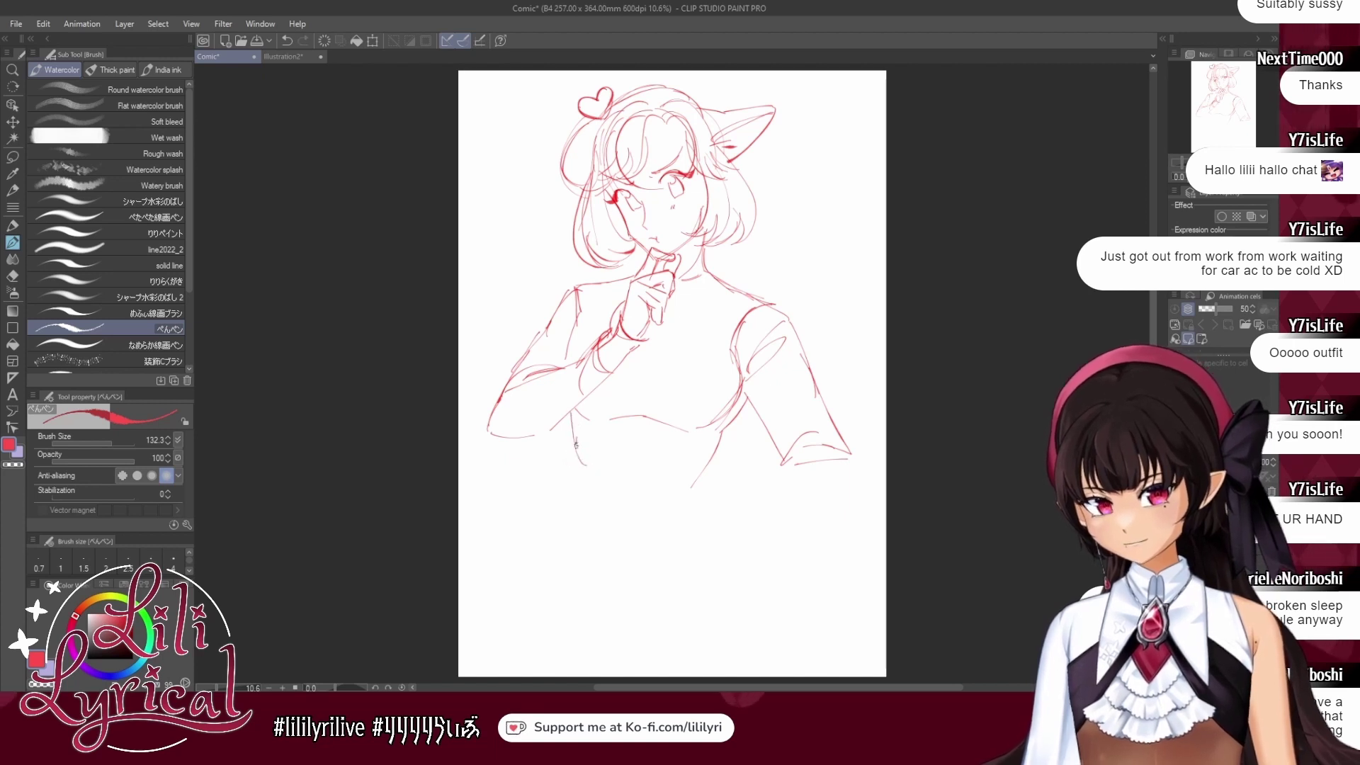
key(ctrl+z)
key(ctrl+z)
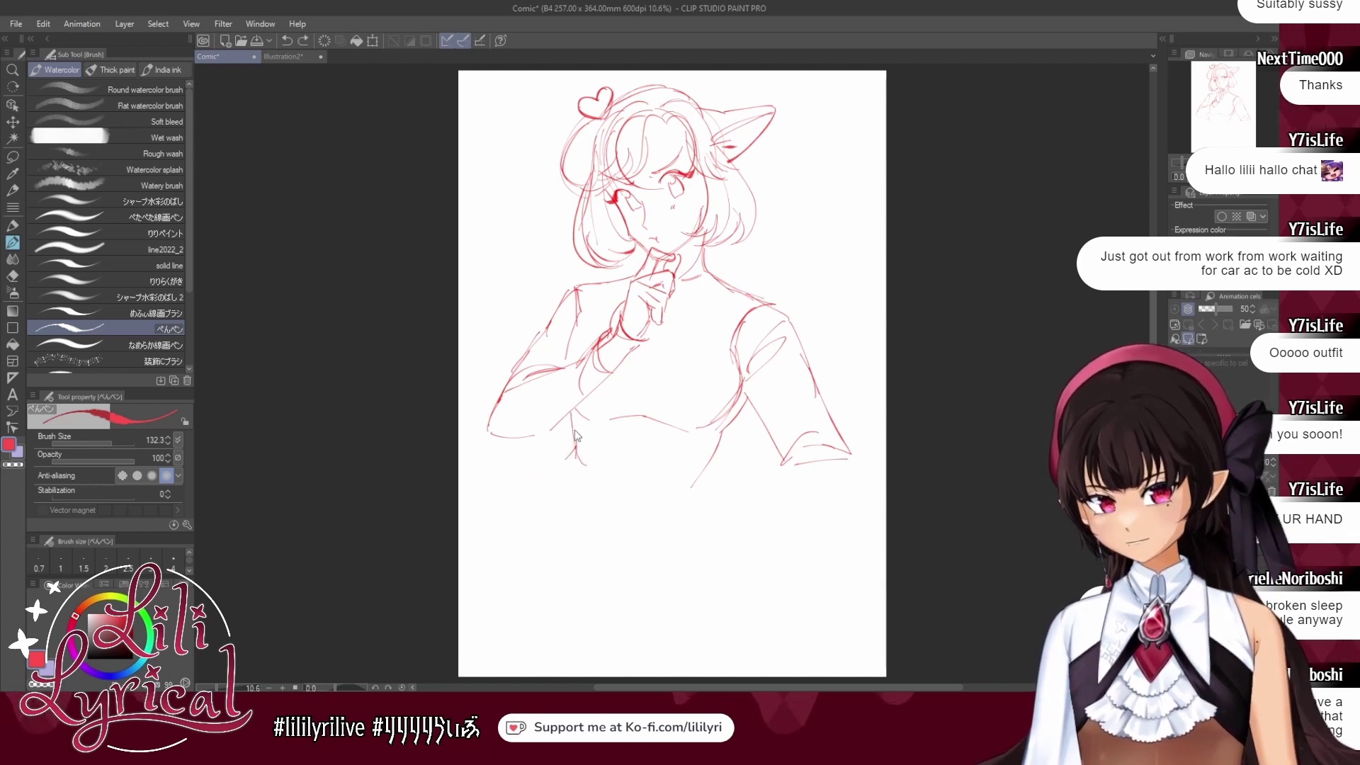
Sketch the hip lines and the curved skirt waistband below the waist, redoing the first attempt.
mouse_move(569, 451)
mouse_down()
mouse_move(519, 510)
mouse_move(663, 507)
mouse_up()
drag(696, 492, 681, 502)
key(ctrl+z)
key(ctrl+z)
key(ctrl+z)
drag(555, 471, 660, 516)
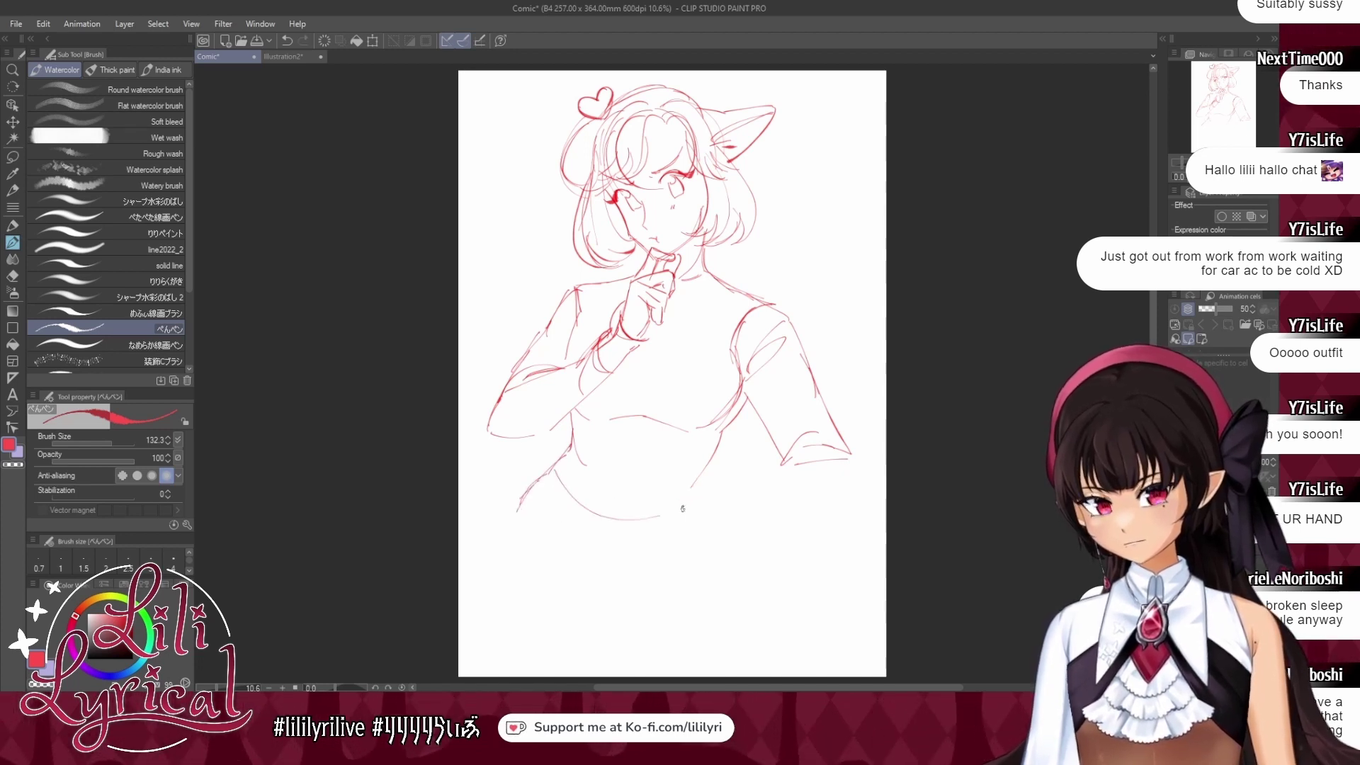
drag(708, 464, 683, 507)
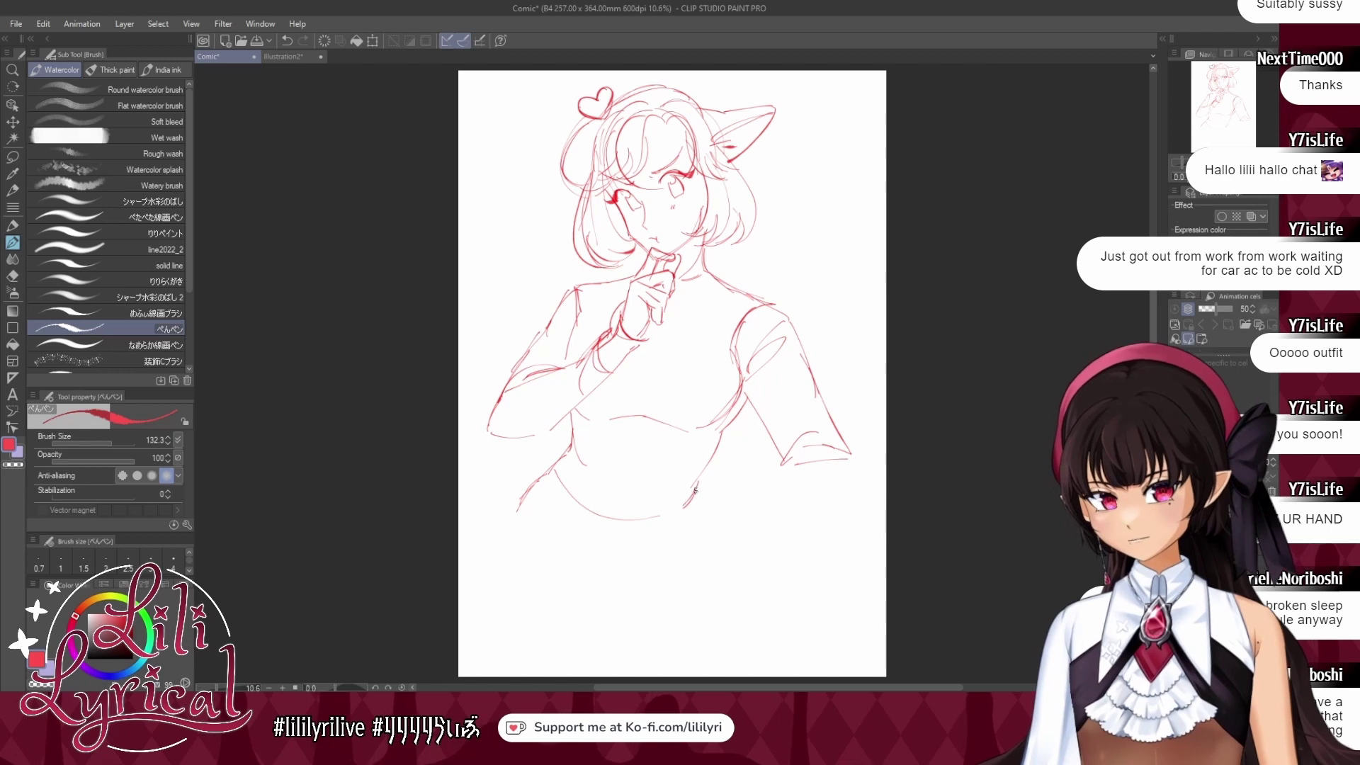
Scale the whole sketch down slightly and sketch the right forearm bending back toward the hip.
key(ctrl+t)
drag(852, 303, 820, 306)
click(651, 504)
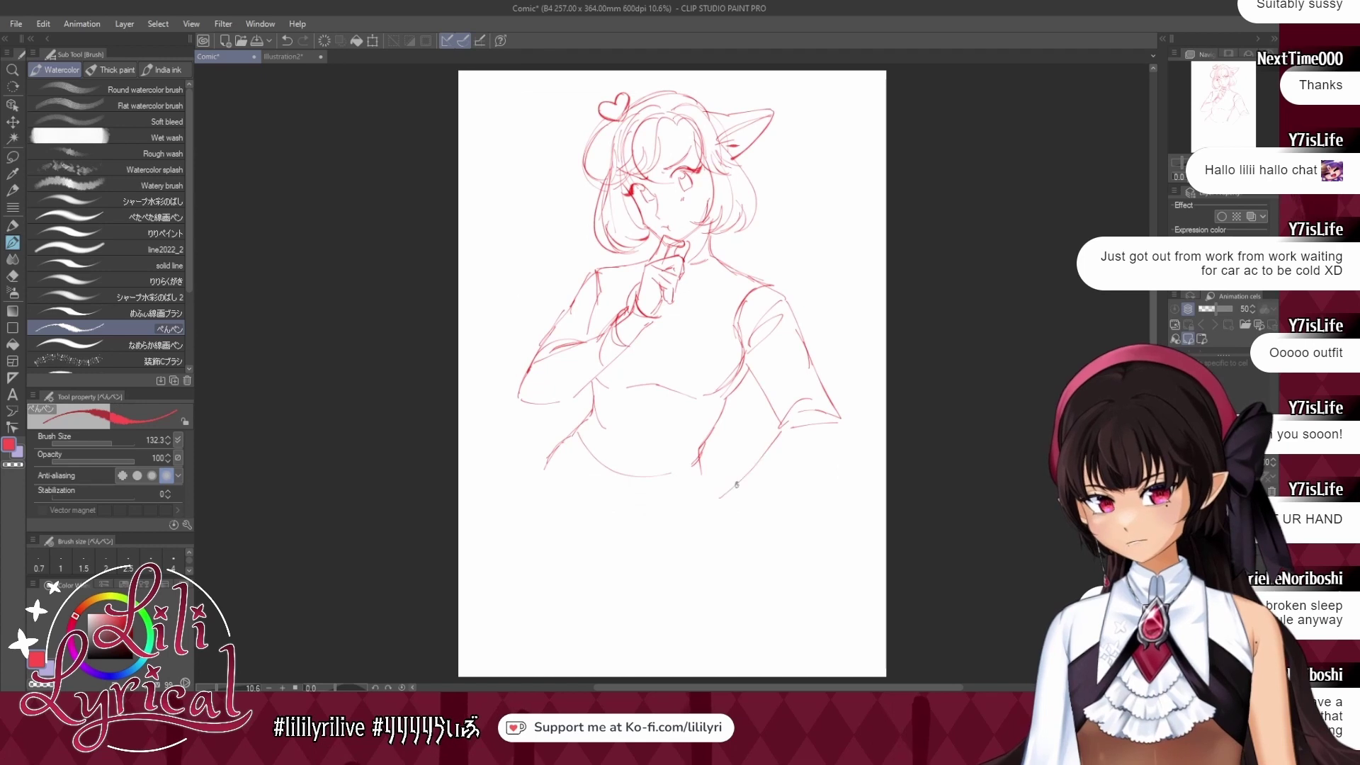
mouse_move(713, 482)
mouse_down()
mouse_move(740, 474)
mouse_move(713, 483)
mouse_move(744, 508)
mouse_move(835, 455)
mouse_move(758, 506)
mouse_up()
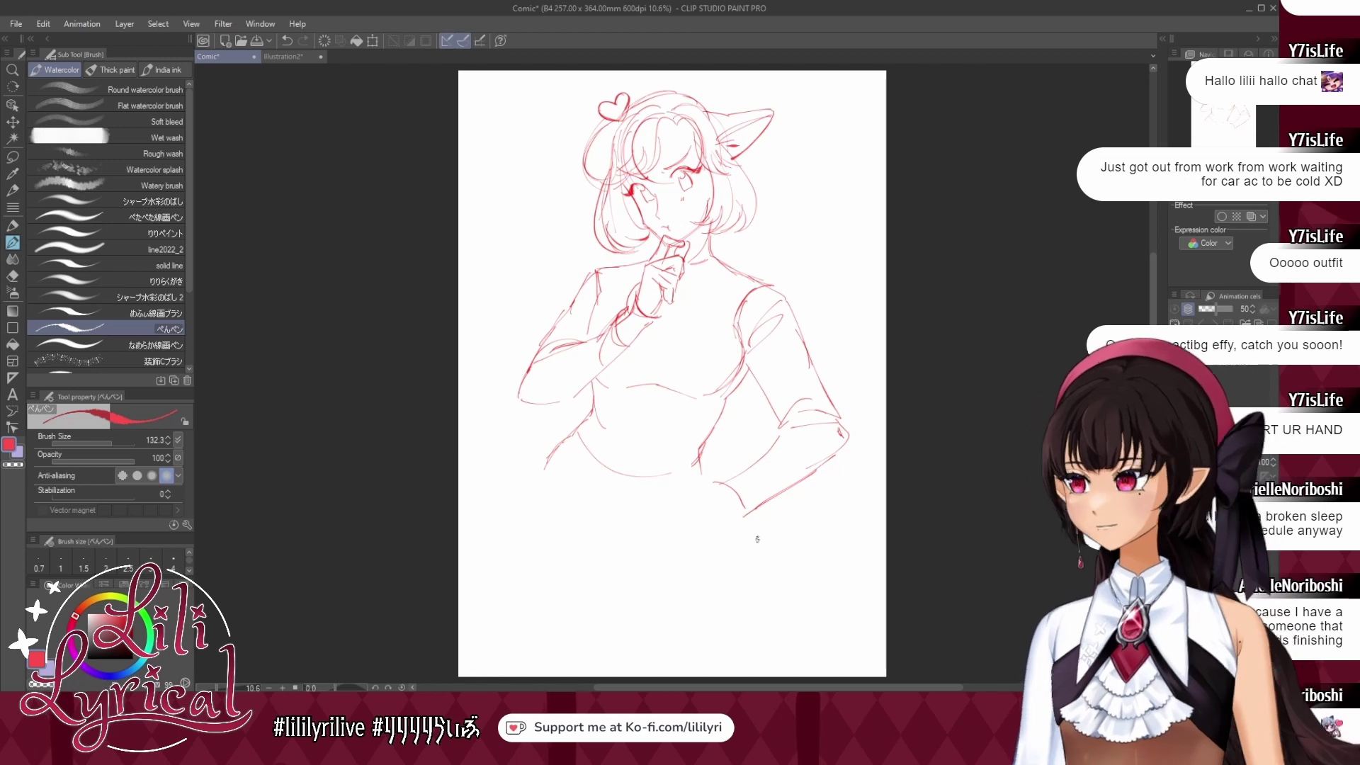
Consult the reference illustration and sketch the flared pleated skirt with its fold lines and zigzag hem.
click(271, 57)
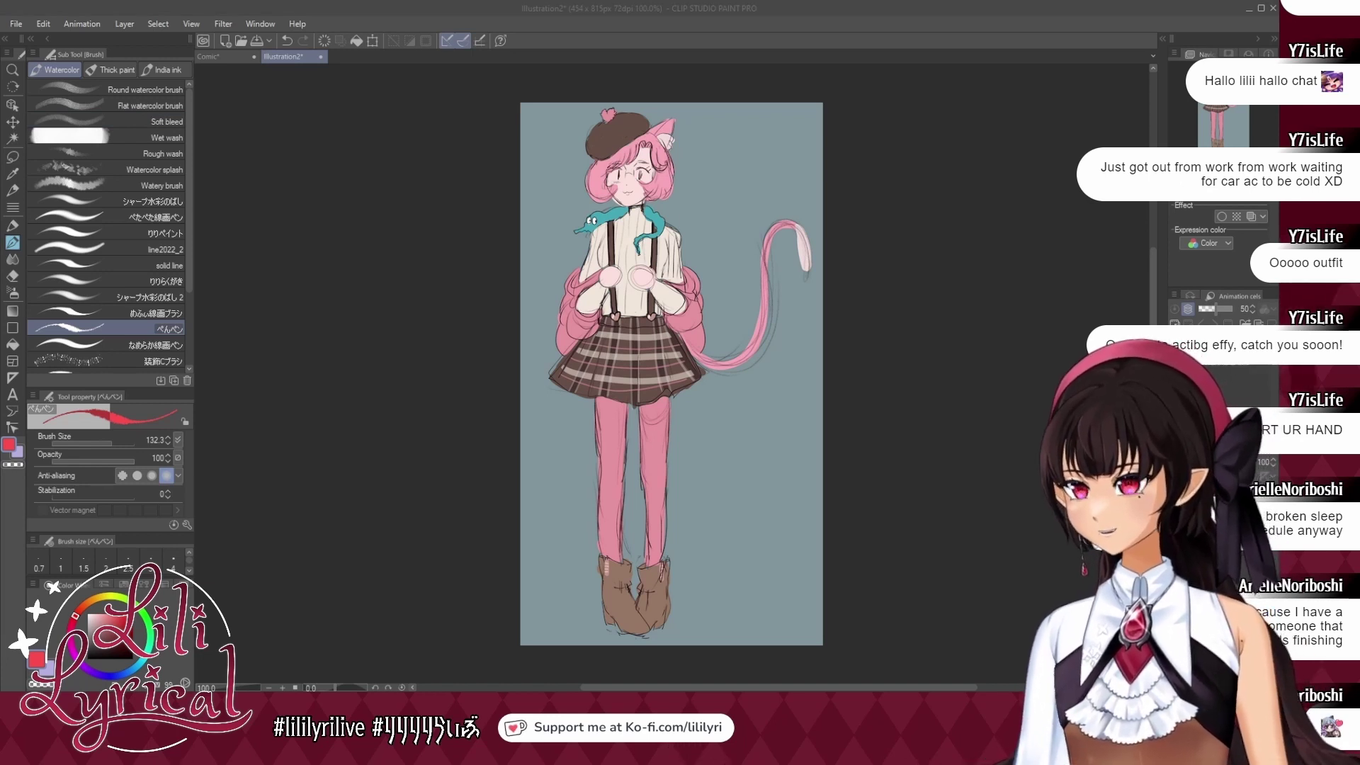
click(274, 280)
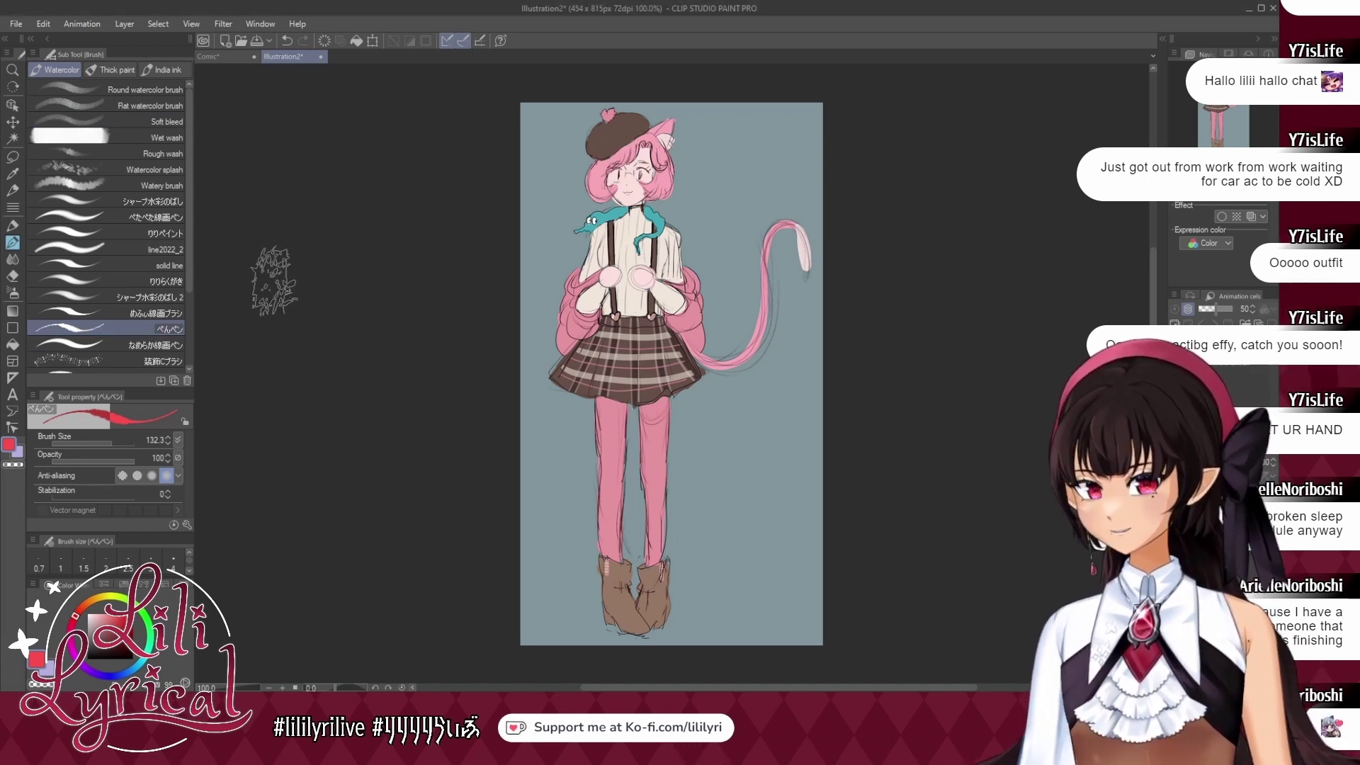
click(240, 61)
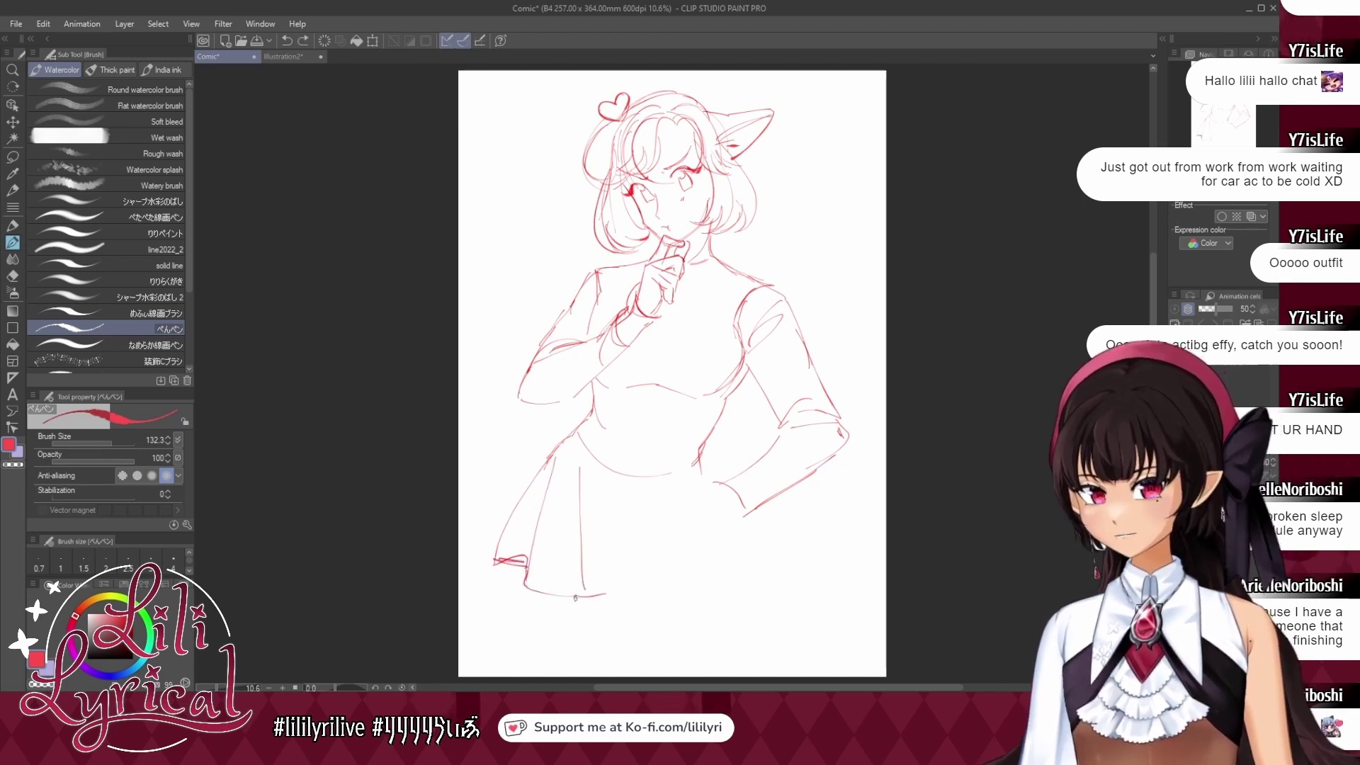
drag(594, 609, 671, 601)
mouse_move(626, 482)
mouse_down()
mouse_move(675, 612)
mouse_move(773, 580)
mouse_up()
mouse_move(679, 476)
mouse_down()
mouse_move(772, 580)
mouse_move(696, 500)
mouse_move(718, 485)
mouse_move(812, 533)
mouse_move(784, 572)
mouse_up()
drag(803, 544, 776, 569)
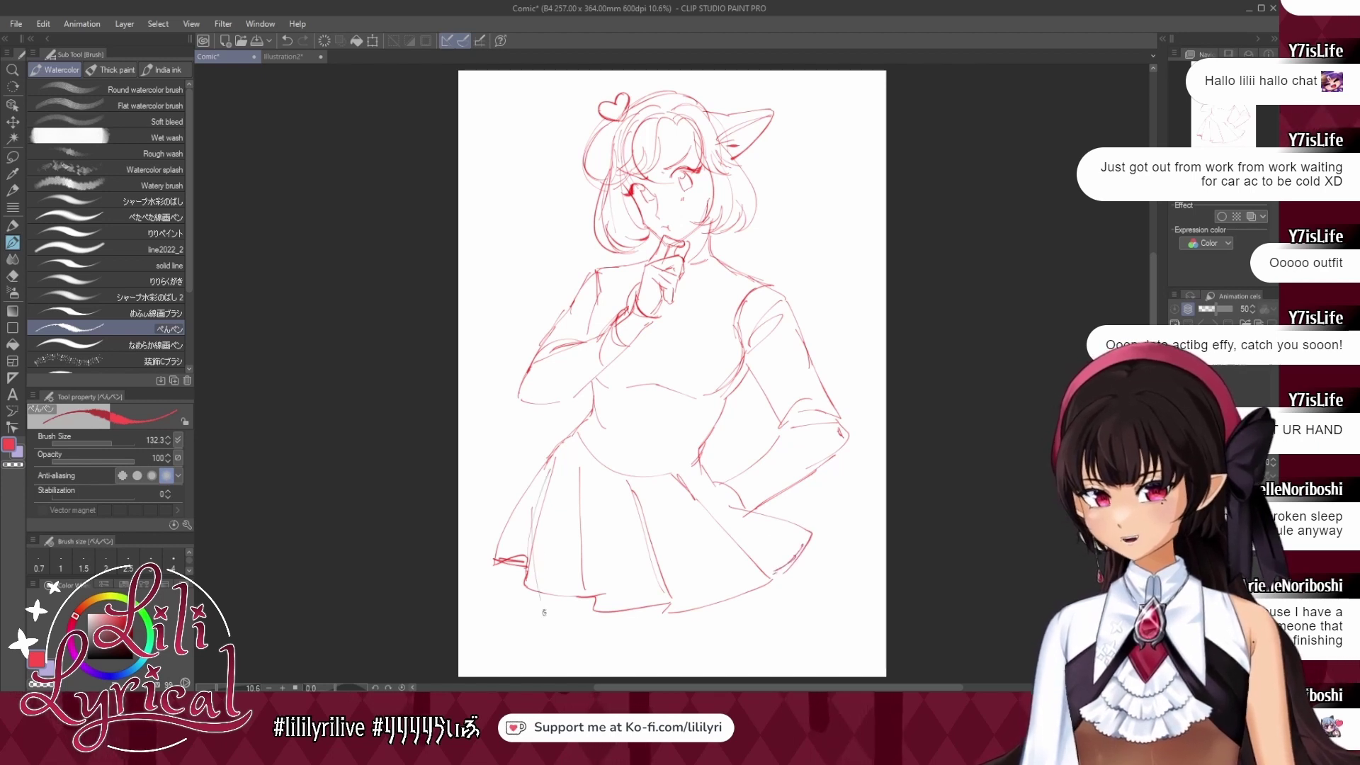
Sketch both thighs below the skirt hem and close them off near the bottom of the page.
drag(544, 613, 558, 646)
key(ctrl+z)
drag(532, 563, 569, 663)
drag(571, 661, 623, 663)
mouse_move(632, 609)
mouse_down()
mouse_move(638, 660)
mouse_move(693, 660)
mouse_up()
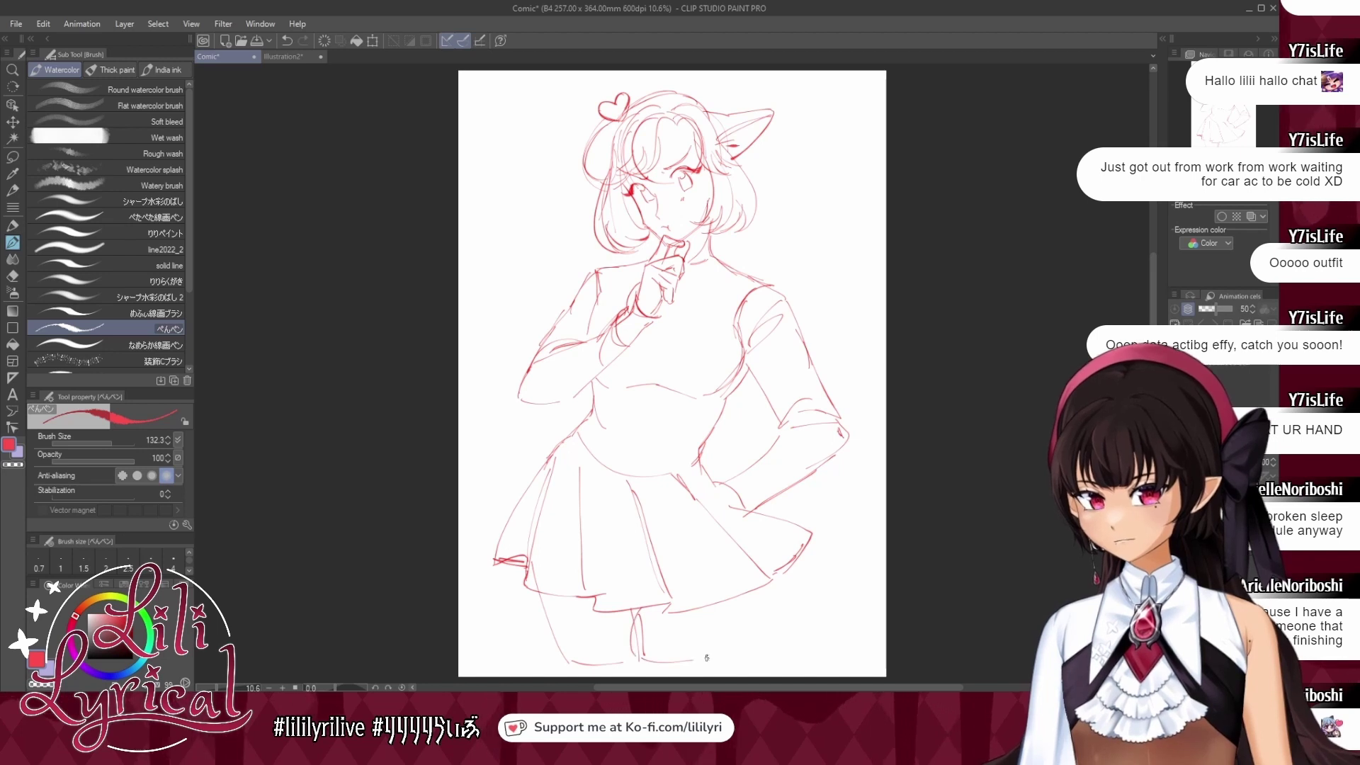
drag(726, 601, 707, 657)
mouse_move(633, 608)
mouse_down()
mouse_move(632, 670)
mouse_move(661, 638)
mouse_move(730, 670)
mouse_up()
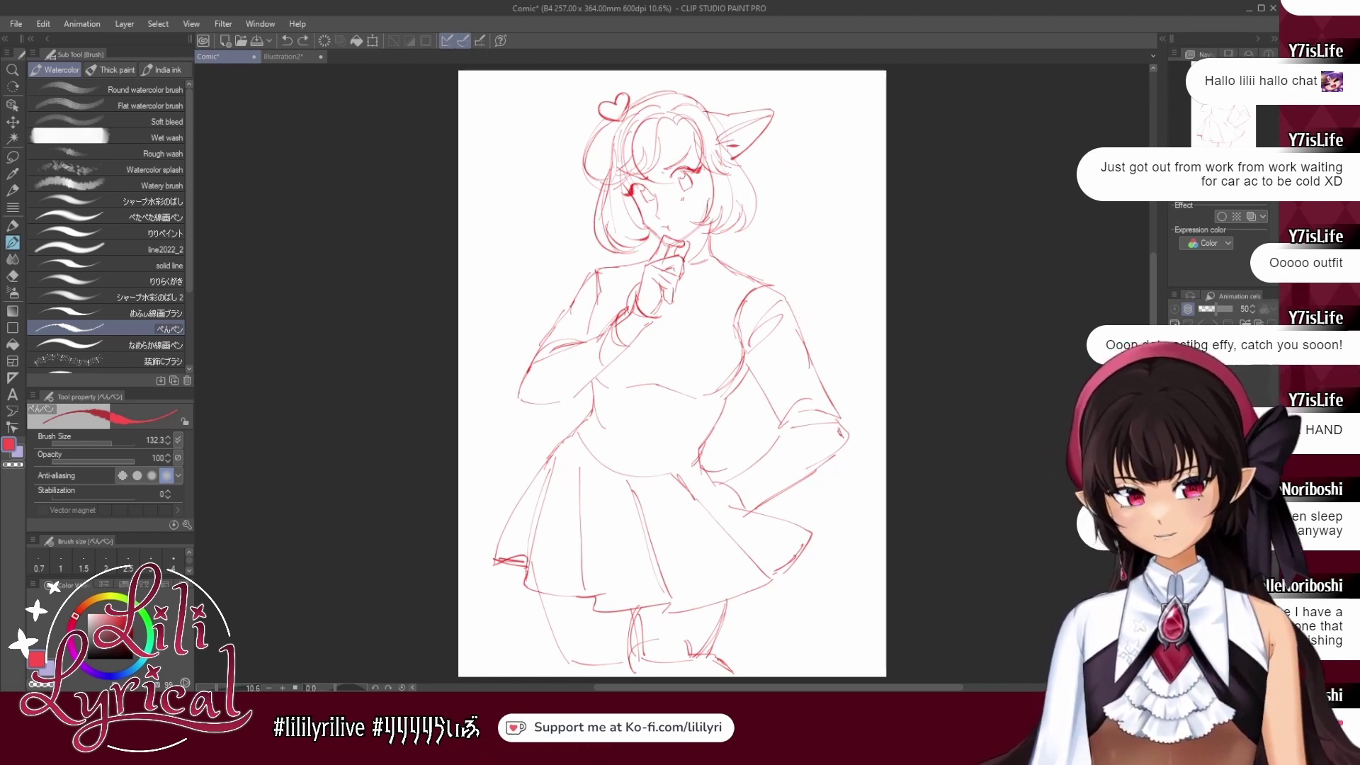
Check the outfit in the reference and sketch a suspender strap from the right shoulder down to the skirt waistband.
click(285, 59)
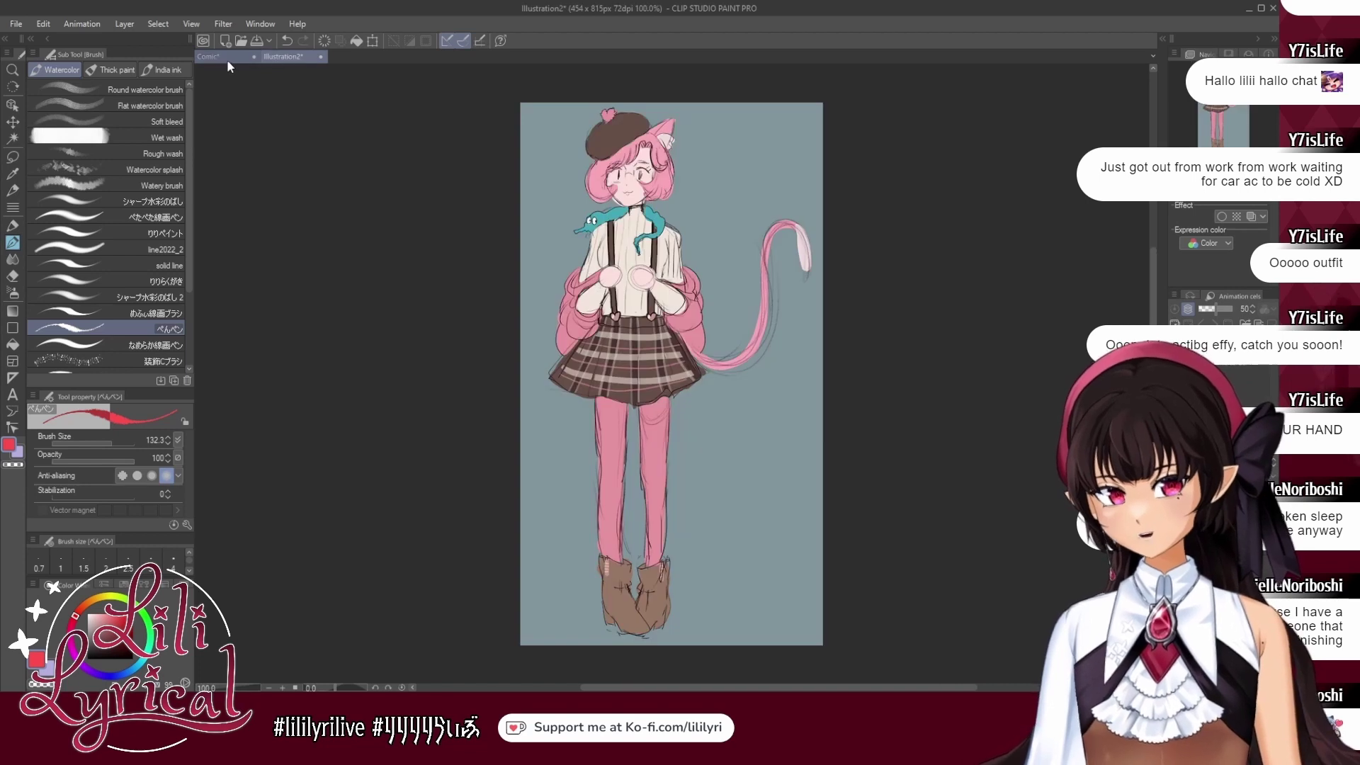
click(227, 58)
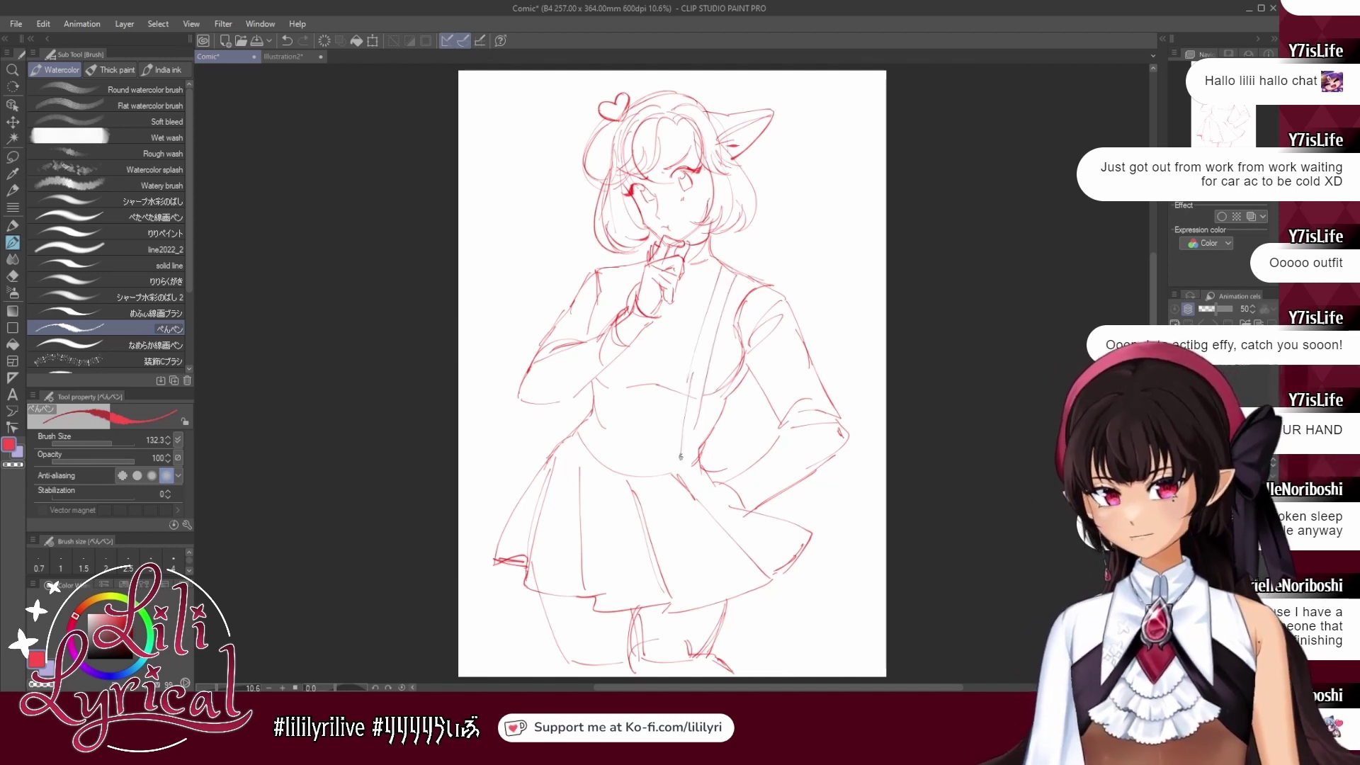
Switch to the reference illustration, select the Milli pen marker and set its brush size to 6.4.
click(283, 56)
click(12, 226)
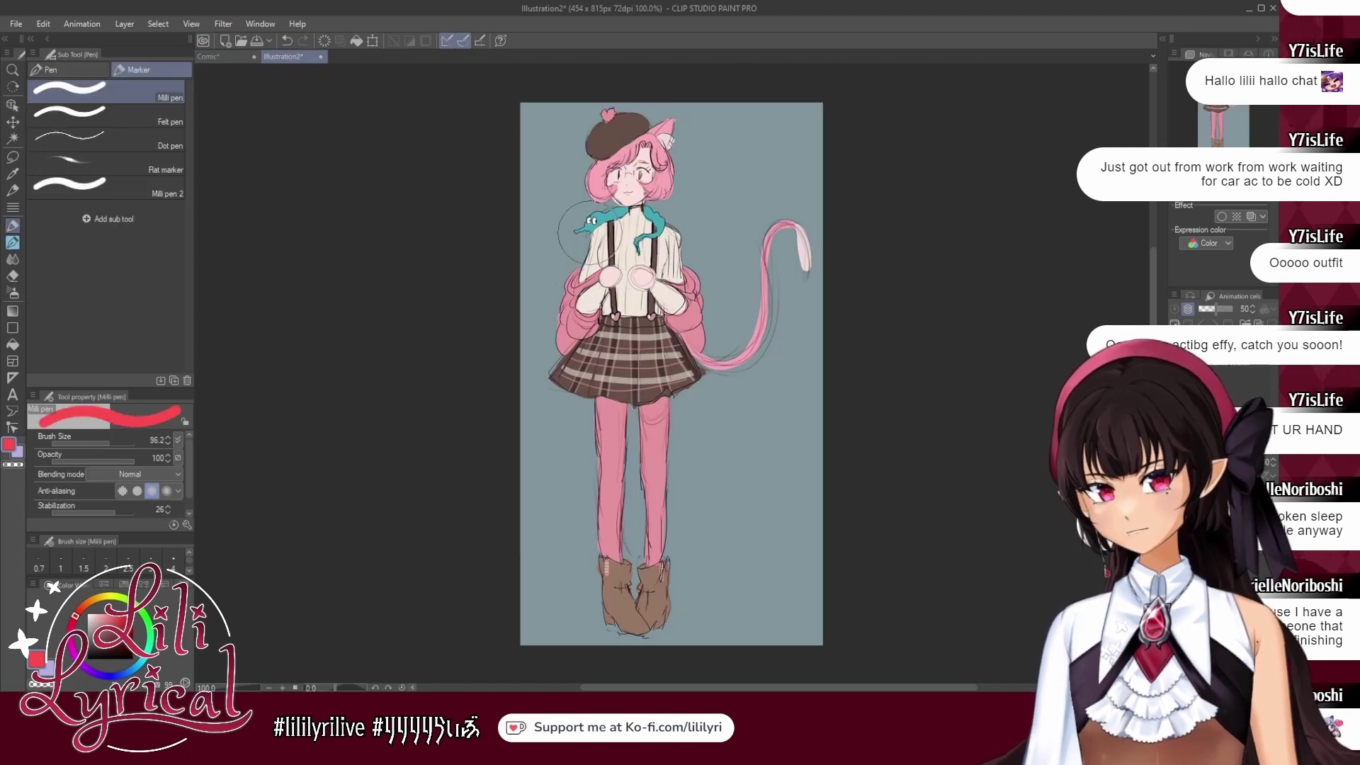
click(93, 445)
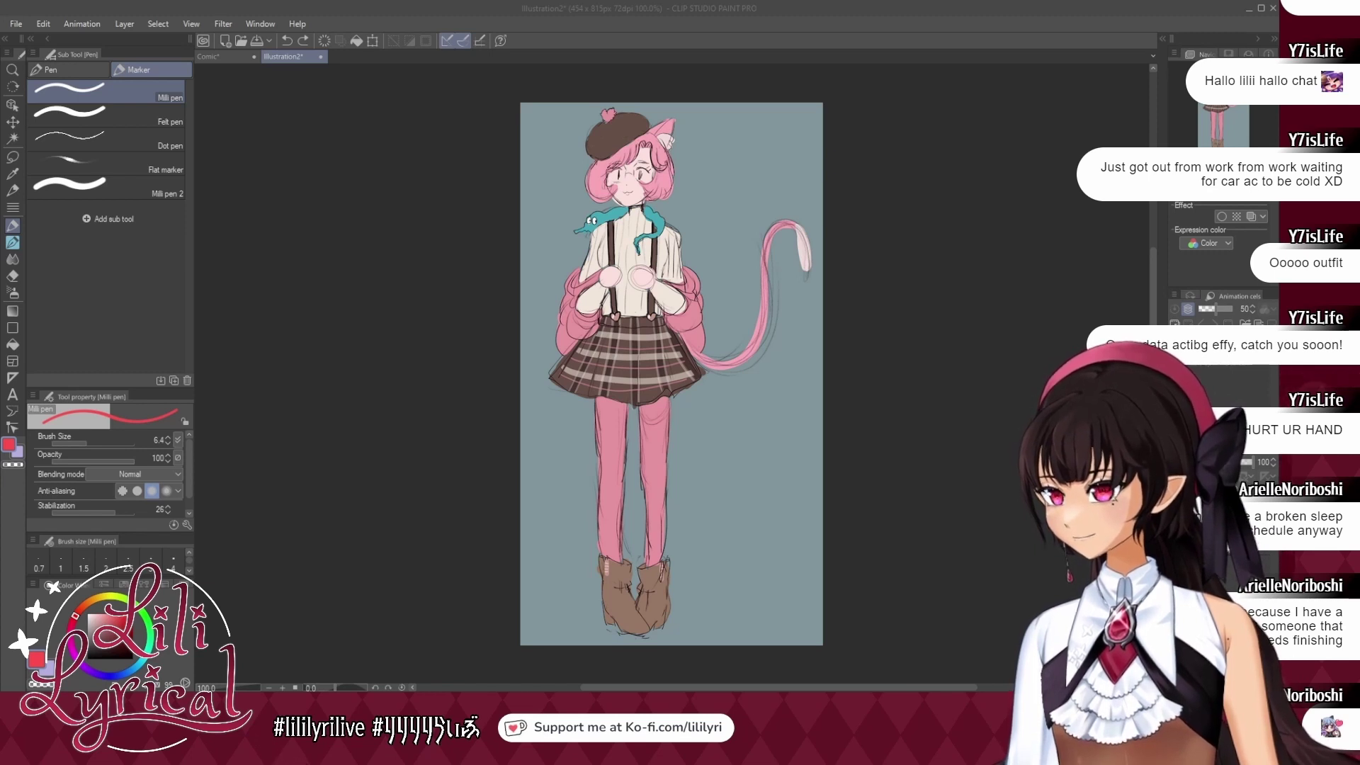
Return to the comic page, select the forearm of the arm on the hip, shift and slightly rotate it toward the waist, and resume the brush.
click(258, 305)
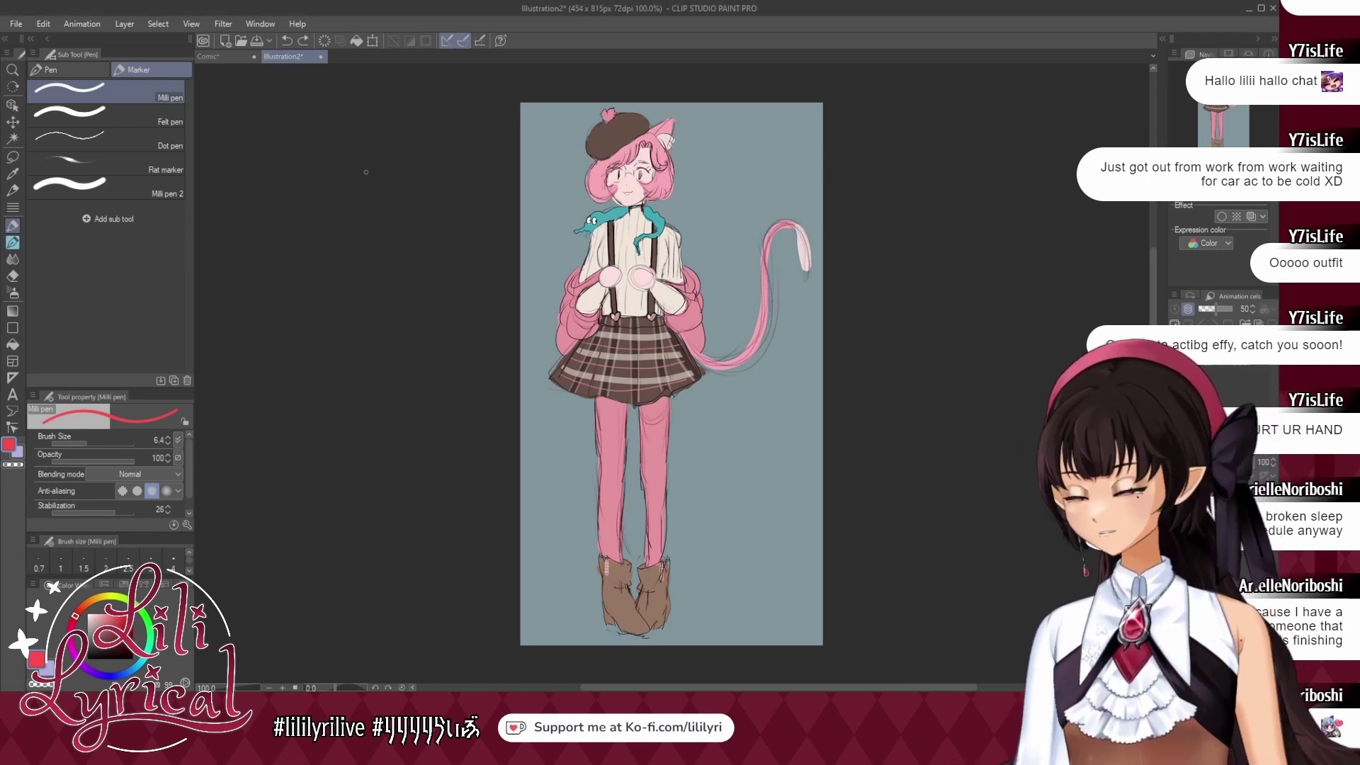
click(213, 56)
click(13, 242)
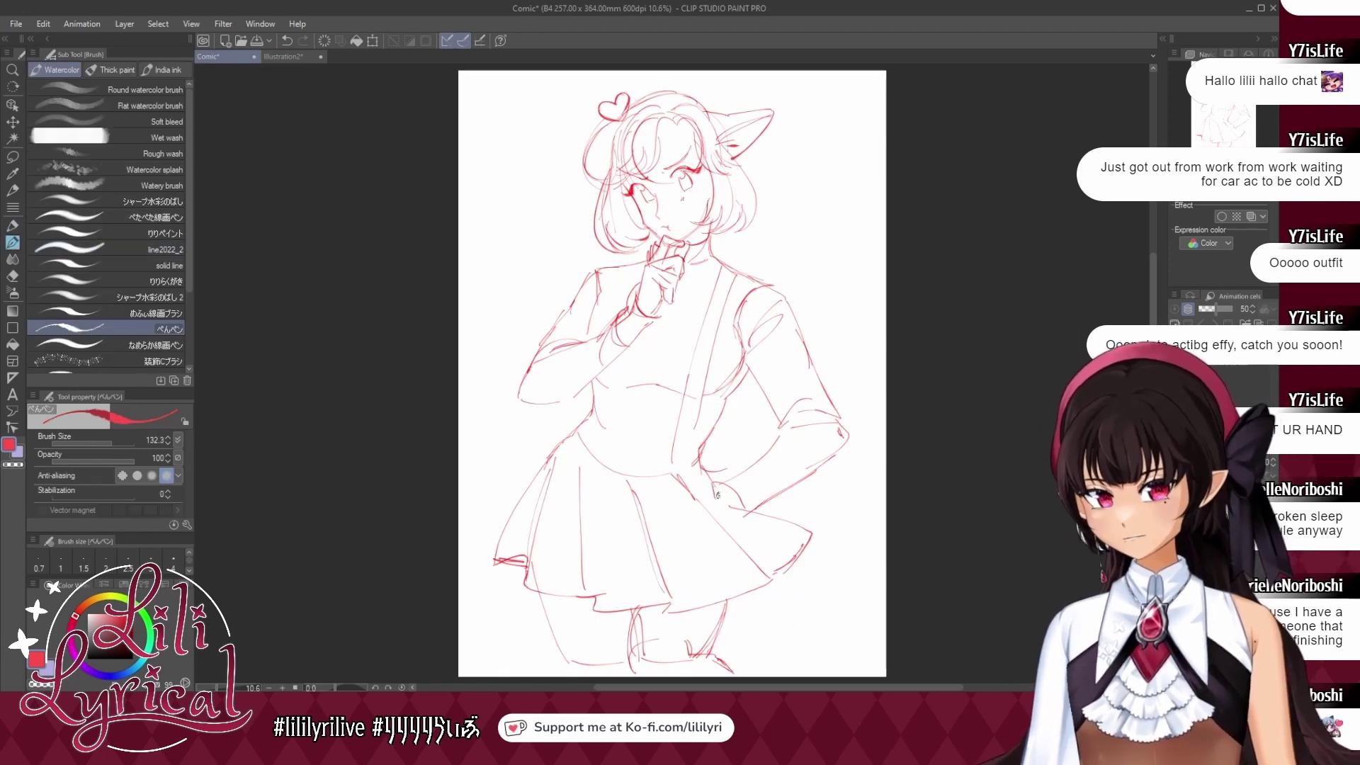
key(m)
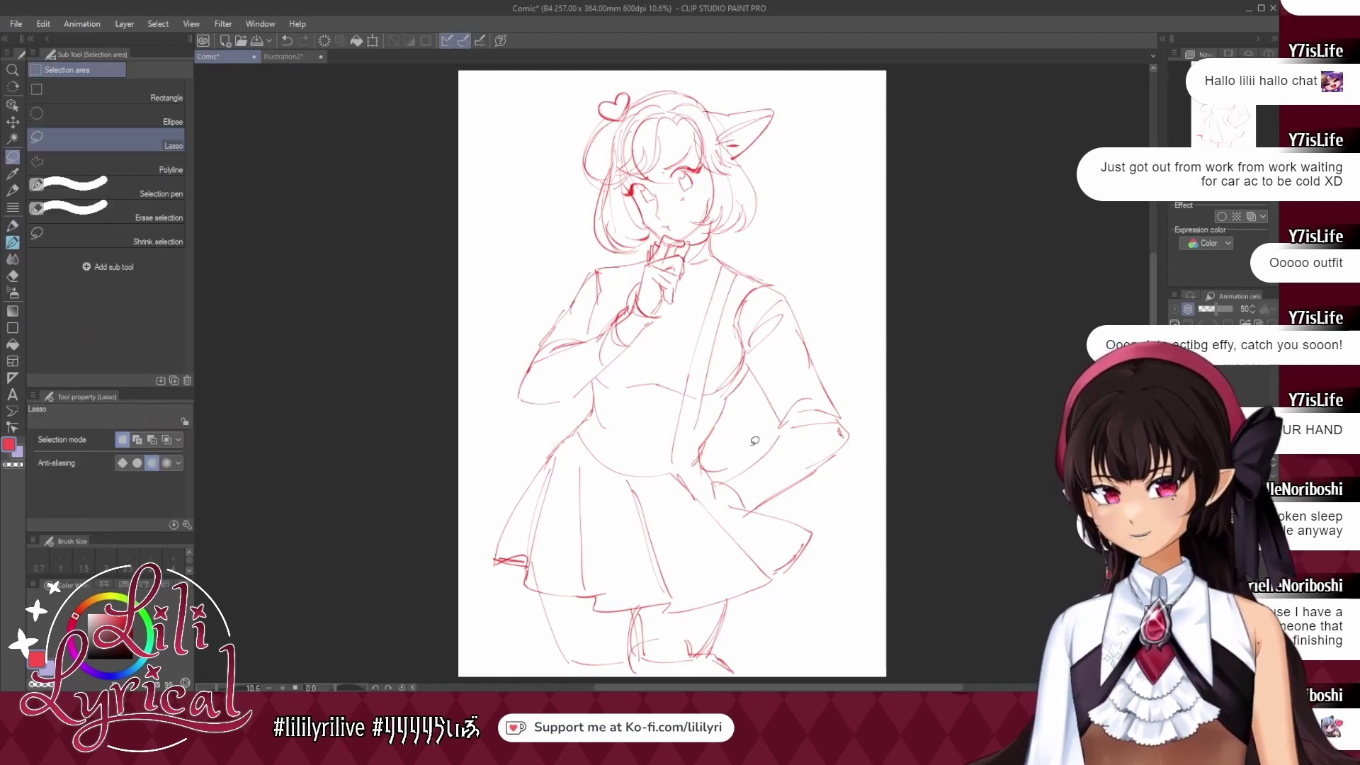
drag(831, 388, 765, 399)
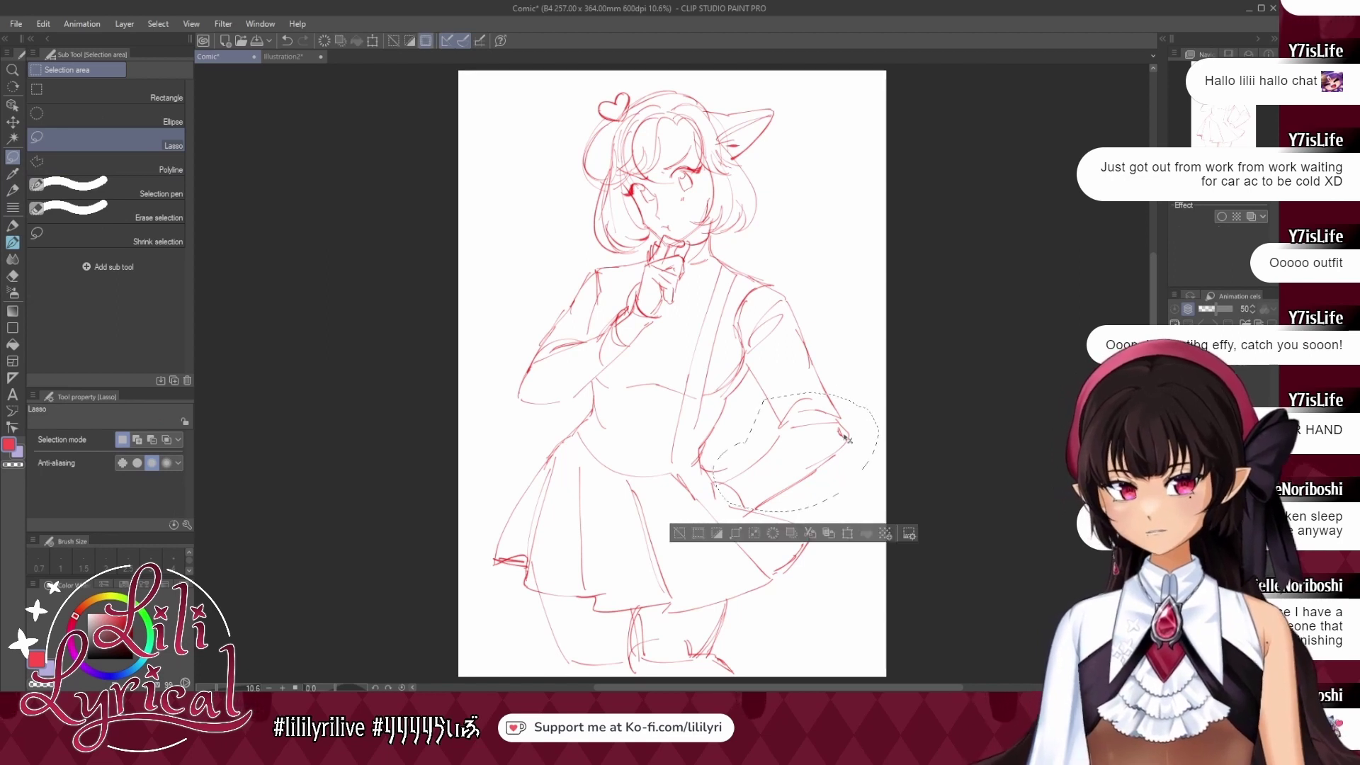
key(ctrl+t)
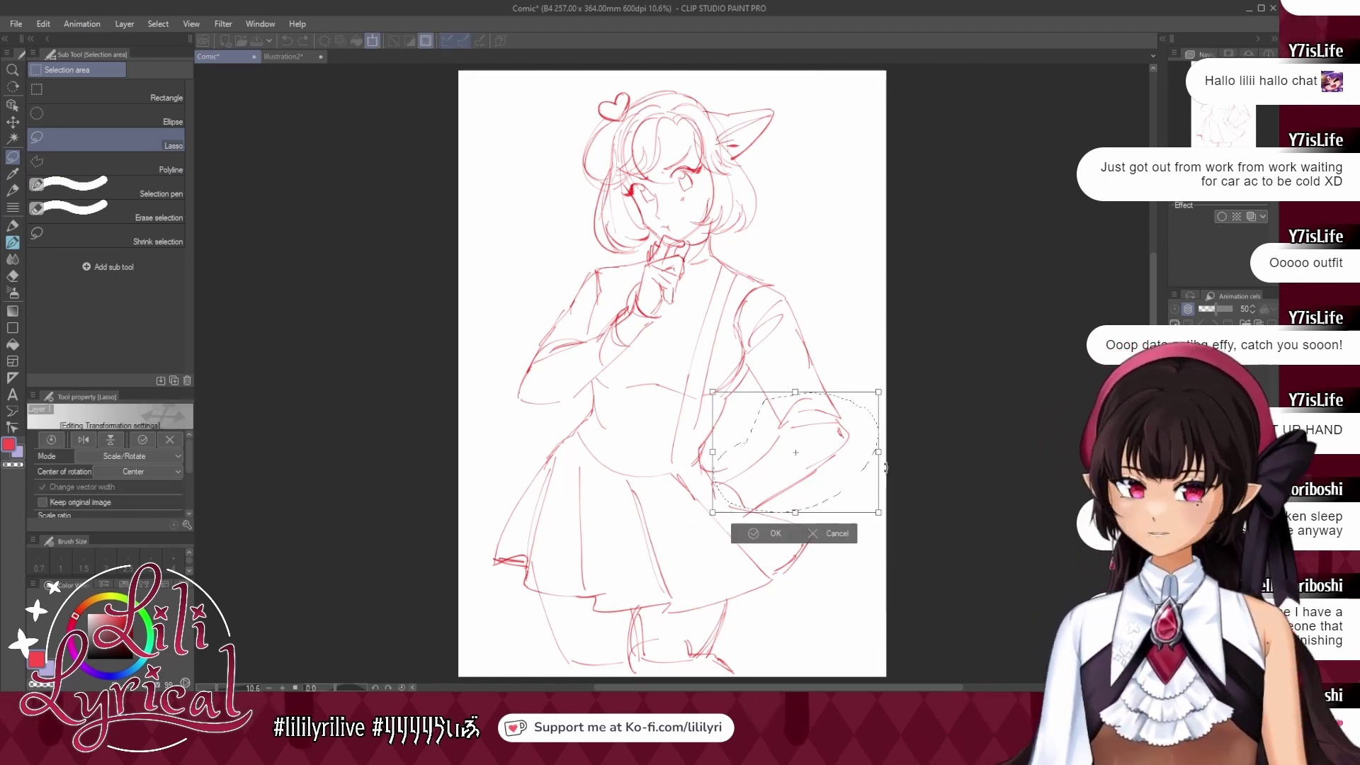
drag(891, 457, 889, 468)
drag(798, 493, 787, 483)
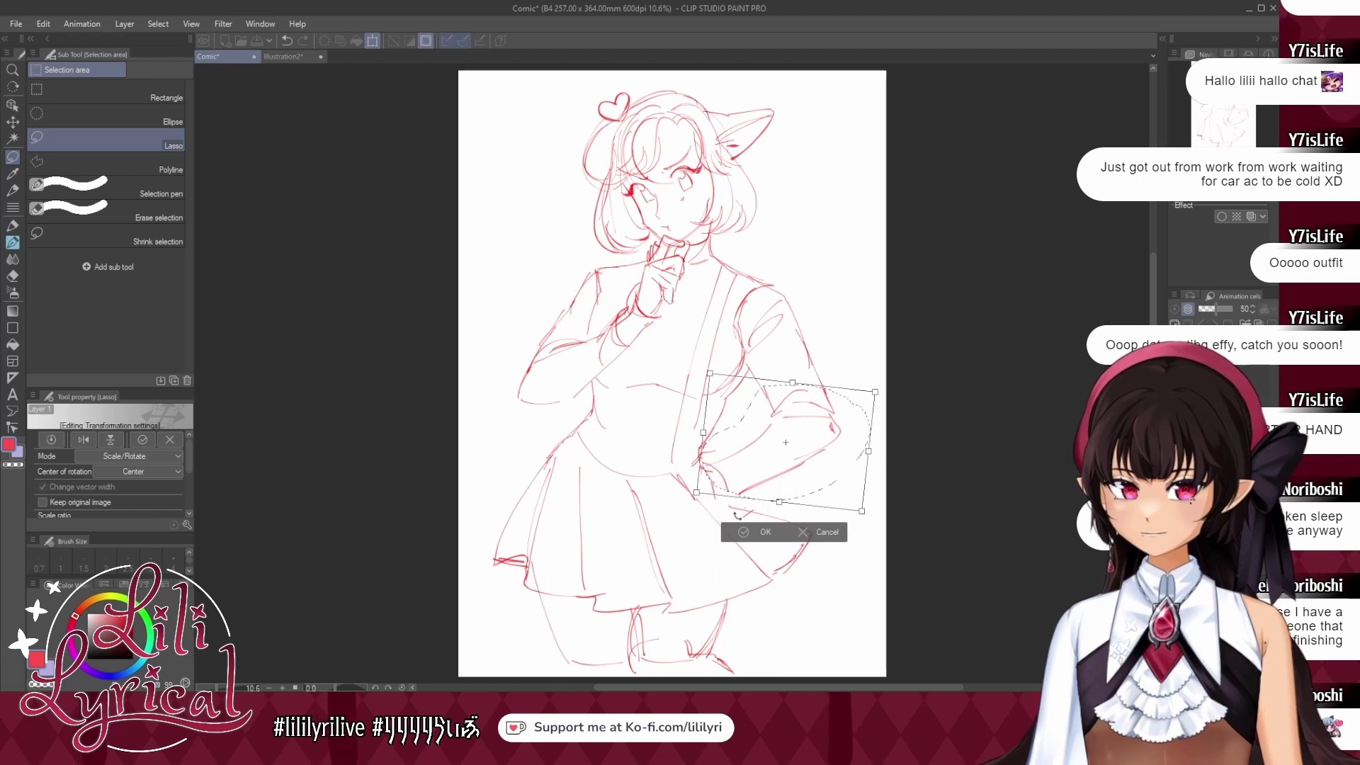
click(764, 533)
key(ctrl+d)
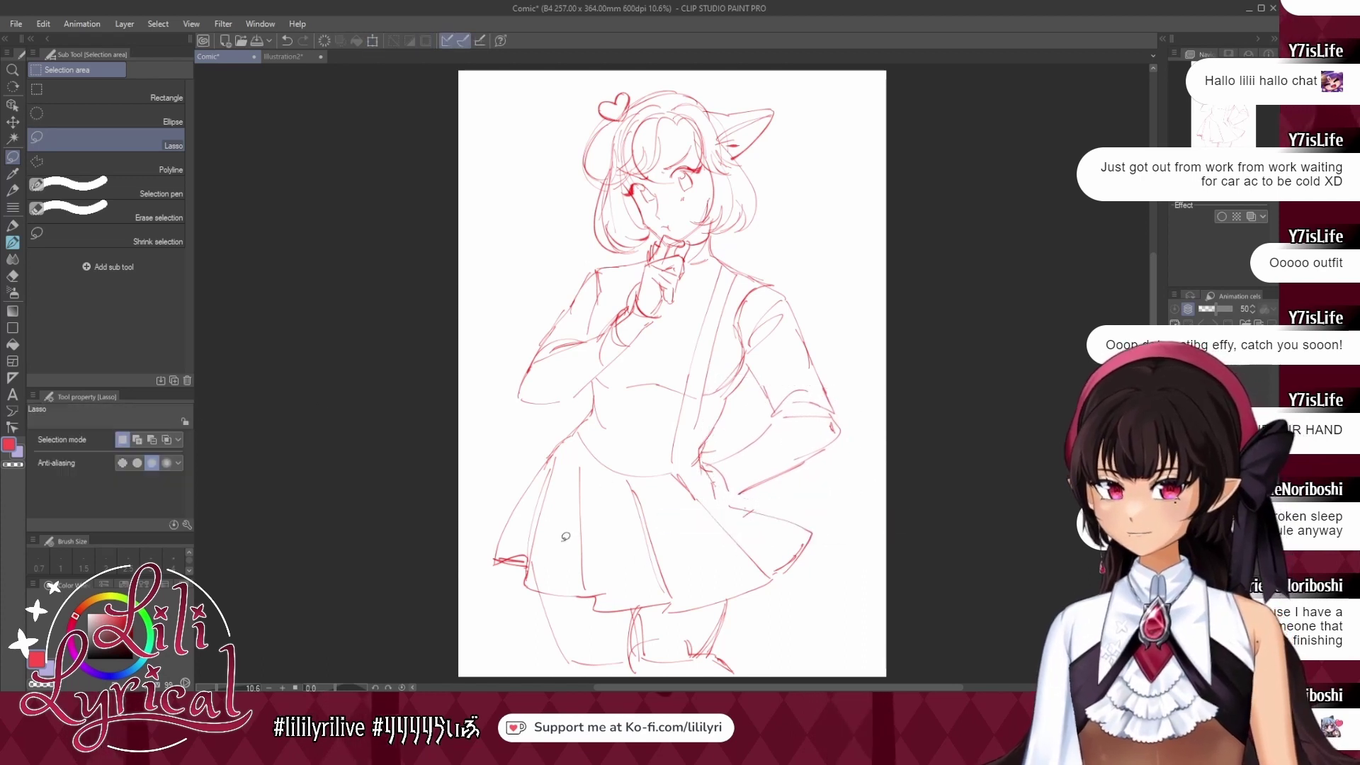
click(12, 241)
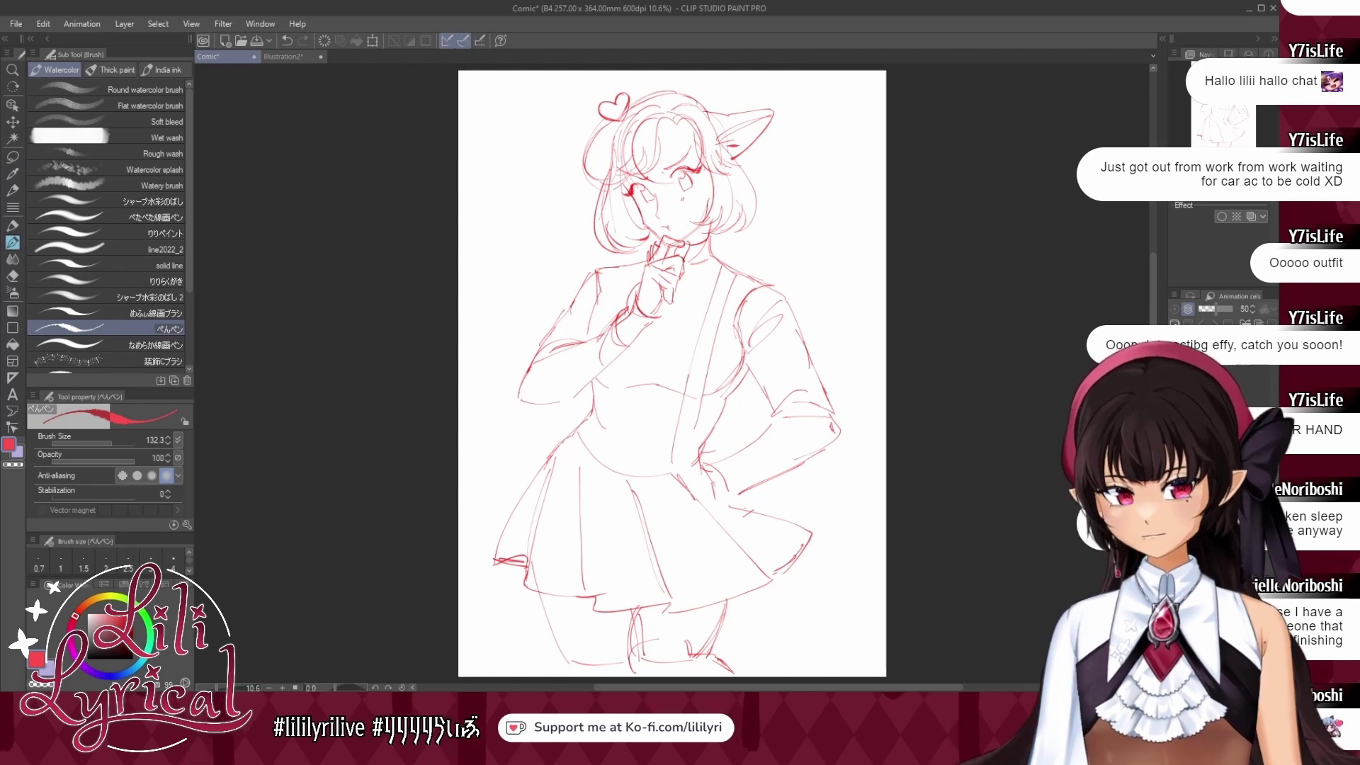
key(Delete)
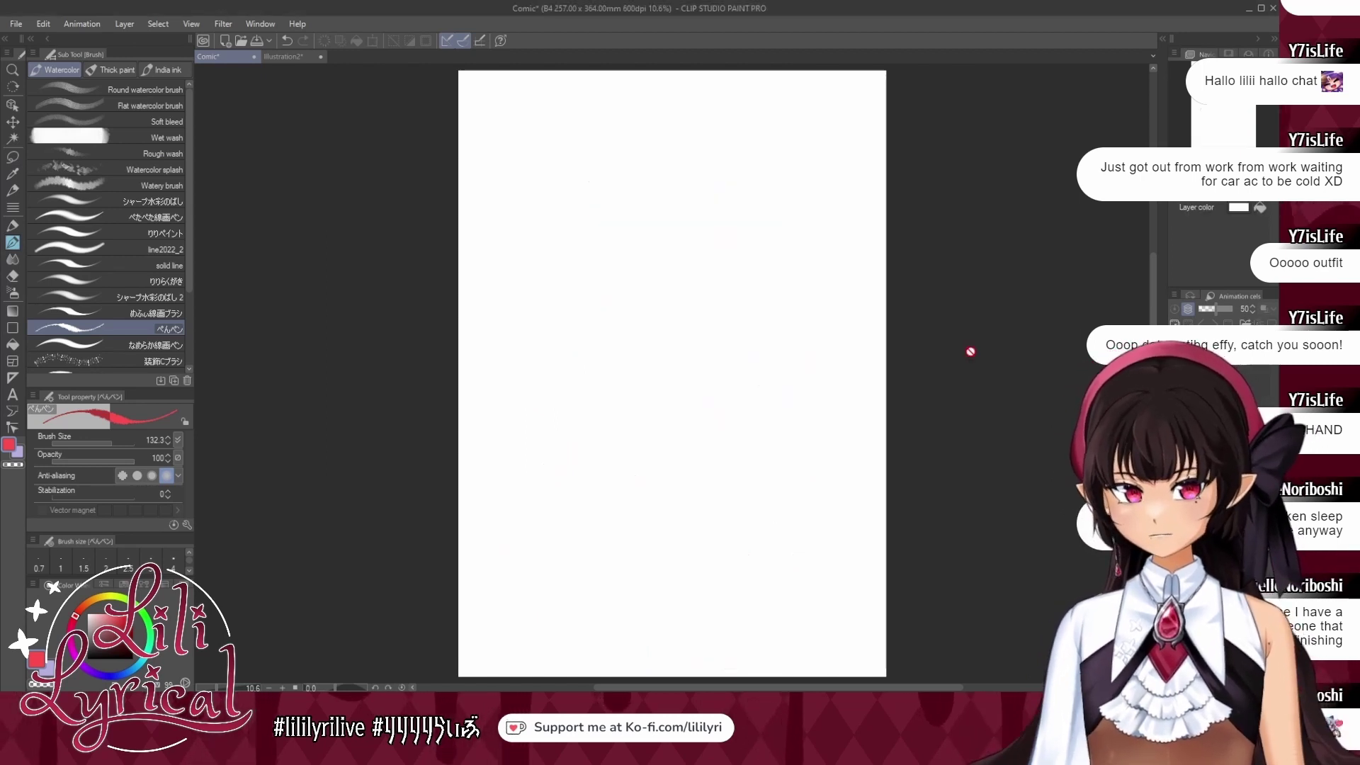
key(ctrl+z)
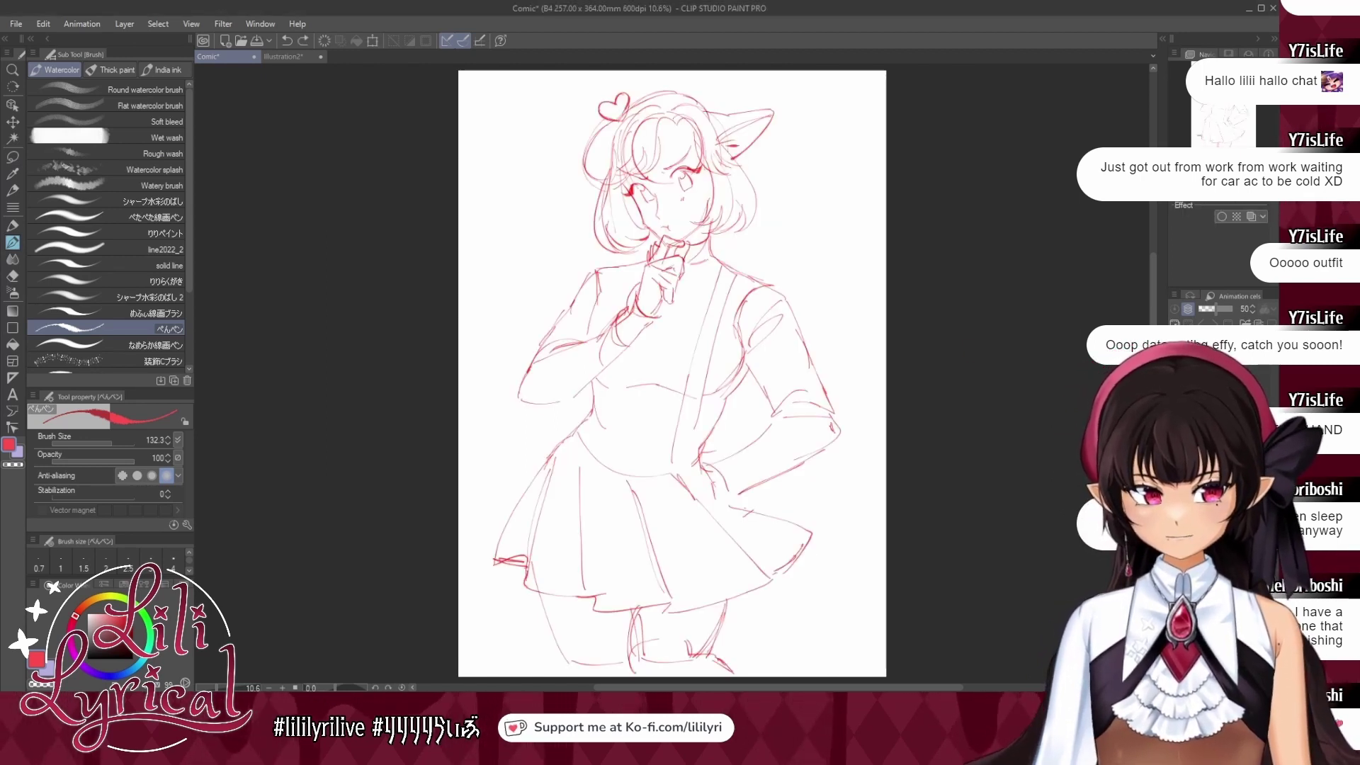
click(1219, 439)
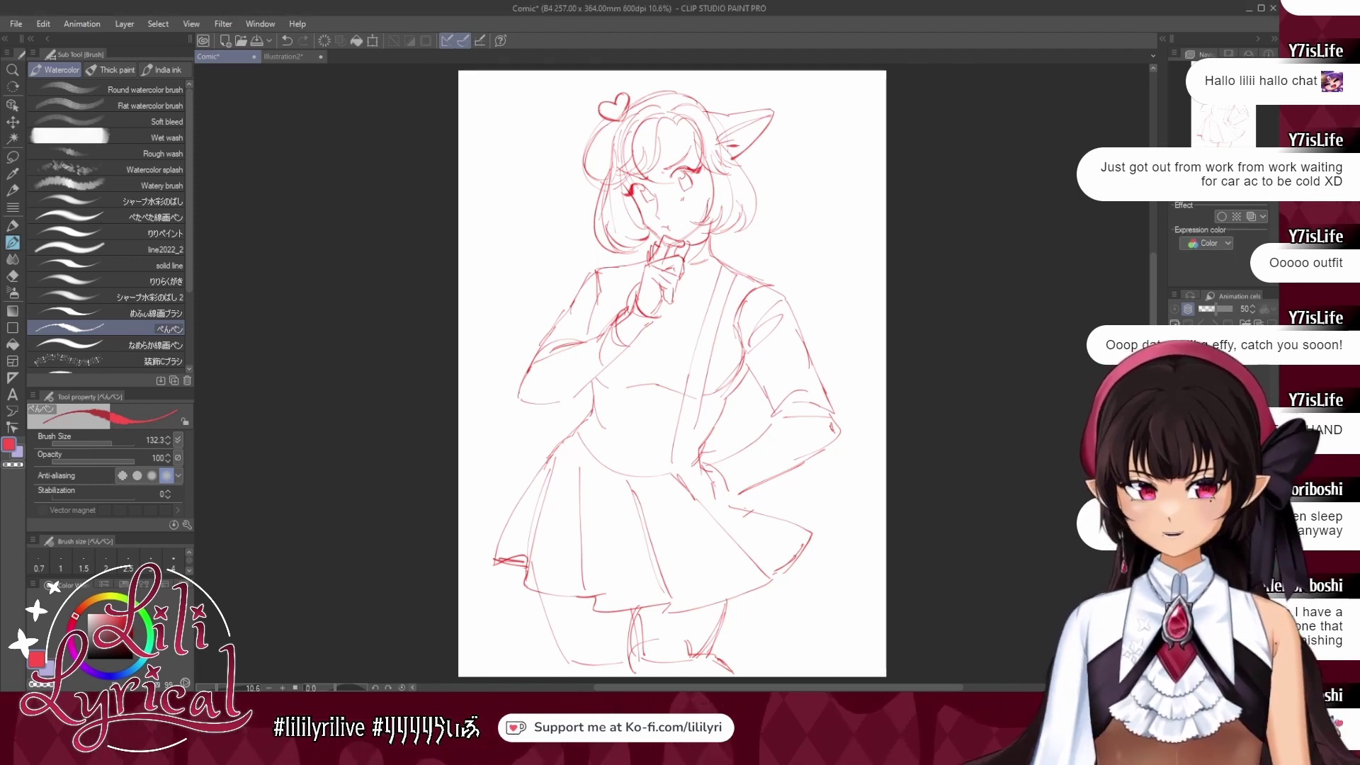
Consult the reference illustration and sketch the jacket bunched around the raised arm's elbow and hanging beside the skirt, with shading lines inside.
click(283, 56)
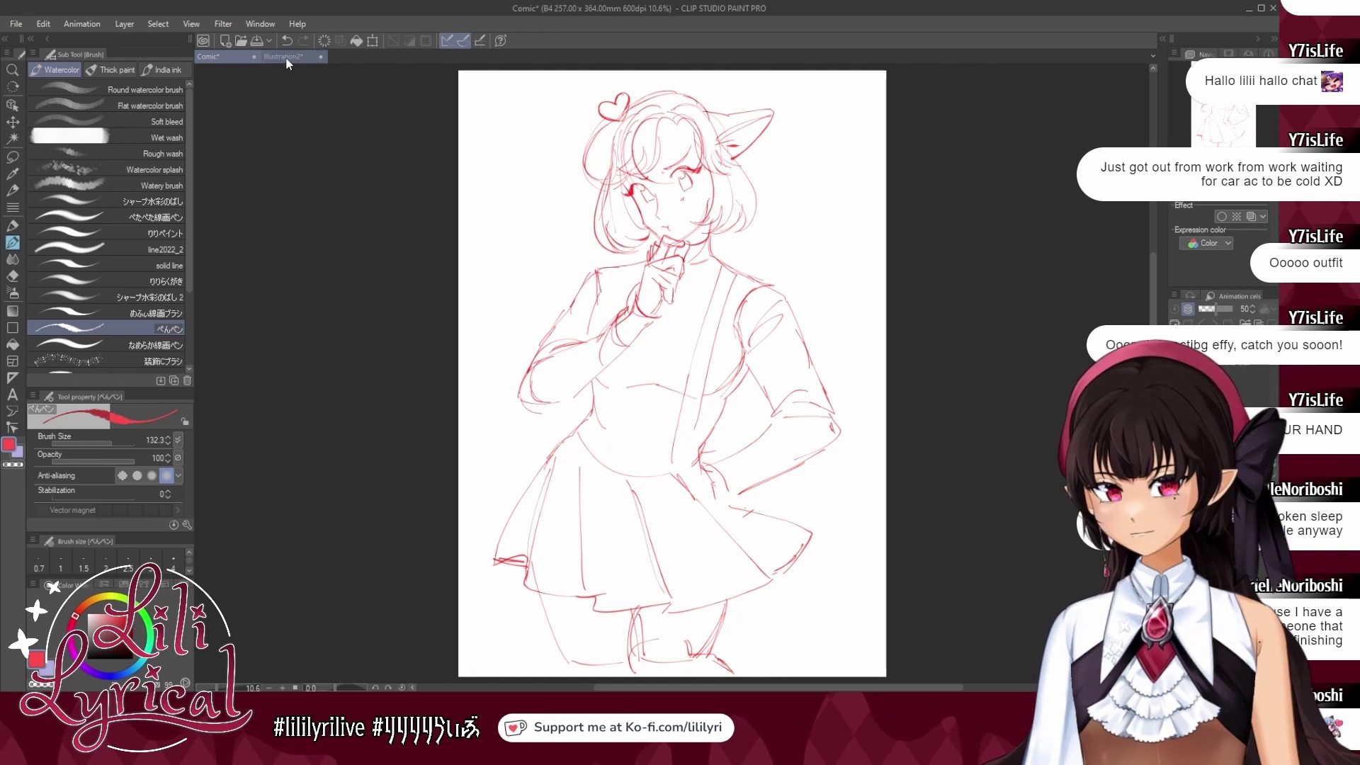
click(217, 59)
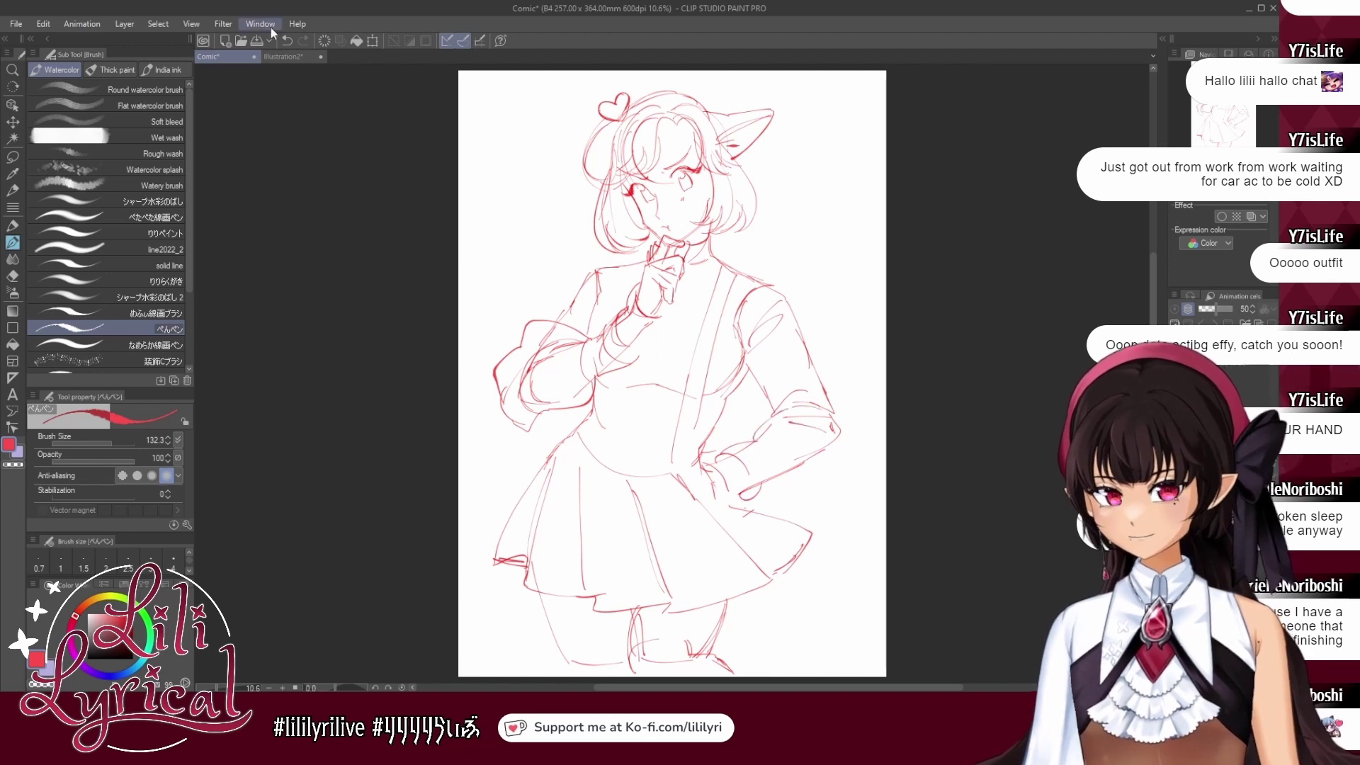
click(290, 57)
click(228, 60)
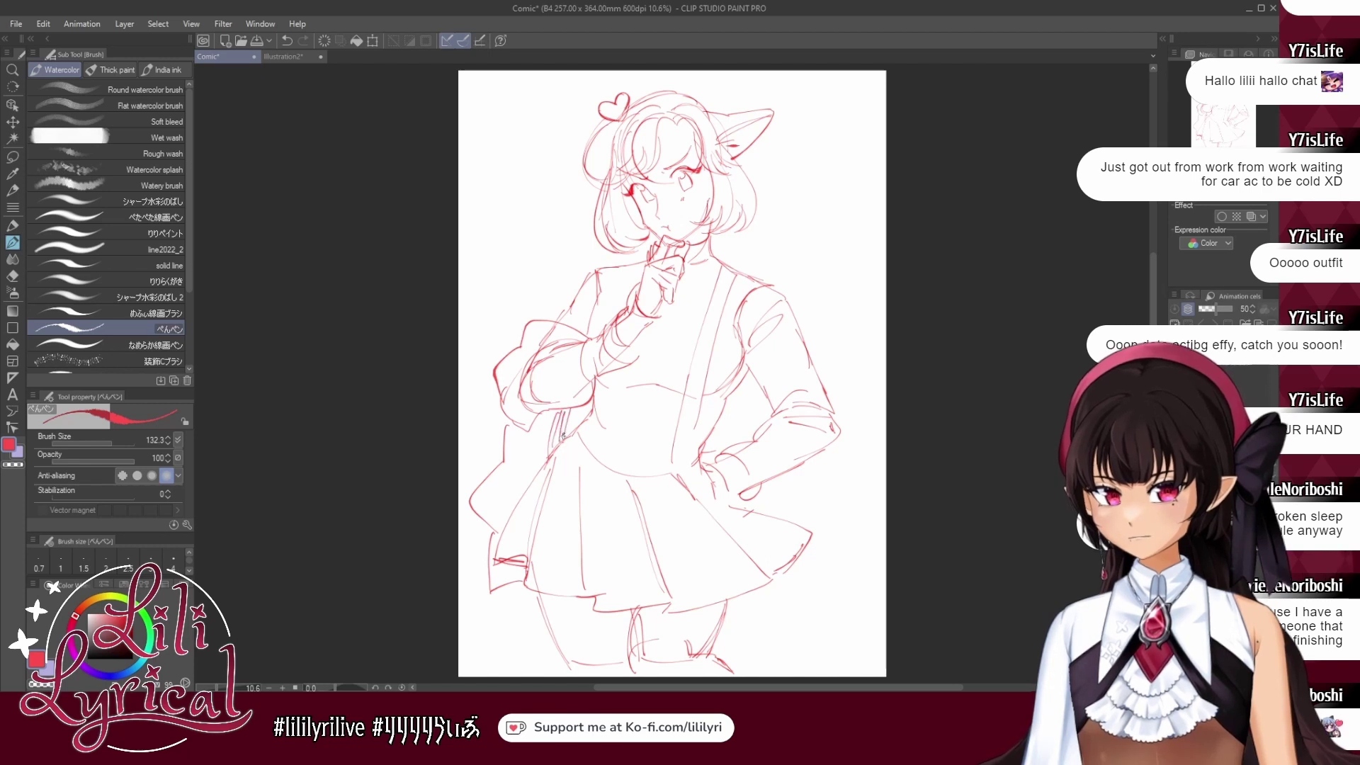
click(271, 58)
click(223, 60)
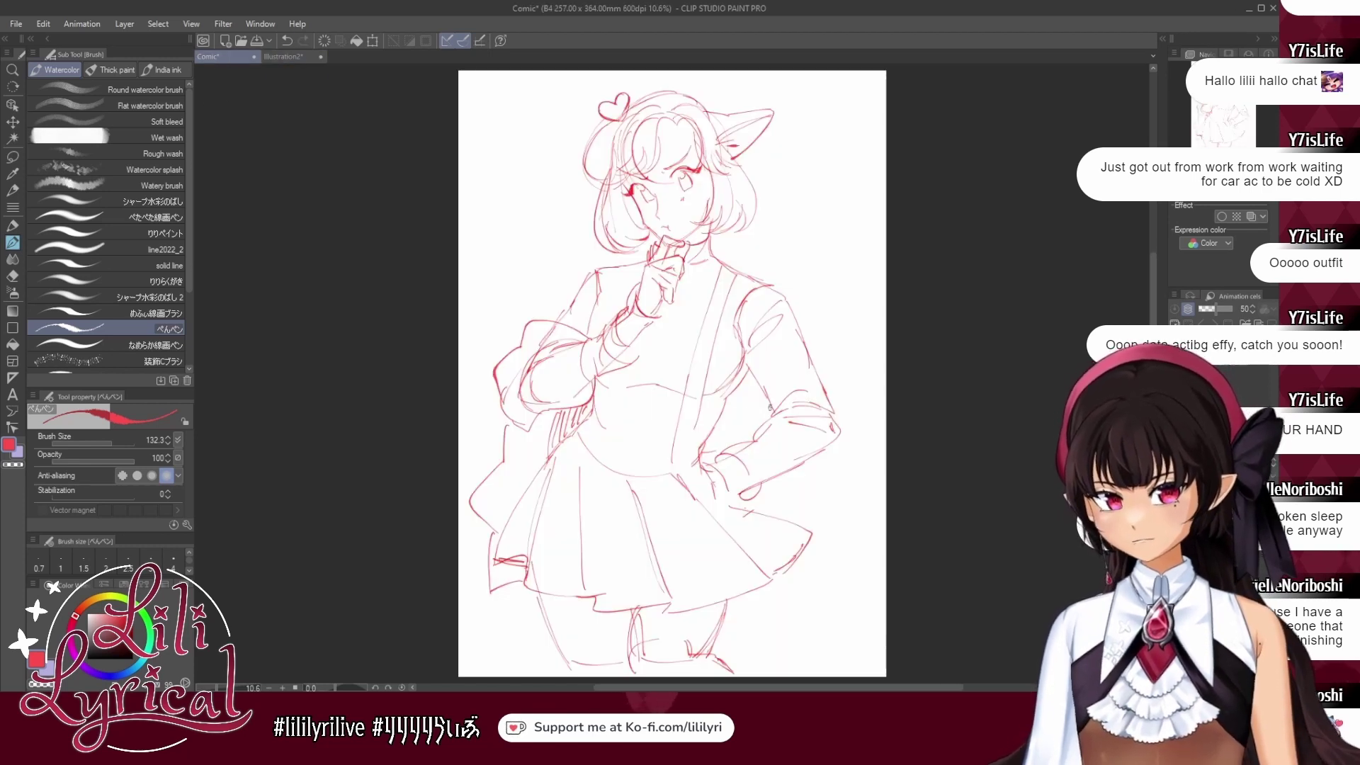
Sketch the jacket's other side falling from the hip-side elbow past the skirt, with hatching beside the waist and below the skirt hem.
mouse_move(818, 461)
mouse_down()
mouse_move(802, 508)
mouse_move(836, 478)
mouse_move(859, 571)
mouse_move(763, 634)
mouse_move(840, 607)
mouse_up()
drag(763, 632, 778, 652)
drag(778, 652, 856, 595)
mouse_move(724, 399)
mouse_down()
mouse_move(758, 407)
mouse_move(710, 442)
mouse_up()
drag(734, 404, 725, 448)
drag(748, 406, 745, 441)
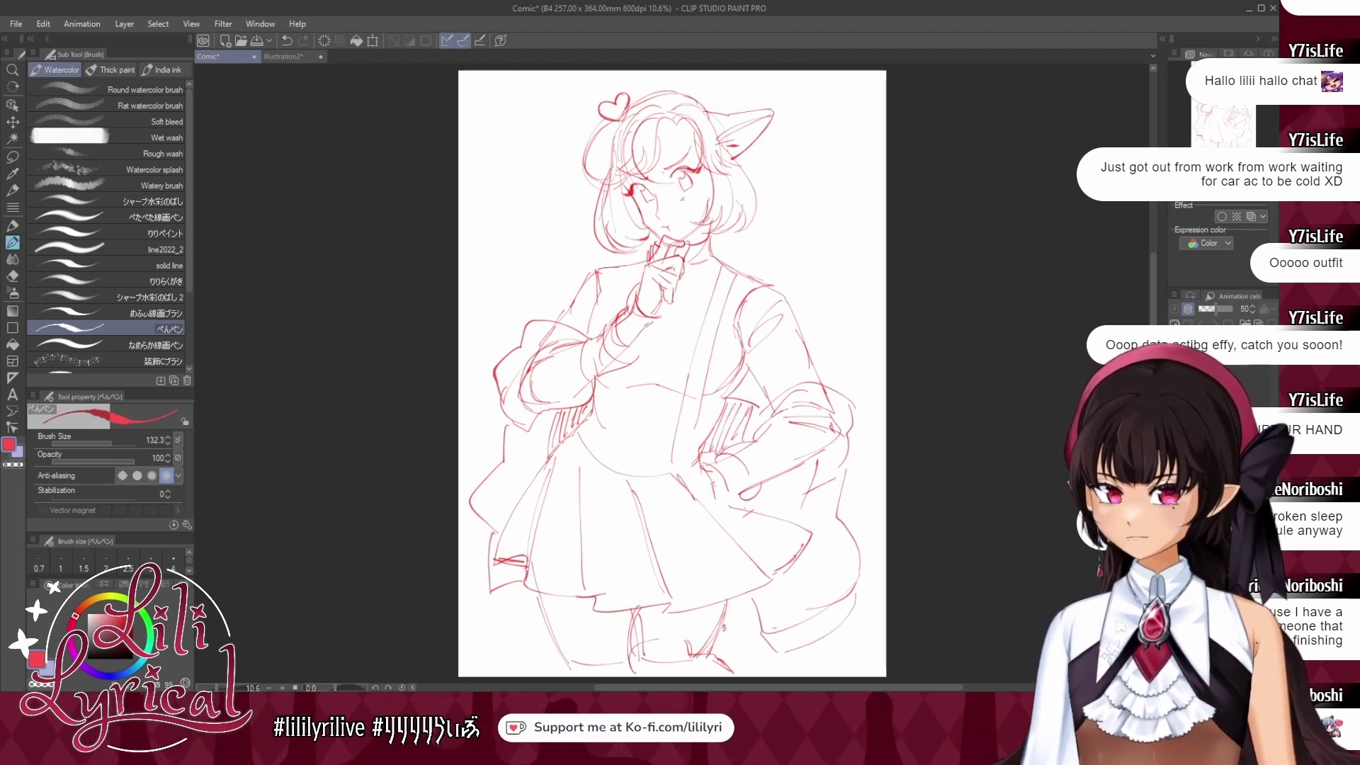
drag(727, 603, 725, 634)
drag(735, 603, 735, 637)
drag(751, 613, 742, 638)
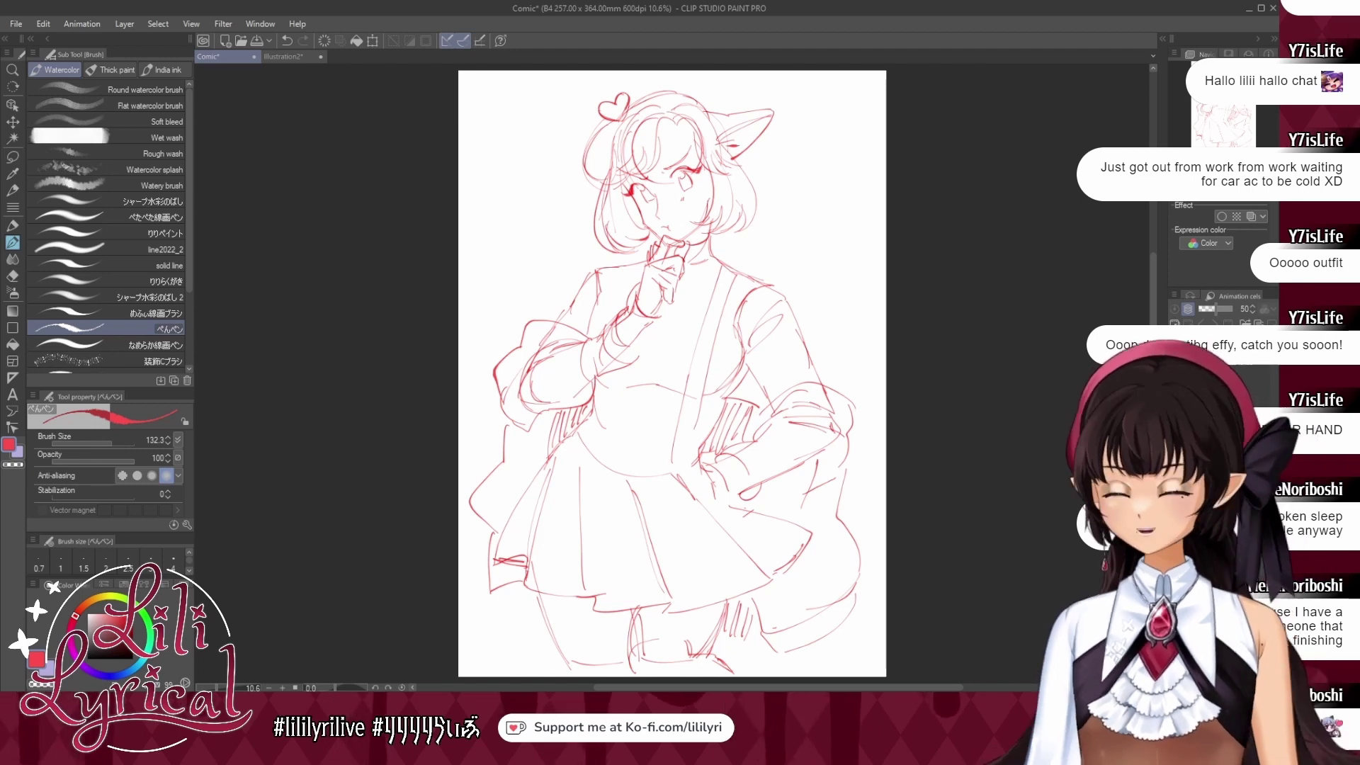
Sketch a rough rectangular frame along the page margins around the figure, redoing misplaced strokes.
mouse_move(569, 102)
mouse_down()
mouse_move(473, 106)
mouse_move(531, 92)
mouse_move(495, 92)
mouse_up()
key(ctrl+z)
drag(486, 105, 489, 188)
key(ctrl+z)
drag(478, 104, 483, 321)
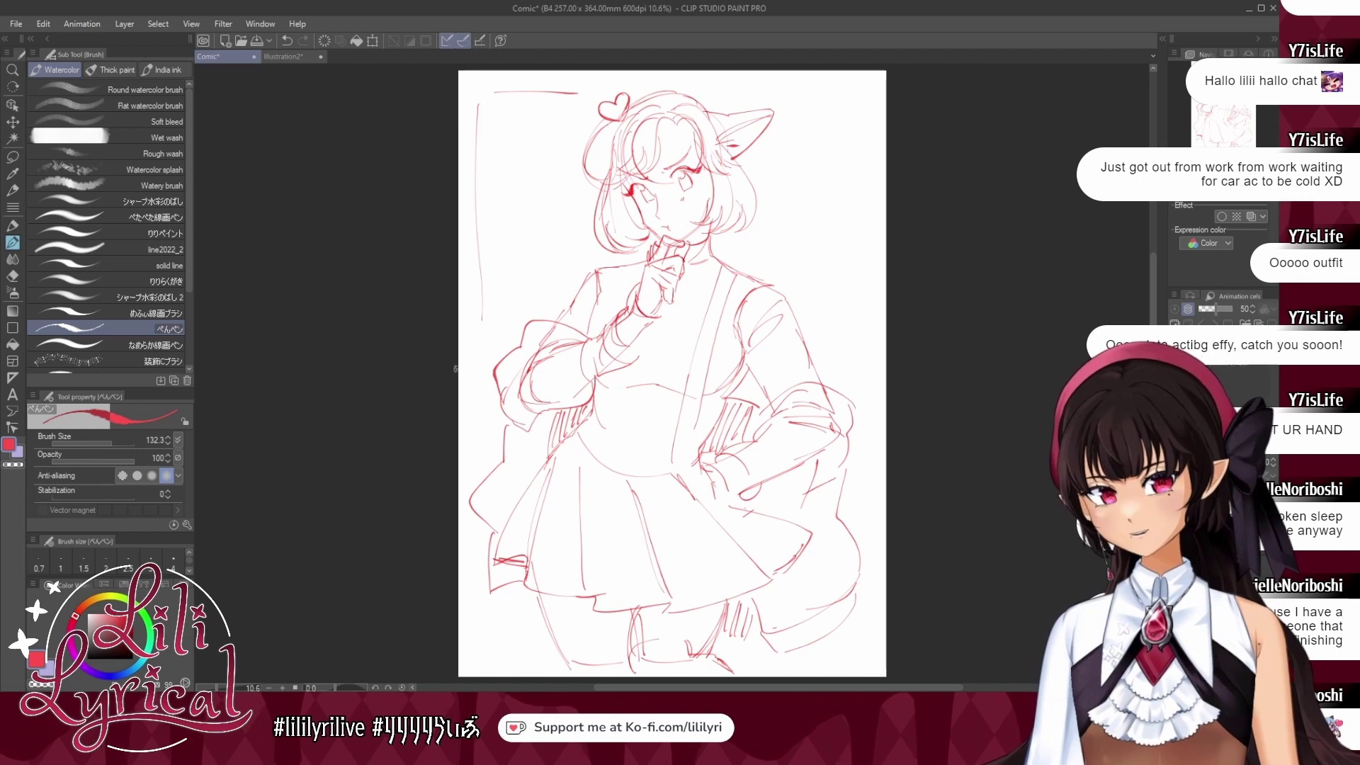
mouse_move(484, 376)
mouse_down()
mouse_move(492, 645)
mouse_move(551, 655)
mouse_up()
mouse_move(816, 668)
mouse_down()
mouse_move(848, 667)
mouse_move(860, 627)
mouse_up()
key(ctrl+z)
mouse_move(762, 83)
mouse_down()
mouse_move(830, 88)
mouse_move(855, 106)
mouse_move(849, 283)
mouse_up()
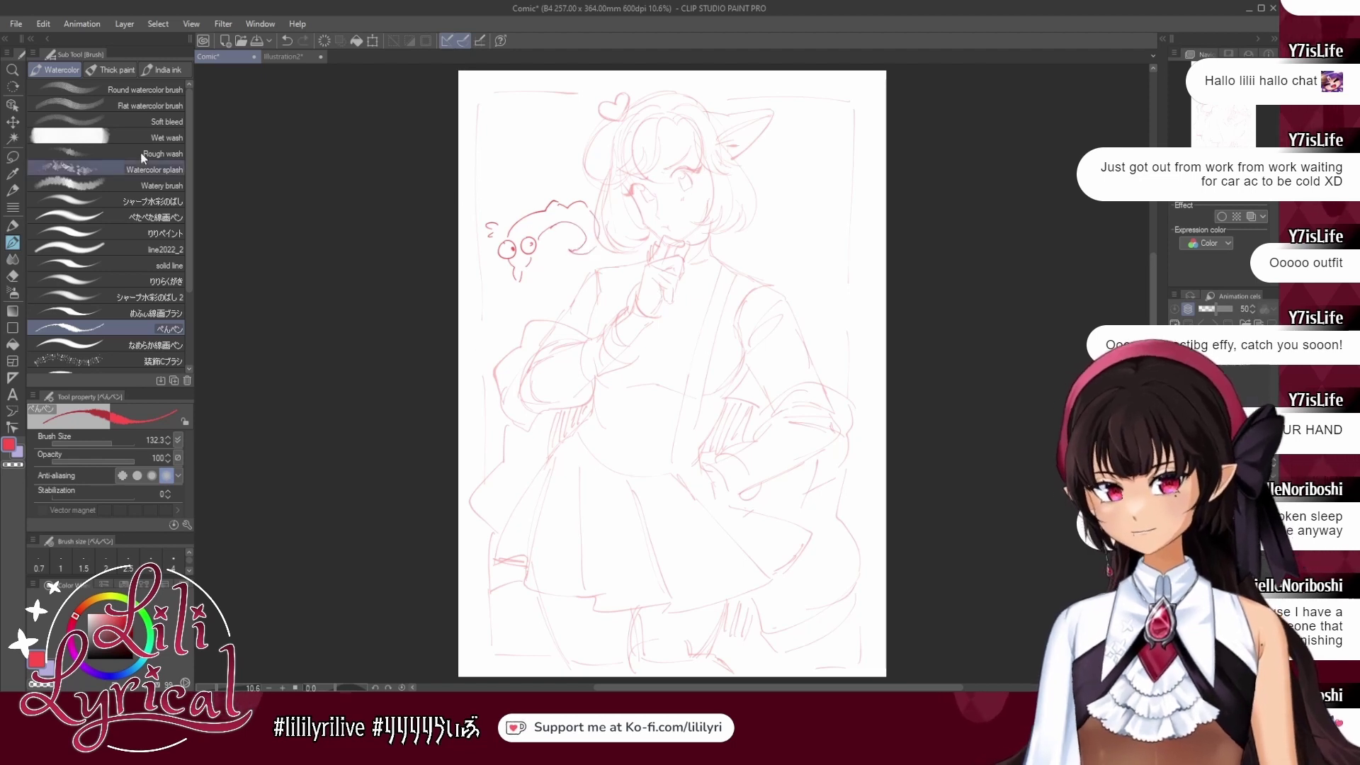
Move the worm doodle beside the girl's face closer to the page edge and tilt it.
key(k)
mouse_move(581, 223)
mouse_down()
mouse_move(564, 201)
mouse_move(595, 191)
mouse_move(549, 230)
mouse_up()
key(ctrl+t)
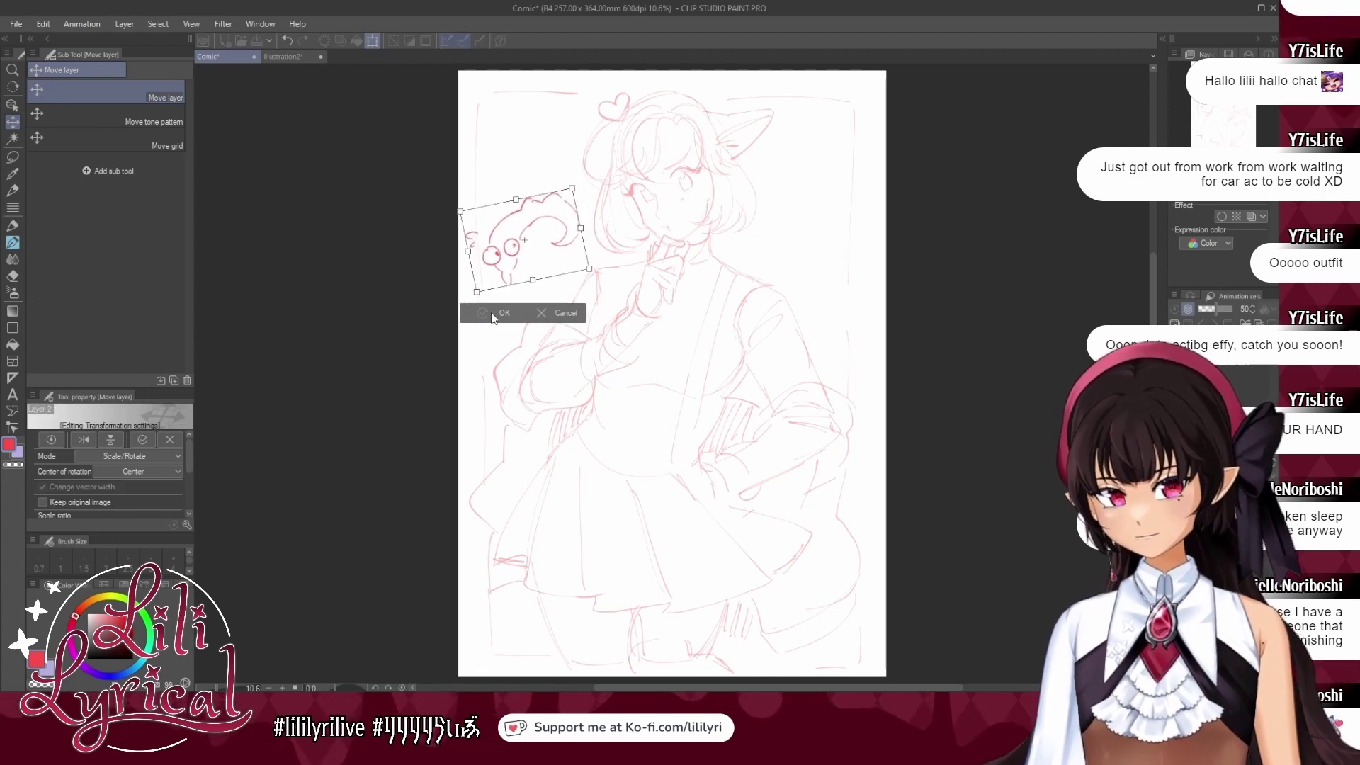
click(501, 313)
Sketch a small chibi head in the page's lower right corner, with a round face outline and a laughing expression.
click(13, 240)
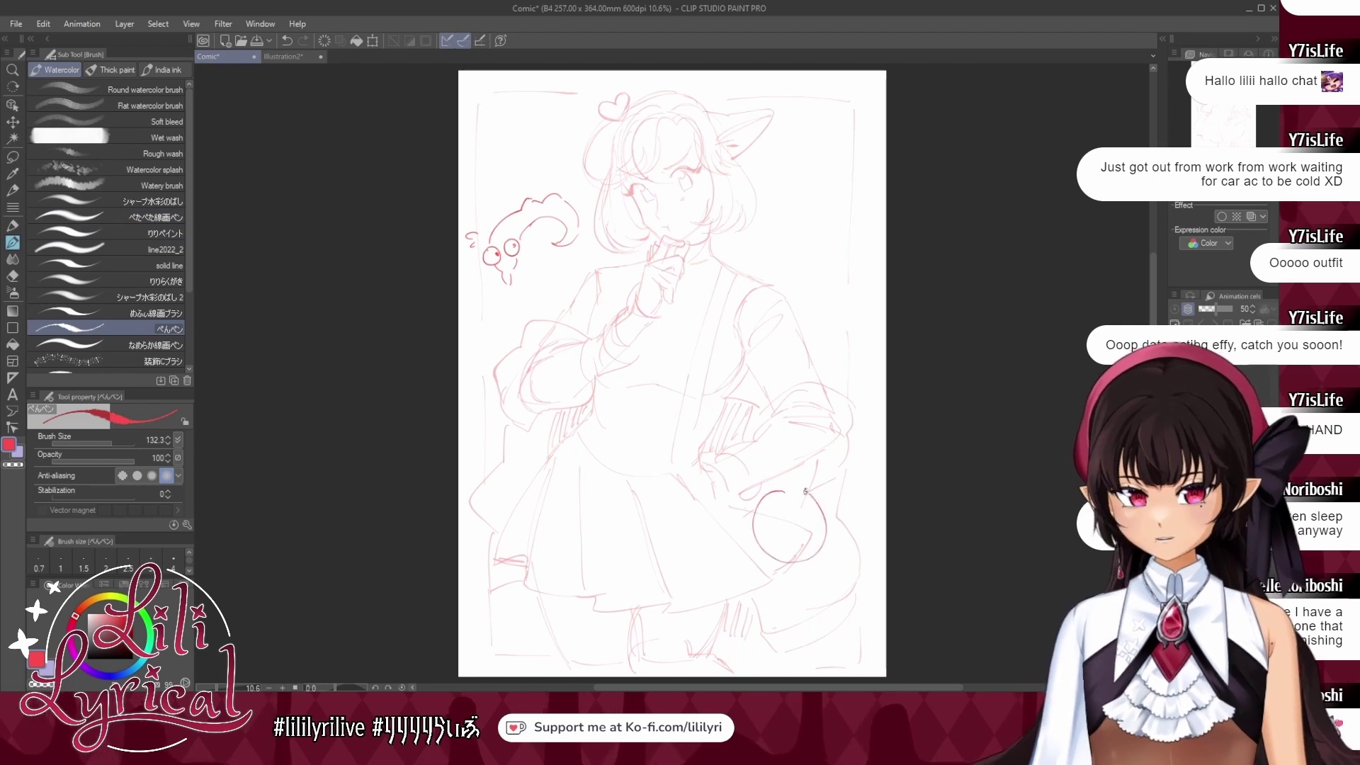
key(ctrl+z)
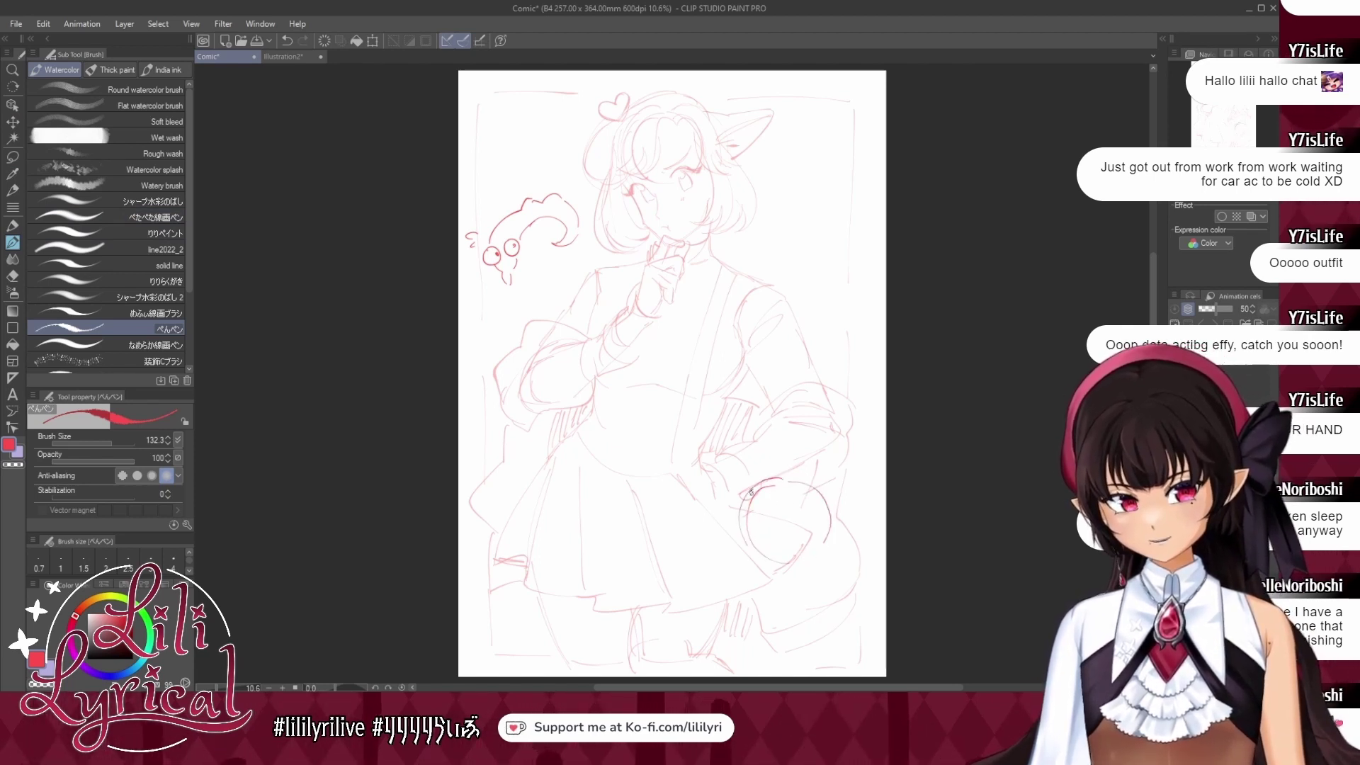
drag(775, 481, 746, 557)
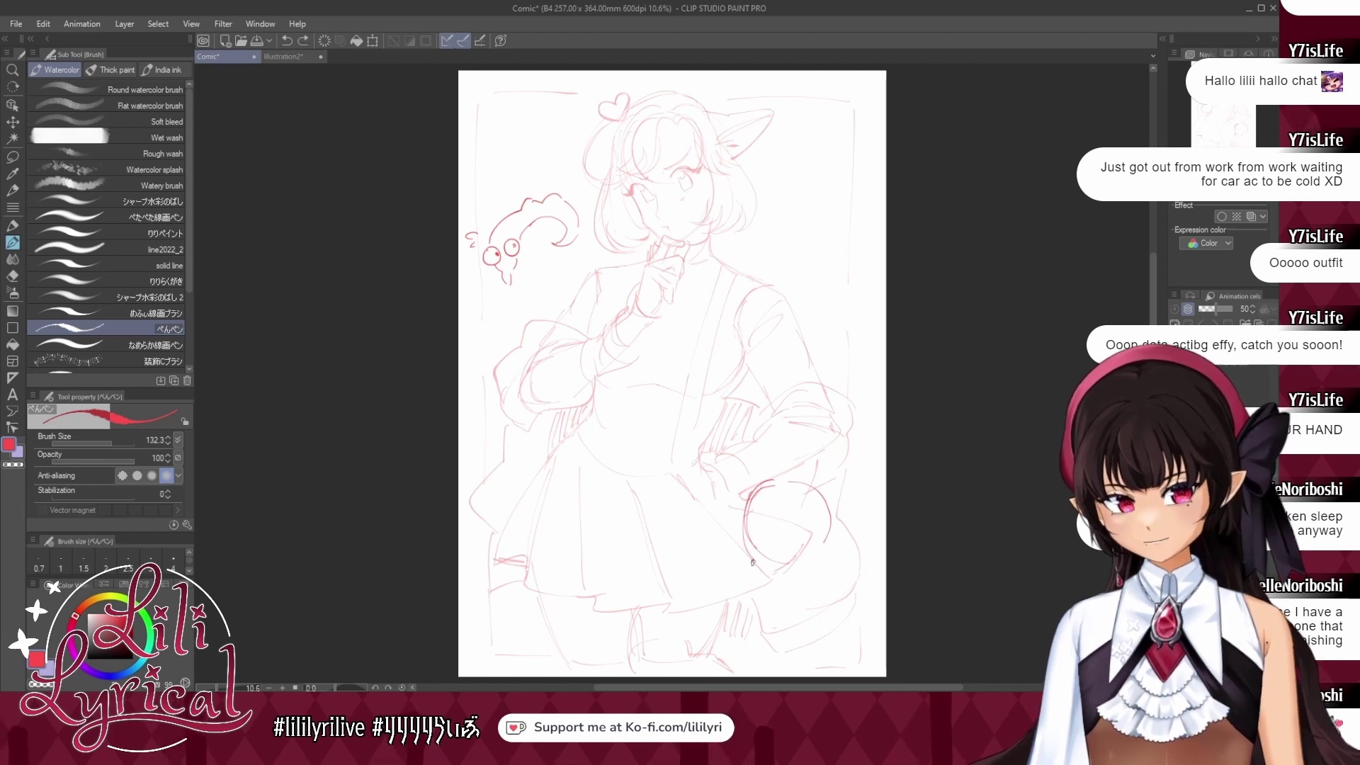
mouse_move(748, 562)
mouse_down()
mouse_move(774, 590)
mouse_move(828, 570)
mouse_move(804, 593)
mouse_up()
drag(759, 552, 813, 547)
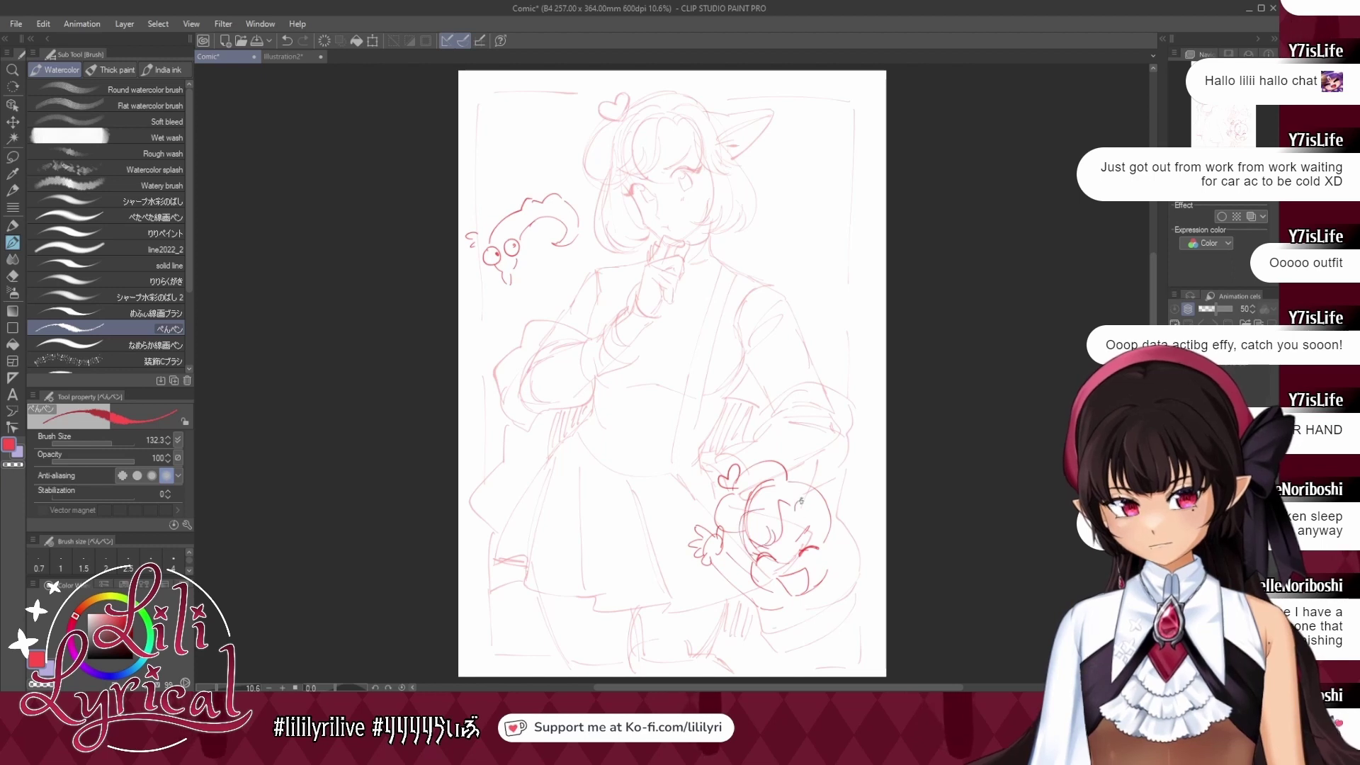
Add the chibi's bangs, cat ear, bob hair and the outline of its small body.
drag(801, 501, 813, 543)
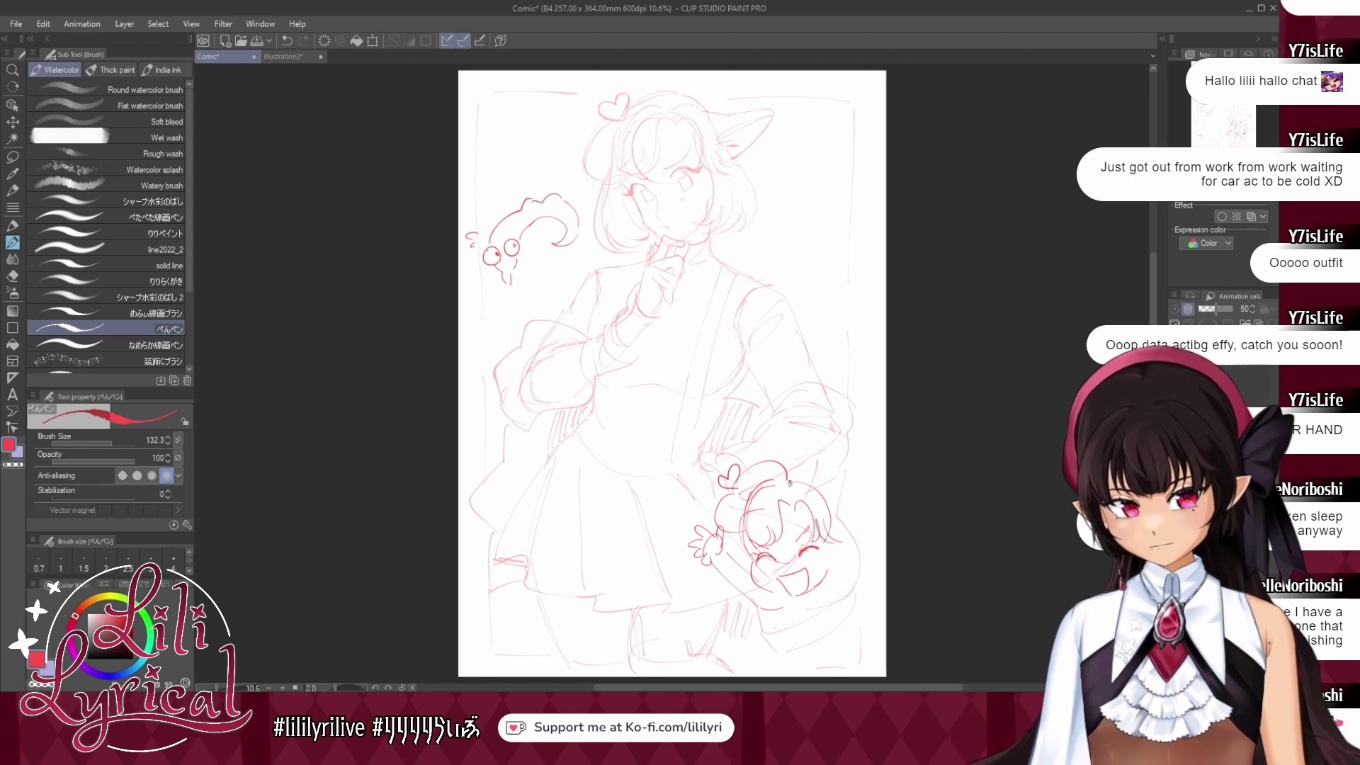
mouse_move(789, 482)
mouse_down()
mouse_move(826, 496)
mouse_move(858, 474)
mouse_move(829, 581)
mouse_up()
drag(835, 519, 857, 578)
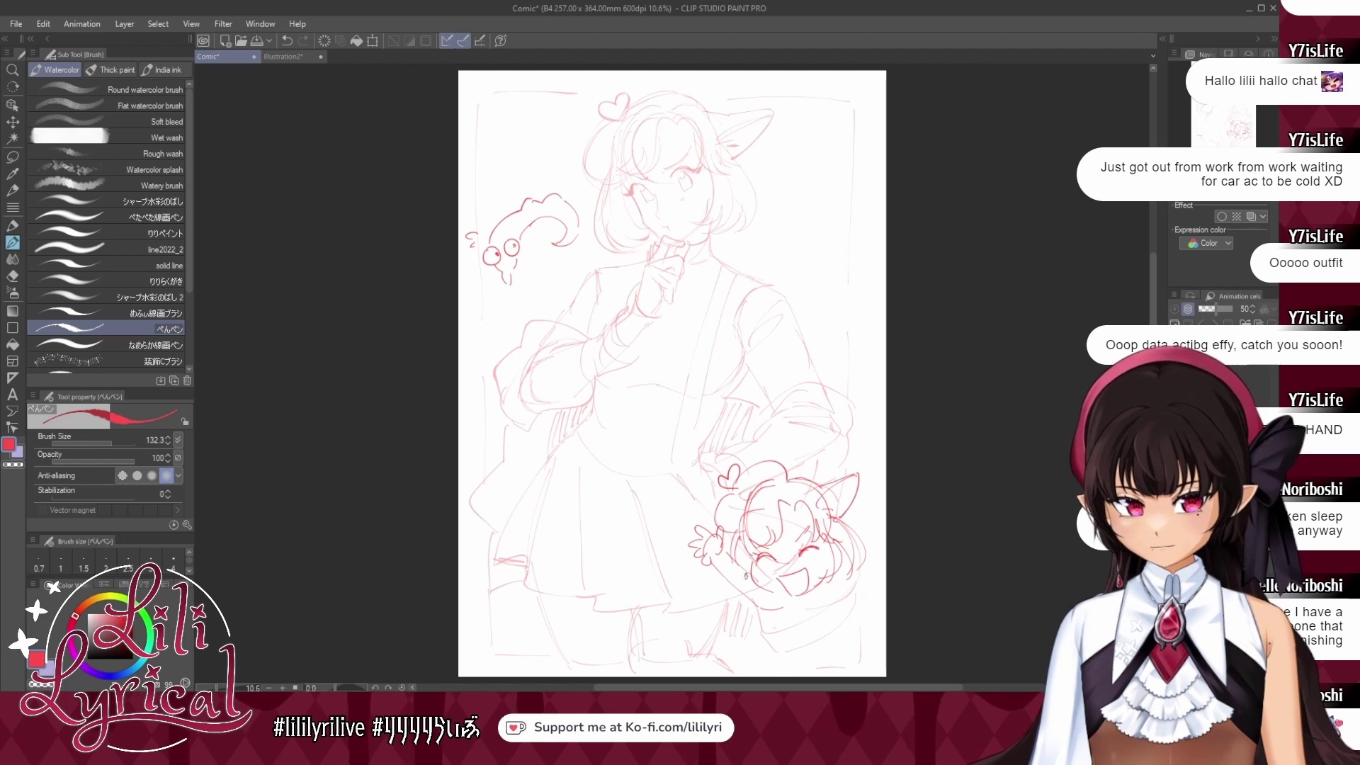
mouse_move(739, 572)
mouse_down()
mouse_move(771, 596)
mouse_move(728, 582)
mouse_move(748, 623)
mouse_up()
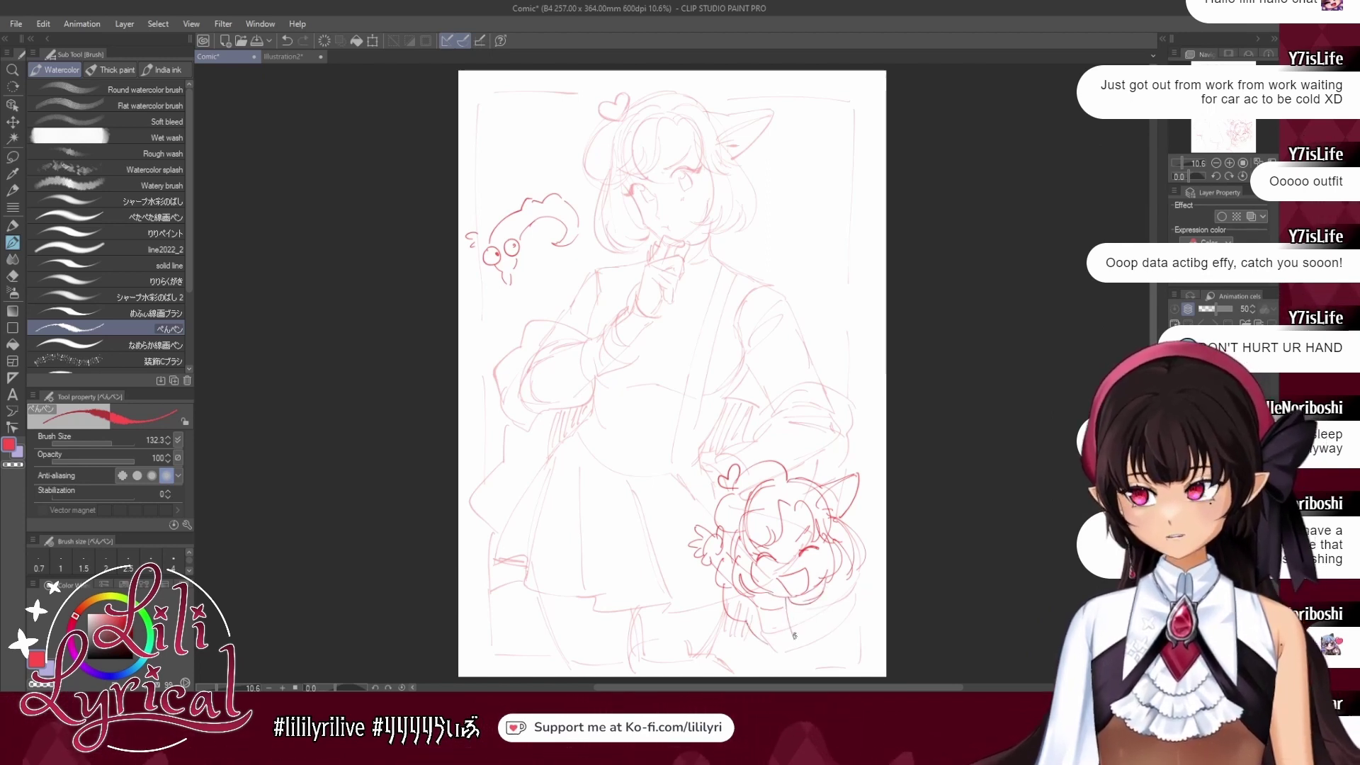
drag(826, 594, 843, 633)
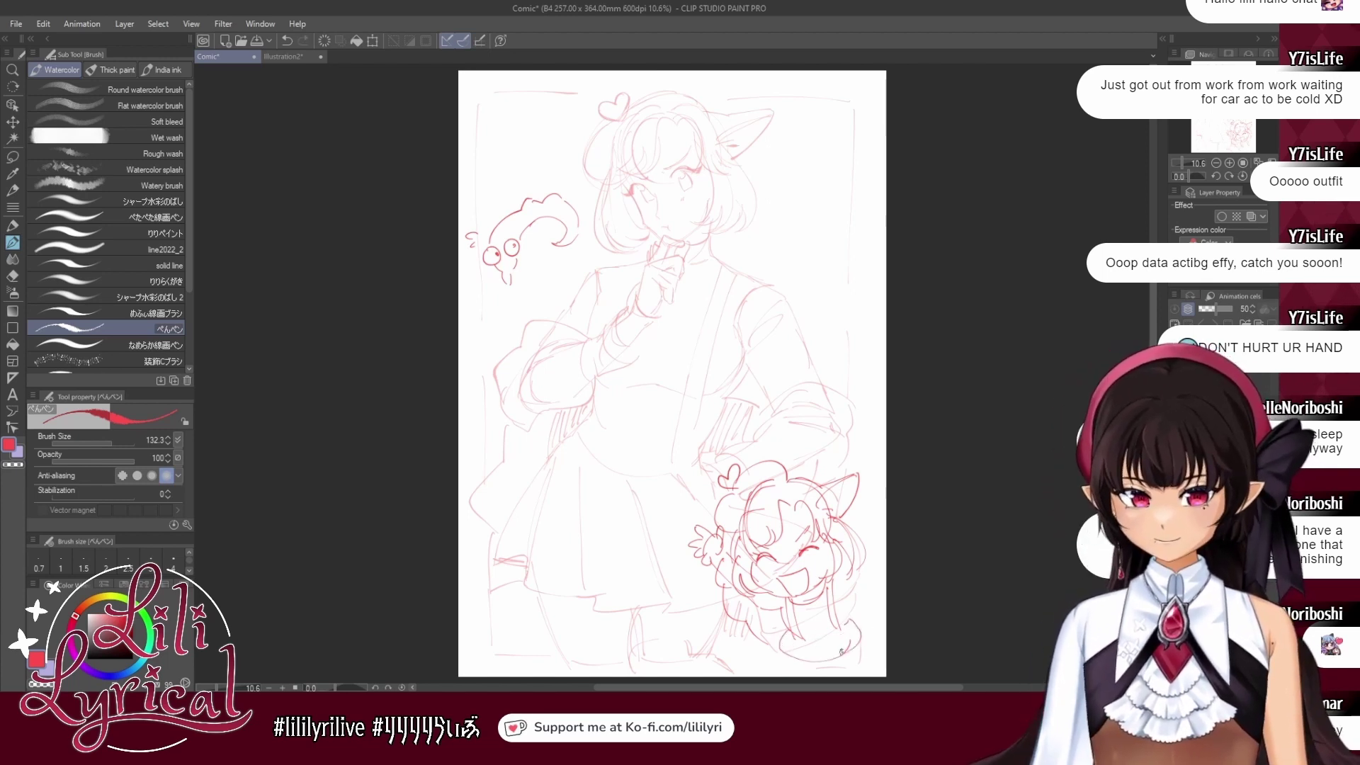
Lasso the chibi sketch and transform it into a position slightly higher and further in from the page edge.
key(ctrl+t)
key(Return)
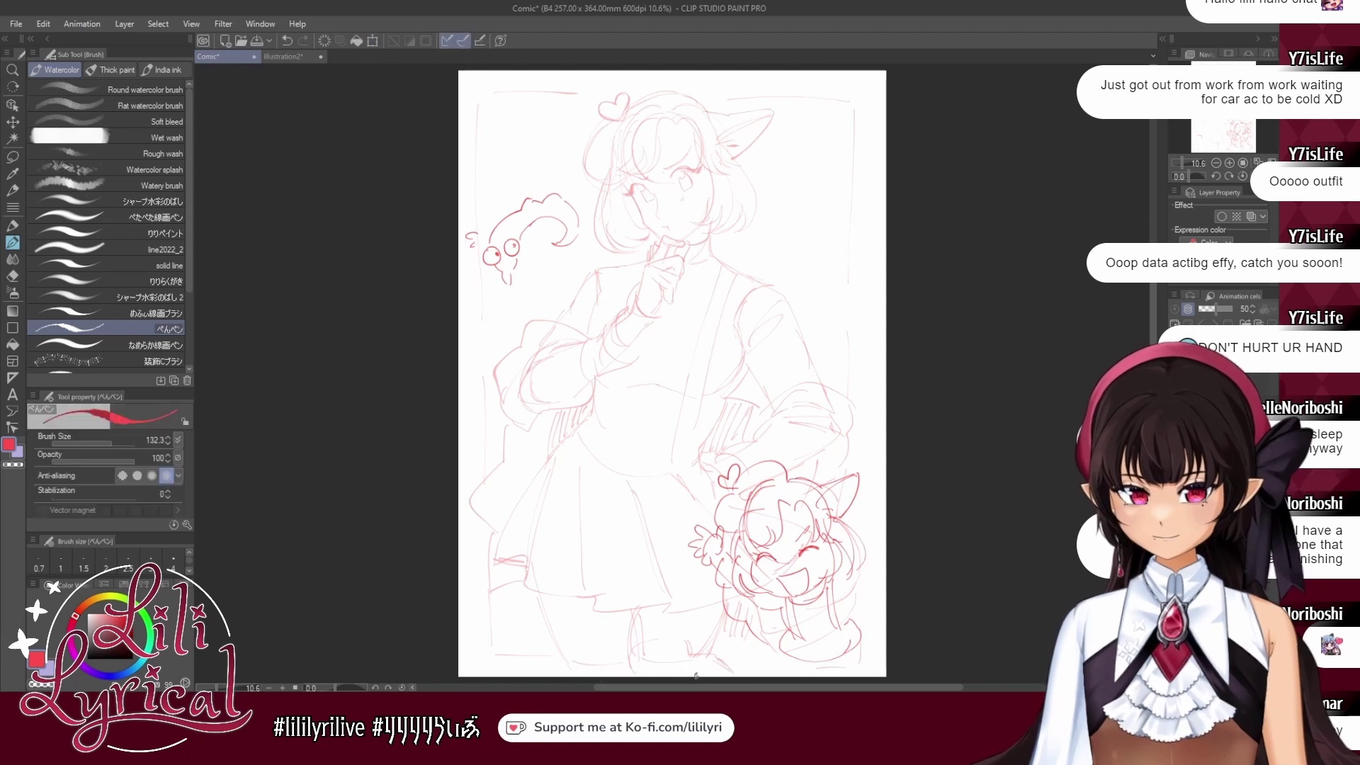
click(12, 155)
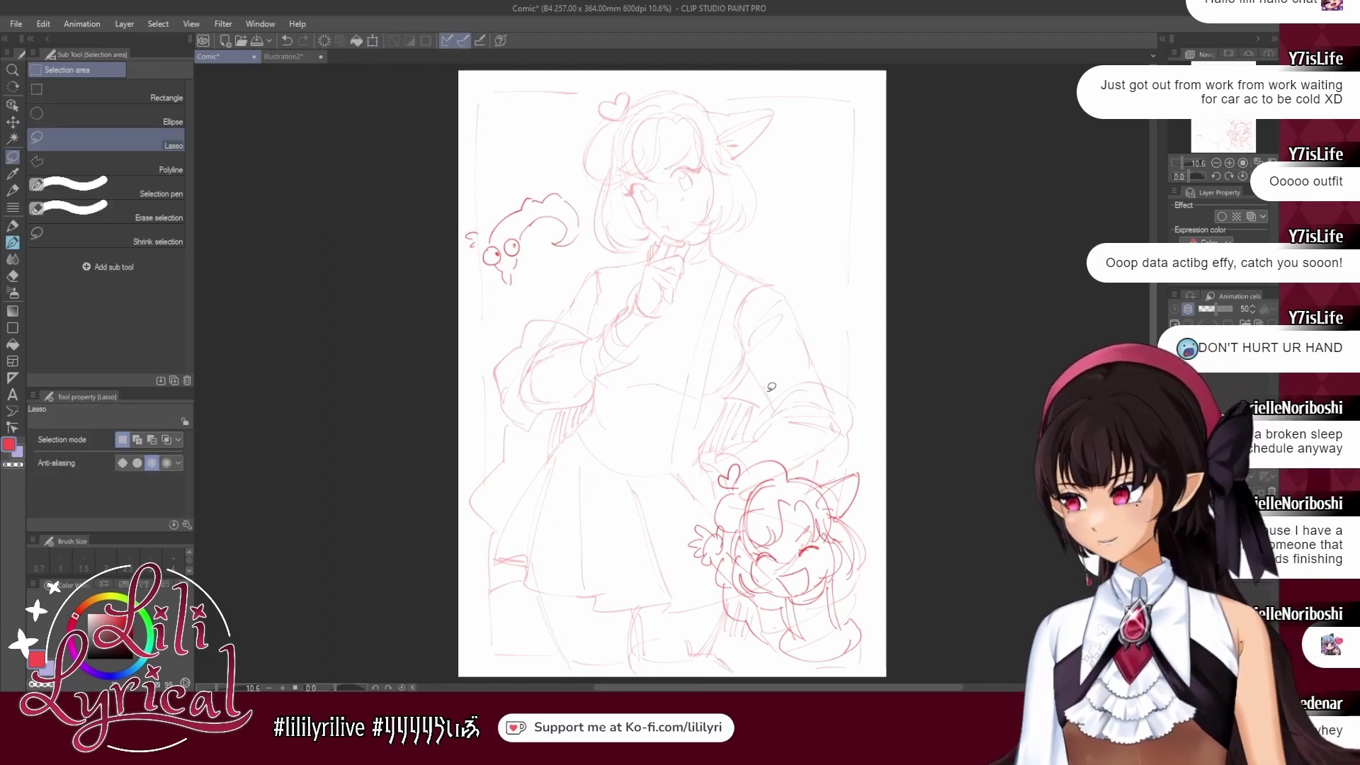
drag(587, 598, 815, 377)
key(ctrl+t)
mouse_move(887, 488)
mouse_down()
mouse_move(850, 486)
mouse_move(852, 453)
mouse_up()
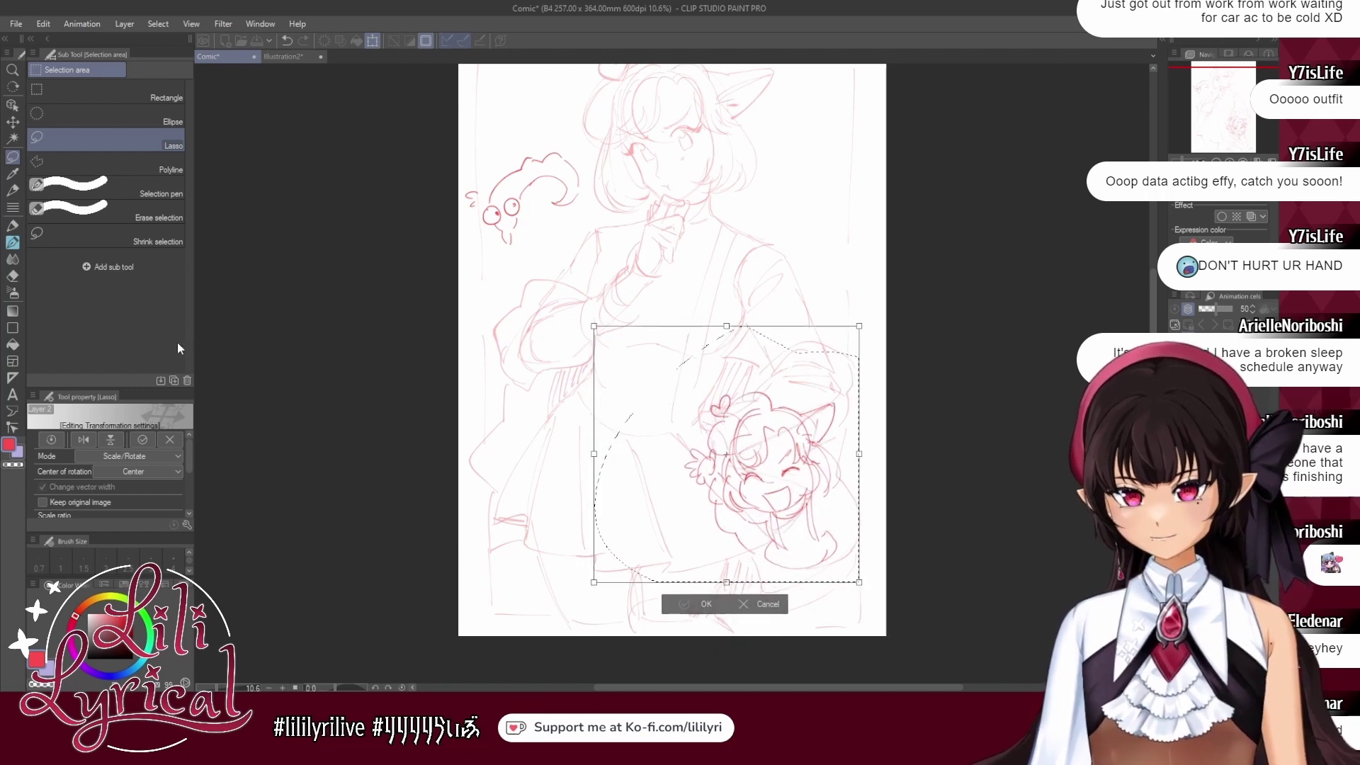
key(b)
key(Return)
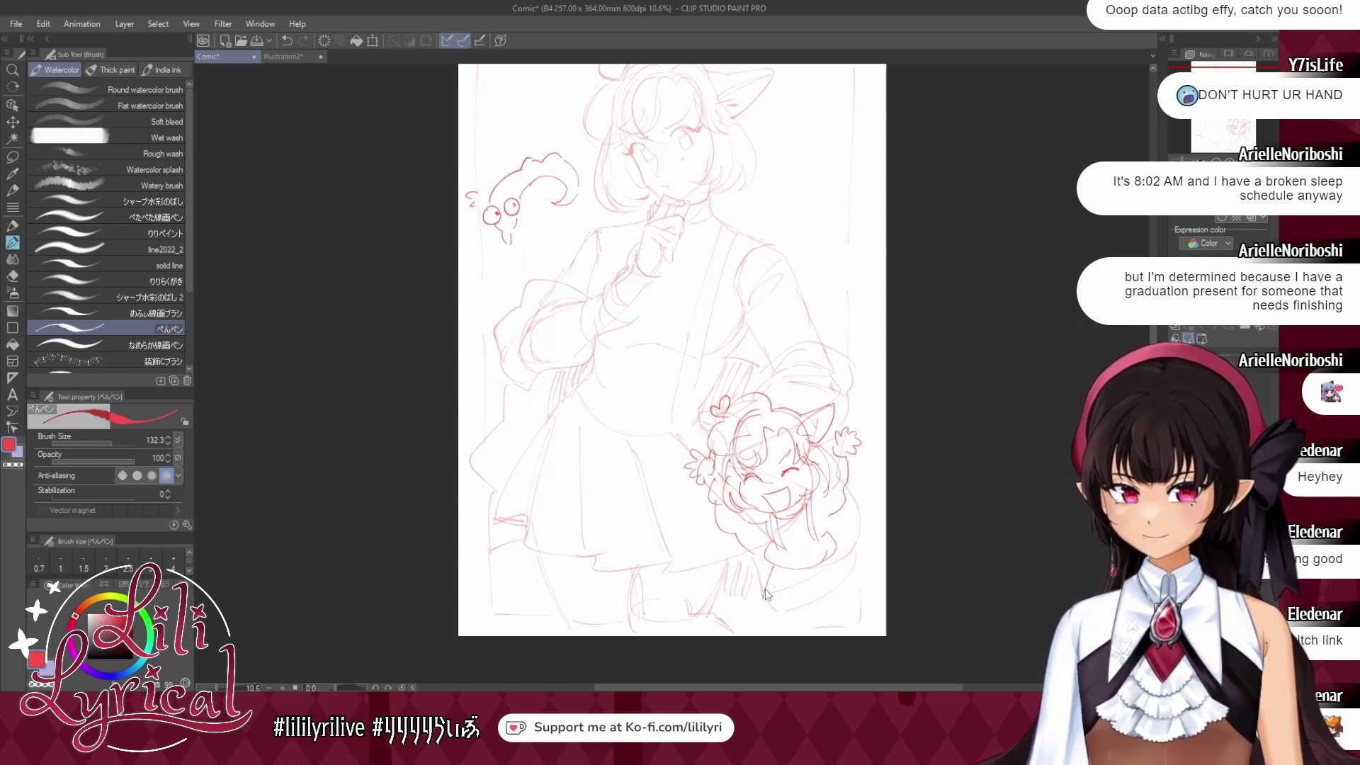
Sketch the chibi's short legs and feet below its body, redoing rough strokes, and add a tail curving upward beside it.
mouse_move(765, 590)
mouse_down()
mouse_move(772, 600)
mouse_move(743, 598)
mouse_up()
drag(744, 599, 842, 594)
key(ctrl+z)
mouse_move(849, 584)
mouse_down()
mouse_move(818, 584)
mouse_move(816, 603)
mouse_move(774, 571)
mouse_move(743, 600)
mouse_up()
key(ctrl+z)
key(ctrl+z)
key(ctrl+z)
drag(744, 599, 838, 602)
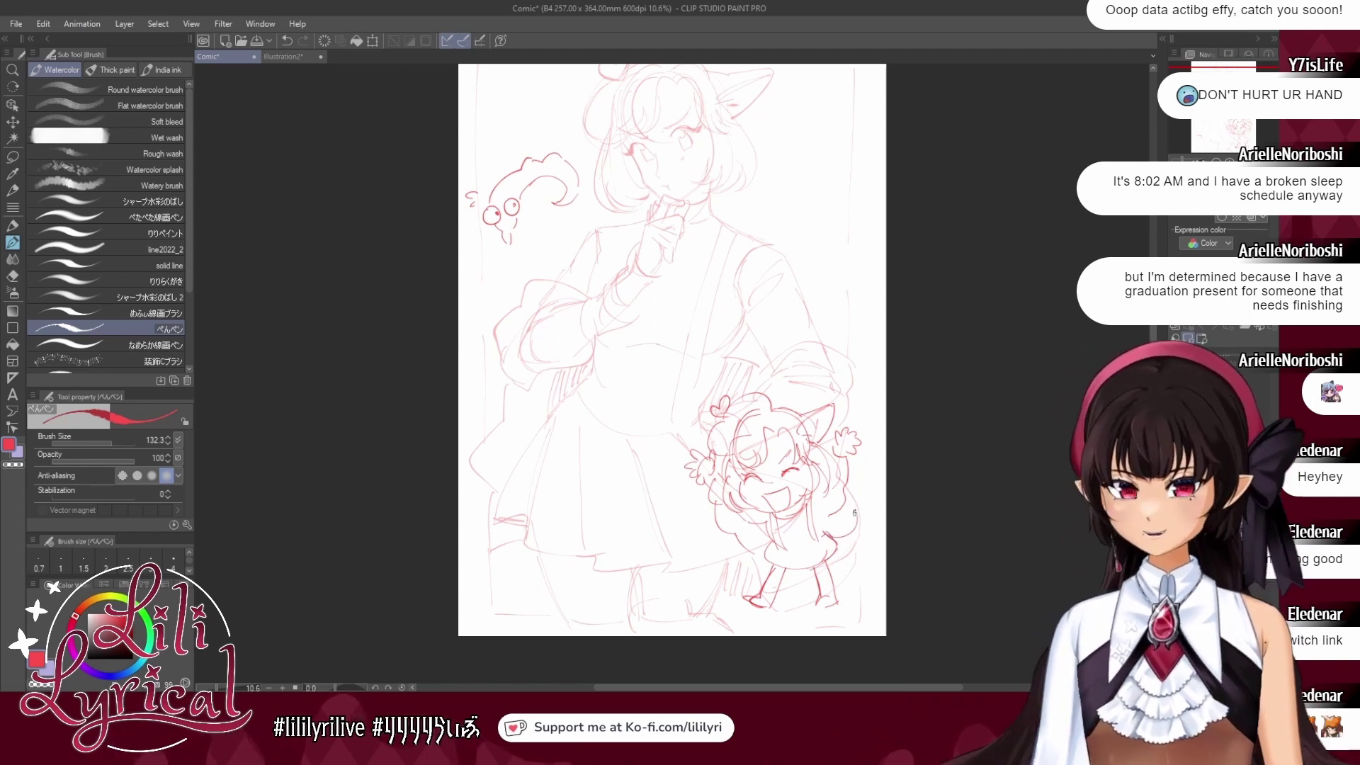
drag(851, 531, 856, 469)
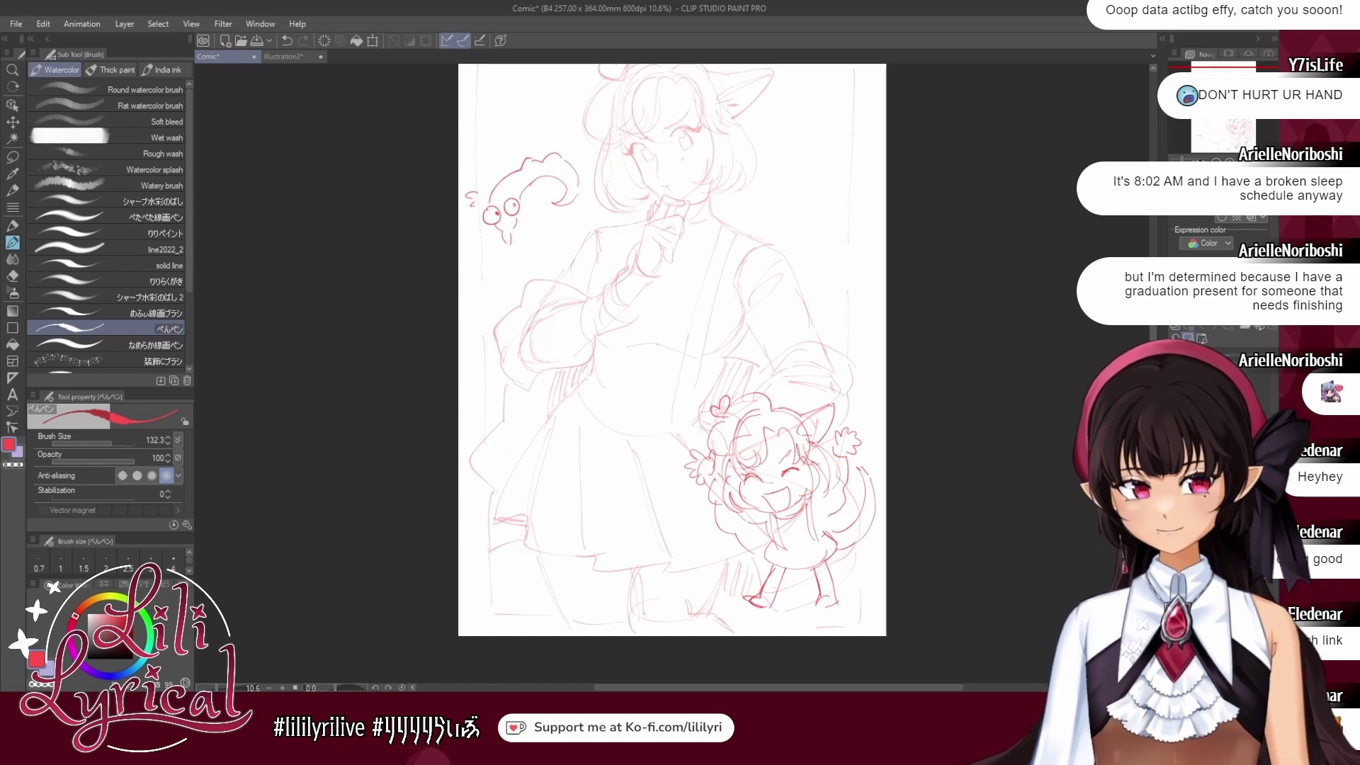
scroll(948, 295, up, 1)
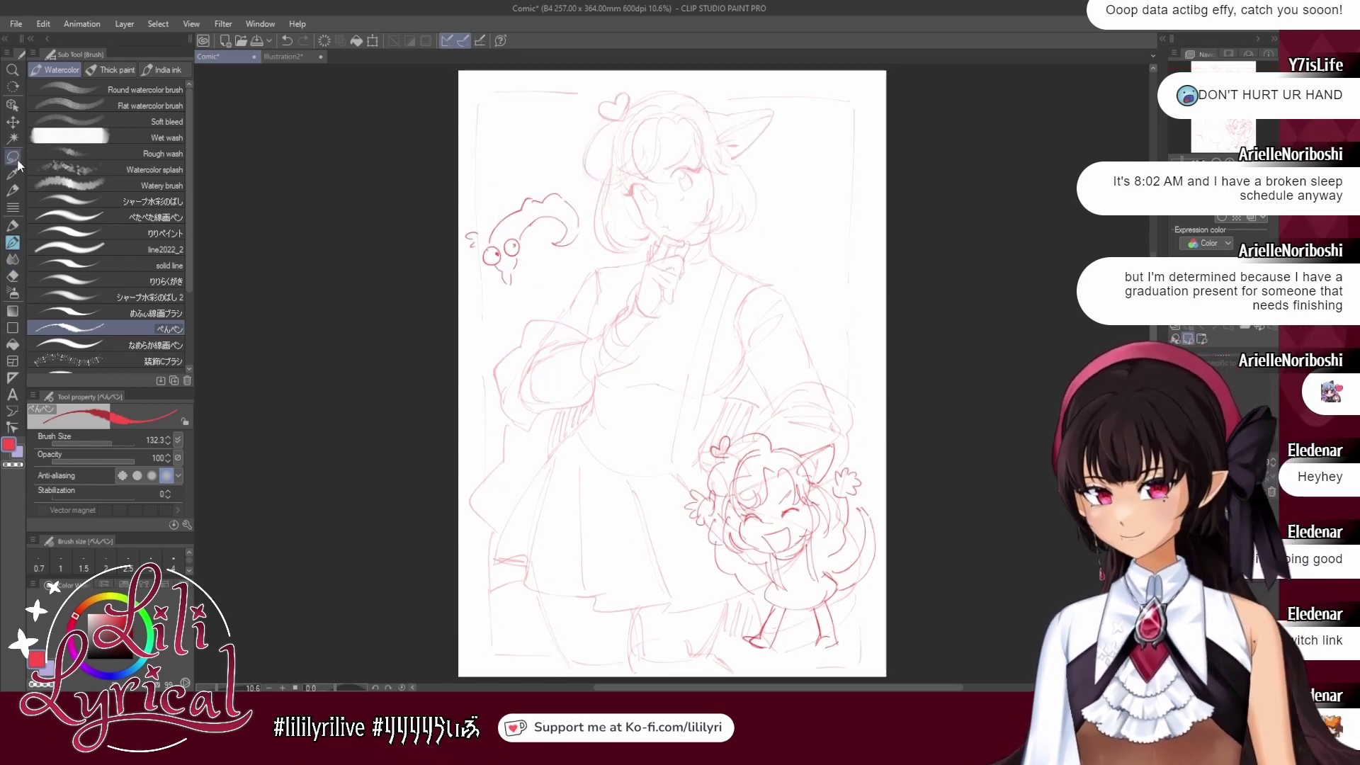
Lasso the chibi sketch and try moving it higher and further in on the page, undoing the trial move.
click(14, 124)
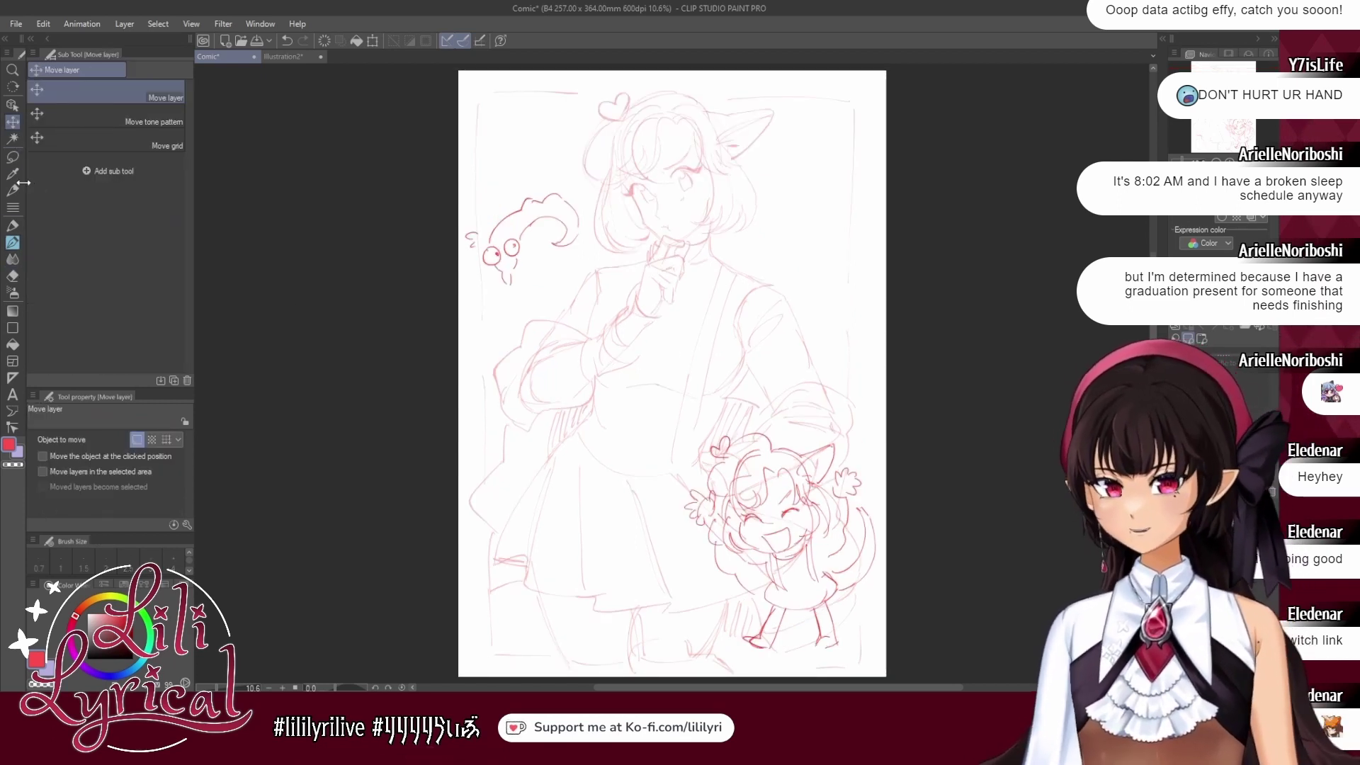
click(12, 157)
mouse_move(605, 549)
mouse_down()
mouse_move(850, 340)
mouse_move(715, 348)
mouse_up()
click(11, 124)
mouse_move(799, 552)
mouse_down()
mouse_move(833, 243)
mouse_move(825, 319)
mouse_move(530, 289)
mouse_move(536, 241)
mouse_up()
key(ctrl+z)
key(ctrl+z)
key(ctrl+z)
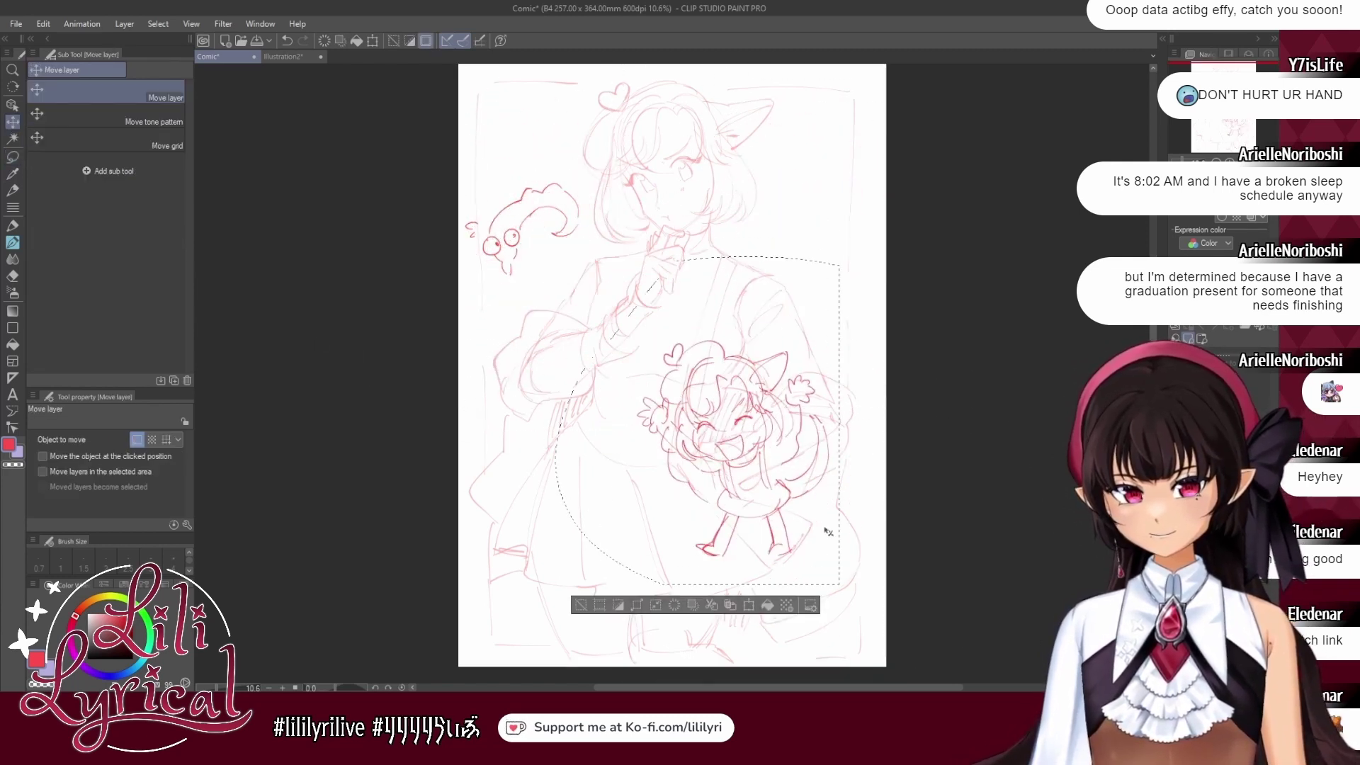
Transform the selected chibi to be slightly smaller, tilted clockwise and nearer the page's lower right corner, and clear the selection.
key(ctrl+t)
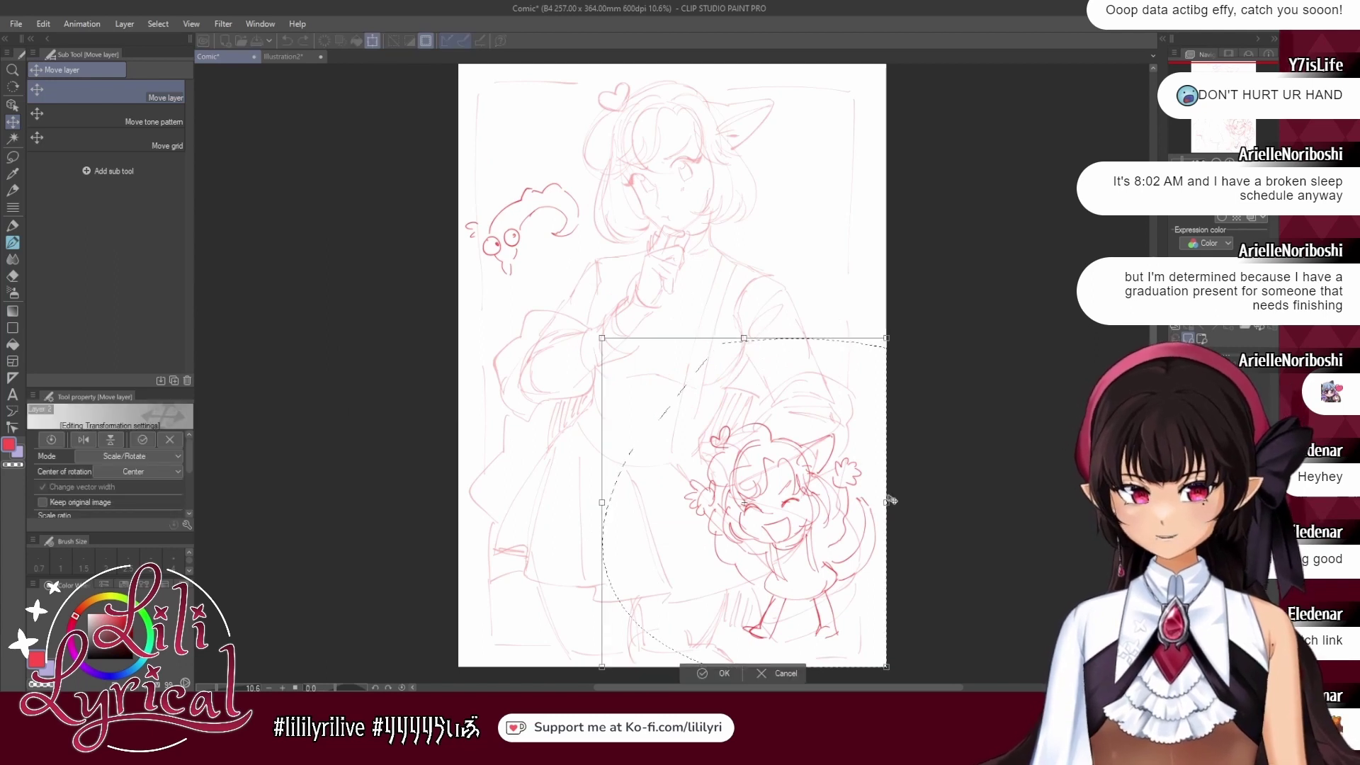
drag(891, 500, 904, 635)
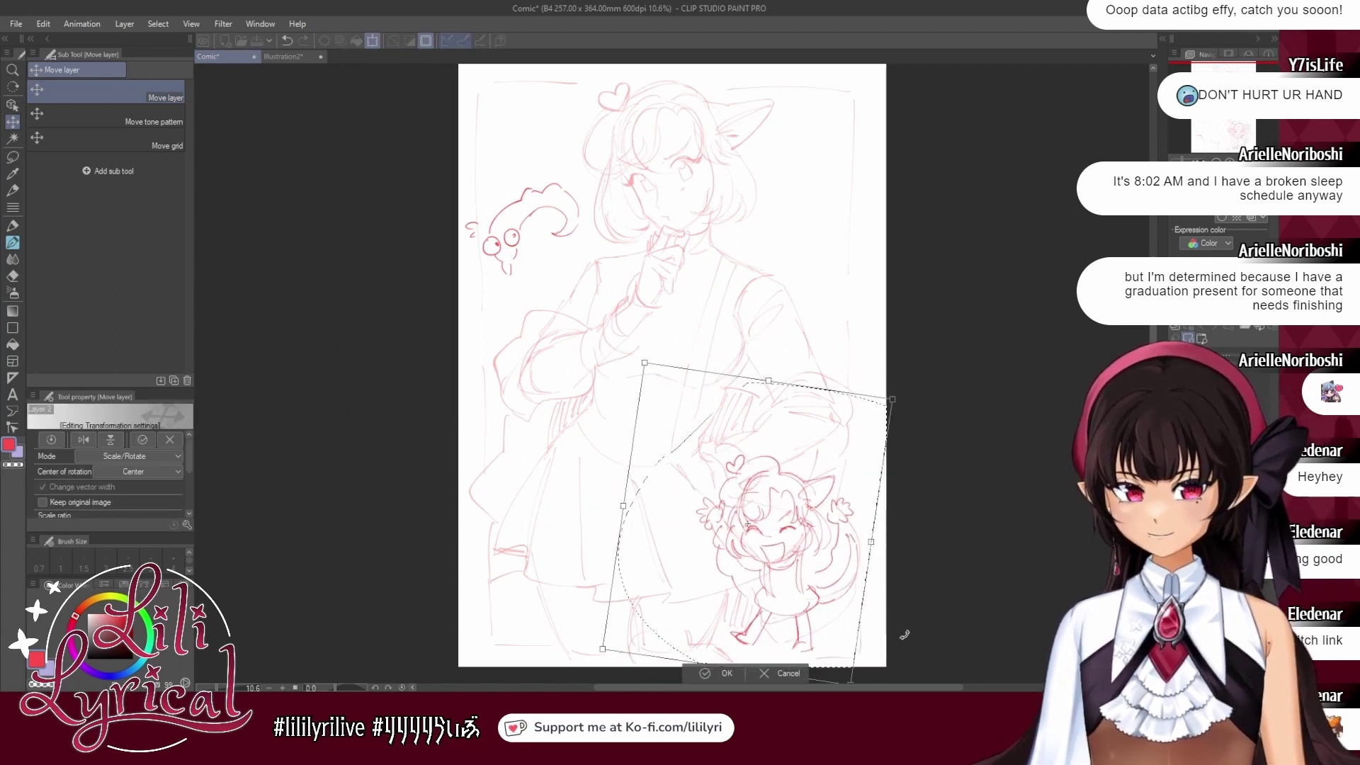
drag(801, 566, 812, 566)
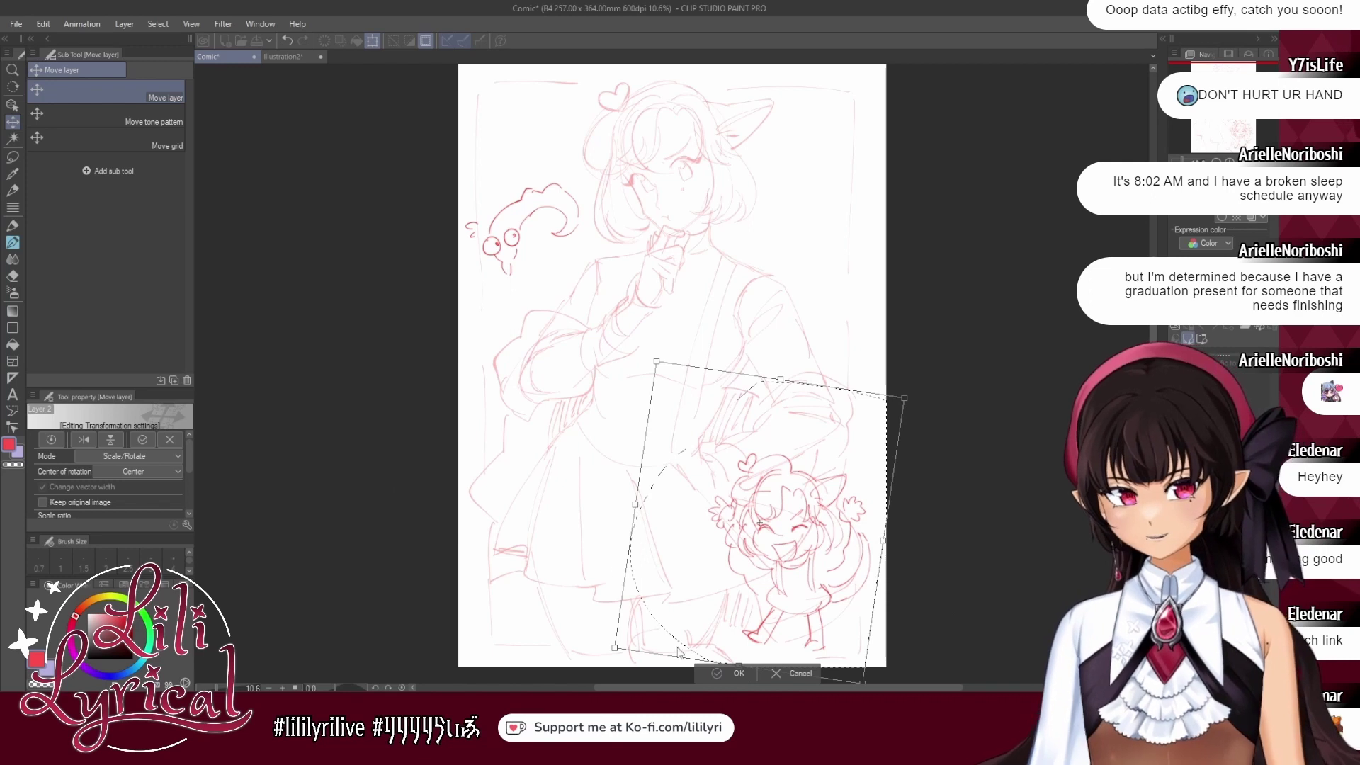
click(717, 673)
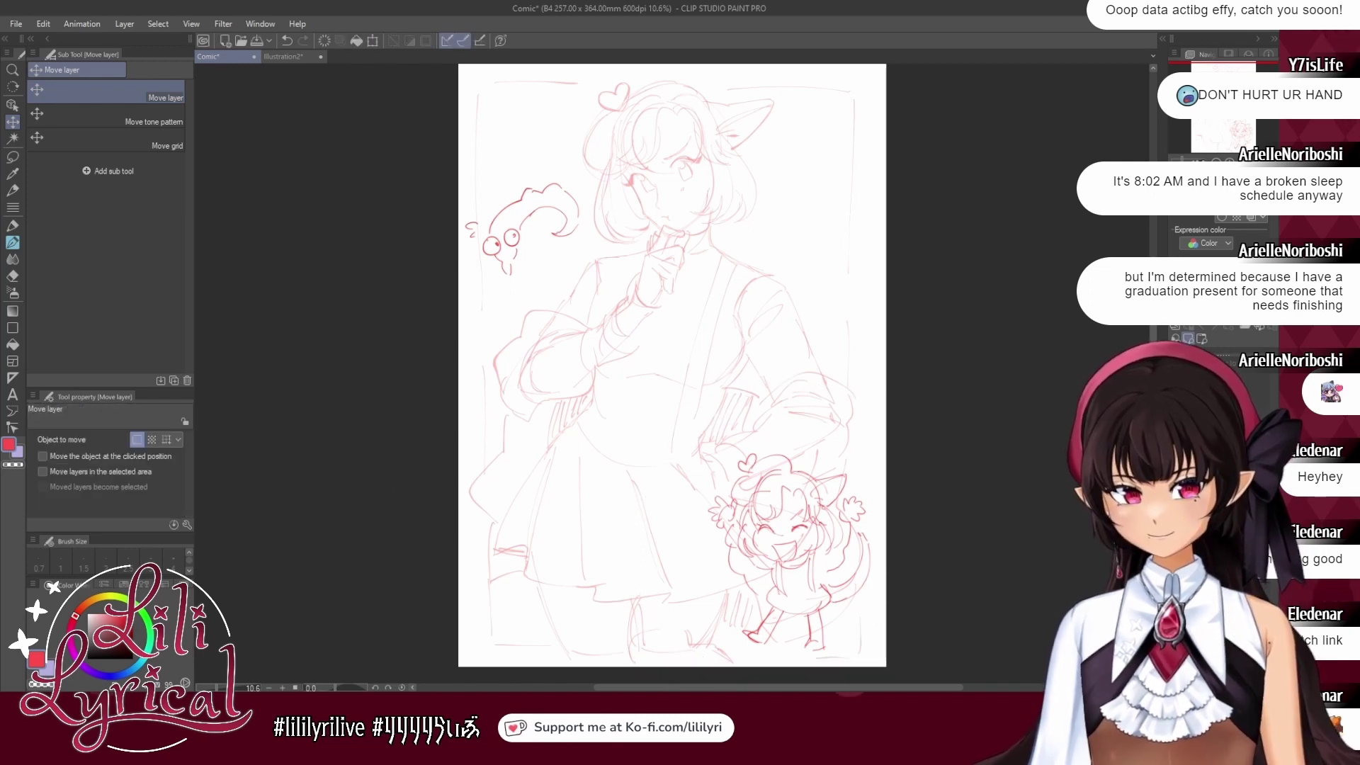
key(e)
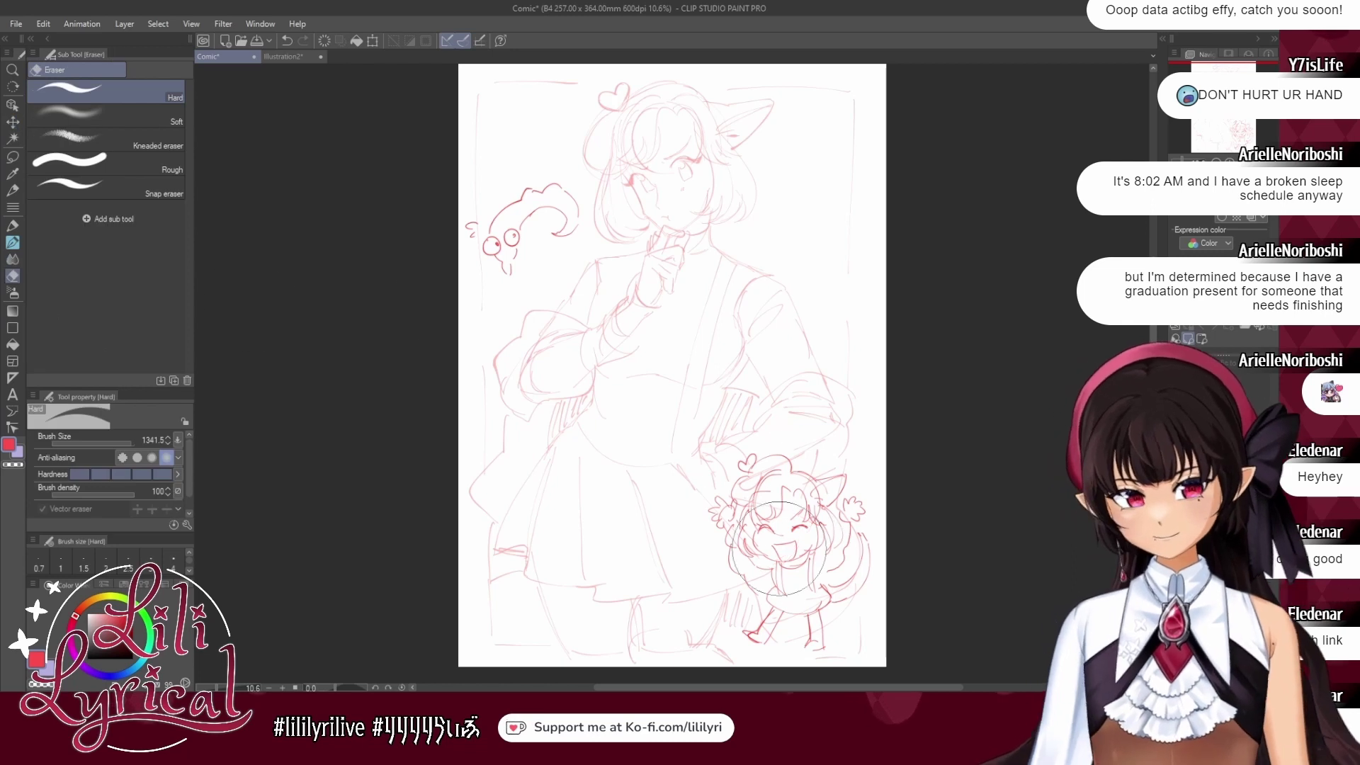
key(ctrl+z)
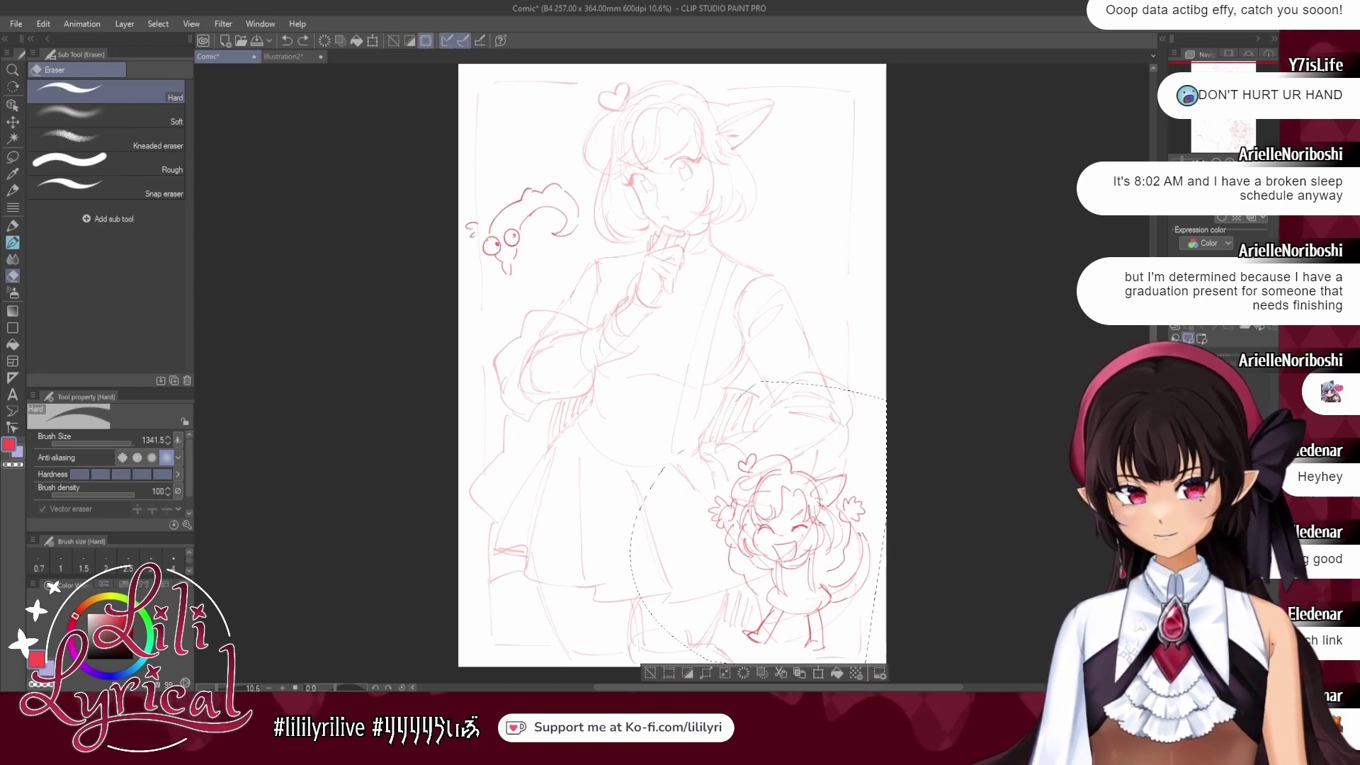
key(ctrl+d)
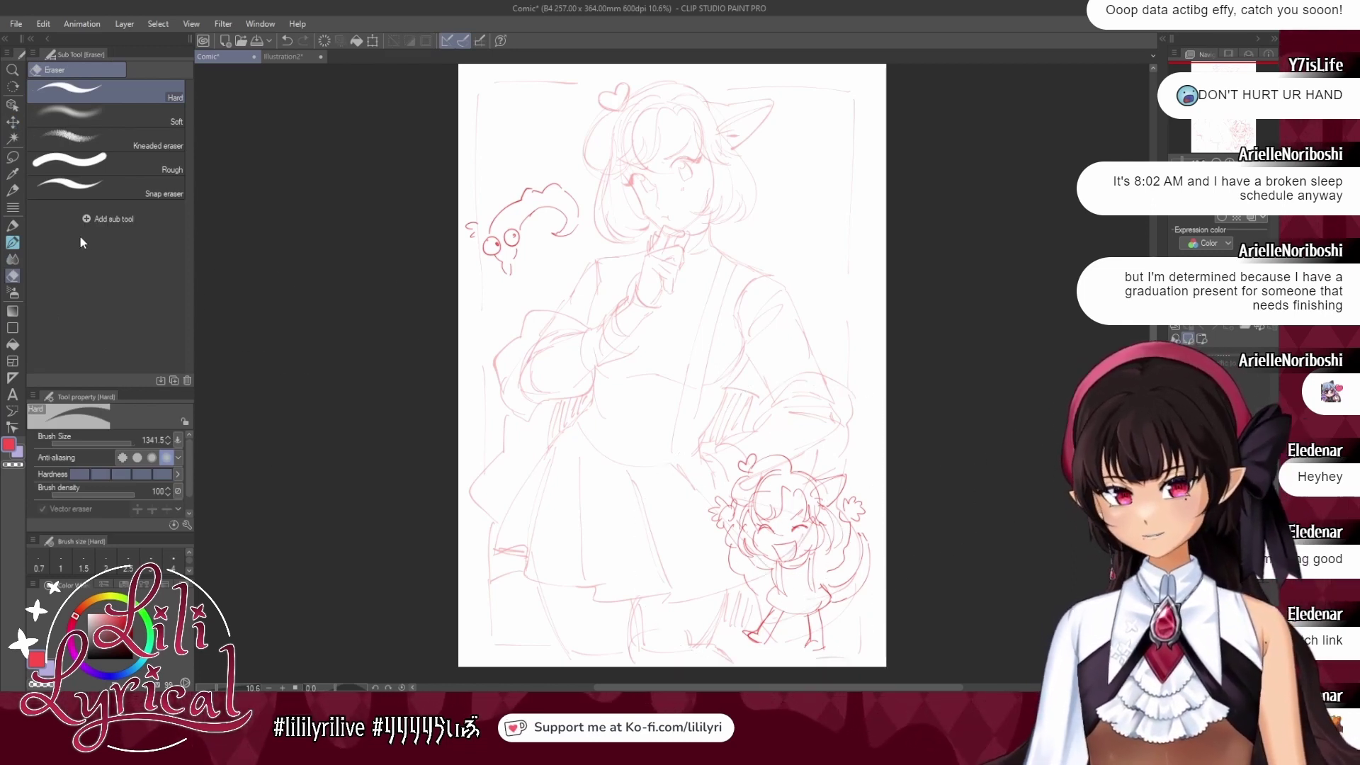
Paint white behind the chibi with a large Milli pen to mask overlapping body lines, and turn the main figure's sketch lines black.
key(p)
key(c)
click(114, 442)
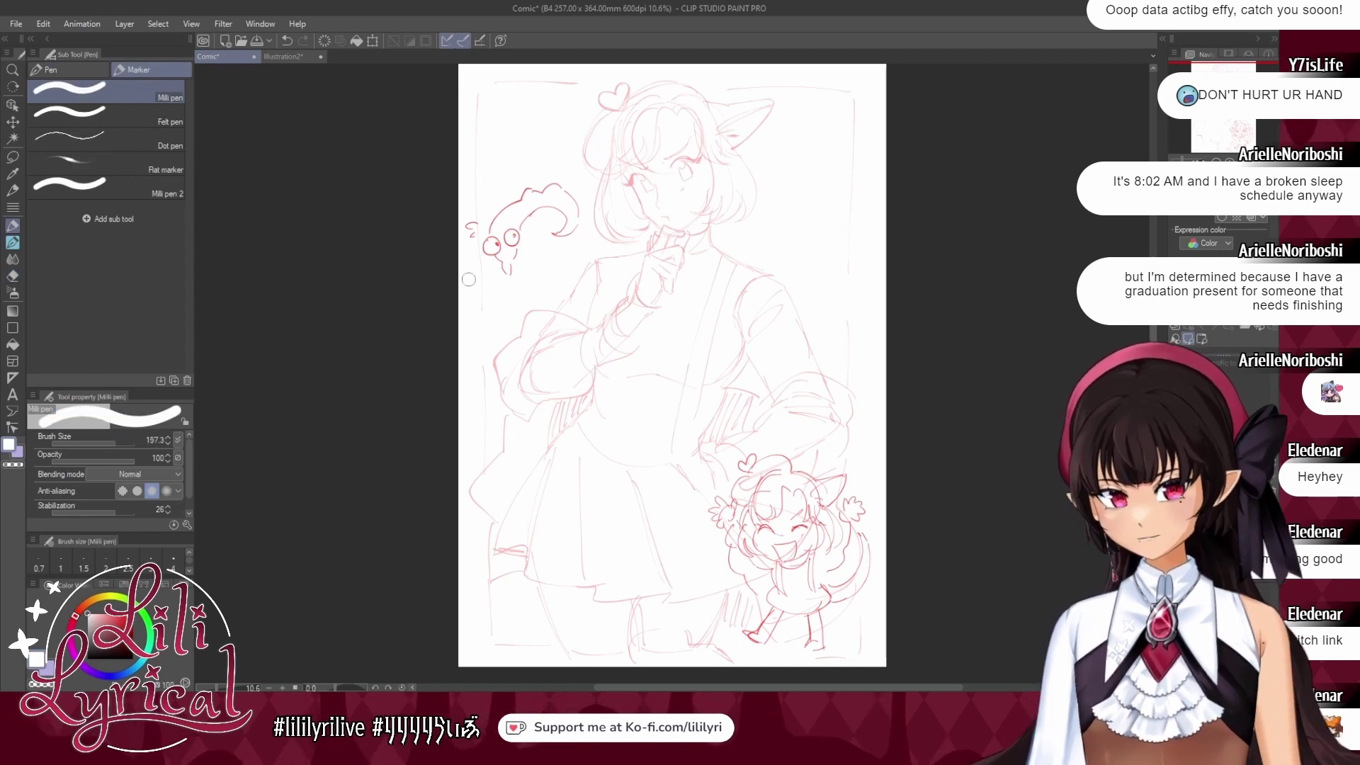
click(124, 442)
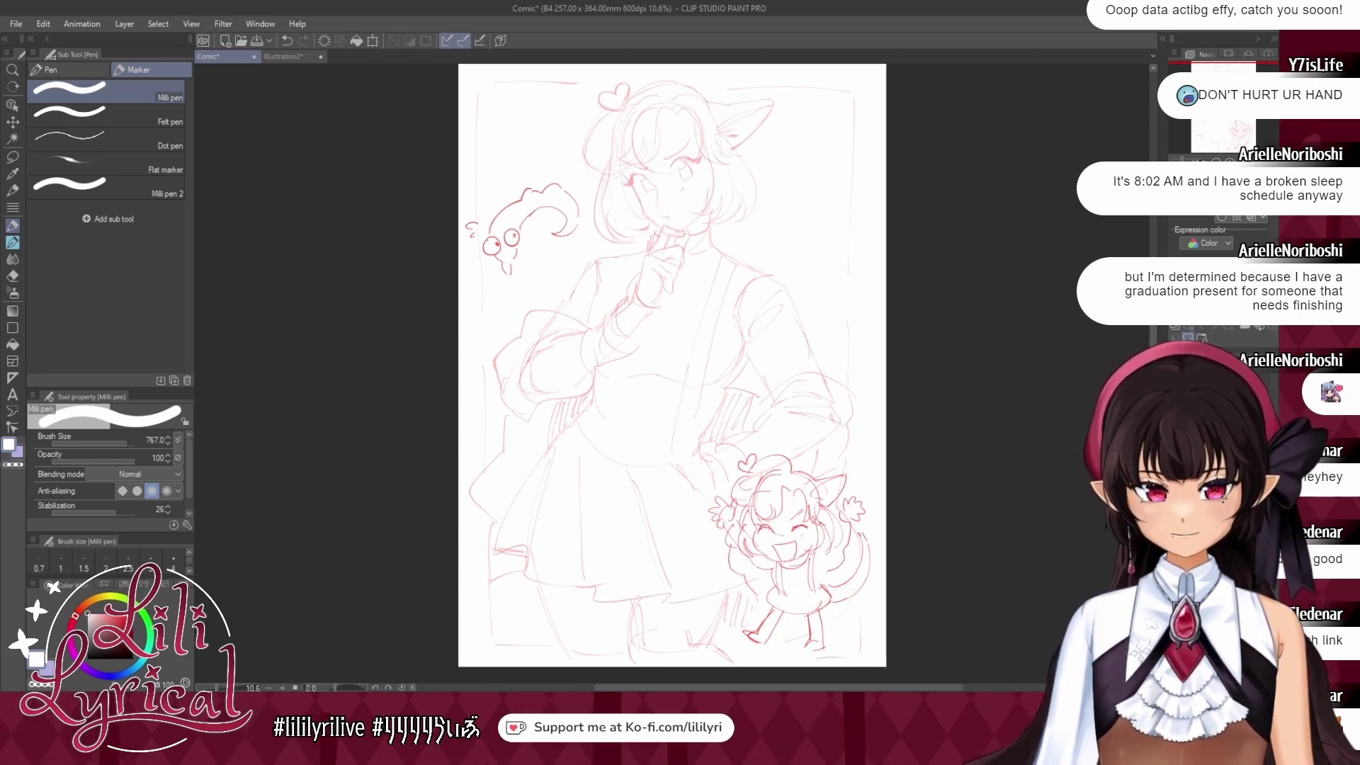
click(1246, 315)
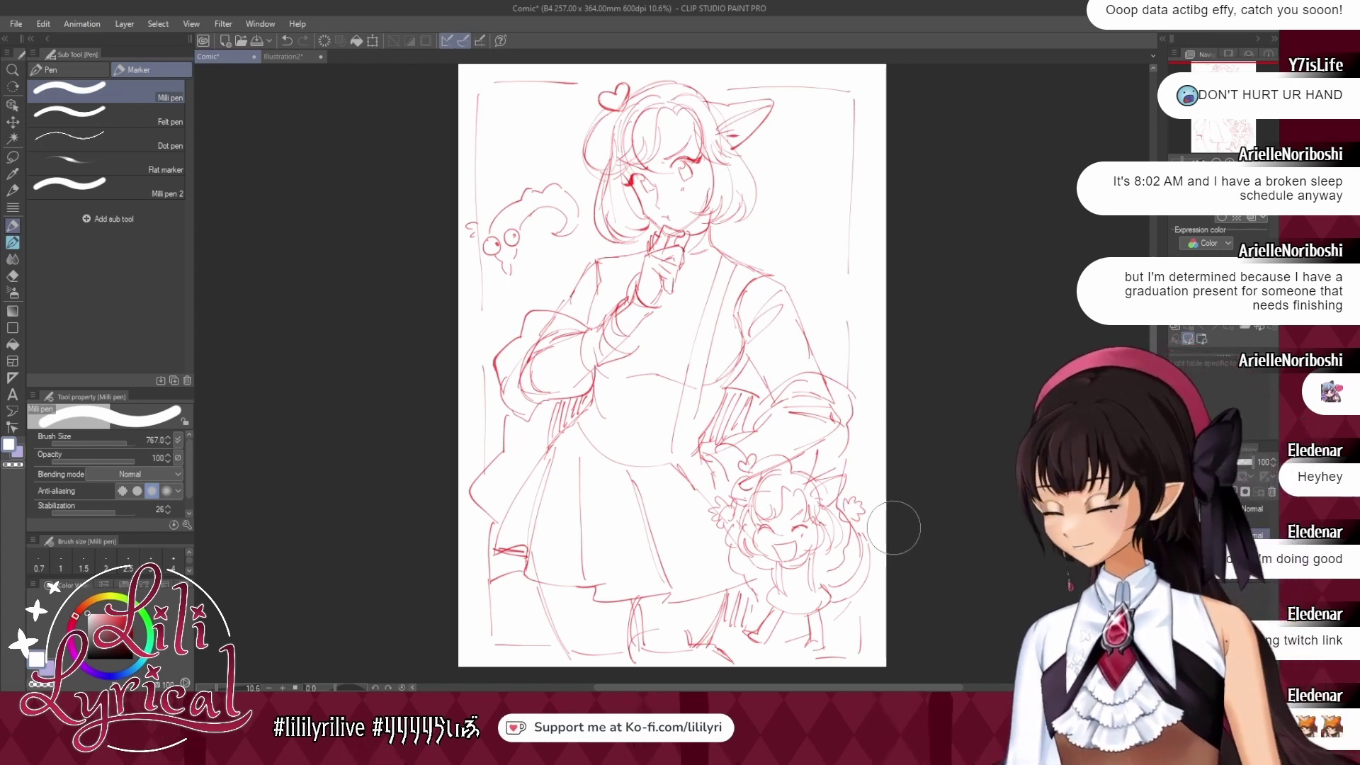
drag(894, 528, 847, 542)
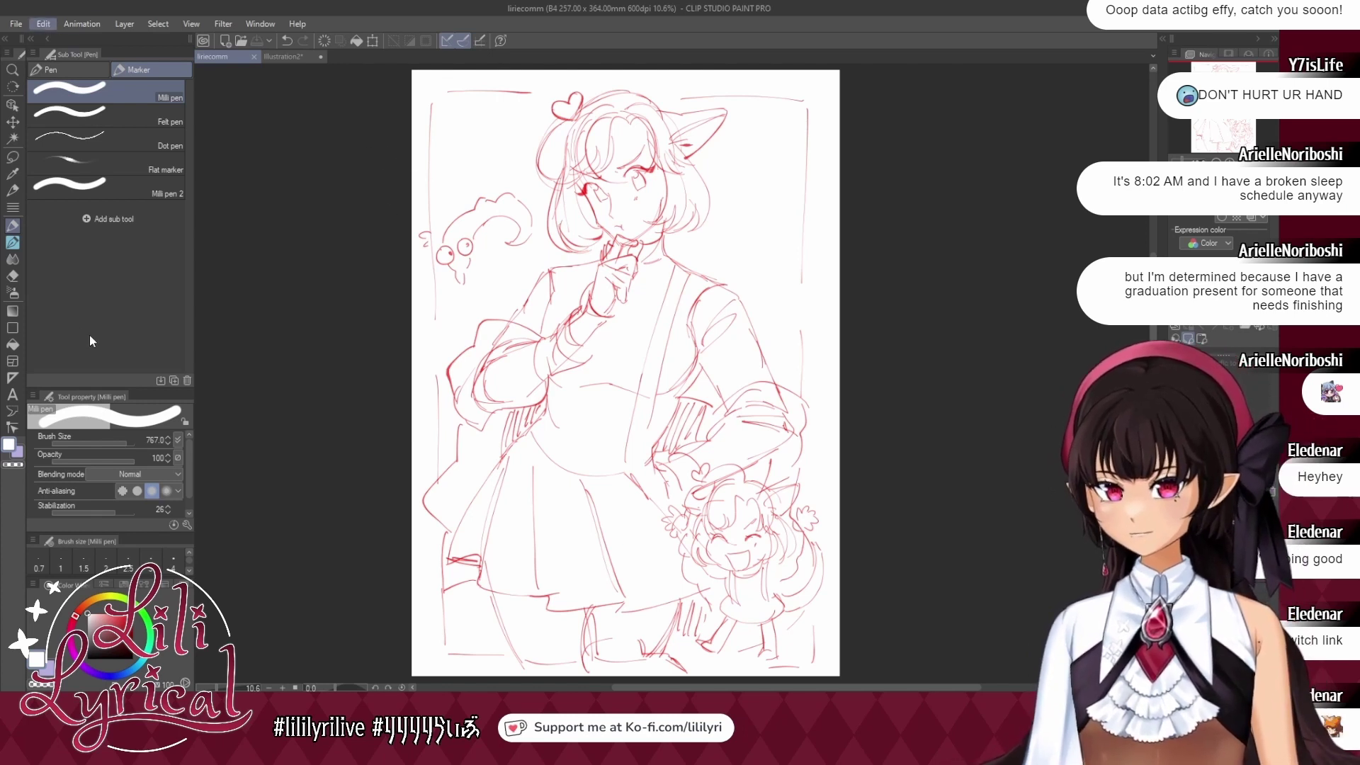
click(112, 297)
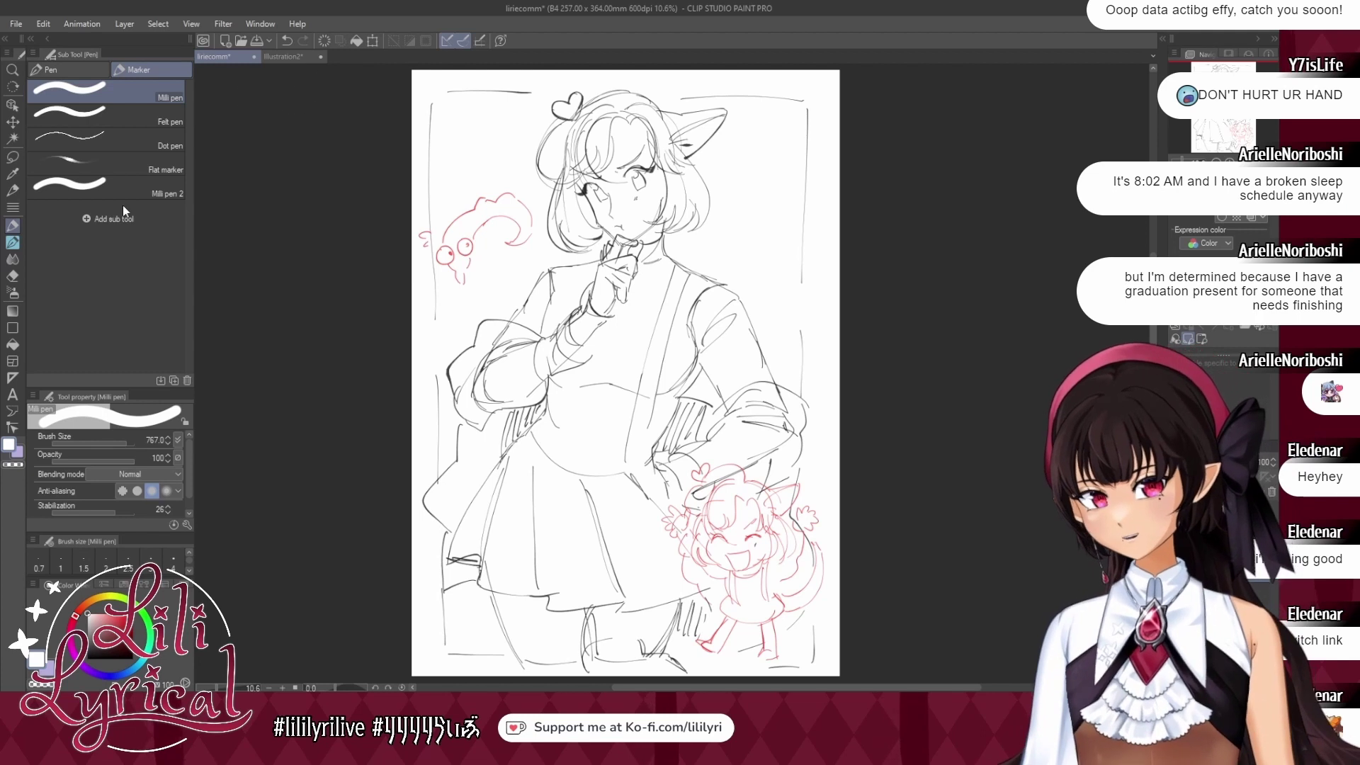
Block in the girl's shirt and sleeves with a cream colour sampled from the reference, using the りりペイント brush and leaving the suspender strap white.
key(b)
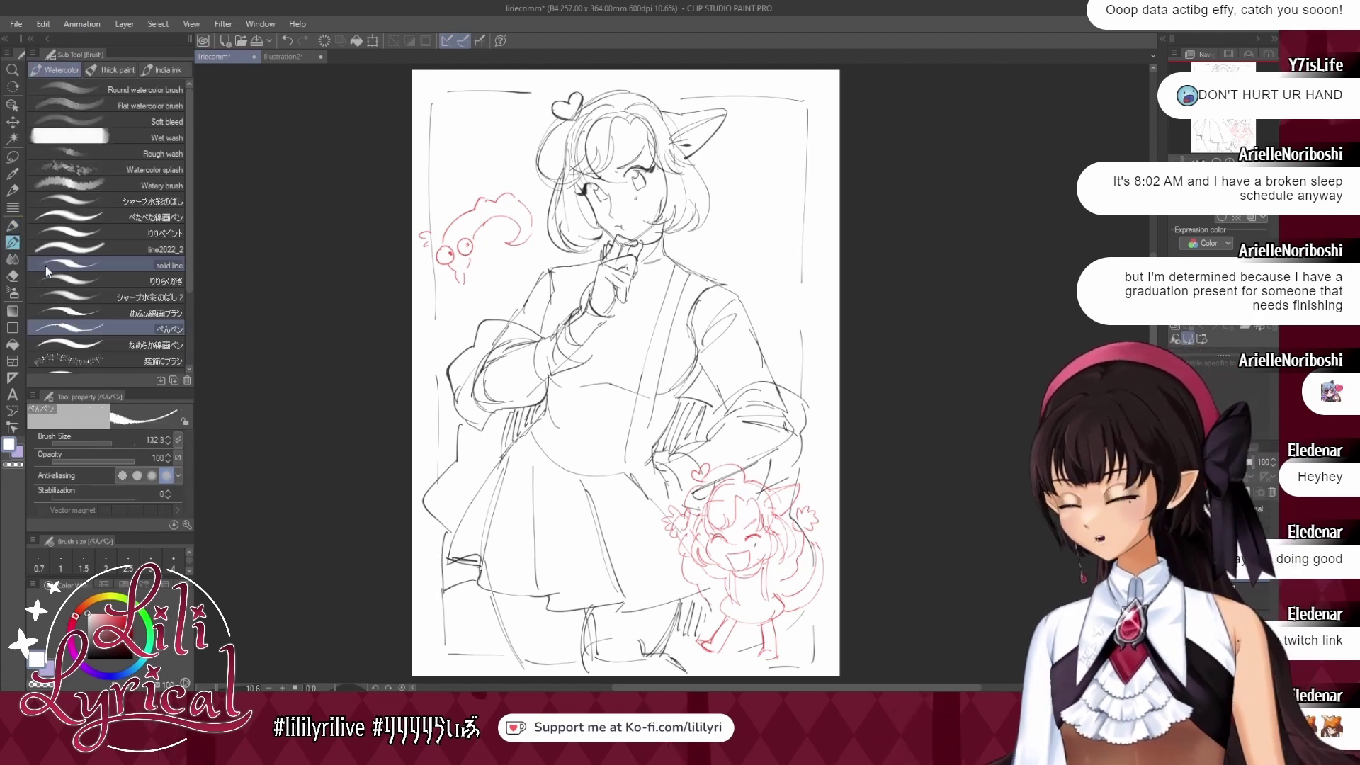
click(99, 233)
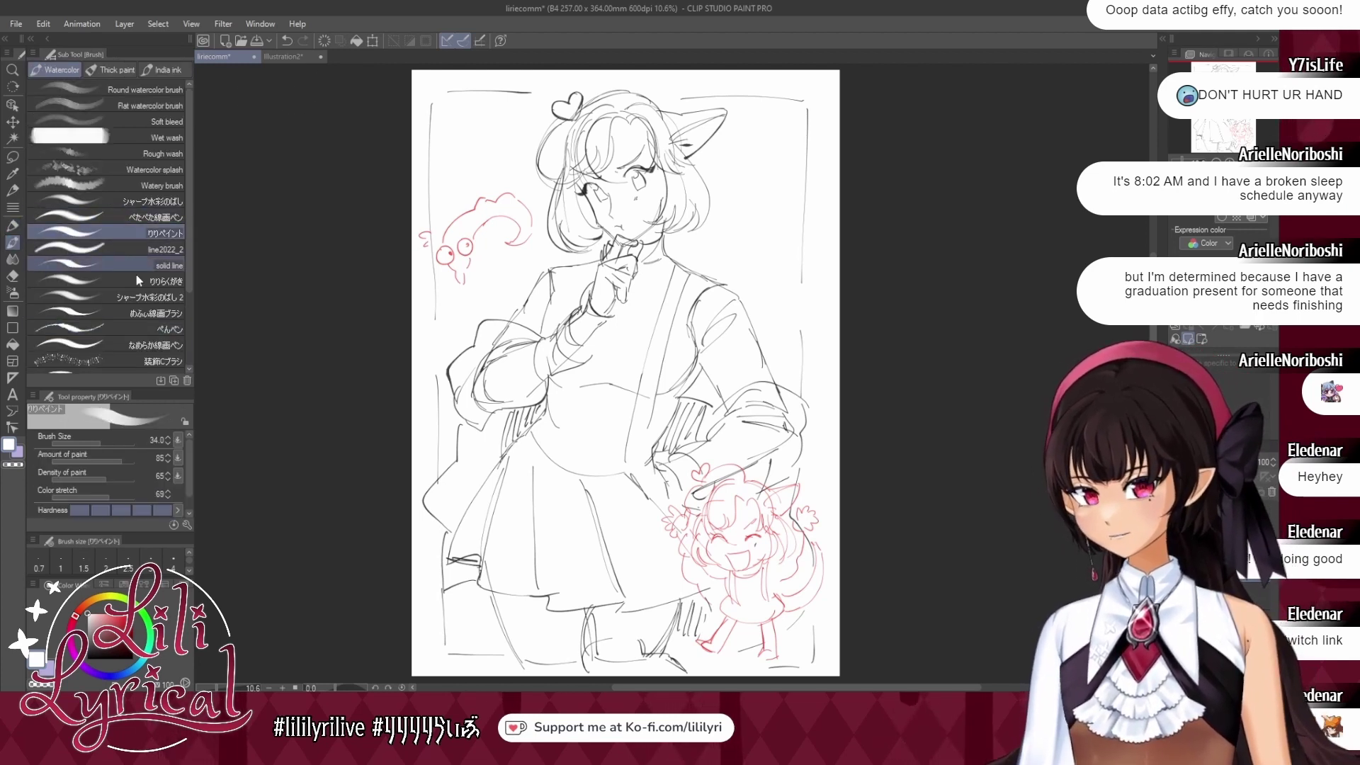
click(109, 439)
click(294, 56)
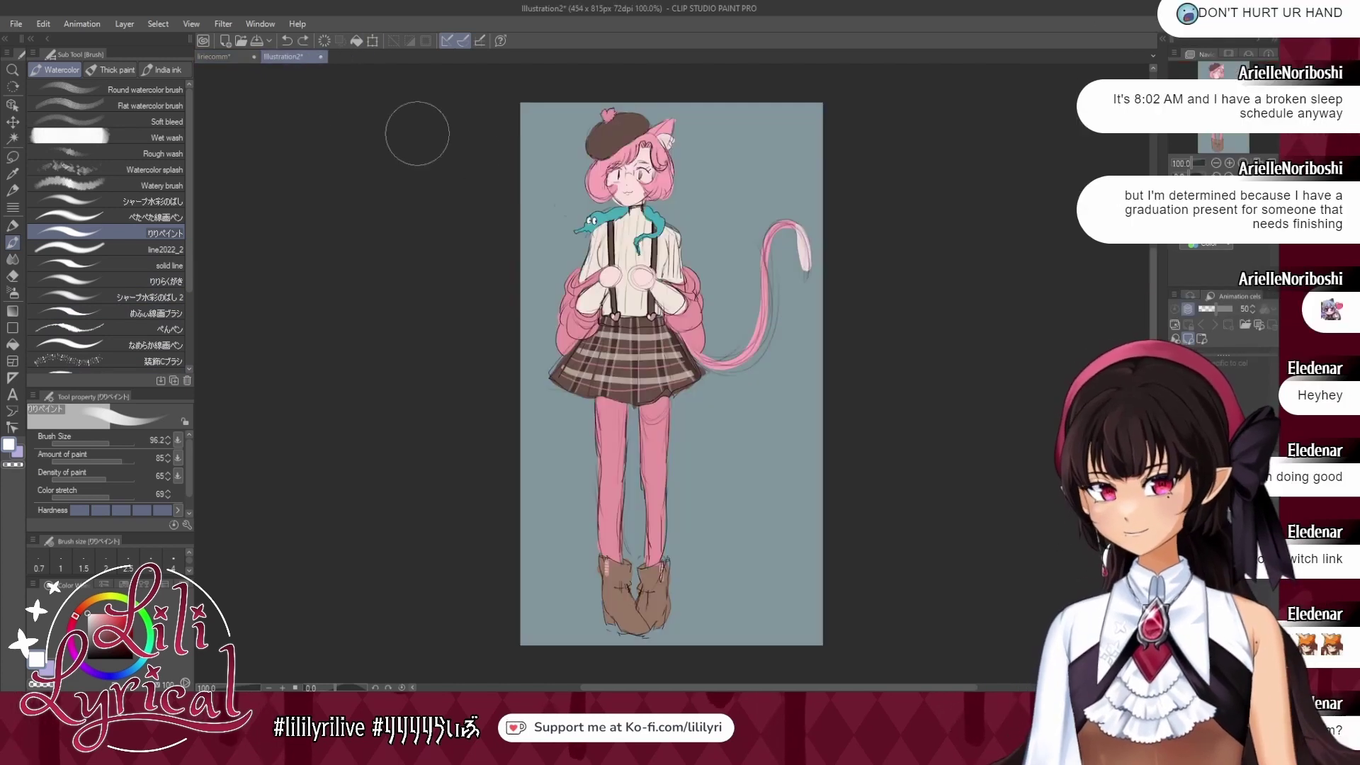
click(226, 58)
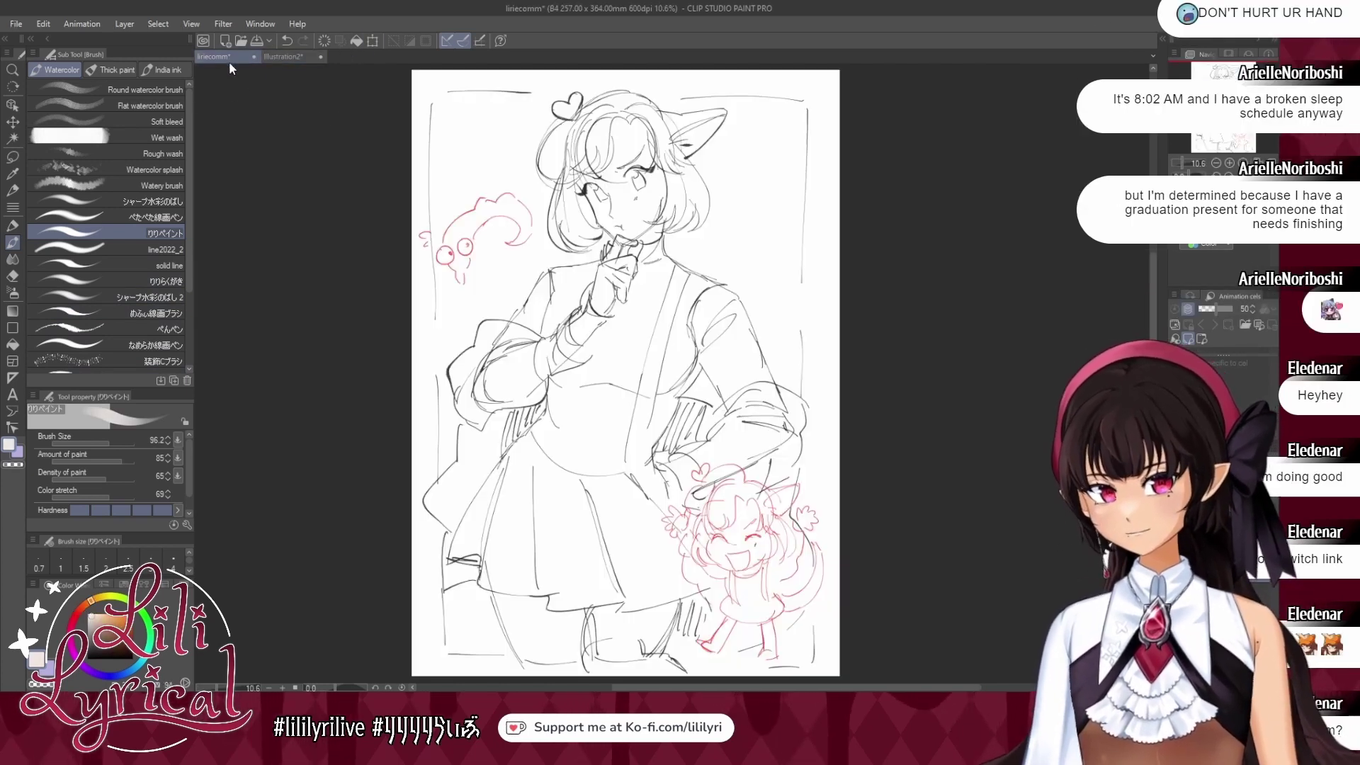
click(115, 440)
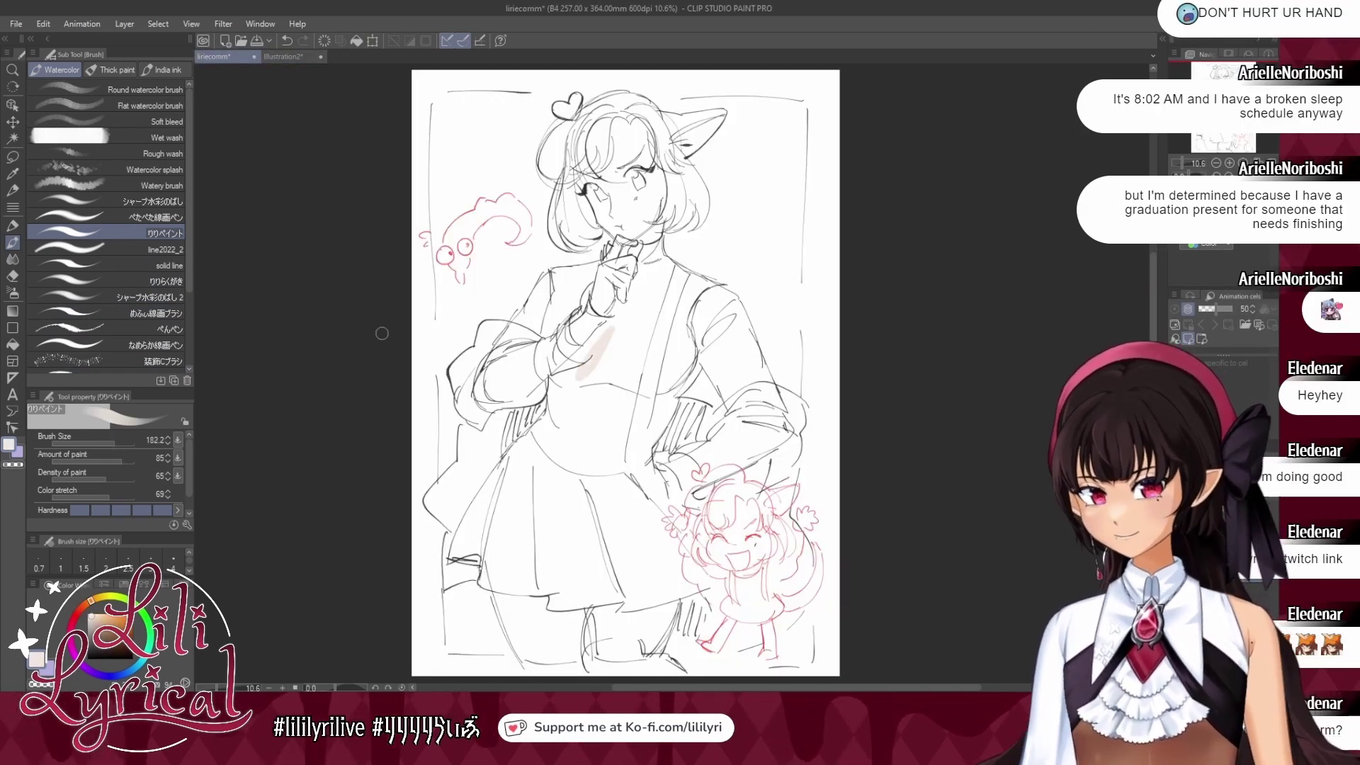
mouse_move(602, 331)
mouse_down()
mouse_move(581, 379)
mouse_move(613, 365)
mouse_move(615, 381)
mouse_up()
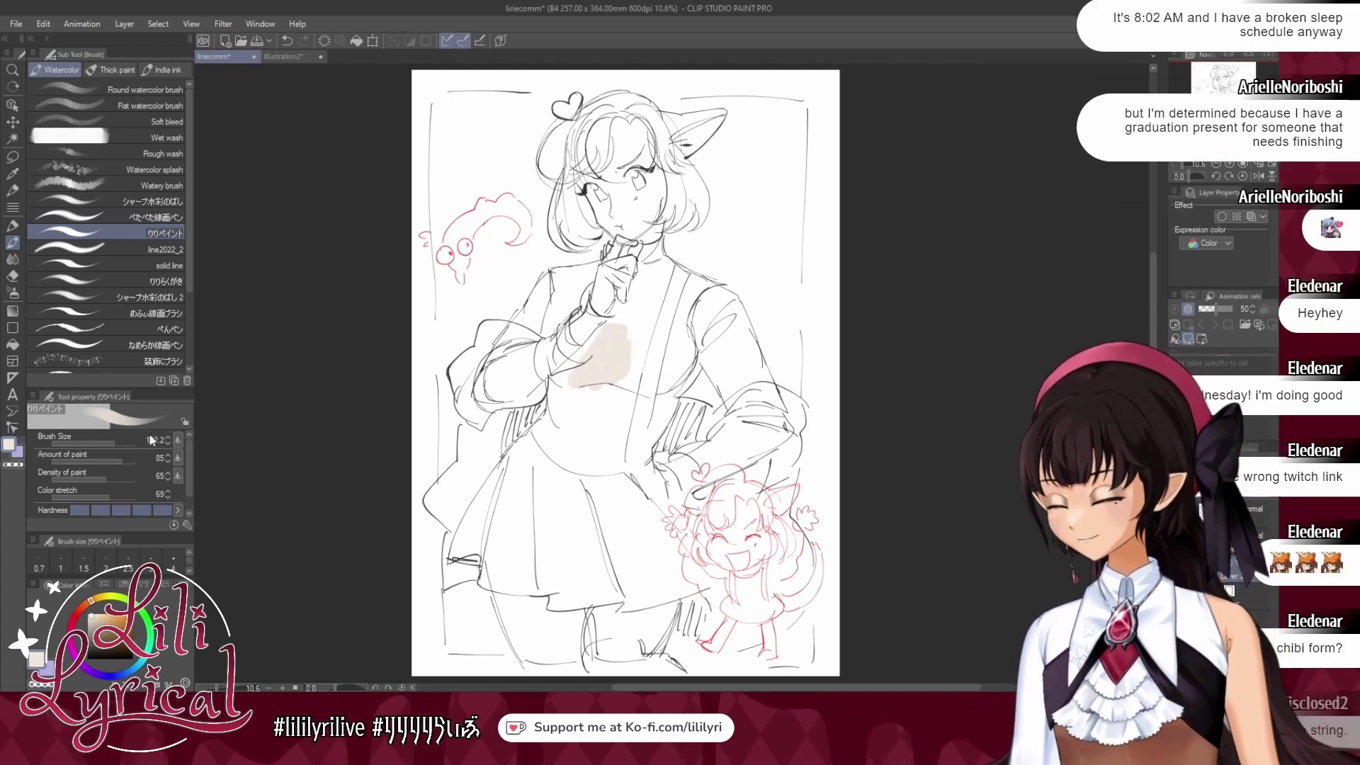
click(122, 443)
key(ctrl+z)
mouse_move(613, 328)
mouse_down()
mouse_move(586, 359)
mouse_move(606, 341)
mouse_move(635, 367)
mouse_move(653, 272)
mouse_move(653, 286)
mouse_move(577, 278)
mouse_move(535, 315)
mouse_up()
mouse_move(597, 348)
mouse_down()
mouse_move(671, 331)
mouse_move(675, 357)
mouse_move(694, 318)
mouse_move(716, 326)
mouse_move(710, 314)
mouse_move(720, 363)
mouse_up()
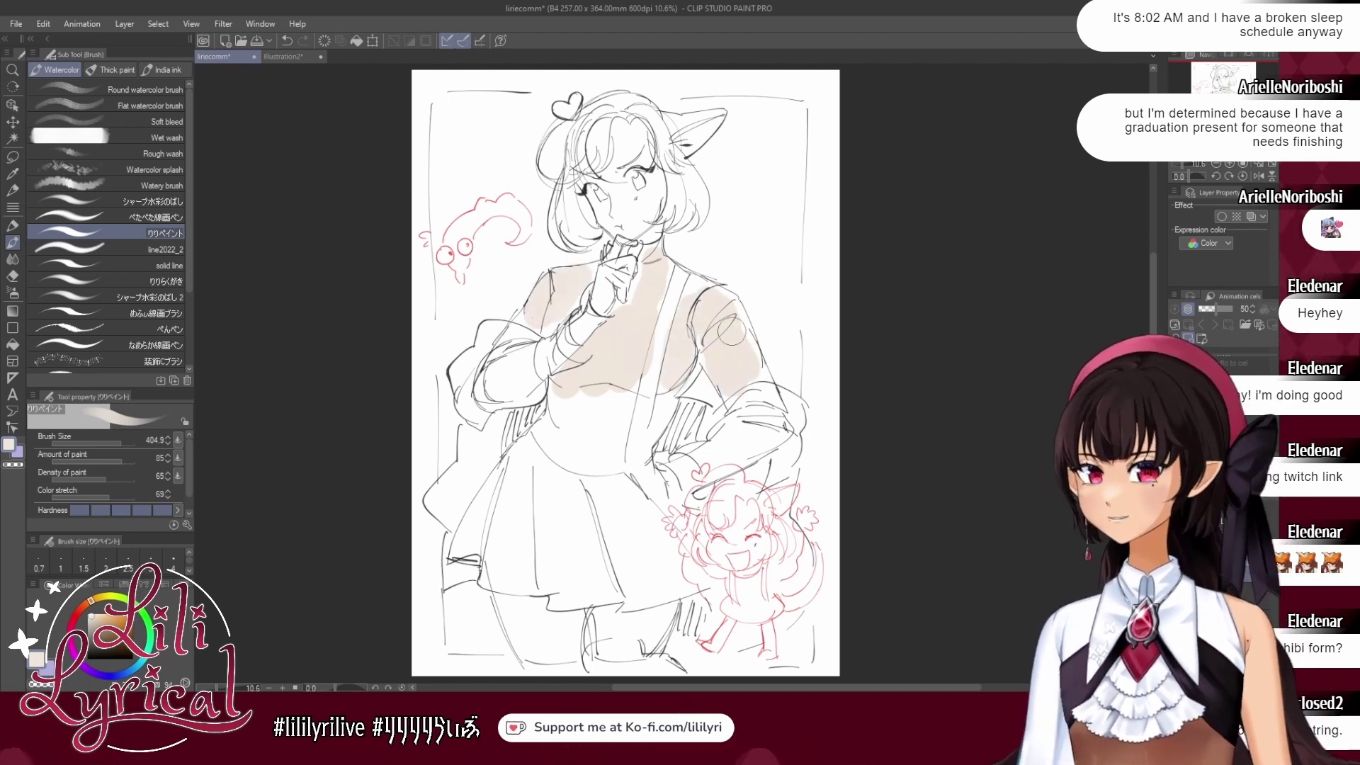
mouse_move(619, 395)
mouse_down()
mouse_move(587, 401)
mouse_move(576, 435)
mouse_up()
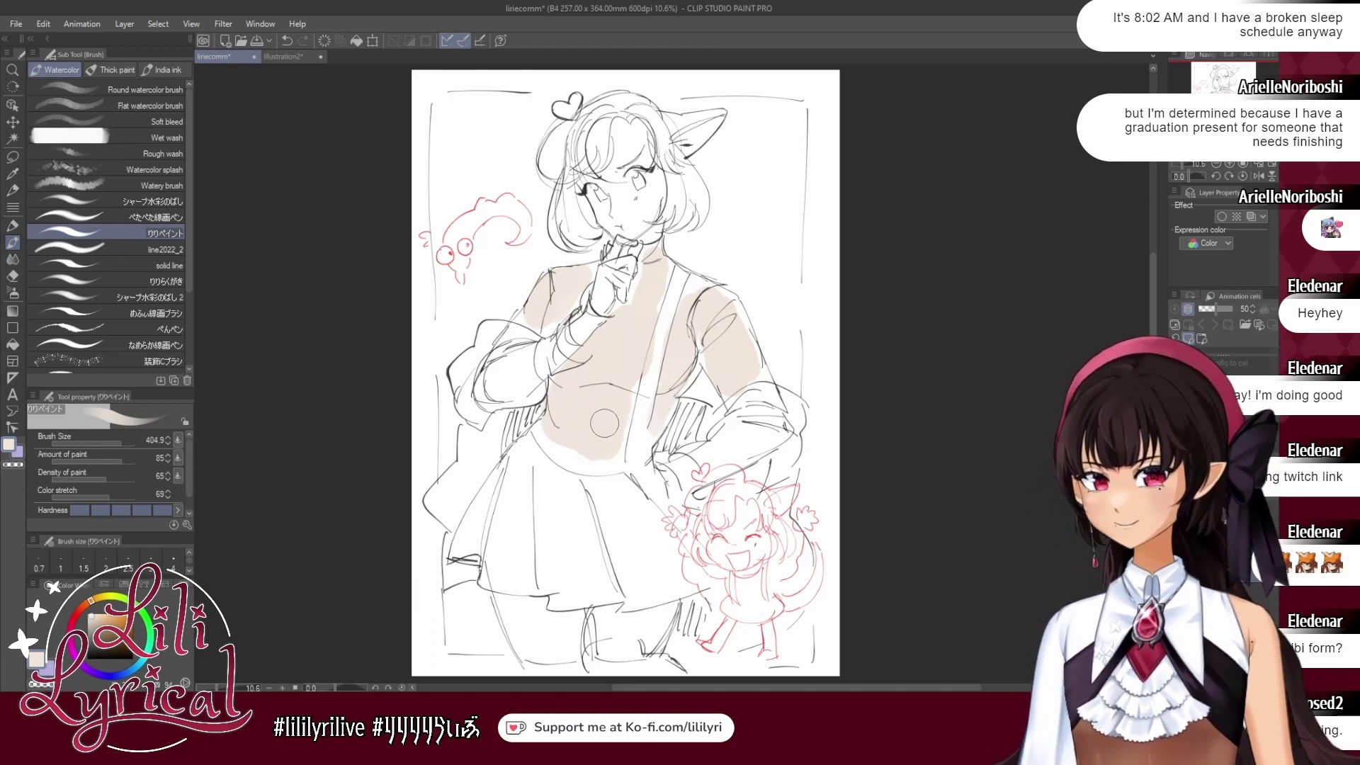
Sample the pink skin tone from the reference illustration and block in the girl's face and both hands.
click(278, 56)
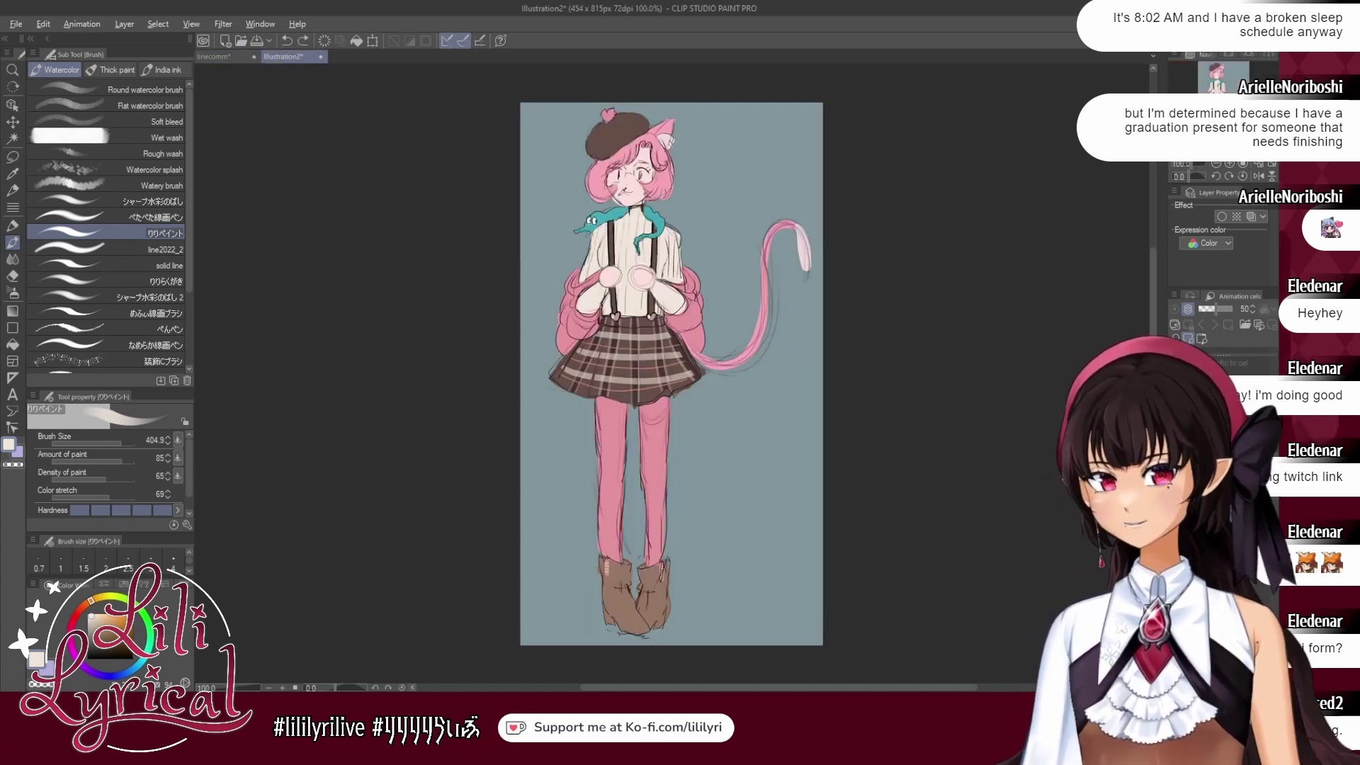
click(214, 56)
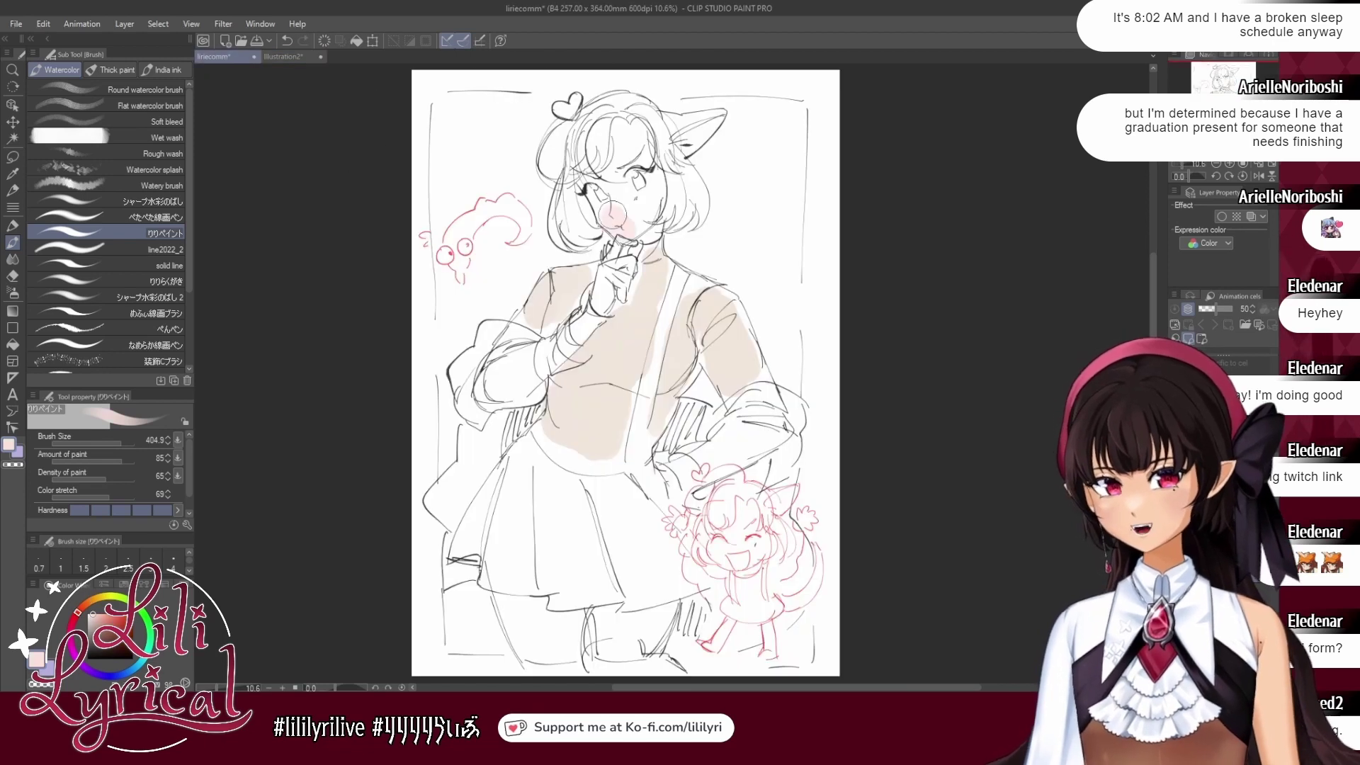
mouse_move(599, 184)
mouse_down()
mouse_move(622, 168)
mouse_move(617, 149)
mouse_move(638, 227)
mouse_up()
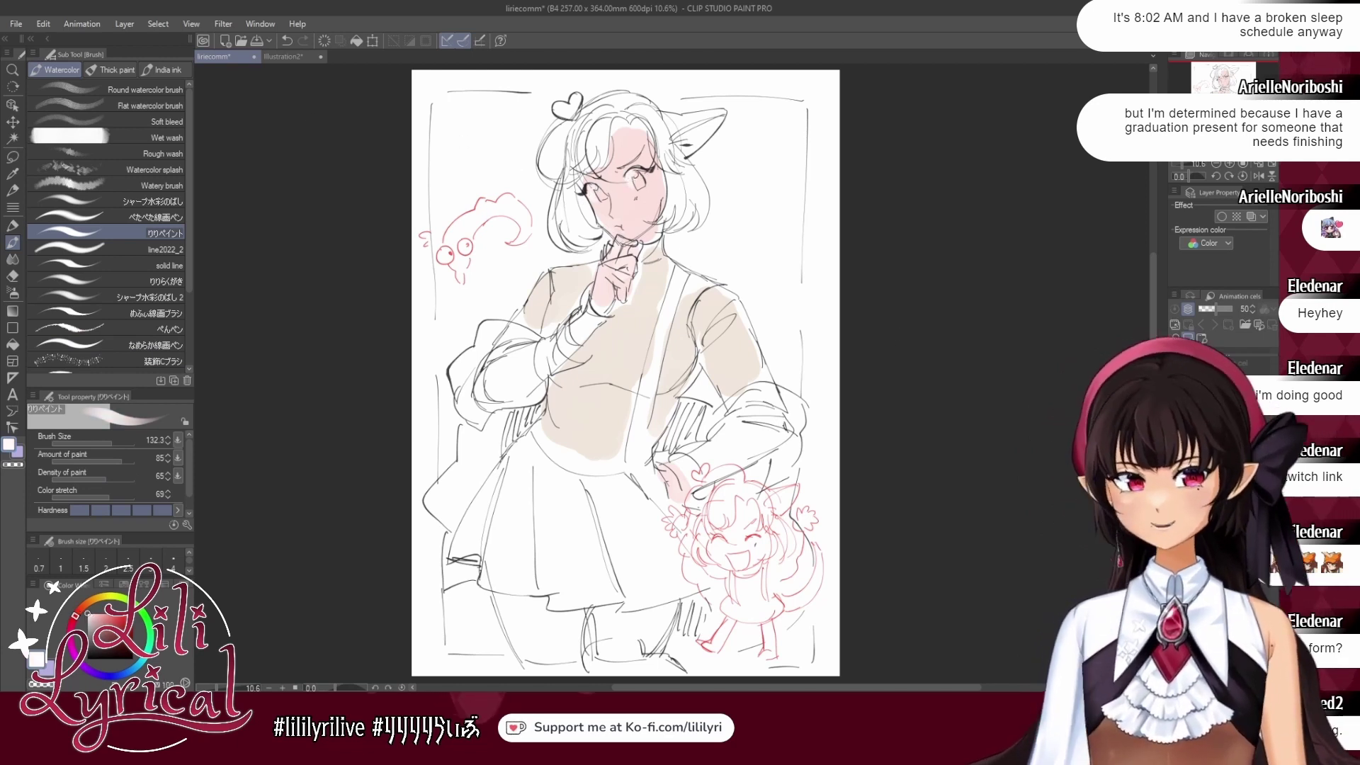
click(12, 225)
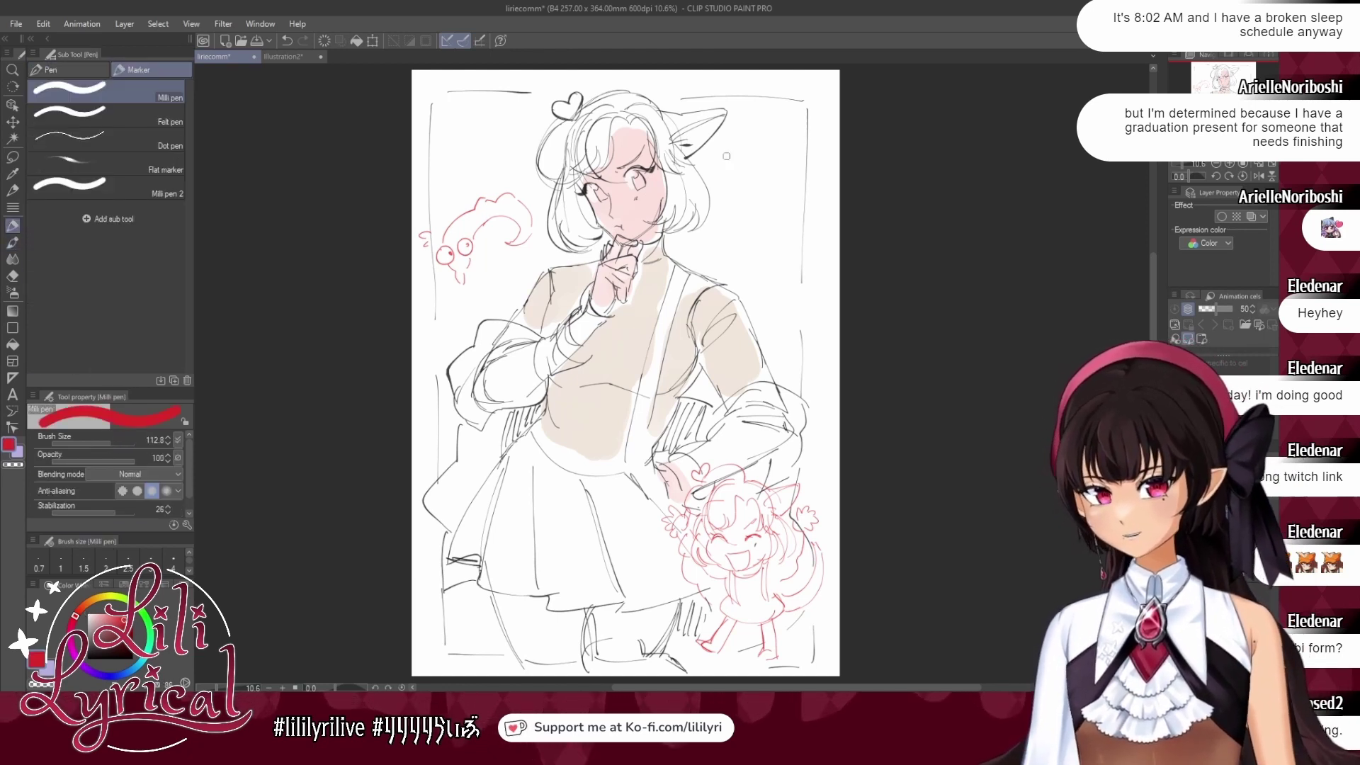
mouse_move(721, 261)
mouse_down()
mouse_move(750, 212)
mouse_move(724, 261)
mouse_up()
key(ctrl+z)
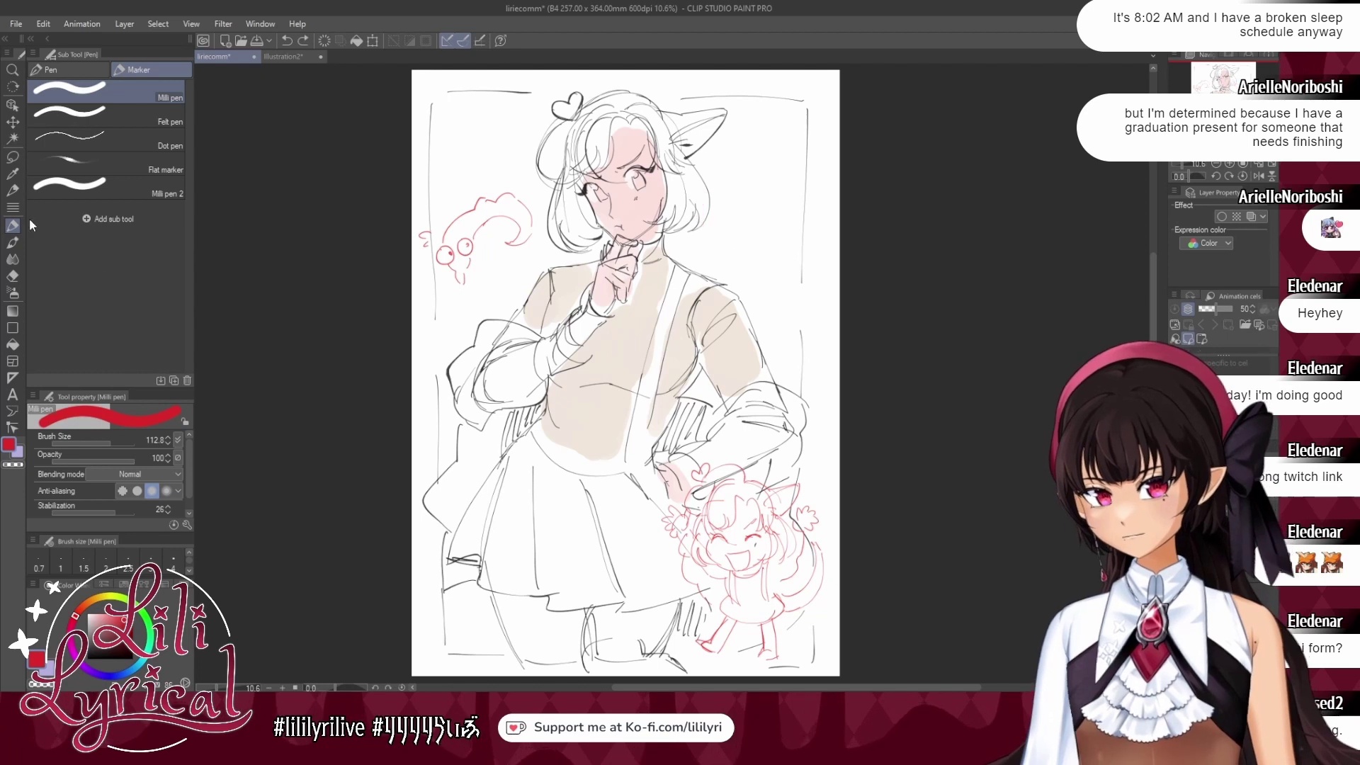
Sketch two red hearts beside the girl's head, redoing rough strokes, and a mug in the page's lower left corner.
click(12, 243)
click(143, 328)
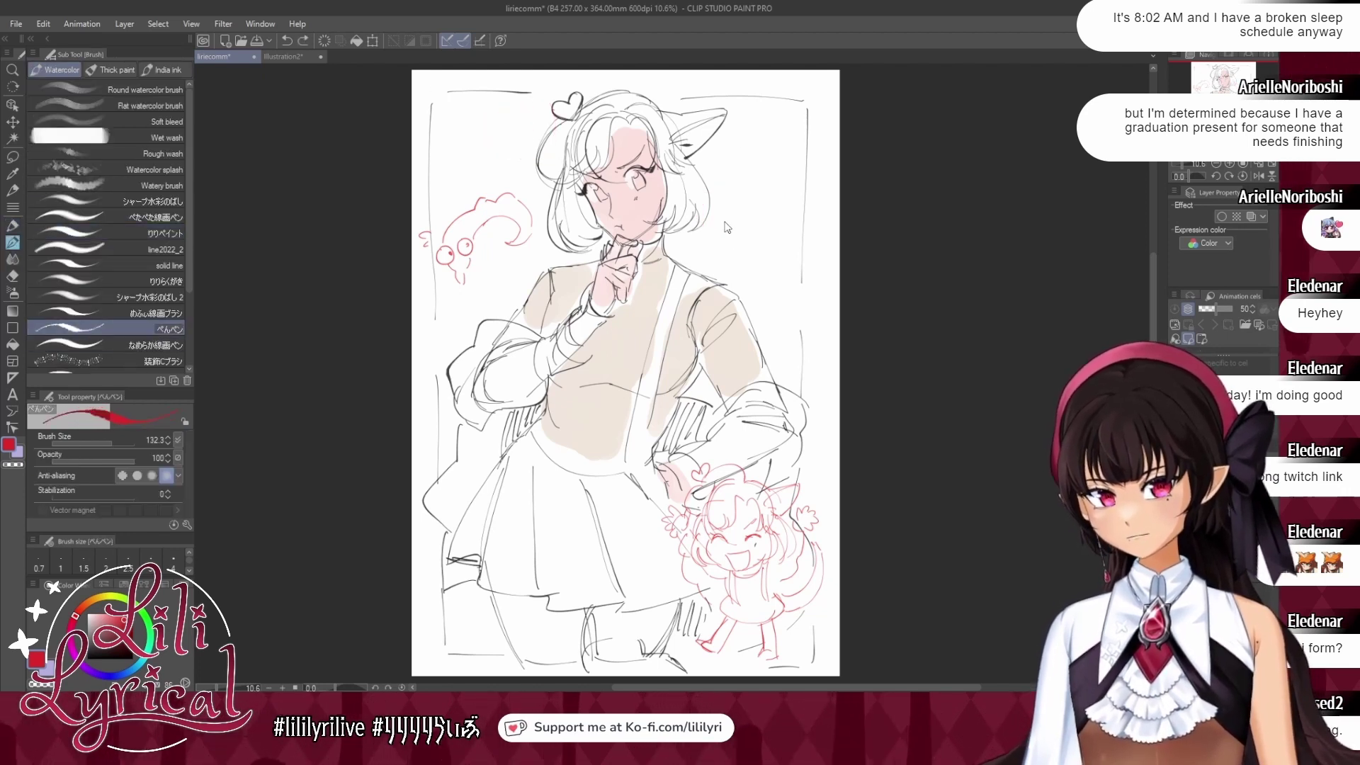
drag(742, 187, 764, 254)
key(ctrl+z)
key(ctrl+z)
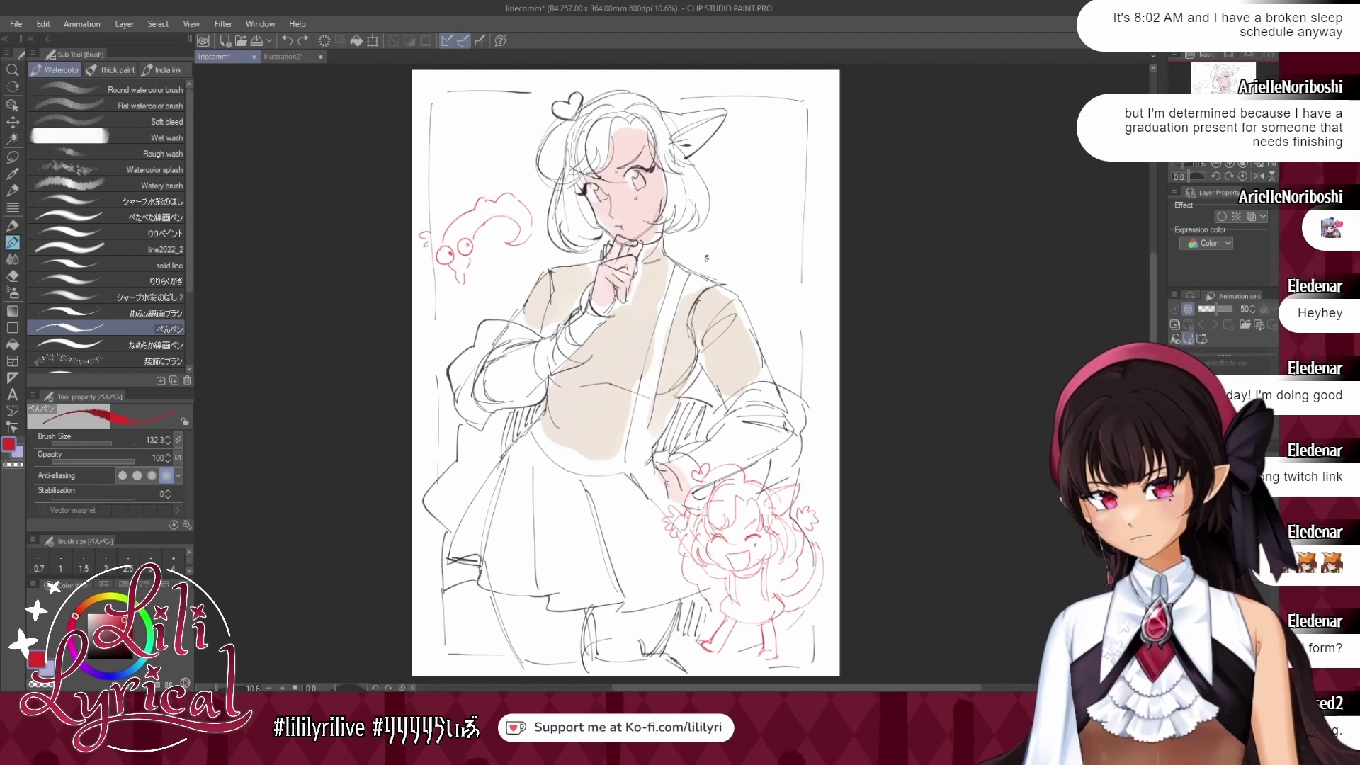
drag(719, 208, 711, 252)
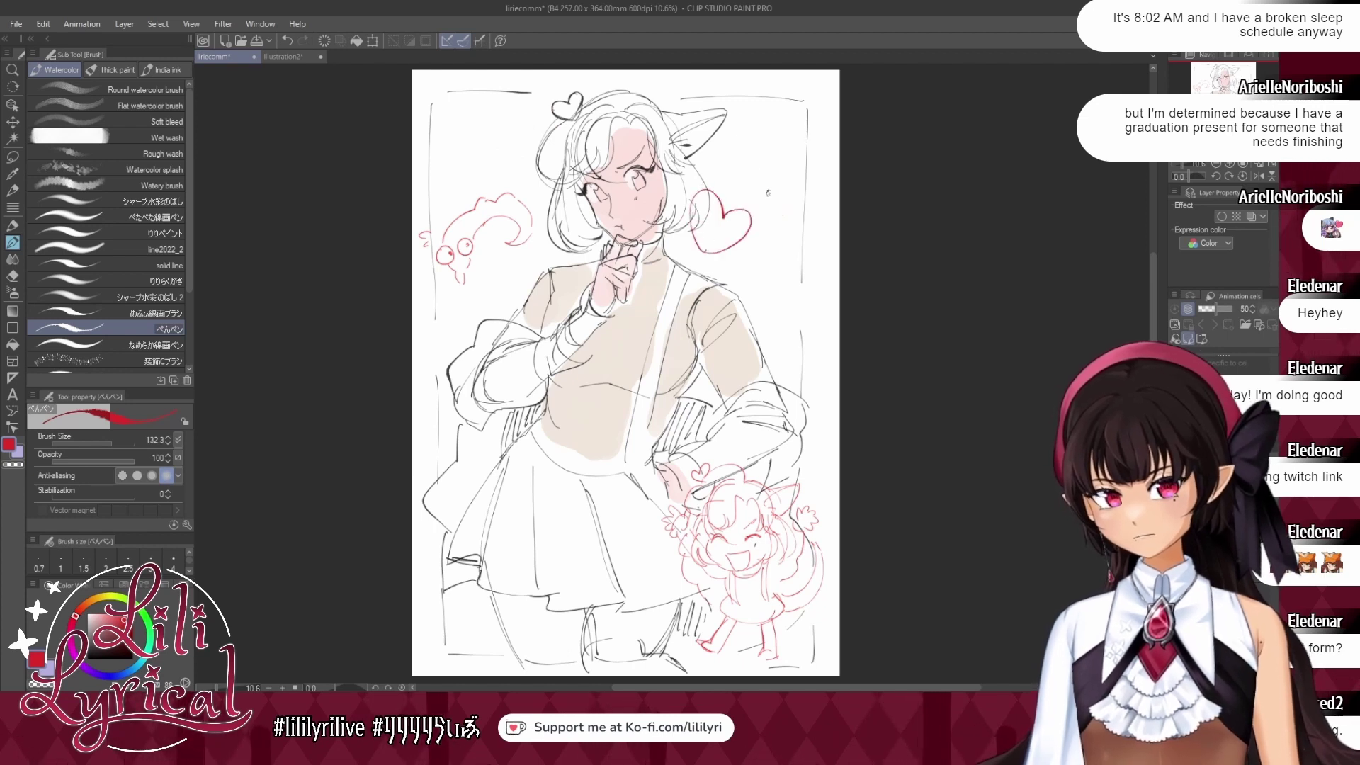
mouse_move(769, 185)
mouse_down()
mouse_move(777, 205)
mouse_move(774, 183)
mouse_up()
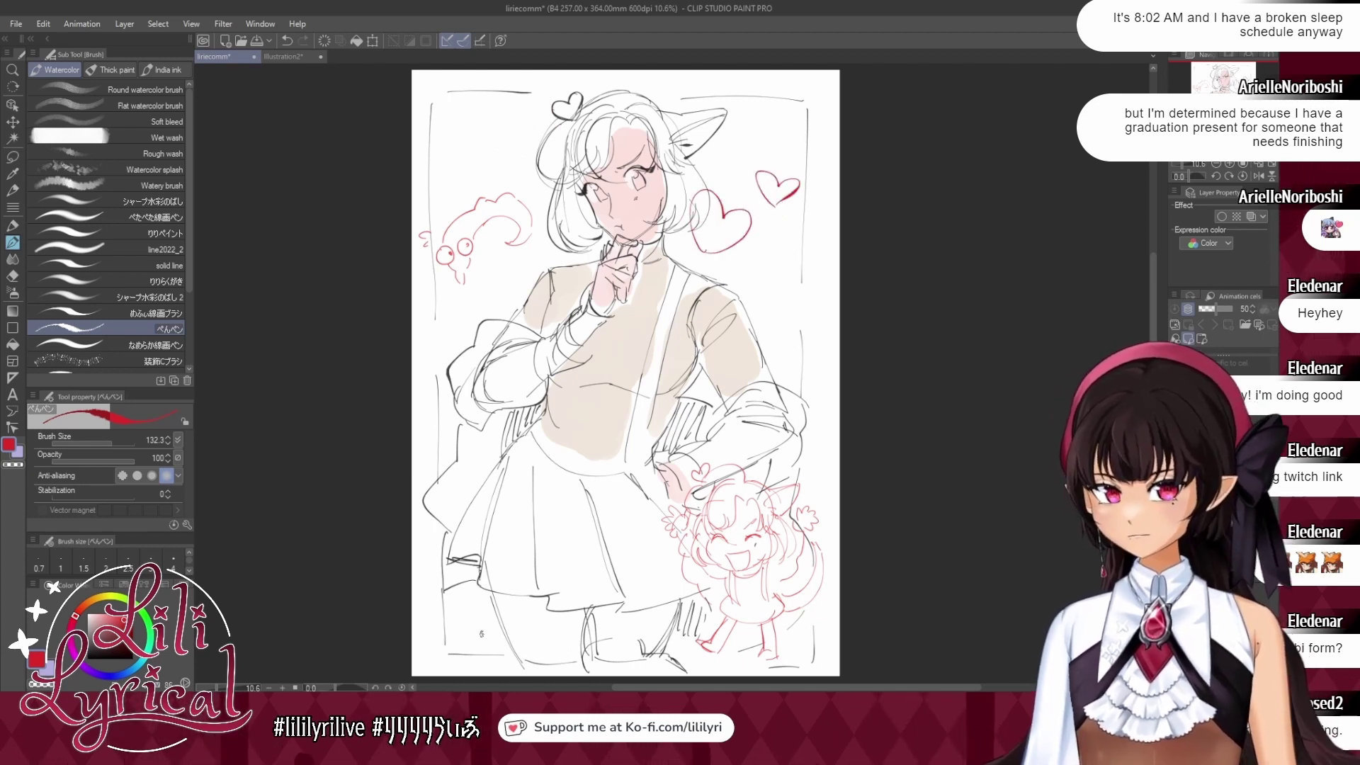
mouse_move(438, 624)
mouse_down()
mouse_move(450, 658)
mouse_move(473, 617)
mouse_move(495, 619)
mouse_up()
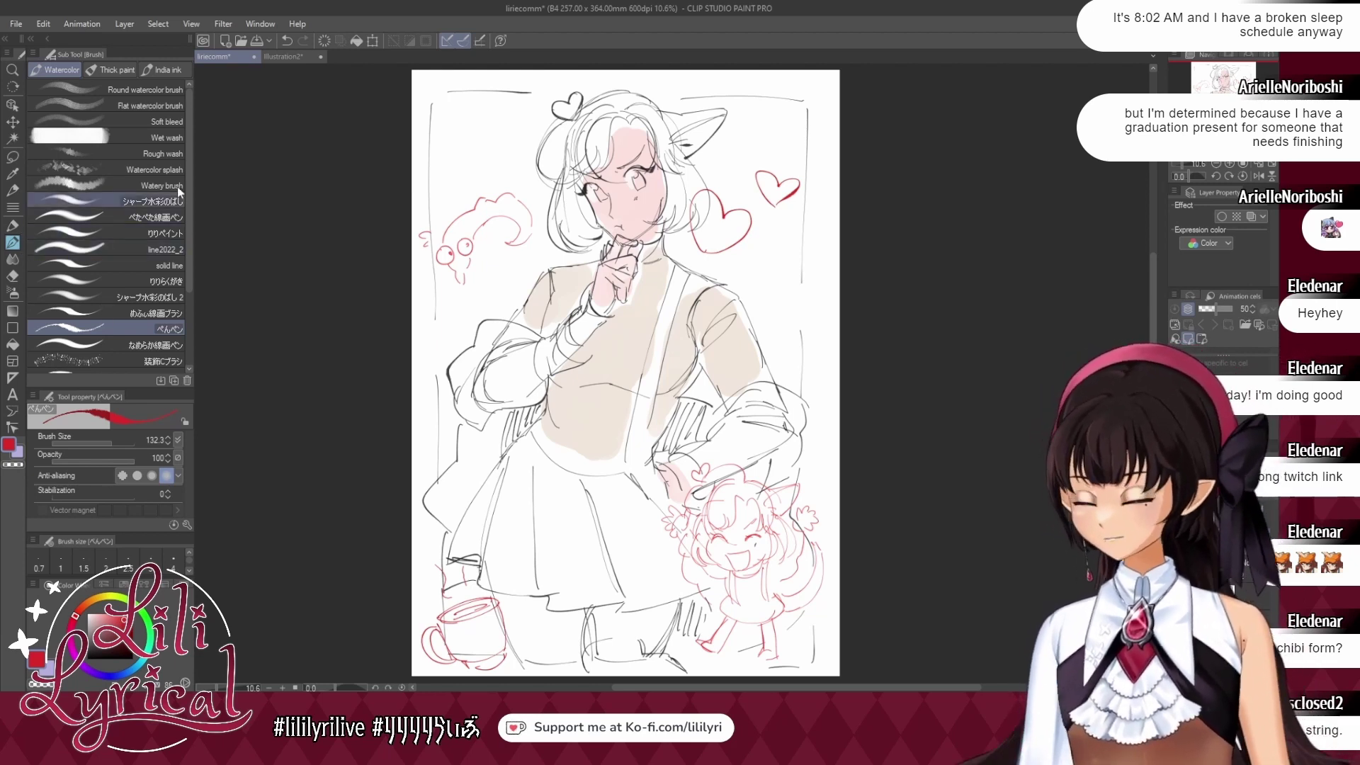
Block in the beret with dark brown sampled from the reference, using the りりペイント brush and leaving the heart ornament uncoloured.
click(96, 270)
click(139, 231)
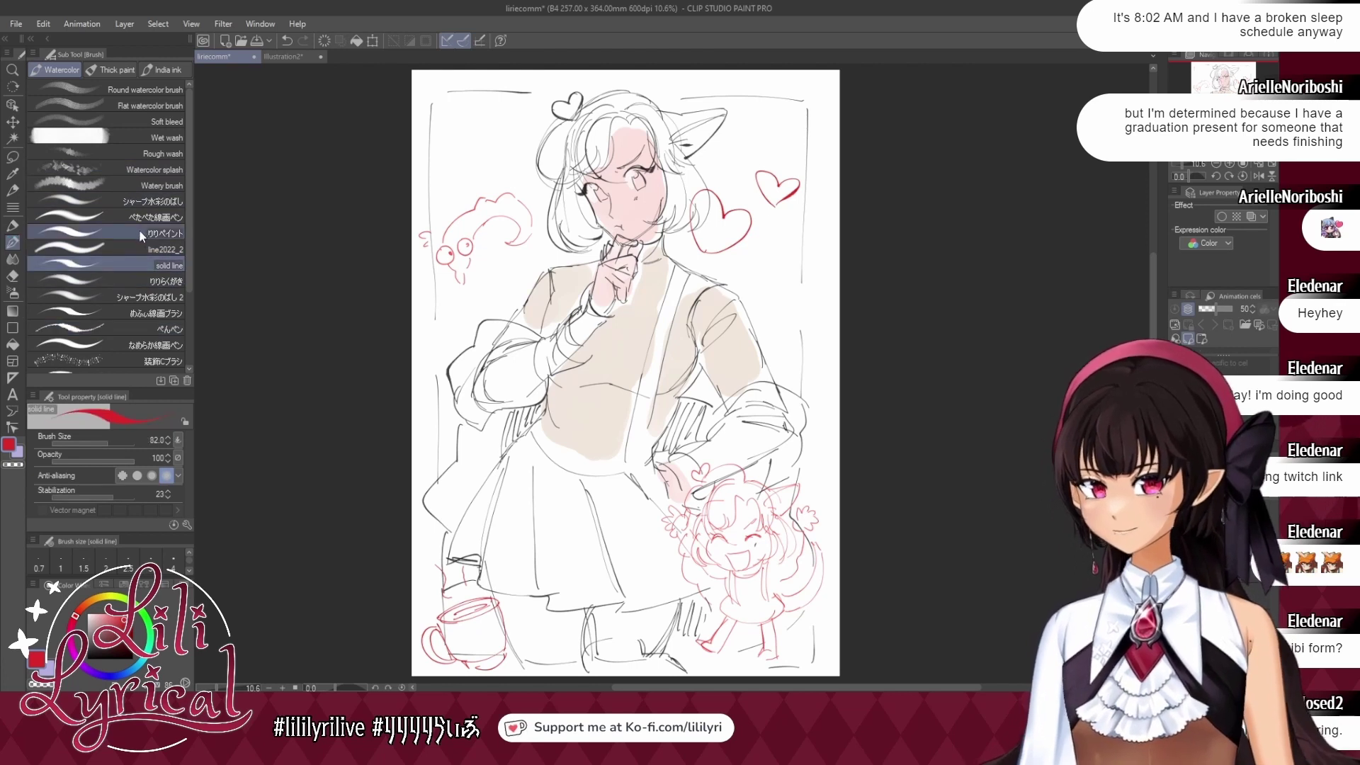
click(294, 57)
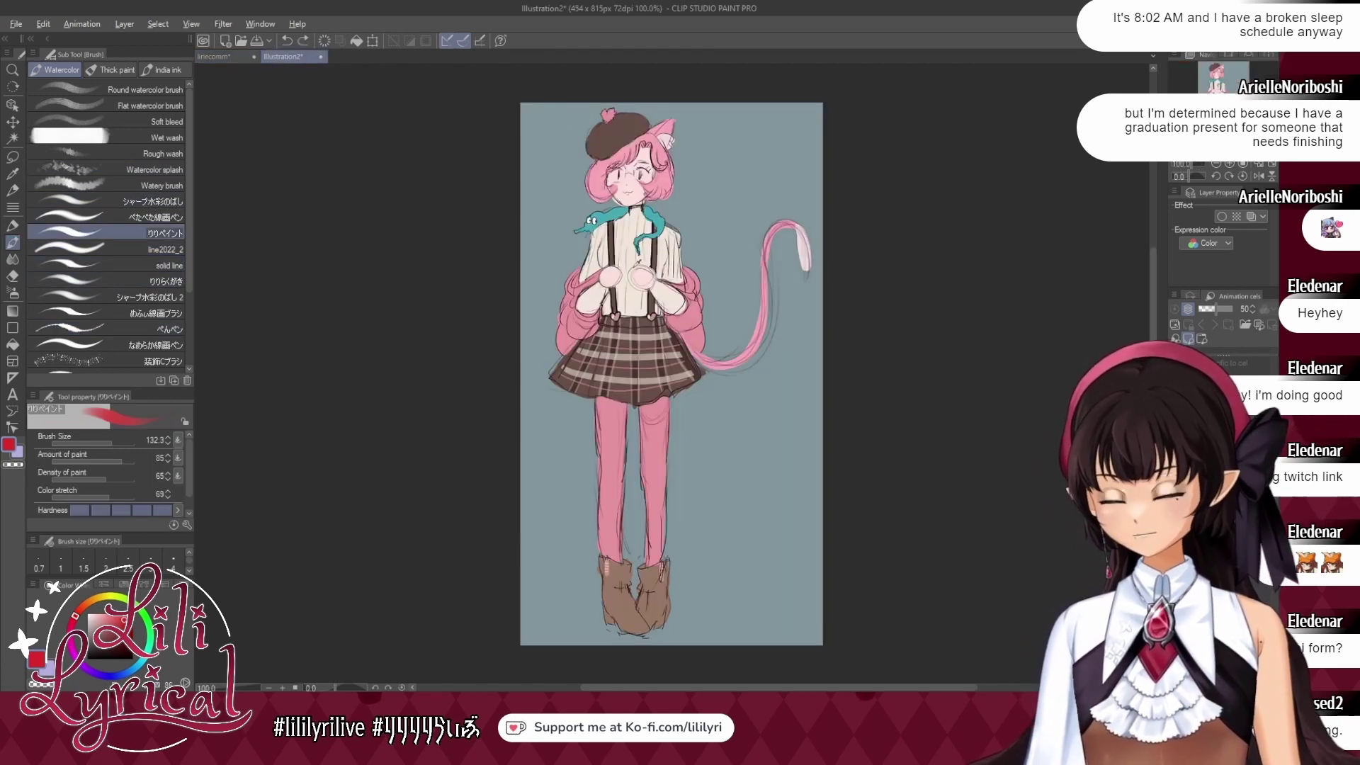
click(216, 60)
mouse_move(568, 146)
mouse_down()
mouse_move(561, 134)
mouse_move(574, 131)
mouse_move(560, 156)
mouse_move(584, 121)
mouse_move(628, 102)
mouse_move(588, 117)
mouse_move(646, 98)
mouse_up()
key(ctrl+z)
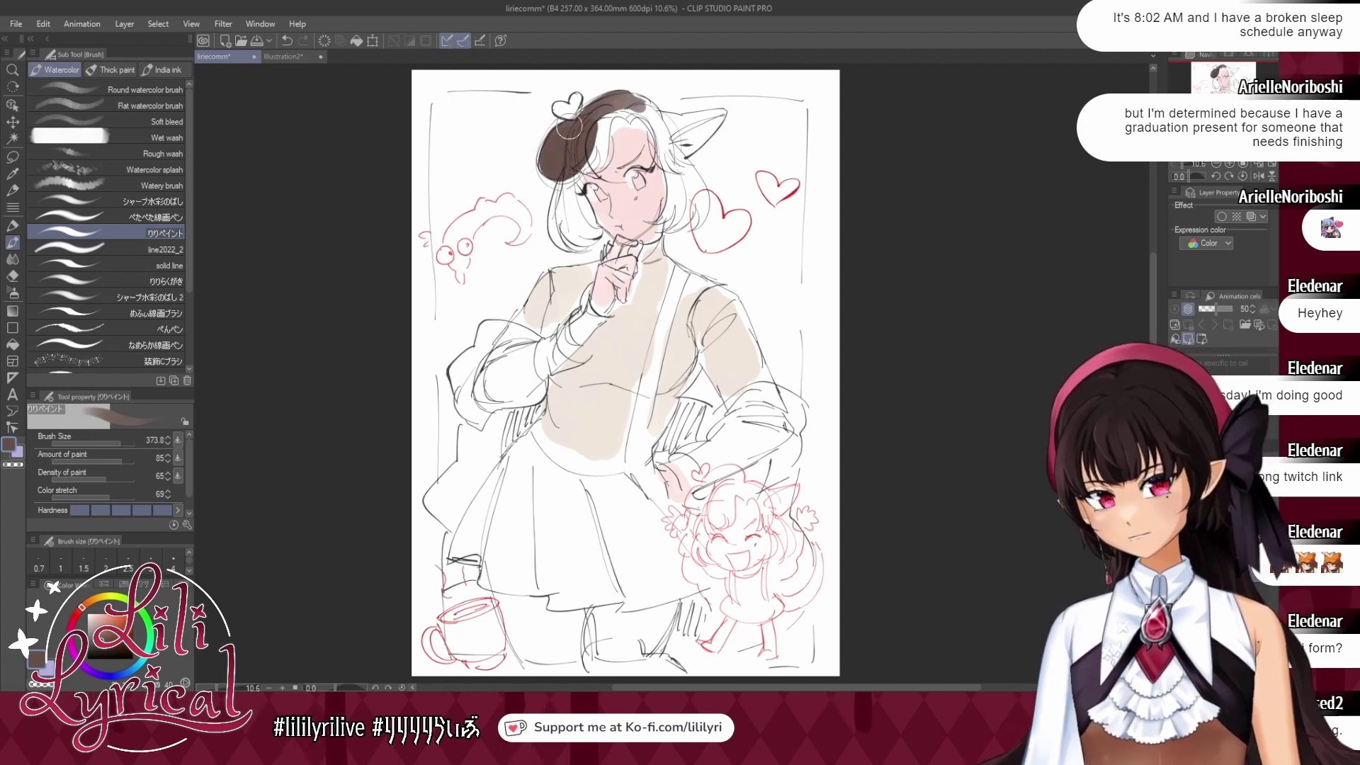
Sample the pink from the reference and block in the girl's hair, cat ear and the beret's heart ornament with a 168.2 brush.
click(273, 60)
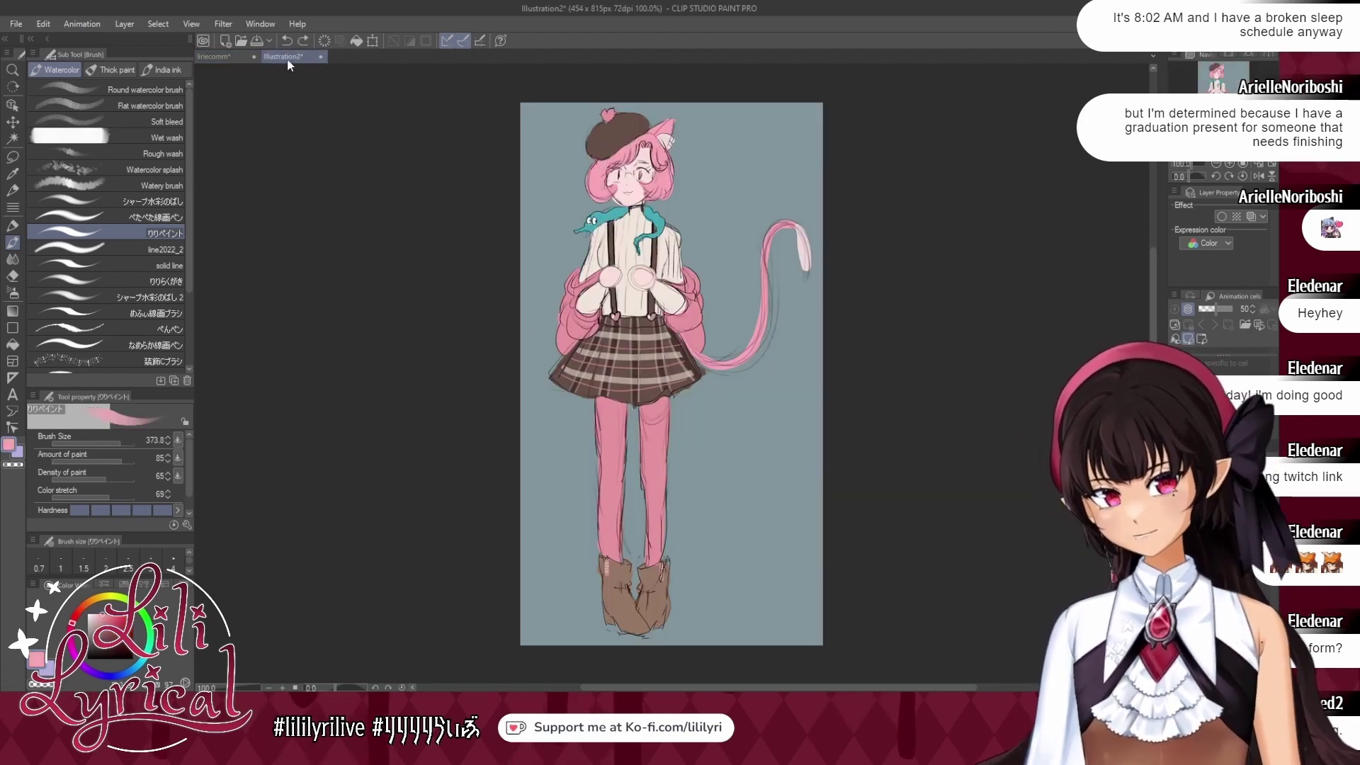
click(234, 59)
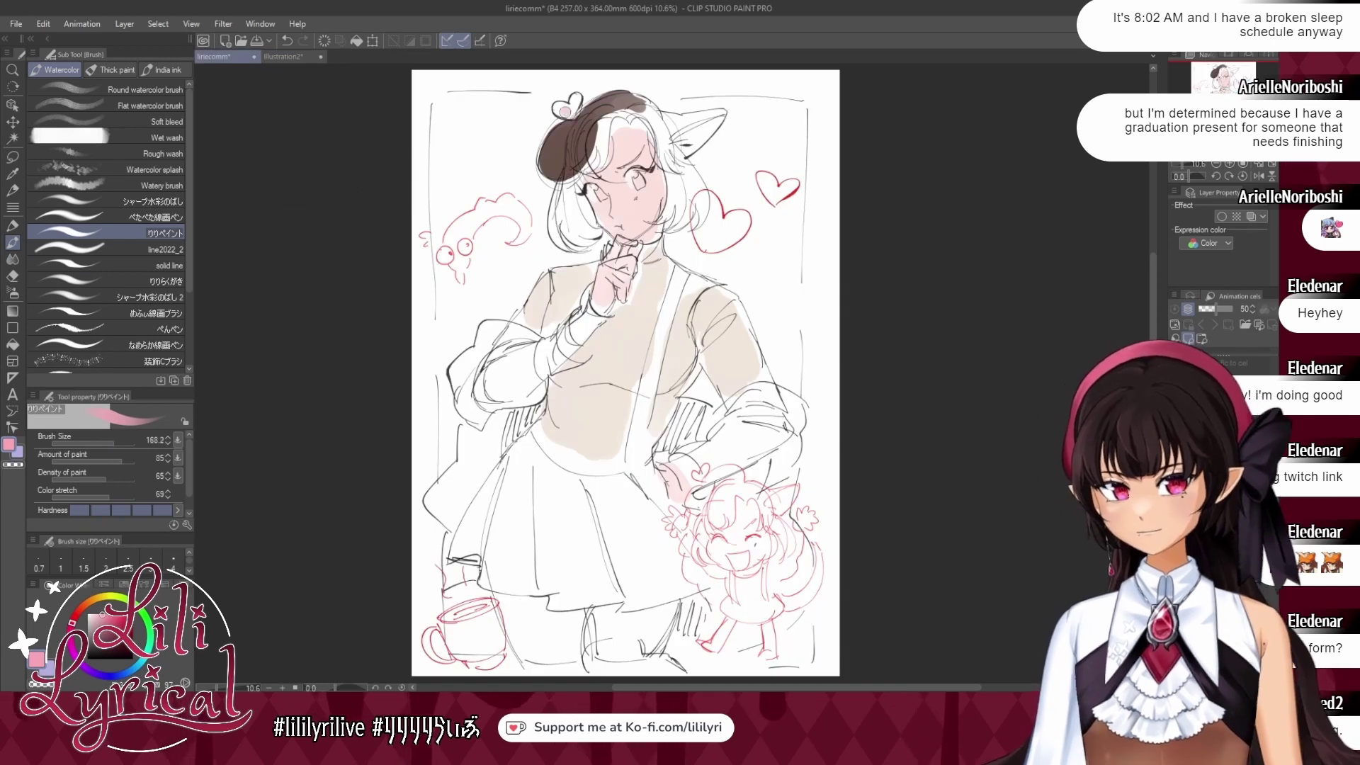
mouse_move(569, 113)
mouse_down()
mouse_move(576, 99)
mouse_move(609, 149)
mouse_move(601, 125)
mouse_move(568, 177)
mouse_move(583, 238)
mouse_up()
mouse_move(588, 181)
mouse_down()
mouse_move(577, 237)
mouse_move(556, 245)
mouse_up()
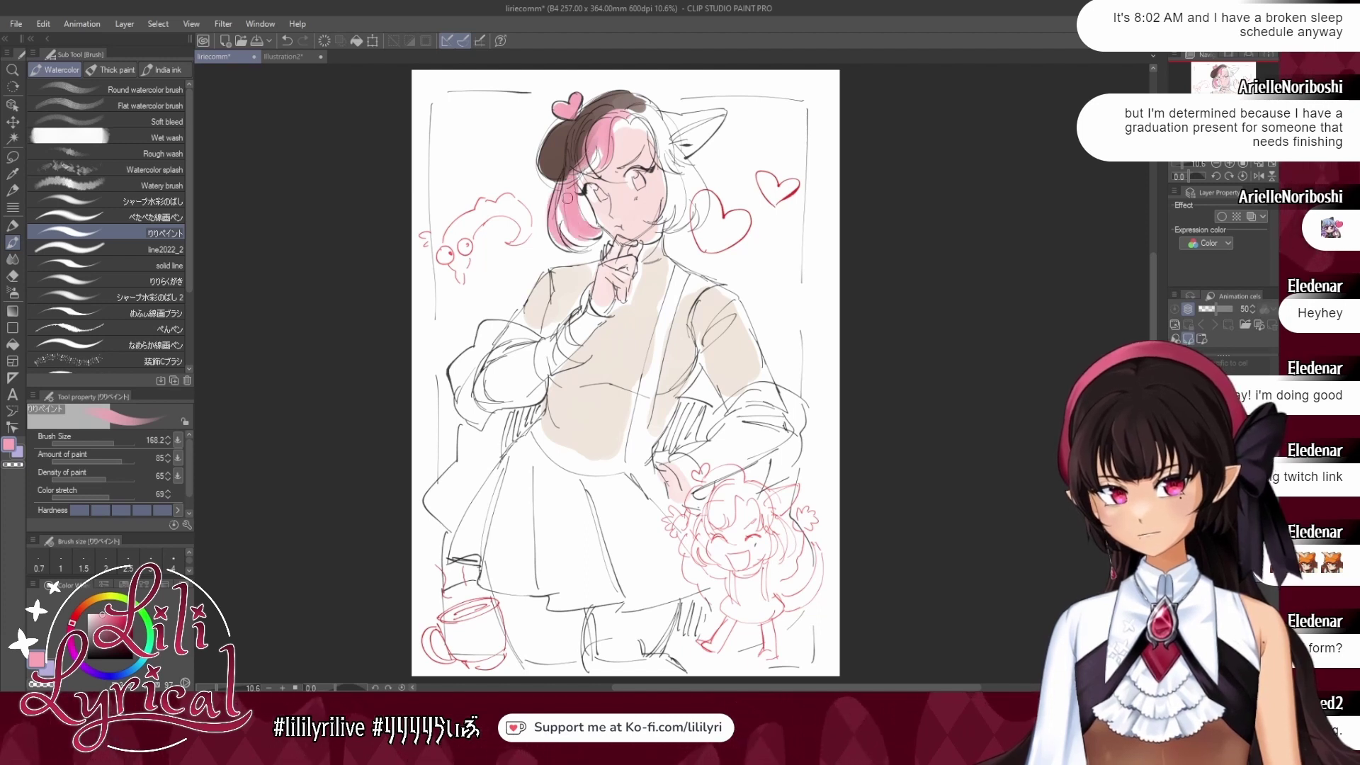
drag(575, 185, 592, 222)
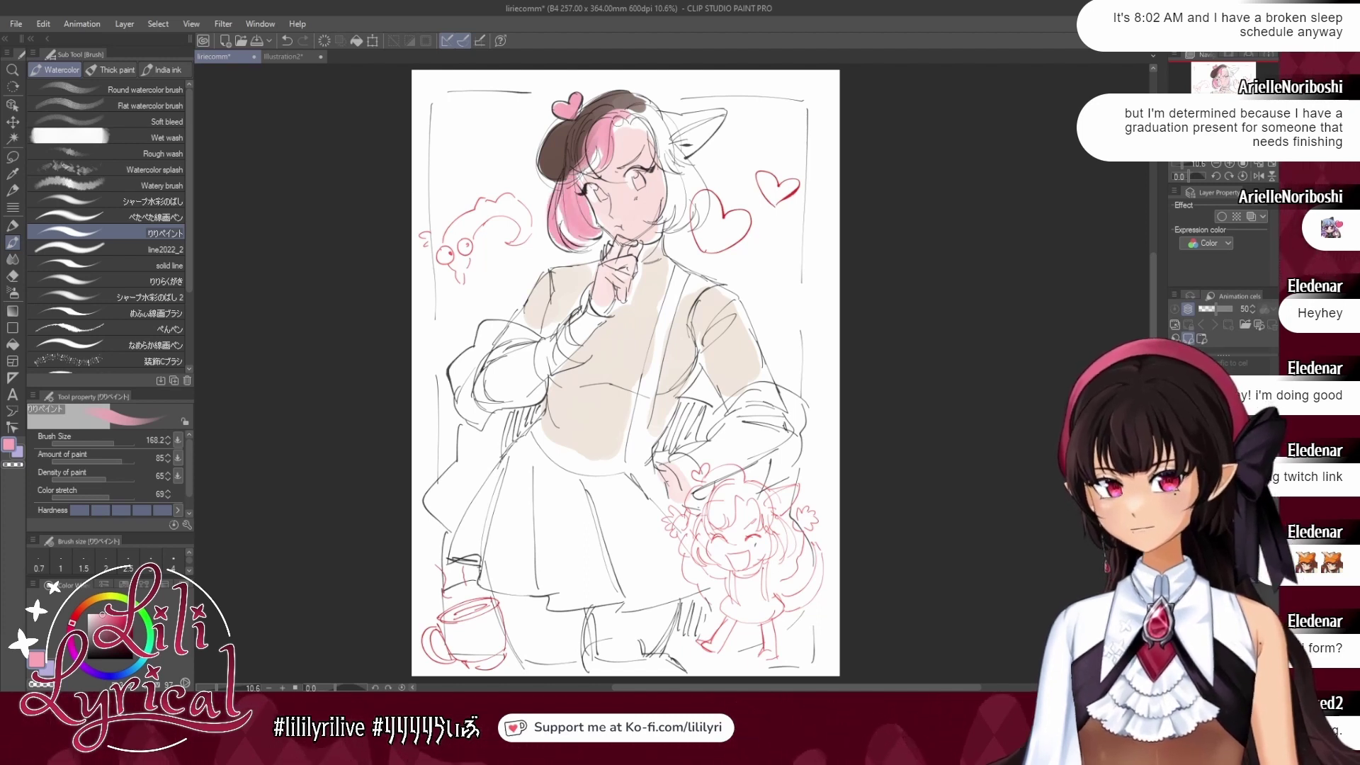
mouse_move(615, 122)
mouse_down()
mouse_move(653, 126)
mouse_move(673, 174)
mouse_up()
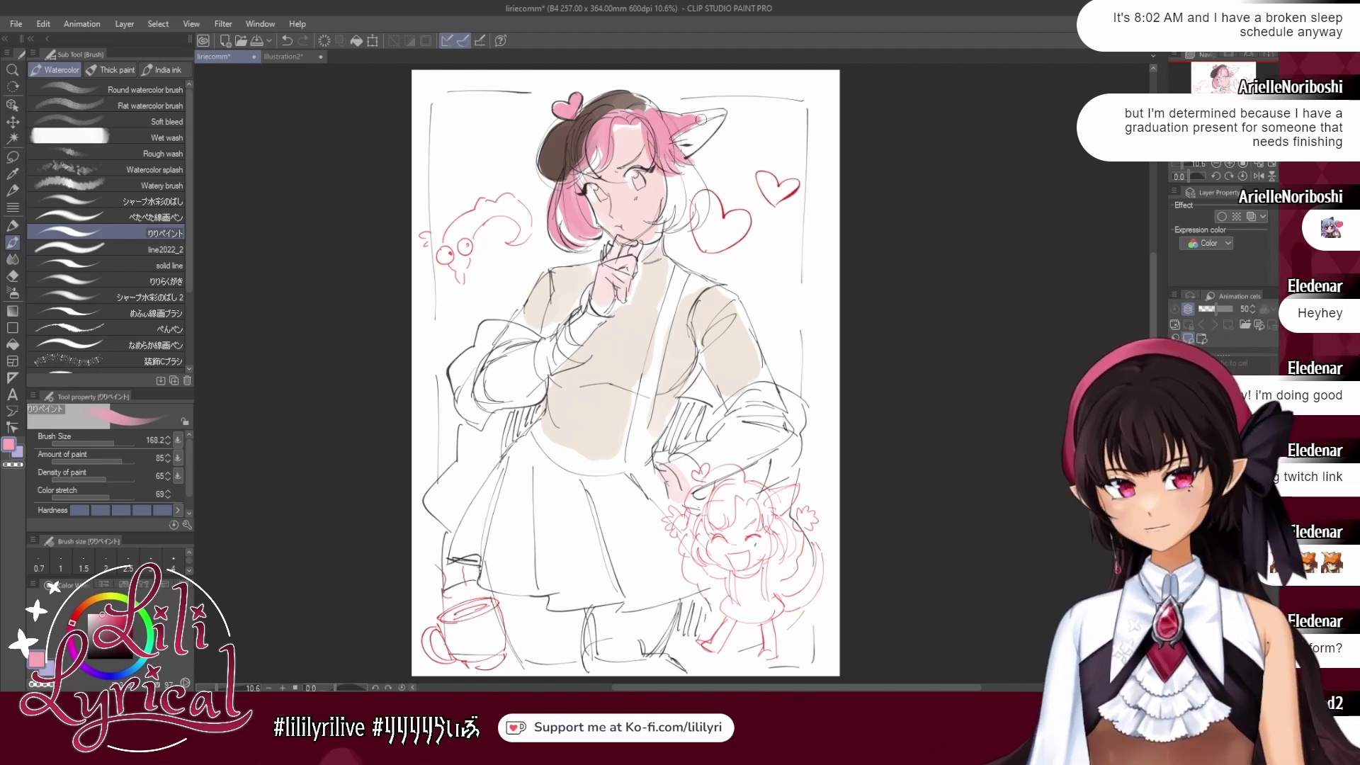
mouse_move(671, 157)
mouse_down()
mouse_move(654, 206)
mouse_move(664, 225)
mouse_up()
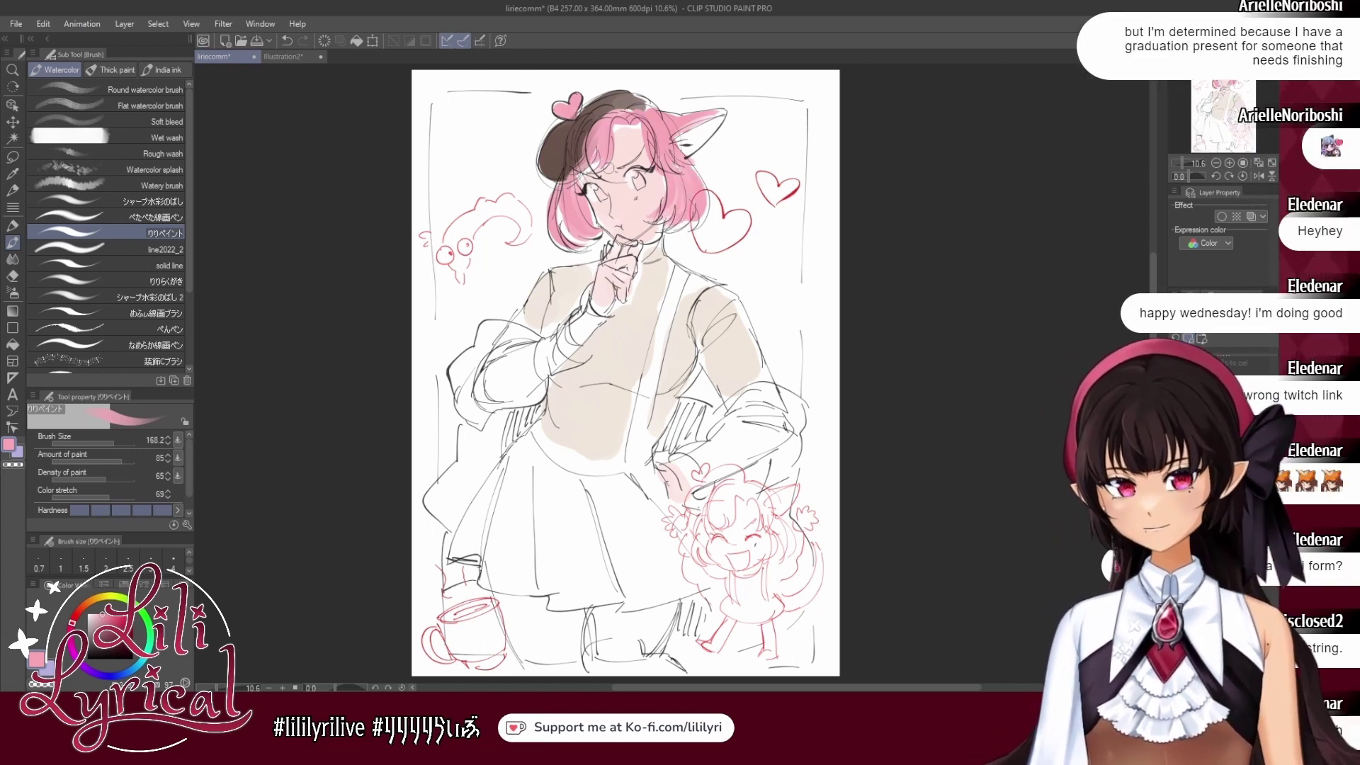
alt+click(609, 168)
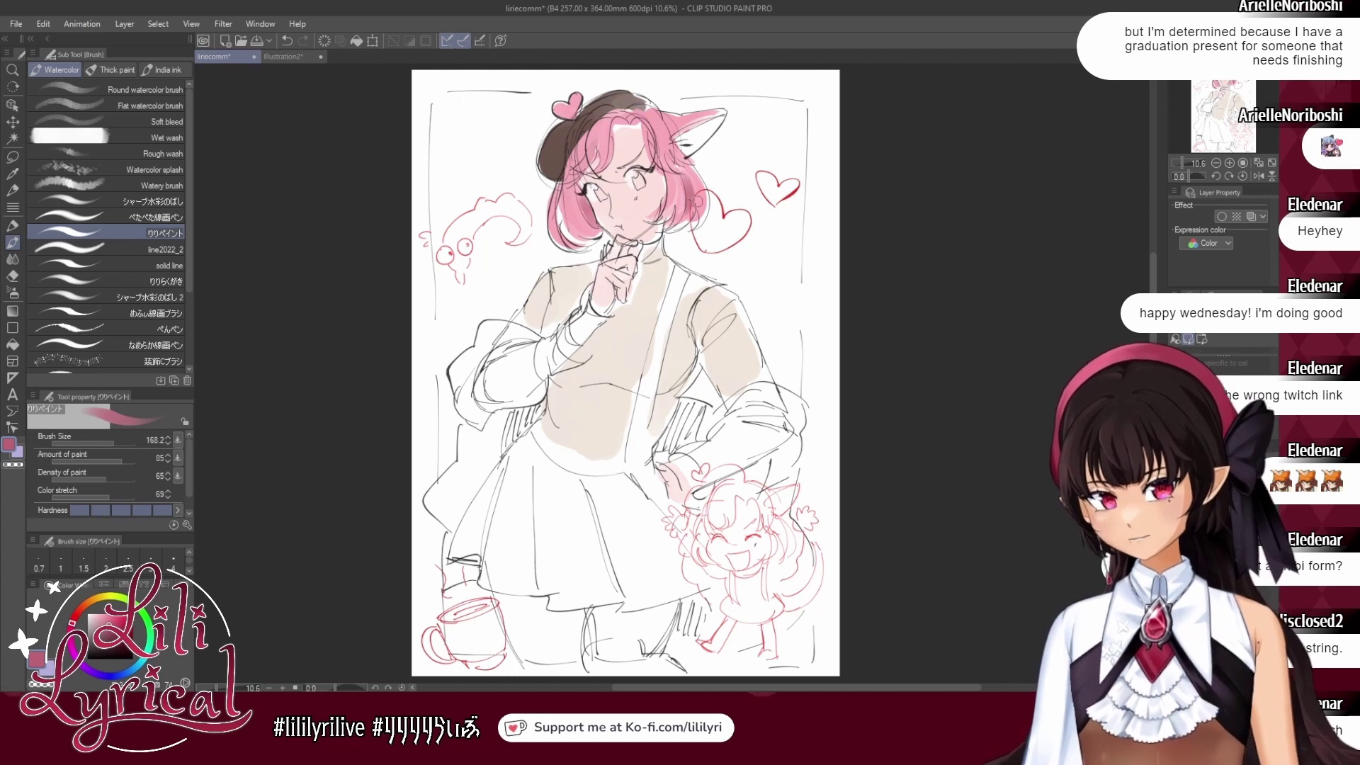
Sample the teal of the worm in the reference and colour both of the girl's irises with it.
click(280, 58)
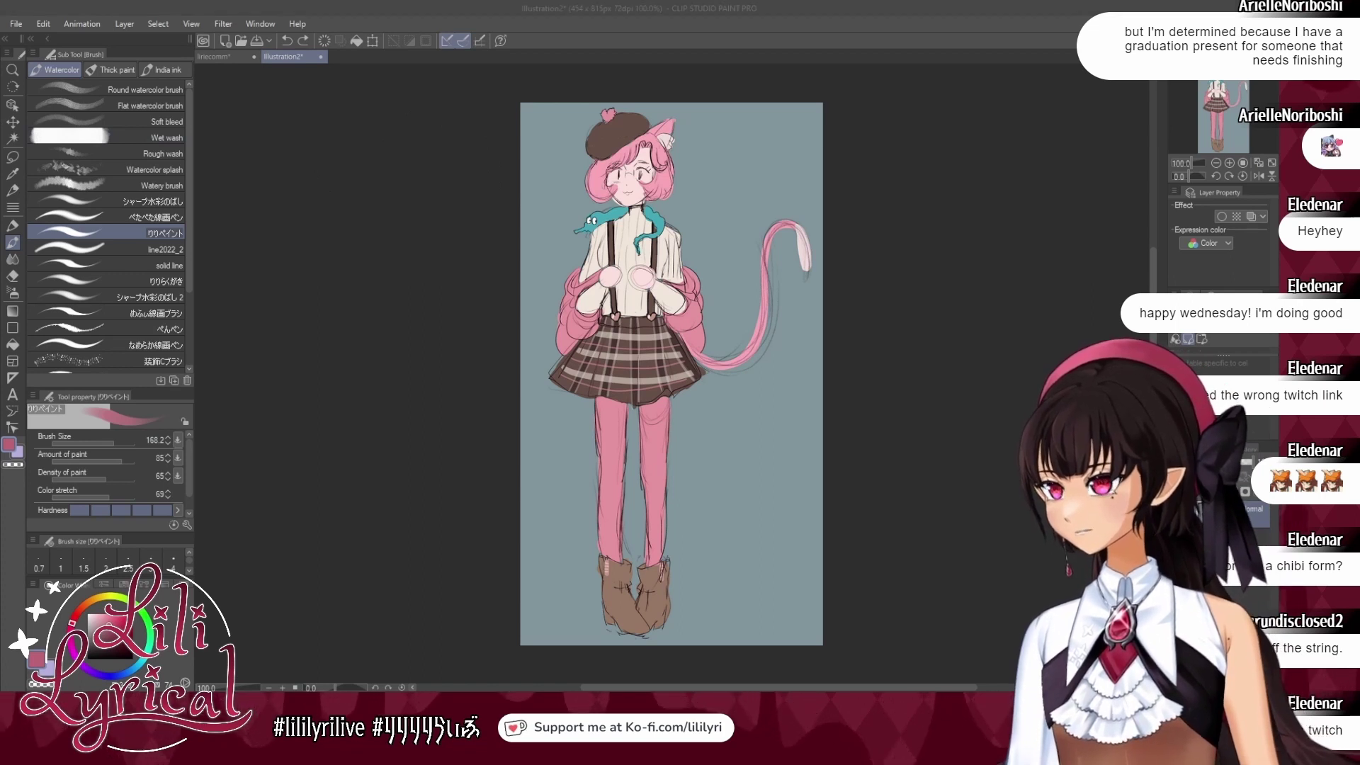
alt+click(614, 212)
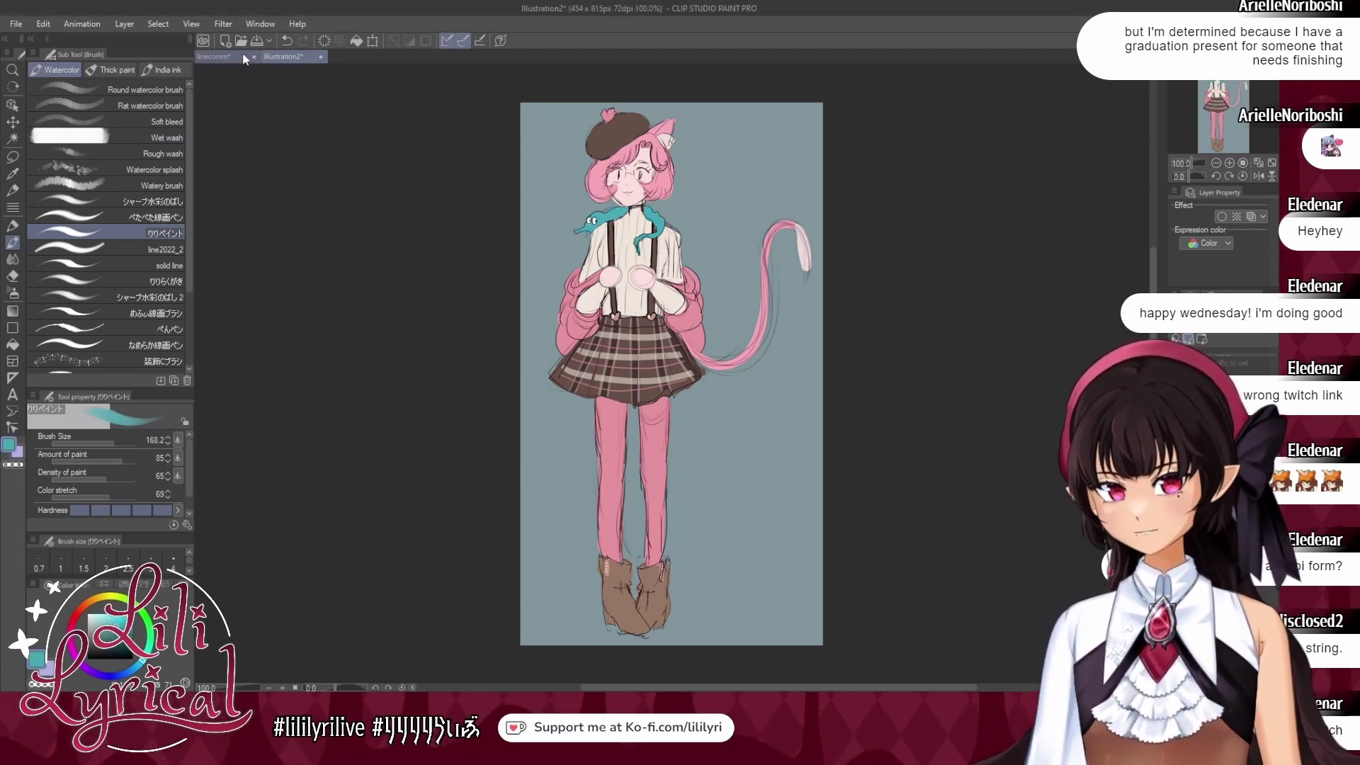
click(242, 55)
drag(598, 189, 641, 188)
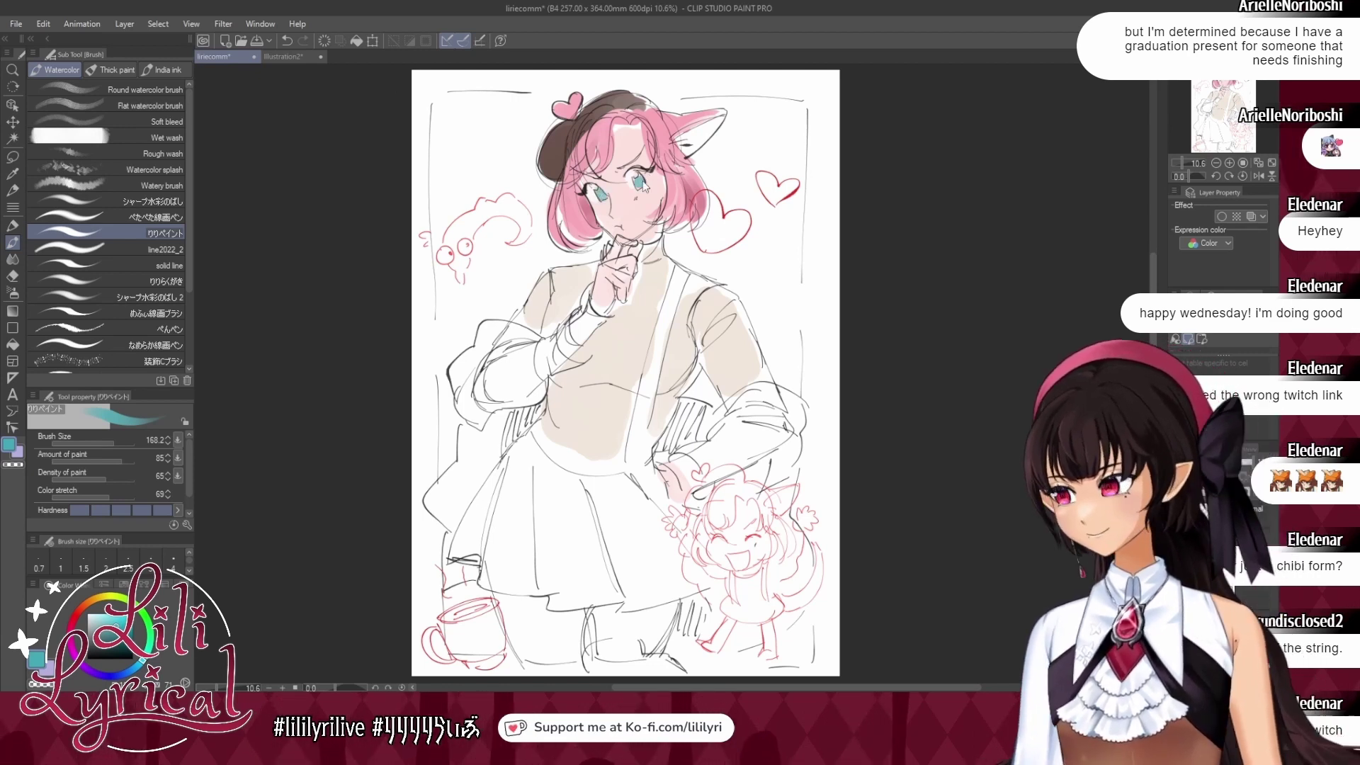
Sample the jacket pink from the reference and block in the slipped-down jacket on both sides of the girl with a 345.1 brush.
click(290, 56)
alt+click(580, 315)
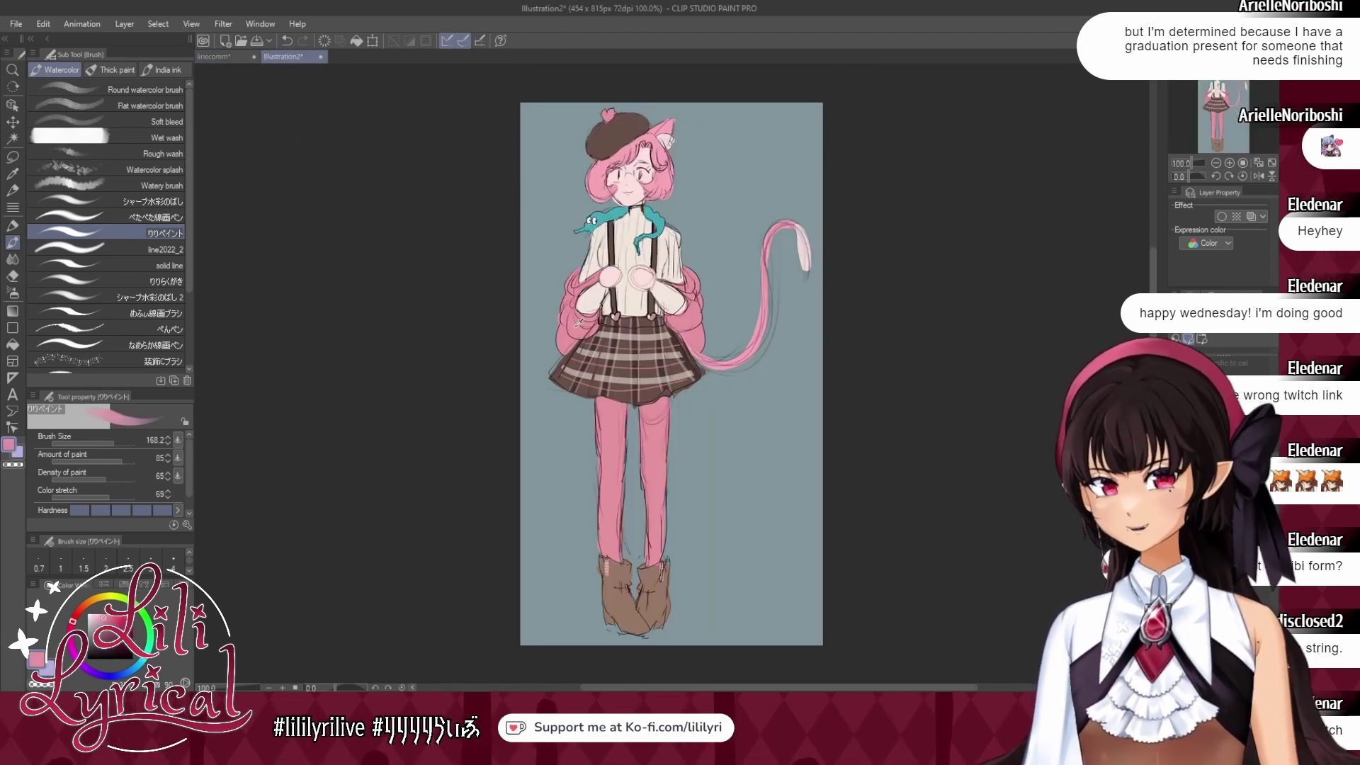
click(232, 56)
click(119, 436)
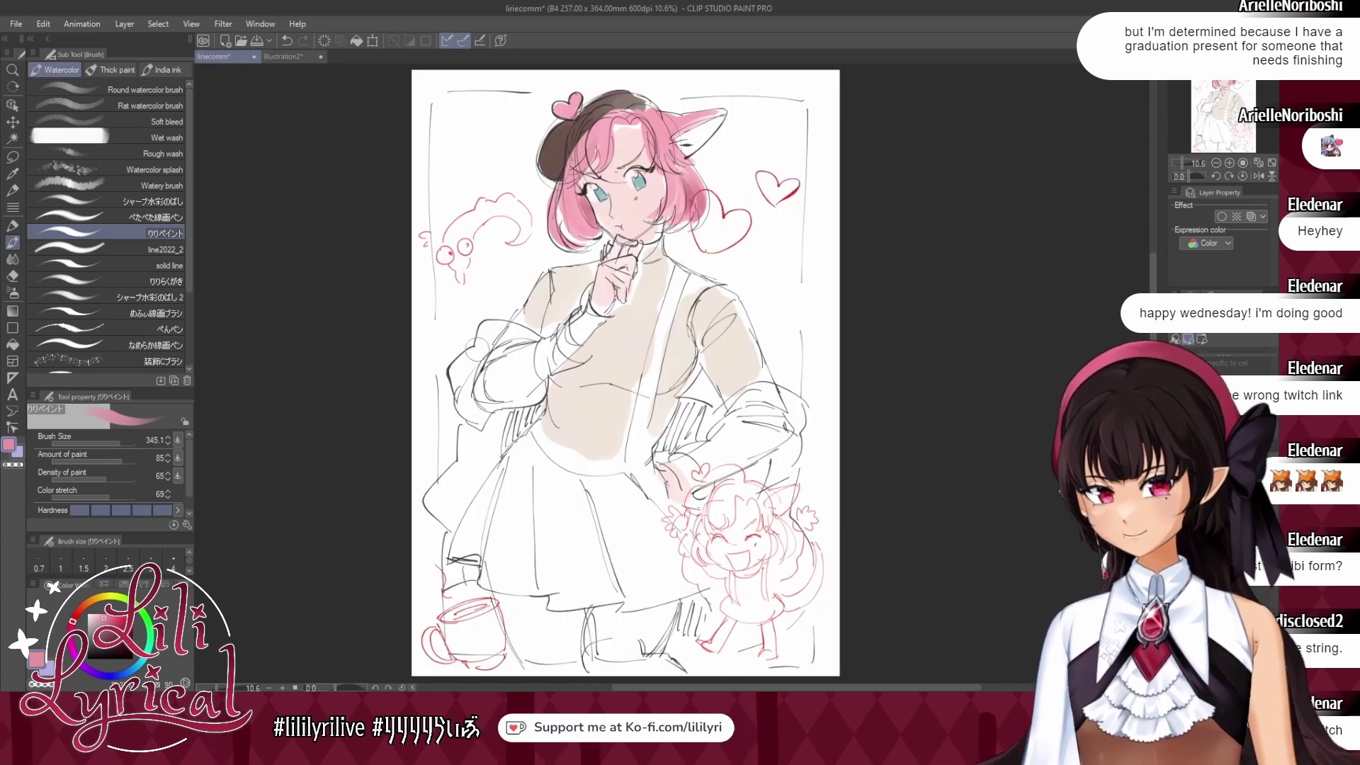
mouse_move(502, 352)
mouse_down()
mouse_move(500, 391)
mouse_move(532, 373)
mouse_move(528, 350)
mouse_move(520, 373)
mouse_move(518, 341)
mouse_move(492, 330)
mouse_move(494, 350)
mouse_move(470, 355)
mouse_move(460, 384)
mouse_move(483, 400)
mouse_move(487, 426)
mouse_move(505, 424)
mouse_move(459, 349)
mouse_move(493, 453)
mouse_move(501, 426)
mouse_move(460, 505)
mouse_move(463, 483)
mouse_move(467, 502)
mouse_move(447, 491)
mouse_move(434, 506)
mouse_move(451, 513)
mouse_move(457, 570)
mouse_up()
mouse_move(673, 447)
mouse_down()
mouse_move(708, 418)
mouse_move(765, 404)
mouse_move(797, 418)
mouse_move(714, 457)
mouse_move(767, 471)
mouse_up()
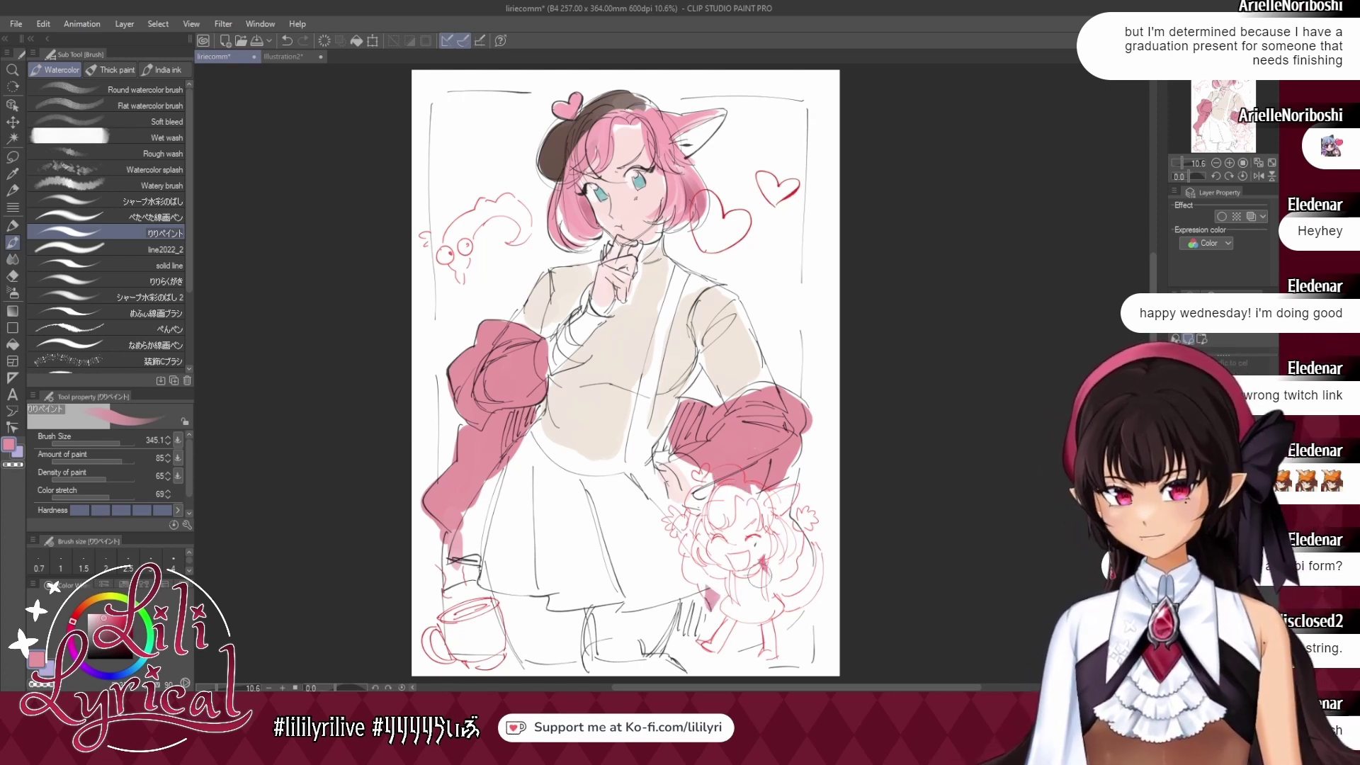
drag(761, 492, 785, 603)
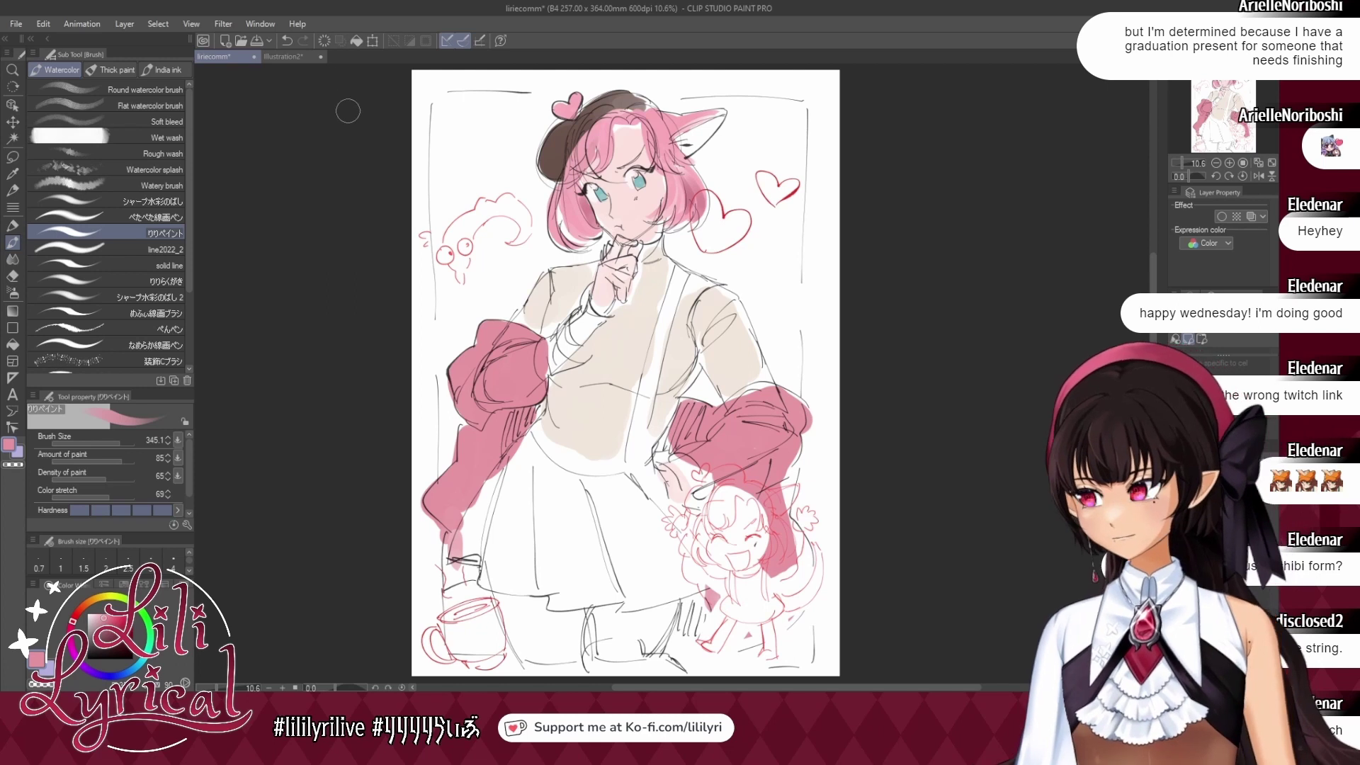
Block in the skirt with the beret's dark brown and the legs below it with the jacket's pink.
alt+click(563, 145)
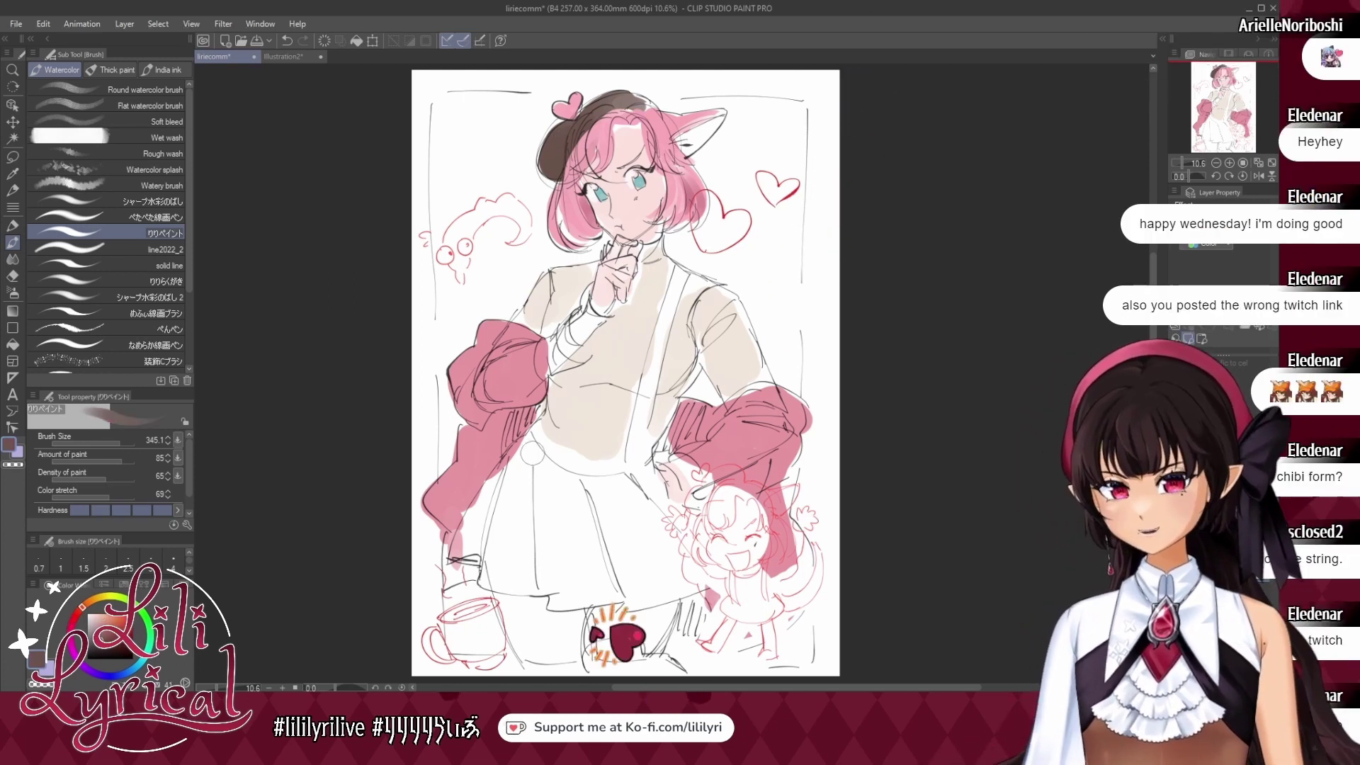
mouse_move(532, 453)
mouse_down()
mouse_move(460, 548)
mouse_move(483, 550)
mouse_move(500, 581)
mouse_move(514, 480)
mouse_move(492, 529)
mouse_move(550, 556)
mouse_move(537, 451)
mouse_move(530, 471)
mouse_move(540, 431)
mouse_move(623, 460)
mouse_move(556, 514)
mouse_move(553, 498)
mouse_move(542, 579)
mouse_move(562, 586)
mouse_move(559, 601)
mouse_move(571, 600)
mouse_move(592, 480)
mouse_move(640, 598)
mouse_move(684, 581)
mouse_move(649, 568)
mouse_move(656, 583)
mouse_move(674, 554)
mouse_move(640, 457)
mouse_move(657, 508)
mouse_move(707, 540)
mouse_up()
alt+click(771, 430)
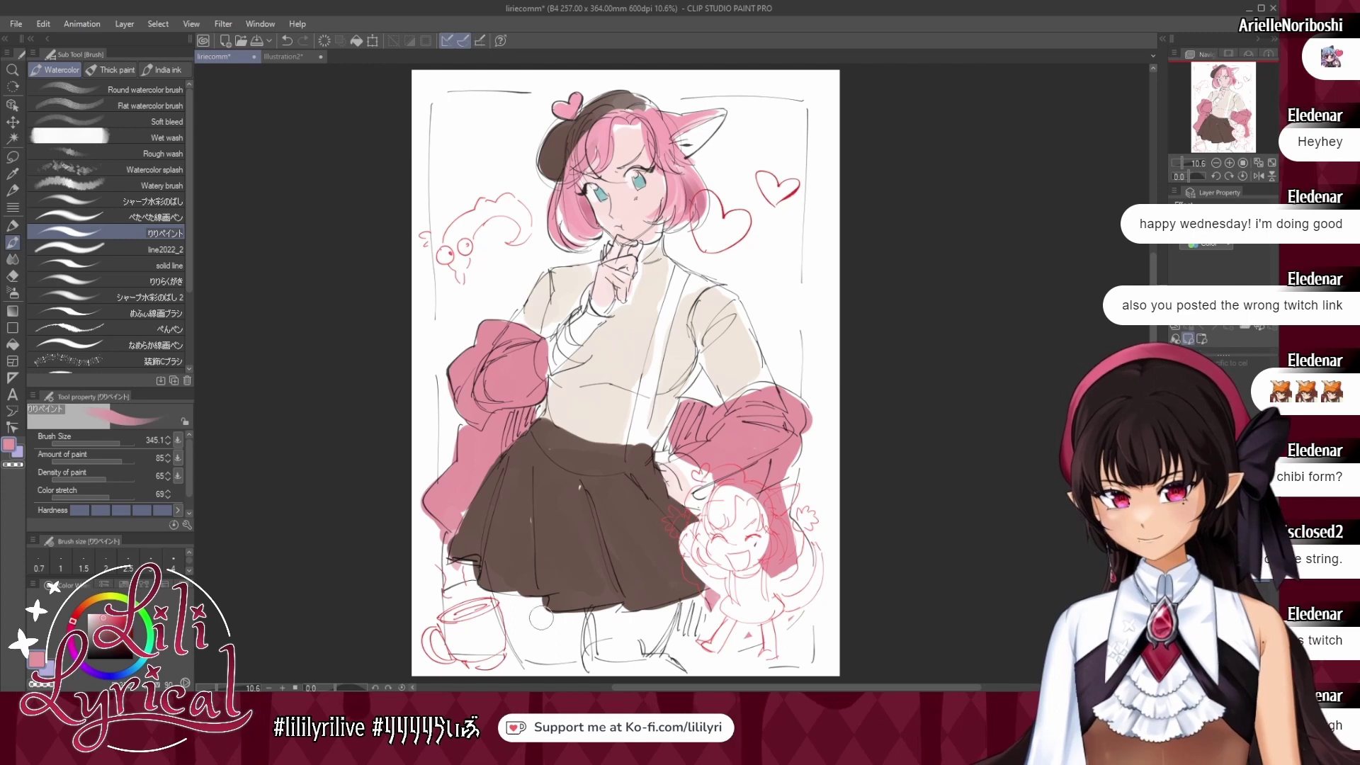
mouse_move(523, 613)
mouse_down()
mouse_move(564, 625)
mouse_move(570, 674)
mouse_move(561, 637)
mouse_move(574, 664)
mouse_move(617, 618)
mouse_move(626, 648)
mouse_move(666, 609)
mouse_move(628, 661)
mouse_move(671, 667)
mouse_up()
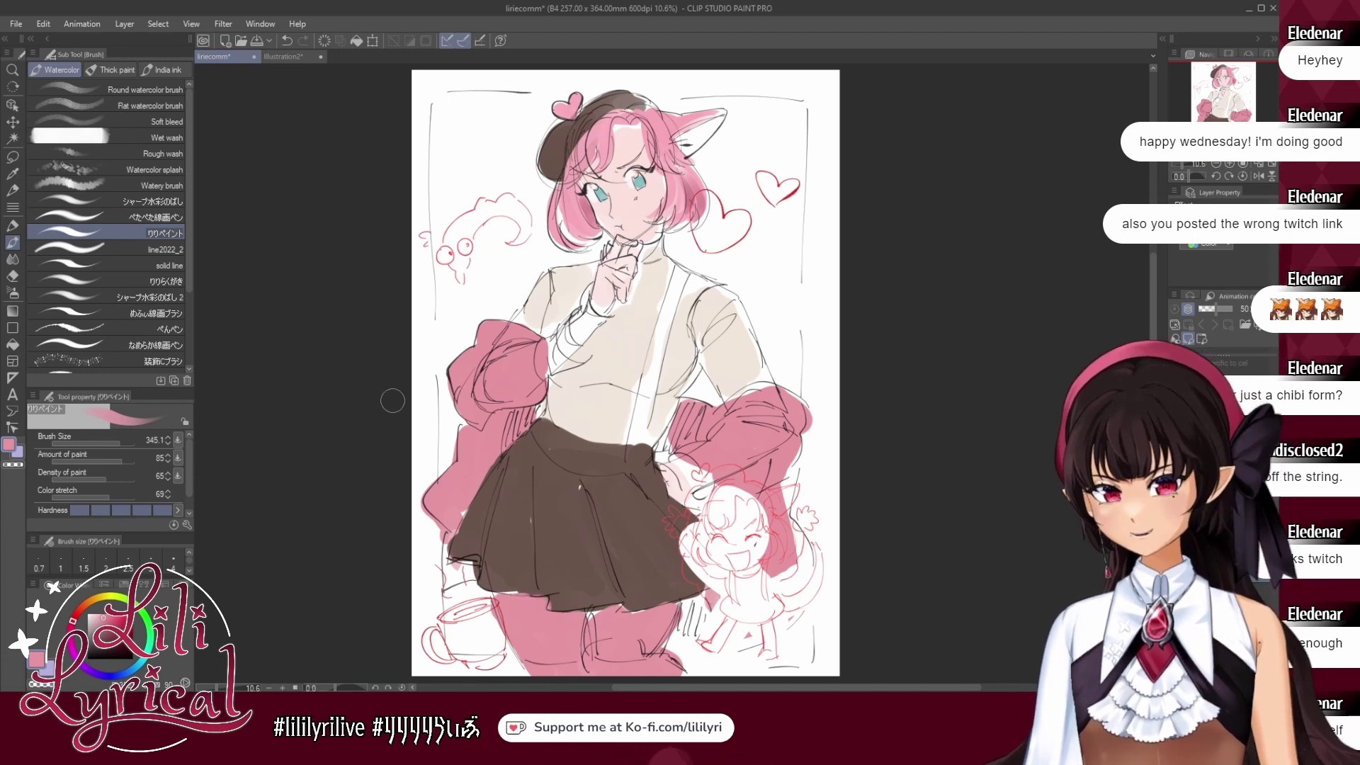
Check the reference's plaid and paint darker vertical stripes down the skirt's folds.
click(282, 56)
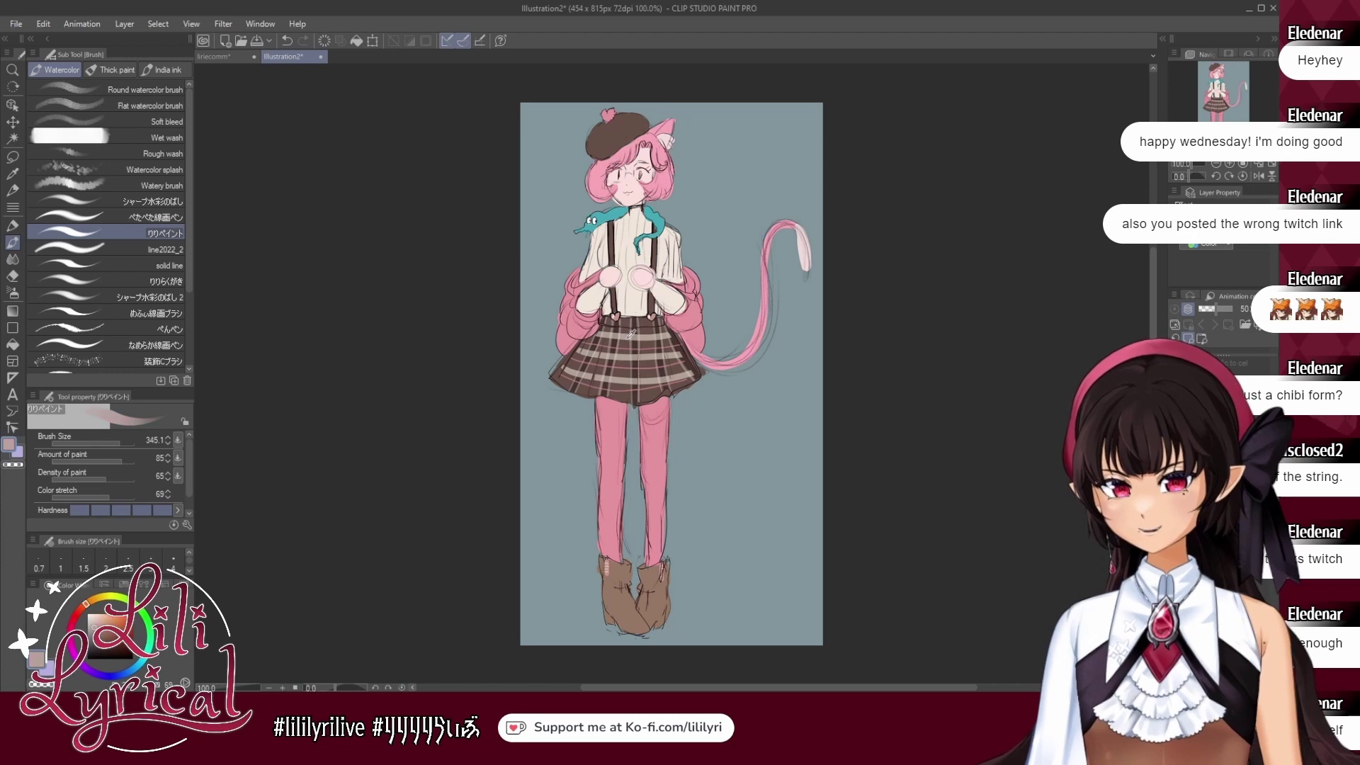
click(225, 56)
drag(543, 430, 549, 606)
drag(599, 442, 616, 609)
drag(652, 464, 673, 588)
drag(493, 494, 496, 577)
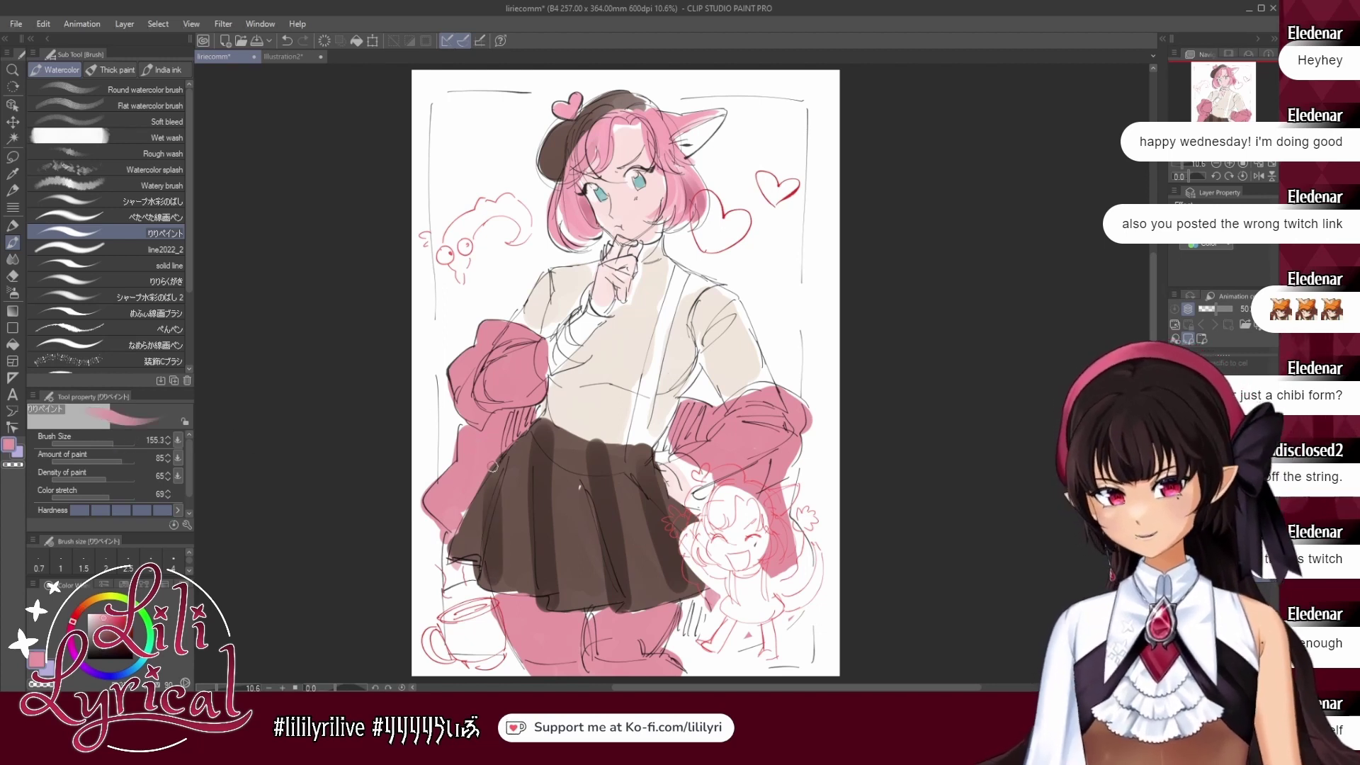
Complete the skirt's plaid with thin pink horizontal stripes and pale vertical lines at brush size 122.2, redoing the first stripe.
drag(493, 467, 698, 467)
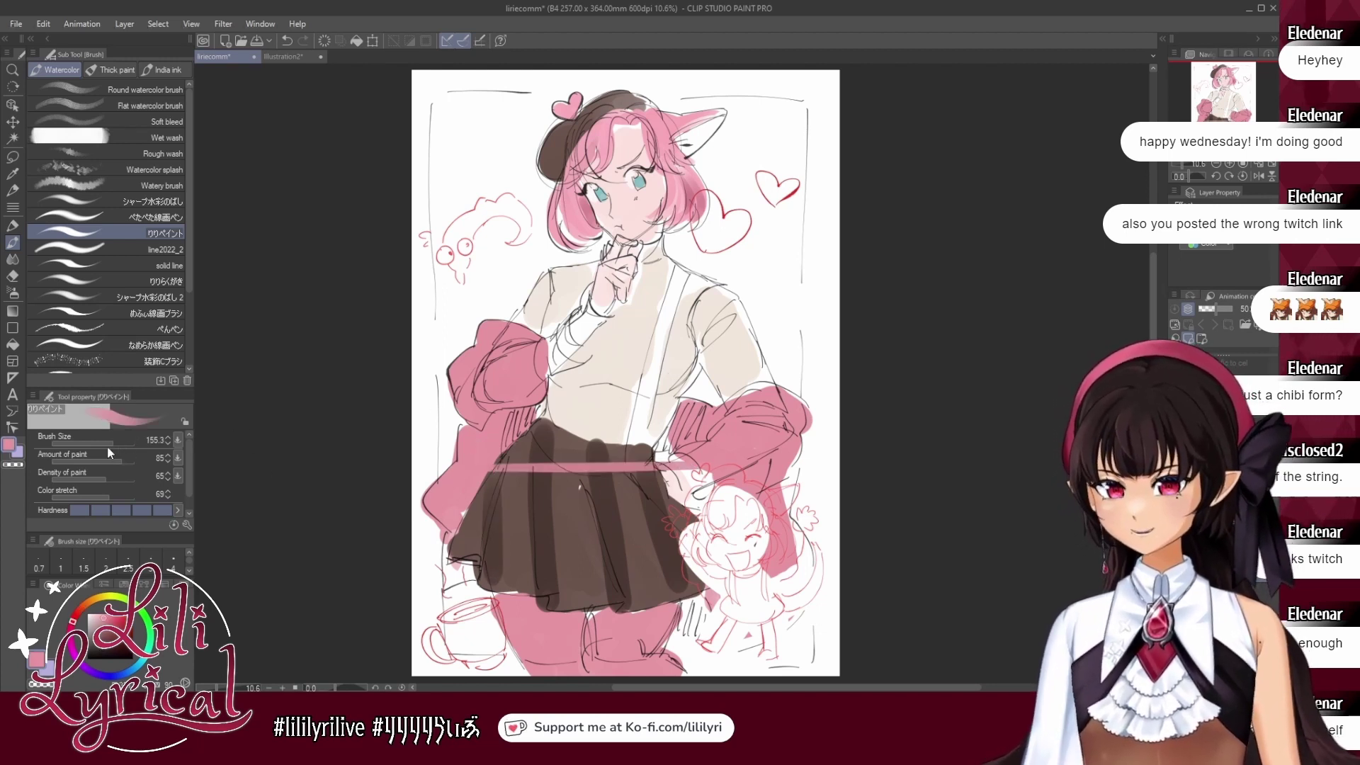
key(ctrl+z)
drag(496, 461, 634, 462)
drag(464, 508, 704, 489)
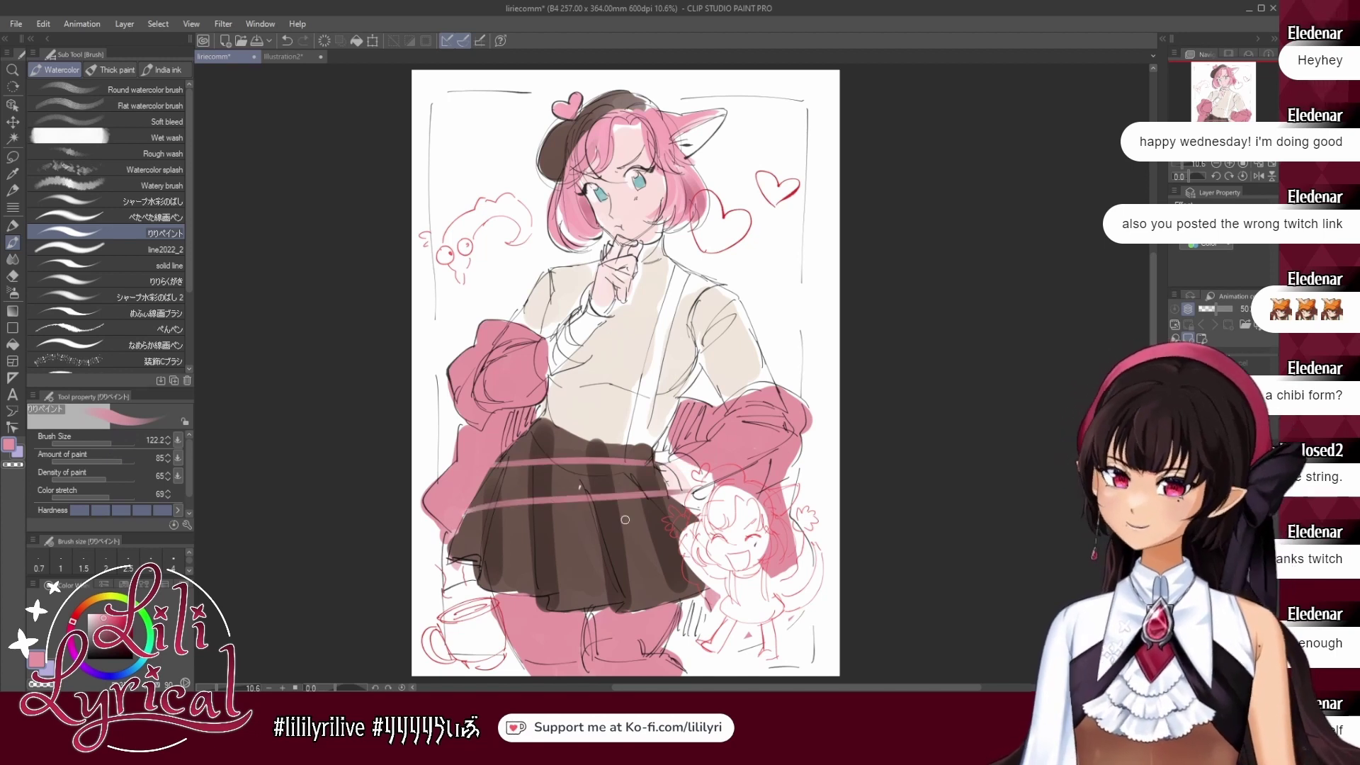
alt+click(604, 405)
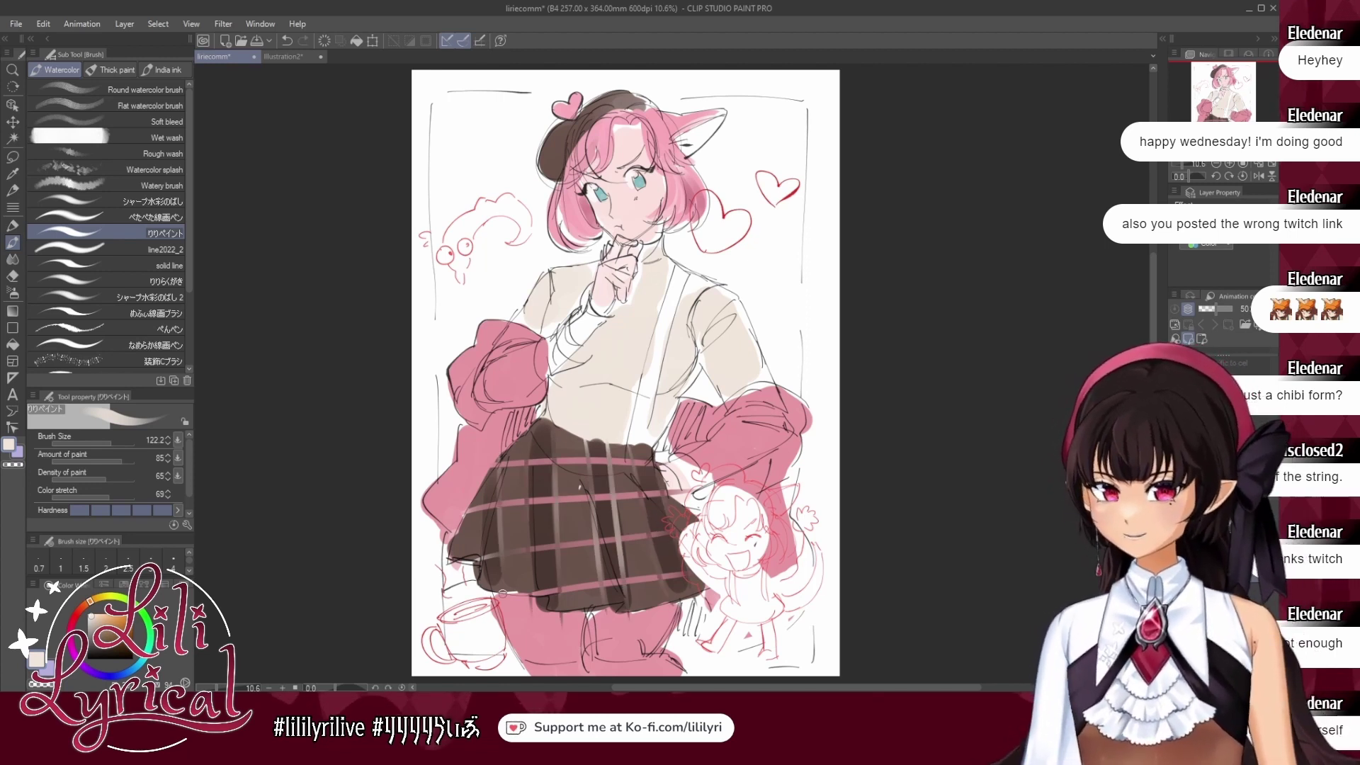
Paint both suspender straps dark brown with a 155.3 brush, redoing the first stroke, and fill the white sleeve gaps with the shirt's cream.
alt+click(571, 421)
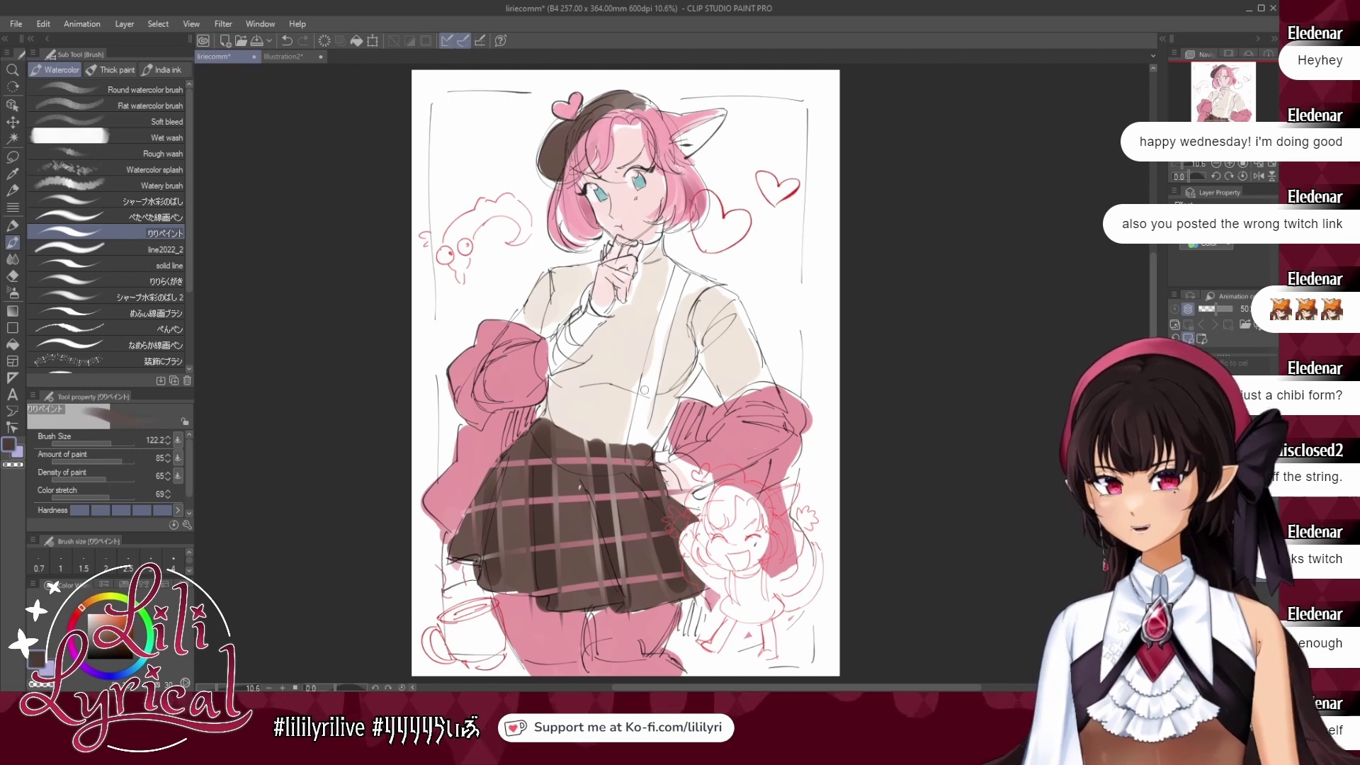
drag(629, 447, 676, 306)
key(ctrl+z)
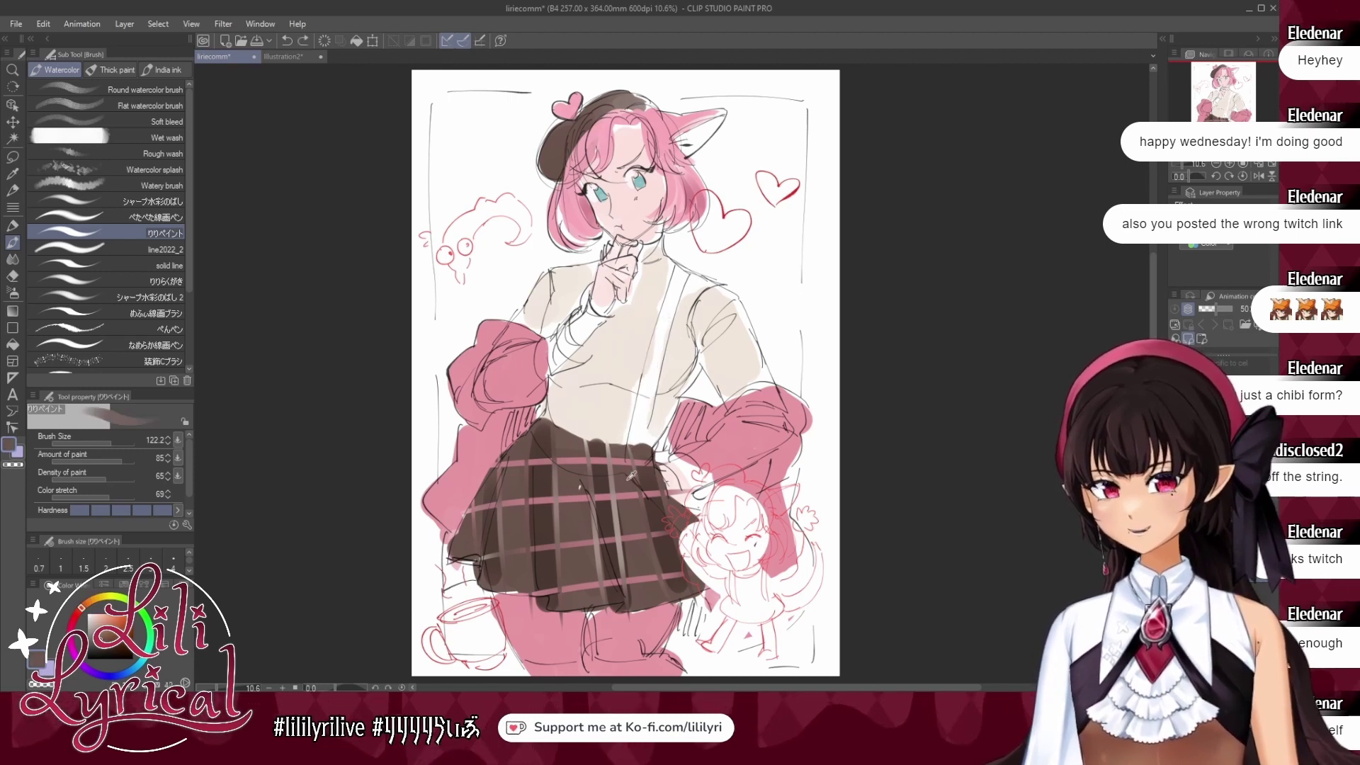
click(113, 442)
click(116, 441)
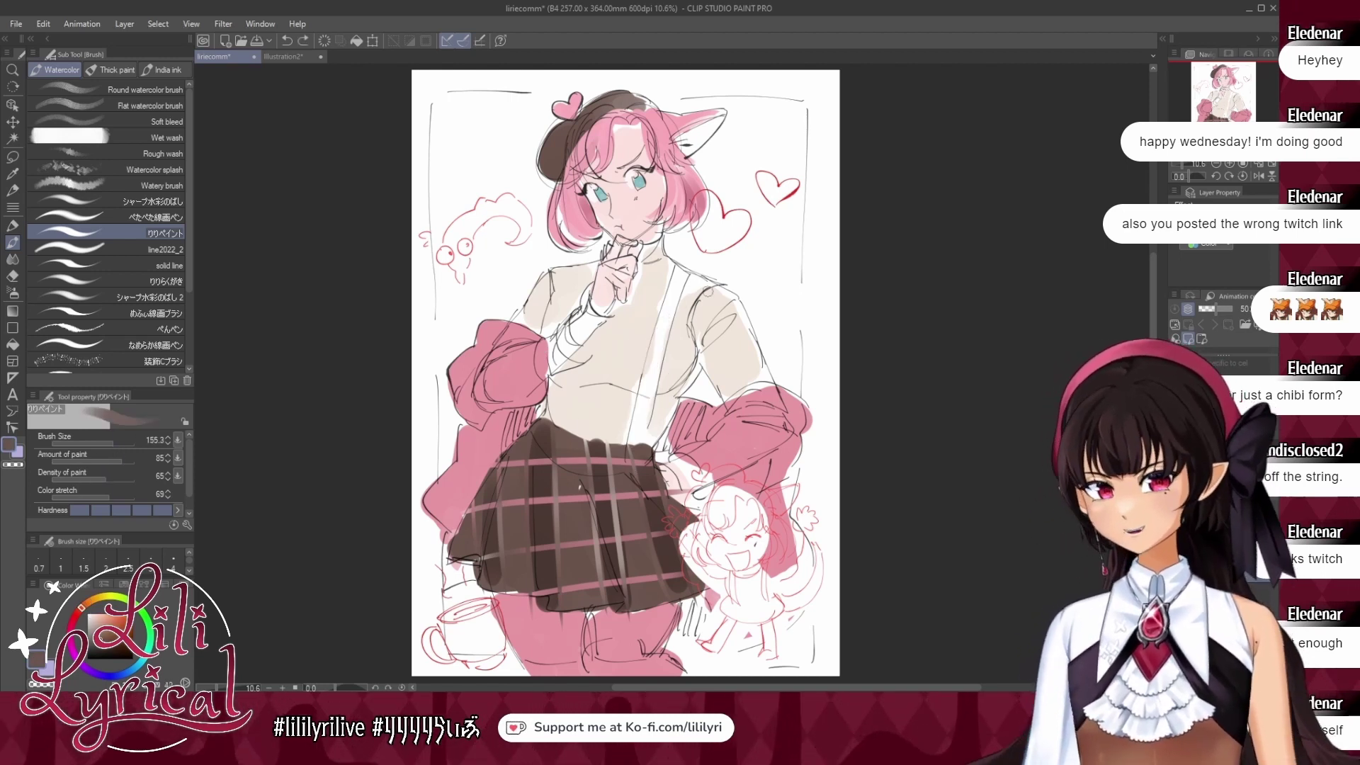
drag(682, 268, 640, 429)
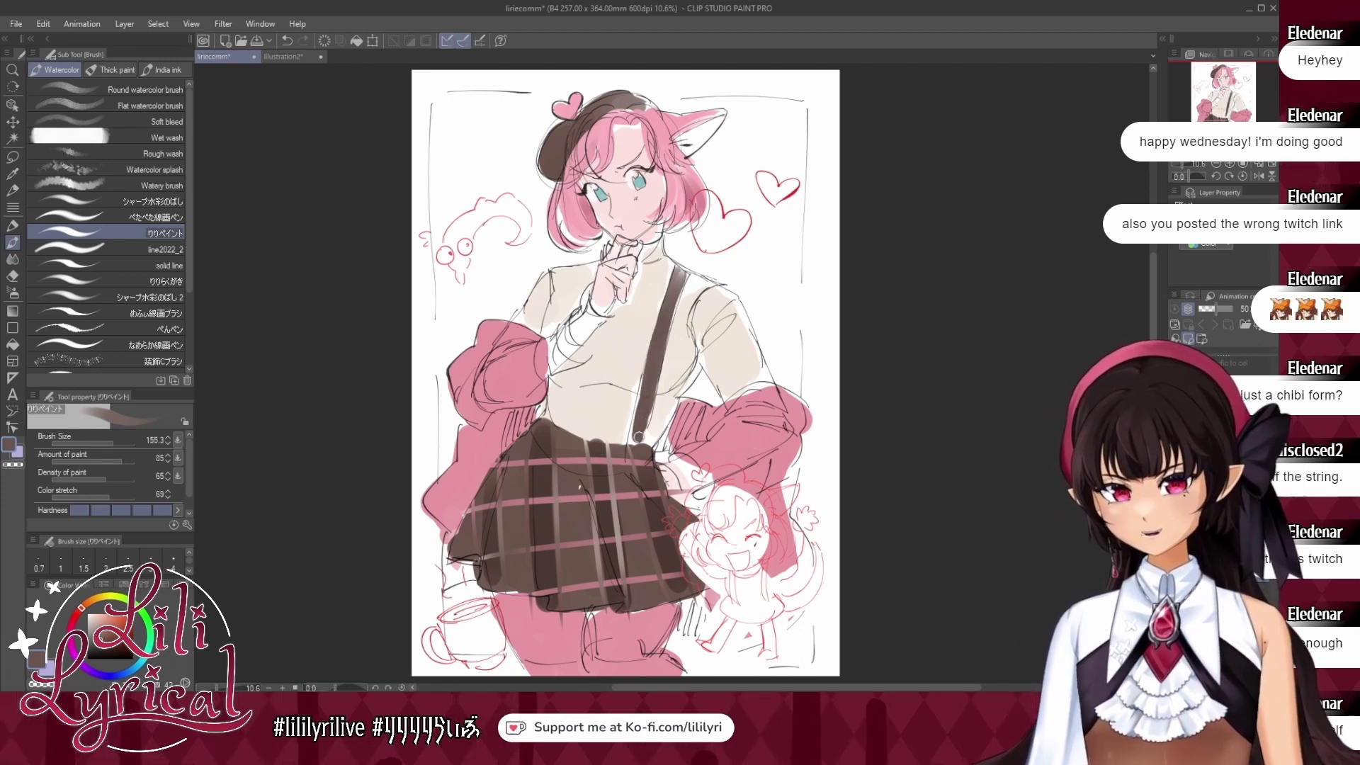
drag(571, 269, 568, 303)
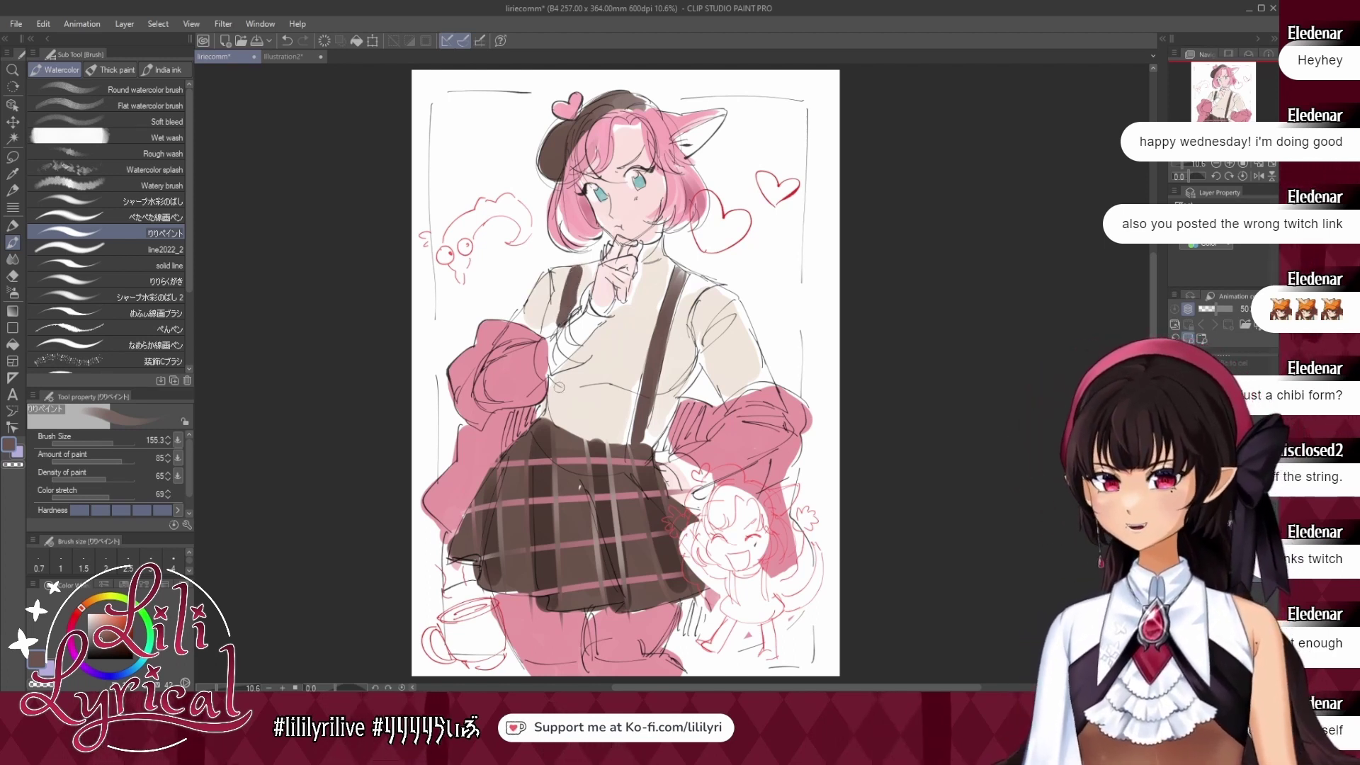
drag(562, 373, 557, 424)
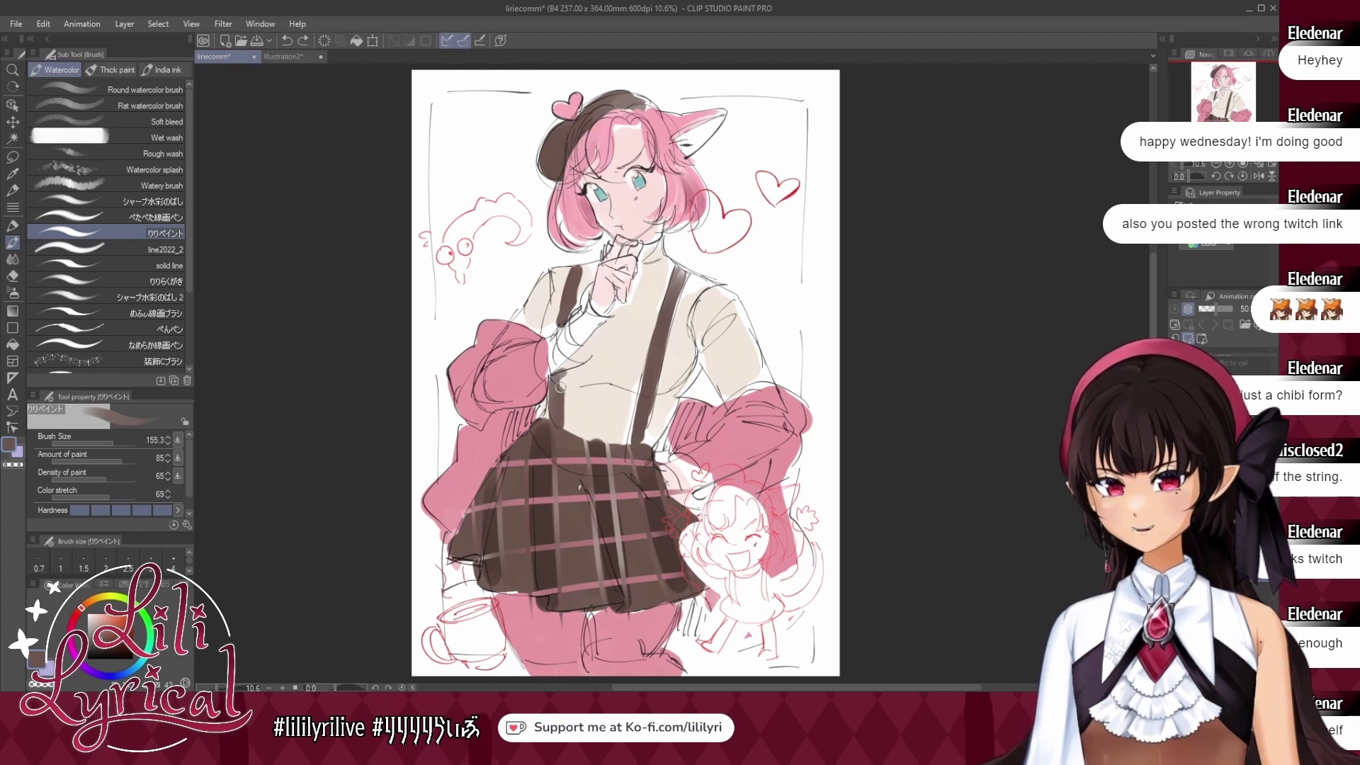
alt+click(556, 364)
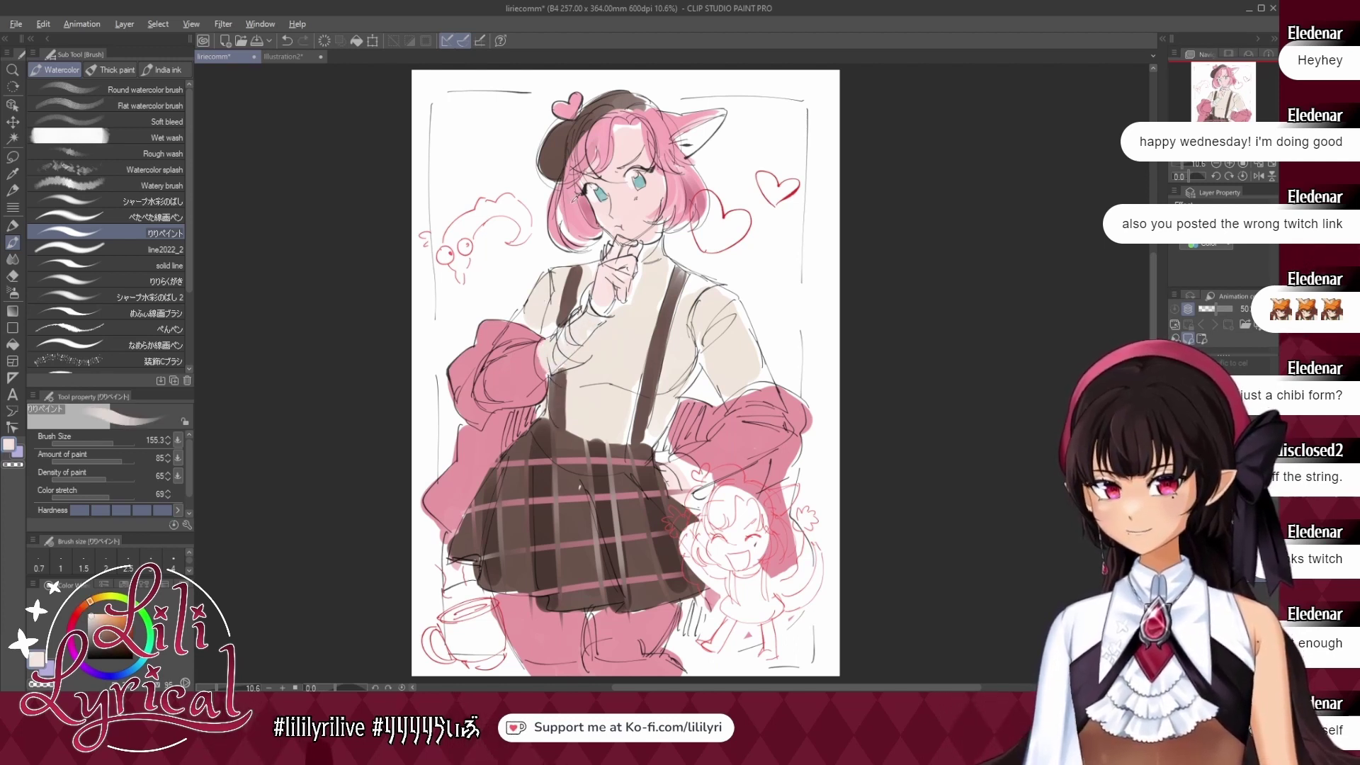
Add pink hearts where the suspenders meet the skirt and thin tan rib lines on the shirt, comparing with the reference.
alt+click(573, 203)
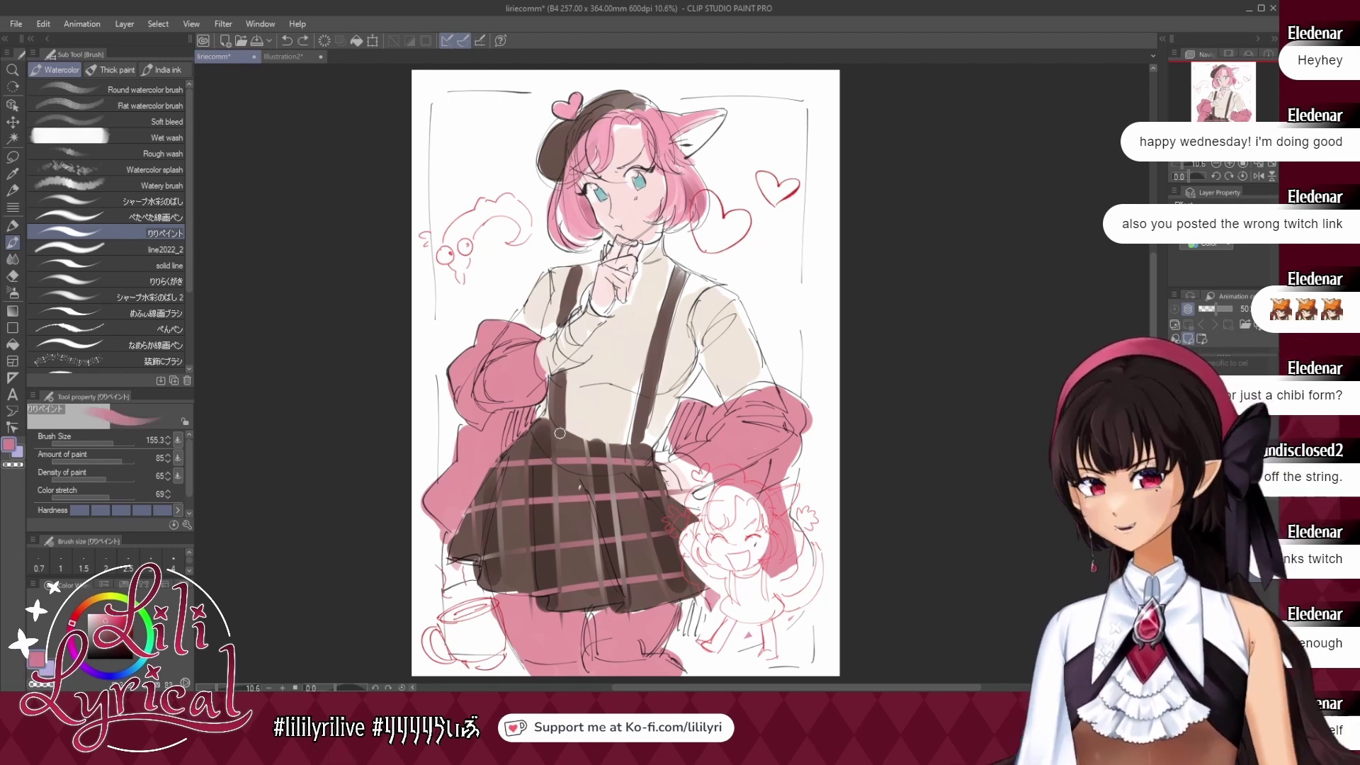
alt+click(603, 422)
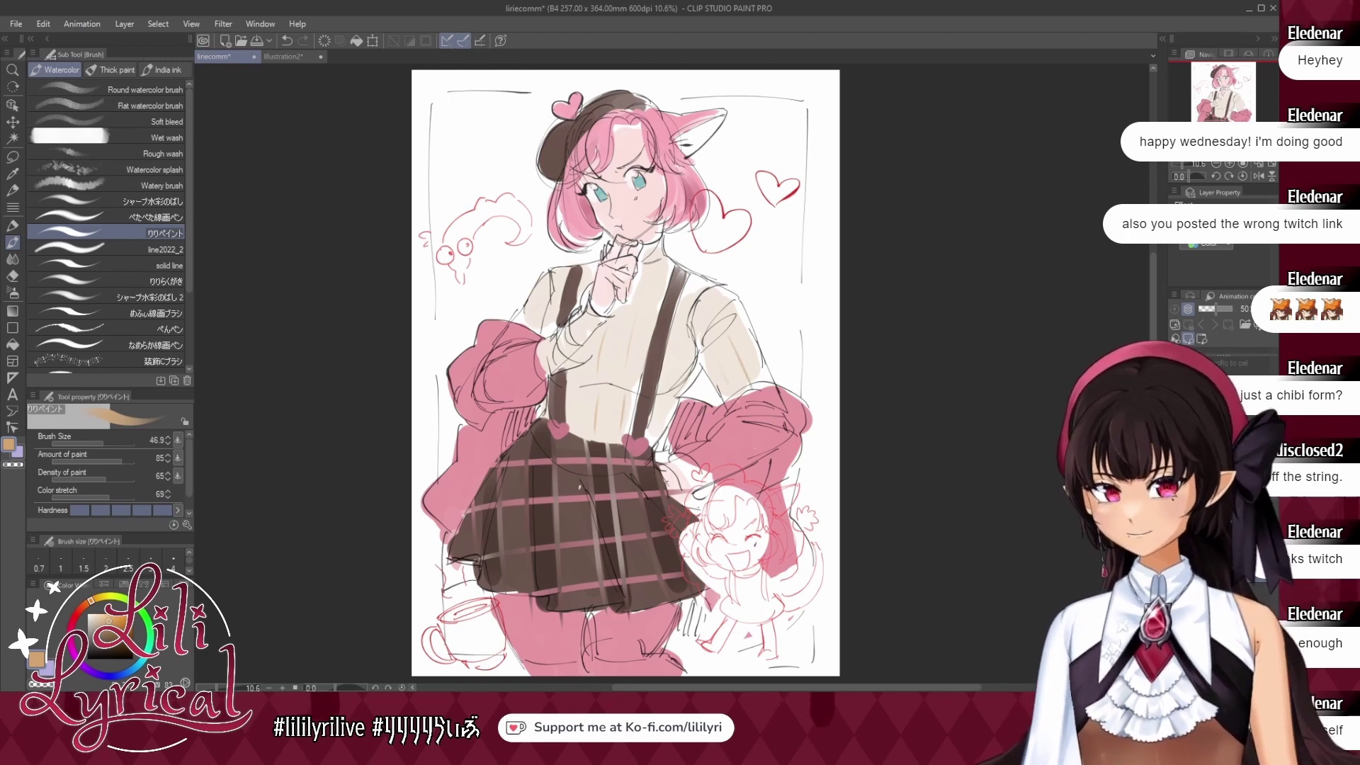
click(297, 57)
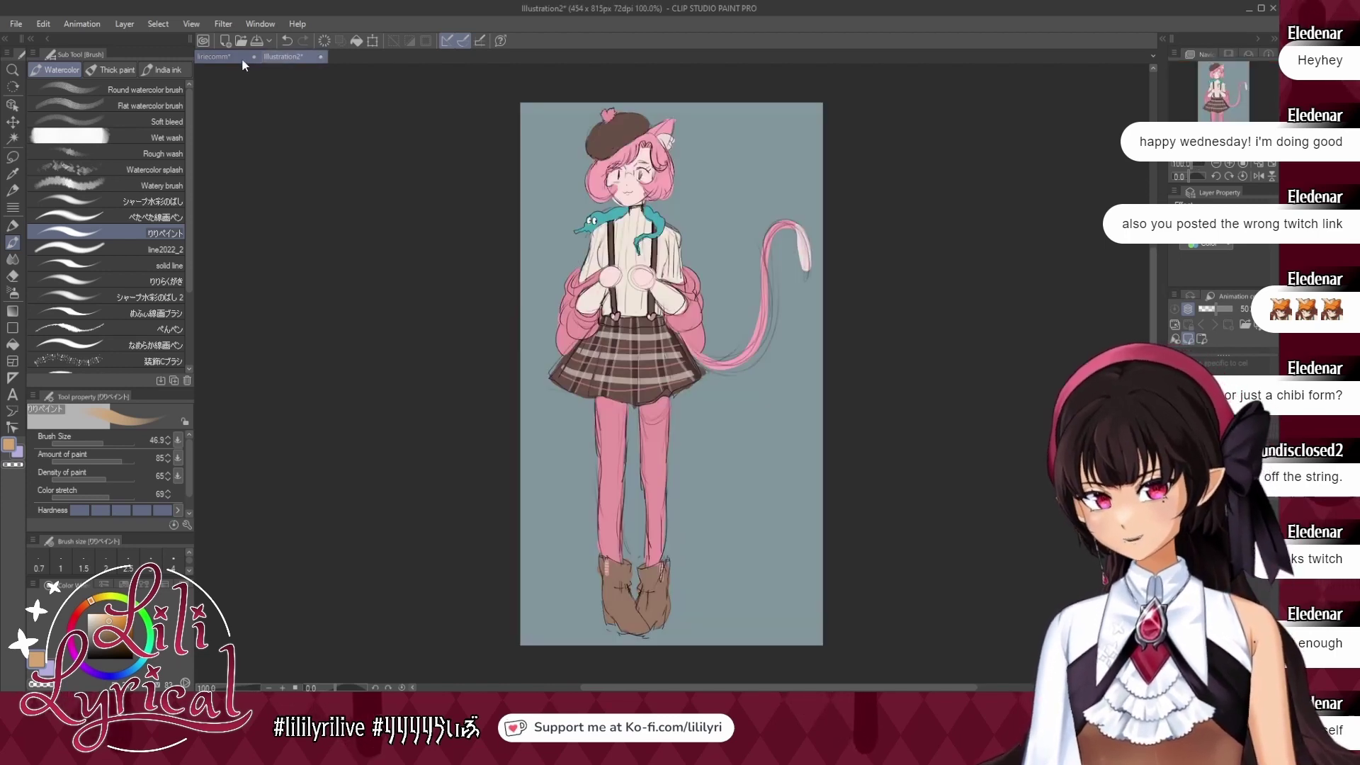
click(227, 61)
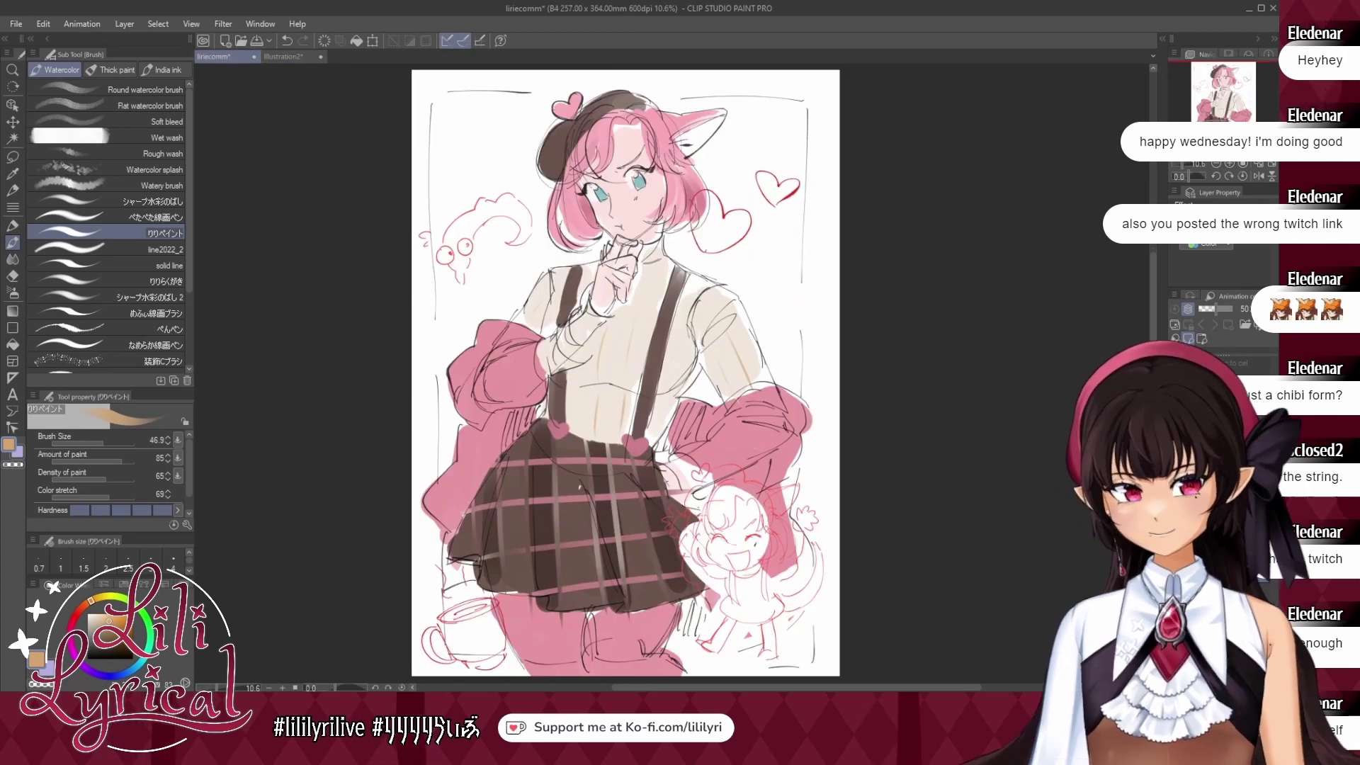
Hide the worm, heart, chibi and mug doodle sketches around the girl.
click(1175, 429)
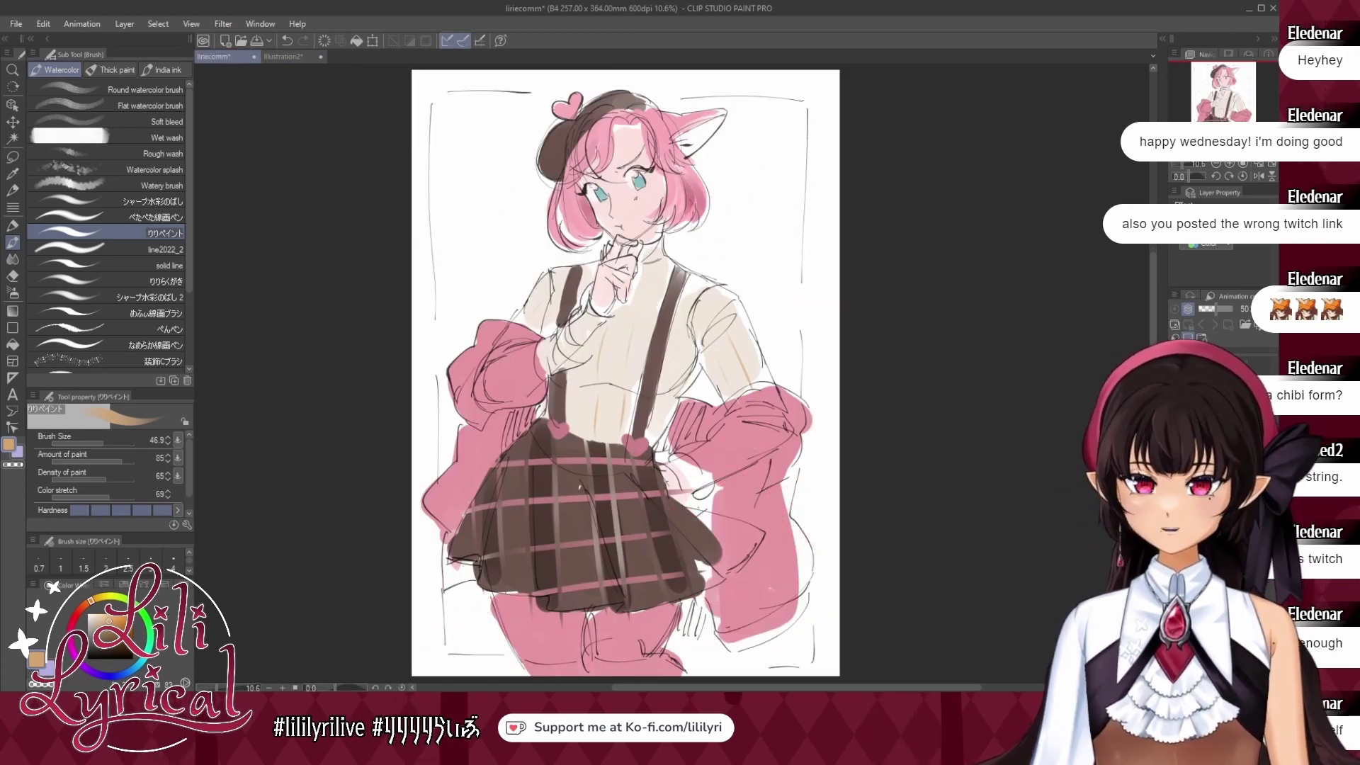
click(1175, 429)
click(1175, 429)
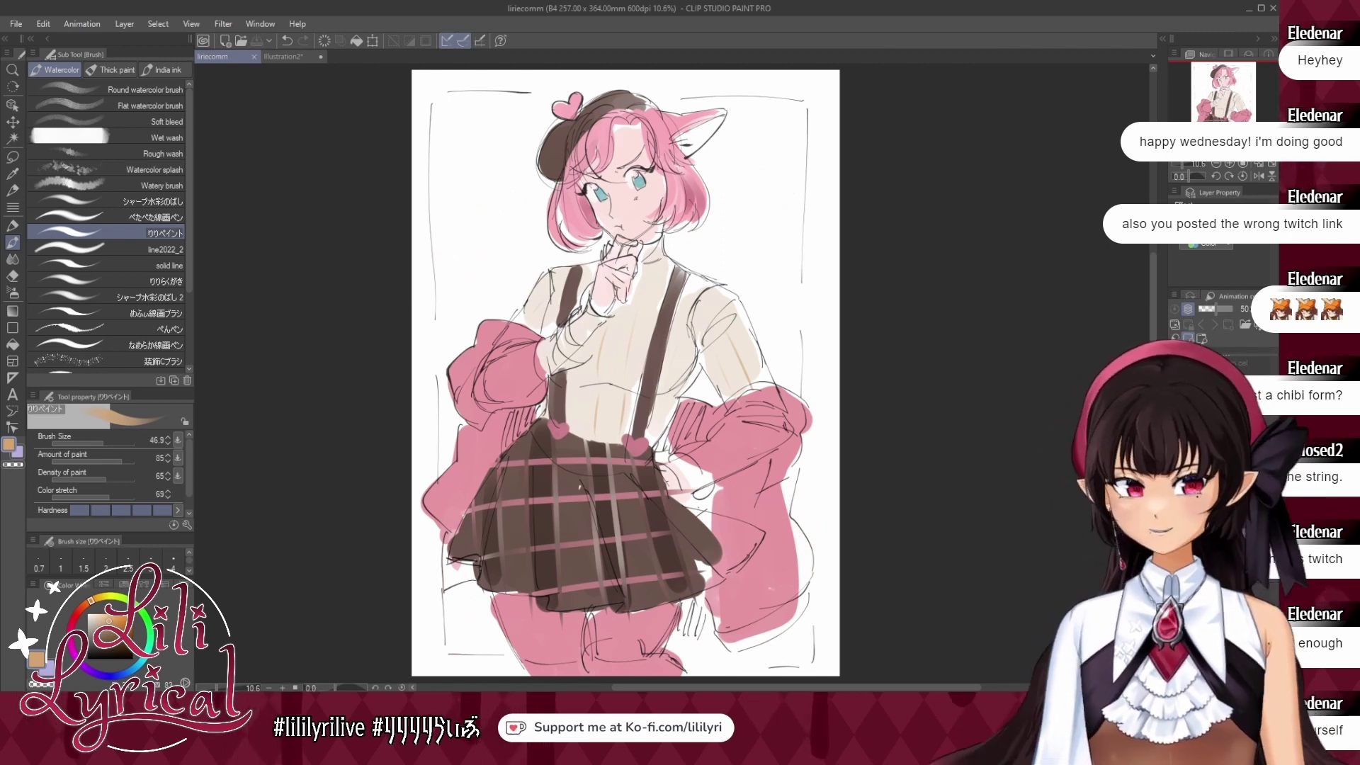
Try fading the coloured sketch after toggling the visibility of the surrounding doodle sketches.
key(ctrl+comma)
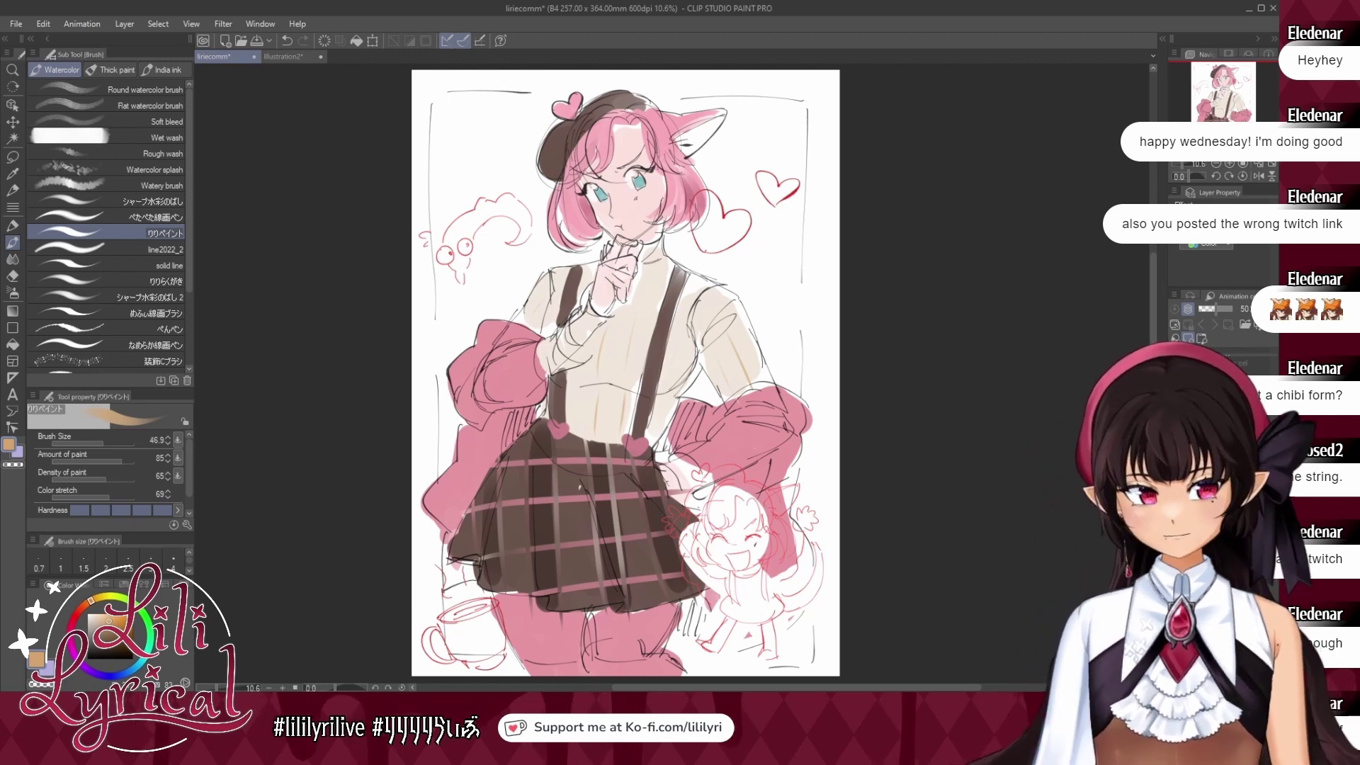
key(ctrl+comma)
key(ctrl+comma)
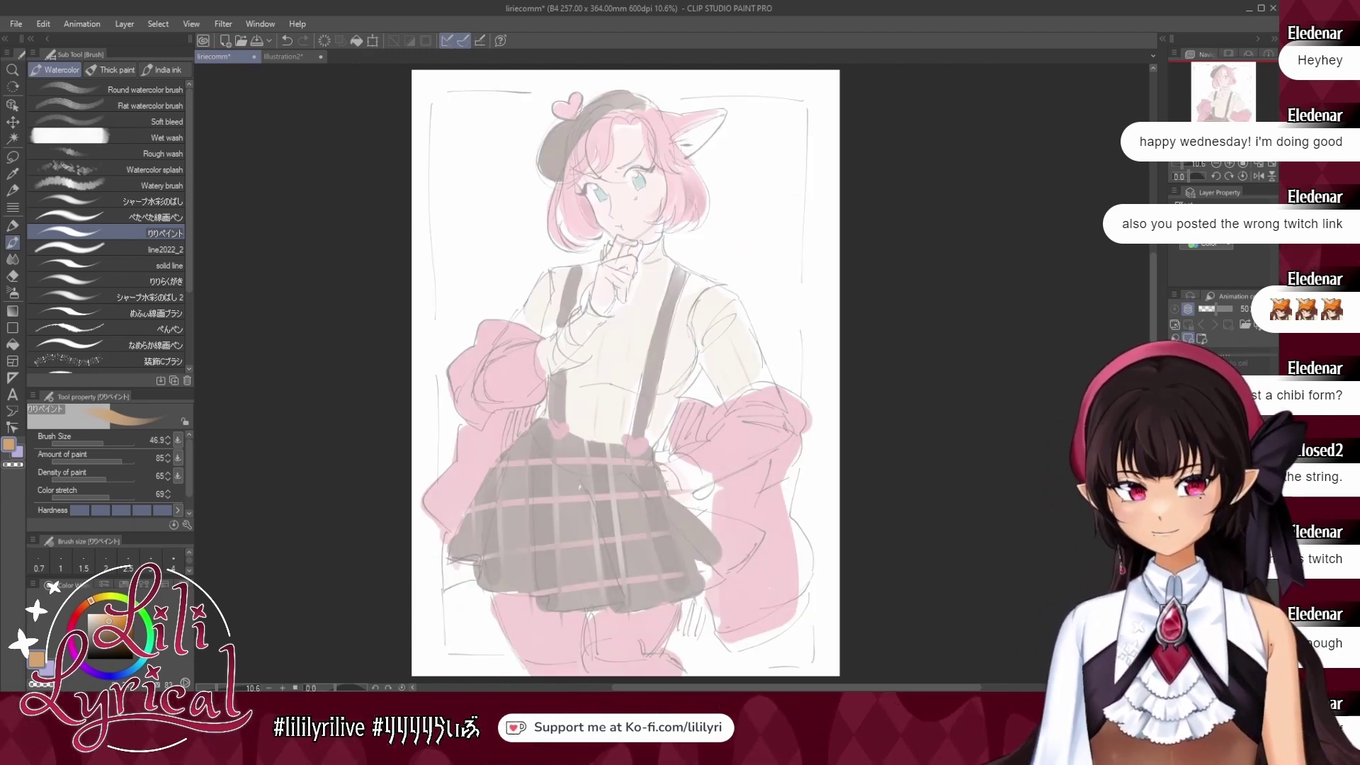
key(ctrl+z)
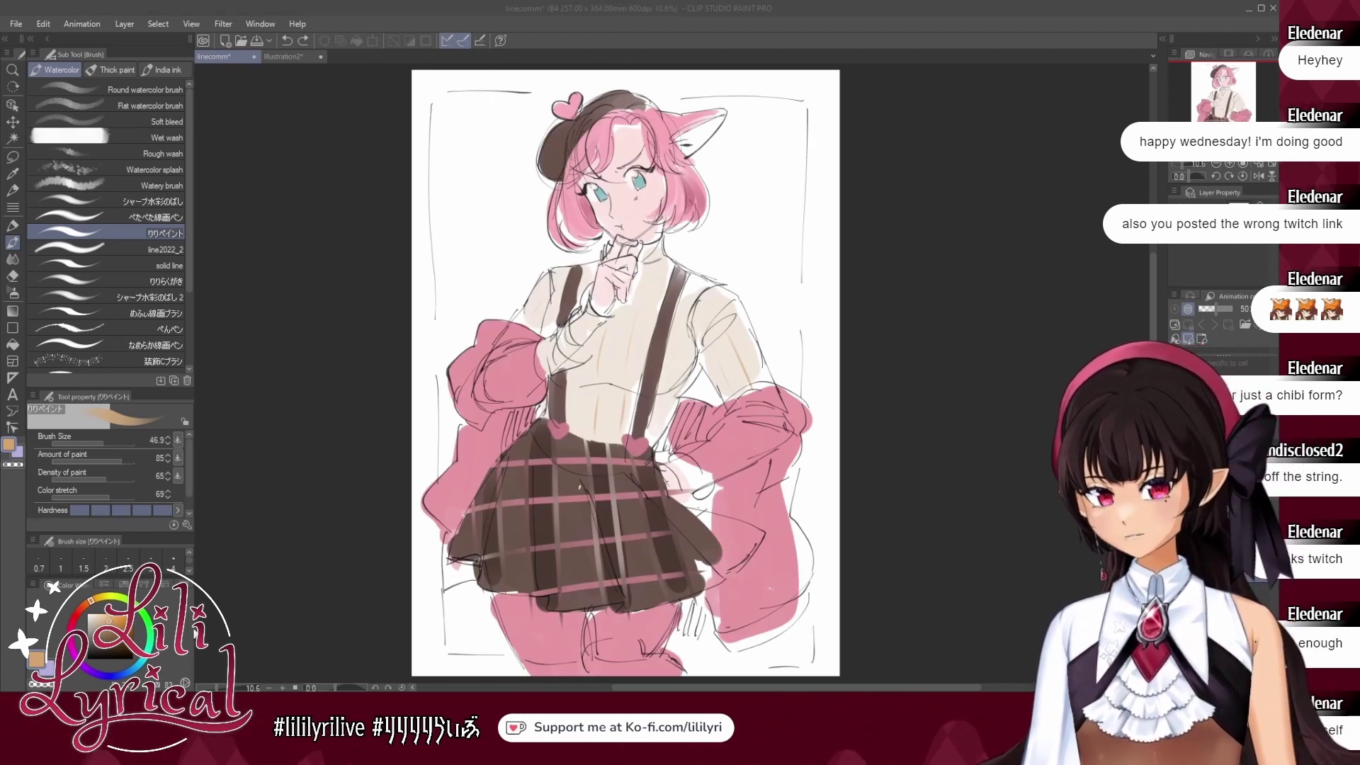
Give the background a pale lavender colour and set the white paint brush to 250.7 for touching up the cat ear's white area.
key(ctrl+y)
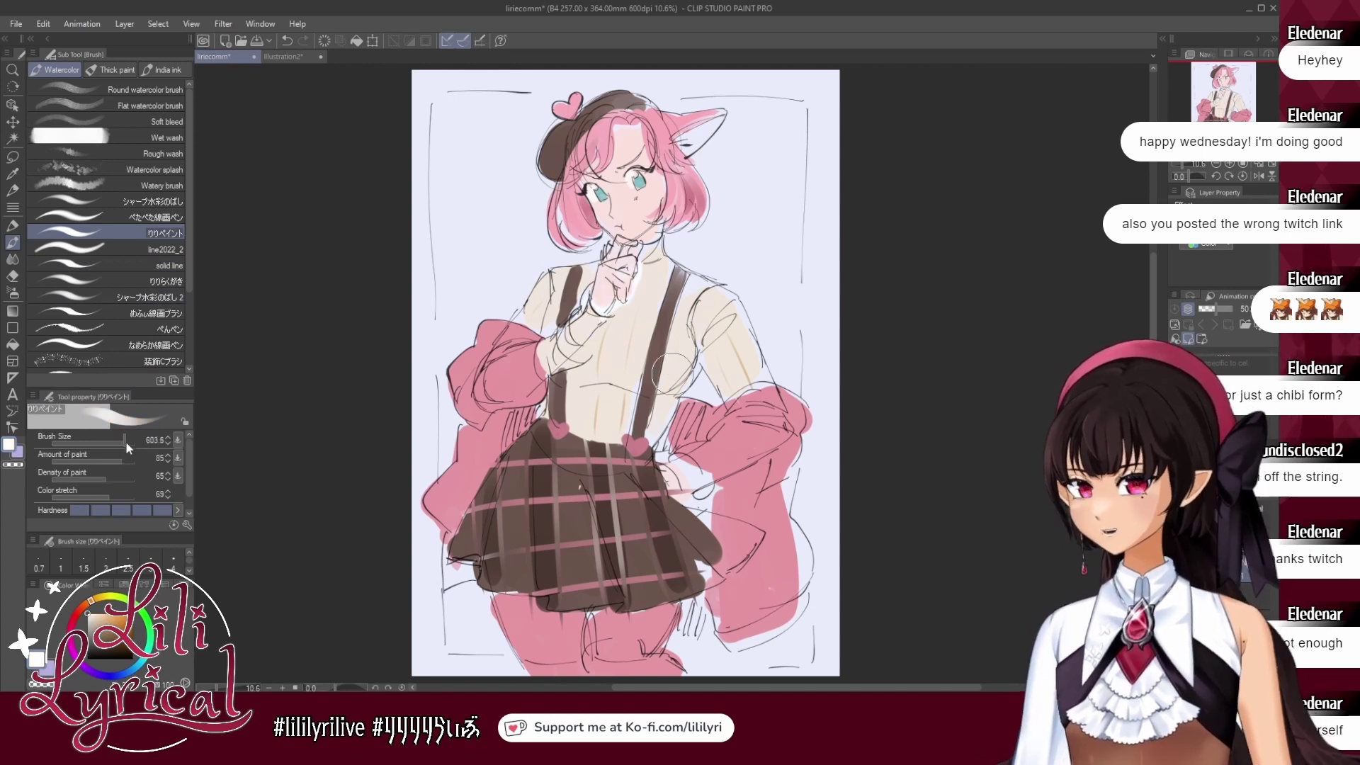
drag(126, 444, 131, 444)
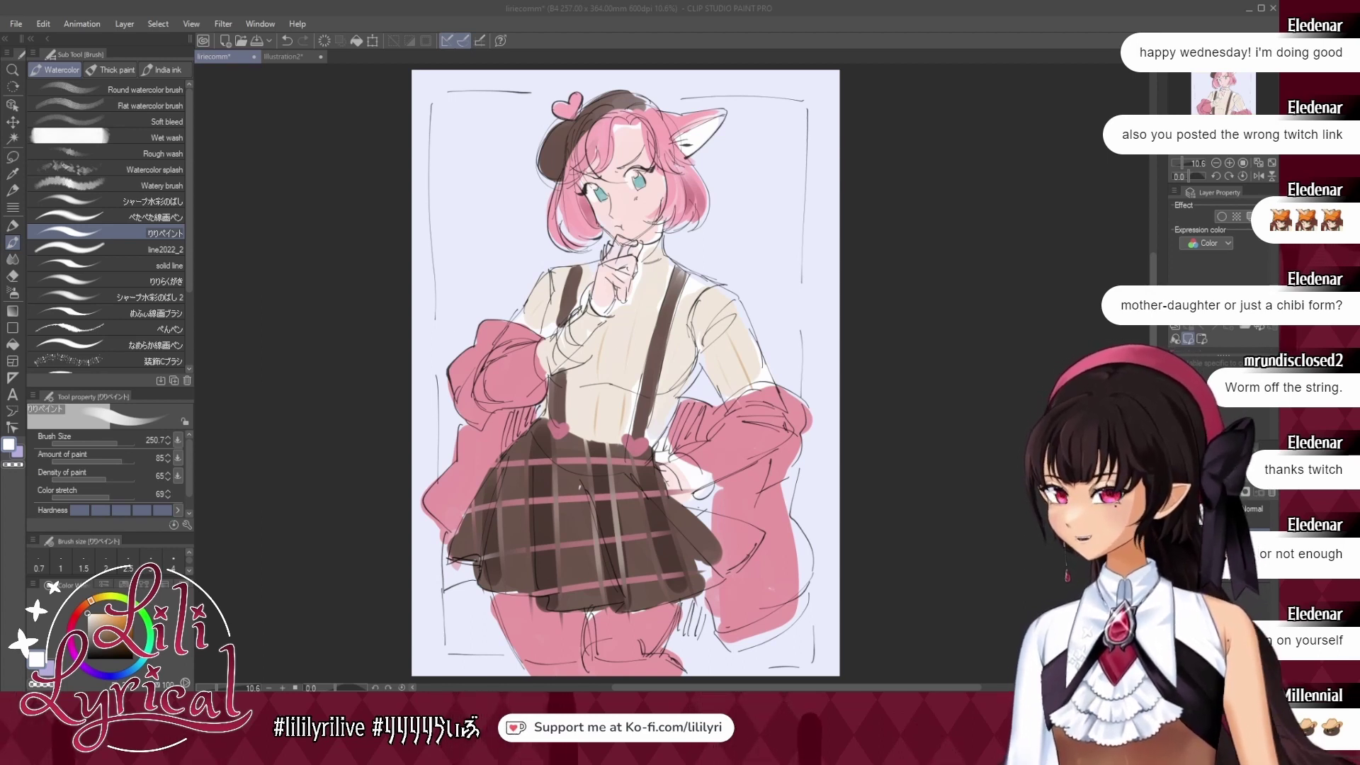
click(297, 547)
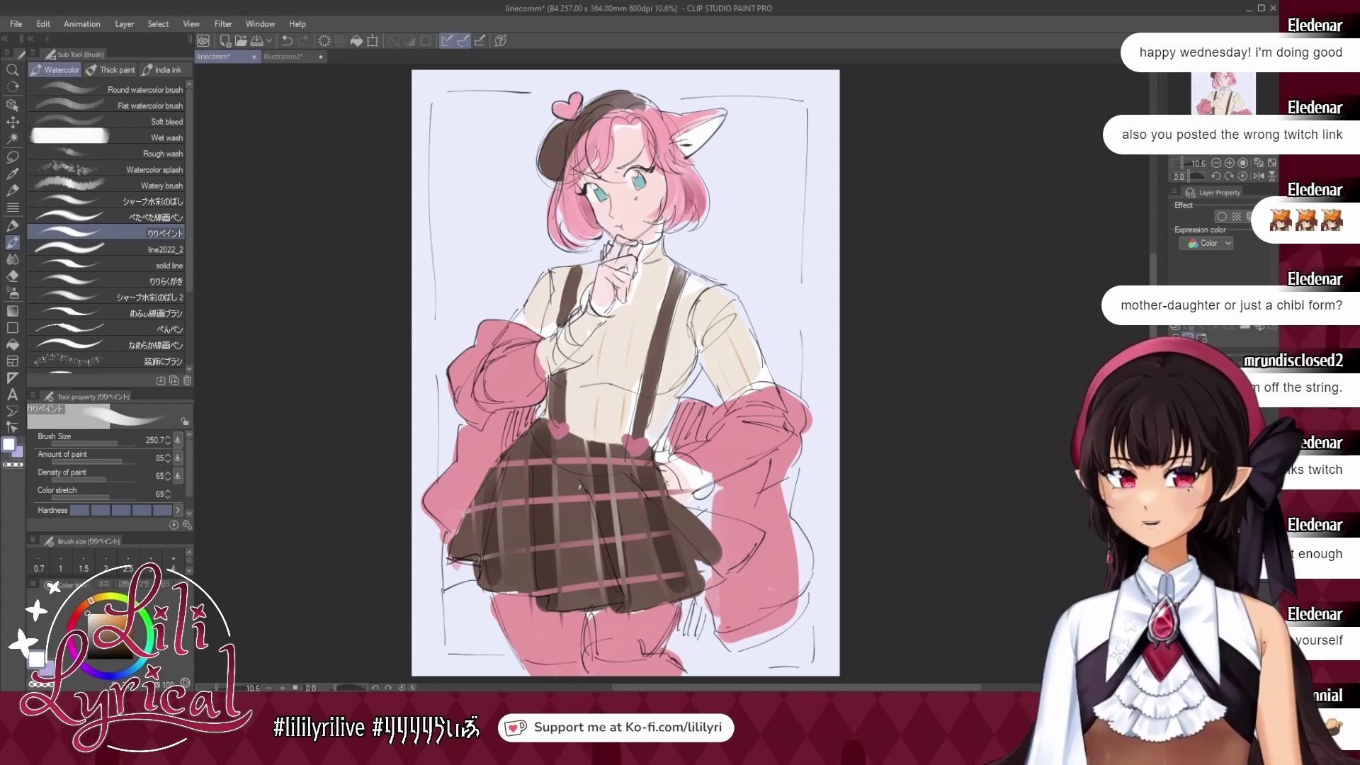
Fade the rough coloured sketch to a low opacity as an inking guide and choose the line drawing brush.
click(1240, 313)
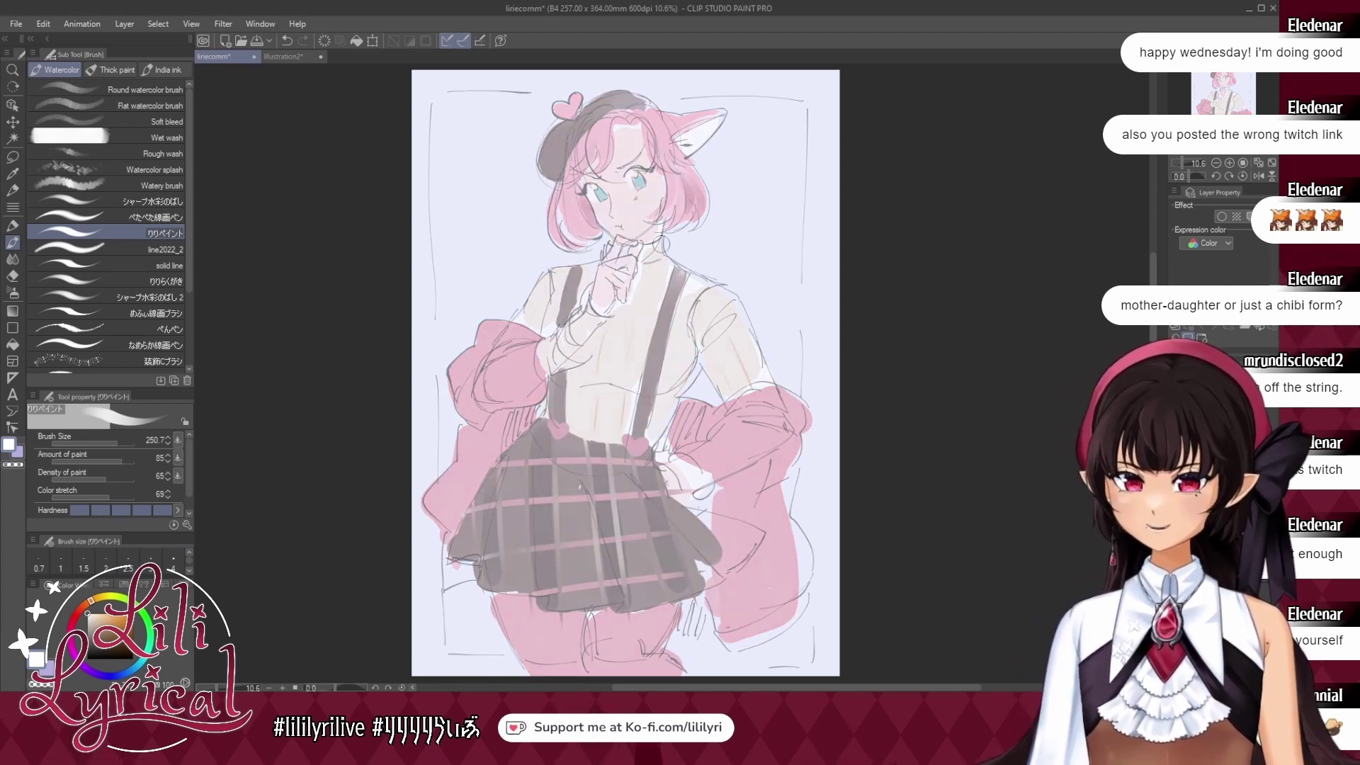
scroll(620, 145, up, 10)
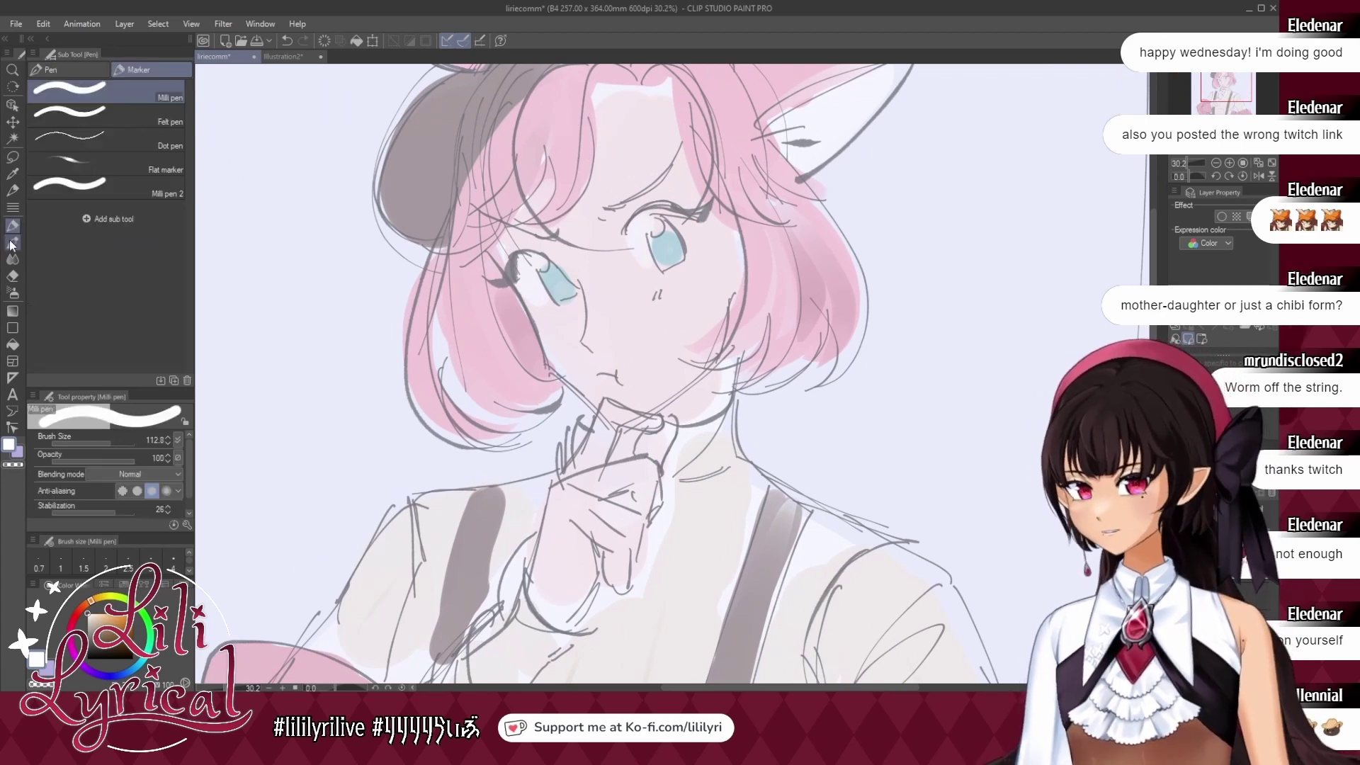
scroll(160, 333, down, 3)
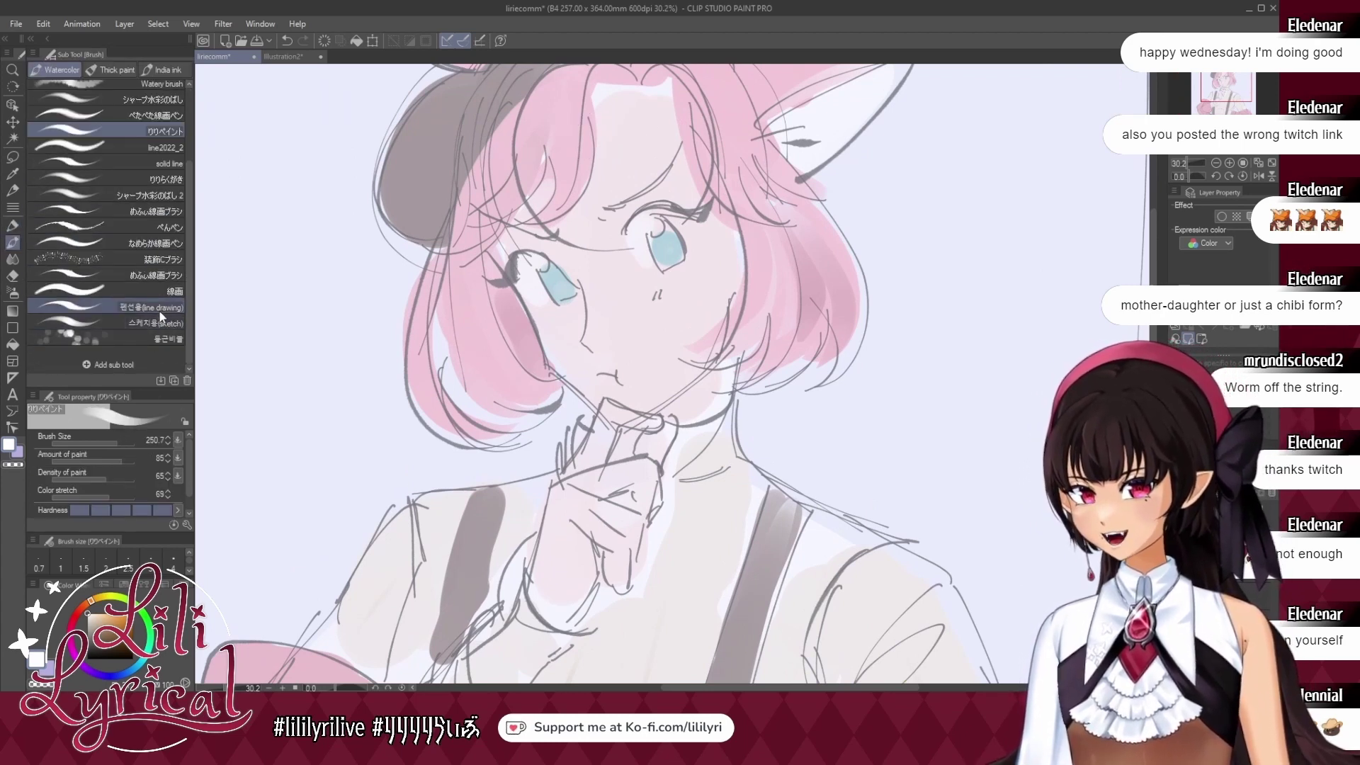
click(158, 309)
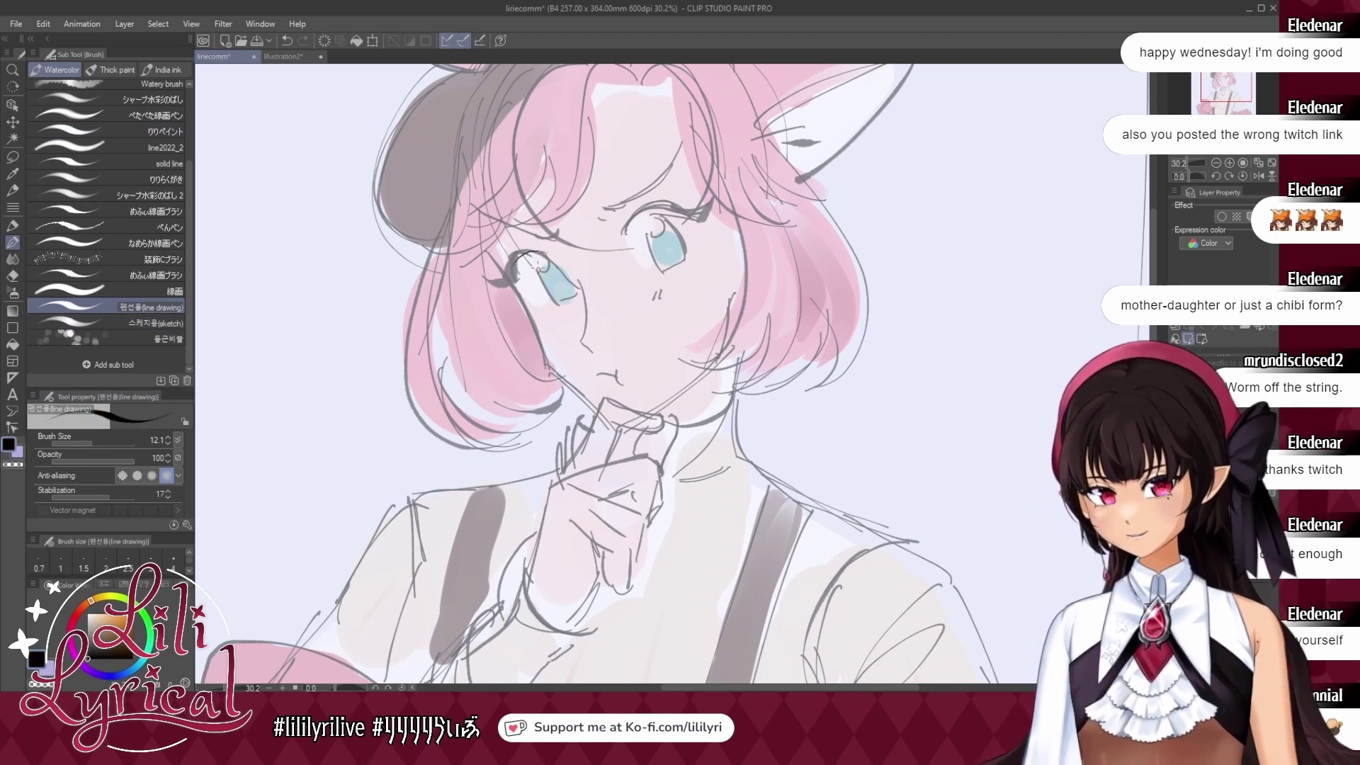
drag(1242, 360, 1222, 361)
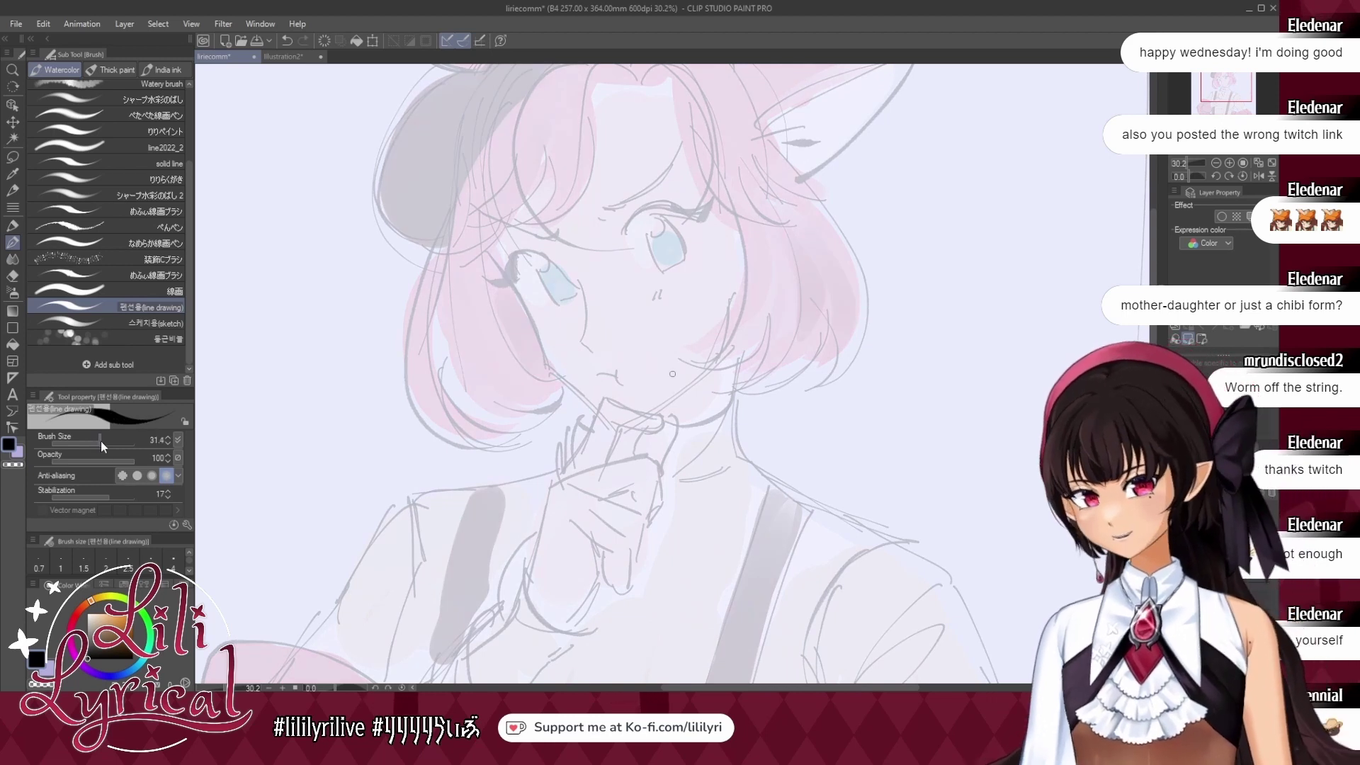
Try the sketch and line drawing brushes with black test strokes beside the head, undoing the strokes.
click(152, 323)
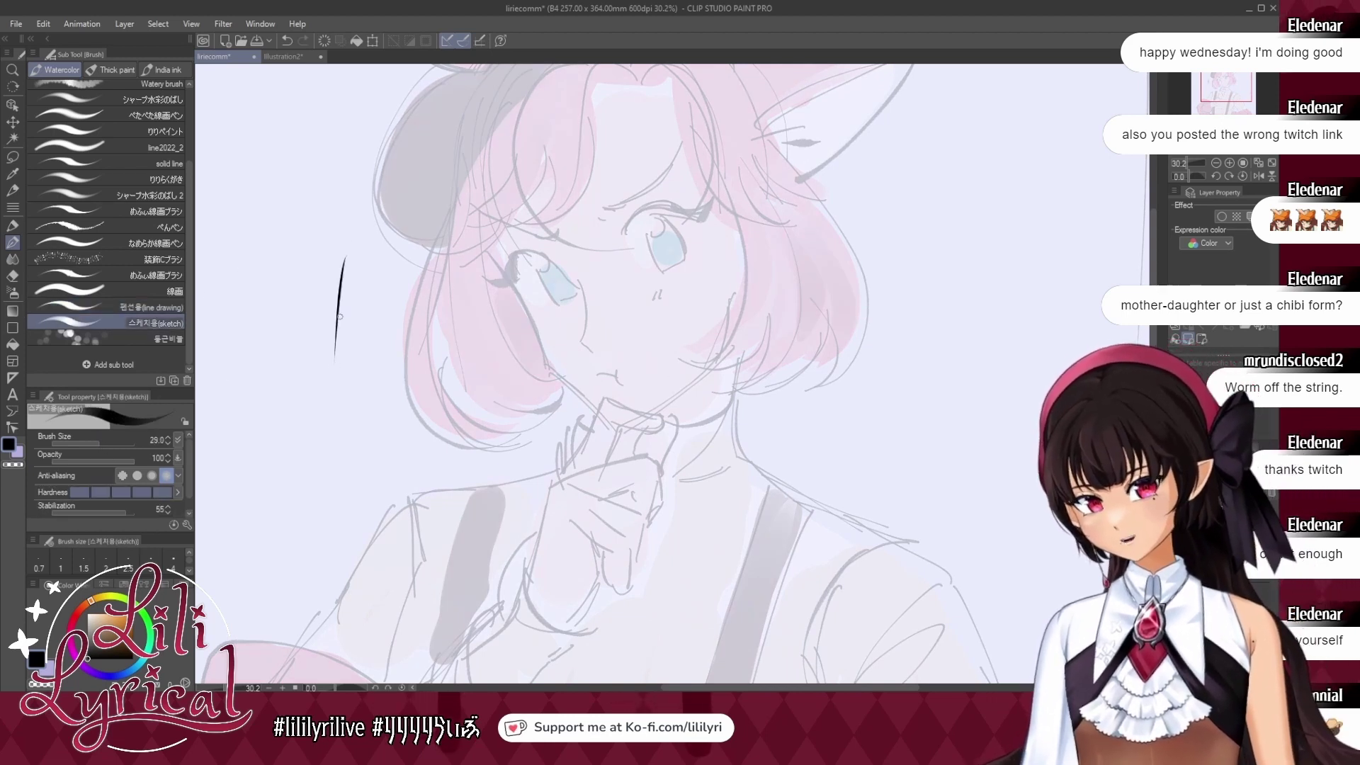
drag(351, 281, 346, 386)
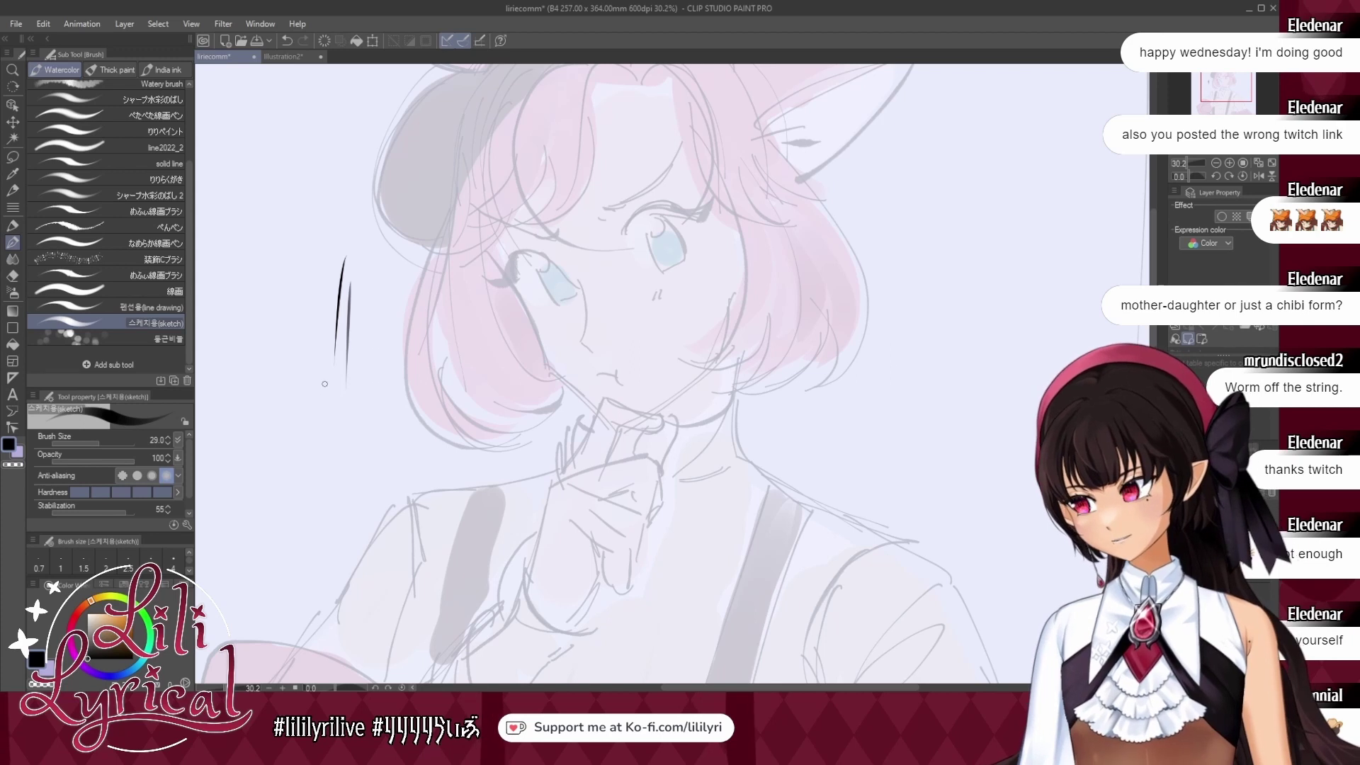
key(ctrl+z)
drag(353, 275, 343, 384)
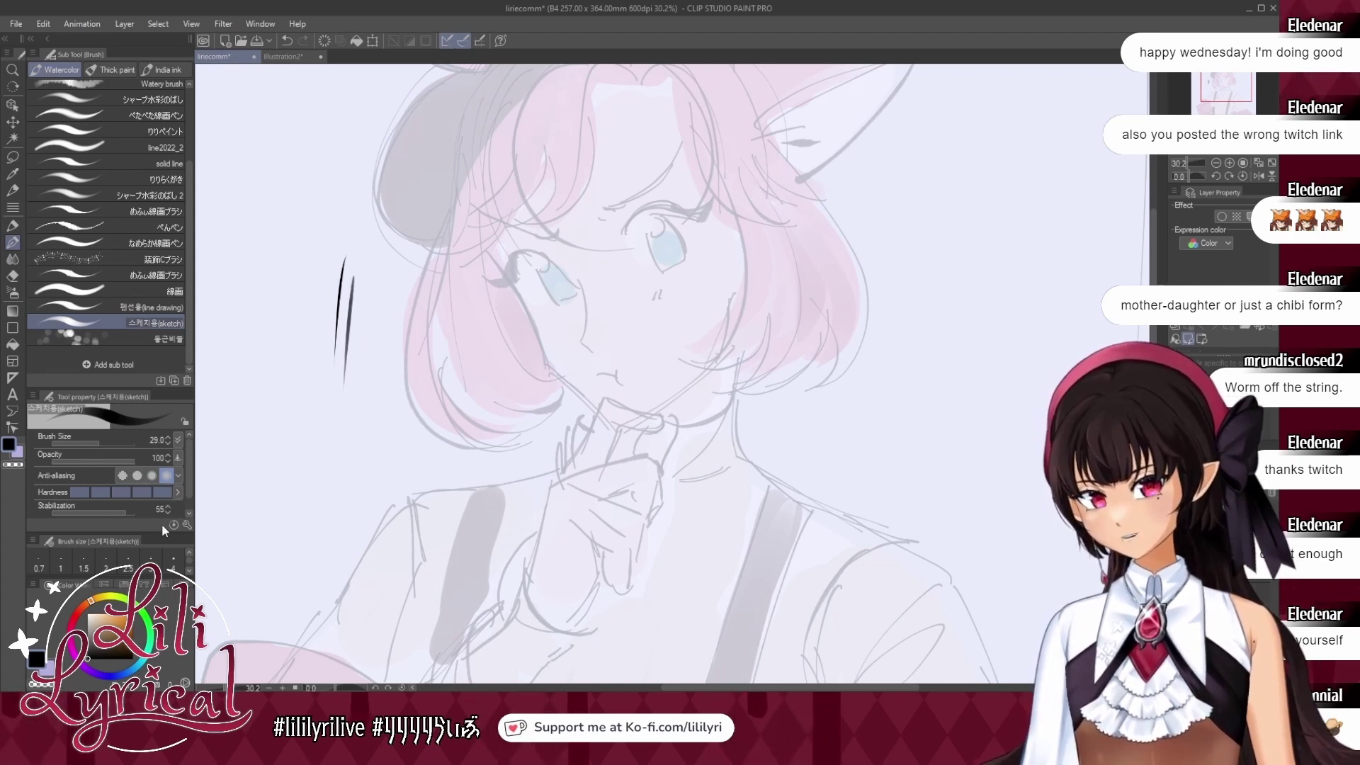
click(152, 307)
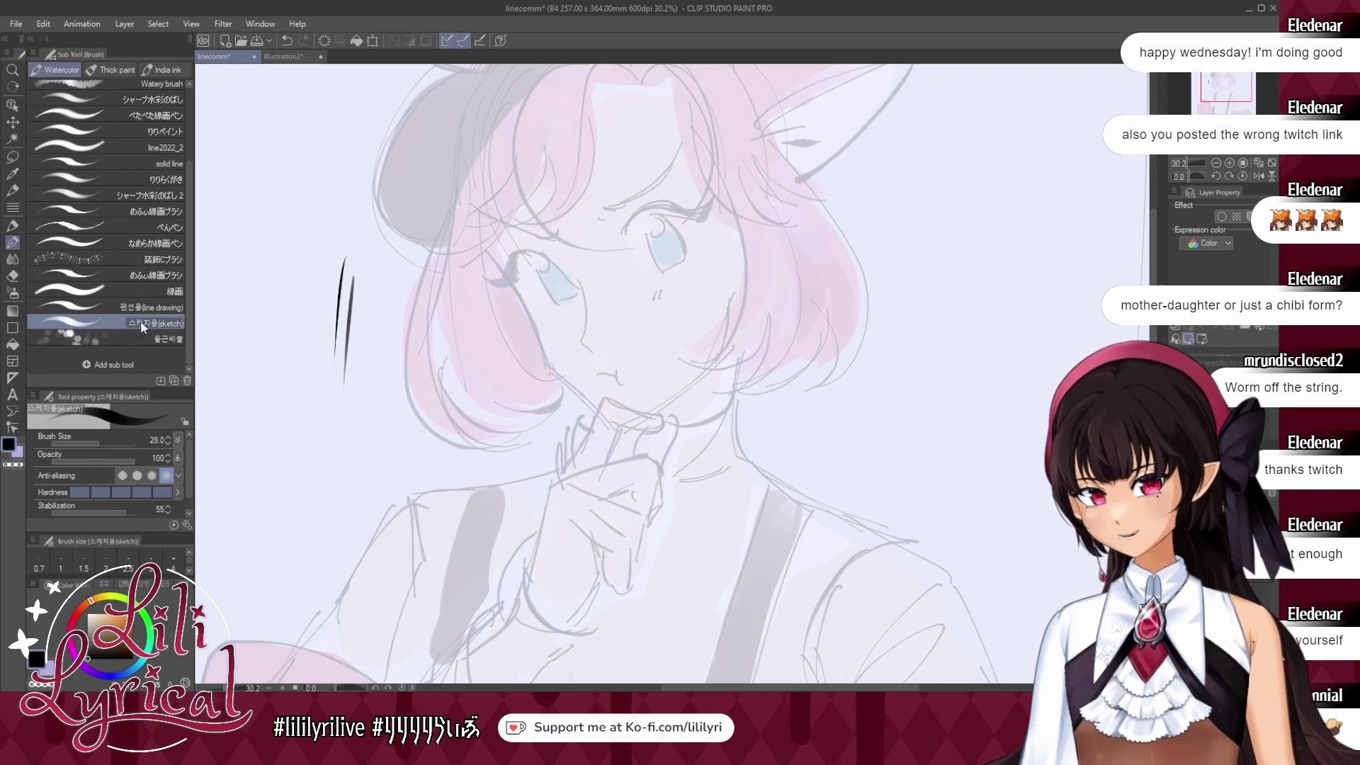
key(ctrl+z)
key(ctrl+z)
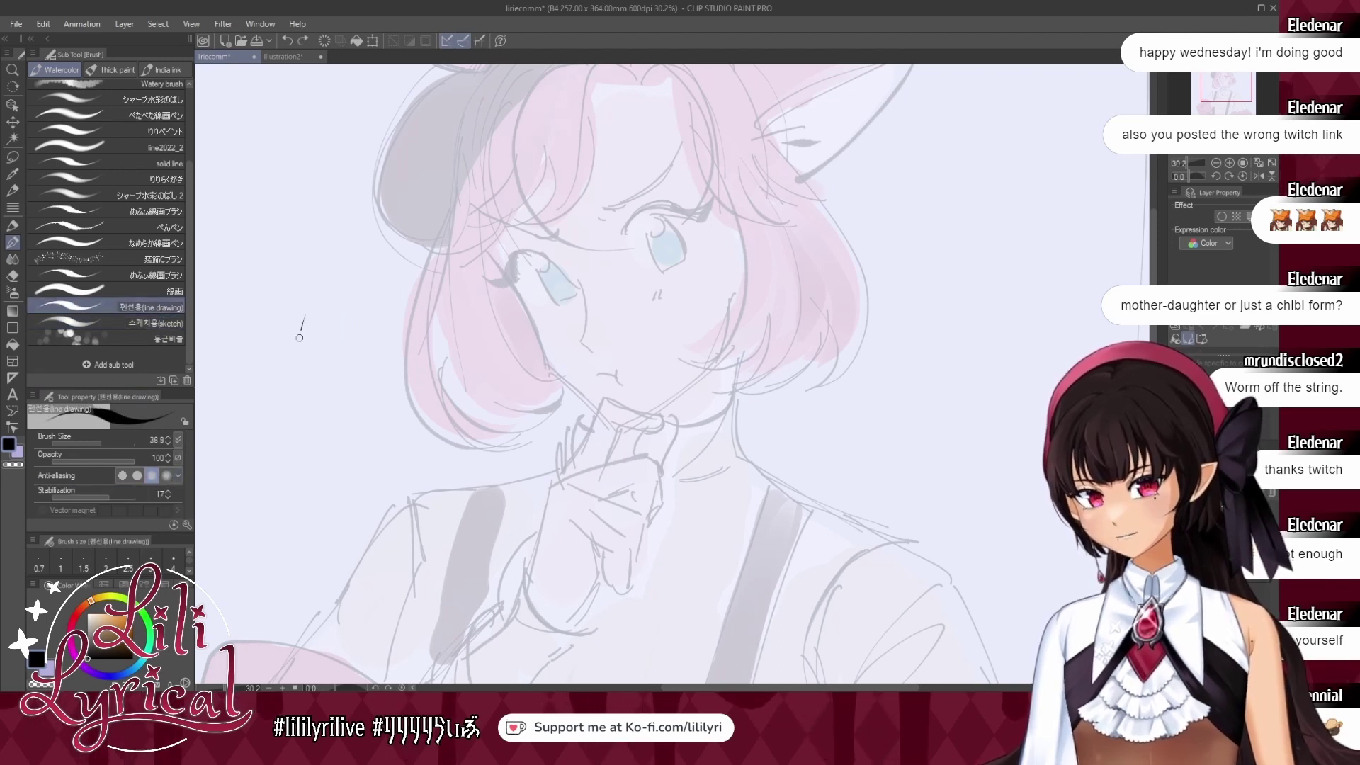
drag(305, 317, 290, 439)
key(ctrl+z)
click(133, 323)
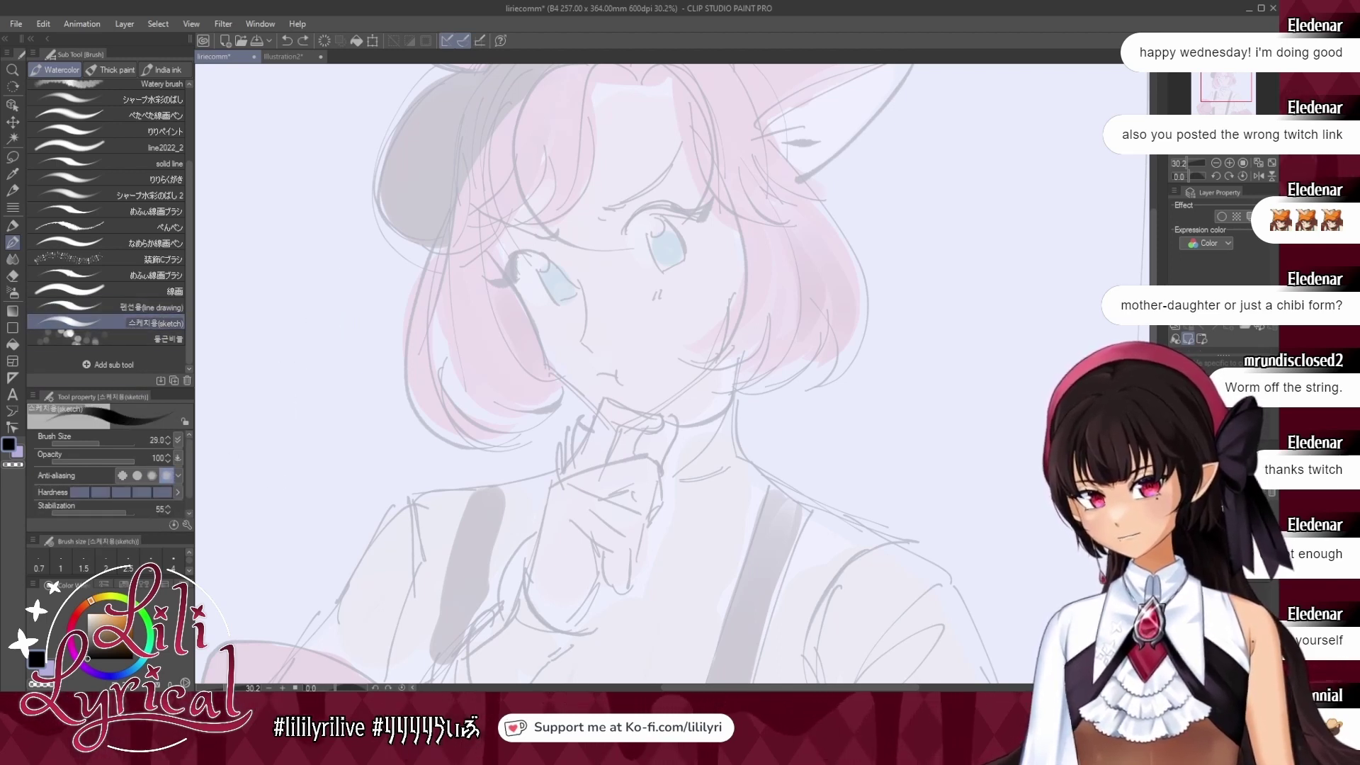
drag(296, 322, 283, 468)
click(137, 310)
drag(317, 335, 304, 462)
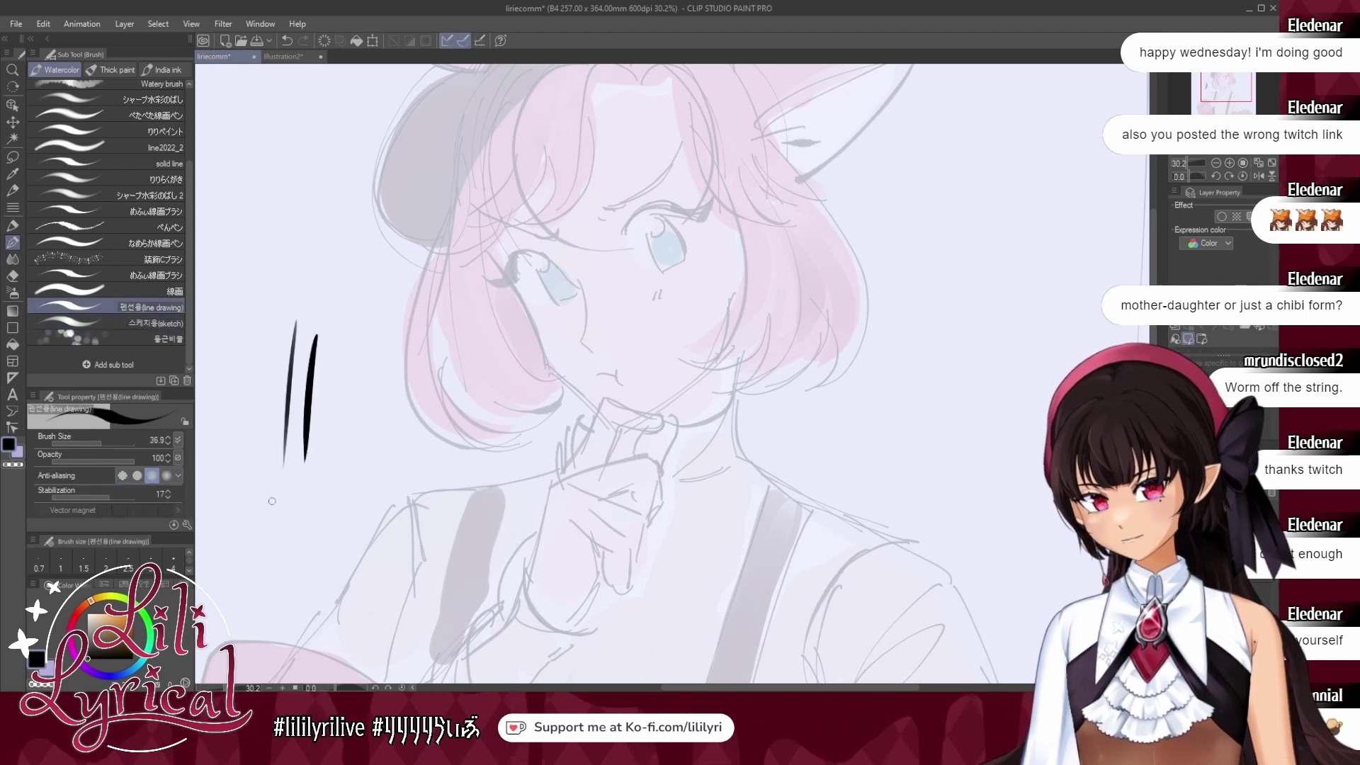
click(147, 338)
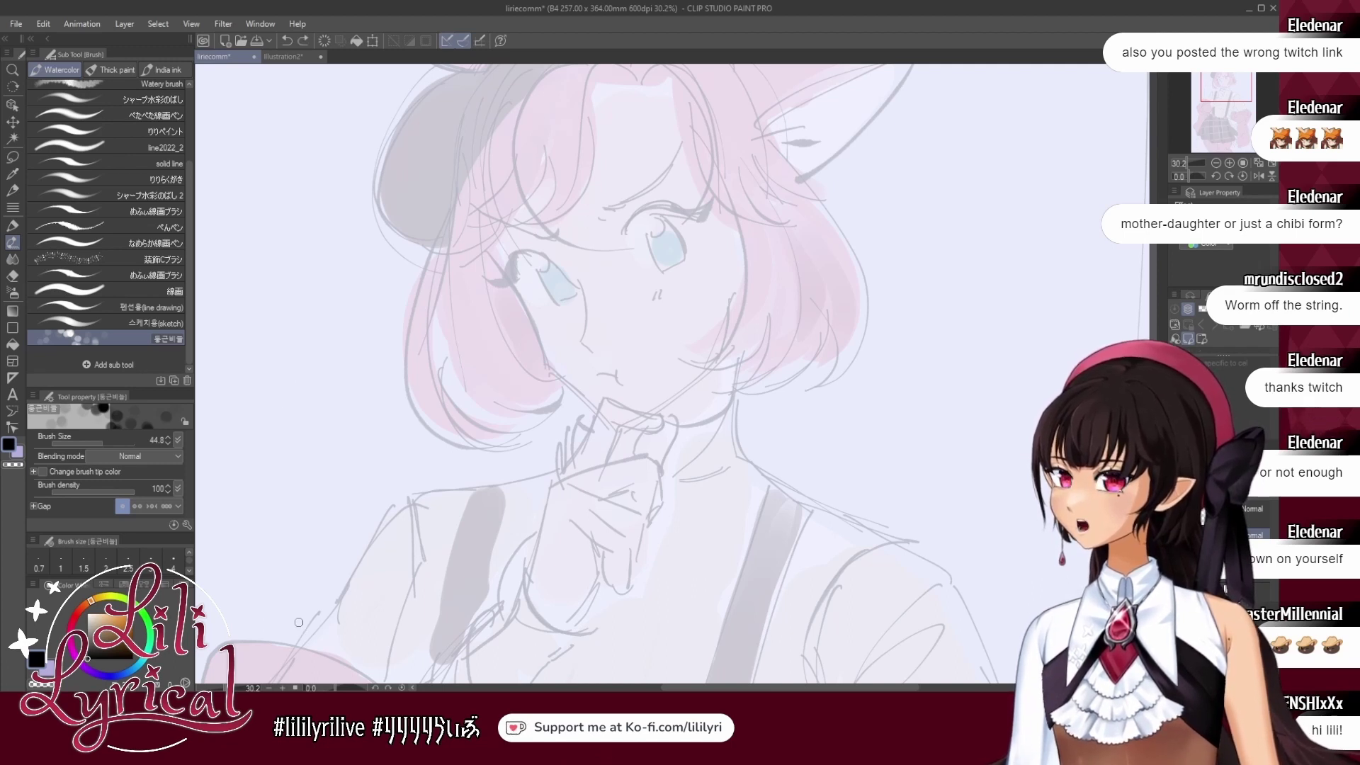
Ink a thick black upper lash line with small lashes on the eye nearer the beret, using the line drawing brush at 26.8.
click(106, 308)
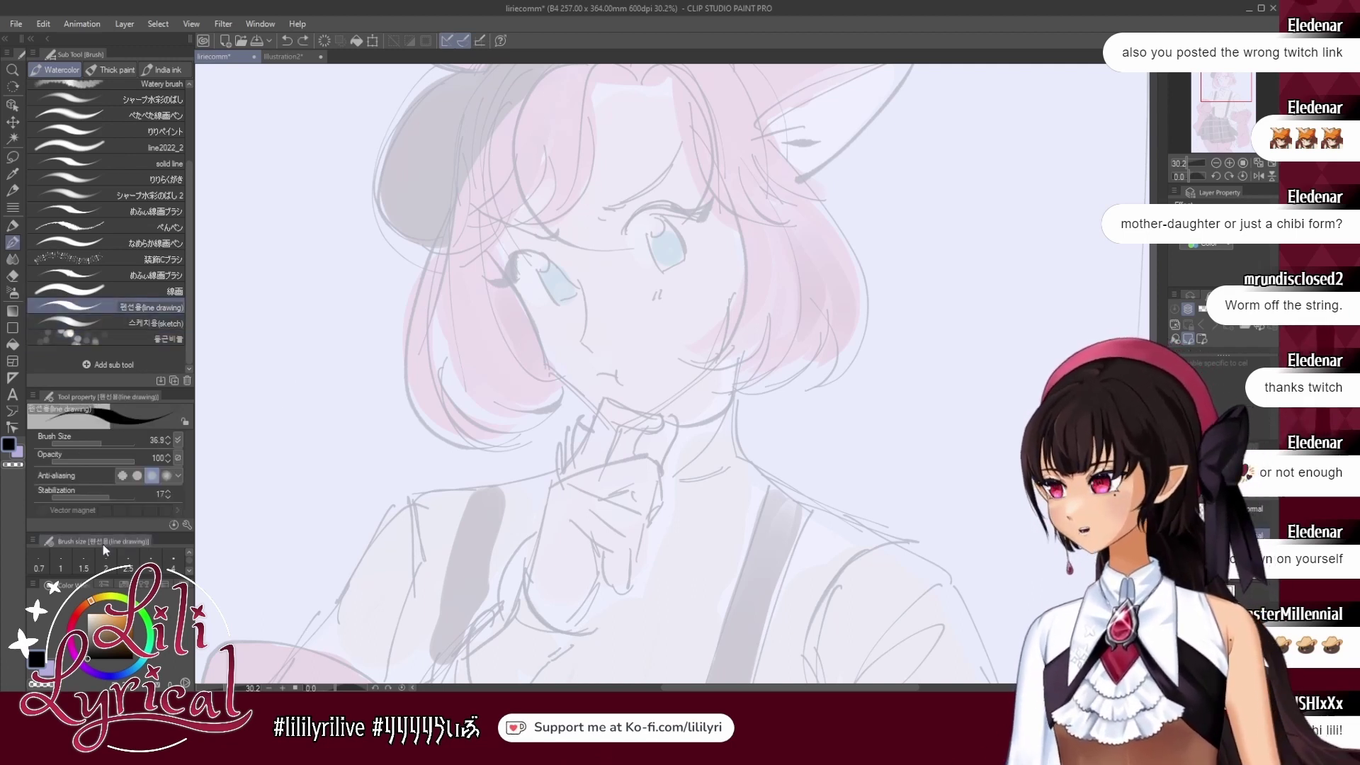
click(99, 442)
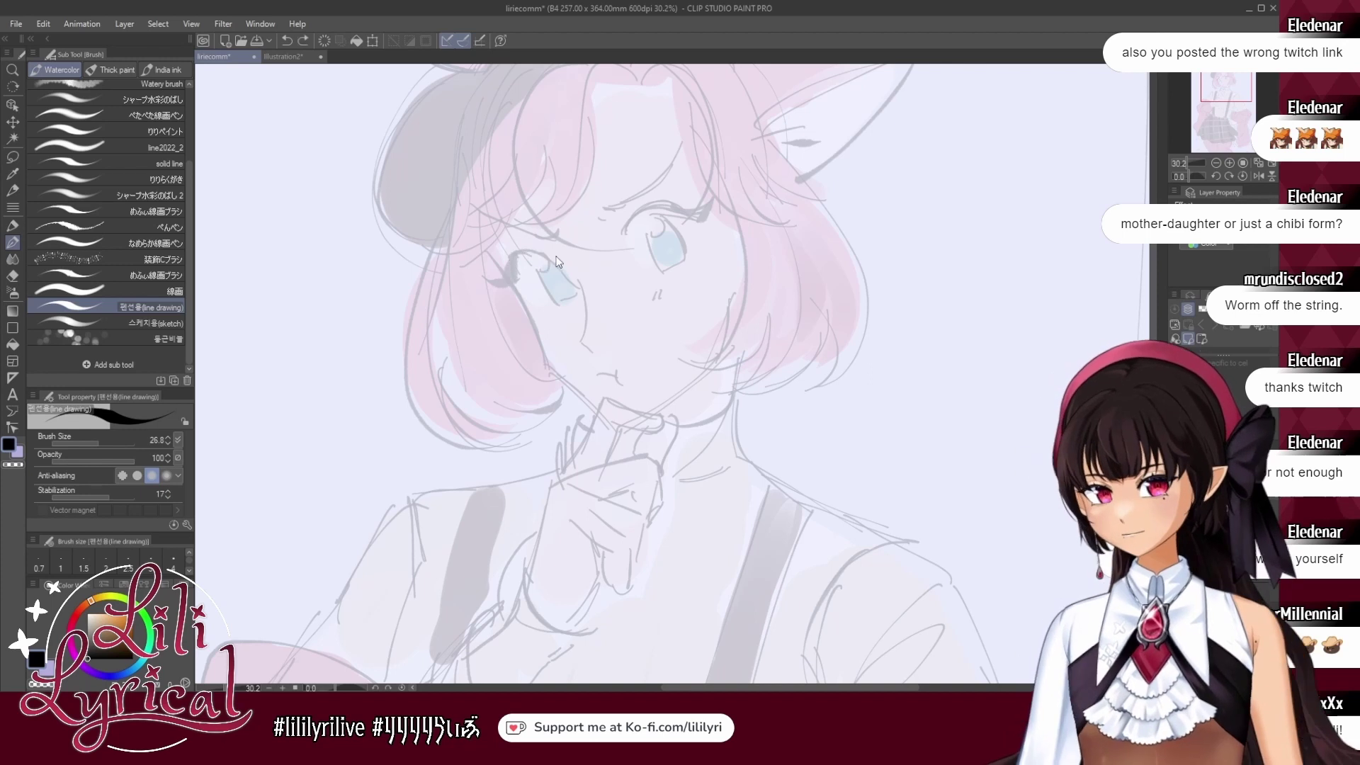
drag(554, 254, 504, 282)
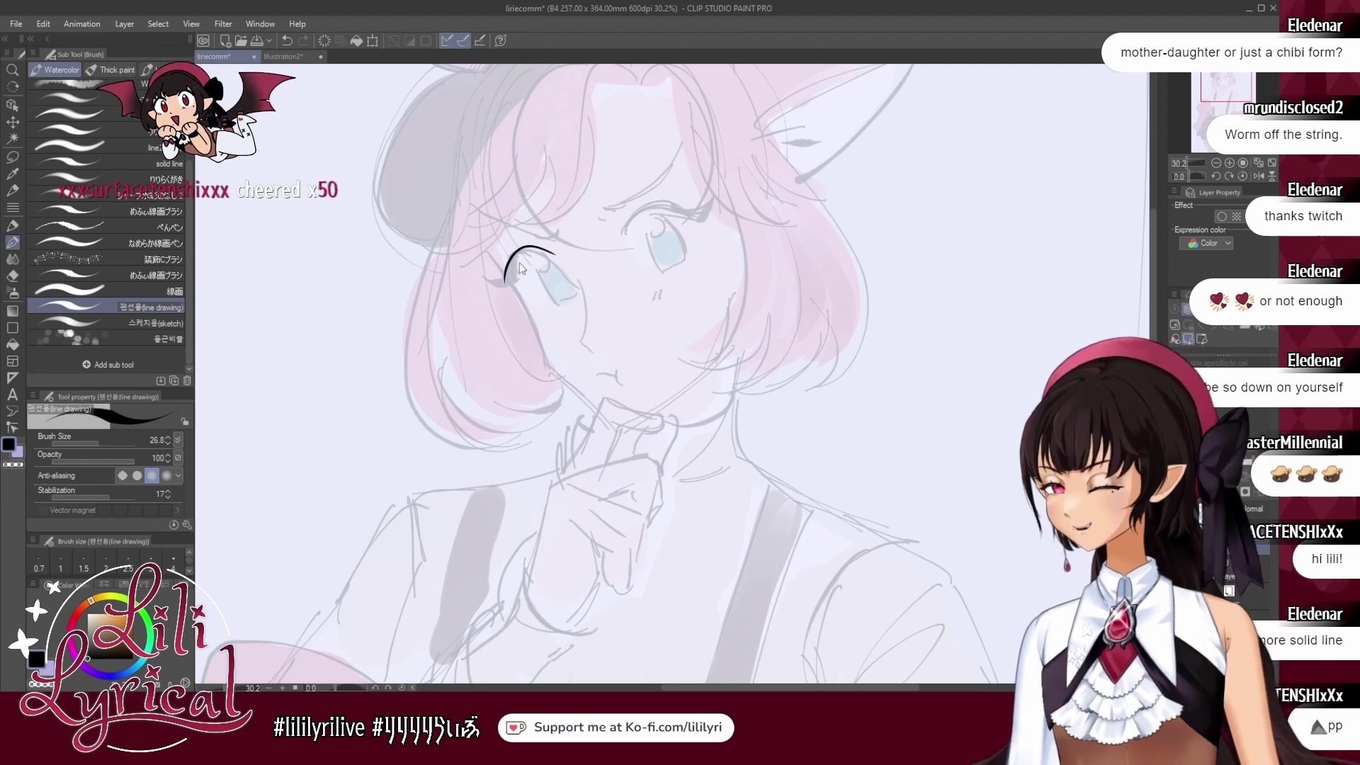
key(ctrl+z)
drag(506, 279, 535, 258)
mouse_move(506, 281)
mouse_down()
mouse_move(558, 262)
mouse_move(528, 251)
mouse_move(516, 281)
mouse_move(510, 274)
mouse_up()
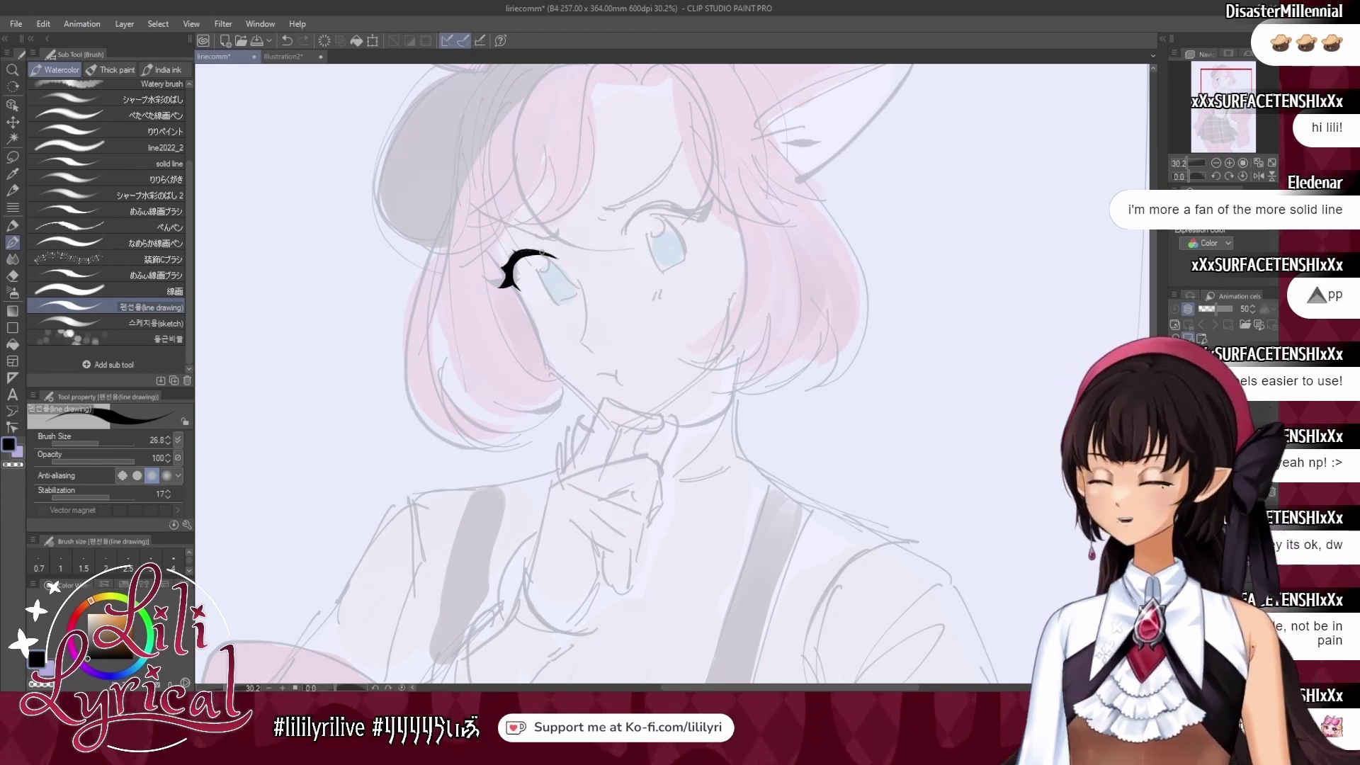
key(ctrl+z)
drag(503, 269, 522, 252)
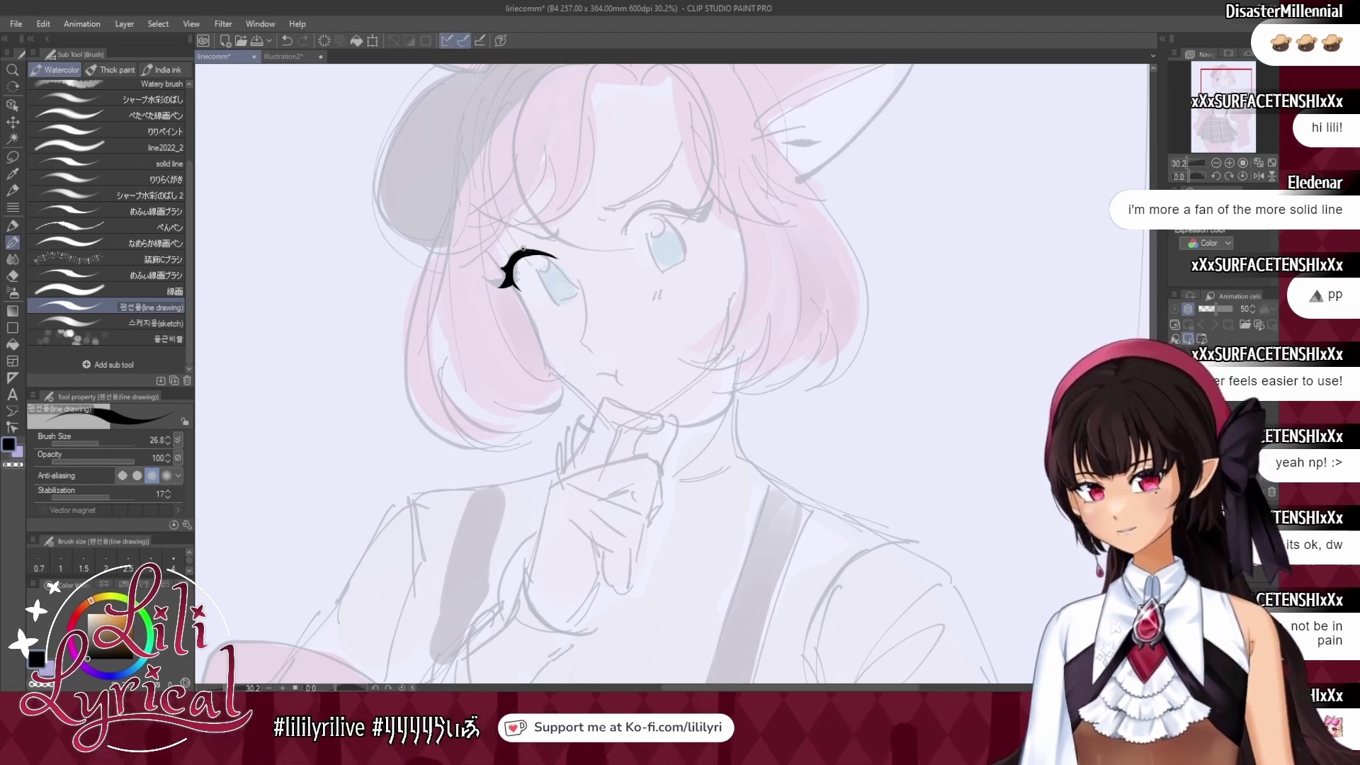
drag(523, 248, 555, 248)
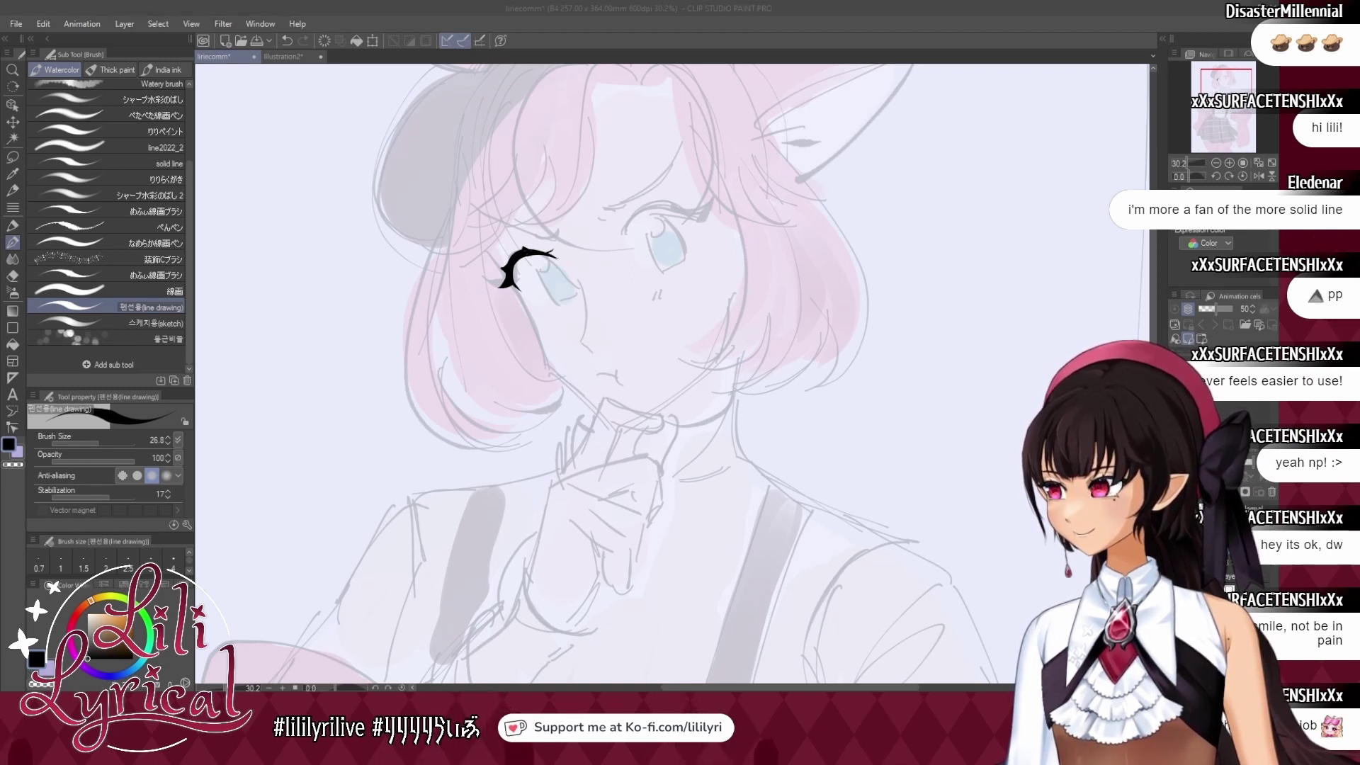
Ink the other eye's thick upper lash line with small lashes and mark the tip of the nose.
click(624, 234)
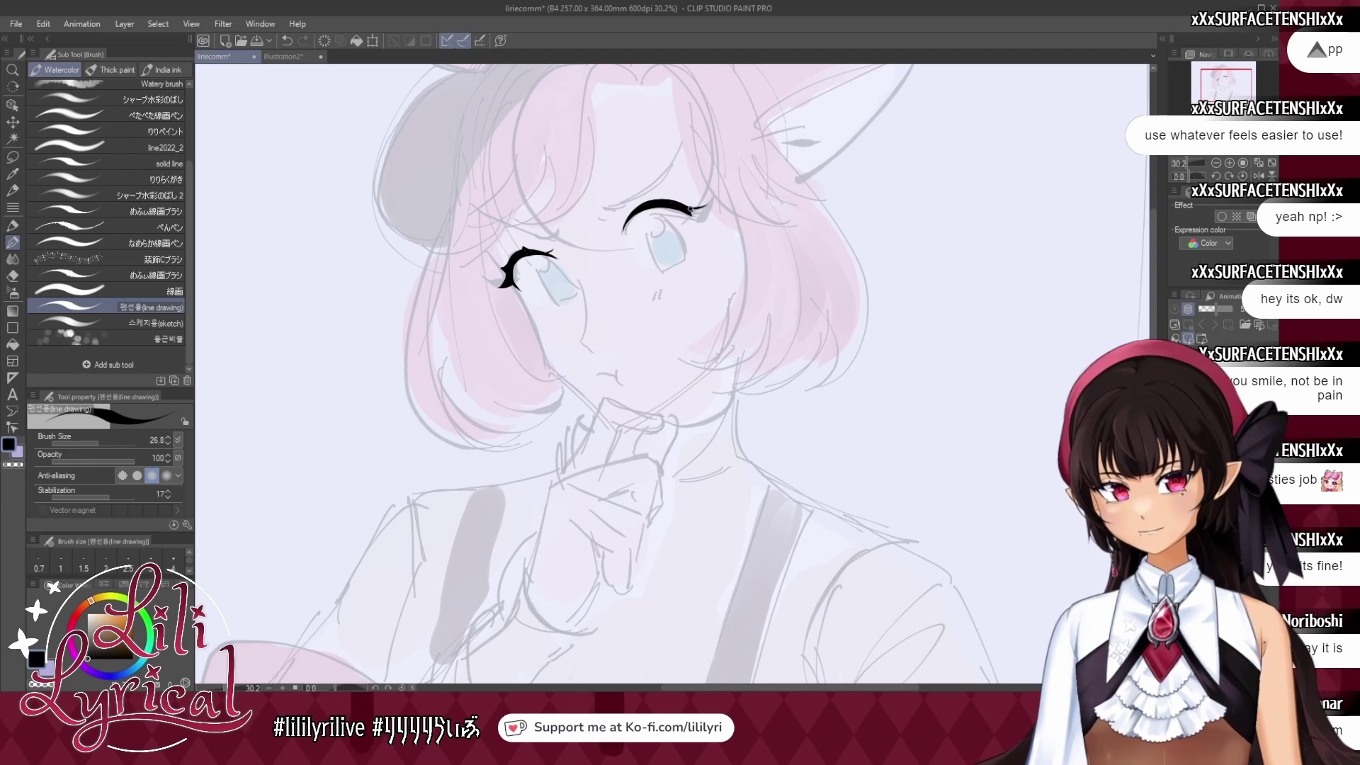
drag(708, 204, 691, 212)
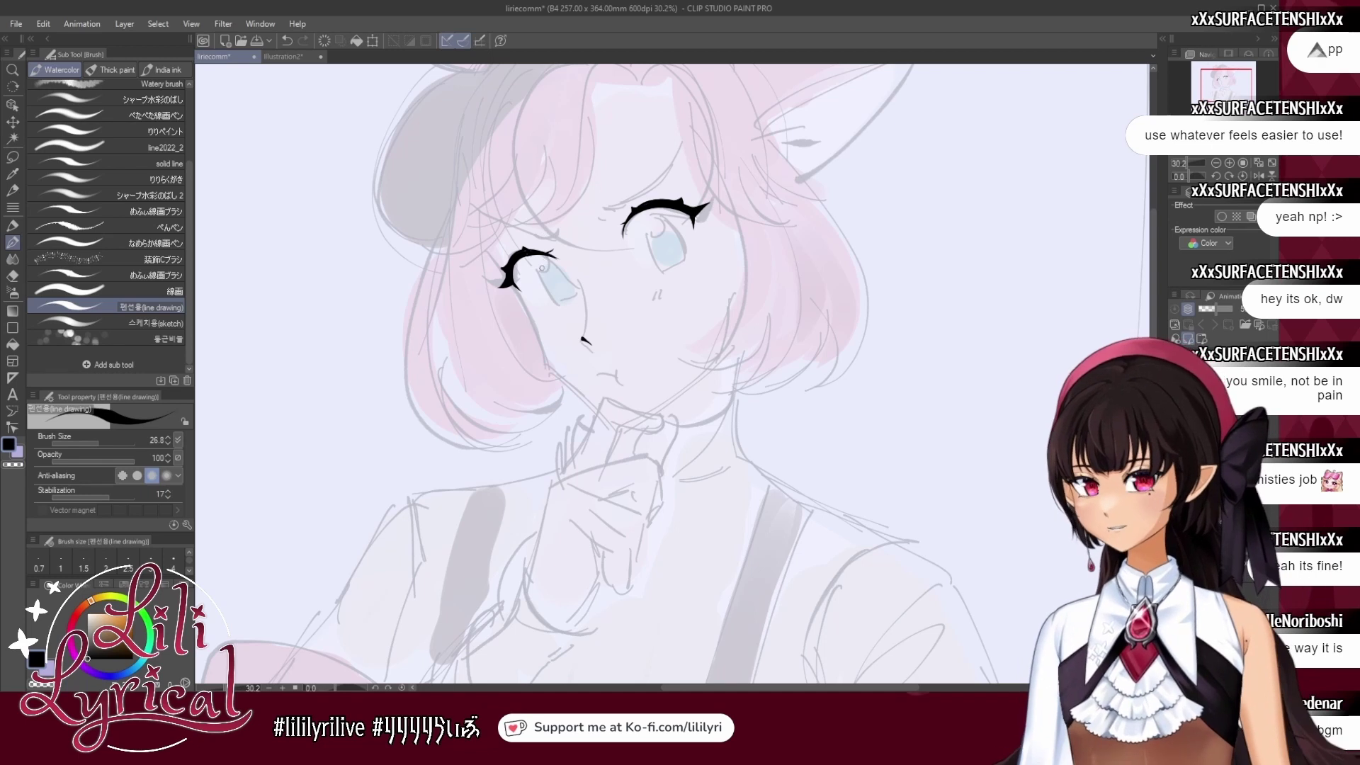
drag(548, 264, 564, 265)
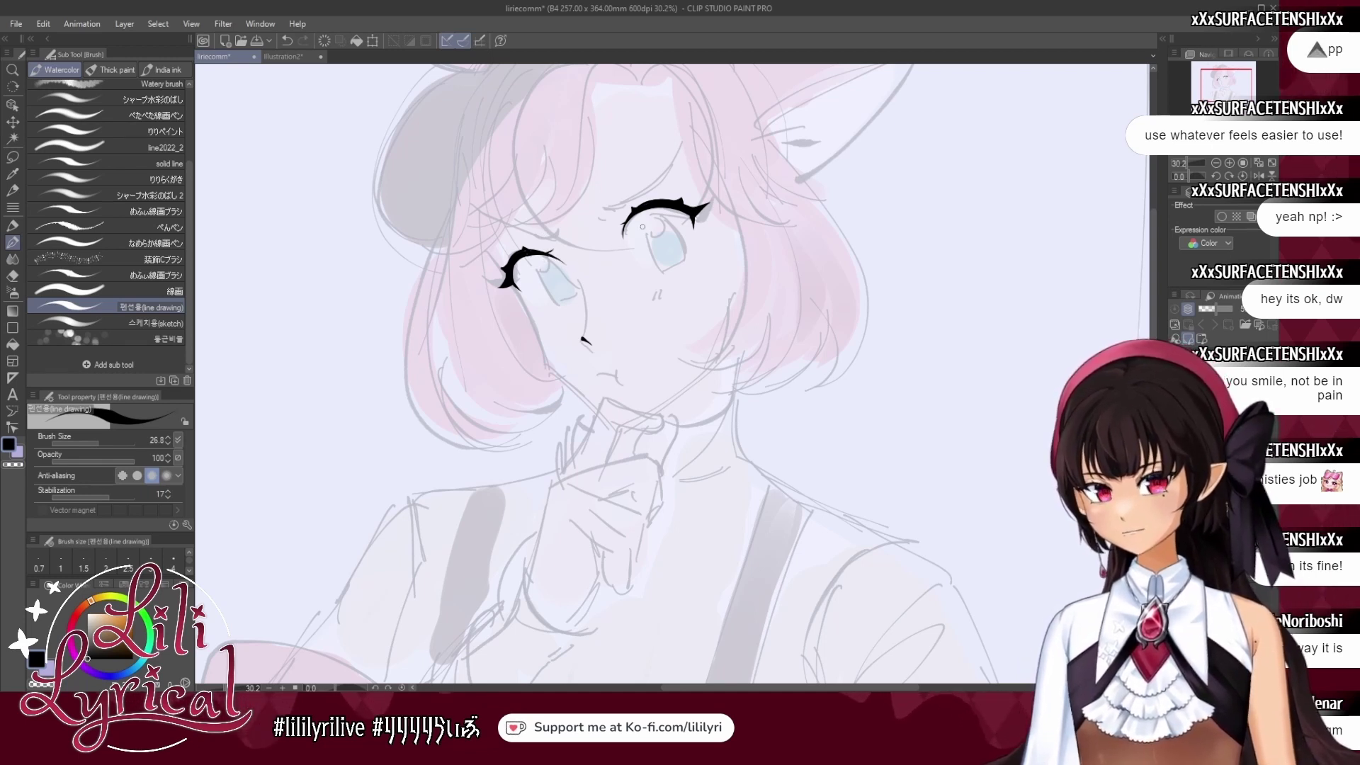
key(ctrl+z)
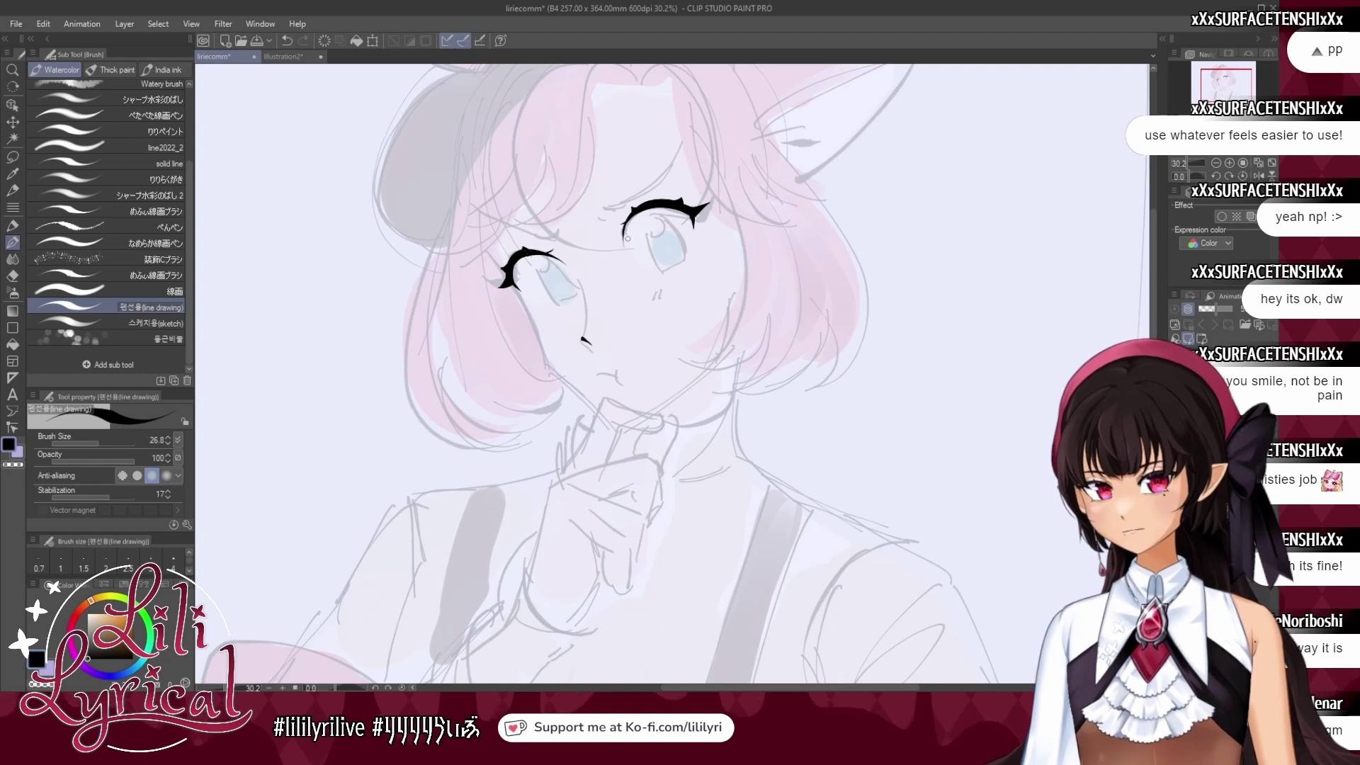
drag(625, 231, 623, 240)
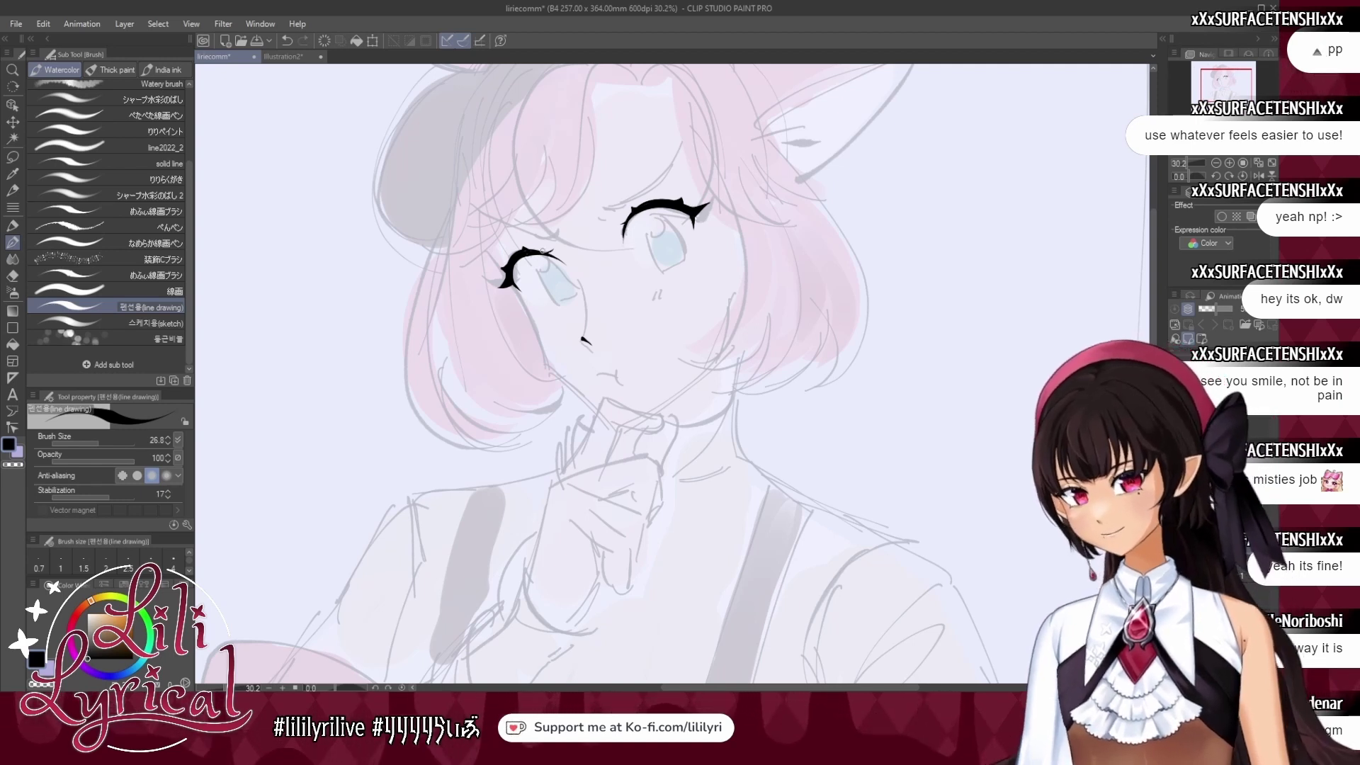
Ink the eyelid crease and the iris outline of the eye nearer the beret, redoing the lower strokes.
drag(527, 237, 561, 253)
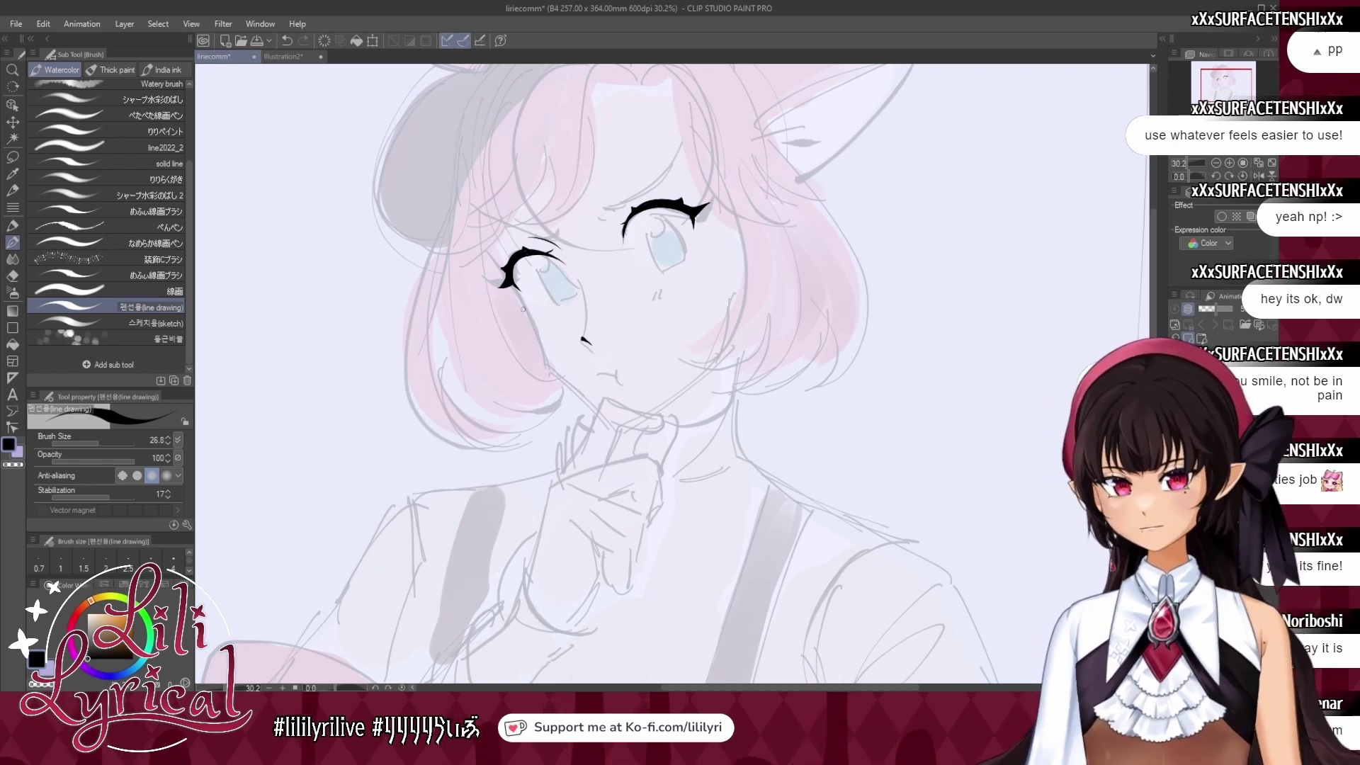
drag(533, 301, 570, 293)
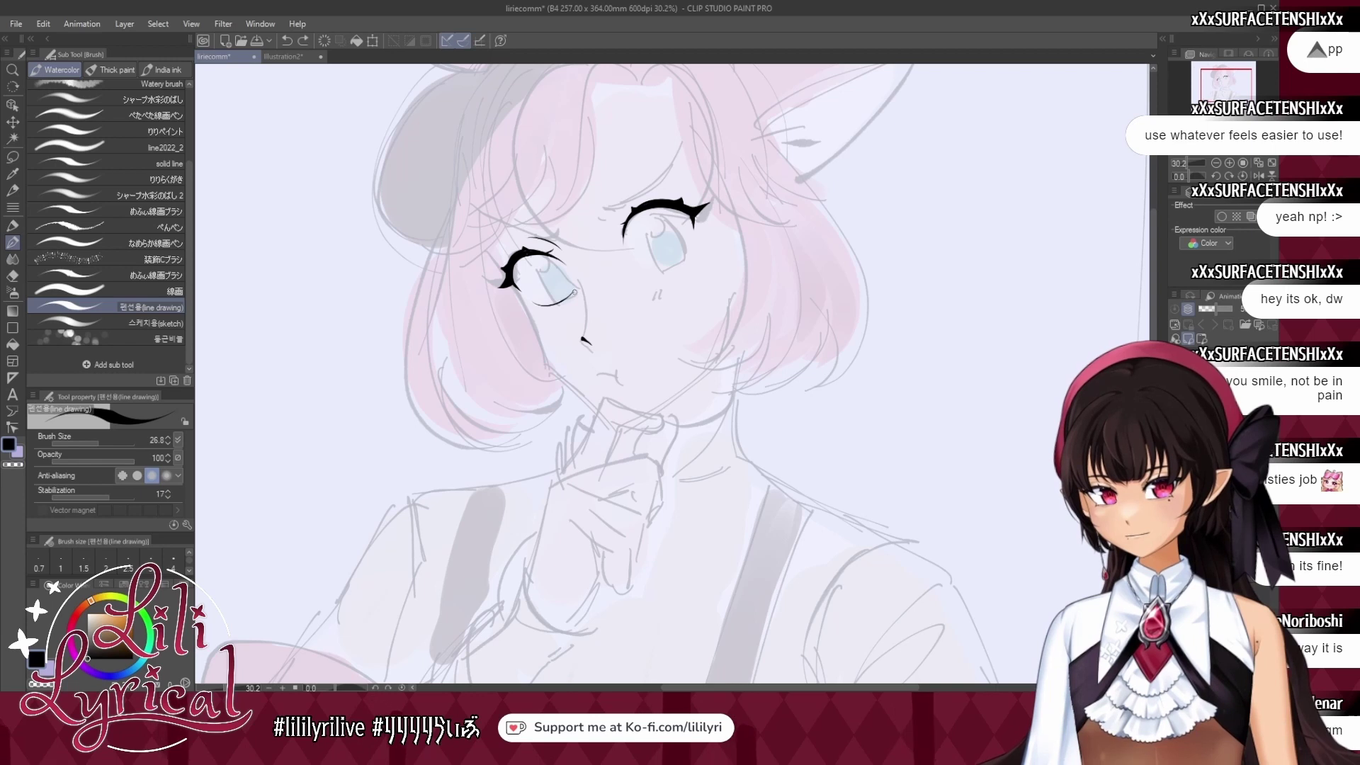
key(ctrl+z)
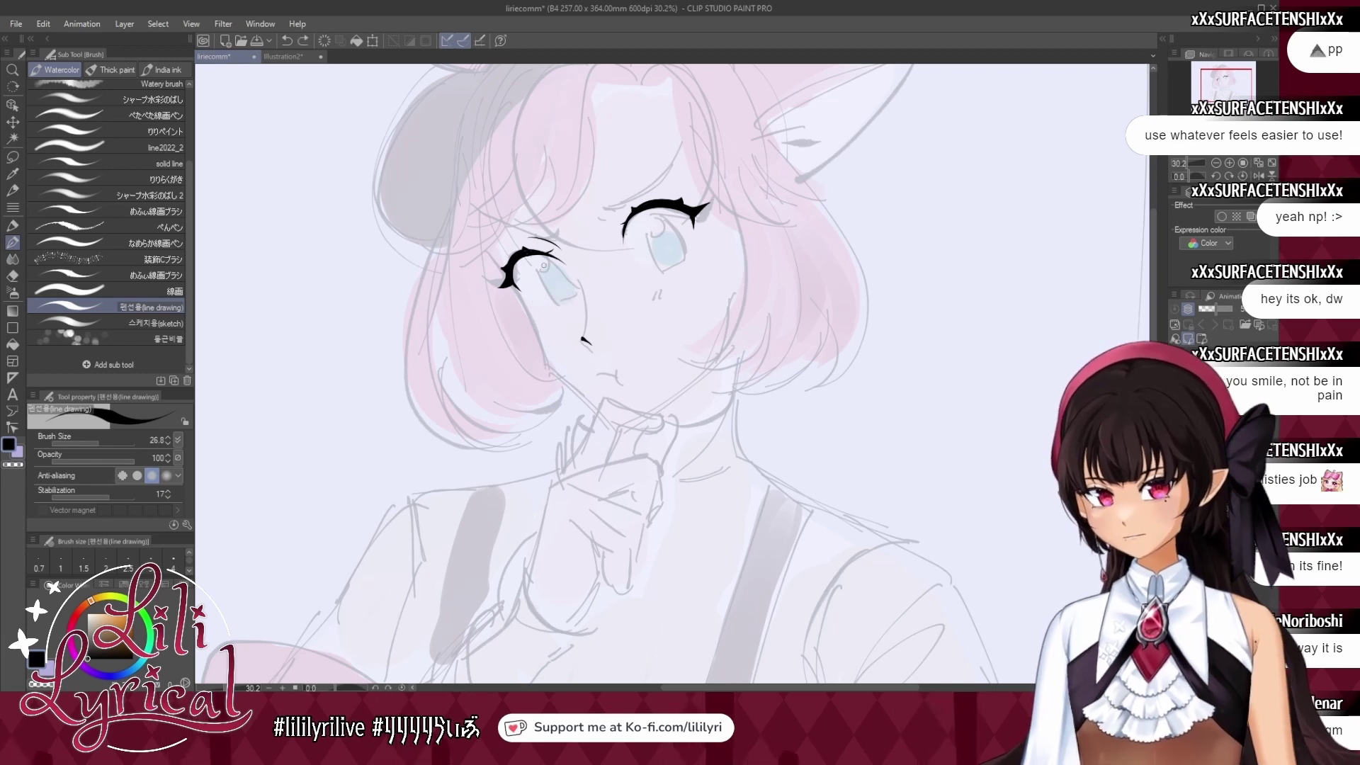
drag(541, 291, 563, 295)
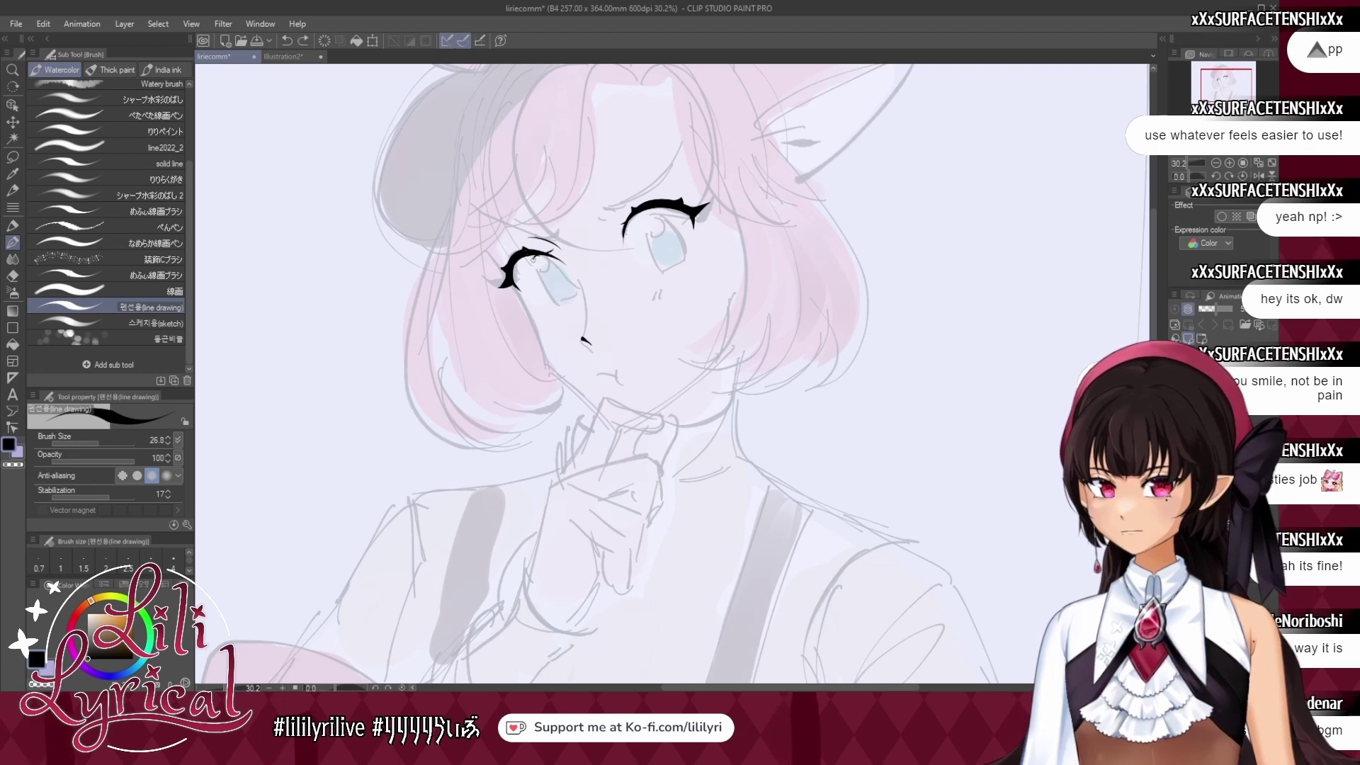
key(ctrl+z)
drag(533, 259, 573, 290)
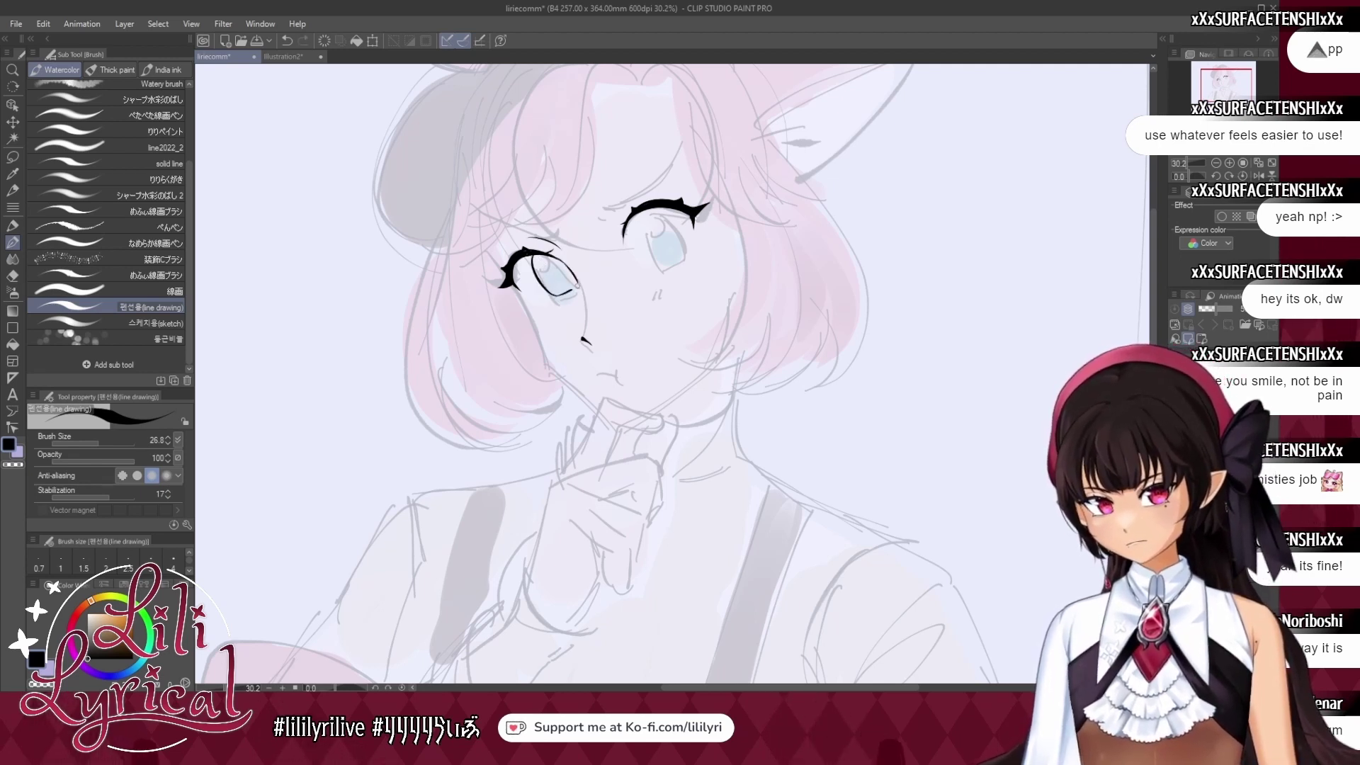
Finish the iris outline of the eye nearer the beret, then lasso that eye and adjust its placement with a transform.
drag(574, 287, 559, 261)
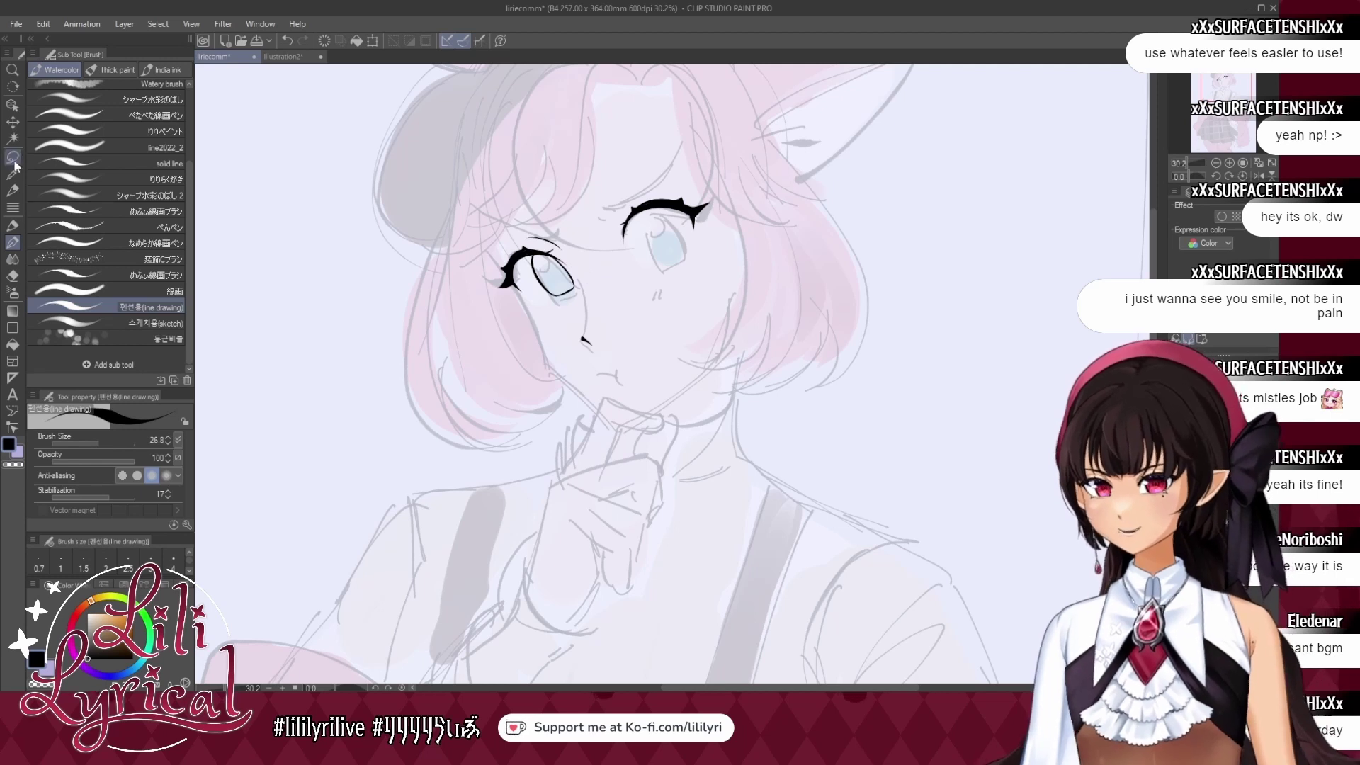
key(m)
drag(588, 299, 592, 238)
key(ctrl+t)
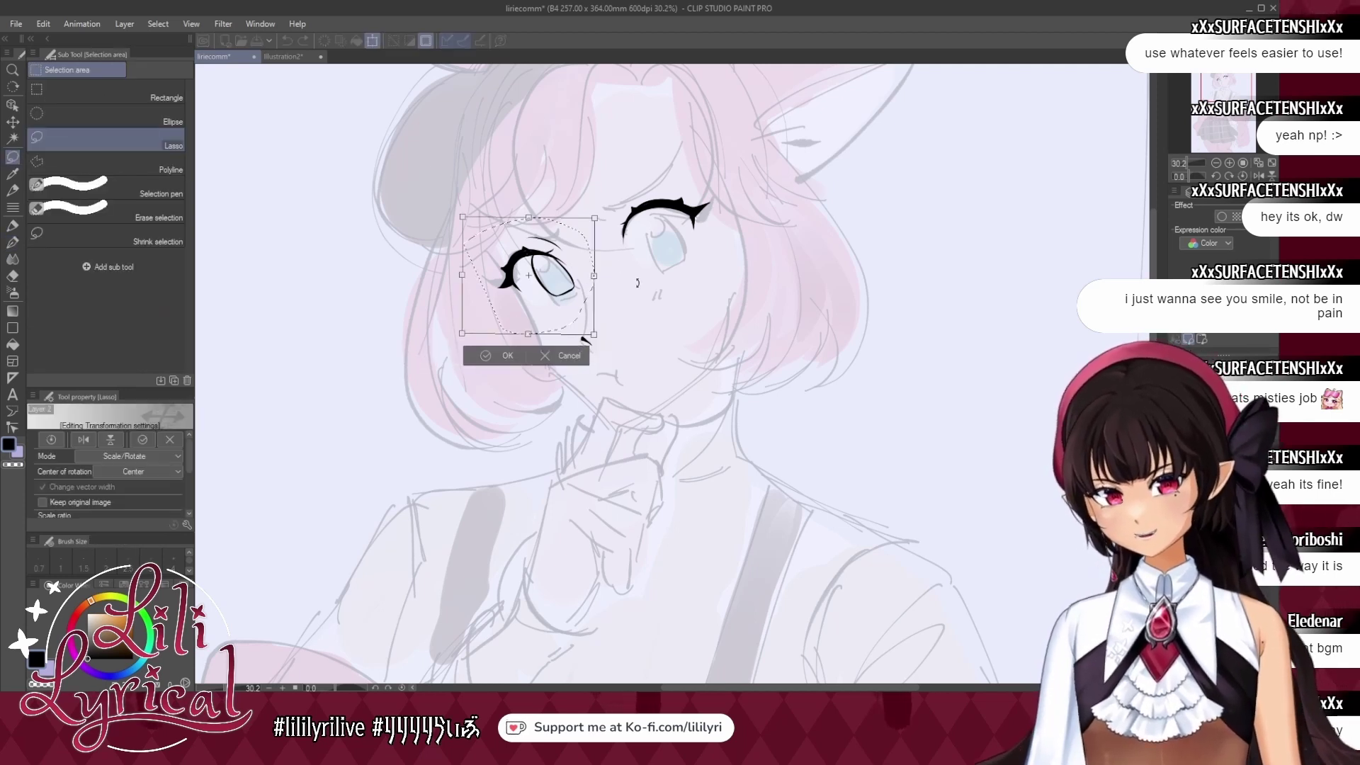
click(506, 361)
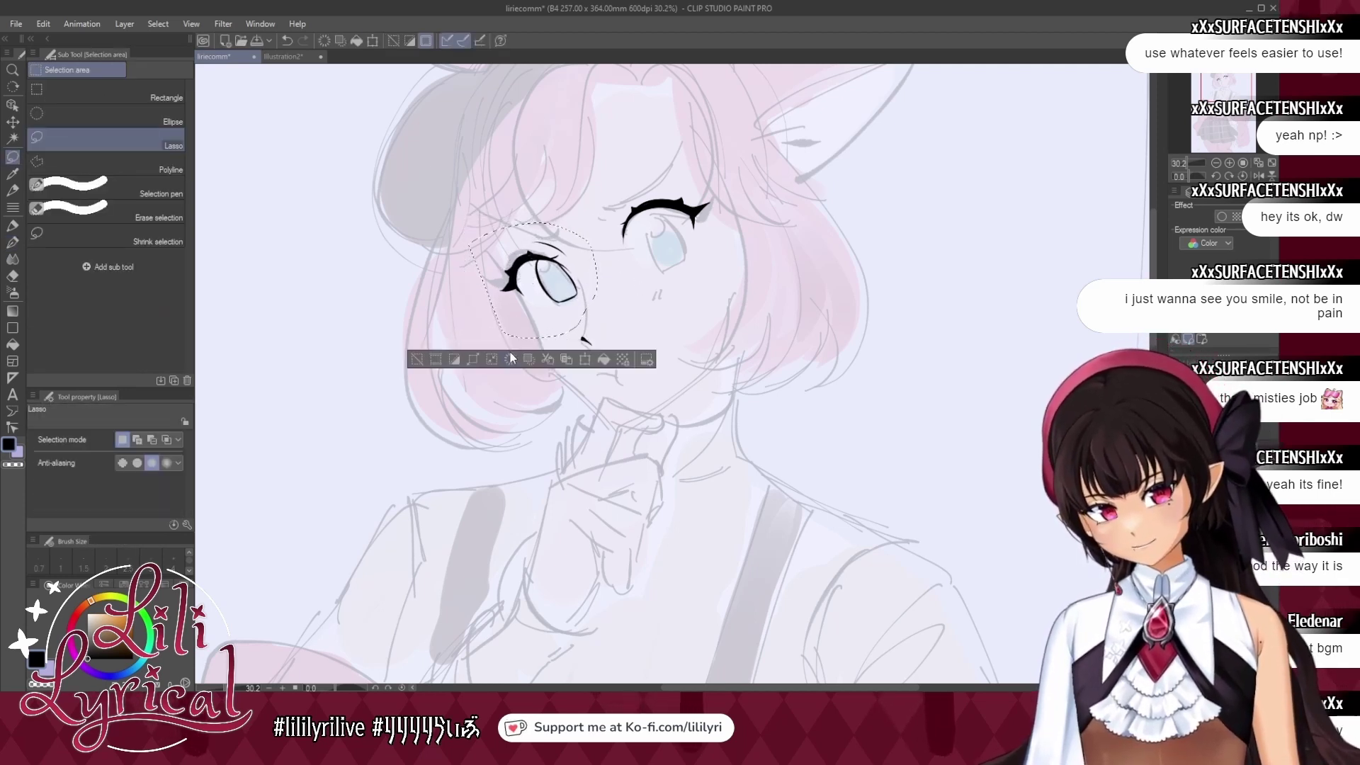
click(417, 361)
Lasso the inked lash line of the eye farther from the beret, shift it slightly and clear the selection.
mouse_move(626, 172)
mouse_down()
mouse_move(610, 237)
mouse_move(629, 171)
mouse_up()
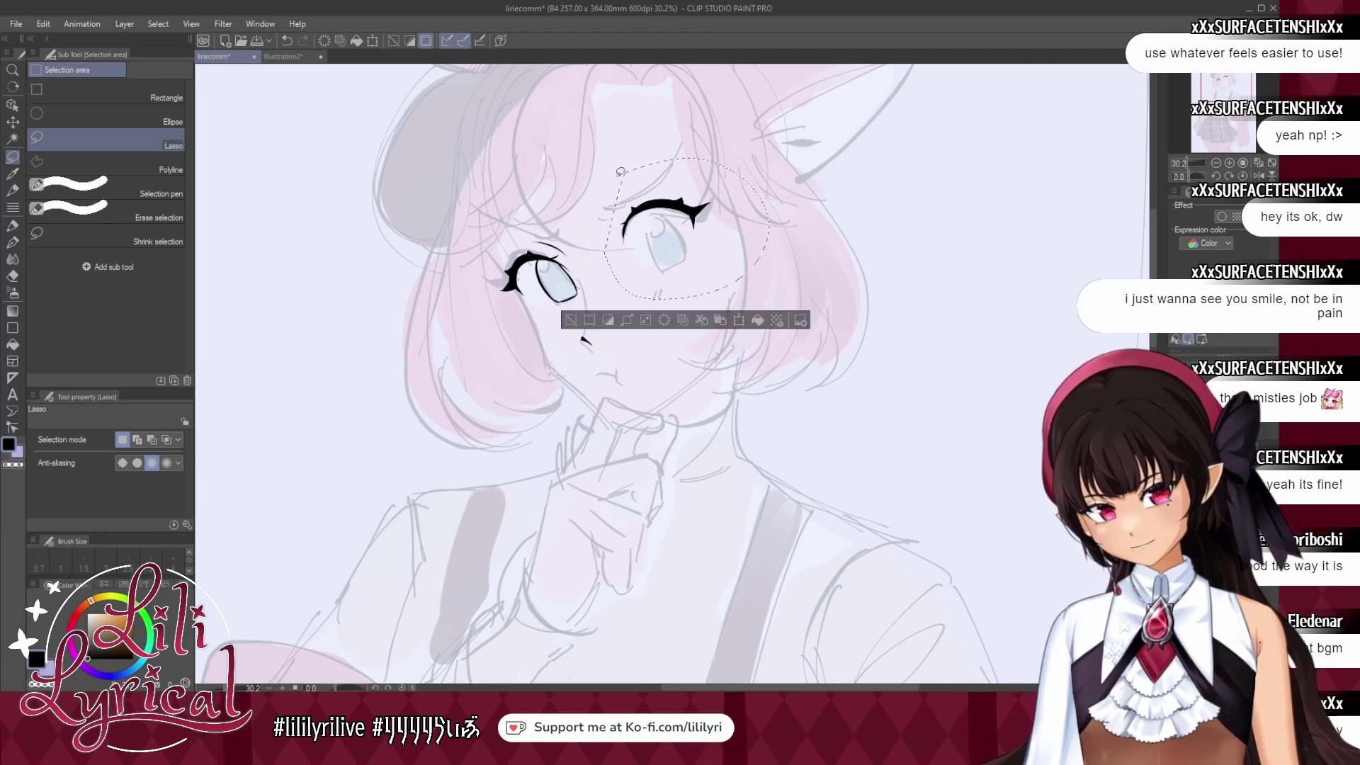
click(13, 123)
drag(663, 274, 664, 280)
click(573, 323)
Ink the iris outline of the eye farther from the beret with the line drawing brush, redoing uneven strokes.
key(b)
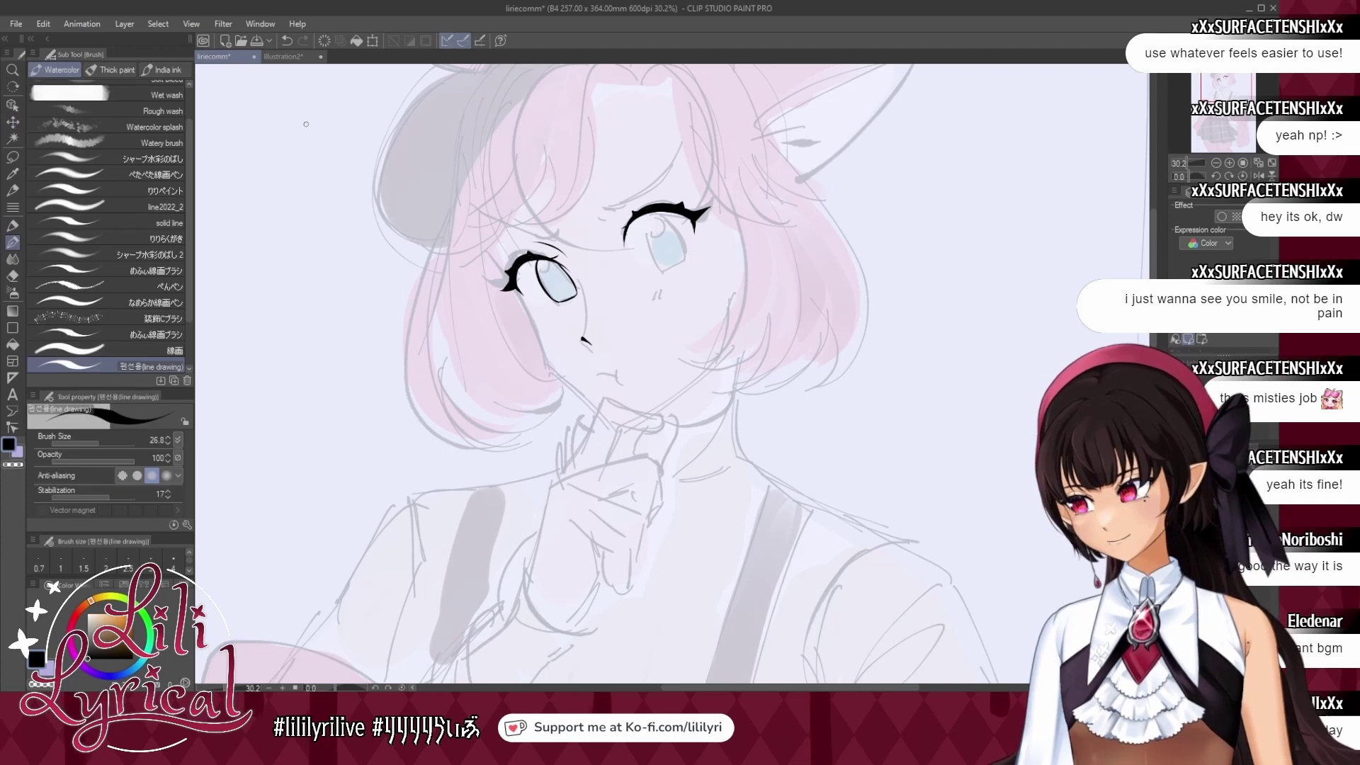
drag(646, 214, 663, 263)
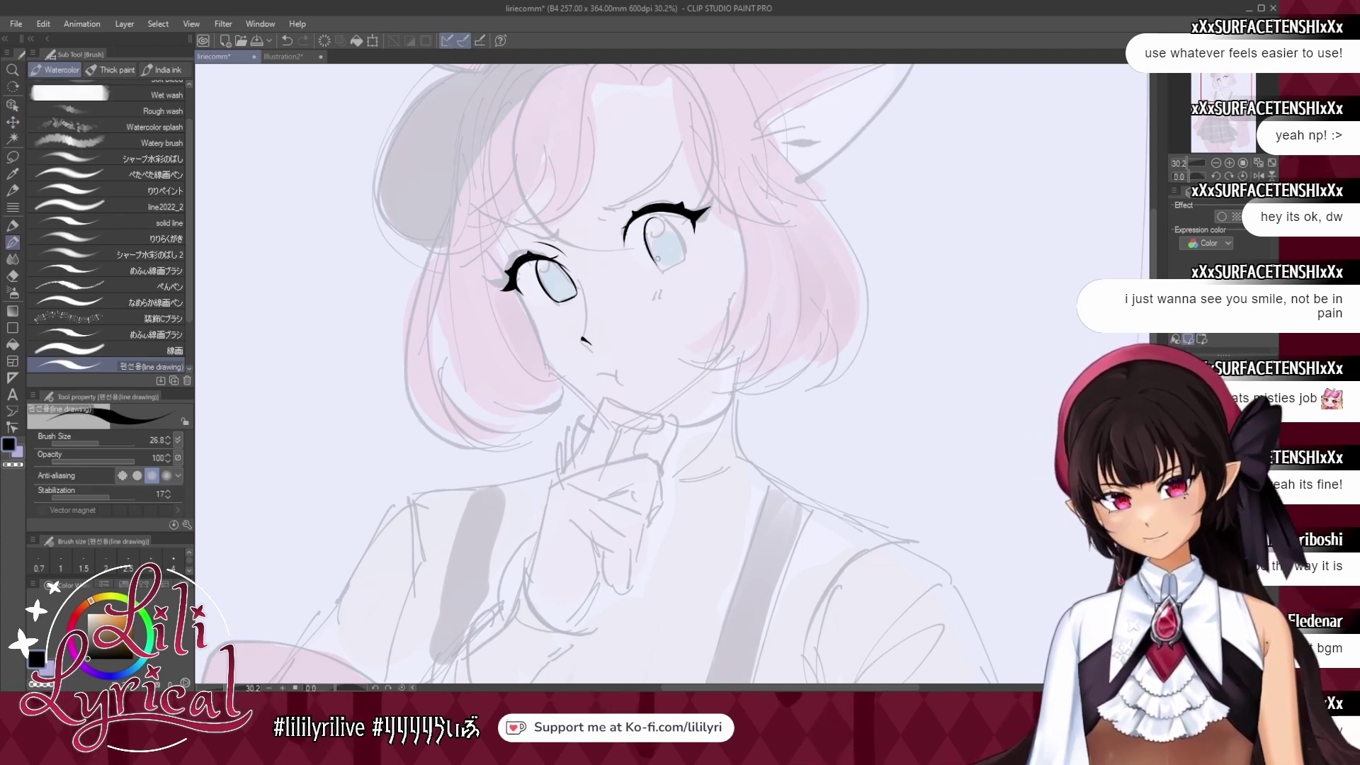
key(ctrl+z)
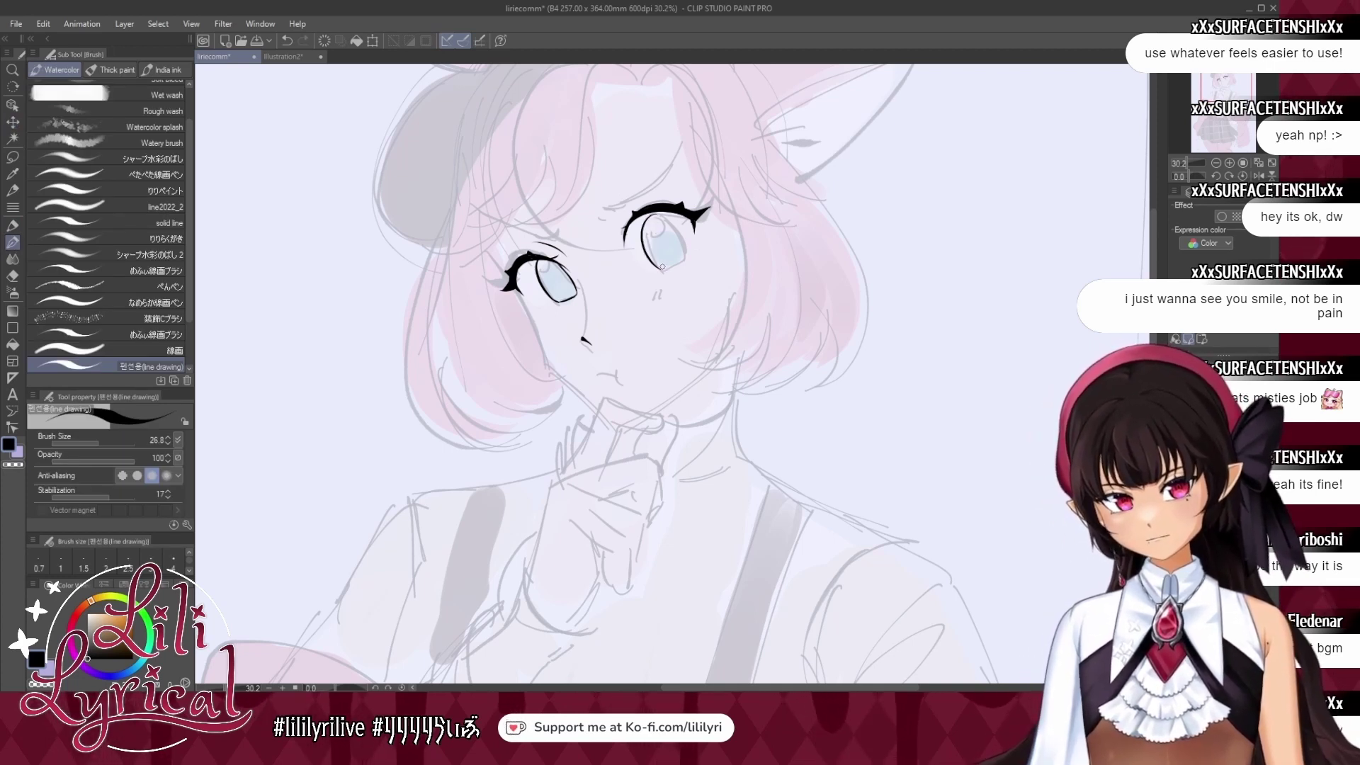
mouse_move(652, 215)
mouse_down()
mouse_move(657, 268)
mouse_move(666, 224)
mouse_up()
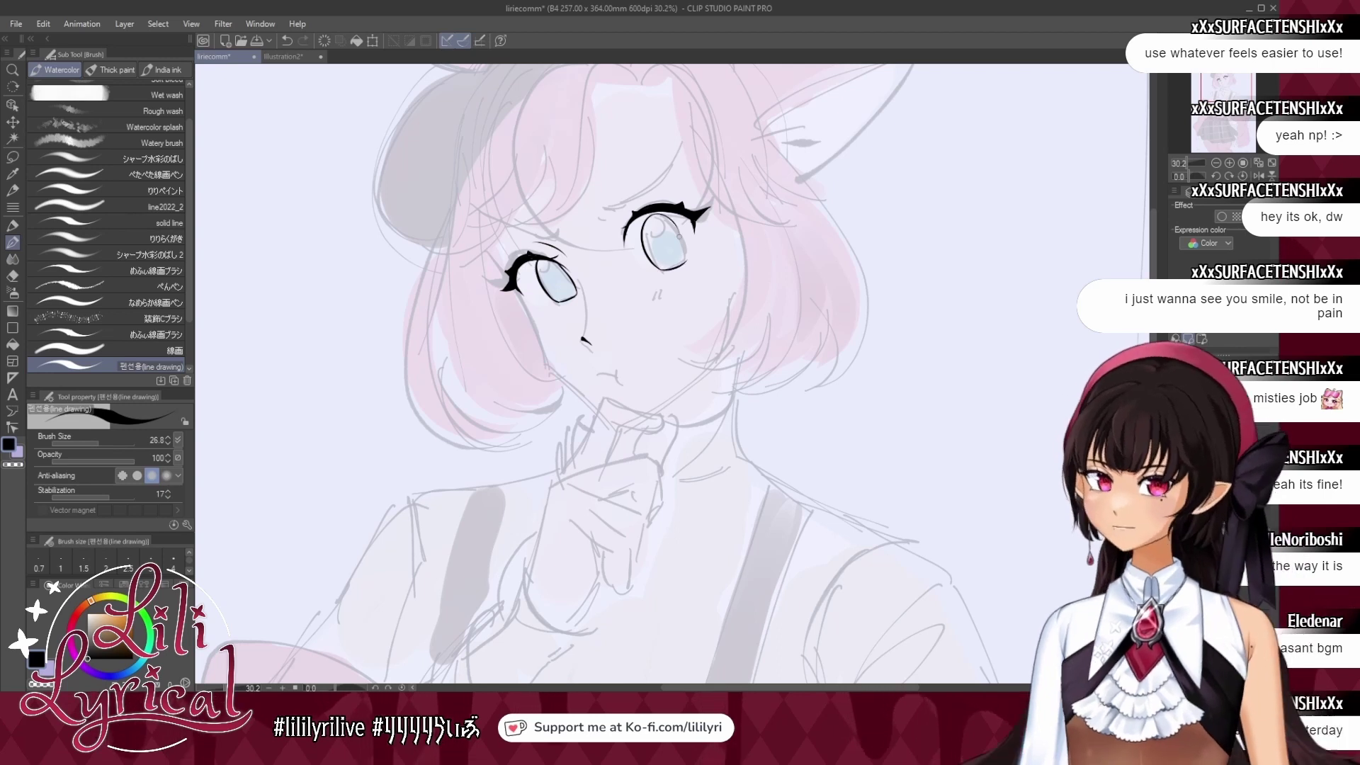
key(ctrl+z)
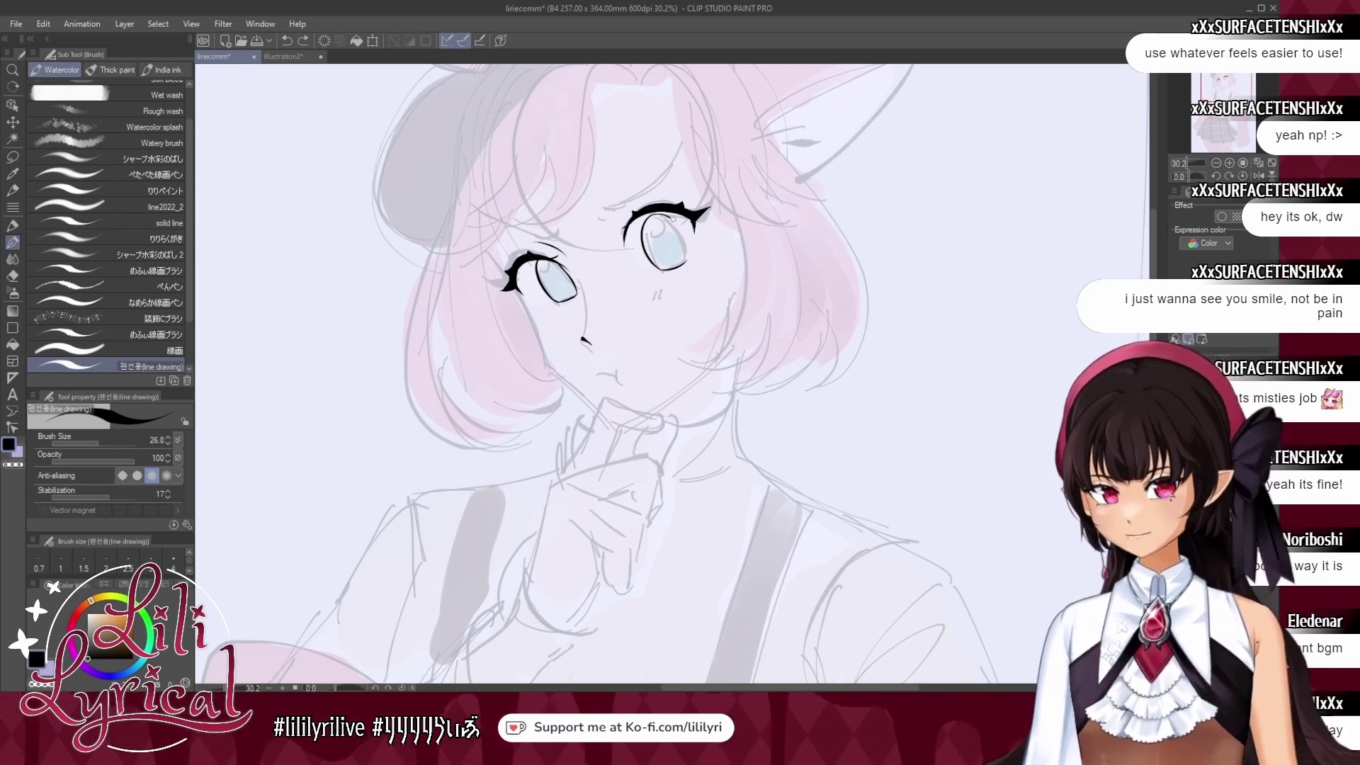
drag(657, 214, 687, 261)
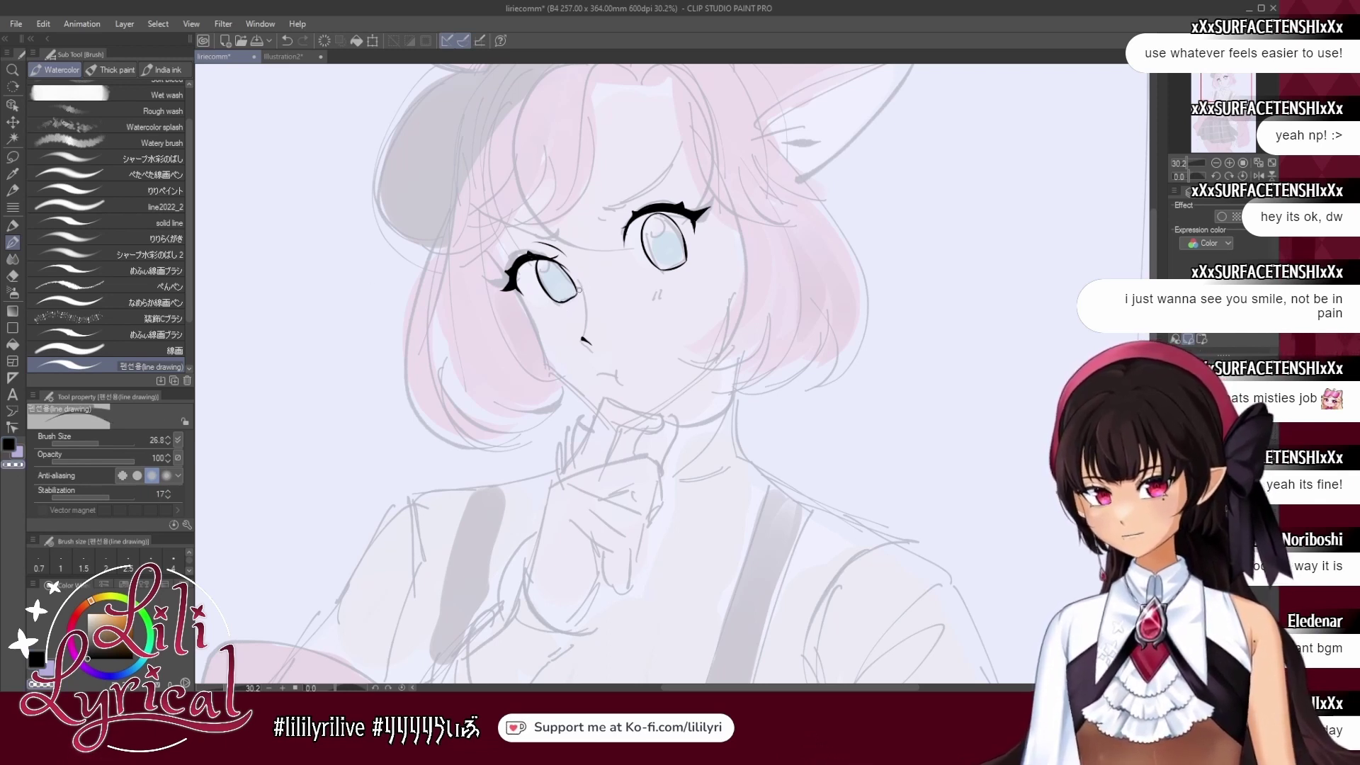
Lasso the whole eye farther from the beret, adjust it slightly with a transform and deselect.
click(12, 158)
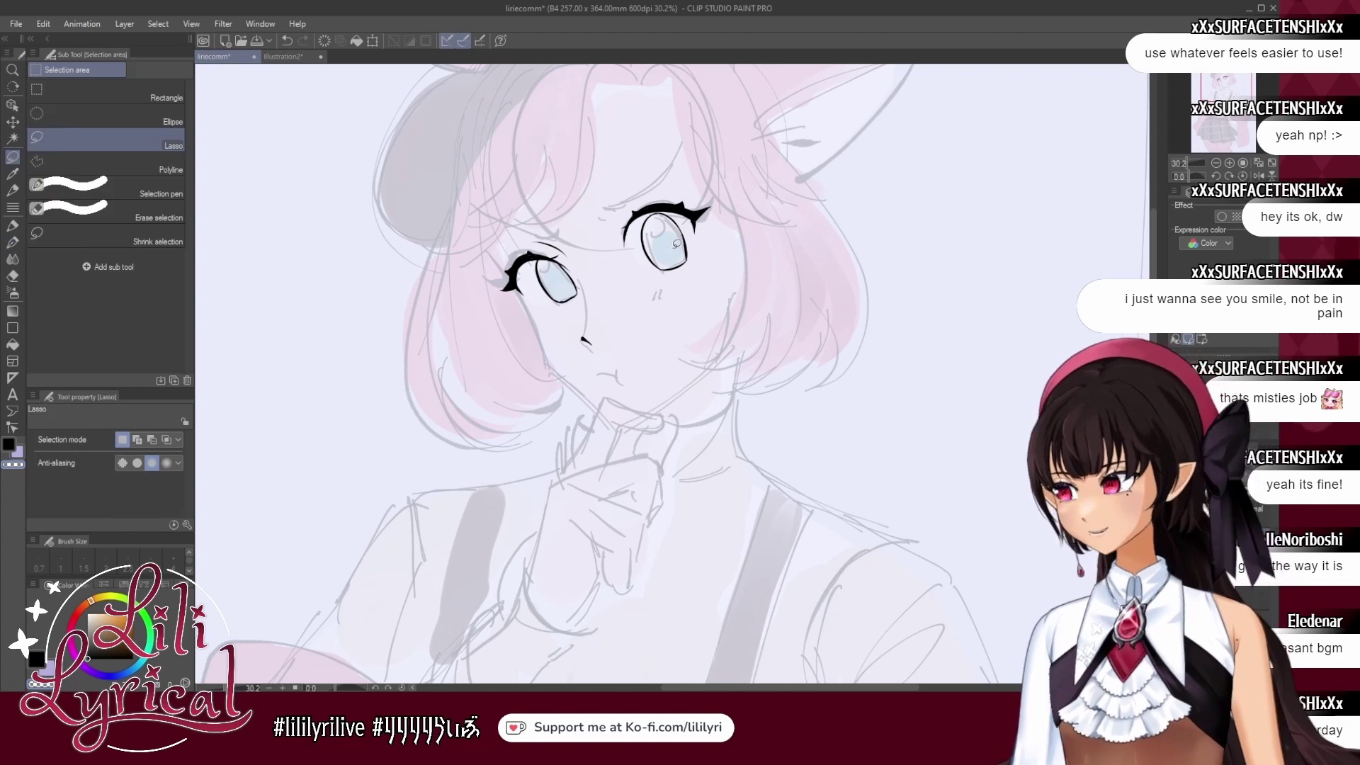
drag(607, 193, 564, 267)
key(ctrl+t)
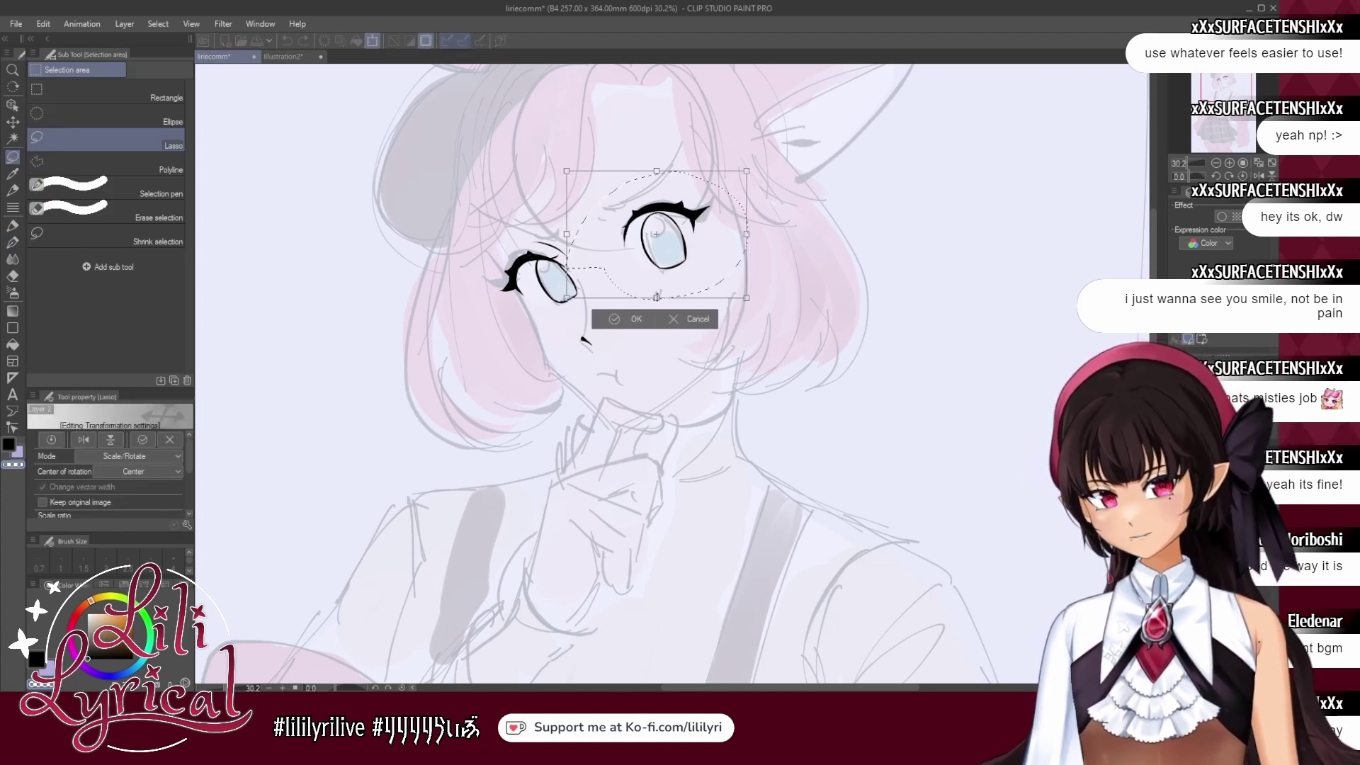
click(626, 320)
click(538, 319)
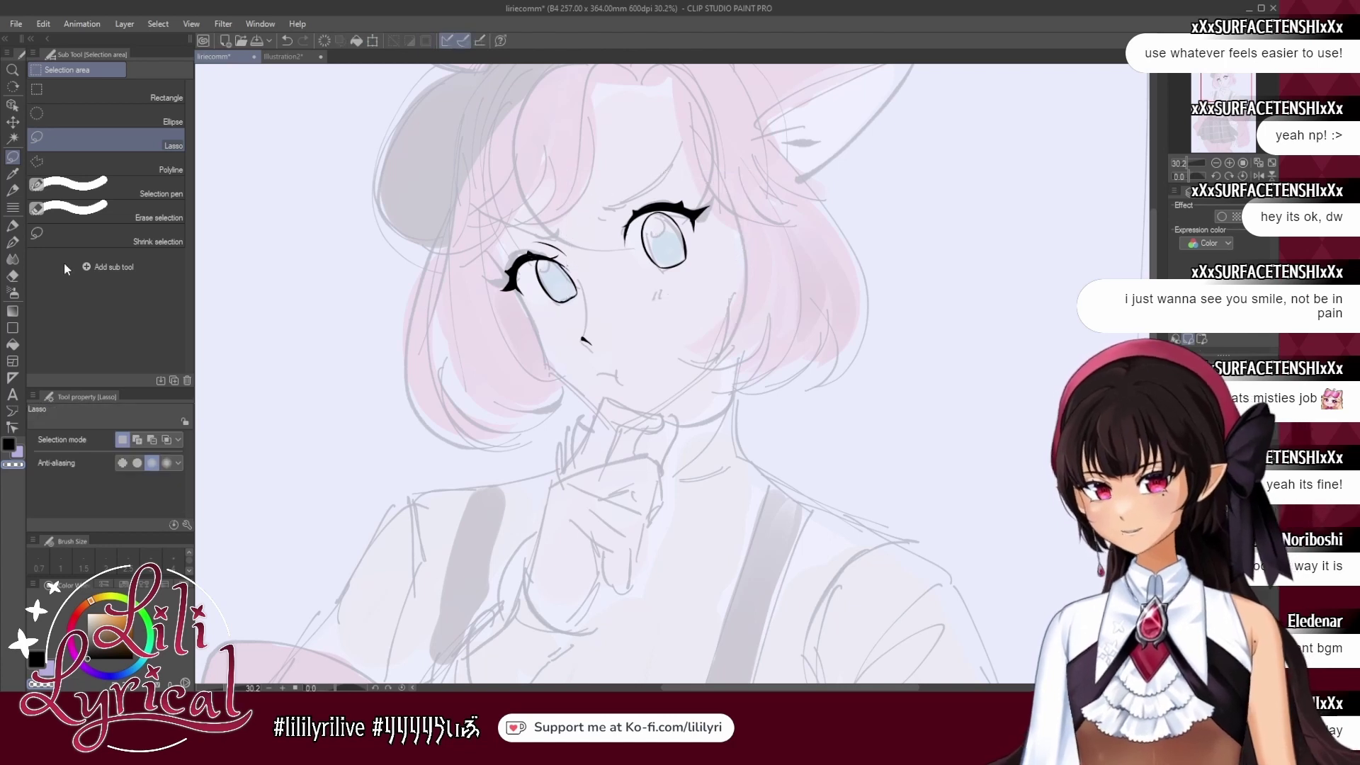
Ink the small frowning mouth with the line drawing brush, a short lip line ending in a downward corner stroke.
click(10, 244)
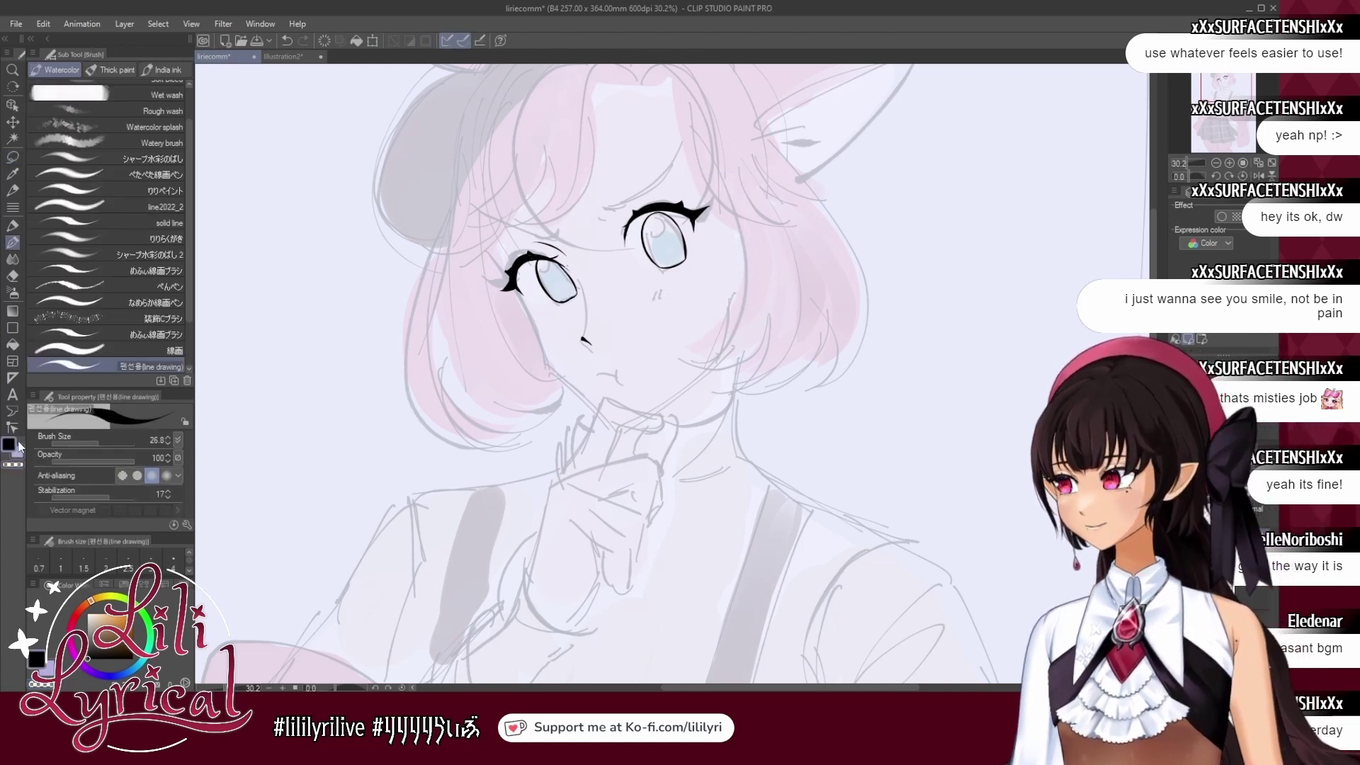
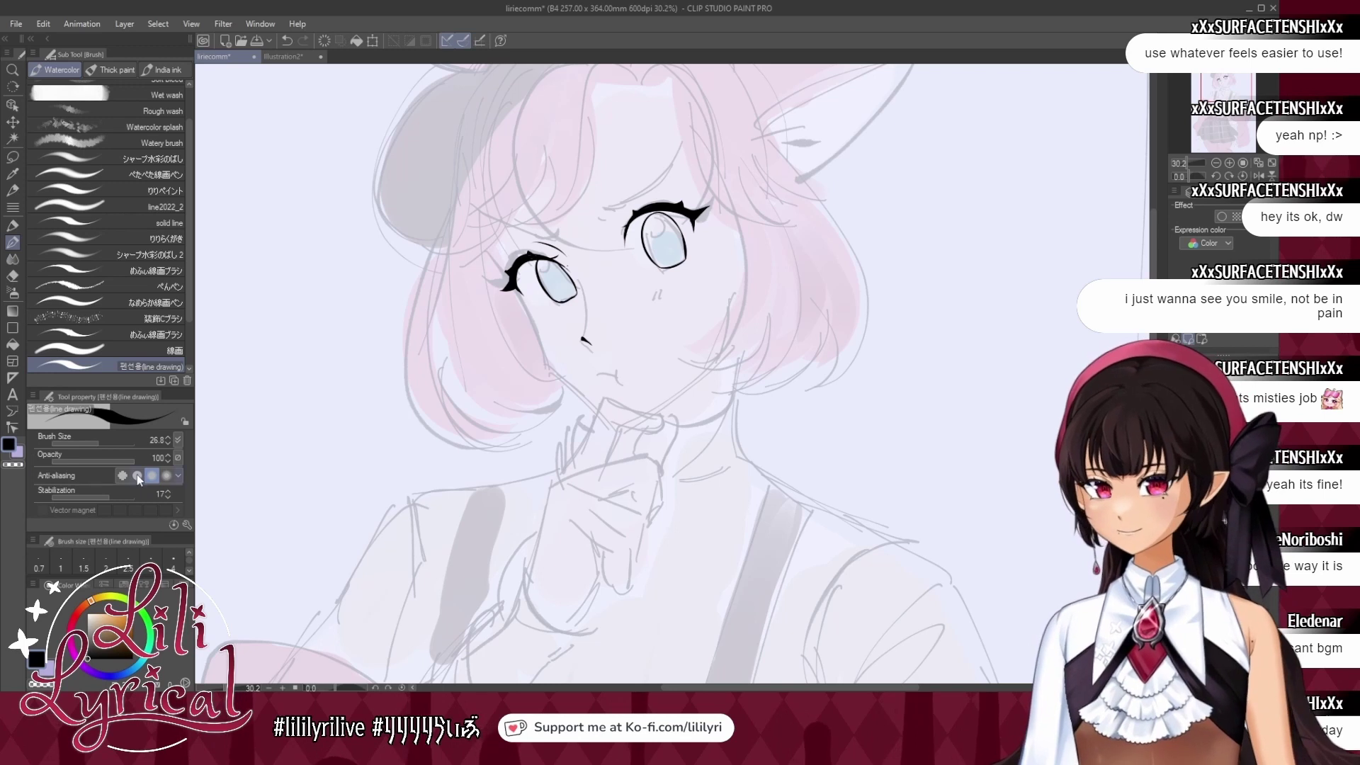
drag(597, 373, 618, 376)
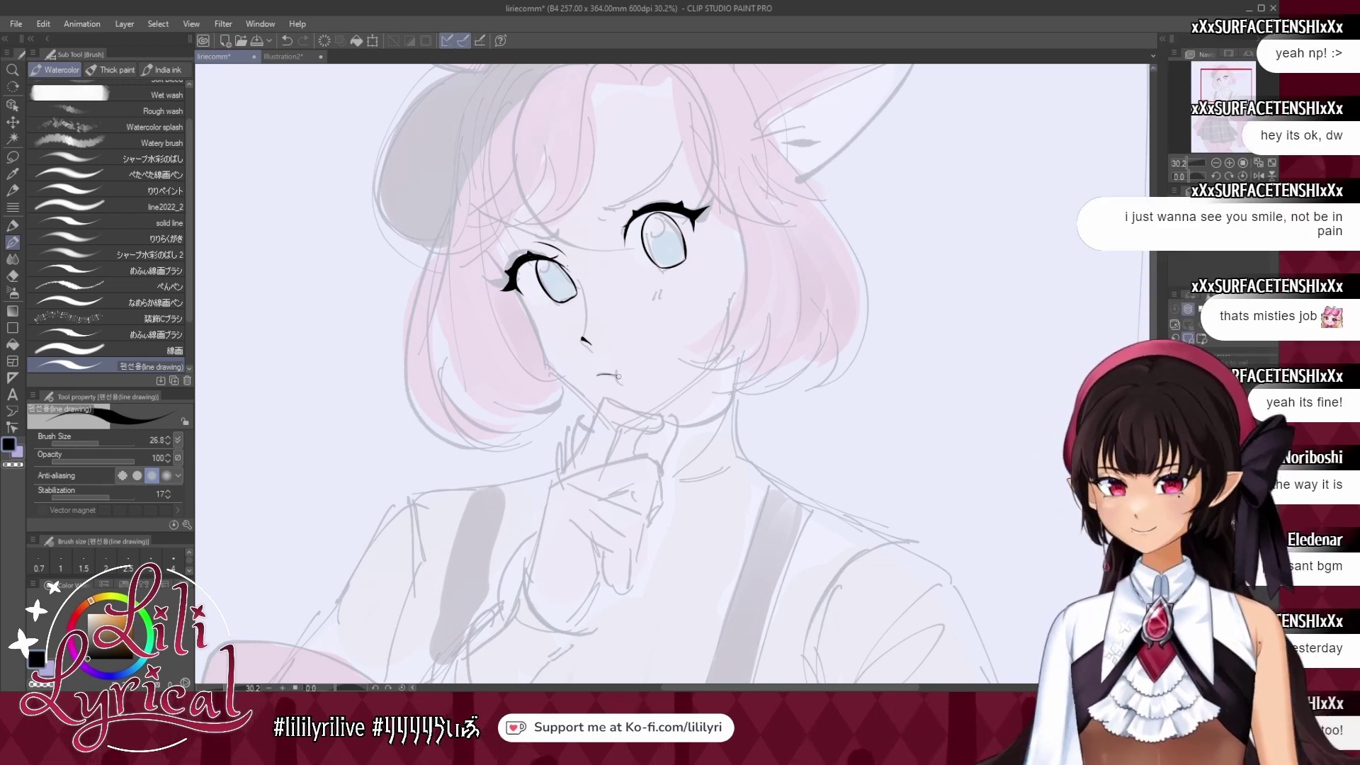
key(ctrl+z)
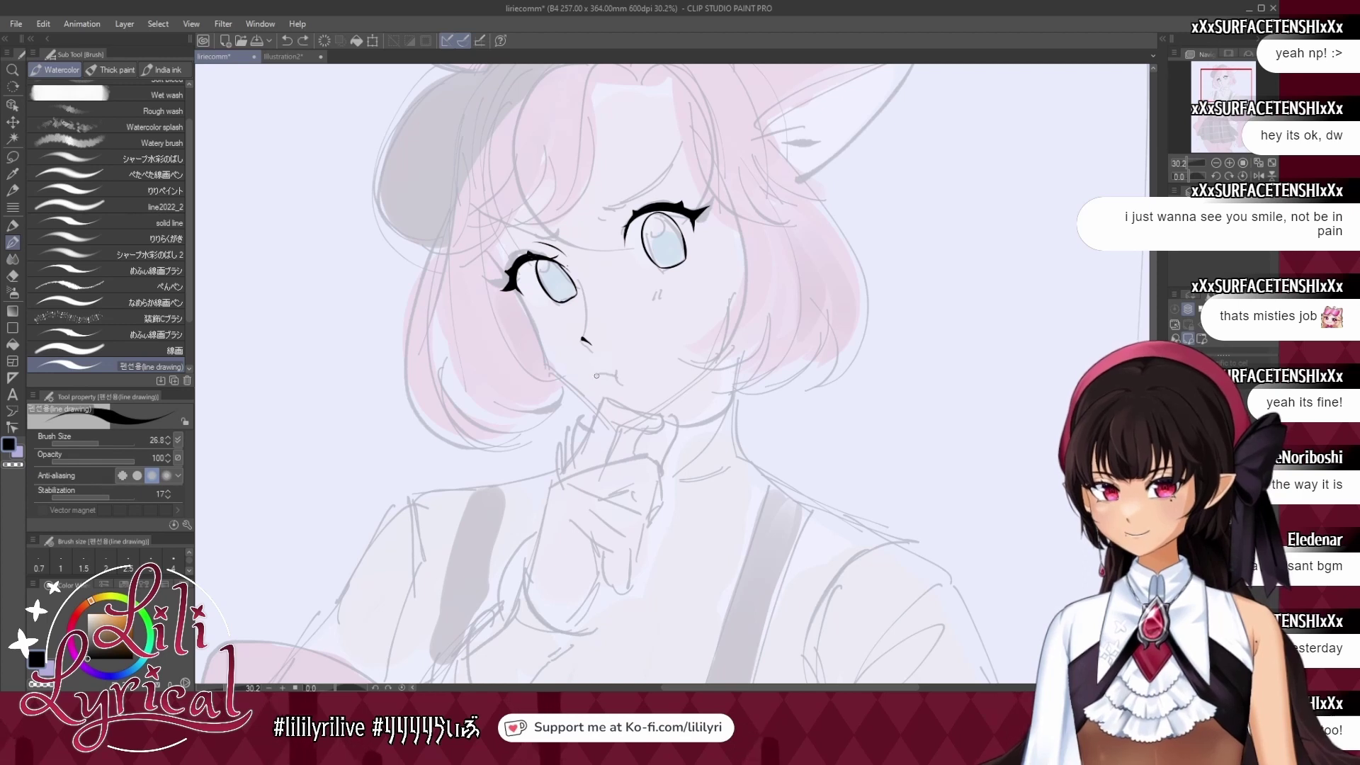
drag(598, 374, 618, 376)
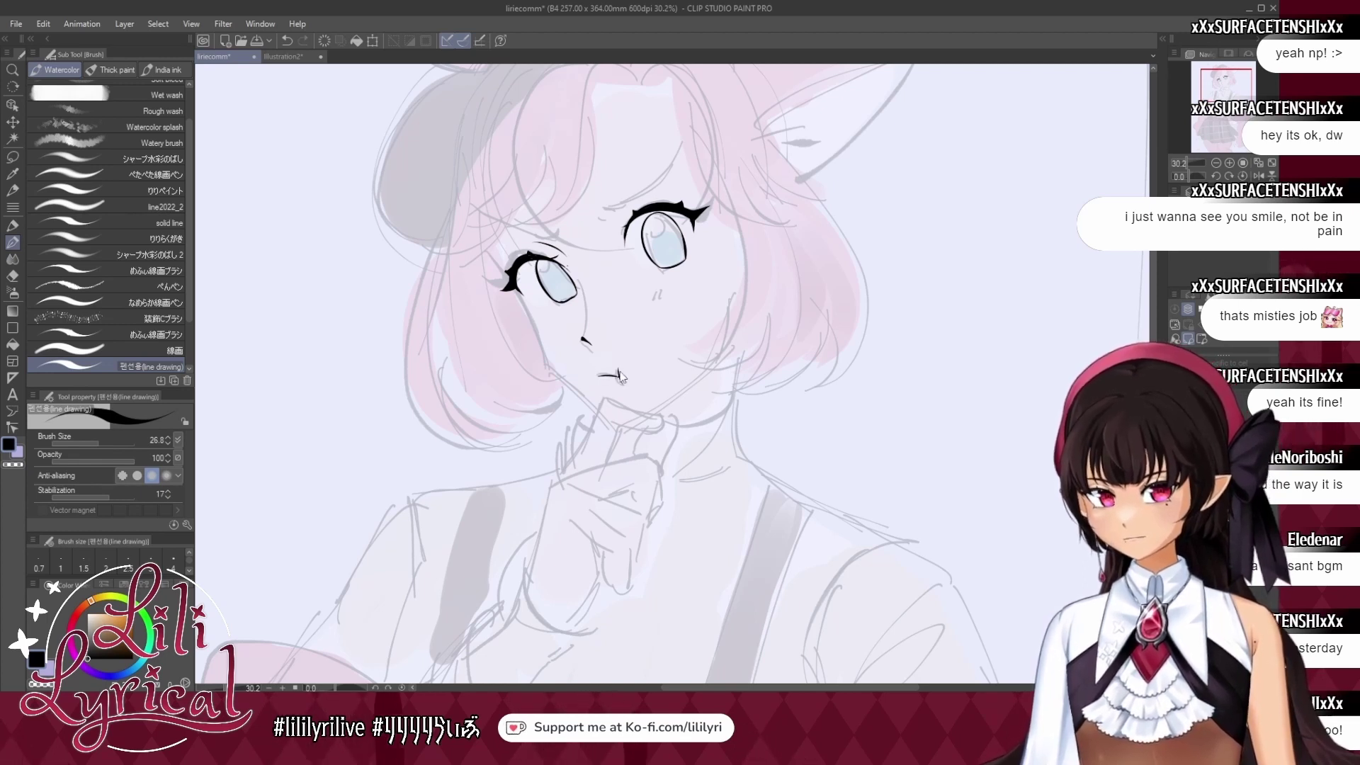
drag(619, 371, 624, 385)
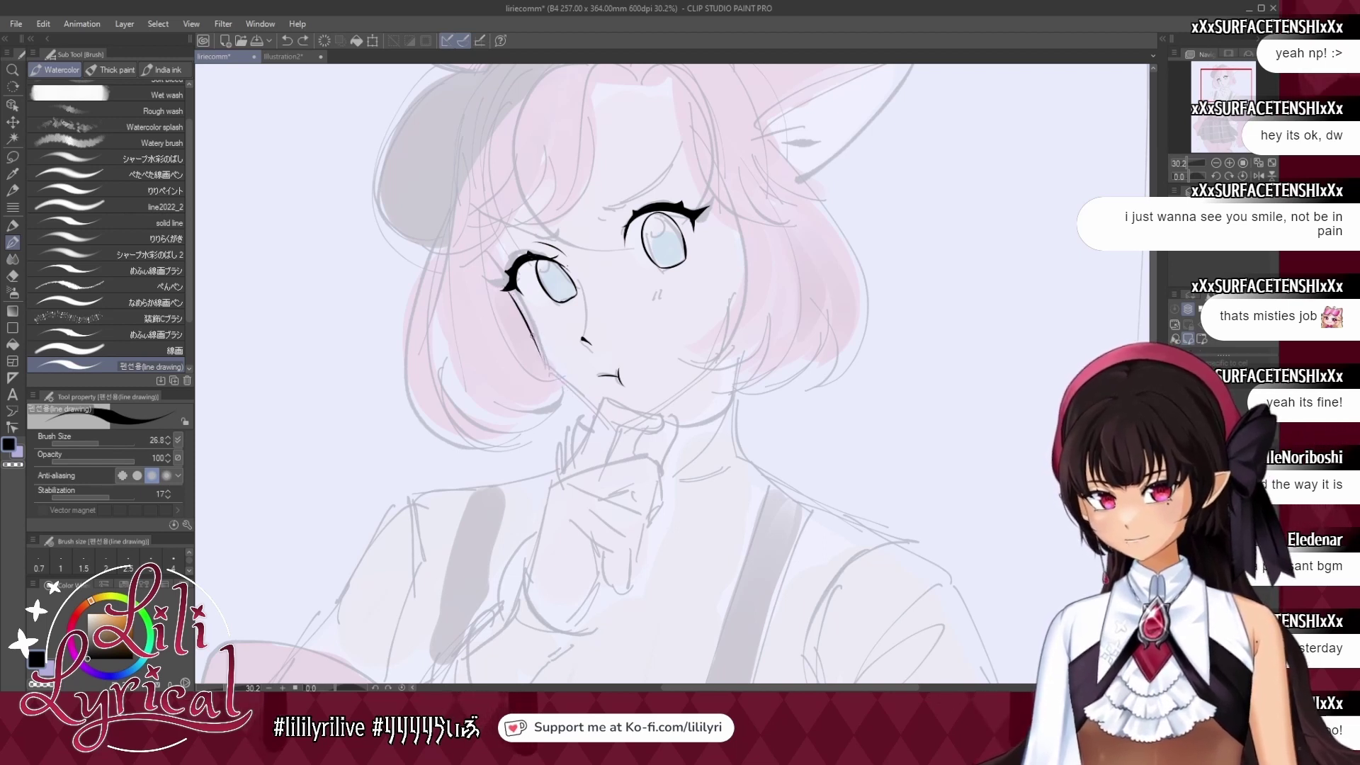
Ink the face contour from the cheek near the beret through the chin up the opposite jaw, redoing the jaw stroke, and start the neck line.
drag(538, 354, 574, 388)
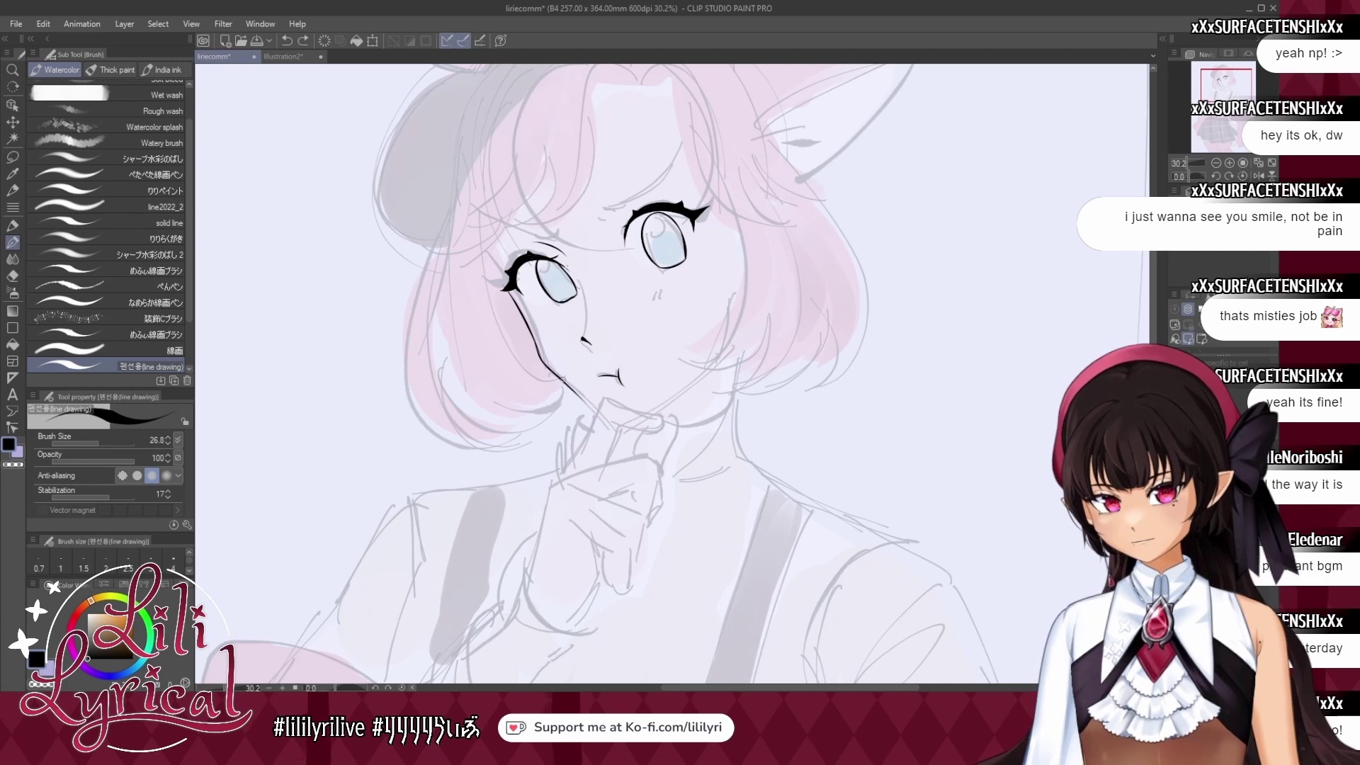
mouse_move(573, 388)
mouse_down()
mouse_move(613, 430)
mouse_move(712, 369)
mouse_up()
key(ctrl+z)
key(ctrl+z)
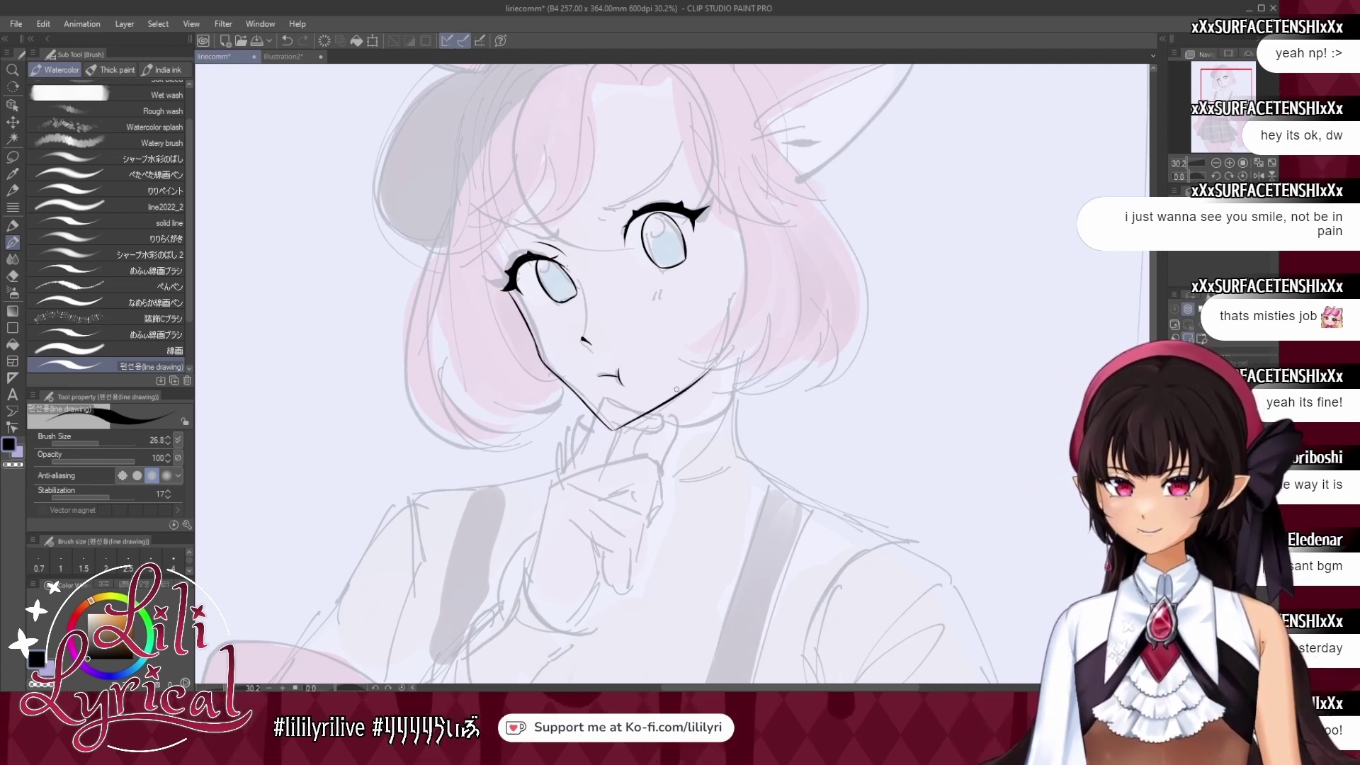
key(ctrl+z)
drag(613, 430, 728, 349)
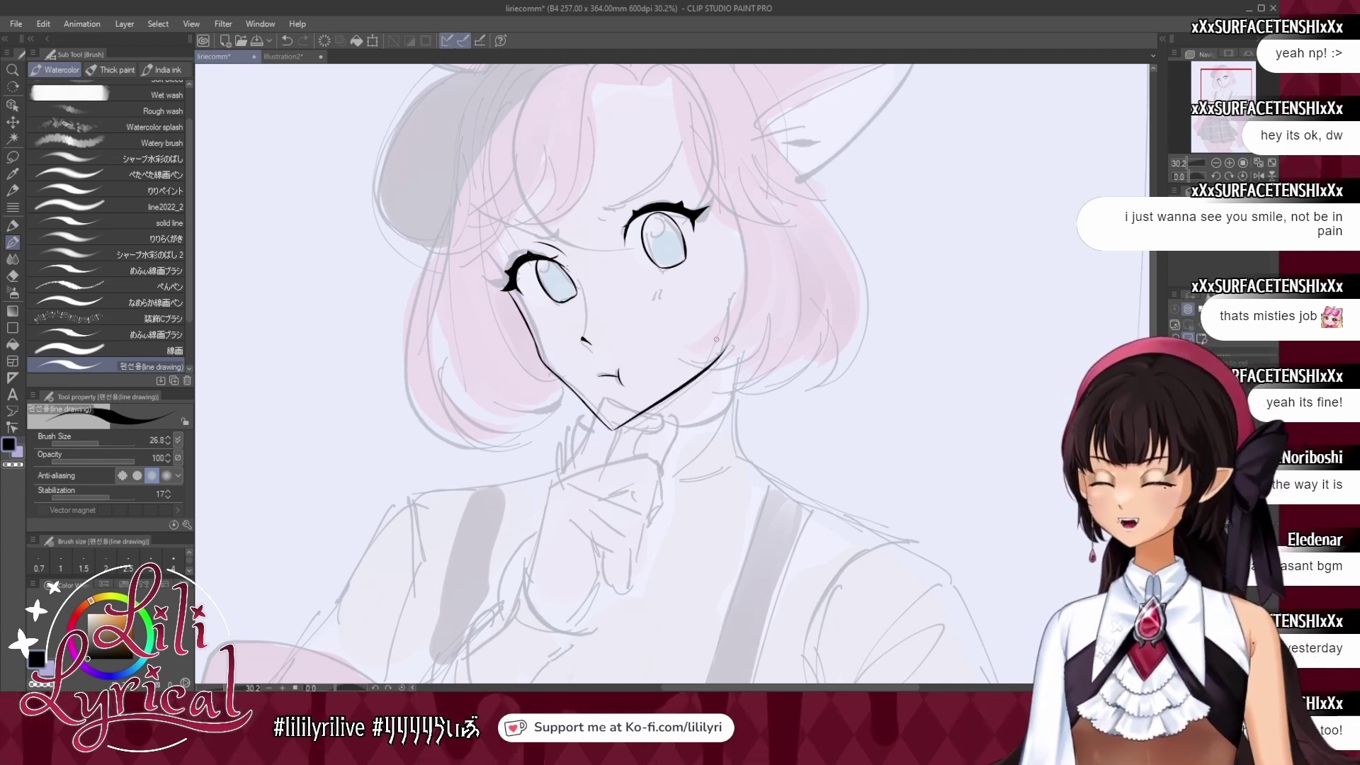
key(ctrl+z)
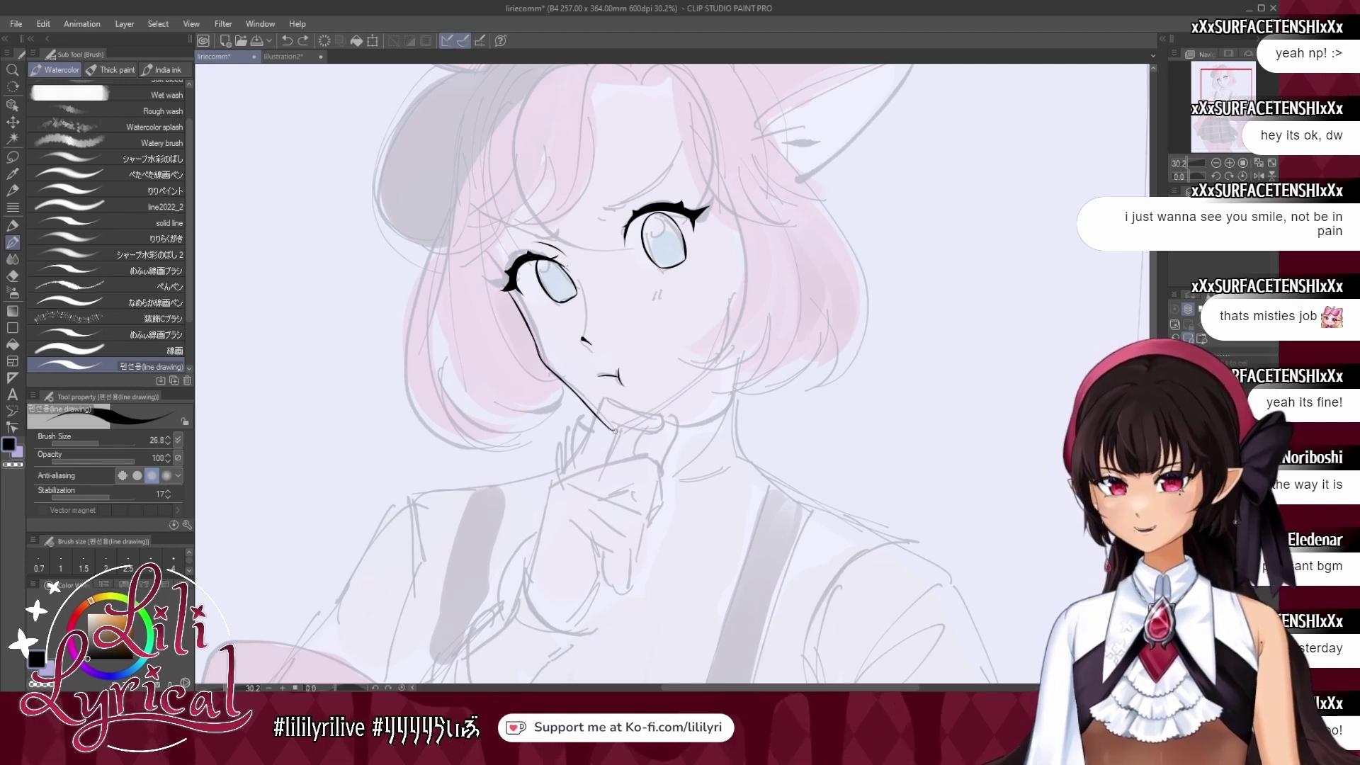
key(ctrl+y)
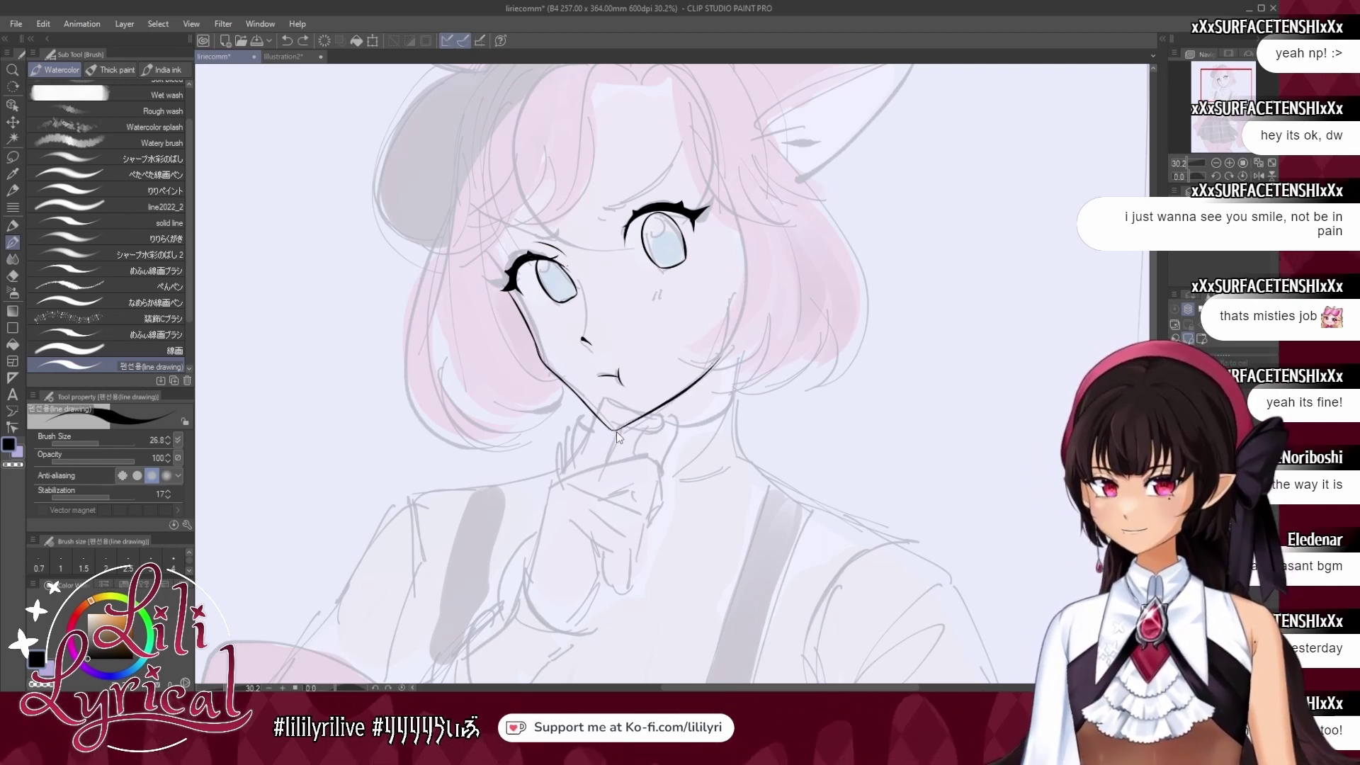
key(ctrl+z)
mouse_move(613, 429)
mouse_down()
mouse_move(657, 406)
mouse_move(724, 346)
mouse_up()
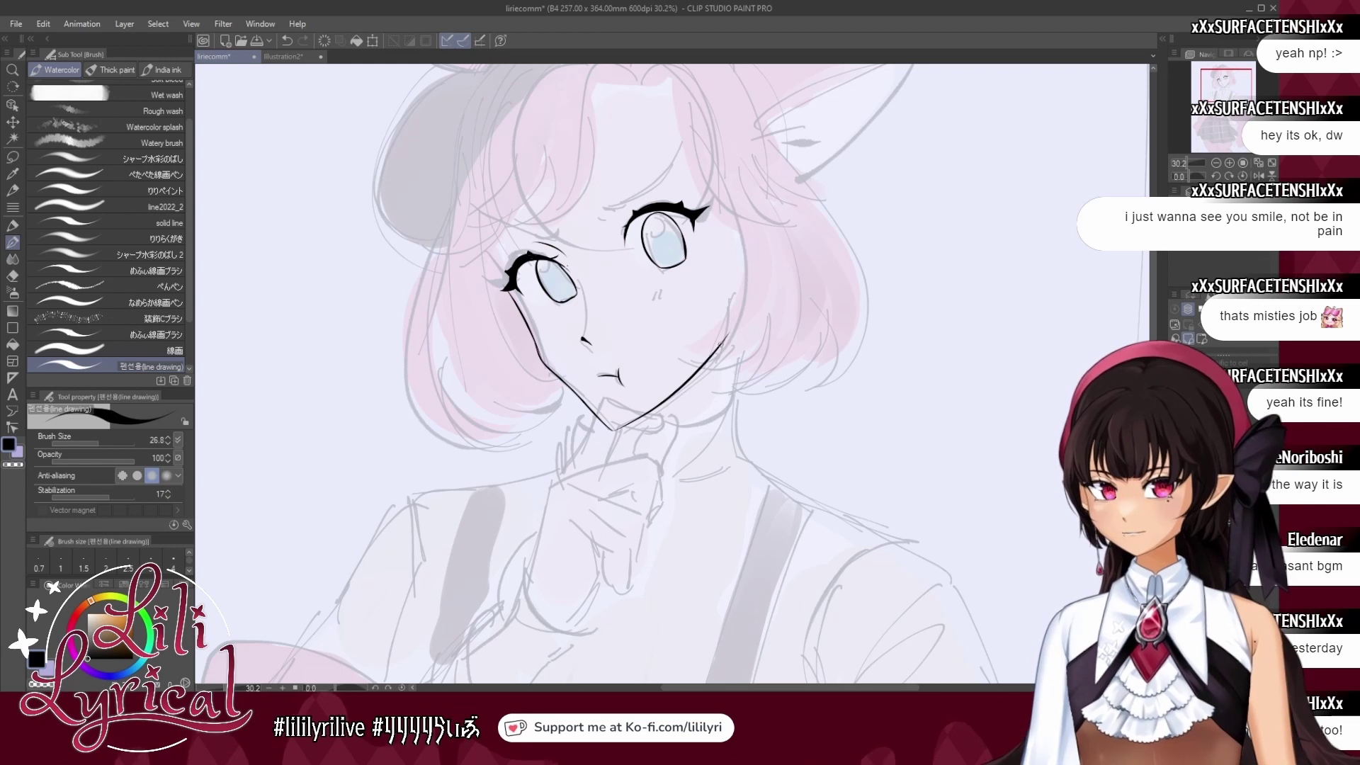
key(ctrl+z)
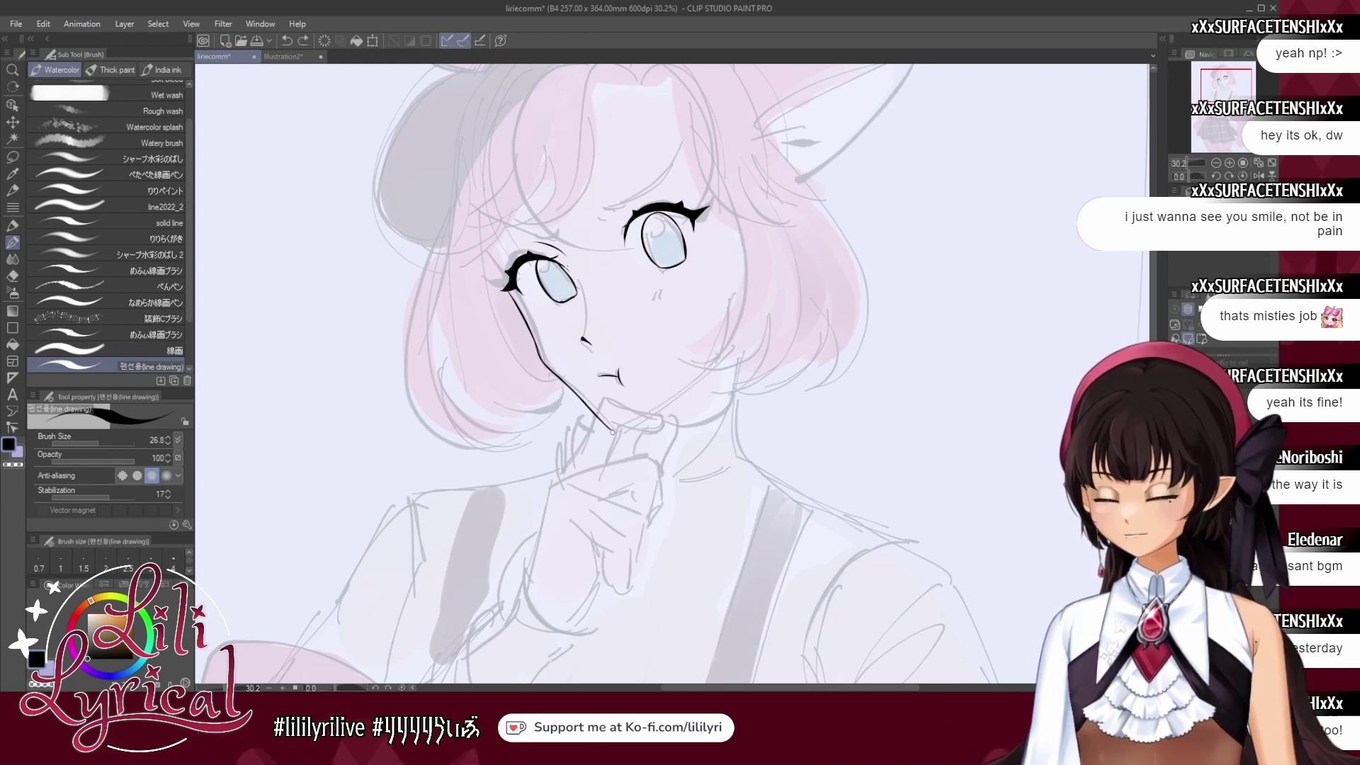
drag(614, 430, 741, 336)
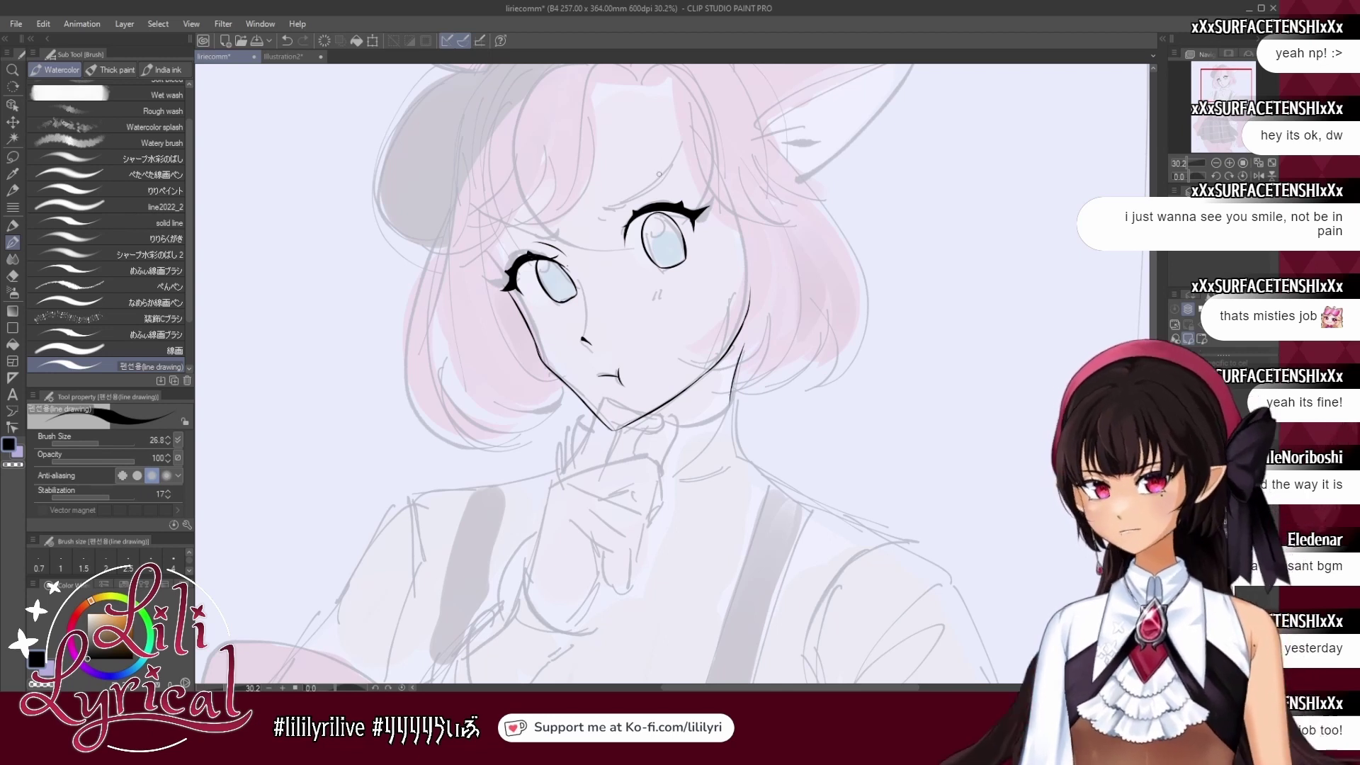
Ink a thin eyelid crease above the lash line of the eye farther from the beret, redoing the stroke.
scroll(659, 173, up, 5)
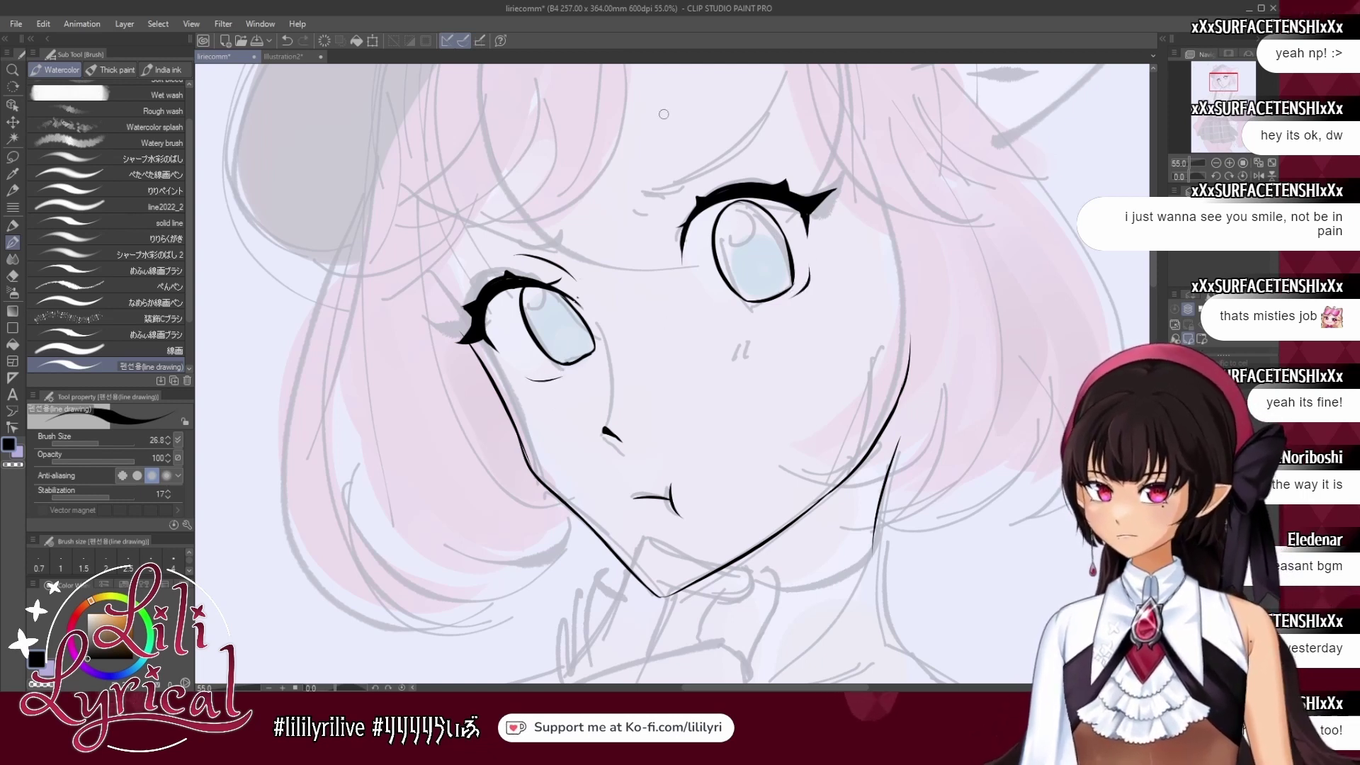
key(ctrl+z)
mouse_move(673, 215)
mouse_down()
mouse_move(706, 179)
mouse_move(803, 174)
mouse_up()
key(ctrl+z)
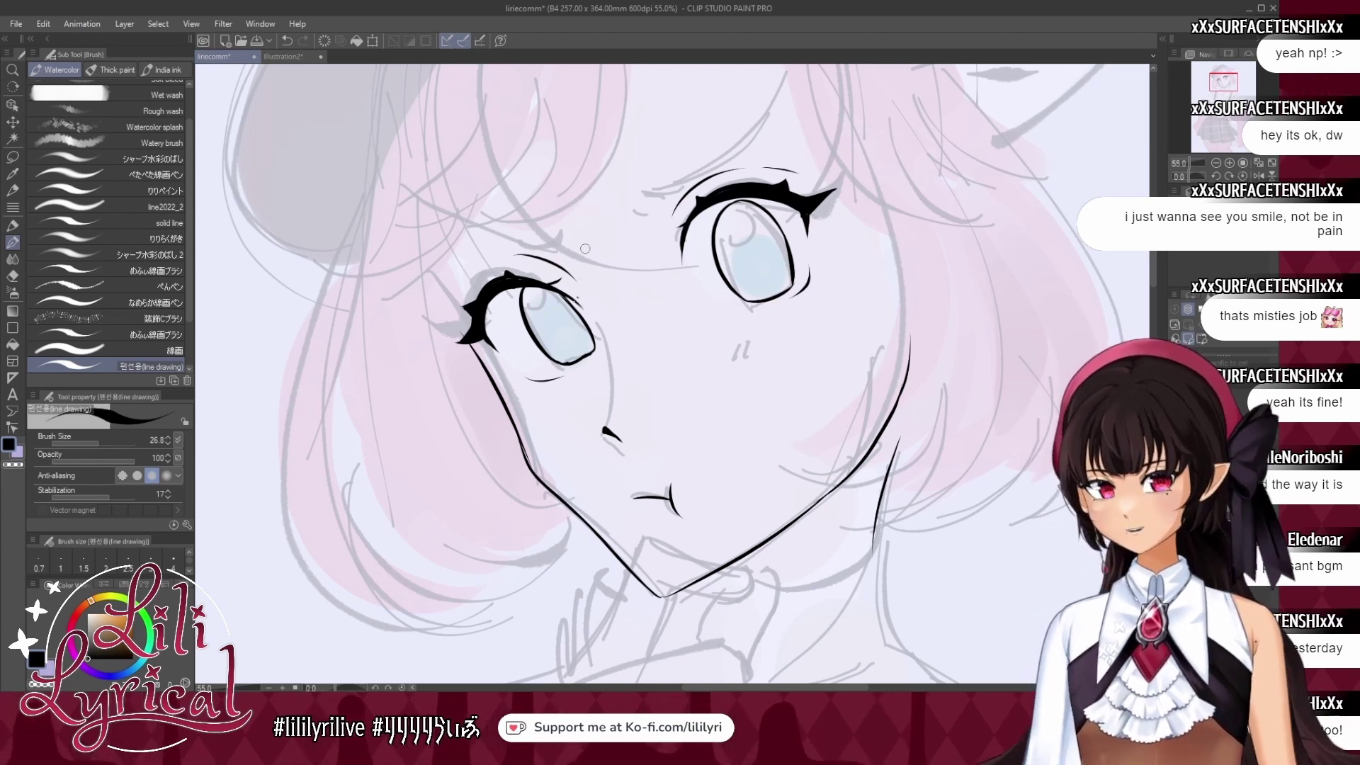
Fade the sketch further and ink the temple contour beside the eye nearer the beret in black.
click(1236, 418)
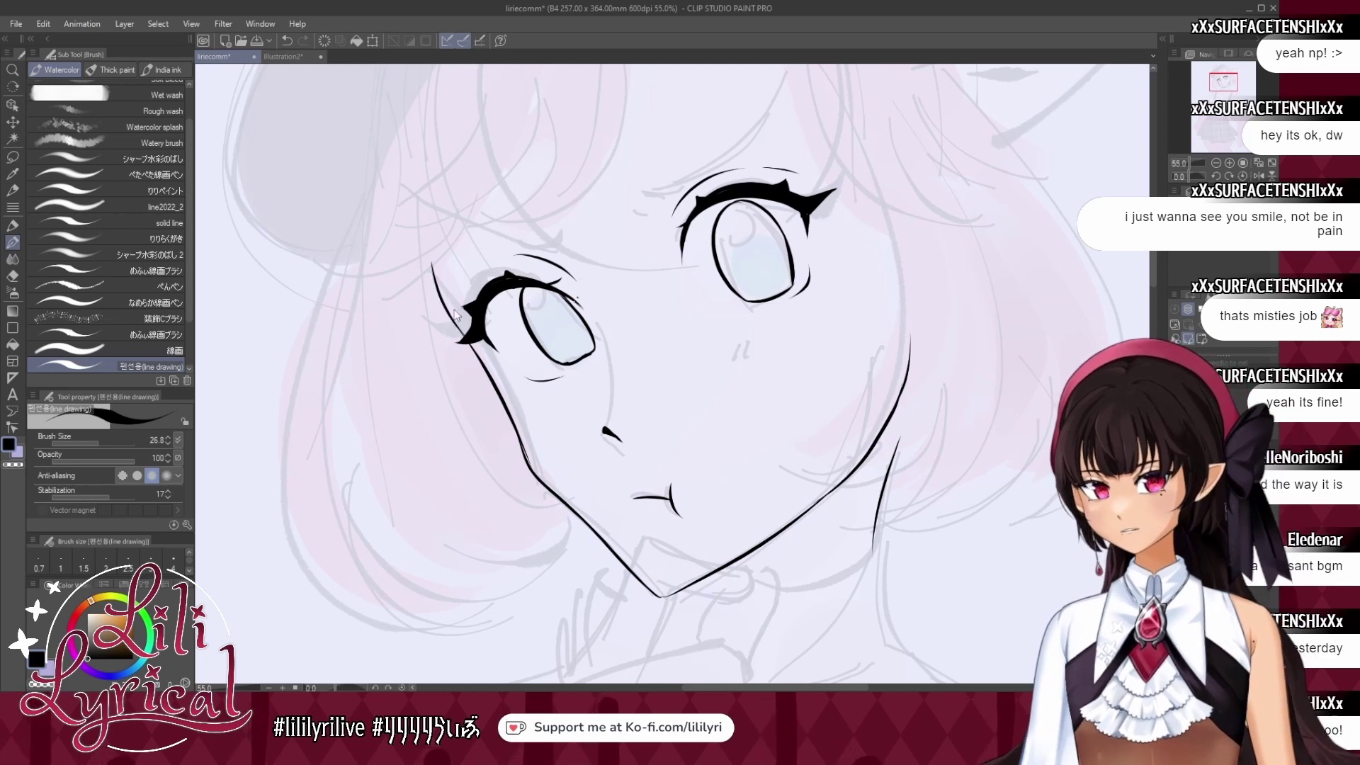
drag(429, 265, 489, 373)
key(ctrl+z)
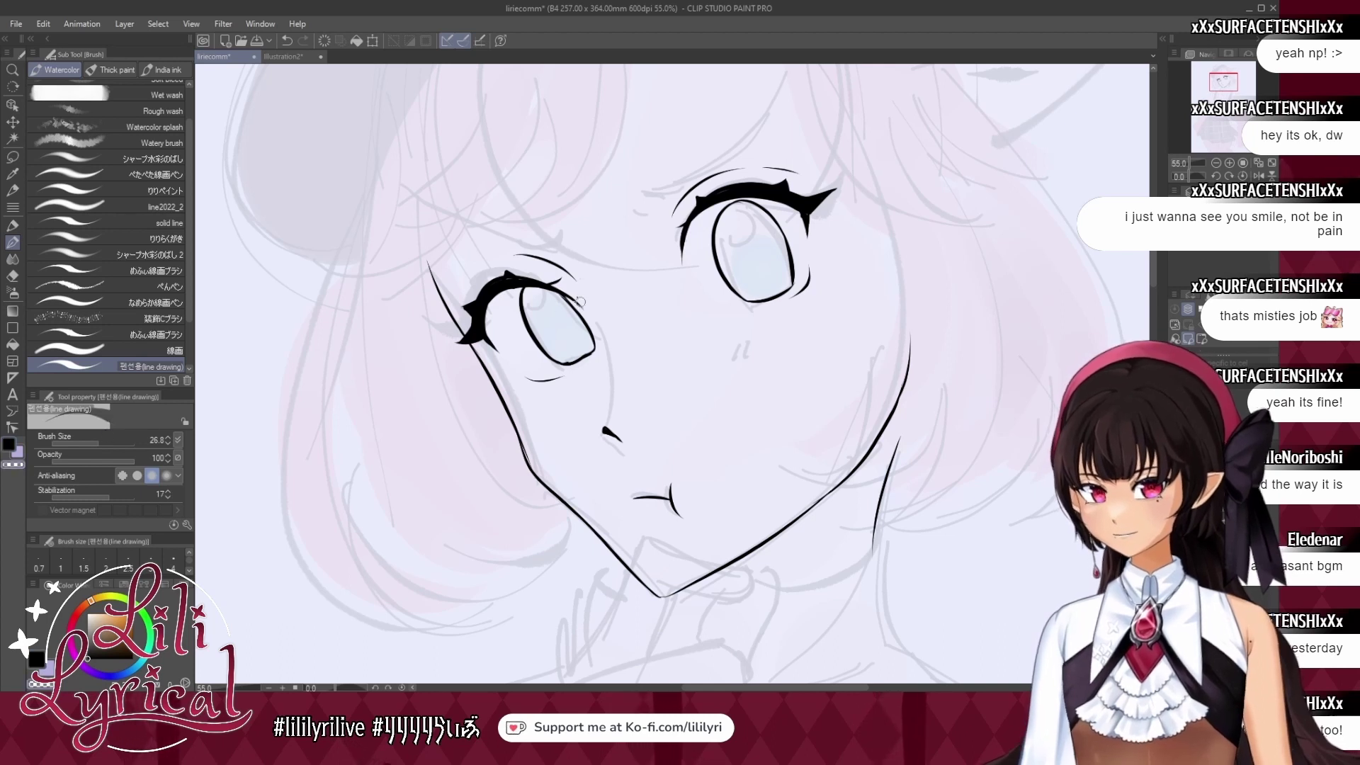
click(7, 445)
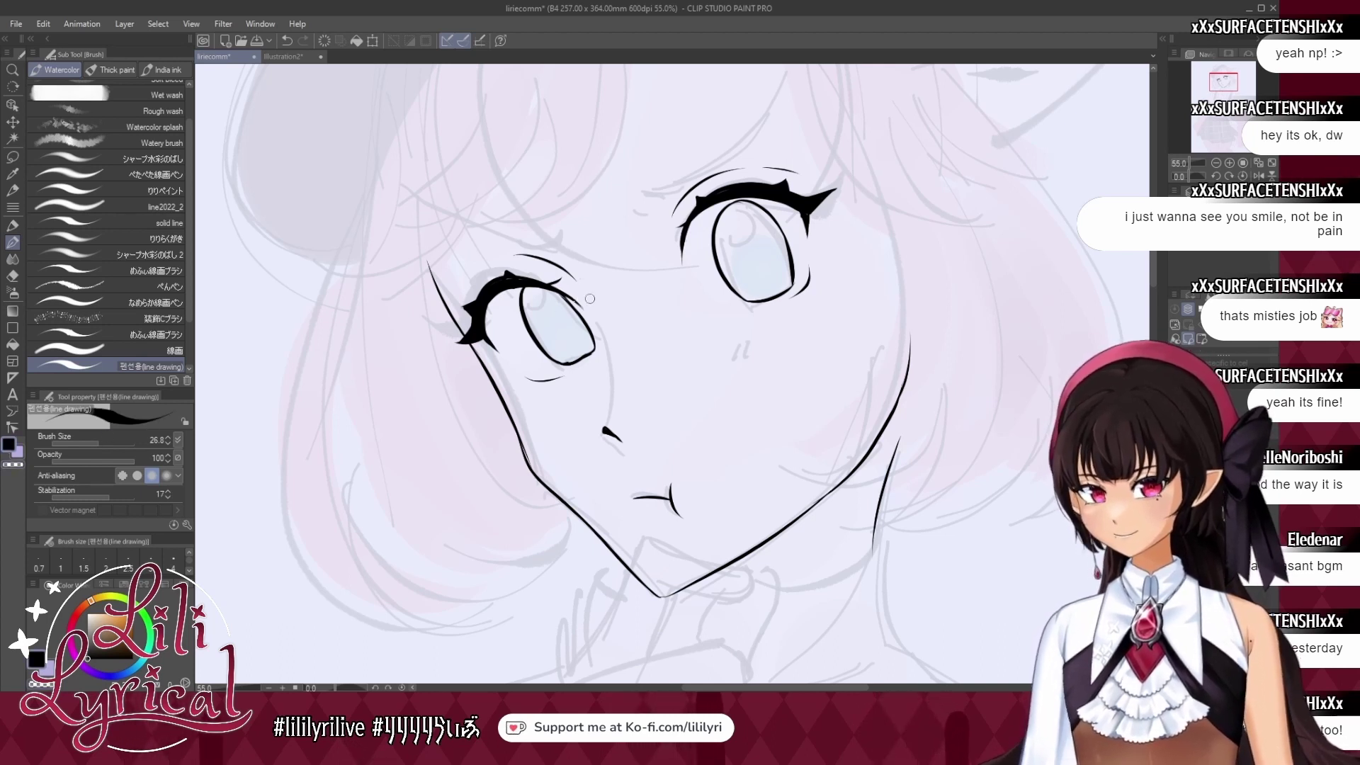
key(ctrl+z)
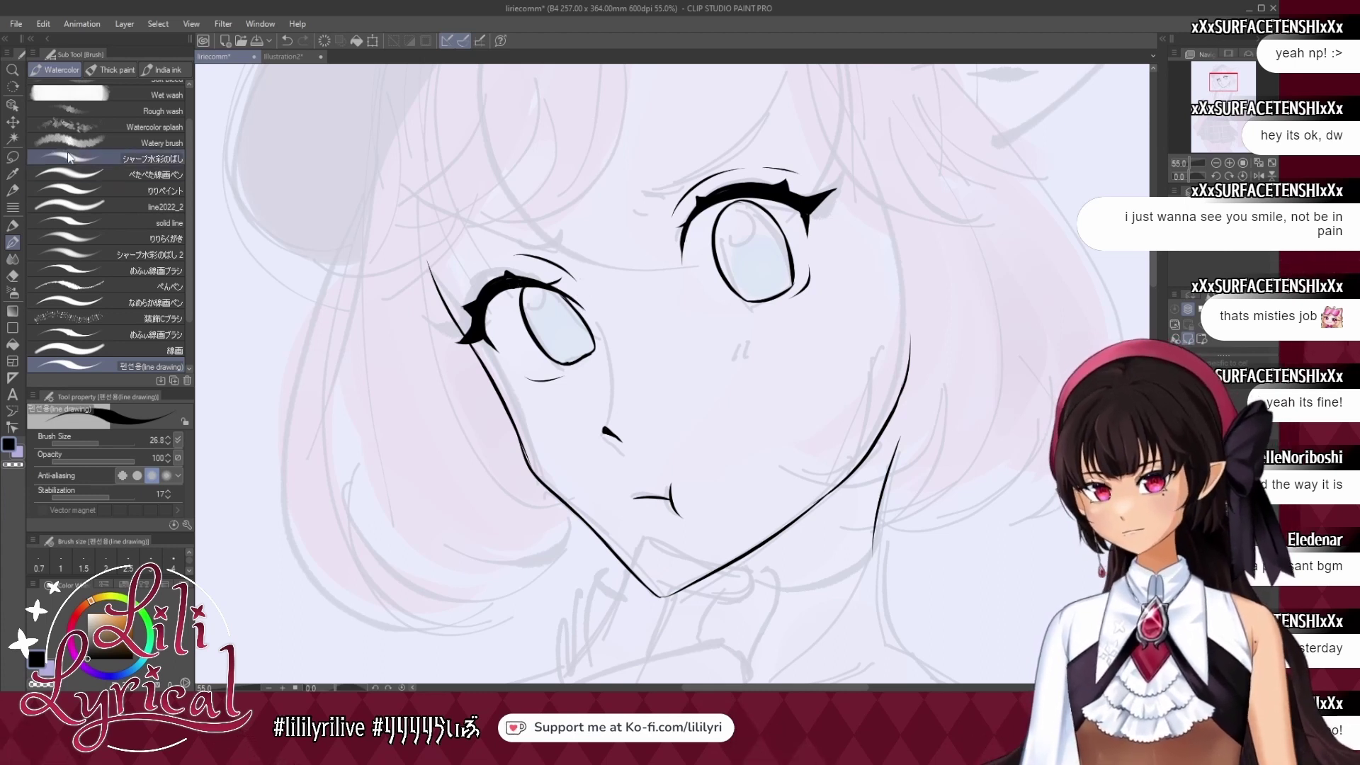
Lasso the iris of the eye farther from the beret, nudge it slightly up toward the lash line, and clear the selection.
key(m)
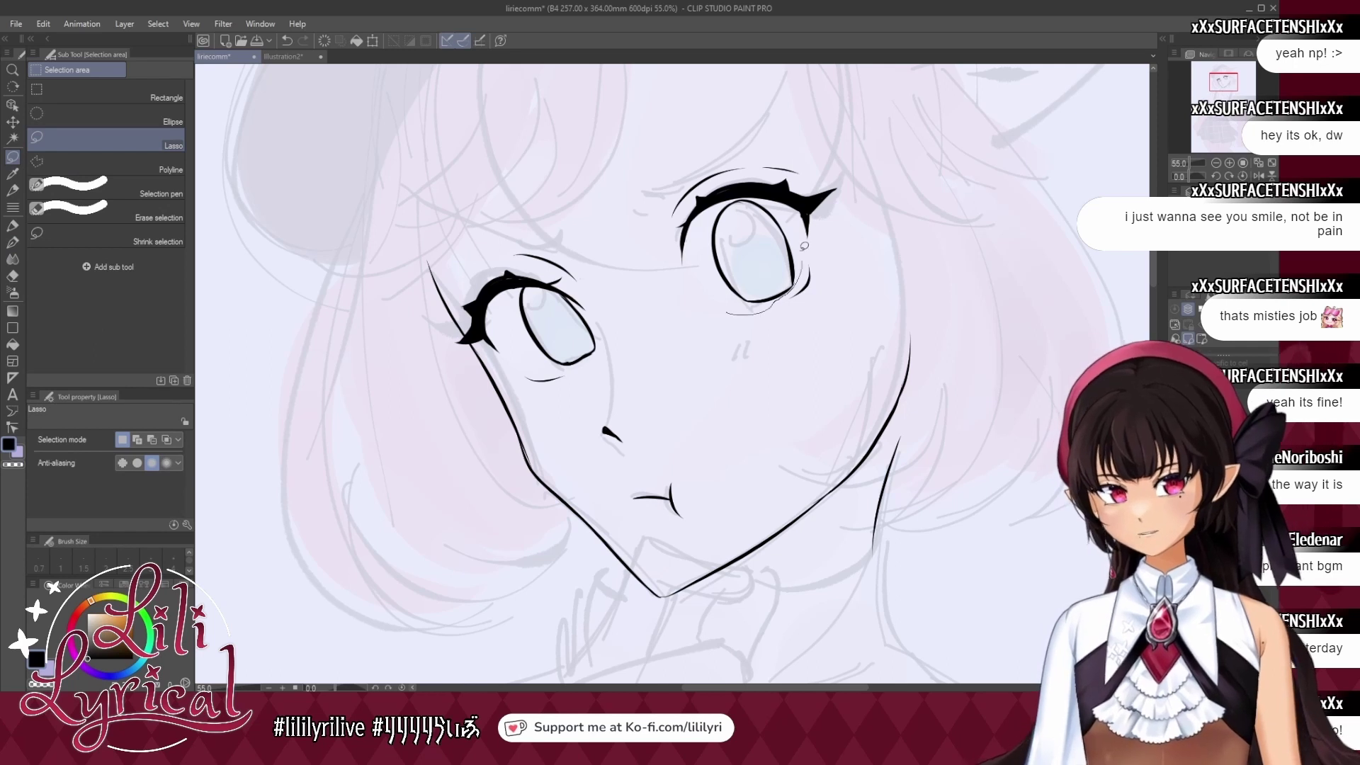
drag(733, 196, 756, 201)
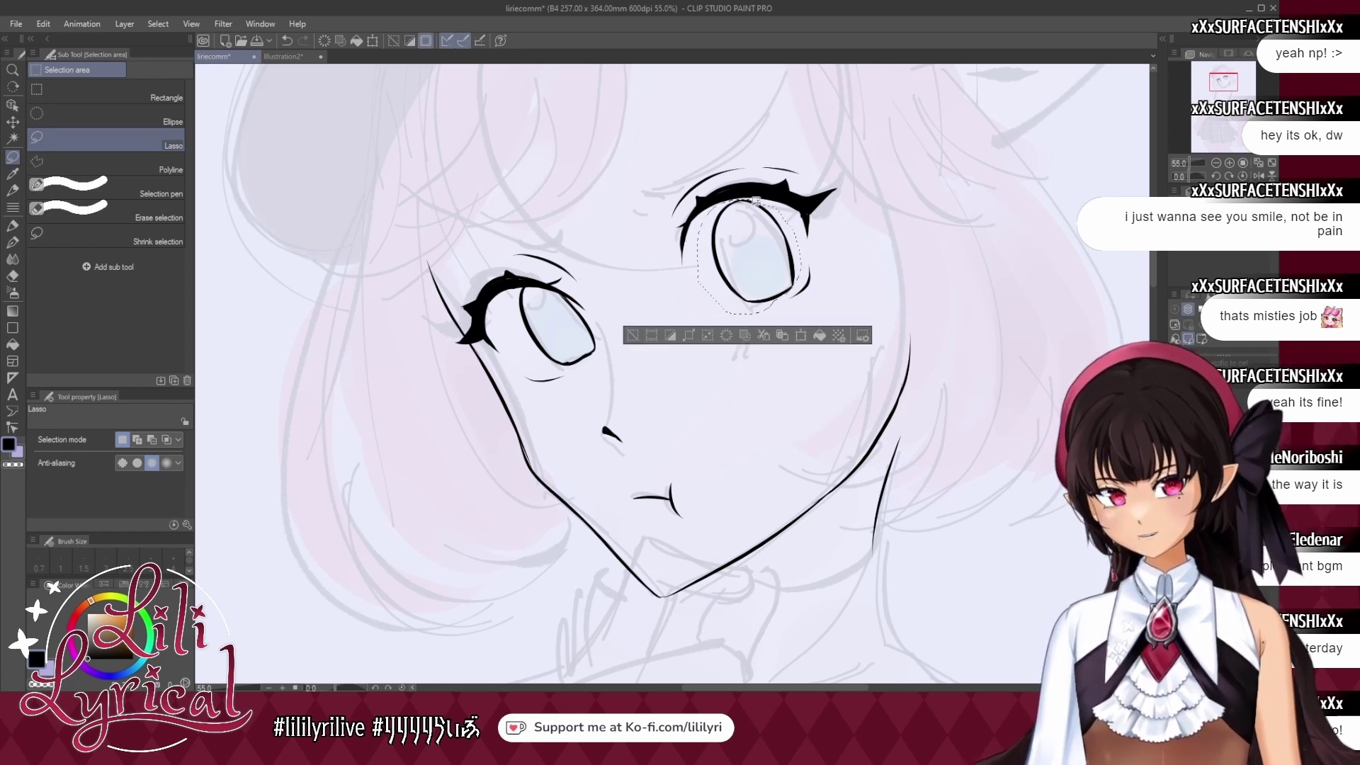
key(k)
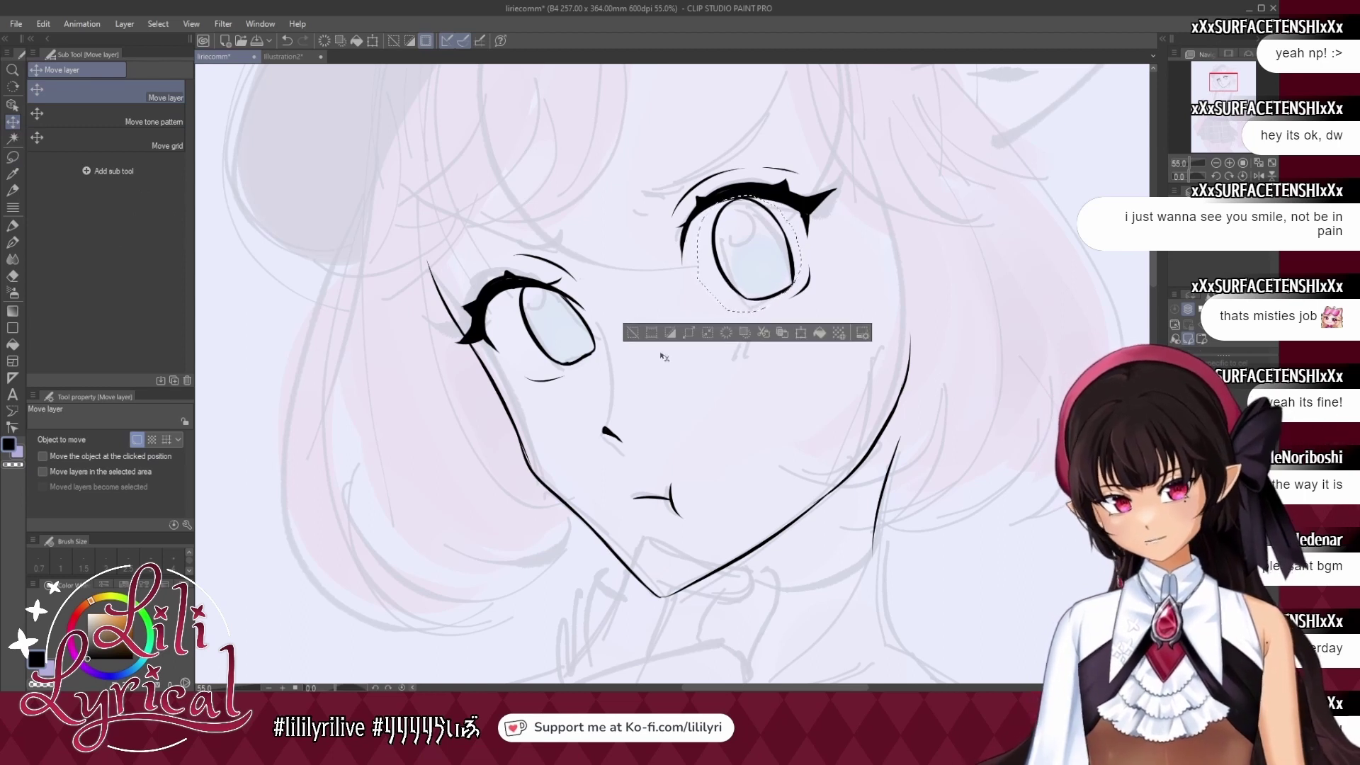
click(633, 335)
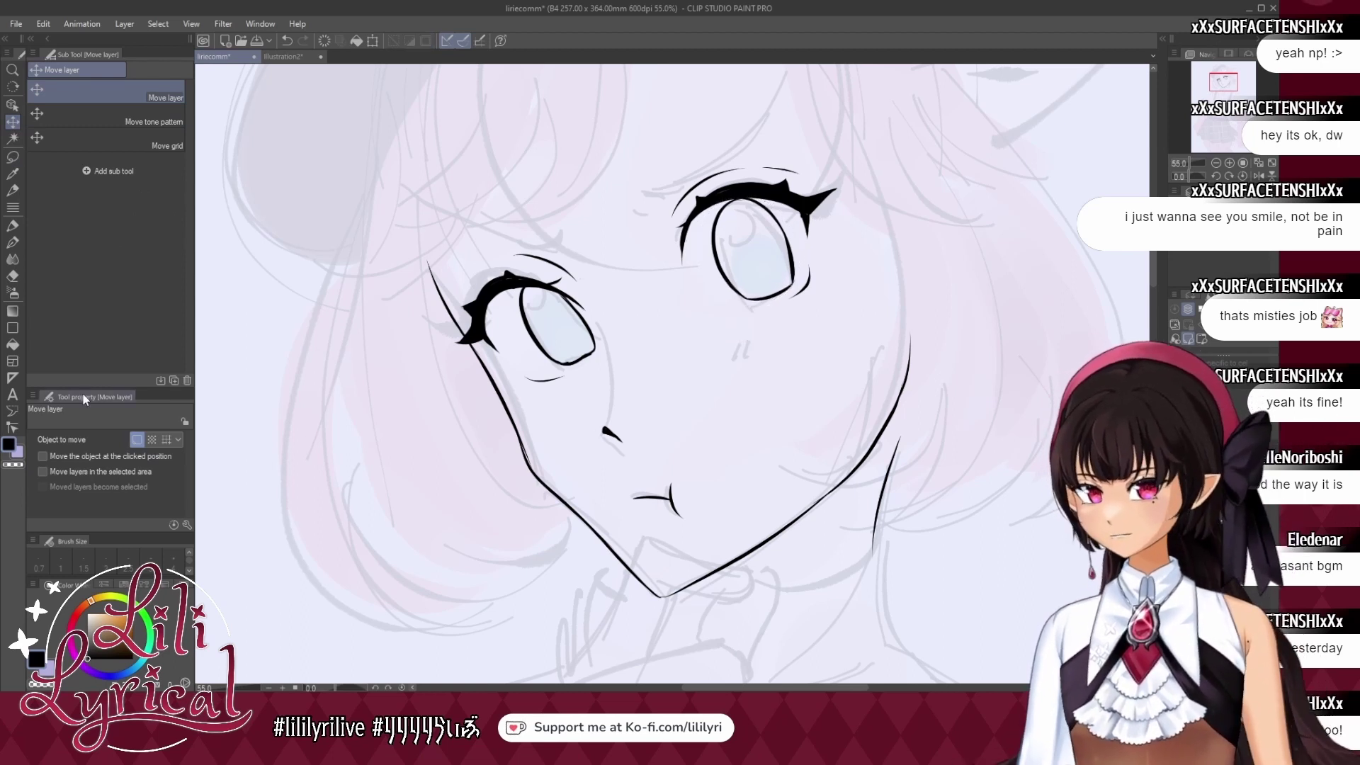
Fill both irises solid black on the line art layer, hiding the sketch while filling and showing it again.
click(11, 346)
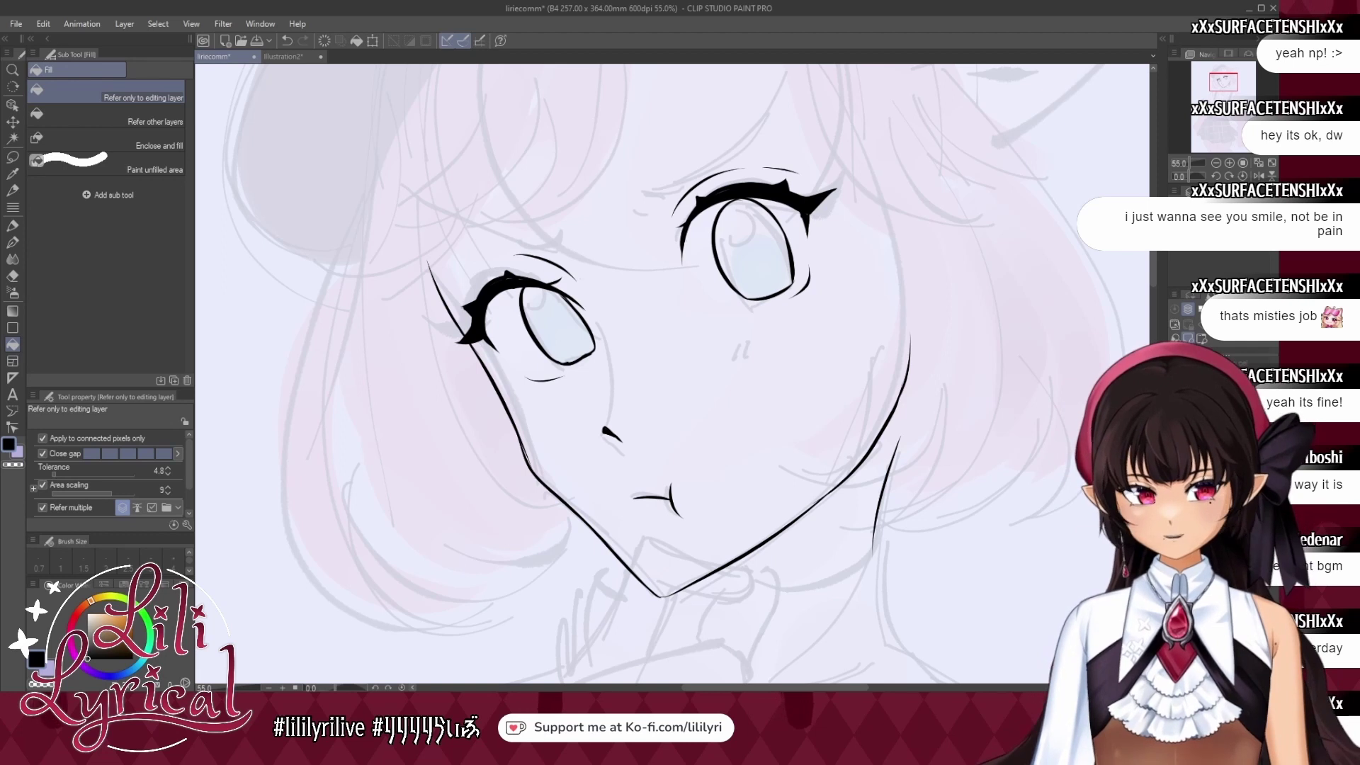
click(1175, 411)
click(565, 328)
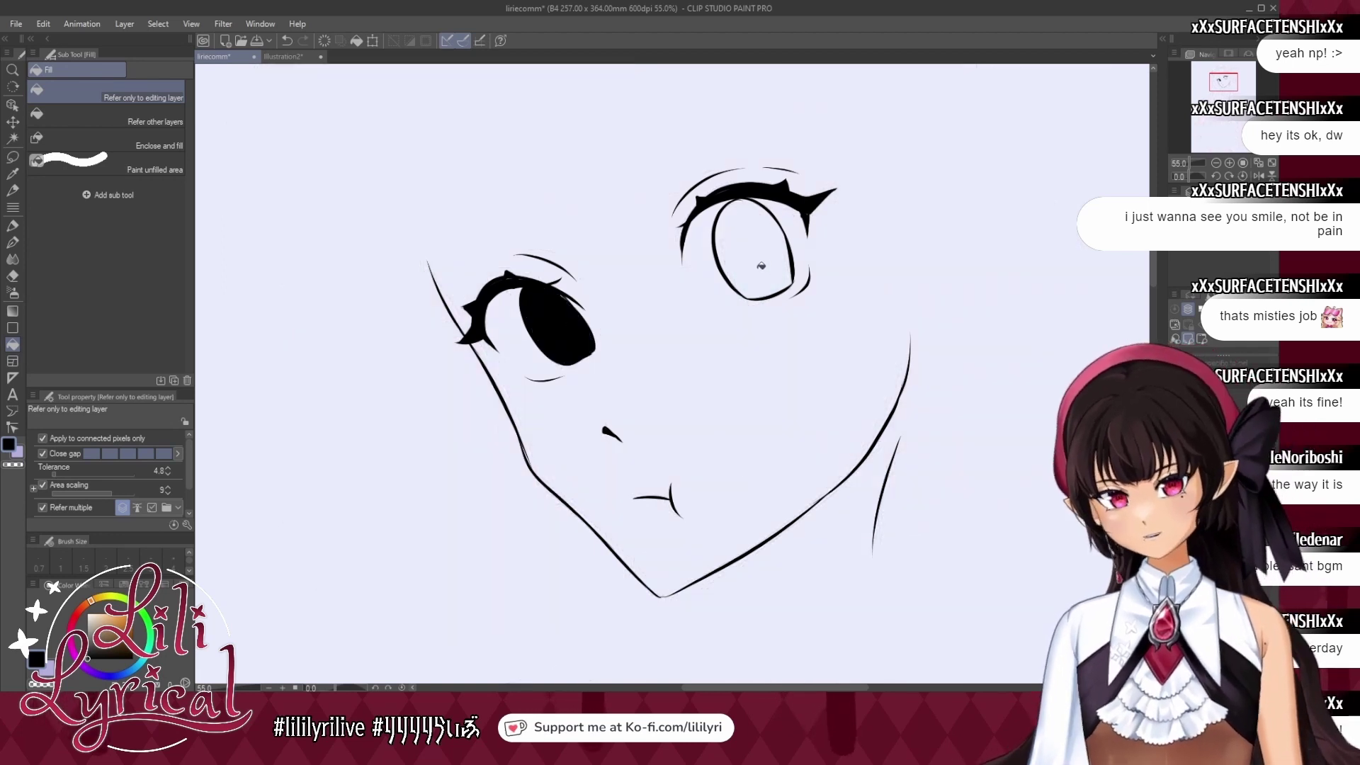
click(759, 267)
click(1175, 411)
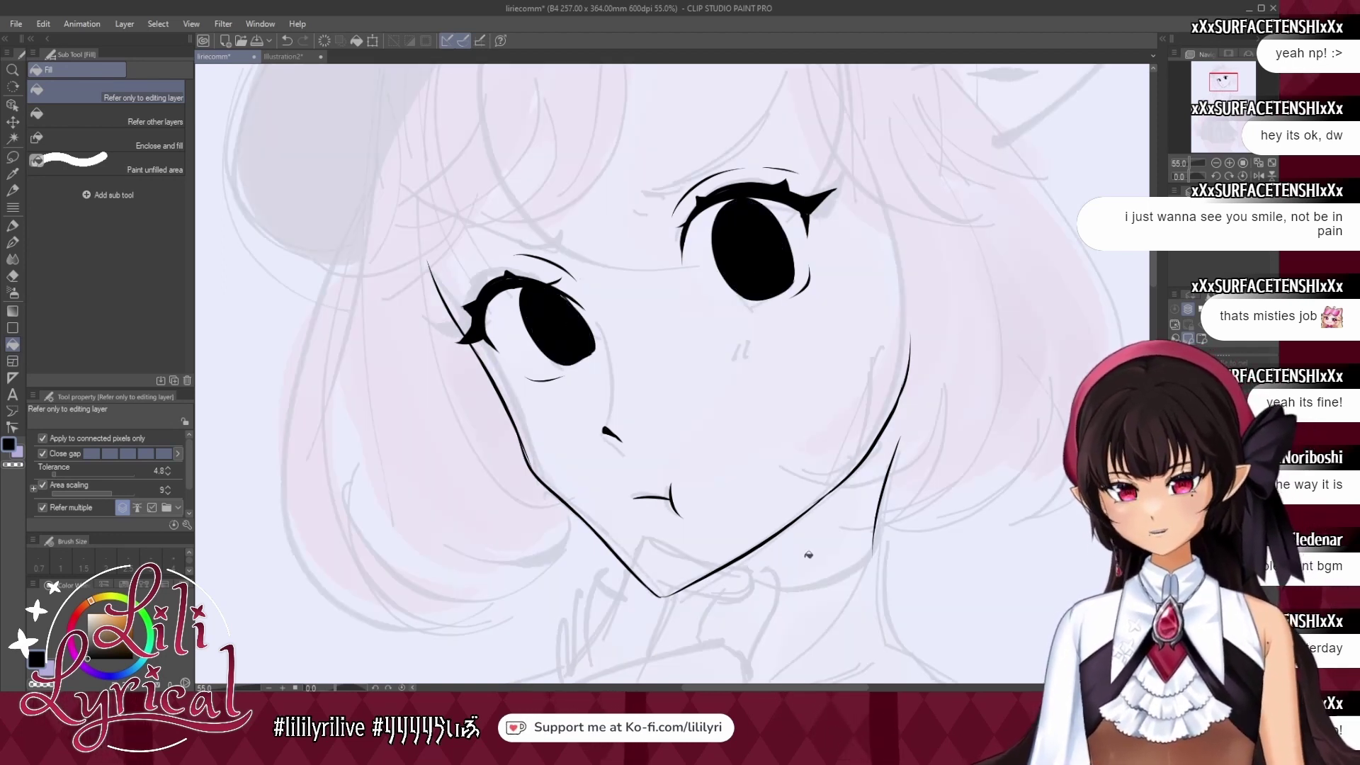
Erase a round highlight in the upper part of each black iris using the Hard eraser at size 88.8.
key(e)
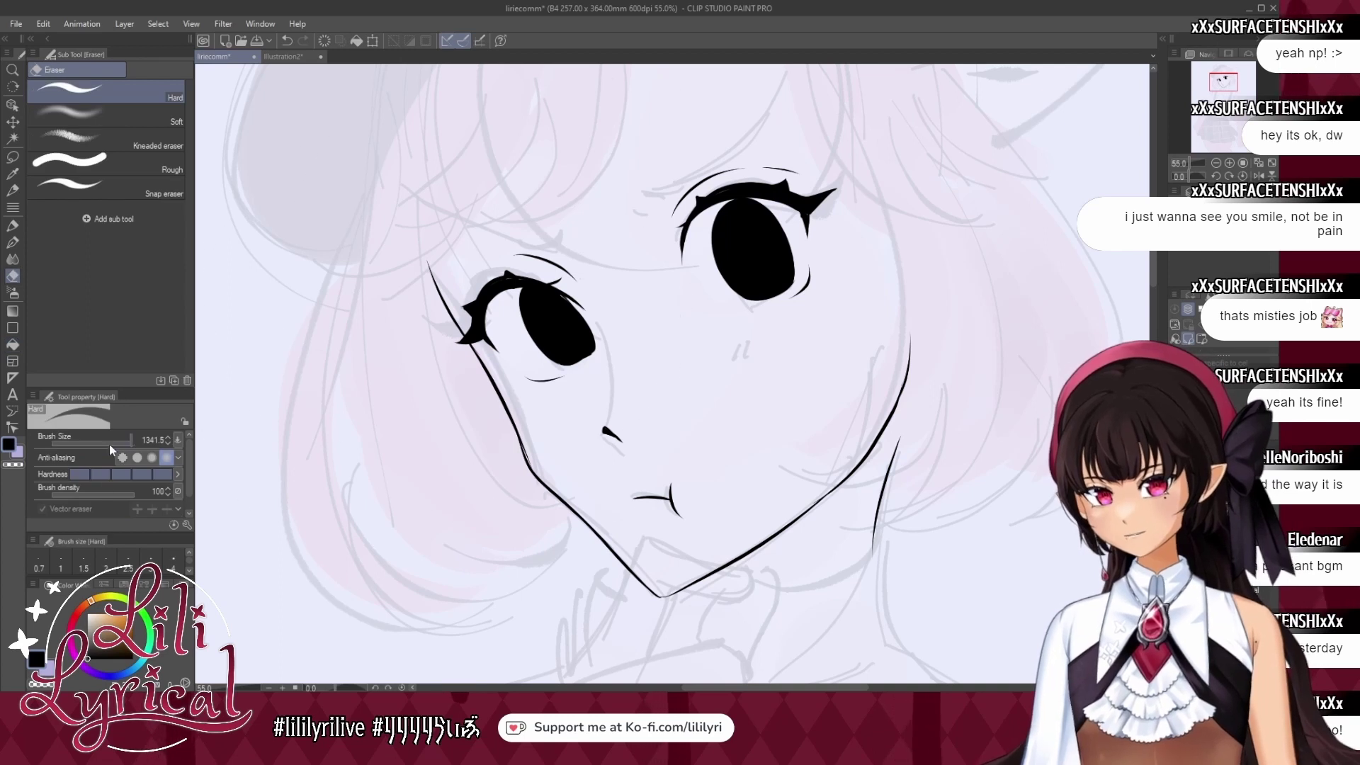
click(535, 298)
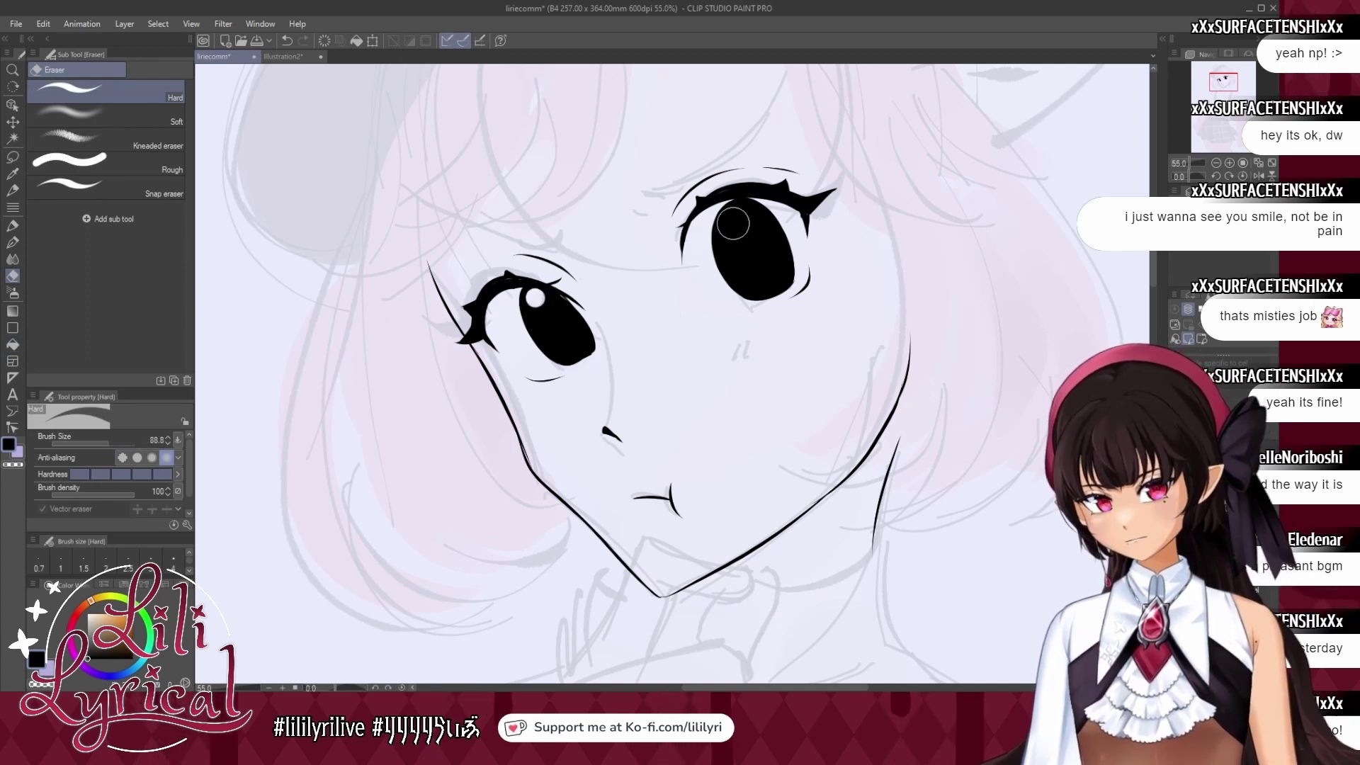
click(729, 226)
Ink the turtleneck collar below the jaw with the line drawing brush, checking the outfit against the colour reference illustration.
click(1256, 163)
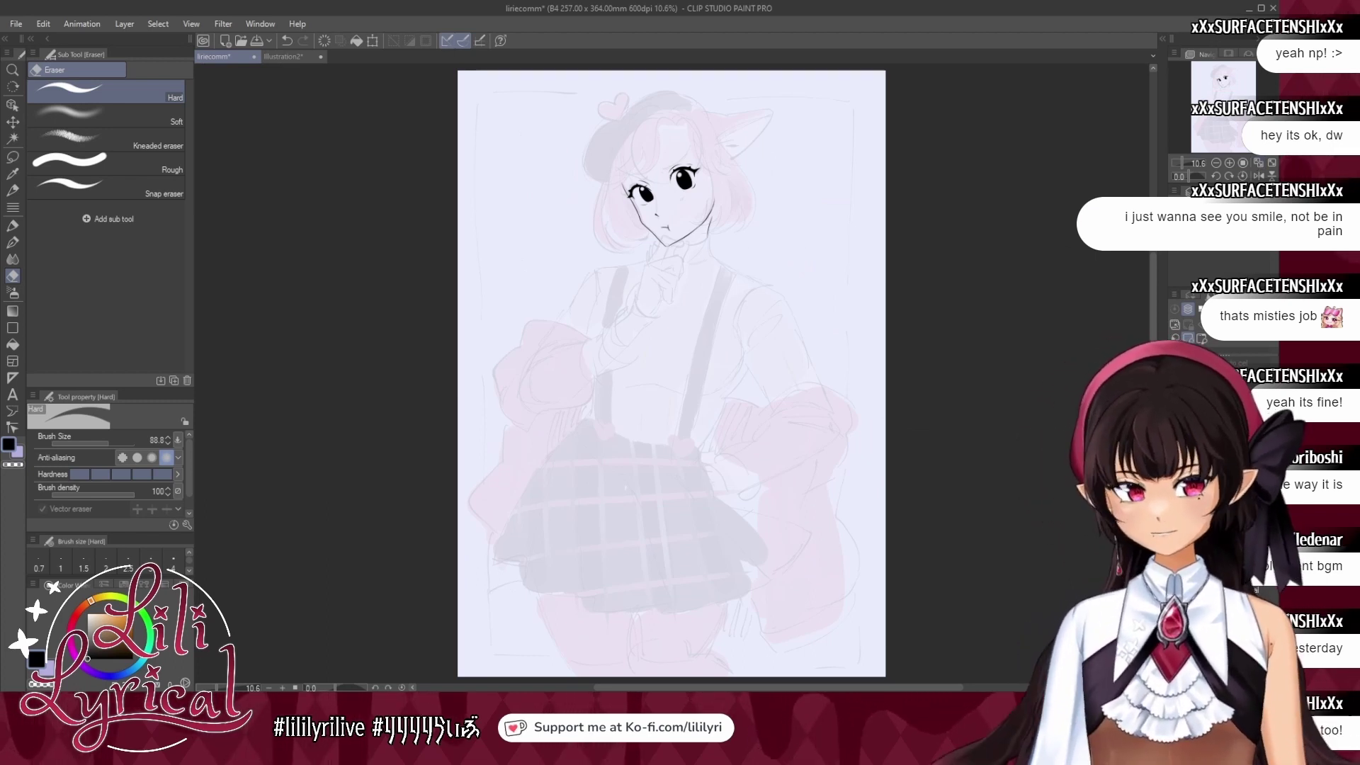
click(12, 242)
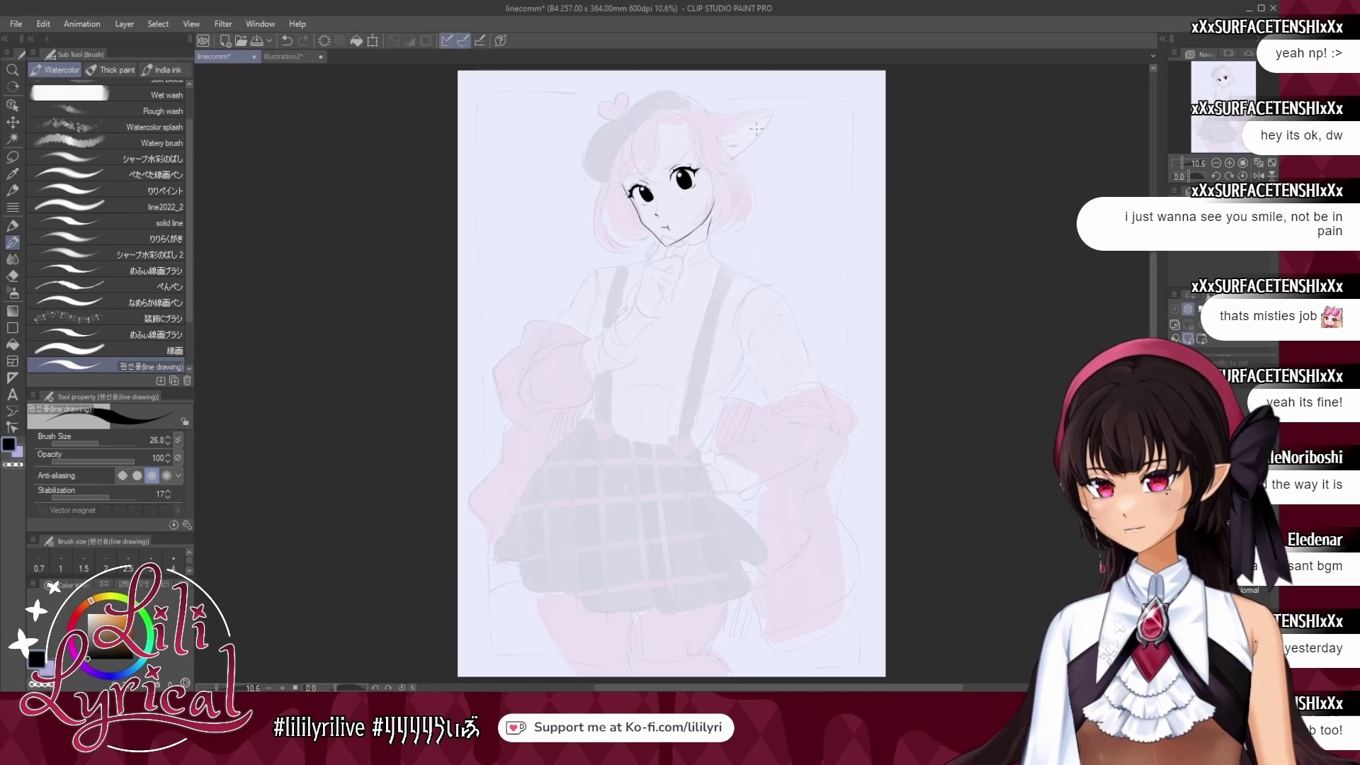
drag(1214, 144, 1218, 134)
click(1230, 163)
click(1230, 163)
click(1230, 163)
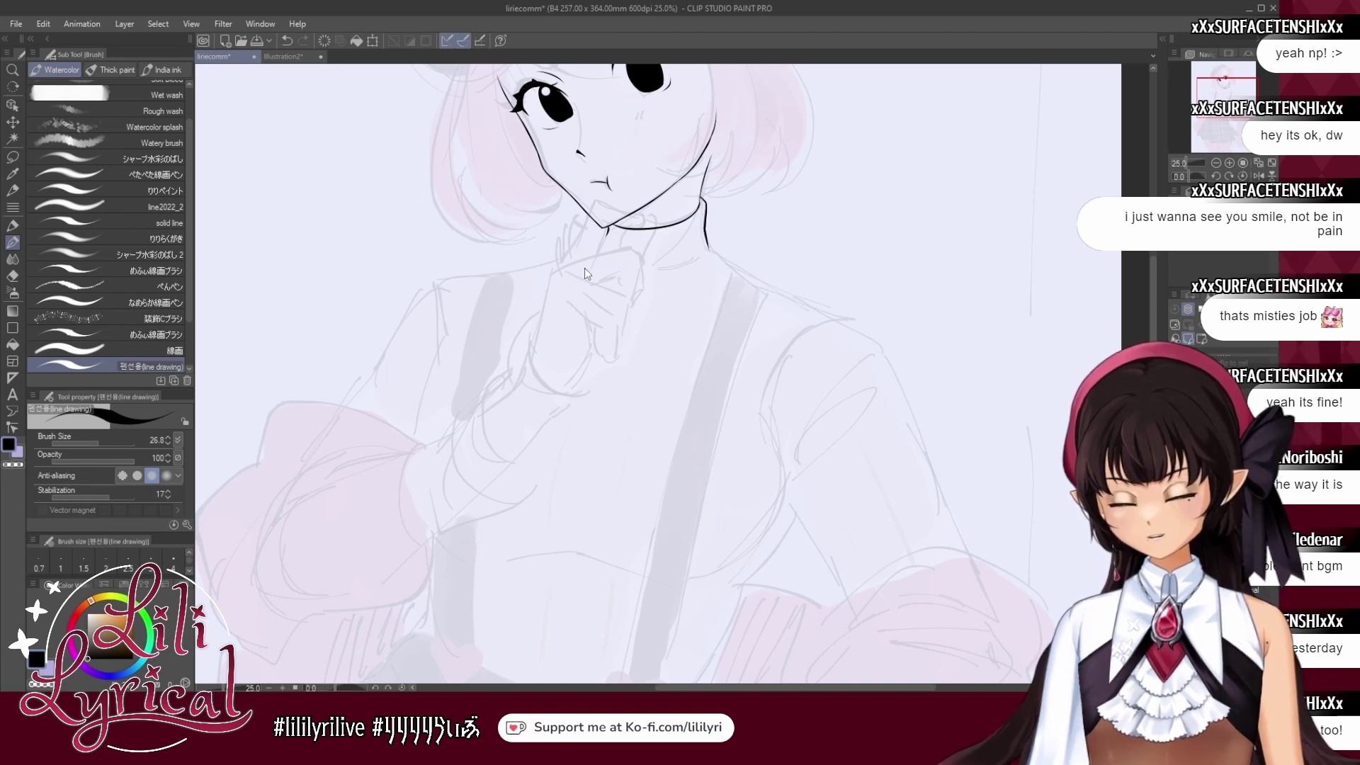
click(287, 56)
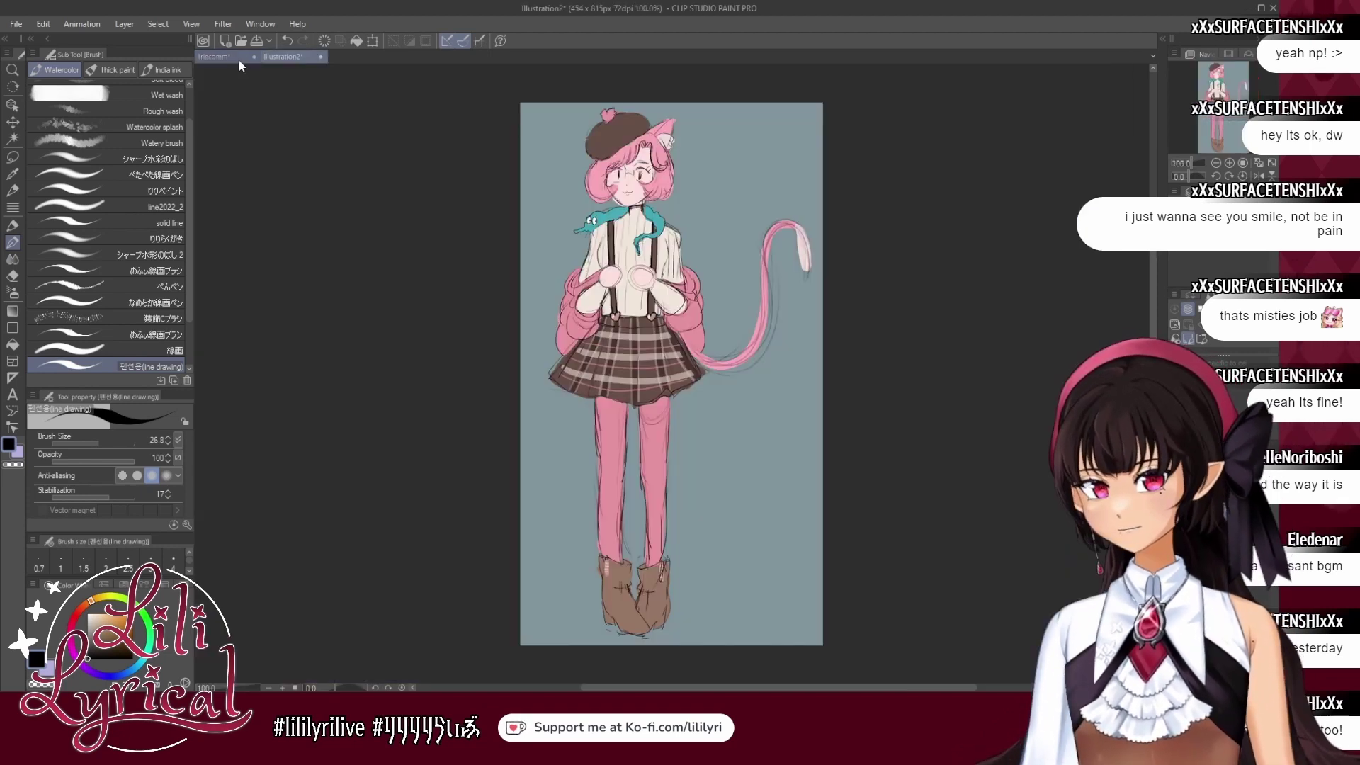
click(236, 60)
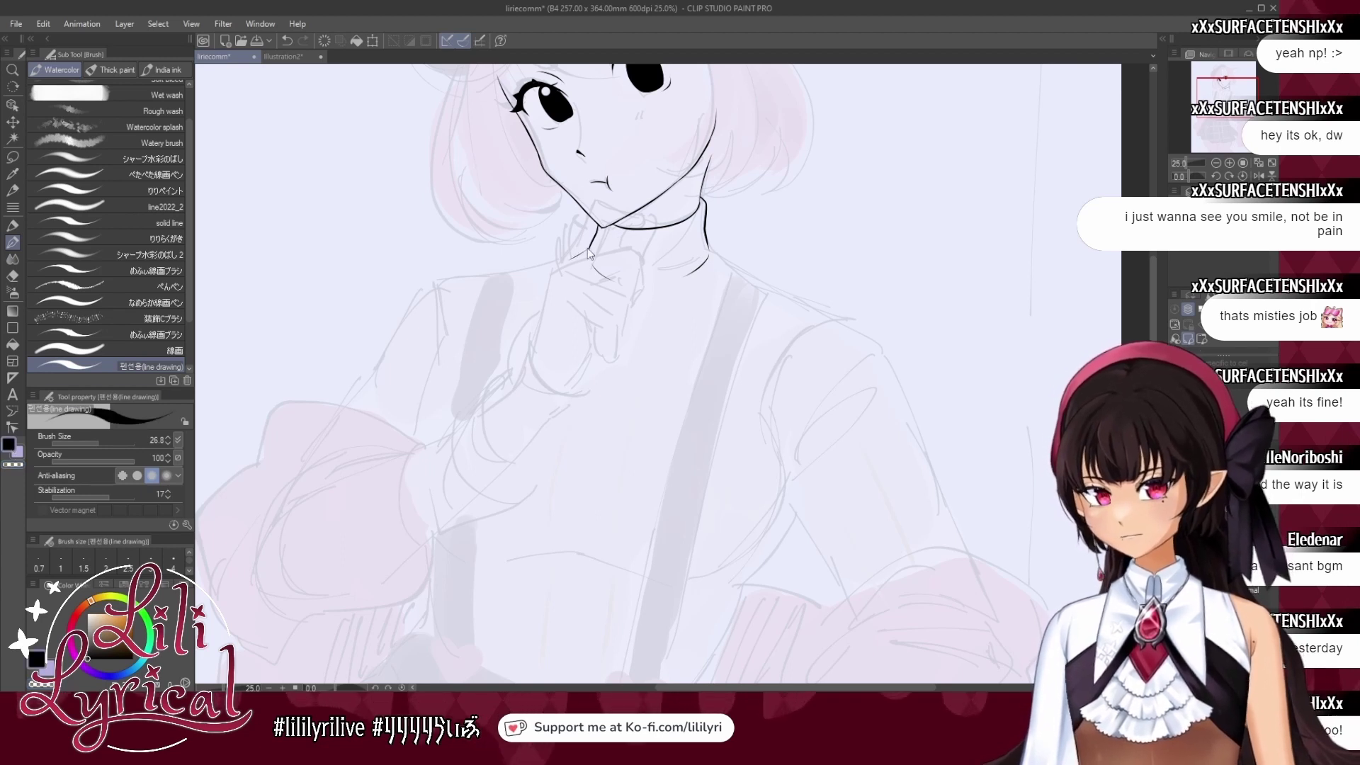
Ink both shoulder lines outward from the collar base, redoing the longer one until it runs straight to the shoulder tip.
drag(588, 249, 522, 268)
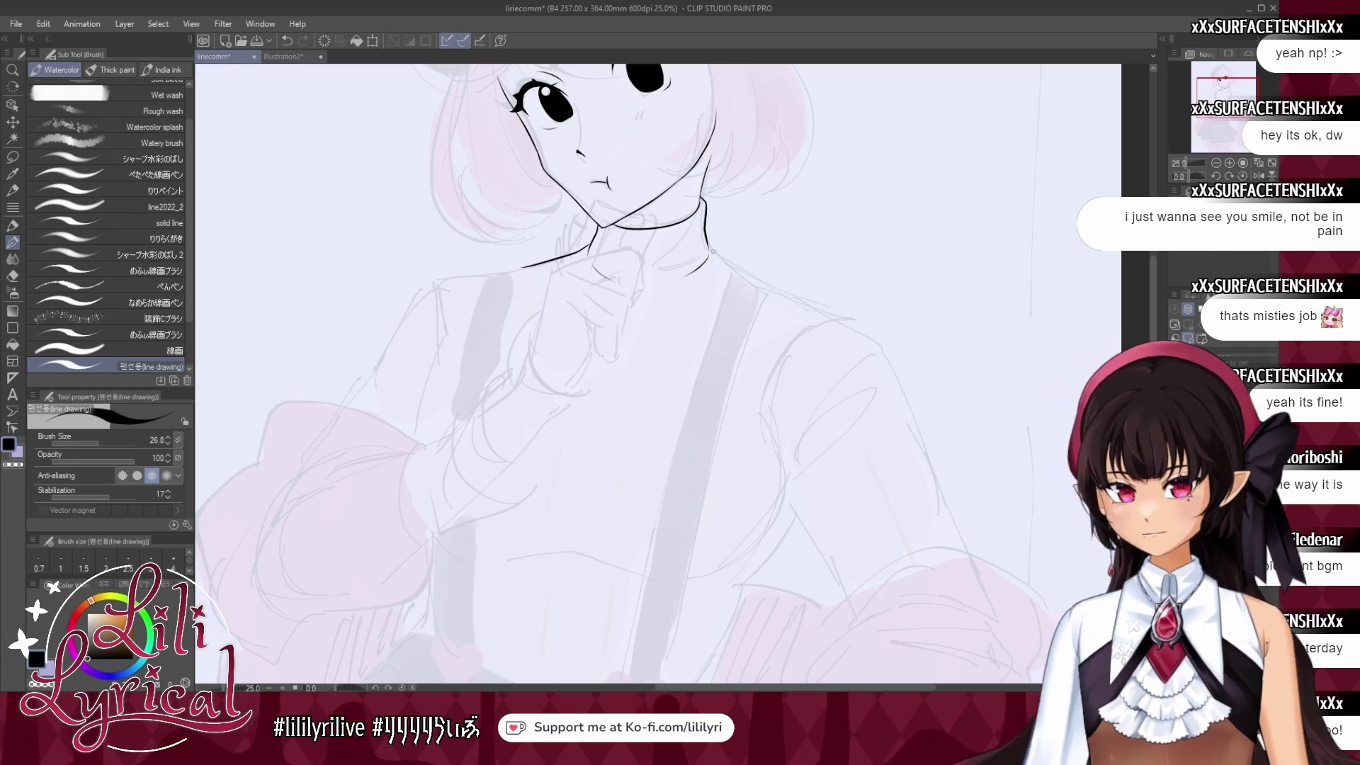
drag(709, 248, 798, 290)
key(ctrl+z)
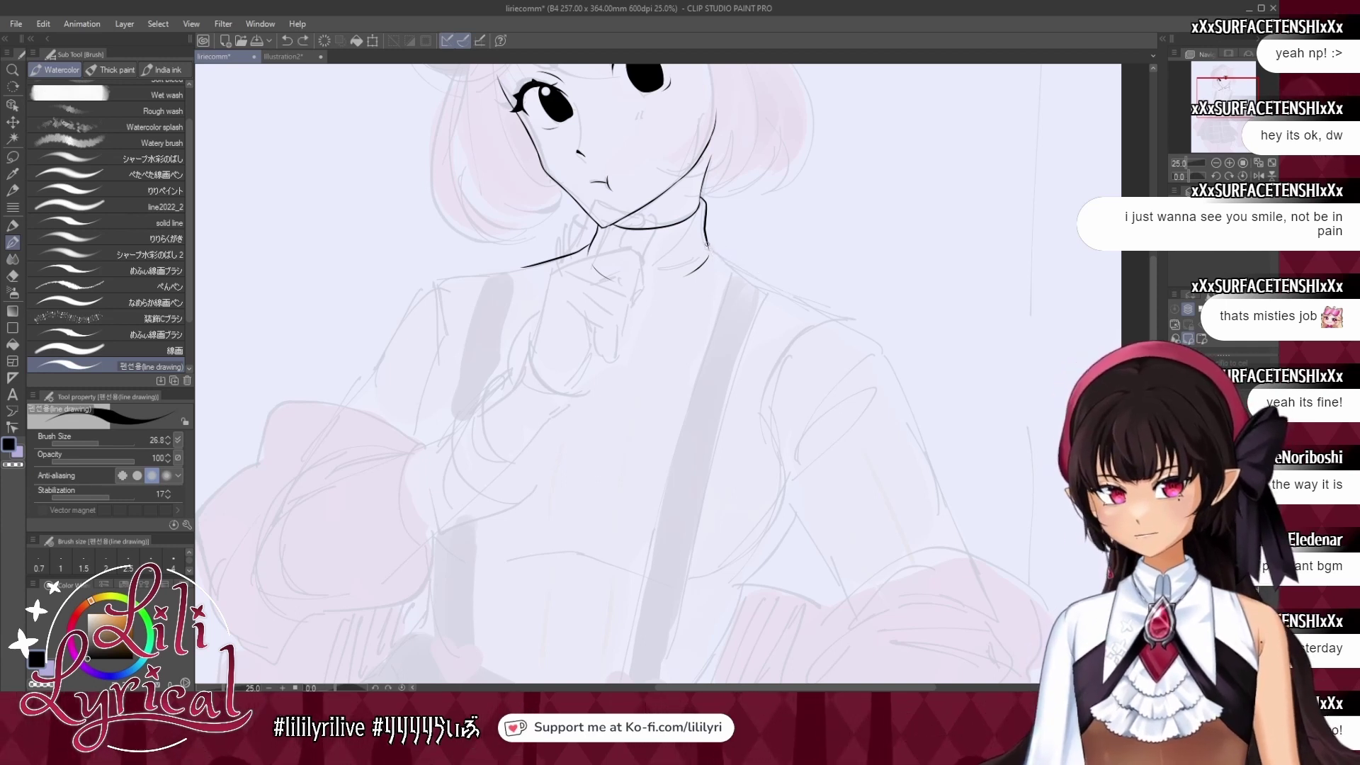
drag(706, 245, 782, 304)
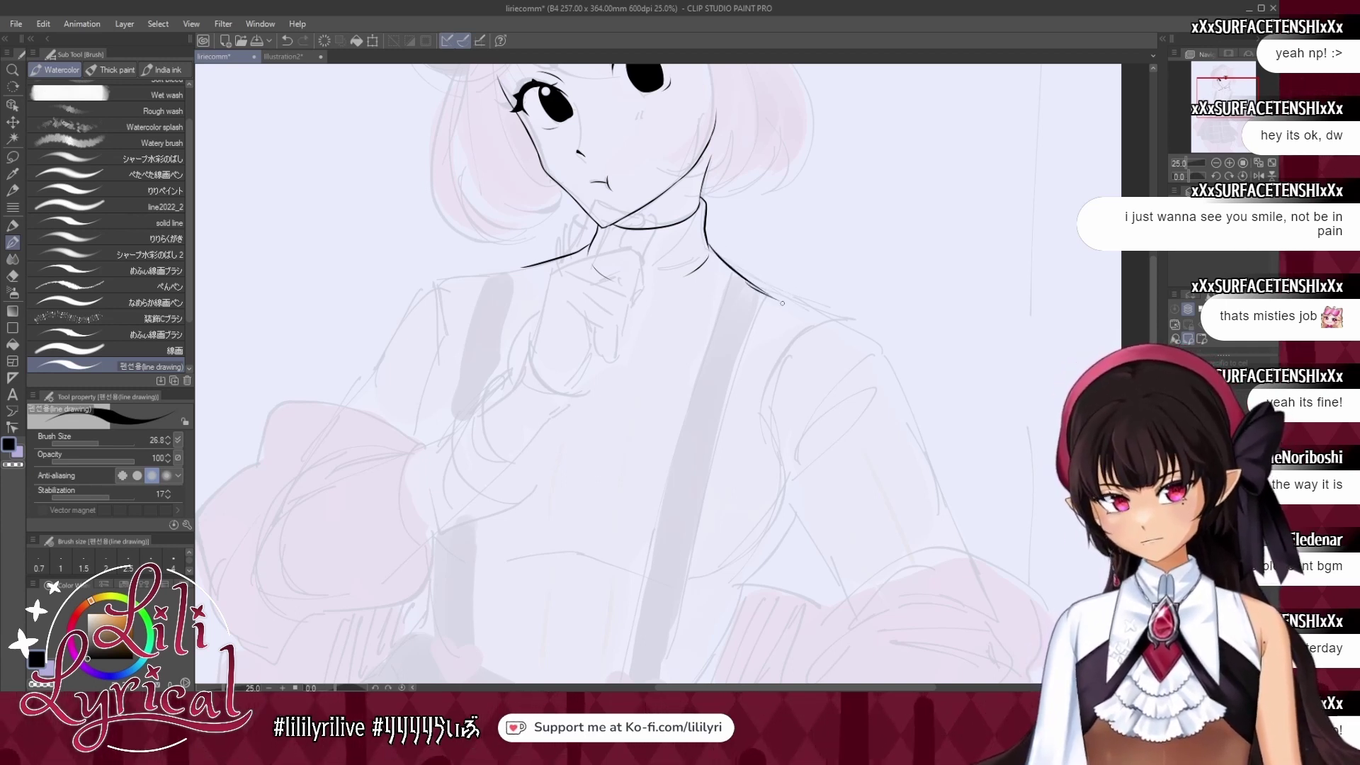
key(ctrl+z)
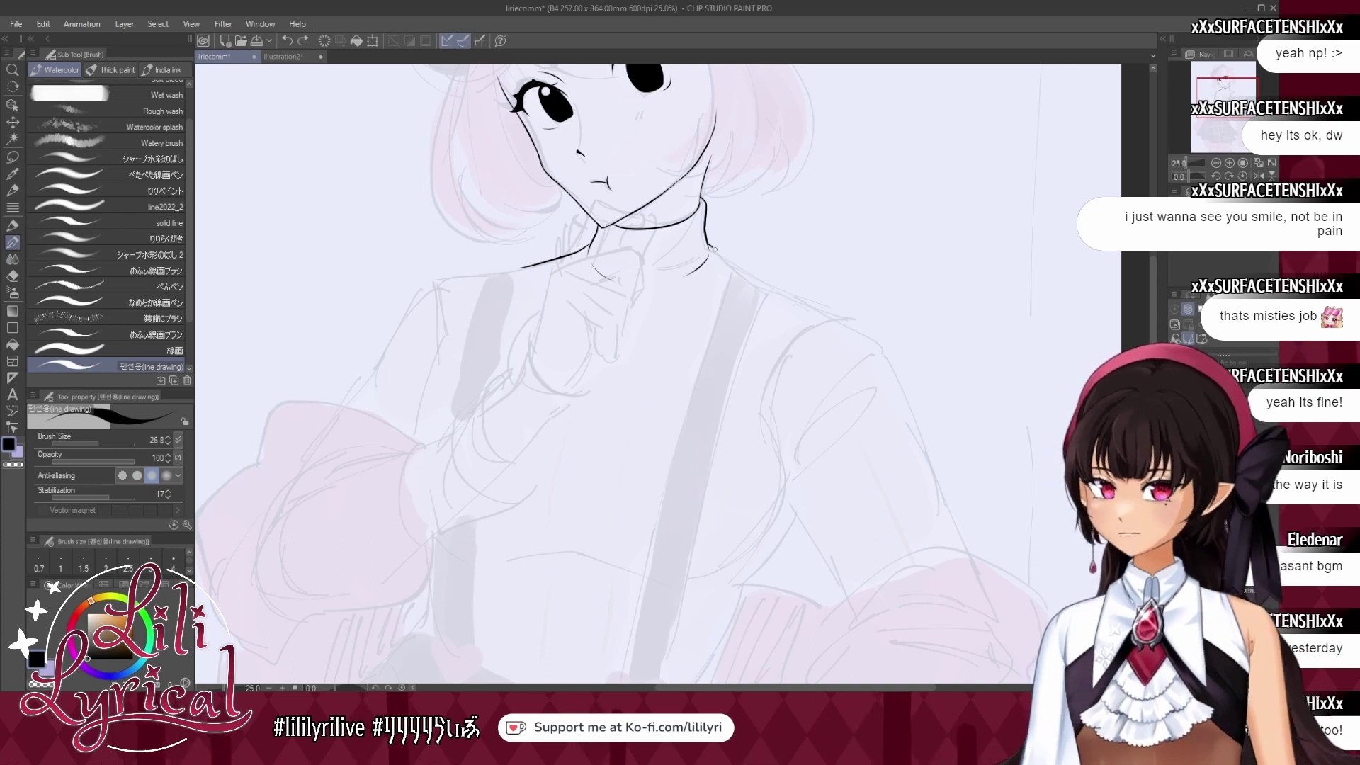
drag(708, 246, 879, 350)
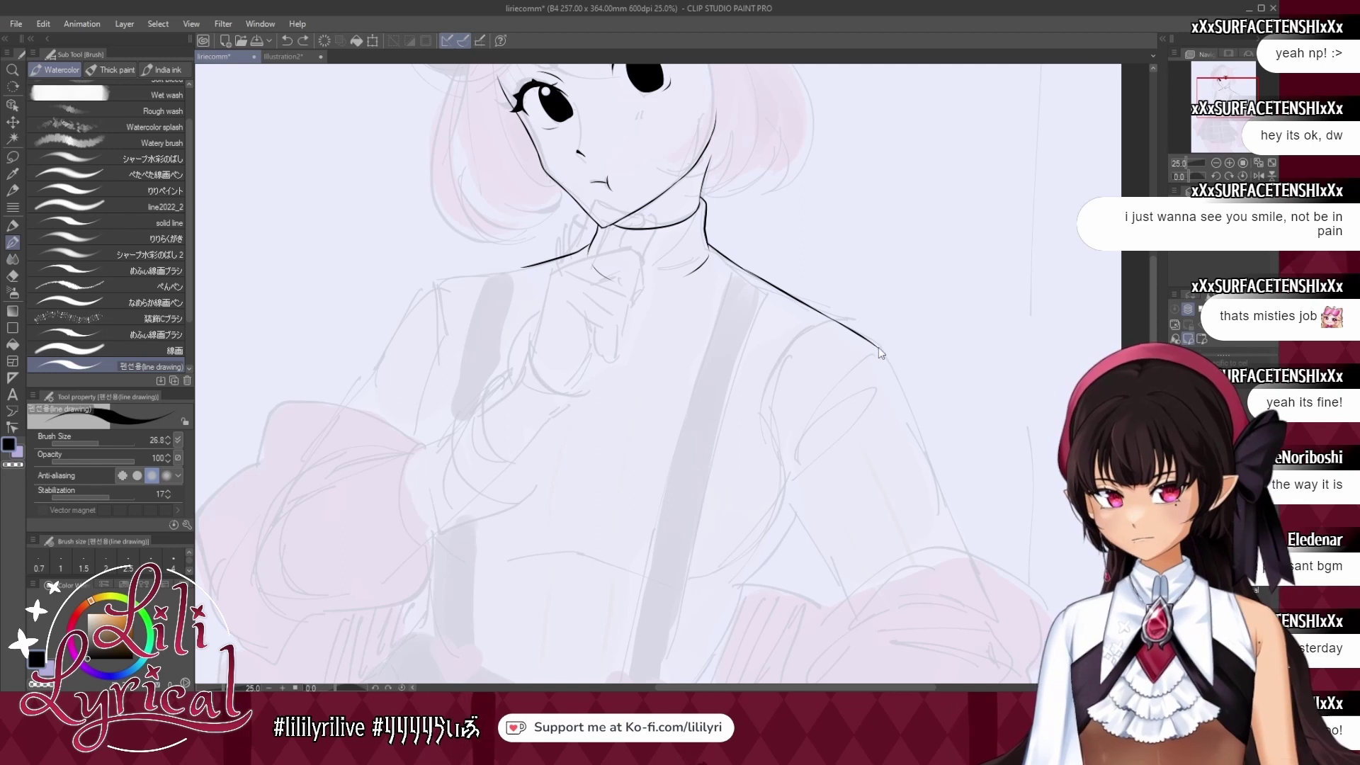
Ink the inner sleeve line and the chest contours on both sides, checking the whole figure in a mirrored view.
drag(855, 368, 794, 469)
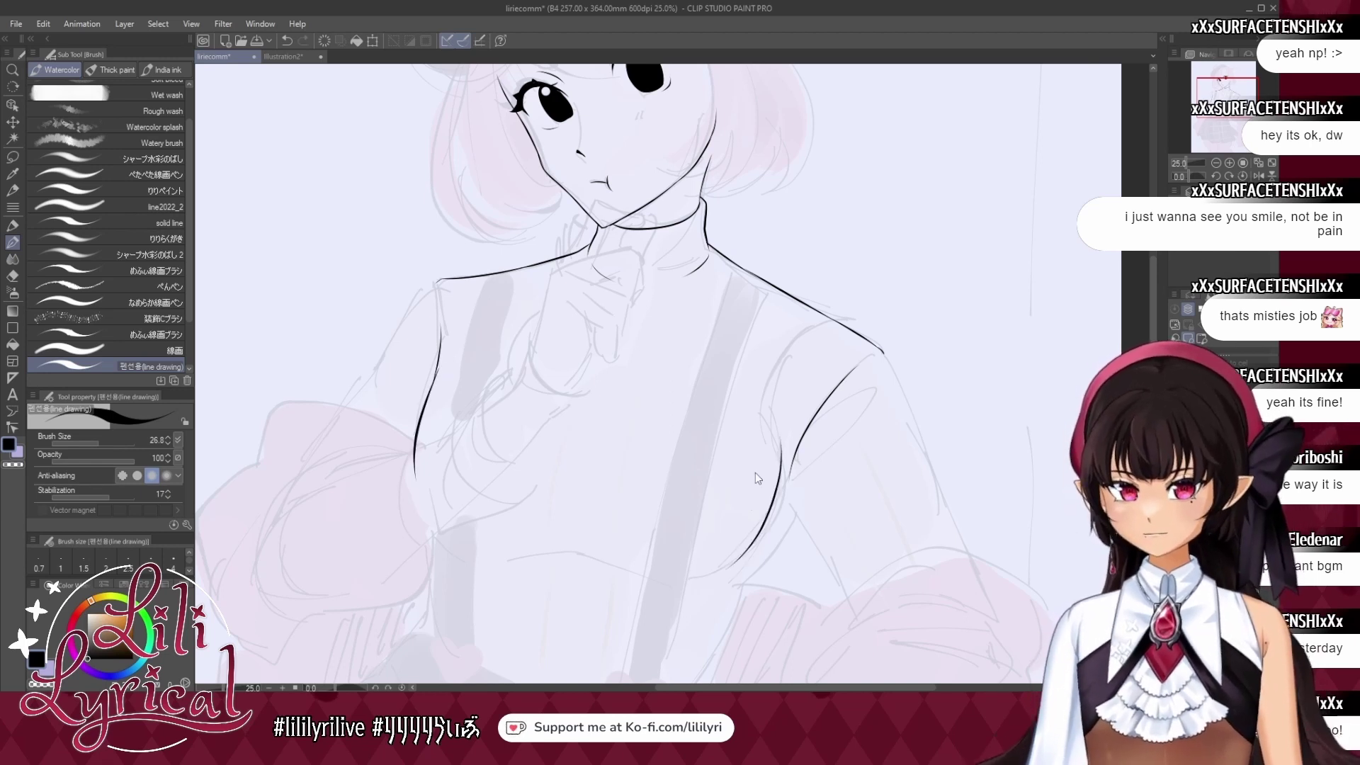
click(1258, 176)
click(1258, 176)
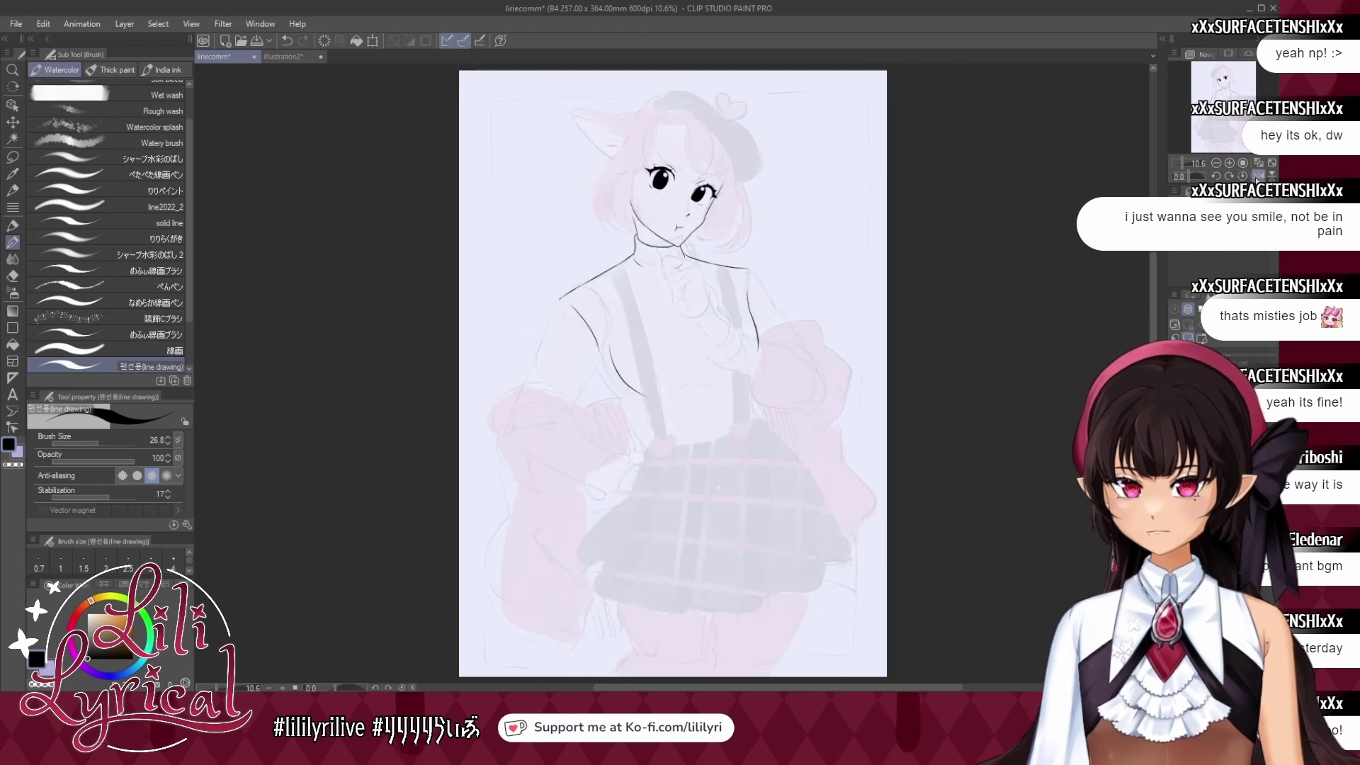
click(1258, 177)
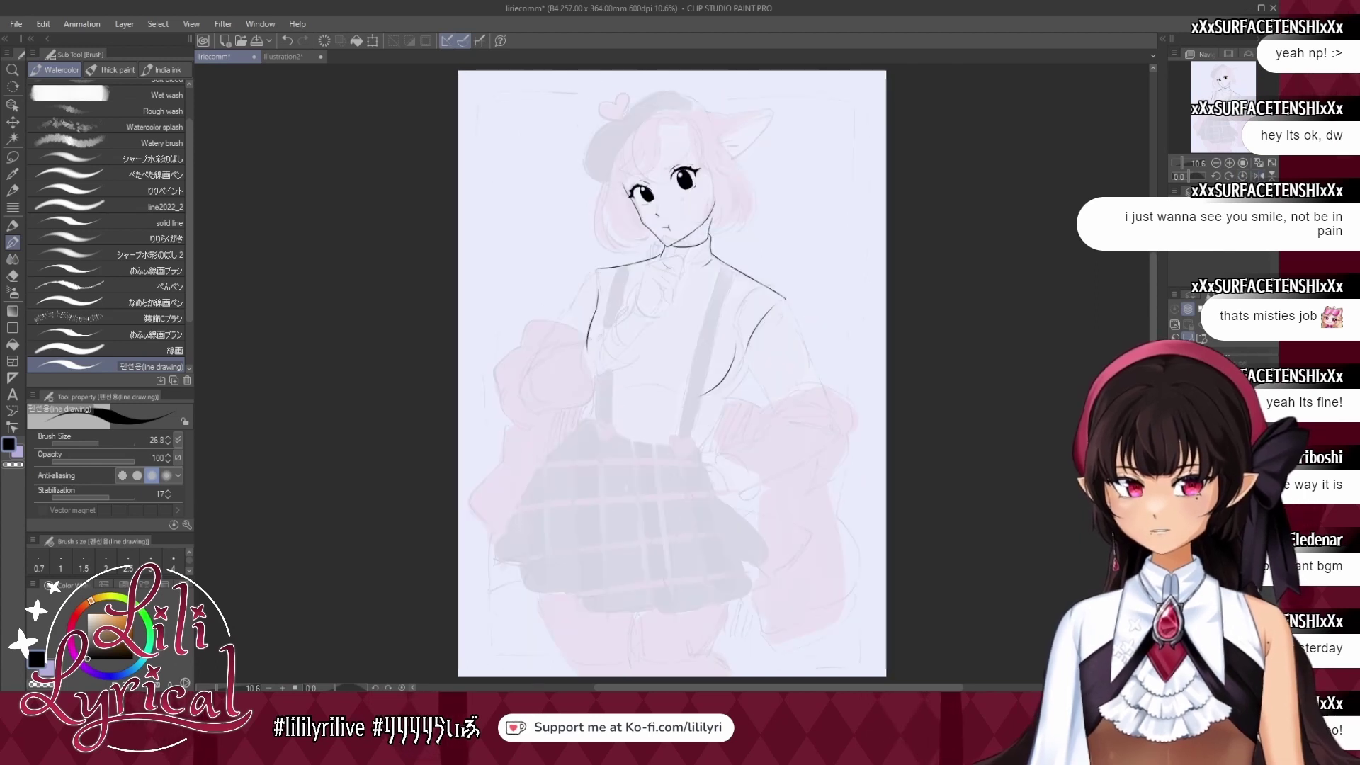
Lasso the eye nearer the cat ear, nudge it slightly down, clear the selection, and check the face's balance.
click(13, 156)
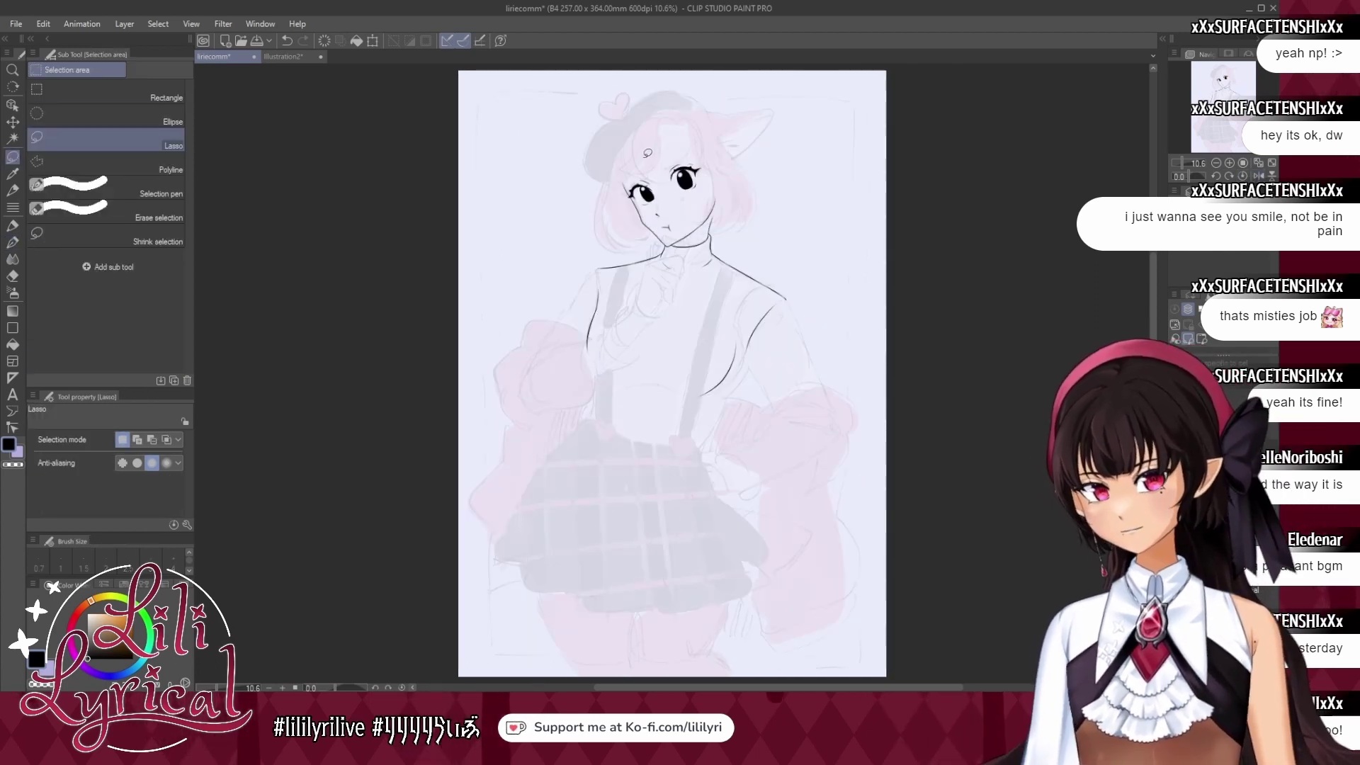
drag(672, 183, 695, 185)
key(k)
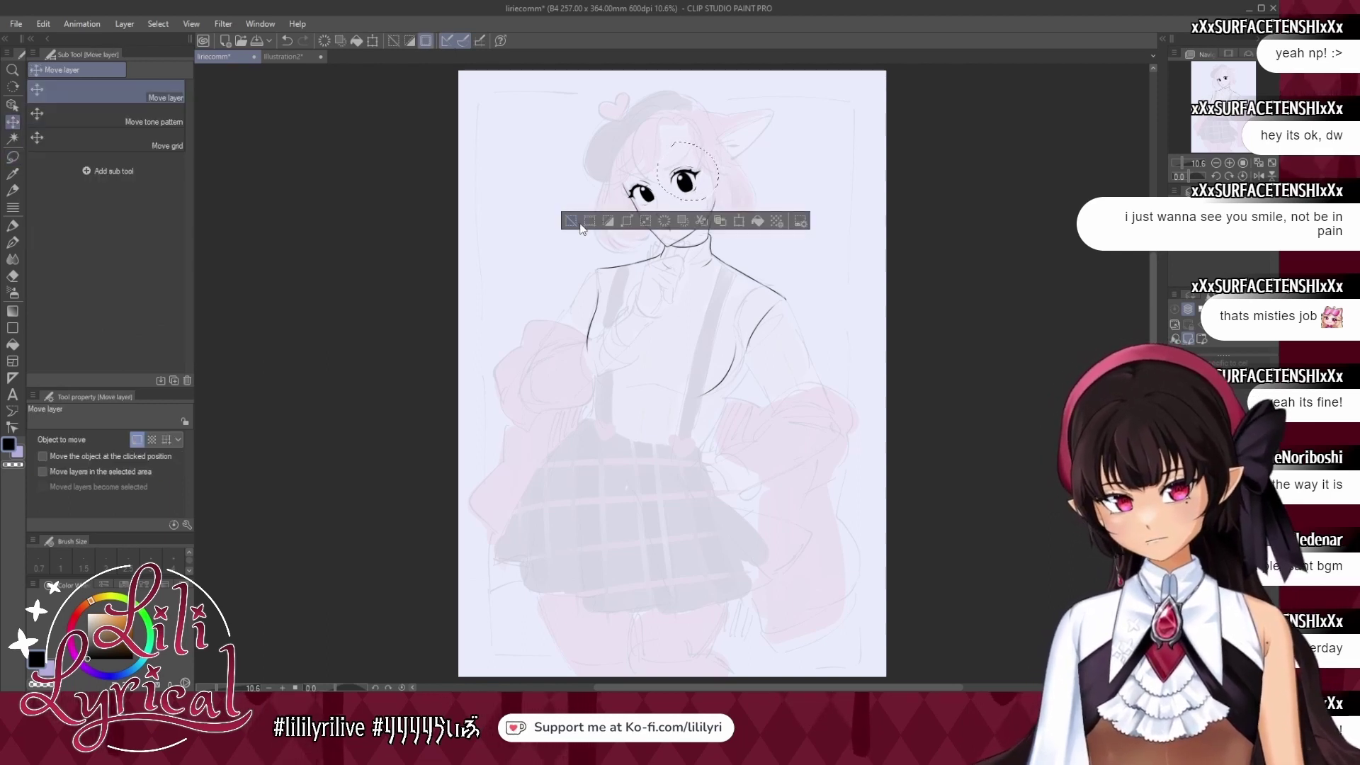
key(ctrl+d)
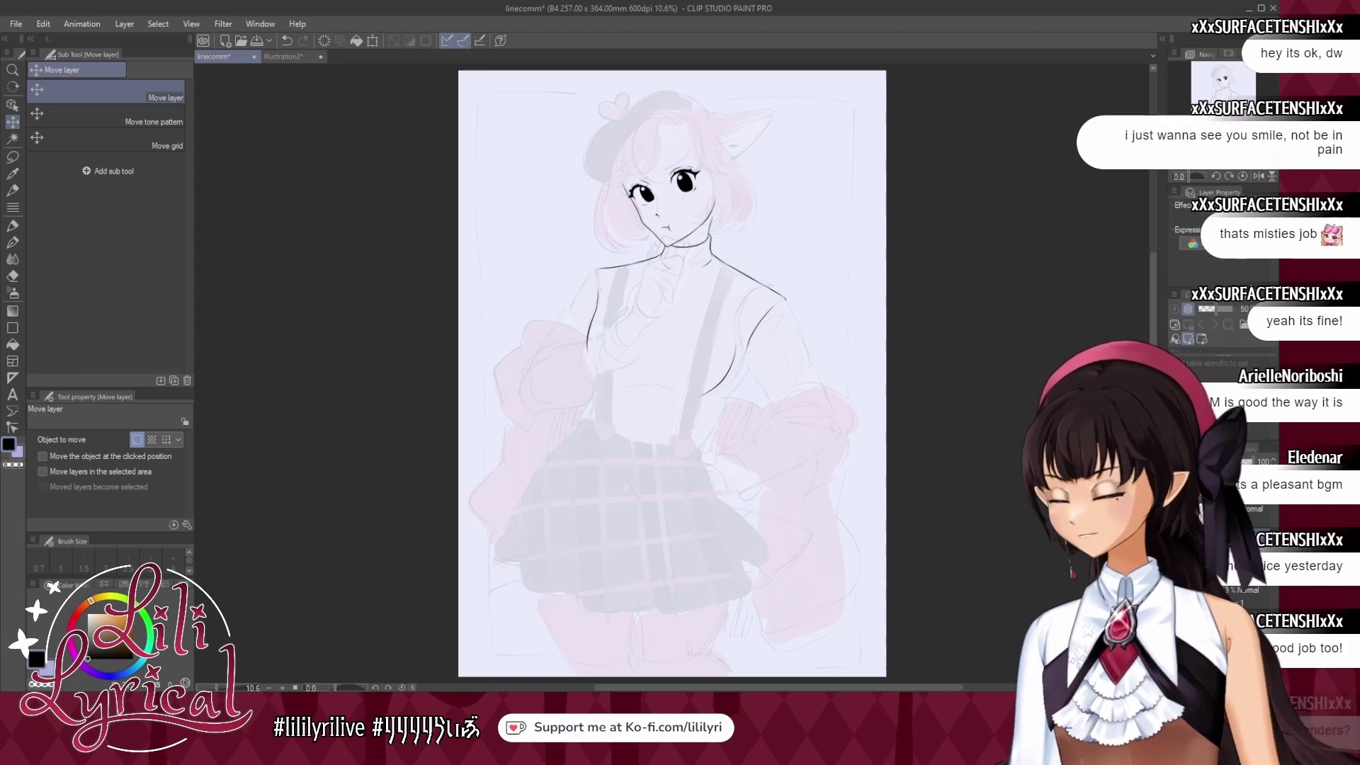
click(1263, 180)
click(1263, 179)
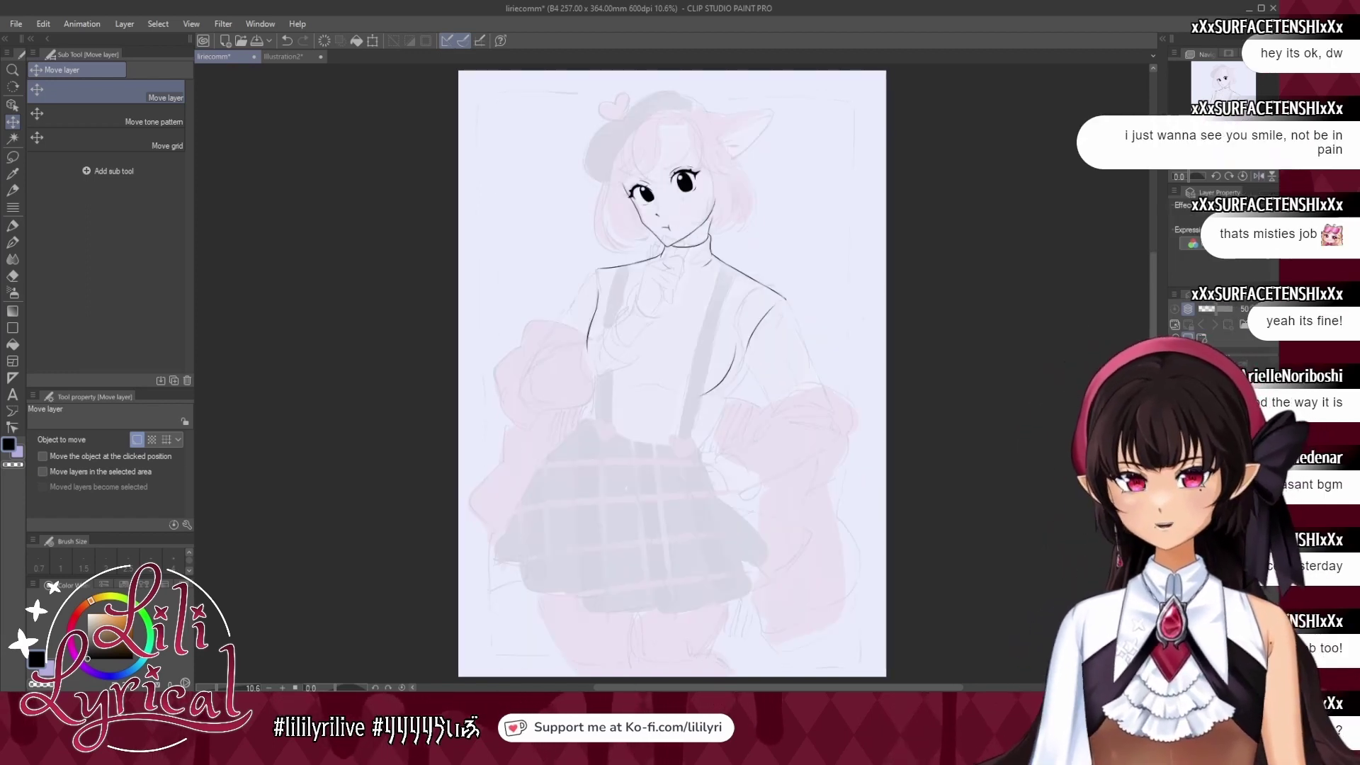
Ink the torso sides from below the chest down to the skirt's waist with the line drawing brush.
click(12, 242)
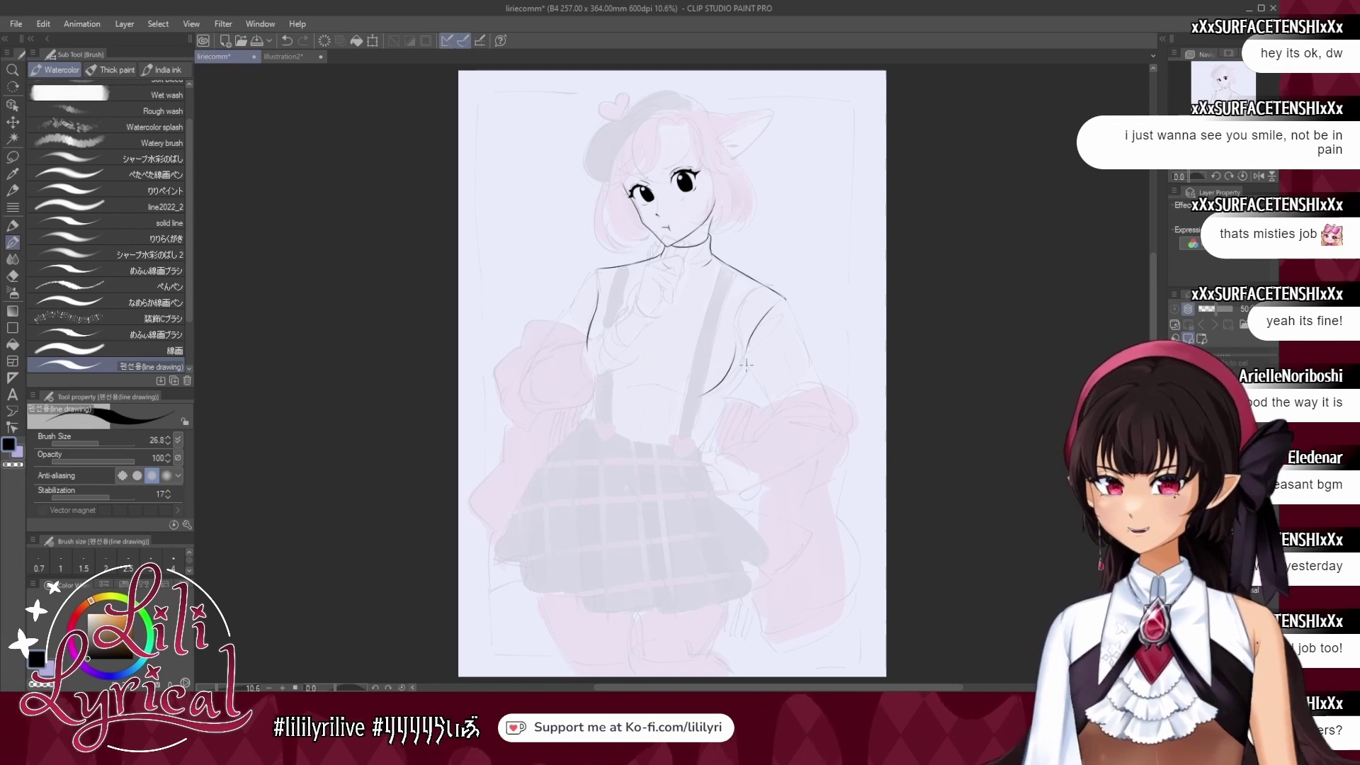
drag(747, 369, 700, 439)
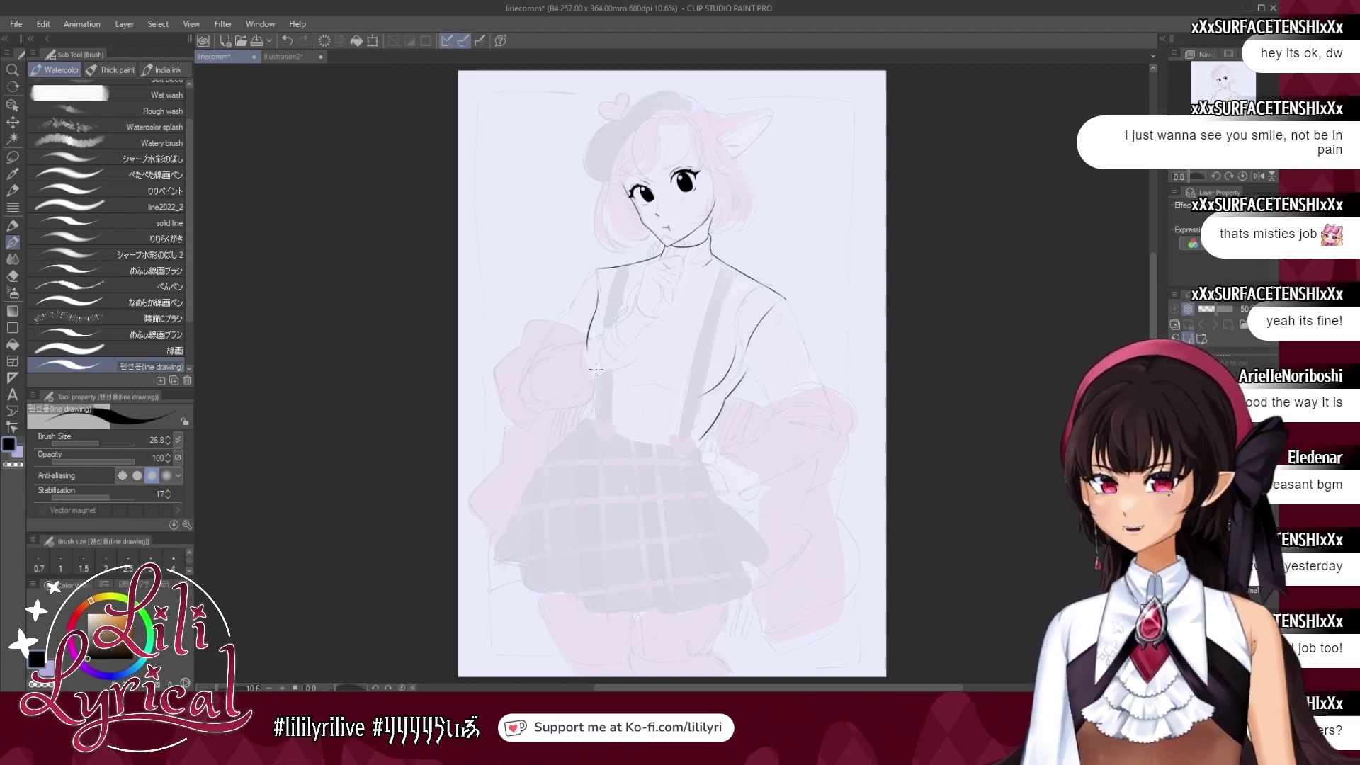
drag(588, 344, 597, 383)
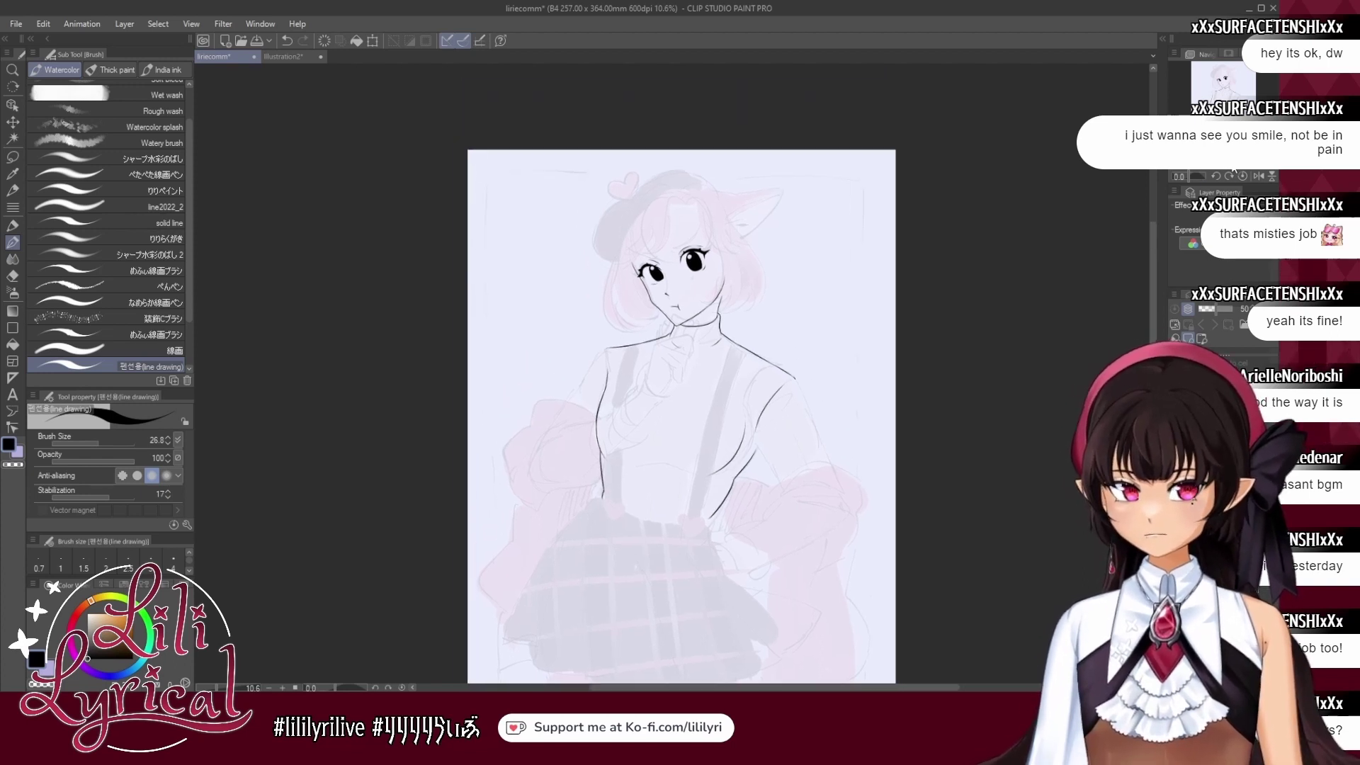
Ink slanted, frowning eyebrows above both eyes.
scroll(628, 425, up, 3)
drag(637, 163, 434, 663)
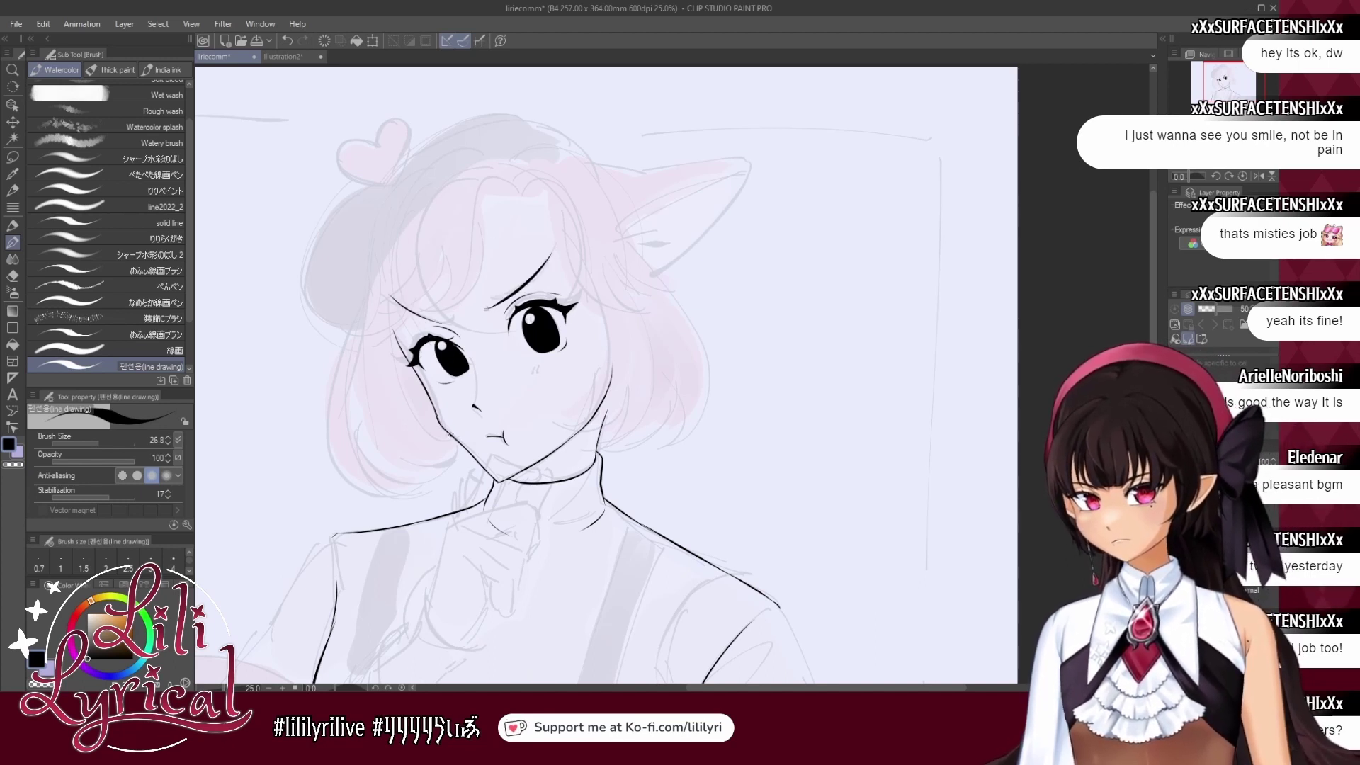
Ink the shirt's curved lower hem across the skirt waist between the two torso sides, redoing the stroke until it joins both ends.
drag(1247, 89, 1242, 124)
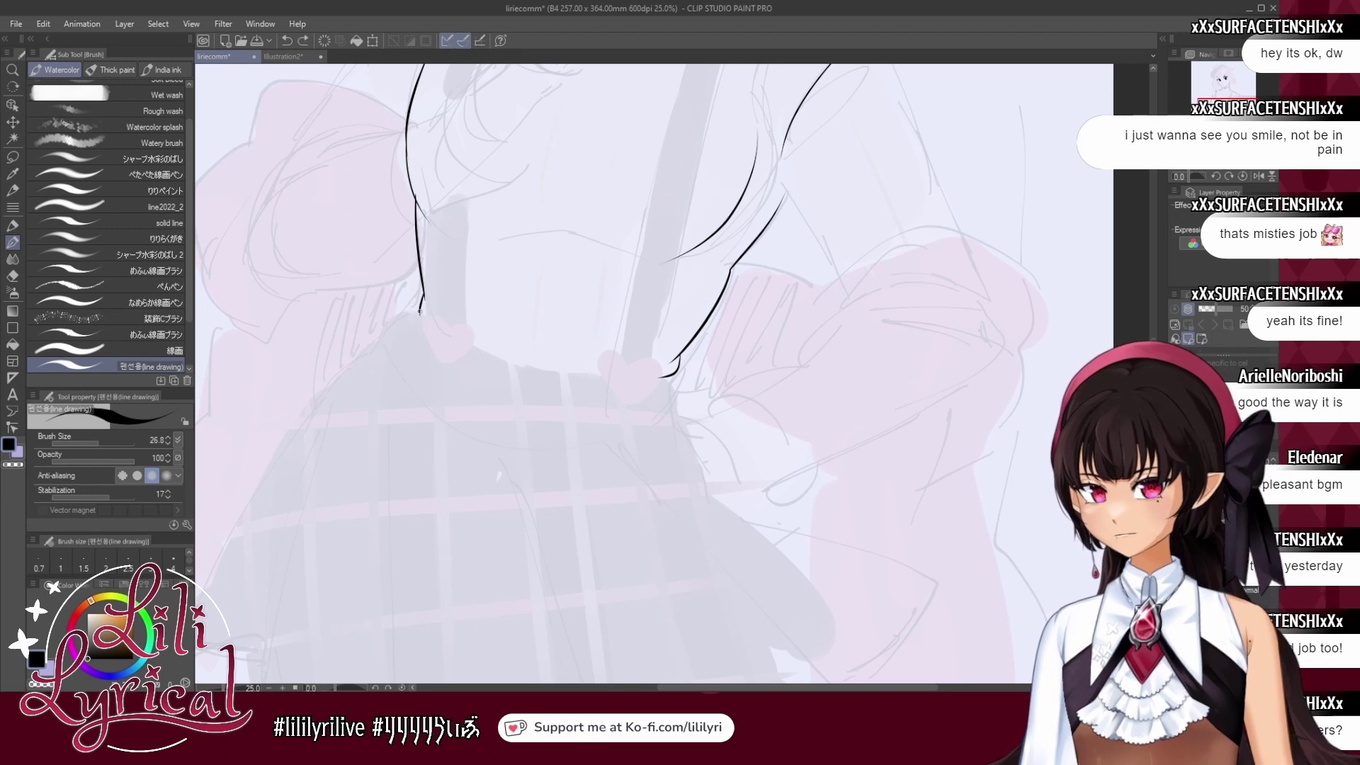
drag(420, 310, 496, 369)
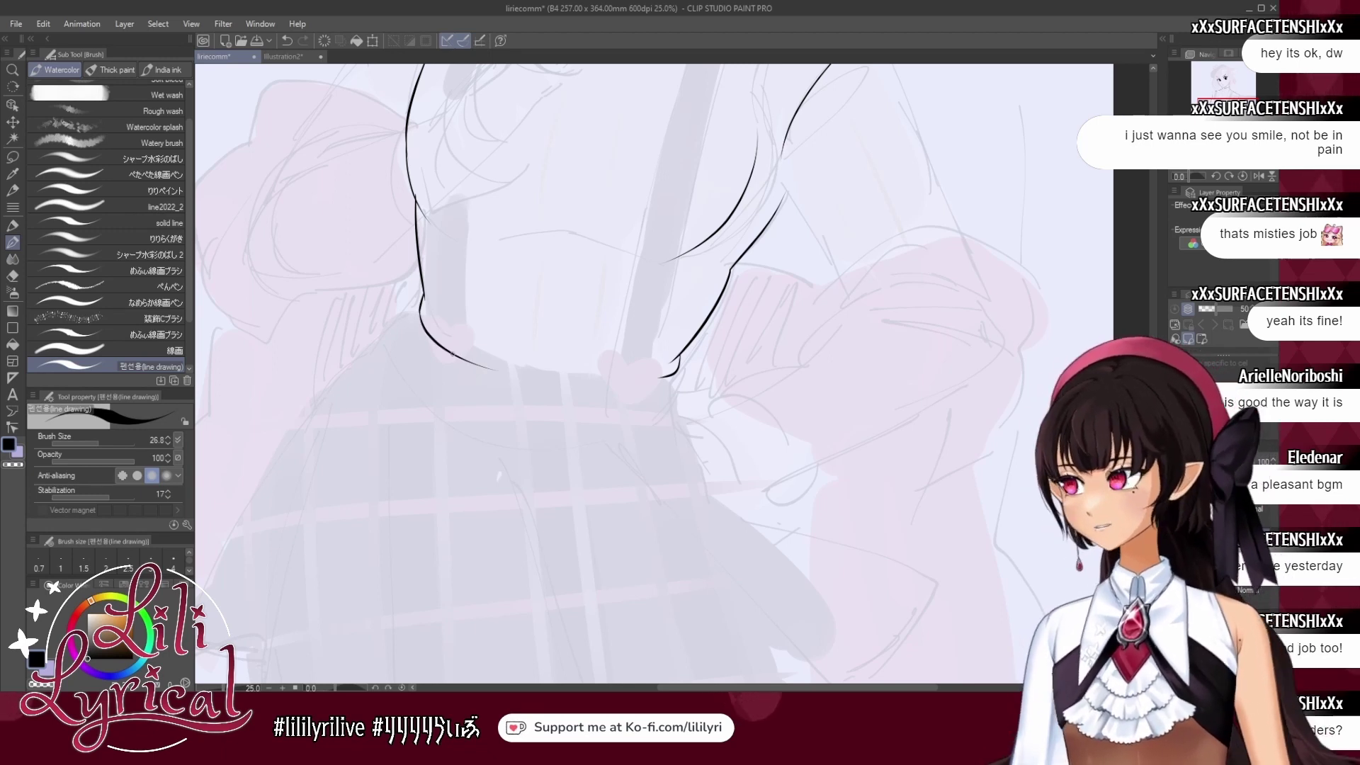
key(ctrl+z)
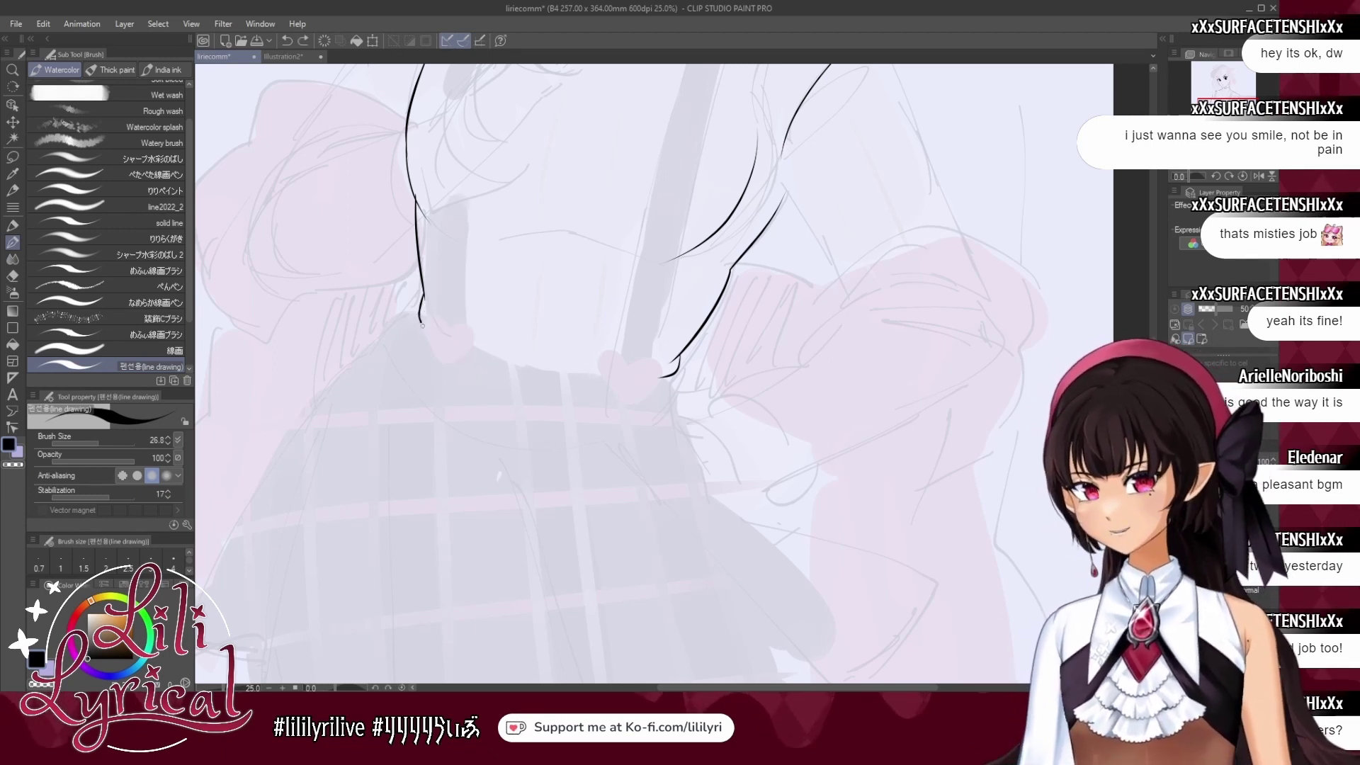
drag(422, 324, 559, 370)
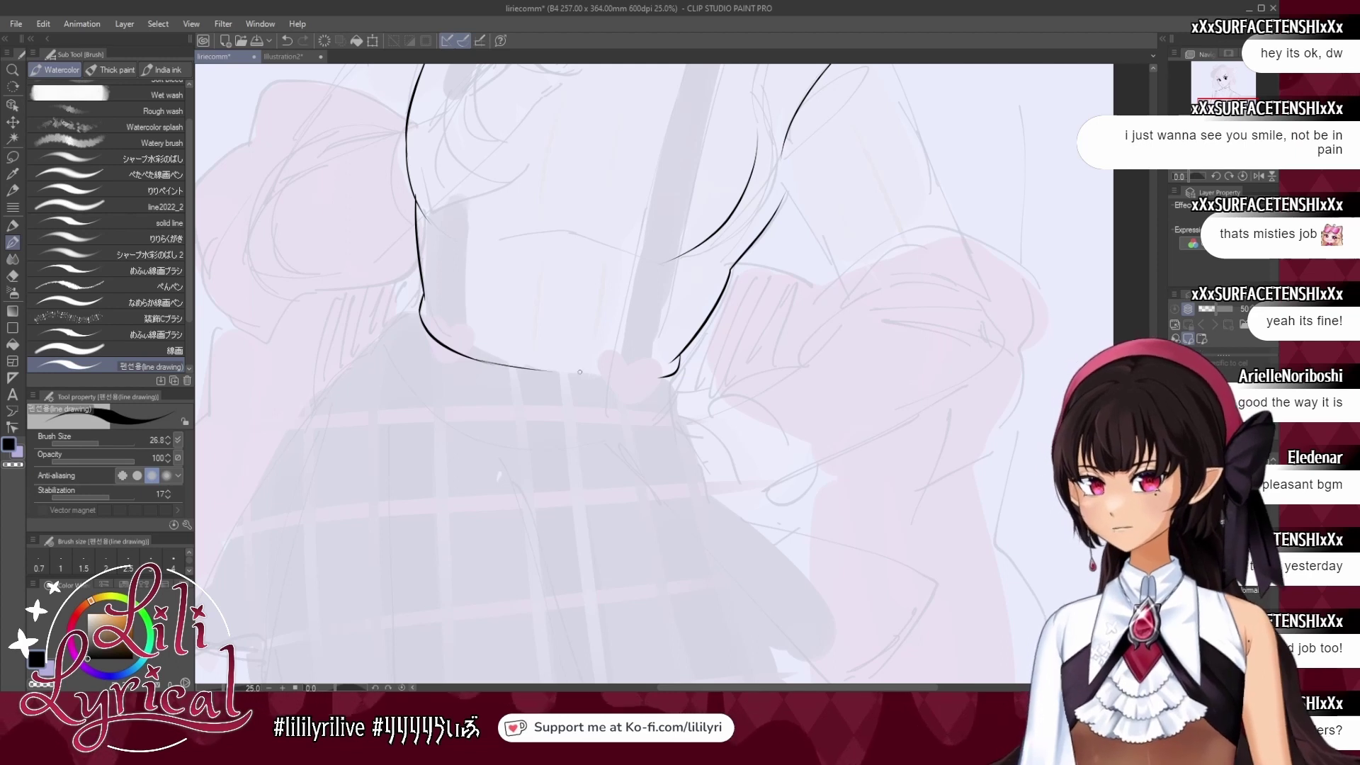
key(ctrl+z)
drag(468, 357, 606, 373)
key(ctrl+z)
key(ctrl+z)
drag(468, 359, 637, 385)
key(ctrl+z)
drag(476, 369, 607, 386)
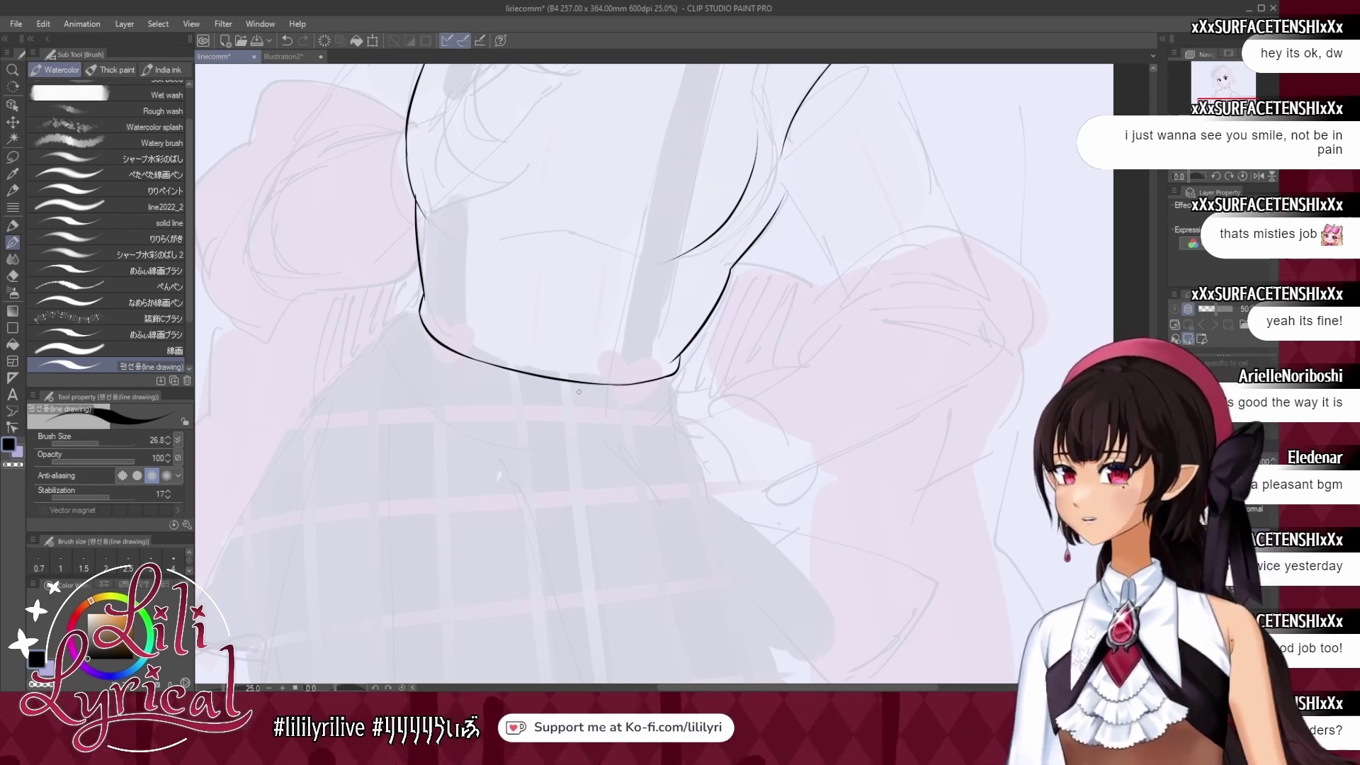
Check the outfit's proportions against the full-body colored character reference and return to the line art.
scroll(578, 392, down, 5)
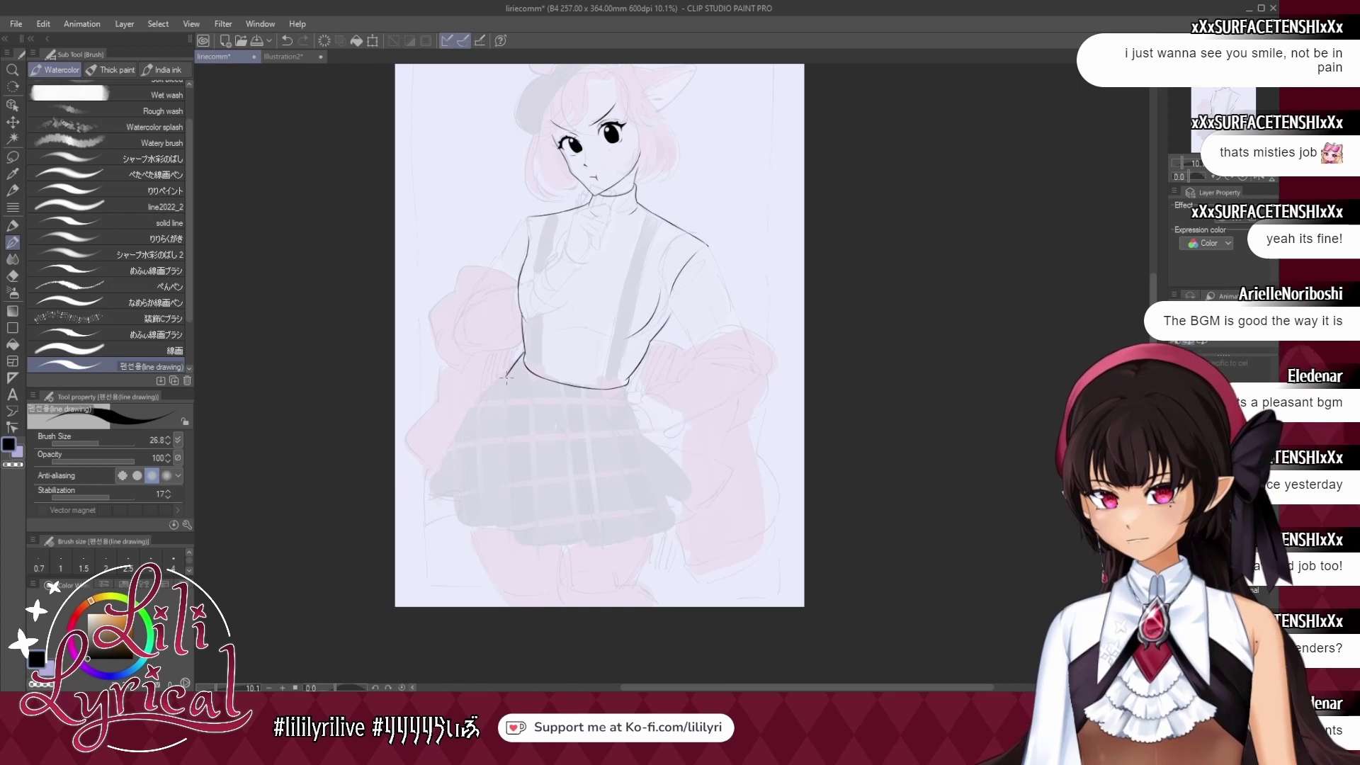
click(283, 57)
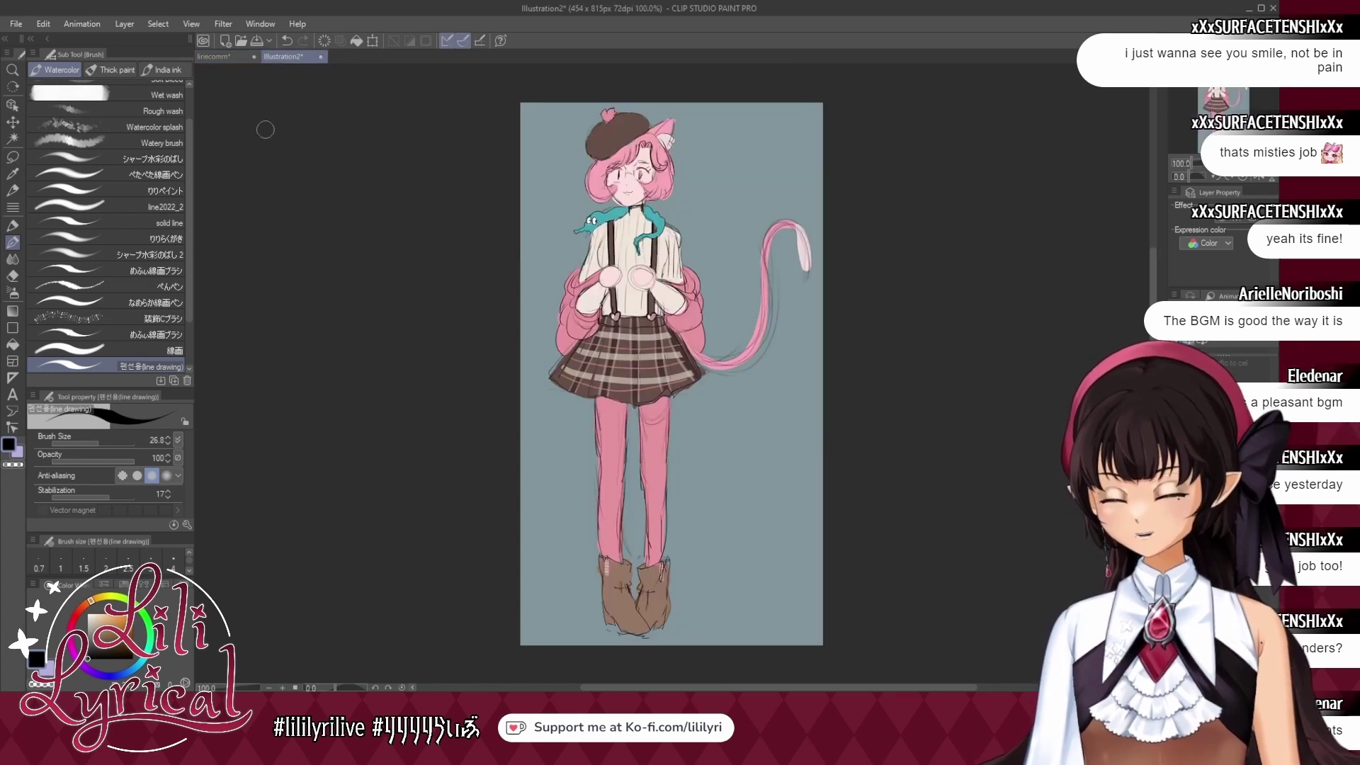
click(213, 56)
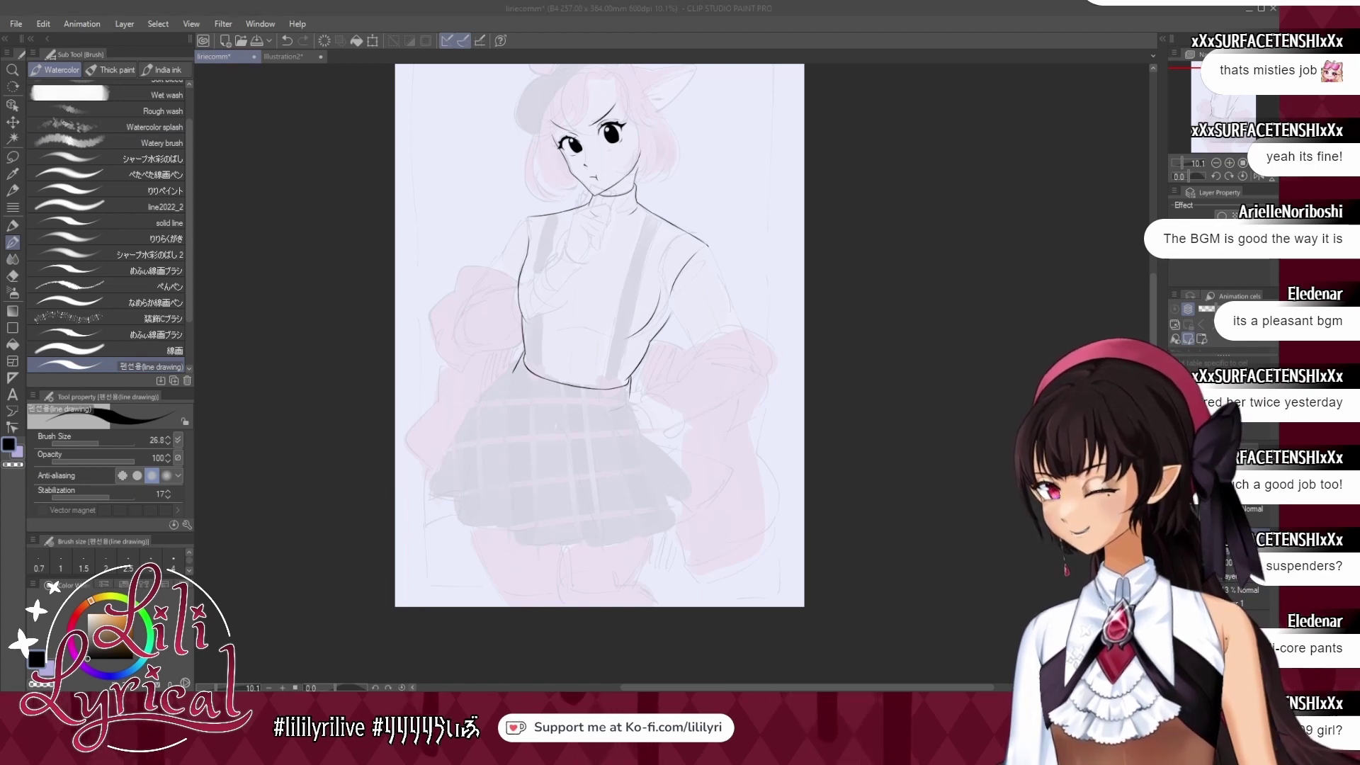
key(Escape)
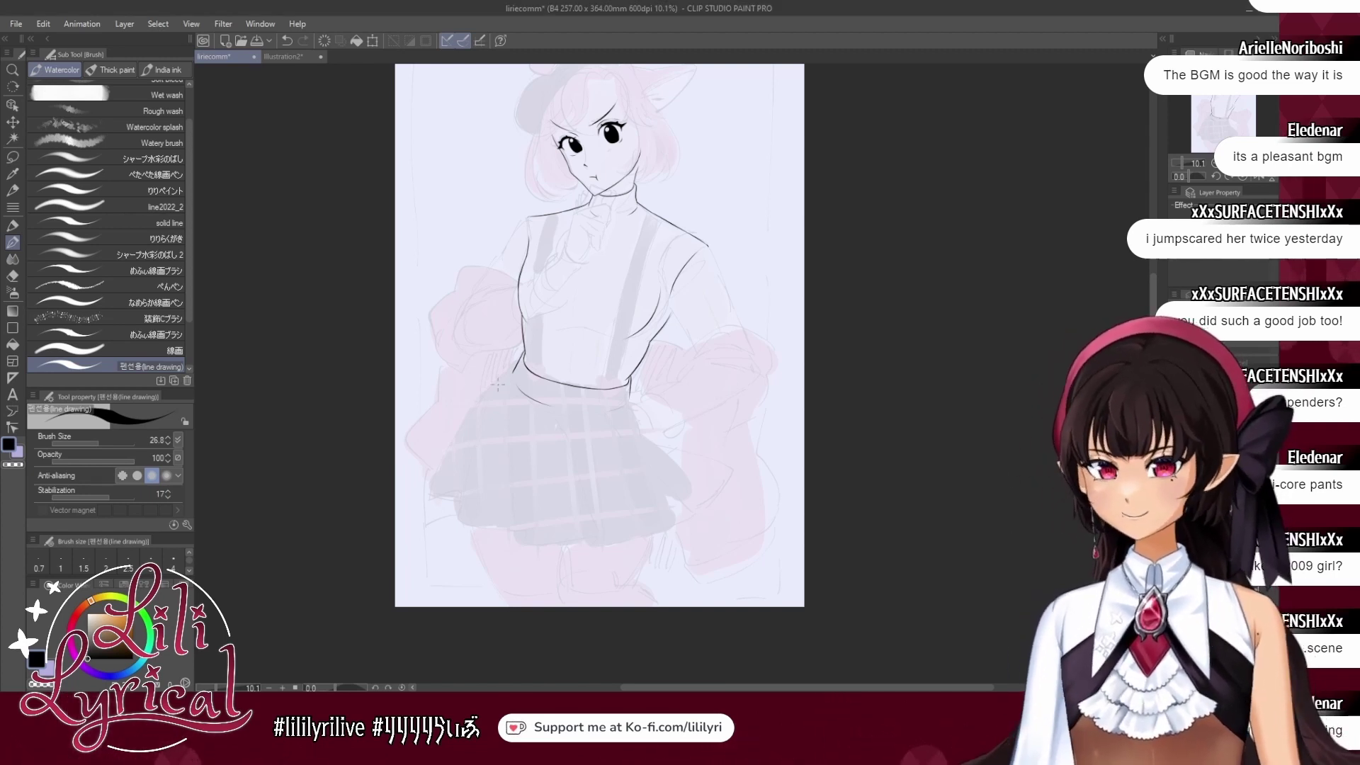
mouse_move(521, 365)
mouse_down()
mouse_move(486, 390)
mouse_move(436, 484)
mouse_up()
key(ctrl+z)
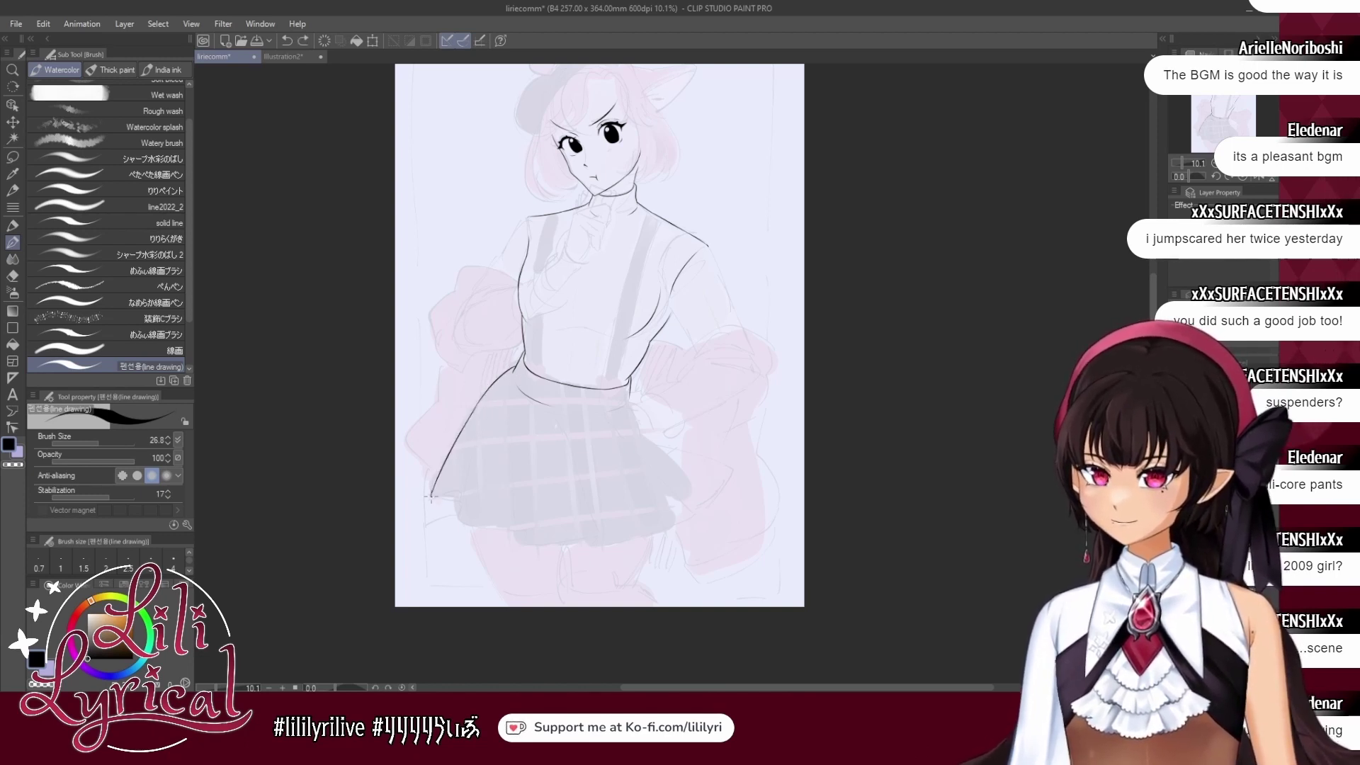
click(277, 58)
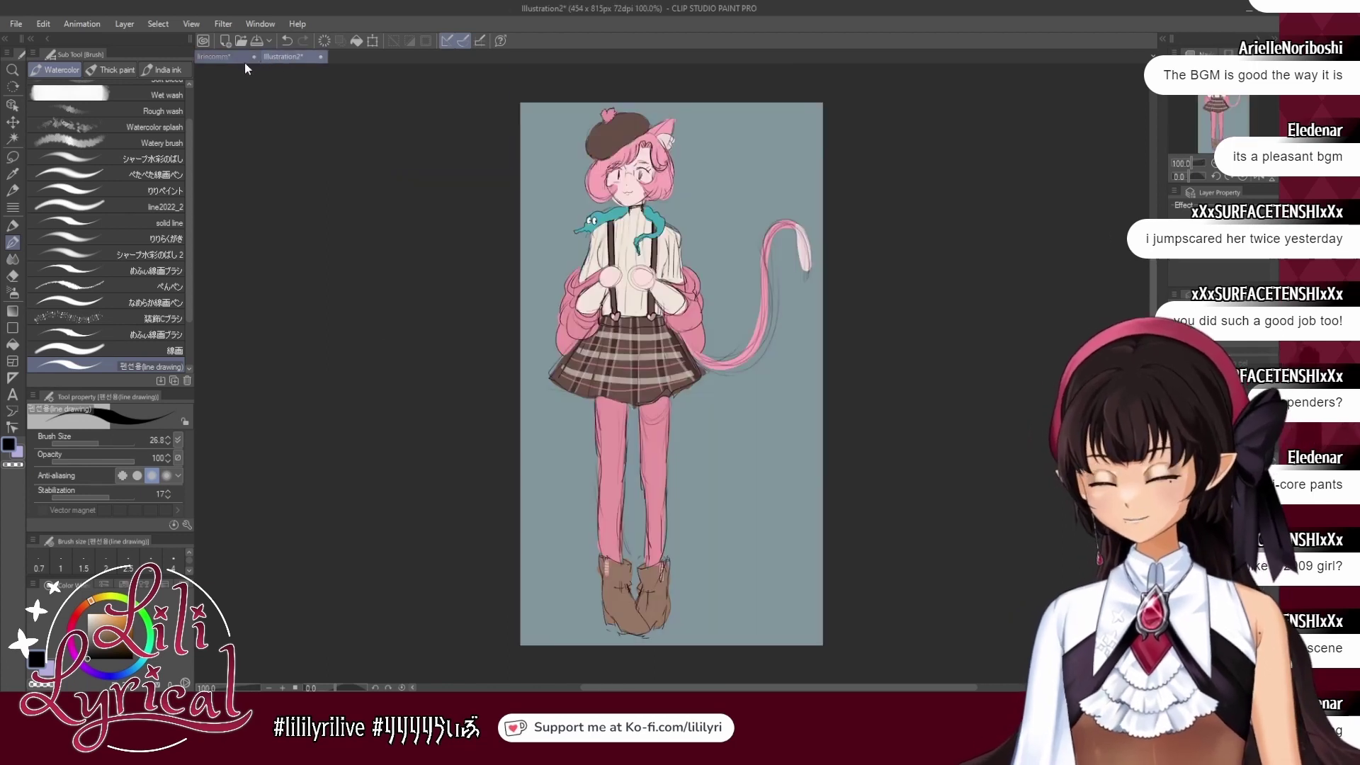
click(220, 58)
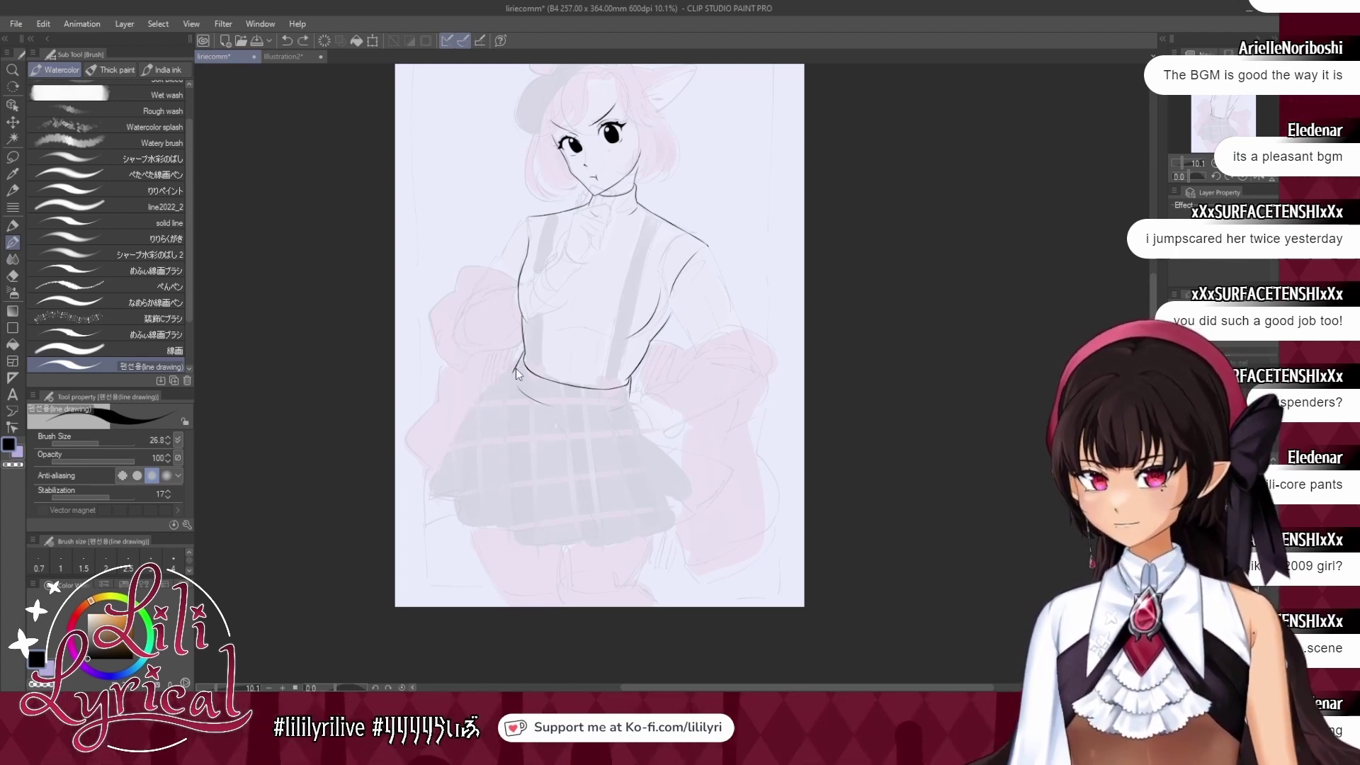
mouse_move(515, 369)
mouse_down()
mouse_move(436, 484)
mouse_move(459, 512)
mouse_up()
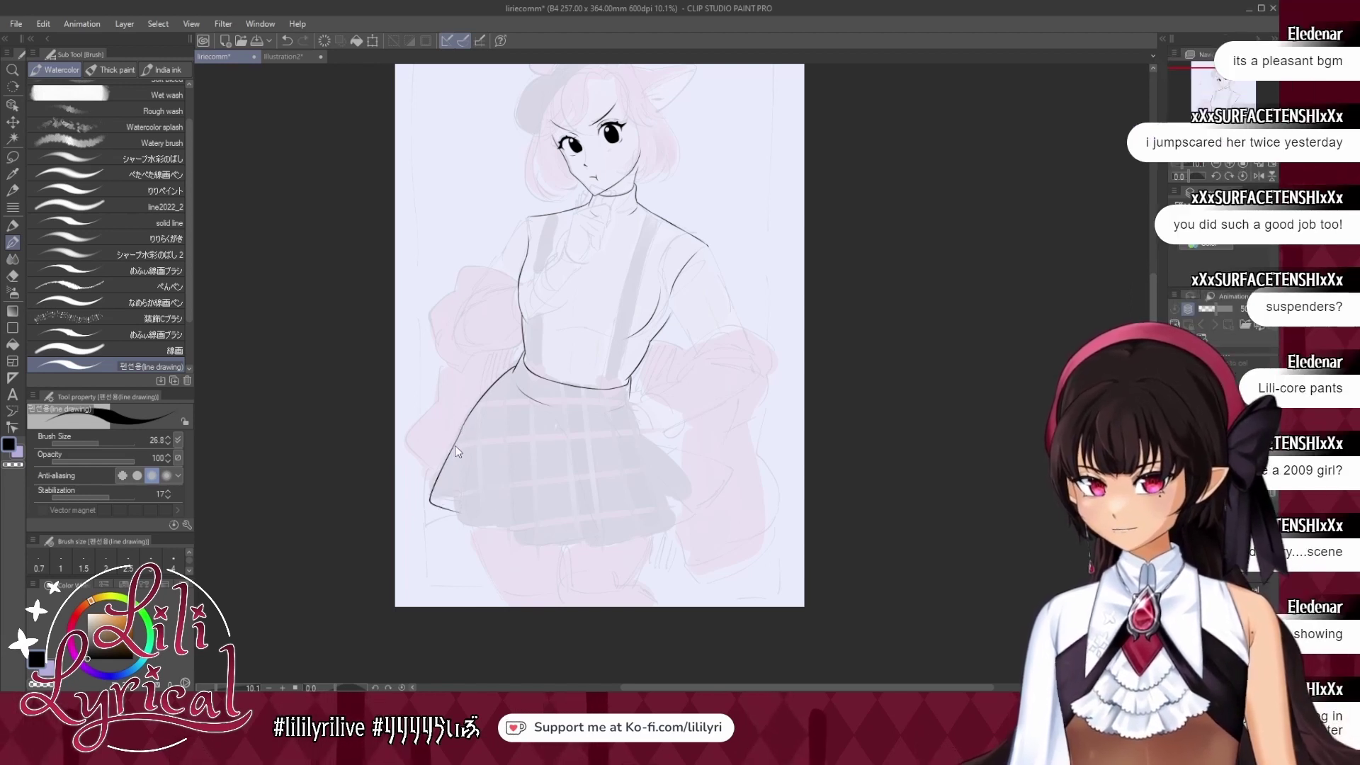
key(ctrl+z)
key(ctrl+z)
mouse_move(464, 428)
mouse_down()
mouse_move(427, 498)
mouse_move(472, 525)
mouse_up()
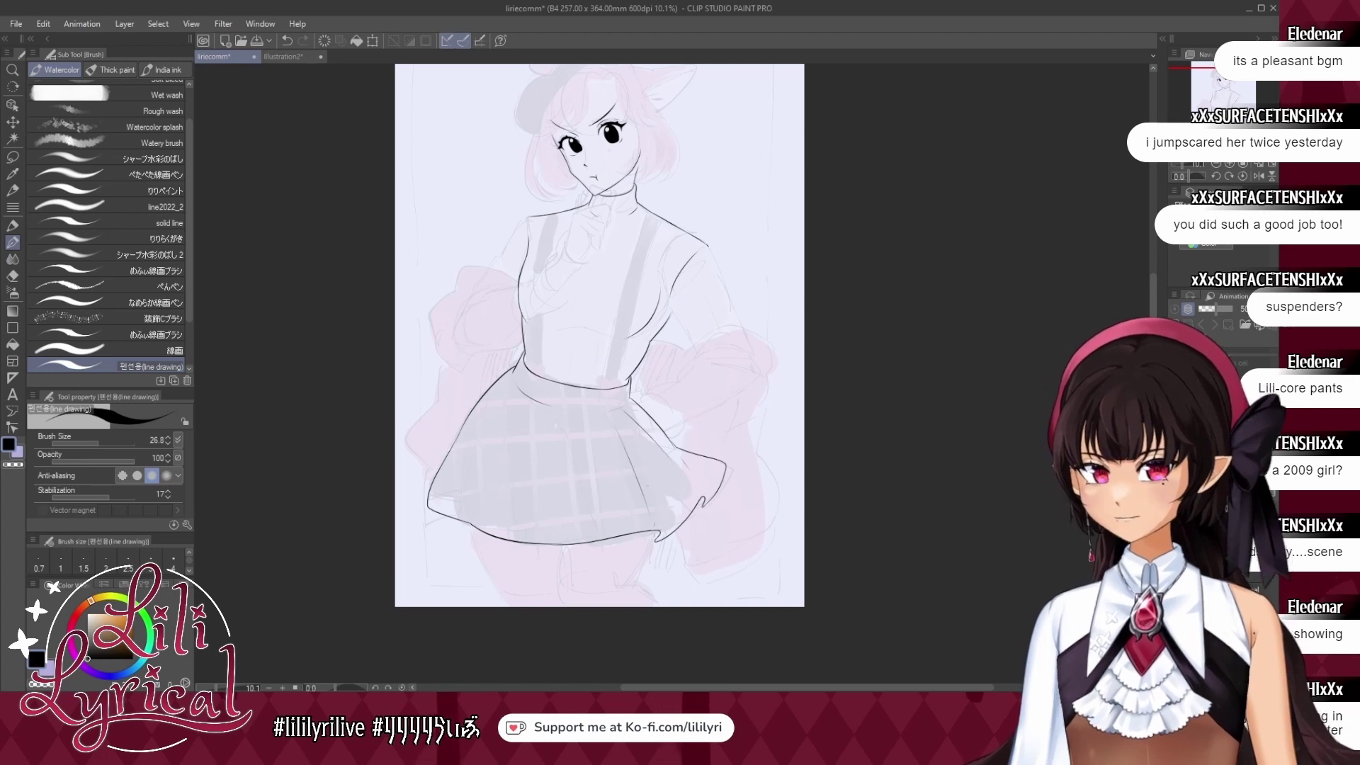
drag(584, 414, 644, 509)
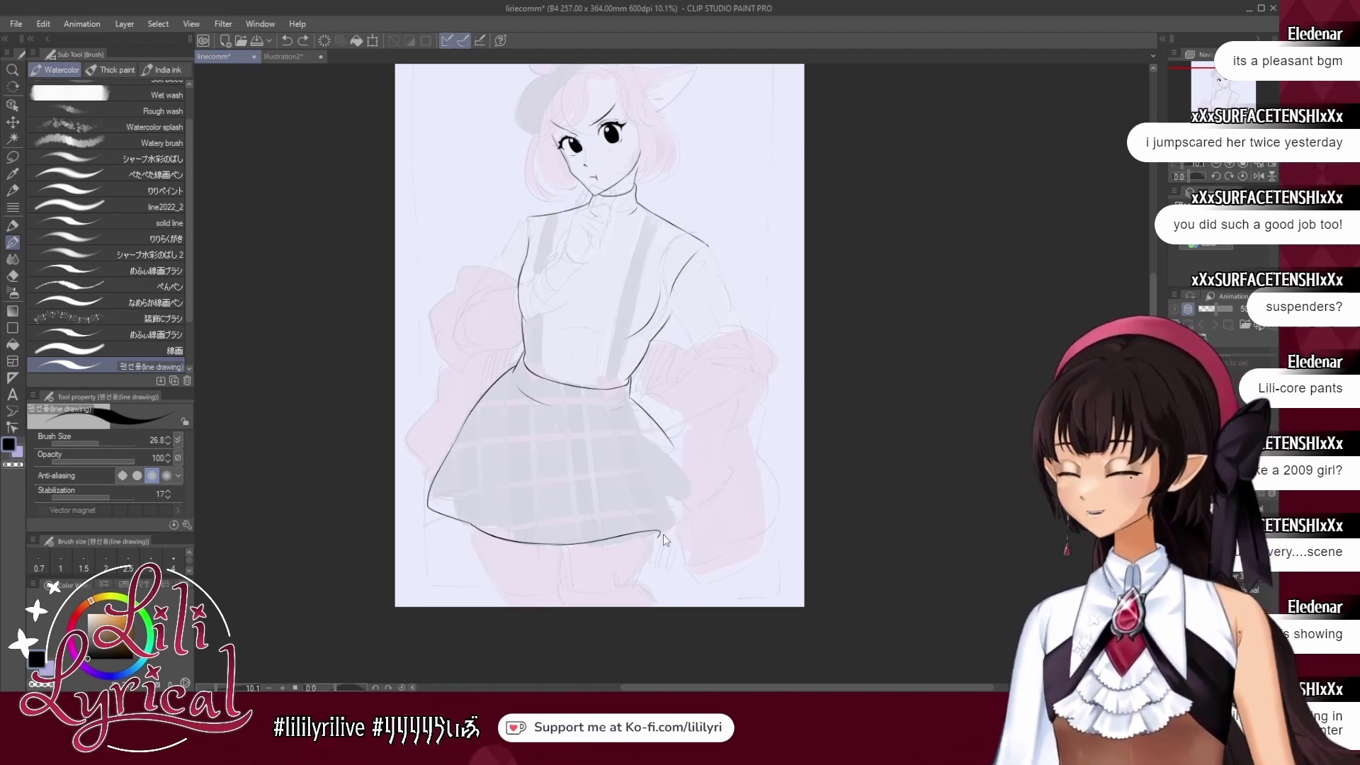
key(ctrl+z)
key(ctrl+z)
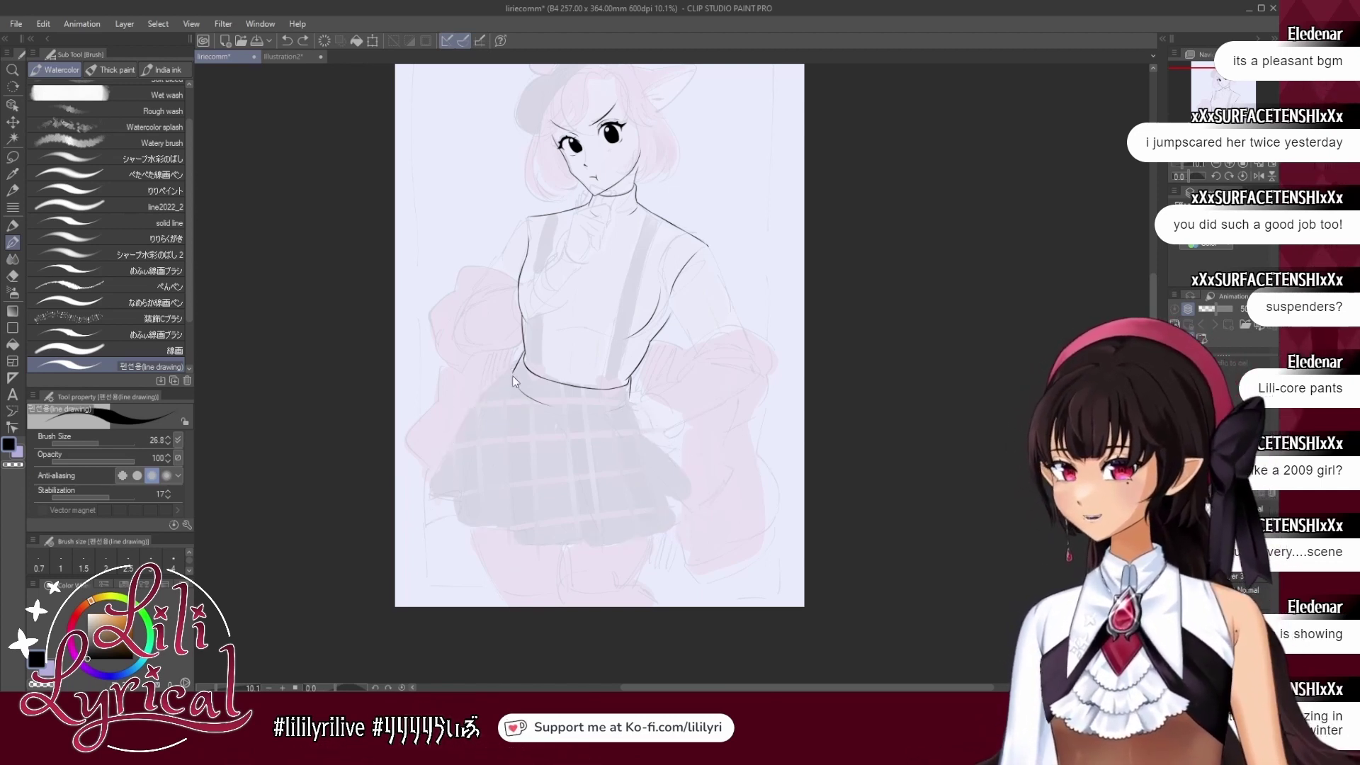
Ink the flared skirt's outline with a wavy folded hem, a central pleat line, and an outer back edge below the bent arm's side.
drag(513, 370, 462, 447)
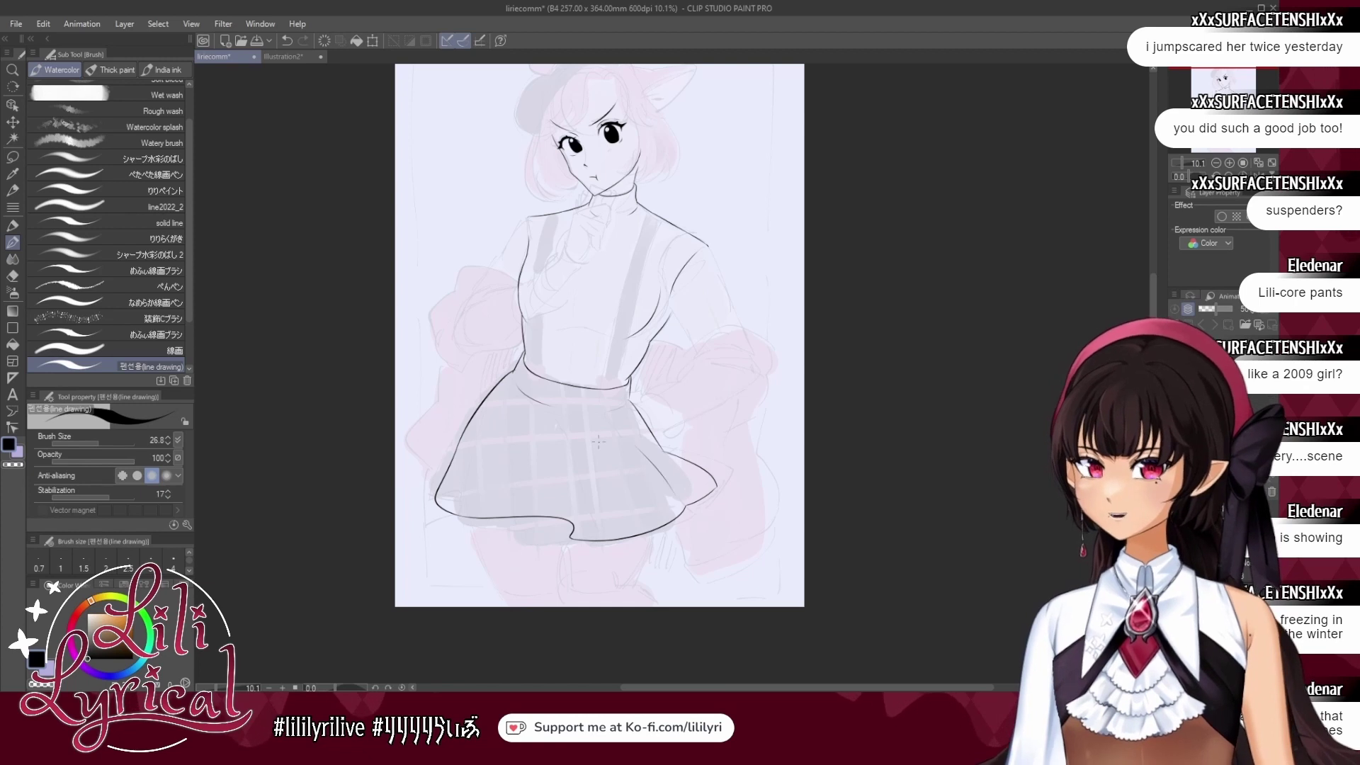
key(ctrl+z)
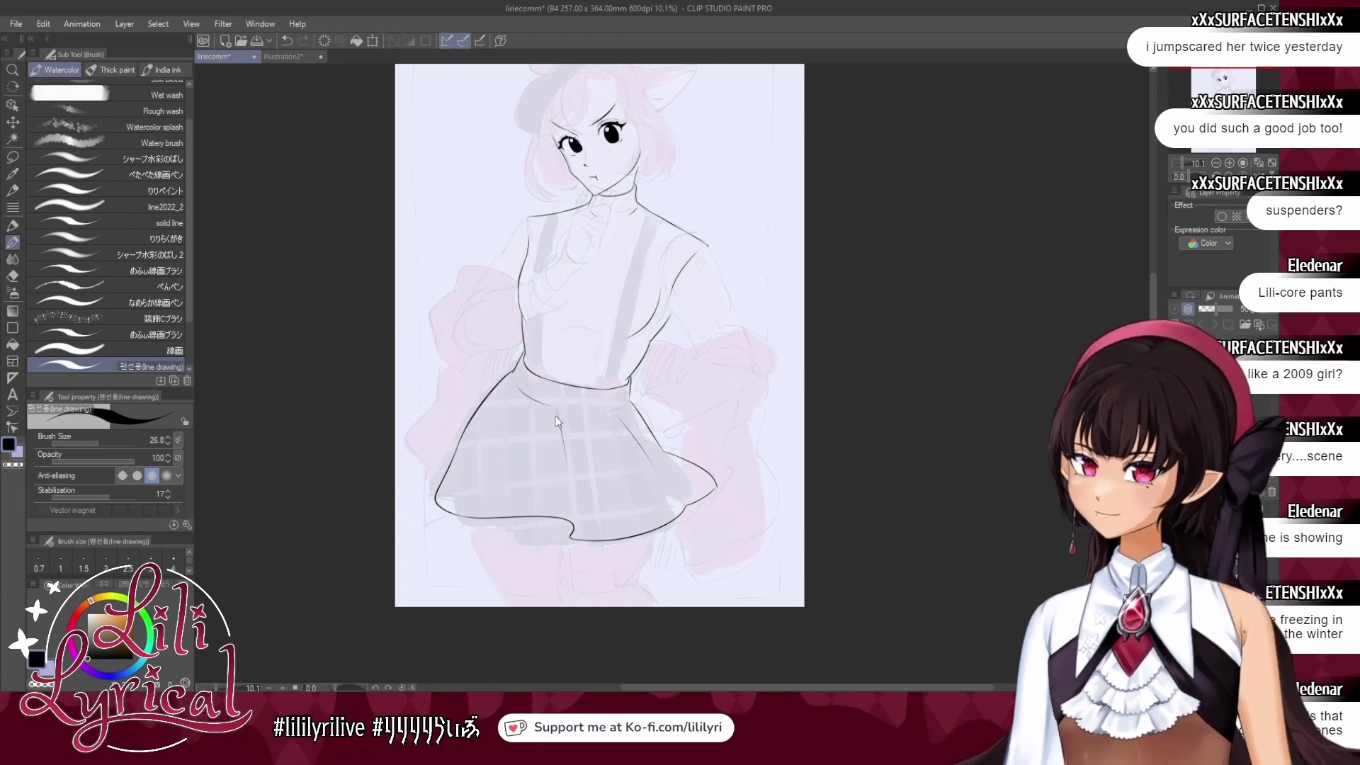
drag(556, 409, 578, 476)
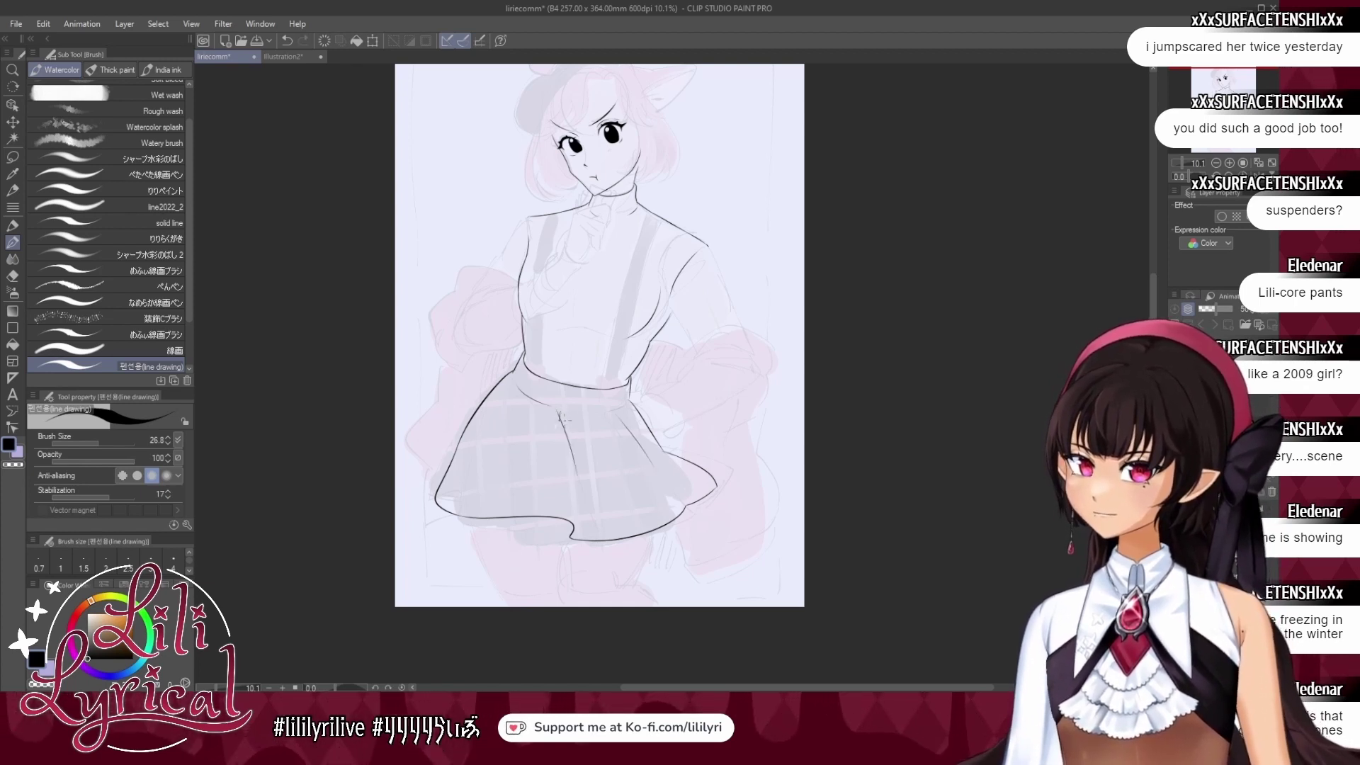
drag(509, 374, 427, 477)
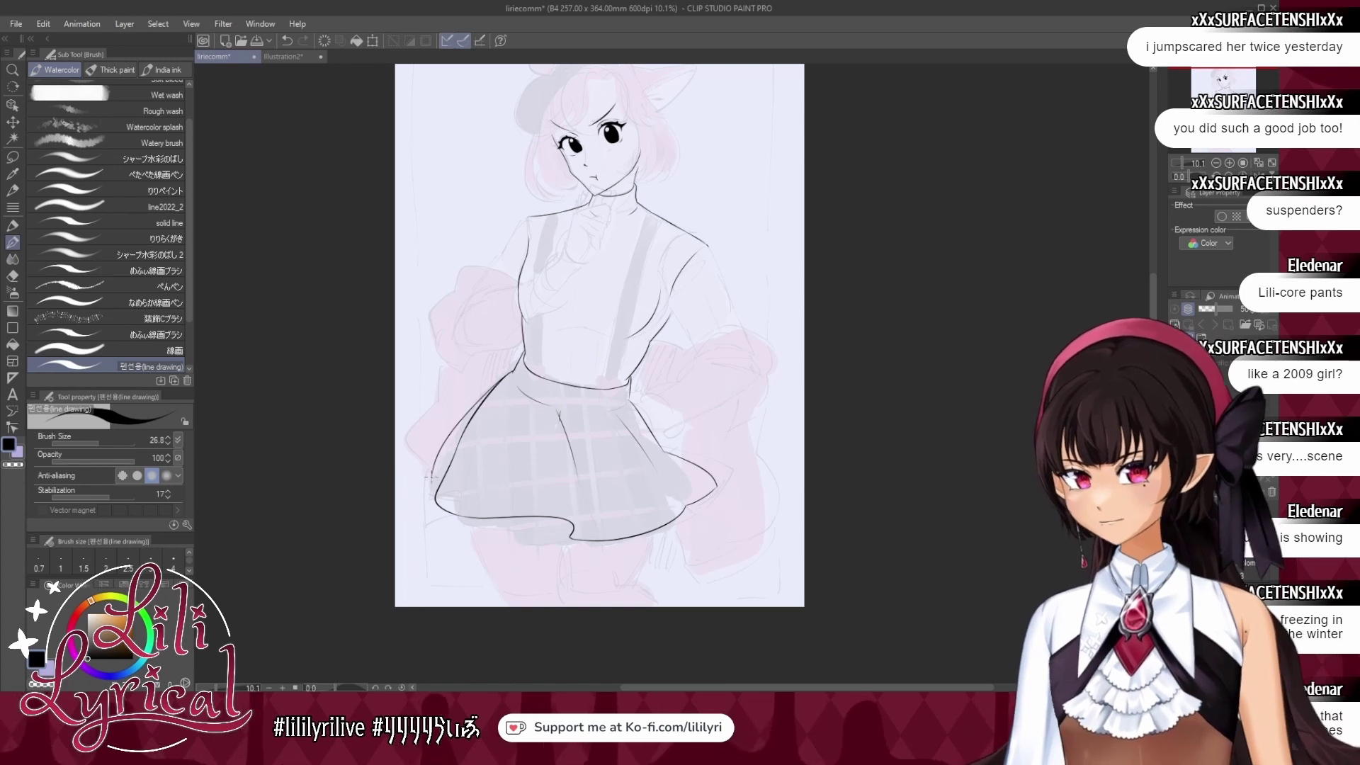
key(ctrl+z)
drag(505, 379, 424, 478)
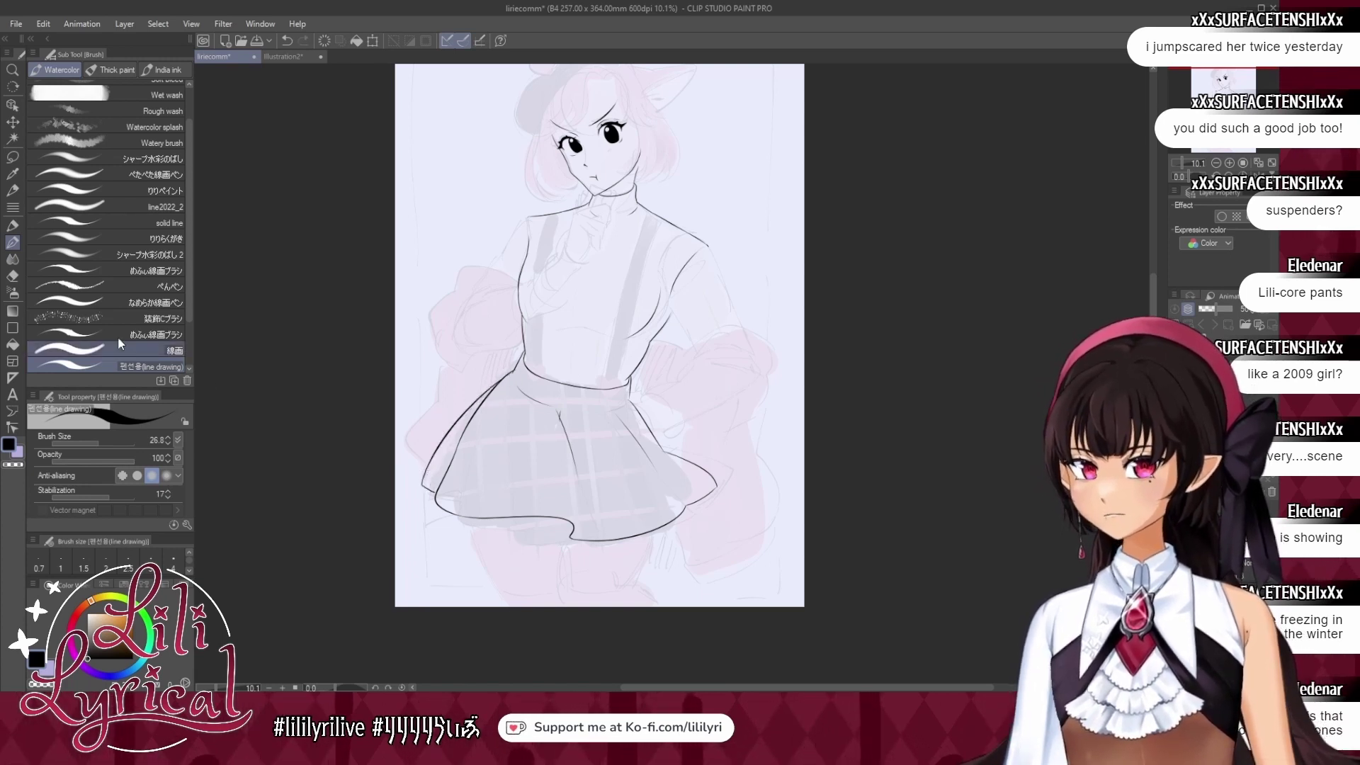
key(e)
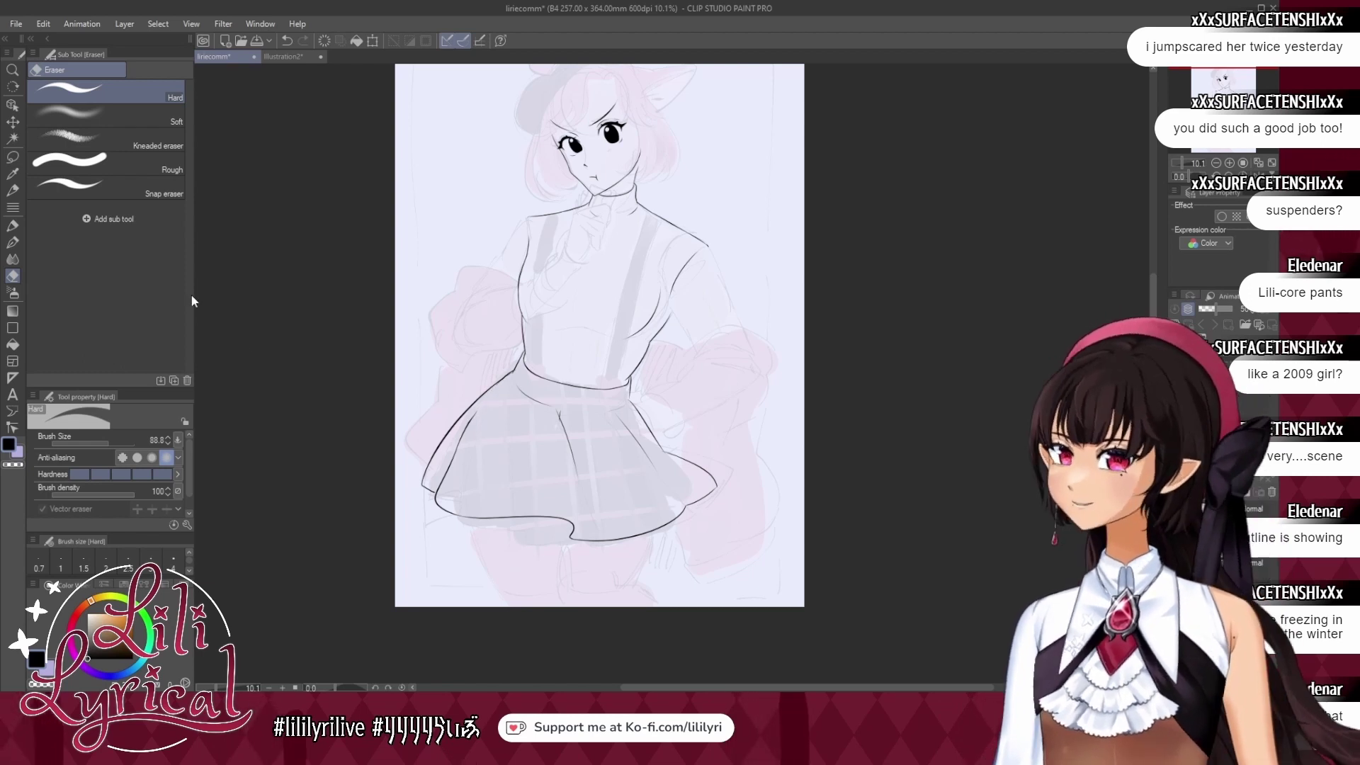
key(b)
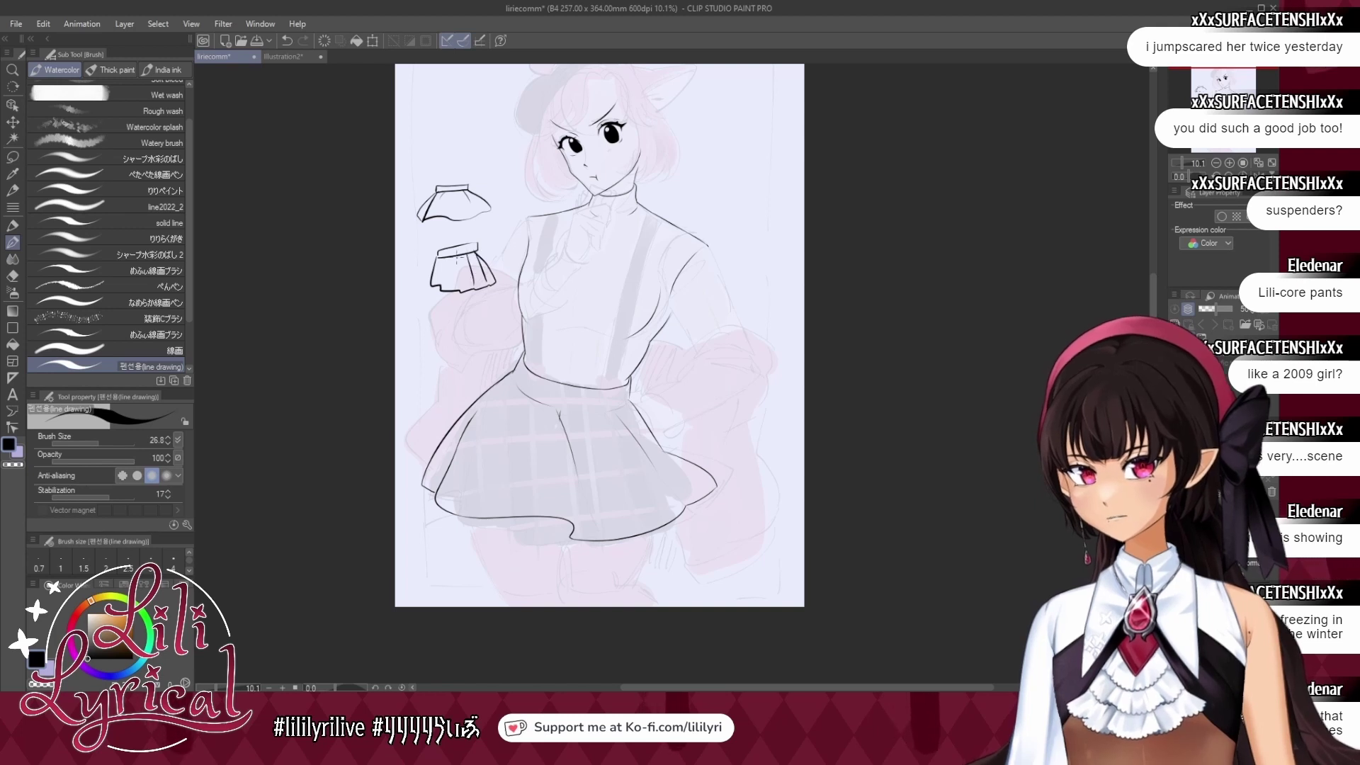
drag(457, 256, 459, 285)
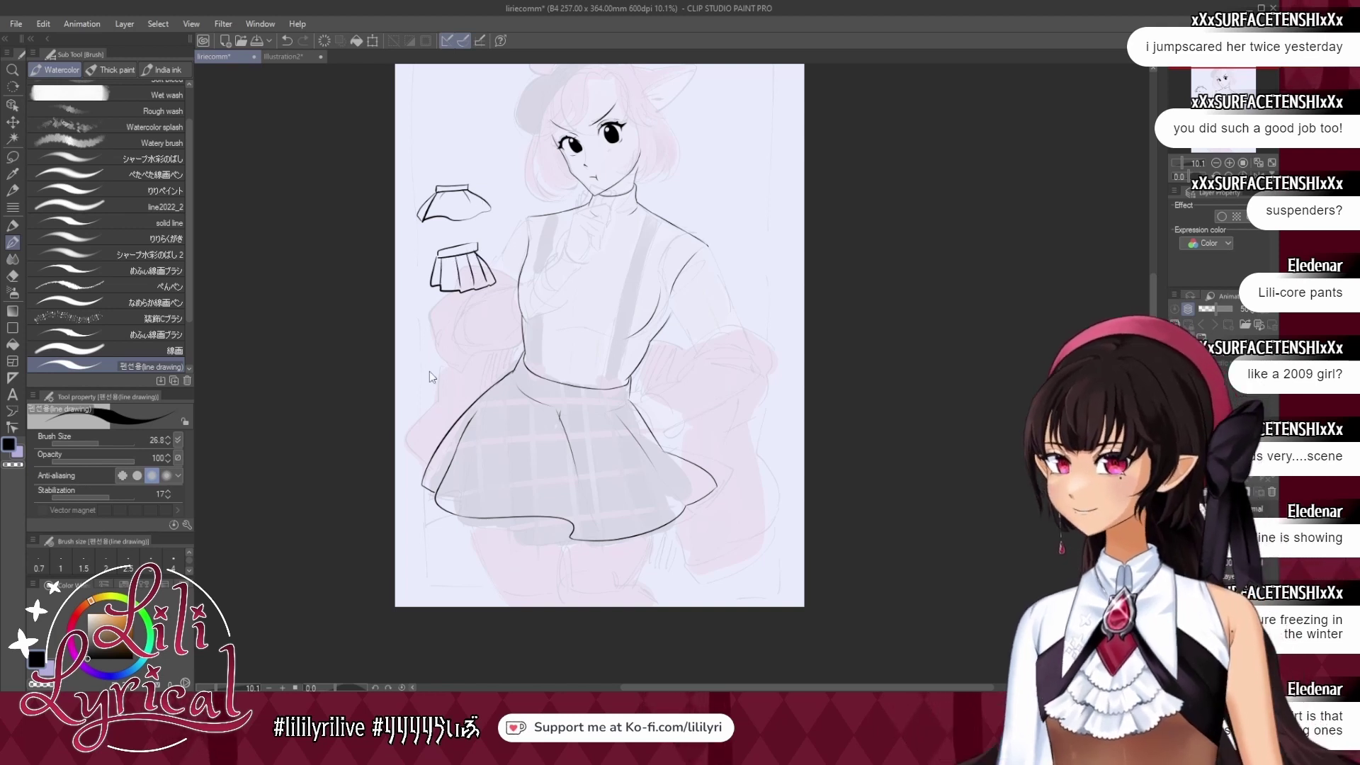
key(ctrl+z)
key(ctrl+z)
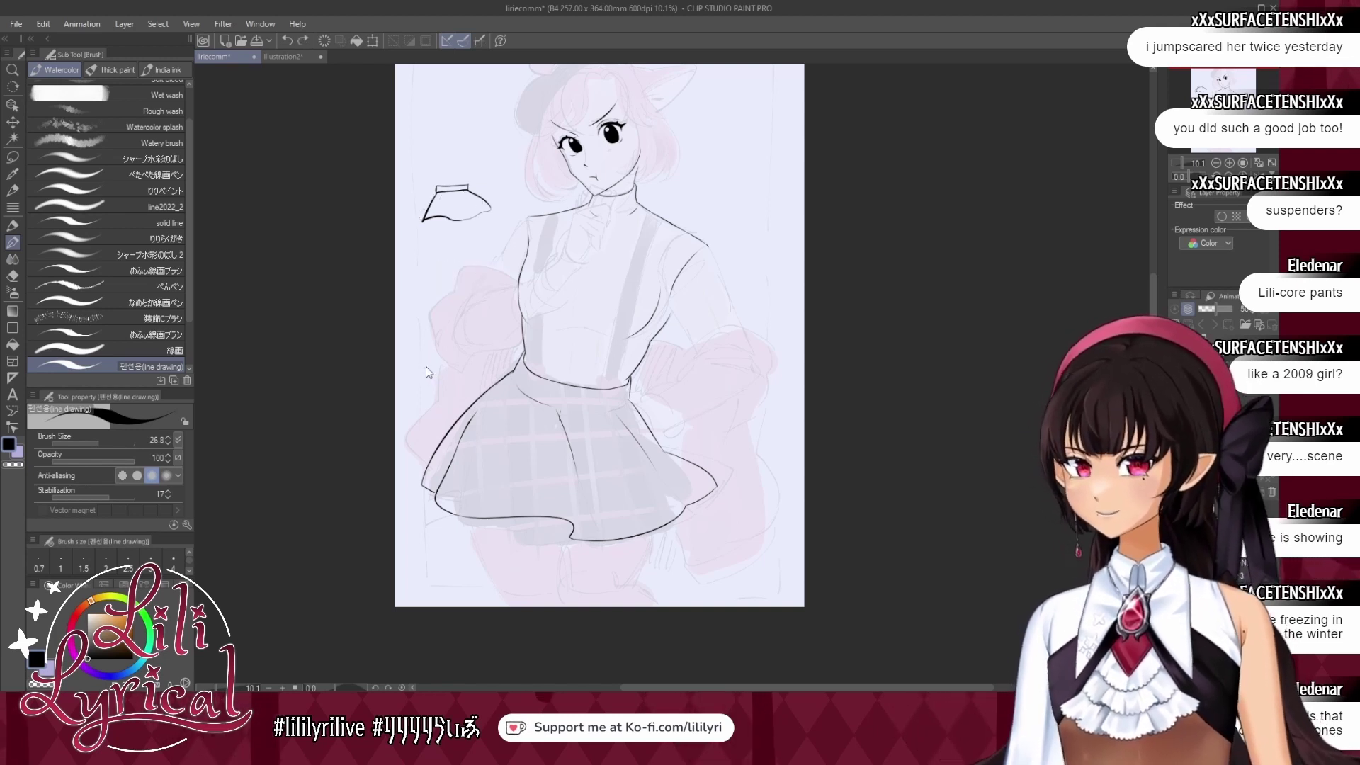
key(ctrl+z)
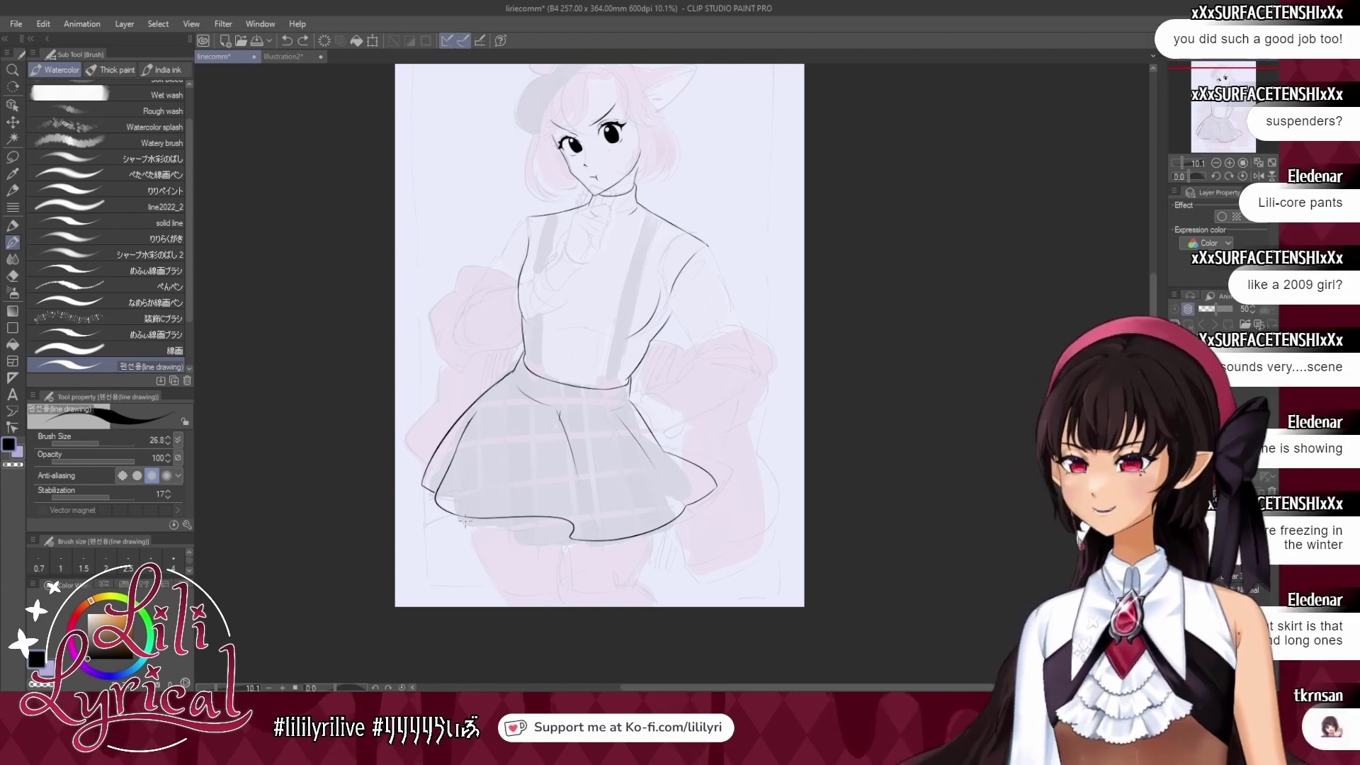
Ink the outlines of both thighs from the skirt hem down to the canvas edge, redoing strokes that miss the sketch.
drag(467, 525, 423, 574)
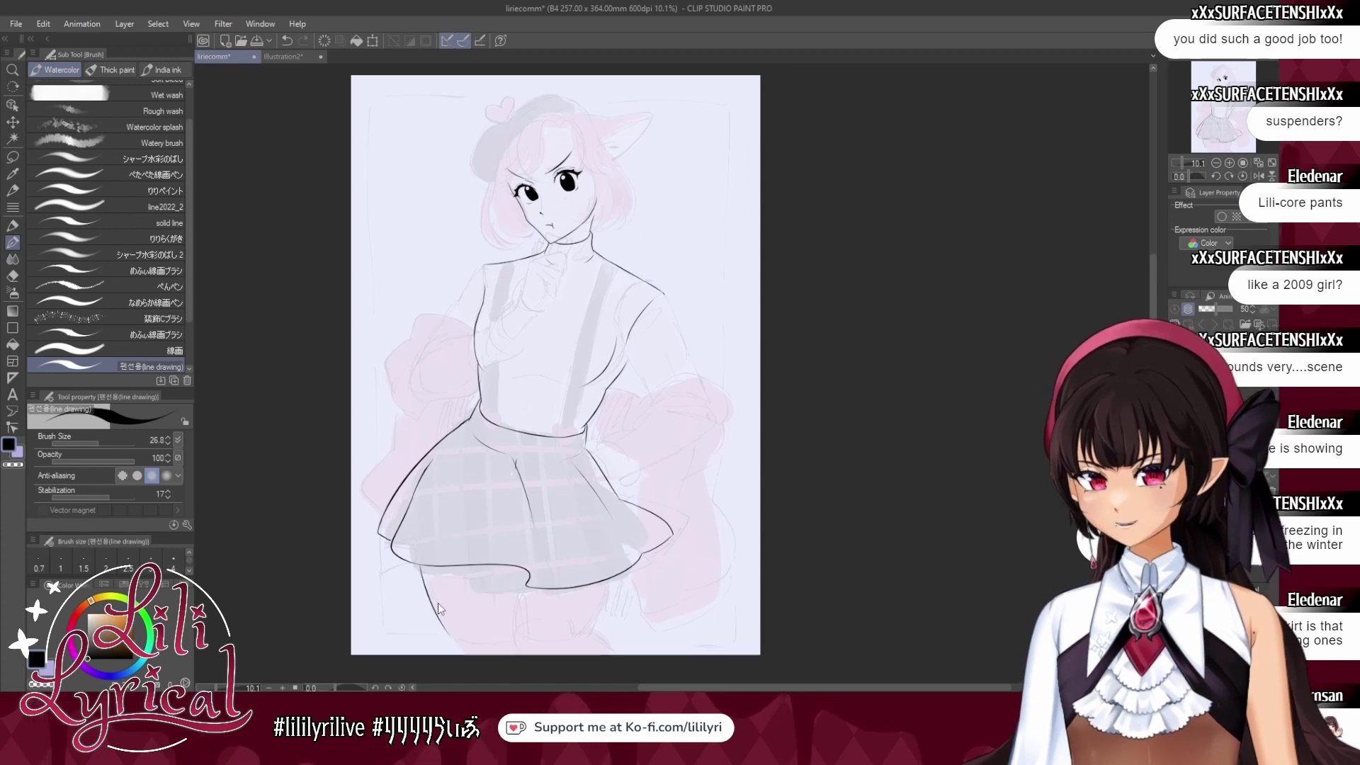
mouse_move(461, 651)
mouse_down()
mouse_move(423, 573)
mouse_move(454, 654)
mouse_up()
key(ctrl+z)
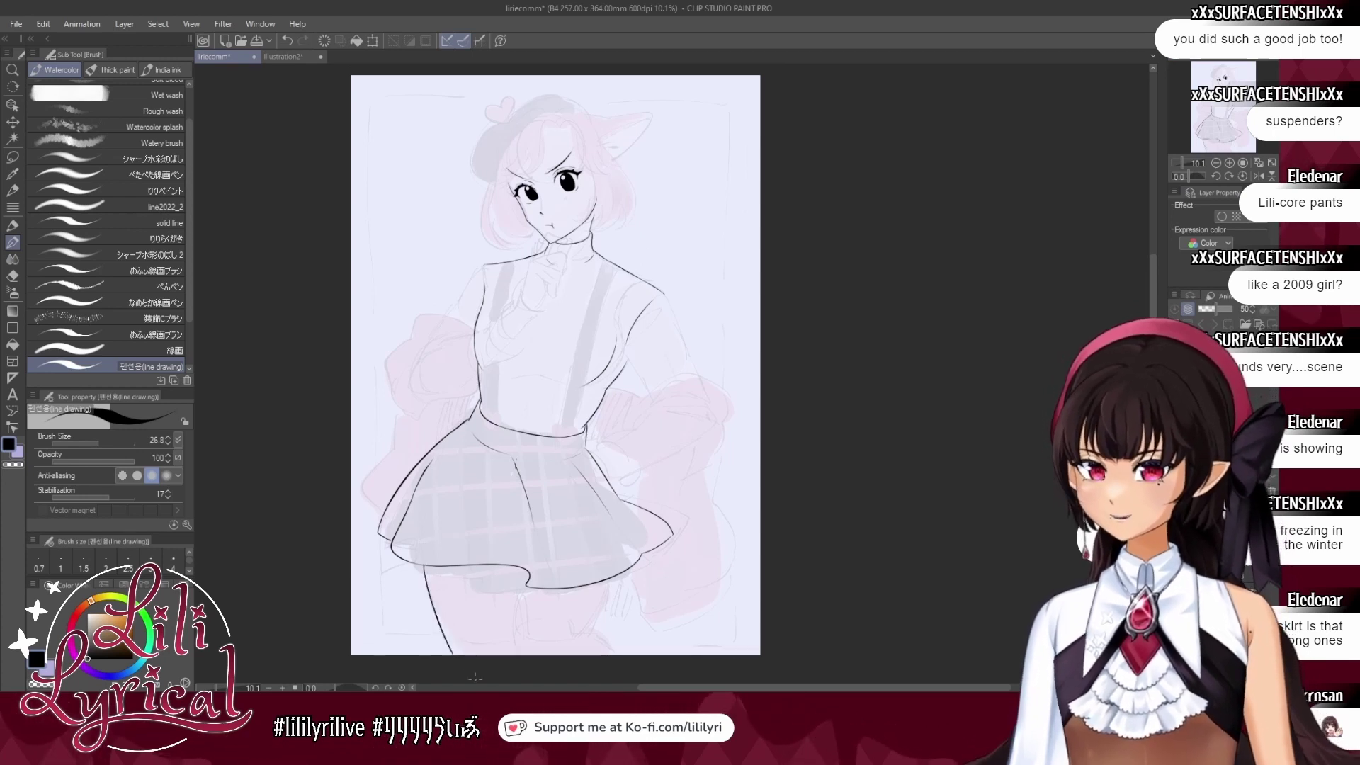
key(ctrl+z)
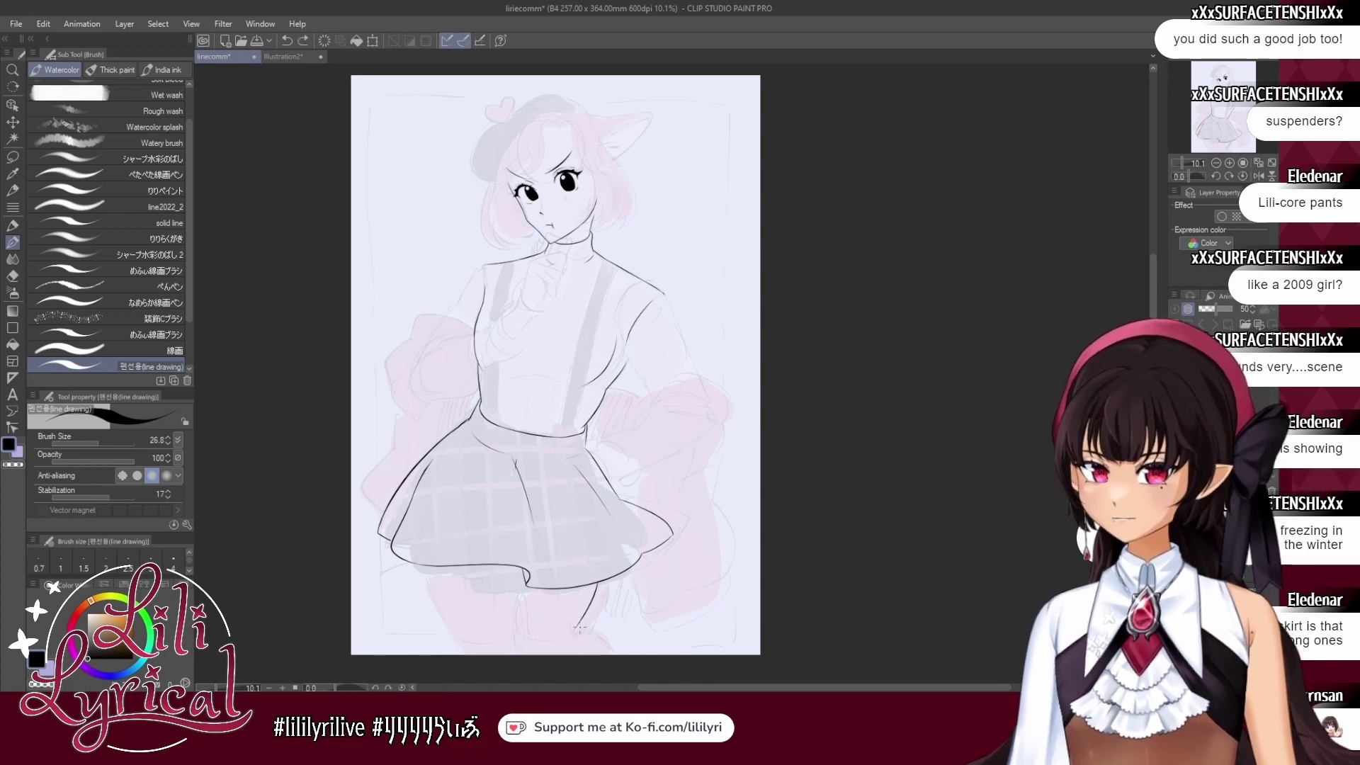
drag(516, 564, 499, 654)
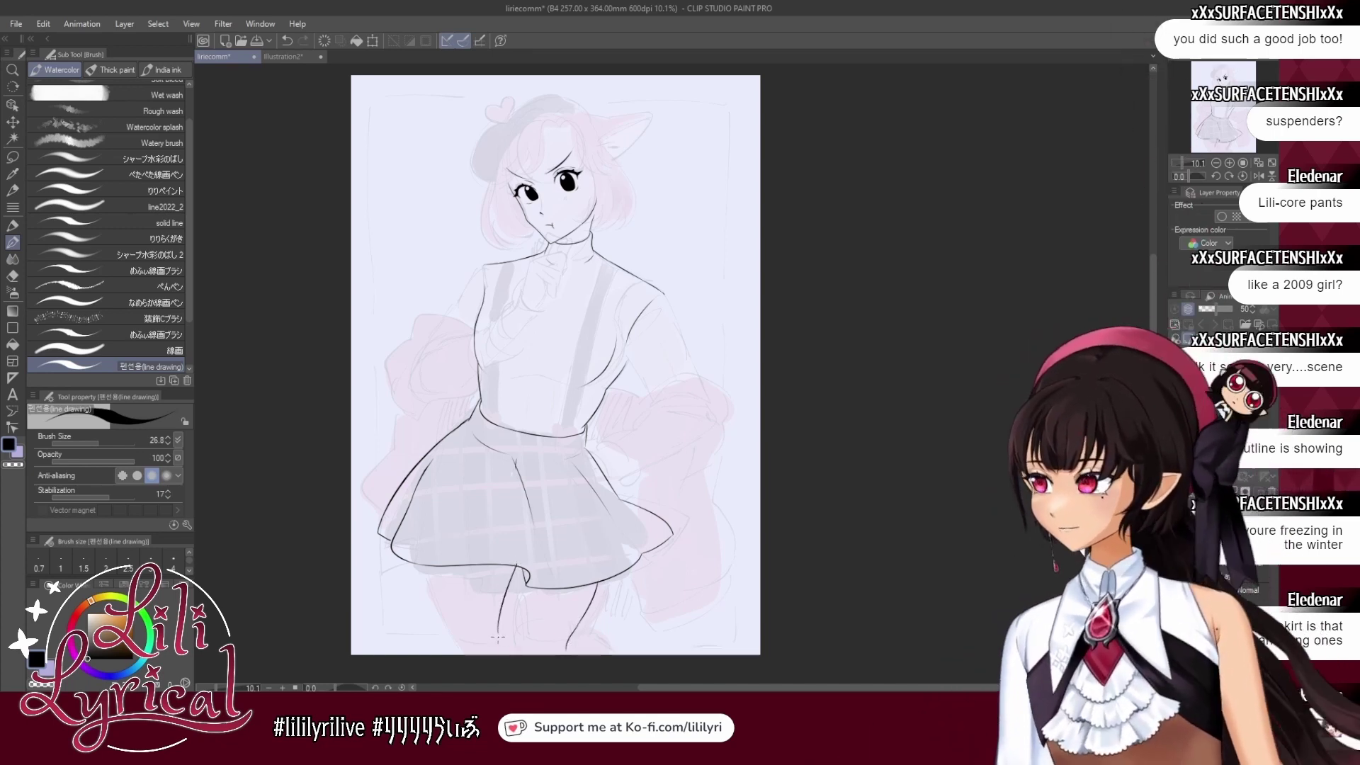
key(ctrl+z)
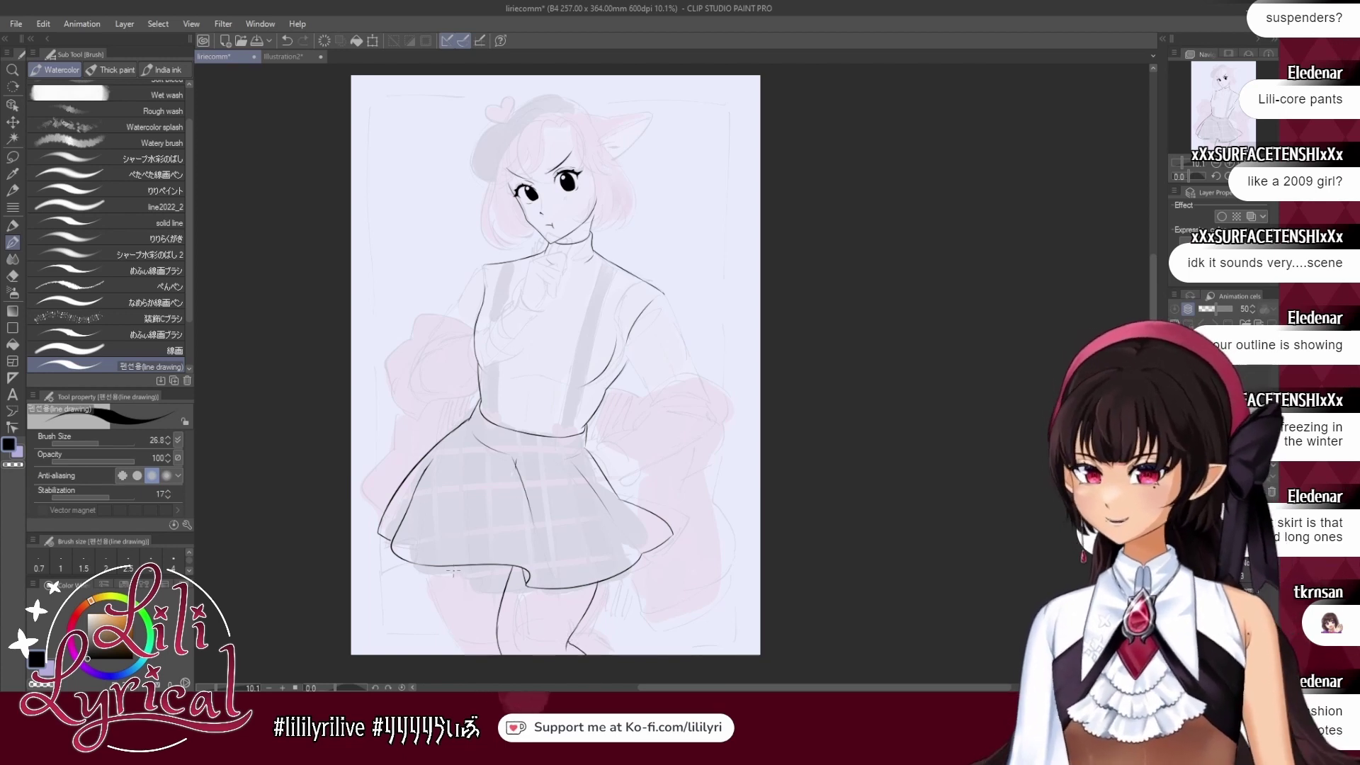
key(ctrl+z)
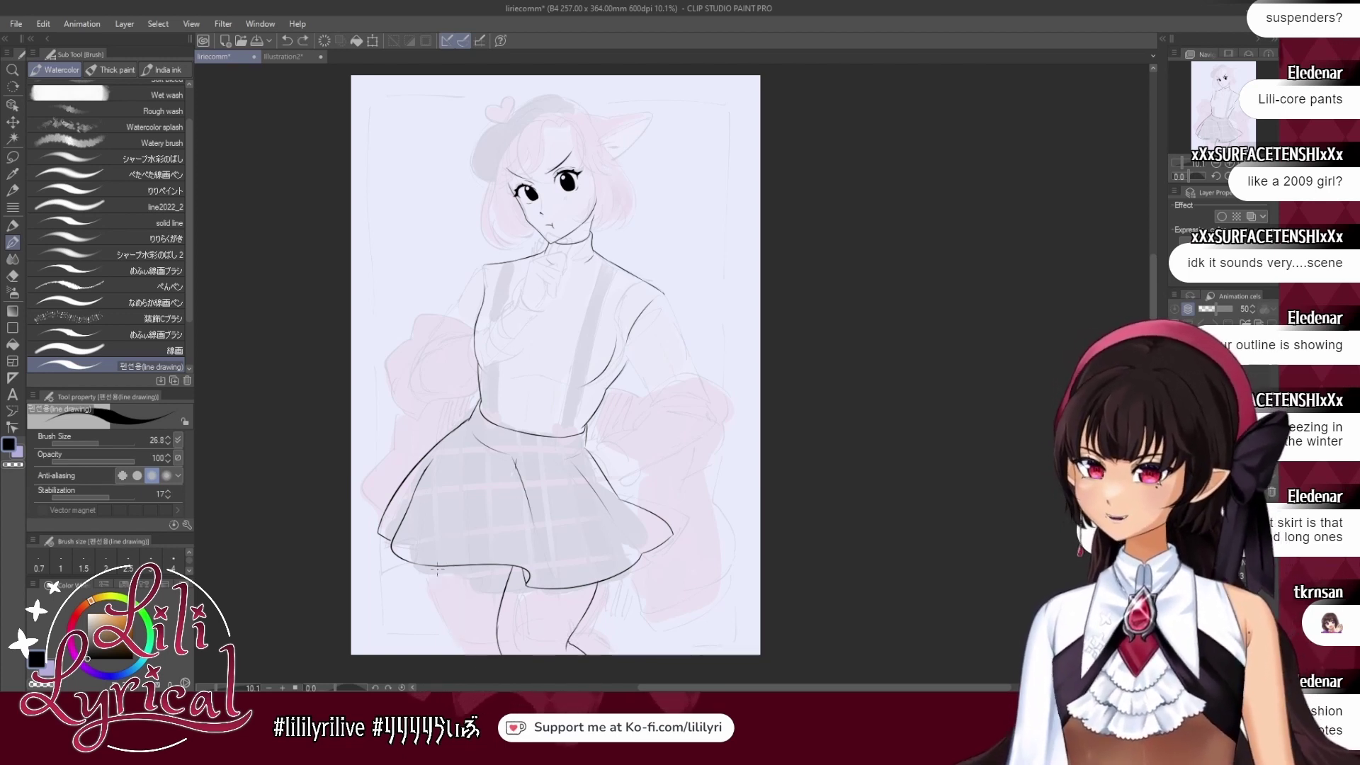
drag(437, 569, 465, 651)
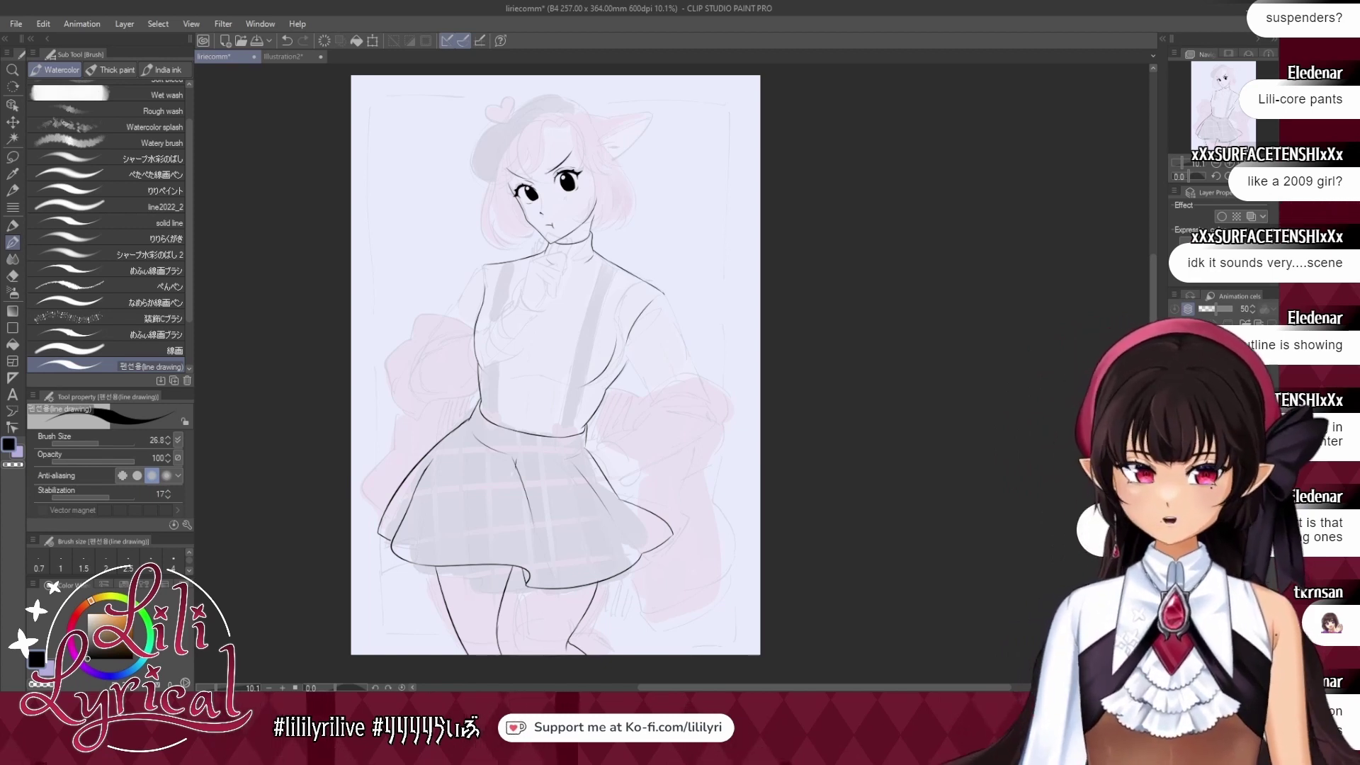
Display the existing body line art in blue with the layer color effect and add a new layer for the hair.
click(1251, 217)
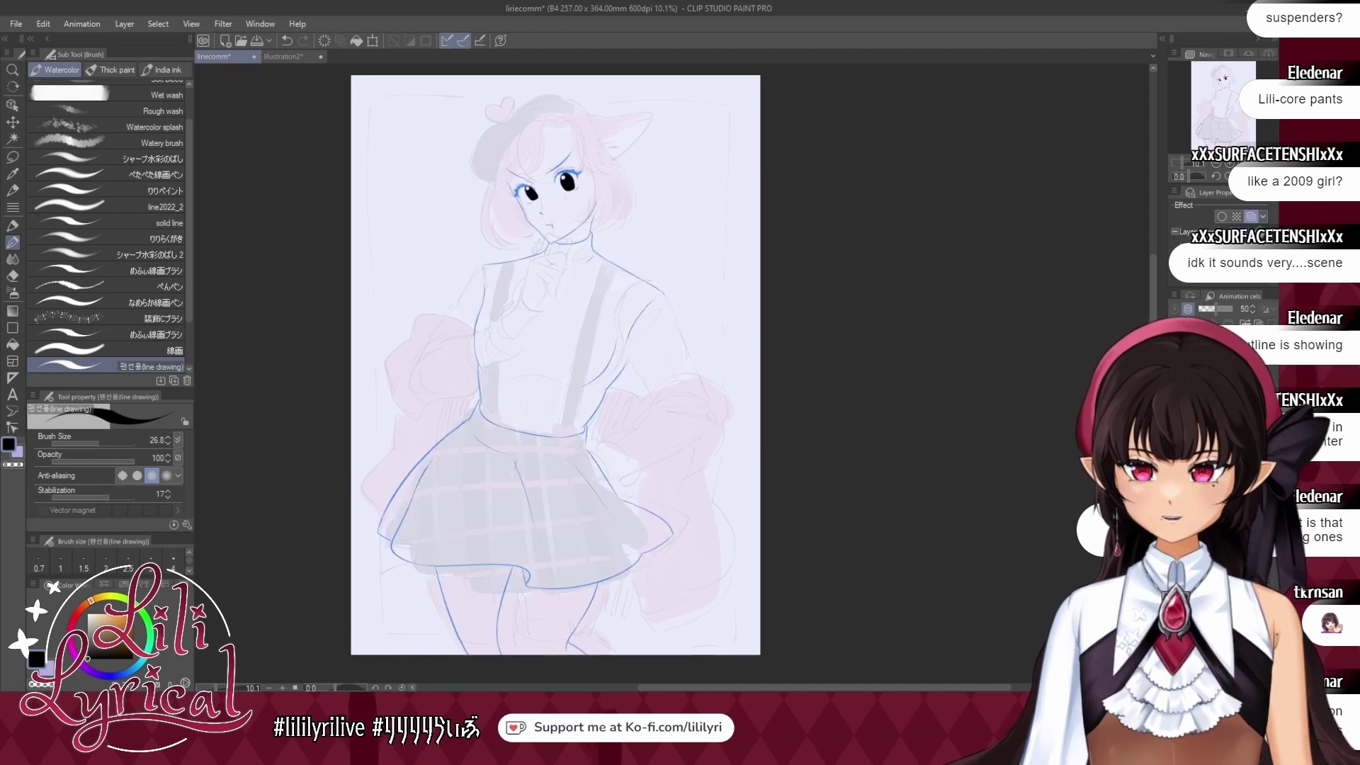
click(1218, 482)
Frame the head closely and check the fringe's shape against the colored character reference.
click(1235, 100)
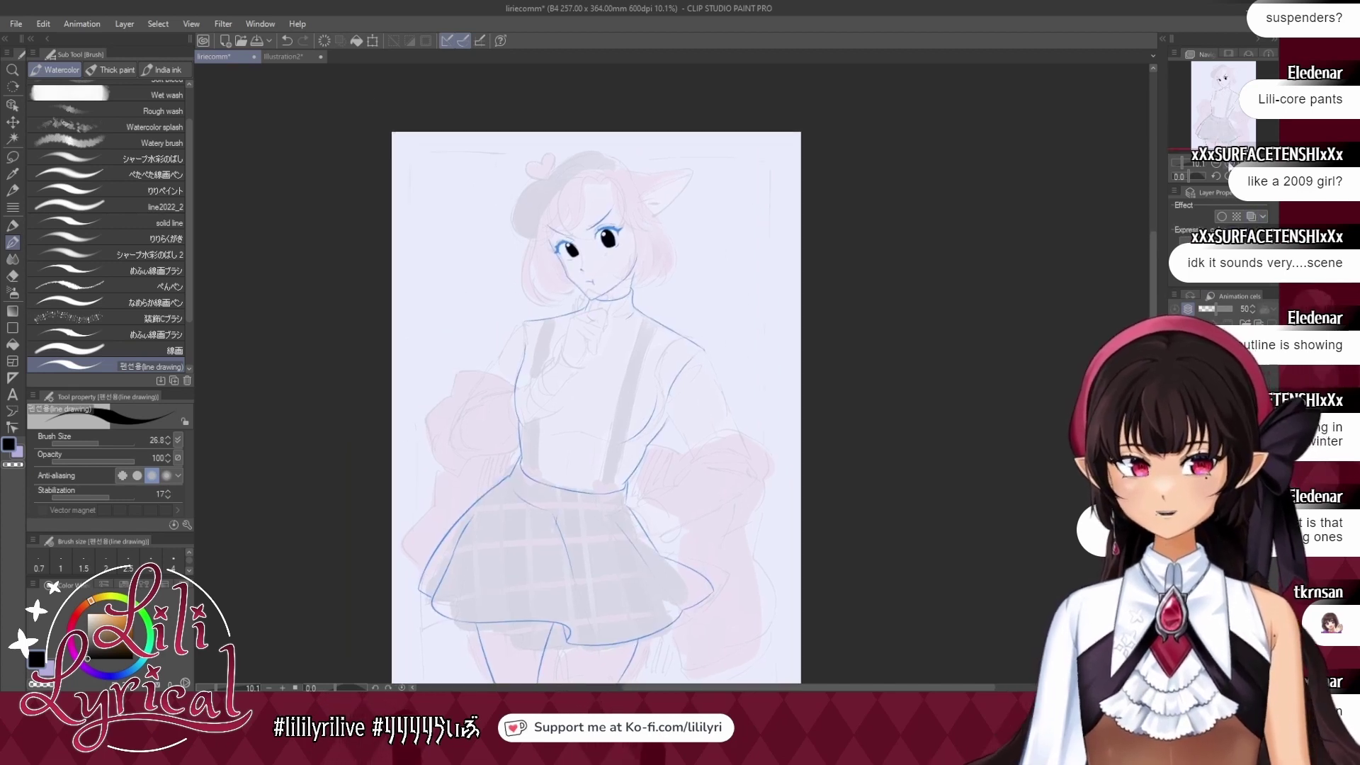
key(ctrl+plus)
key(ctrl+plus)
key(ctrl+plus)
drag(1220, 115, 1211, 97)
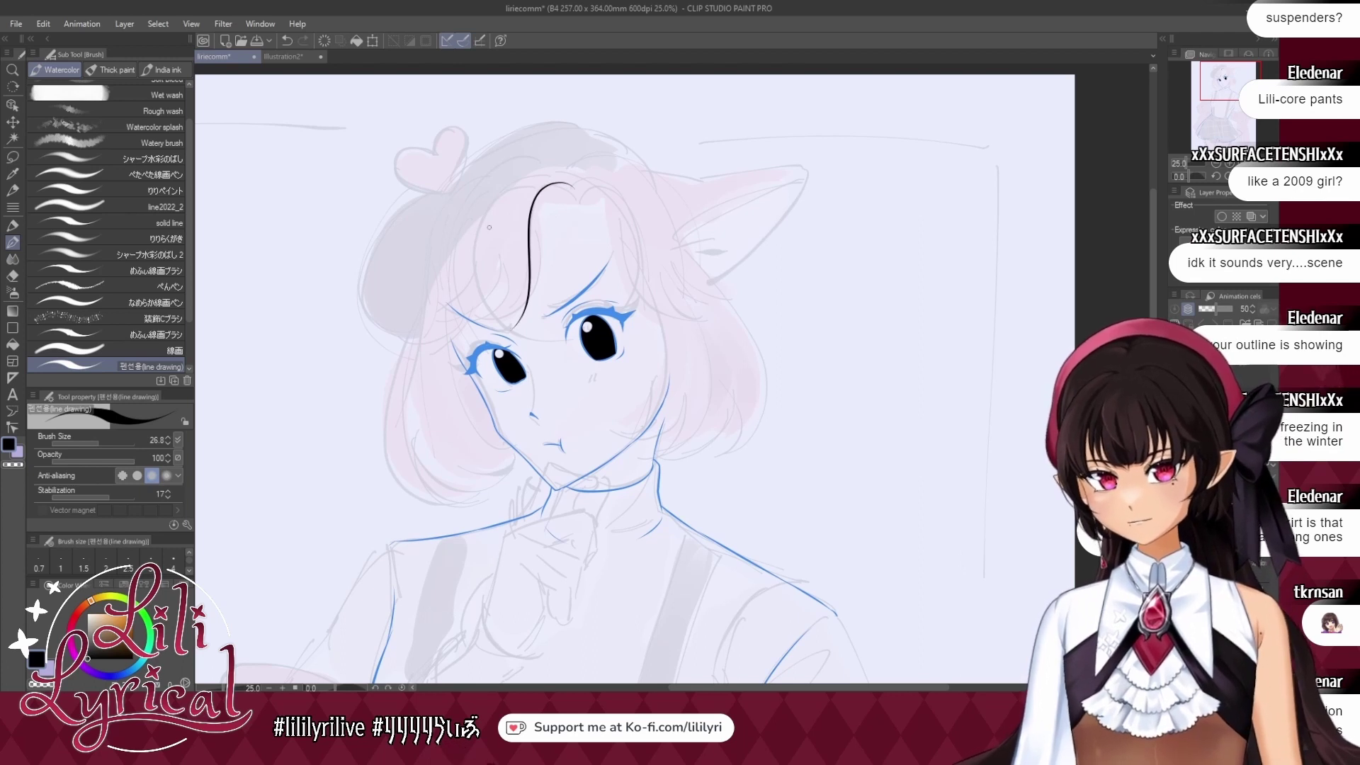
click(277, 57)
click(241, 62)
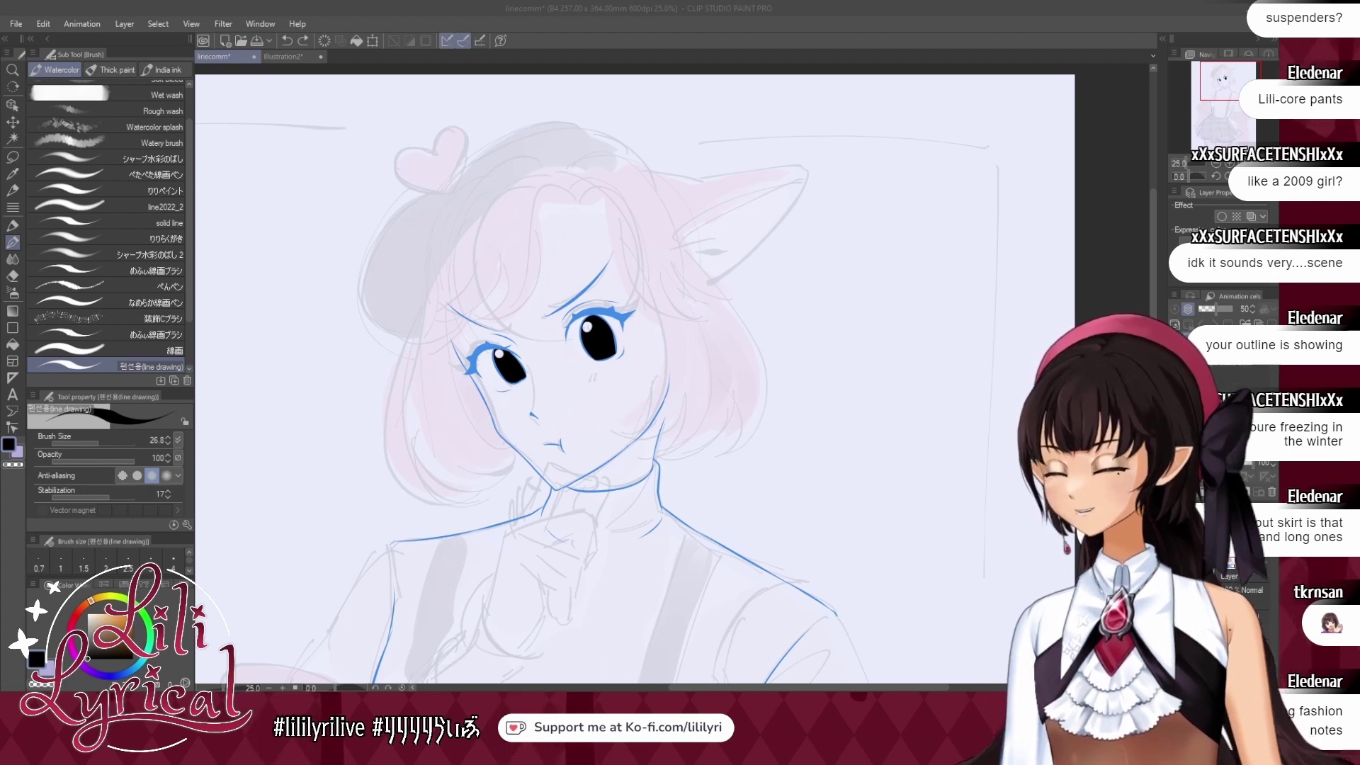
Ink the S-curved inner edge of the fringe from the parting down to above the brow, redoing strokes that miss the sketch.
drag(565, 189, 526, 239)
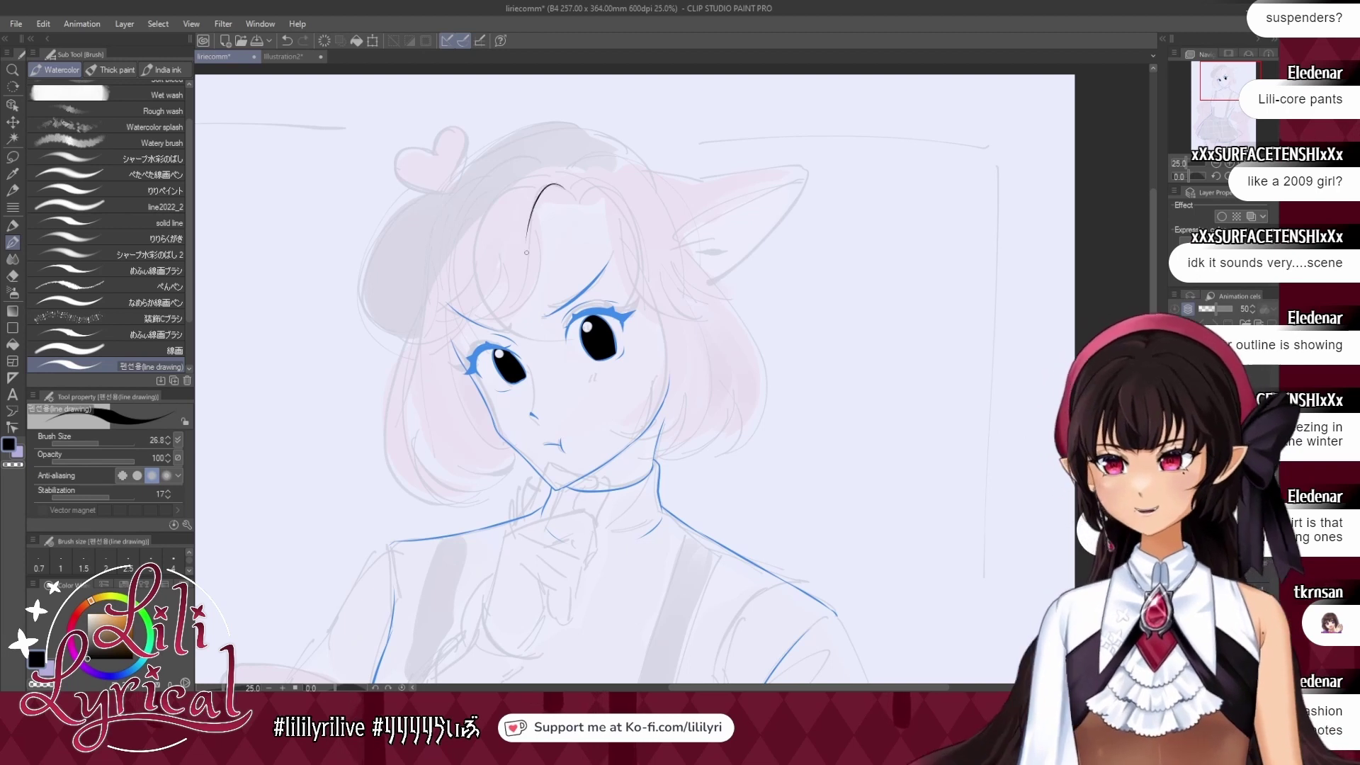
key(ctrl+z)
drag(566, 190, 533, 284)
key(ctrl+z)
drag(565, 190, 513, 310)
key(ctrl+z)
drag(522, 256, 515, 309)
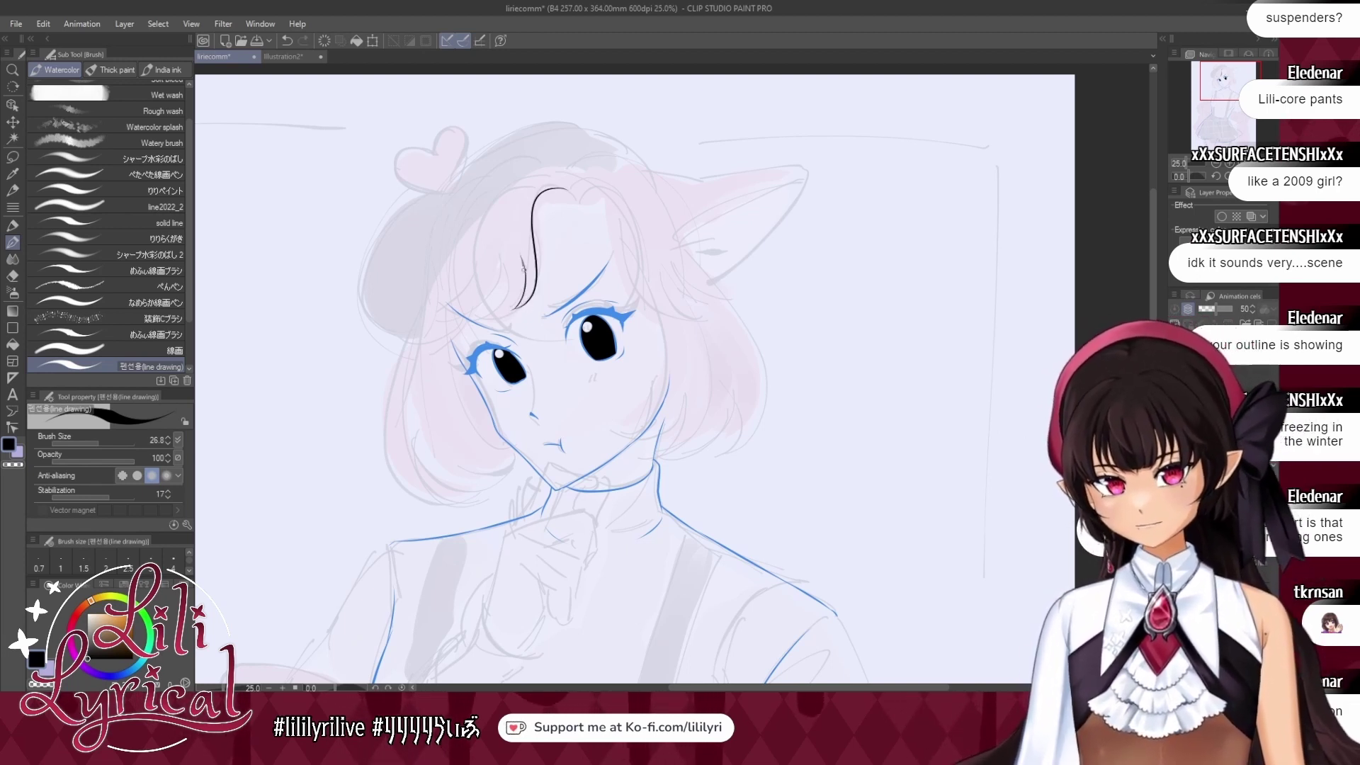
key(ctrl+z)
drag(522, 256, 515, 310)
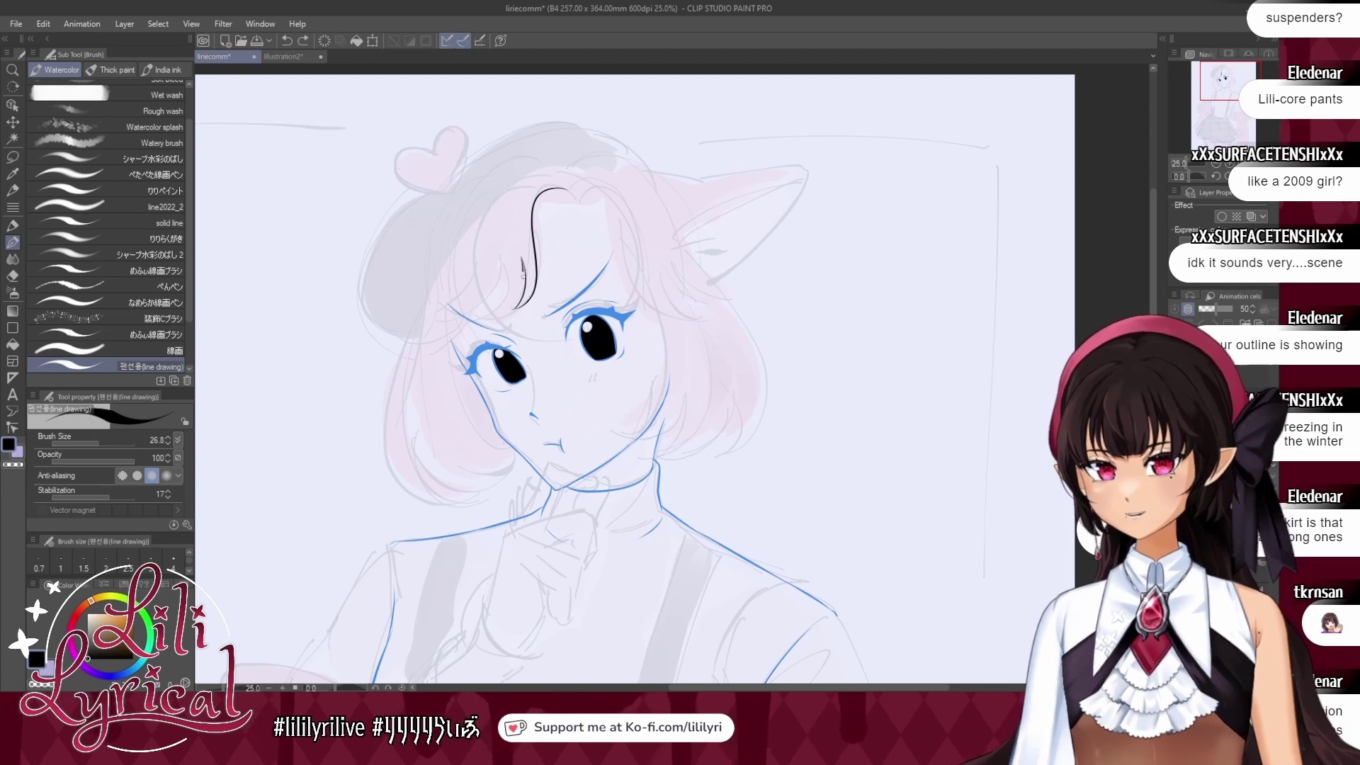
Ink the beret-side fringe strands sweeping from the parting across the brow to pointed tips beside the eye.
drag(525, 259, 480, 333)
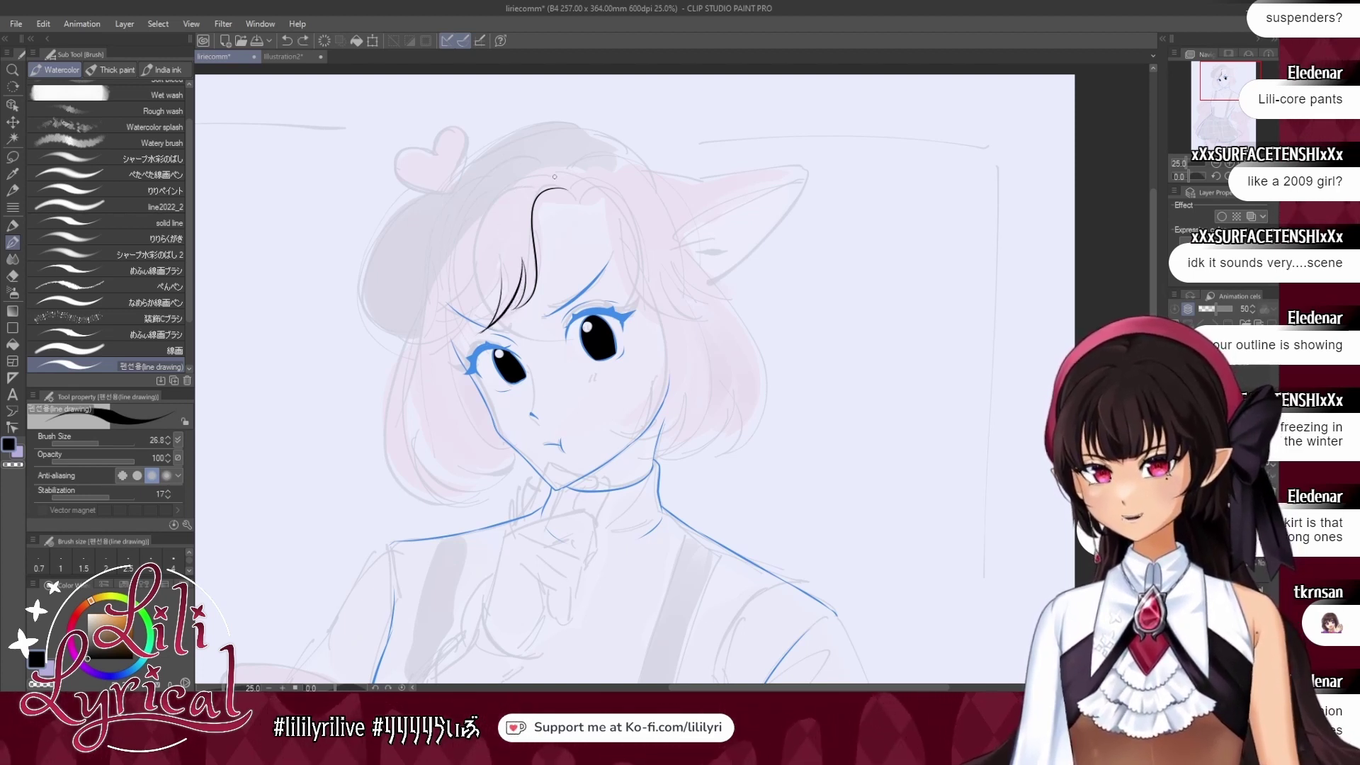
drag(553, 176, 501, 243)
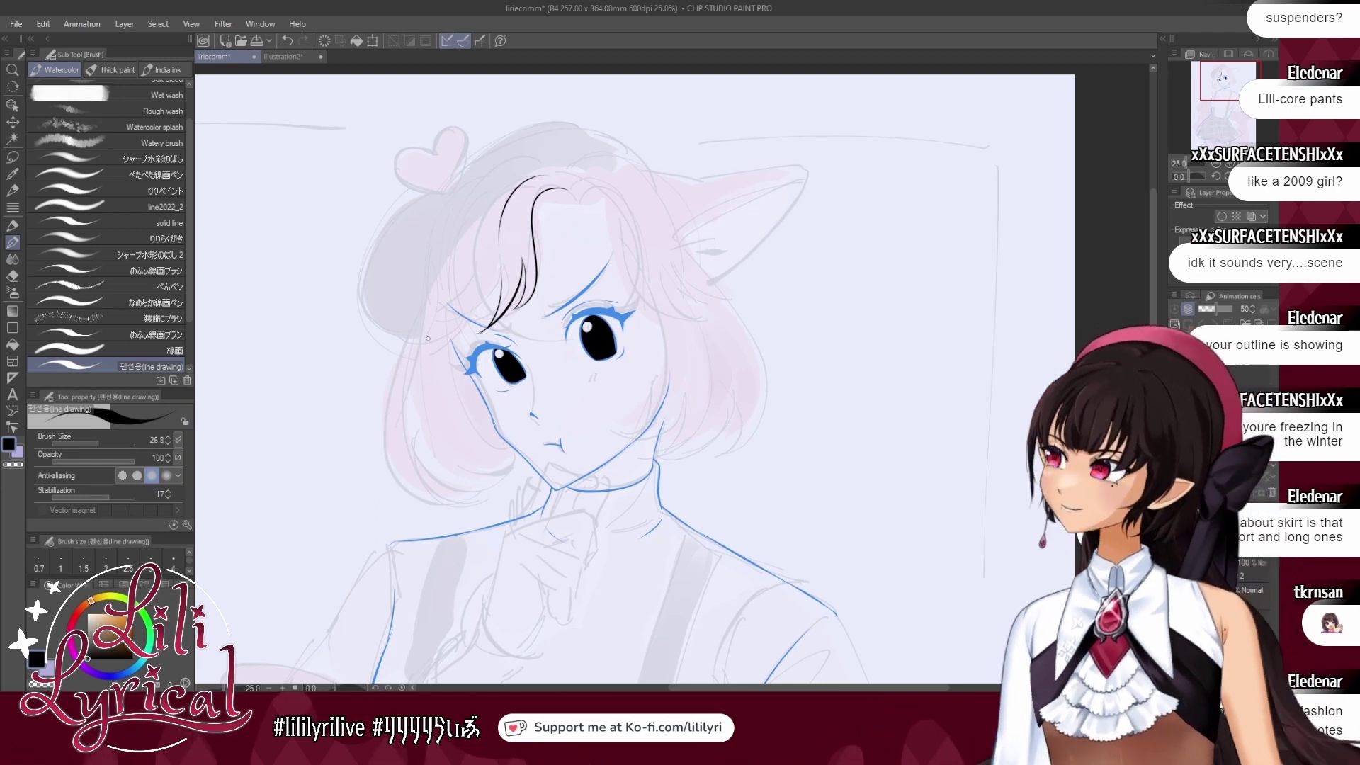
drag(507, 268, 457, 352)
drag(497, 292, 441, 360)
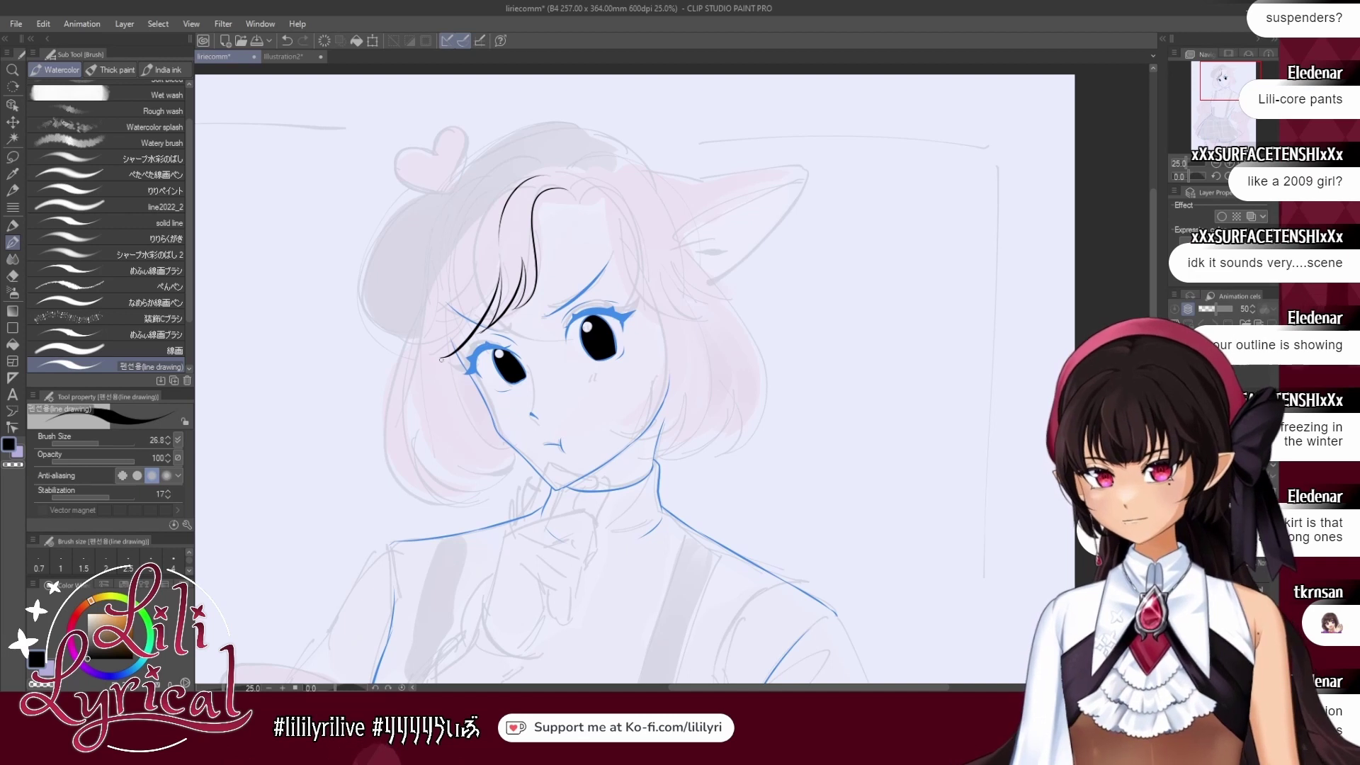
key(ctrl+z)
key(ctrl+z)
drag(498, 269, 435, 356)
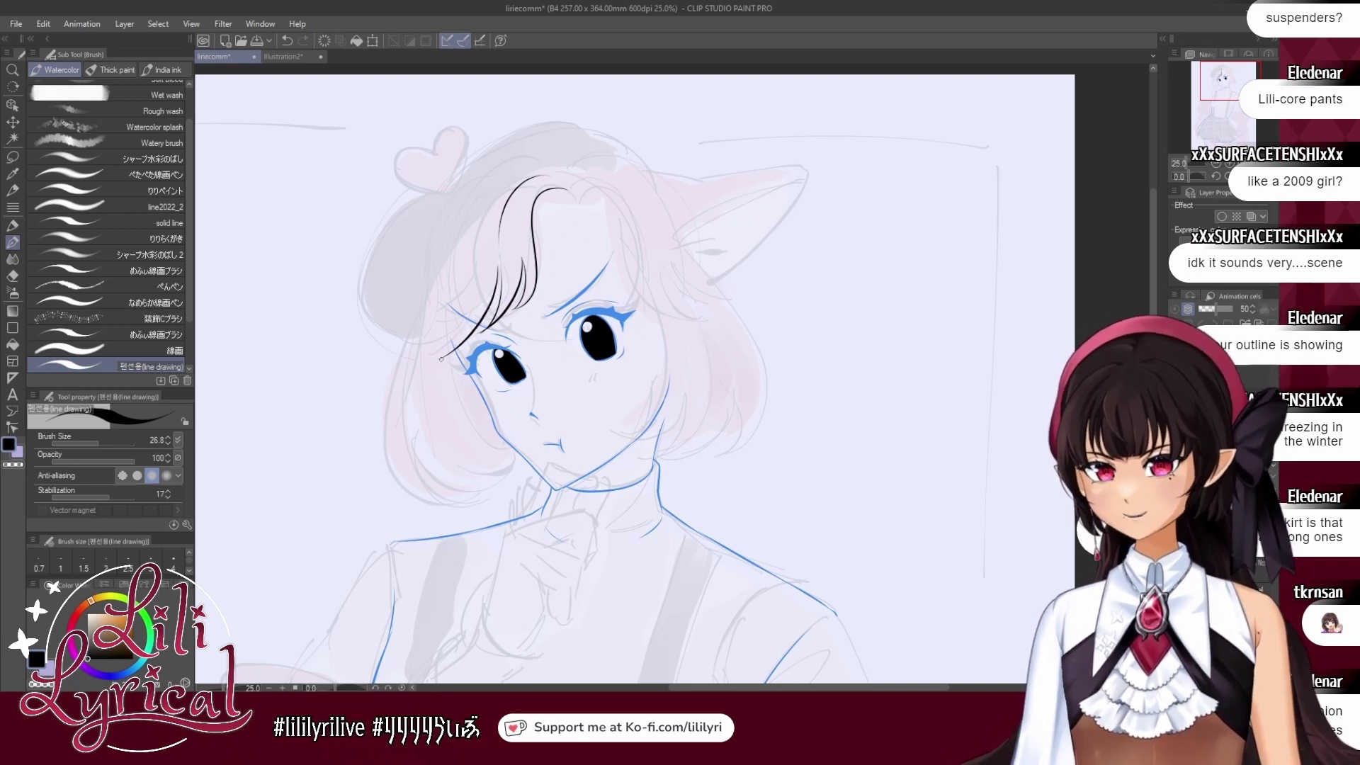
drag(484, 185, 453, 274)
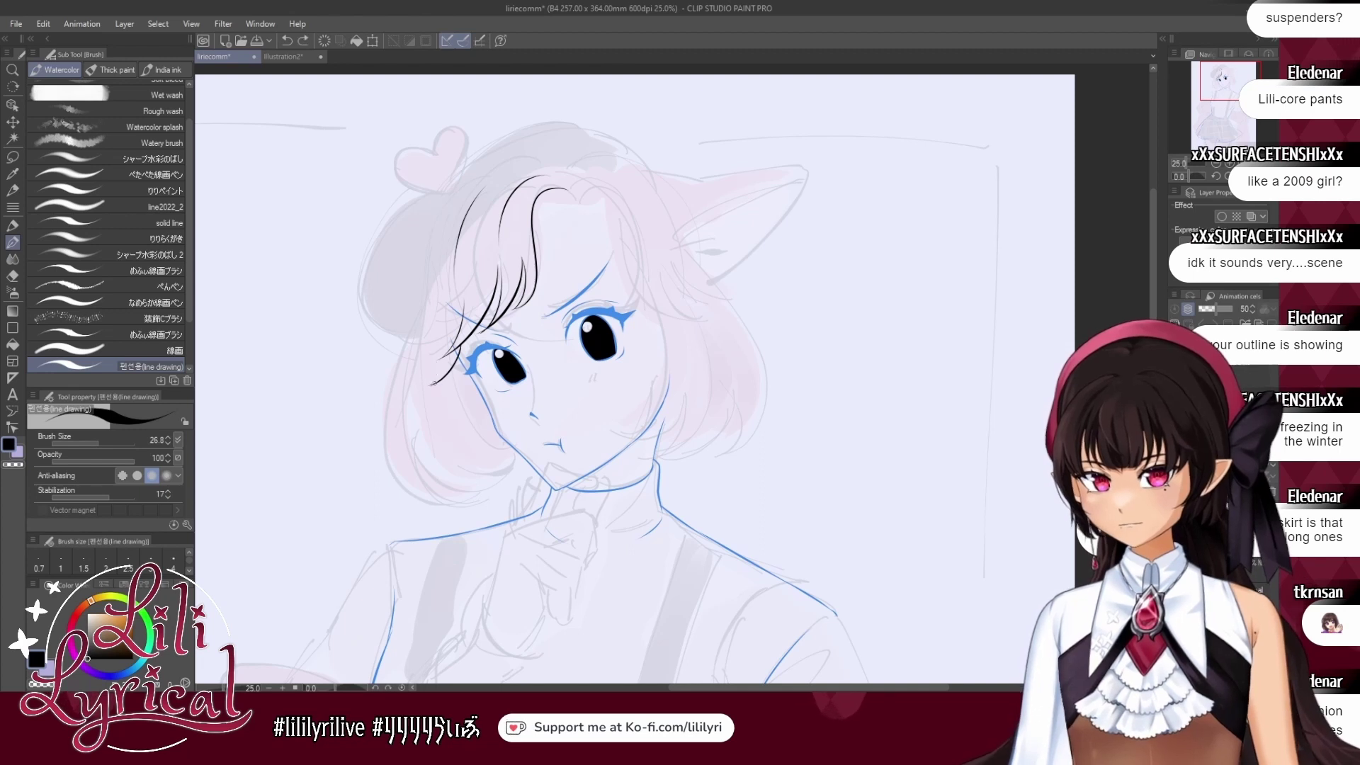
Check the hair against the colored character reference and ink the head's curved hair contour beneath the beret from crown to side.
click(284, 56)
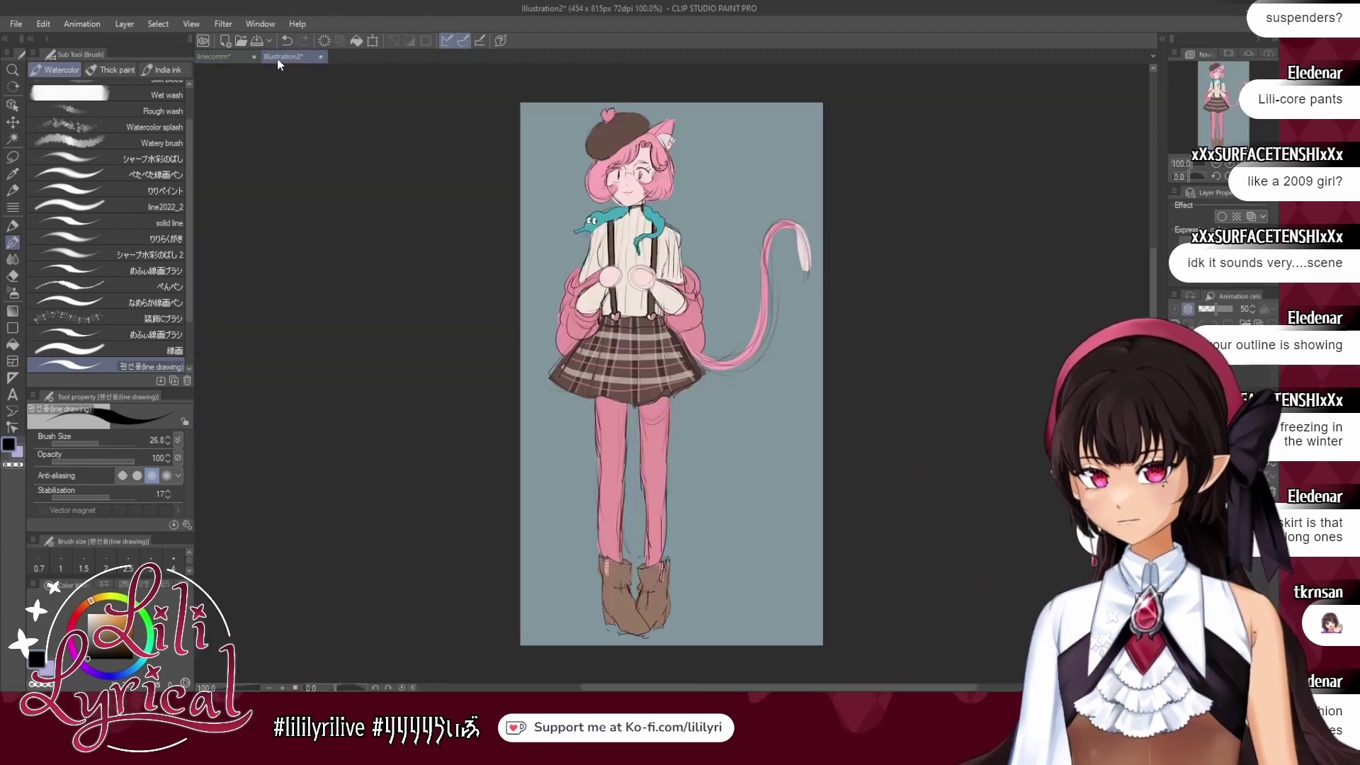
click(227, 57)
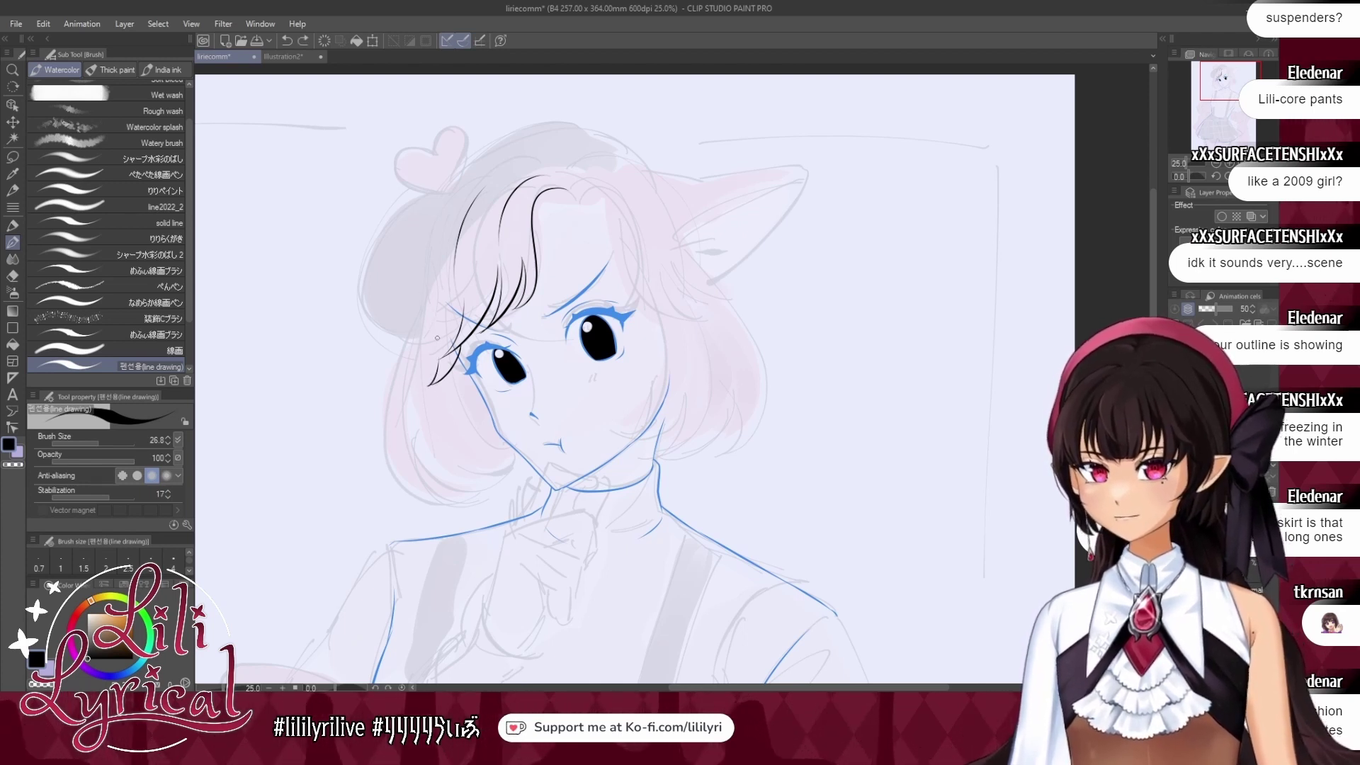
drag(437, 340, 455, 215)
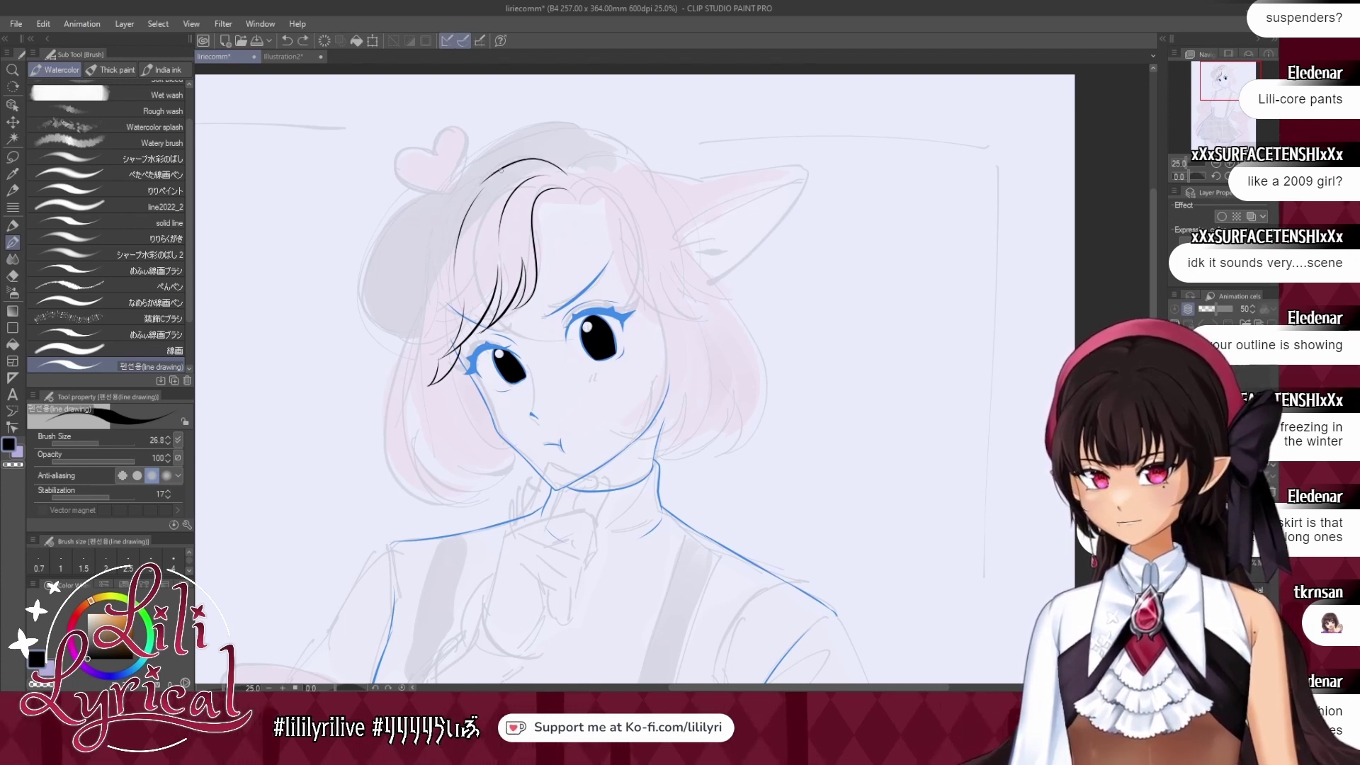
mouse_move(565, 171)
mouse_down()
mouse_move(424, 259)
mouse_move(496, 174)
mouse_move(413, 290)
mouse_up()
key(ctrl+z)
key(ctrl+z)
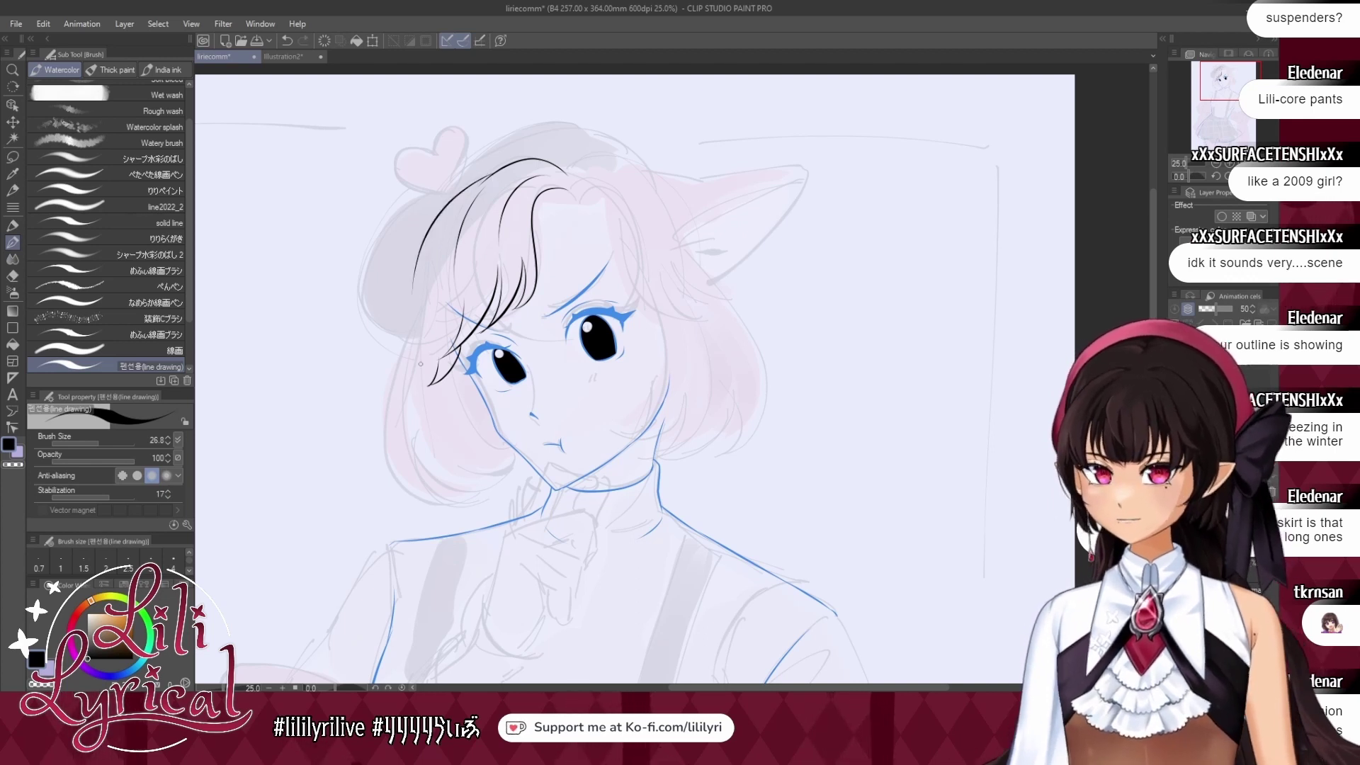
Ink the bob's outer outline on the beret side down to its curled-in lower edge, redoing strokes that miss the shape.
mouse_move(423, 351)
mouse_down()
mouse_move(418, 430)
mouse_move(445, 505)
mouse_up()
key(ctrl+z)
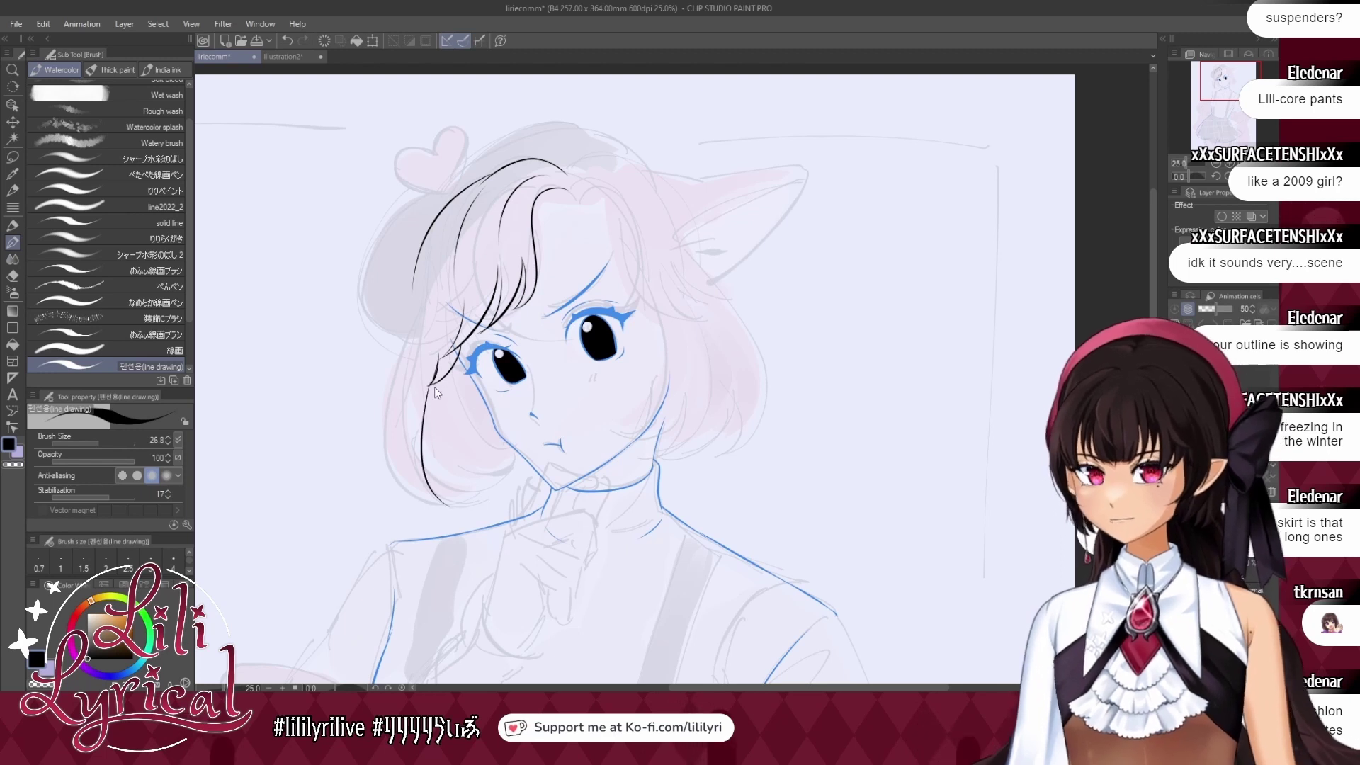
key(ctrl+z)
drag(433, 382, 457, 496)
key(ctrl+z)
key(ctrl+z)
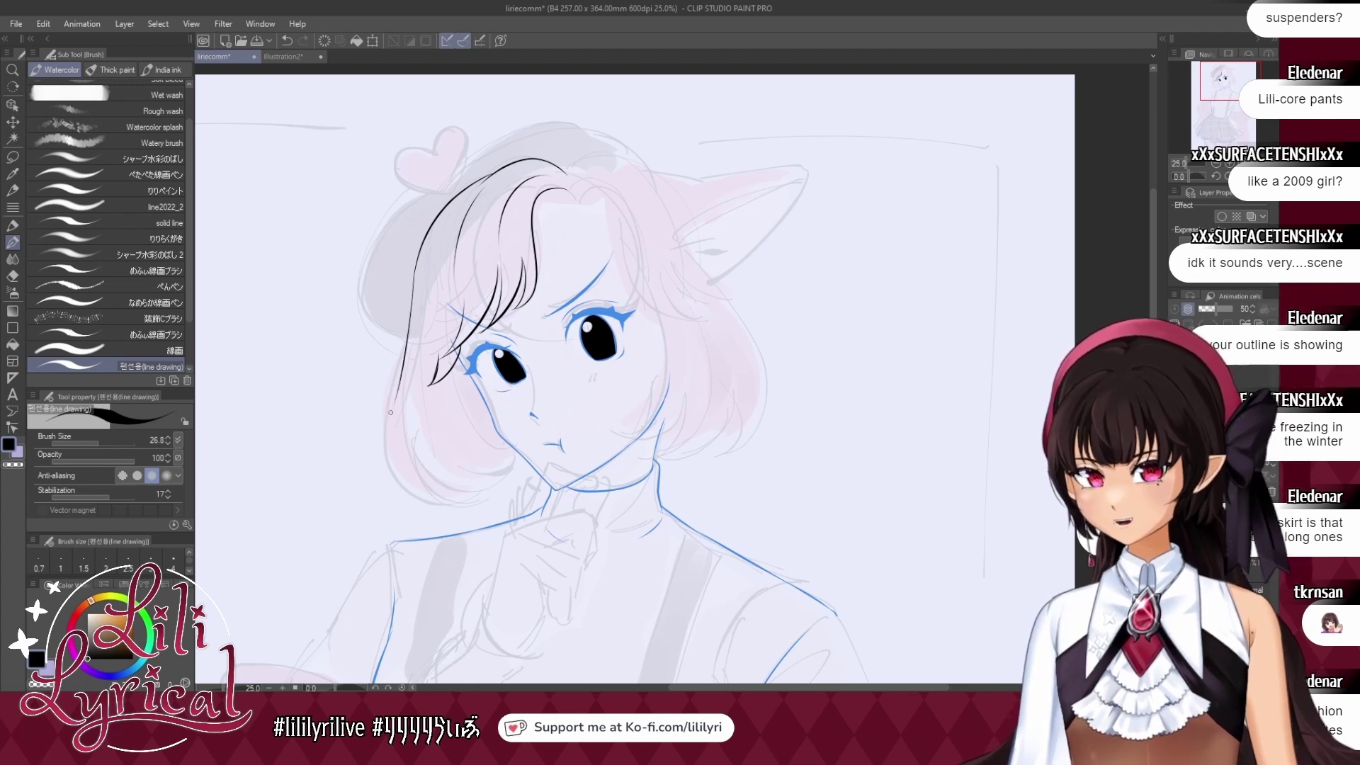
key(ctrl+z)
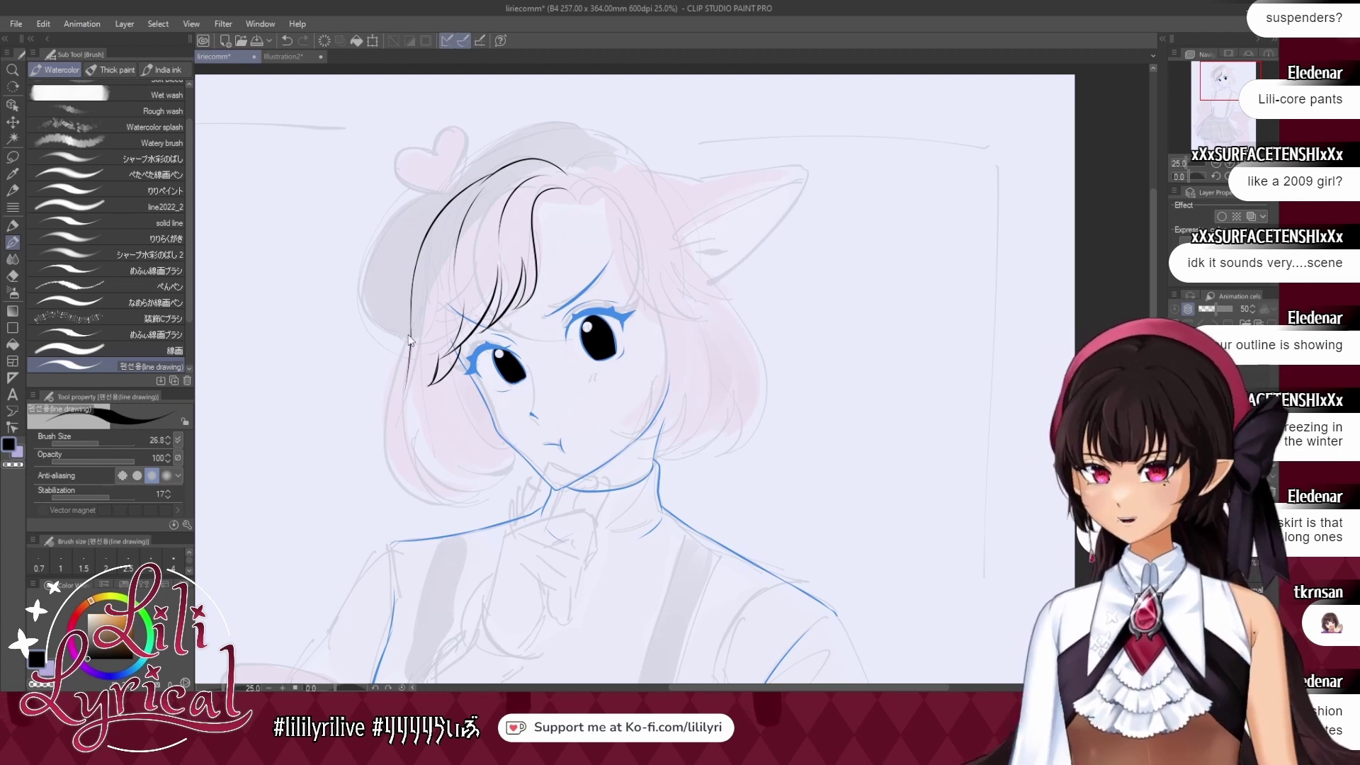
drag(410, 340, 421, 501)
key(ctrl+z)
drag(418, 428, 450, 502)
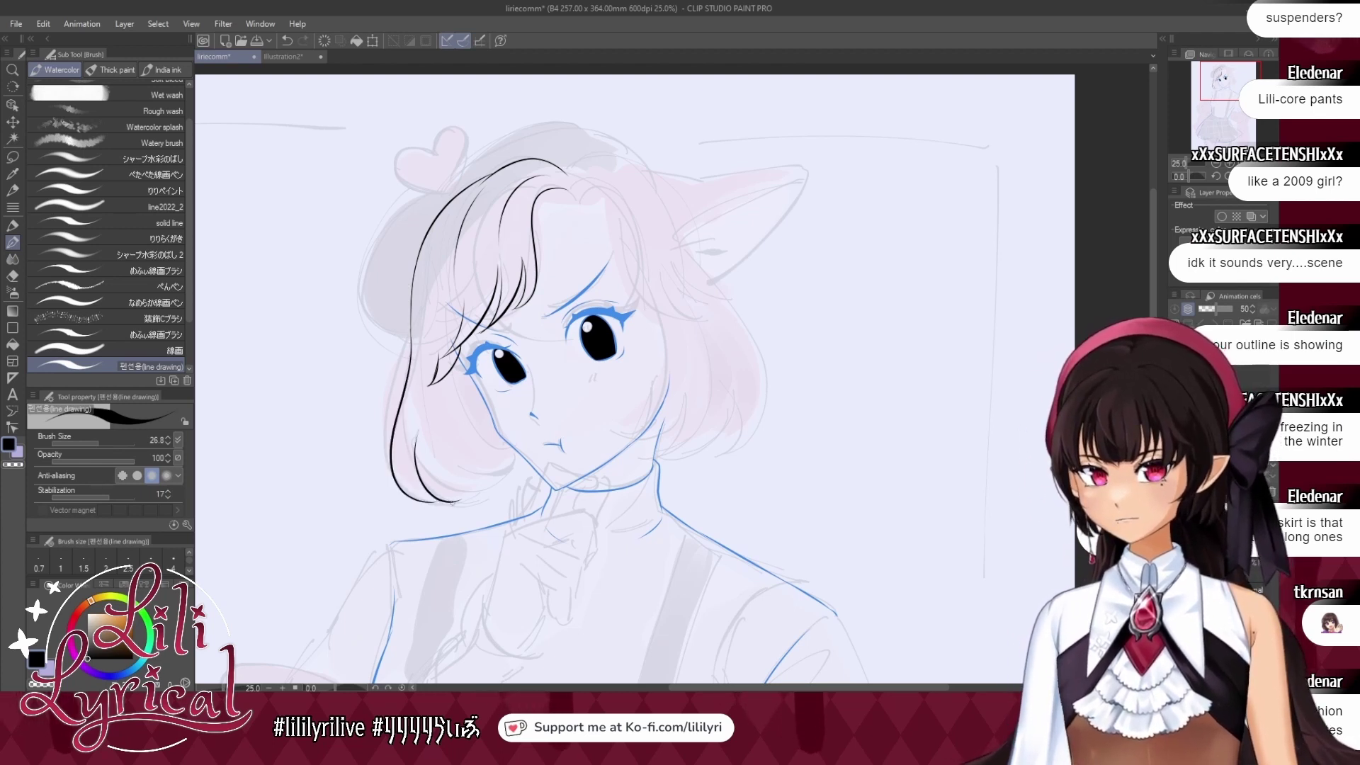
key(ctrl+z)
drag(417, 439, 461, 502)
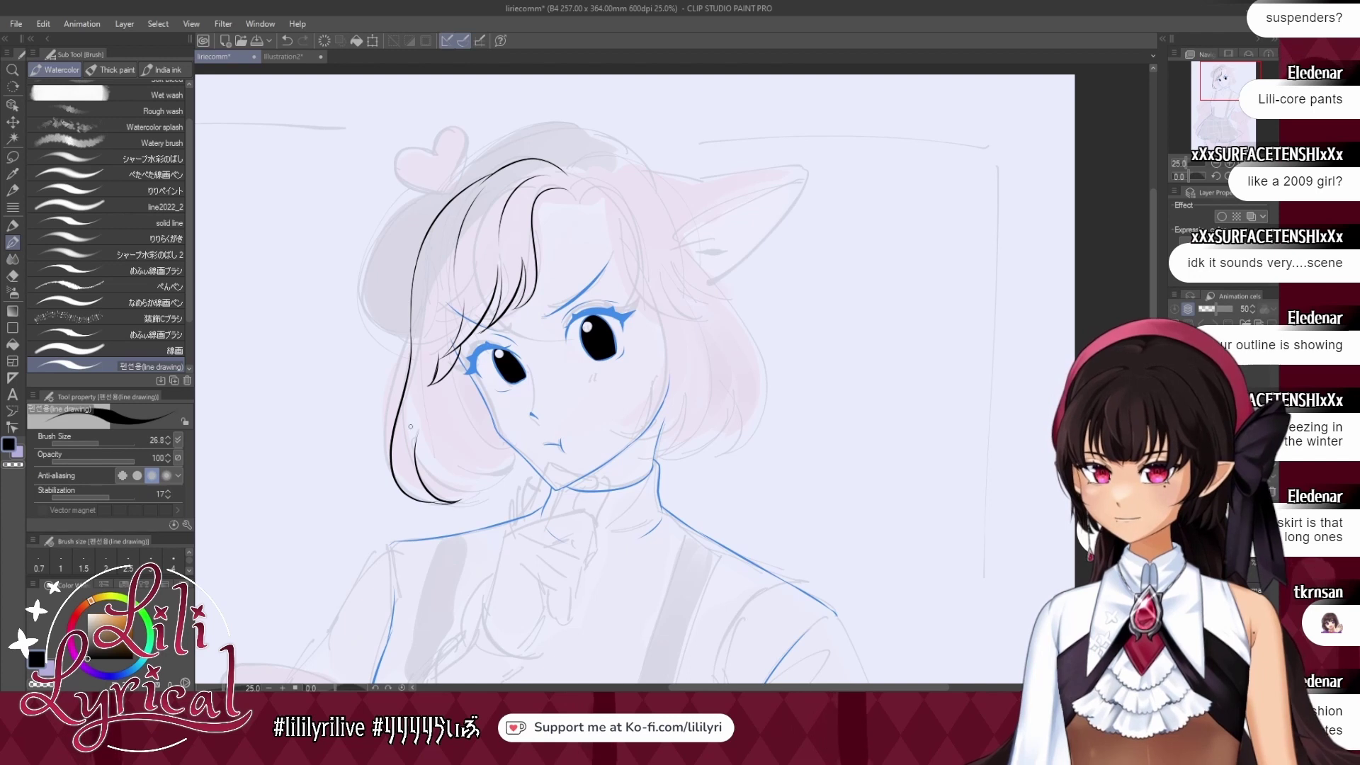
Ink the curved inner strands of the beret-side bob, sweeping in toward the jaw, and redo the ill-fitting strokes.
mouse_move(421, 420)
mouse_down()
mouse_move(504, 487)
mouse_move(464, 501)
mouse_move(504, 486)
mouse_up()
key(ctrl+z)
mouse_move(445, 378)
mouse_down()
mouse_move(484, 486)
mouse_move(527, 450)
mouse_up()
key(ctrl+z)
key(ctrl+z)
key(ctrl+z)
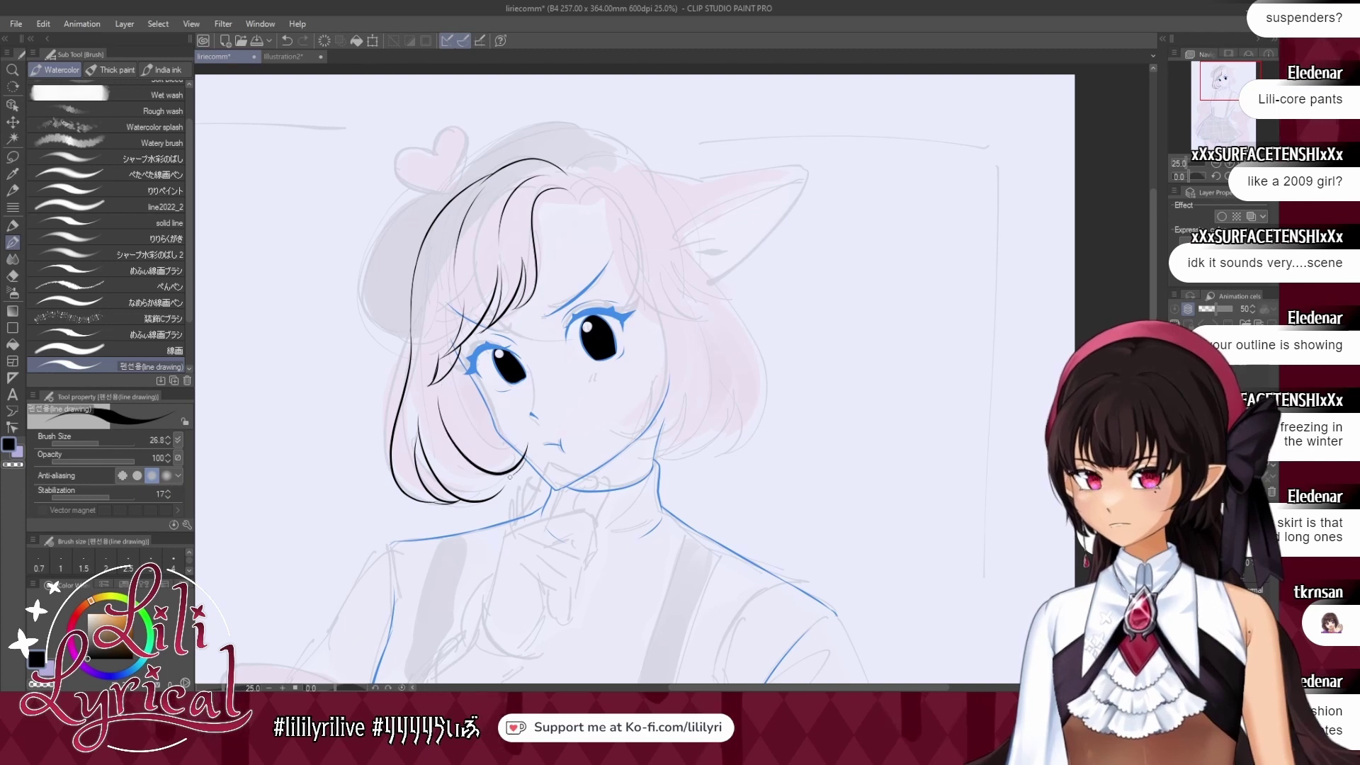
key(ctrl+z)
drag(439, 421, 525, 448)
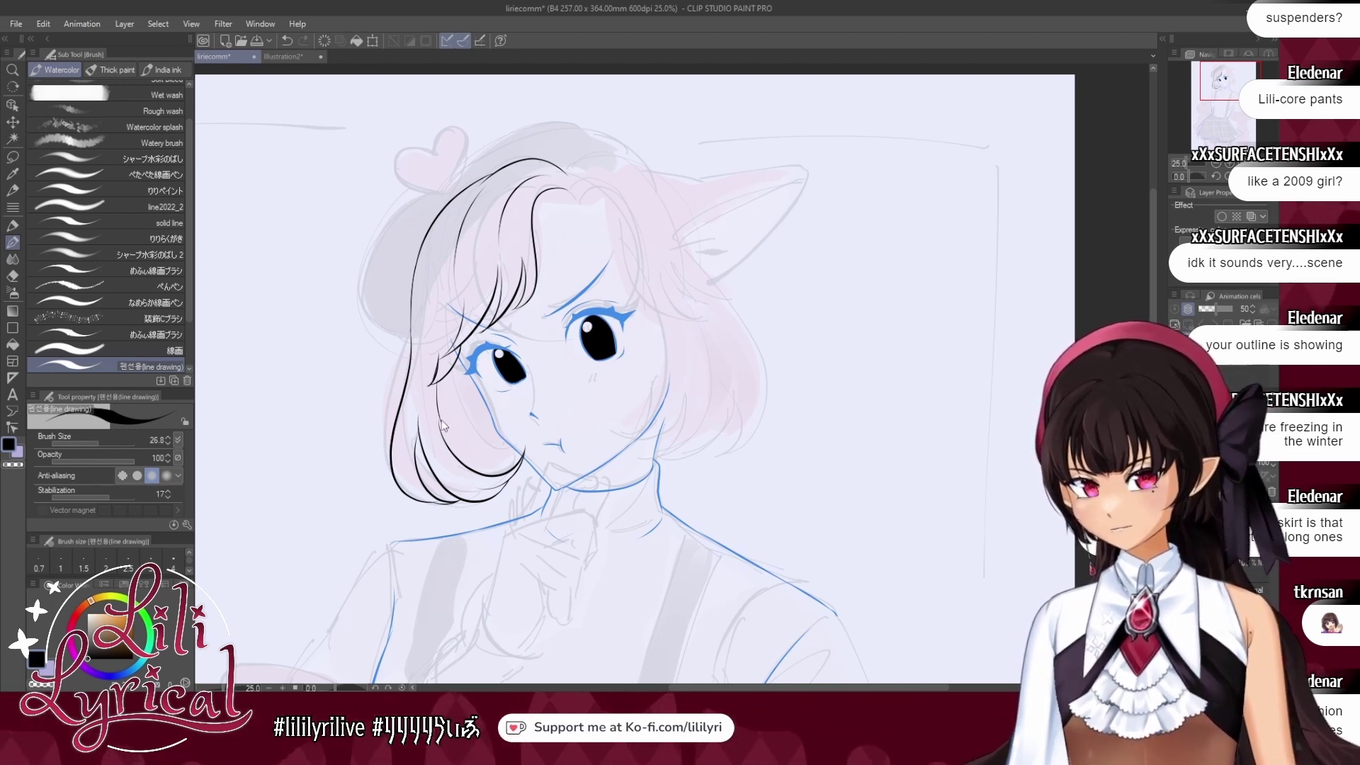
key(ctrl+z)
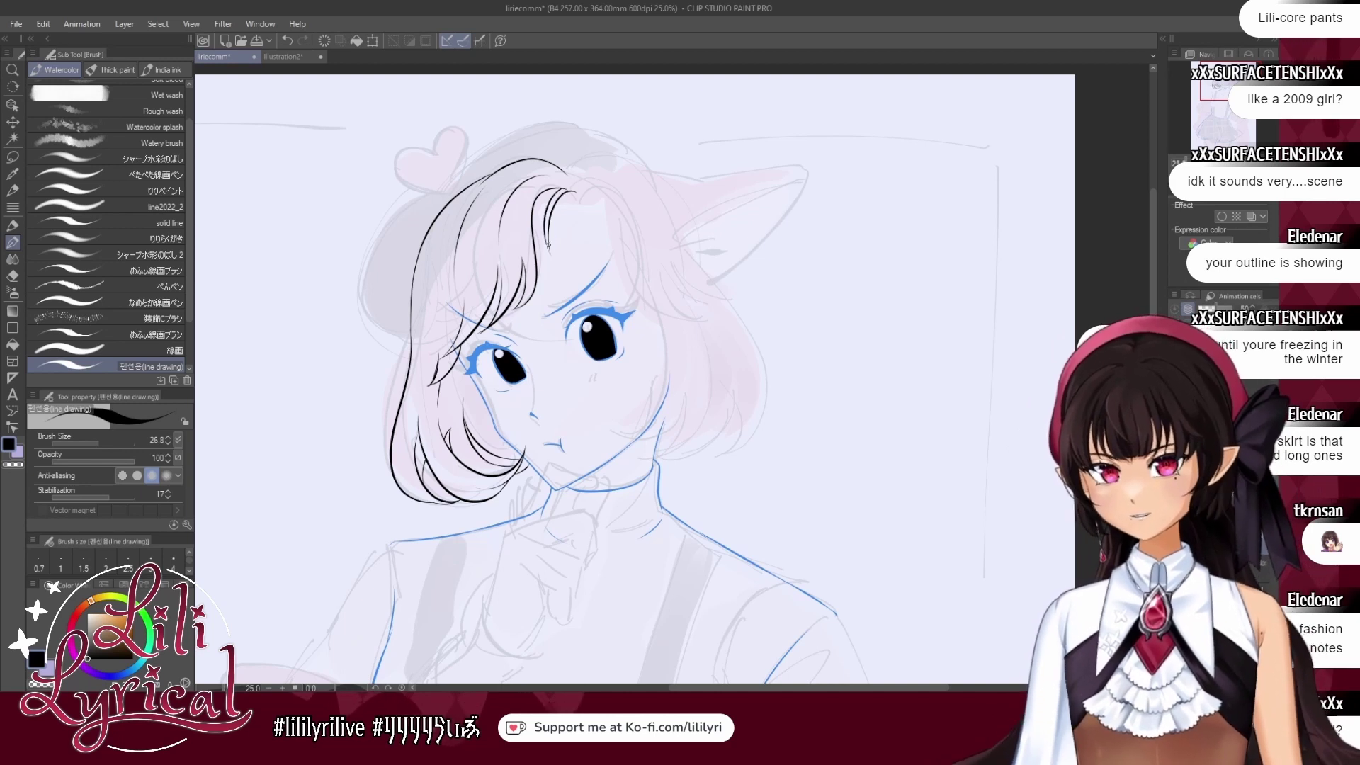
Ink the short strand below the parting and the ear-side fringe curving down from the parting toward the outer brow.
key(ctrl+z)
drag(544, 231, 554, 262)
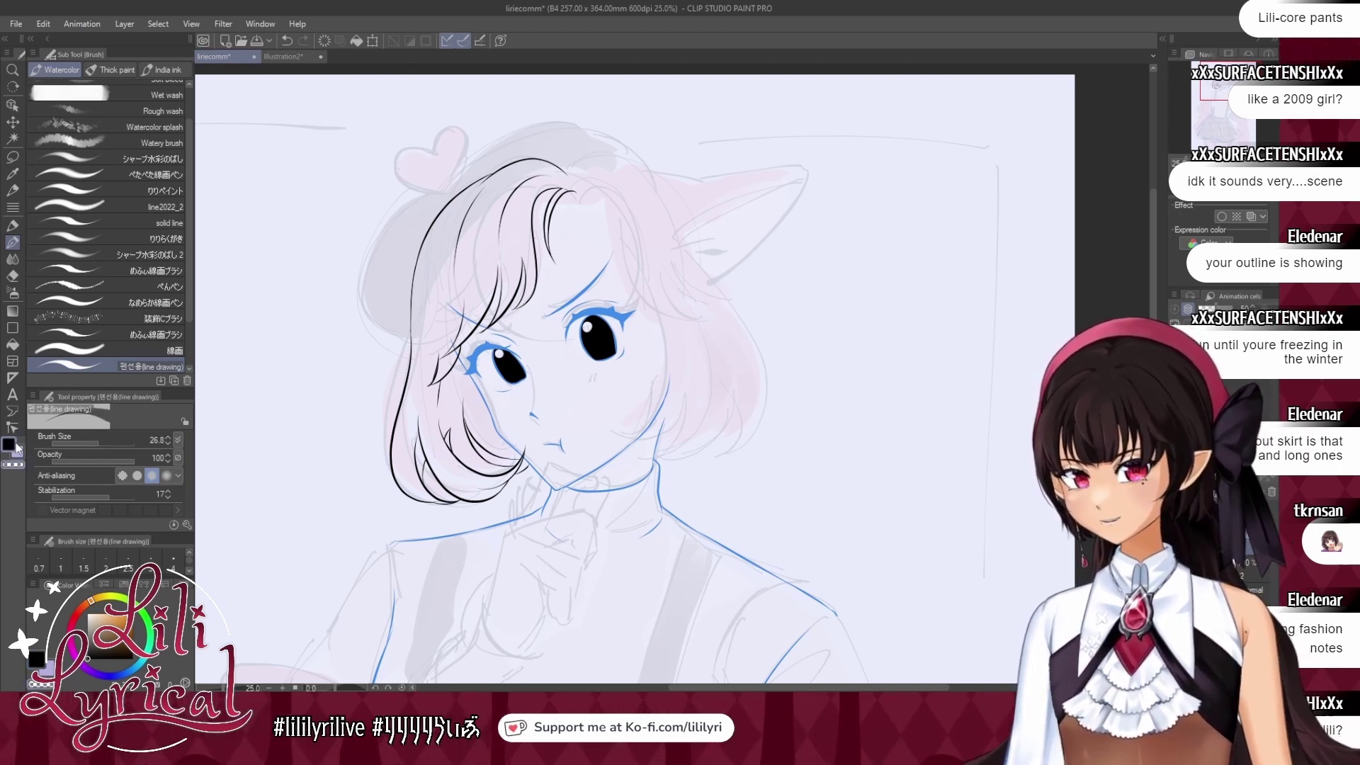
drag(585, 189, 619, 291)
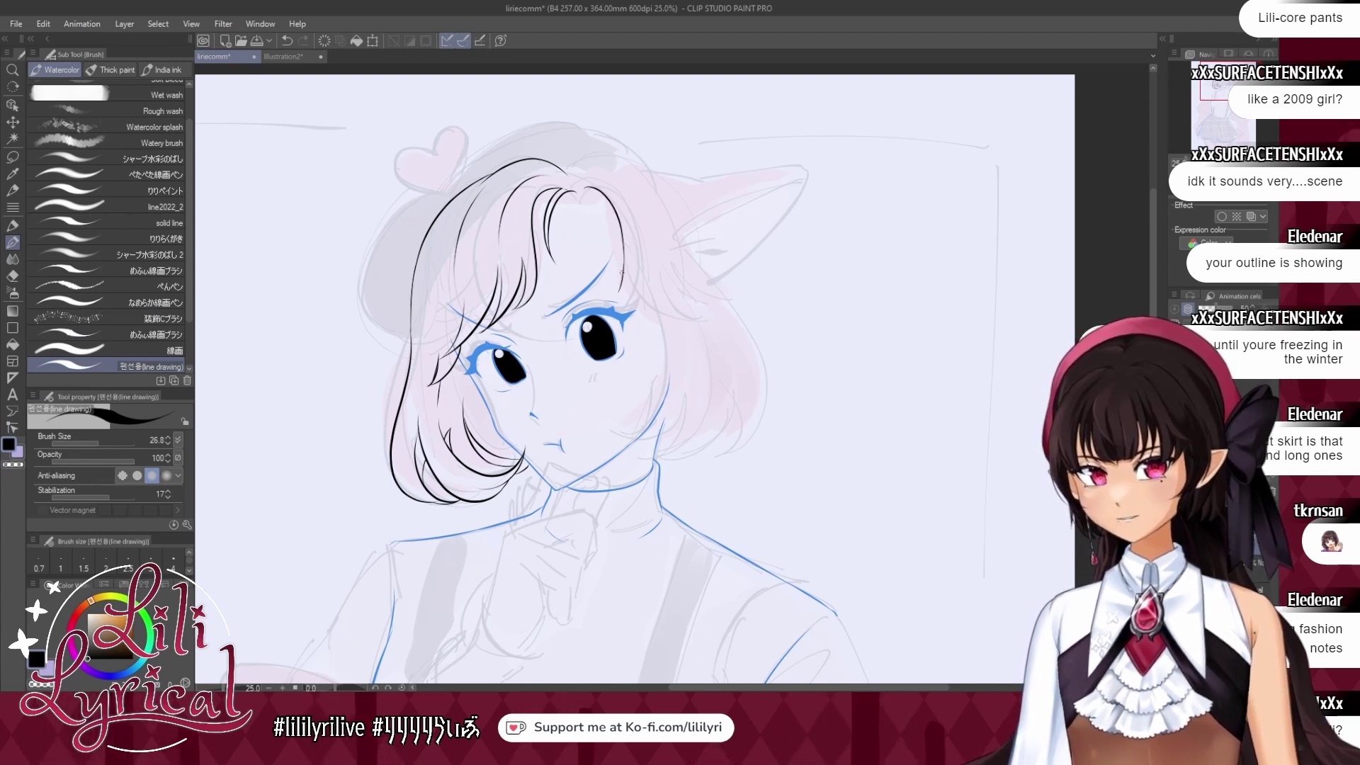
key(ctrl+z)
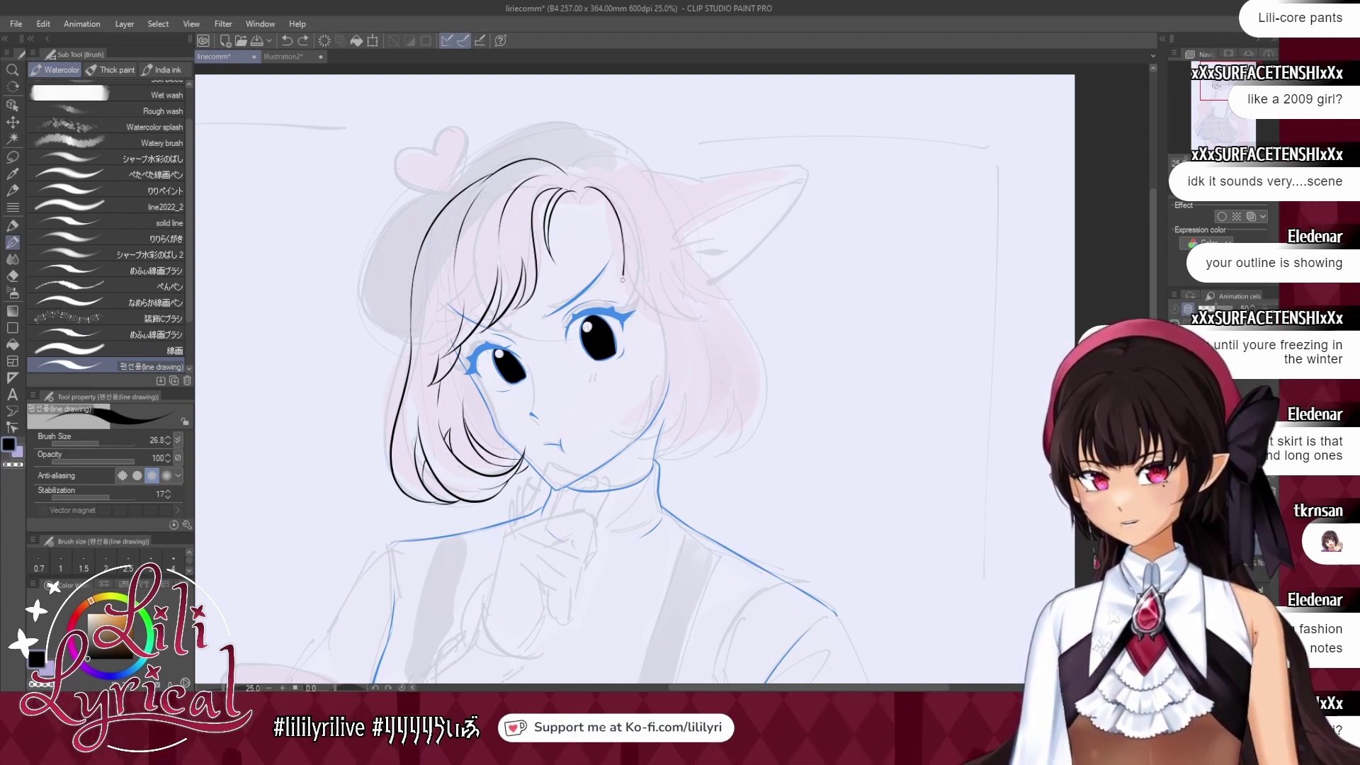
drag(624, 246, 619, 299)
key(ctrl+z)
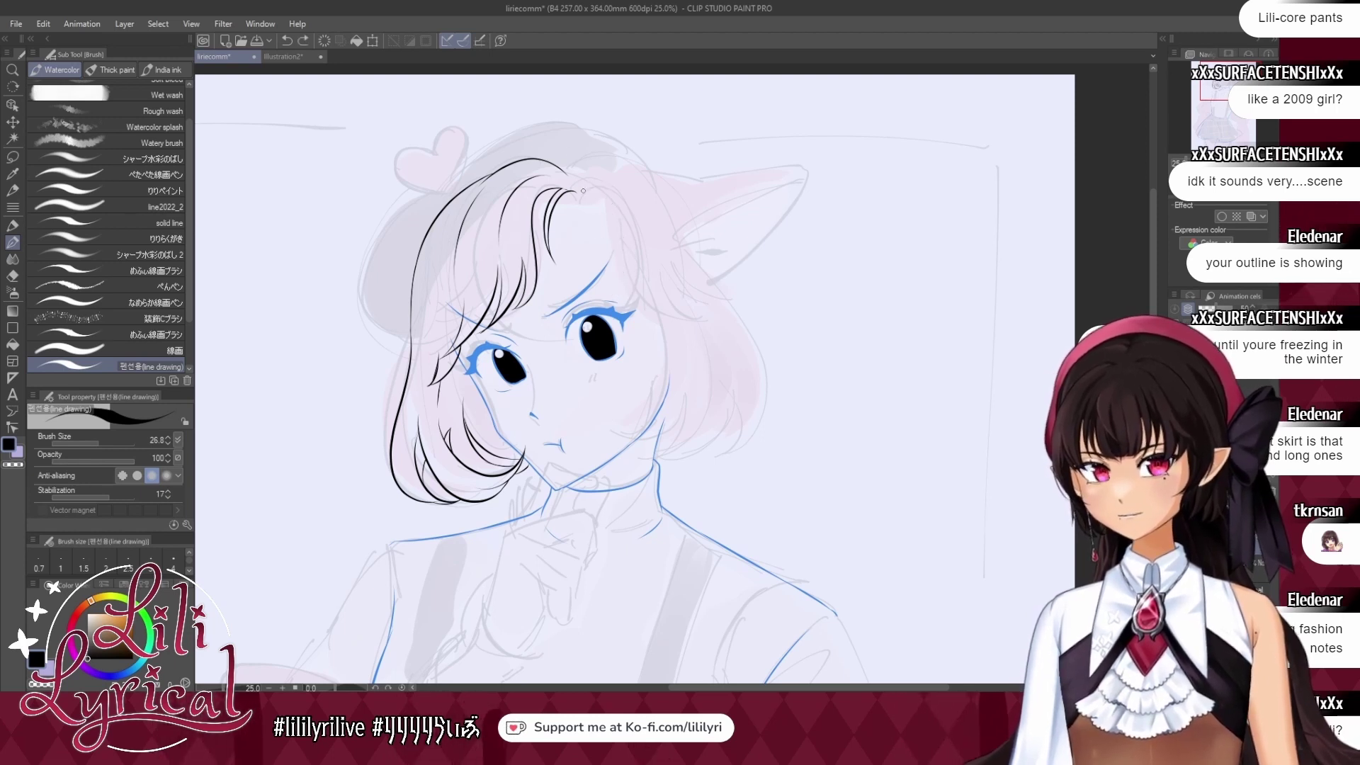
drag(590, 189, 621, 295)
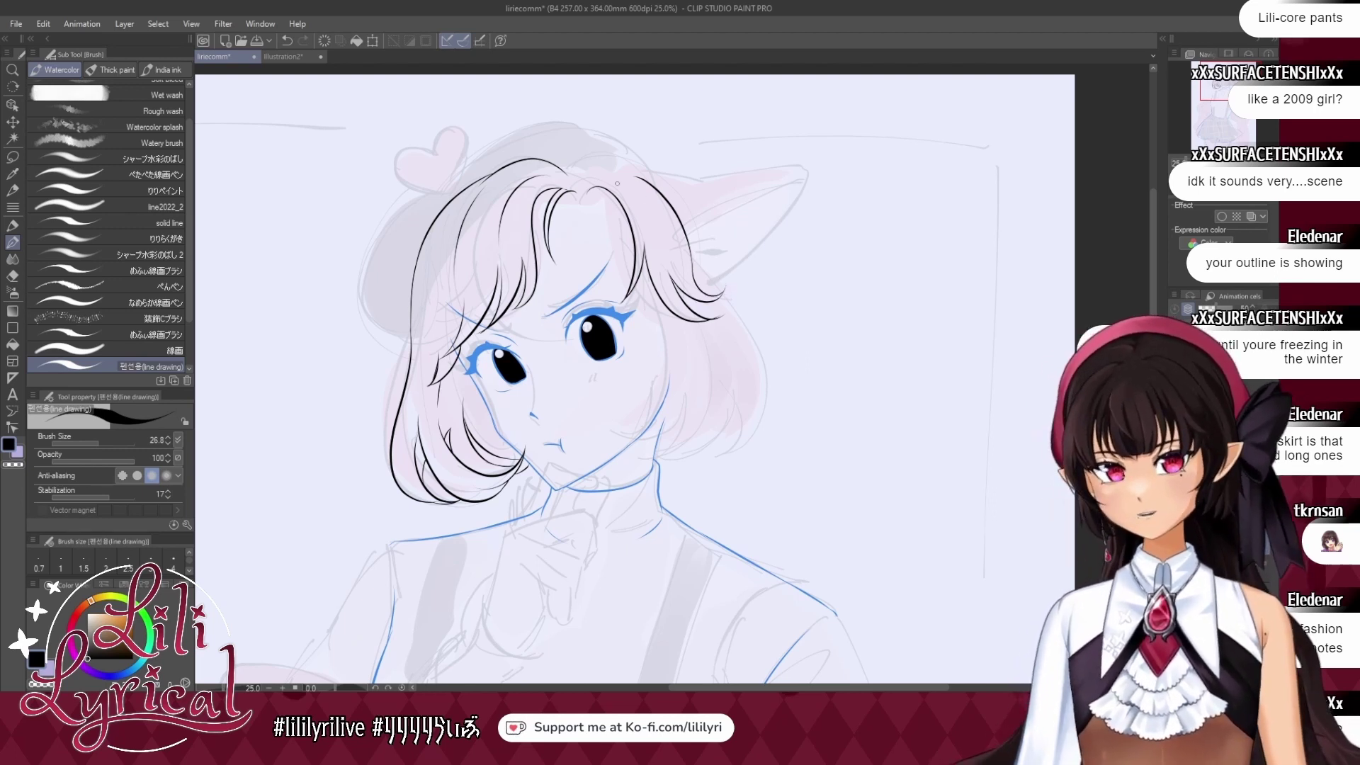
key(ctrl+z)
drag(593, 178, 629, 179)
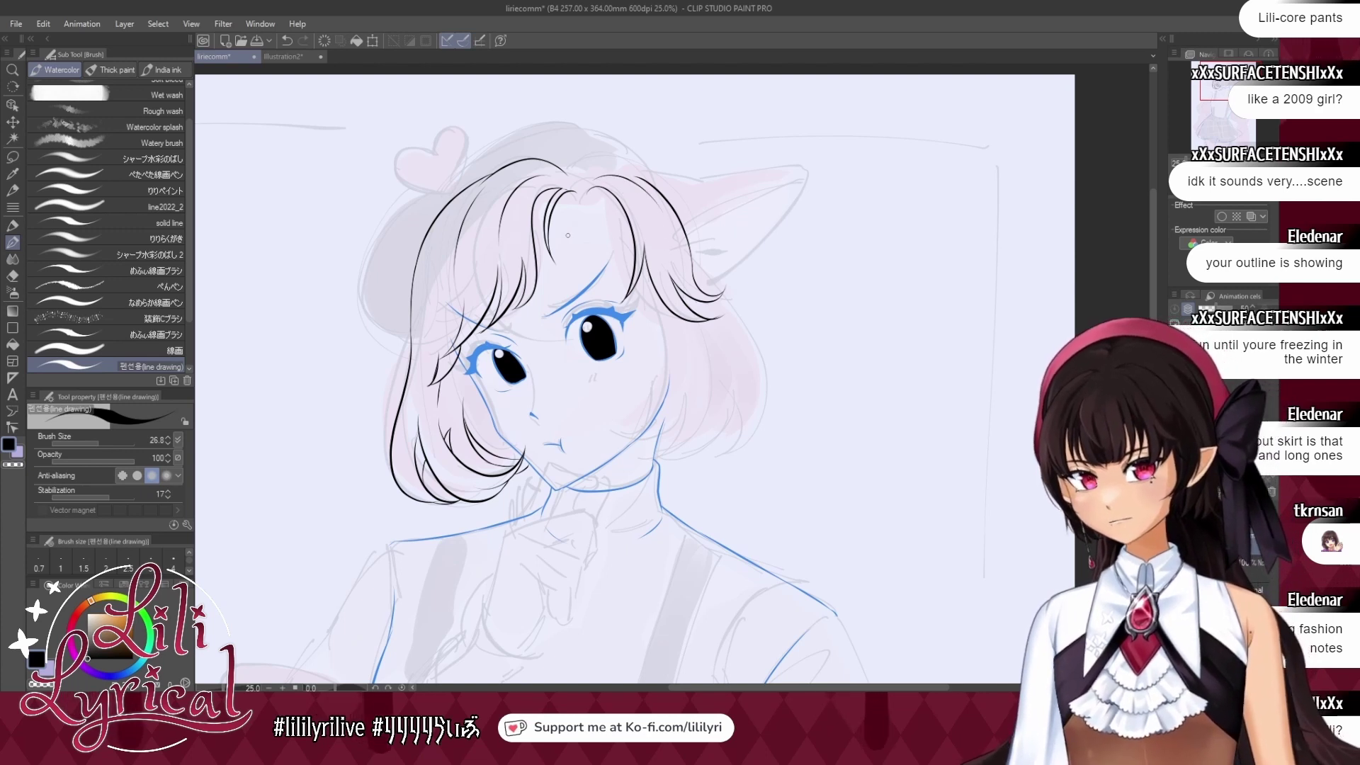
Recheck the colored character reference and ink the ear-side locks framing the cheek, curving inward below the eye.
click(284, 56)
click(221, 56)
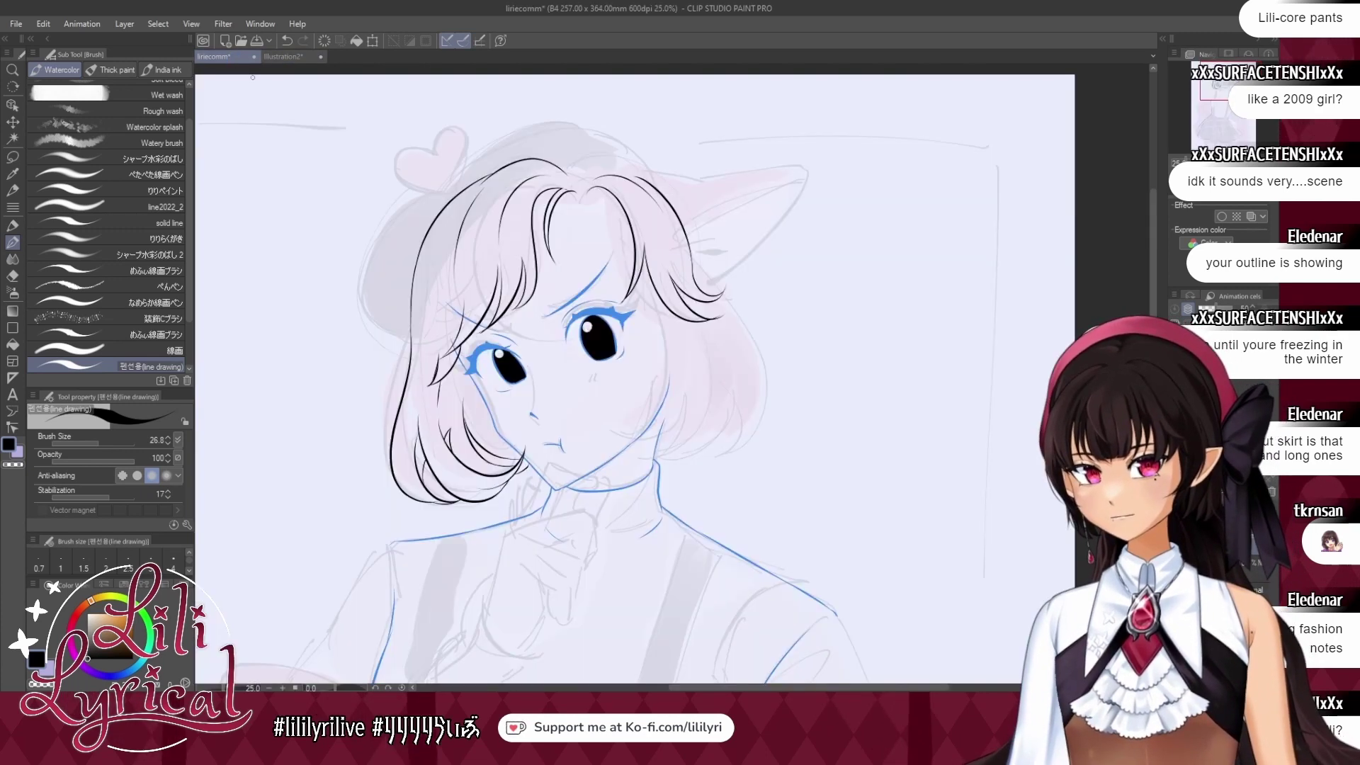
drag(662, 300, 637, 396)
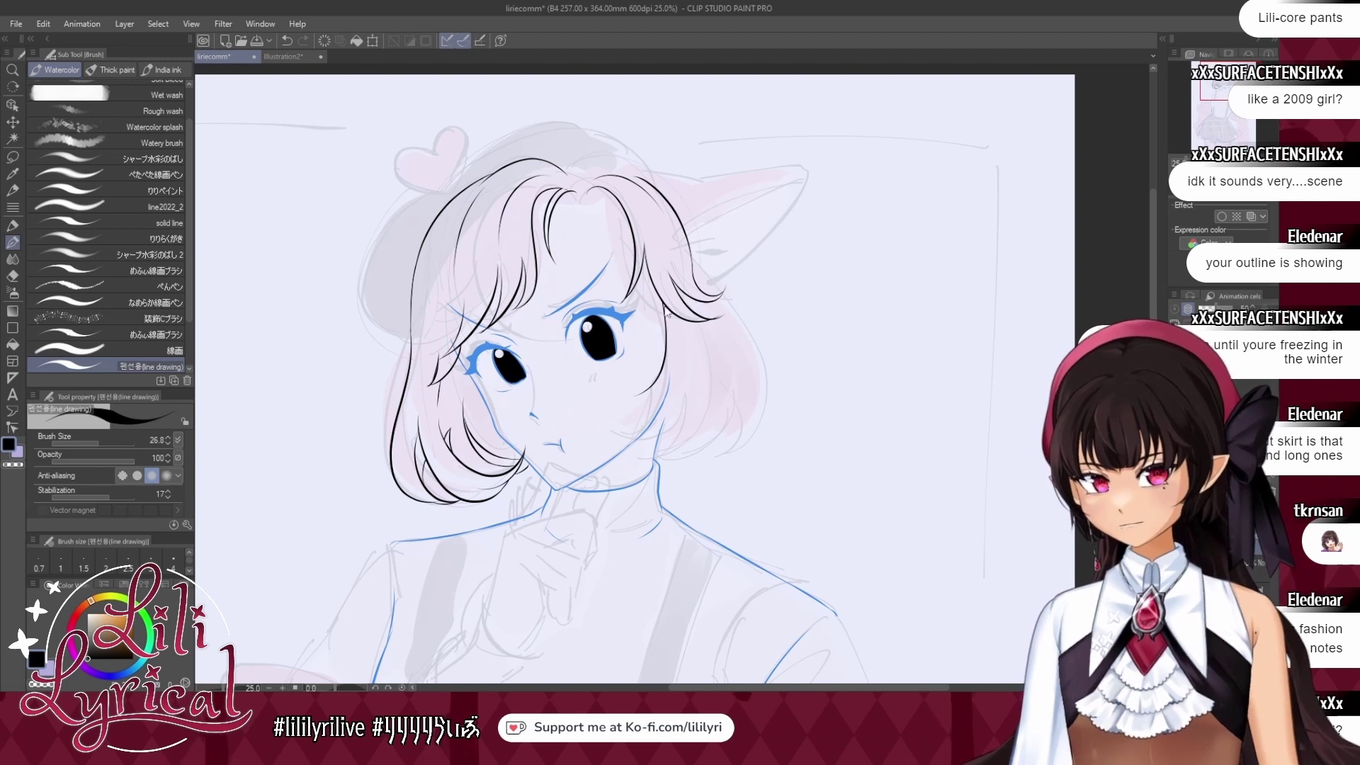
key(ctrl+z)
mouse_move(663, 300)
mouse_down()
mouse_move(665, 353)
mouse_move(625, 405)
mouse_up()
drag(685, 347, 615, 403)
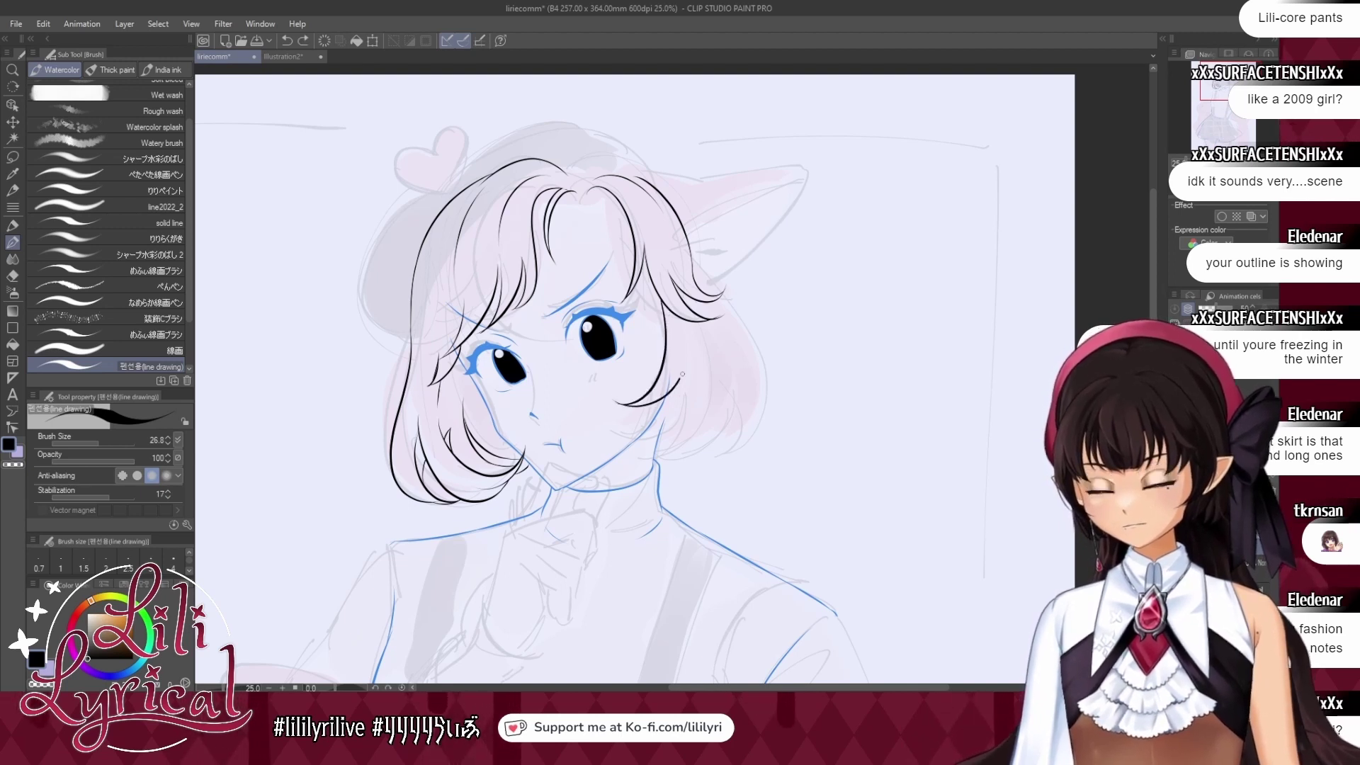
drag(697, 322, 662, 402)
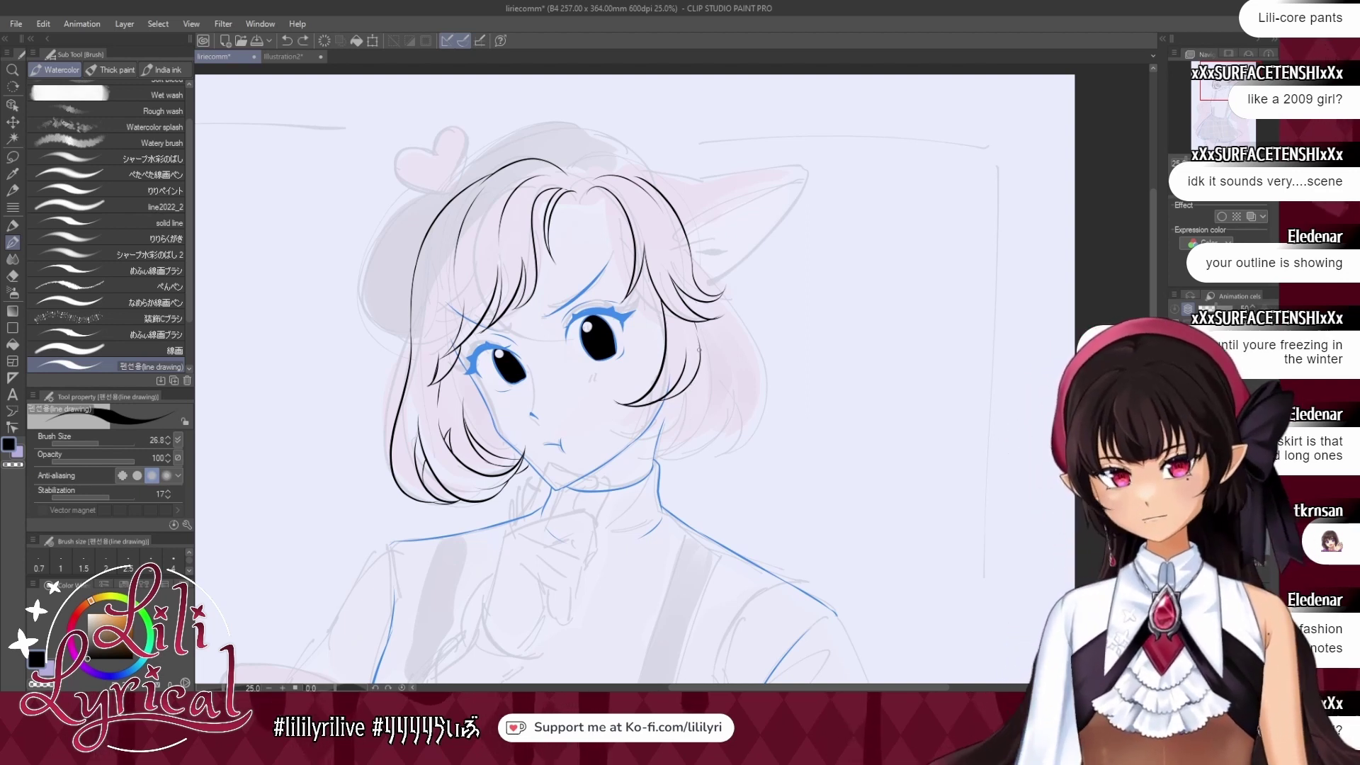
Ink the rounded lower part of the ear-side bob from the cheek lock outward, redoing strokes that miss the sketch.
drag(697, 358, 652, 455)
key(ctrl+z)
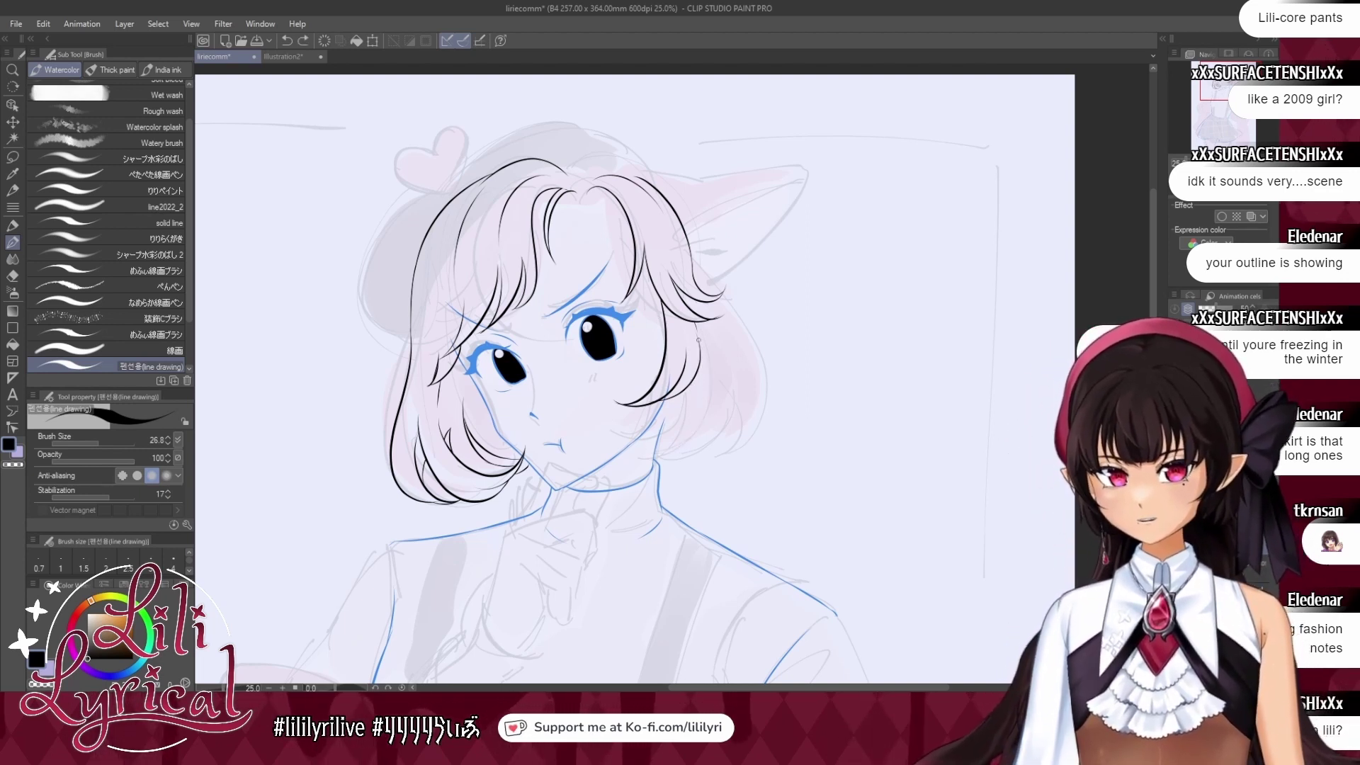
drag(699, 349, 640, 449)
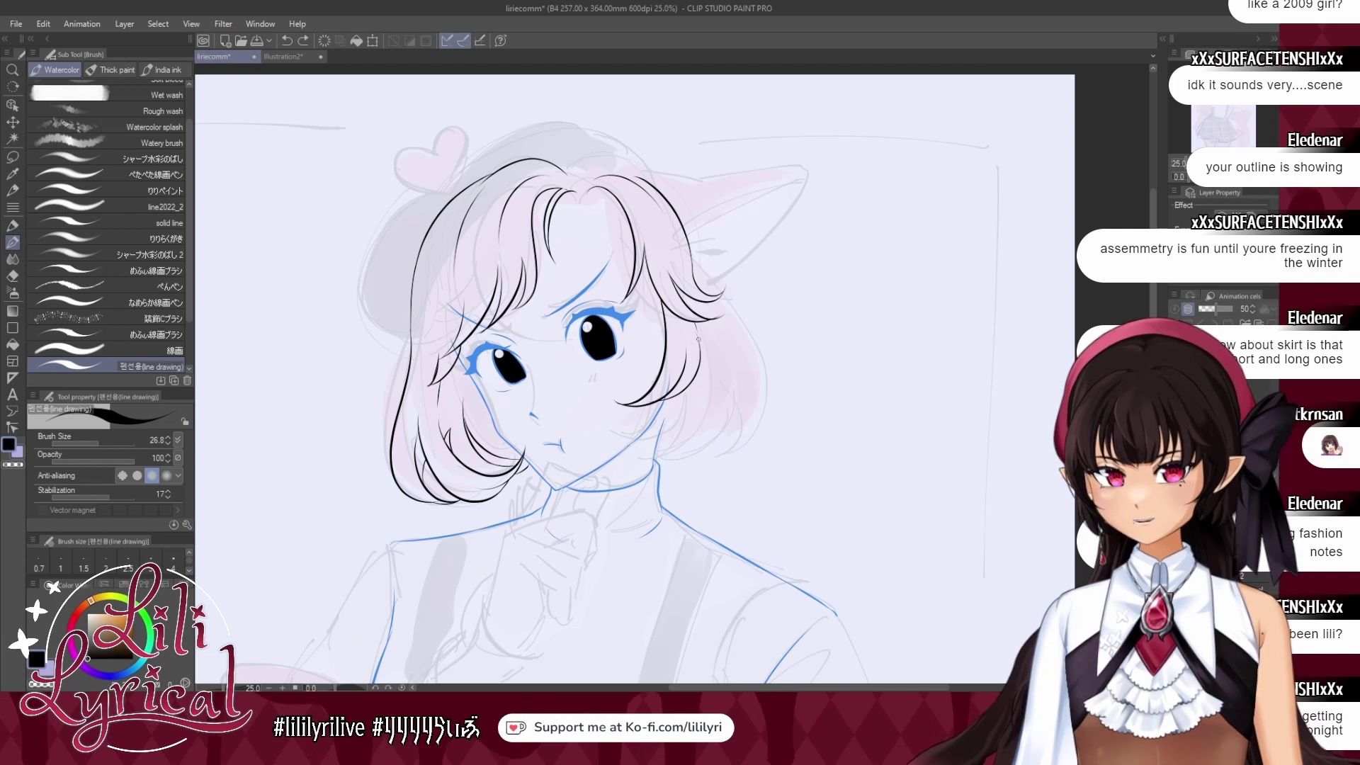
key(ctrl+z)
mouse_move(699, 355)
mouse_down()
mouse_move(640, 440)
mouse_move(694, 453)
mouse_move(748, 418)
mouse_up()
key(ctrl+z)
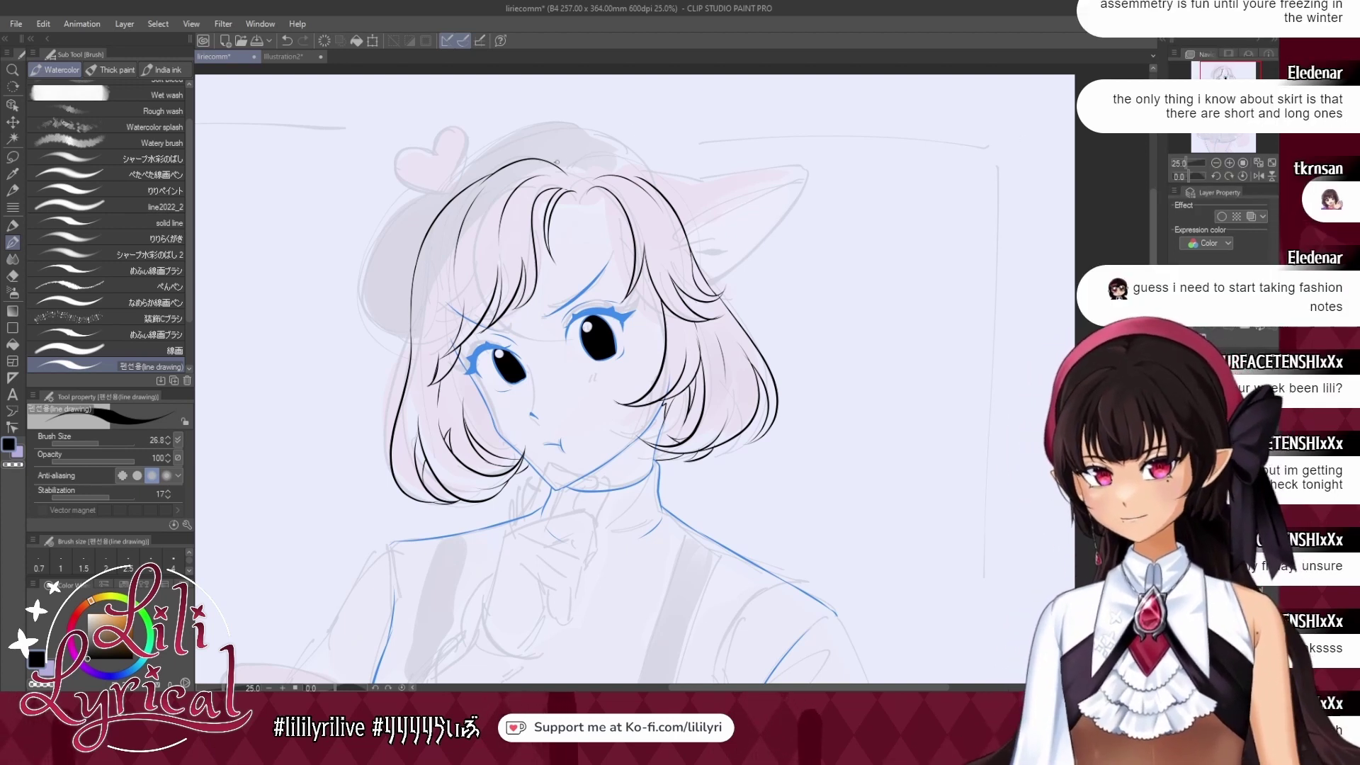
Ink the top-of-head contour from the crown to the base of the cat ear, redoing it until it follows the head.
drag(545, 157, 635, 168)
key(ctrl+z)
drag(540, 158, 630, 167)
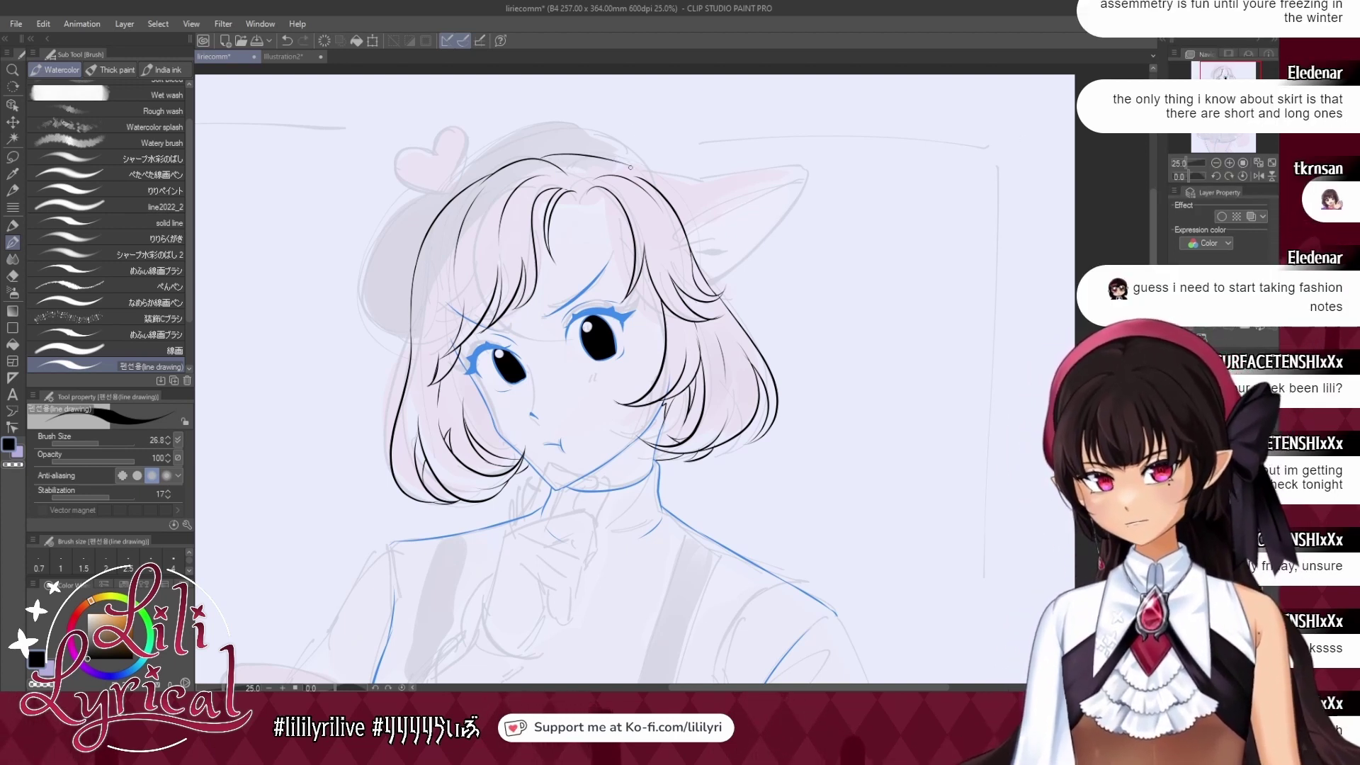
key(ctrl+z)
drag(542, 155, 635, 175)
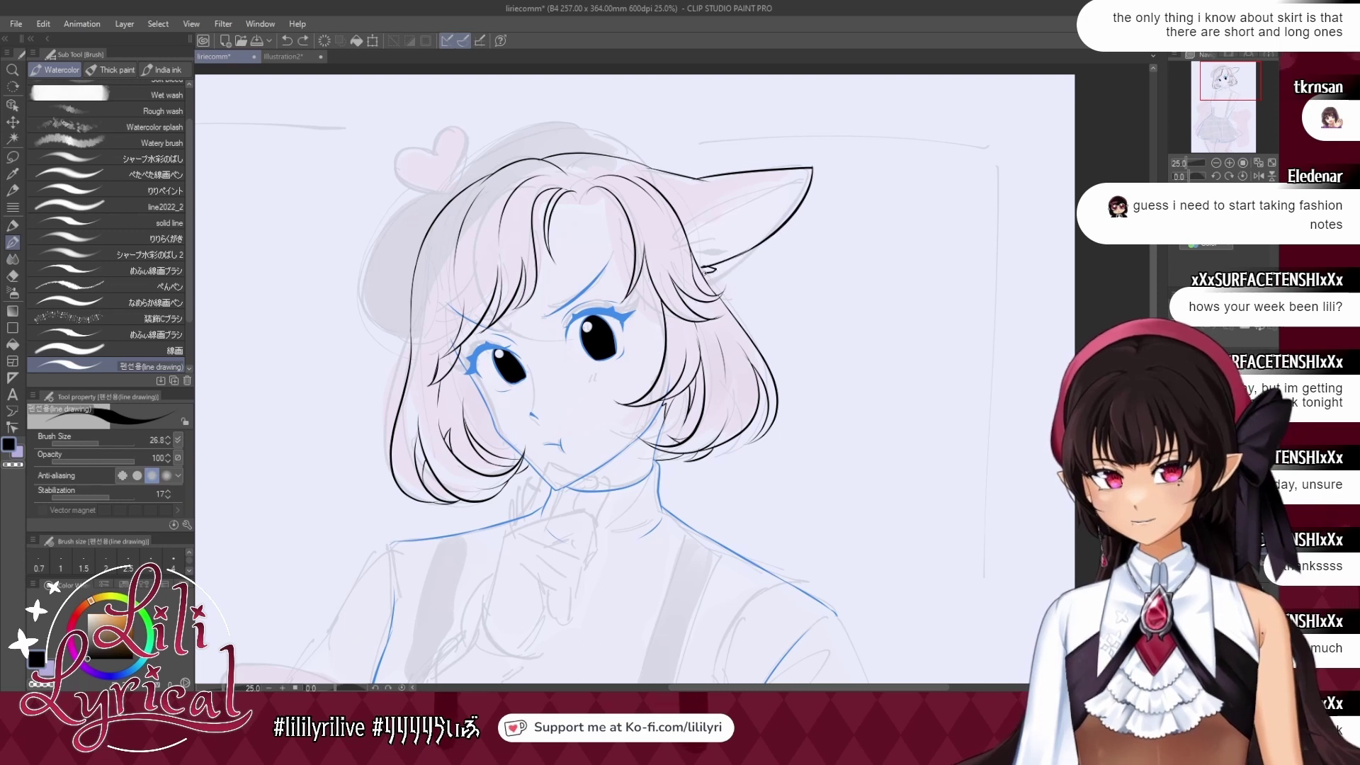
Recheck the colored character reference and ink the cat ear's inner fold and fur tufts, redoing misplaced strokes and cleaning up overlaps.
click(19, 457)
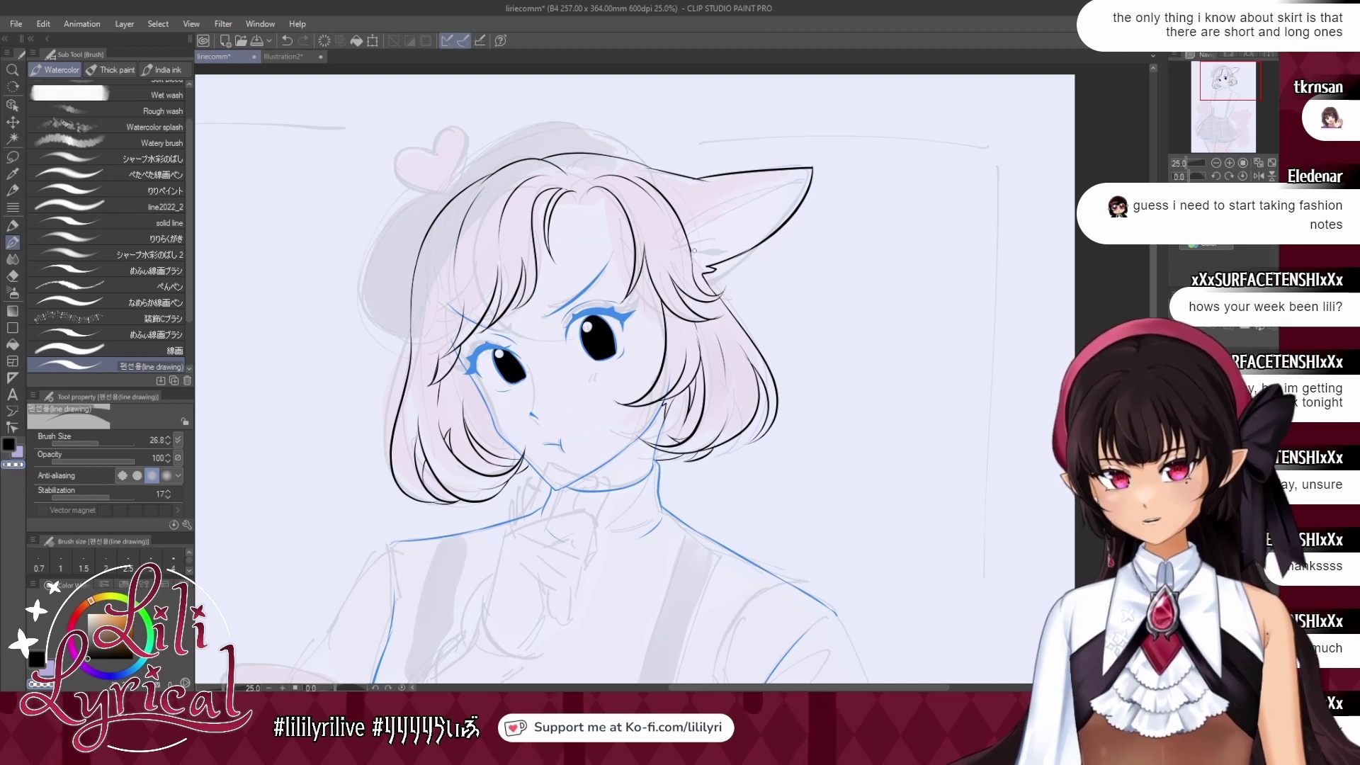
key(x)
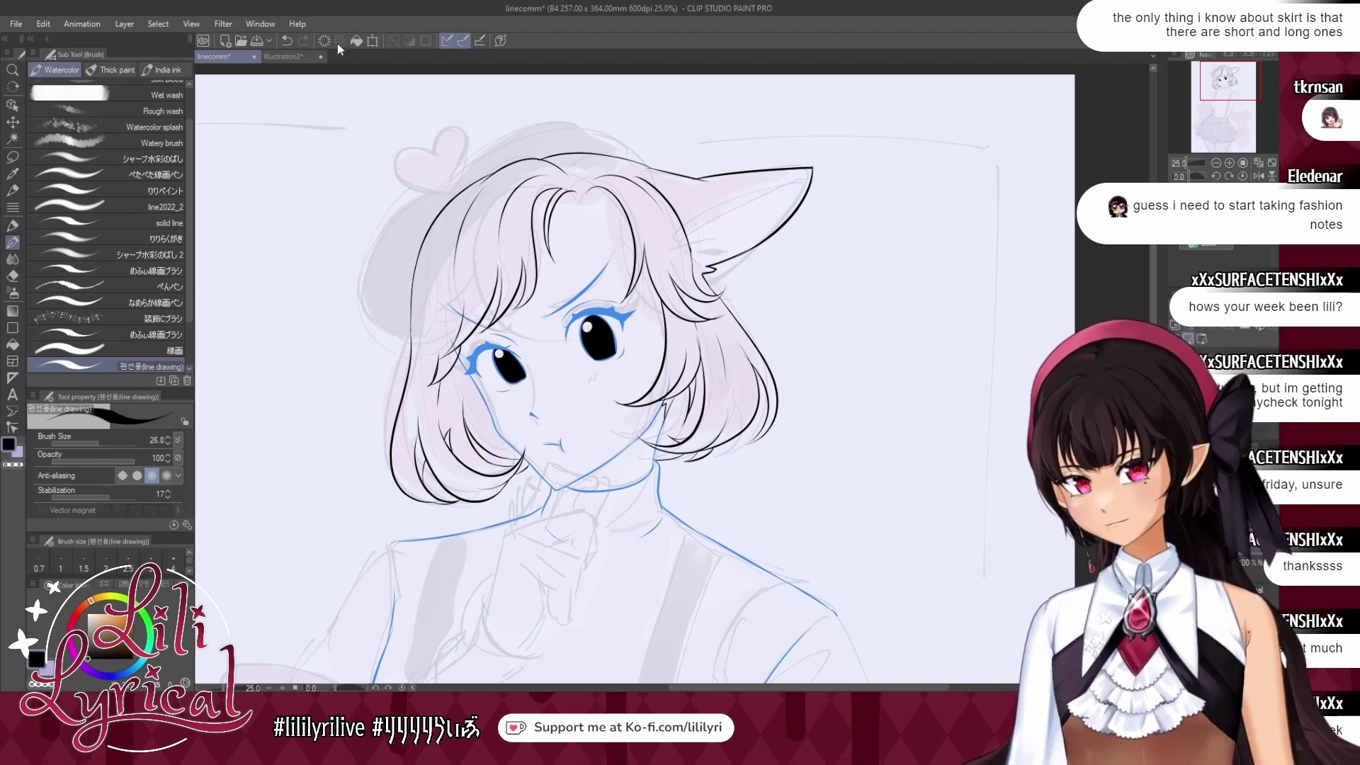
click(285, 57)
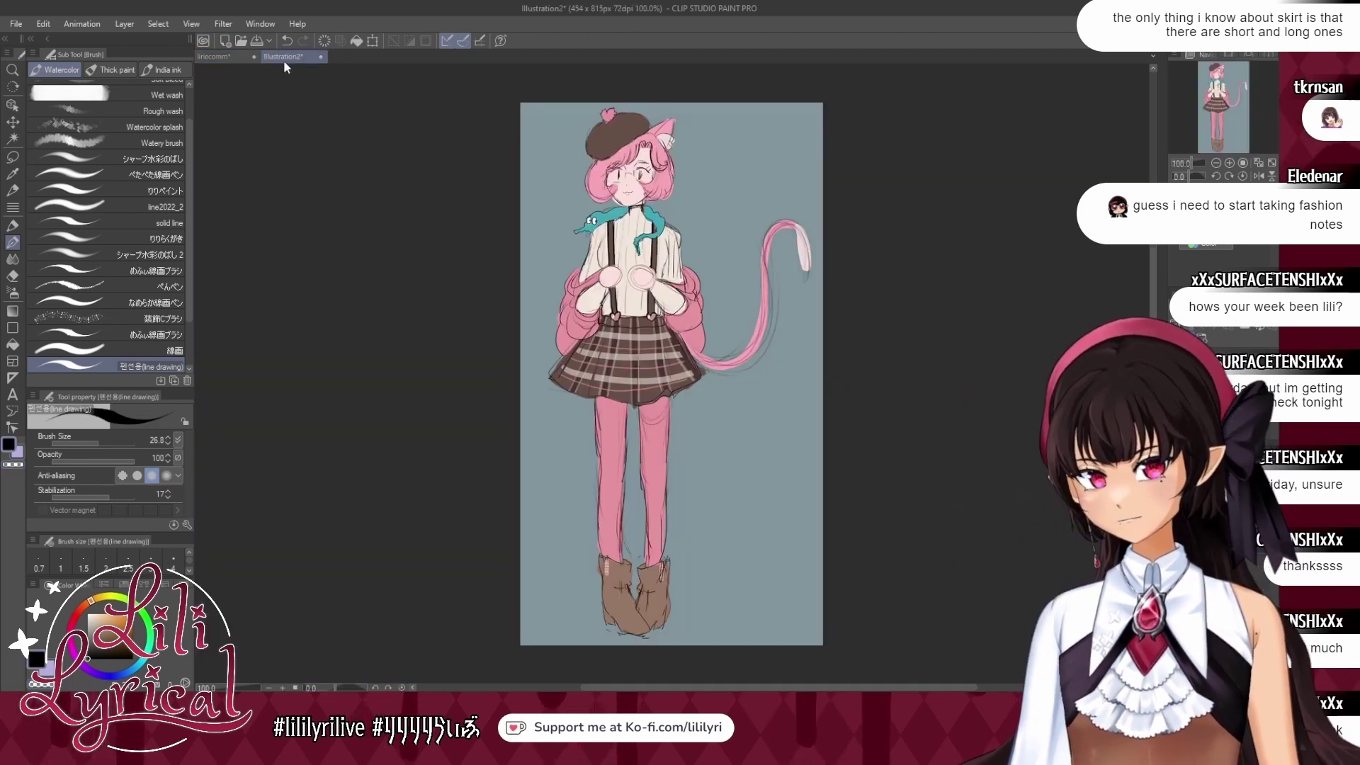
click(239, 58)
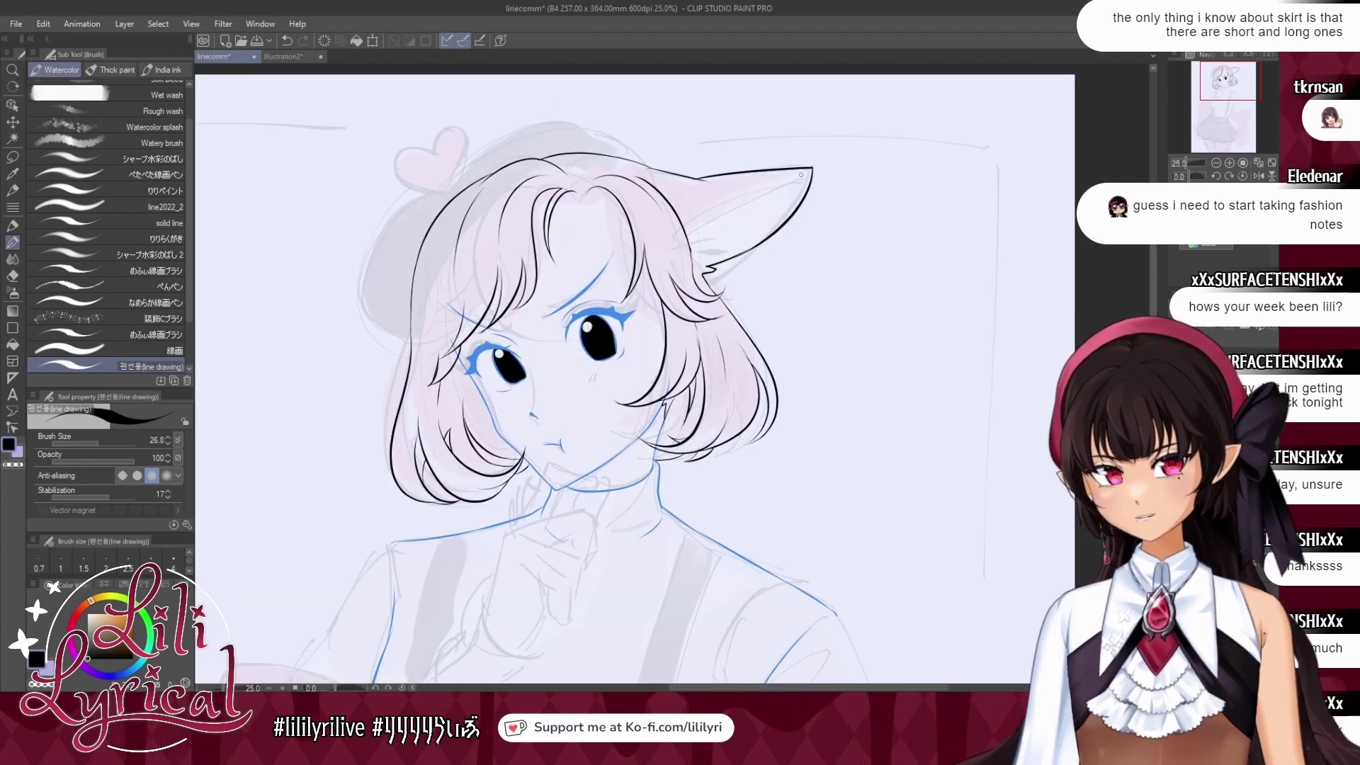
drag(809, 172, 717, 216)
key(ctrl+z)
drag(814, 170, 701, 217)
key(ctrl+z)
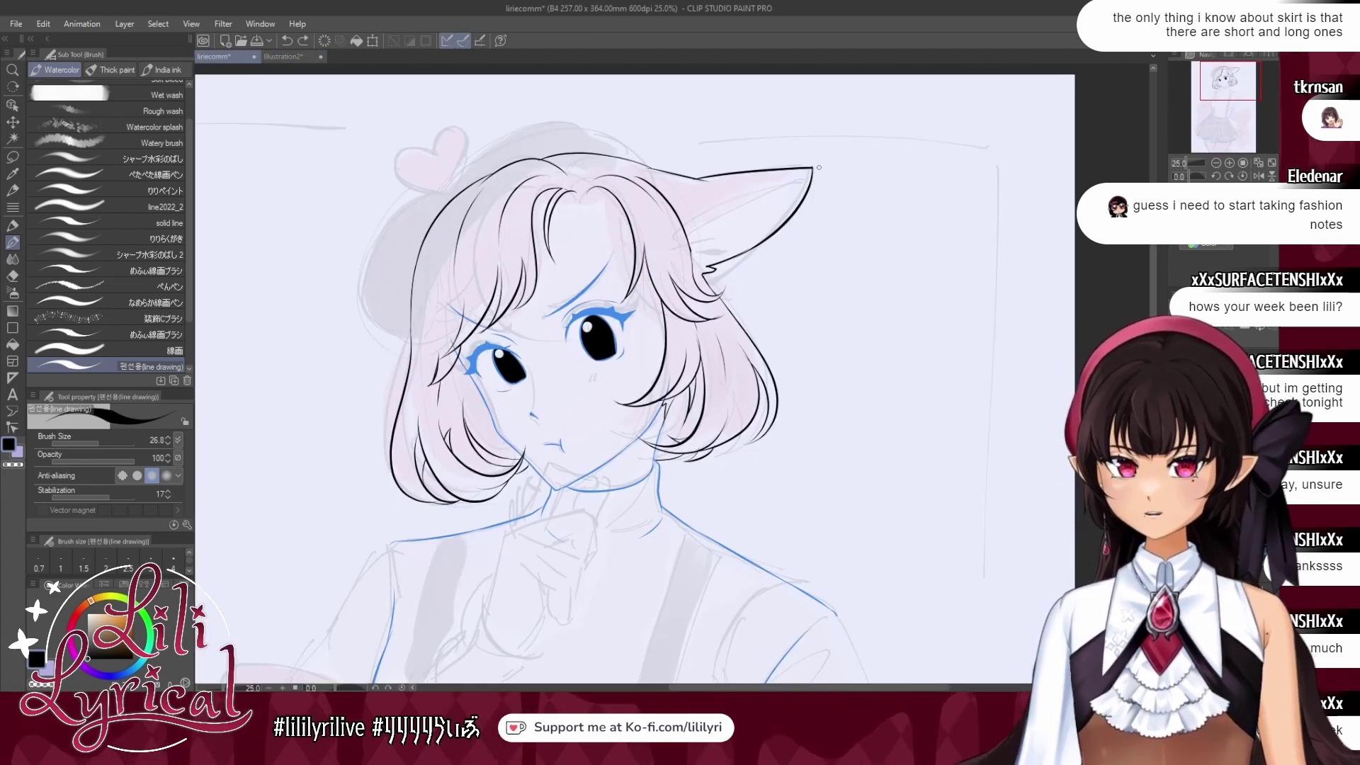
mouse_move(812, 169)
mouse_down()
mouse_move(691, 234)
mouse_move(759, 225)
mouse_move(731, 240)
mouse_move(731, 268)
mouse_up()
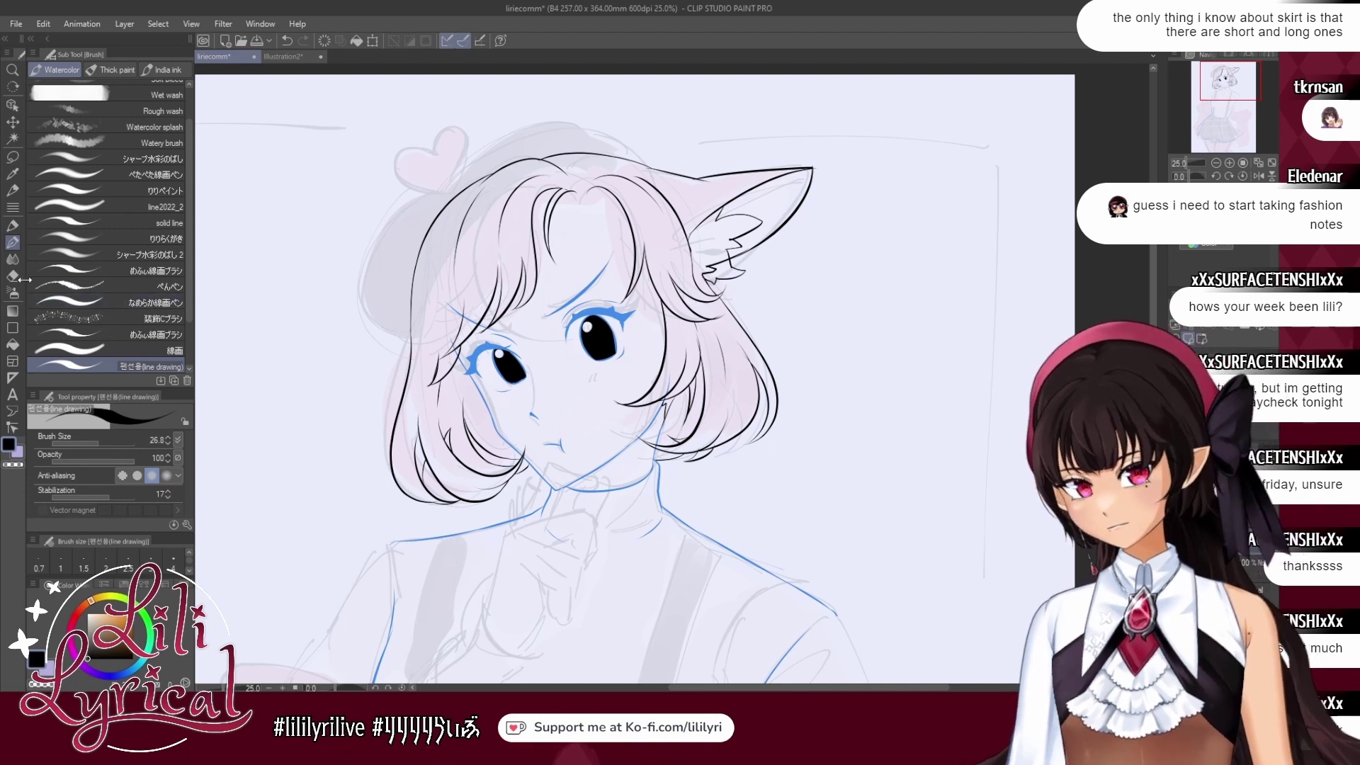
key(e)
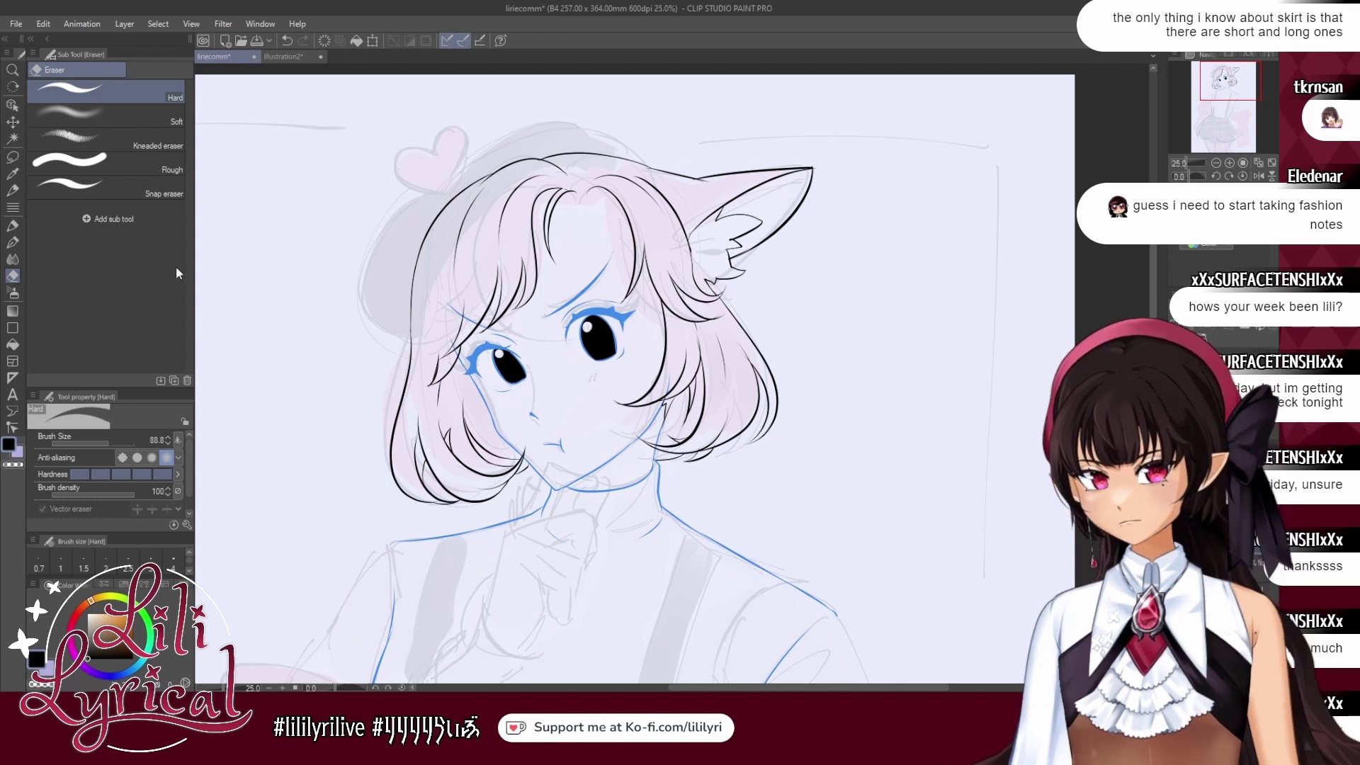
Ink the beret's outline over the crown and around its drooping back to the hair, redoing the back curve until it fits.
click(12, 242)
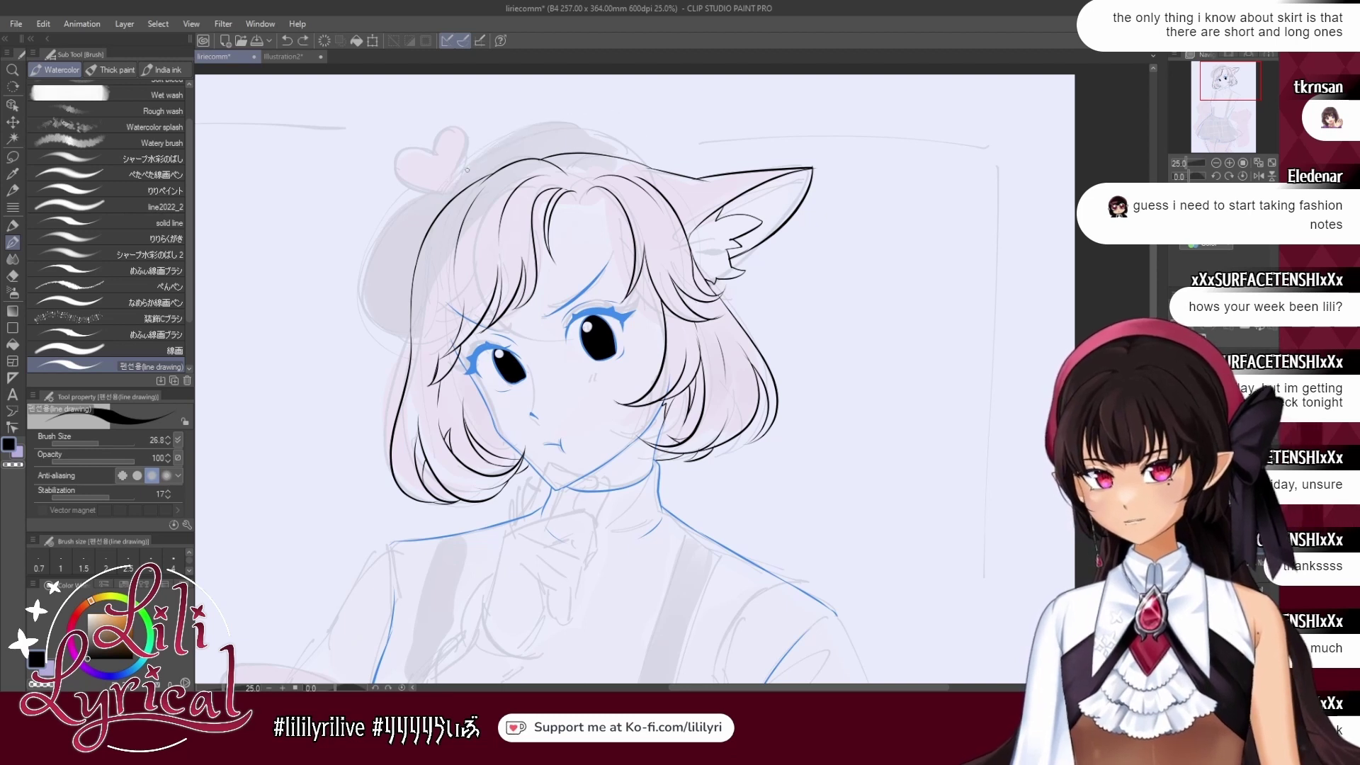
mouse_move(456, 177)
mouse_down()
mouse_move(616, 116)
mouse_move(648, 154)
mouse_up()
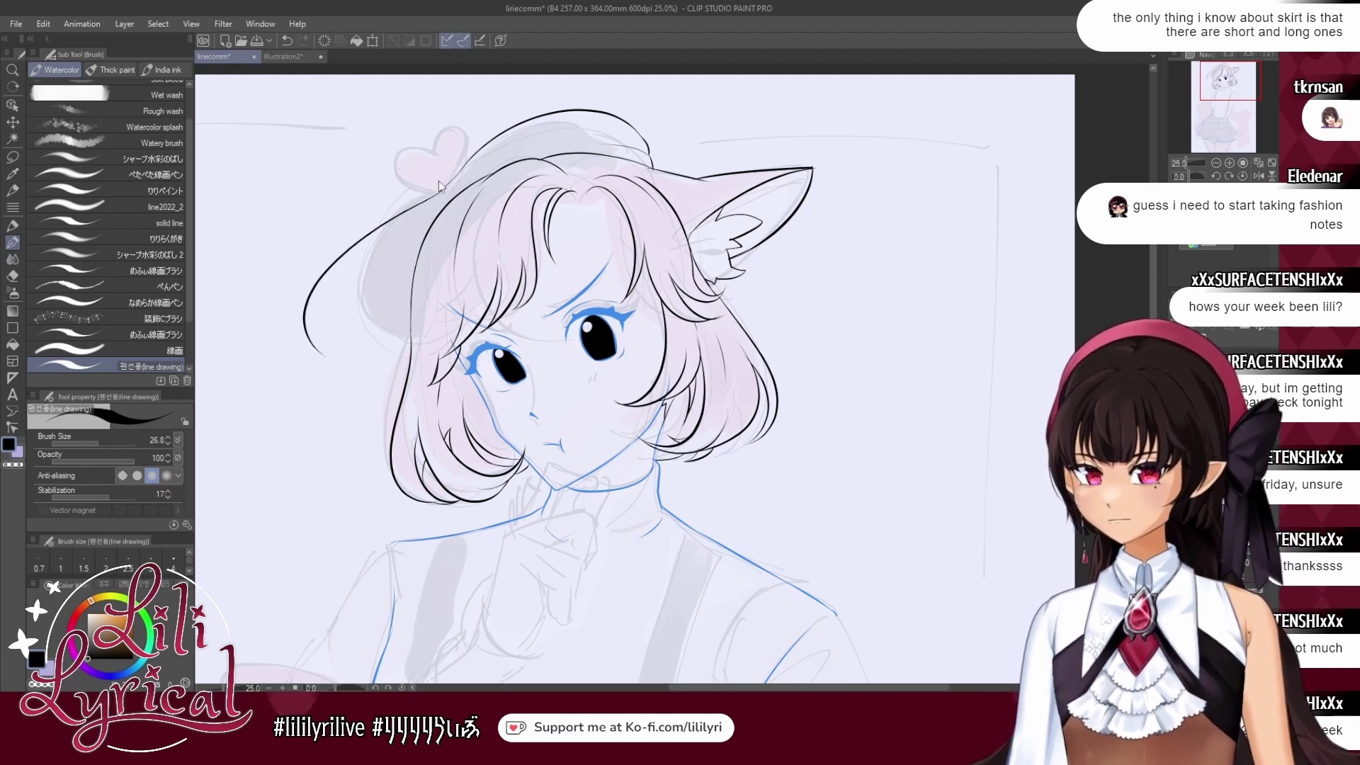
key(ctrl+z)
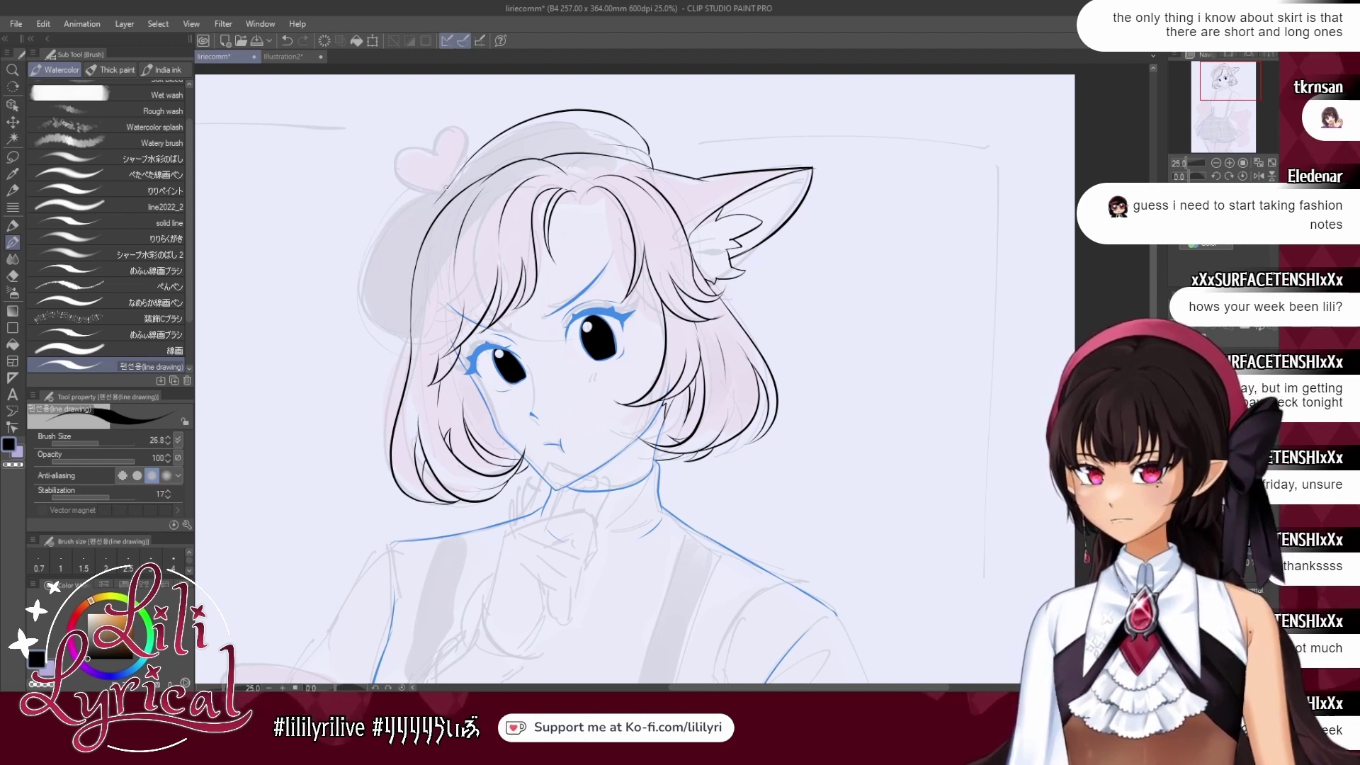
drag(448, 186, 410, 334)
key(ctrl+z)
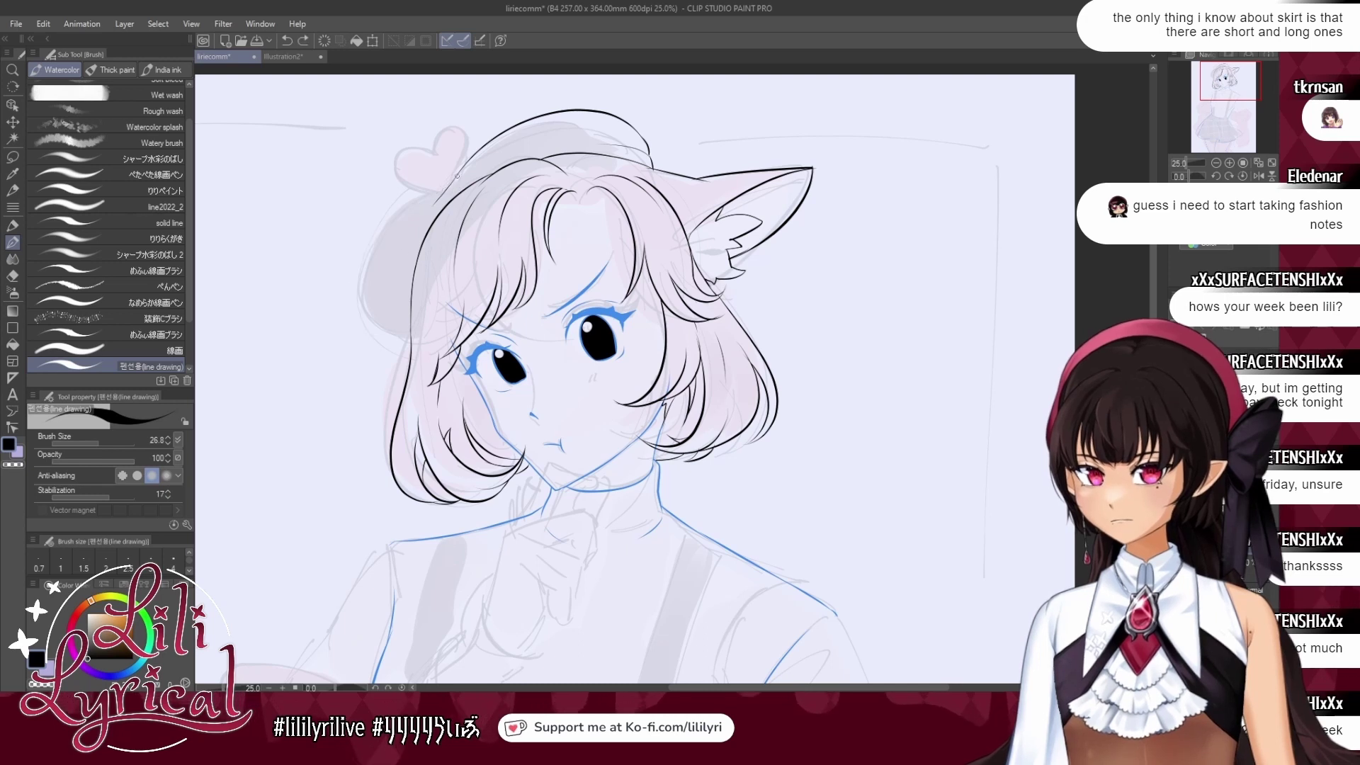
drag(457, 178, 354, 339)
key(ctrl+z)
drag(451, 184, 357, 345)
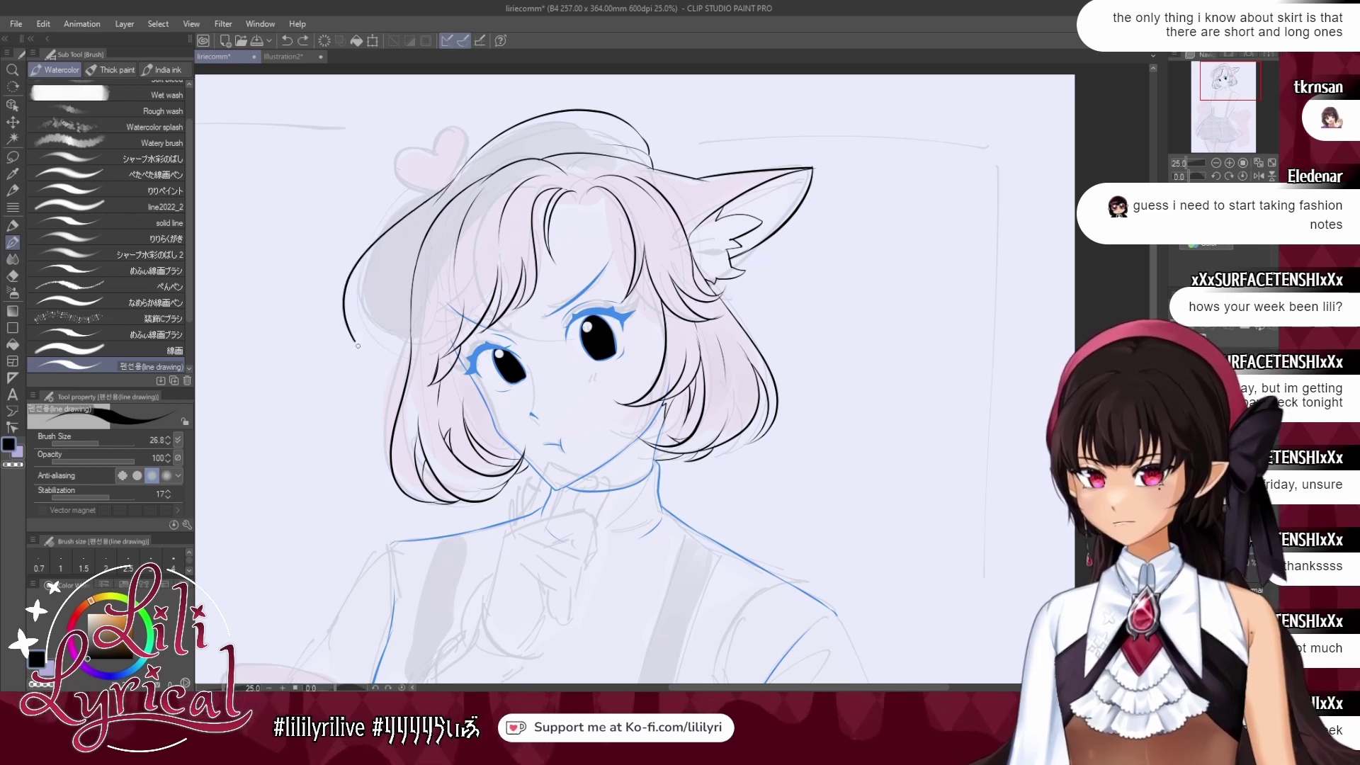
key(ctrl+z)
mouse_move(454, 181)
mouse_down()
mouse_move(347, 305)
mouse_move(408, 358)
mouse_up()
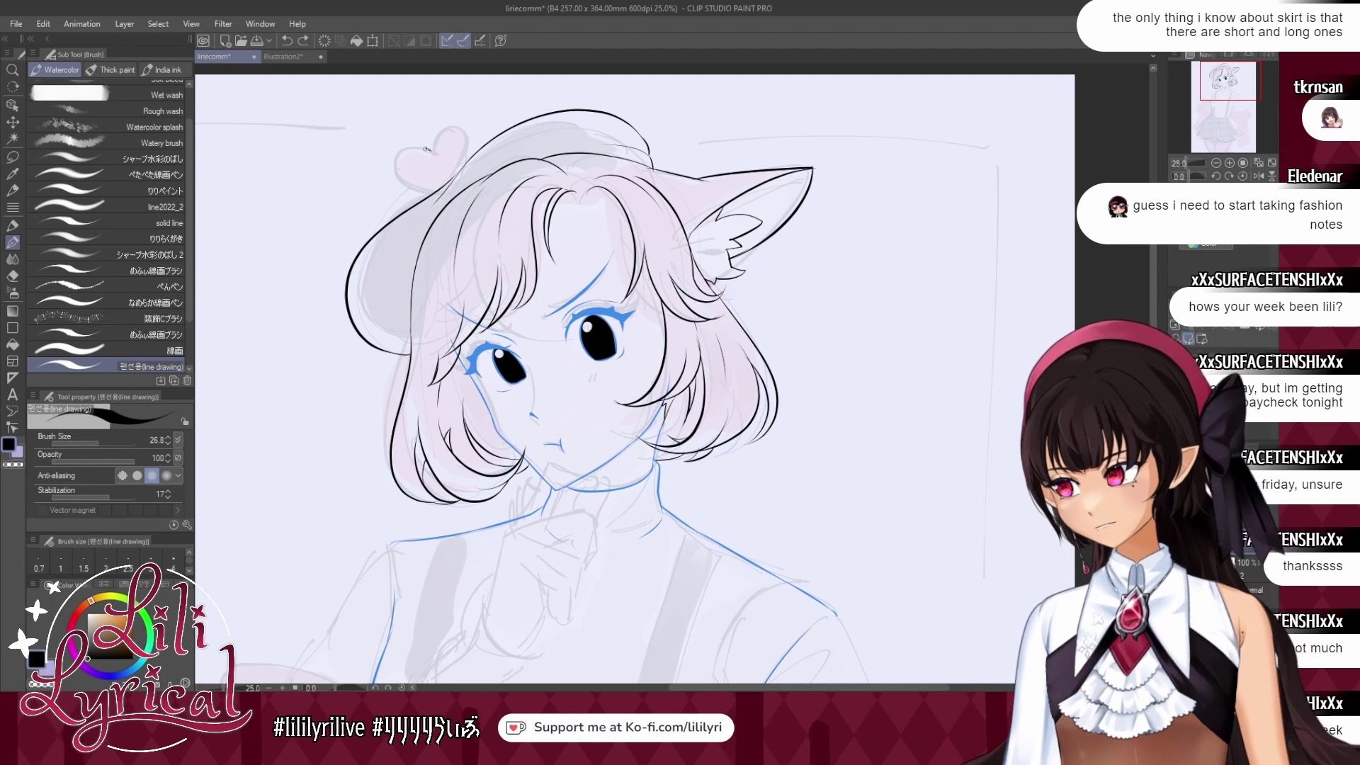
Ink the heart ornament on top of the beret and switch the blue face and body lines to black.
mouse_move(428, 151)
mouse_down()
mouse_move(397, 181)
mouse_move(422, 194)
mouse_up()
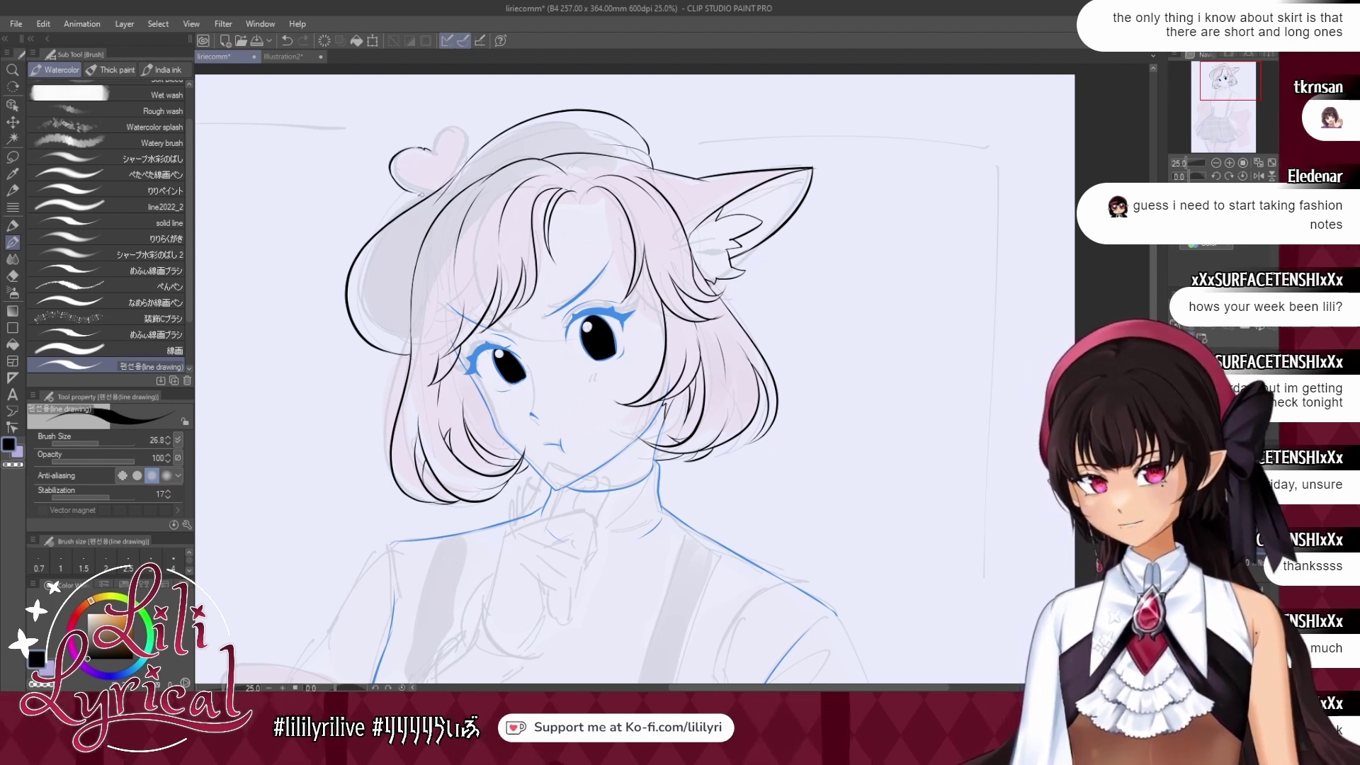
drag(433, 147, 468, 130)
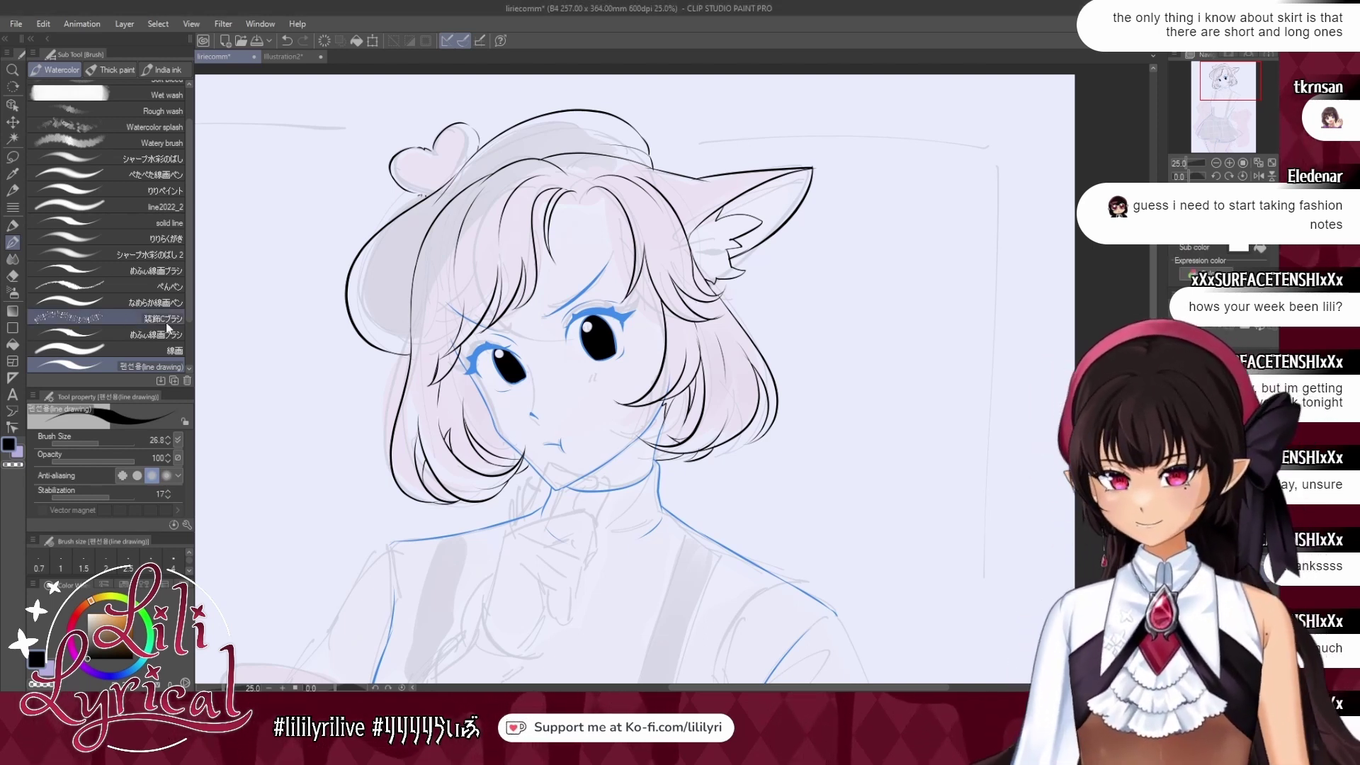
key(e)
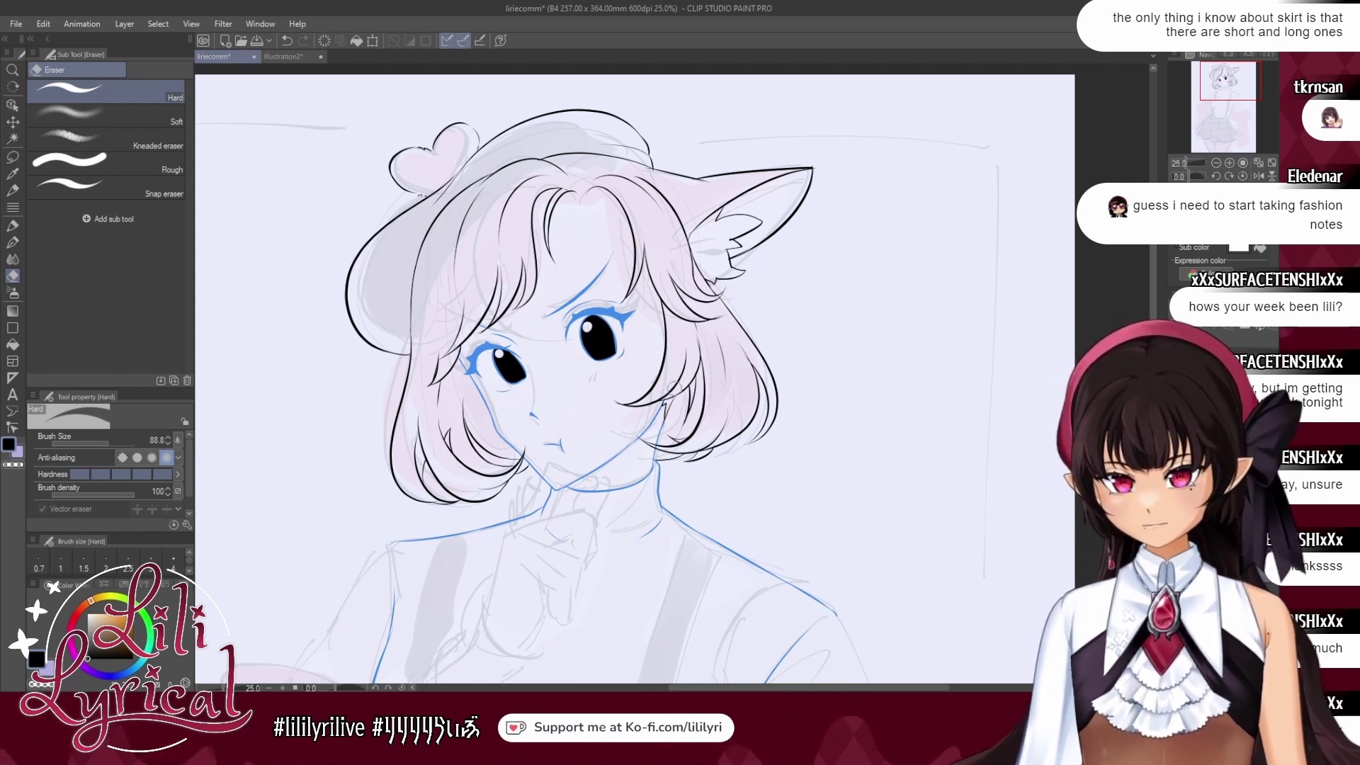
click(1243, 324)
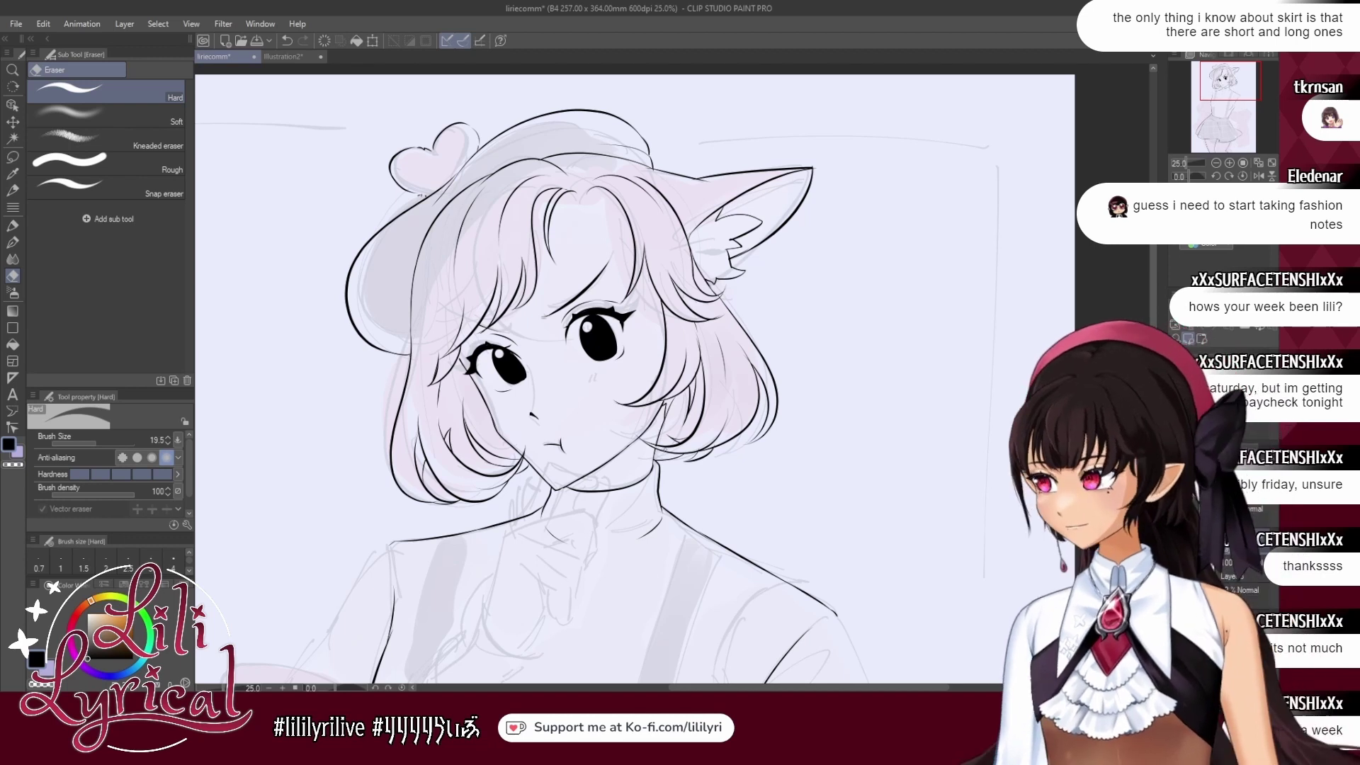
Ink the outer sleeve contour from the ear-side shoulder down to the slipped-off coat, redoing the first stroke.
click(1261, 164)
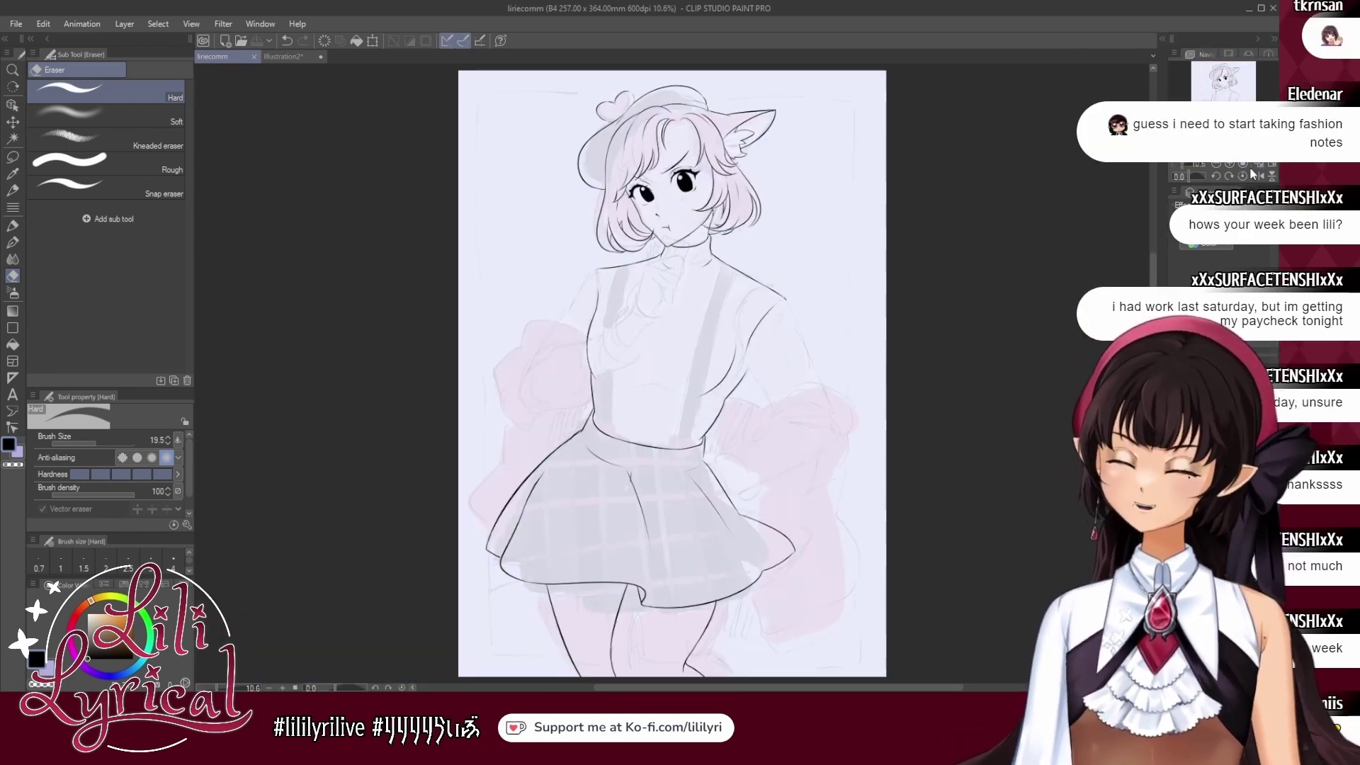
click(12, 241)
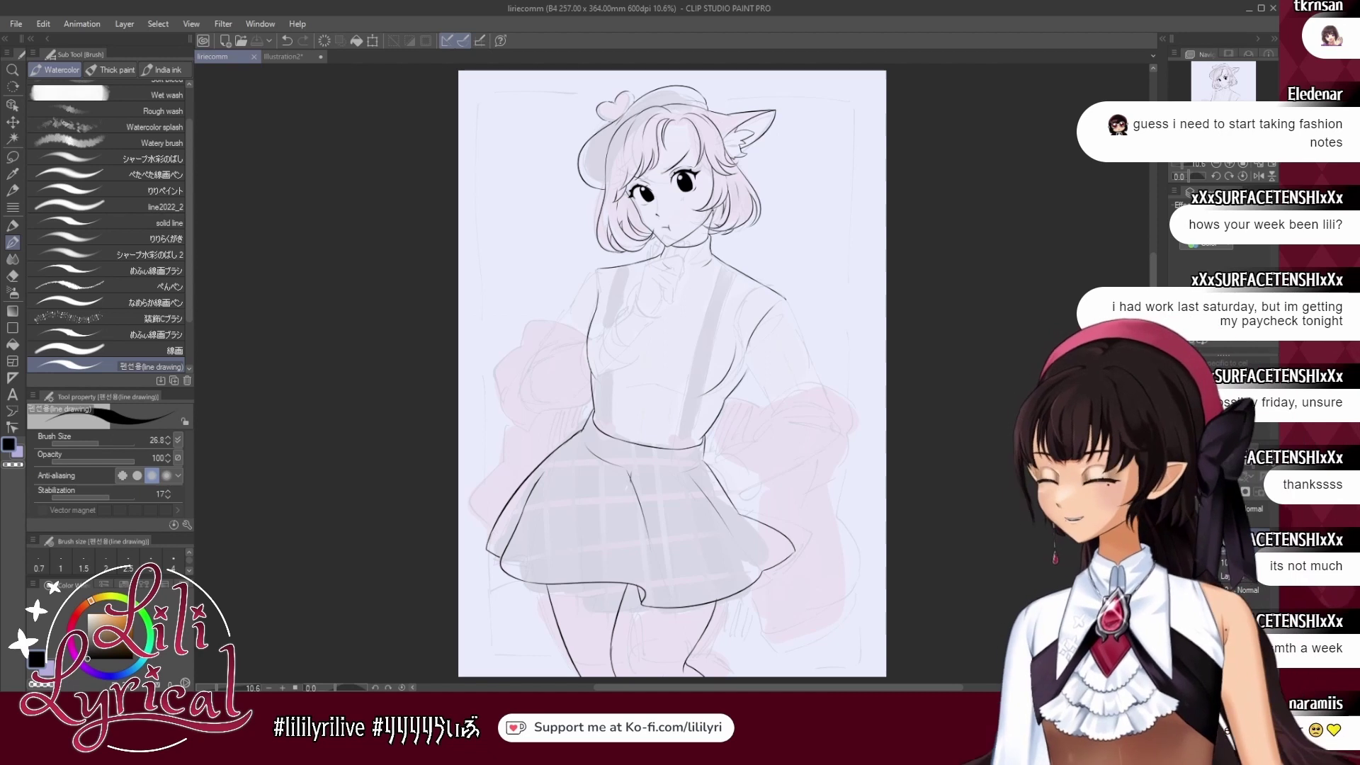
click(1231, 116)
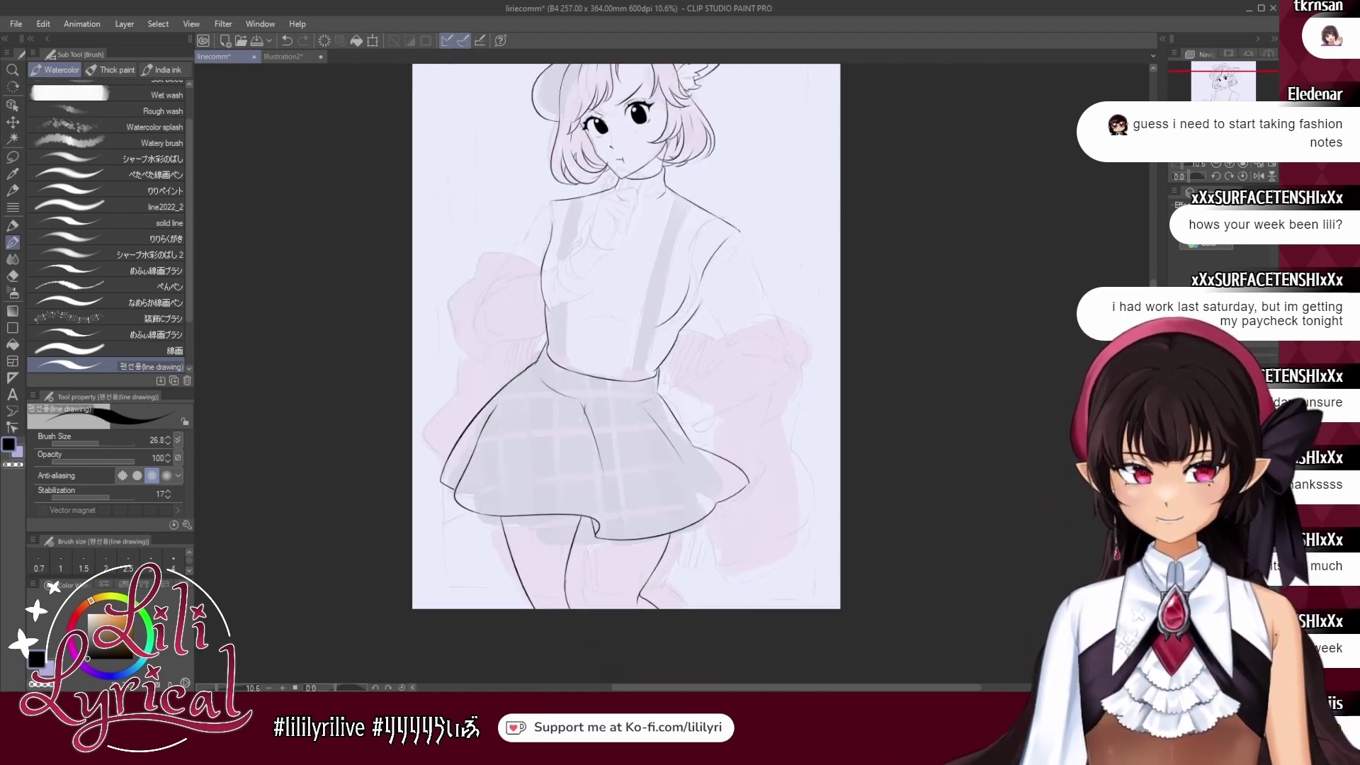
click(1241, 162)
click(1254, 164)
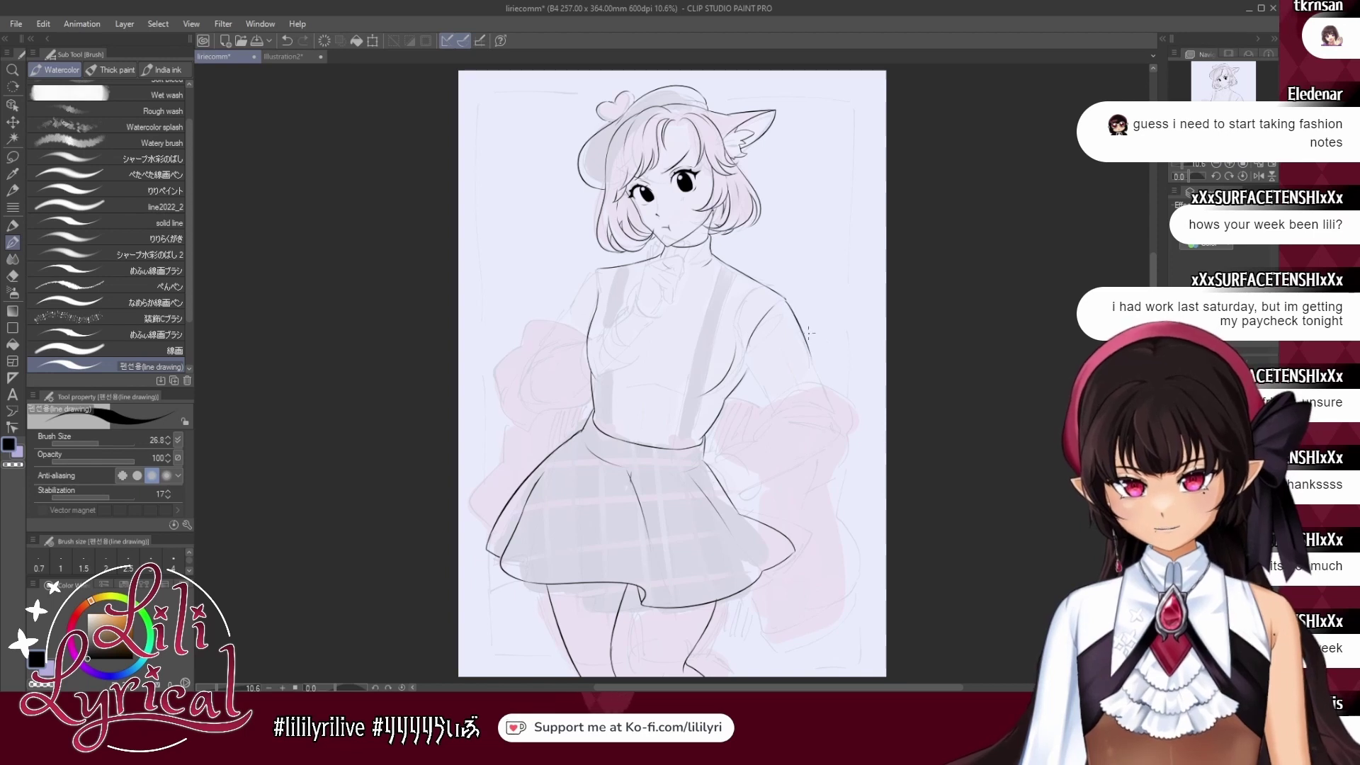
key(ctrl+z)
drag(787, 300, 826, 389)
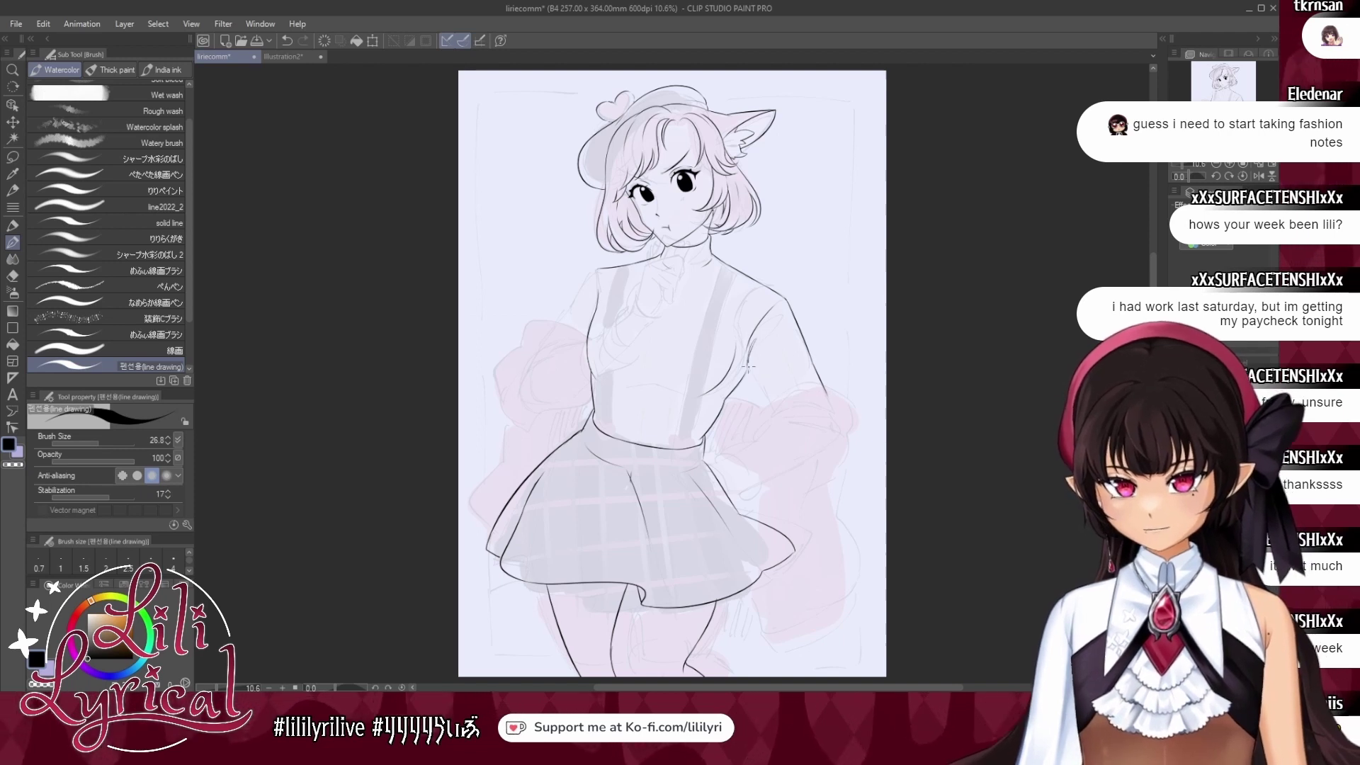
Ink the inner edge of the upper arm on the canvas's right side and clean the line with the Hard eraser.
mouse_move(756, 339)
mouse_down()
mouse_move(749, 366)
mouse_move(778, 411)
mouse_up()
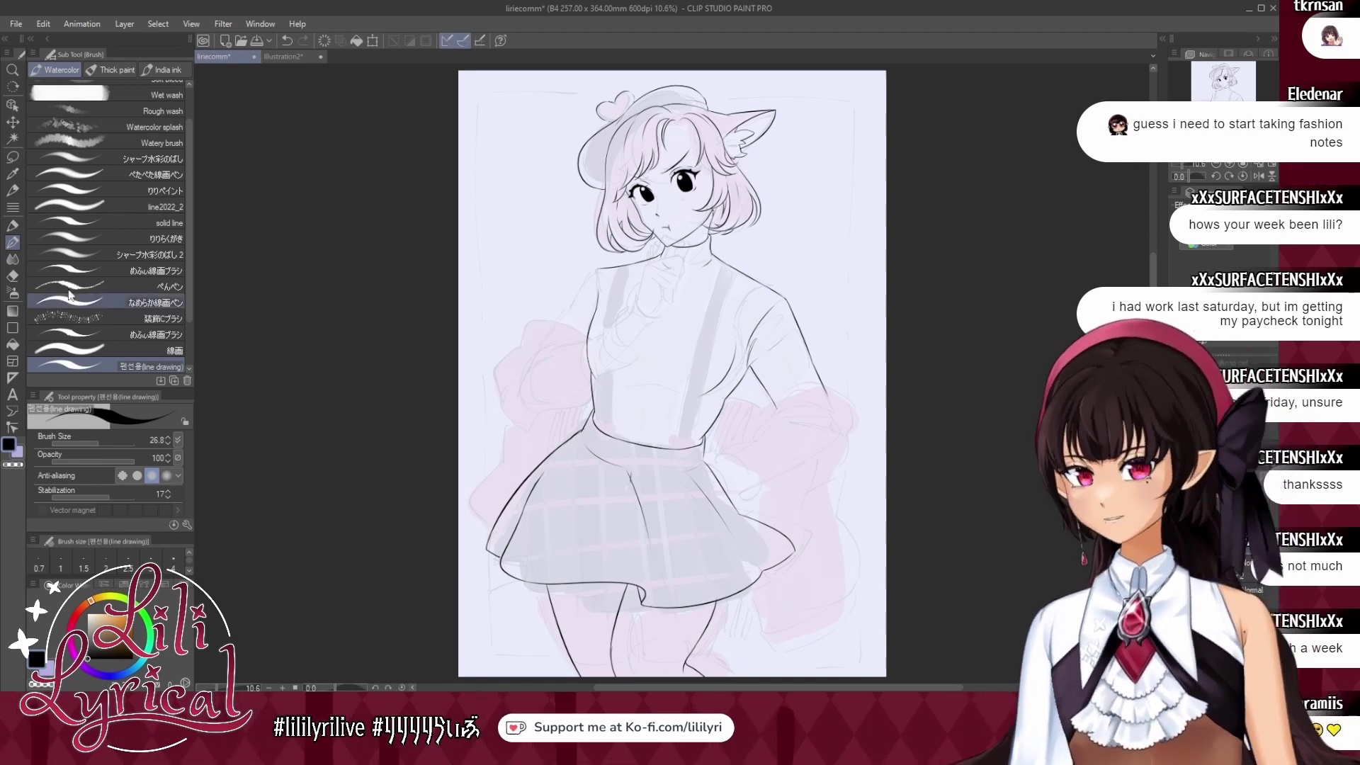
key(e)
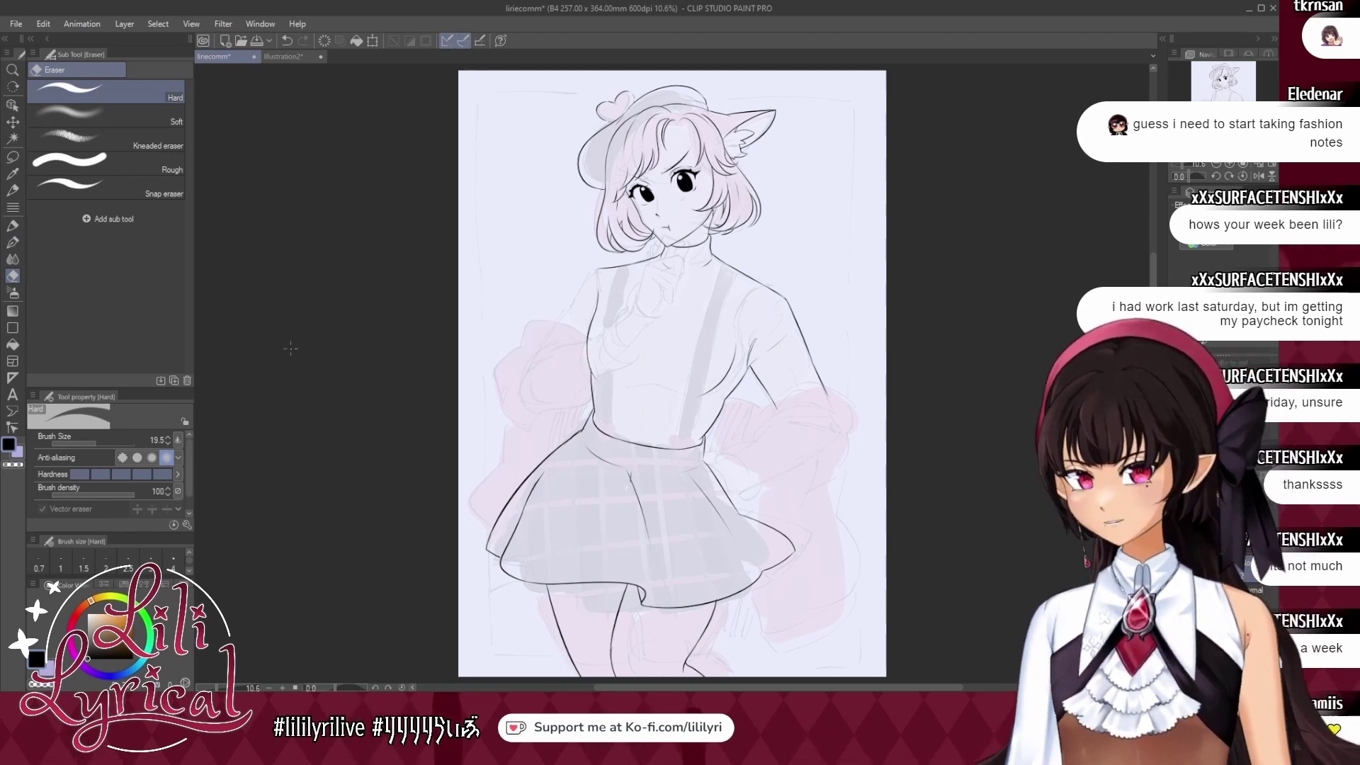
click(12, 245)
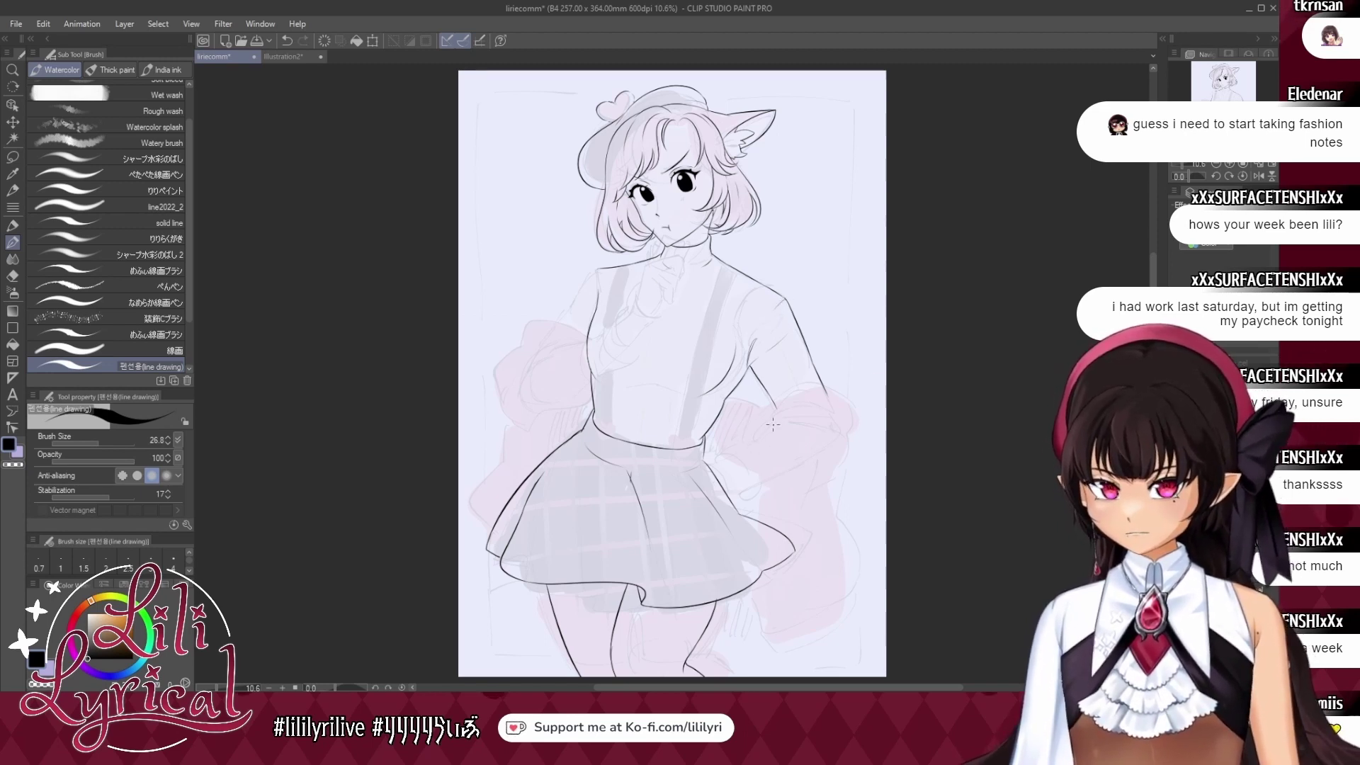
Consult the colour reference illustration and ink the puffed upper jacket sleeve and cuff around the arm resting on the hip.
click(279, 56)
click(231, 61)
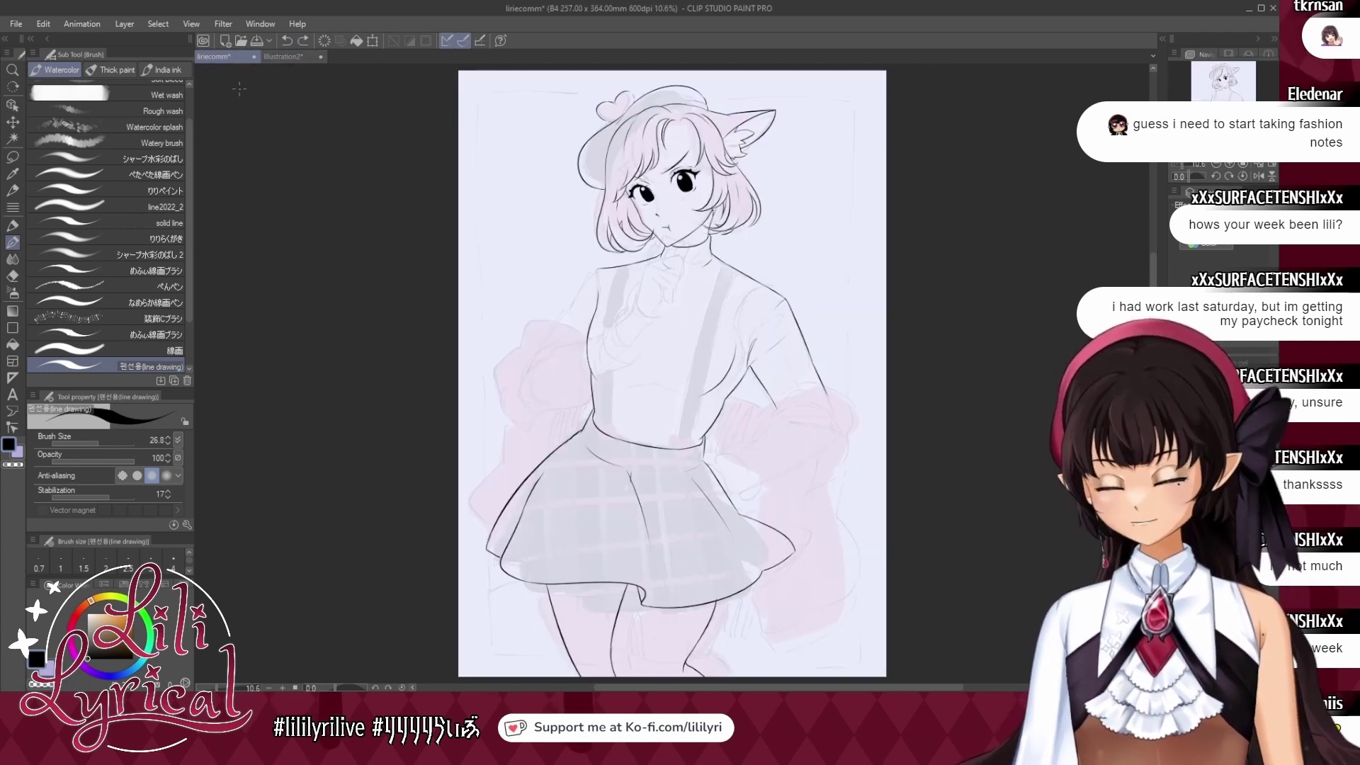
mouse_move(756, 415)
mouse_down()
mouse_move(832, 391)
mouse_move(850, 407)
mouse_move(839, 462)
mouse_up()
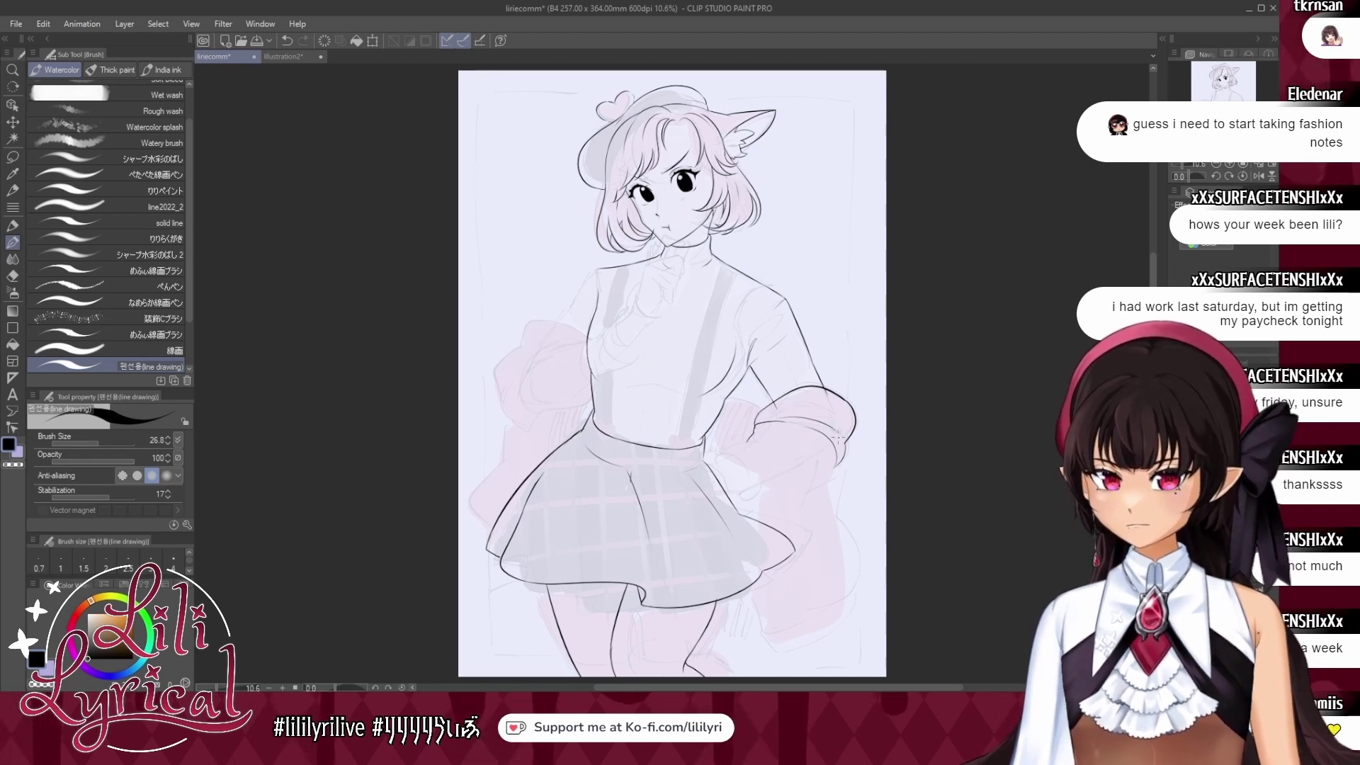
key(e)
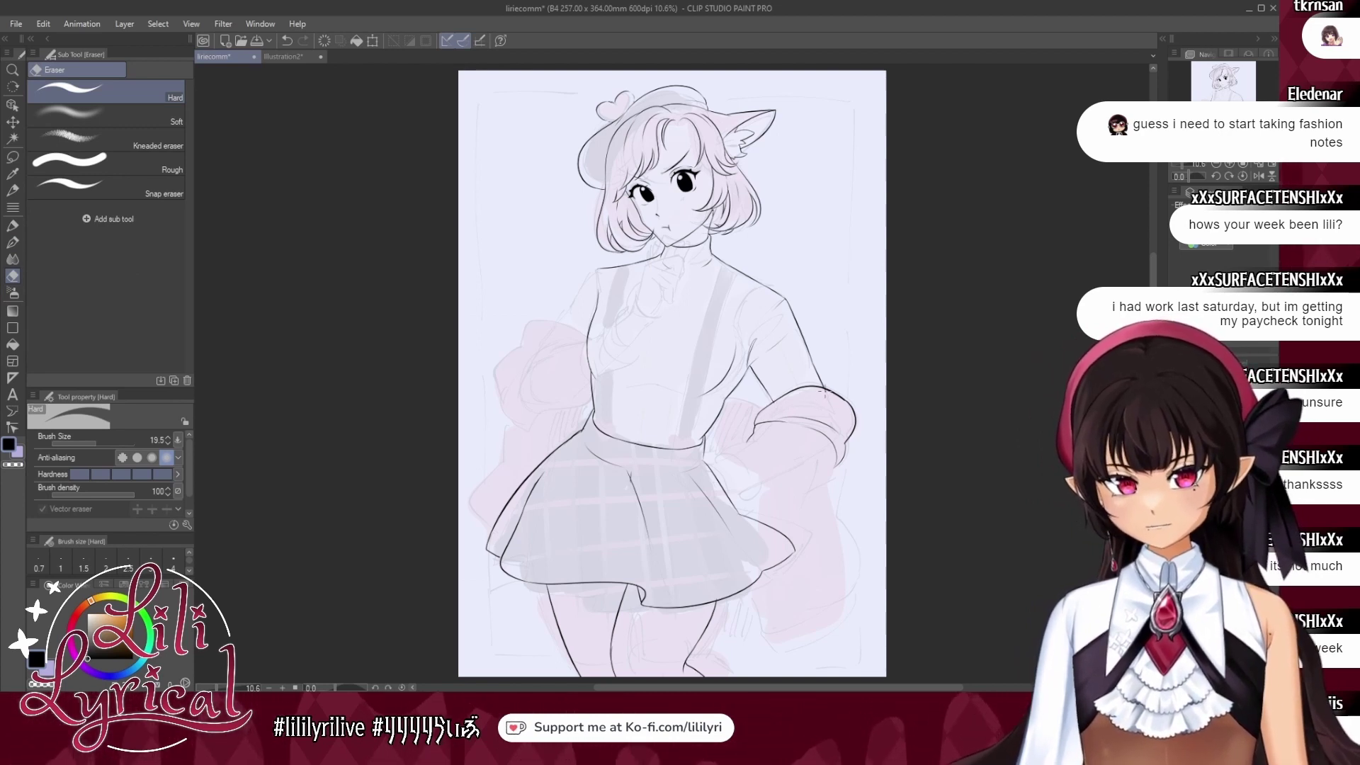
click(12, 242)
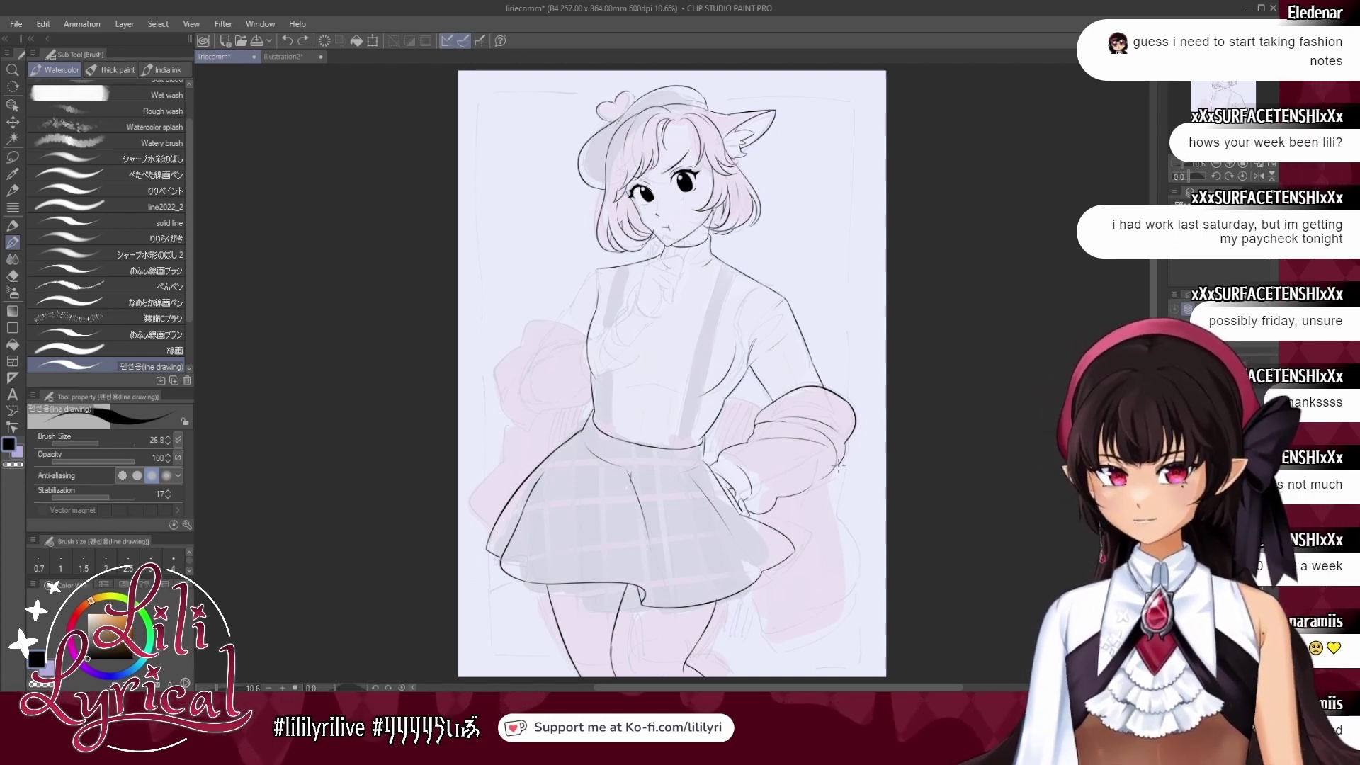
Recheck the colour reference and ink the outer edge of the jacket hanging below the arm on the hip.
drag(839, 464, 825, 535)
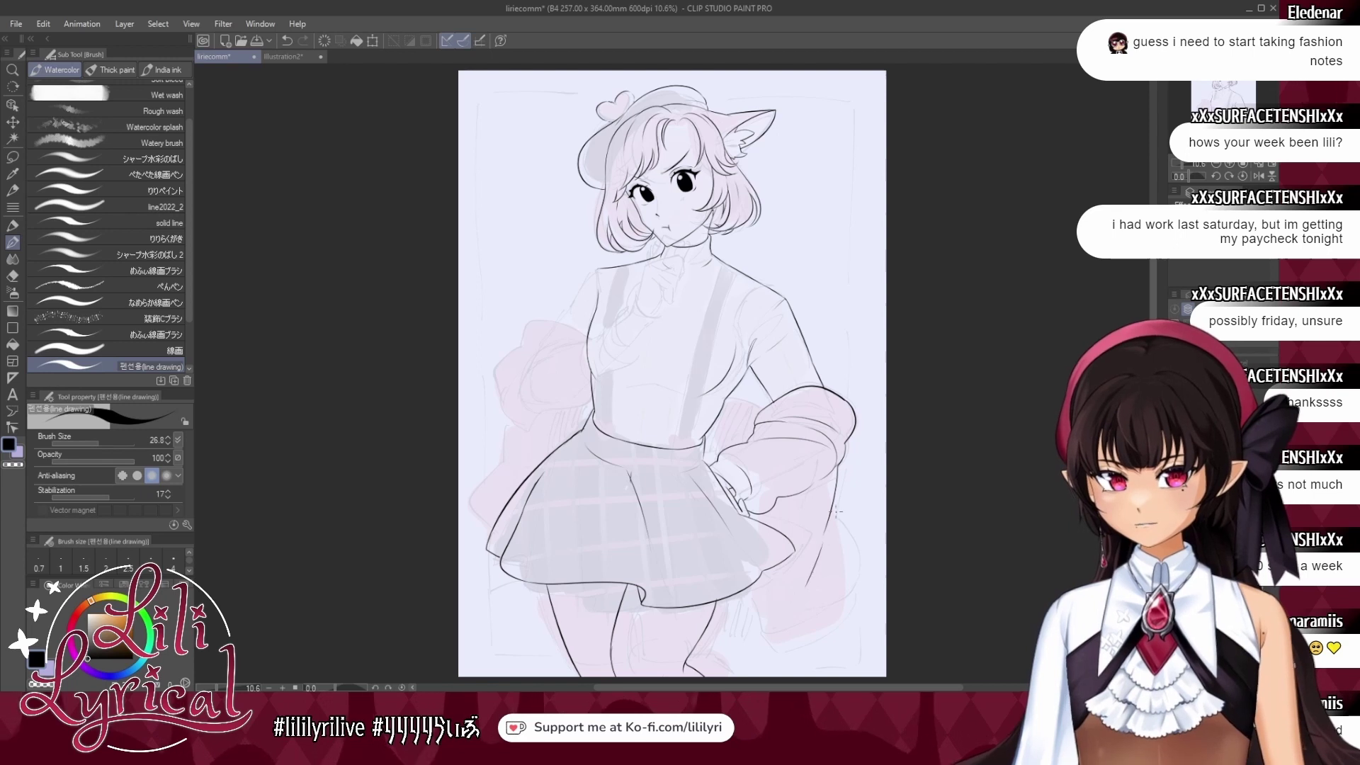
click(280, 57)
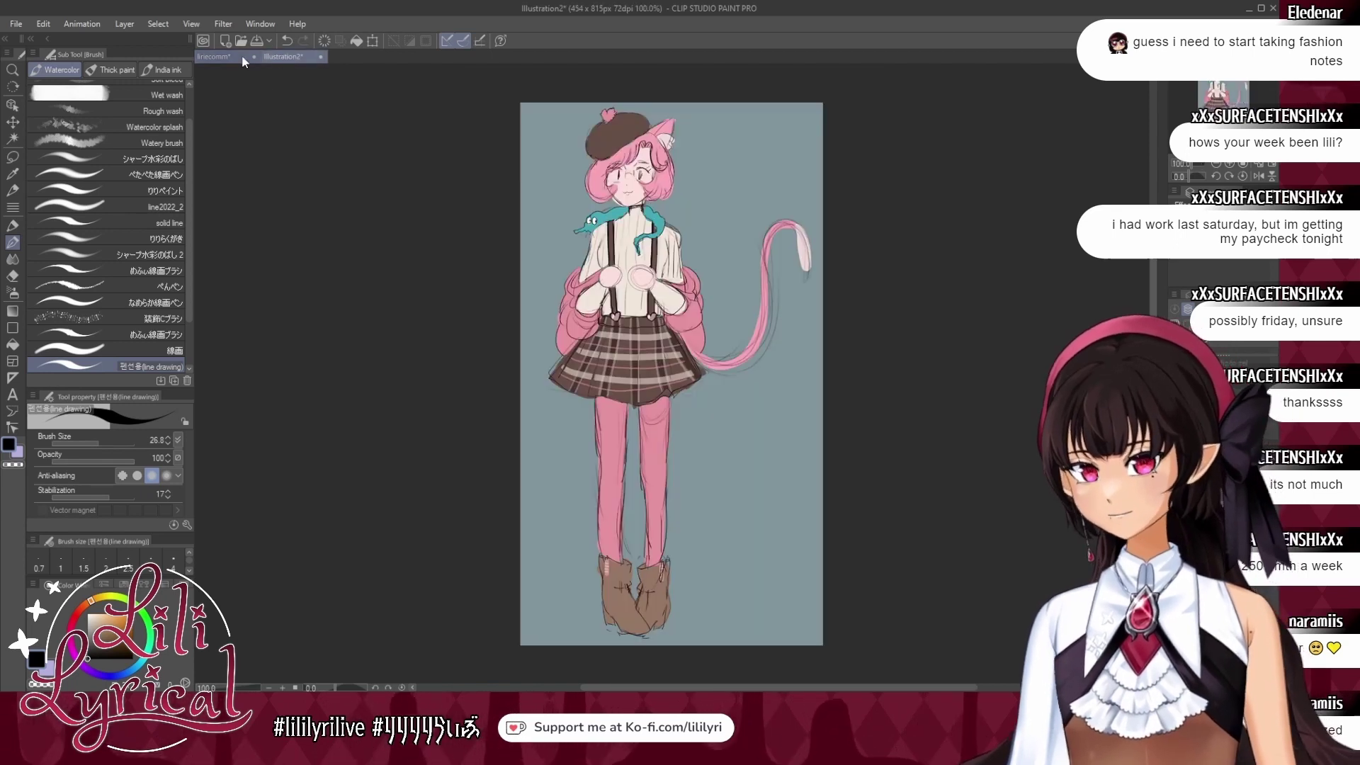
click(235, 58)
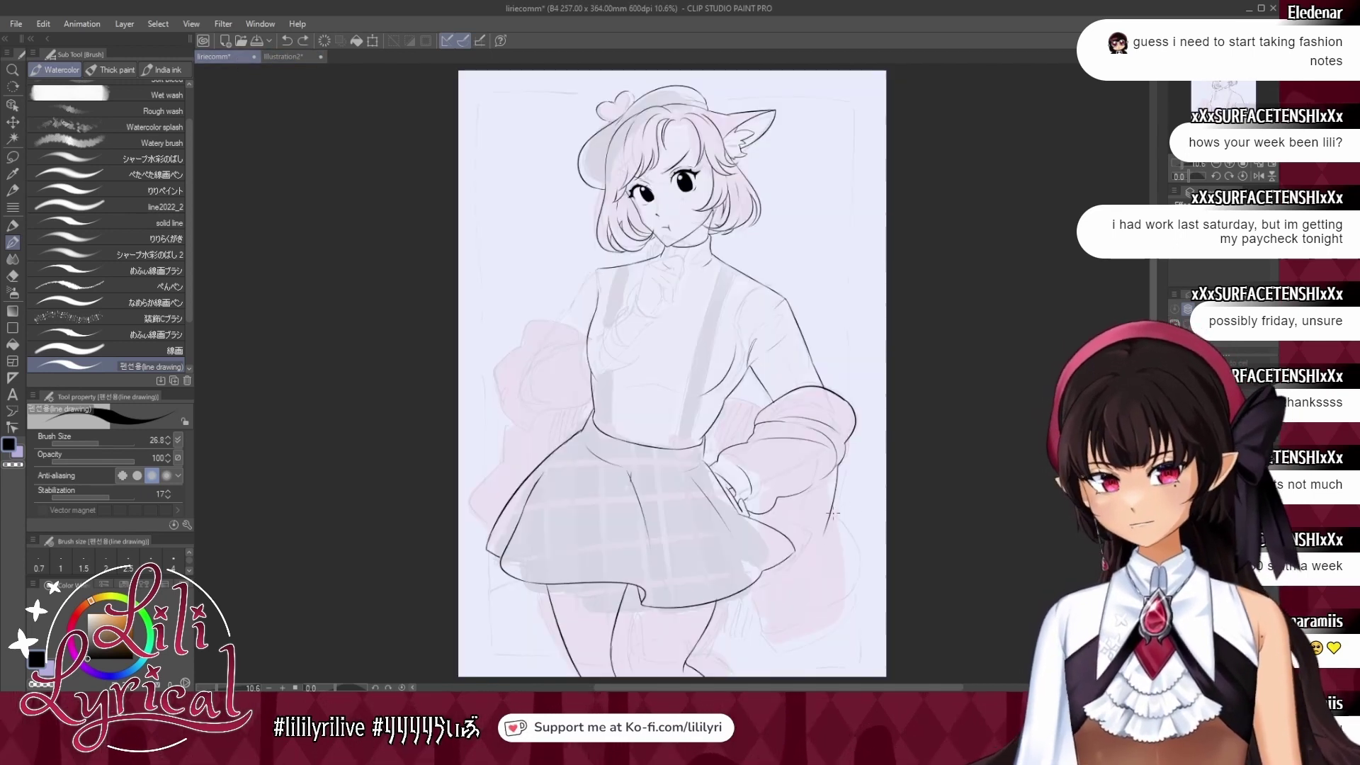
mouse_move(829, 520)
mouse_down()
mouse_move(838, 626)
mouse_move(760, 646)
mouse_move(744, 592)
mouse_up()
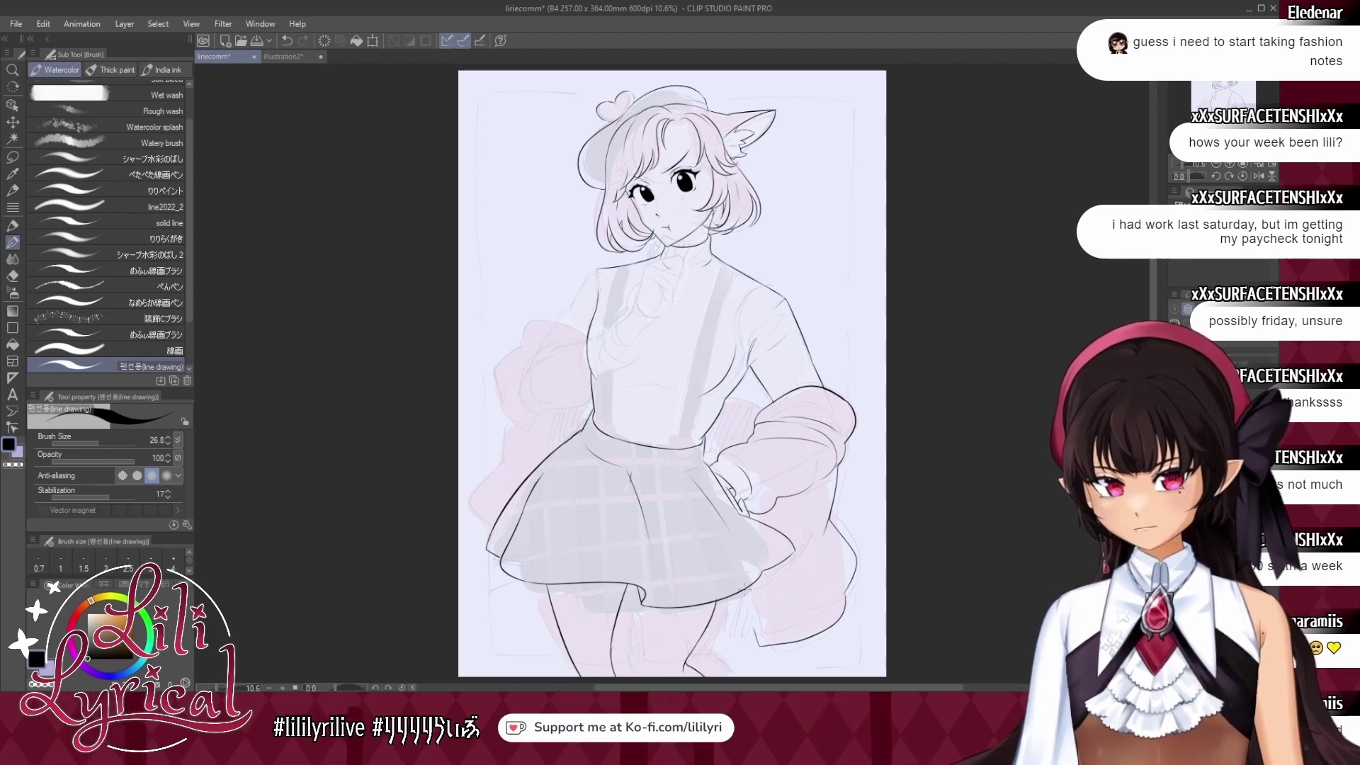
Ink the curved line across the bottom end of the hanging jacket beside the skirt, undoing and redrawing the stroke.
drag(844, 600, 761, 632)
key(ctrl+z)
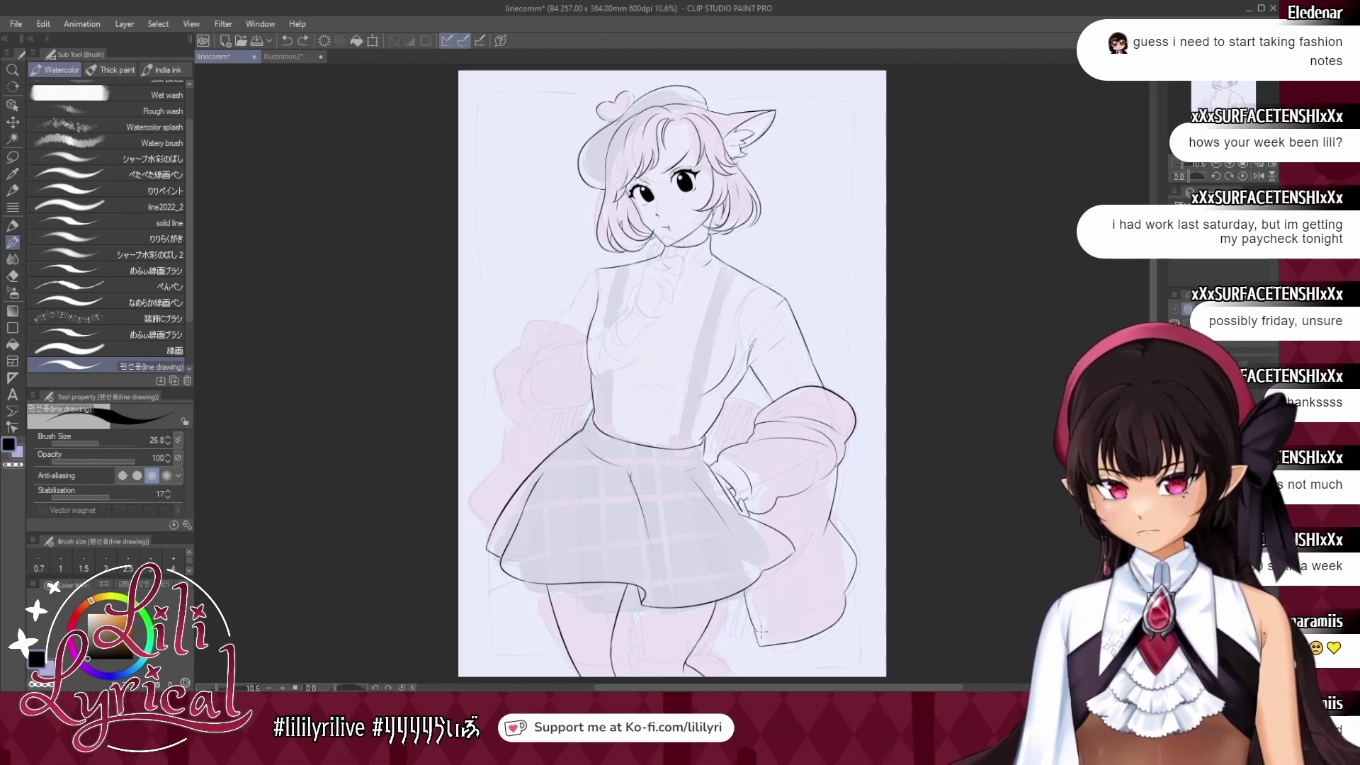
drag(845, 597, 758, 631)
key(ctrl+z)
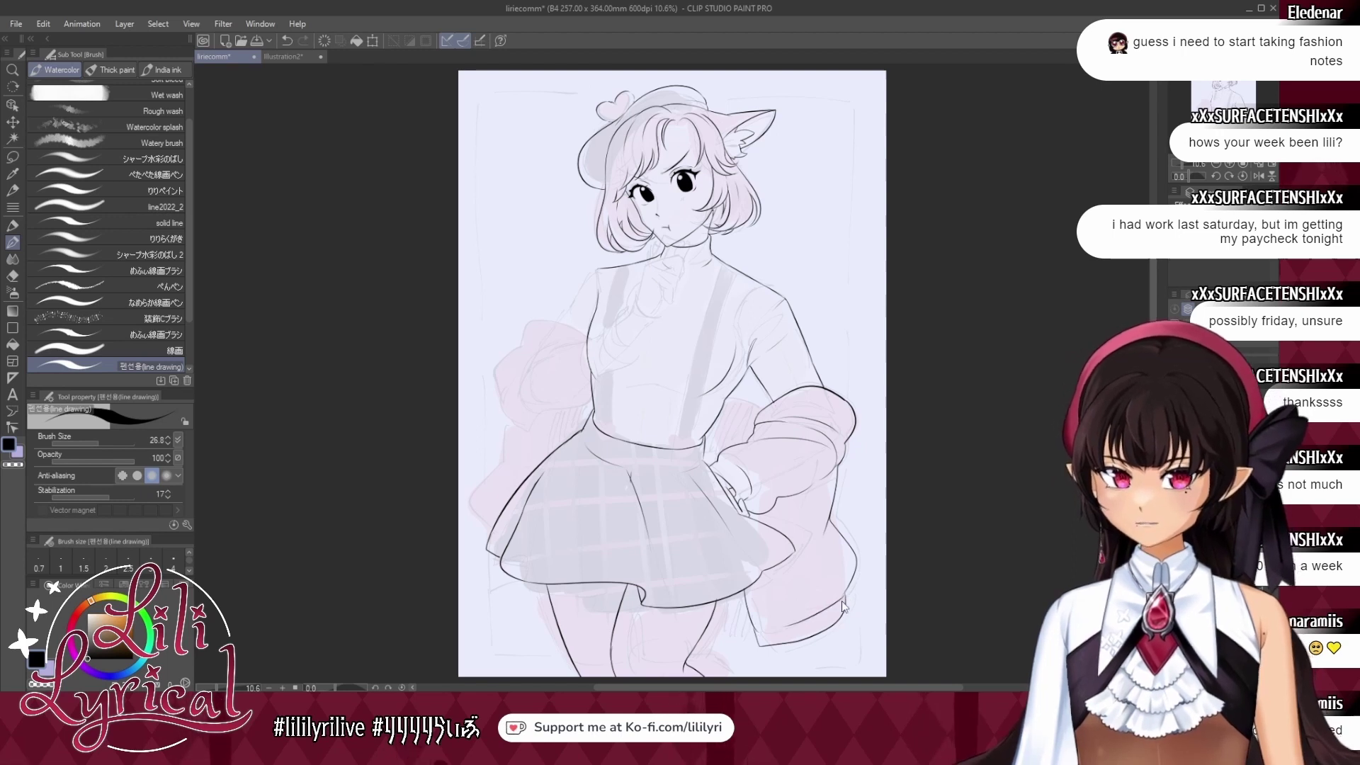
key(ctrl+z)
mouse_move(845, 598)
mouse_down()
mouse_move(804, 625)
mouse_move(755, 623)
mouse_up()
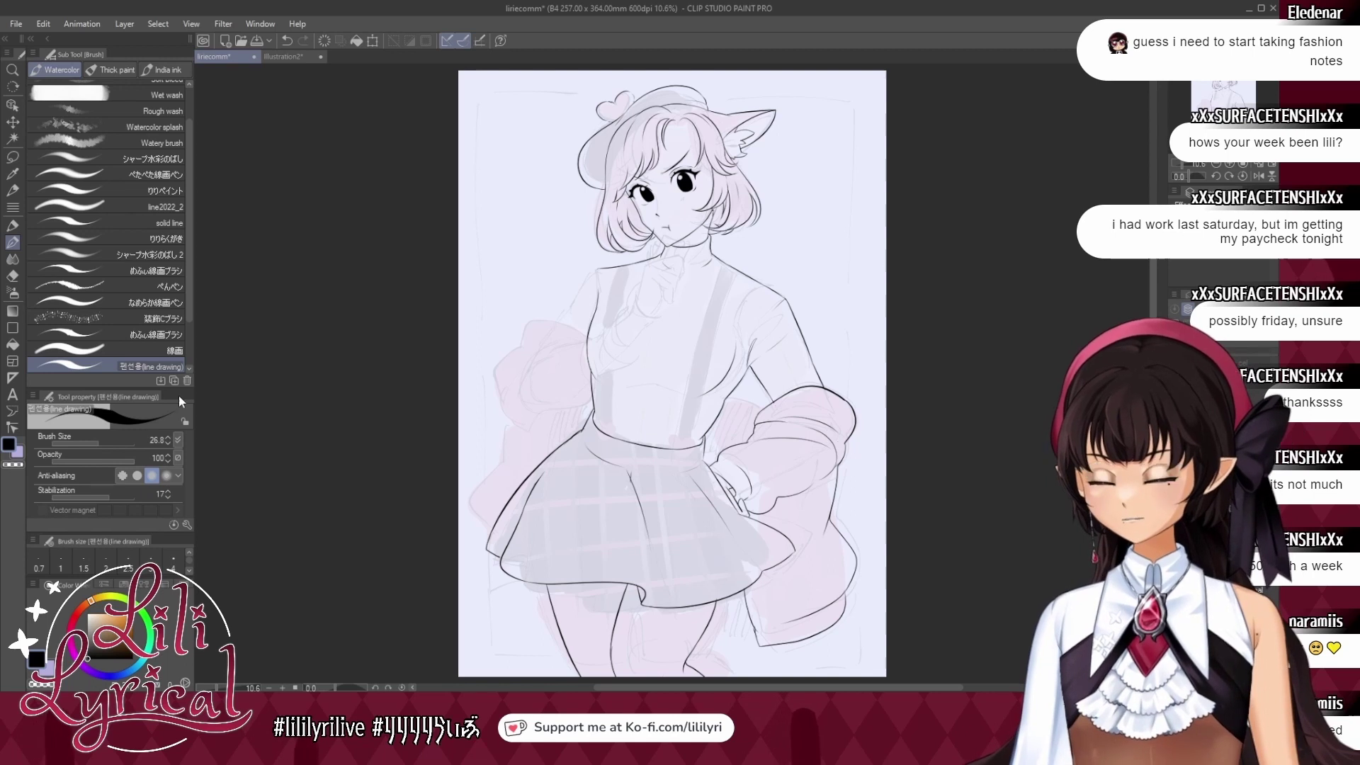
Ink the jacket folds and the shoulder line of the raised arm, cleaning overlaps with the Hard eraser and transparent colour.
key(e)
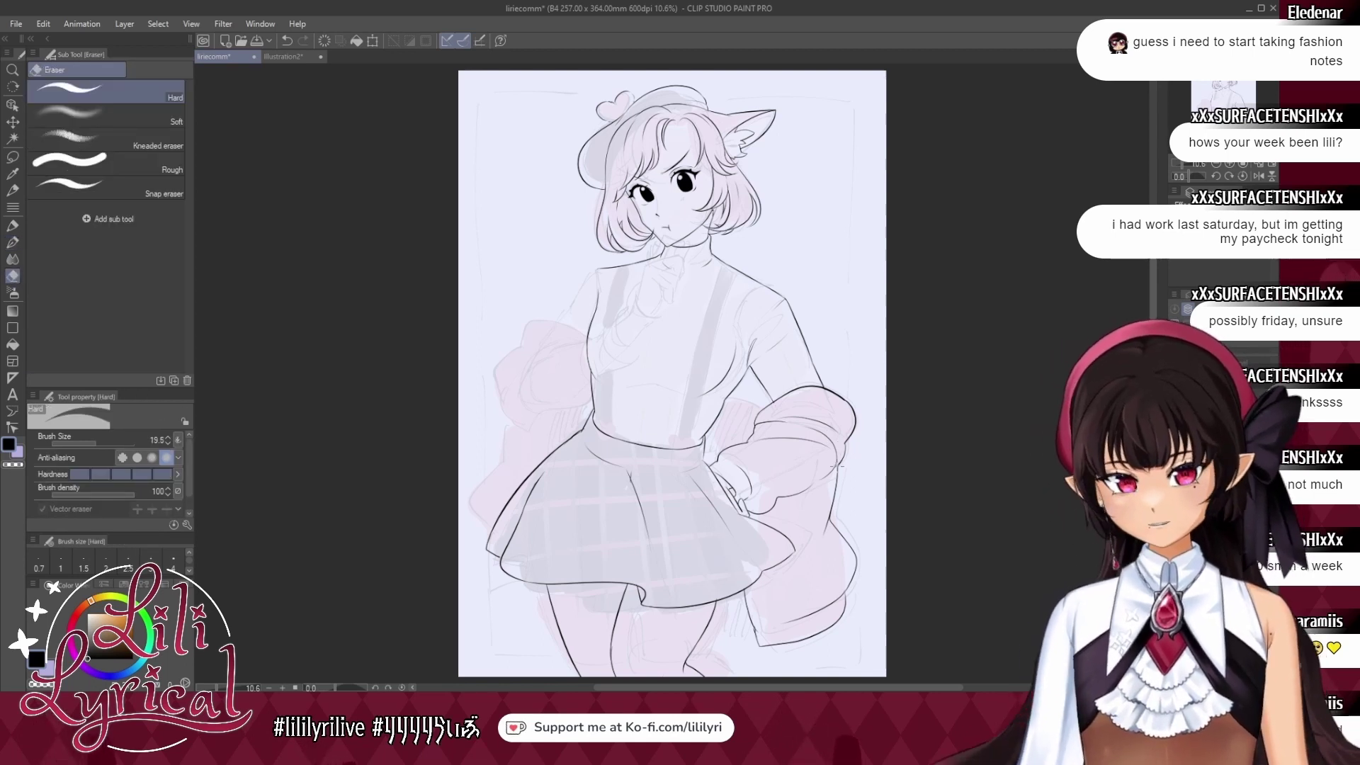
click(13, 243)
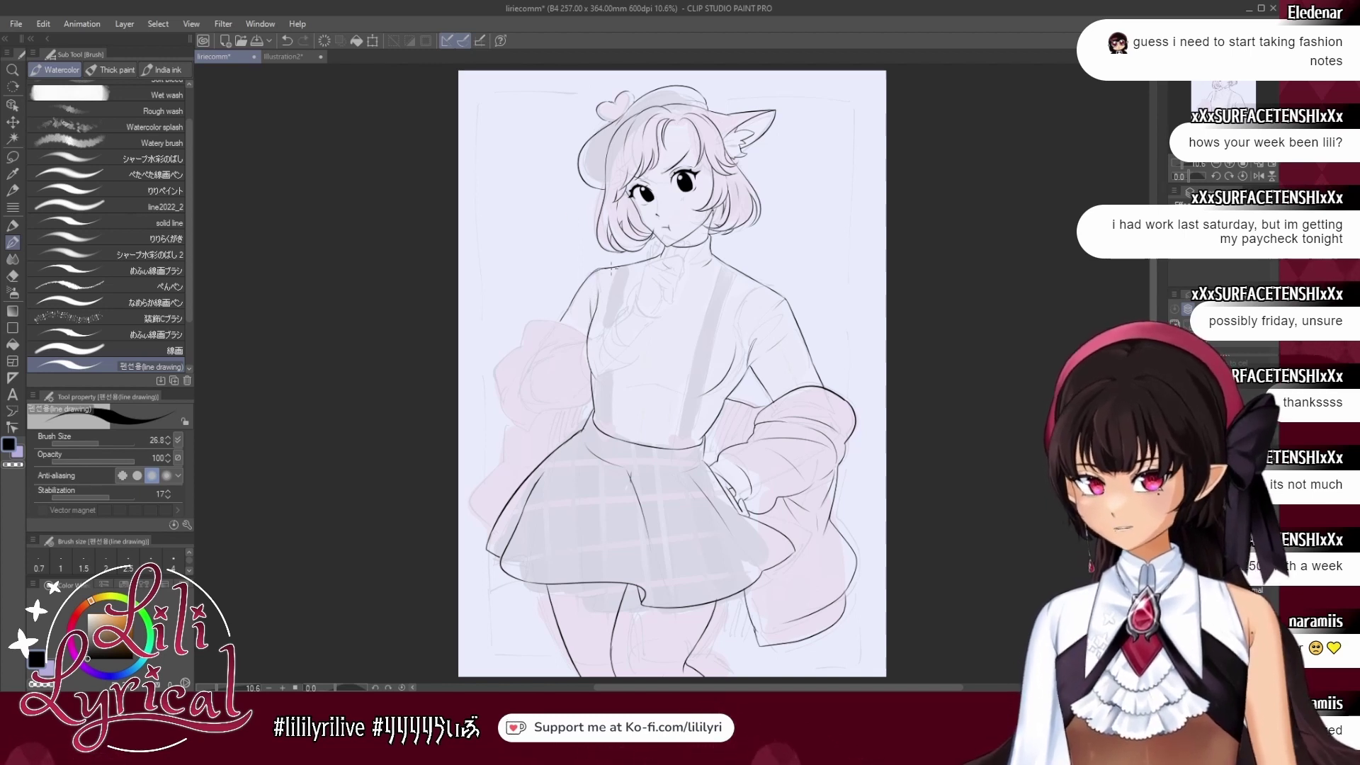
click(16, 466)
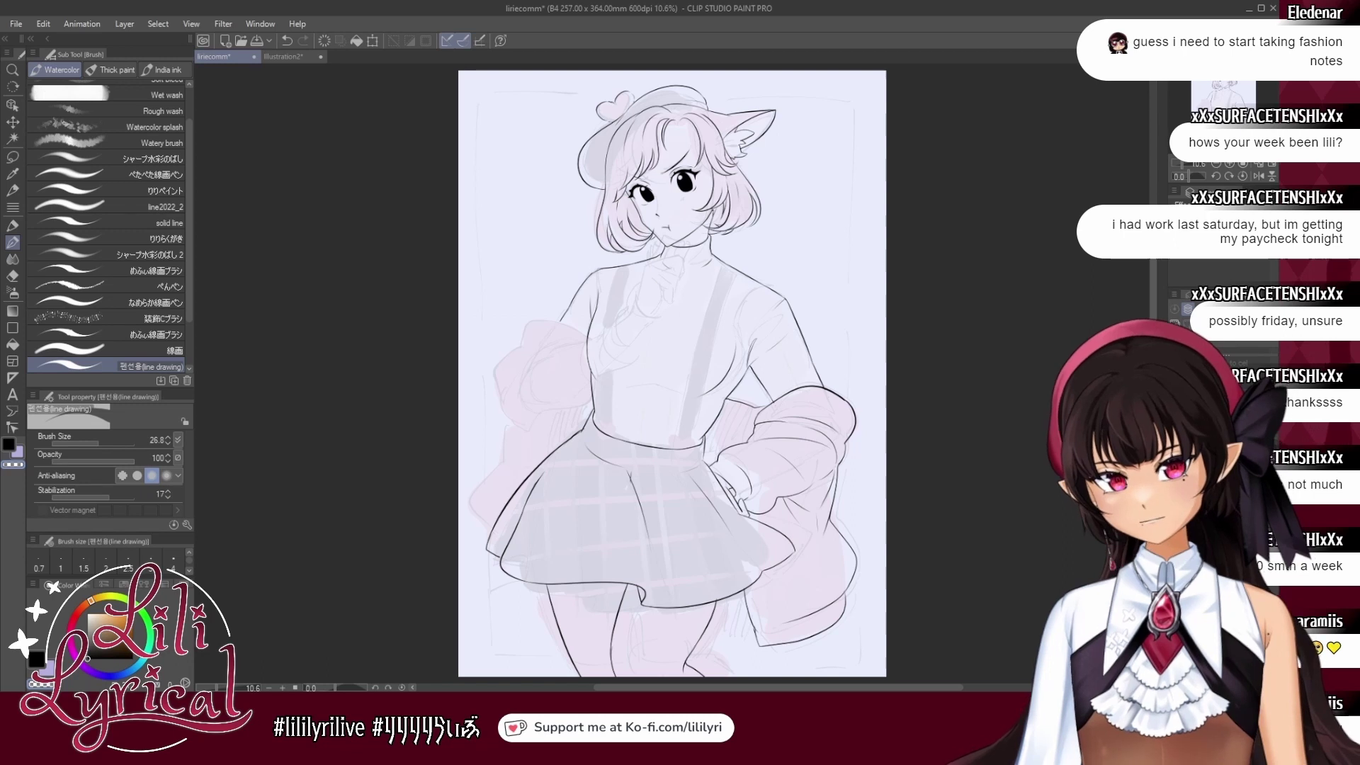
key(ctrl+plus)
key(ctrl+plus)
key(ctrl+plus)
drag(671, 156, 712, 241)
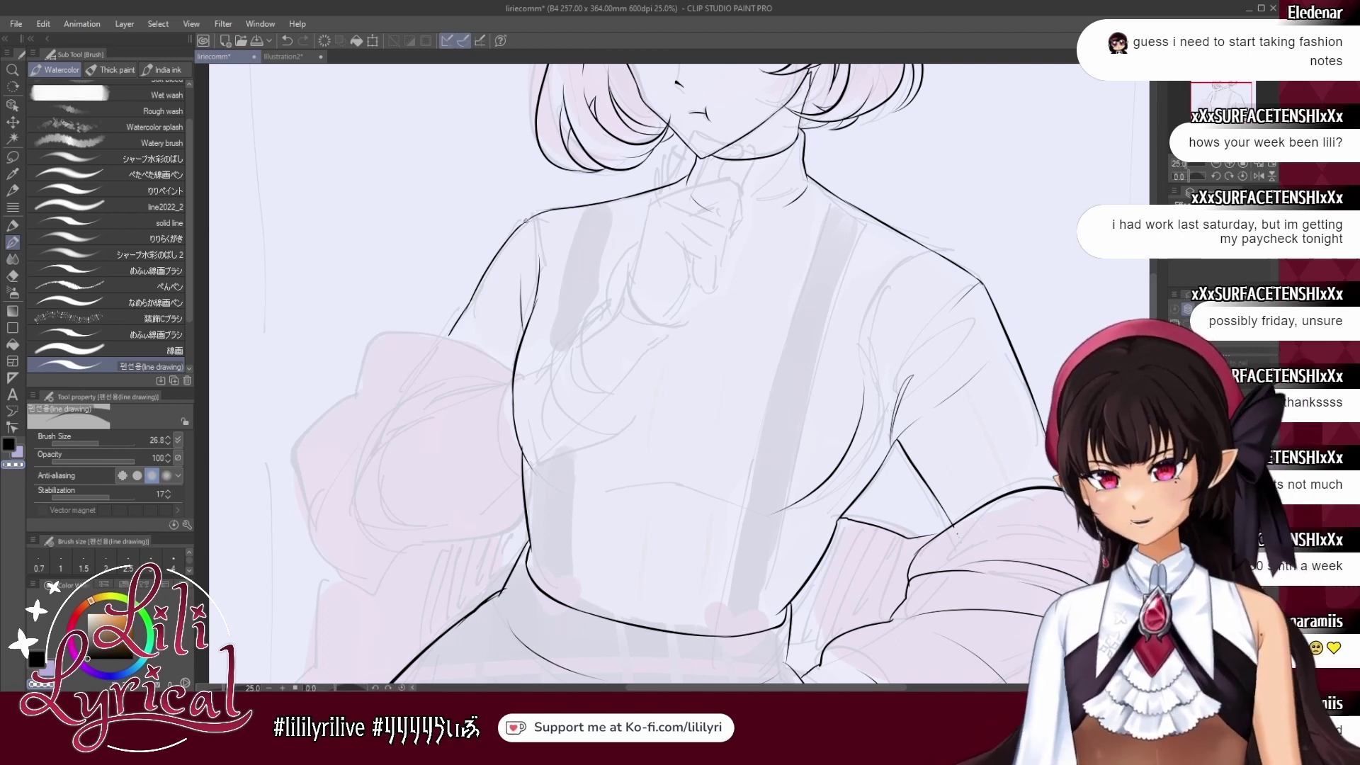
Ink the rounded top contour of the jacket around the raised arm with the main colour, redrawing until the curve fits.
click(10, 445)
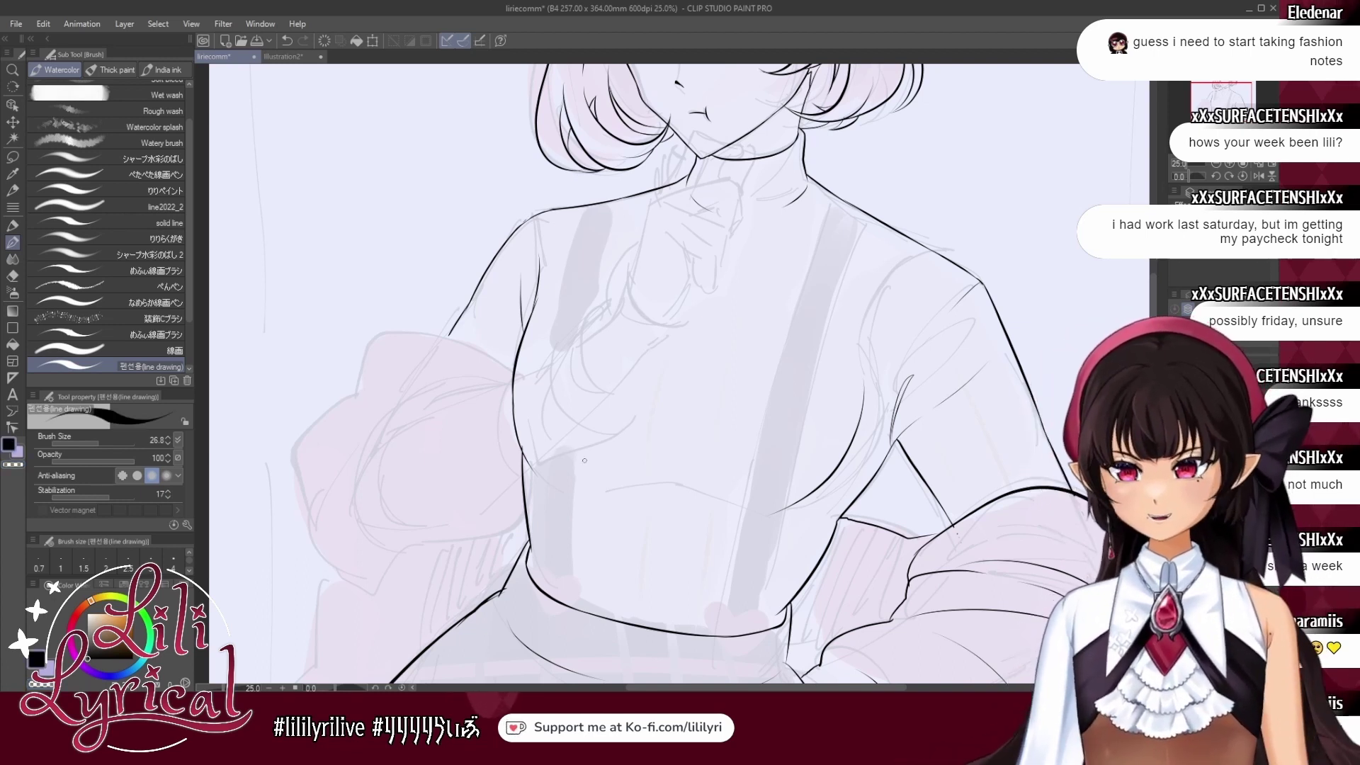
drag(514, 370, 428, 334)
key(ctrl+z)
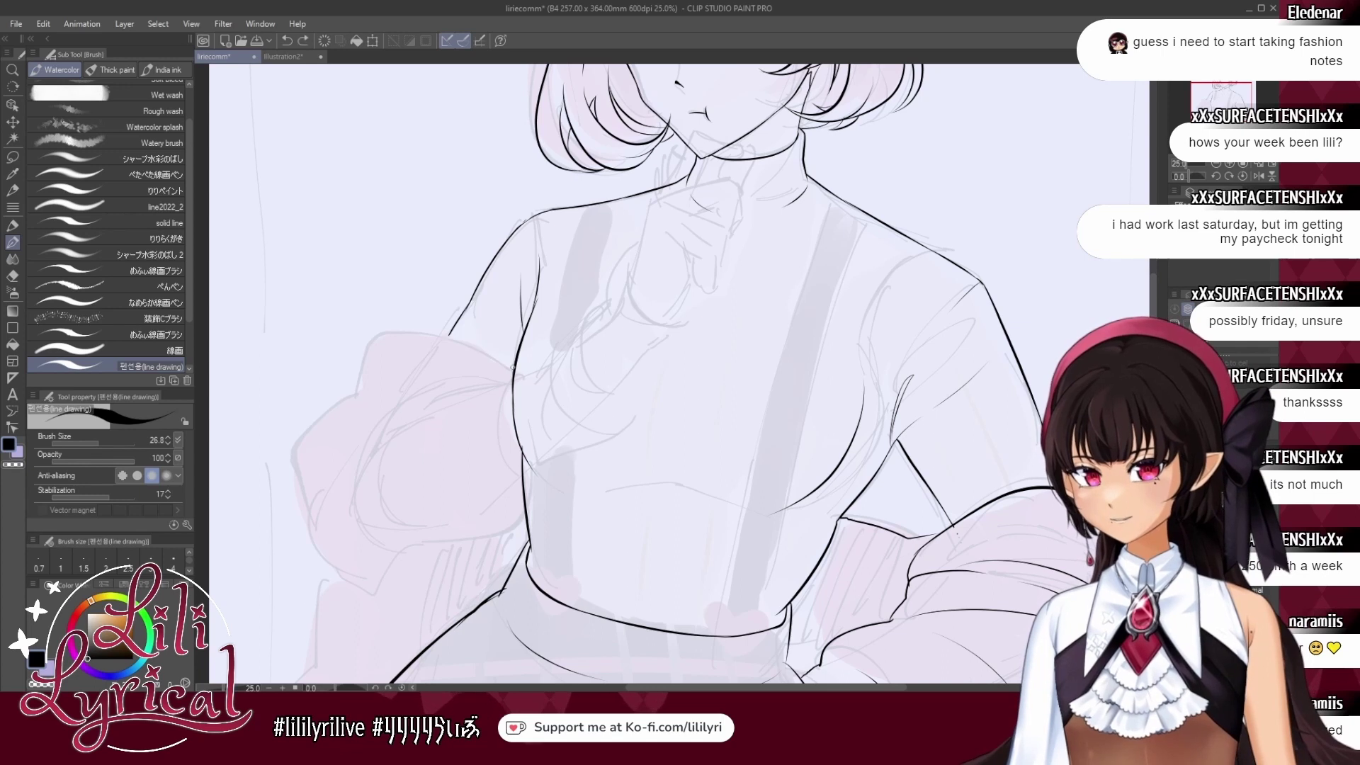
mouse_move(515, 369)
mouse_down()
mouse_move(388, 332)
mouse_move(383, 361)
mouse_move(334, 401)
mouse_move(315, 472)
mouse_up()
key(ctrl+z)
key(ctrl+z)
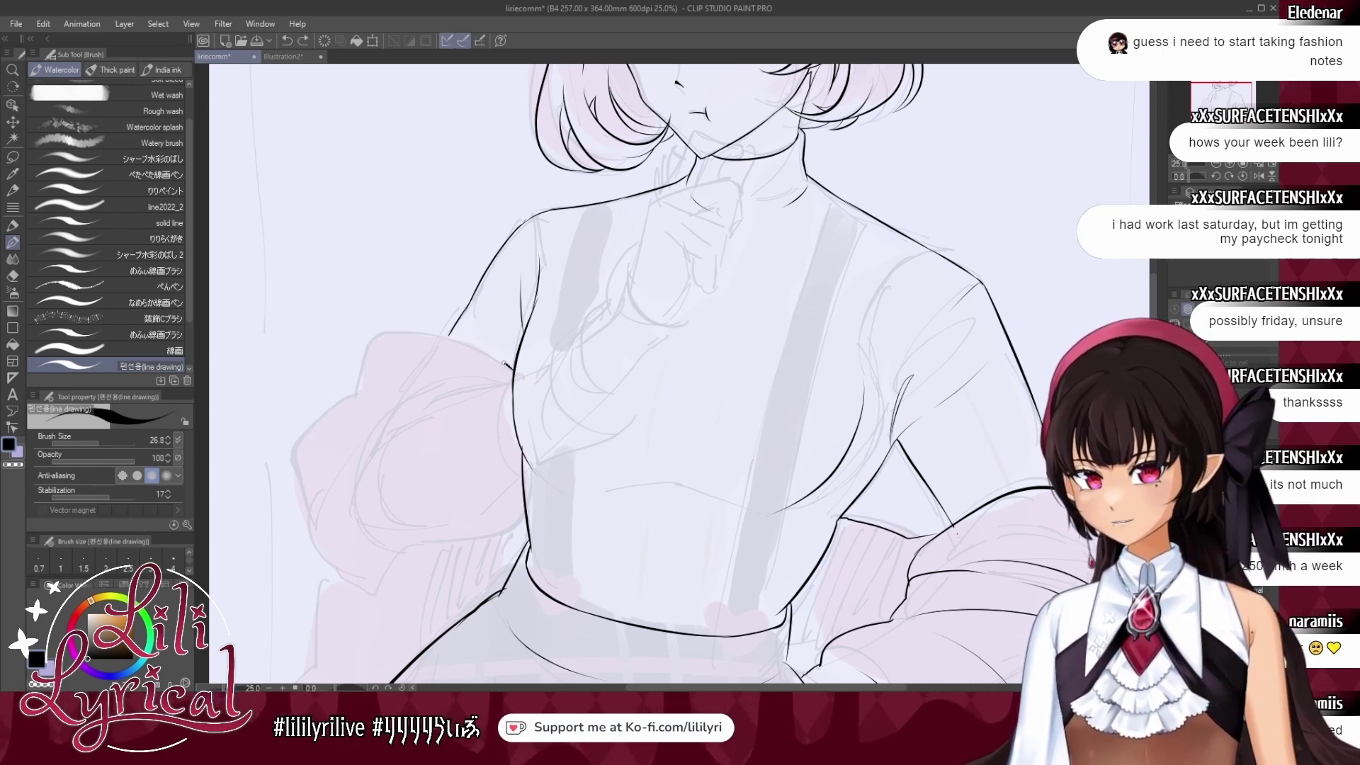
drag(515, 369, 341, 382)
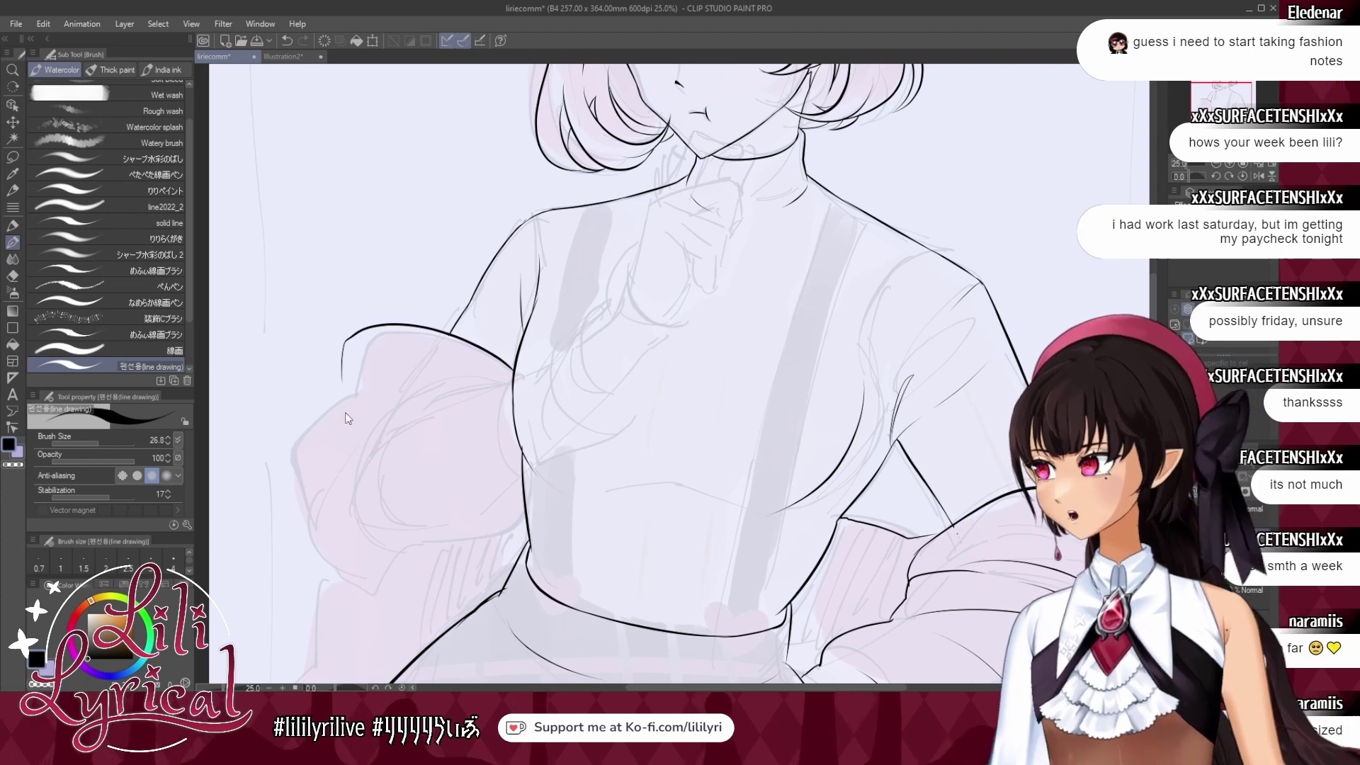
key(ctrl+z)
drag(343, 365, 511, 362)
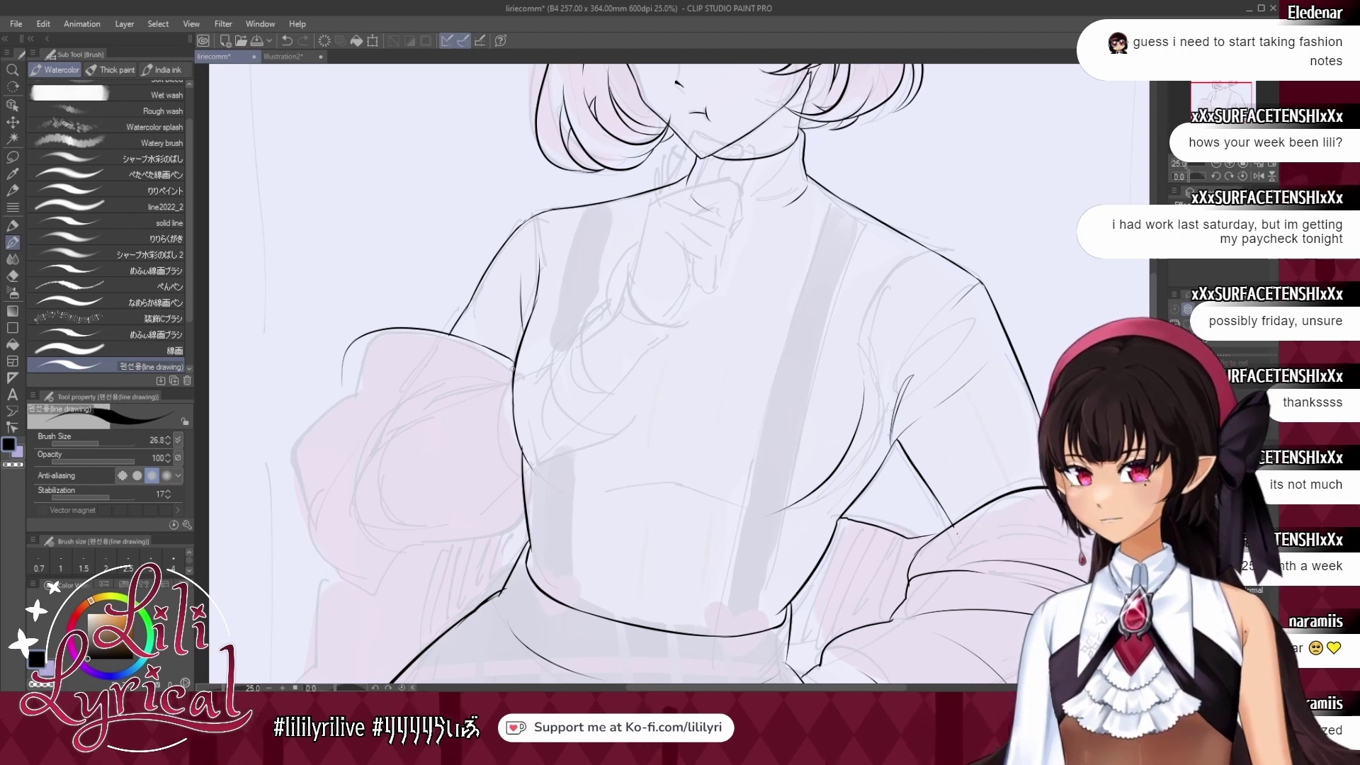
Ink the inner fold and the outer contour of the puffed jacket sleeve on the raised arm's side.
drag(515, 366, 365, 442)
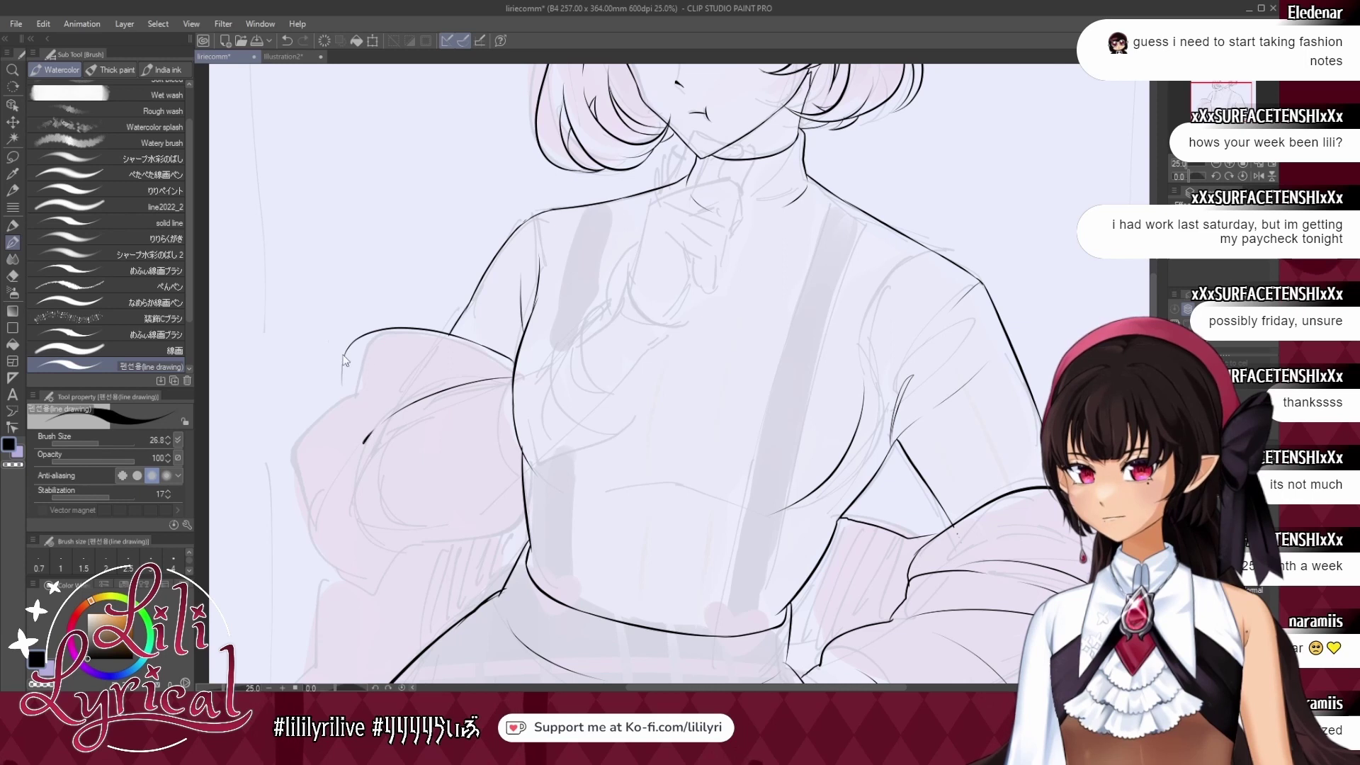
mouse_move(342, 373)
mouse_down()
mouse_move(296, 471)
mouse_move(339, 575)
mouse_up()
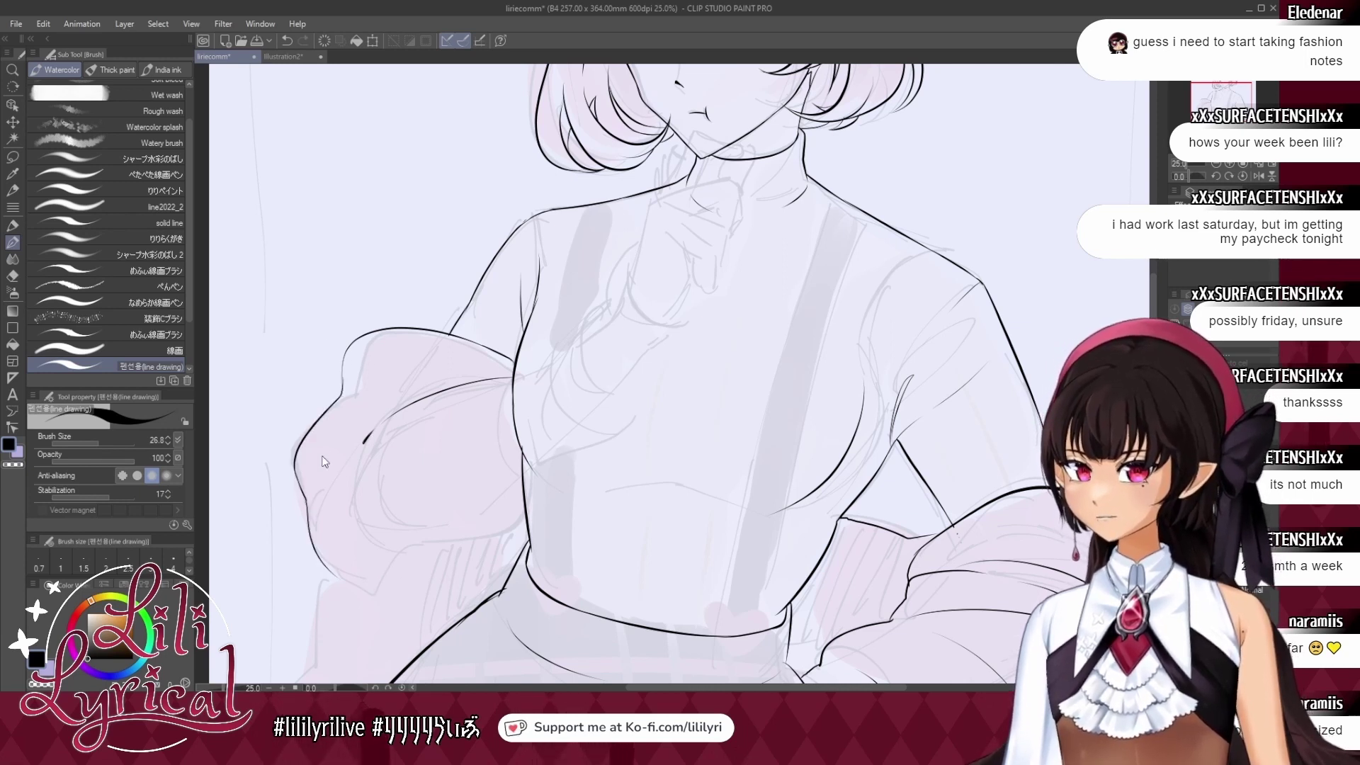
key(ctrl+z)
drag(295, 472, 338, 524)
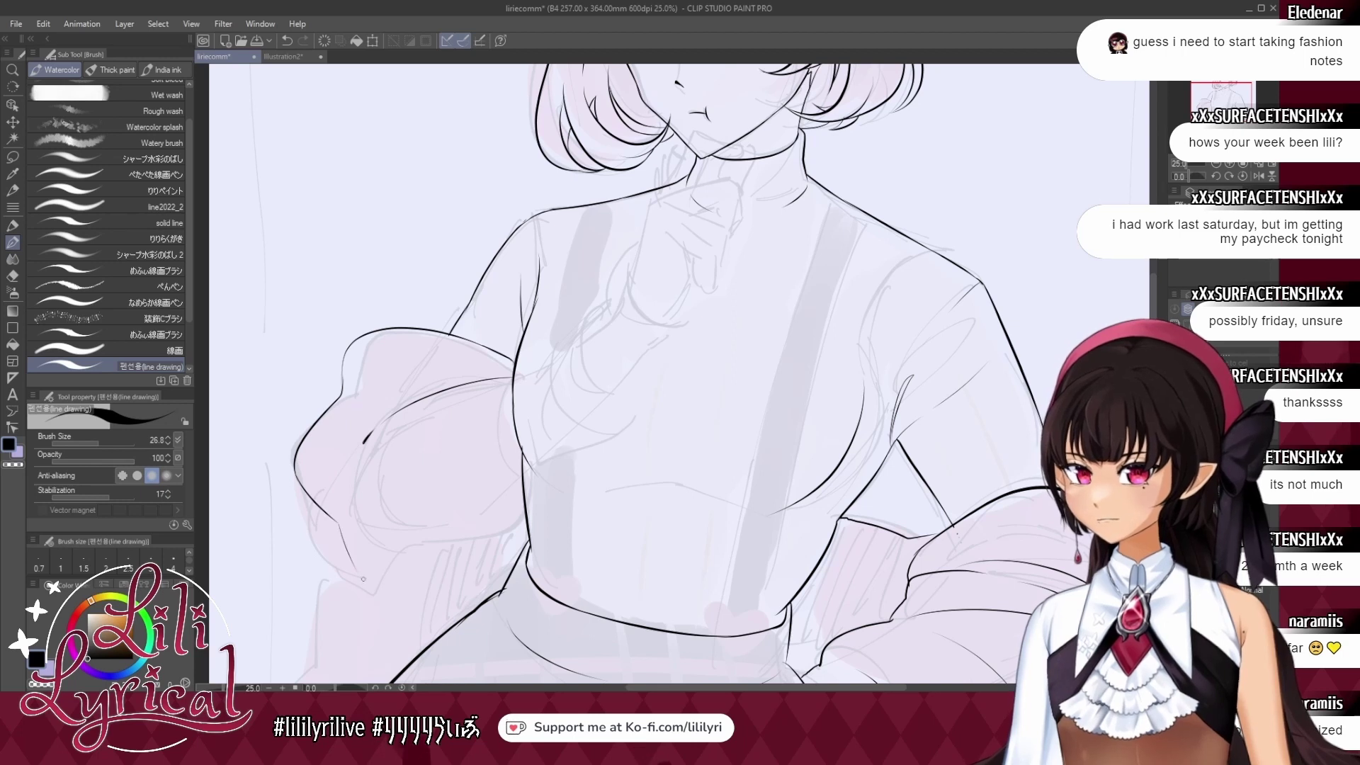
key(ctrl+z)
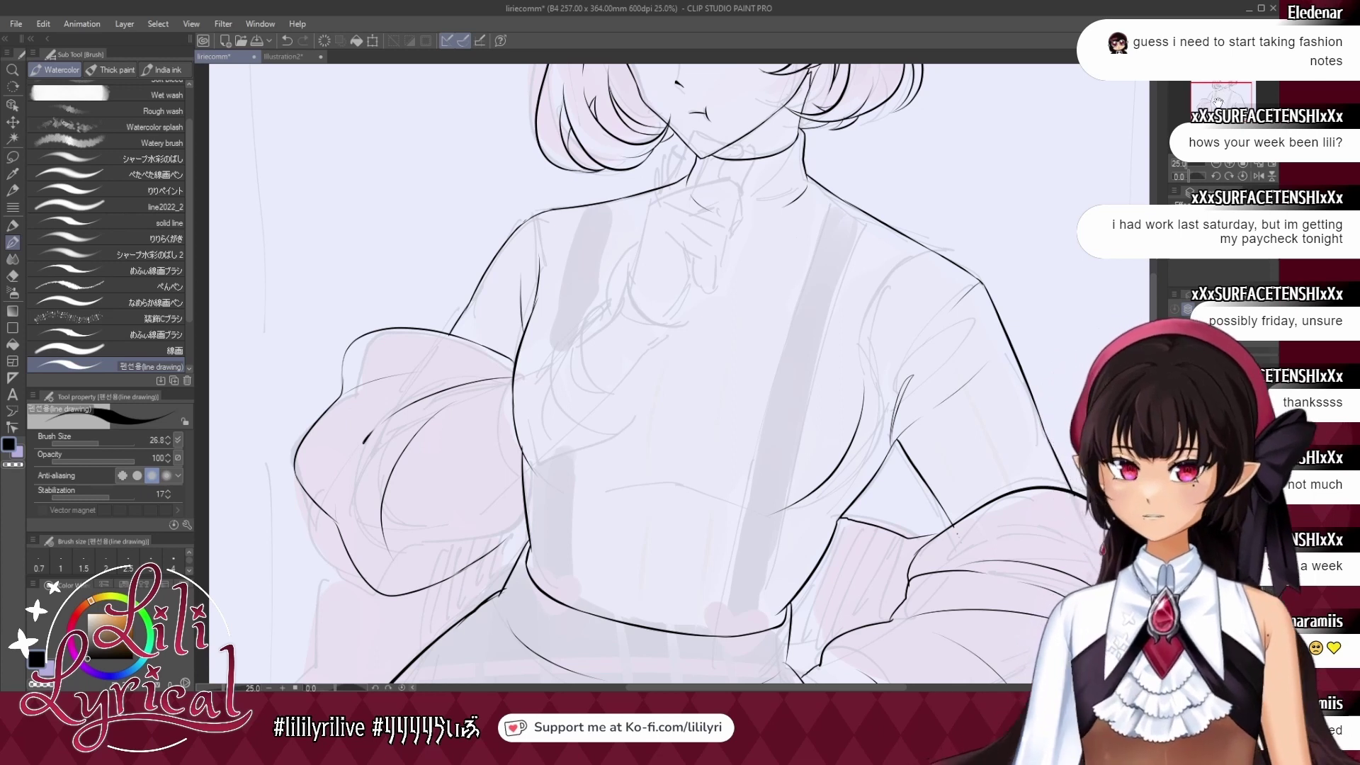
drag(1218, 104, 1206, 123)
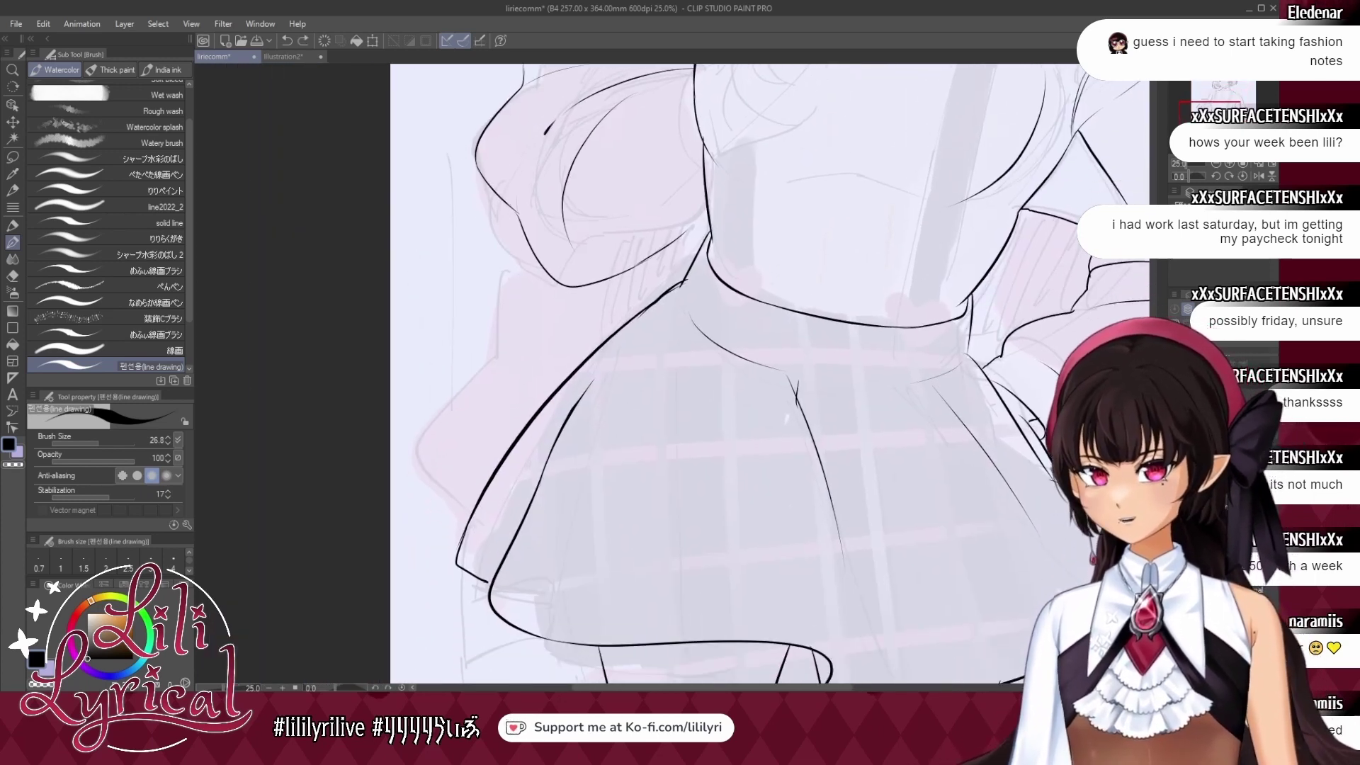
mouse_move(498, 327)
mouse_down()
mouse_move(422, 425)
mouse_move(446, 520)
mouse_up()
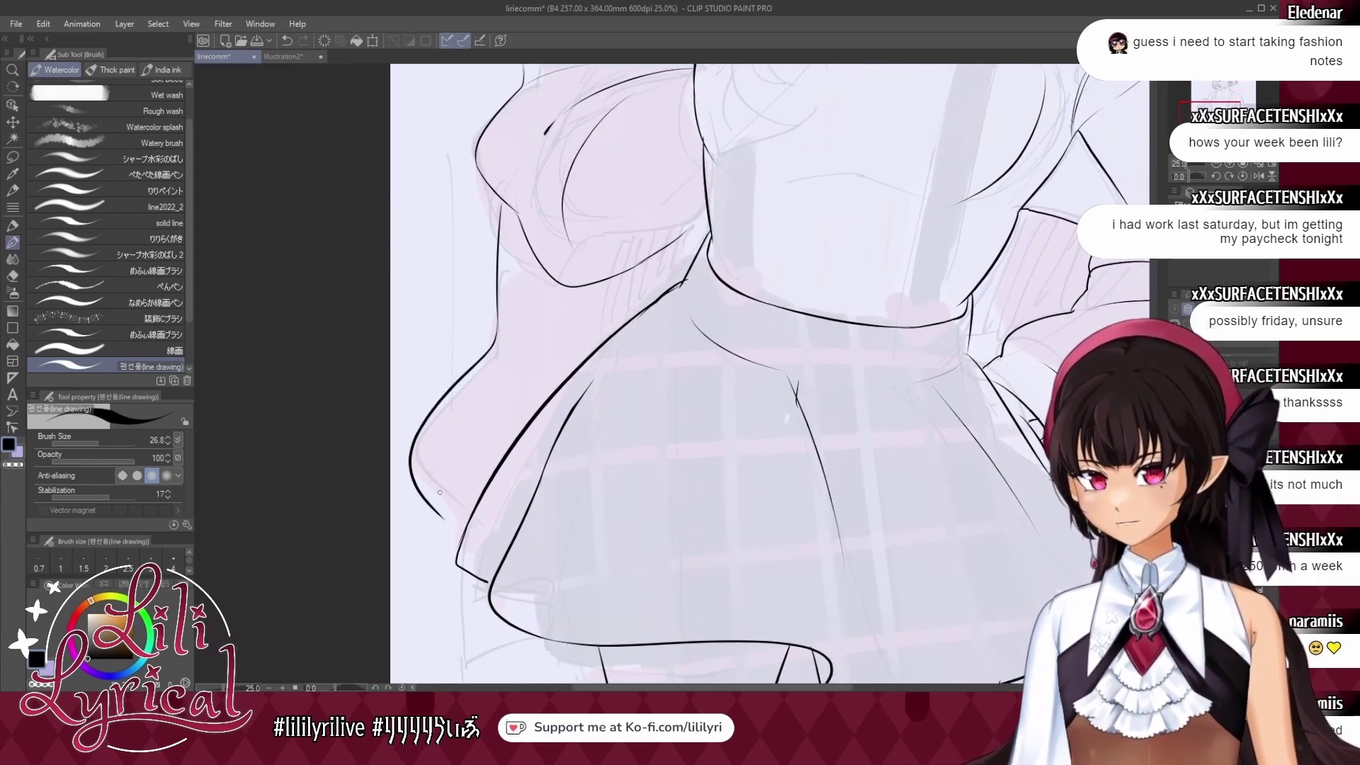
key(ctrl+z)
key(ctrl+z)
key(ctrl+0)
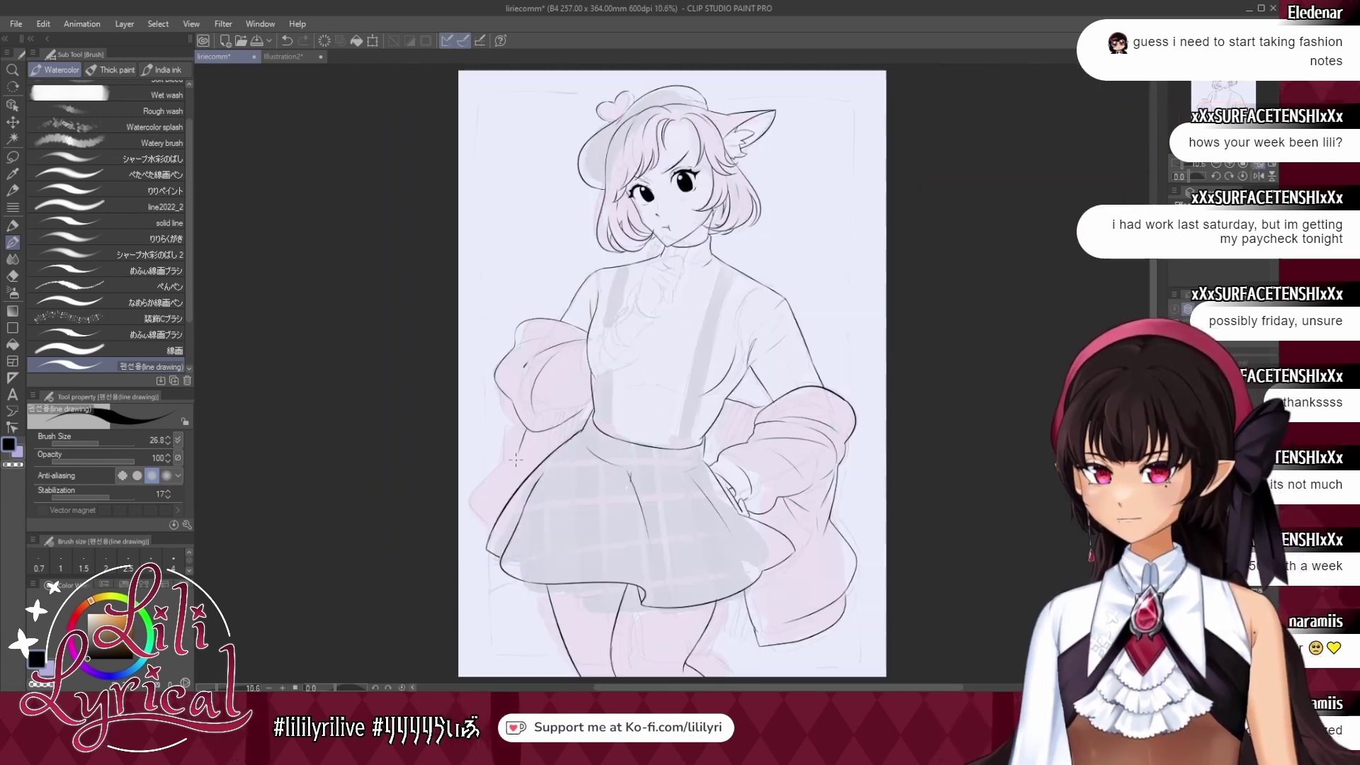
drag(528, 437, 473, 497)
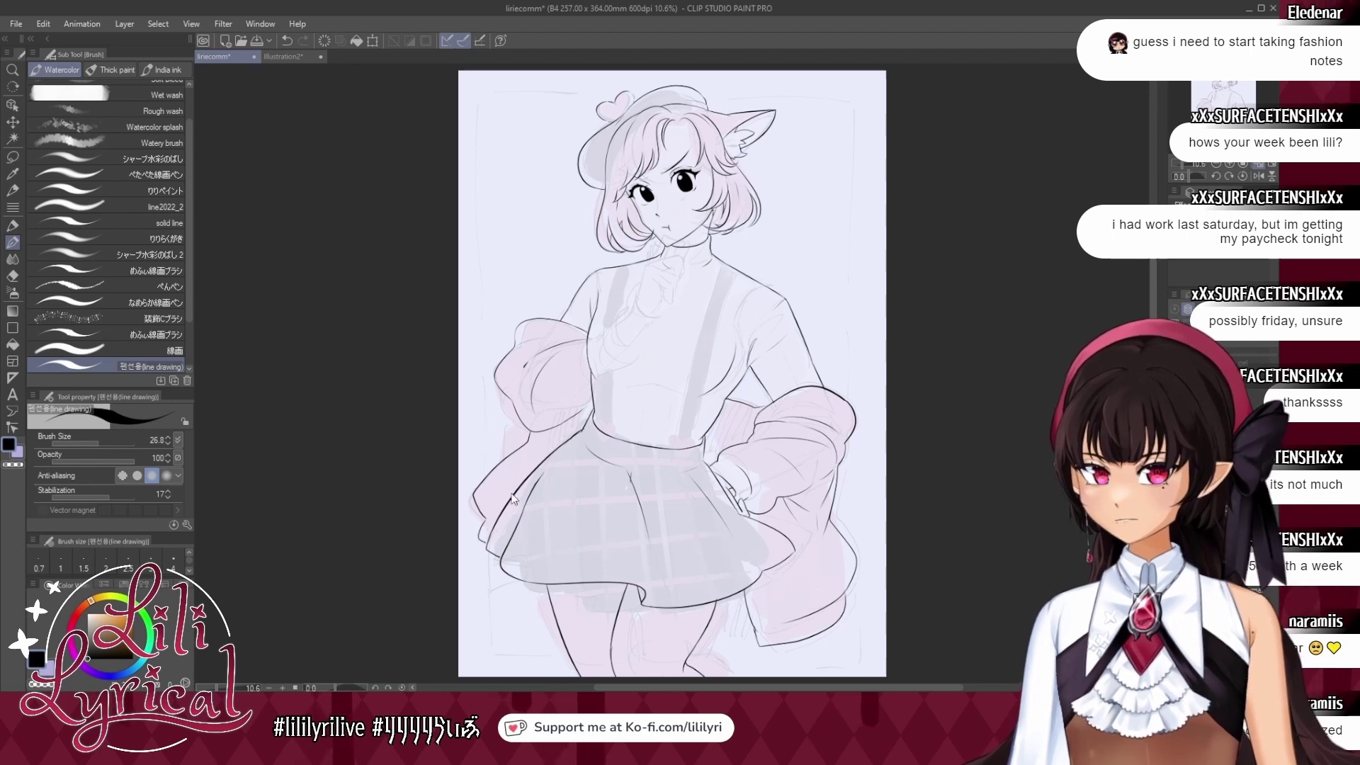
key(ctrl+z)
Ink the hanging jacket edge from the puffed sleeve down past the skirt to its end, cleaning it with transparent colour.
mouse_move(522, 425)
mouse_down()
mouse_move(471, 525)
mouse_move(483, 571)
mouse_move(510, 587)
mouse_up()
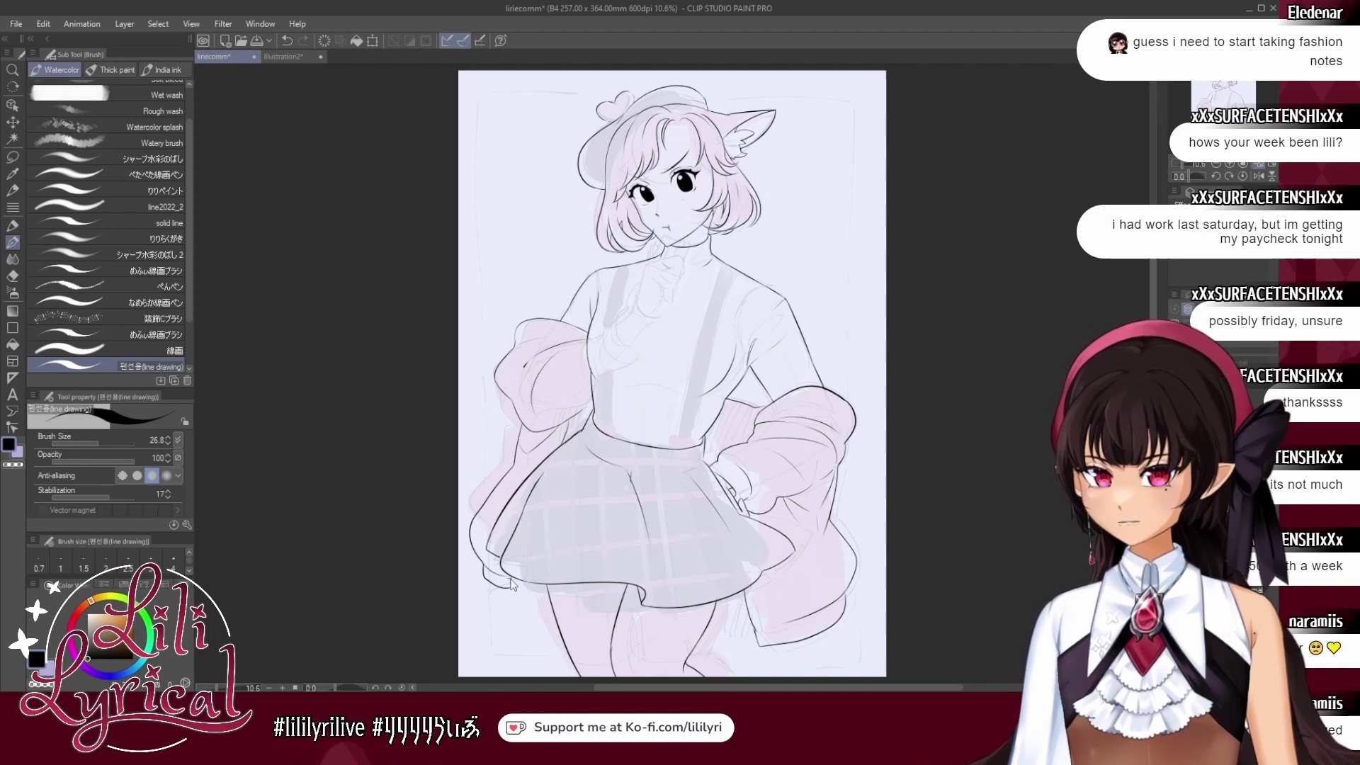
key(ctrl+z)
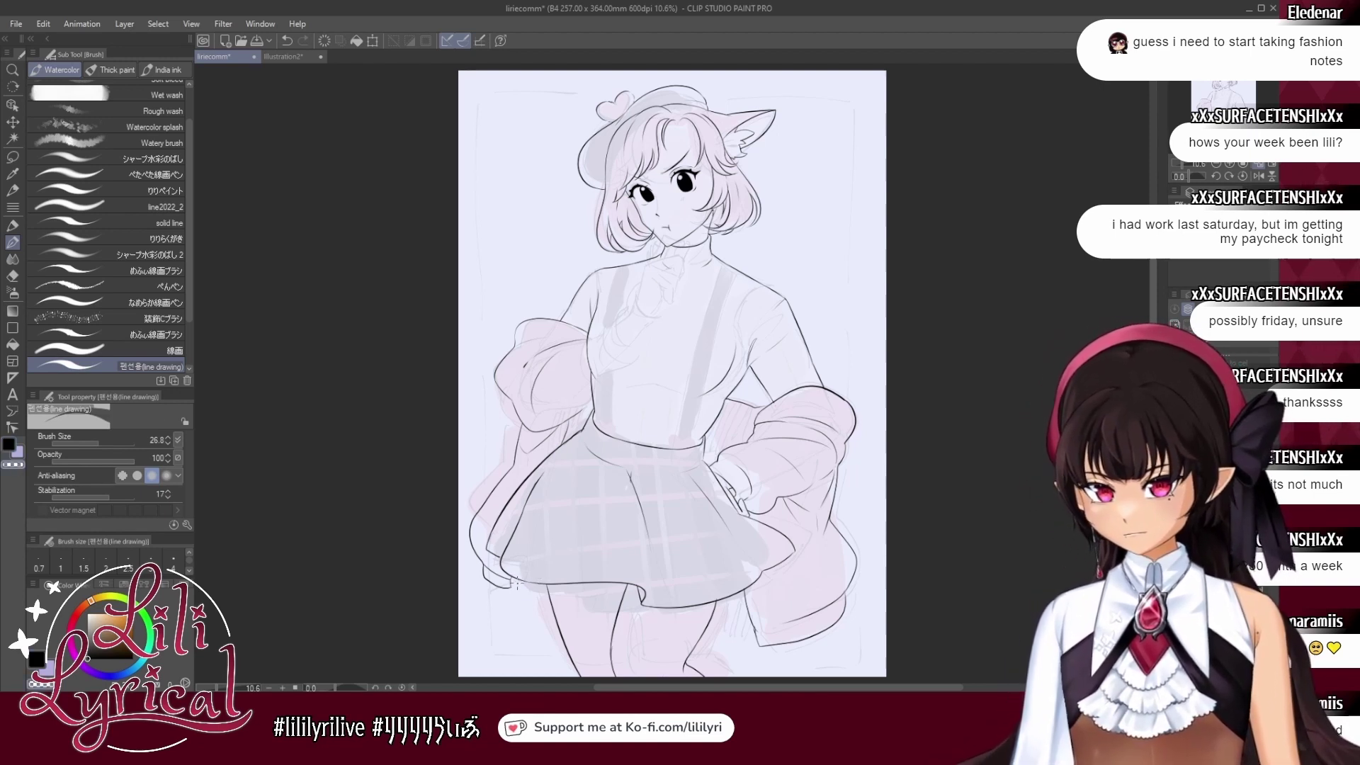
click(10, 445)
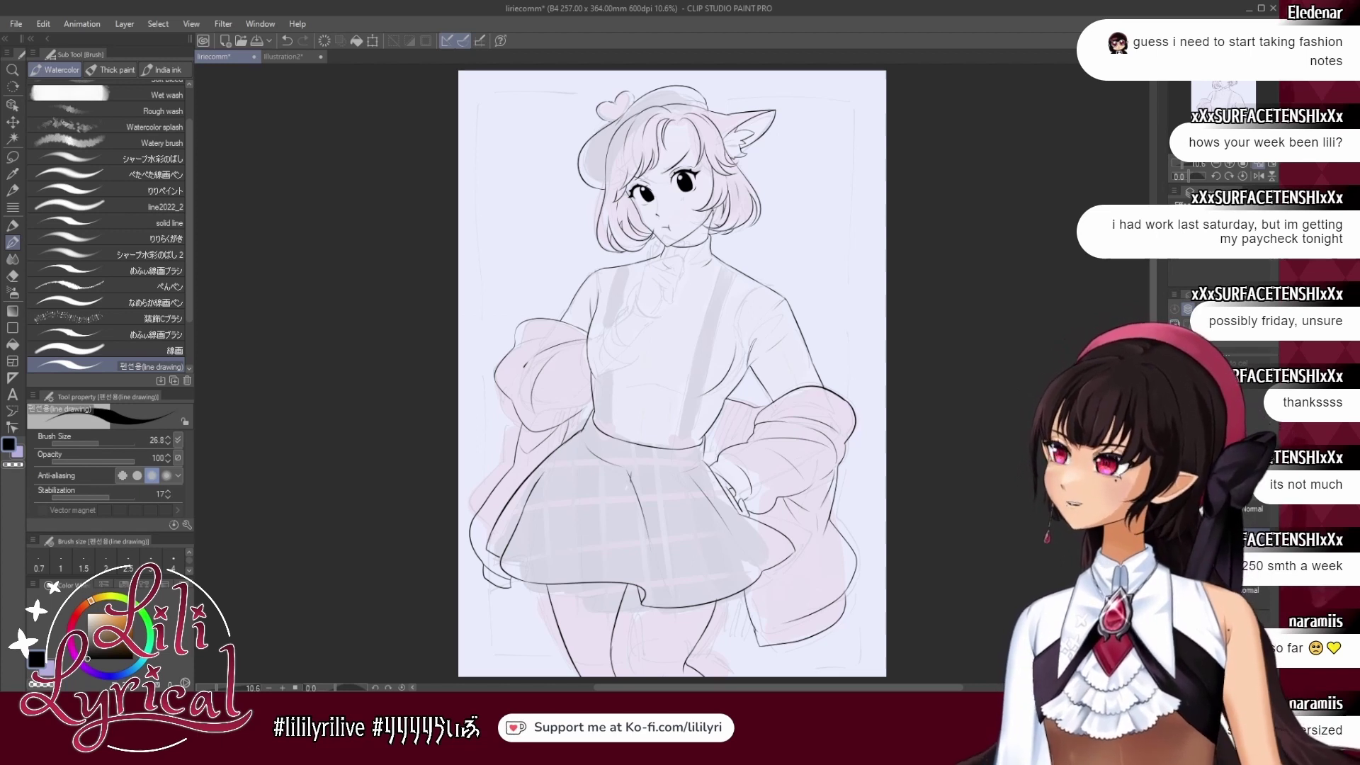
drag(1224, 104, 1244, 91)
click(1229, 163)
click(1229, 163)
click(1229, 163)
click(1229, 163)
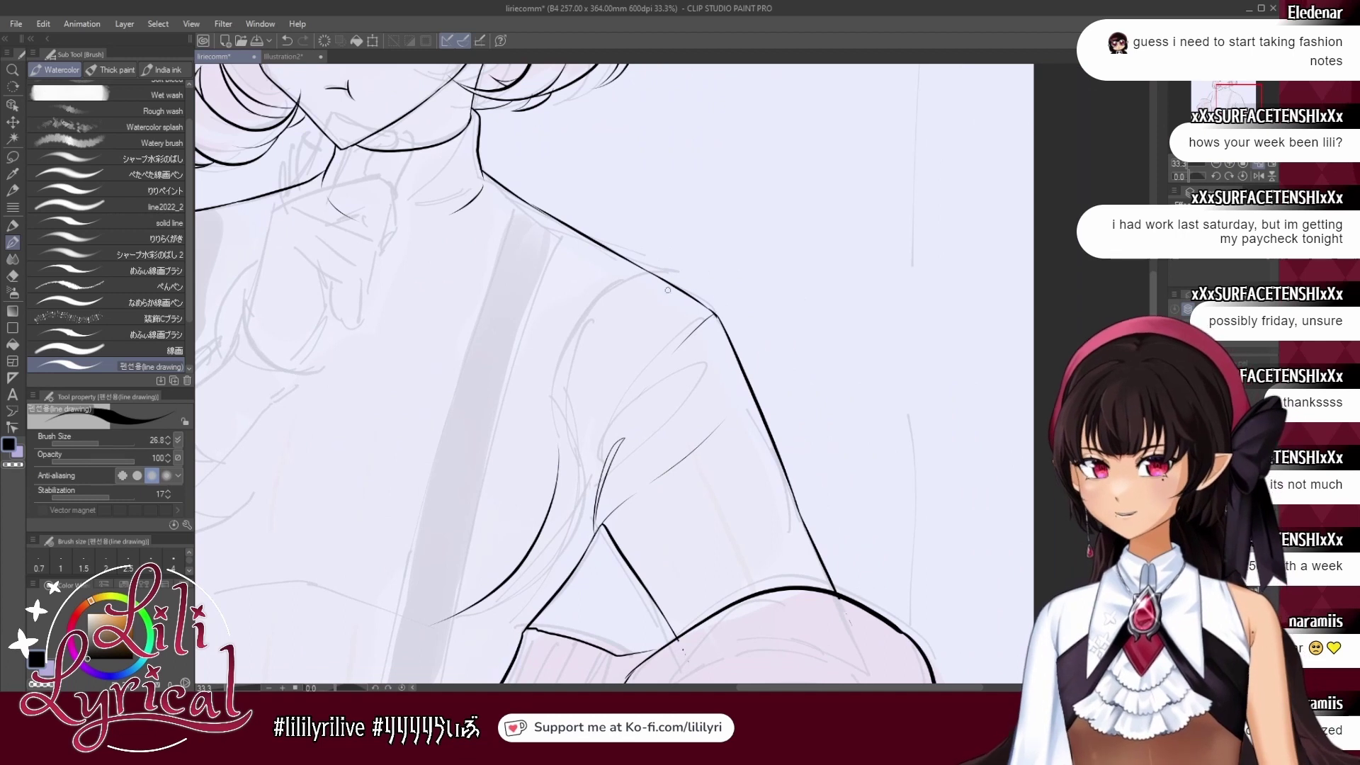
key(ctrl+z)
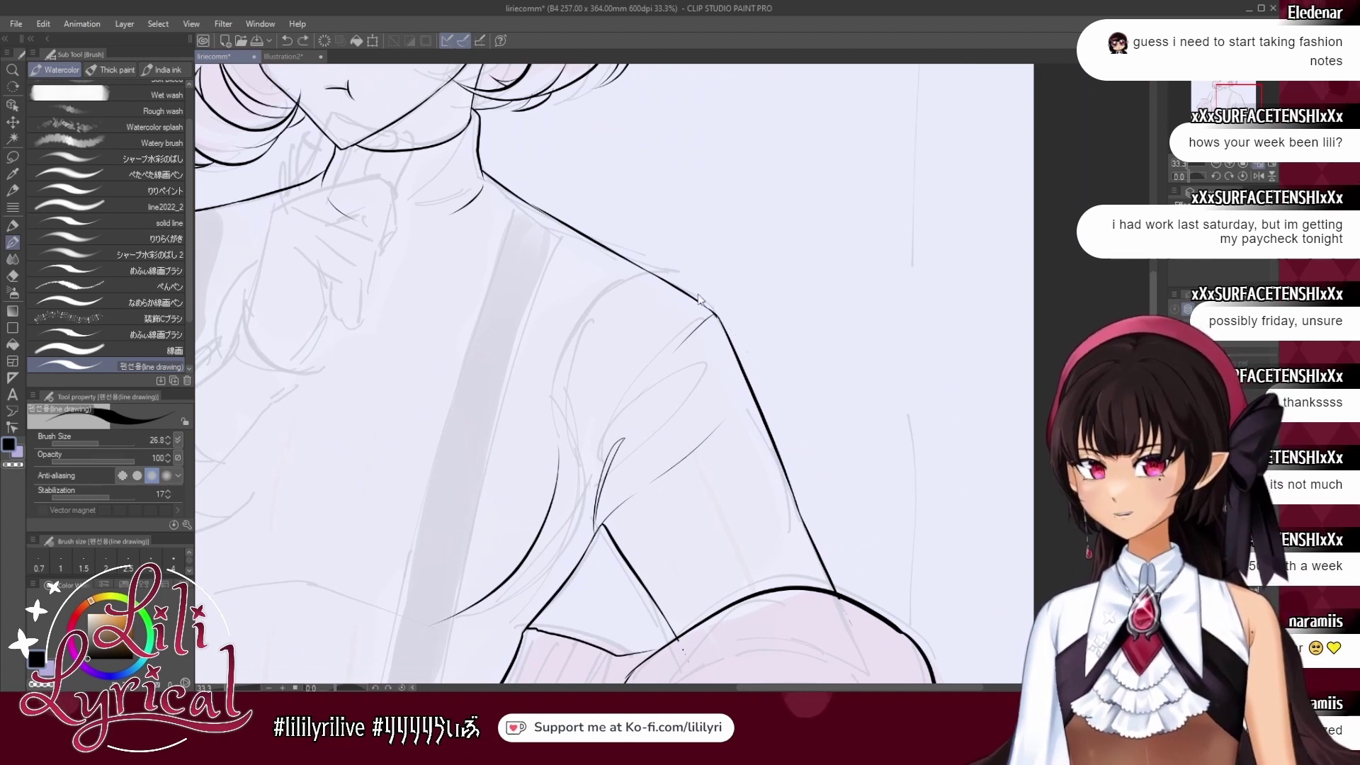
drag(675, 264, 772, 381)
key(ctrl+z)
key(ctrl+z)
key(ctrl+z)
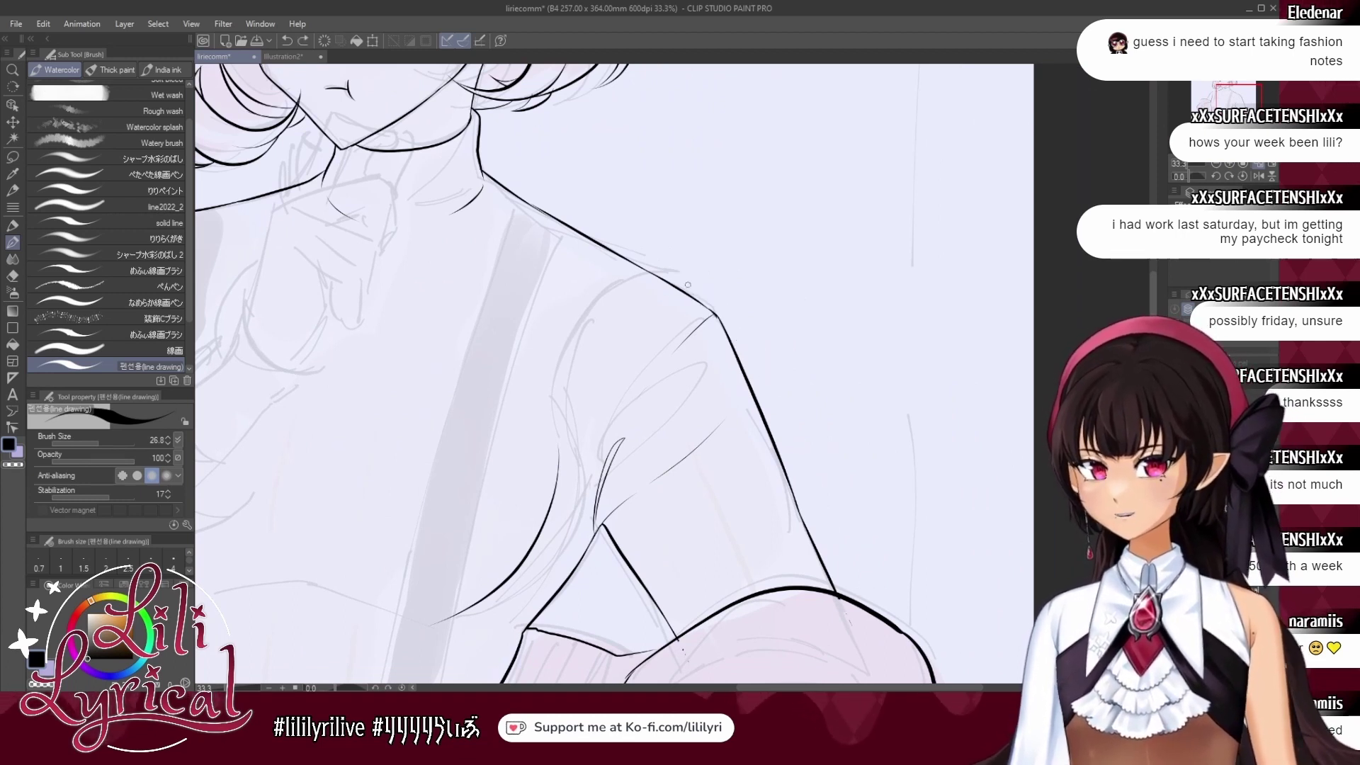
drag(674, 261, 773, 372)
mouse_move(673, 260)
mouse_down()
mouse_move(783, 171)
mouse_move(709, 295)
mouse_move(773, 363)
mouse_move(761, 369)
mouse_up()
key(ctrl+z)
key(ctrl+z)
key(ctrl+z)
mouse_move(664, 255)
mouse_down()
mouse_move(783, 186)
mouse_move(687, 275)
mouse_move(753, 358)
mouse_up()
key(ctrl+z)
key(ctrl+z)
mouse_move(668, 252)
mouse_down()
mouse_move(785, 171)
mouse_move(854, 280)
mouse_move(758, 363)
mouse_up()
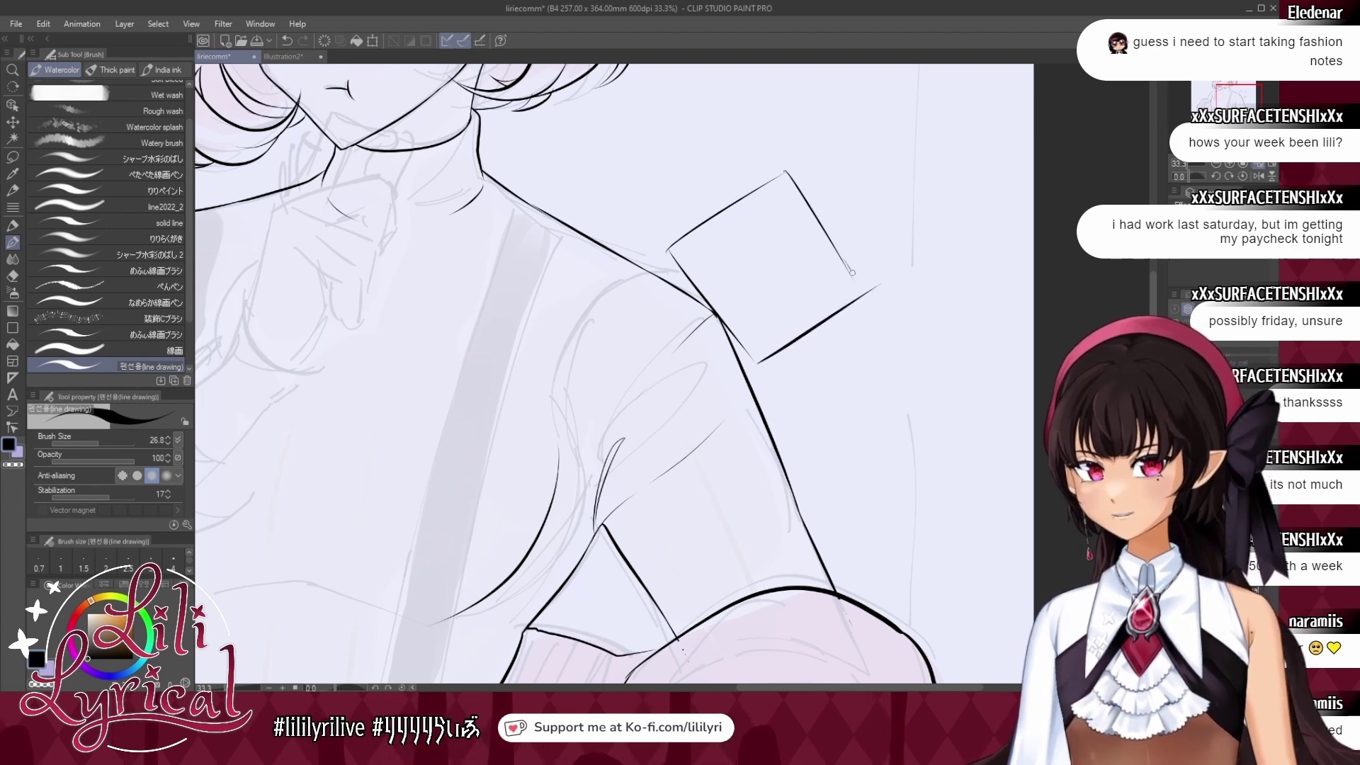
mouse_move(709, 278)
mouse_down()
mouse_move(740, 297)
mouse_move(712, 280)
mouse_up()
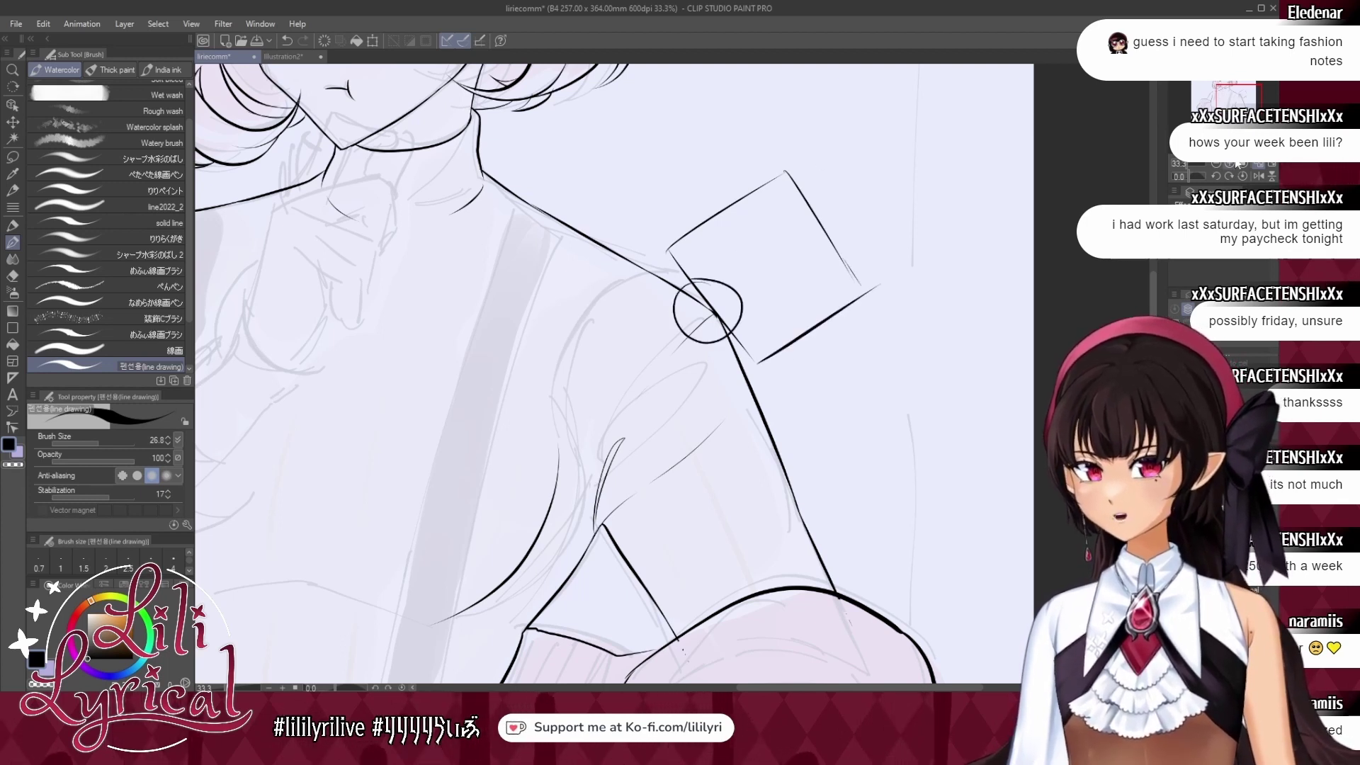
click(1272, 164)
key(ctrl+z)
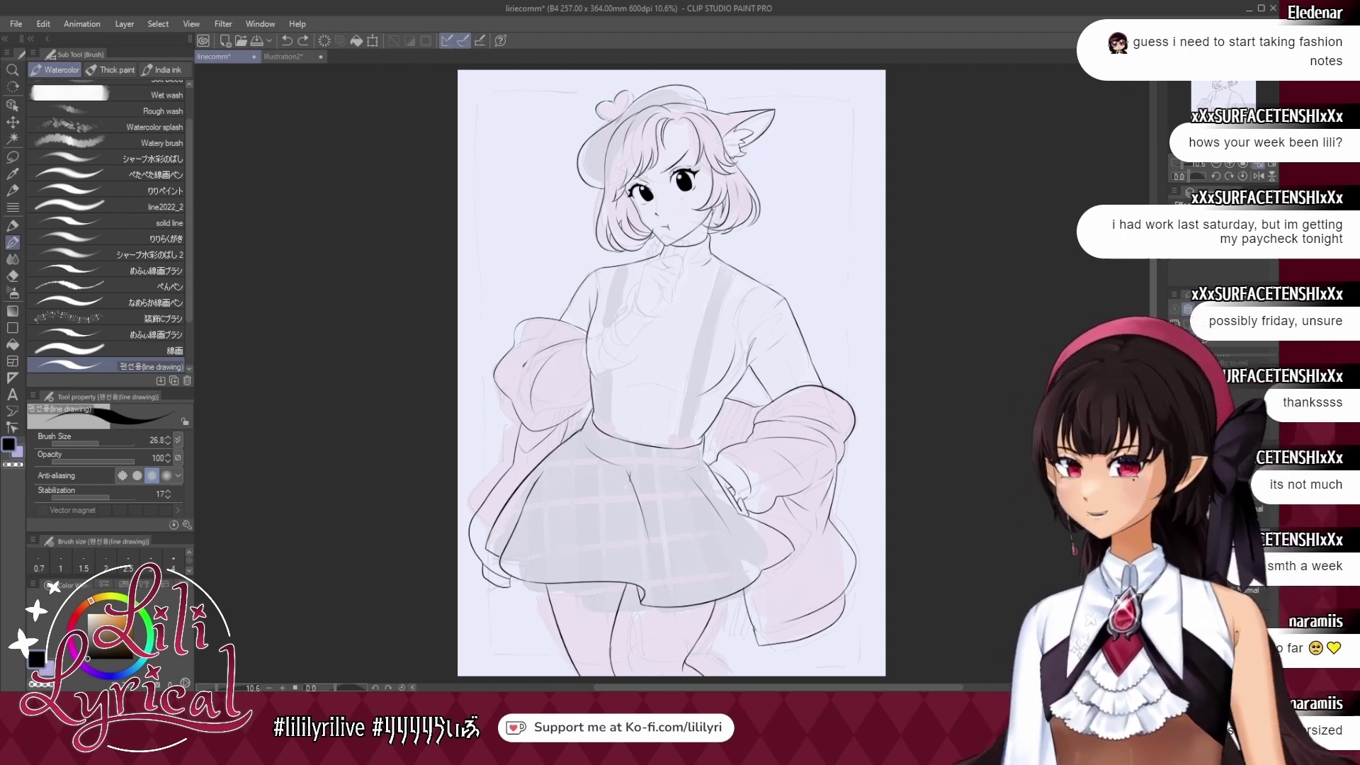
Save the illustration with the current jacket and shoulder line art.
click(1176, 396)
click(1176, 396)
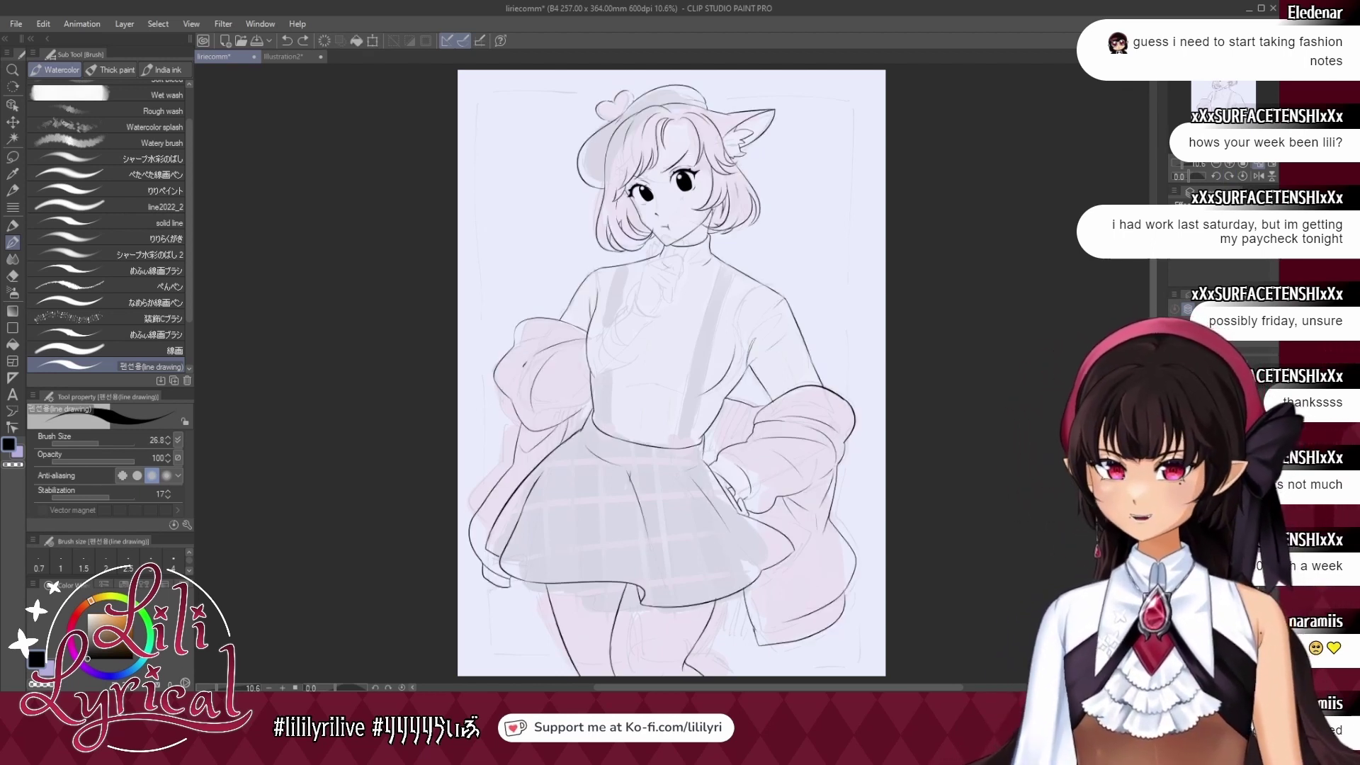
key(ctrl+s)
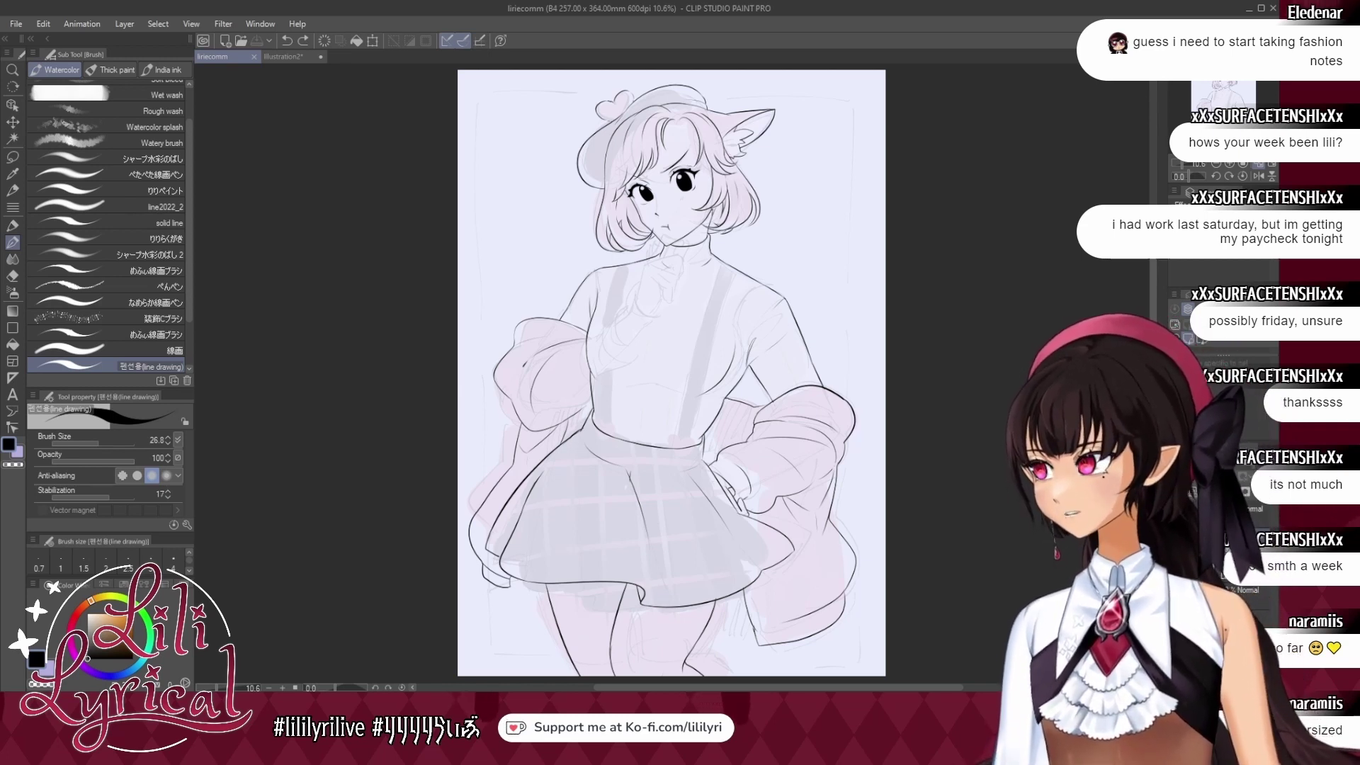
Ink both edges of the suspender strap on the drawing's right side, from the shoulder line down to the skirt waistband.
click(1178, 491)
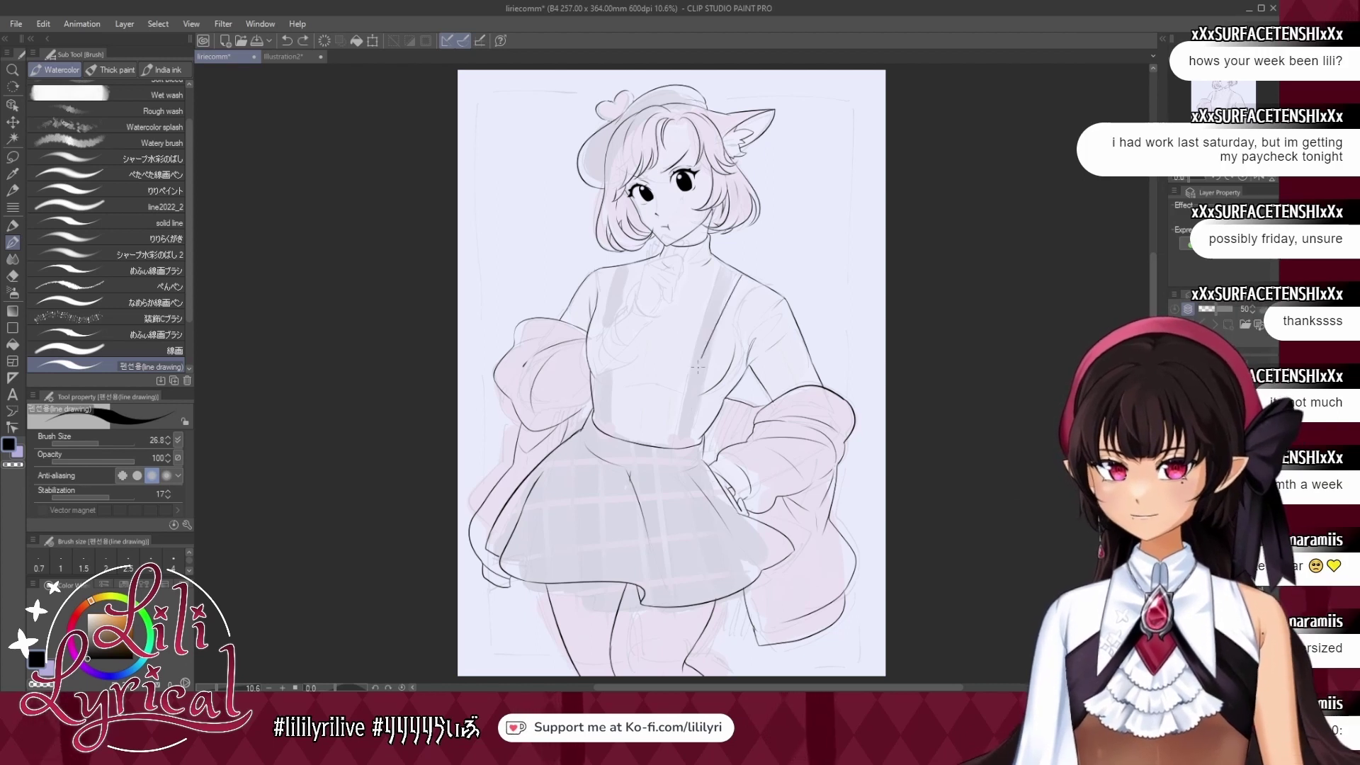
drag(698, 367, 692, 384)
key(ctrl+z)
drag(744, 277, 697, 393)
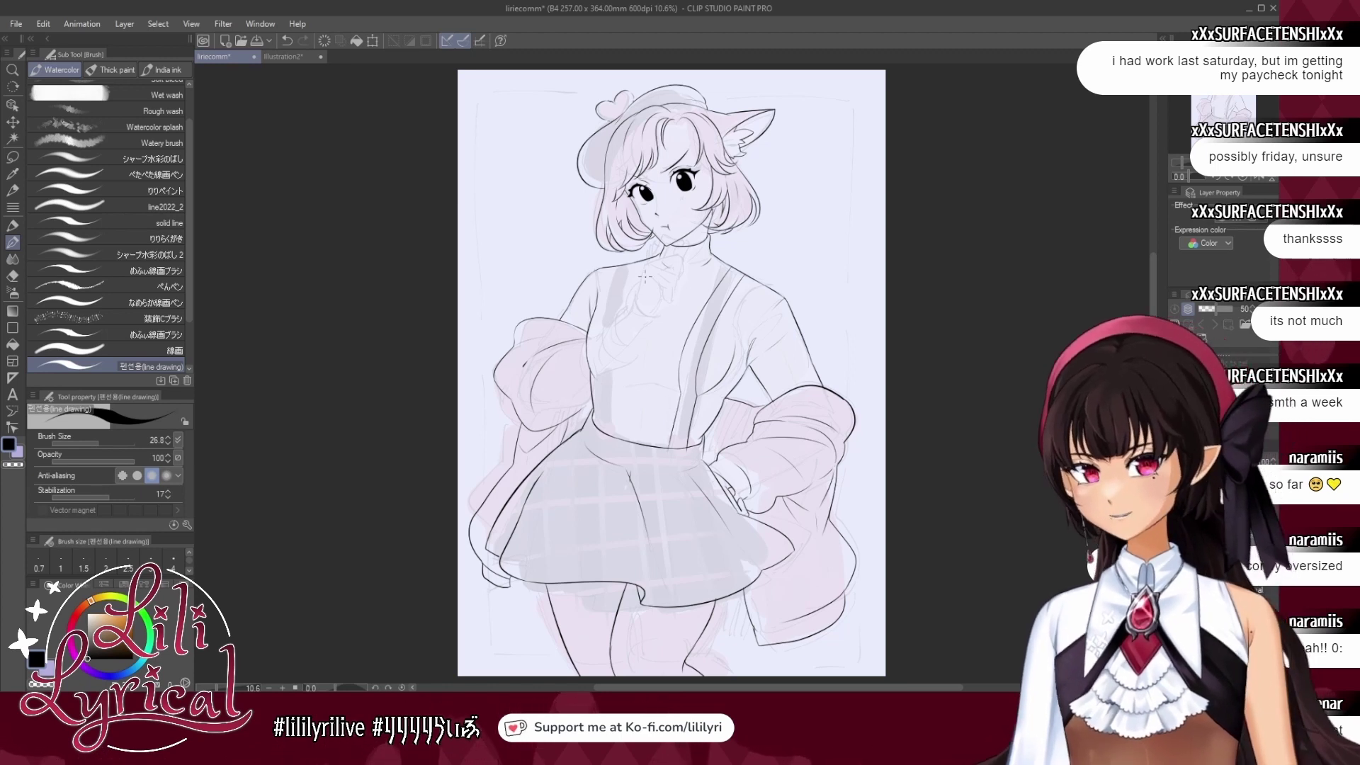
Ink both edges of the suspender strap on the drawing's left side, redrawing the inner edge until it follows the chest.
drag(633, 267, 618, 371)
drag(632, 266, 619, 371)
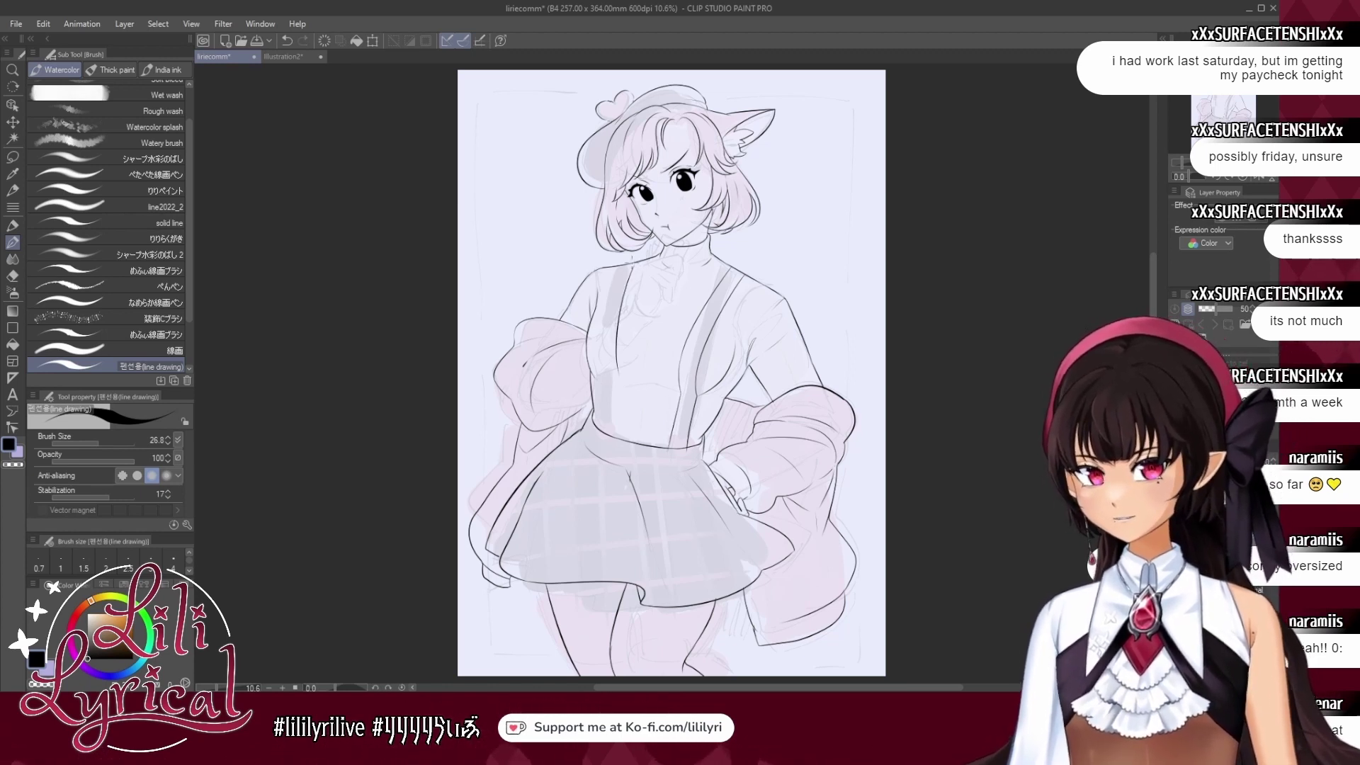
key(ctrl+z)
drag(634, 263, 619, 324)
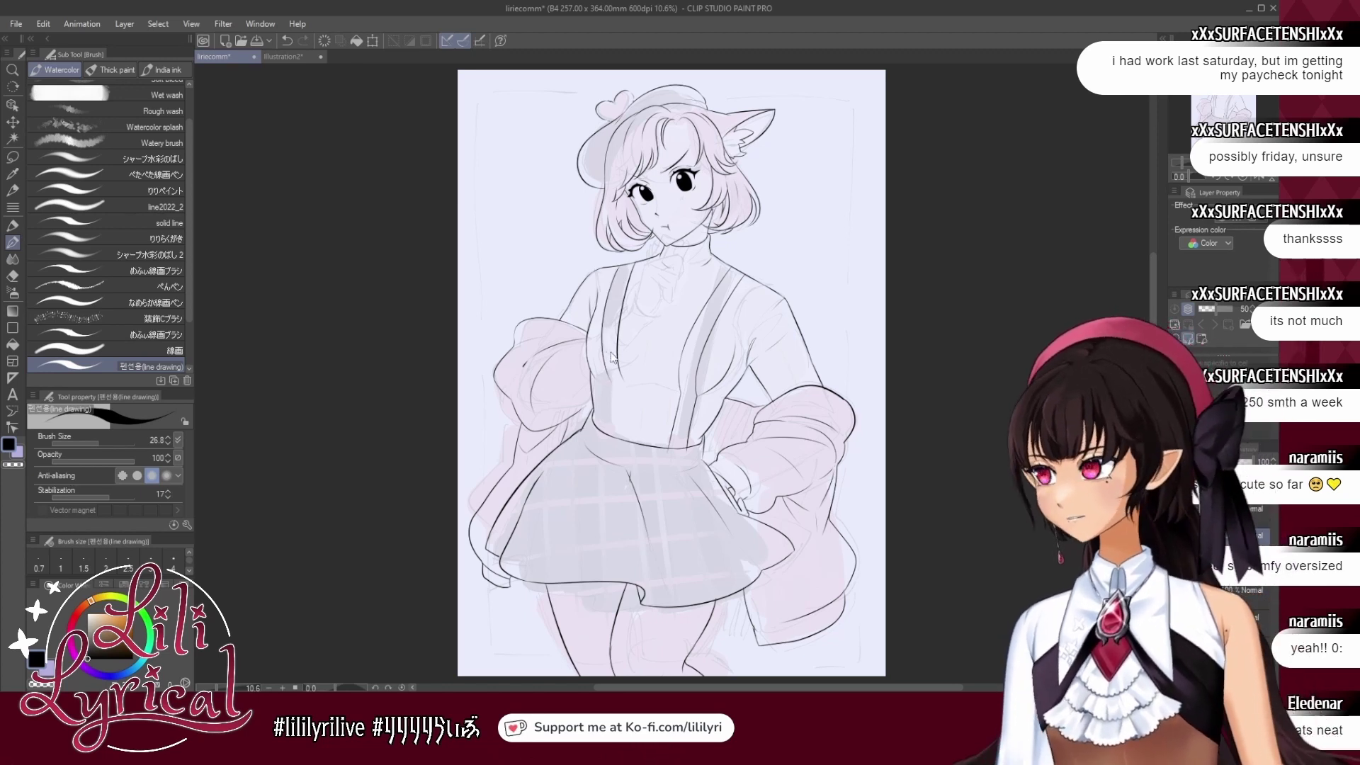
key(ctrl+z)
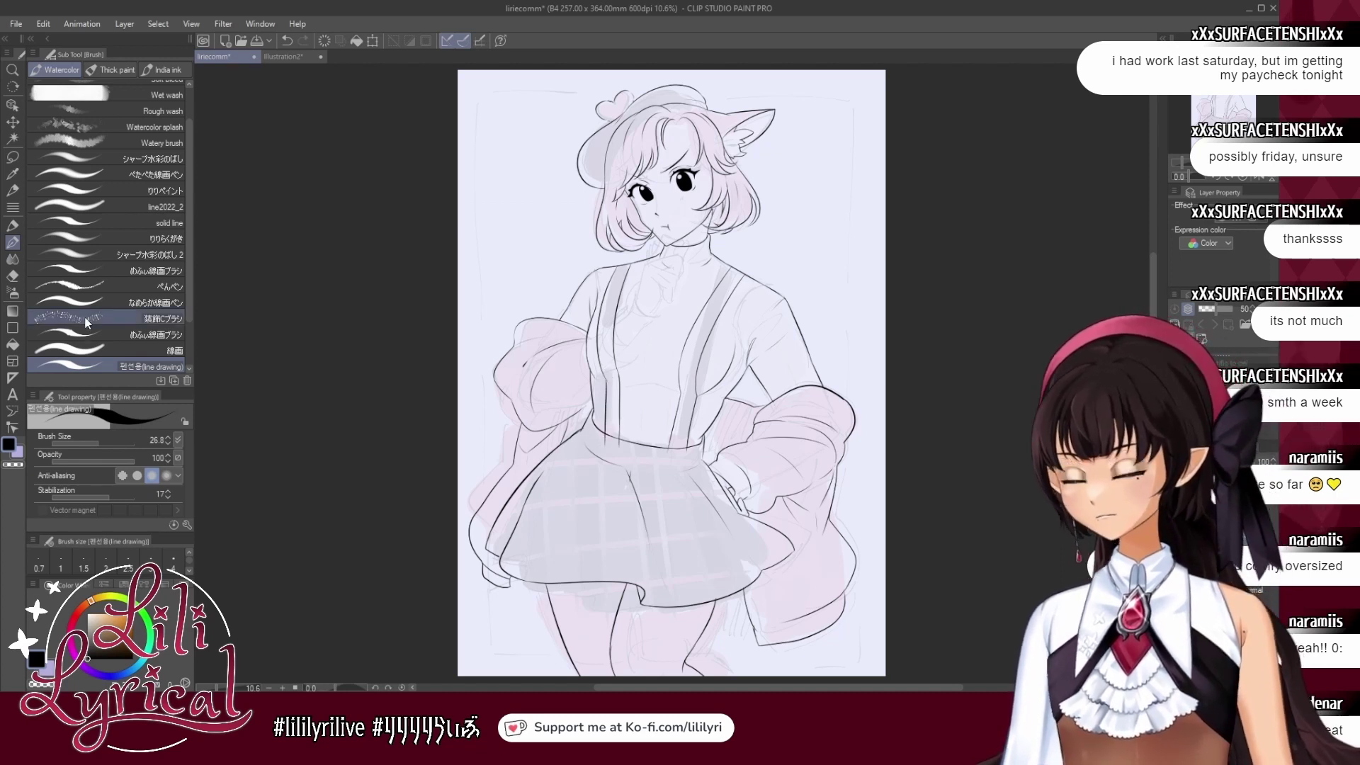
Warp the suspender line art with a mesh transformation, shifting the lower part of the left-side strap outward along the torso.
key(e)
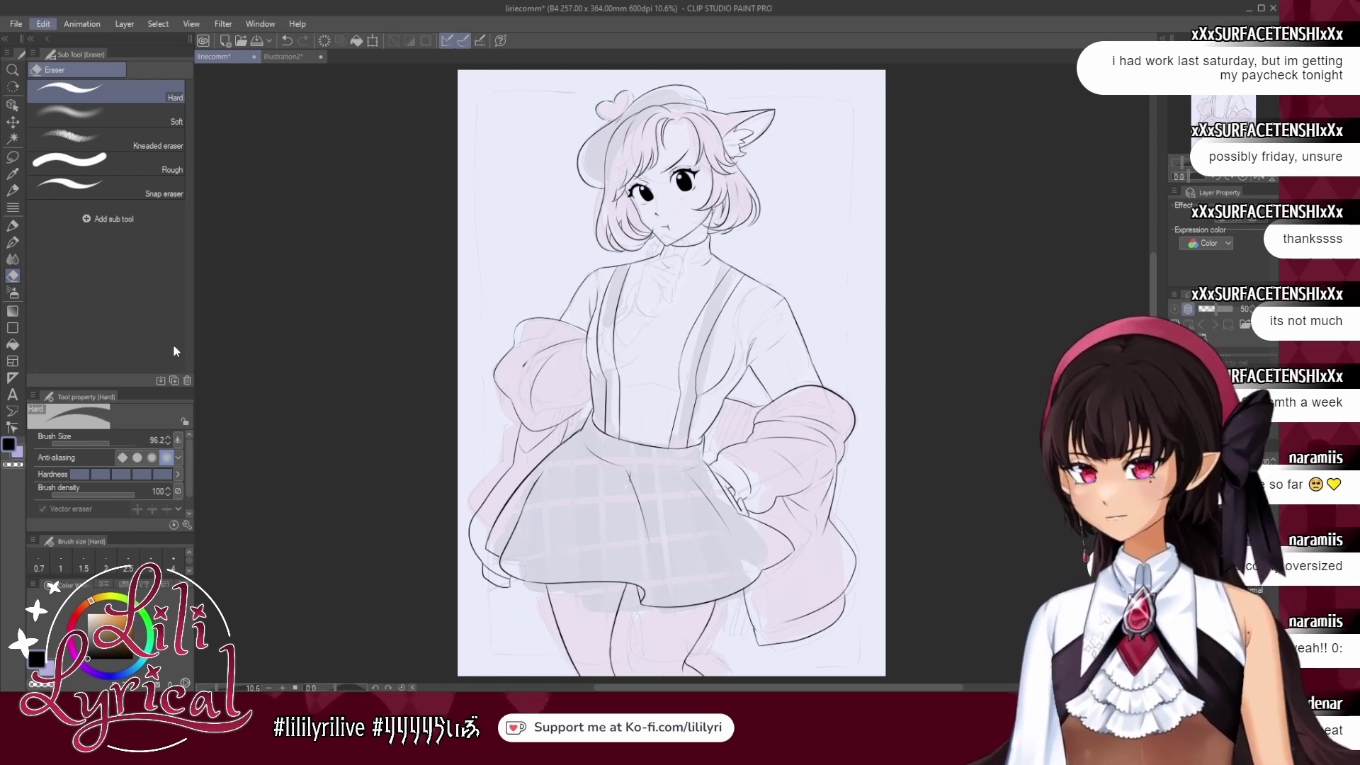
click(313, 508)
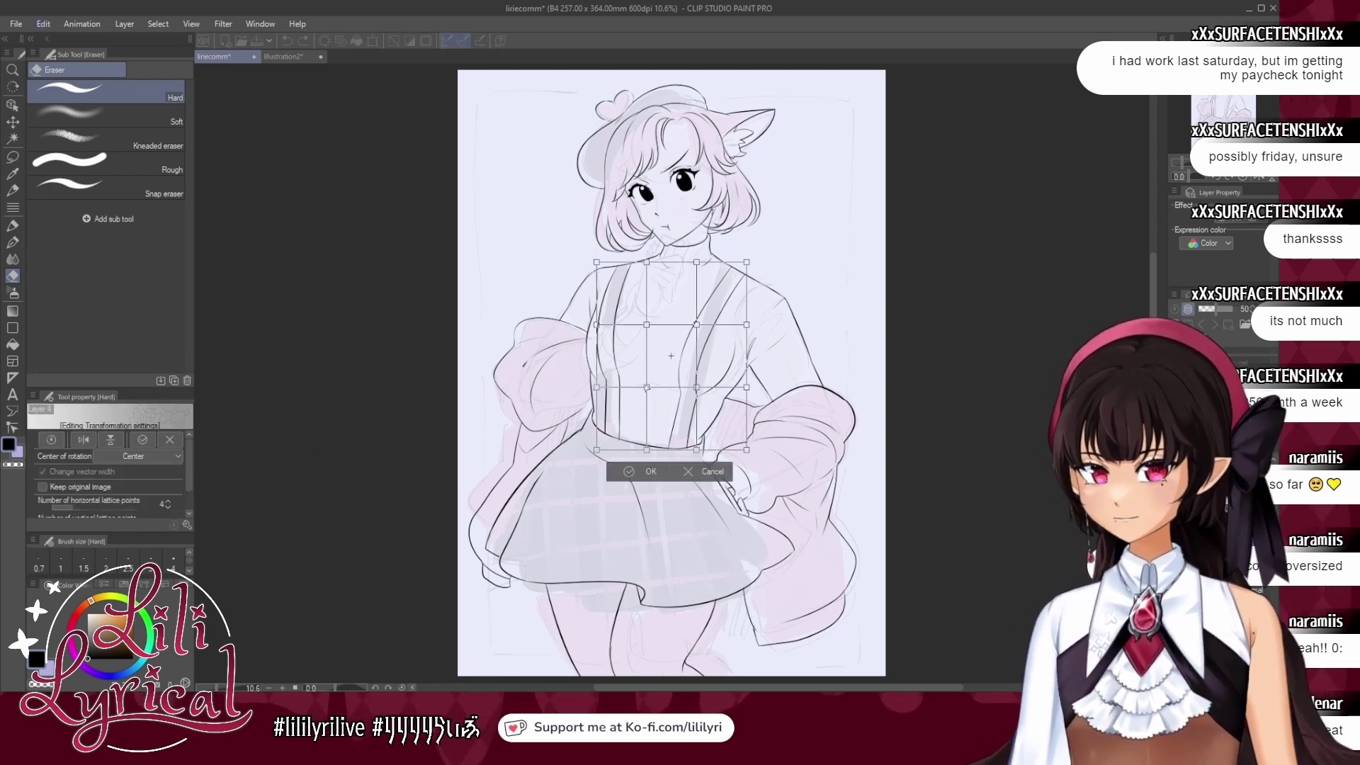
drag(647, 388, 590, 387)
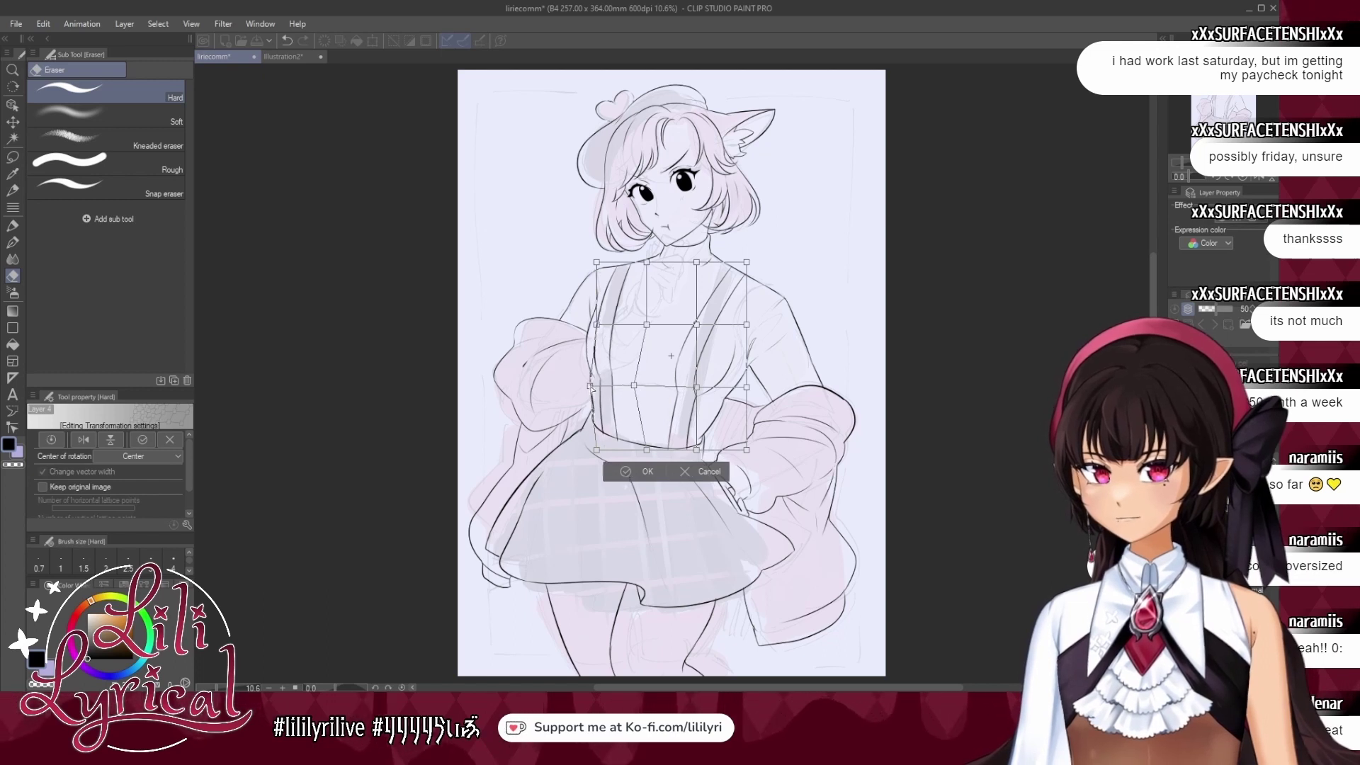
drag(597, 449, 640, 448)
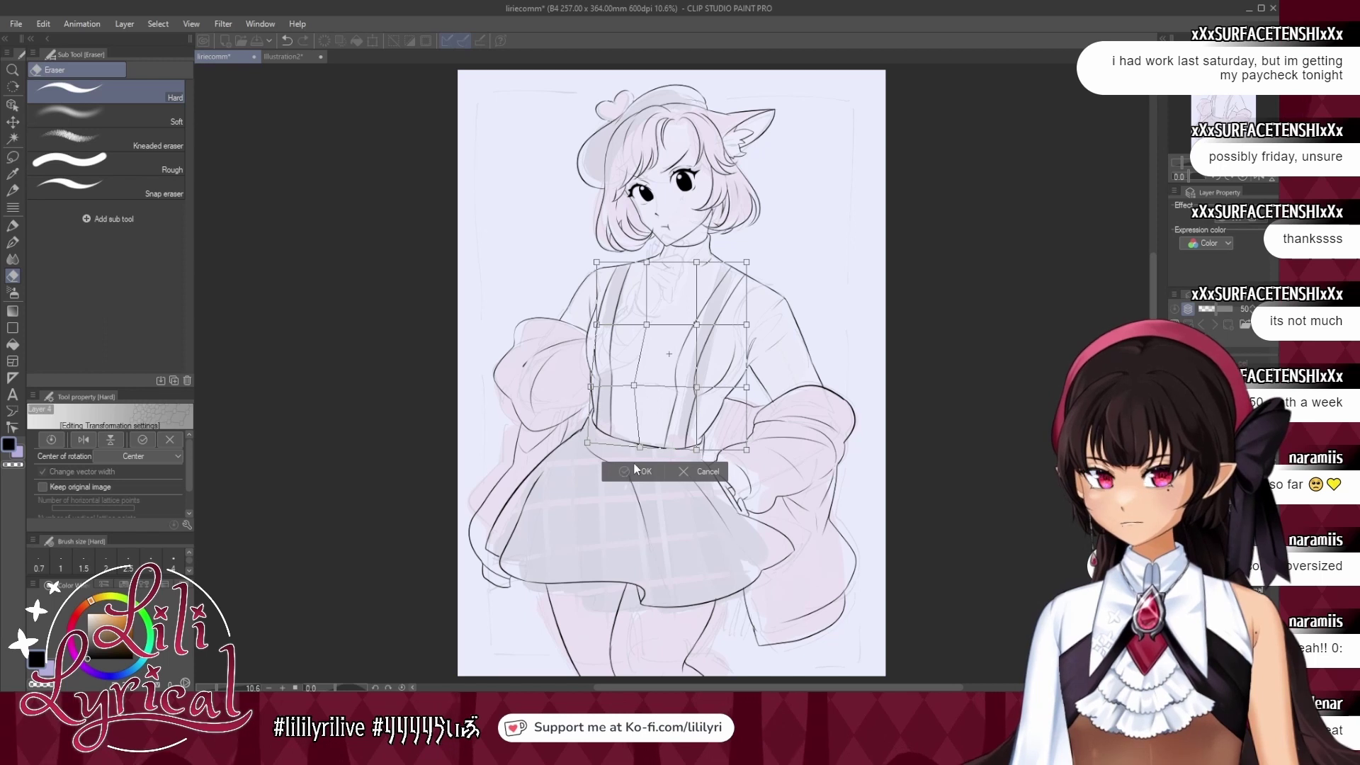
click(637, 471)
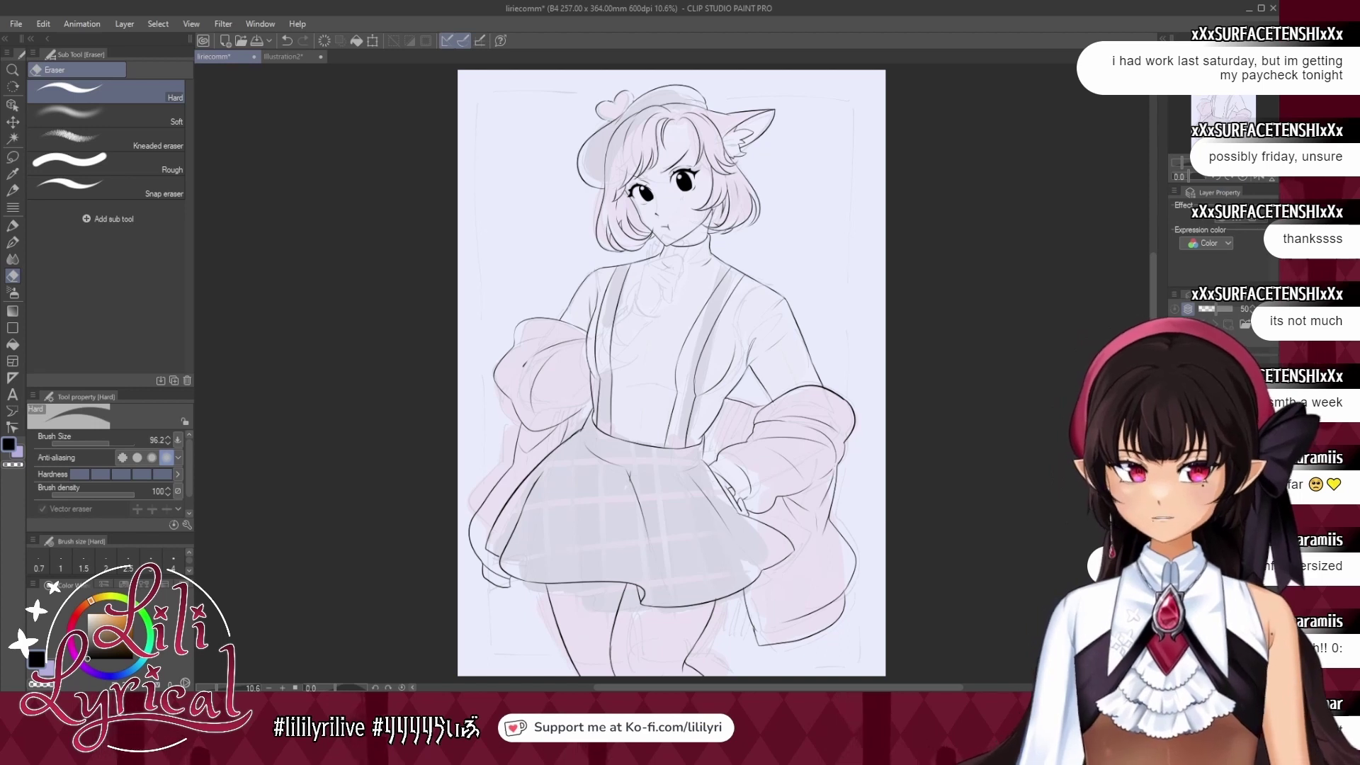
Tint the finished line art blue with the Layer color effect and switch to a separate layer without the tint.
key(ctrl+plus)
key(ctrl+plus)
key(ctrl+plus)
key(ctrl+plus)
drag(1217, 106, 1216, 99)
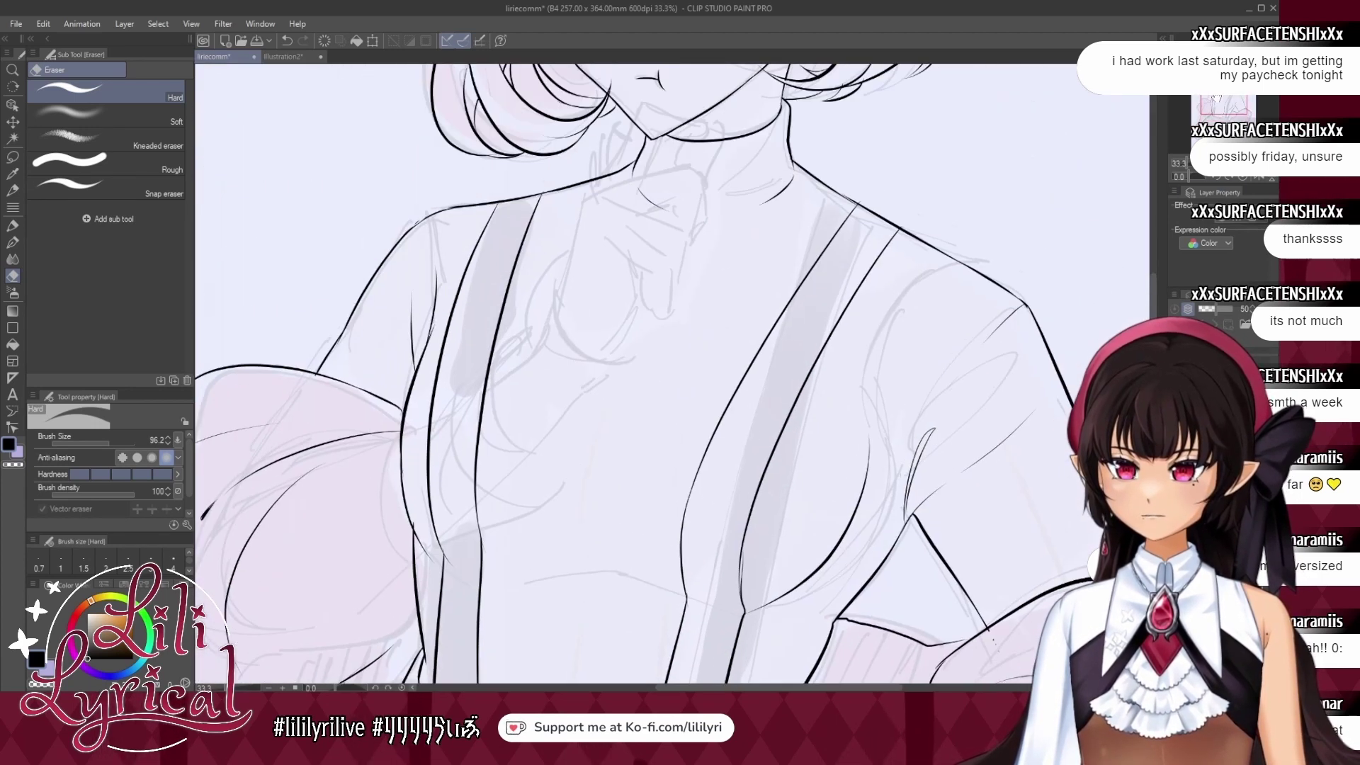
click(1233, 220)
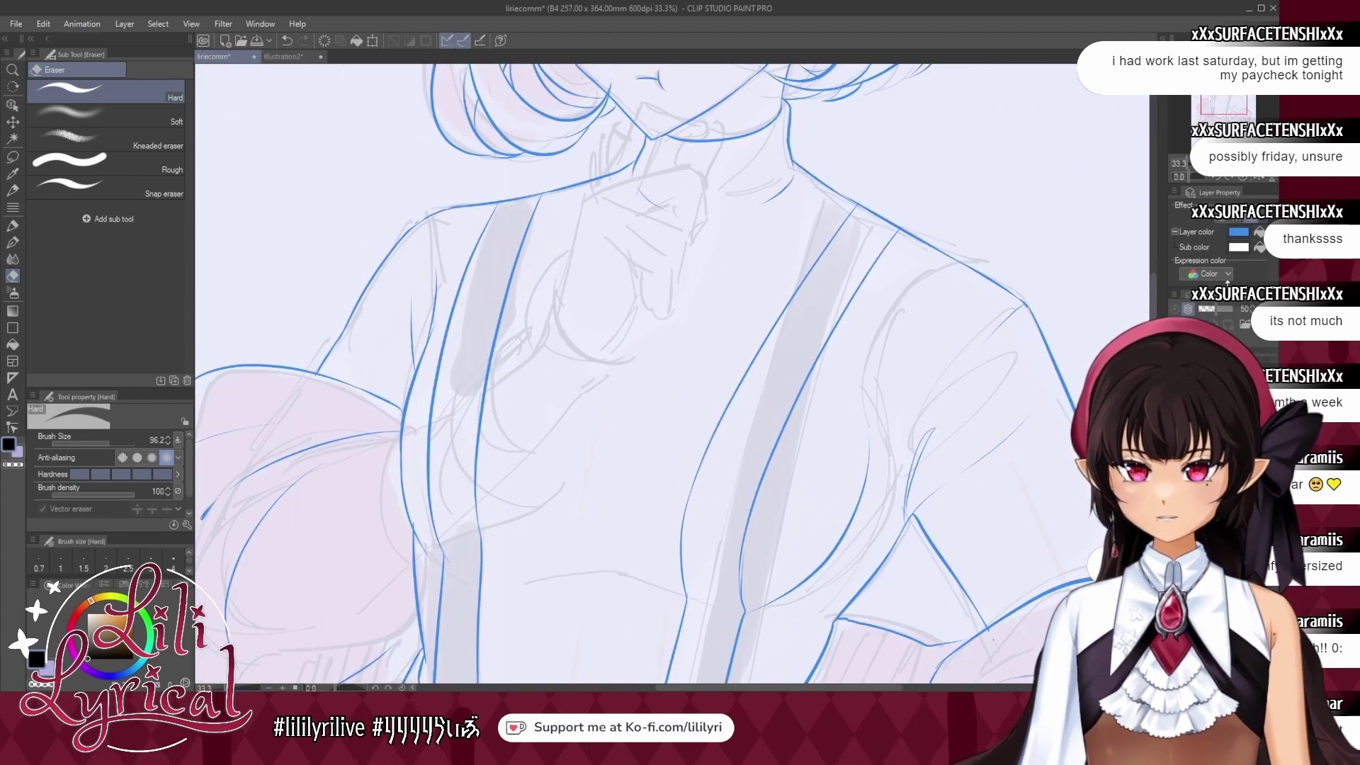
click(1222, 368)
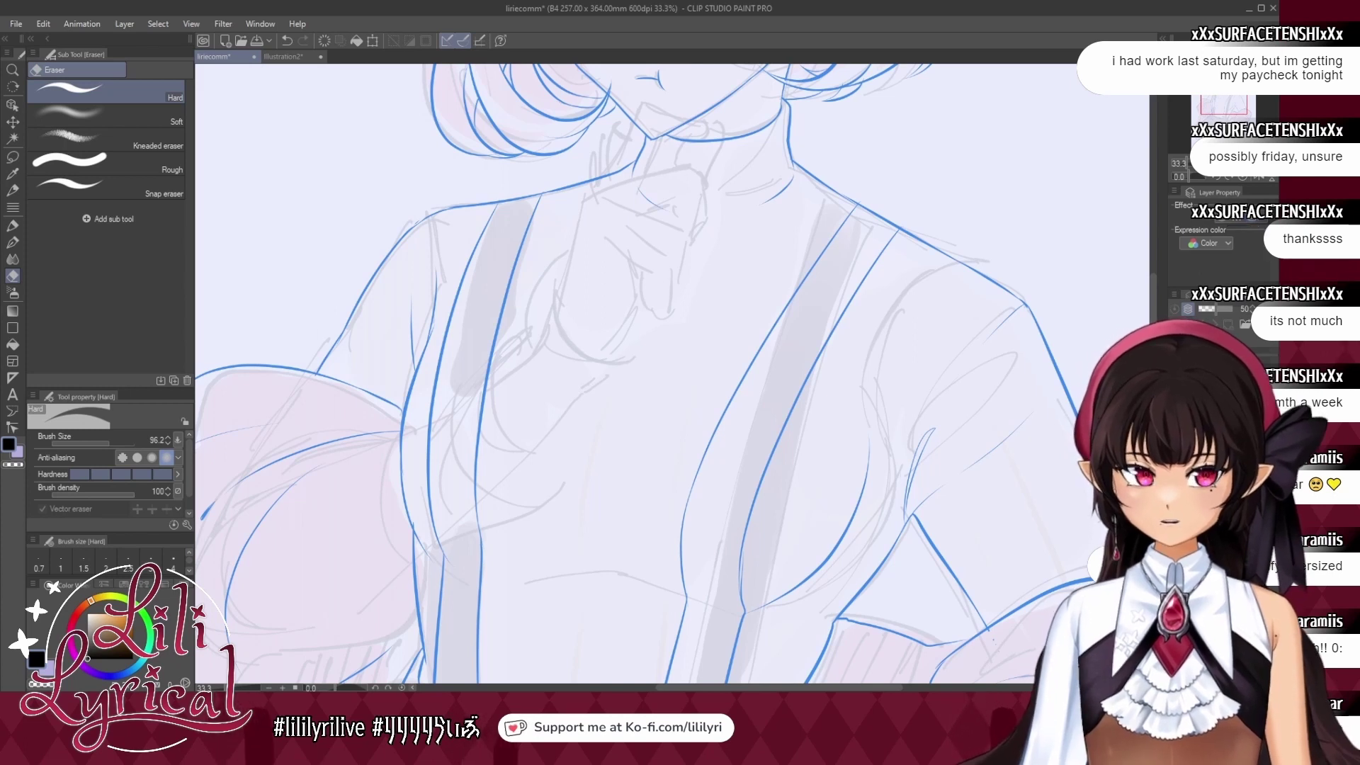
Ink the extended finger touching the chin and the knuckle line below it in black with the line drawing brush.
key(ctrl+0)
click(13, 243)
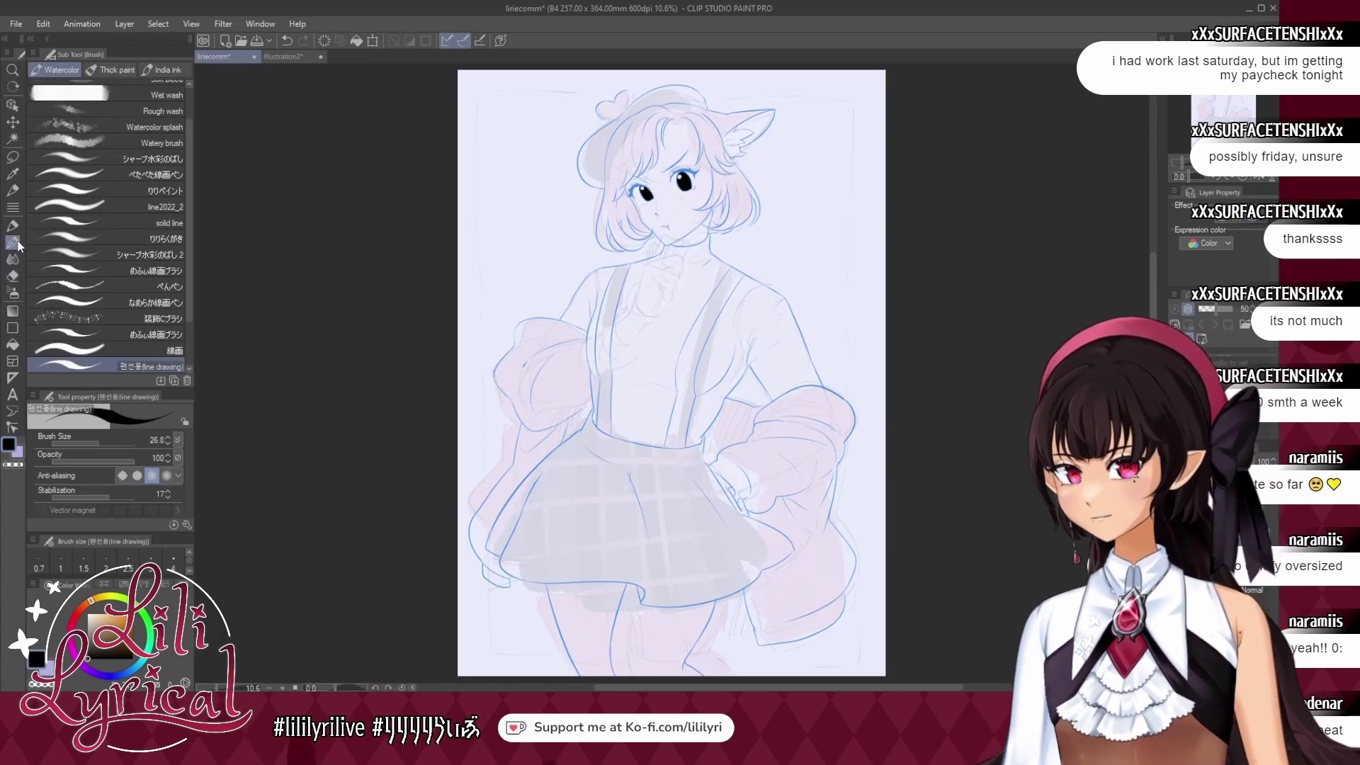
drag(1224, 106, 1234, 95)
key(ctrl+plus)
key(ctrl+plus)
key(ctrl+plus)
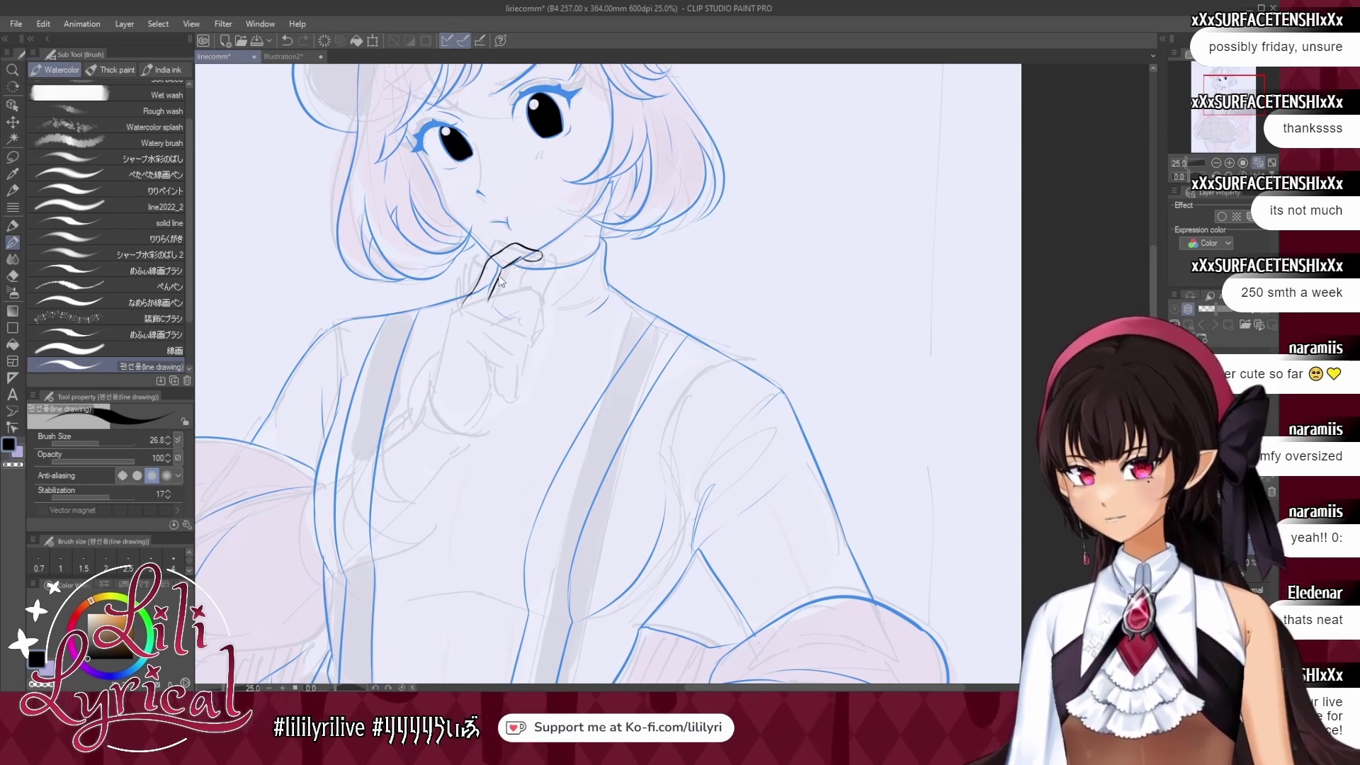
mouse_move(501, 268)
mouse_down()
mouse_move(493, 294)
mouse_move(545, 275)
mouse_move(511, 300)
mouse_move(520, 290)
mouse_up()
key(ctrl+t)
key(Return)
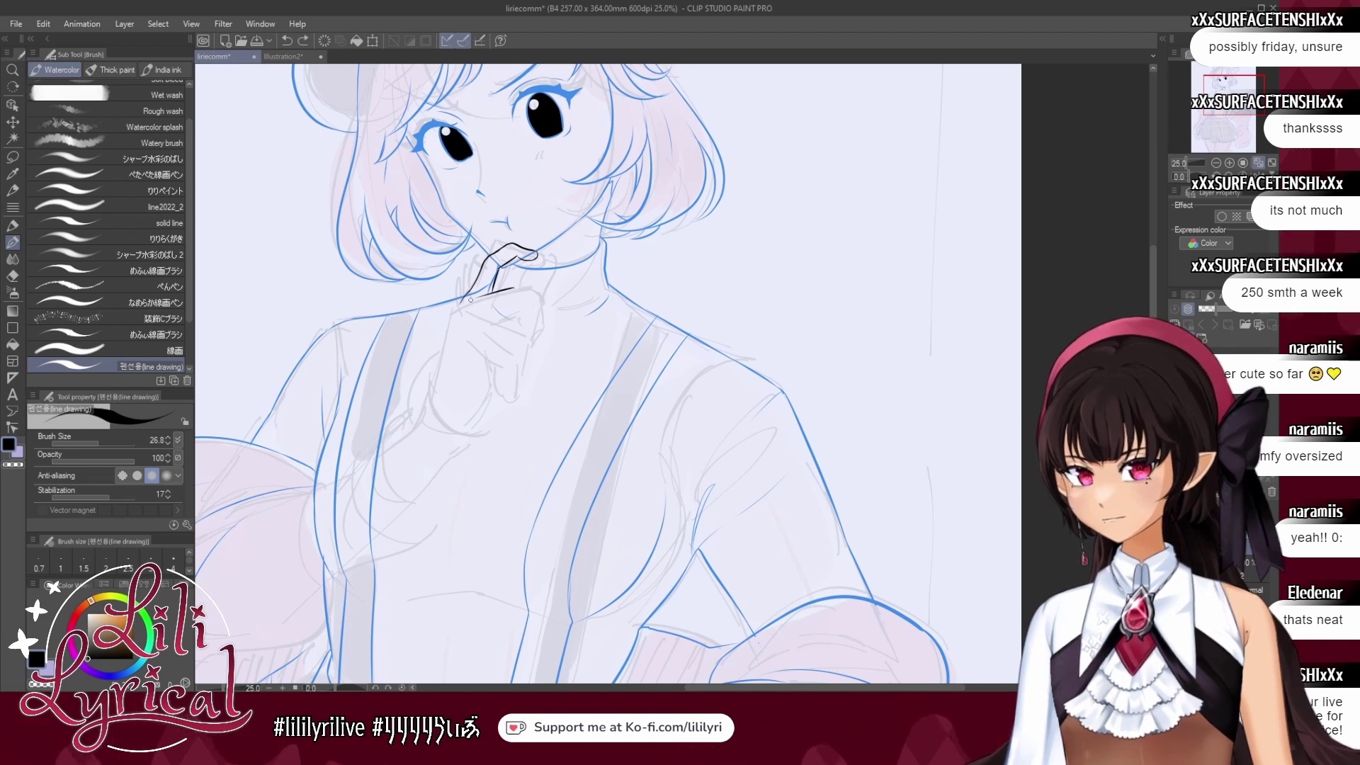
Try inking the curled finger beneath the extended finger, and remove its strokes.
key(ctrl+z)
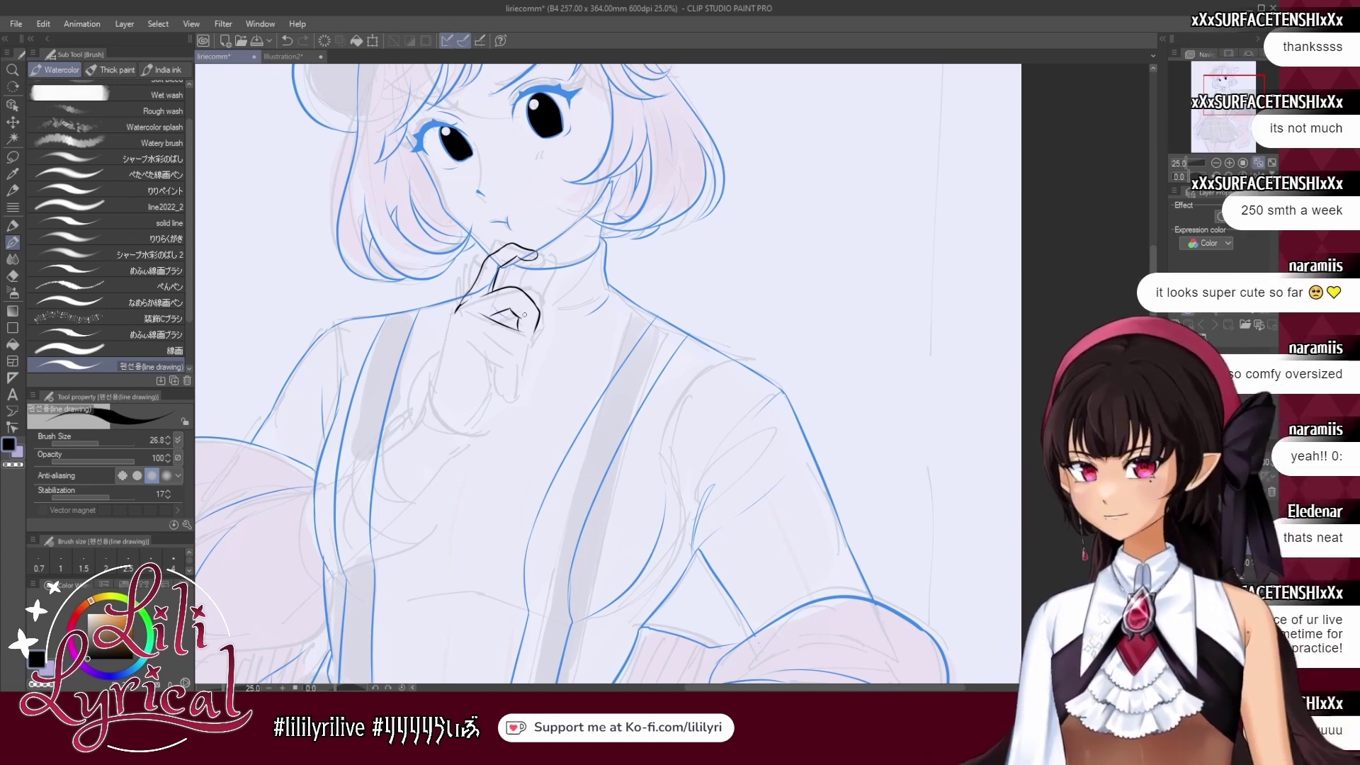
key(ctrl+z)
key(ctrl+z)
key(ctrl+z)
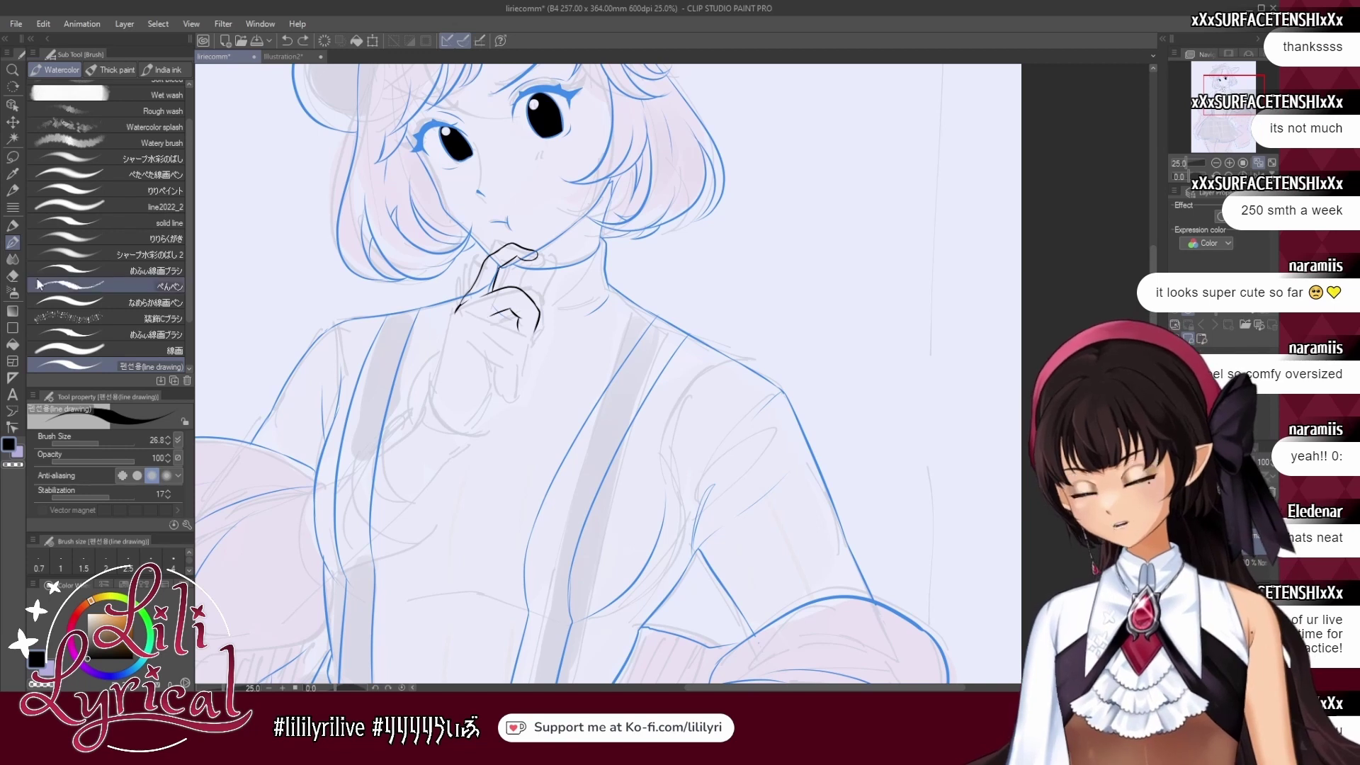
click(13, 276)
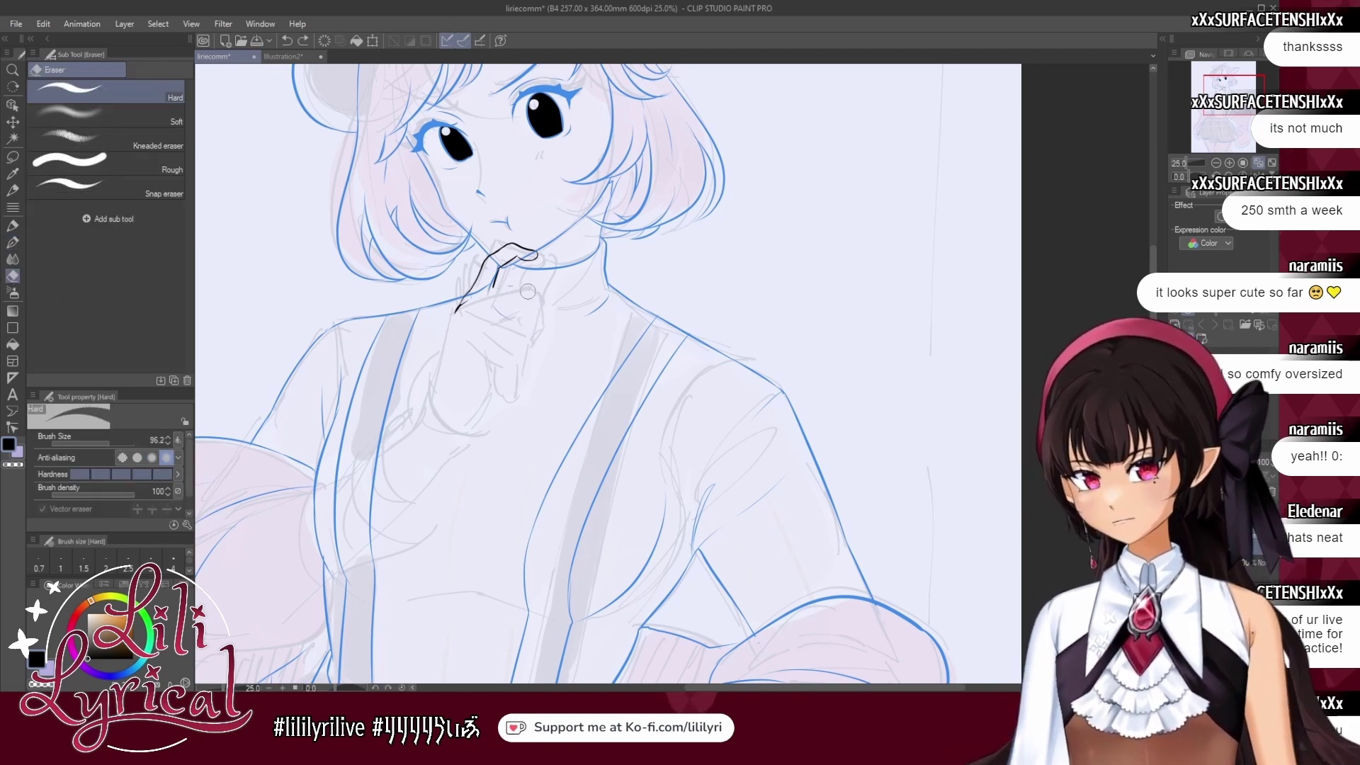
Ink the curled finger below the extended one with its knuckle, tip and underside, and start the outer edge of the next finger.
click(18, 244)
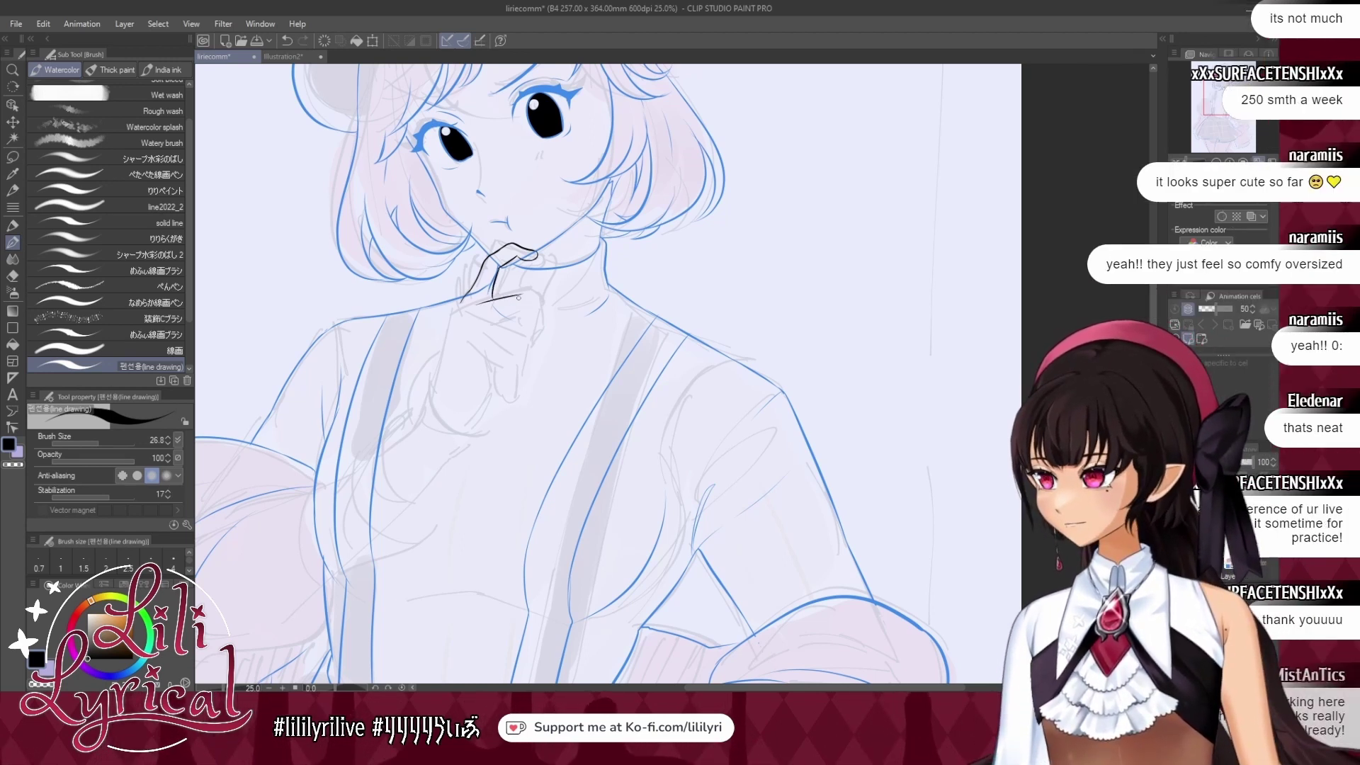
mouse_move(493, 286)
mouse_down()
mouse_move(521, 292)
mouse_move(538, 330)
mouse_up()
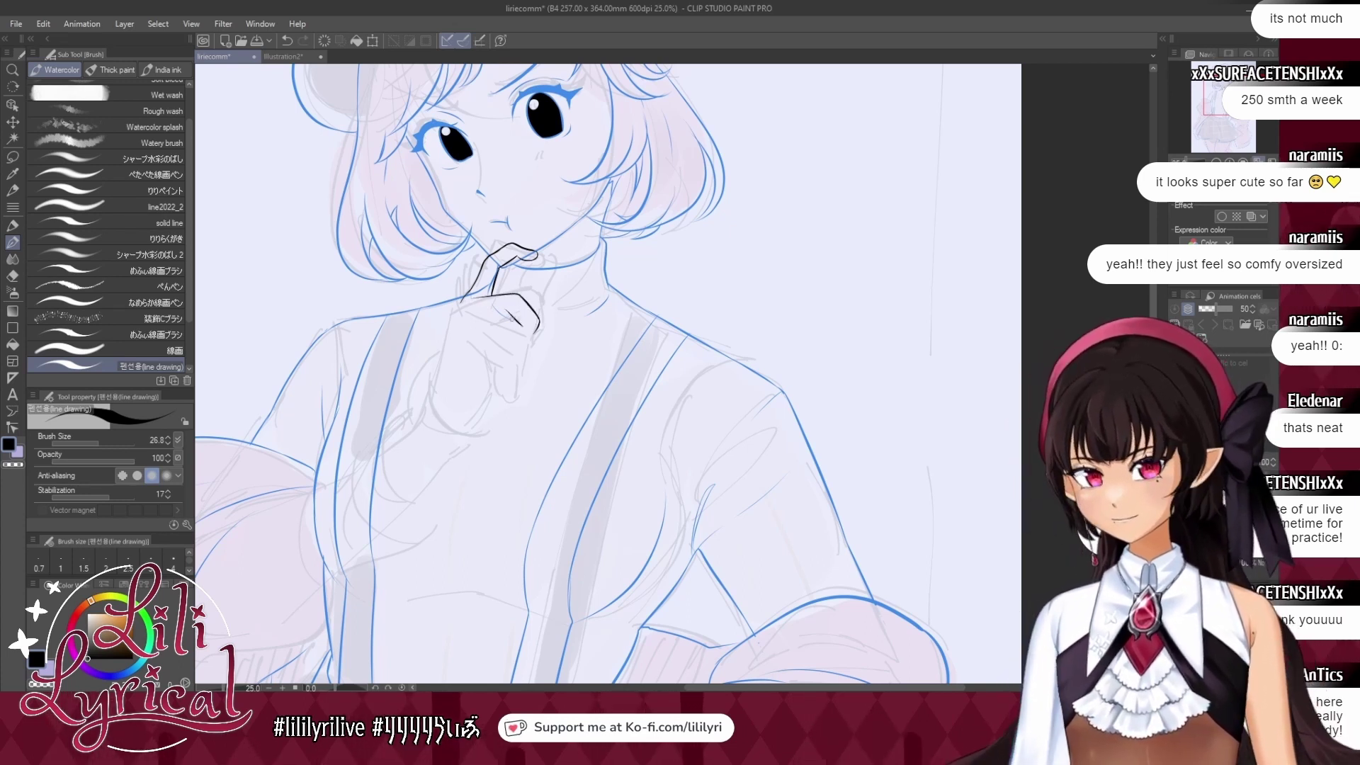
mouse_move(486, 313)
mouse_down()
mouse_move(513, 313)
mouse_move(525, 330)
mouse_up()
key(ctrl+z)
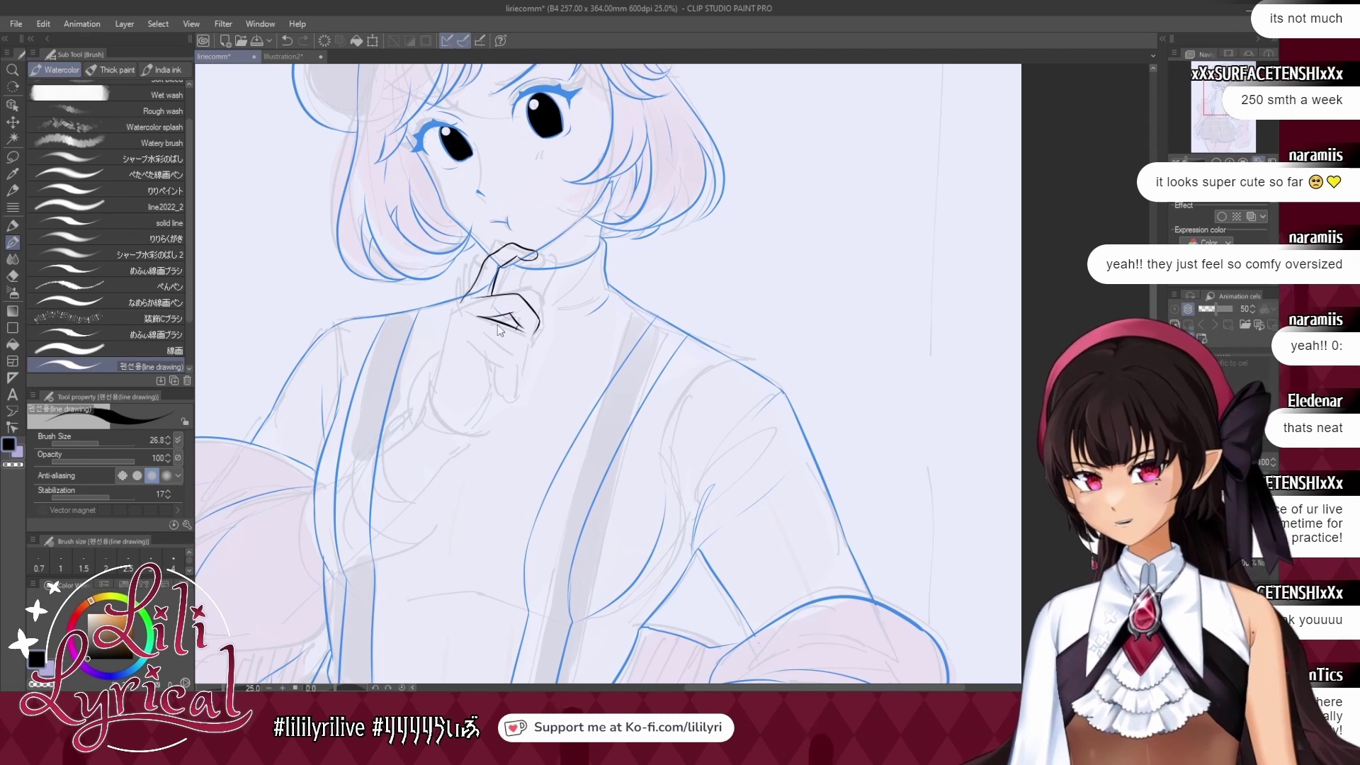
mouse_move(488, 320)
mouse_down()
mouse_move(525, 337)
mouse_move(525, 364)
mouse_up()
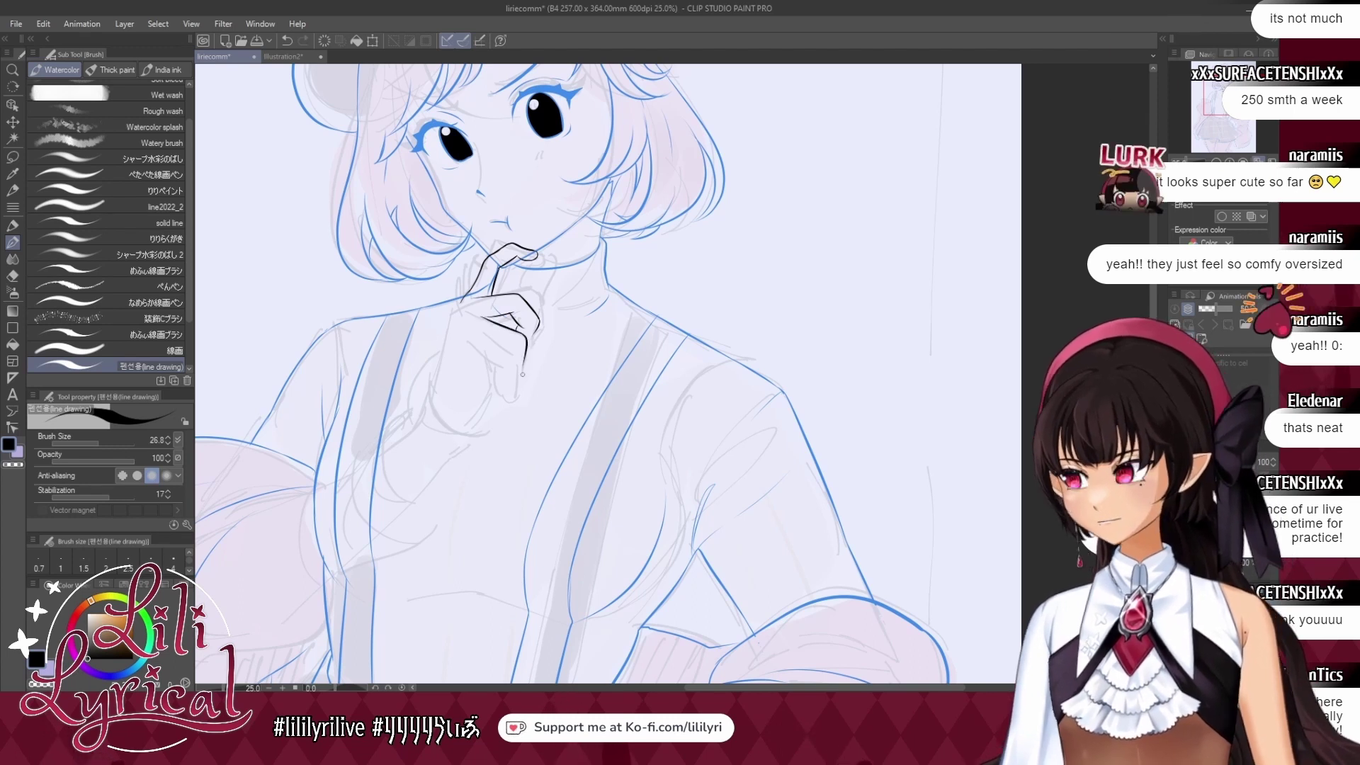
Lasso the extended finger at the chin, adjust its placement with a transform, and clear the selection.
click(10, 163)
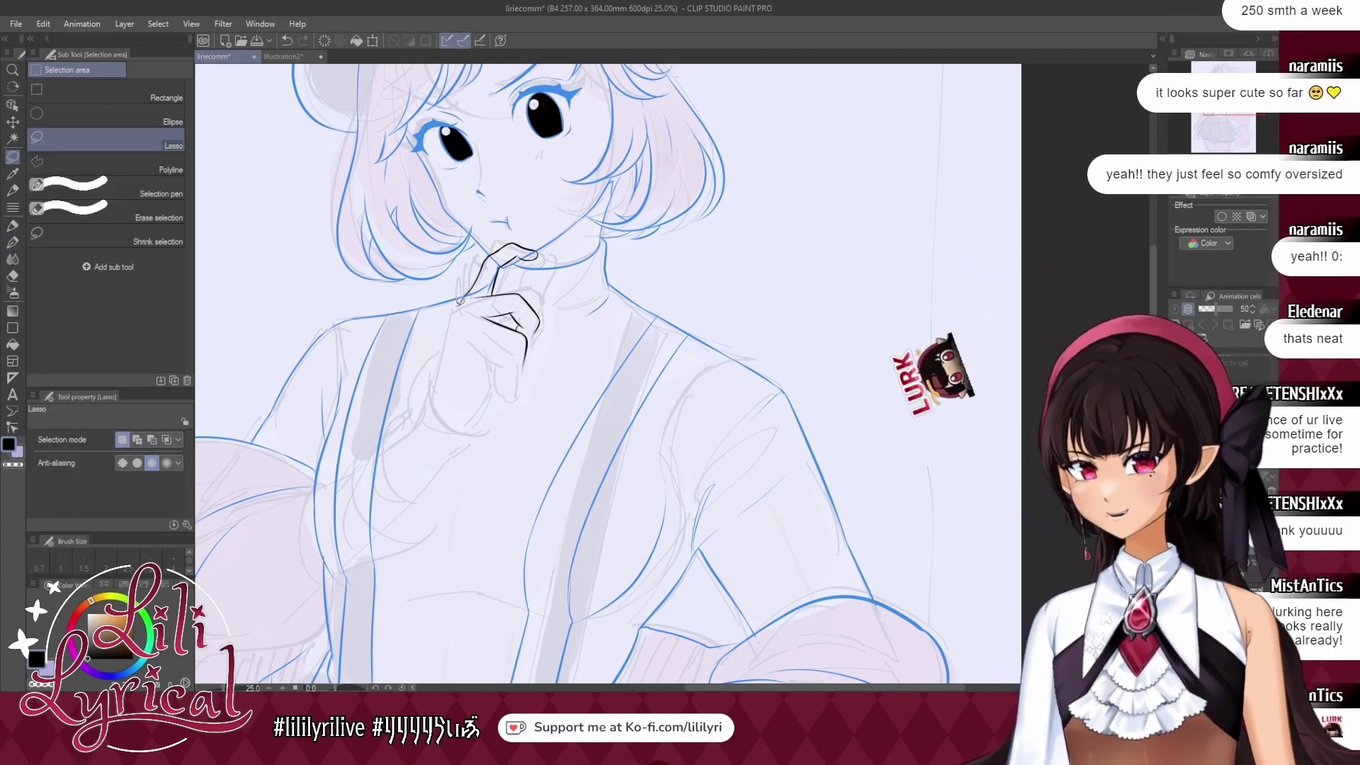
mouse_move(543, 279)
mouse_down()
mouse_move(585, 268)
mouse_move(537, 303)
mouse_up()
key(ctrl+t)
click(473, 345)
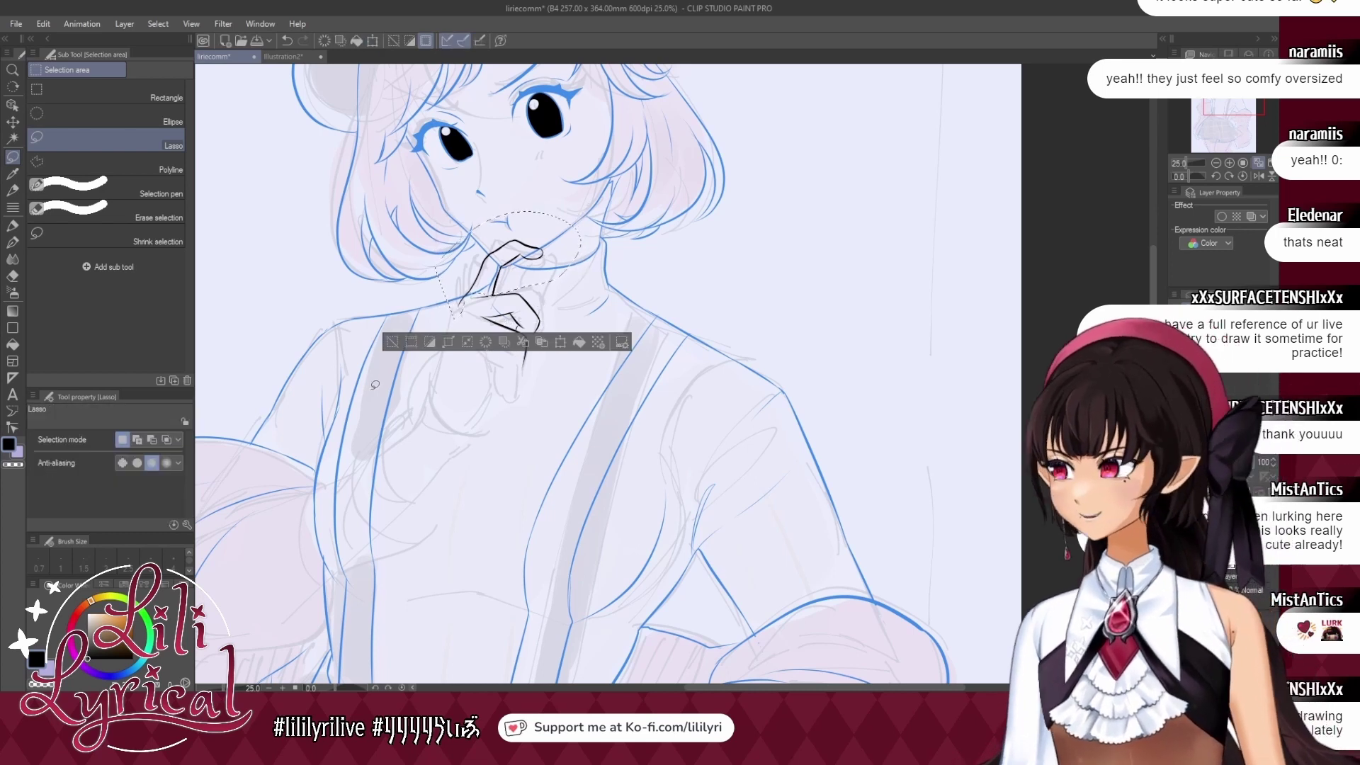
click(394, 343)
Ink the lowest curled finger beneath the others with the line drawing brush, including its rounded tip and underside.
click(17, 258)
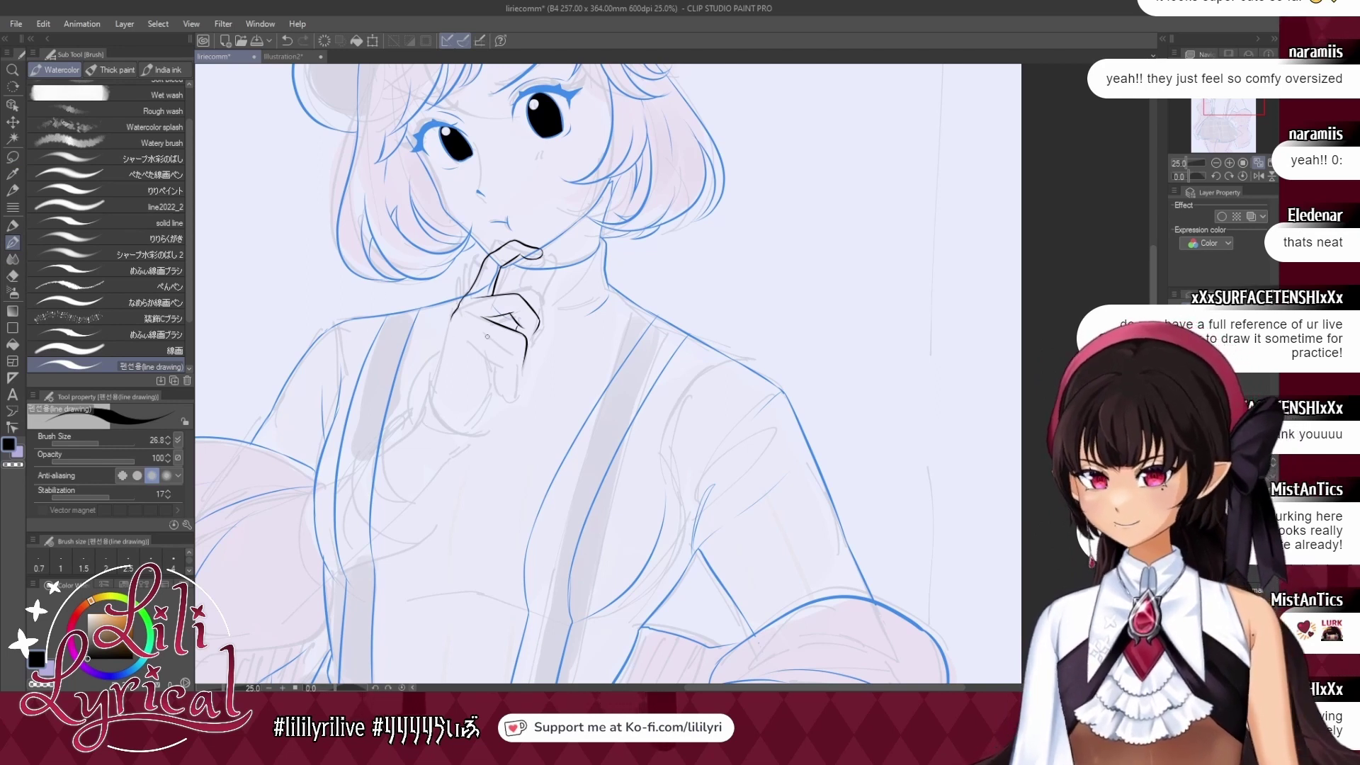
drag(483, 317, 524, 378)
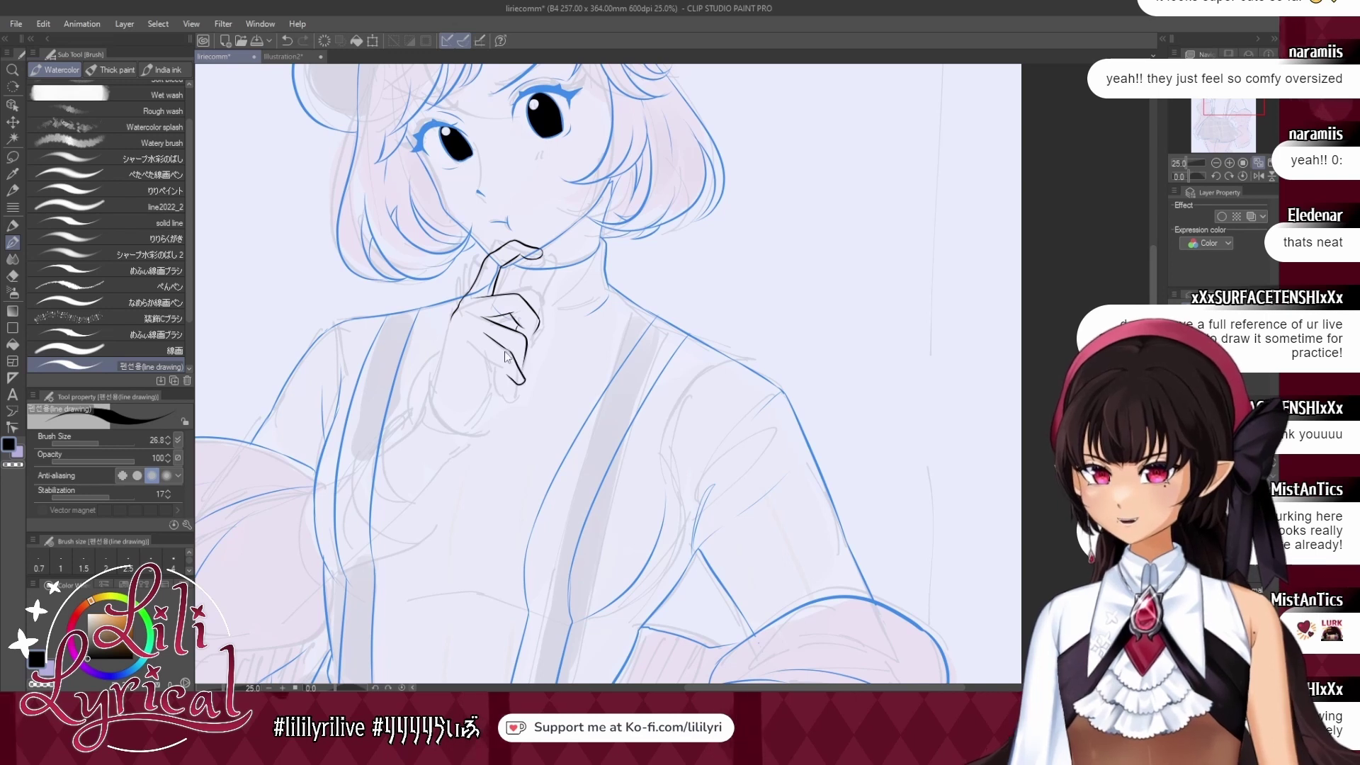
drag(505, 348, 504, 385)
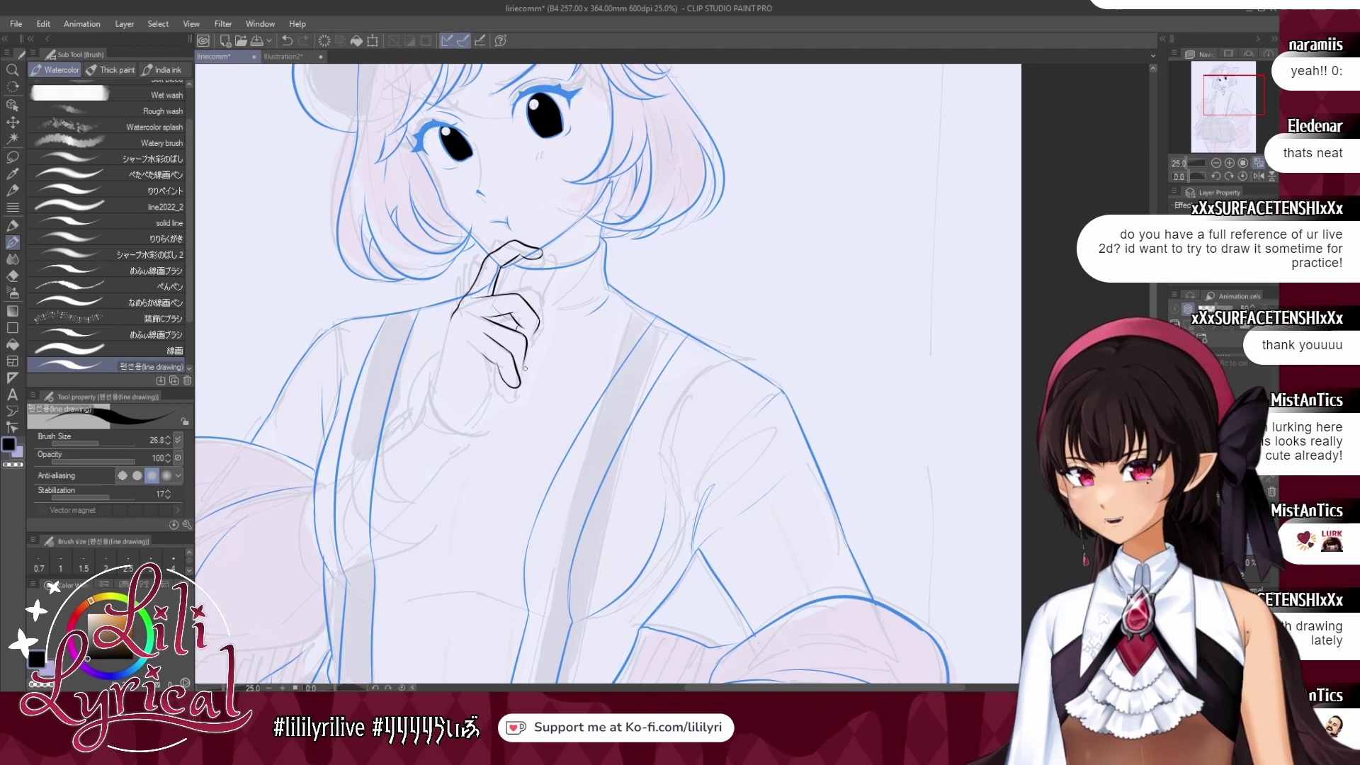
key(ctrl+z)
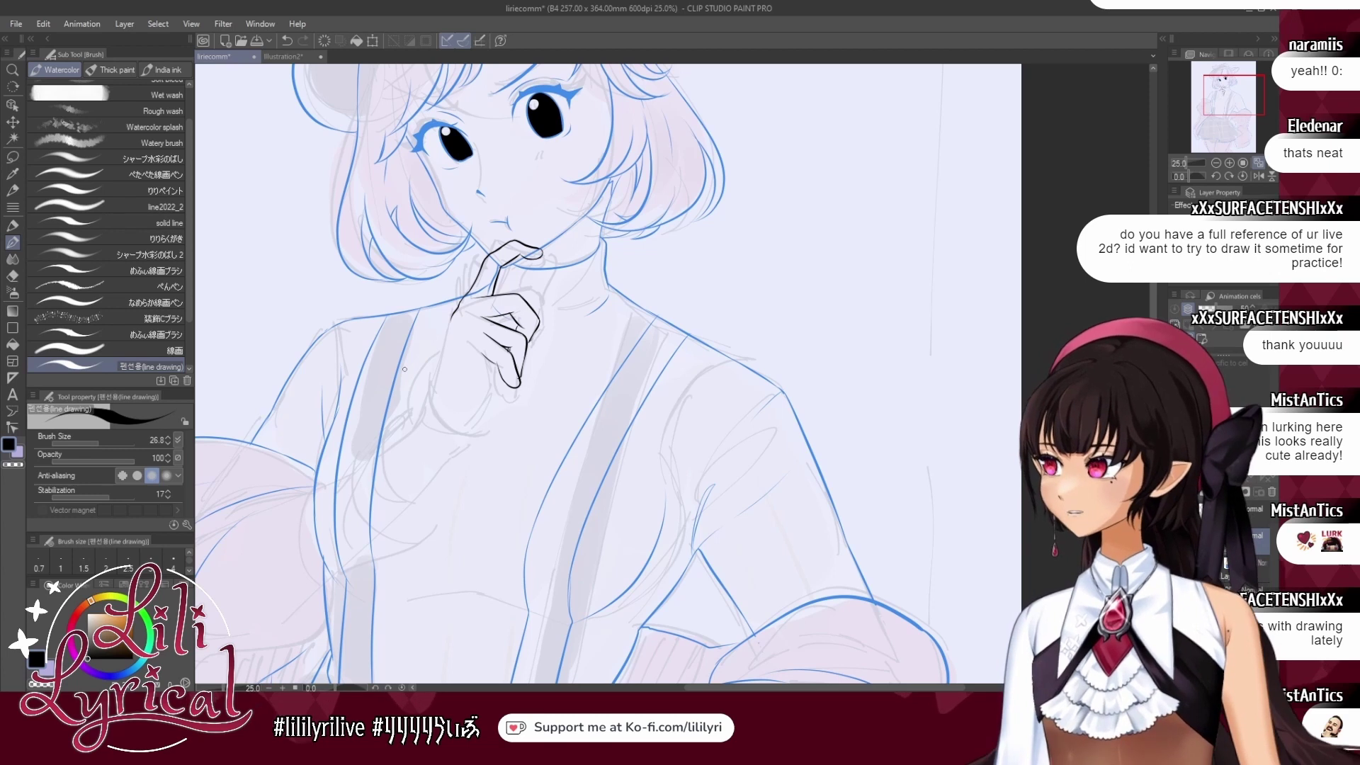
drag(454, 315, 432, 392)
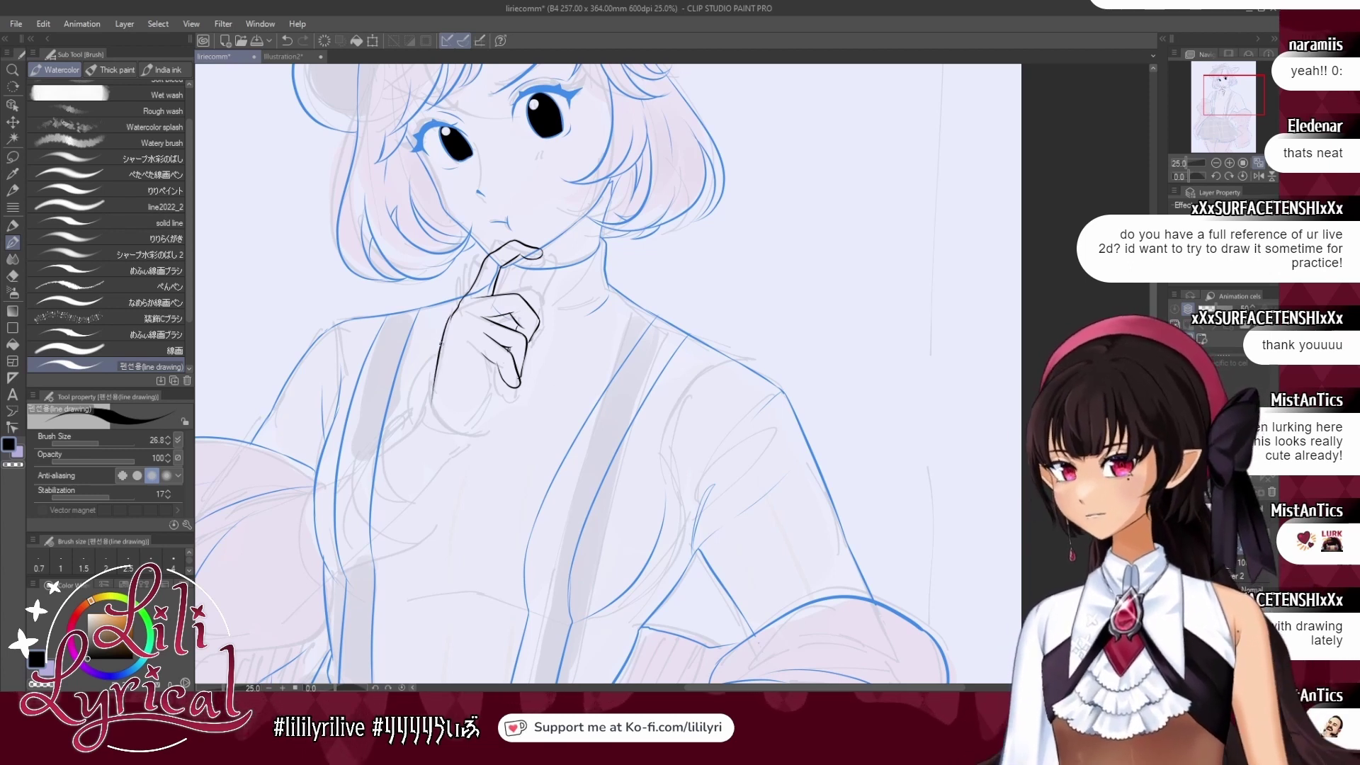
key(ctrl+z)
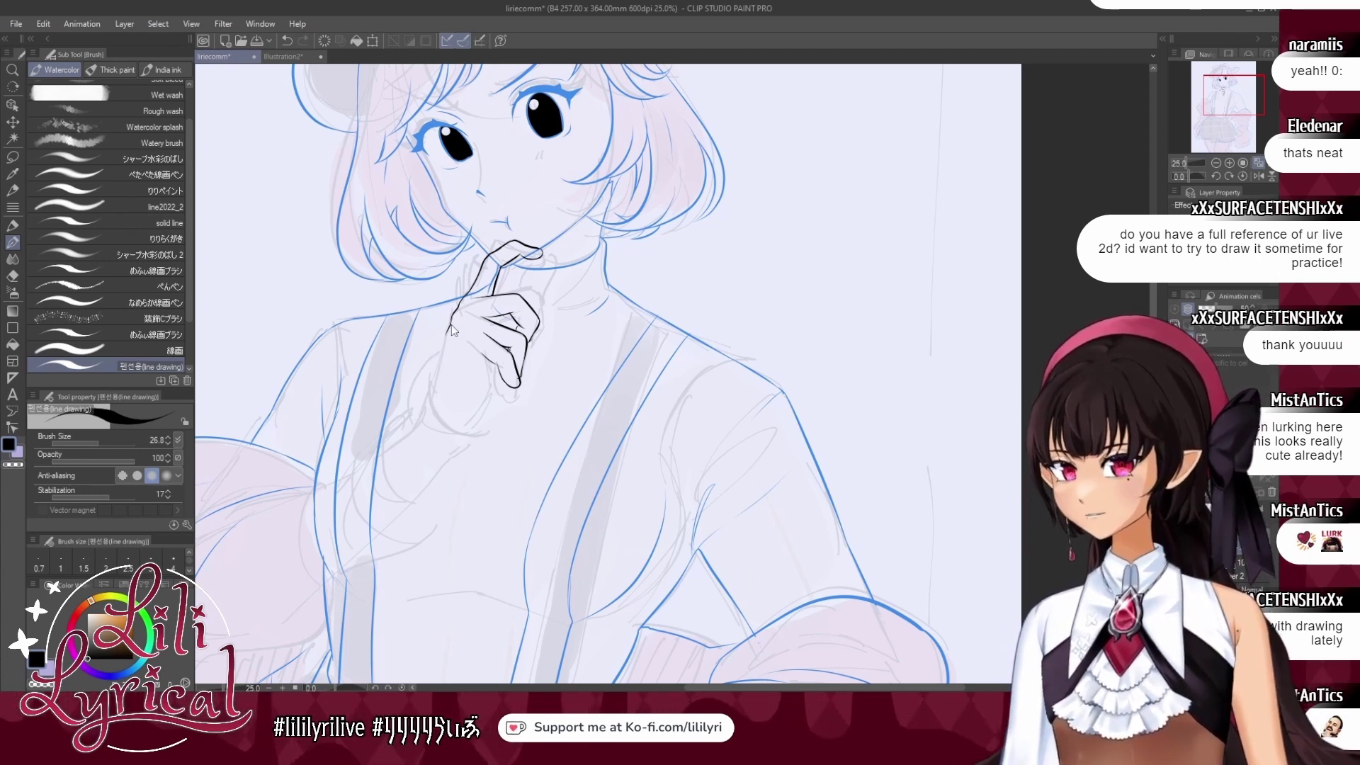
drag(453, 318, 431, 434)
key(ctrl+z)
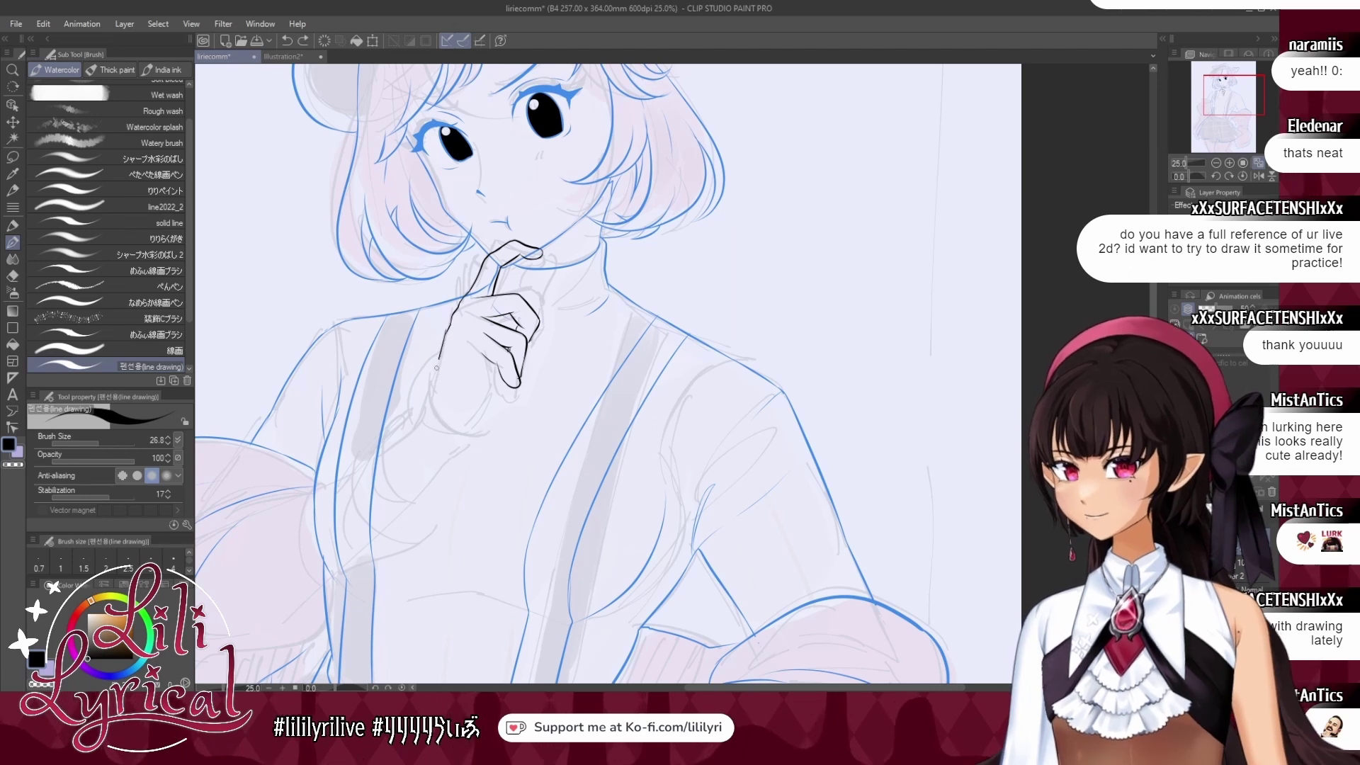
drag(451, 326, 423, 424)
key(ctrl+z)
Ink the back of the hand down to the wrist, the curved palm edges and the thumb tip behind the curled fingers.
drag(451, 325, 427, 426)
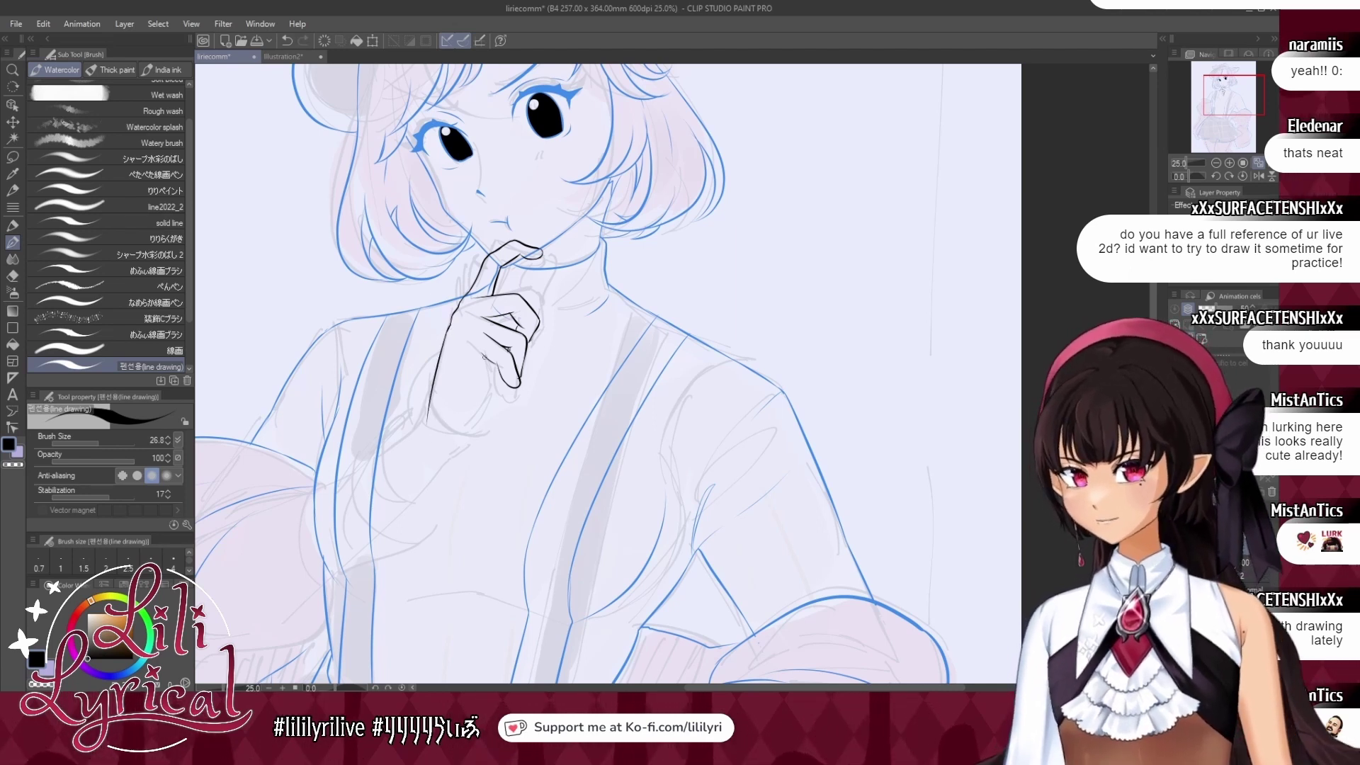
key(ctrl+z)
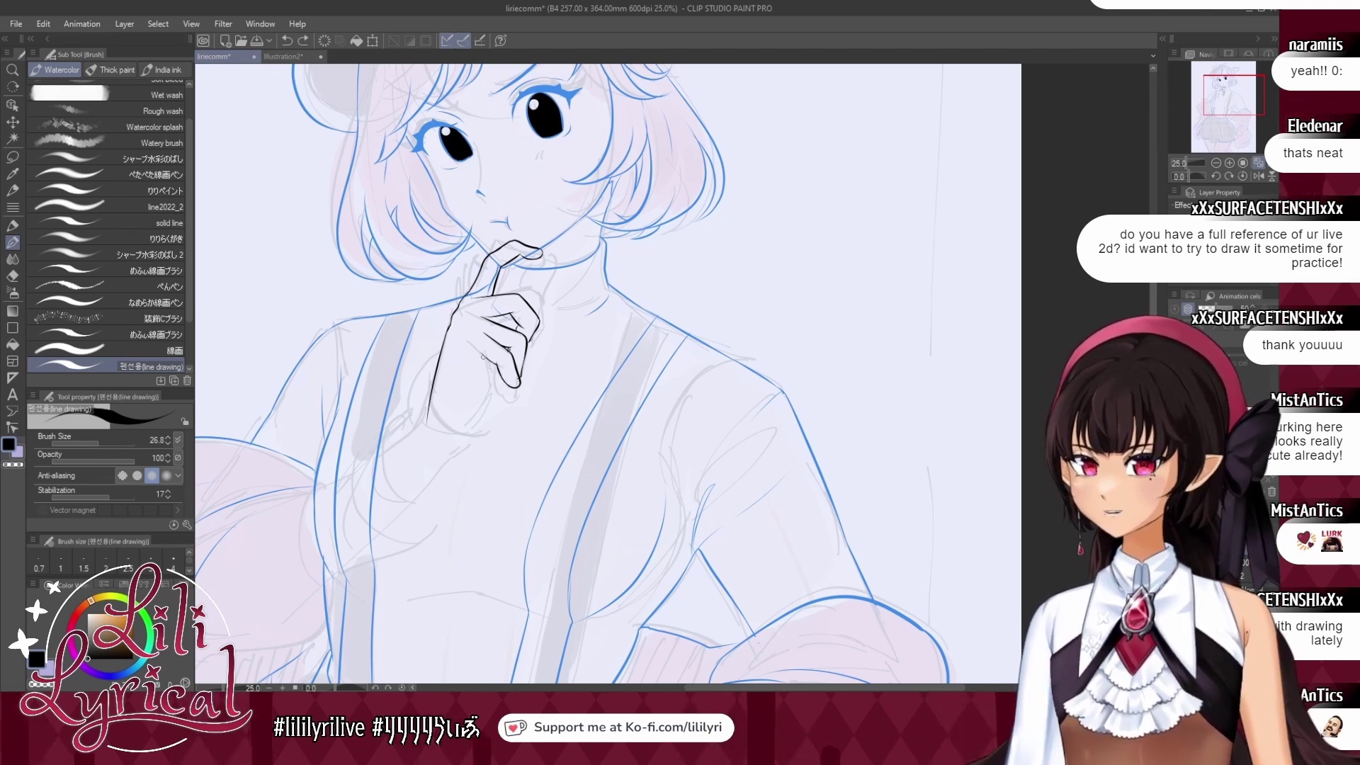
mouse_move(486, 356)
mouse_down()
mouse_move(483, 421)
mouse_move(464, 442)
mouse_up()
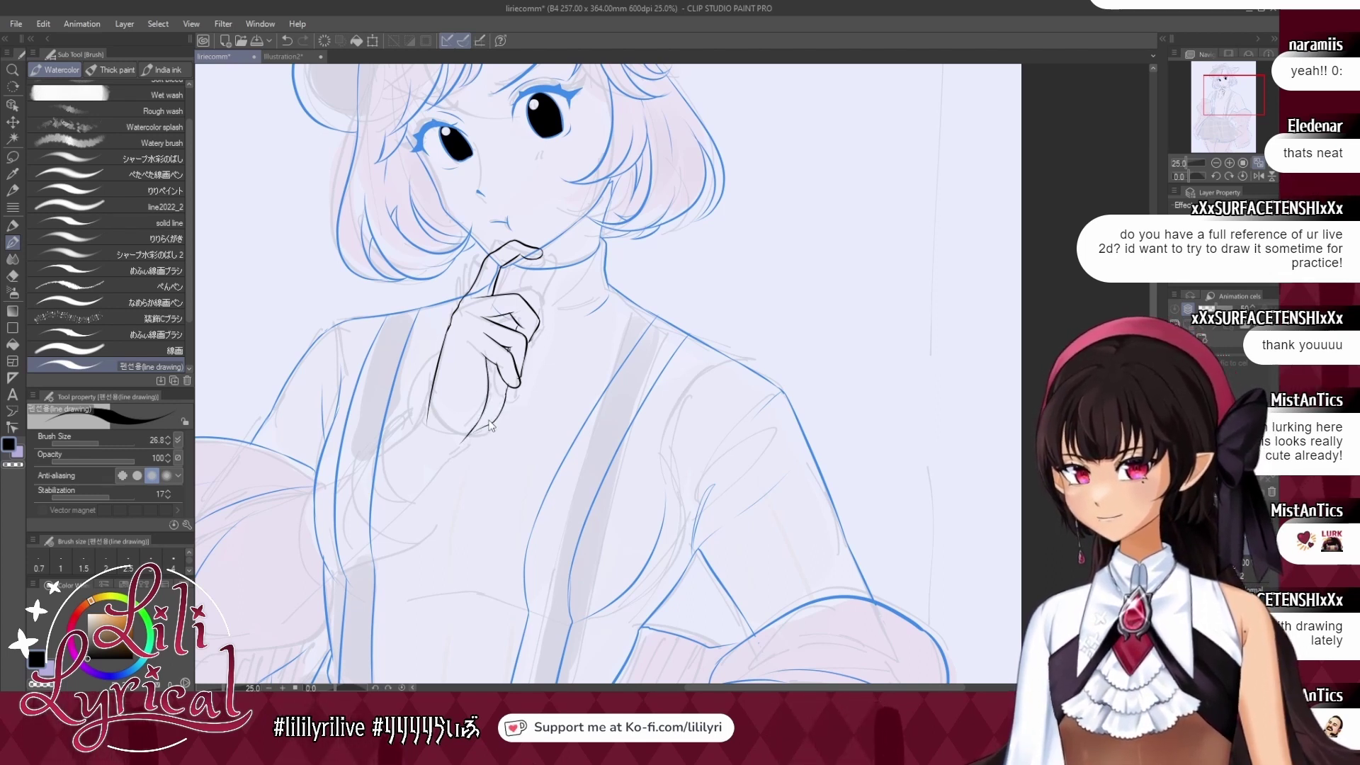
drag(465, 439, 503, 406)
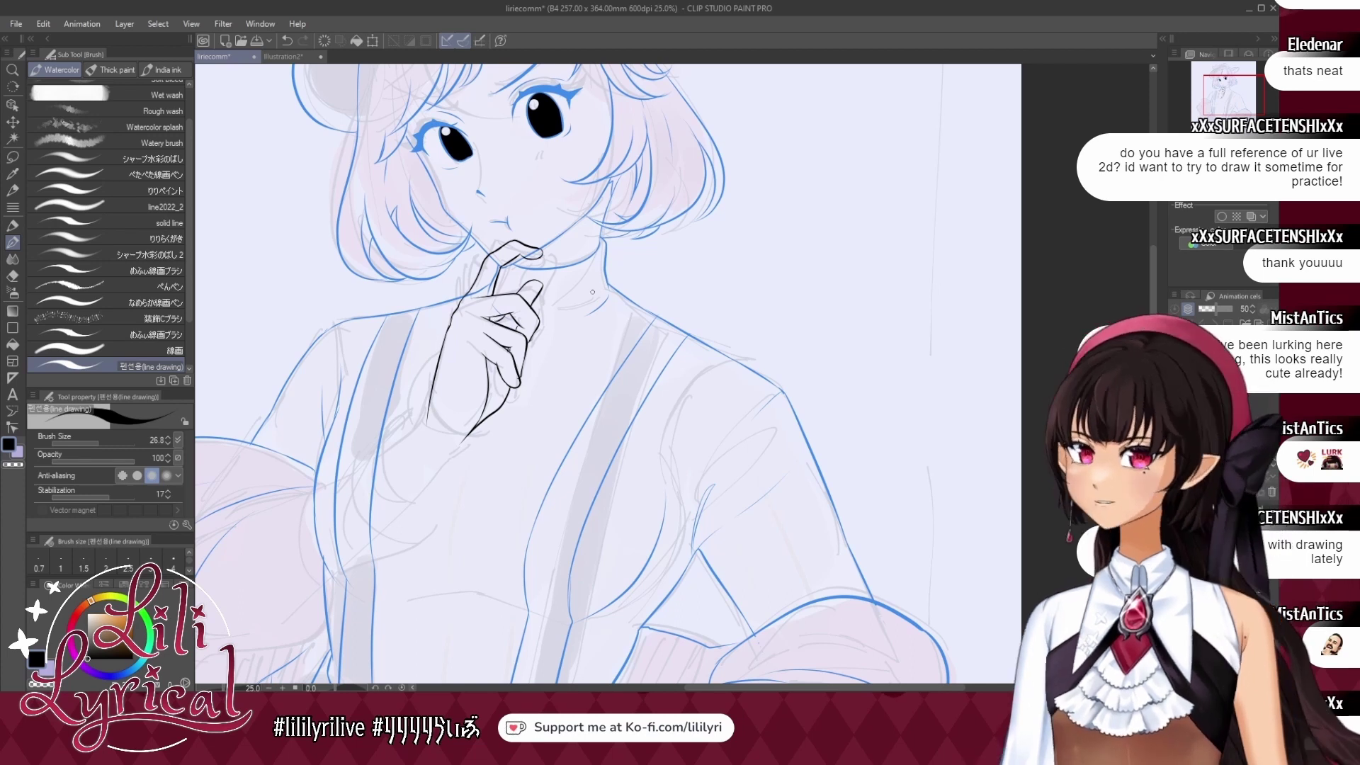
Lasso the extended finger at the chin and adjust its placement and angle with a transform.
click(12, 157)
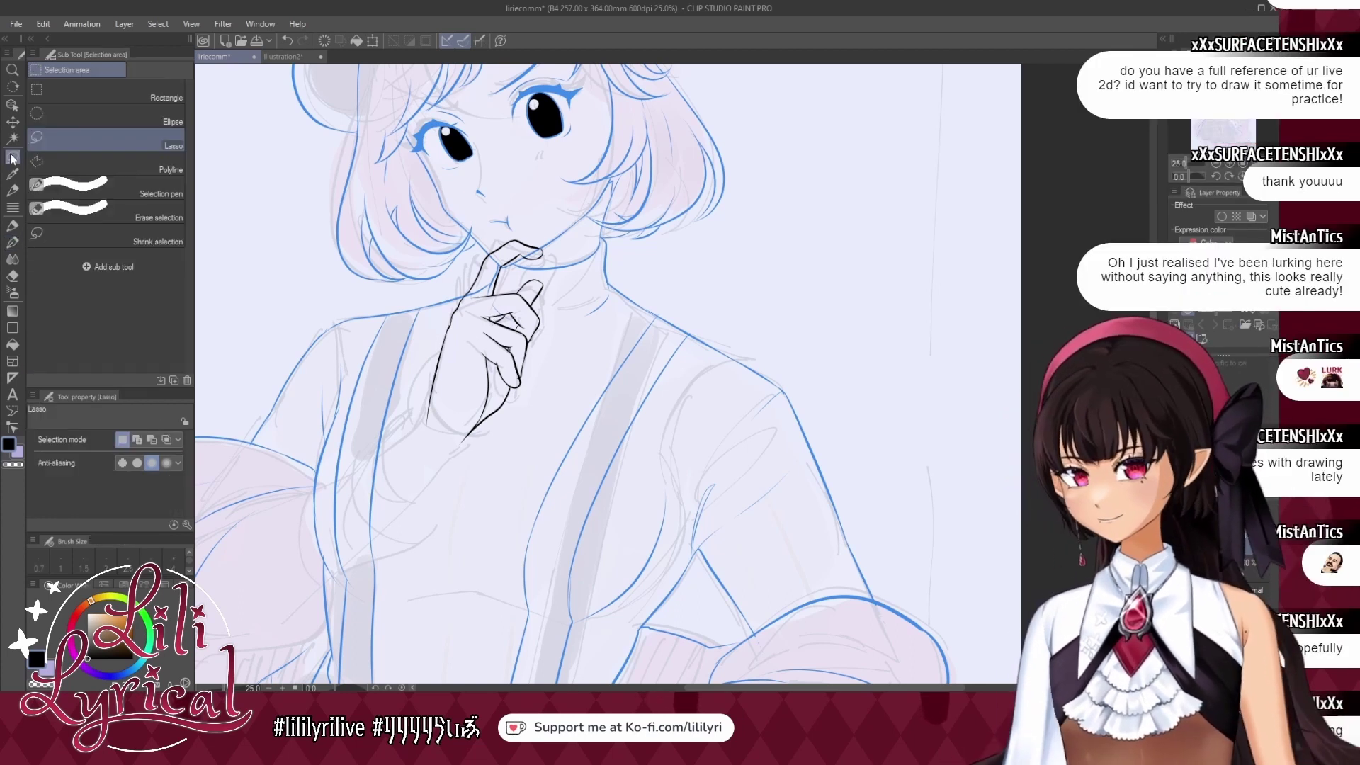
drag(496, 228, 468, 261)
key(ctrl+t)
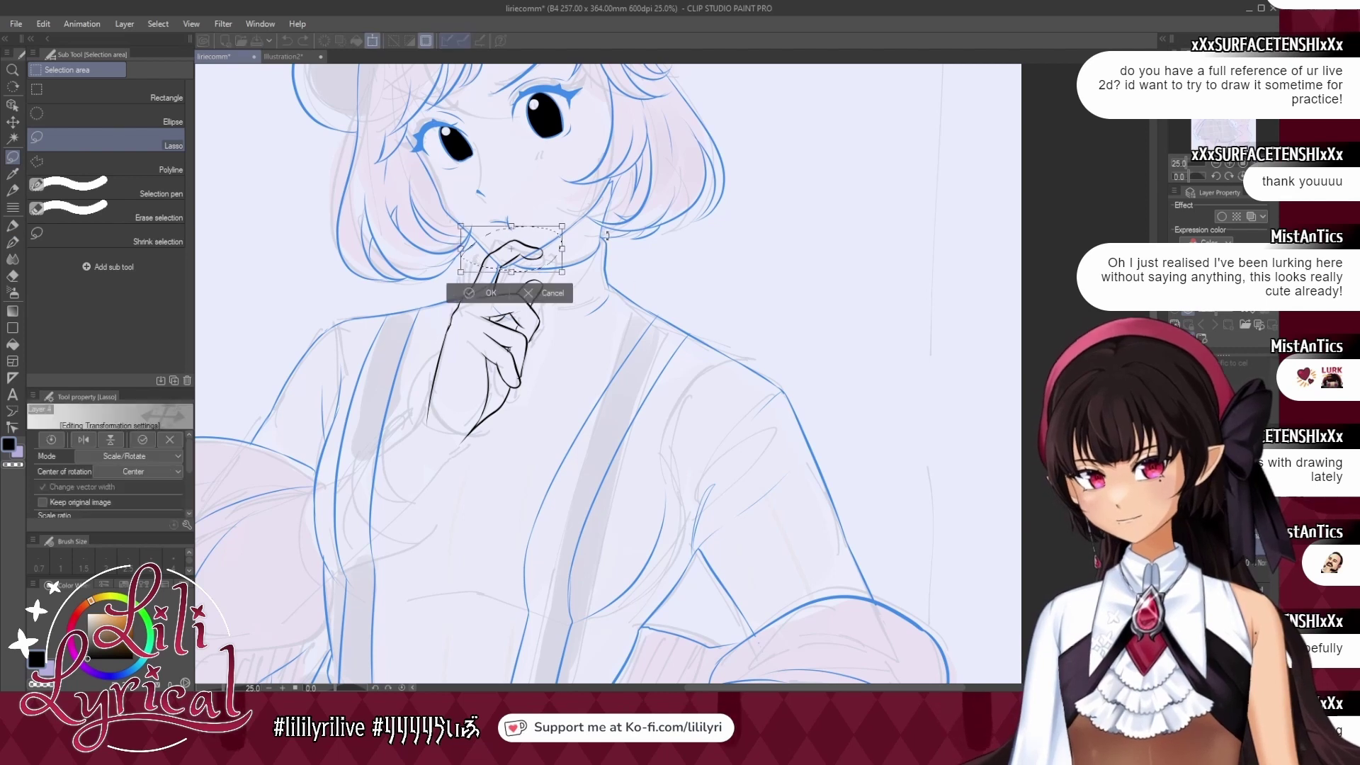
drag(578, 244, 537, 263)
click(488, 305)
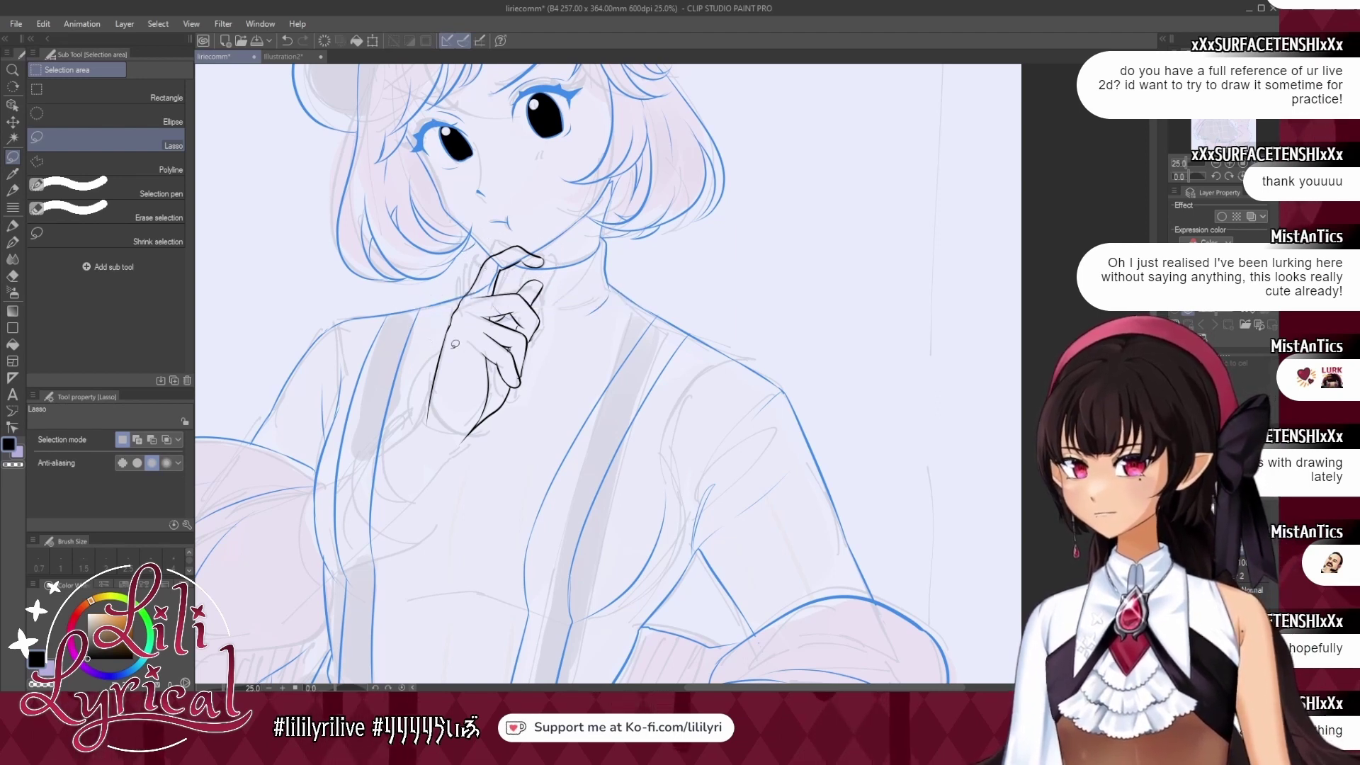
Ink the shirt cuff around the wrist and start the forearm and sleeve lines toward the jacket with the line drawing brush.
key(b)
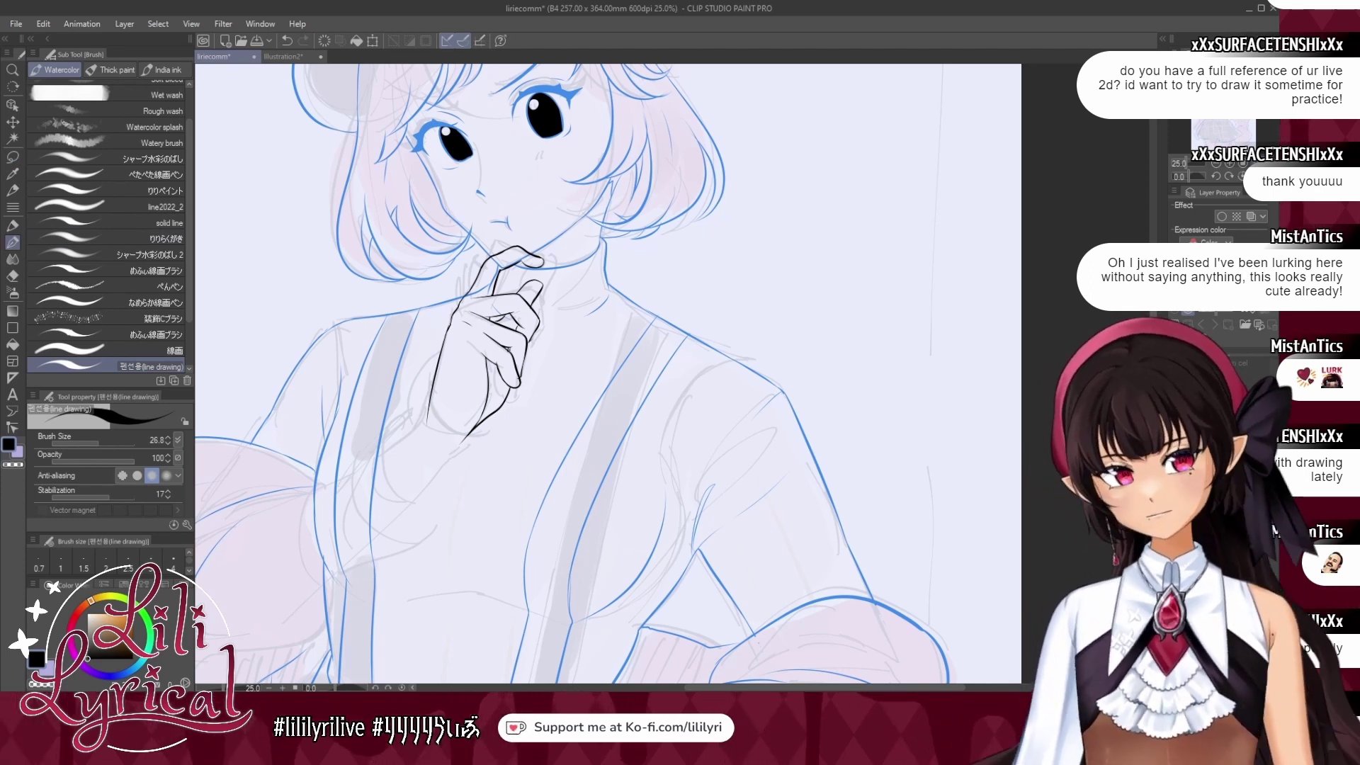
click(1257, 164)
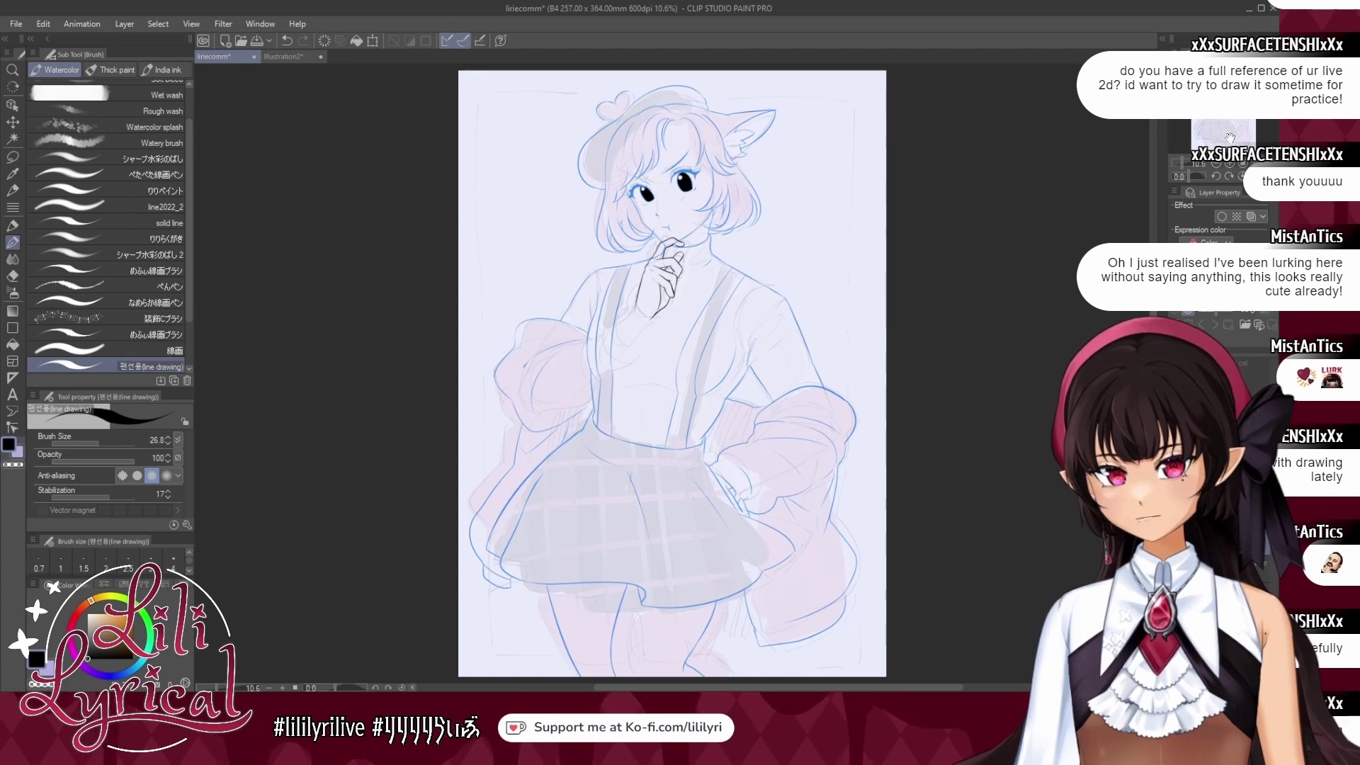
scroll(683, 388, up, 5)
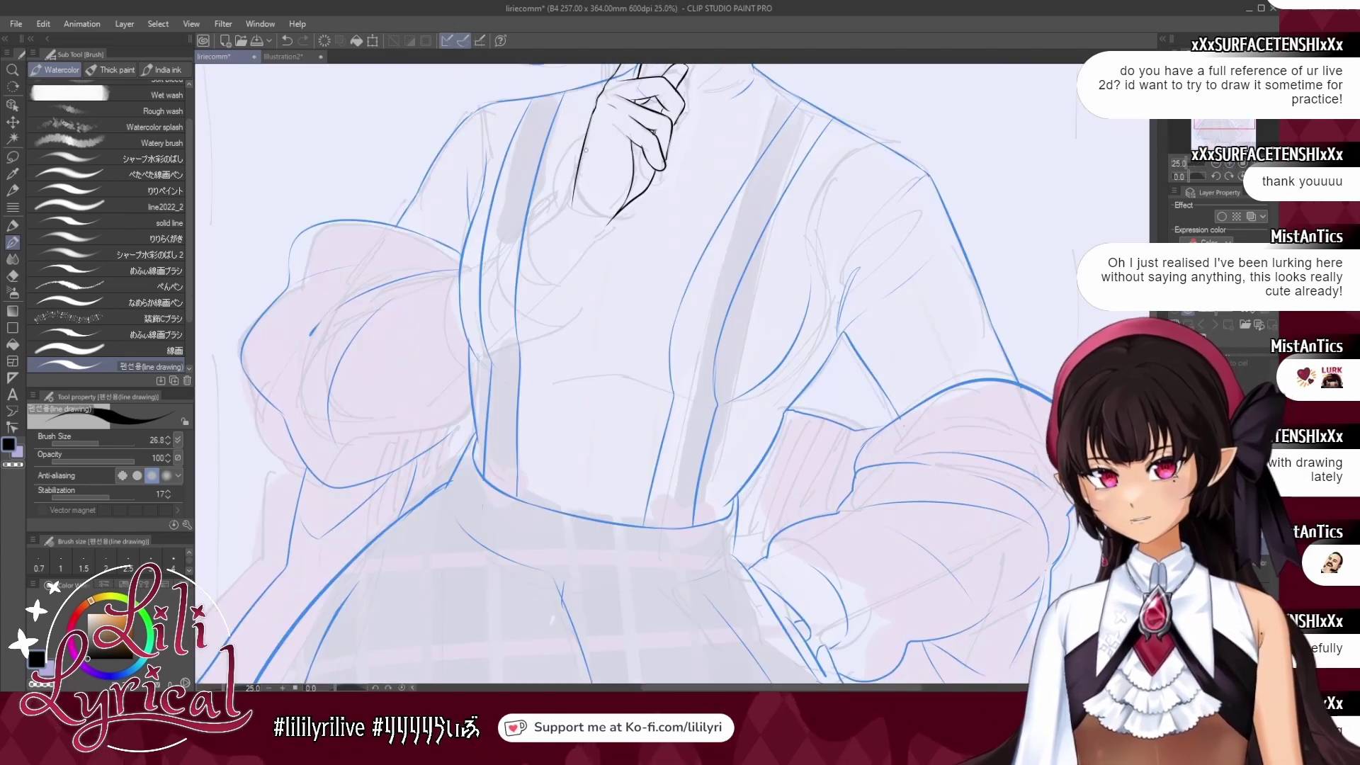
mouse_move(613, 221)
mouse_down()
mouse_move(585, 158)
mouse_move(628, 213)
mouse_up()
key(ctrl+z)
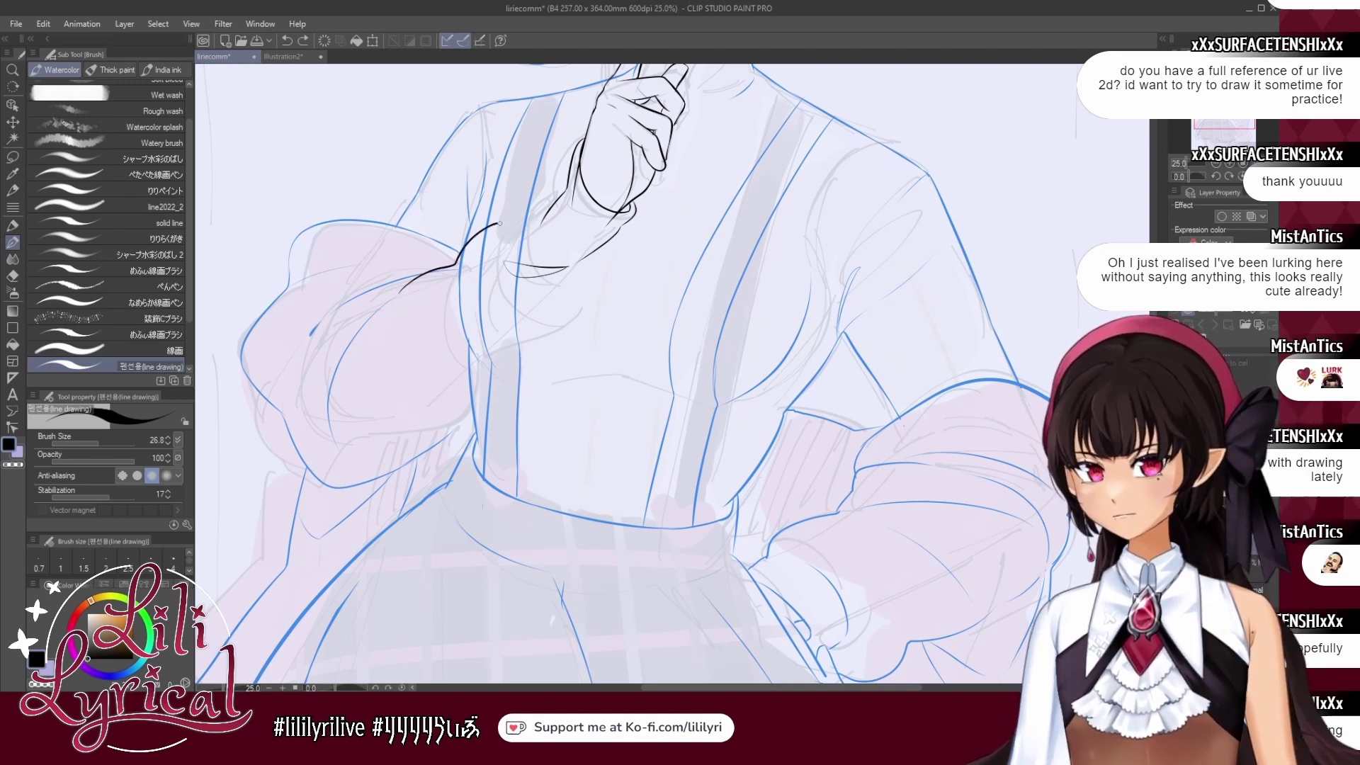
Check the outfit in the Illustration2 reference, and ink the larger cuff and the sleeve's lower edge below the raised forearm.
click(287, 57)
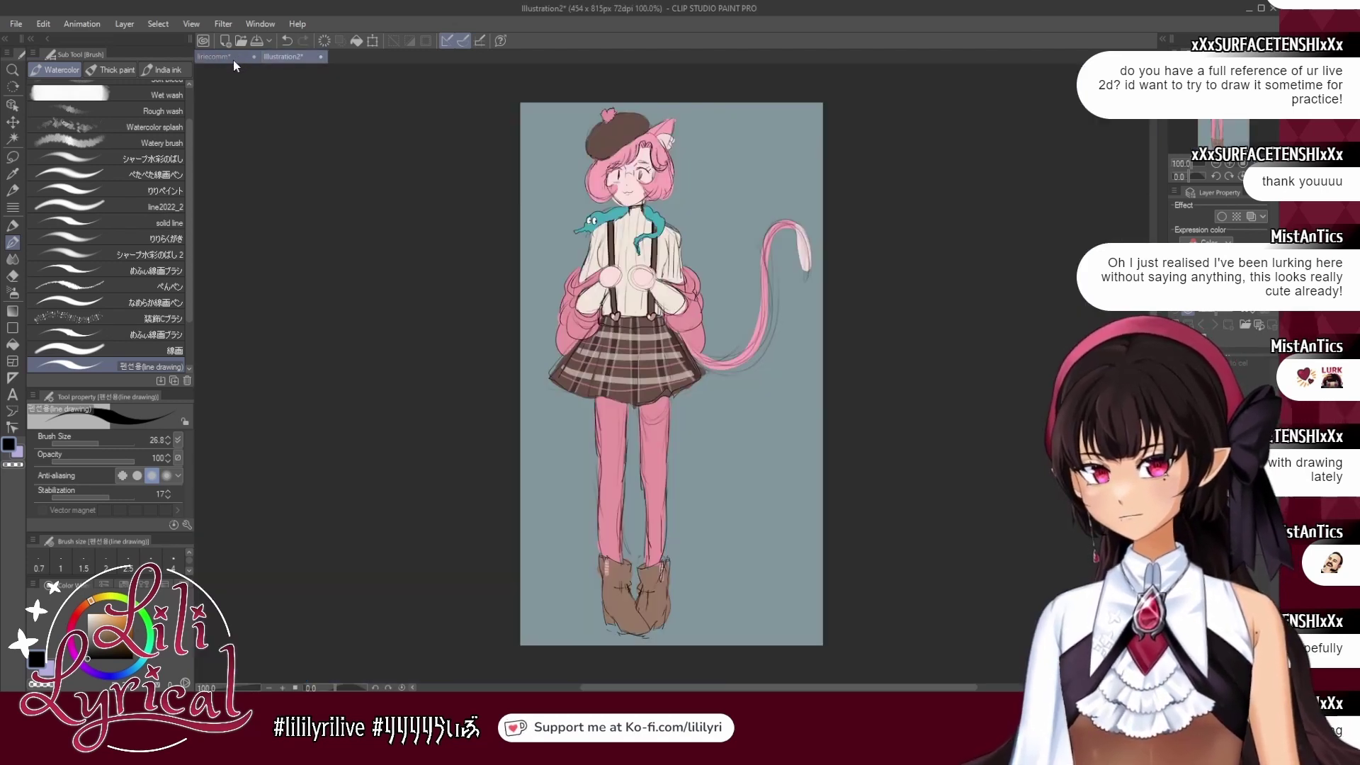
click(232, 60)
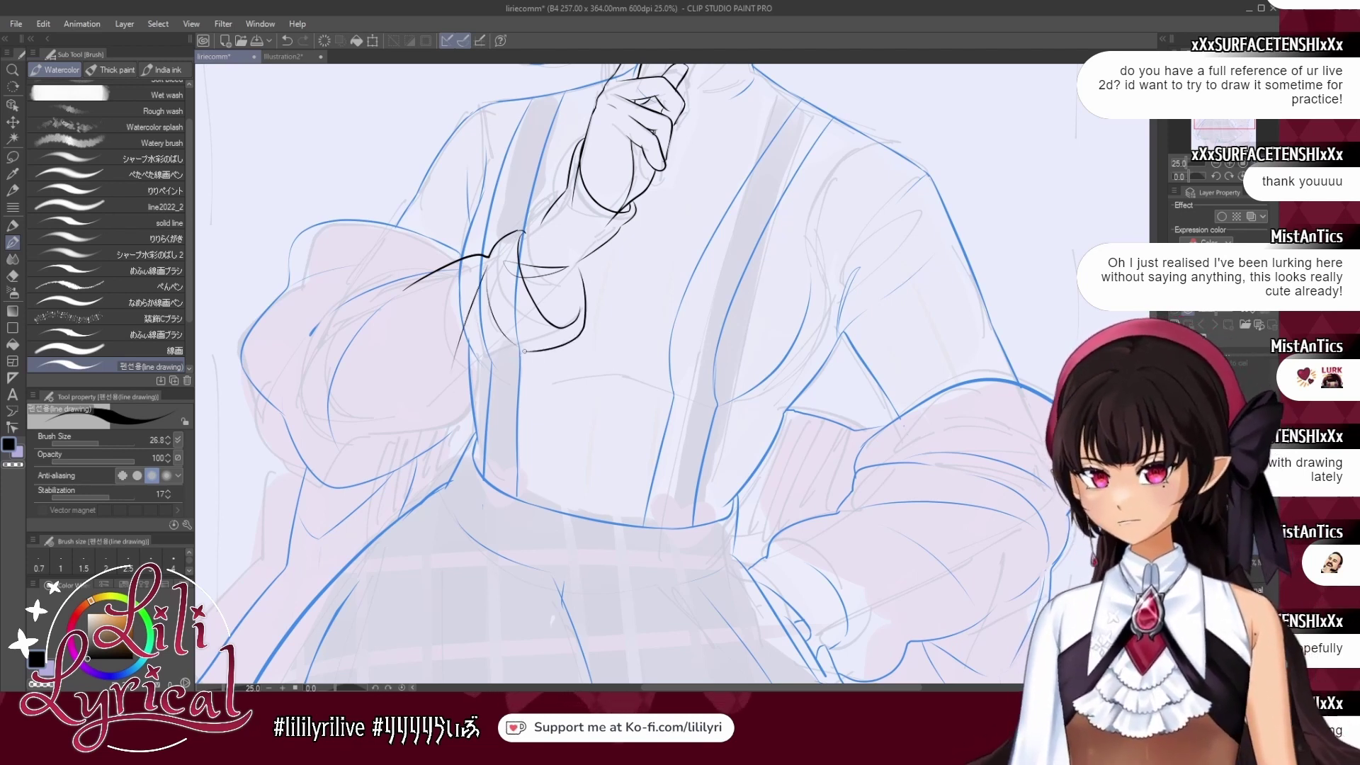
drag(524, 351, 407, 443)
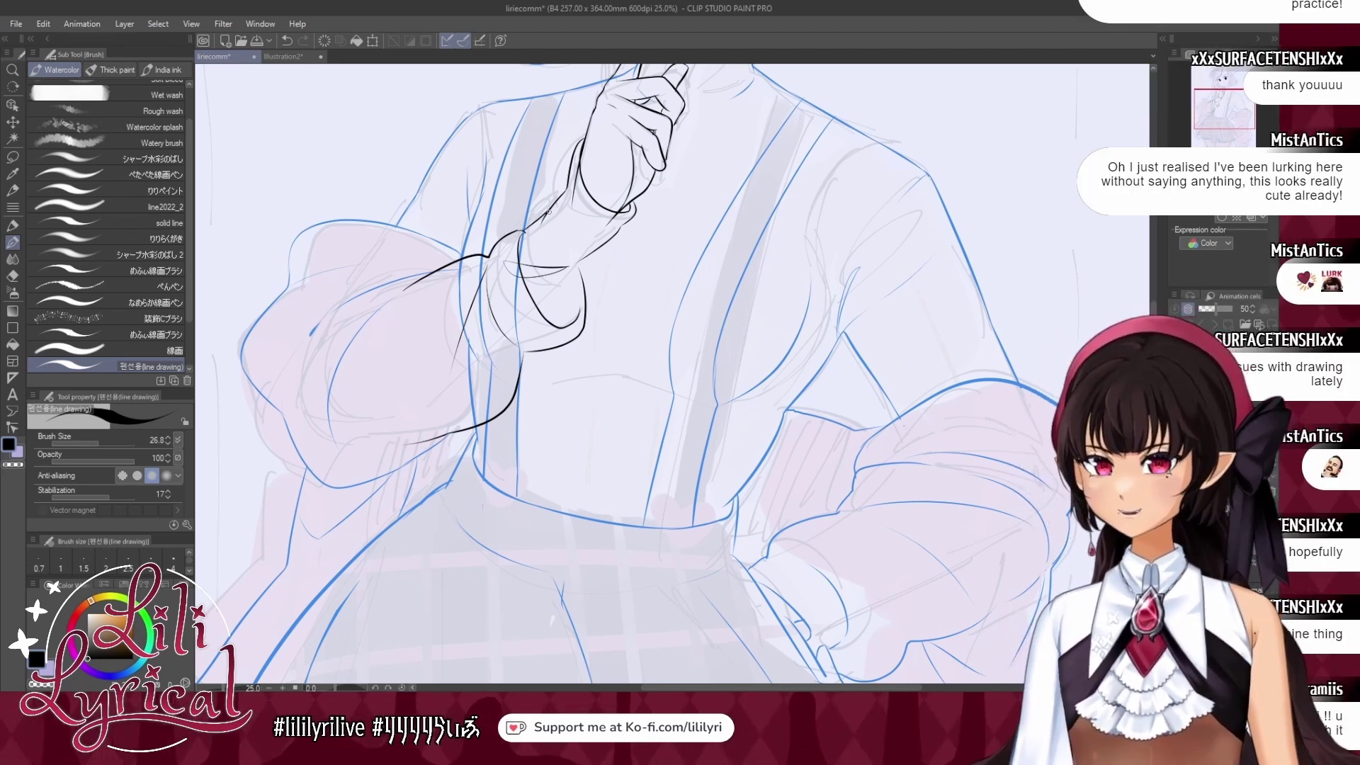
Erase the lines crossing inside the large forearm cuff, and ink the forearm's underside and the cuff's inner edge.
key(e)
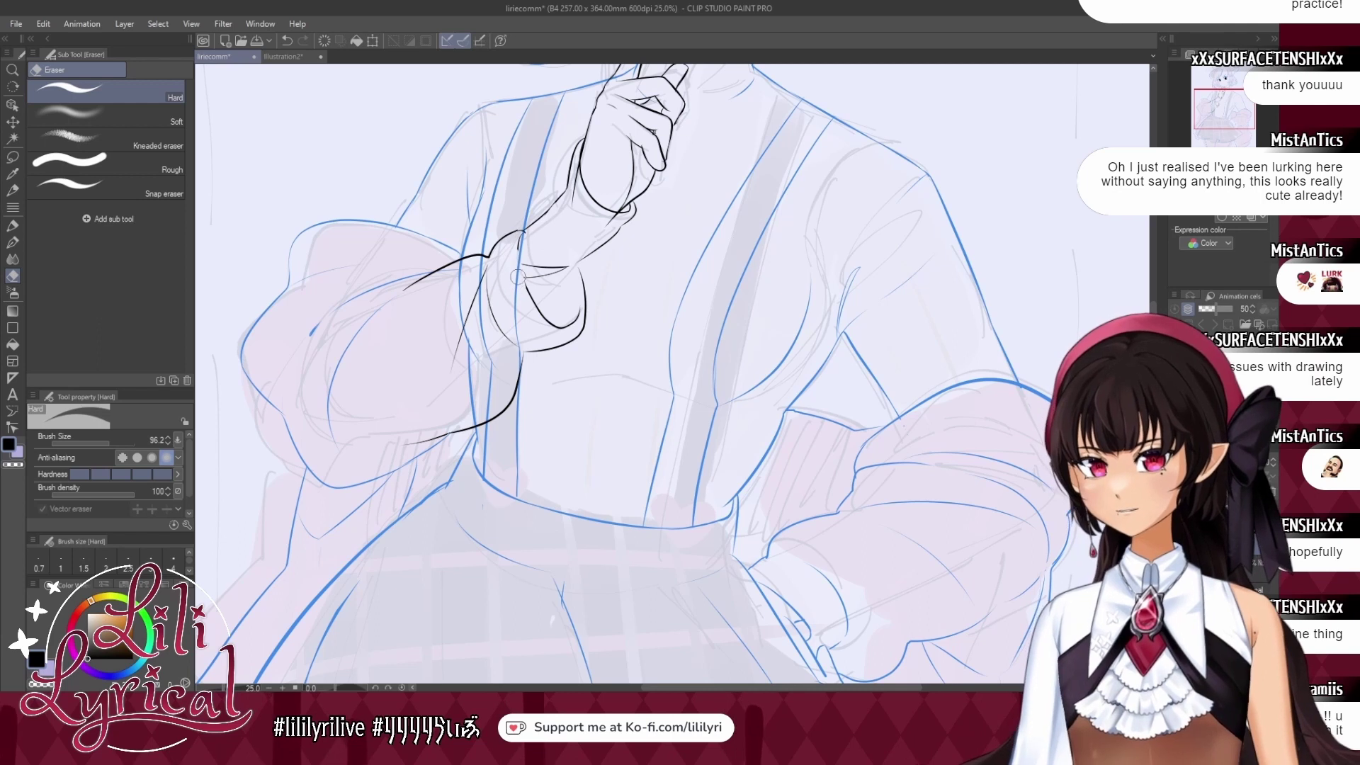
mouse_move(520, 249)
mouse_down()
mouse_move(548, 322)
mouse_move(561, 324)
mouse_move(569, 282)
mouse_move(573, 316)
mouse_up()
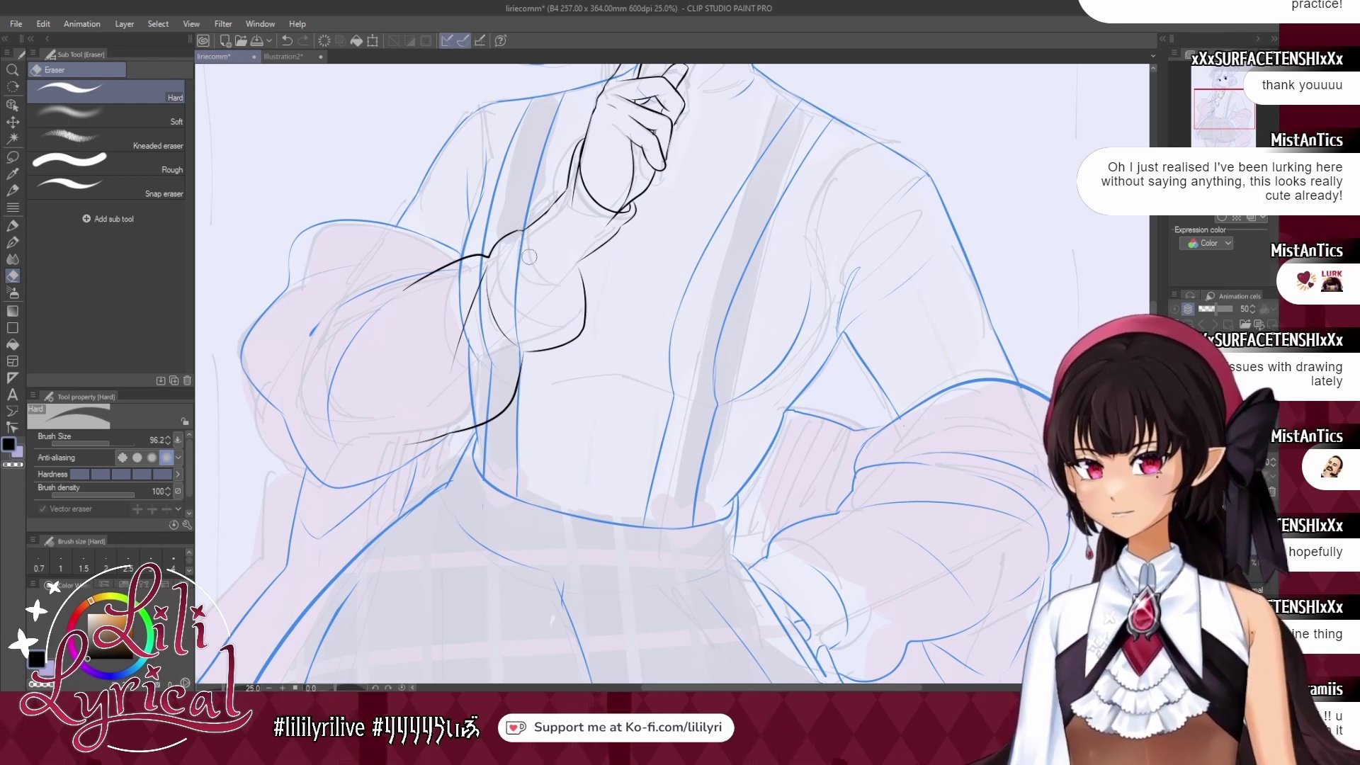
key(b)
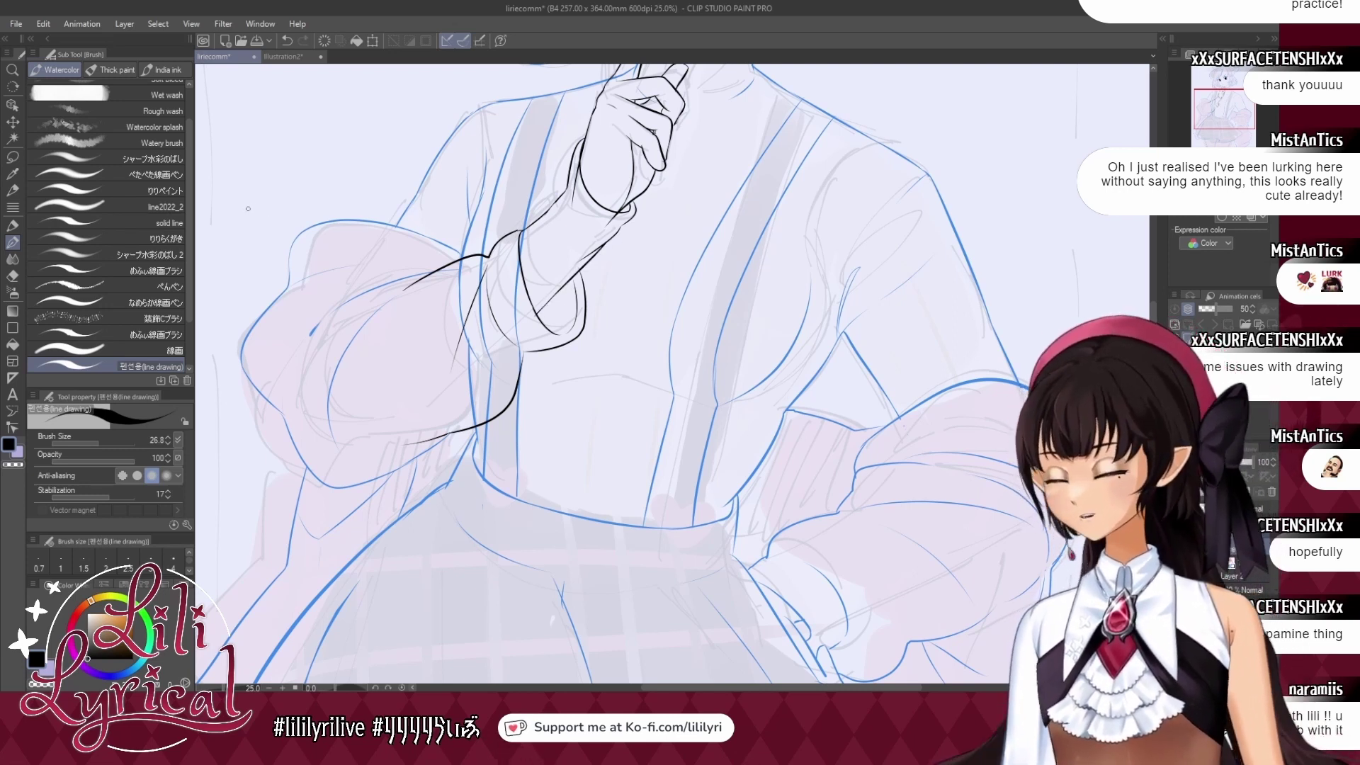
Erase the blue suspender and body lines on the line art layer where the raised hand and sleeve overlap them.
key(e)
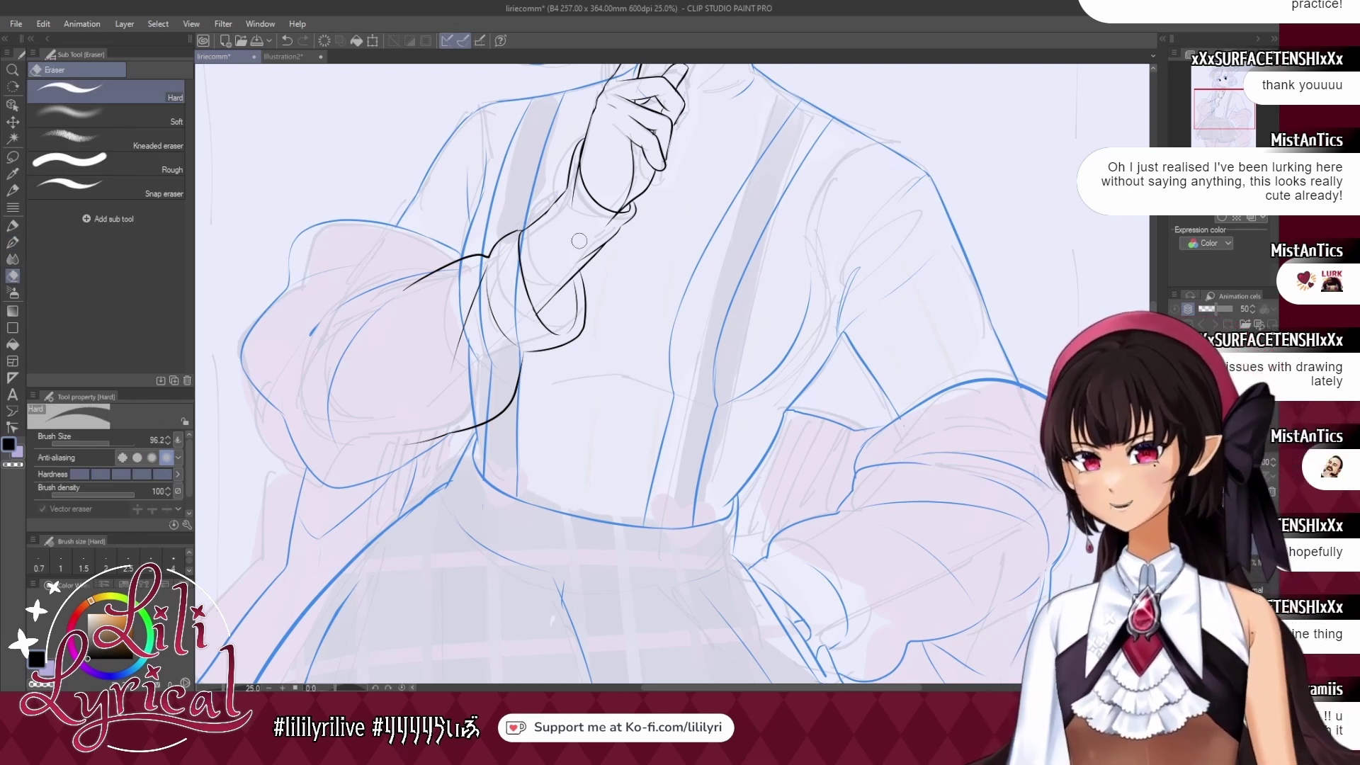
click(1236, 567)
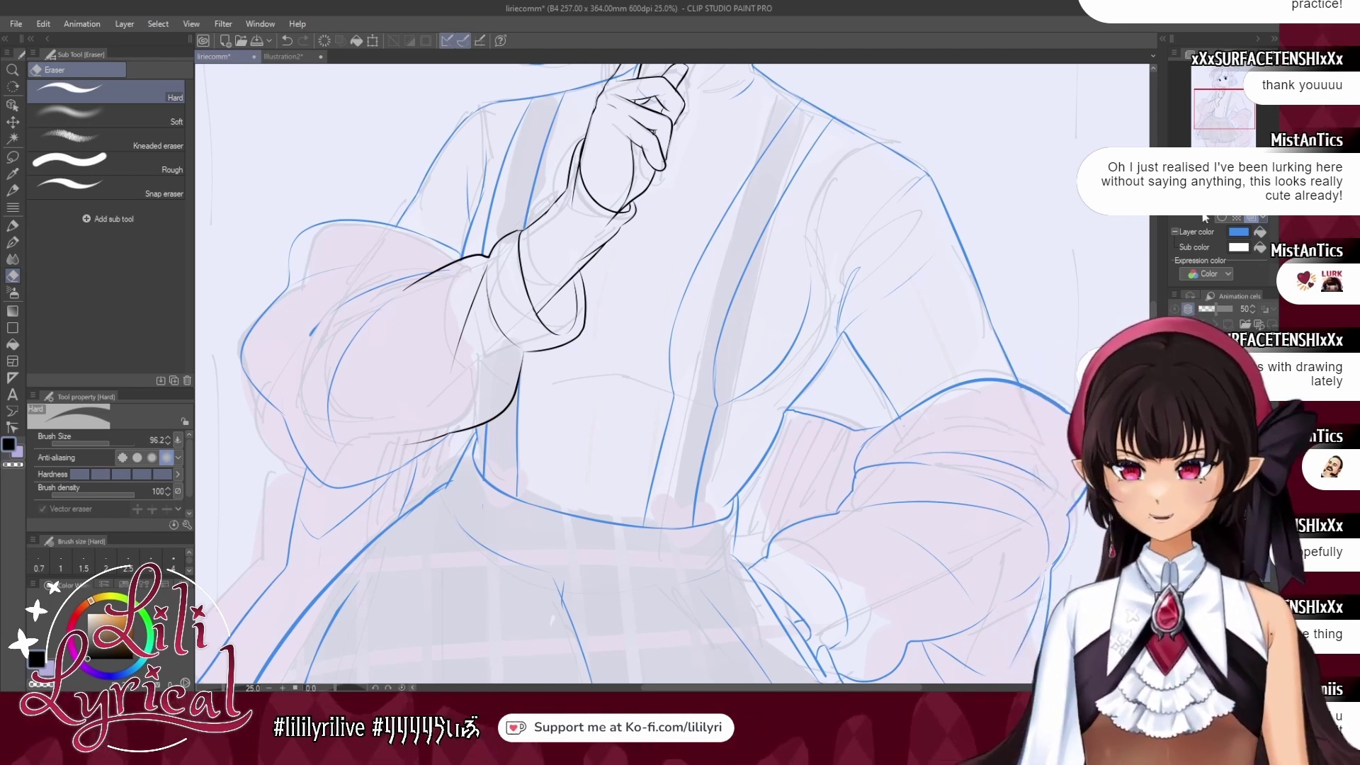
drag(629, 81, 586, 284)
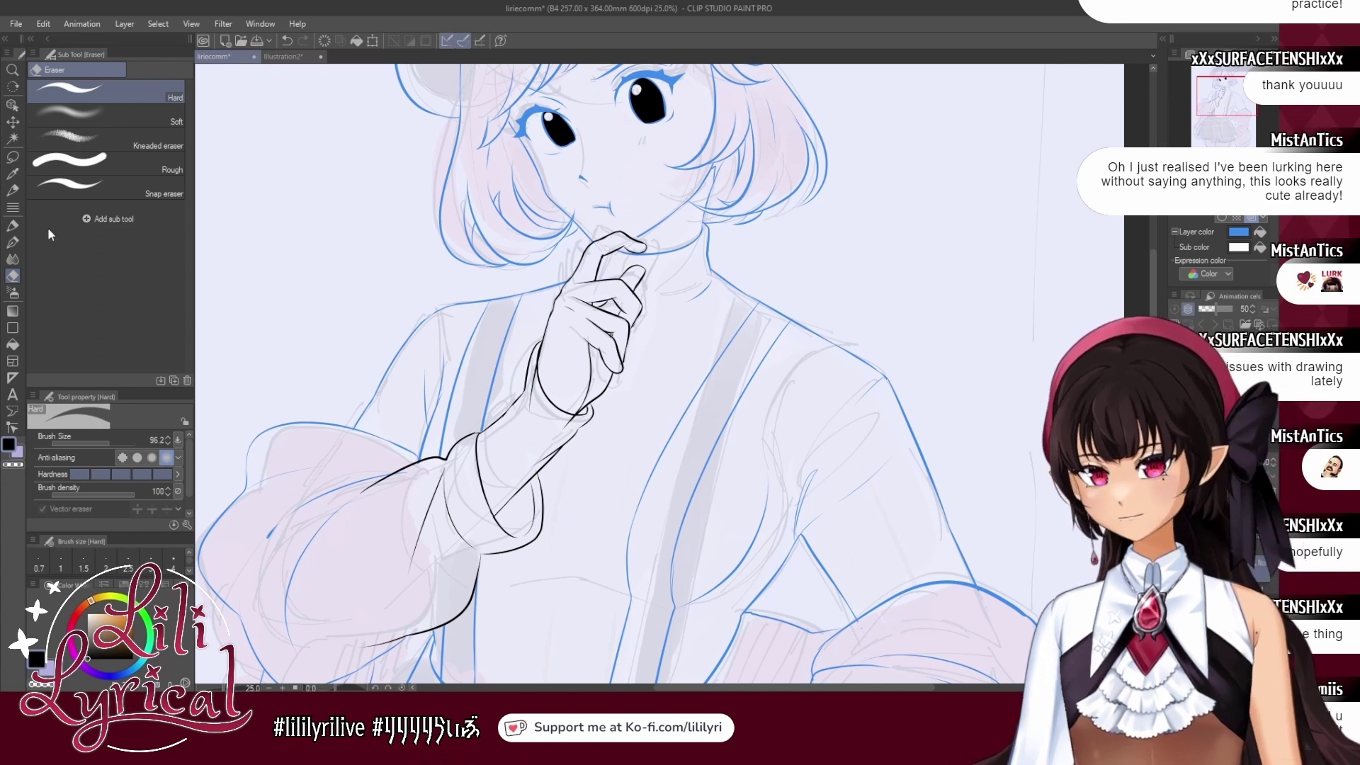
Turn off the blue layer color on the line art and save the illustration.
key(b)
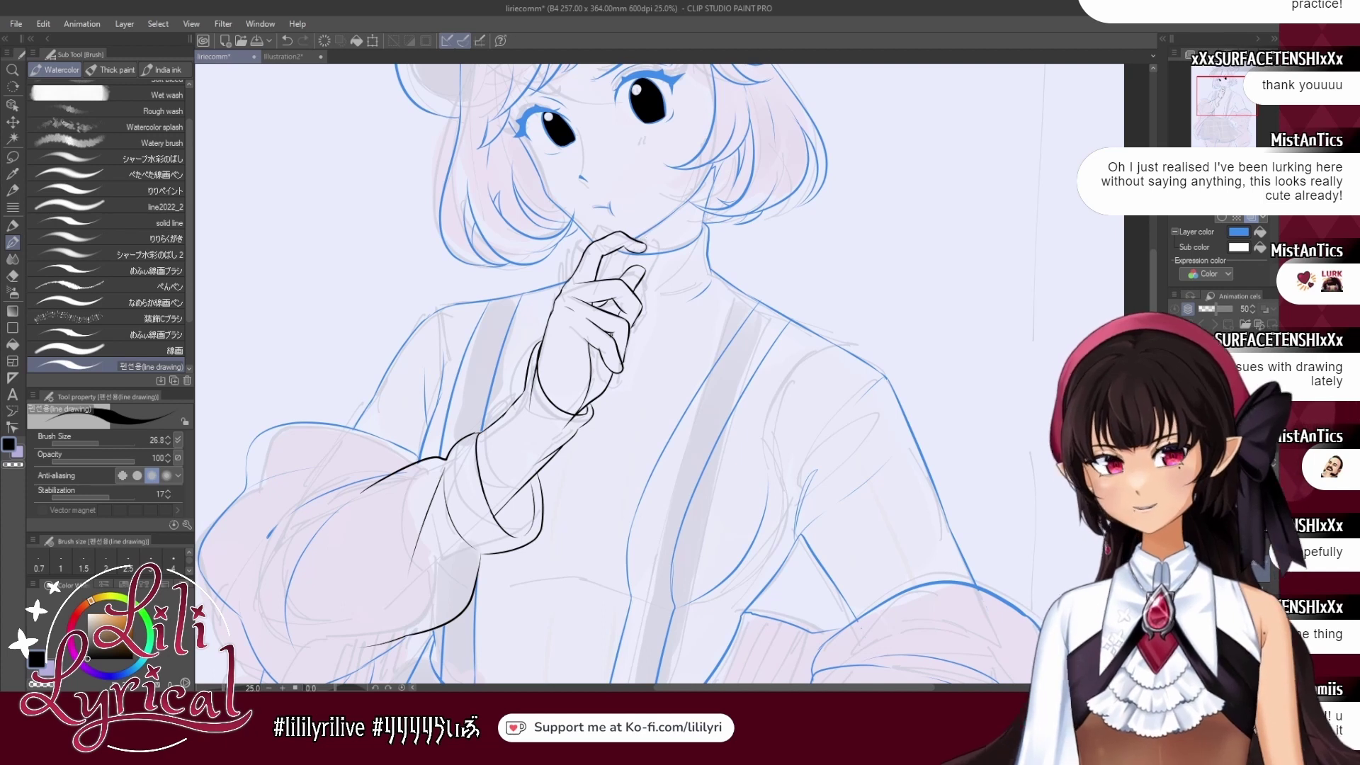
key(ctrl+0)
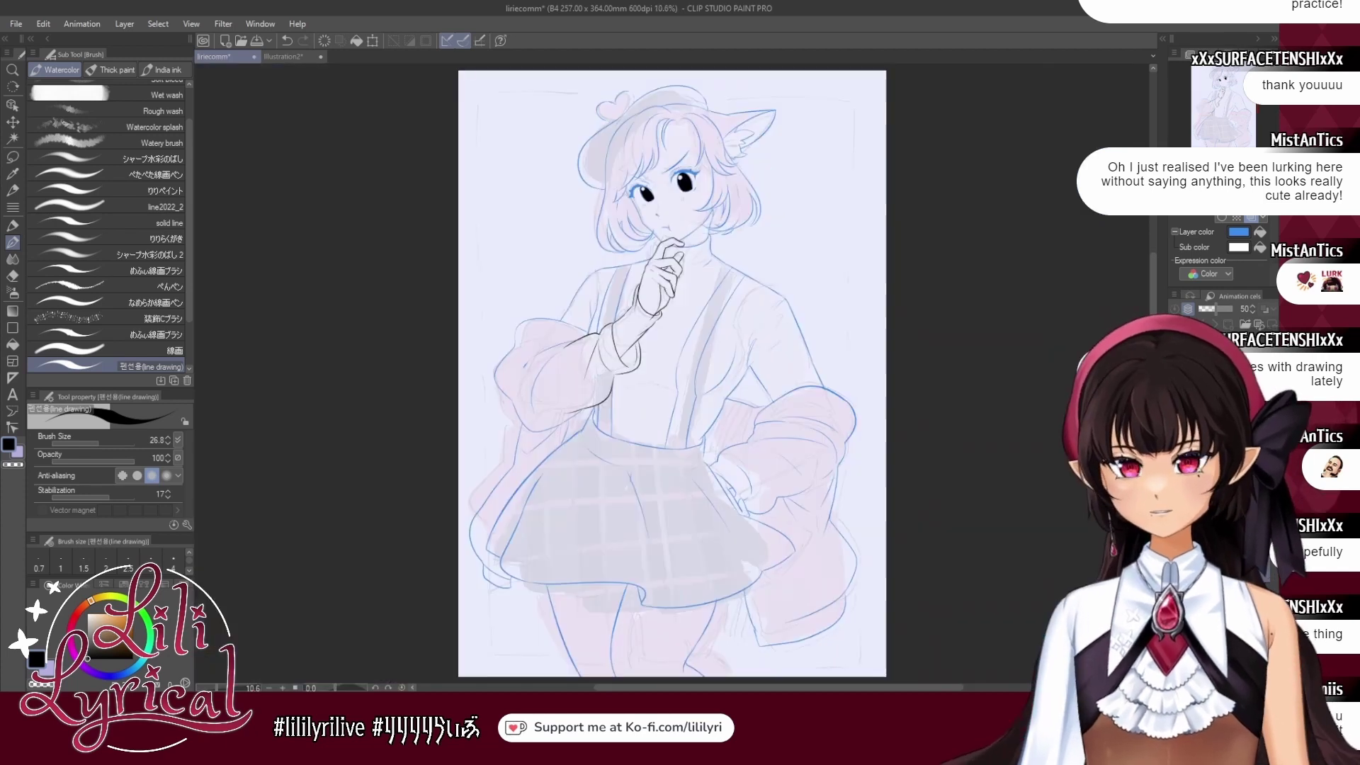
click(1252, 220)
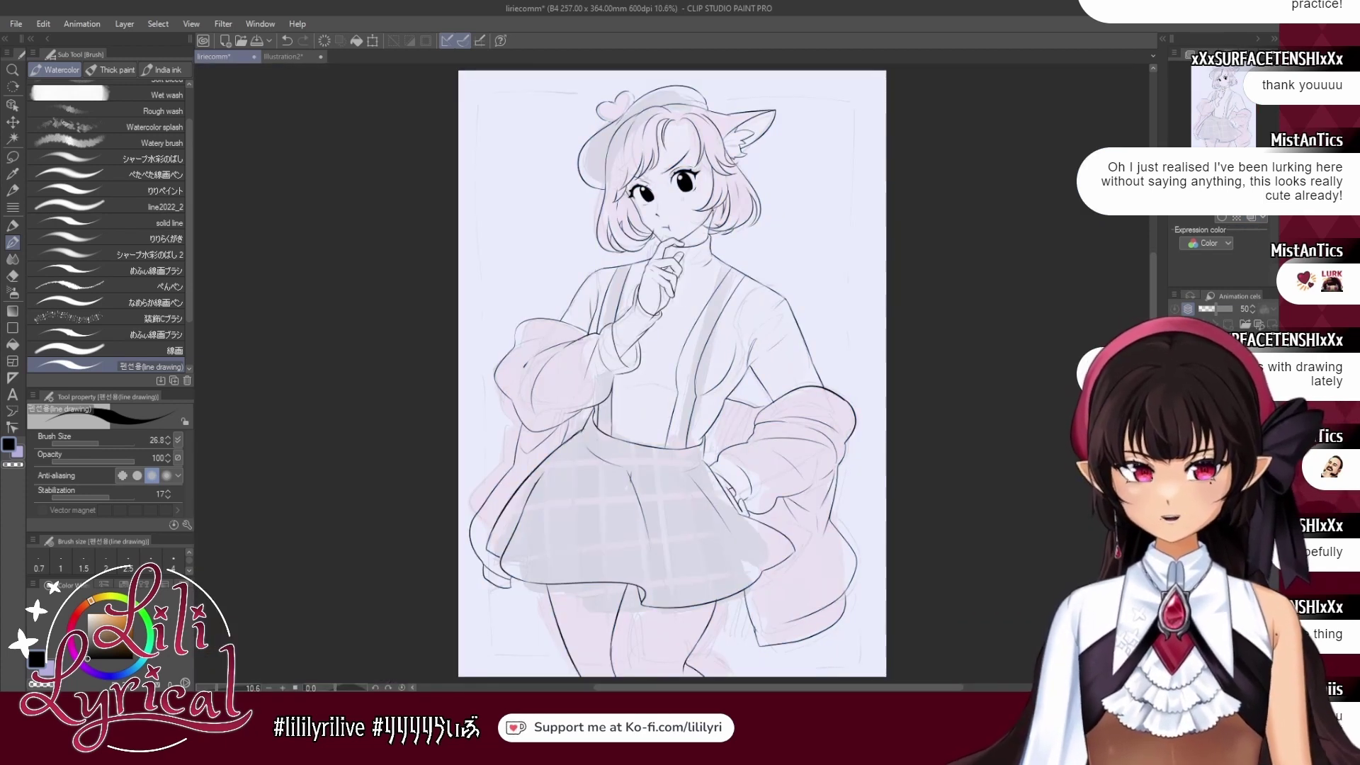
click(1176, 369)
key(ctrl+z)
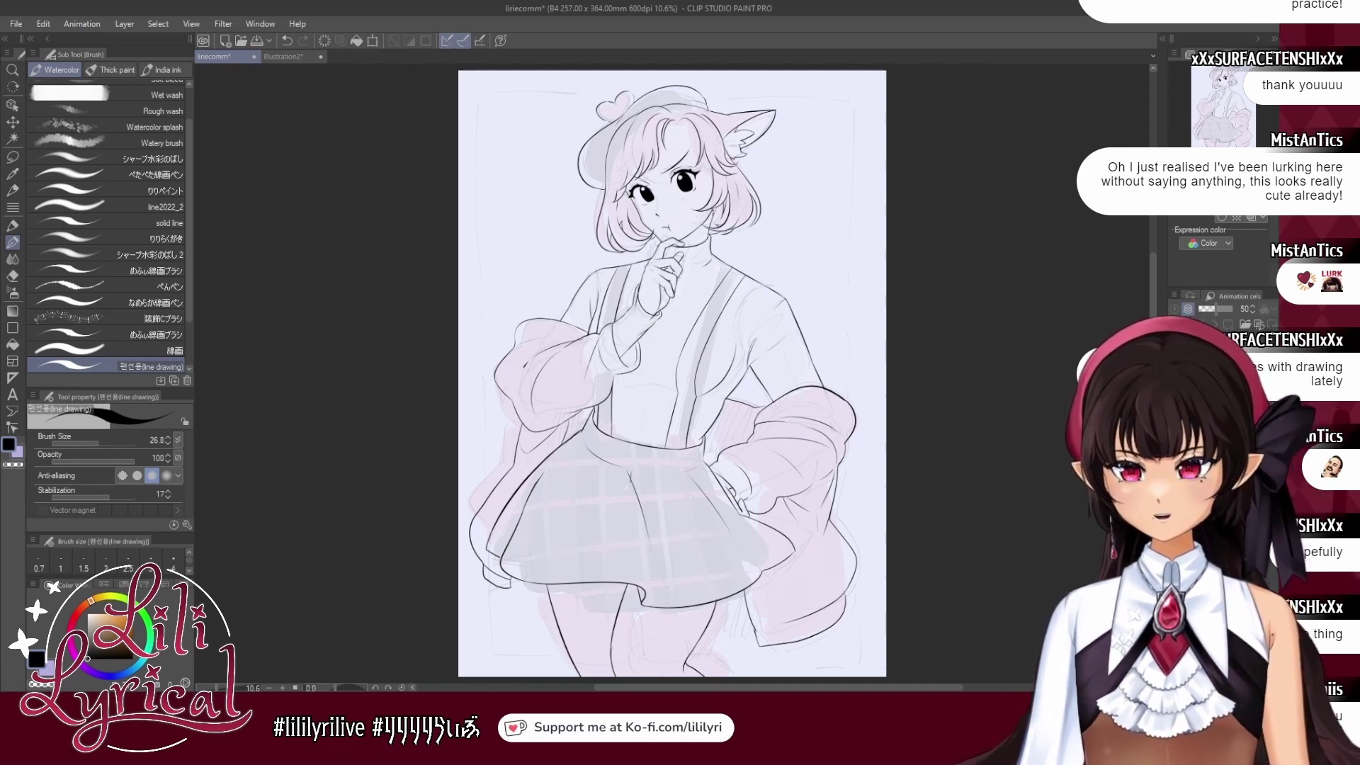
key(ctrl+s)
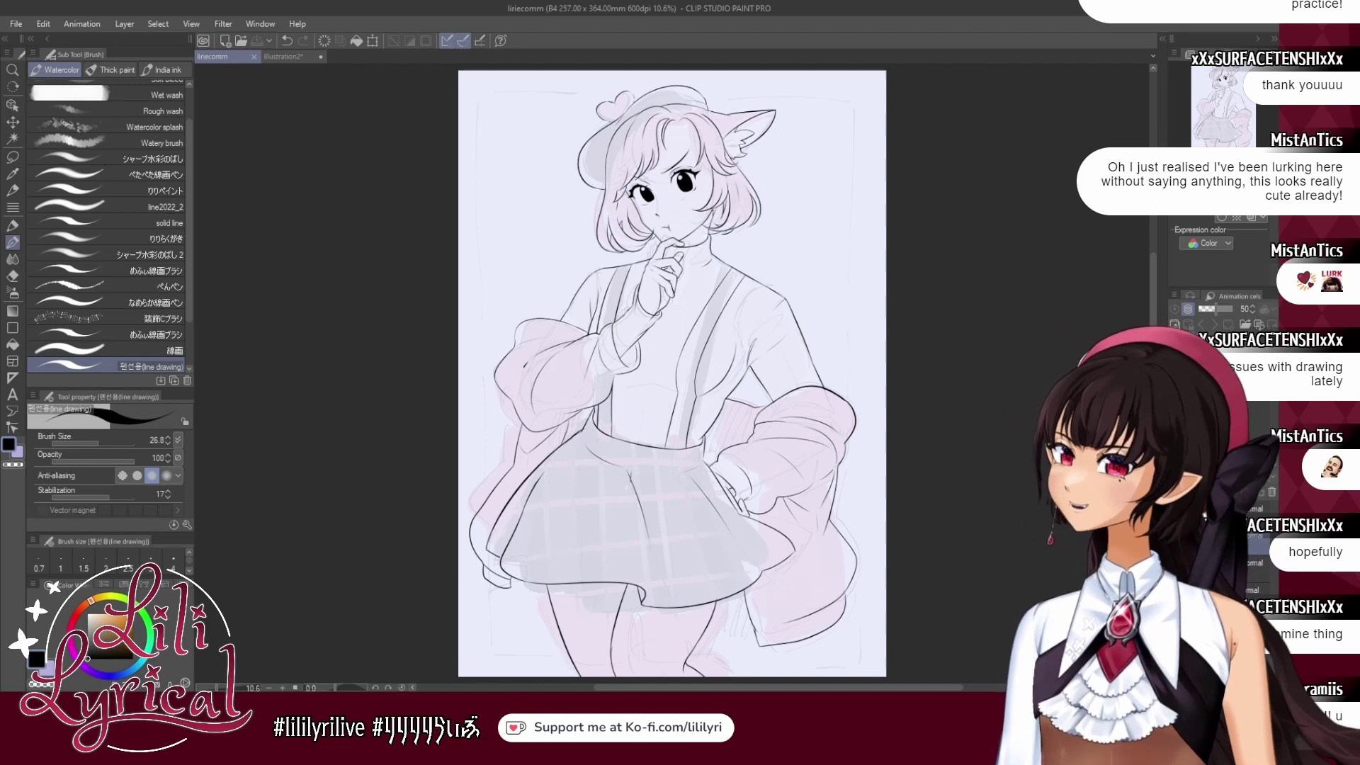
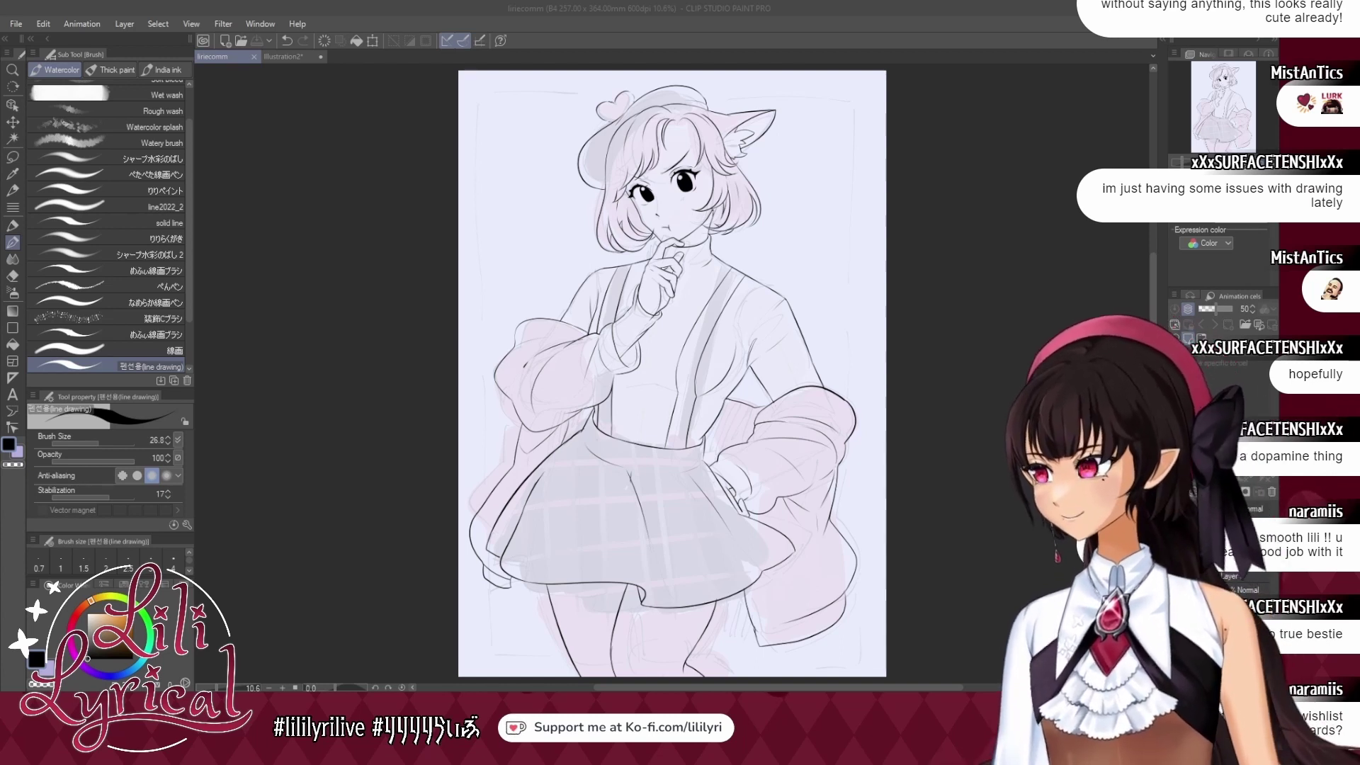
Hide the black fill of the eyes briefly and restore it.
click(1175, 573)
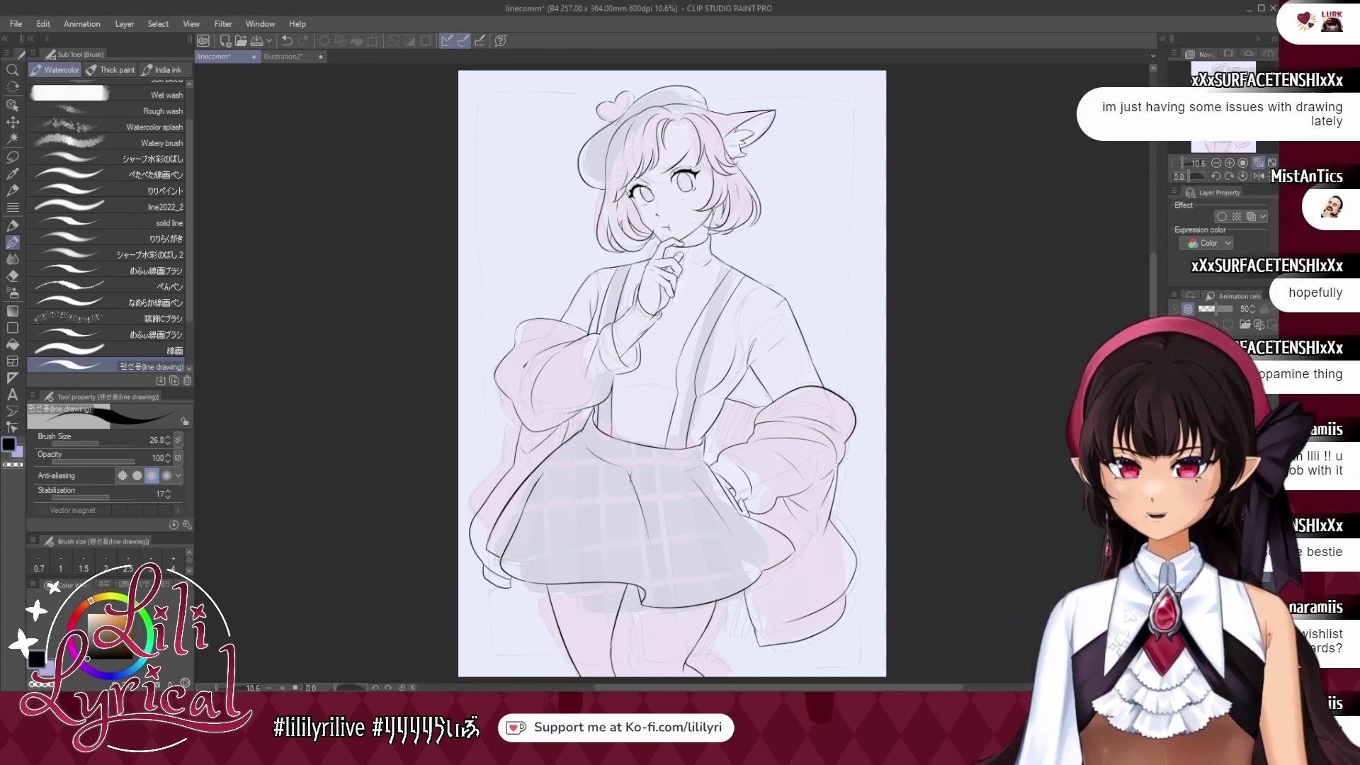
key(ctrl+y)
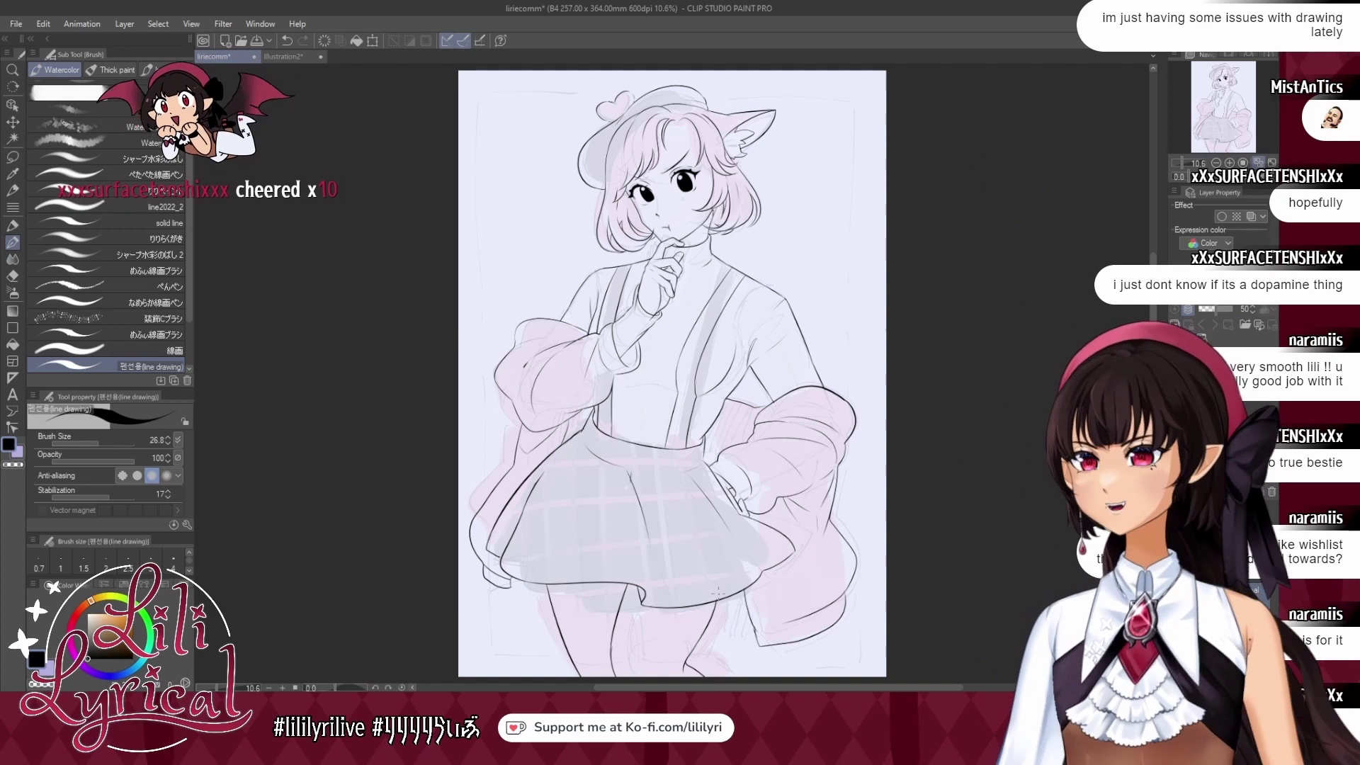
key(alt+Tab)
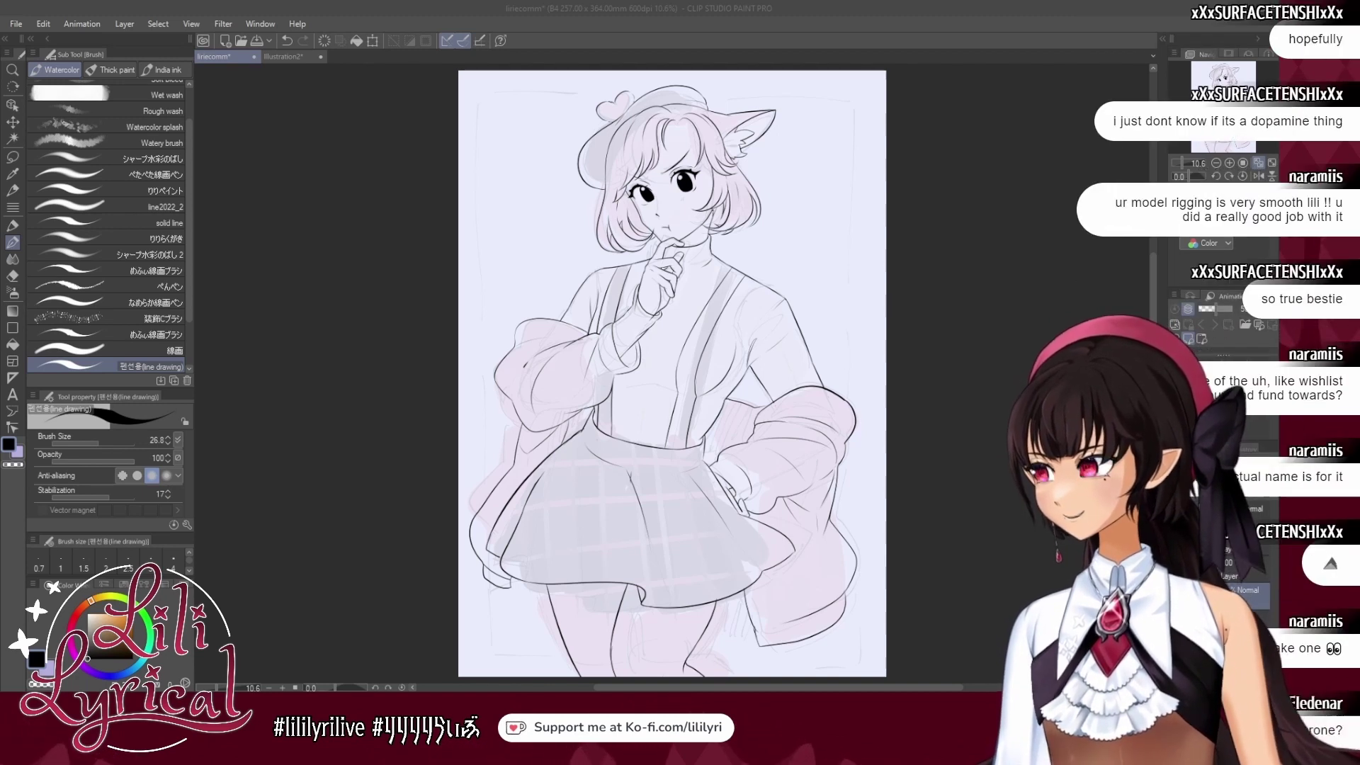
key(ctrl+z)
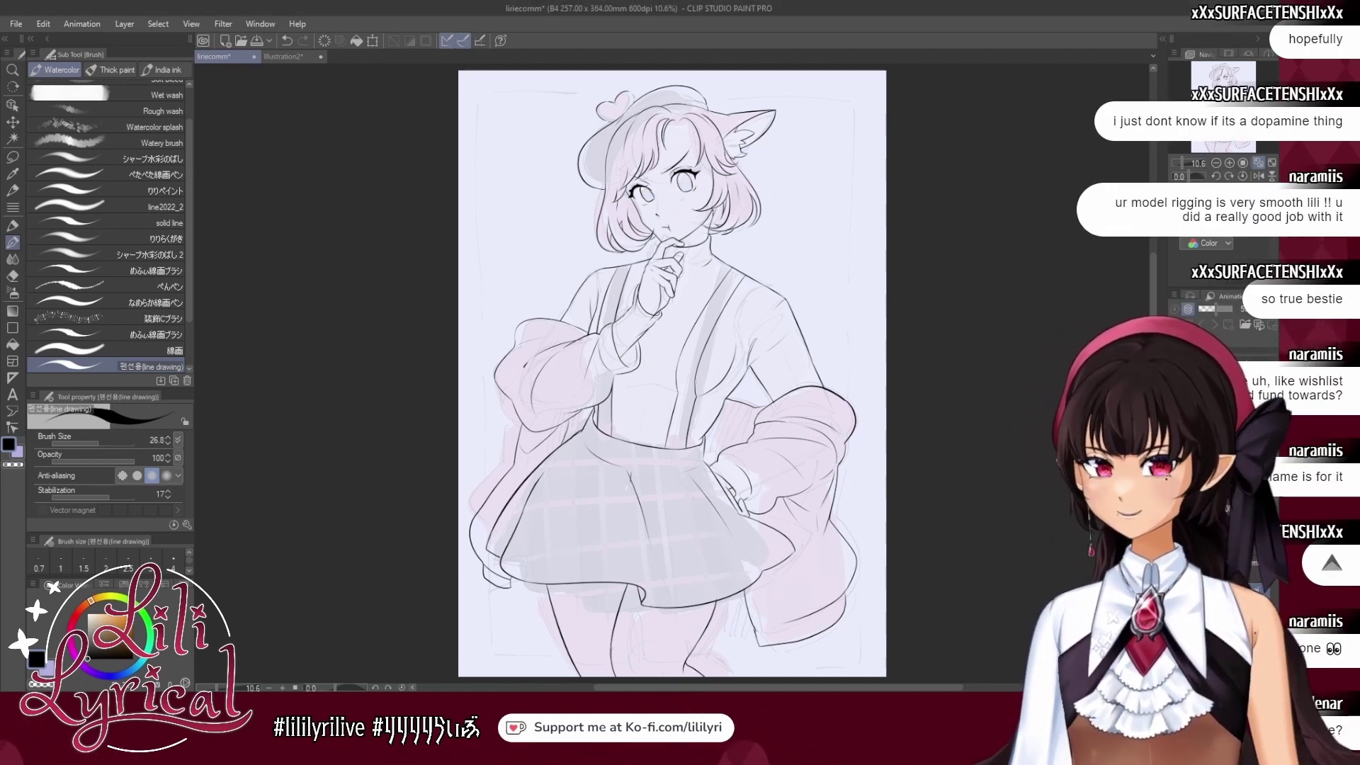
click(1176, 616)
key(ctrl+y)
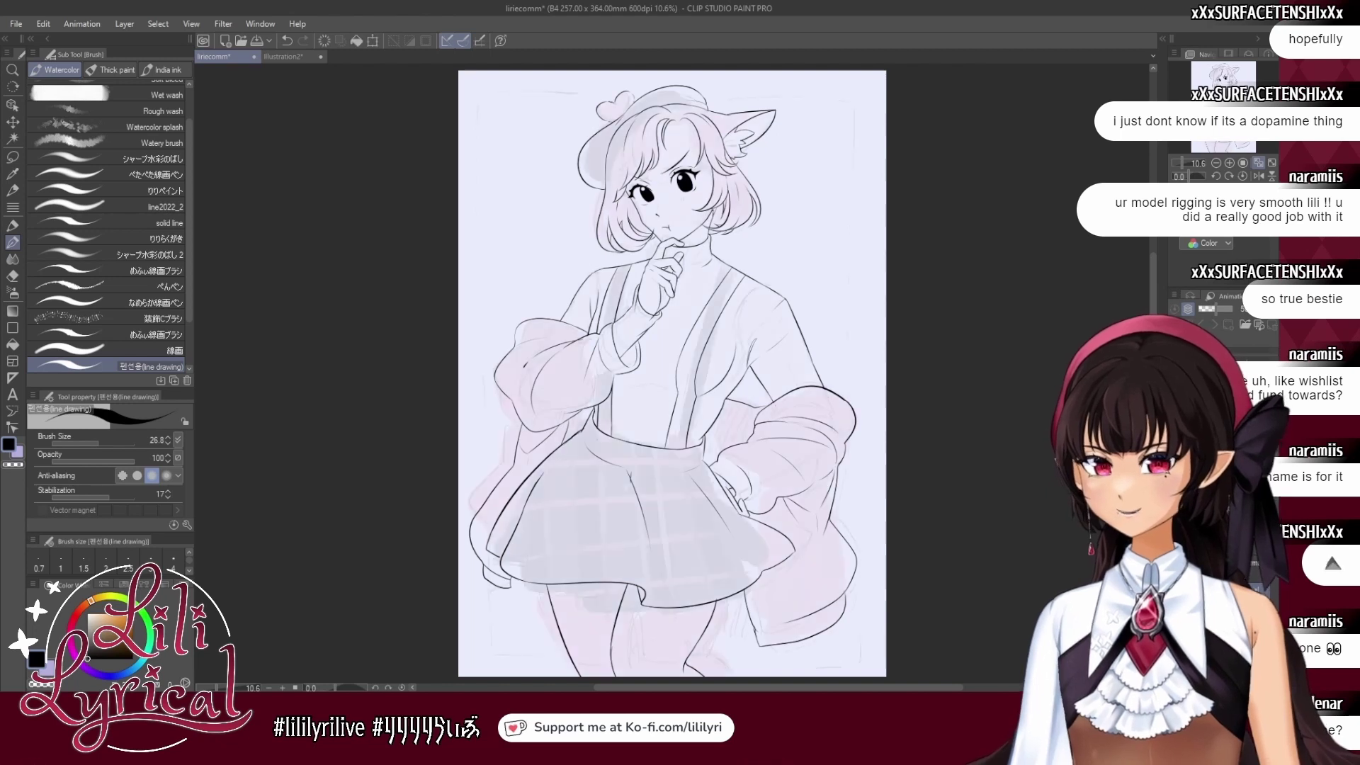
key(ctrl+z)
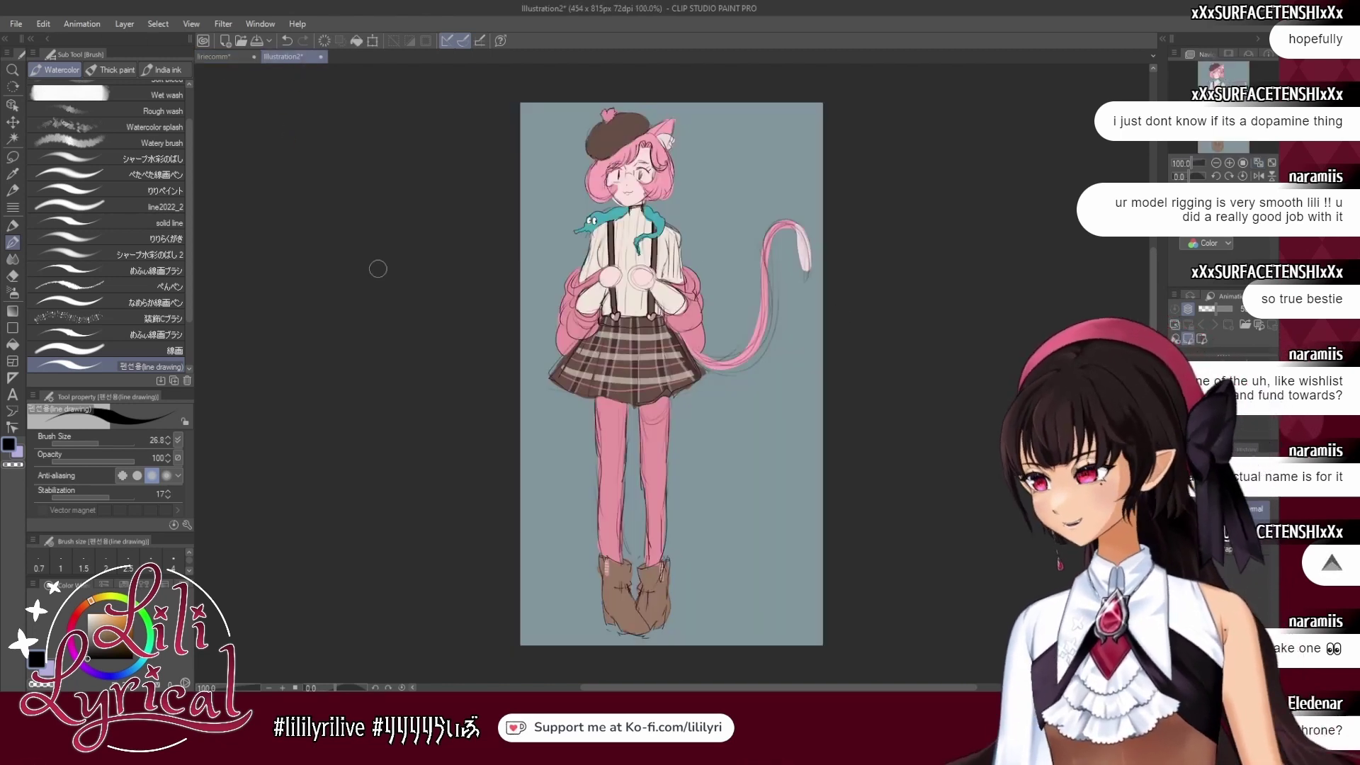
Sample the dark brown from the reference character illustration and fill the skirt and beret with it.
click(12, 344)
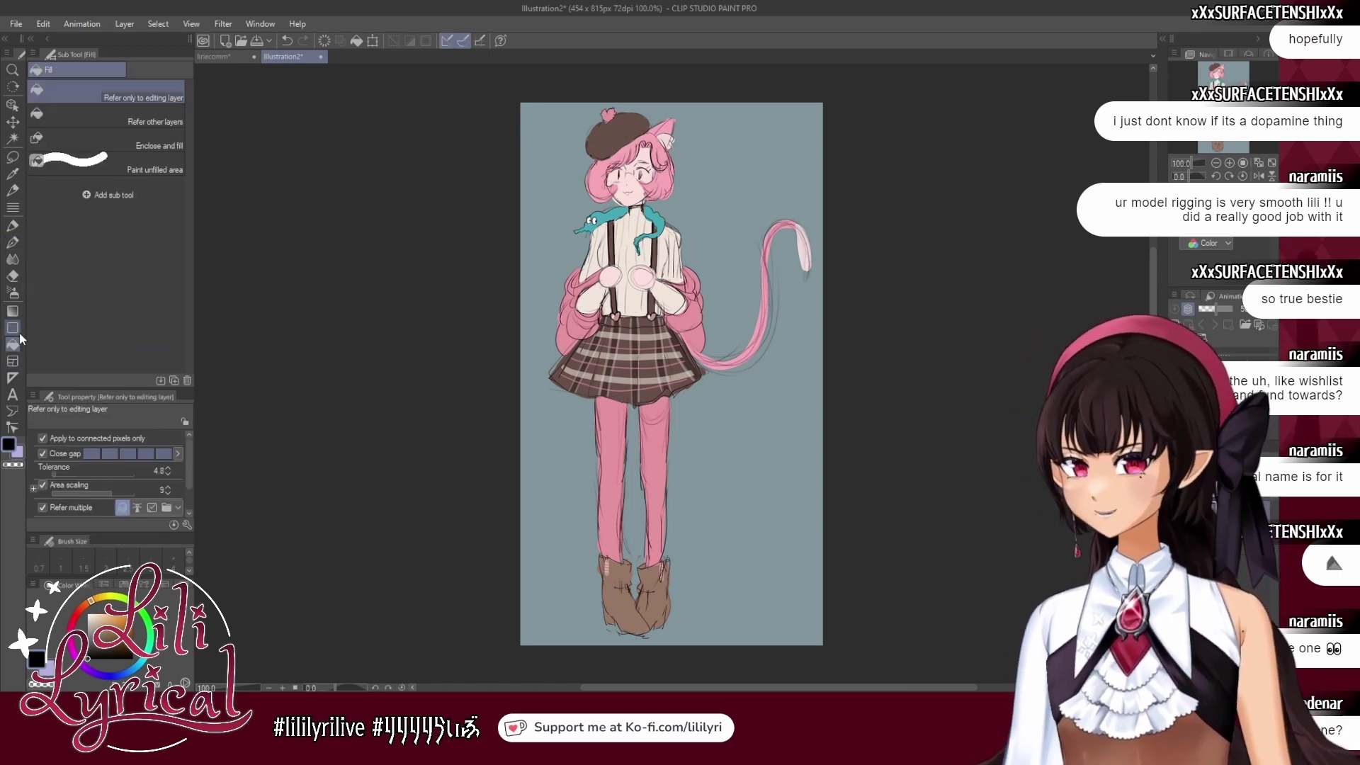
click(240, 58)
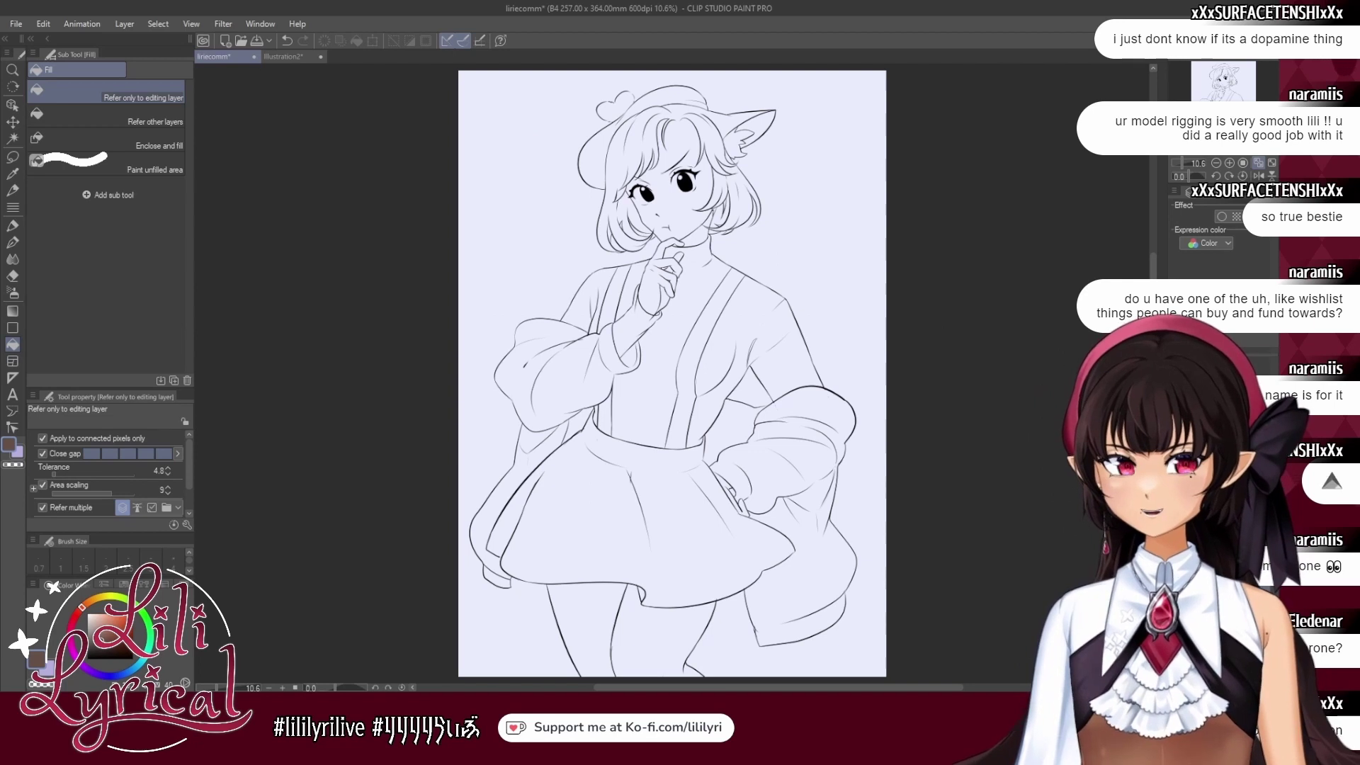
click(606, 444)
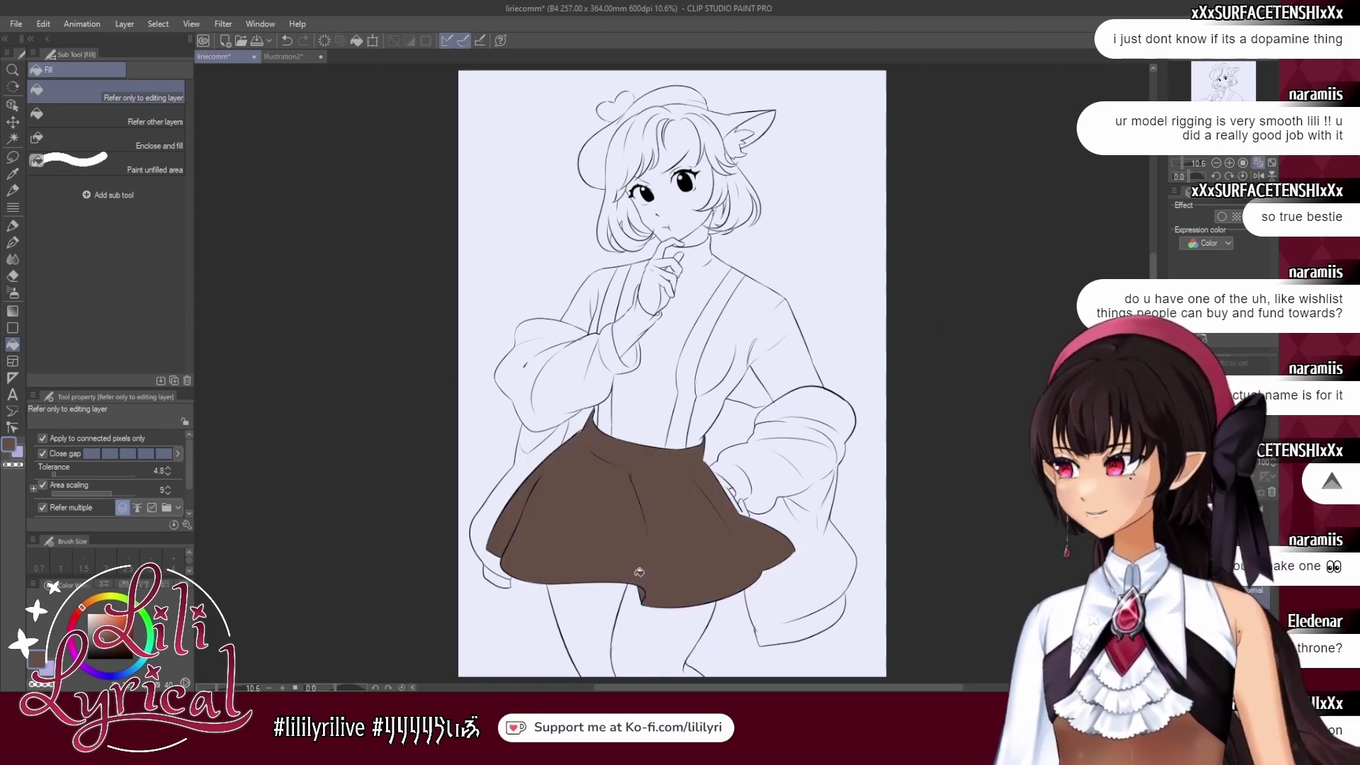
click(618, 142)
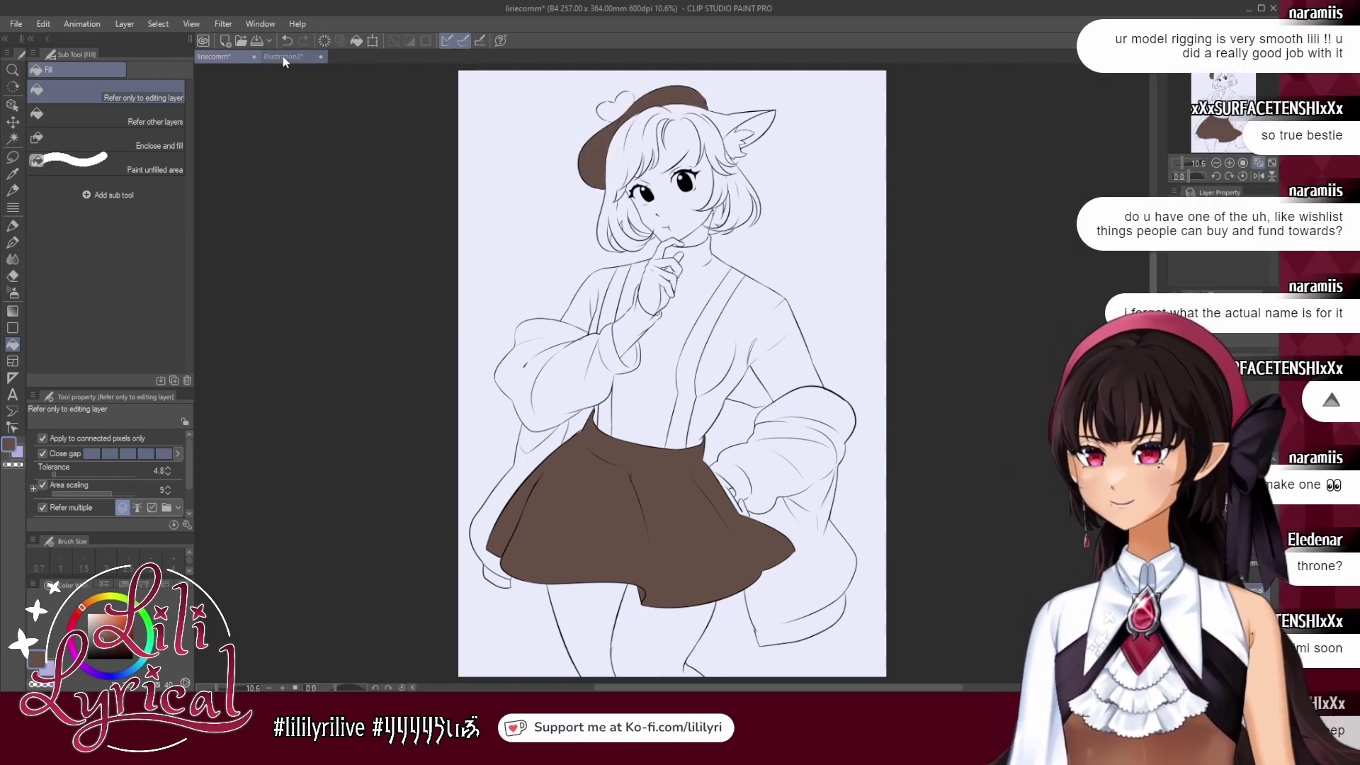
Sample the skin tone from the reference character and fill the raised hand with it.
click(283, 57)
click(233, 58)
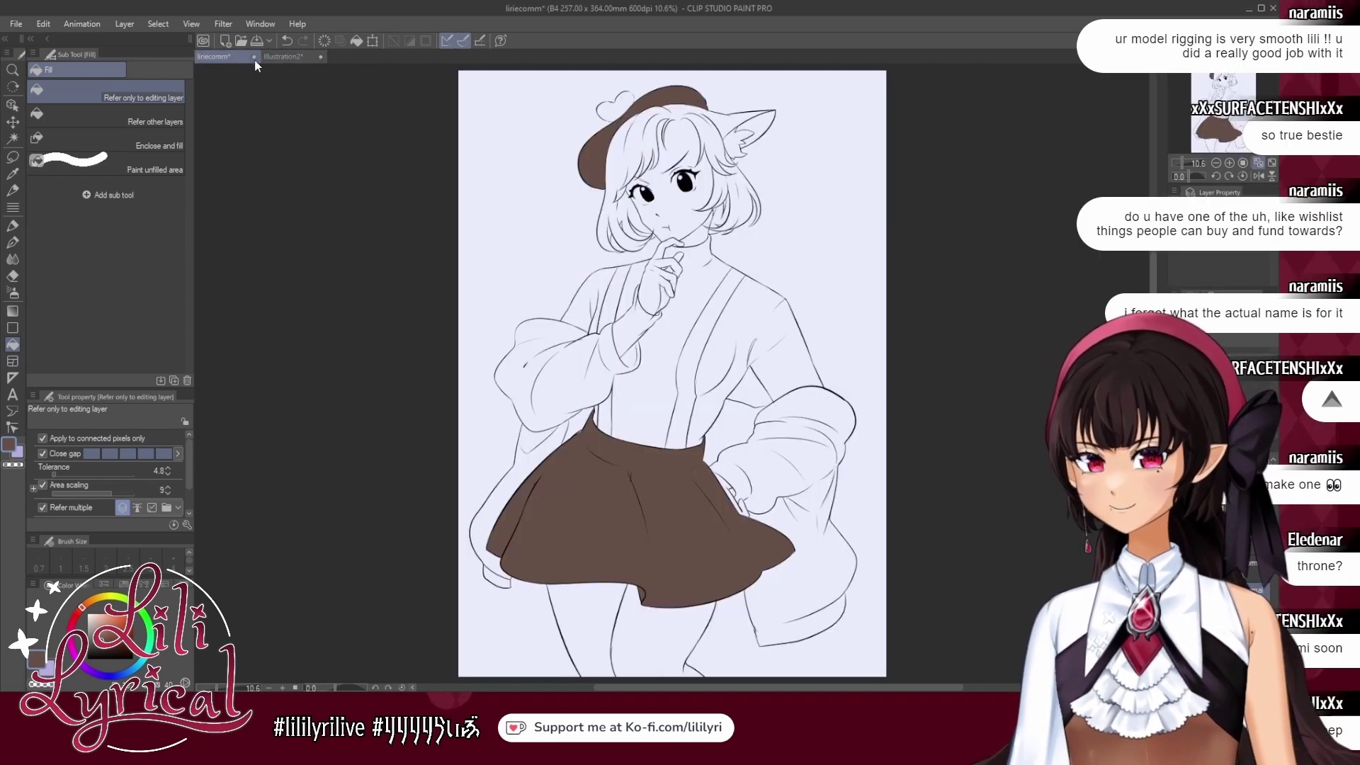
click(301, 57)
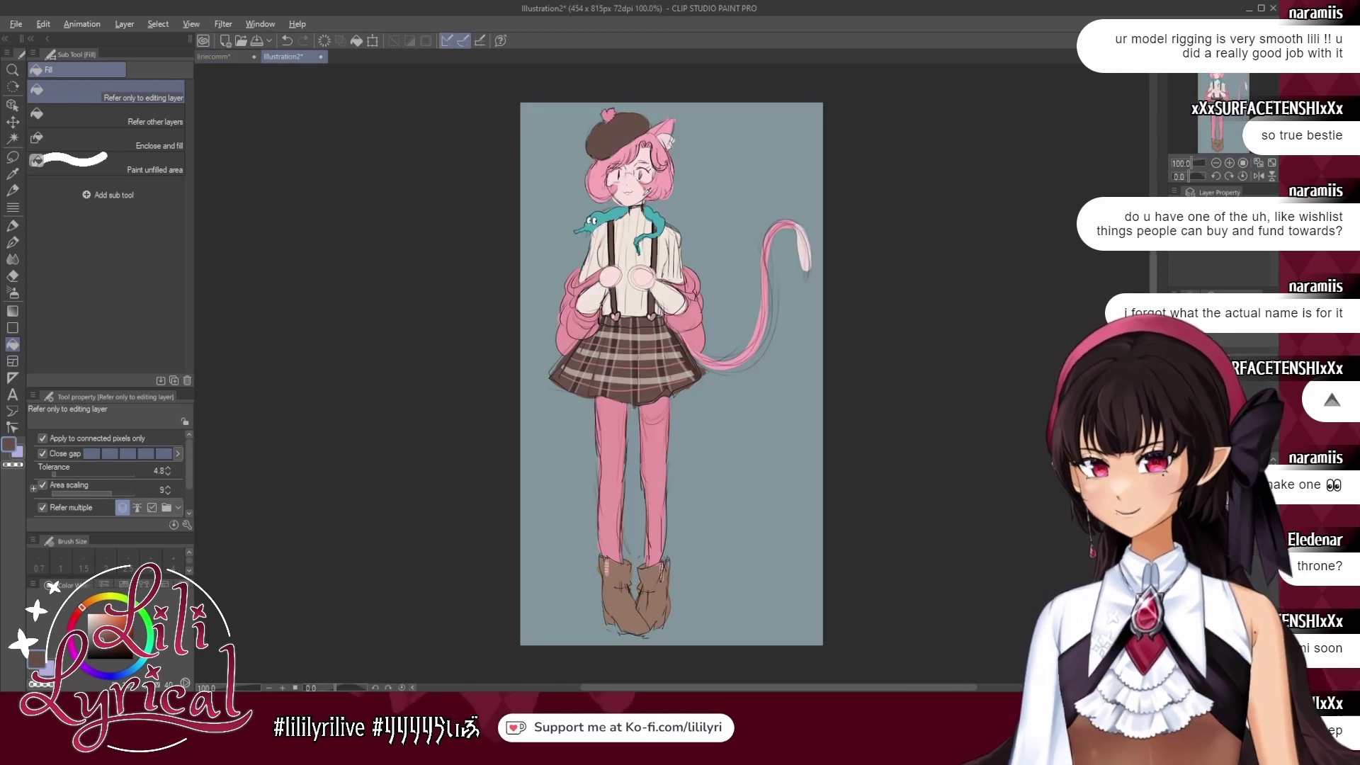
click(227, 57)
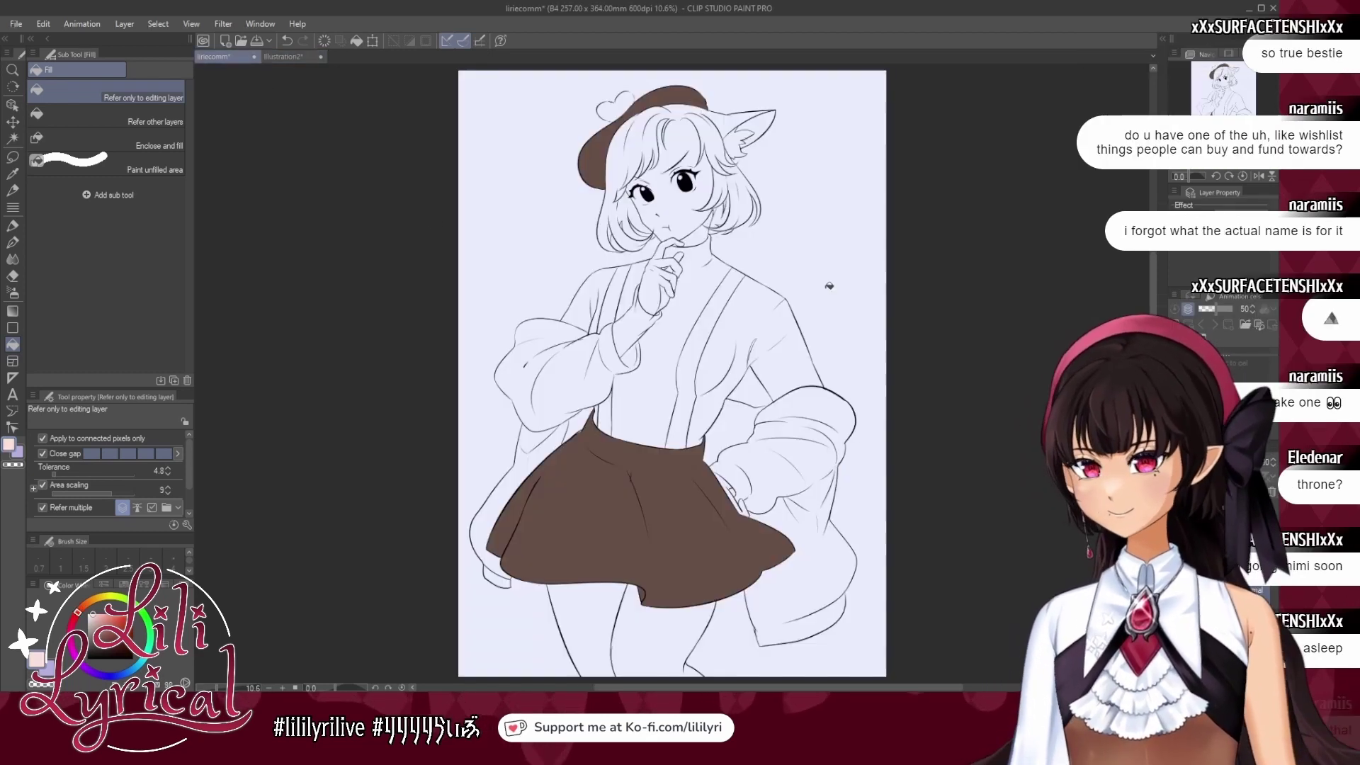
click(664, 290)
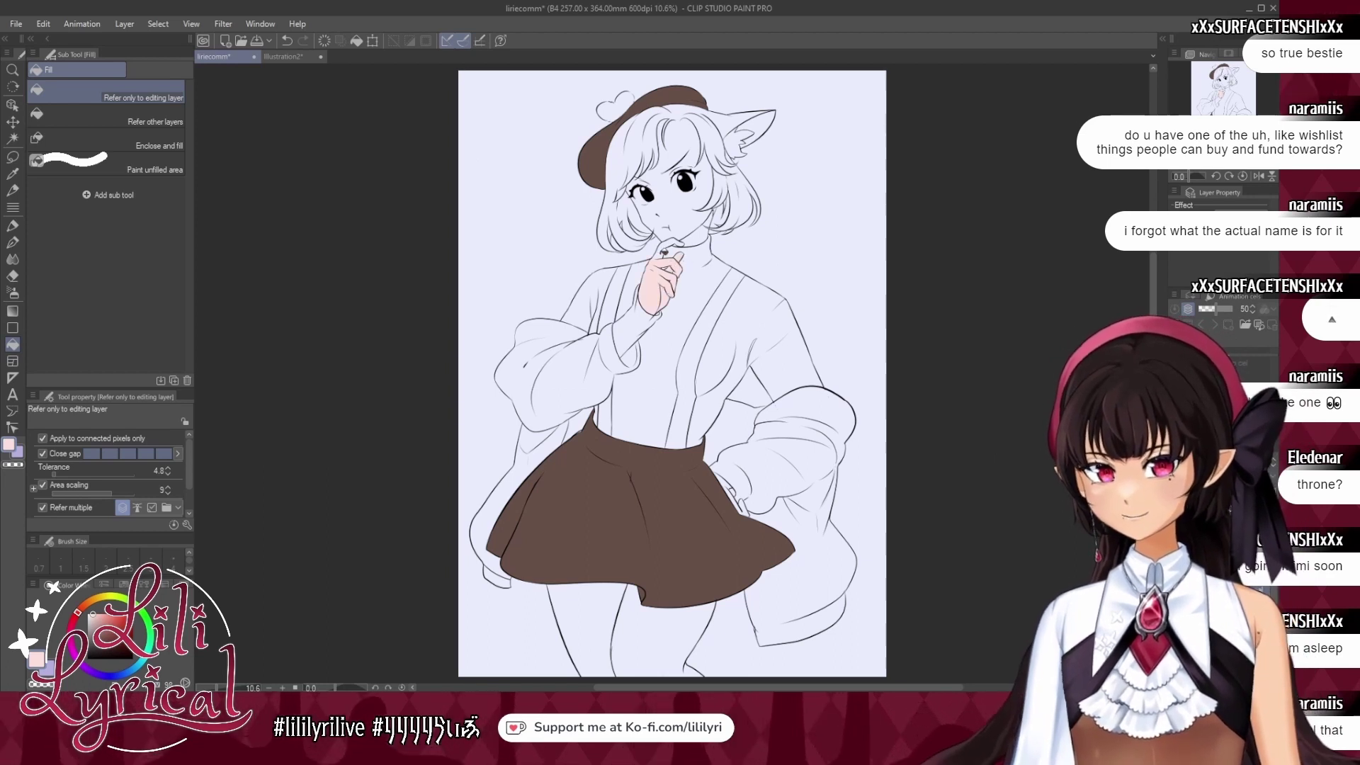
Fill the face, neck and hip hand with the skin tone, undoing the spill into the hair and sealing the hairline with the Milli pen.
click(674, 149)
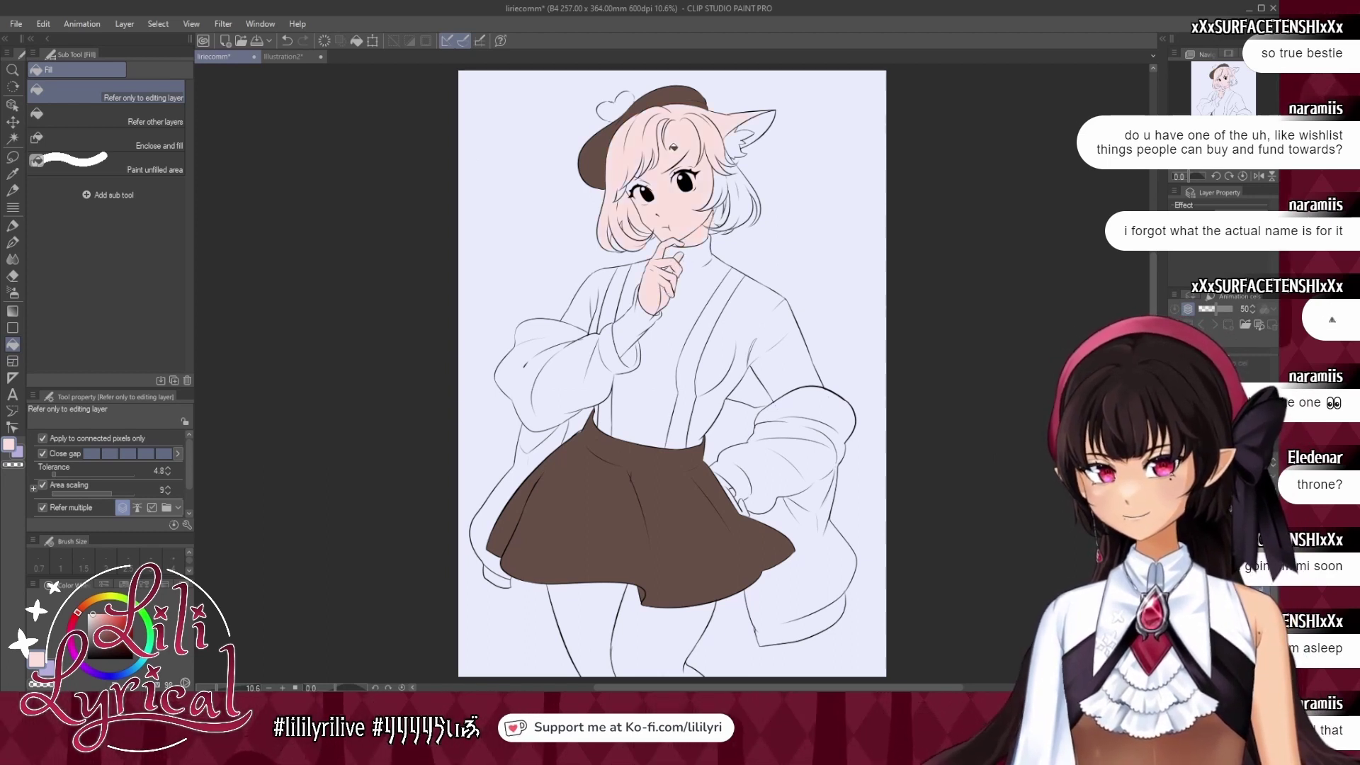
key(b)
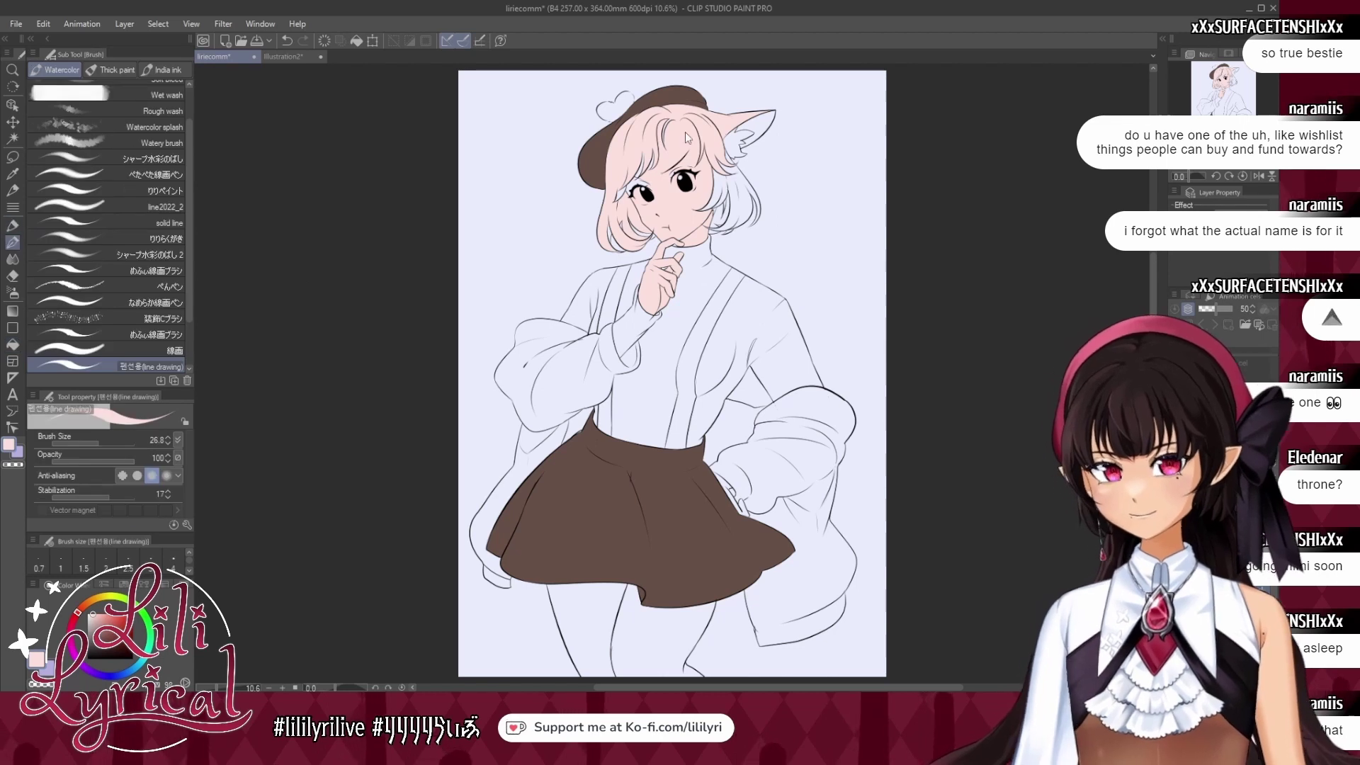
click(13, 226)
key(ctrl+z)
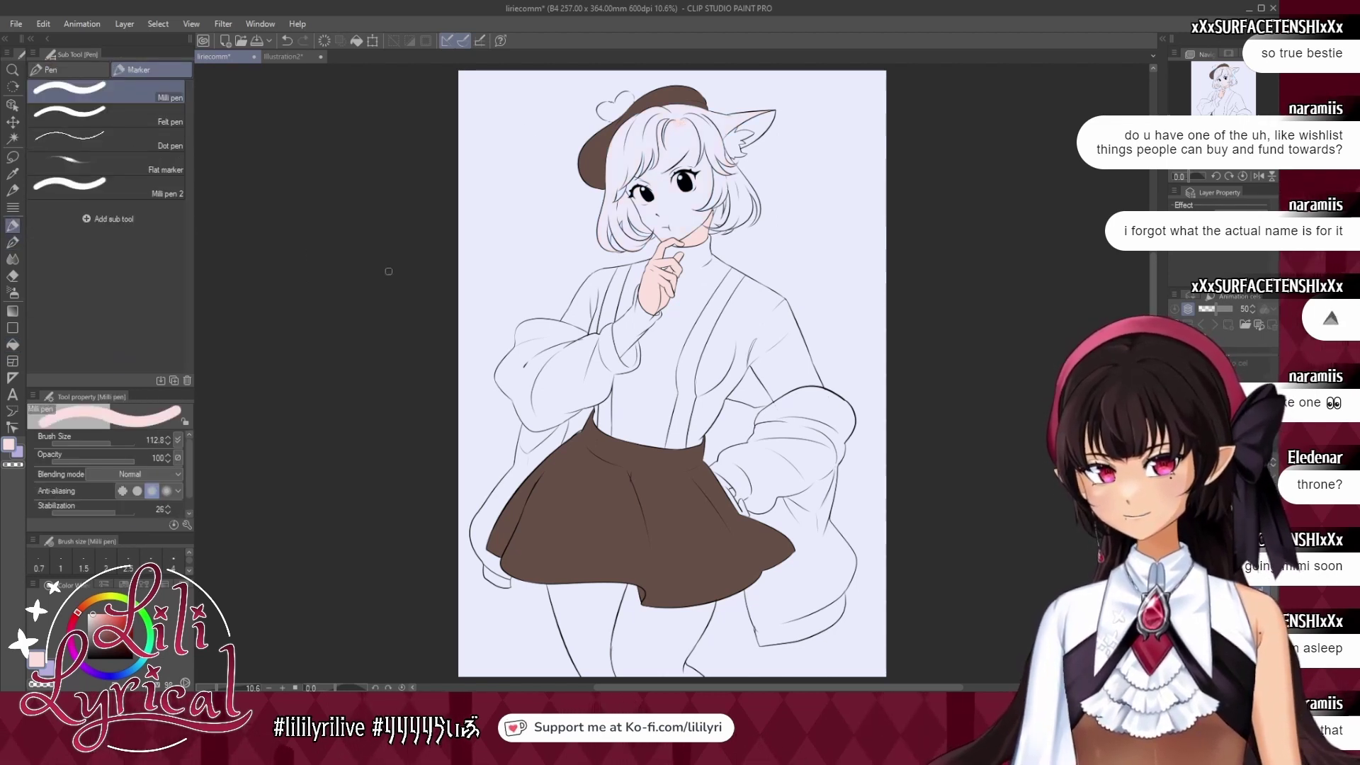
click(12, 345)
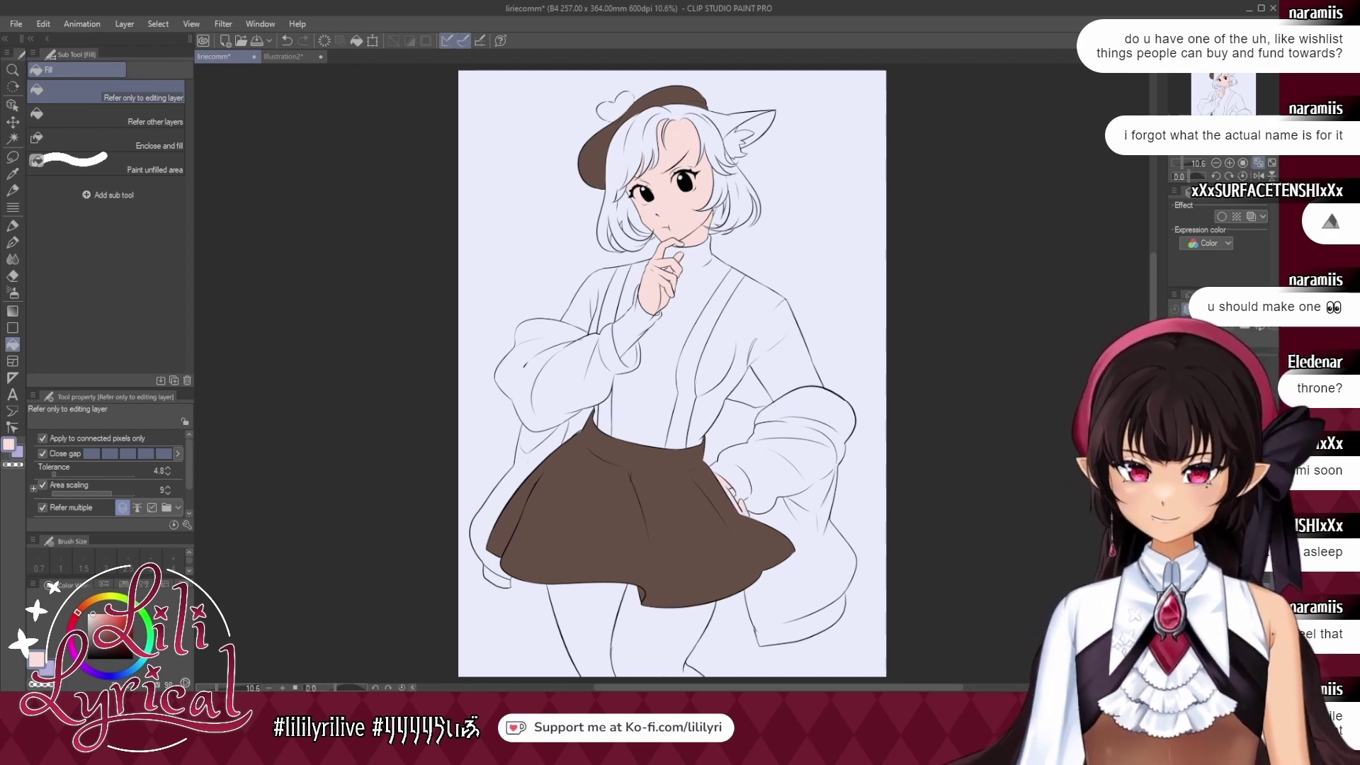
Sample the reference character's hair pink and fill the hair, outer ear and the beret's heart with it.
click(283, 57)
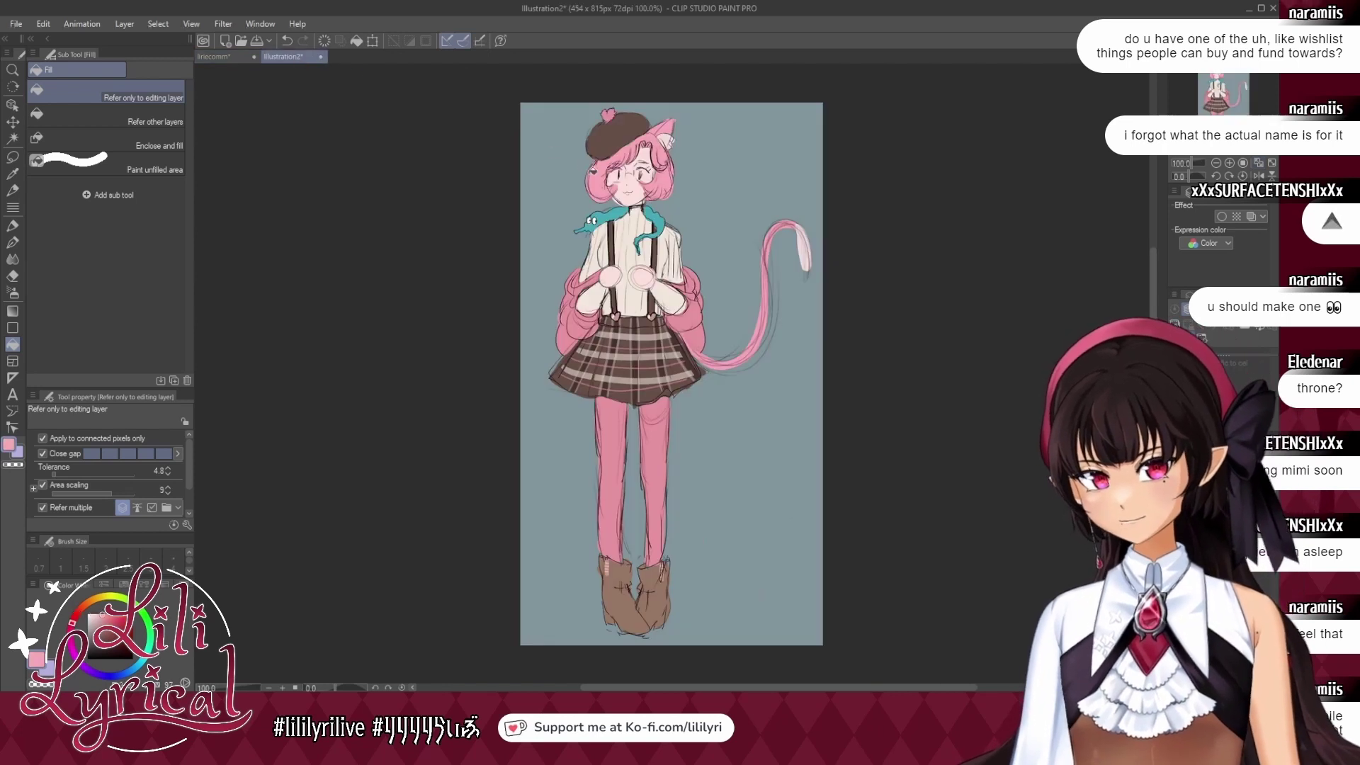
click(213, 56)
click(628, 160)
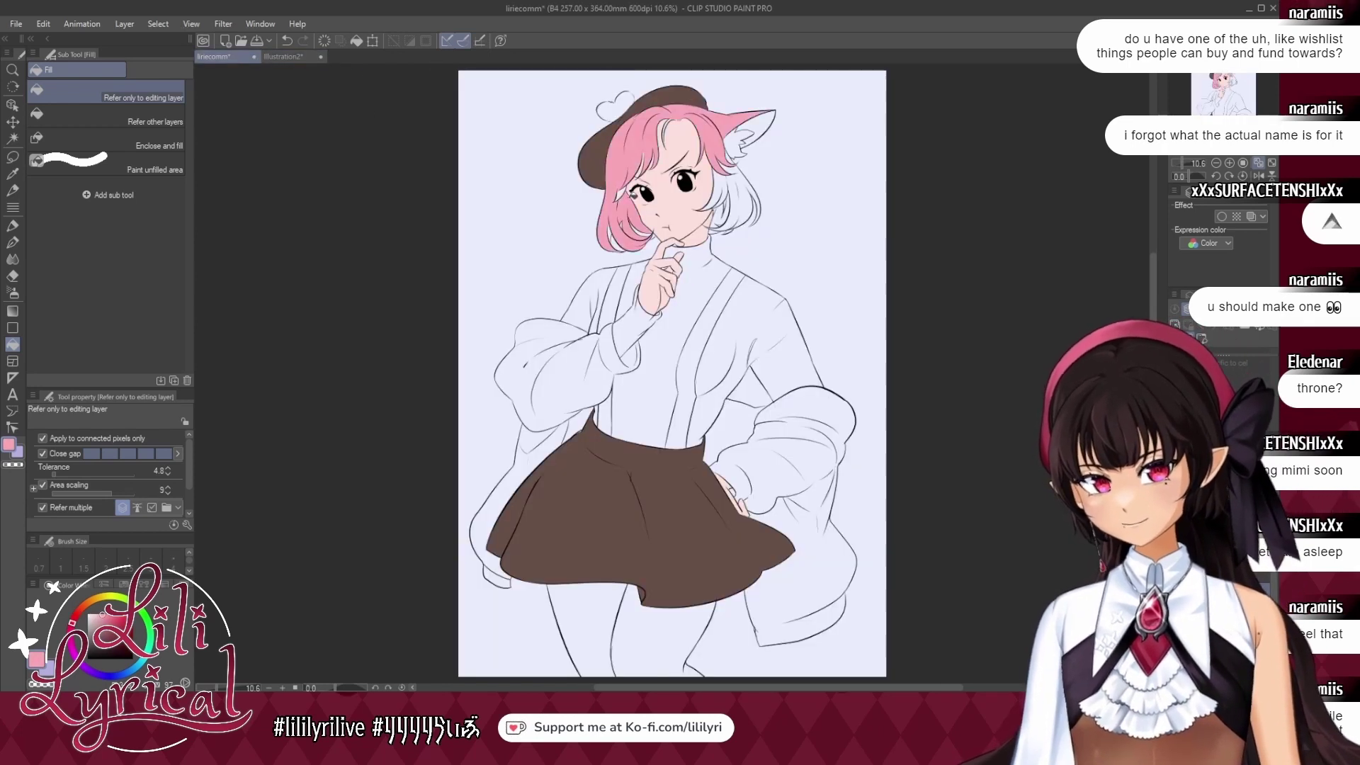
click(718, 191)
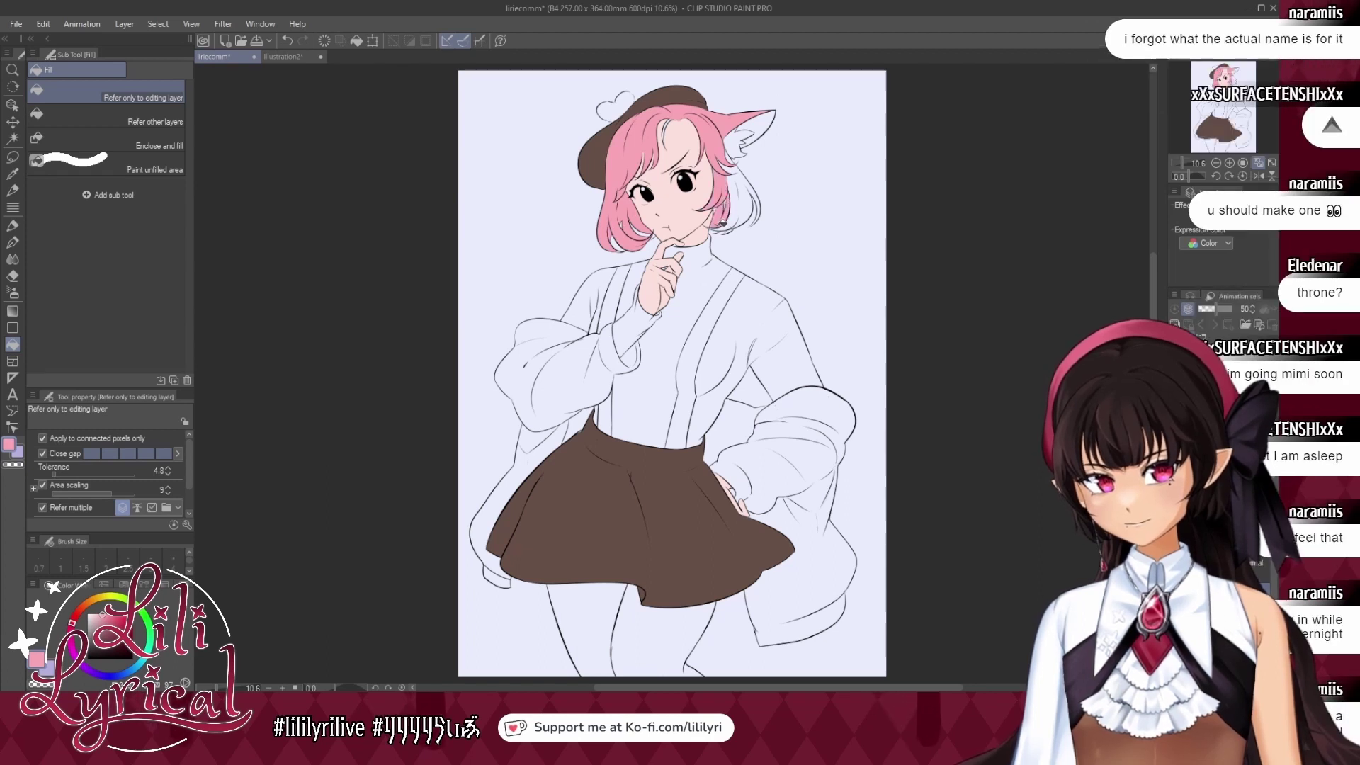
click(733, 228)
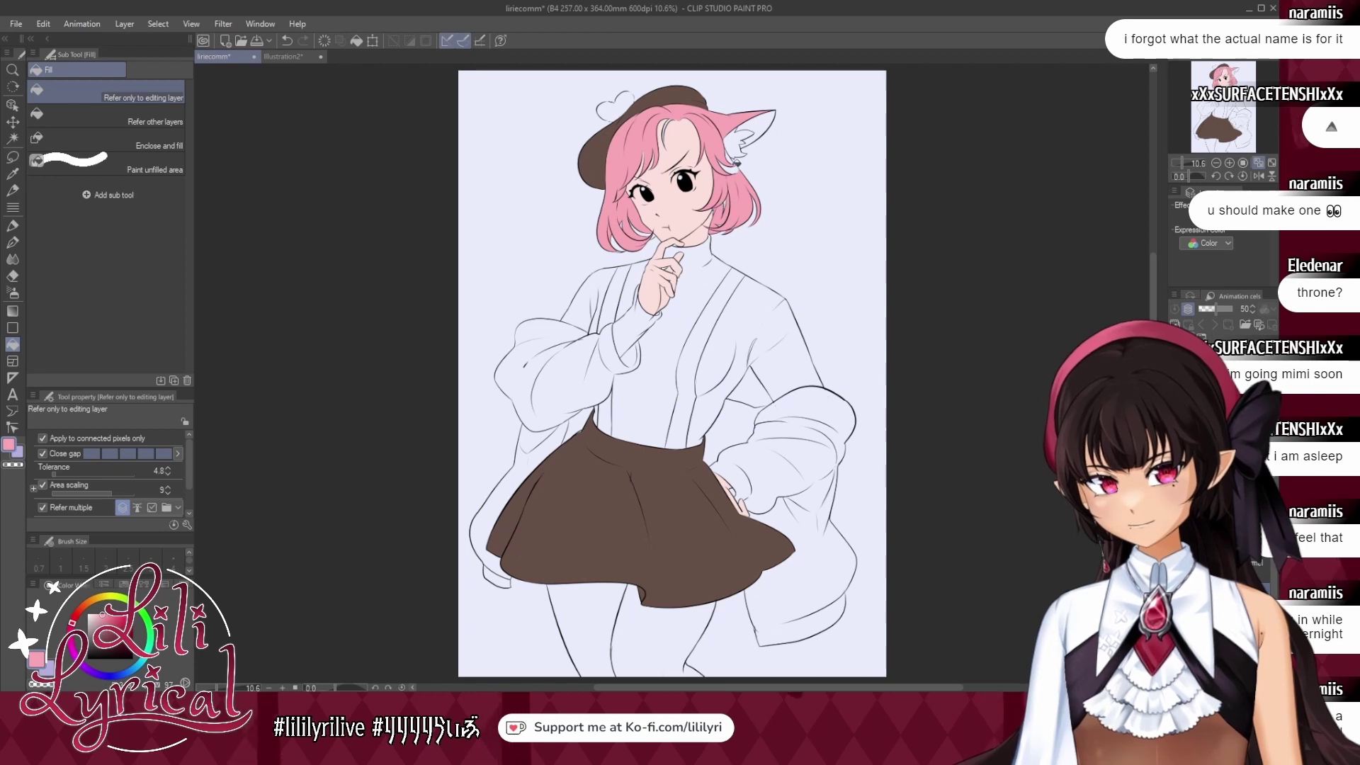
click(630, 101)
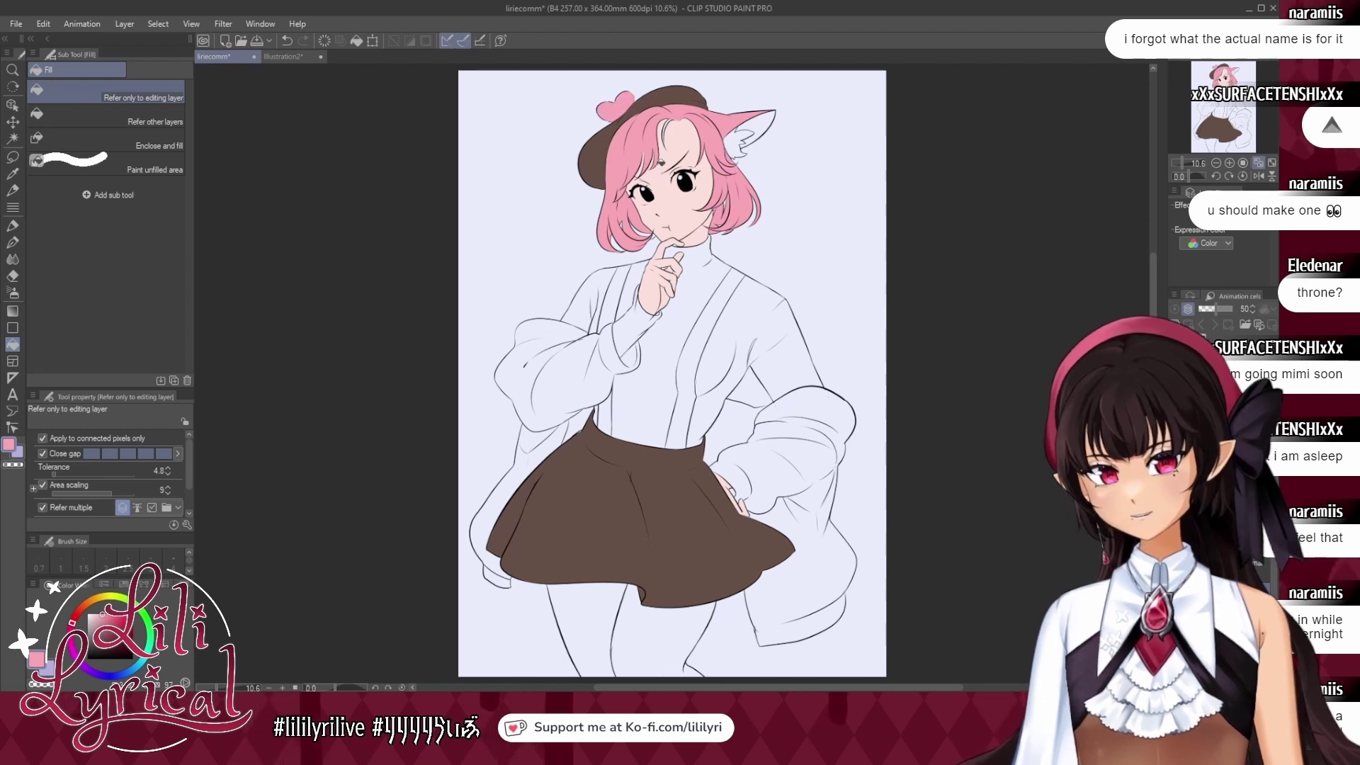
Check the reference character's colors and fill both sides of the slipped-down cardigan and both legs with pink.
click(290, 56)
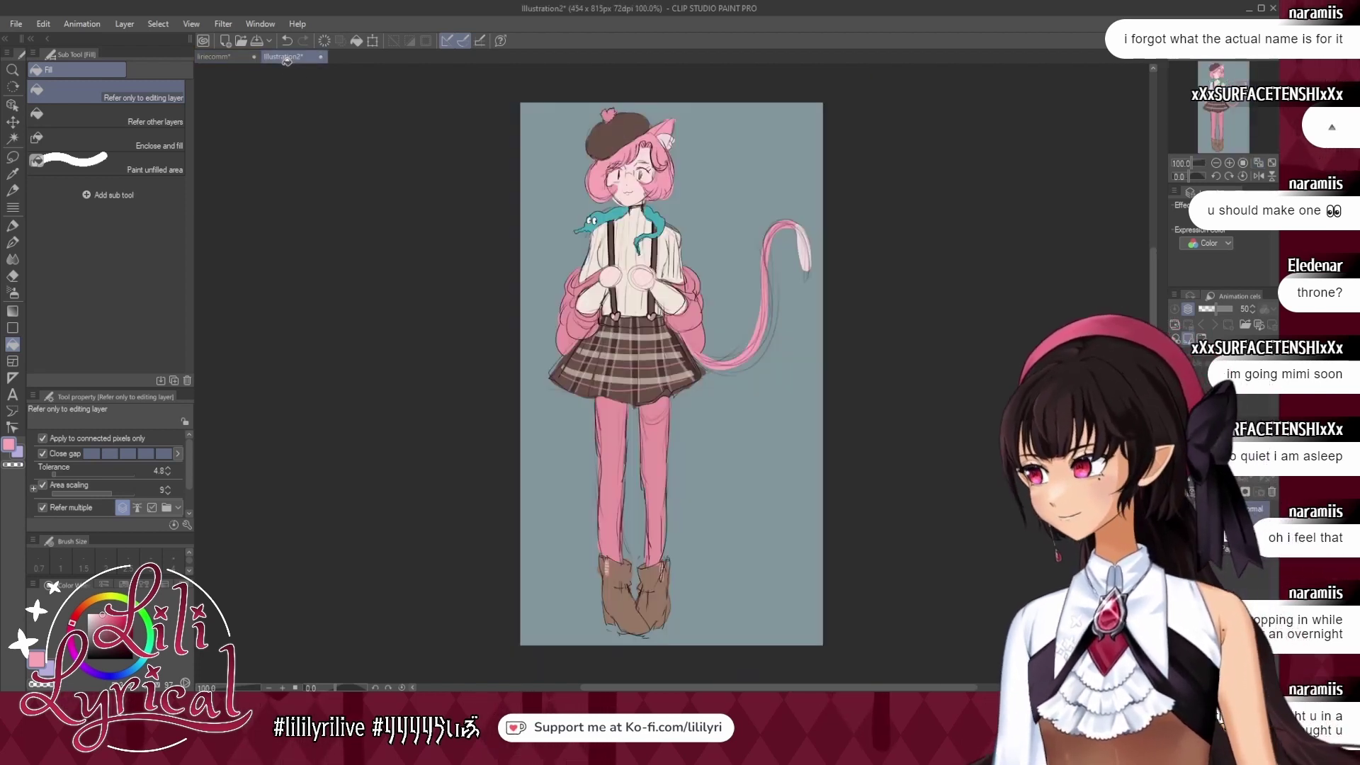
click(229, 61)
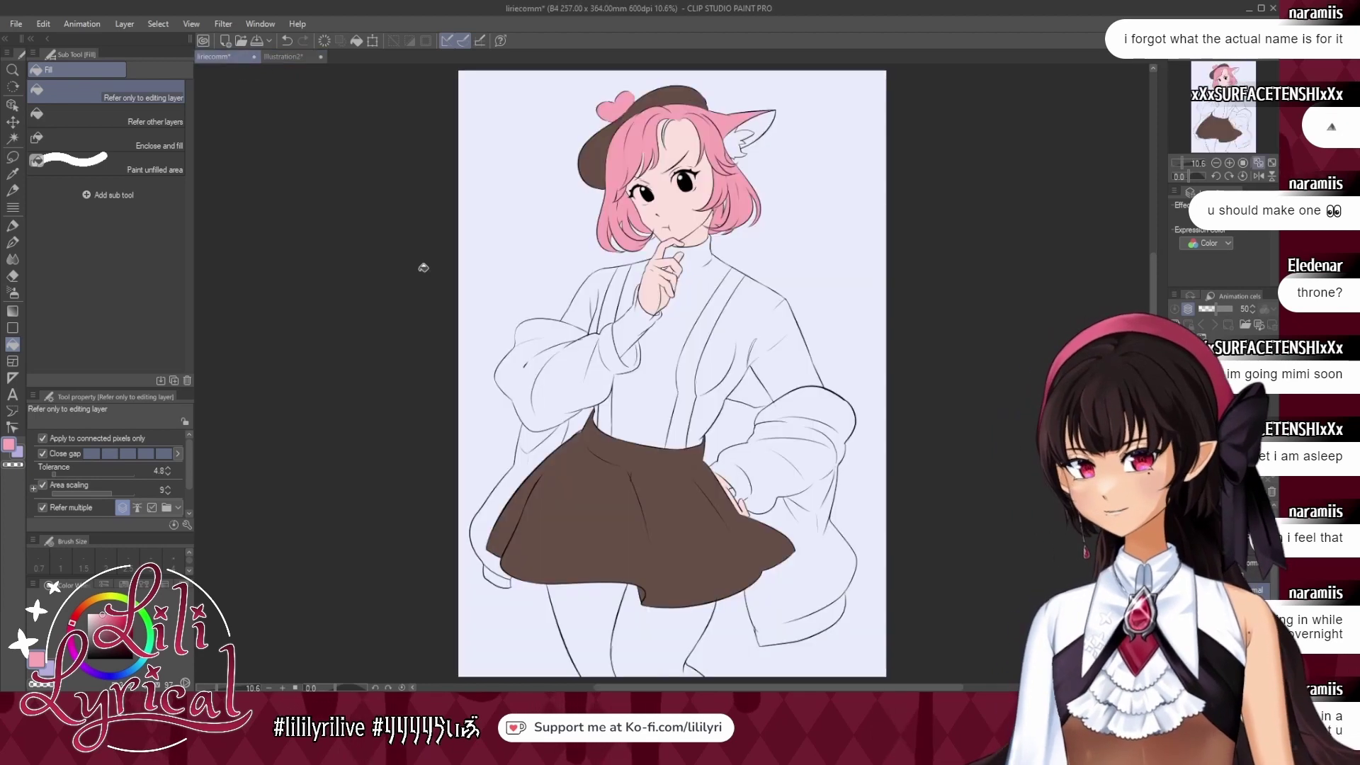
click(545, 382)
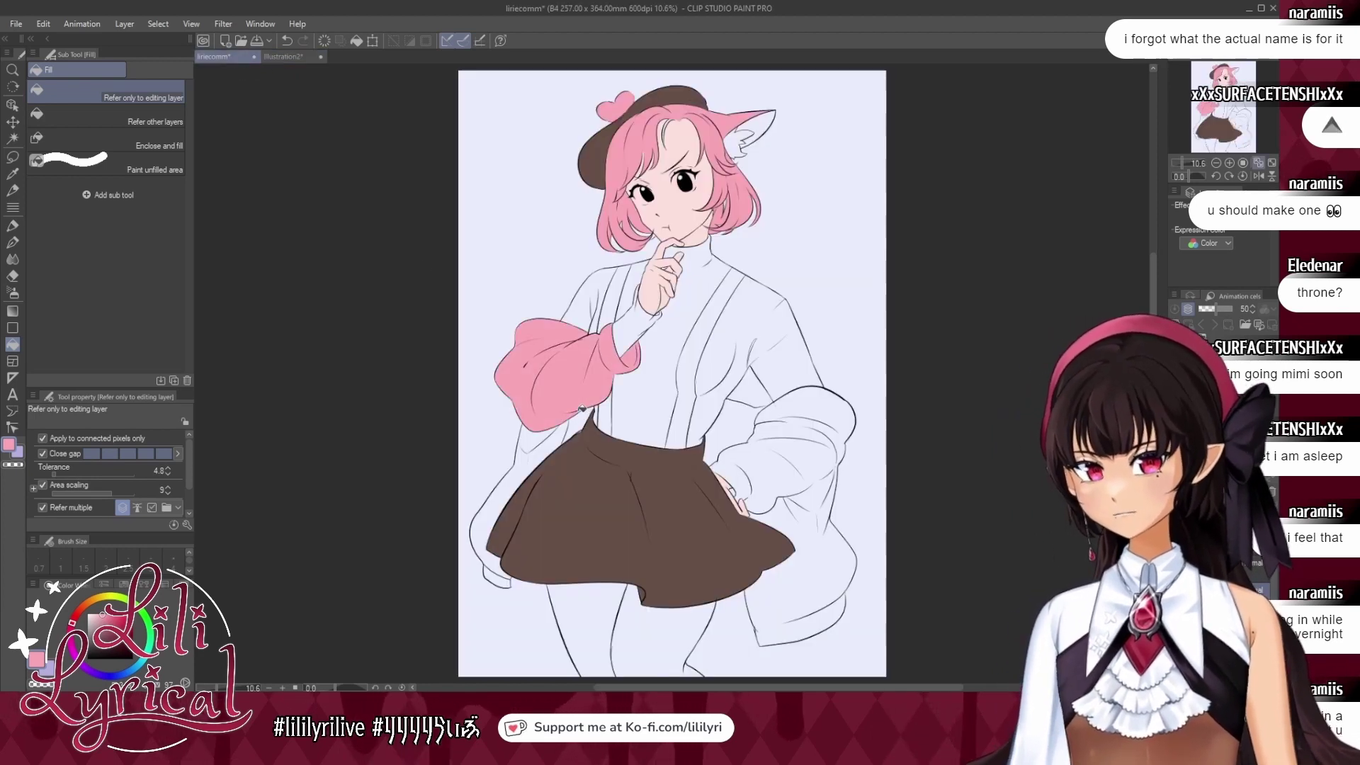
click(585, 421)
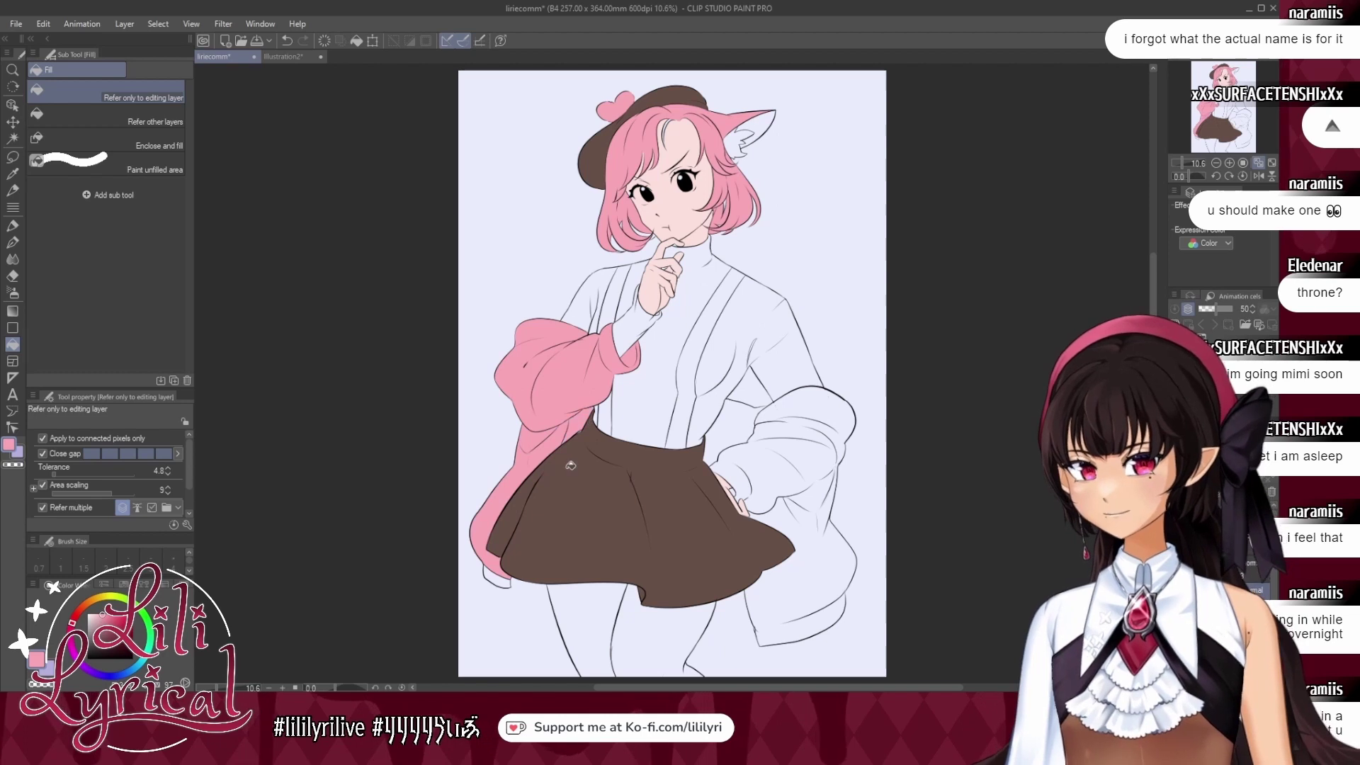
click(776, 504)
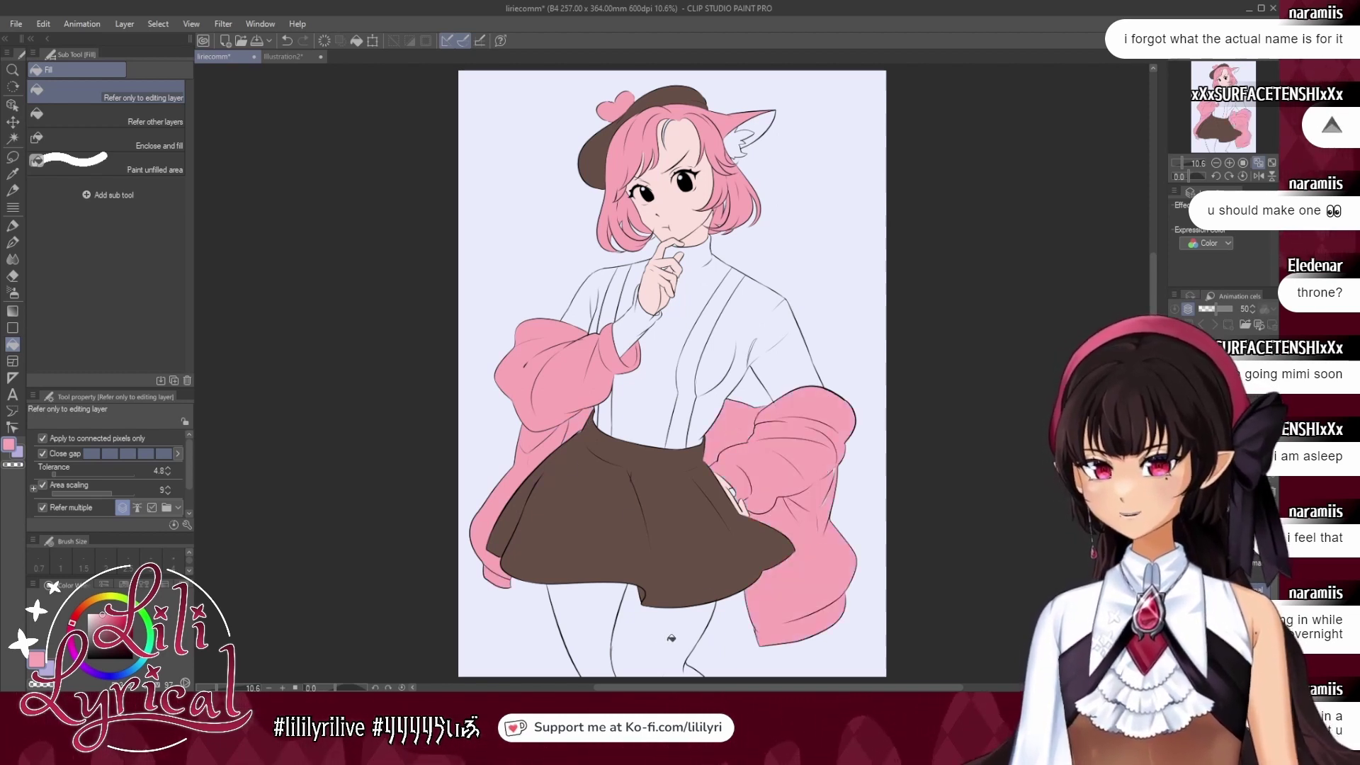
click(670, 637)
click(594, 633)
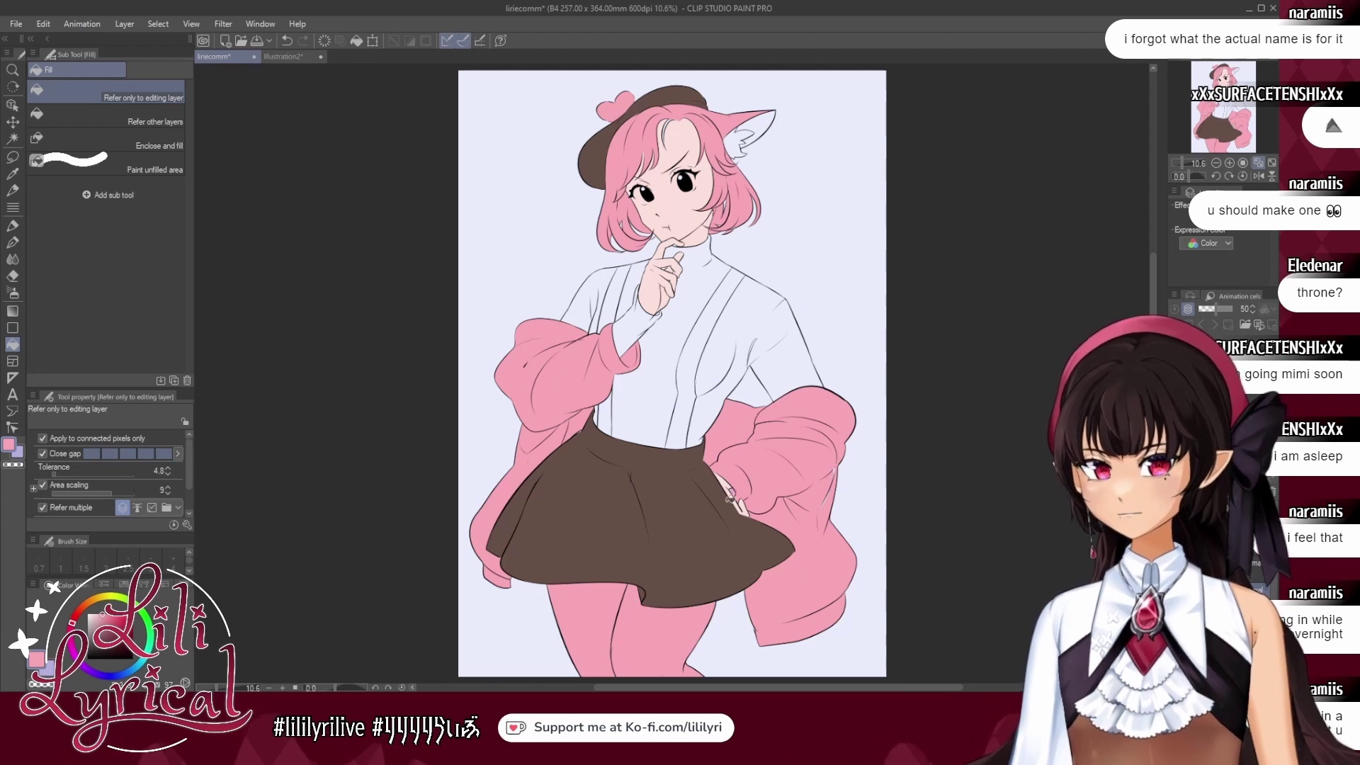
Hide the line art to check the flat color fills underneath, and show it again.
click(19, 243)
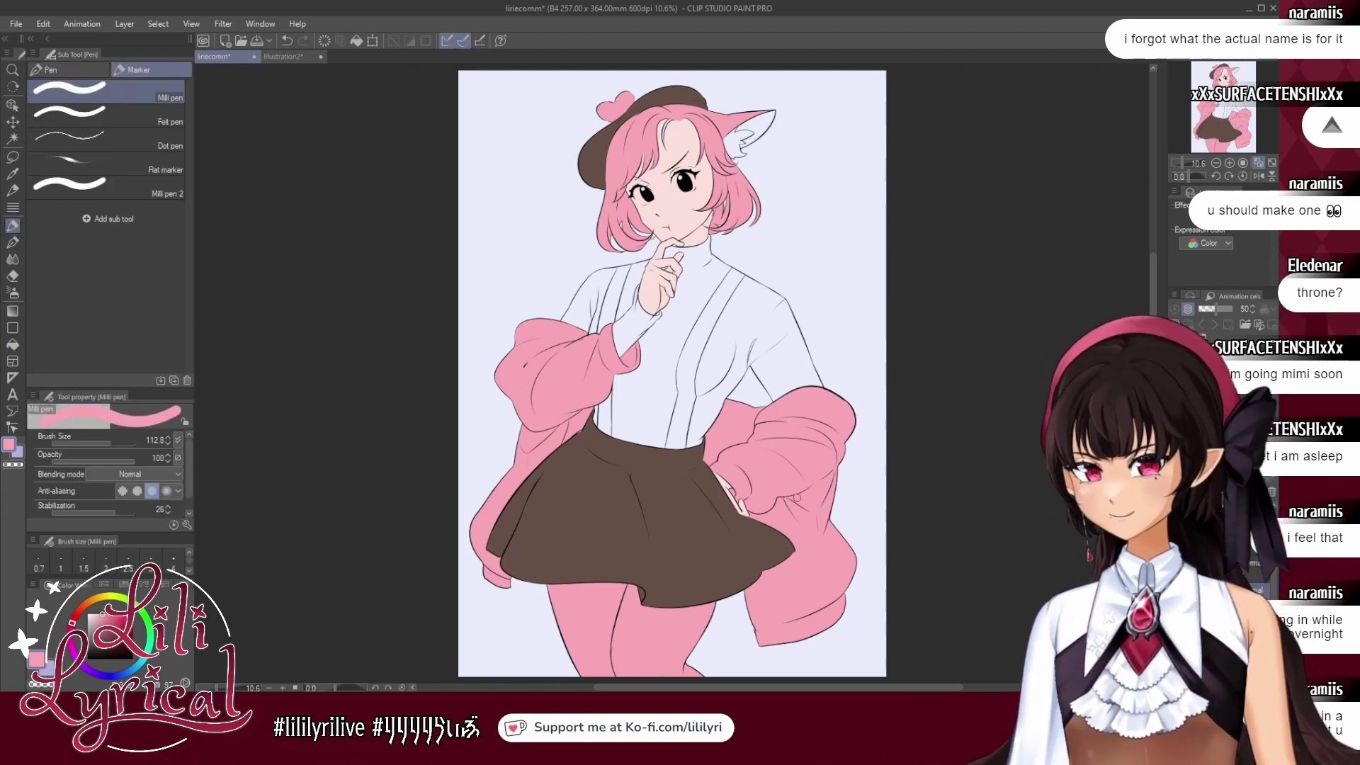
click(1177, 454)
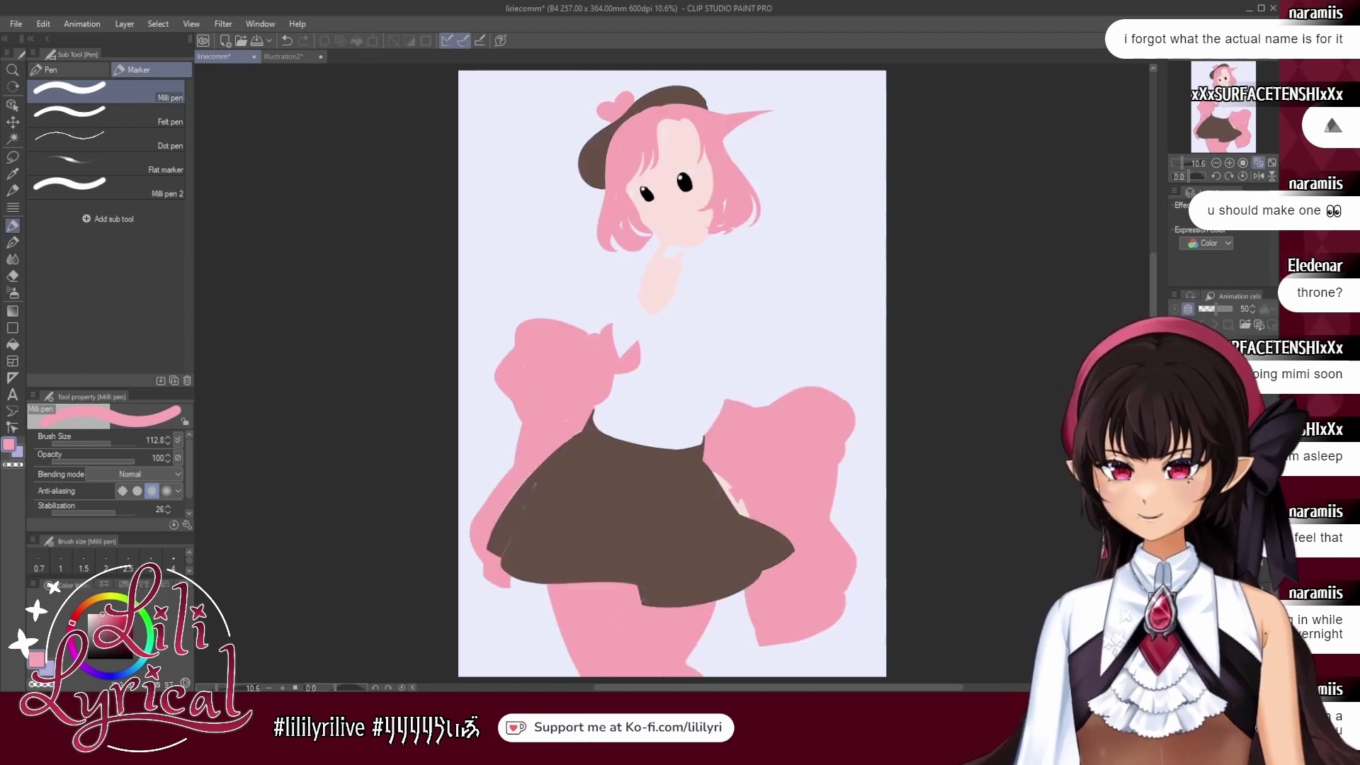
click(1177, 453)
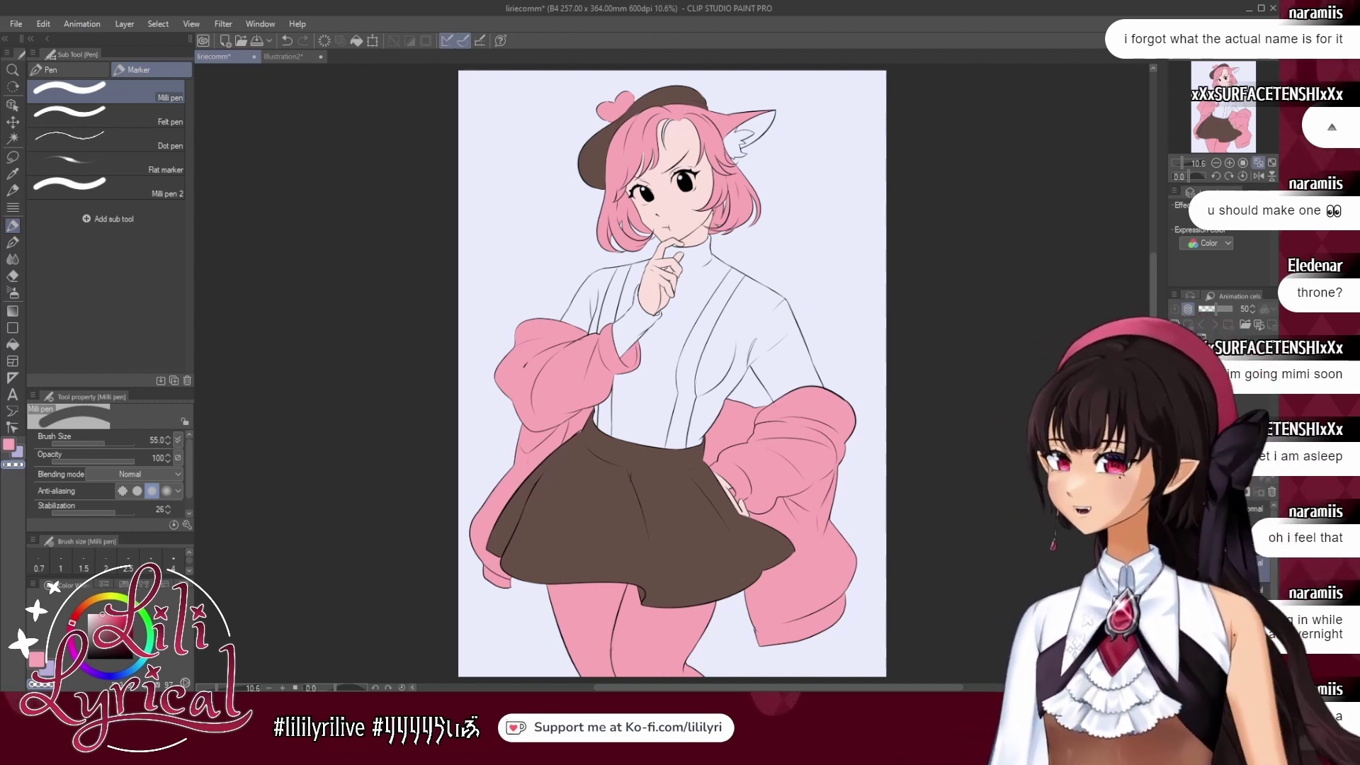
Sample the cream from the reference character's sweater and fill the turtleneck's front, shoulders and sleeves, leaving the suspenders unfilled.
click(287, 56)
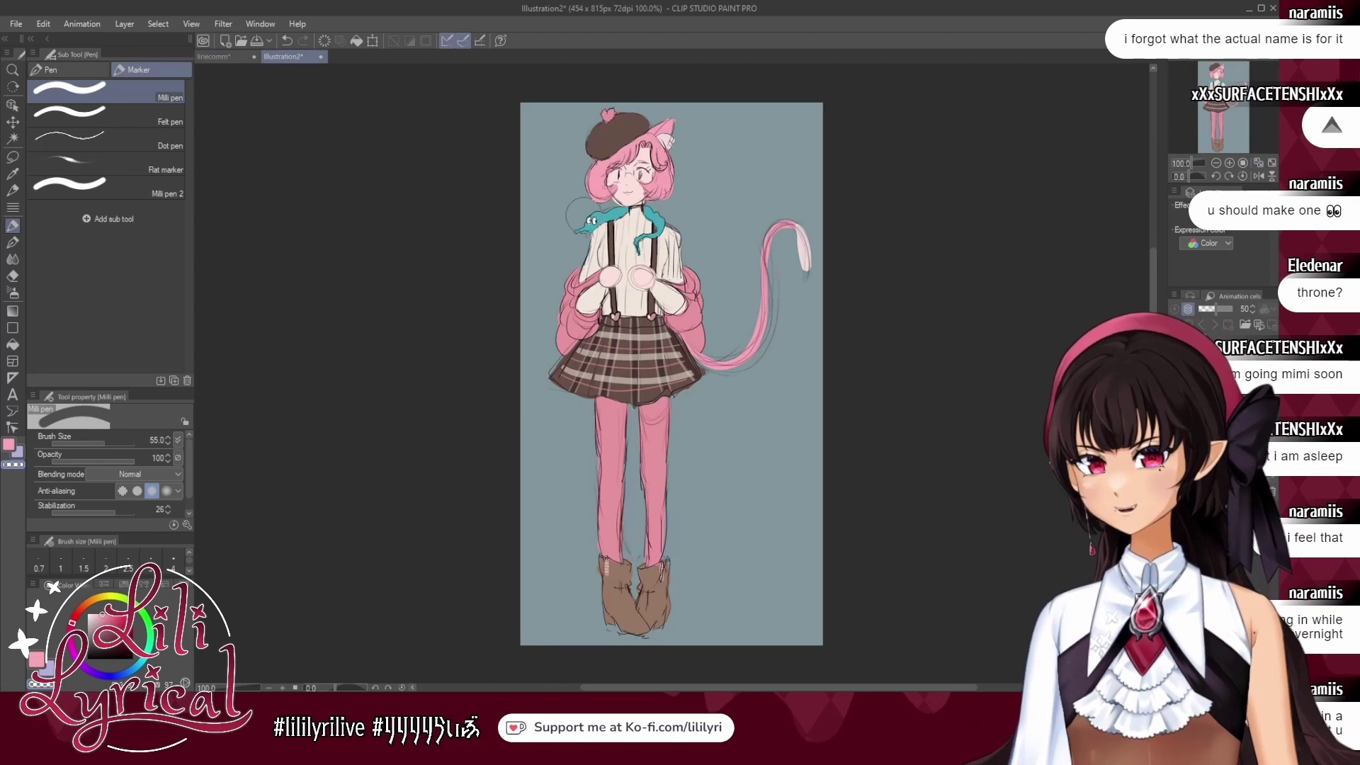
click(225, 56)
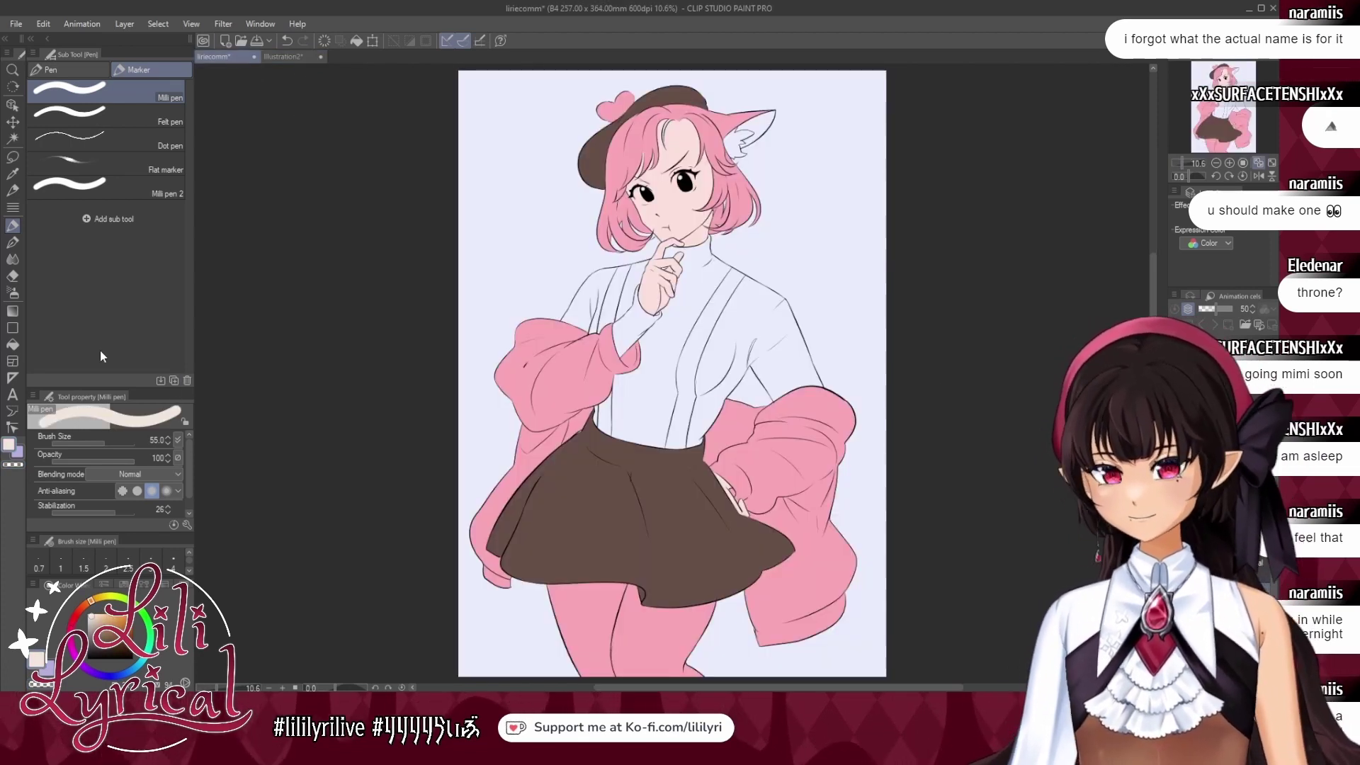
key(g)
click(640, 330)
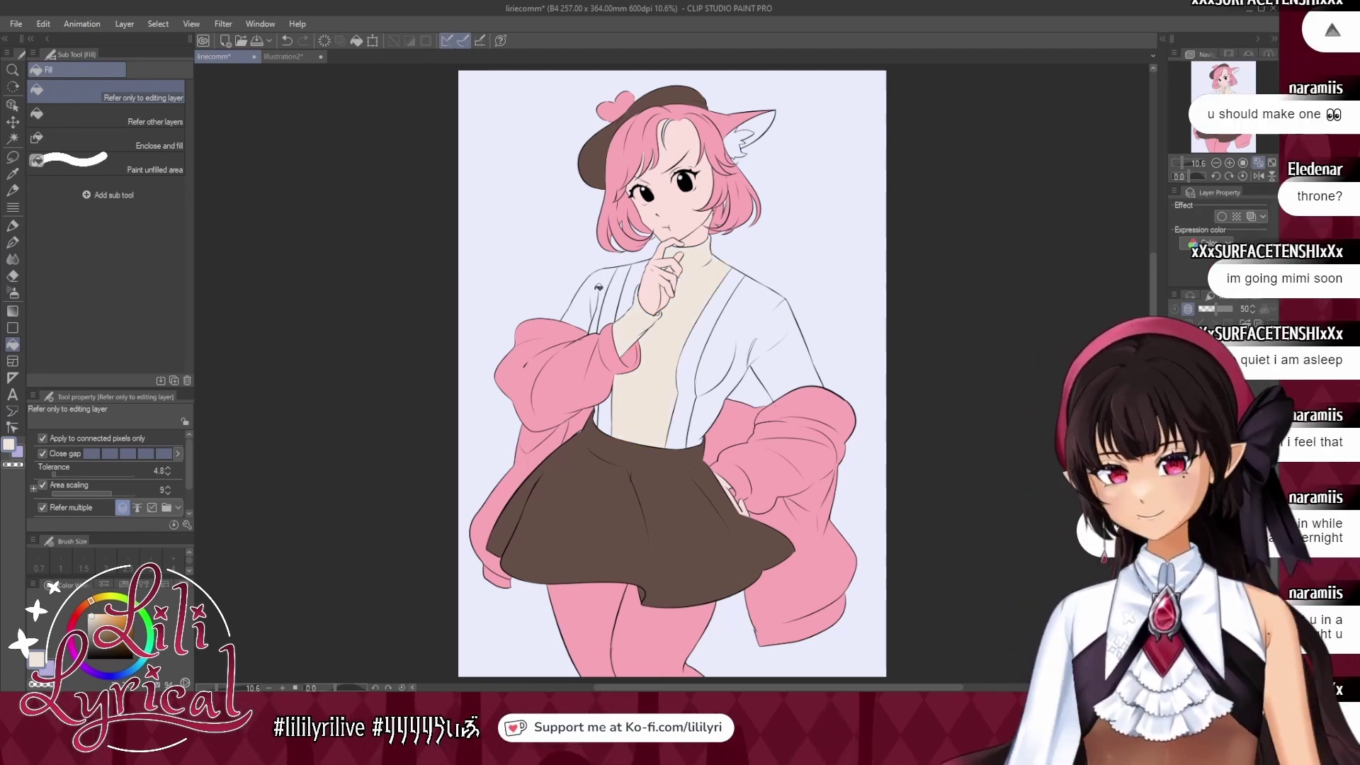
click(598, 287)
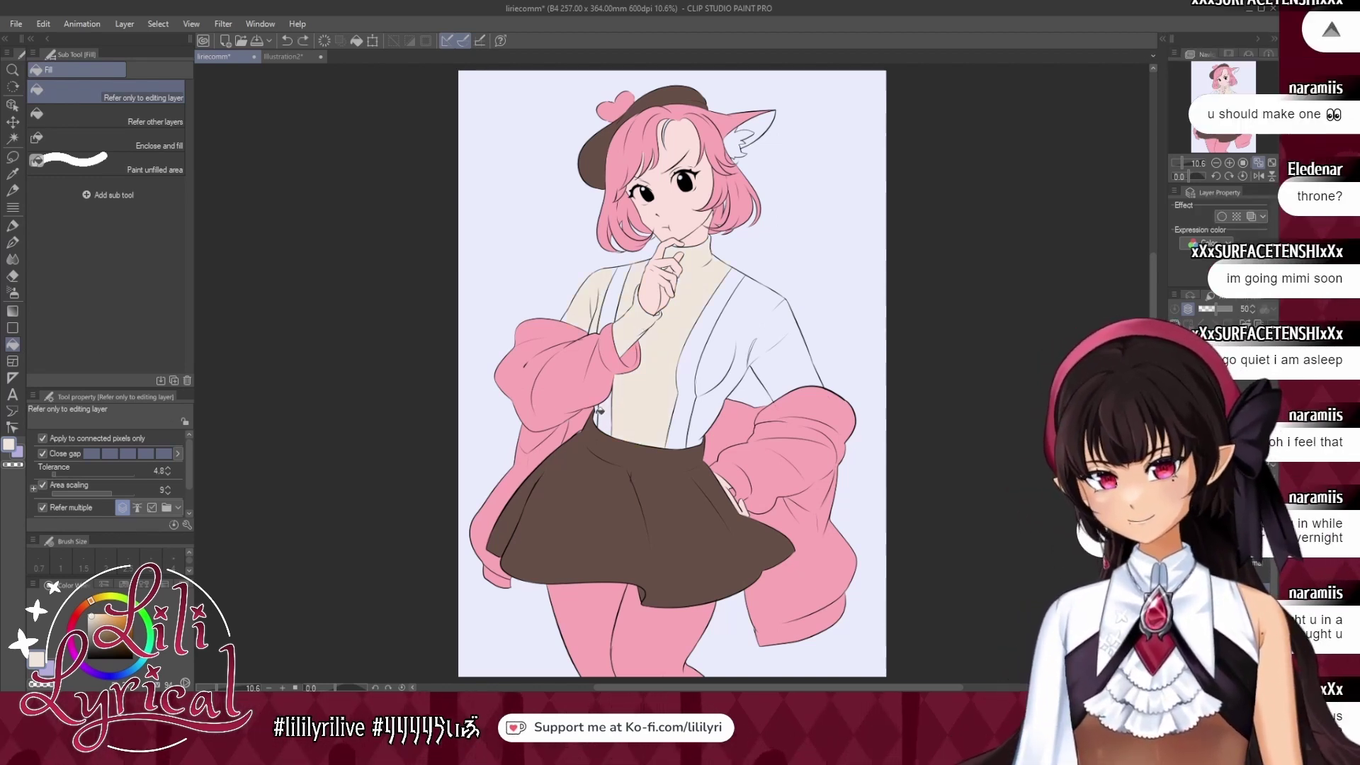
click(756, 340)
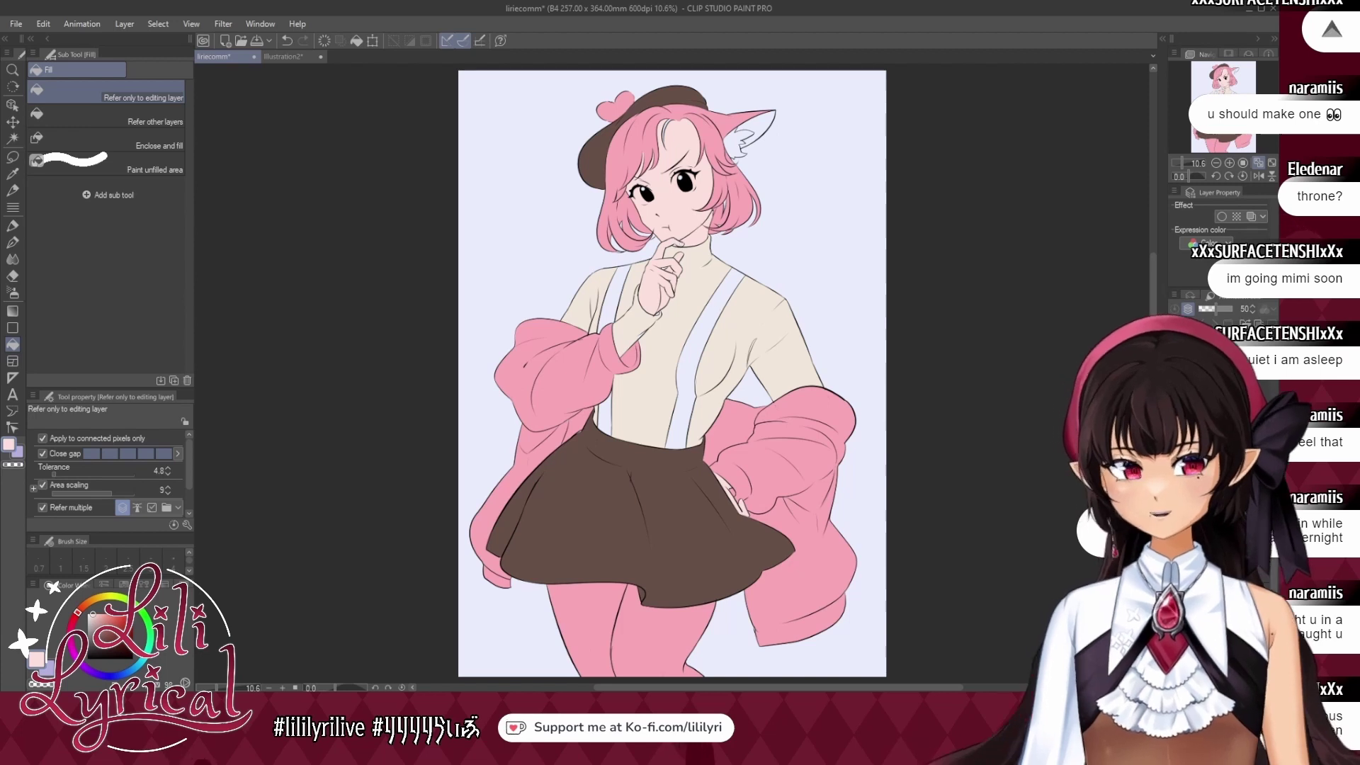
Sample the dark brown of the reference character's suspenders and fill both suspenders with it.
click(298, 57)
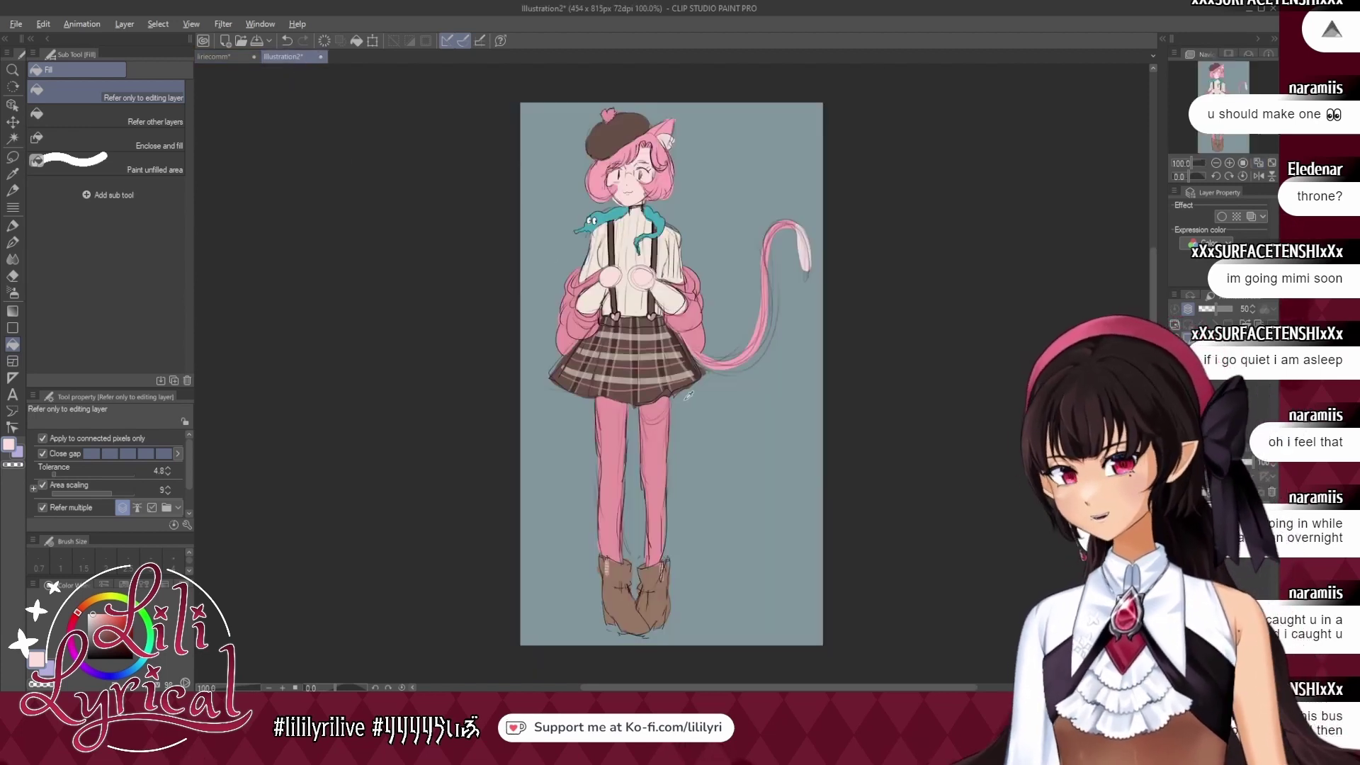
click(219, 57)
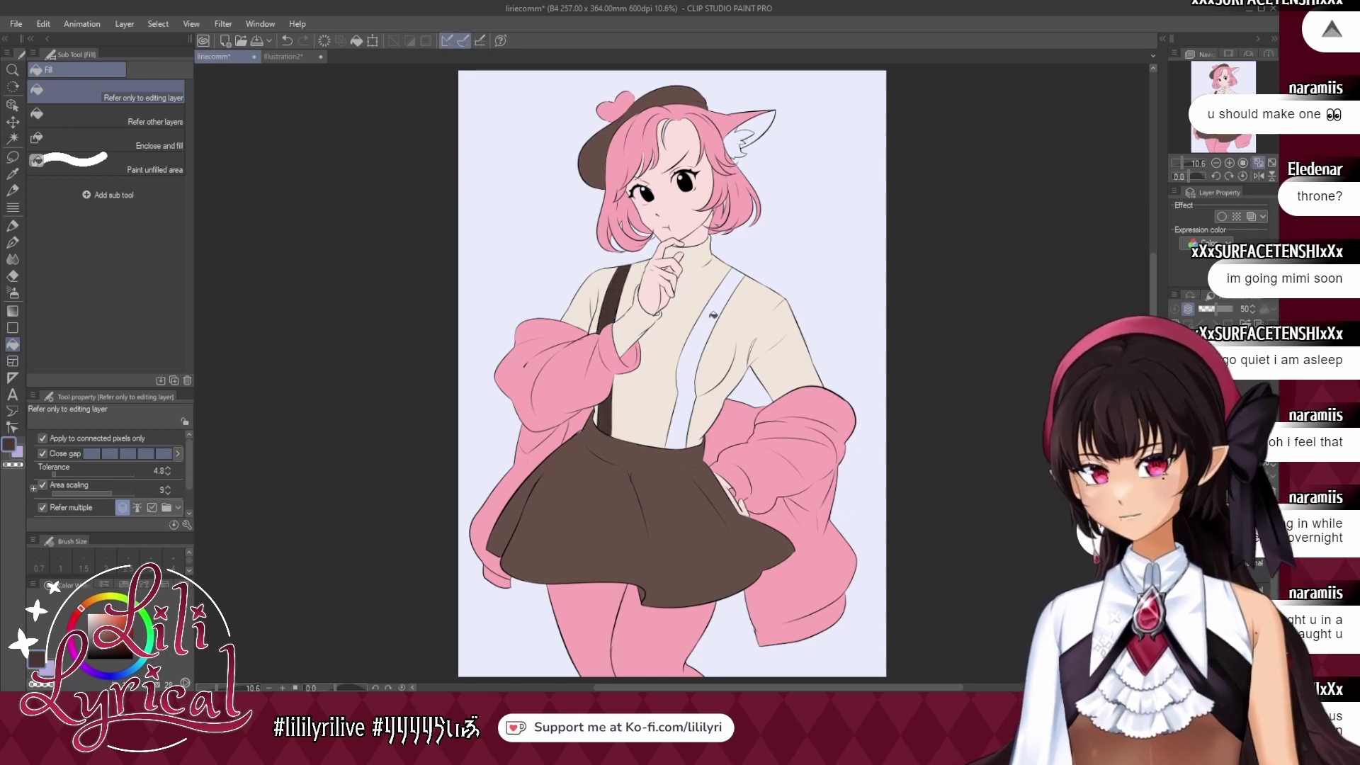
click(701, 336)
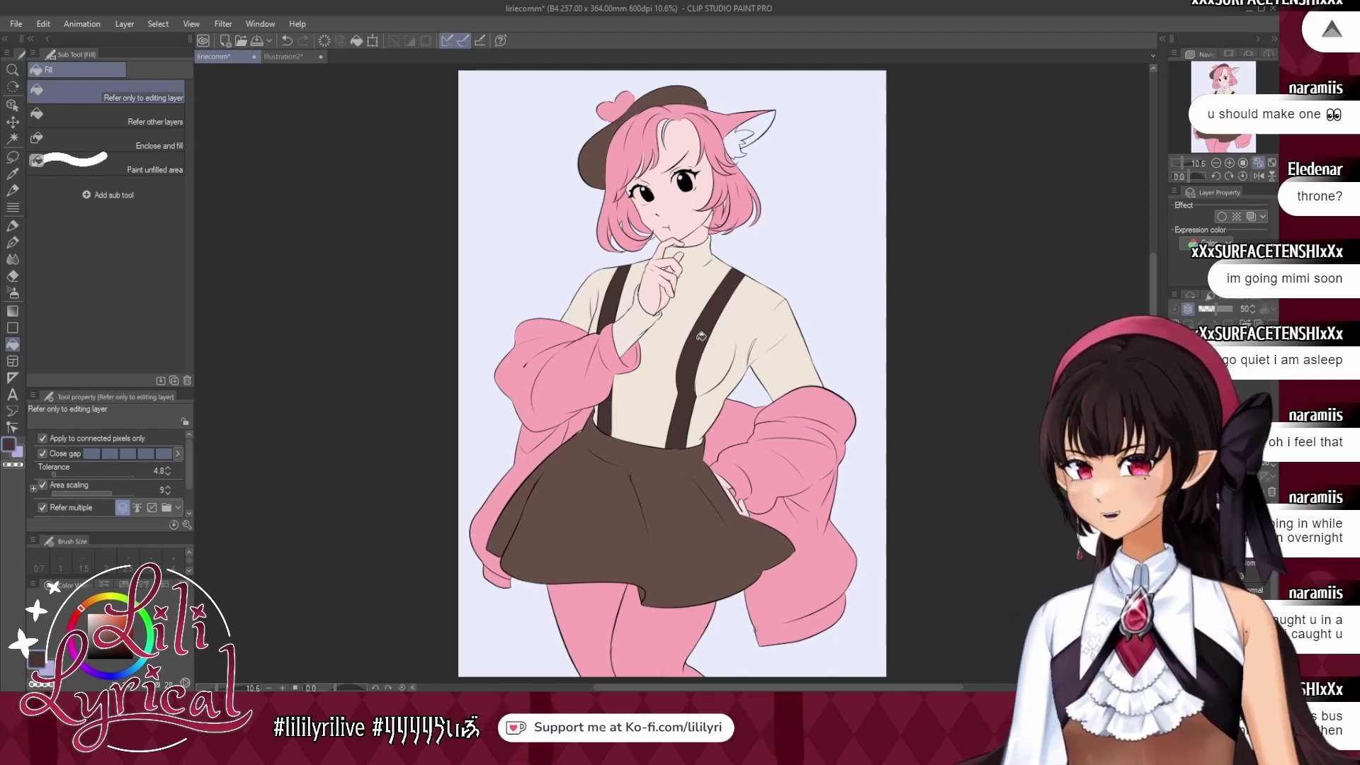
click(1175, 468)
click(1176, 468)
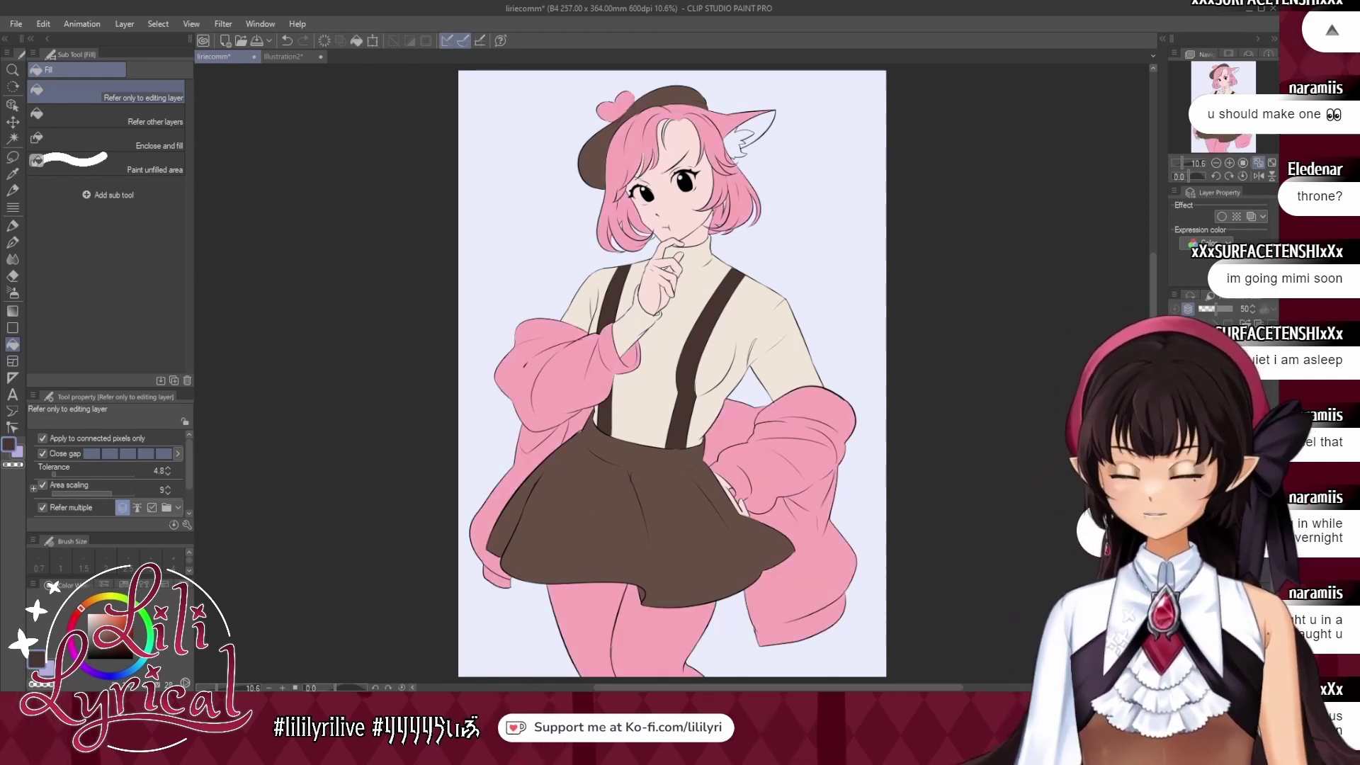
Fill the remaining outer part of the cat ear with the hair pink and its inner tuft with pale pink, and save the drawing.
alt+click(722, 184)
click(759, 130)
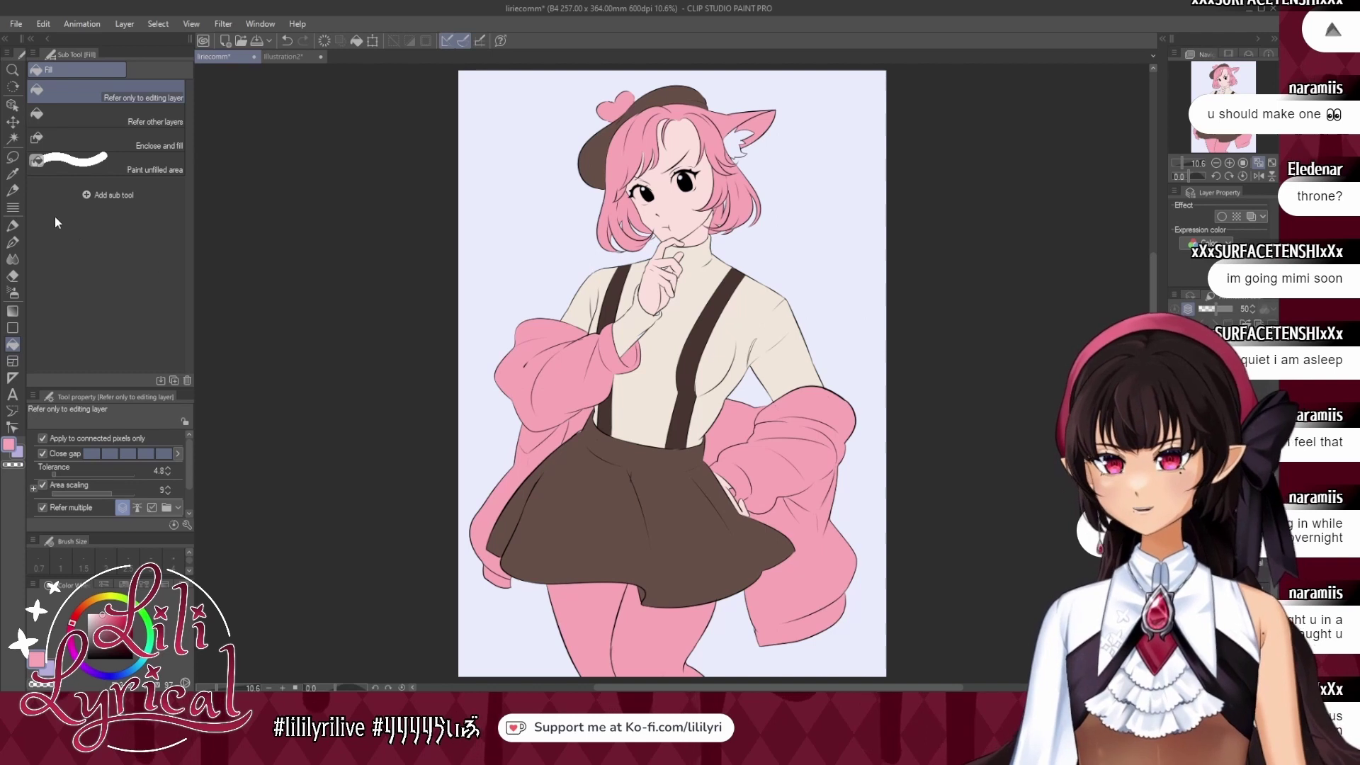
click(20, 224)
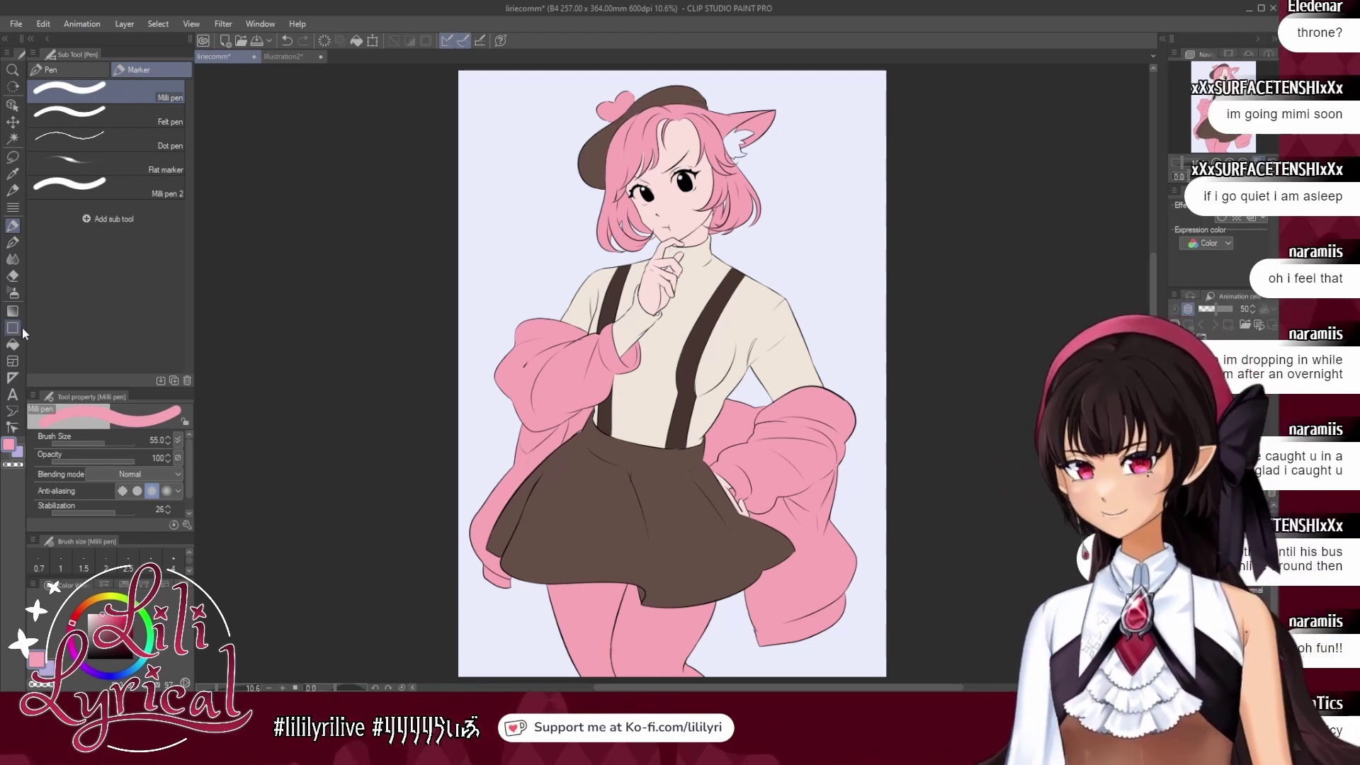
click(13, 345)
click(94, 606)
click(735, 142)
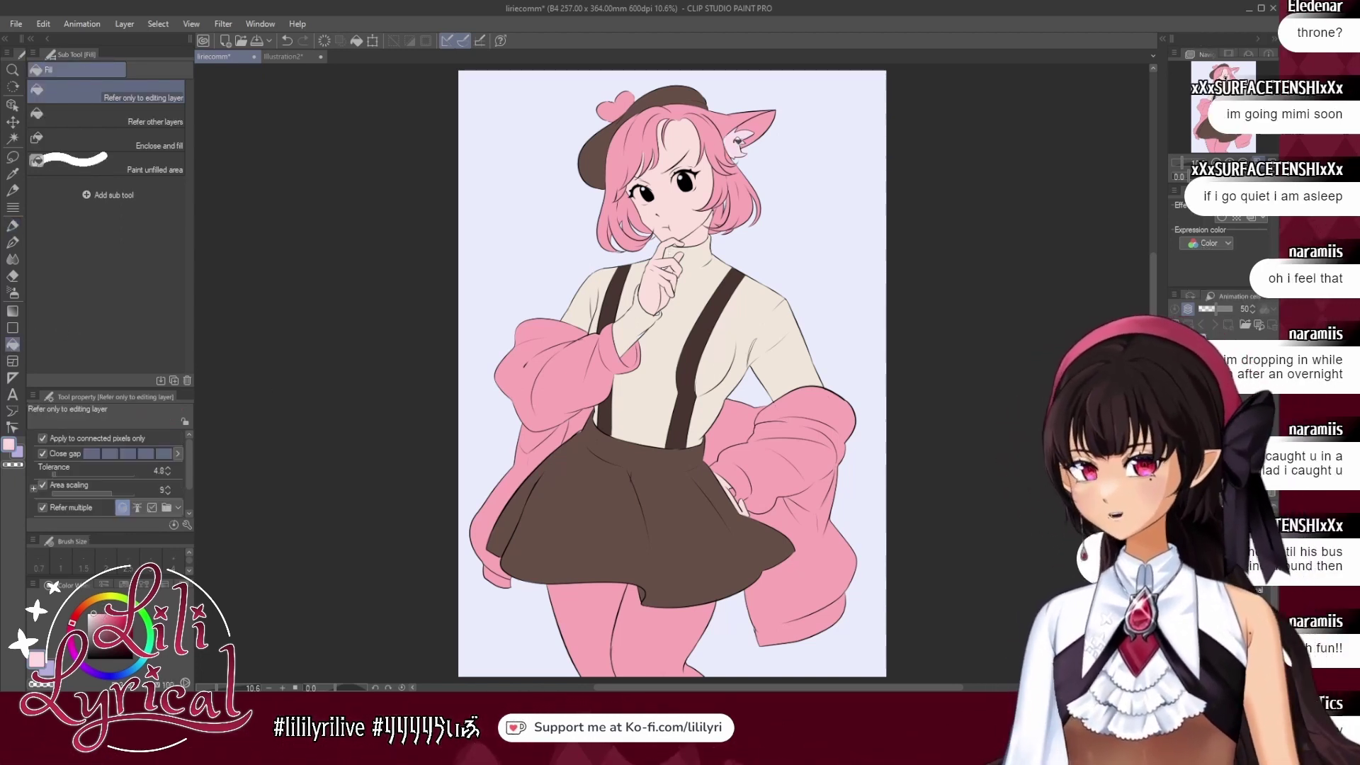
key(ctrl+s)
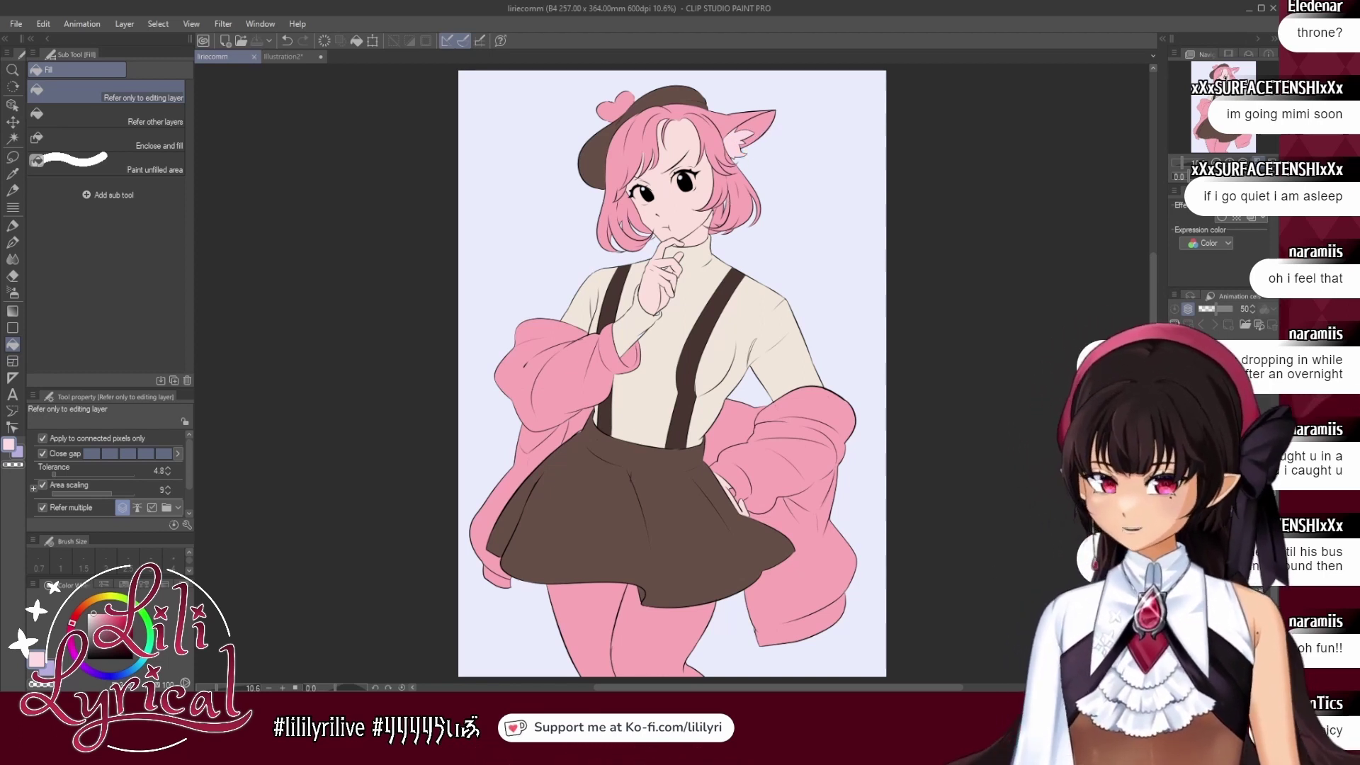
Hide the line art to inspect the finished flat colors, and show it again.
click(1175, 525)
click(1176, 524)
click(1176, 524)
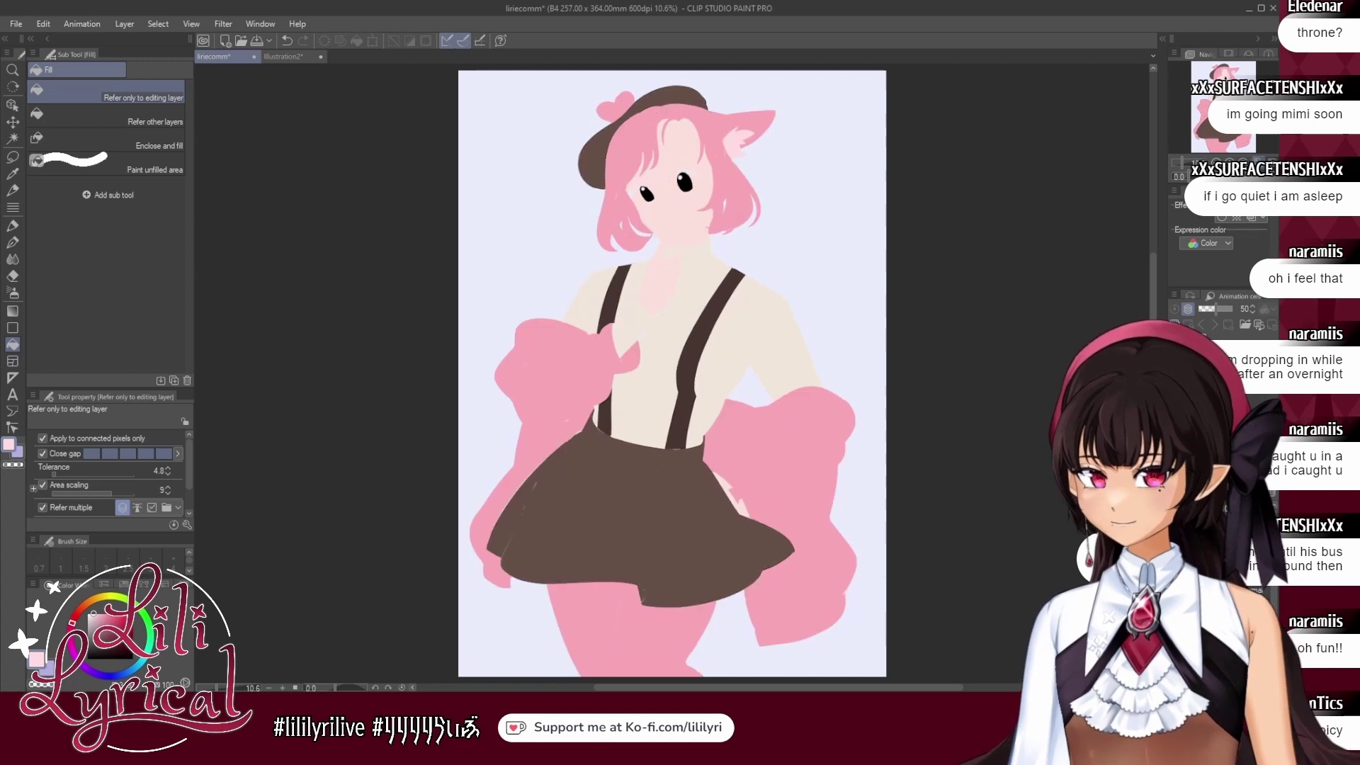
click(1176, 524)
click(1175, 497)
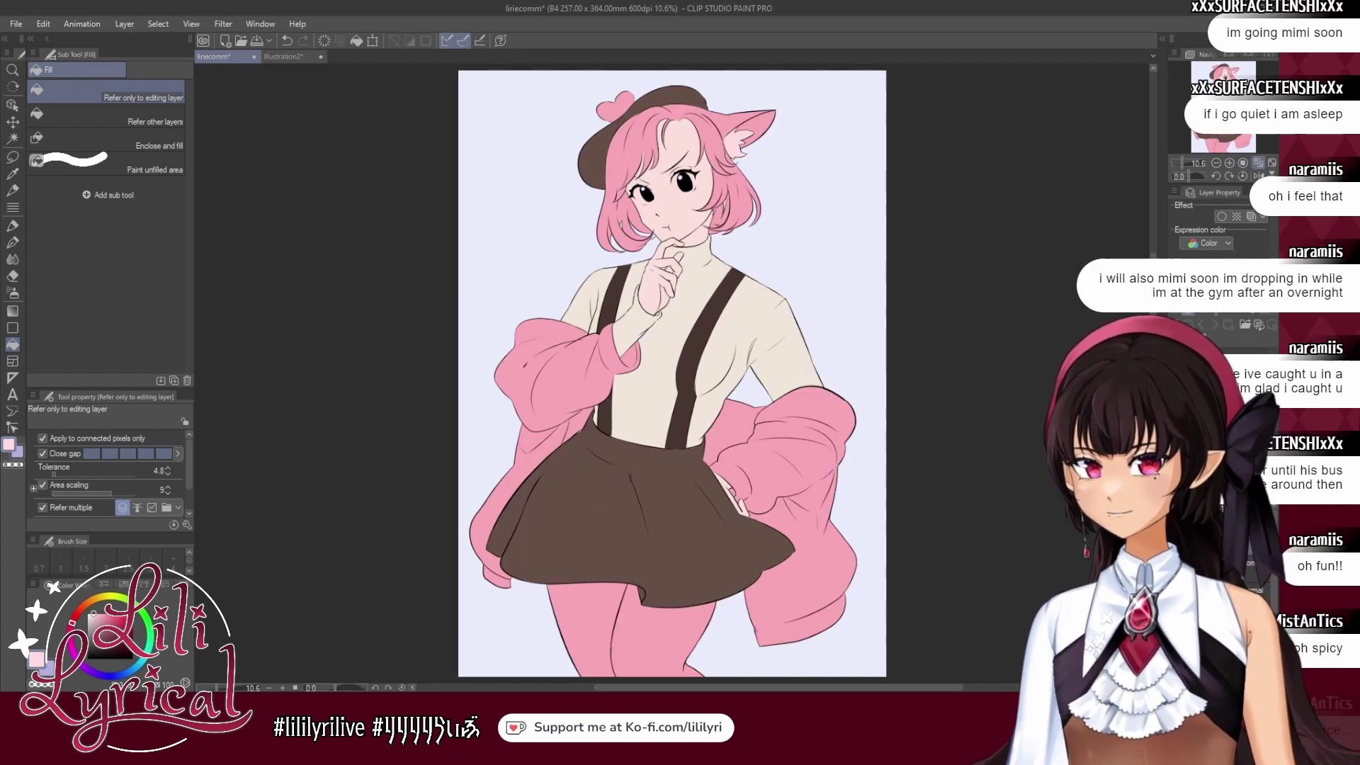
Sample the eye's black for the Milli pen, switch back to the pale skin pink and save the drawing.
click(9, 226)
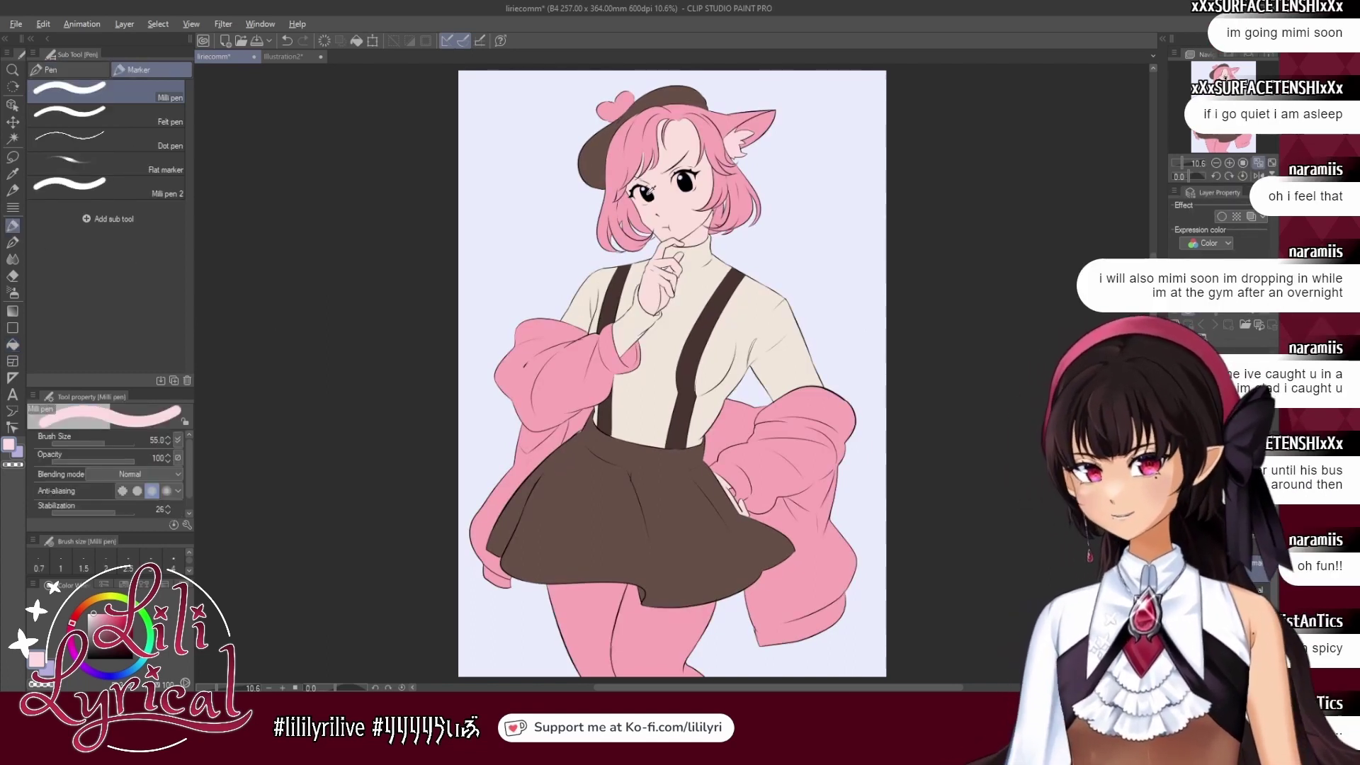
alt+click(646, 194)
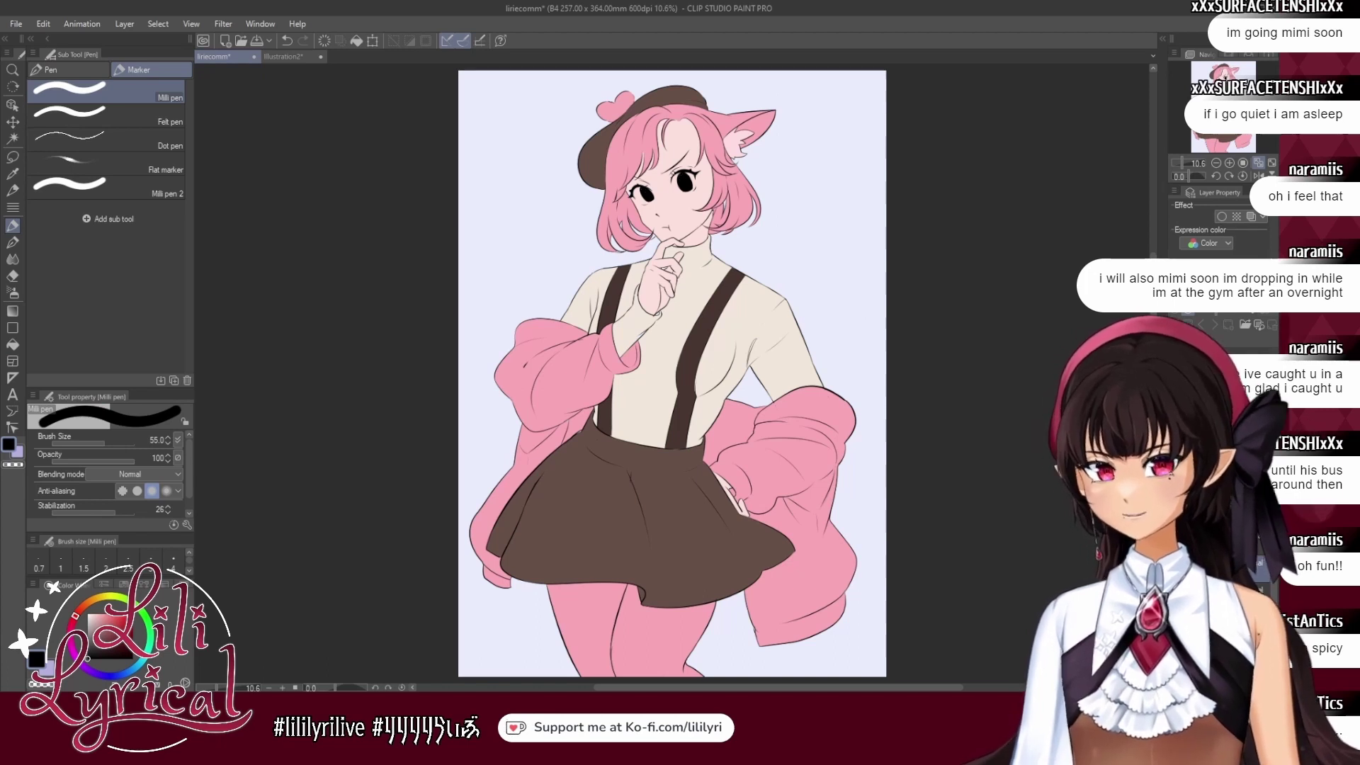
click(12, 106)
key(p)
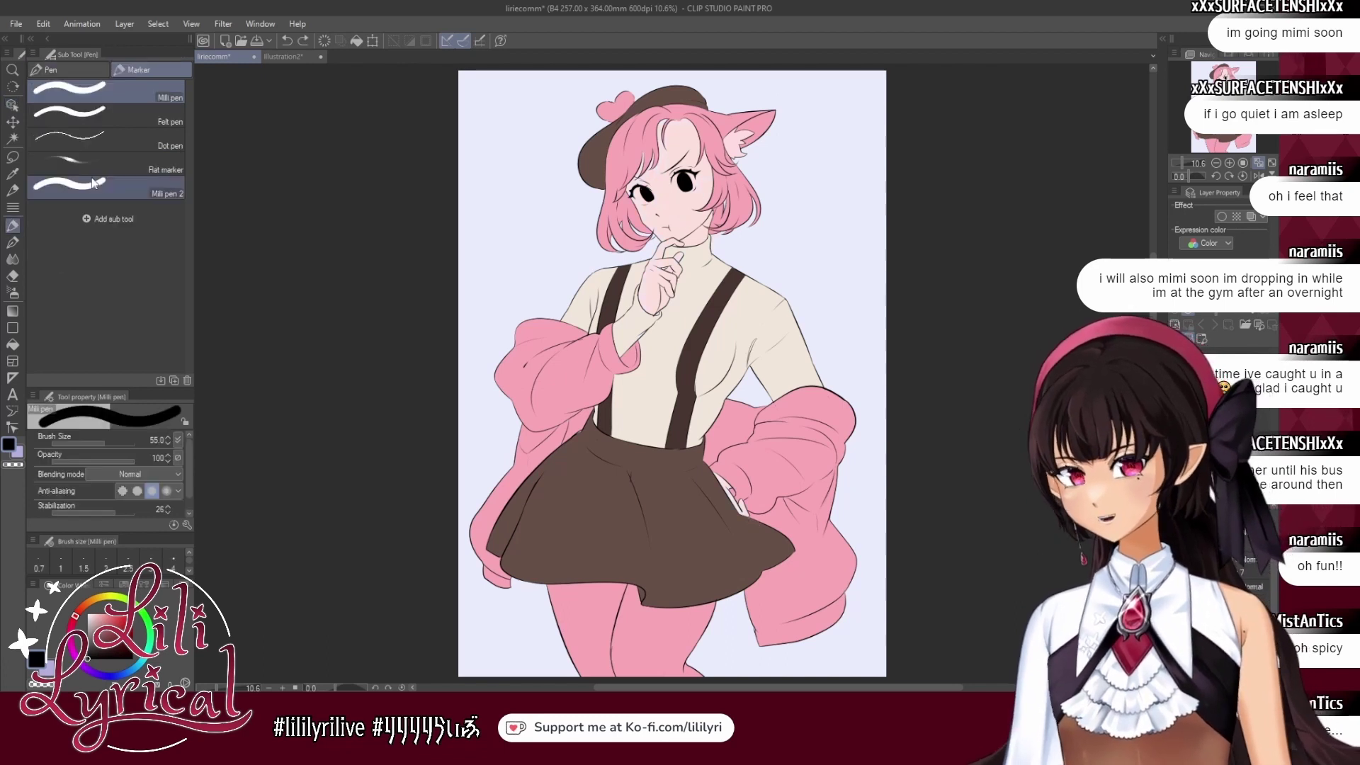
key(x)
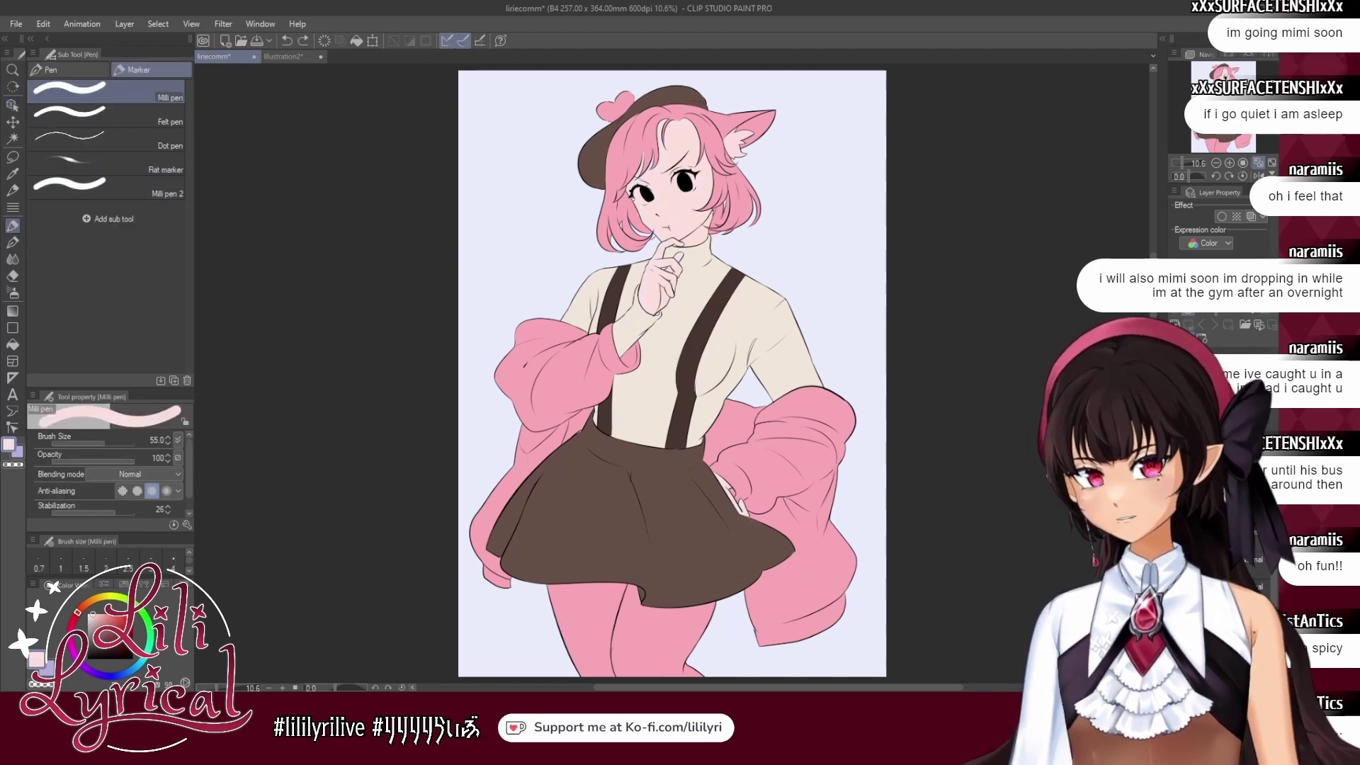
key(ctrl+s)
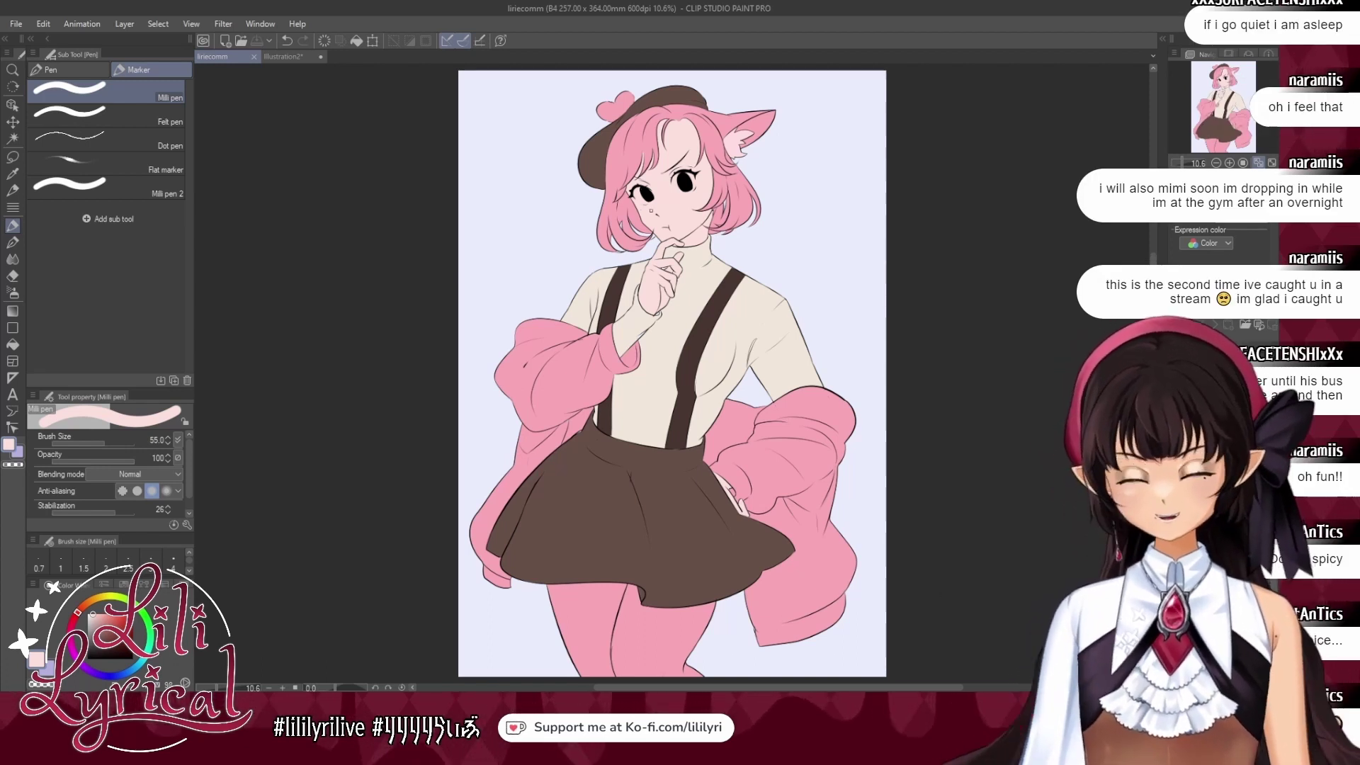
Sample the hair pink and touch up the color behind the parted bangs with the Milli pen, undoing stray strokes and saving.
key(alt)
alt+click(651, 112)
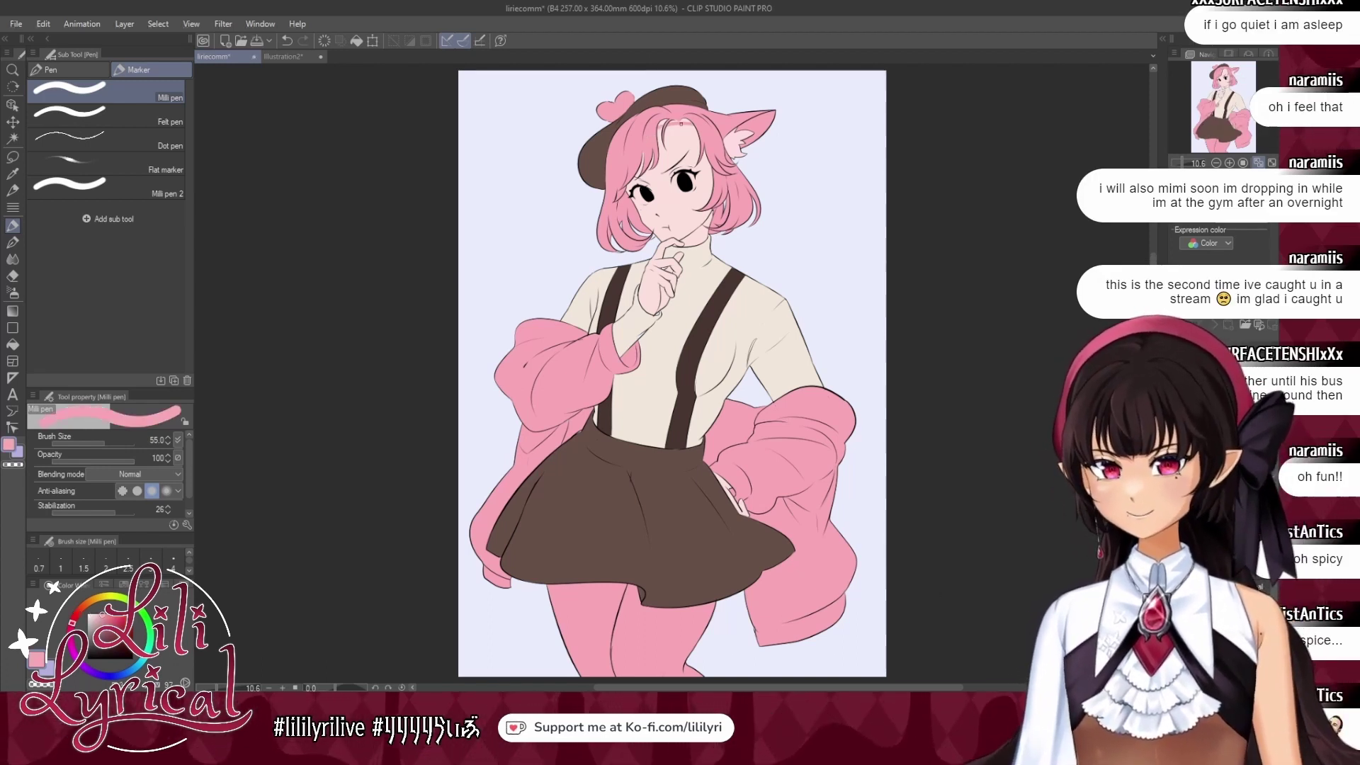
key(ctrl+z)
drag(652, 138, 711, 138)
key(ctrl+z)
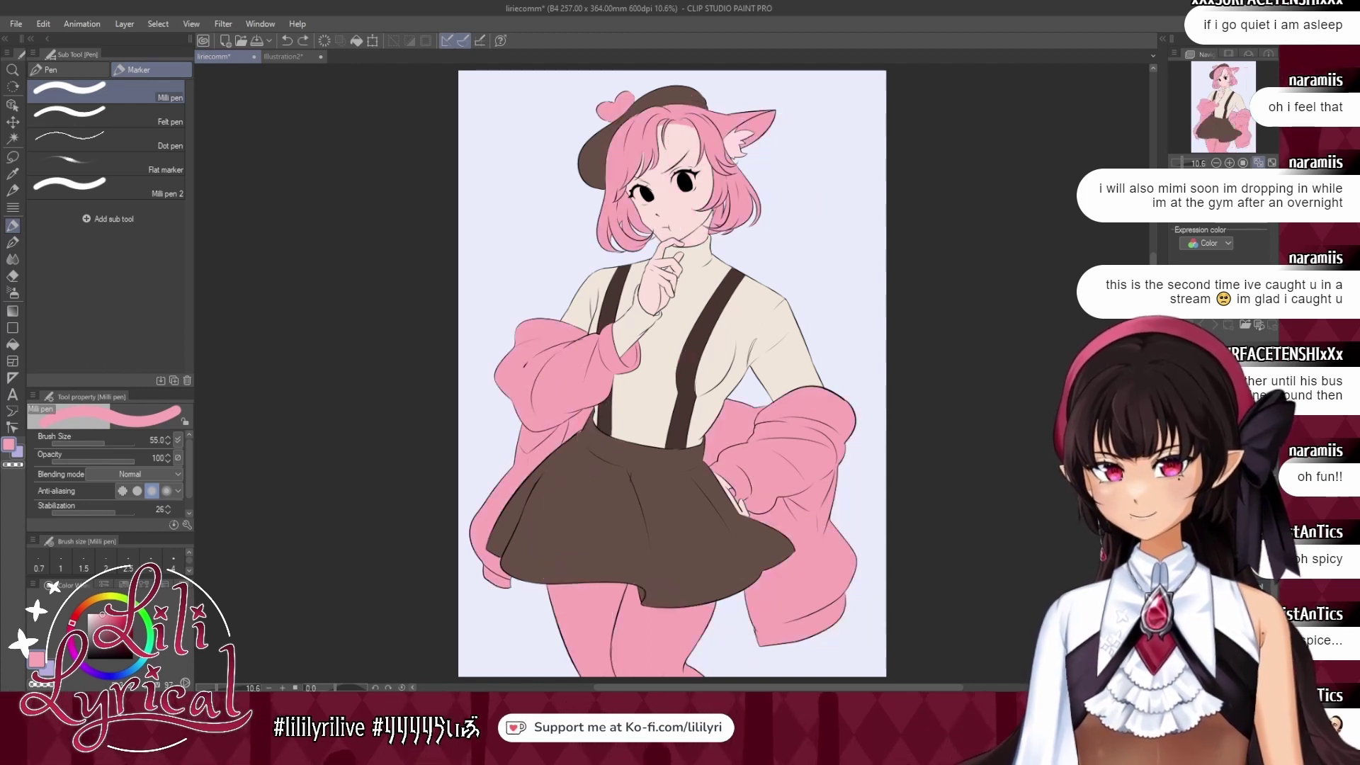
key(ctrl+s)
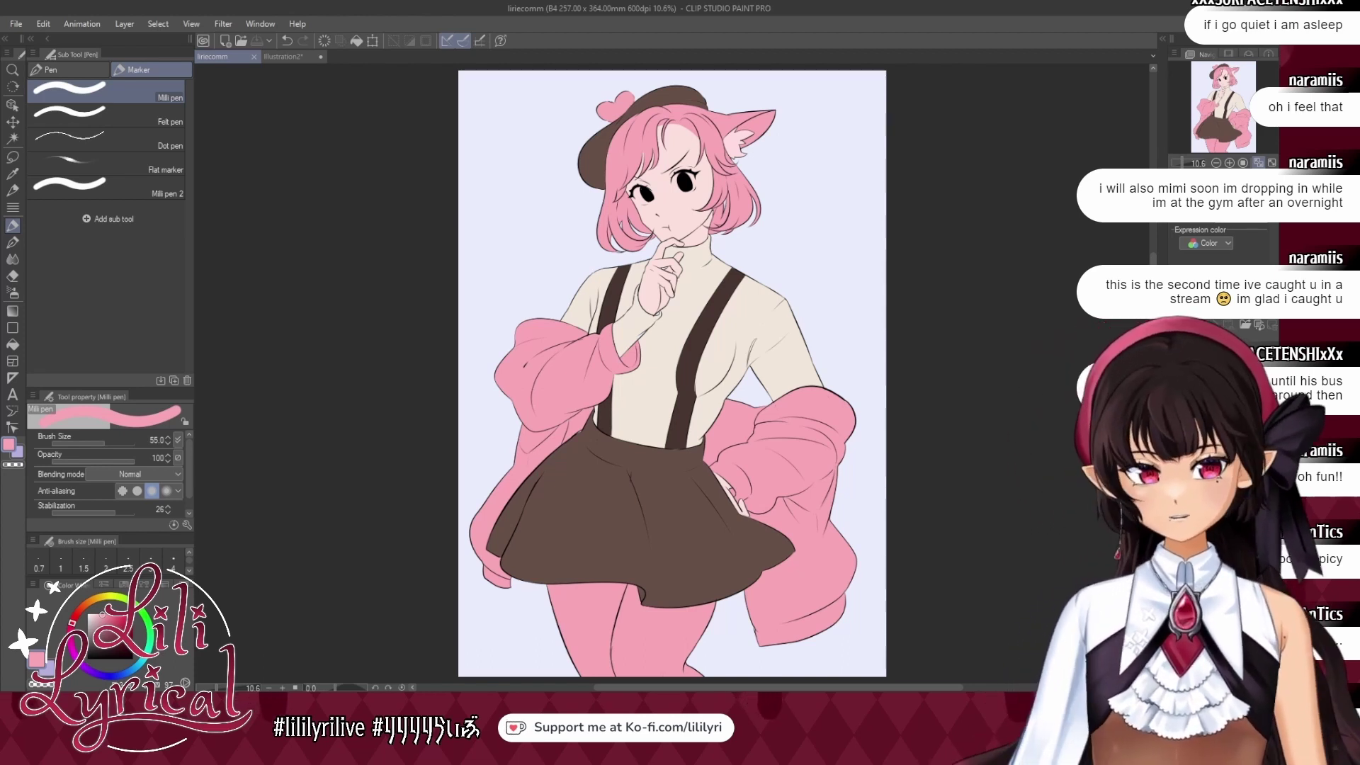
Sample the iris black and extend the upper part of the smaller eye's iris with the Milli pen.
click(1218, 76)
scroll(1212, 105, up, 4)
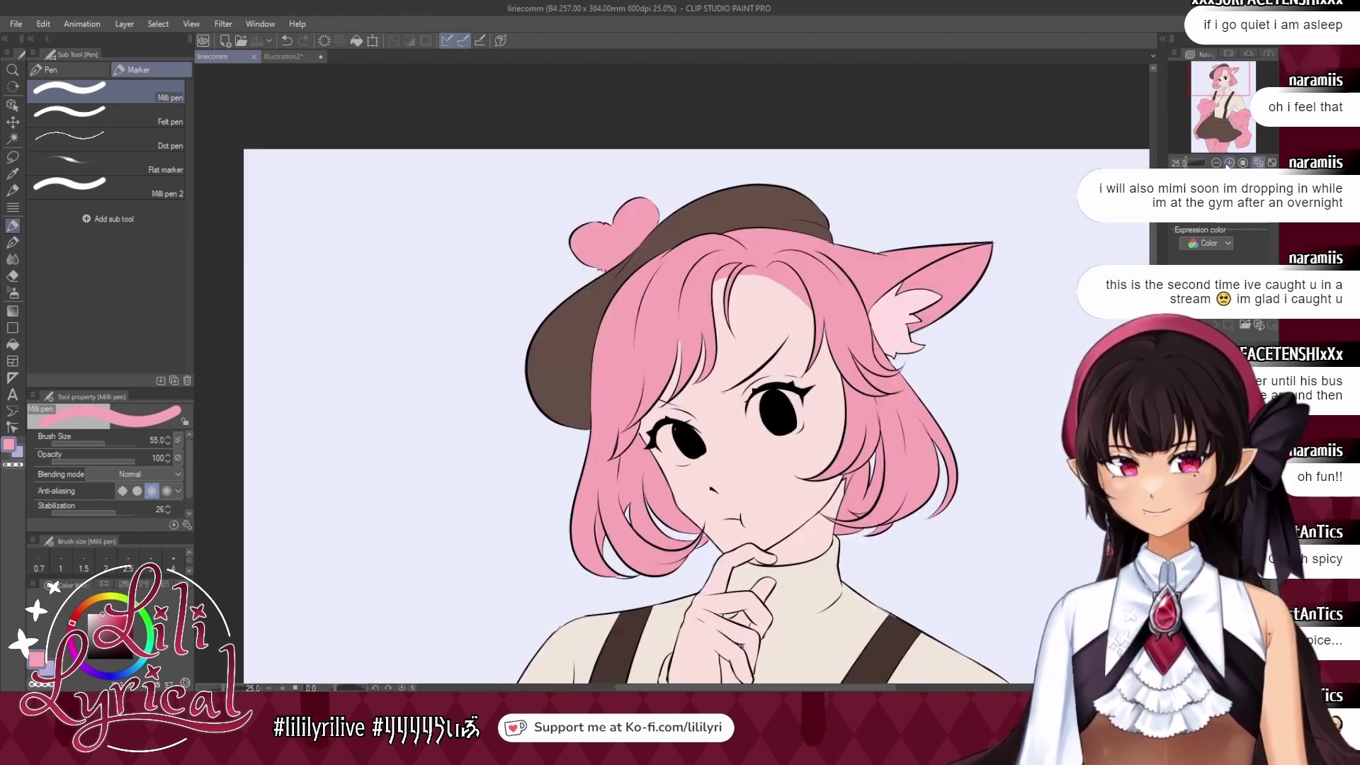
drag(1212, 105, 1226, 86)
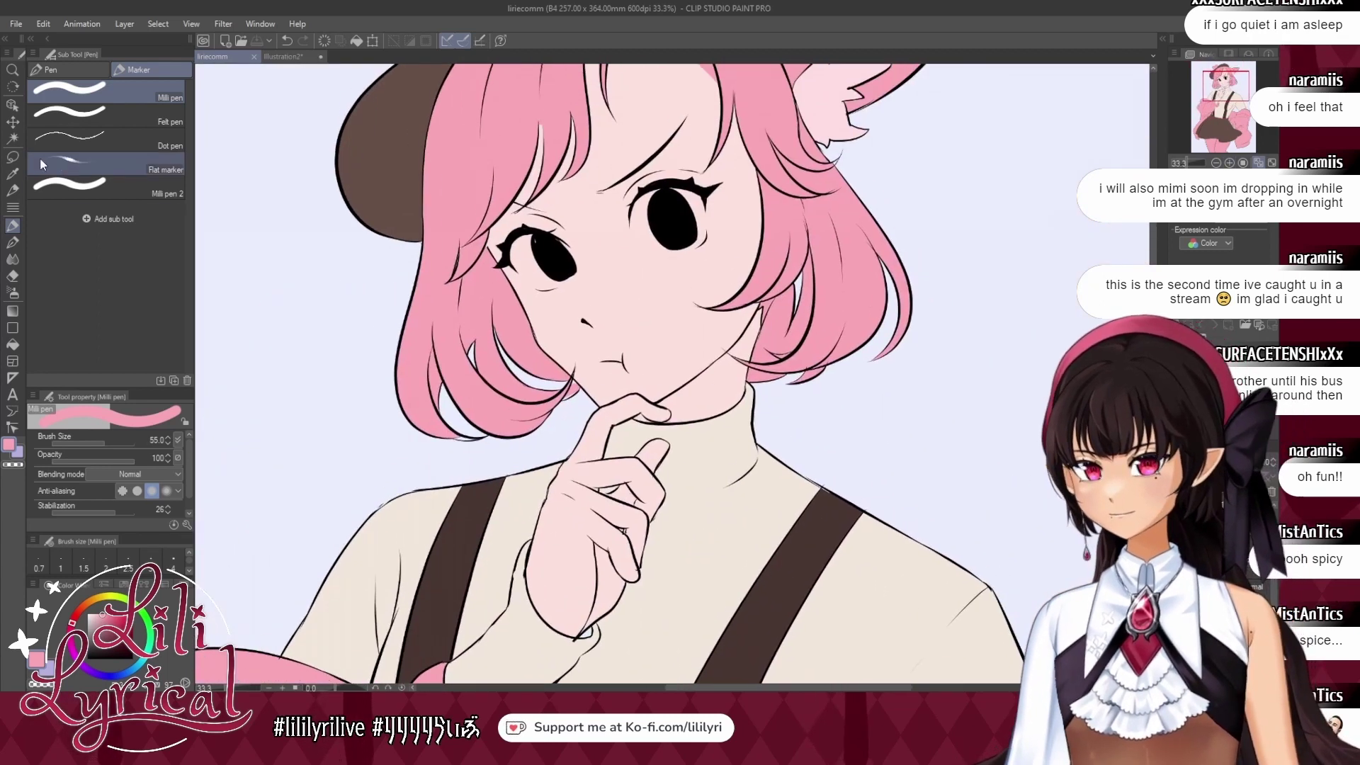
click(16, 109)
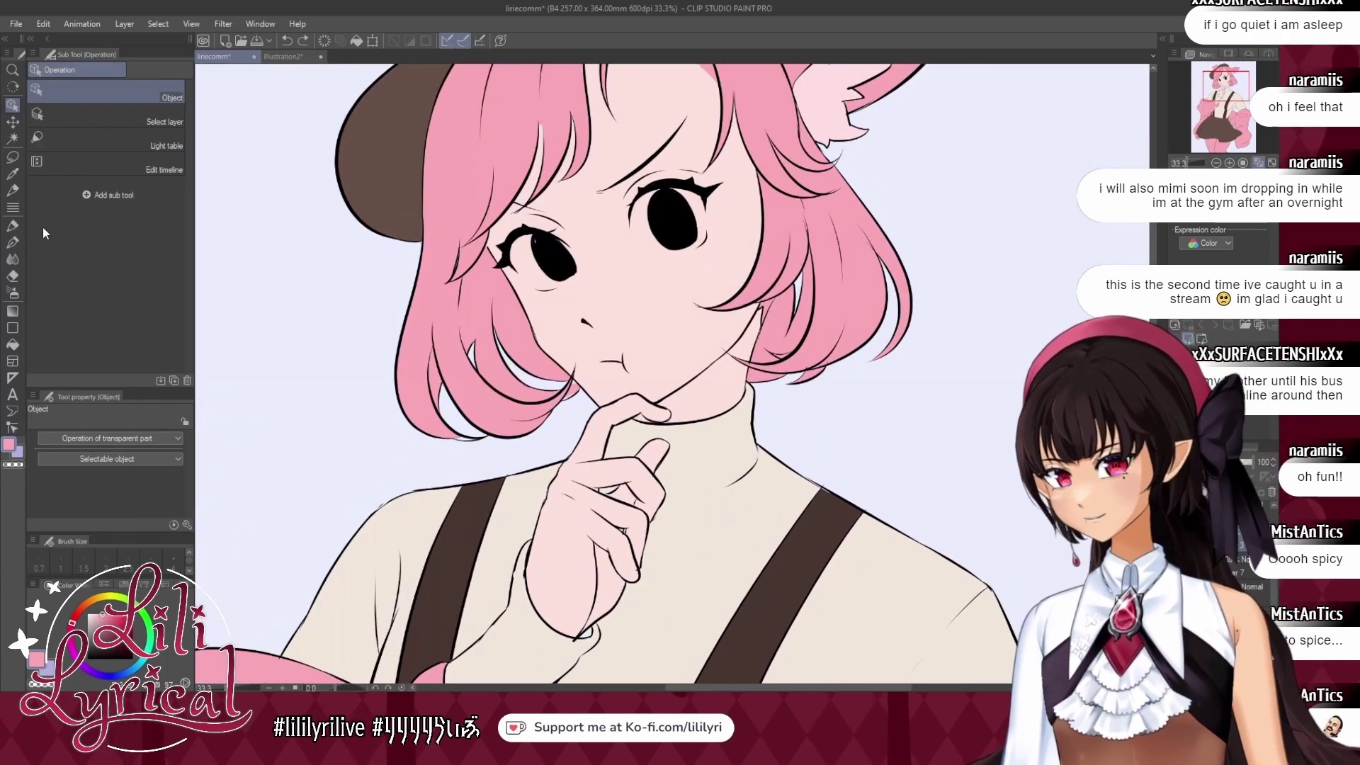
click(12, 226)
alt+click(546, 251)
drag(537, 242, 549, 244)
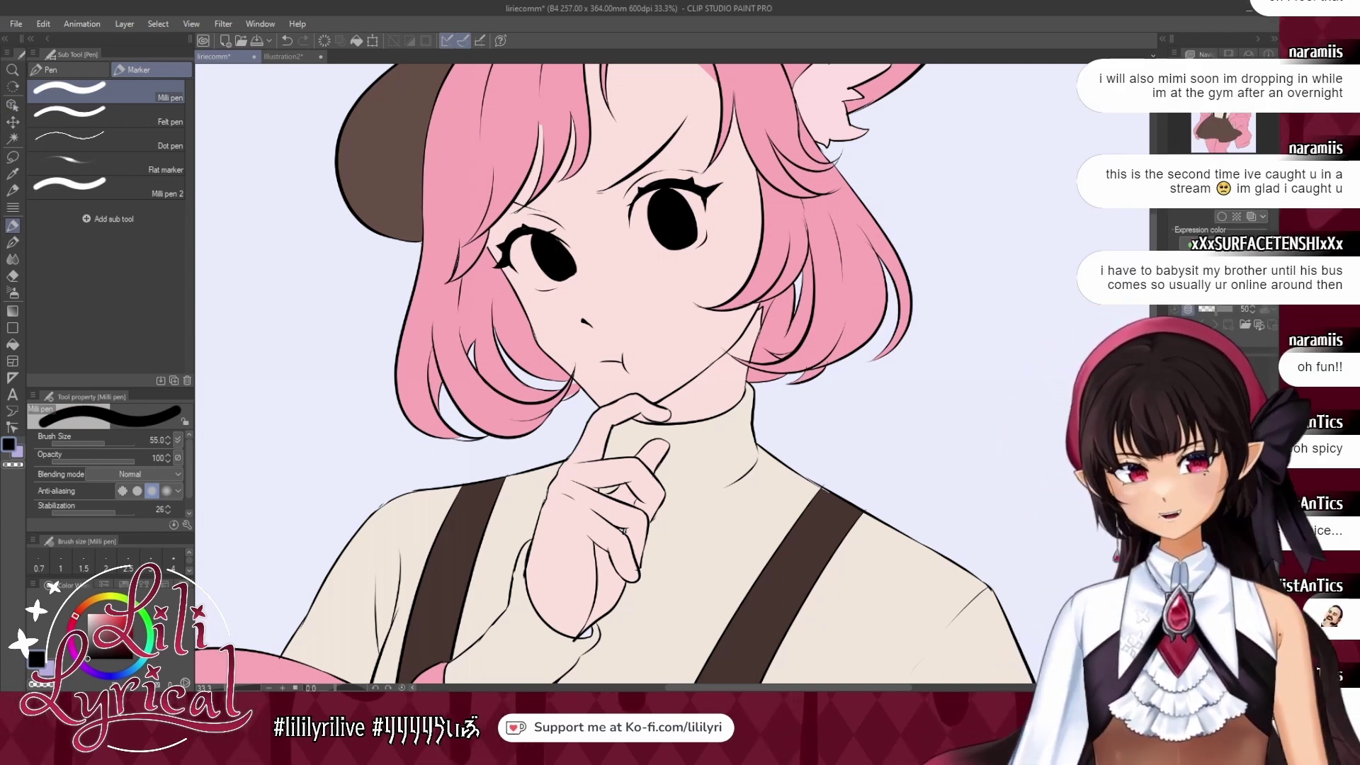
Sample the teal of the reference character's scarf-like creature and paint it inside both black irises with the Milli pen.
click(291, 56)
alt+click(611, 217)
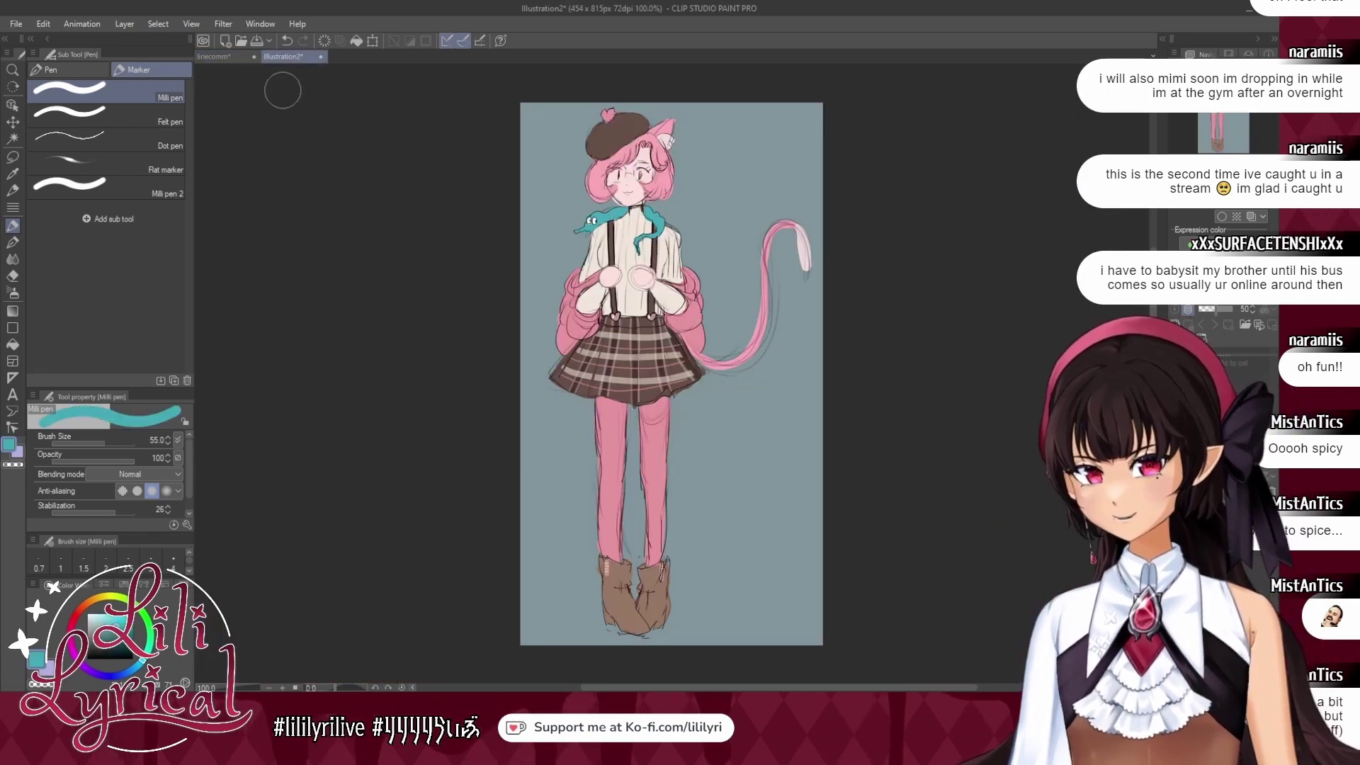
click(211, 58)
click(114, 440)
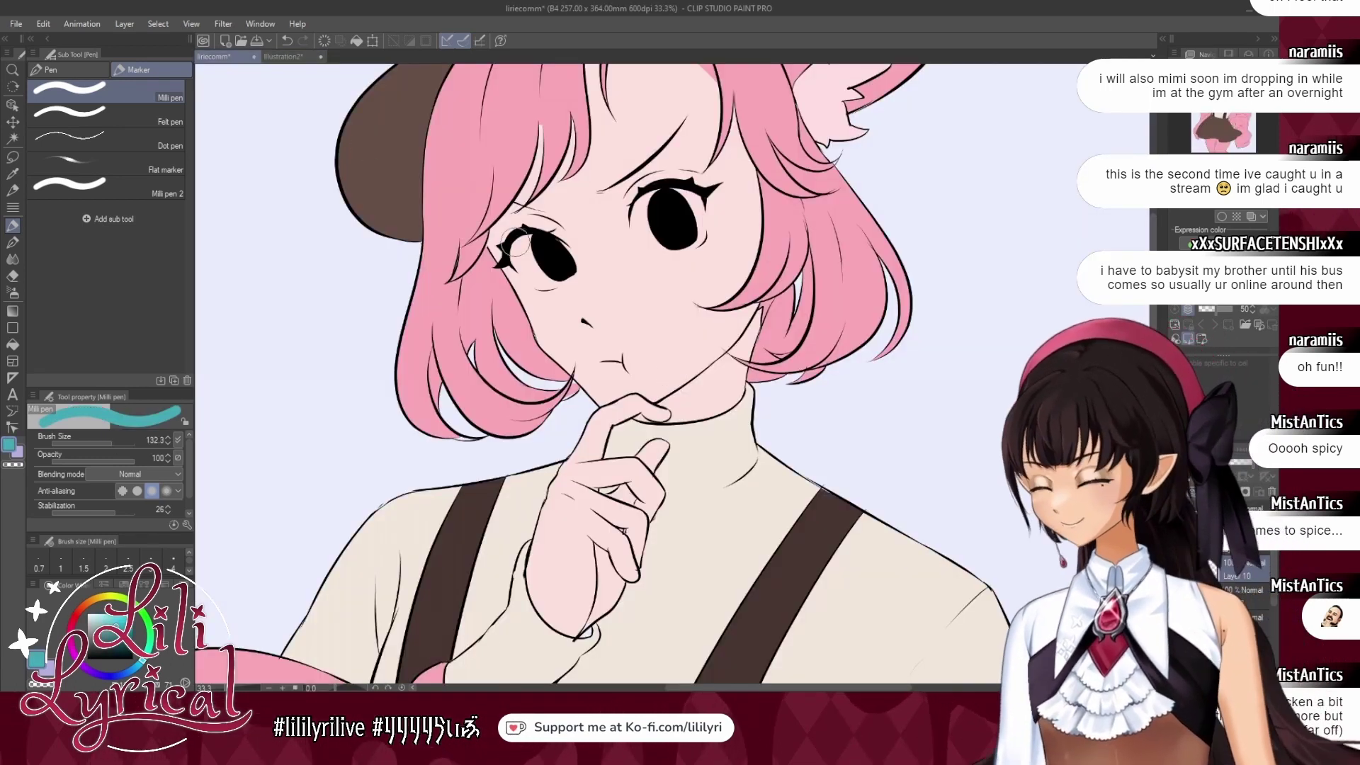
drag(556, 260, 549, 257)
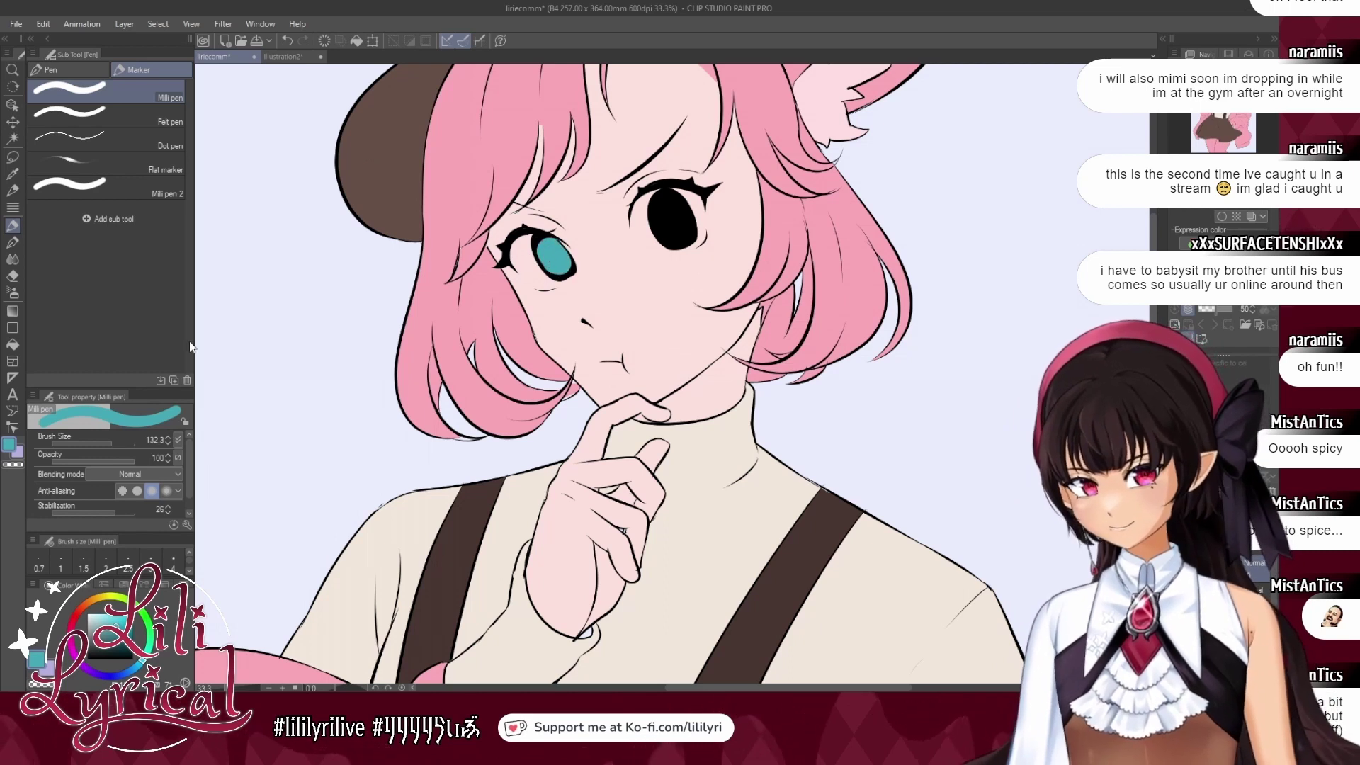
click(105, 440)
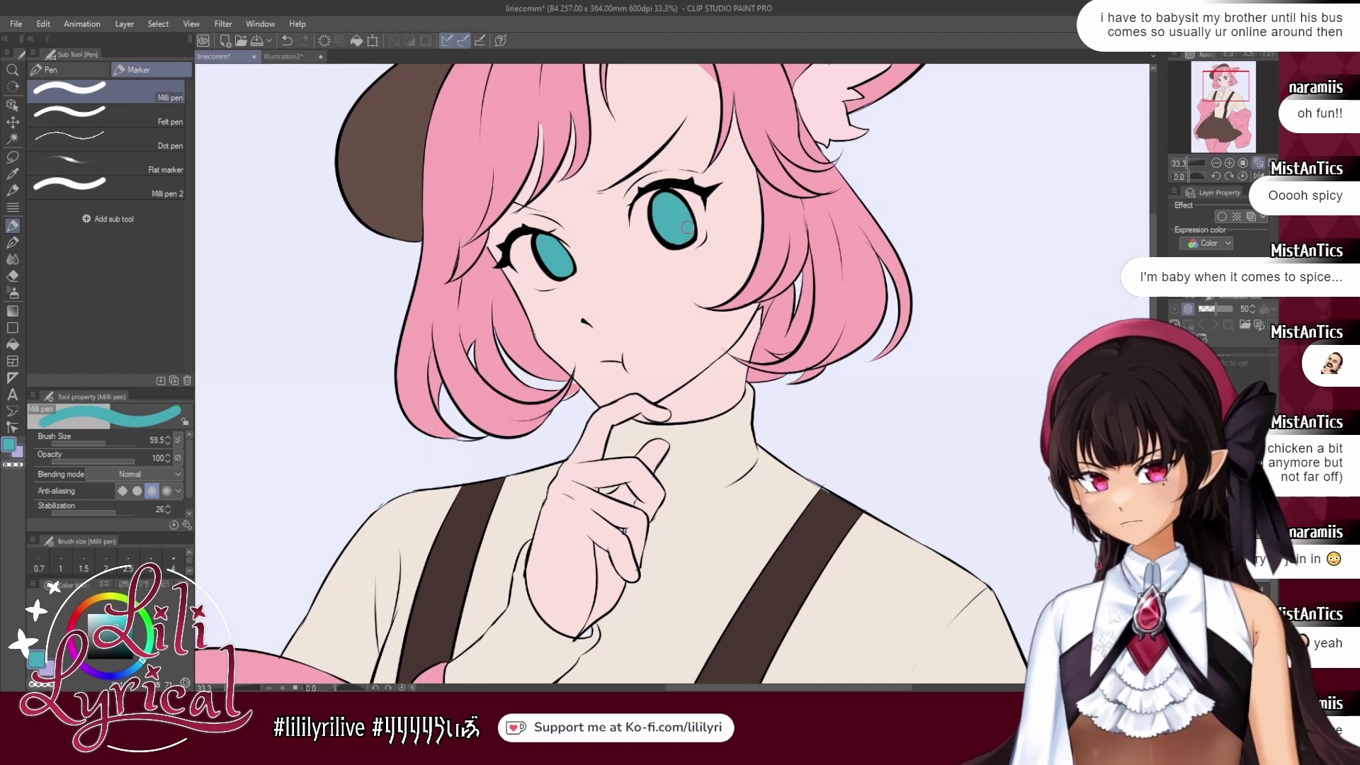
Fade the teal into black at the top of both irises with the Soft eraser.
click(12, 277)
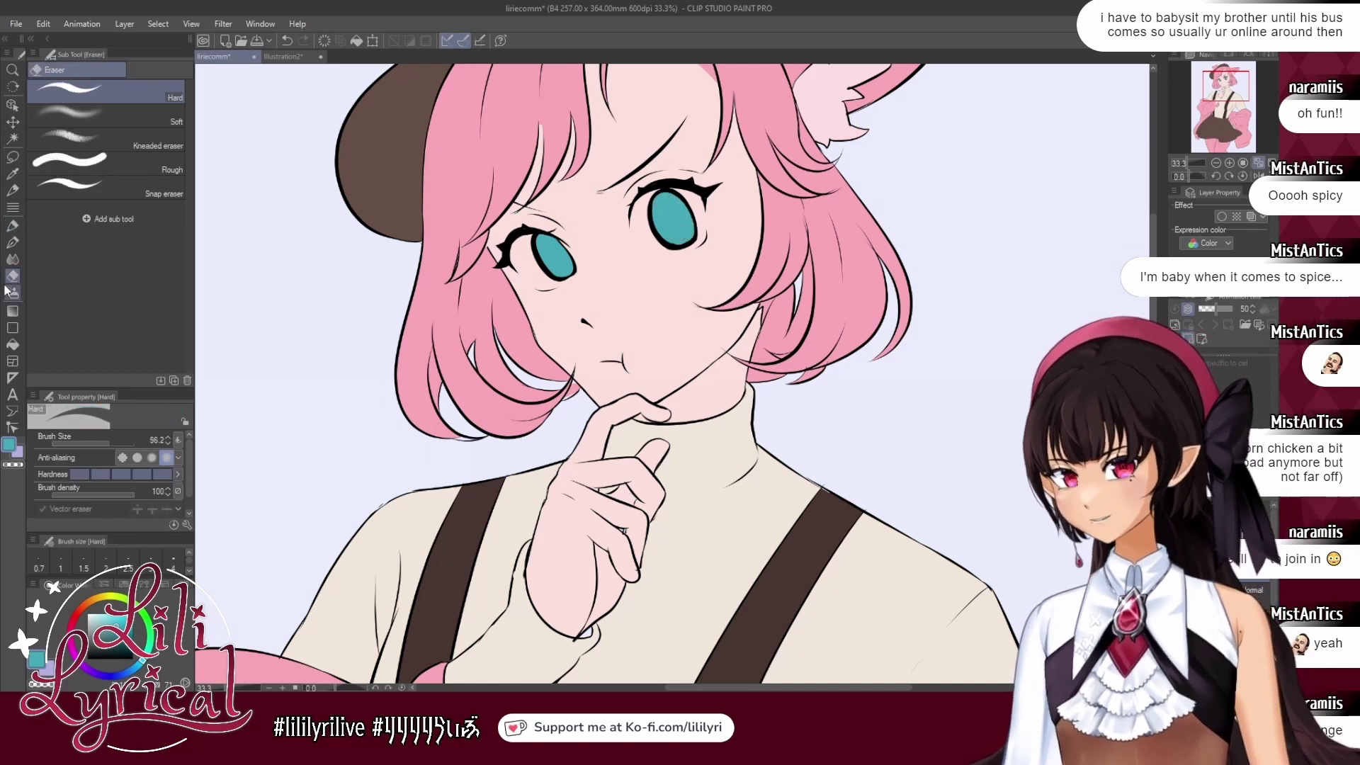
click(136, 113)
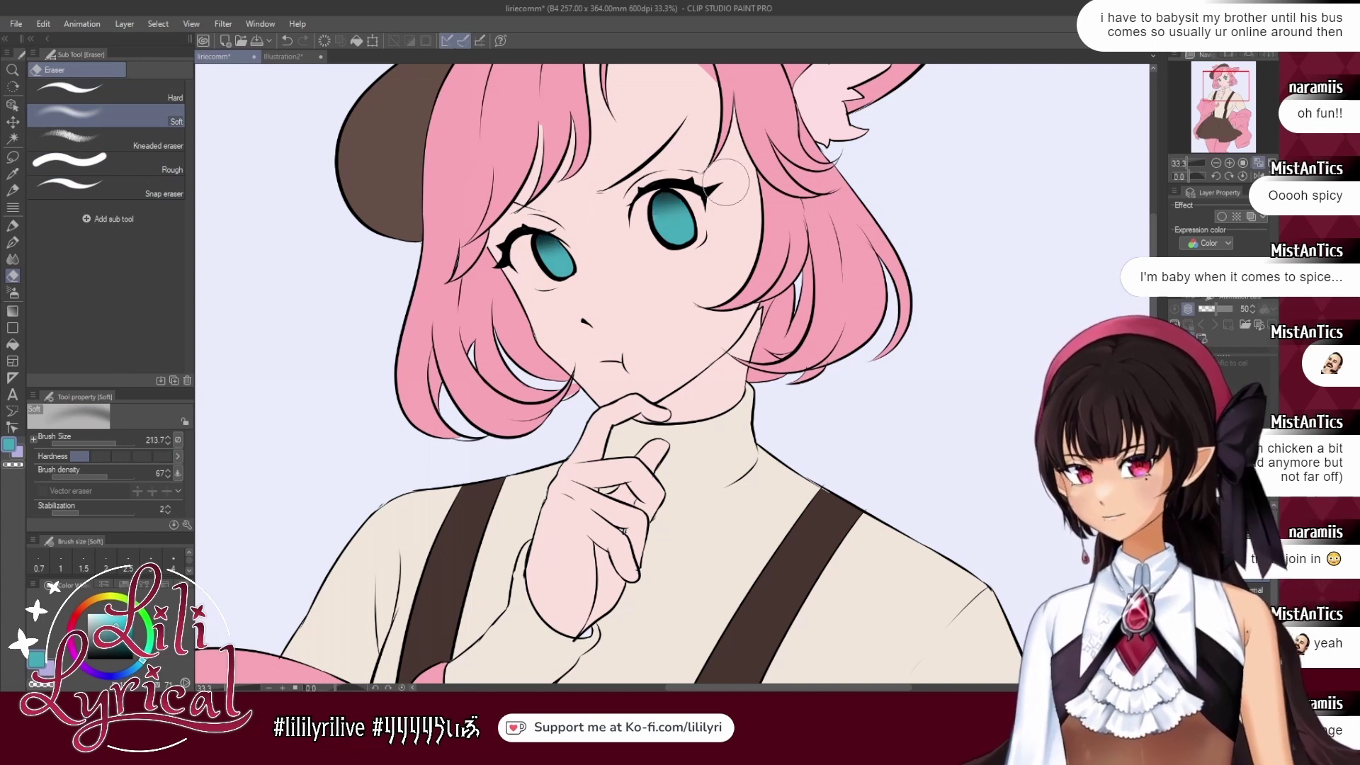
key(ctrl+z)
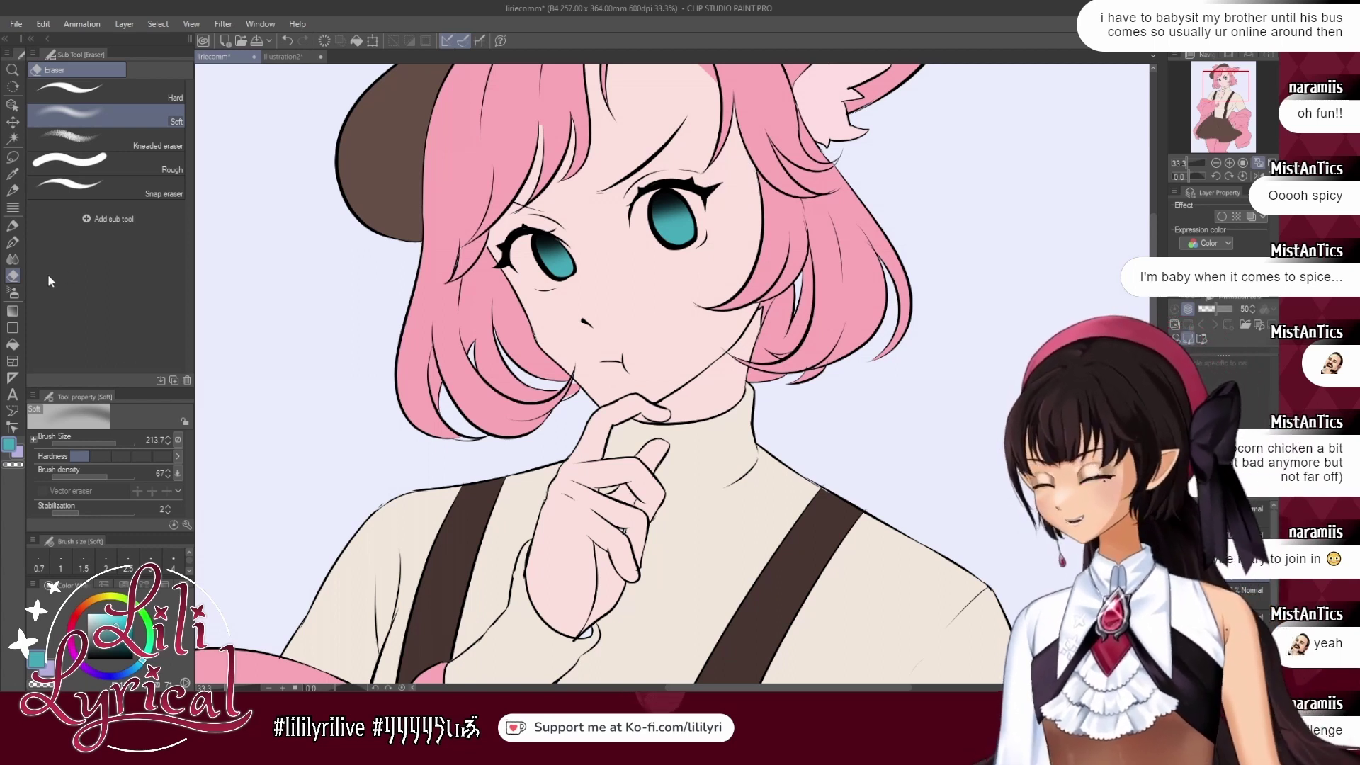
Cut dark oval pupils out of the teal in both eyes with the Hard eraser, undoing the unwanted stroke.
click(114, 91)
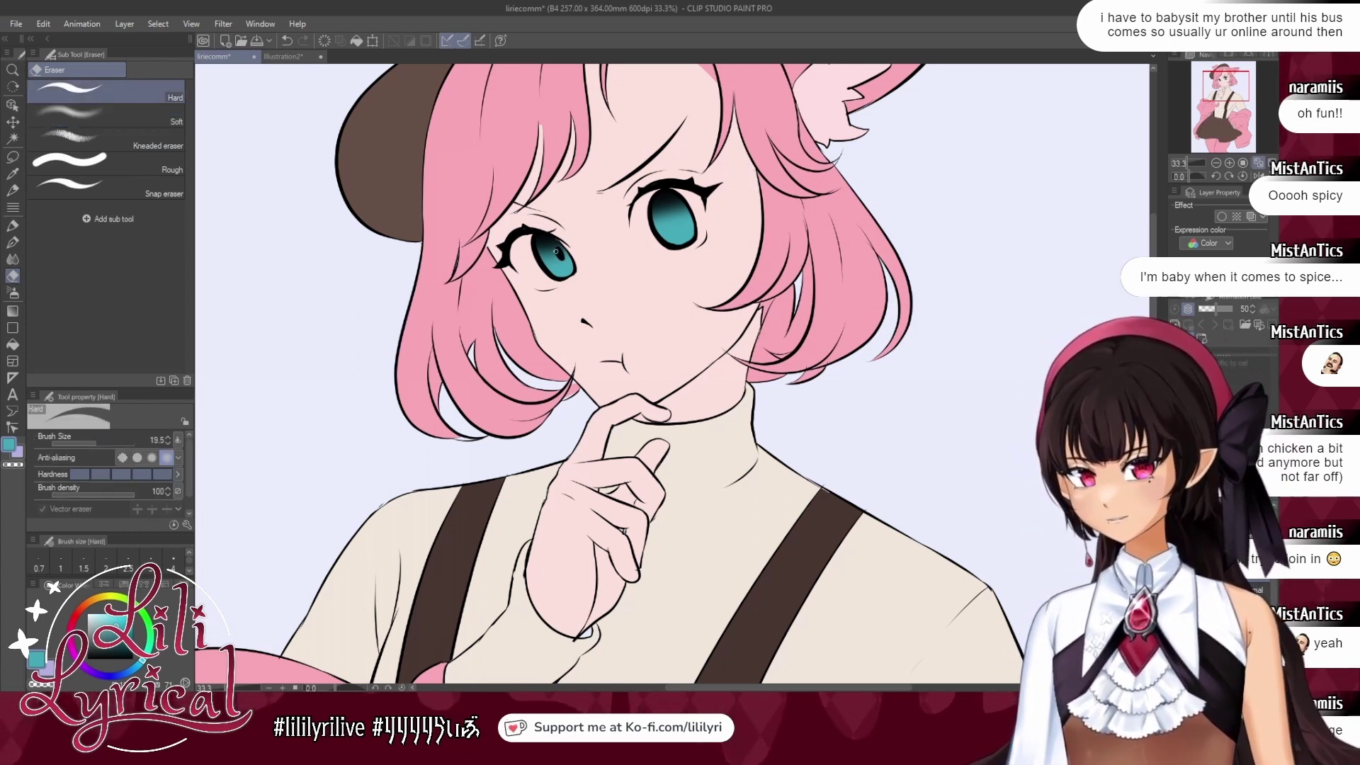
click(109, 443)
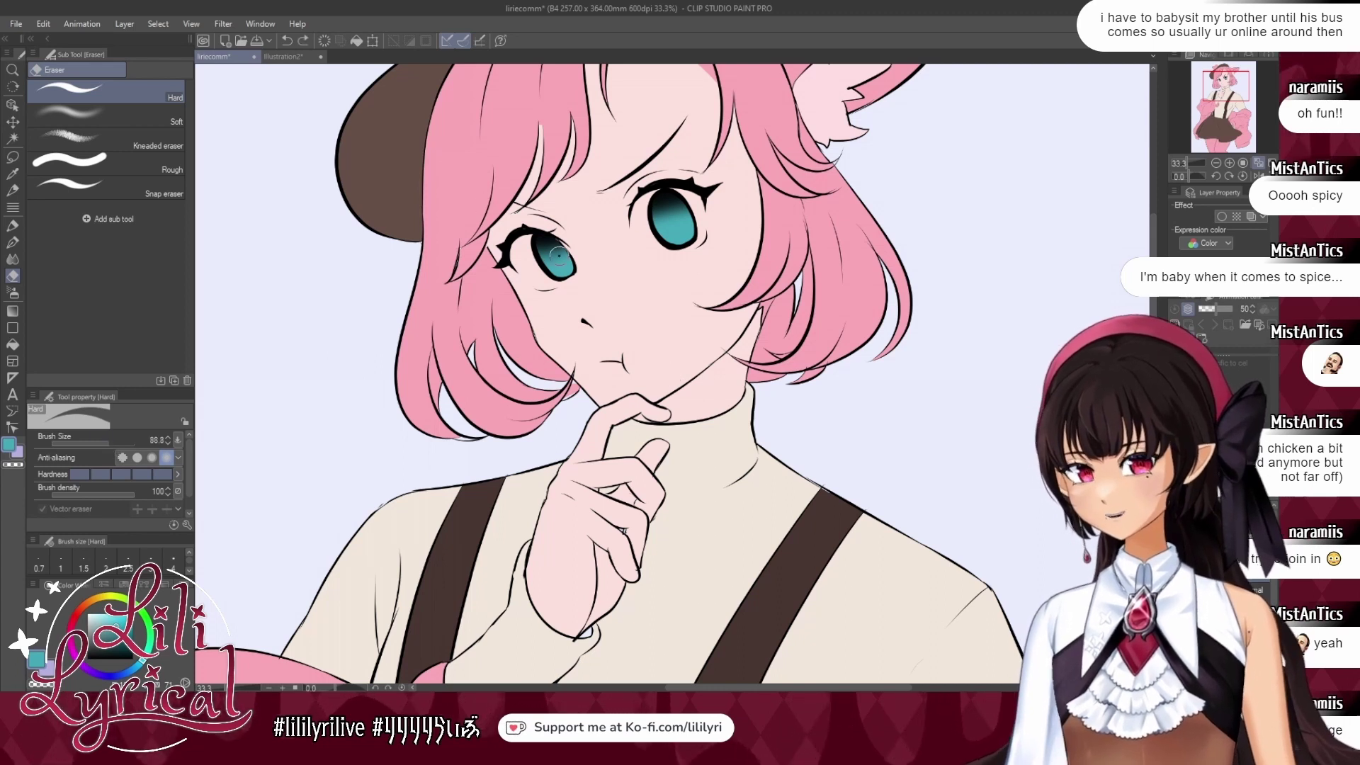
key(ctrl+z)
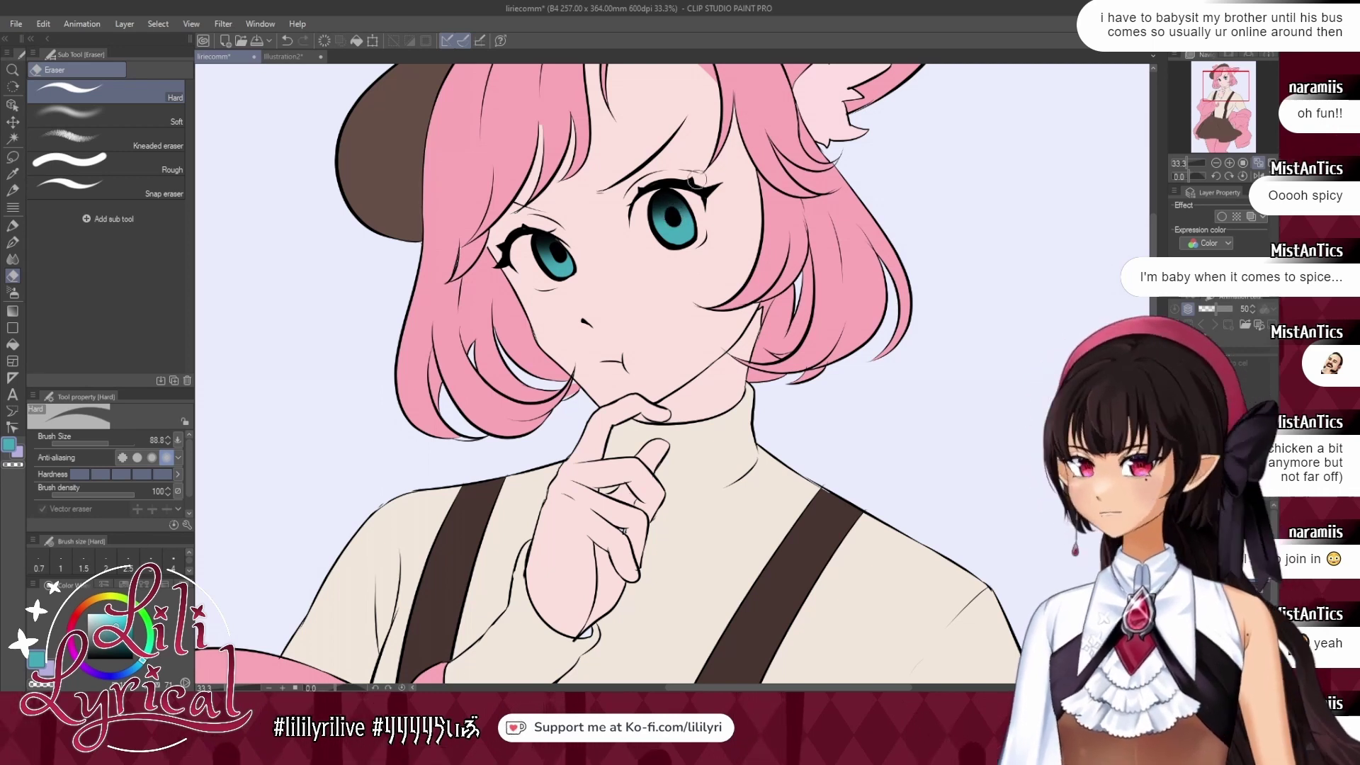
Draw light teal rings inside both pupils and dark arcs around them with the line drawing brush at size 26.8.
click(12, 242)
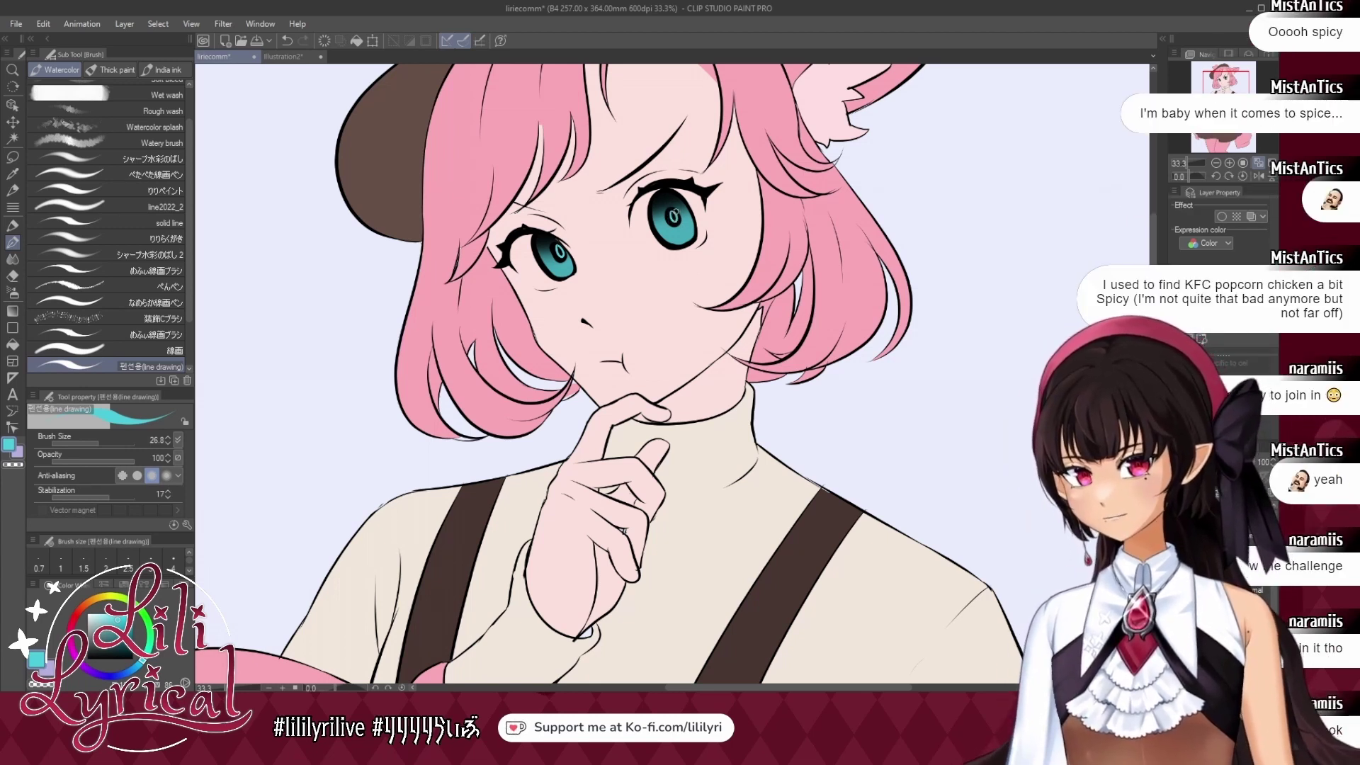
alt+click(549, 241)
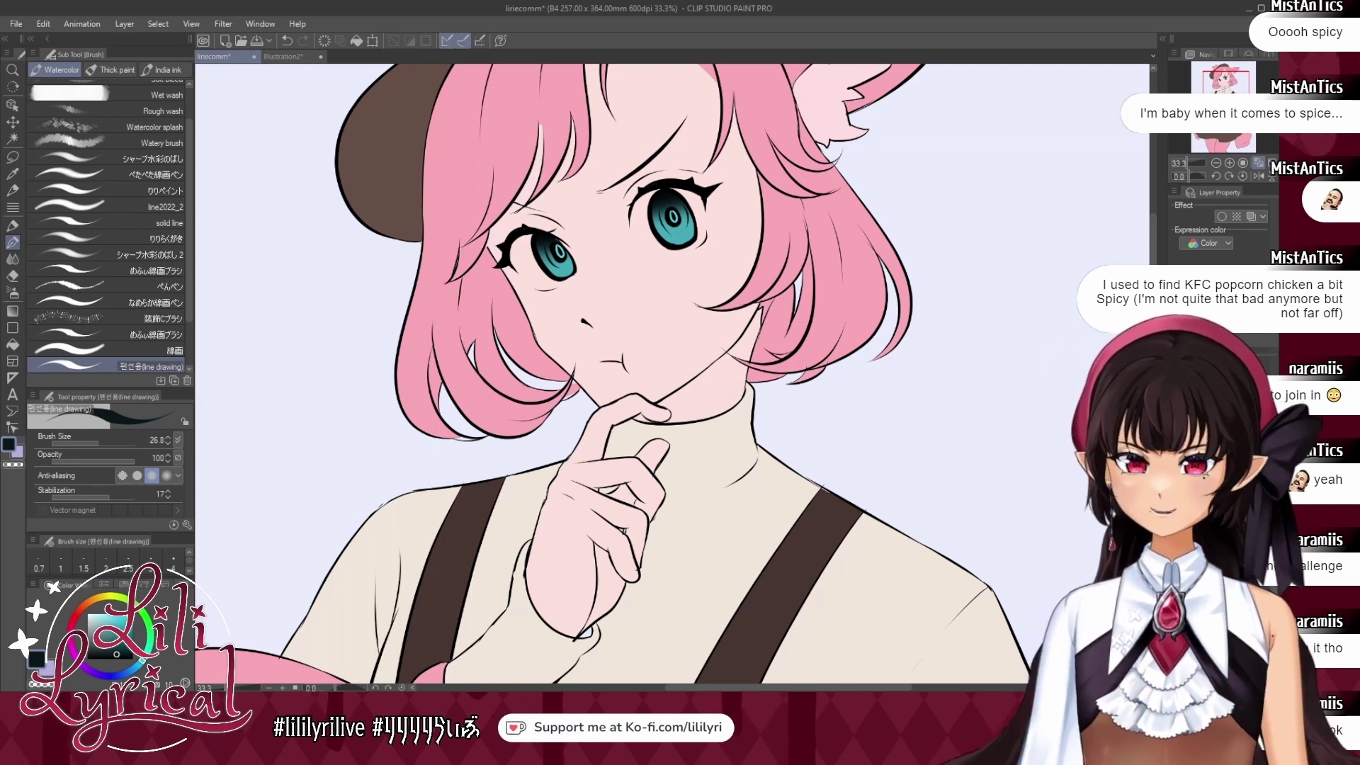
click(1176, 489)
click(1176, 489)
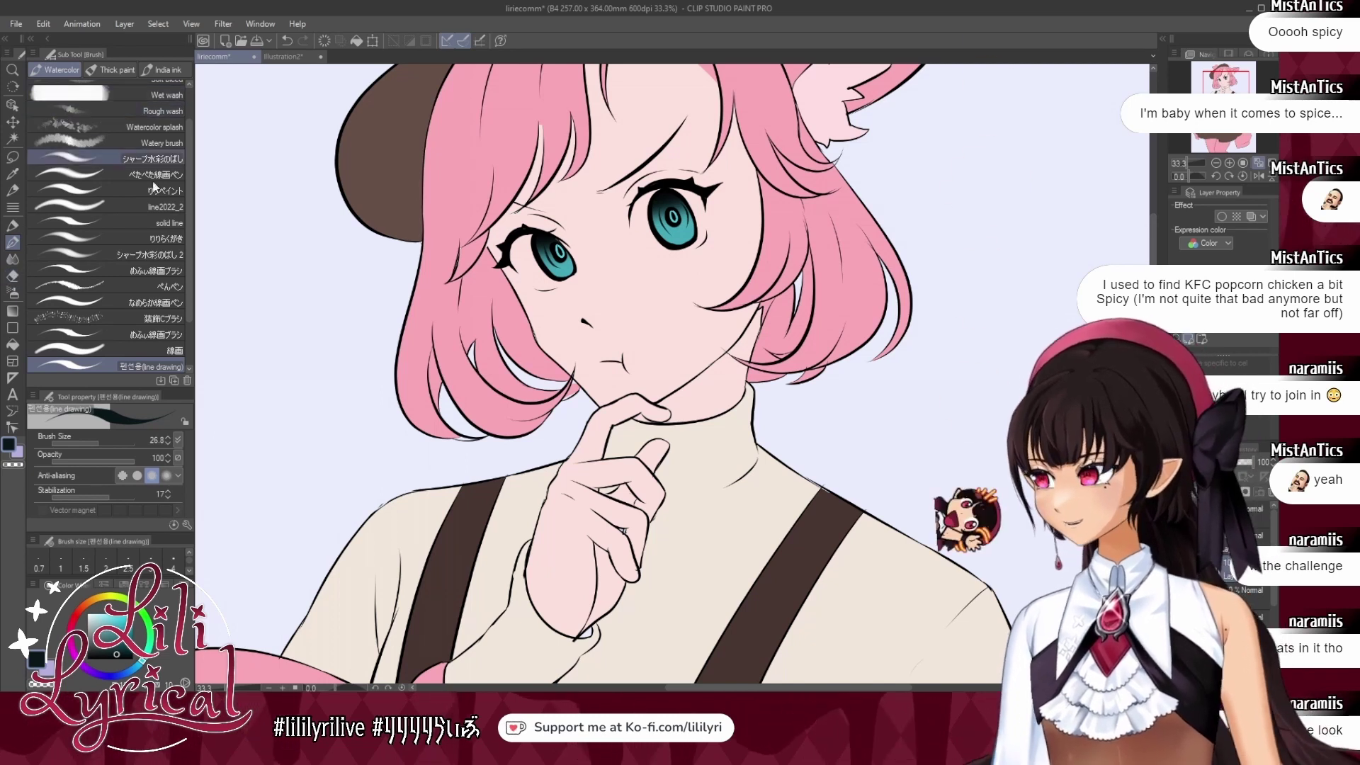
Scatter pink glitter sampled from the hair over the dark upper part of both irises with the Glitter brush.
drag(189, 245, 189, 156)
click(13, 208)
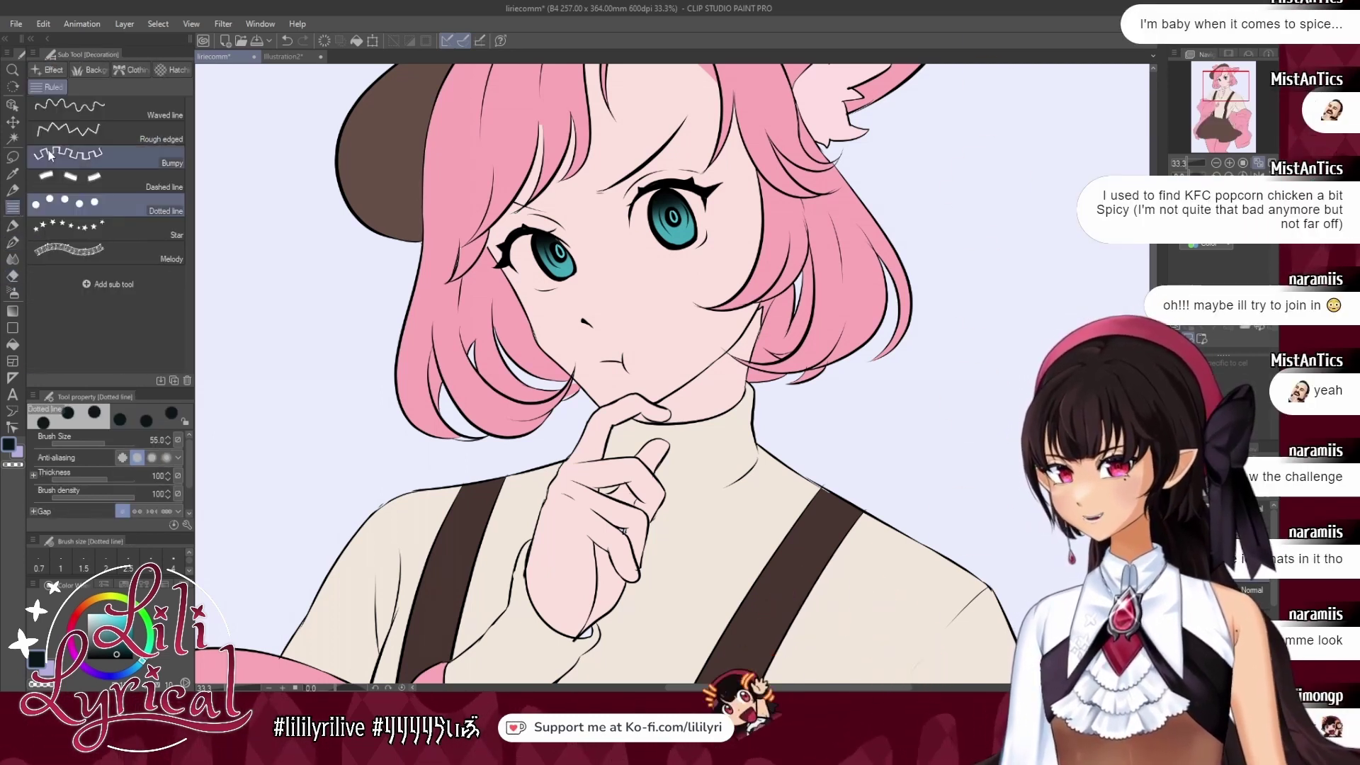
click(48, 70)
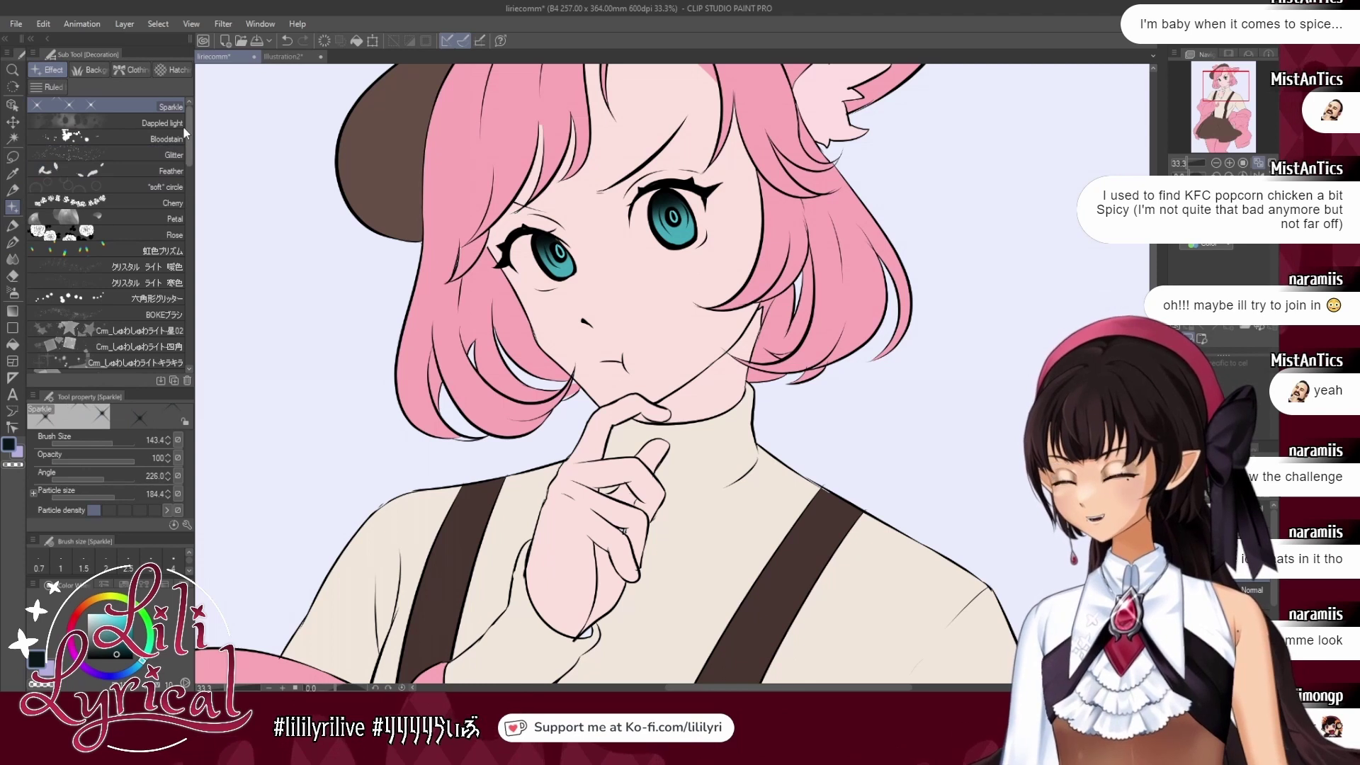
click(131, 152)
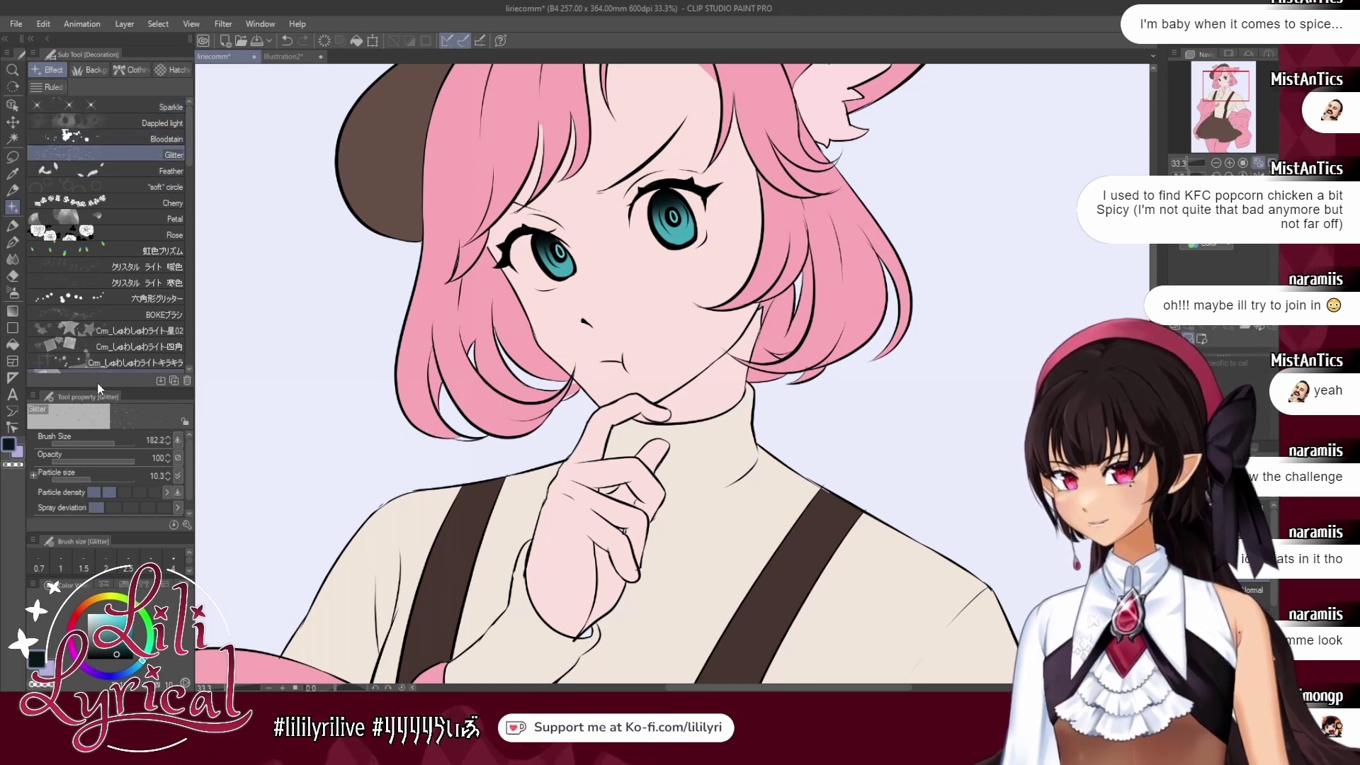
click(112, 441)
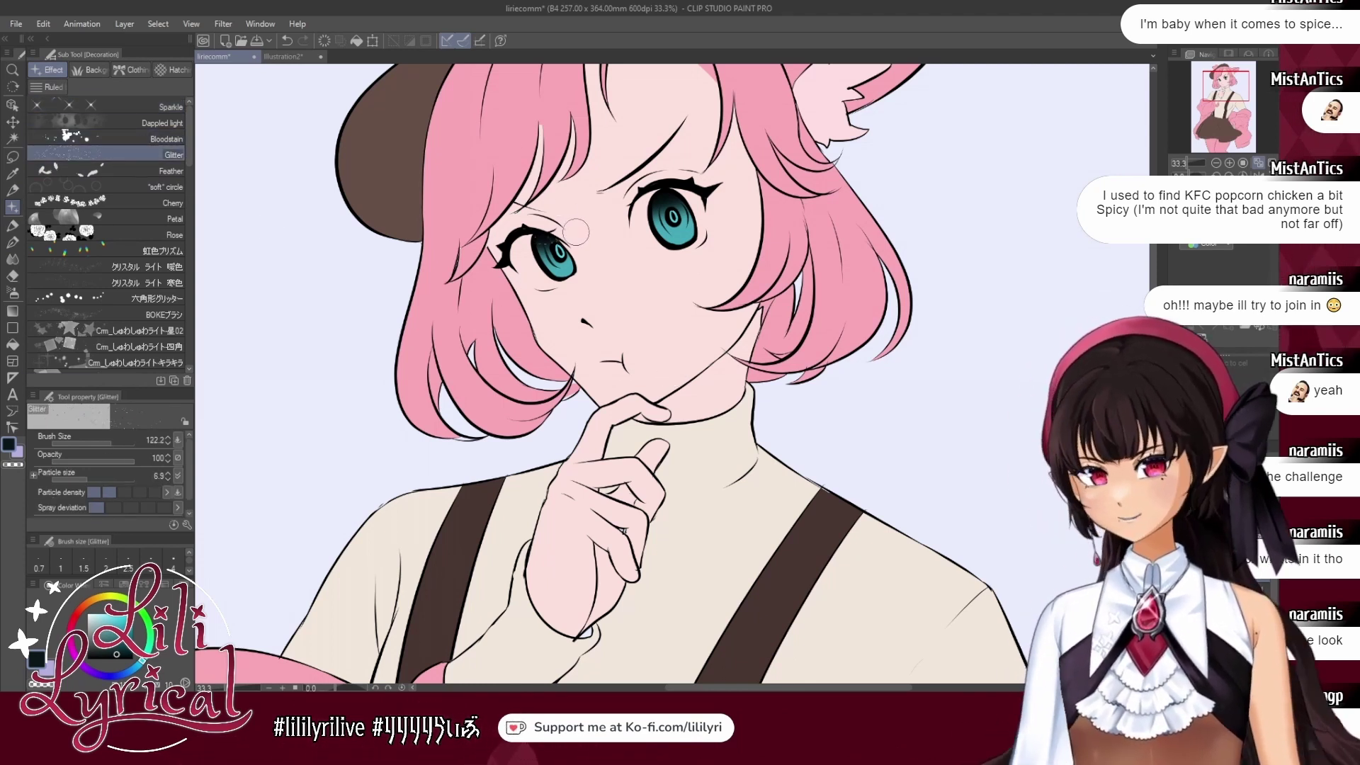
alt+click(552, 143)
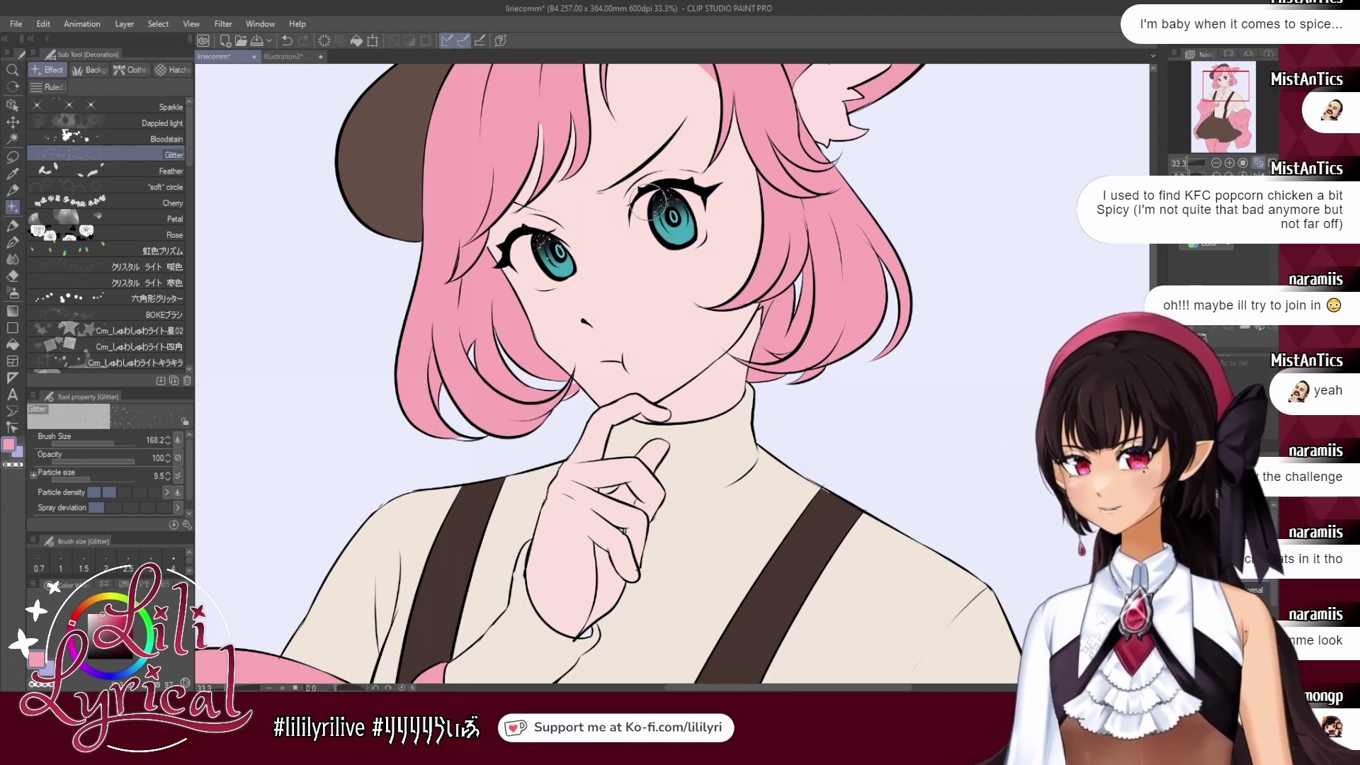
click(12, 258)
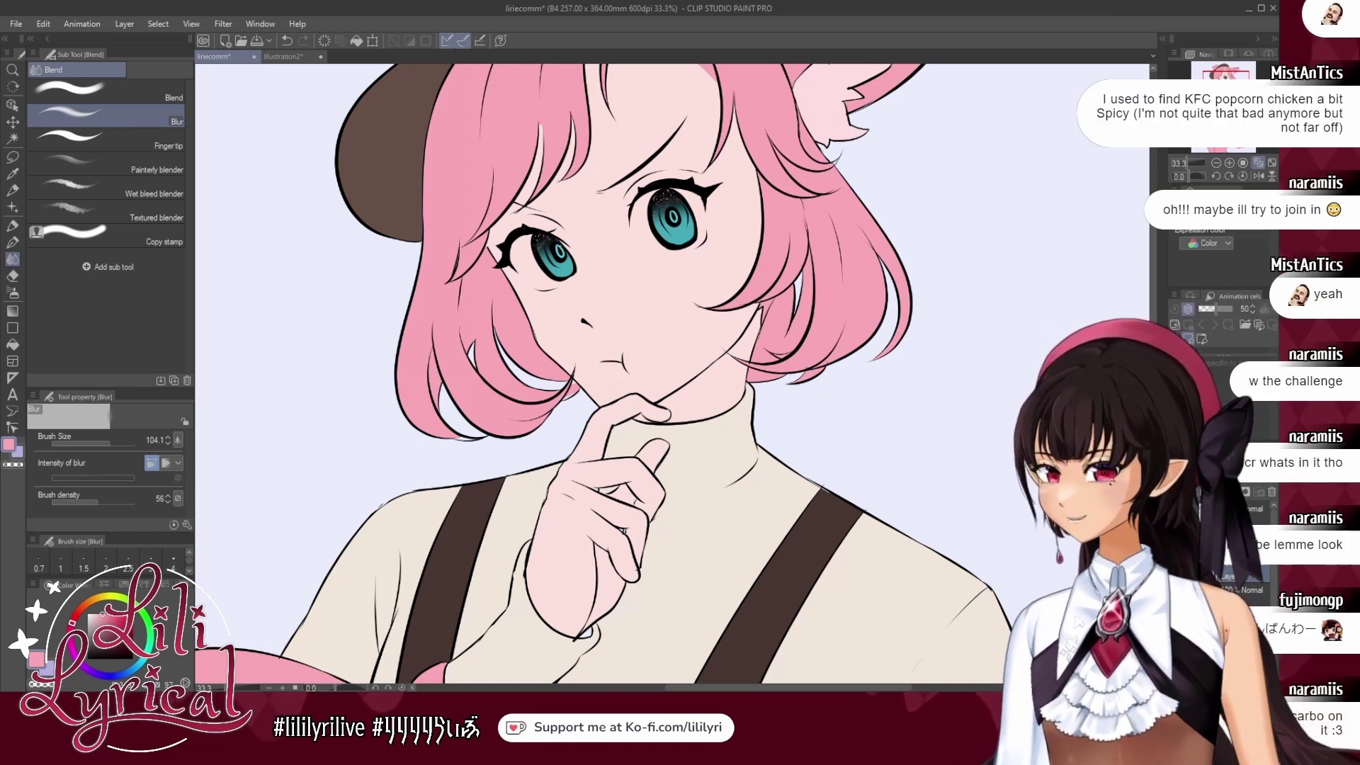
Paint bright teal square sparkles over the lower part of both irises with the Cm_しゅわしゅわライト-四角 brush at size 122.2.
click(13, 205)
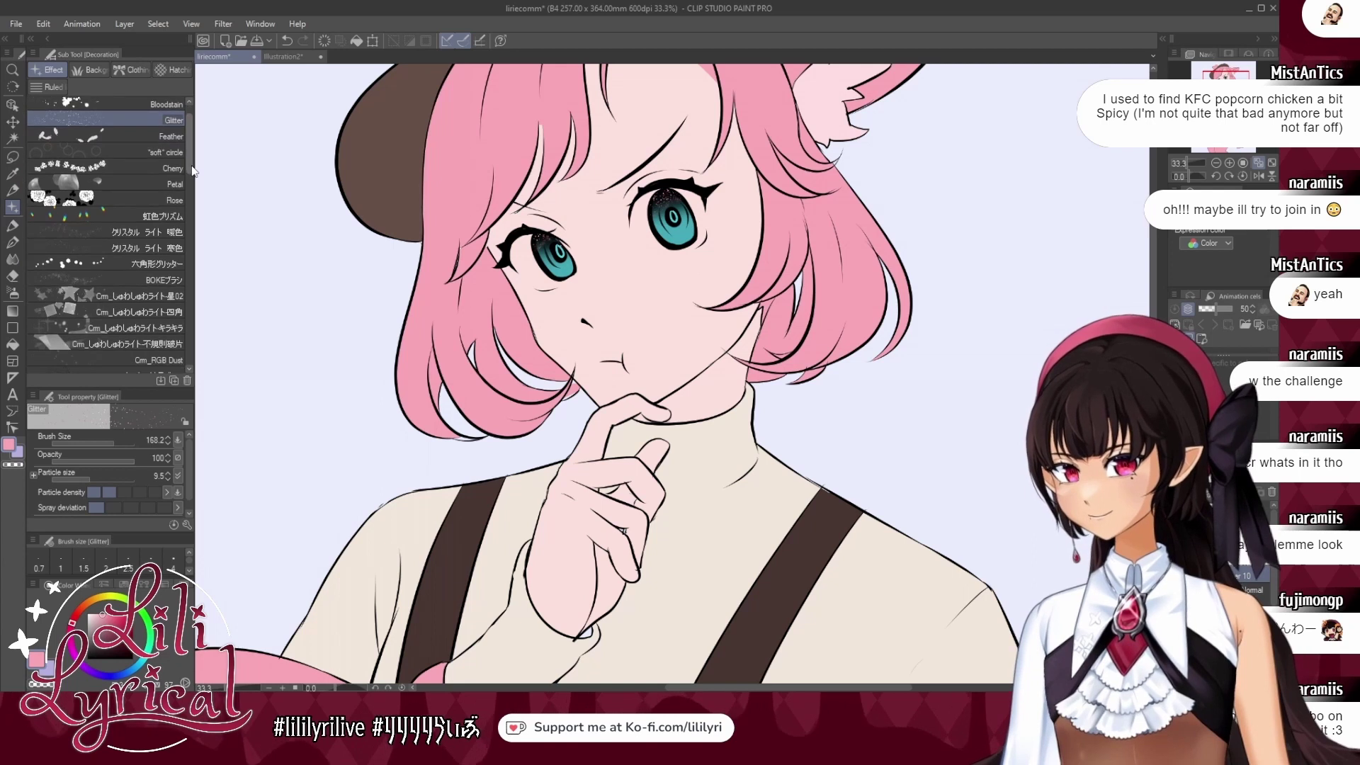
scroll(113, 234, down, 3)
click(113, 264)
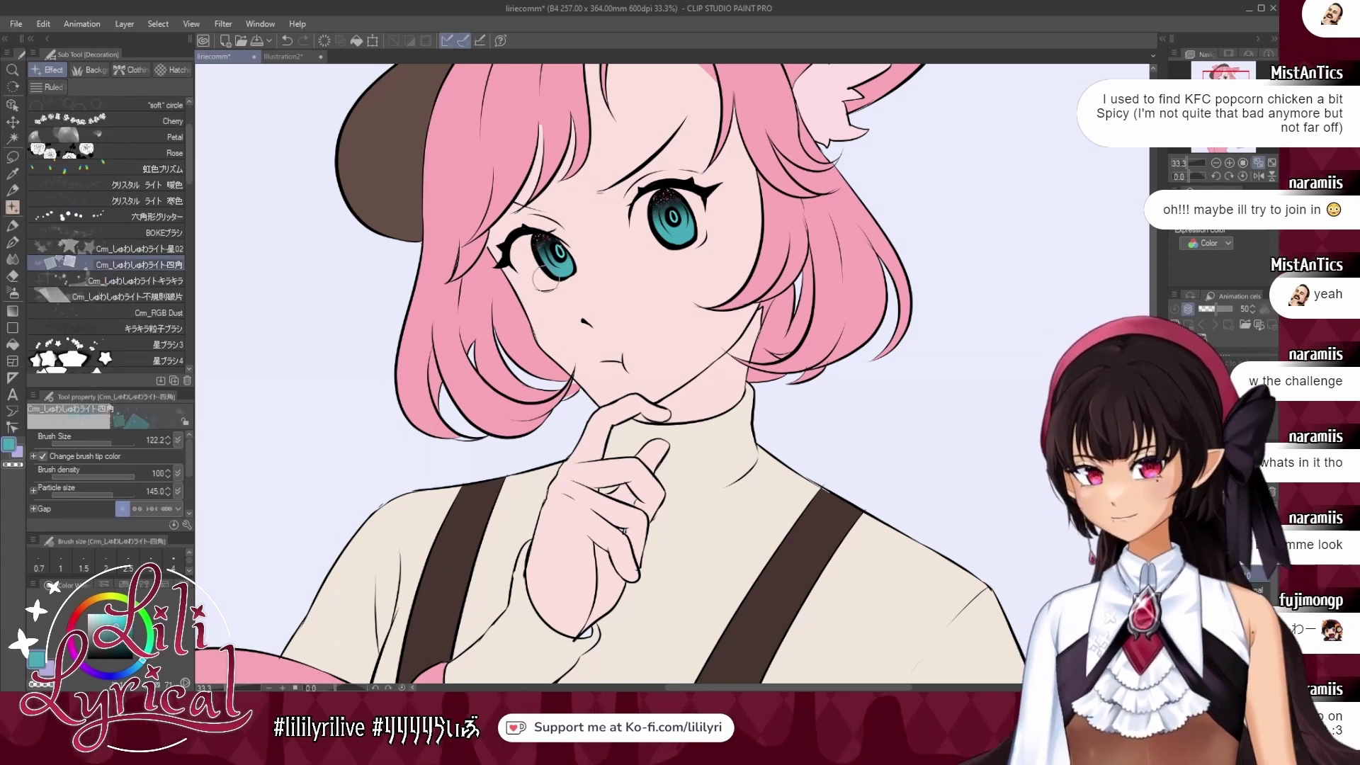
drag(551, 275, 570, 272)
drag(660, 242, 688, 243)
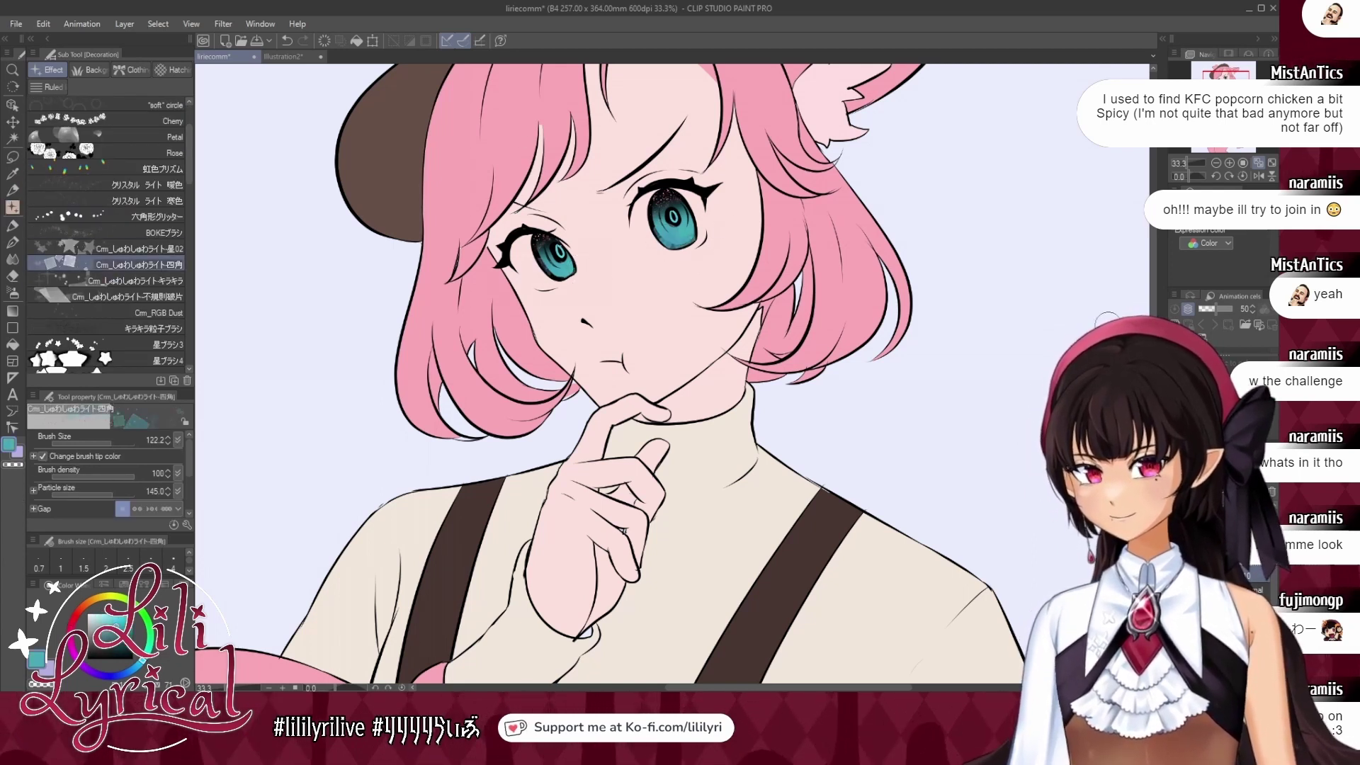
click(1212, 245)
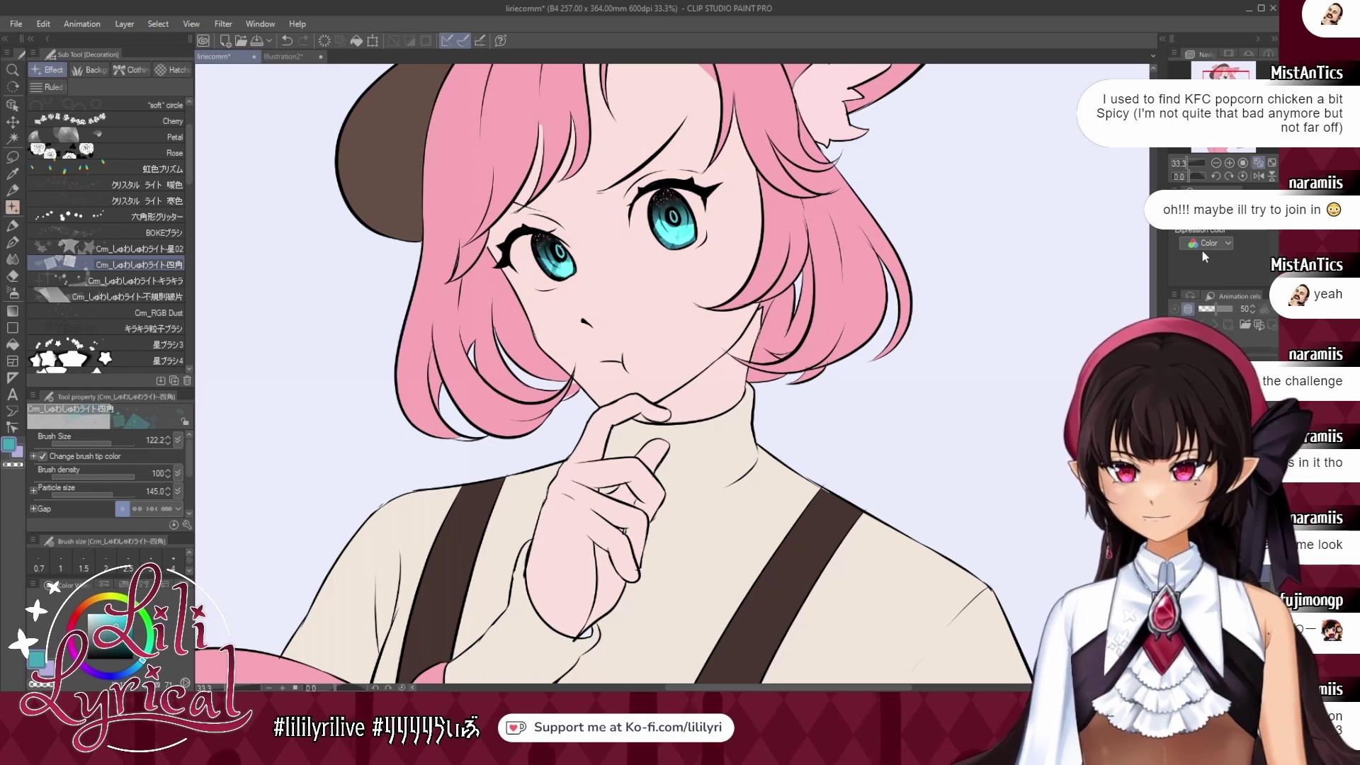
Soften the sparkle effects in both irises with the Soft eraser and save the illustration.
click(12, 276)
click(104, 119)
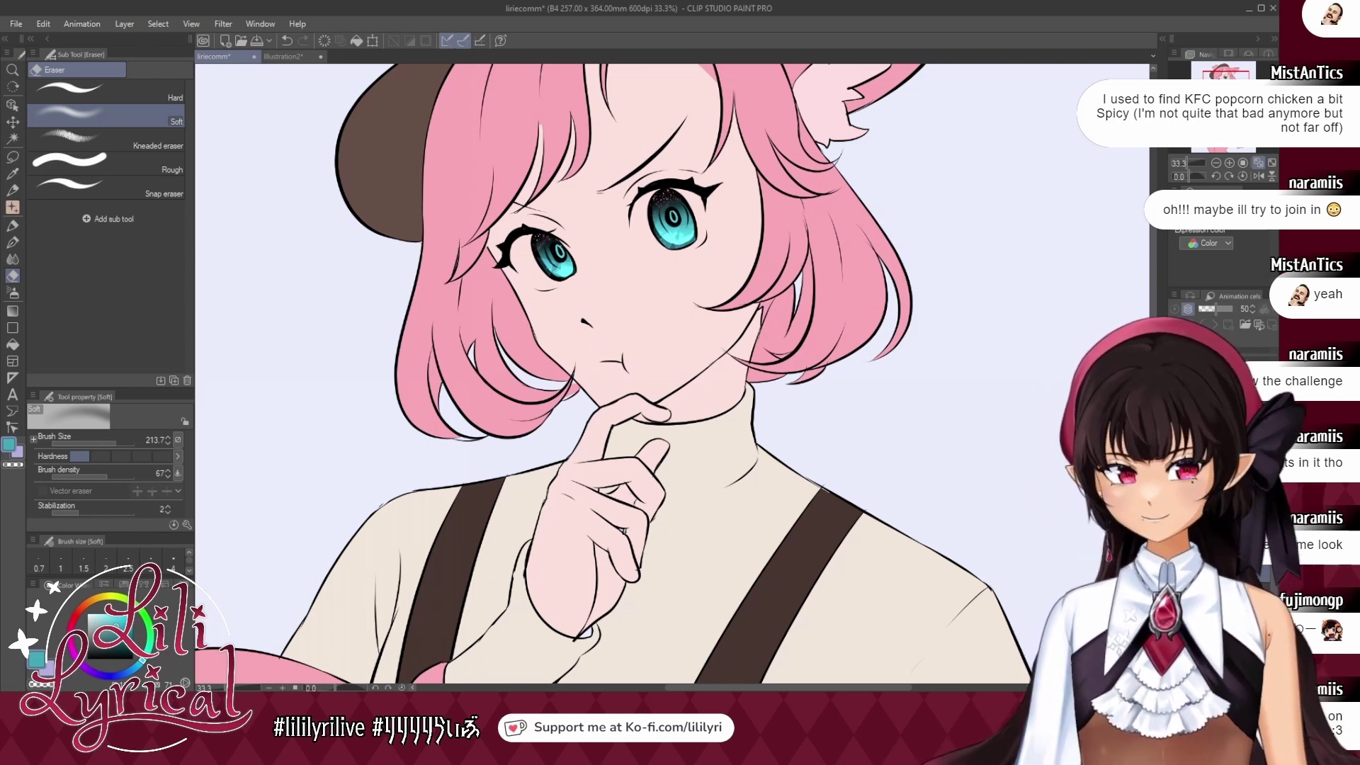
click(1176, 496)
click(1176, 496)
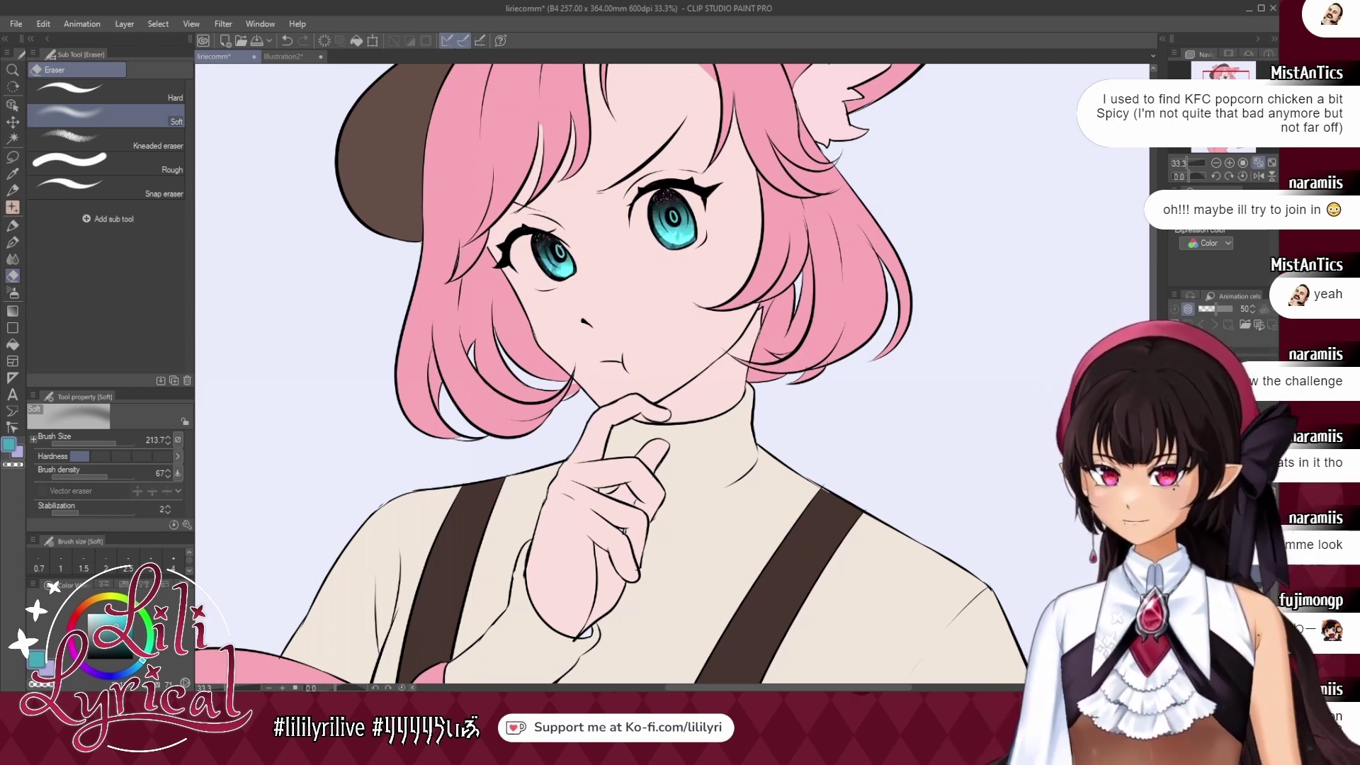
key(ctrl+s)
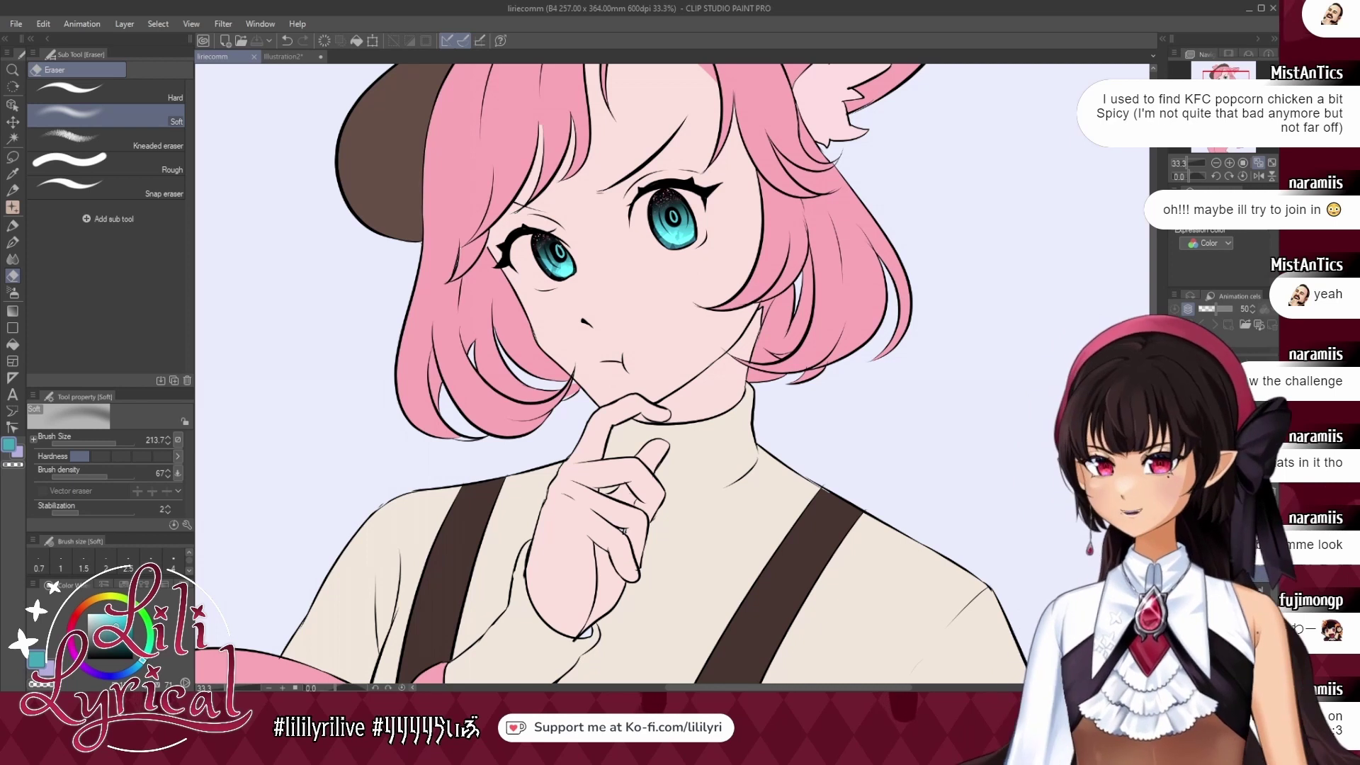
Airbrush a light orange glow over the upper part of both irises on a new layer with the Soft airbrush at size 271.6.
click(12, 226)
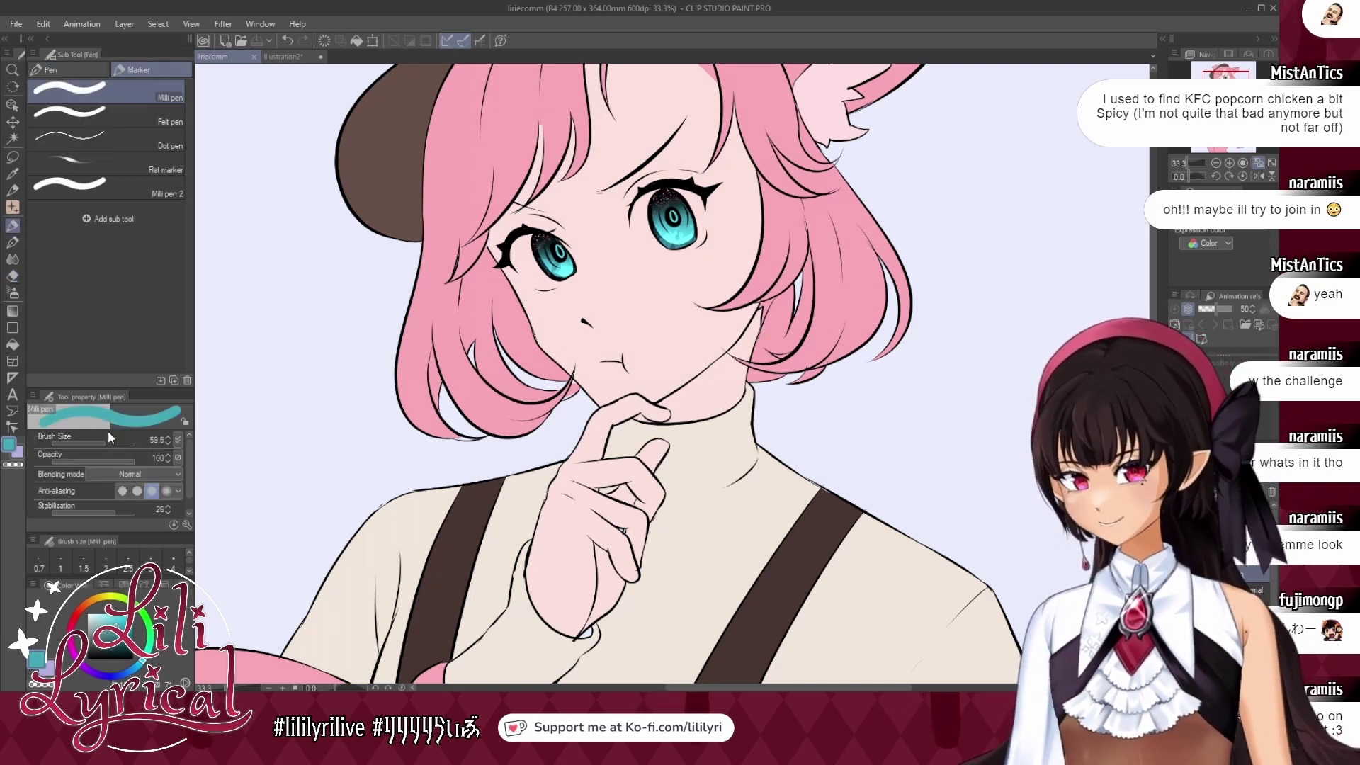
click(1176, 492)
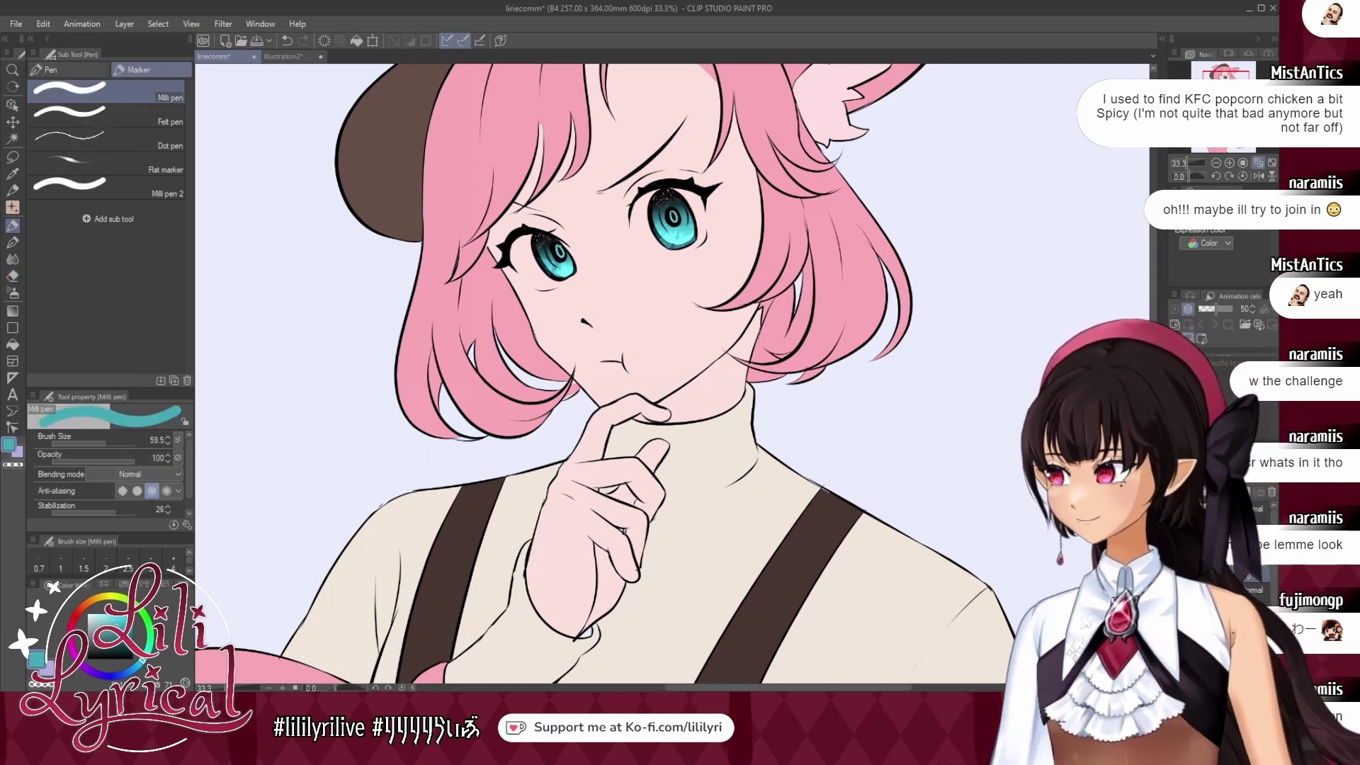
click(13, 293)
alt+click(498, 192)
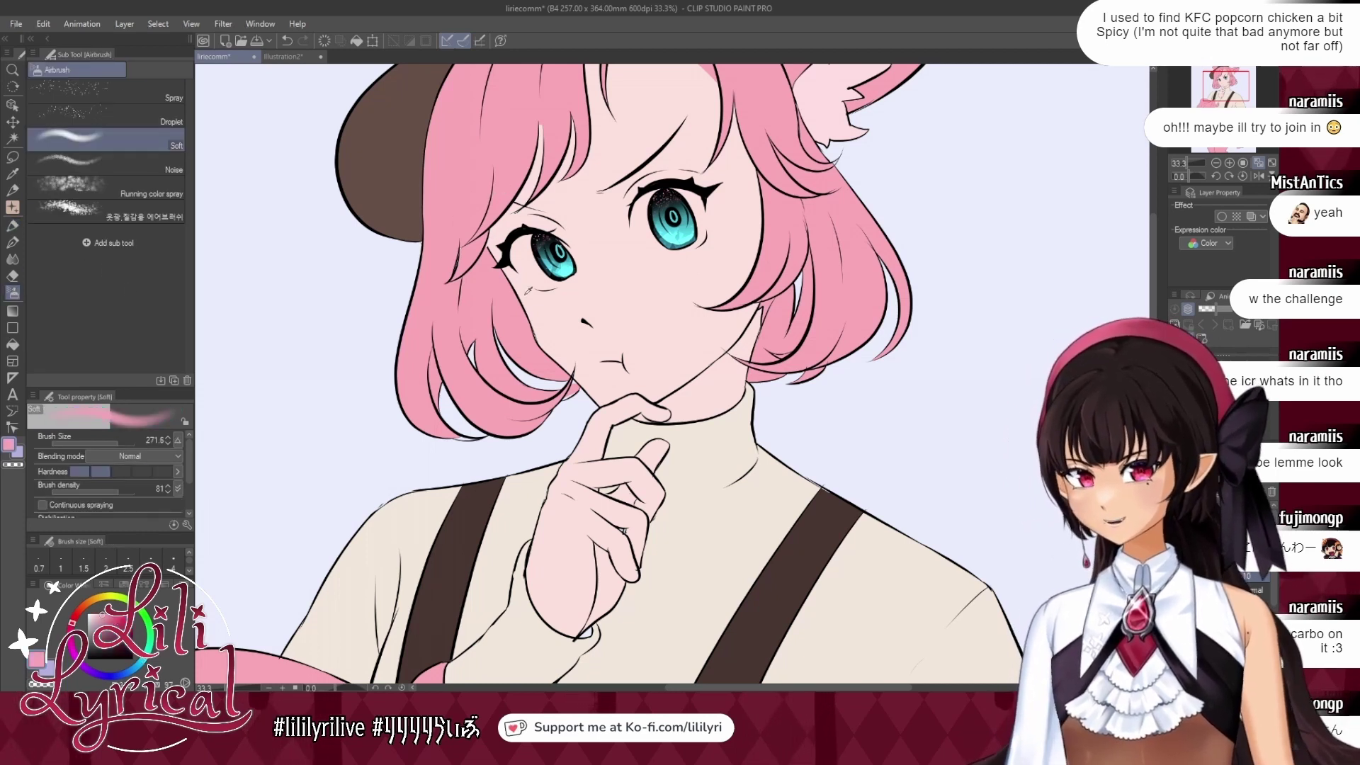
alt+click(439, 524)
click(109, 615)
drag(560, 237, 701, 173)
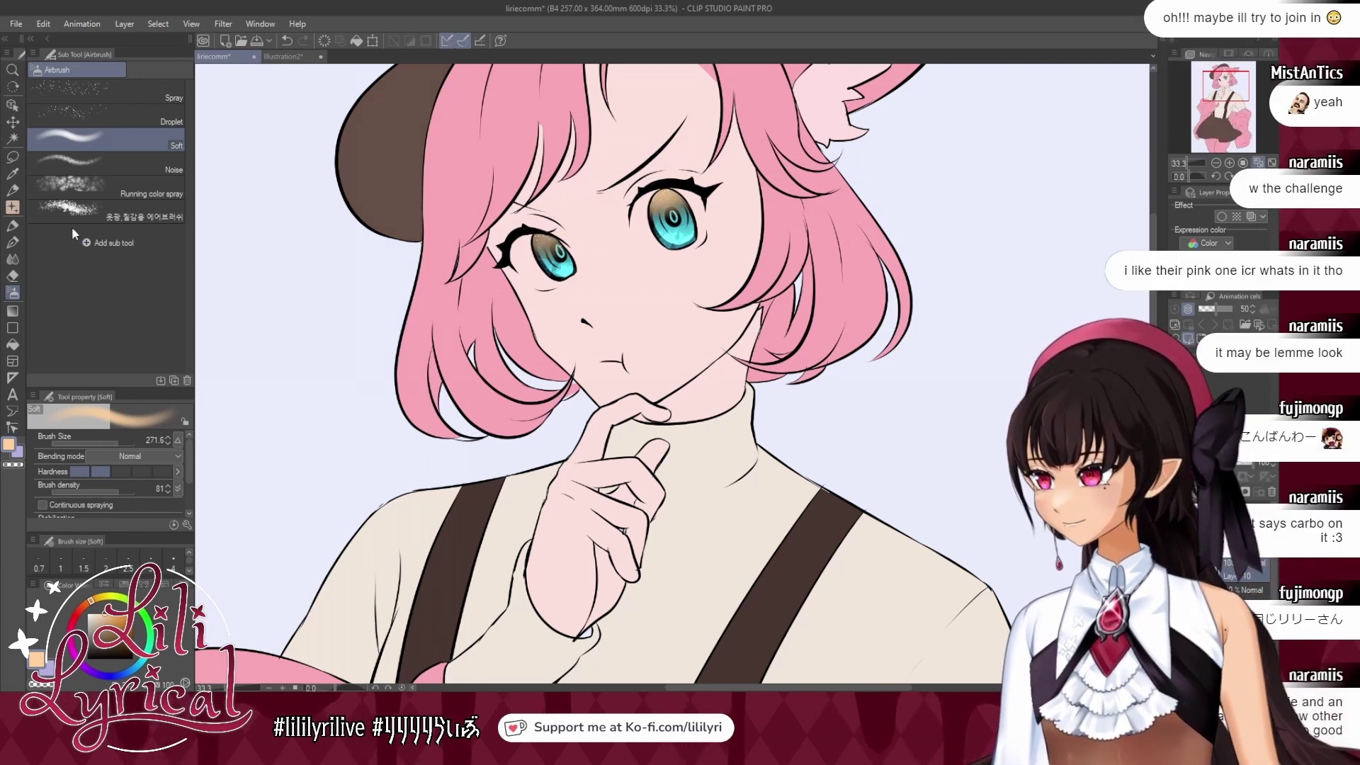
Trim and fade the orange glow in both irises using the Hard and Soft erasers.
click(13, 276)
click(112, 97)
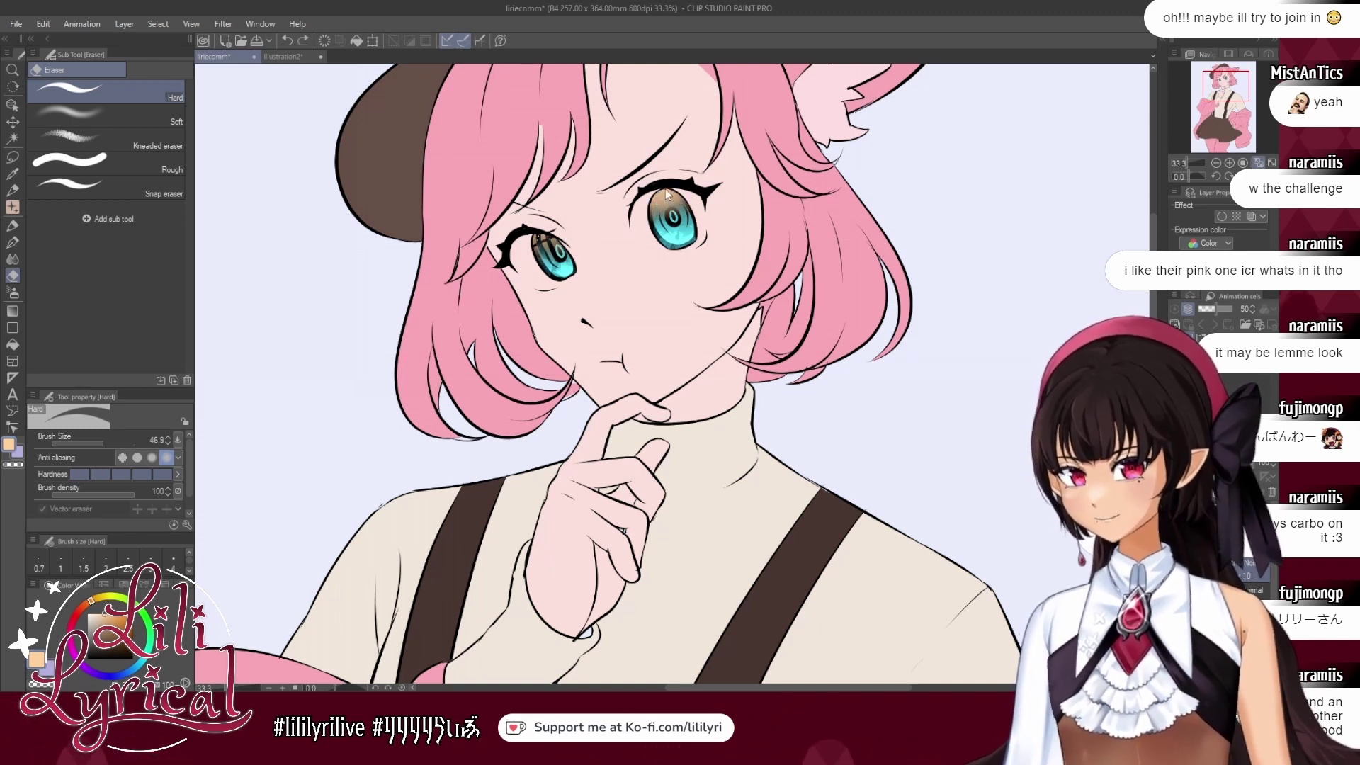
click(106, 116)
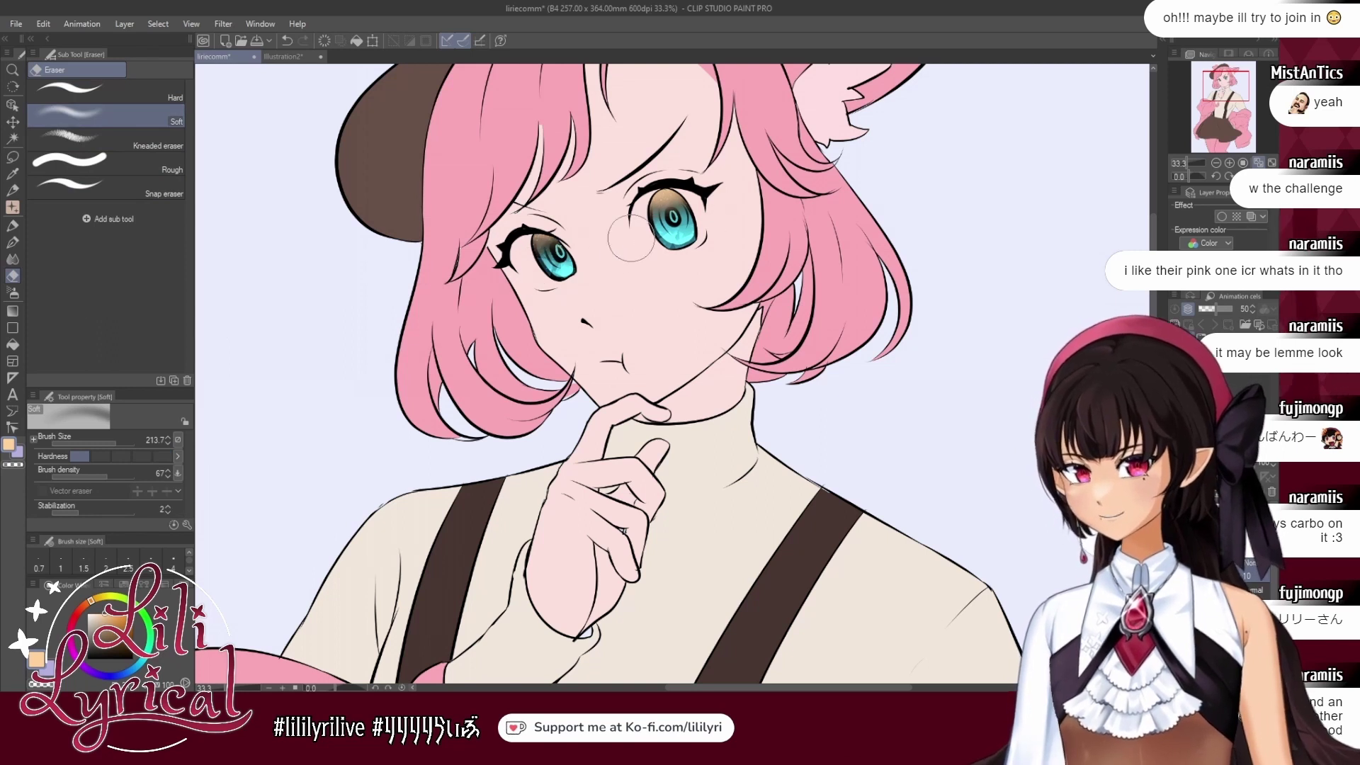
click(107, 90)
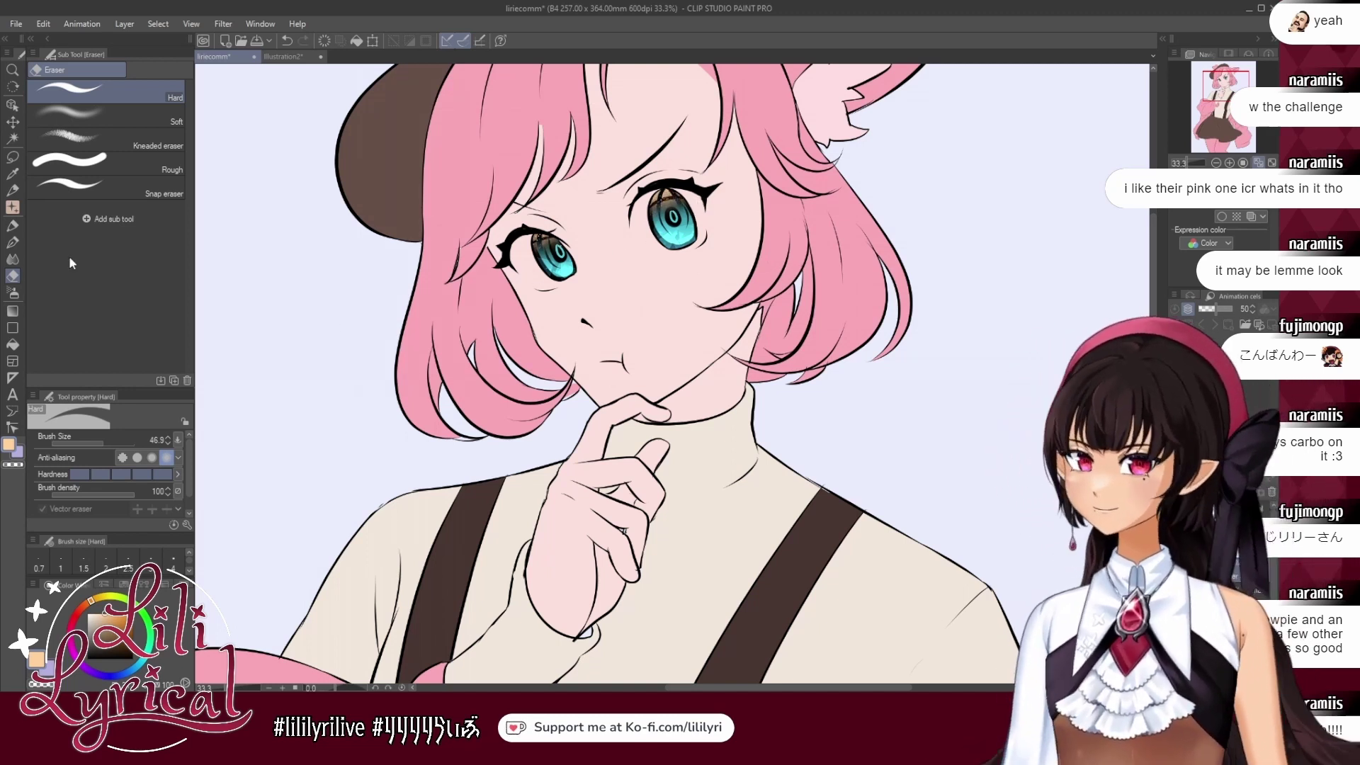
Paint a round salmon spot at the upper inner-left edge of each iris on a new layer with the Milli pen at size 59.5.
click(13, 226)
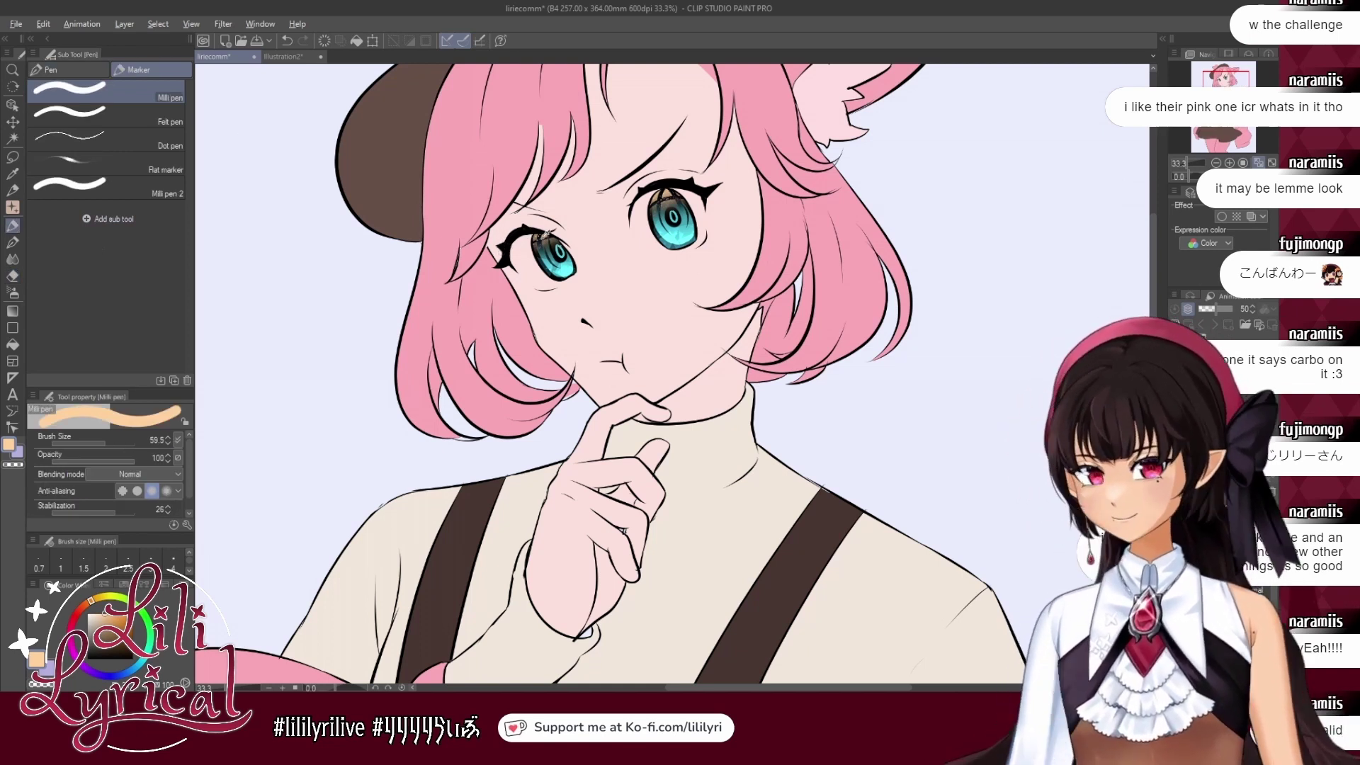
alt+click(542, 235)
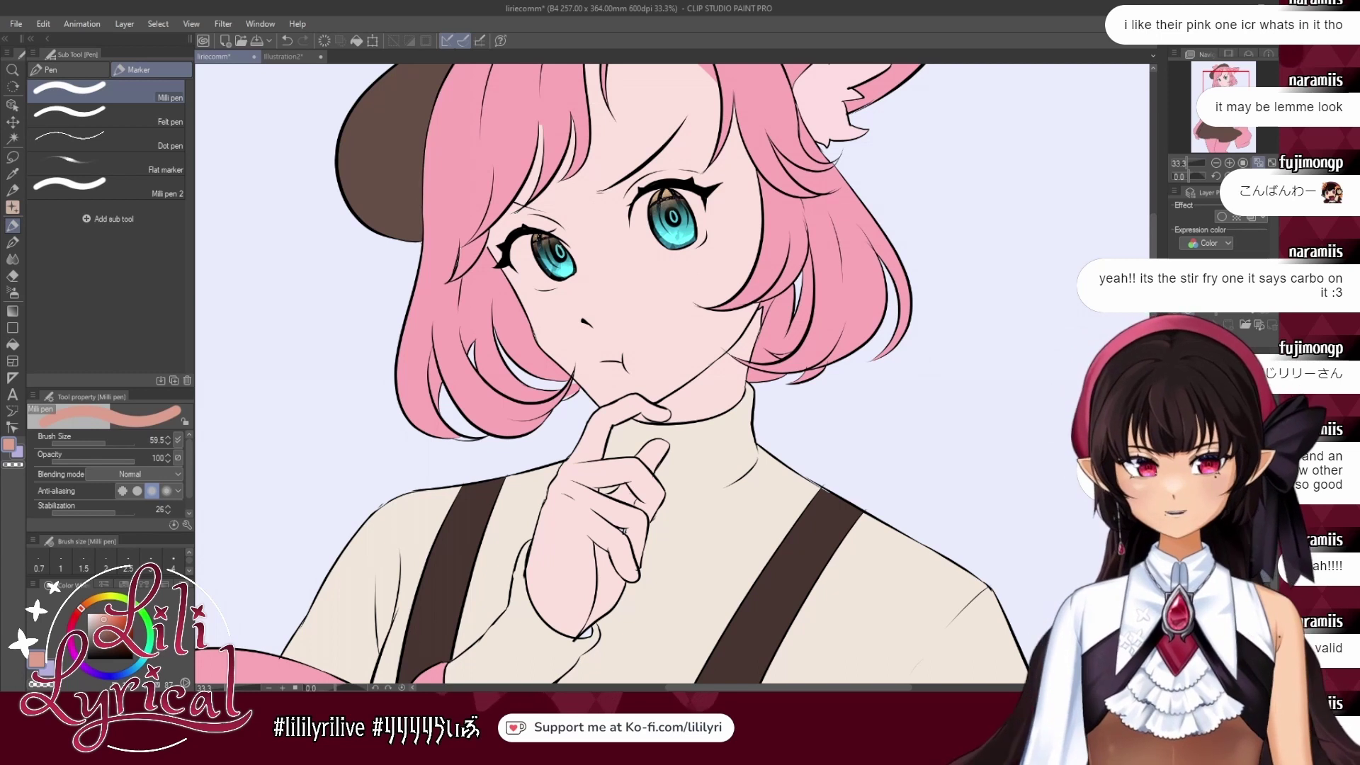
click(1176, 362)
click(1176, 361)
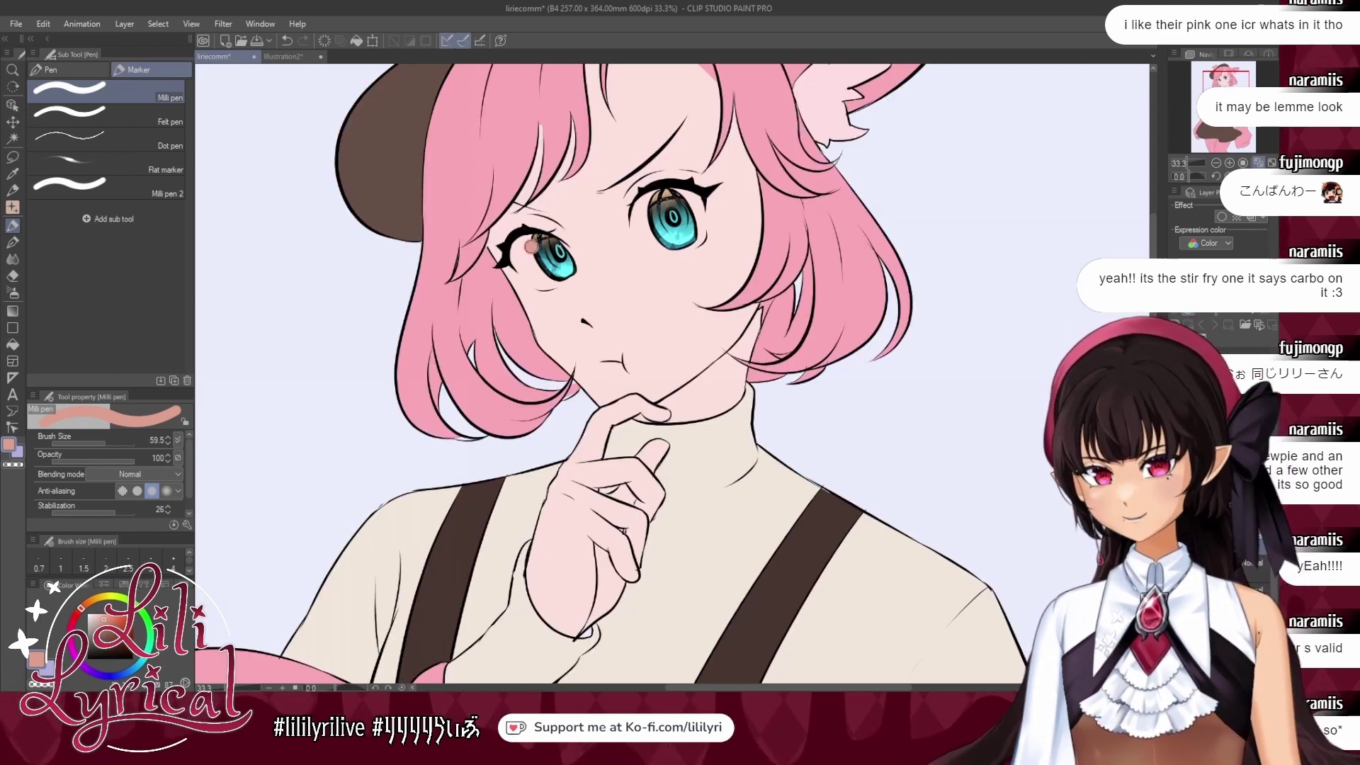
drag(530, 245, 533, 244)
click(651, 207)
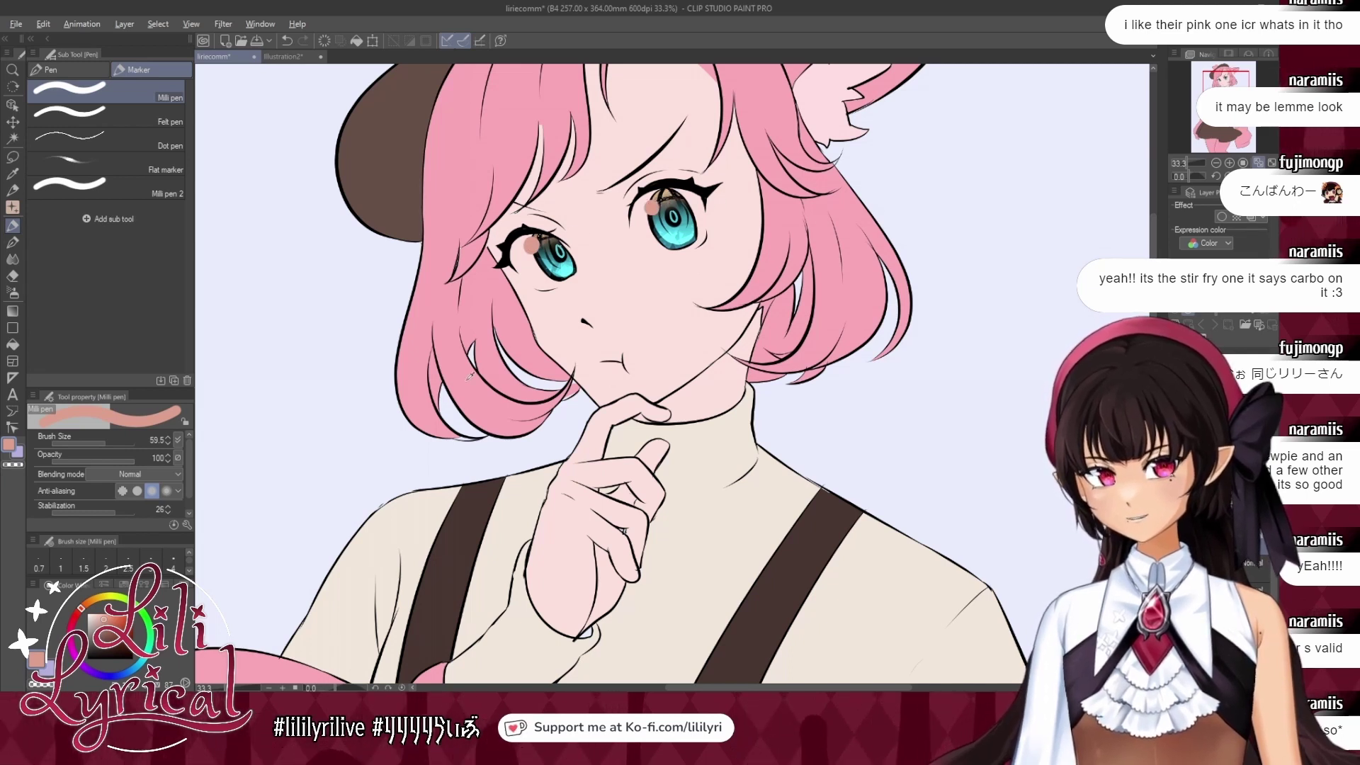
Add white highlights over the salmon spots in both eyes with the Milli pen.
click(101, 635)
drag(101, 635, 88, 613)
click(531, 245)
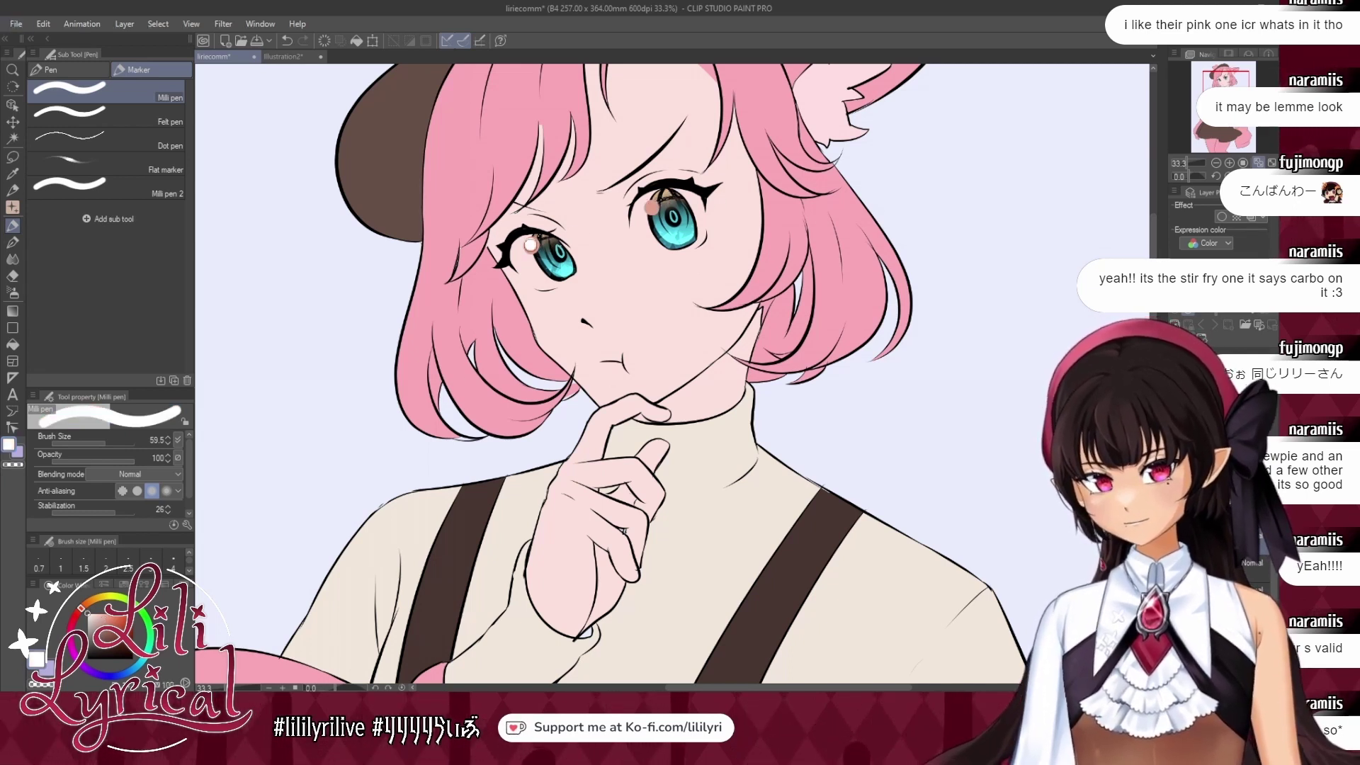
click(650, 208)
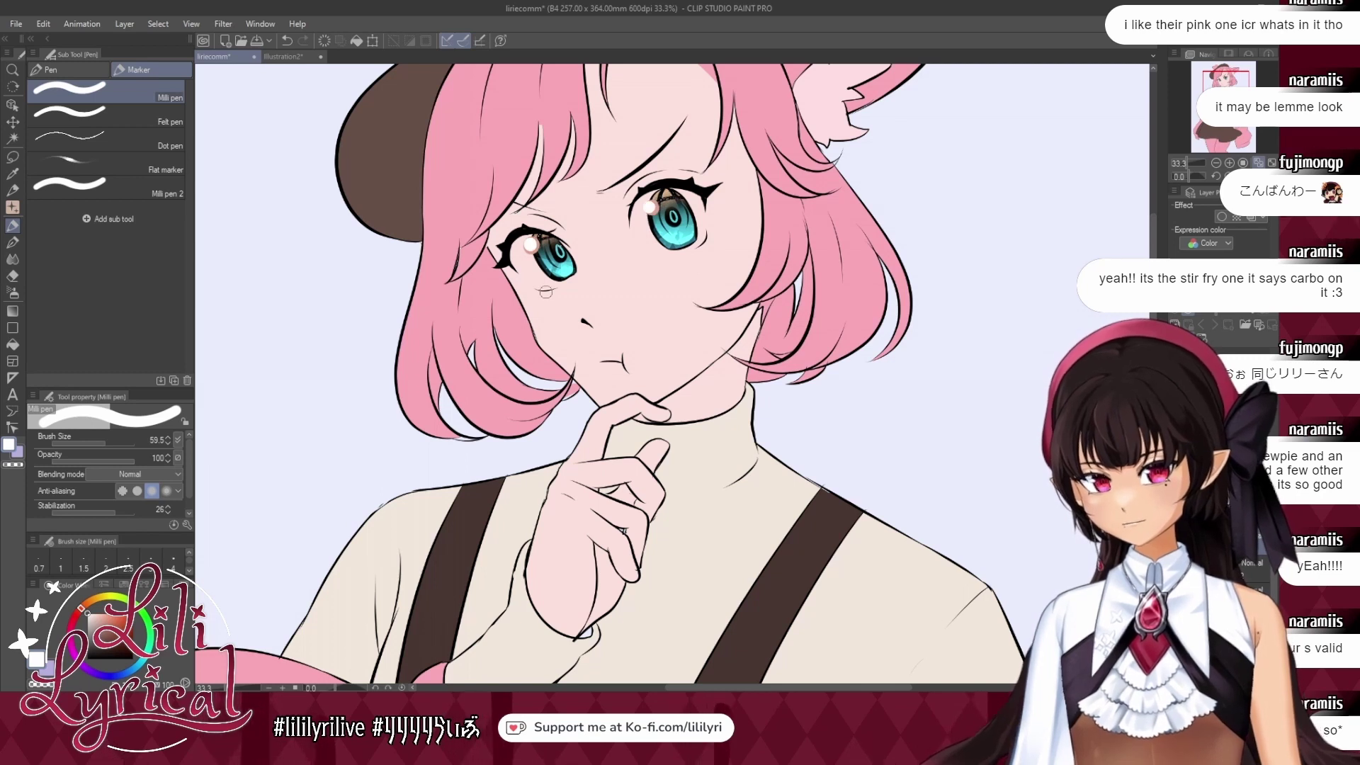
Add smaller salmon and white highlight dots beside the main highlights in both eyes with the Milli pen at size 26.8.
click(99, 444)
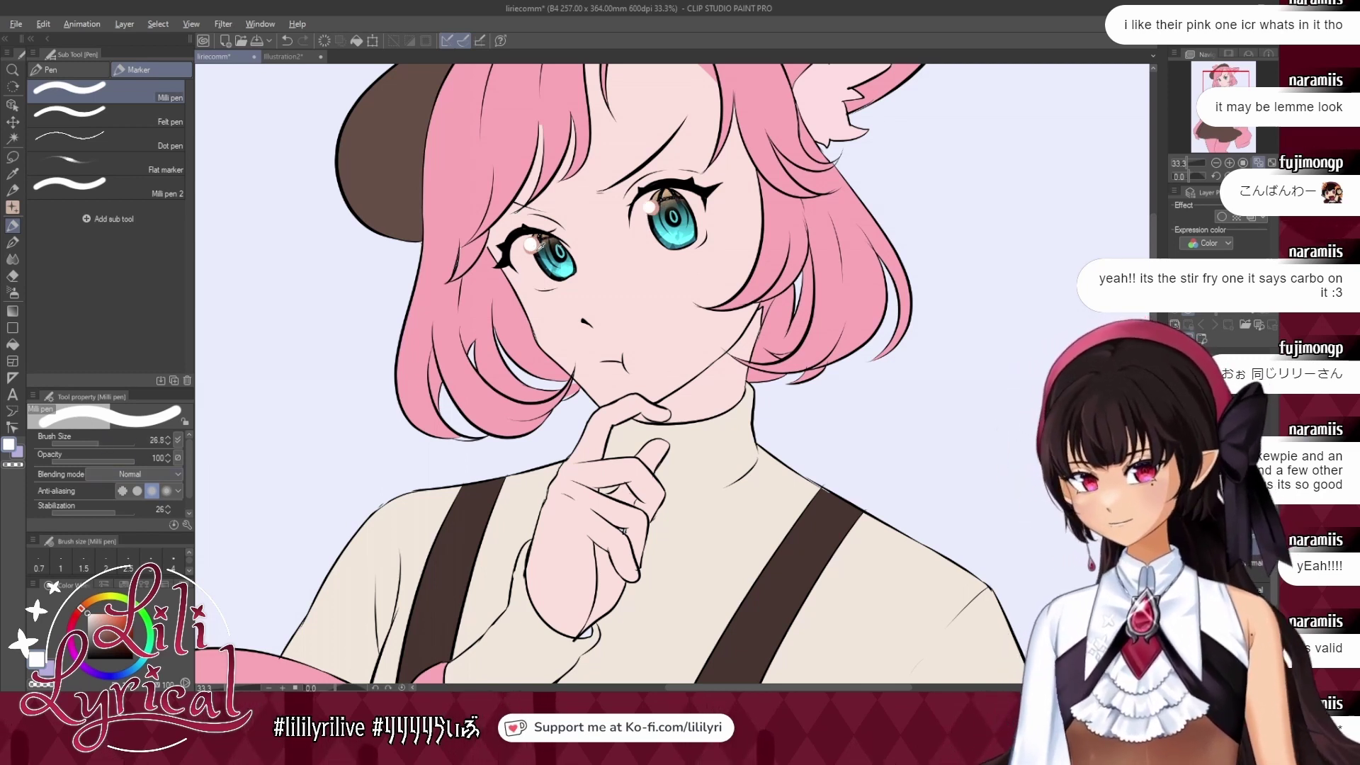
alt+click(536, 251)
click(545, 252)
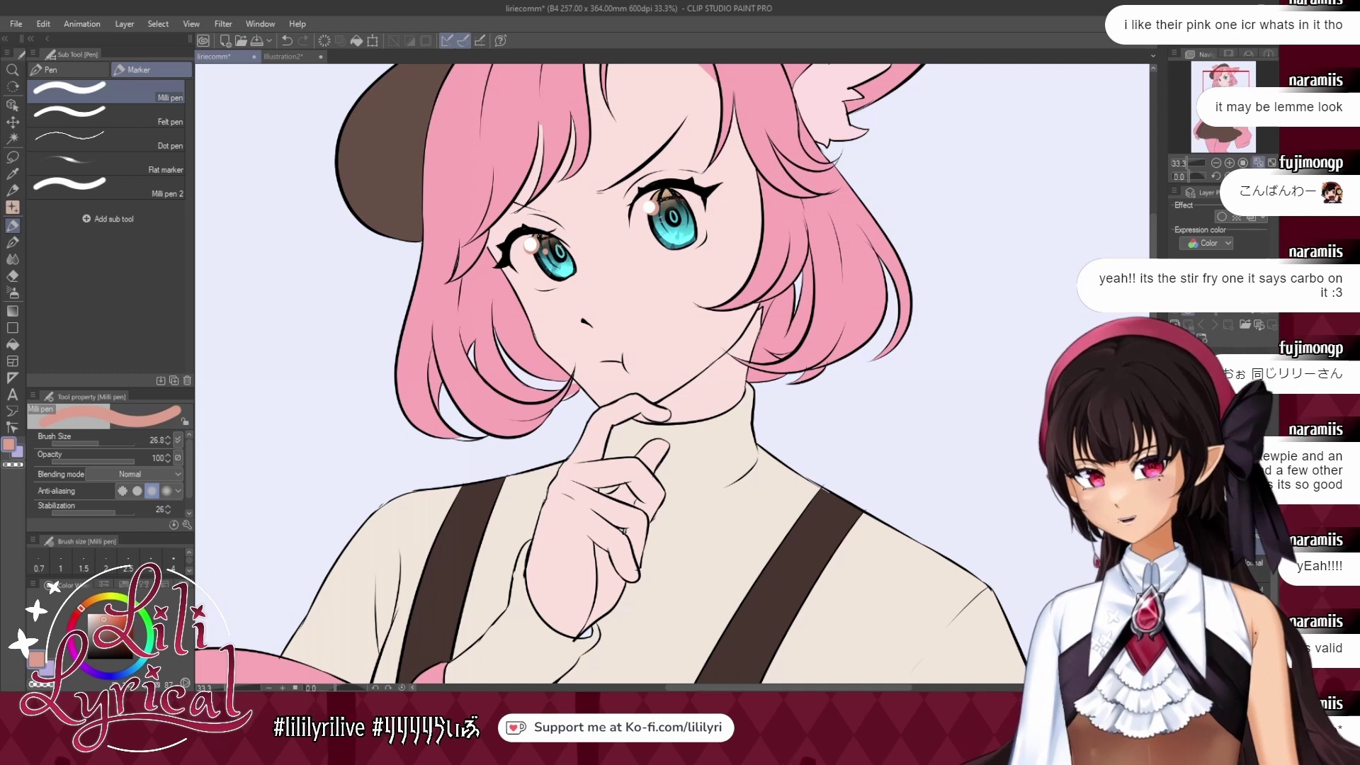
alt+click(652, 207)
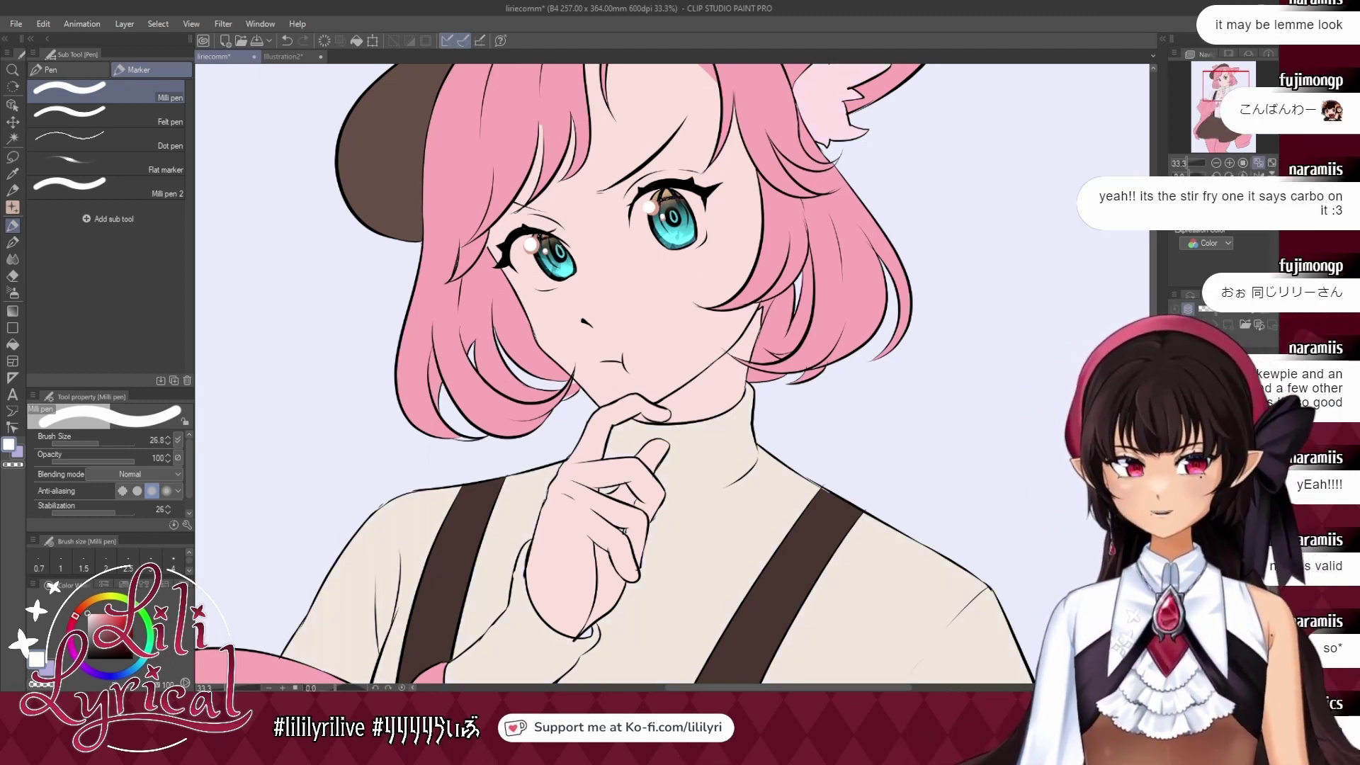
Paint the whites of both eyes on another layer with the Milli pen at size 88.8, trimming the overflow with transparent color.
click(1175, 356)
click(1174, 355)
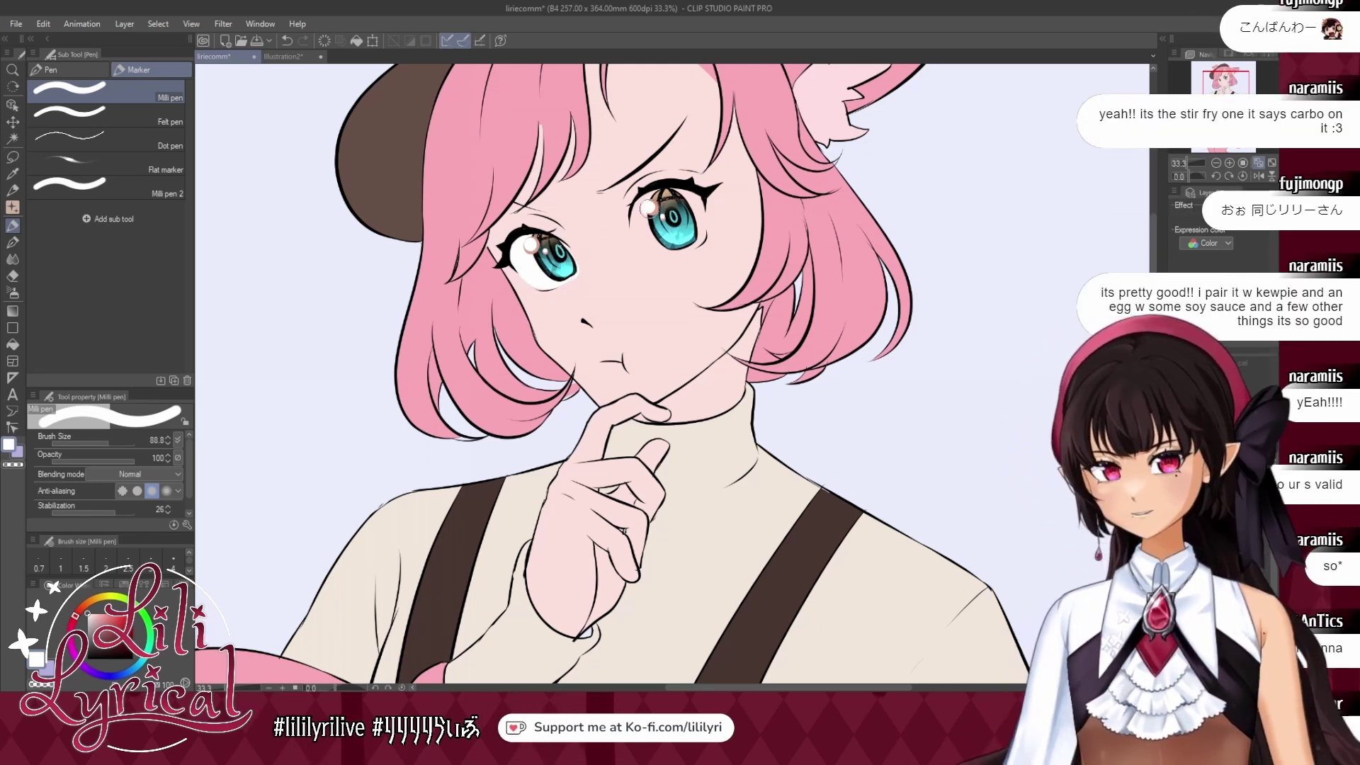
mouse_move(648, 246)
mouse_down()
mouse_move(645, 202)
mouse_move(647, 253)
mouse_move(641, 221)
mouse_move(651, 251)
mouse_move(691, 241)
mouse_move(685, 200)
mouse_up()
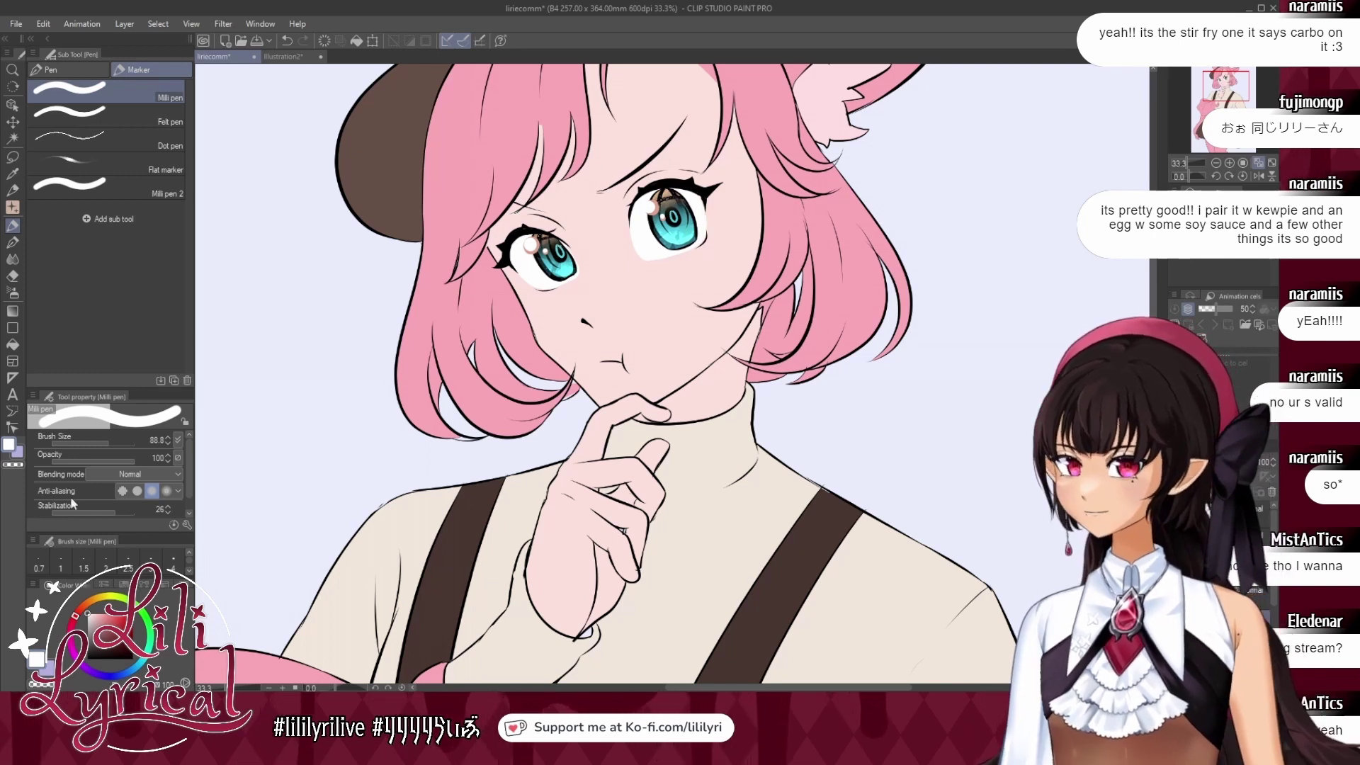
click(13, 465)
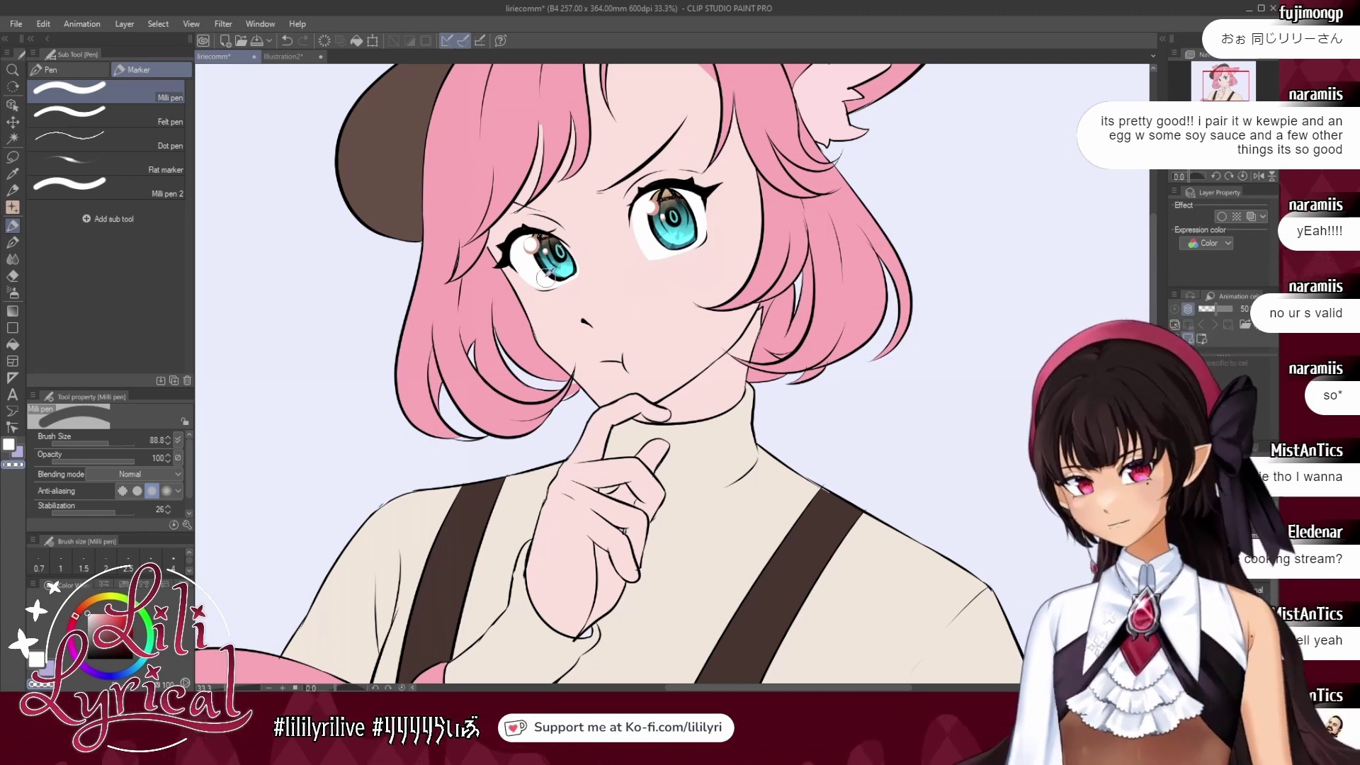
Shade the whites of both eyes with a pale bluish tint using the Milli pen at size 88.8, lightening the first attempt.
click(130, 671)
click(91, 619)
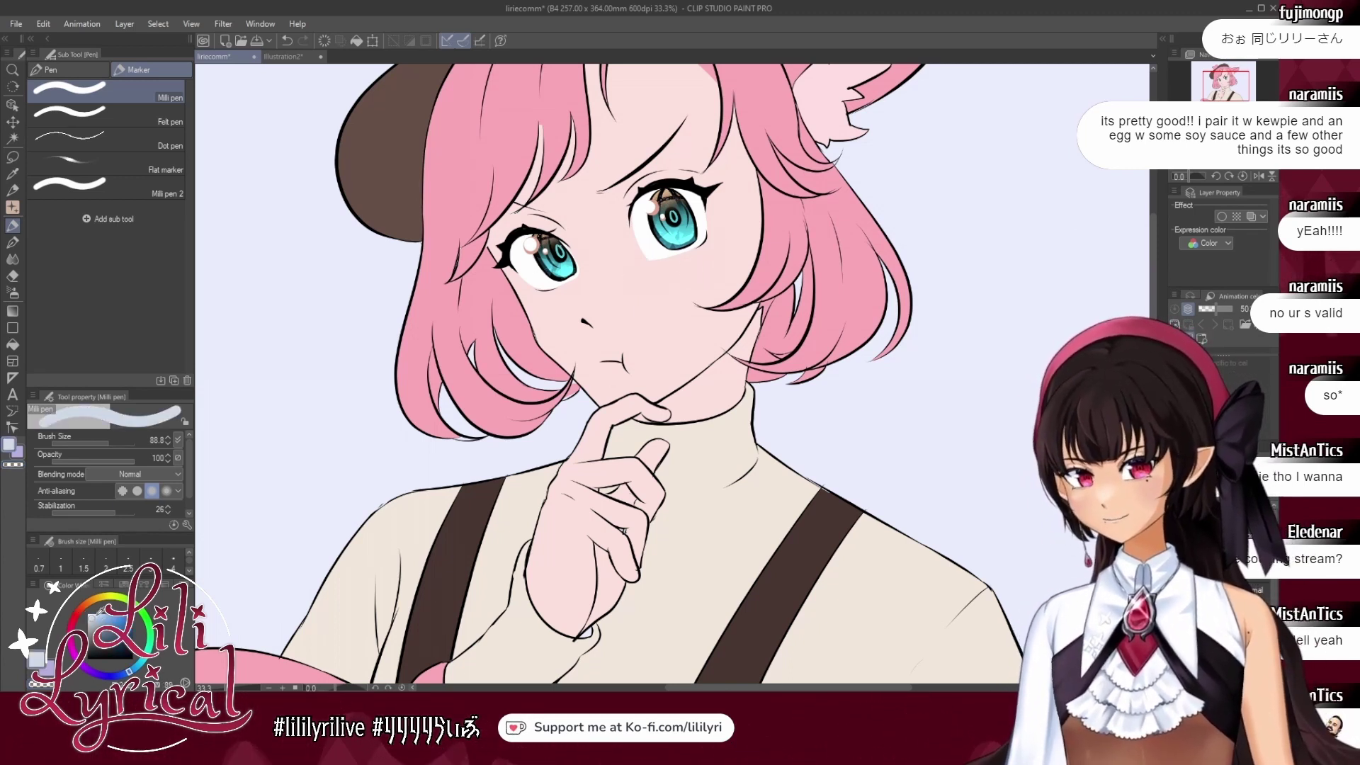
drag(526, 243, 532, 276)
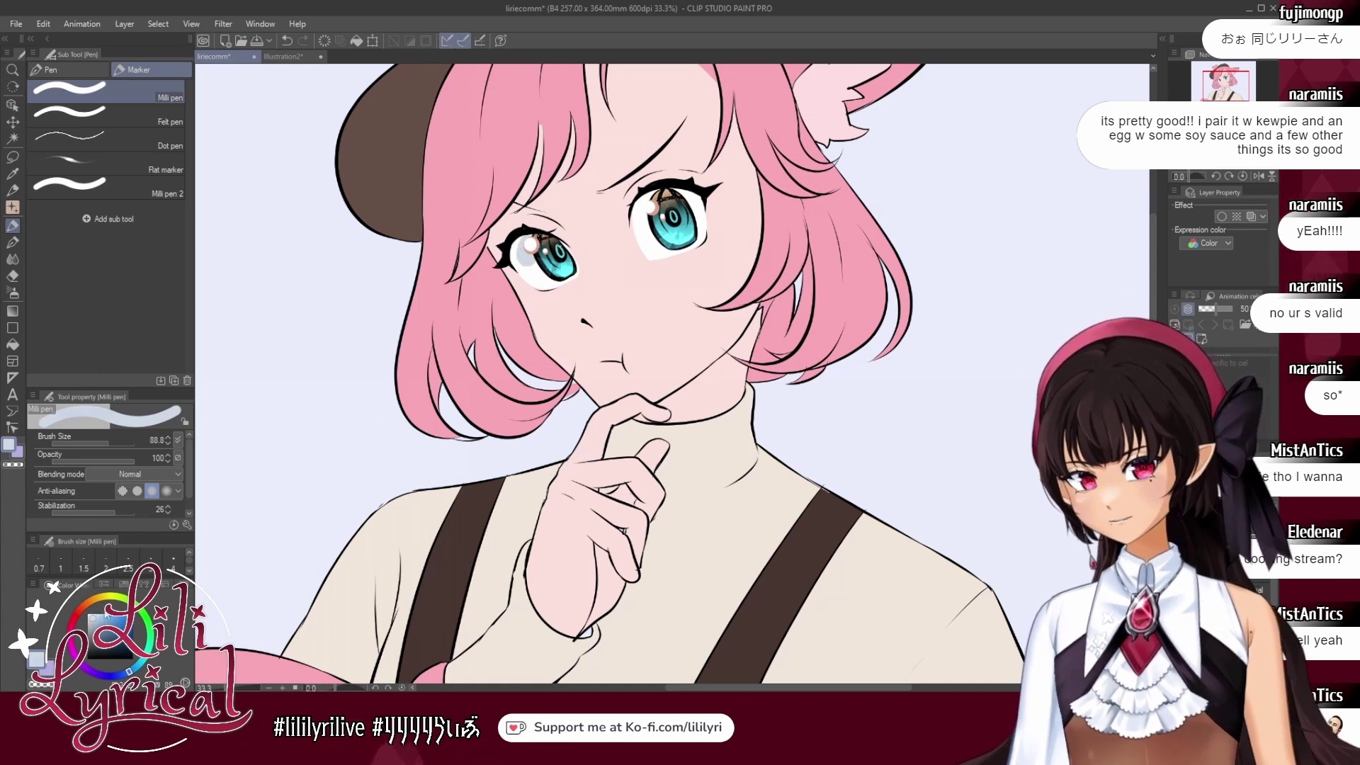
key(ctrl+z)
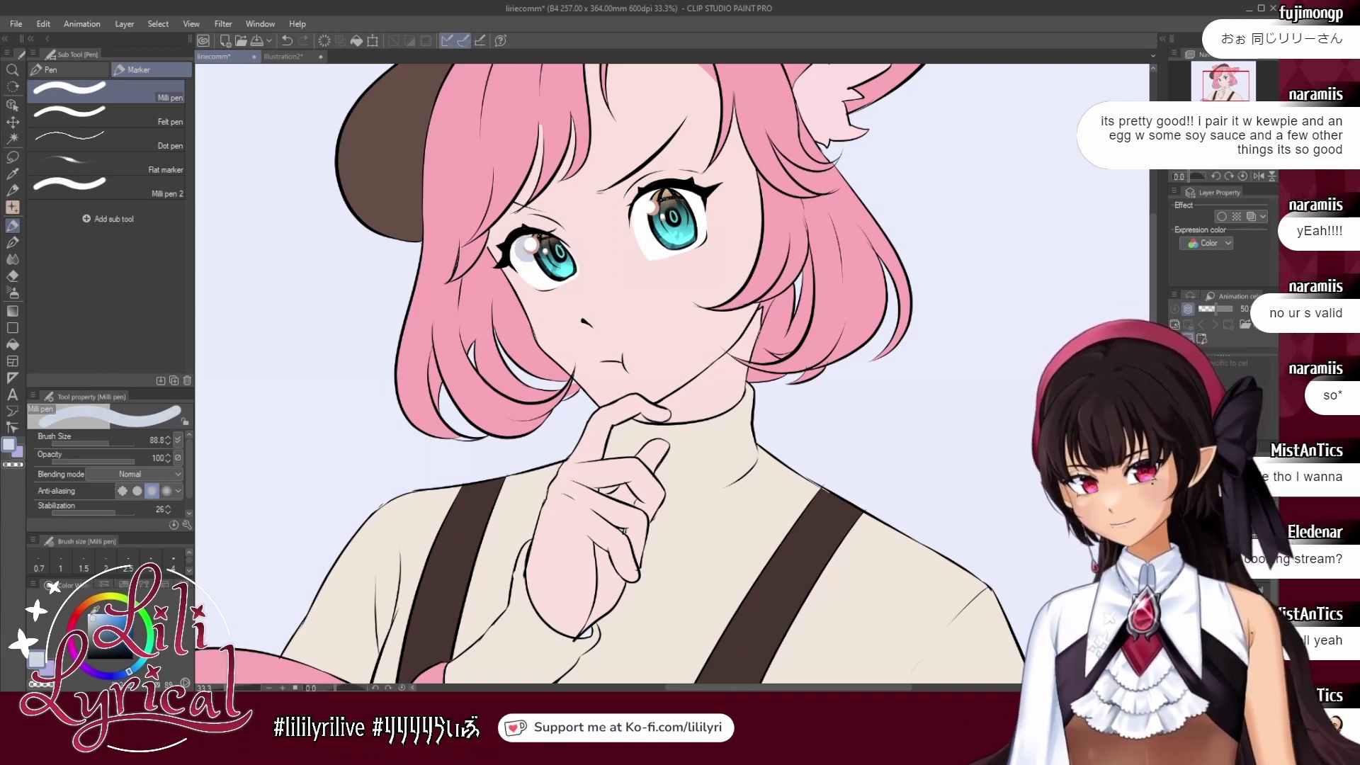
click(92, 614)
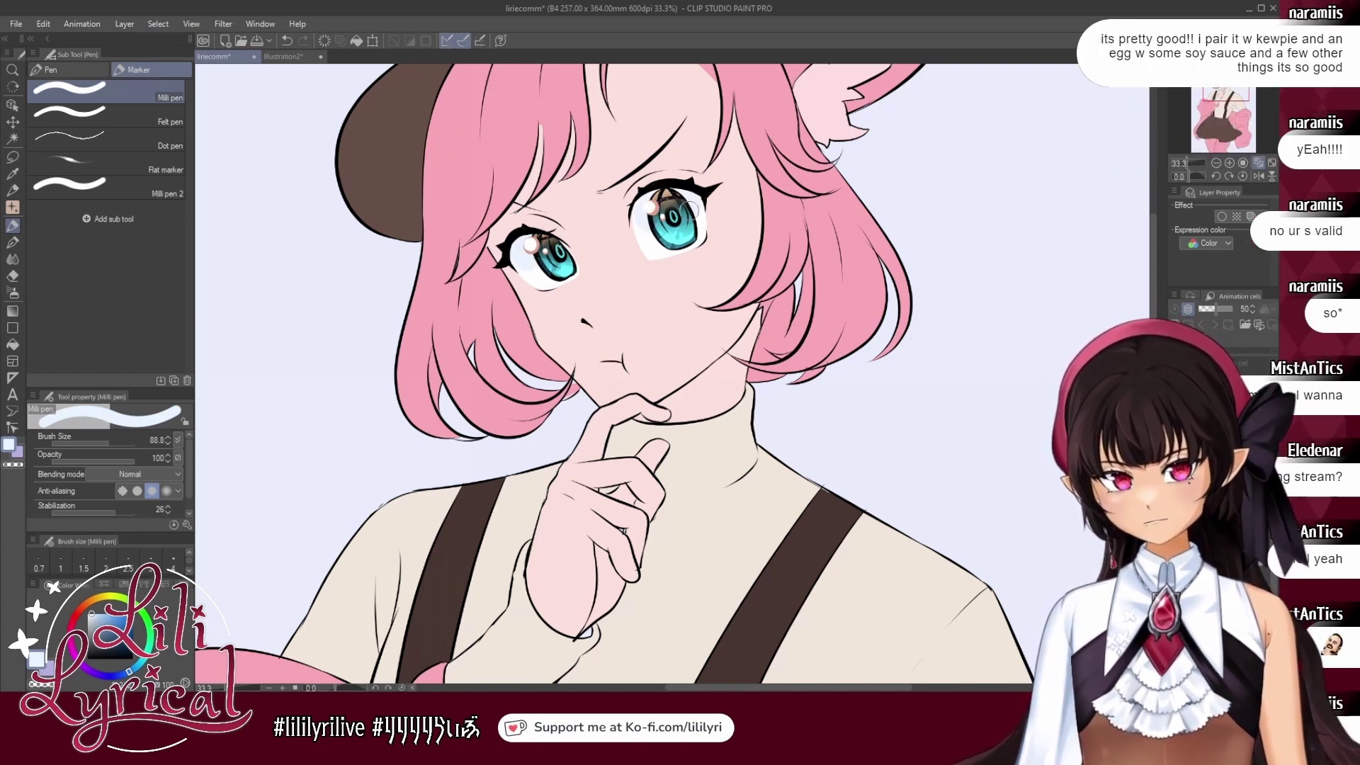
Review the whole figure and compare it with the full-body reference in the Illustration2 document.
click(1256, 164)
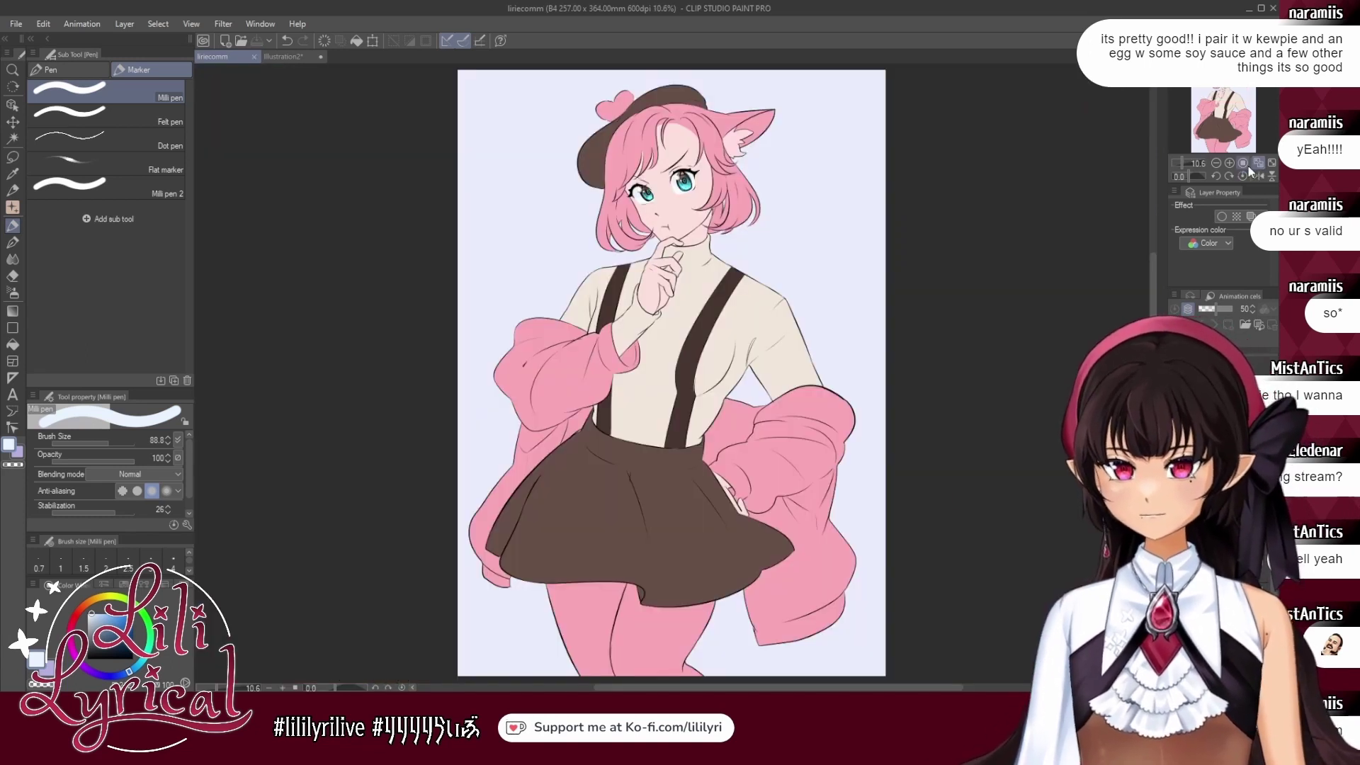
key(o)
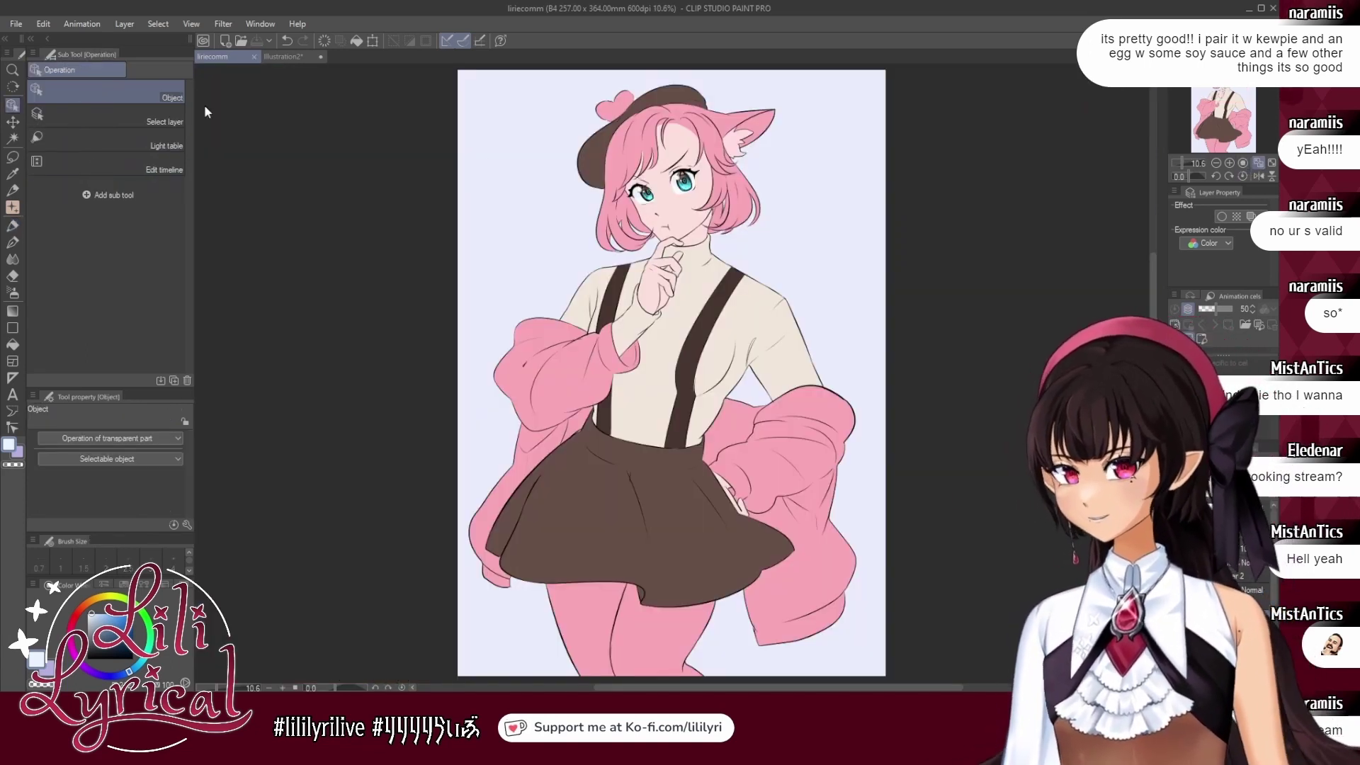
key(ctrl+z)
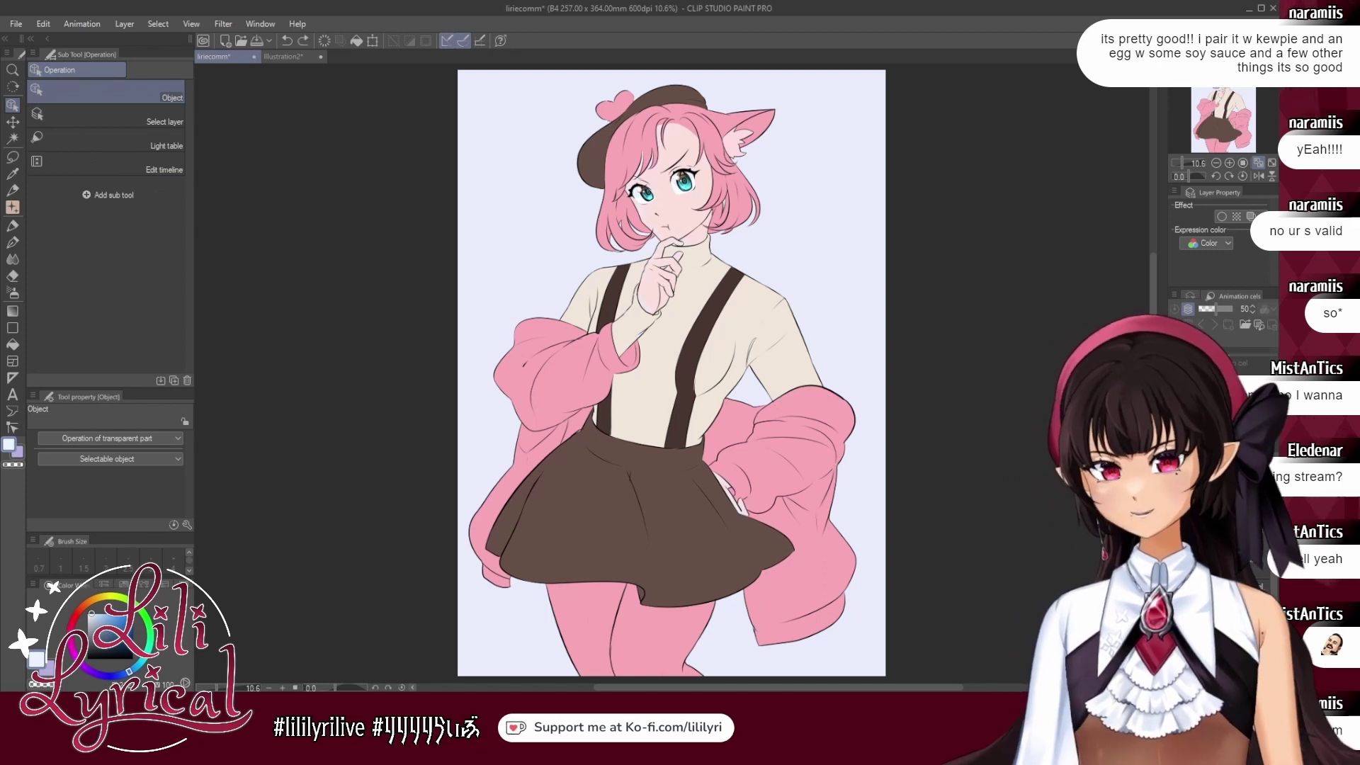
click(13, 294)
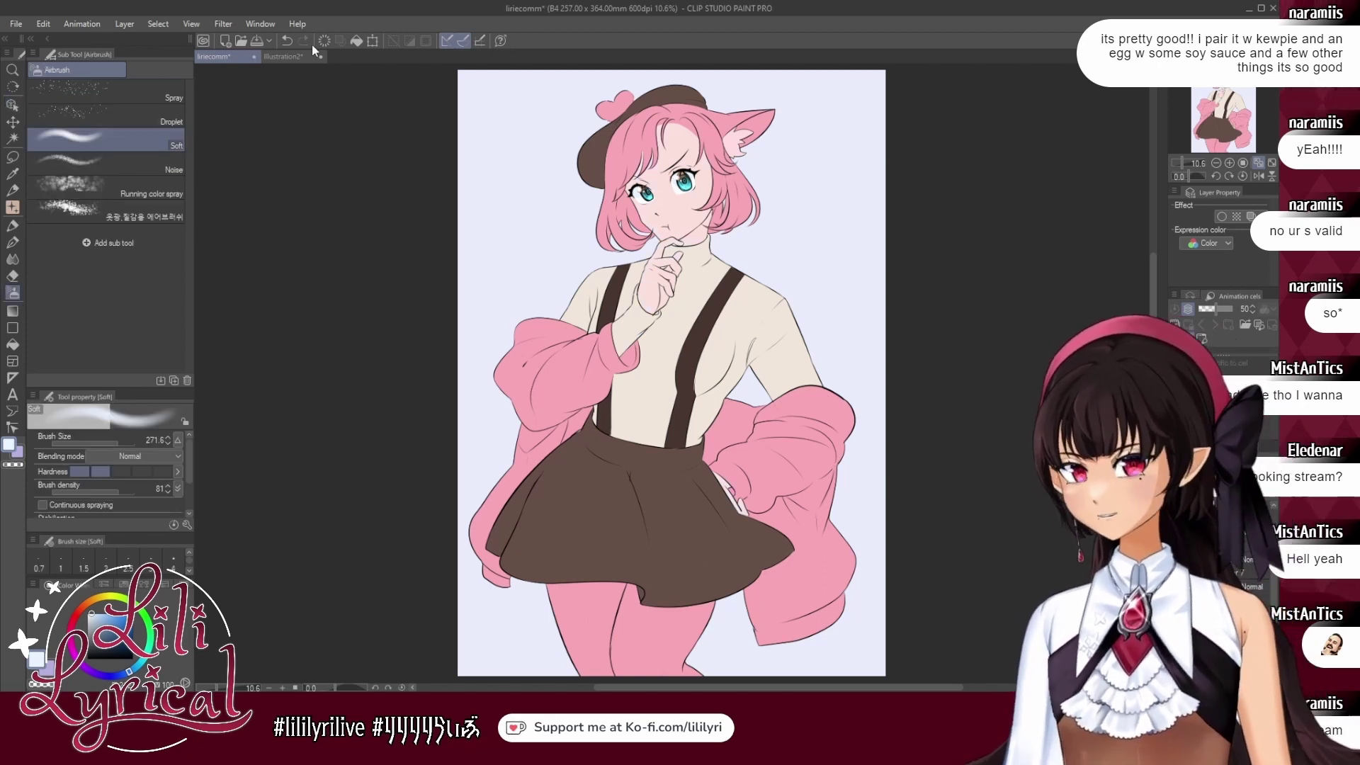
click(284, 57)
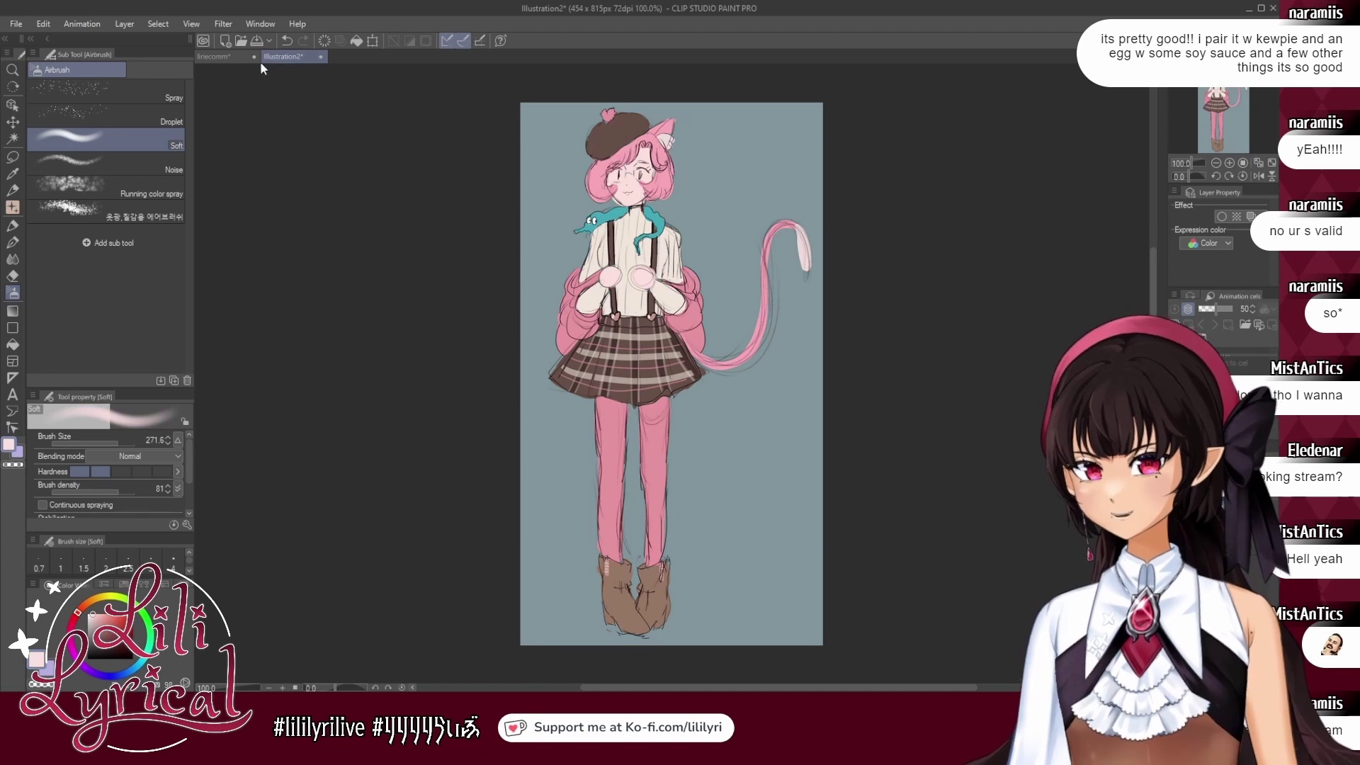
click(234, 57)
Paint a salmon shadow on the neck below the jaw with the りりペイント watercolor brush at size 373.8.
click(104, 618)
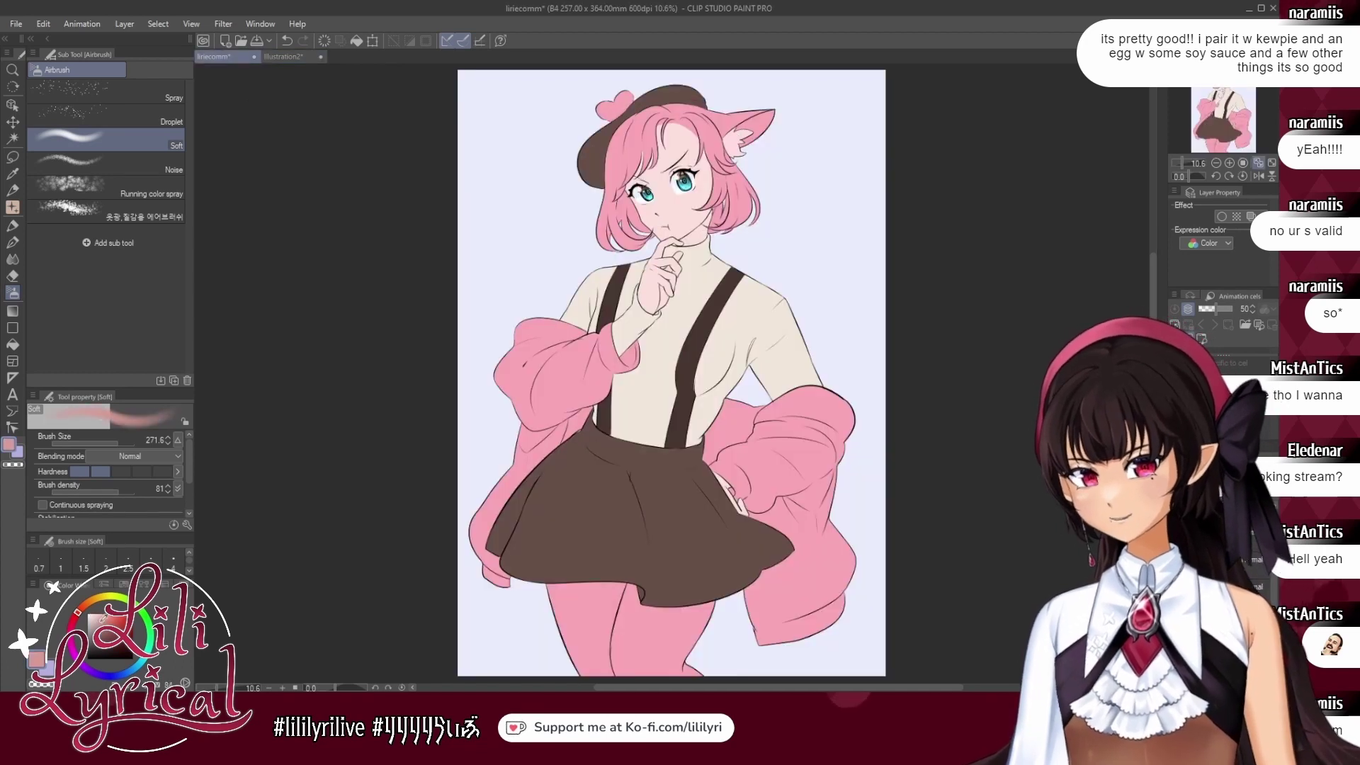
click(12, 242)
click(134, 191)
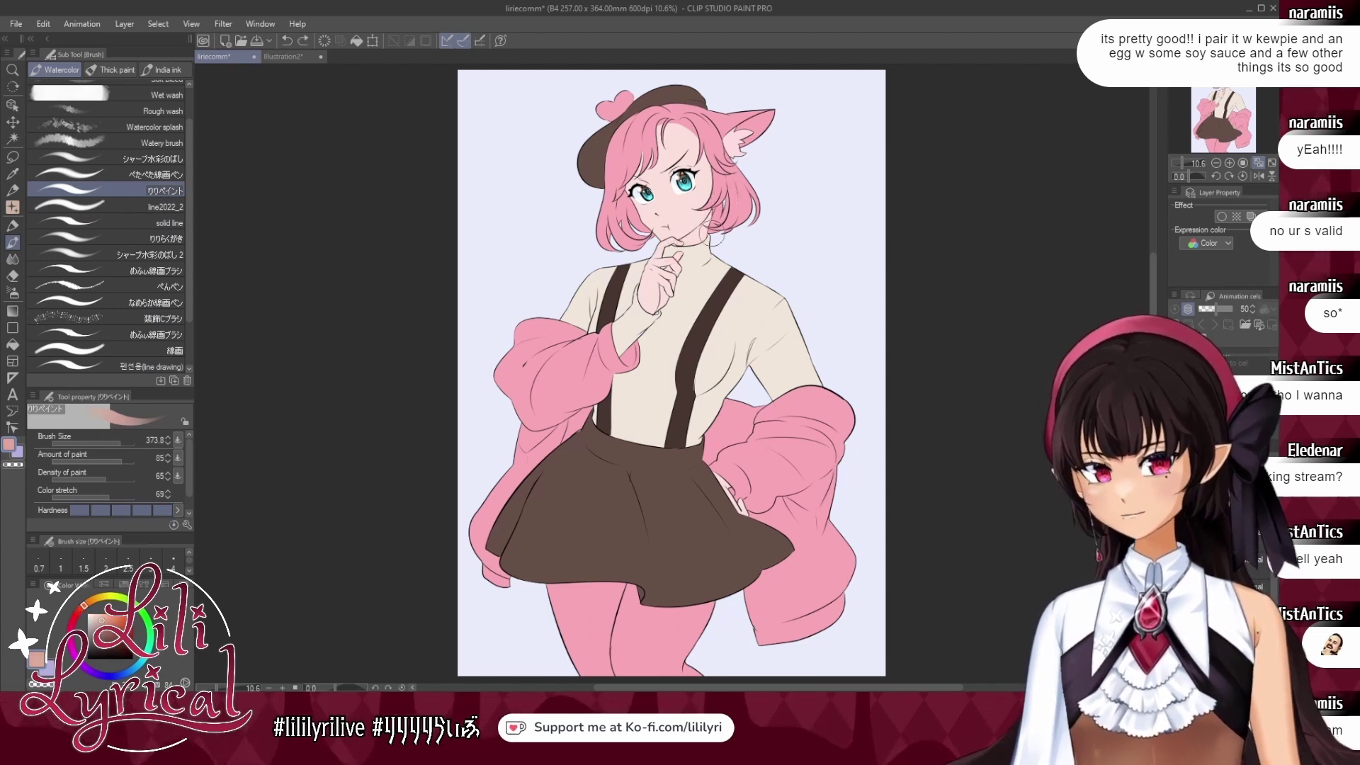
key(ctrl+z)
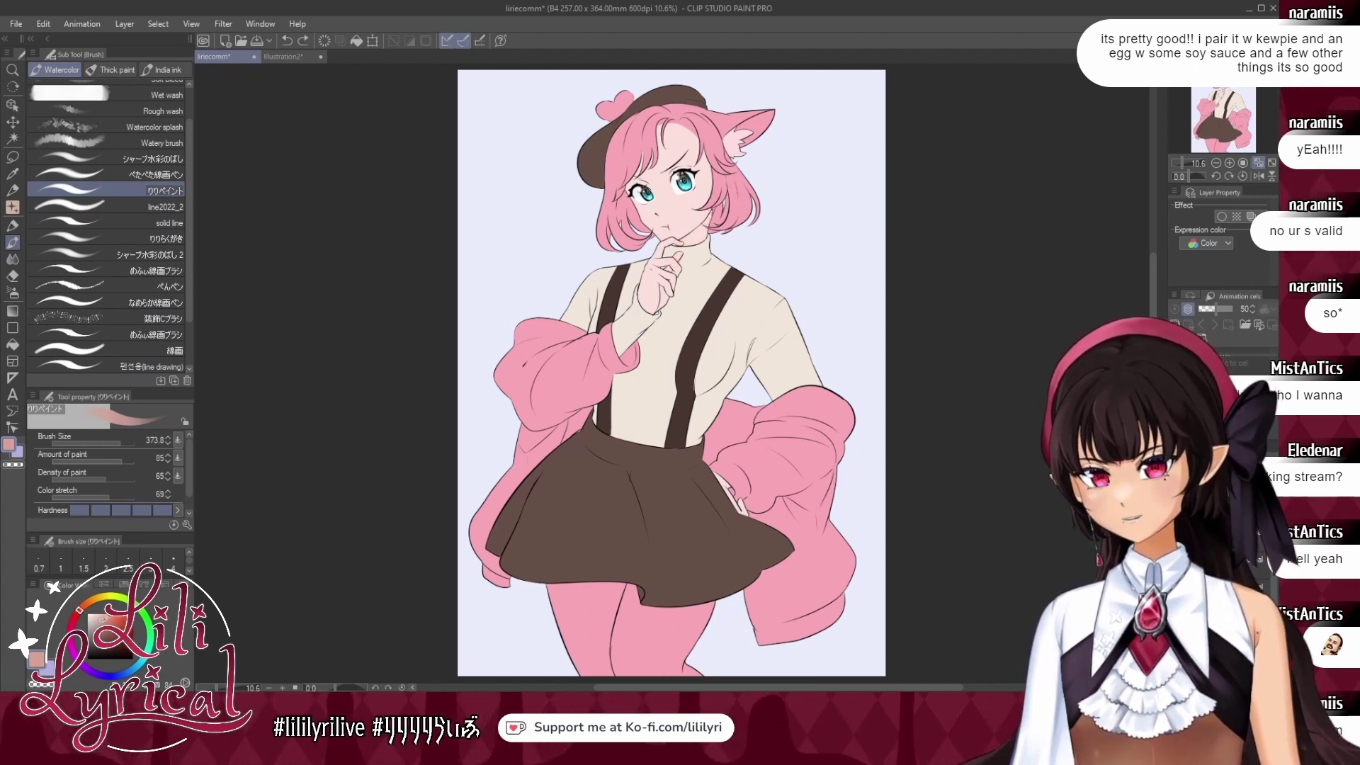
drag(702, 224, 684, 238)
key(ctrl+z)
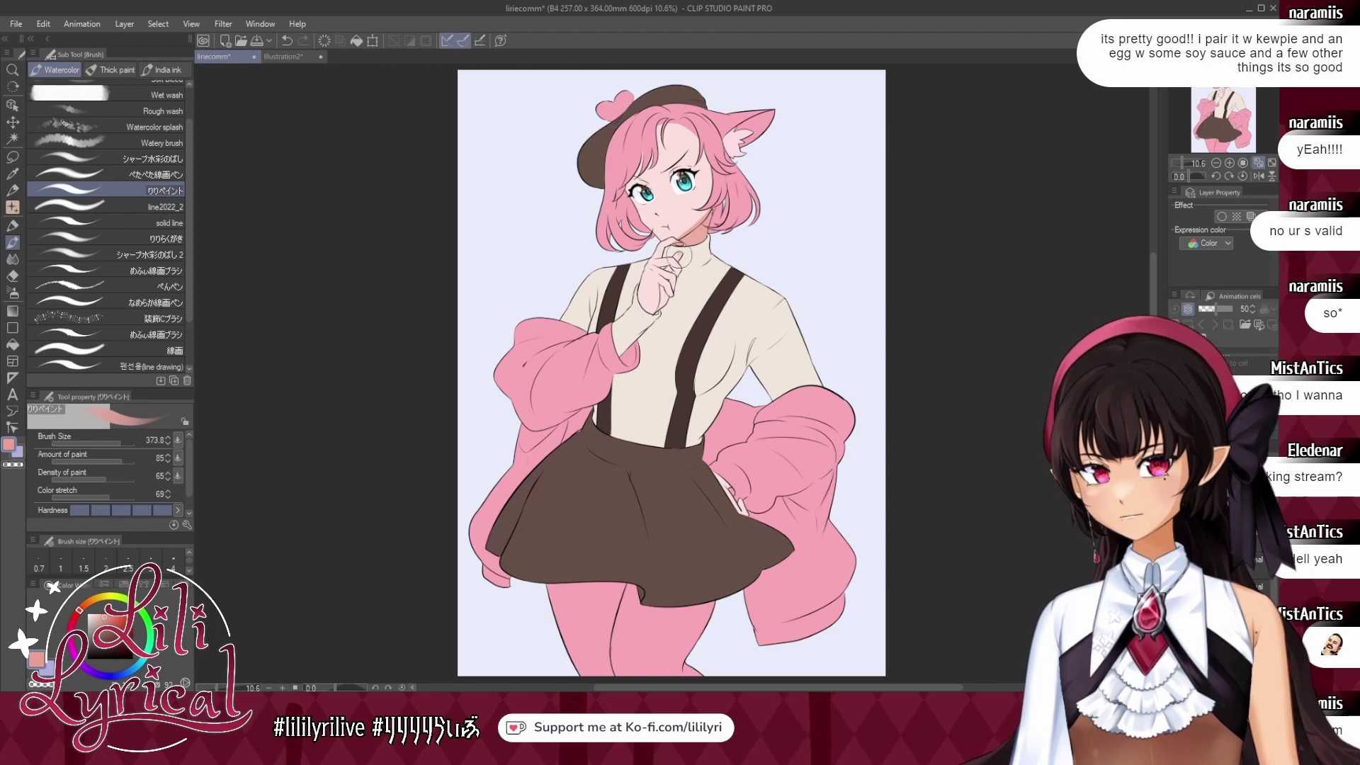
Refine the salmon skin shadow on the neck under the chin with the りりペイント brush at size 50.8.
click(1233, 80)
click(1229, 162)
click(1230, 163)
click(1229, 163)
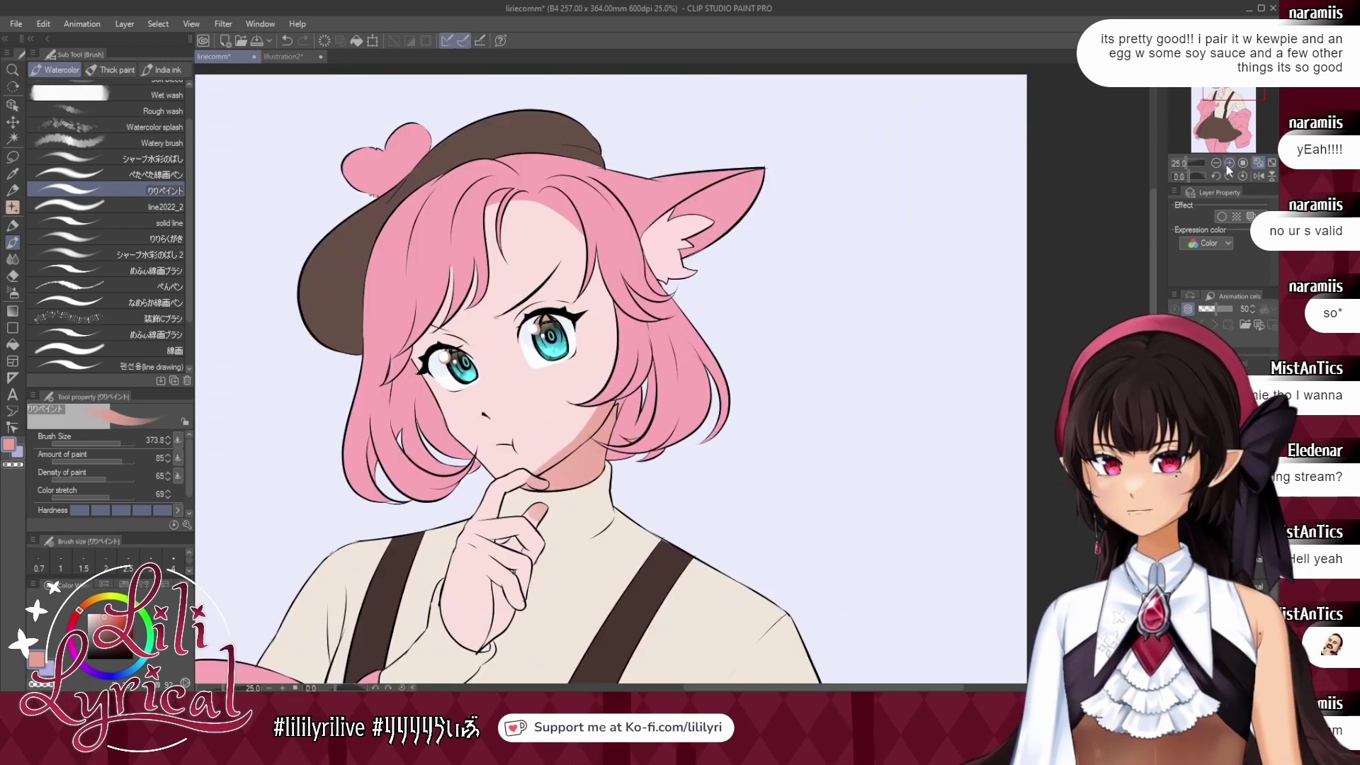
click(1230, 163)
click(104, 445)
key(ctrl+z)
key(ctrl+z)
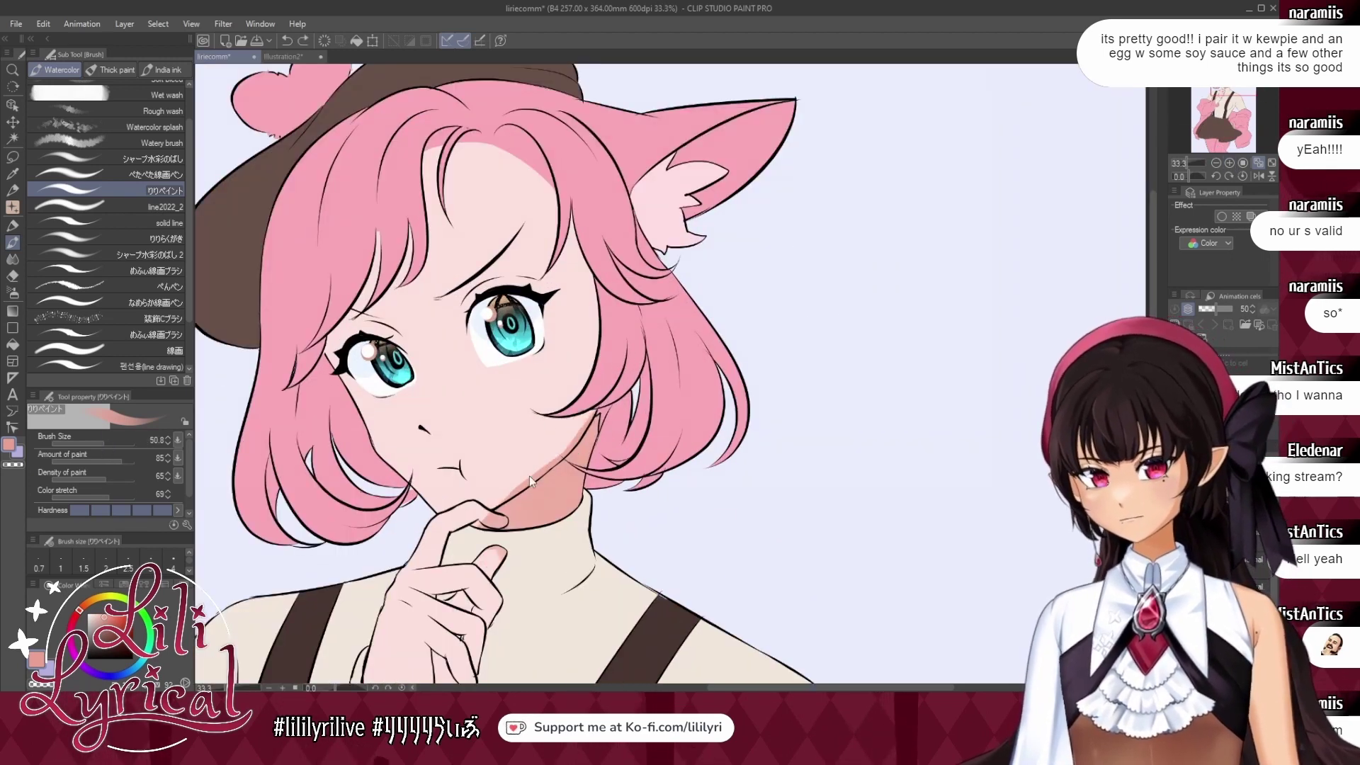
mouse_move(501, 527)
mouse_down()
mouse_move(544, 481)
mouse_move(502, 523)
mouse_move(606, 395)
mouse_move(600, 384)
mouse_move(547, 523)
mouse_up()
Paint a white highlight down the bridge of the nose with the りりペイント brush at size 69.9, trimming it with skin color.
click(114, 445)
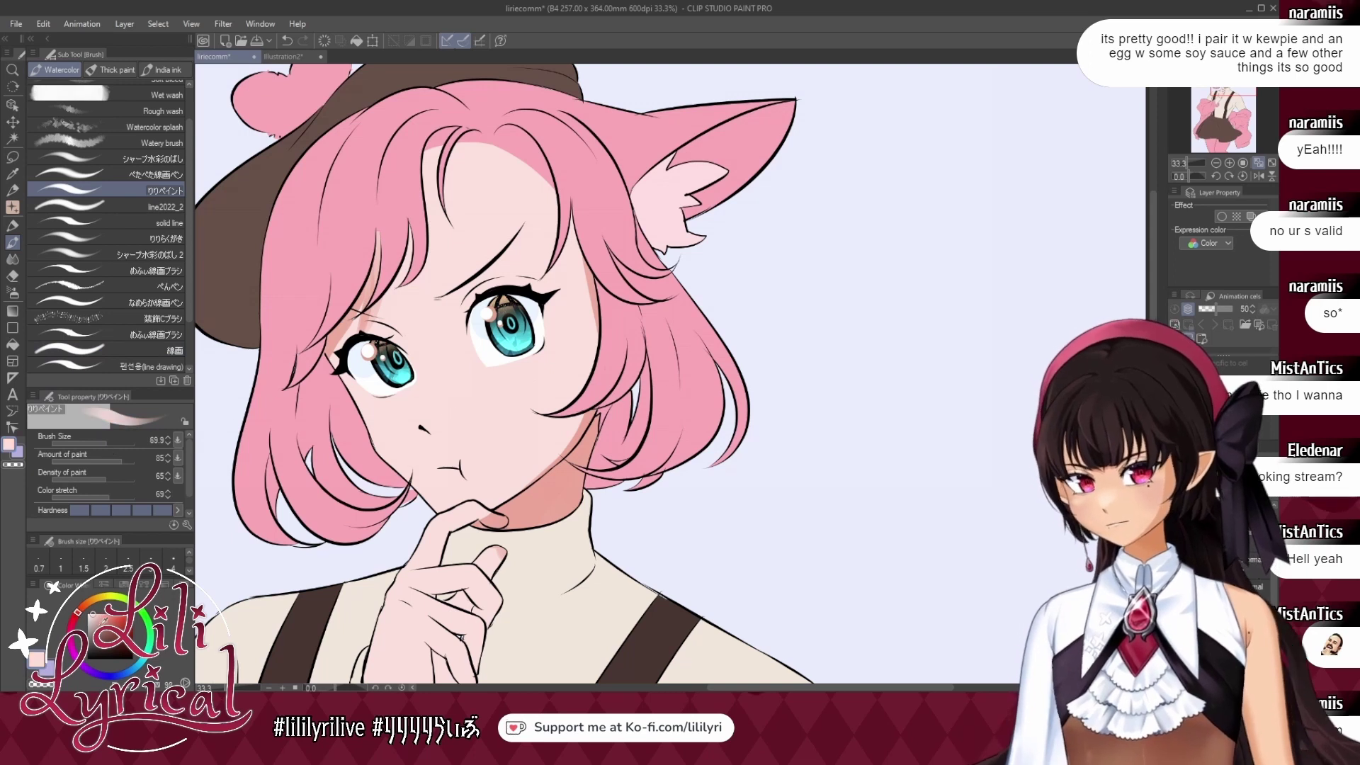
drag(425, 378, 423, 417)
alt+click(438, 407)
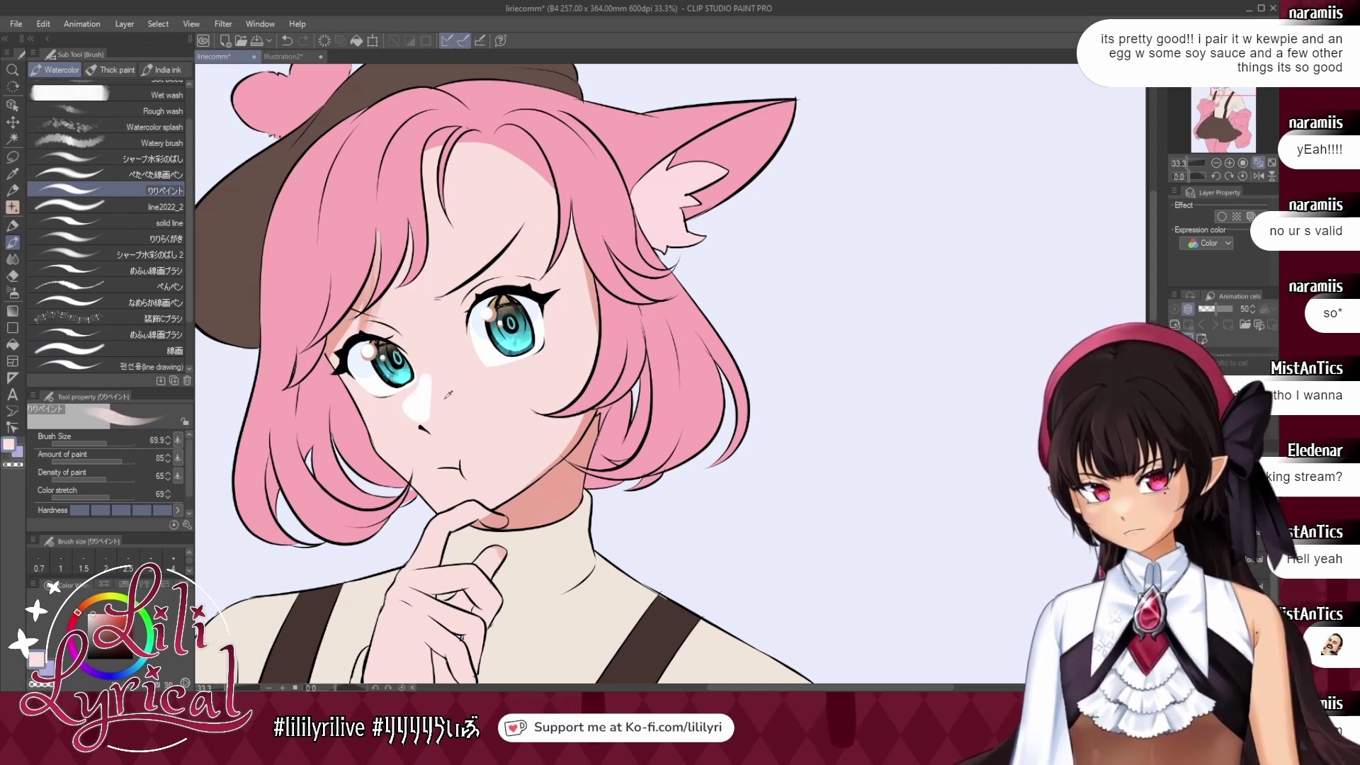
drag(433, 362, 431, 412)
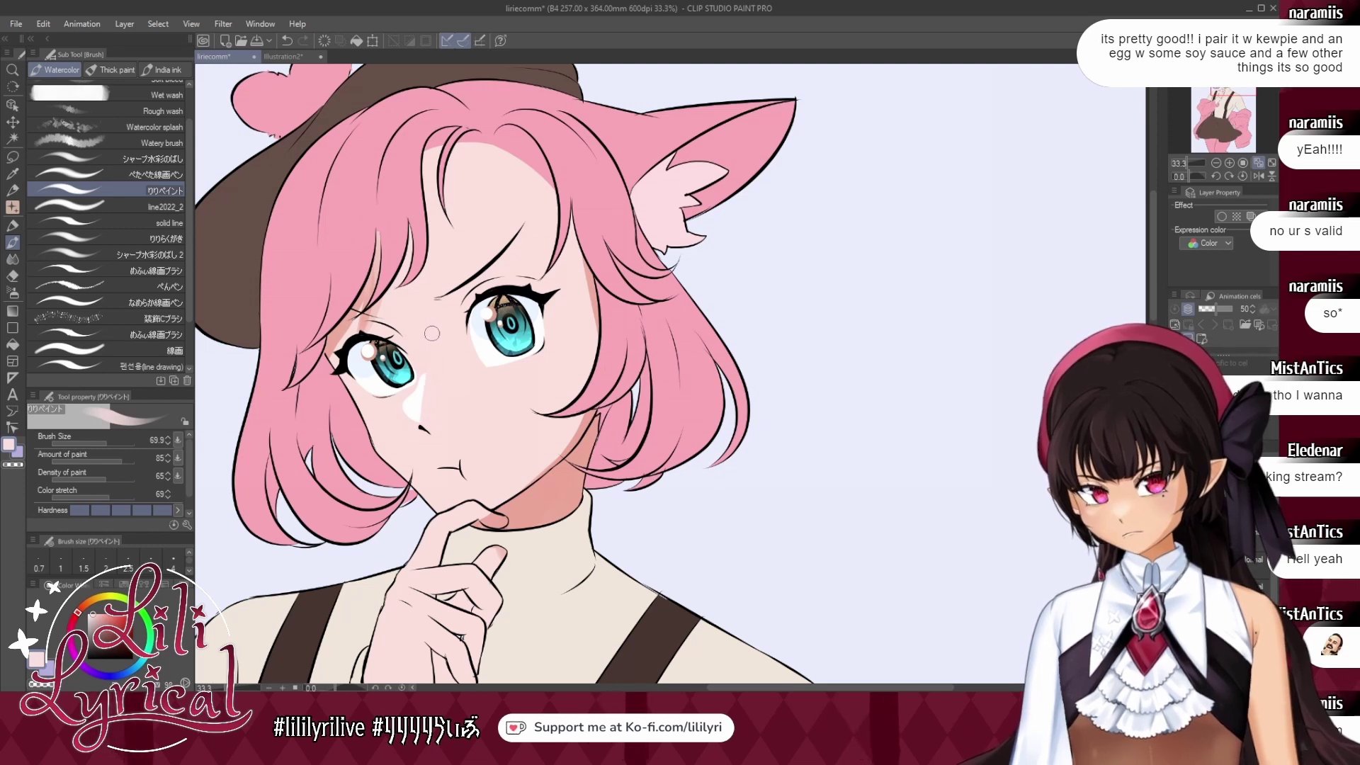
alt+click(414, 408)
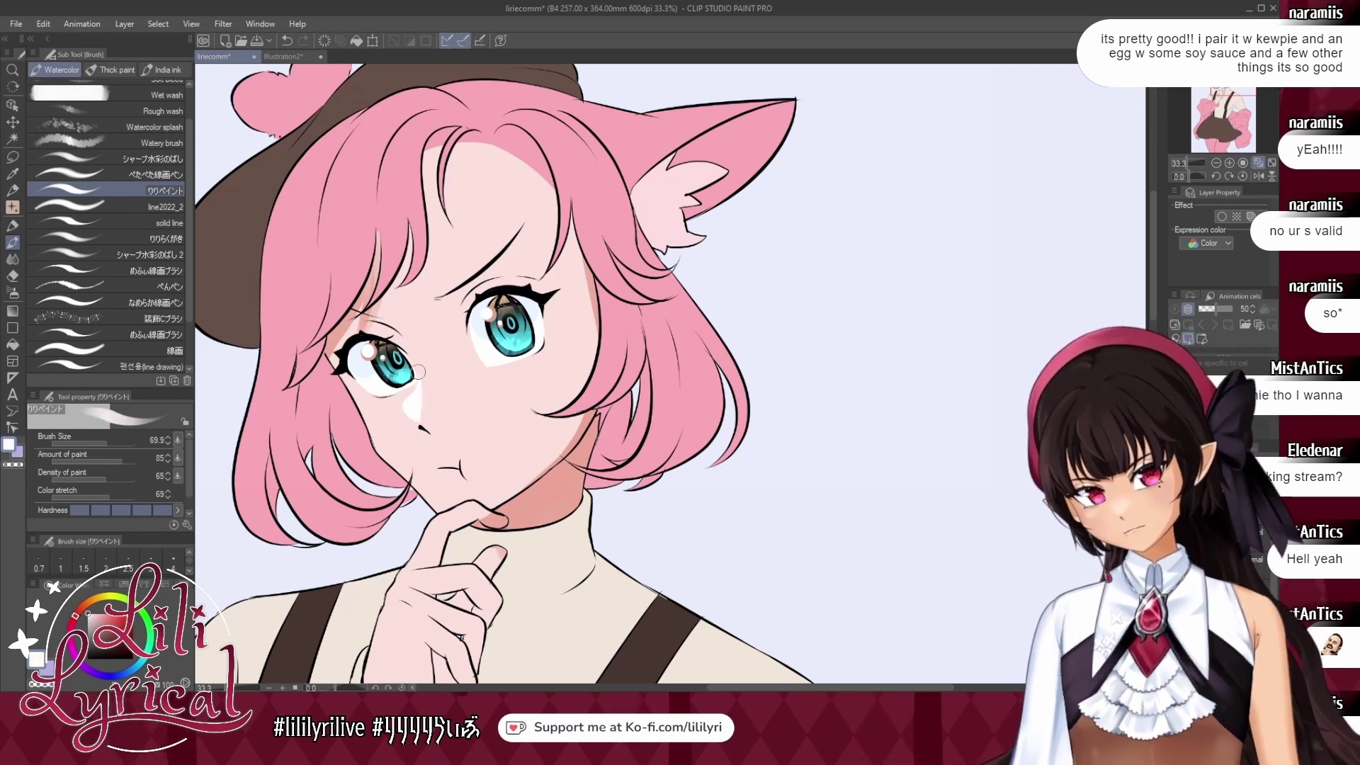
mouse_move(420, 390)
mouse_down()
mouse_move(400, 407)
mouse_move(414, 419)
mouse_up()
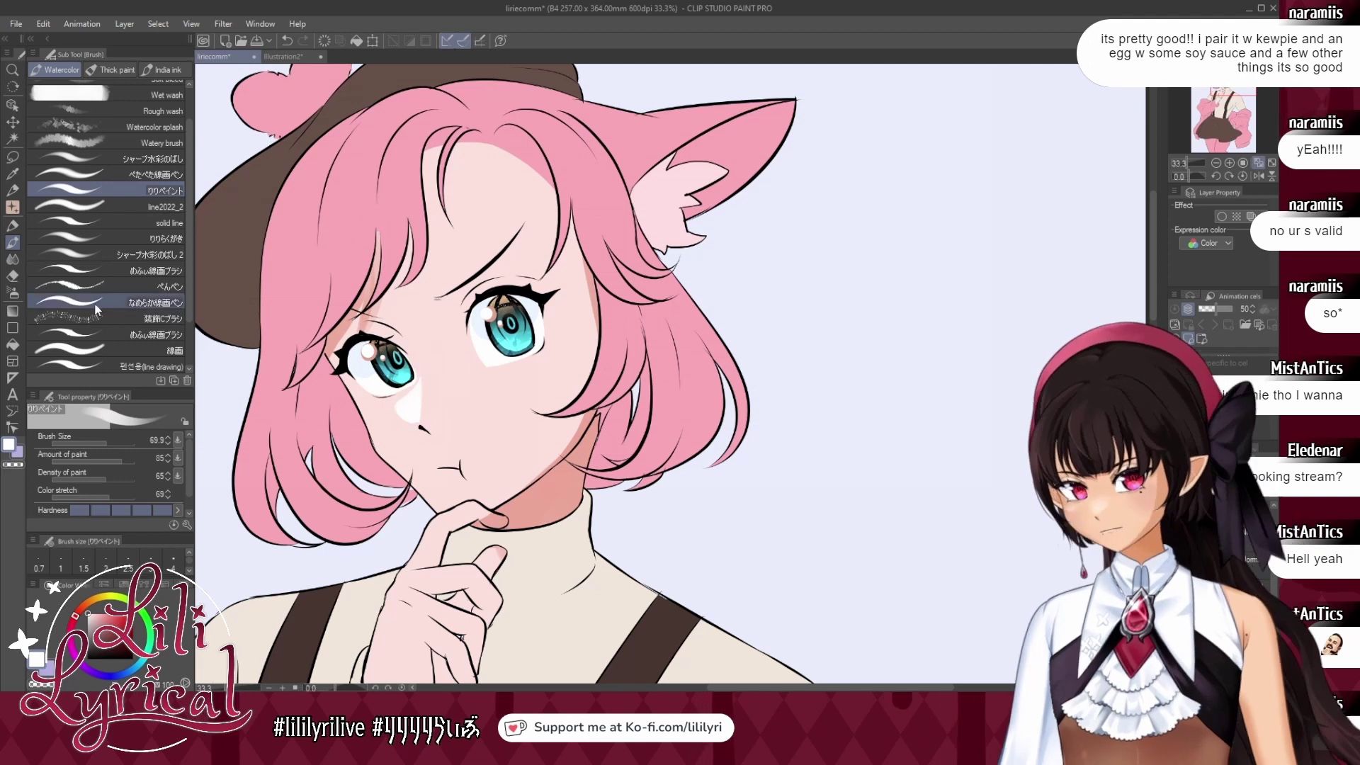
click(12, 260)
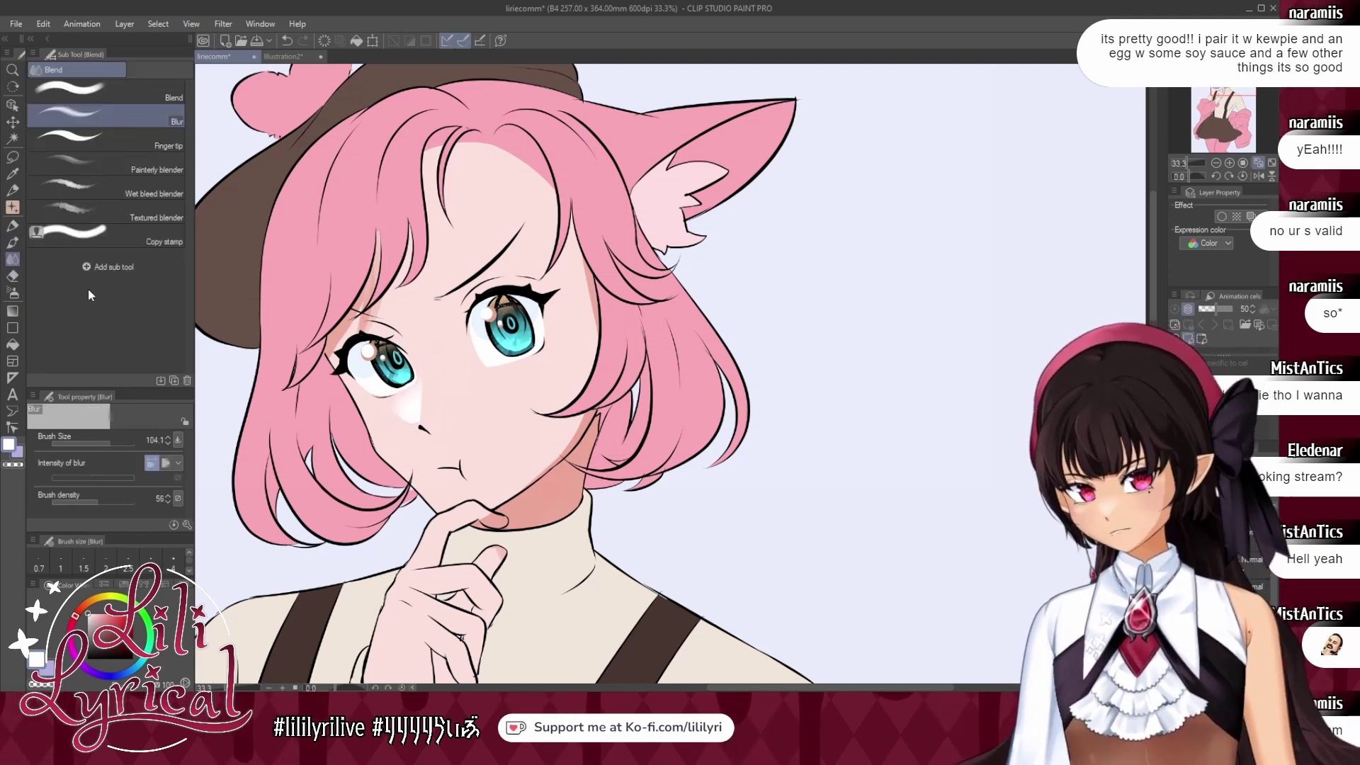
Paint a pink blush on the cheek below the girl's left eye with りりペイント at size 69.9 and soften it with Blur.
click(12, 244)
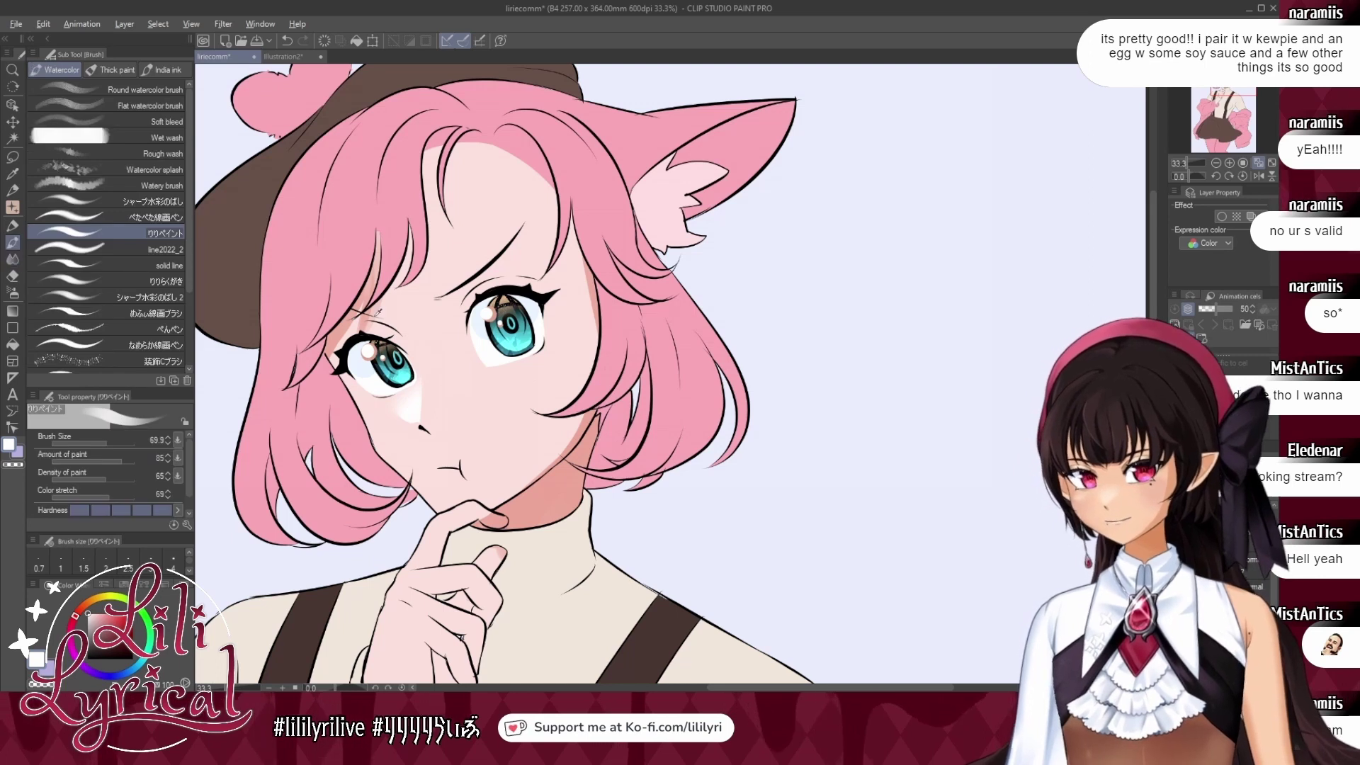
drag(427, 418, 452, 401)
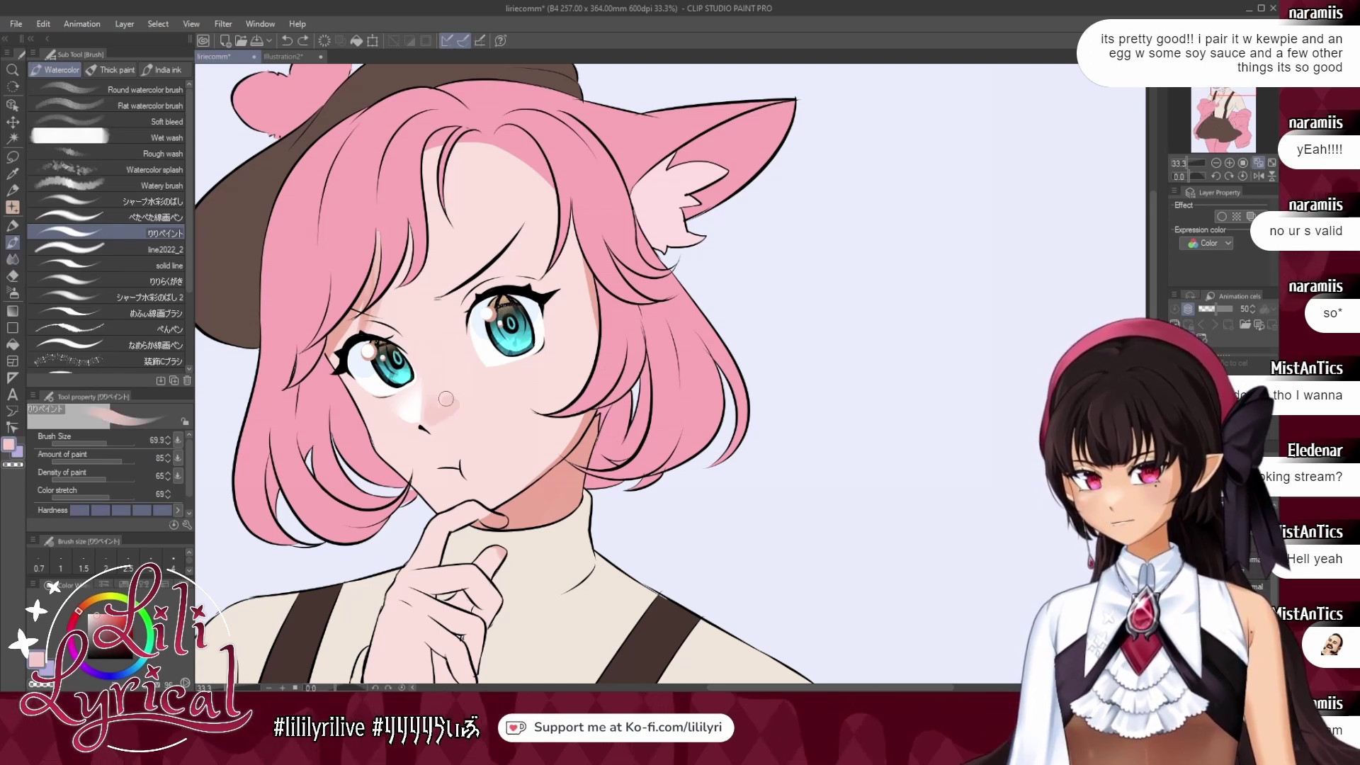
click(1258, 175)
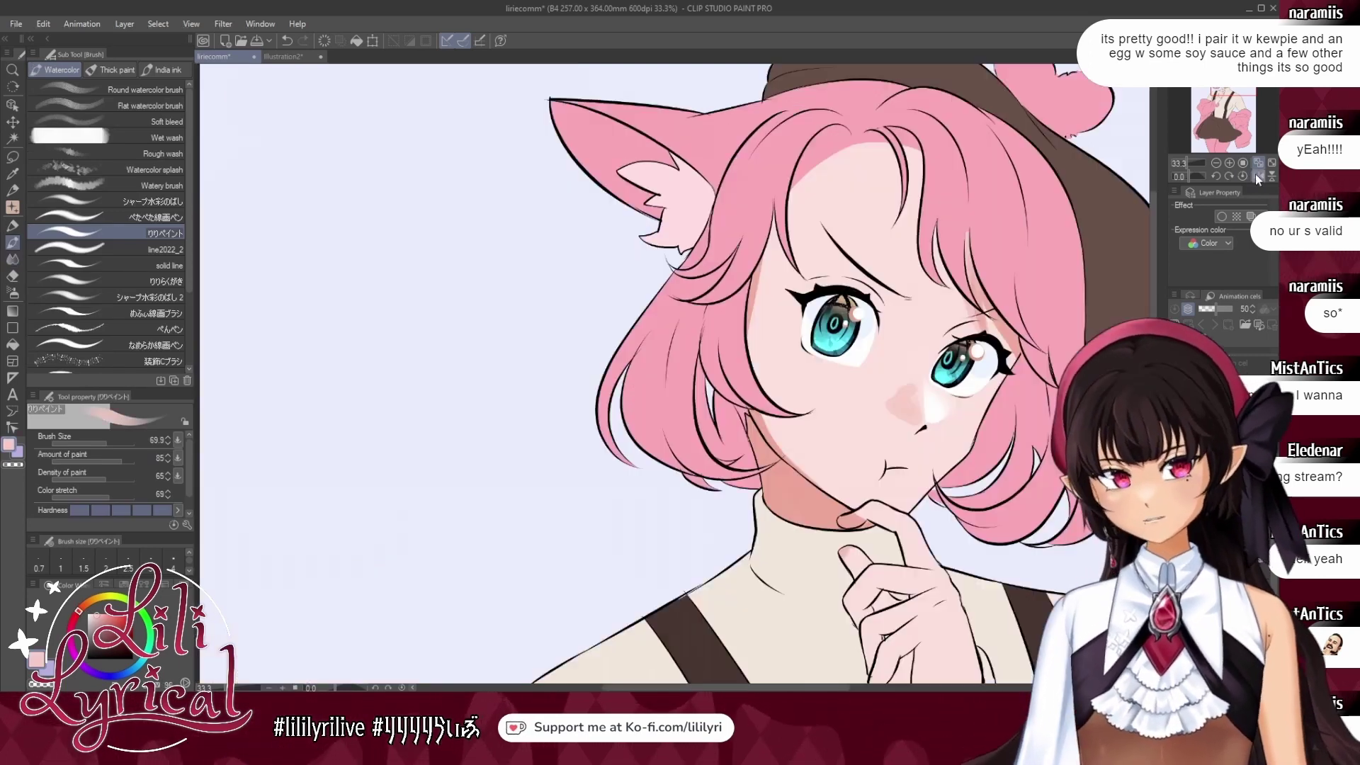
click(1260, 176)
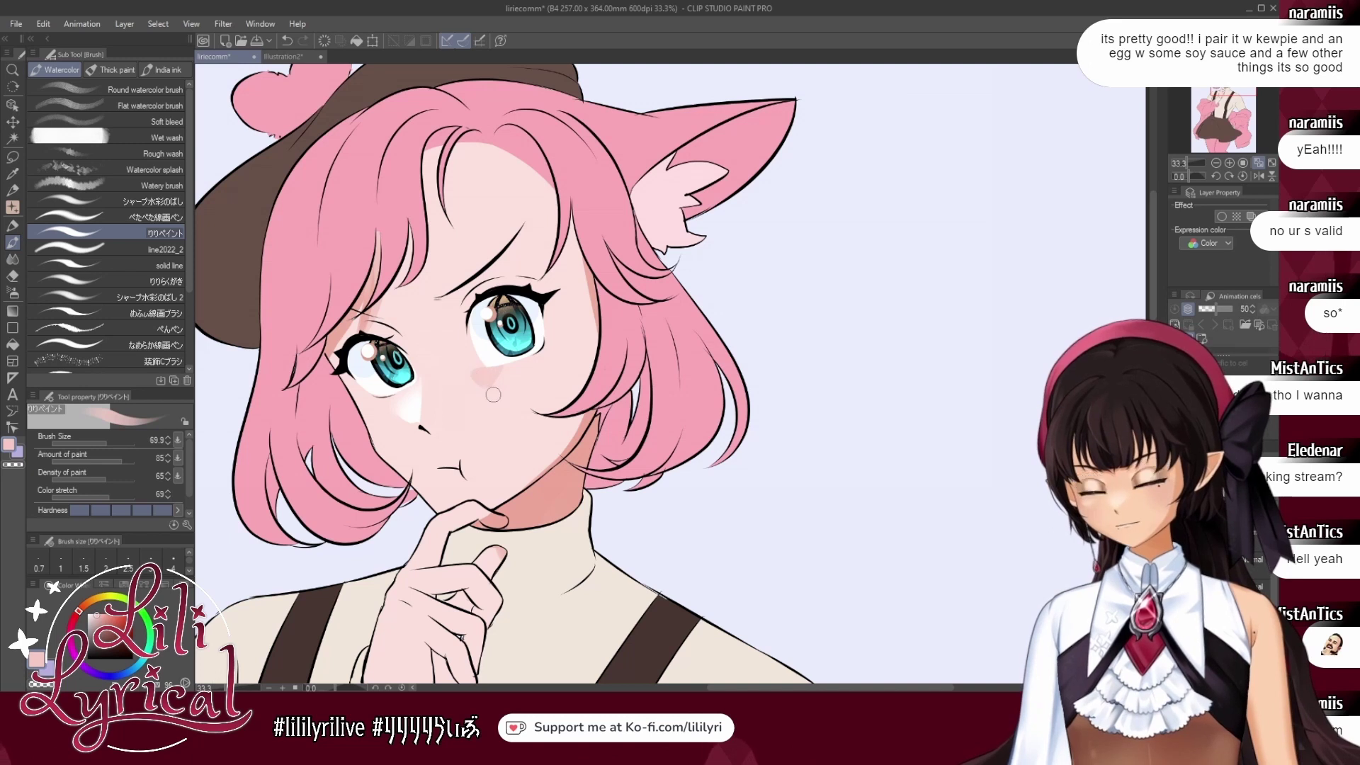
click(11, 264)
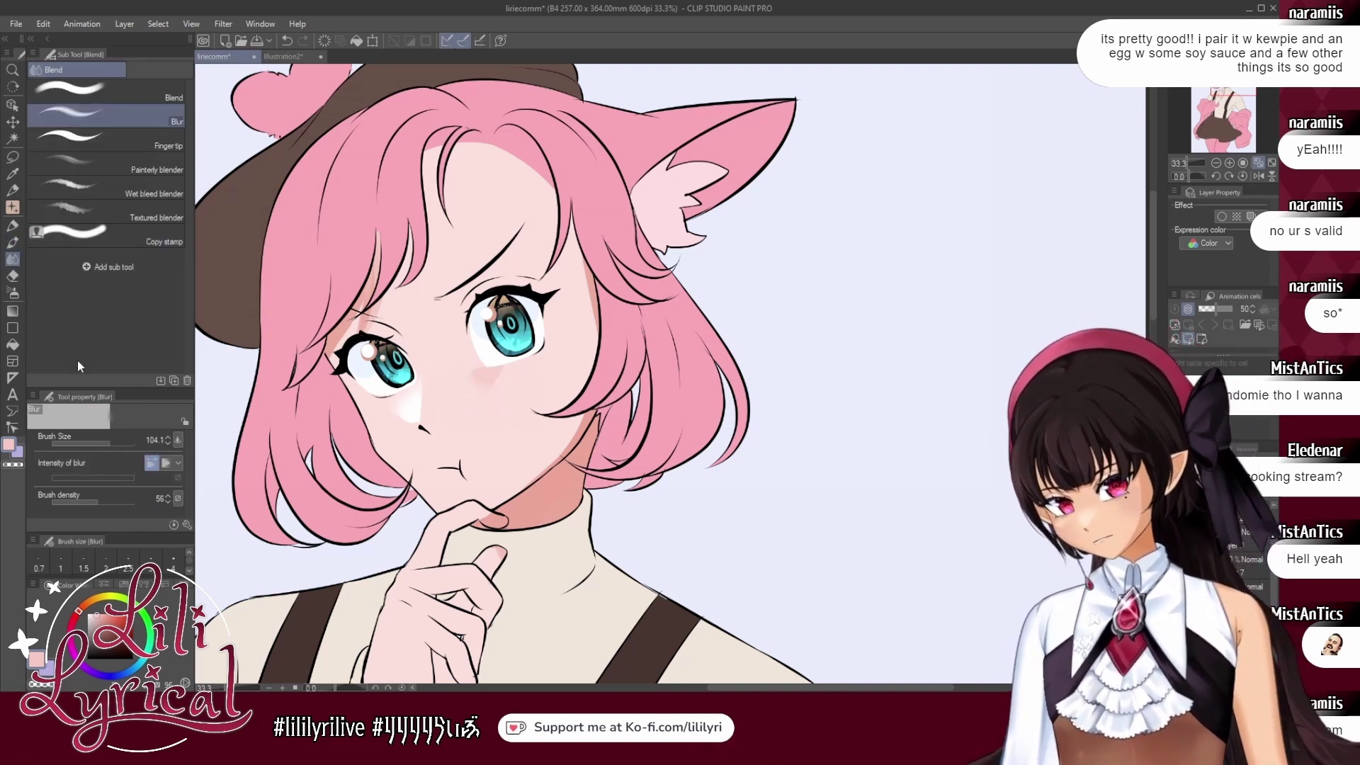
Airbrush soft salmon shading along both outer edges of the face with the Soft airbrush at size 271.6.
click(7, 242)
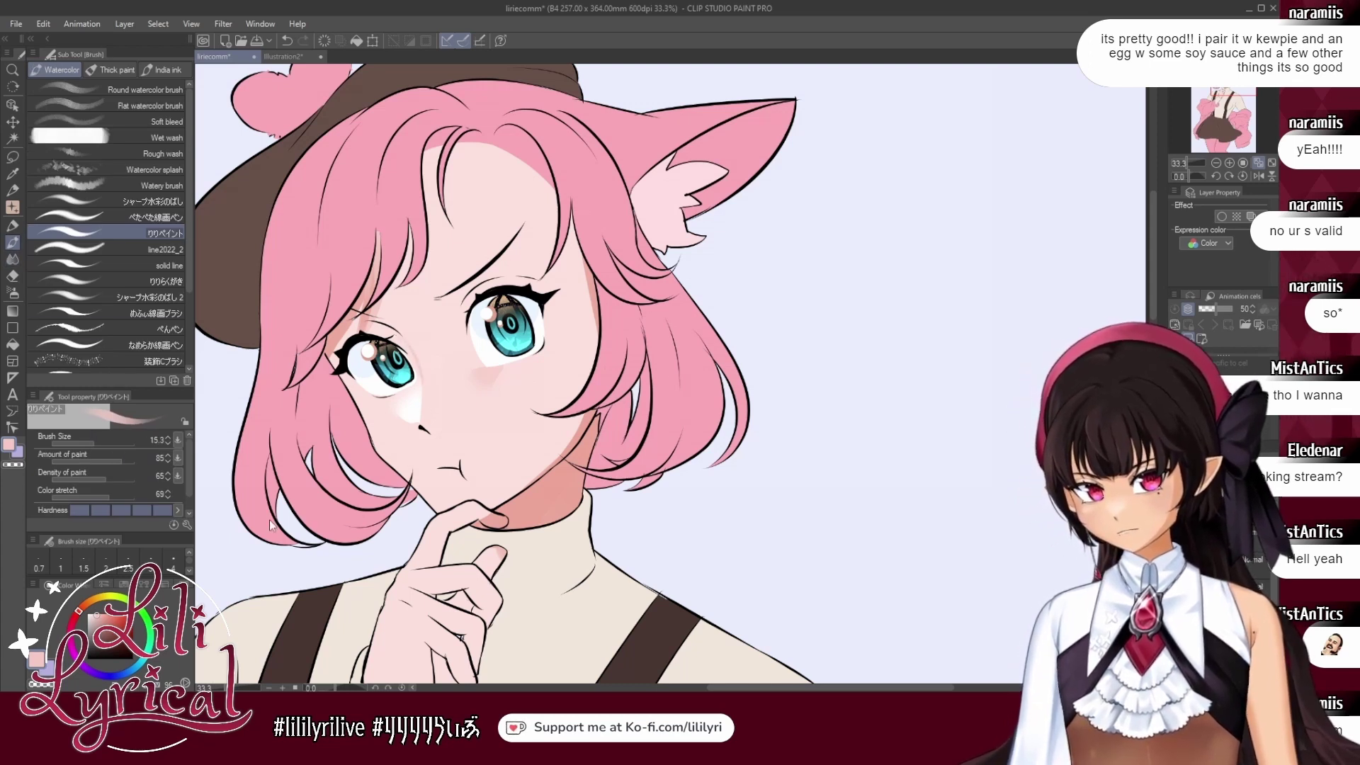
click(12, 293)
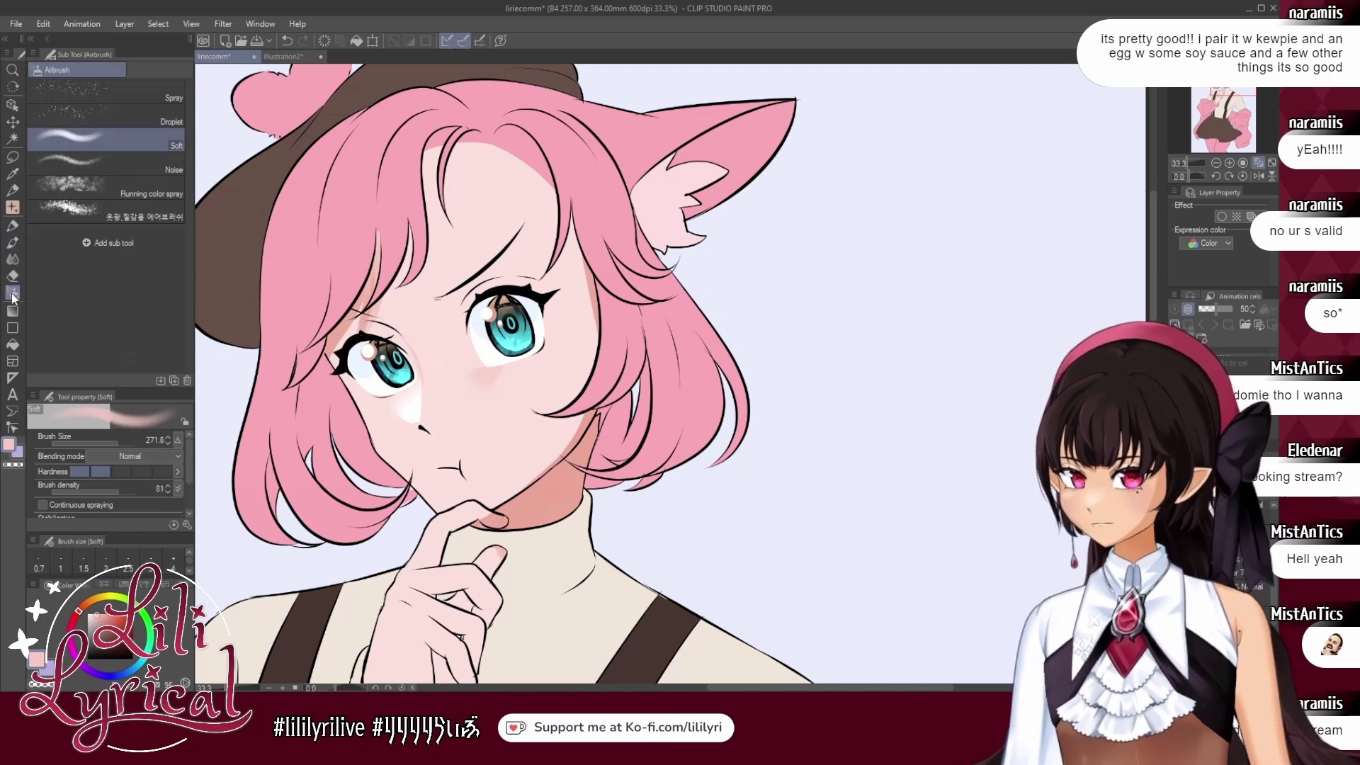
key(ctrl+z)
alt+click(338, 340)
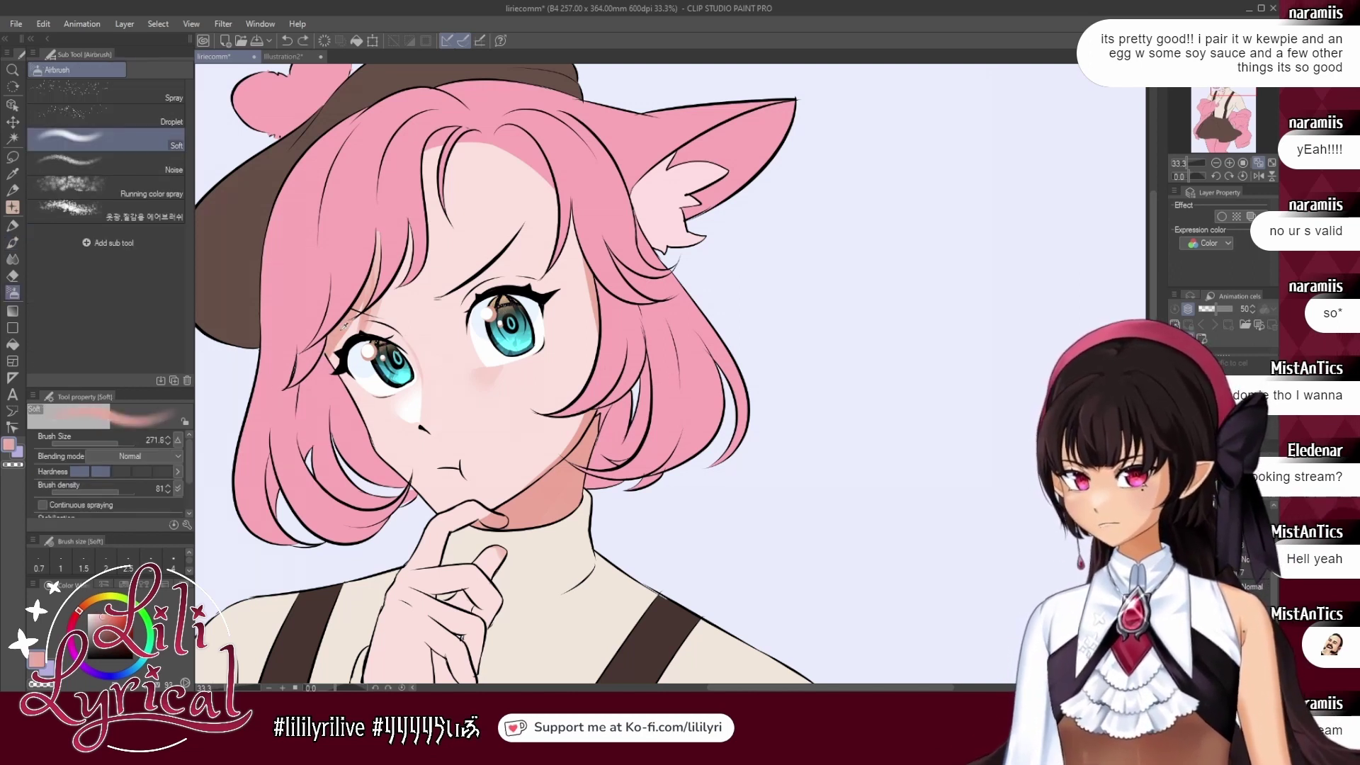
drag(342, 404, 352, 418)
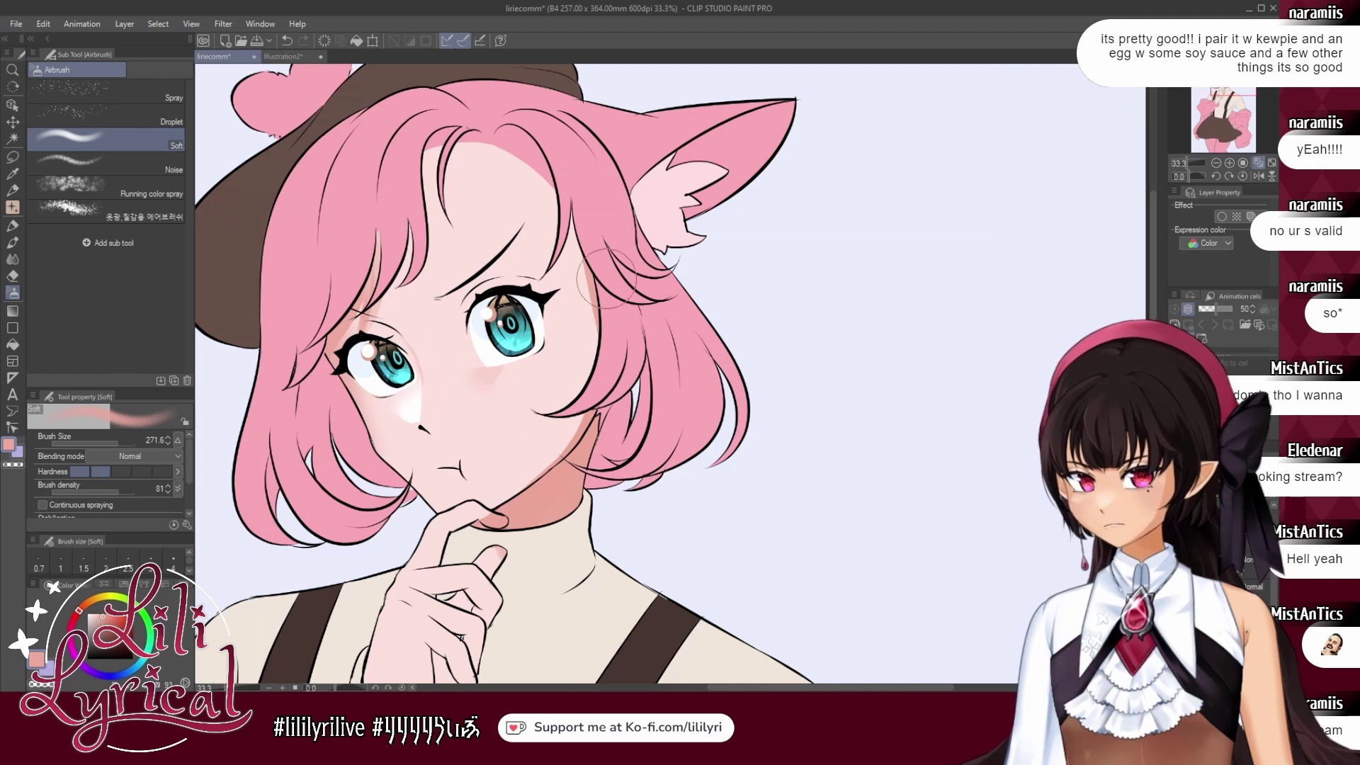
drag(628, 335, 620, 354)
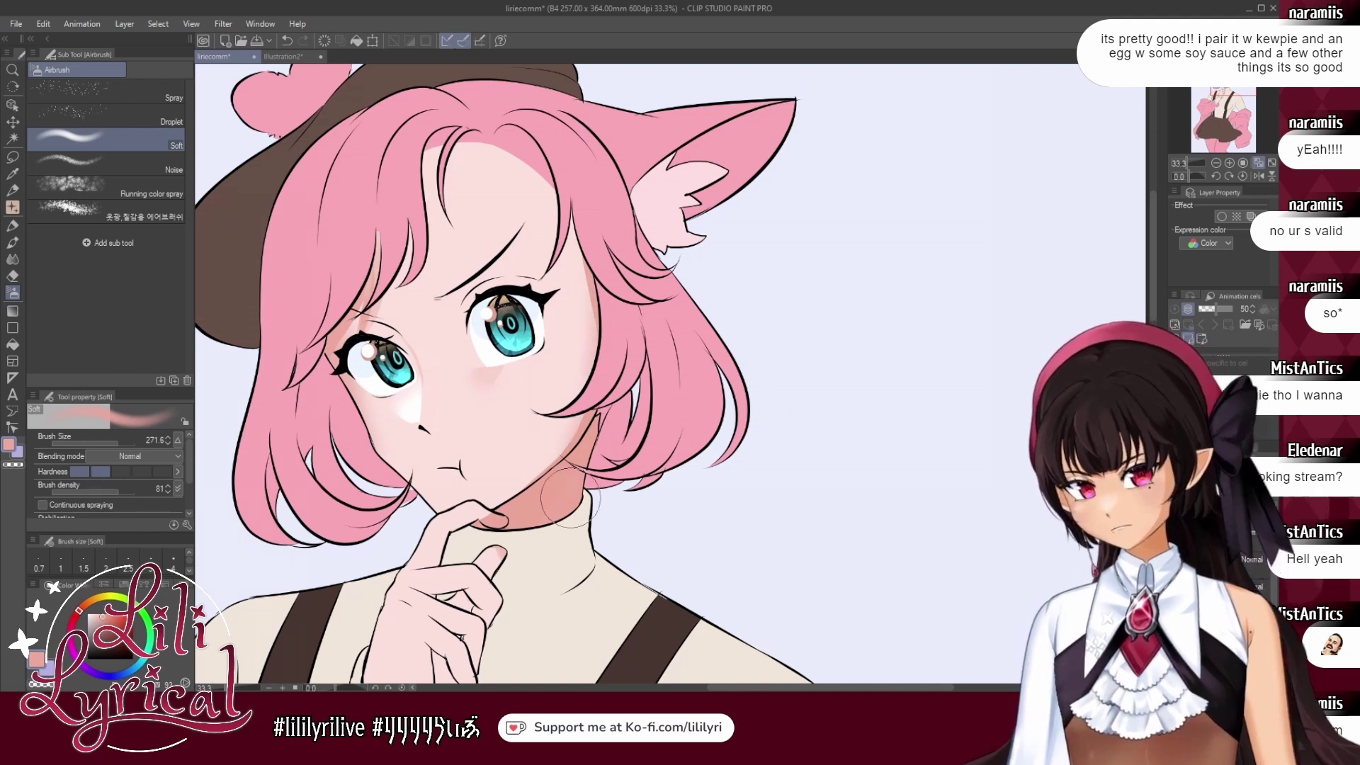
Add a white highlight on the blushed cheek with りりペイント at size 69.9 and soften it with Blur at size 104.1.
click(10, 260)
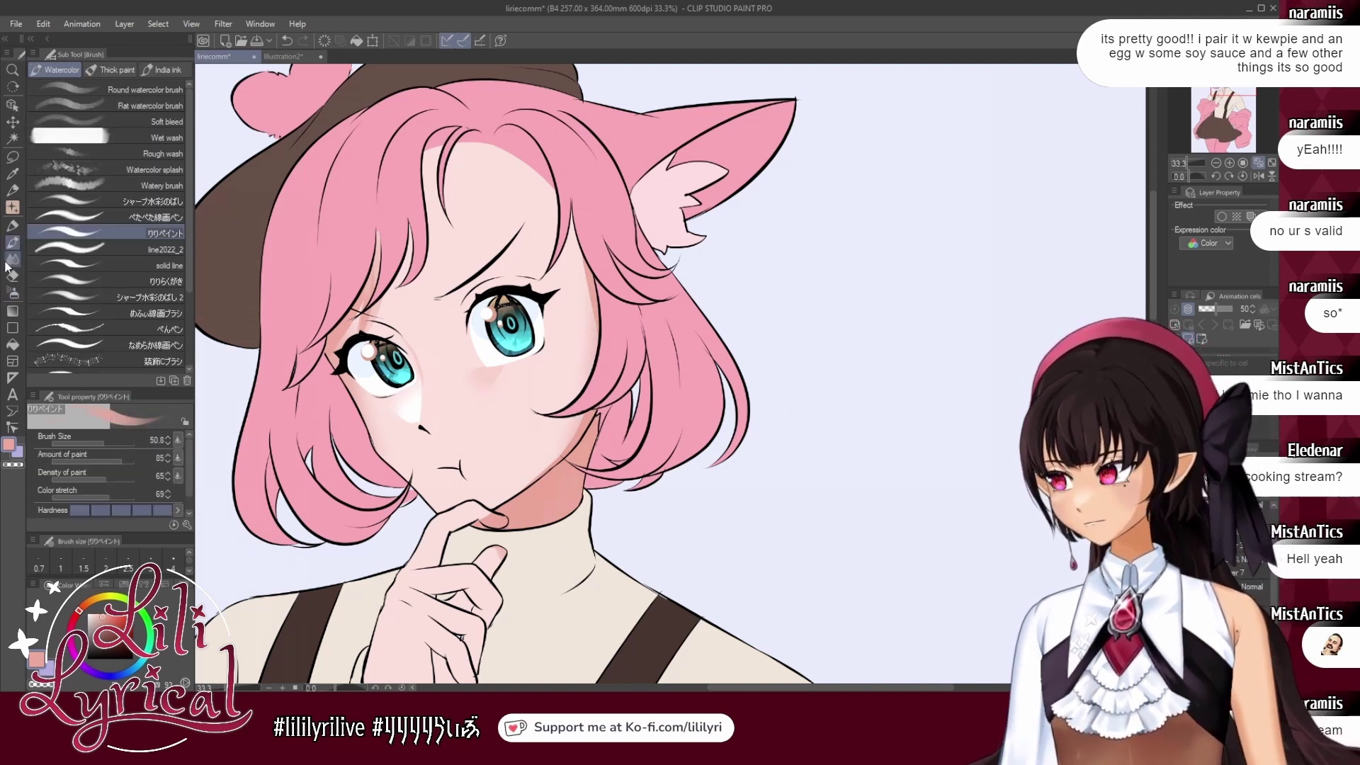
alt+click(413, 401)
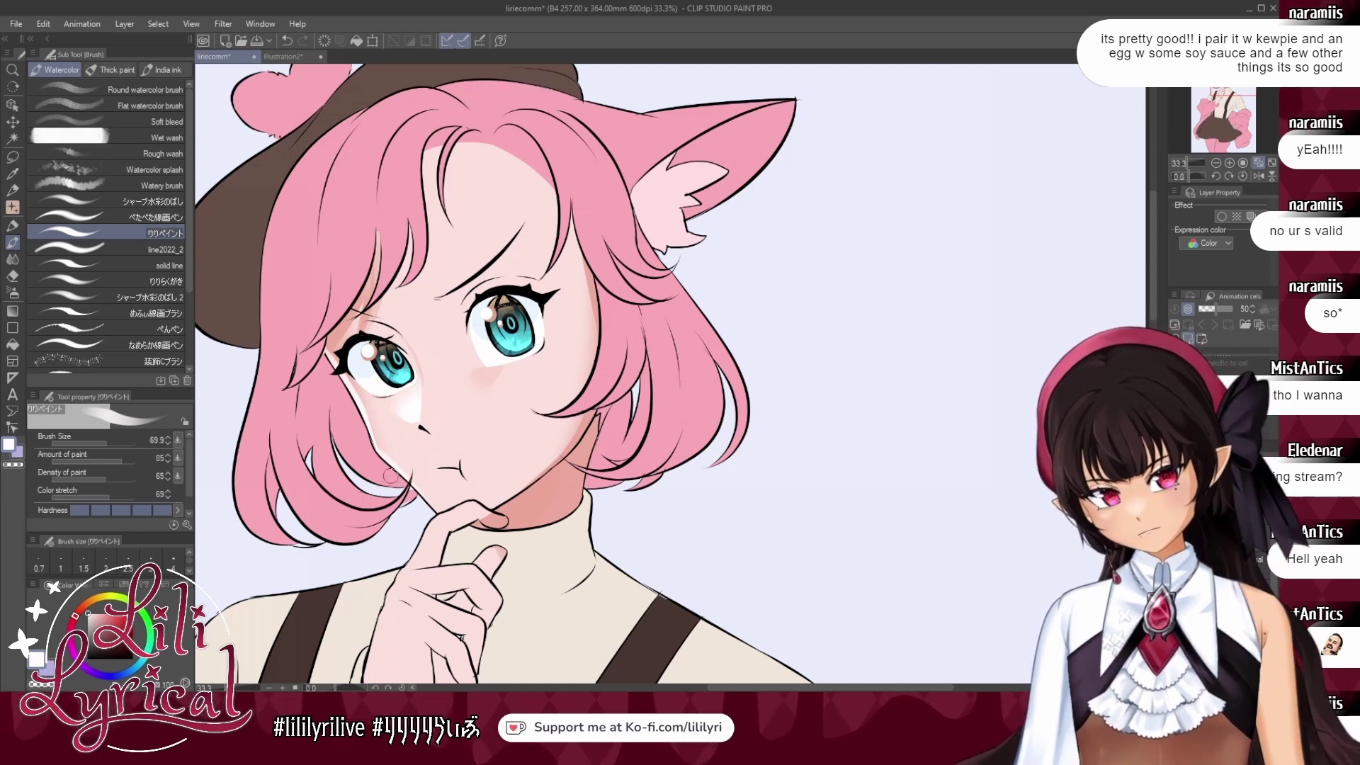
drag(513, 386, 514, 382)
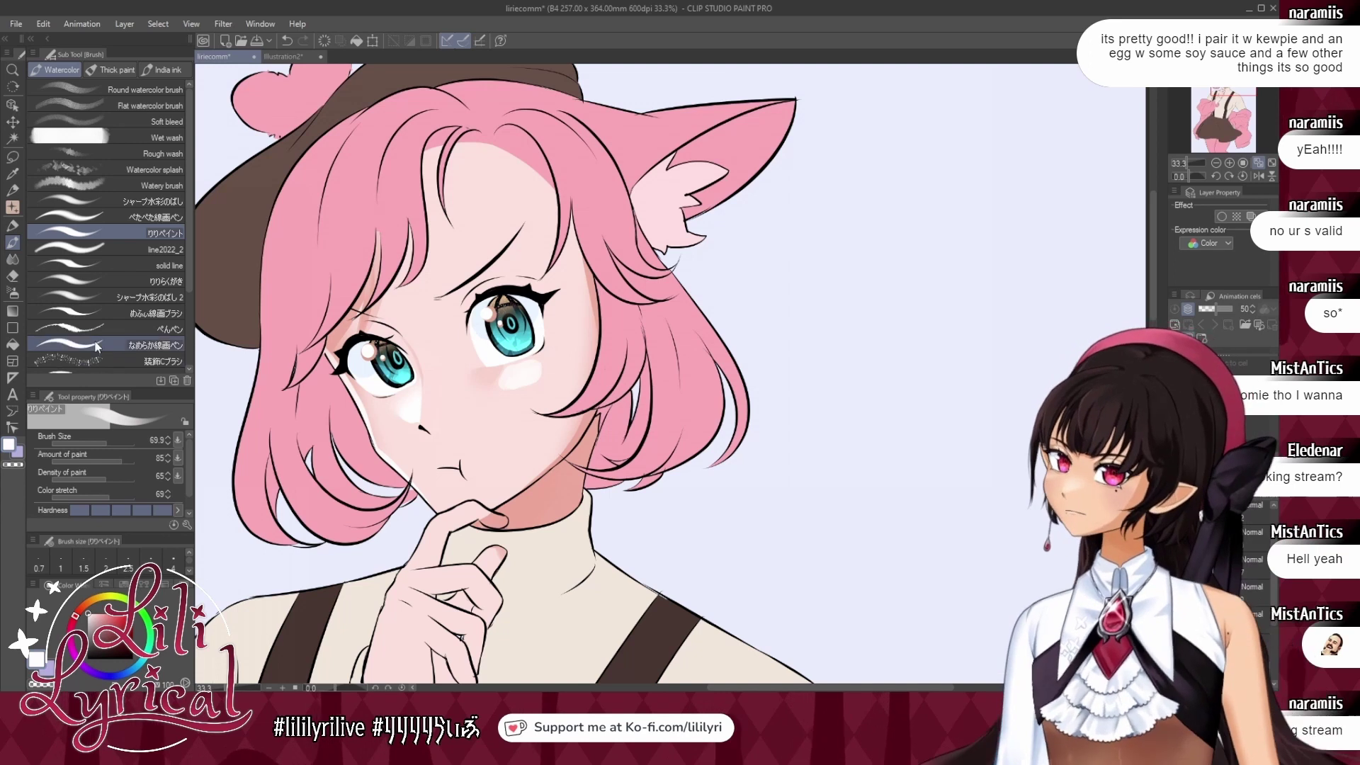
key(j)
mouse_move(559, 372)
mouse_down()
mouse_move(507, 393)
mouse_move(551, 362)
mouse_up()
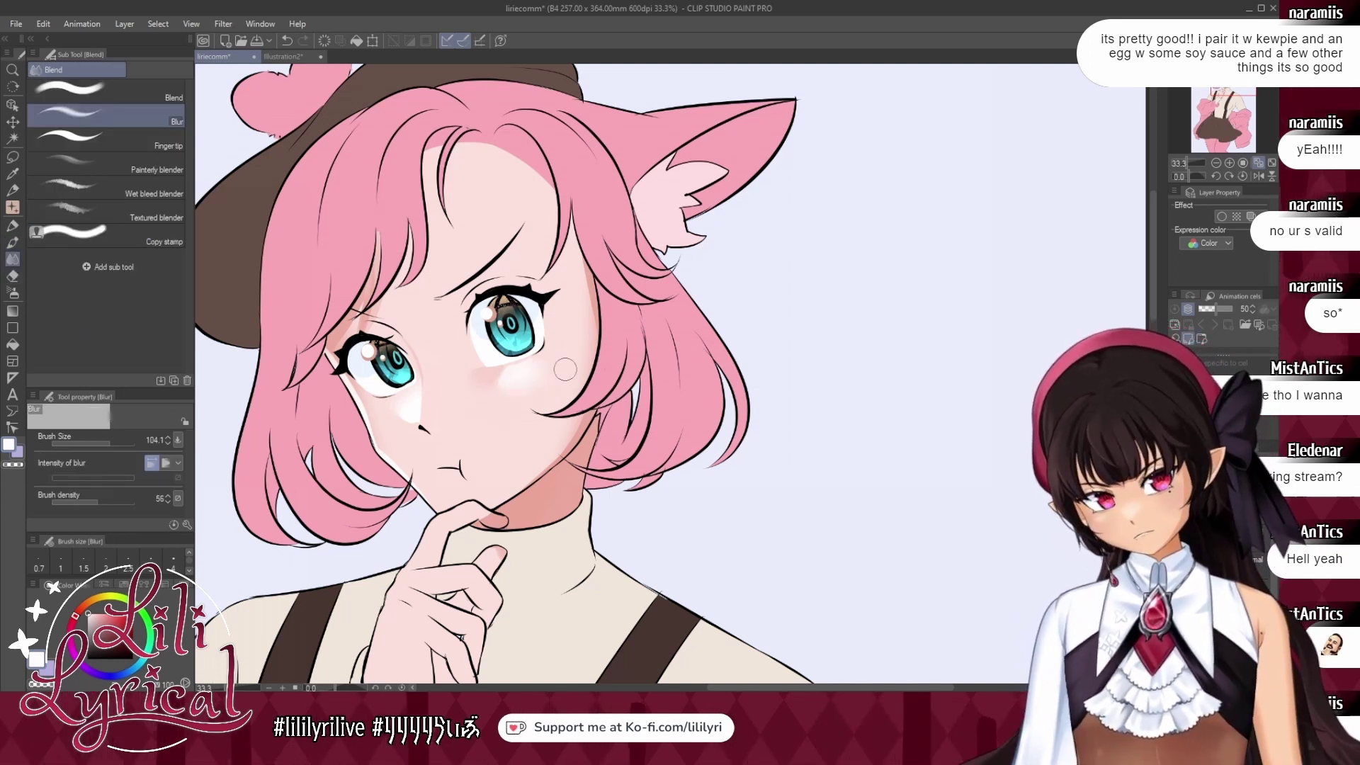
Airbrush soft salmon shading and white light onto the face with the Soft airbrush, using sizes 254.2 and 653.8.
click(1259, 163)
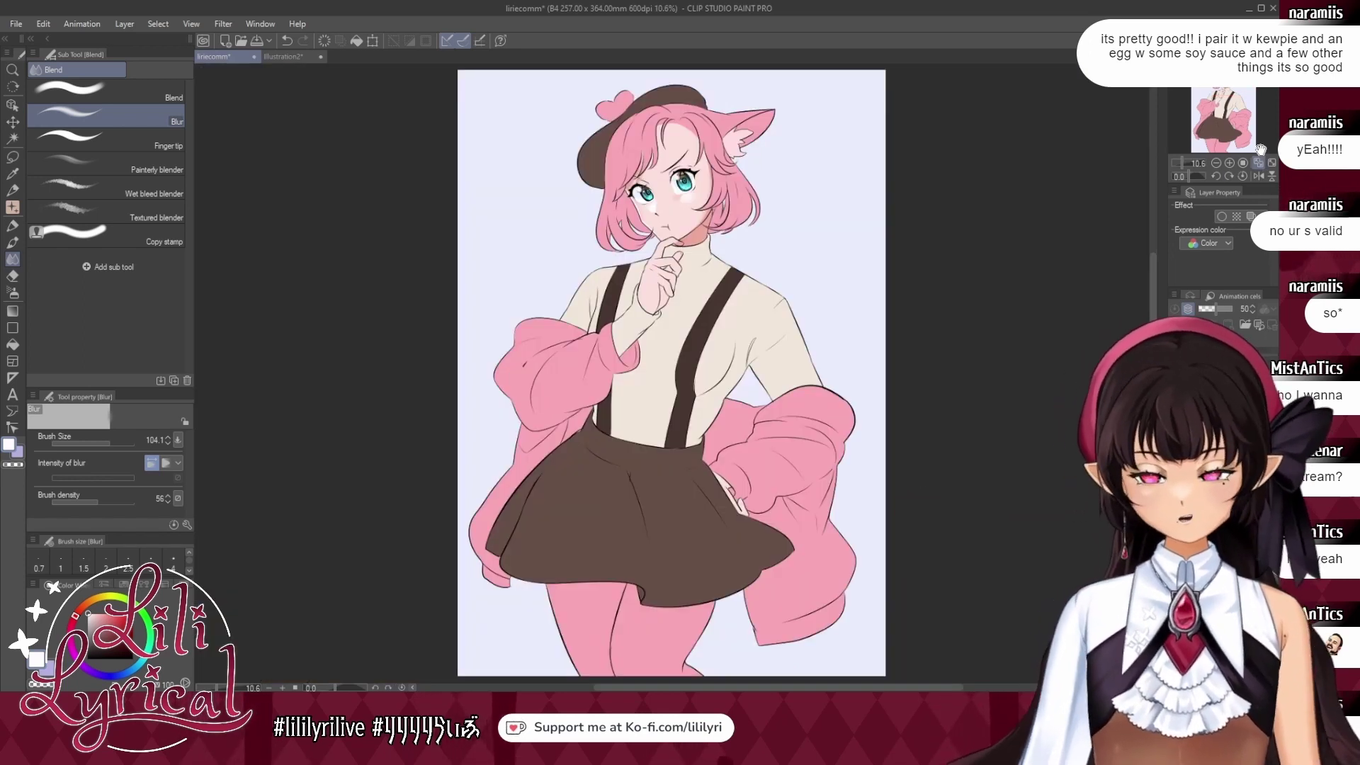
click(13, 290)
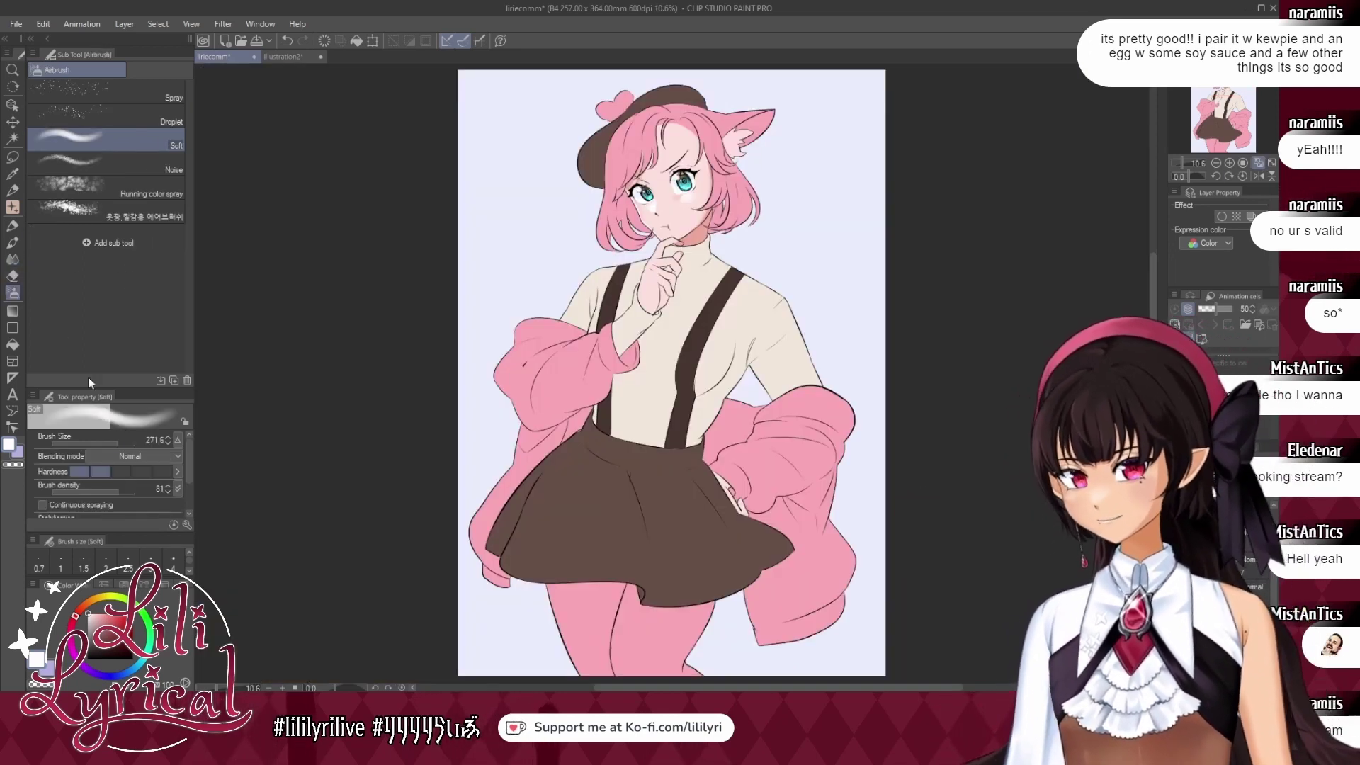
alt+click(644, 174)
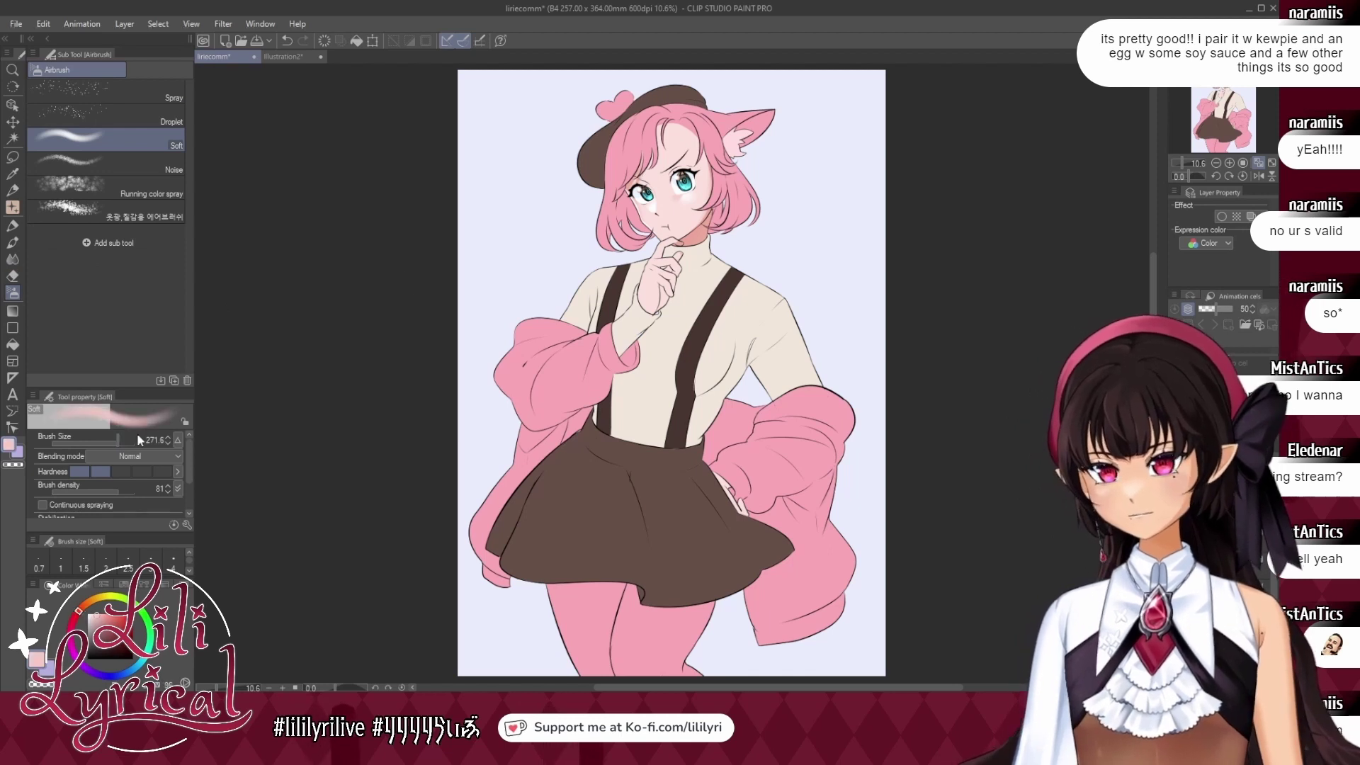
click(131, 443)
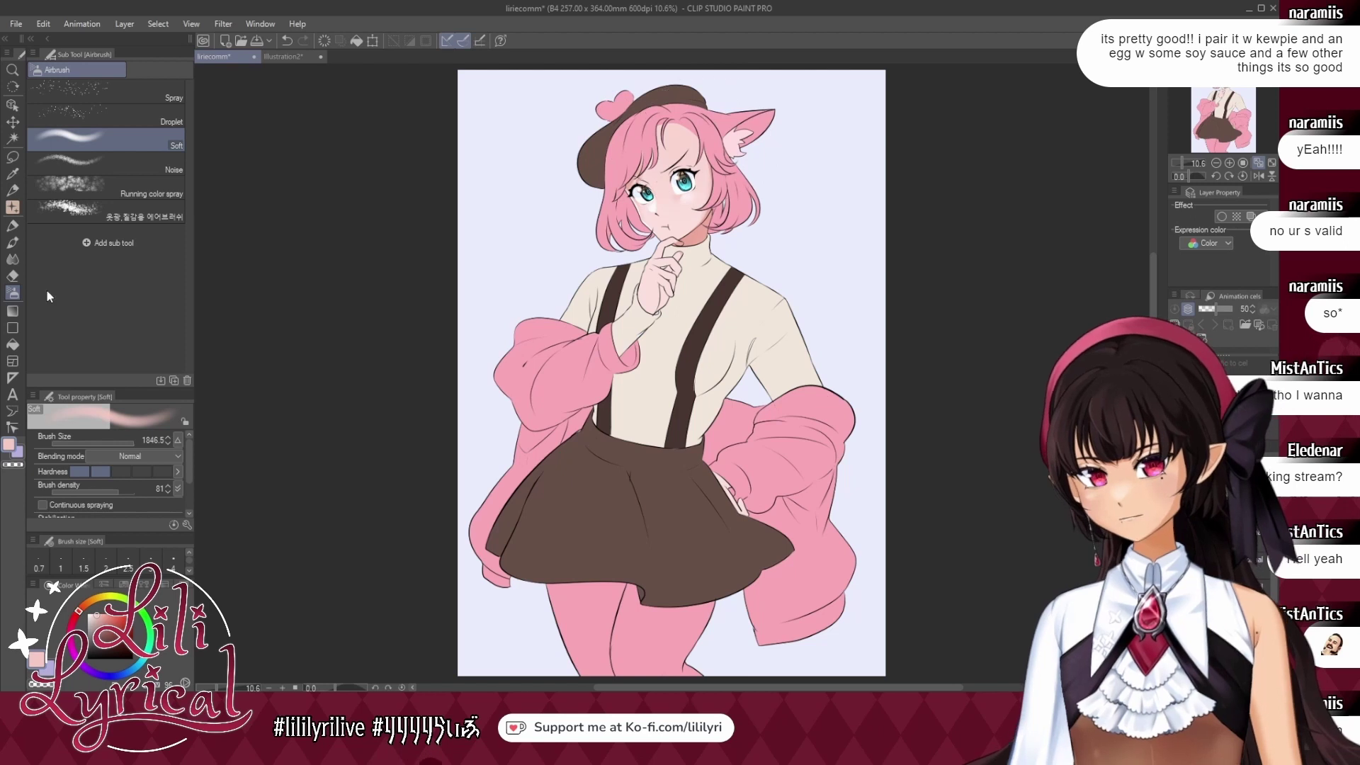
click(12, 242)
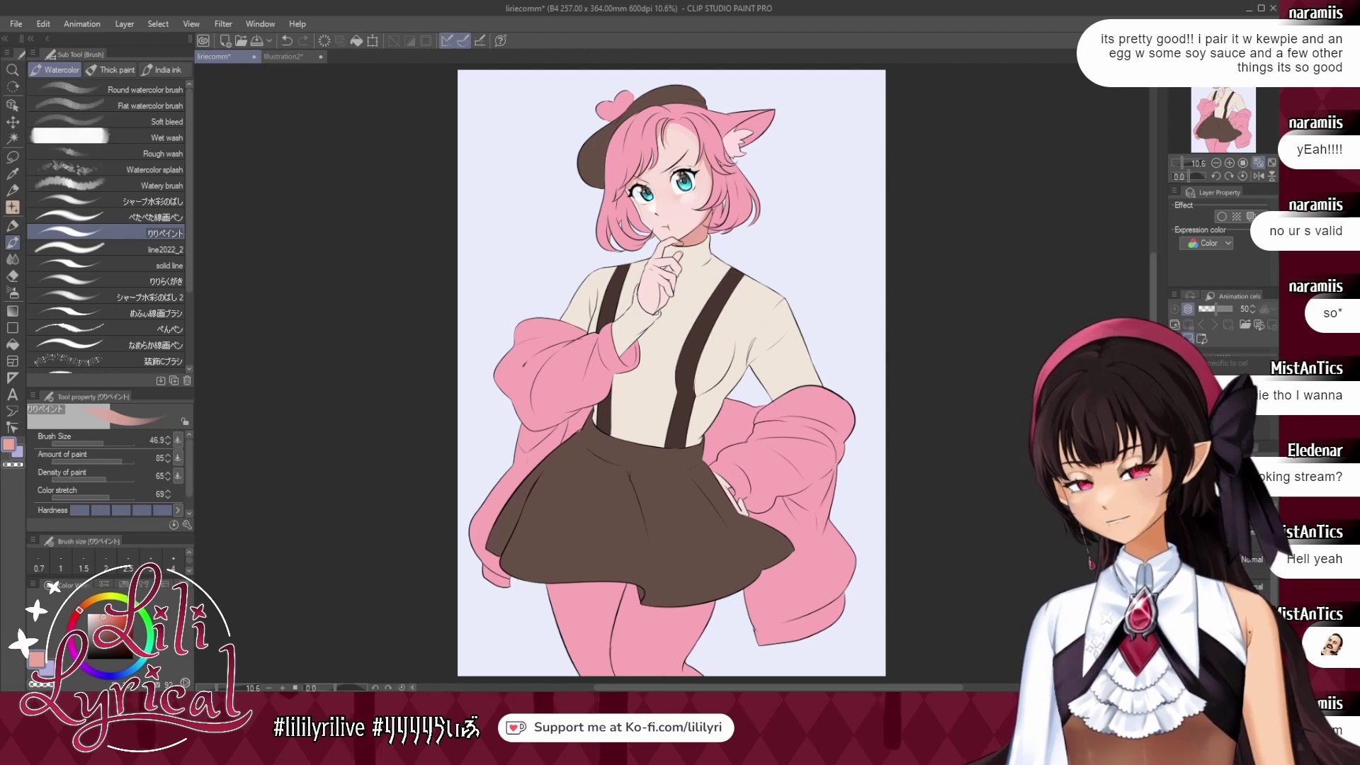
click(12, 292)
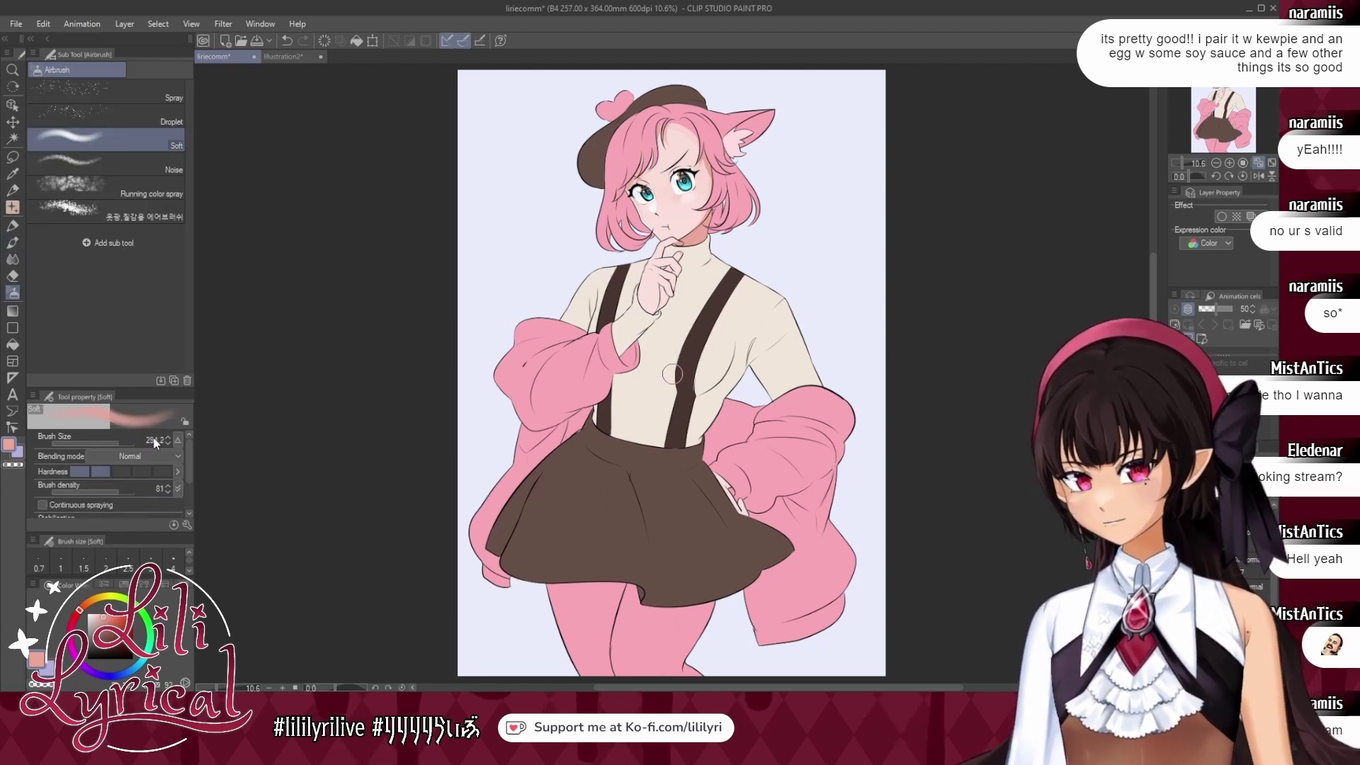
click(1227, 80)
triple_click(1229, 163)
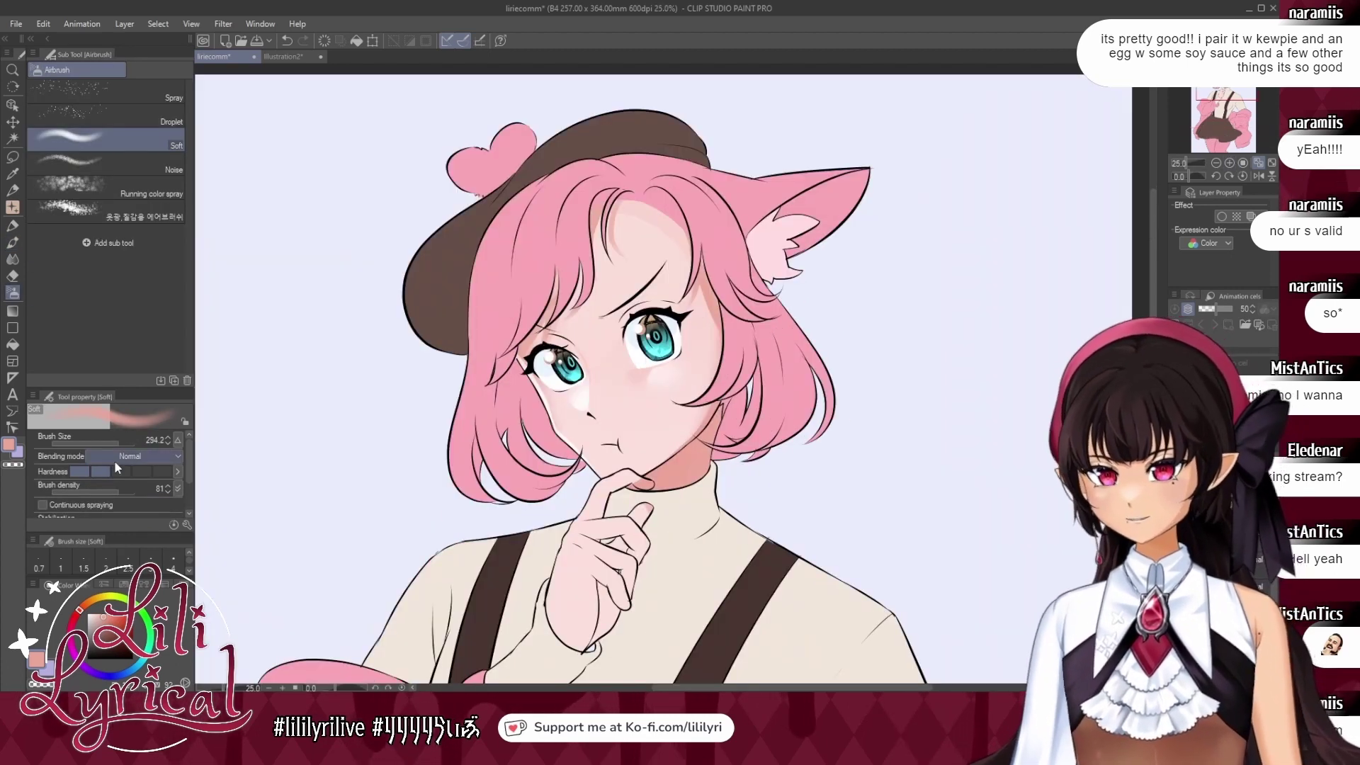
click(125, 443)
alt+click(584, 407)
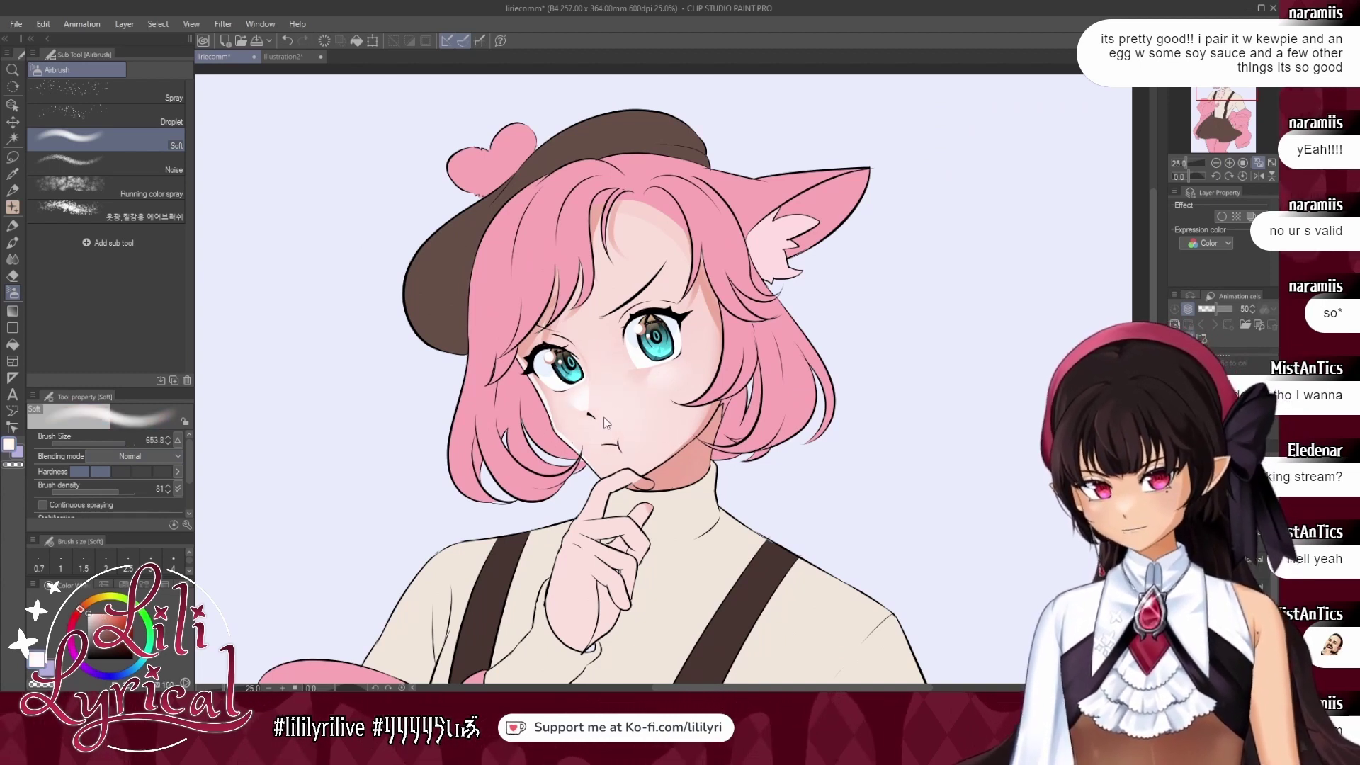
Tint the lips around the mouth line with the hair's pink using the Soft airbrush at size 88.8.
click(103, 443)
alt+click(552, 454)
drag(604, 446, 617, 446)
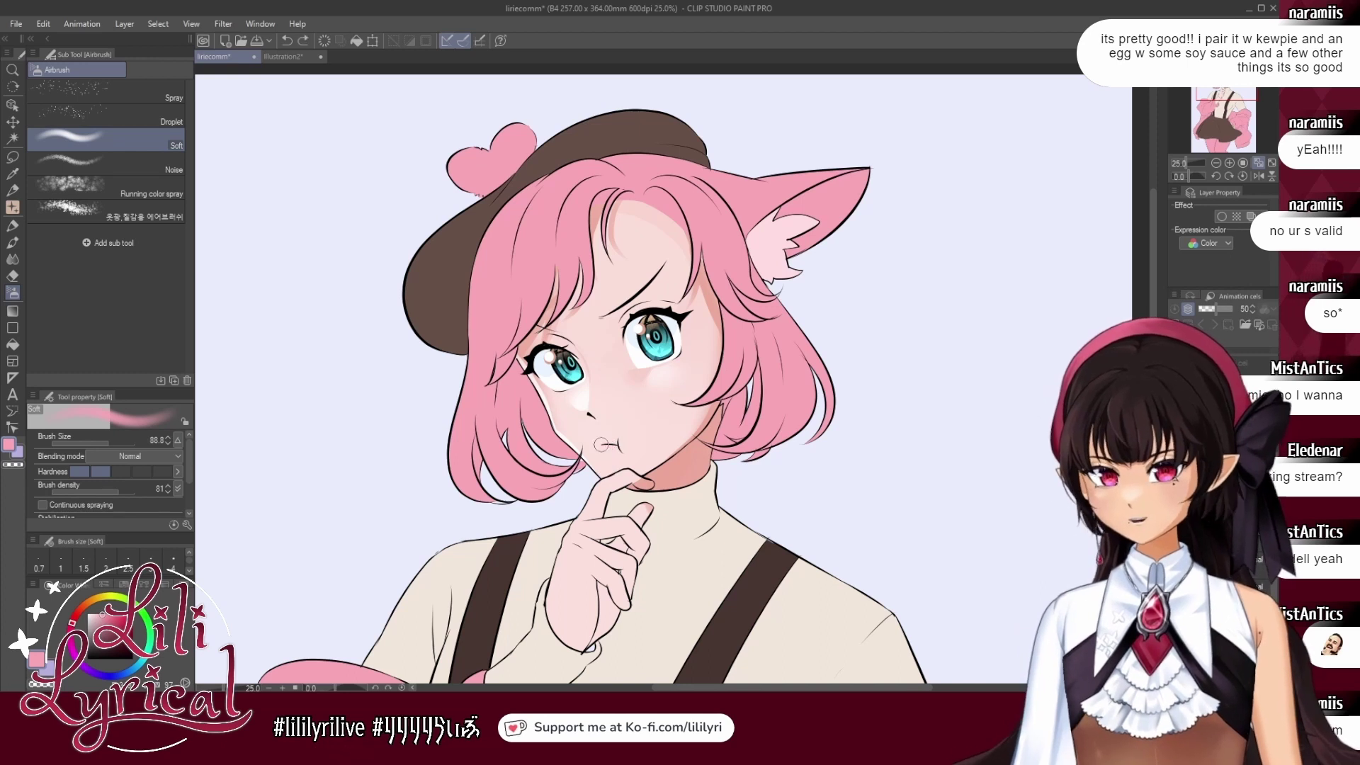
drag(601, 444, 610, 445)
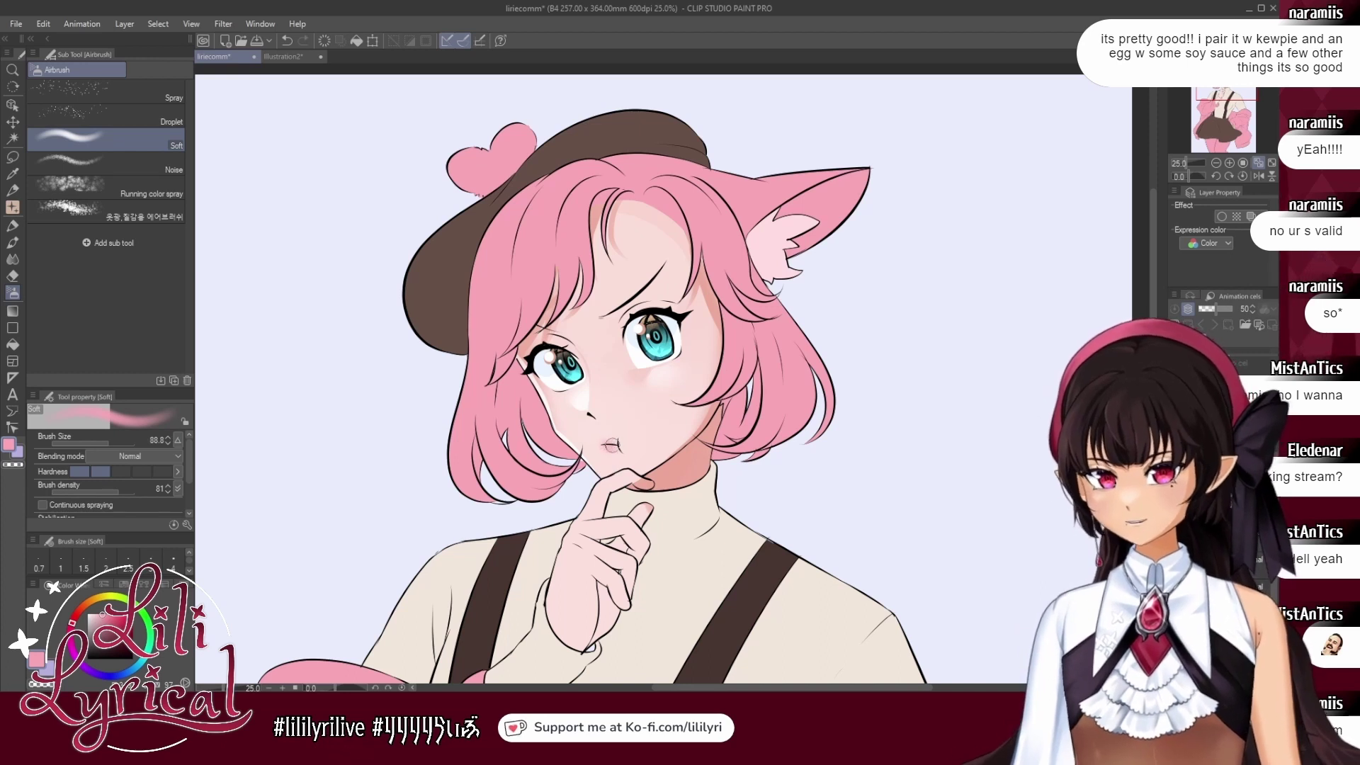
Refine the lips with りりペイント at size 9.5 and airbrush a deeper pink onto the cheeks with Soft at size 557.3.
click(14, 230)
click(13, 243)
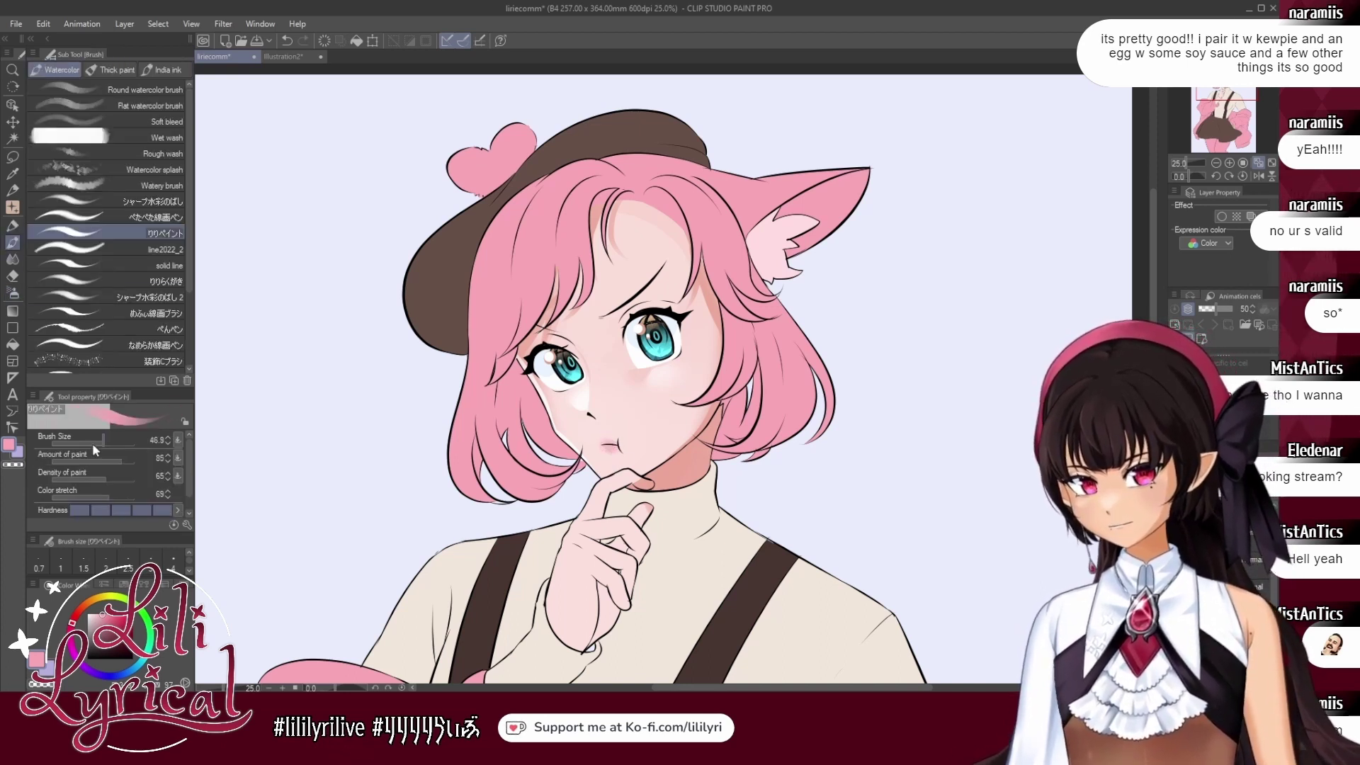
key(x)
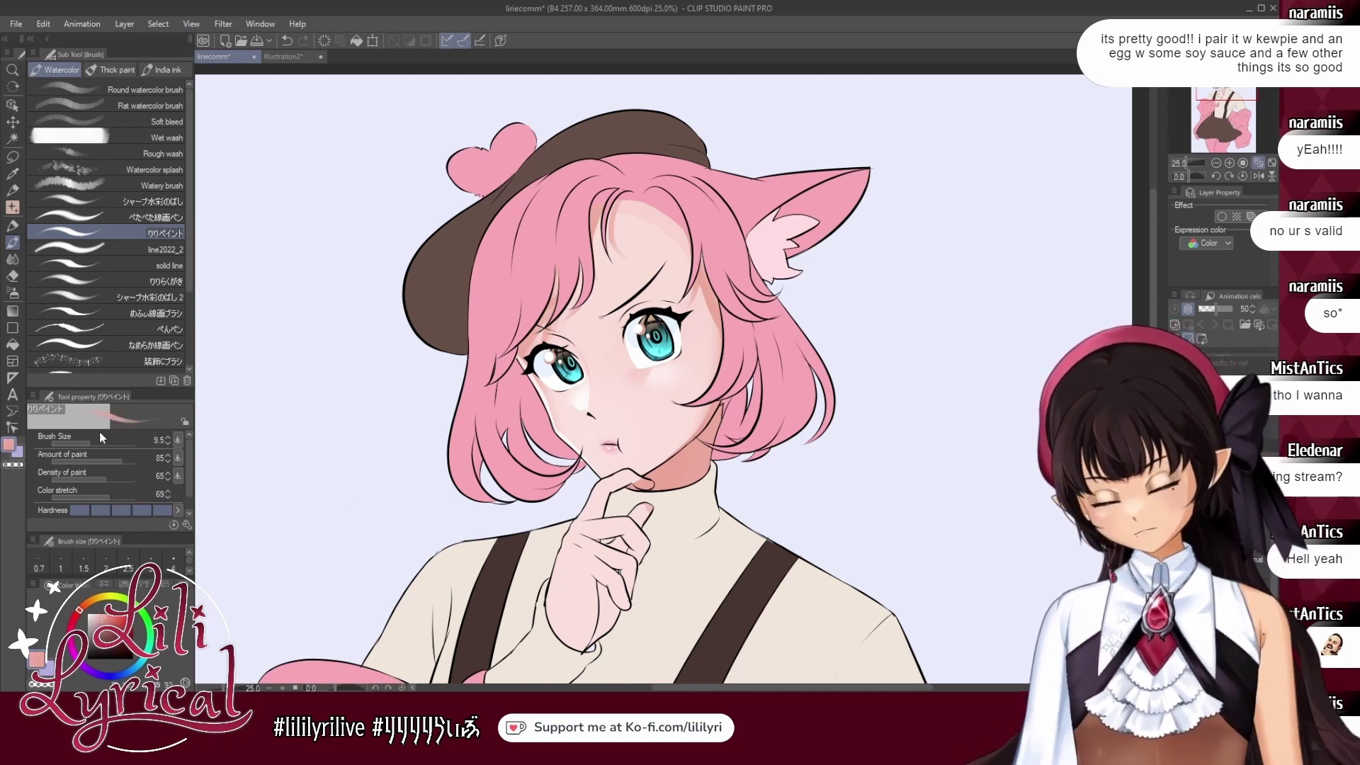
click(13, 293)
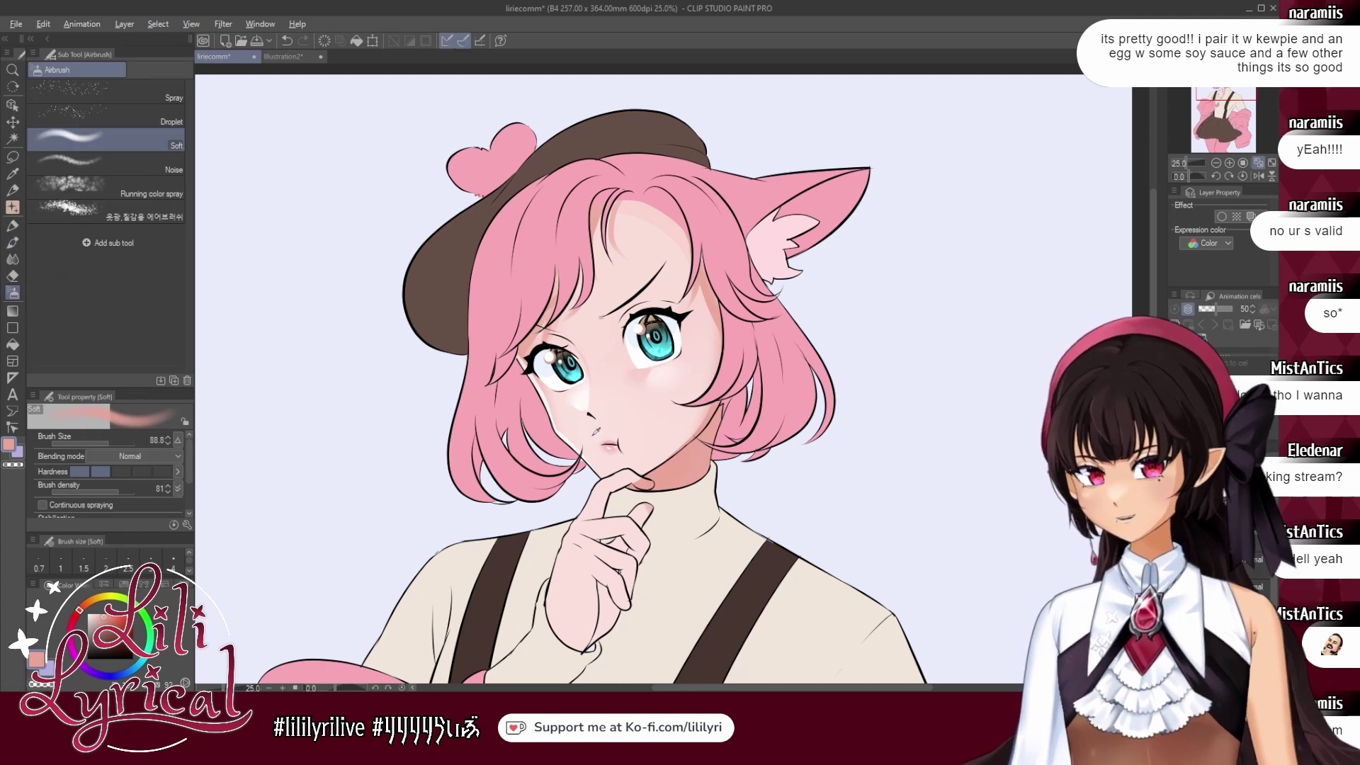
click(115, 615)
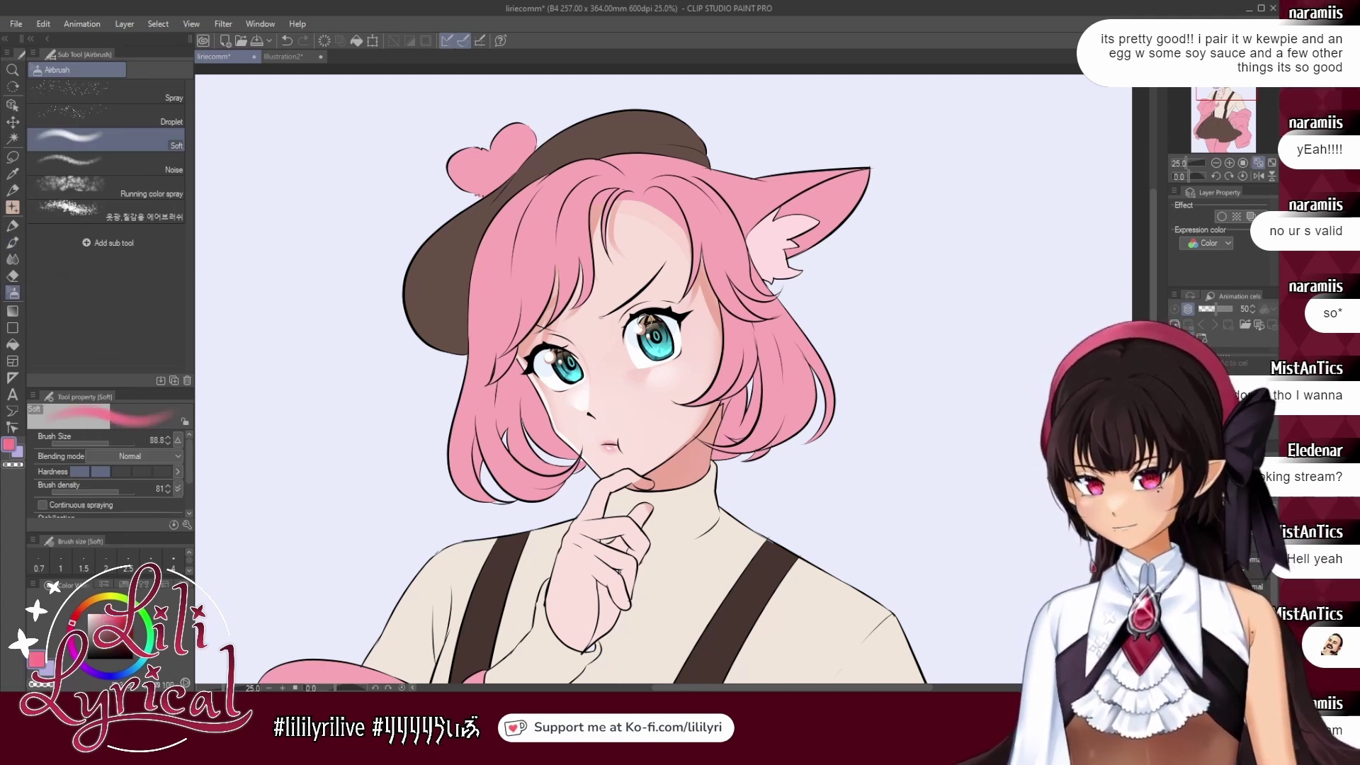
click(124, 437)
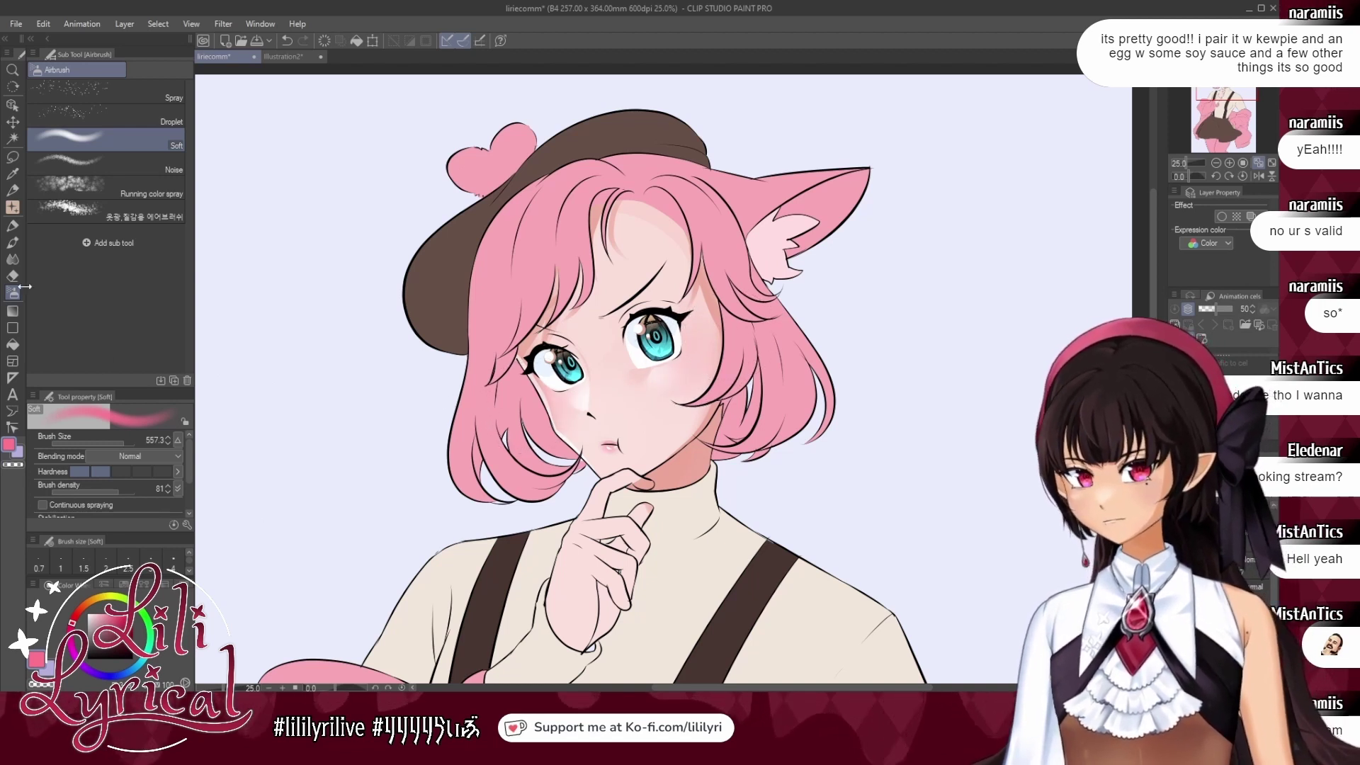
Draw fine pink blush lines with white accents under both eyes using りりペイント at size 6.9, and save the file.
key(b)
click(90, 441)
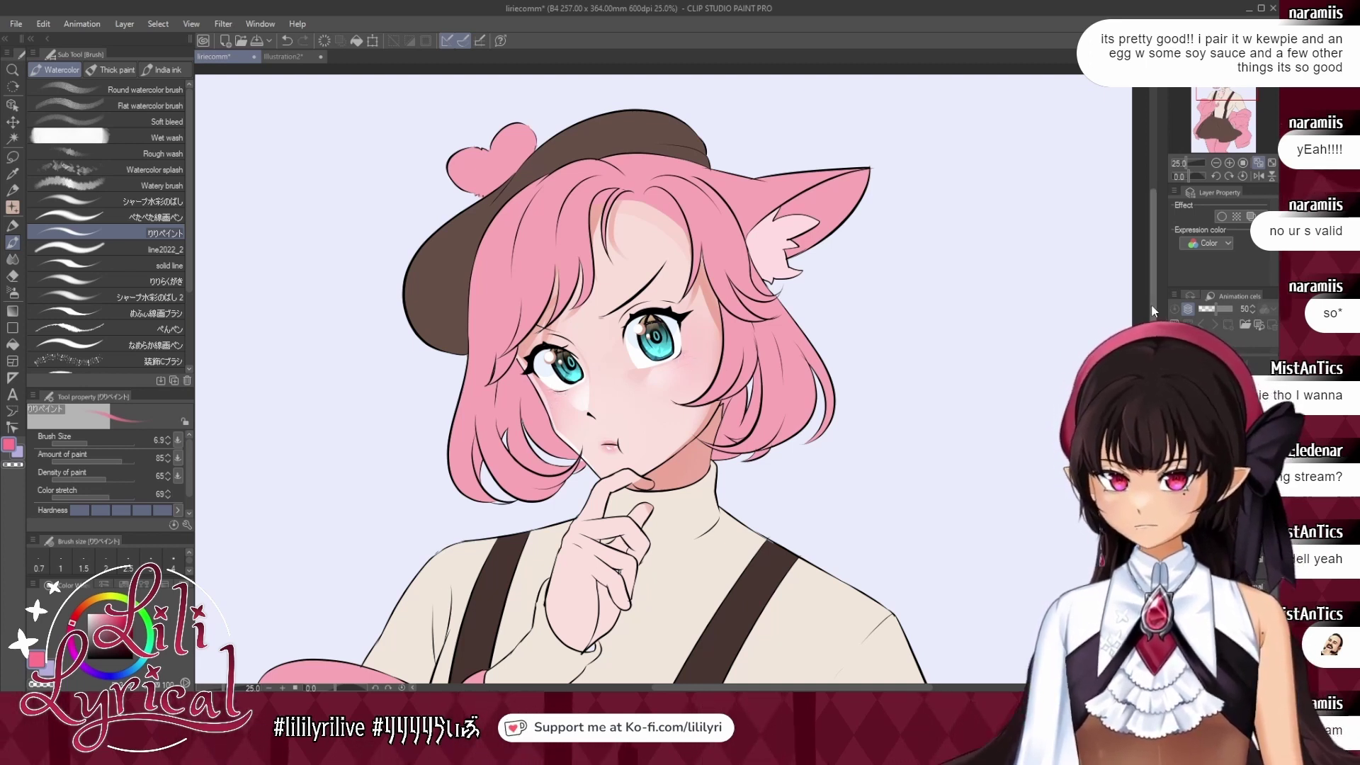
click(88, 614)
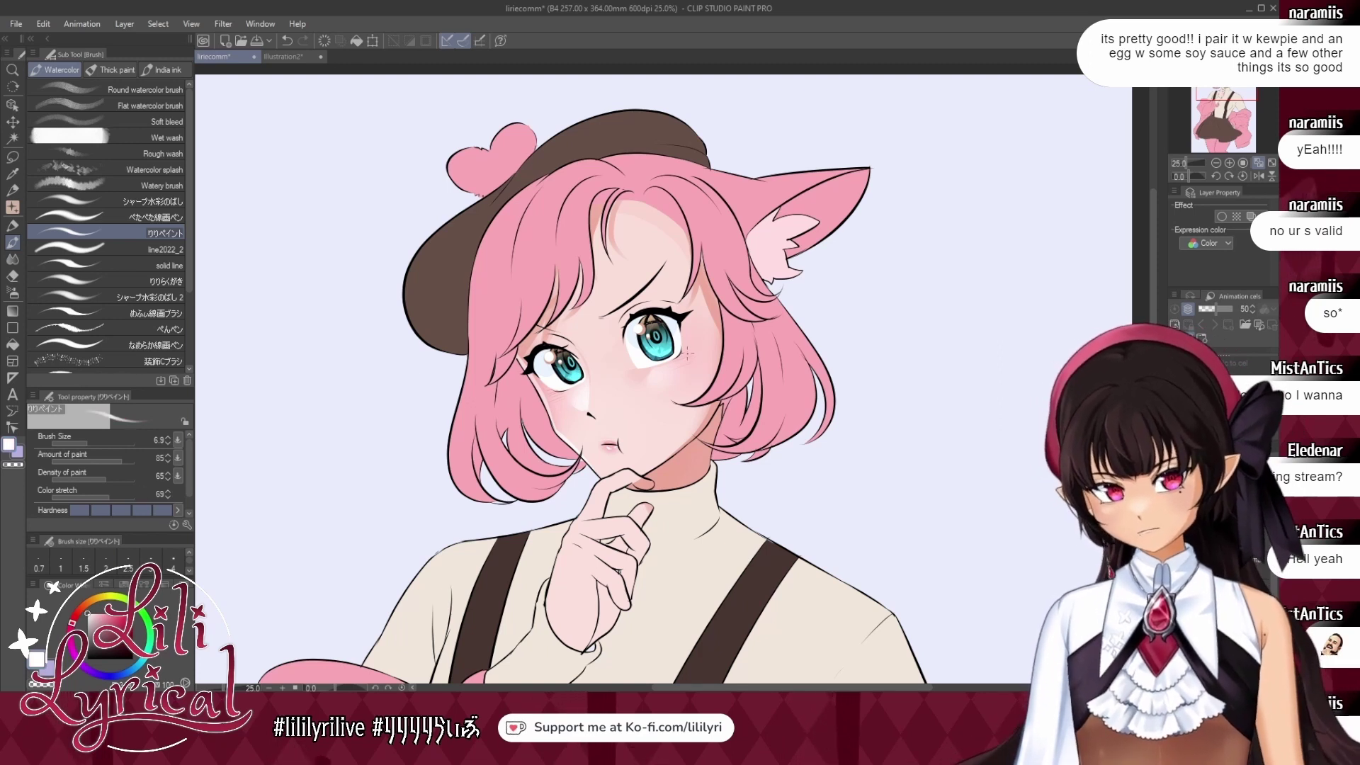
click(1258, 163)
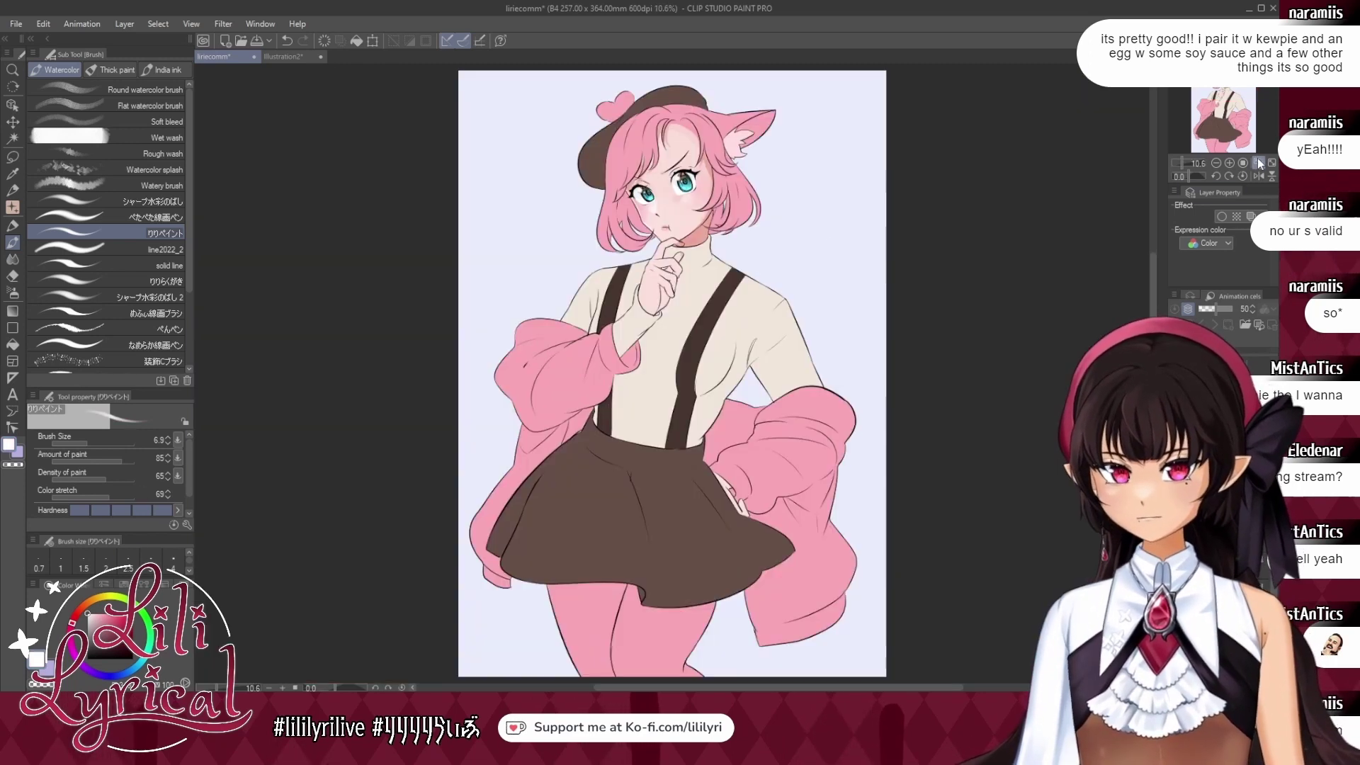
key(ctrl+s)
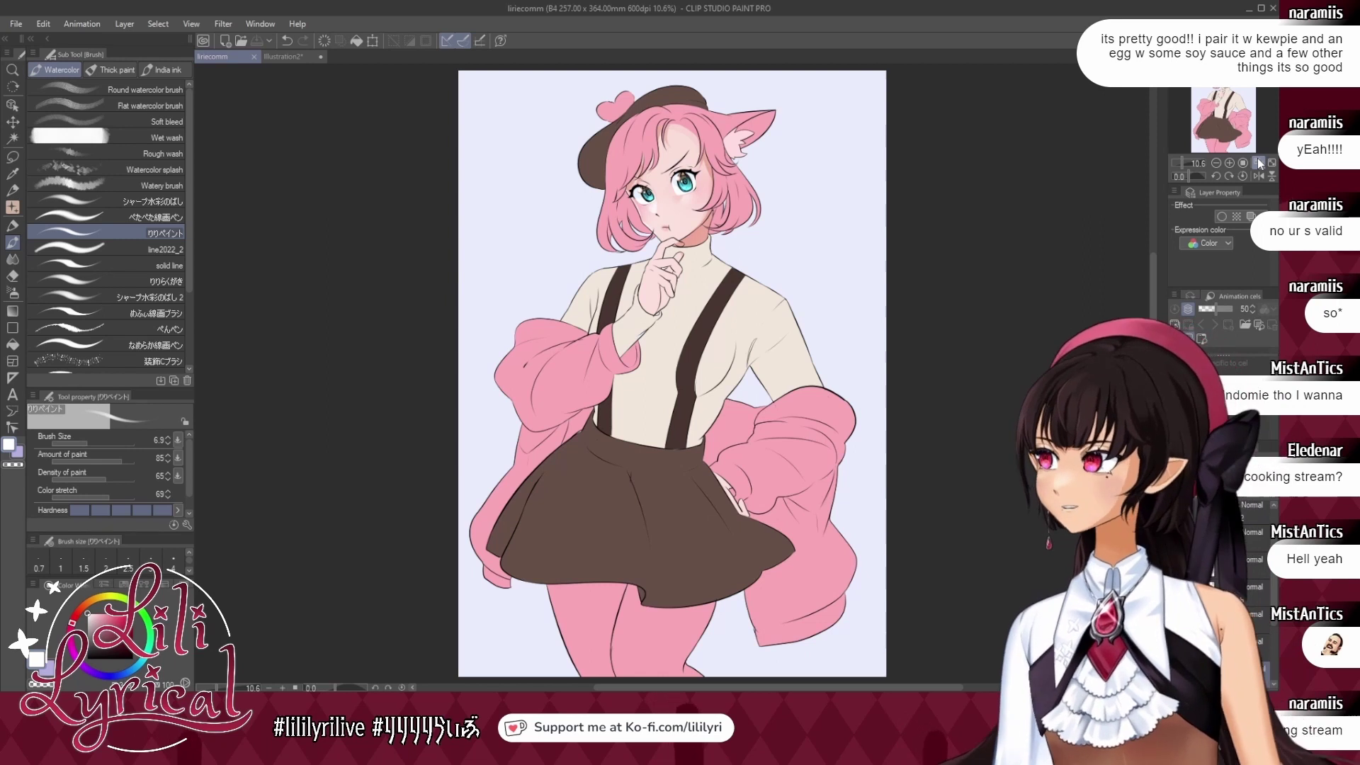
Paint salmon shadows on the fingers and palm of the raised hand with りりペイント at size 88.8, trimming them with skin color.
click(12, 347)
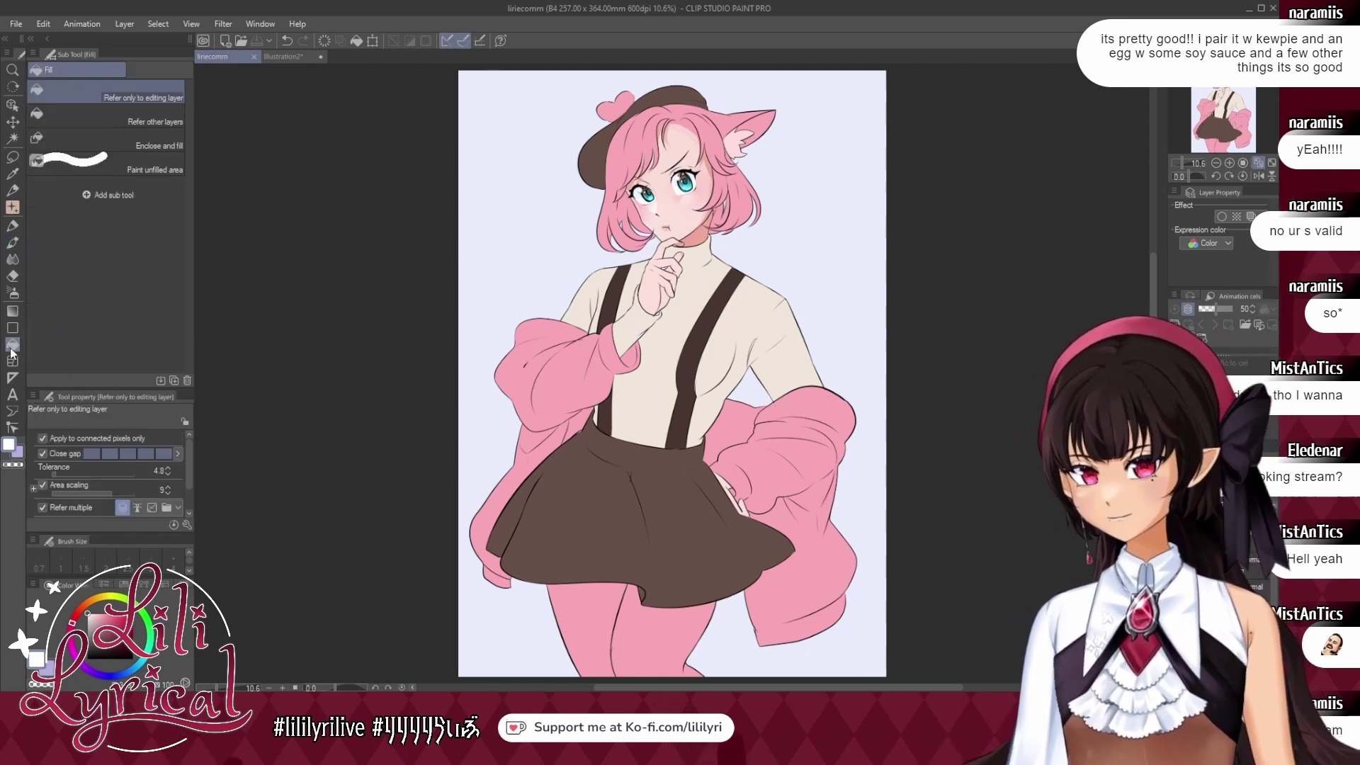
alt+click(684, 241)
click(687, 254)
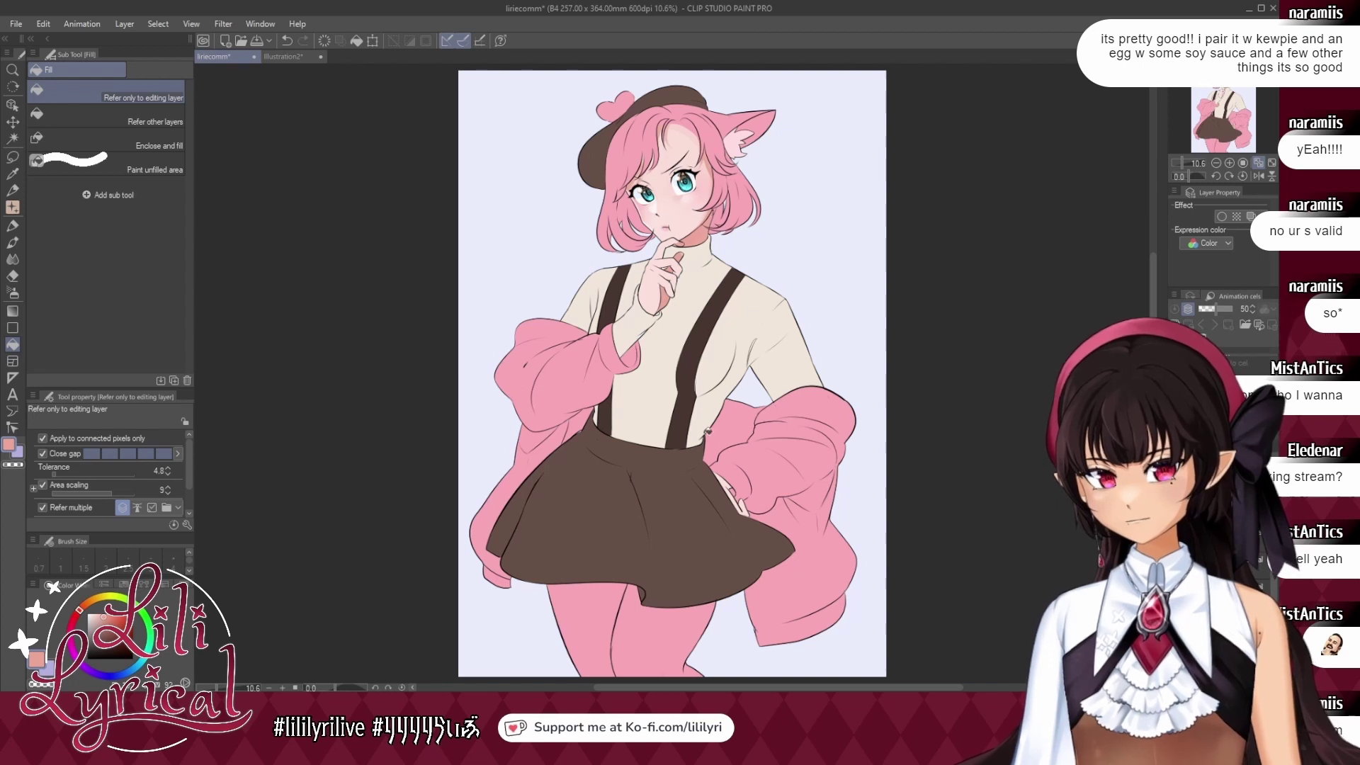
click(19, 242)
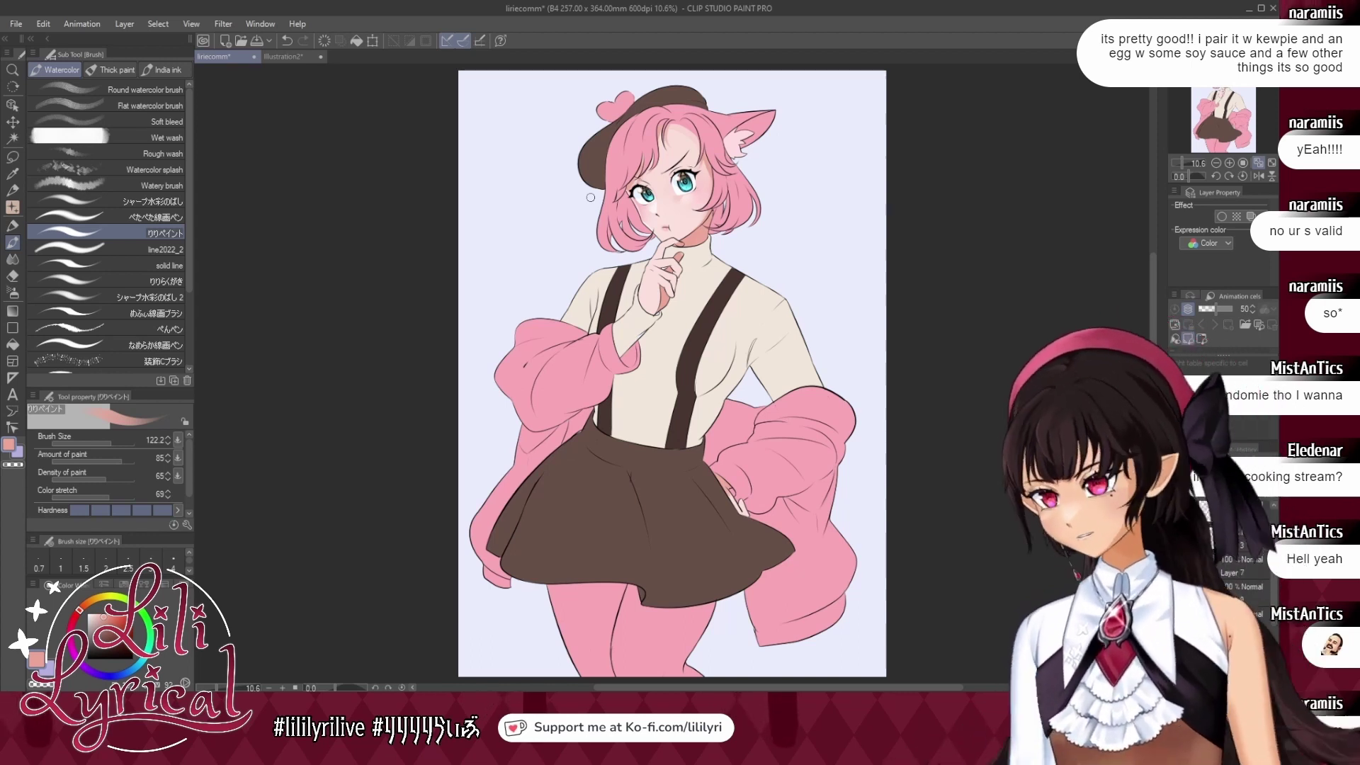
click(110, 443)
alt+click(661, 273)
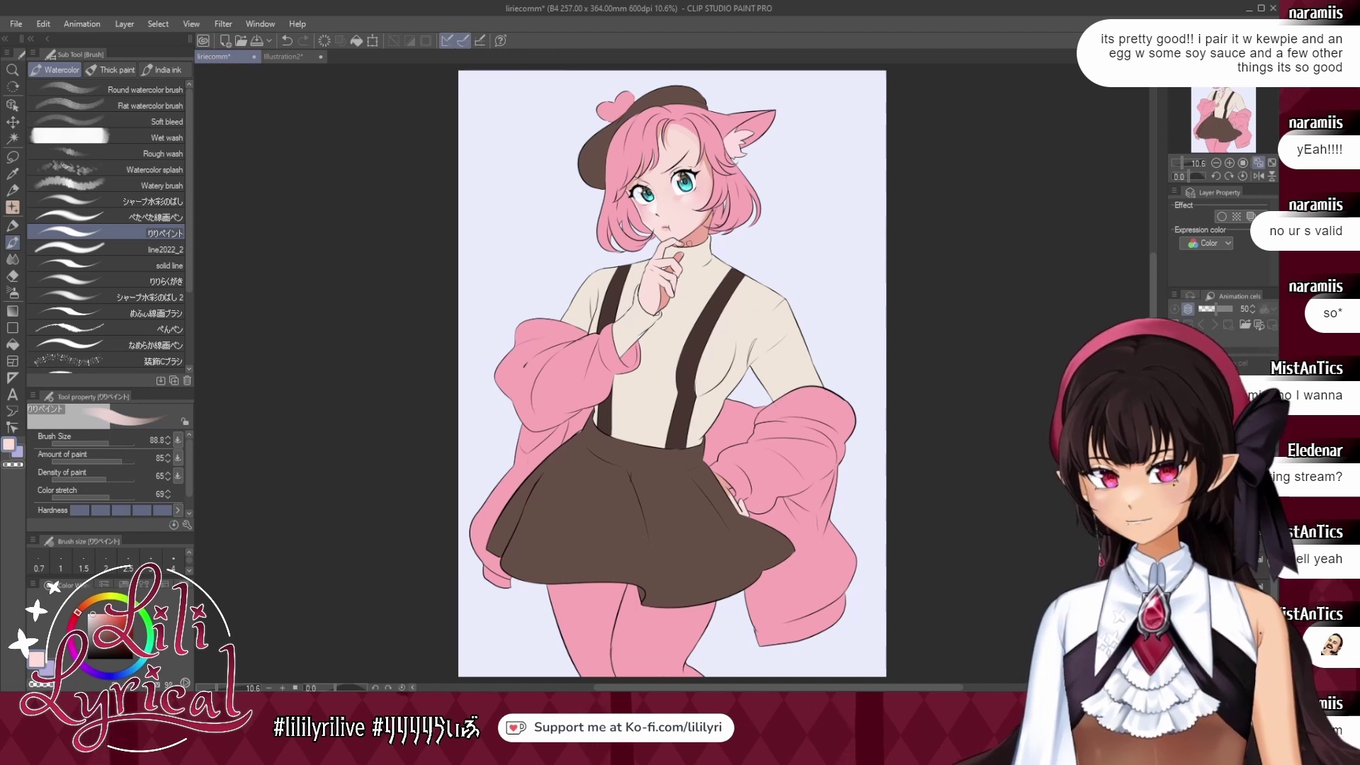
alt+click(662, 256)
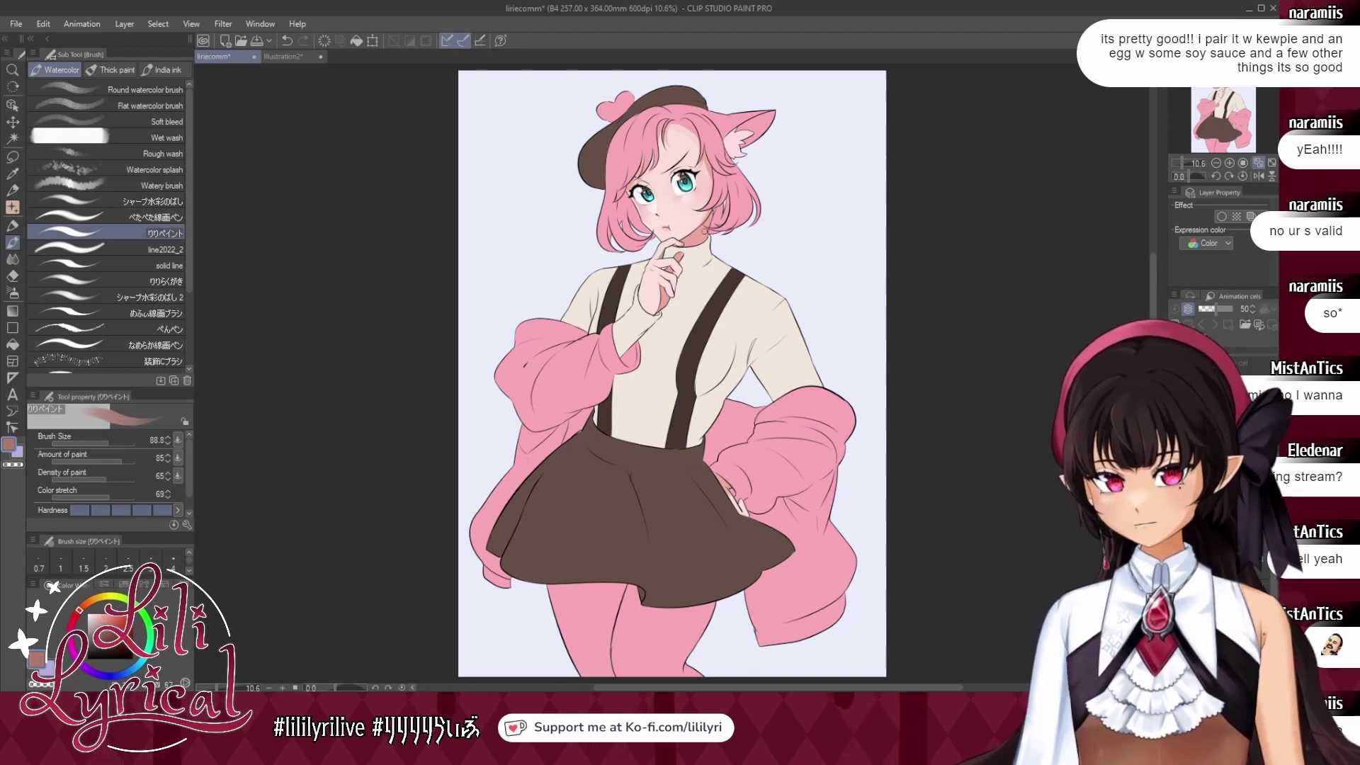
alt+click(677, 260)
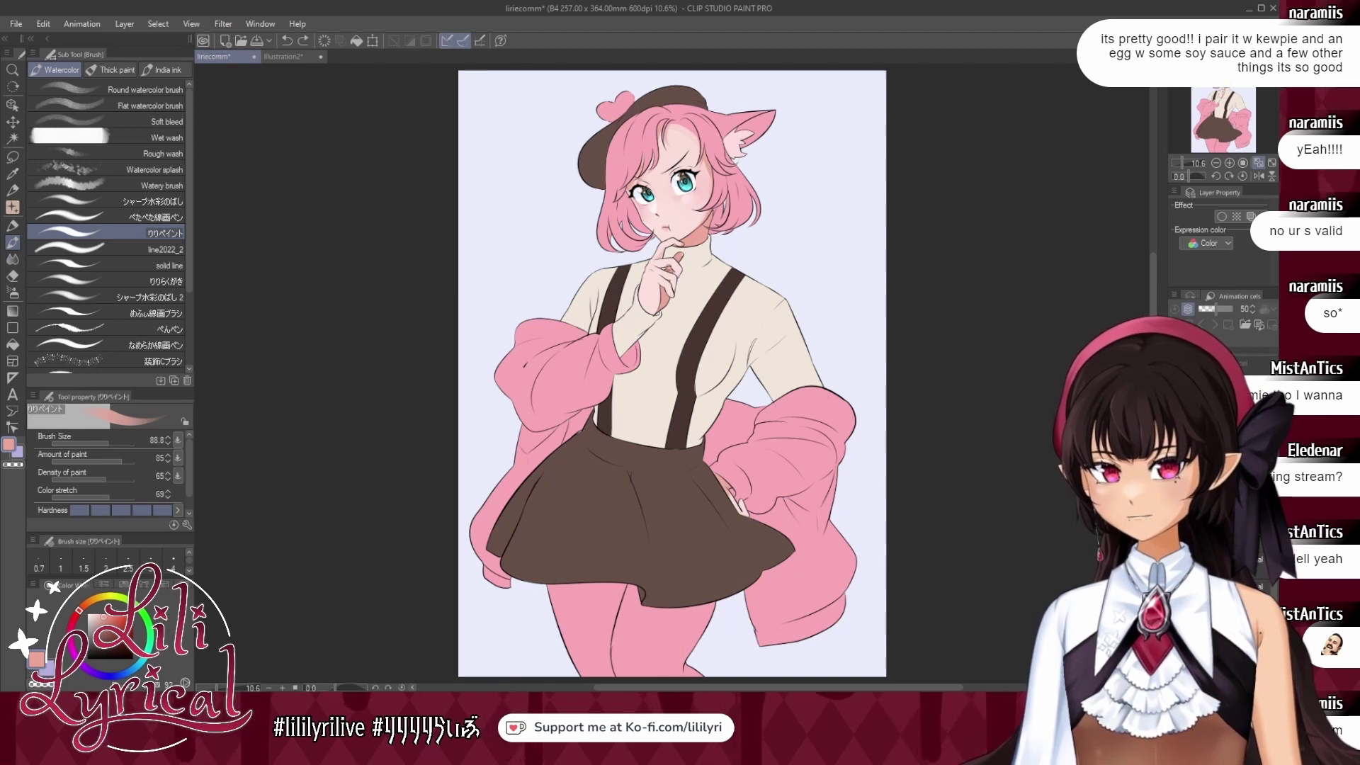
drag(663, 268, 656, 273)
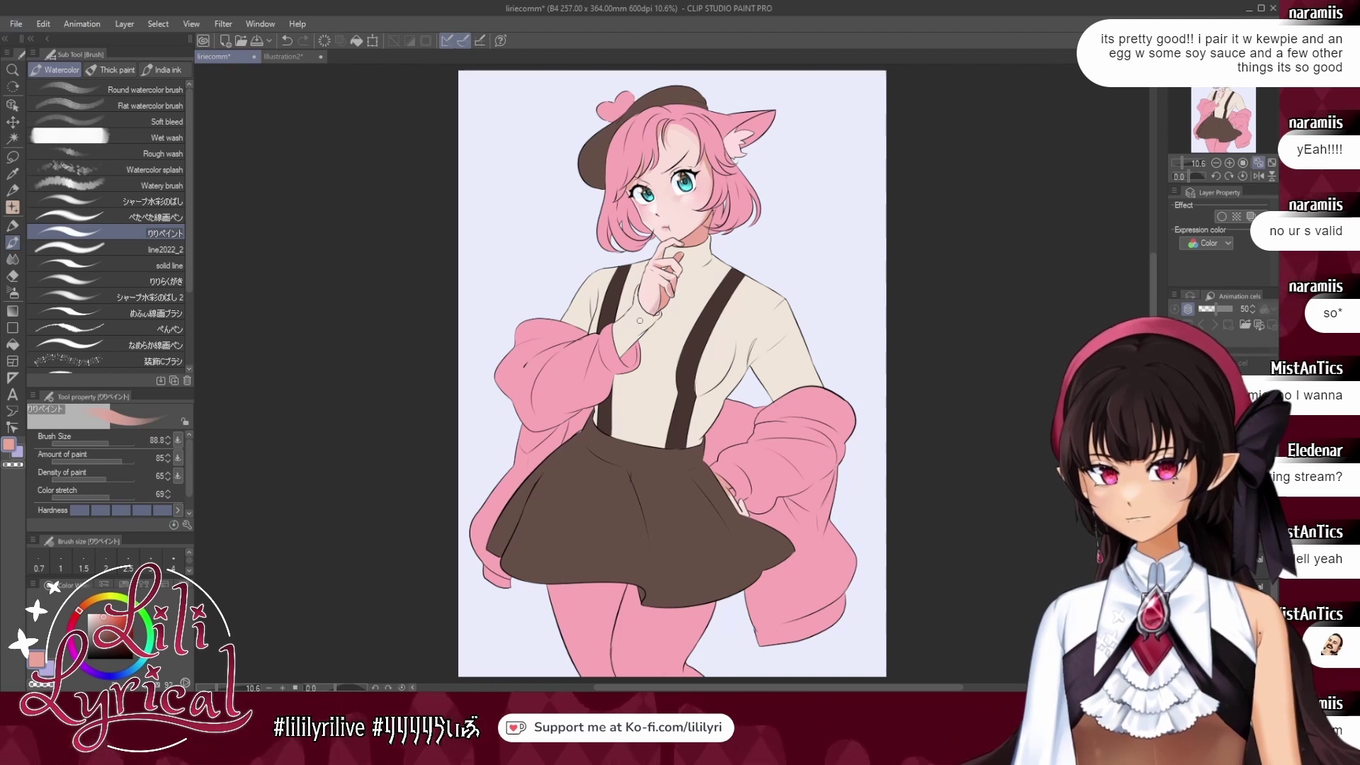
Airbrush soft salmon shading and a white highlight on the raised hand with the Soft airbrush at size 557.3.
click(13, 292)
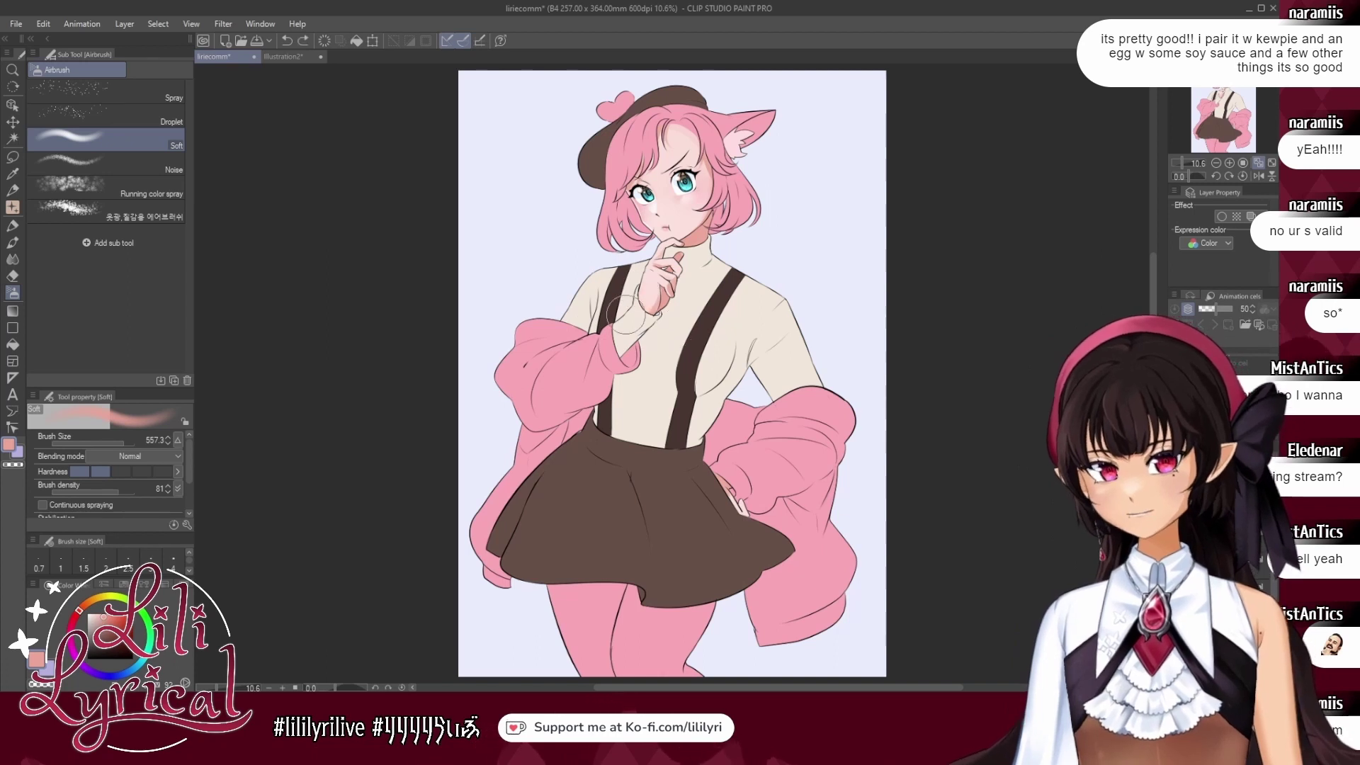
alt+click(656, 203)
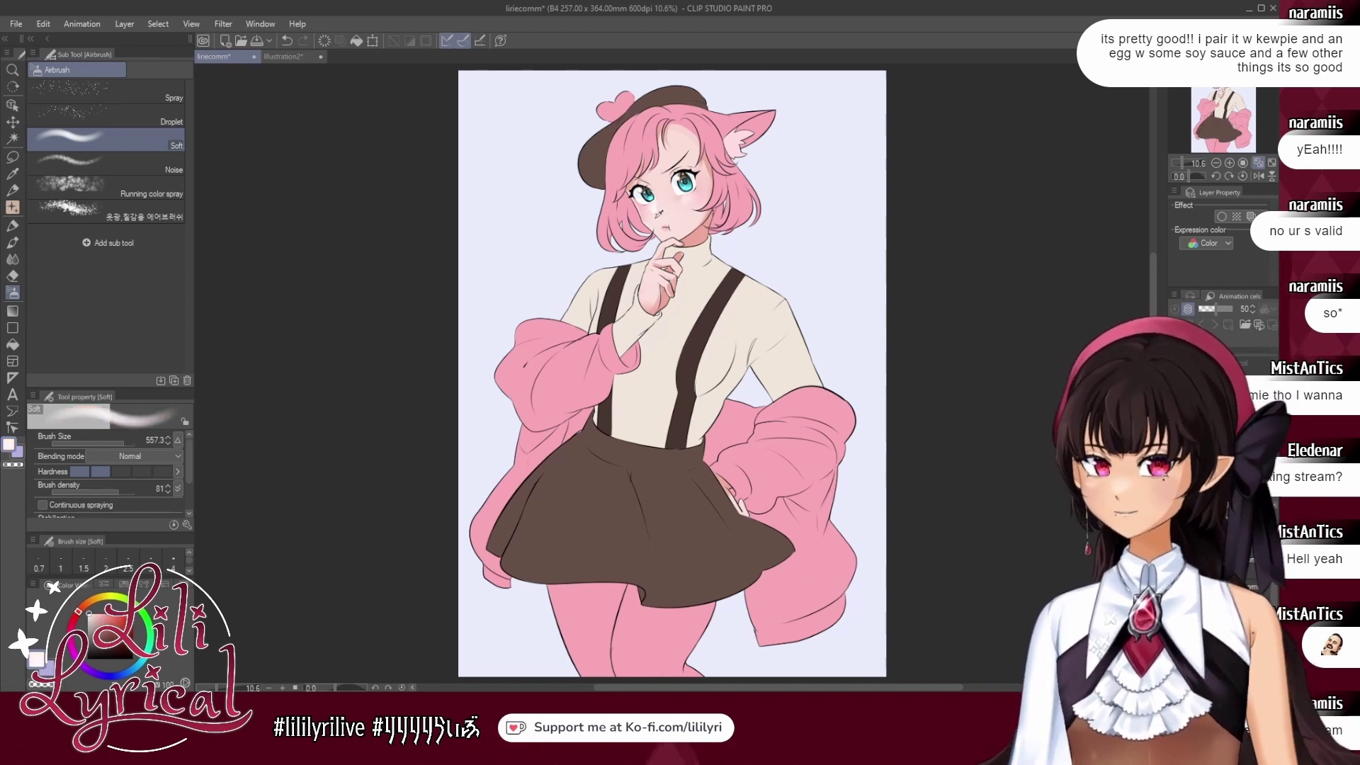
drag(636, 282, 640, 292)
Touch up the hands in white and skin color with りりペイント at size 88.8, and save the file.
click(14, 243)
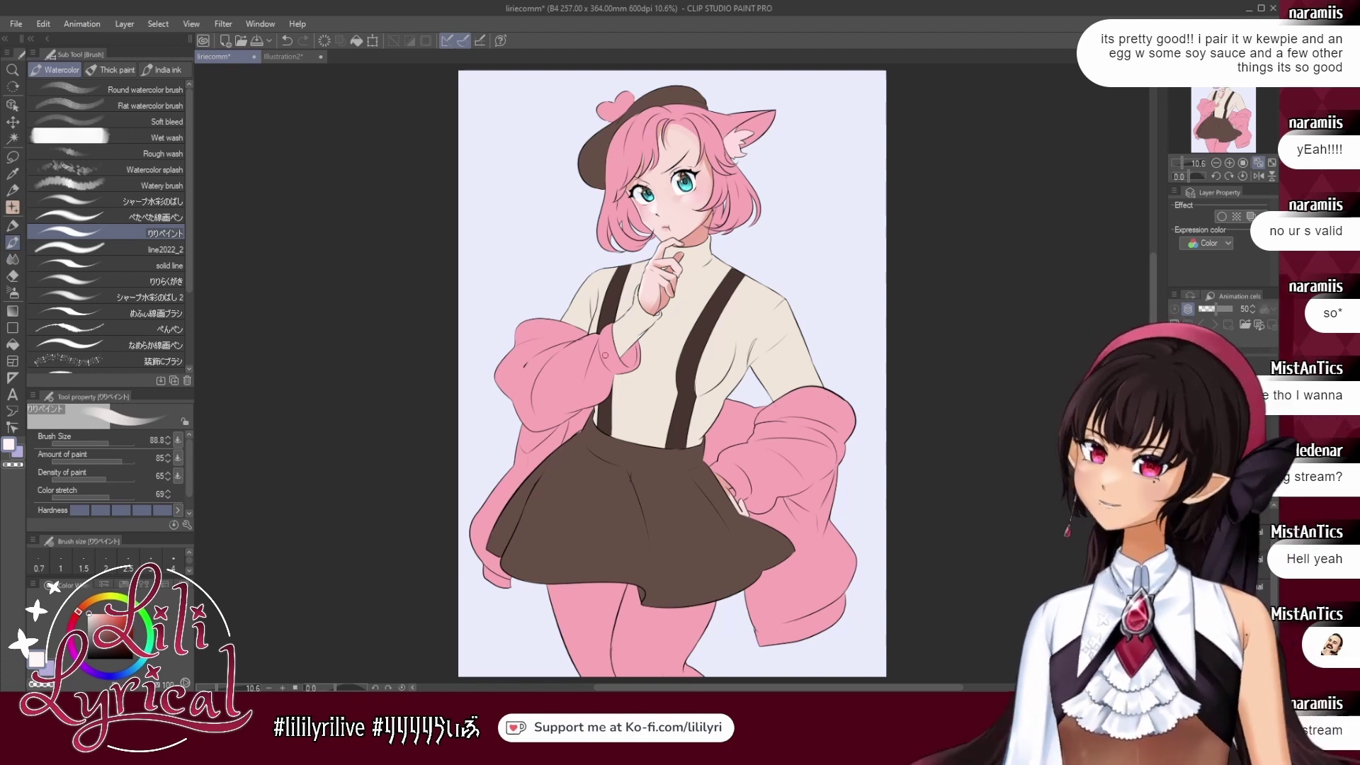
alt+click(733, 484)
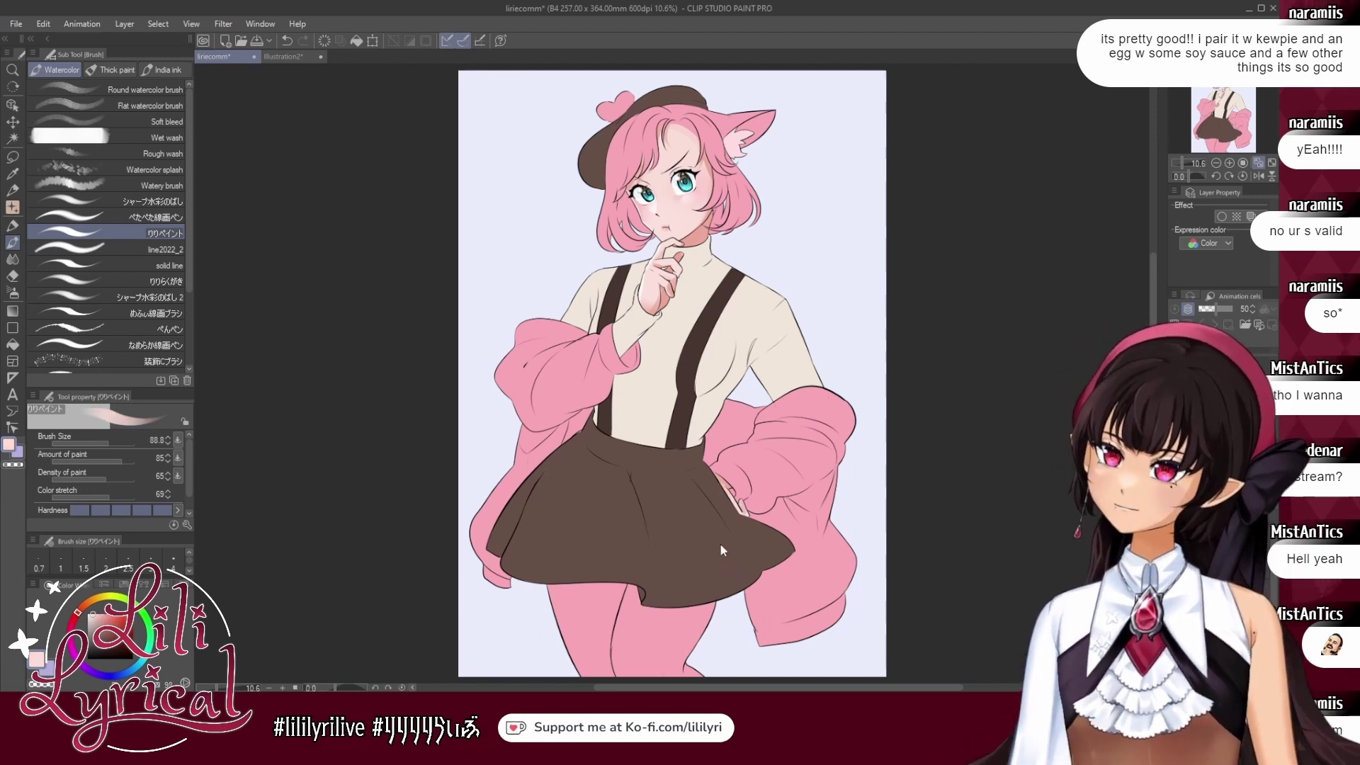
key(ctrl+s)
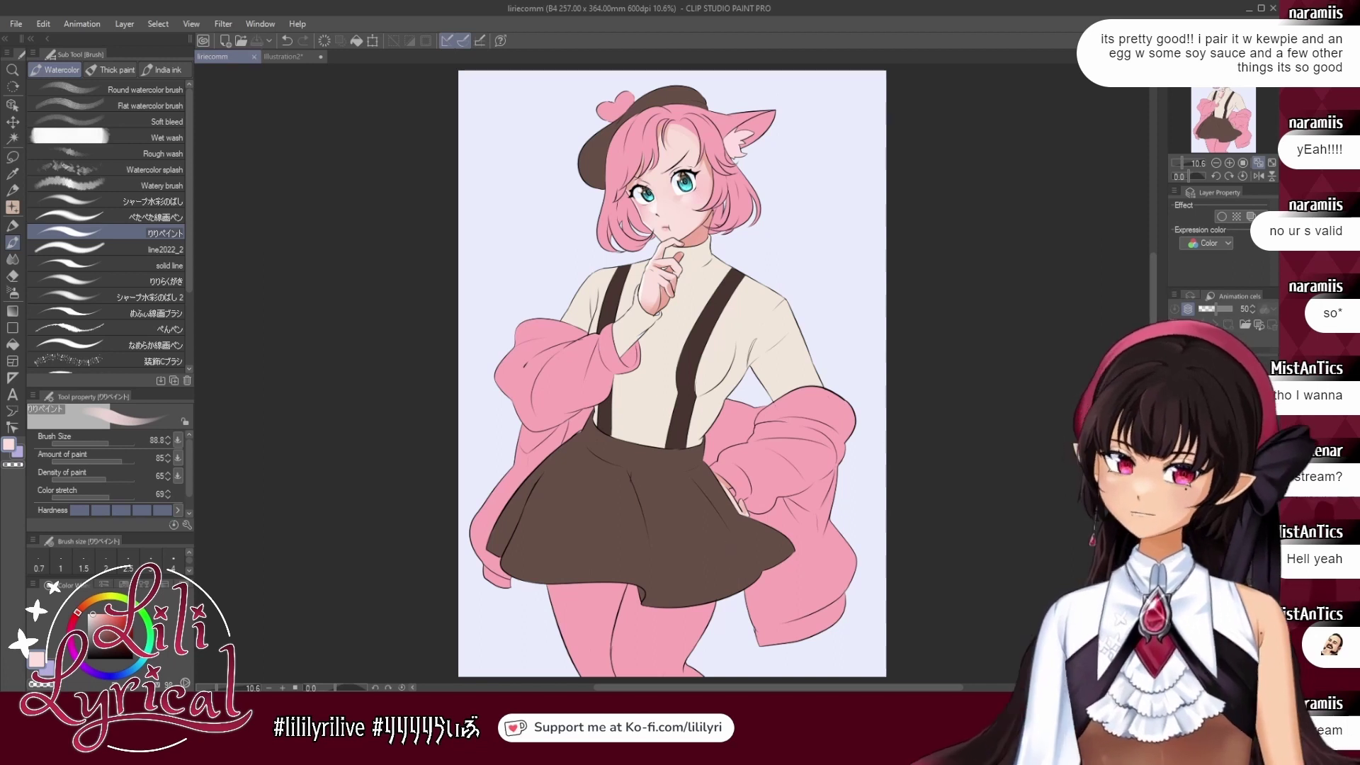
Airbrush salmon shading and white highlights on the upper eyelids with the Soft airbrush at size 96.2.
click(1223, 86)
click(1229, 163)
click(1229, 163)
click(1229, 163)
click(1229, 163)
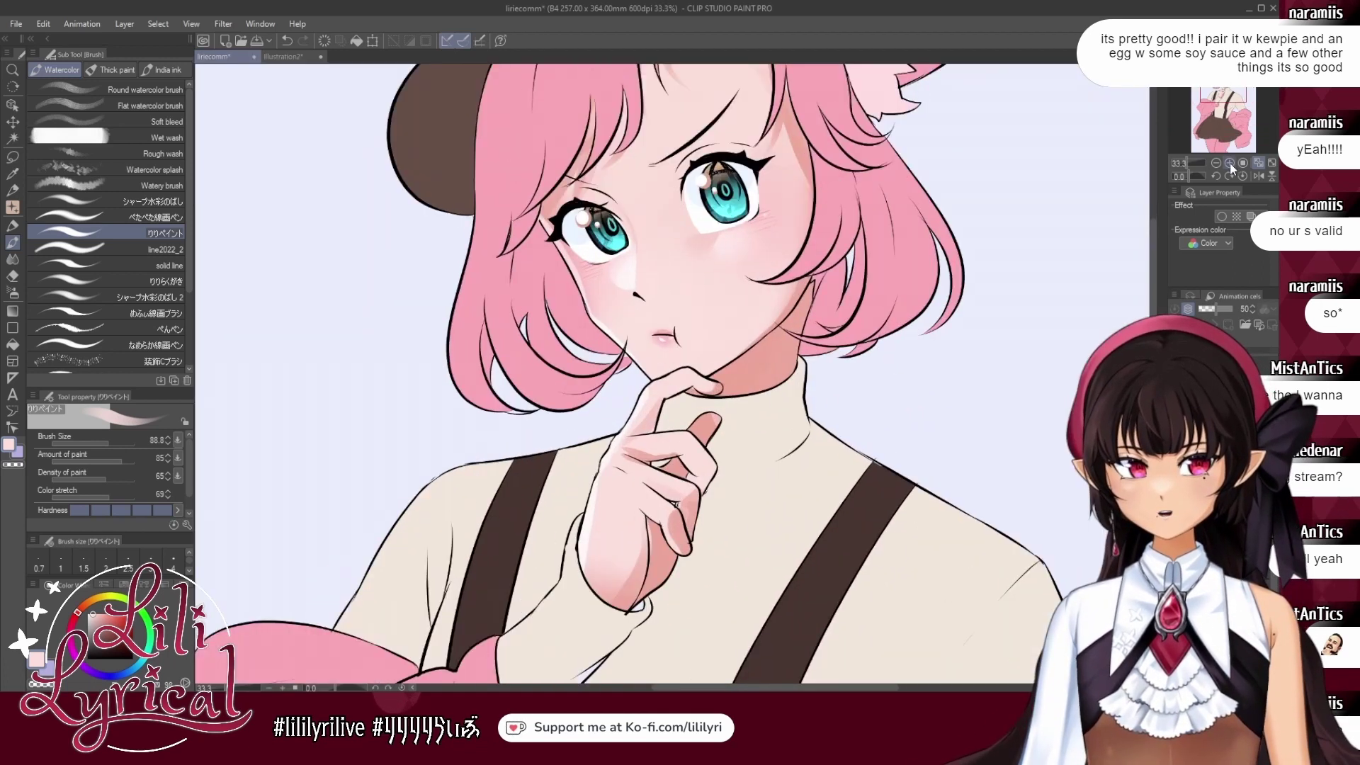
click(1229, 163)
click(1229, 163)
drag(1223, 84, 1224, 81)
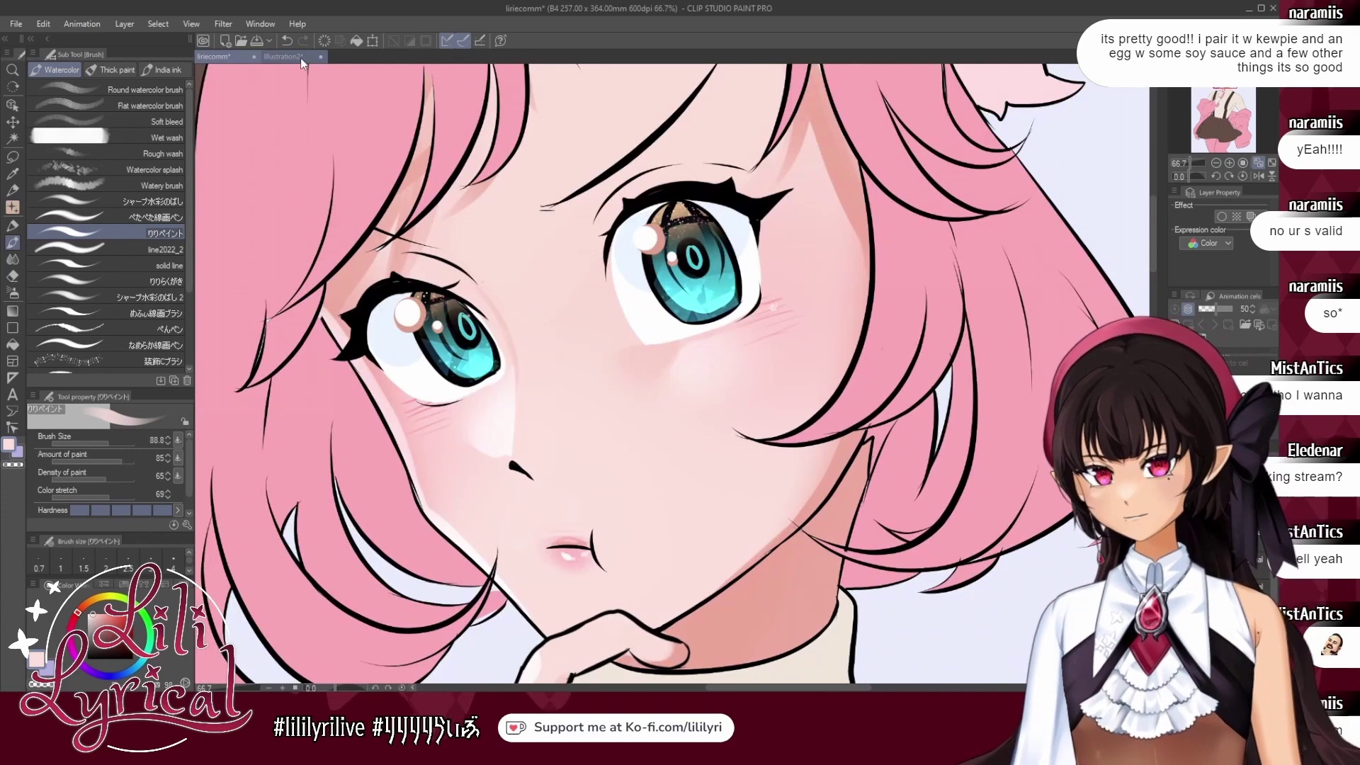
click(12, 291)
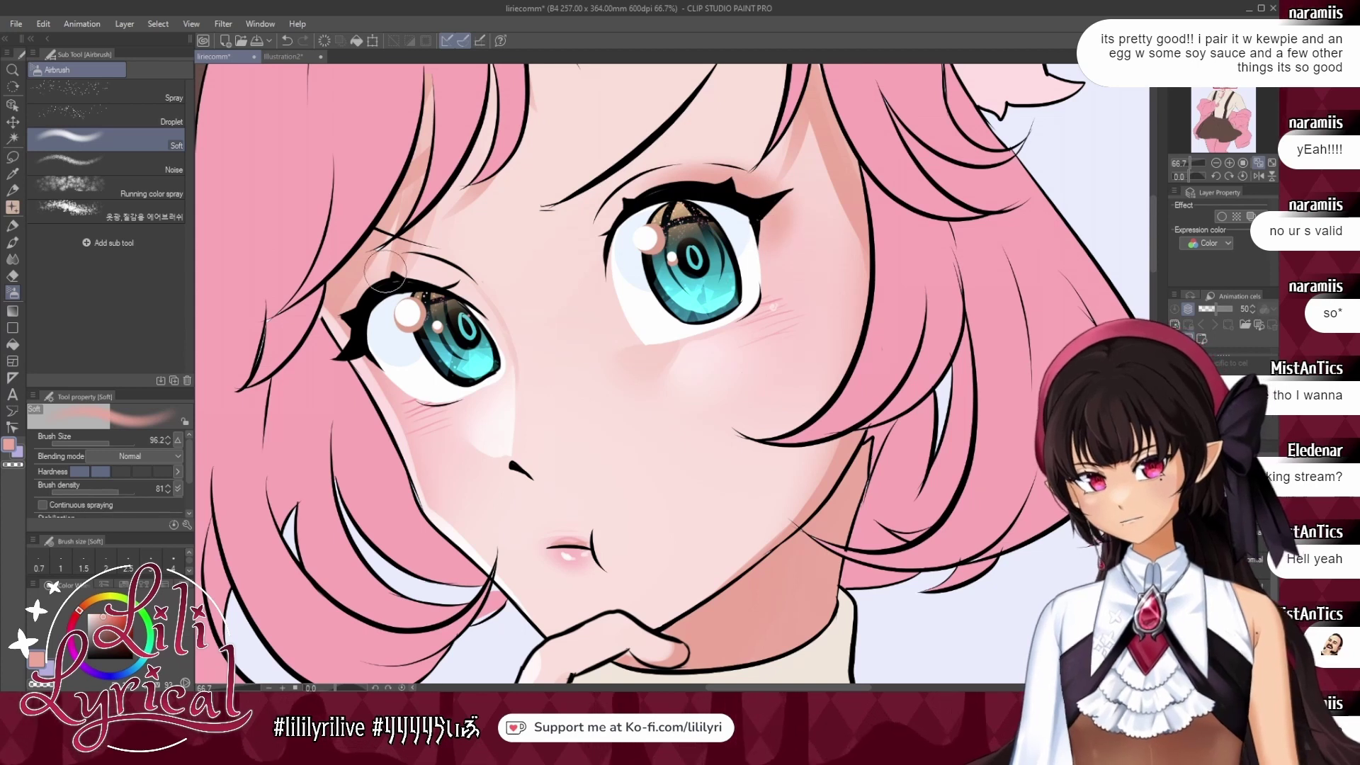
alt+click(493, 418)
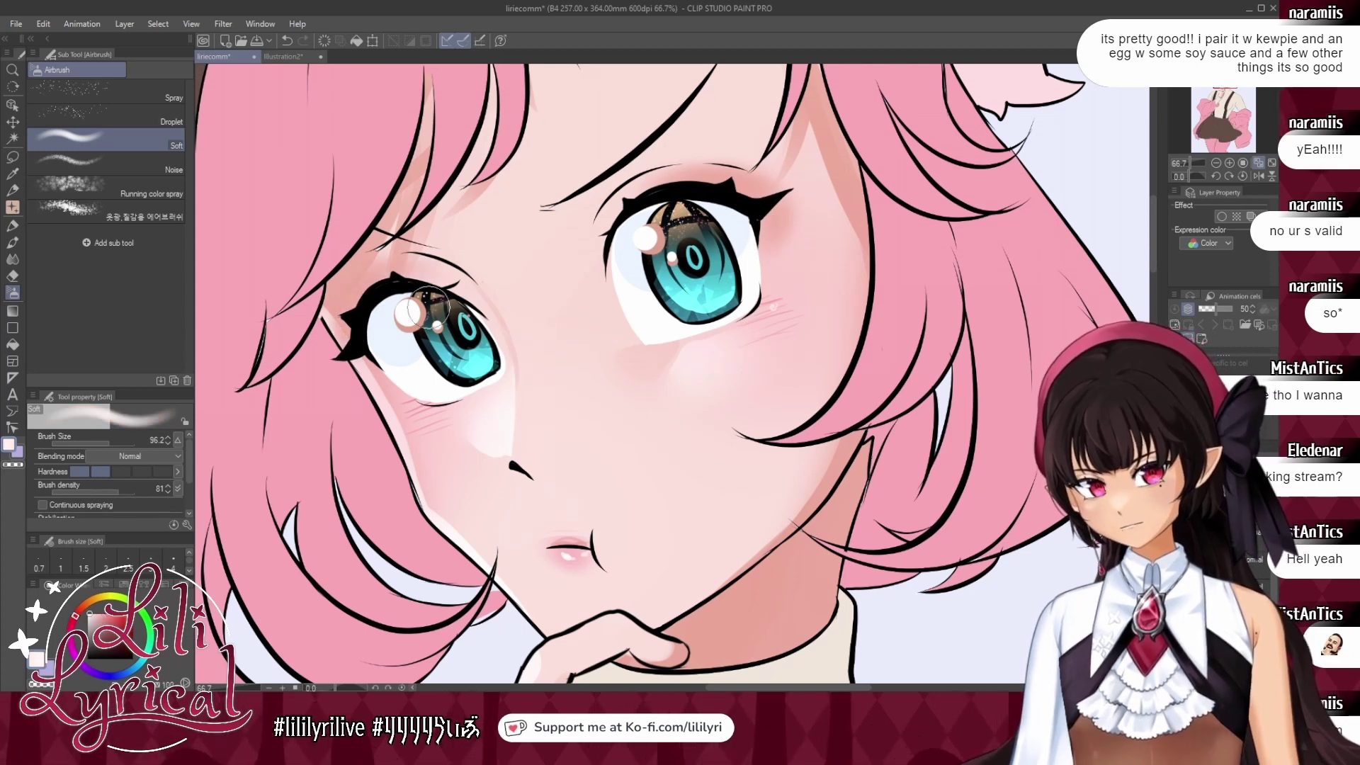
mouse_move(398, 280)
mouse_down()
mouse_move(438, 274)
mouse_move(398, 272)
mouse_up()
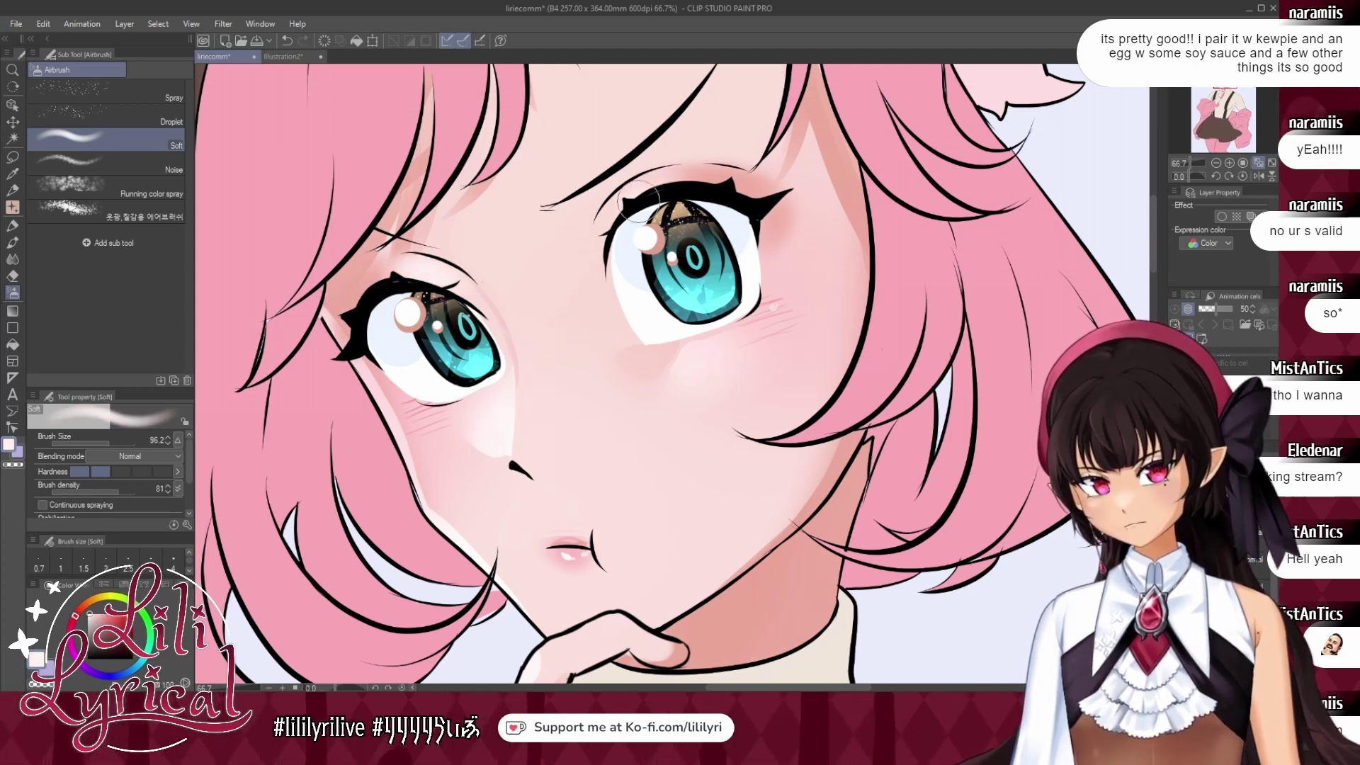
Add white glitter along the upper eyelids with the Glitter decoration brush at size 64.5.
click(13, 205)
click(107, 155)
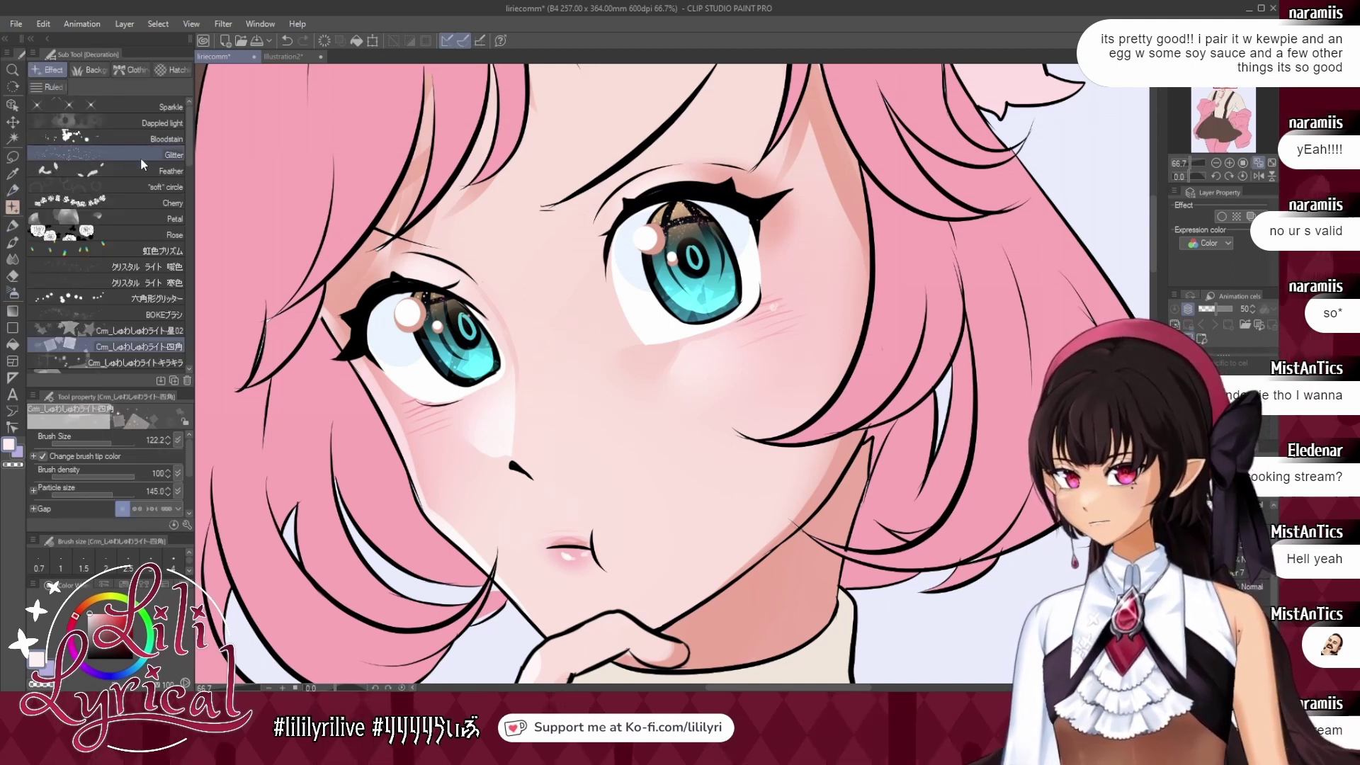
drag(648, 202, 750, 213)
click(117, 441)
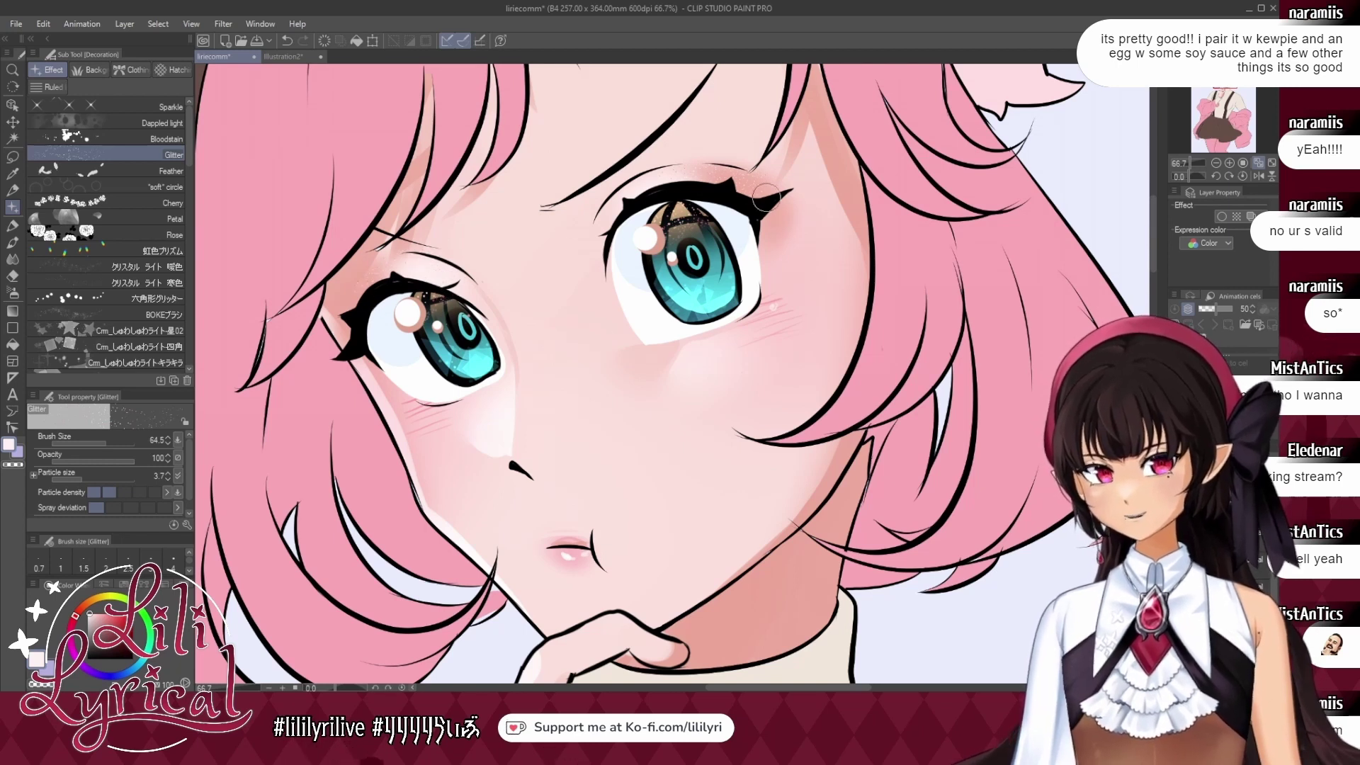
Draw fine pink and red lines along the lower eye edges with りりペイント at size 12.1, and save the file.
key(b)
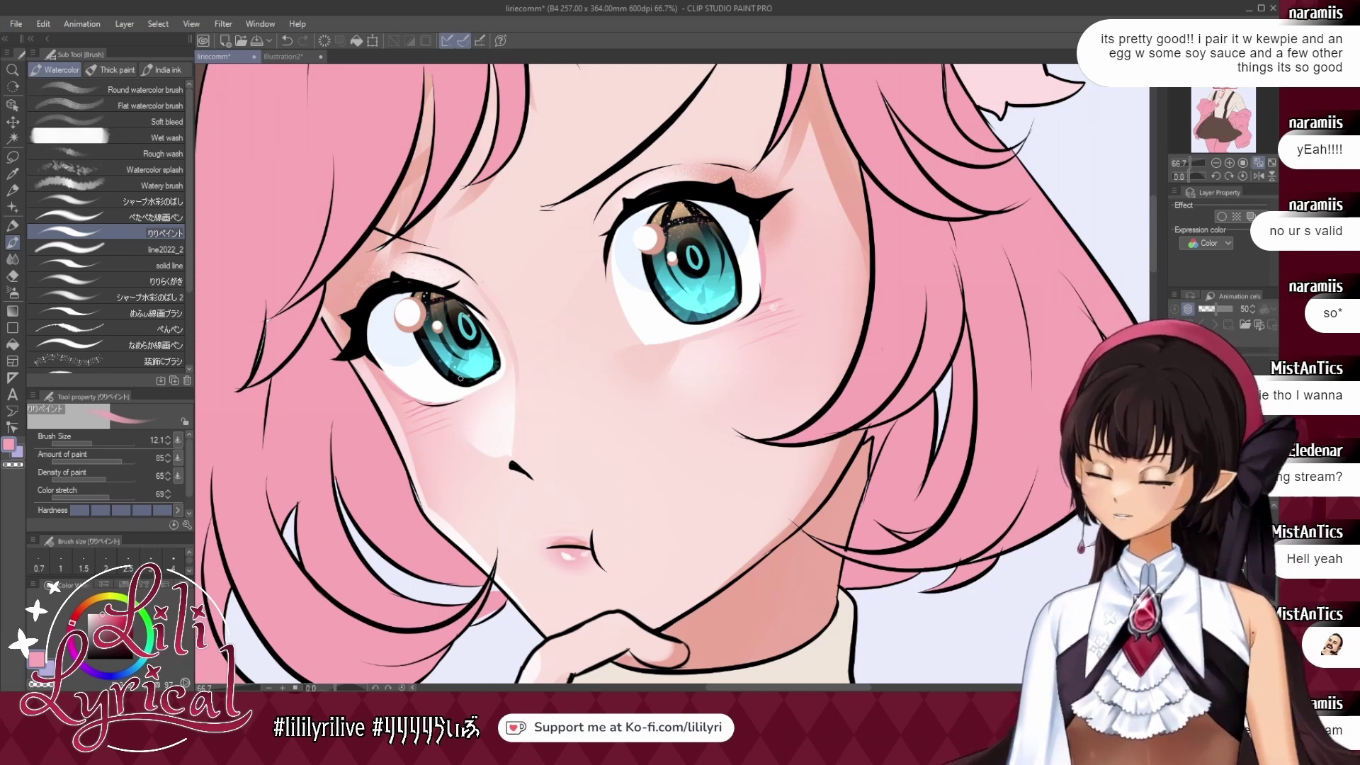
alt+click(572, 520)
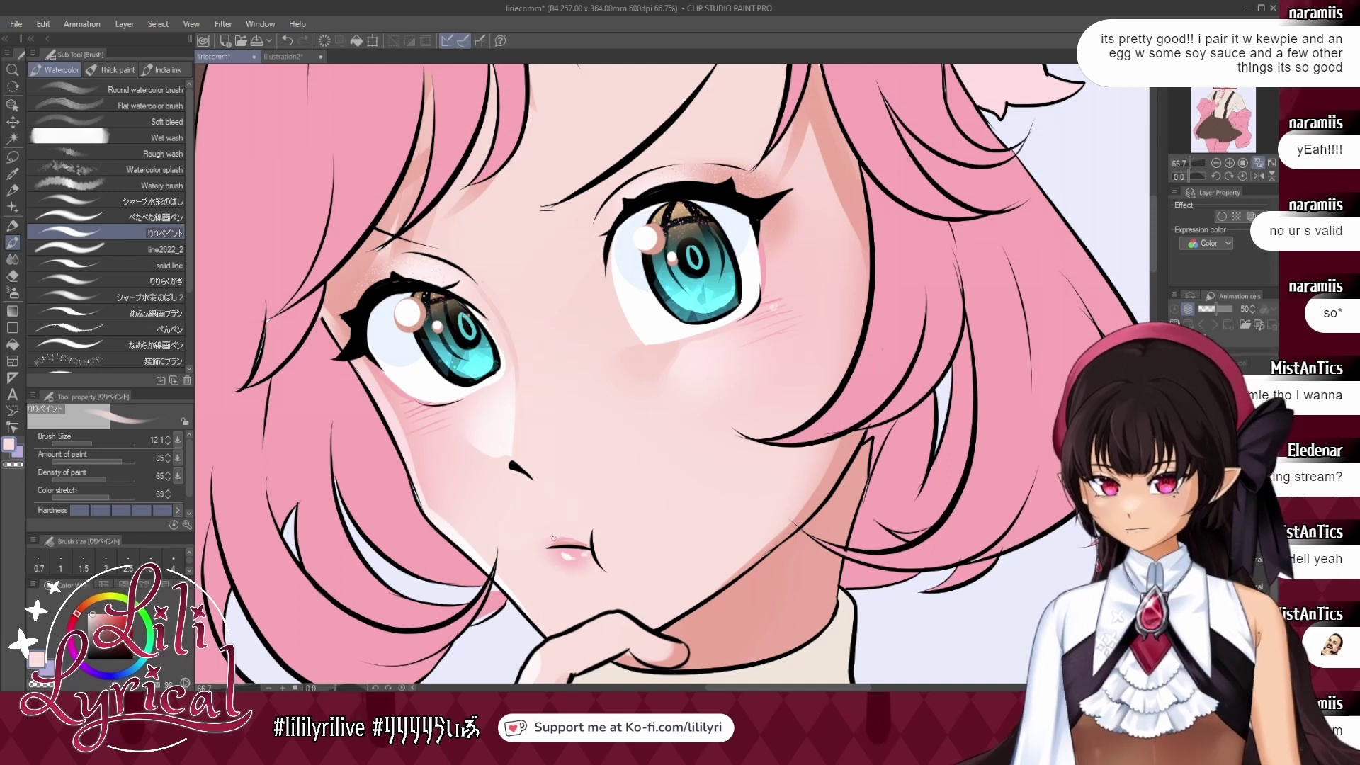
click(113, 619)
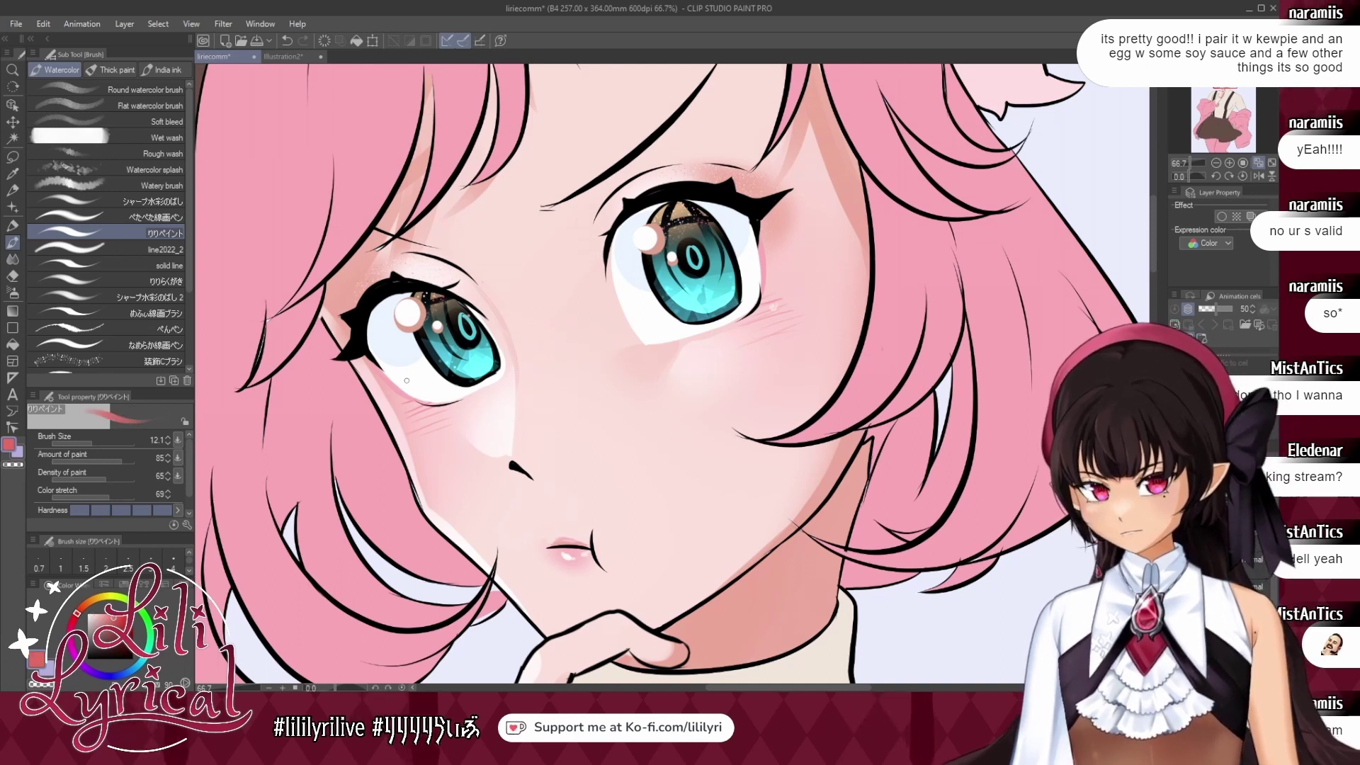
drag(378, 371, 417, 403)
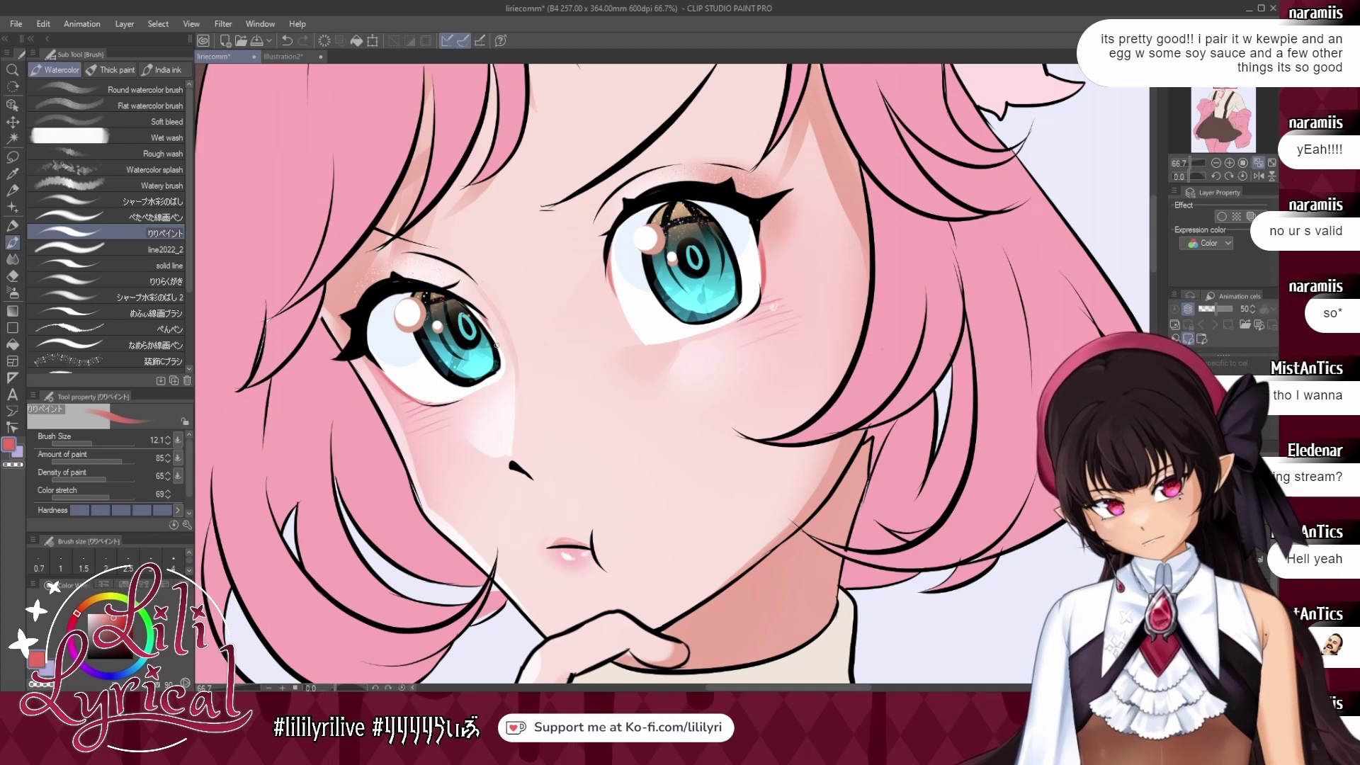
click(1244, 163)
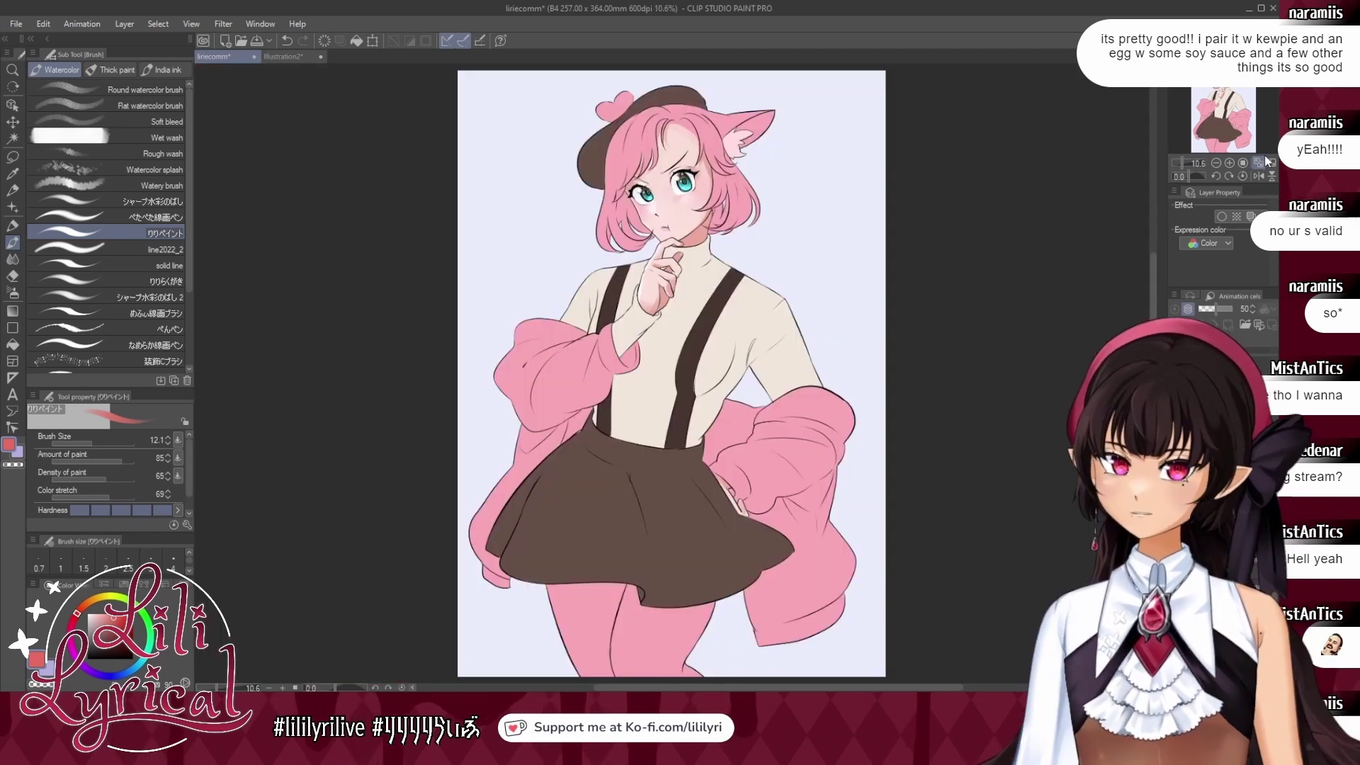
key(ctrl+s)
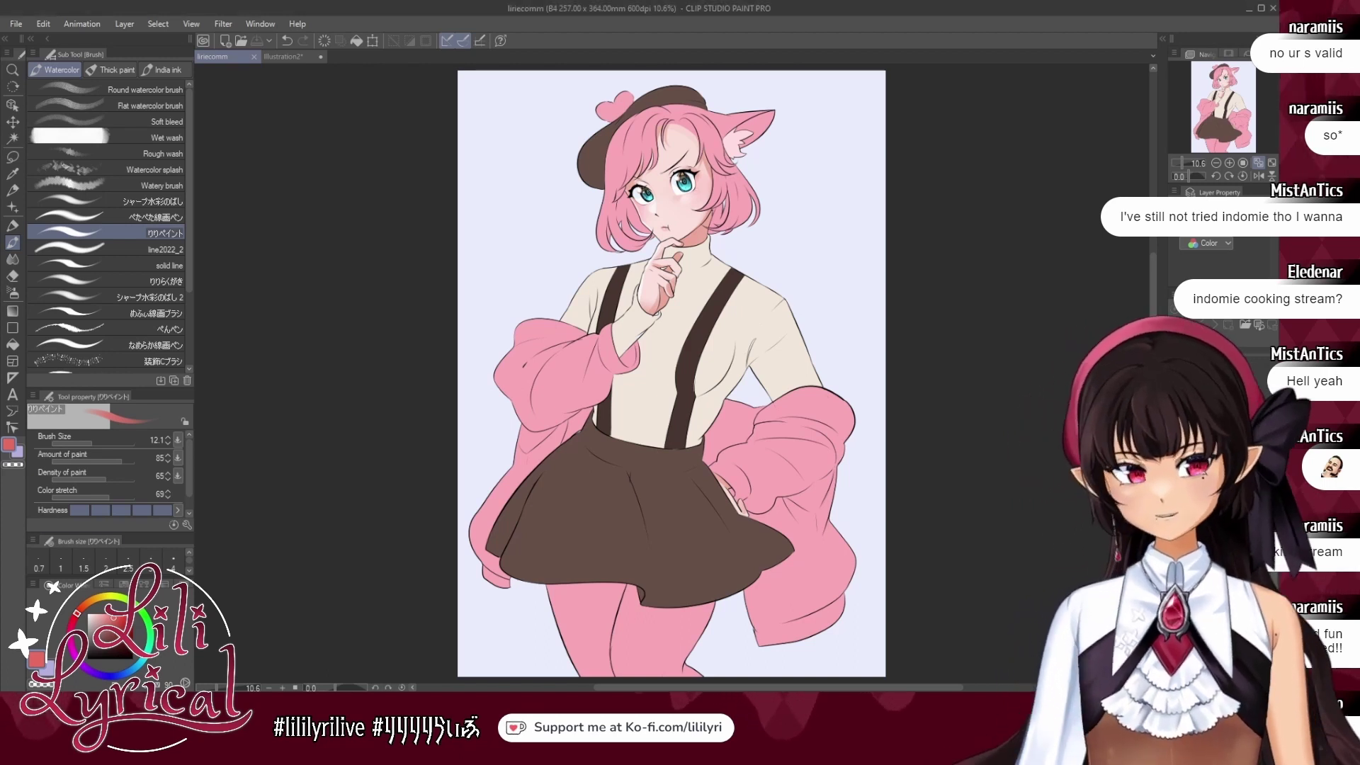
click(1229, 581)
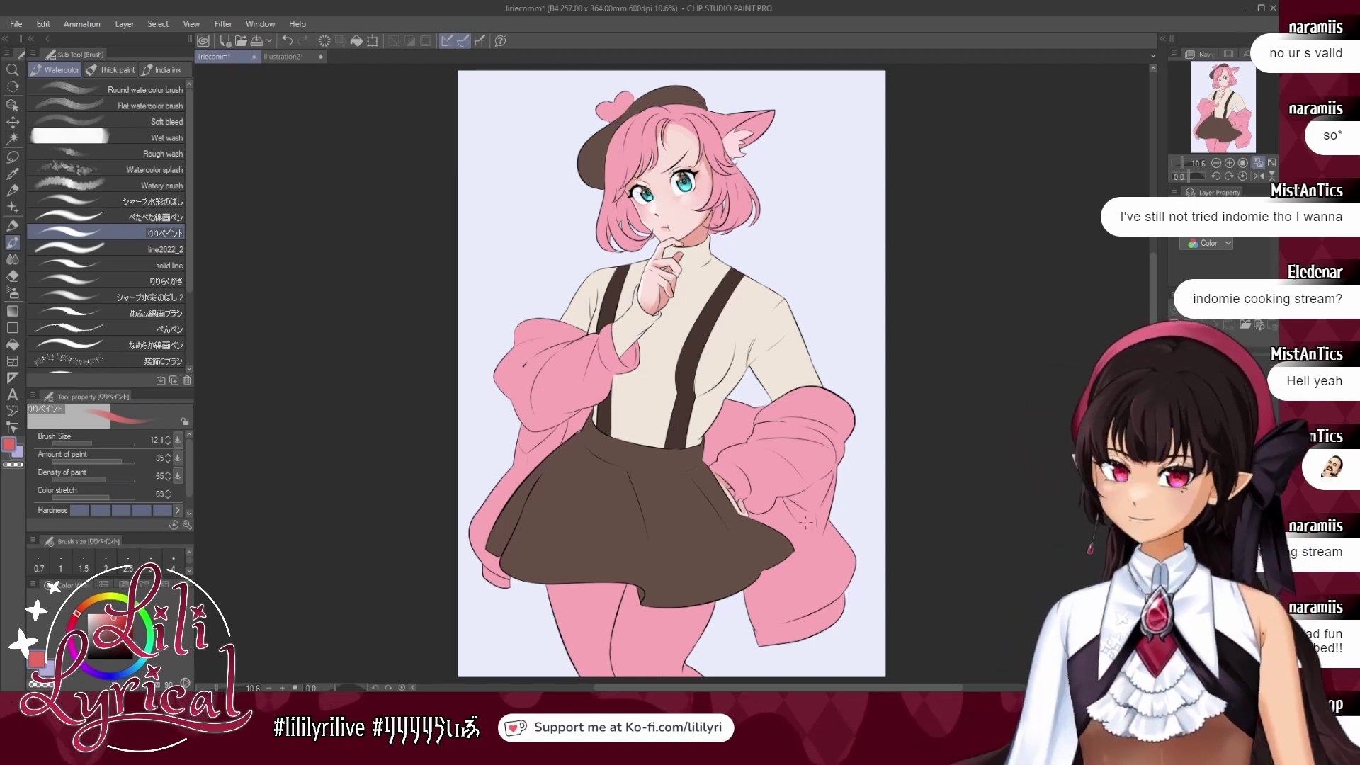
click(12, 105)
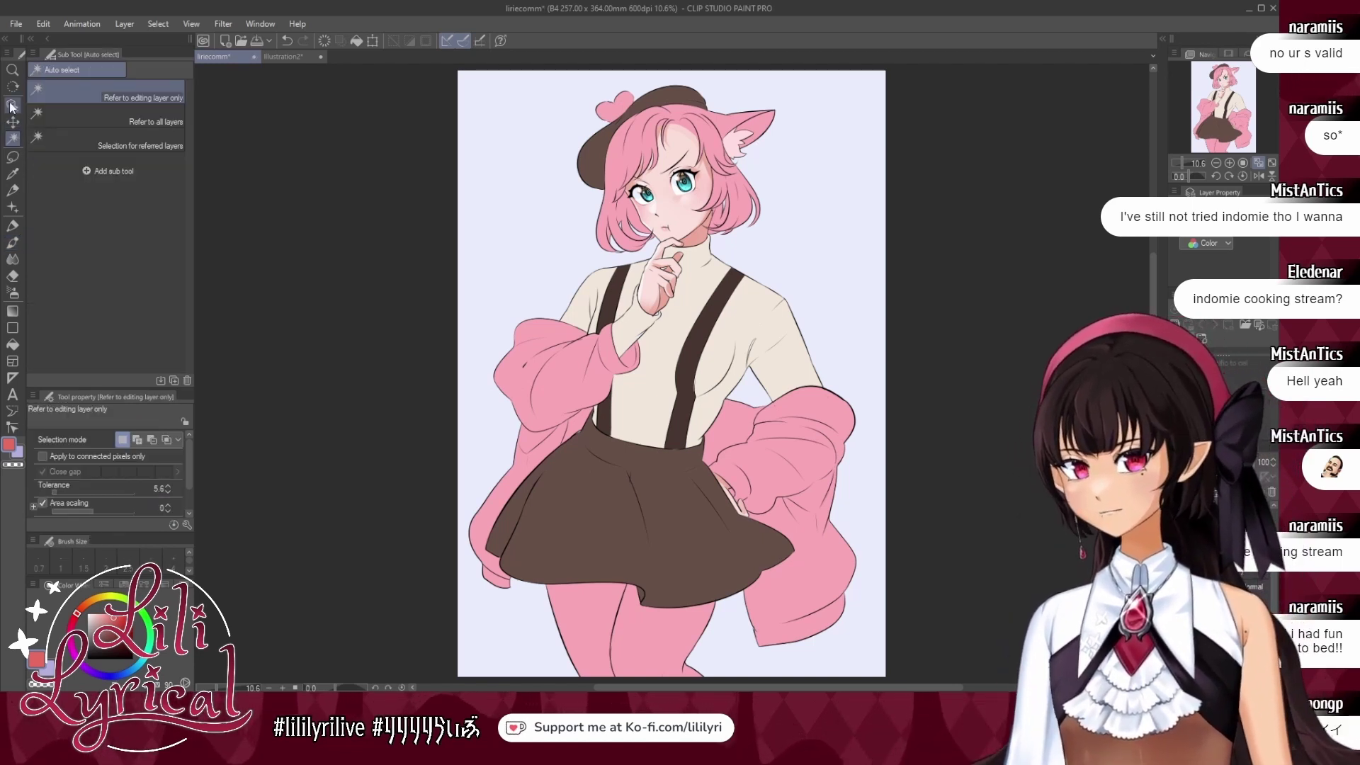
drag(654, 380, 656, 398)
key(ctrl+z)
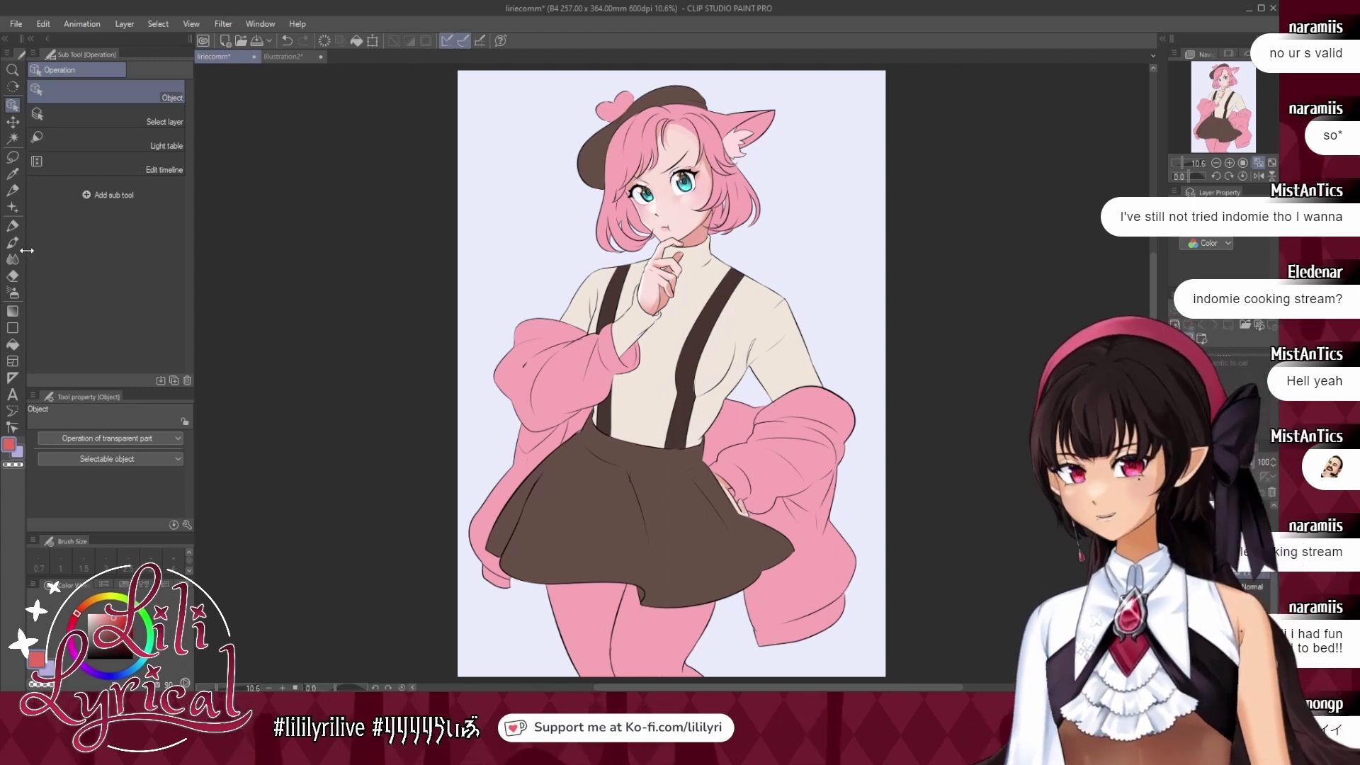
Paint the lit areas of the cream sweater's torso in off-white with りりペイント at size 514.5.
key(b)
alt+click(672, 374)
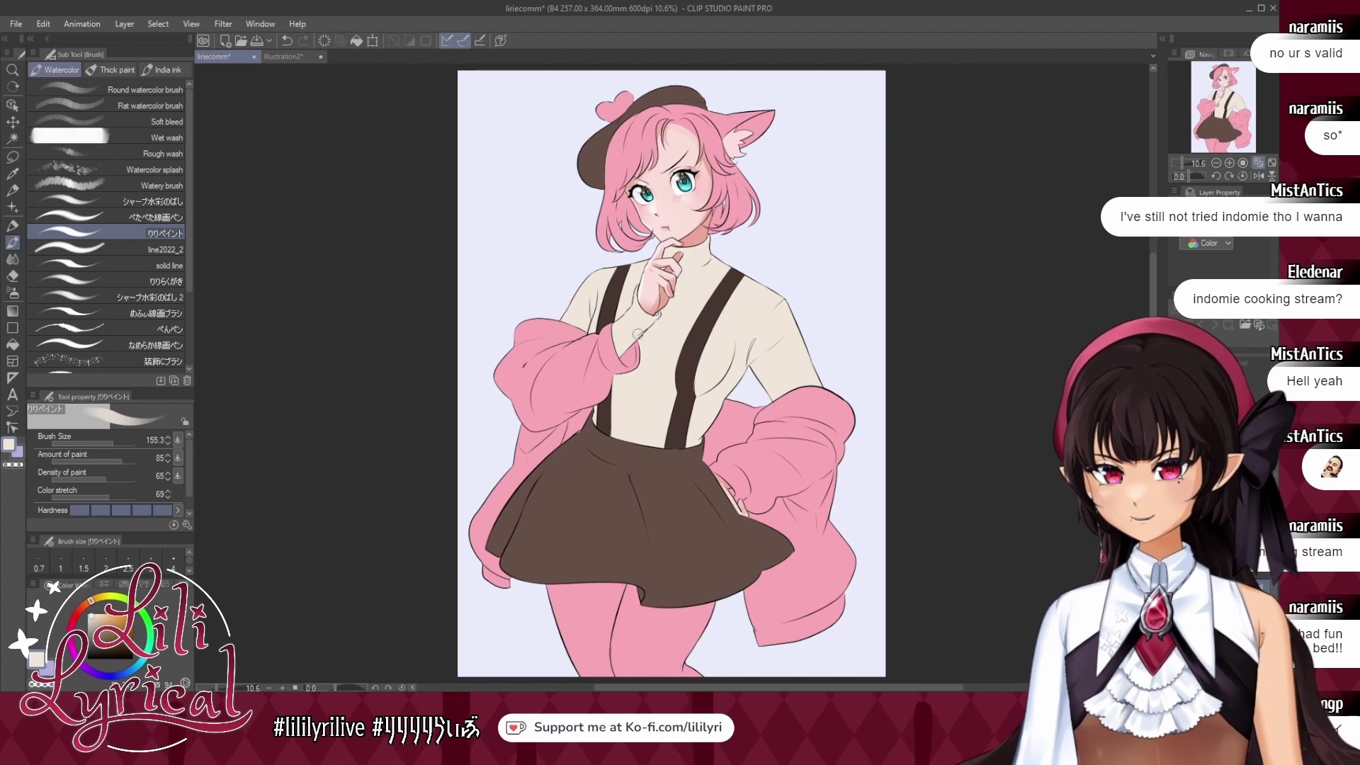
click(118, 443)
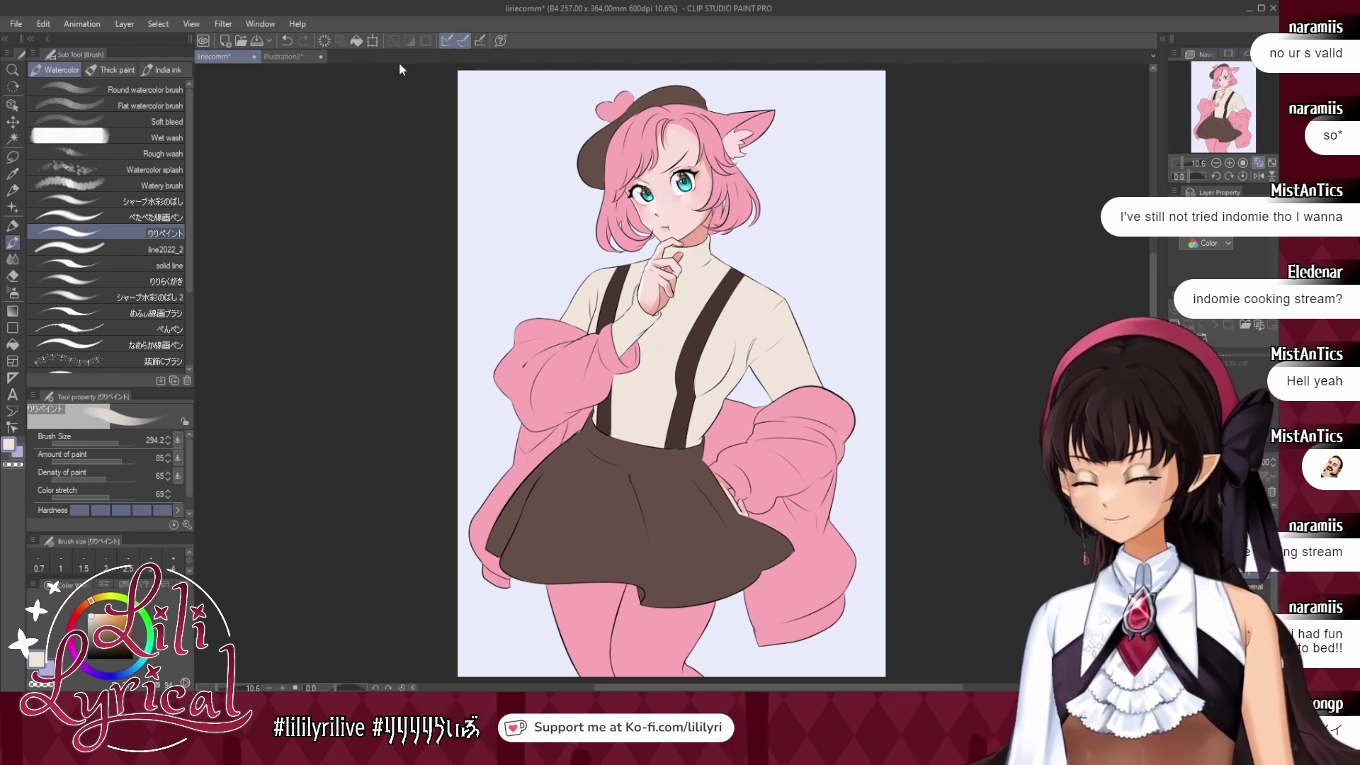
click(113, 441)
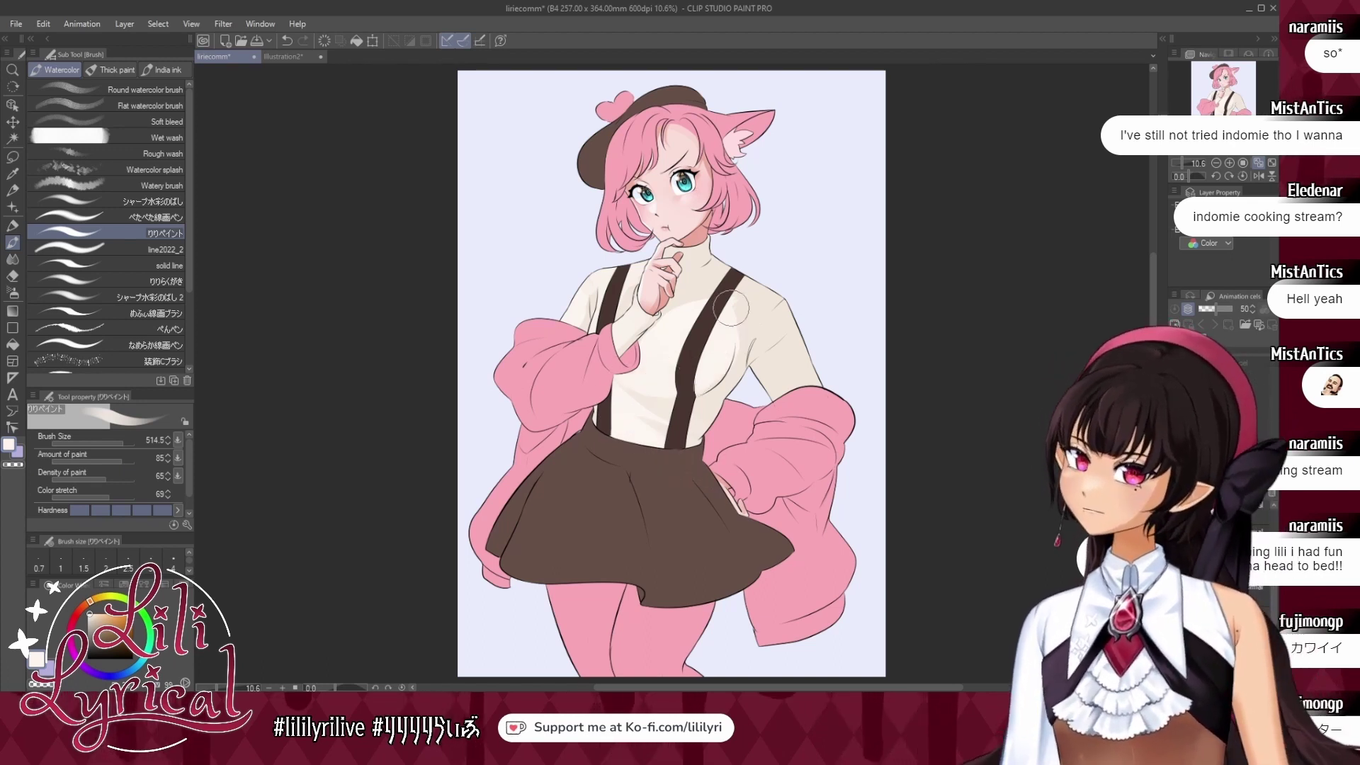
Paint cream folds on the sweater with りりペイント at size 143.4, soften them with Blur at 475.0, and lighten the sleeve at size 404.9.
drag(121, 444, 115, 443)
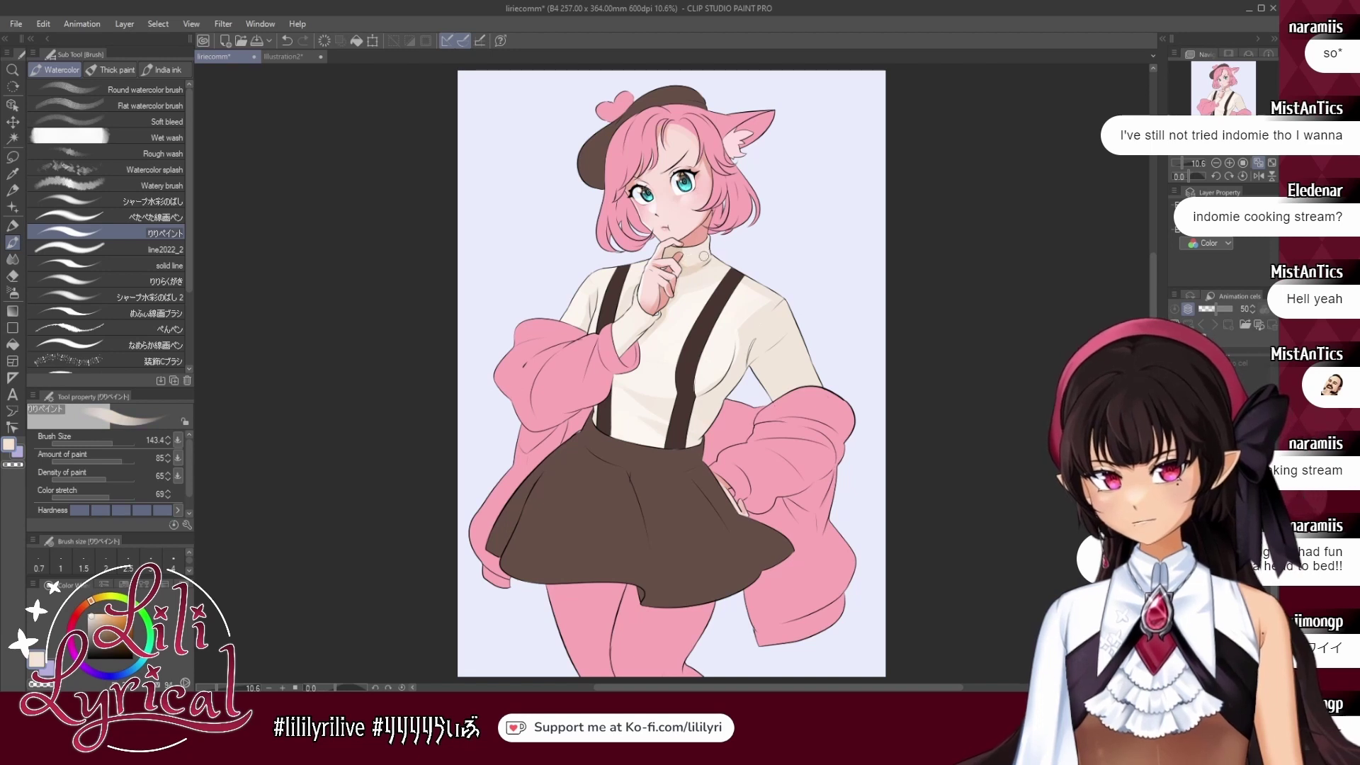
click(12, 258)
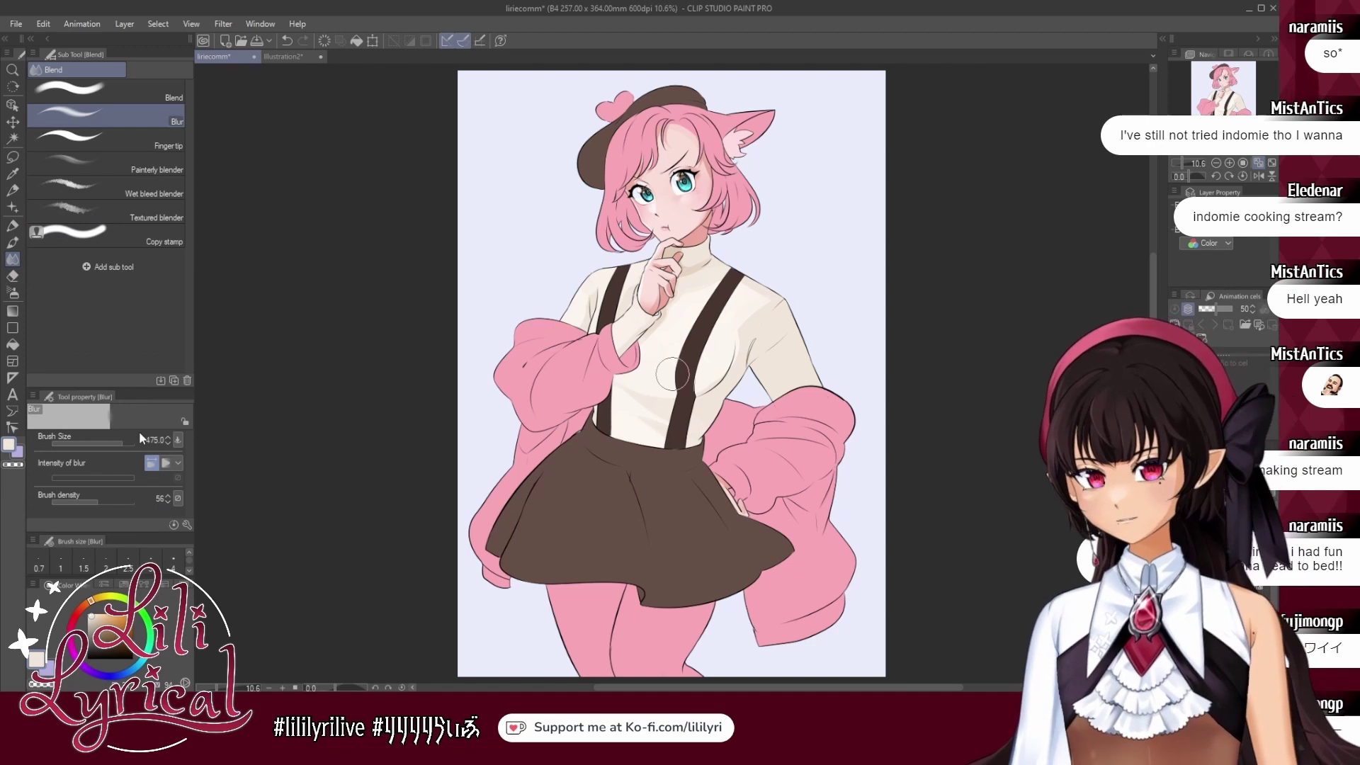
click(12, 243)
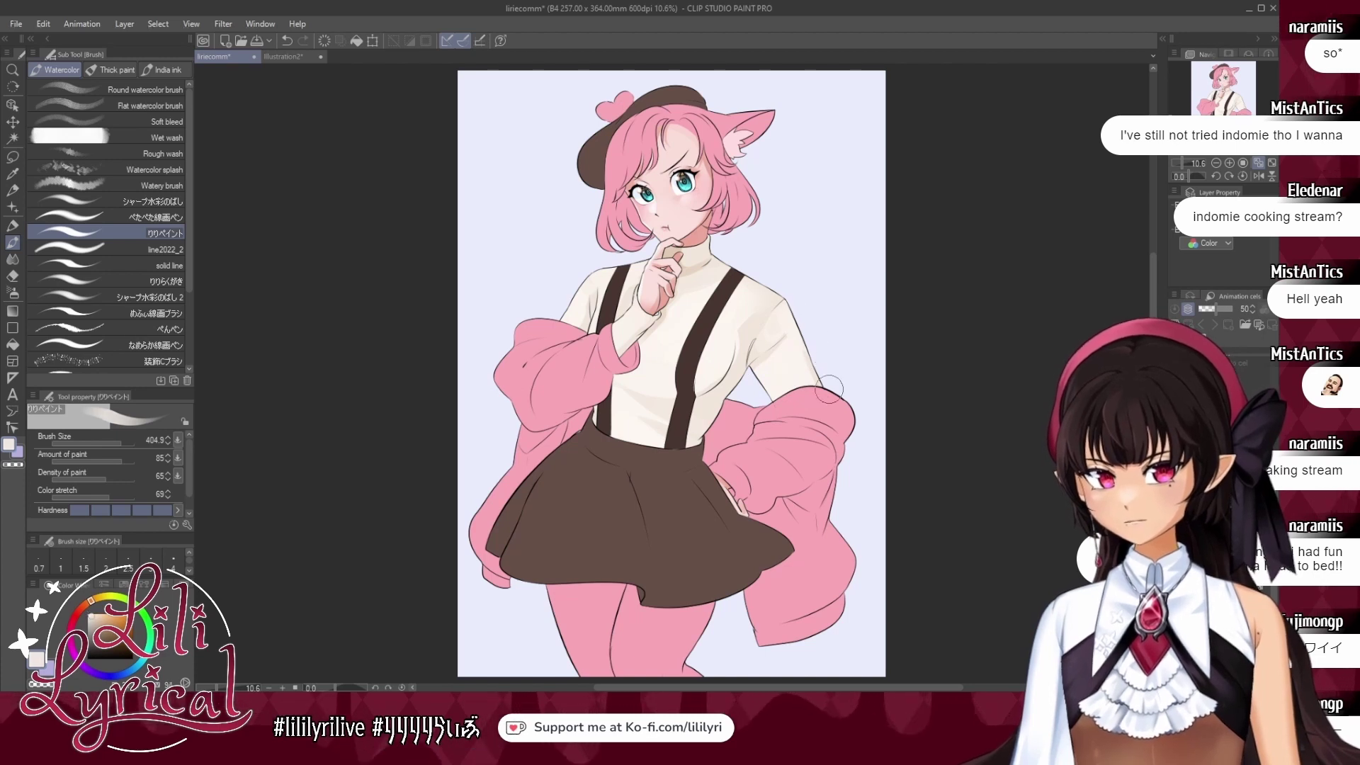
Airbrush soft beige shading on the sweater with the Soft airbrush at sizes 475.0 and 213.7.
click(12, 292)
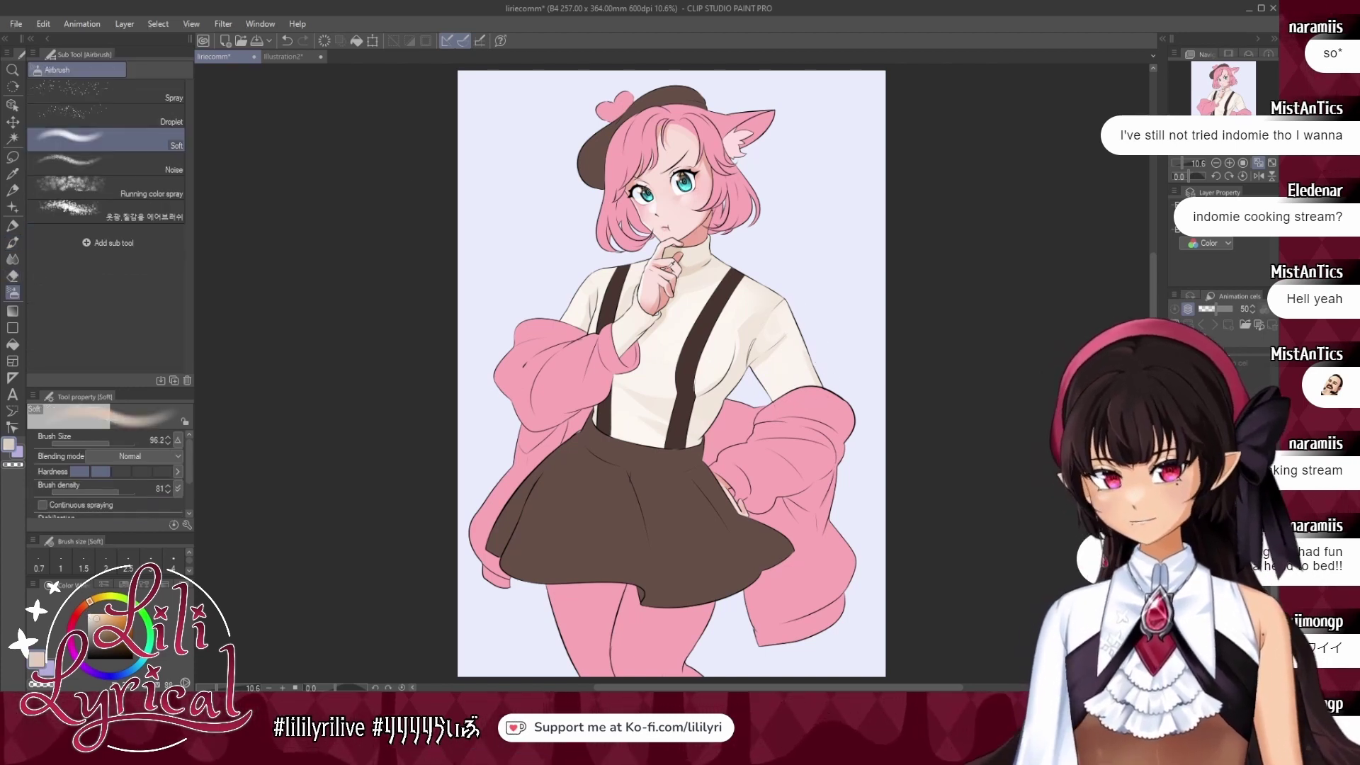
click(123, 443)
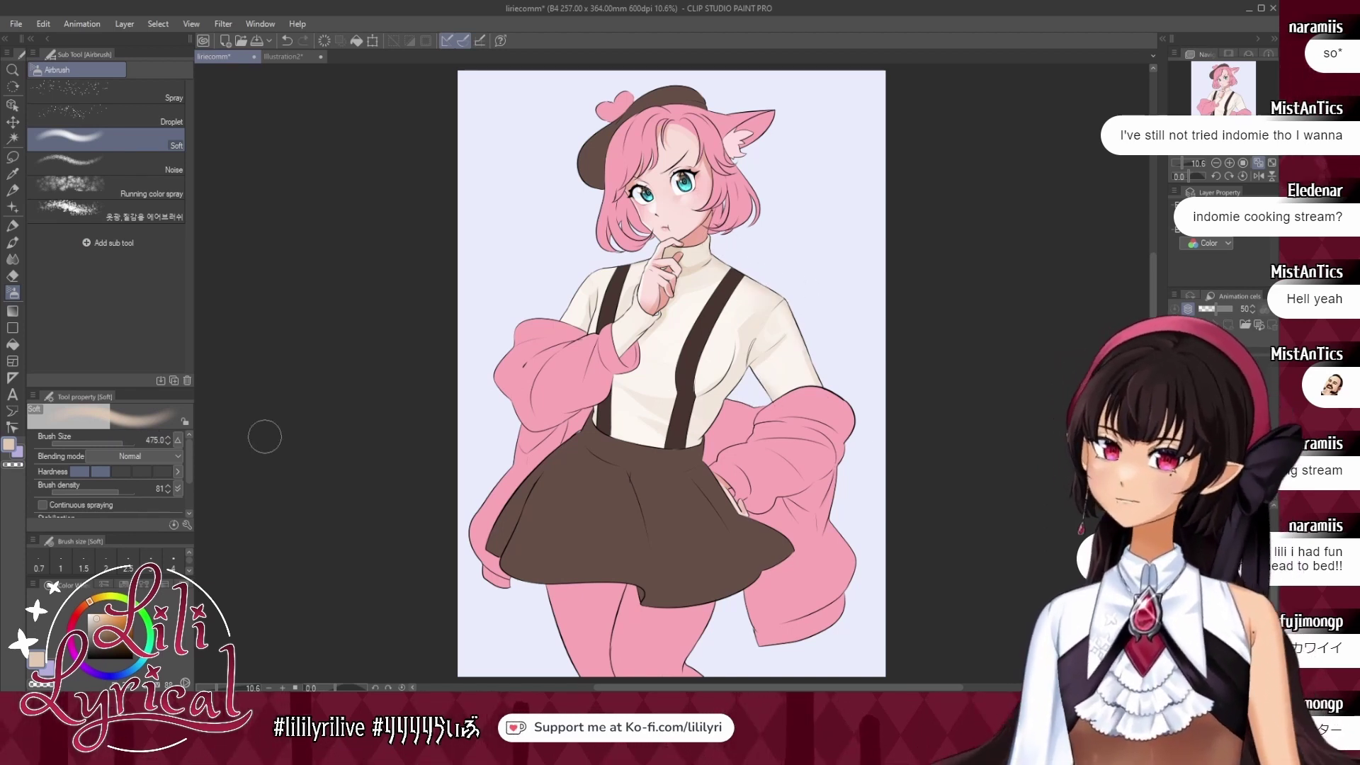
click(118, 442)
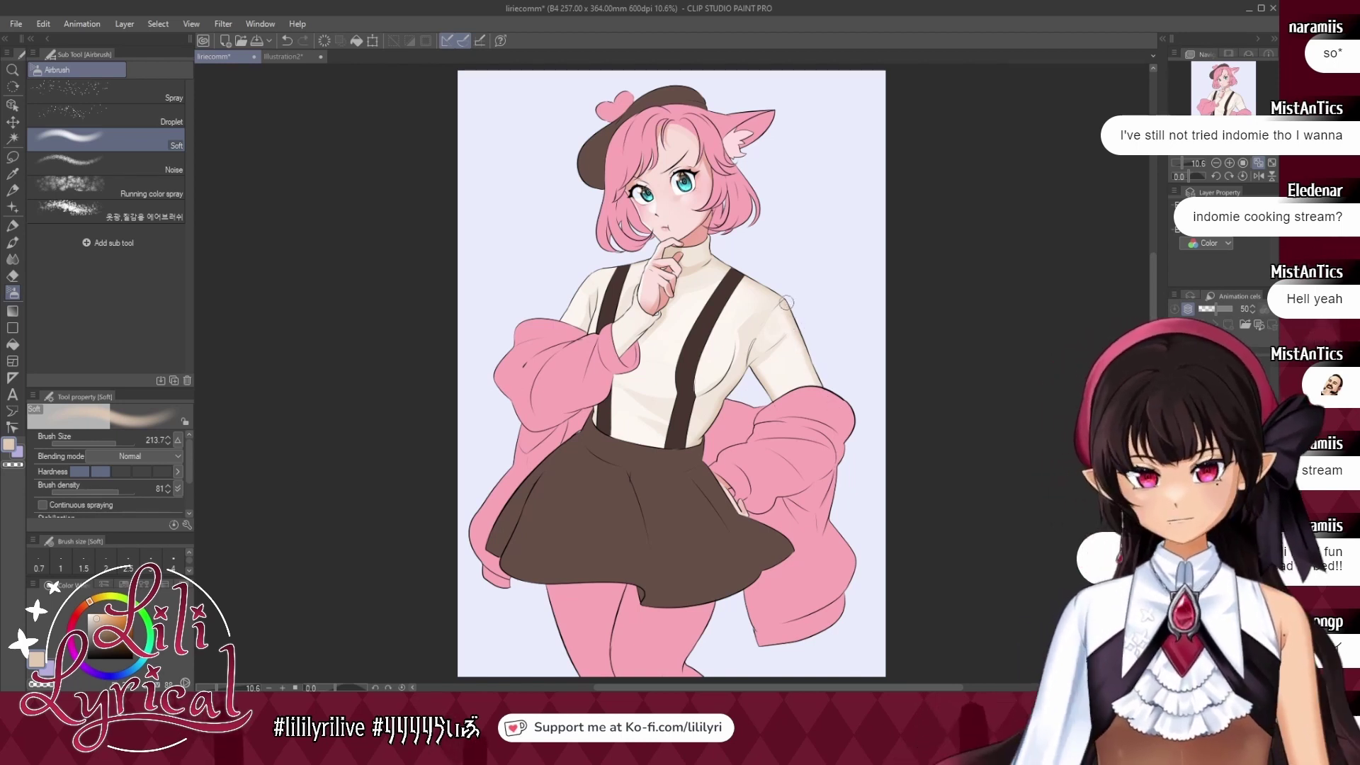
Paint beige folds above the waist with りりペイント at size 168.2, trim them in off-white at size 213.7, and blend them with Blur.
click(12, 242)
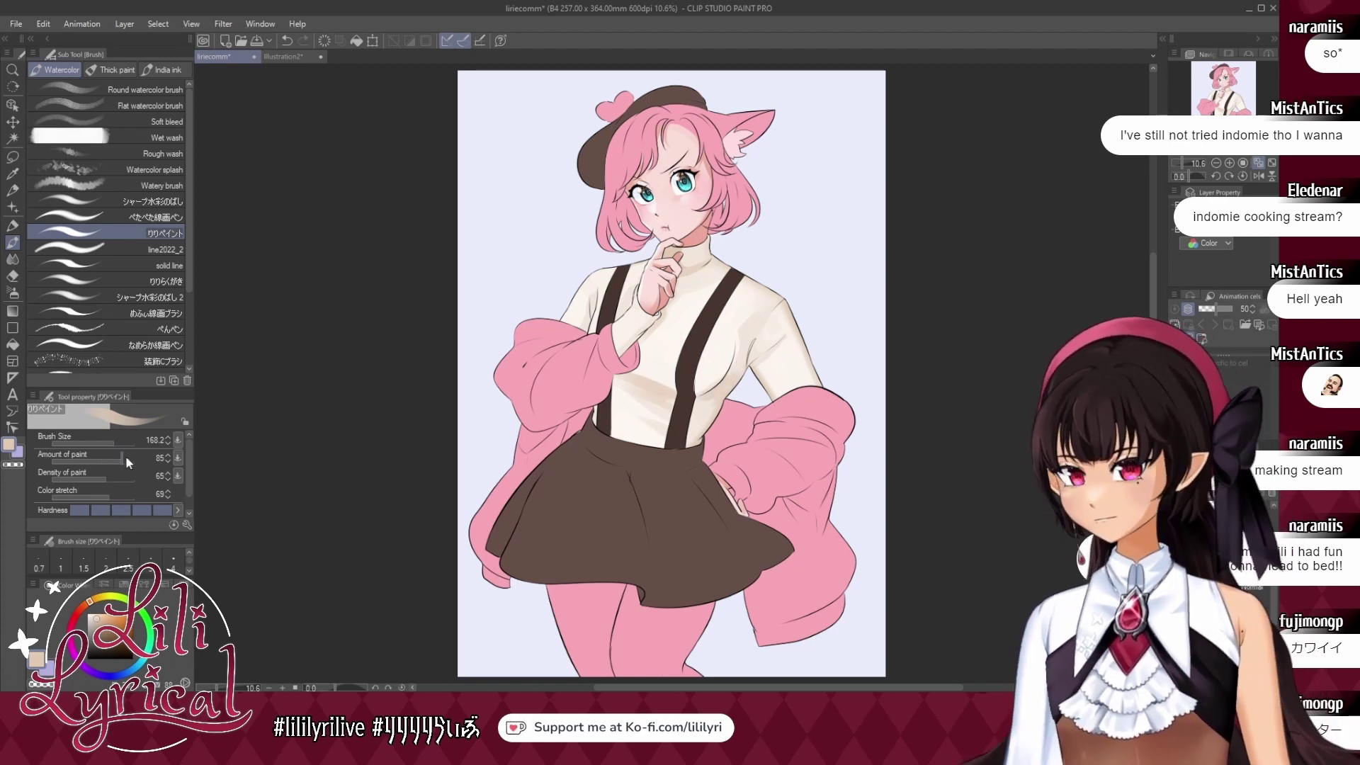
alt+click(622, 400)
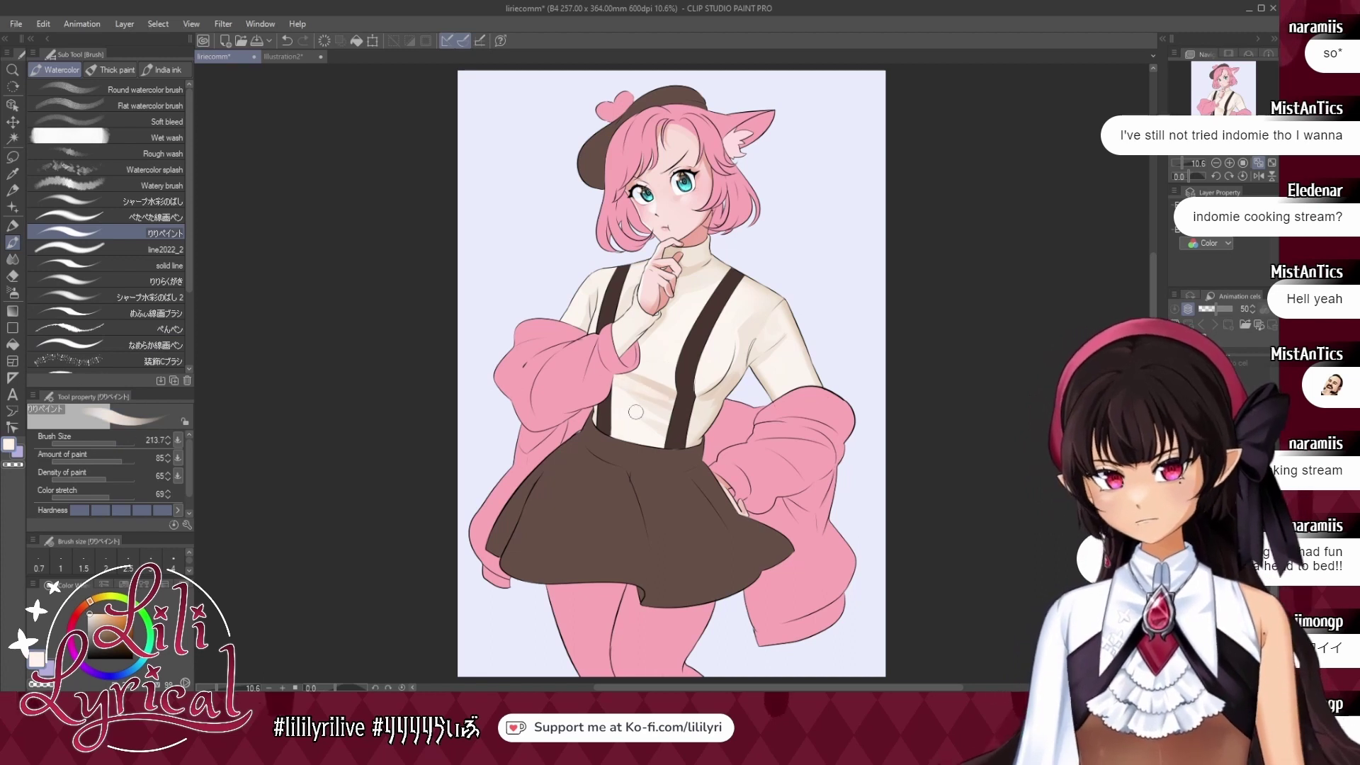
click(13, 258)
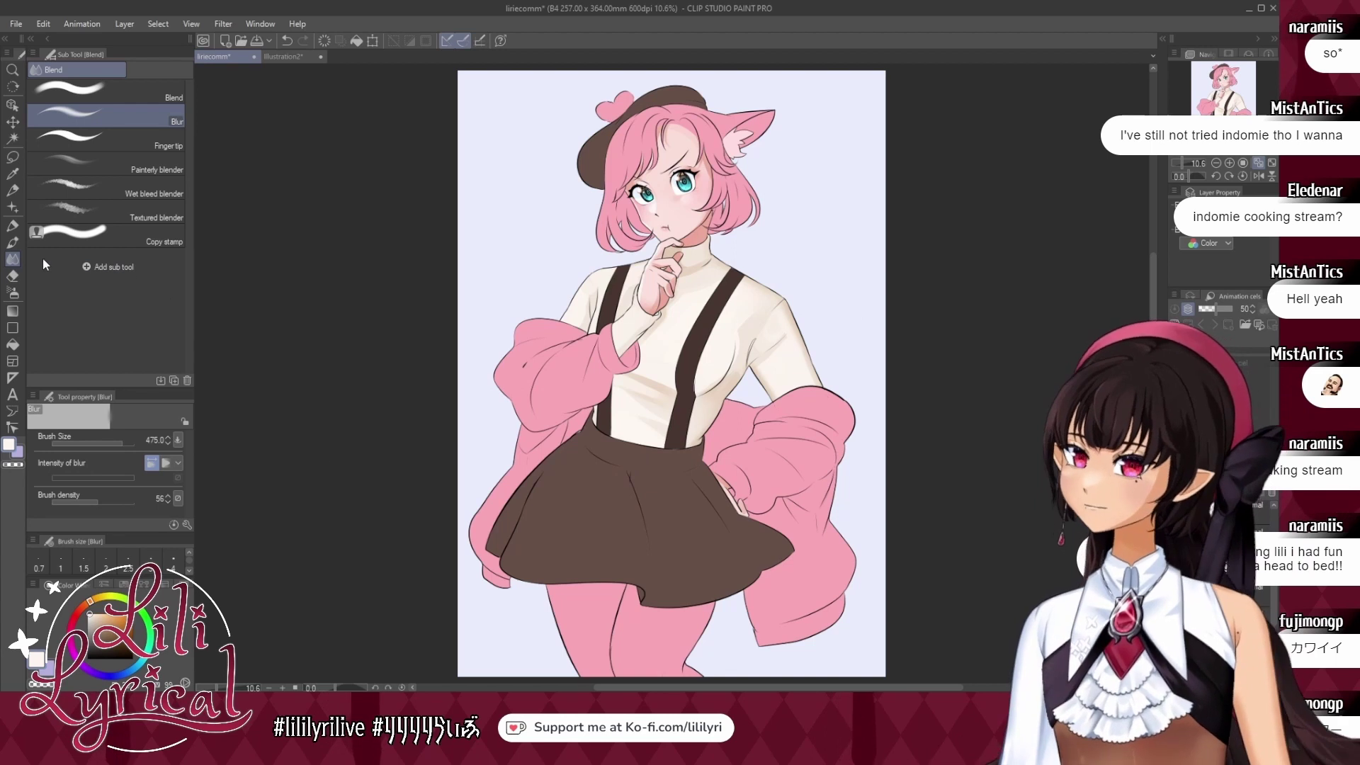
Touch up the turtleneck in off-white with りりペイント at size 56.0 and airbrush beige shading at size 213.7.
key(b)
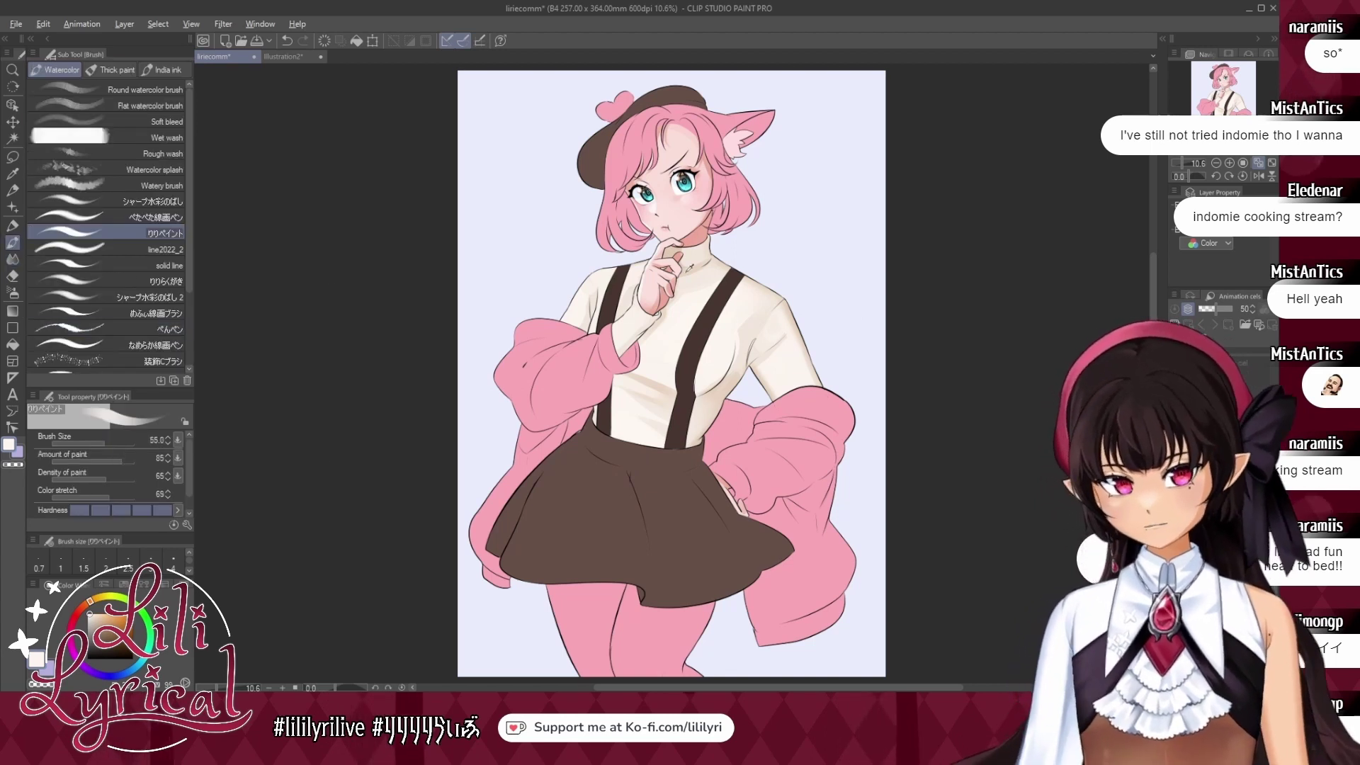
key(b)
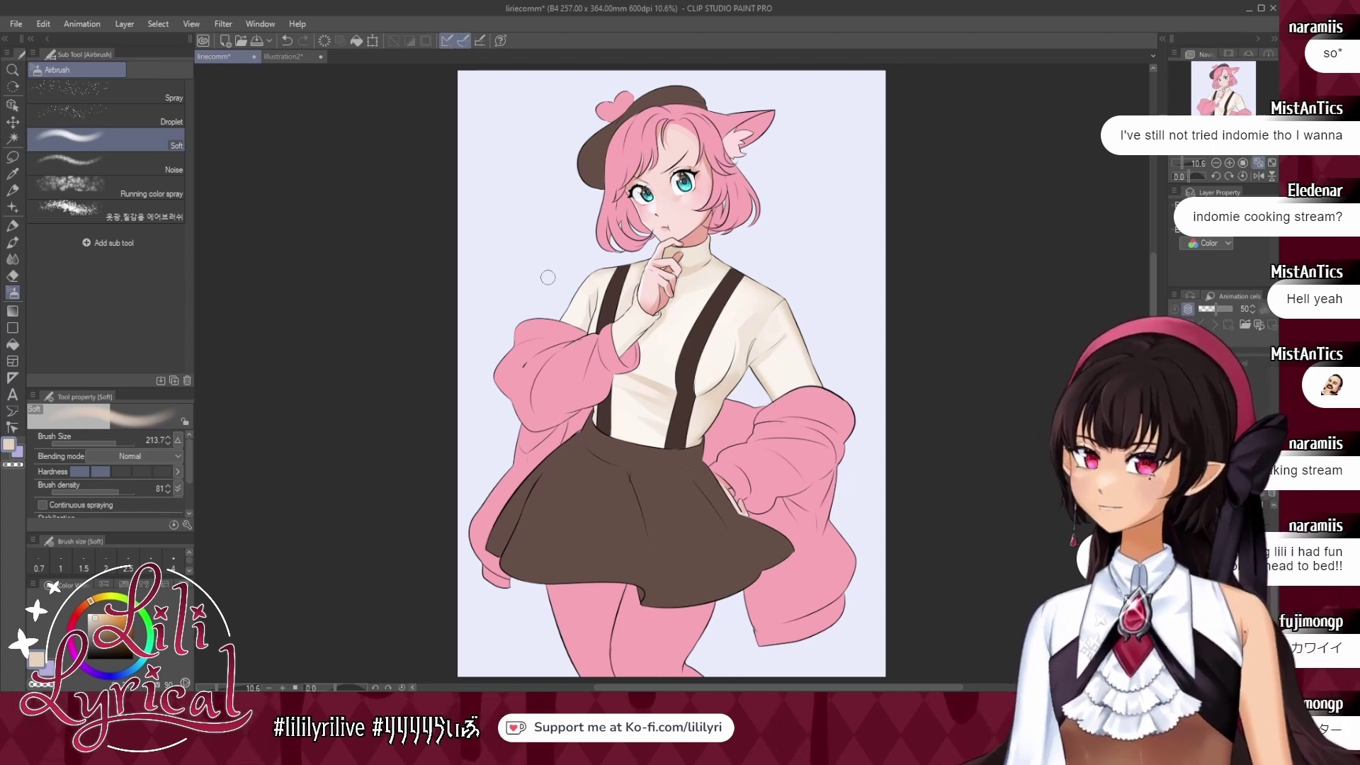
key(b)
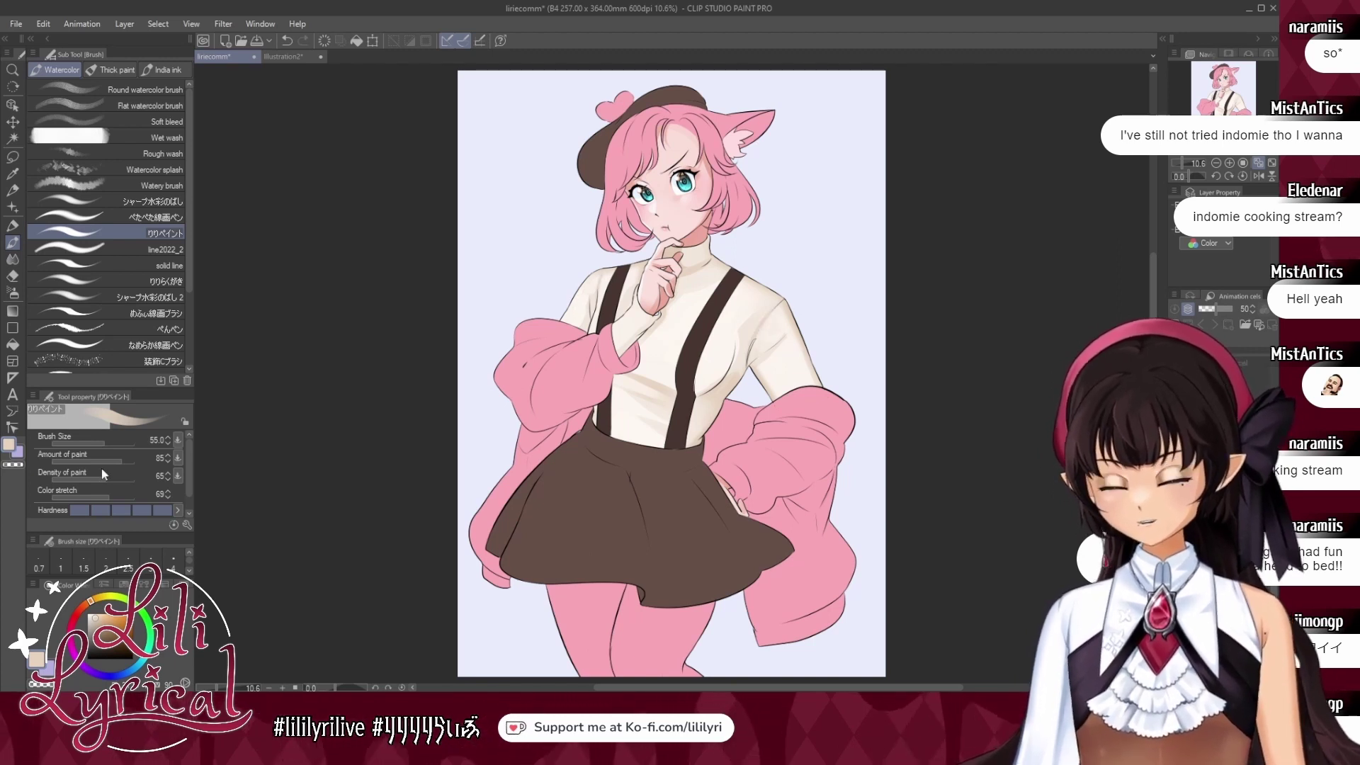
Draw beige and off-white knit ribs on the sweater's torso and sleeve with りりペイント at size 39.9, adding Soft airbrush shading at the chest.
click(102, 444)
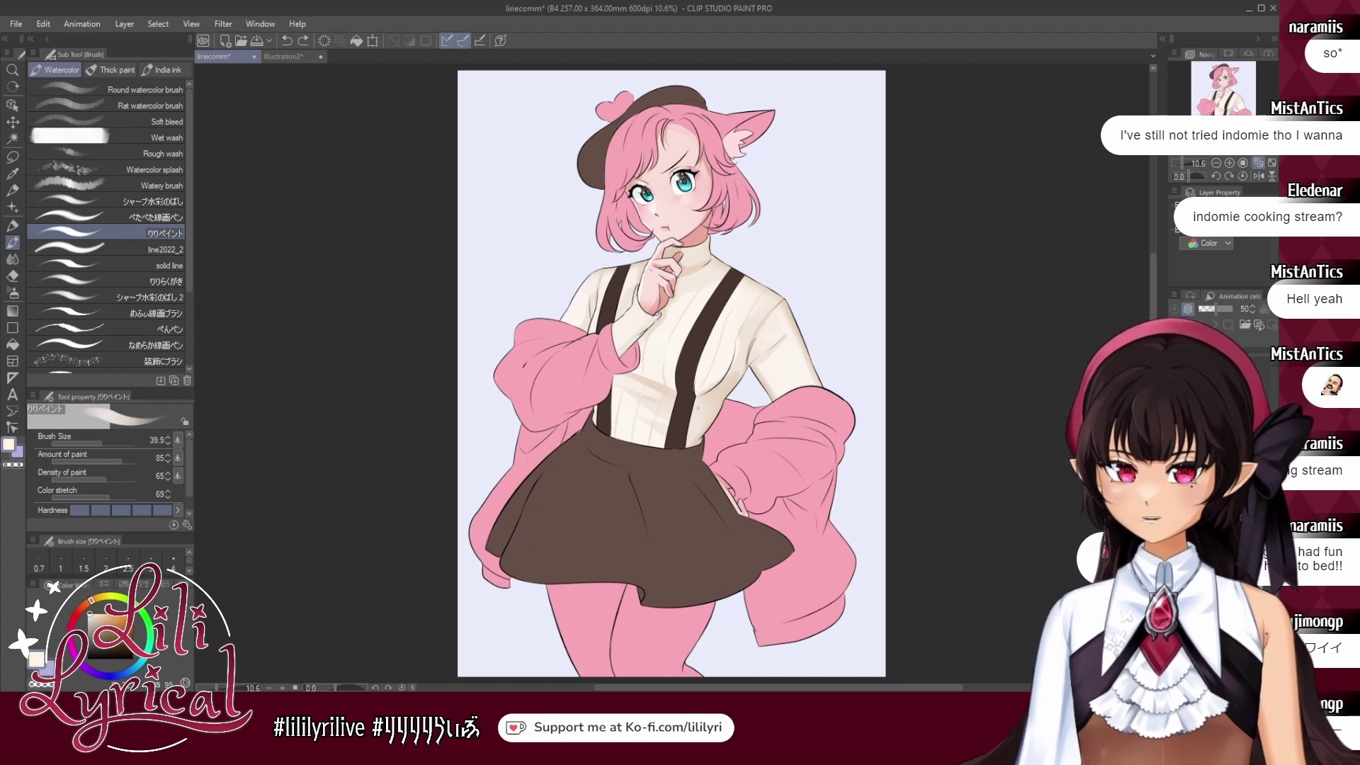
alt+click(728, 383)
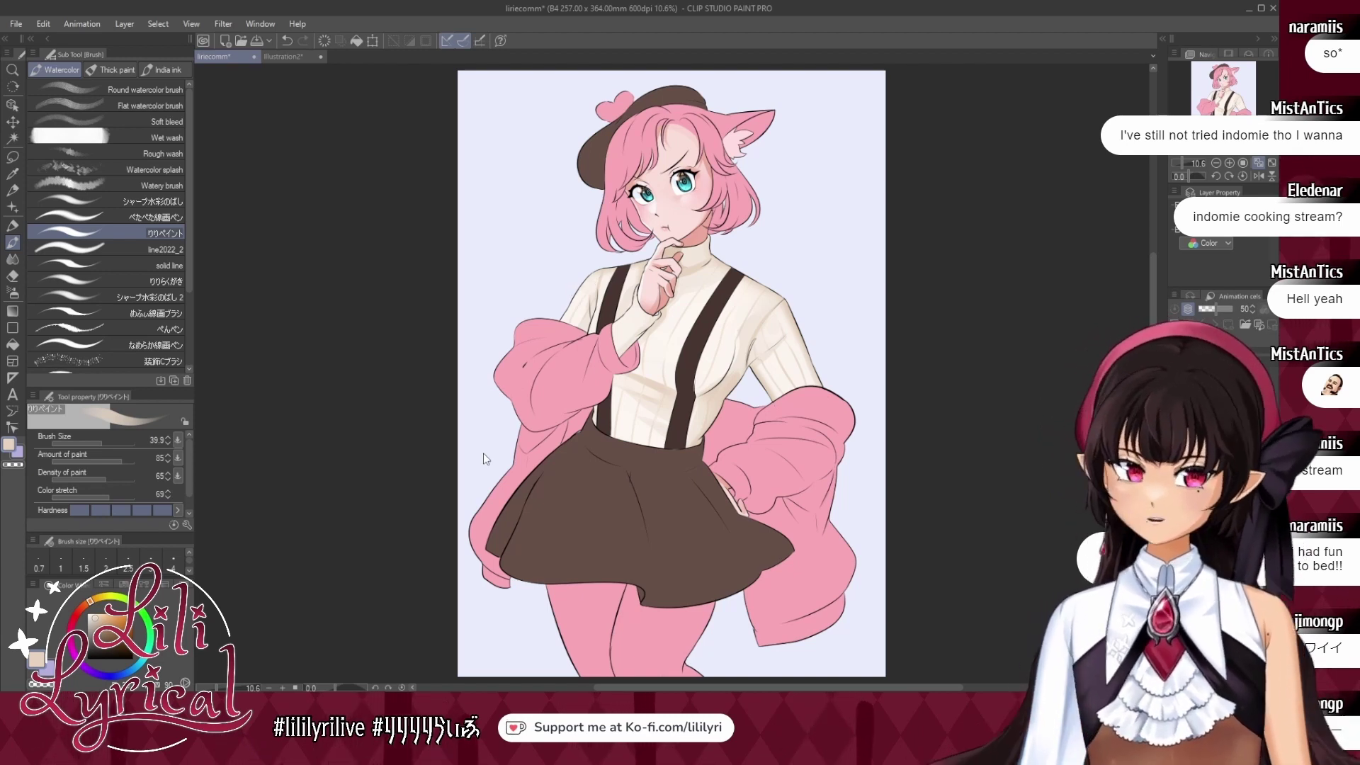
click(12, 292)
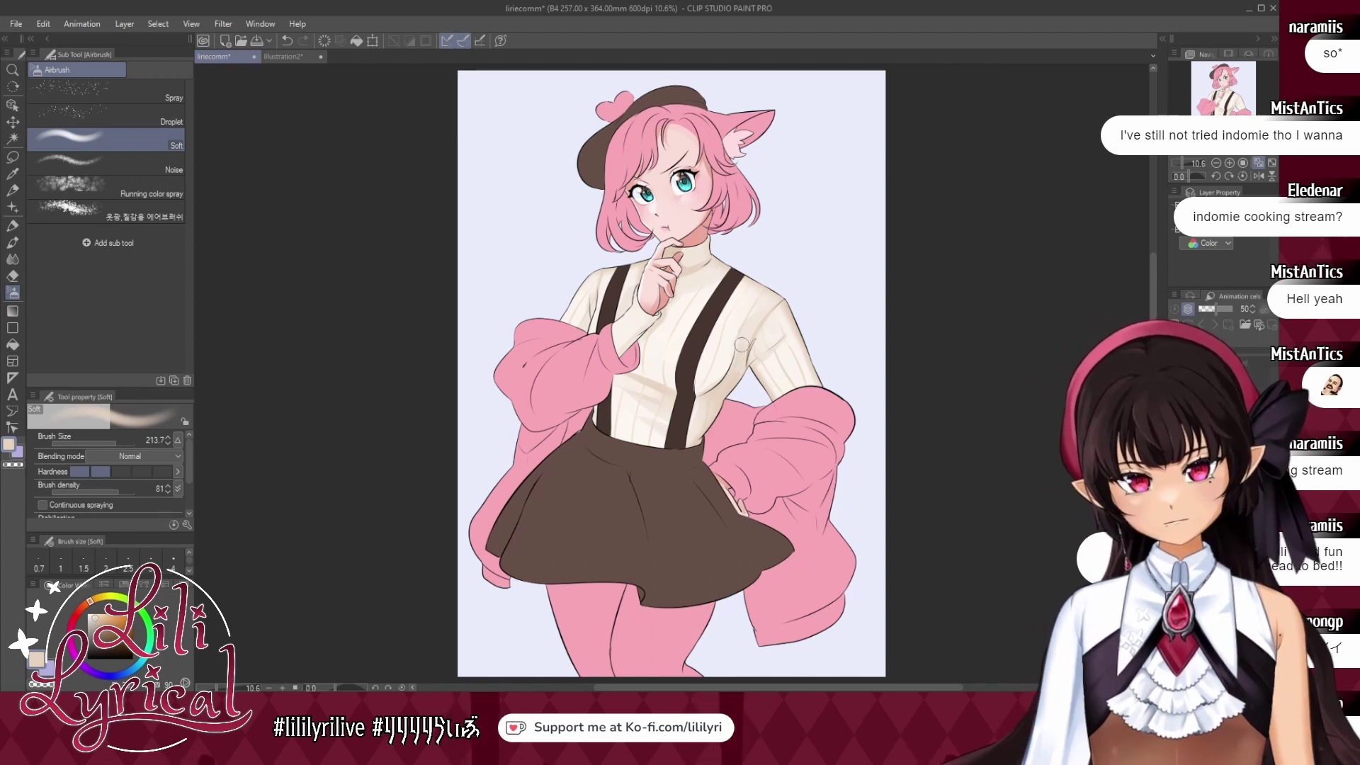
key(b)
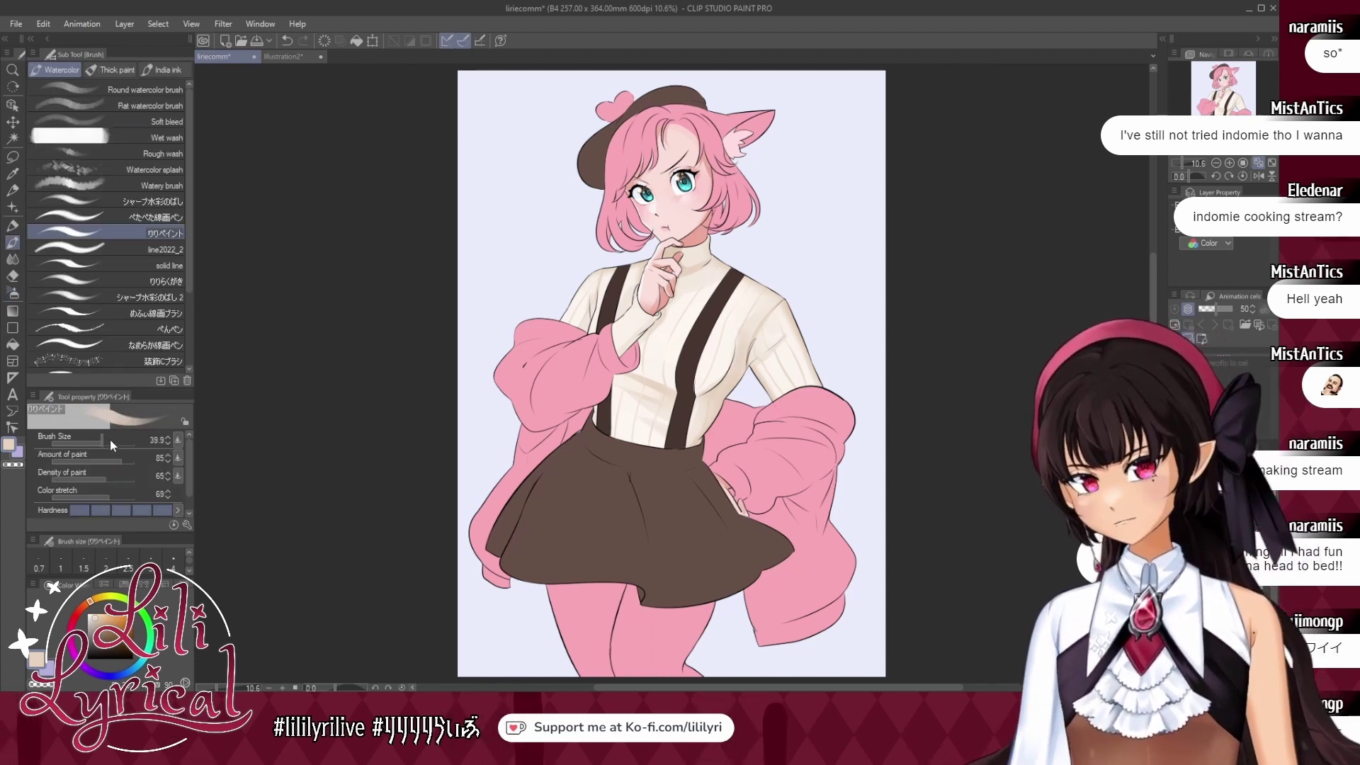
Touch up the sweater in off-white and beige with りりペイント at size 82.0, add tan Soft airbrush shading at size 213.7, and save.
alt+click(757, 335)
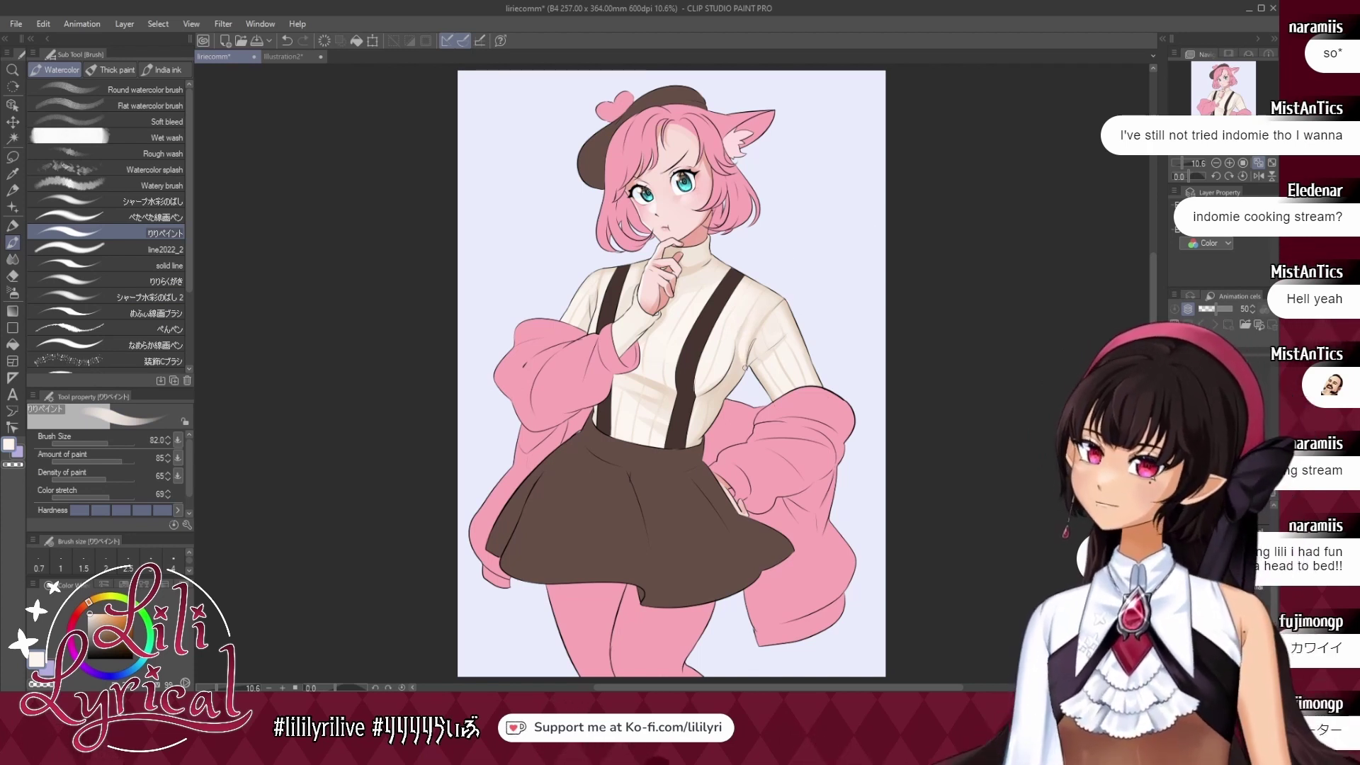
alt+click(739, 370)
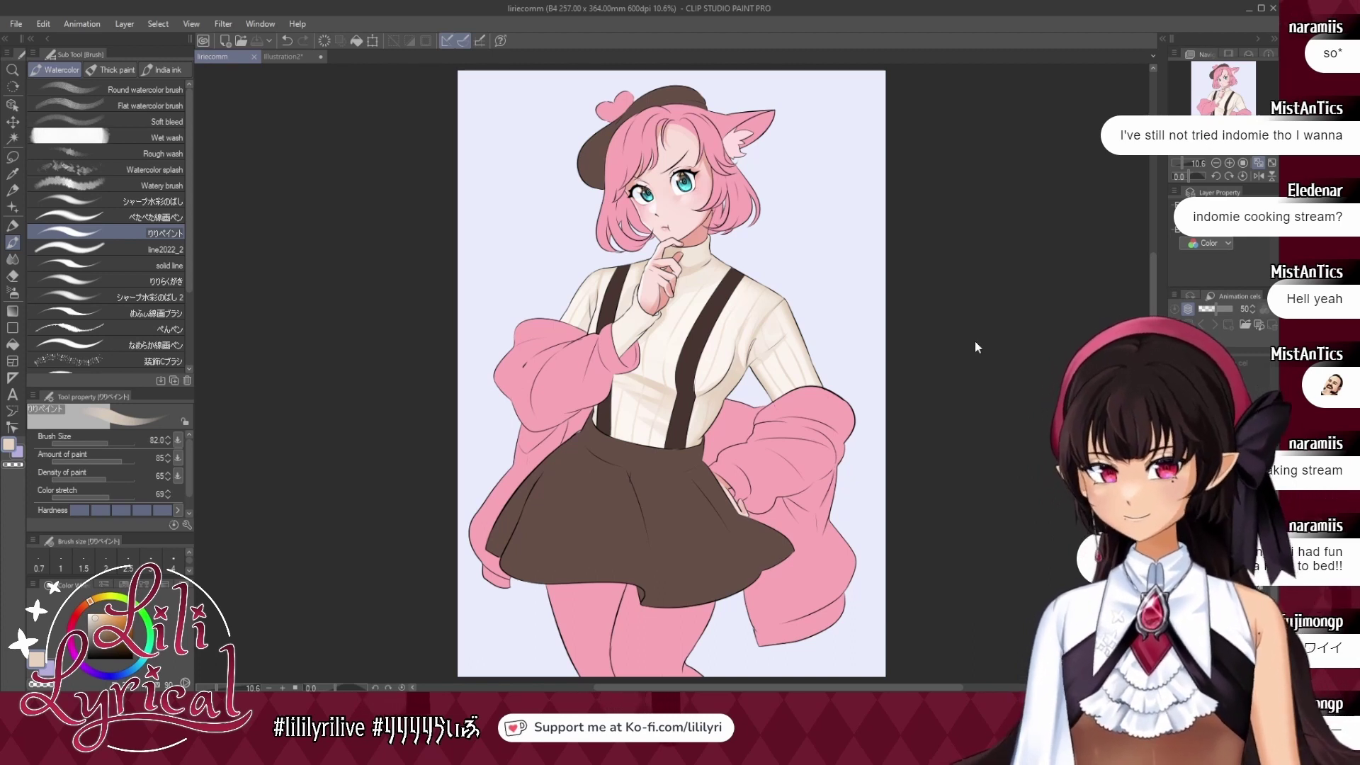
click(13, 292)
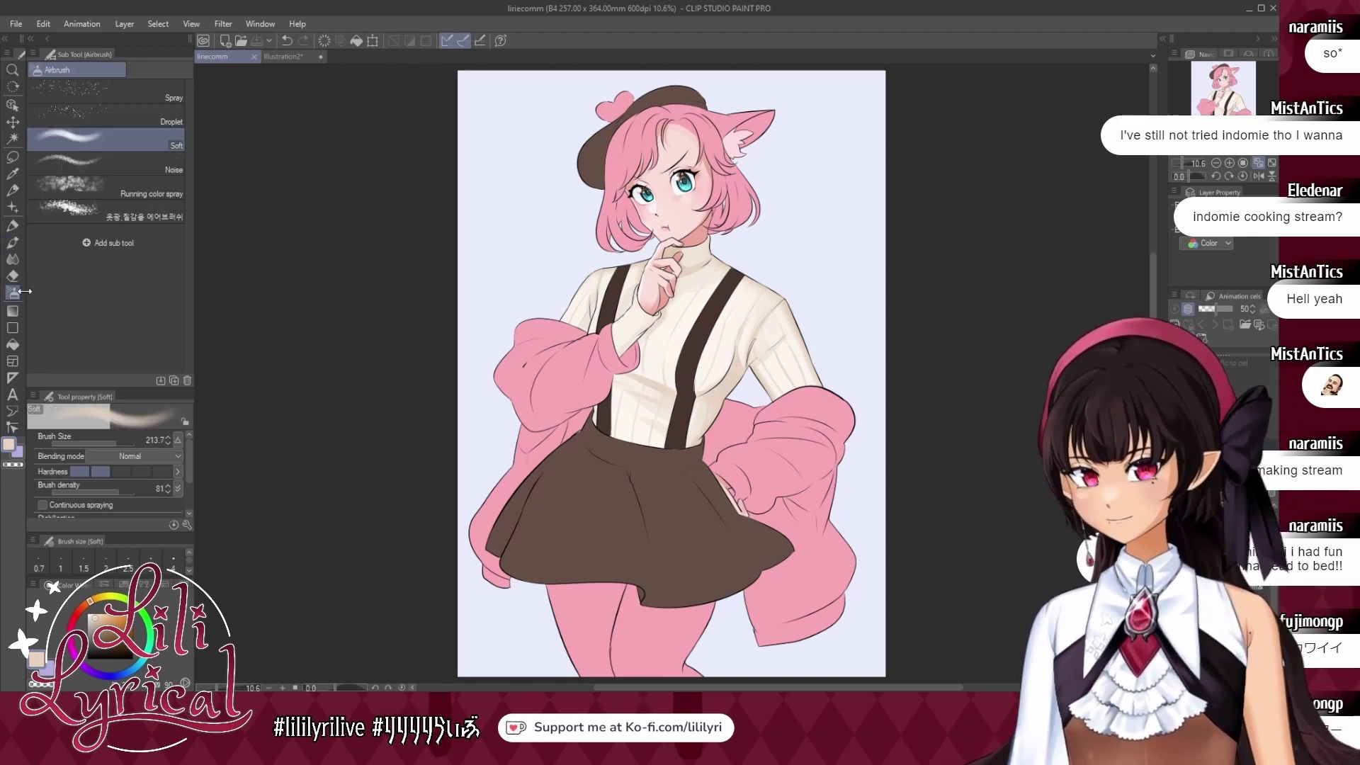
alt+click(706, 235)
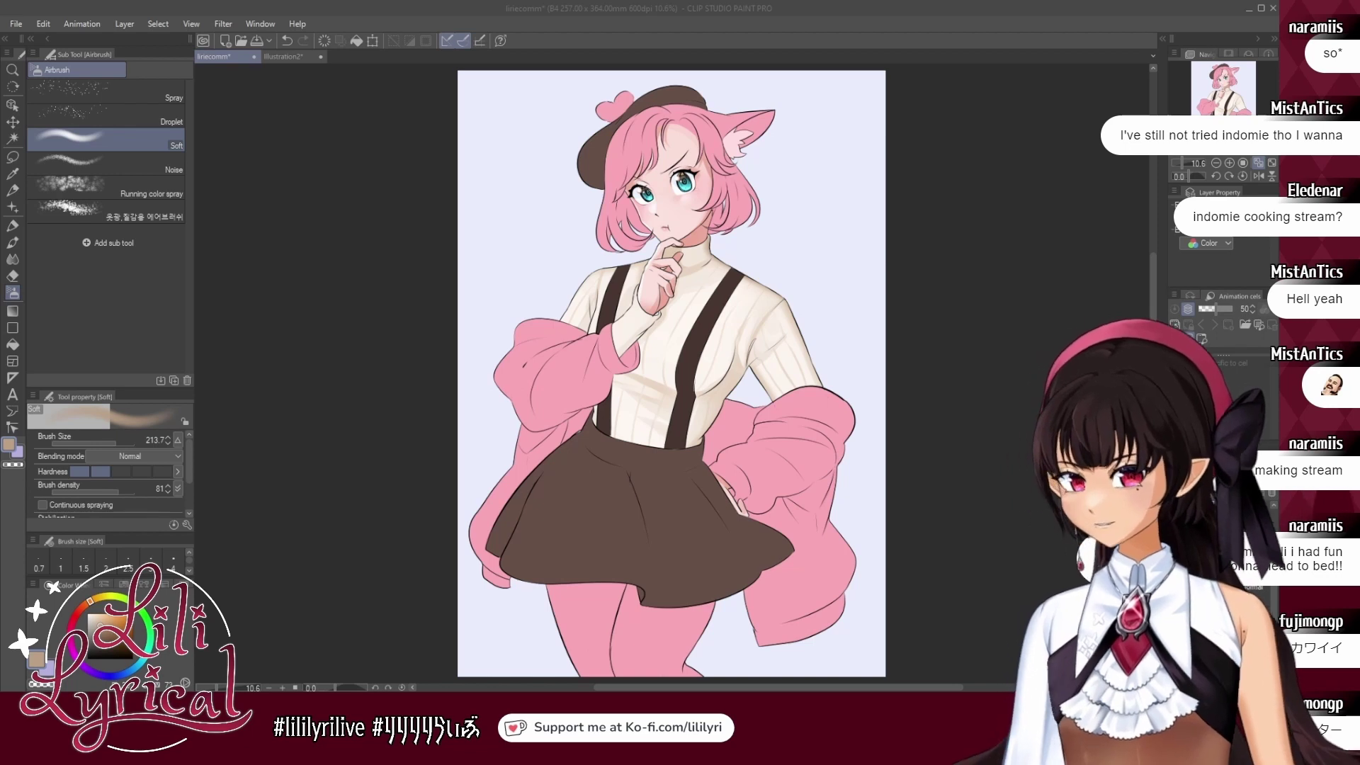
click(301, 552)
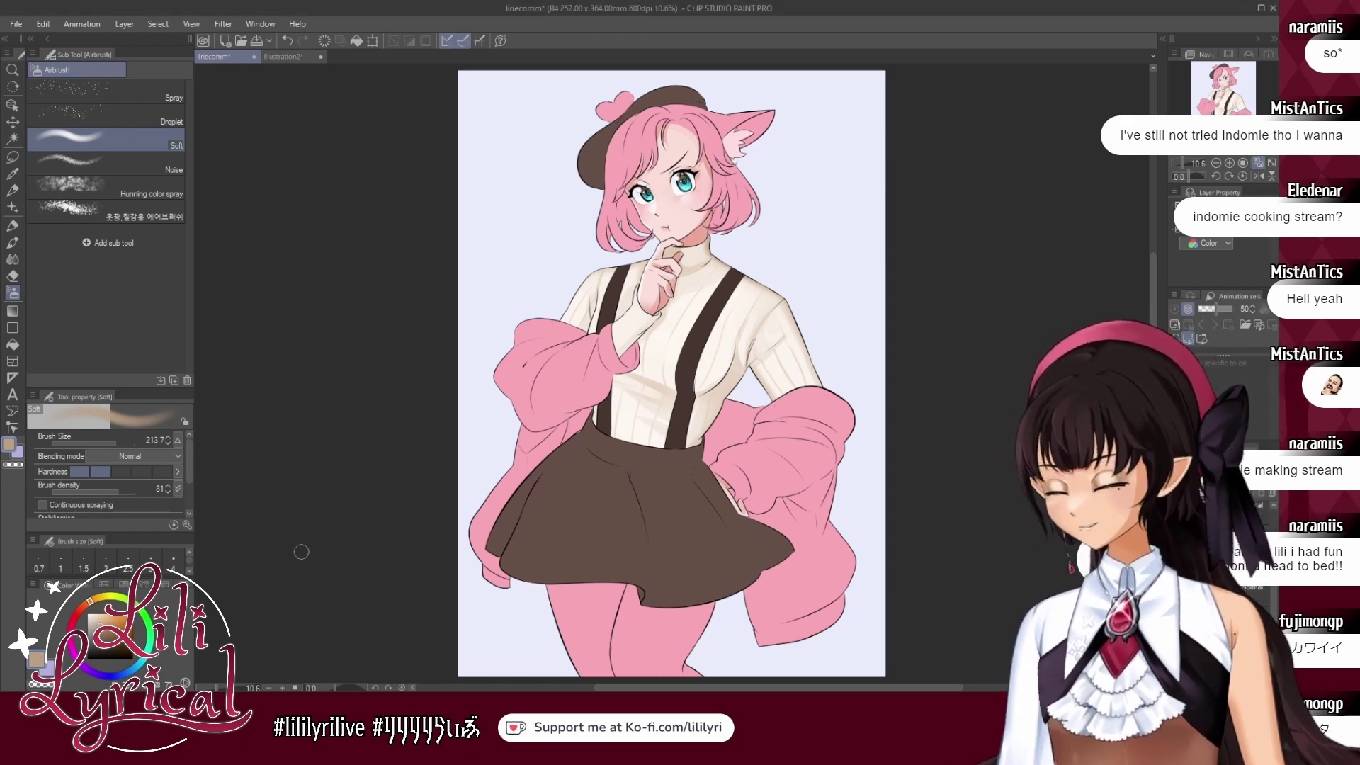
key(ctrl+s)
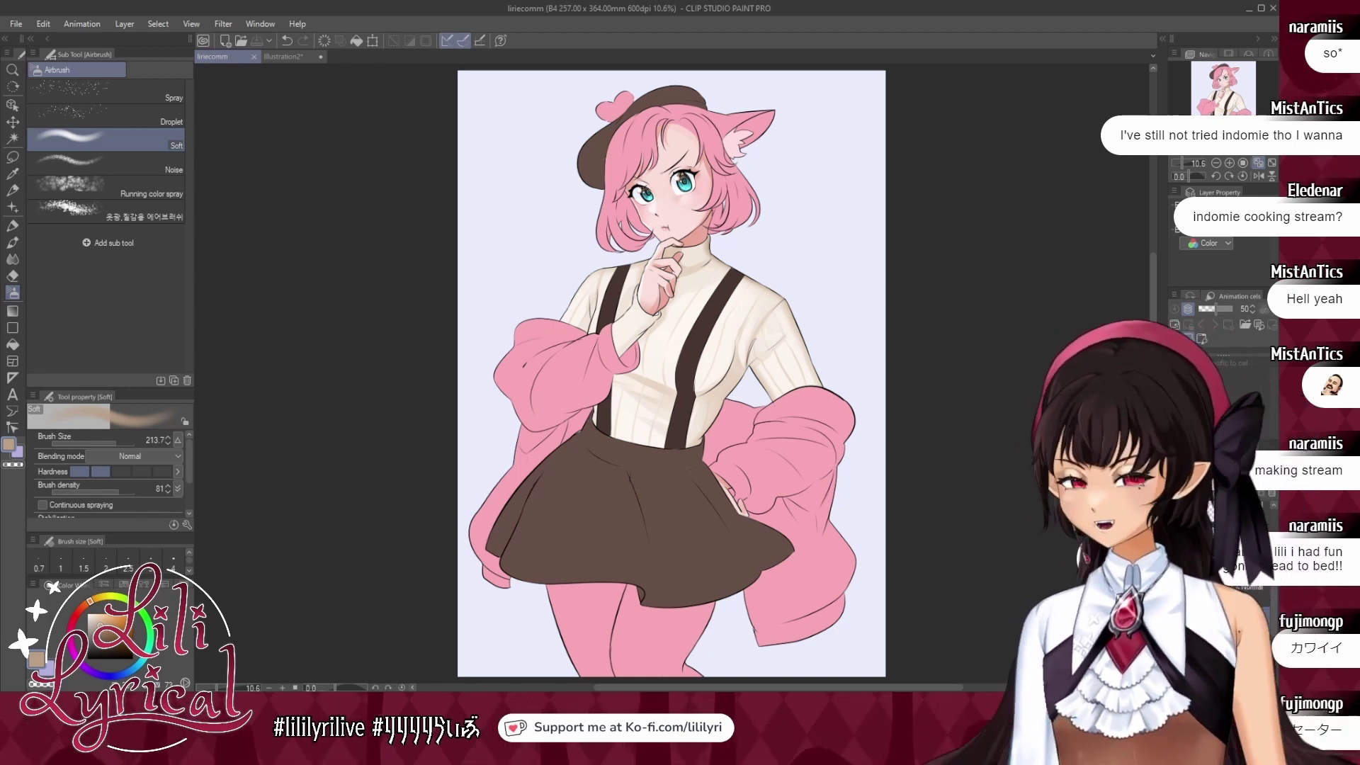
Shade the pink cardigan with りりペイント at size 197.3 and deepen it in dark pink with the Soft airbrush at size 557.3.
click(1222, 538)
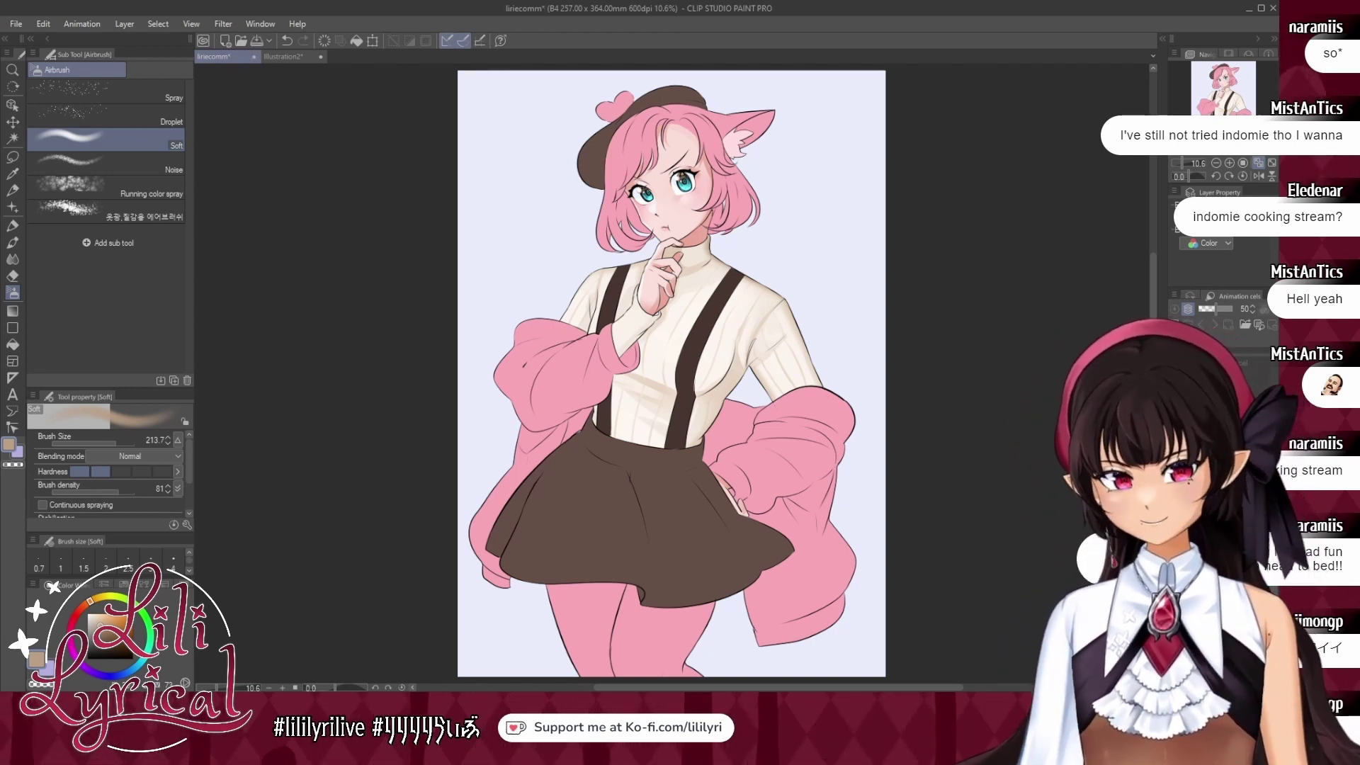
click(287, 56)
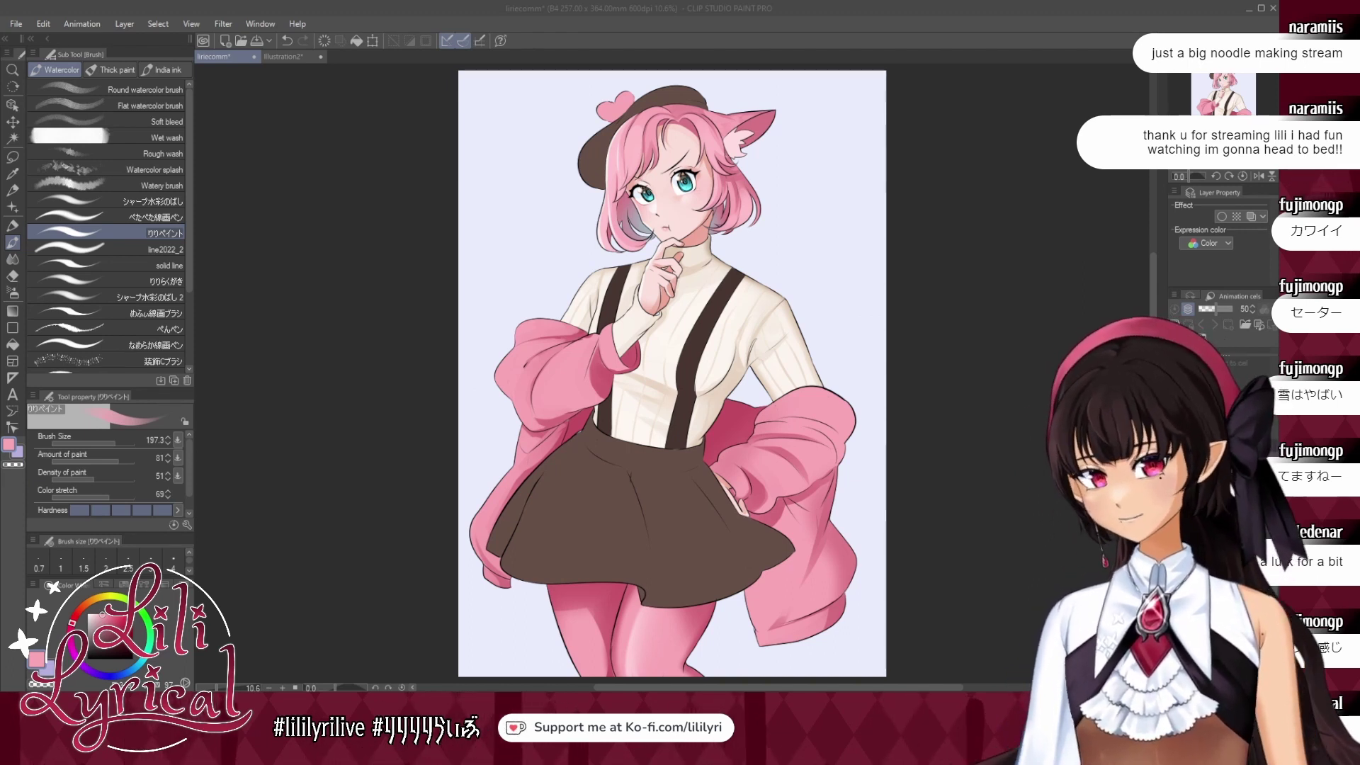
click(364, 385)
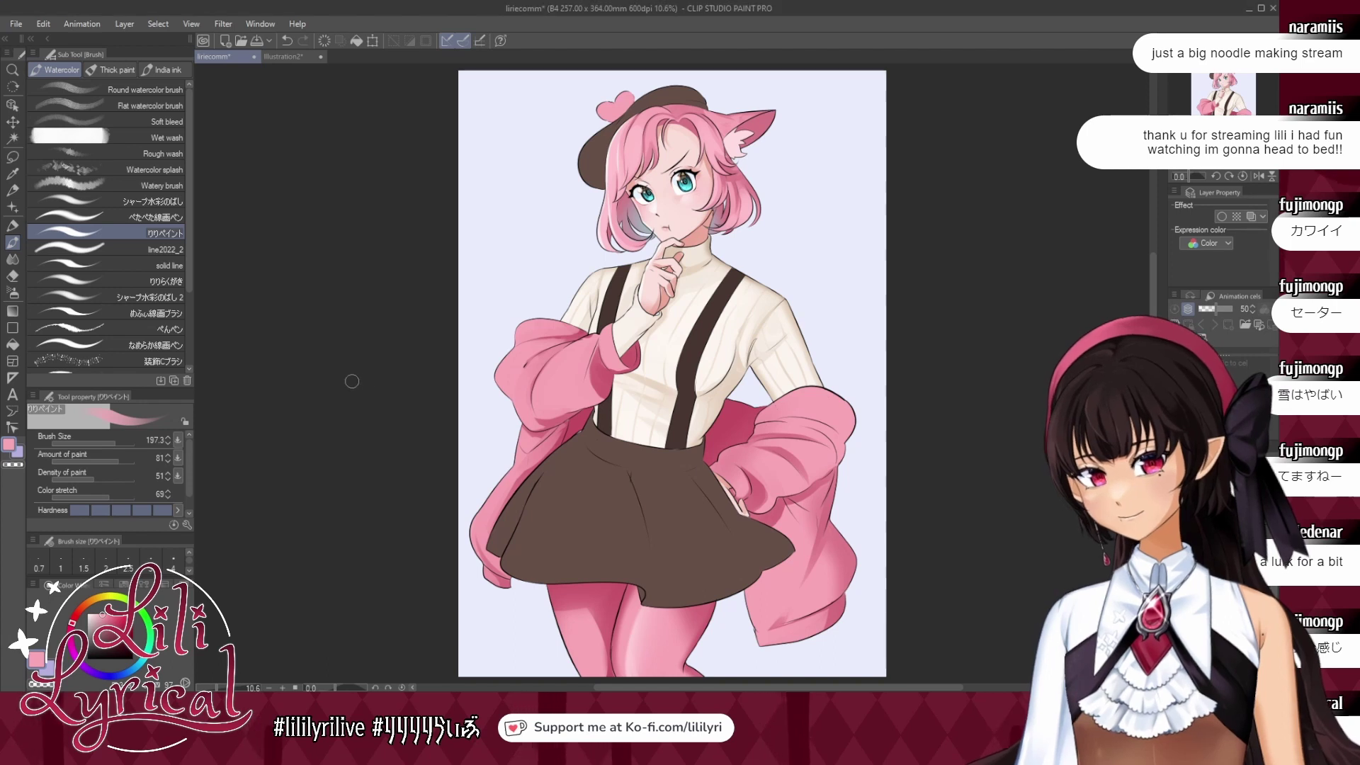
alt+click(709, 455)
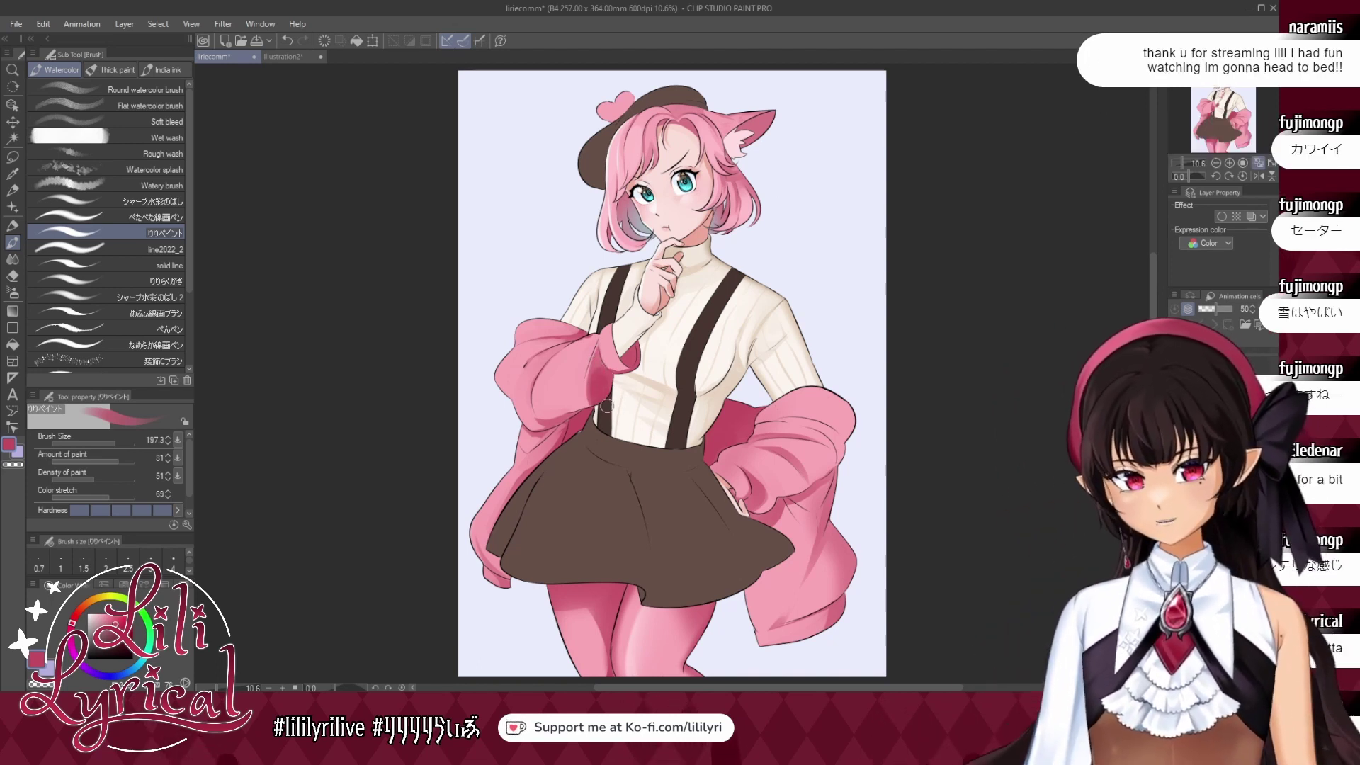
click(13, 292)
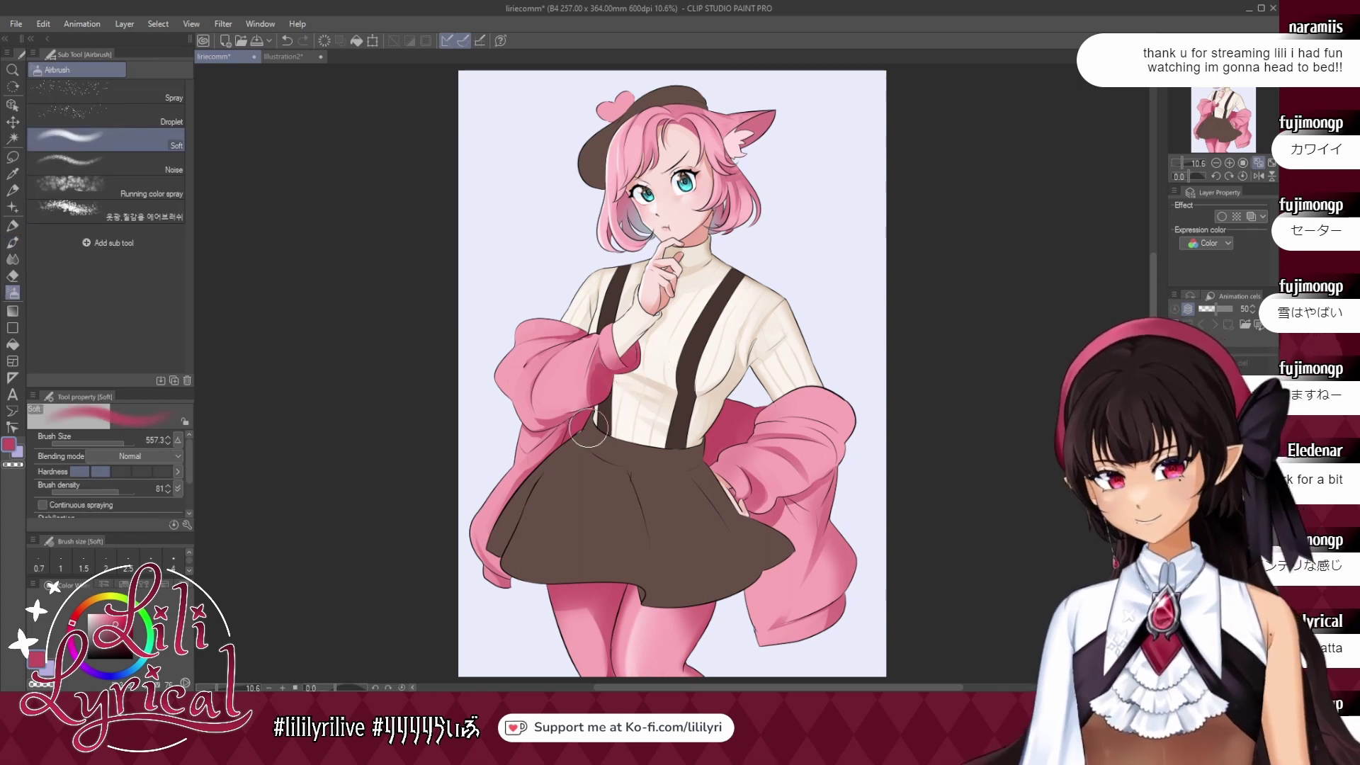
Paint the folds of the cardigan sleeve beside the hip in alternating dark and light pink with りりペイント at size 143.4.
click(13, 242)
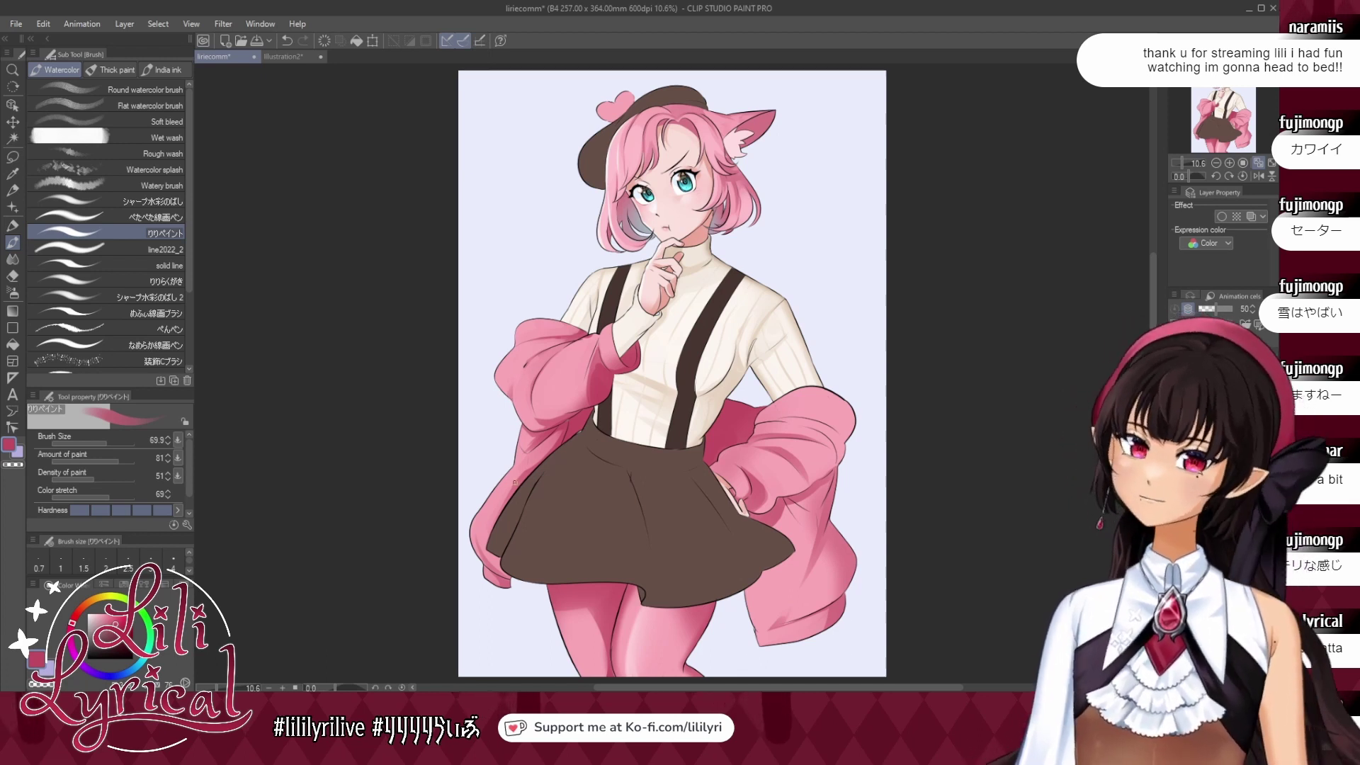
click(127, 444)
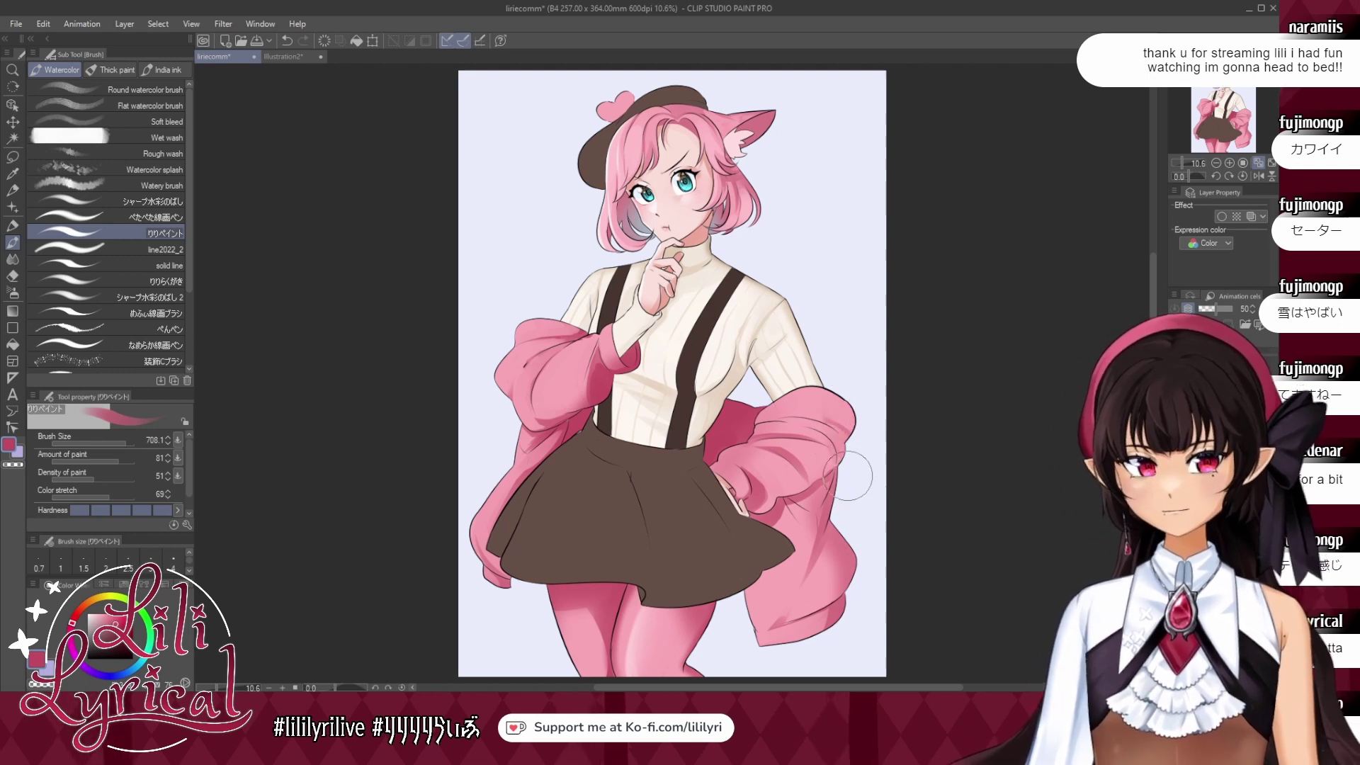
drag(114, 443, 120, 442)
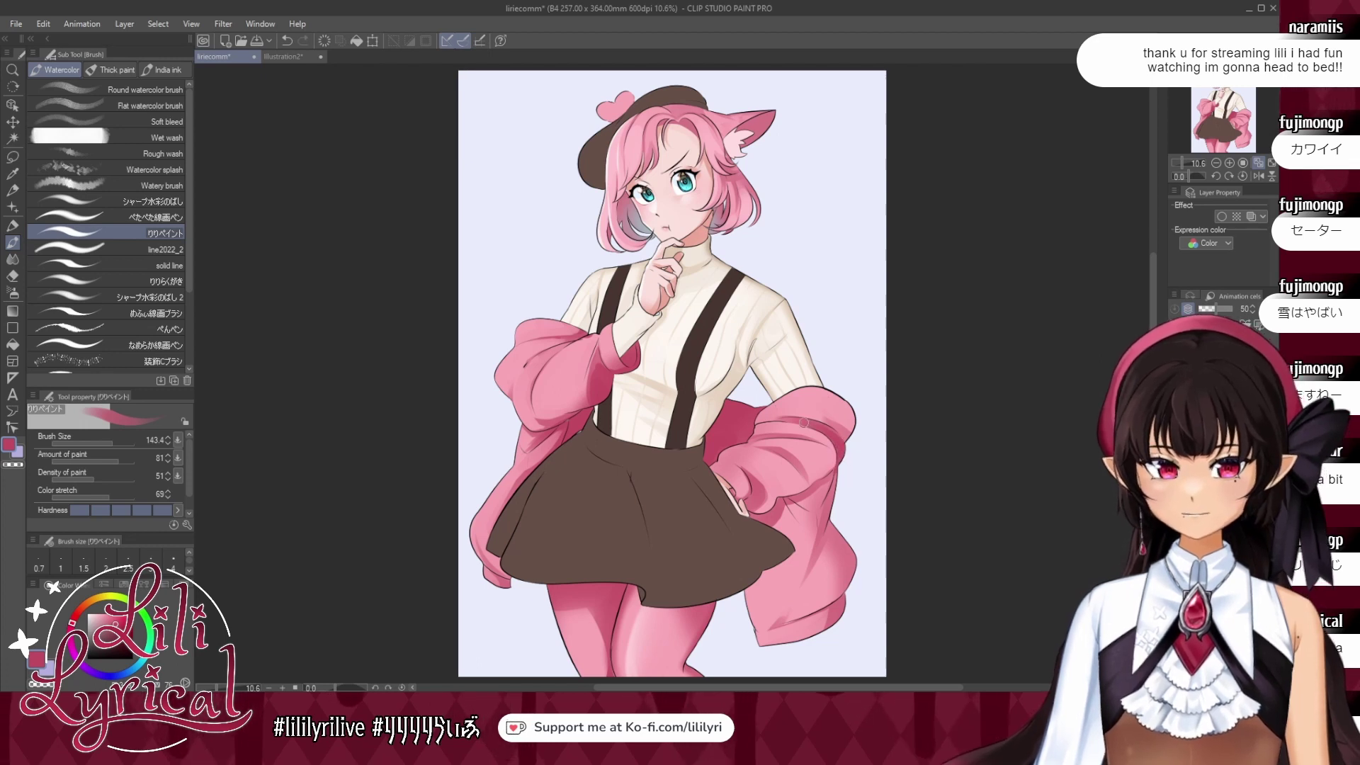
alt+click(812, 433)
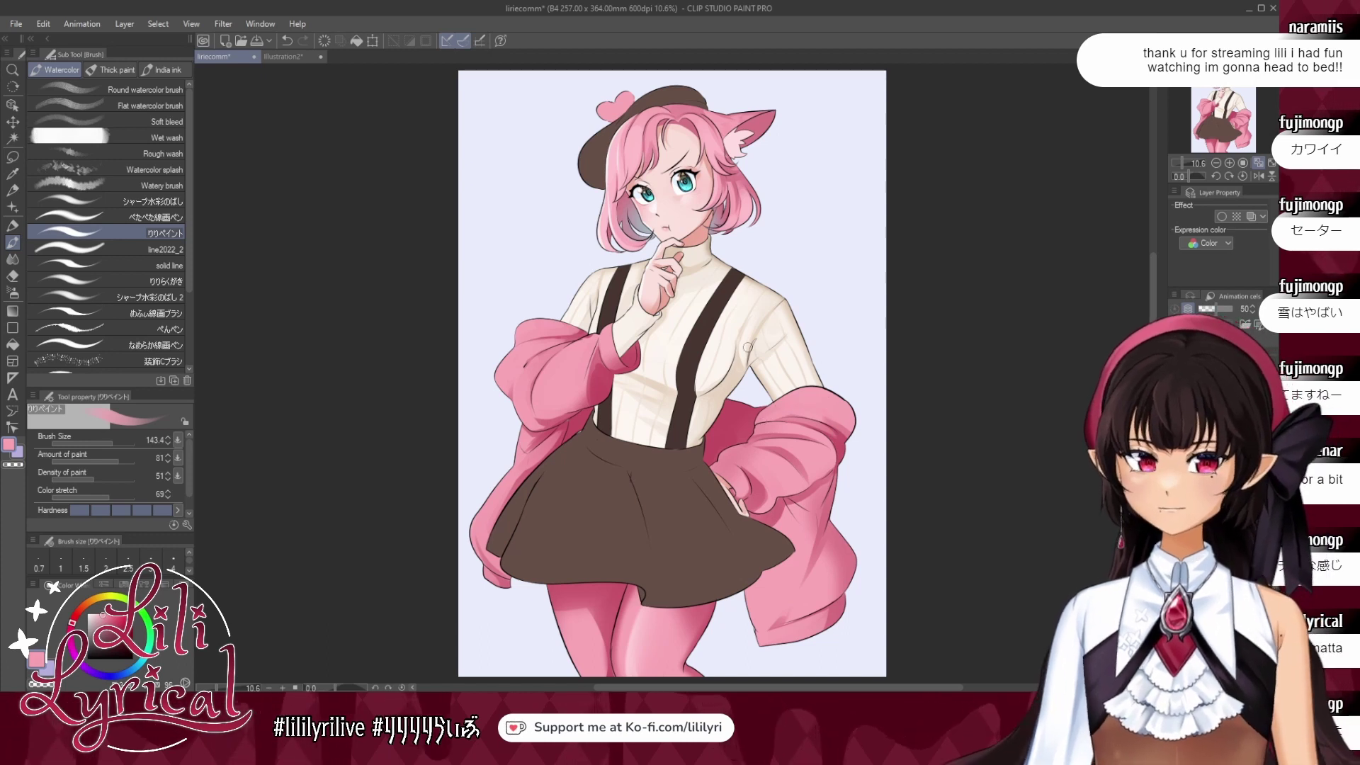
alt+click(812, 479)
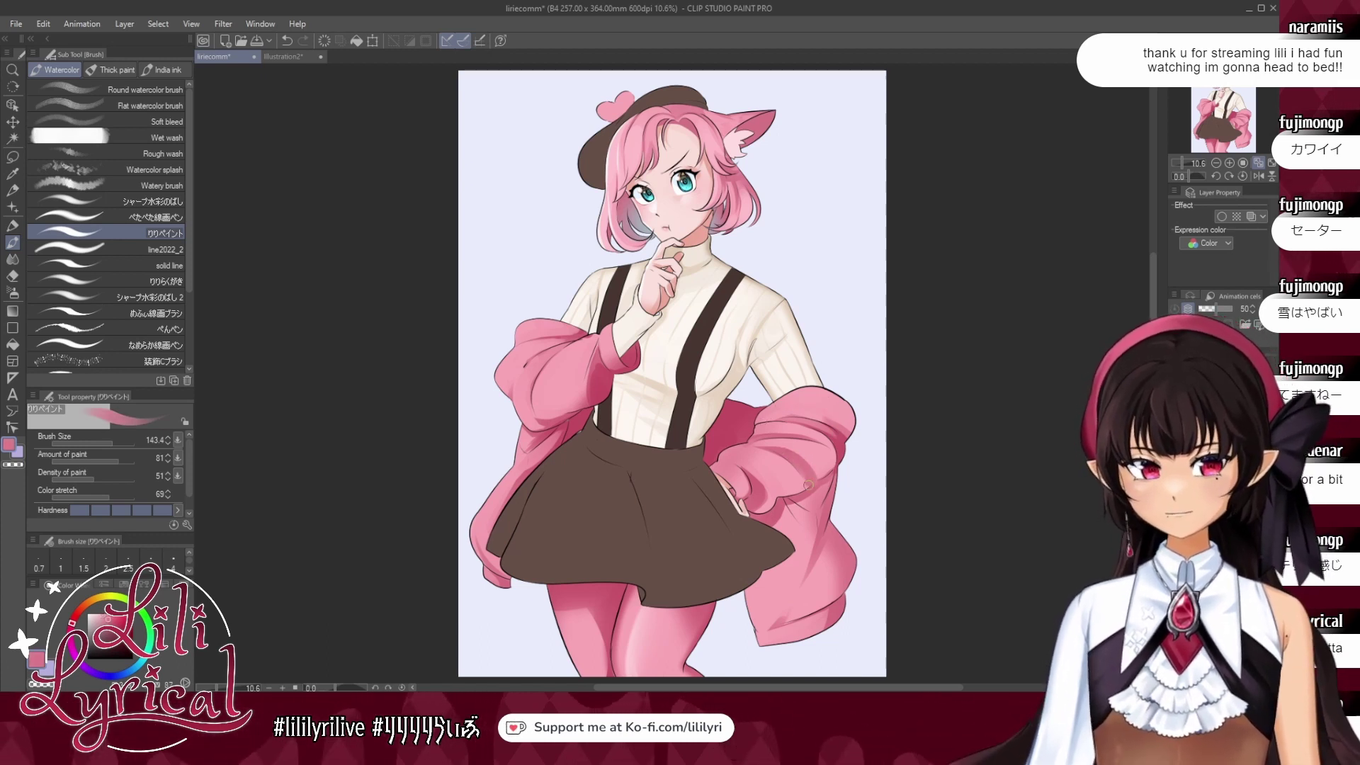
alt+click(805, 484)
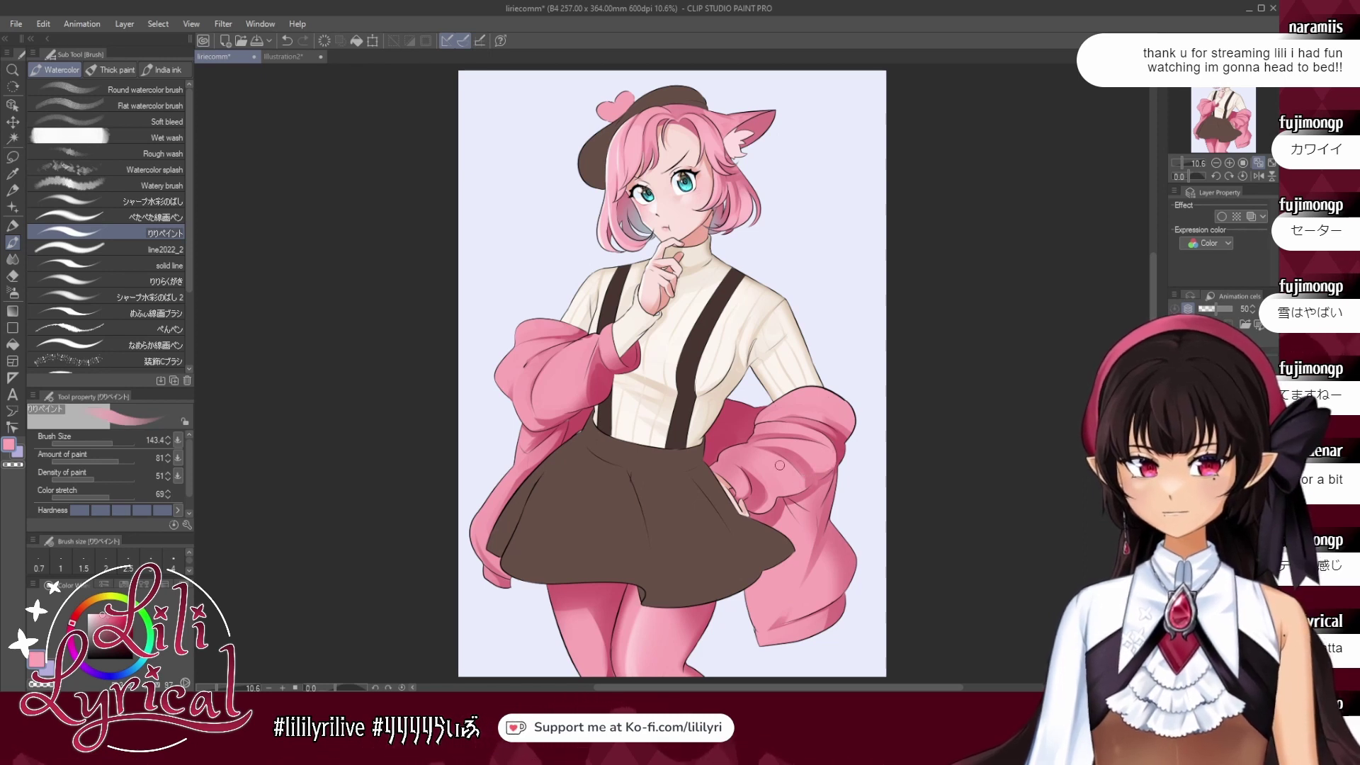
alt+click(806, 493)
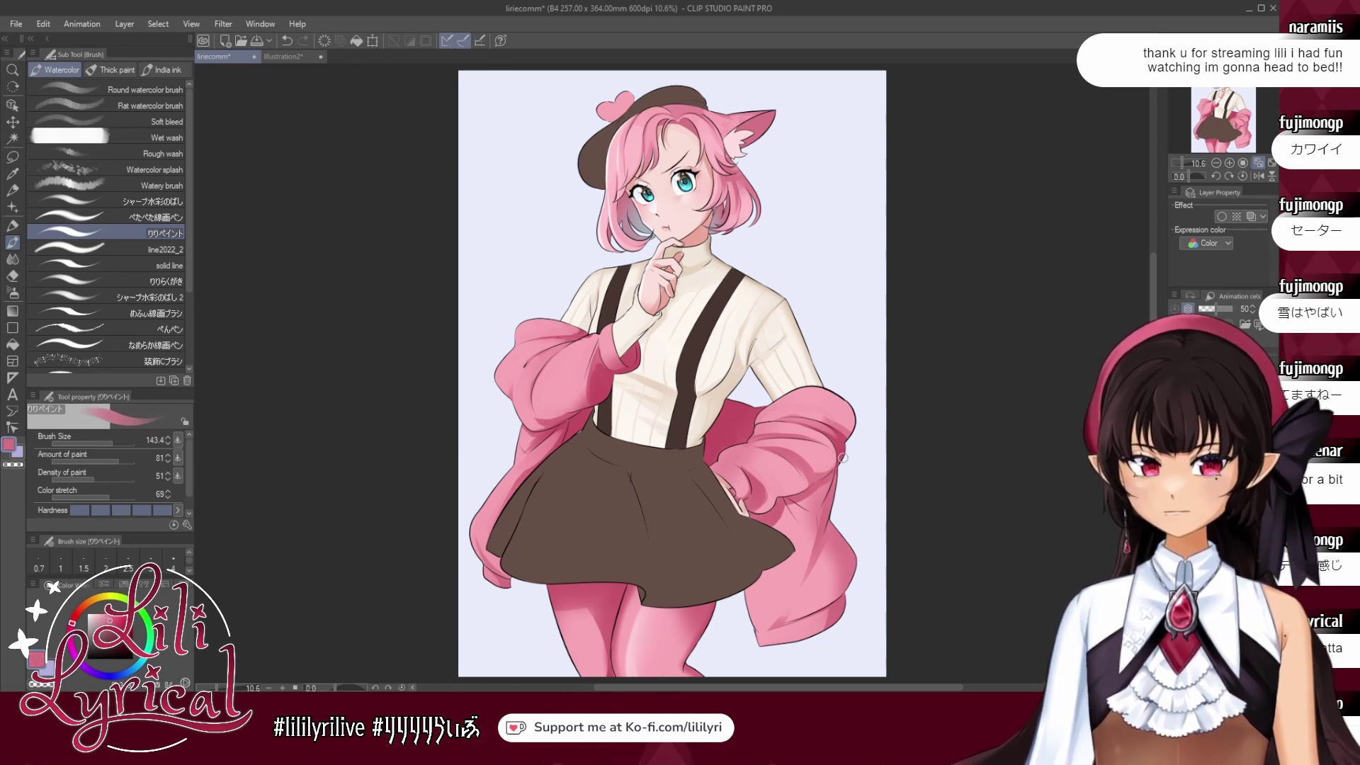
Add dark pink cardigan shading with the Soft airbrush at size 557.3 and りりペイント at 438.5, blending with Blur at size 294.2.
click(13, 292)
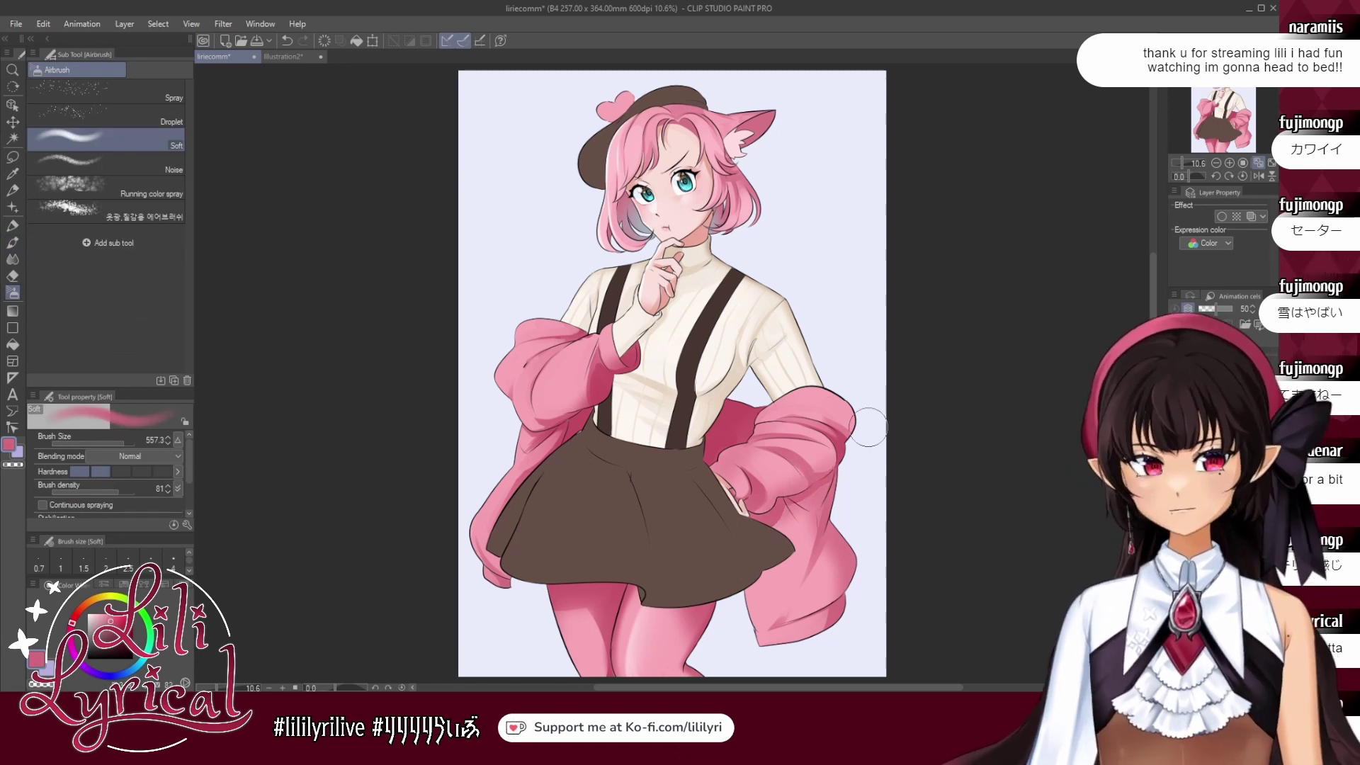
click(12, 243)
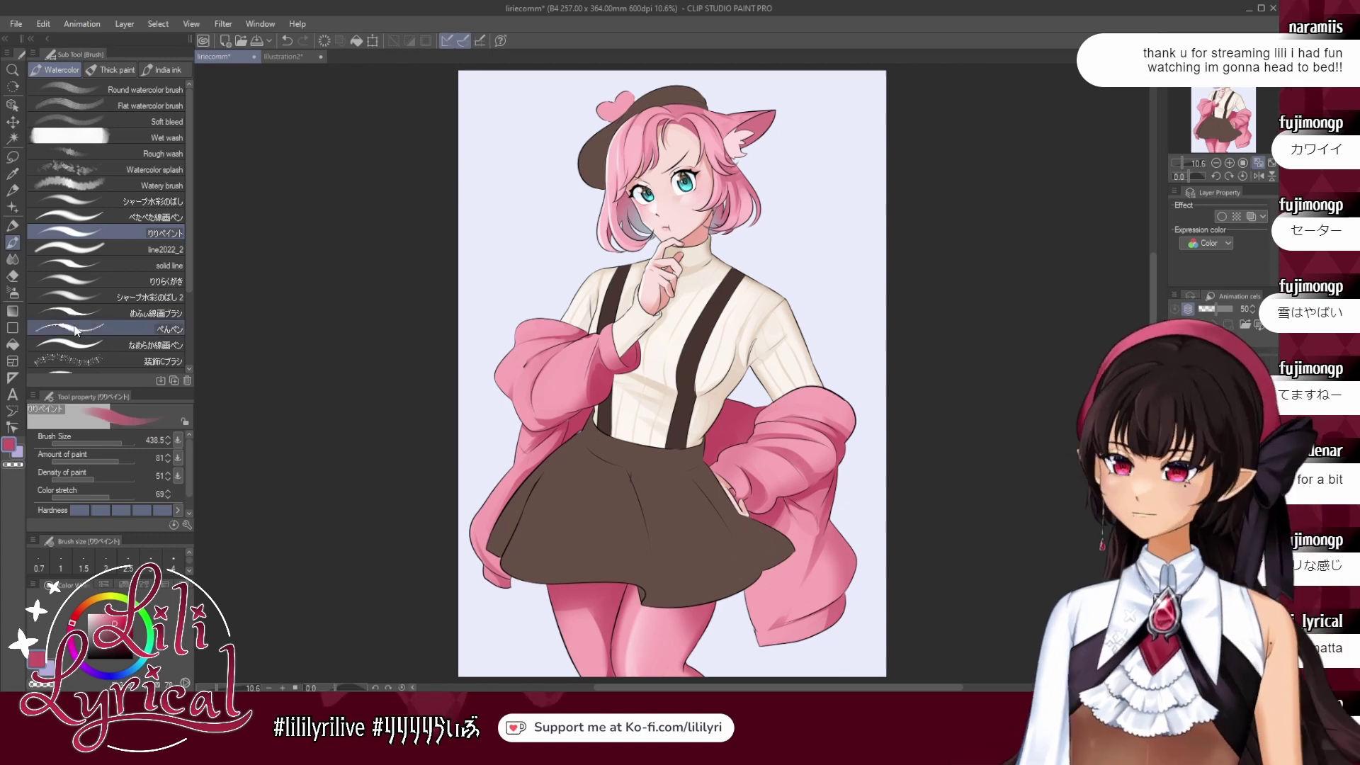
key(e)
key(j)
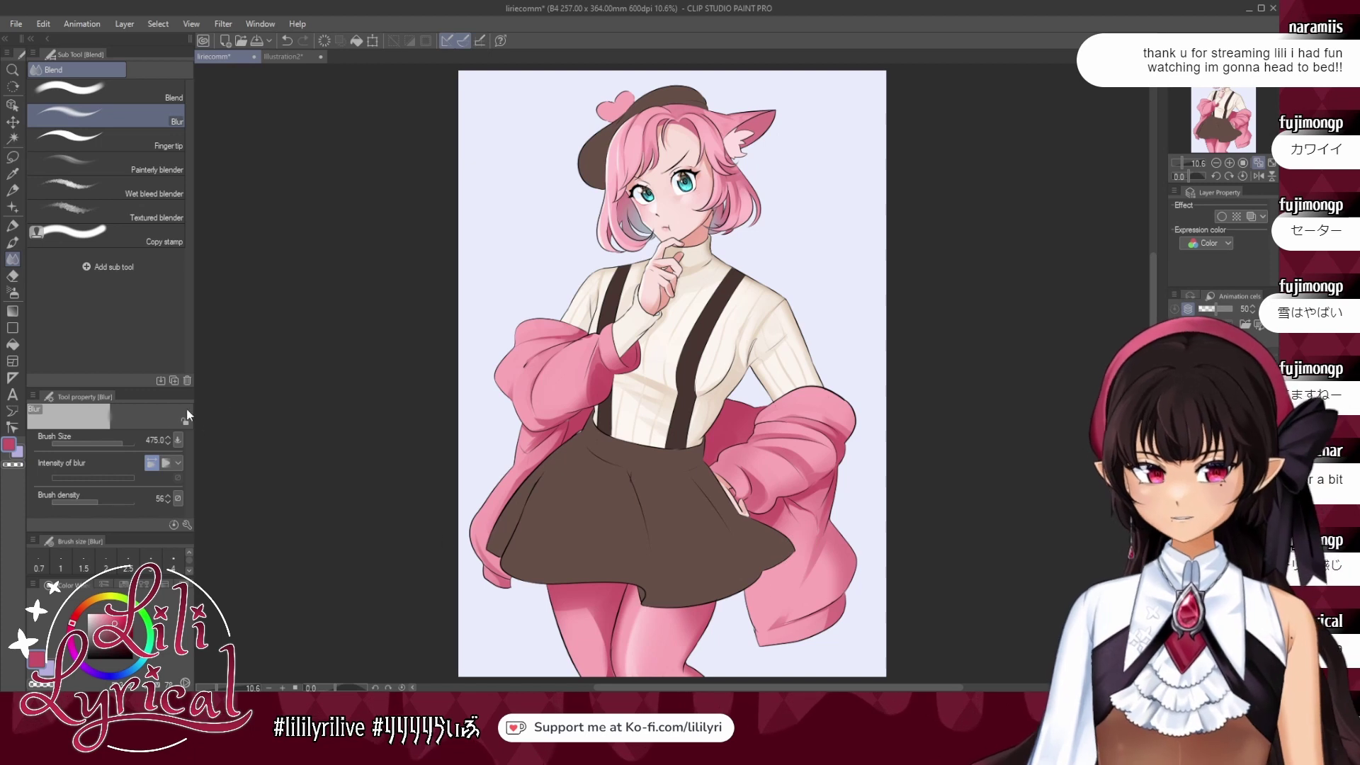
click(119, 443)
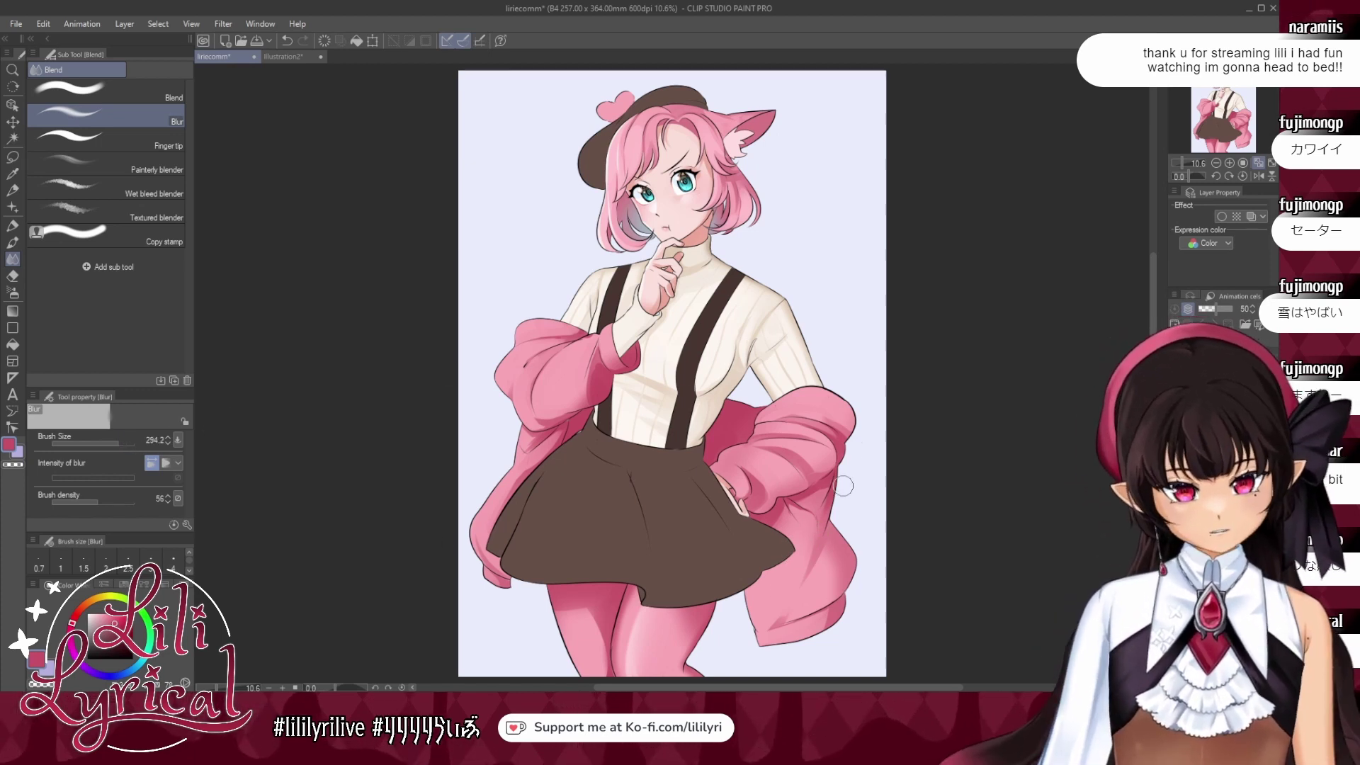
Refine the folds near the cardigan's lower hem with light pink strokes of りりペイント at size 143.4.
key(b)
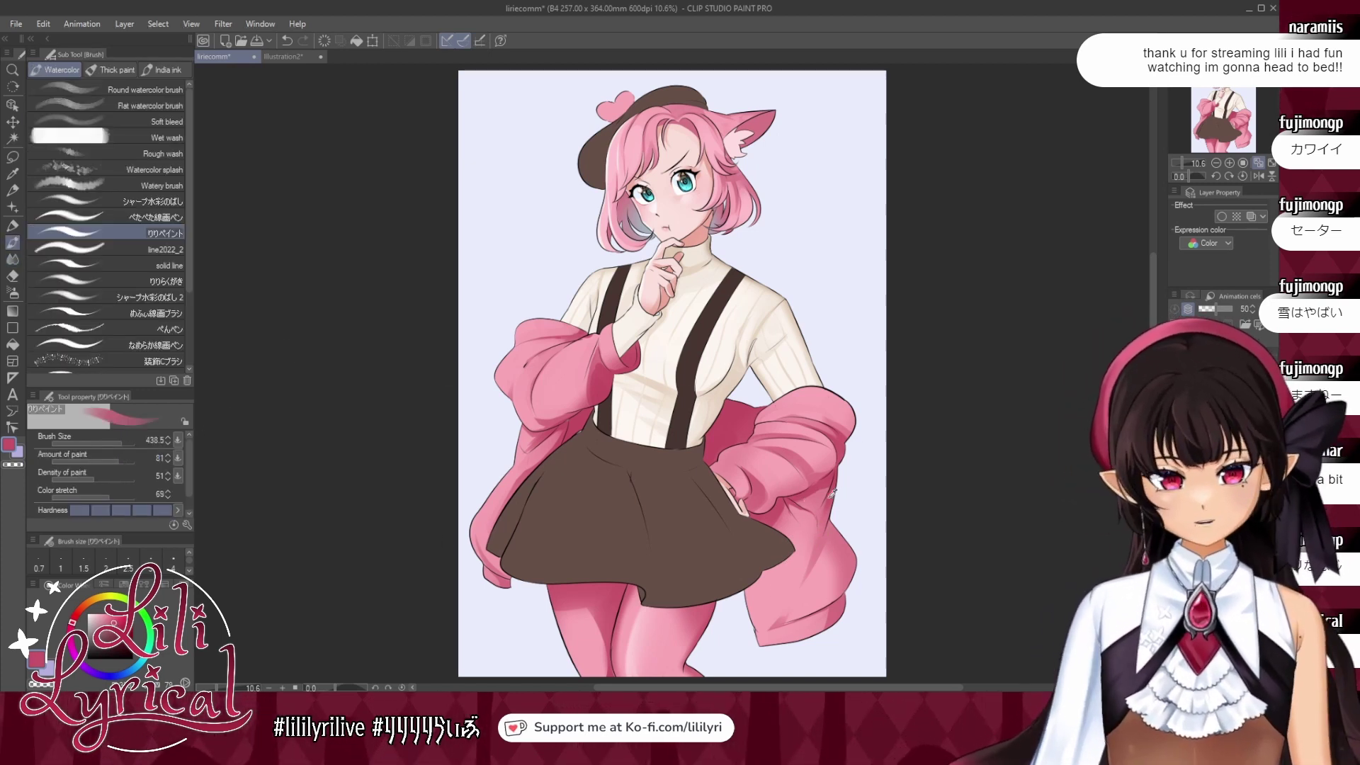
click(113, 443)
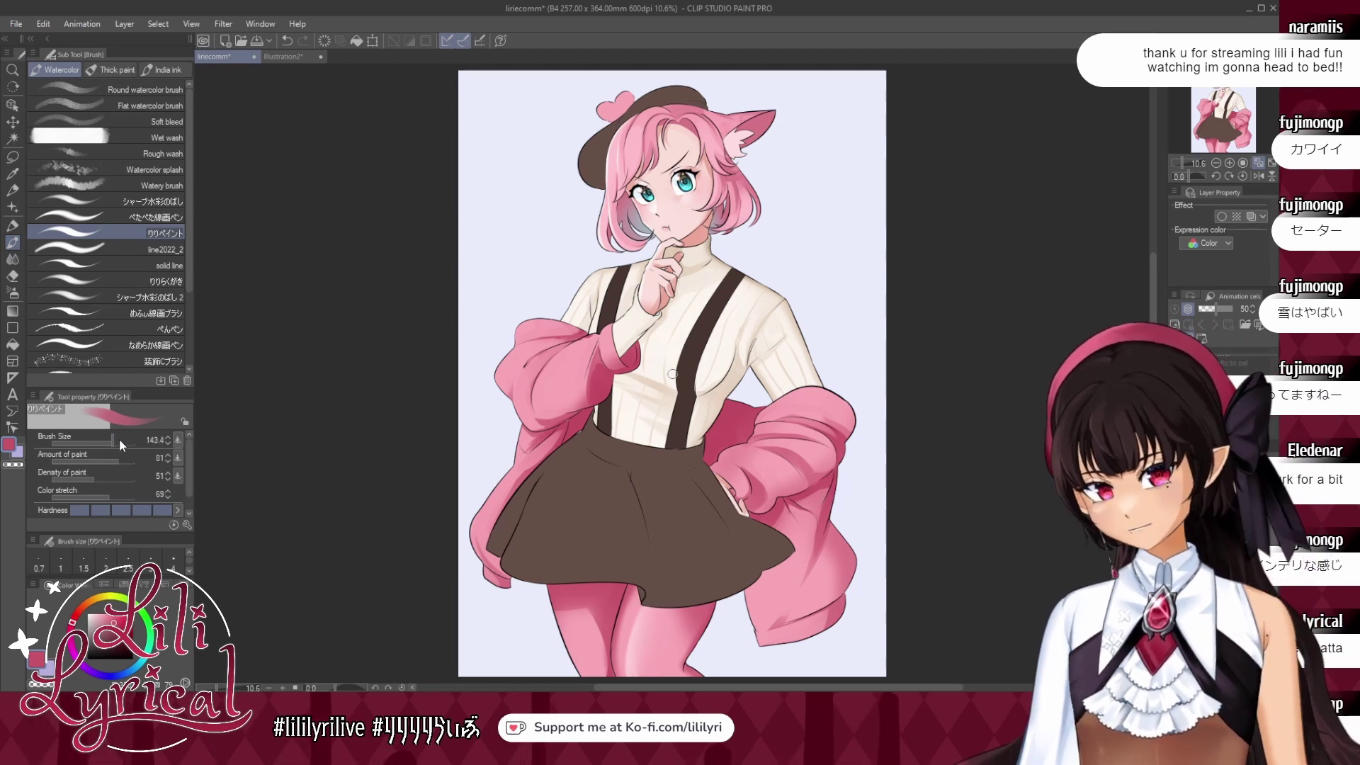
alt+click(821, 599)
drag(819, 608, 839, 585)
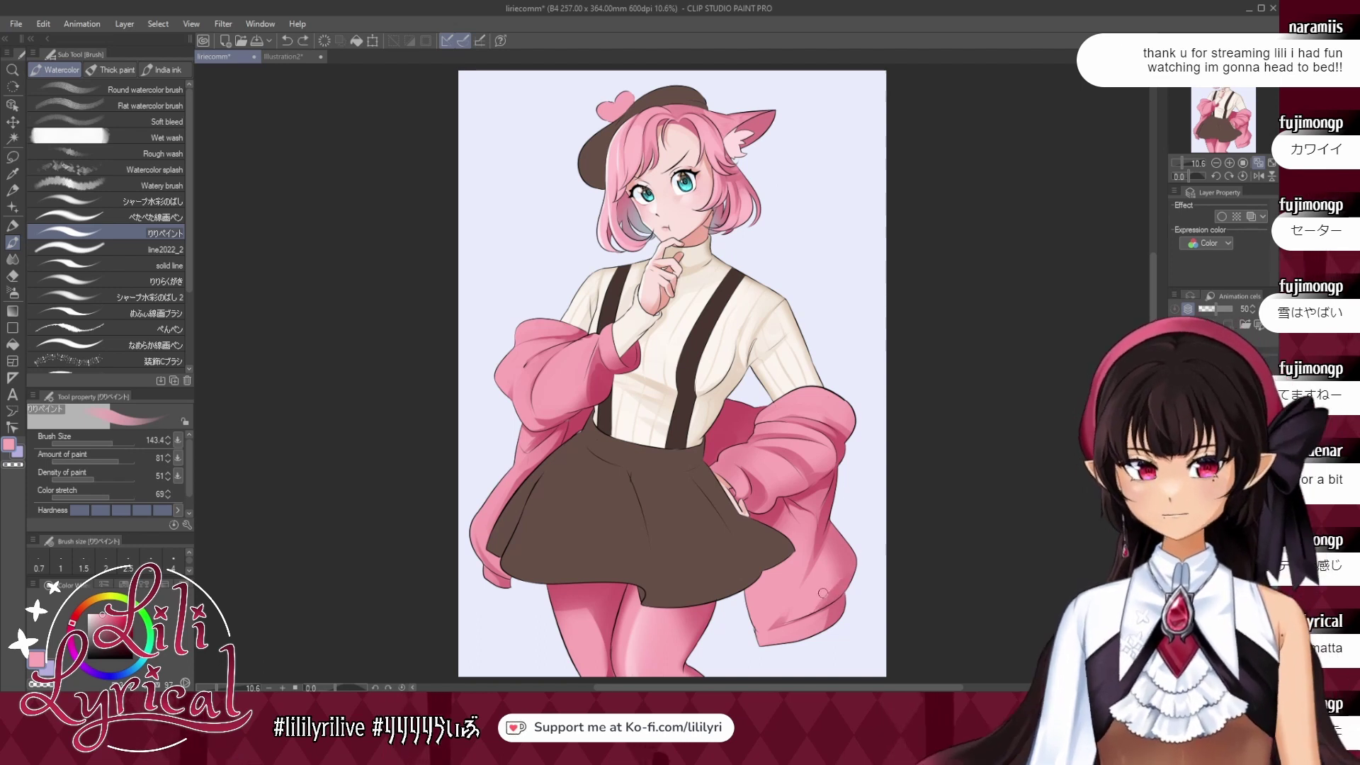
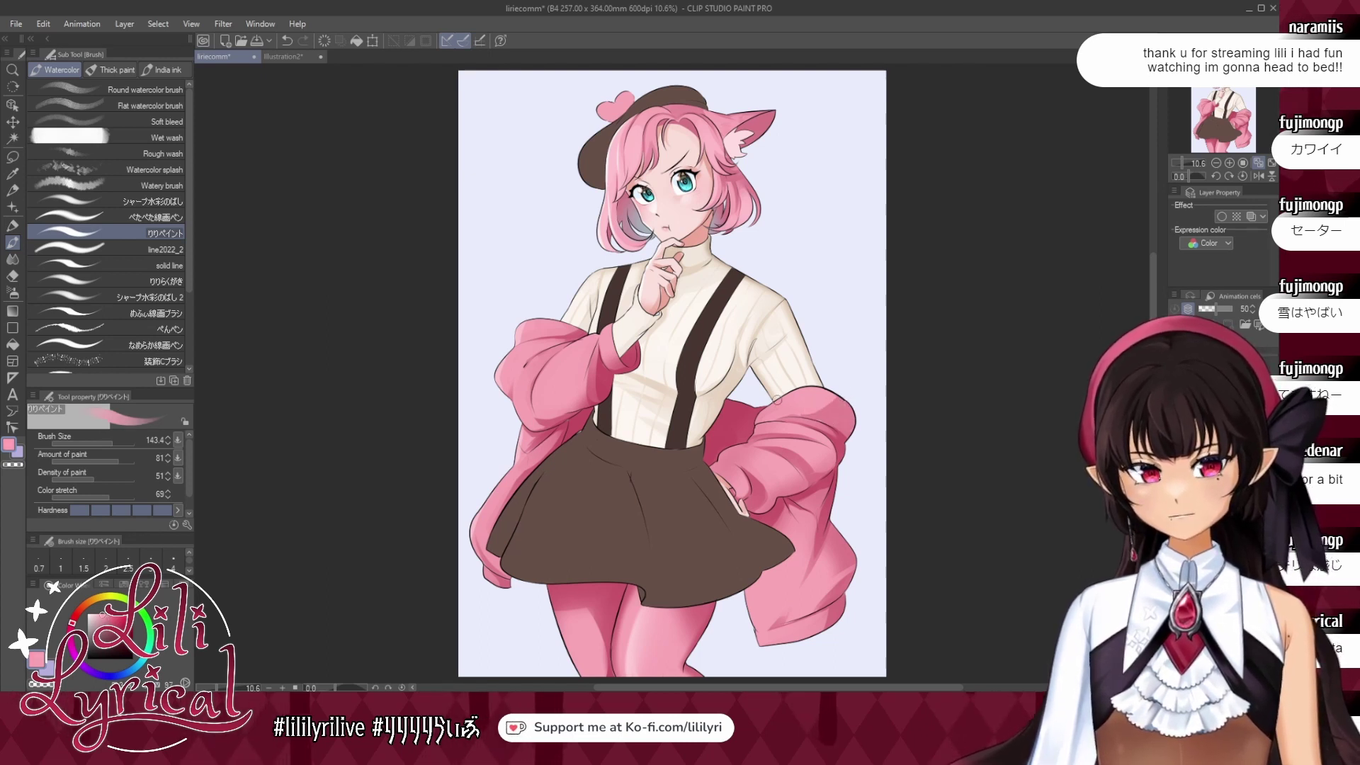
Airbrush darker pink along the cardigan sleeve's outer edge with Soft at size 557.3 and save the illustration.
key(b)
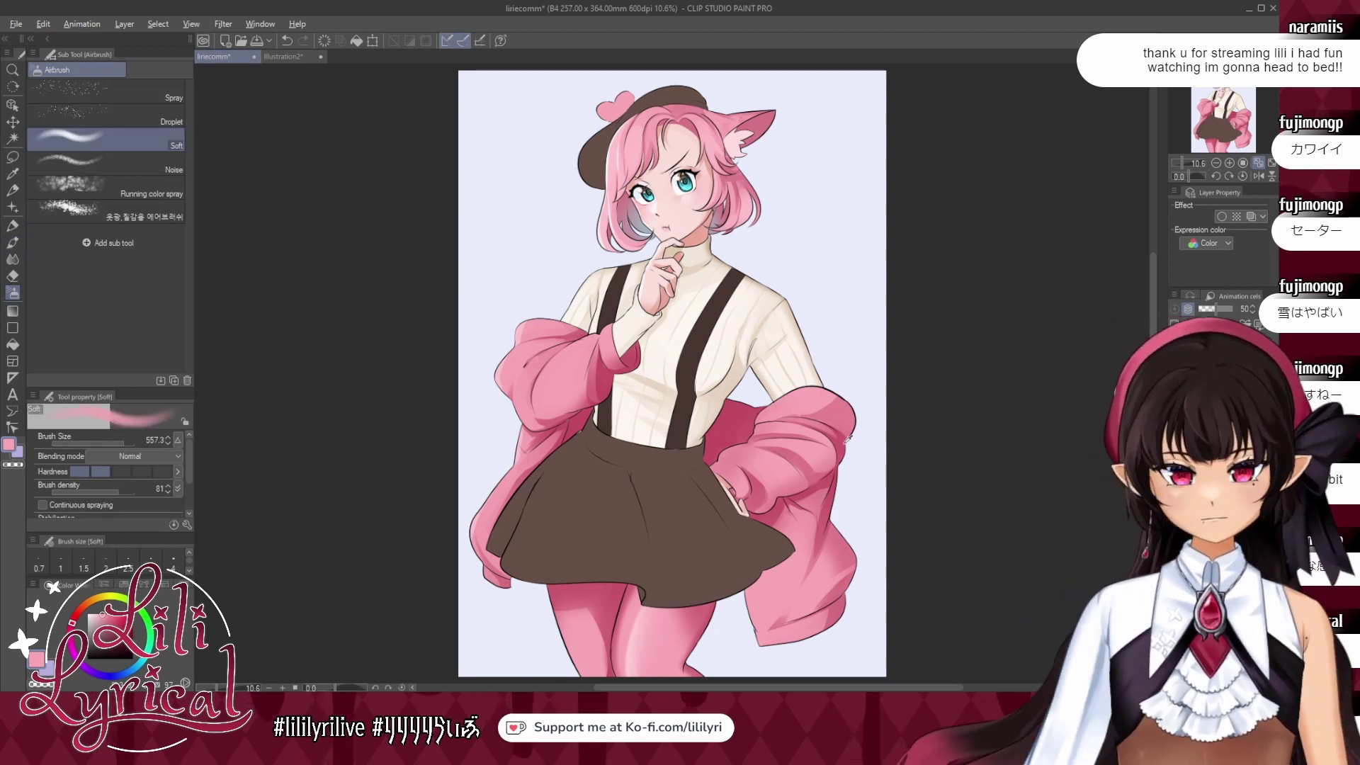
alt+click(847, 439)
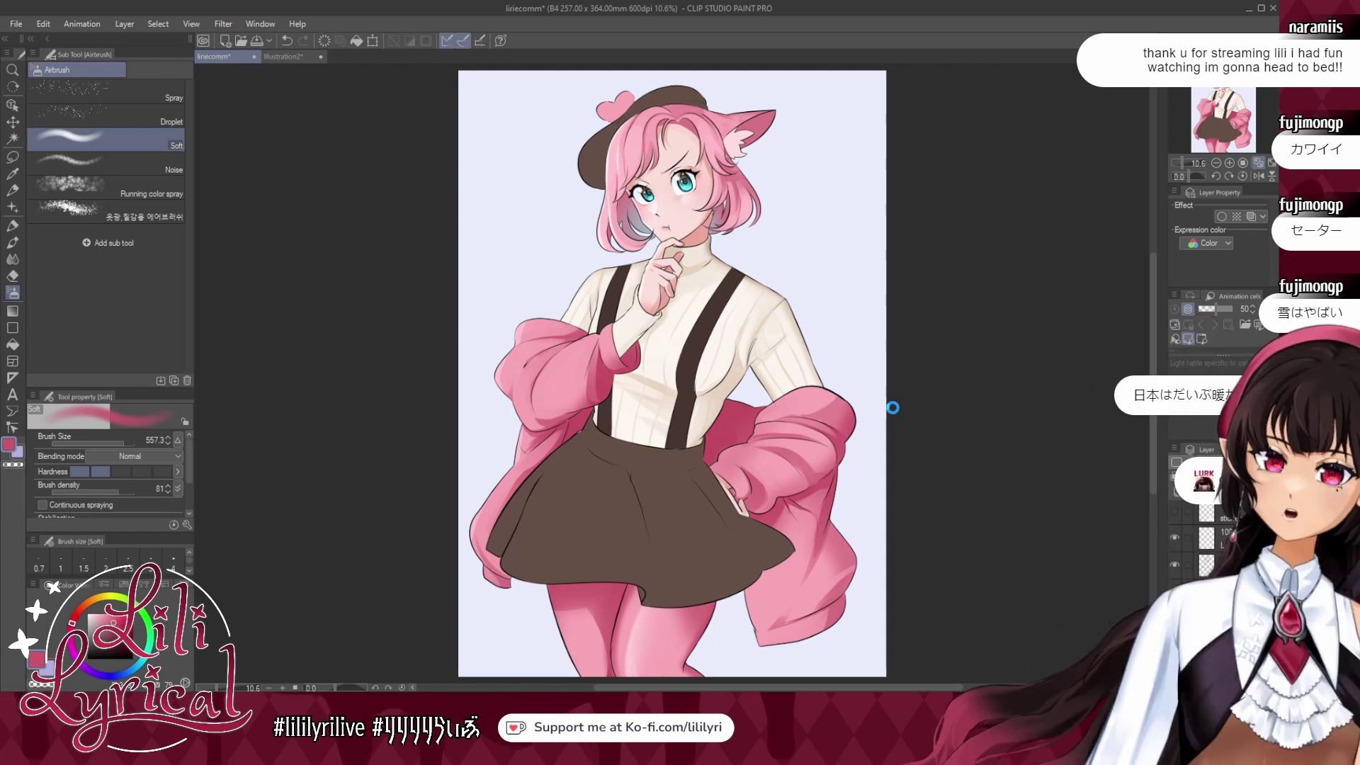
key(ctrl+s)
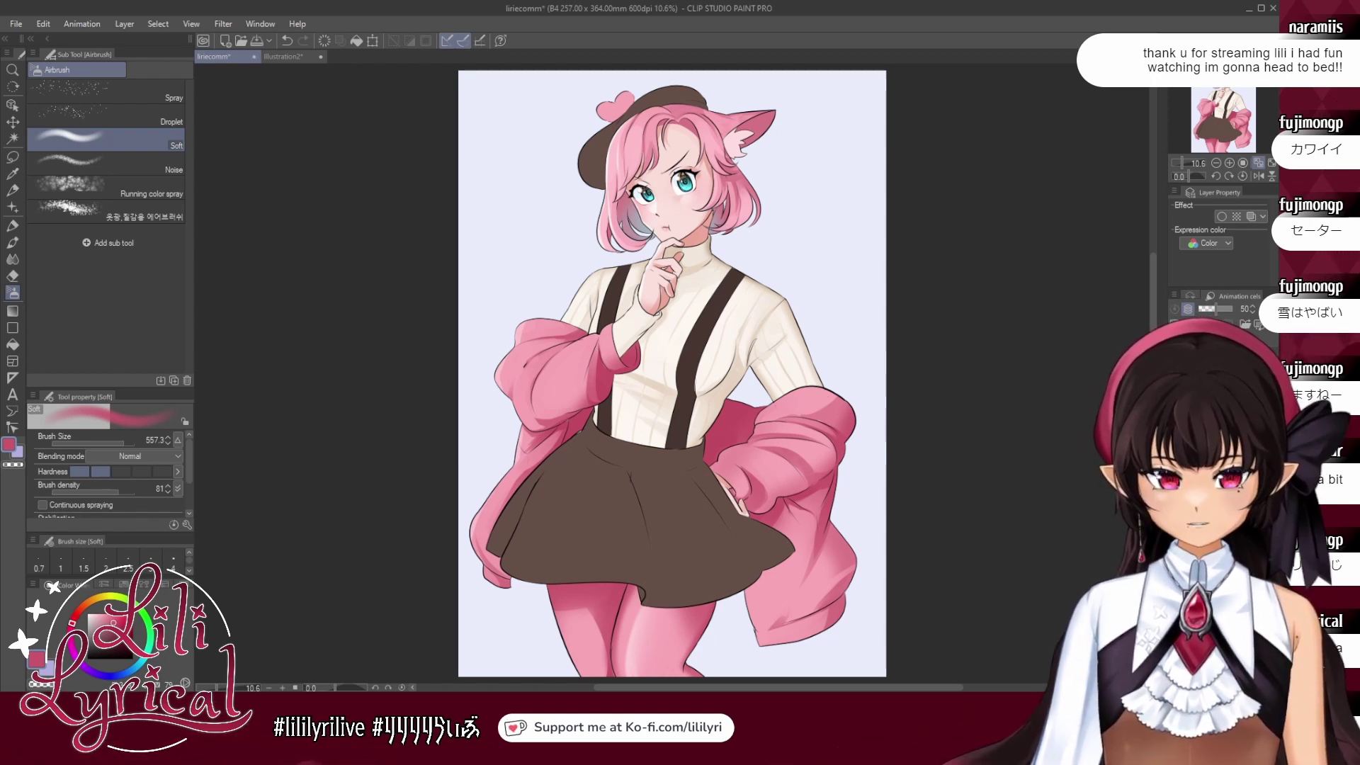
Sample the dark brown of the plaid skirt in the Illustration2 reference and return to the main illustration.
click(282, 57)
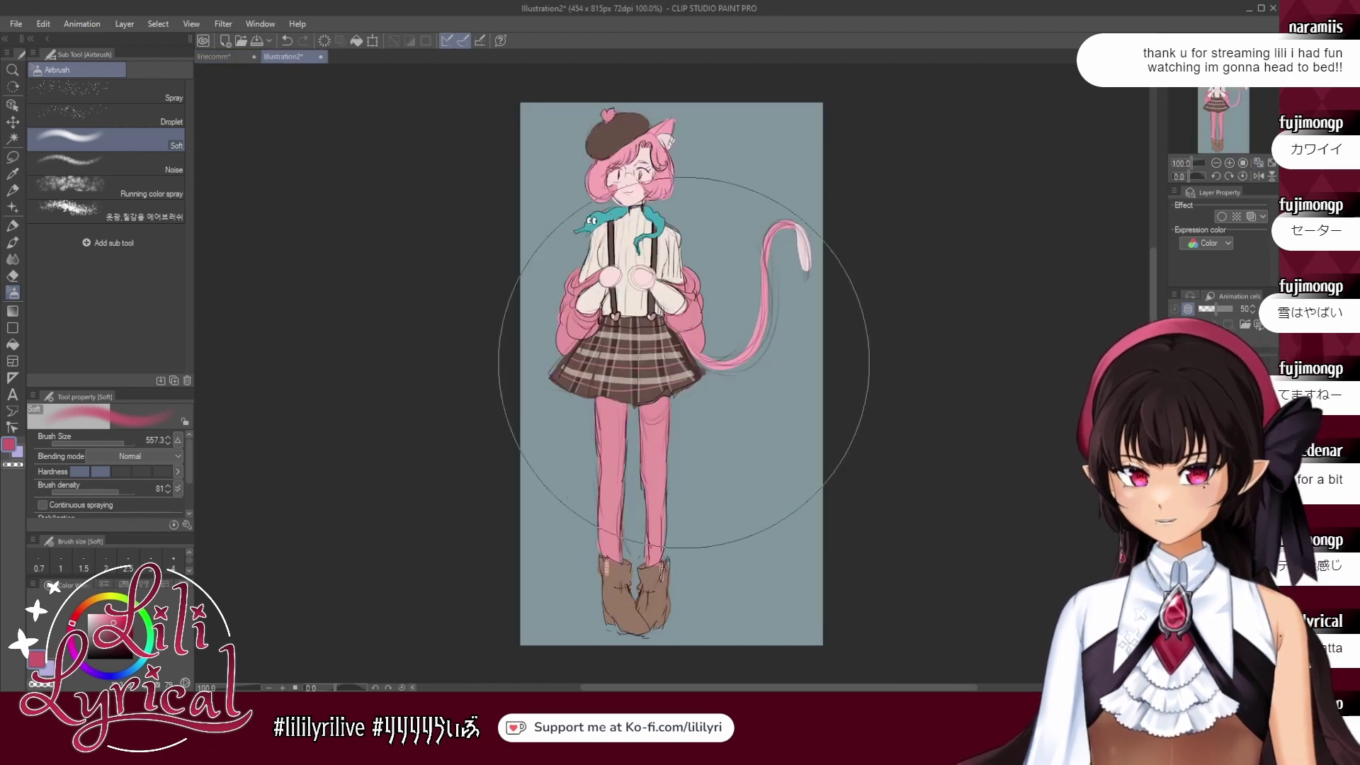
scroll(667, 312, up, 4)
alt+click(667, 312)
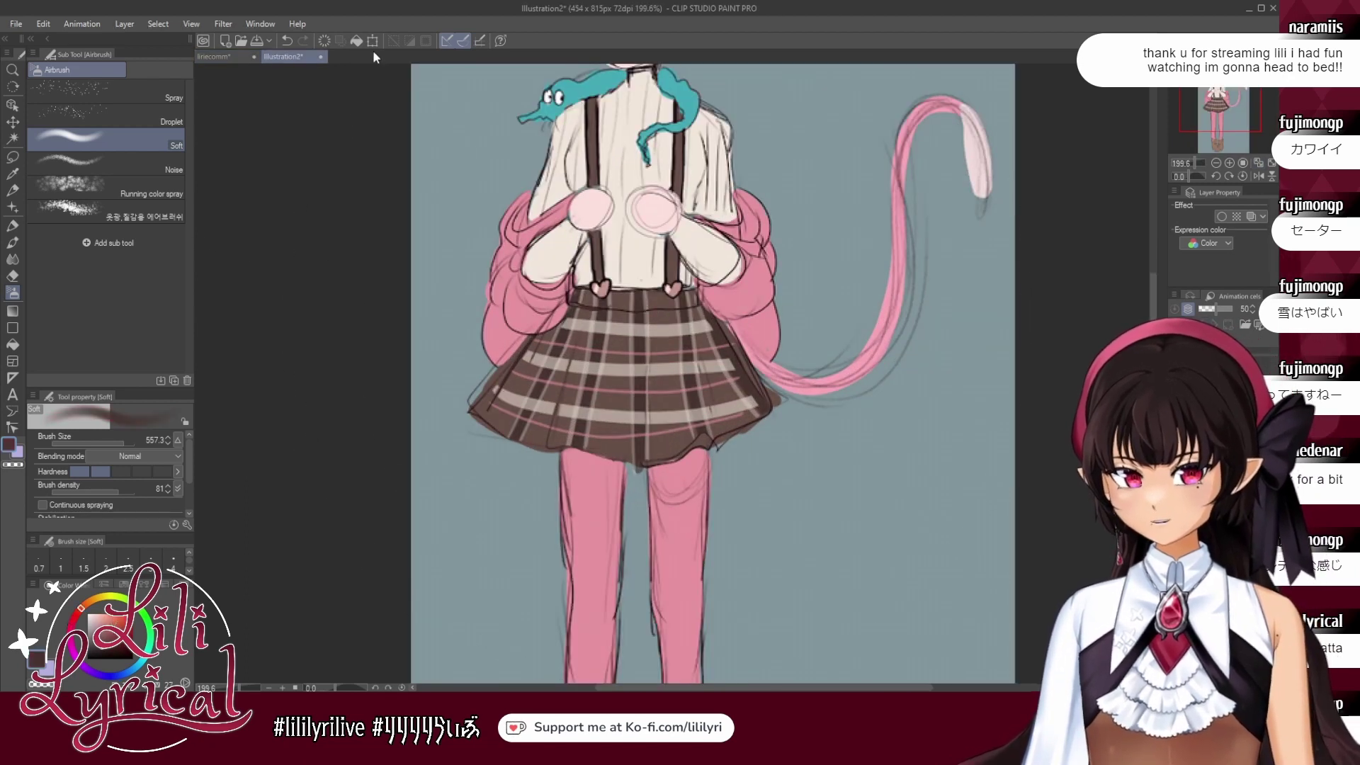
click(222, 57)
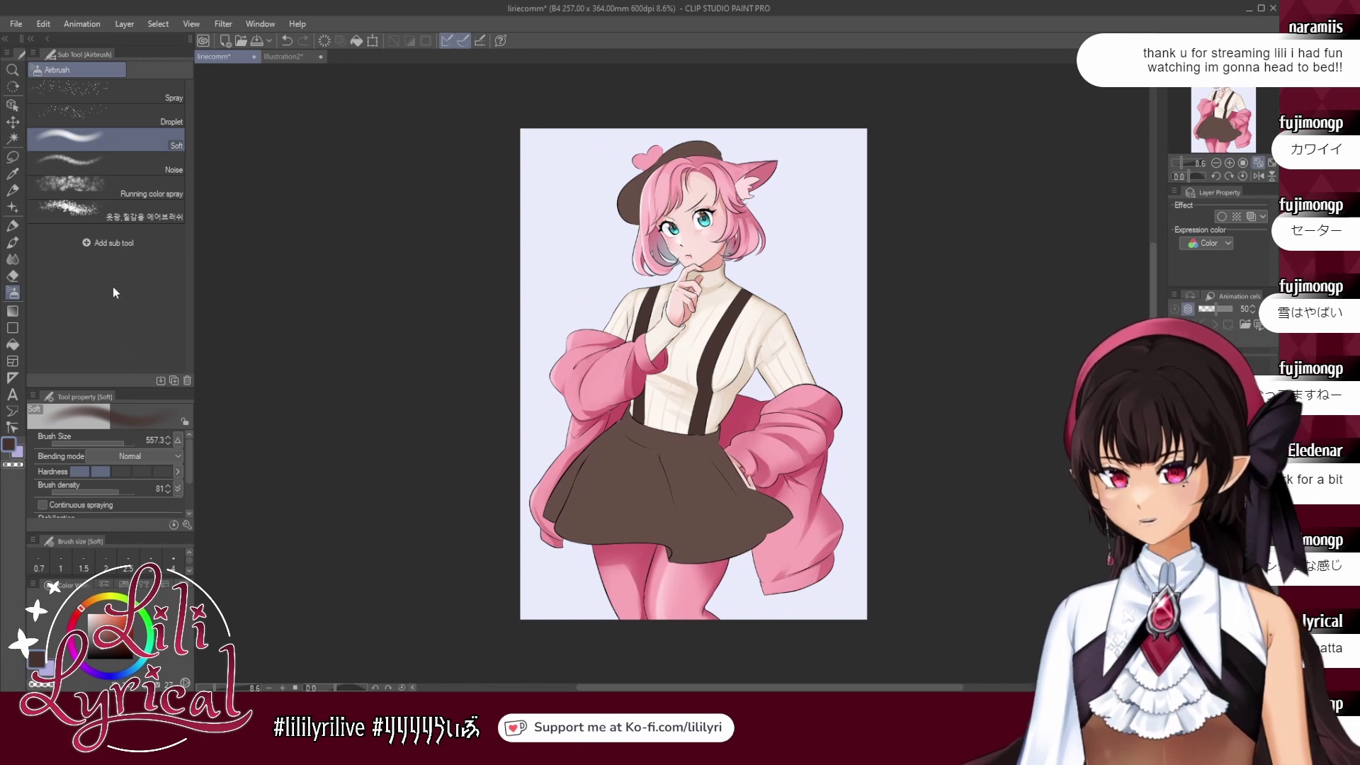
Draw a straight vertical dark brown stripe across the skirt with Milli pen at size 345.1 and place a copy beside it.
click(12, 227)
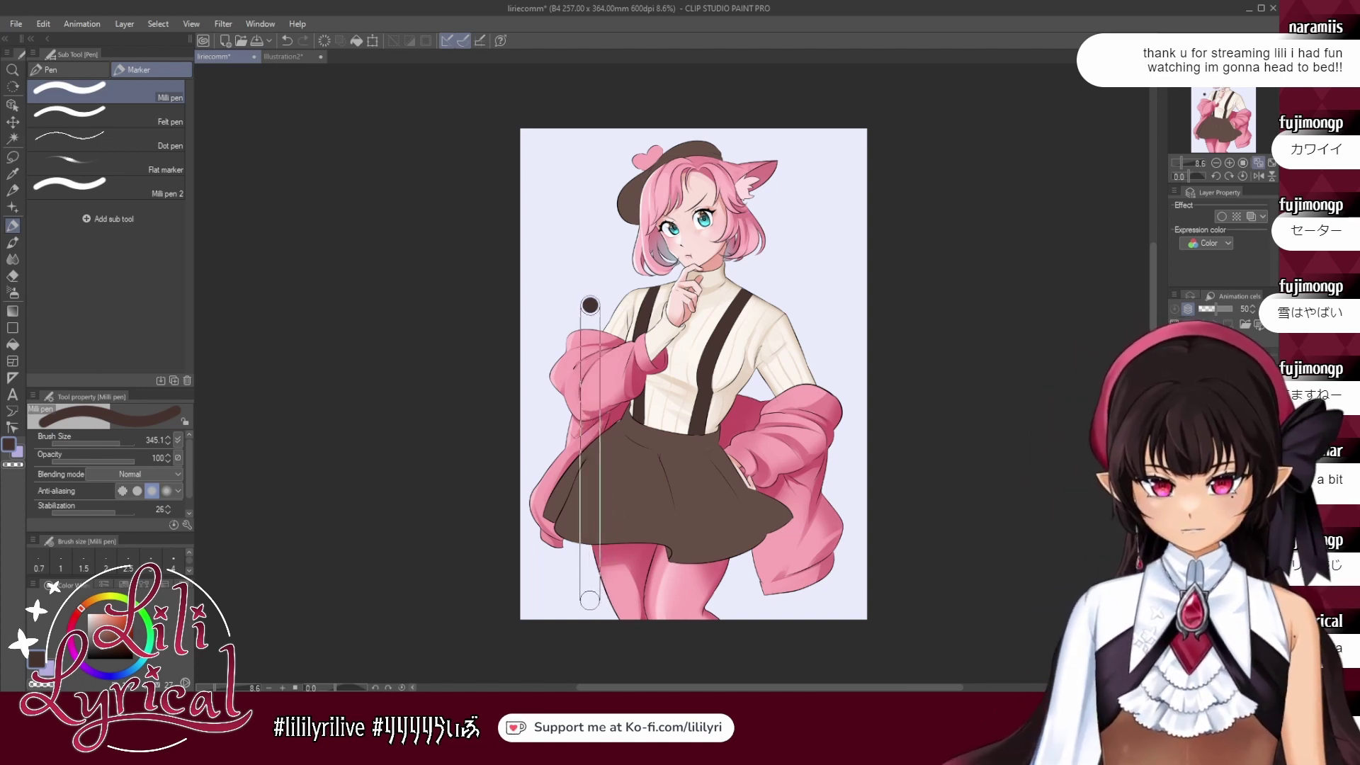
shift+click(589, 601)
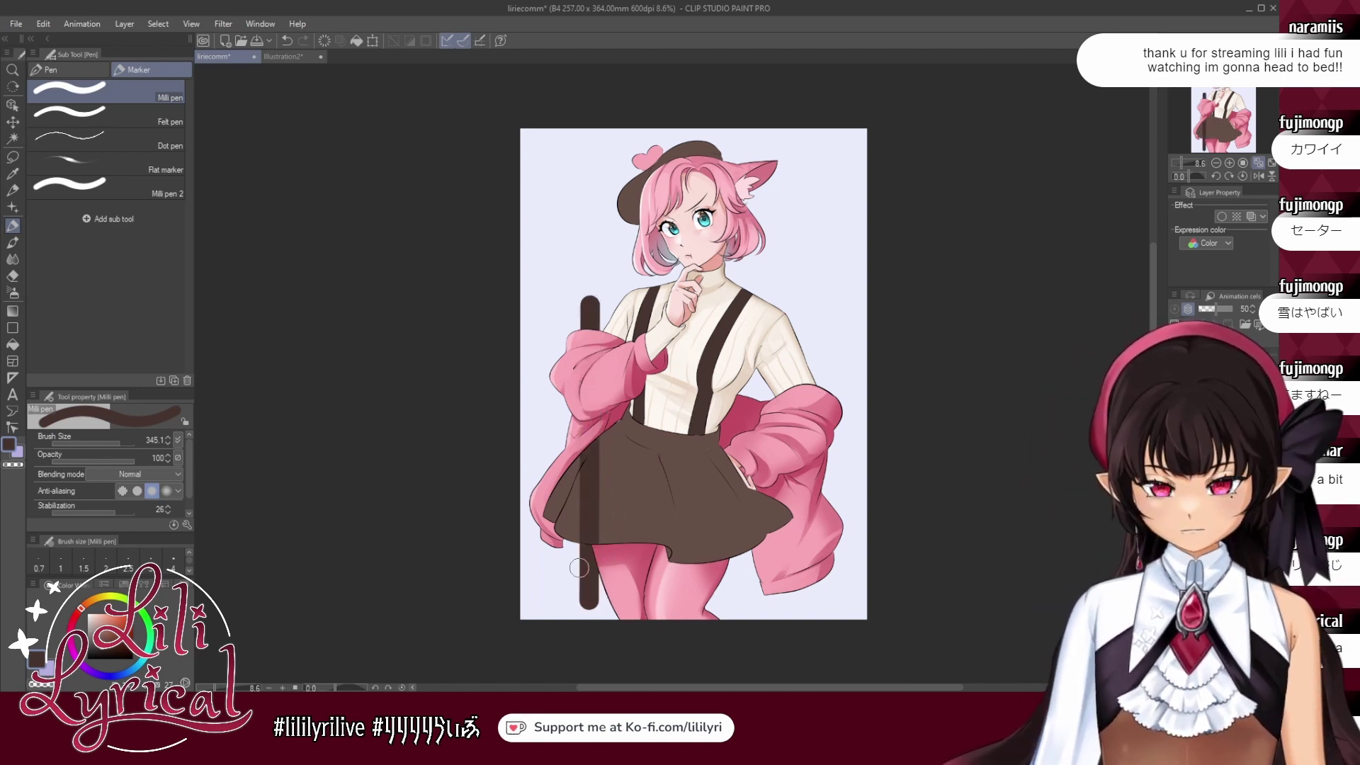
click(13, 125)
drag(616, 498, 644, 516)
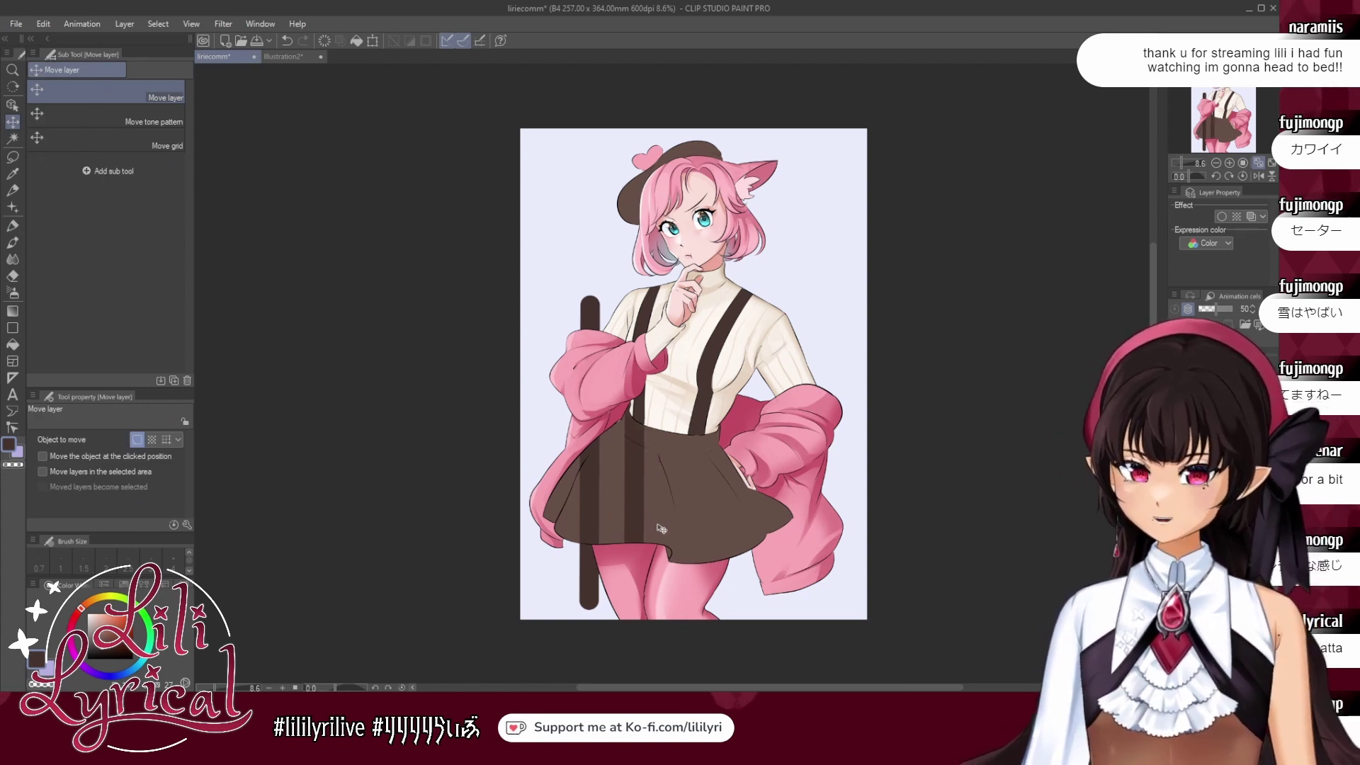
Duplicate the dark brown stripes across the skirt, scale the set narrower, and copy it again to cover the skirt's full width.
drag(661, 528, 716, 539)
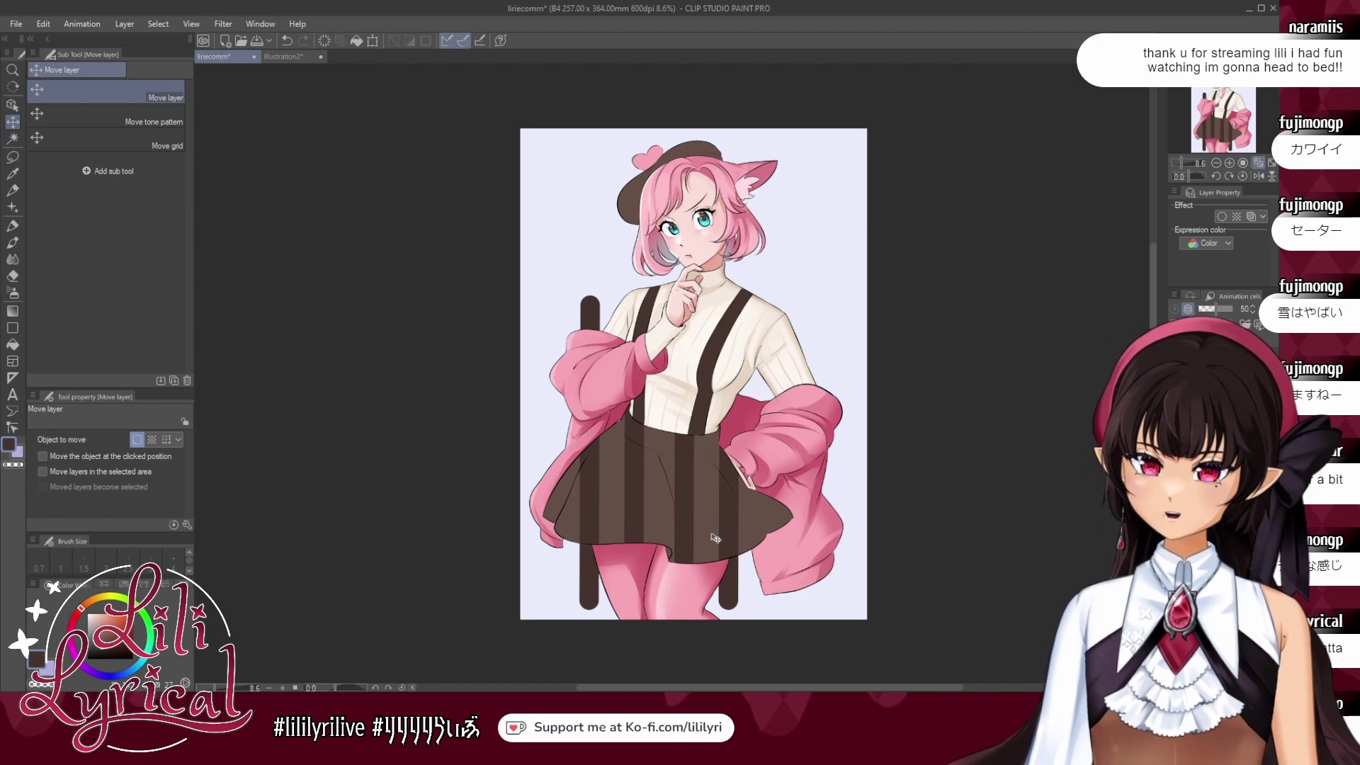
key(ctrl+t)
drag(737, 452, 702, 450)
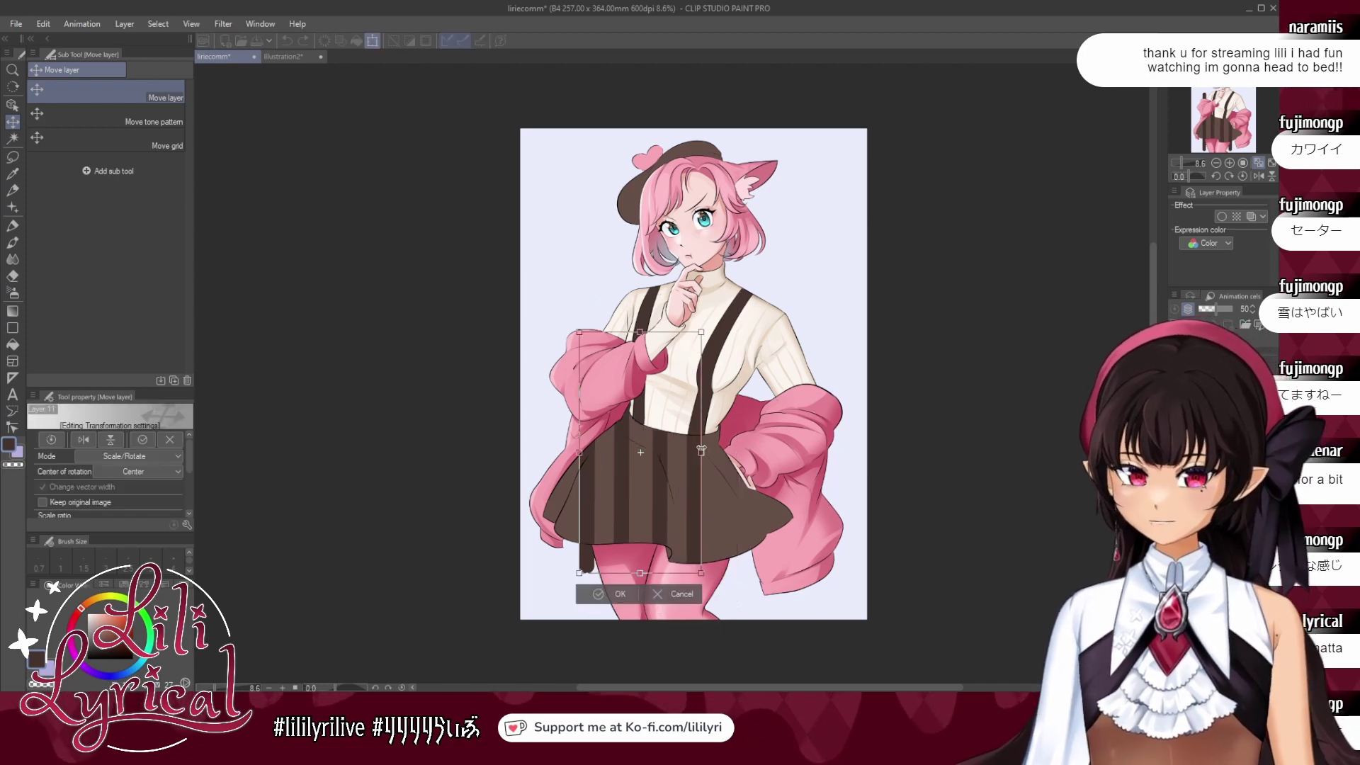
key(Return)
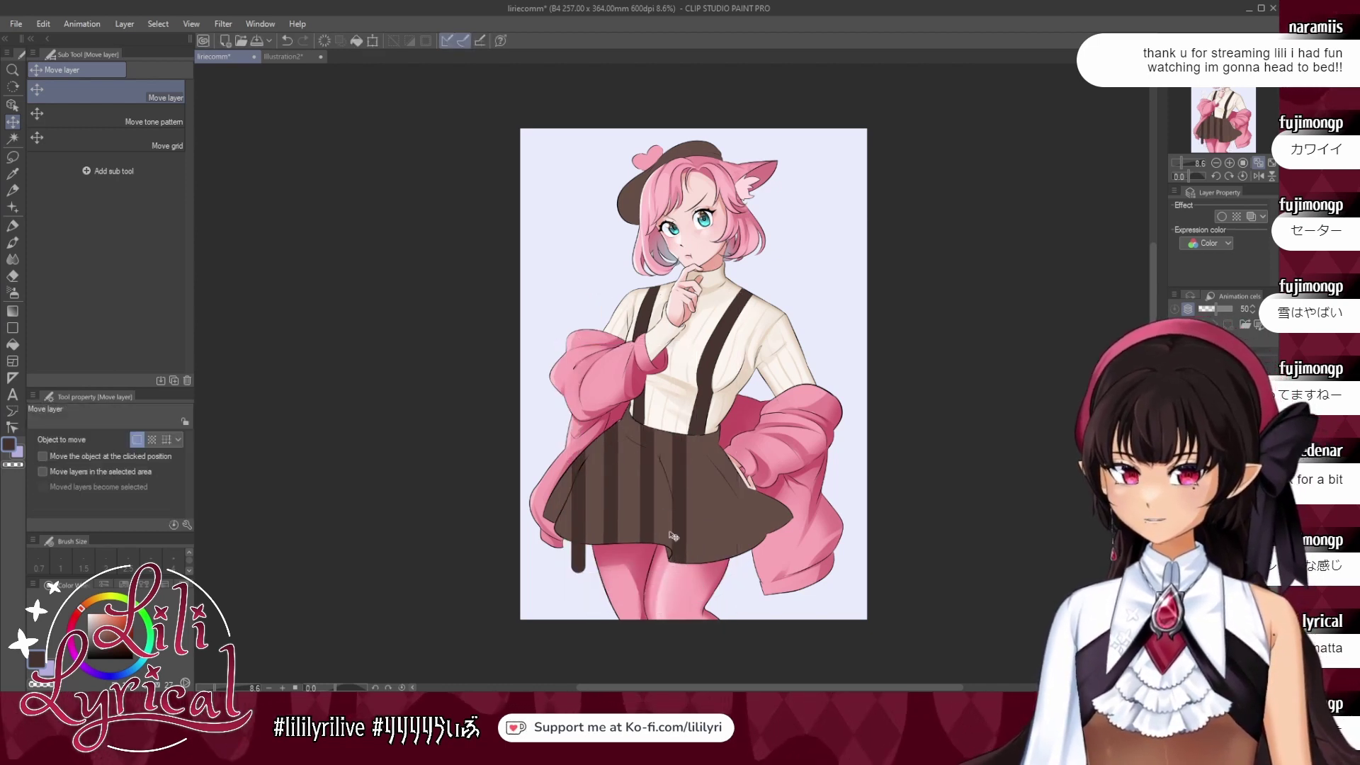
key(ctrl+c)
key(ctrl+v)
drag(612, 516, 747, 506)
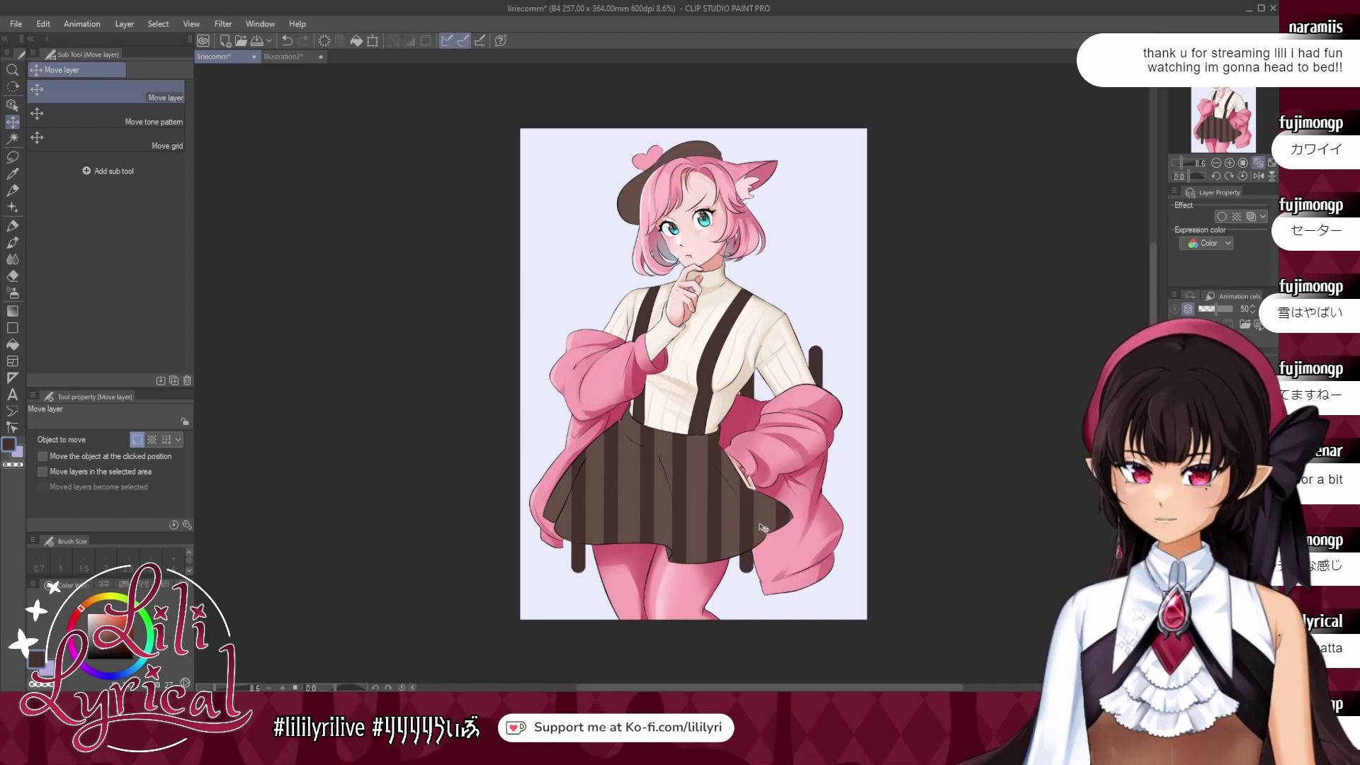
Check the plaid in the Illustration2 reference and add a border effect with a light beige edge color to the skirt's vertical stripes.
click(281, 56)
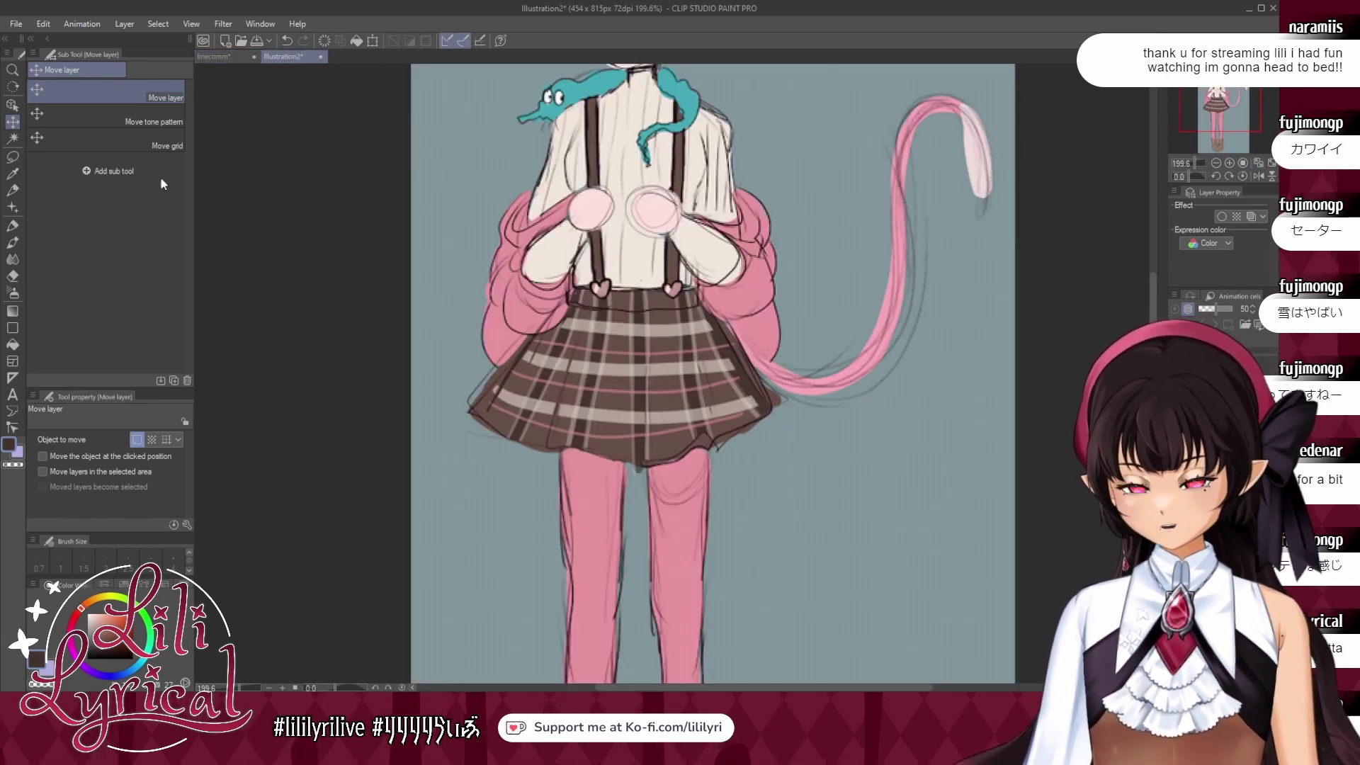
click(237, 59)
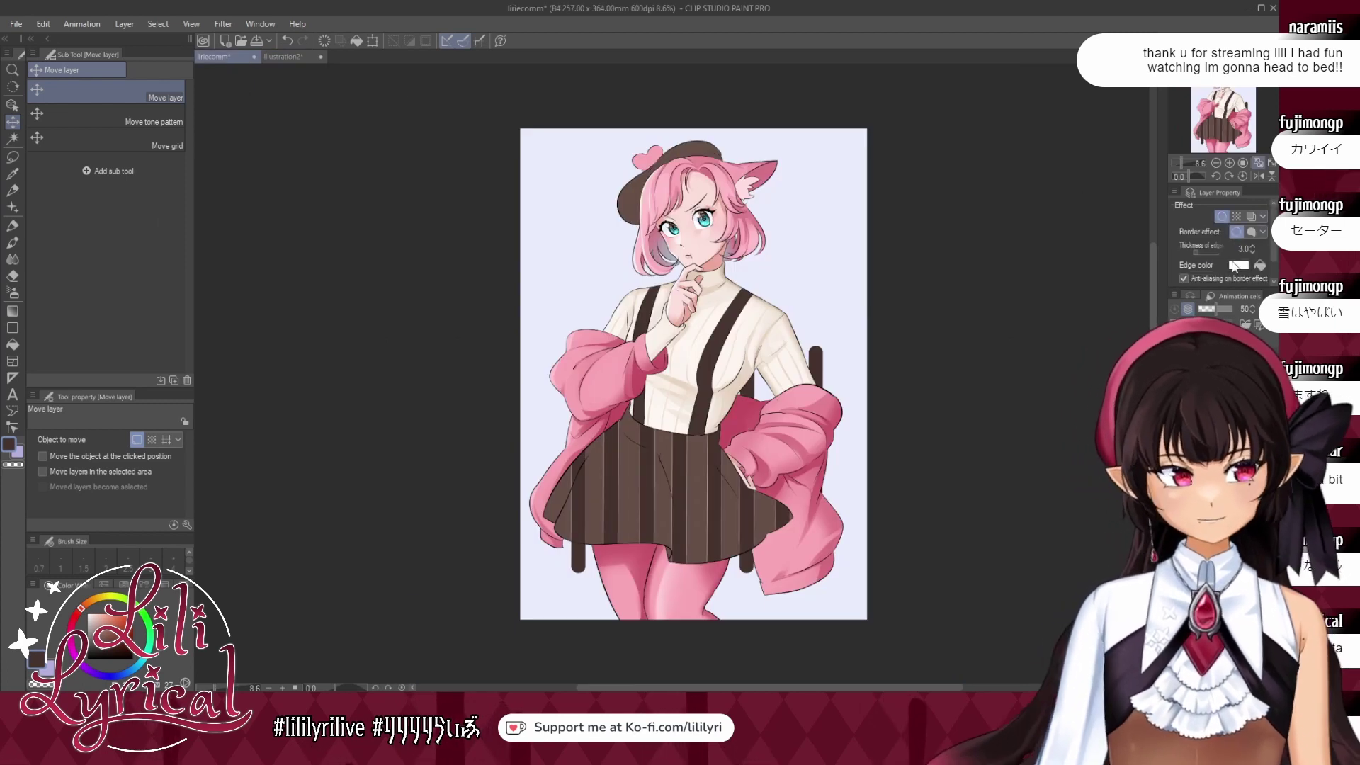
key(alt+Tab)
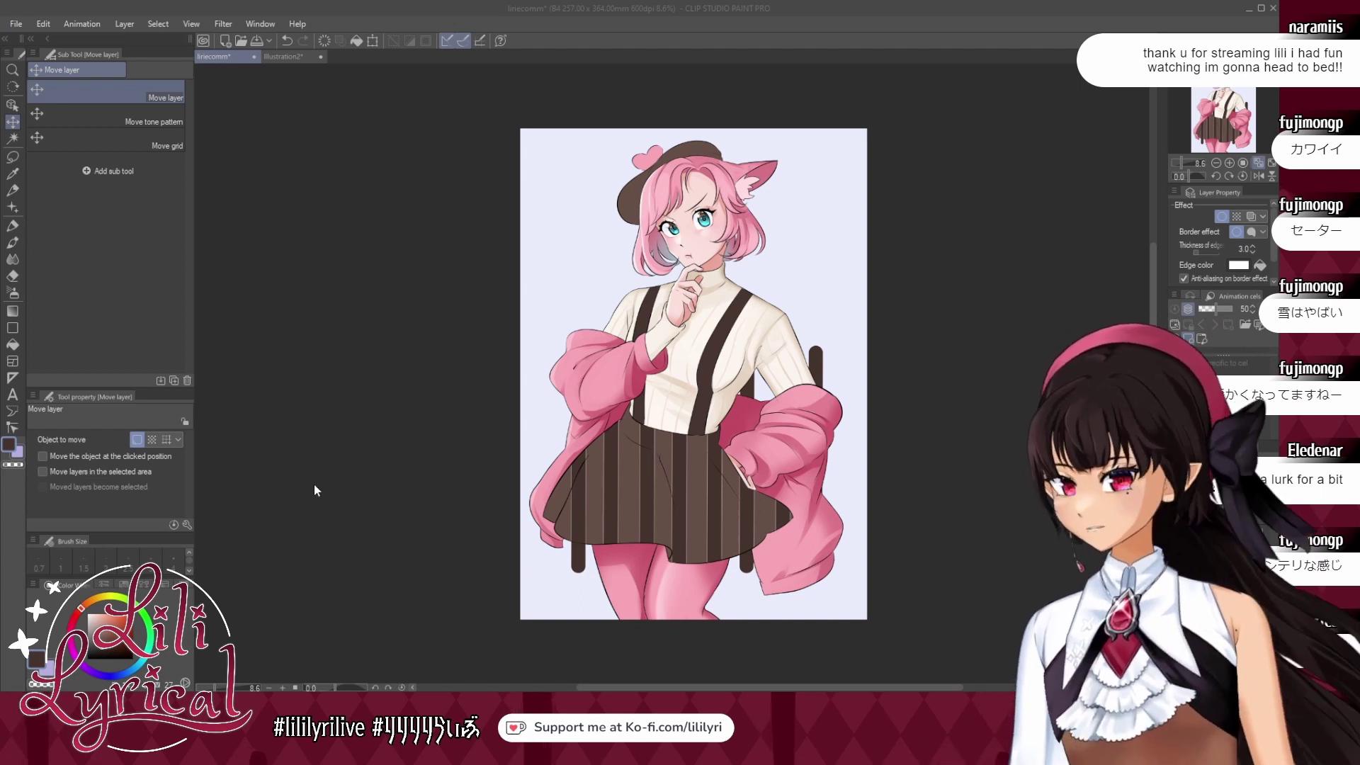
click(324, 484)
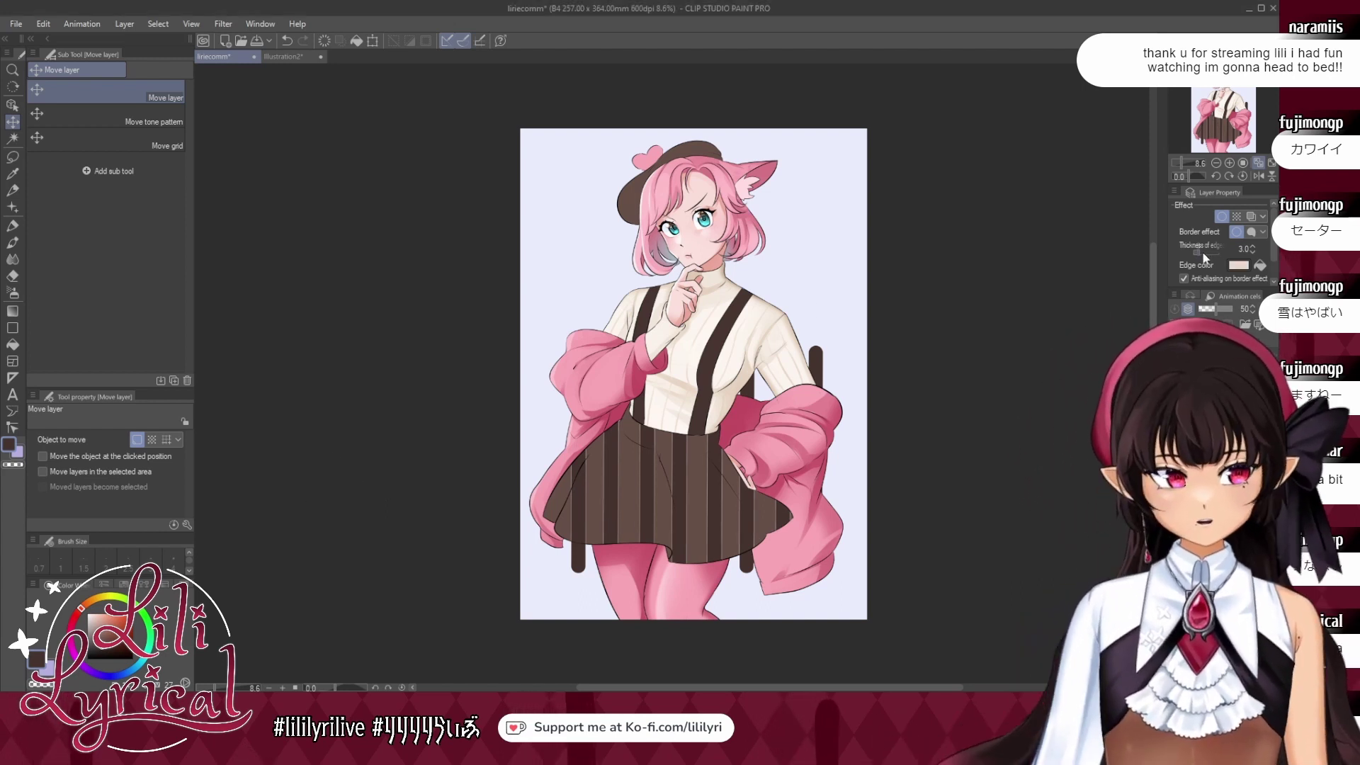
Compare the stripe borders with the plaid reference and set their edge thickness to 34.4.
click(1203, 253)
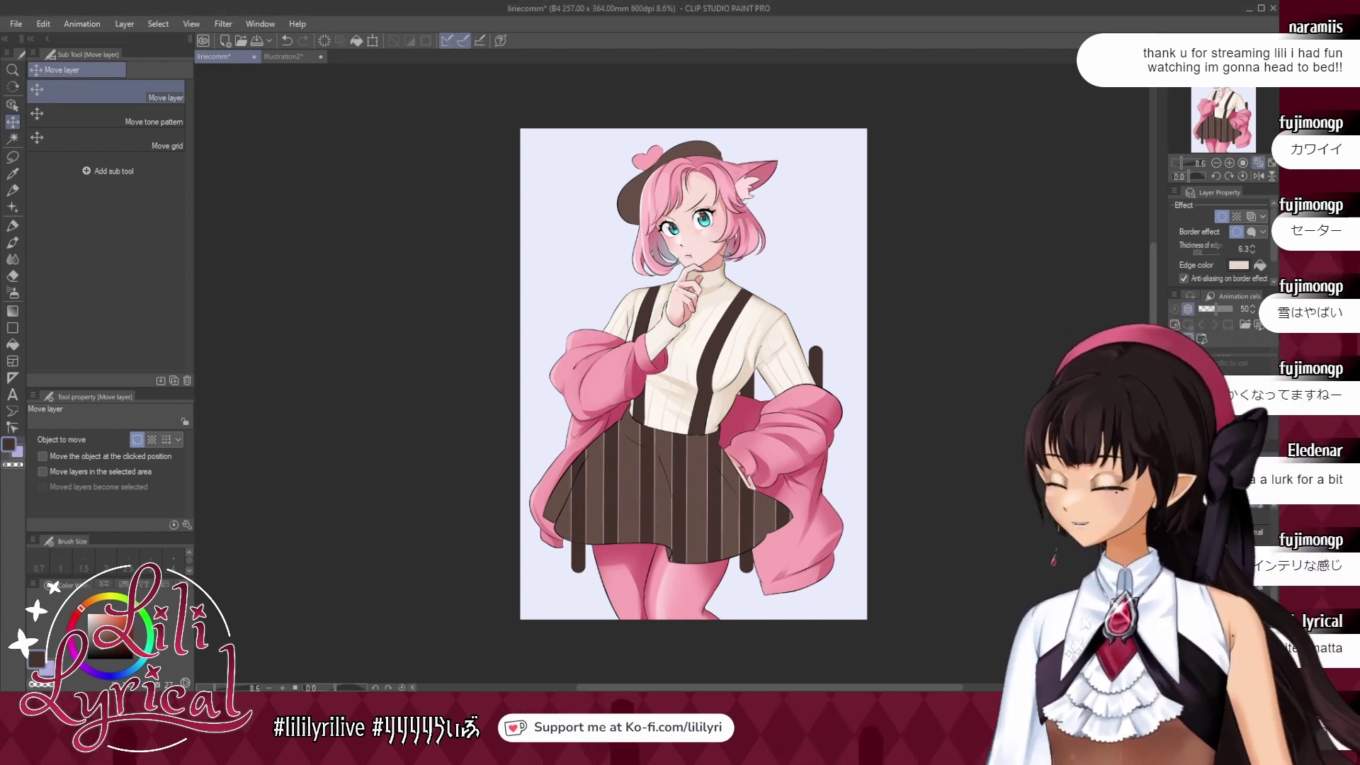
click(1225, 560)
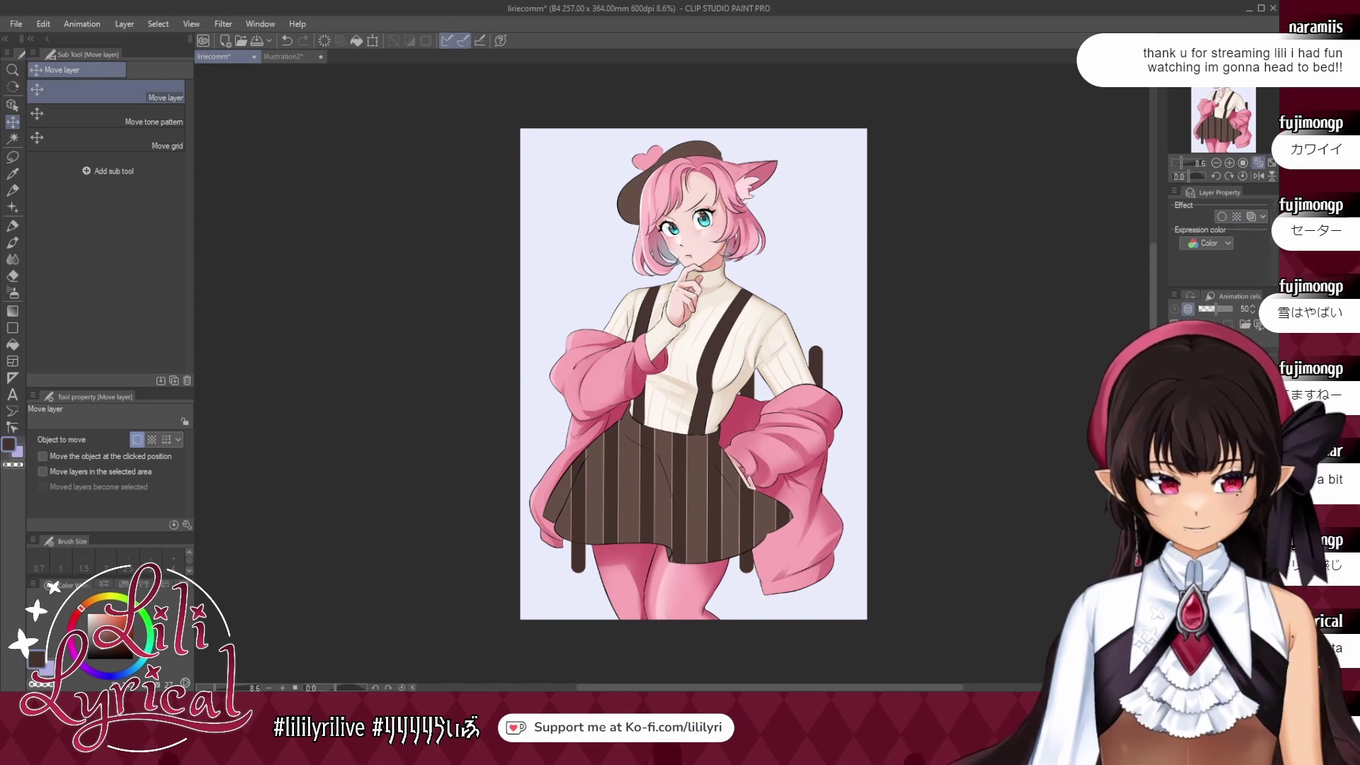
click(1224, 538)
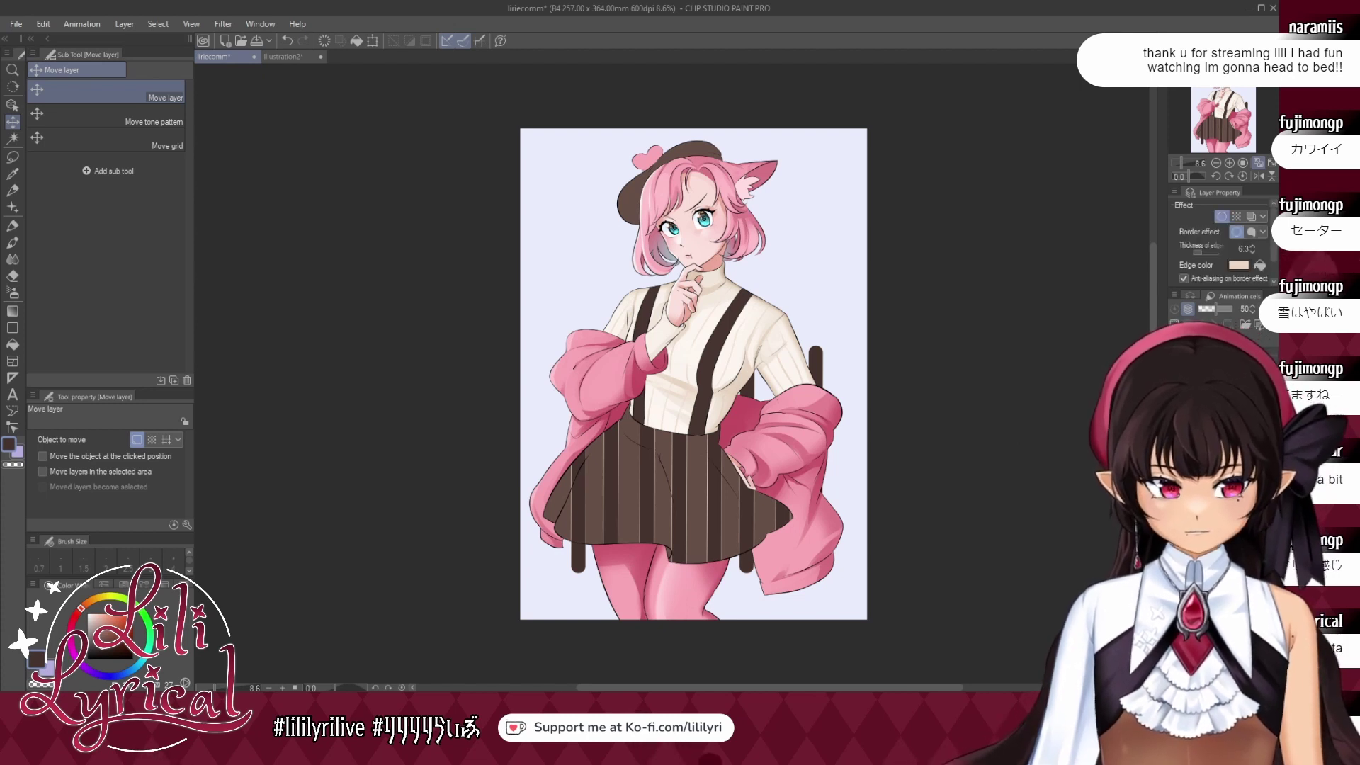
click(1224, 552)
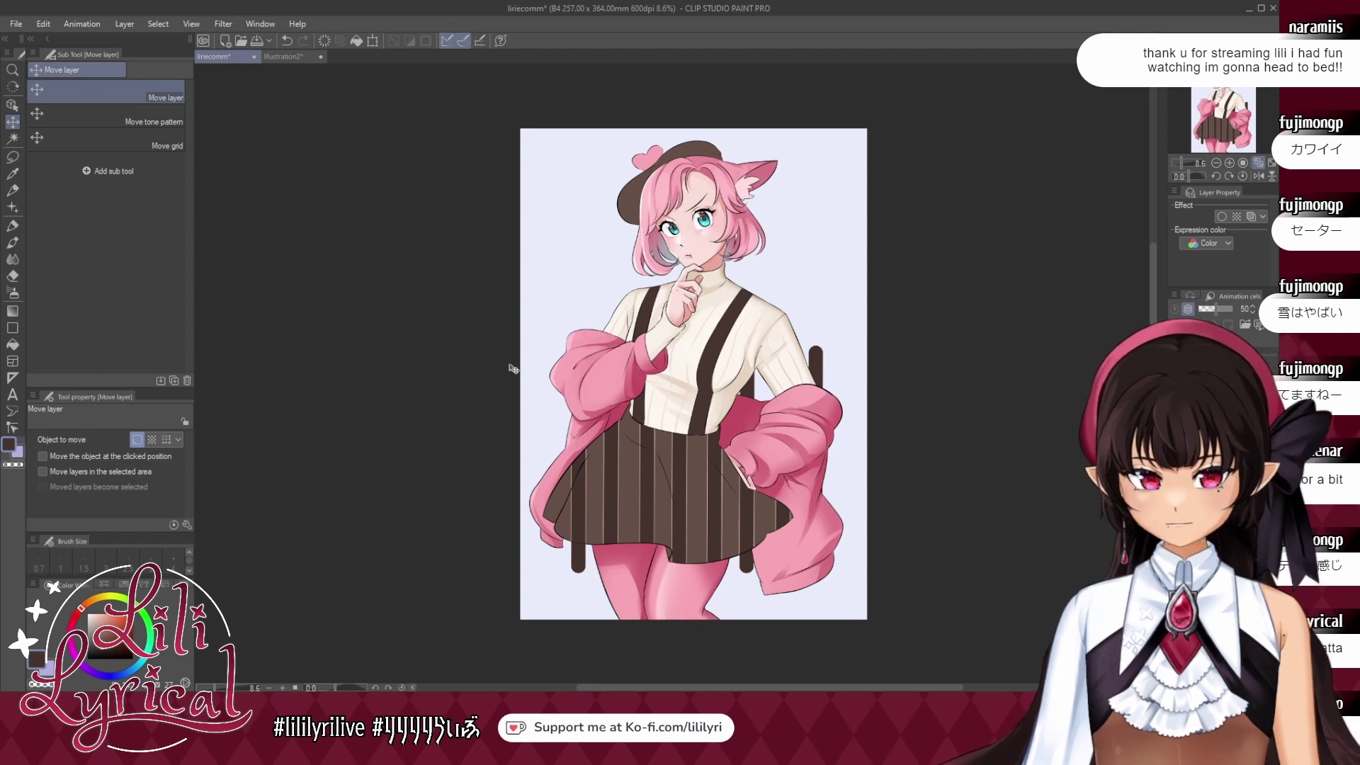
click(298, 60)
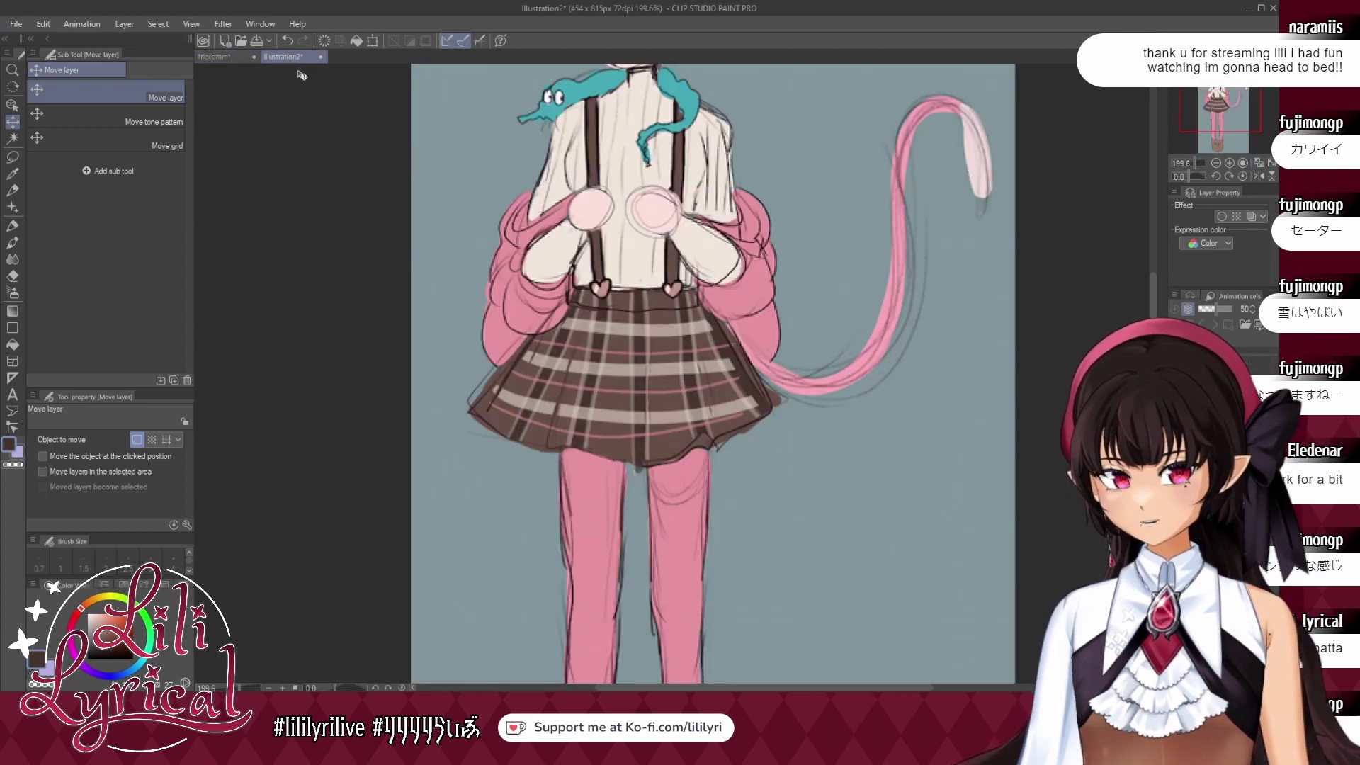
click(231, 58)
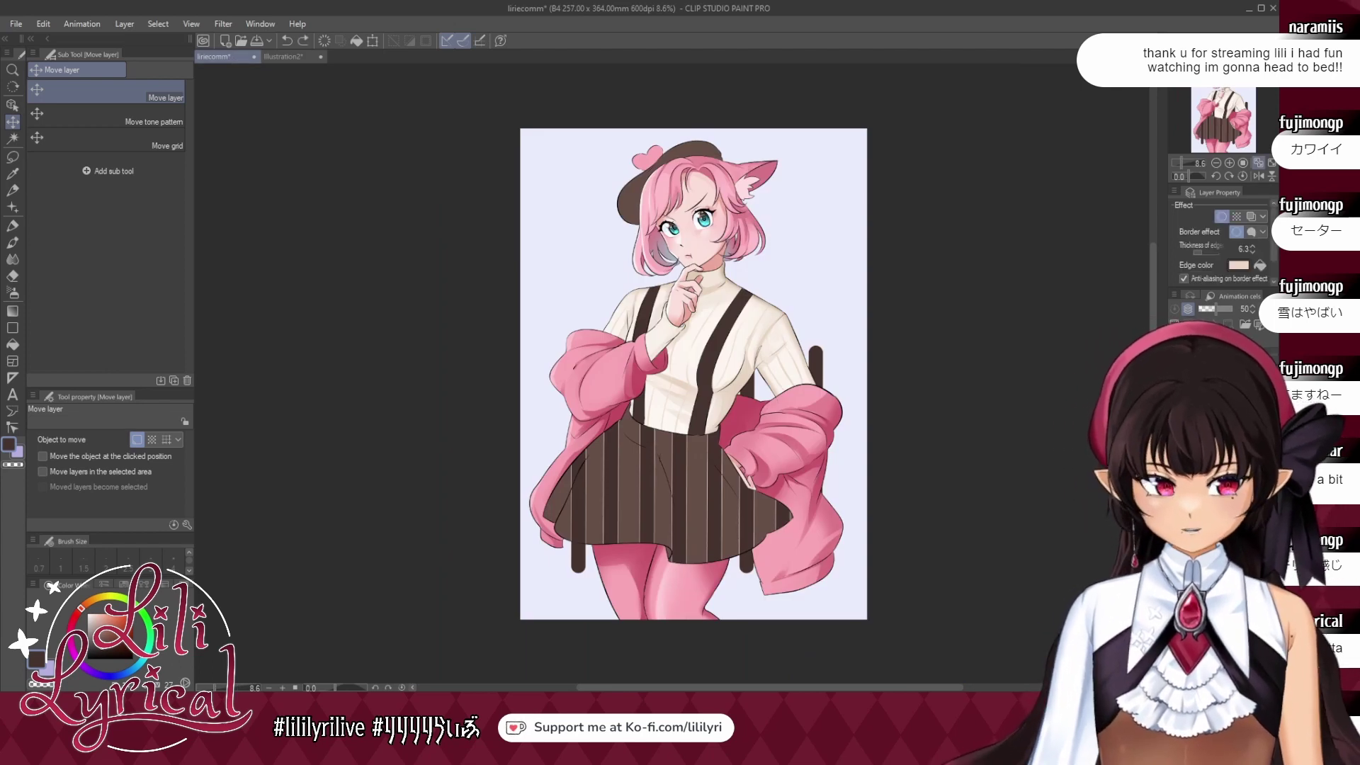
drag(1210, 248, 1215, 250)
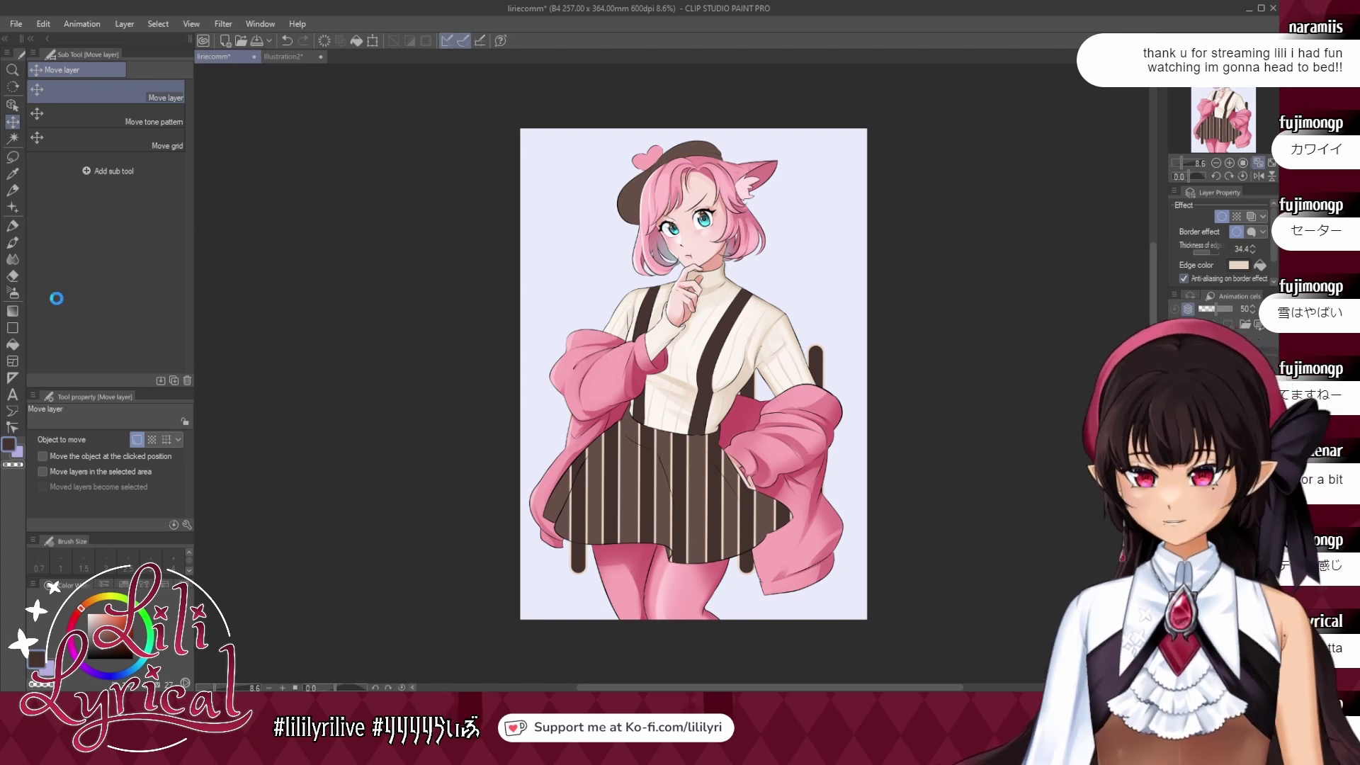
Draw a straight horizontal stripe across the skirt's upper part with Milli pen at size 231.5, using the beige sampled from the stripe borders.
click(13, 227)
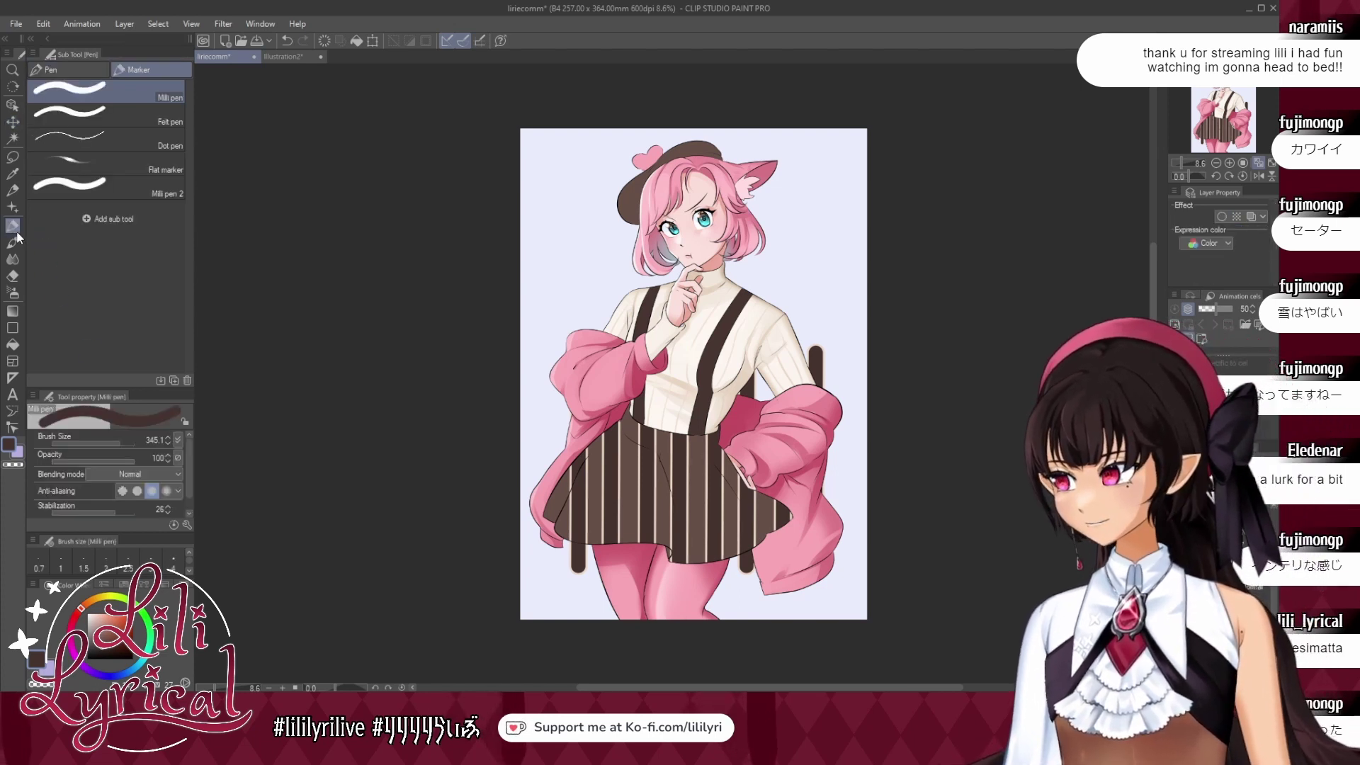
alt+click(824, 368)
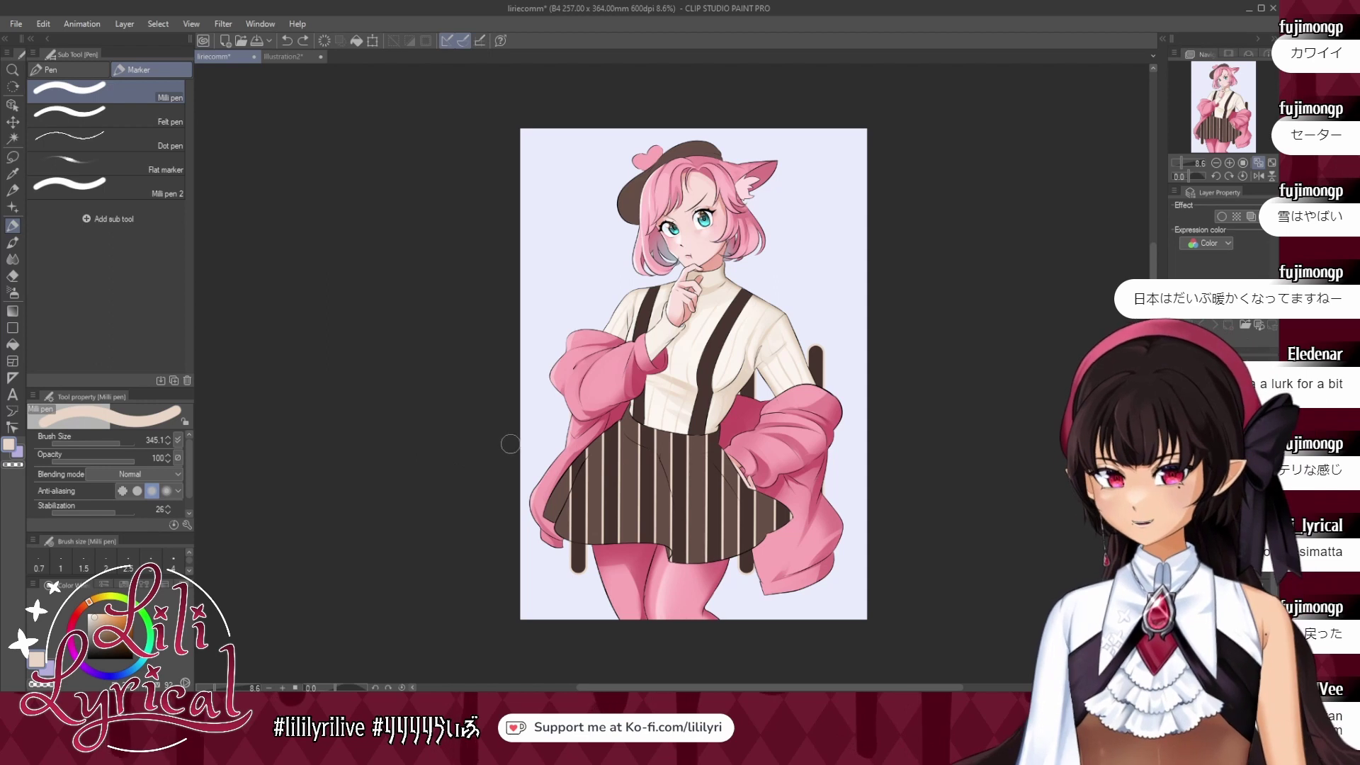
click(117, 443)
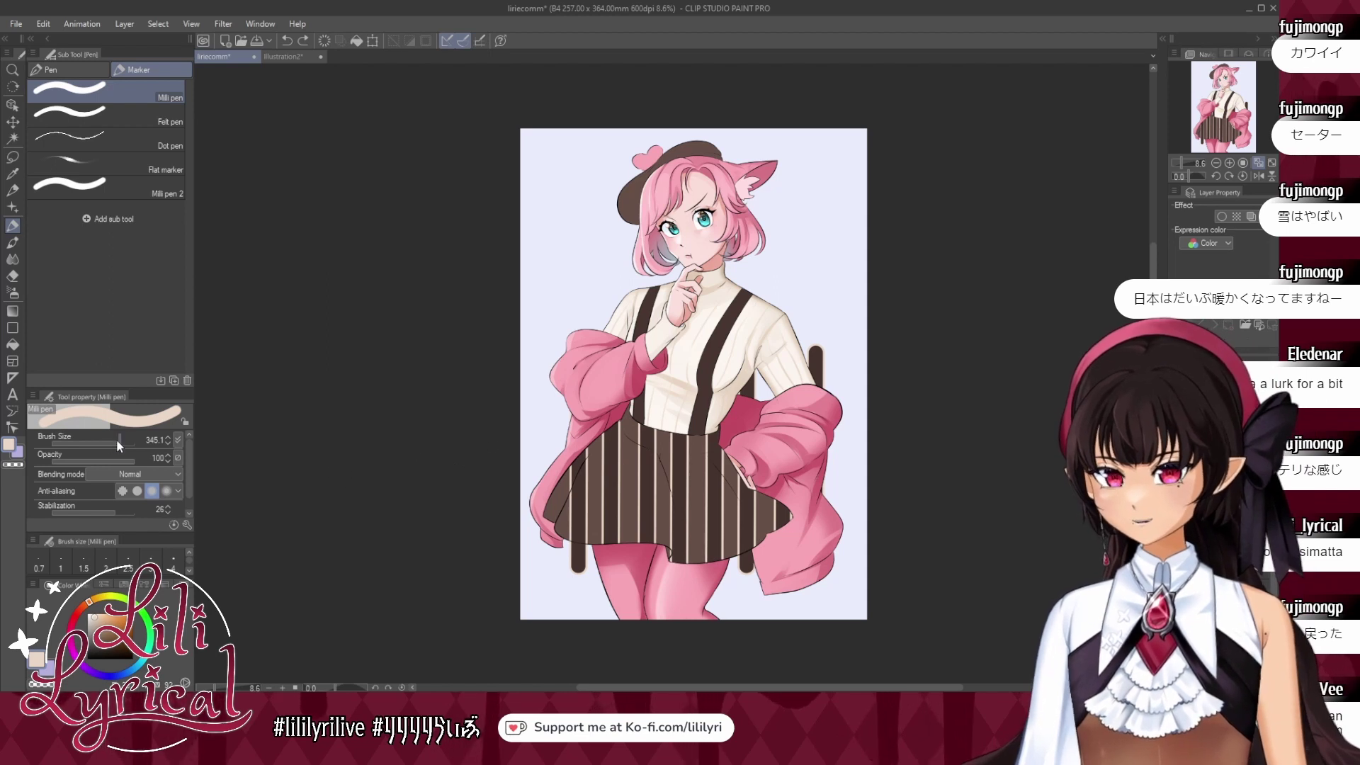
click(532, 446)
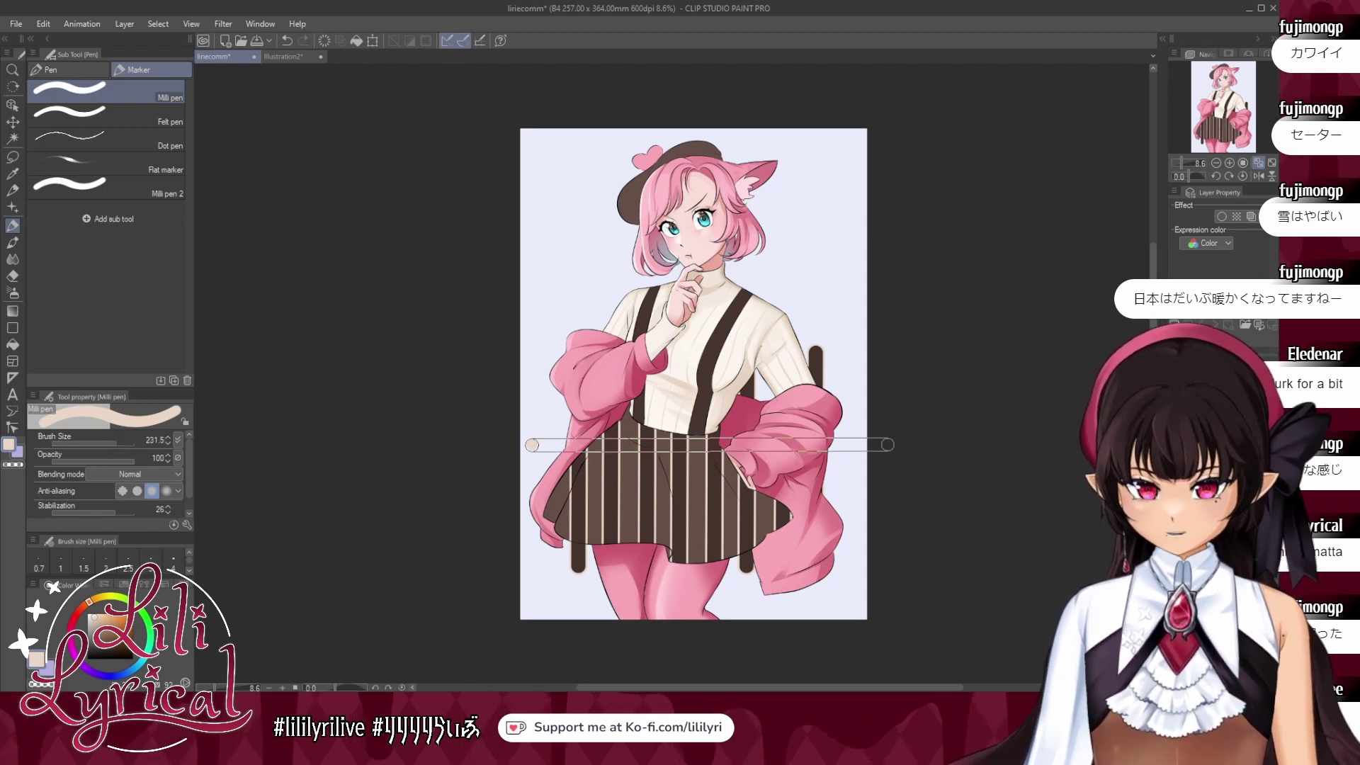
shift+click(890, 445)
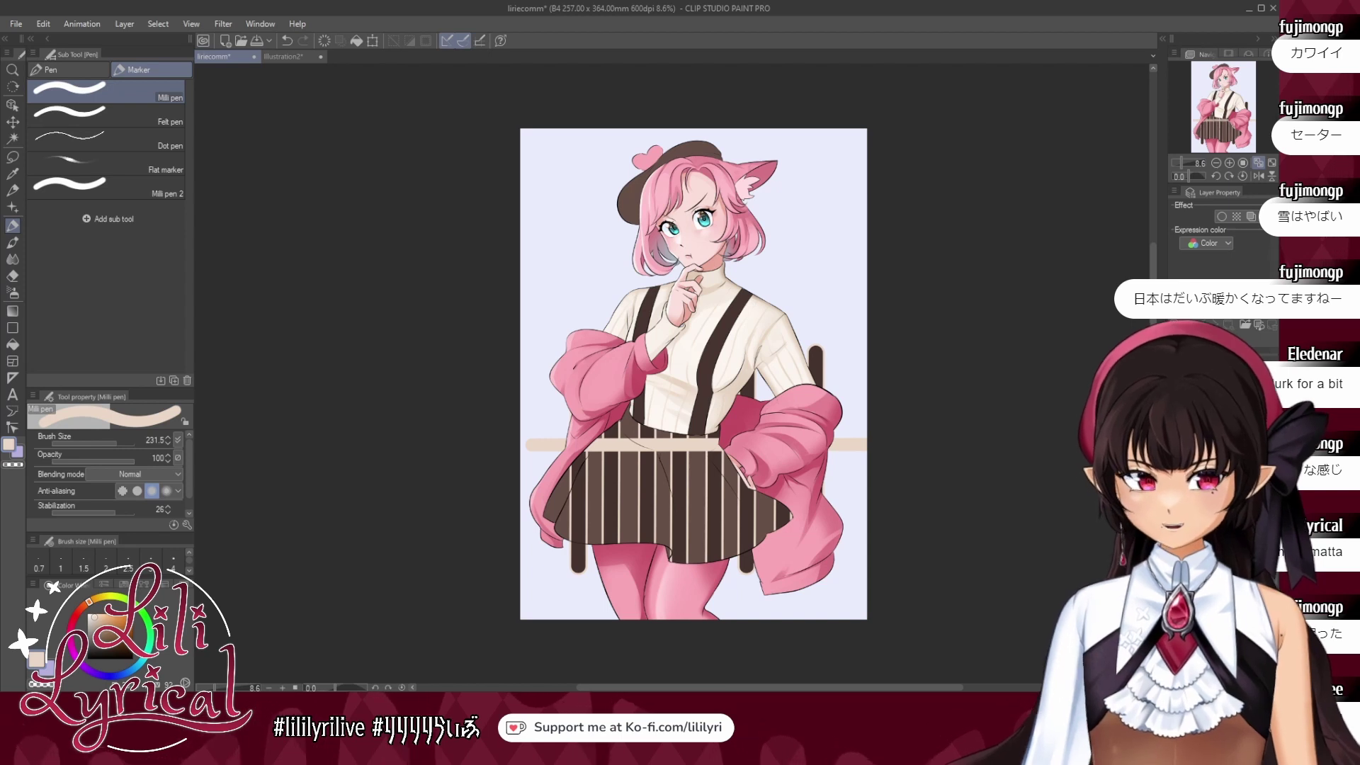
Make the beige horizontal stripe translucent and copy it down the skirt as widely spaced parallel bands, undoing the closely spaced version.
key(k)
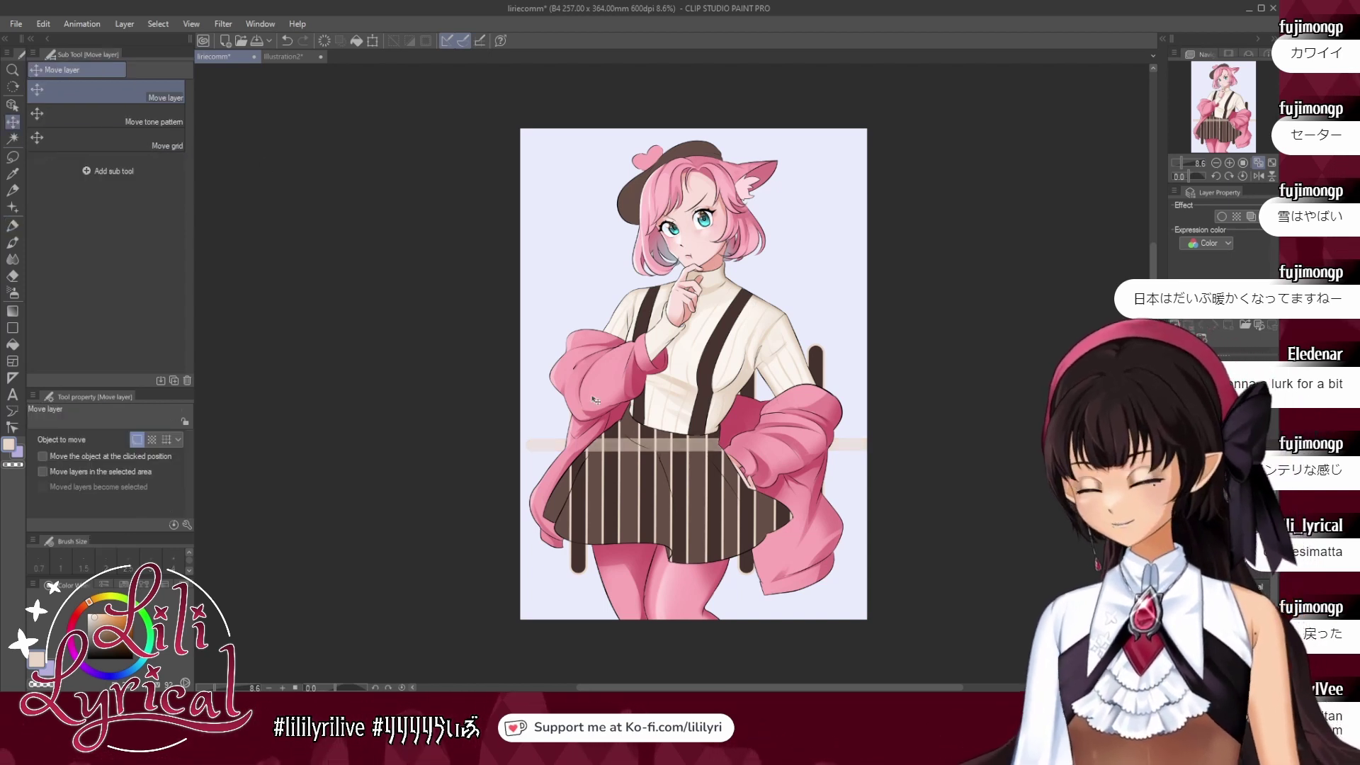
mouse_move(628, 447)
mouse_down()
mouse_move(627, 434)
mouse_move(670, 450)
mouse_move(678, 515)
mouse_up()
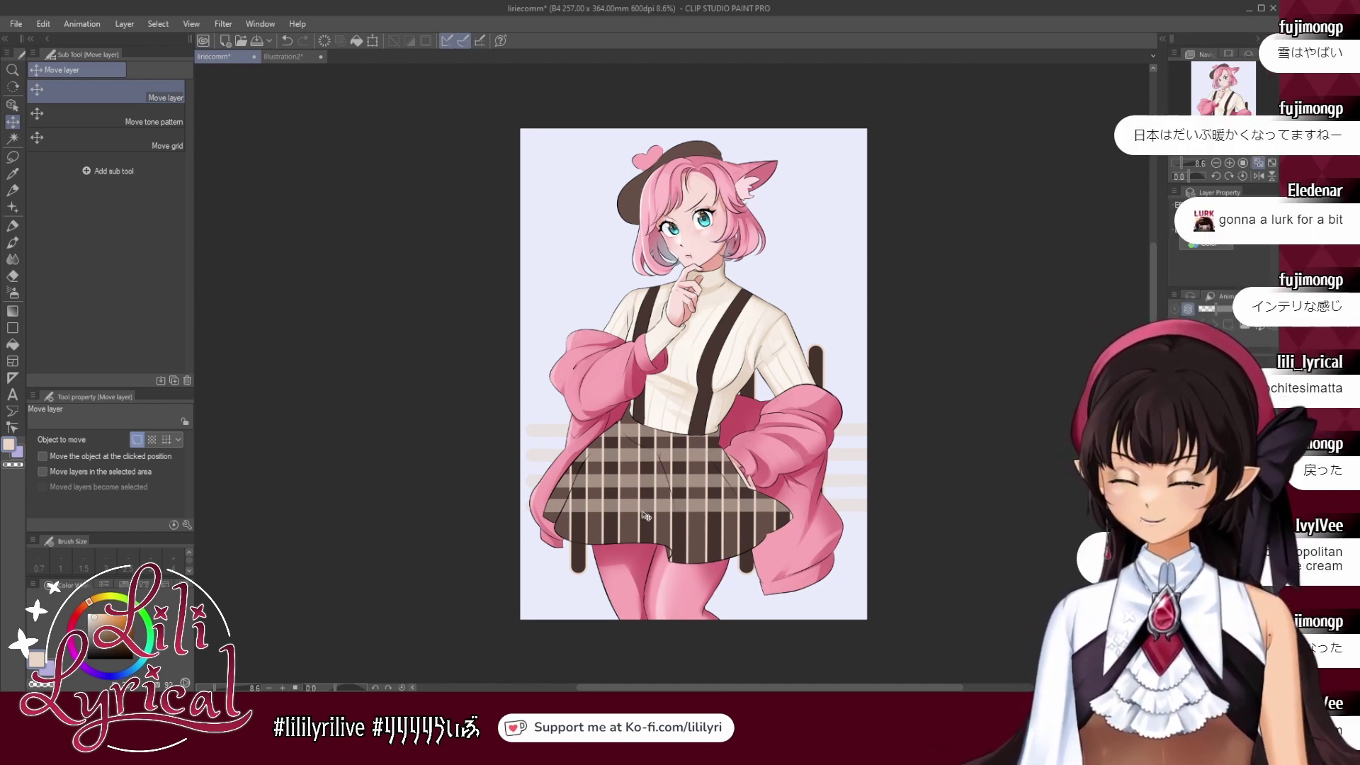
drag(646, 516, 649, 547)
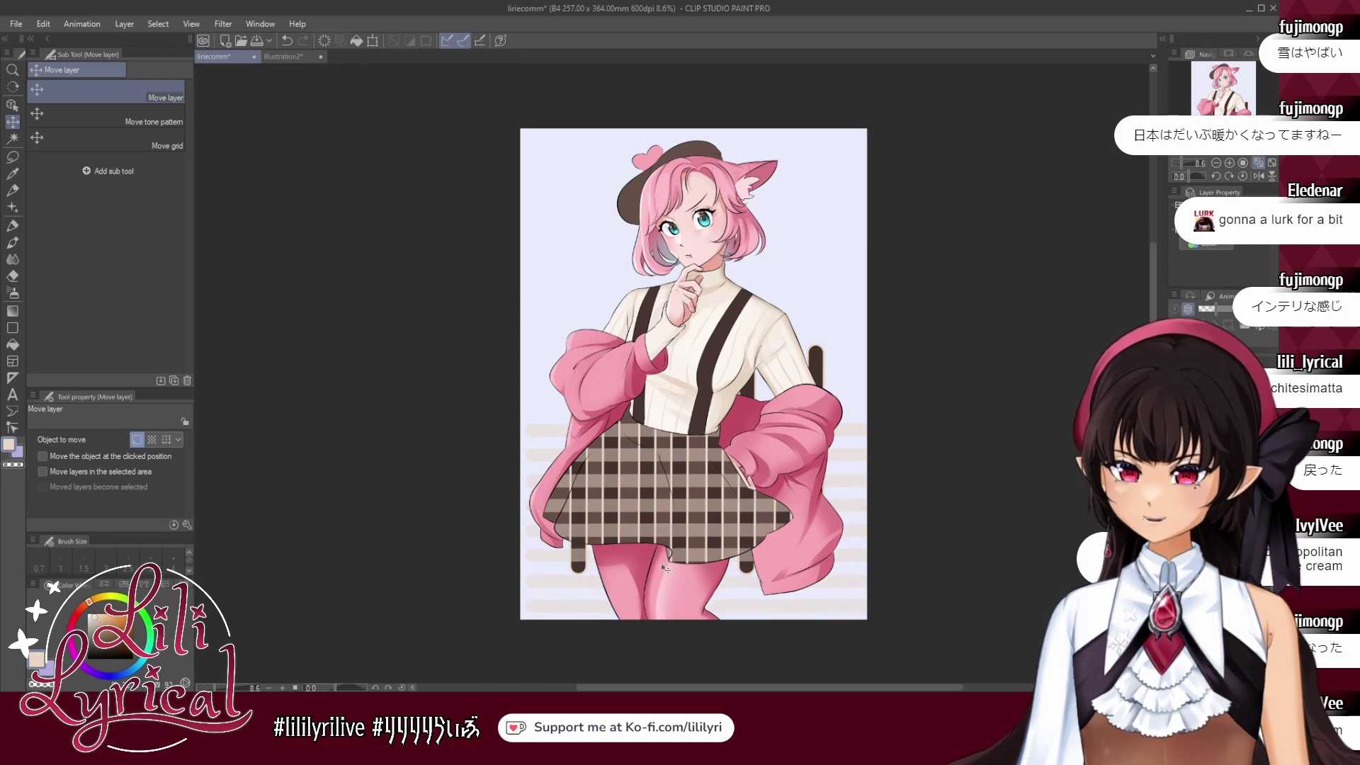
key(ctrl+z)
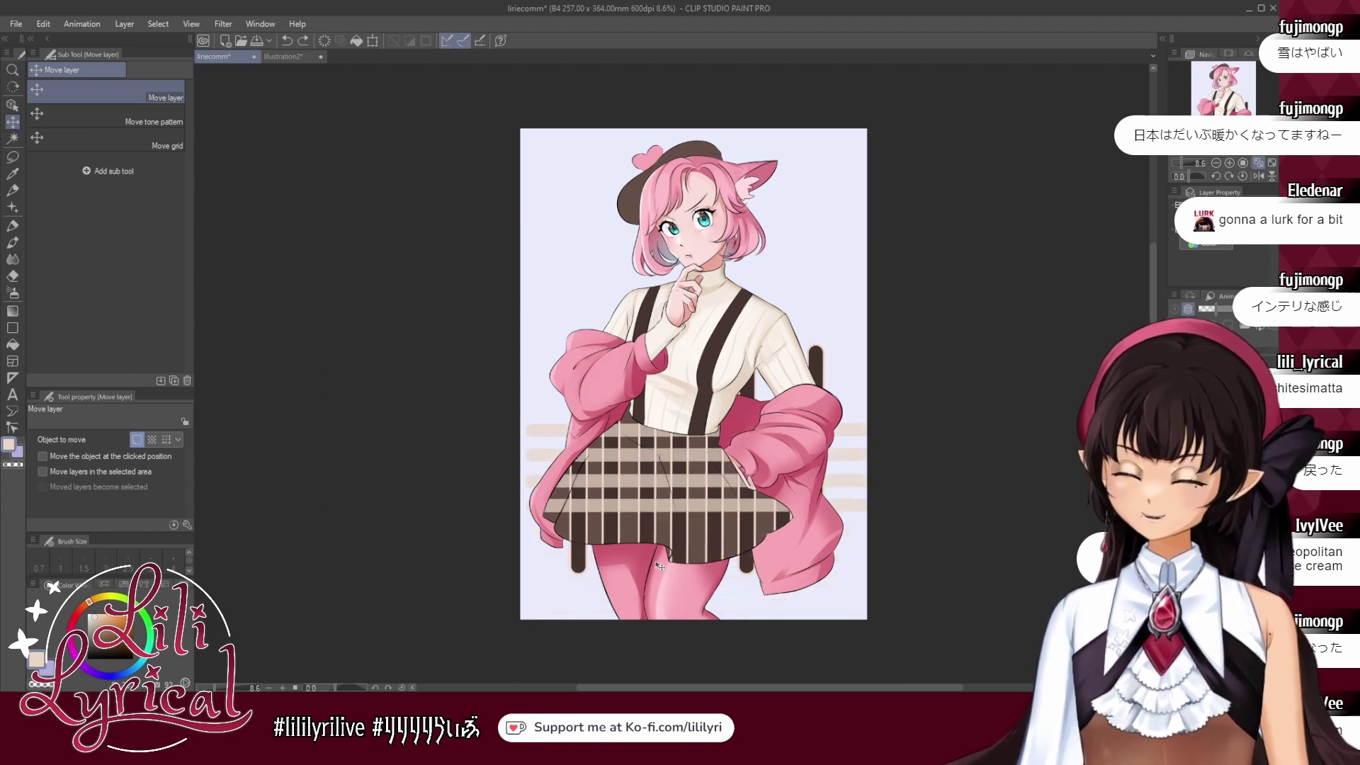
drag(657, 559, 657, 553)
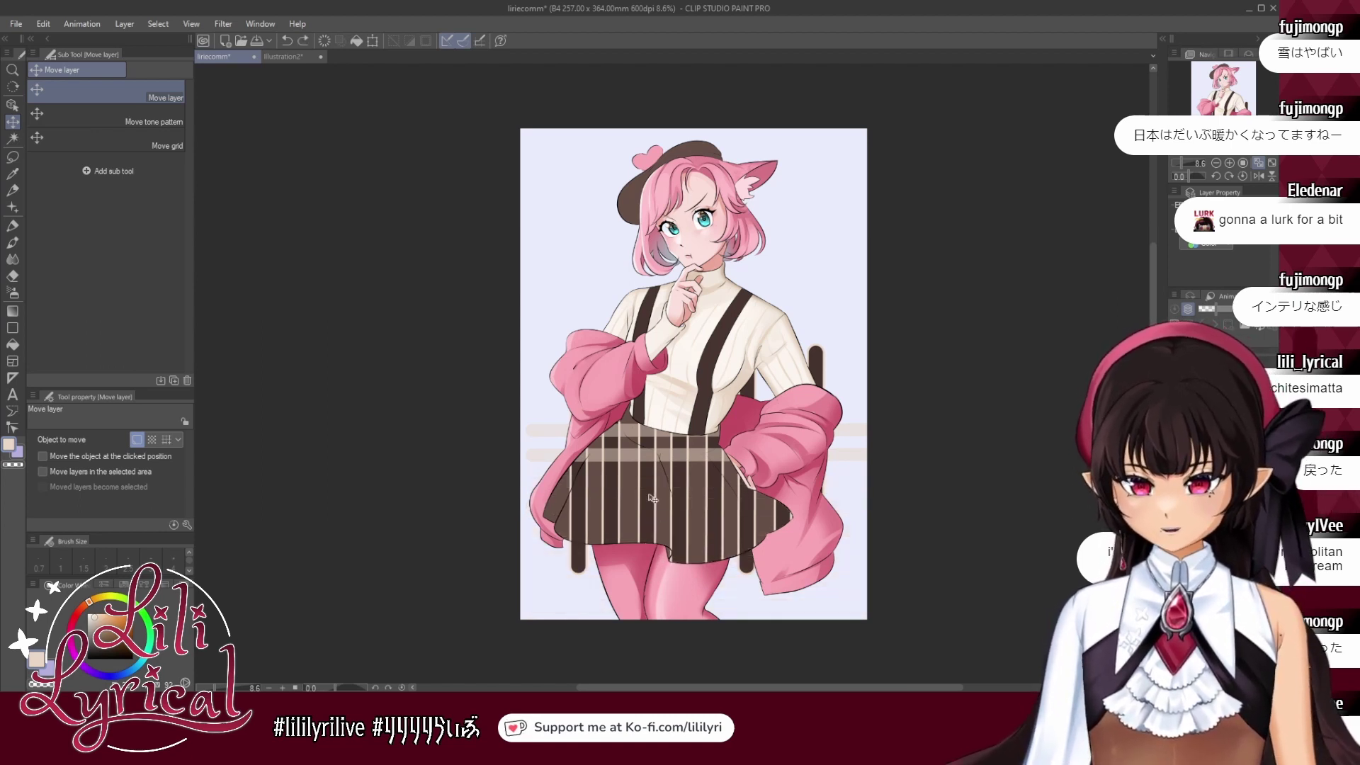
drag(653, 489, 673, 560)
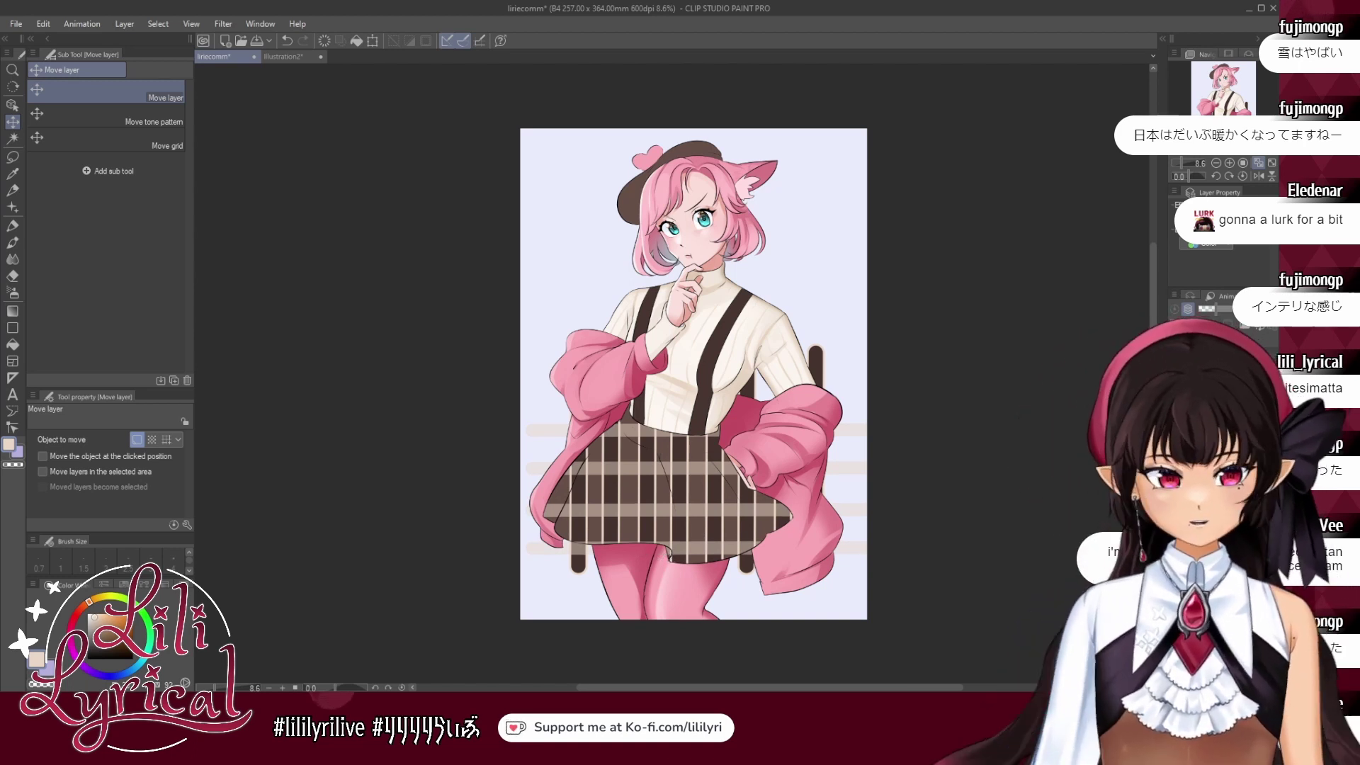
Set the Milli pen to size 82.0 with the pink sampled from the cardigan sleeve.
click(14, 226)
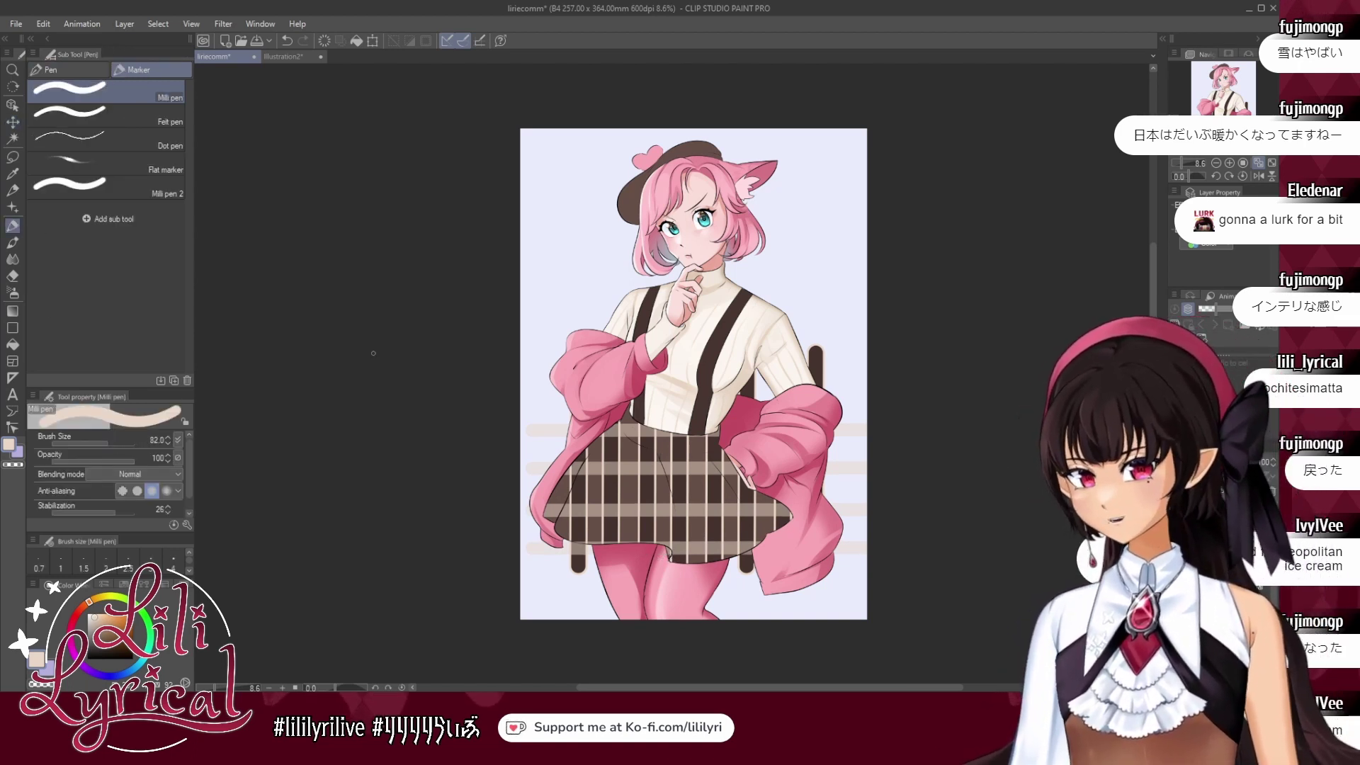
alt+click(614, 375)
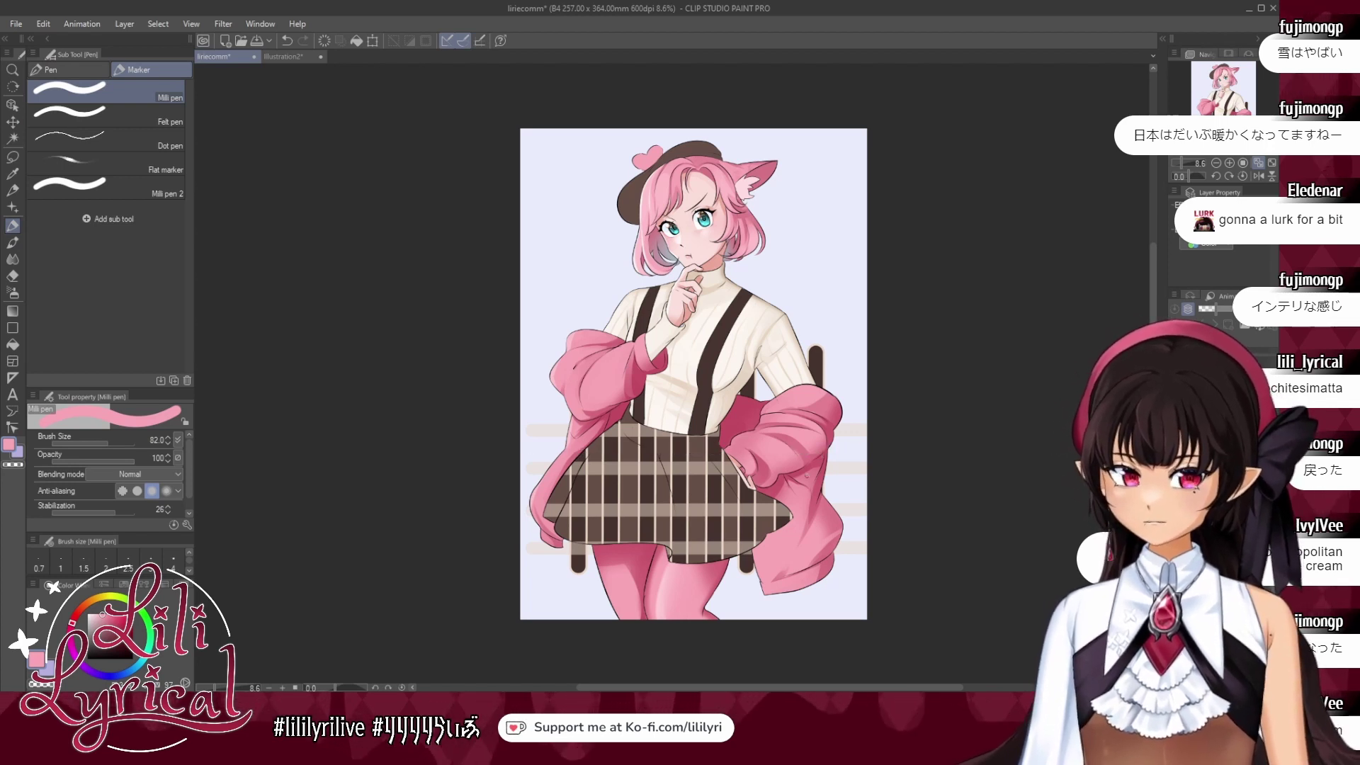
Draw a horizontal pink Milli pen stripe across the skirt at size 82 and duplicate it into five evenly spaced stripes.
drag(530, 448, 851, 447)
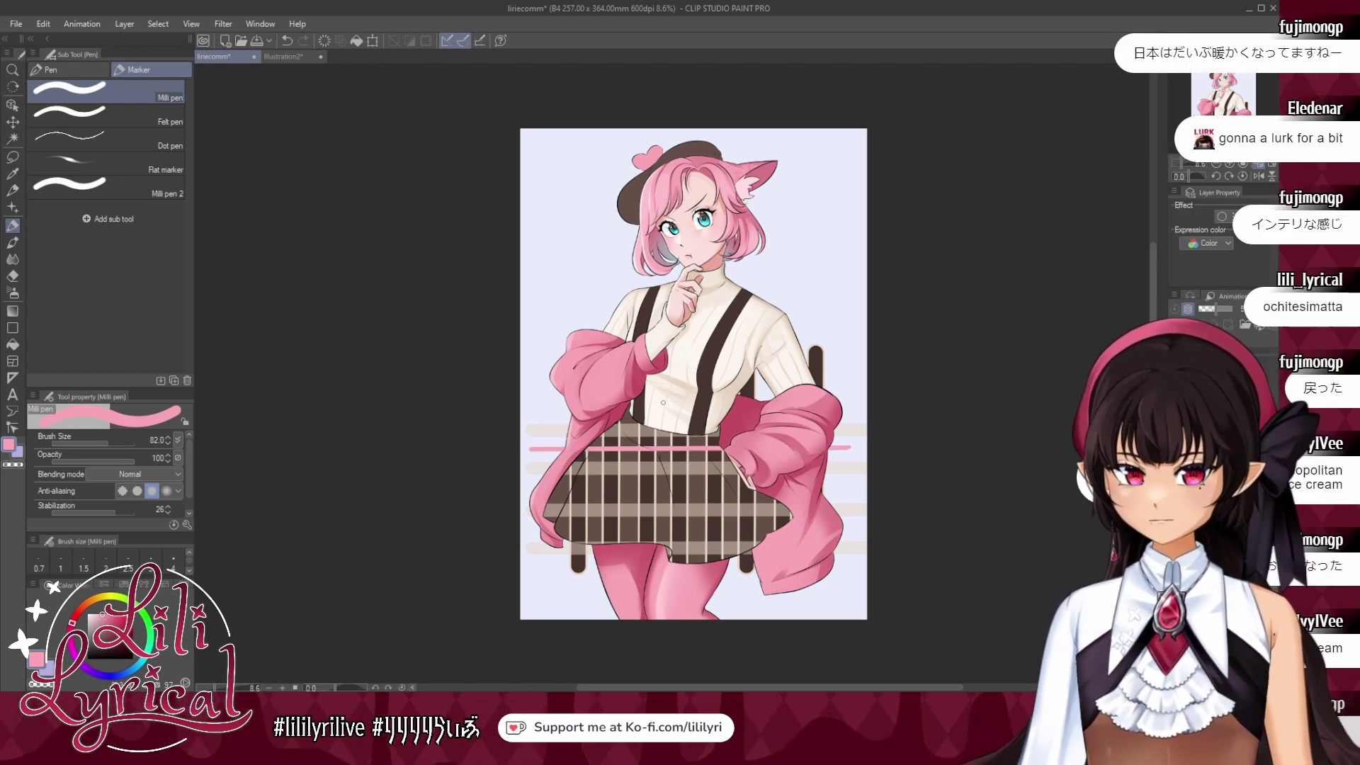
click(17, 123)
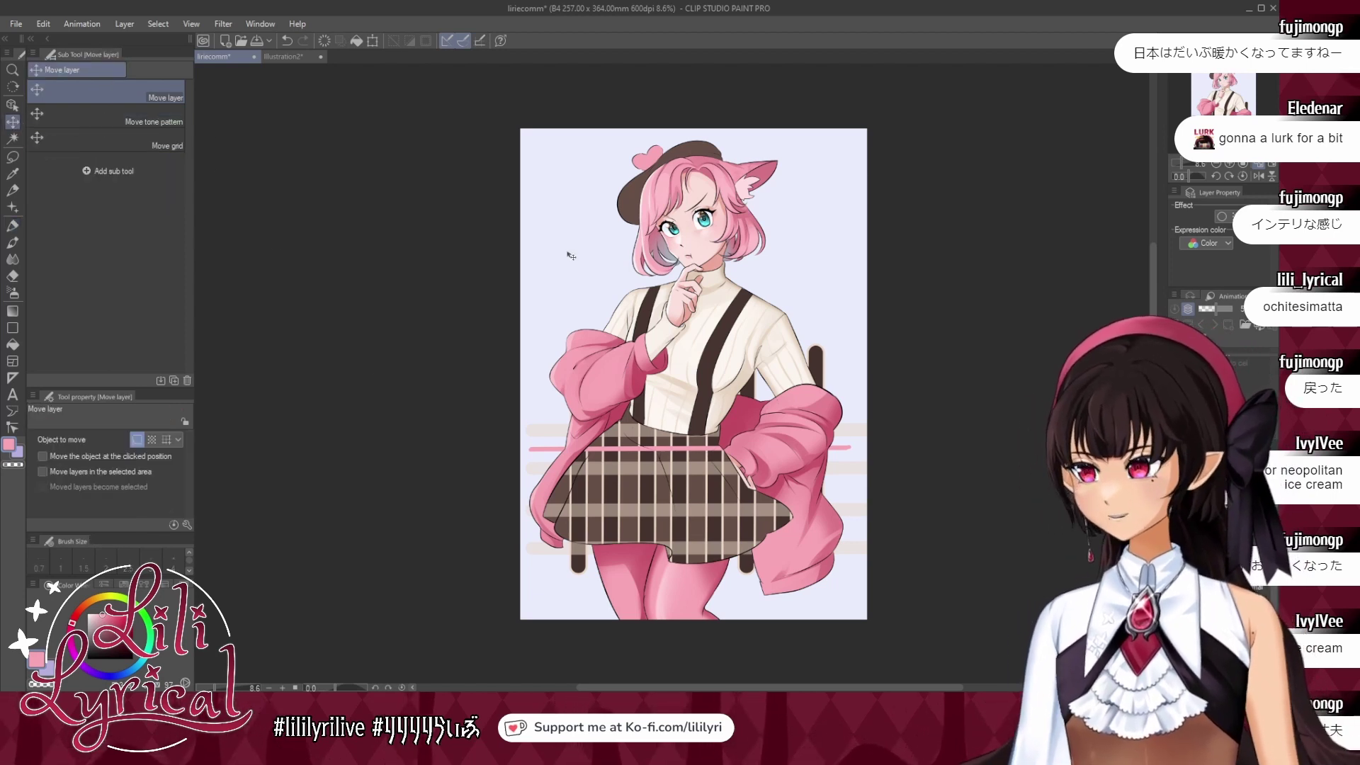
drag(659, 455, 671, 554)
key(ctrl+v)
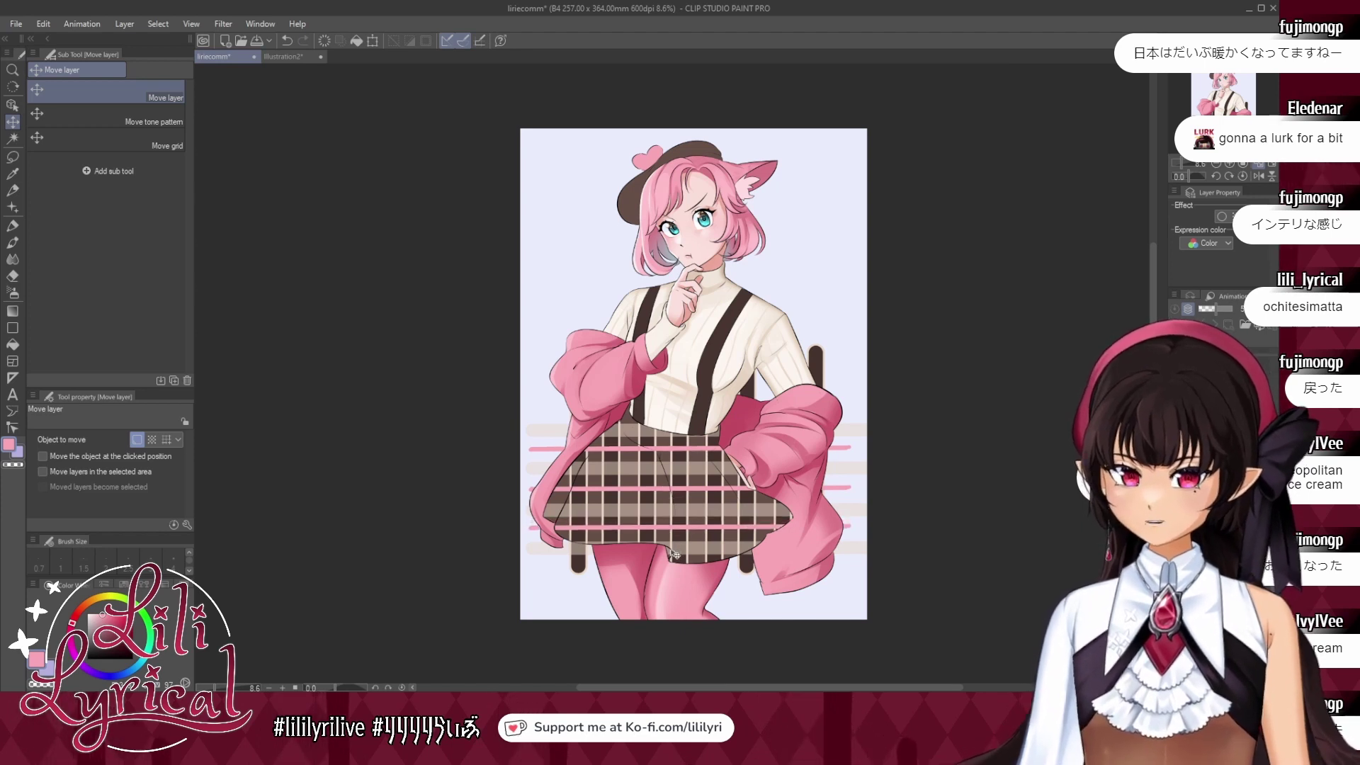
key(ctrl+v)
mouse_move(667, 488)
mouse_down()
mouse_move(666, 449)
mouse_move(700, 594)
mouse_up()
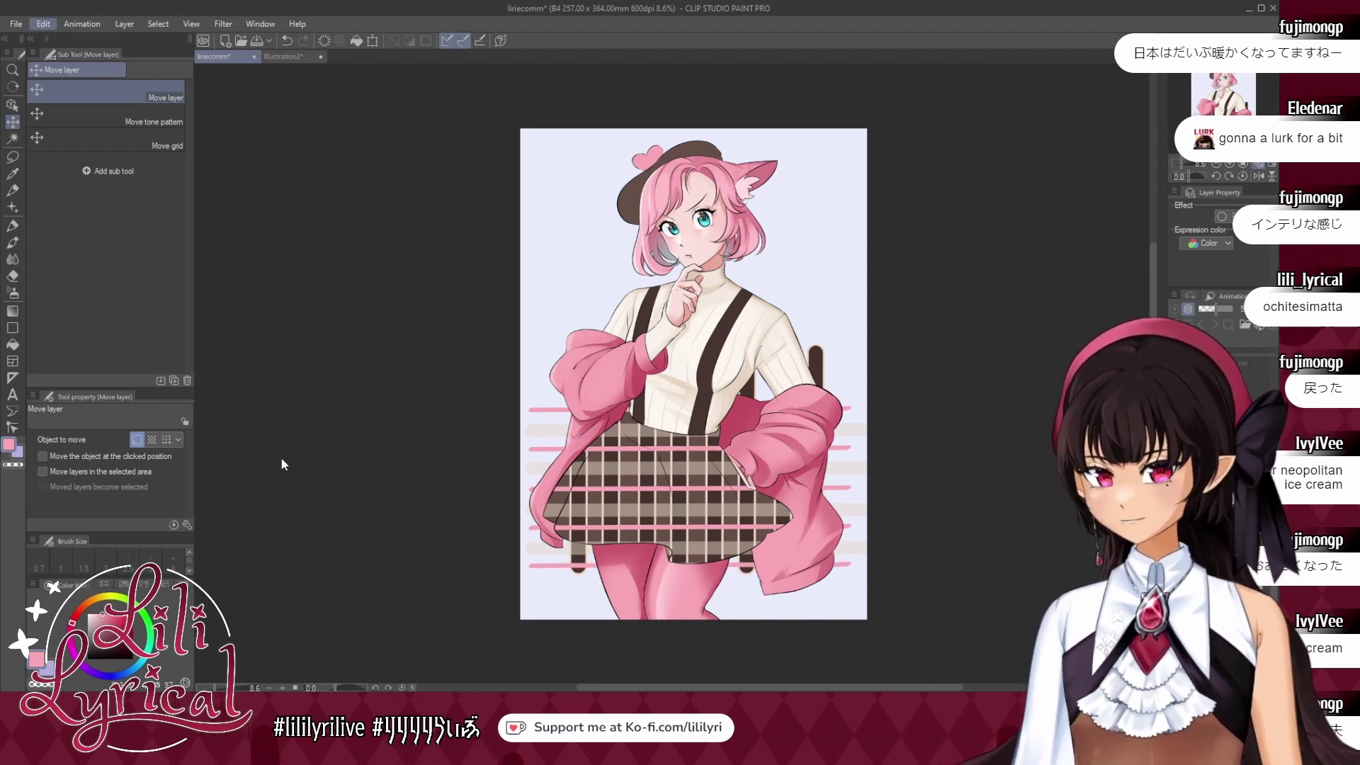
Try to mesh-transform the pink stripes alone, bending their middle and right side along the skirt's folds.
key(ctrl+t)
drag(634, 523, 635, 446)
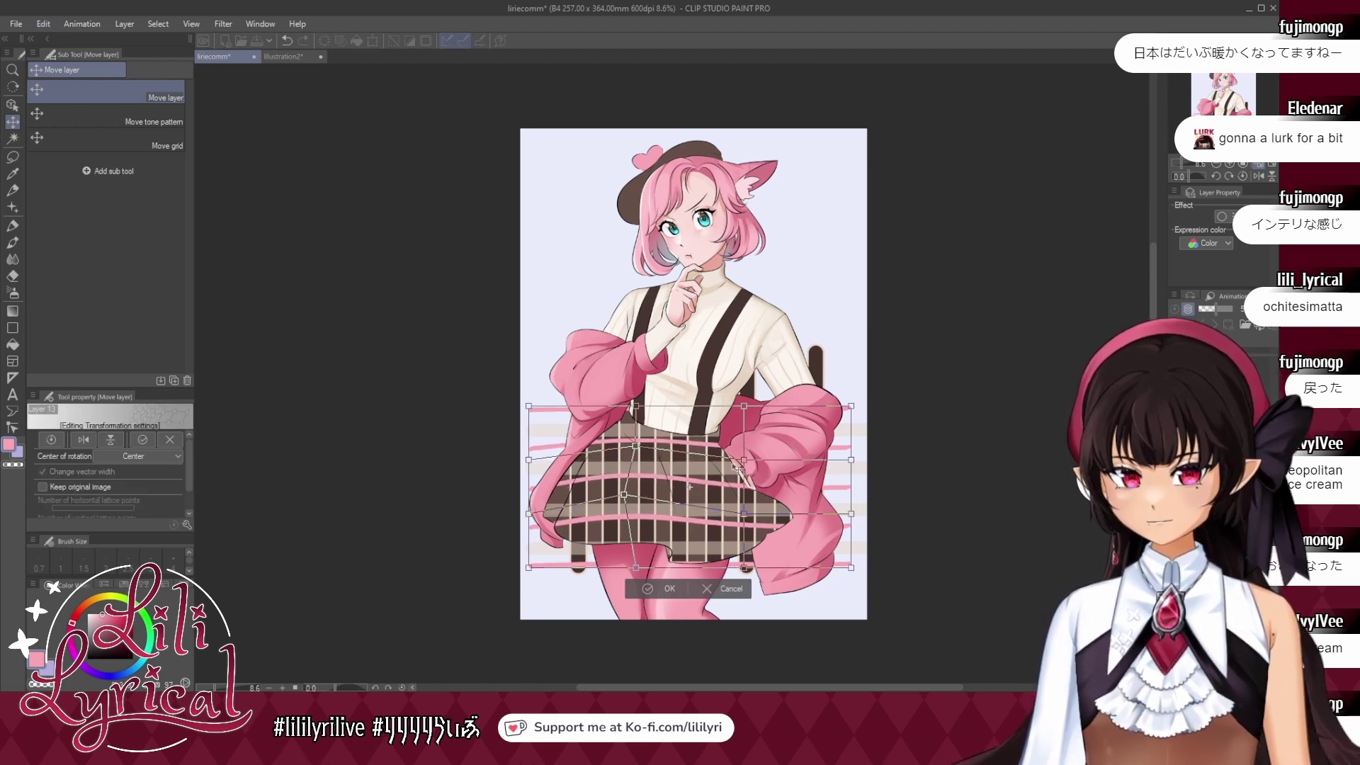
drag(745, 467, 735, 476)
drag(636, 446, 633, 450)
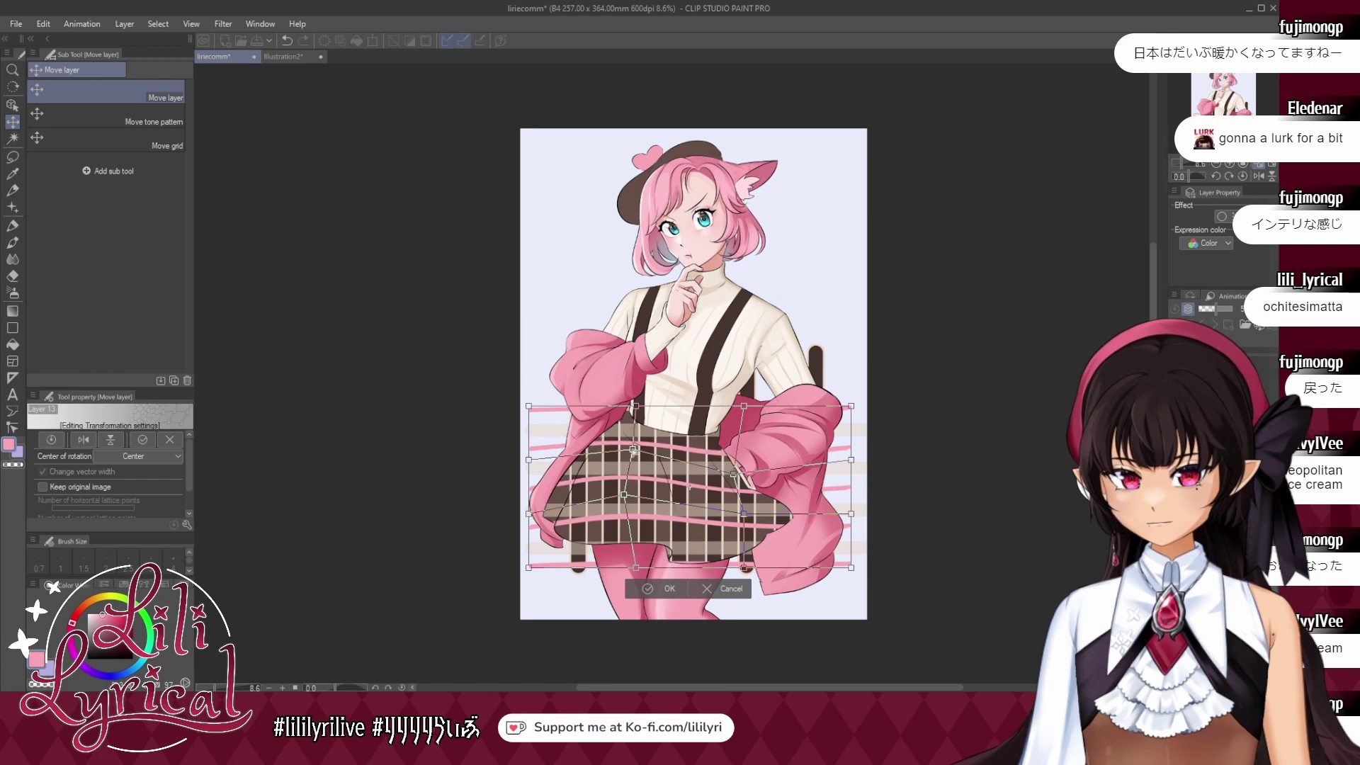
drag(746, 406, 737, 423)
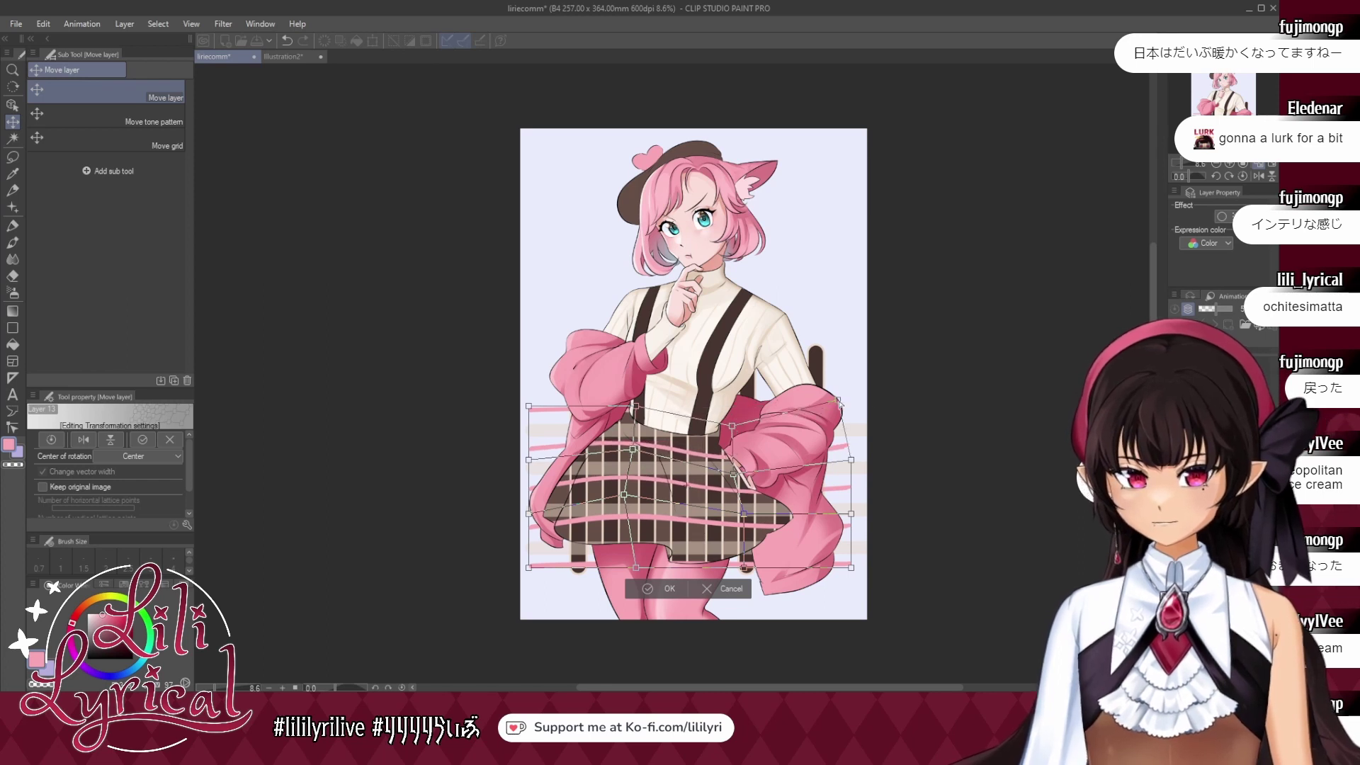
drag(734, 474, 712, 524)
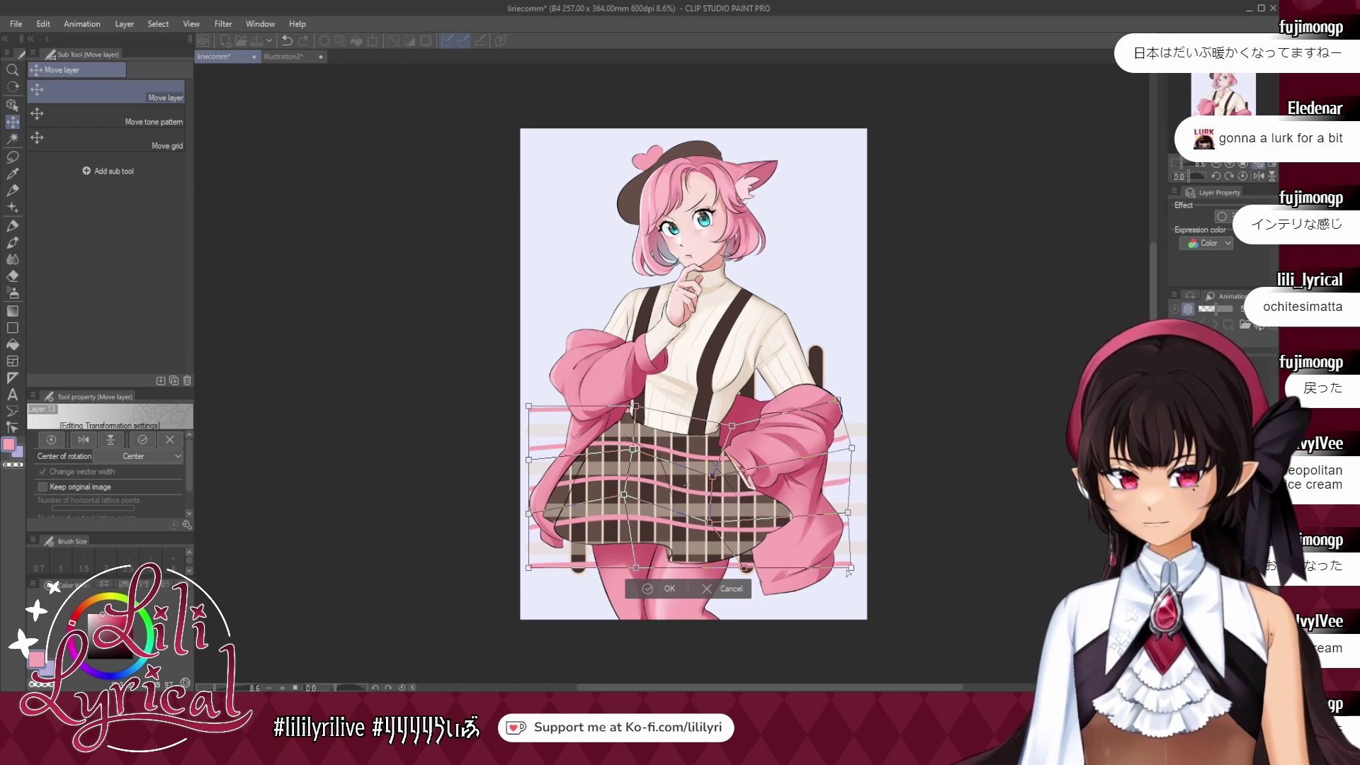
drag(851, 567, 863, 555)
drag(746, 568, 740, 585)
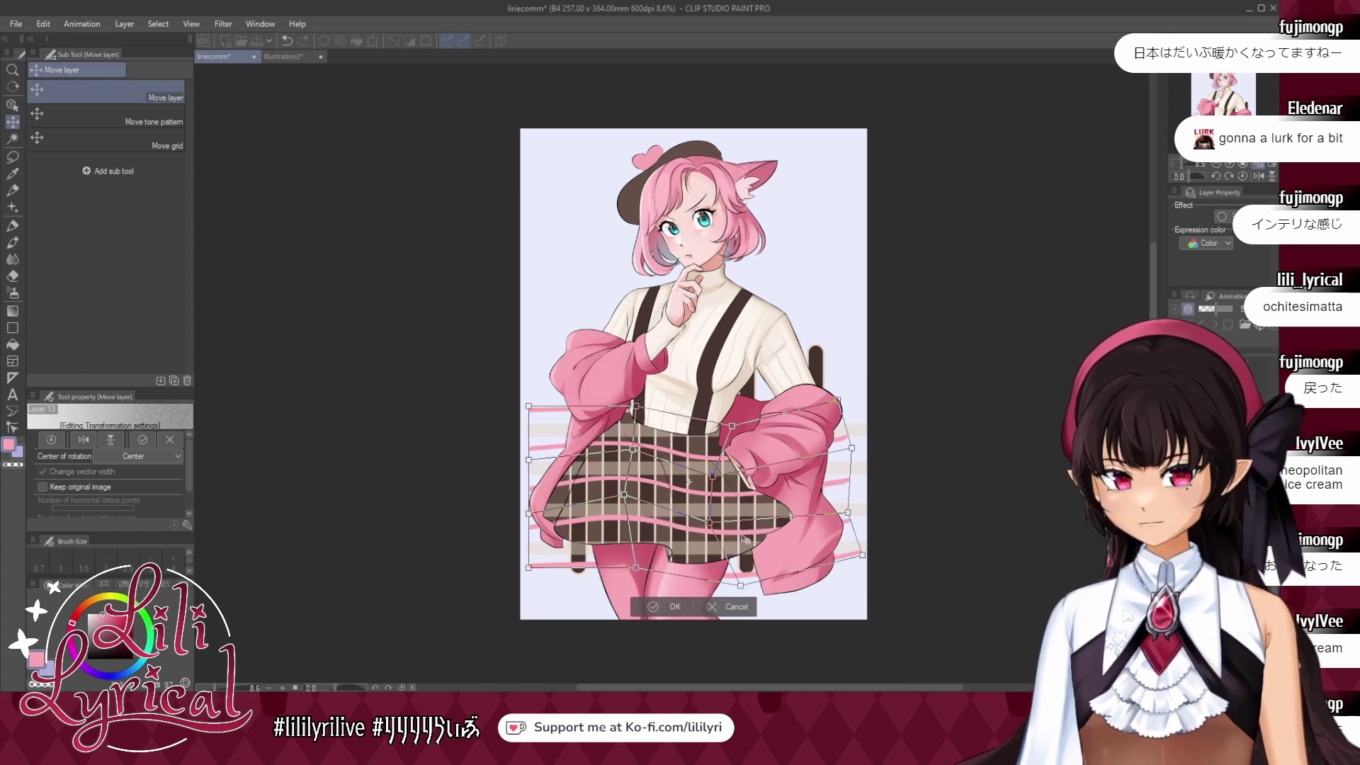
drag(711, 522, 703, 533)
Try raising the left ends of the pink stripes' mesh and applying it, and undo the whole transformation.
drag(624, 494, 622, 488)
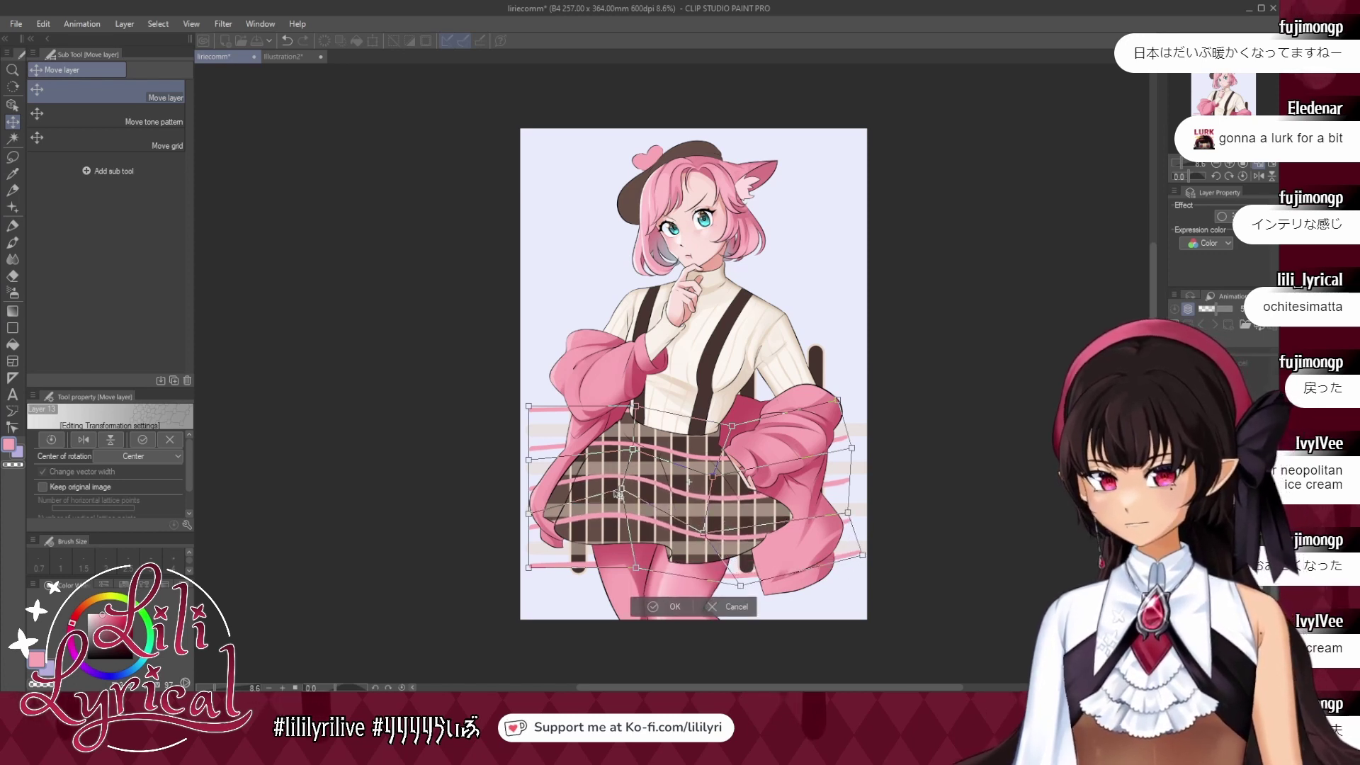
drag(529, 514, 532, 498)
drag(529, 568, 526, 552)
drag(530, 459, 533, 454)
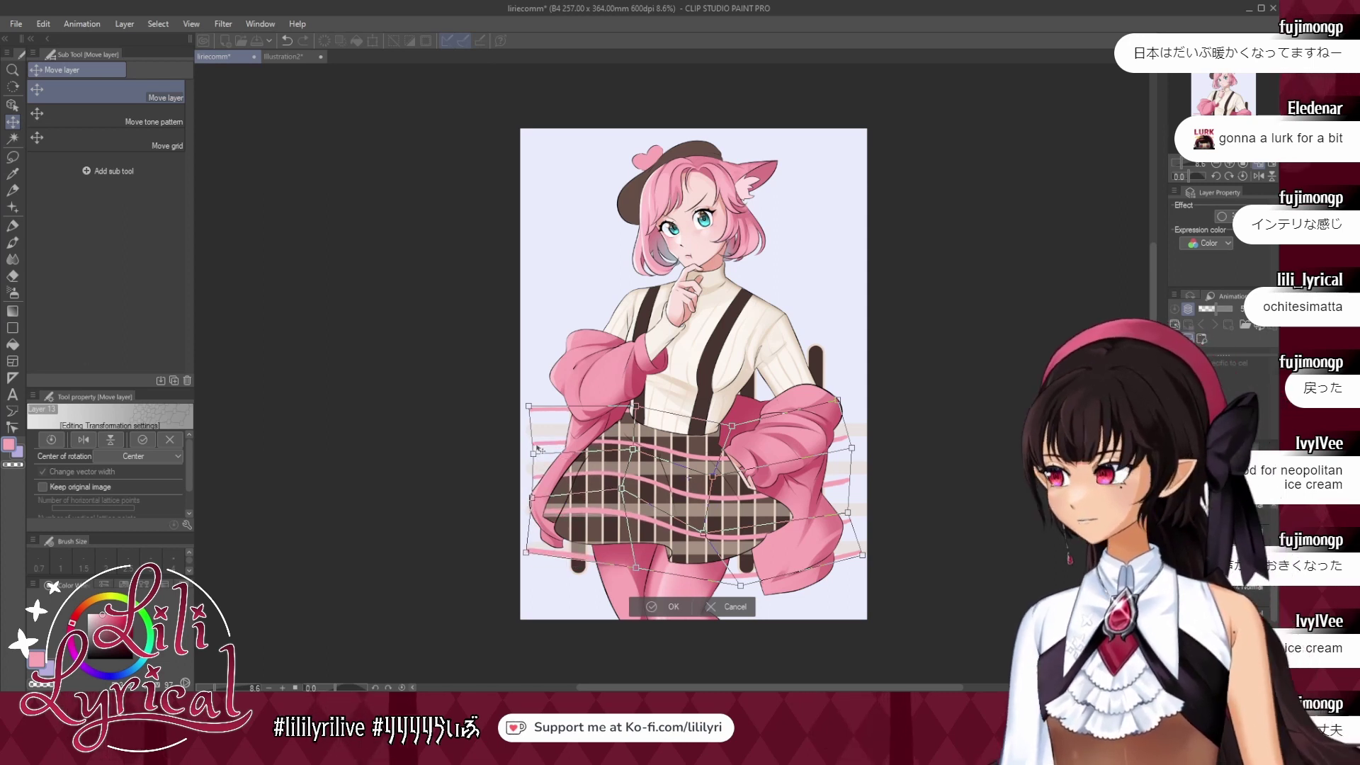
drag(528, 406, 542, 391)
drag(533, 454, 534, 438)
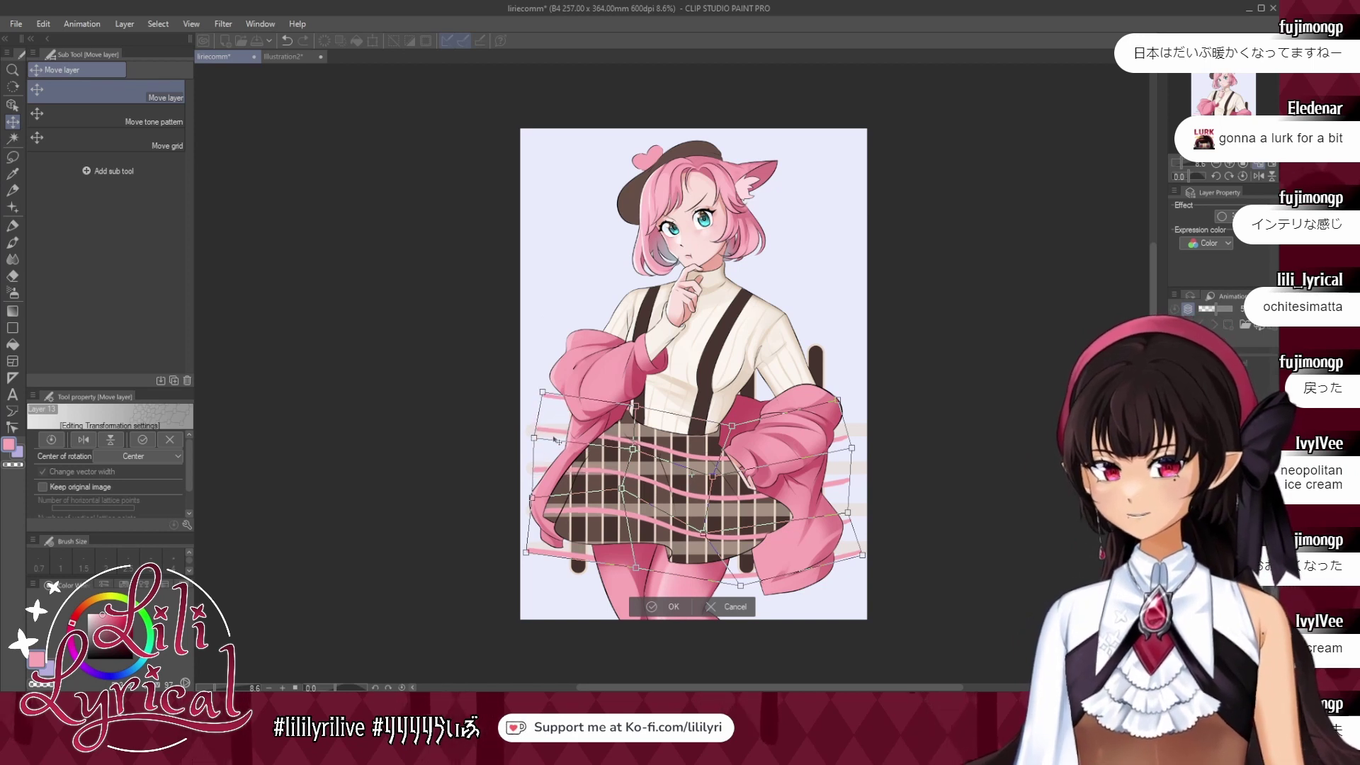
drag(713, 476, 714, 481)
drag(703, 533, 701, 541)
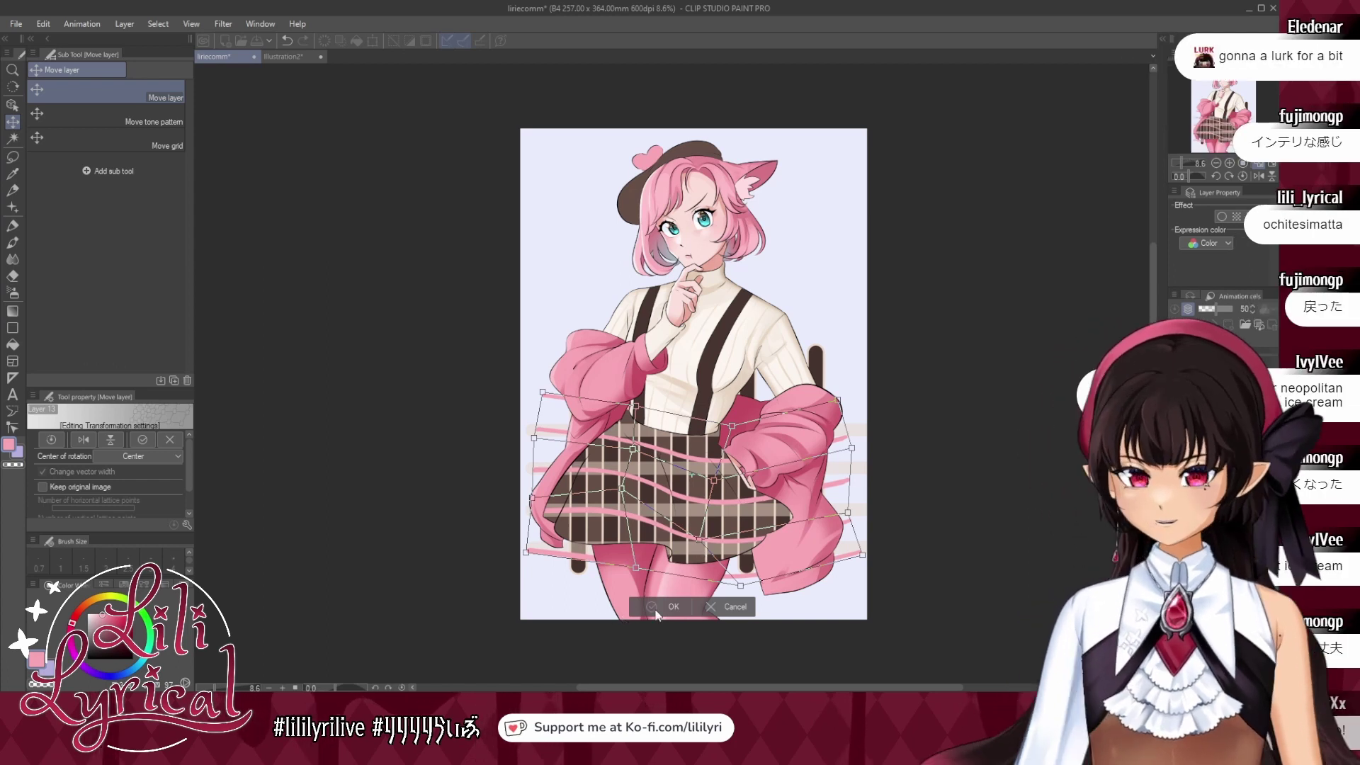
click(645, 614)
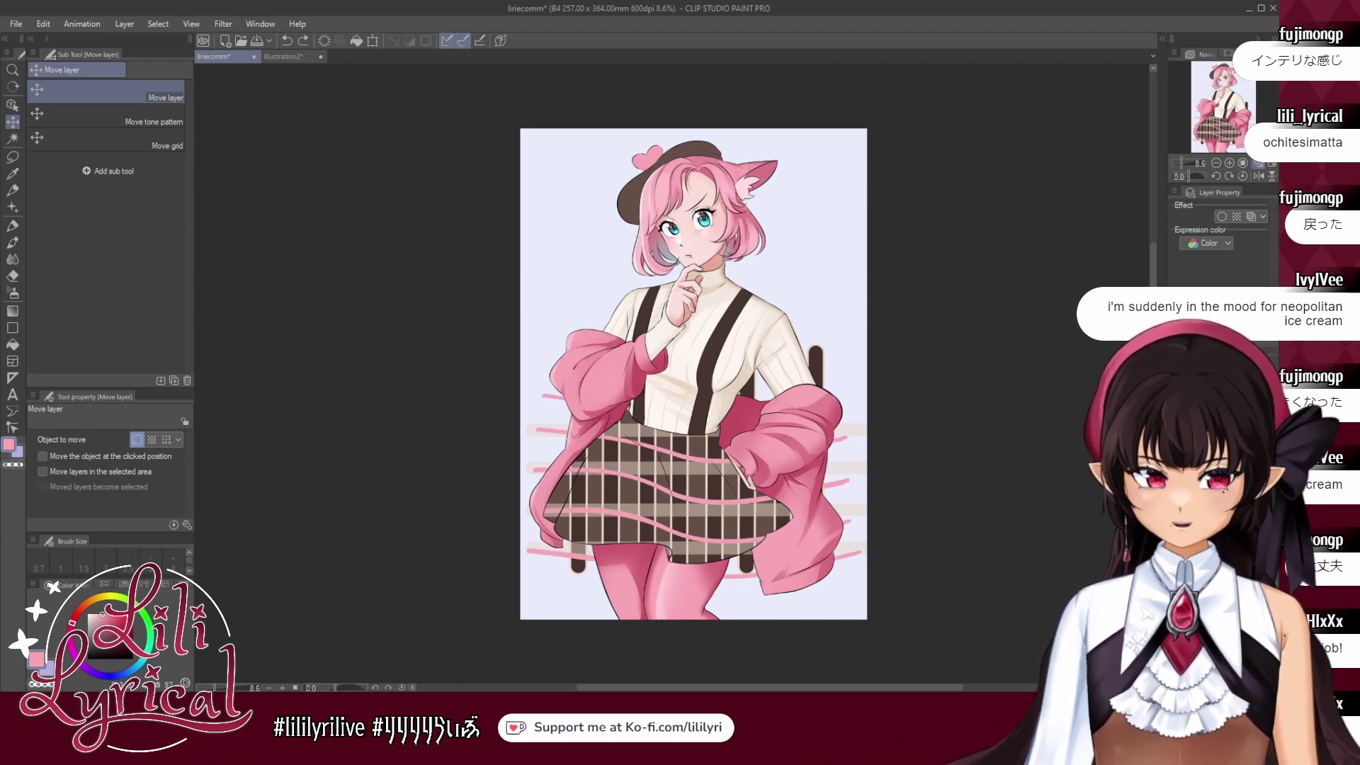
key(ctrl+z)
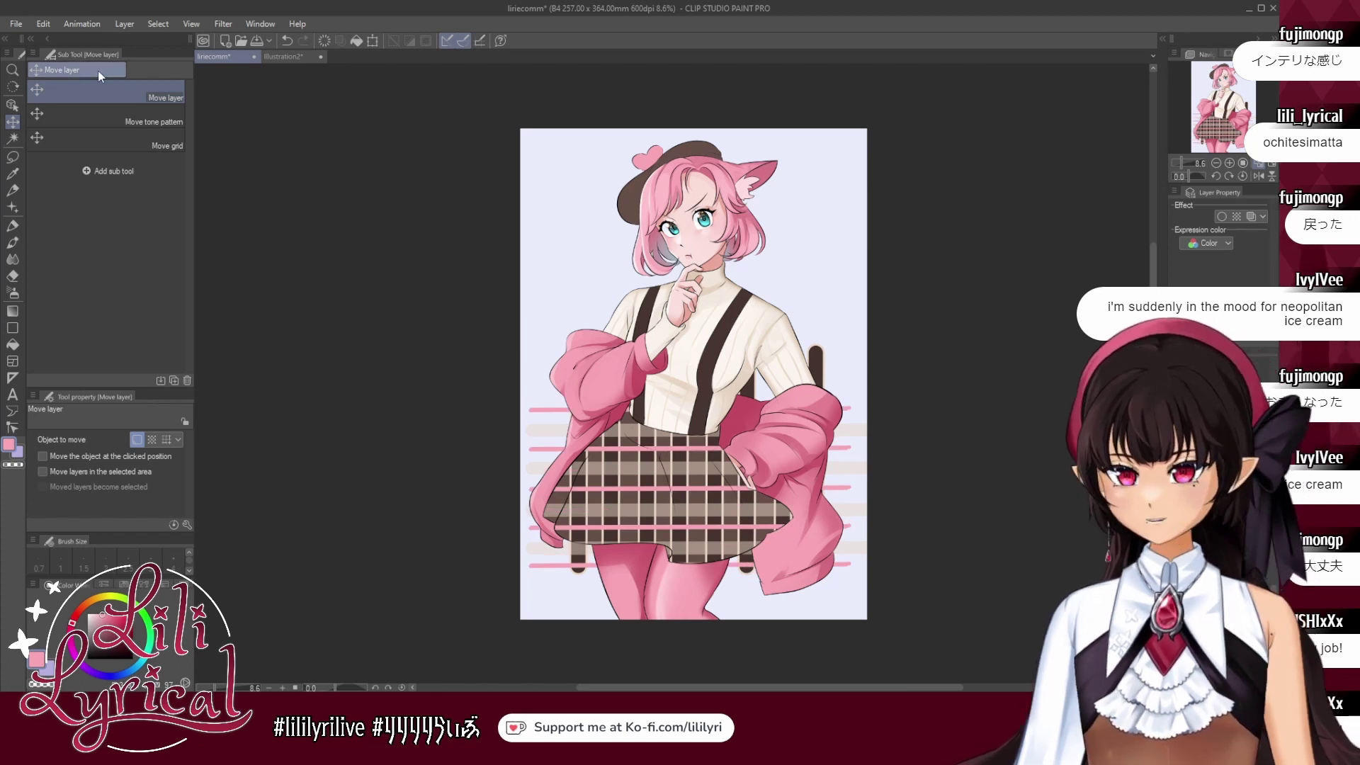
Mesh-transform the pink and beige plaid stripes together, bending their middle and right side downward along the skirt's folds.
click(299, 504)
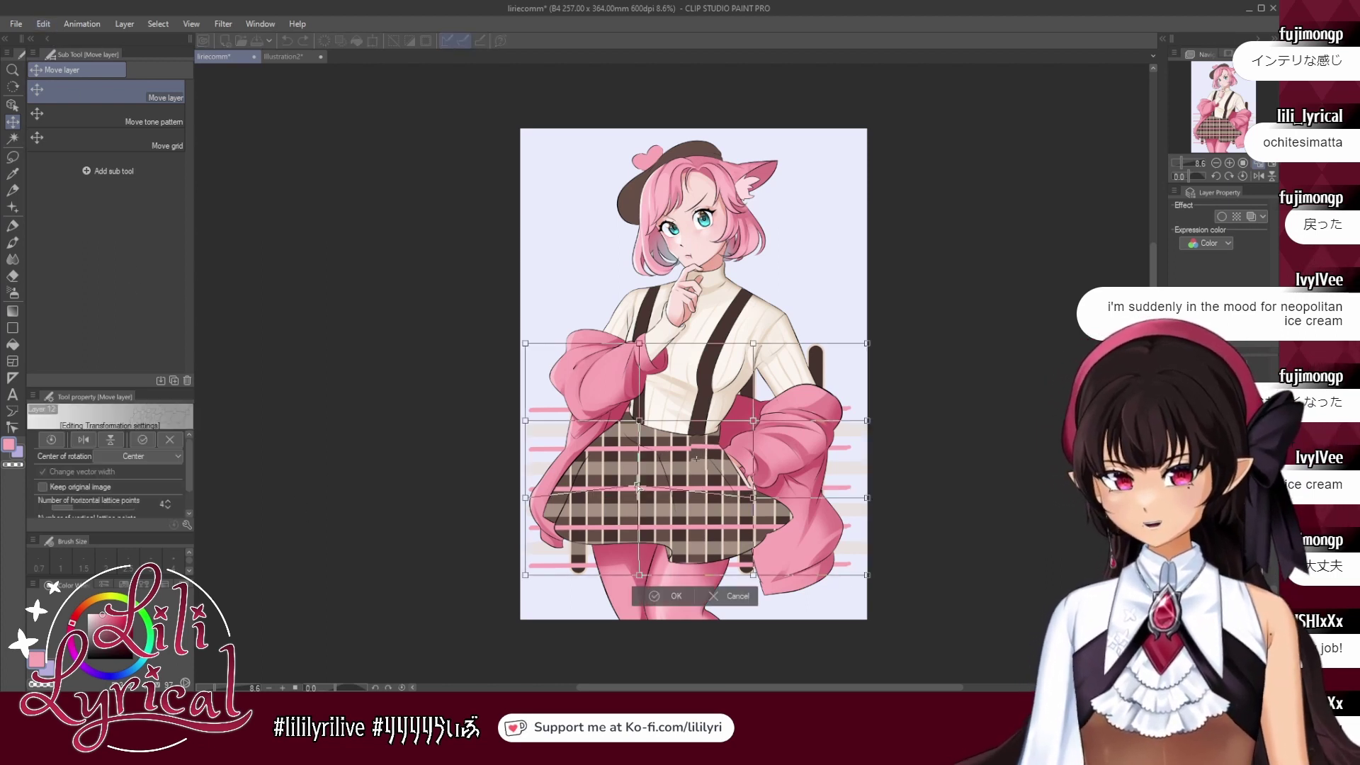
drag(637, 486, 637, 486)
drag(753, 421, 747, 438)
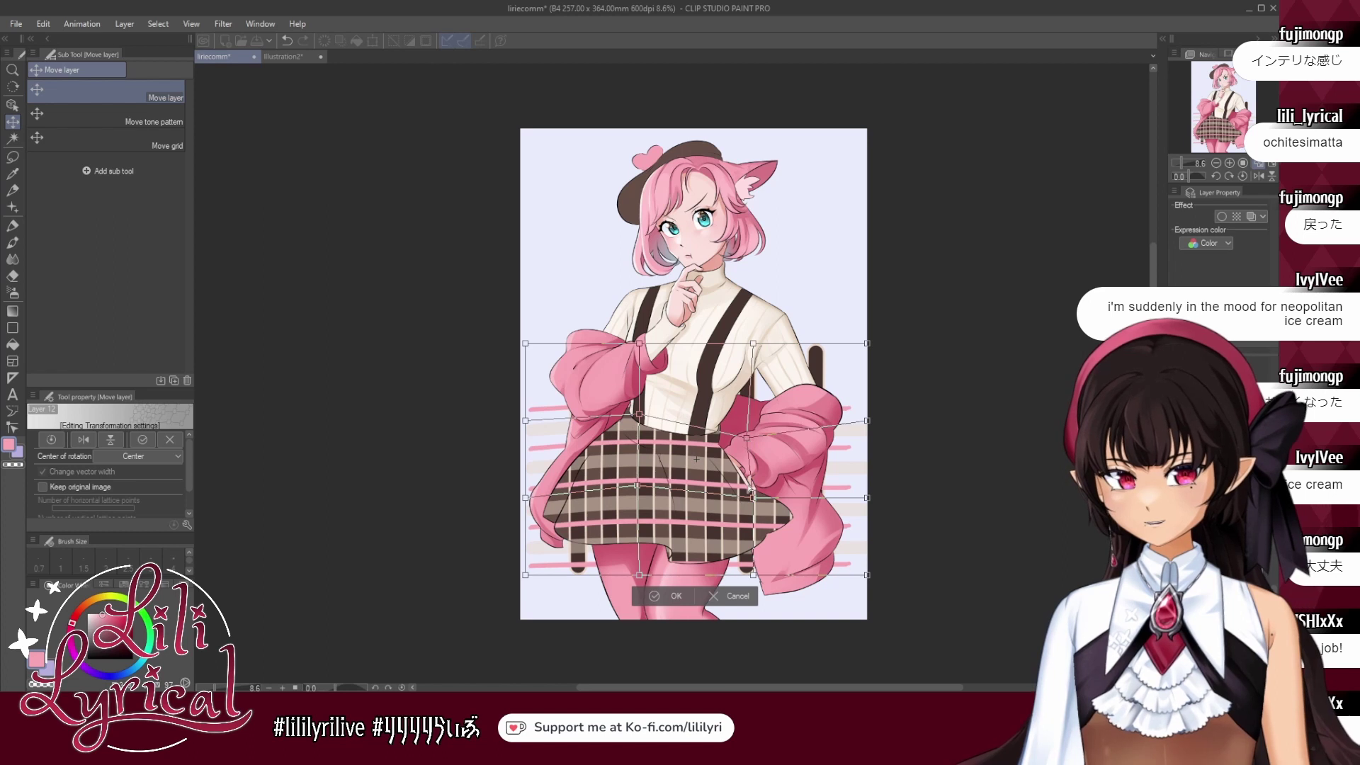
drag(753, 498, 731, 516)
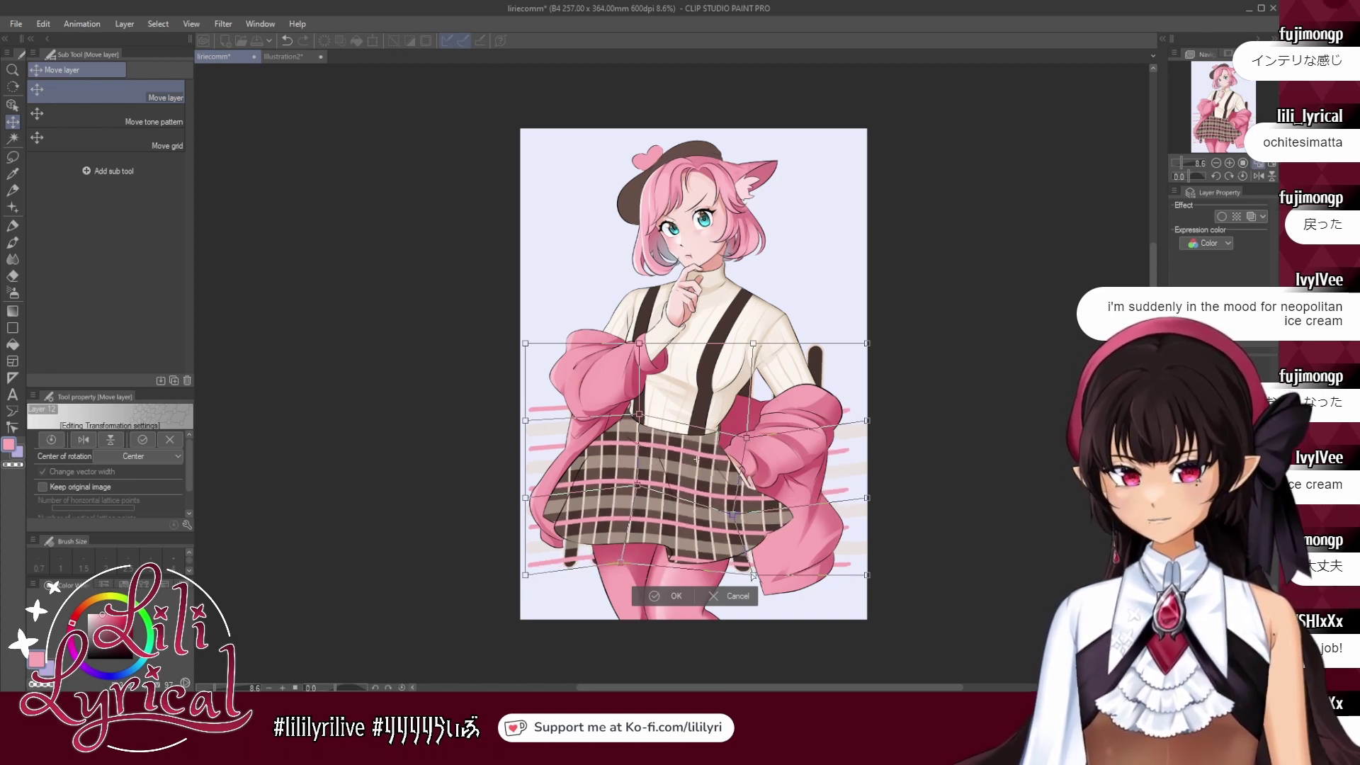
drag(753, 575, 748, 592)
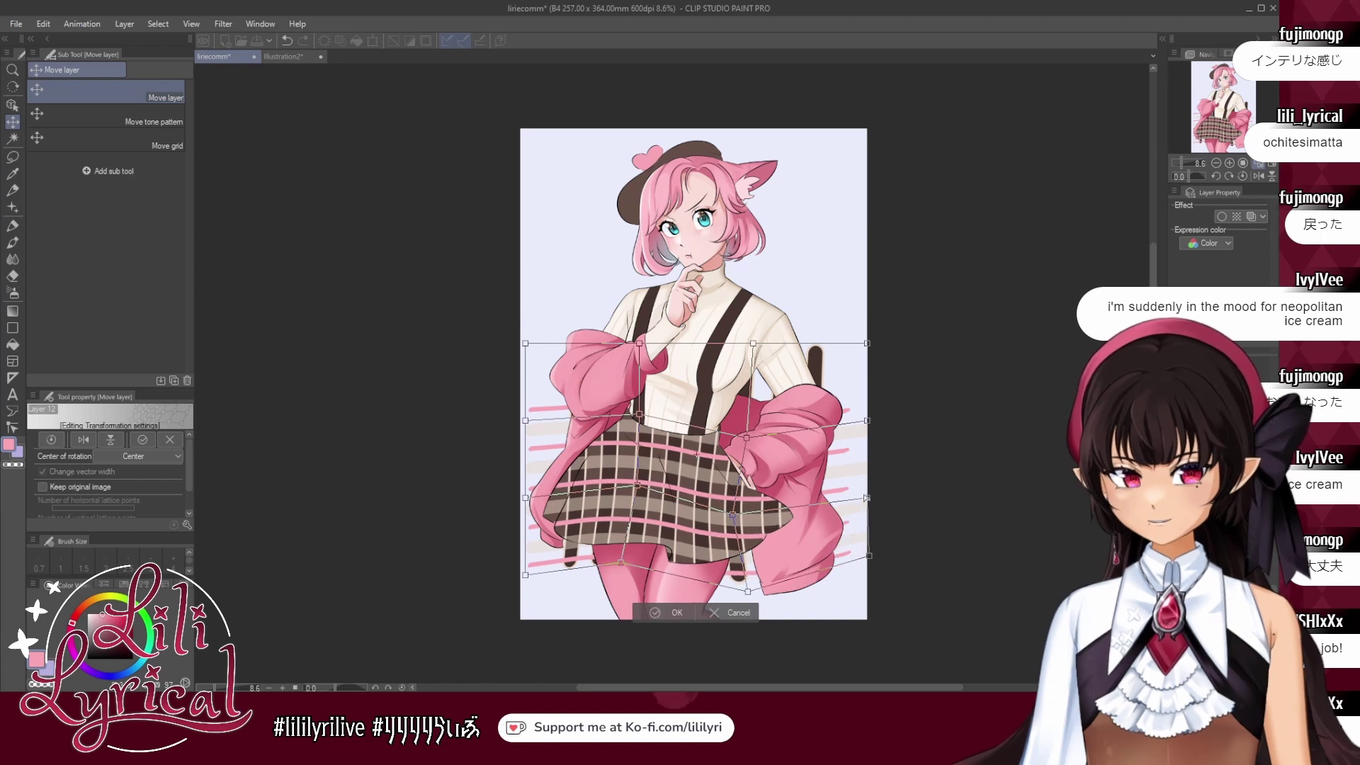
drag(867, 498, 839, 517)
drag(867, 422, 849, 438)
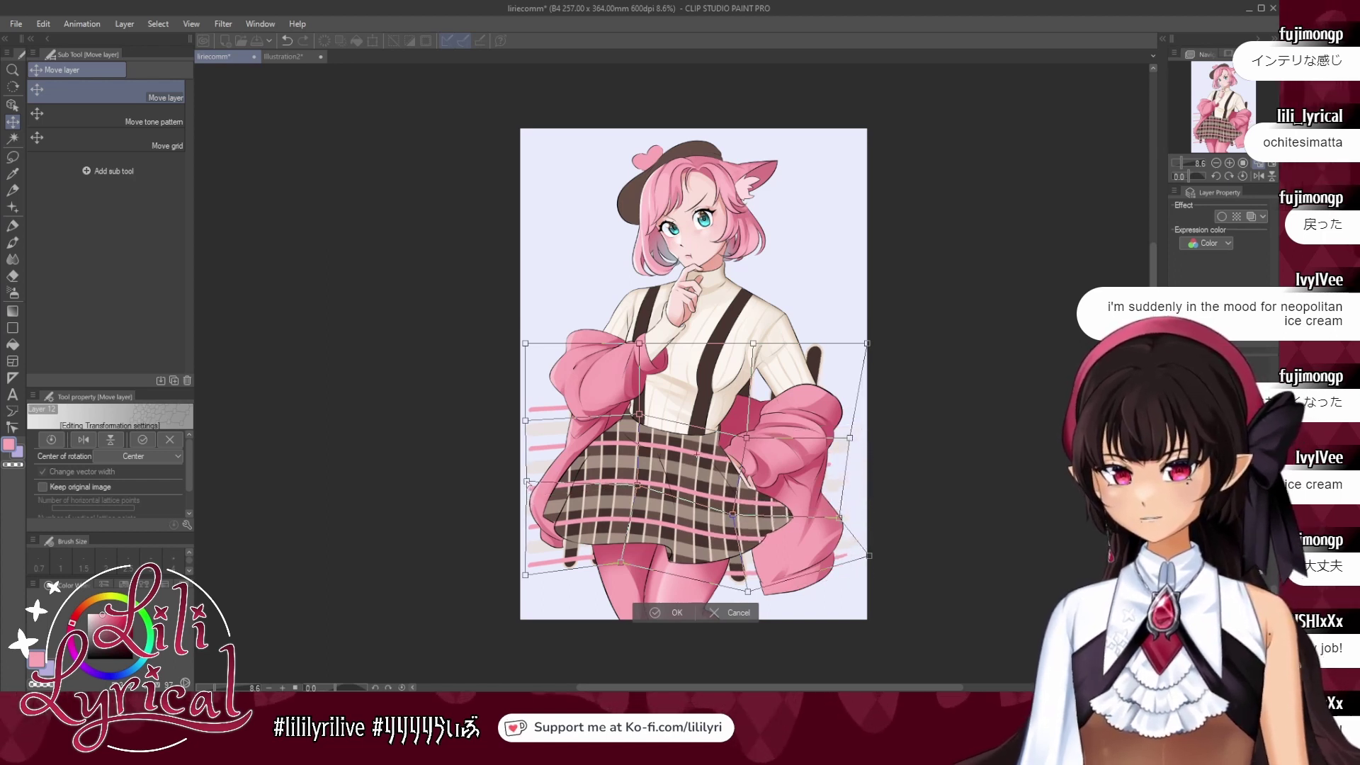
Raise the left edge of the plaid's mesh and adjust its inner left point to follow the skirt's curve.
drag(525, 498, 527, 471)
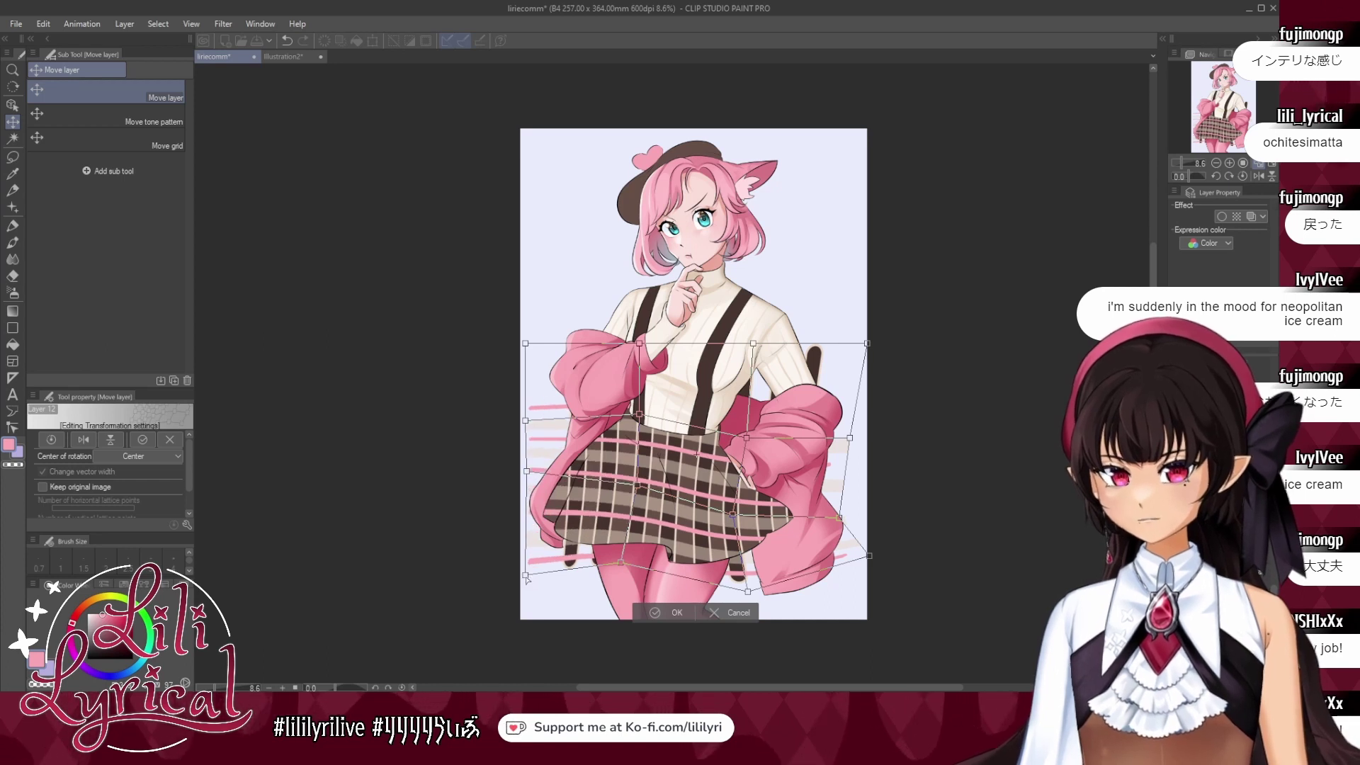
drag(525, 576, 525, 561)
drag(639, 488, 634, 492)
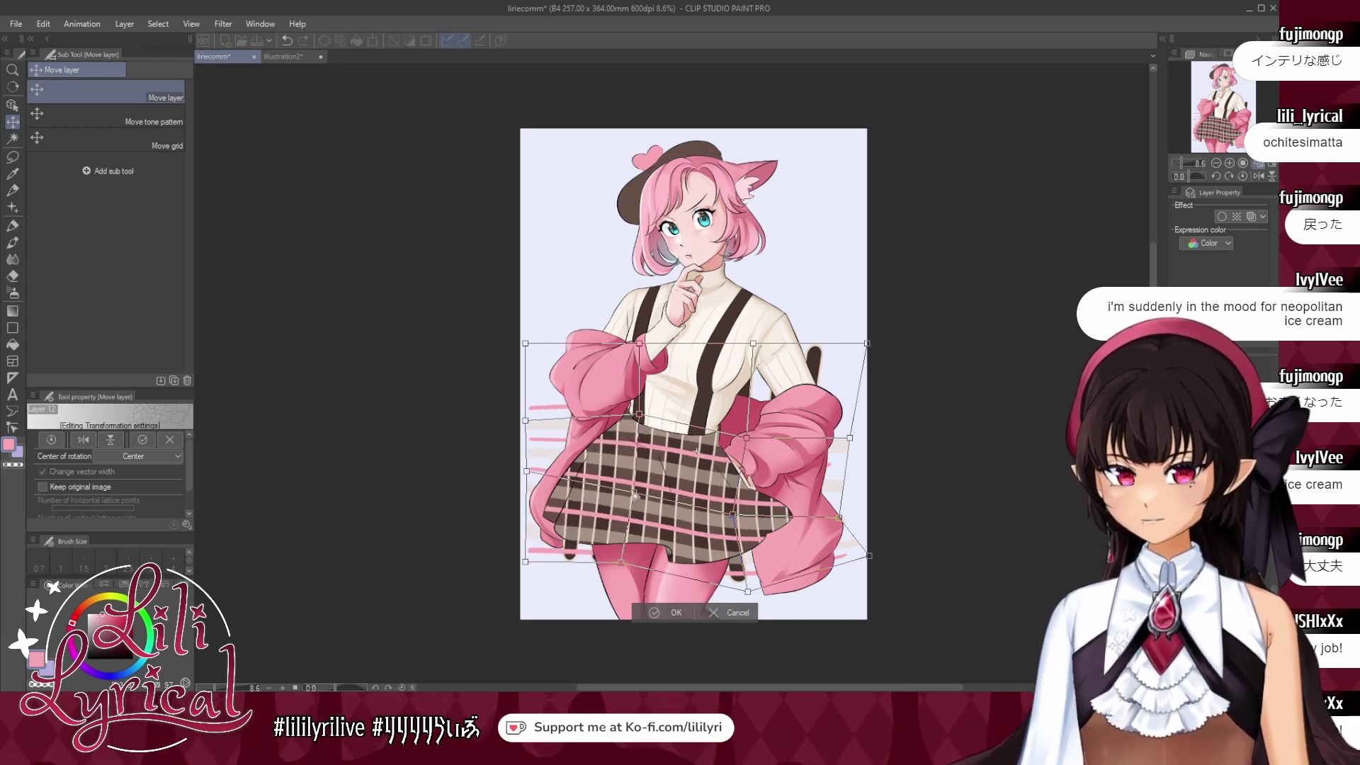
Refine the mesh on the skirt's right side, apply the transformation, and clip the plaid to the skirt.
drag(732, 514, 722, 523)
drag(749, 437, 718, 446)
drag(850, 439, 797, 399)
drag(839, 518, 839, 504)
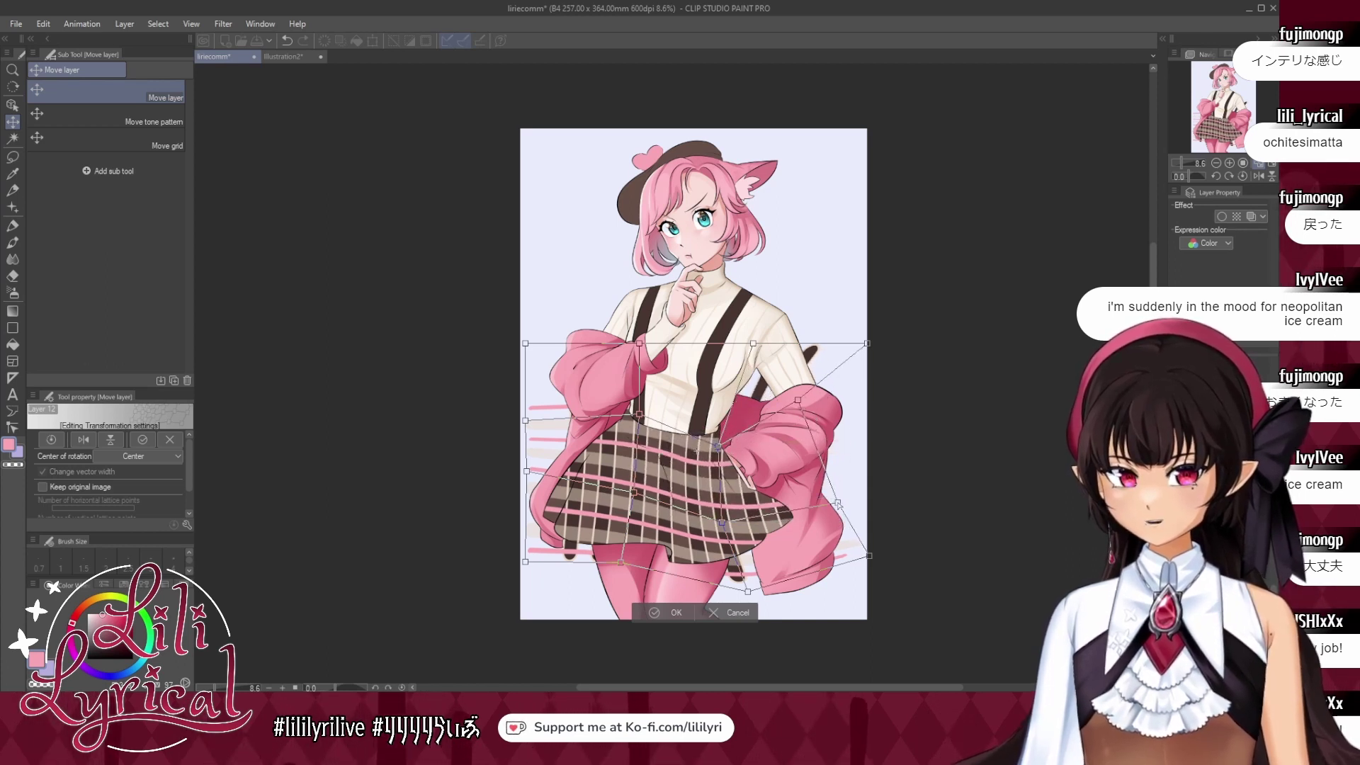
drag(869, 556, 873, 539)
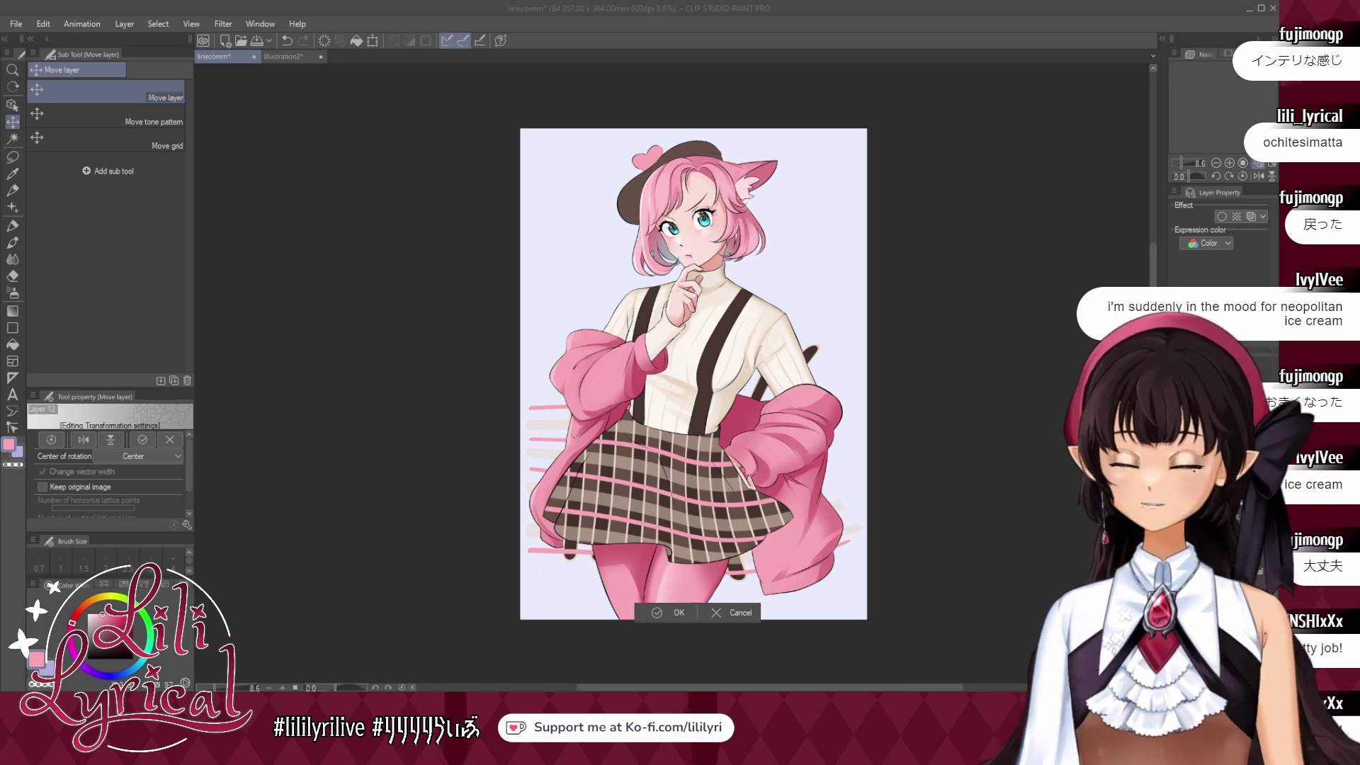
key(Return)
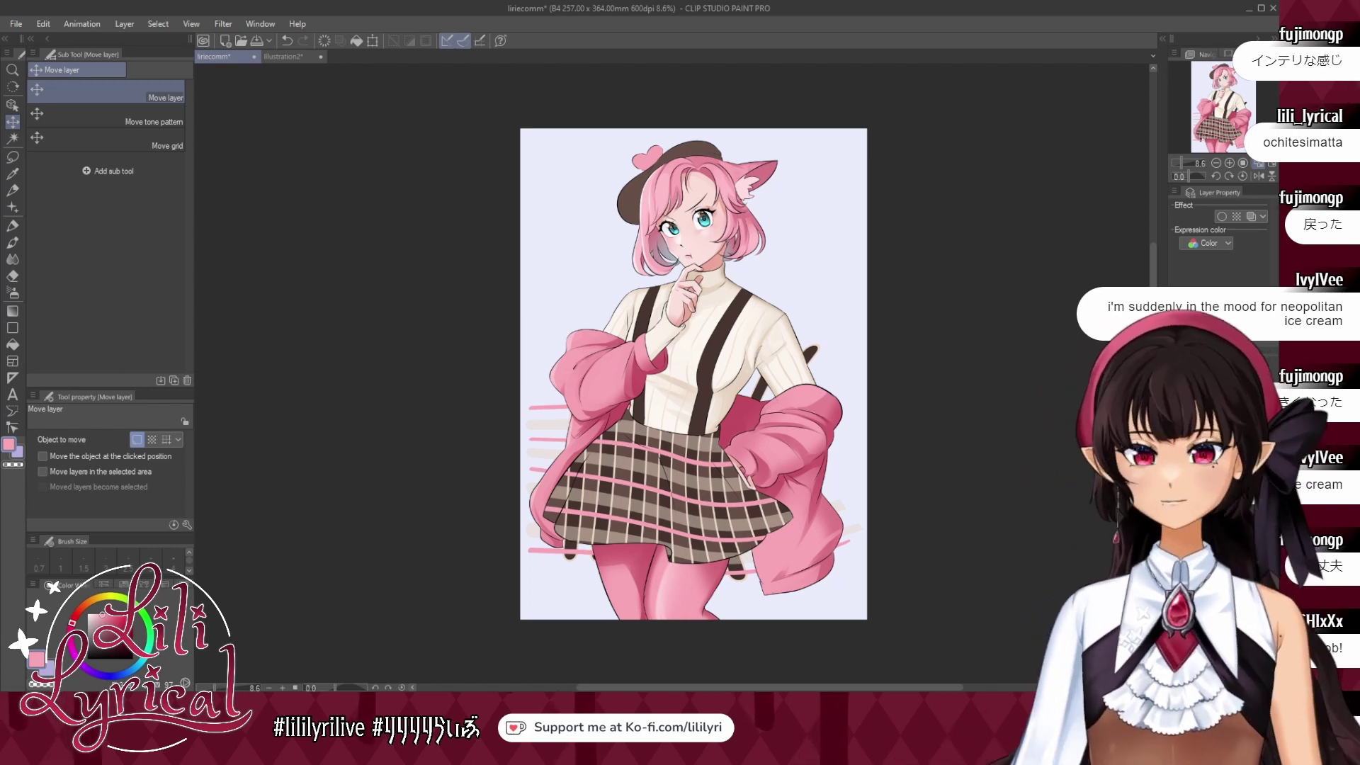
key(ctrl+alt+g)
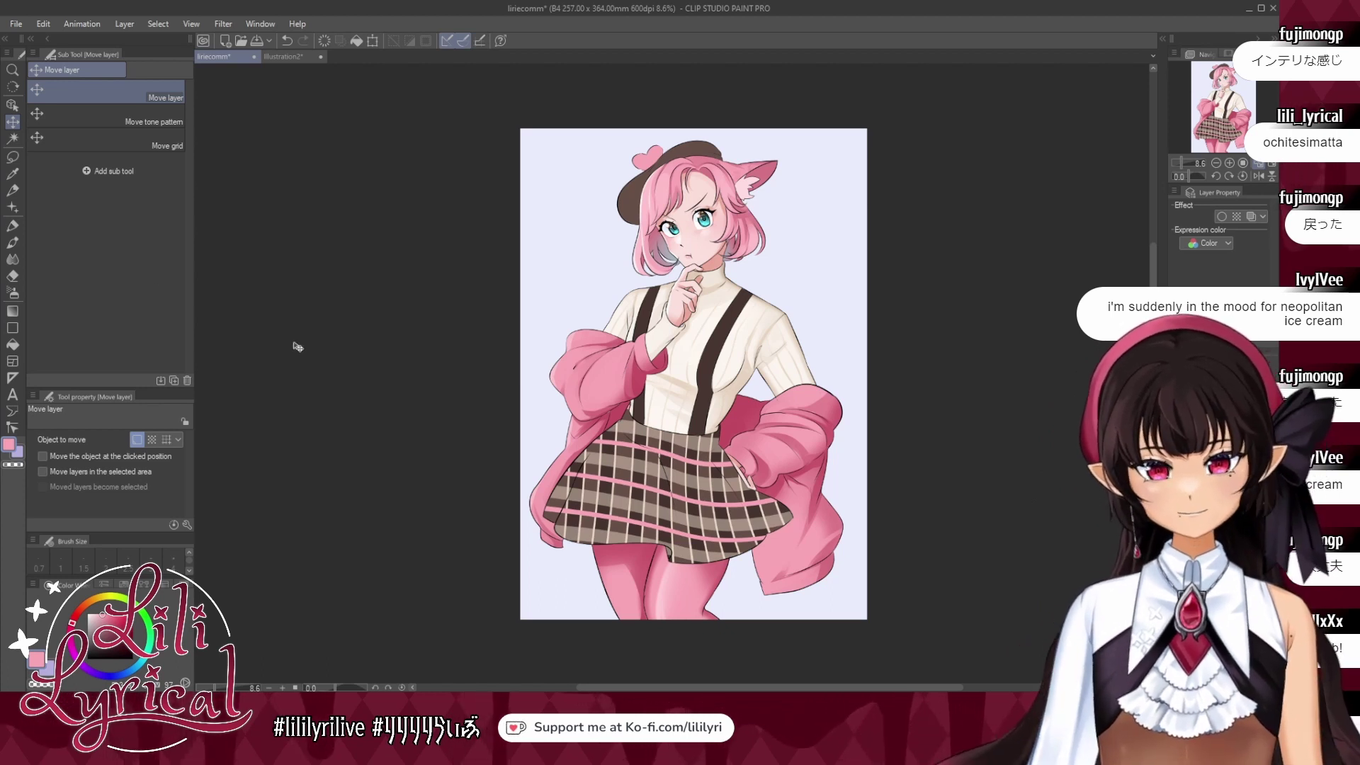
Paint dark shading on the skirt with the りりペイント watercolor brush, using a color sampled from the plaid.
click(14, 245)
click(121, 443)
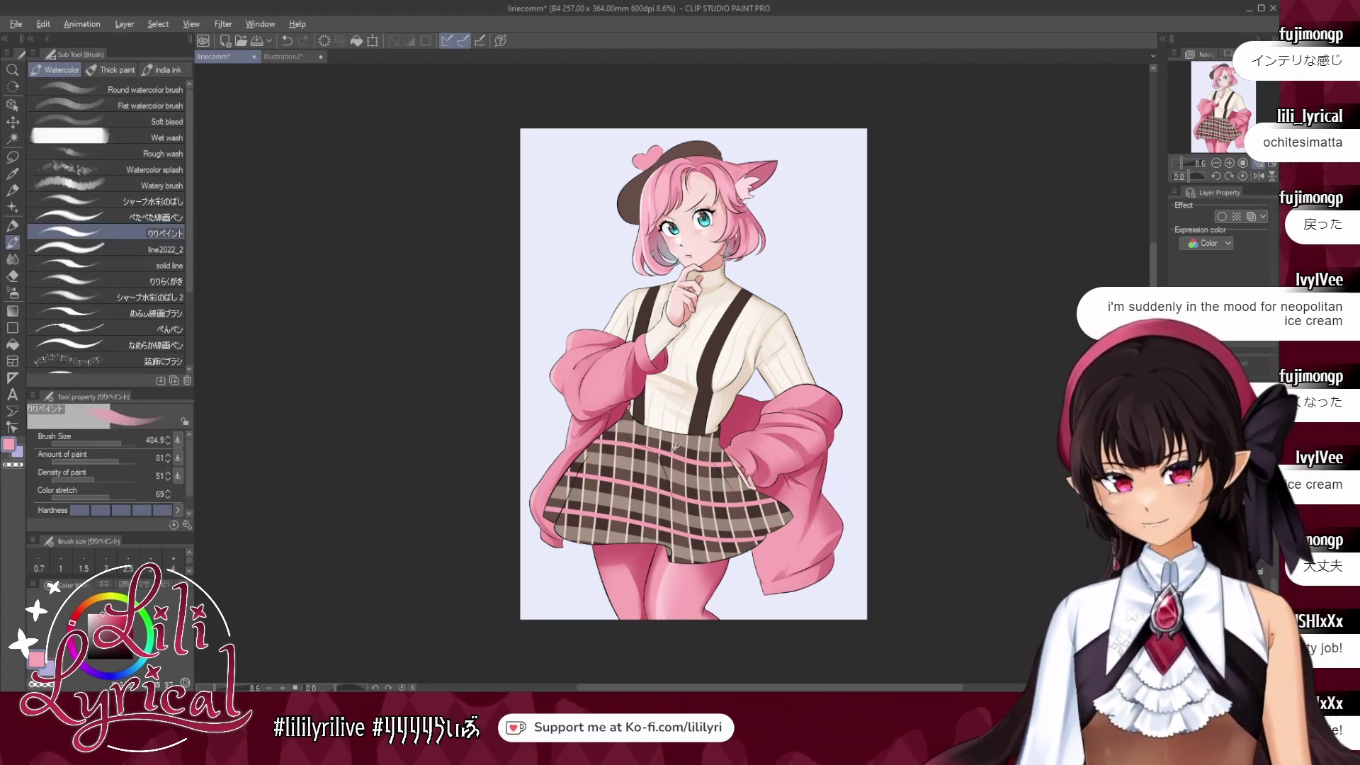
alt+click(688, 457)
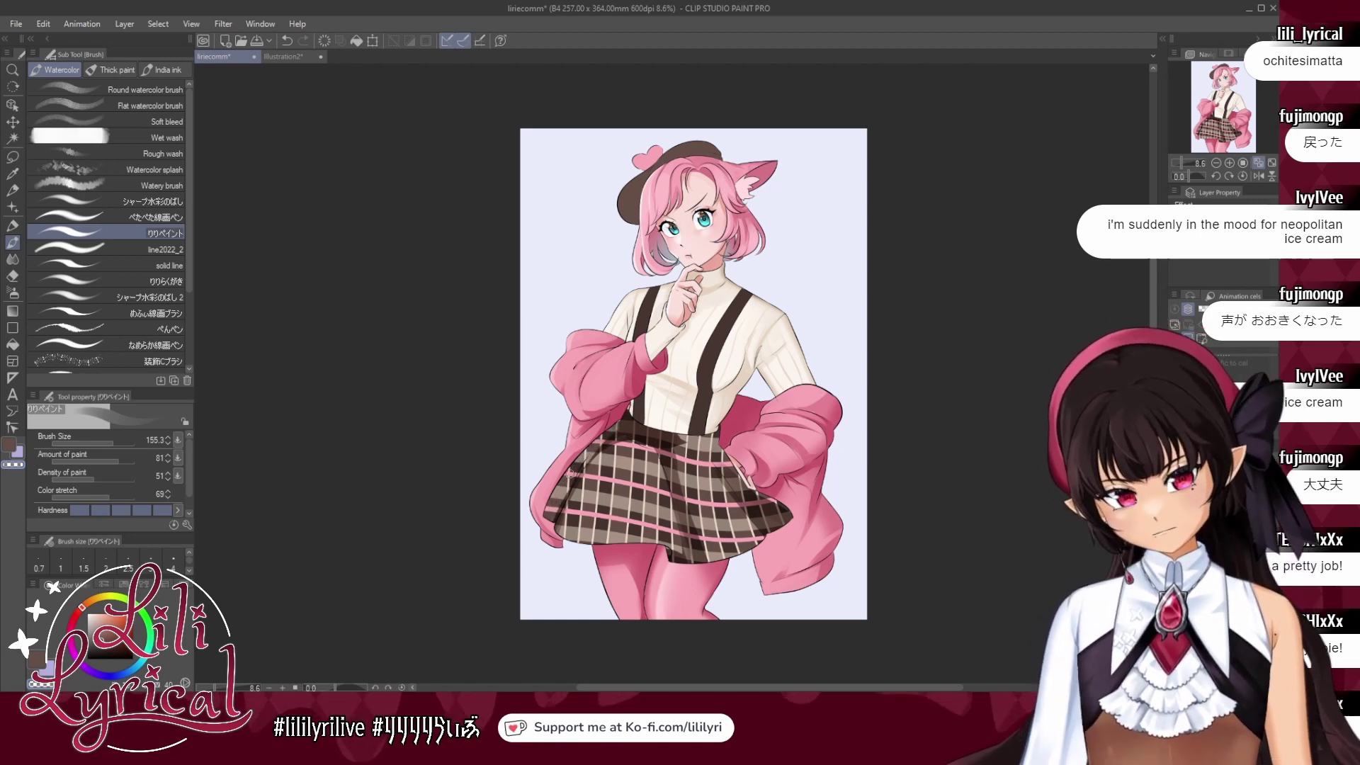
Shade the skirt broadly with the りりペイント brush at size 974.7 and soften the shading with the Blur tool.
click(9, 445)
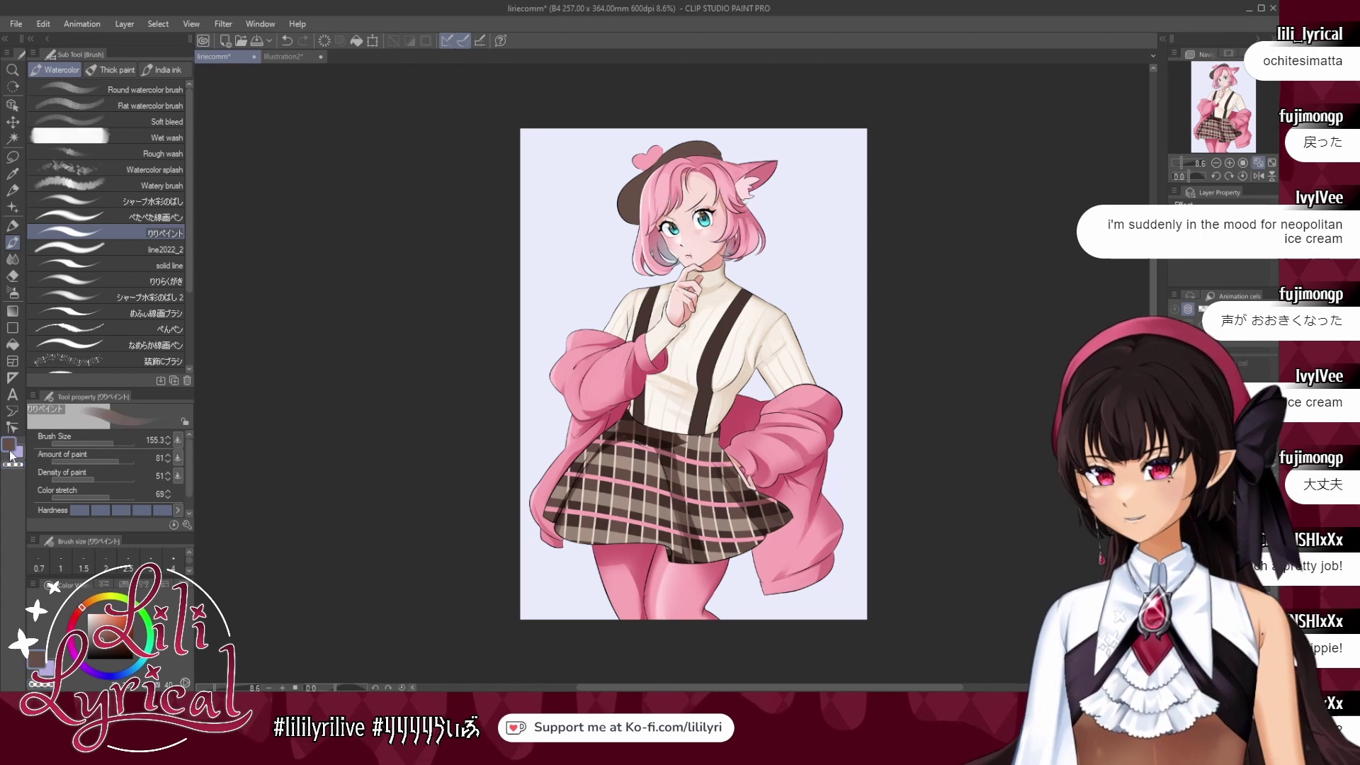
click(129, 444)
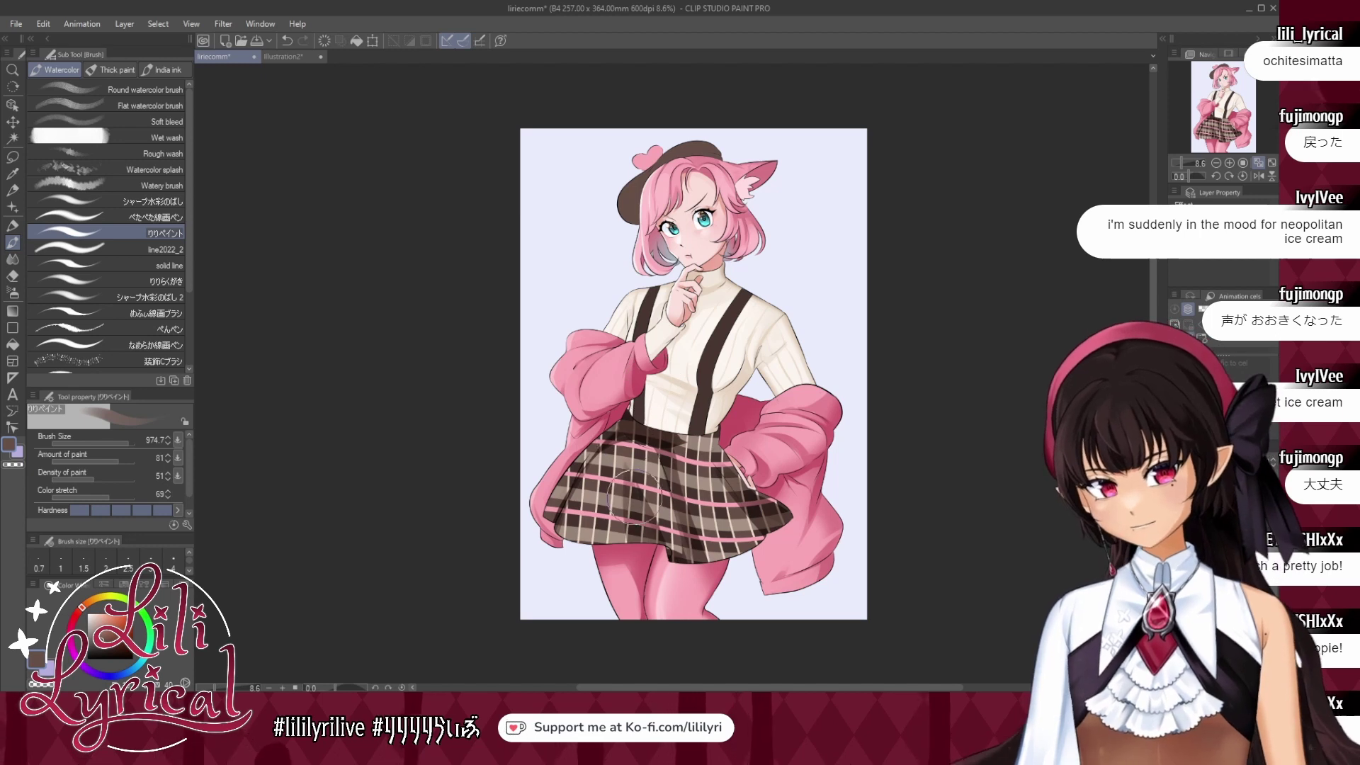
click(12, 258)
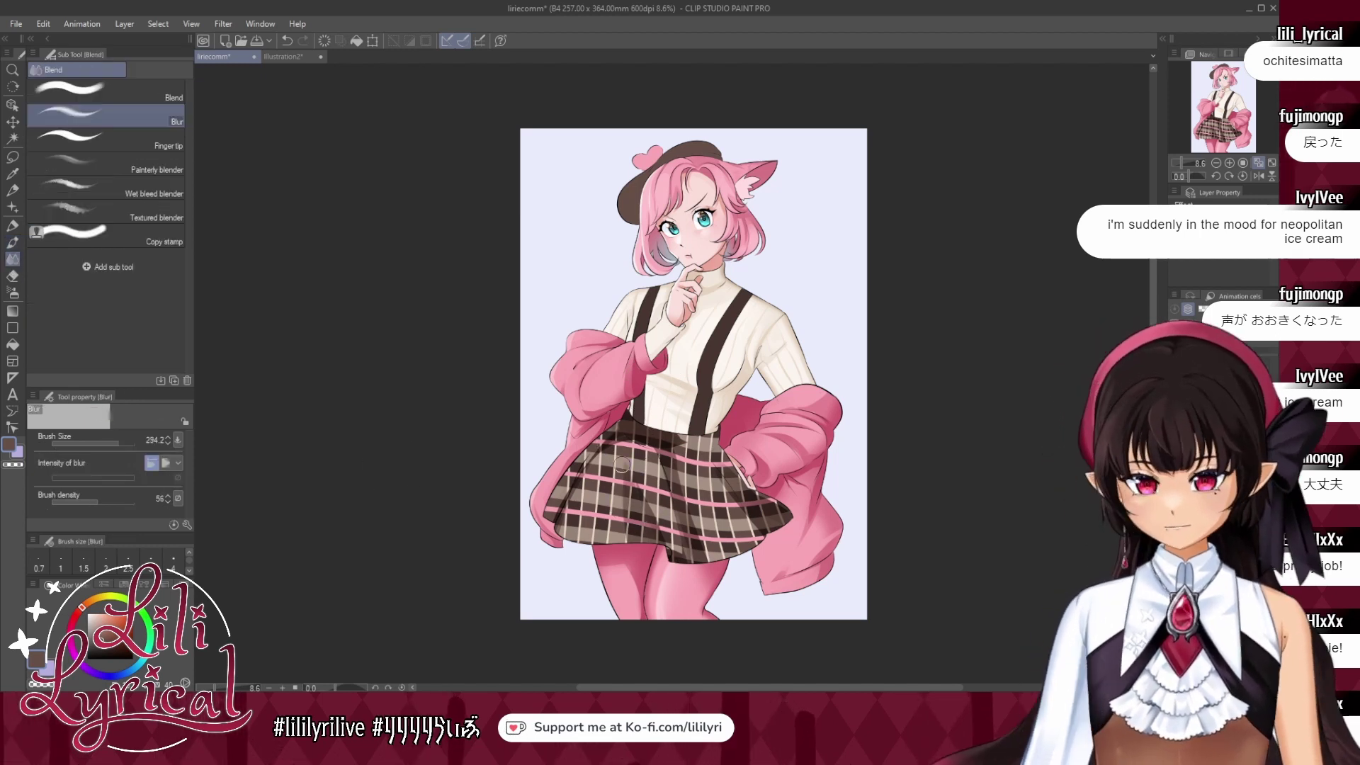
key(b)
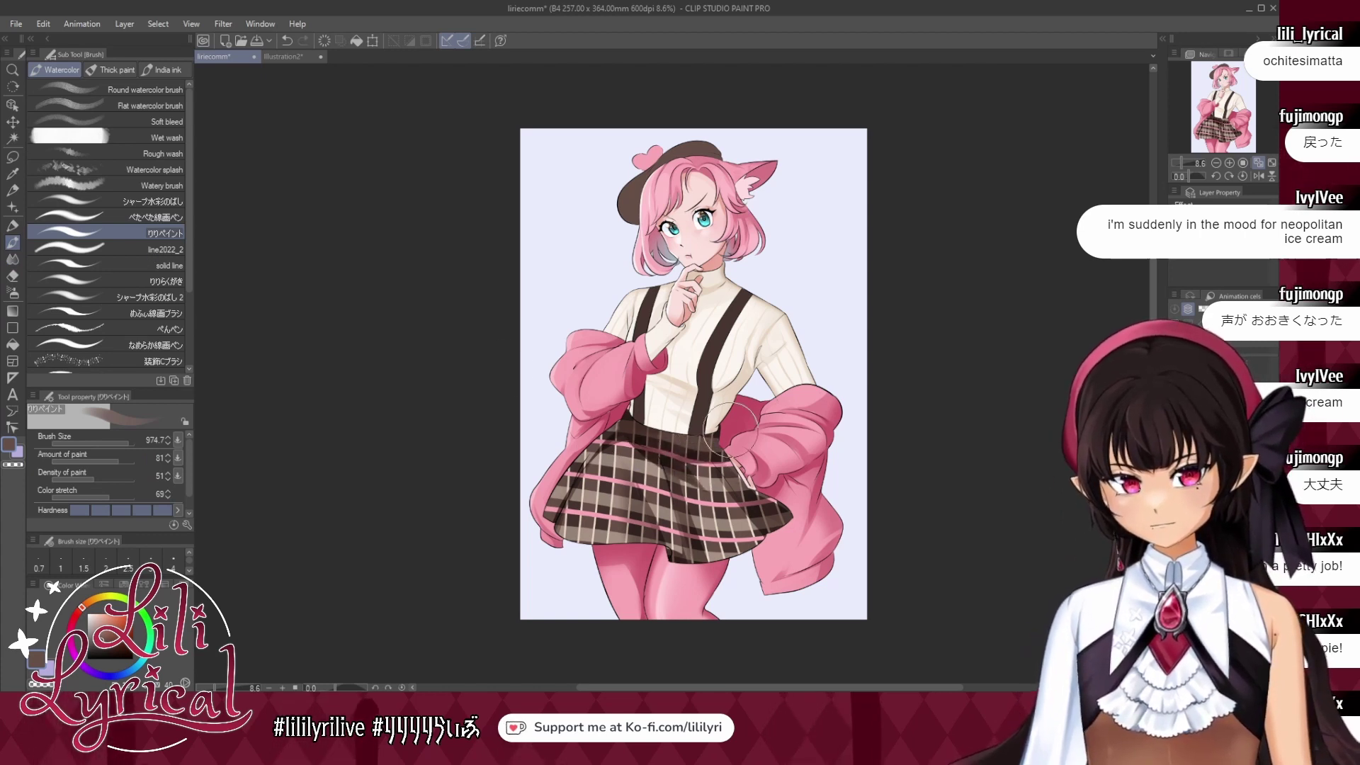
key(j)
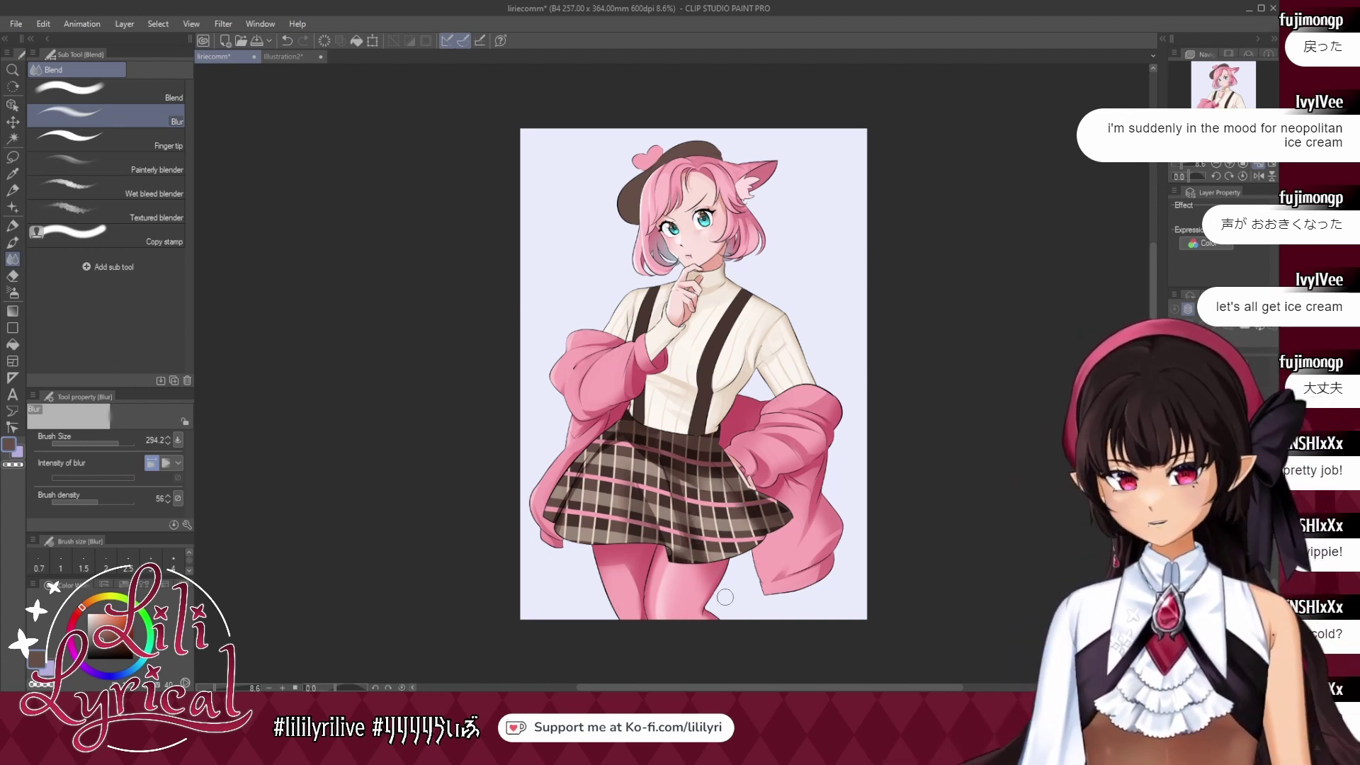
Shade the skirt's waist broadly with the りりペイント brush at size 830.8 and soften the area with the Blur tool.
click(12, 242)
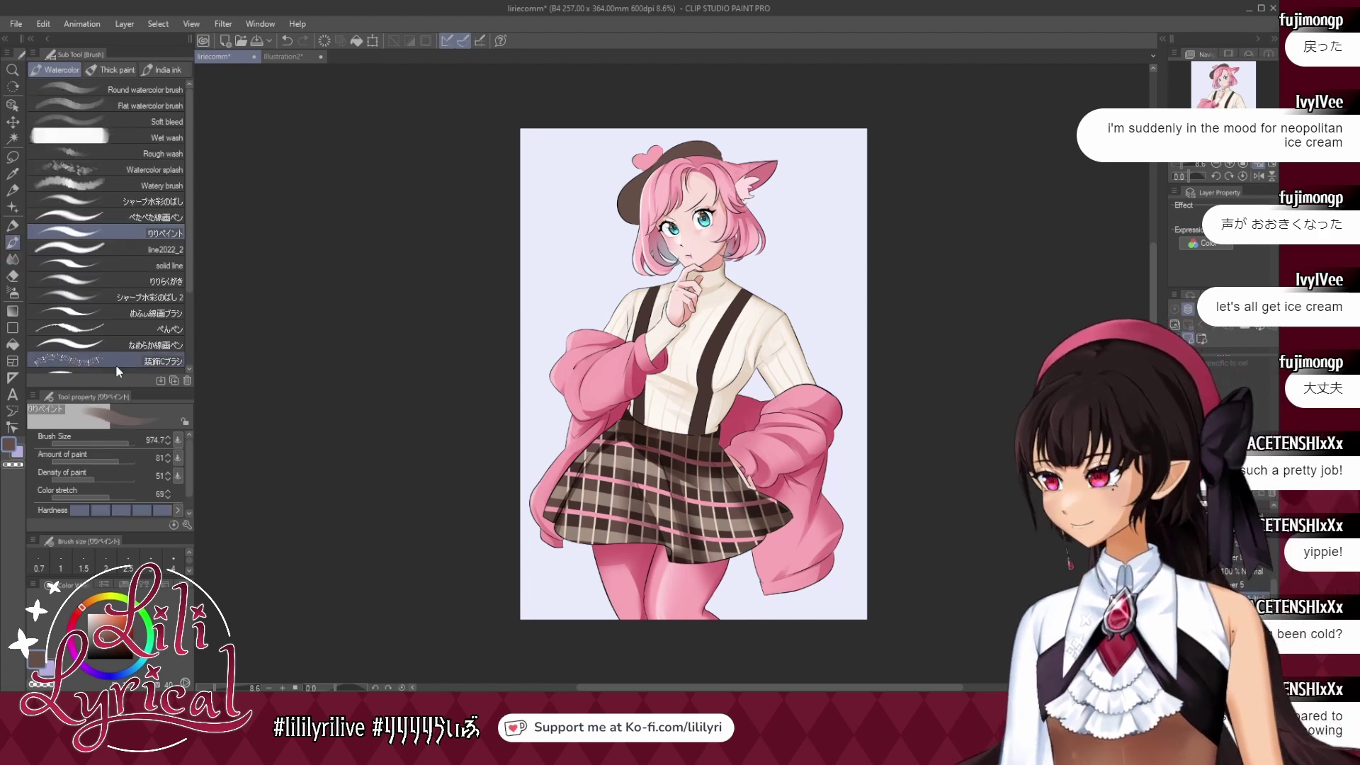
click(112, 440)
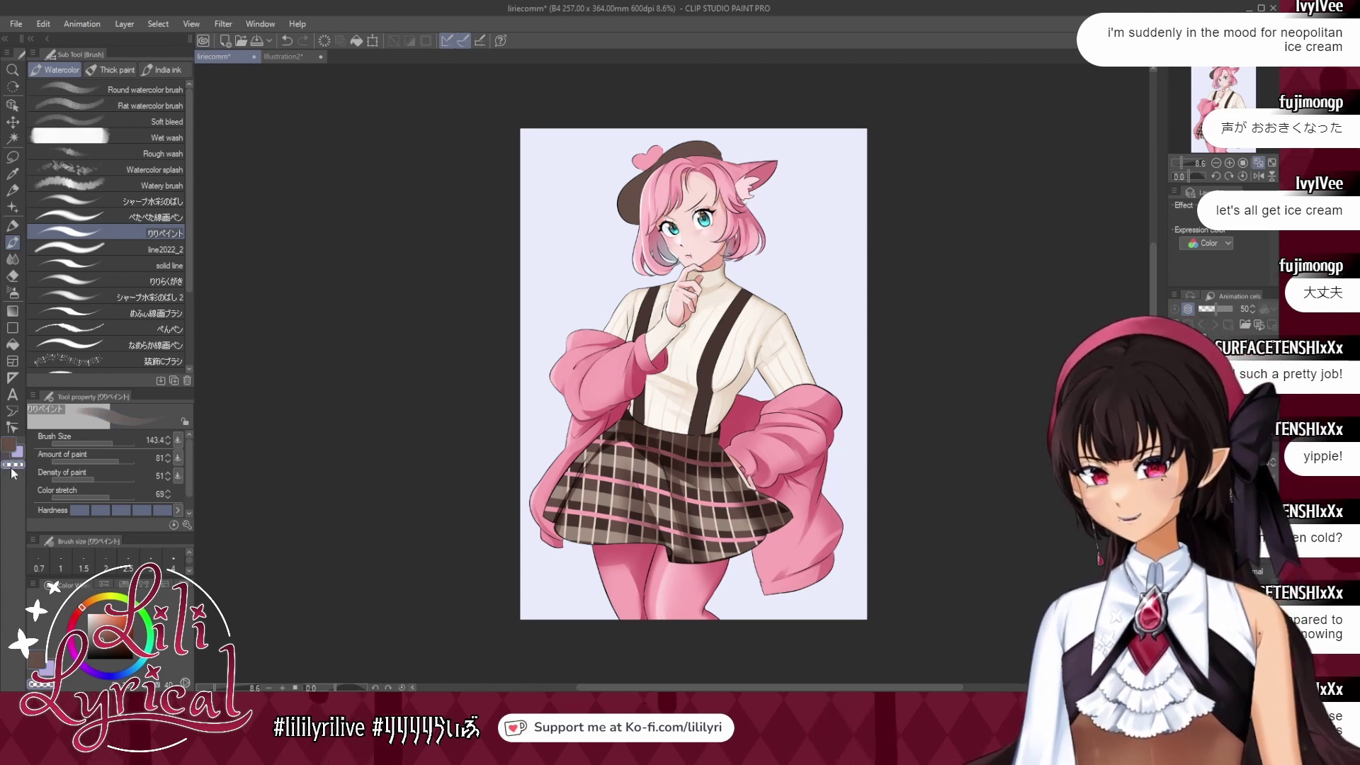
click(113, 441)
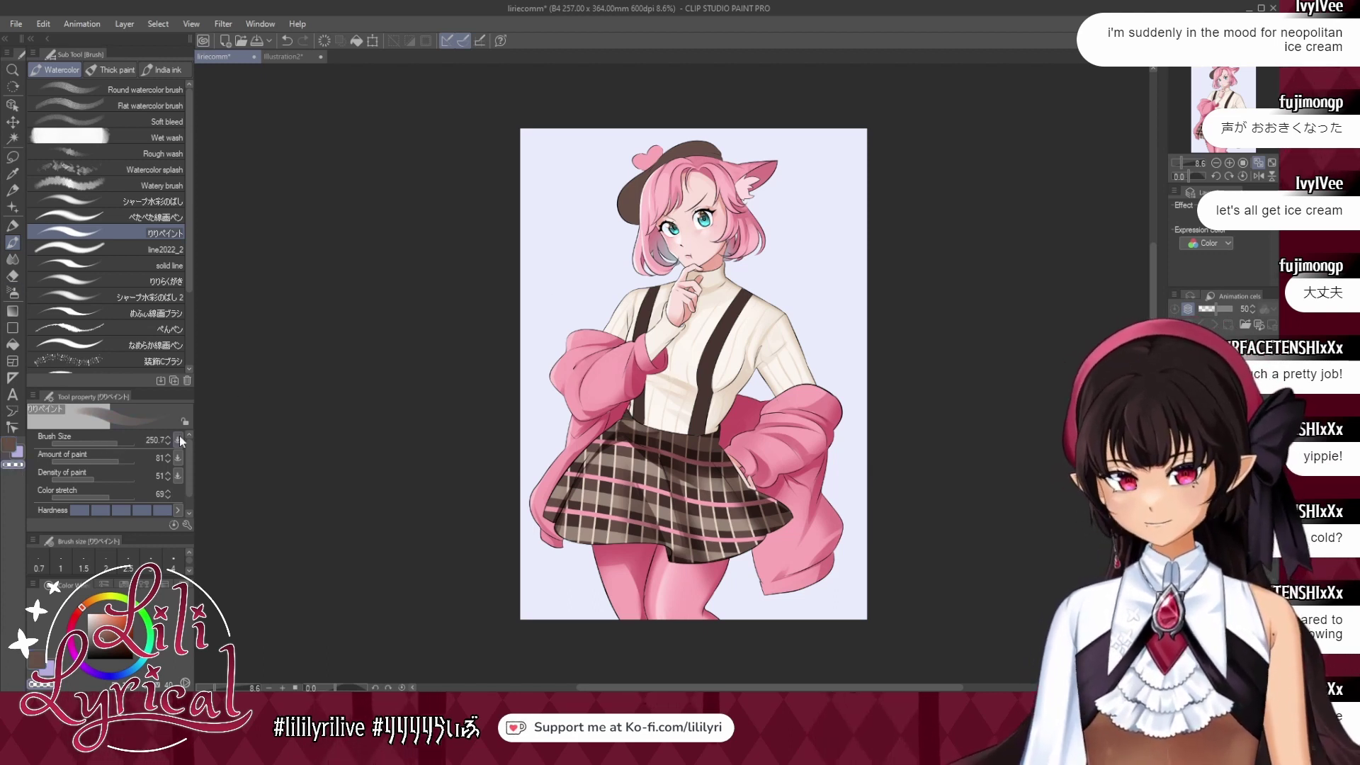
click(126, 442)
key(ctrl+z)
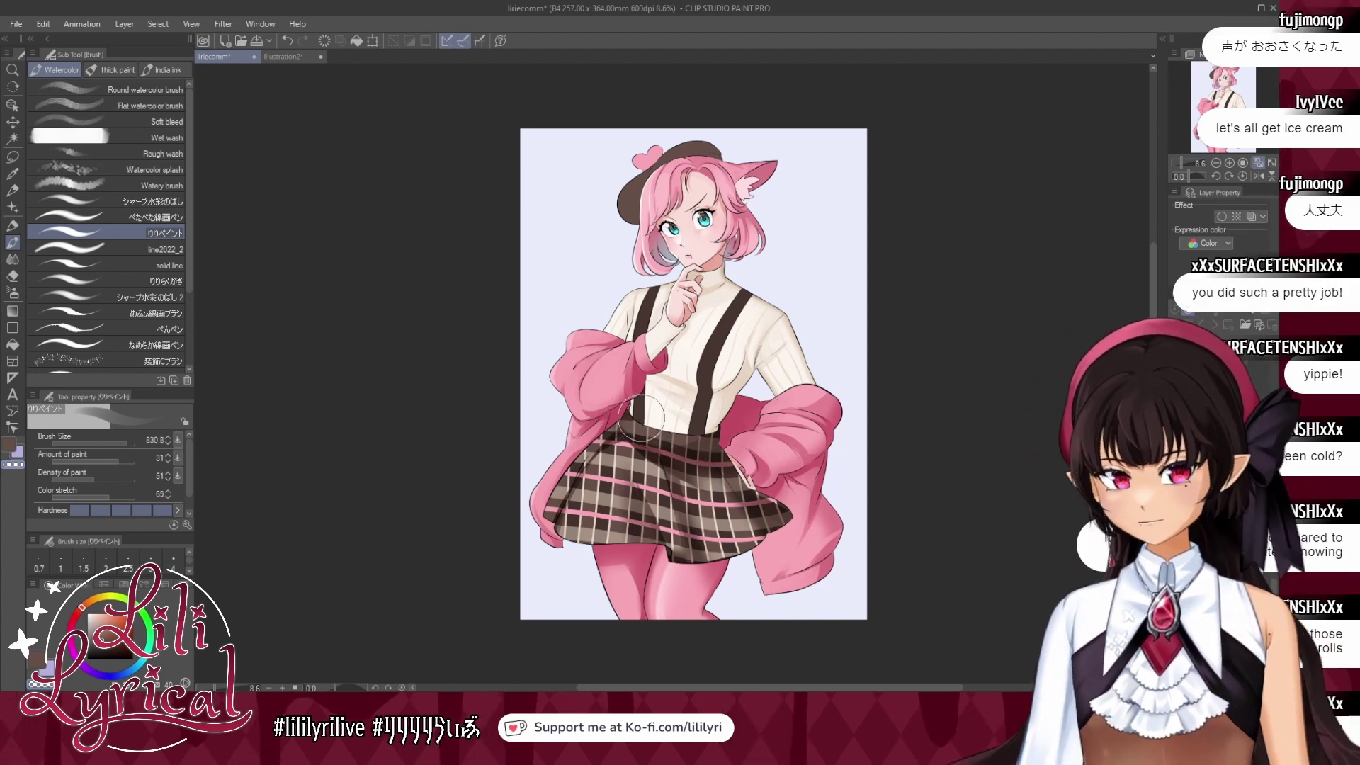
key(j)
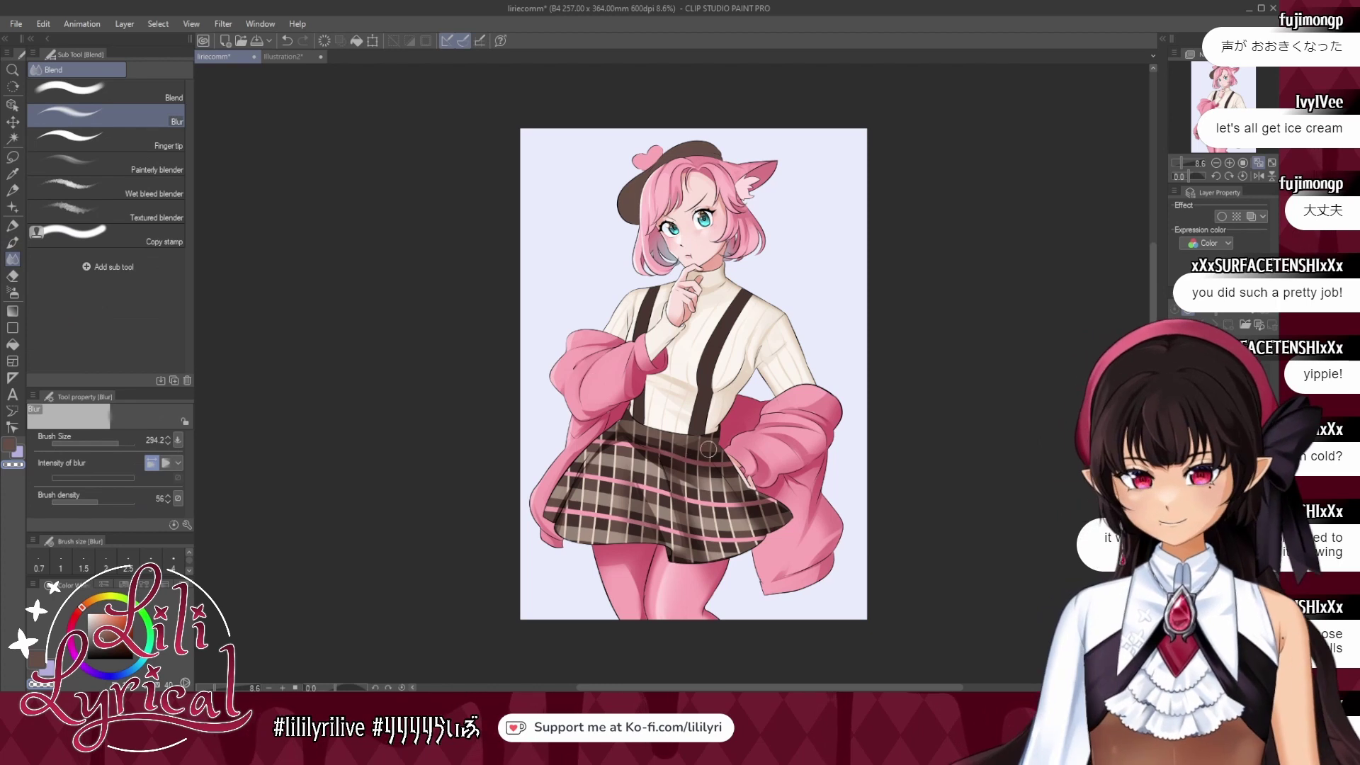
Deepen the skirt's shadows in near-black with the りりペイント brush at size 182.2, blend them with Blur, and undo unwanted strokes.
click(12, 242)
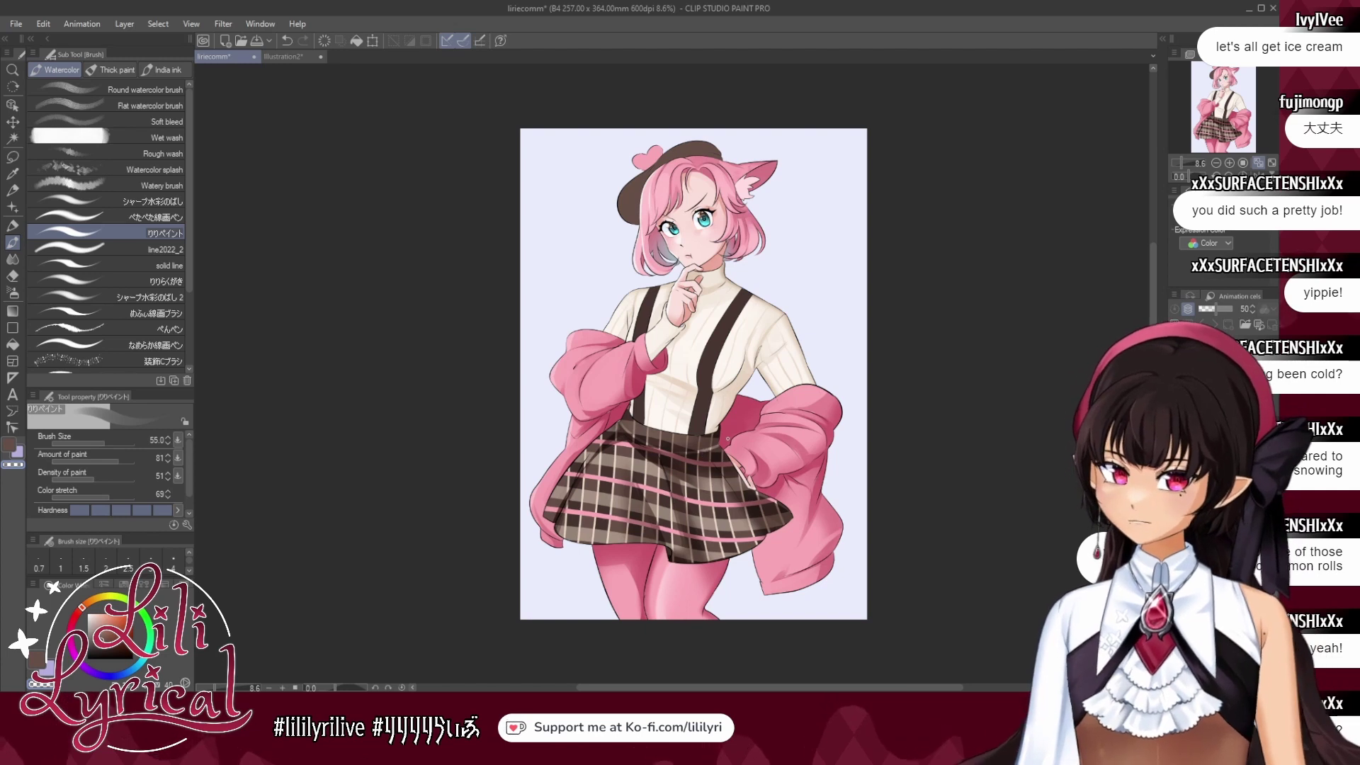
key(ctrl+z)
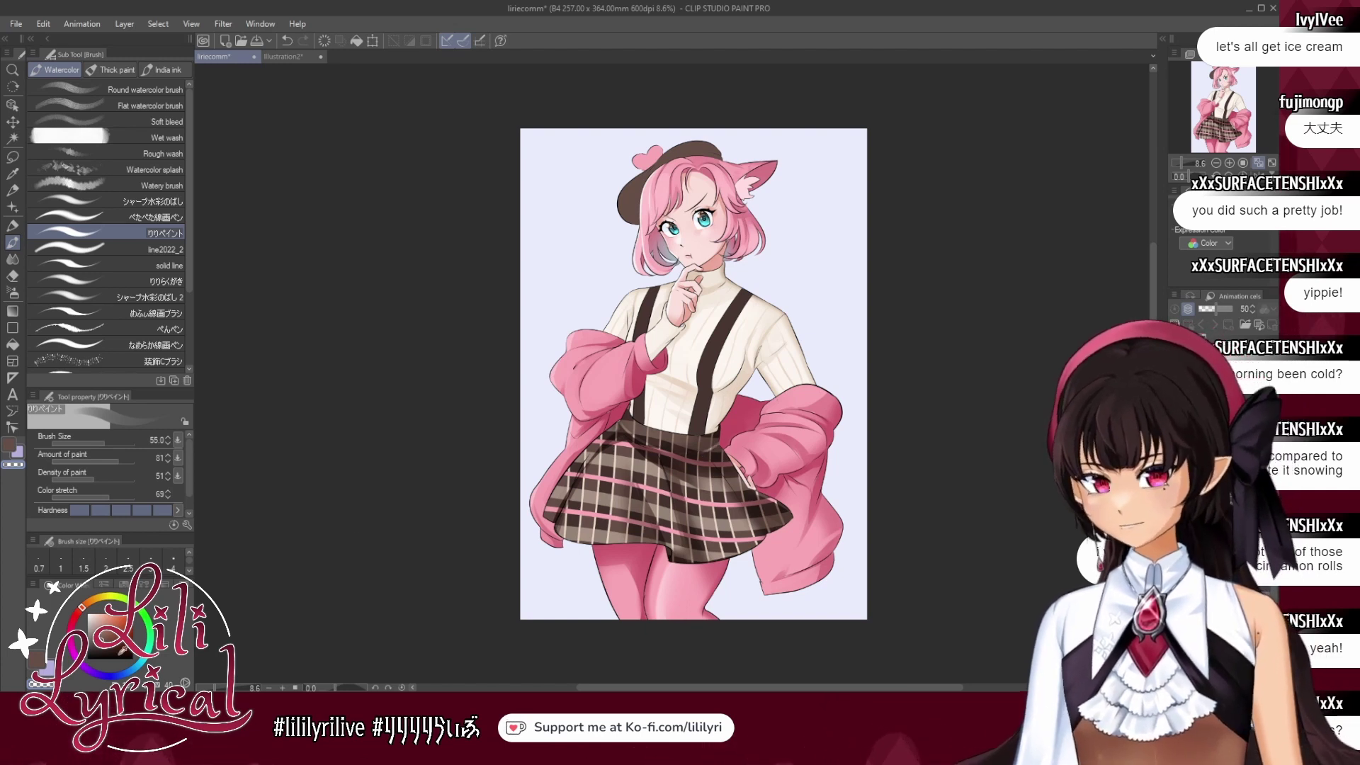
click(107, 653)
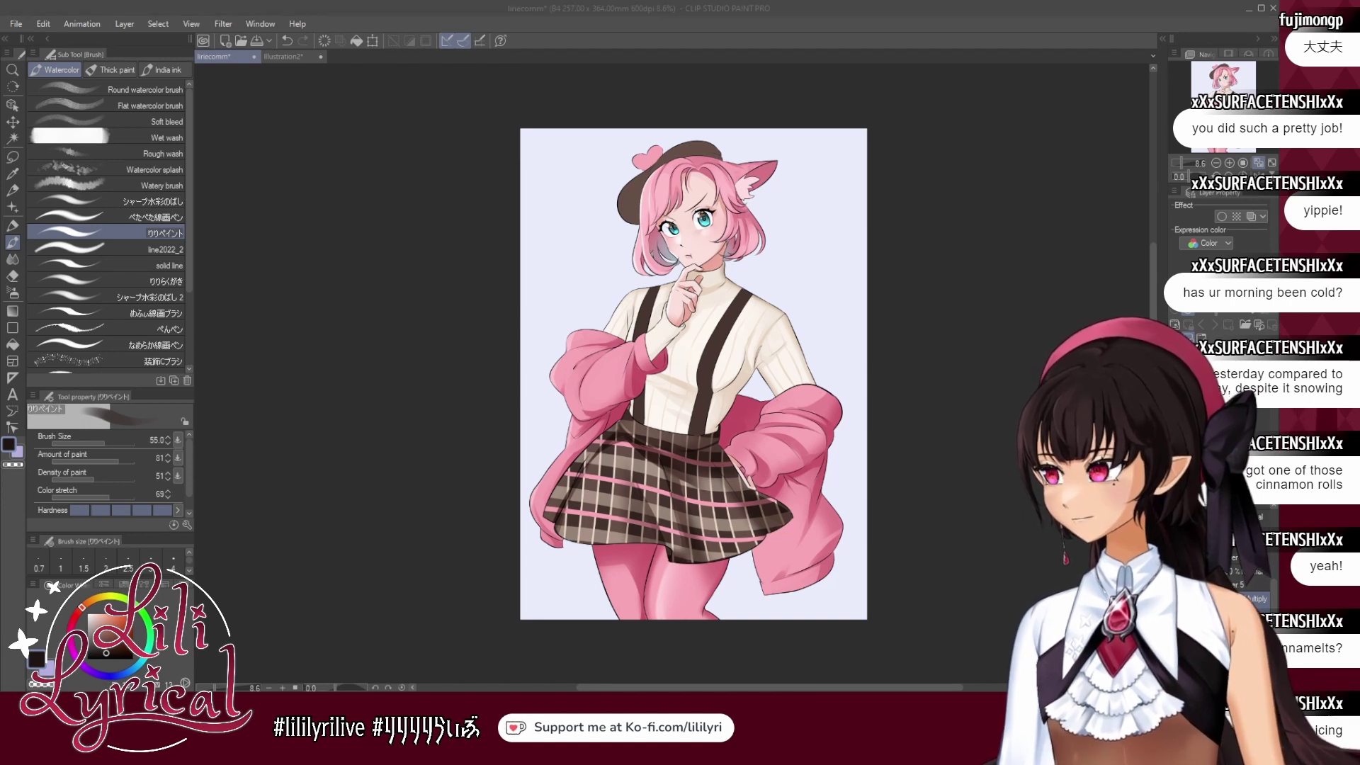
click(855, 449)
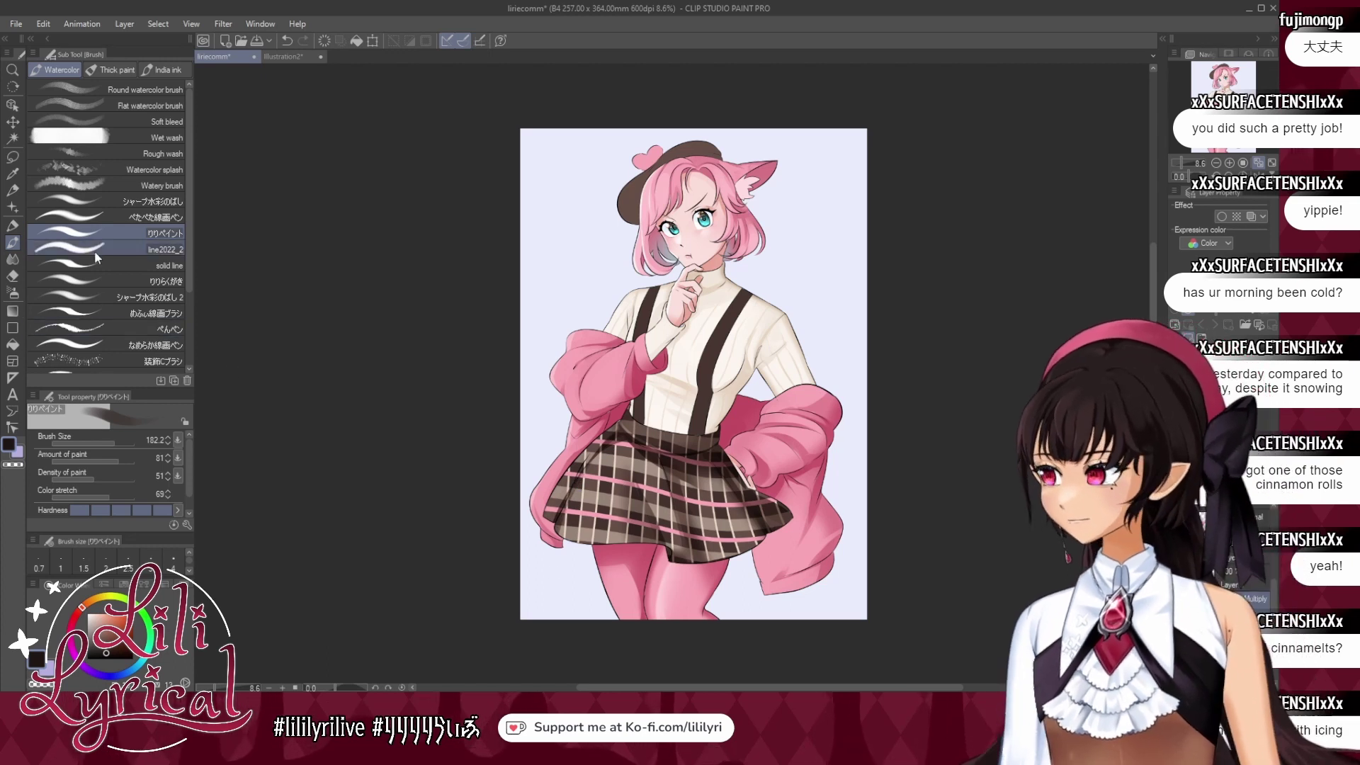
key(j)
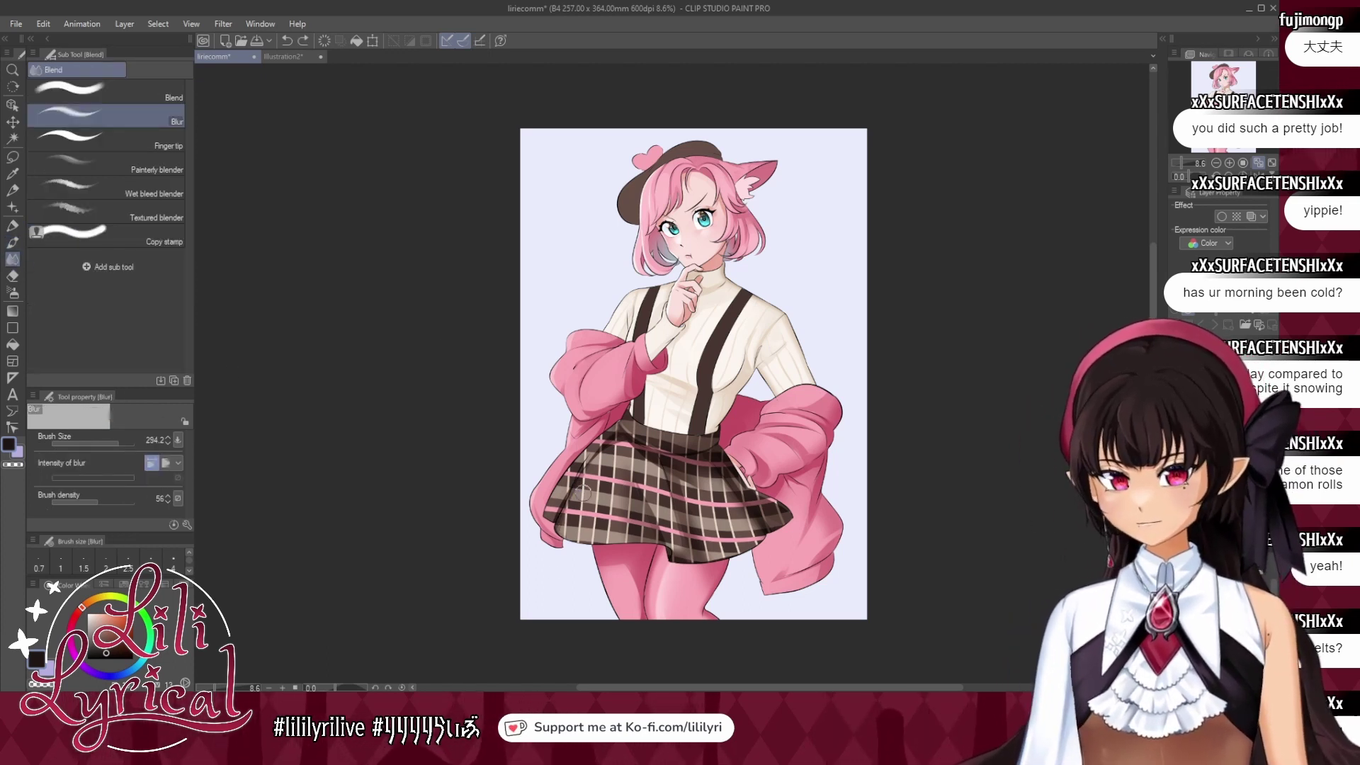
click(1176, 495)
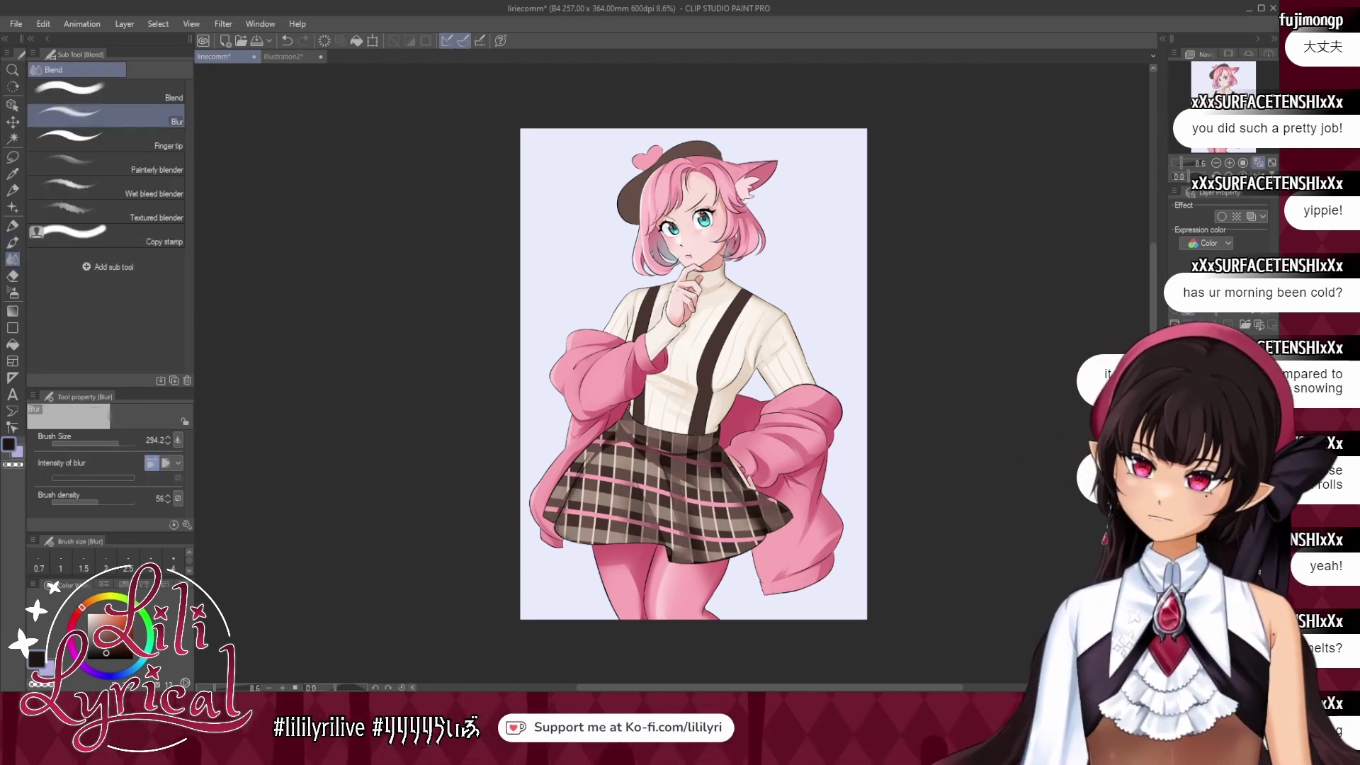
key(ctrl+z)
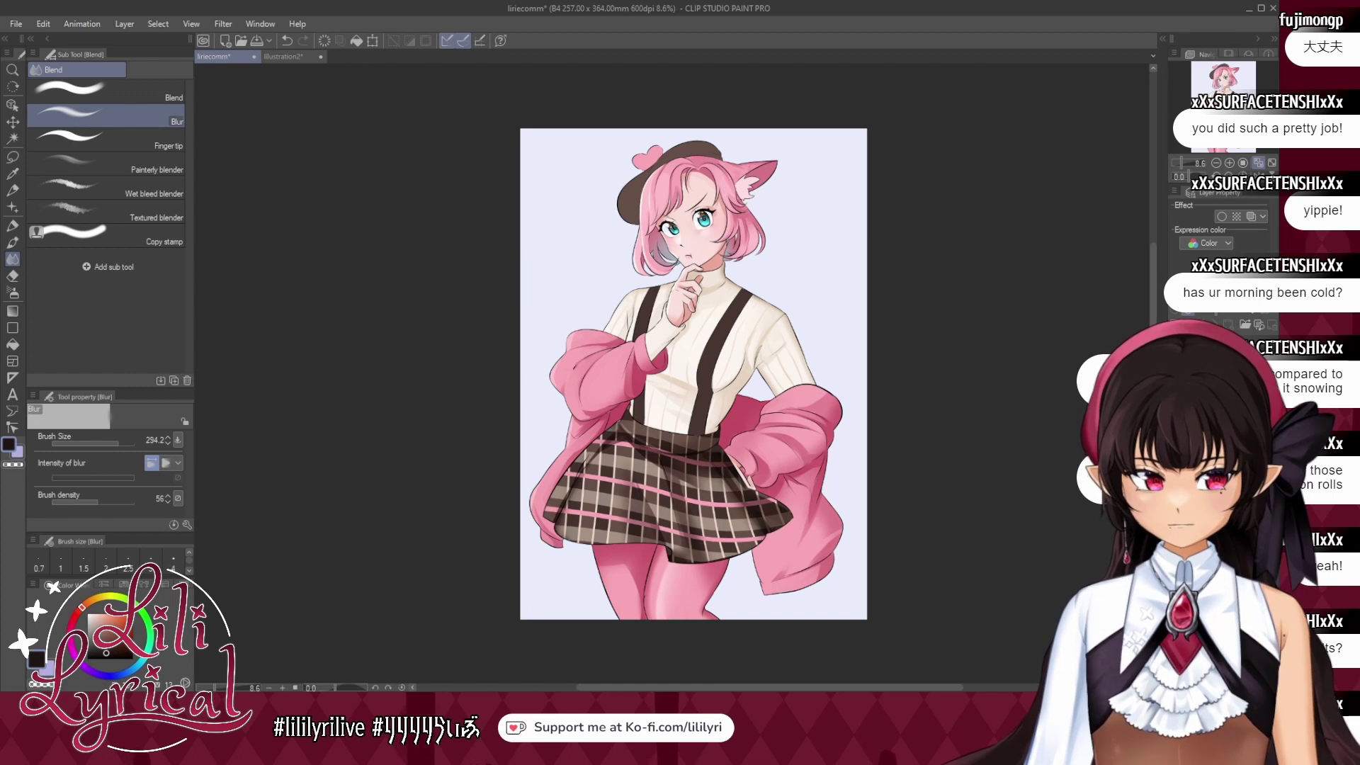
Paint dark shading on the beret with the りりペイント brush at size 475, repeatedly sampling browns from the beret and skirt.
key(b)
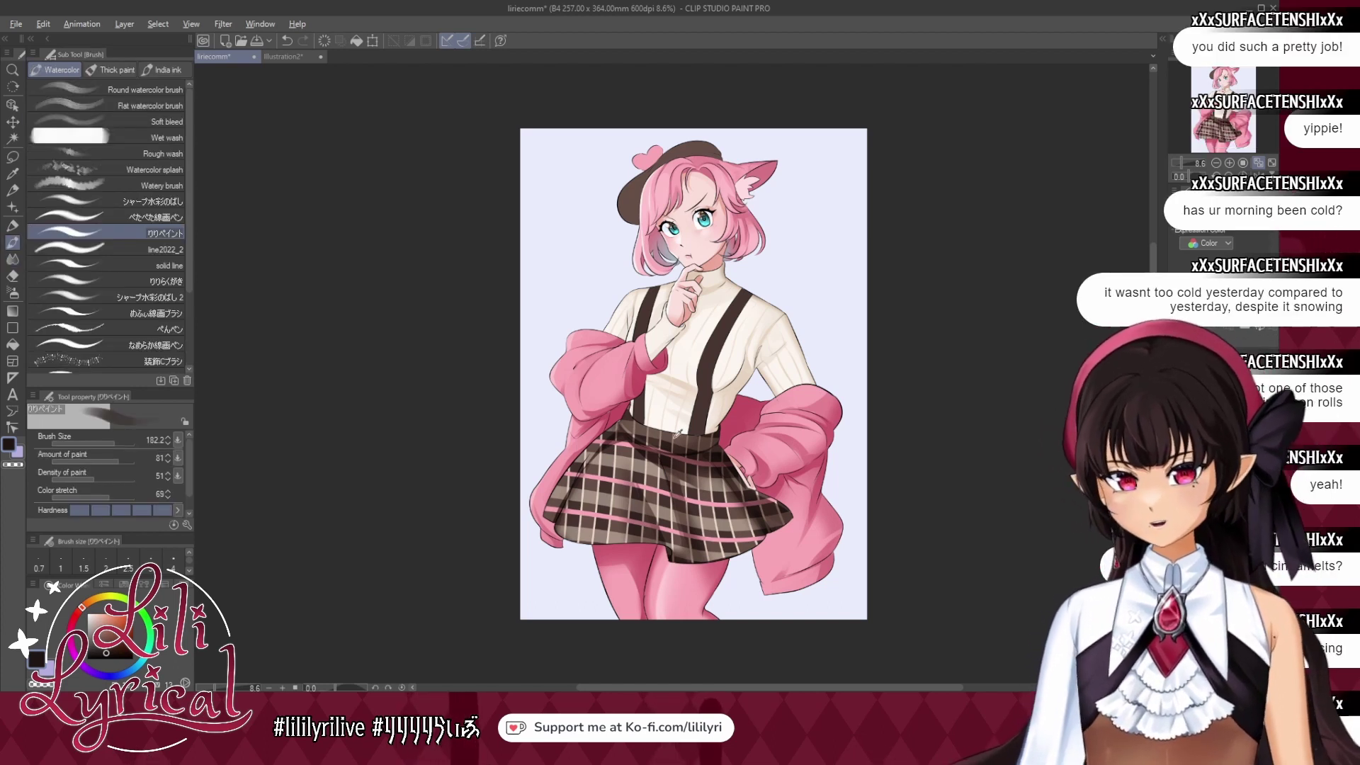
alt+click(634, 163)
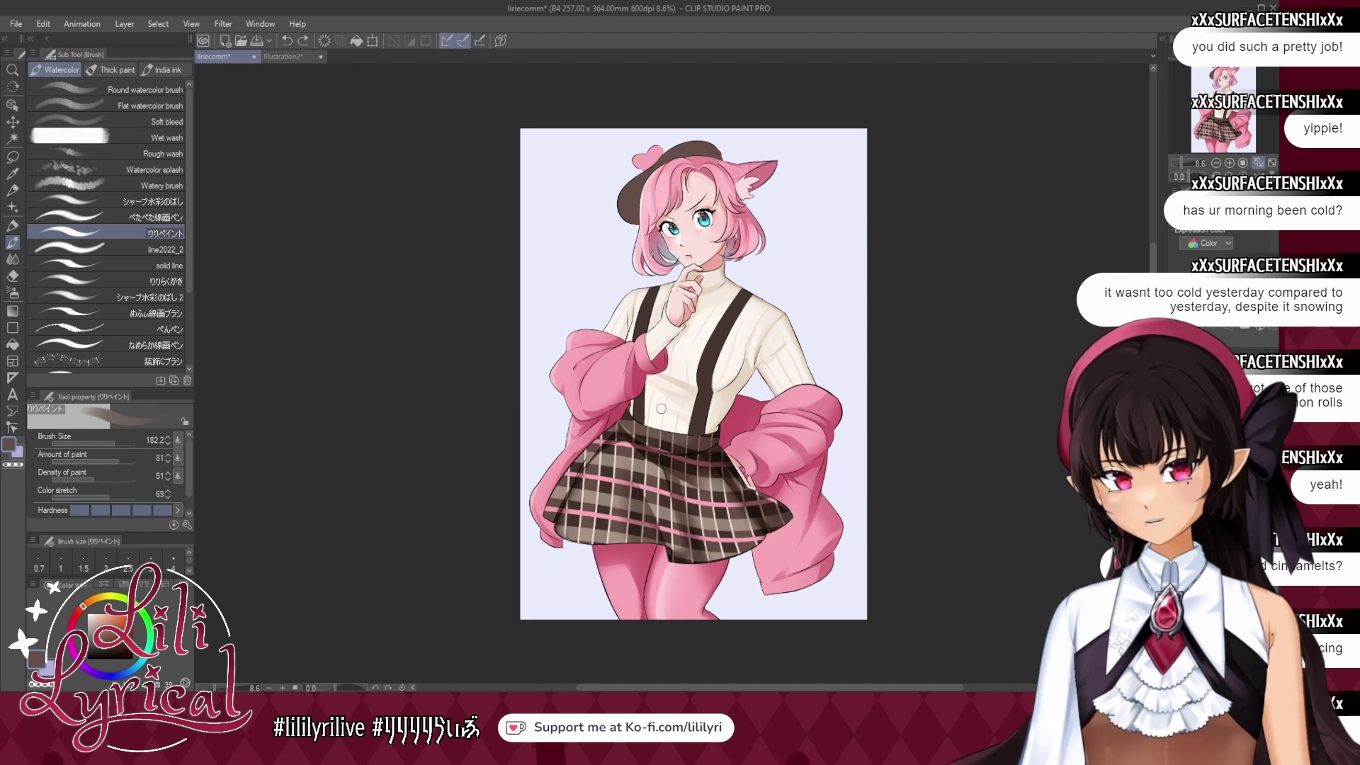
alt+click(684, 445)
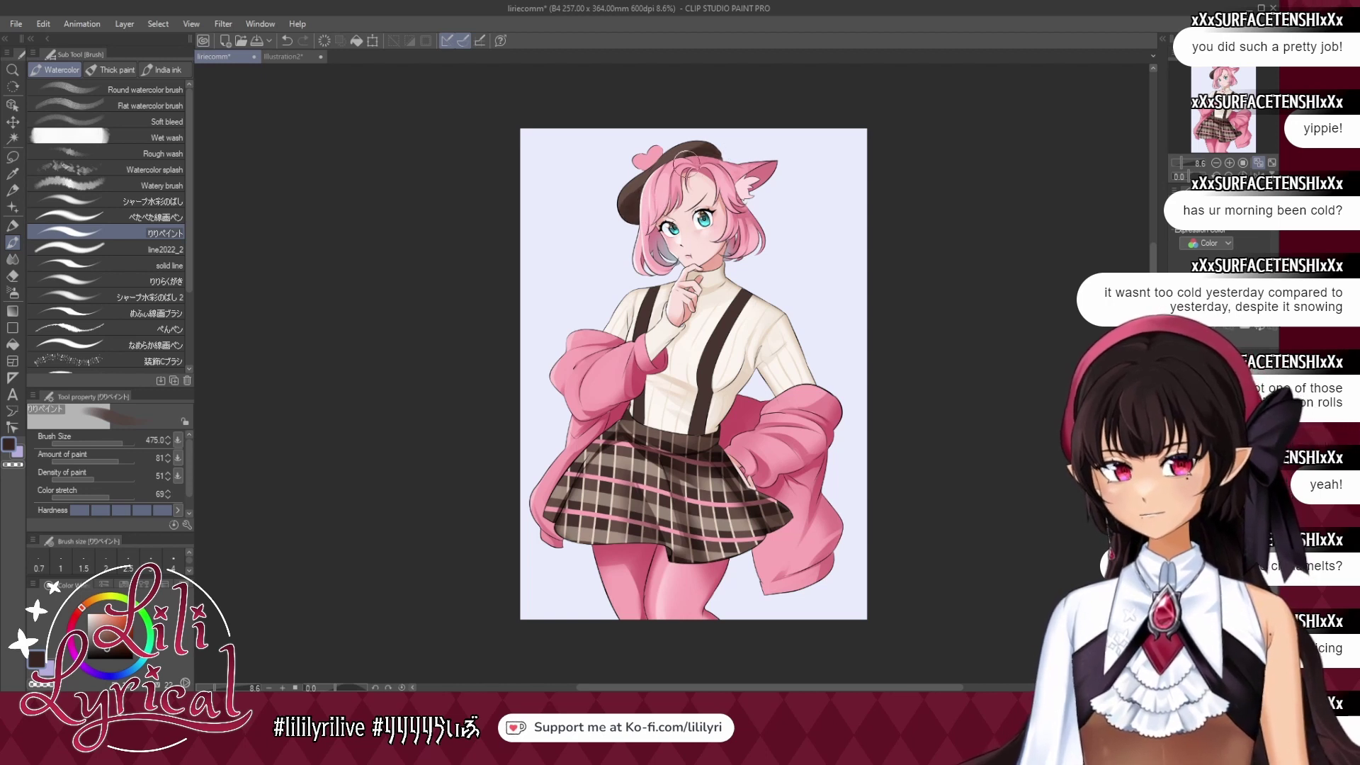
alt+click(638, 186)
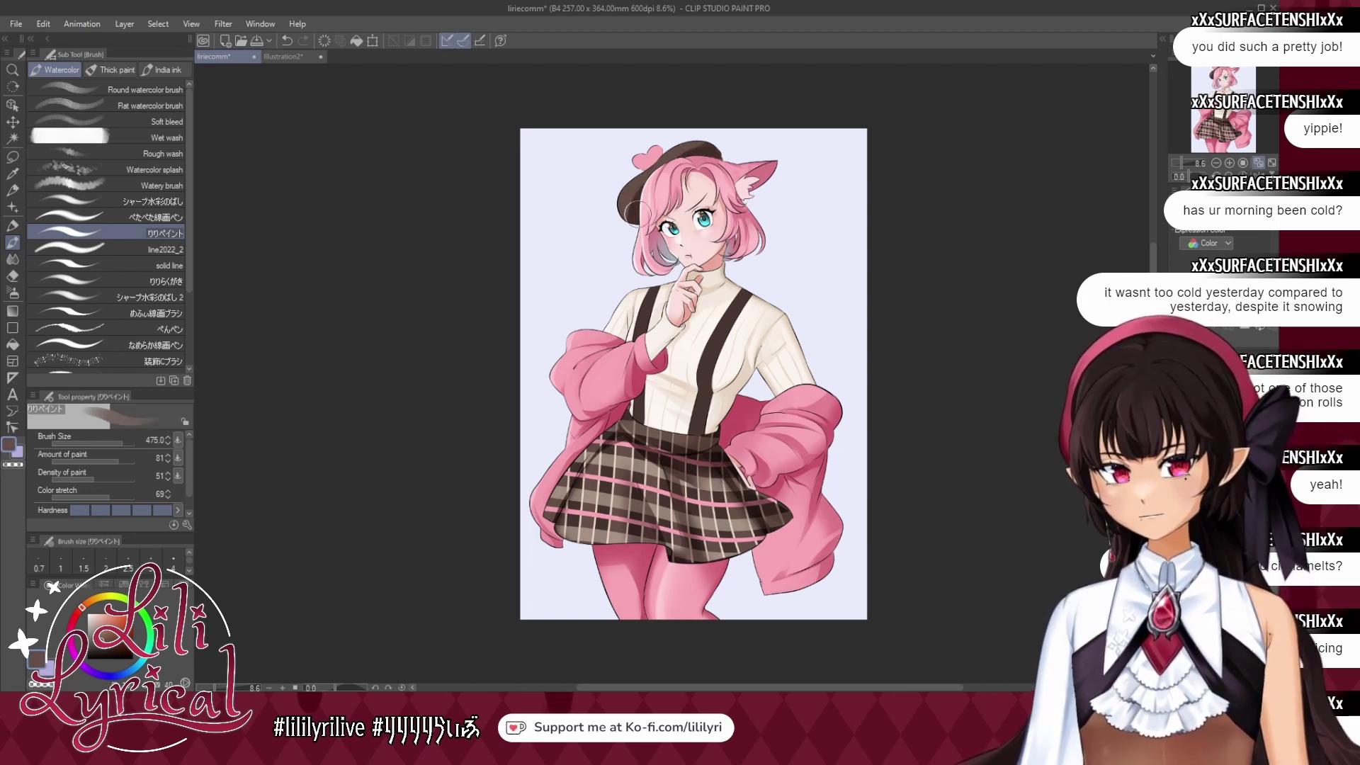
alt+click(687, 157)
alt+click(638, 201)
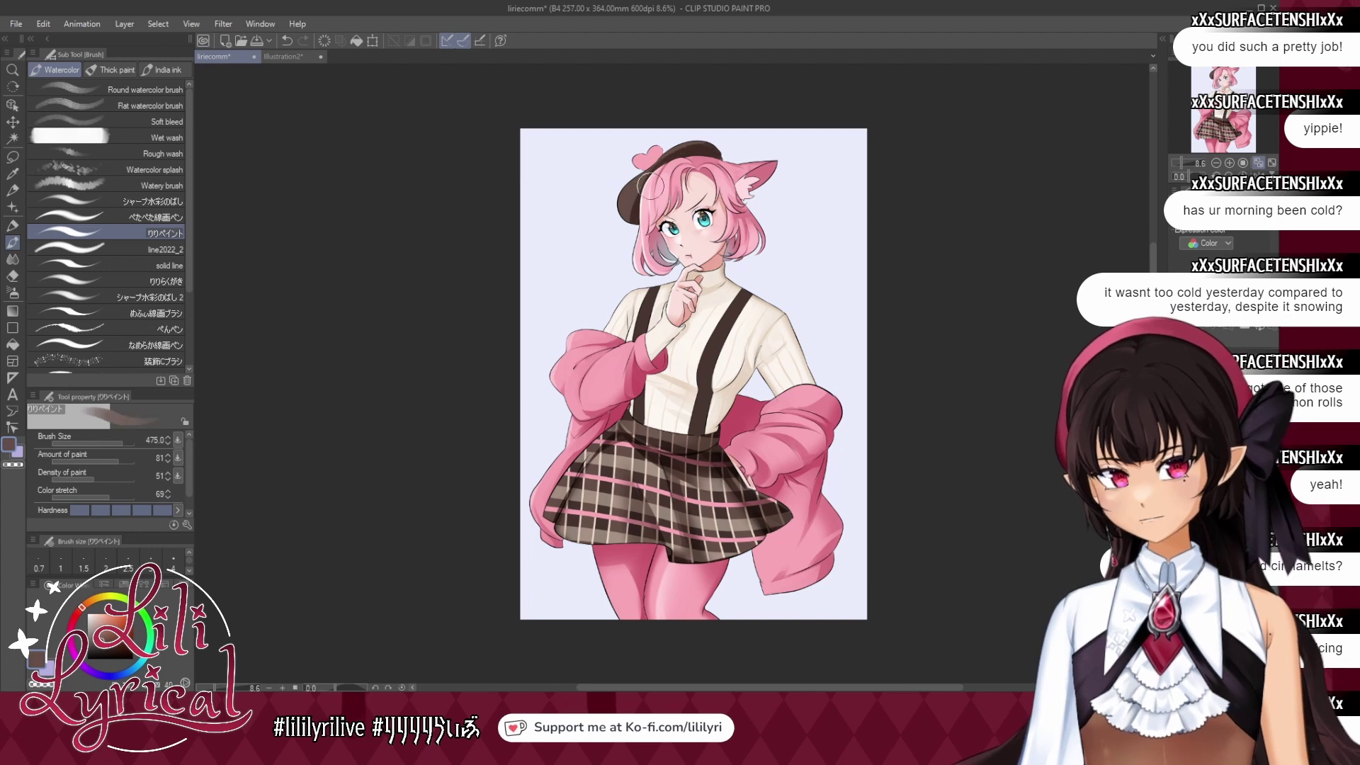
alt+click(689, 157)
alt+click(638, 204)
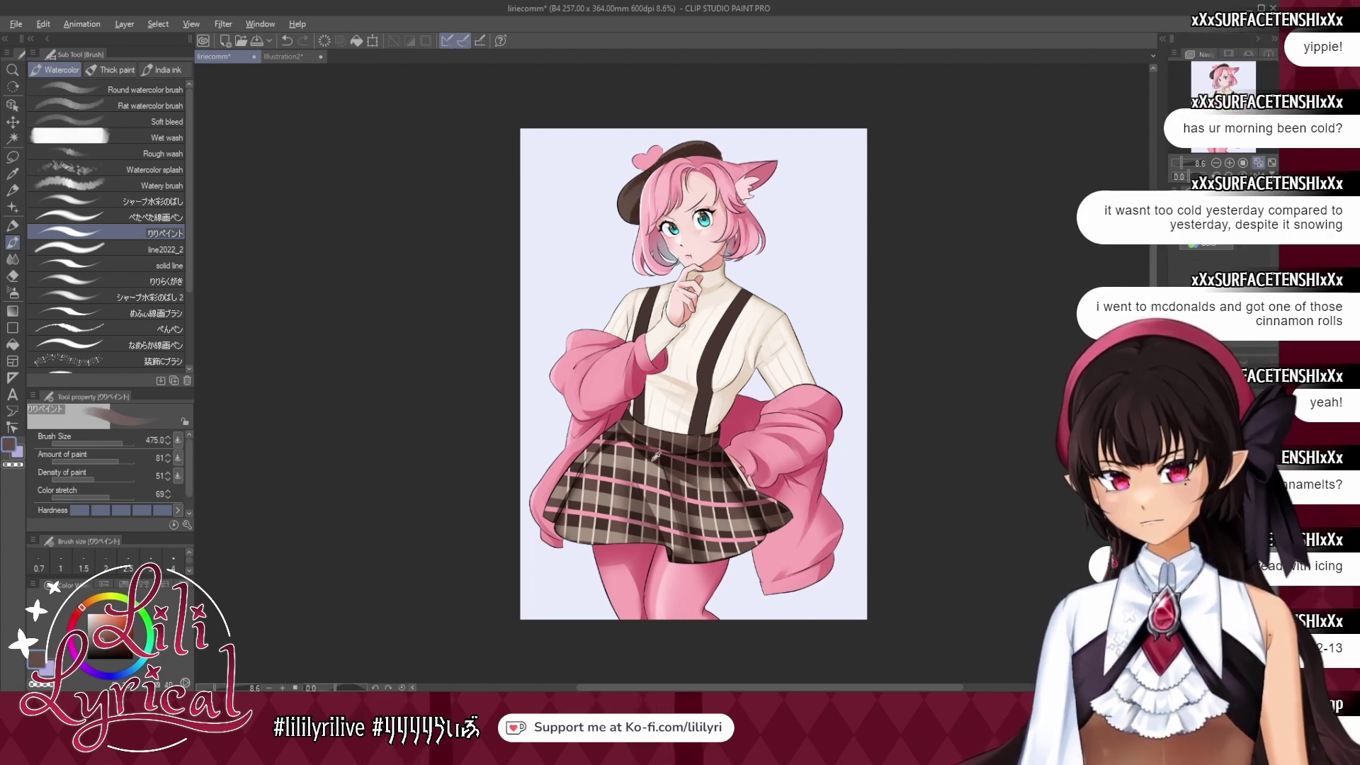
Refine the beret's shading with the りりペイント brush at size 143.4 in sampled light and dark browns, and soften it with Blur.
alt+click(641, 464)
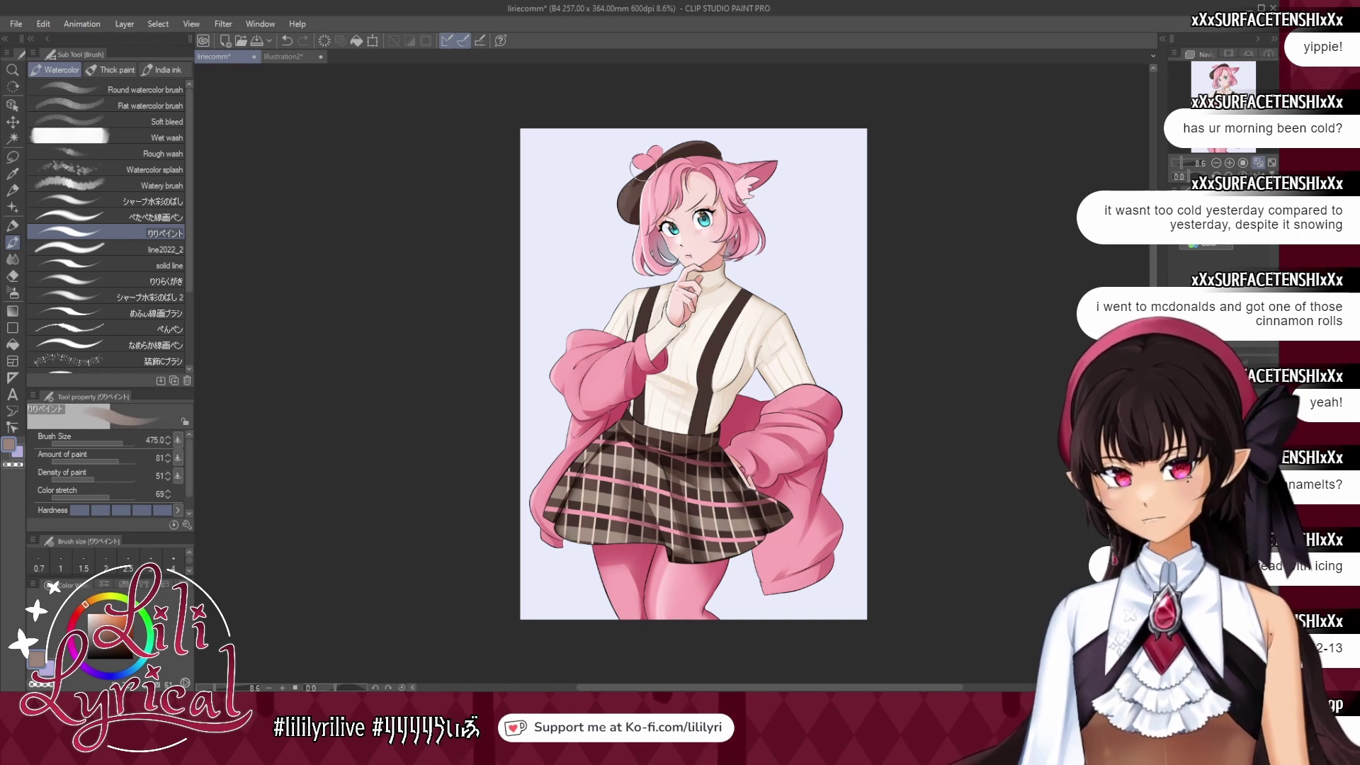
click(124, 440)
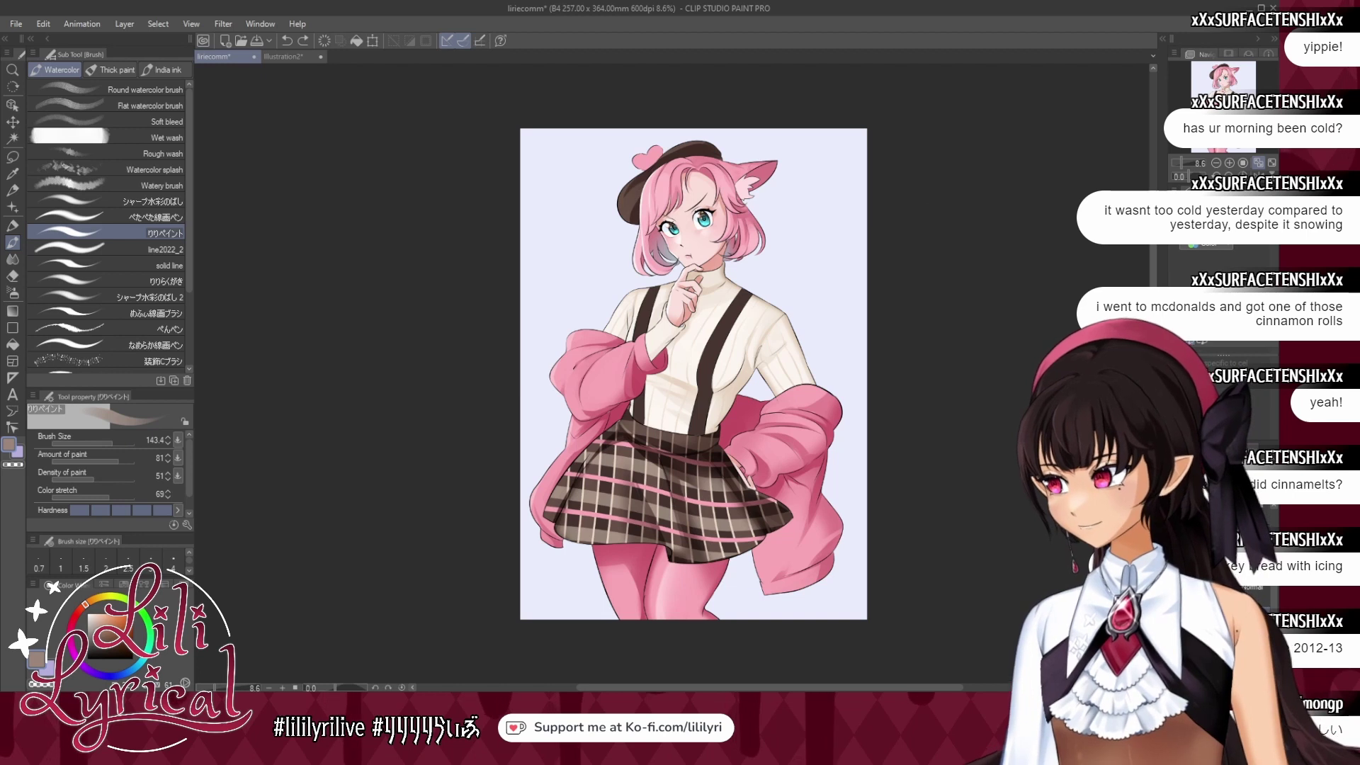
key(ctrl+plus)
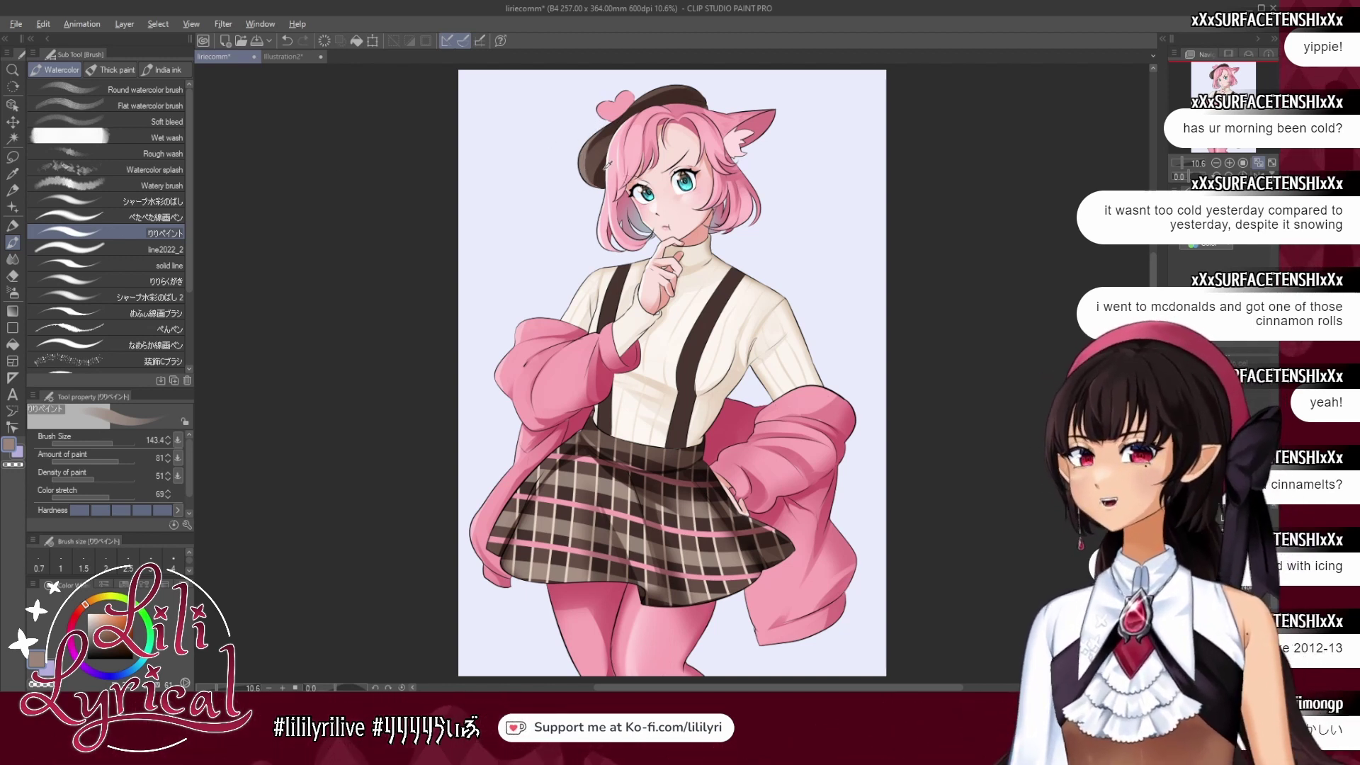
alt+click(614, 141)
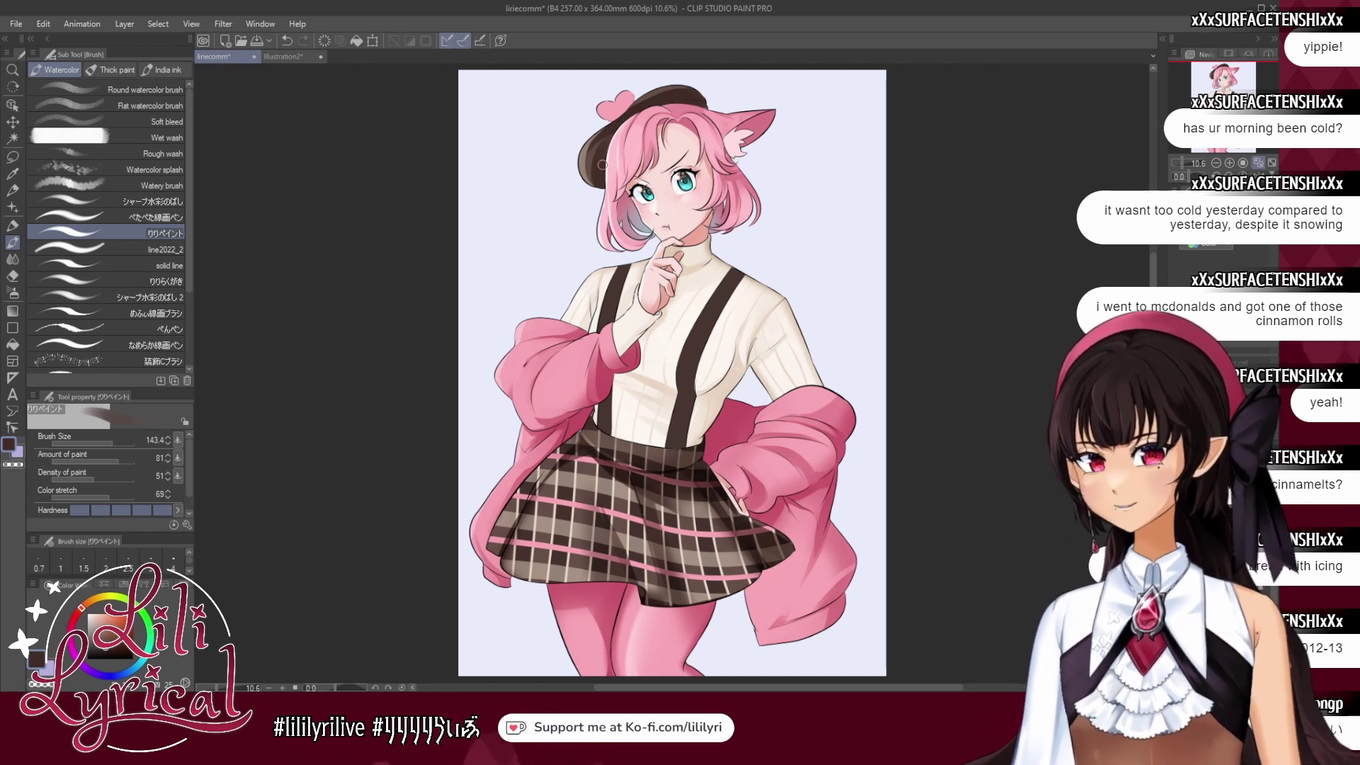
alt+click(598, 152)
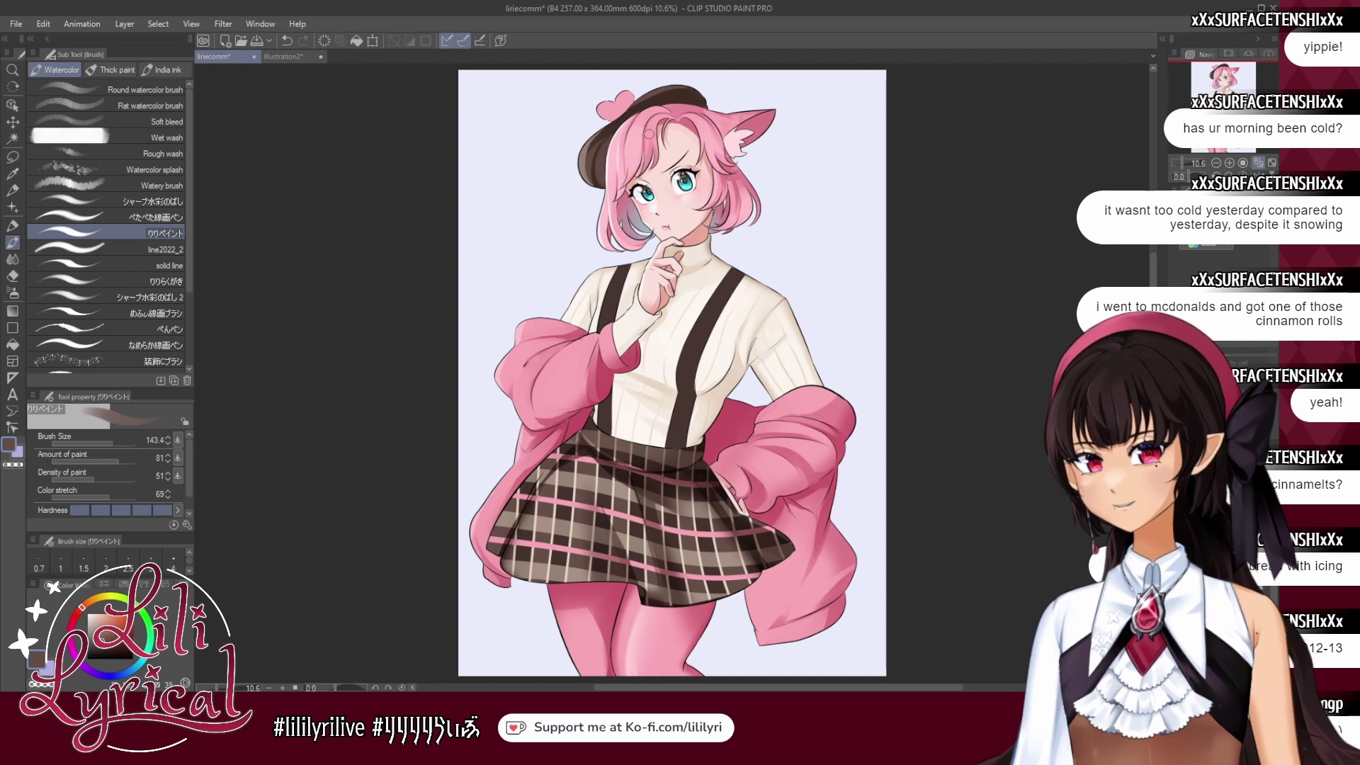
key(j)
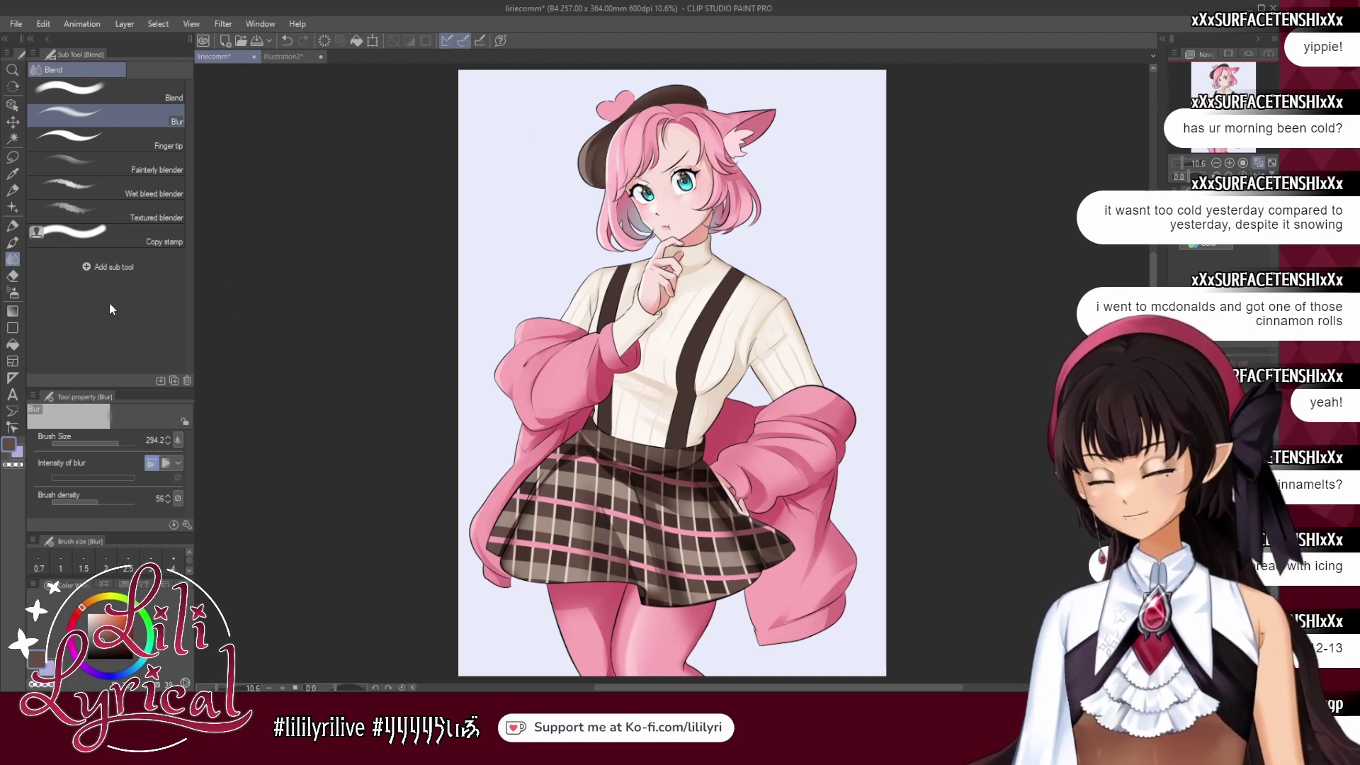
Add warmer brown tones to the beret with the りりペイント brush at size 155.3, starting from browns sampled from the skirt.
click(19, 238)
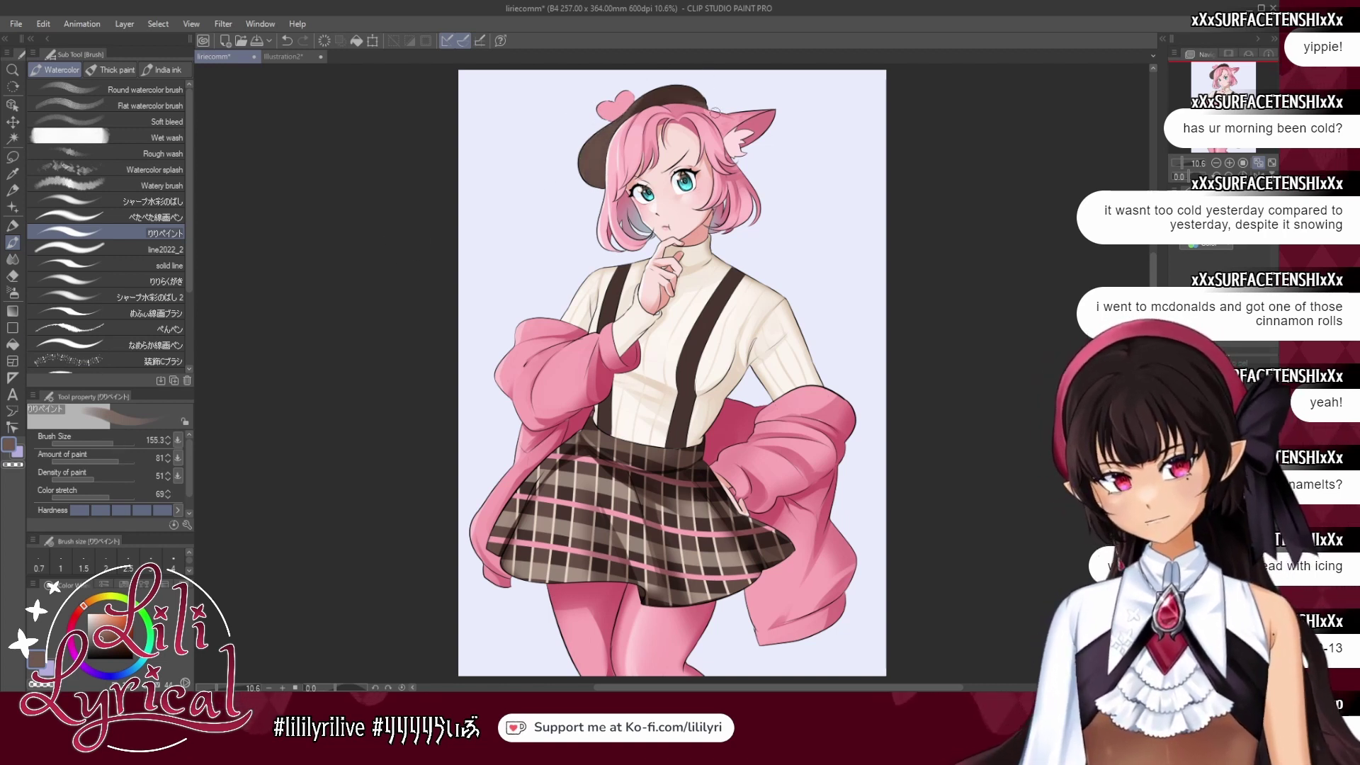
alt+click(589, 474)
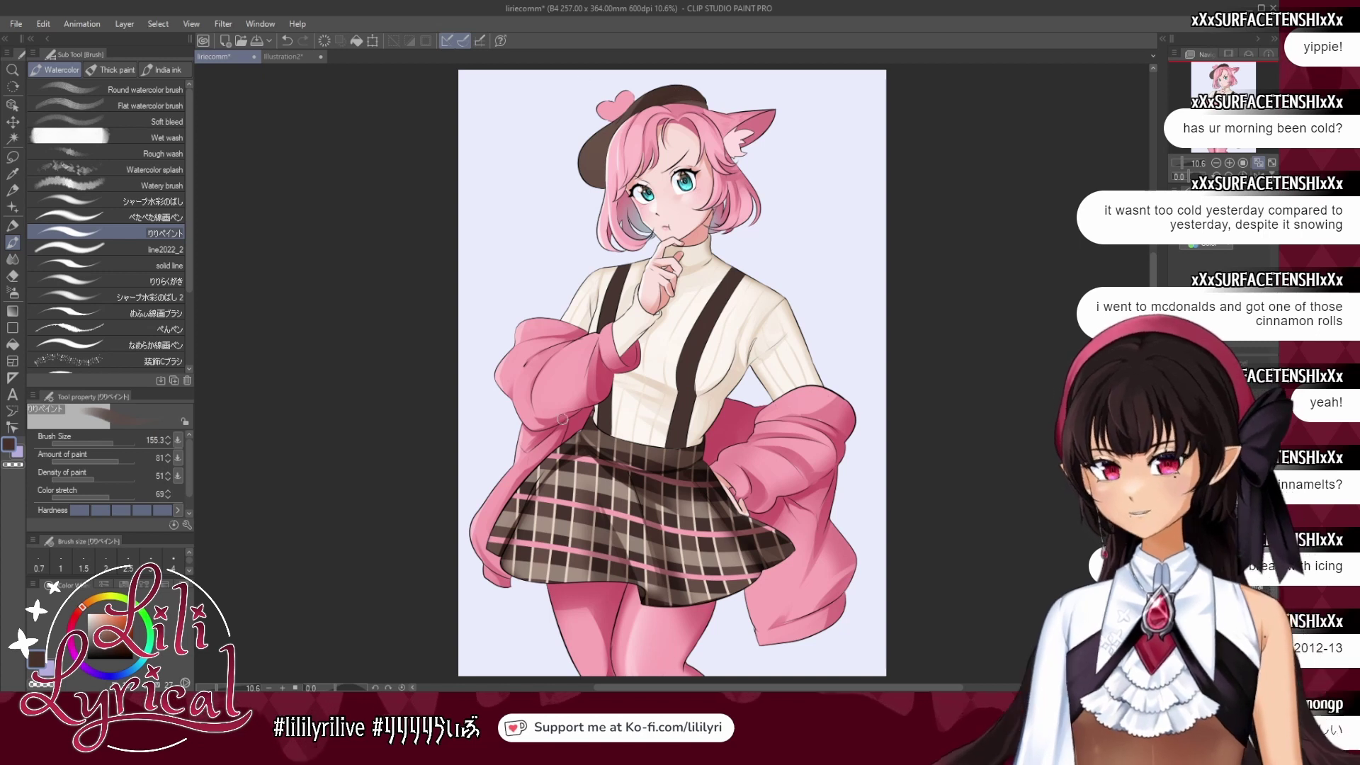
alt+click(586, 477)
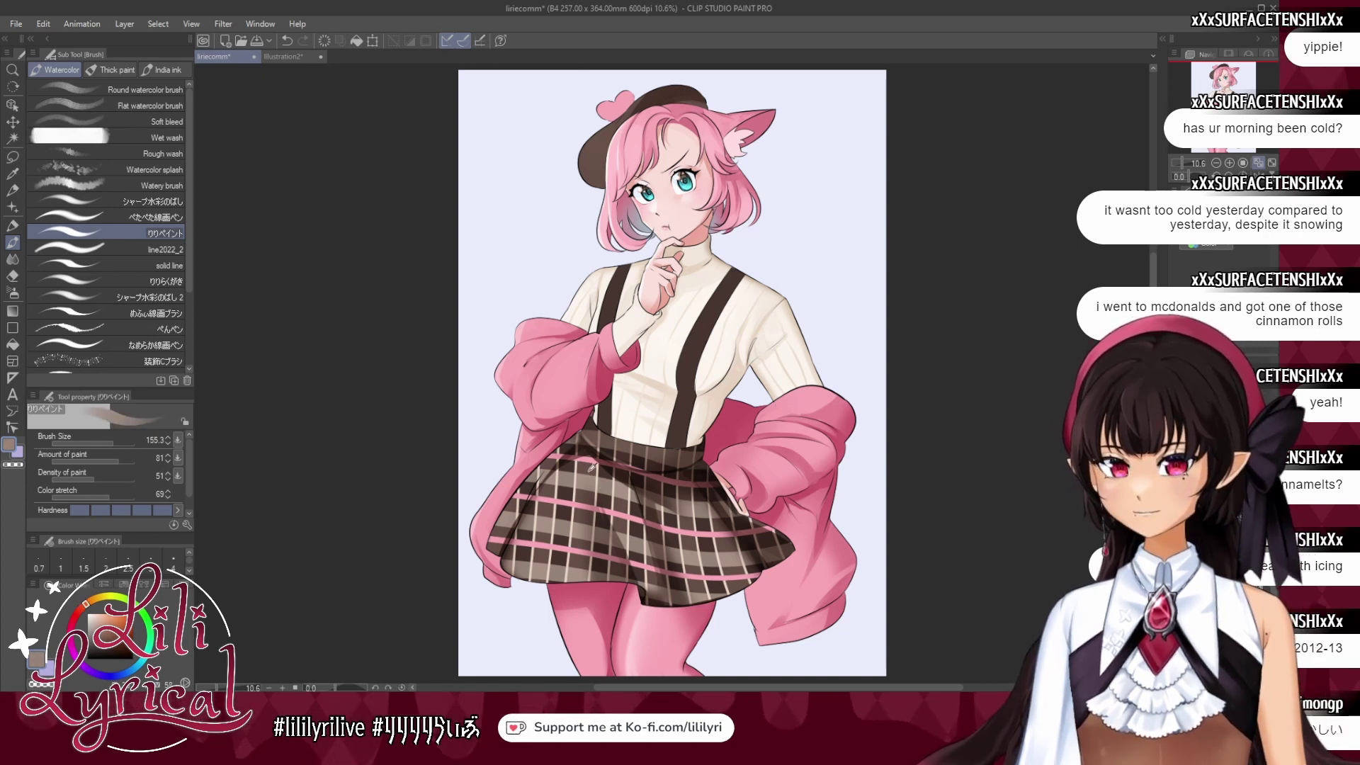
alt+click(590, 451)
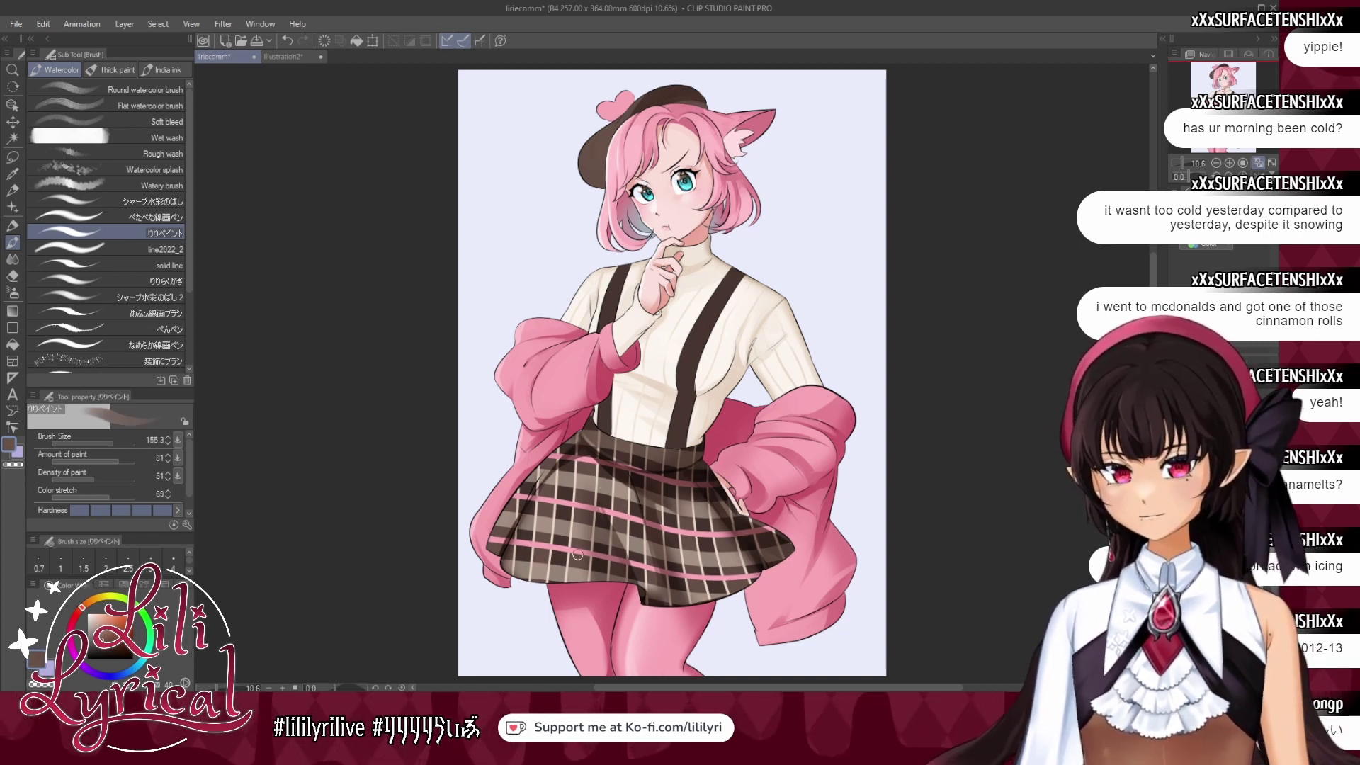
click(105, 632)
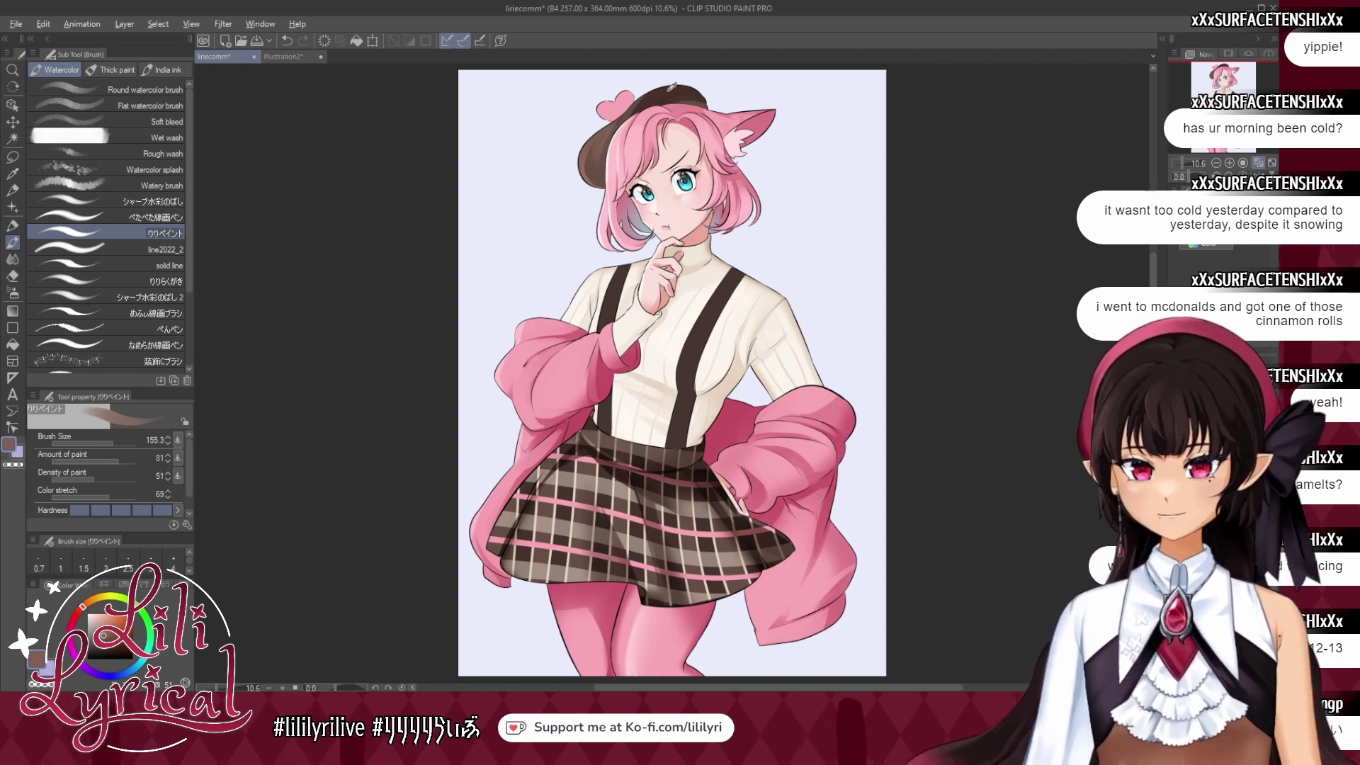
alt+click(625, 150)
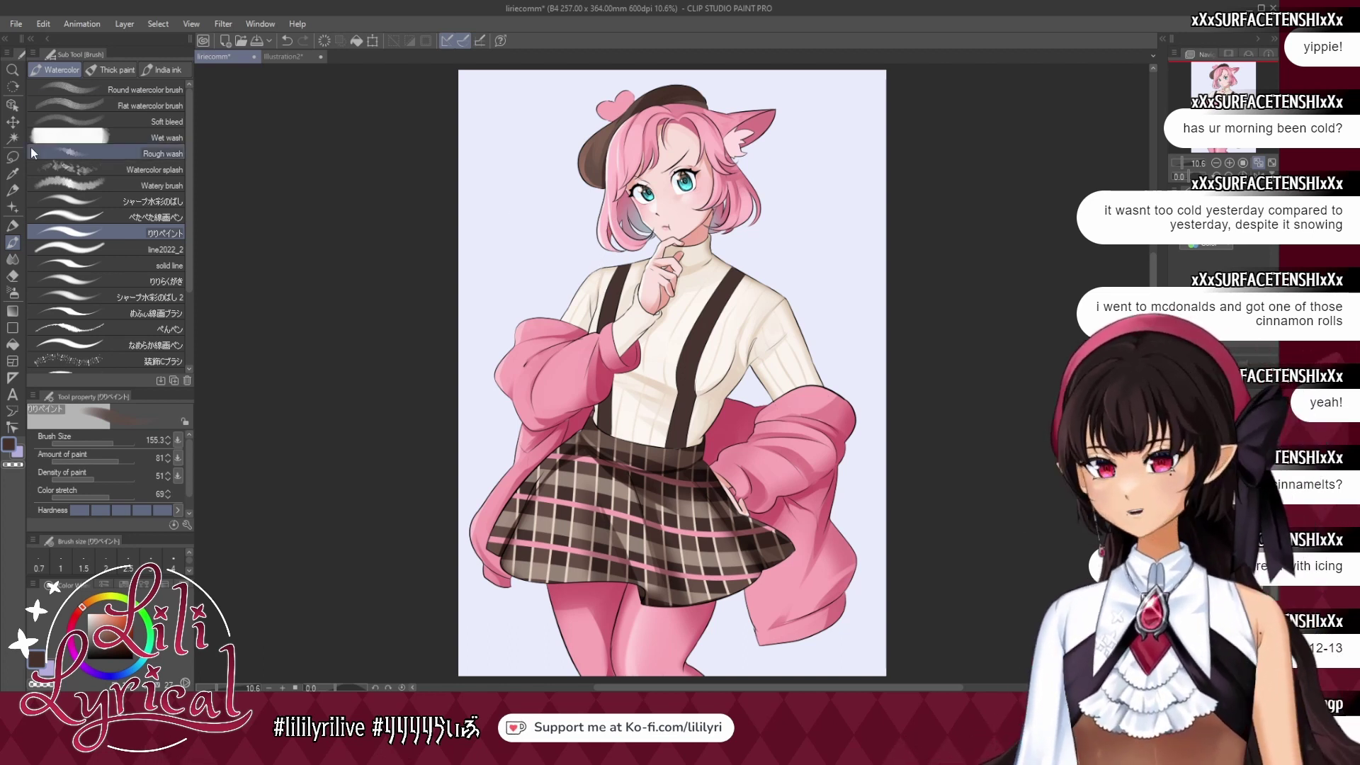
Save the illustration, pick the layer at the beret's heart ornament with the Object tool, and undo the accidental shift.
click(12, 107)
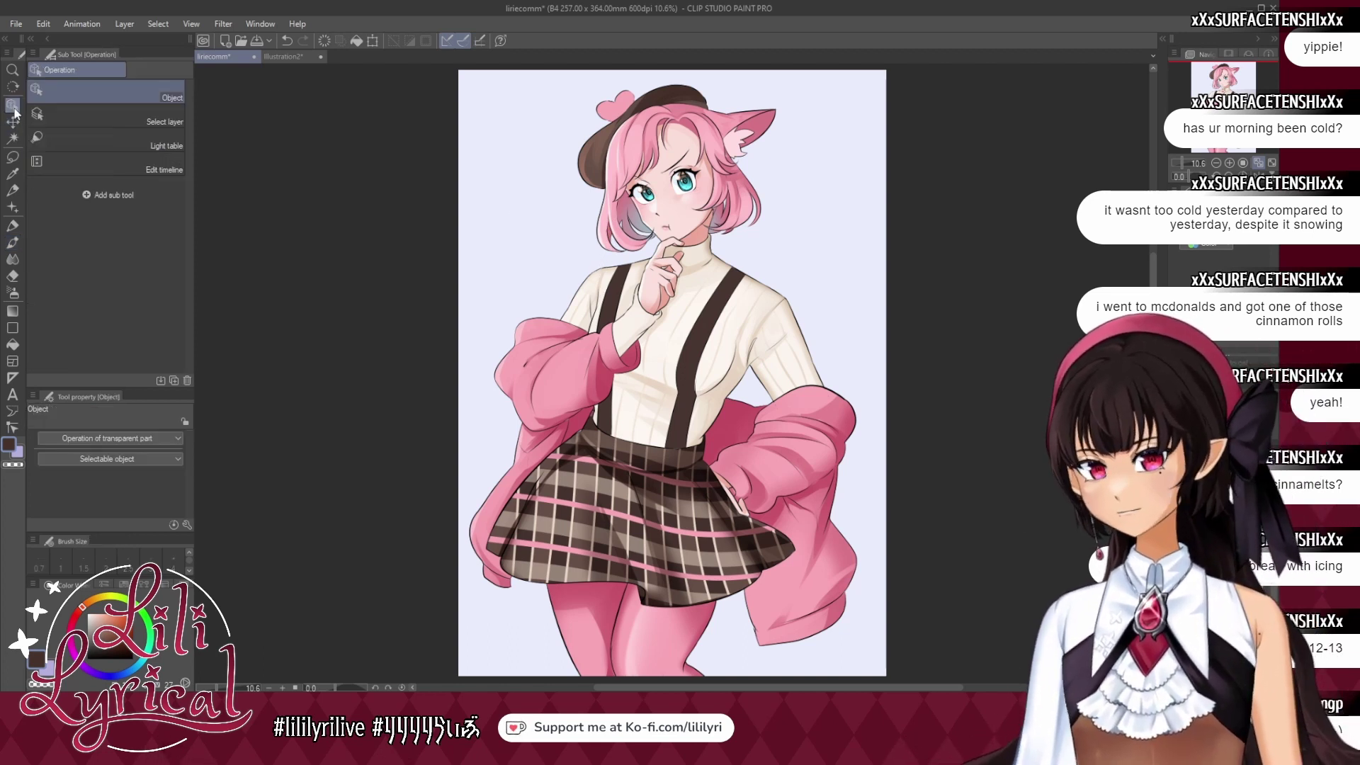
key(ctrl+s)
click(614, 126)
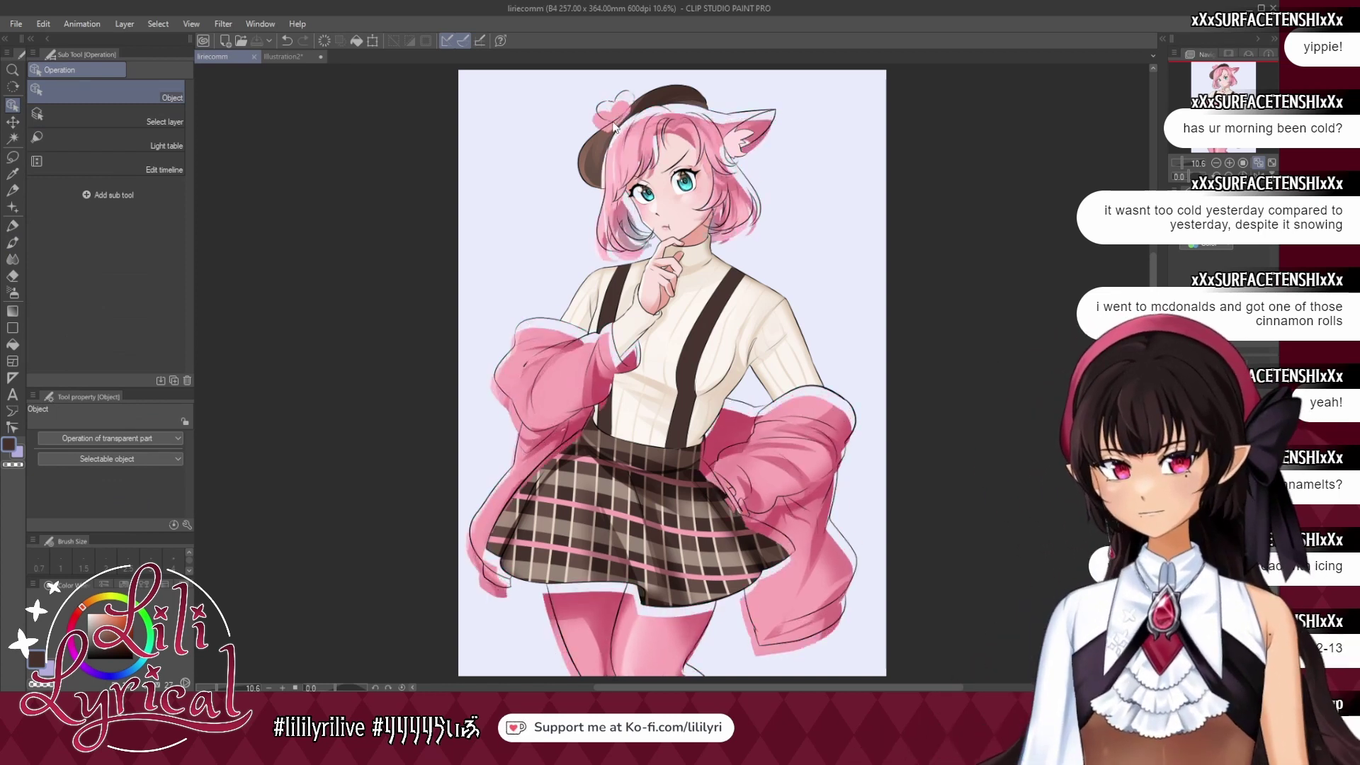
drag(614, 126, 615, 123)
key(ctrl+z)
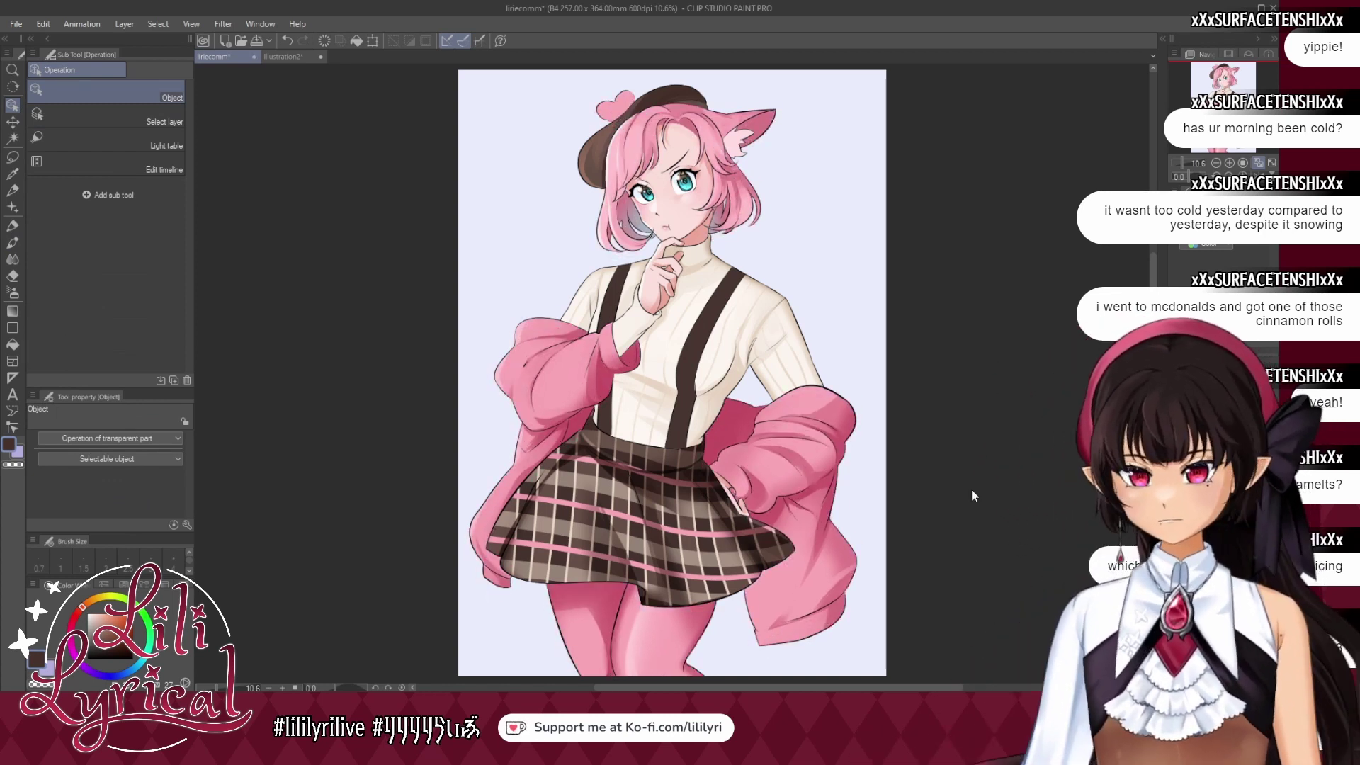
Shade the beret's heart ornament with the りりペイント brush at size 50.8, using pinks sampled from the jacket and the heart.
click(13, 243)
alt+click(503, 371)
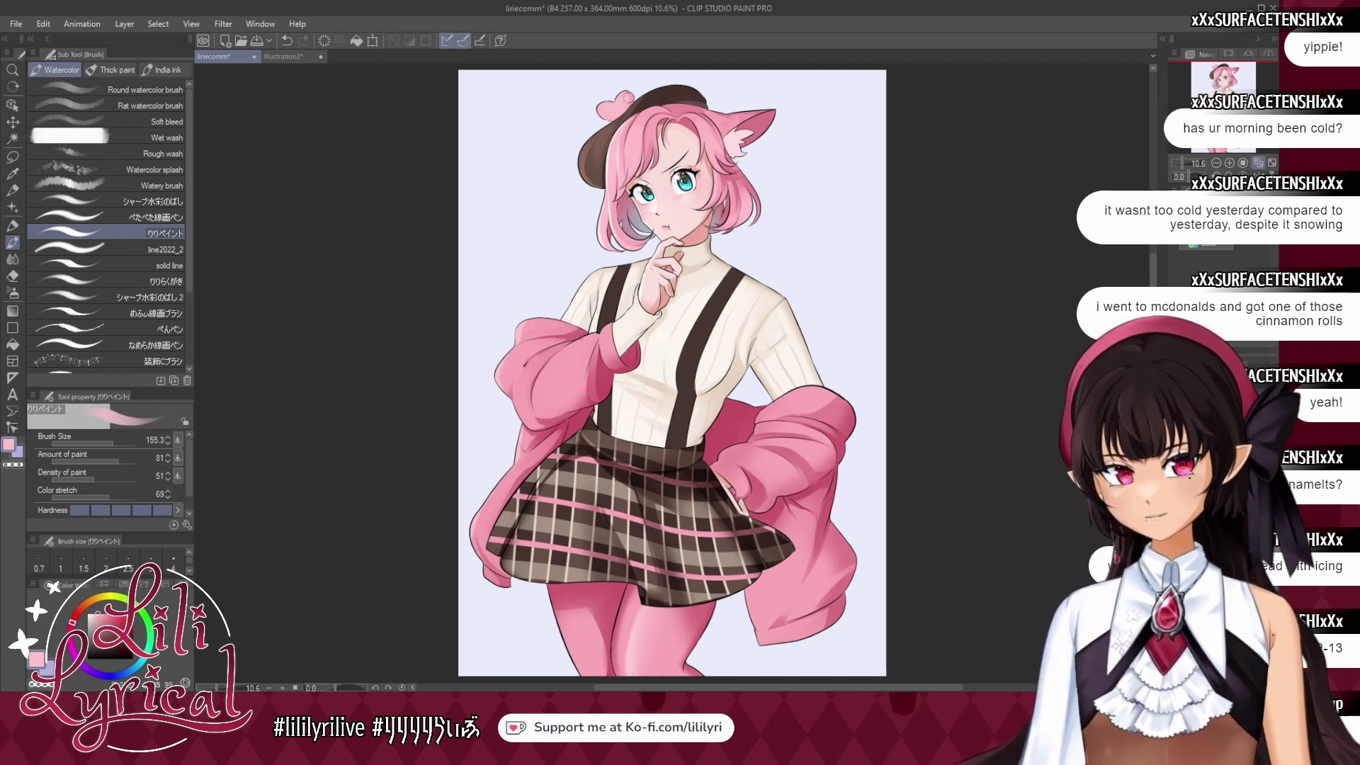
alt+click(607, 380)
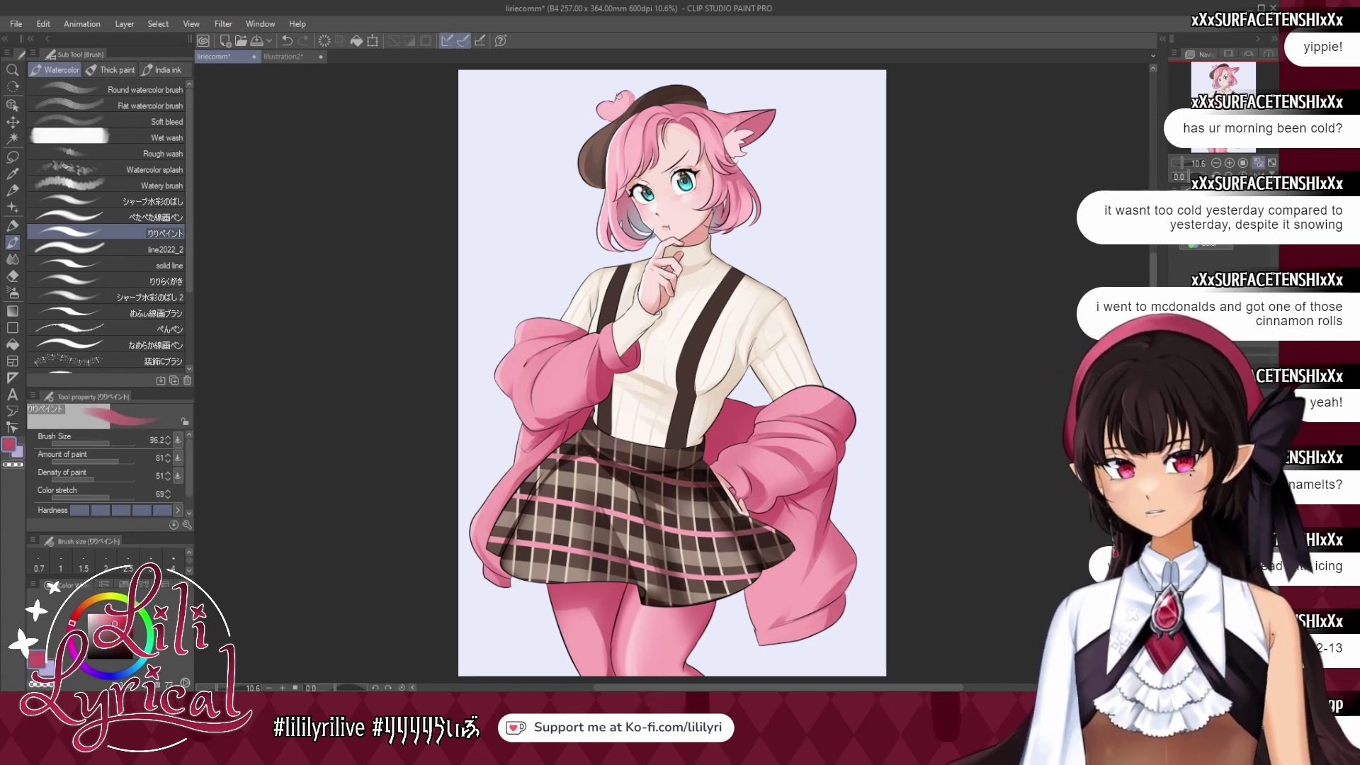
click(105, 444)
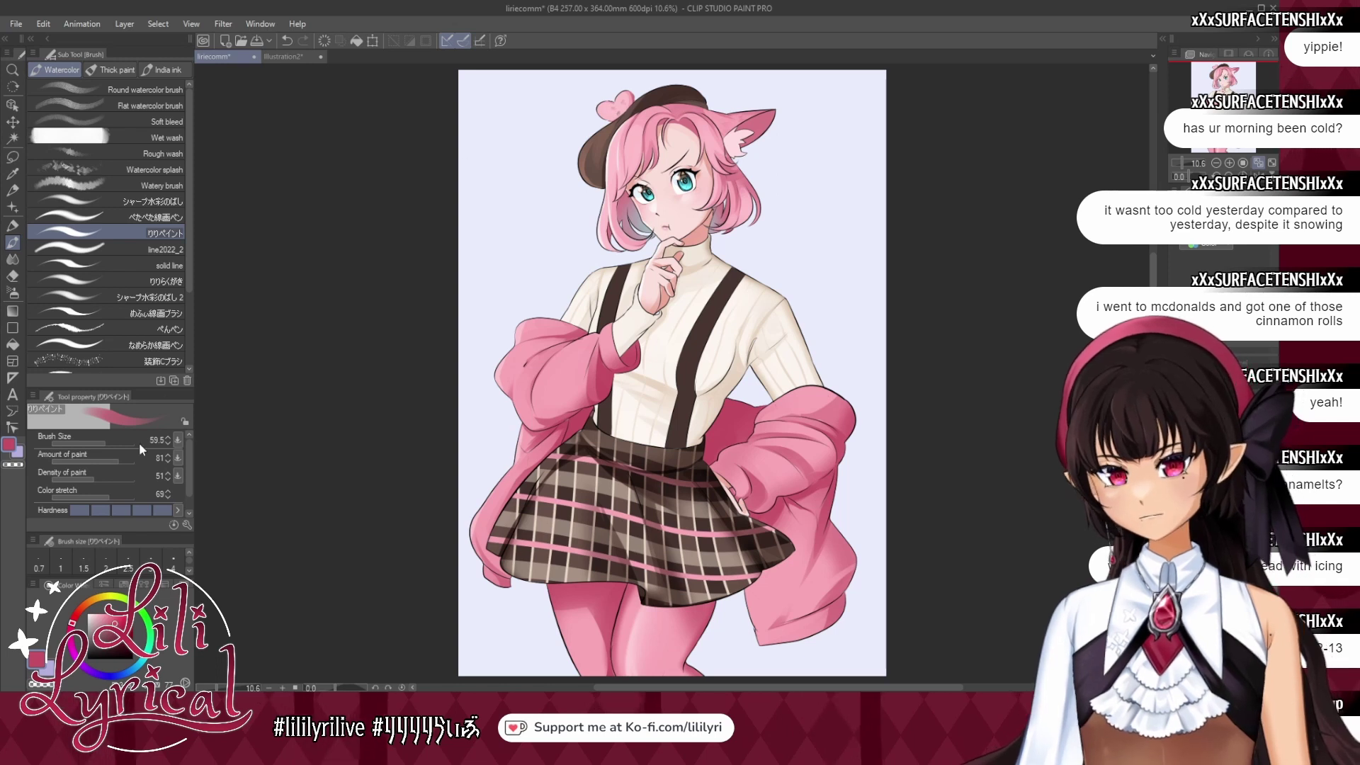
click(102, 445)
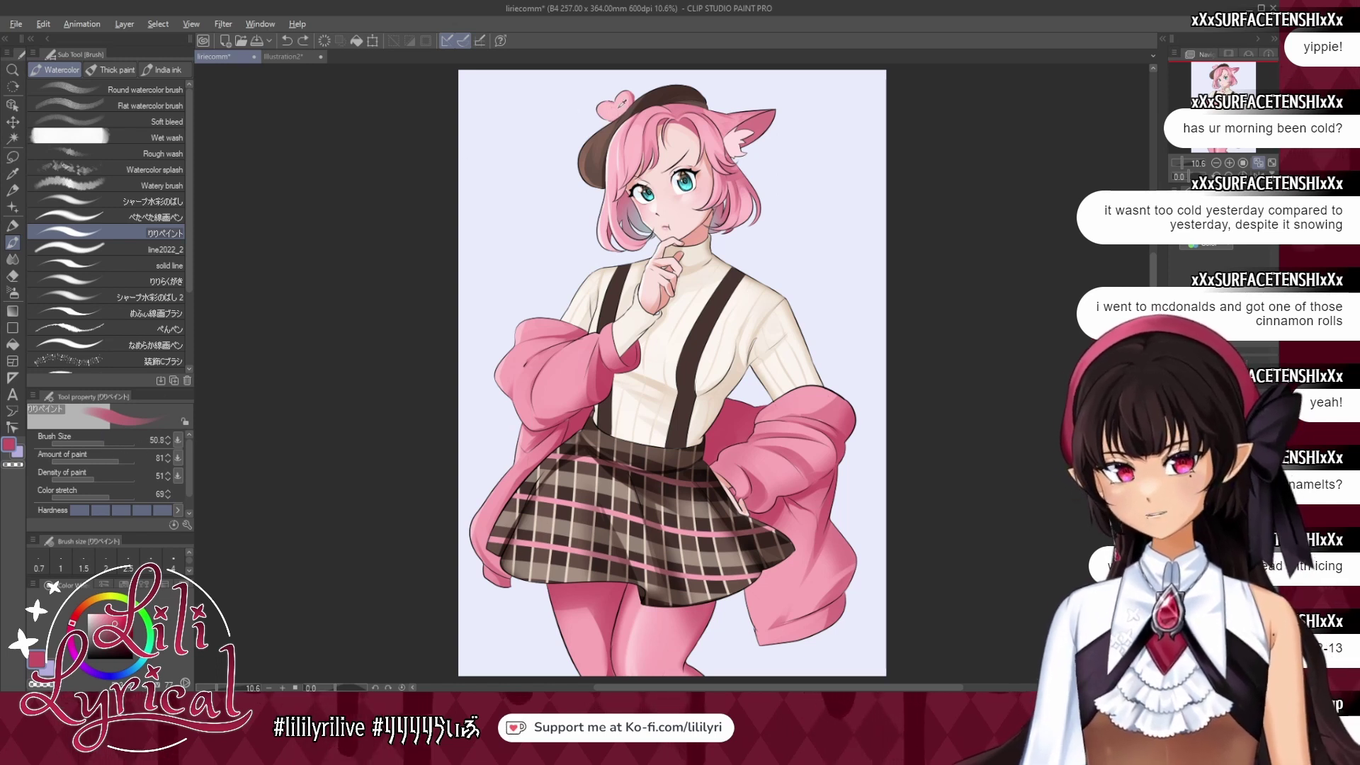
alt+click(620, 106)
drag(628, 108, 624, 104)
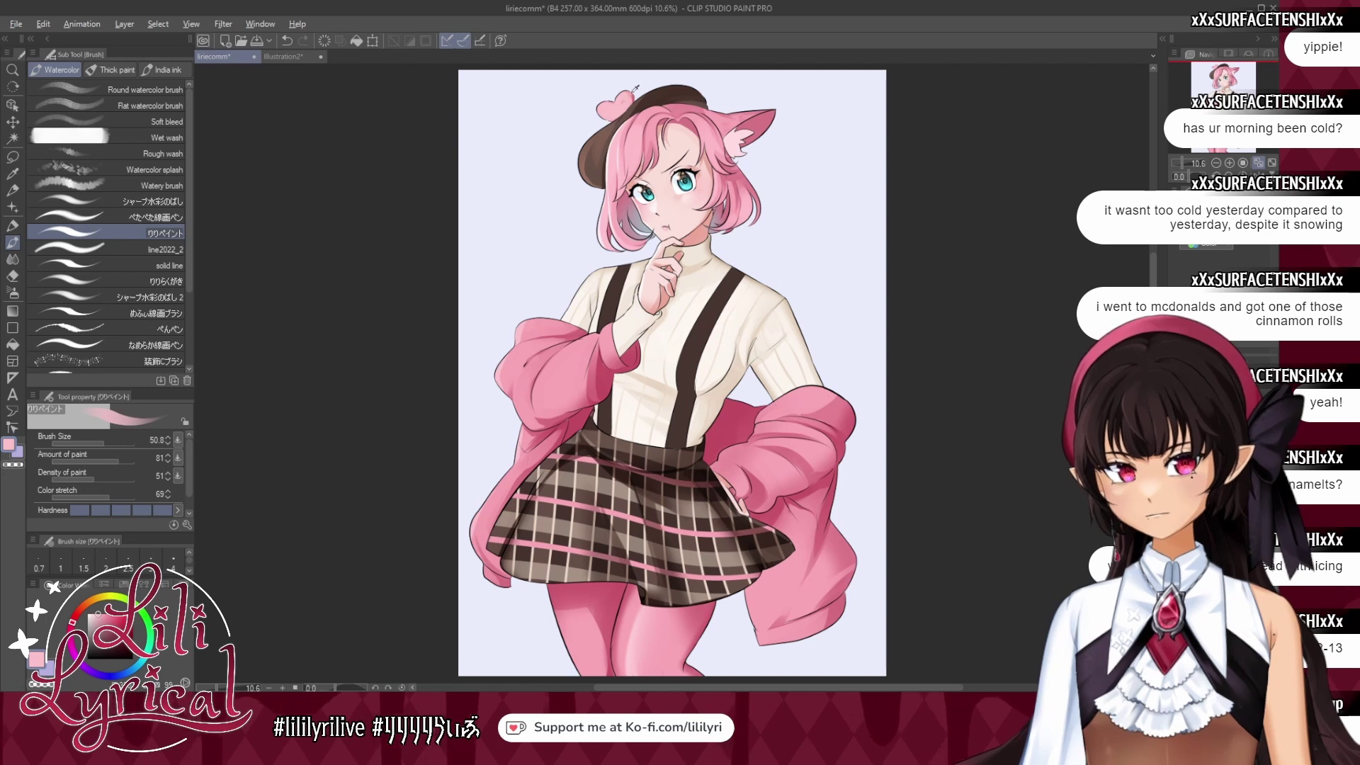
alt+click(623, 107)
alt+click(623, 107)
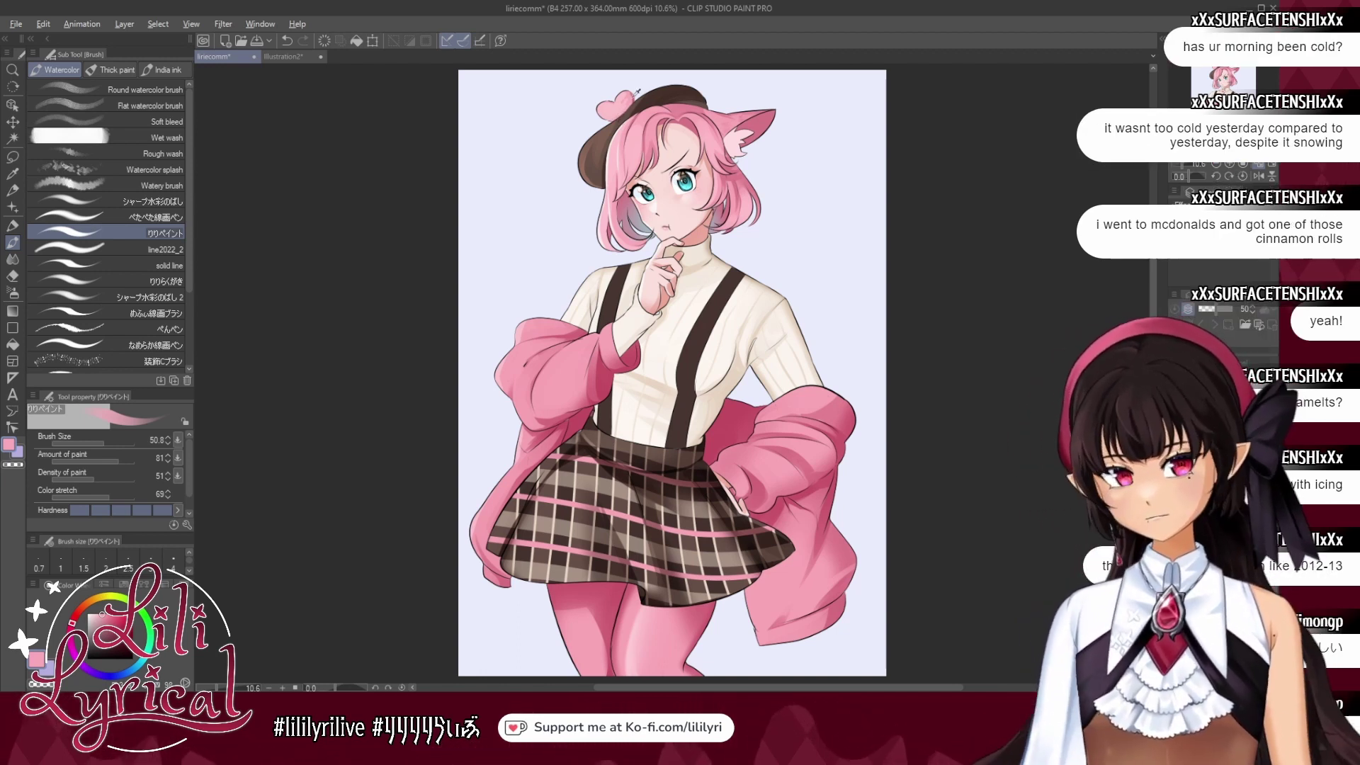
key(x)
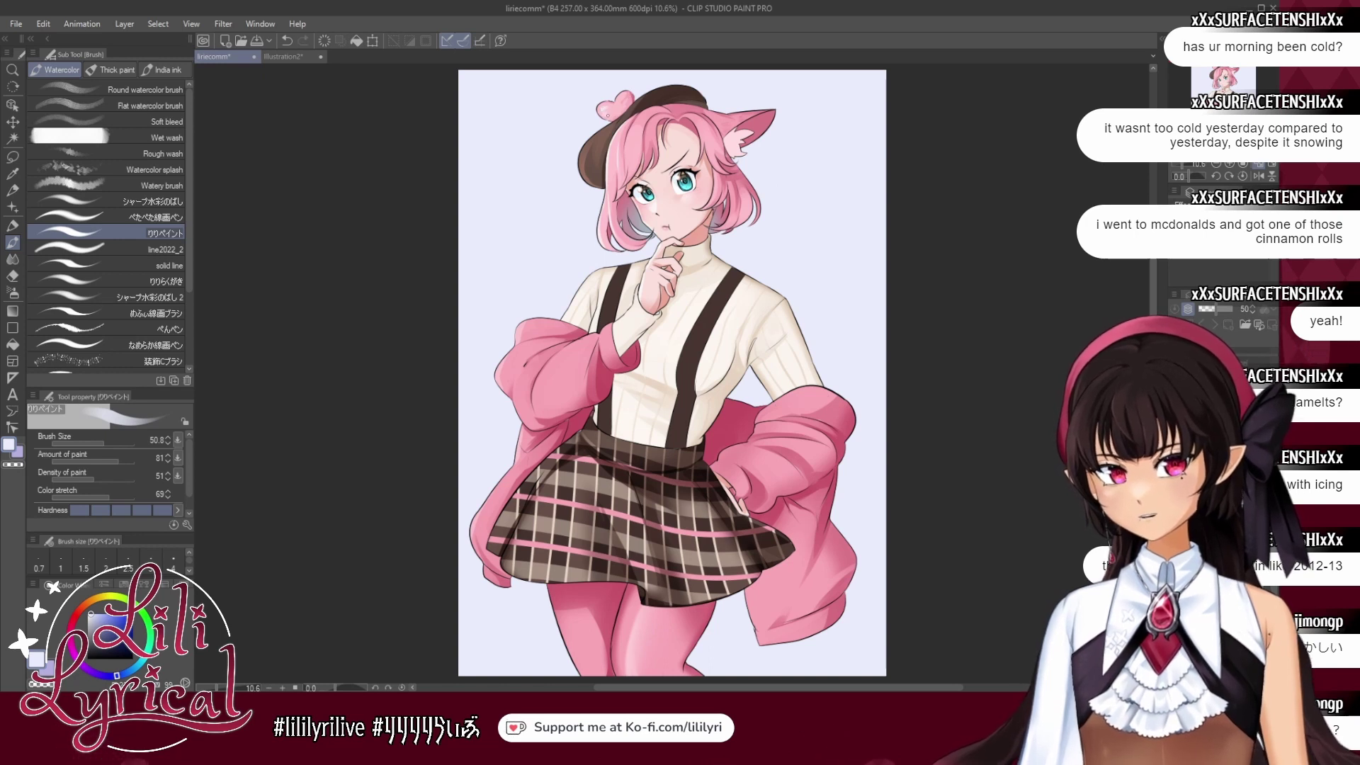
key(x)
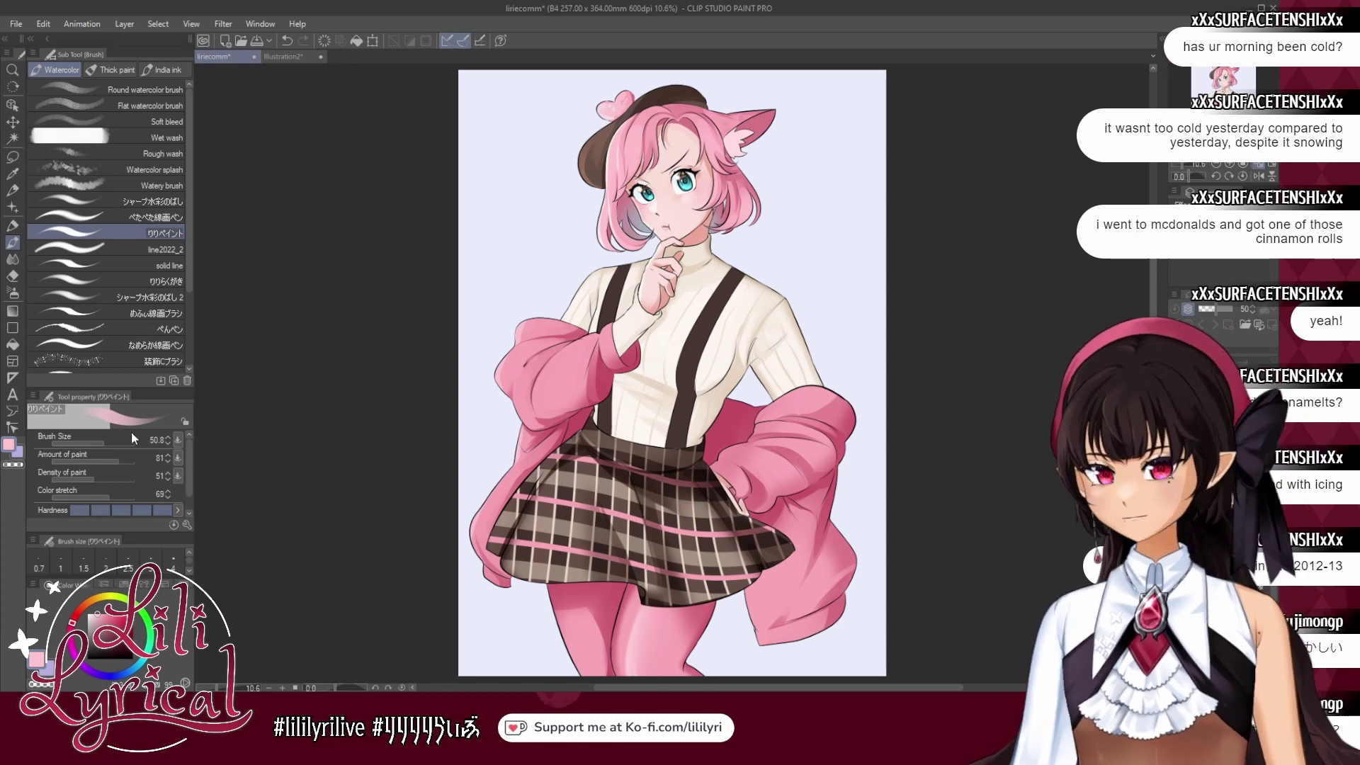
Paint dark shading on the suspenders with the りりペイント brush at sizes 438.5 and 231.5, using a dark colour sampled from the skirt.
alt+click(572, 520)
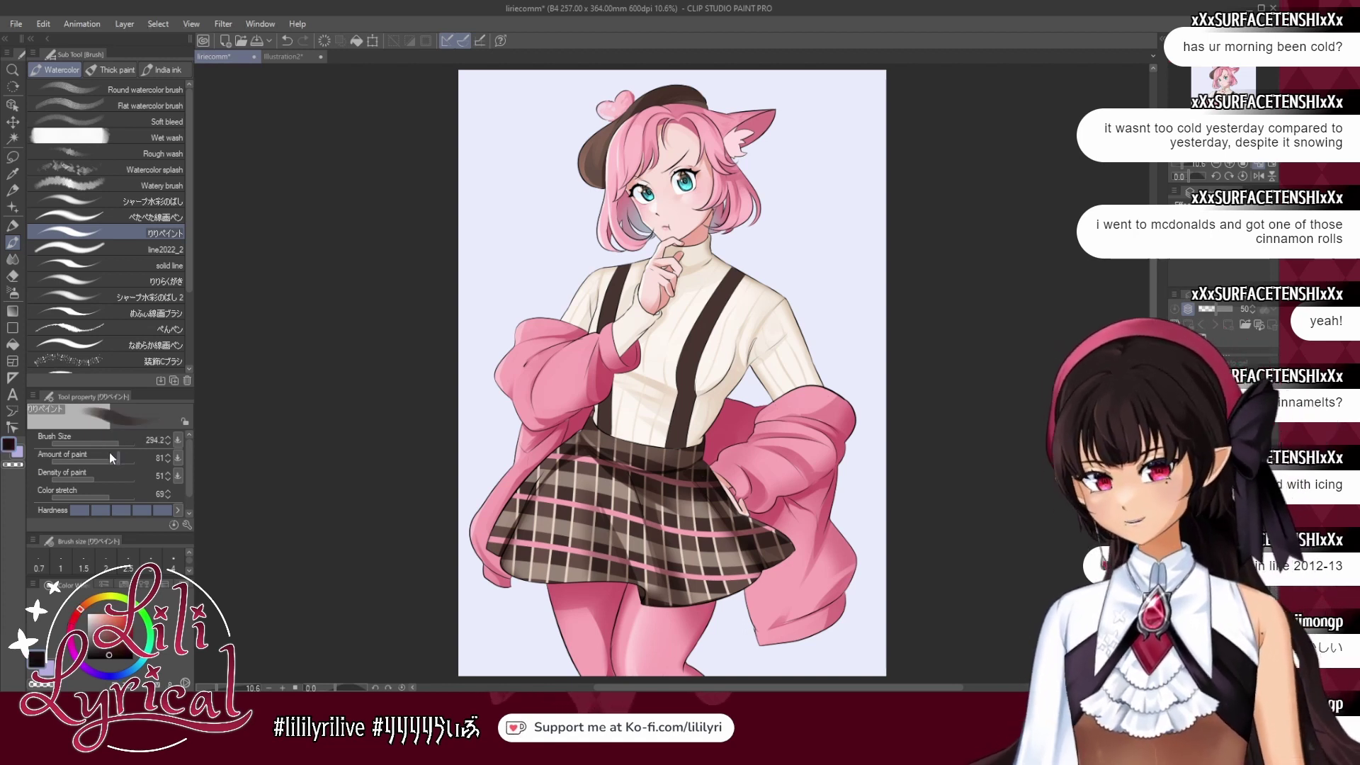
drag(666, 396, 697, 433)
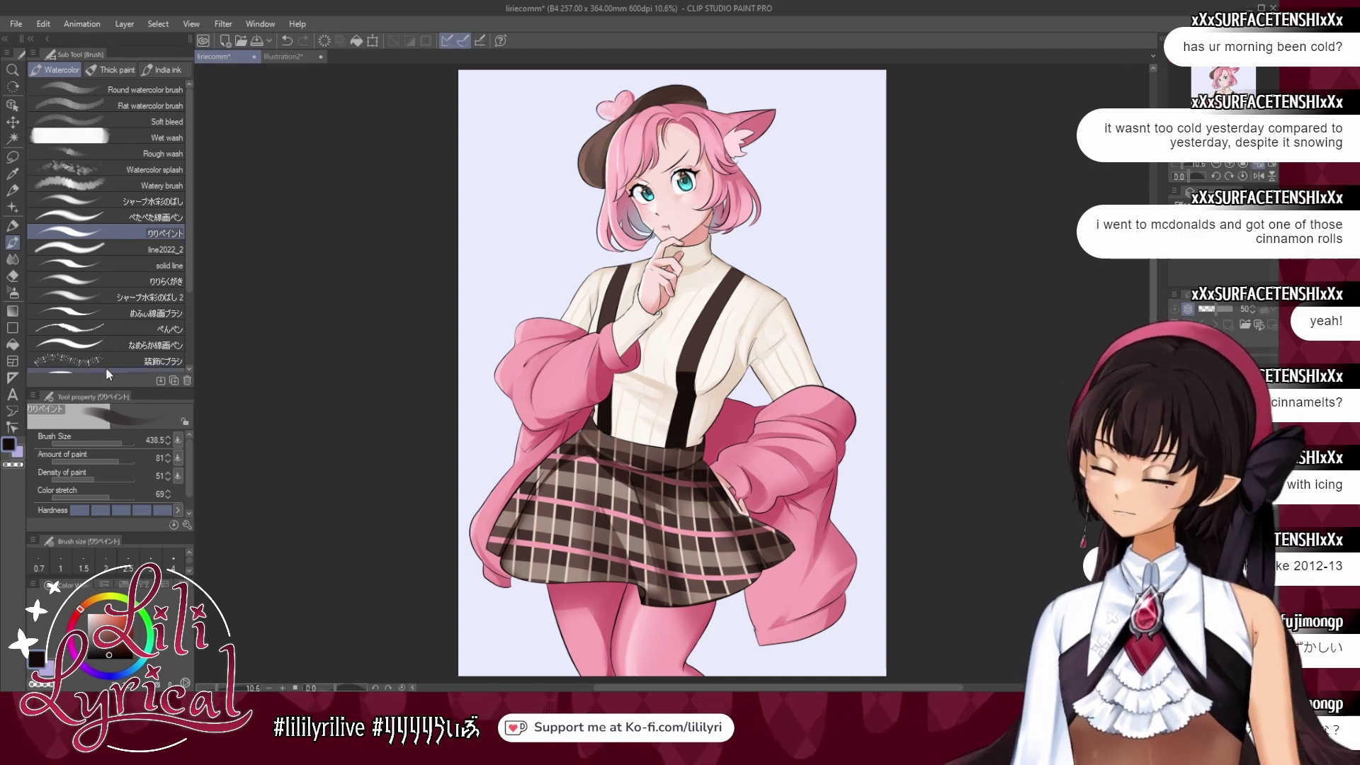
click(12, 293)
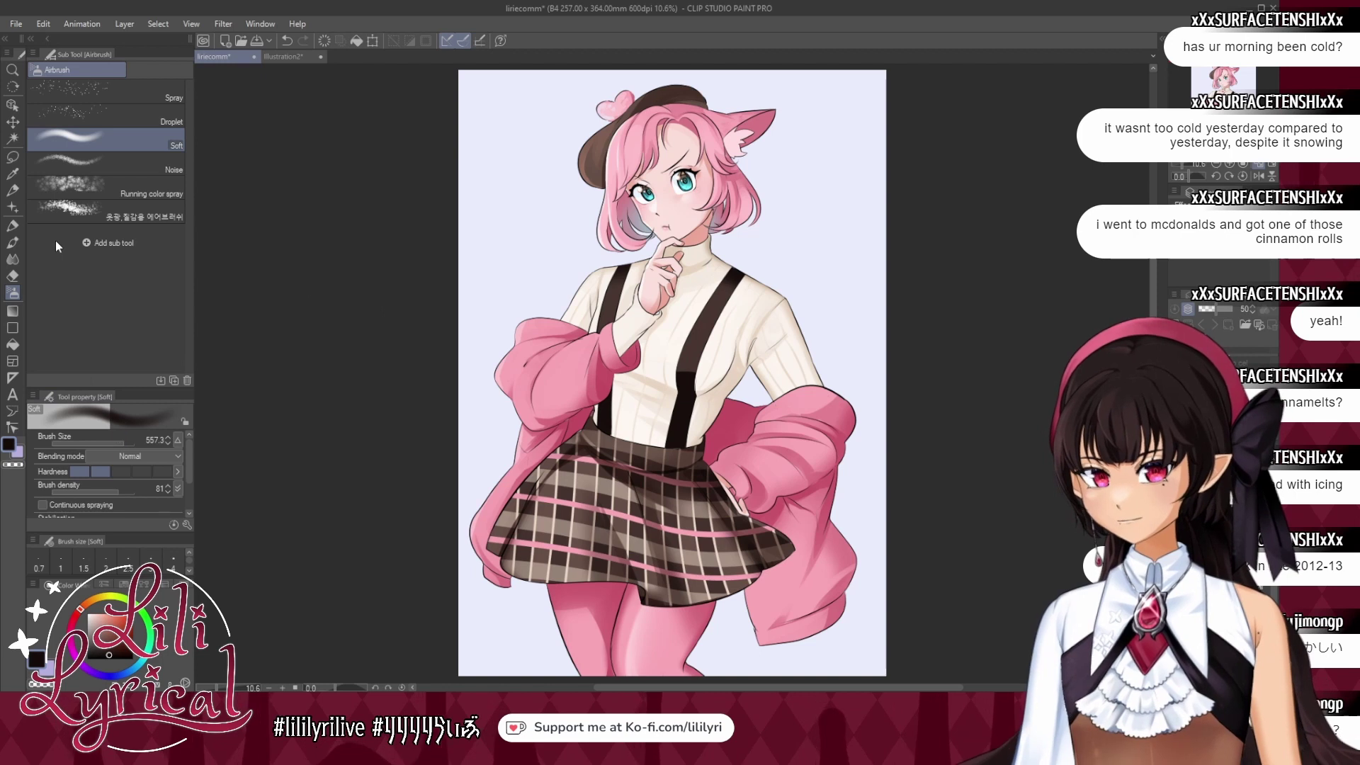
key(b)
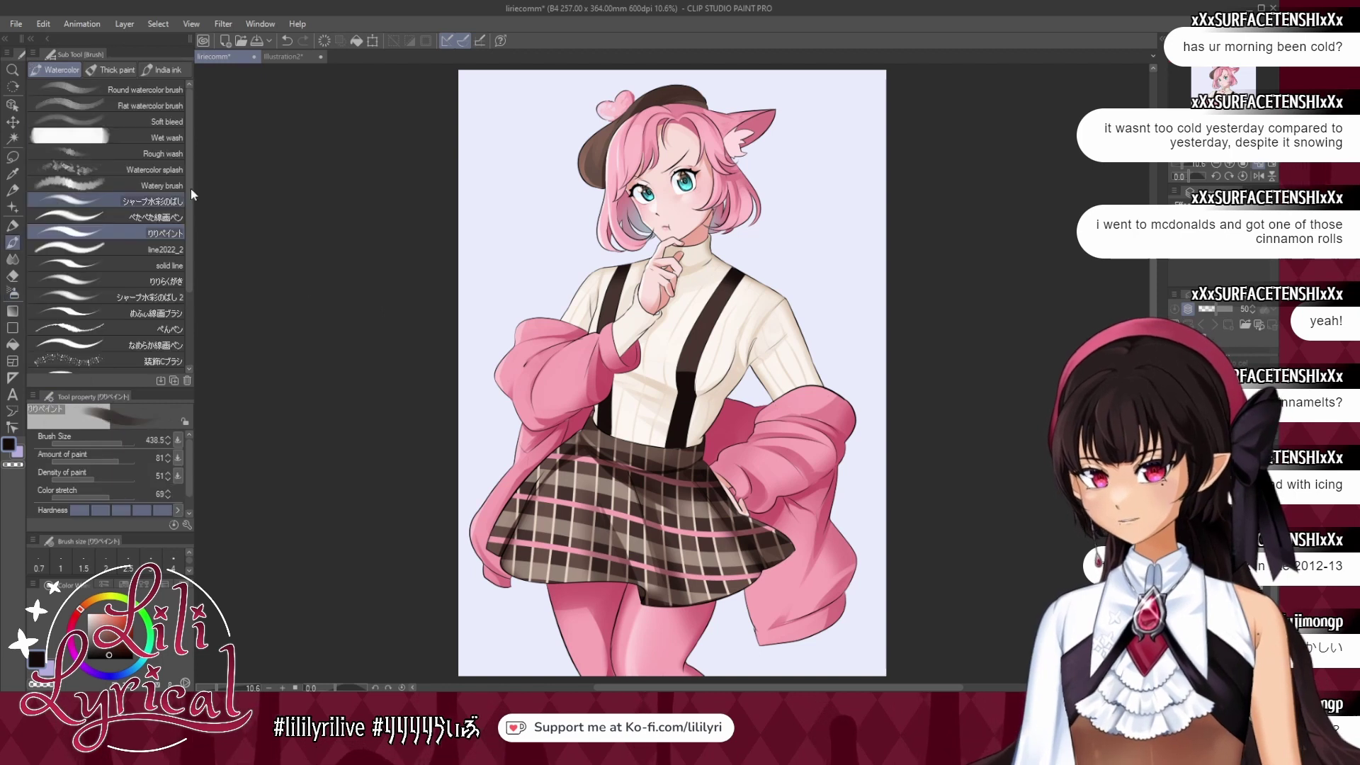
click(116, 443)
drag(712, 324, 731, 281)
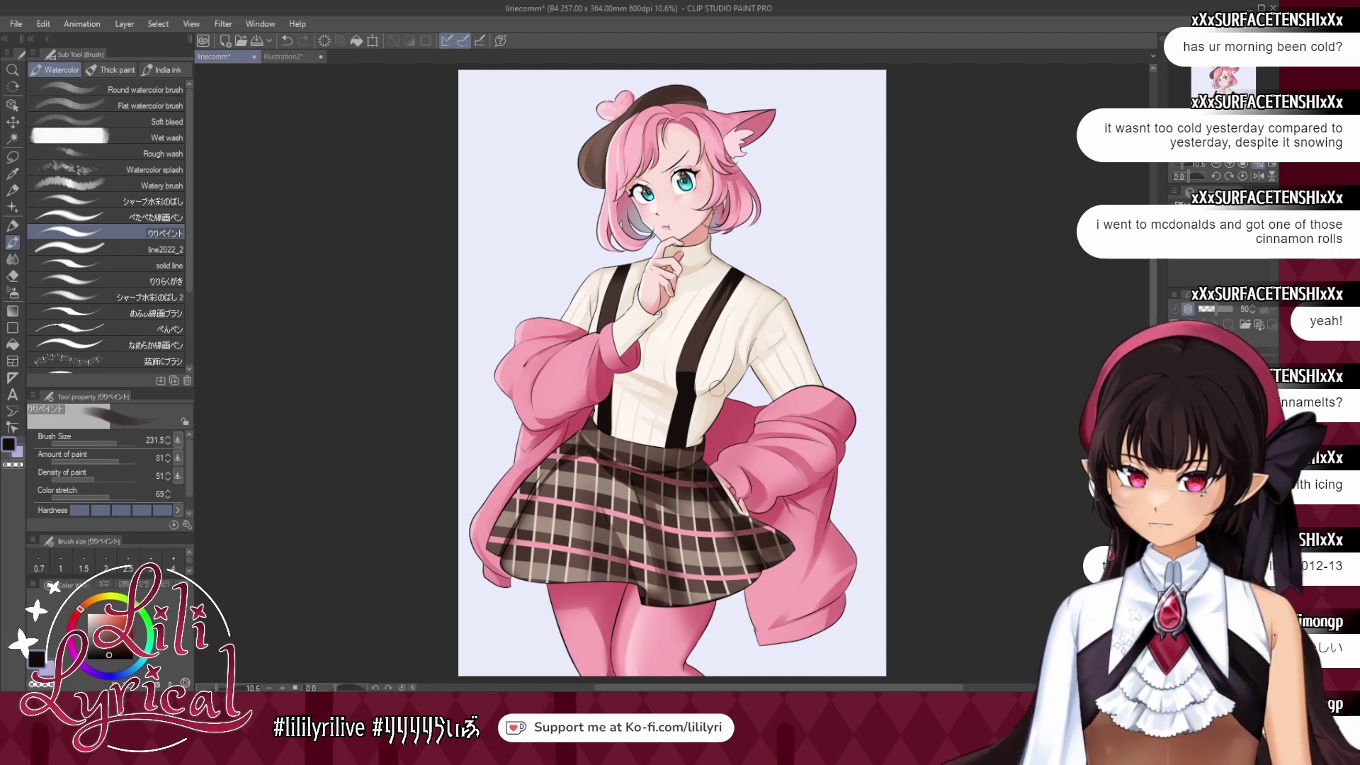
Refine the suspenders' shading at chest height with dark browns sampled from the straps, and save the illustration.
alt+click(690, 363)
drag(685, 381, 685, 372)
alt+click(687, 394)
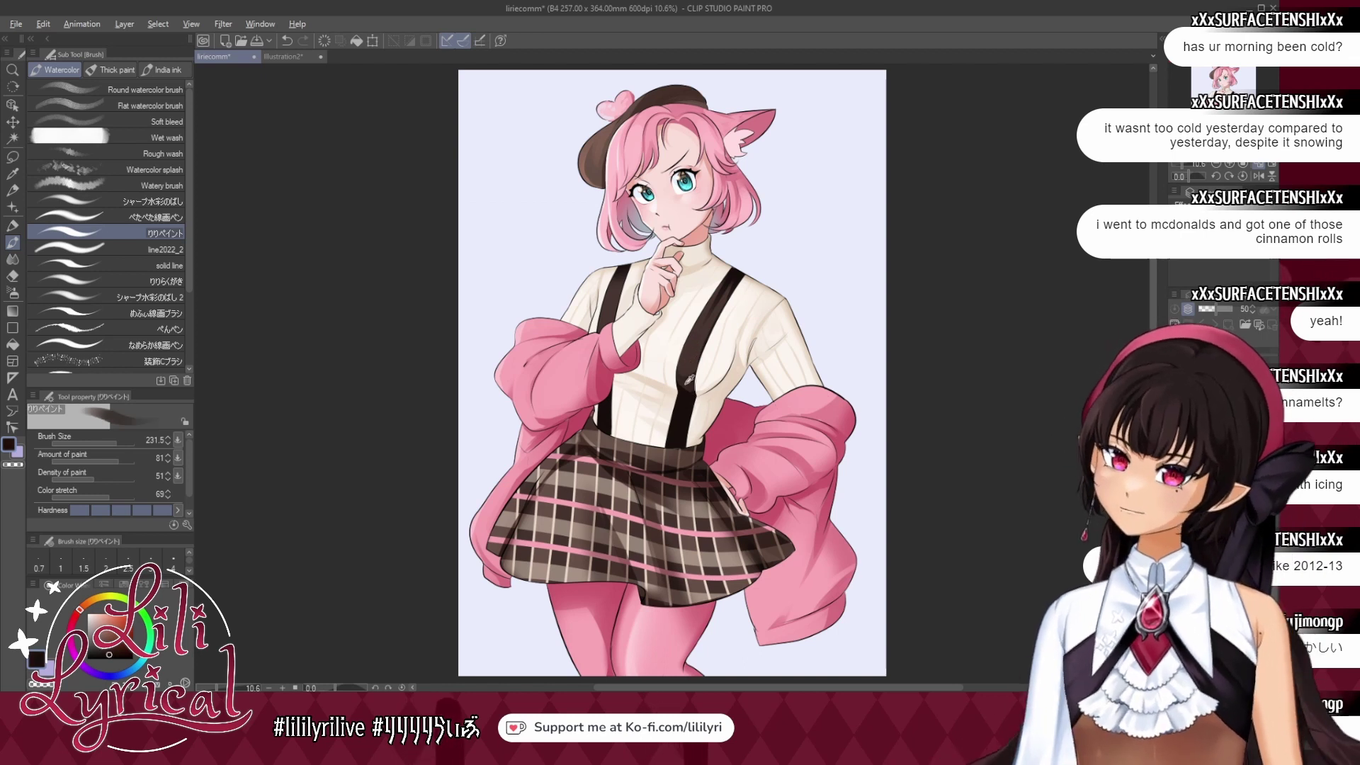
alt+click(691, 382)
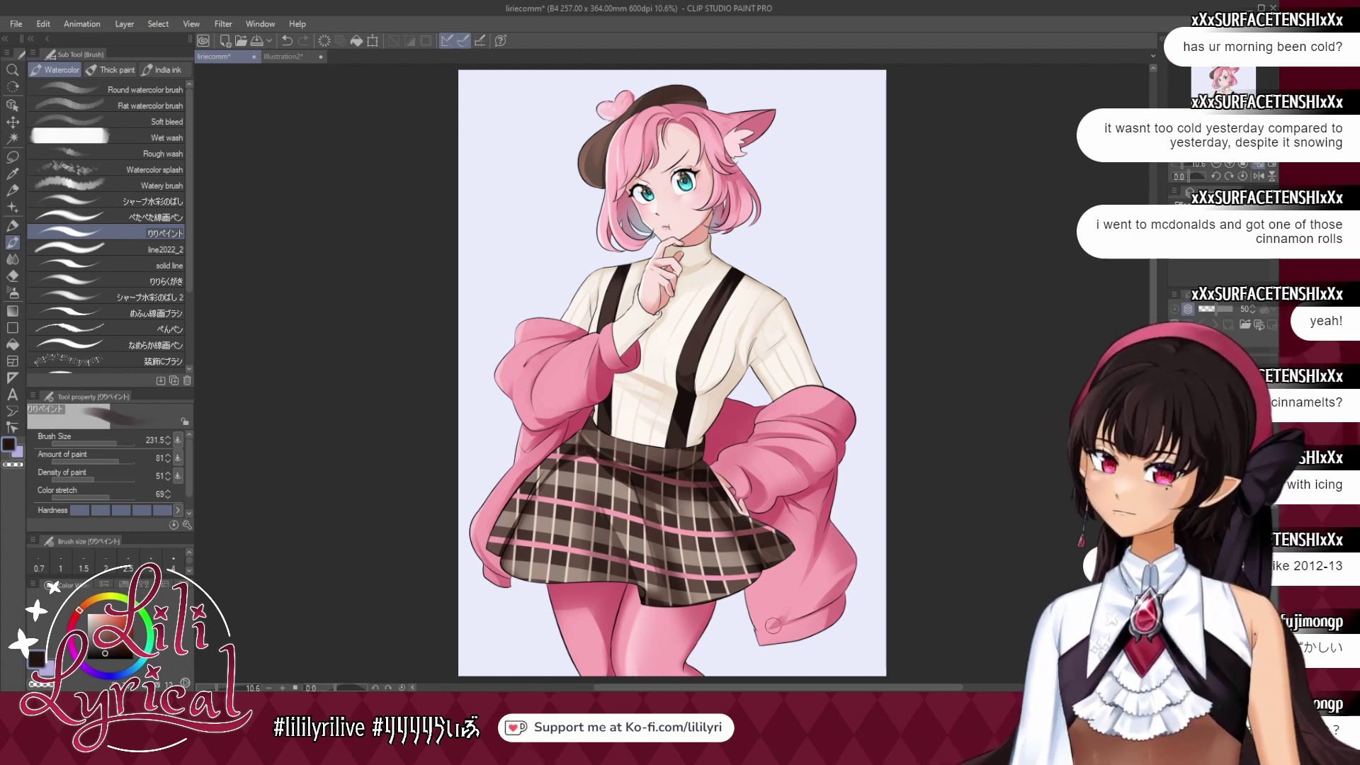
click(1259, 165)
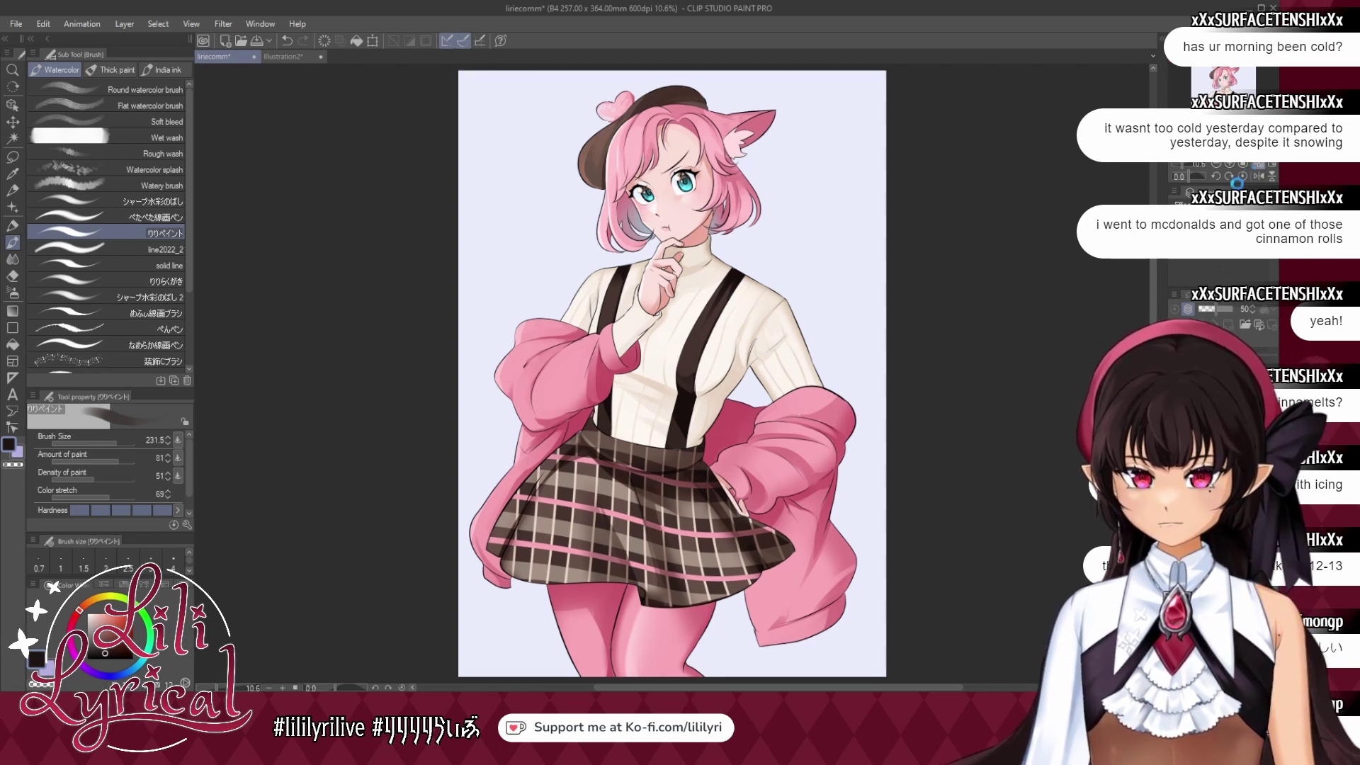
key(ctrl+s)
Auto-select the jacket's inner lining and tint it behind the waist with the Soft airbrush in cyan sampled from the eye, undo the last stroke, and deselect.
click(12, 140)
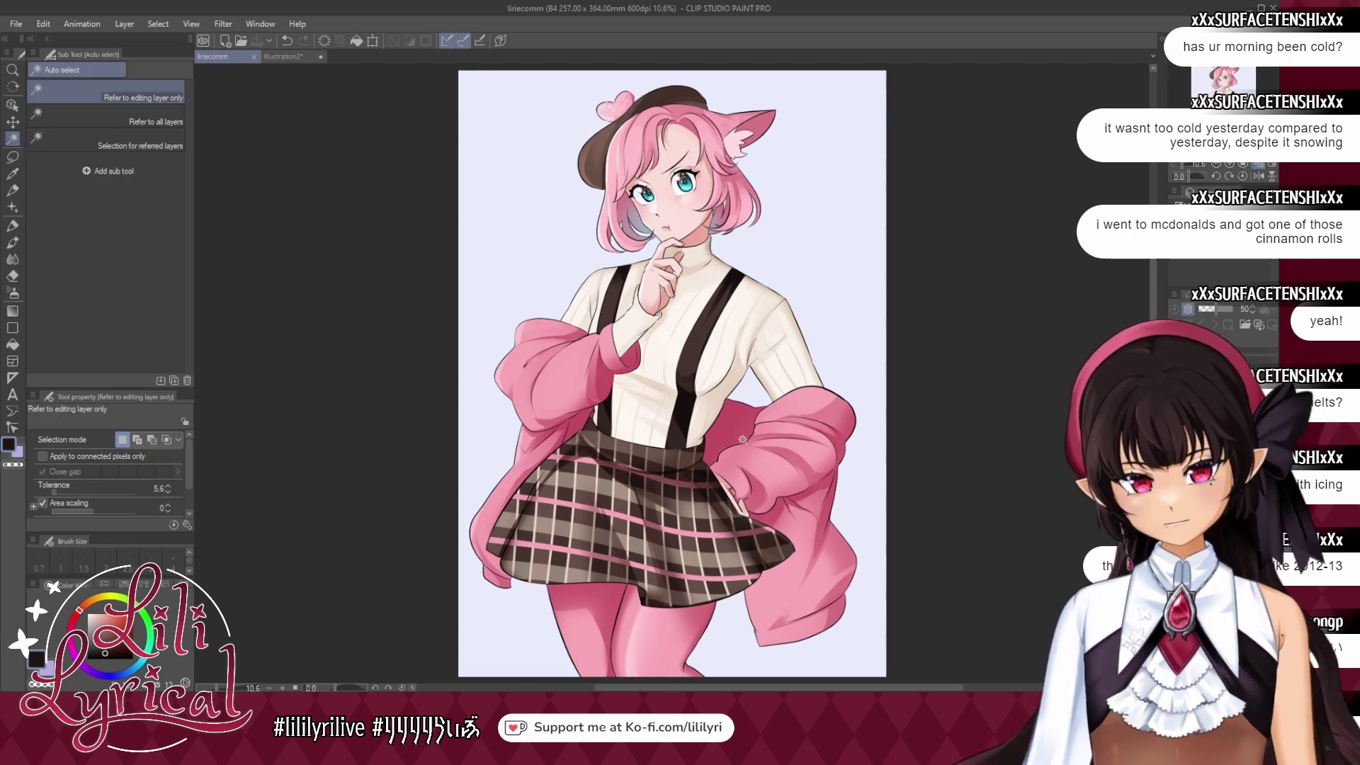
click(1022, 504)
key(ctrl+z)
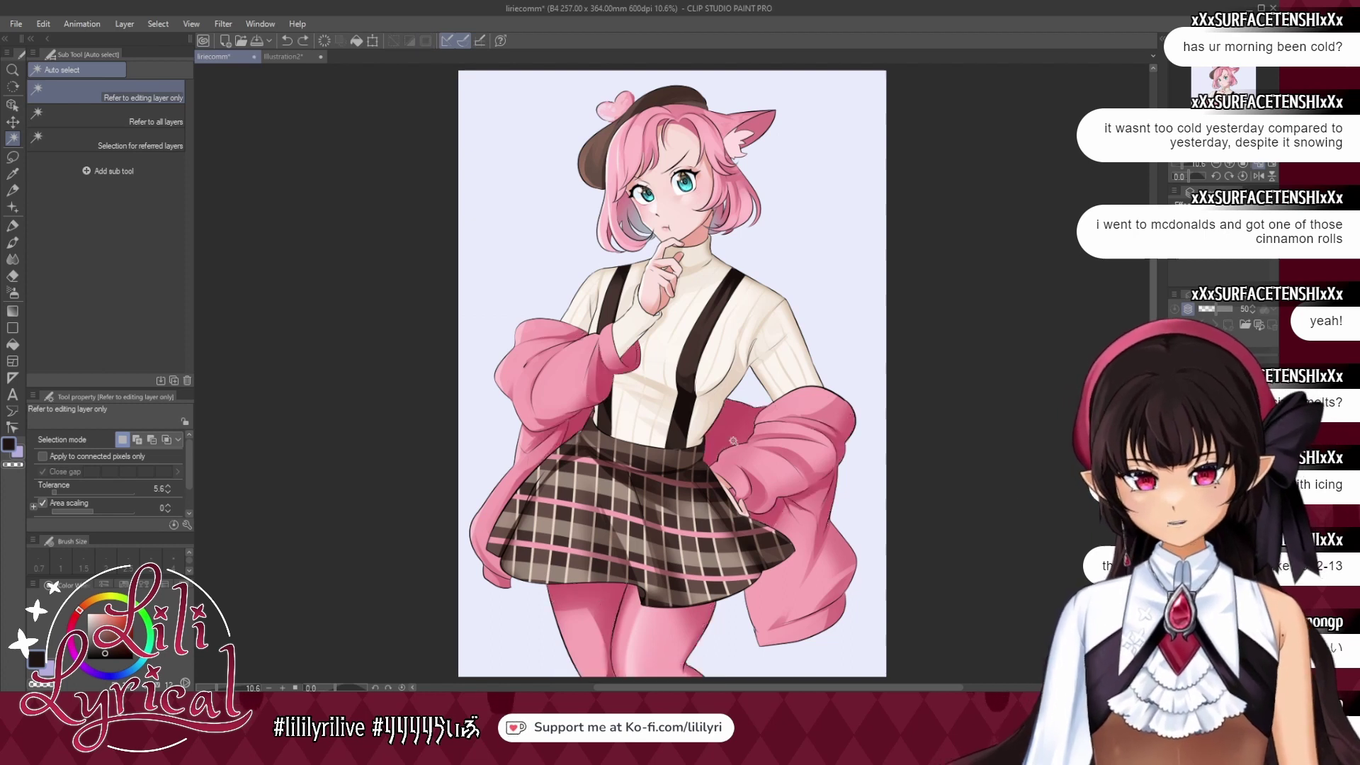
click(12, 293)
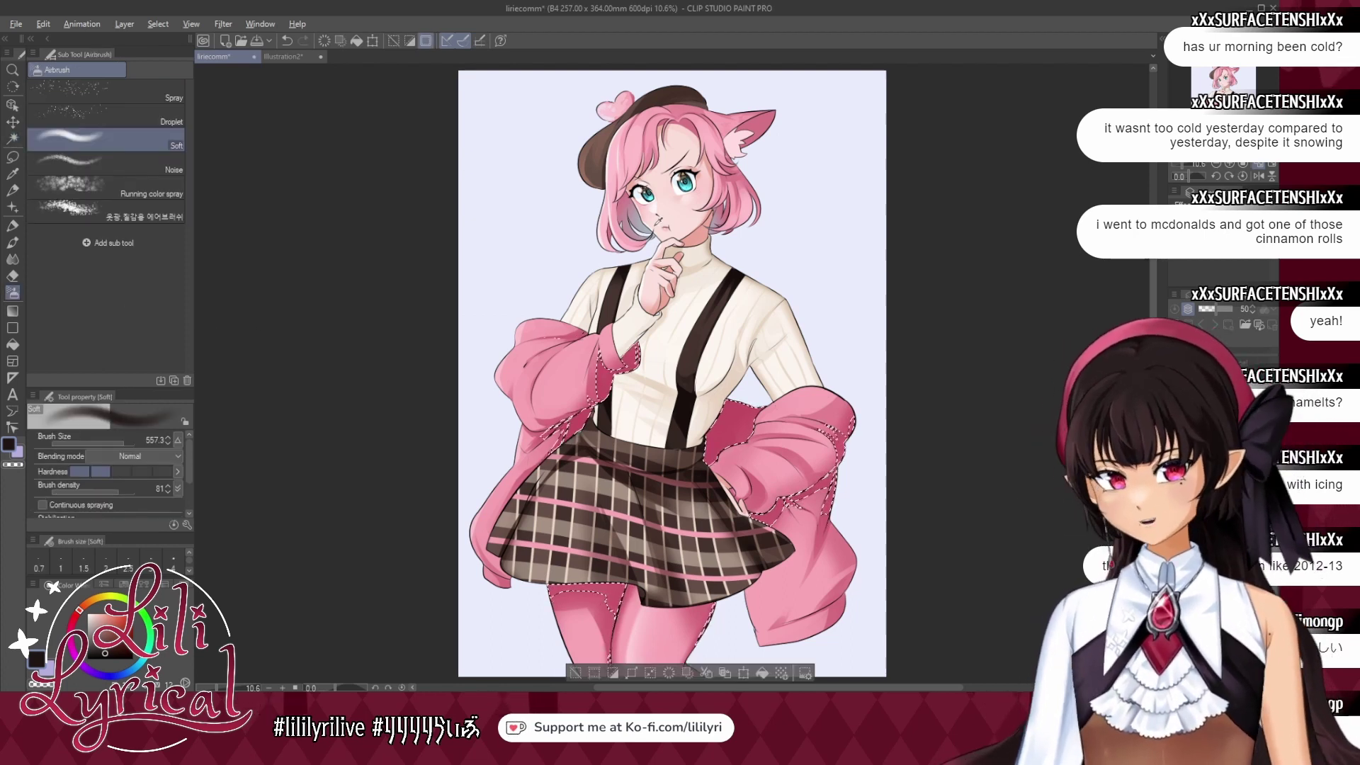
alt+click(647, 199)
drag(740, 399, 688, 471)
click(131, 443)
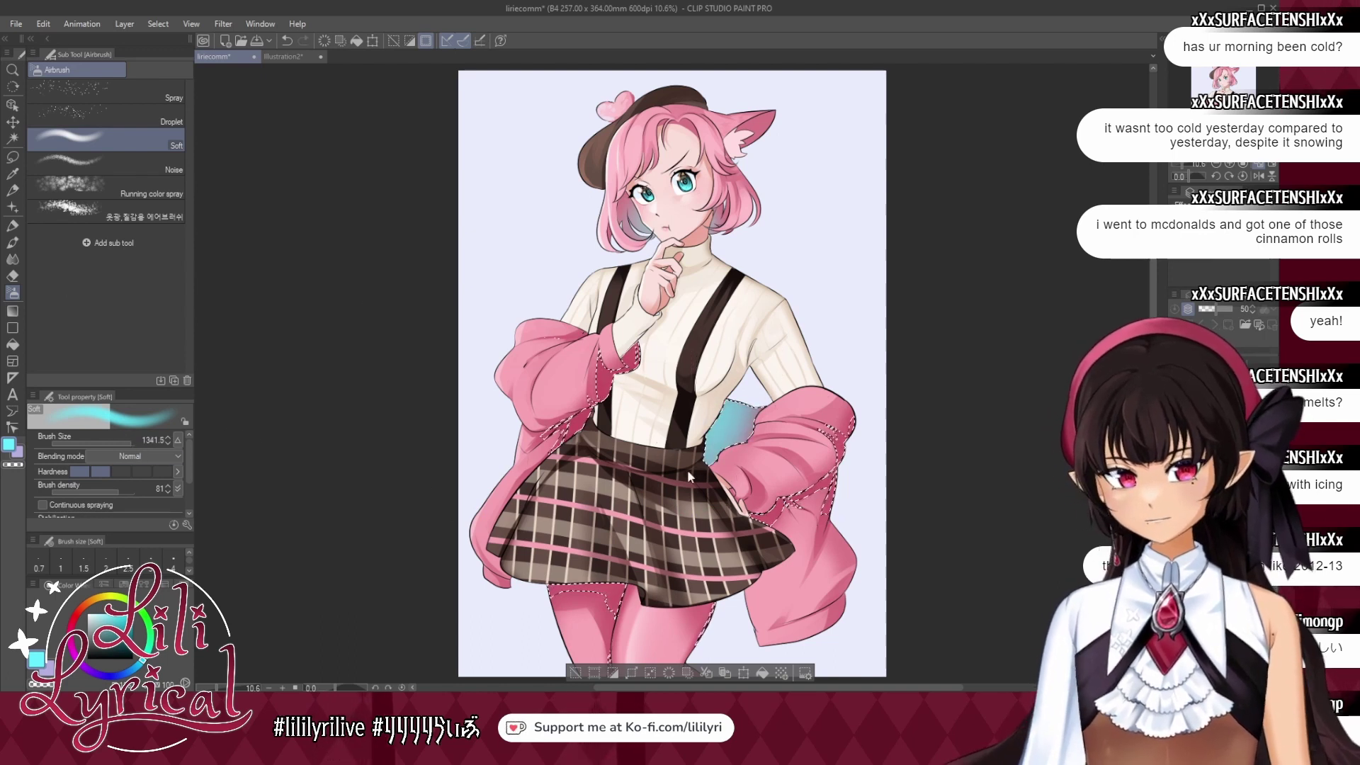
key(ctrl+z)
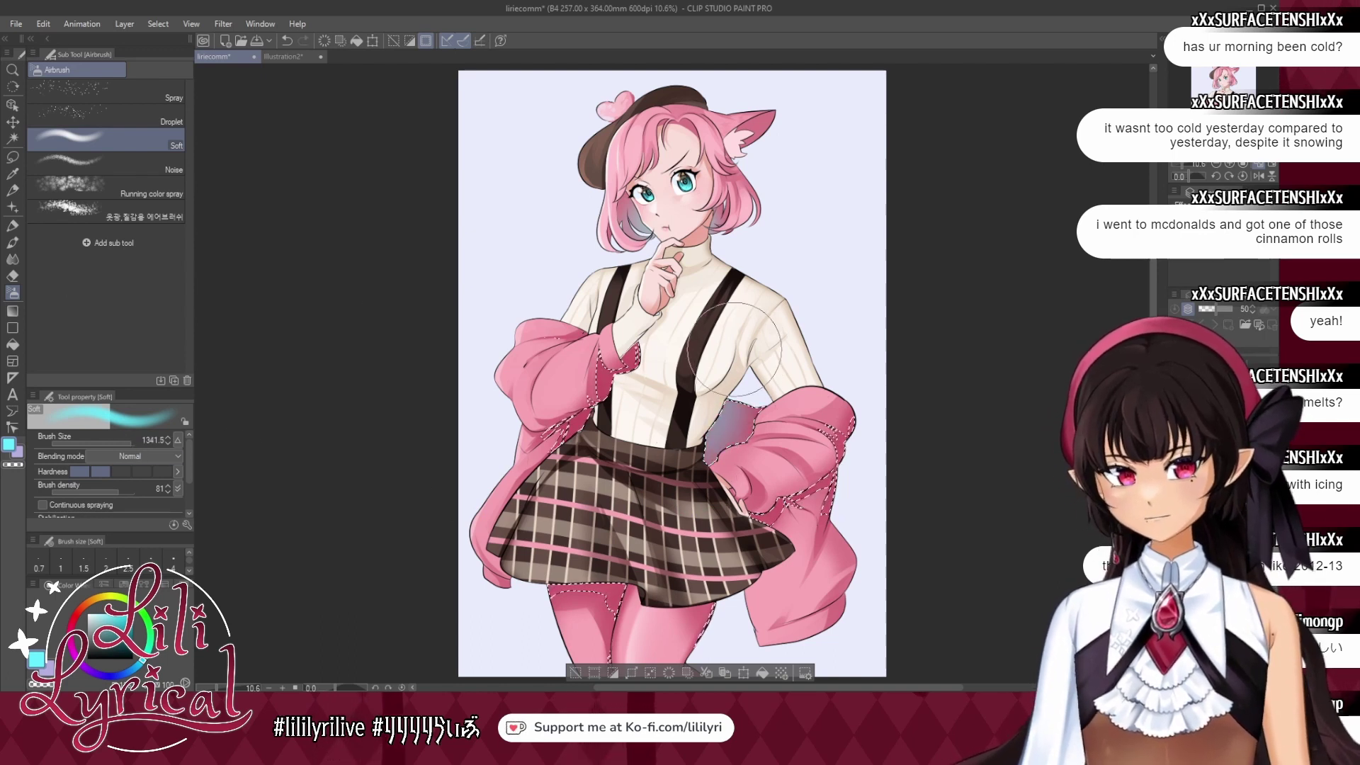
click(576, 673)
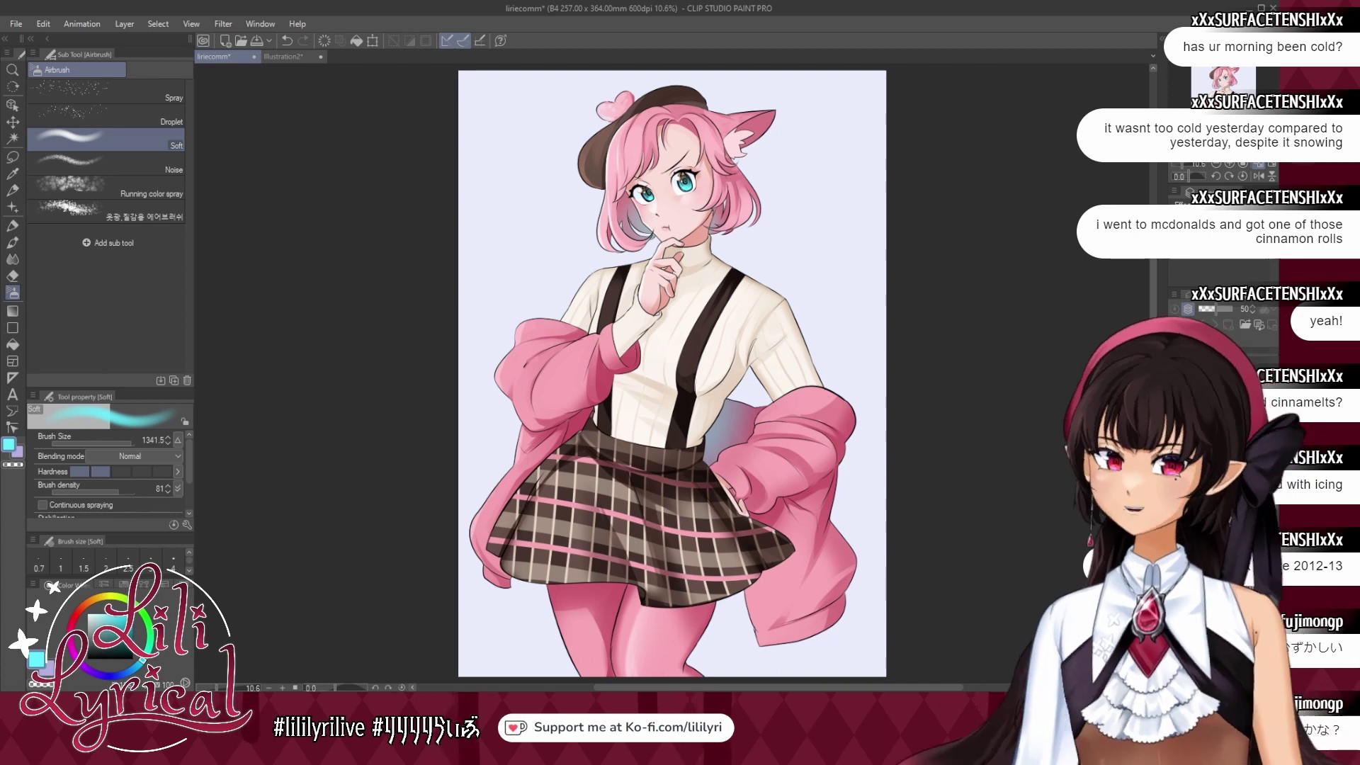
Add light highlights to the sweater with the りりペイント brush down to size 82.0, and draw the raised sleeve's ribbing in sampled beige at size 31.4.
click(1217, 163)
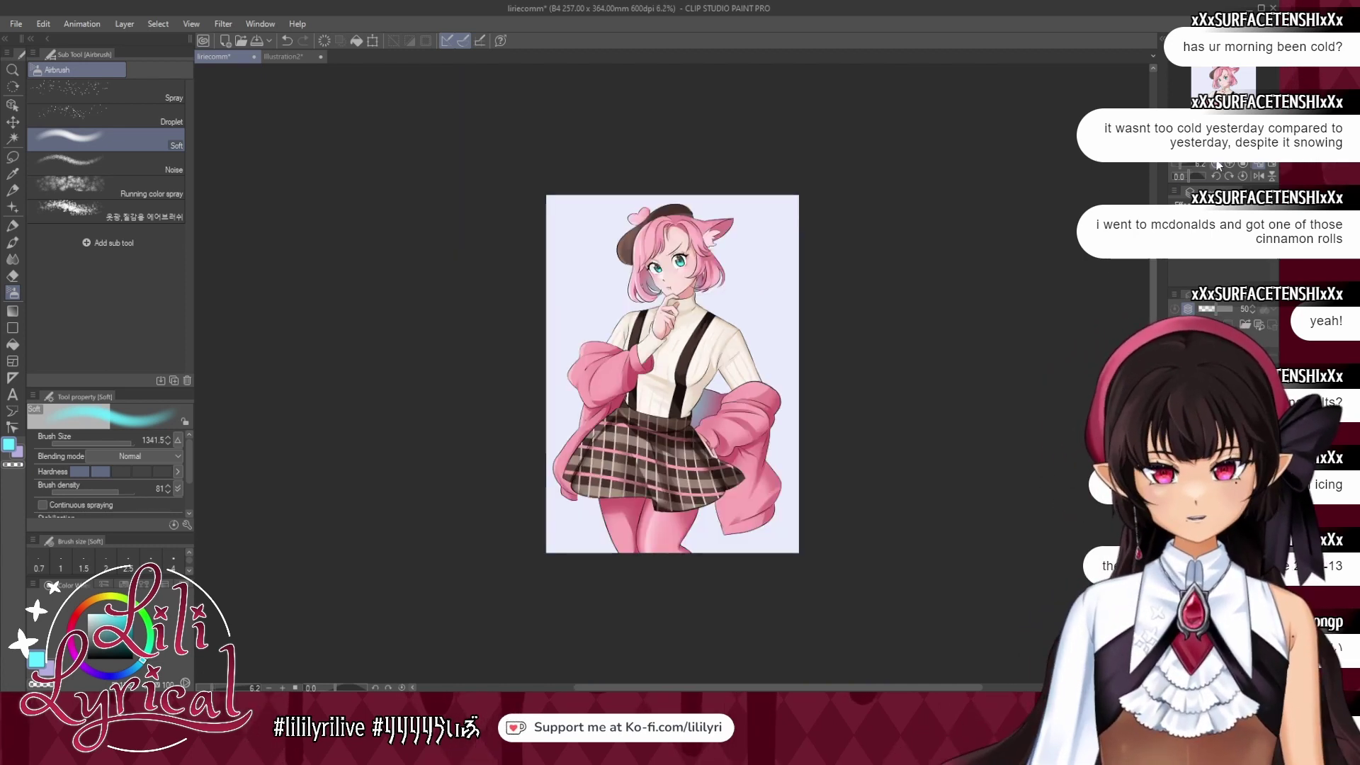
click(1230, 165)
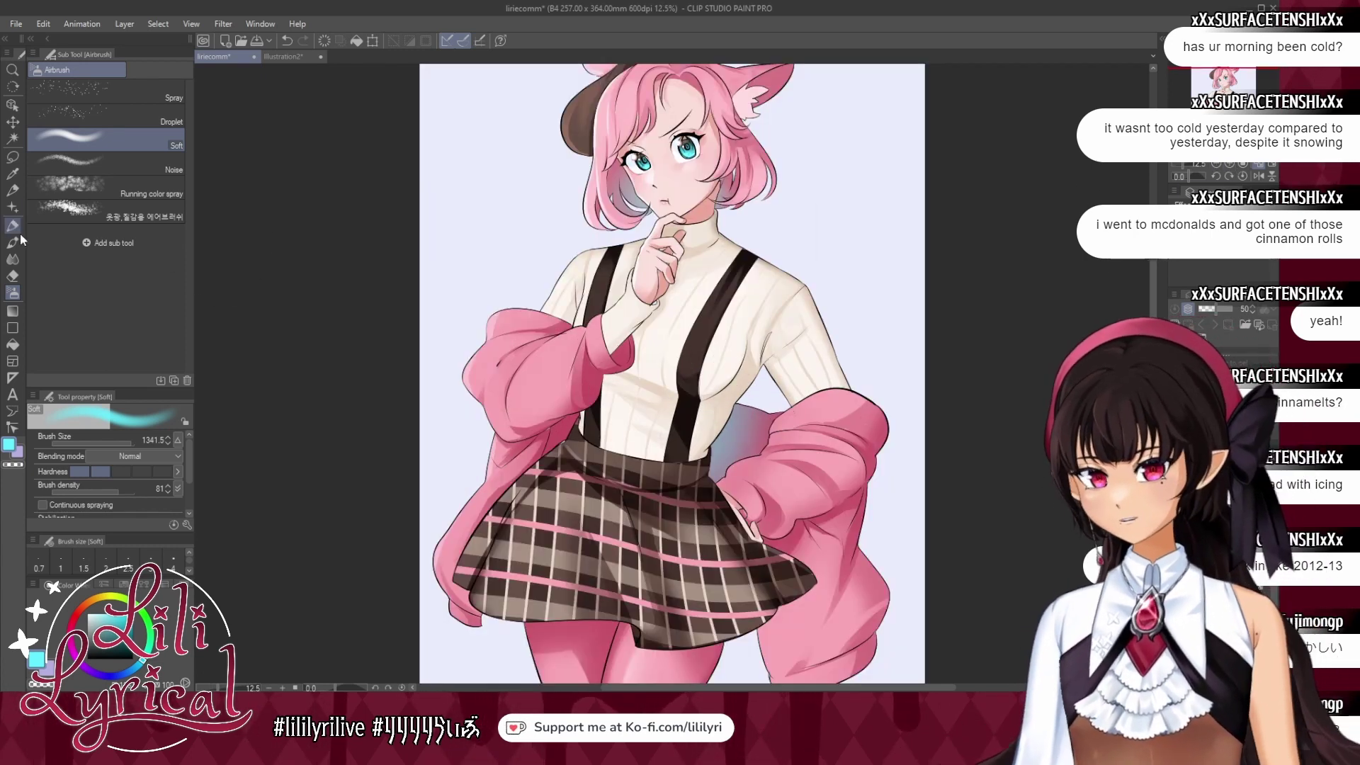
click(13, 242)
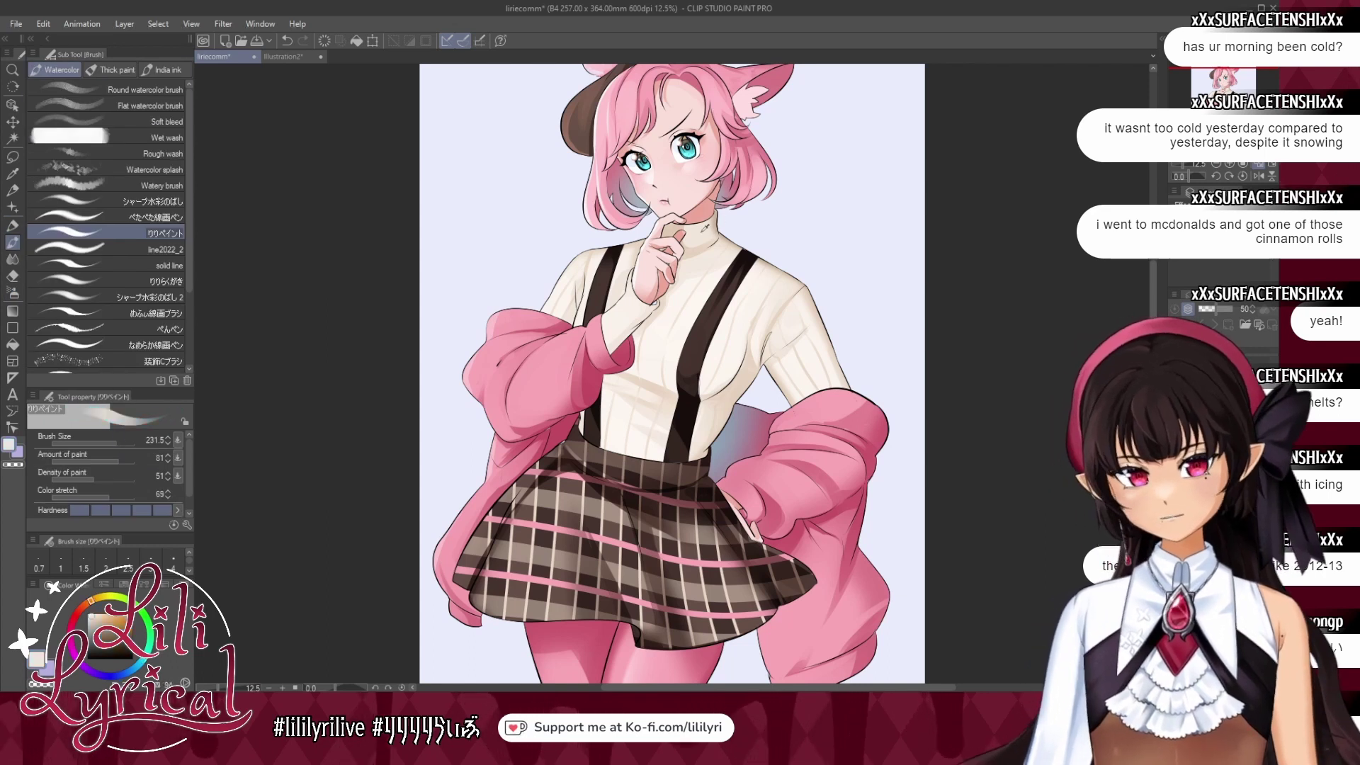
click(109, 440)
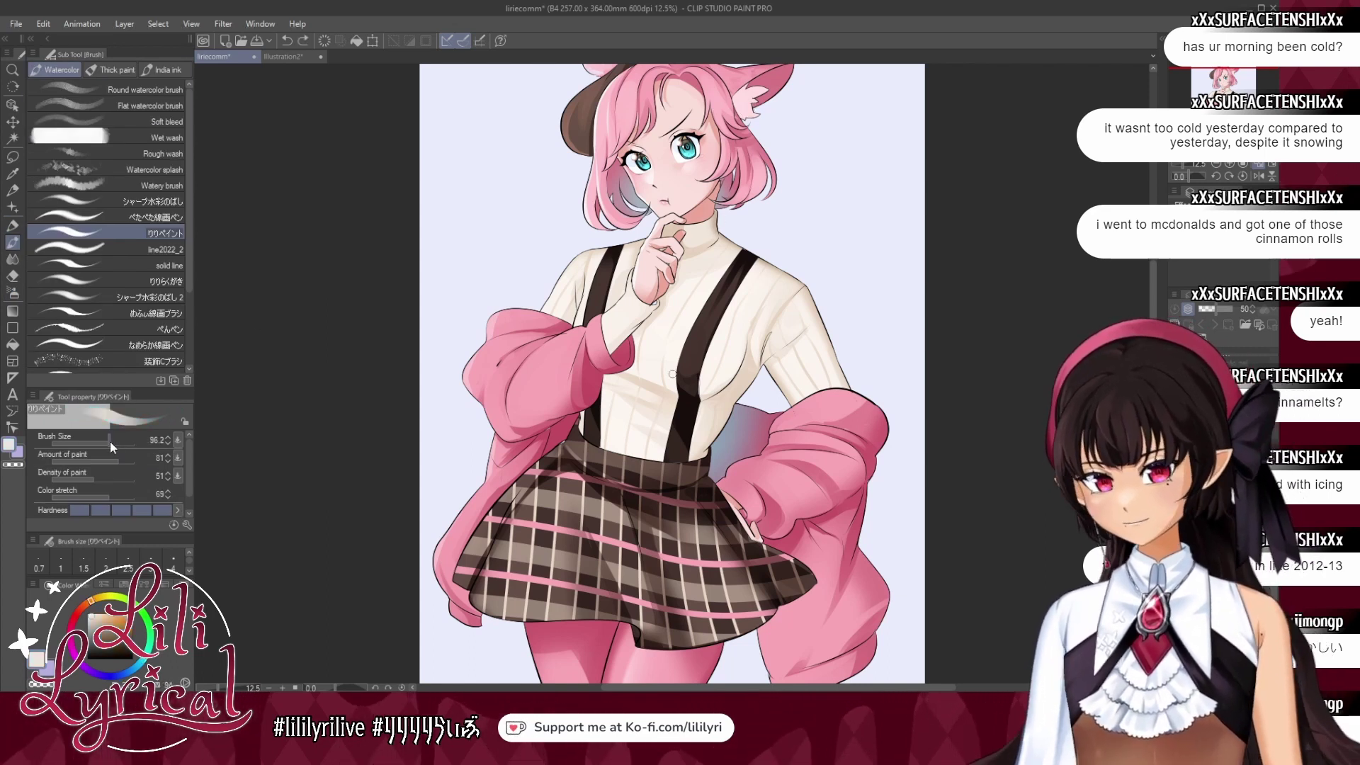
click(112, 441)
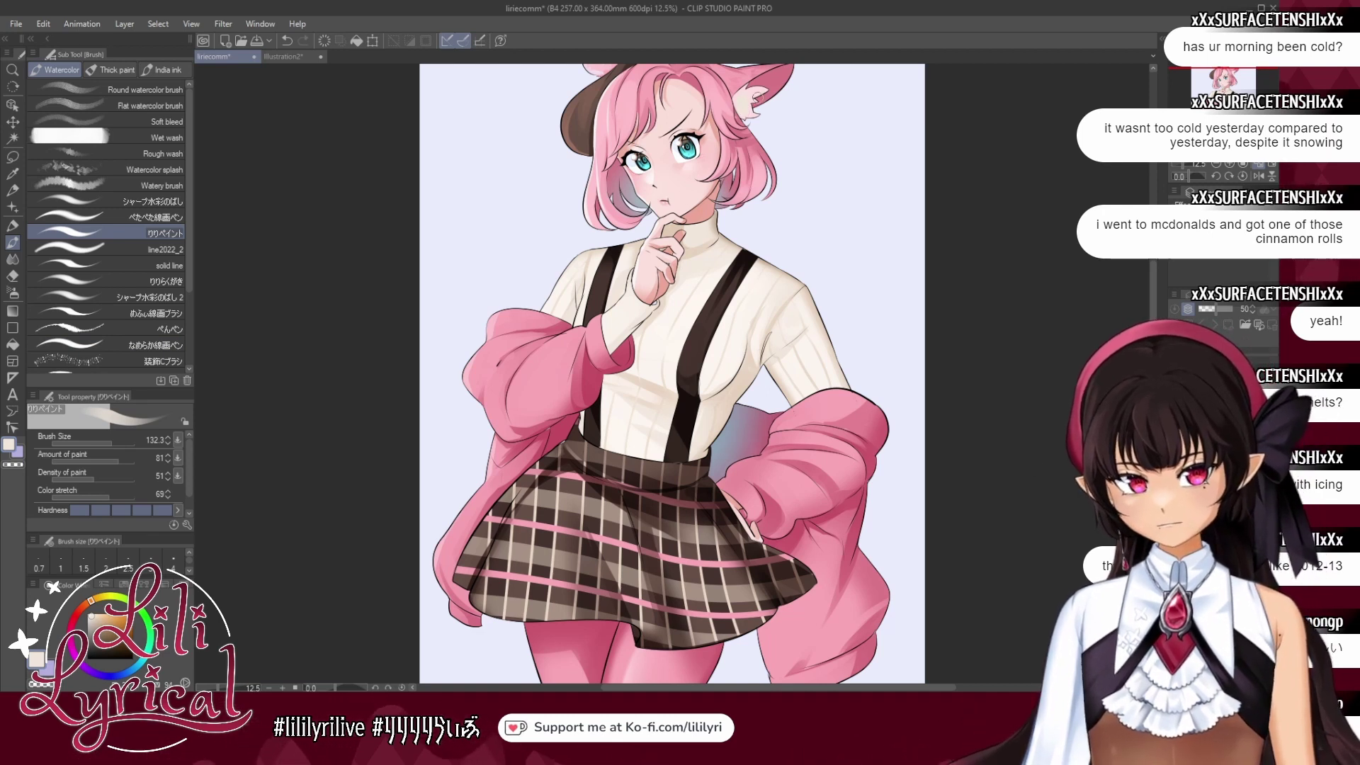
click(108, 442)
click(88, 613)
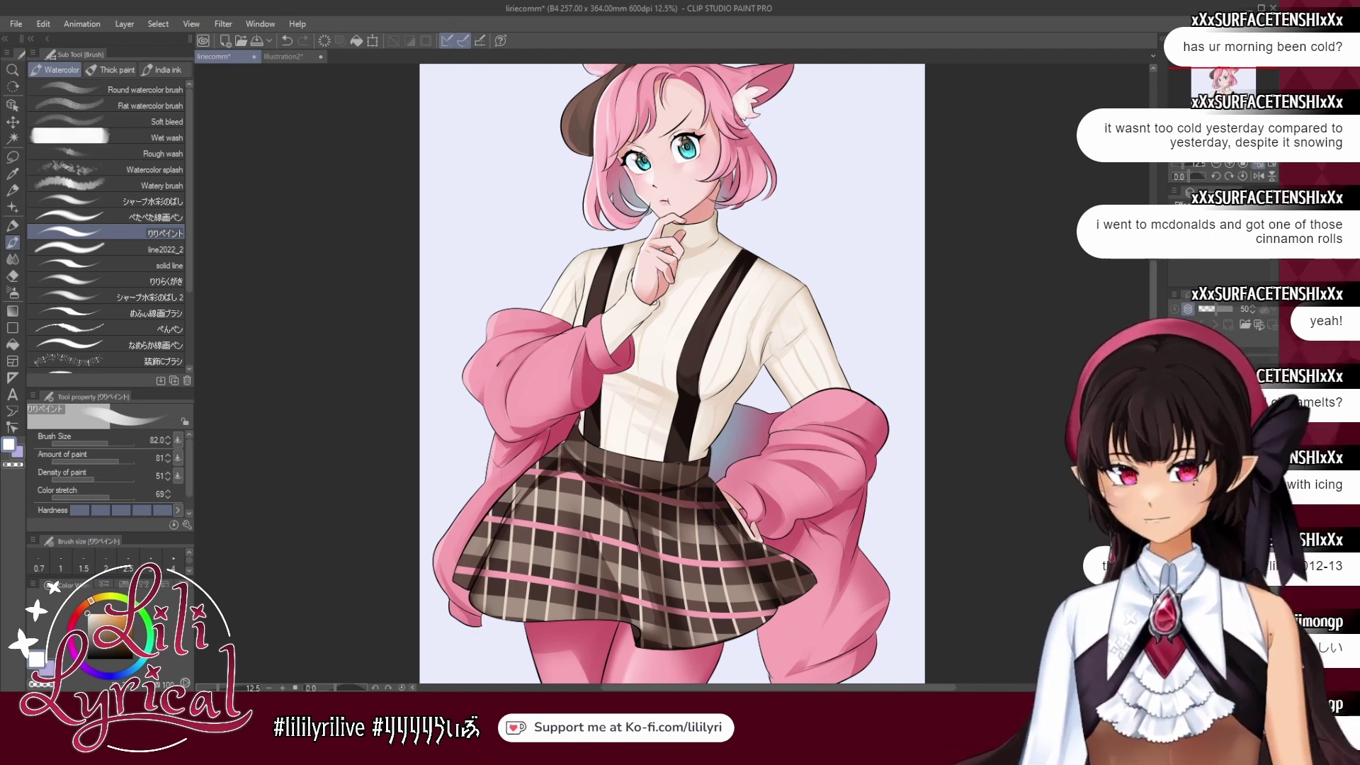
drag(1224, 91, 1225, 87)
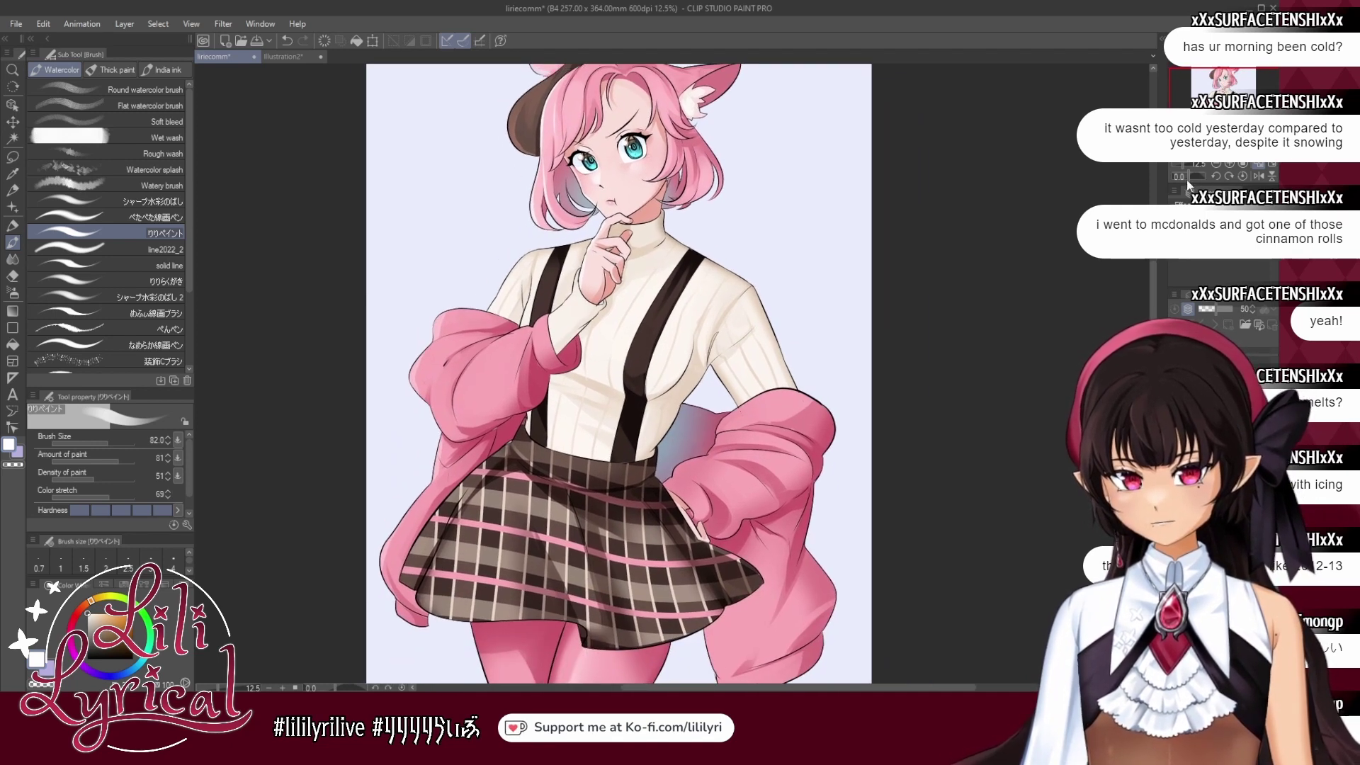
alt+click(581, 252)
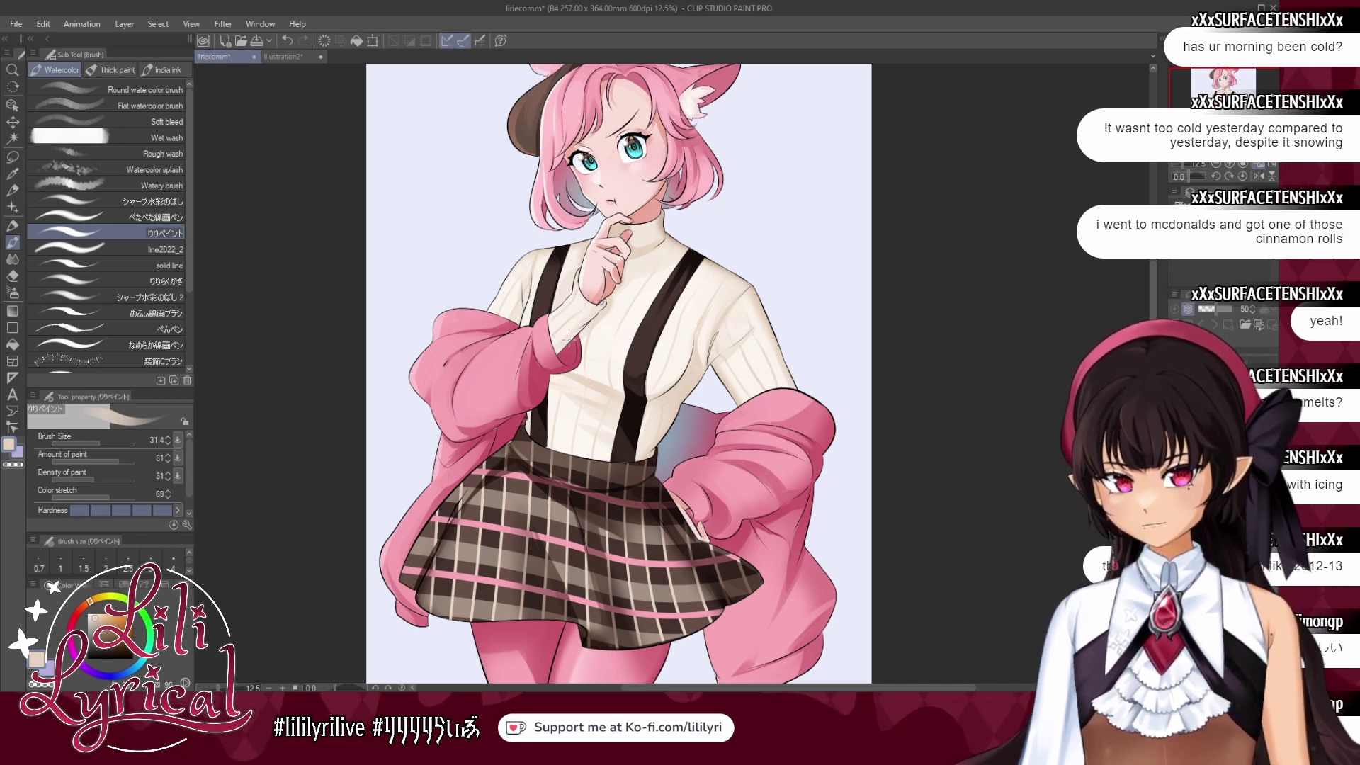
Toggle the visibility of the line art and sweater layers to check the colouring of the whole figure, and restore them.
click(1259, 165)
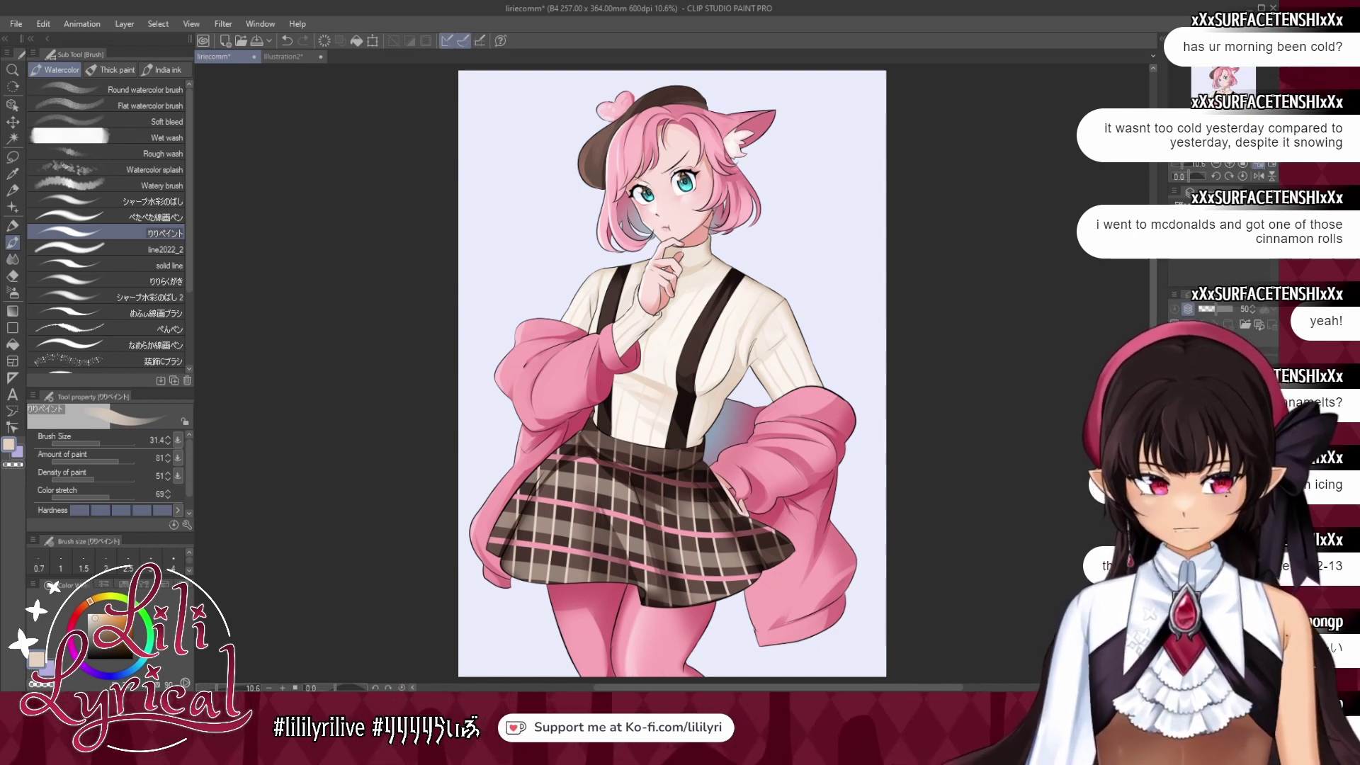
click(1175, 425)
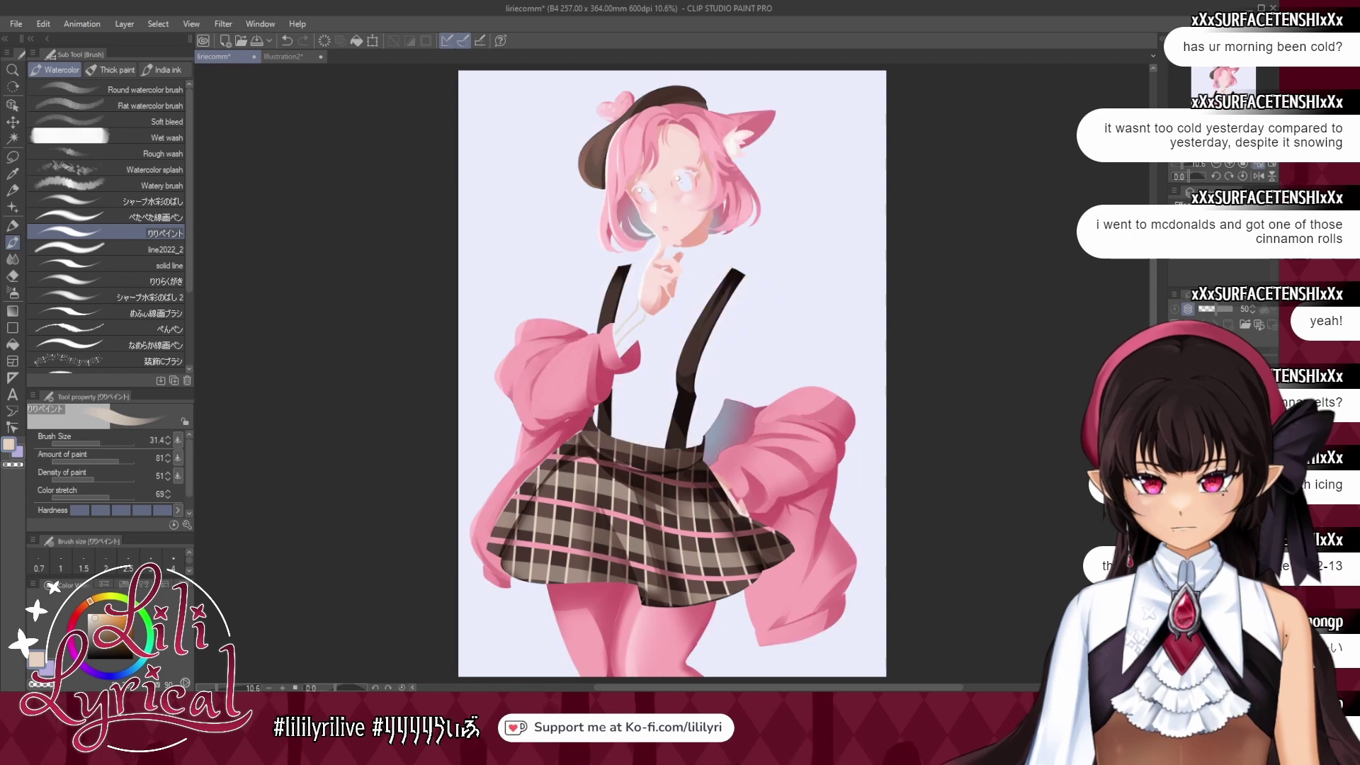
click(1175, 425)
key(ctrl+z)
key(ctrl+z)
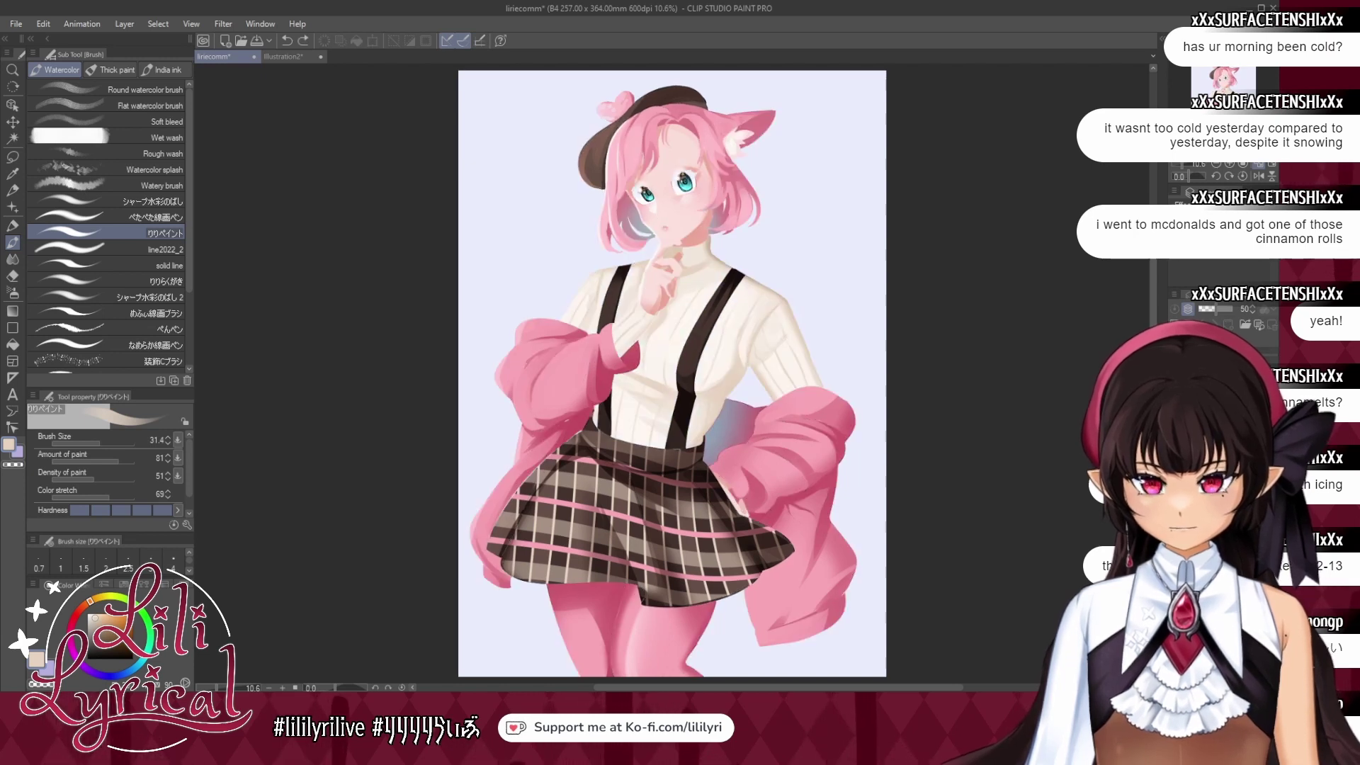
key(ctrl+y)
key(ctrl+y)
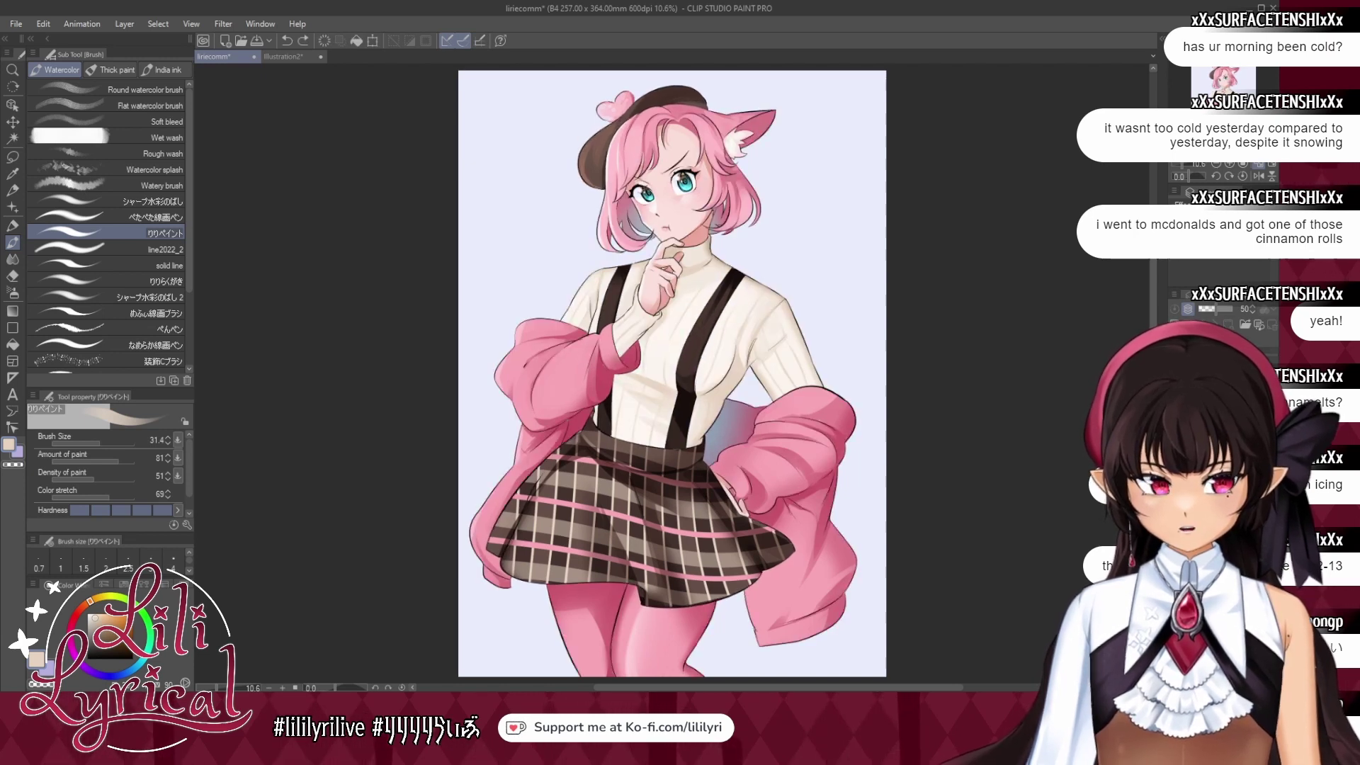
Tint the hair's line art in a deep crimson with the Soft airbrush, reducing the brush to size 557.3.
click(12, 293)
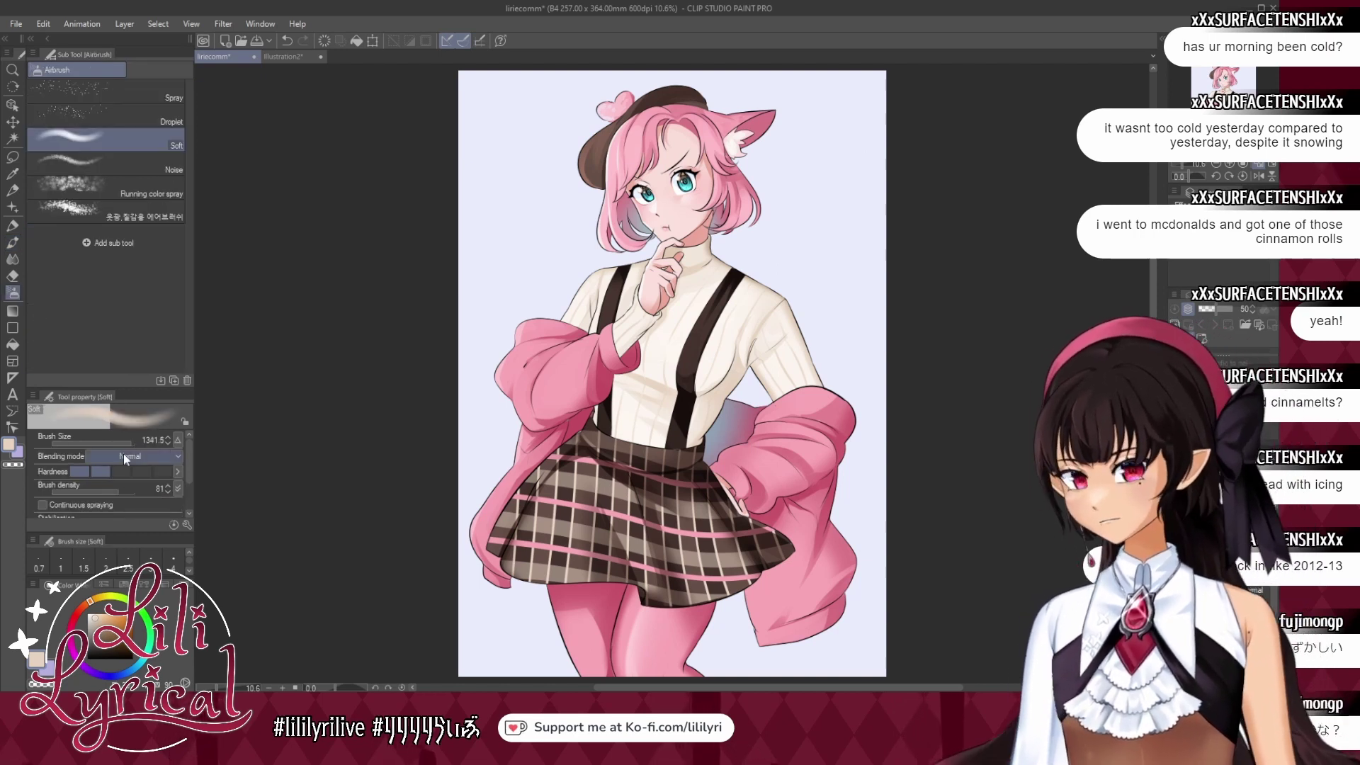
click(71, 624)
click(113, 623)
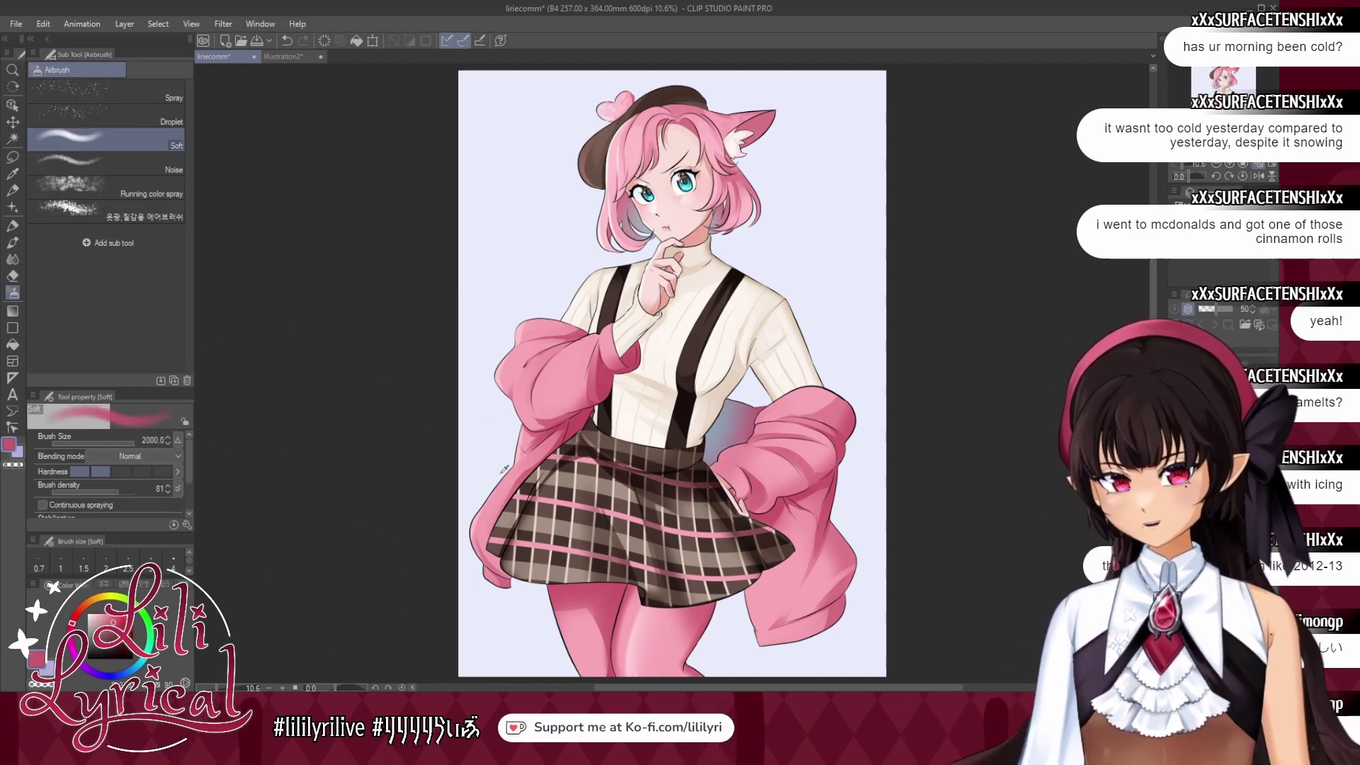
click(129, 633)
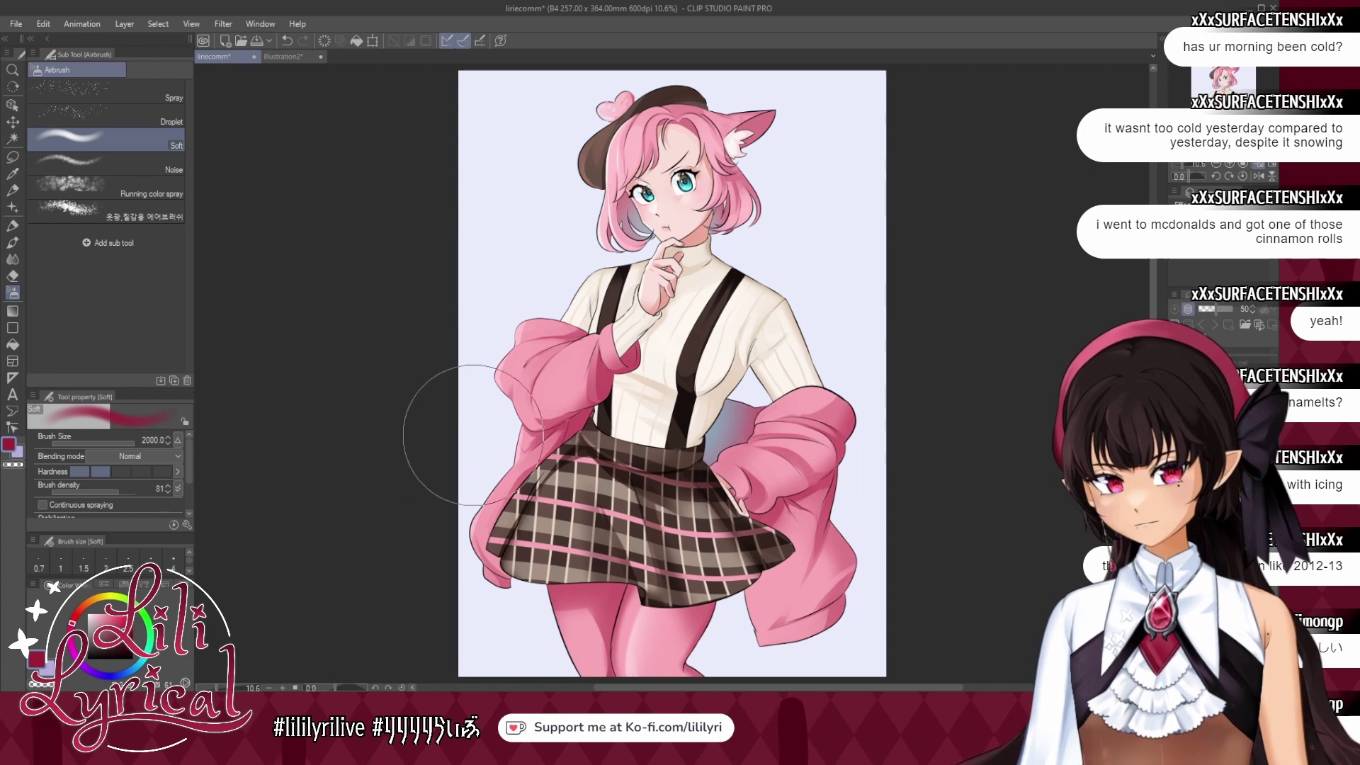
click(126, 440)
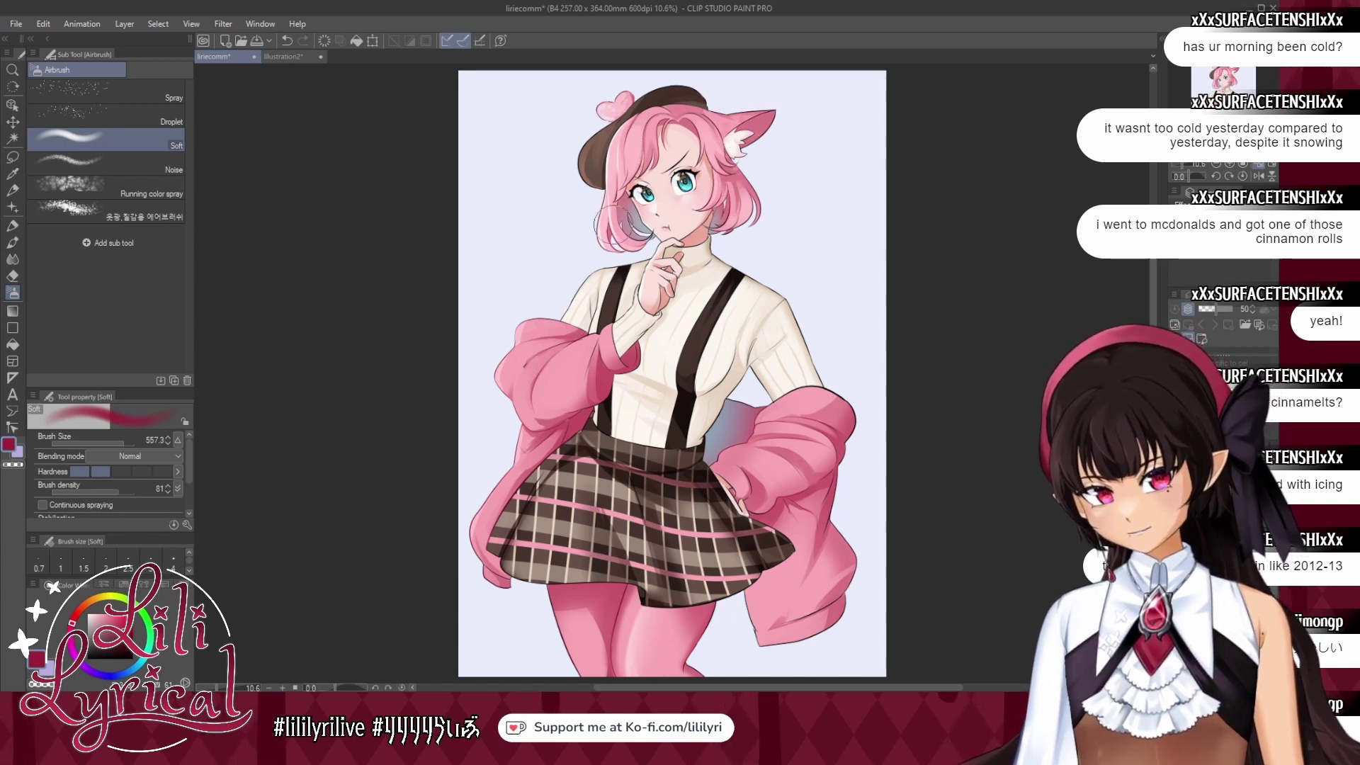
Recolour the face's skin outlines in reddish brown, darkened from a sampled skin tone, with the りりペイント brush at size 31.4.
click(1227, 85)
click(1229, 164)
click(1228, 163)
click(1229, 164)
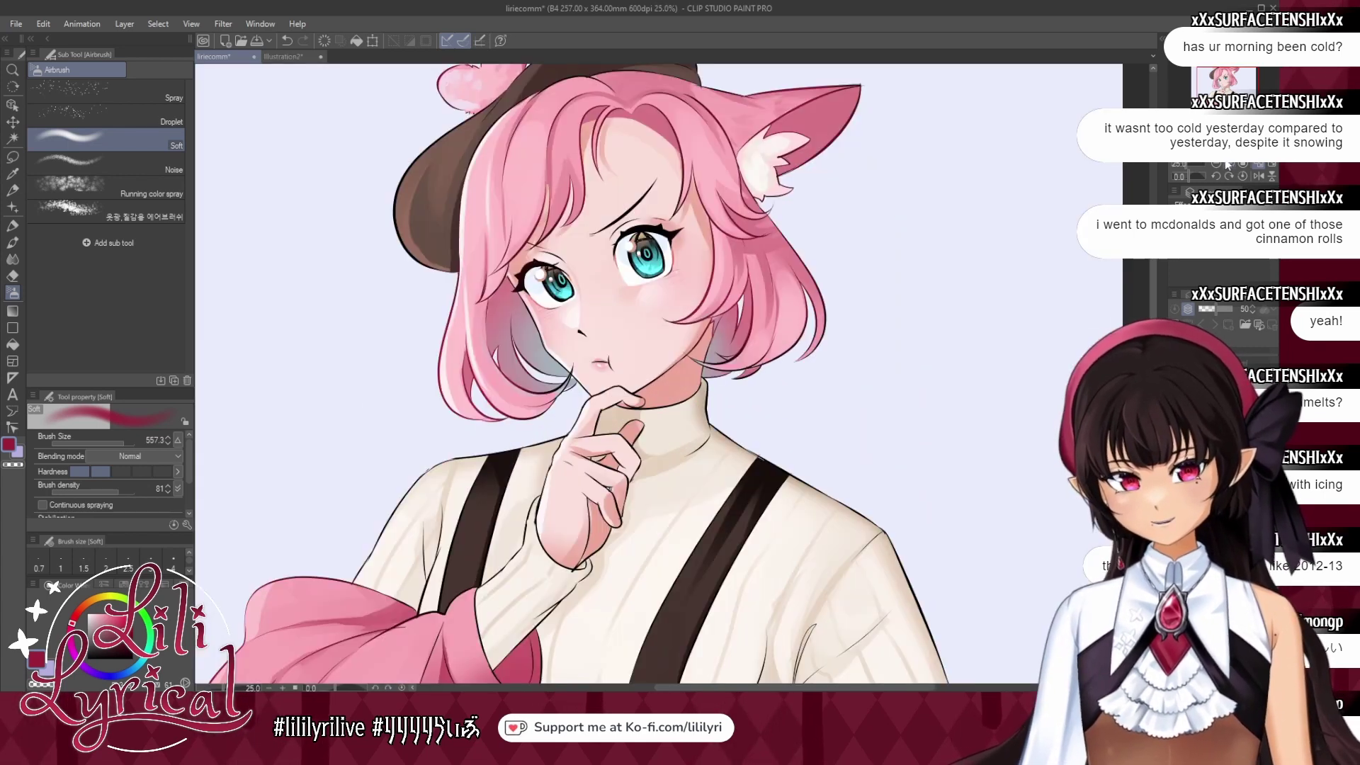
click(1229, 164)
click(12, 243)
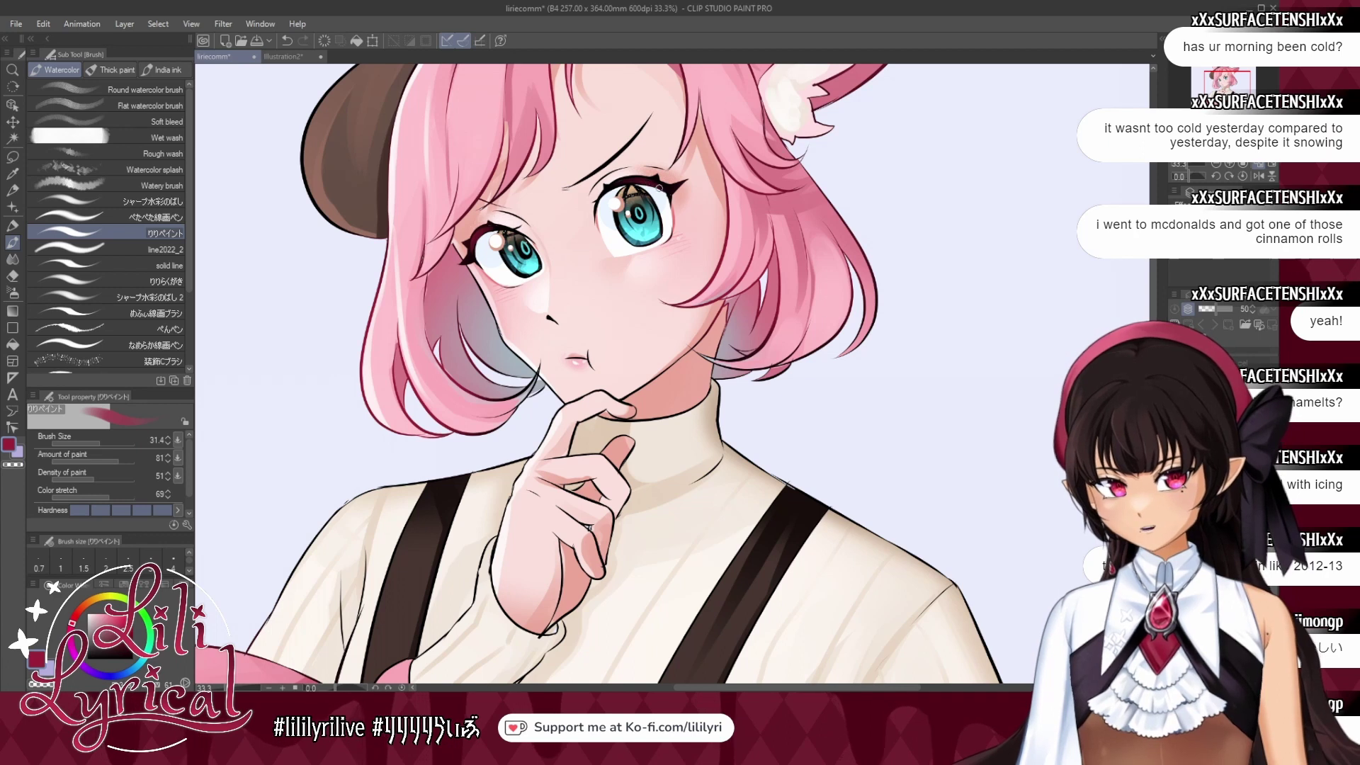
alt+click(671, 198)
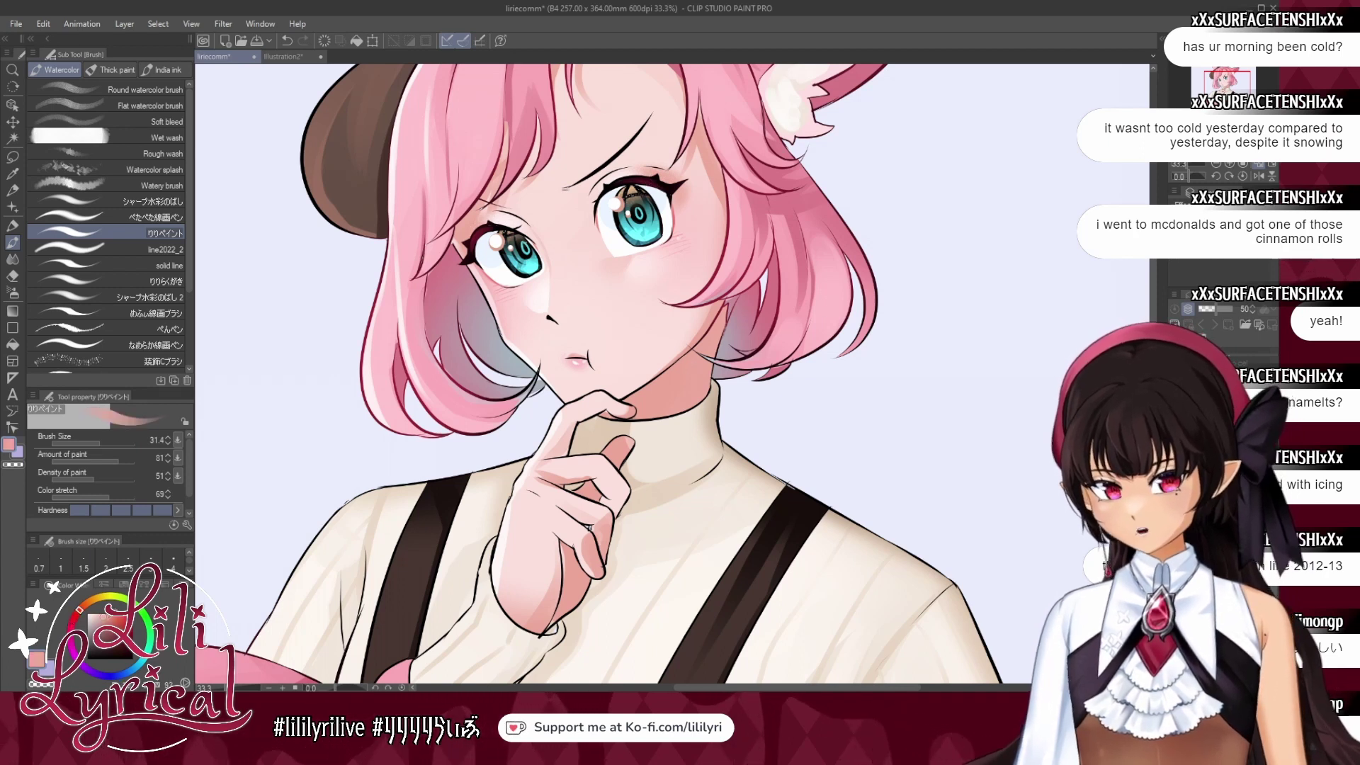
click(112, 628)
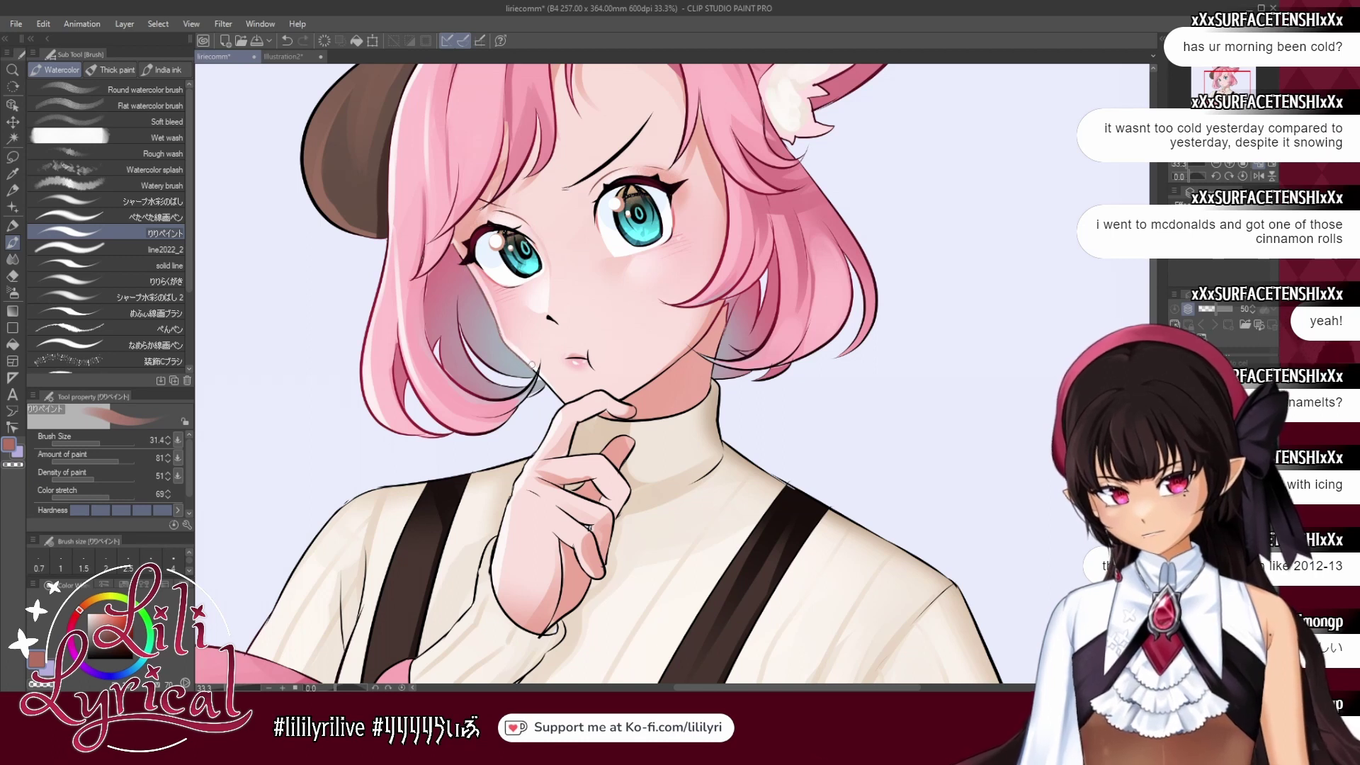
click(1259, 166)
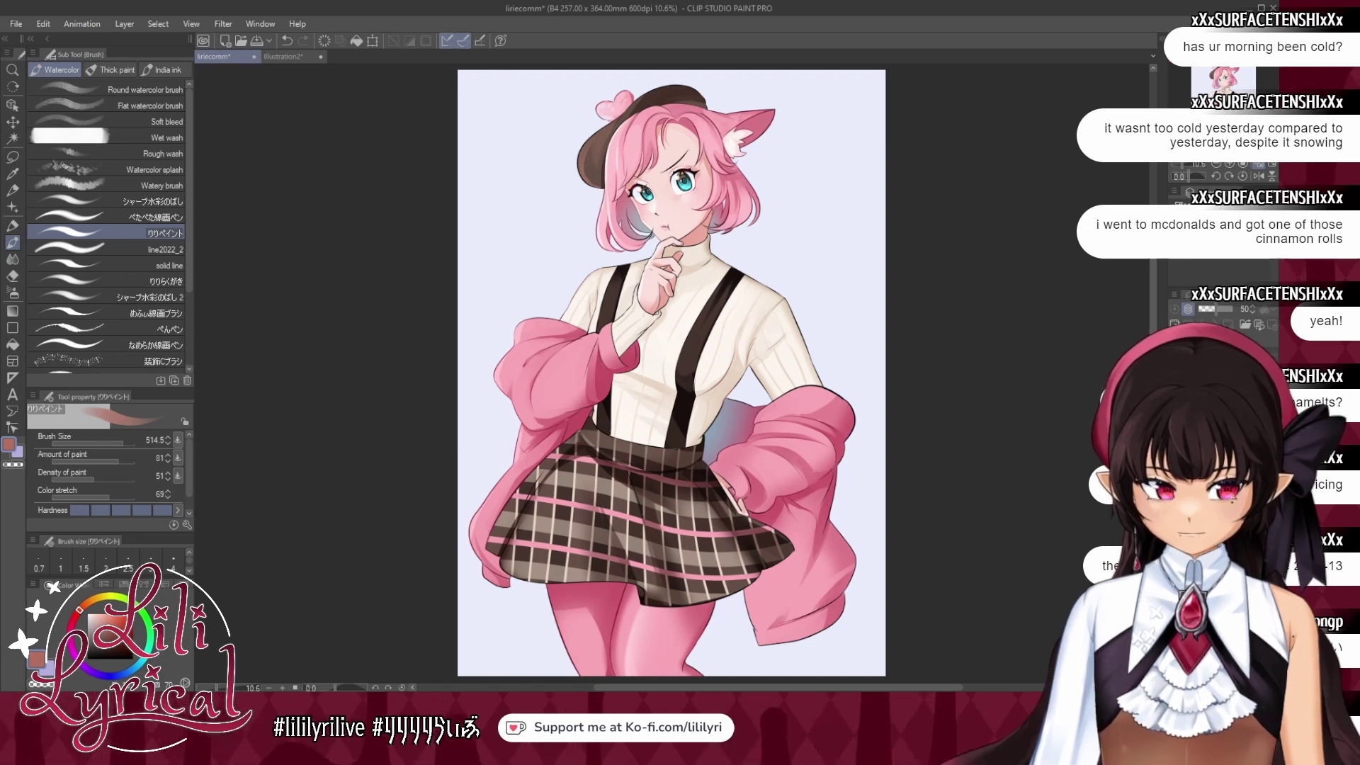
Draw thin loose hair strands in sampled hair pink at size 14.1, and set their border's edge colour to crimson.
click(93, 445)
alt+click(601, 152)
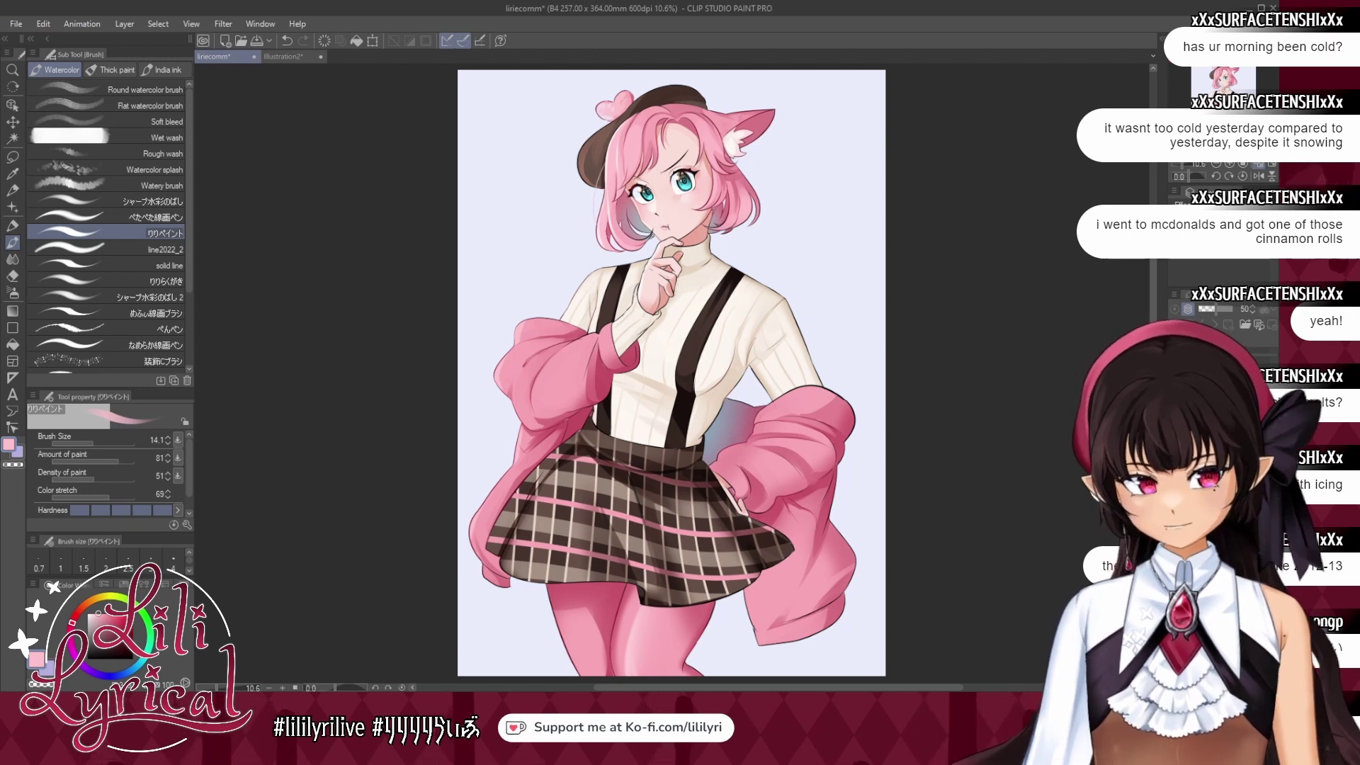
click(1224, 453)
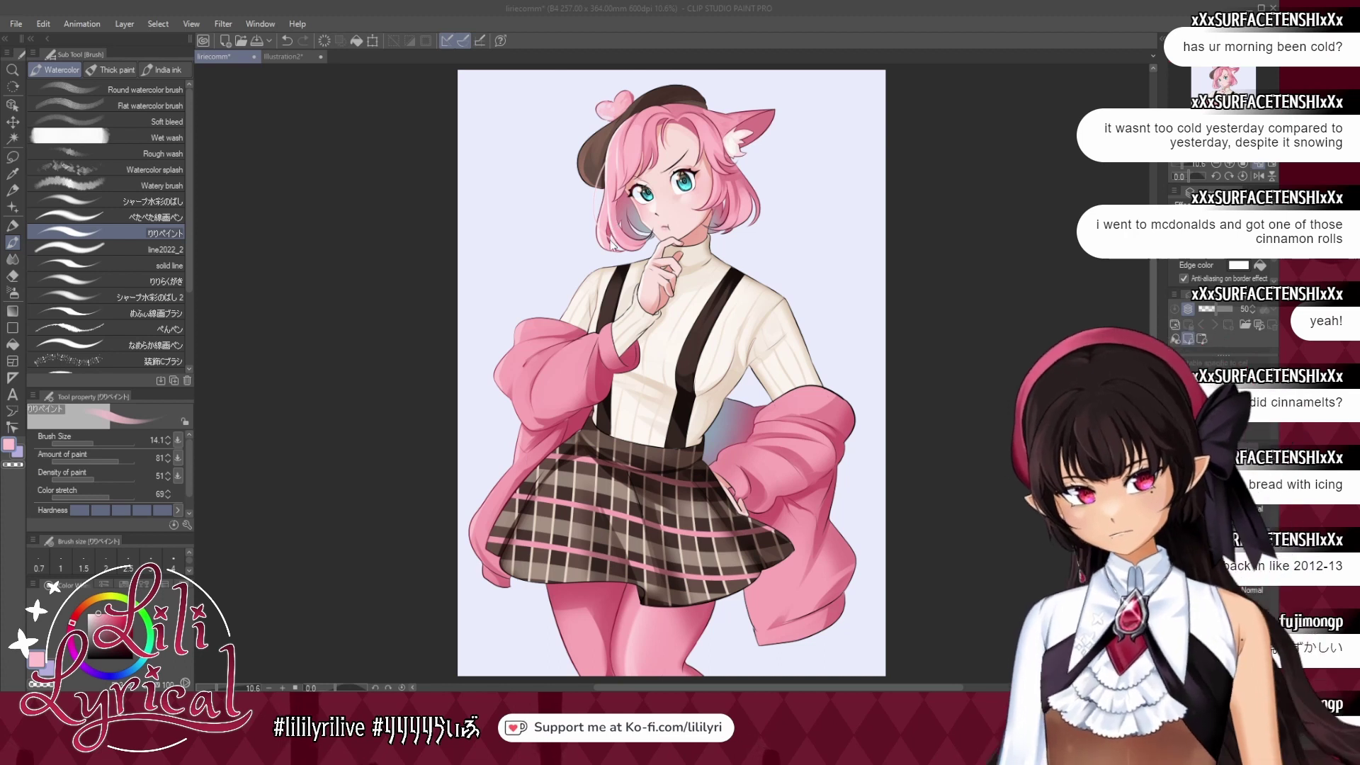
click(337, 486)
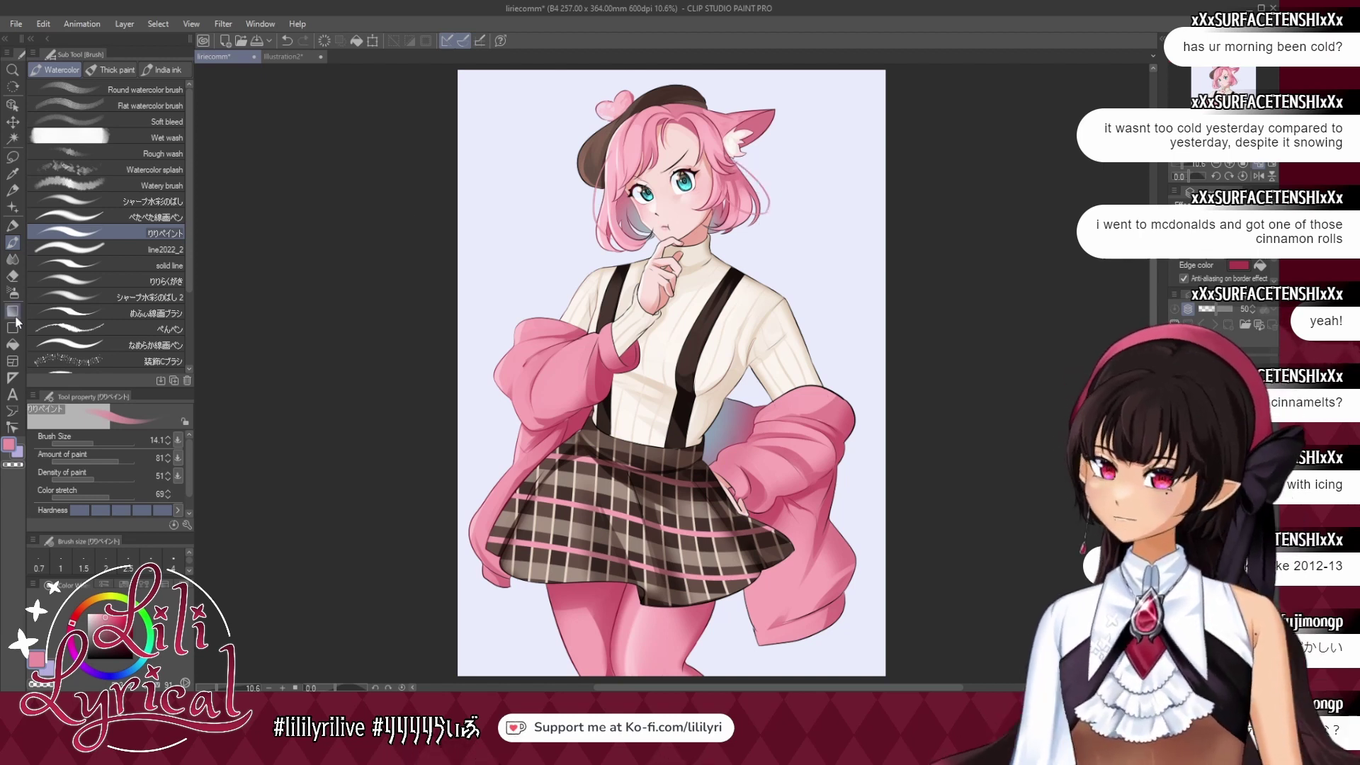
Undo the last oversized edit and soften the loose hair strands with the Soft eraser at size 104.1.
click(12, 277)
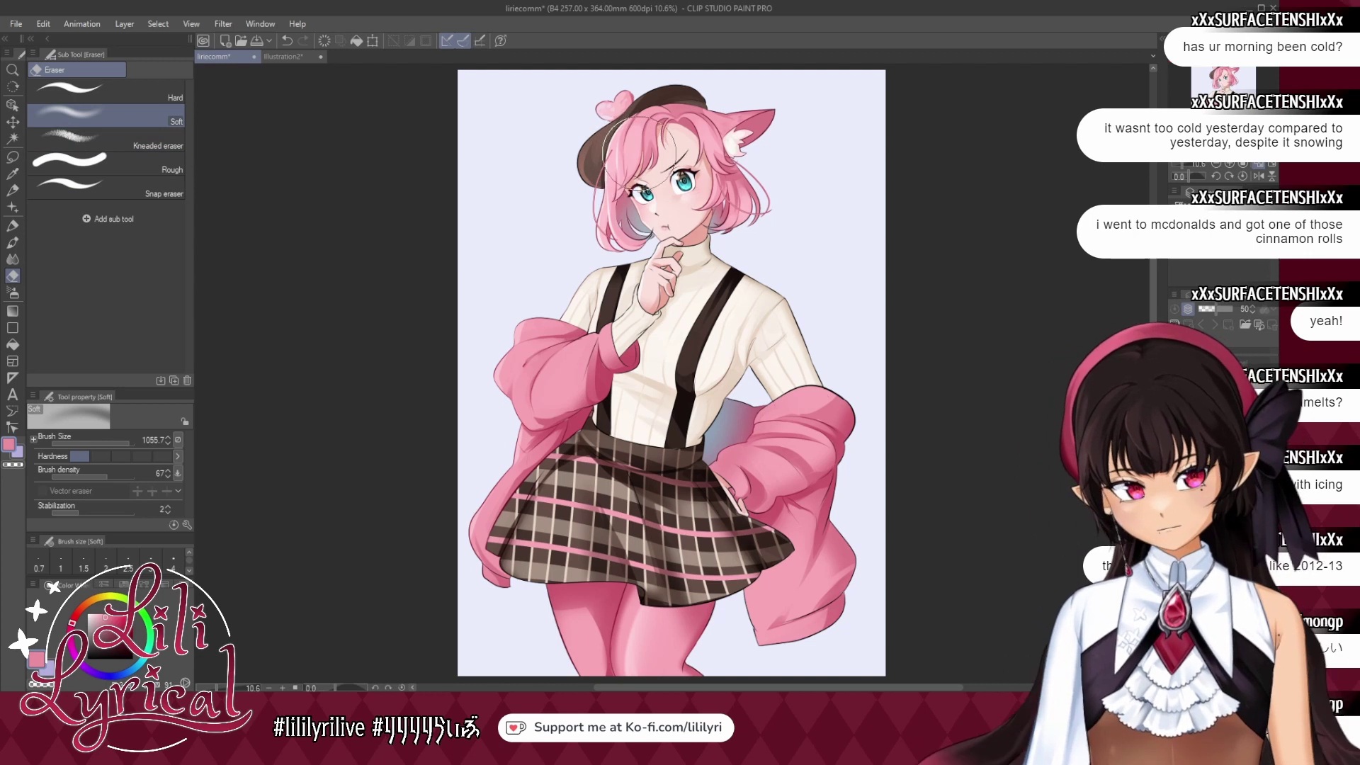
key(ctrl+z)
click(109, 443)
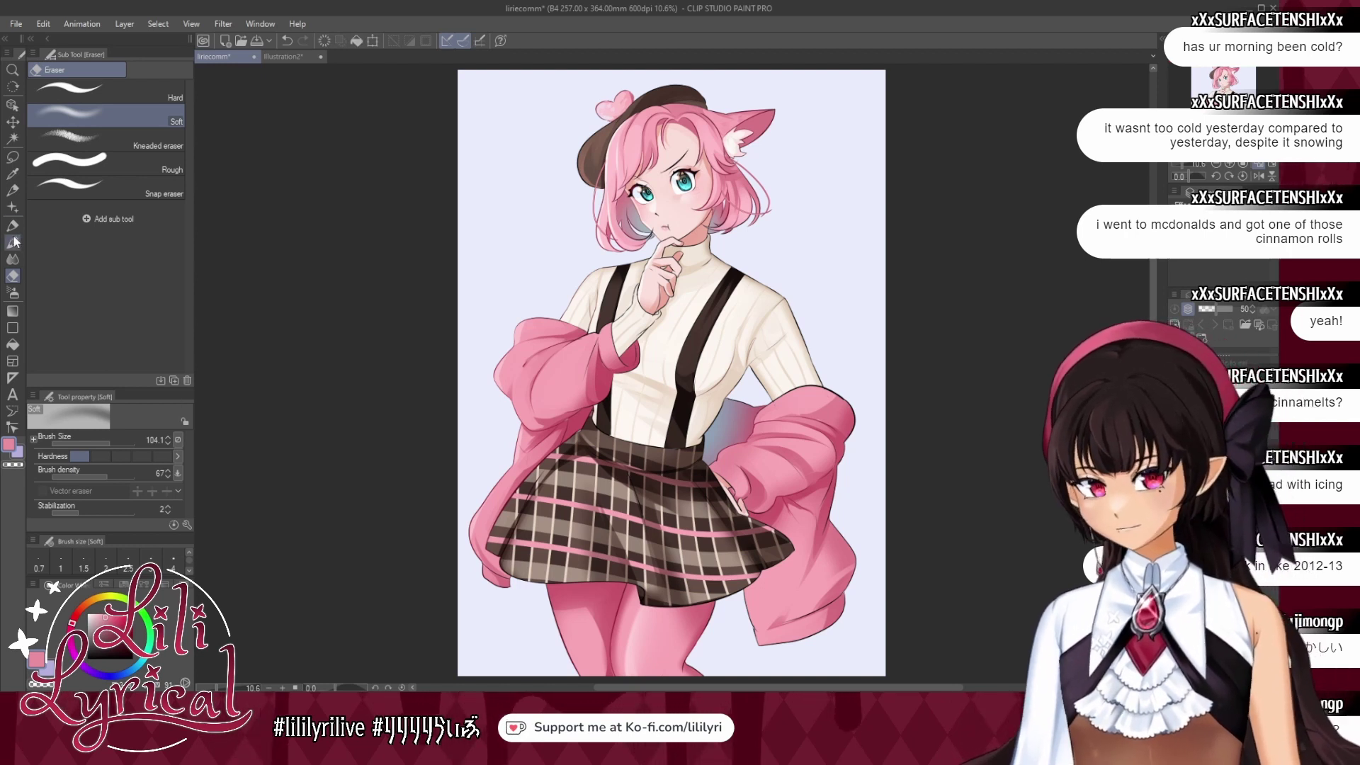
Draw a curved pink cat tail rising behind the jacket with the Milli pen at size 438.5, undoing and redrawing the curve several times.
key(p)
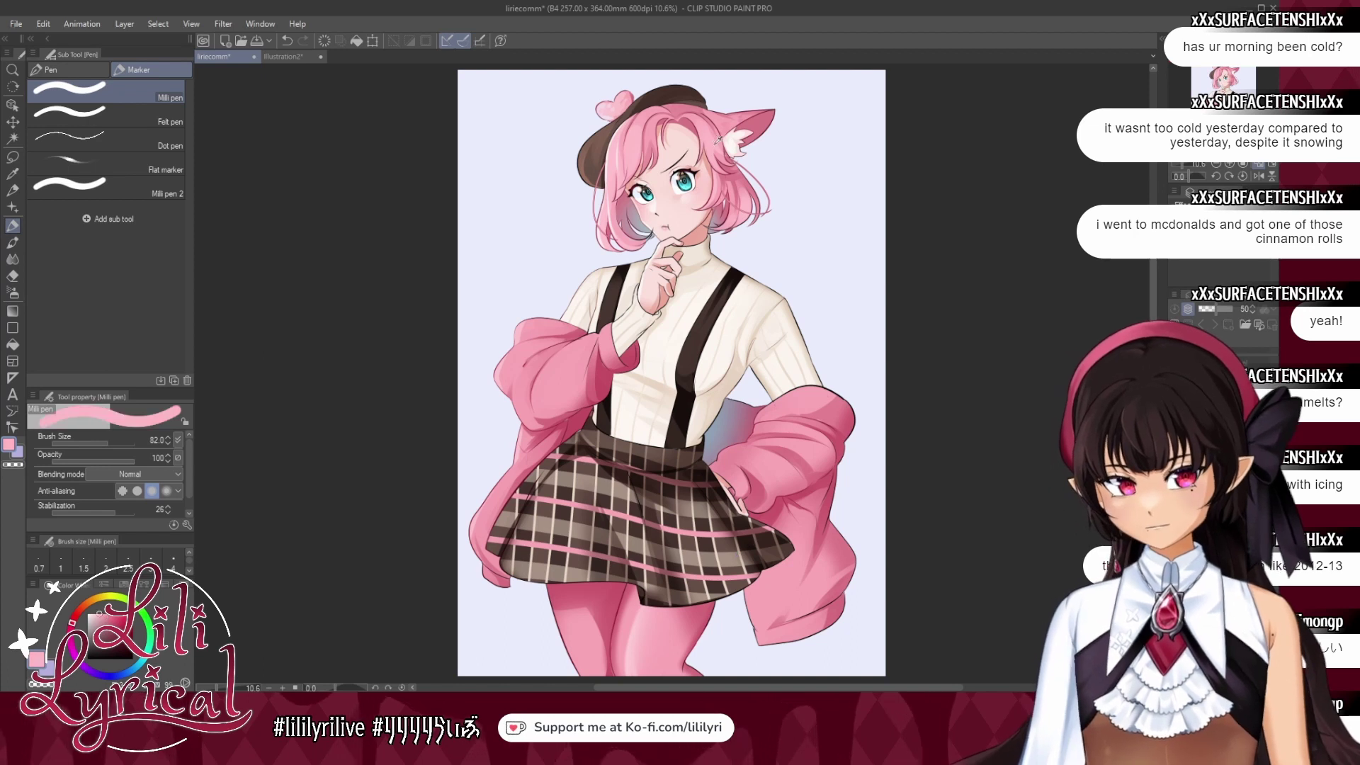
click(121, 444)
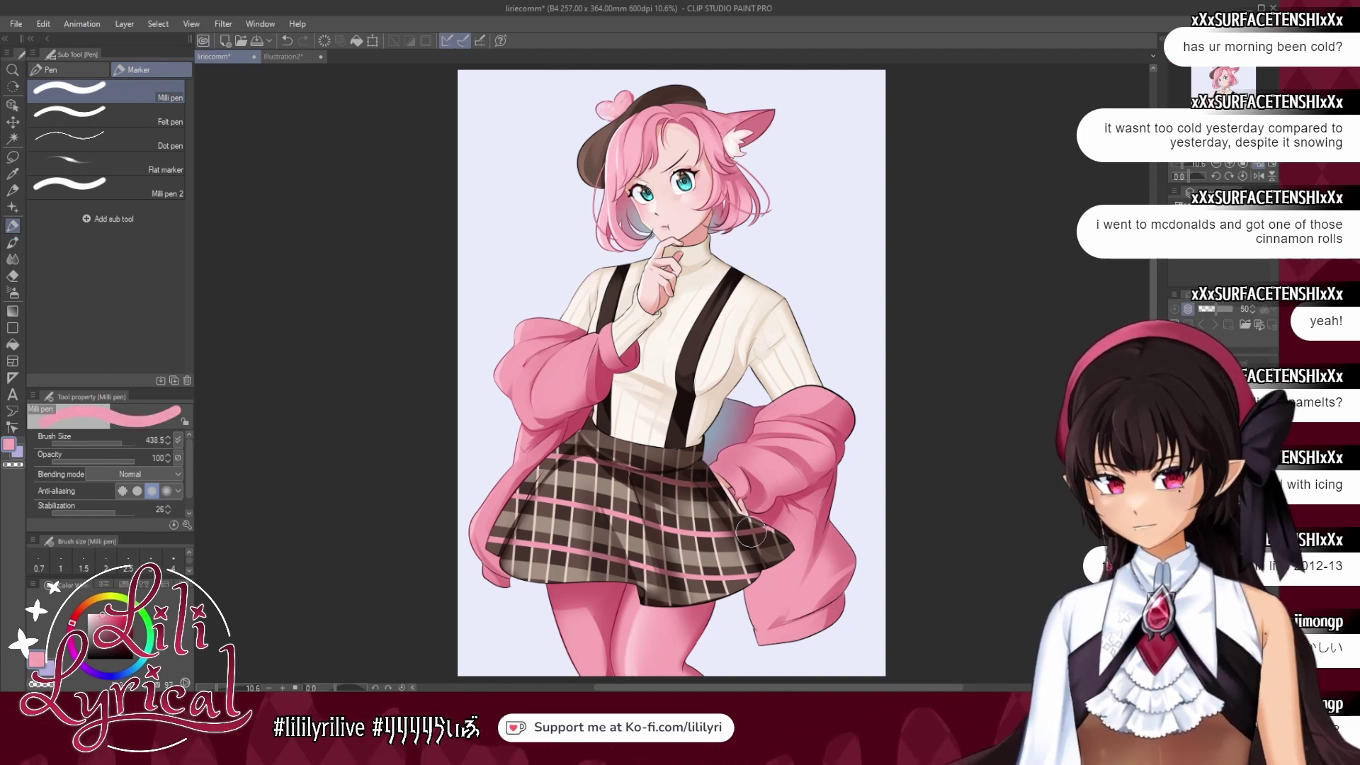
mouse_move(731, 585)
mouse_down()
mouse_move(745, 584)
mouse_move(803, 247)
mouse_move(824, 379)
mouse_up()
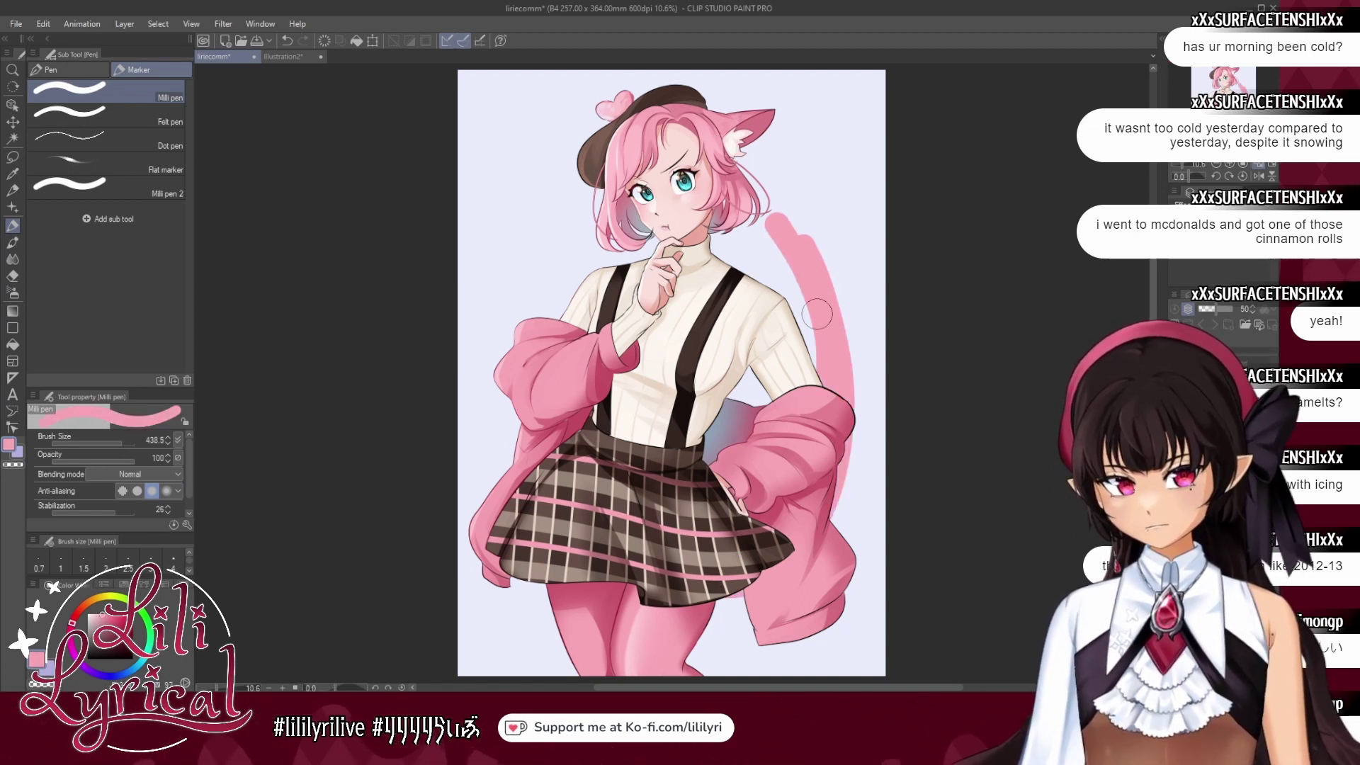
key(ctrl+z)
mouse_move(788, 235)
mouse_down()
mouse_move(824, 434)
mouse_move(782, 278)
mouse_up()
key(ctrl+z)
key(ctrl+z)
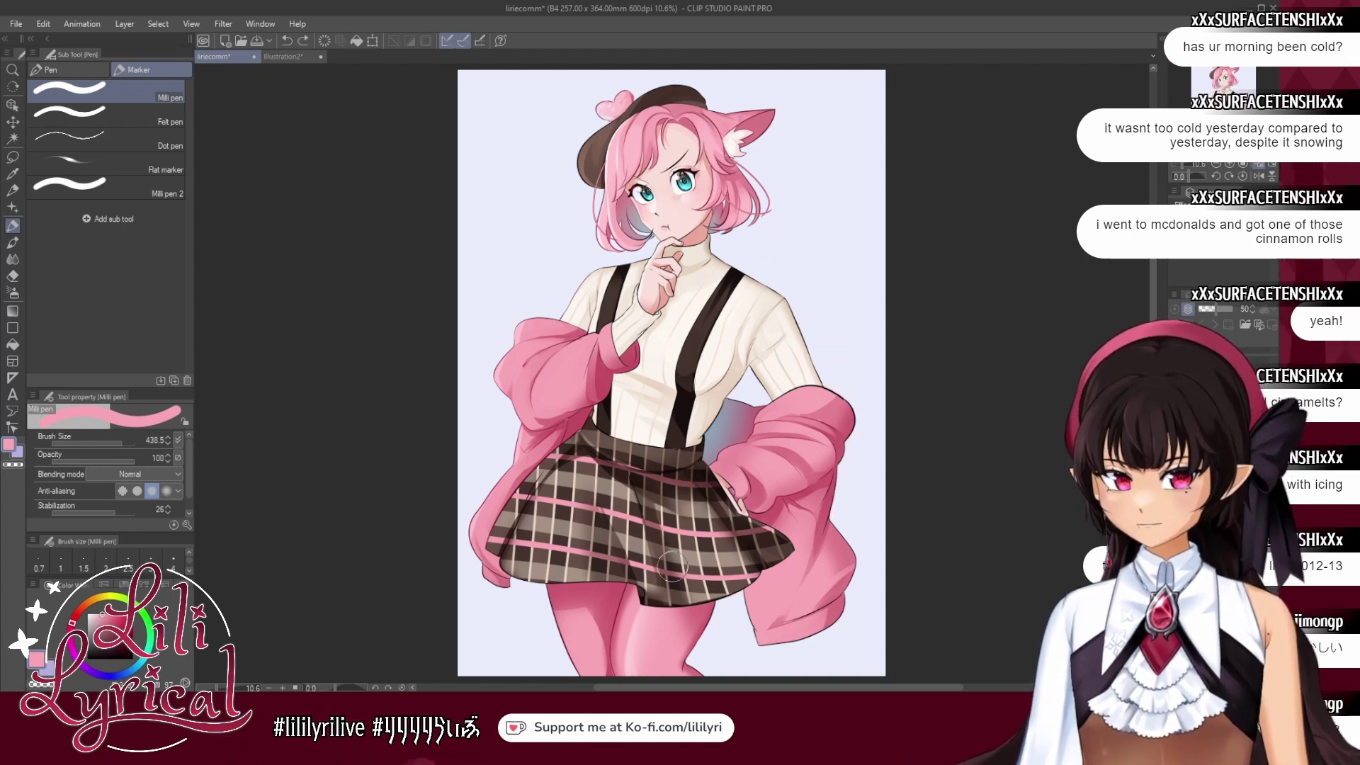
mouse_move(673, 566)
mouse_down()
mouse_move(802, 255)
mouse_move(735, 532)
mouse_up()
key(ctrl+z)
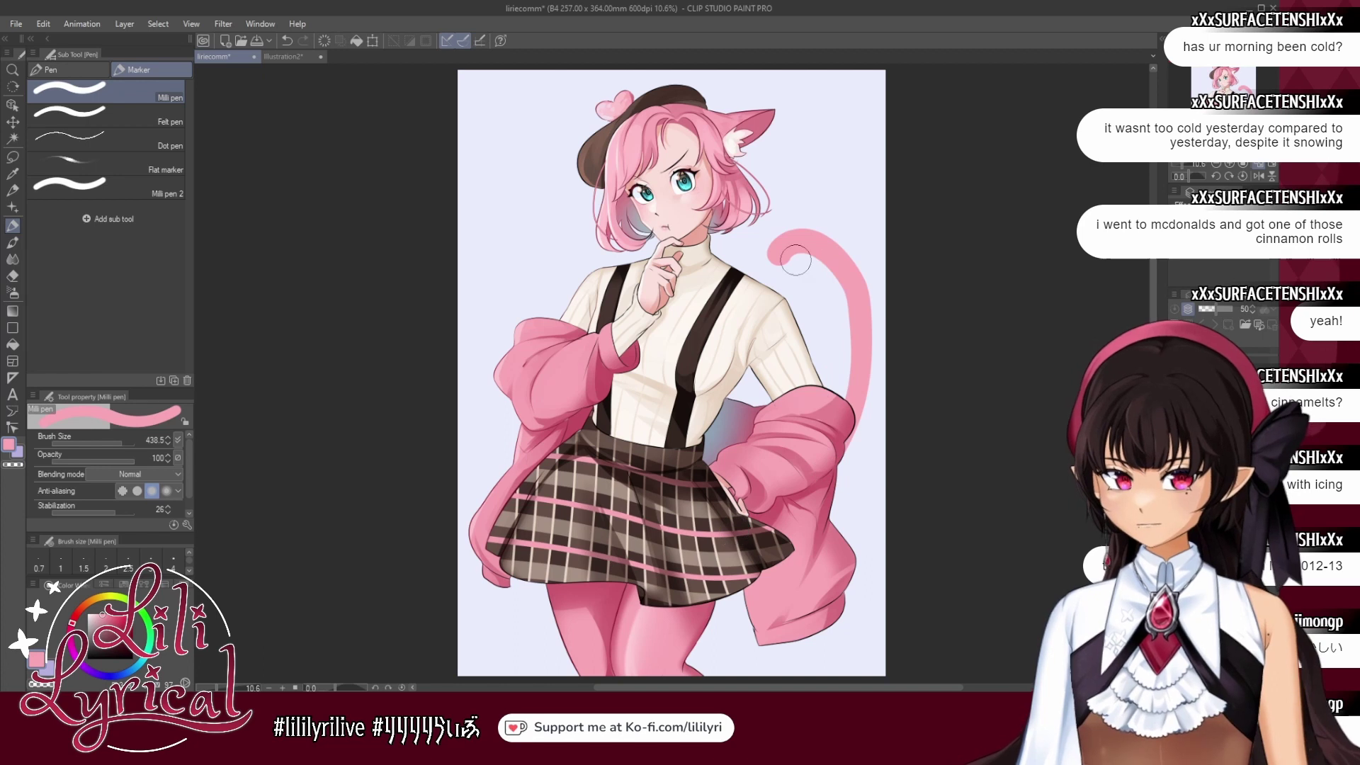
key(ctrl+z)
drag(847, 390, 759, 250)
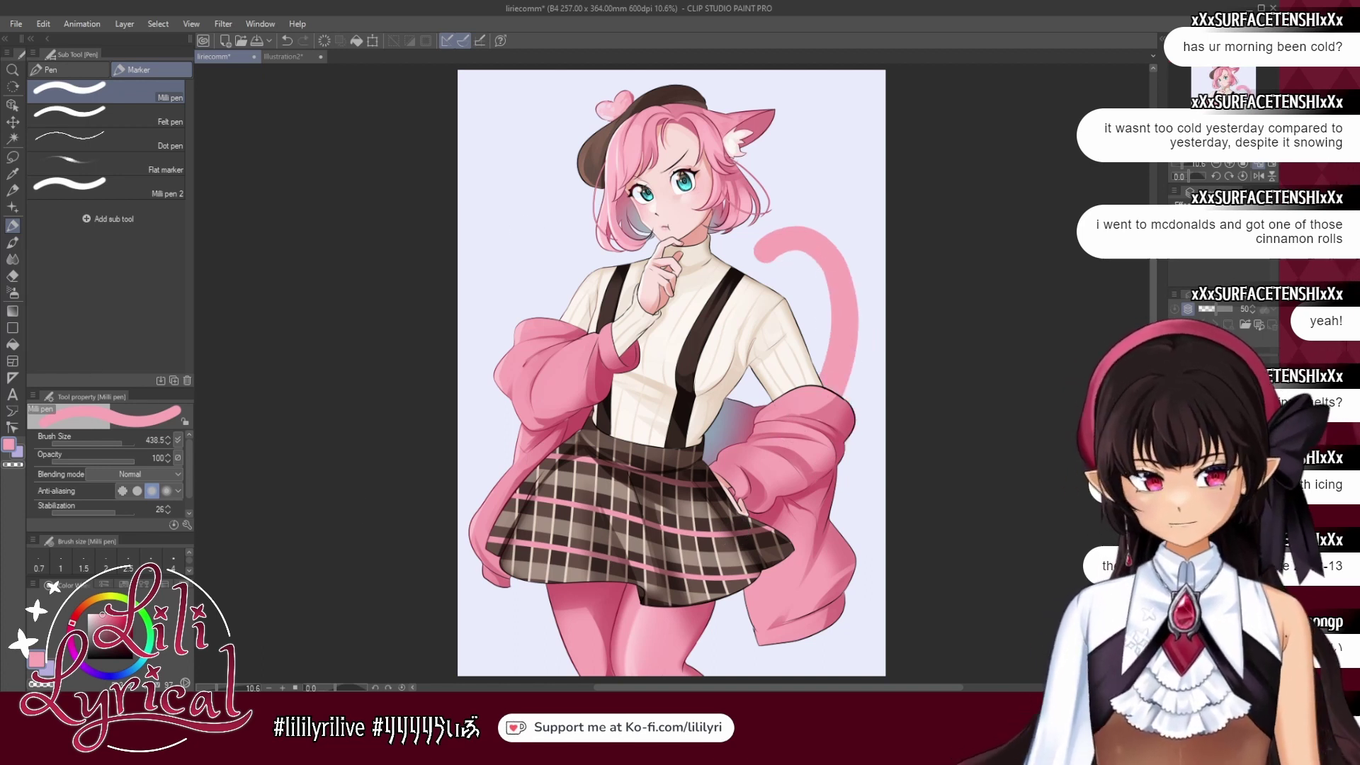
Shade the tail along its length in pink with the りりペイント brush at size 438.5, and refine it at size 34.0.
click(16, 245)
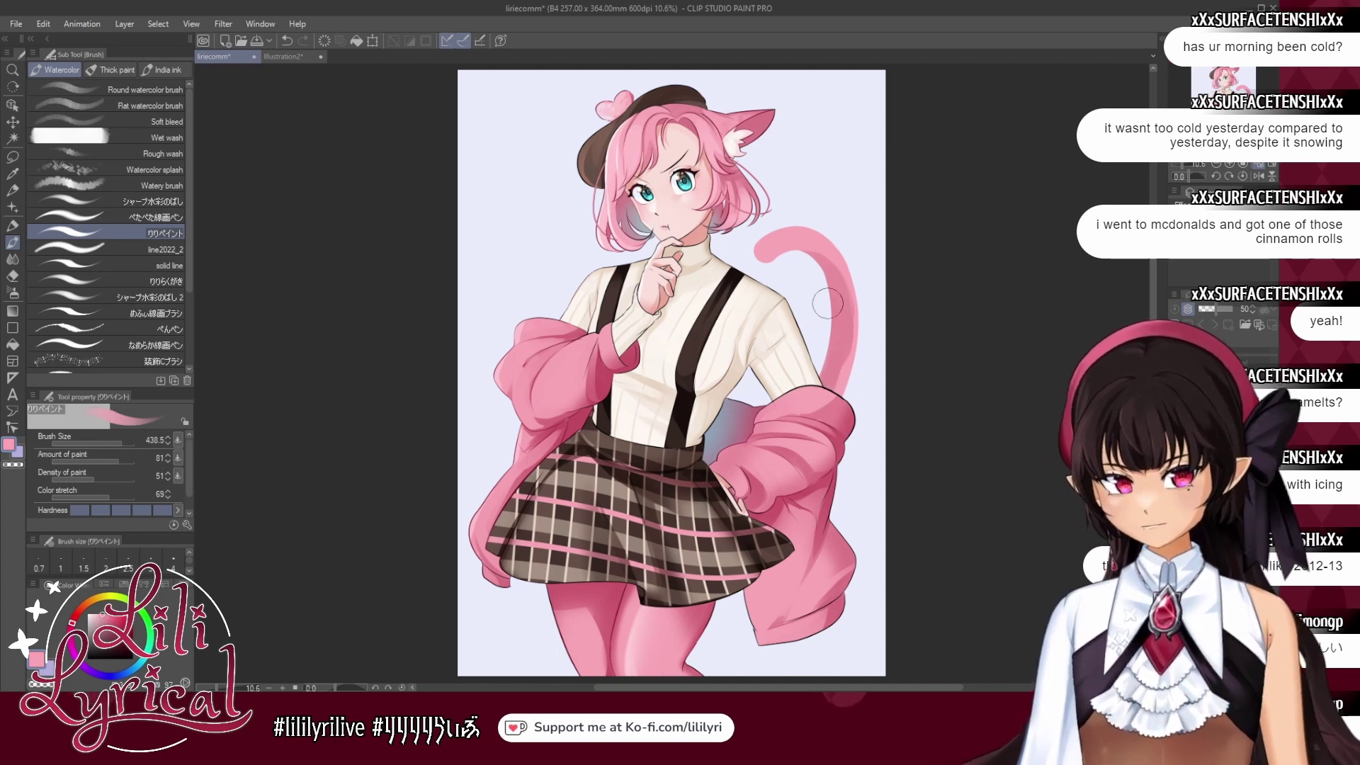
drag(842, 315, 819, 419)
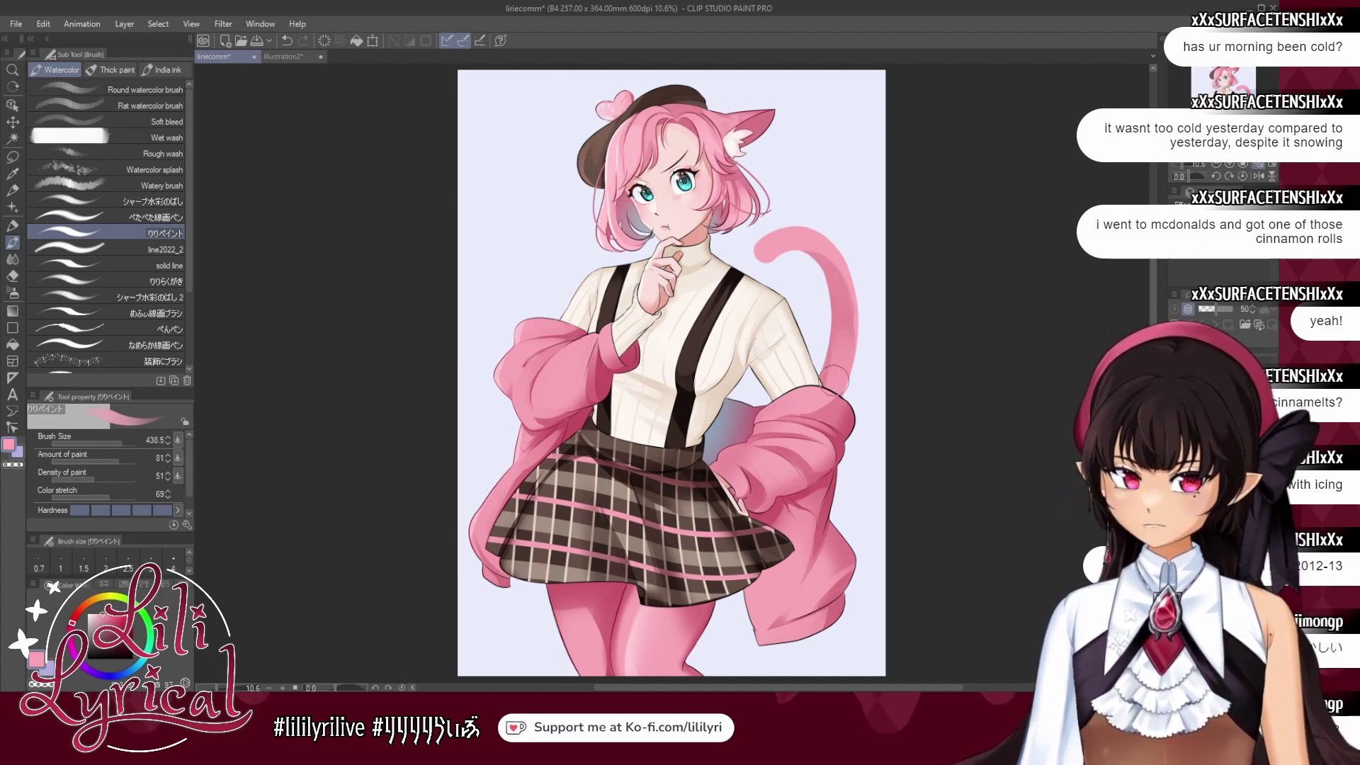
click(101, 444)
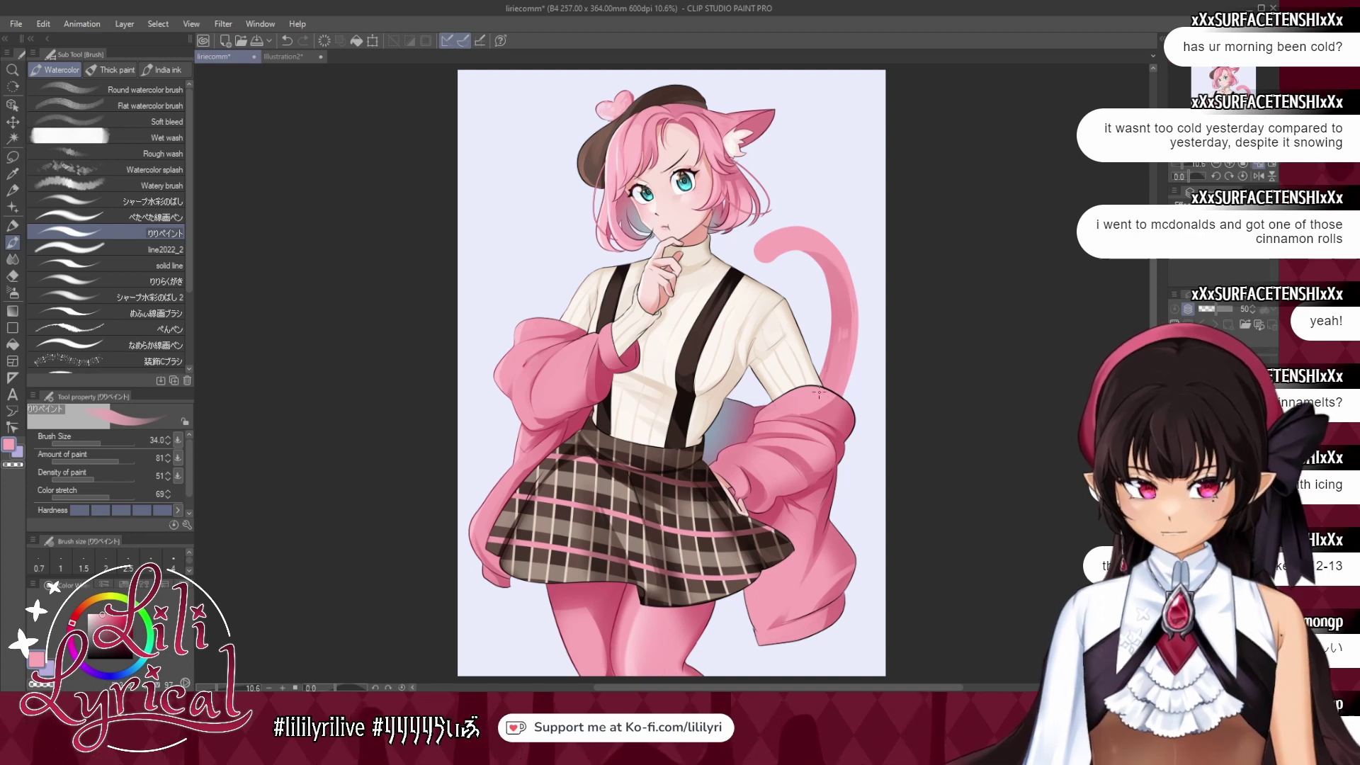
Paint the tail's tip cream, sampled from the inner ear fur, at size 514.5, and blend it with sampled off-white at size 132.3.
click(123, 443)
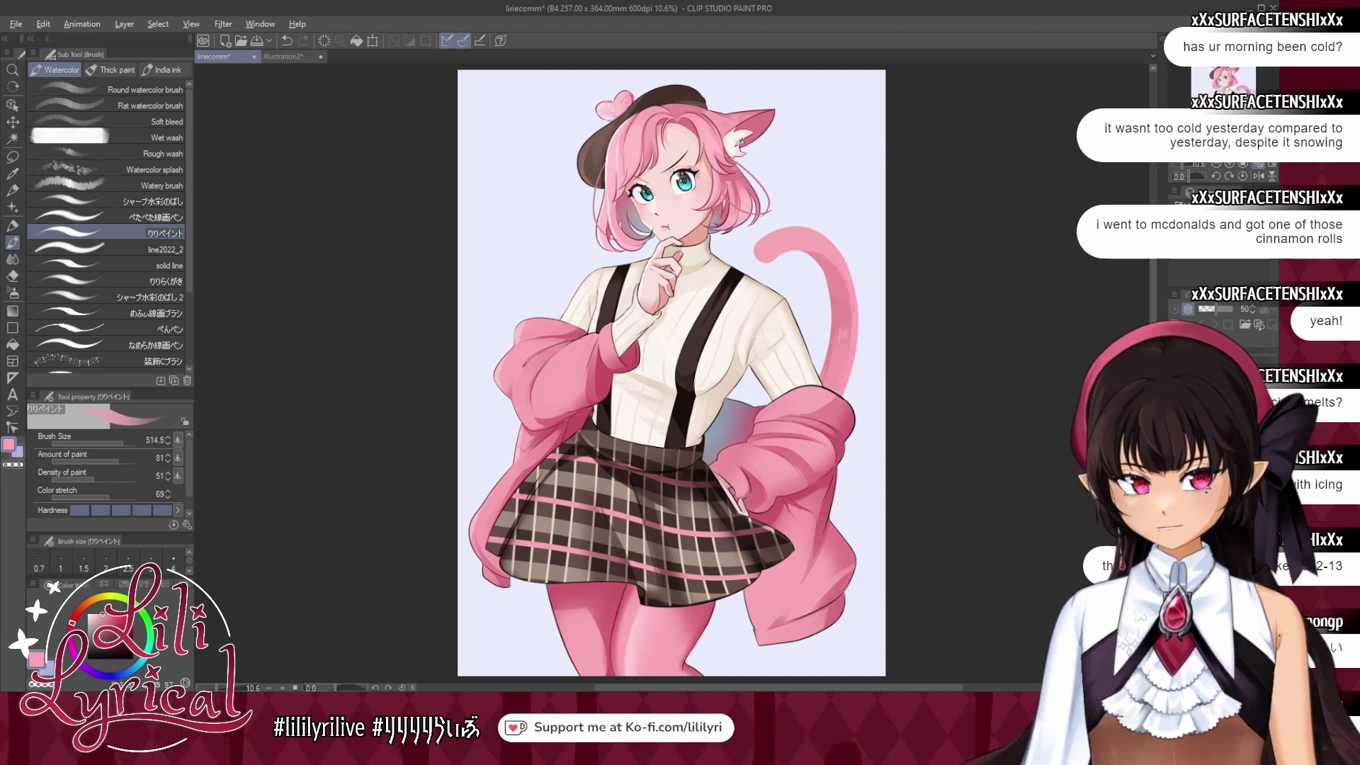
alt+click(739, 145)
mouse_move(758, 250)
mouse_down()
mouse_move(820, 233)
mouse_move(765, 261)
mouse_move(795, 255)
mouse_up()
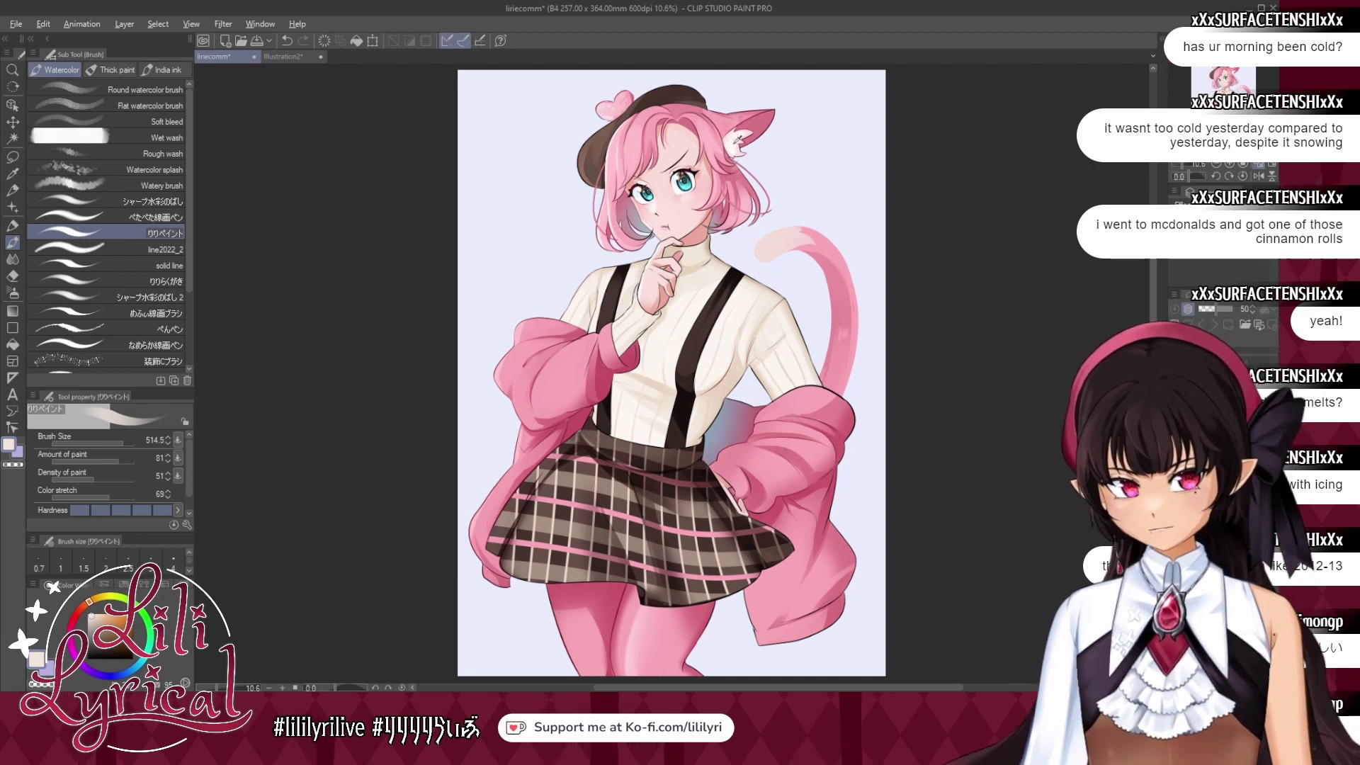
alt+click(770, 253)
click(112, 444)
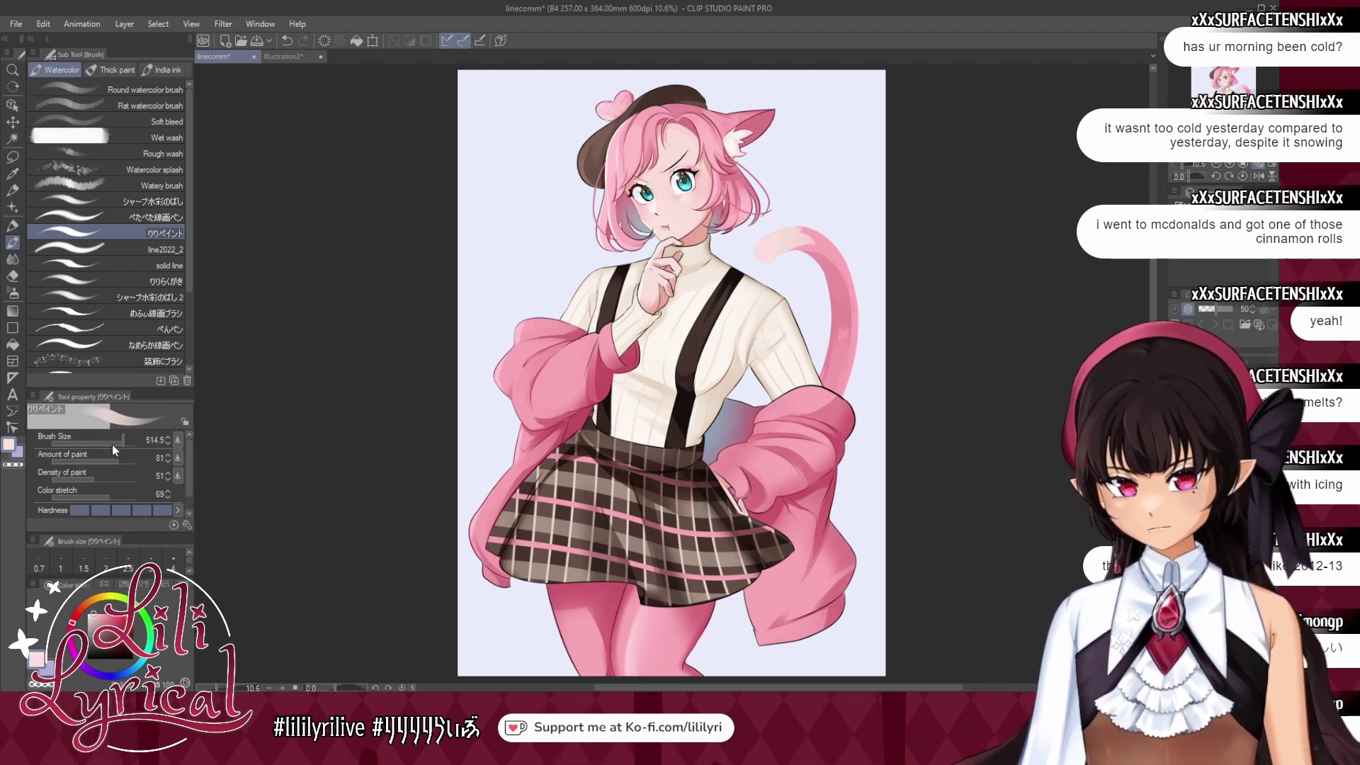
alt+click(672, 374)
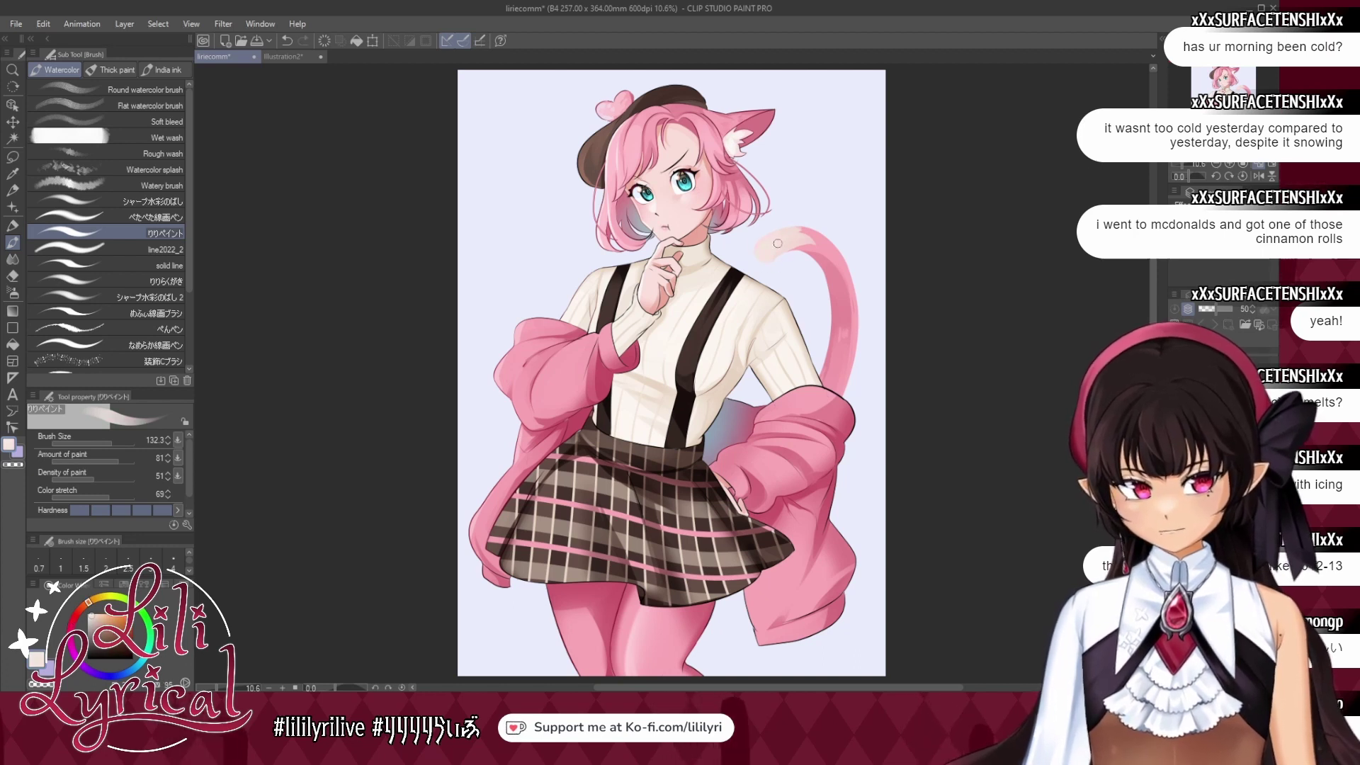
drag(778, 243, 804, 243)
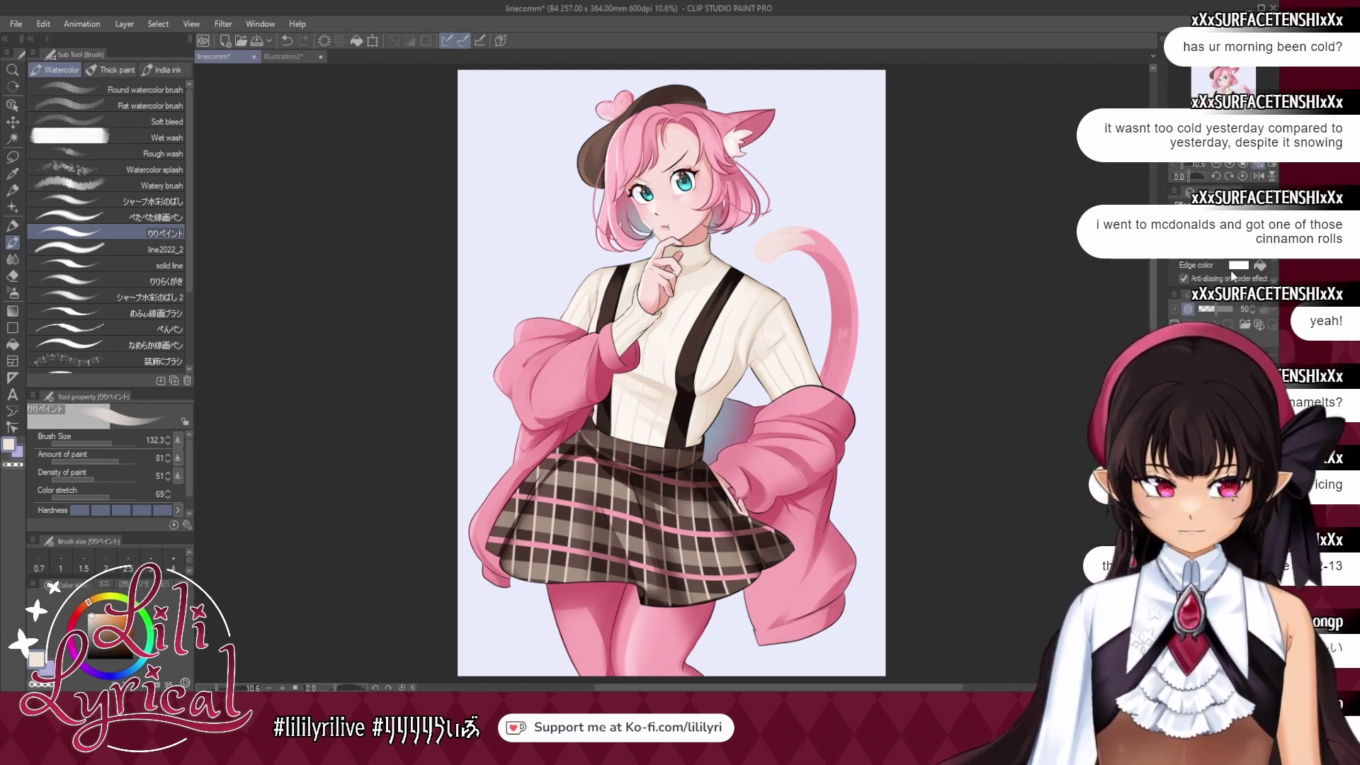
Outline the tail with a pink edge colour, and darken that edge colour in two passes to a deep crimson.
click(1041, 337)
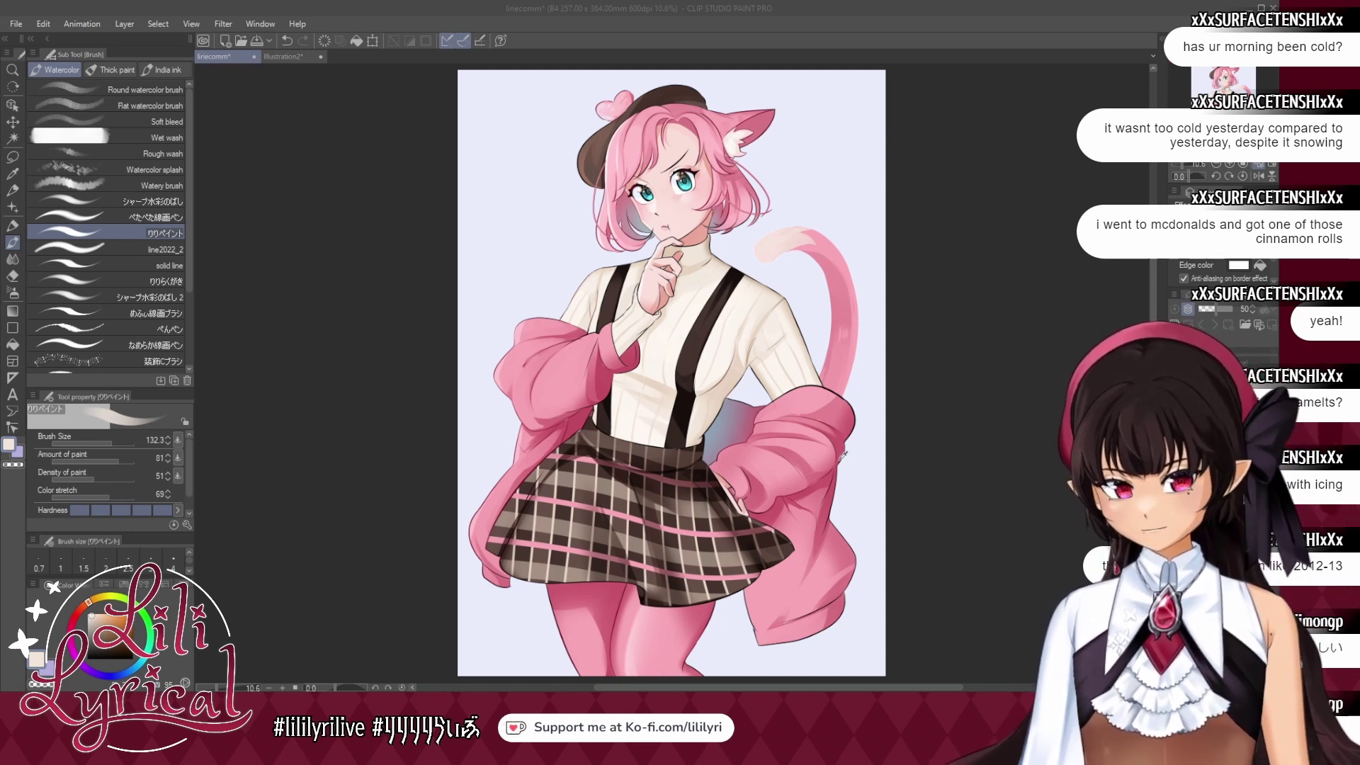
click(336, 466)
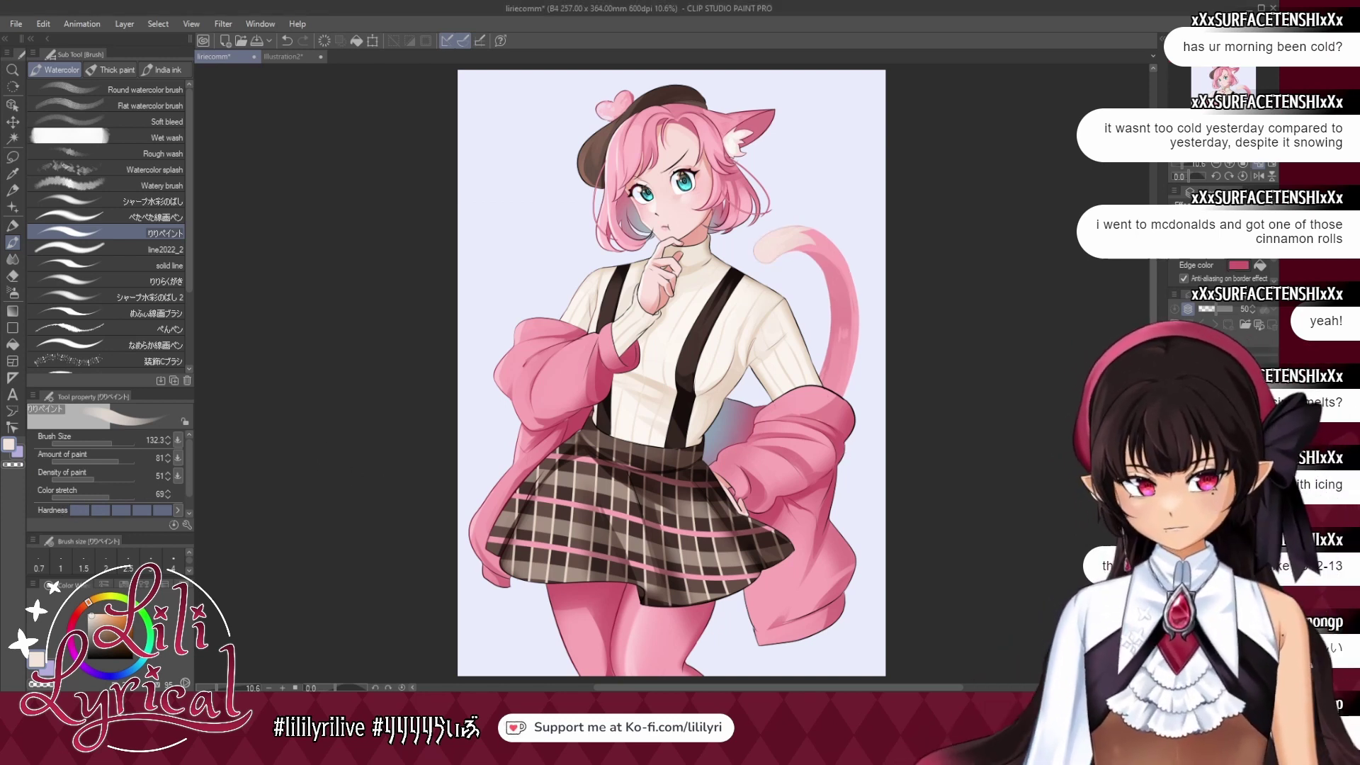
click(1231, 265)
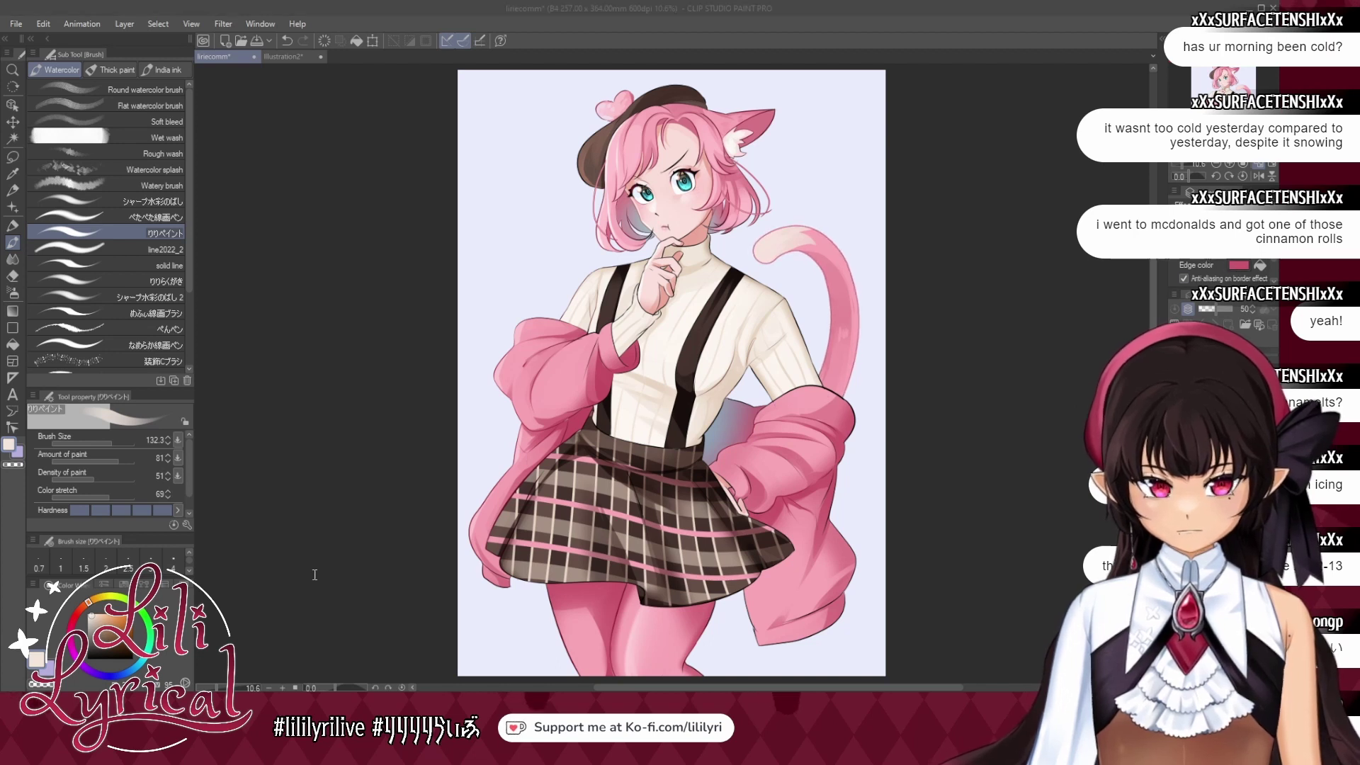
click(337, 480)
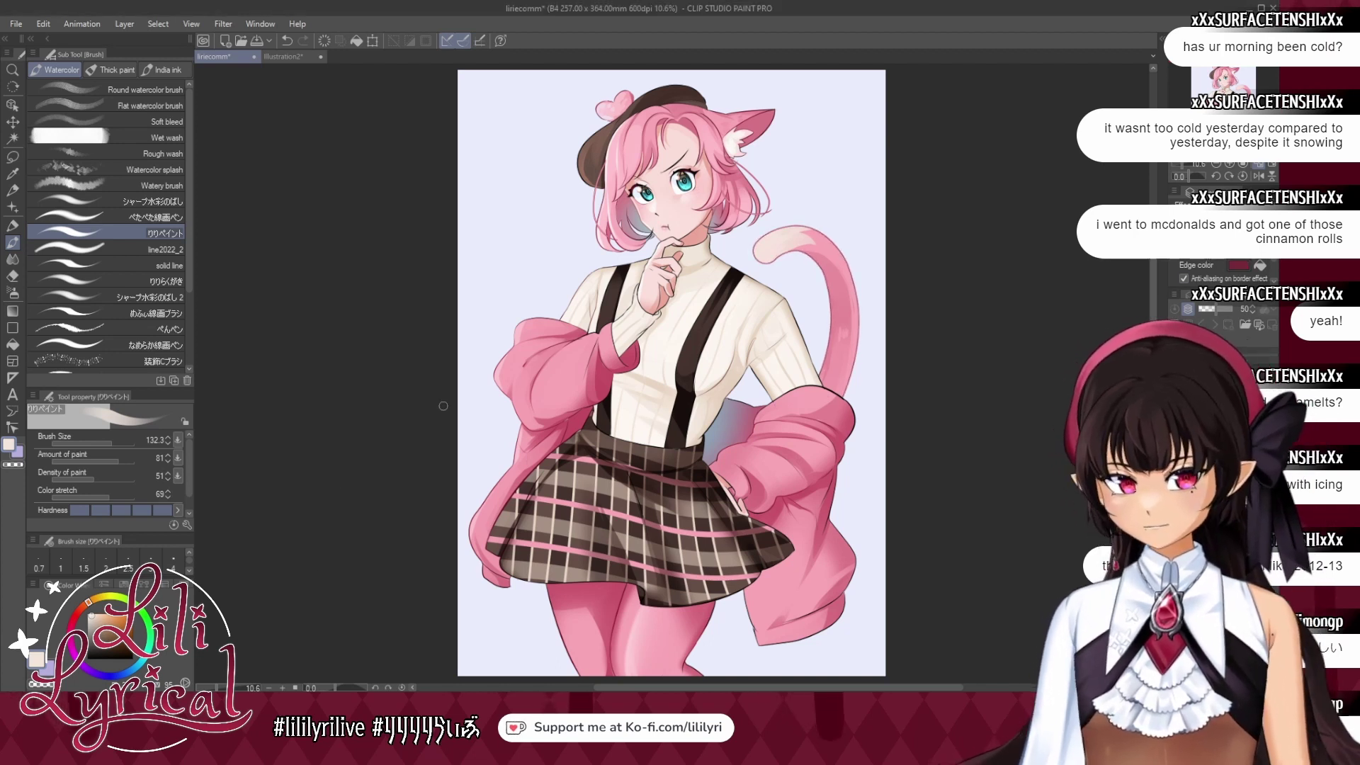
click(1238, 268)
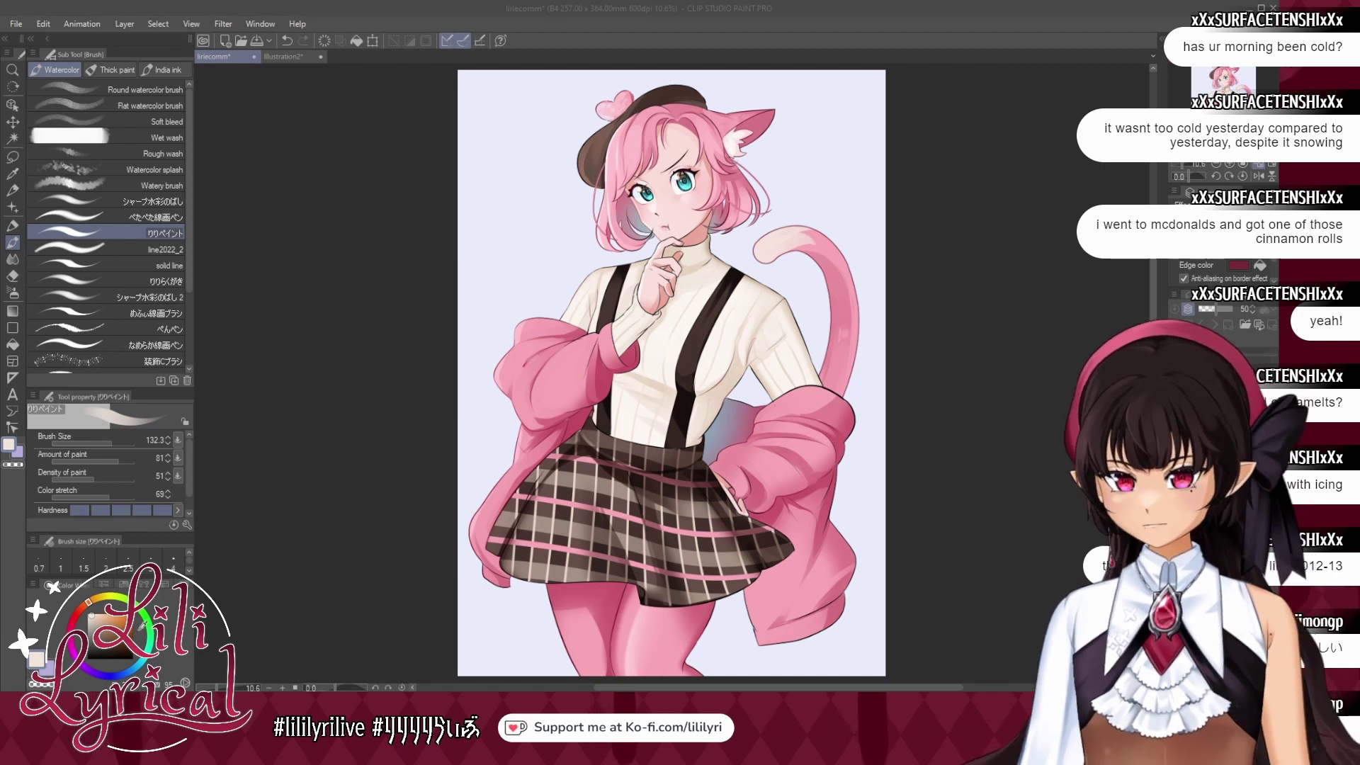
click(356, 469)
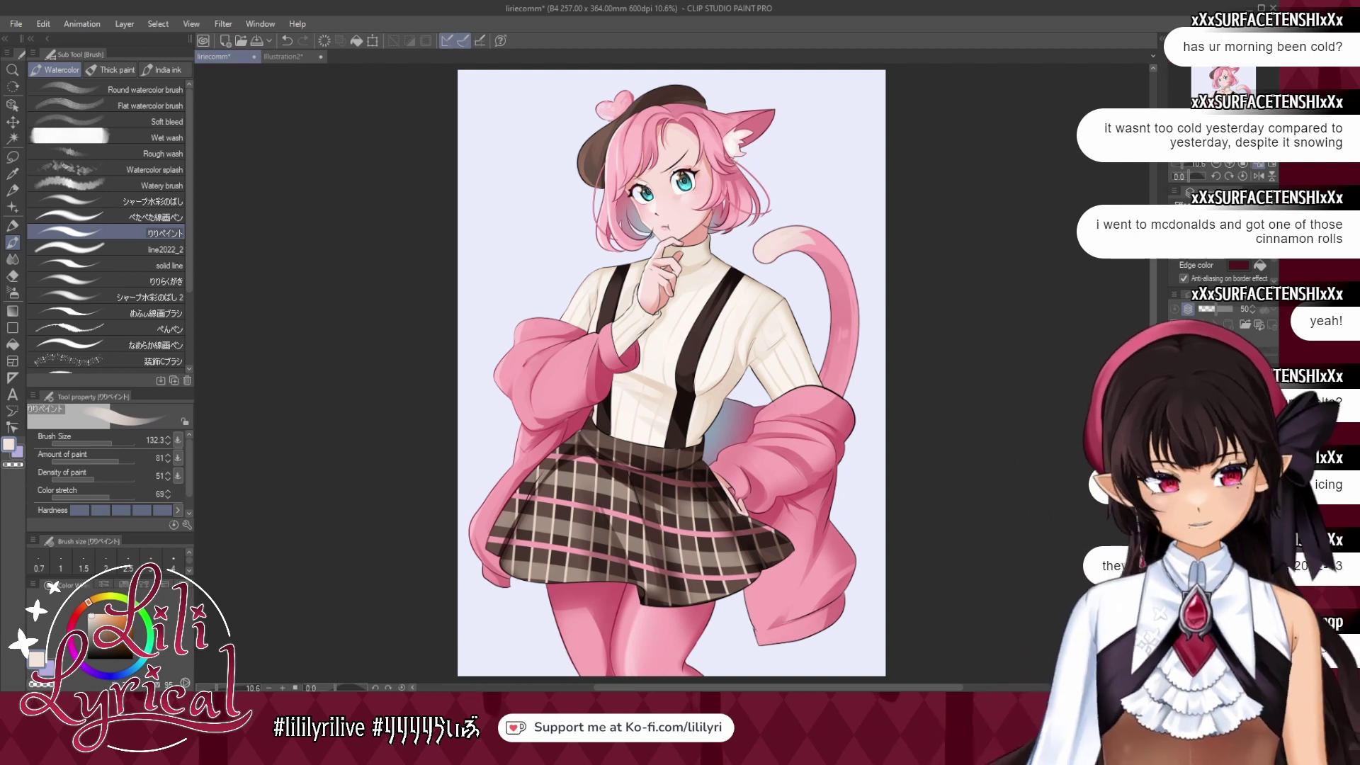
Tint the base of the tail softly with teal sampled from the eyes, using the Soft airbrush at size 1573.9, and save the file.
key(b)
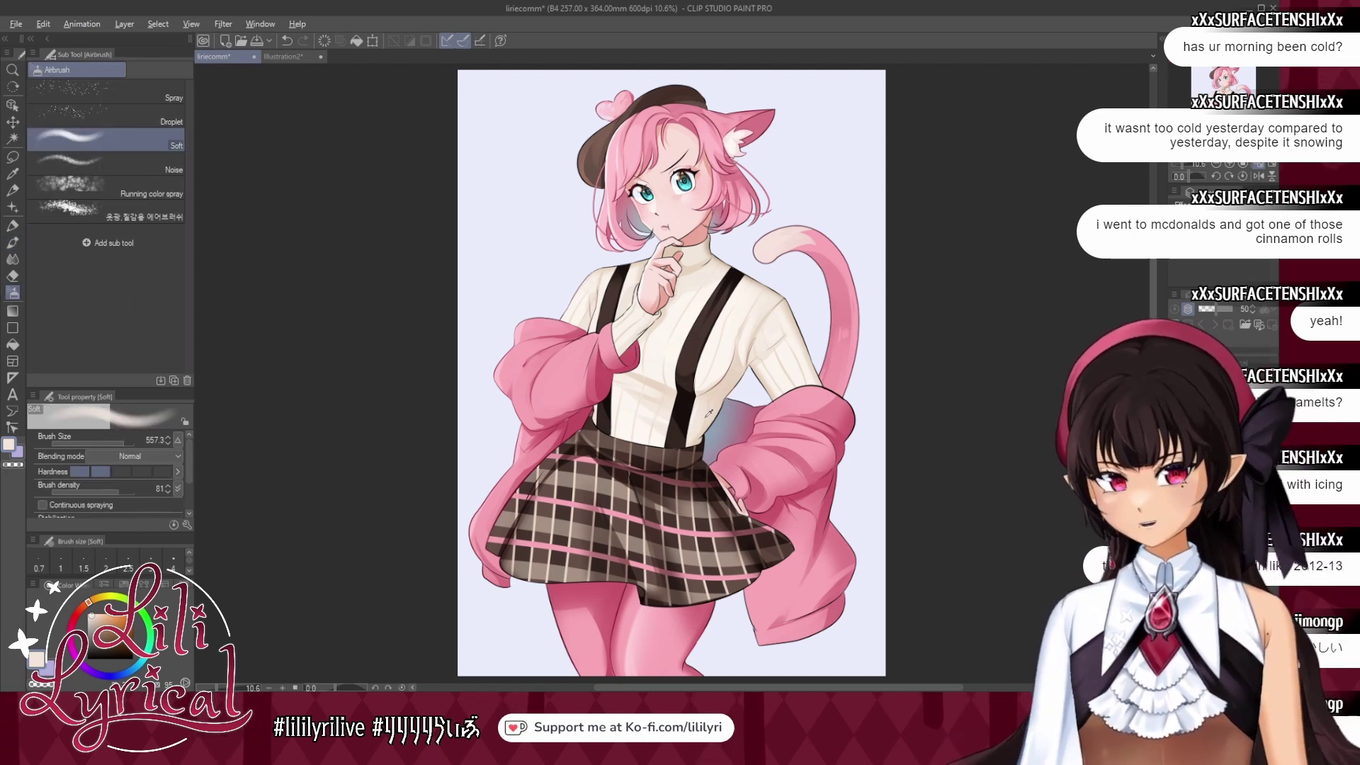
drag(844, 363, 836, 375)
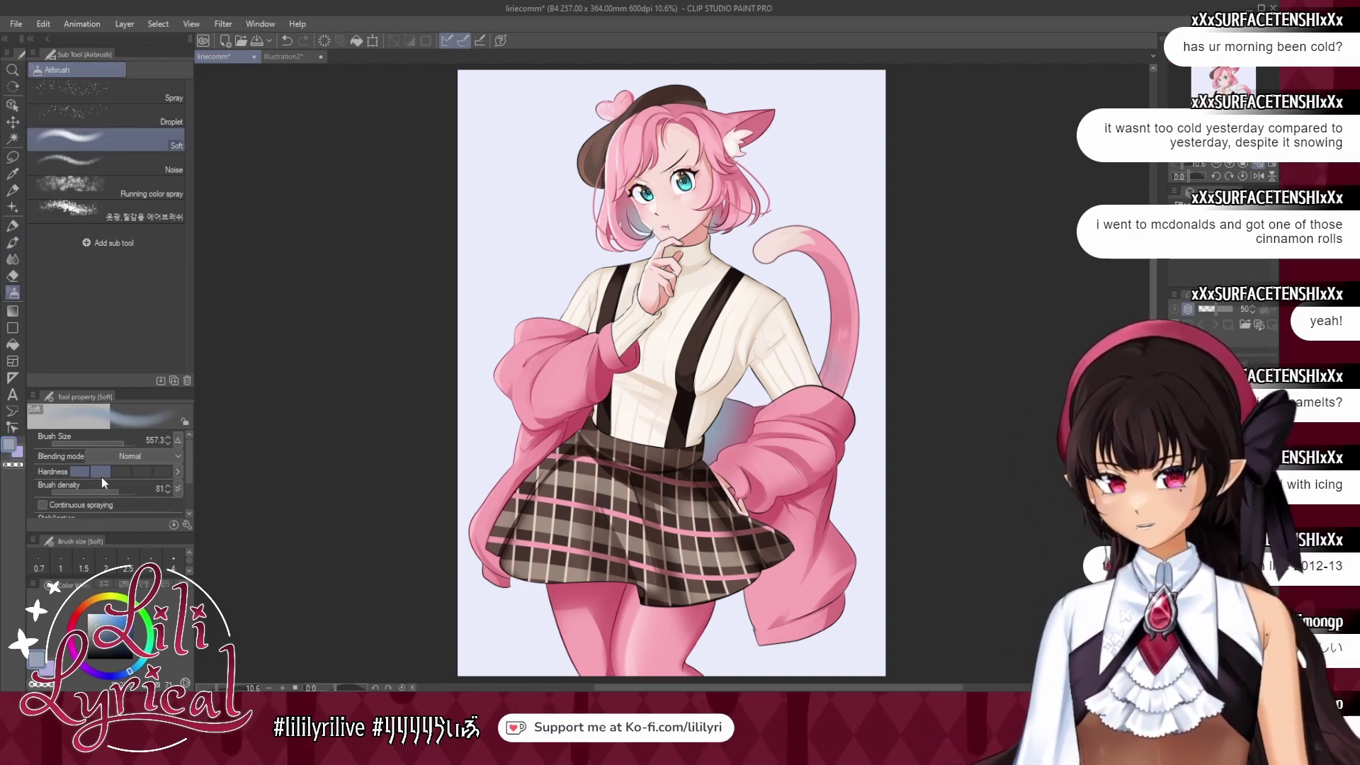
click(132, 443)
alt+click(688, 187)
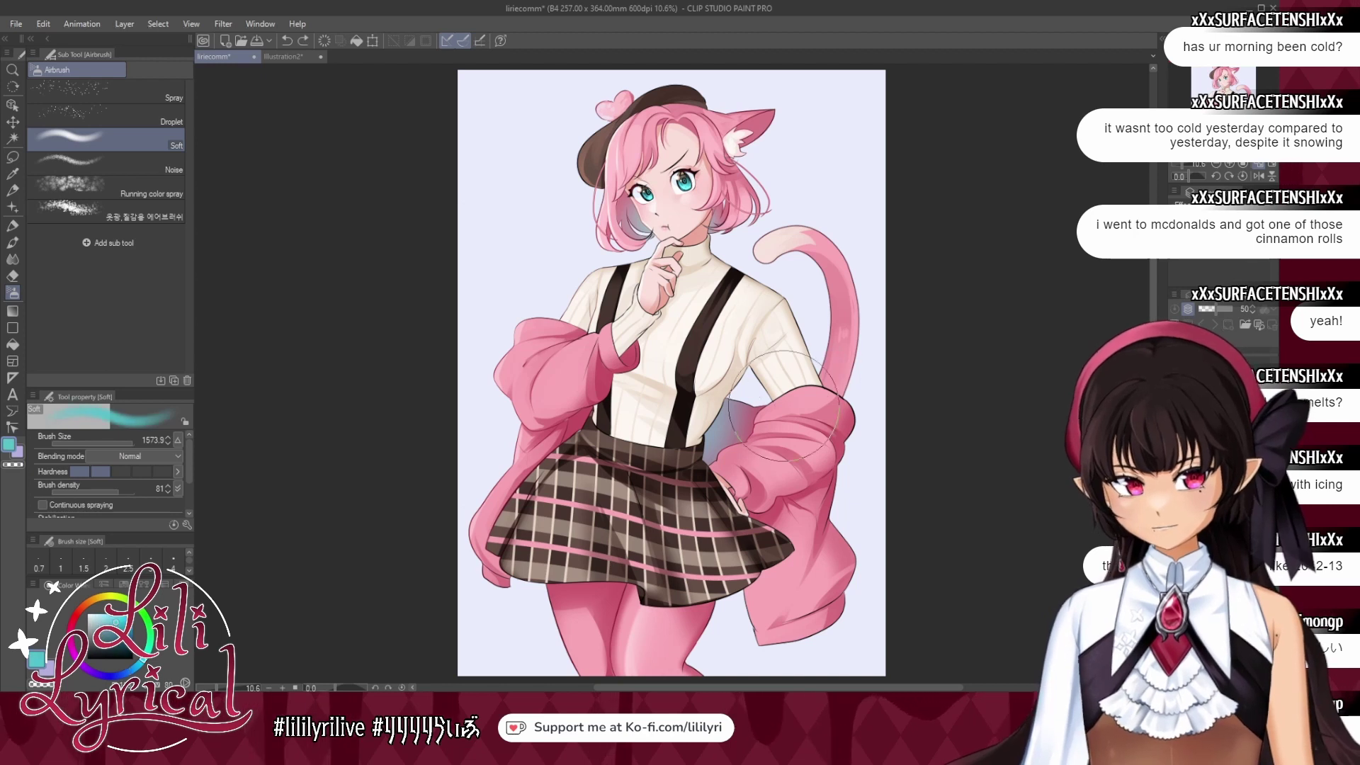
drag(802, 370, 790, 384)
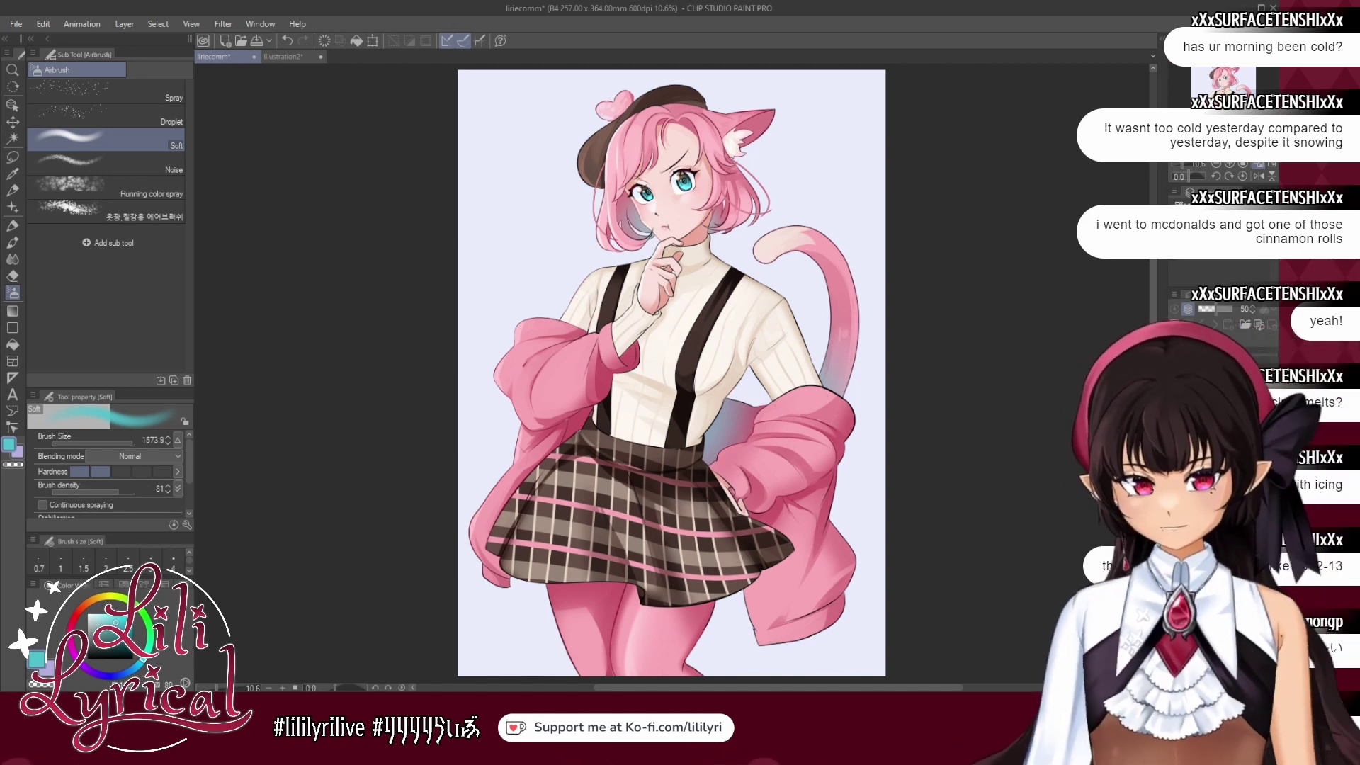
key(ctrl+s)
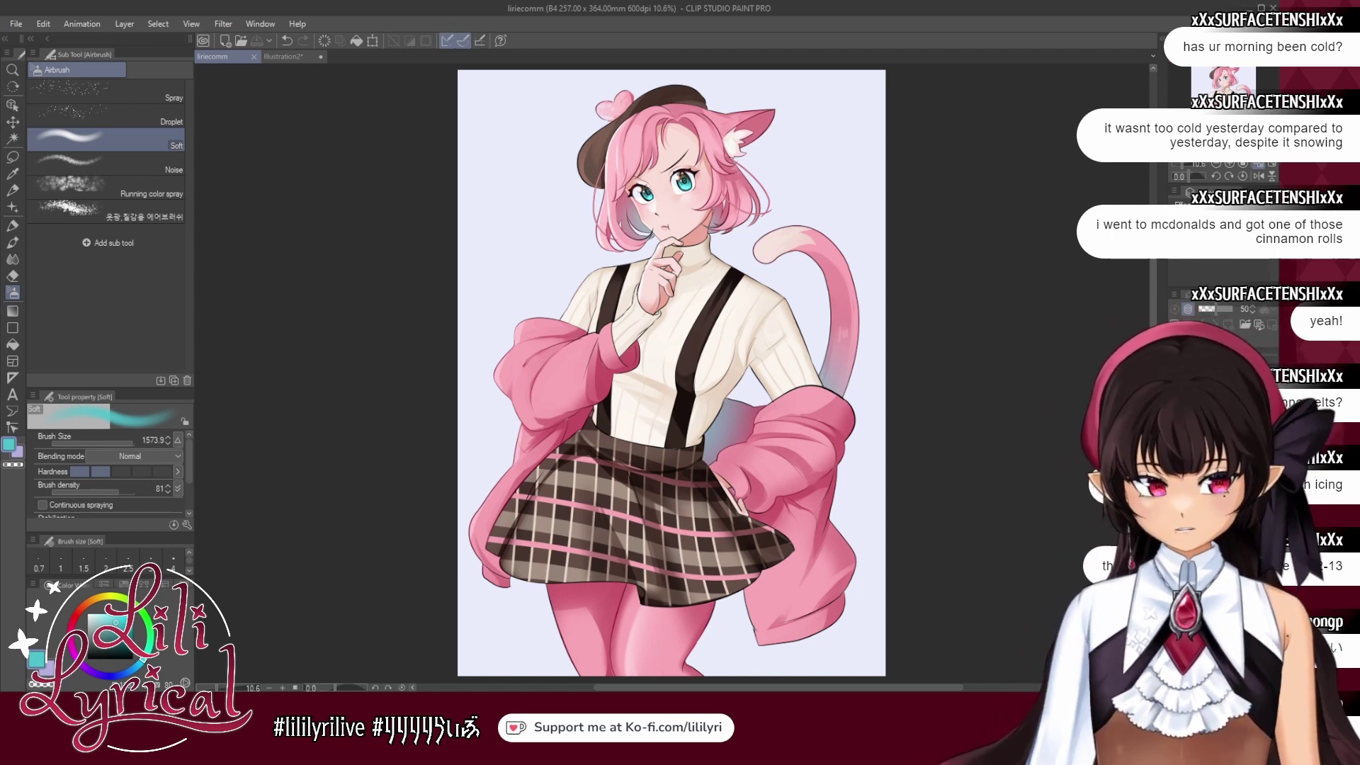
Draw a filled pink heart at the lower end of each suspender with the Milli pen at size 69.9.
scroll(655, 487, up, 5)
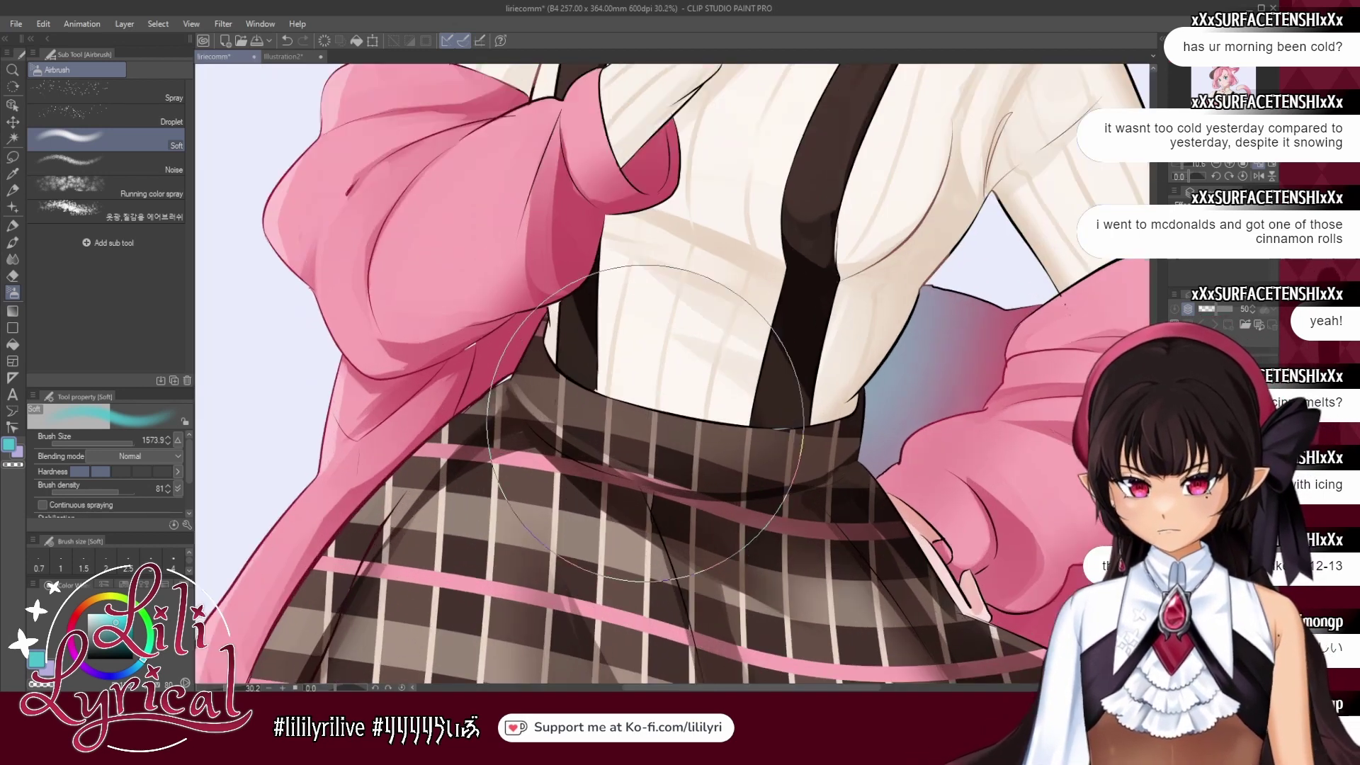
click(13, 225)
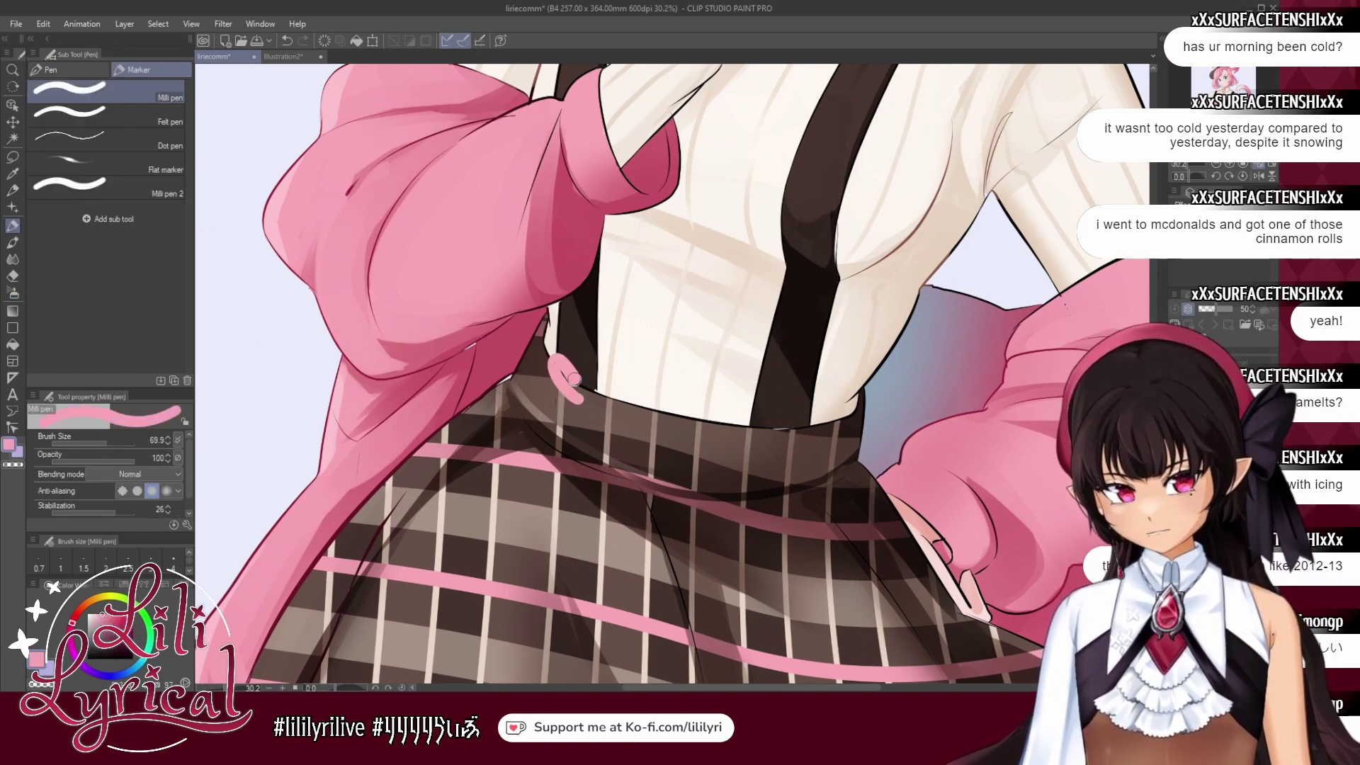
key(ctrl+z)
drag(580, 402, 564, 362)
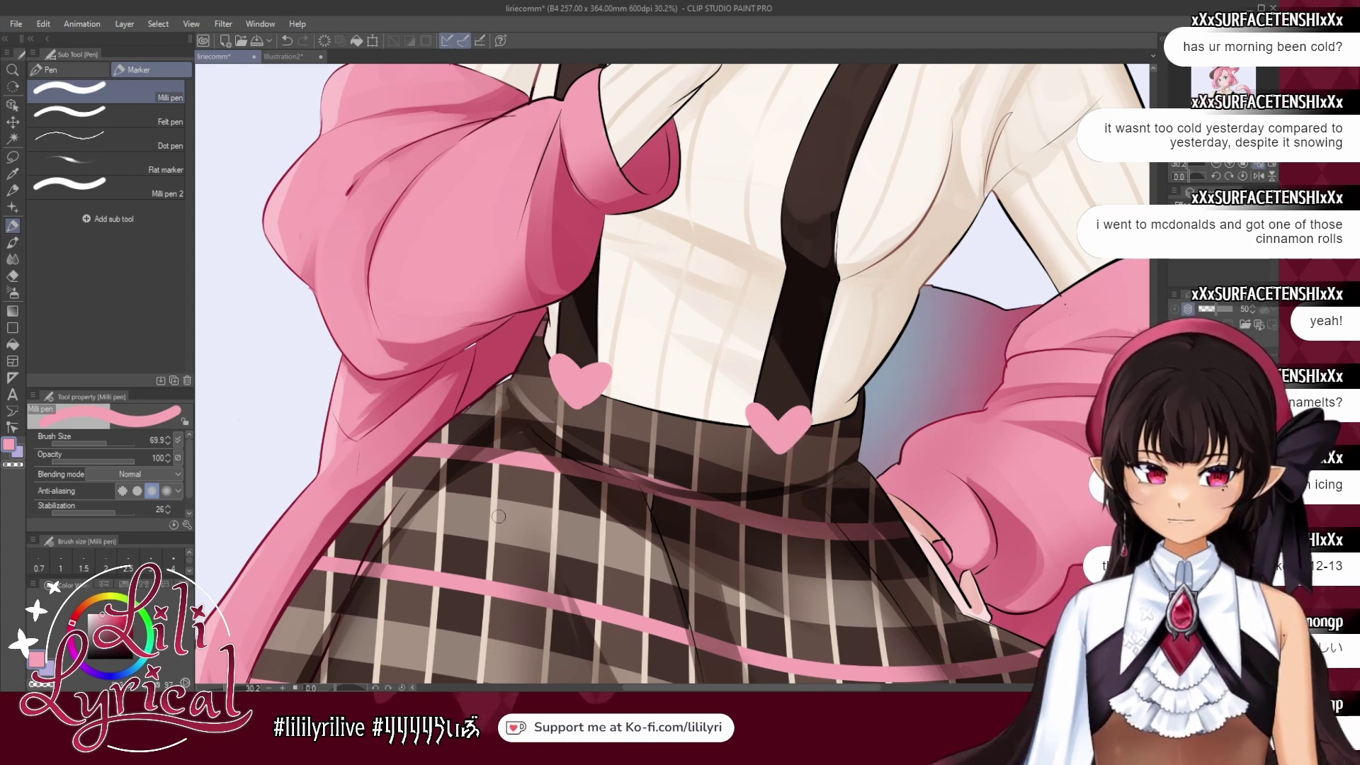
Shade both suspender hearts crimson with the Soft airbrush at size 182.2, and add off-white highlights with the りりペイント brush at size 39.9.
click(13, 293)
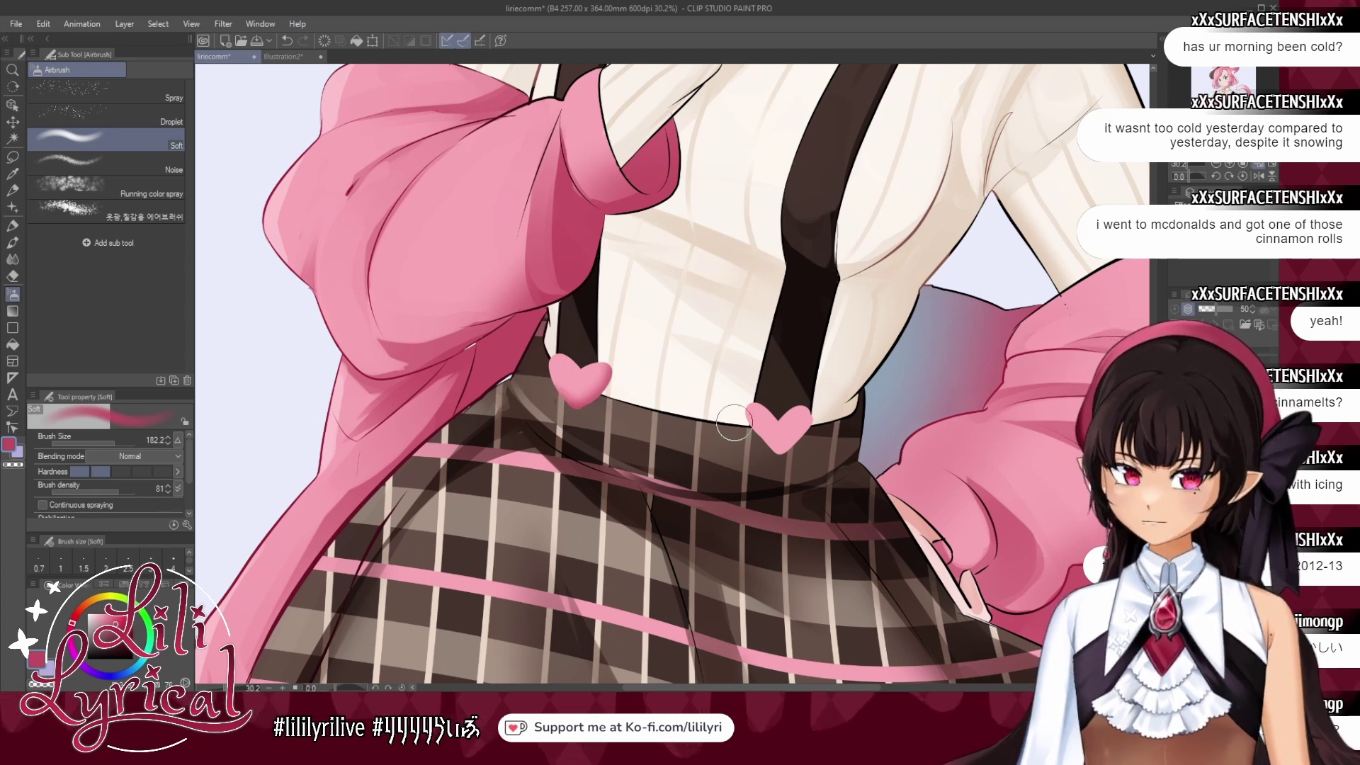
key(b)
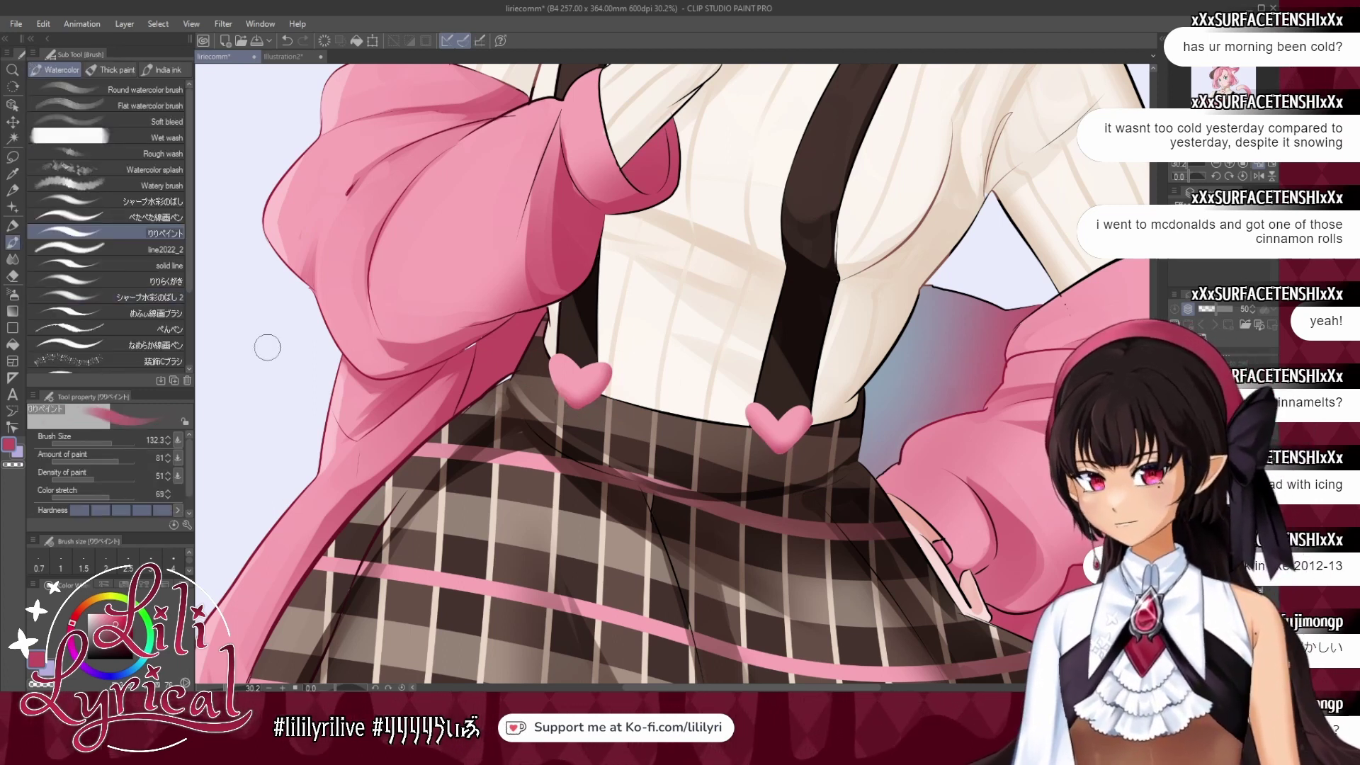
alt+click(631, 364)
drag(563, 370, 571, 383)
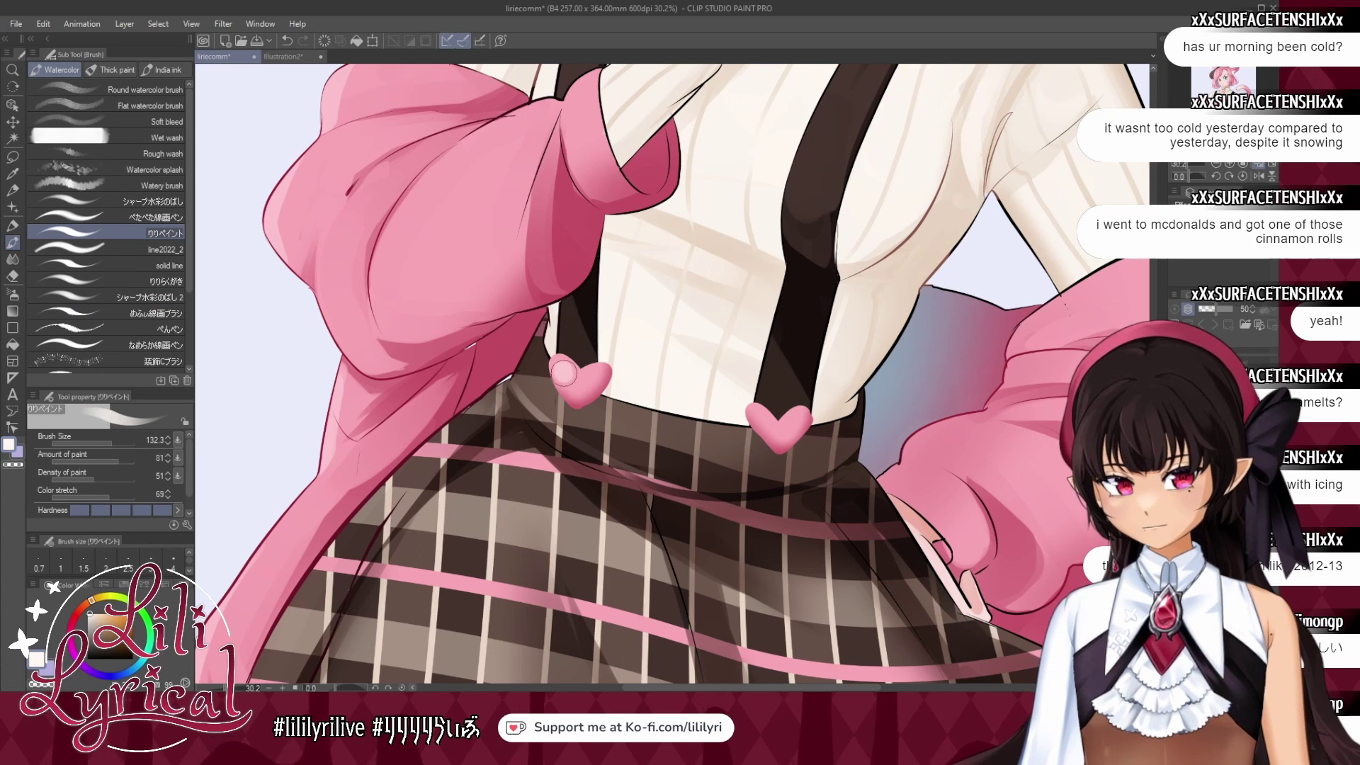
click(102, 445)
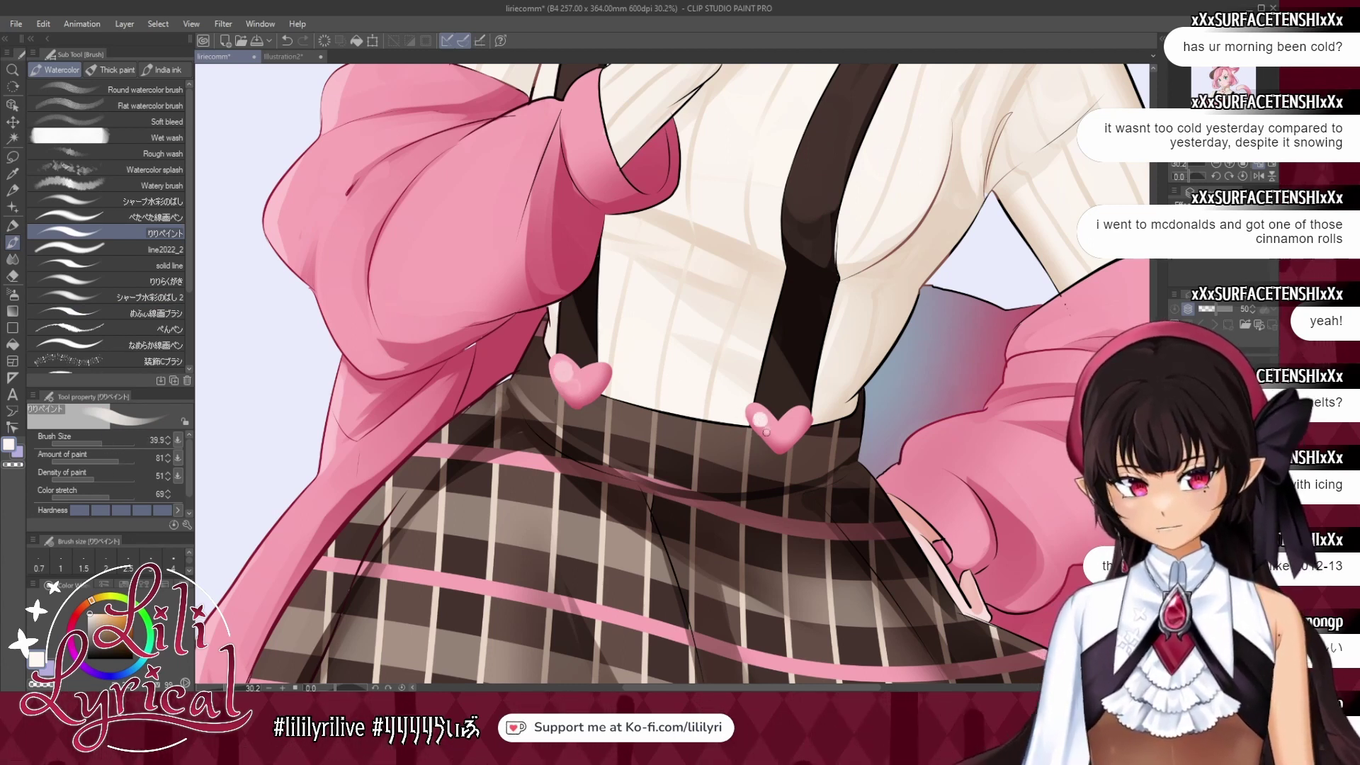
drag(755, 415, 762, 425)
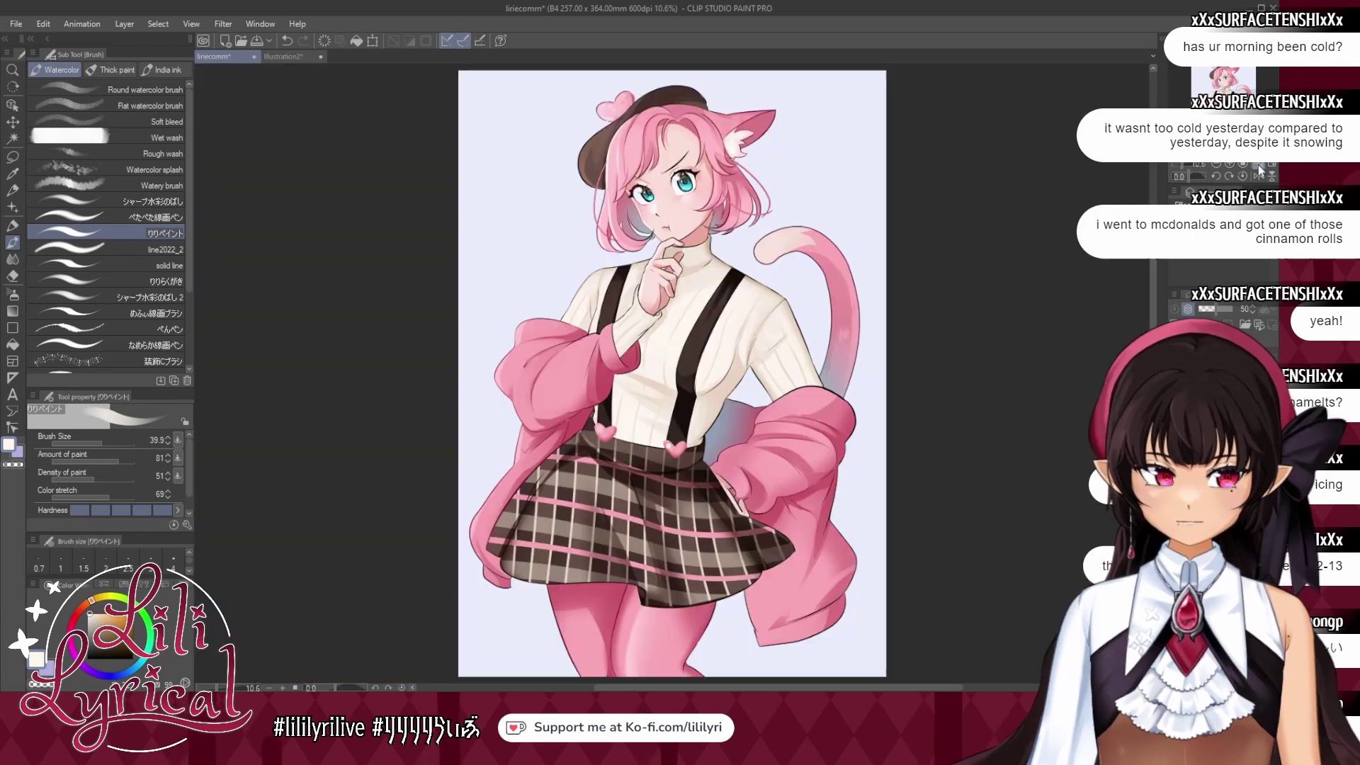
Outline the suspender hearts with a dark pink border edge colour, and save the file.
key(ctrl+0)
click(1185, 217)
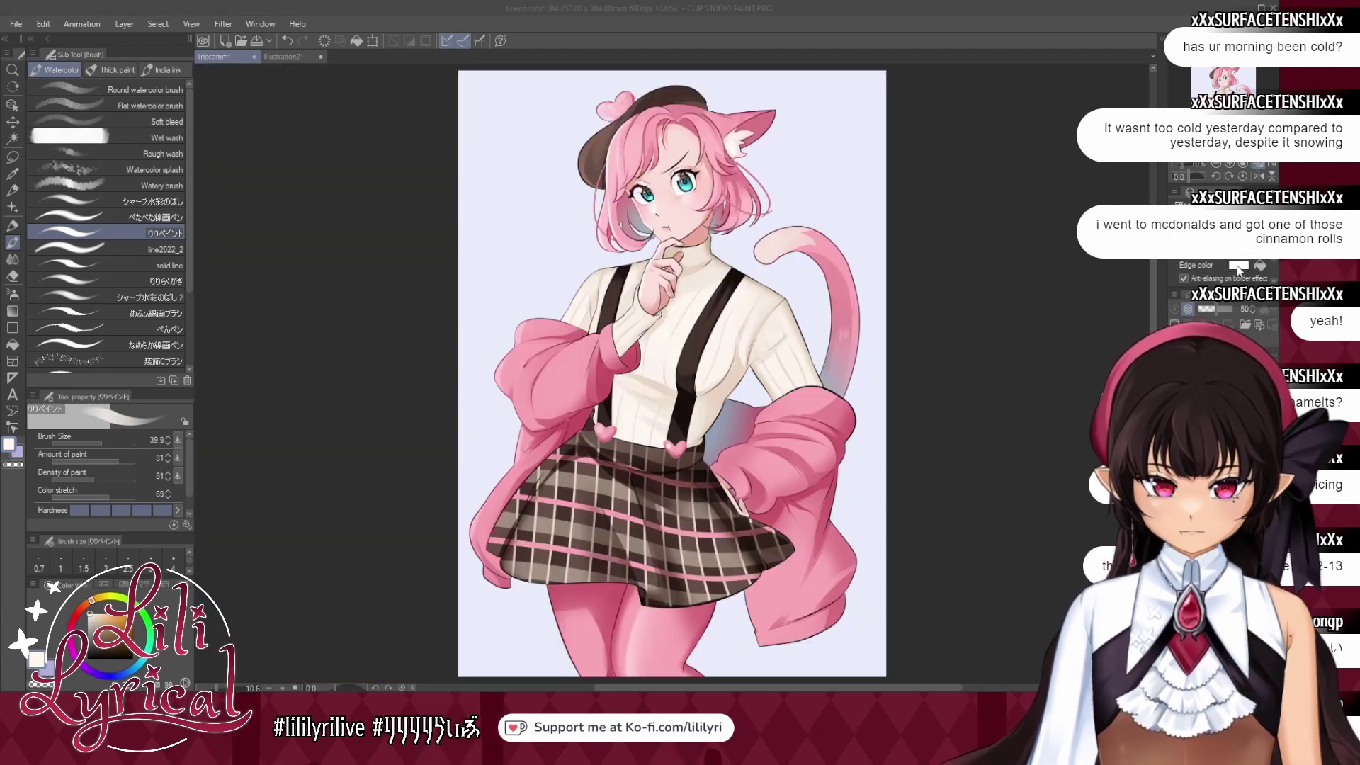
click(328, 486)
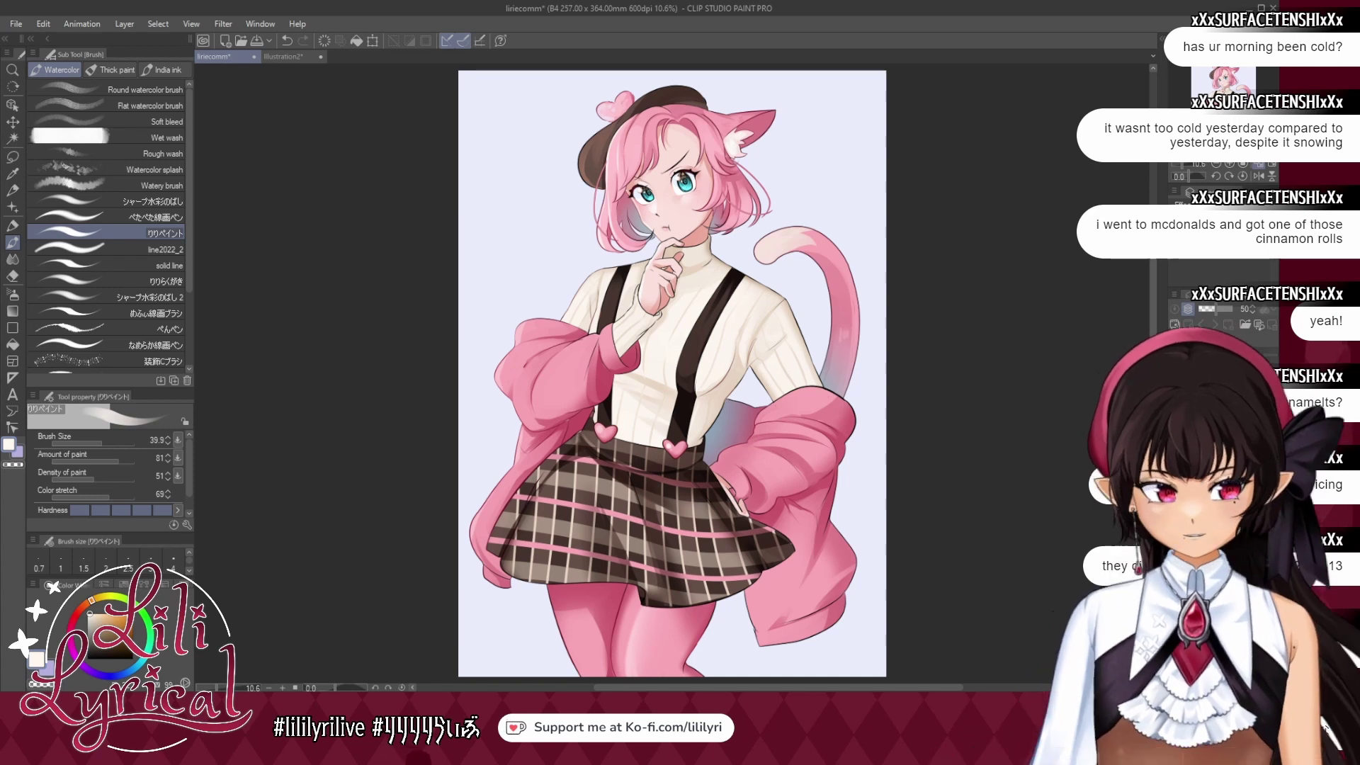
key(ctrl+s)
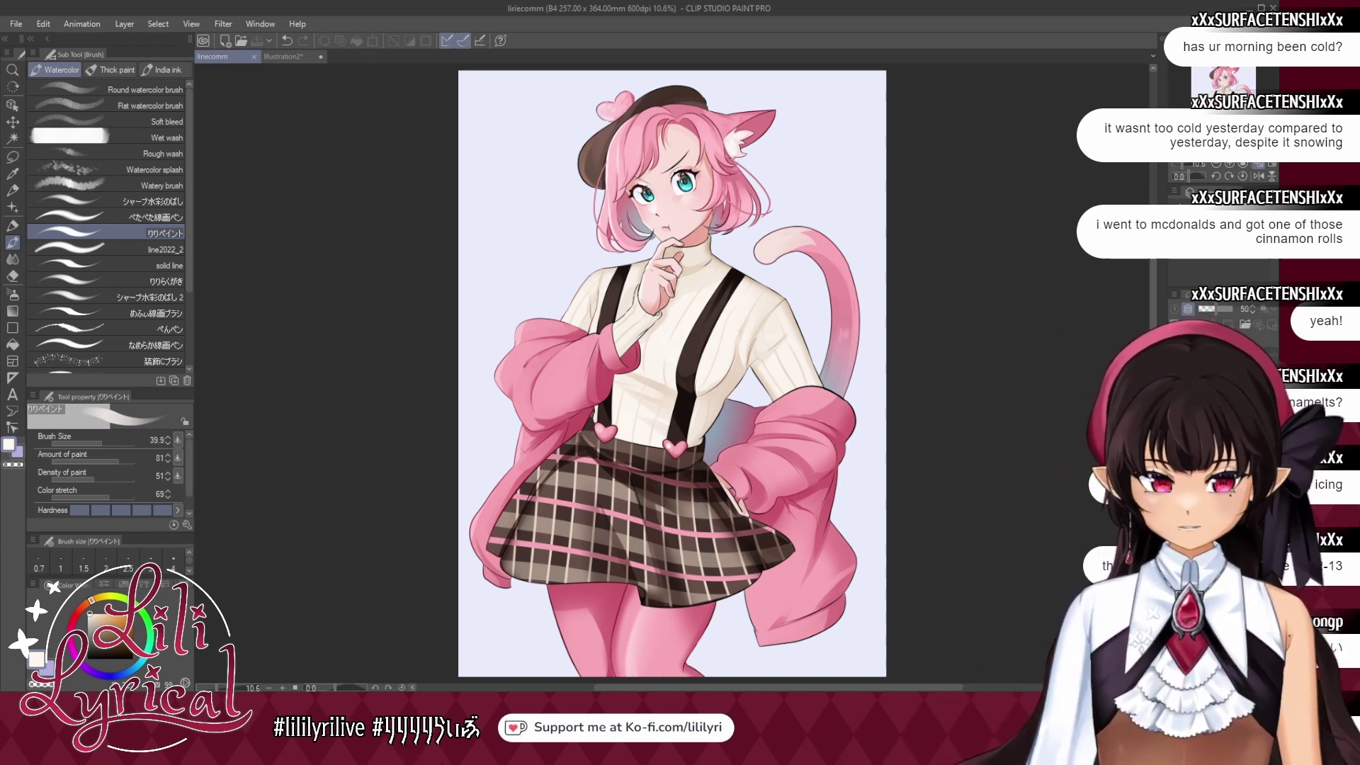
Fill a teal rectangle behind the character on a white background, leaving a narrow white border, and shift the character slightly to the right.
click(592, 705)
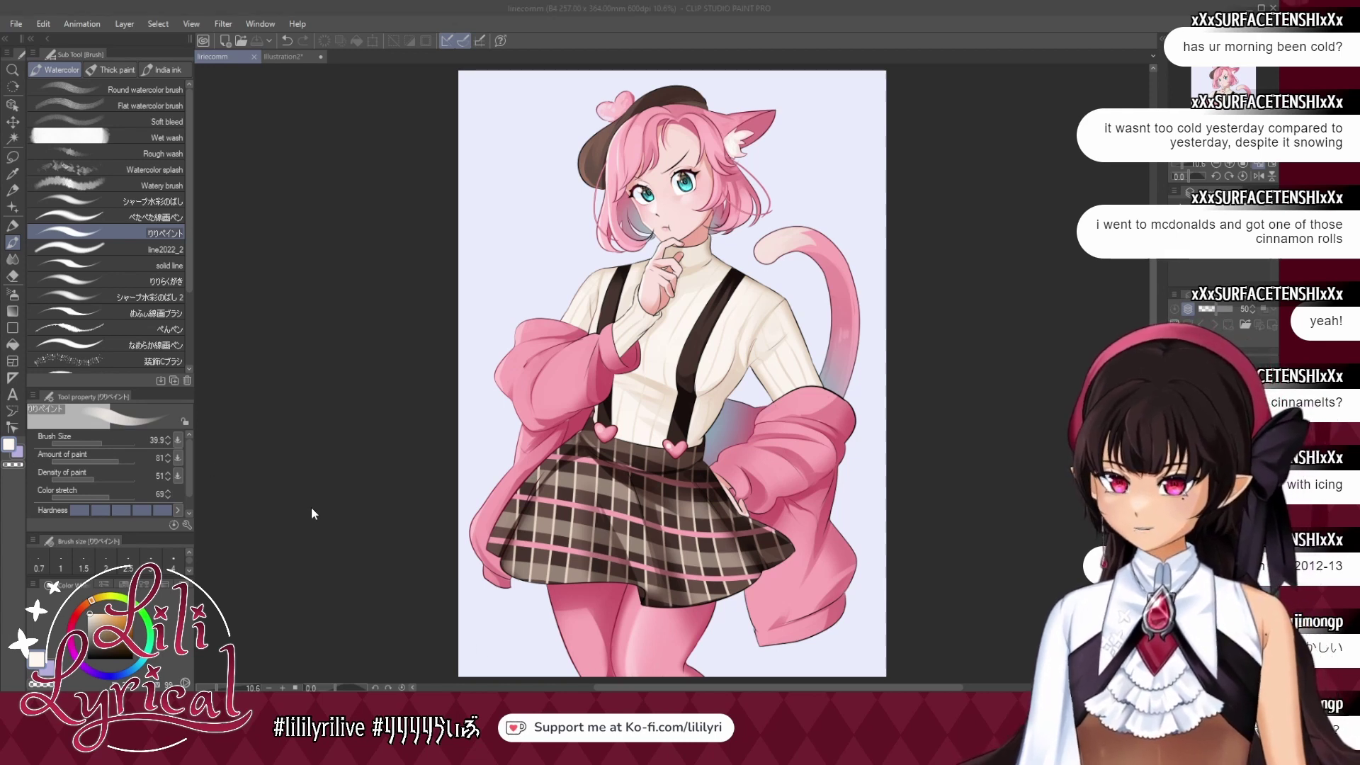
click(315, 485)
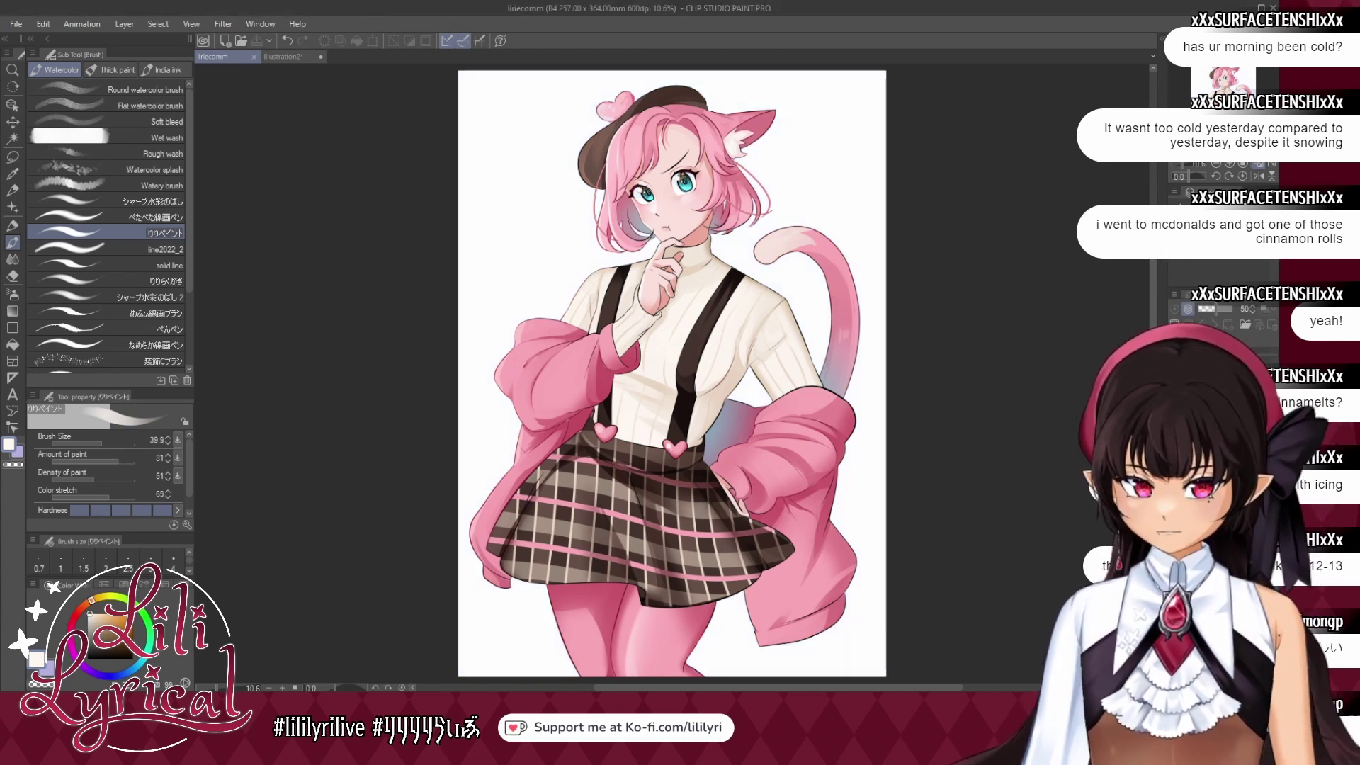
click(12, 327)
click(138, 460)
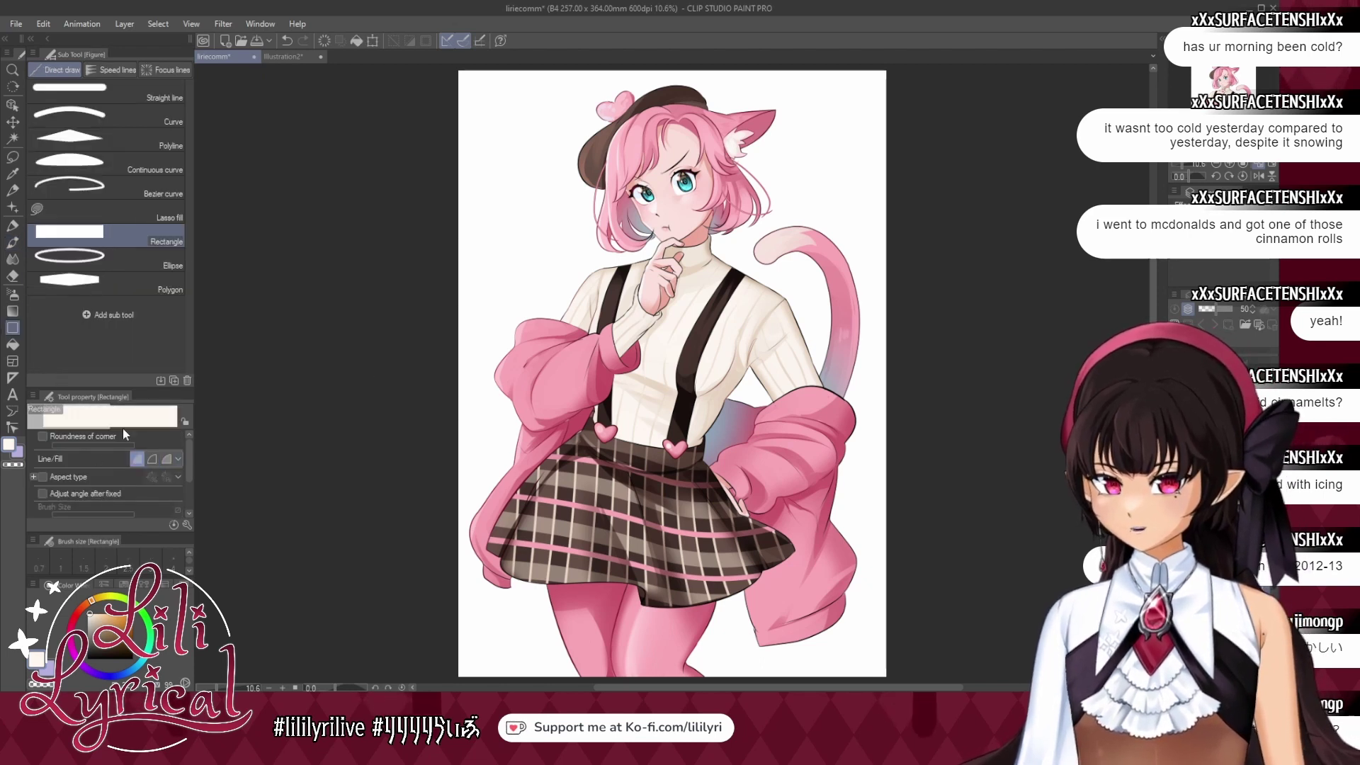
click(72, 622)
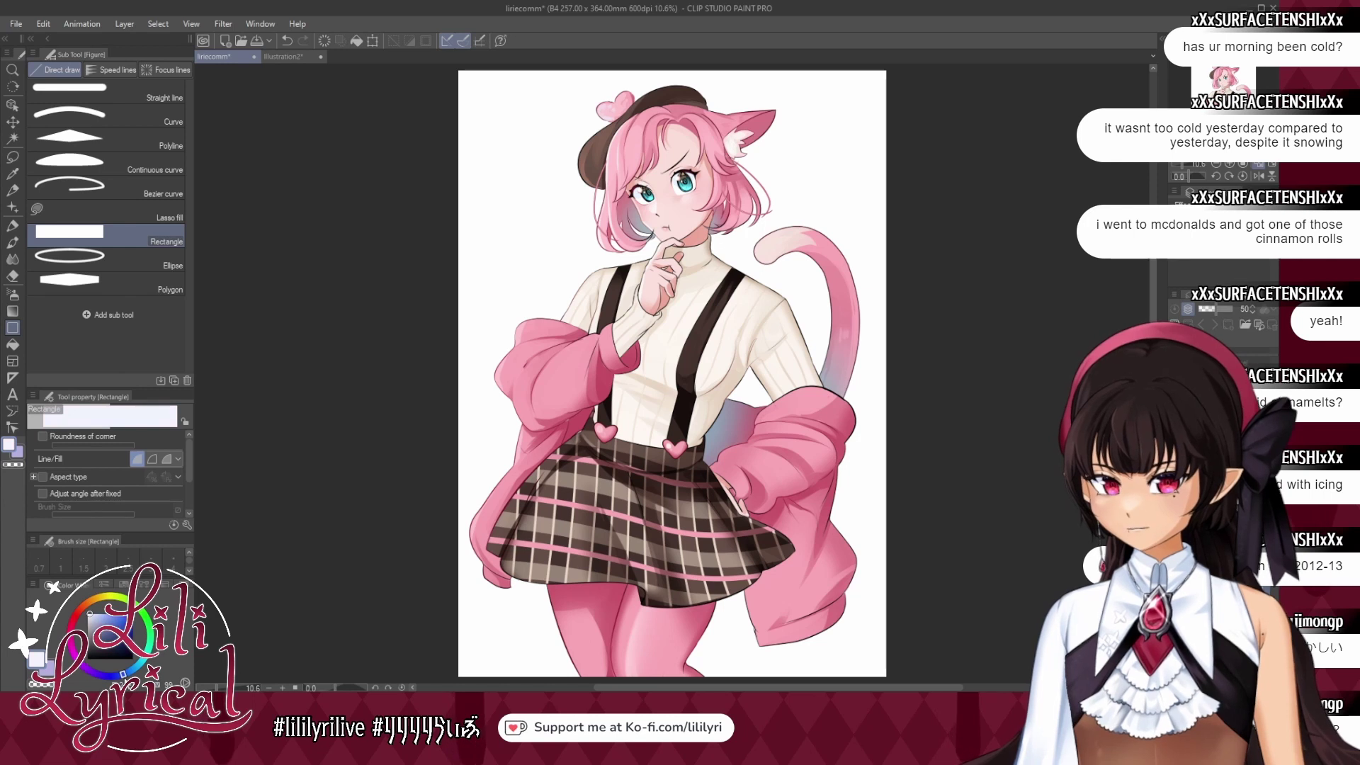
right_click(650, 196)
right_click(651, 192)
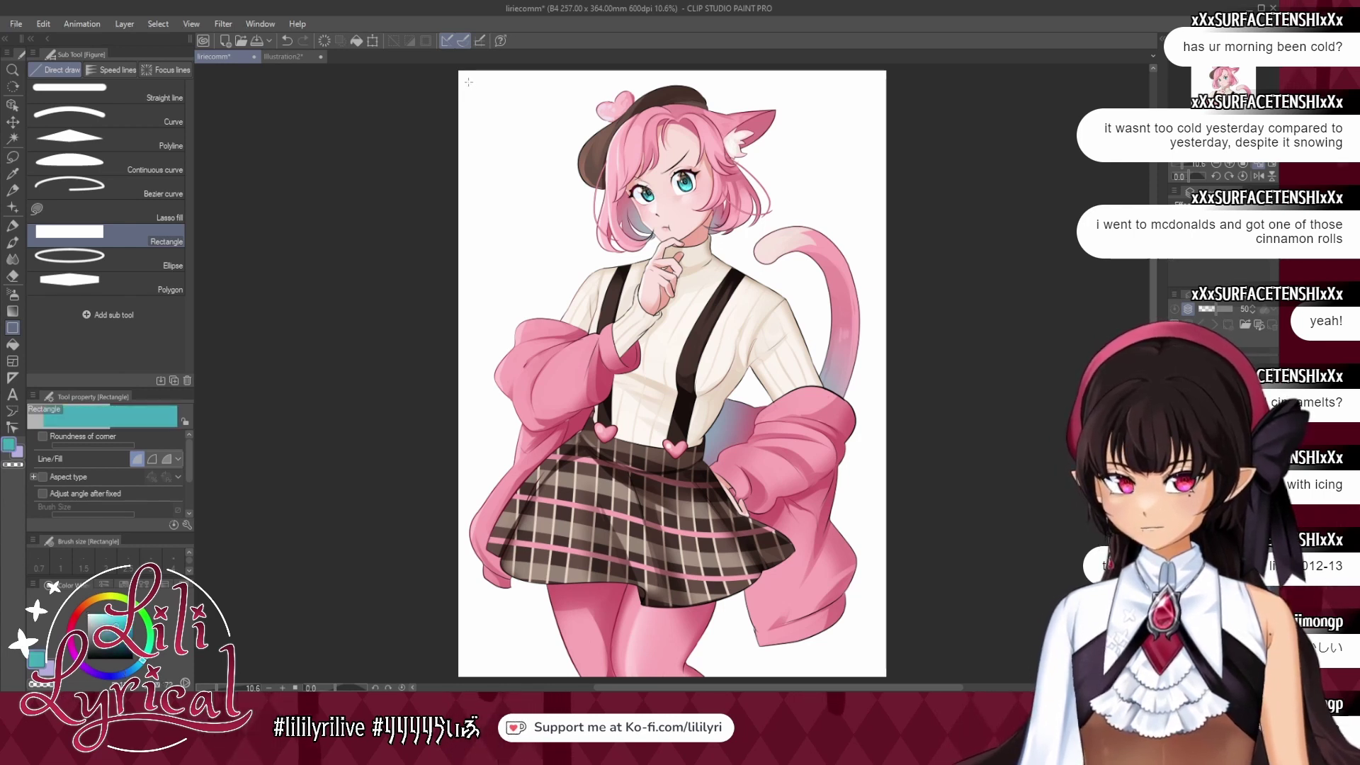
drag(469, 84, 872, 665)
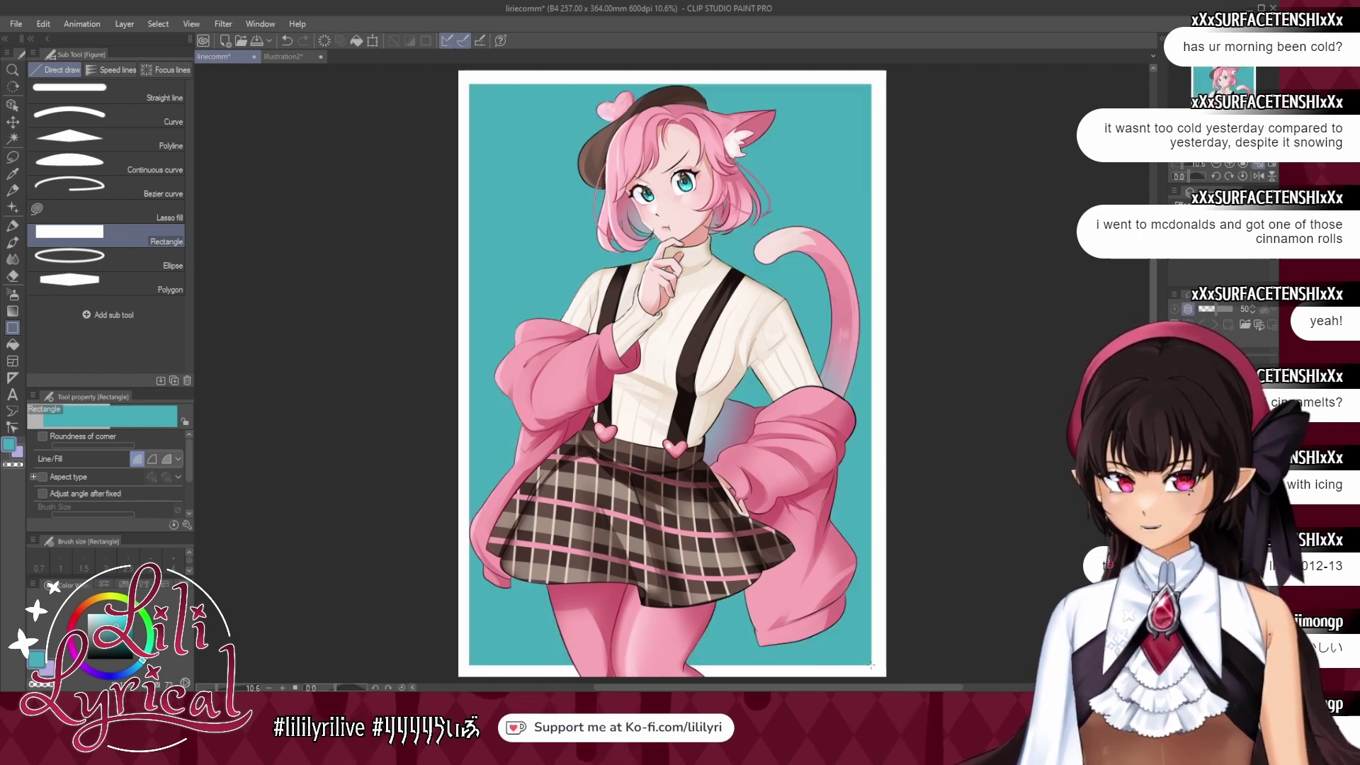
click(13, 121)
drag(740, 471, 744, 473)
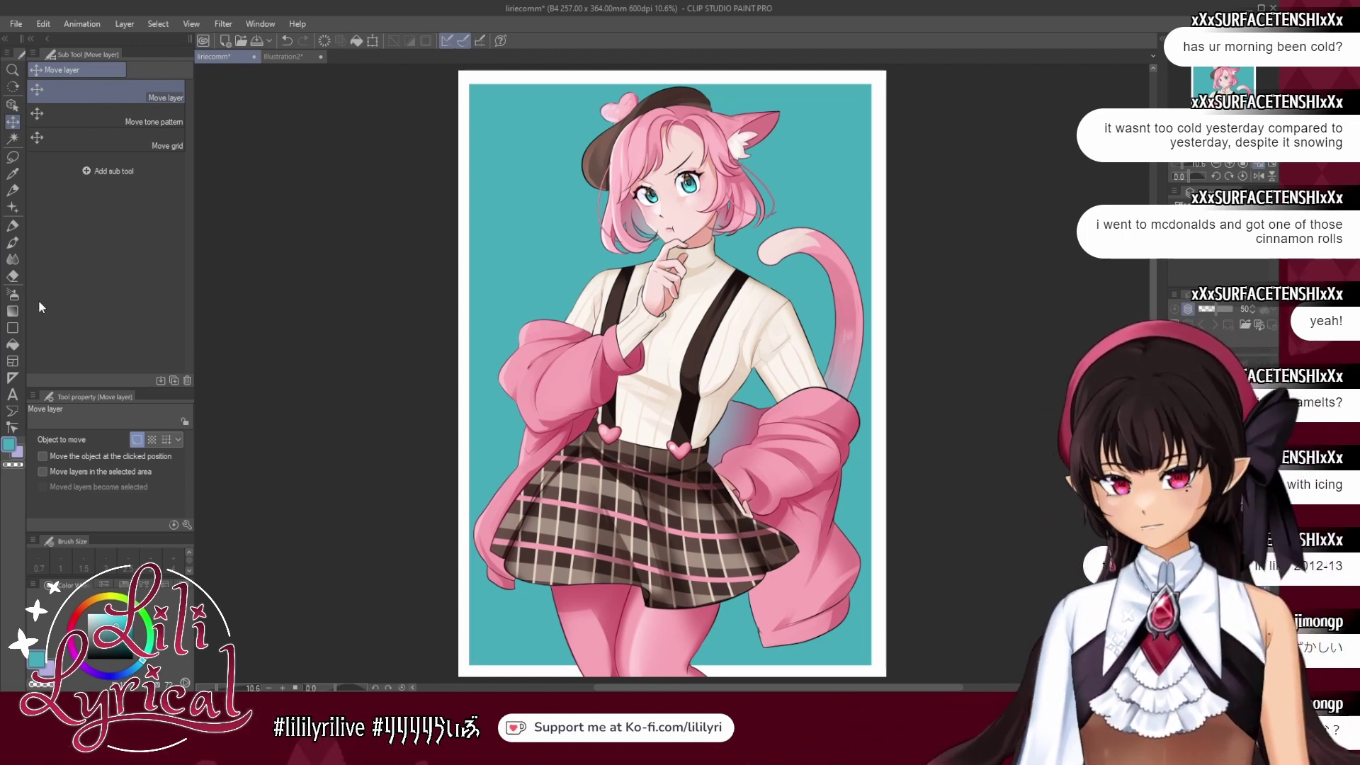
Try airbrushing light cyan across the teal background with the Soft airbrush at size 2000, and undo it.
click(13, 294)
drag(131, 444, 140, 444)
click(109, 615)
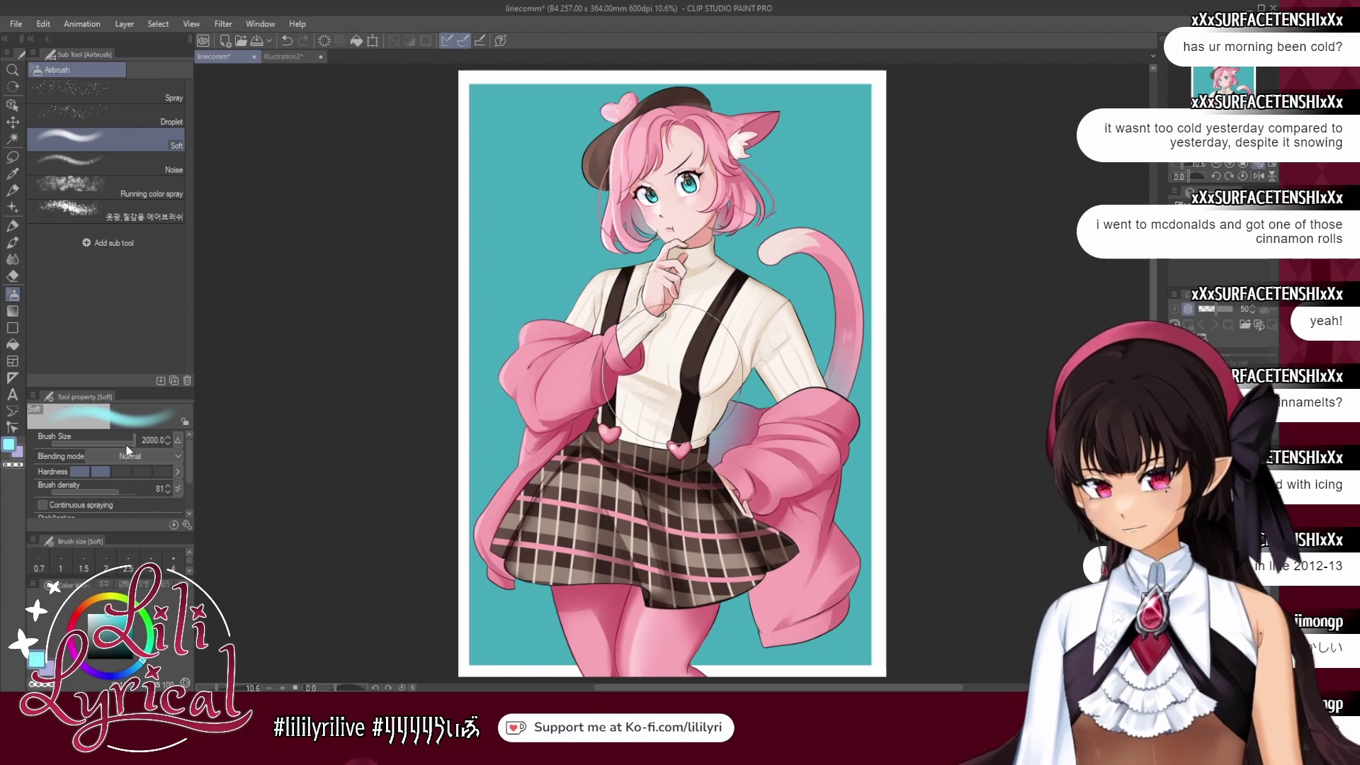
mouse_move(431, 610)
mouse_down()
mouse_move(774, 603)
mouse_move(337, 571)
mouse_move(902, 478)
mouse_move(449, 445)
mouse_move(577, 396)
mouse_move(827, 368)
mouse_move(688, 295)
mouse_move(434, 289)
mouse_move(779, 248)
mouse_up()
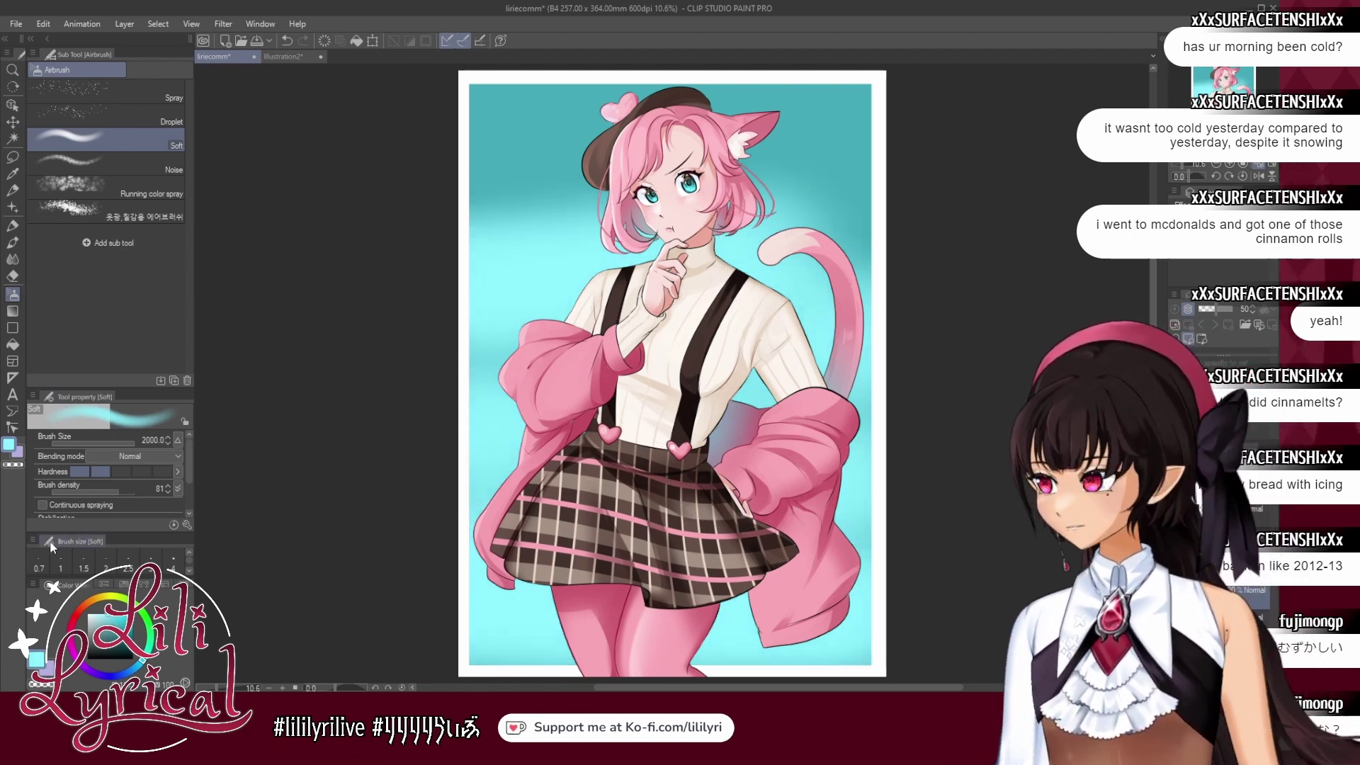
key(ctrl+z)
Try painting the background in pale cyan, muted green and mint with the Milli pen at size 2000, undoing each attempt.
click(12, 226)
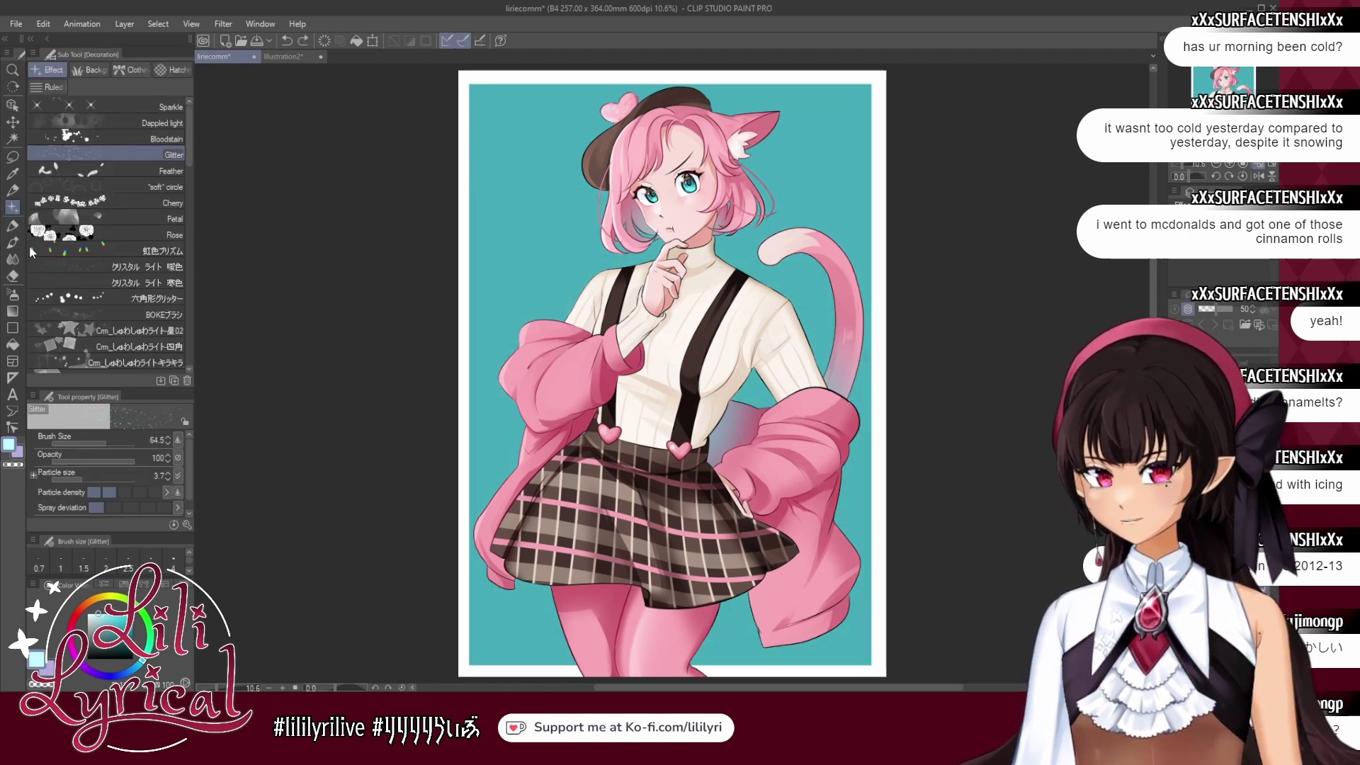
click(14, 243)
mouse_move(487, 161)
mouse_down()
mouse_move(921, 162)
mouse_move(425, 234)
mouse_move(272, 392)
mouse_up()
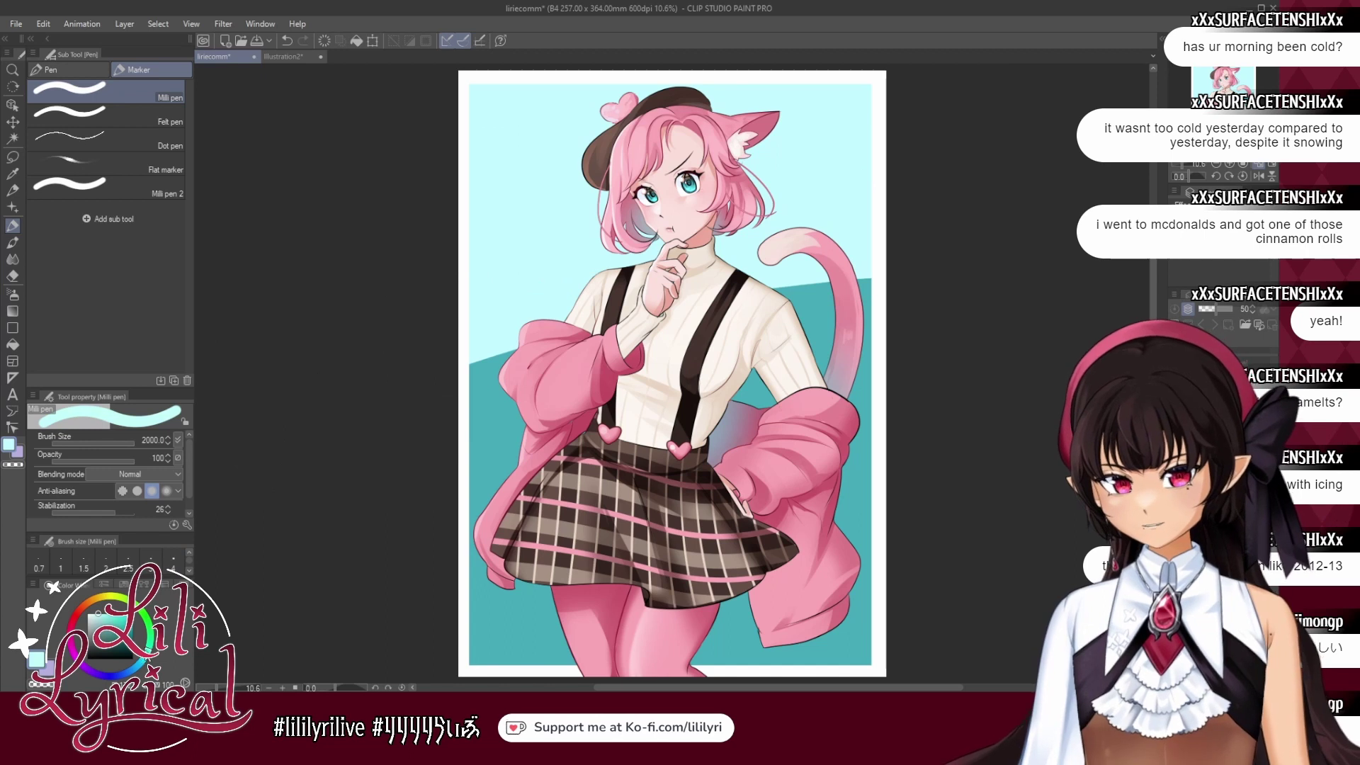
key(ctrl+z)
mouse_move(379, 175)
mouse_down()
mouse_move(447, 120)
mouse_move(1003, 234)
mouse_up()
key(ctrl+z)
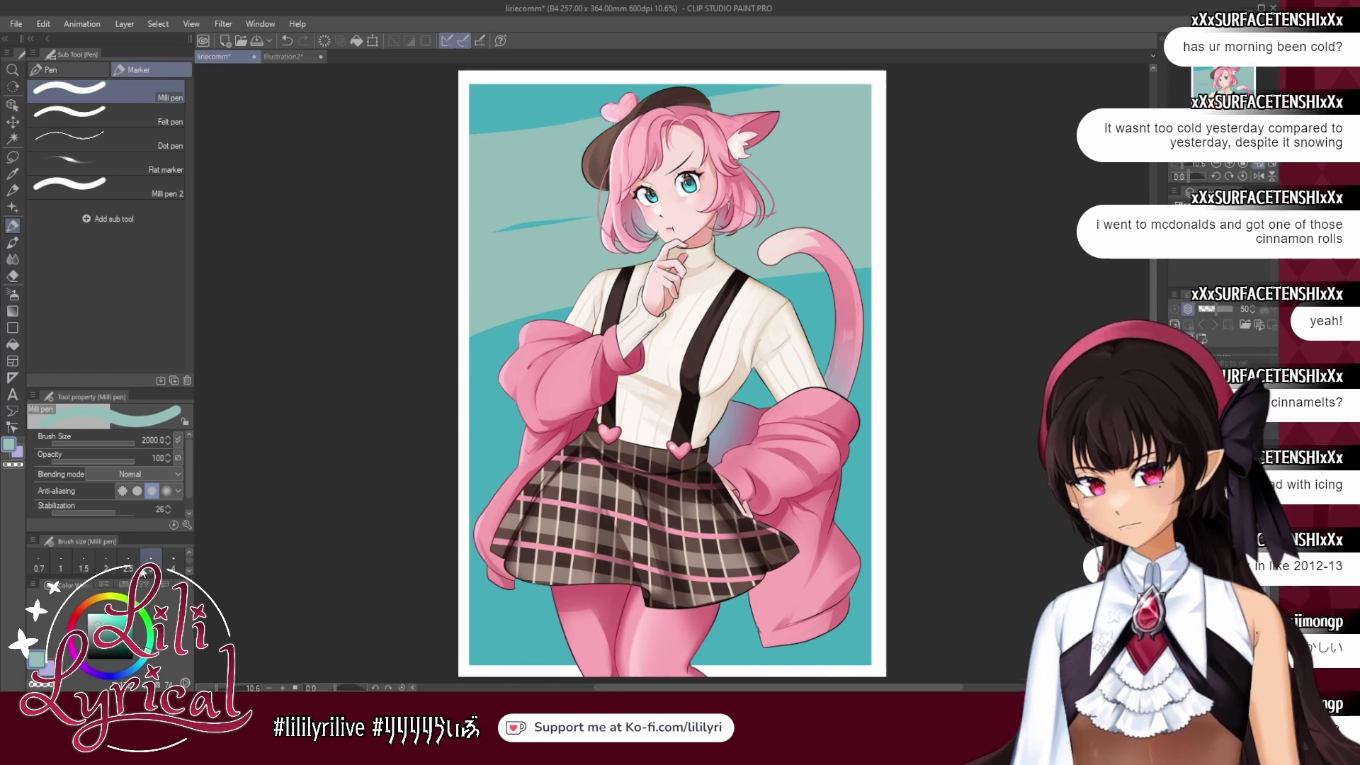
click(98, 619)
mouse_move(432, 378)
mouse_down()
mouse_move(994, 366)
mouse_move(524, 457)
mouse_move(386, 583)
mouse_move(362, 627)
mouse_move(872, 616)
mouse_move(472, 462)
mouse_move(378, 294)
mouse_move(815, 178)
mouse_move(496, 135)
mouse_move(409, 107)
mouse_up()
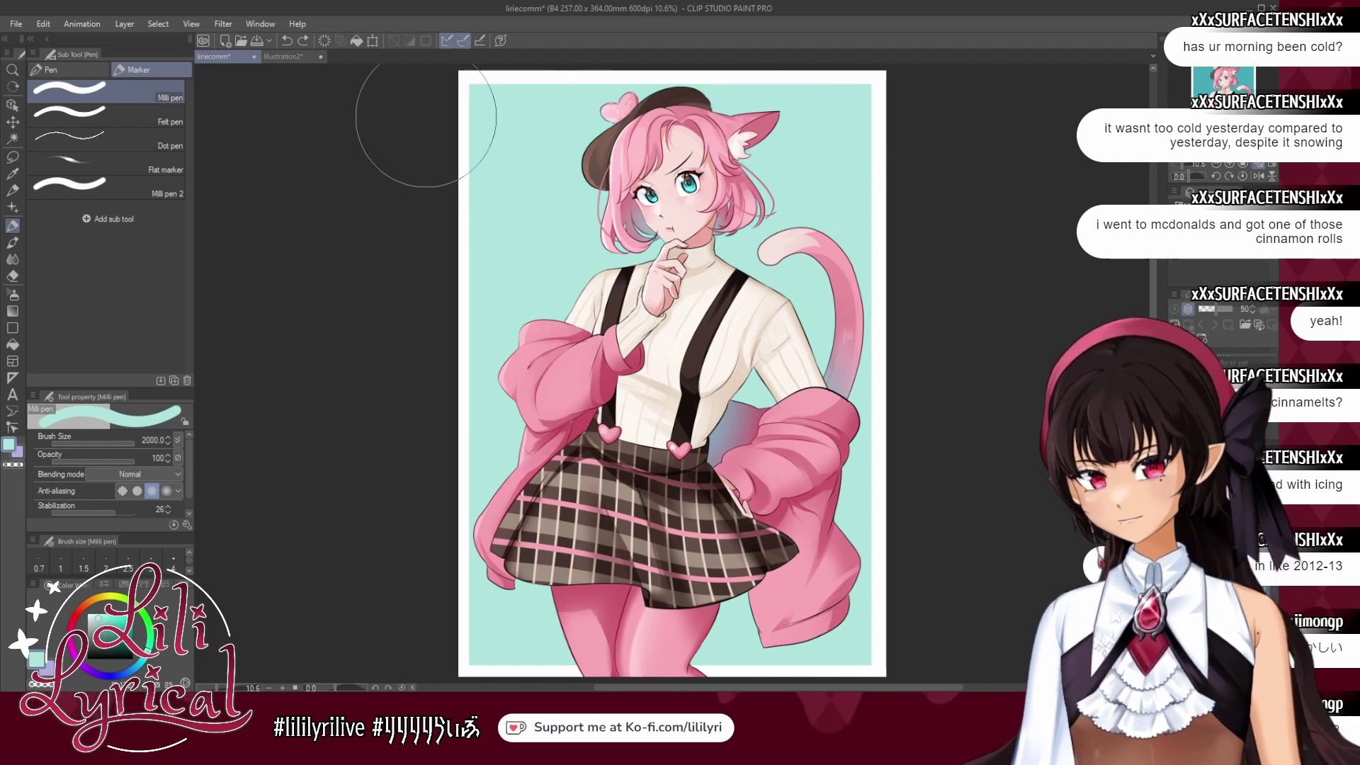
key(ctrl+z)
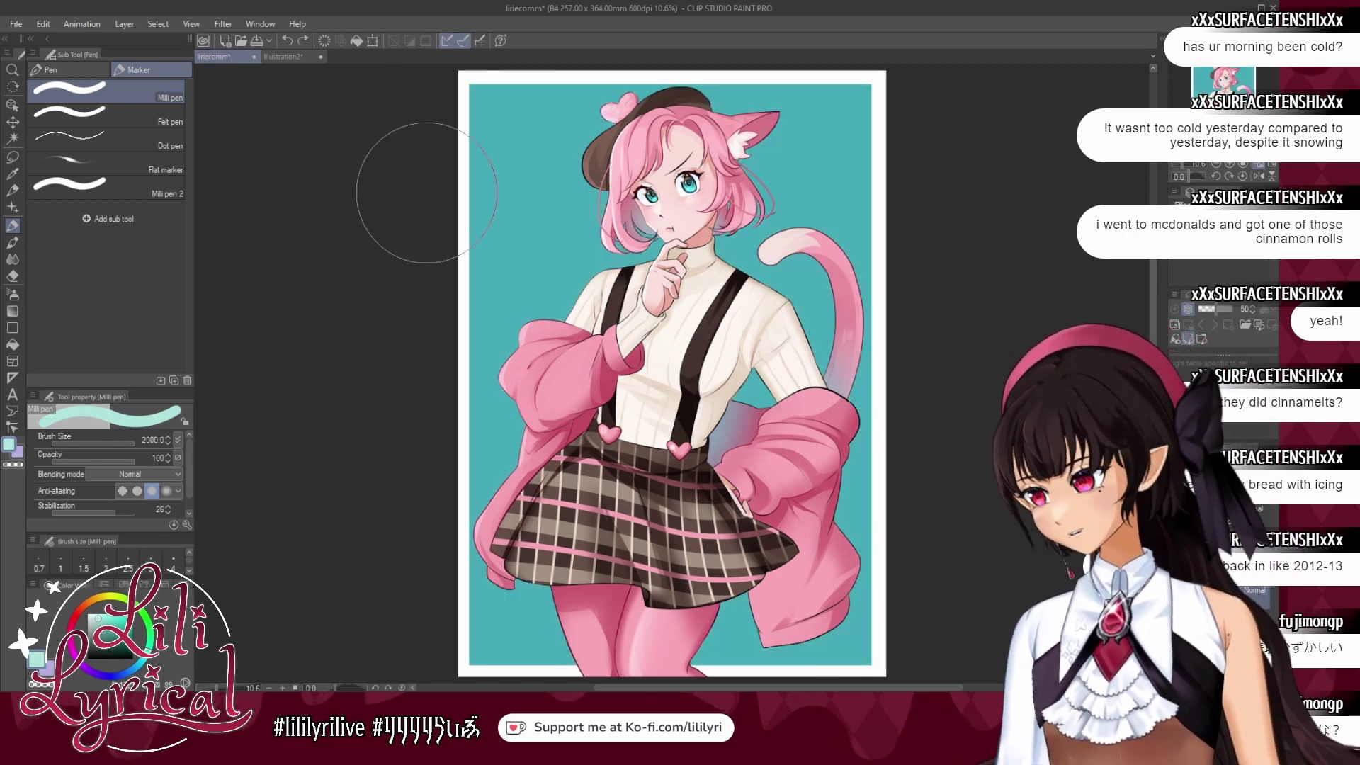
Browse all stored materials for a pattern and place the pale blue and cream zigzag image material behind the character.
click(1163, 39)
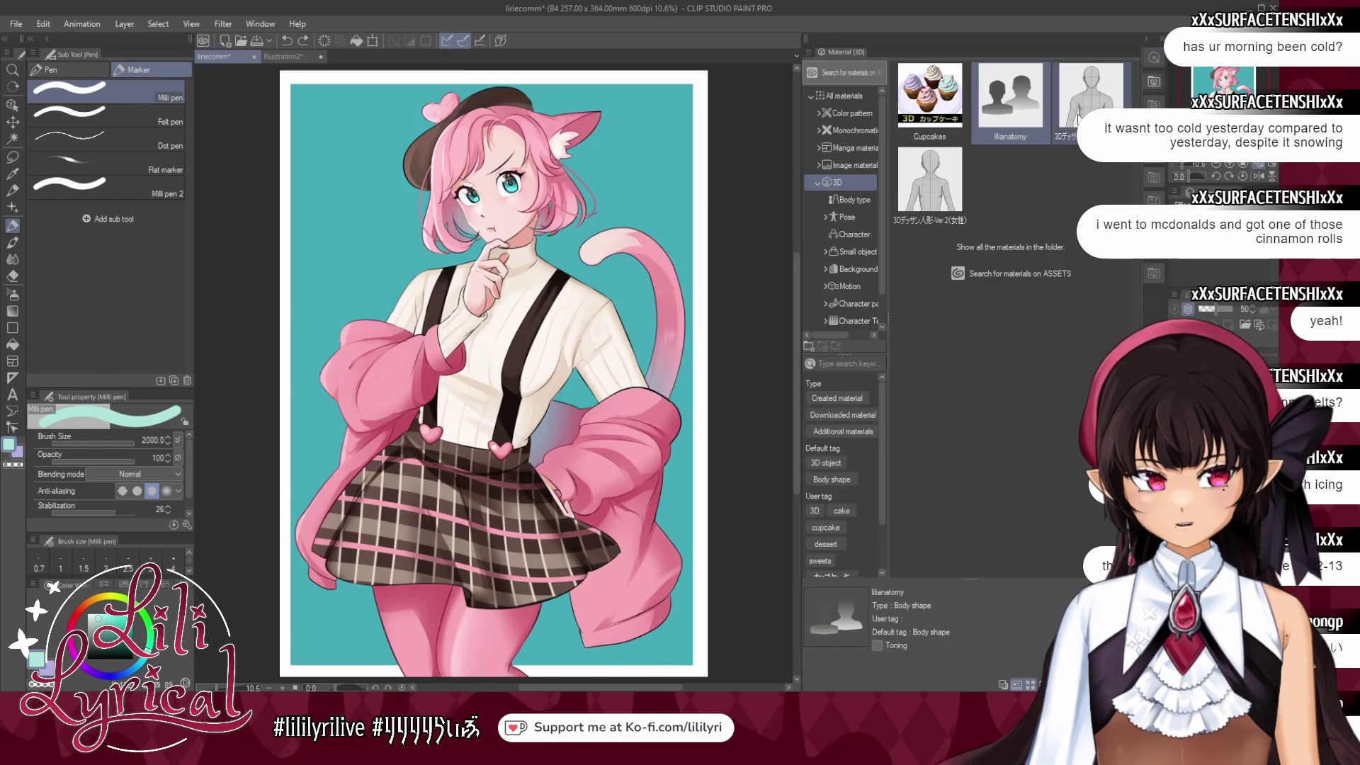
click(834, 97)
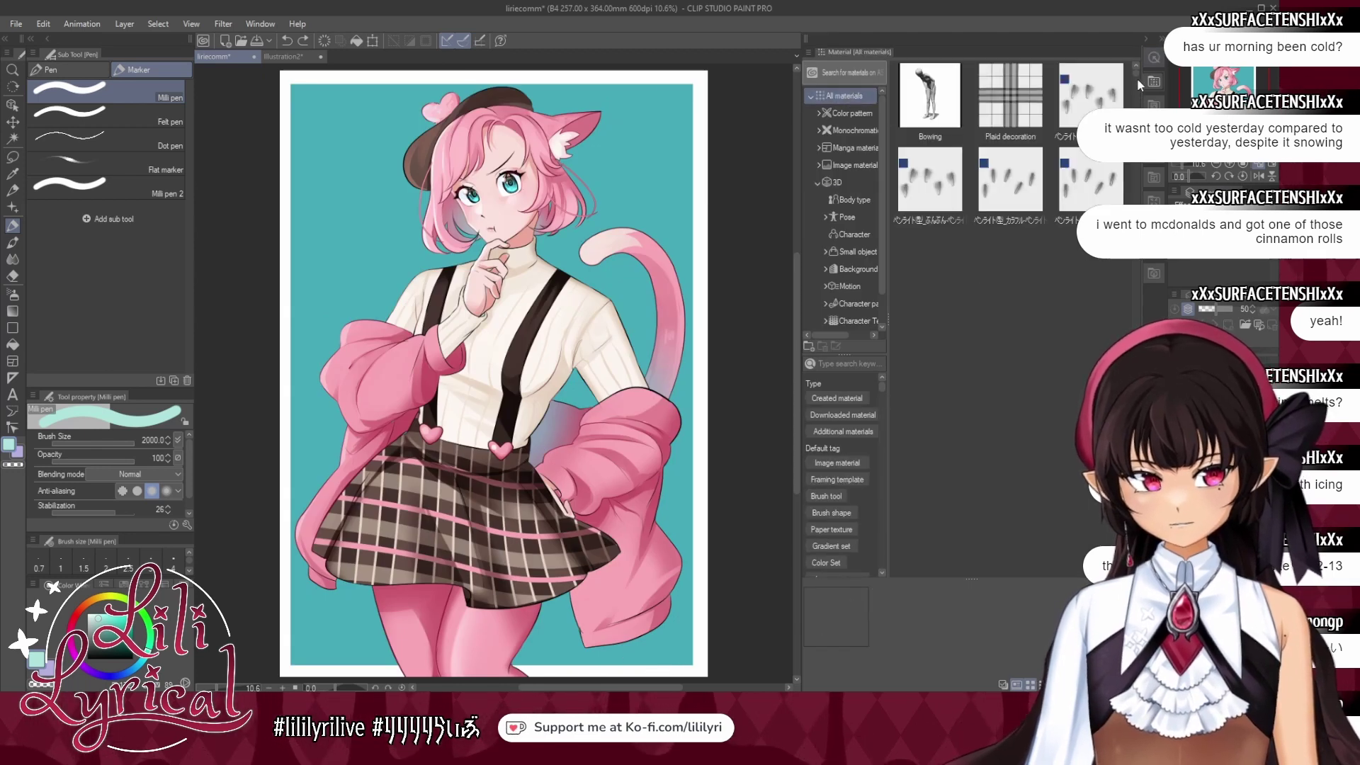
mouse_move(1135, 82)
mouse_down()
mouse_move(1142, 99)
mouse_move(1146, 72)
mouse_move(1140, 171)
mouse_move(1145, 158)
mouse_up()
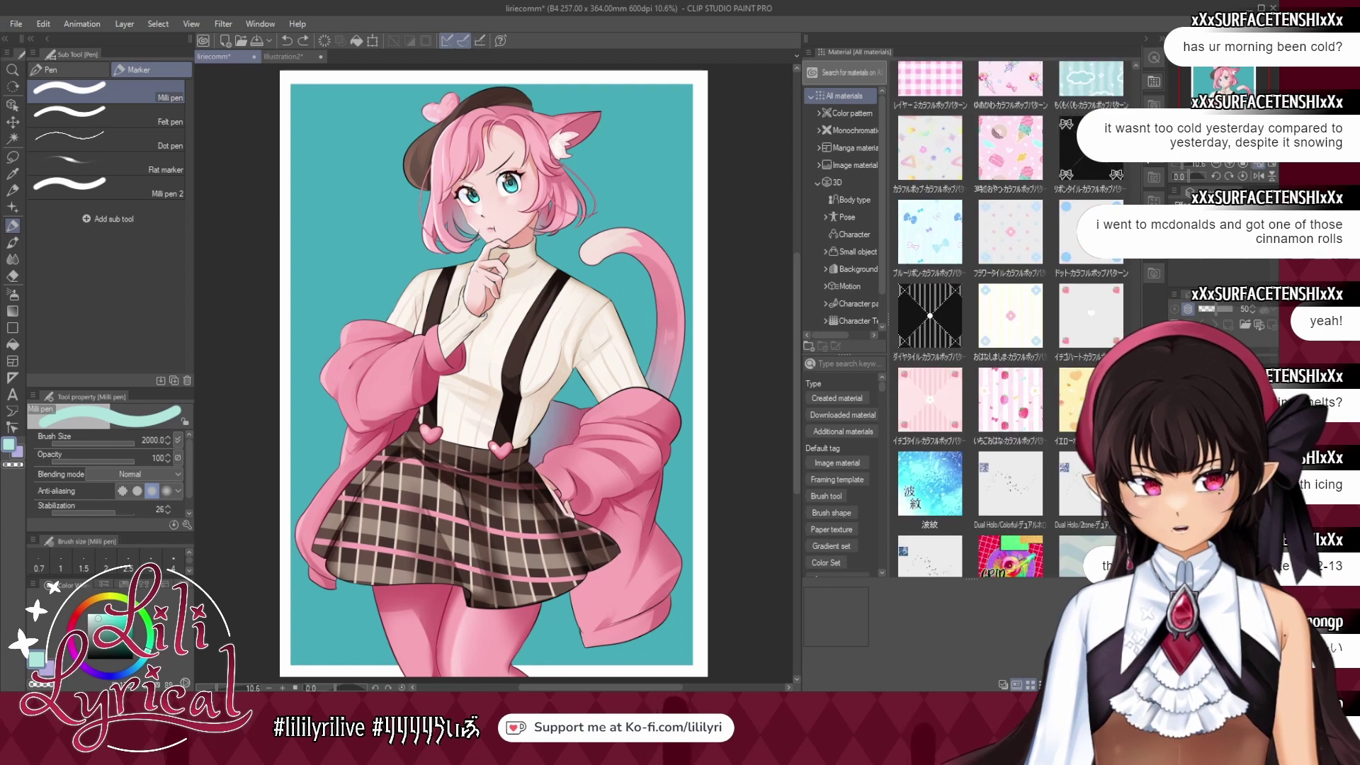
scroll(1010, 319, up, 3)
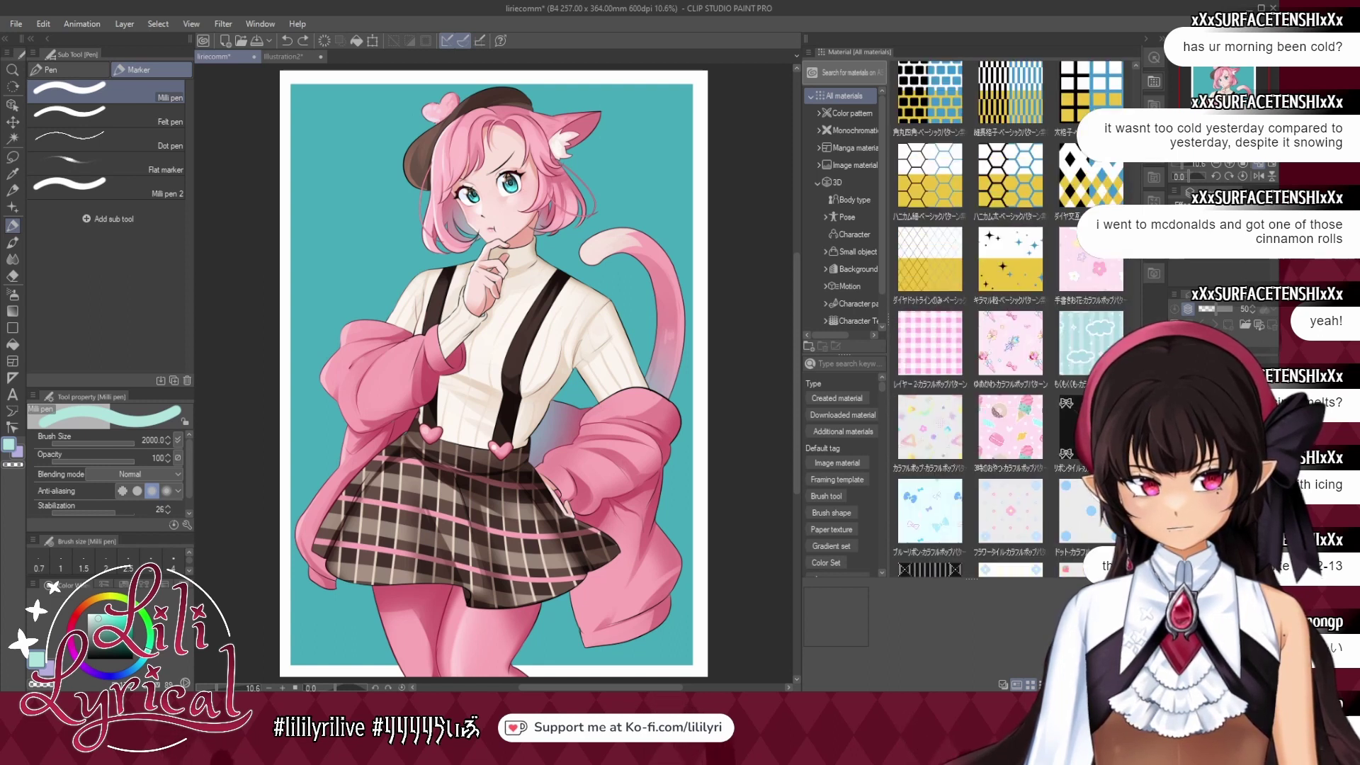
scroll(1010, 319, up, 2)
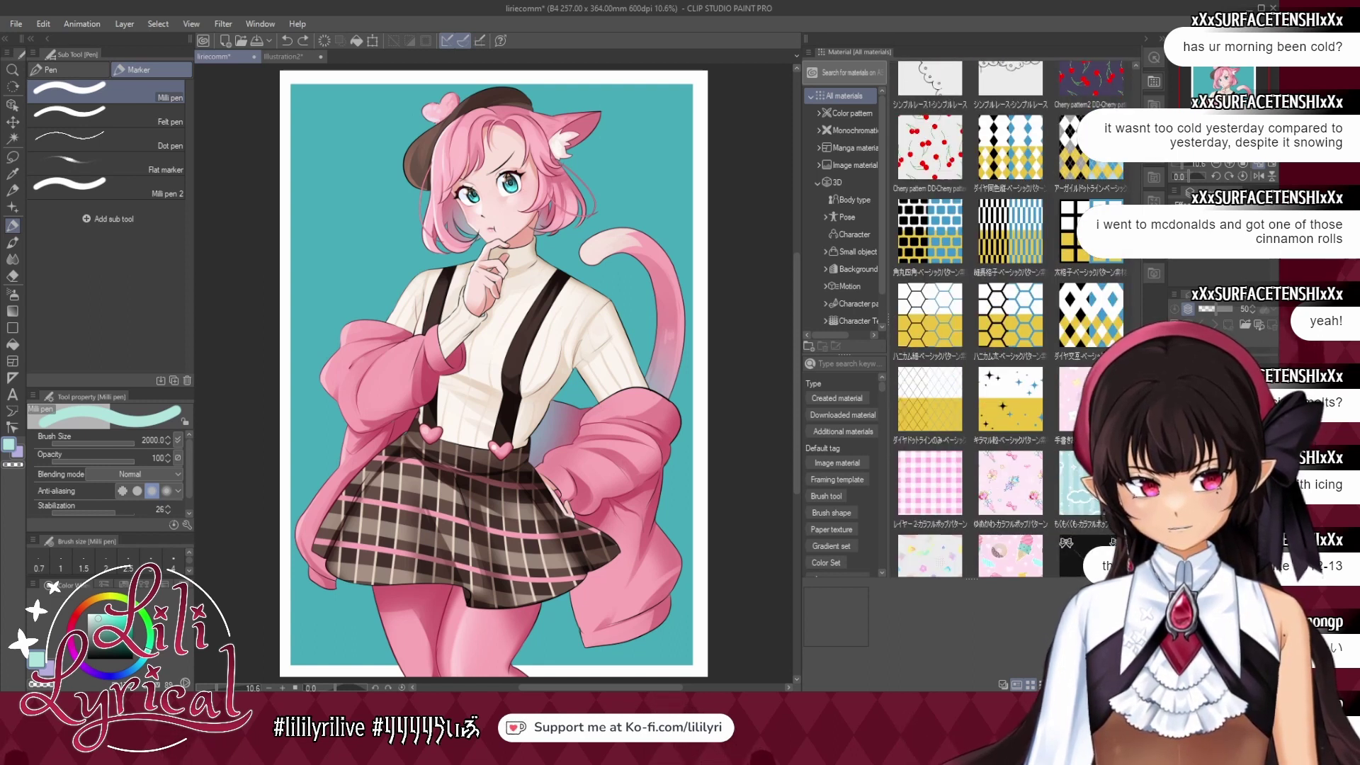
scroll(1009, 318, up, 3)
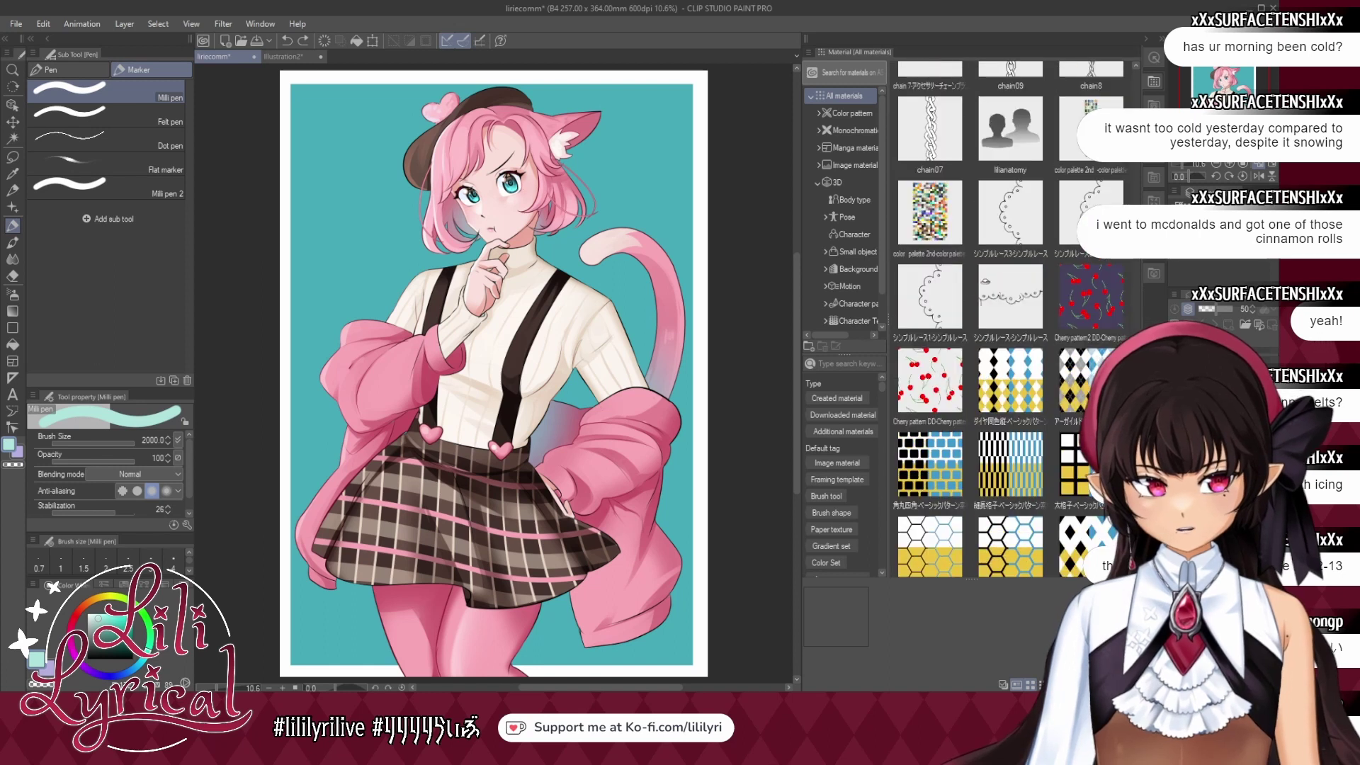
scroll(1010, 318, down, 5)
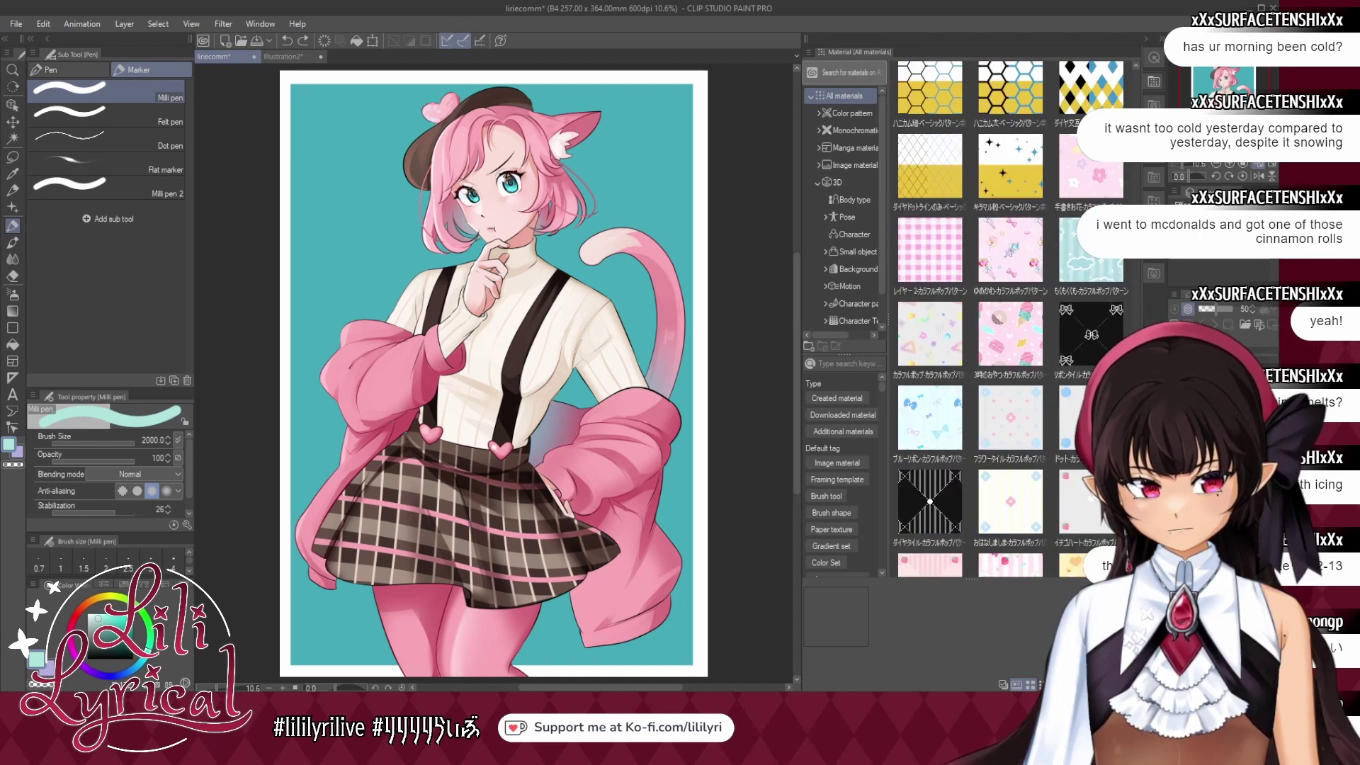
scroll(1135, 165, down, 10)
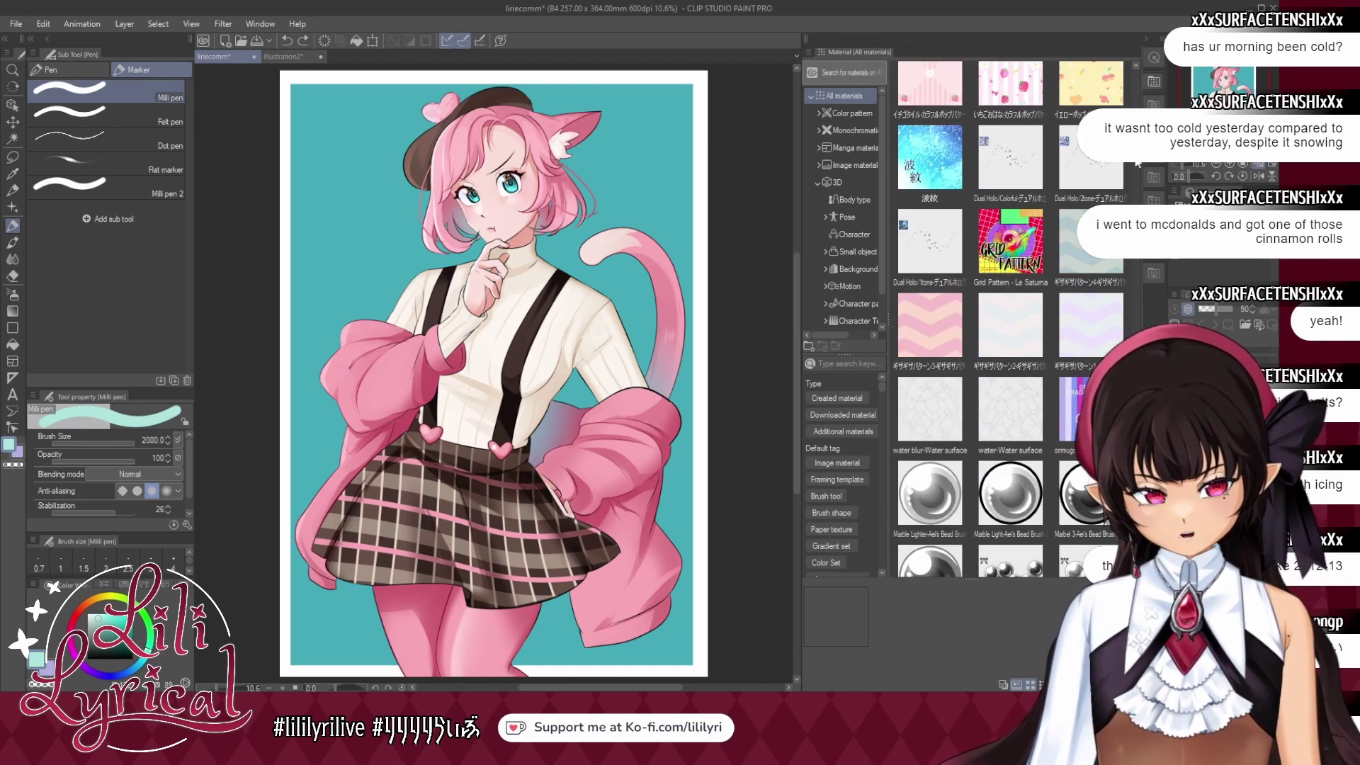
scroll(1135, 165, up, 1)
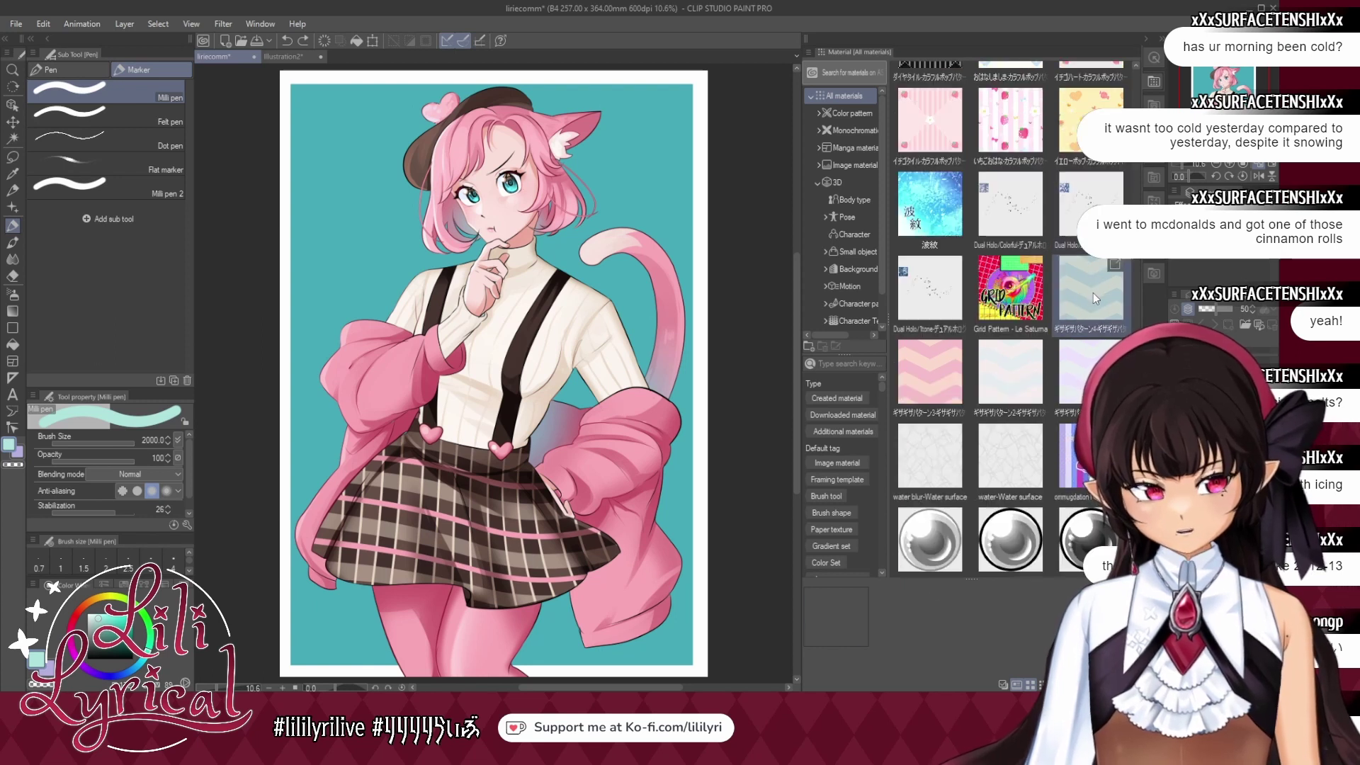
drag(1095, 299, 506, 483)
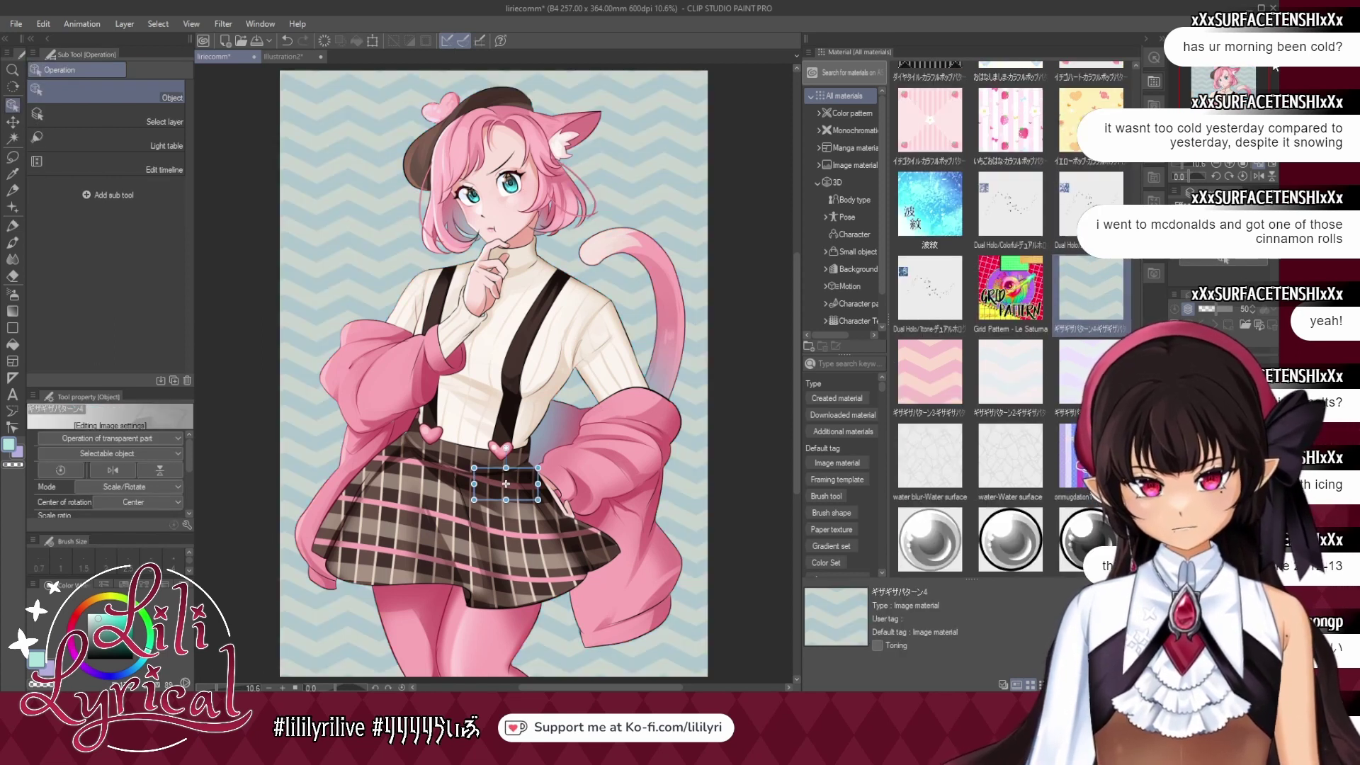
click(1273, 39)
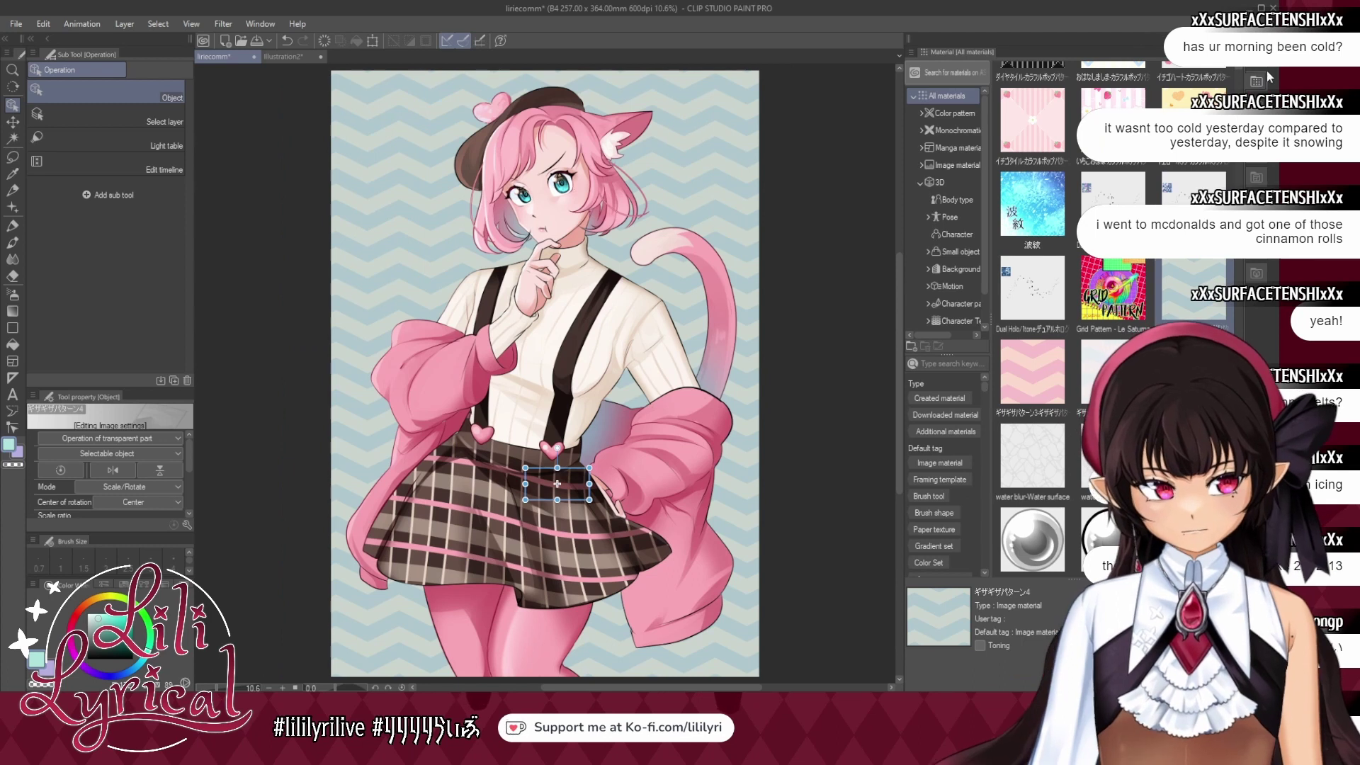
click(1273, 39)
click(1162, 39)
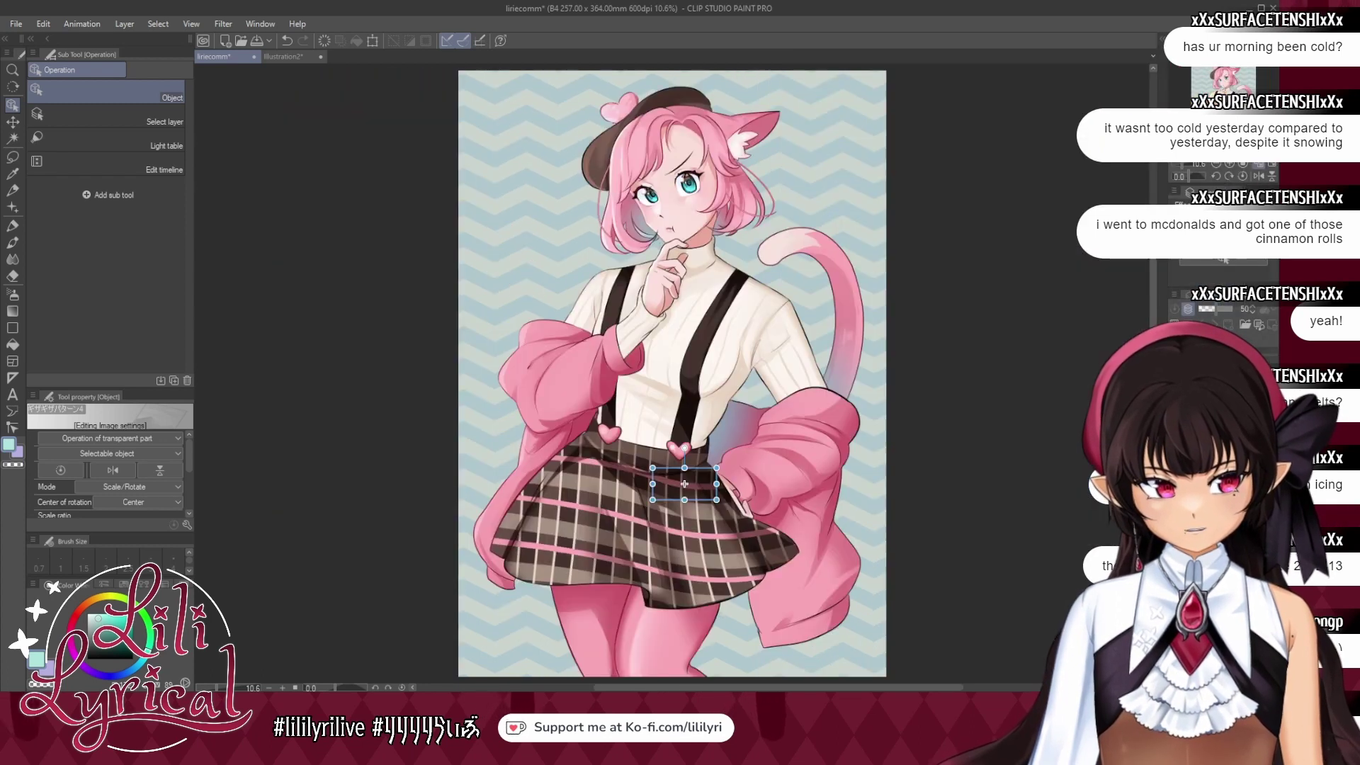
Clip the zigzag pattern to the teal rectangle inside the white border and enlarge its zigzags.
key(ctrl+alt+g)
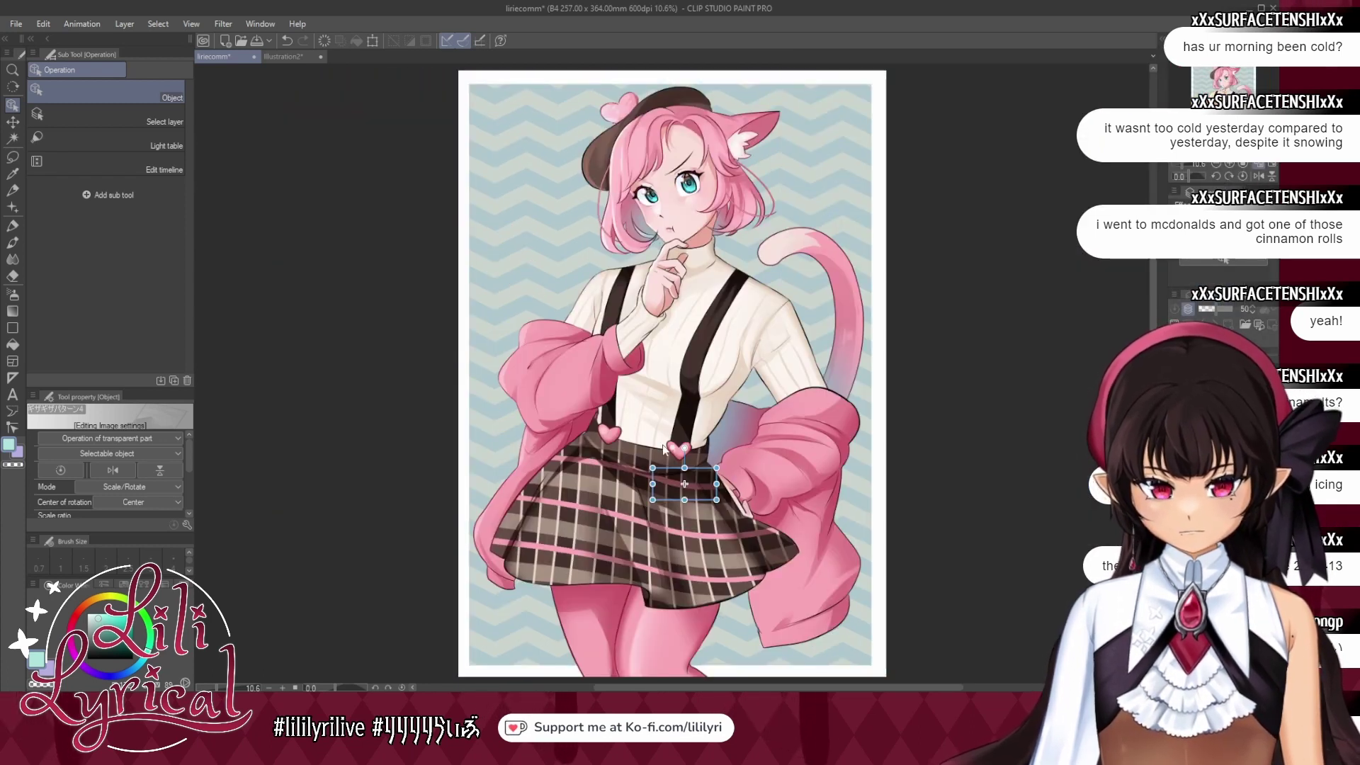
drag(684, 448, 721, 491)
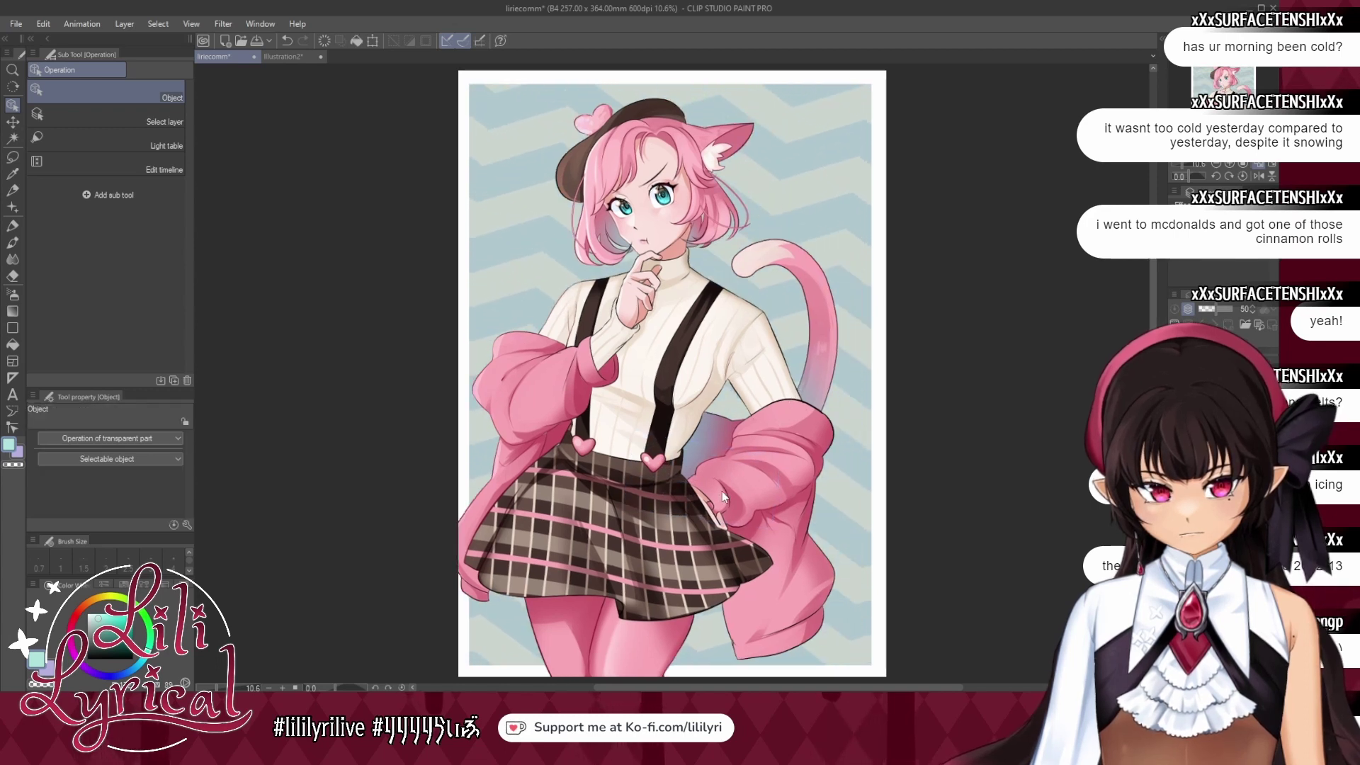
click(12, 121)
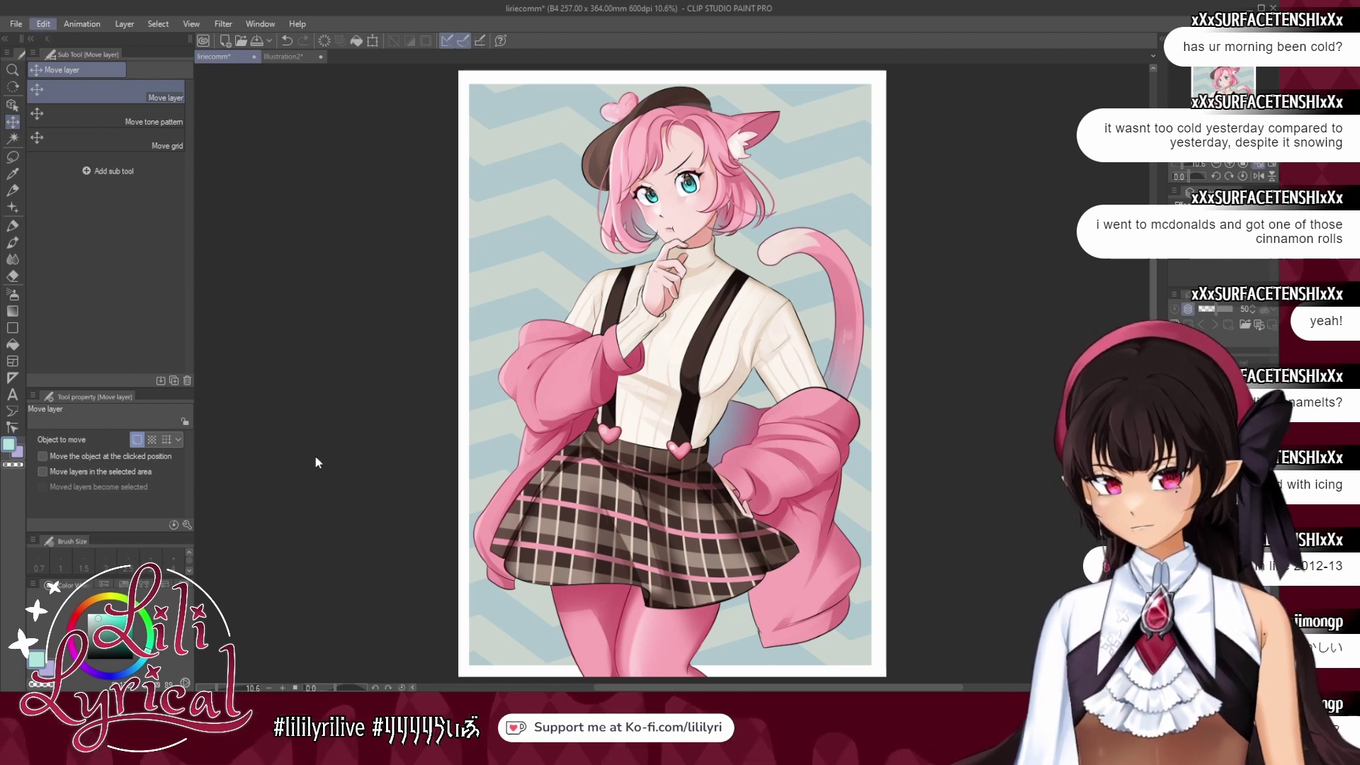
Recolour the zigzag pattern in light teal tones, shifting it slightly within the border, and save the file.
click(293, 456)
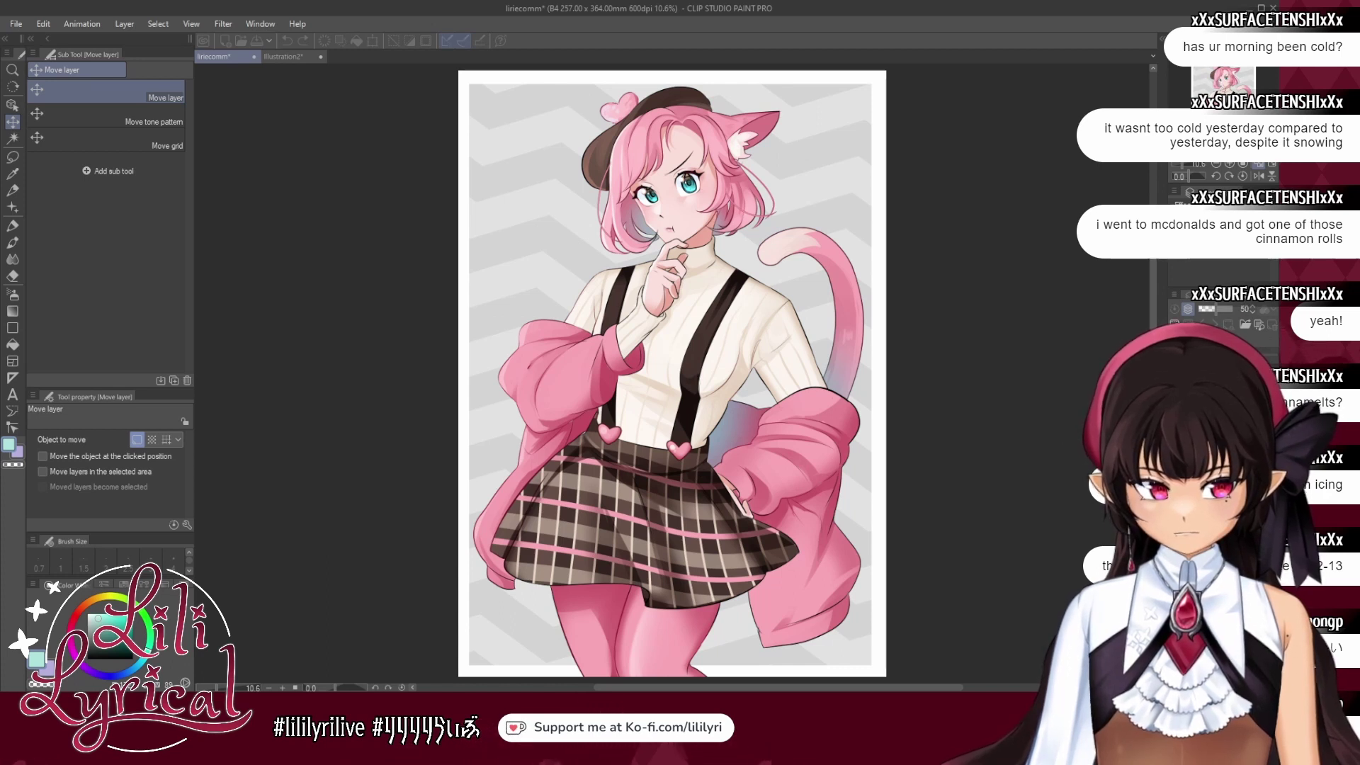
key(ctrl+z)
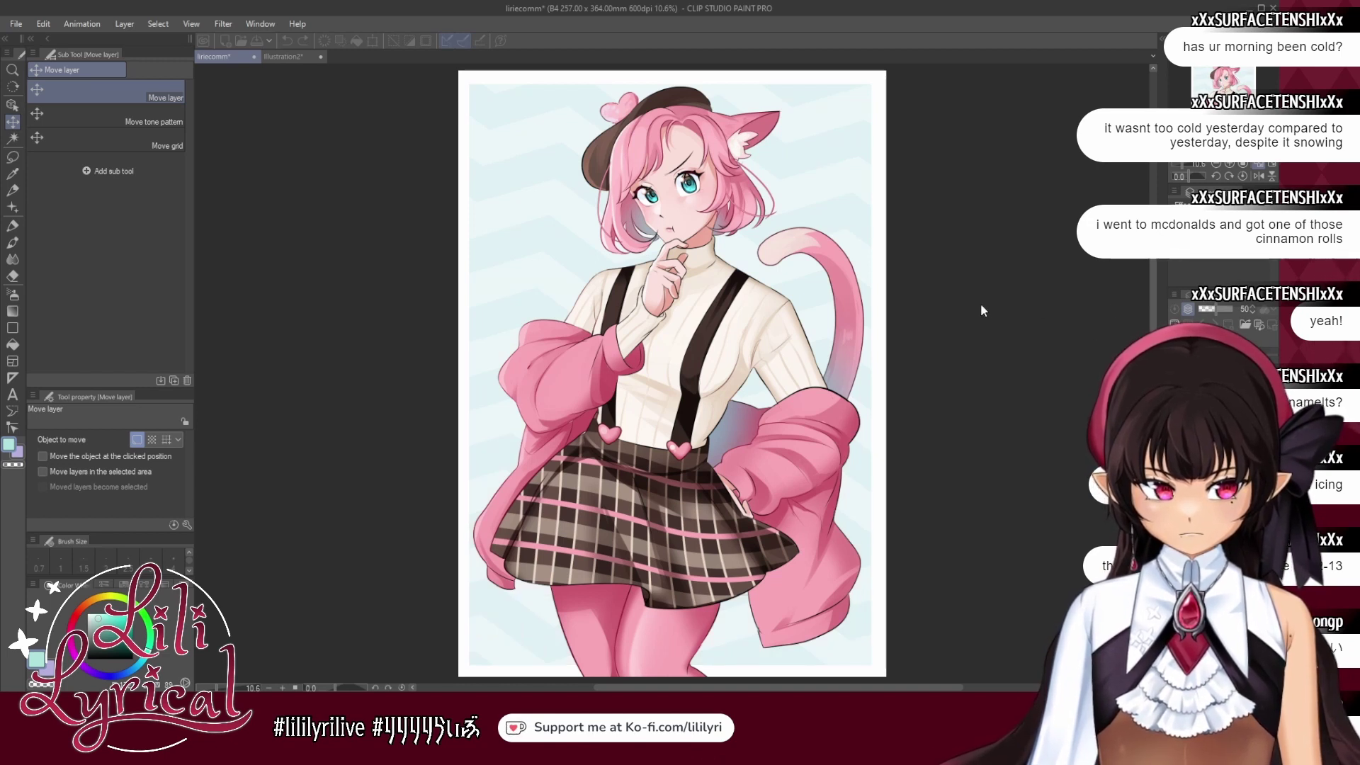
drag(948, 294, 1110, 295)
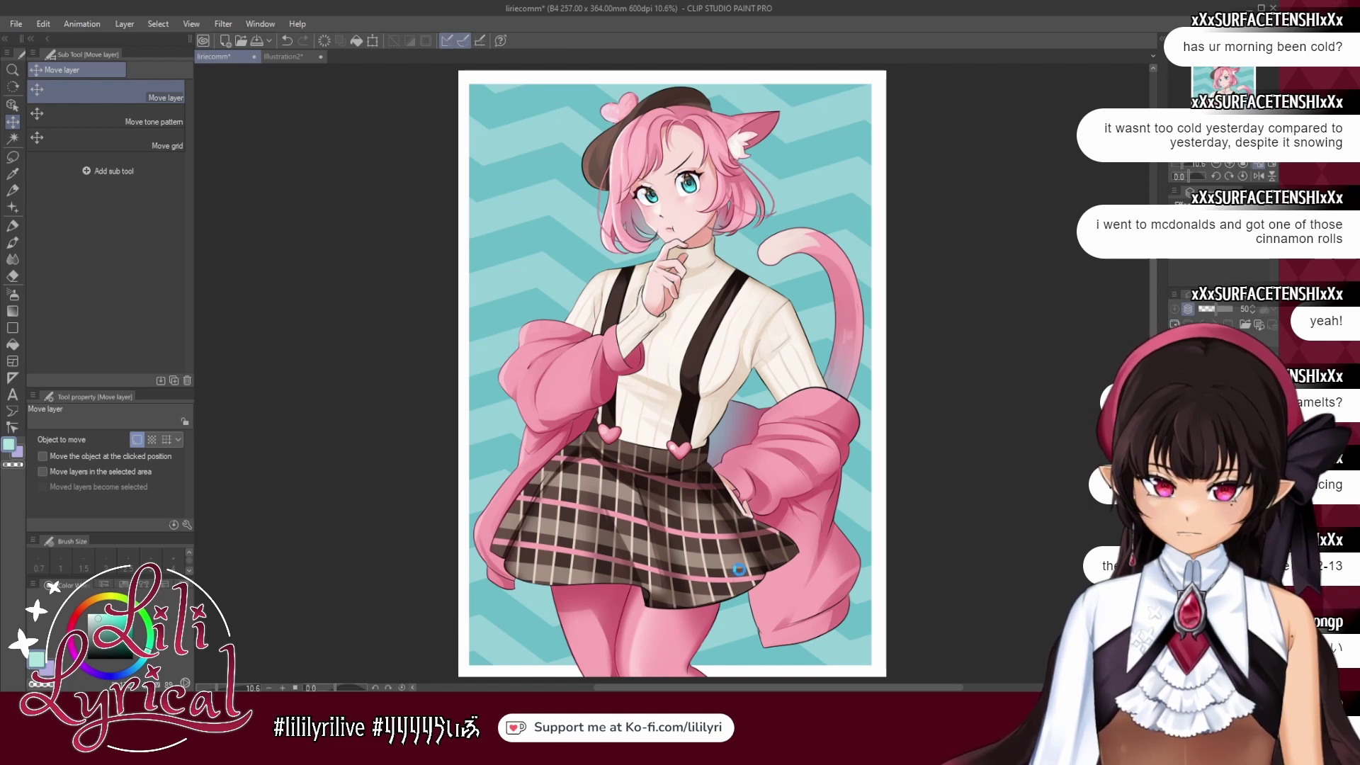
drag(742, 576, 777, 554)
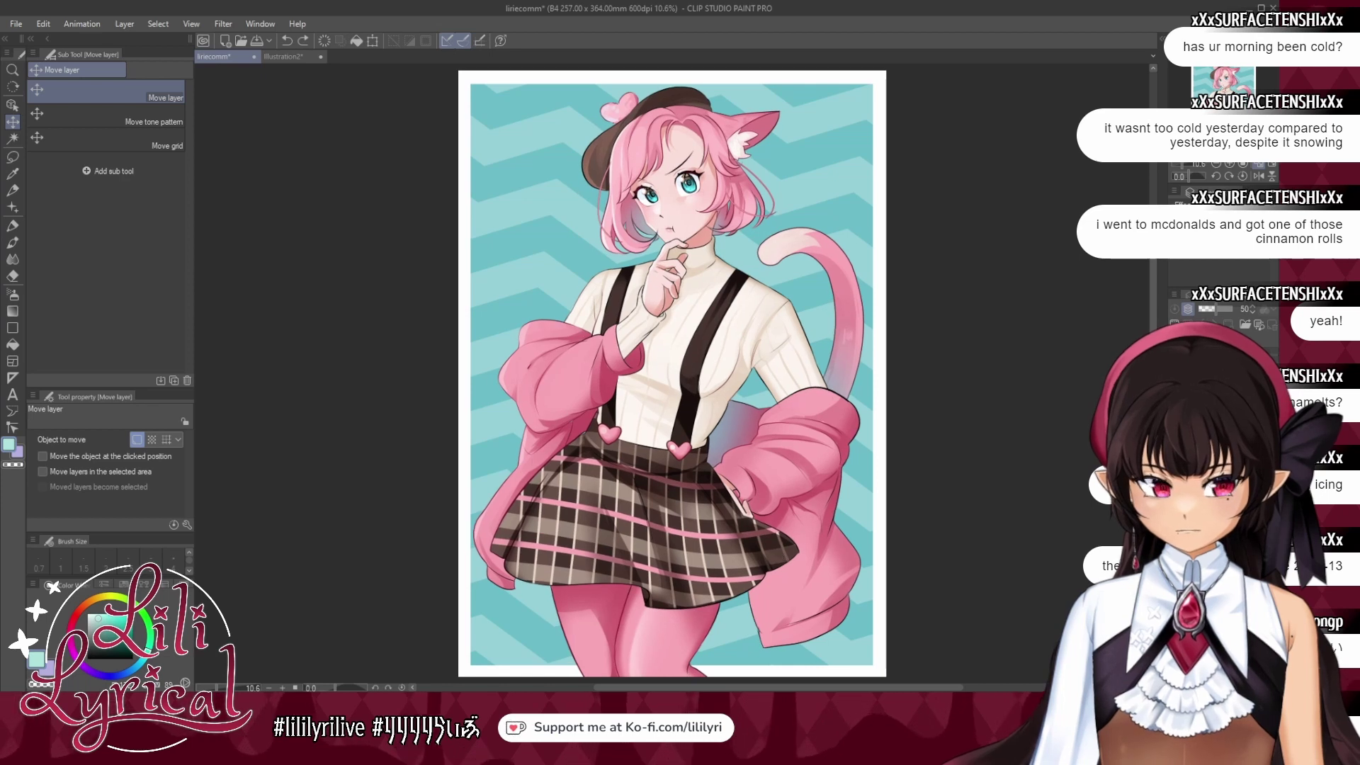
key(ctrl+s)
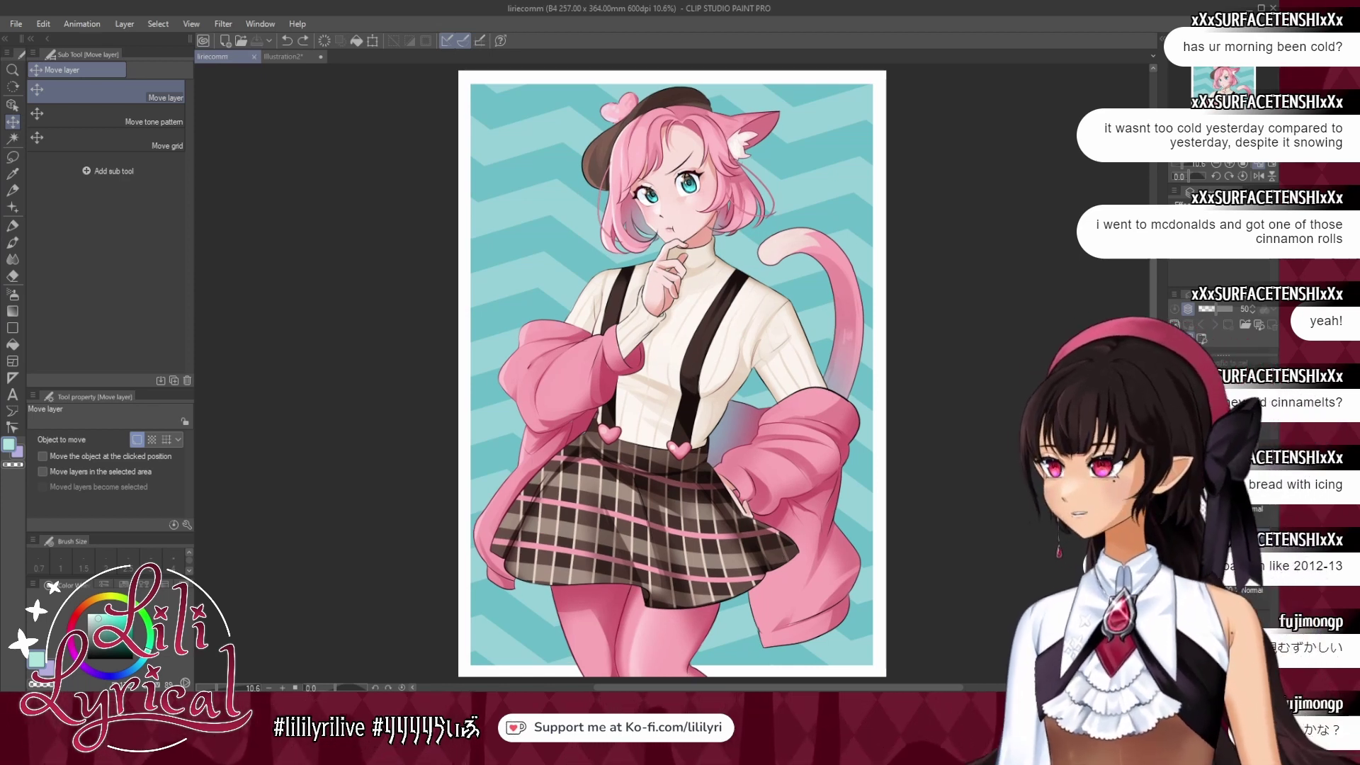
Compare the illustration with and without the red doodle sketches of the hearts, mug, shrimp and chibi character.
click(1175, 396)
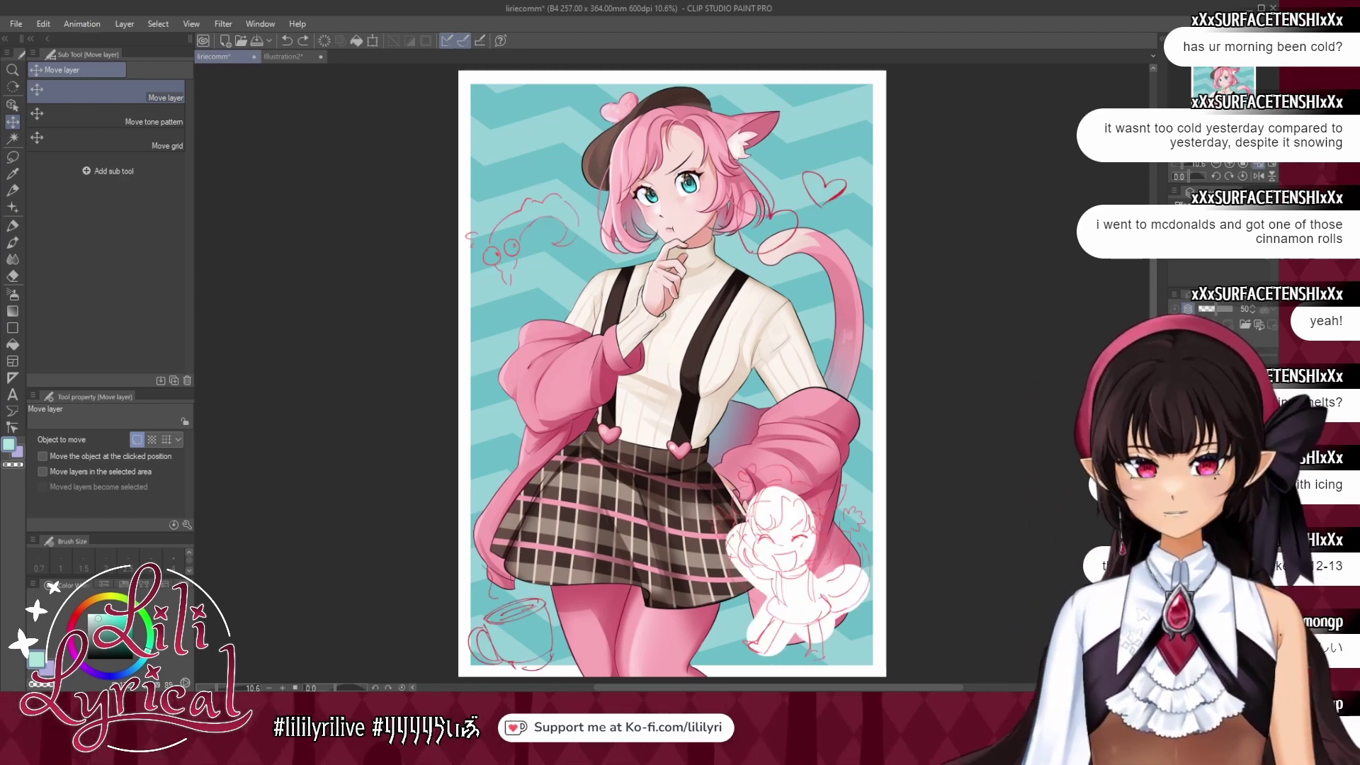
click(1174, 397)
click(1174, 397)
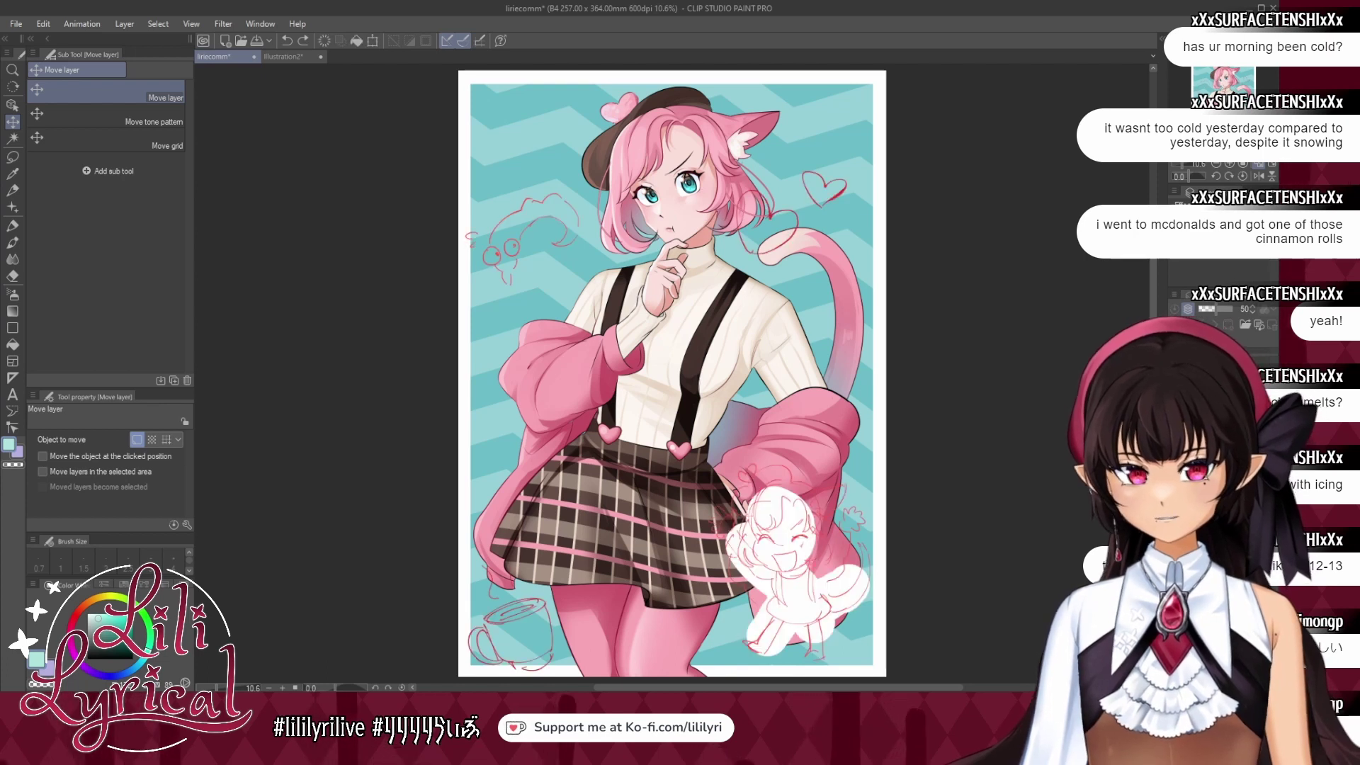
click(1175, 397)
click(1174, 397)
key(ctrl+z)
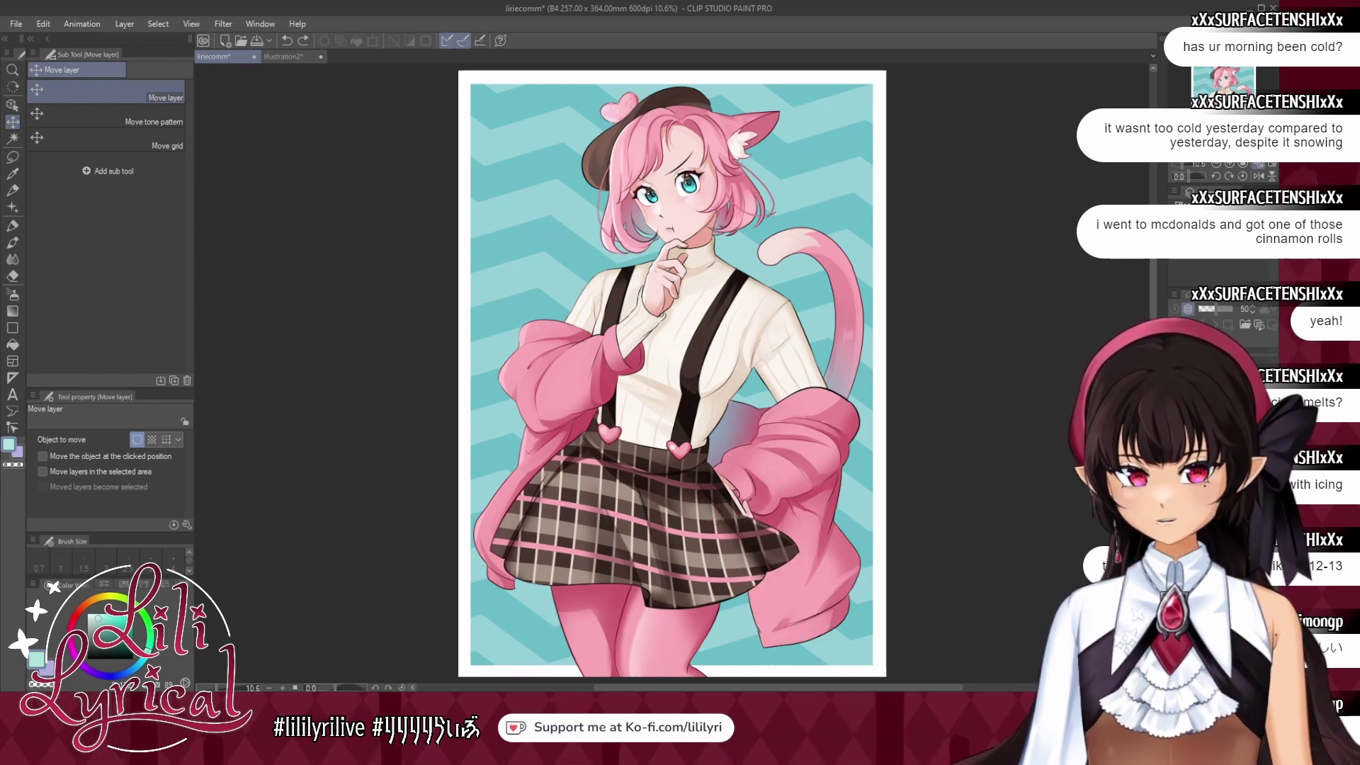
key(ctrl+y)
key(ctrl+z)
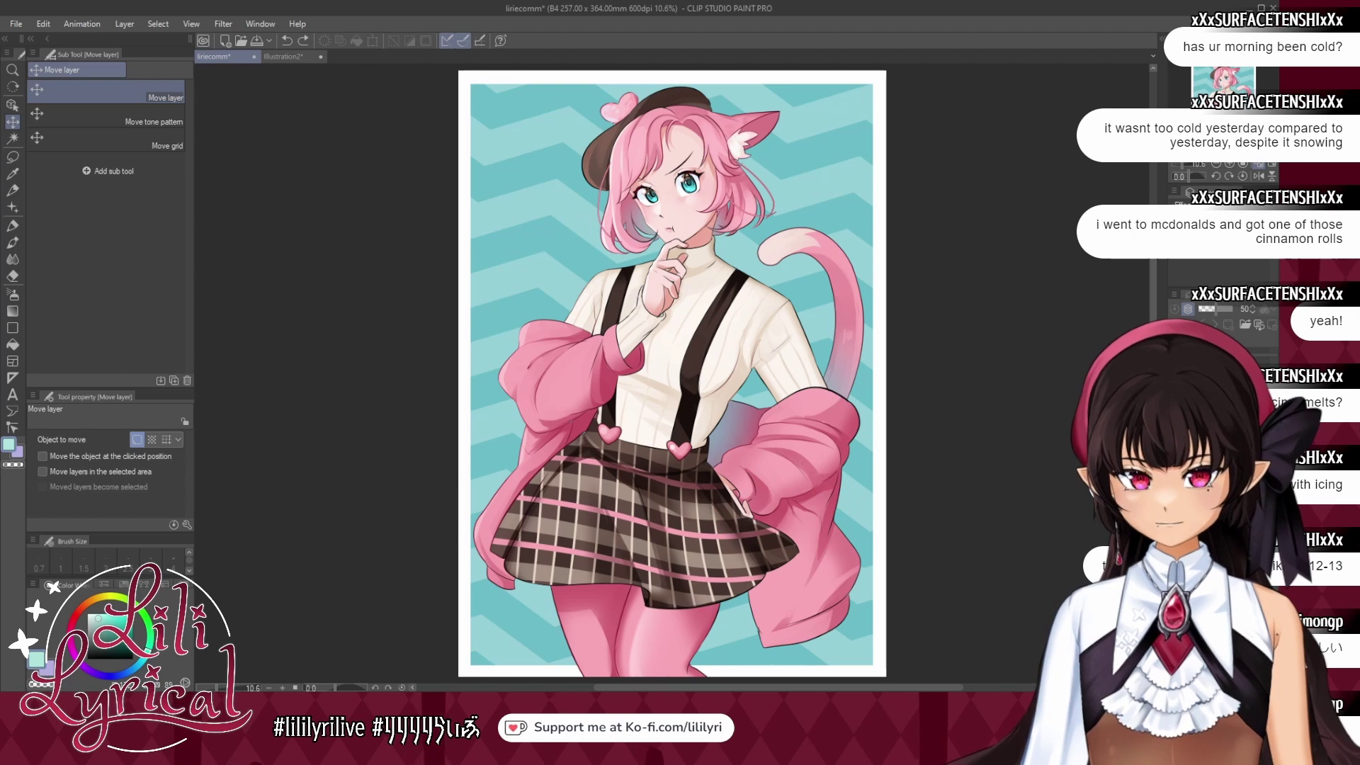
key(ctrl+y)
key(ctrl+z)
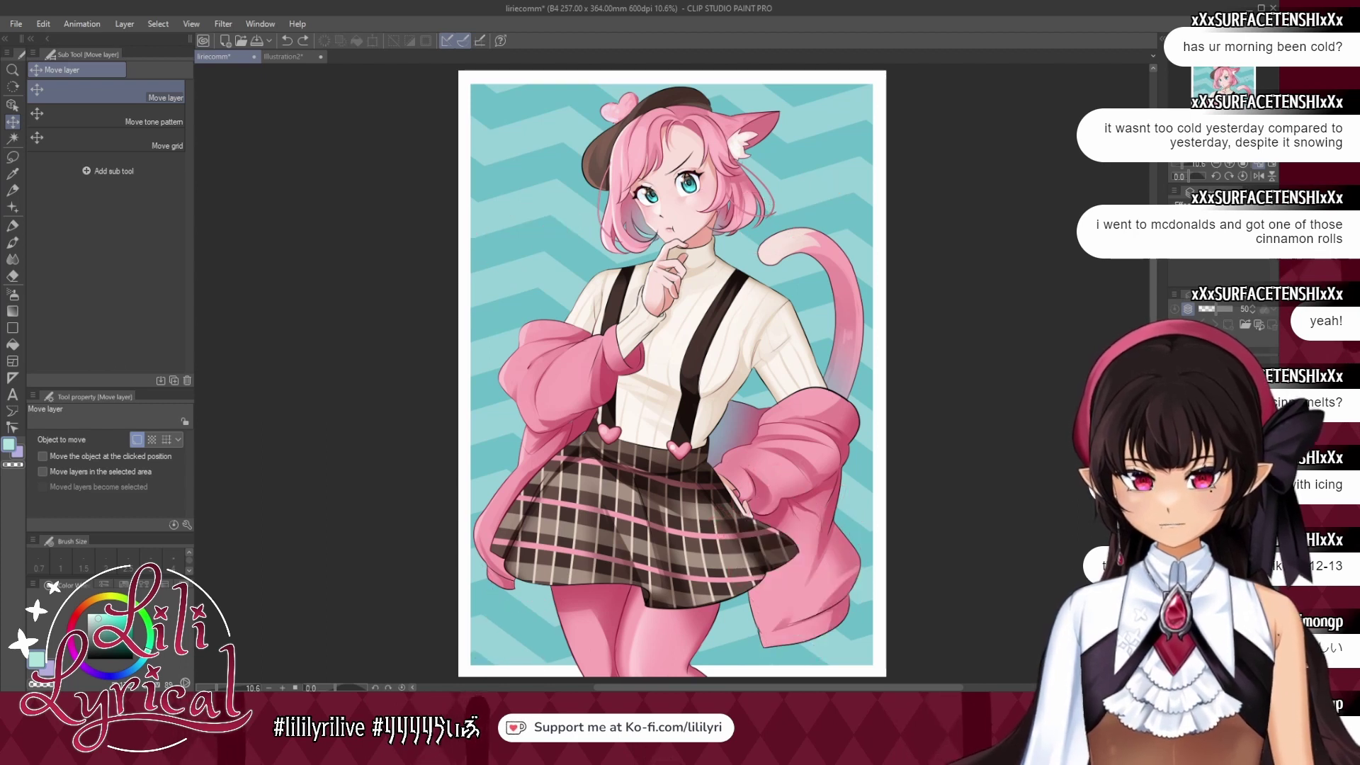
key(ctrl+y)
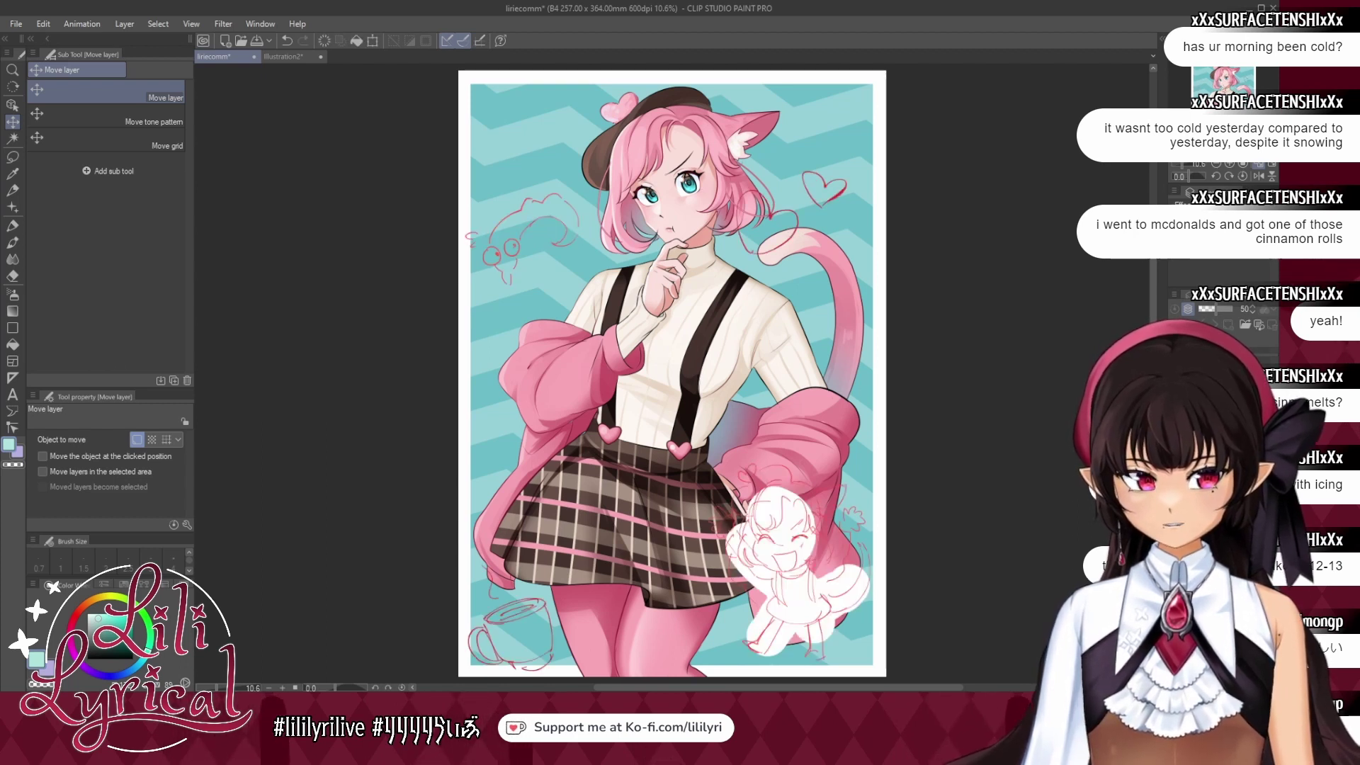
key(ctrl+z)
key(ctrl+y)
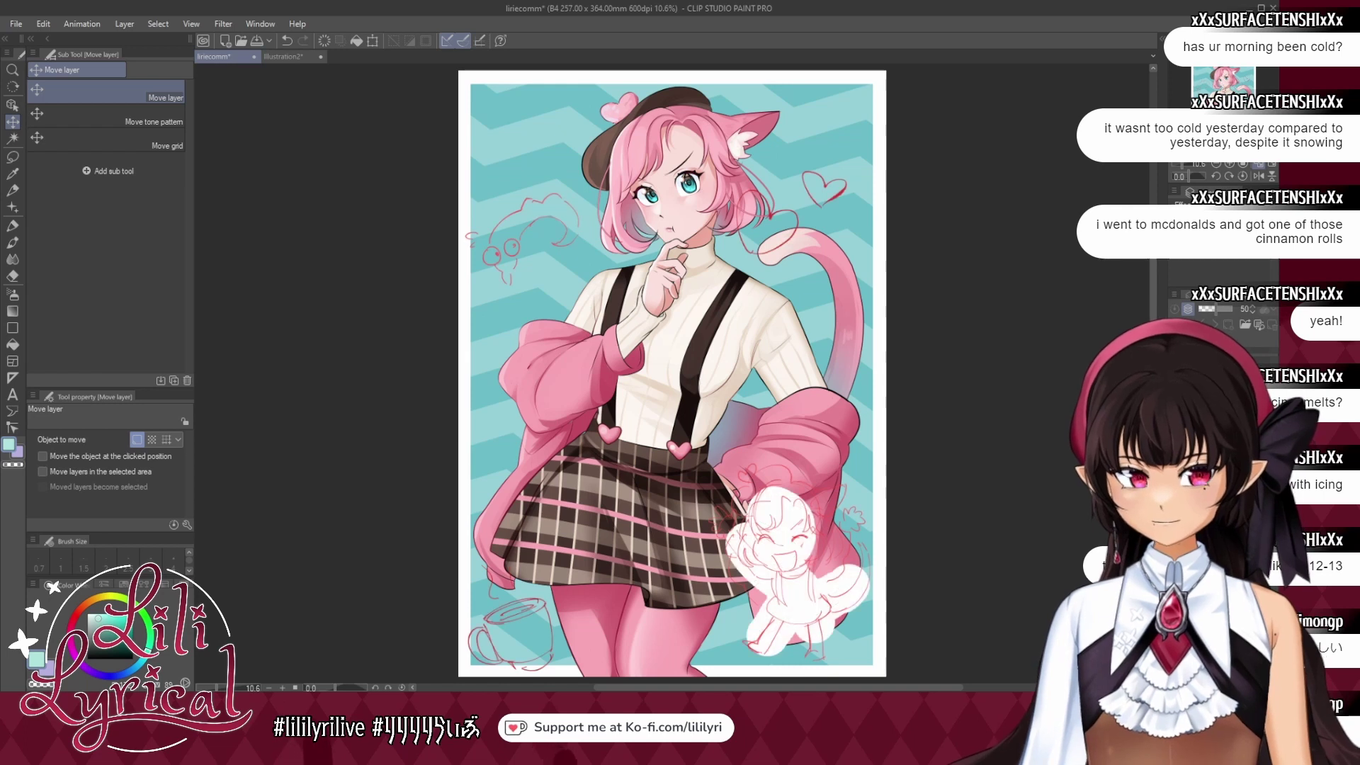
key(ctrl+z)
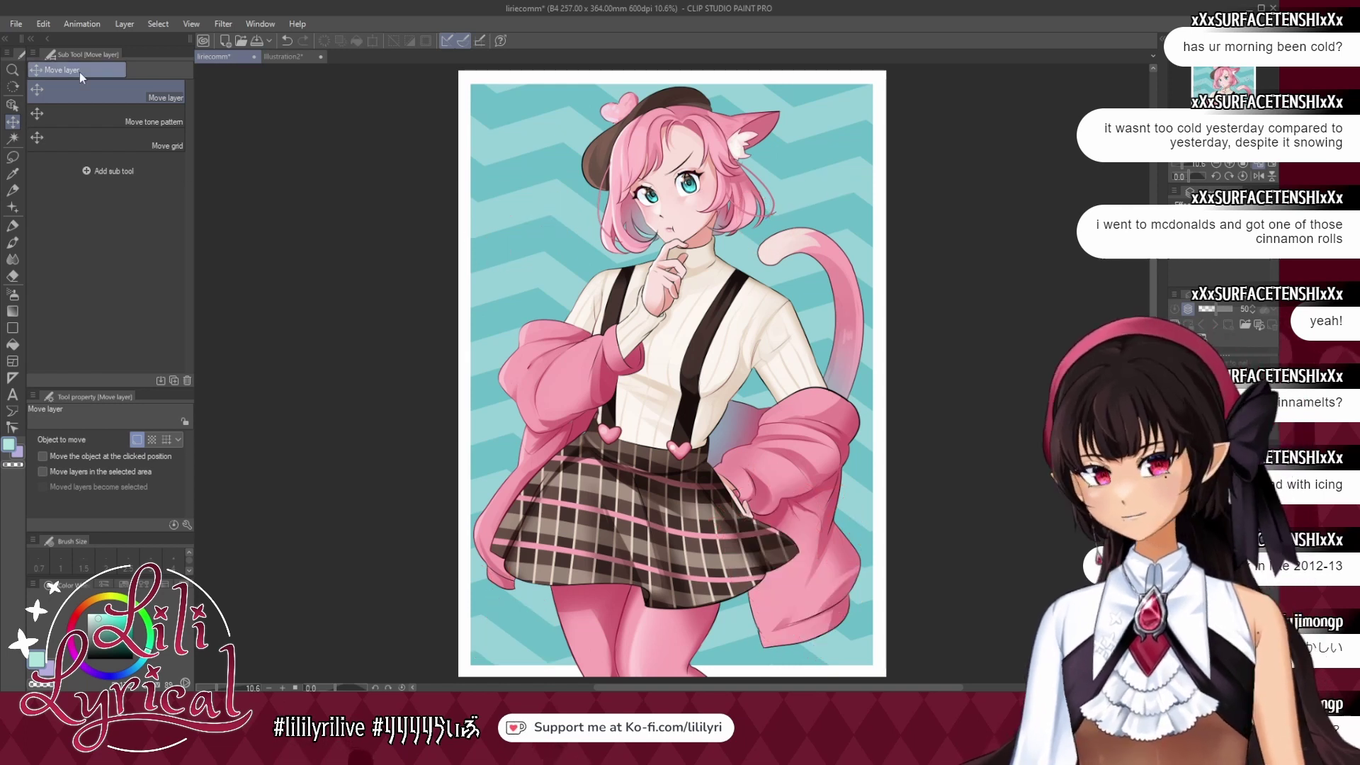
Create a new canvas from the red doodle sketches and shift them down and to the right.
click(51, 57)
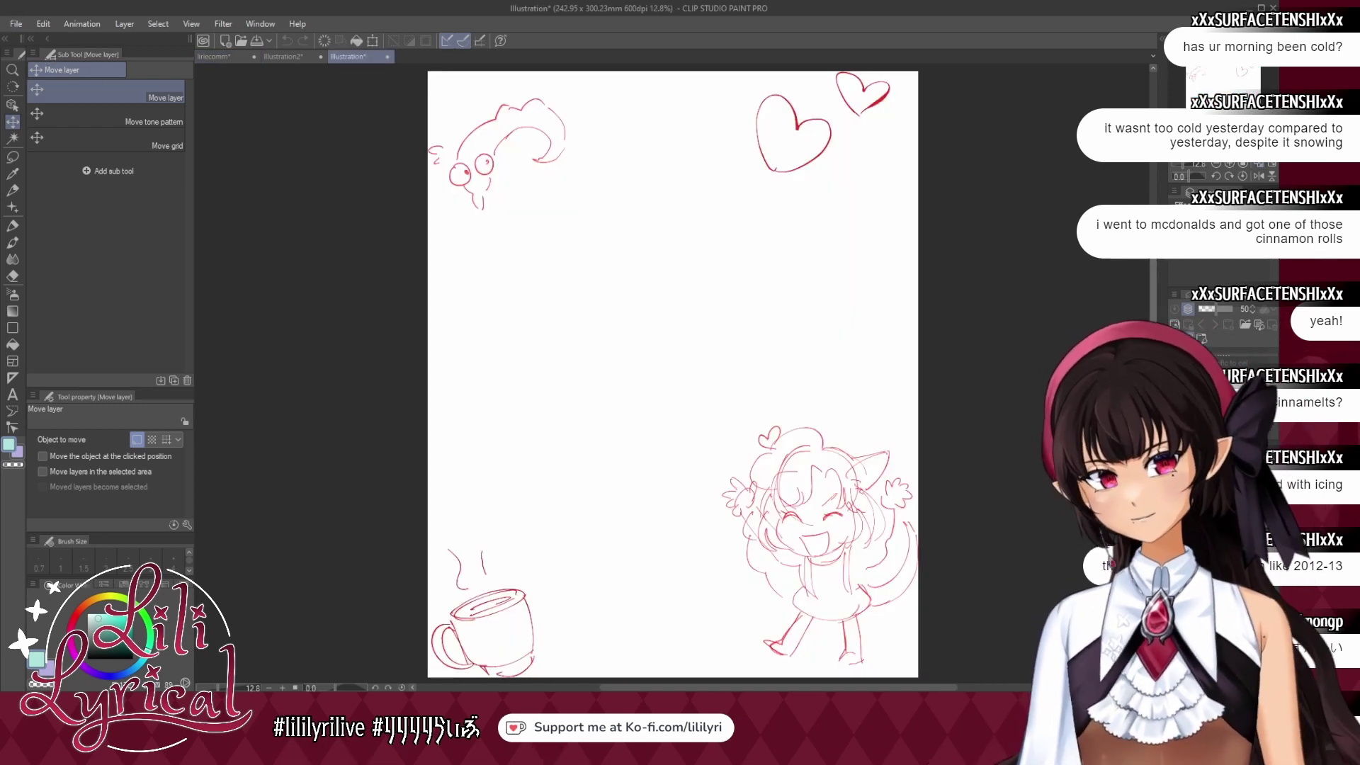
drag(777, 434, 826, 474)
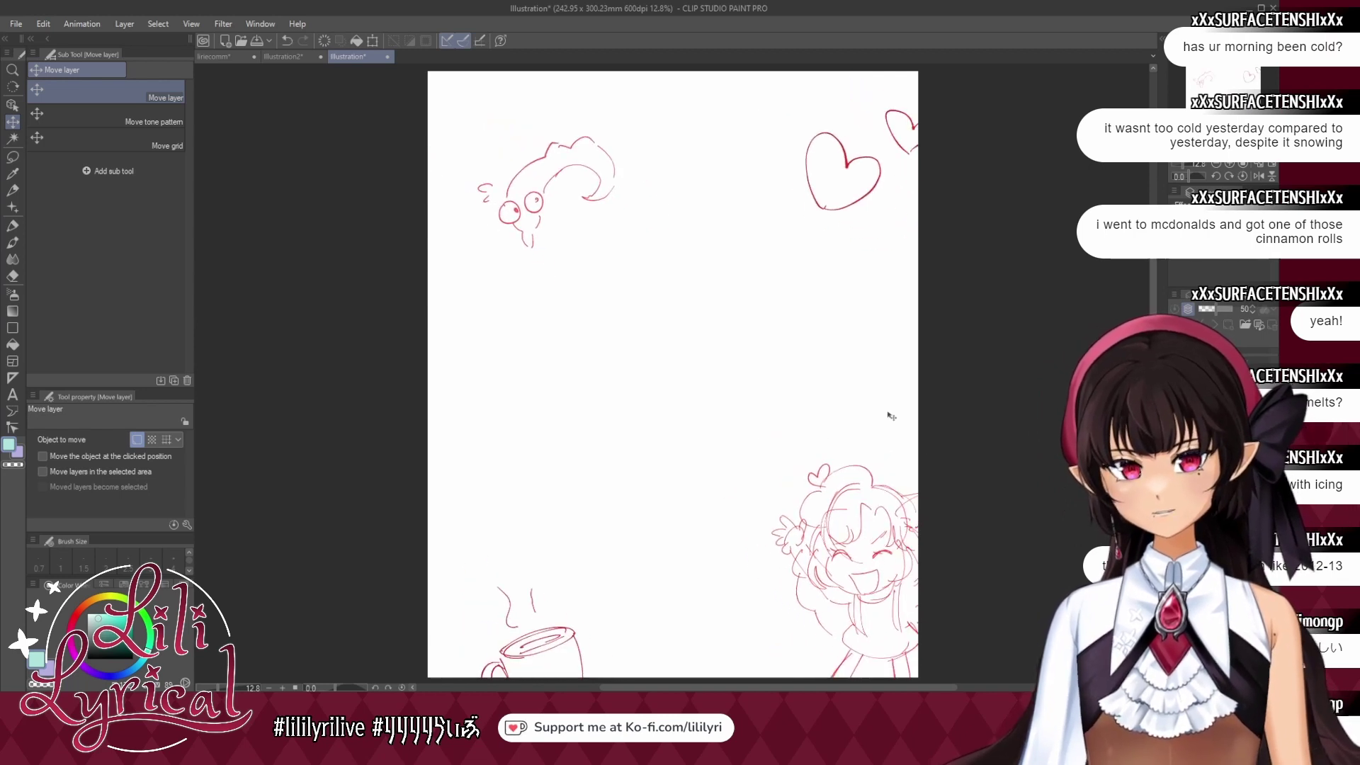
Fade the red worm sketch and set up the Milli pen in black with a brush size of 34 for inking it.
drag(1201, 90, 1195, 82)
click(1230, 164)
click(1229, 164)
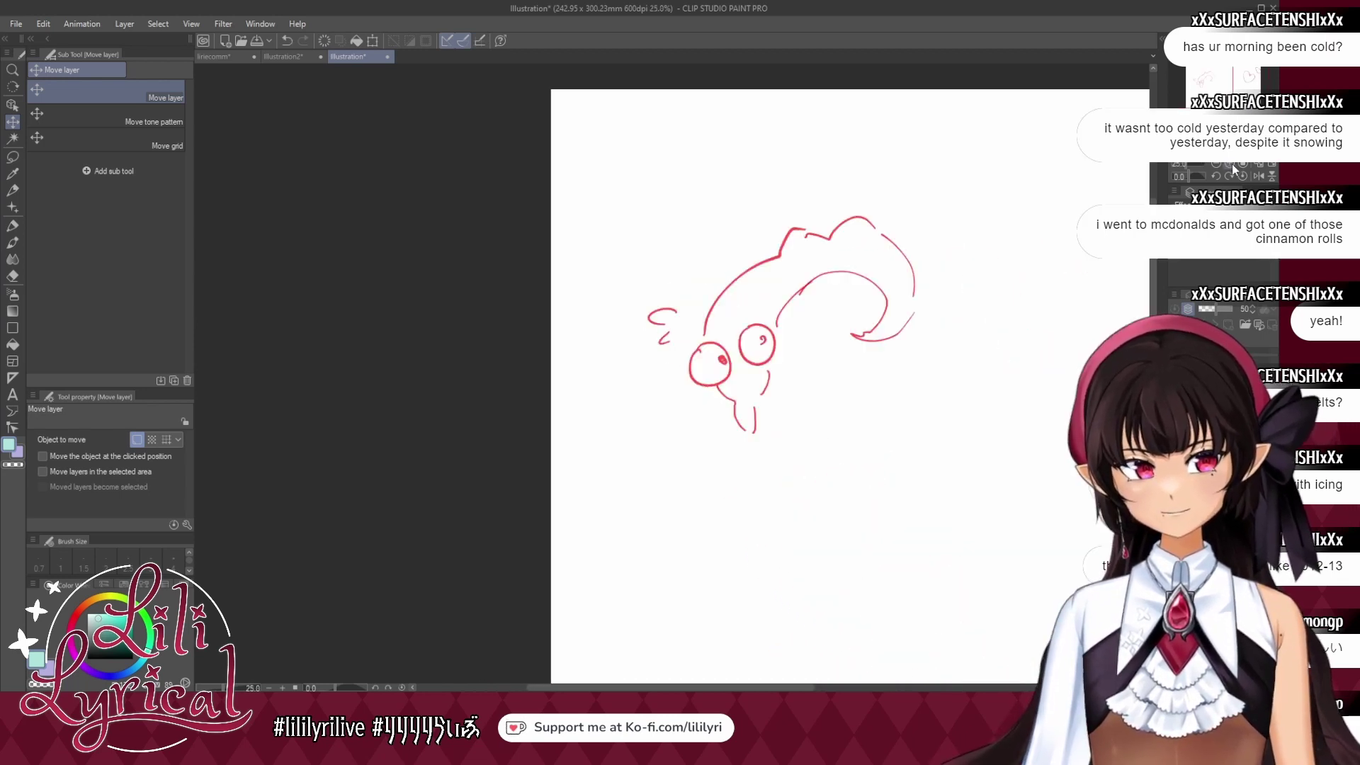
click(1229, 163)
click(1230, 164)
click(1208, 84)
scroll(1216, 172, down, 1)
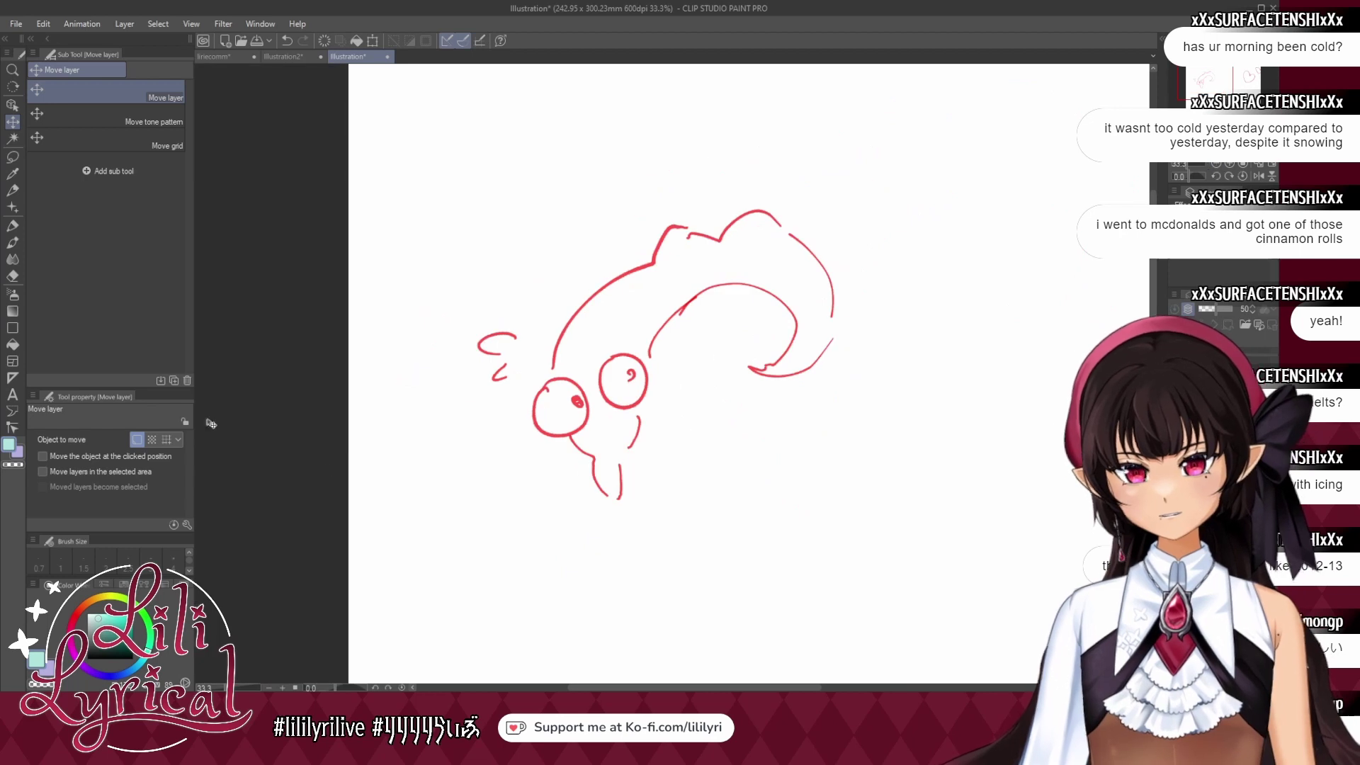
click(12, 226)
click(88, 659)
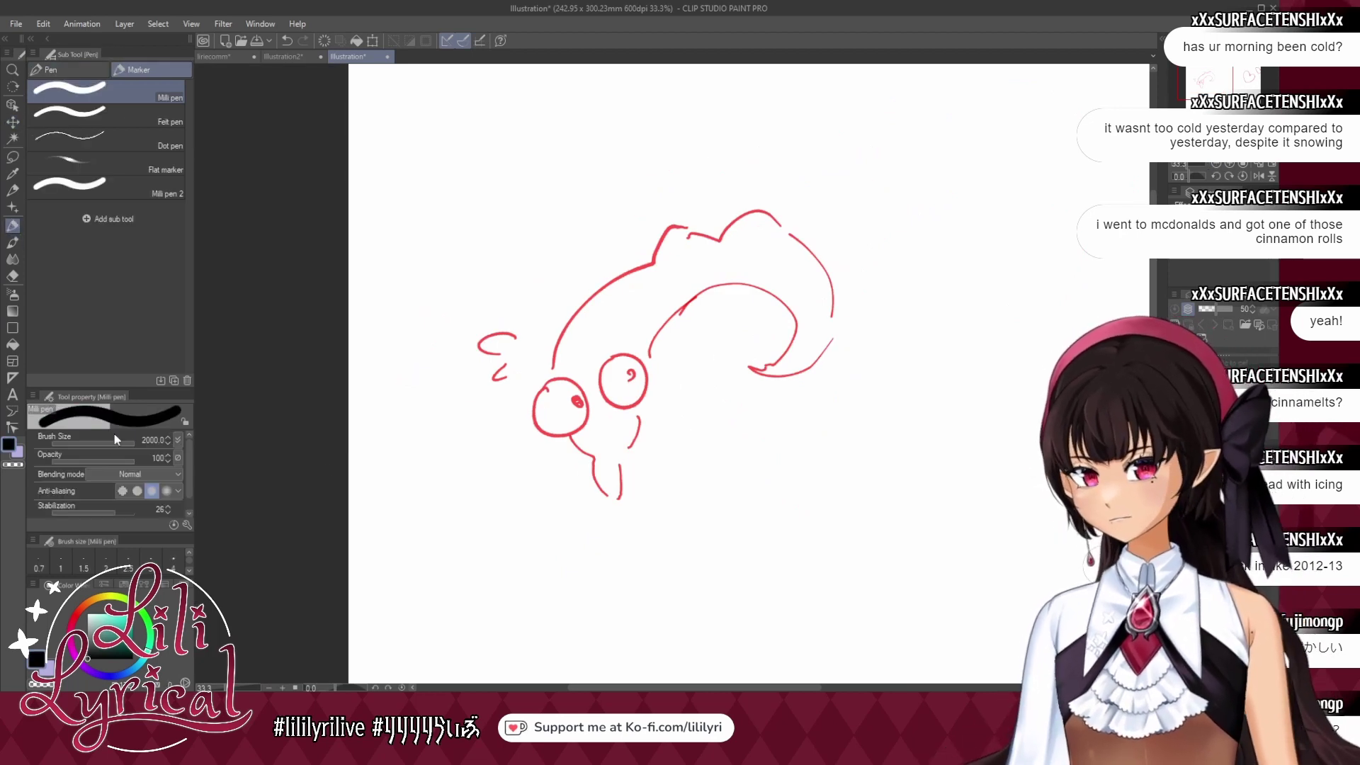
drag(104, 441, 102, 444)
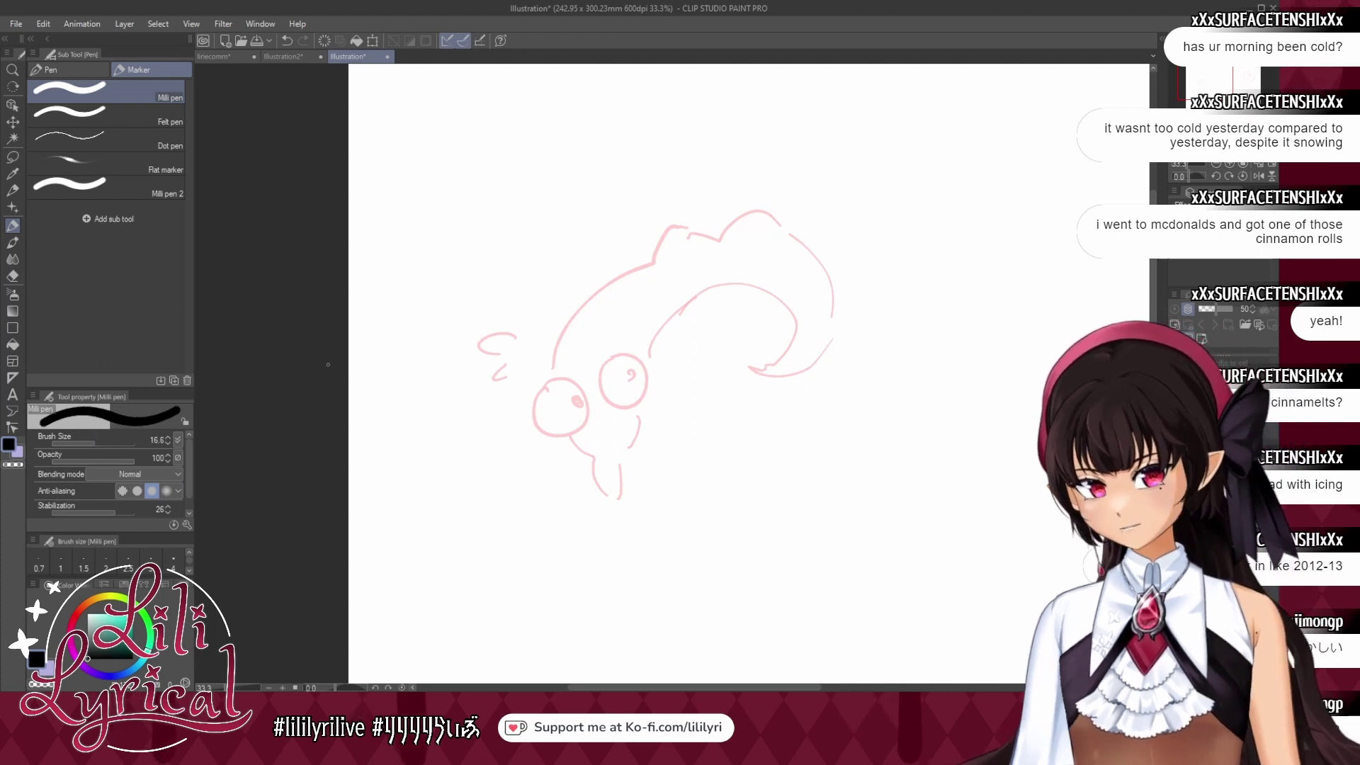
drag(97, 450, 103, 446)
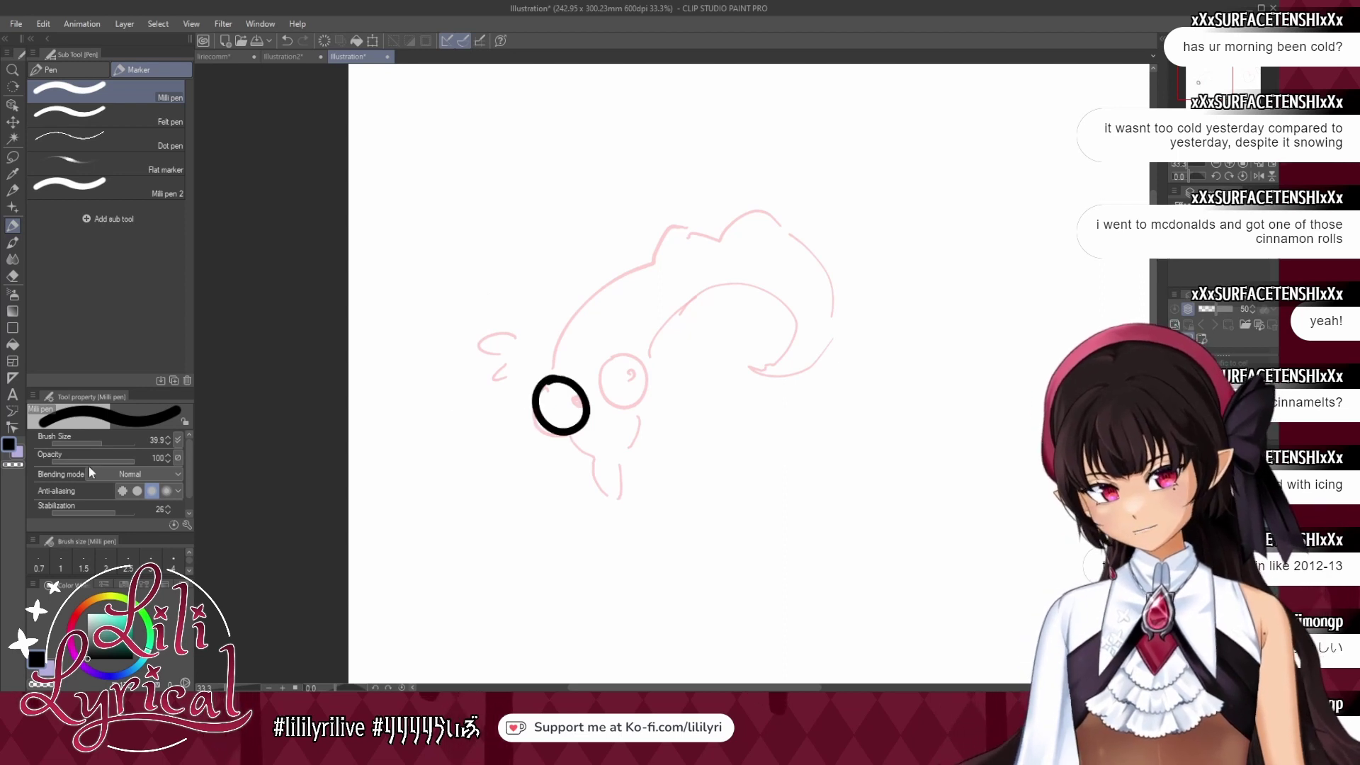
click(101, 444)
key(ctrl+z)
Try the black pen's thickness with test strokes on the worm's eye and on the character illustration, removing each one.
mouse_move(558, 376)
mouse_down()
mouse_move(552, 427)
mouse_move(582, 393)
mouse_move(556, 379)
mouse_move(539, 384)
mouse_move(578, 430)
mouse_move(557, 377)
mouse_up()
key(ctrl+z)
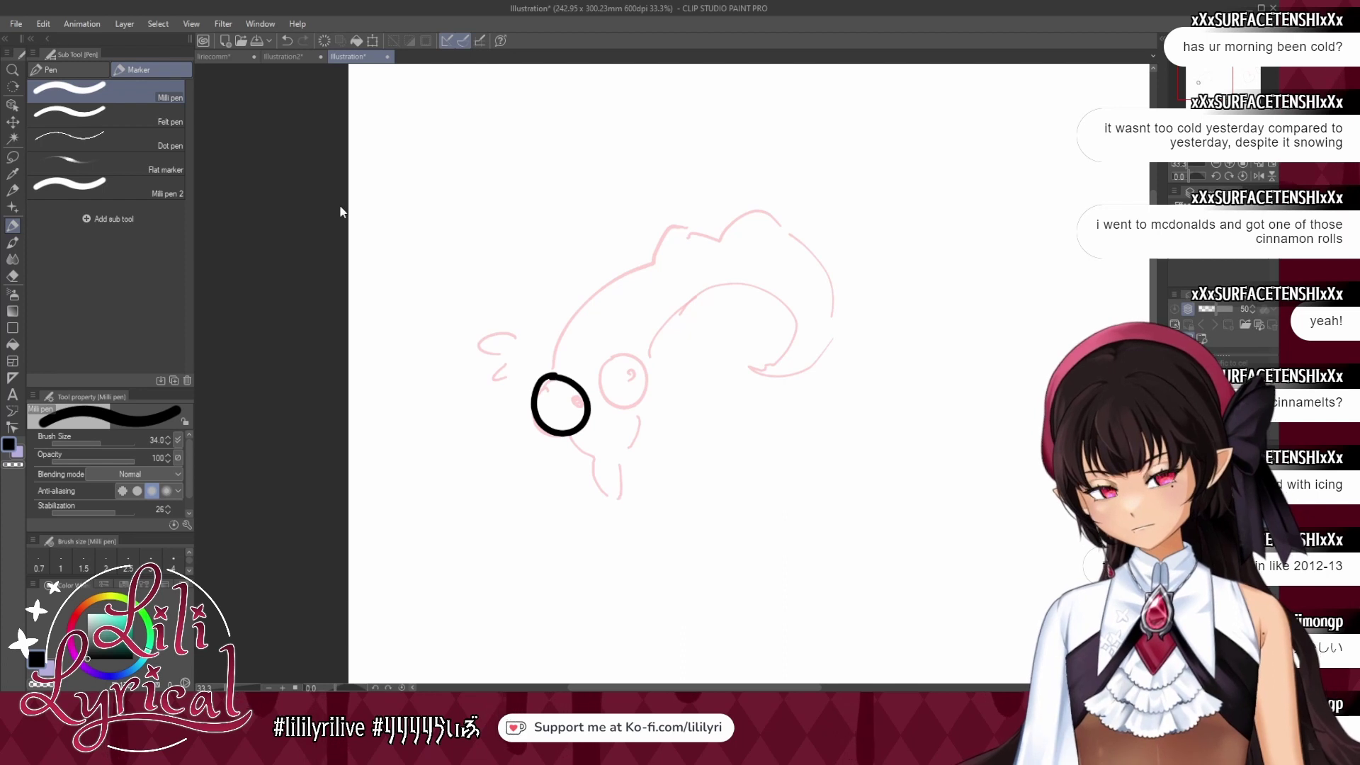
key(ctrl+z)
click(229, 60)
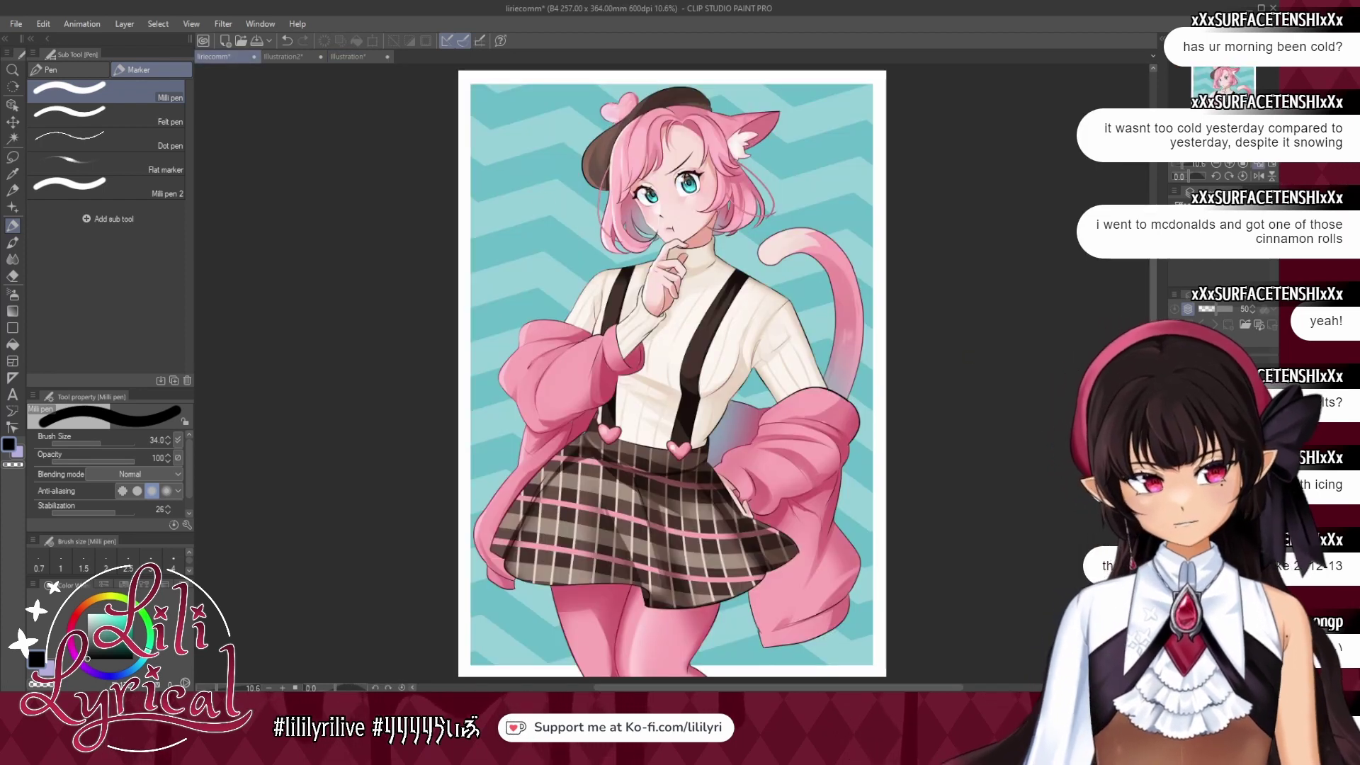
drag(513, 212, 538, 262)
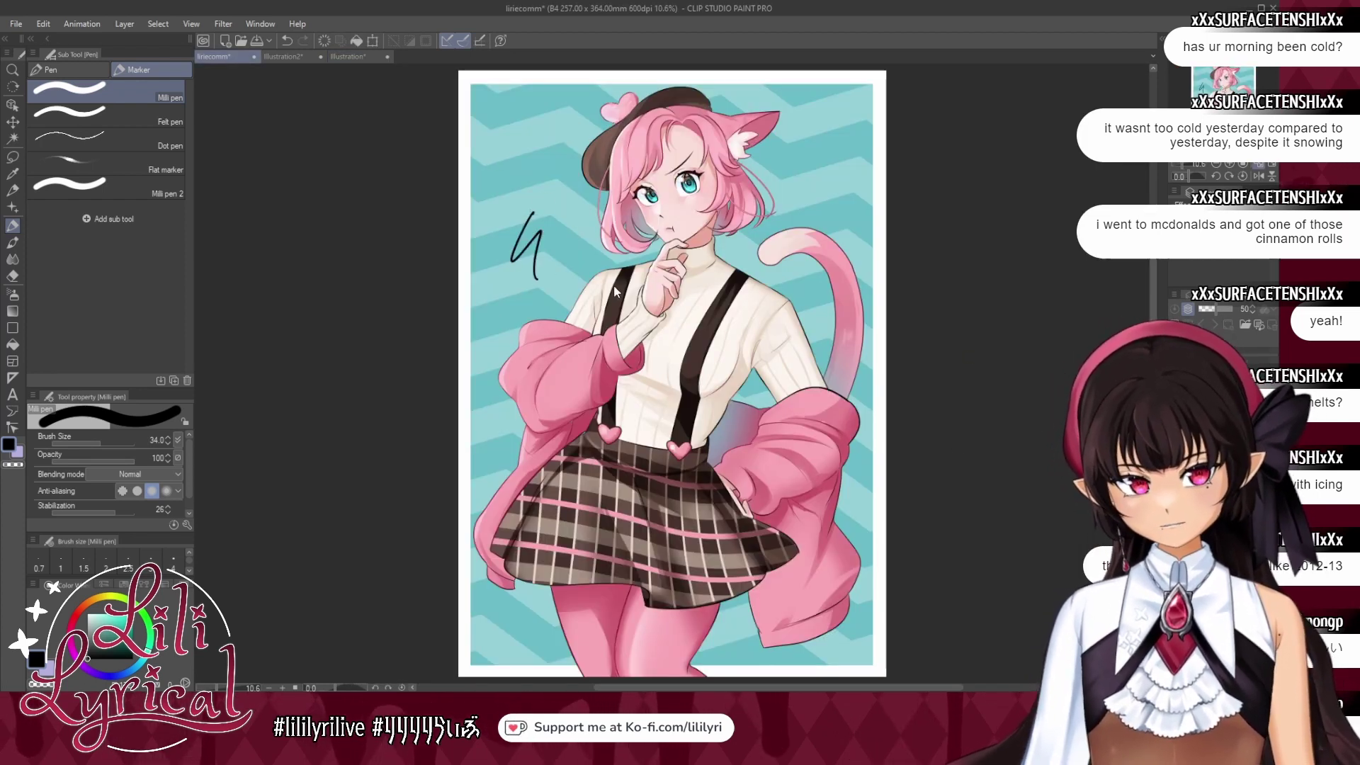
key(ctrl+z)
drag(535, 212, 559, 255)
key(ctrl+z)
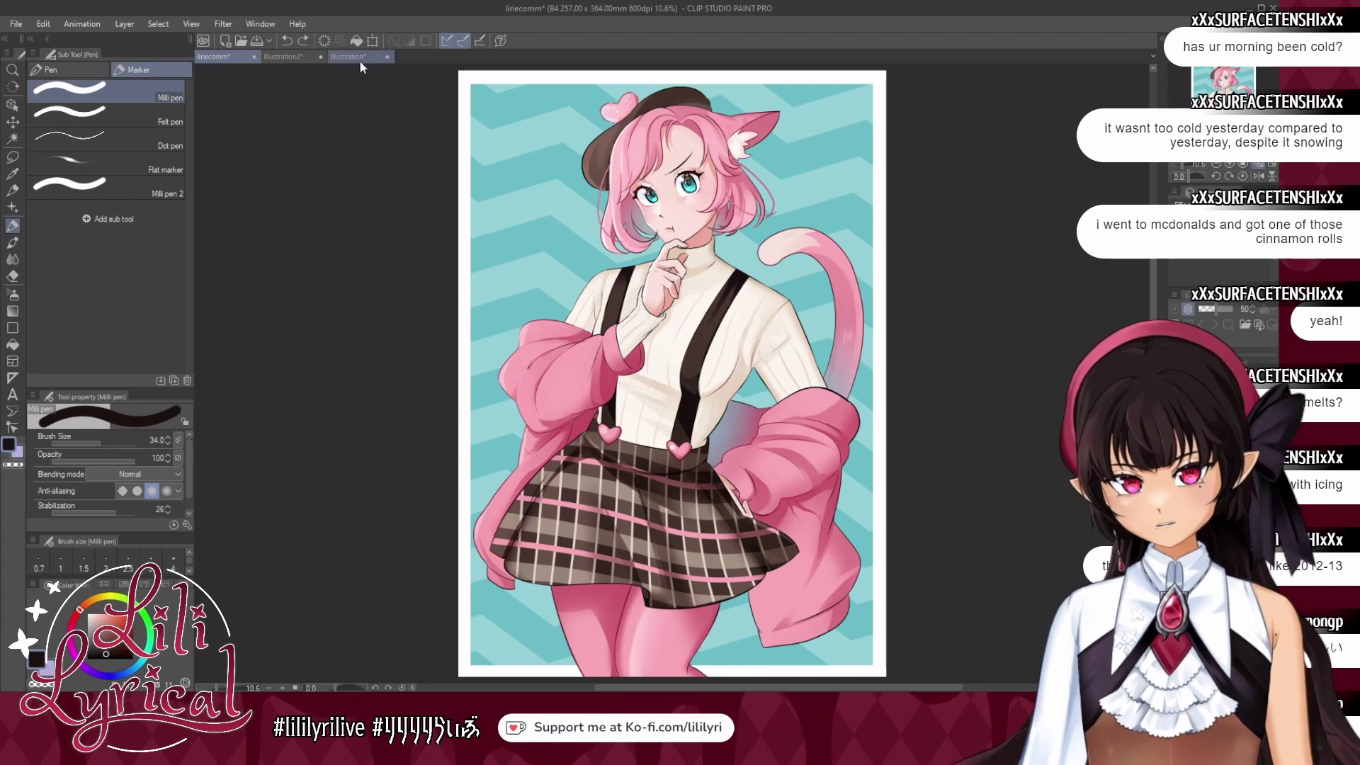
Ink the worm's two round eyes with black oval pupils on the doodle canvas.
click(348, 57)
mouse_move(557, 376)
mouse_down()
mouse_move(532, 416)
mouse_move(584, 415)
mouse_move(558, 379)
mouse_move(565, 407)
mouse_up()
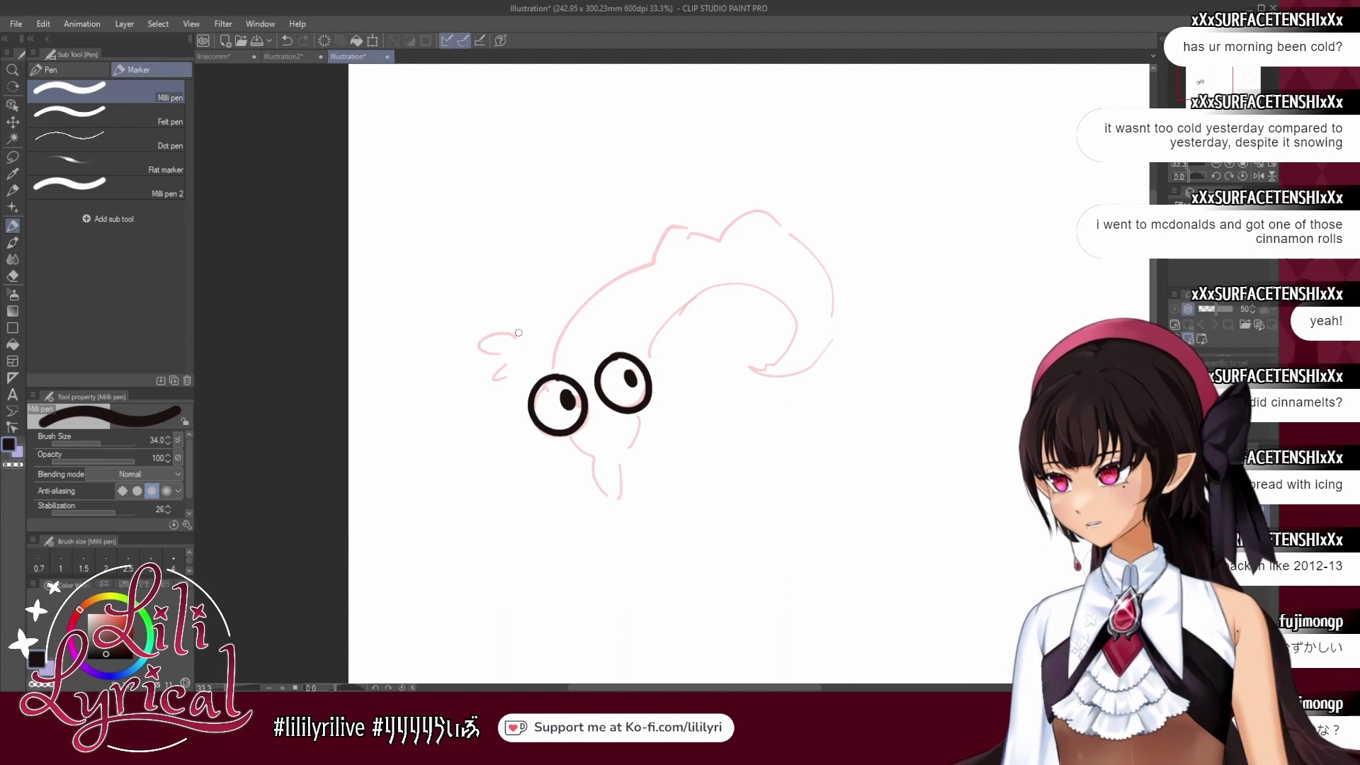
click(281, 58)
mouse_move(454, 200)
mouse_down()
mouse_move(499, 169)
mouse_move(508, 195)
mouse_up()
key(ctrl+z)
key(ctrl+z)
click(349, 57)
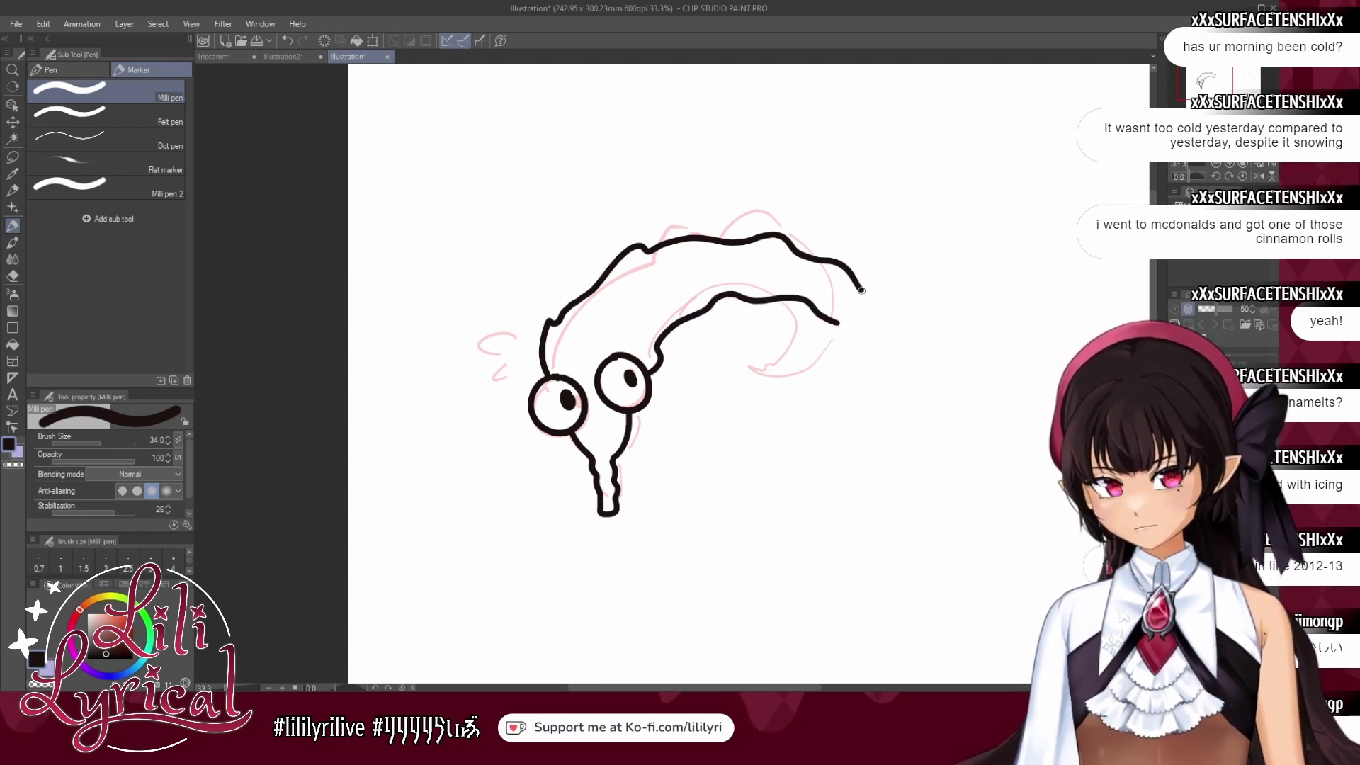
Ink the worm's wavy body outline, ending in an upturned pointed tail, and hide the red sketch.
mouse_move(894, 353)
mouse_down()
mouse_move(898, 386)
mouse_move(827, 435)
mouse_up()
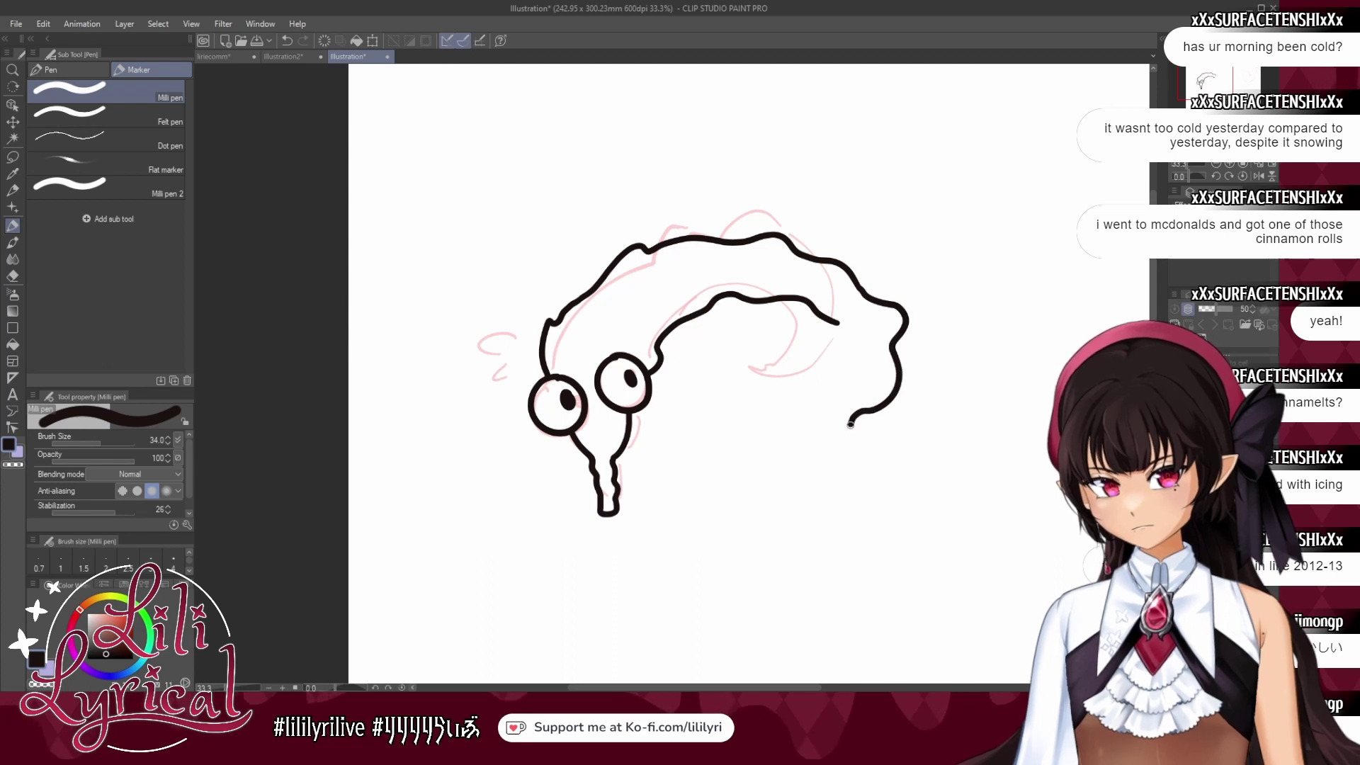
key(ctrl+z)
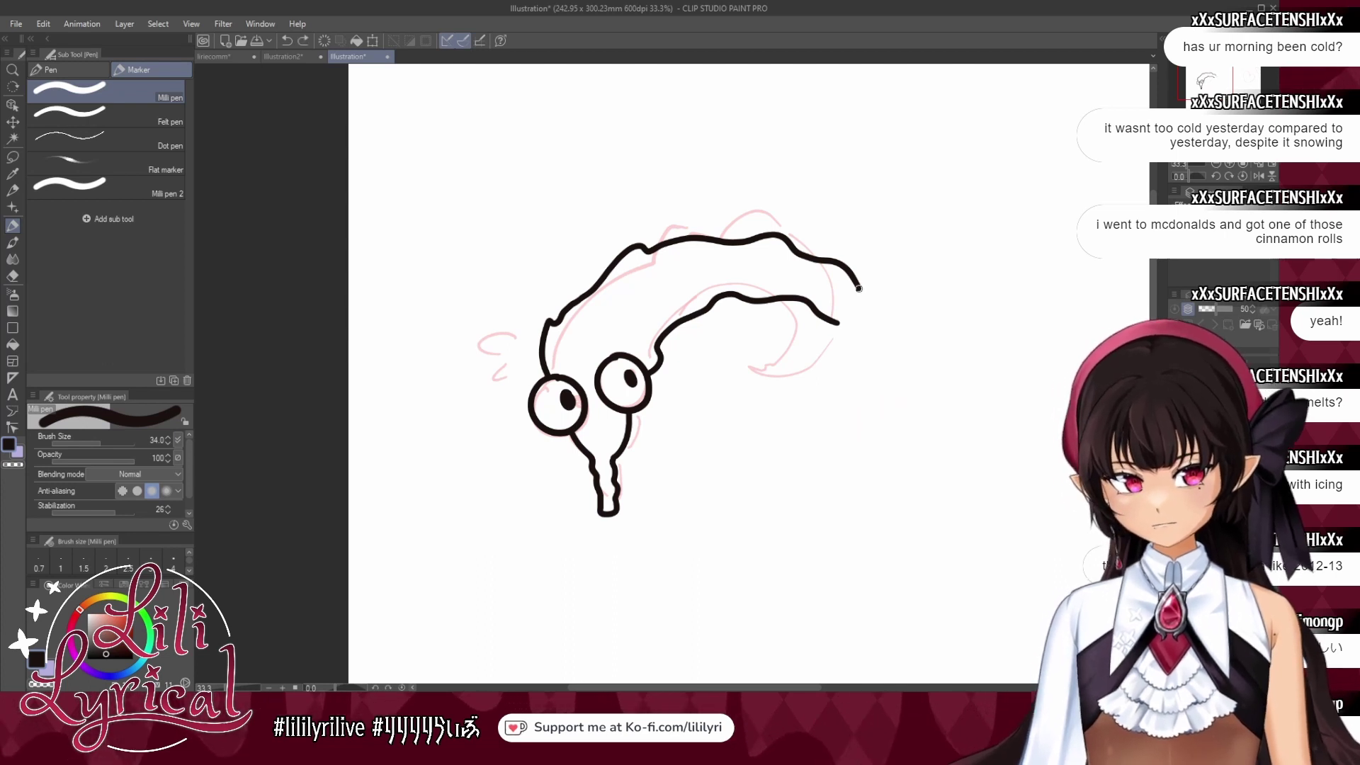
mouse_move(859, 285)
mouse_down()
mouse_move(934, 315)
mouse_move(970, 281)
mouse_move(977, 294)
mouse_move(970, 320)
mouse_move(936, 343)
mouse_move(841, 325)
mouse_up()
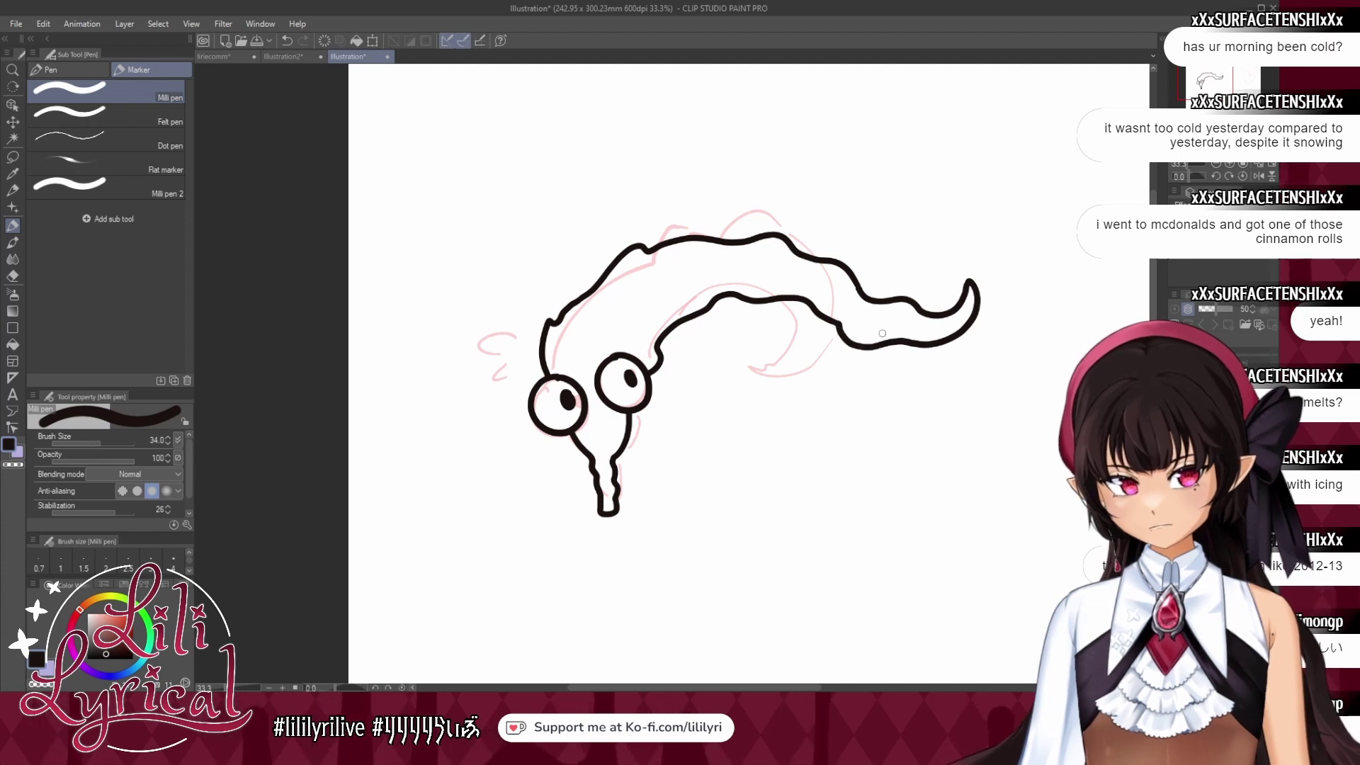
click(1176, 531)
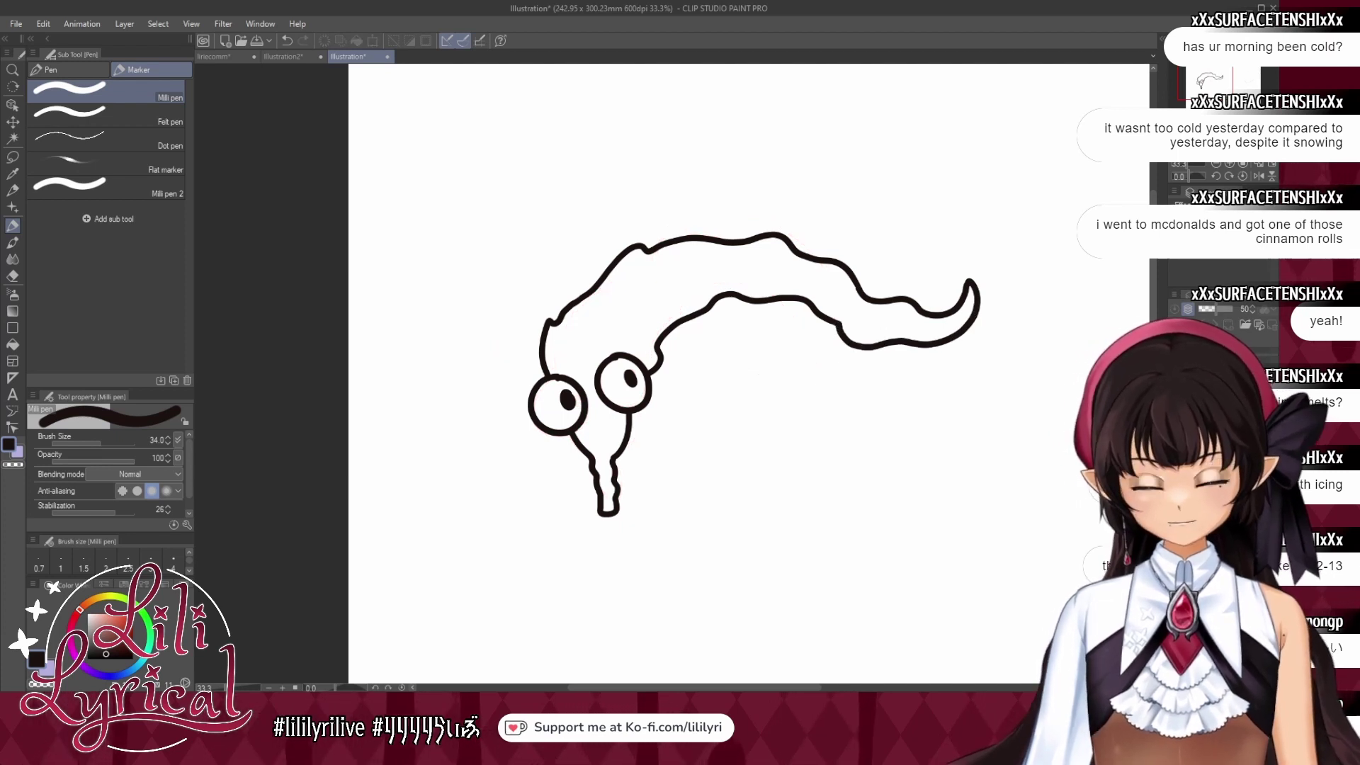
Fill the worm's body with a teal sampled from the other canvas and its eyes with white.
click(13, 345)
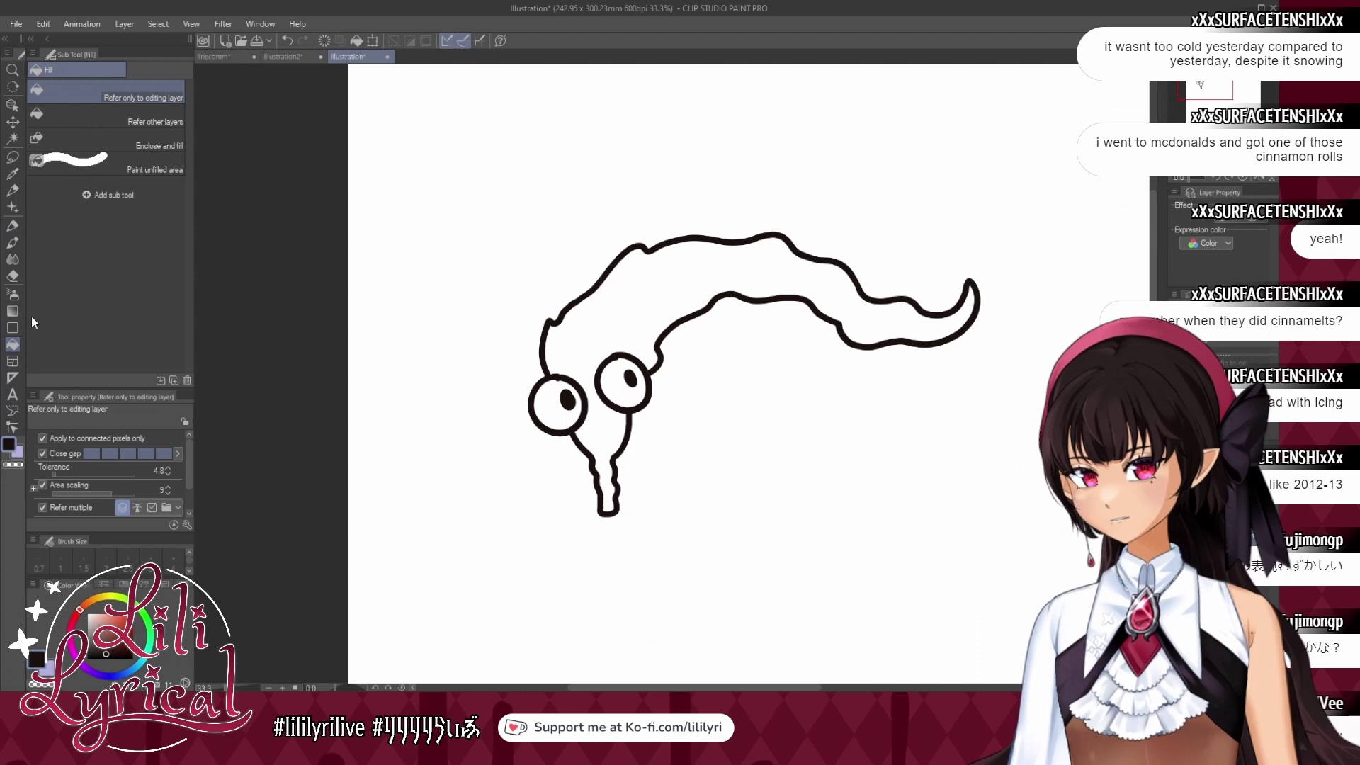
click(285, 57)
alt+click(577, 90)
key(ctrl+Tab)
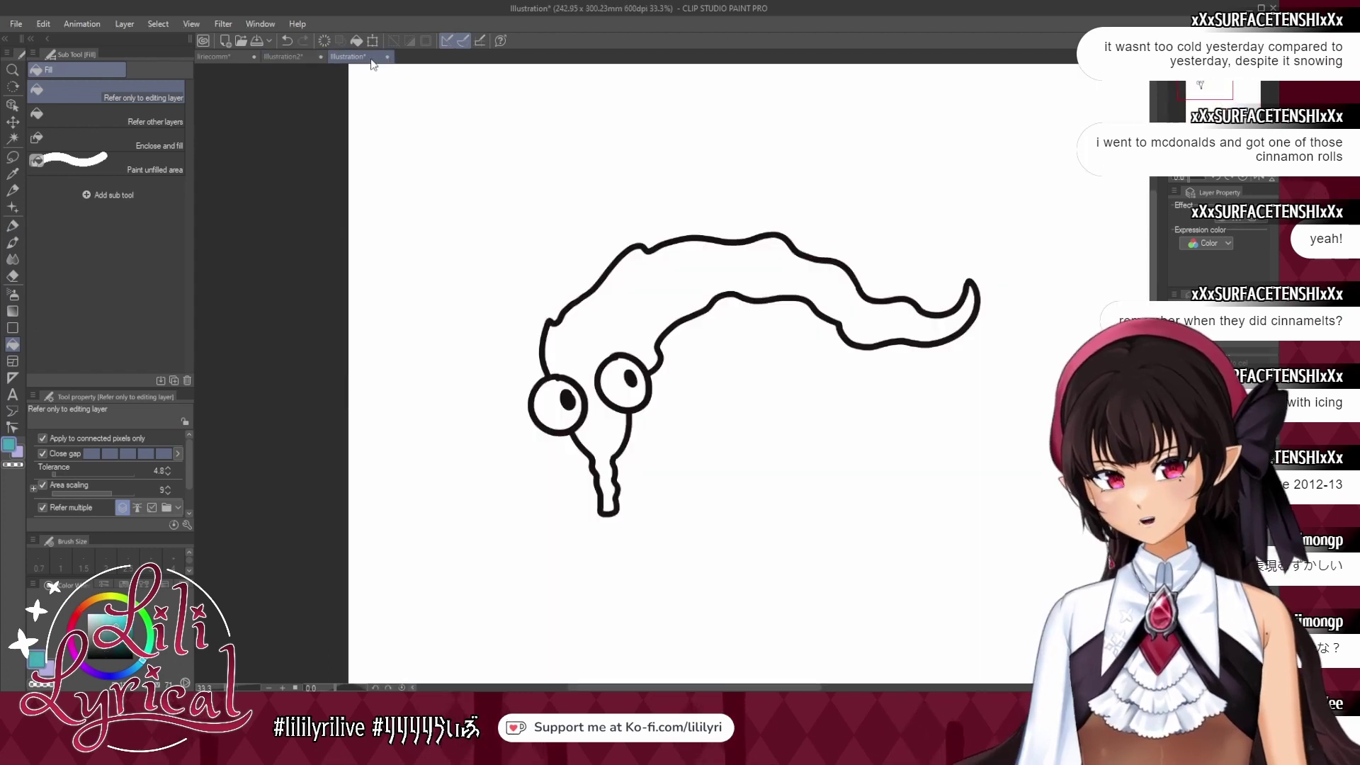
click(628, 325)
alt+click(574, 421)
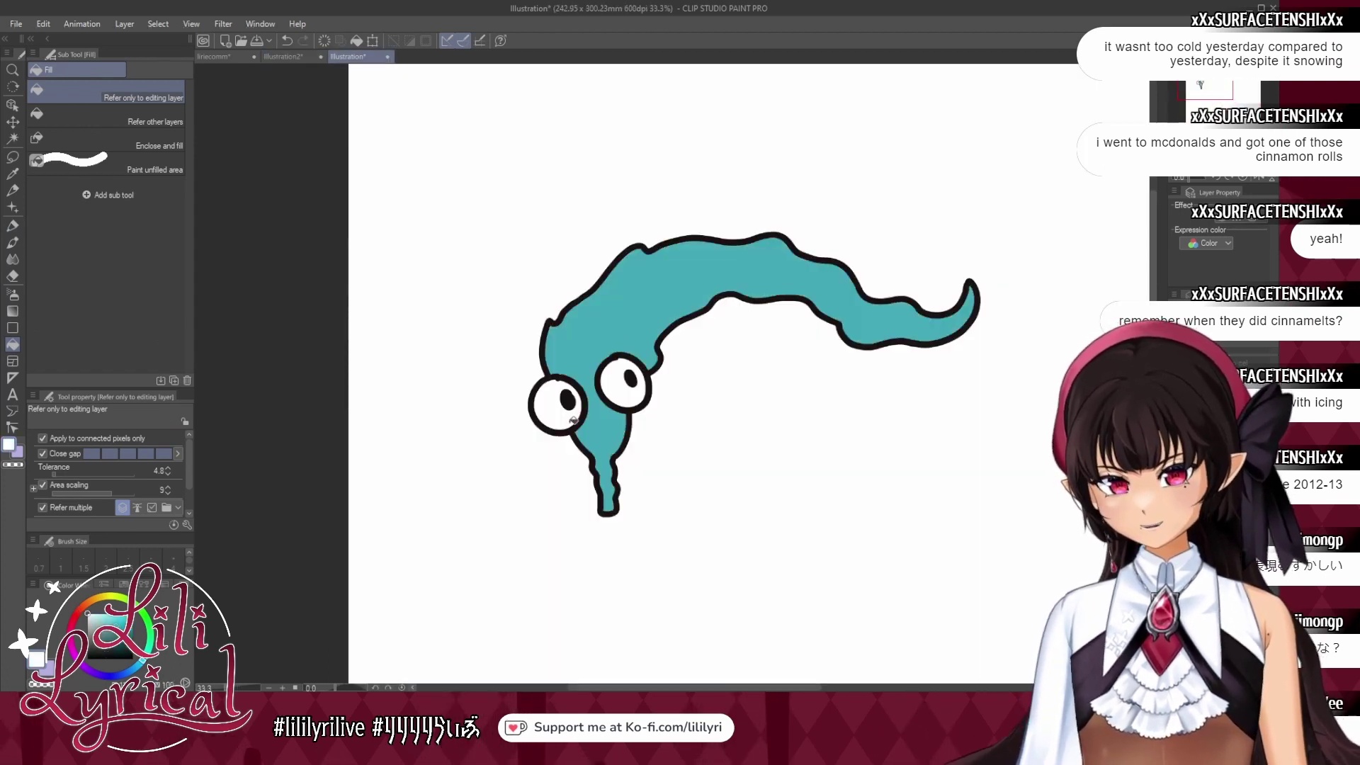
Outline a wavy highlight along the worm's back and face in lighter teal and fill it with that colour.
key(p)
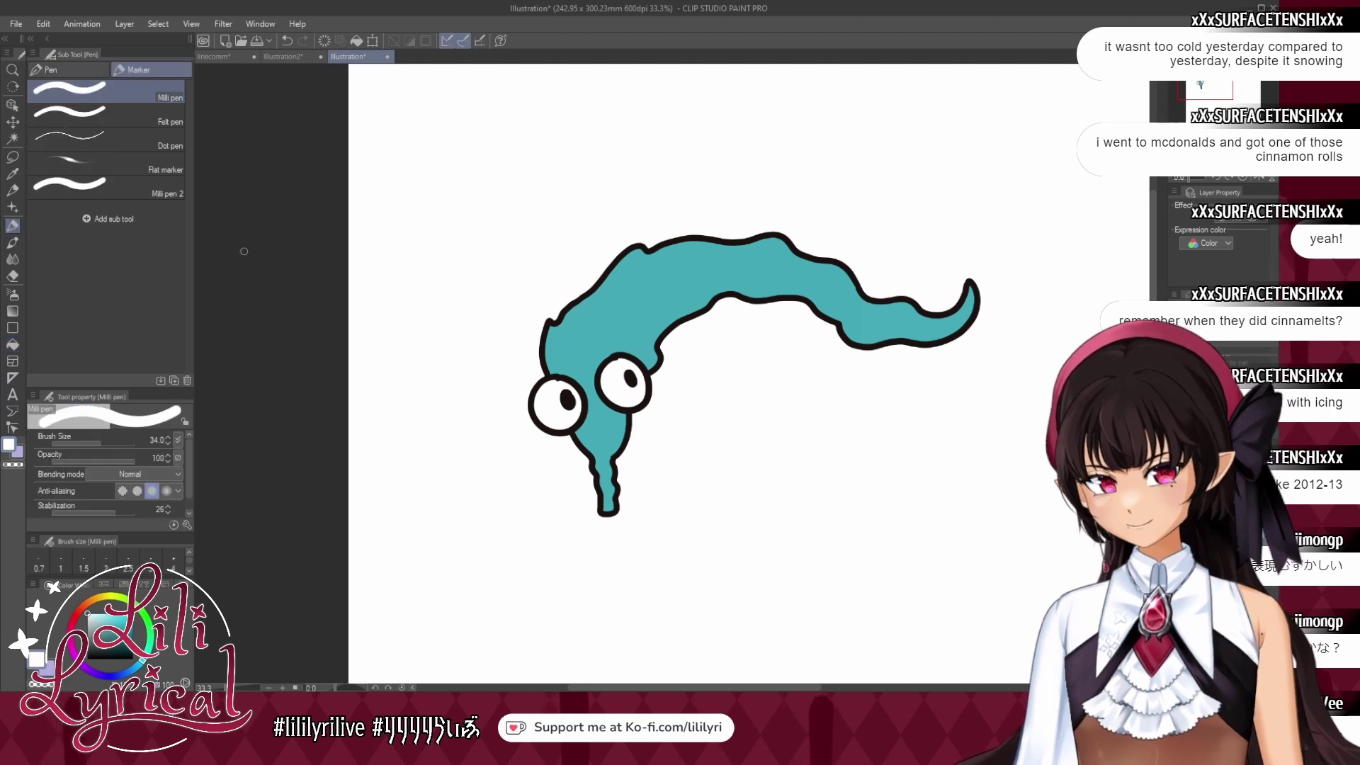
alt+click(588, 338)
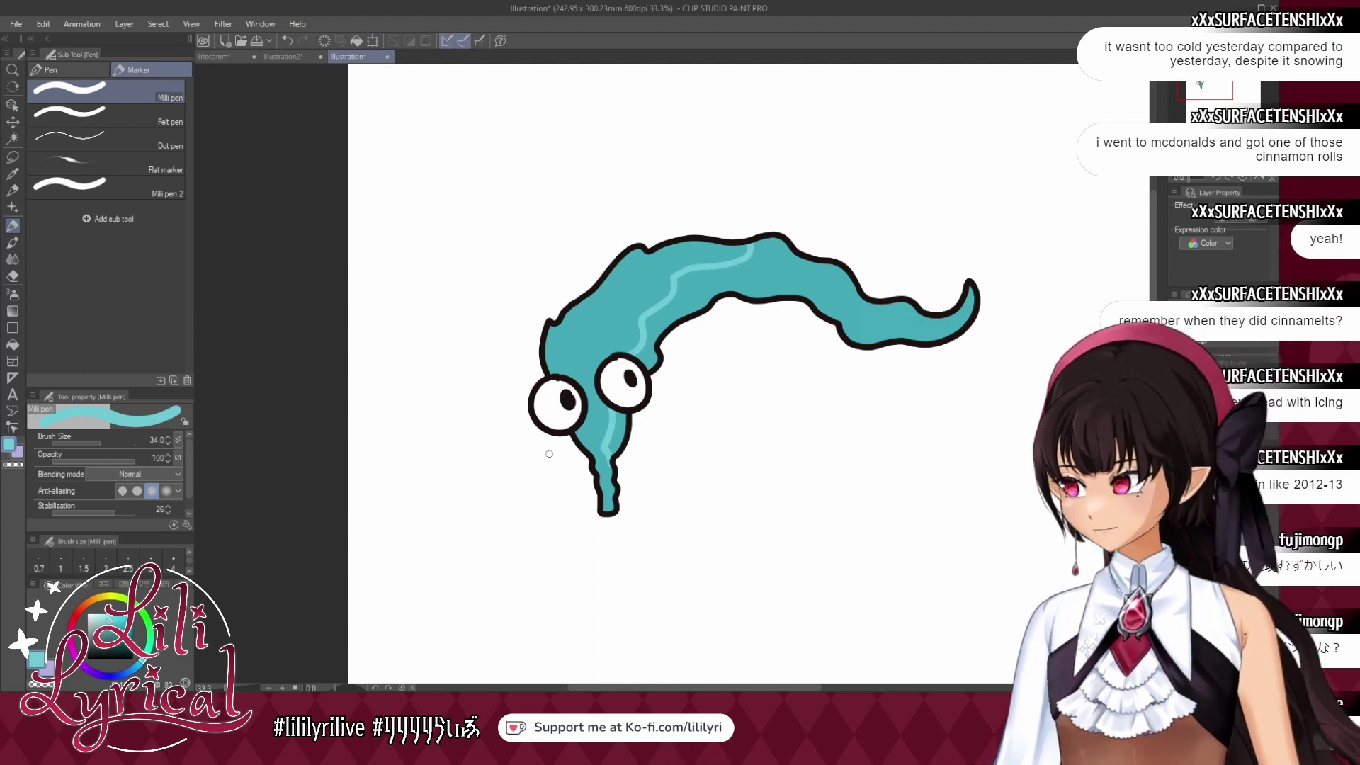
click(12, 345)
click(597, 384)
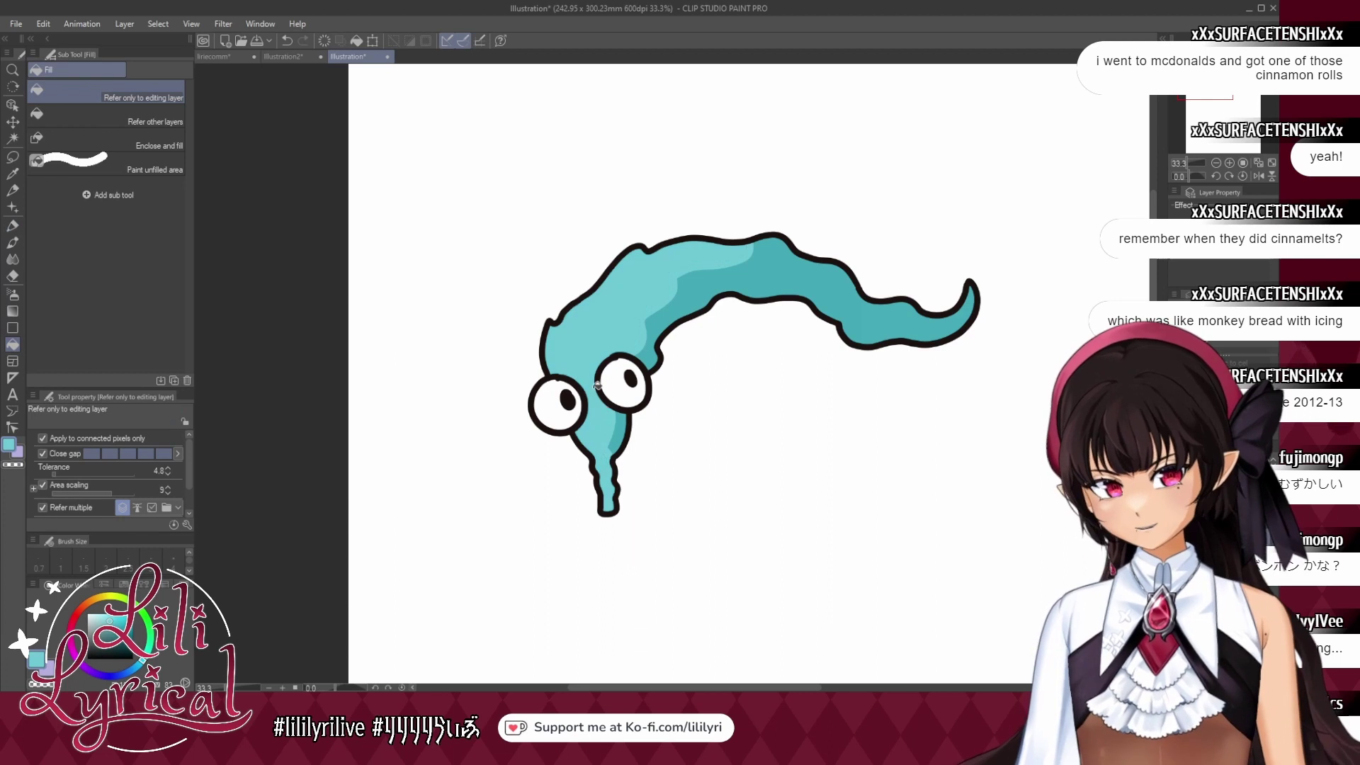
Copy the finished worm into the cat-eared character illustration, tilt it counter-clockwise and place it beside her shoulder.
click(14, 226)
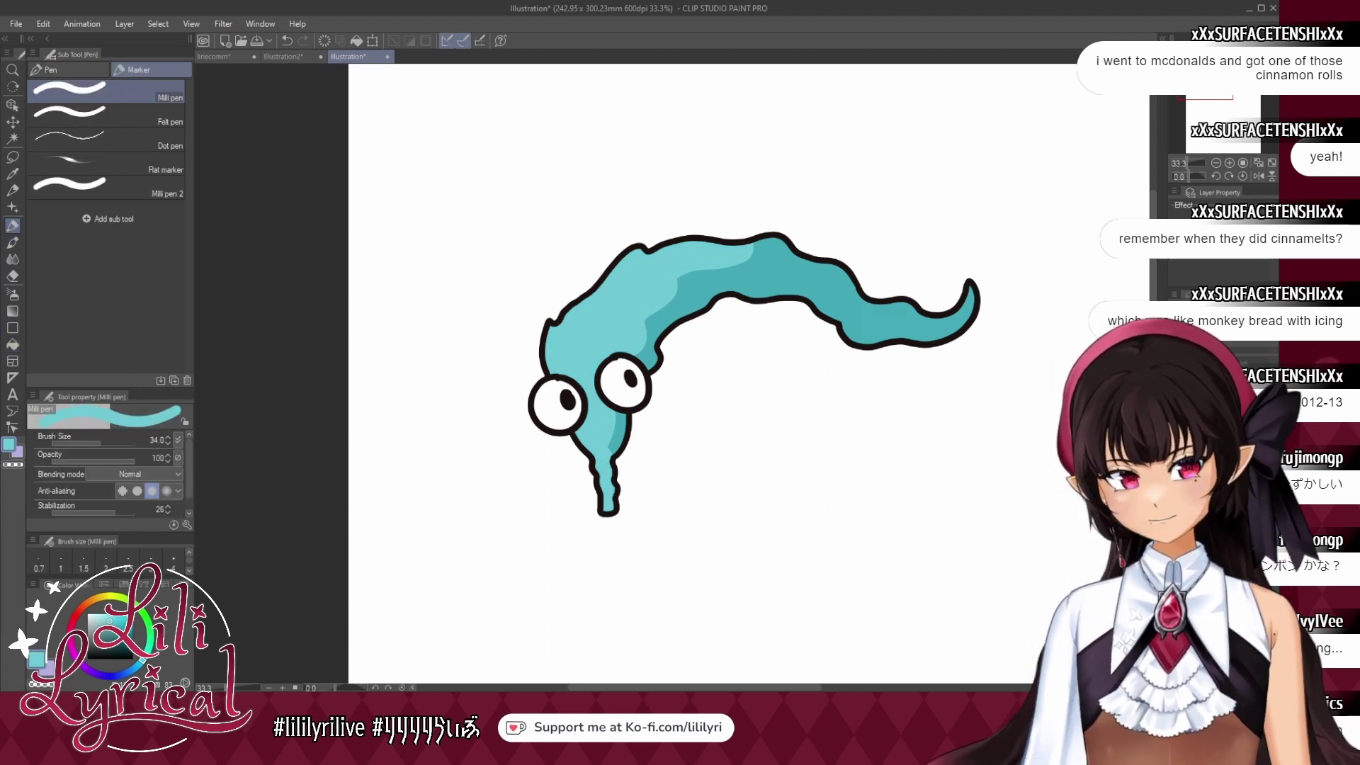
click(217, 59)
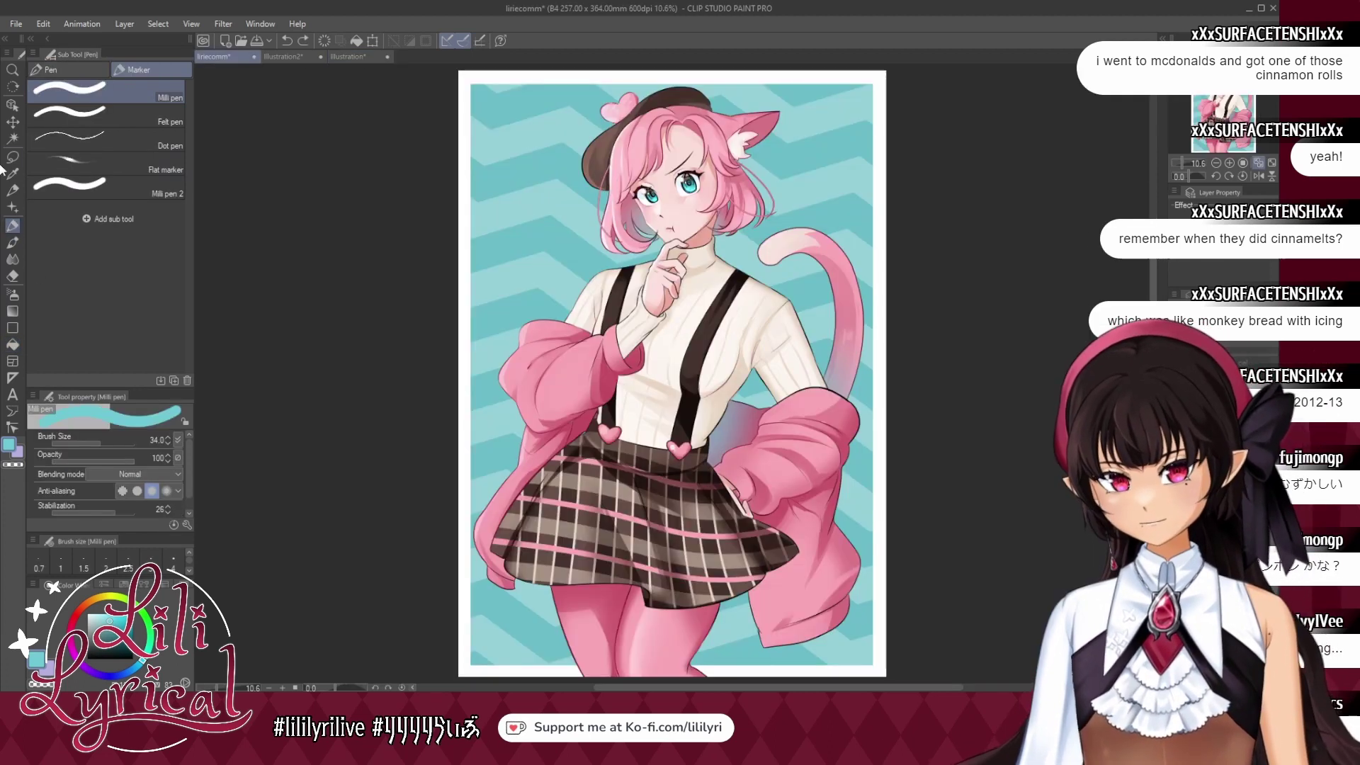
click(14, 140)
click(12, 123)
key(ctrl+v)
drag(564, 186, 531, 287)
key(ctrl+t)
drag(698, 264, 694, 245)
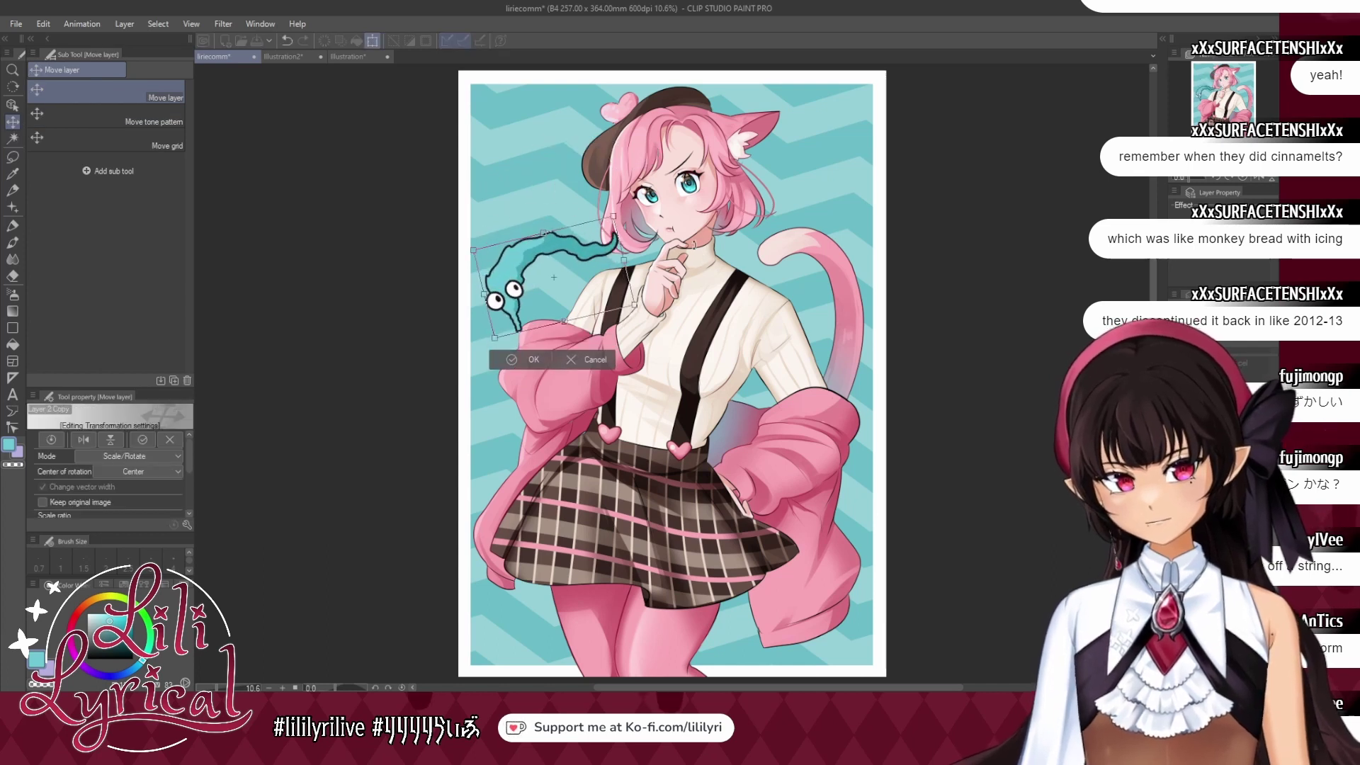
drag(565, 293, 596, 300)
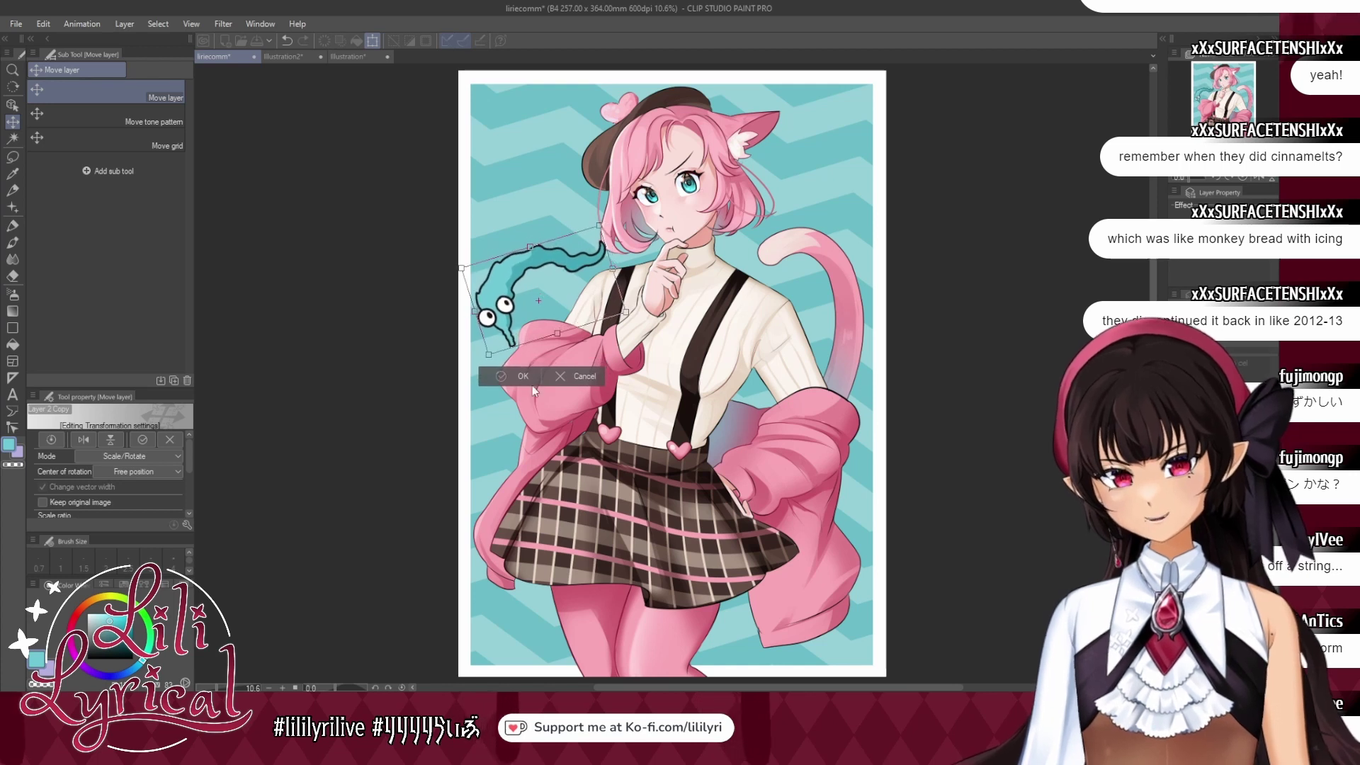
key(Return)
Add a white border effect around the worm, level its tilt and move it up beside the character's hair.
click(1181, 218)
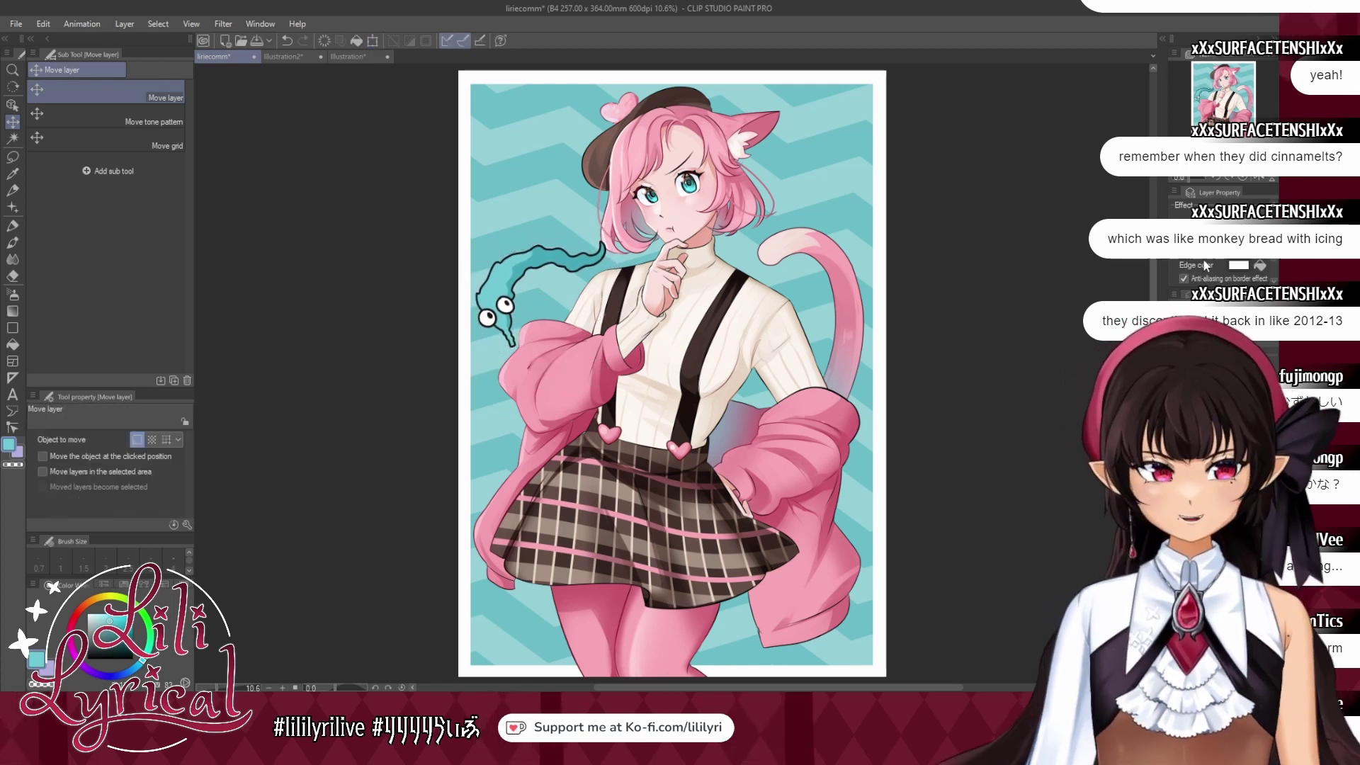
drag(1212, 253, 1211, 256)
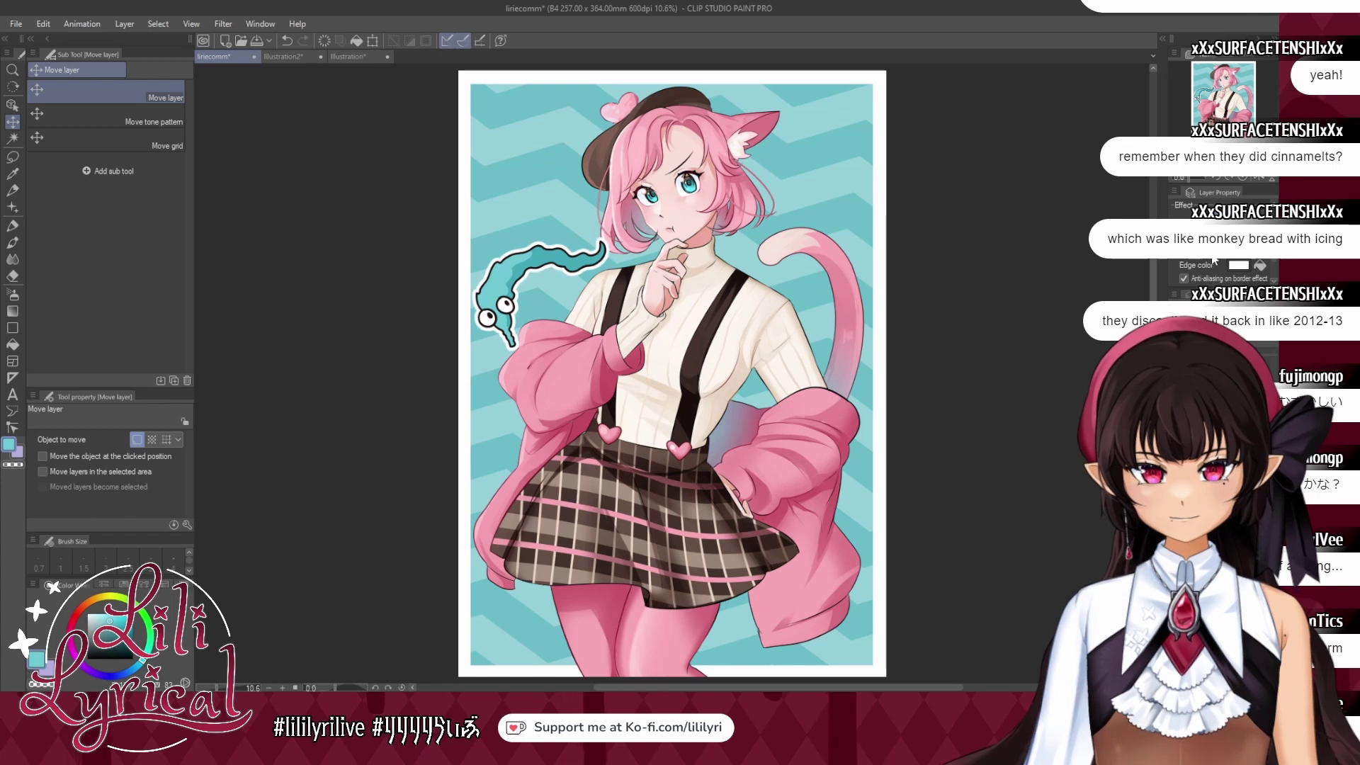
drag(585, 291, 592, 258)
key(ctrl+t)
drag(672, 284, 658, 322)
drag(553, 284, 557, 277)
key(Return)
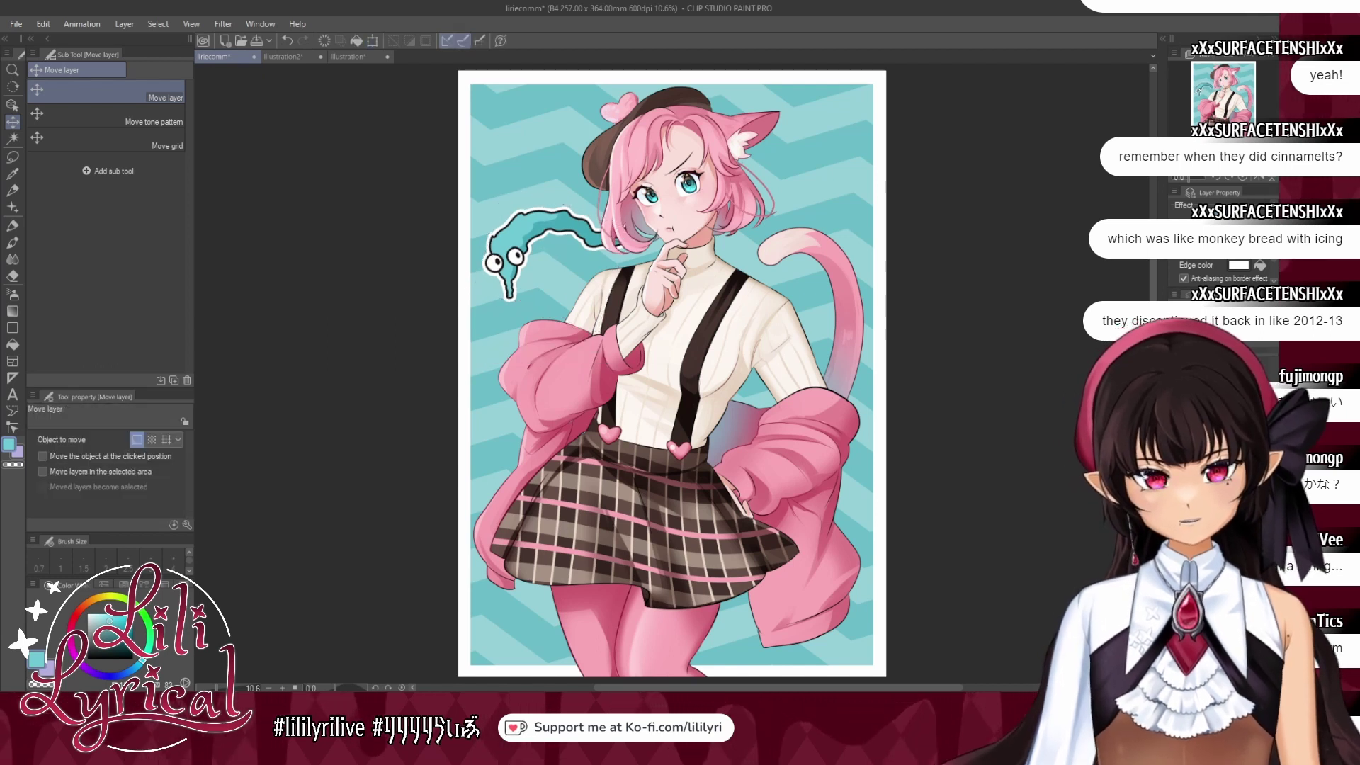
Rotate the worm clockwise so its face points to the illustration's edge and its tail hangs toward the character's shoulder.
drag(543, 285, 549, 301)
key(ctrl+t)
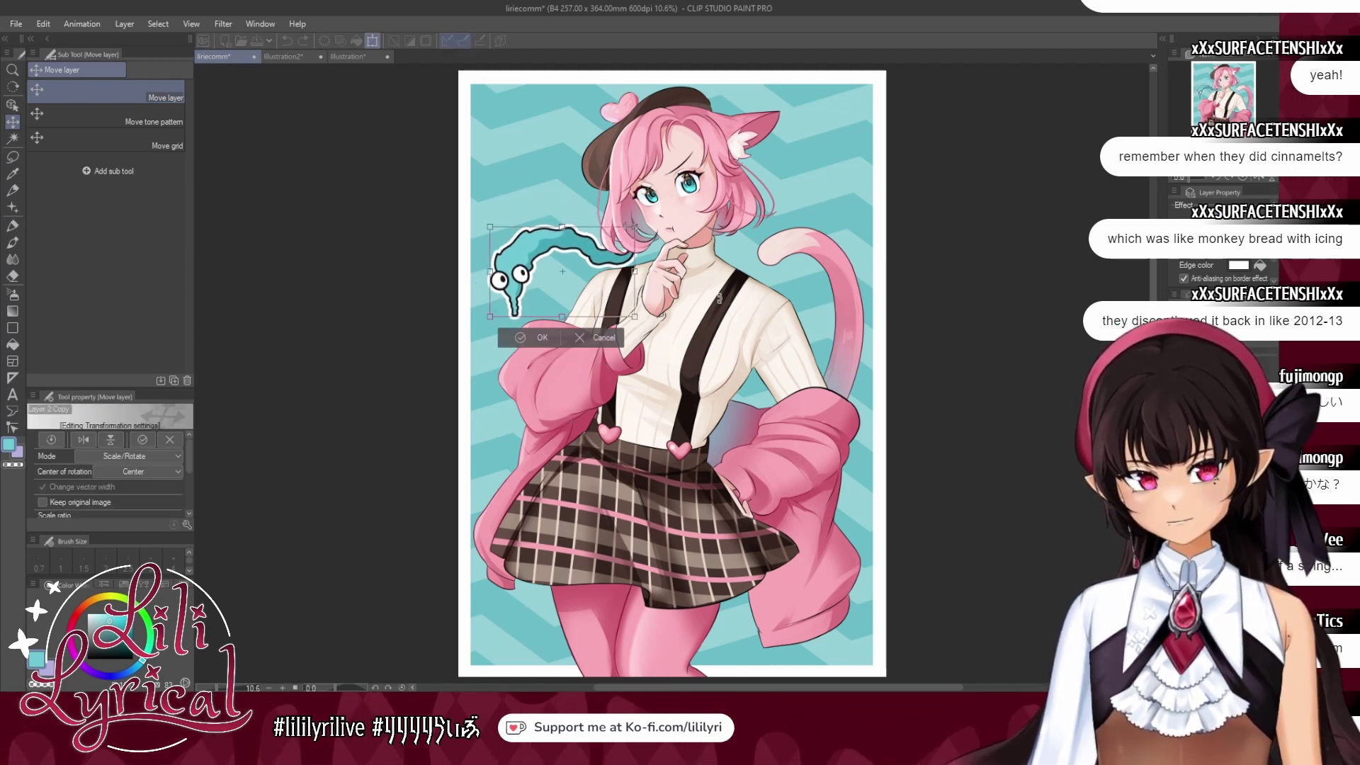
drag(660, 278, 538, 233)
drag(633, 210, 629, 369)
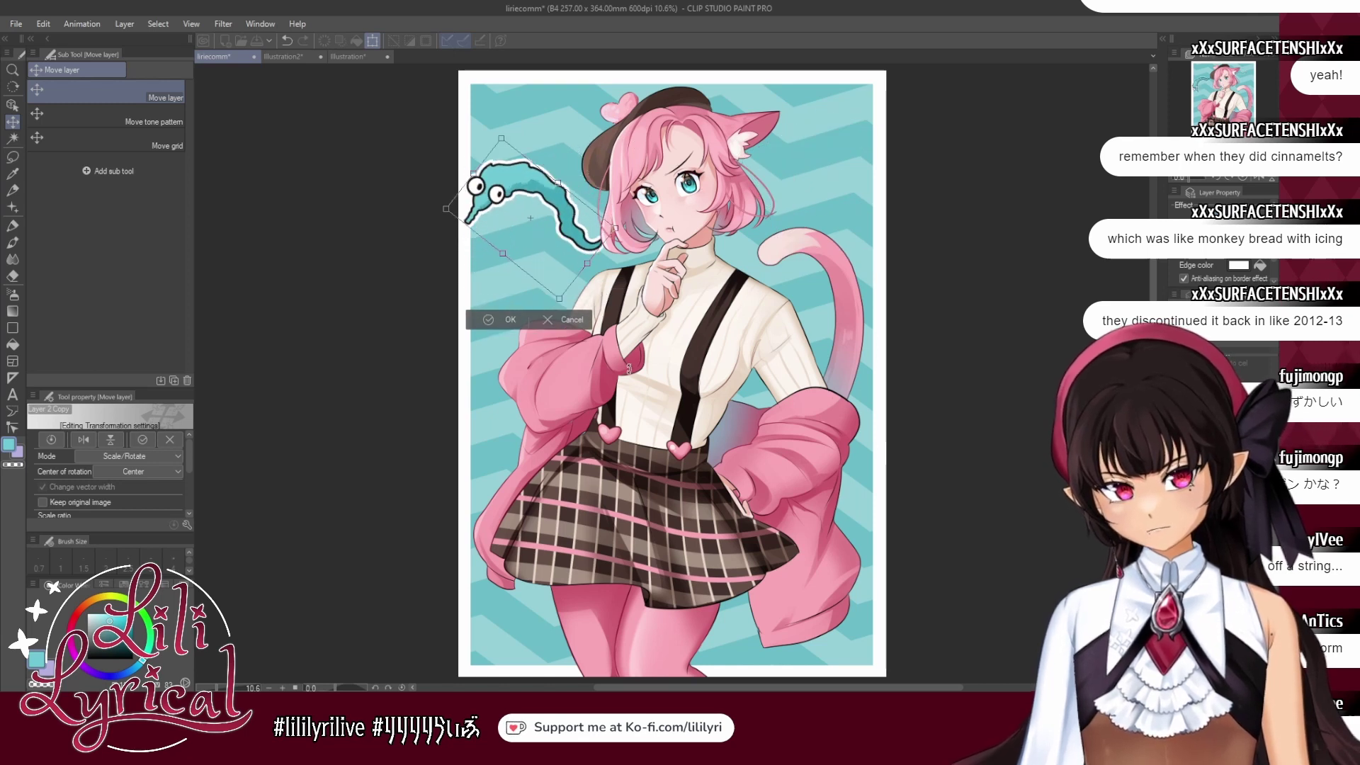
drag(574, 254, 572, 280)
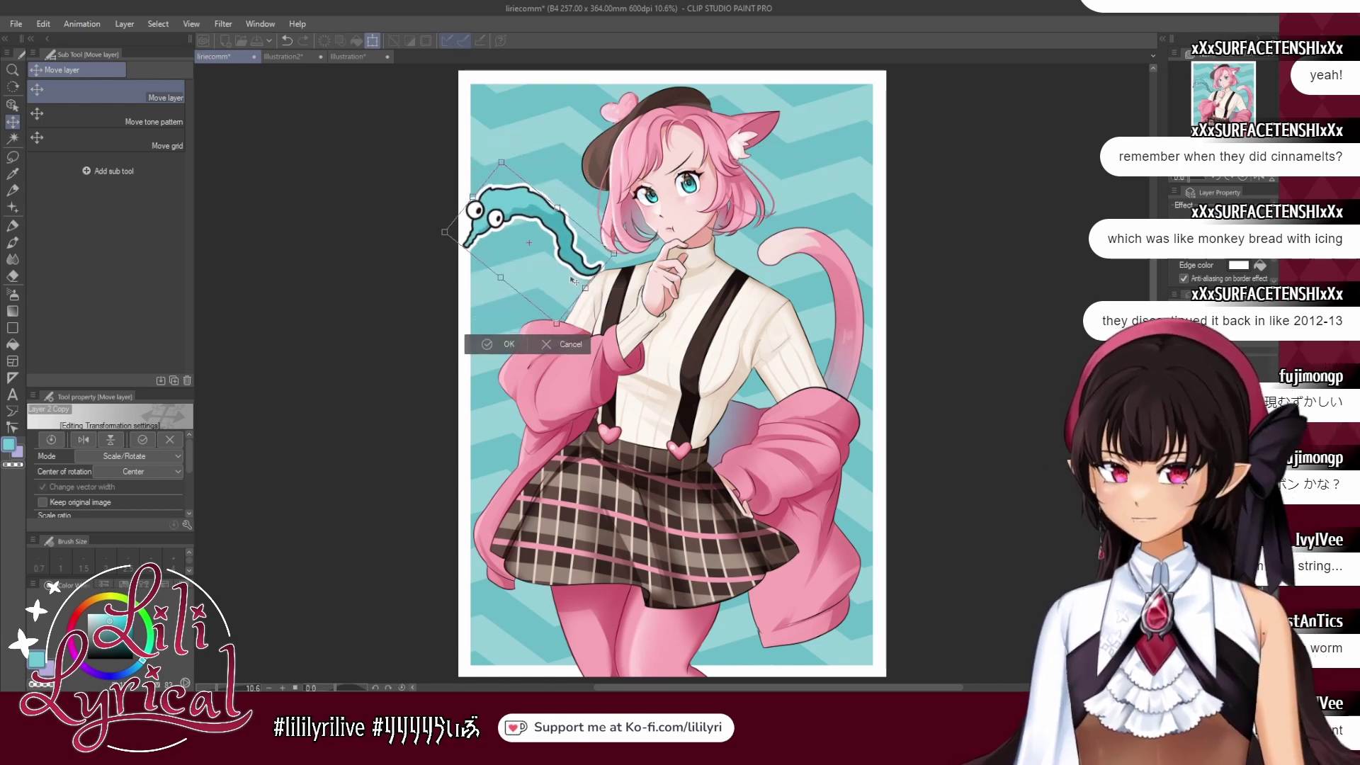
click(508, 345)
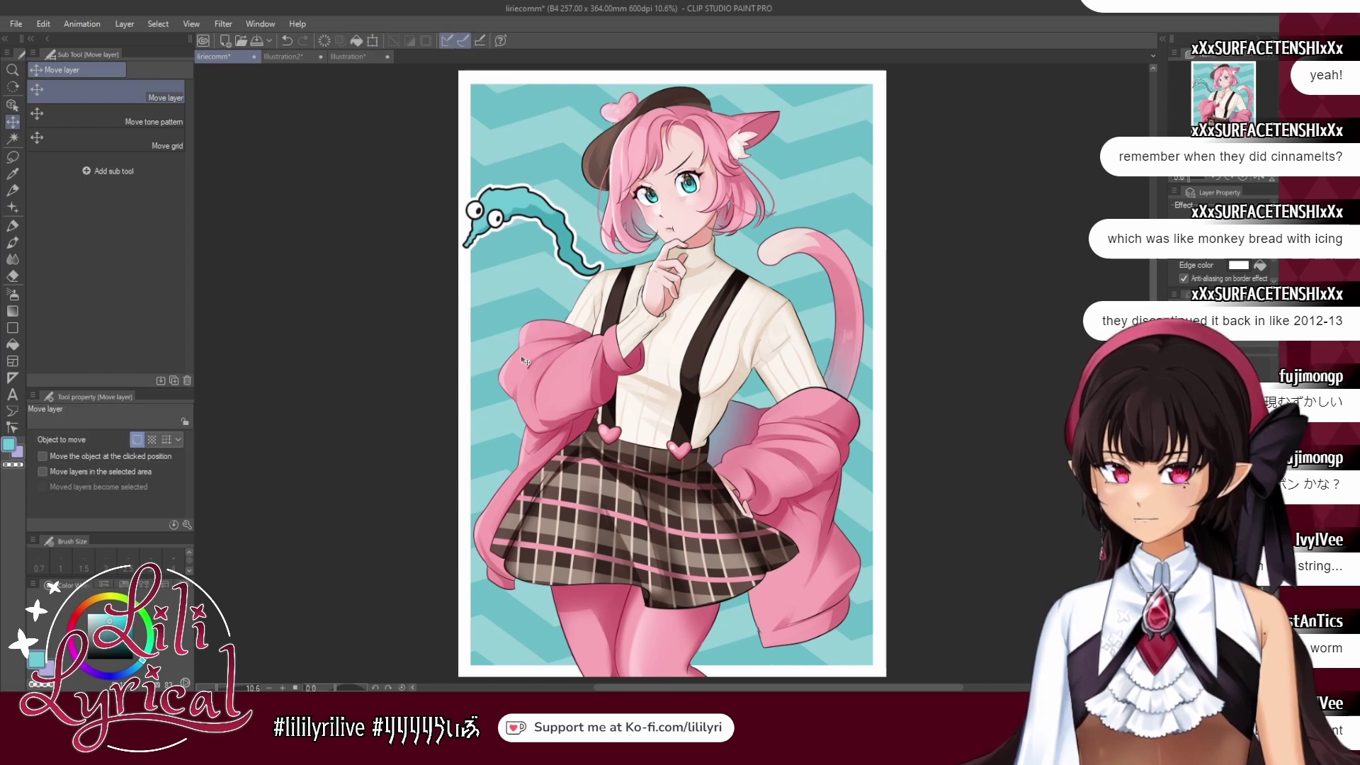
Tilt the worm counter-clockwise, place it between the character's hair and pink sleeve, and return to the doodle canvas.
drag(566, 302, 643, 340)
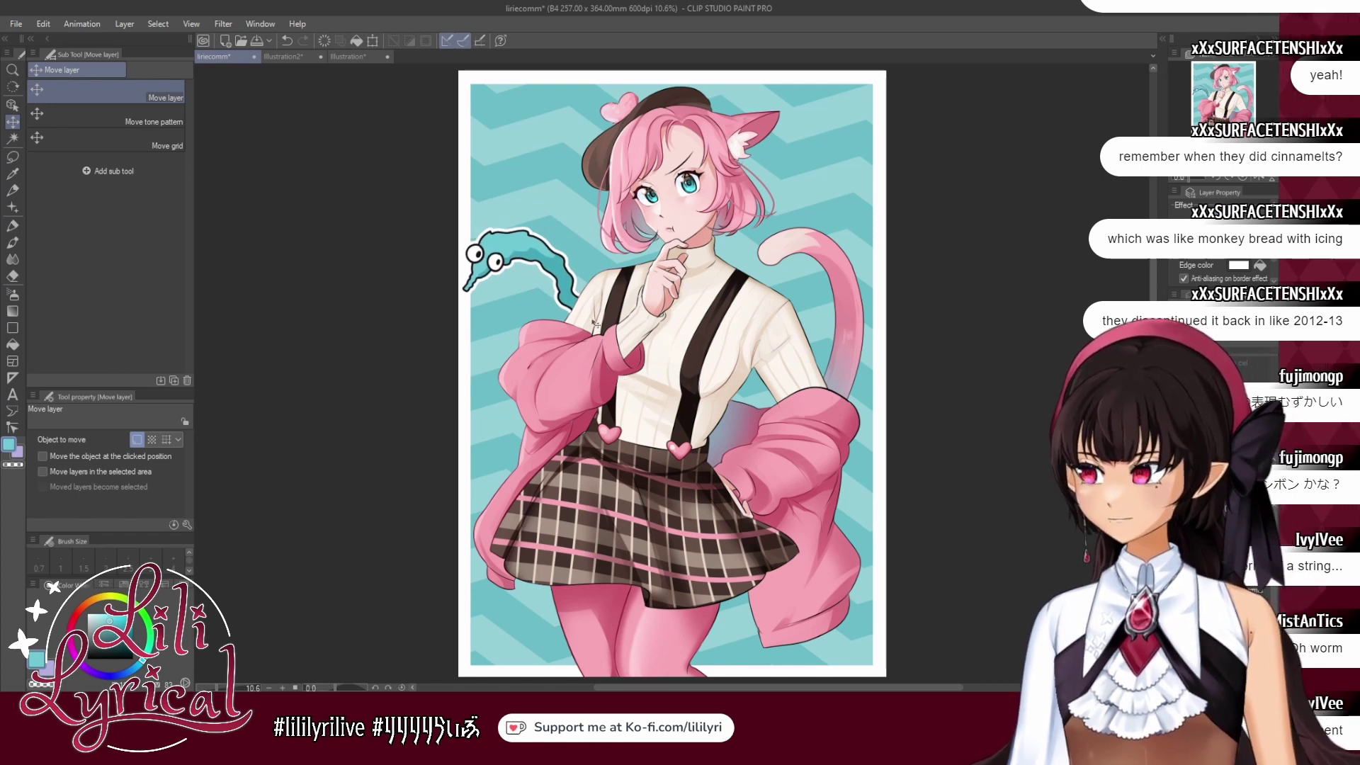
drag(594, 323, 619, 131)
key(ctrl+t)
drag(552, 217, 529, 306)
key(Return)
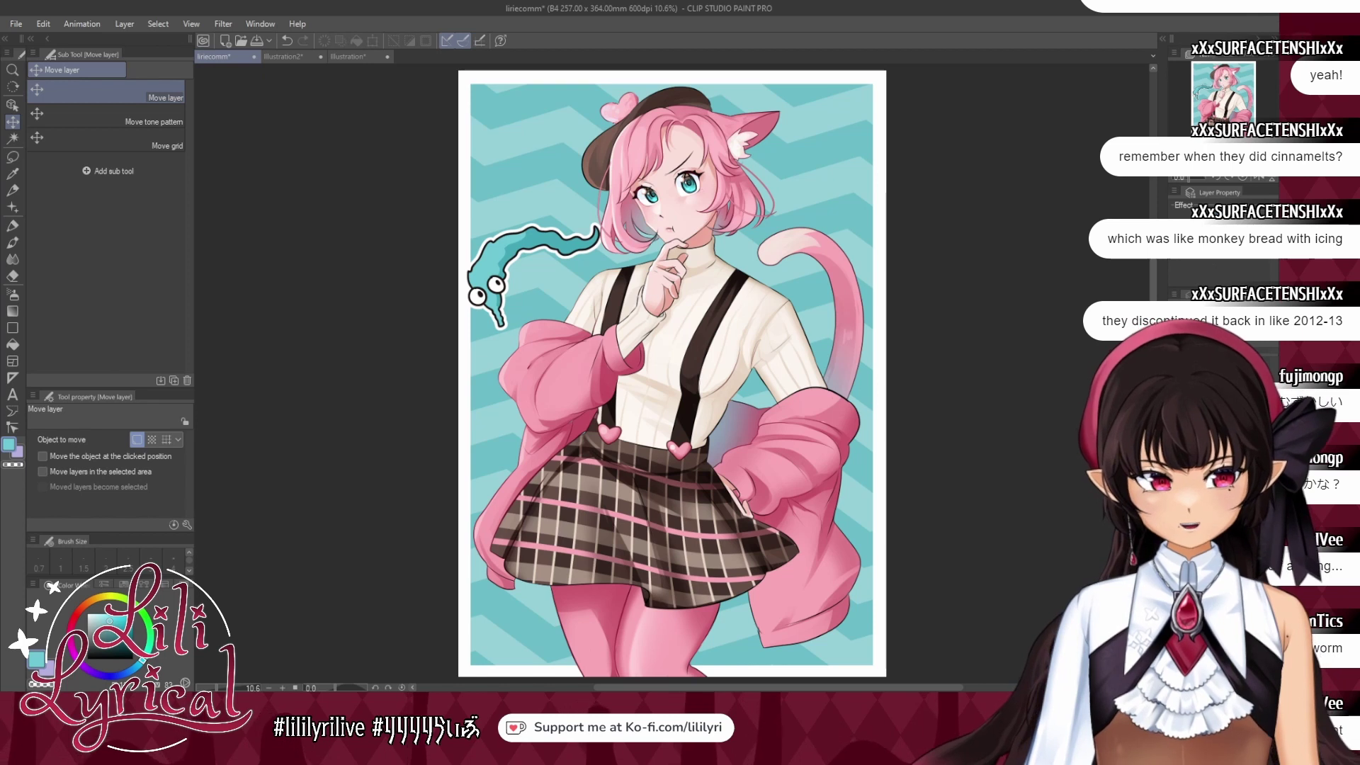
click(369, 58)
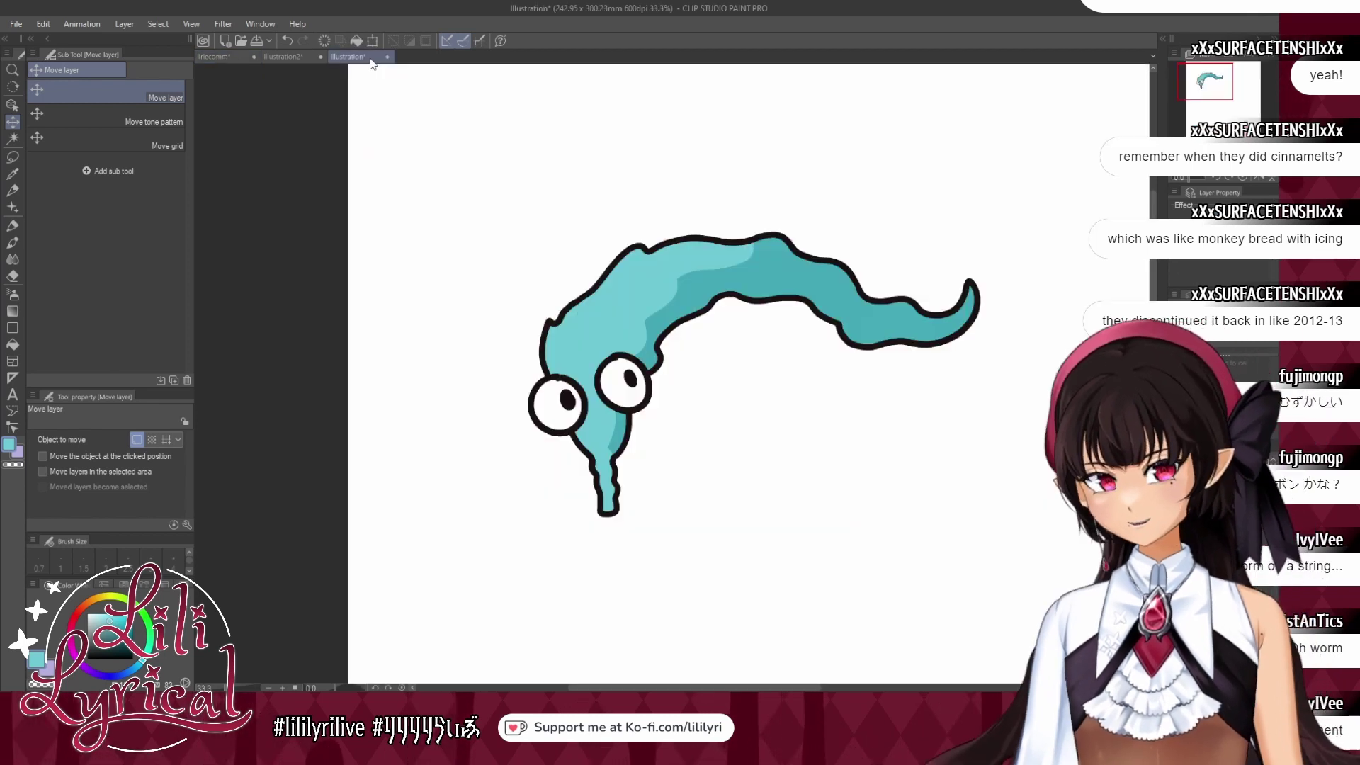
Hide the worm drawing and its sketch on the doodle canvas and show the sketch of the cheering cat-eared chibi.
click(1178, 484)
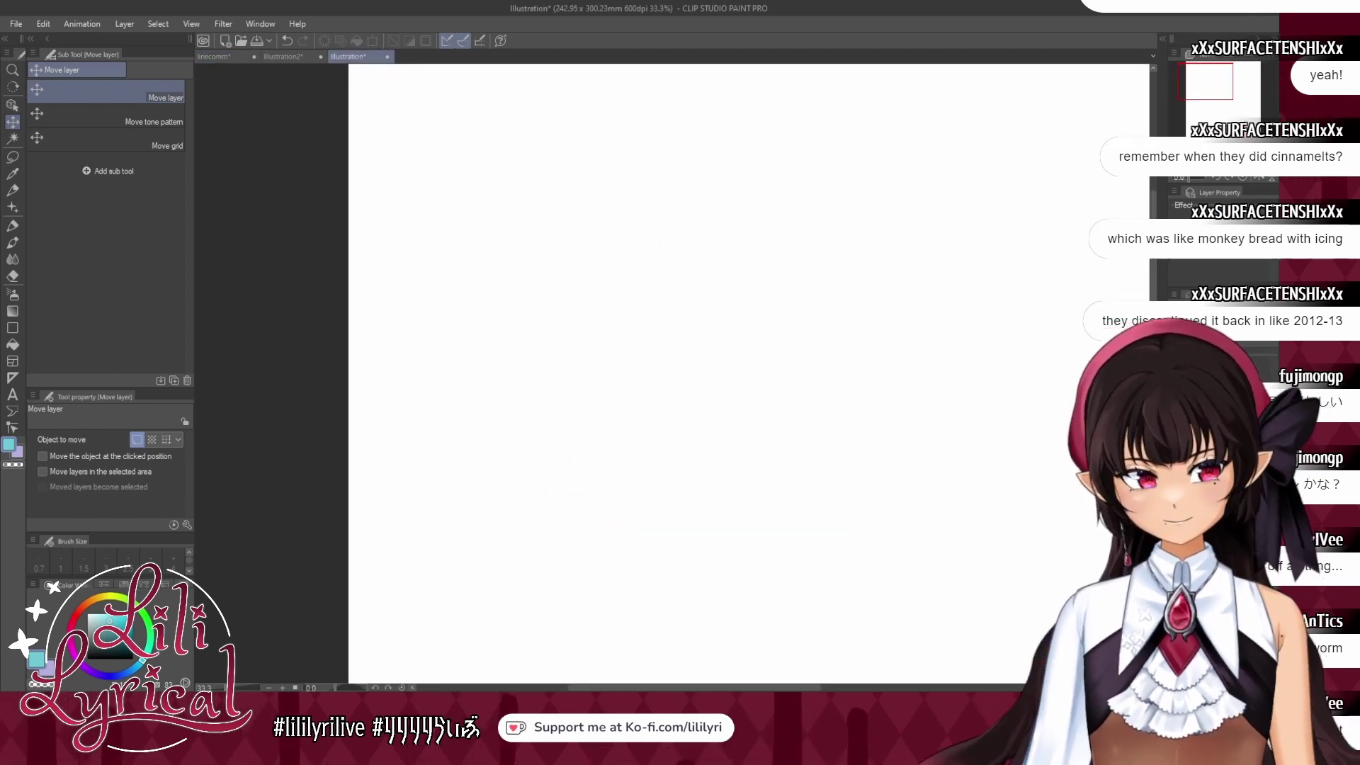
click(1178, 496)
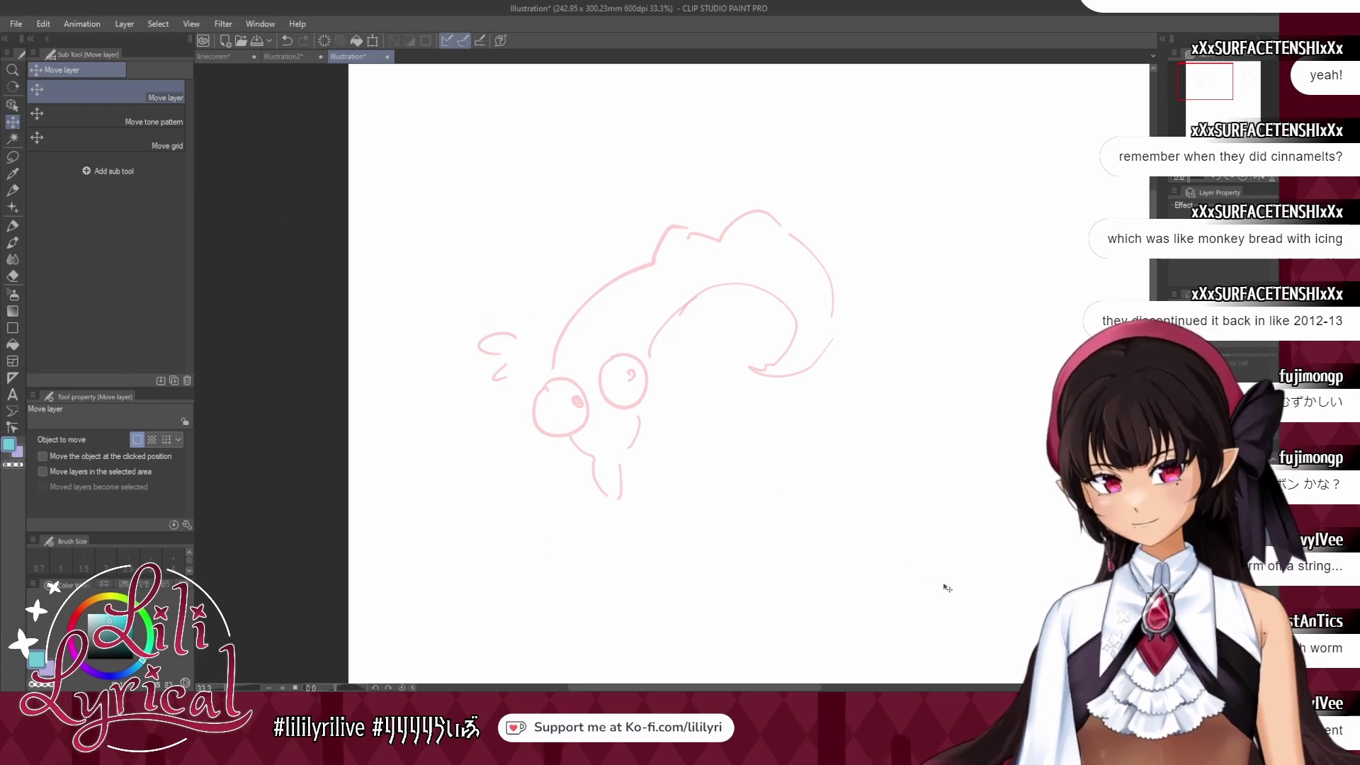
scroll(947, 588, down, 15)
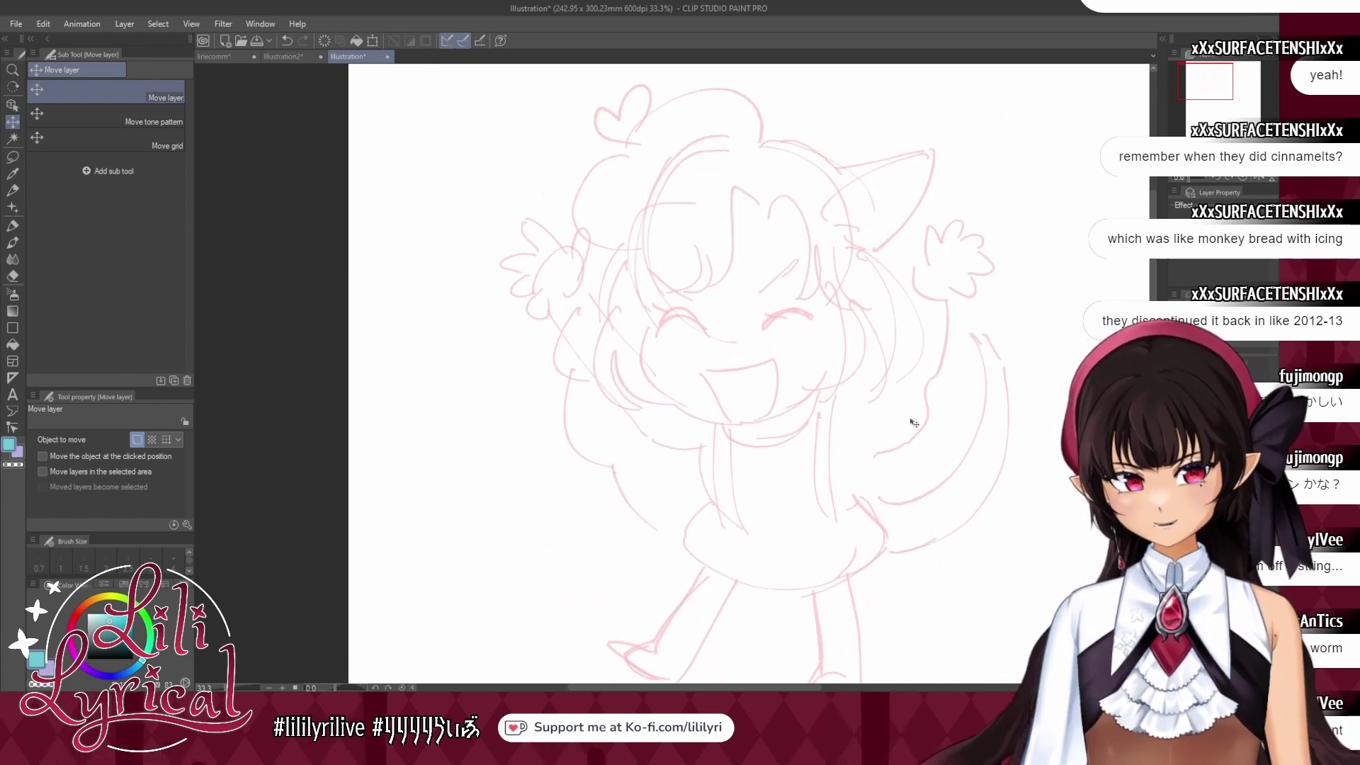
mouse_move(911, 419)
mouse_down()
mouse_move(906, 372)
mouse_move(890, 446)
mouse_move(915, 462)
mouse_move(864, 307)
mouse_up()
key(ctrl+minus)
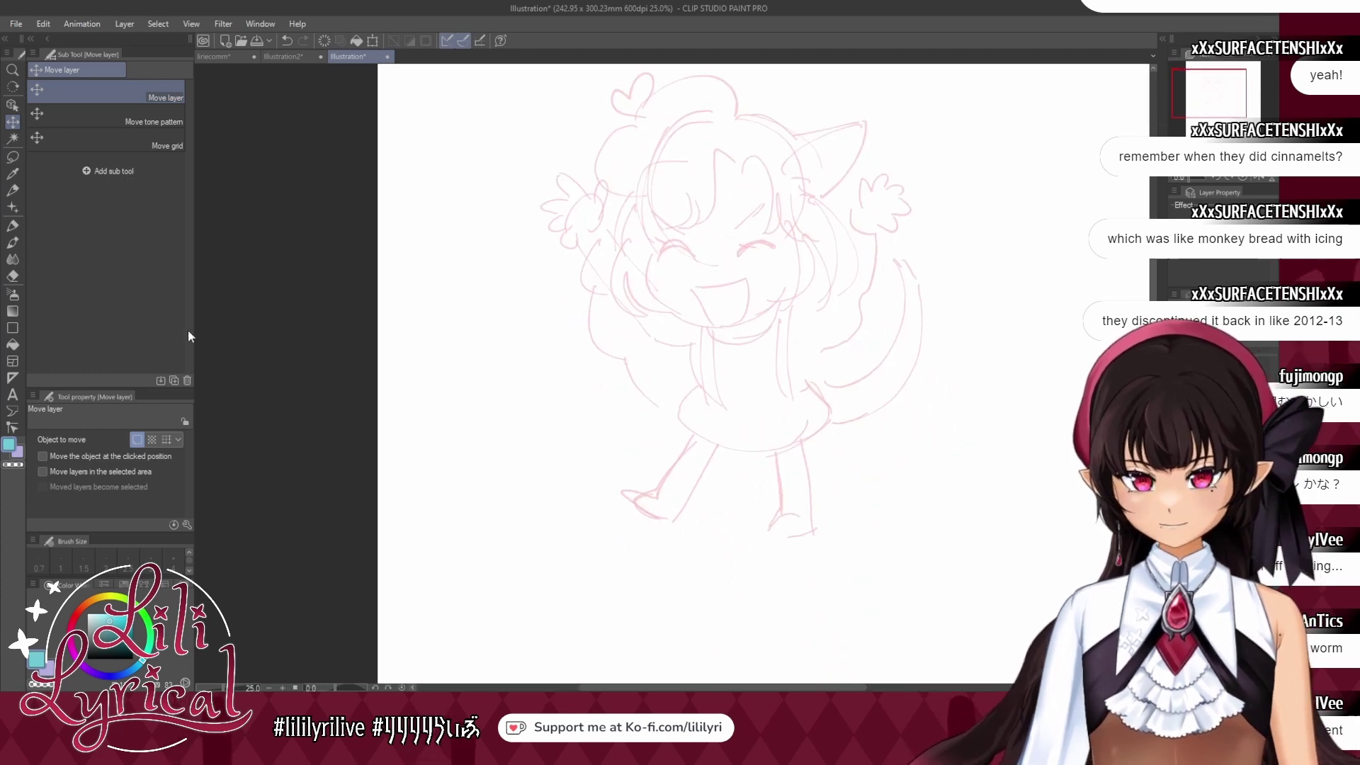
Sample the worm's dark outline colour for the Milli pen and ink the chibi's smiling eyes, nose, open mouth and slanted eyebrow.
click(14, 228)
click(225, 58)
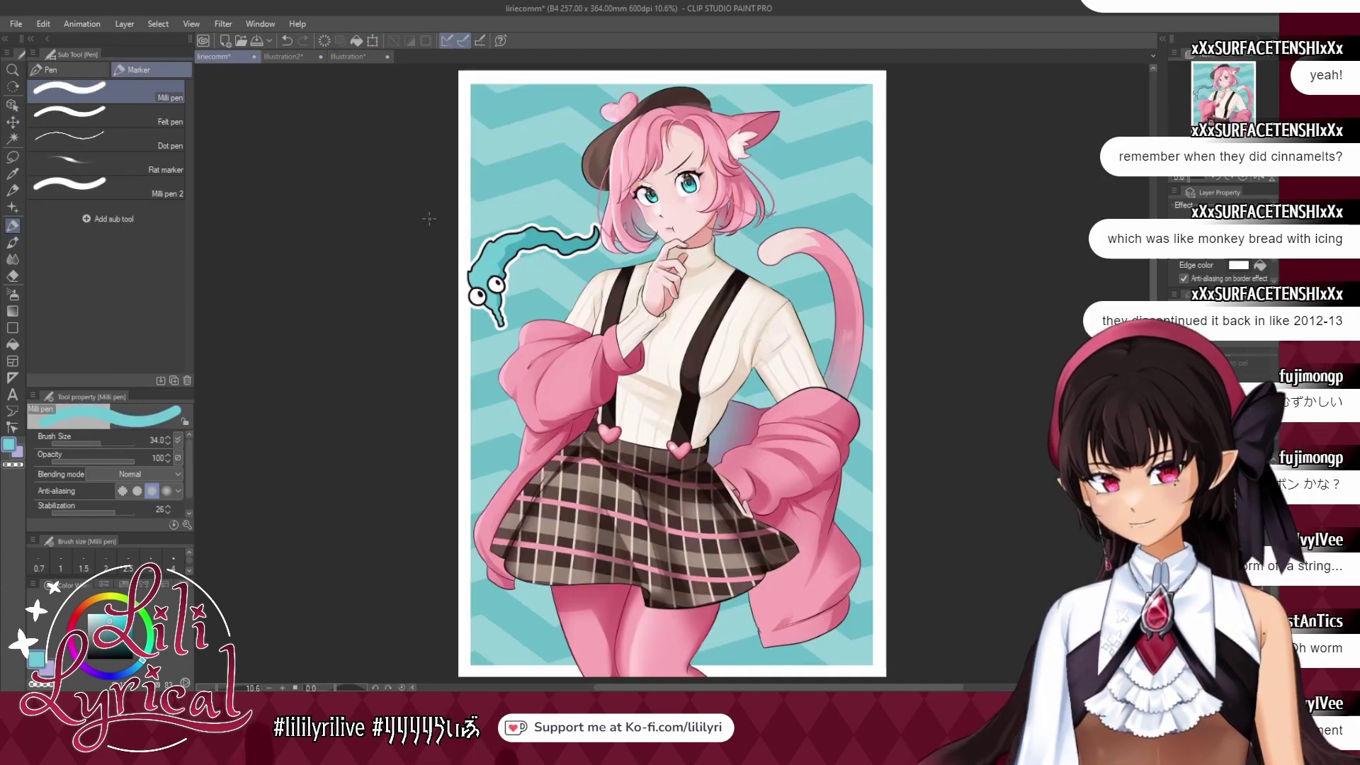
alt+click(481, 295)
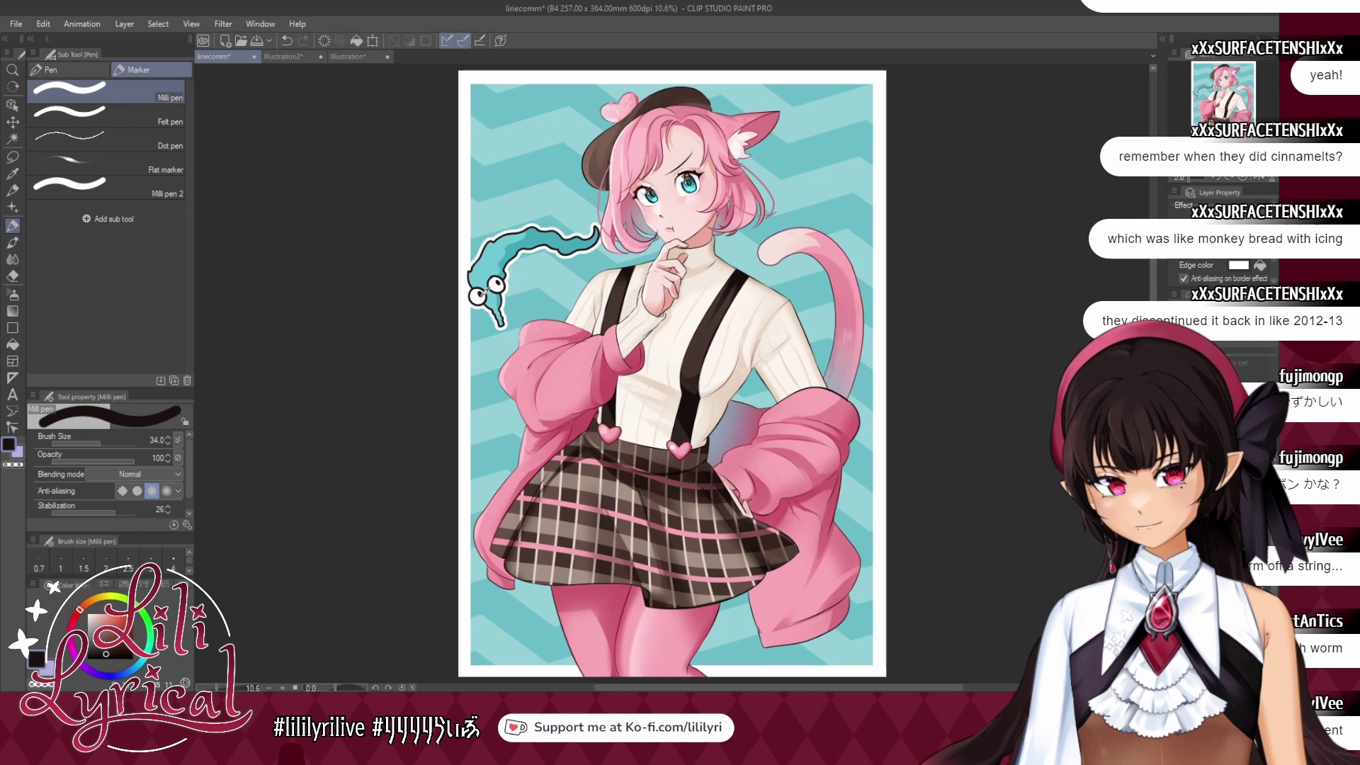
click(352, 58)
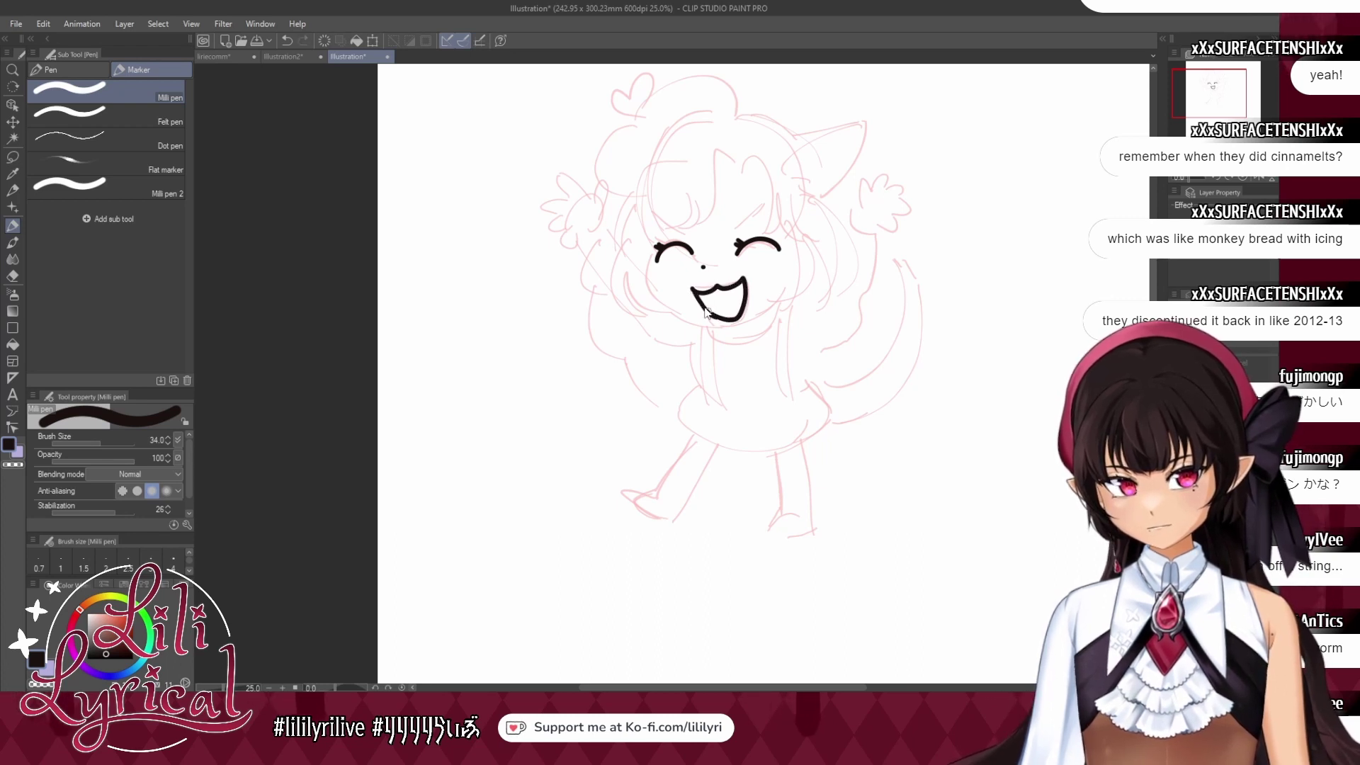
drag(735, 328, 694, 289)
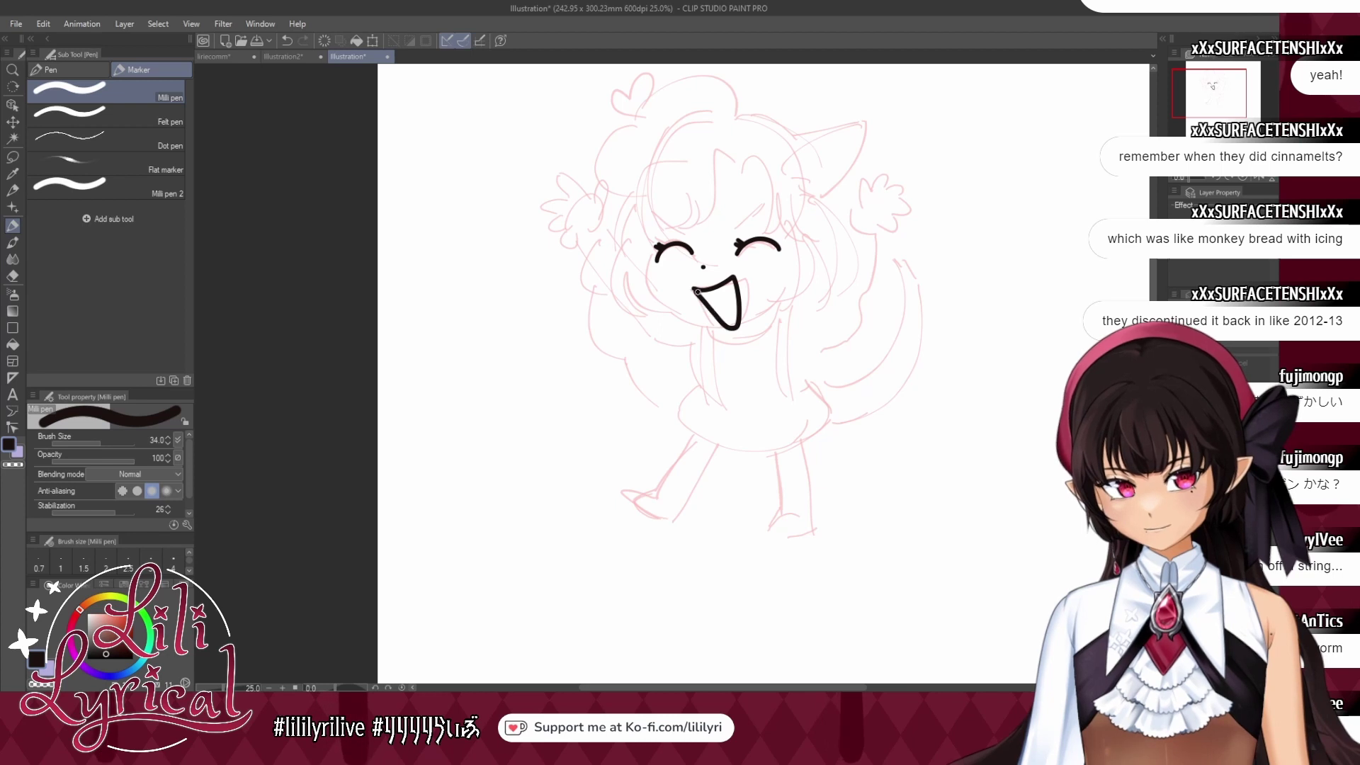
drag(730, 228, 765, 206)
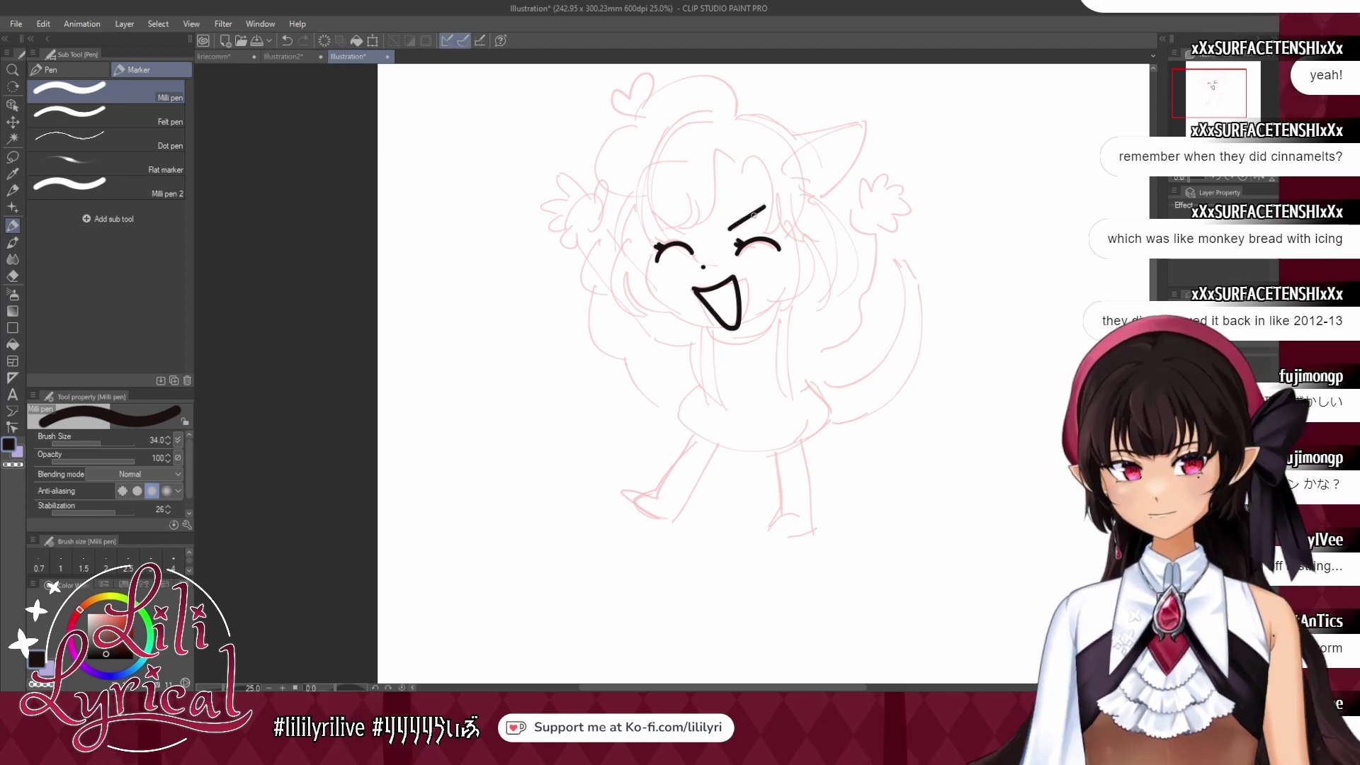
Ink the chibi's side-swept fringe and eyebrow-level hair tips, trying out the curve over the top of the head.
drag(733, 158, 685, 226)
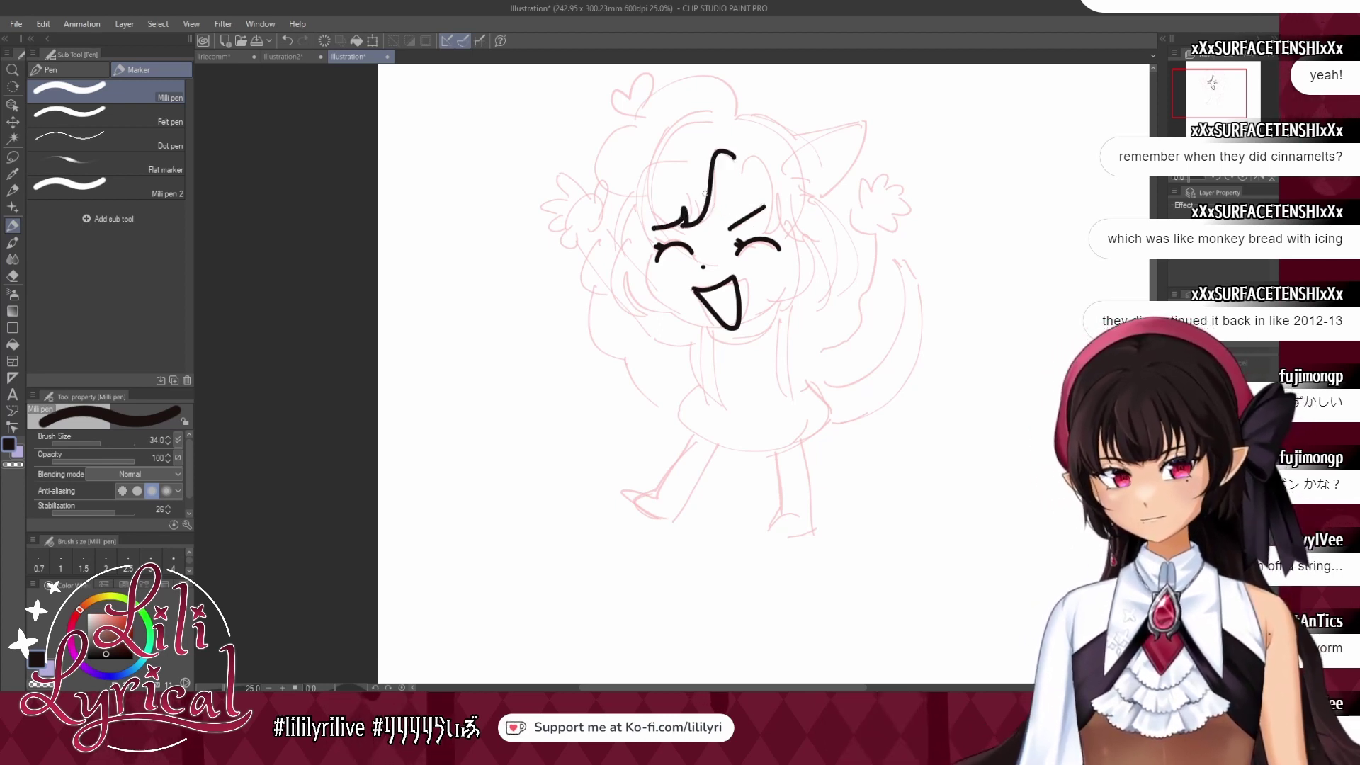
key(ctrl+z)
mouse_move(741, 165)
mouse_down()
mouse_move(695, 222)
mouse_move(627, 231)
mouse_up()
mouse_move(737, 122)
mouse_down()
mouse_move(703, 123)
mouse_move(655, 185)
mouse_up()
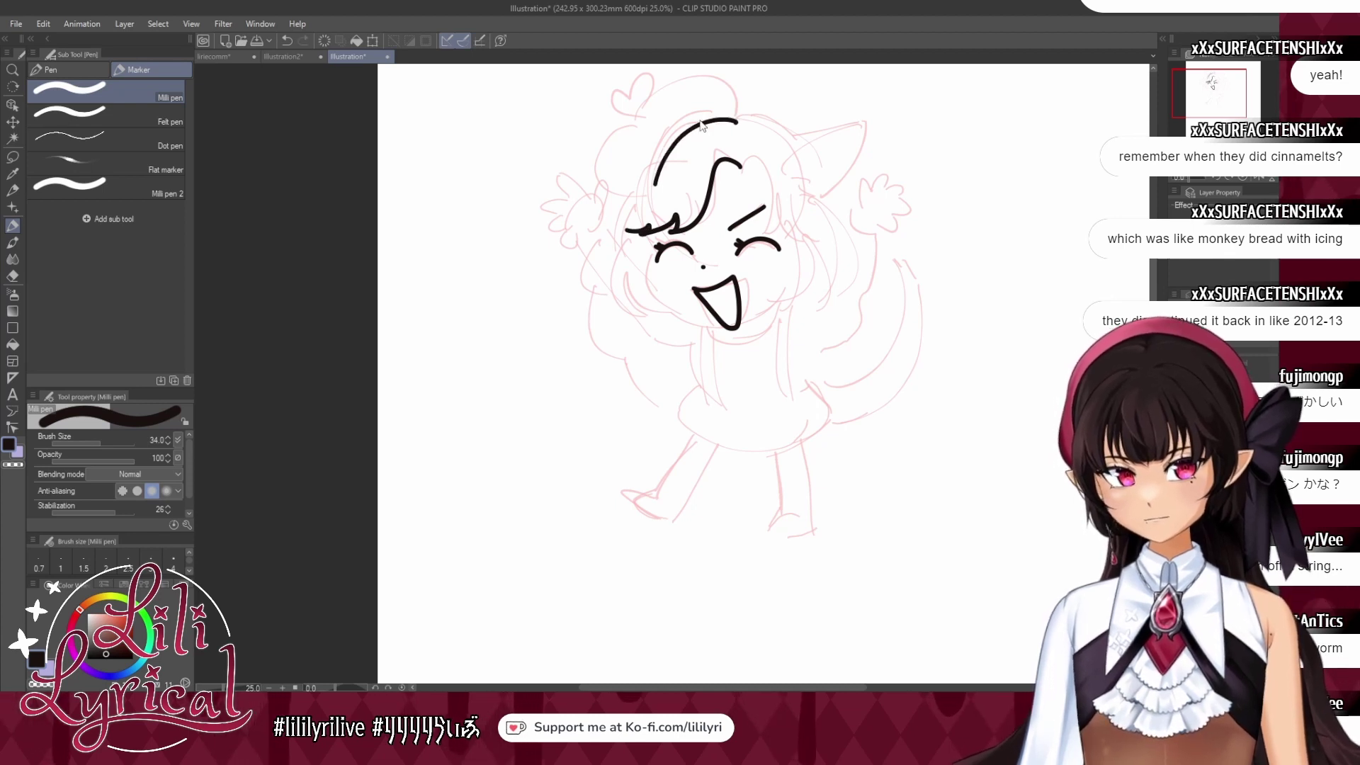
key(ctrl+z)
drag(734, 113, 623, 230)
key(ctrl+z)
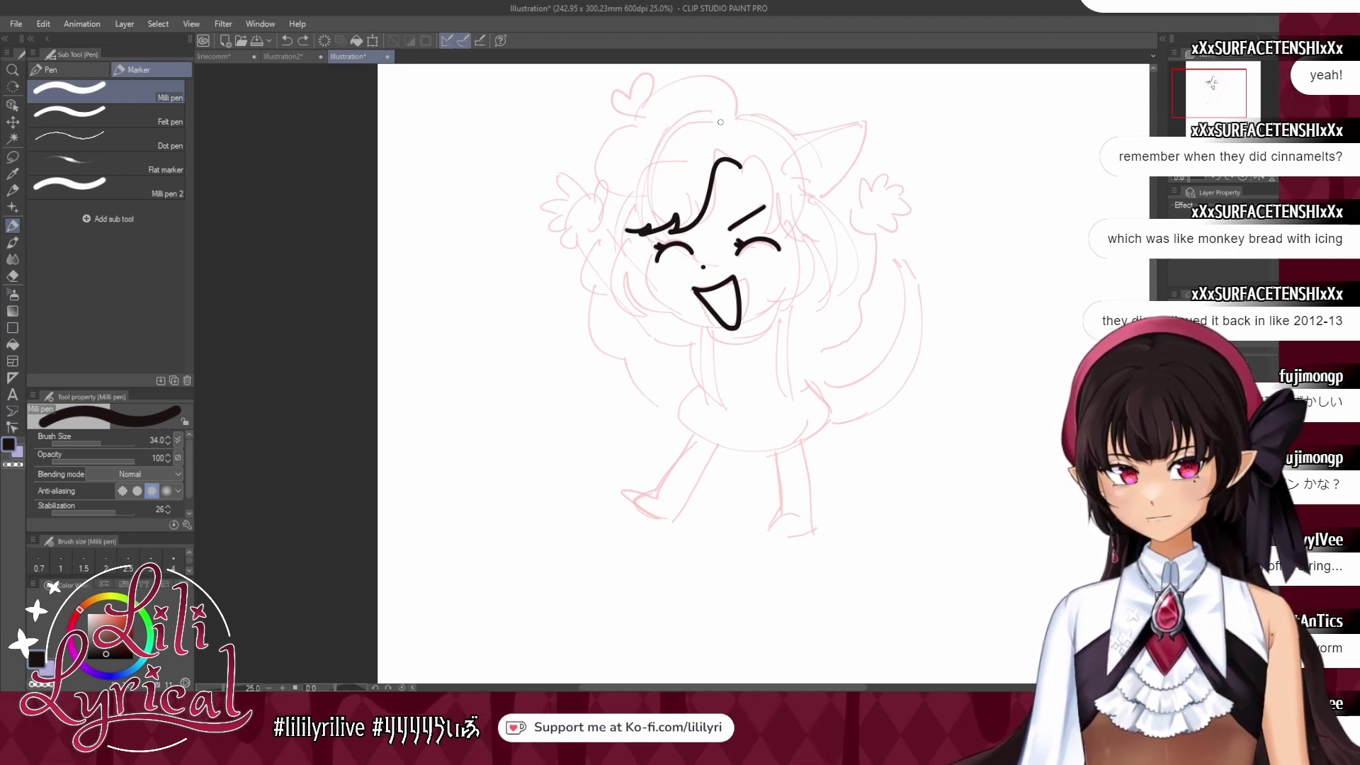
Ink the rest of the chibi's hair and face outline with the cat ear, and the beret with its heart.
mouse_move(724, 113)
mouse_down()
mouse_move(665, 131)
mouse_move(607, 228)
mouse_up()
mouse_move(662, 167)
mouse_down()
mouse_move(752, 145)
mouse_move(813, 233)
mouse_up()
key(ctrl+z)
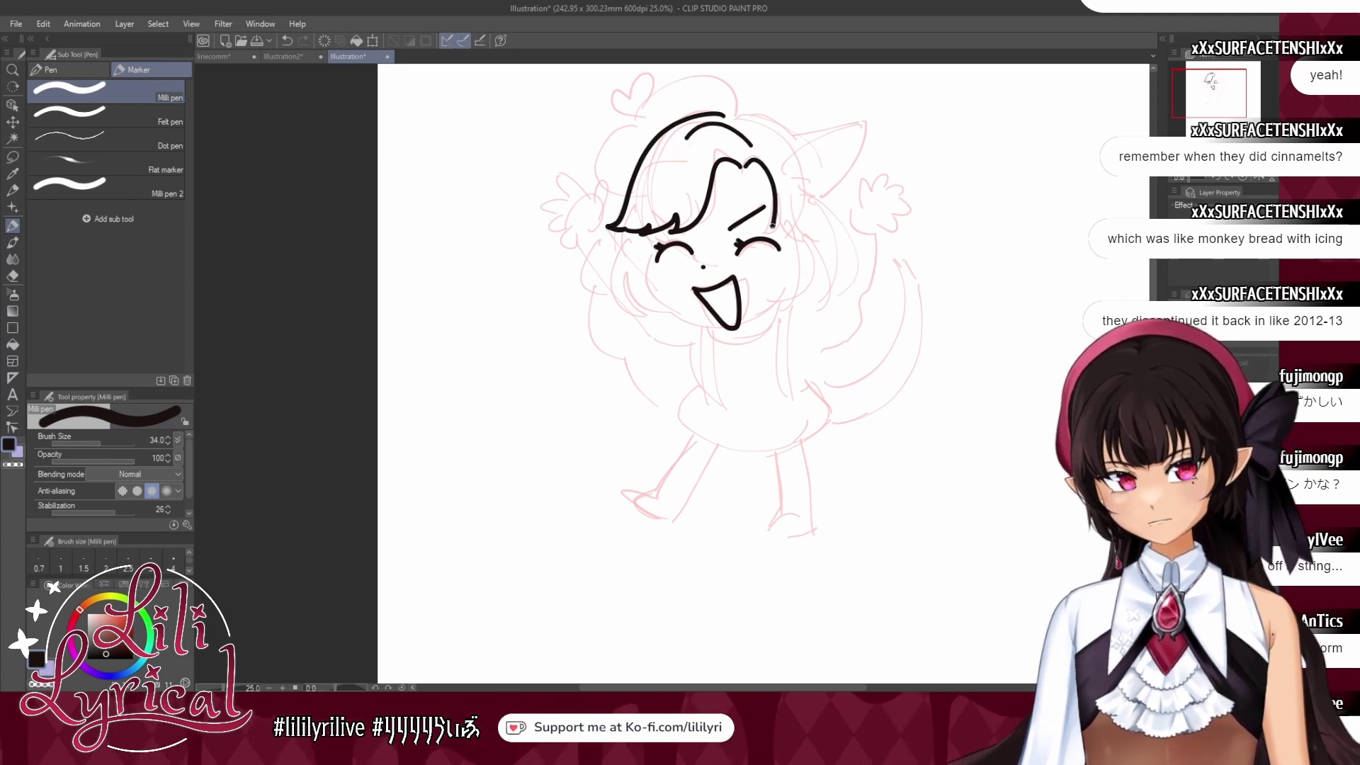
drag(763, 144, 807, 197)
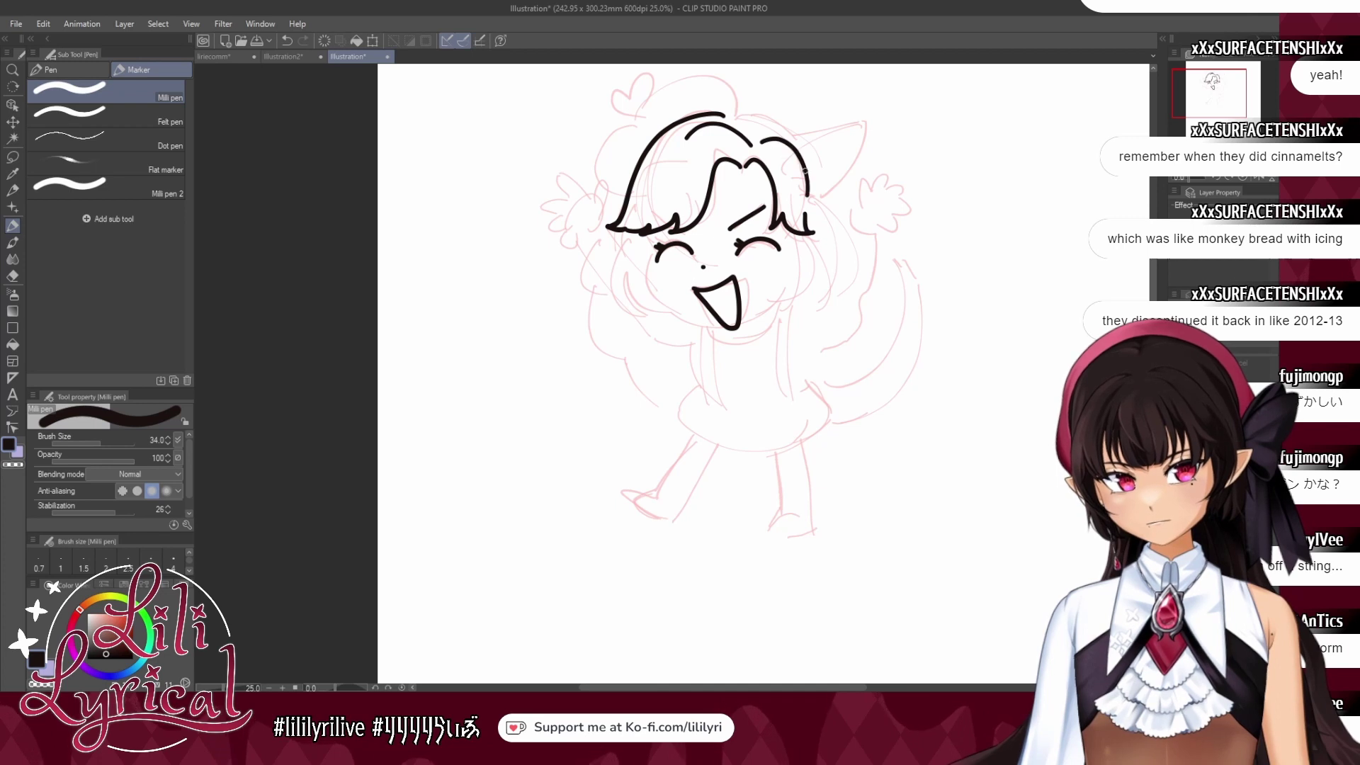
mouse_move(730, 112)
mouse_down()
mouse_move(806, 139)
mouse_move(854, 131)
mouse_move(861, 181)
mouse_move(822, 206)
mouse_up()
key(ctrl+z)
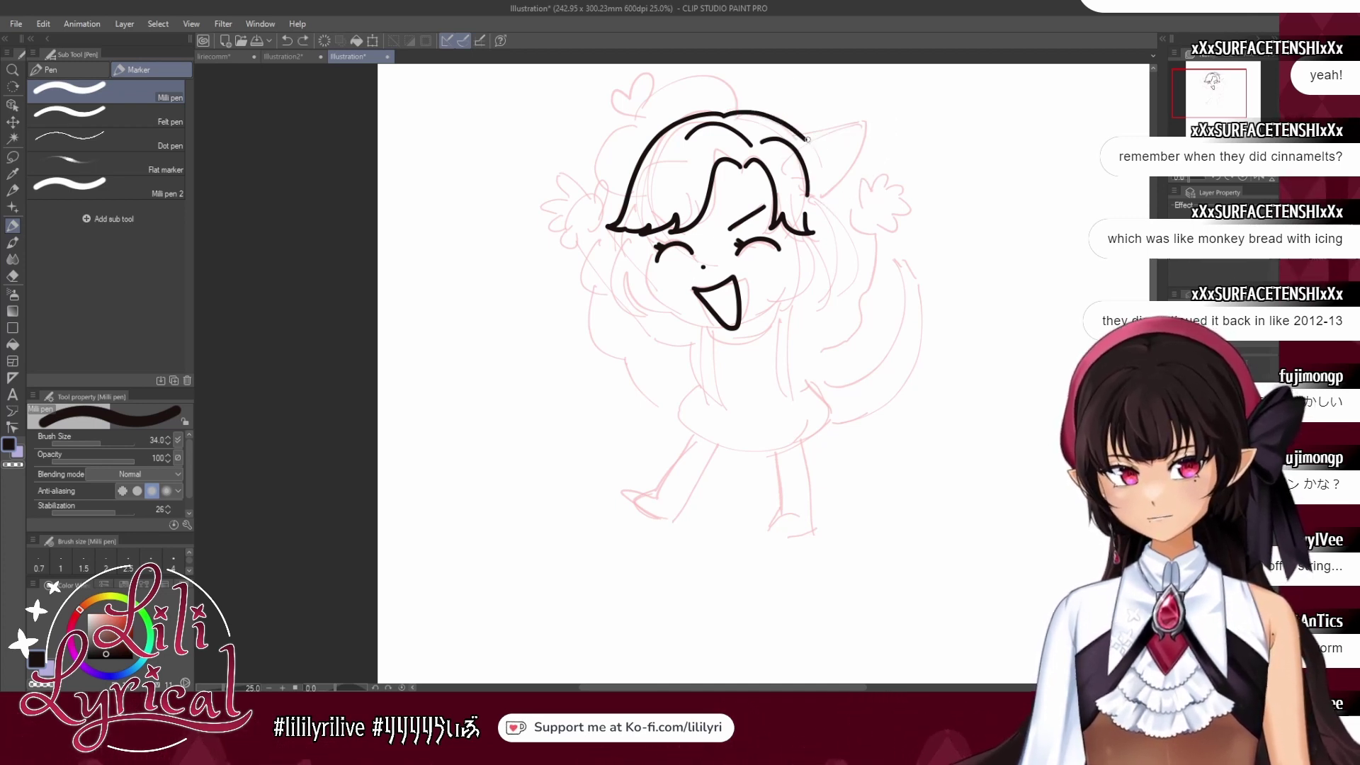
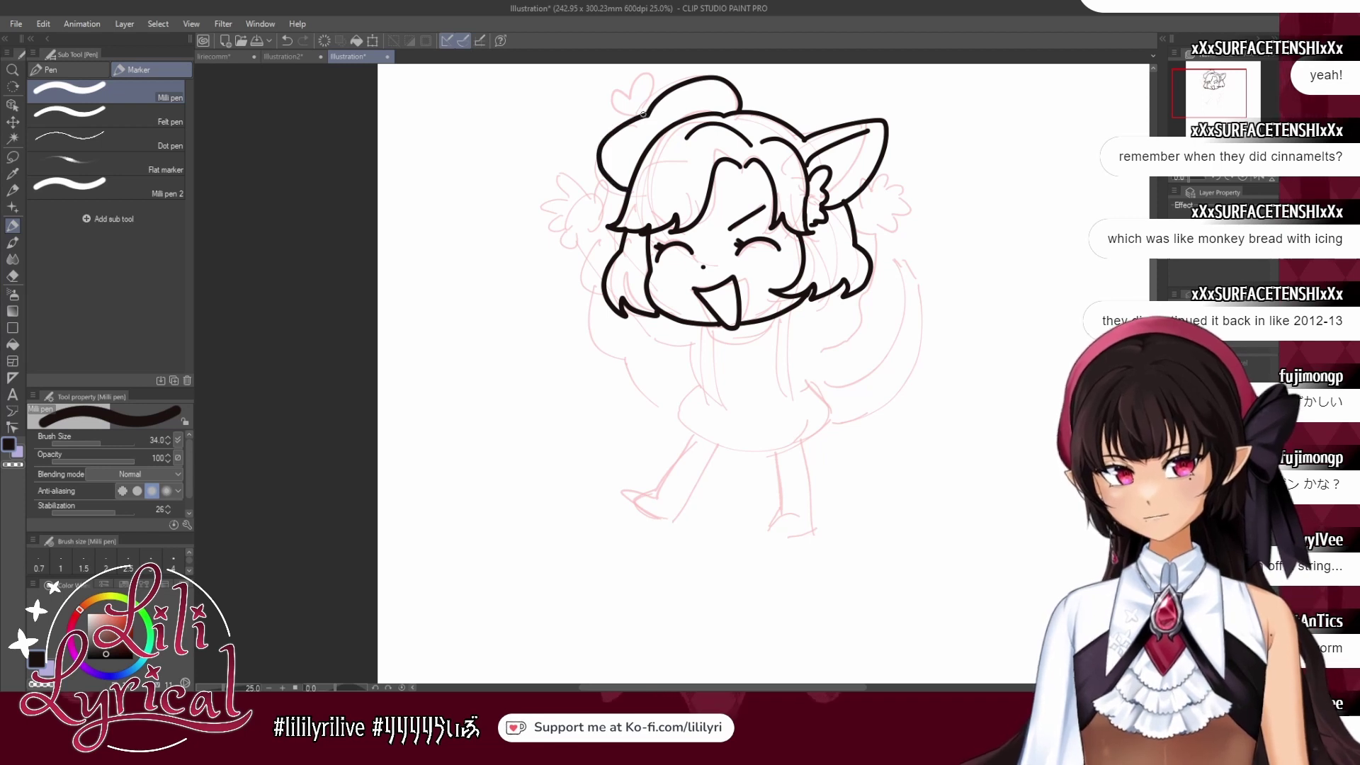
drag(636, 92, 633, 112)
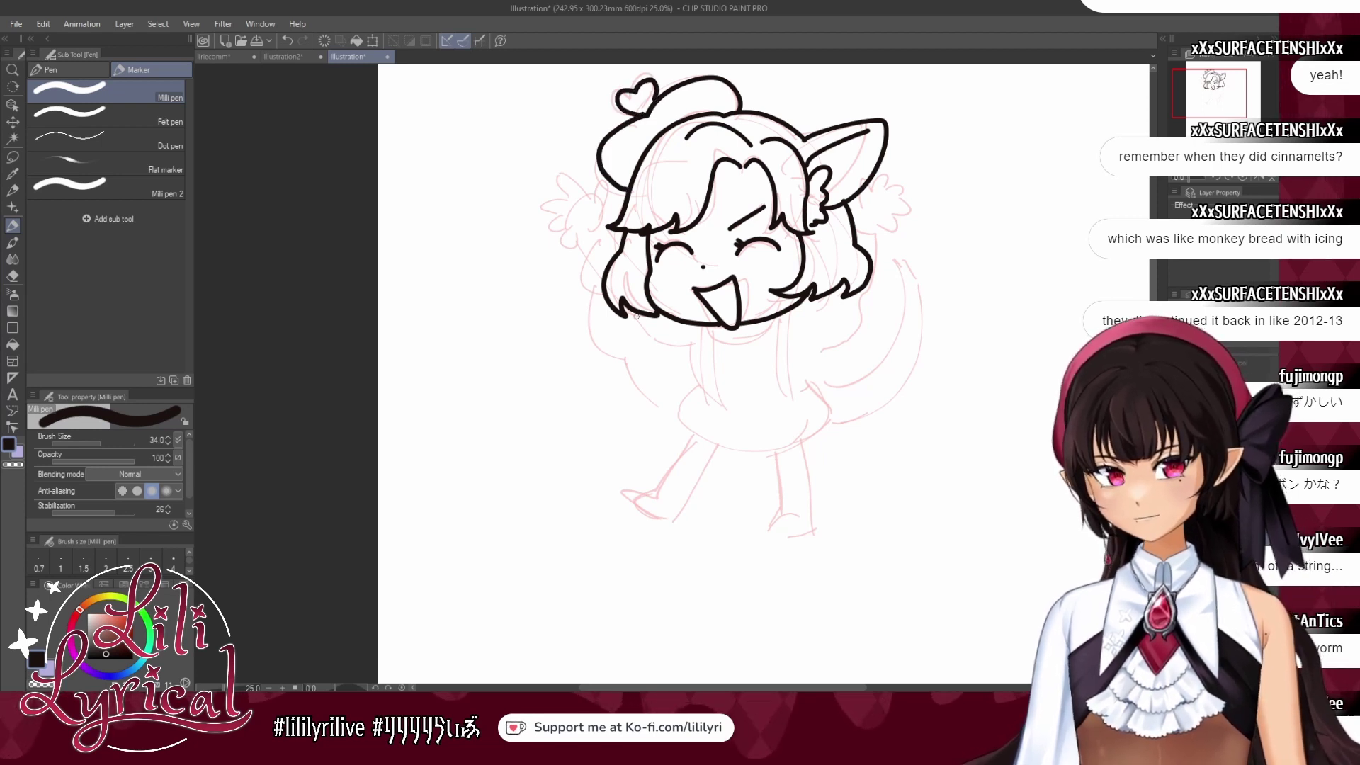
Ink the chibi's torso with two inward-curving lines below the chin and outline the flared skirt beneath it.
drag(703, 325, 724, 397)
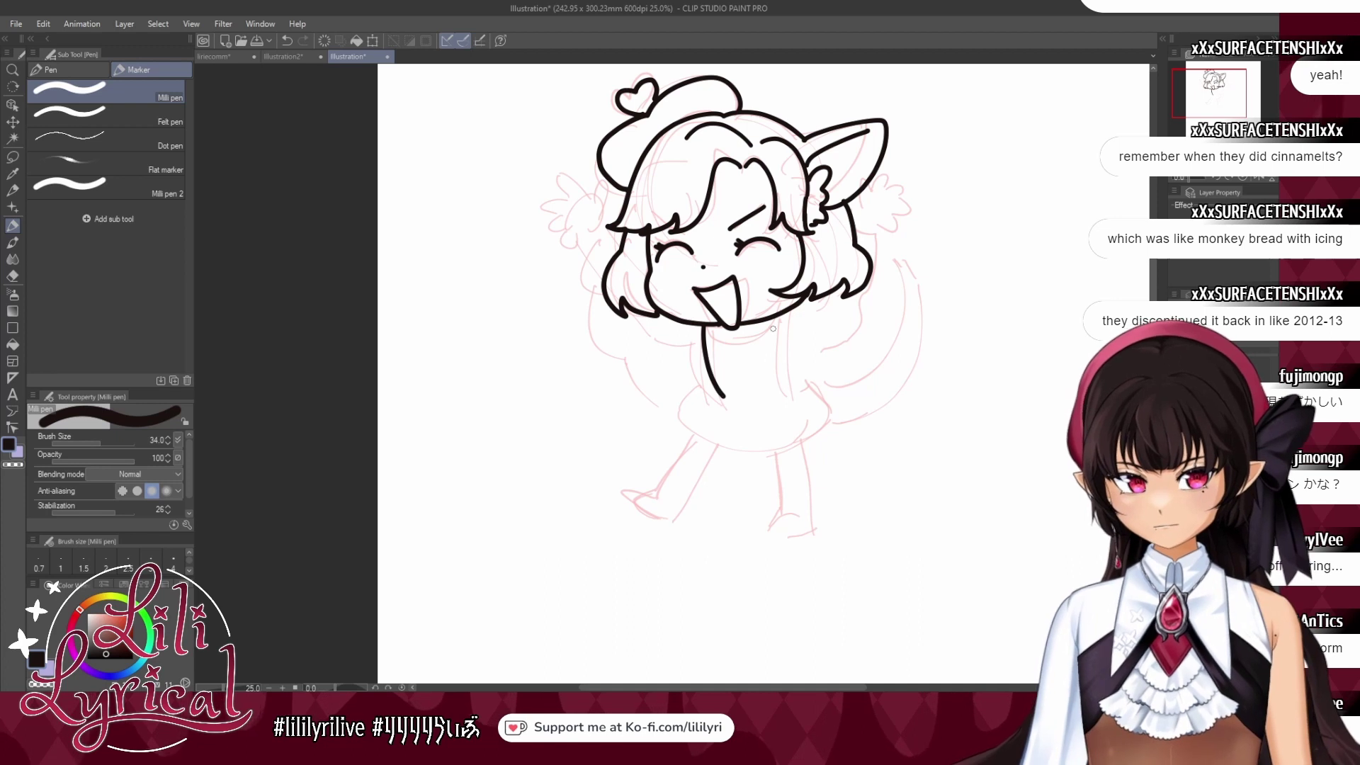
mouse_move(767, 319)
mouse_down()
mouse_move(773, 380)
mouse_move(701, 395)
mouse_up()
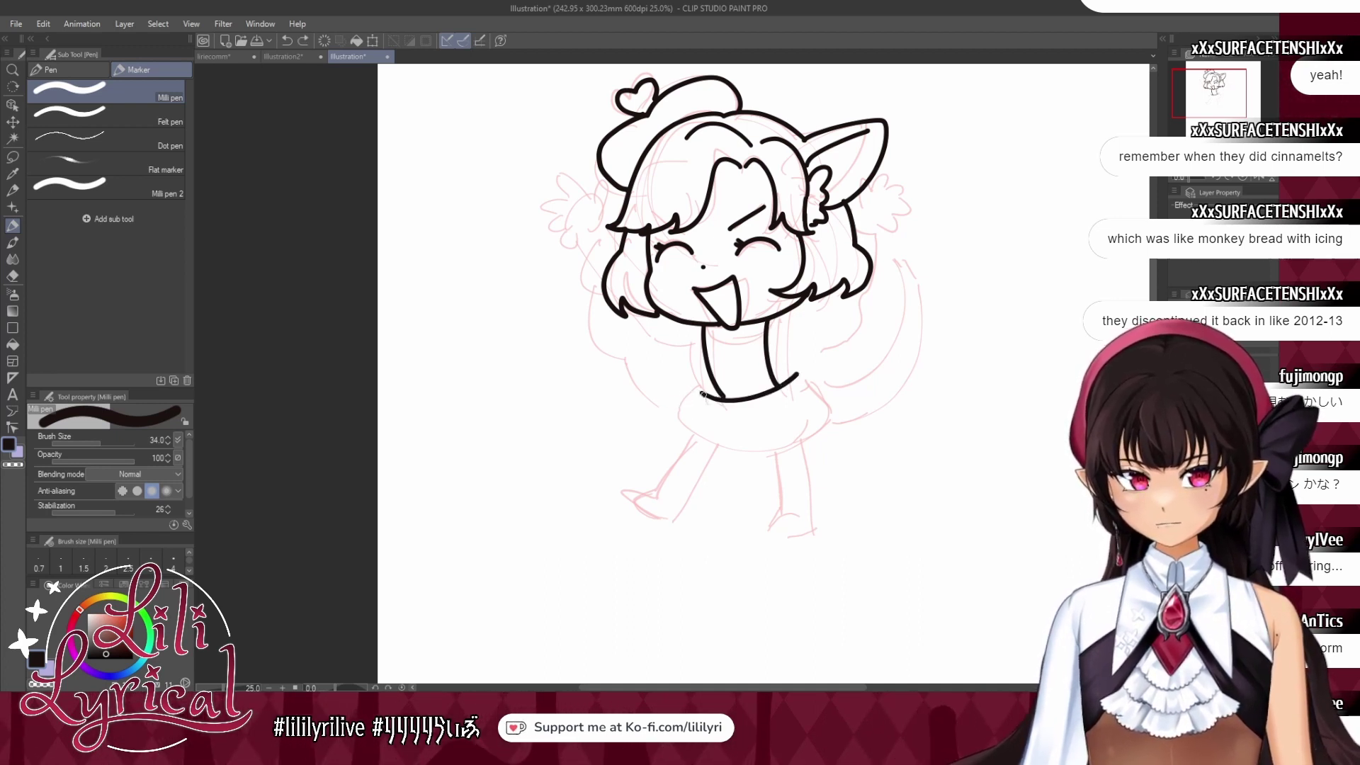
mouse_move(701, 397)
mouse_down()
mouse_move(668, 410)
mouse_move(736, 447)
mouse_move(798, 374)
mouse_up()
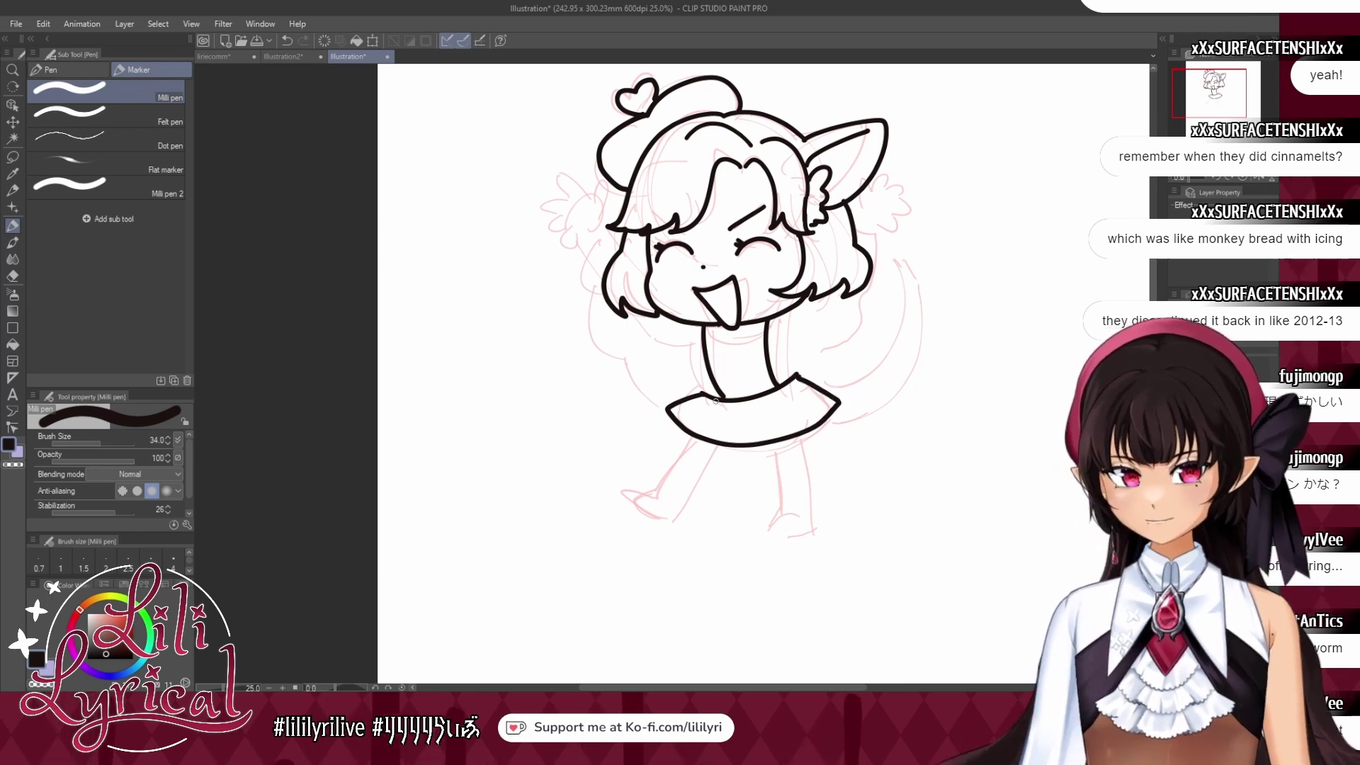
Add crossing plaid lines to the chibi's skirt and ink both legs with their shoes.
mouse_move(712, 401)
mouse_down()
mouse_move(705, 432)
mouse_move(735, 436)
mouse_up()
mouse_move(773, 389)
mouse_down()
mouse_move(770, 432)
mouse_move(795, 429)
mouse_up()
drag(687, 409, 779, 403)
mouse_move(692, 424)
mouse_down()
mouse_move(789, 432)
mouse_move(666, 497)
mouse_up()
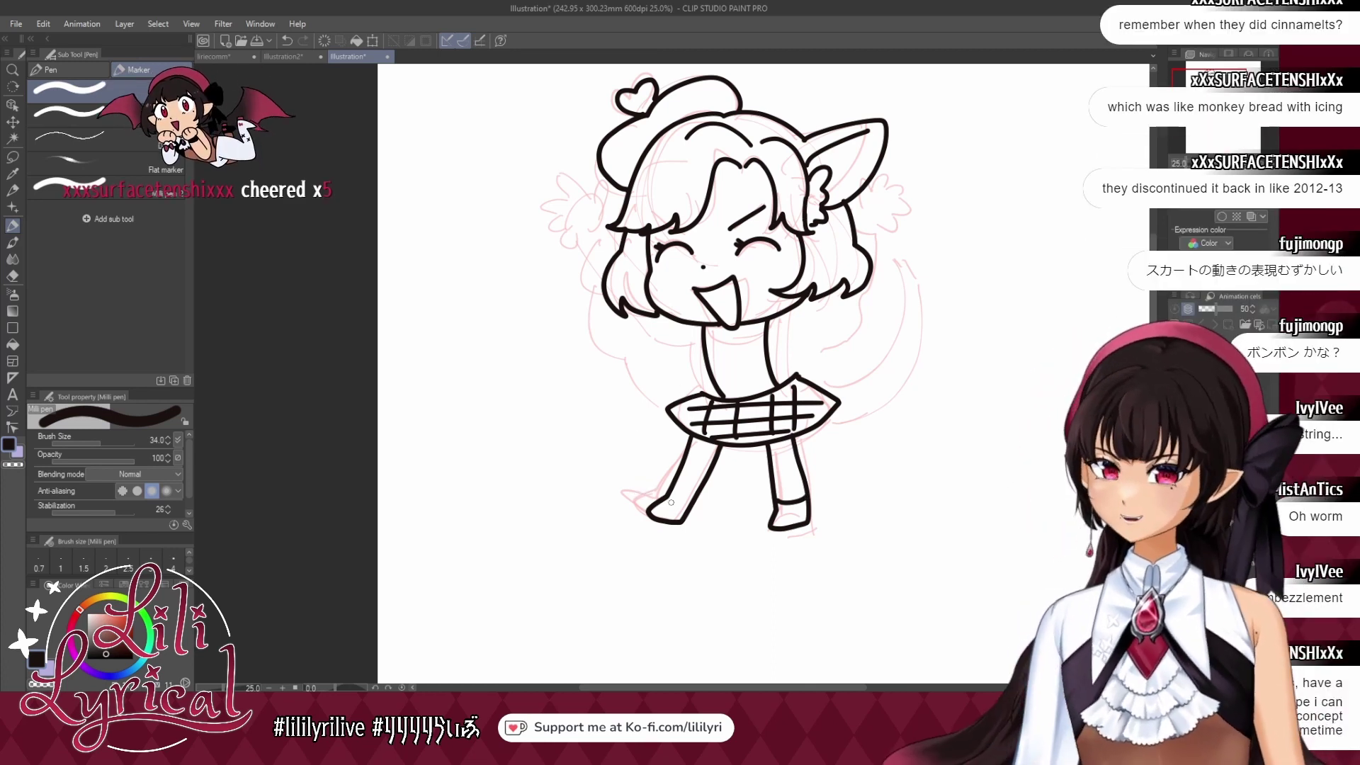
drag(668, 498, 689, 507)
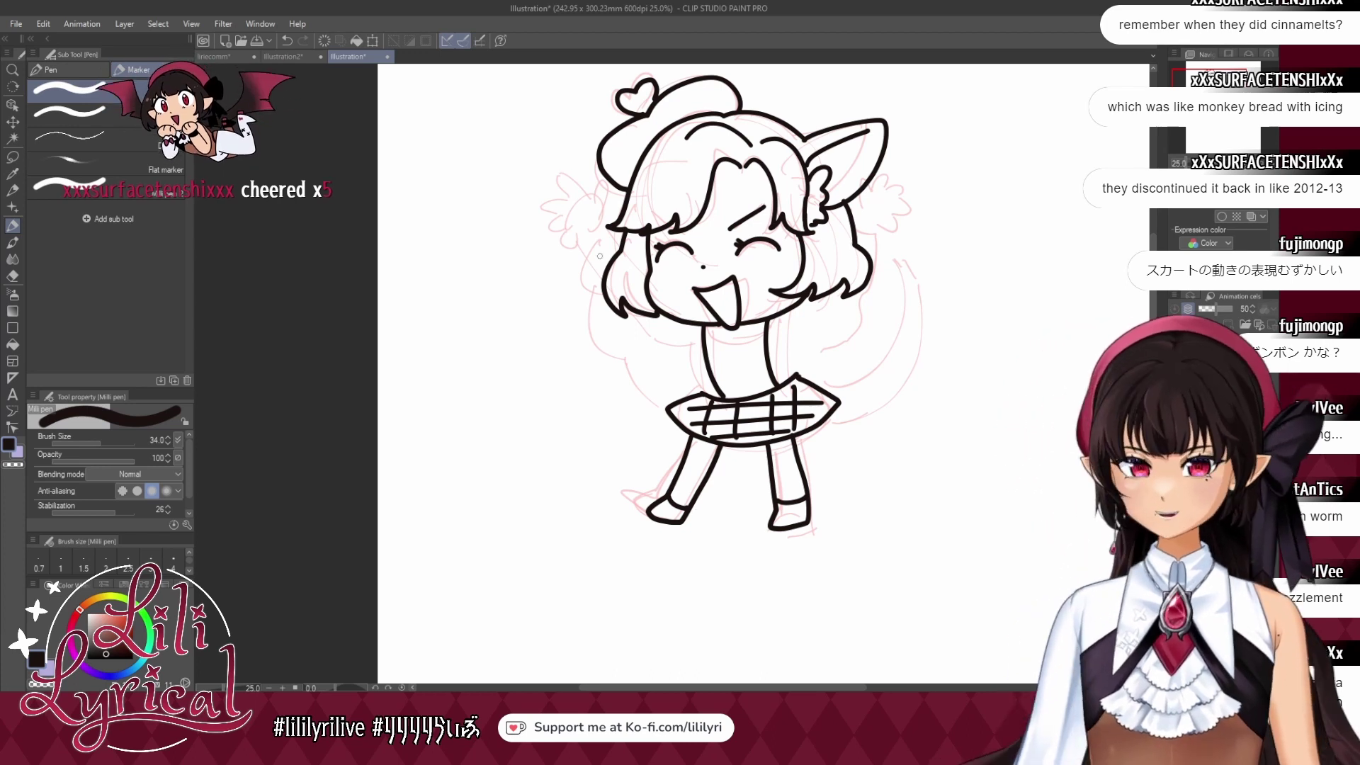
Ink the chibi's raised hands and arms and the puffy jacket sleeves hanging on both sides.
mouse_move(594, 227)
mouse_down()
mouse_move(587, 207)
mouse_move(554, 222)
mouse_move(563, 260)
mouse_up()
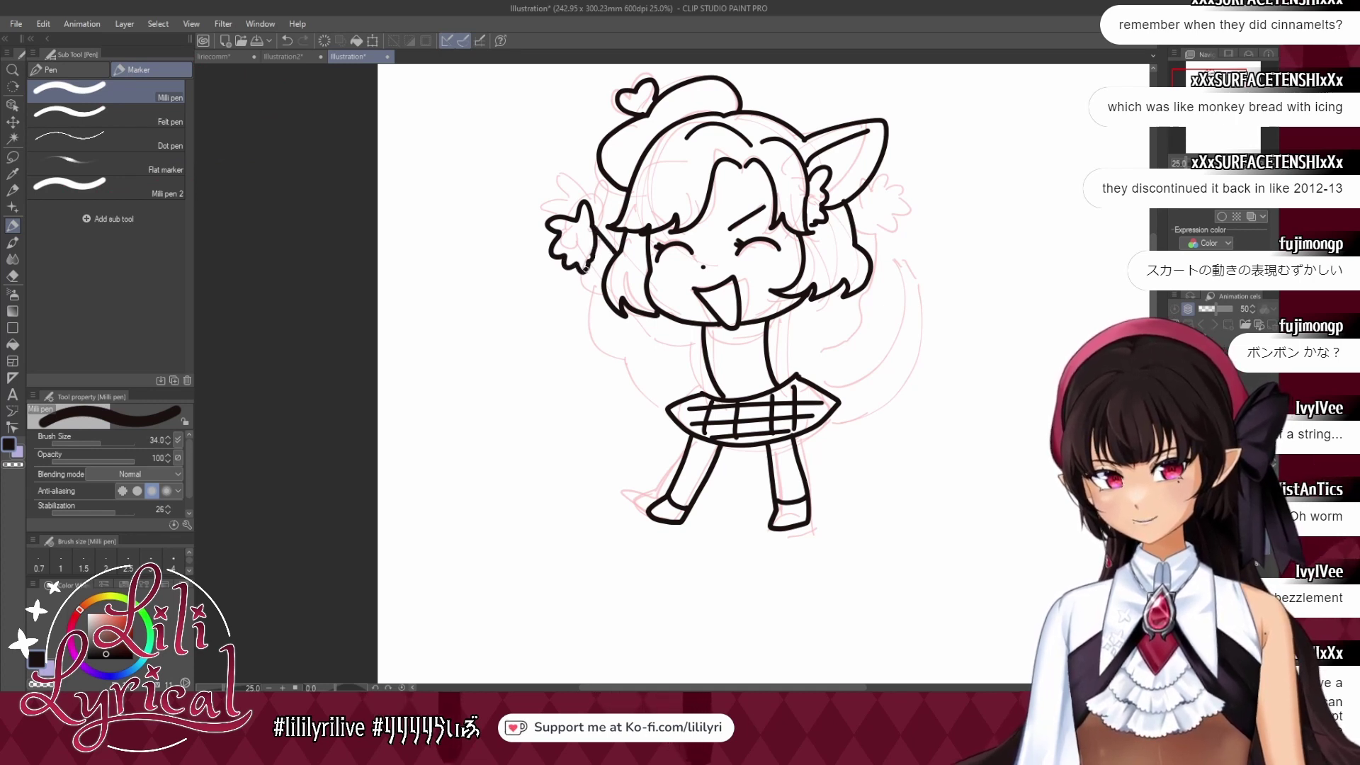
drag(595, 282, 702, 392)
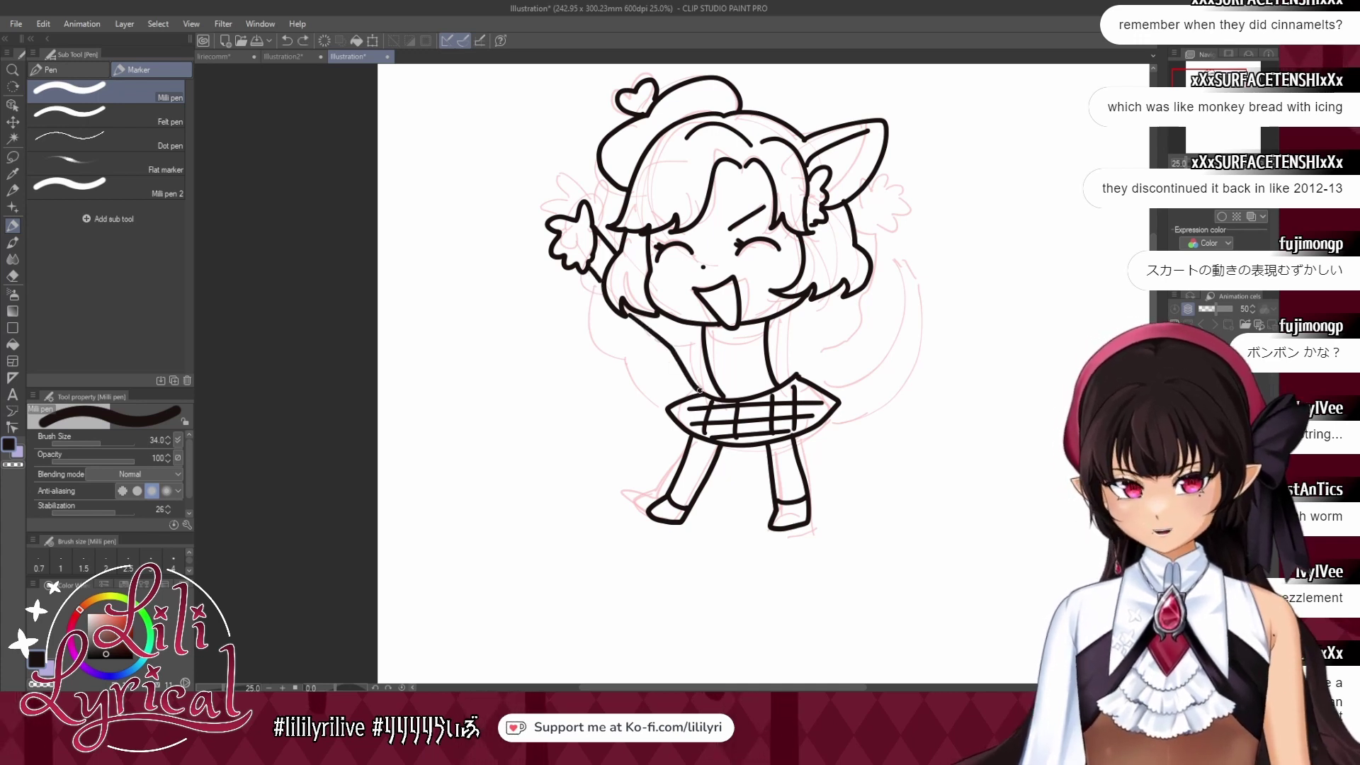
mouse_move(871, 221)
mouse_down()
mouse_move(892, 209)
mouse_move(914, 231)
mouse_move(881, 206)
mouse_move(914, 219)
mouse_move(918, 243)
mouse_move(873, 227)
mouse_up()
key(ctrl+z)
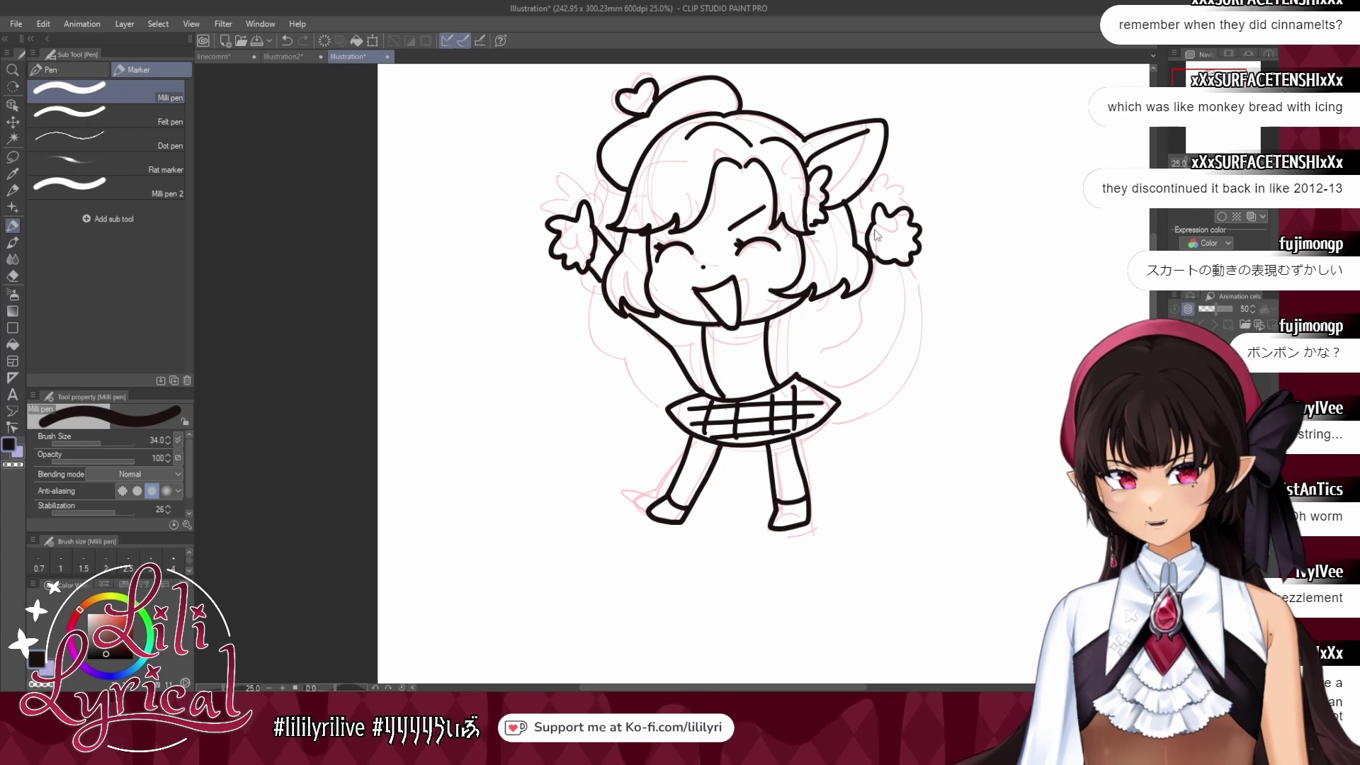
mouse_move(872, 231)
mouse_down()
mouse_move(879, 279)
mouse_move(881, 266)
mouse_move(794, 376)
mouse_up()
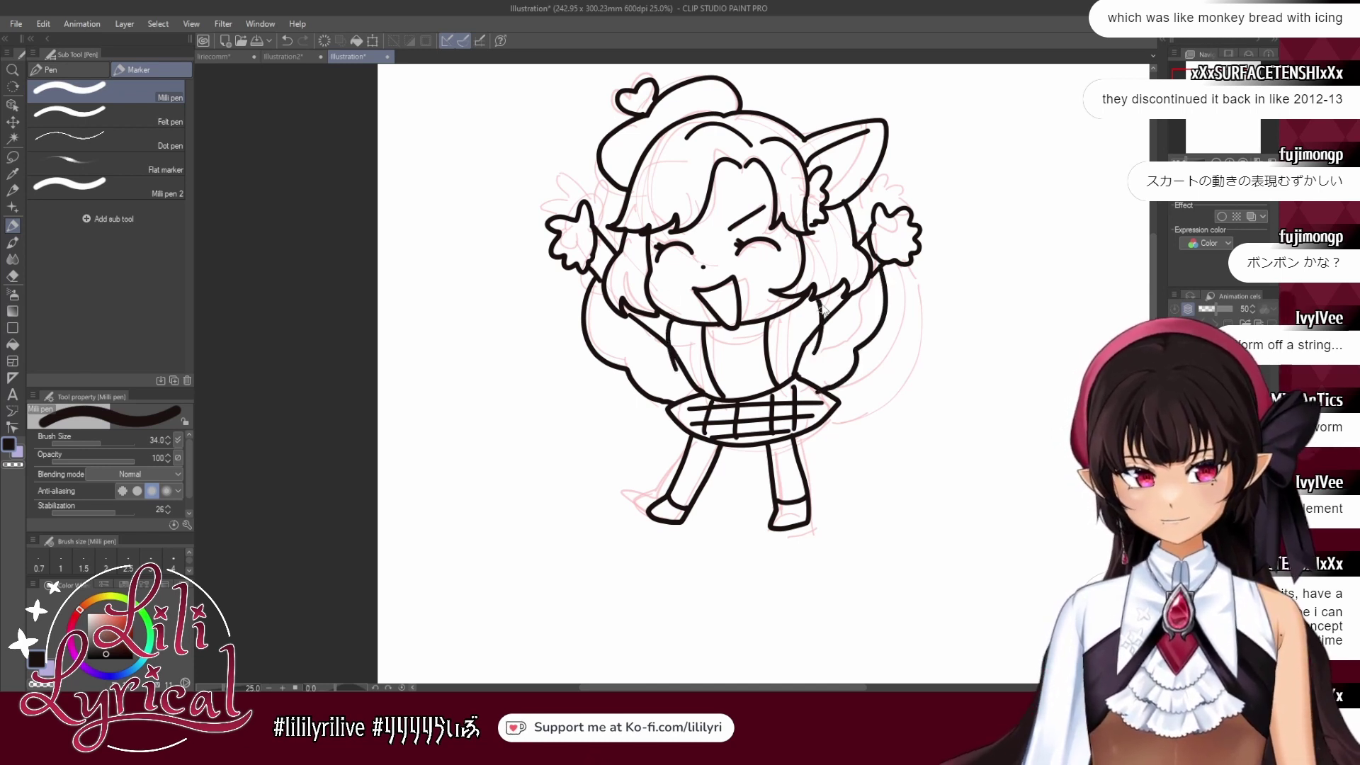
Ink the curved tail beside the chibi's skirt and hide the pink sketch so only the line art shows.
click(9, 466)
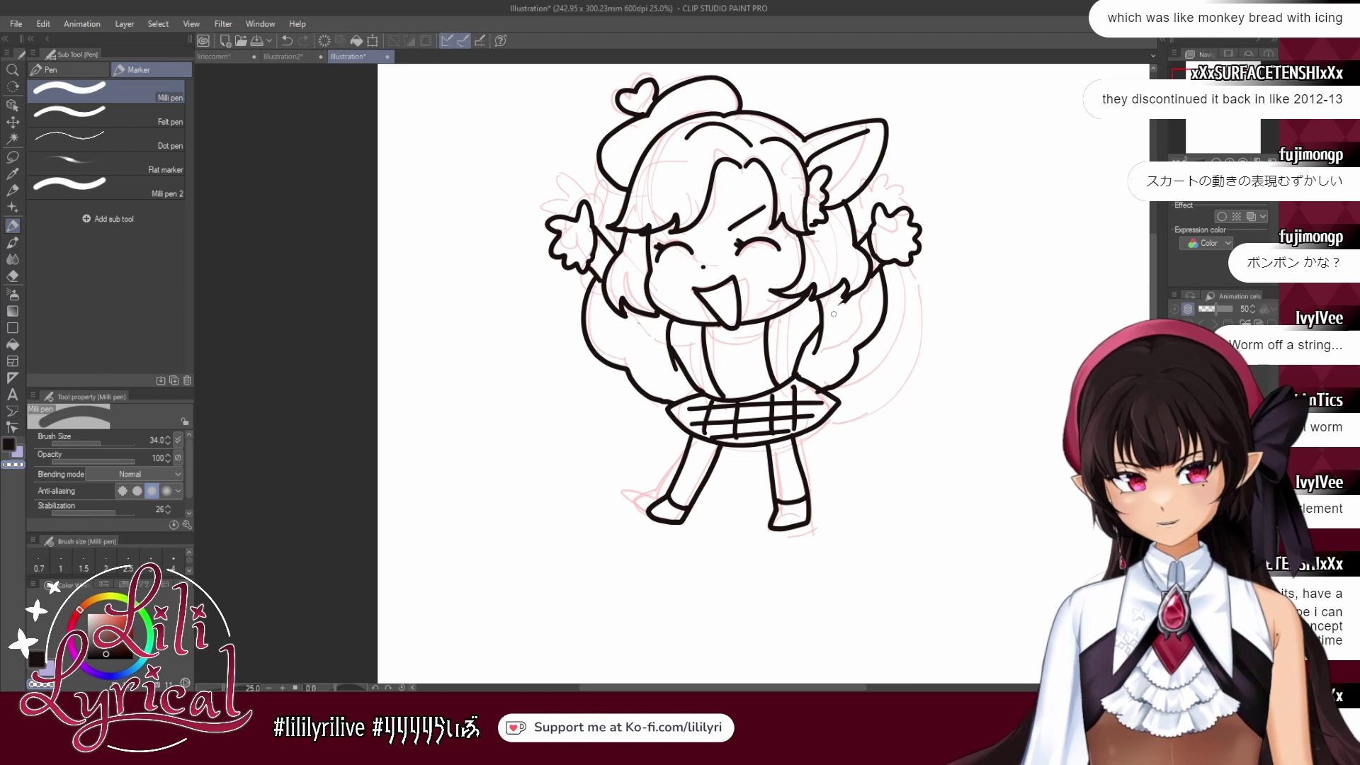
click(9, 450)
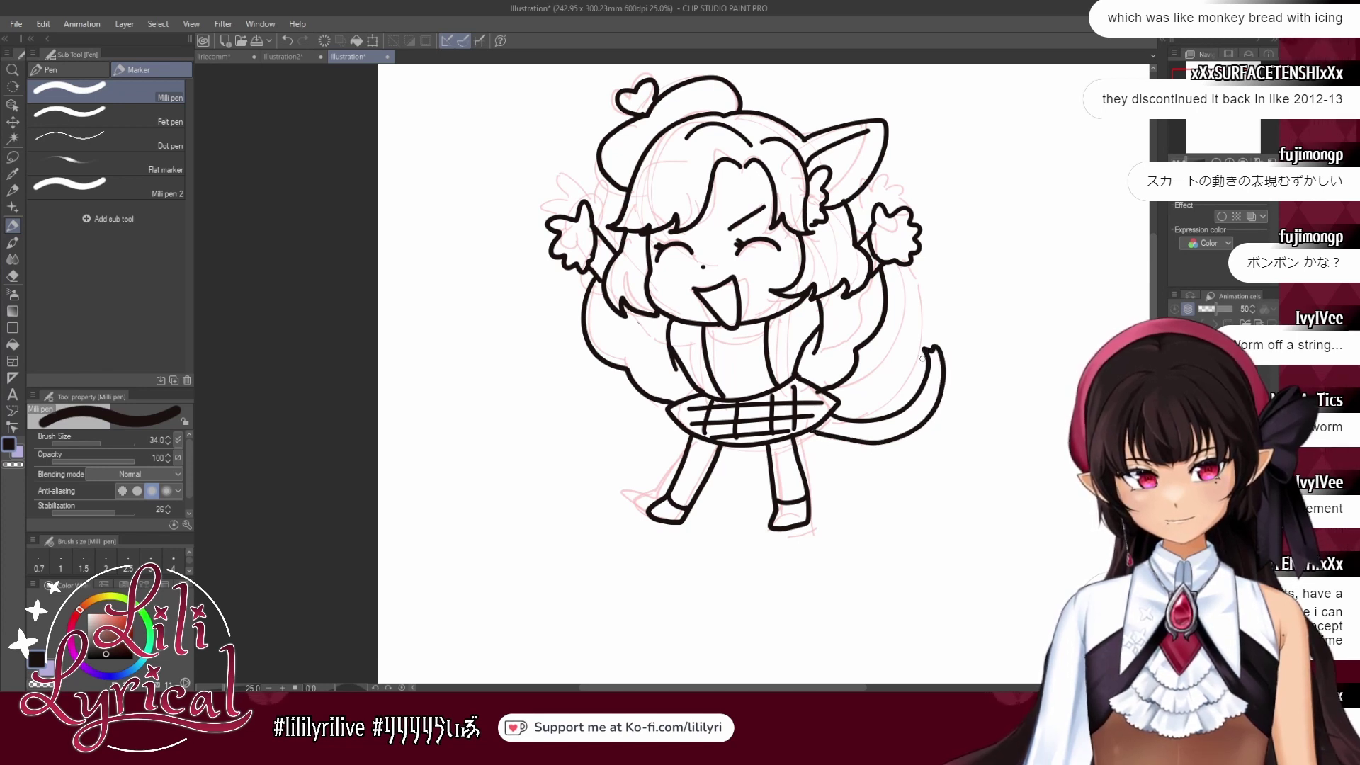
click(1176, 454)
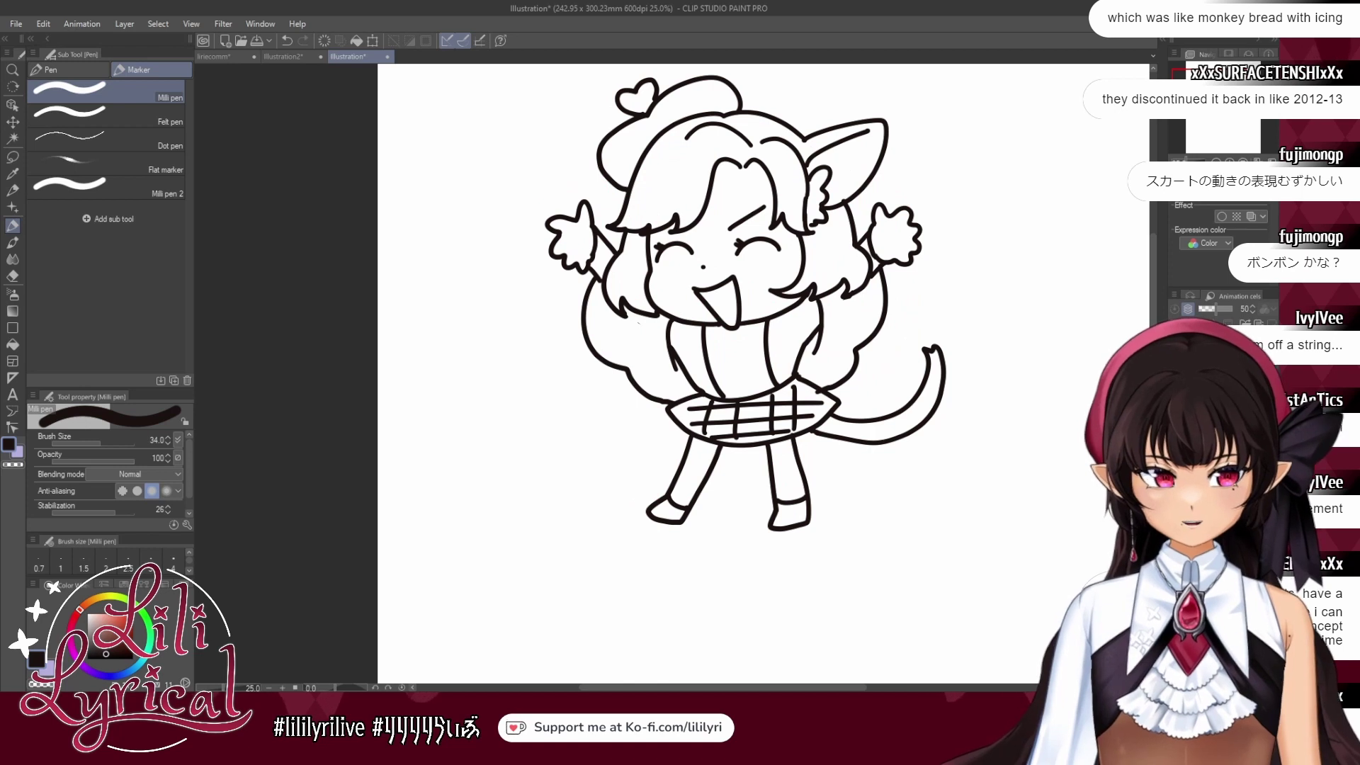
Sample the pale skin colour from the character reference and fill the chibi's face with it.
click(224, 57)
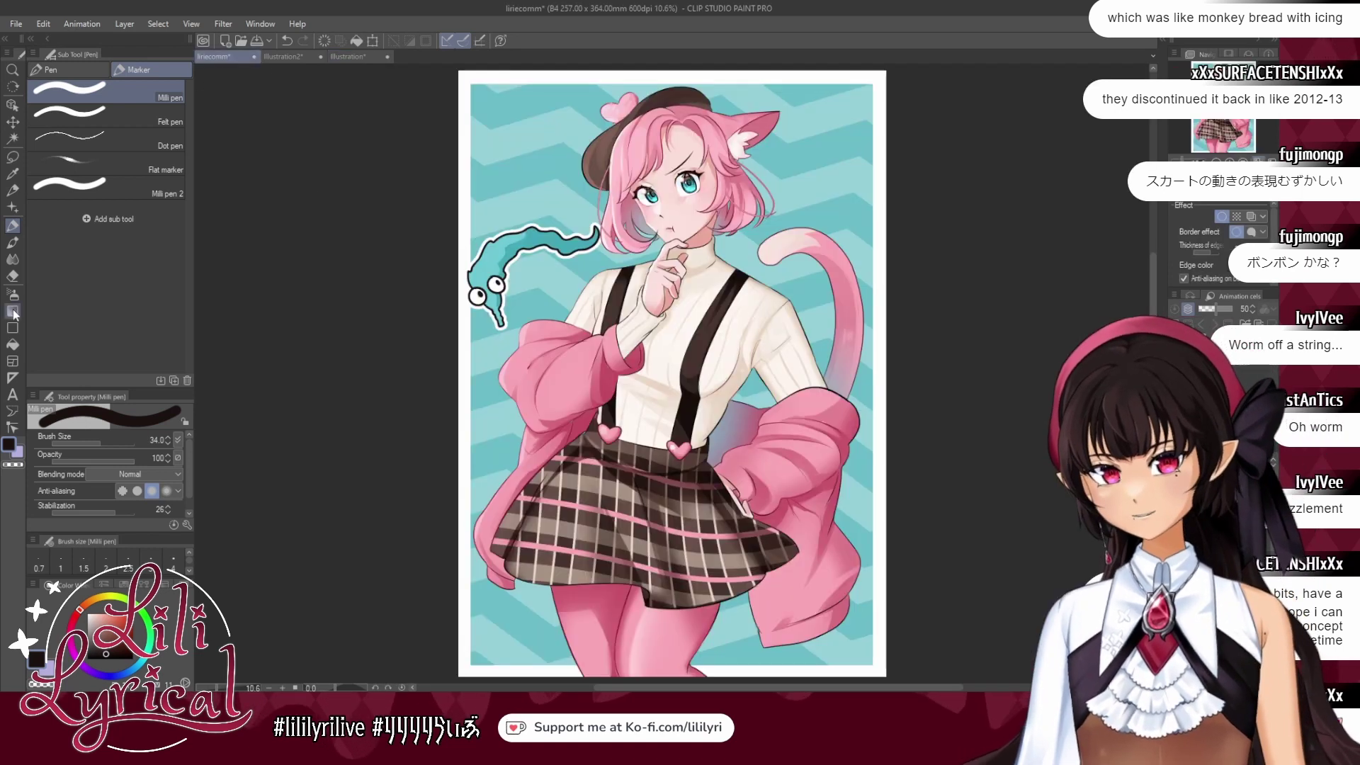
key(g)
click(283, 57)
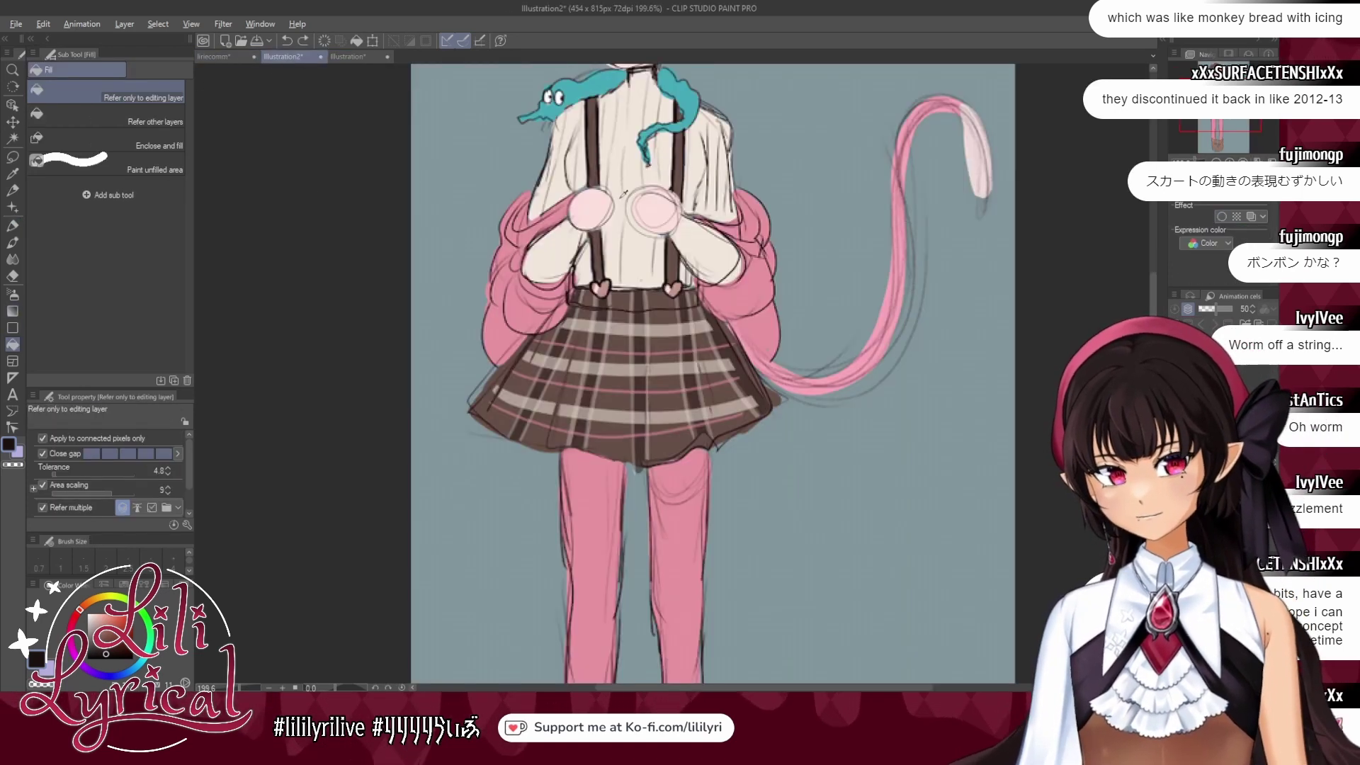
click(362, 60)
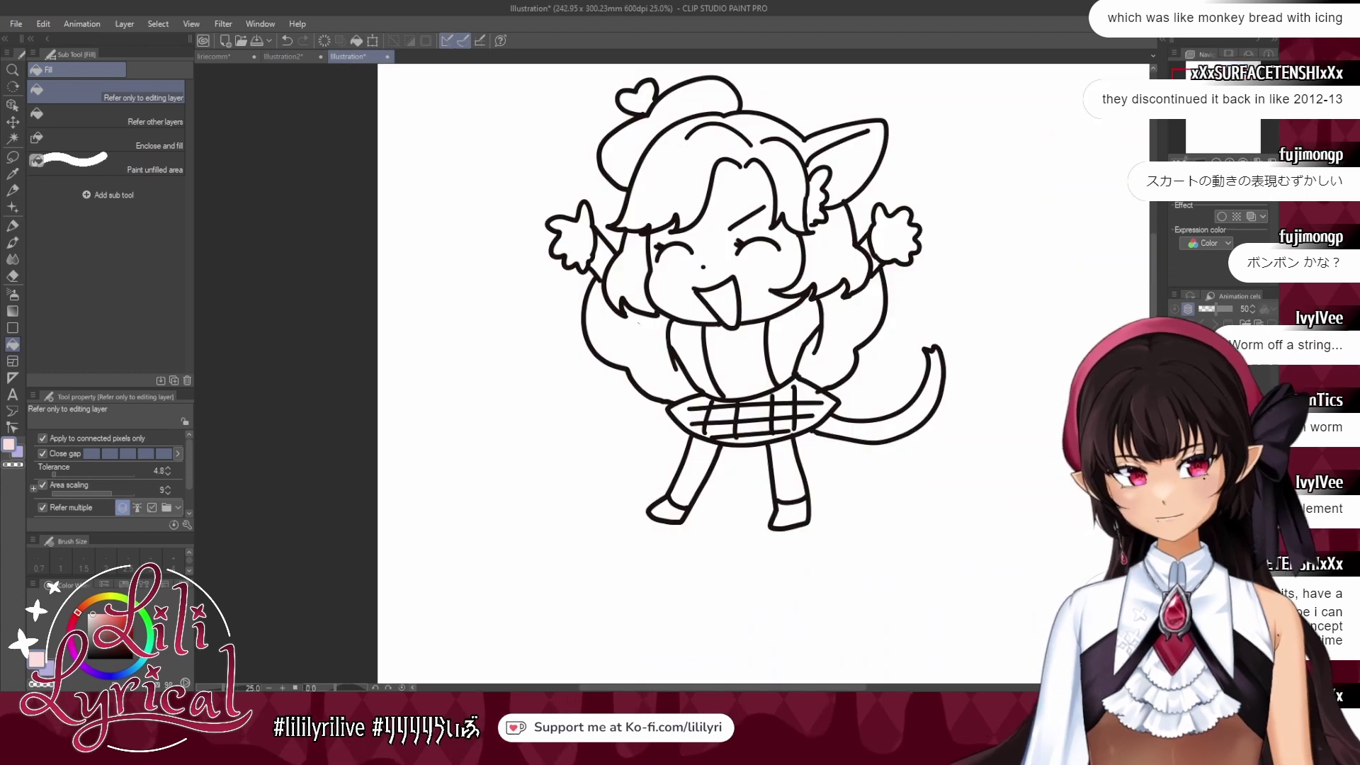
click(740, 243)
Sample the pink of the jacket in the character reference and fill the chibi's hair and cat ear with it.
click(302, 56)
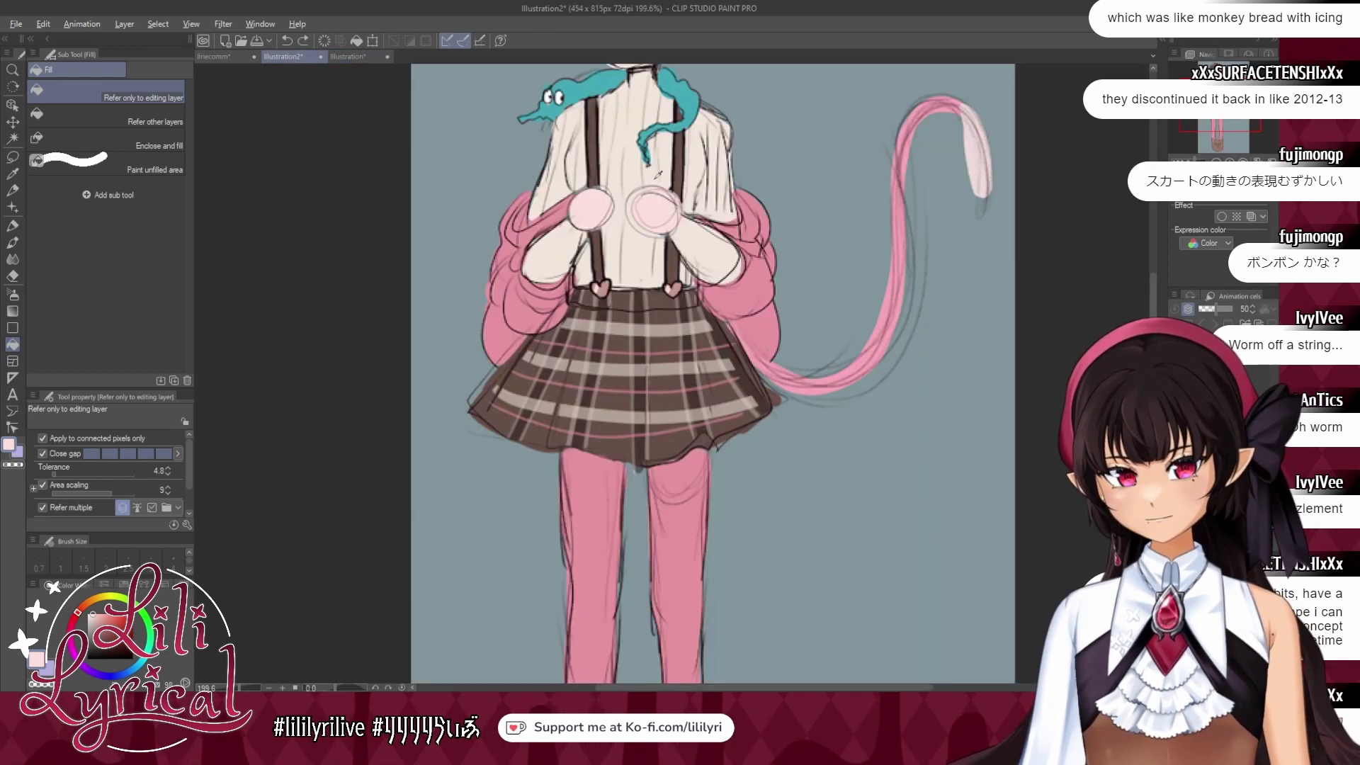
alt+click(522, 306)
click(347, 56)
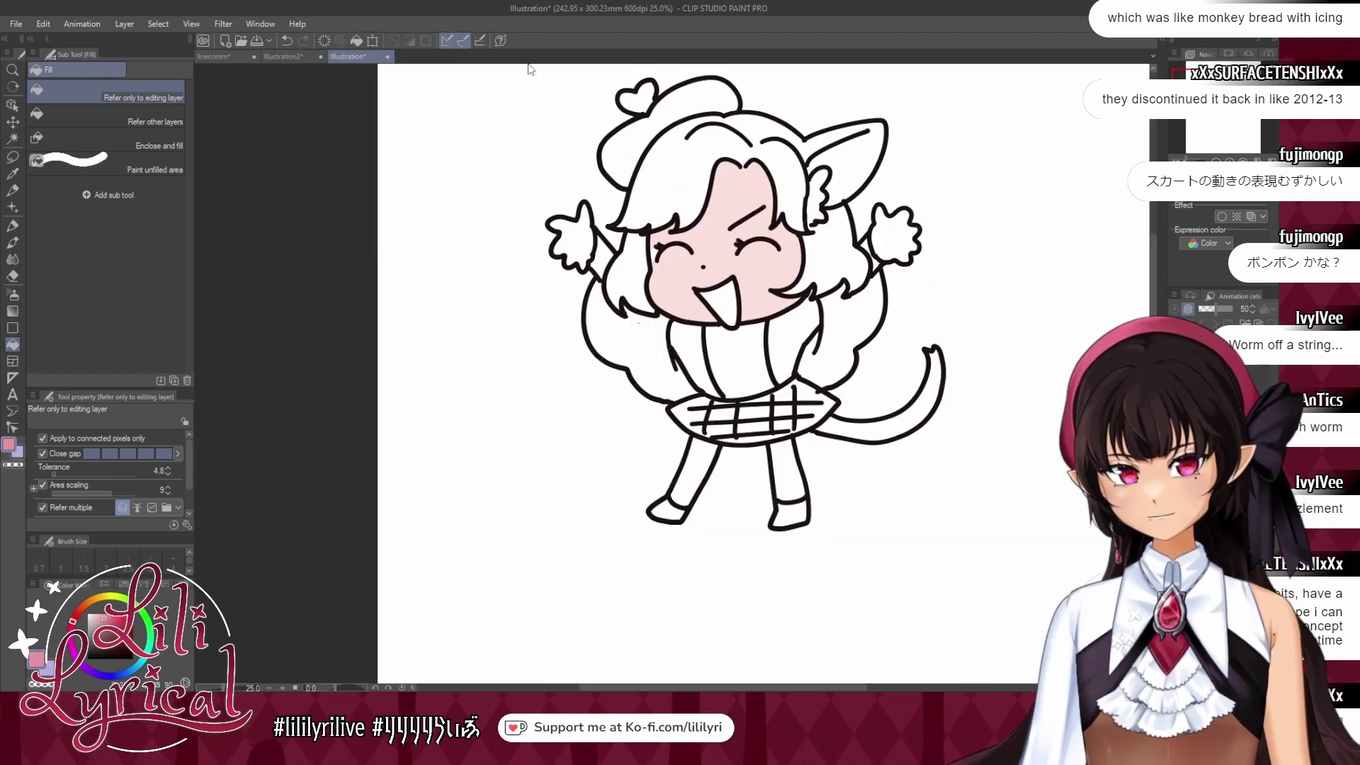
click(824, 205)
click(834, 244)
click(629, 275)
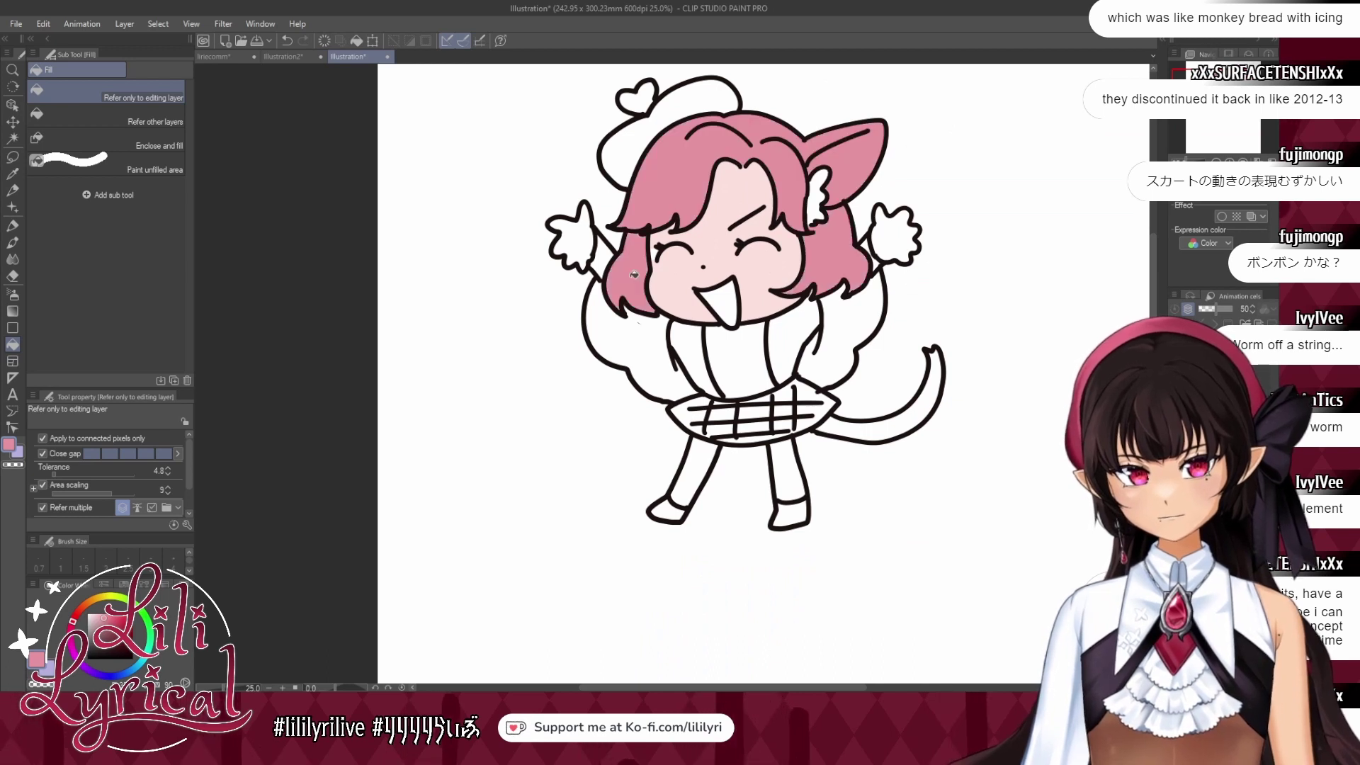
Fill the chibi's puffy jacket sleeves on both sides and its tail with the same pink as the hair.
click(656, 353)
click(852, 348)
click(826, 431)
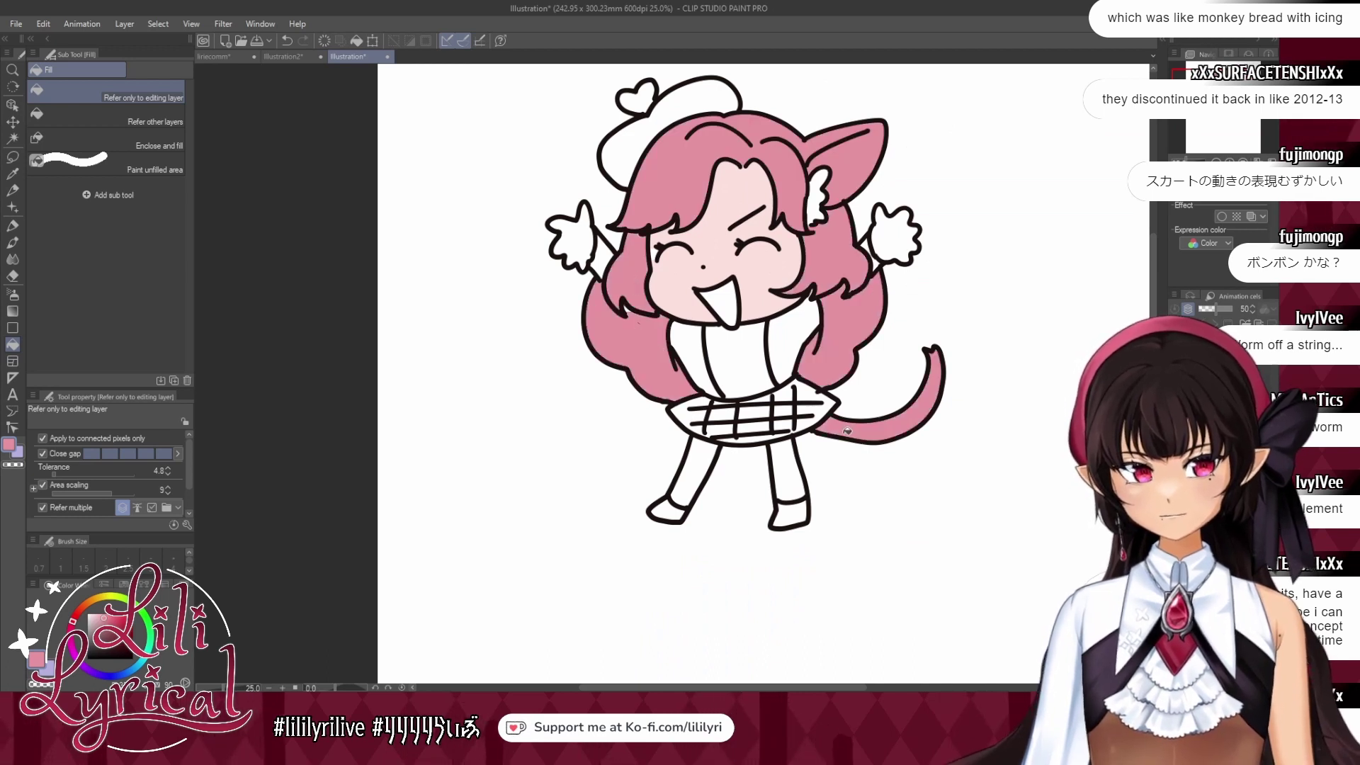
Sample the pale pink of the reference's tail tip and use it to colour the chibi's inner ear fluff and tail tip.
click(284, 57)
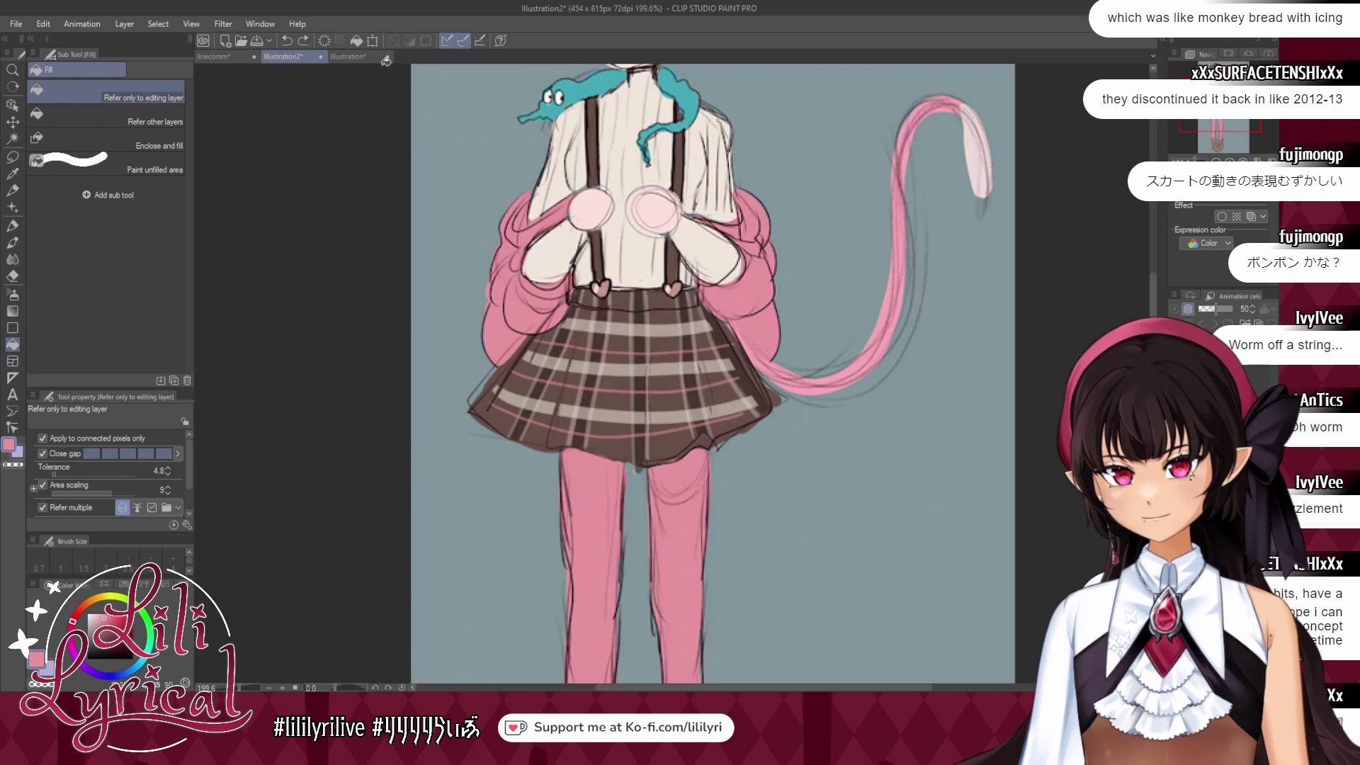
click(348, 57)
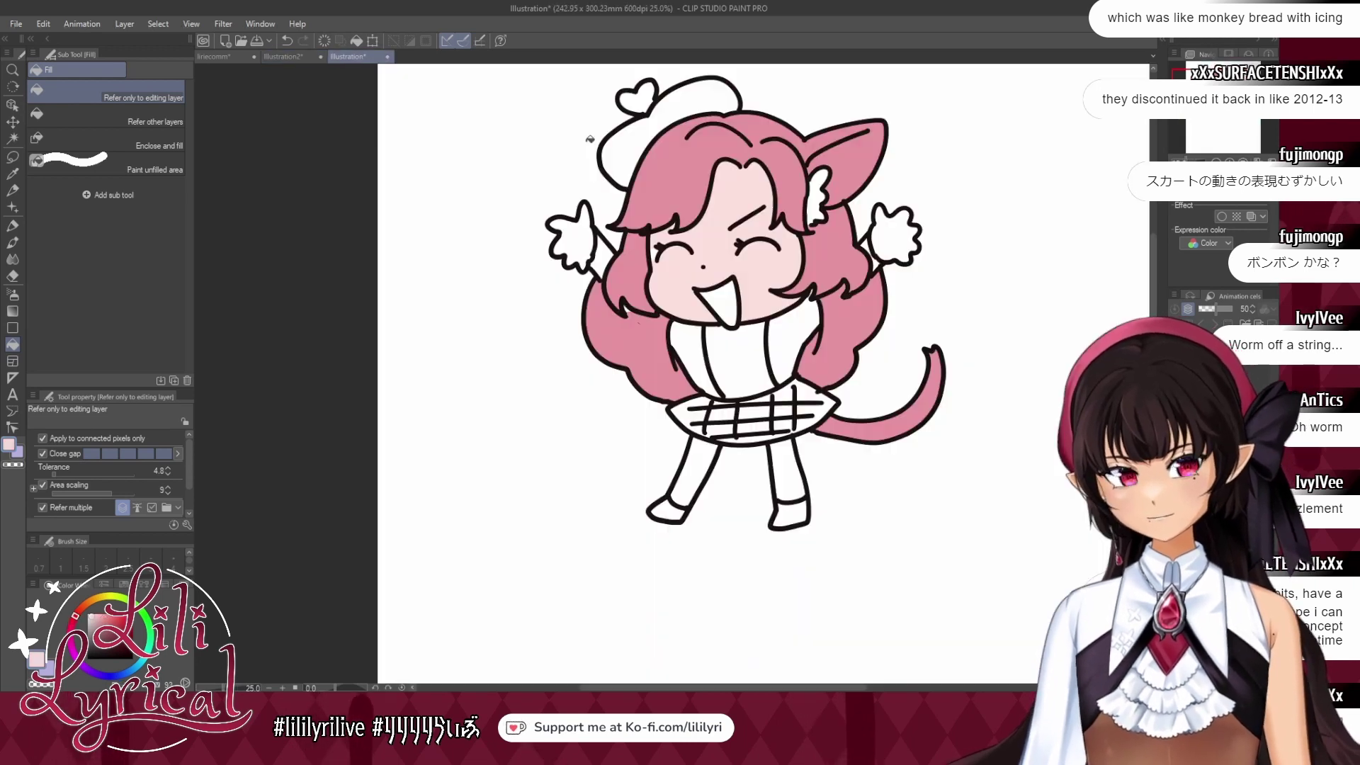
key(p)
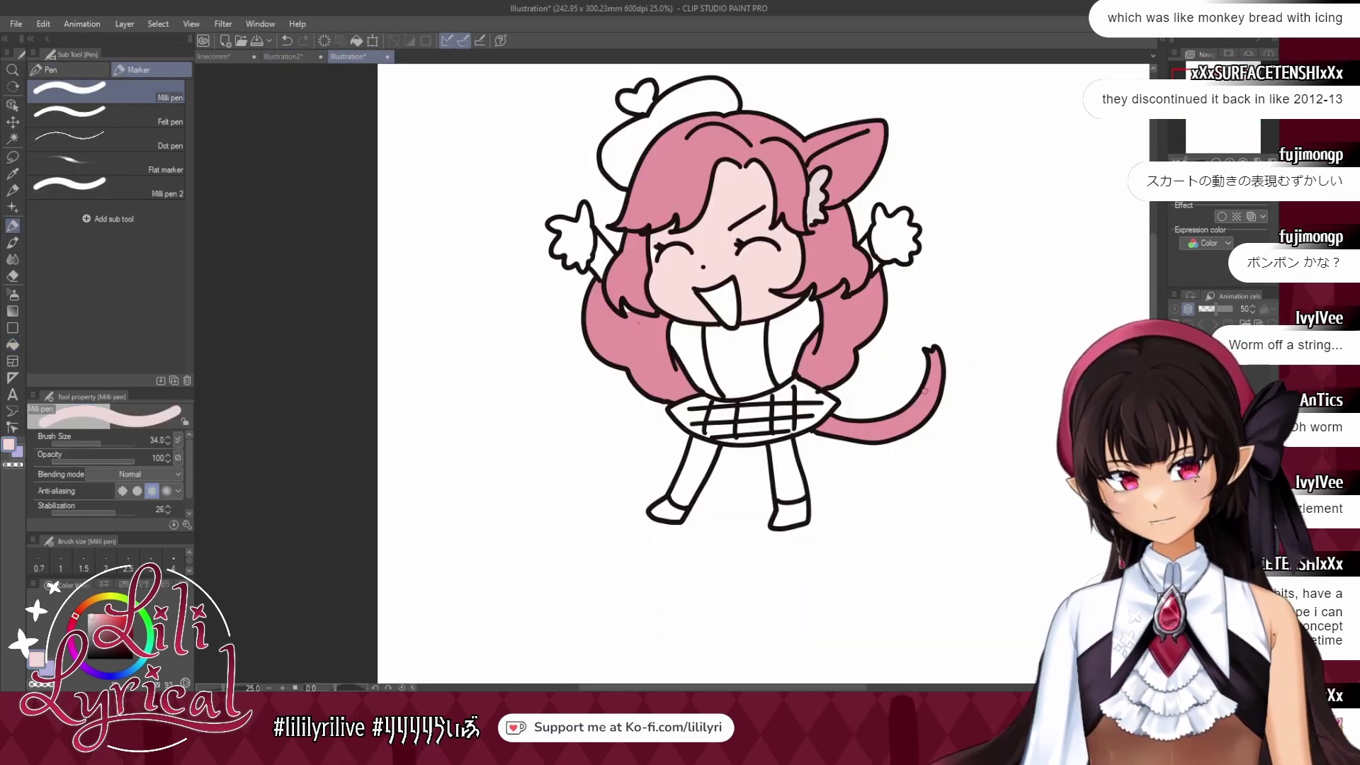
drag(925, 394, 935, 400)
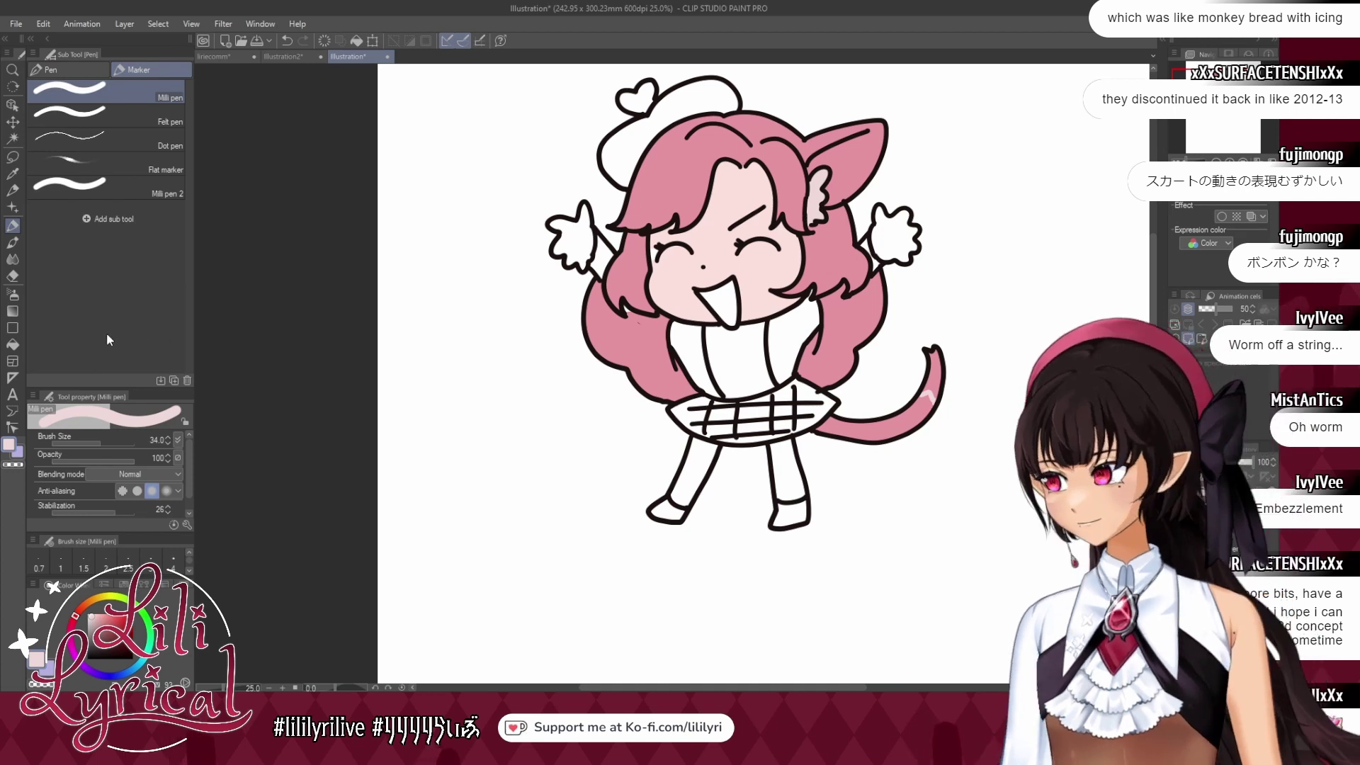
click(12, 345)
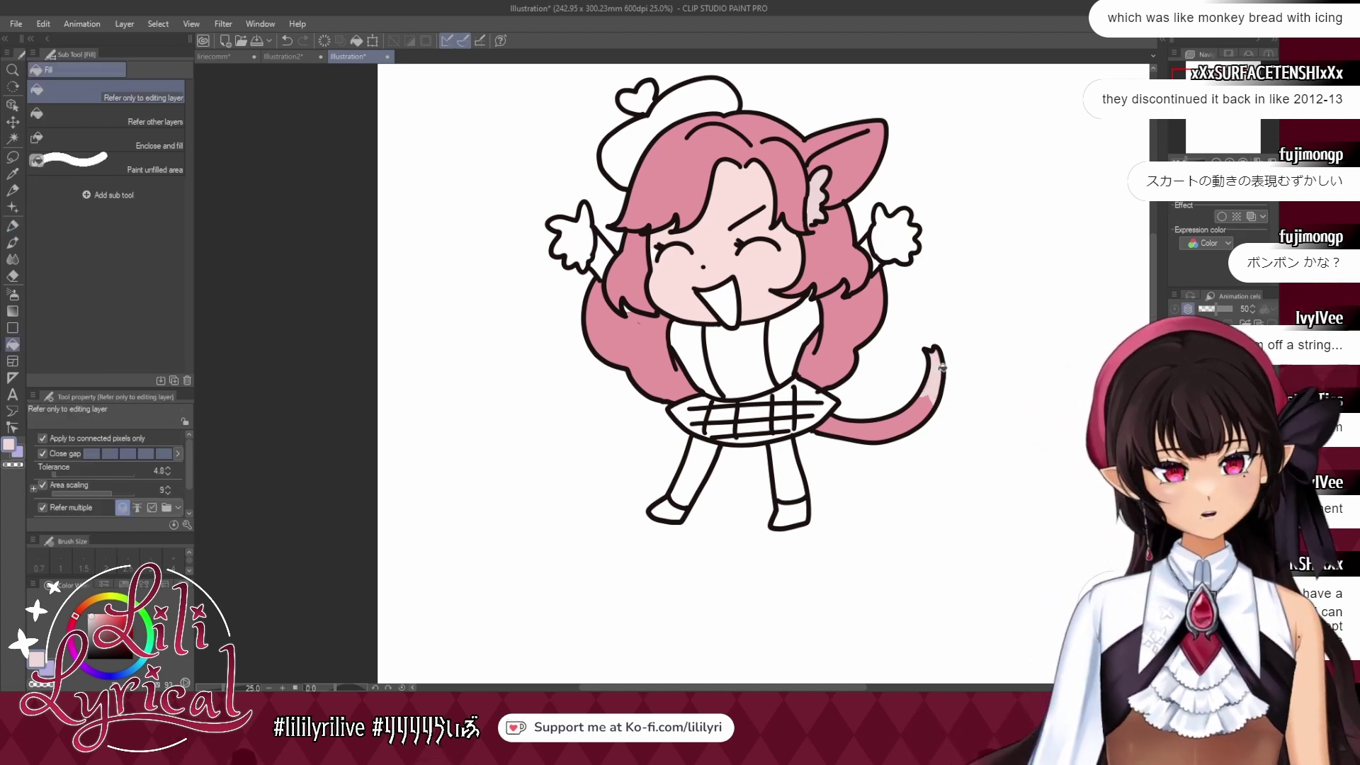
Sample the dark brown from the character reference and fill the chibi's beret, plaid skirt and shoes with it.
click(301, 63)
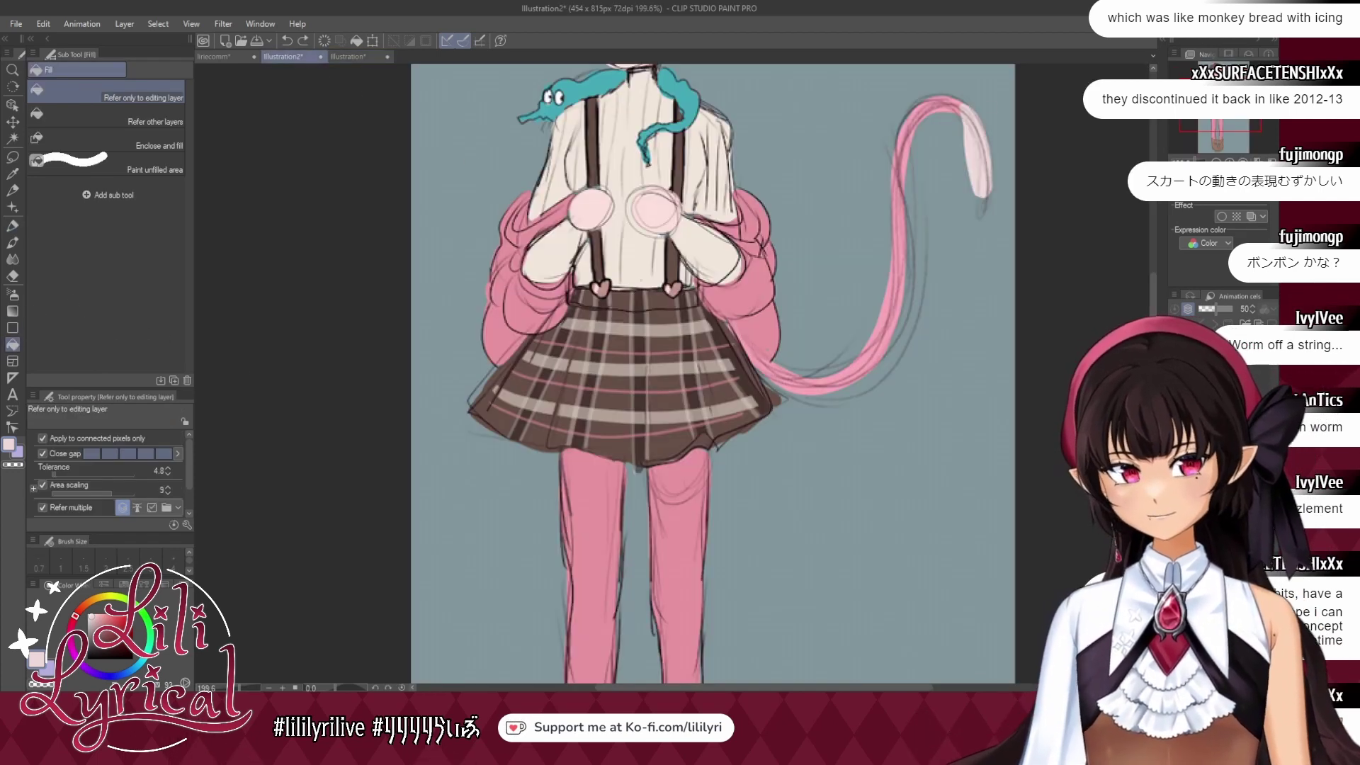
drag(673, 273, 602, 433)
click(361, 63)
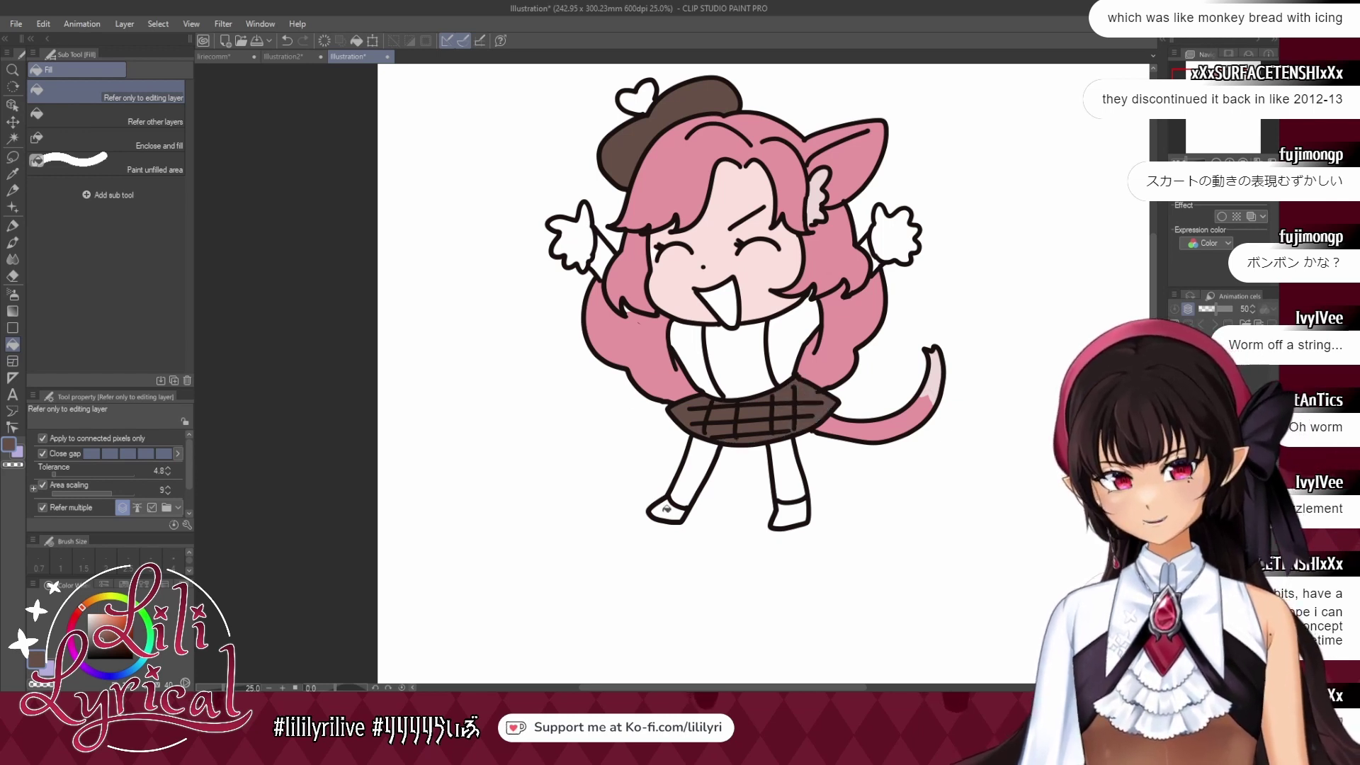
Sample the pink from the chibi's jacket and fill both legs with it.
alt+click(839, 333)
click(695, 468)
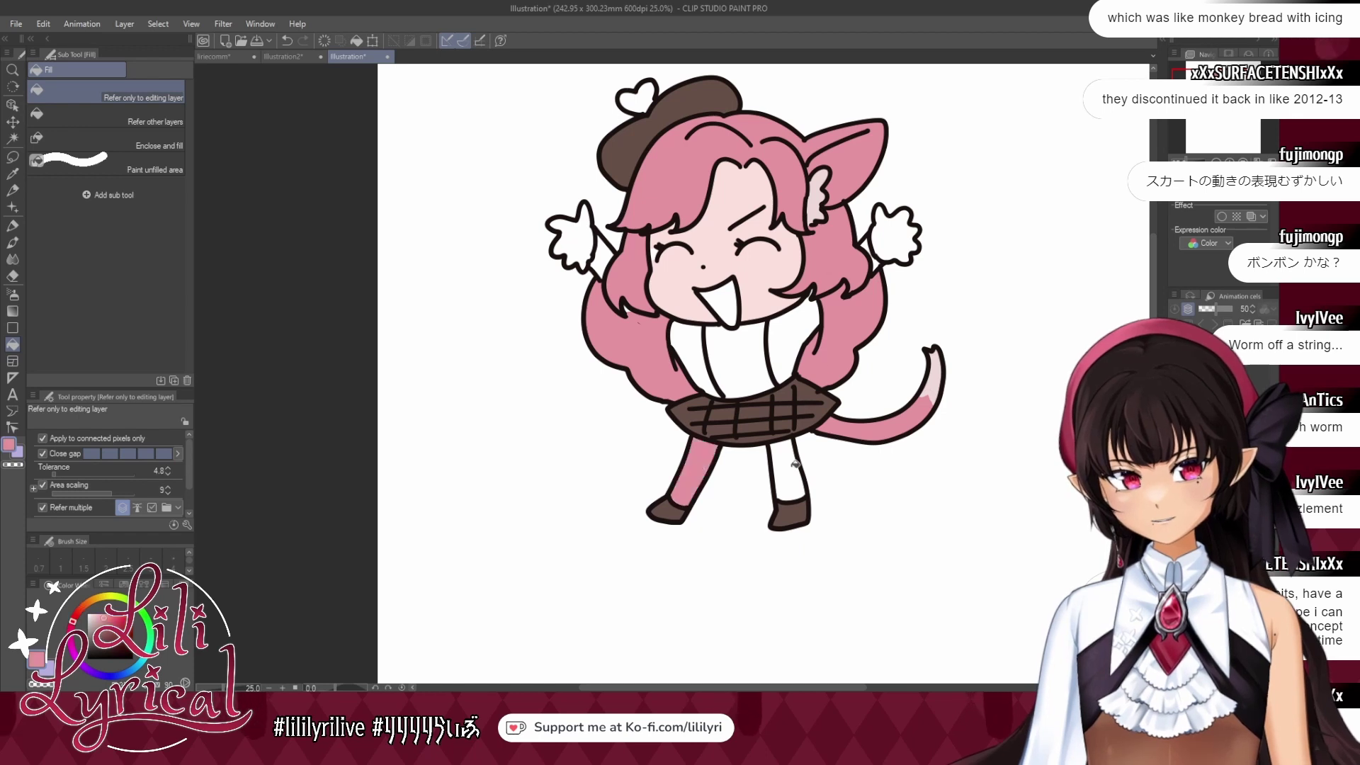
click(787, 468)
Fill the chibi's raised hands with the face's skin colour and the heart on the beret with the hair's pink.
alt+click(676, 280)
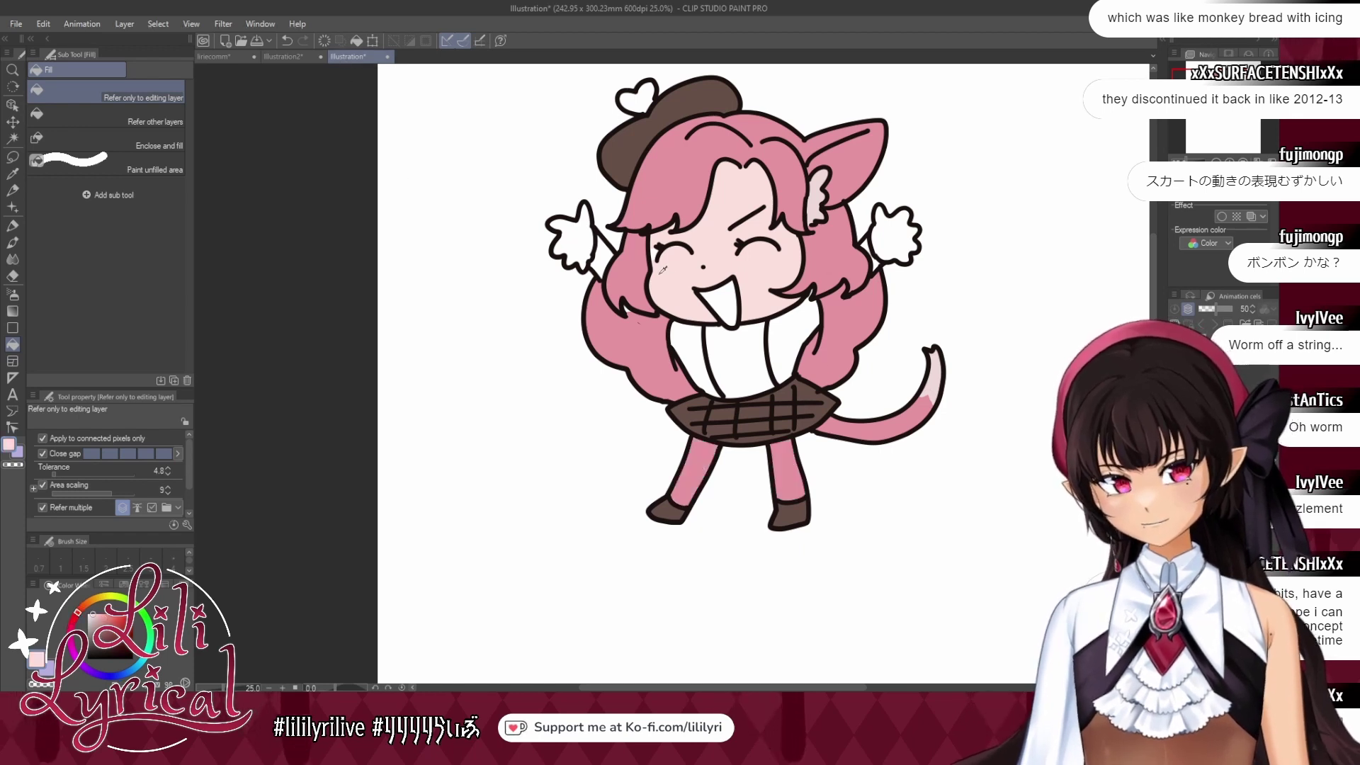
click(575, 239)
click(894, 234)
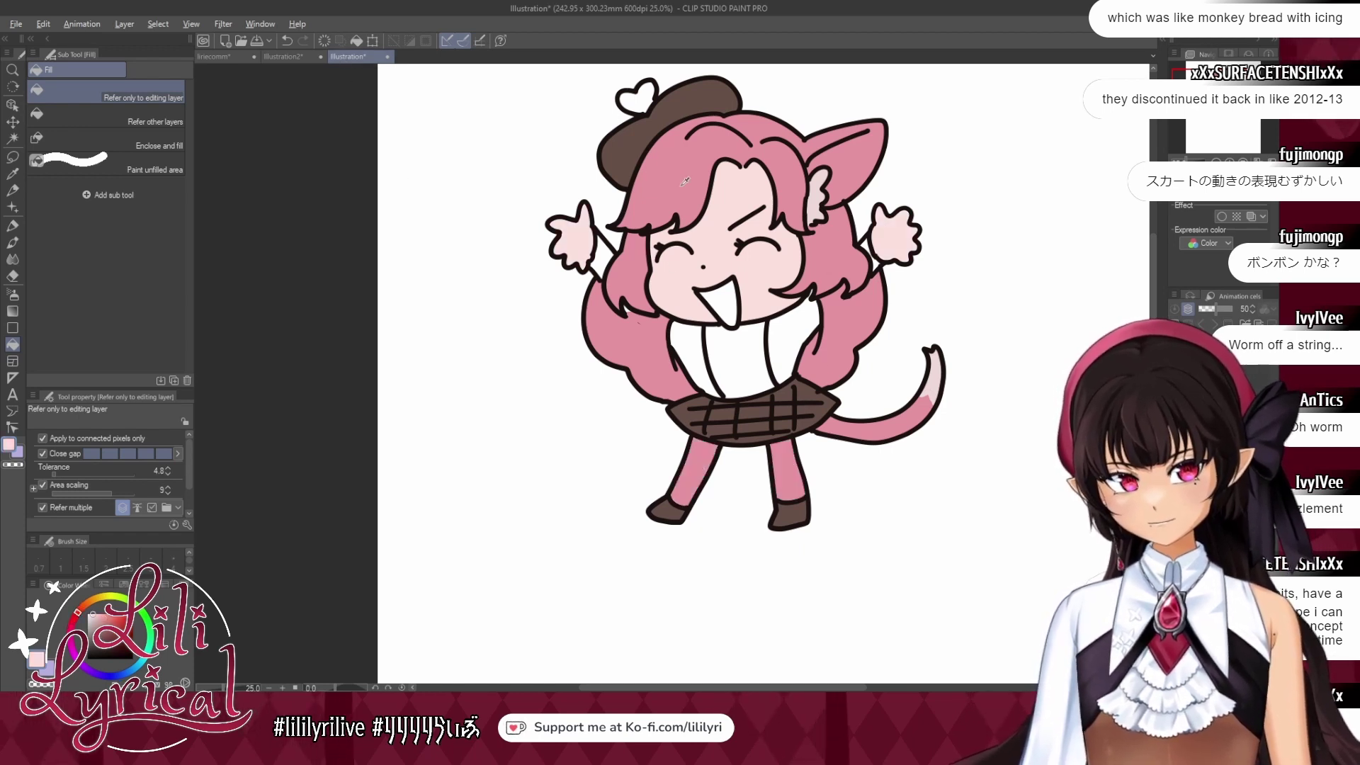
alt+click(680, 149)
click(636, 97)
Sample the cream of the reference's sweater to fill the chibi's sweater and arms, and fill the open mouth with dark red.
click(313, 58)
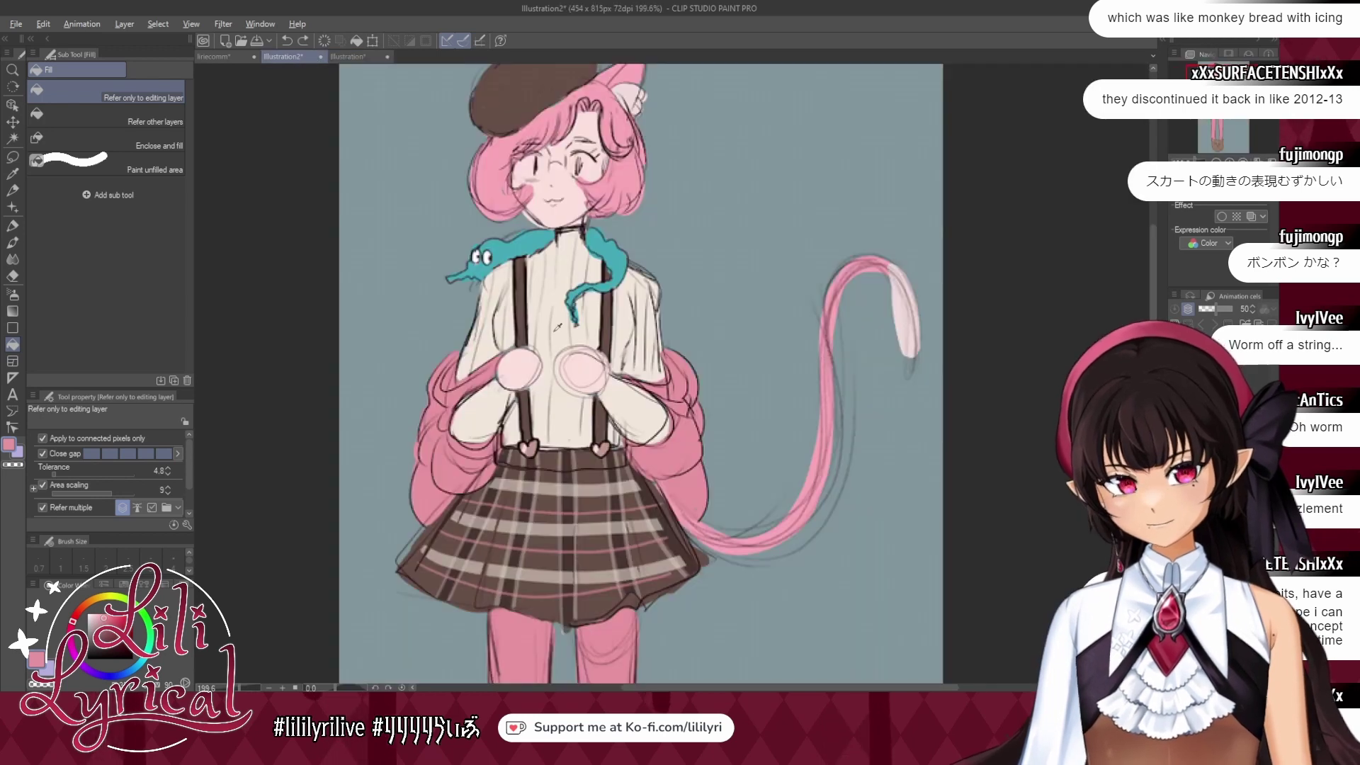
click(349, 57)
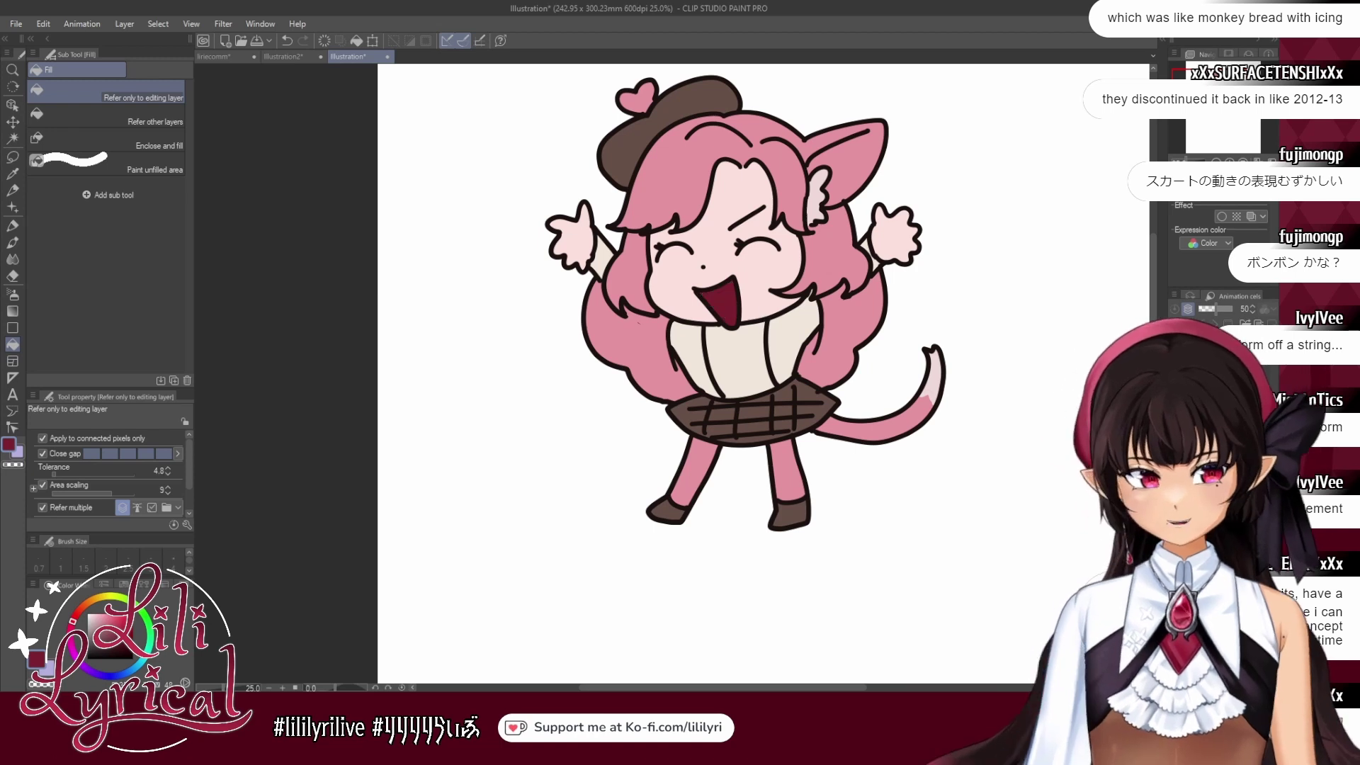
Draw round orange glasses around the chibi's eyes with the Milli pen.
key(p)
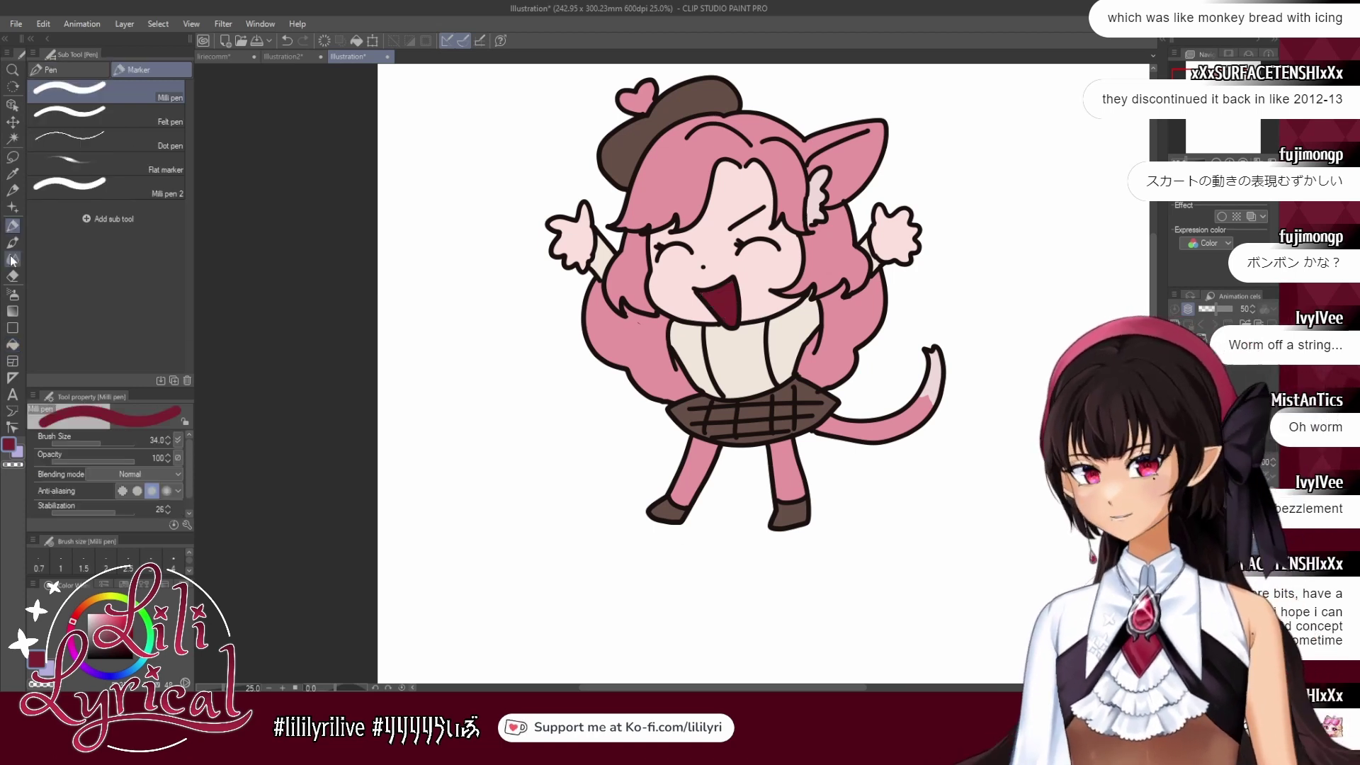
click(88, 611)
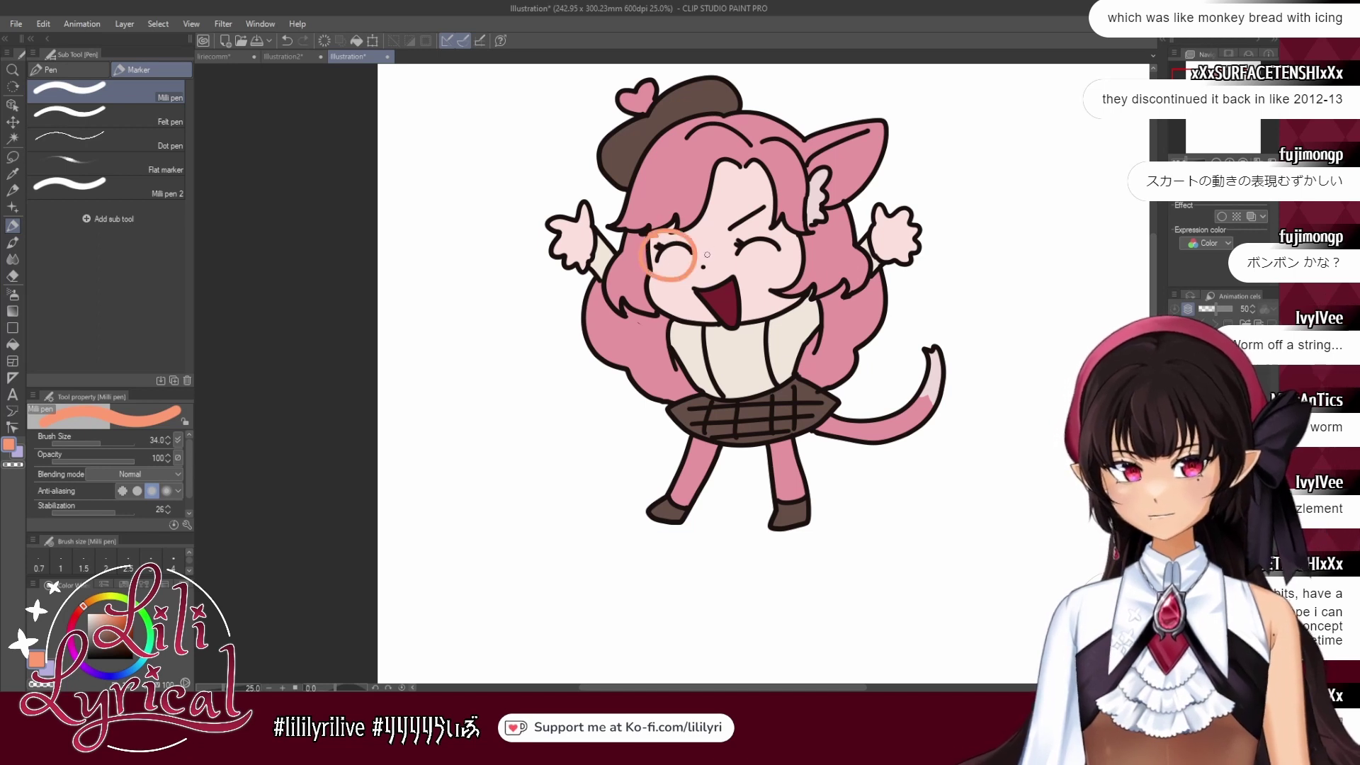
drag(729, 250, 729, 248)
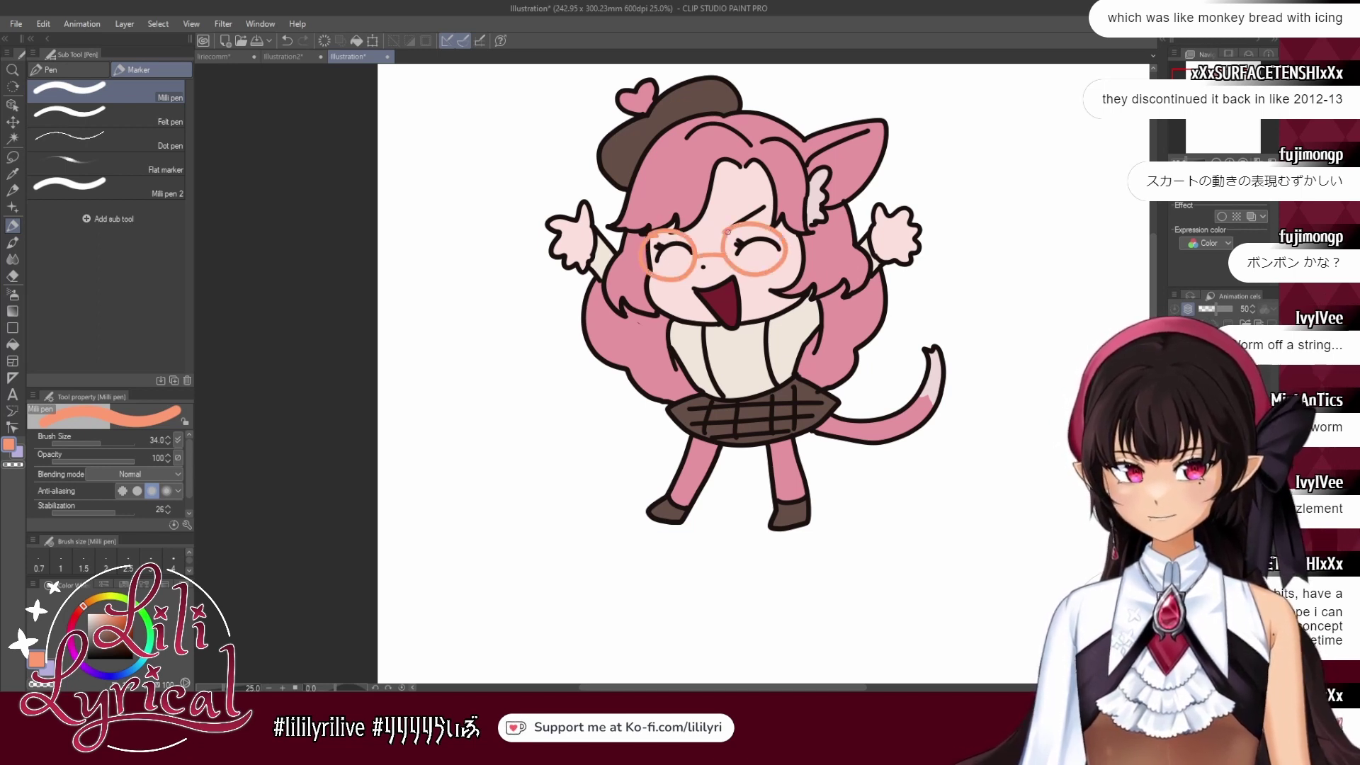
Bring the coloured chibi into the main character illustration on its own layer above the character artwork.
click(212, 57)
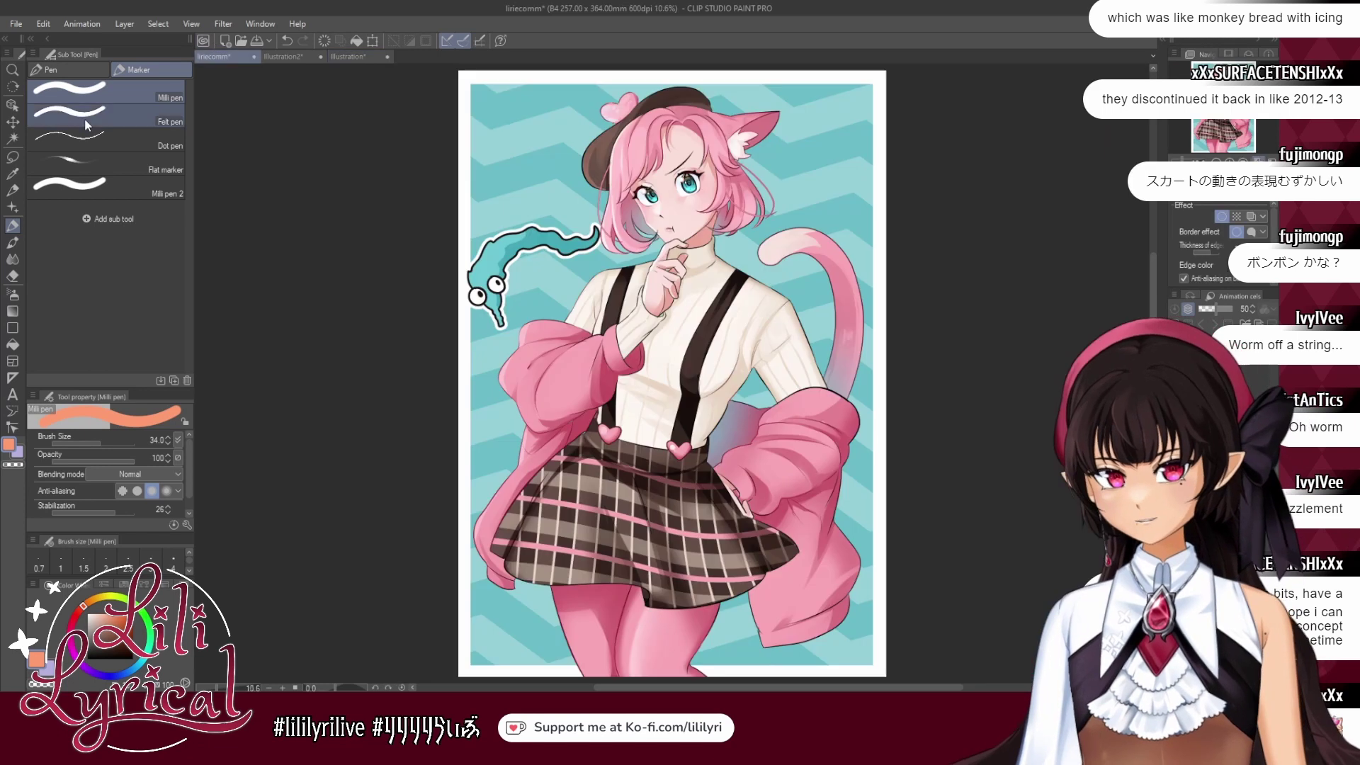
click(12, 124)
click(1176, 396)
click(1176, 396)
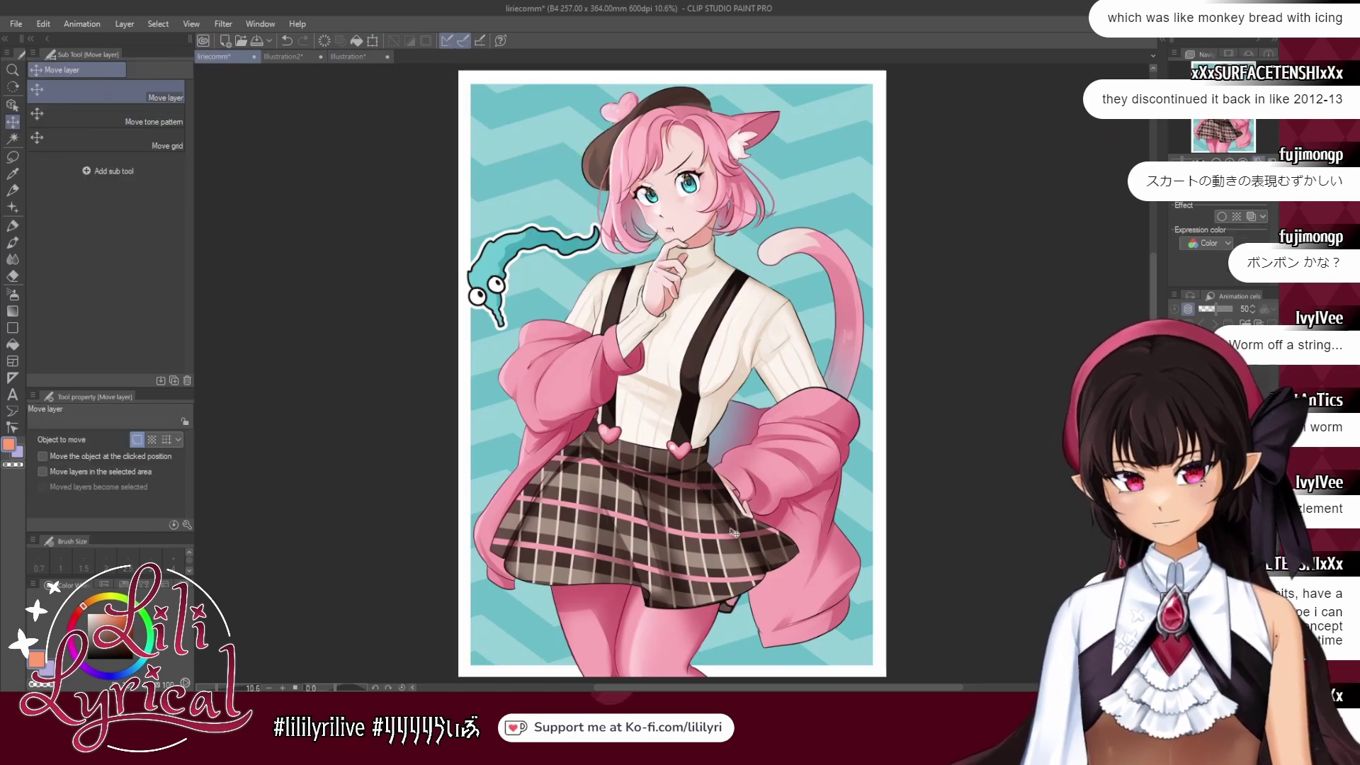
click(1176, 425)
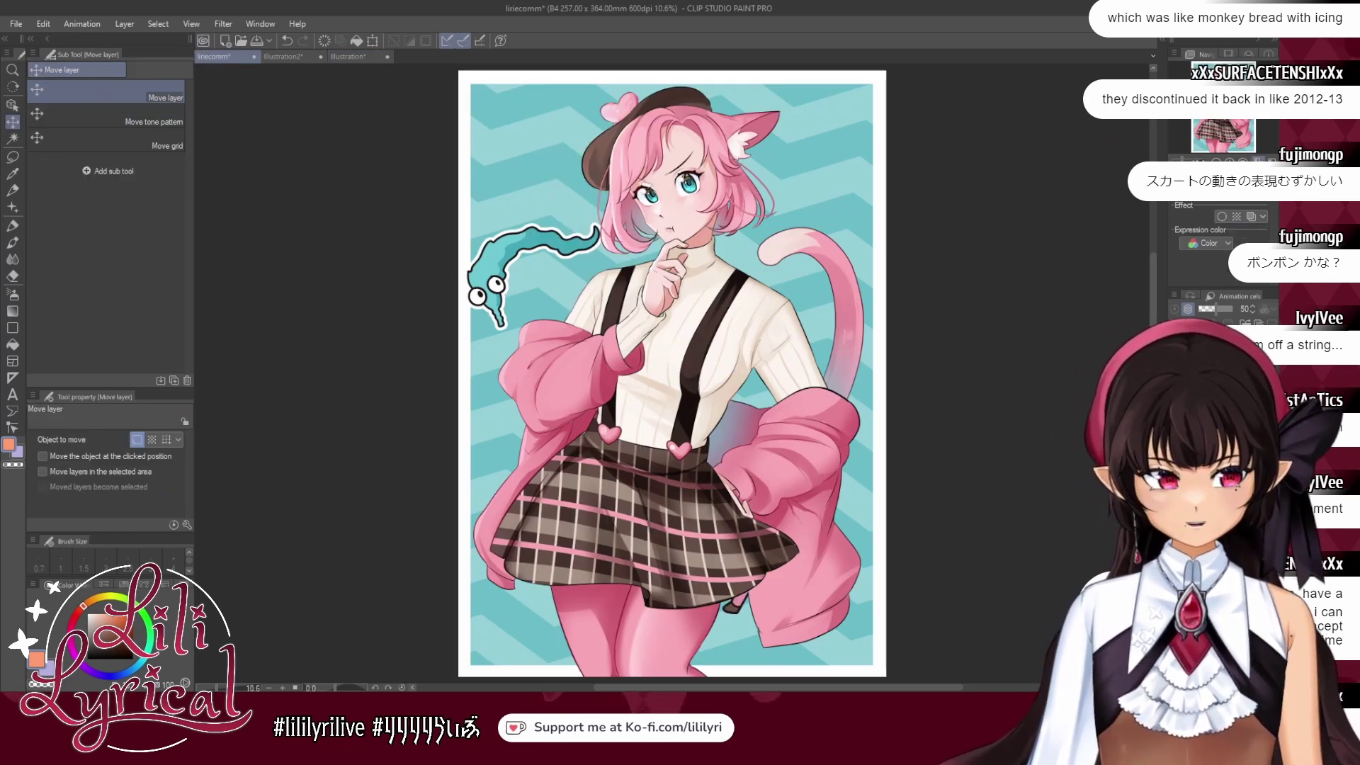
click(1176, 397)
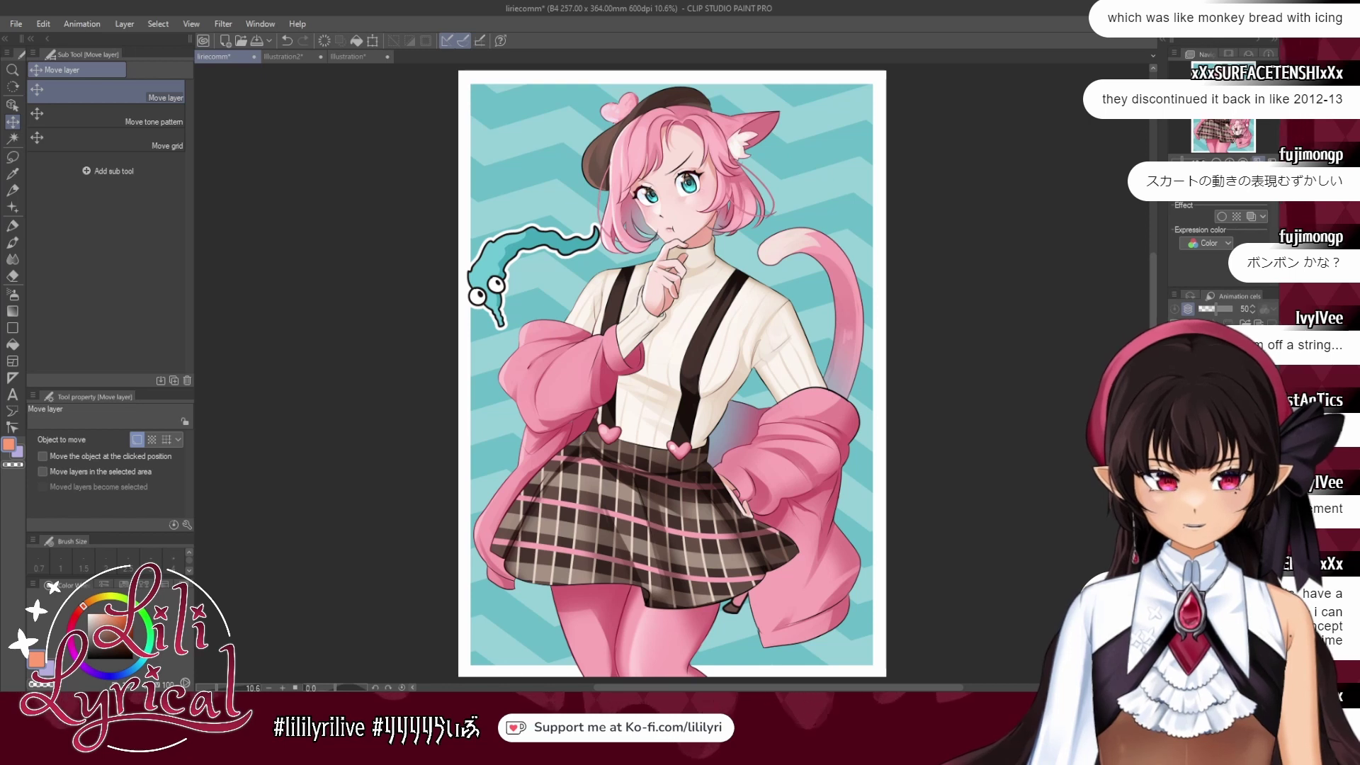
Scale the chibi down into the illustration's lower-right corner and give it a white border effect.
key(ctrl+t)
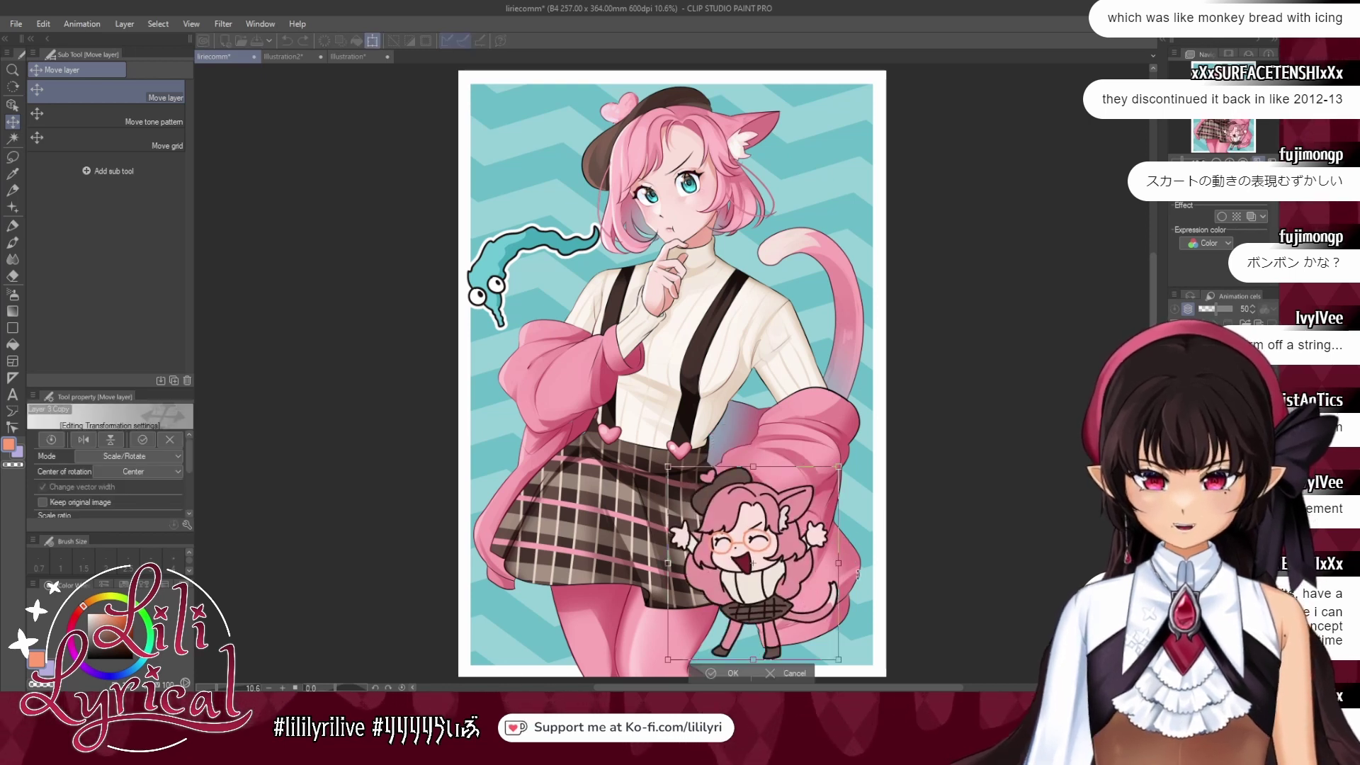
drag(839, 565, 849, 603)
drag(777, 626, 838, 608)
key(Return)
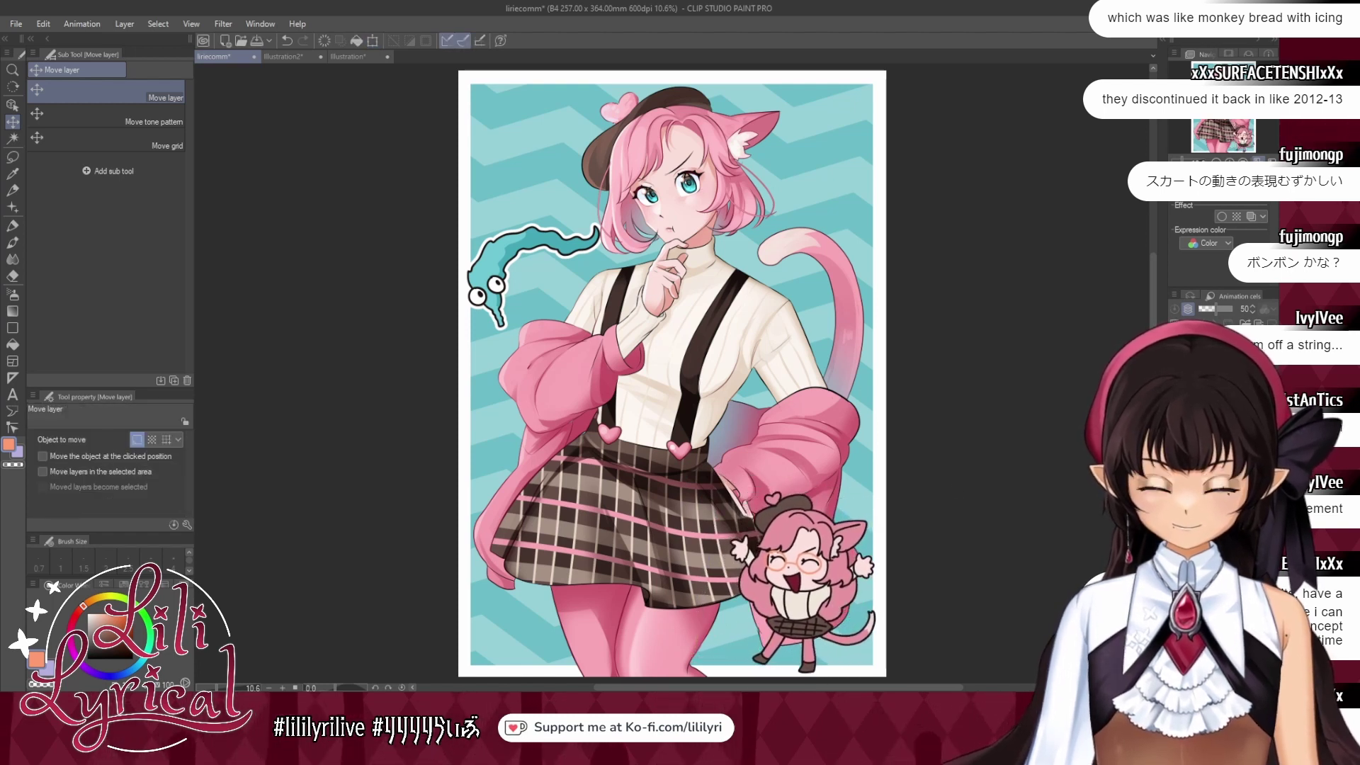
click(1222, 218)
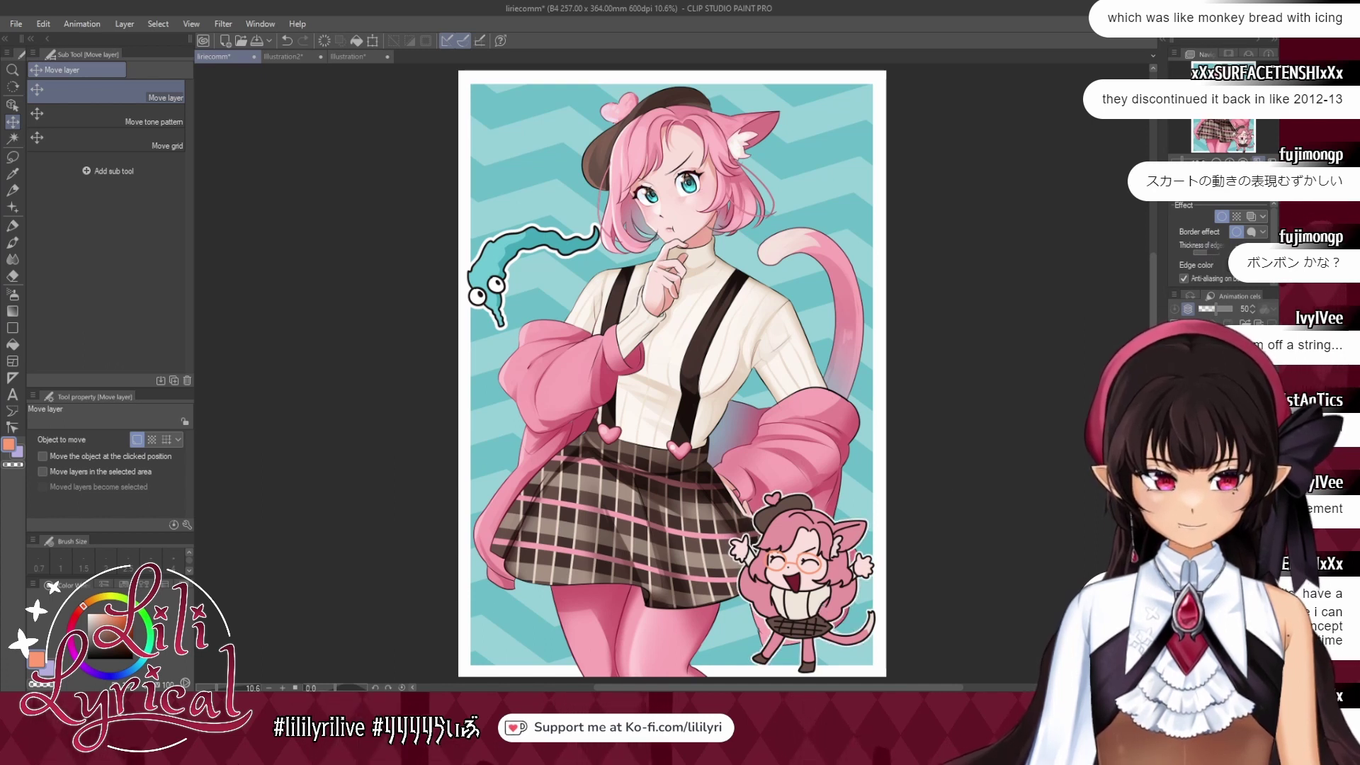
Rotate the teal worm sticker counter-clockwise and position it inside the white frame beside the character's shoulder.
key(ctrl+t)
drag(600, 327, 619, 266)
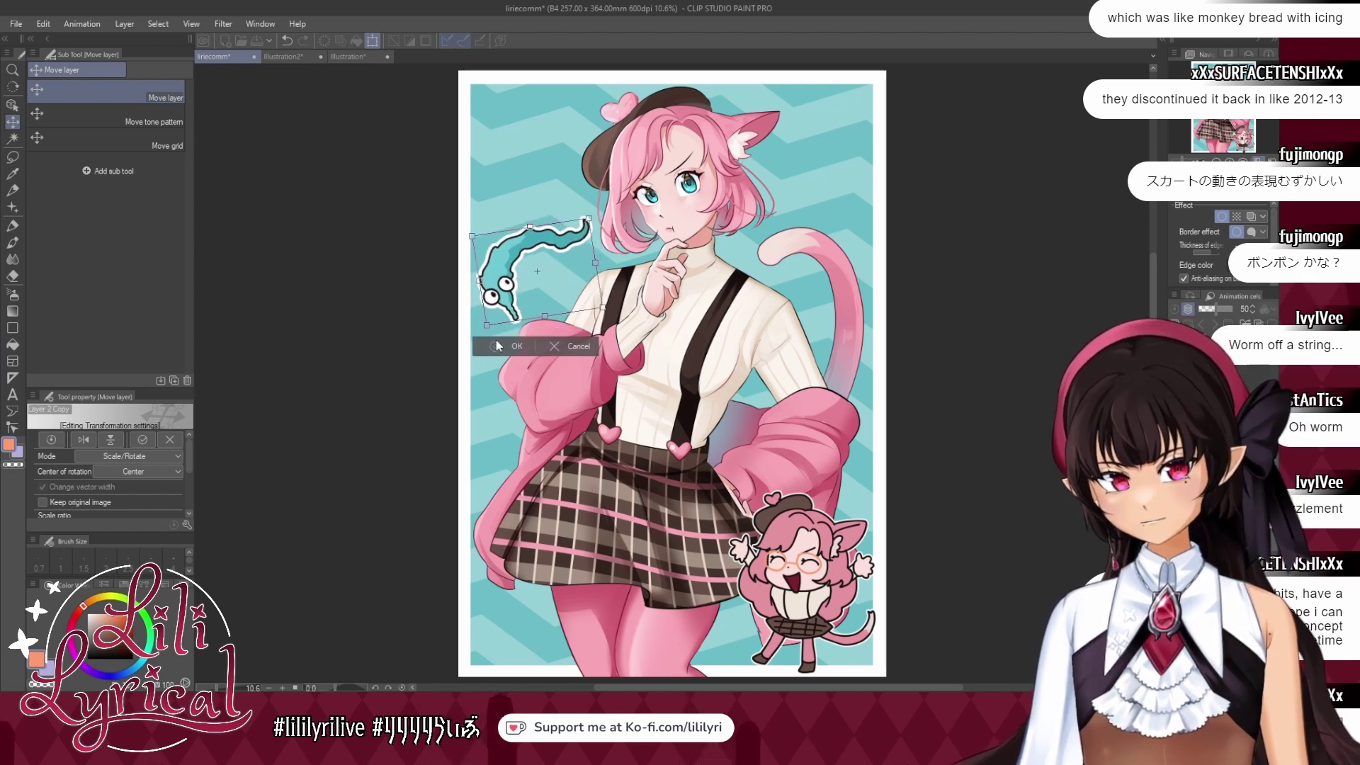
click(549, 343)
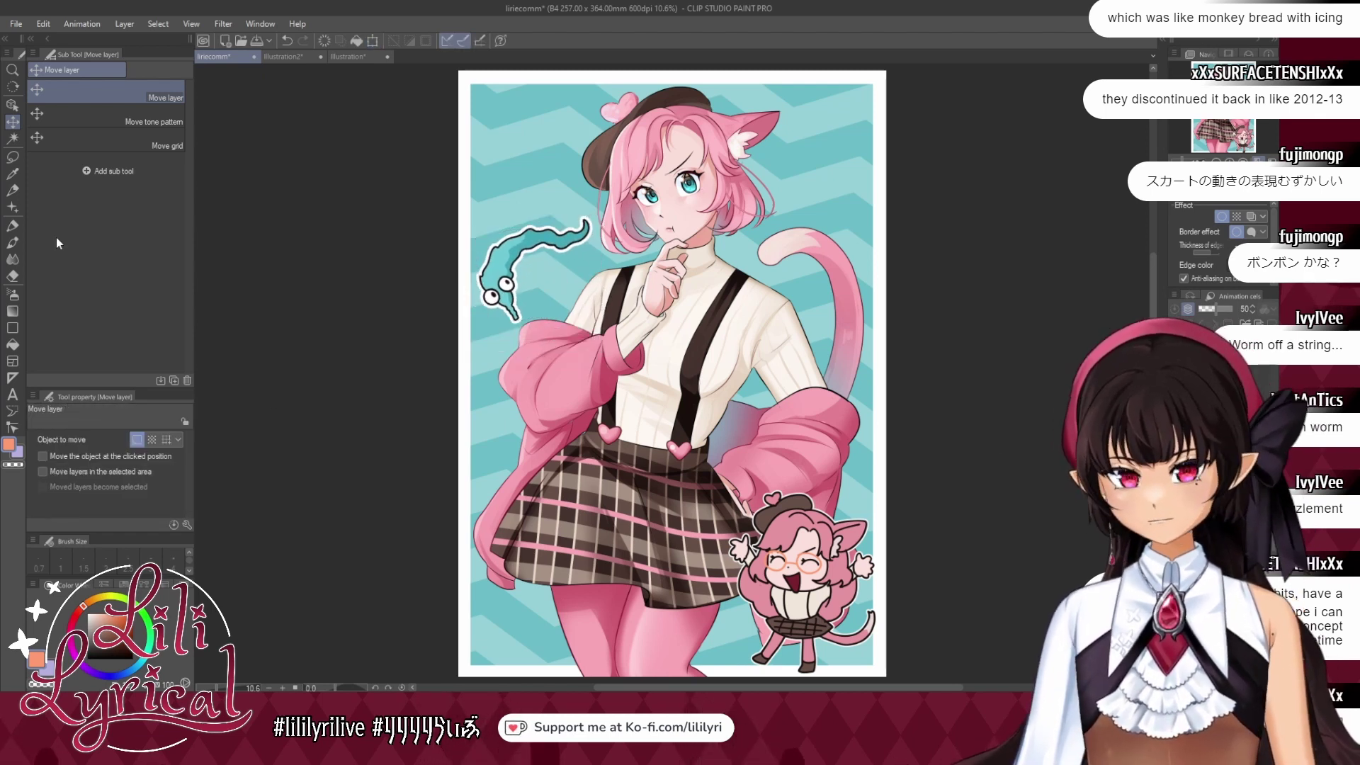
Draw a large and a small heart in dark Milli pen lines in the illustration's lower-left corner and fill both with pink.
click(12, 228)
key(alt)
alt+click(616, 401)
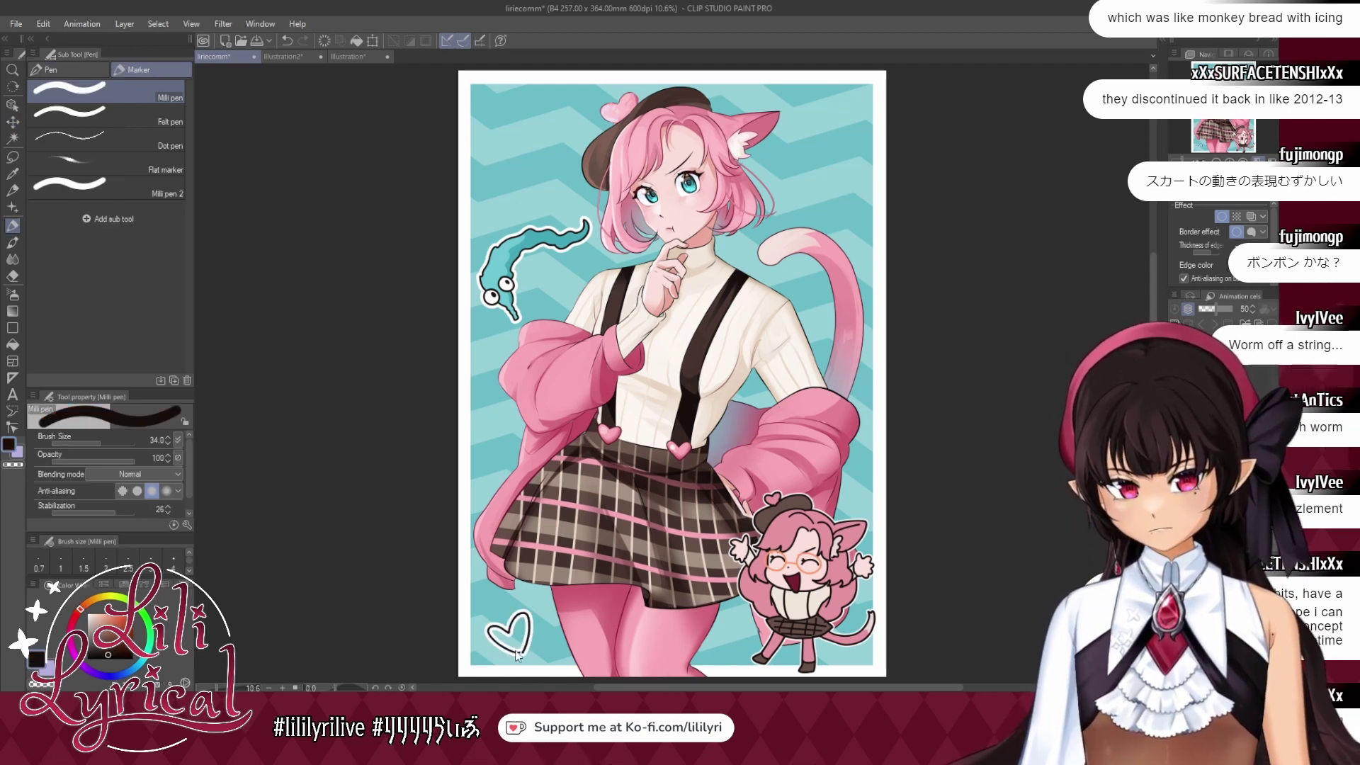
drag(500, 639, 535, 637)
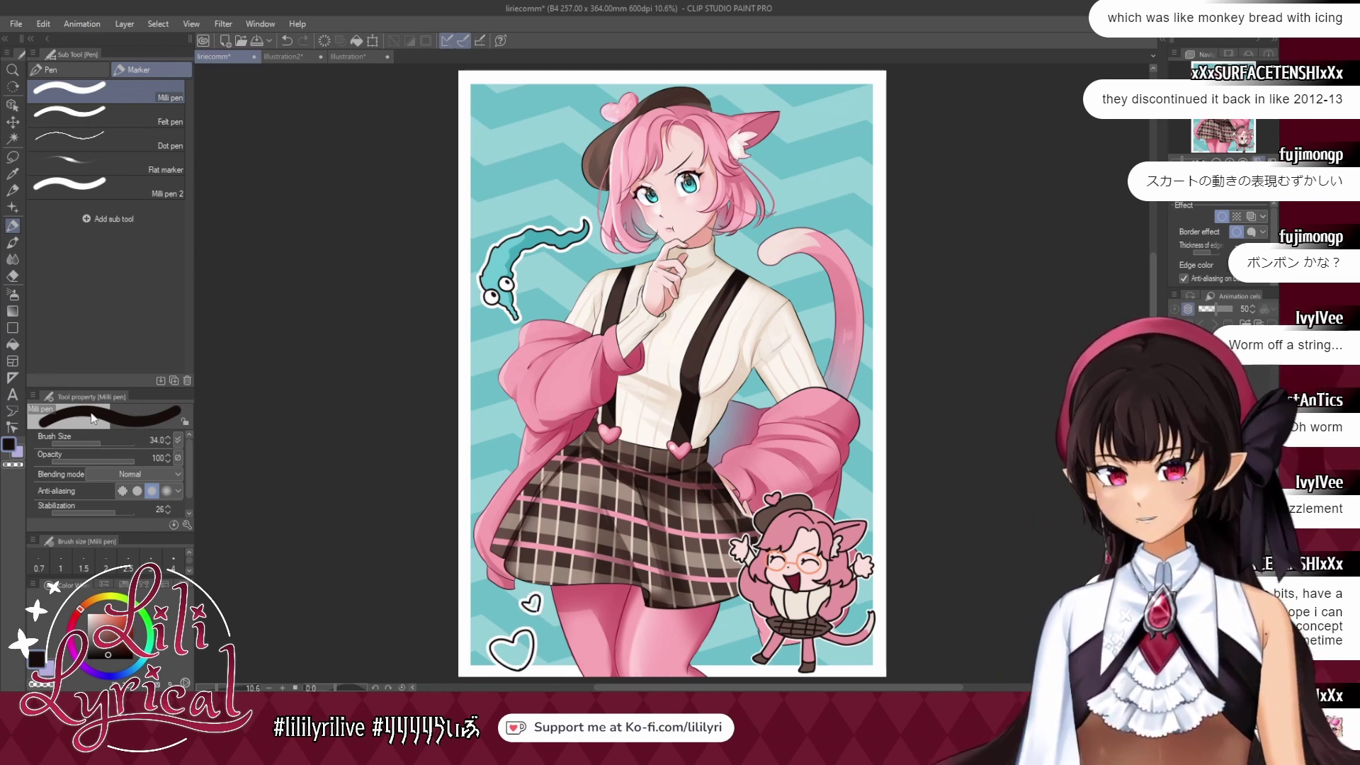
click(12, 341)
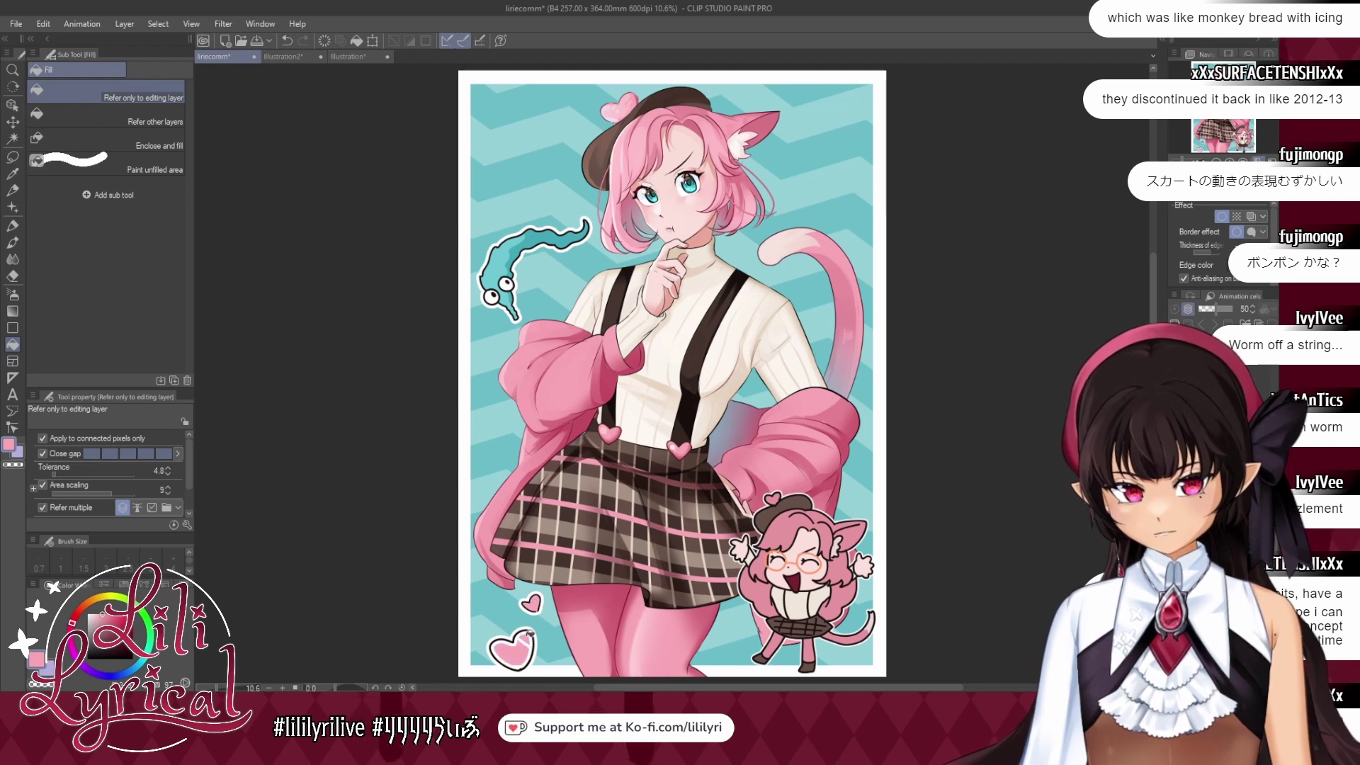
click(511, 646)
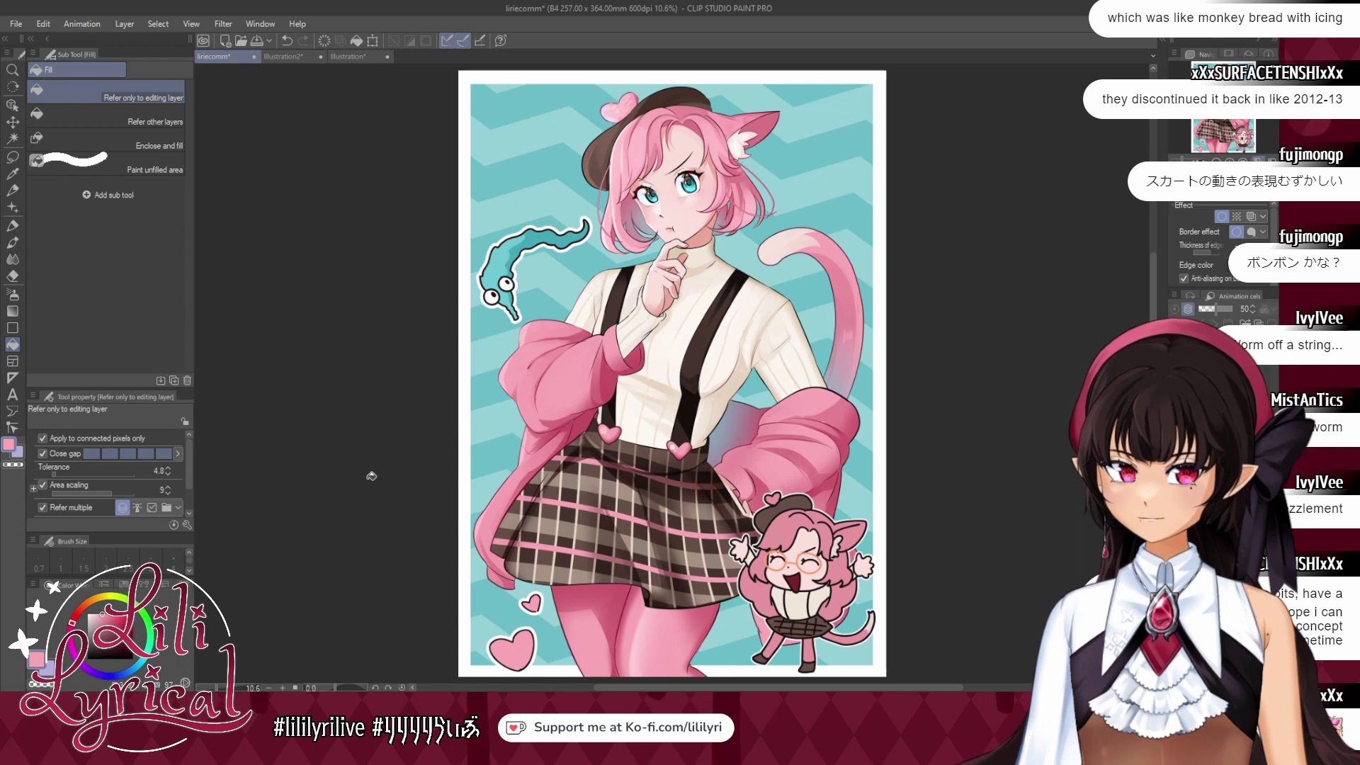
Draw thin round brown glasses over the character's eyes with the りりペイント brush at size 11.1, using the chibi's glasses as reference.
key(p)
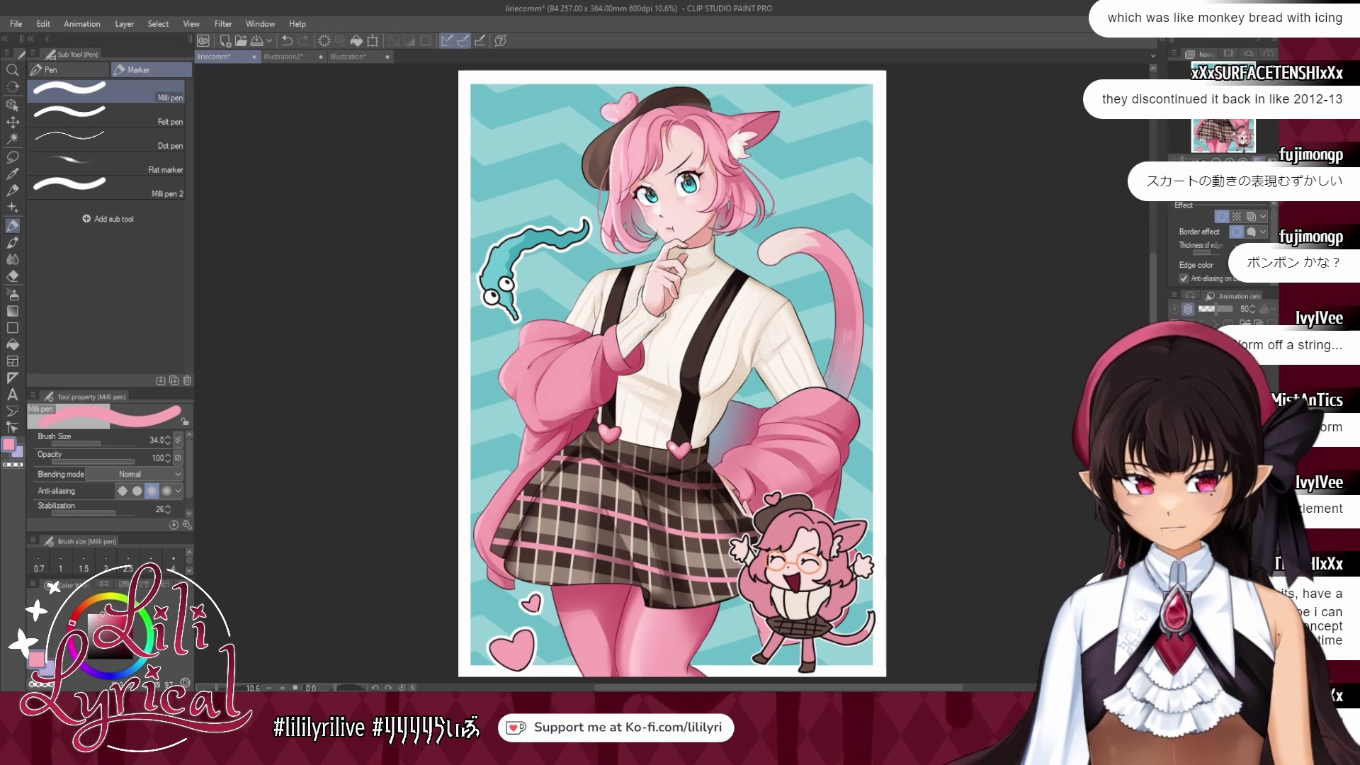
click(1225, 439)
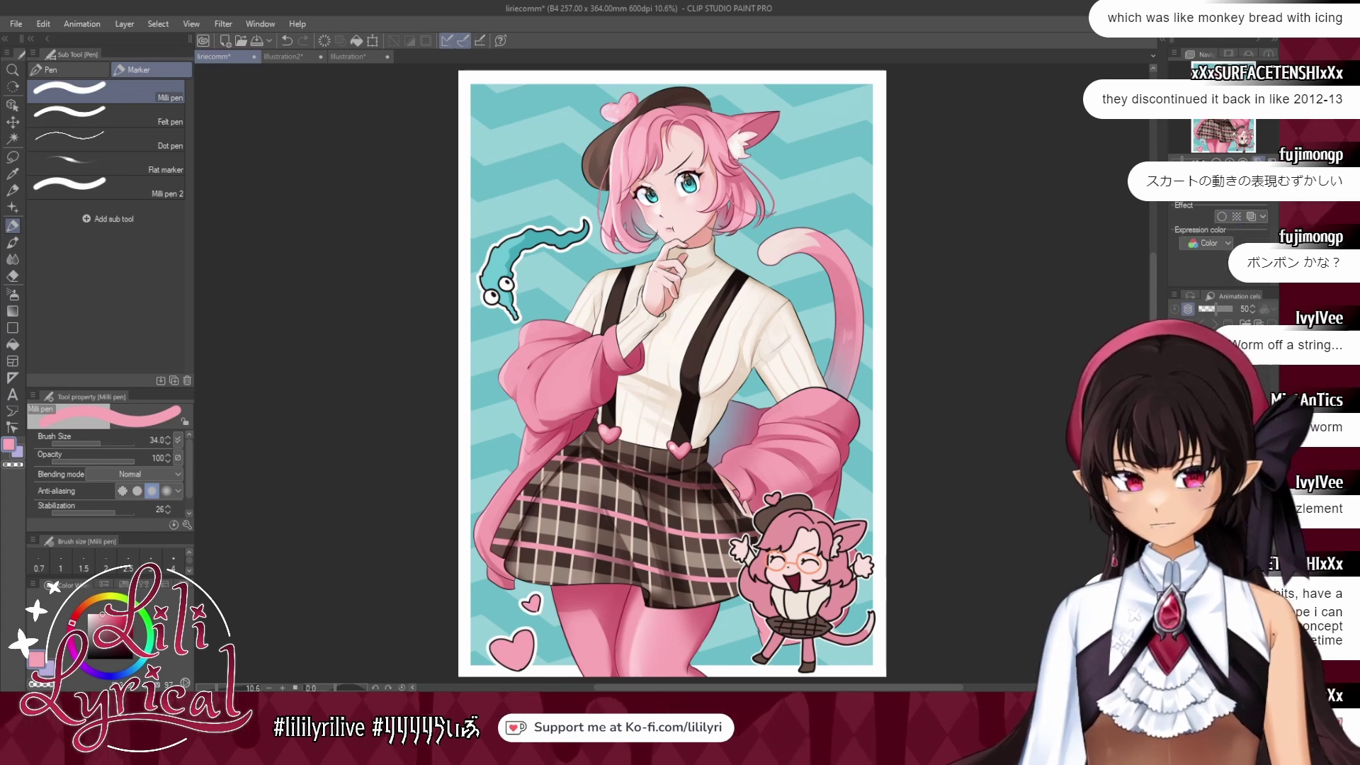
click(108, 445)
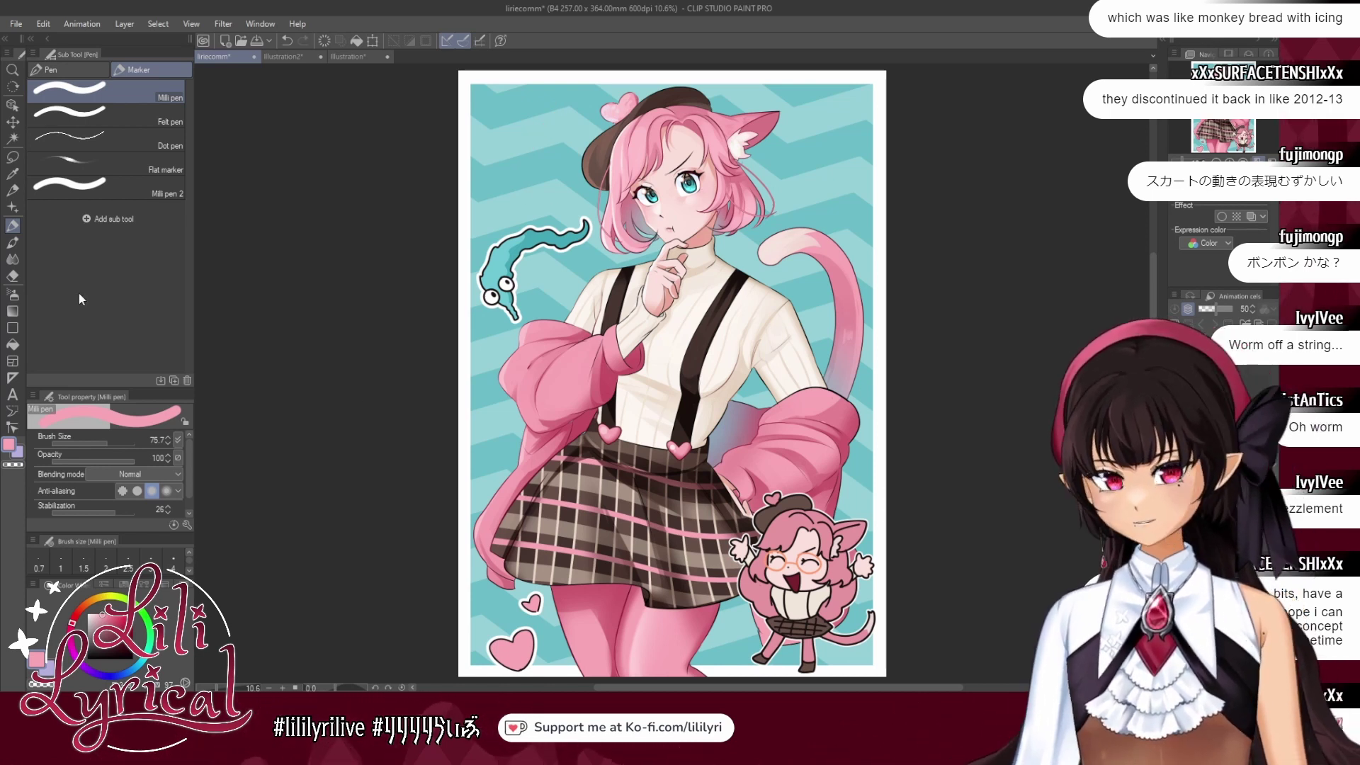
click(12, 242)
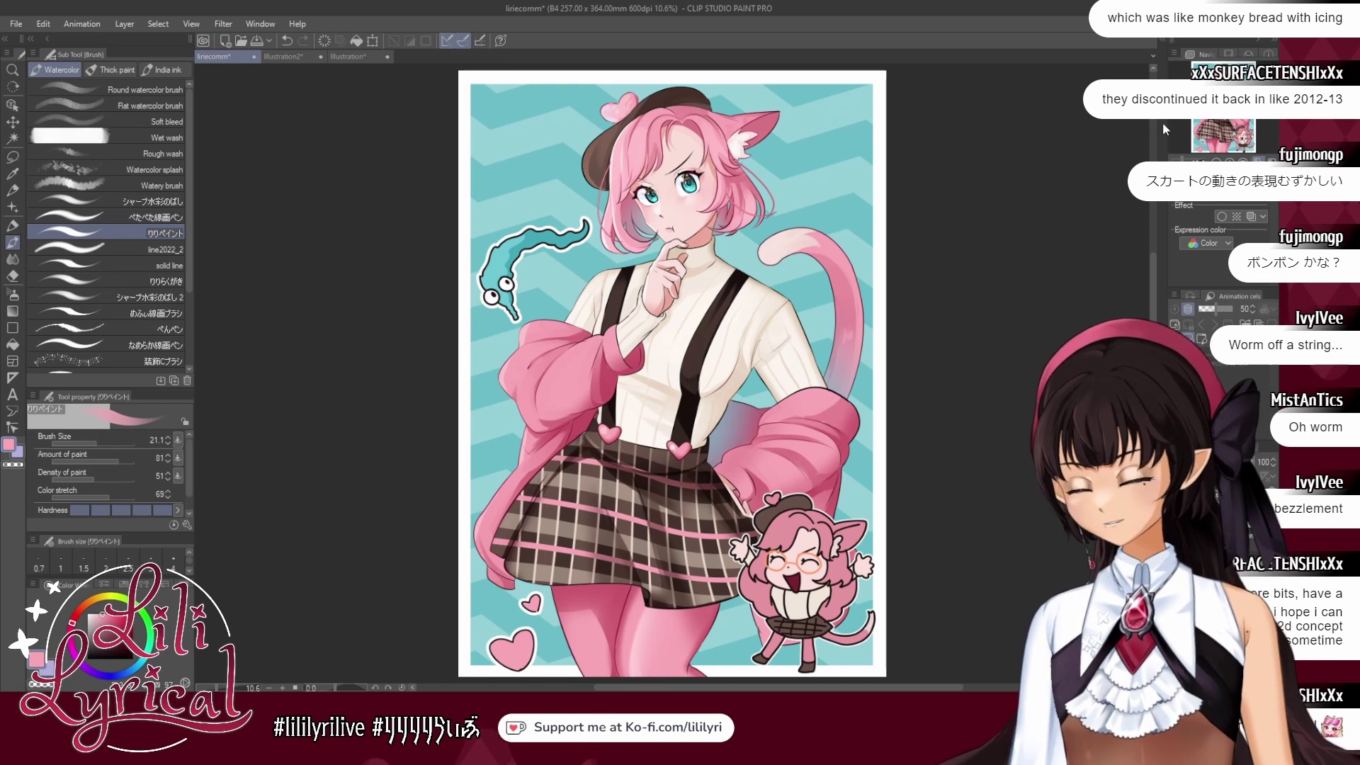
scroll(666, 372, up, 3)
key(ctrl+plus)
key(ctrl+plus)
key(ctrl+plus)
key(asciicircum)
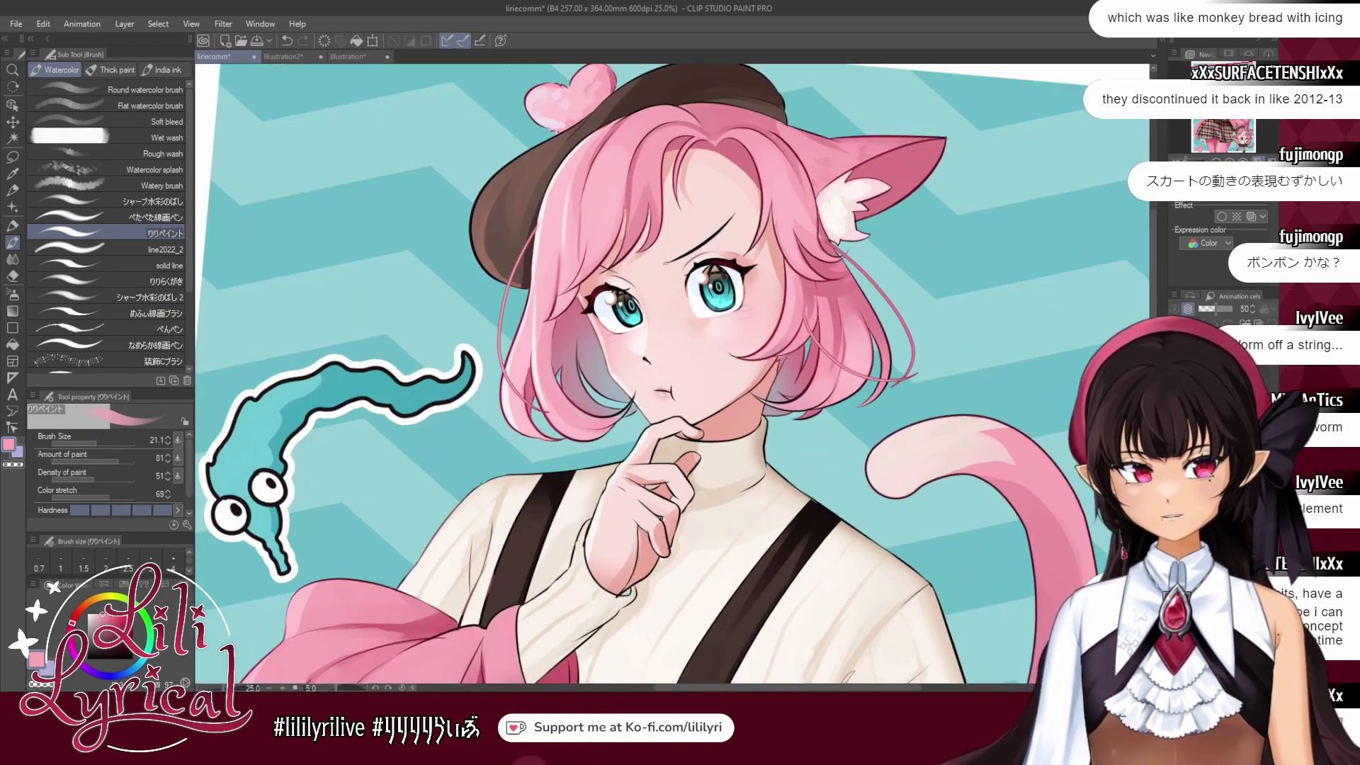
key(minus)
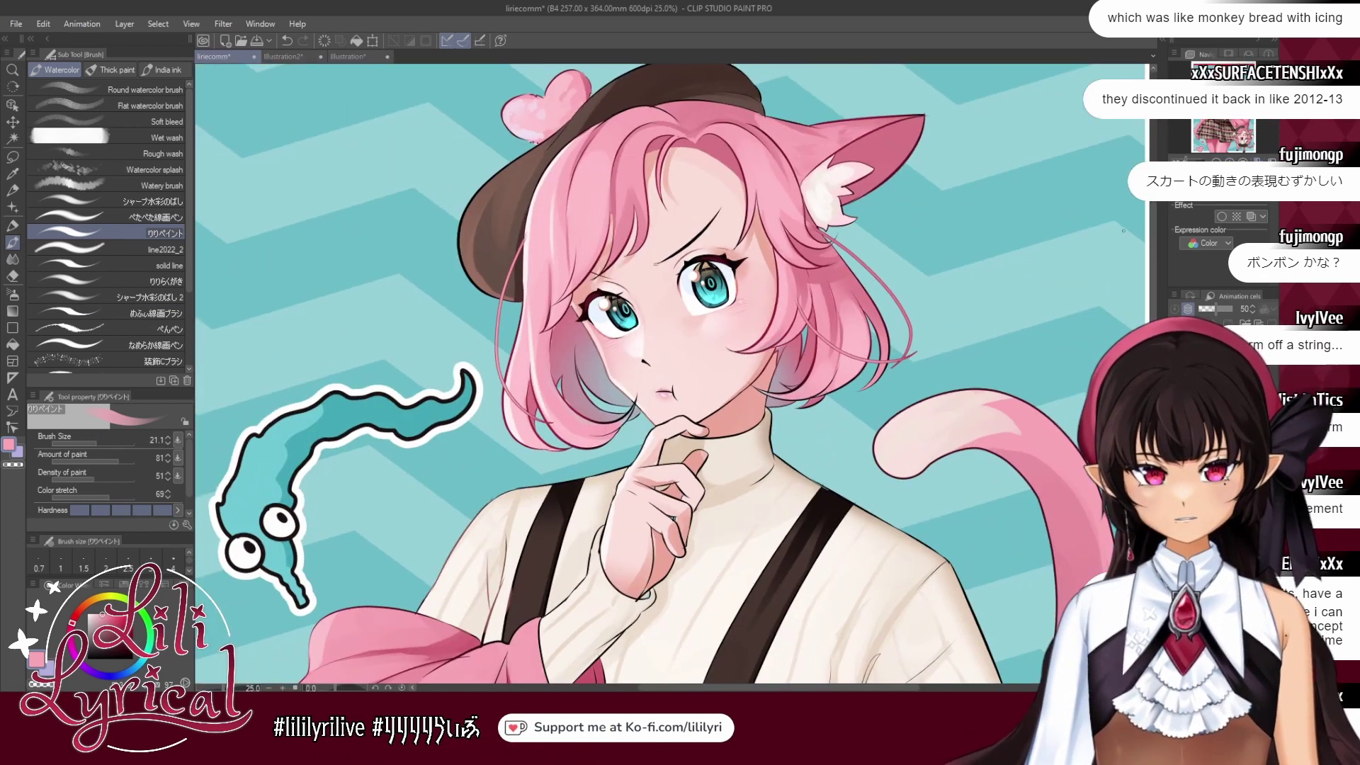
click(93, 438)
click(355, 59)
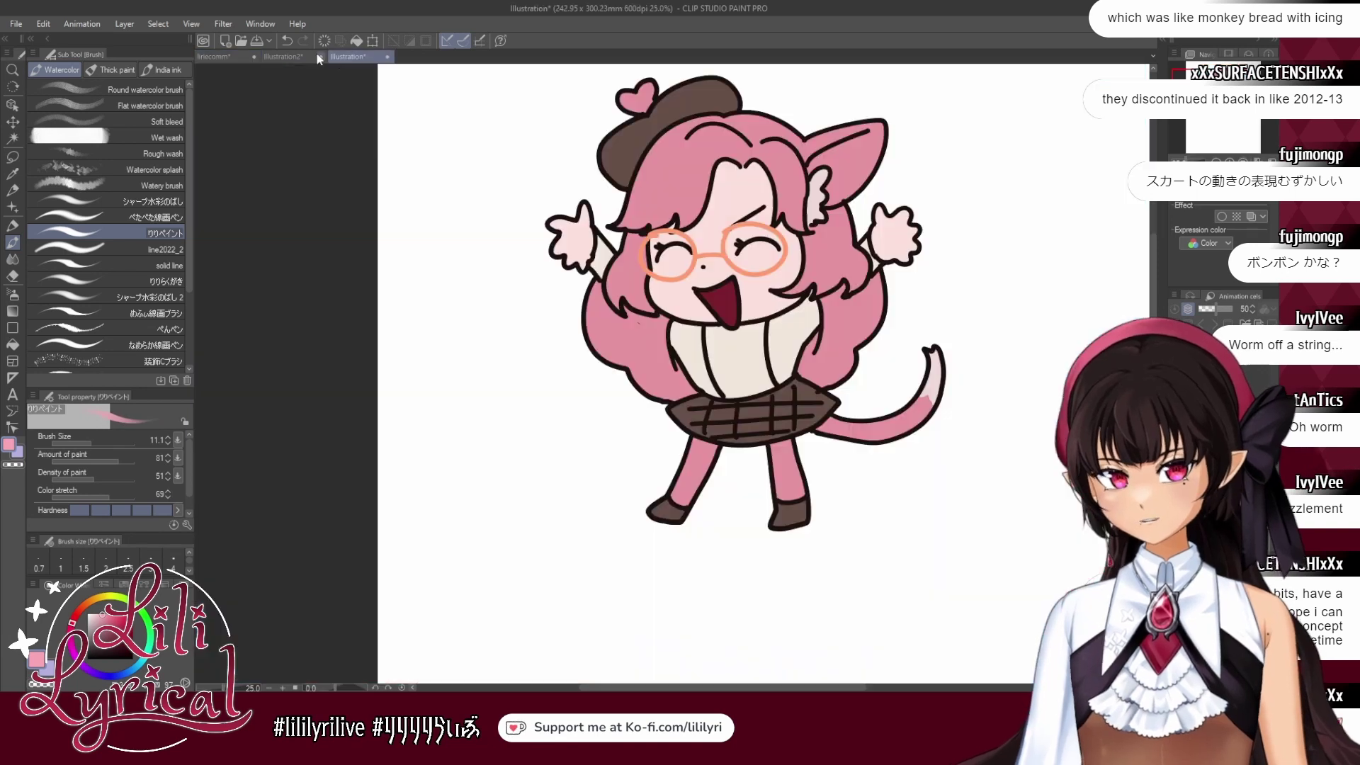
click(303, 56)
click(242, 61)
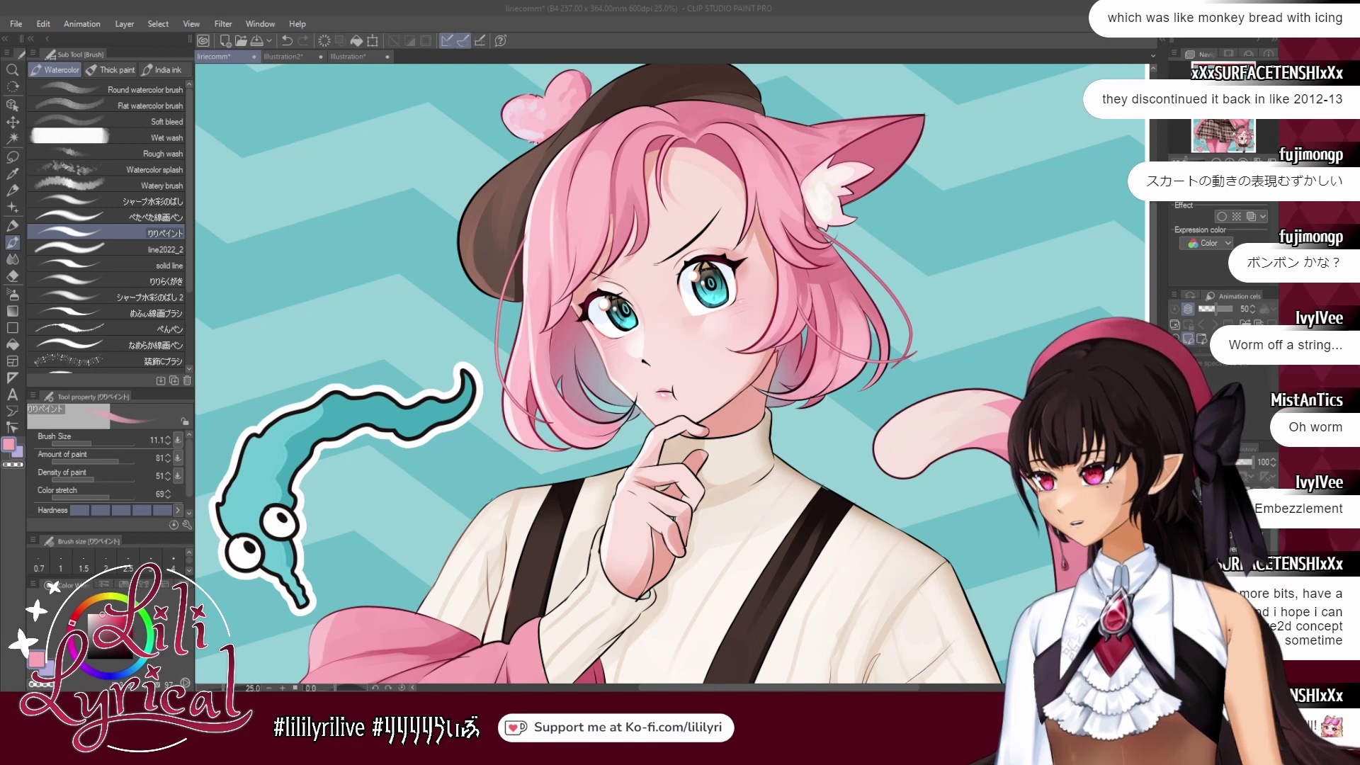
alt+click(705, 268)
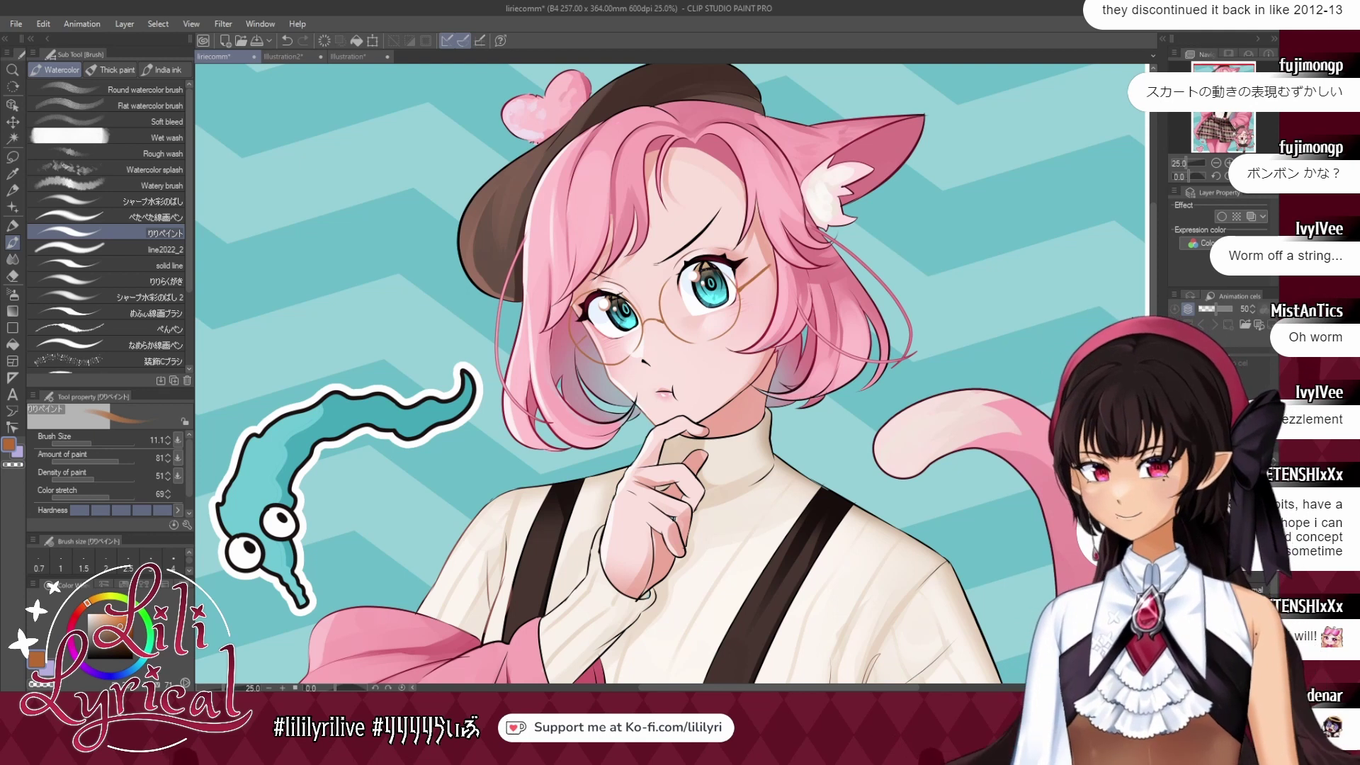
Give the glasses a thin border effect and enable a border effect for the sticker artwork too.
click(1222, 217)
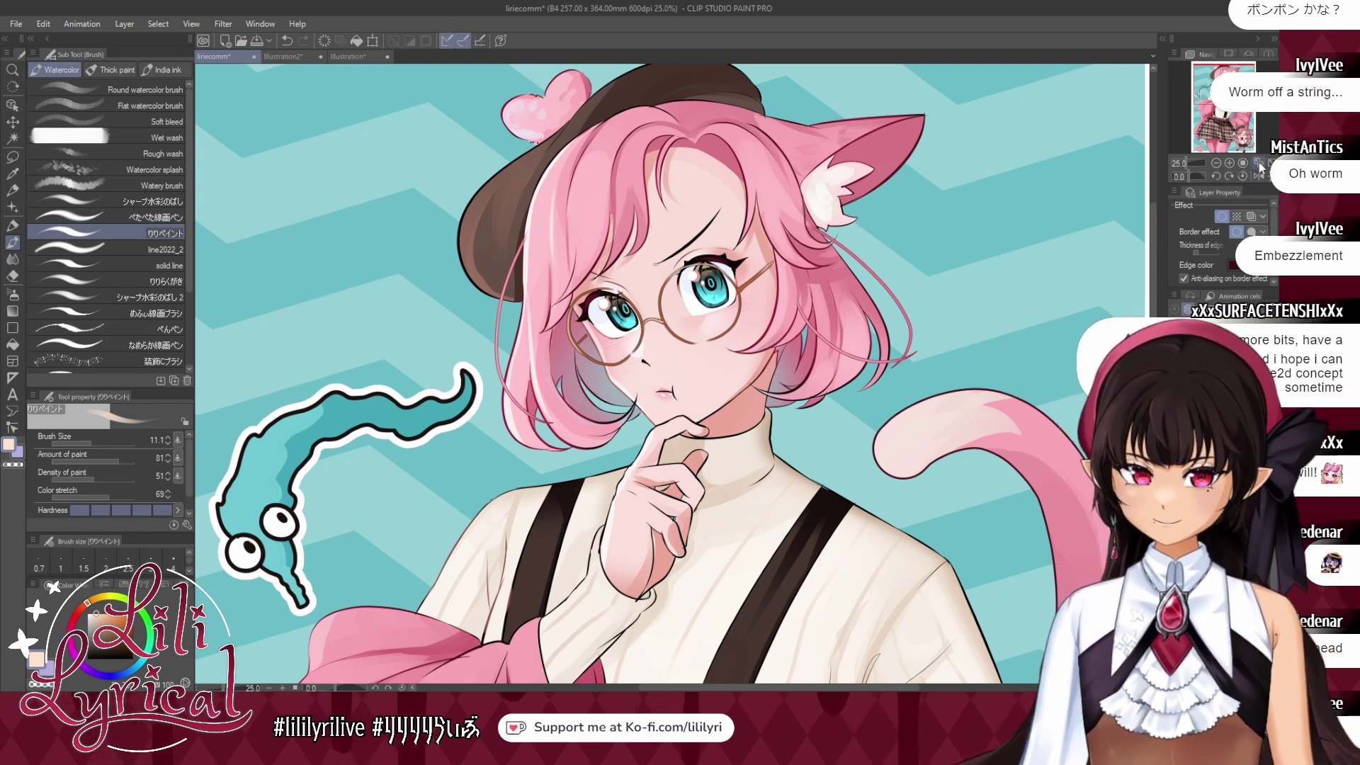
click(1256, 164)
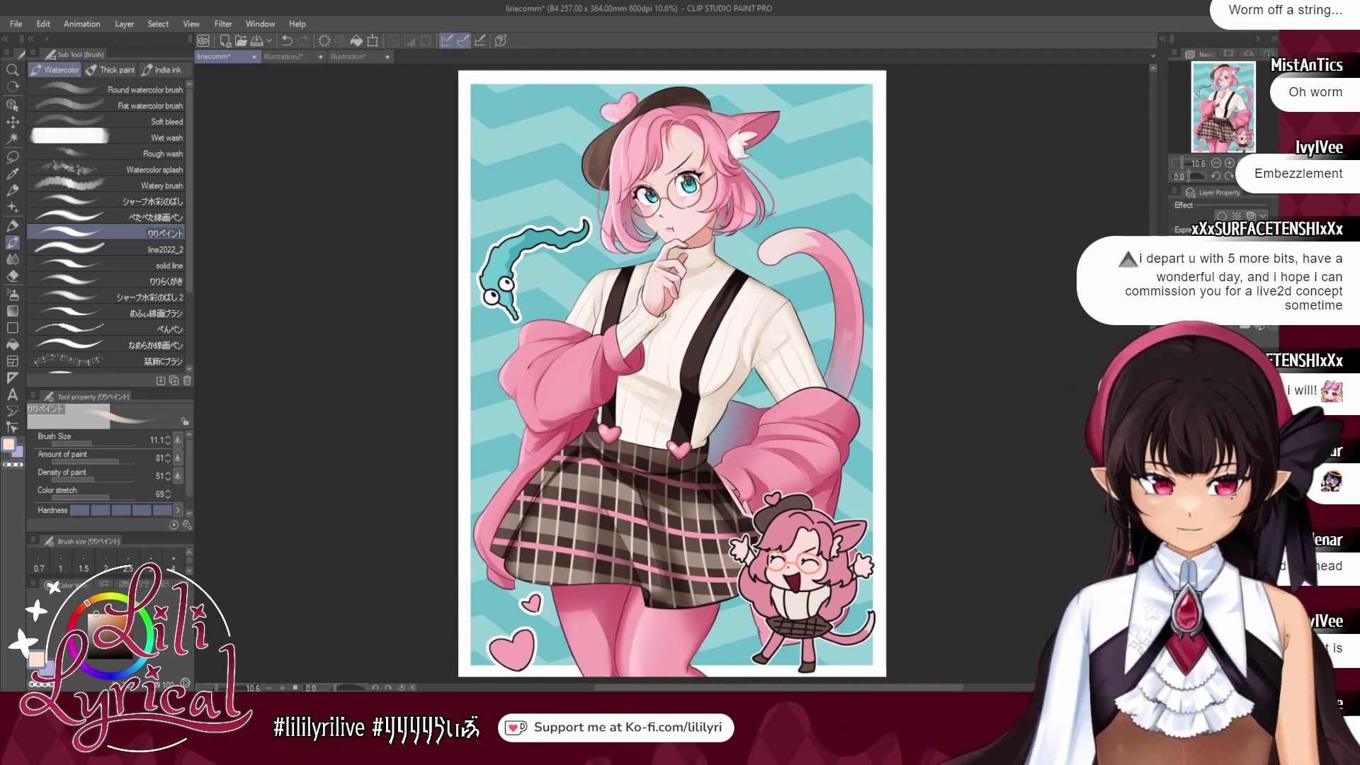
click(1221, 216)
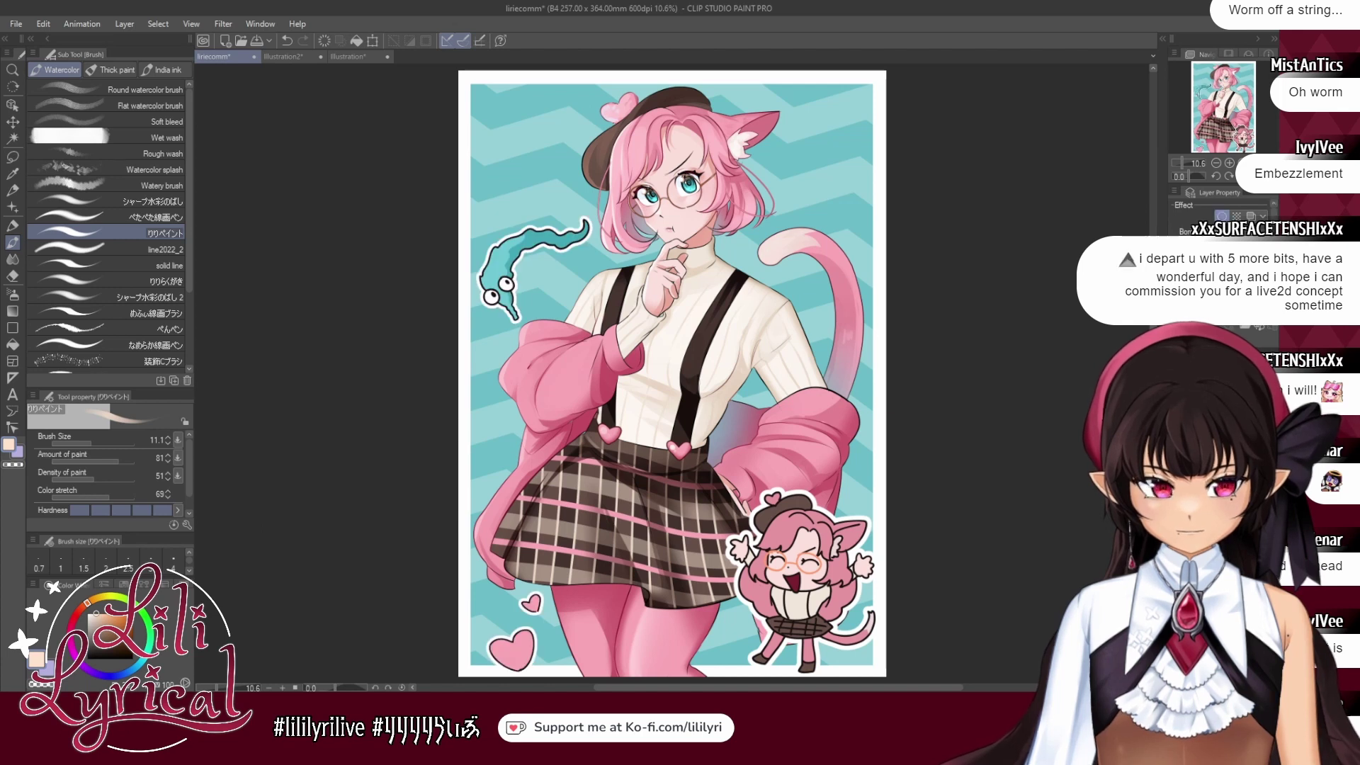
Try hand-lettering the character's name in dark pink above the worm with the Milli pen at size 104.1 and shifting its layer.
key(p)
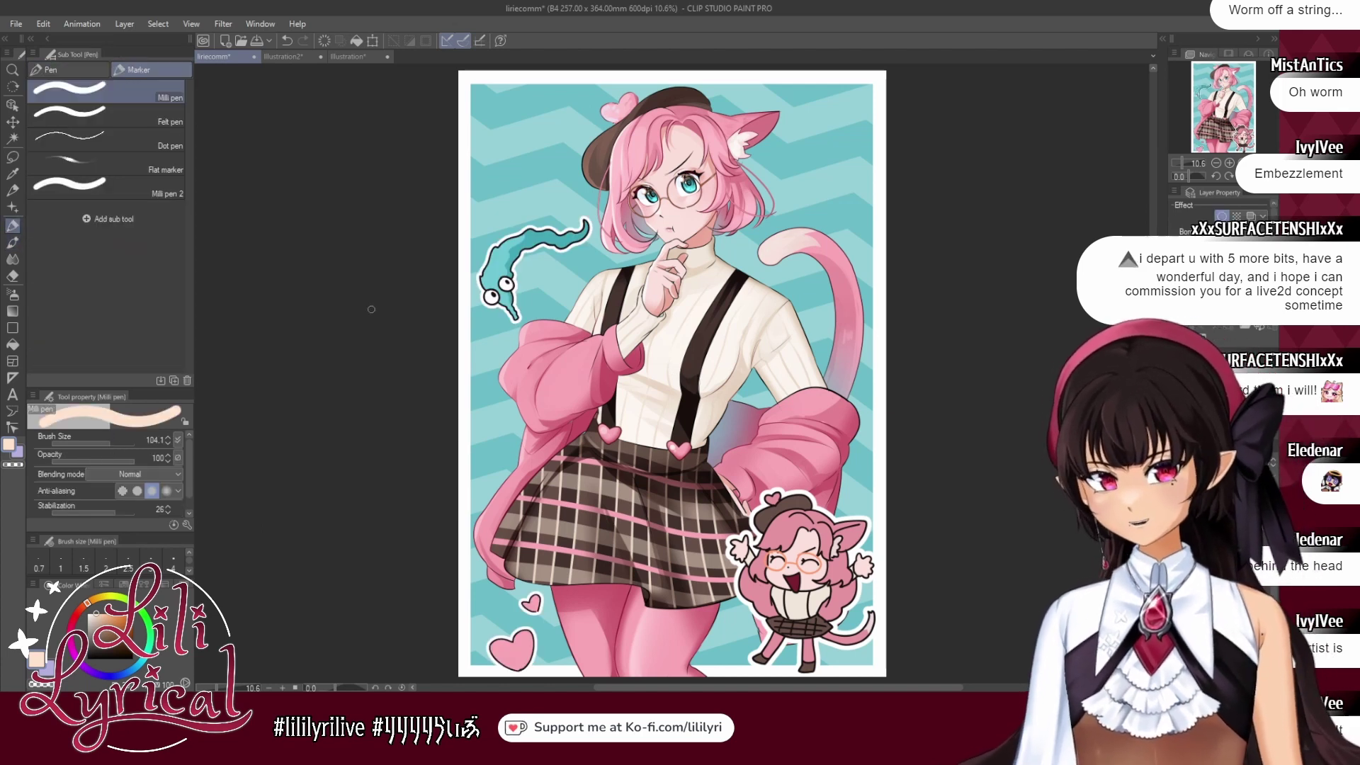
alt+click(639, 352)
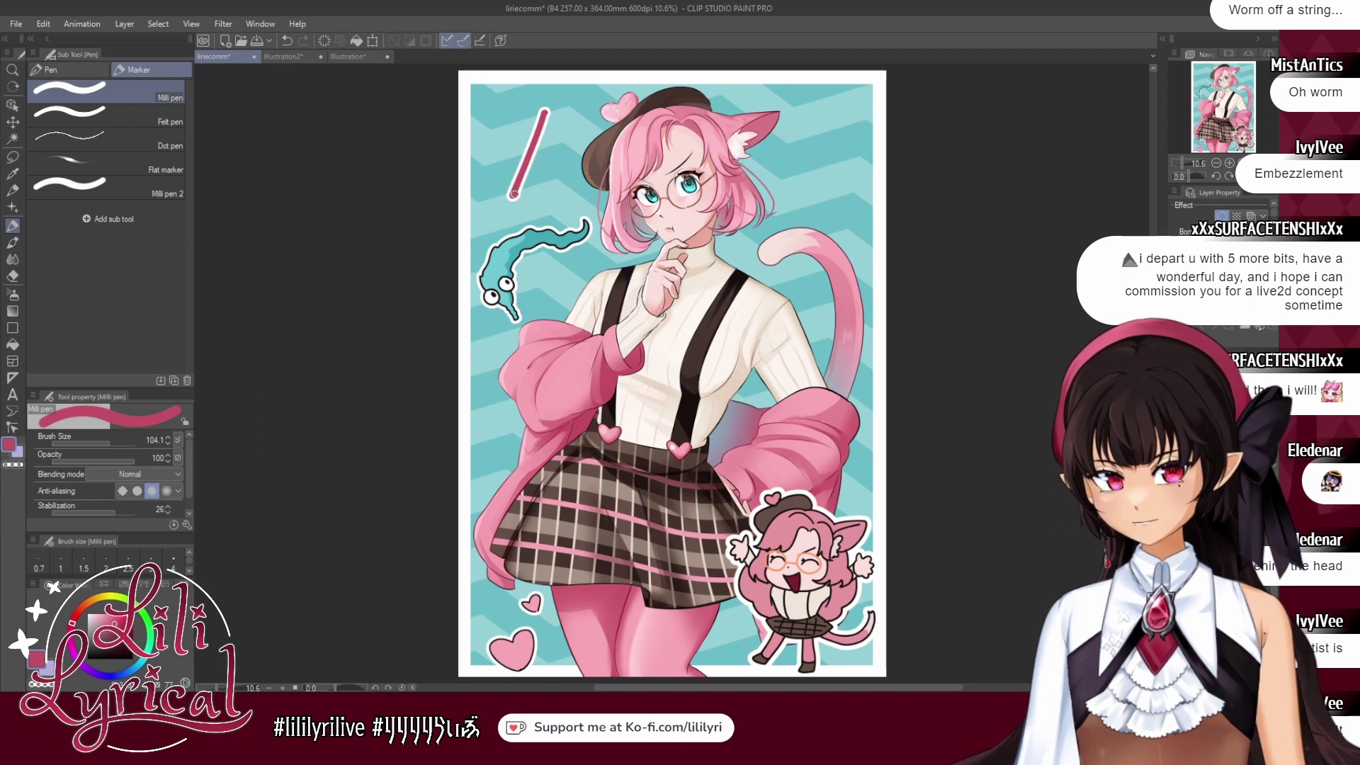
key(ctrl+z)
drag(555, 104, 493, 216)
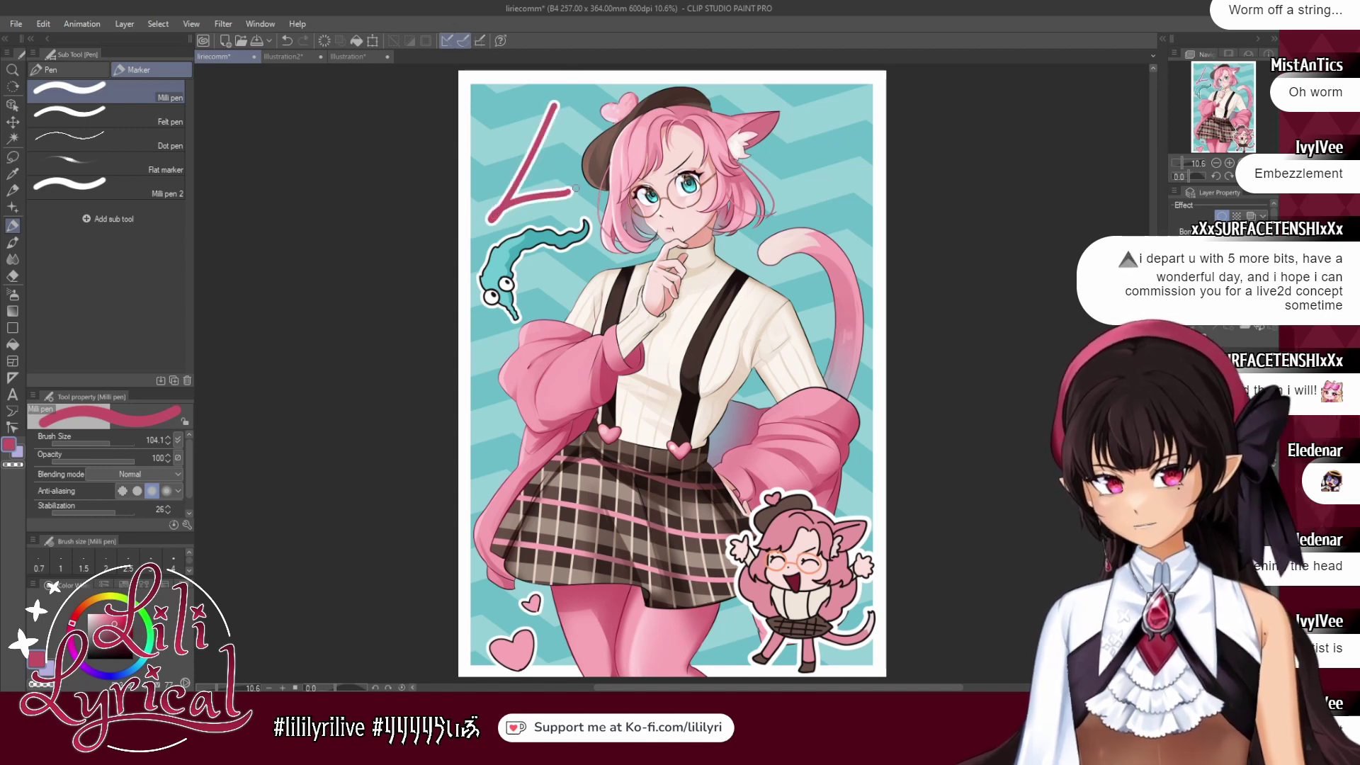
key(ctrl+z)
key(ctrl+z)
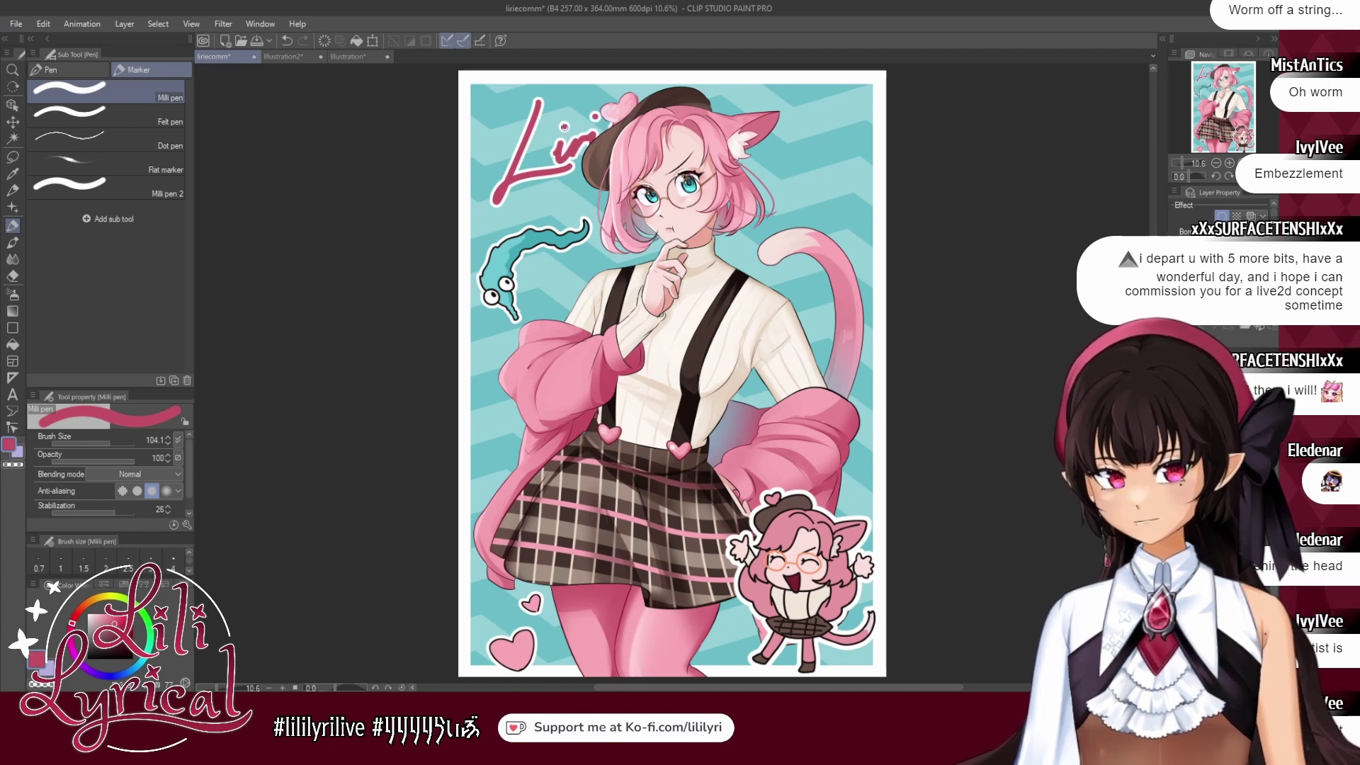
click(12, 122)
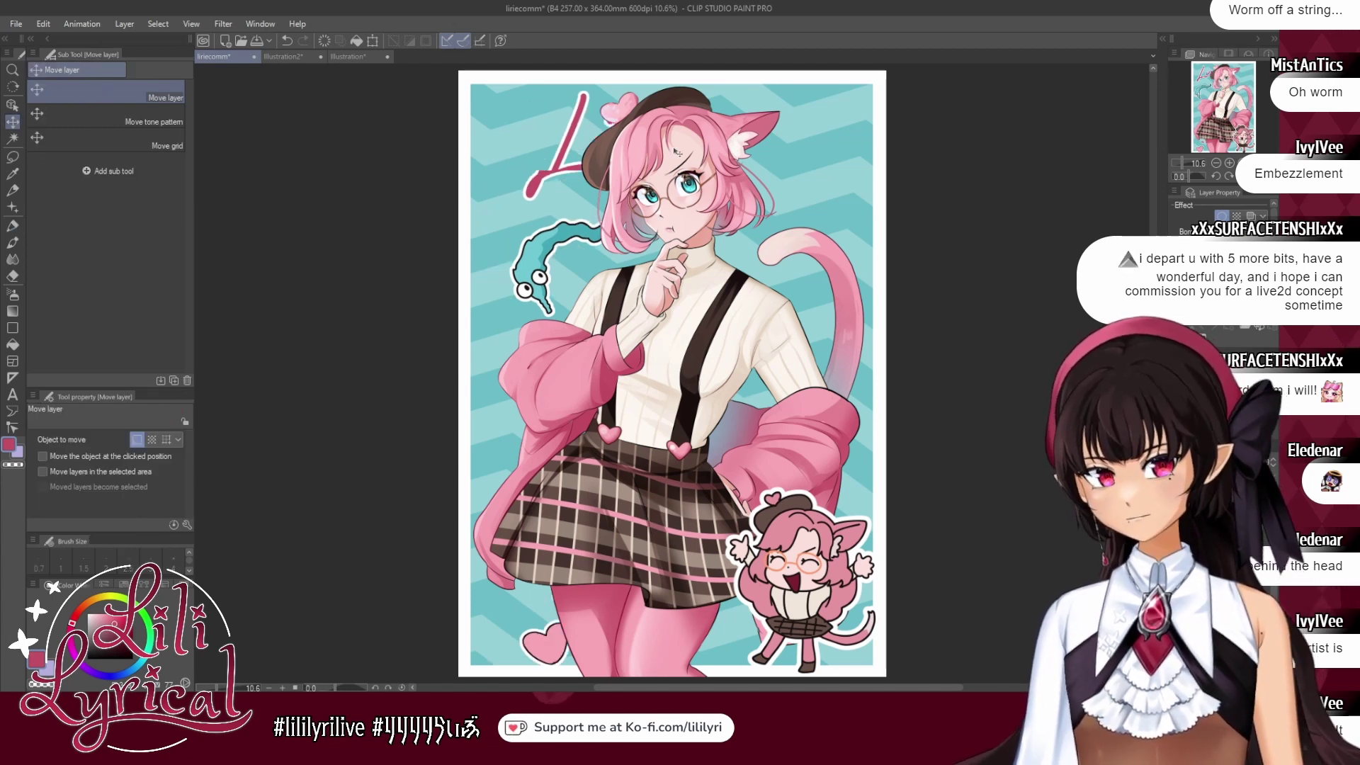
key(ctrl+z)
key(ctrl+z)
key(ctrl+z)
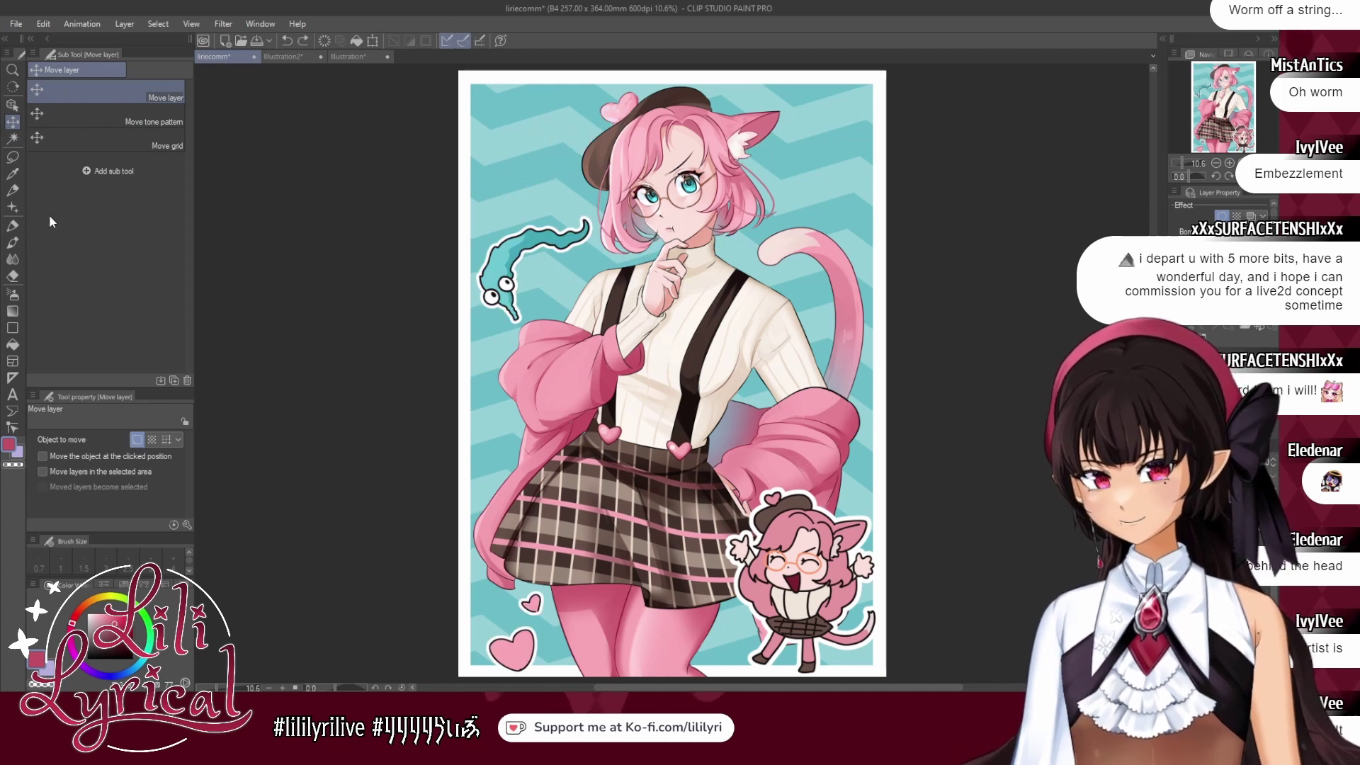
Hand-letter the character's name in dark pink with the Milli pen beside the cat ear, ending it with a small heart.
key(p)
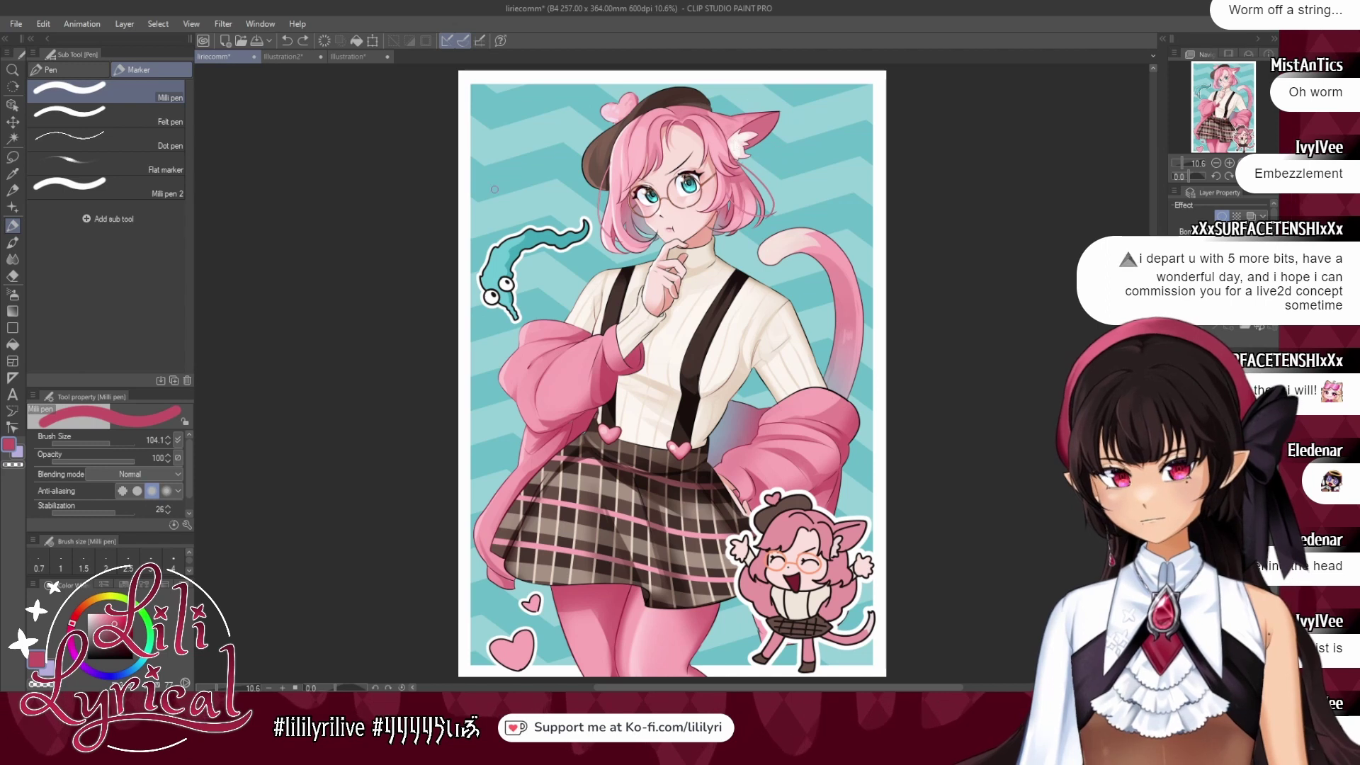
mouse_move(491, 119)
mouse_down()
mouse_move(495, 193)
mouse_move(544, 193)
mouse_up()
key(ctrl+z)
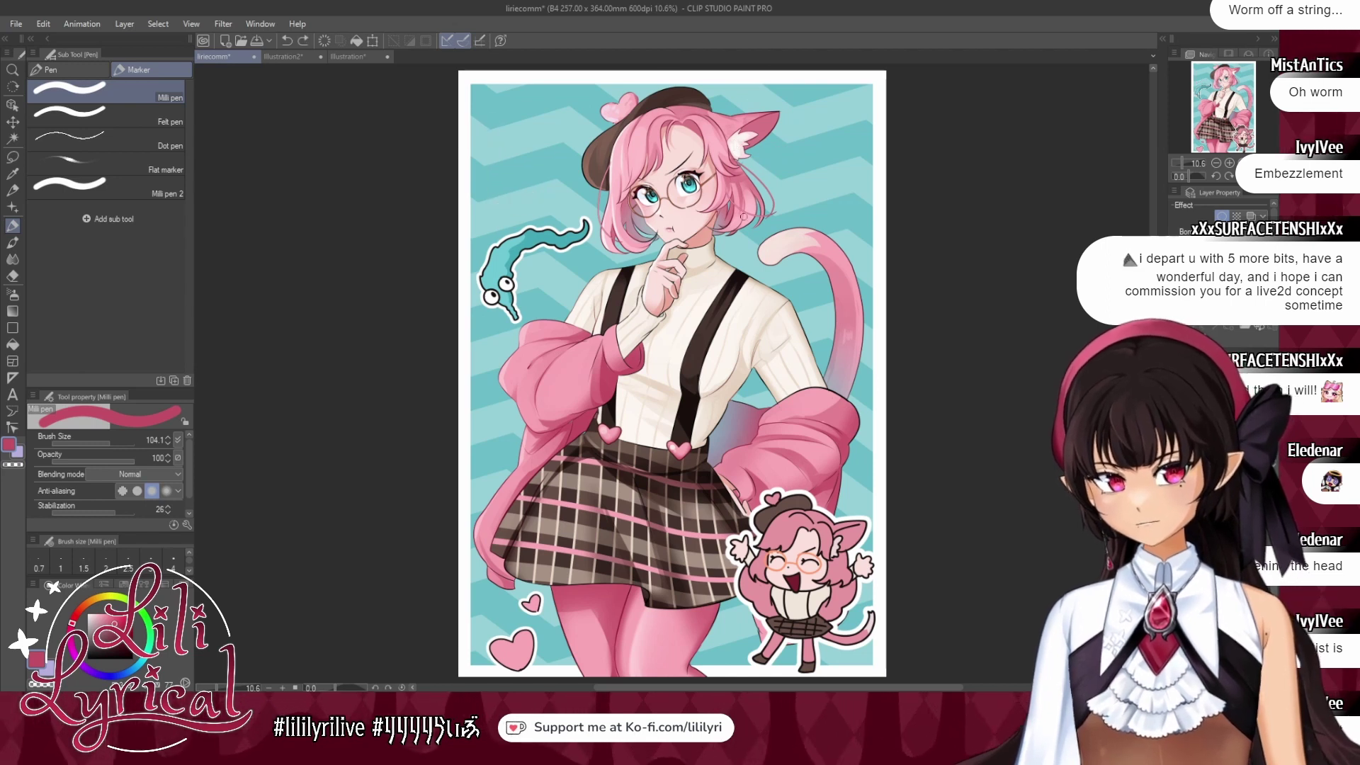
mouse_move(780, 134)
mouse_down()
mouse_move(771, 176)
mouse_move(843, 176)
mouse_up()
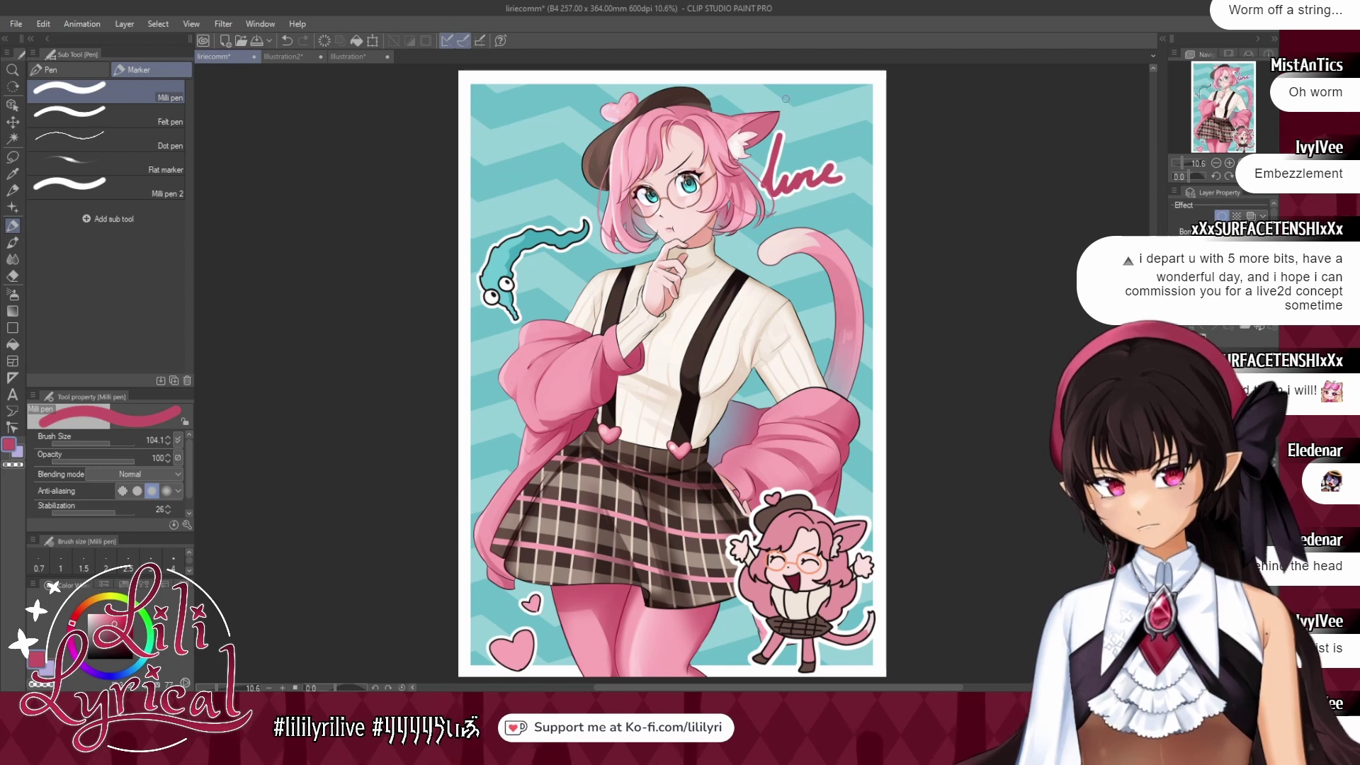
click(814, 160)
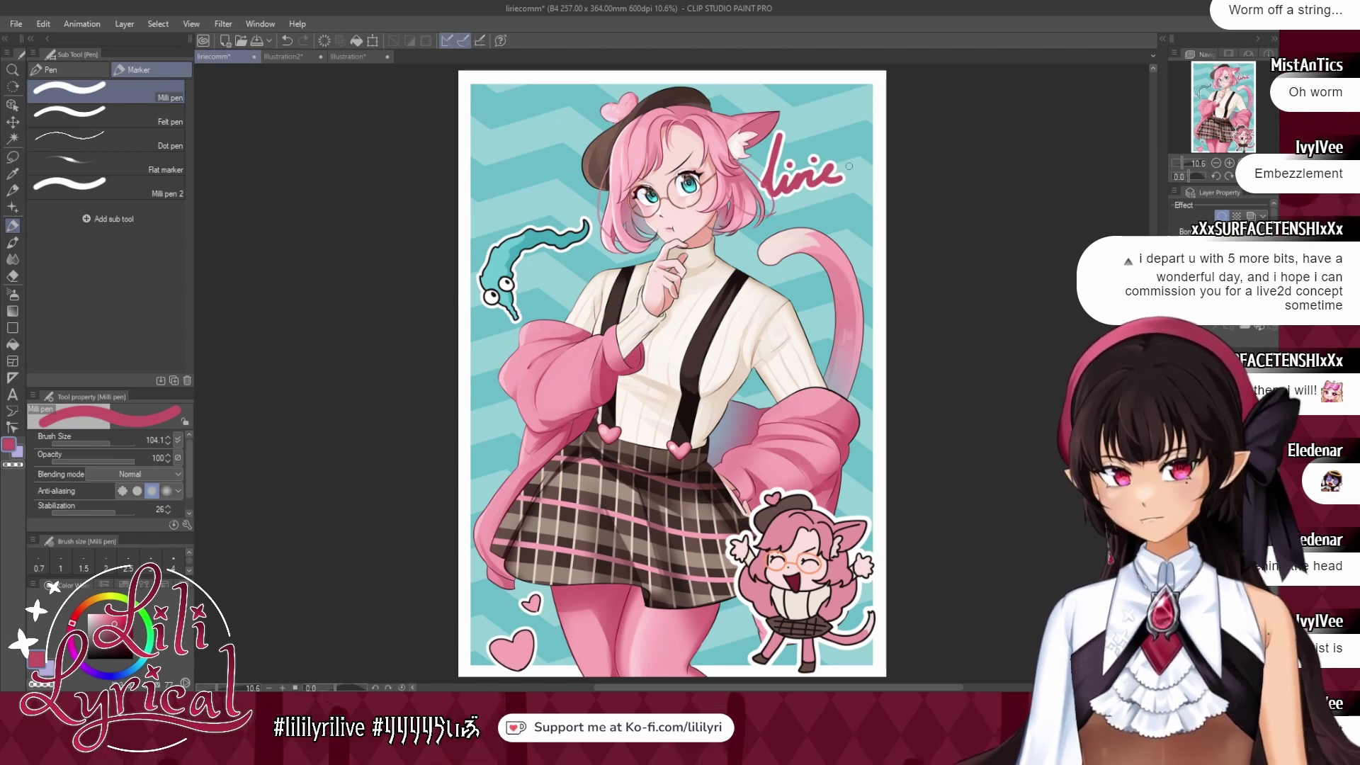
drag(849, 172, 854, 166)
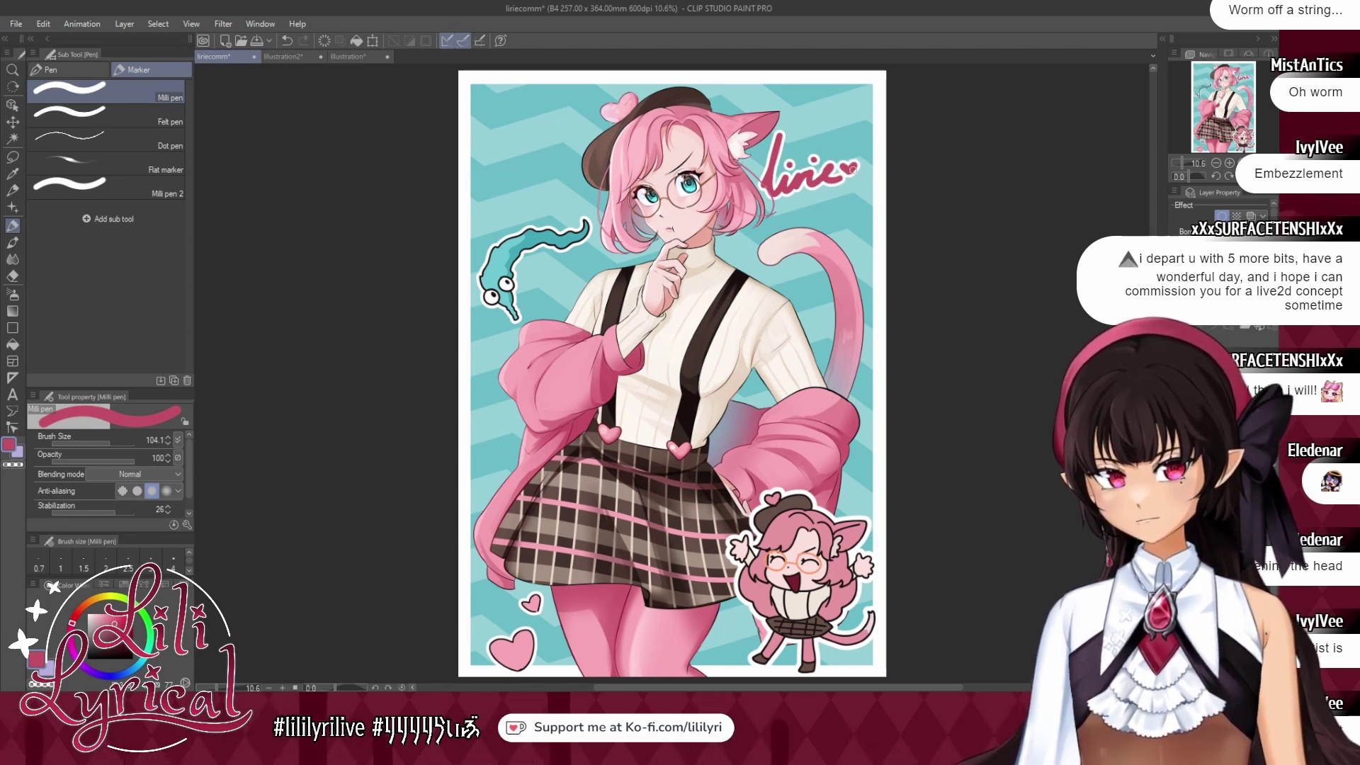
click(16, 160)
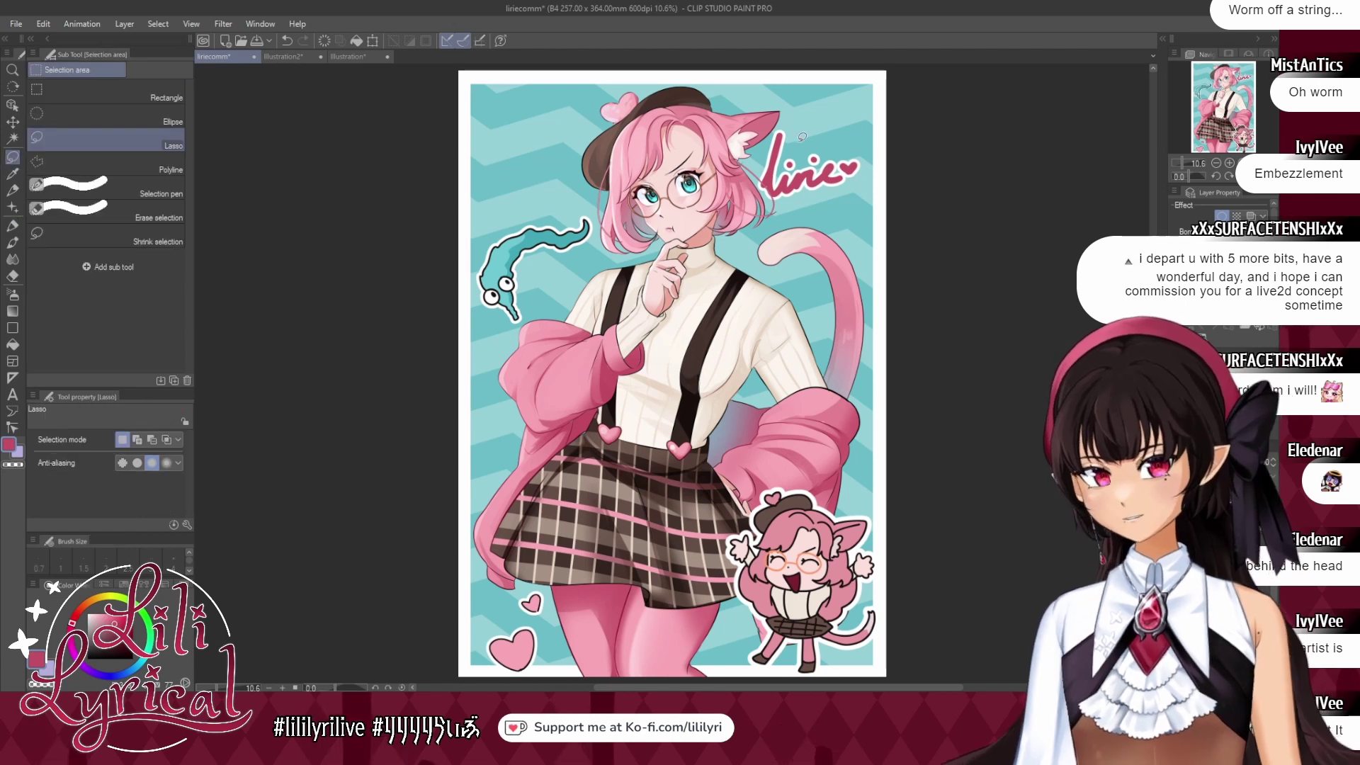
mouse_move(806, 102)
mouse_down()
mouse_move(826, 245)
mouse_move(807, 99)
mouse_up()
key(ctrl+t)
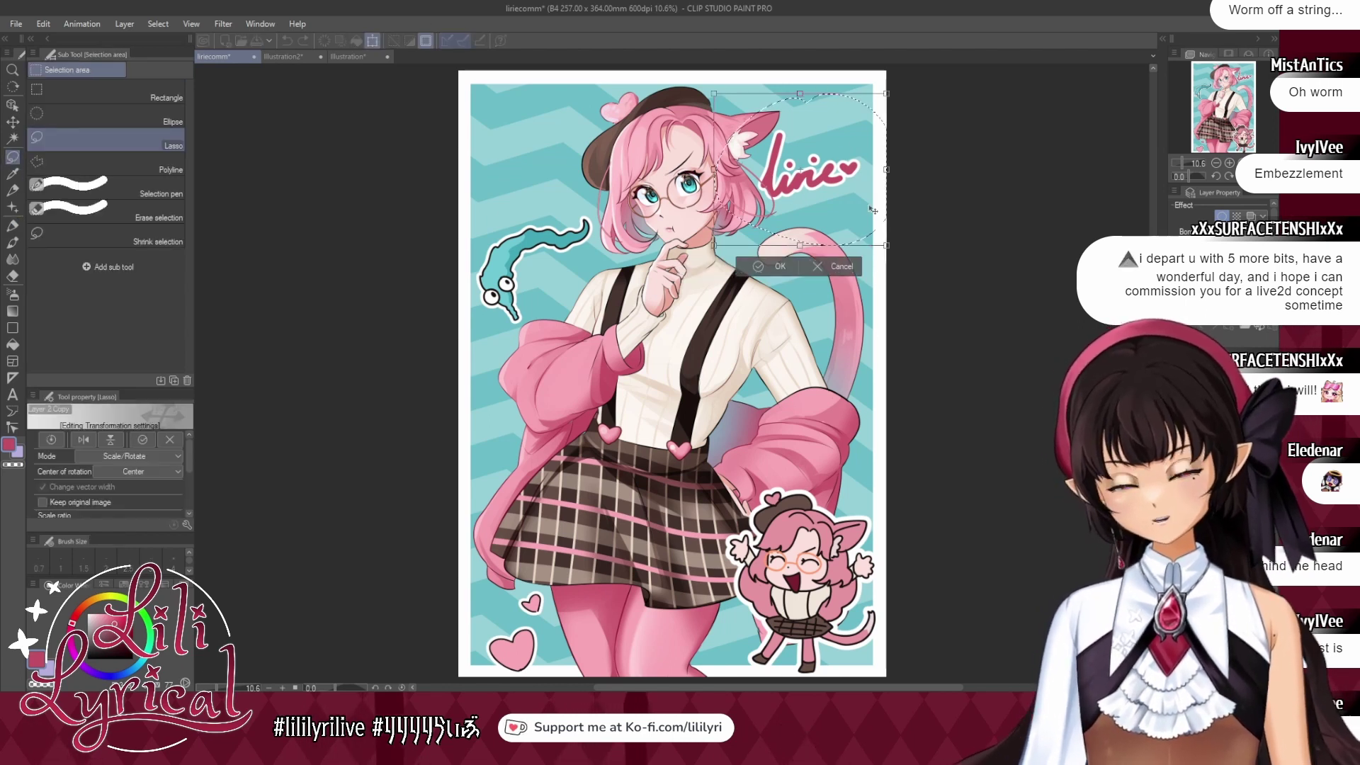
click(844, 265)
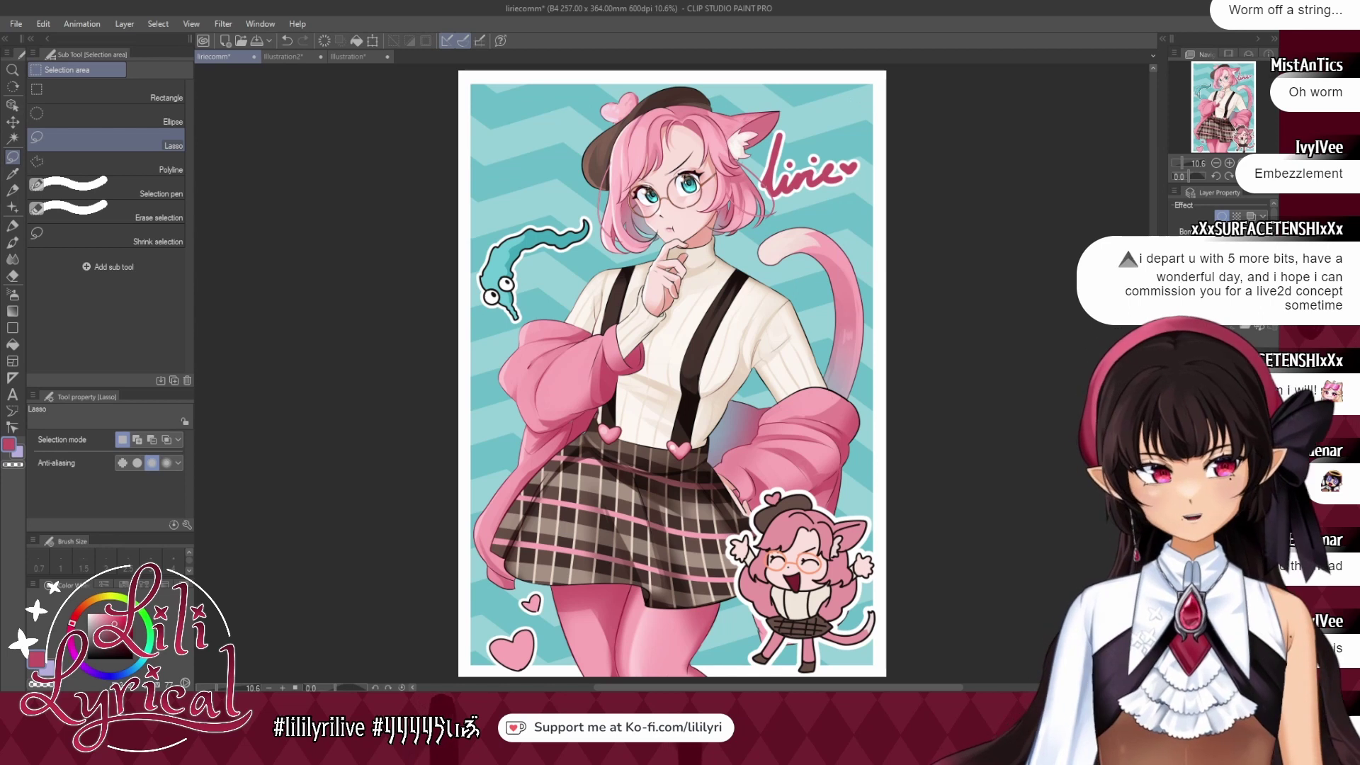
Apply a border effect to the name lettering and give it a dark outline.
click(1222, 217)
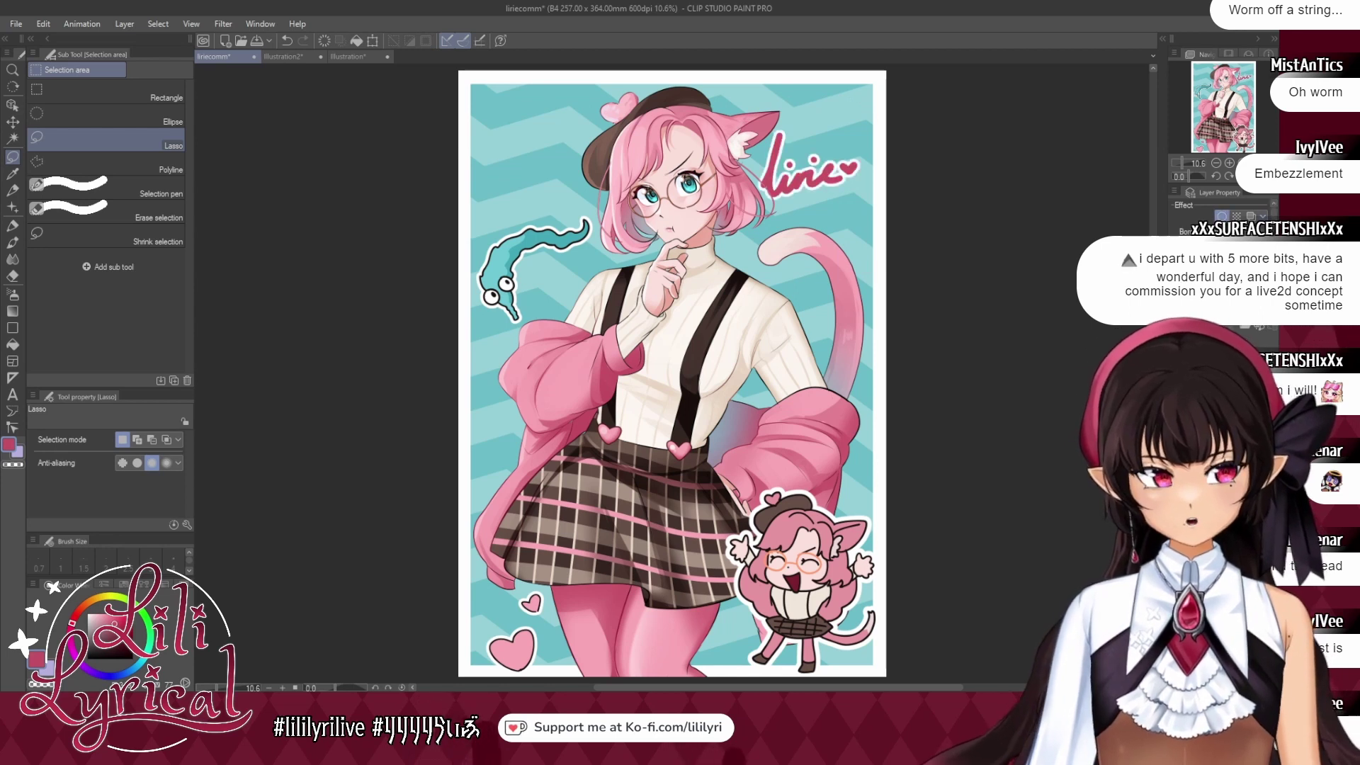
click(337, 494)
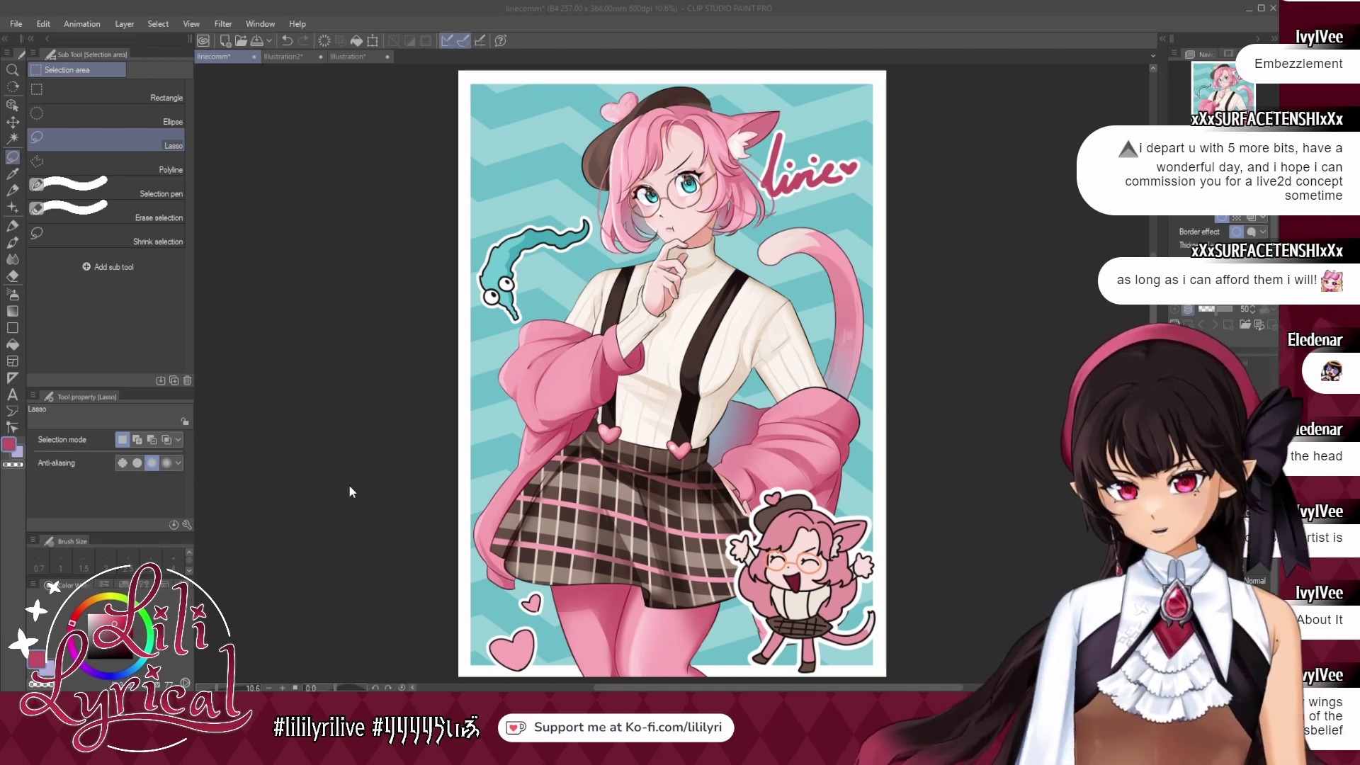
click(968, 266)
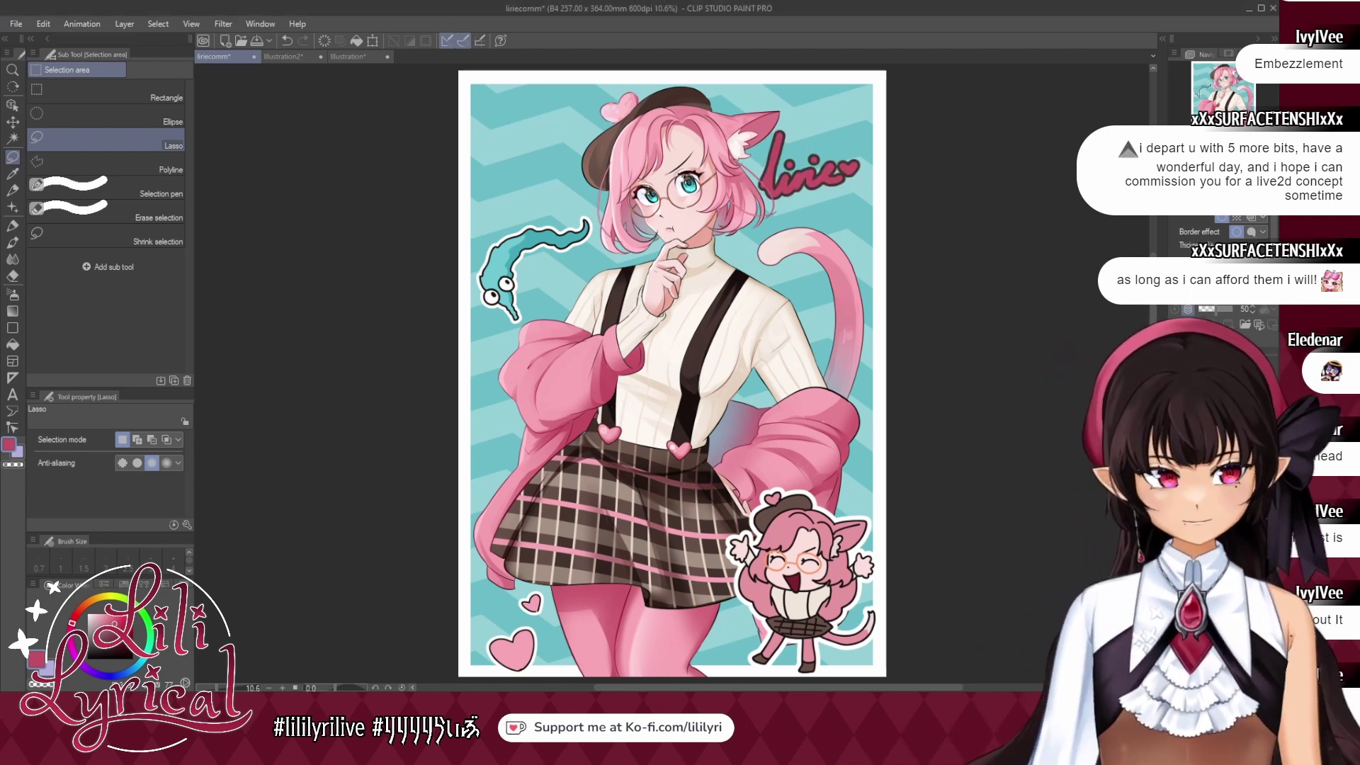
key(ctrl+z)
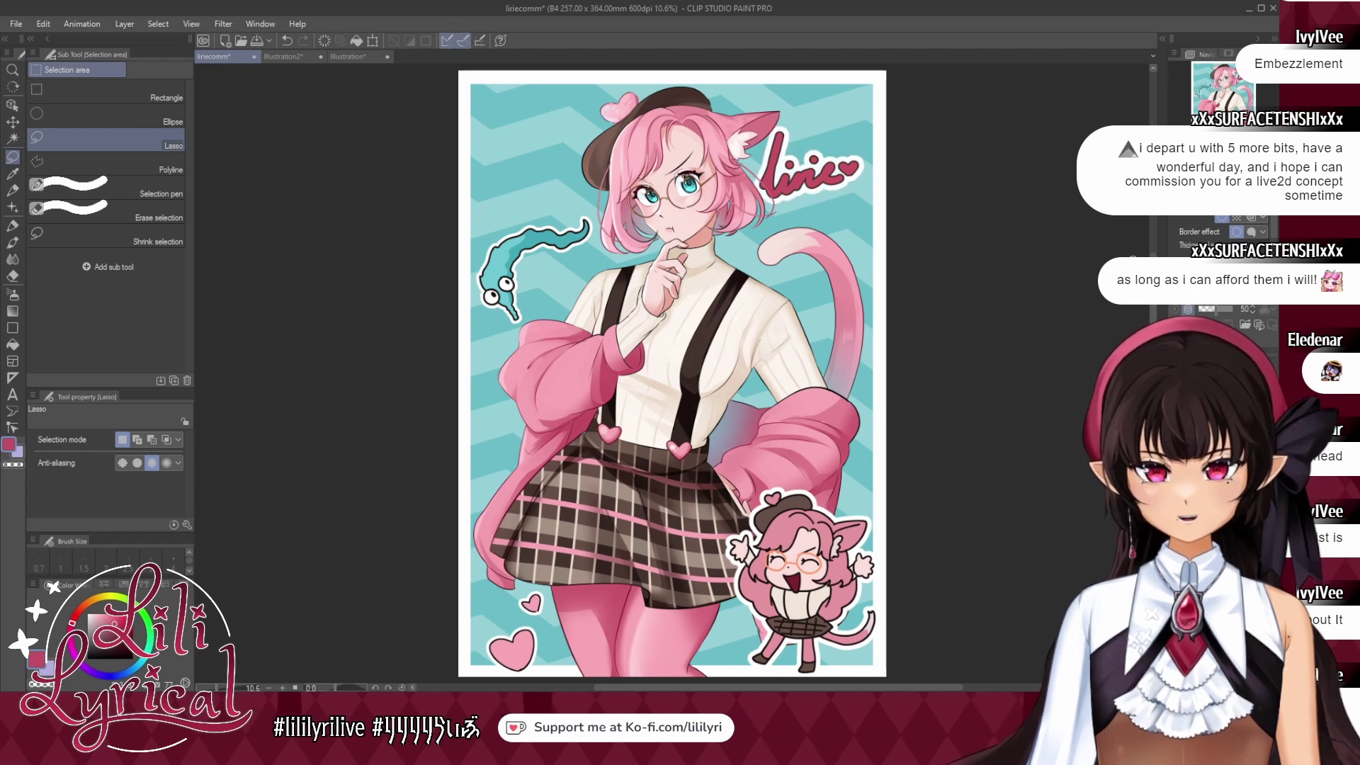
Choose the Milli pen and sample the near-black of the suspender strap as its drawing colour.
click(13, 225)
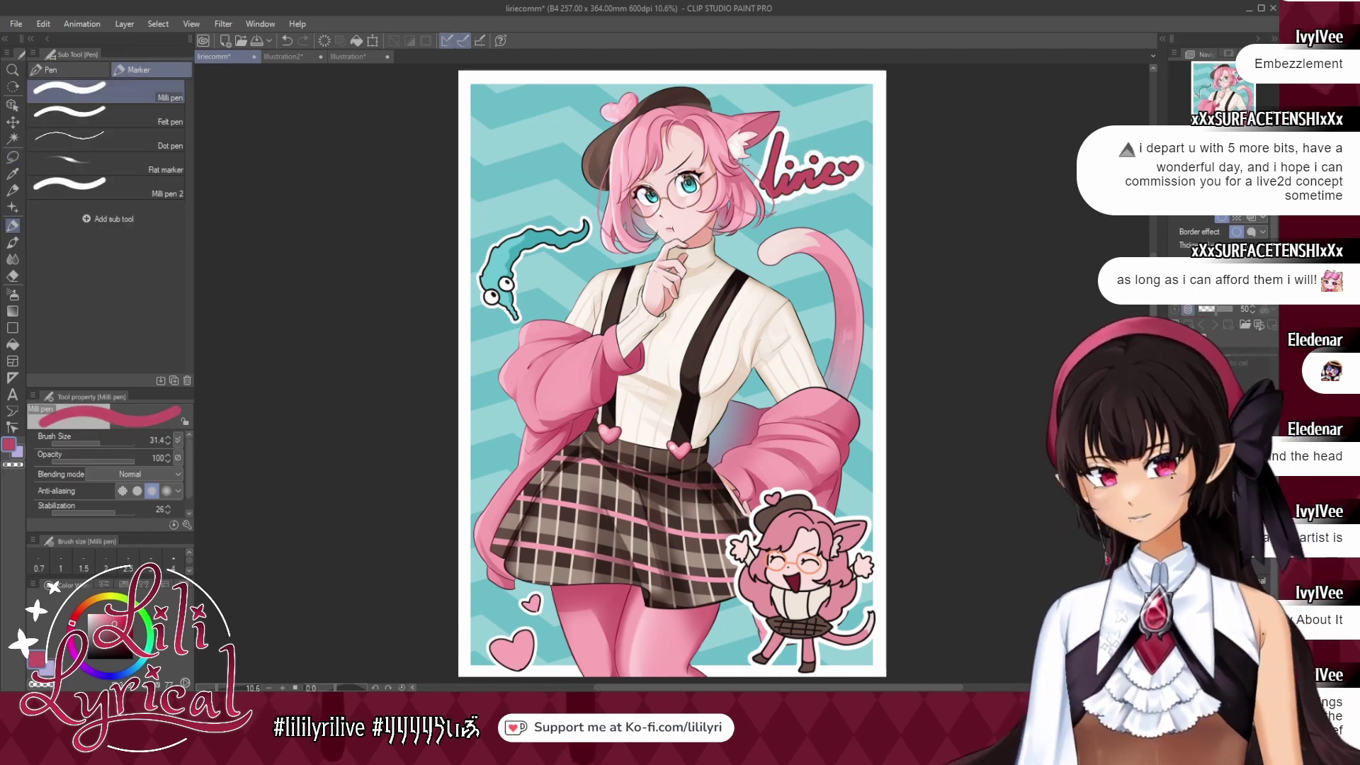
alt+click(684, 89)
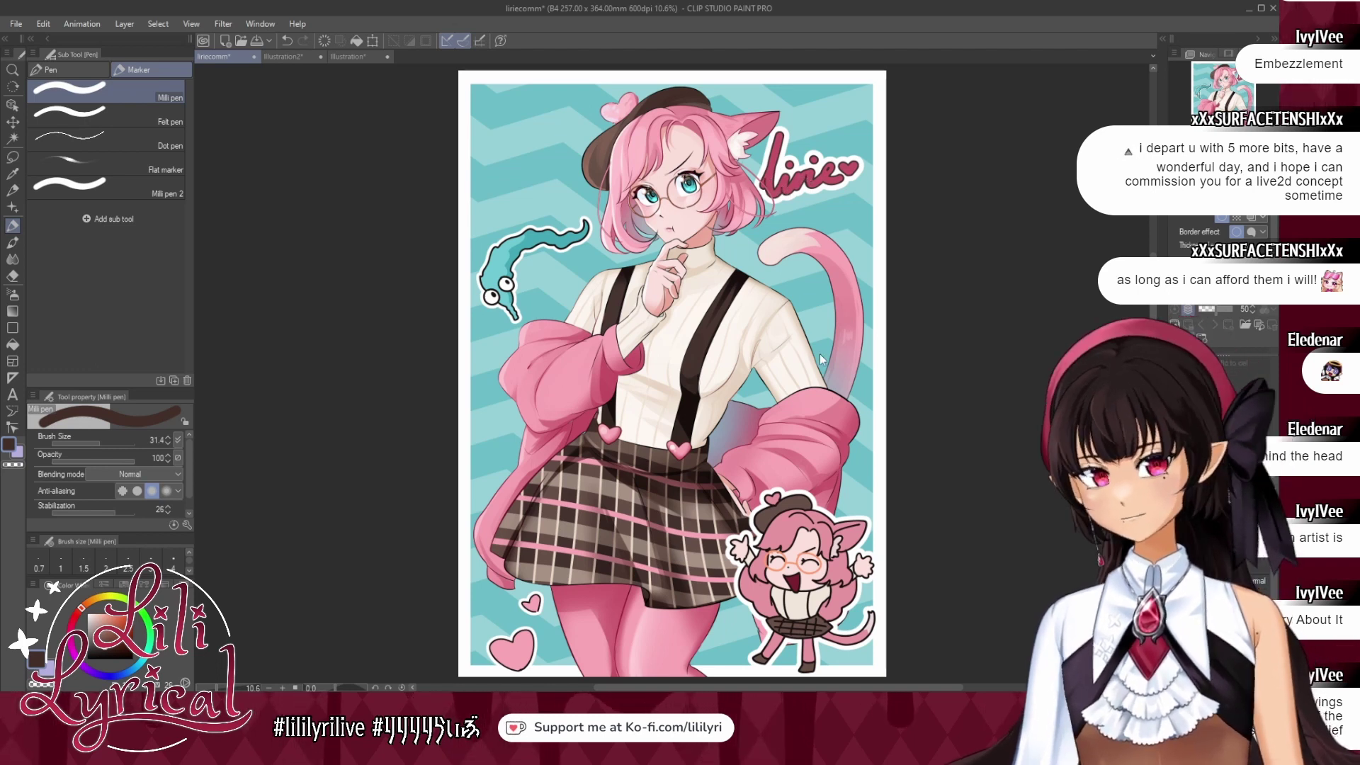
key(k)
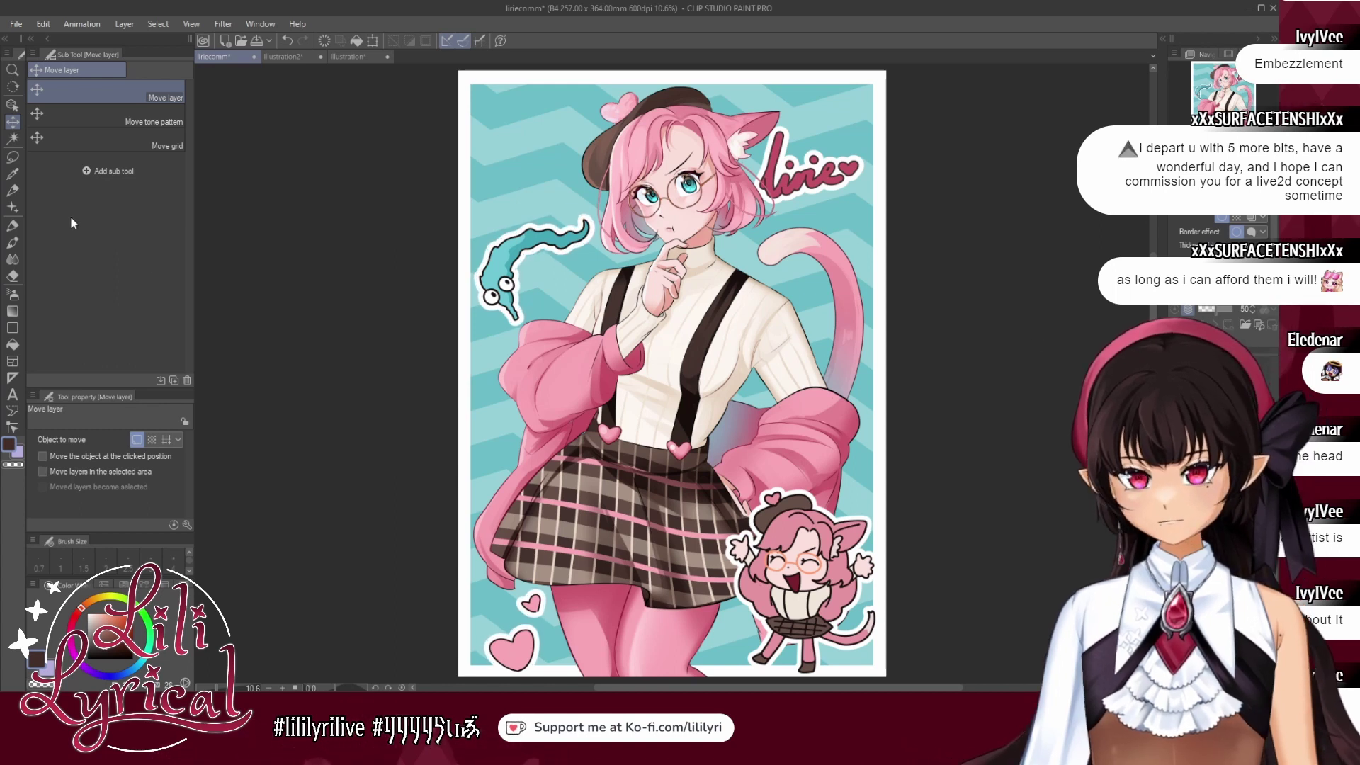
click(13, 225)
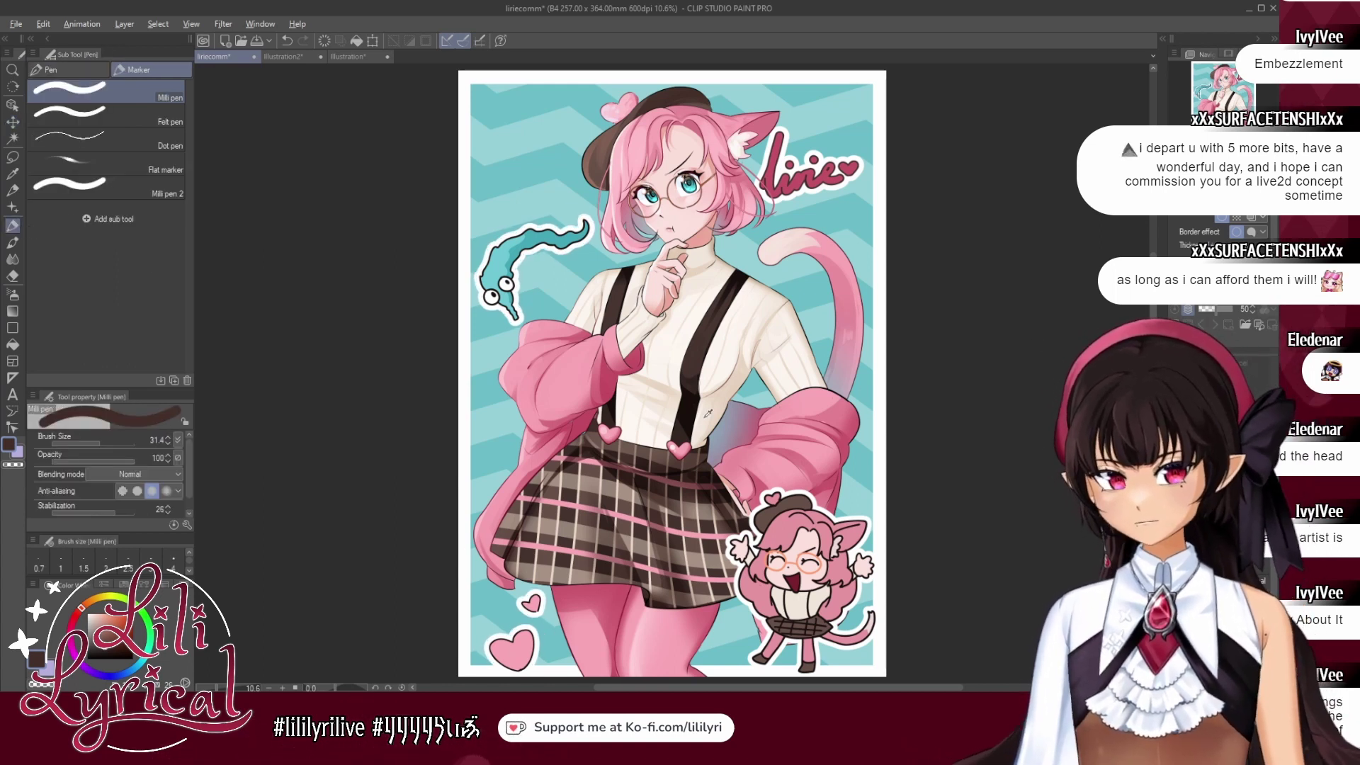
alt+click(692, 408)
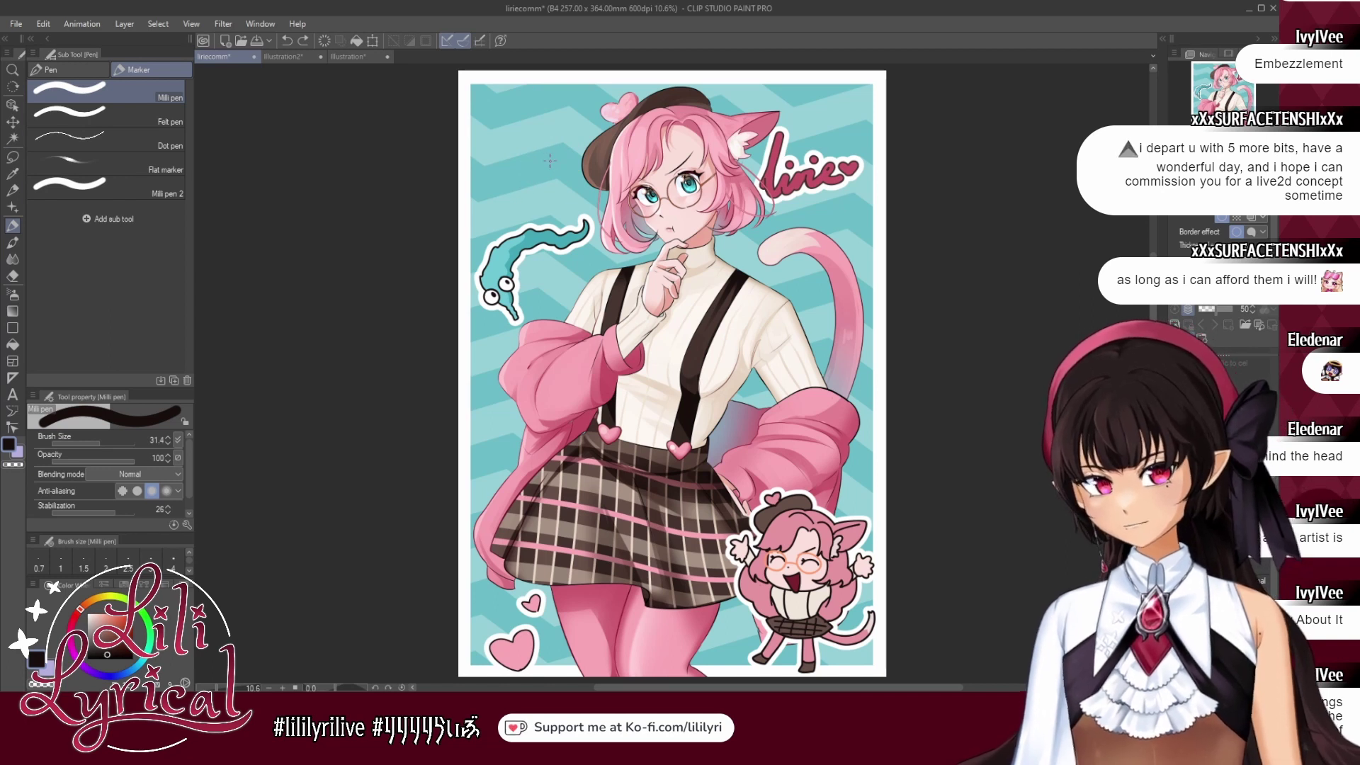
Lasso the two hearts beside the character's legs and move them above the worm next to the beret.
click(12, 157)
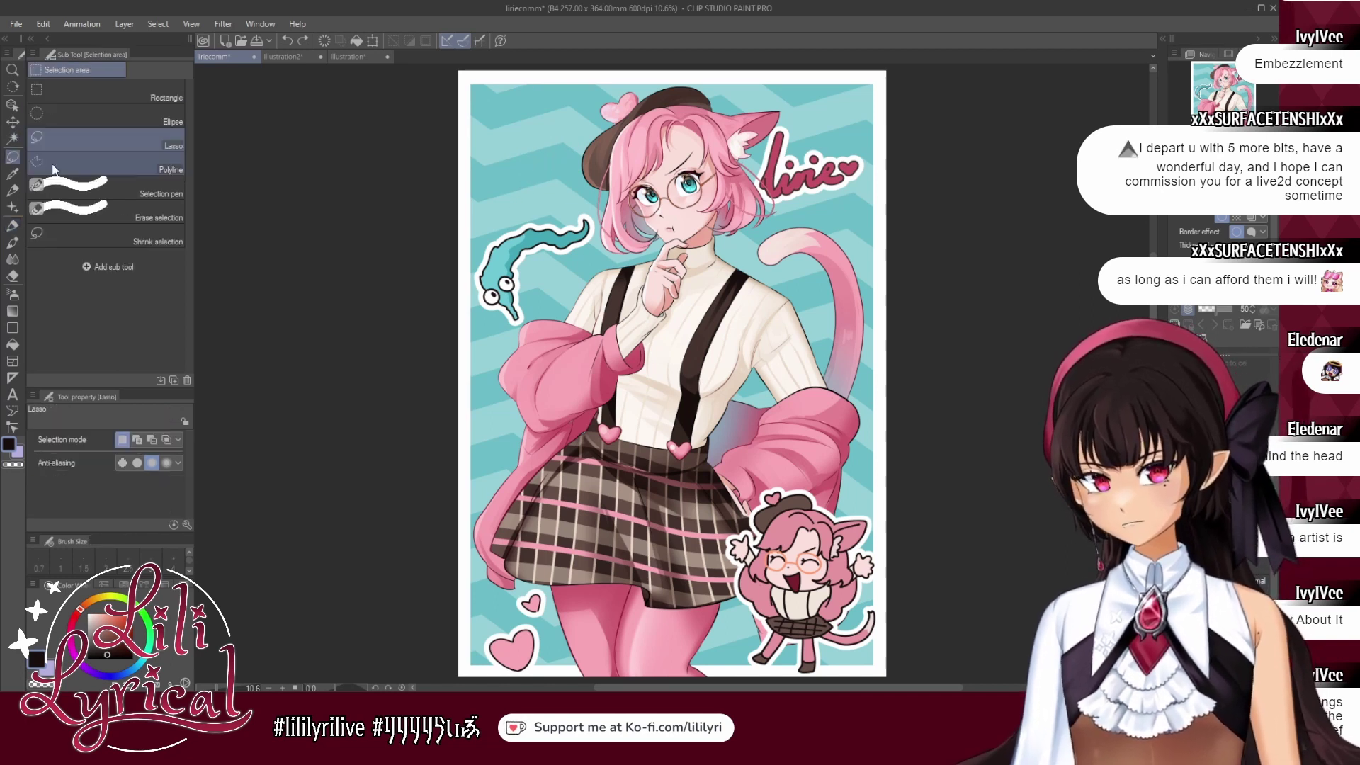
drag(542, 436, 494, 427)
click(13, 124)
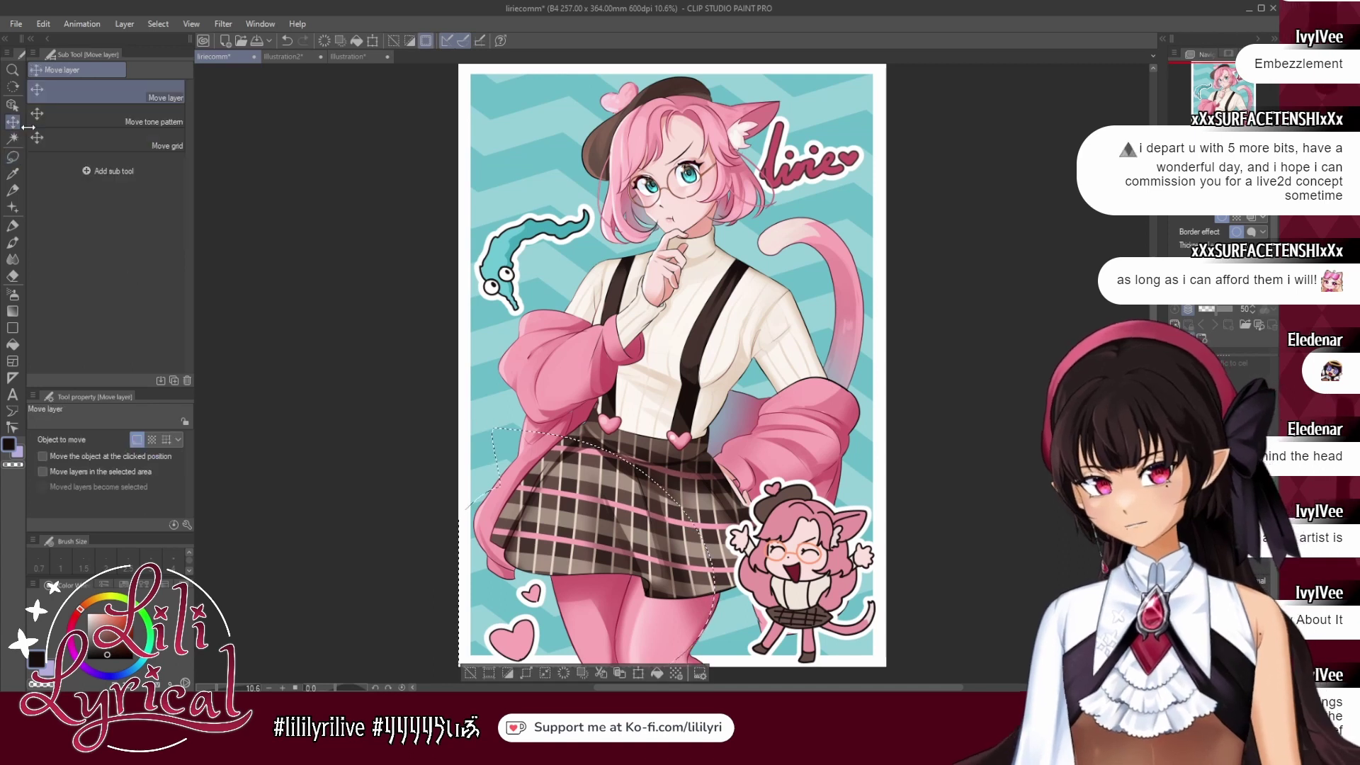
drag(539, 625, 563, 147)
click(500, 204)
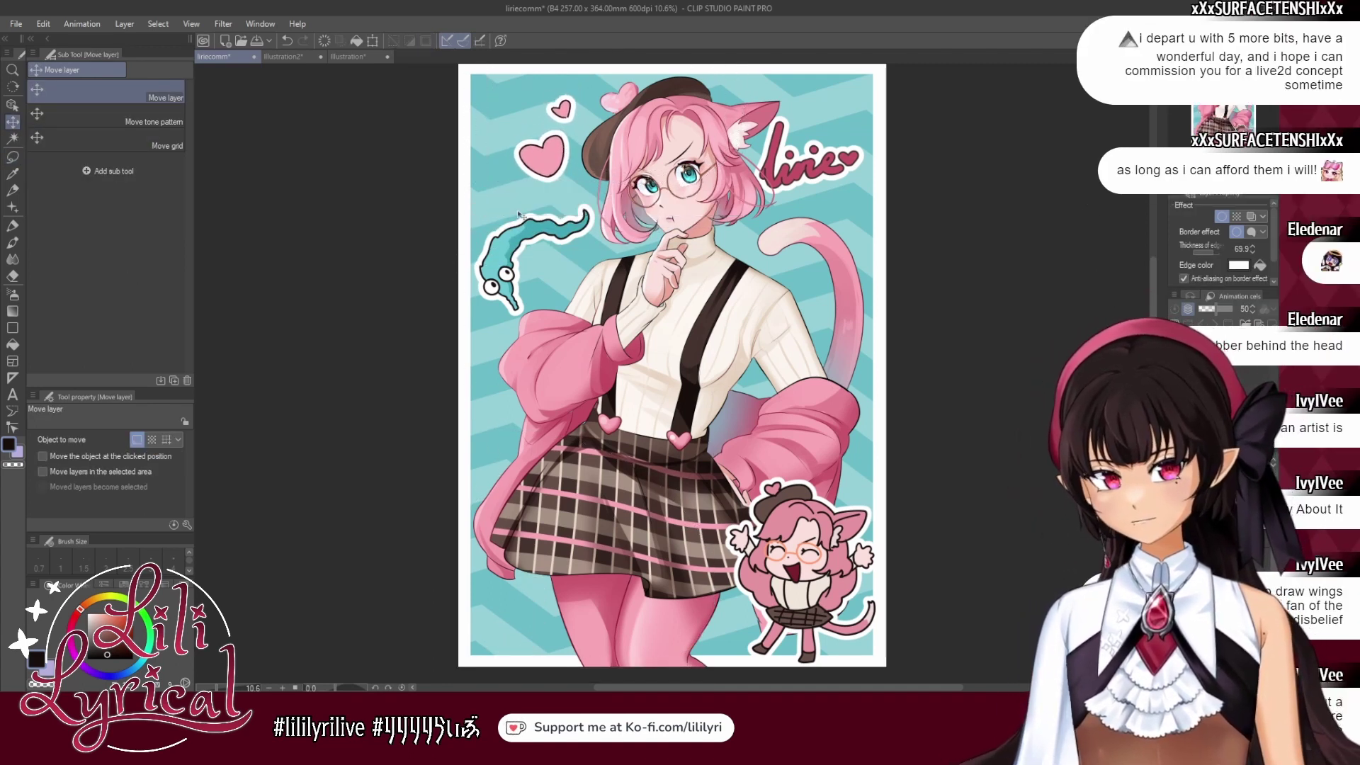
Draw a black whiskered cat doodle beside the legs with the Milli pen at size 64.5, undoing and redrawing misplaced strokes.
click(12, 228)
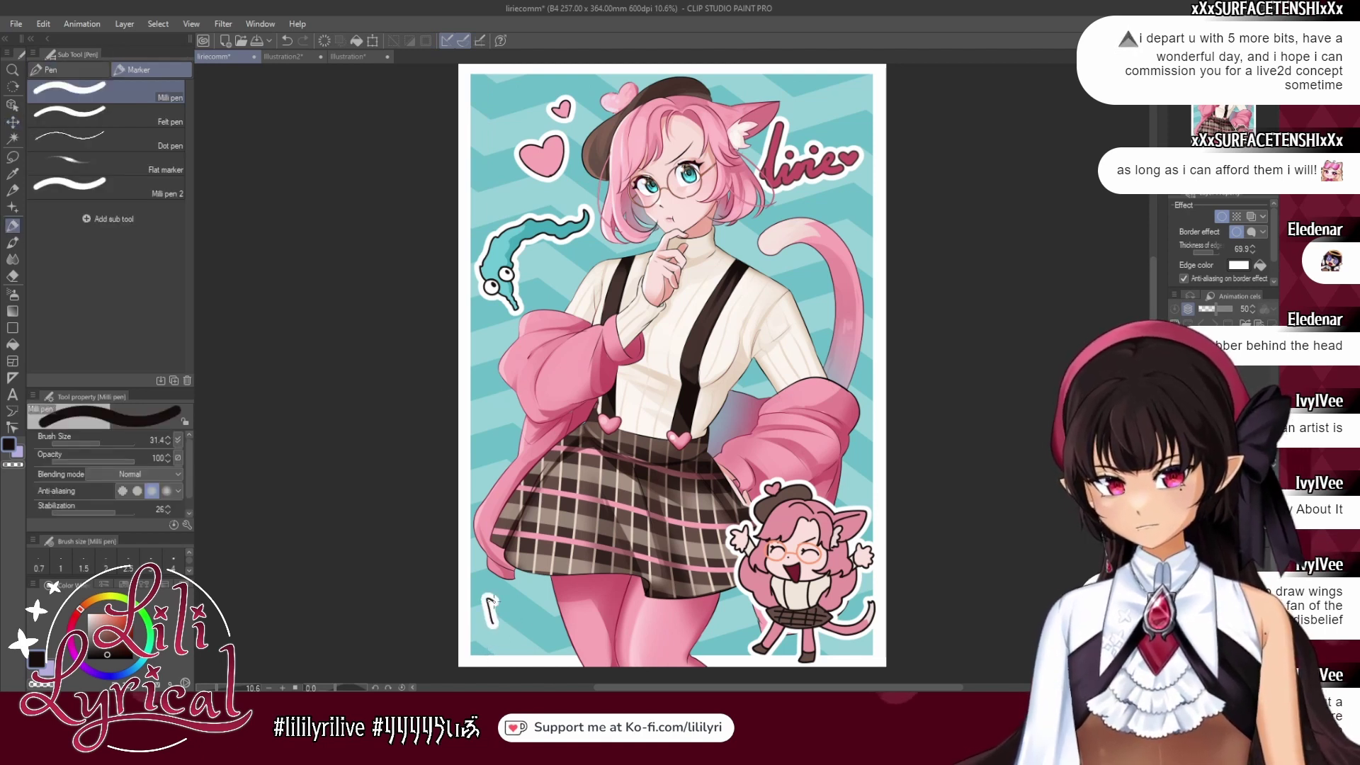
click(108, 440)
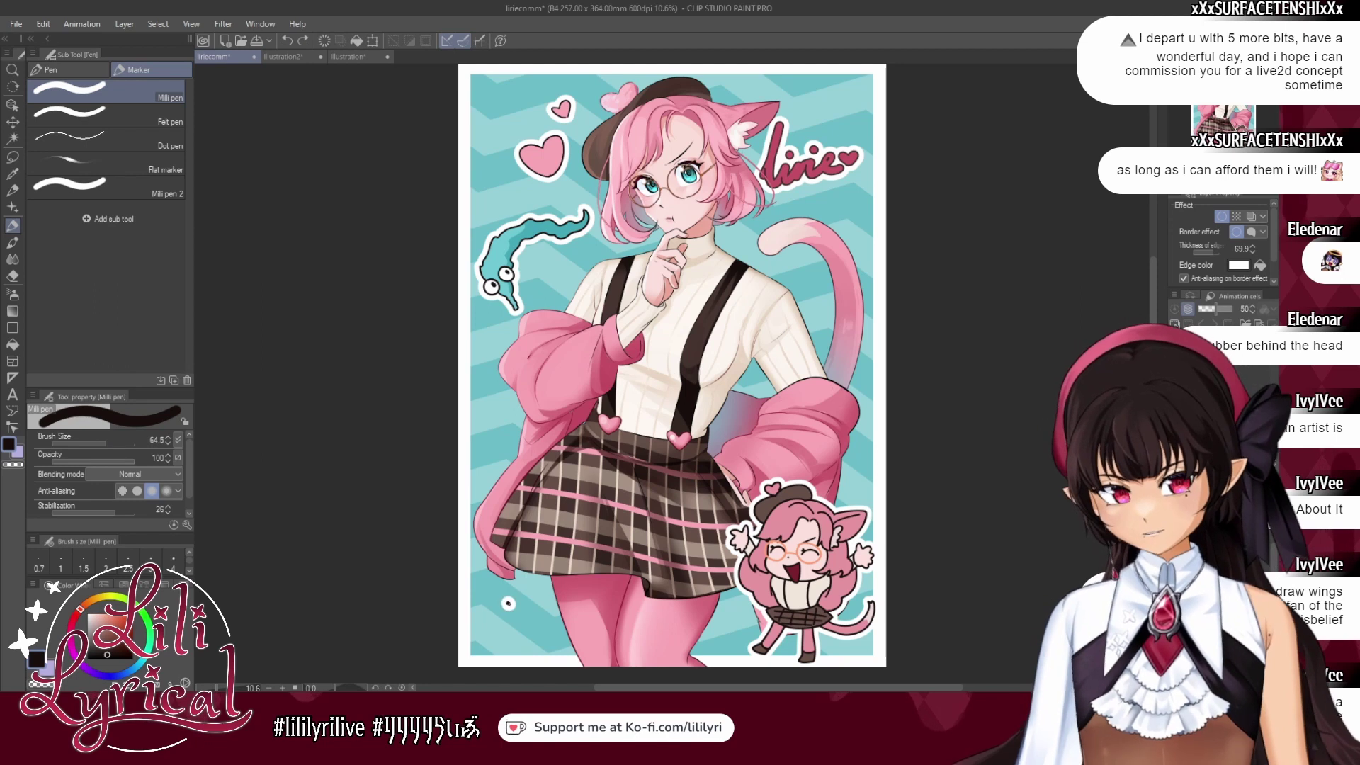
key(ctrl+z)
mouse_move(498, 624)
mouse_down()
mouse_move(492, 603)
mouse_move(571, 594)
mouse_move(565, 636)
mouse_move(530, 650)
mouse_move(498, 629)
mouse_move(512, 598)
mouse_move(490, 602)
mouse_move(560, 597)
mouse_move(577, 656)
mouse_up()
key(ctrl+z)
key(ctrl+z)
key(ctrl+z)
mouse_move(484, 648)
mouse_down()
mouse_move(528, 642)
mouse_move(509, 624)
mouse_move(523, 624)
mouse_up()
key(ctrl+z)
key(ctrl+z)
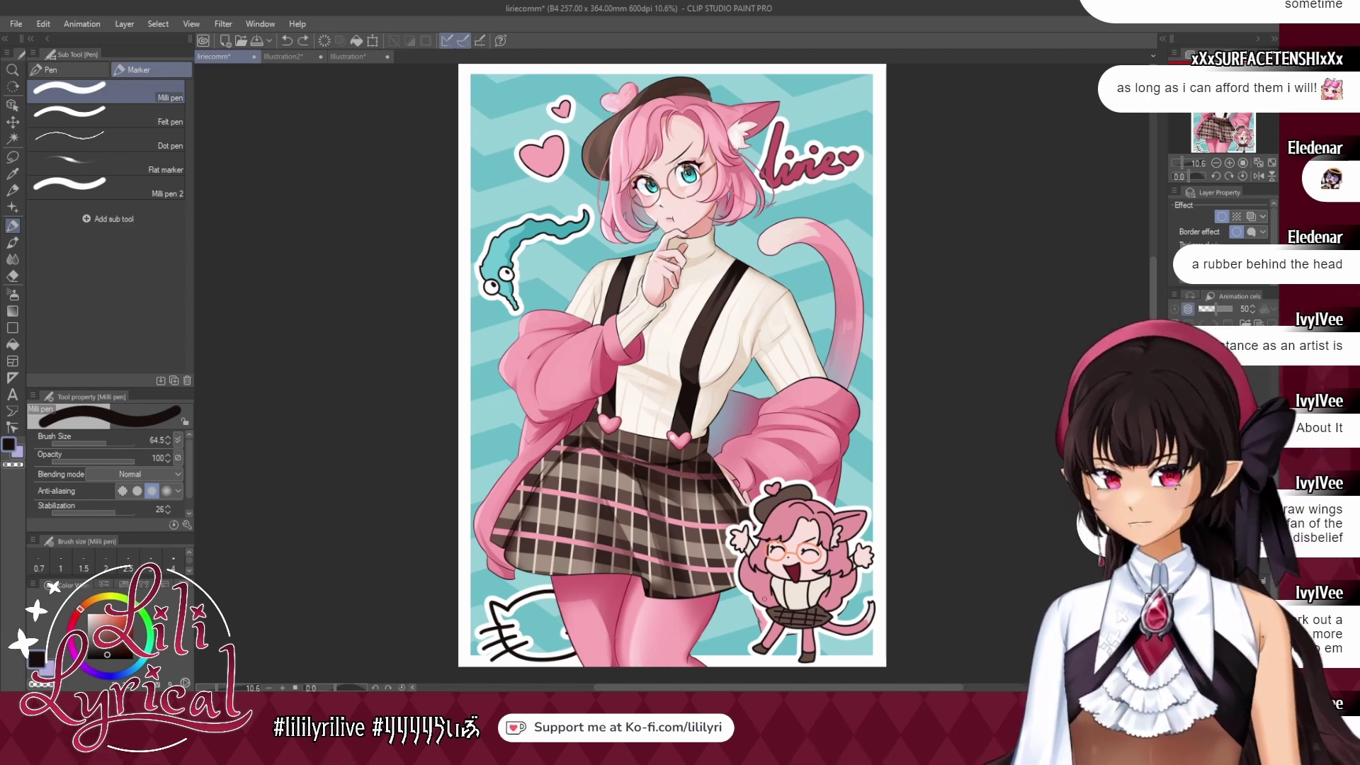
Apply a teal border effect around the white-outlined stickers and name lettering.
click(1213, 397)
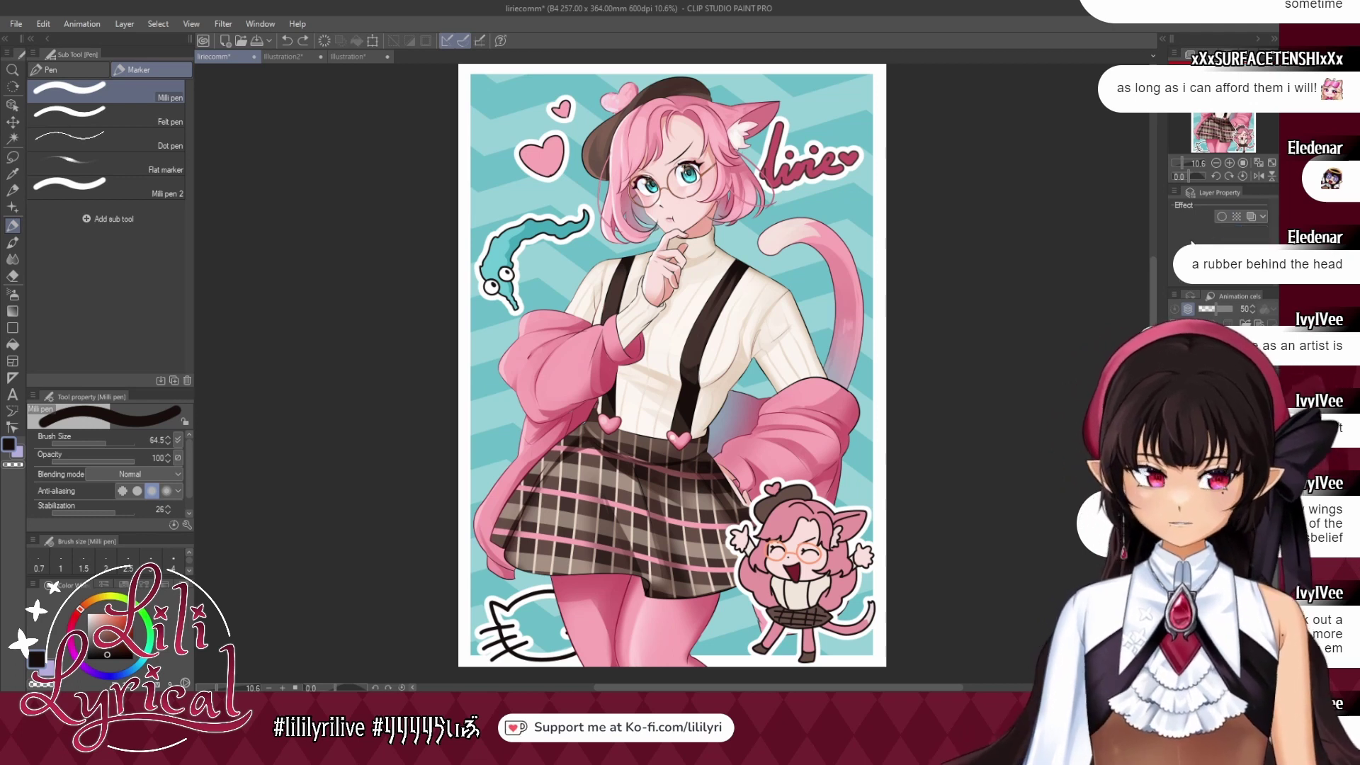
key(alt+Tab)
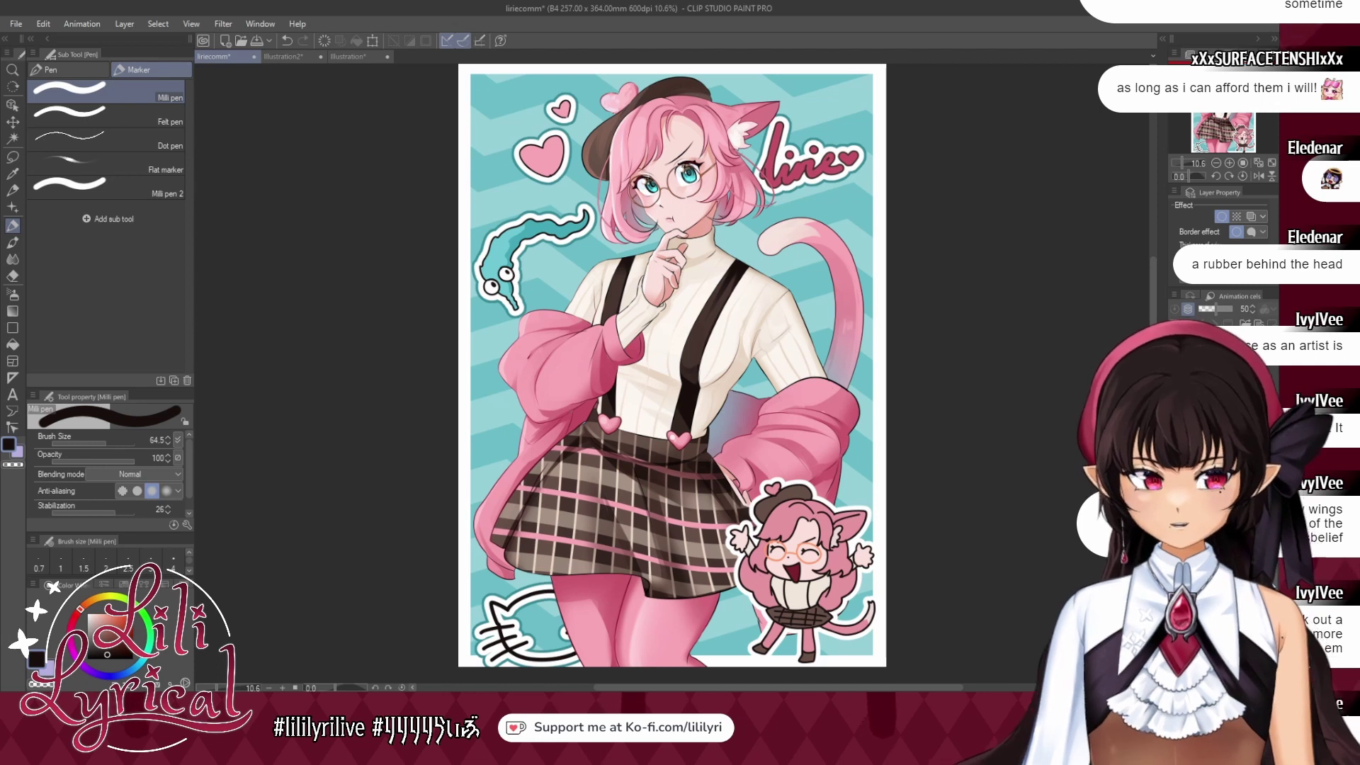
click(1219, 489)
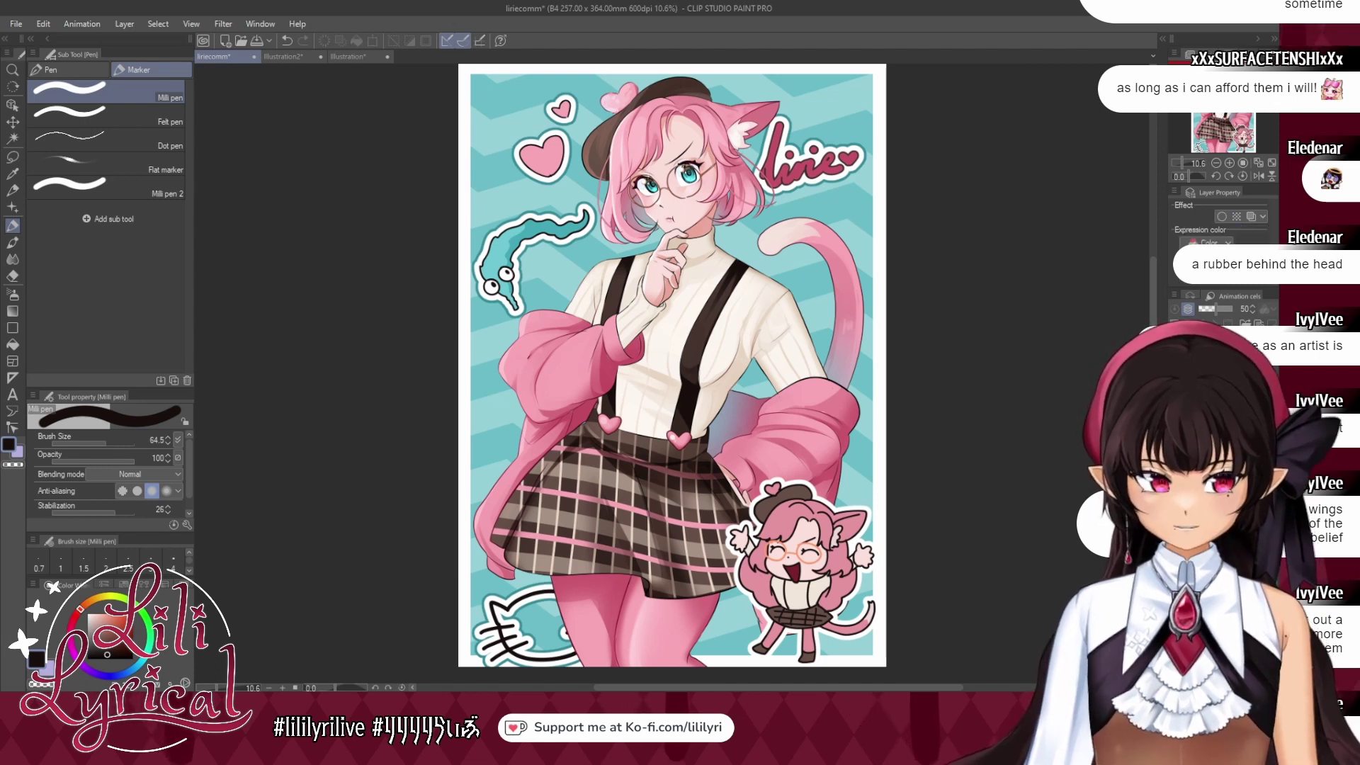
click(1220, 468)
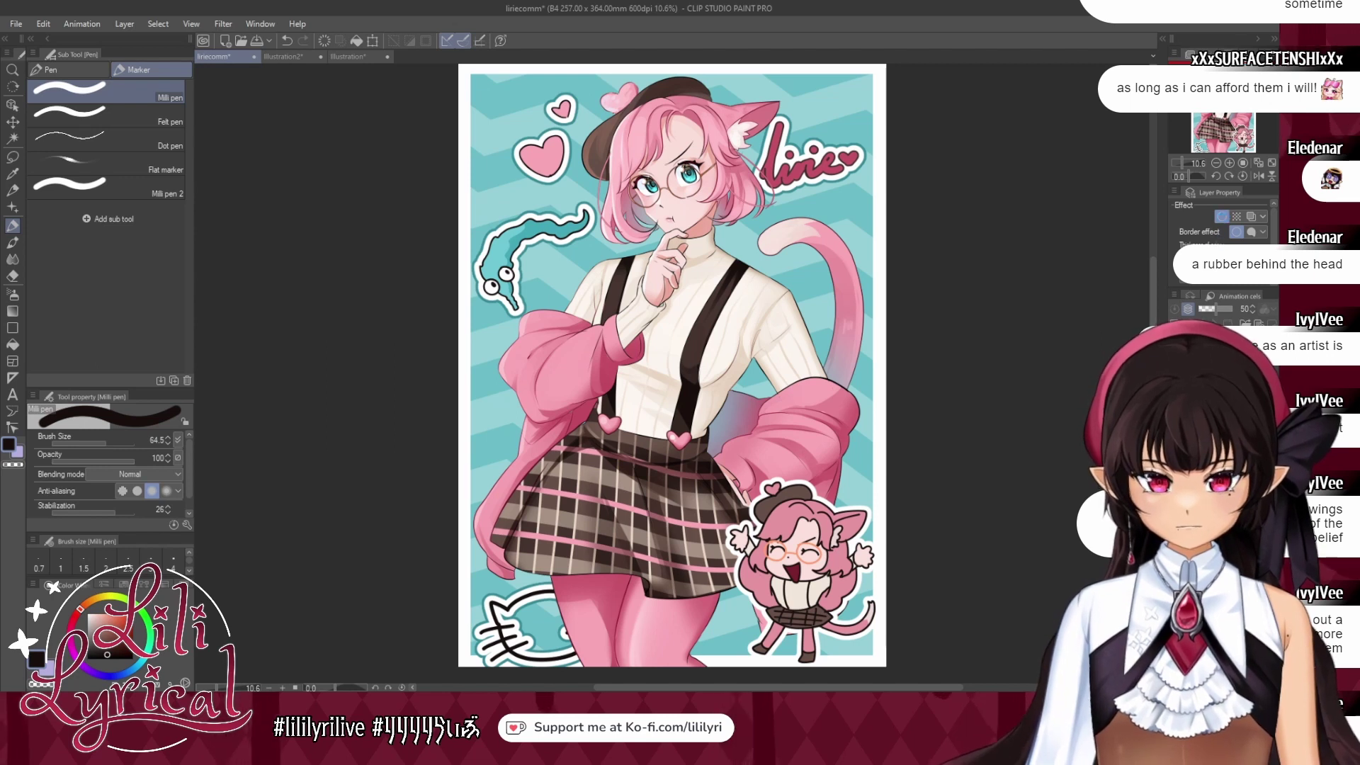
click(1223, 216)
click(1223, 216)
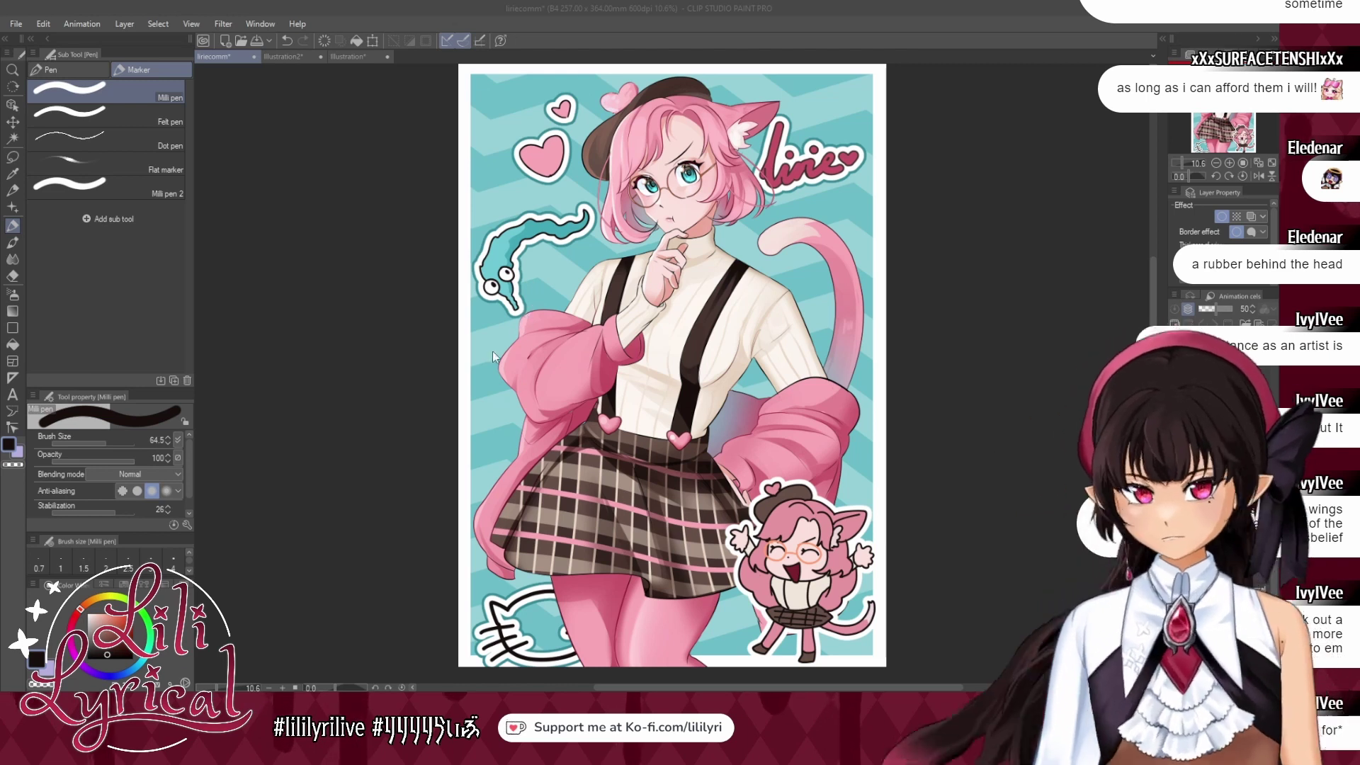
click(333, 478)
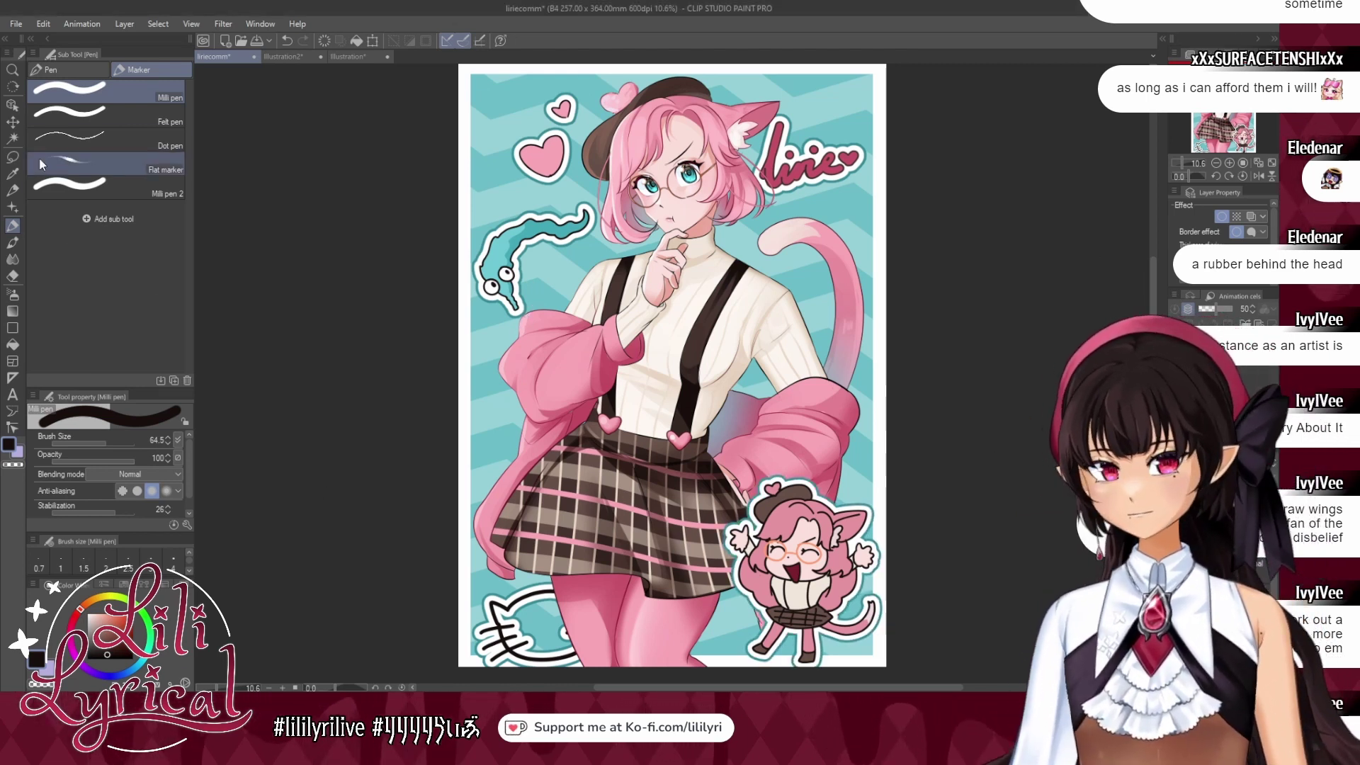
Move the chibi sticker slightly toward the lower-right corner of the artwork.
key(k)
drag(806, 569, 809, 566)
key(m)
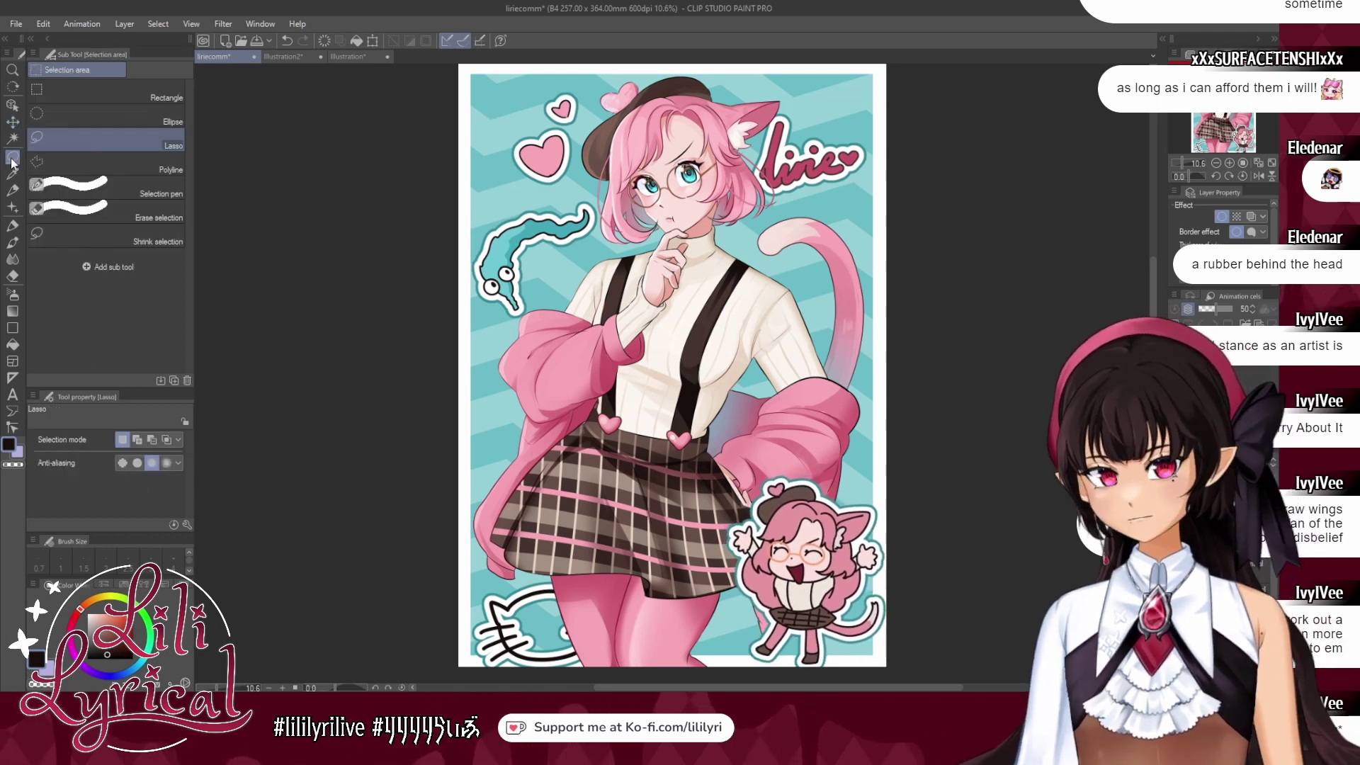
Select the name lettering's layer and move the lettering into the gap between the cat ear and the tail.
click(1222, 439)
click(1222, 439)
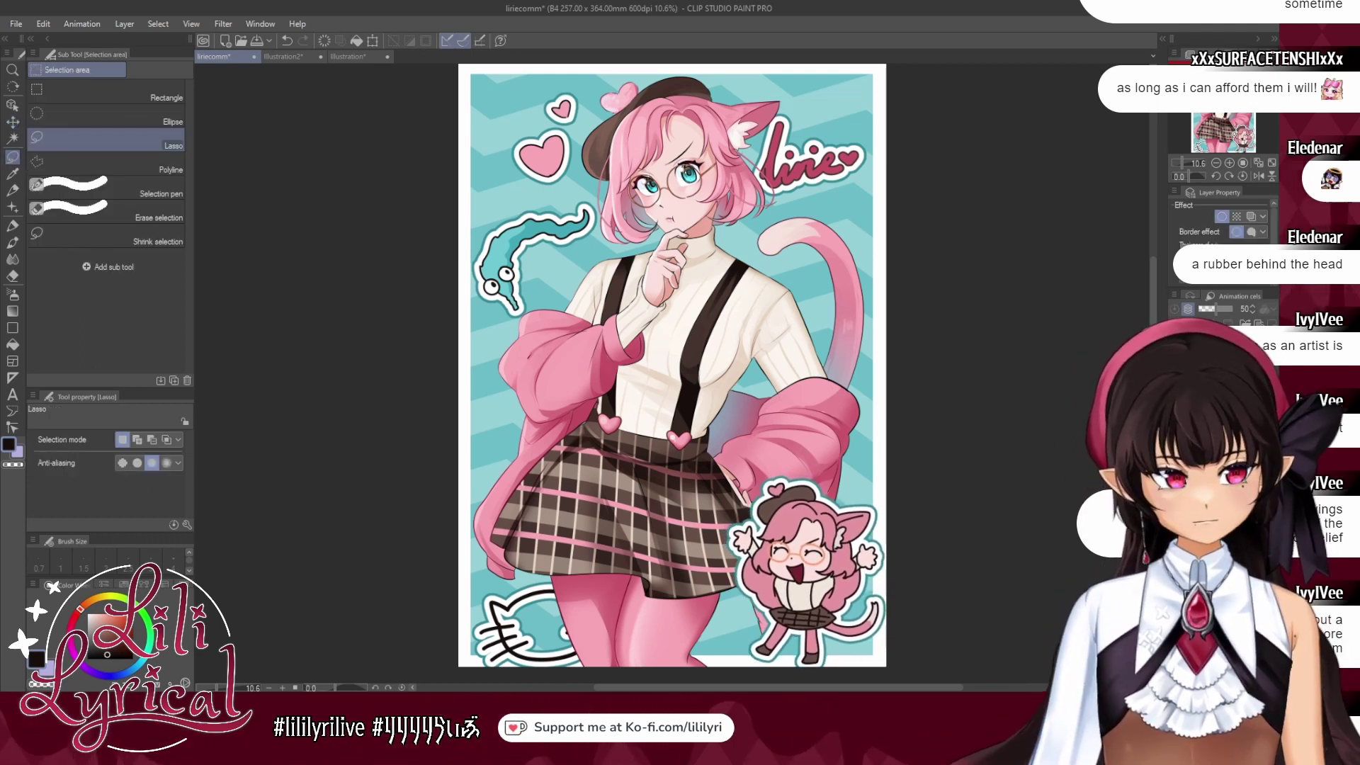
click(1222, 439)
click(1222, 440)
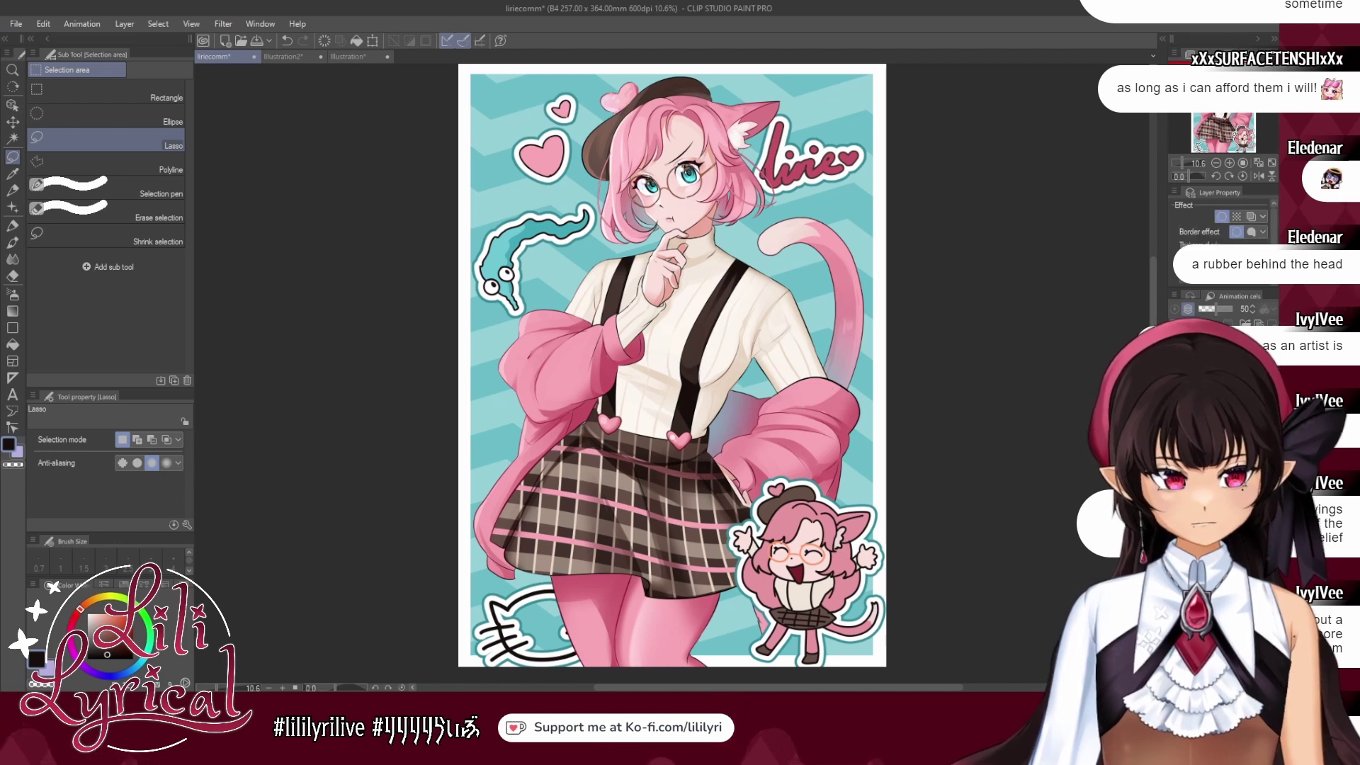
click(12, 122)
mouse_move(819, 179)
mouse_down()
mouse_move(839, 184)
mouse_move(843, 220)
mouse_up()
Lasso the worm sticker, rotate it so its eyes face the page's left edge, and place it above the shoulder.
click(15, 157)
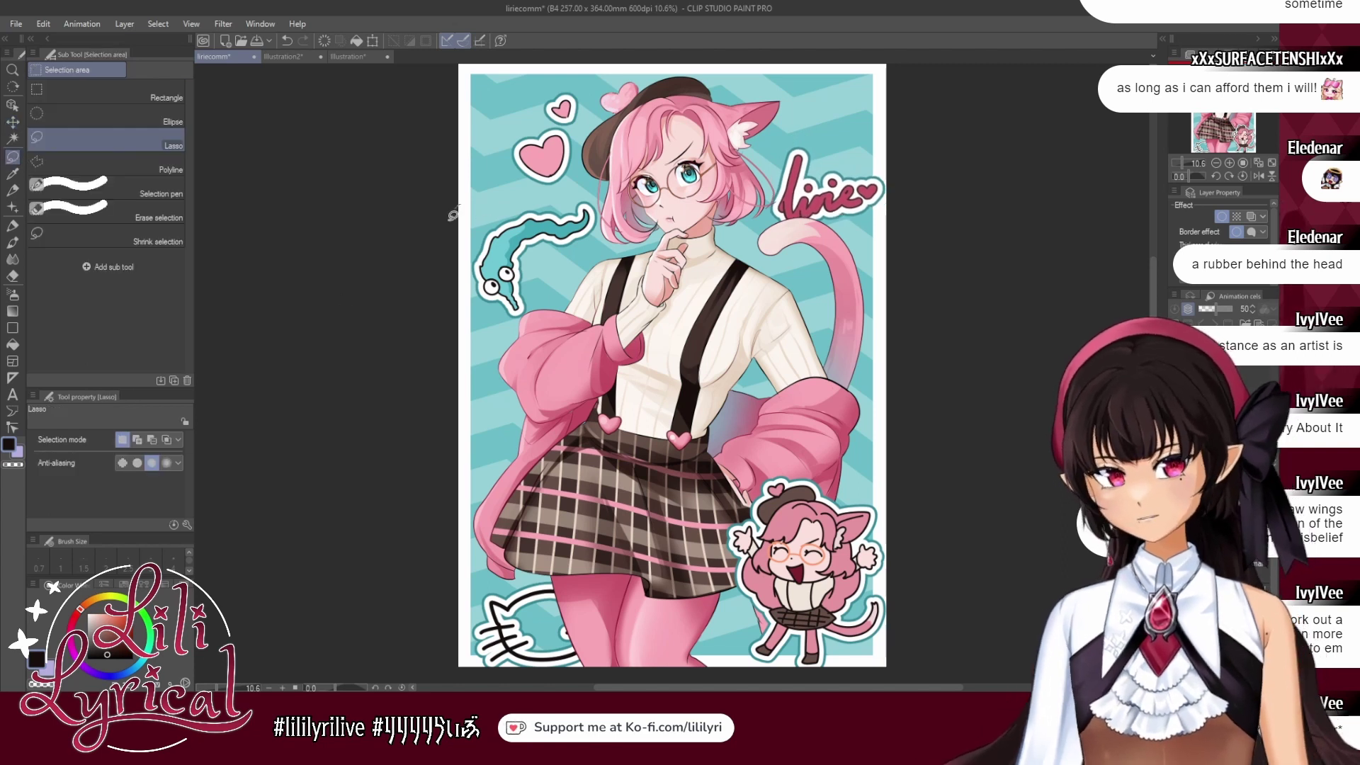
drag(611, 191, 460, 204)
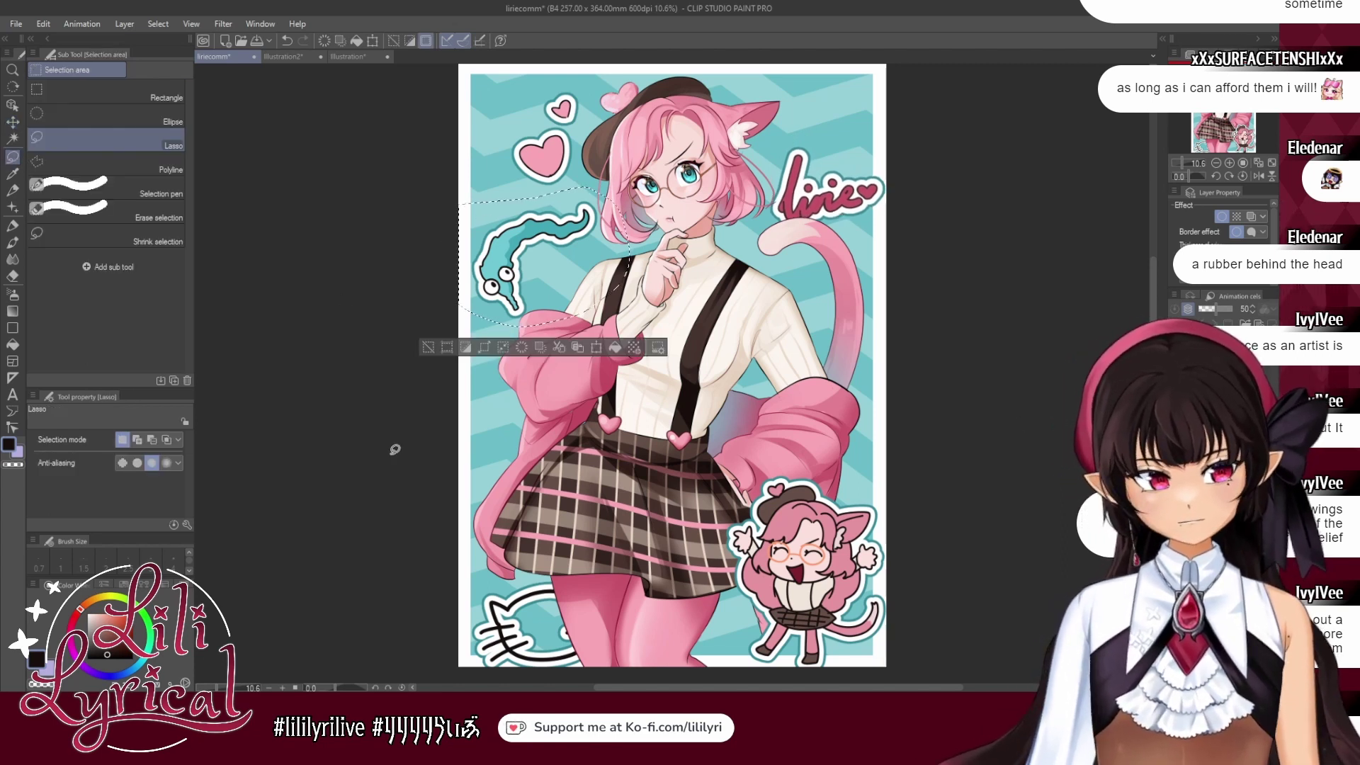
click(13, 122)
mouse_move(696, 278)
mouse_down()
mouse_move(658, 333)
mouse_move(601, 353)
mouse_up()
key(ctrl+t)
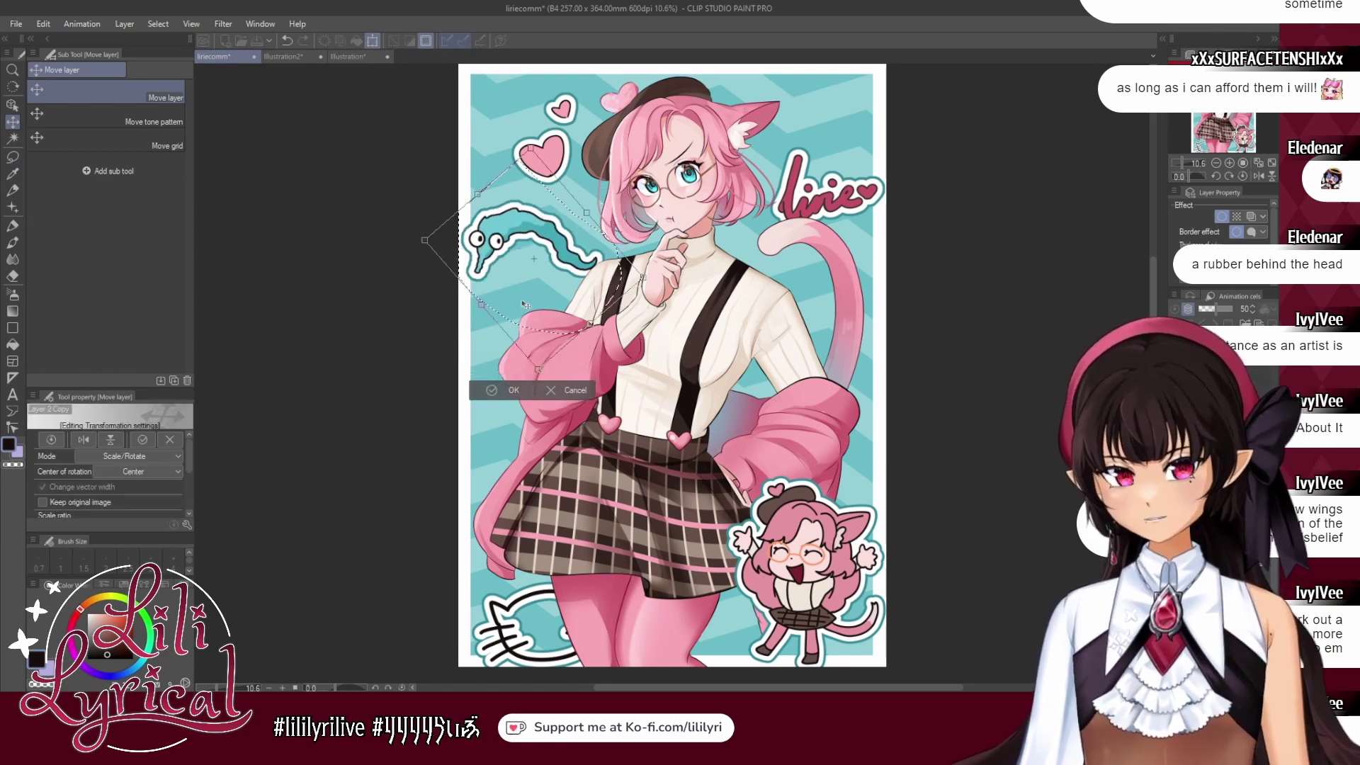
drag(523, 303, 516, 303)
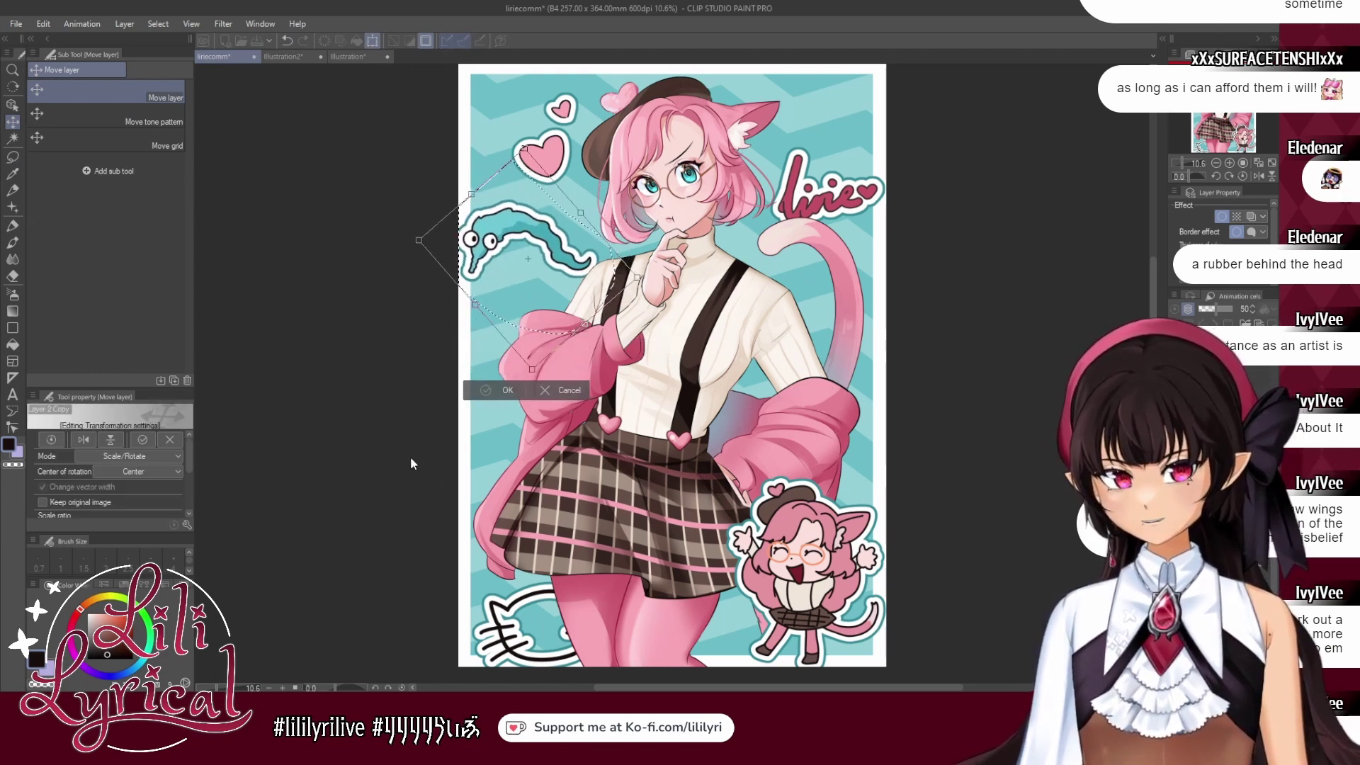
key(Return)
click(409, 354)
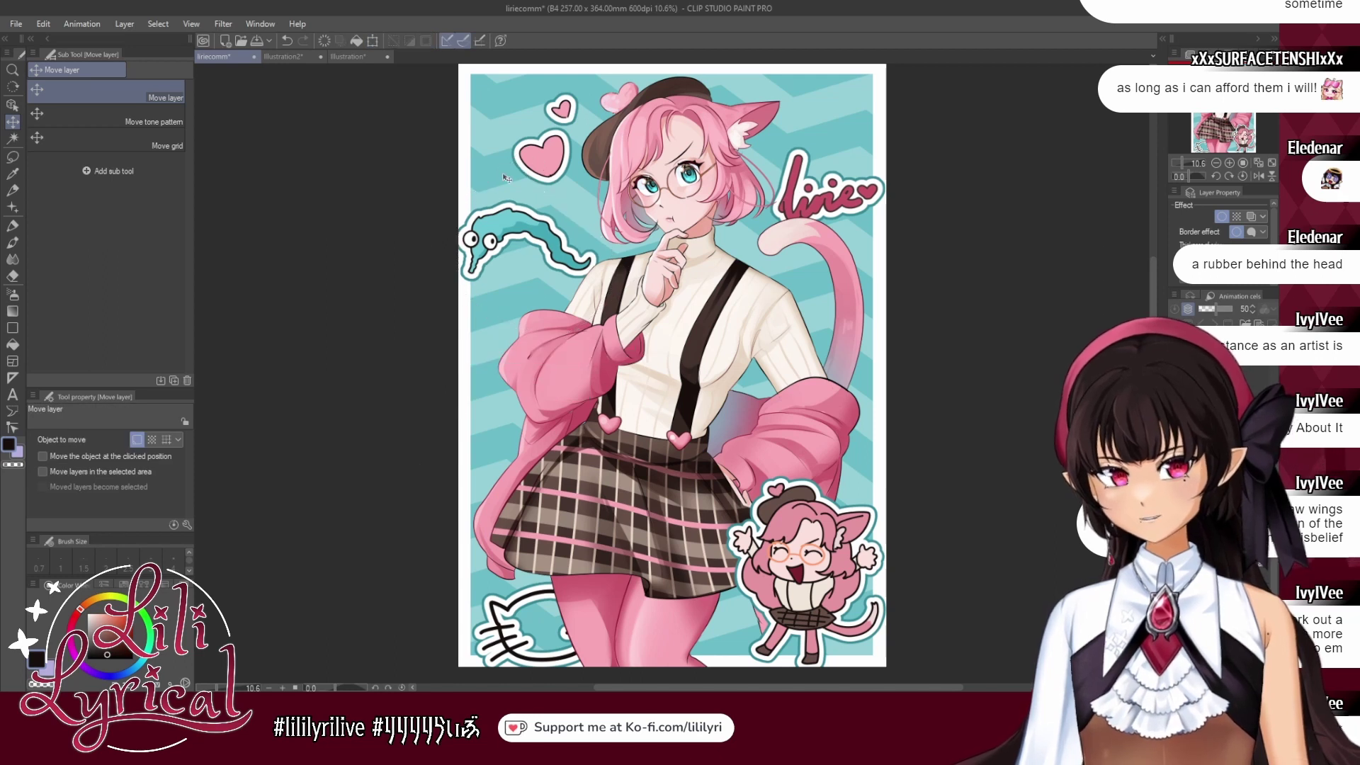
Lasso the two hearts, shift them slightly up toward the beret, and save the illustration.
click(12, 156)
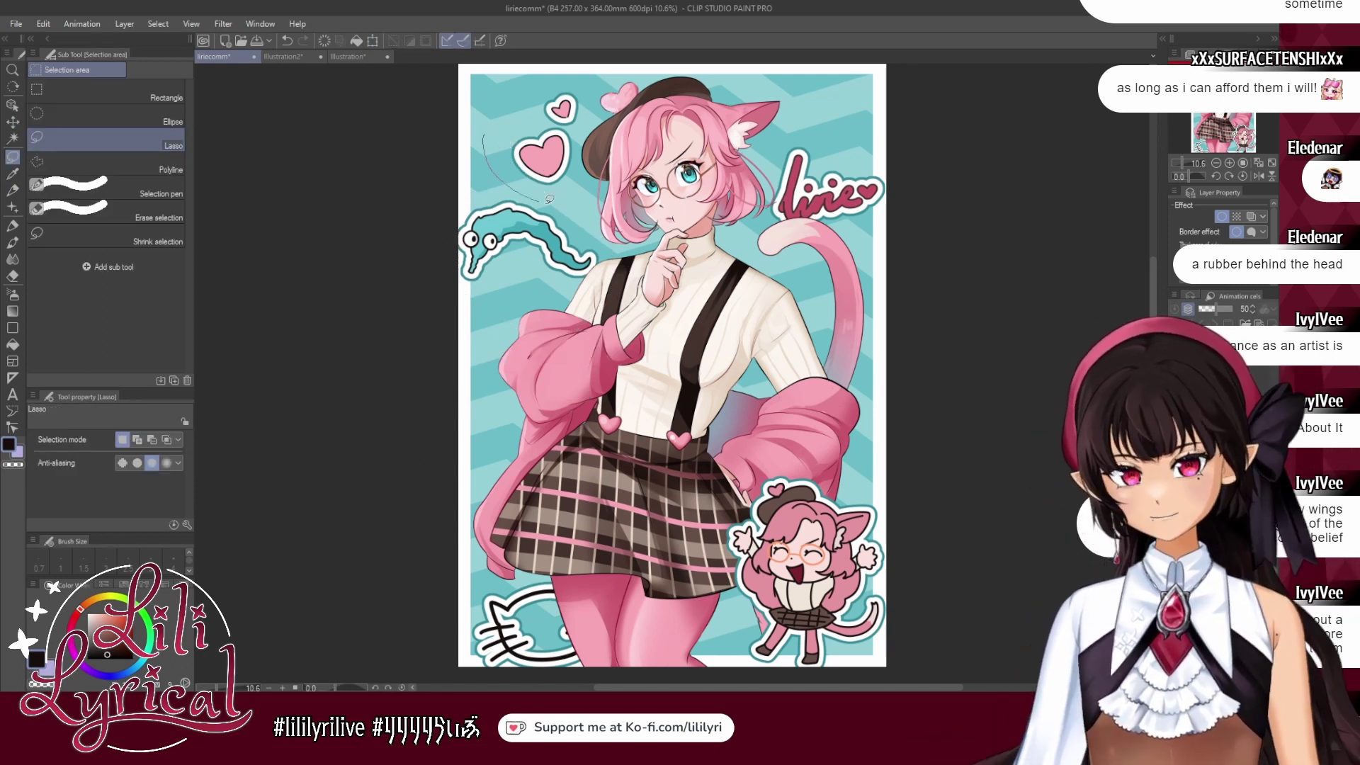
drag(549, 199, 623, 114)
click(12, 122)
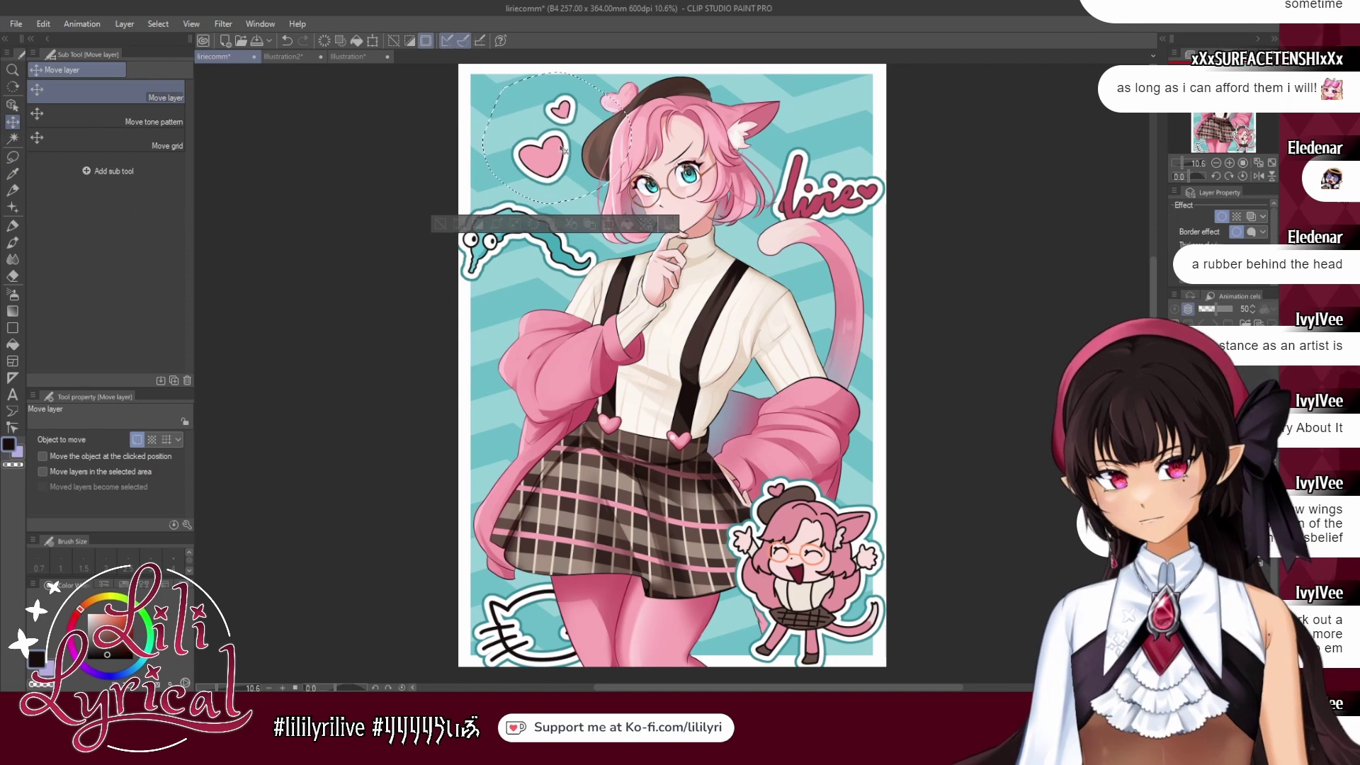
drag(565, 150, 572, 125)
click(450, 195)
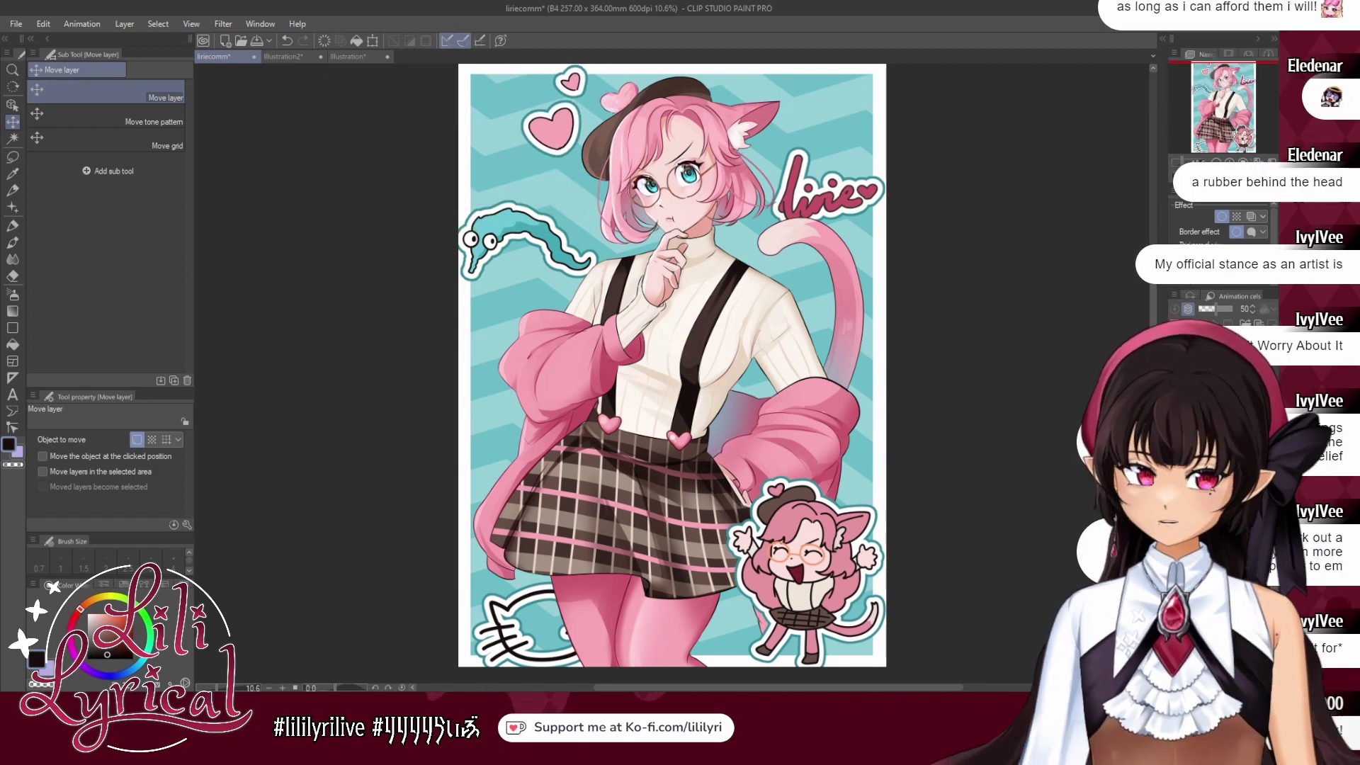
click(1259, 163)
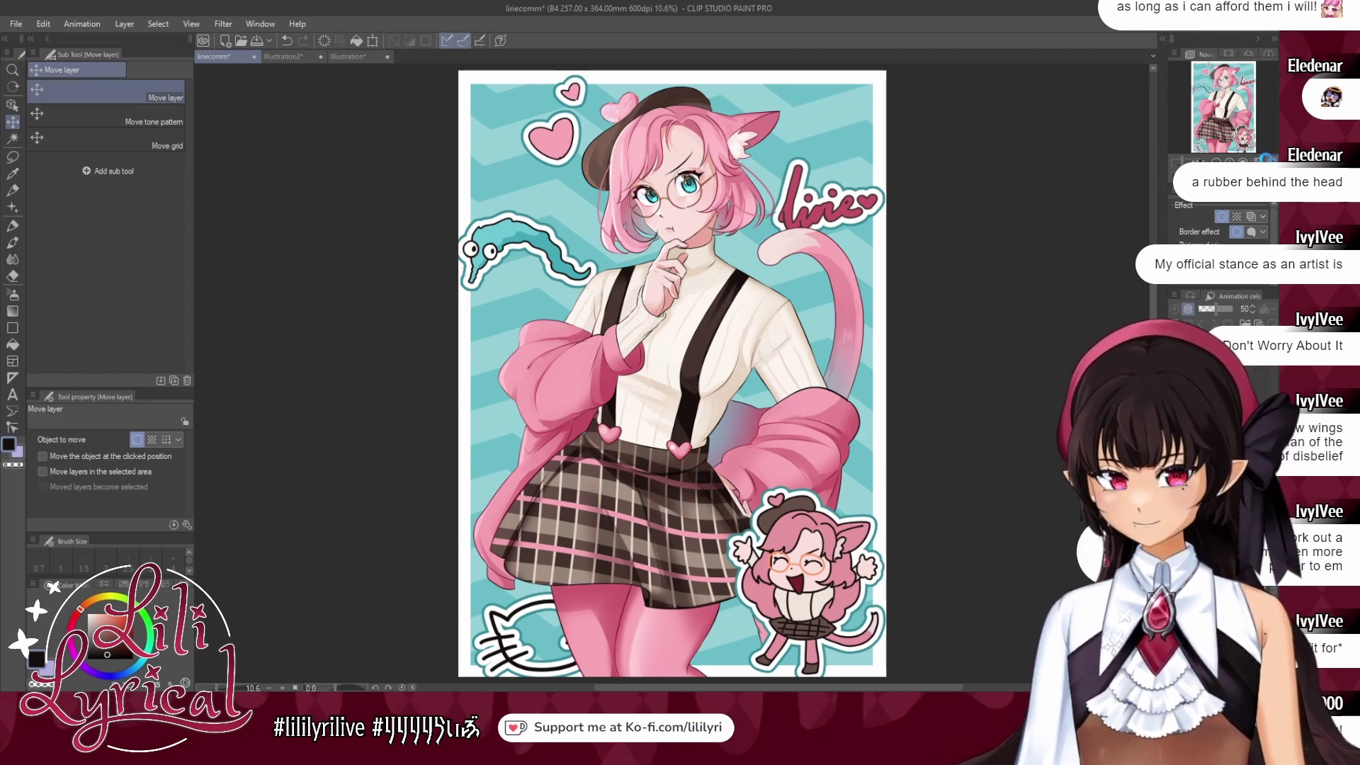
key(ctrl+s)
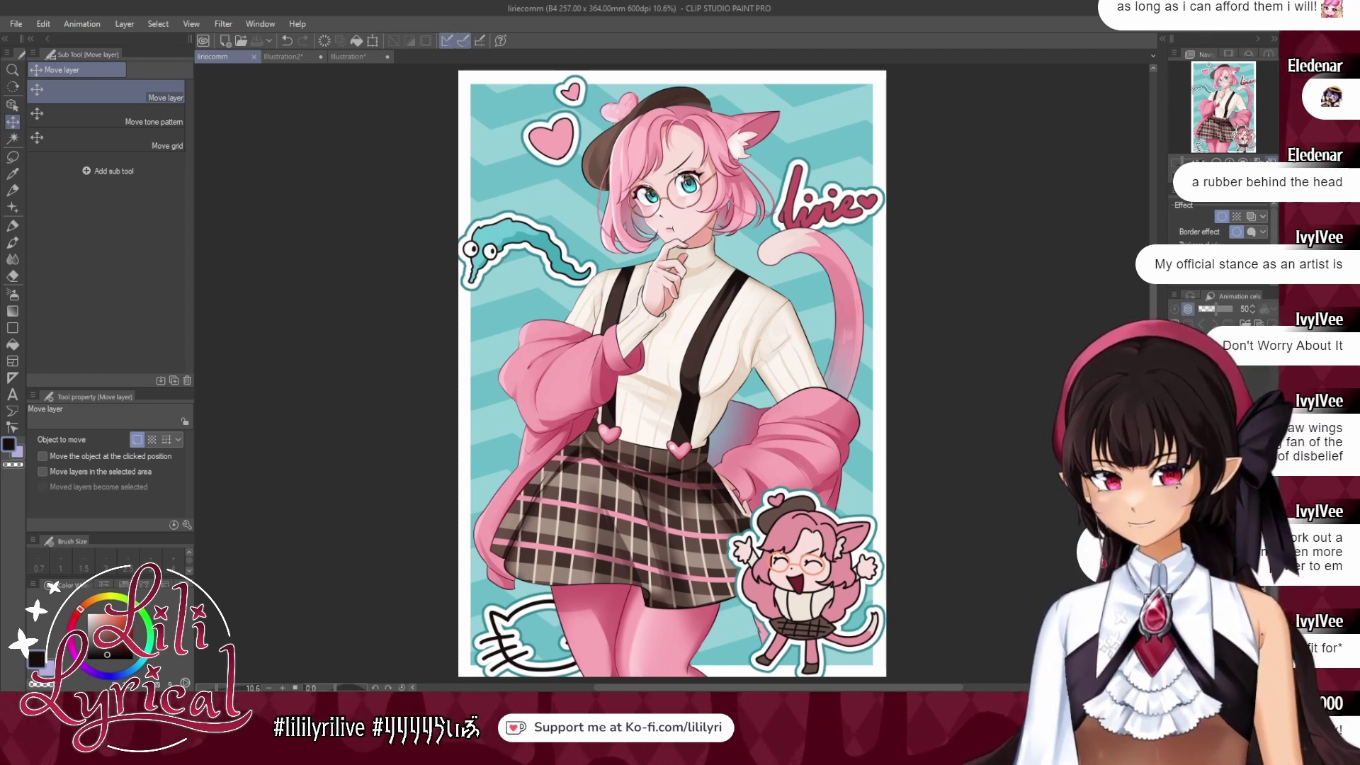
On a layer behind the character, try a background stroke beside the pink sleeve with the Milli pen at size 168.2, using the worm sticker's dark teal.
click(1223, 439)
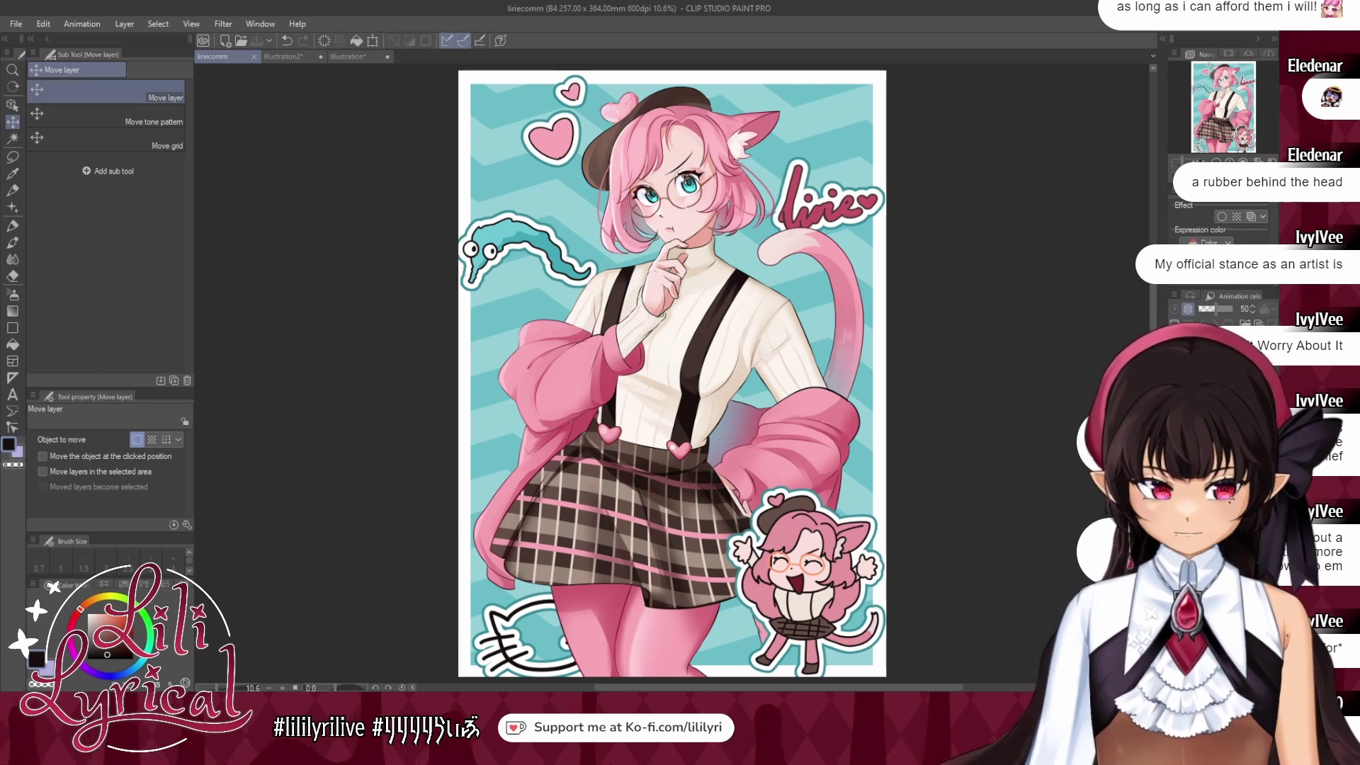
key(p)
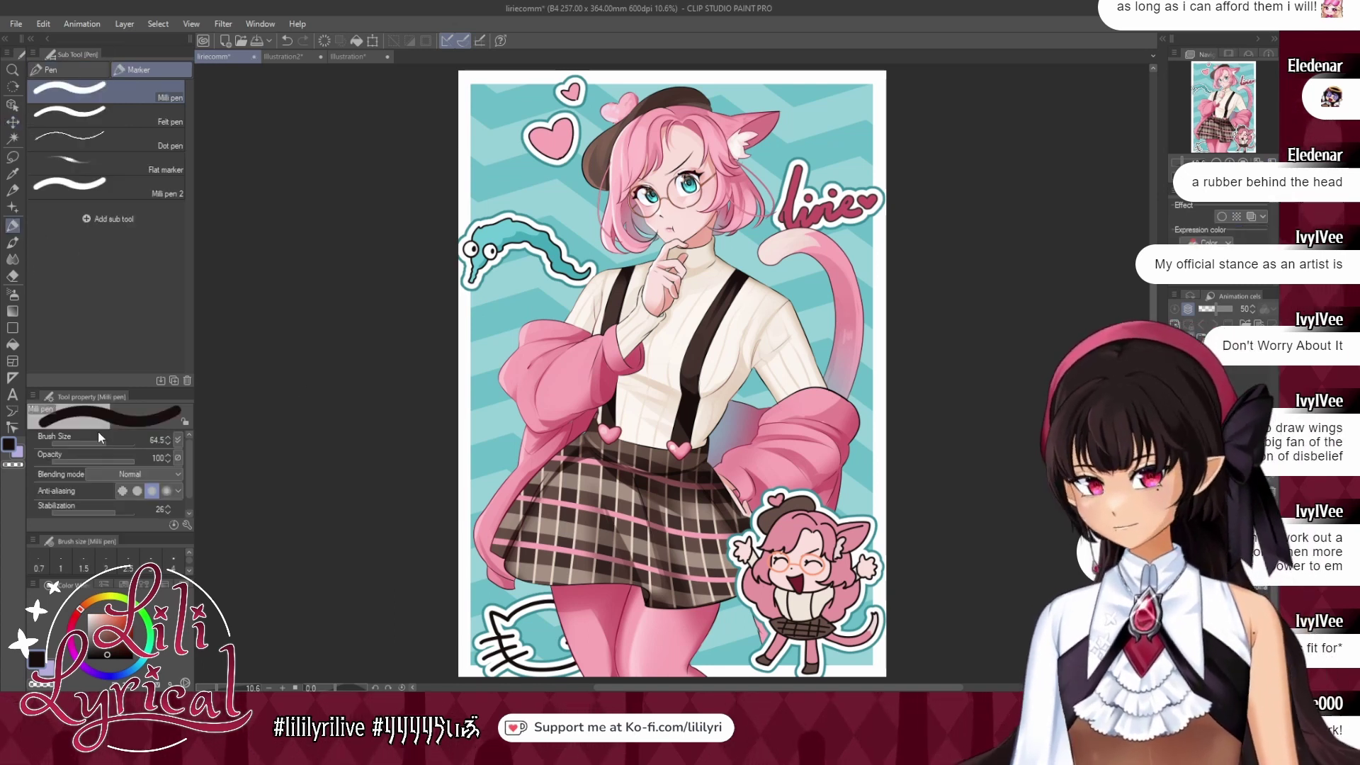
click(113, 444)
alt+click(468, 289)
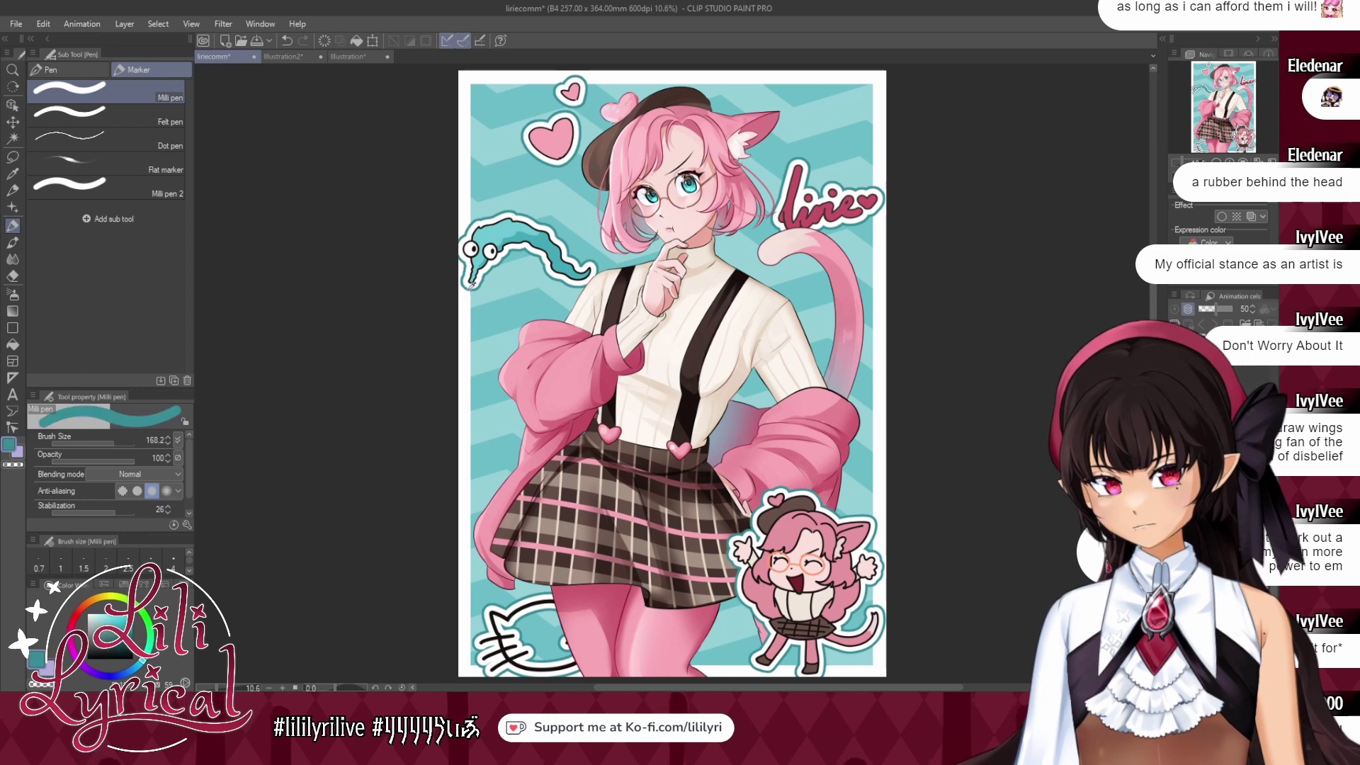
drag(461, 385, 502, 367)
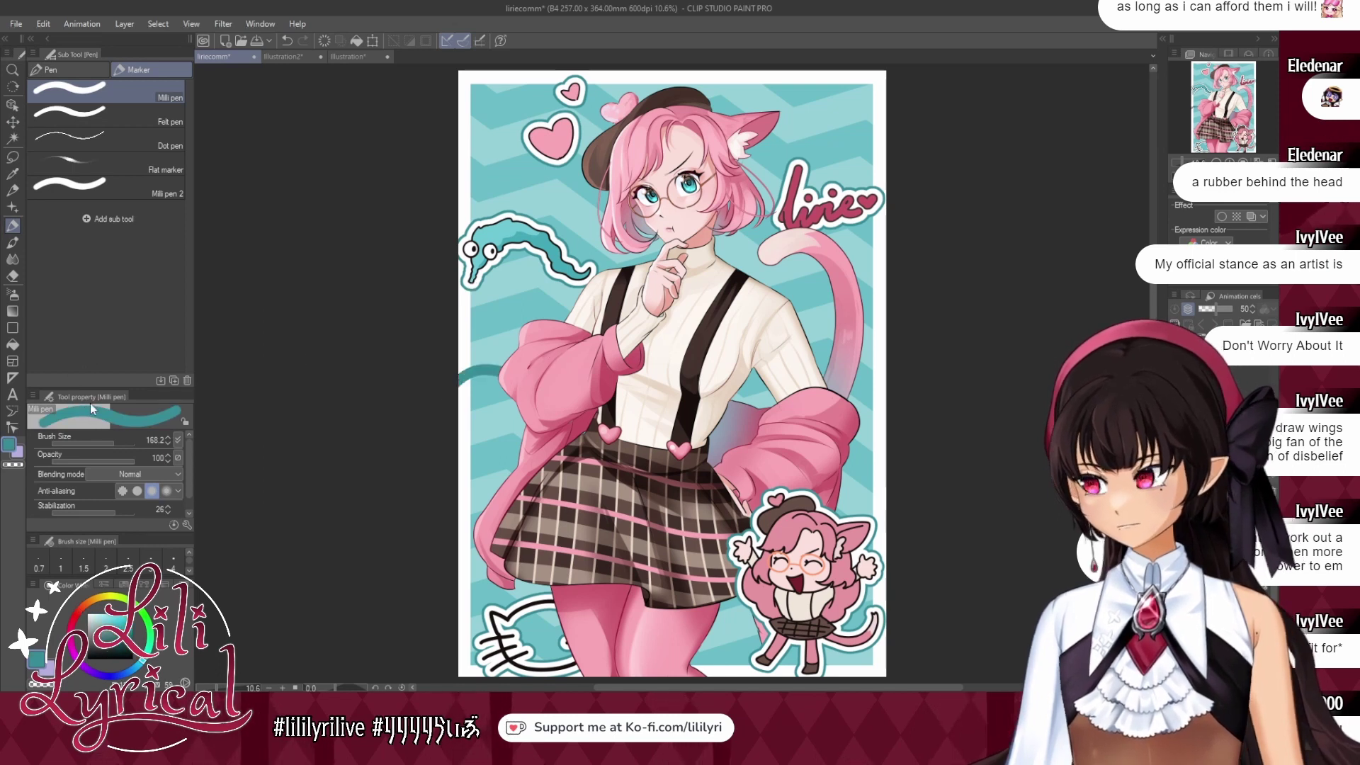
key(ctrl+z)
Set the brush size to 404.9 and paint two wavy dark teal bands, one beside the pink sleeve and one behind the tail.
click(122, 444)
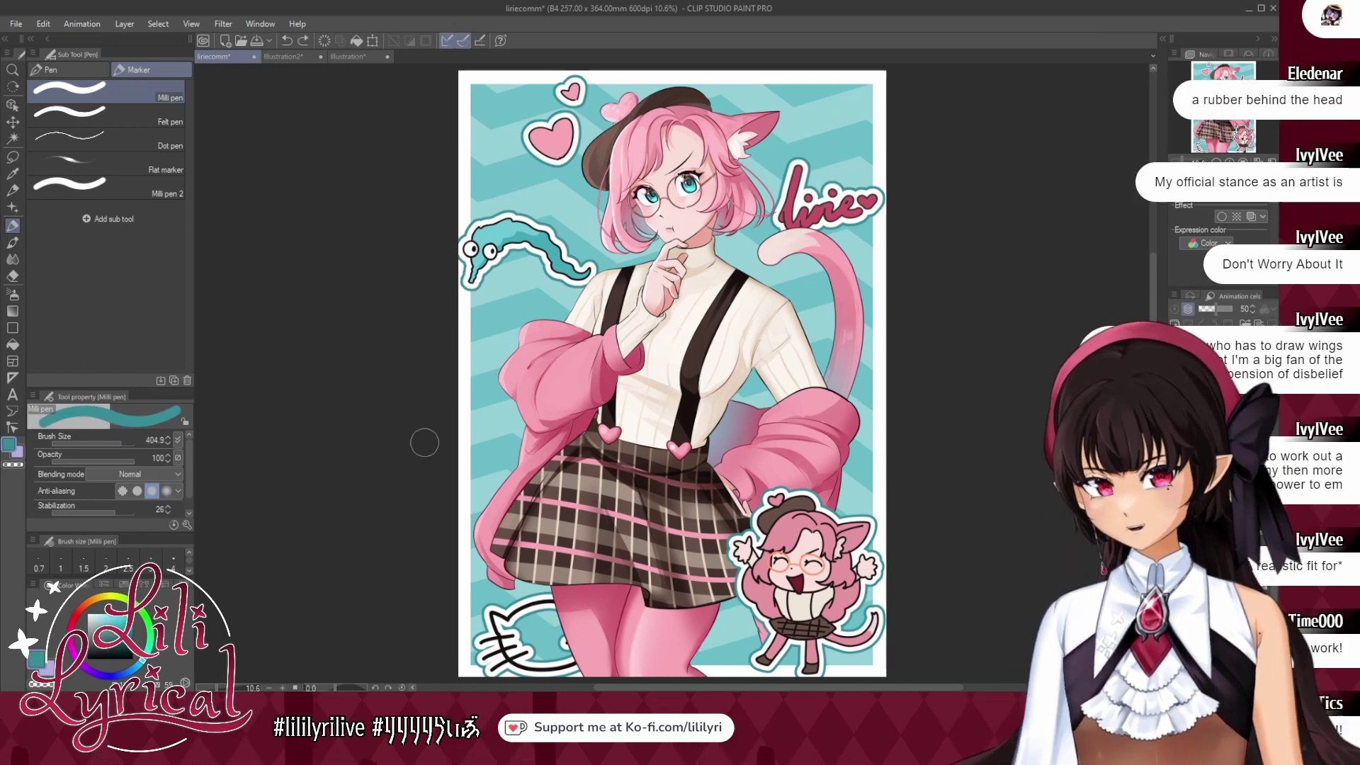
drag(425, 443, 511, 423)
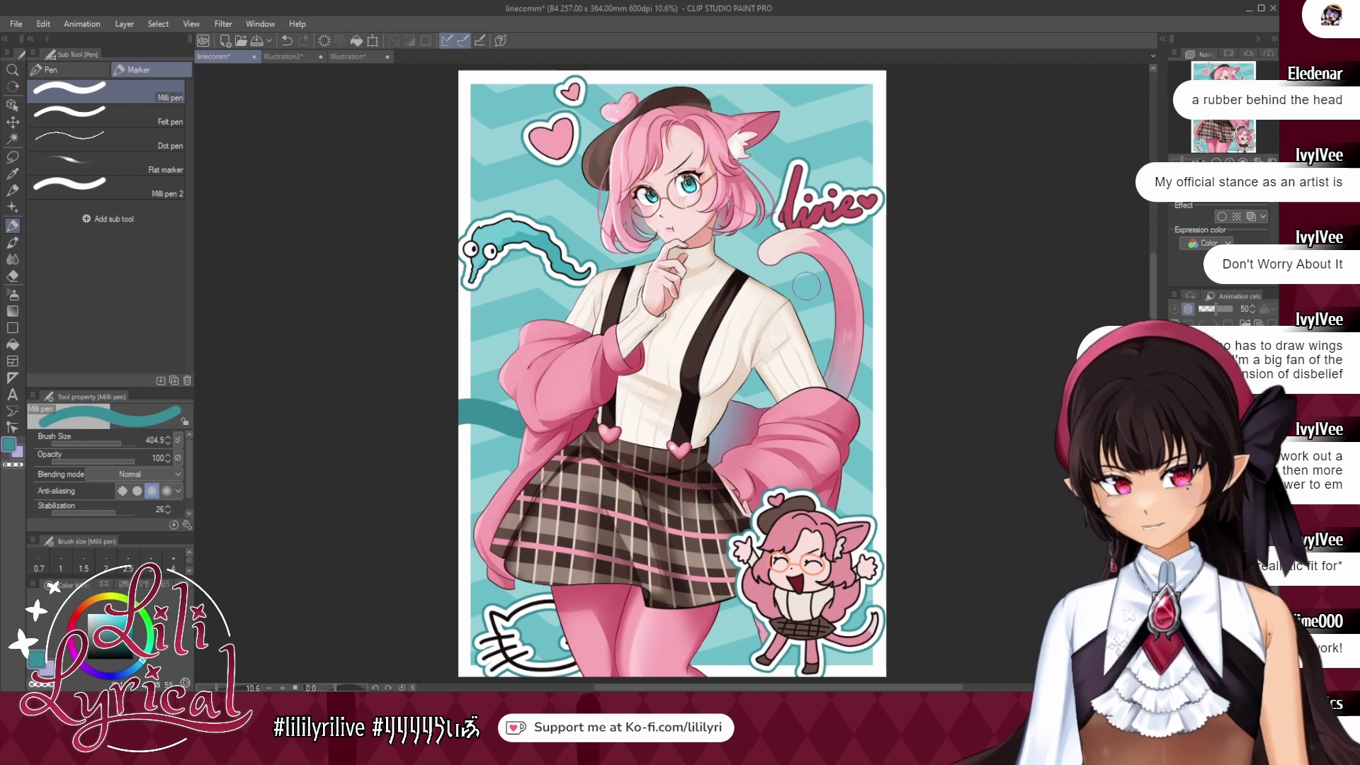
drag(806, 287, 910, 267)
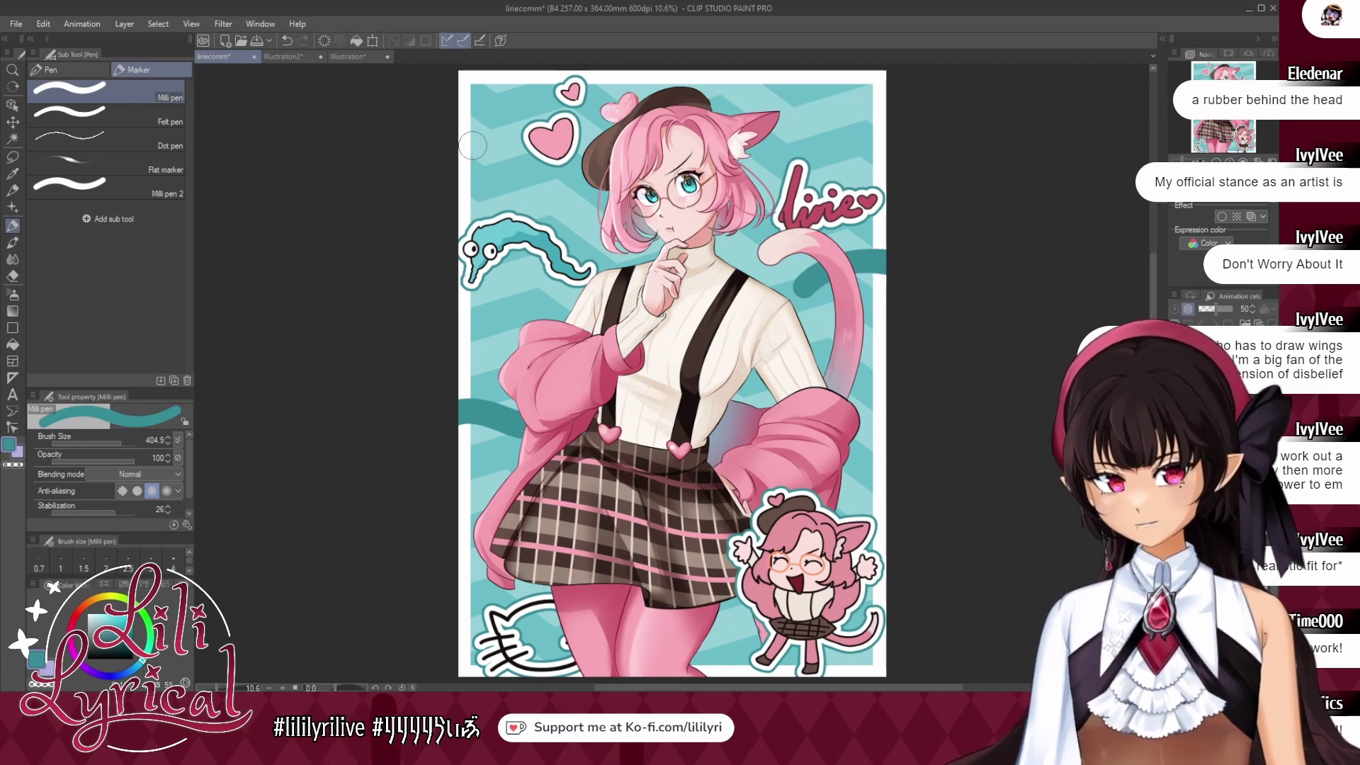
Paint a wavy dark teal band across the background behind the hearts and beret, redoing it until it fits, and save the illustration.
mouse_move(438, 183)
mouse_down()
mouse_move(499, 145)
mouse_move(610, 120)
mouse_up()
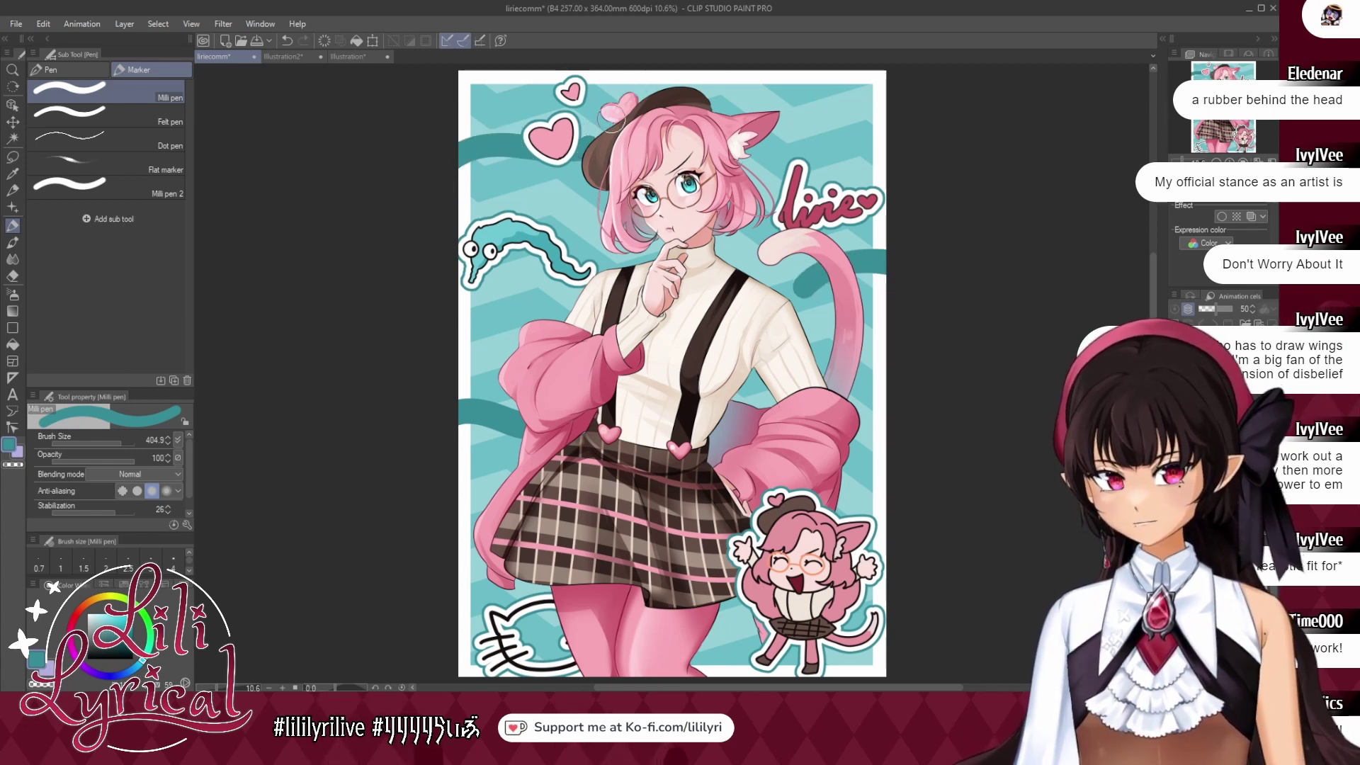
key(ctrl+z)
mouse_move(459, 167)
mouse_down()
mouse_move(544, 124)
mouse_move(718, 108)
mouse_move(815, 85)
mouse_up()
key(ctrl+z)
mouse_move(452, 168)
mouse_down()
mouse_move(648, 138)
mouse_move(751, 63)
mouse_up()
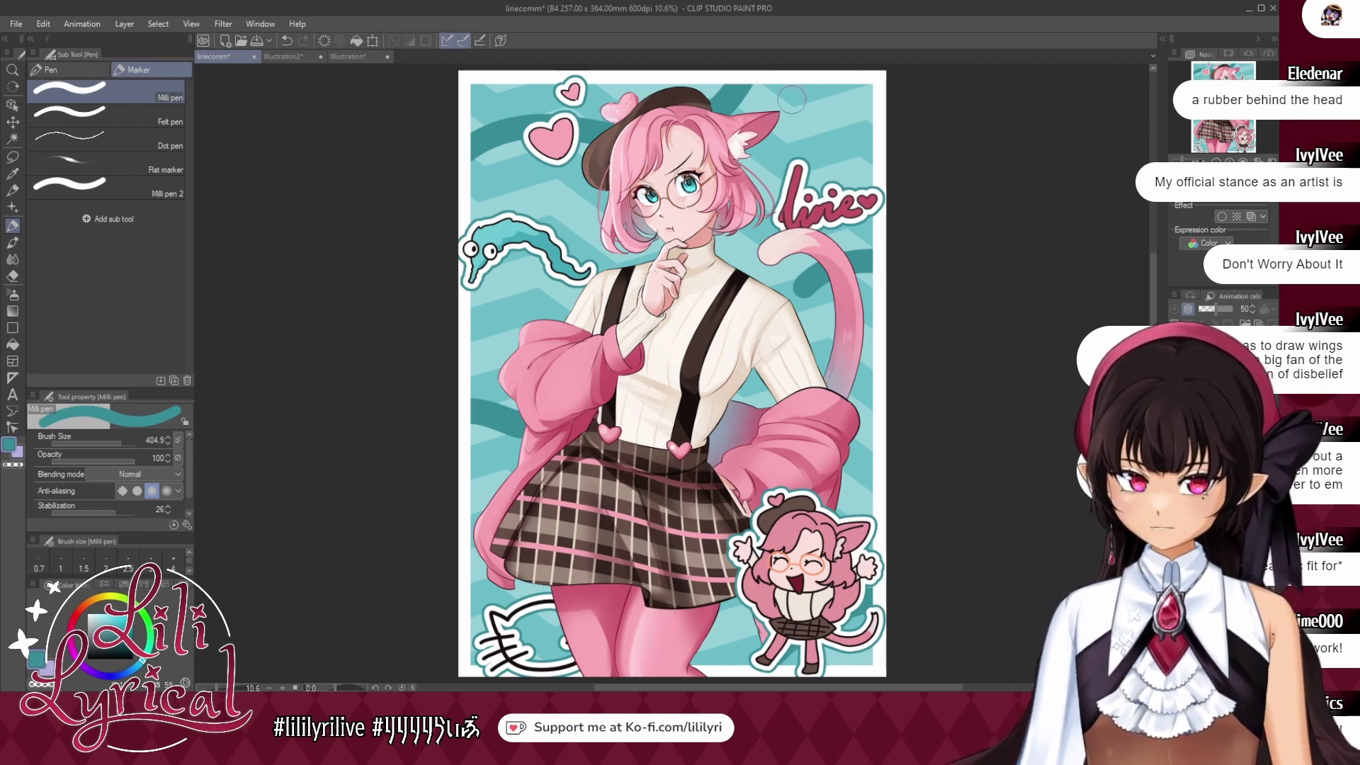
key(ctrl+s)
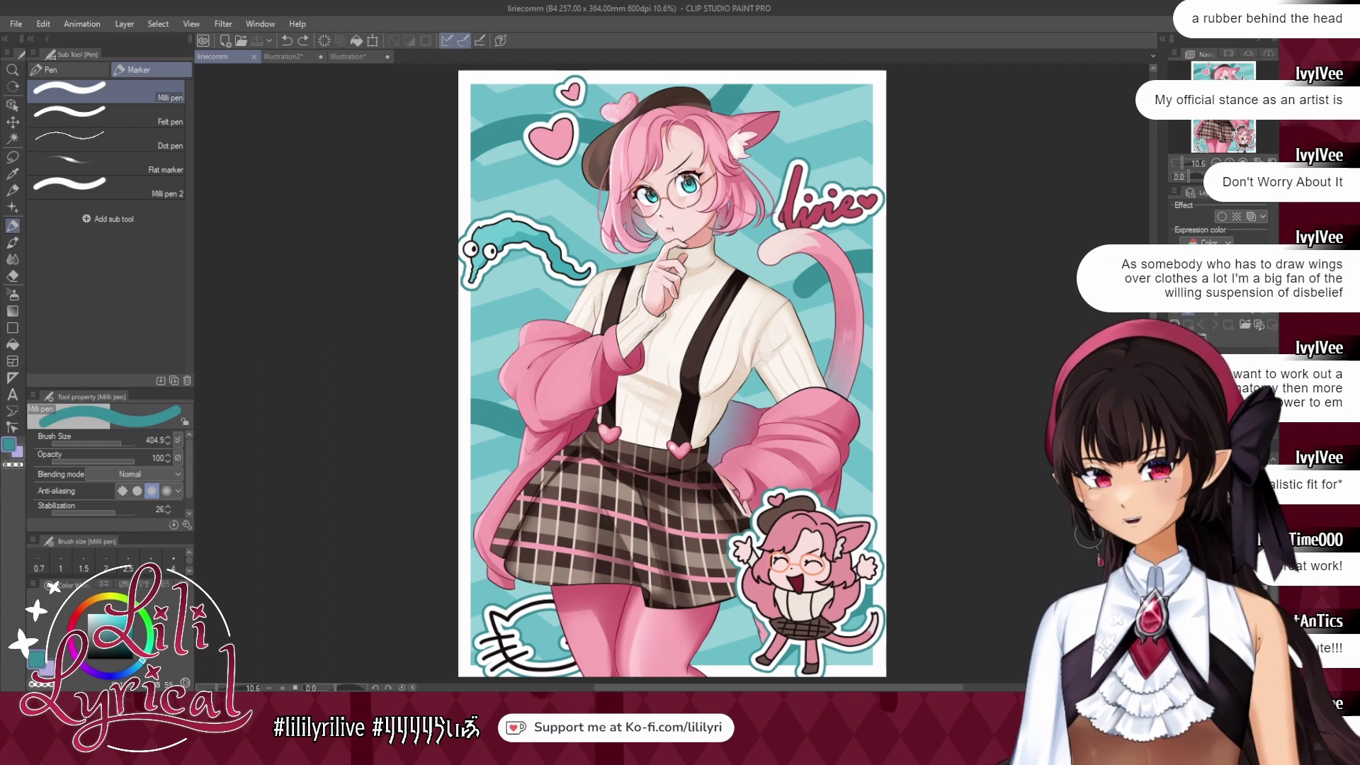
scroll(1018, 349, up, 1)
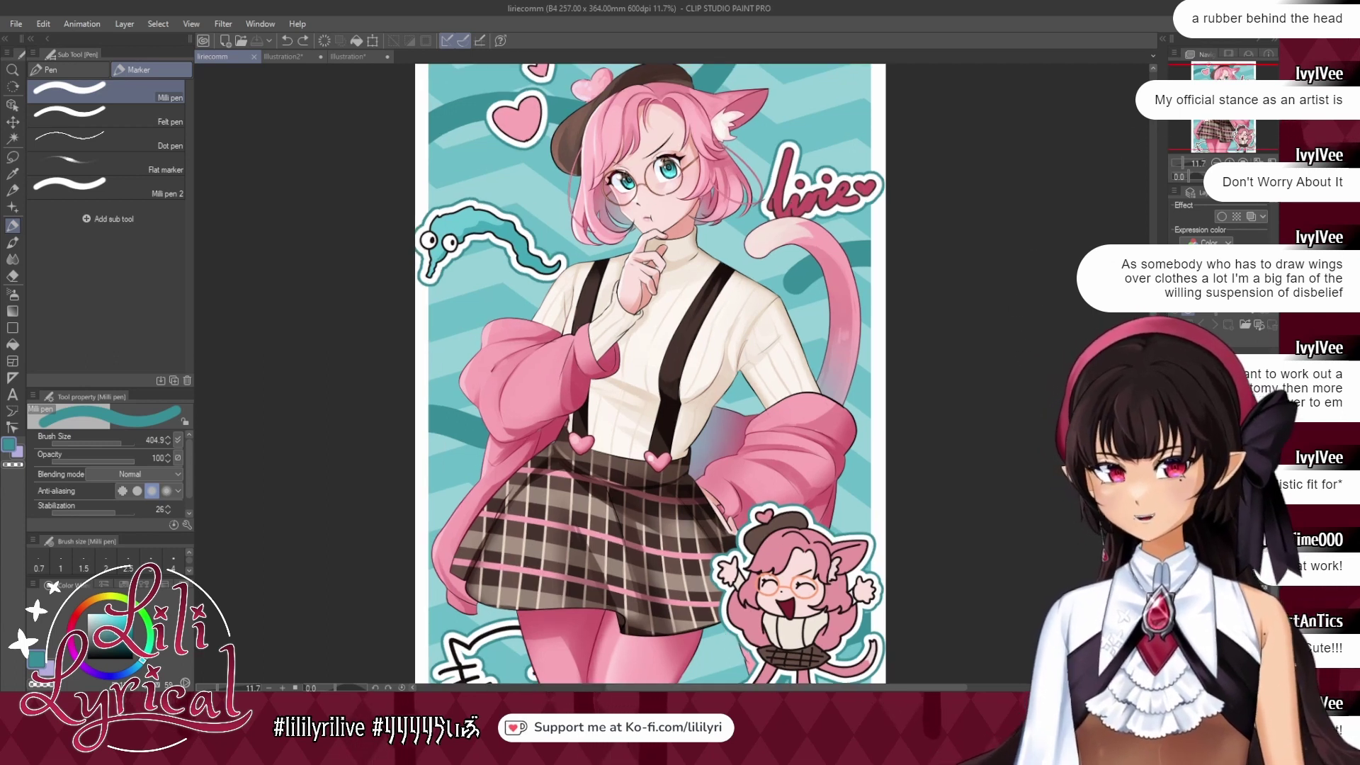
mouse_move(1153, 269)
mouse_down()
mouse_move(1153, 228)
mouse_move(1154, 249)
mouse_up()
scroll(650, 372, down, 4)
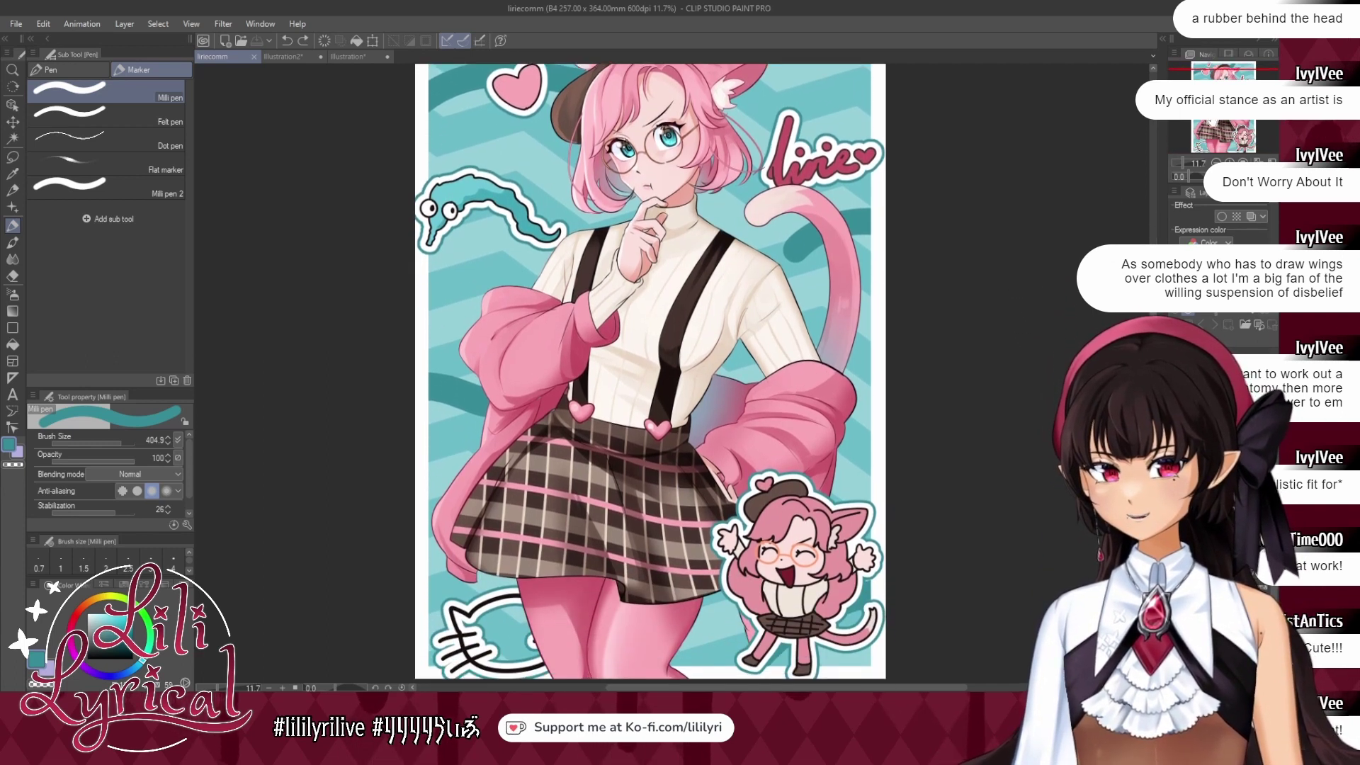
mouse_move(650, 372)
mouse_down()
mouse_move(669, 453)
mouse_move(659, 381)
mouse_up()
scroll(1042, 183, down, 1)
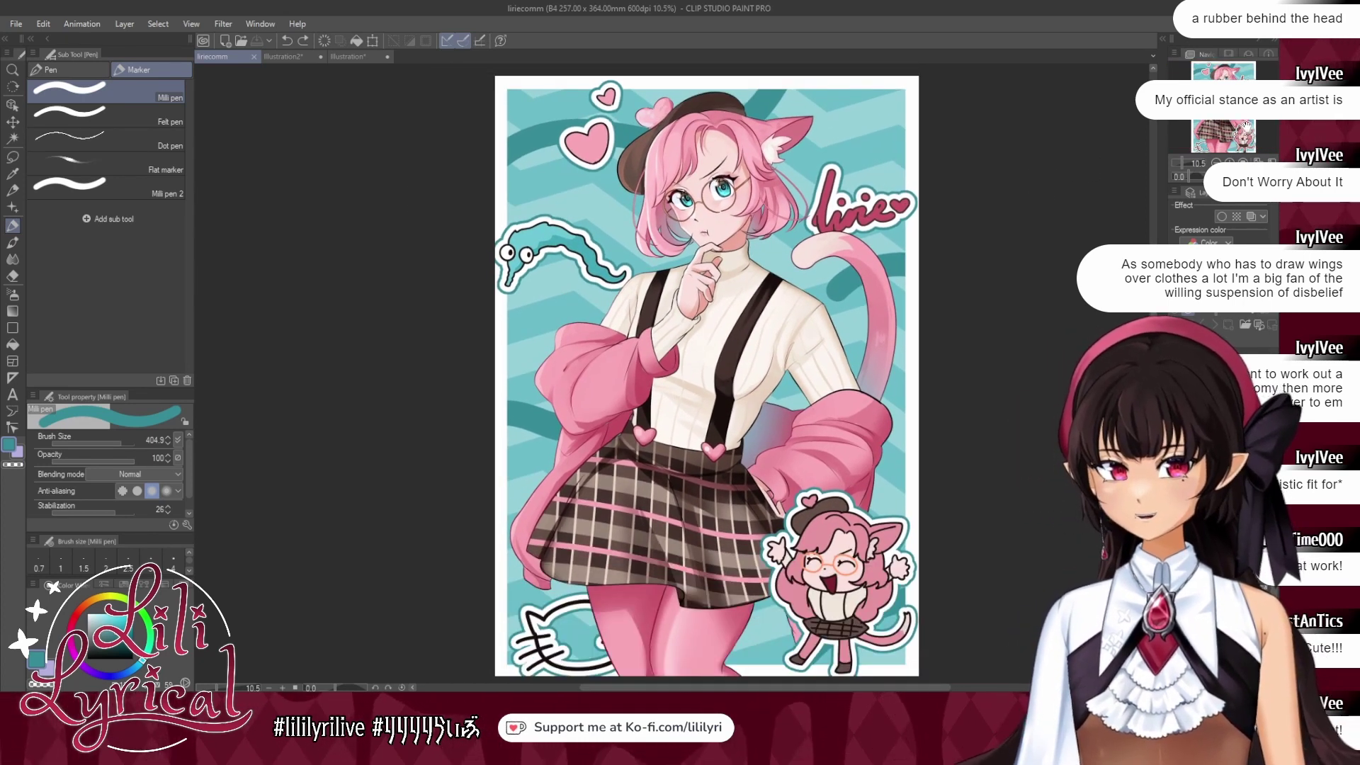
drag(707, 376, 672, 373)
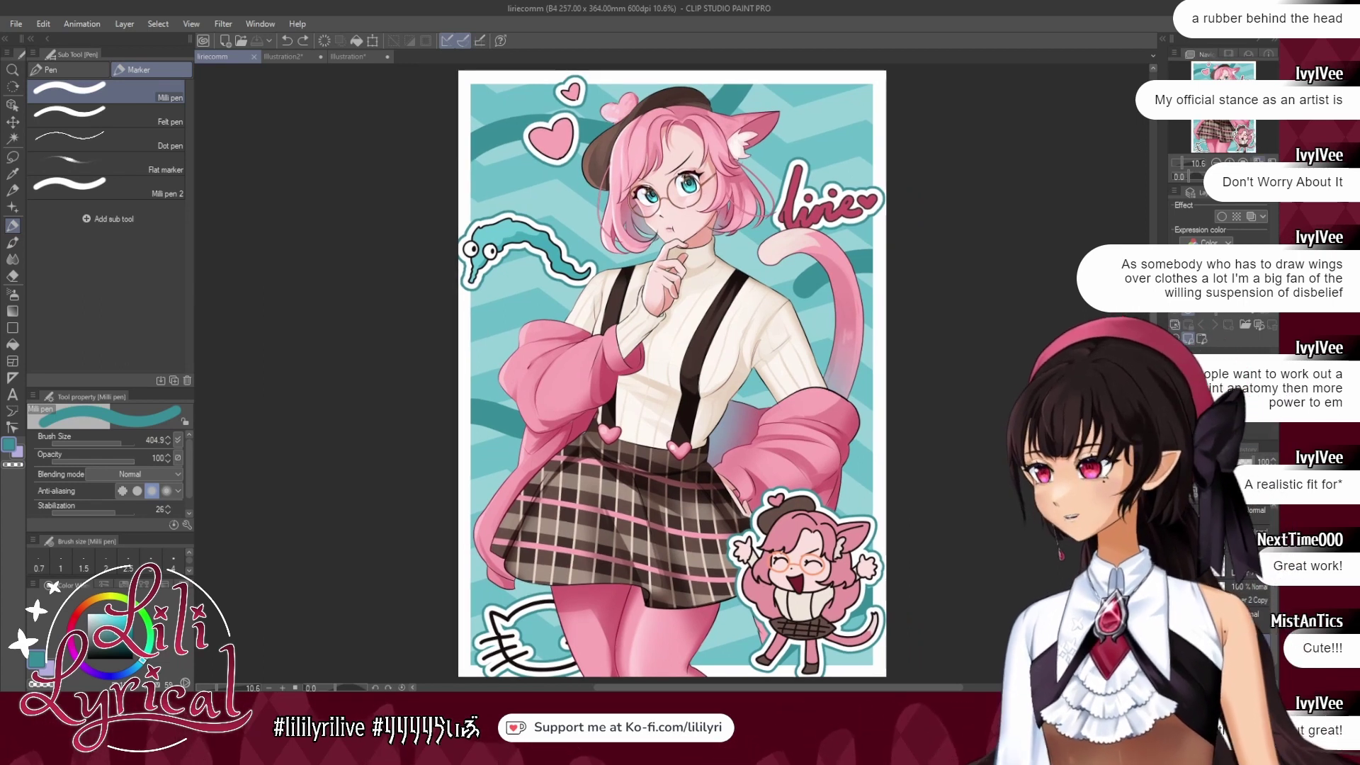